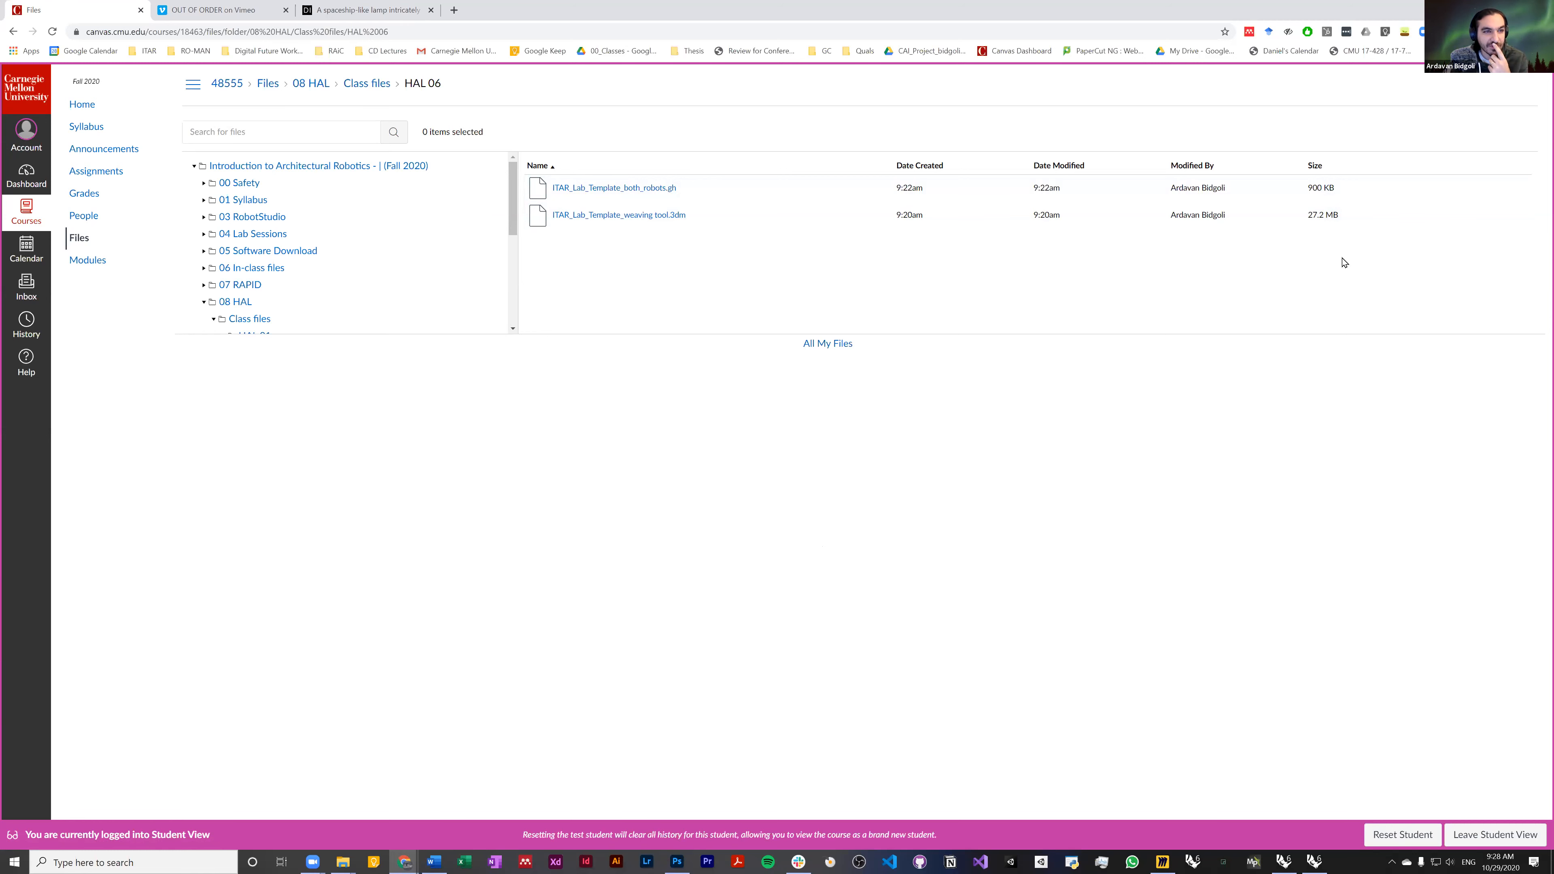
- Switch to Rhino and close the ITAR_Lab_Template_both_robots definition that is open in Grasshopper
{"action": "mouse_move", "coordinate": [1290, 861]}
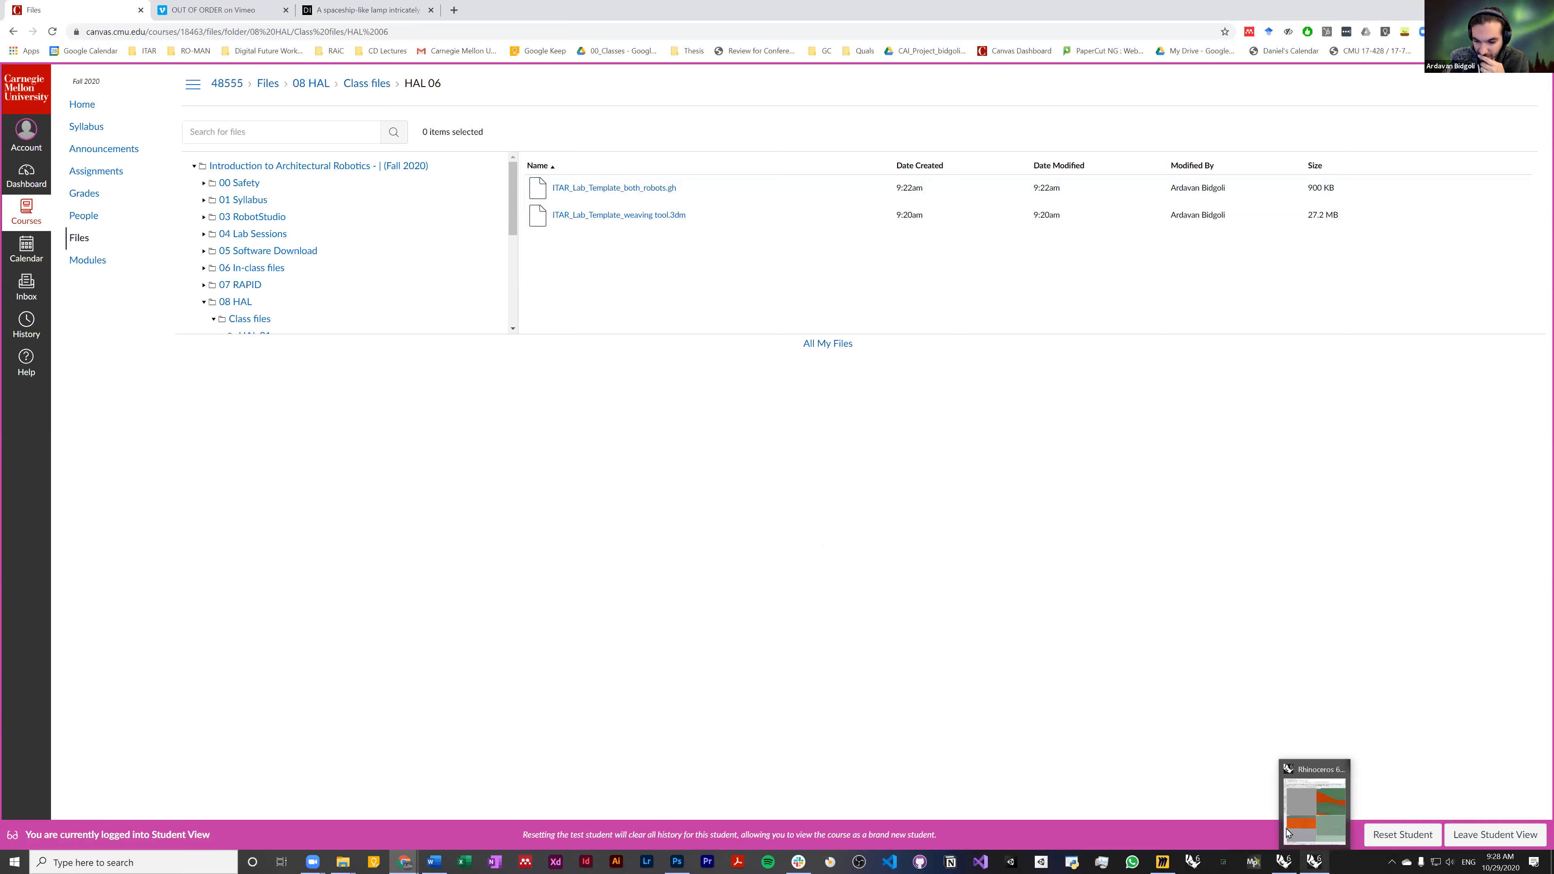
{"action": "left_click", "coordinate": [1288, 832]}
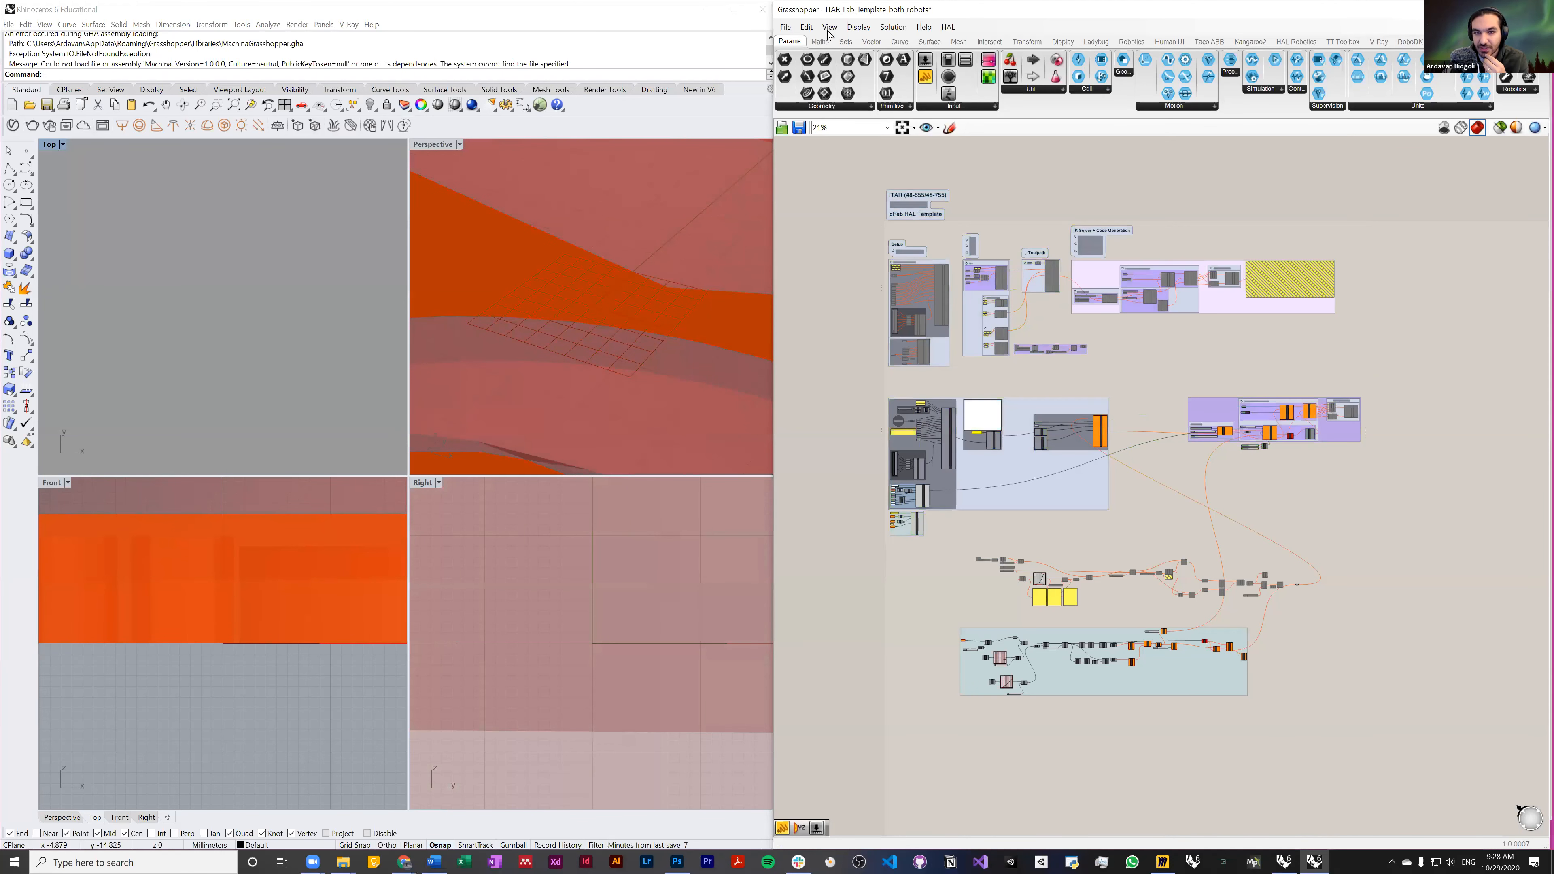
{"action": "left_click", "coordinate": [785, 27]}
{"action": "left_click", "coordinate": [834, 121]}
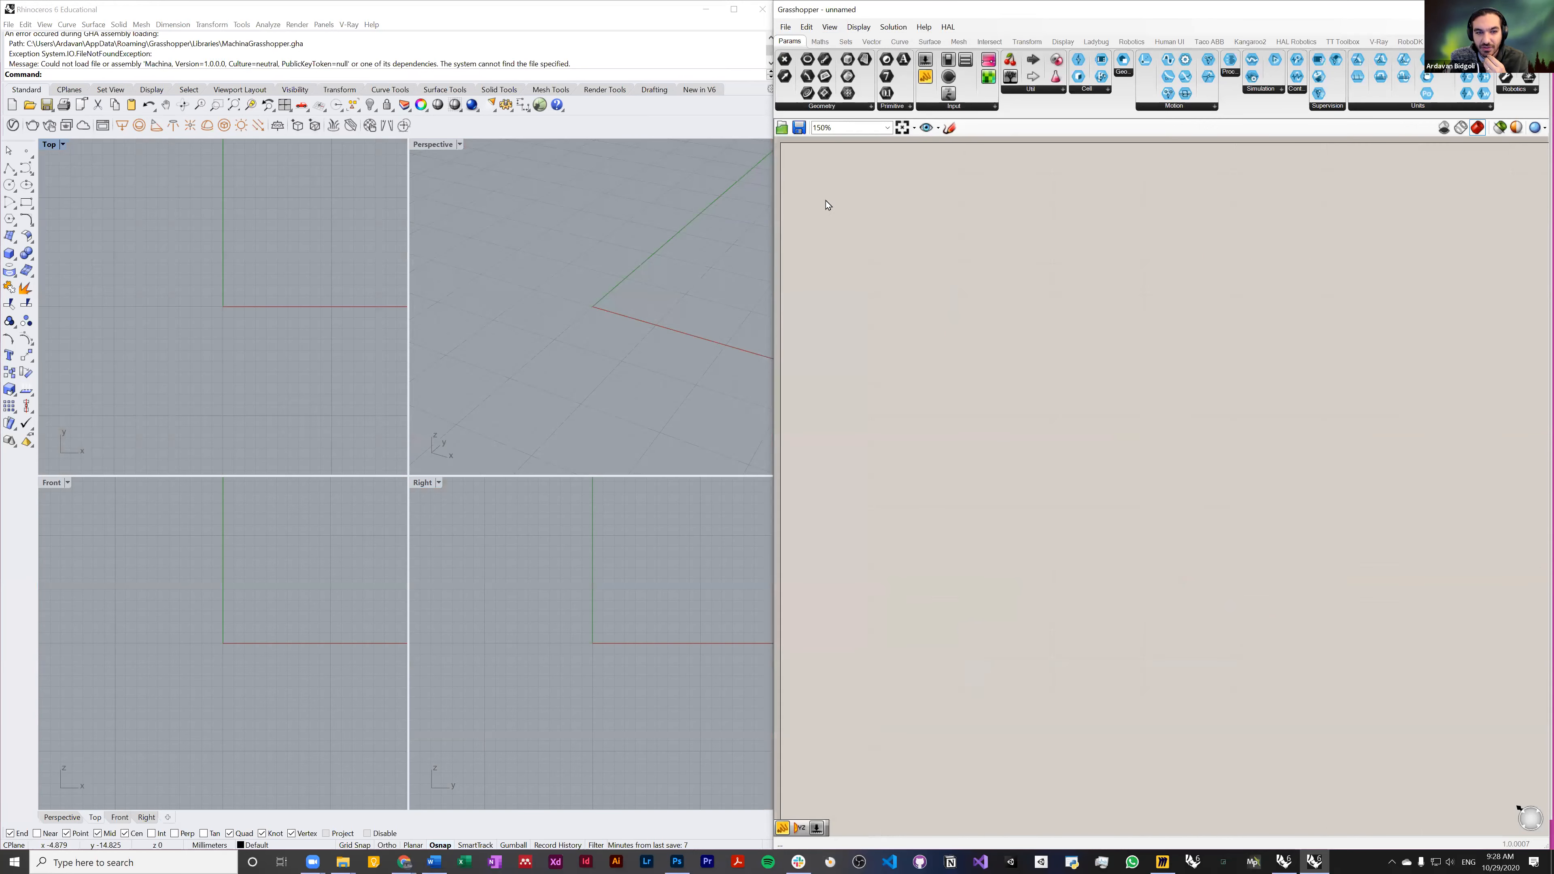
- Return to the course files in Chrome and download ITAR_Lab_Template_both_robots.gh and ITAR_Lab_Template_weaving tool.3dm from the HAL 06 folder
{"action": "mouse_move", "coordinate": [404, 862]}
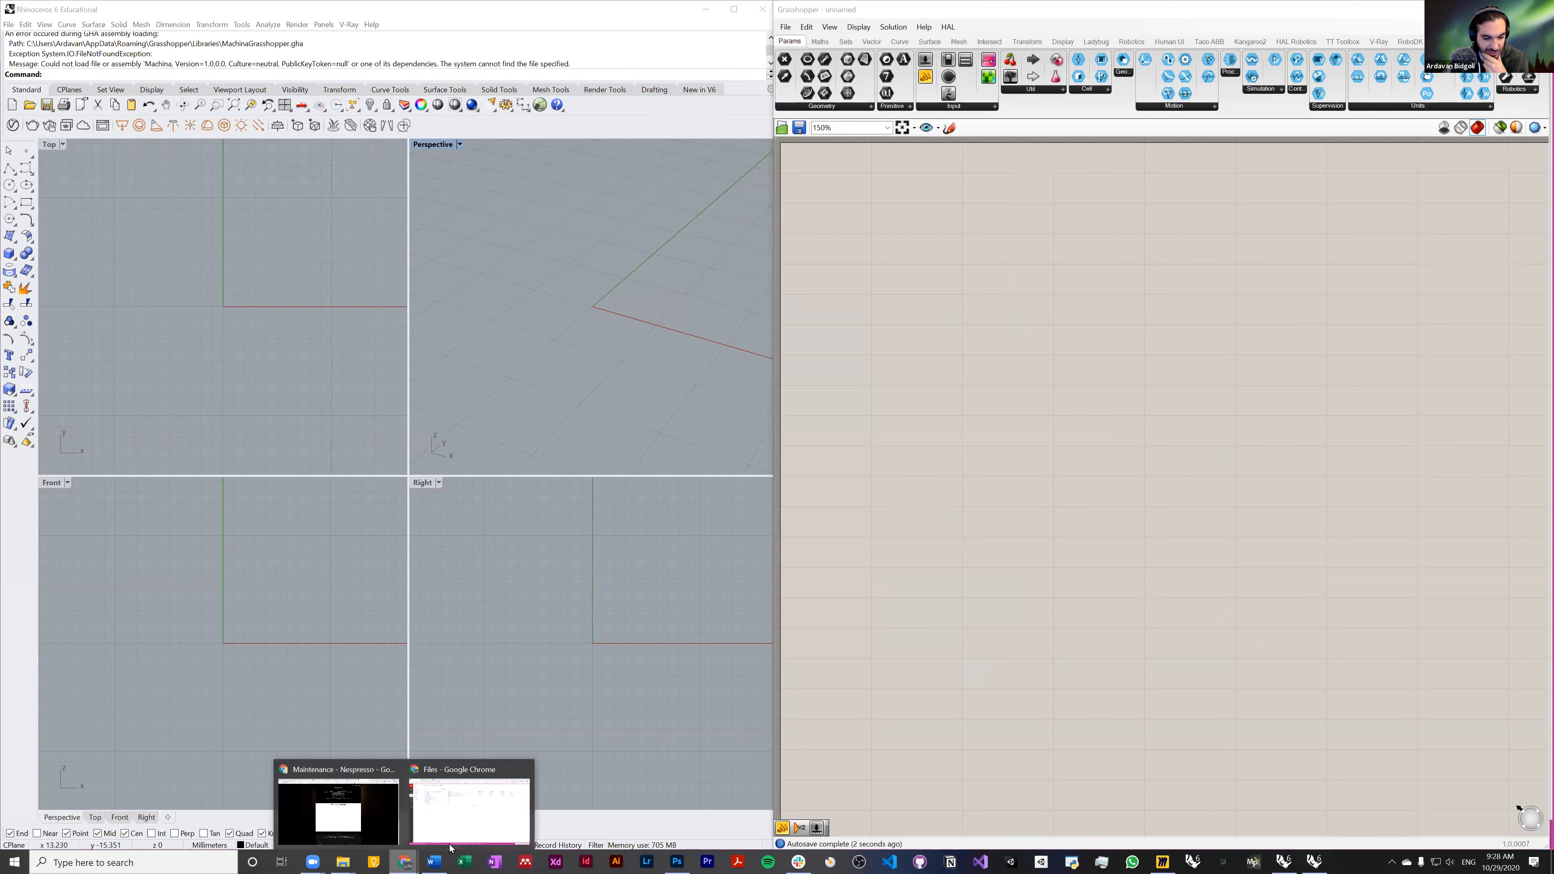
{"action": "left_click", "coordinate": [468, 808]}
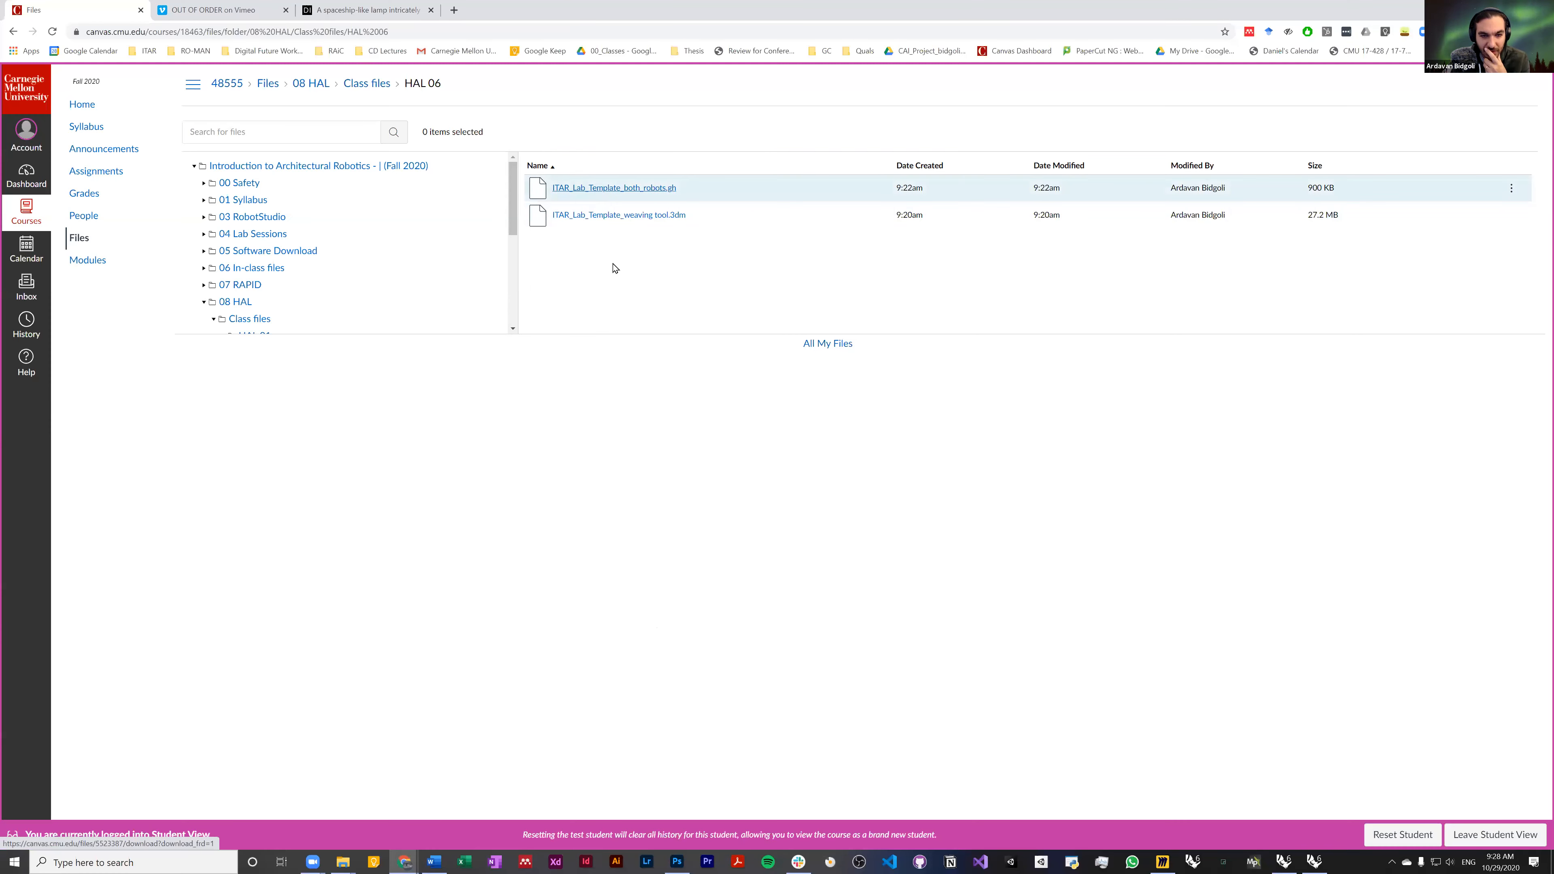
{"action": "left_click", "coordinate": [603, 189]}
{"action": "left_click", "coordinate": [790, 516]}
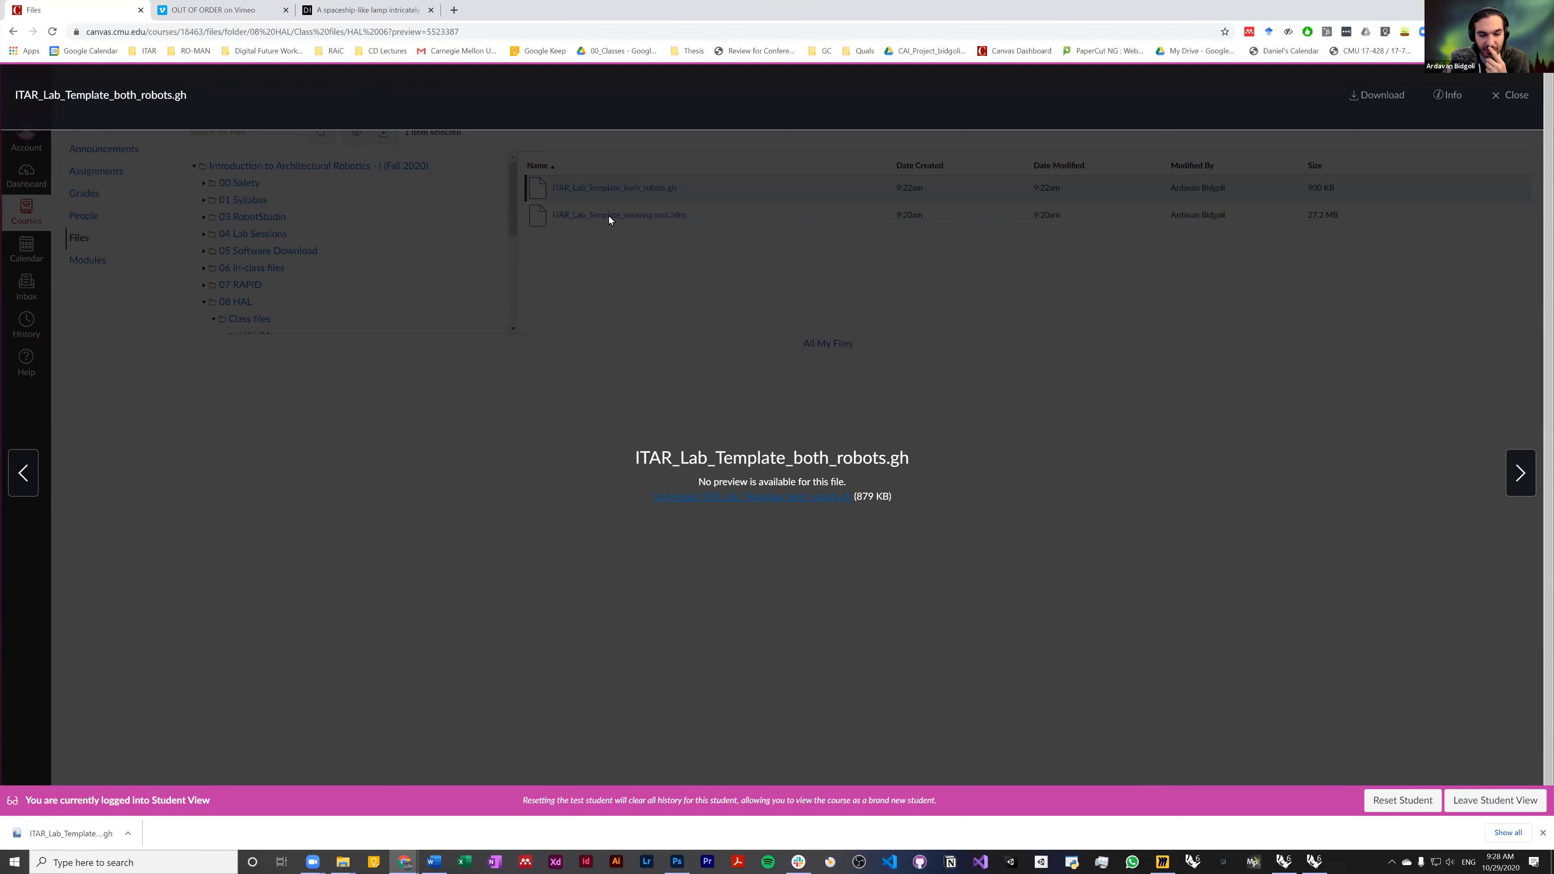
{"action": "left_click", "coordinate": [594, 205]}
{"action": "left_click", "coordinate": [590, 215]}
{"action": "left_click", "coordinate": [828, 497]}
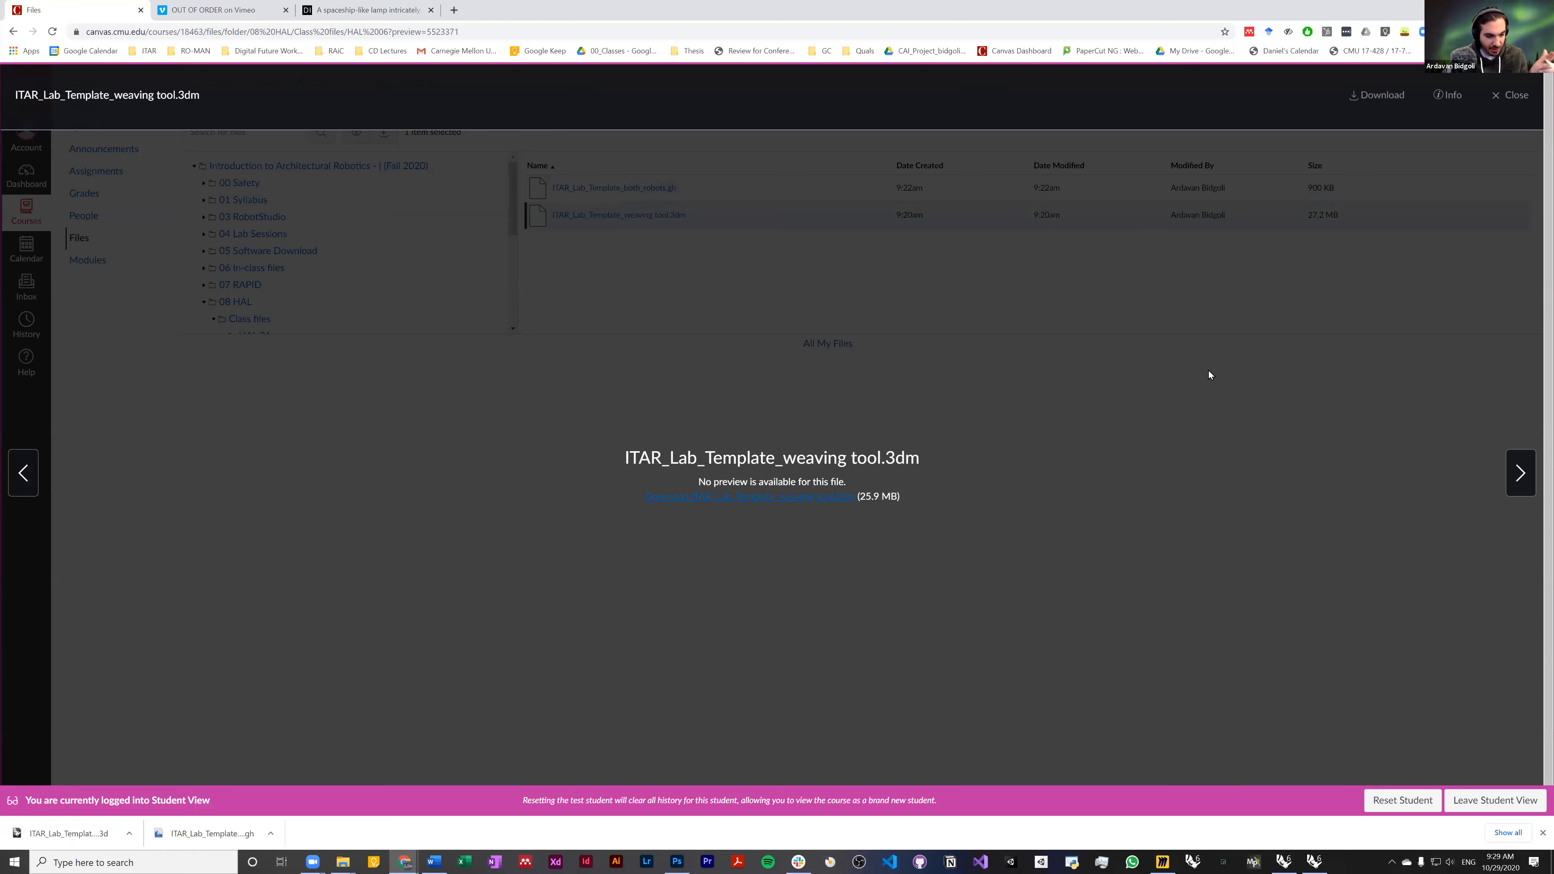
- Shrink the browser to a floating window and open the downloaded ITAR_Lab_Template_weaving tool.3dm in Rhino with the Open file option
{"action": "left_click_drag", "start_coordinate": [1055, 10], "coordinate": [1080, 89]}
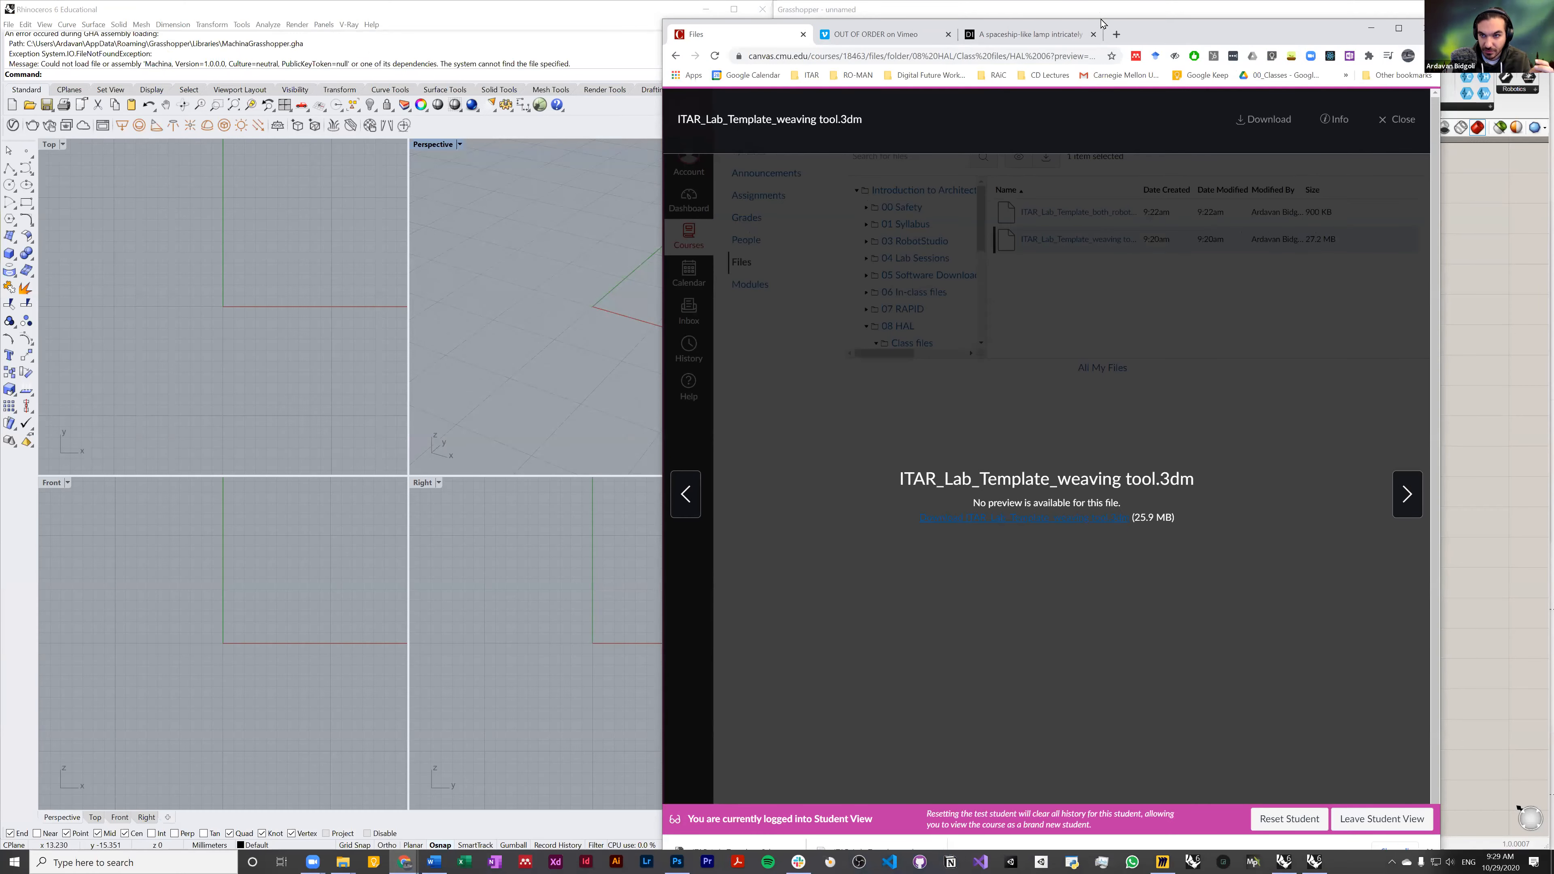
{"action": "left_click_drag", "start_coordinate": [1100, 20], "coordinate": [1153, 110]}
{"action": "left_click_drag", "start_coordinate": [761, 730], "coordinate": [537, 329]}
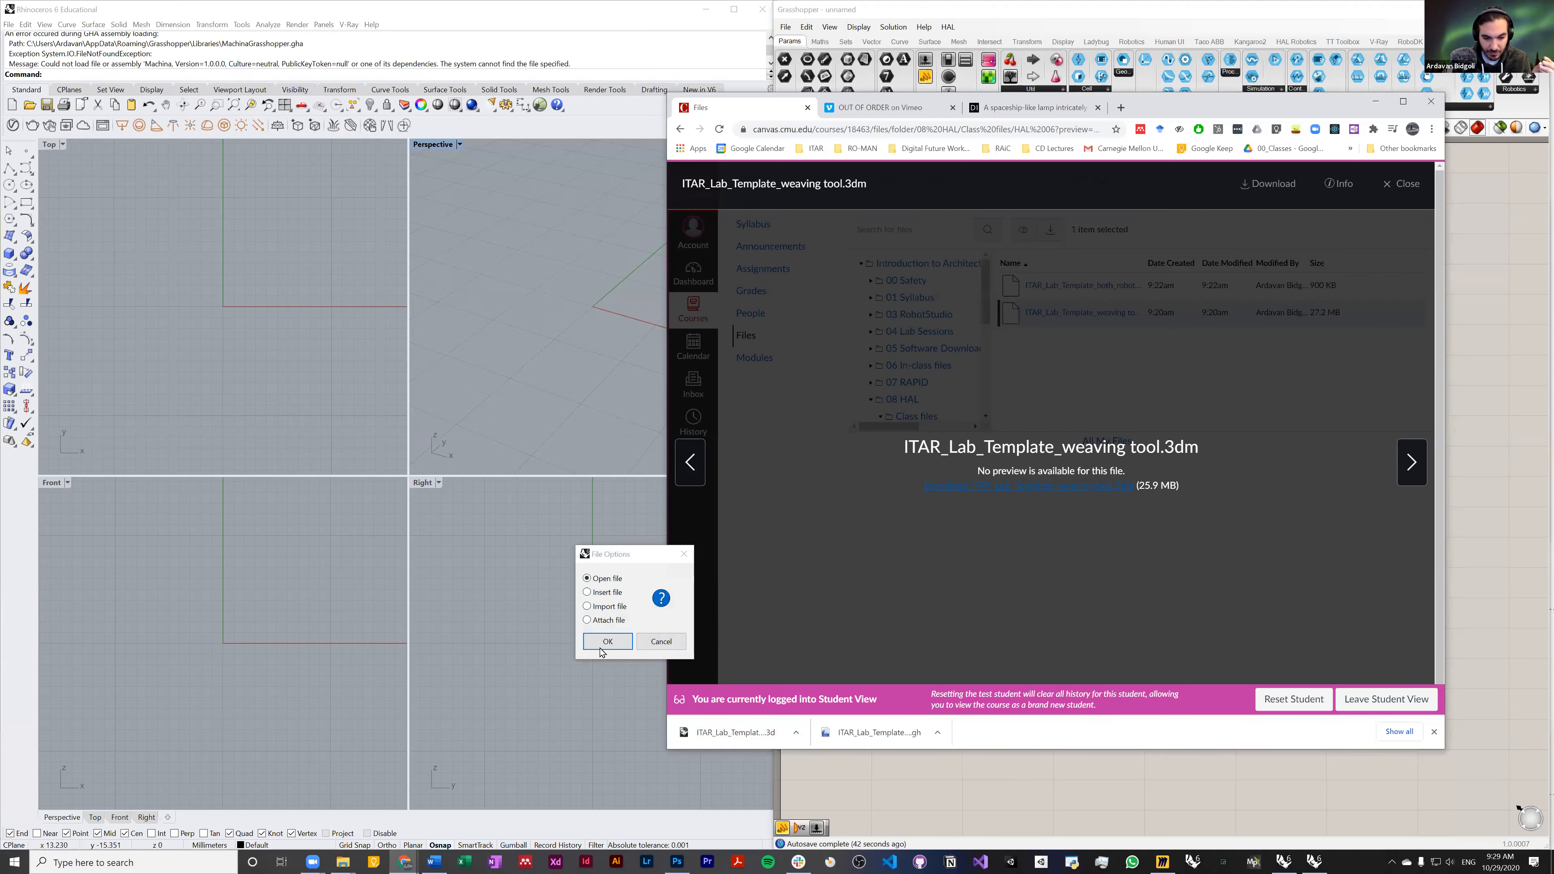
{"action": "left_click", "coordinate": [609, 645]}
{"action": "left_click", "coordinate": [784, 477]}
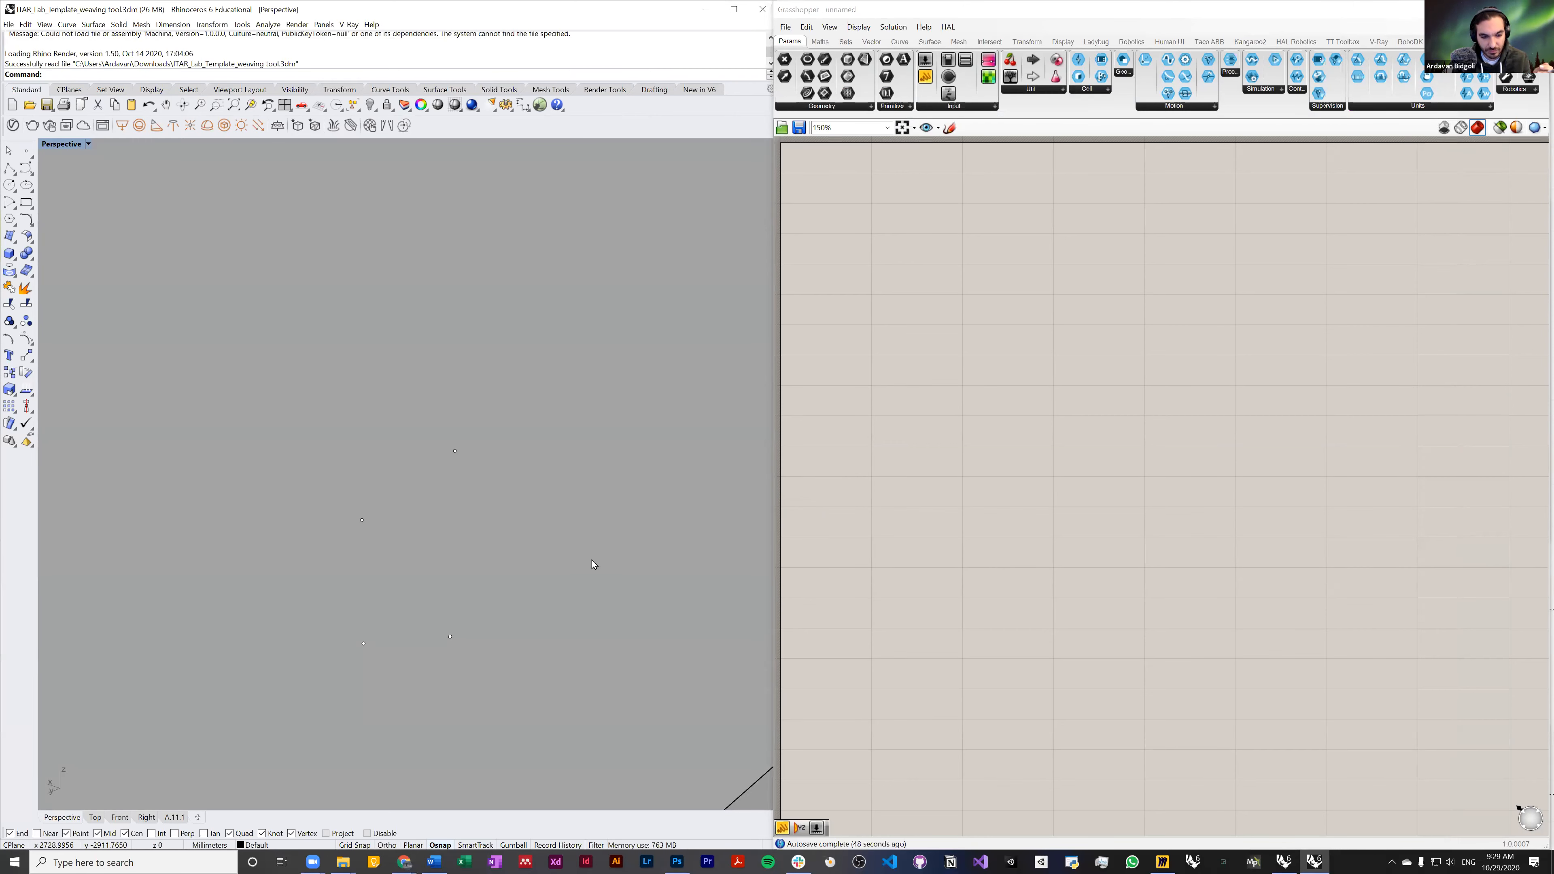
{"action": "scroll", "coordinate": [392, 453], "scroll_direction": "down", "scroll_amount": 3}
{"action": "scroll", "coordinate": [400, 466], "scroll_direction": "down", "scroll_amount": 2}
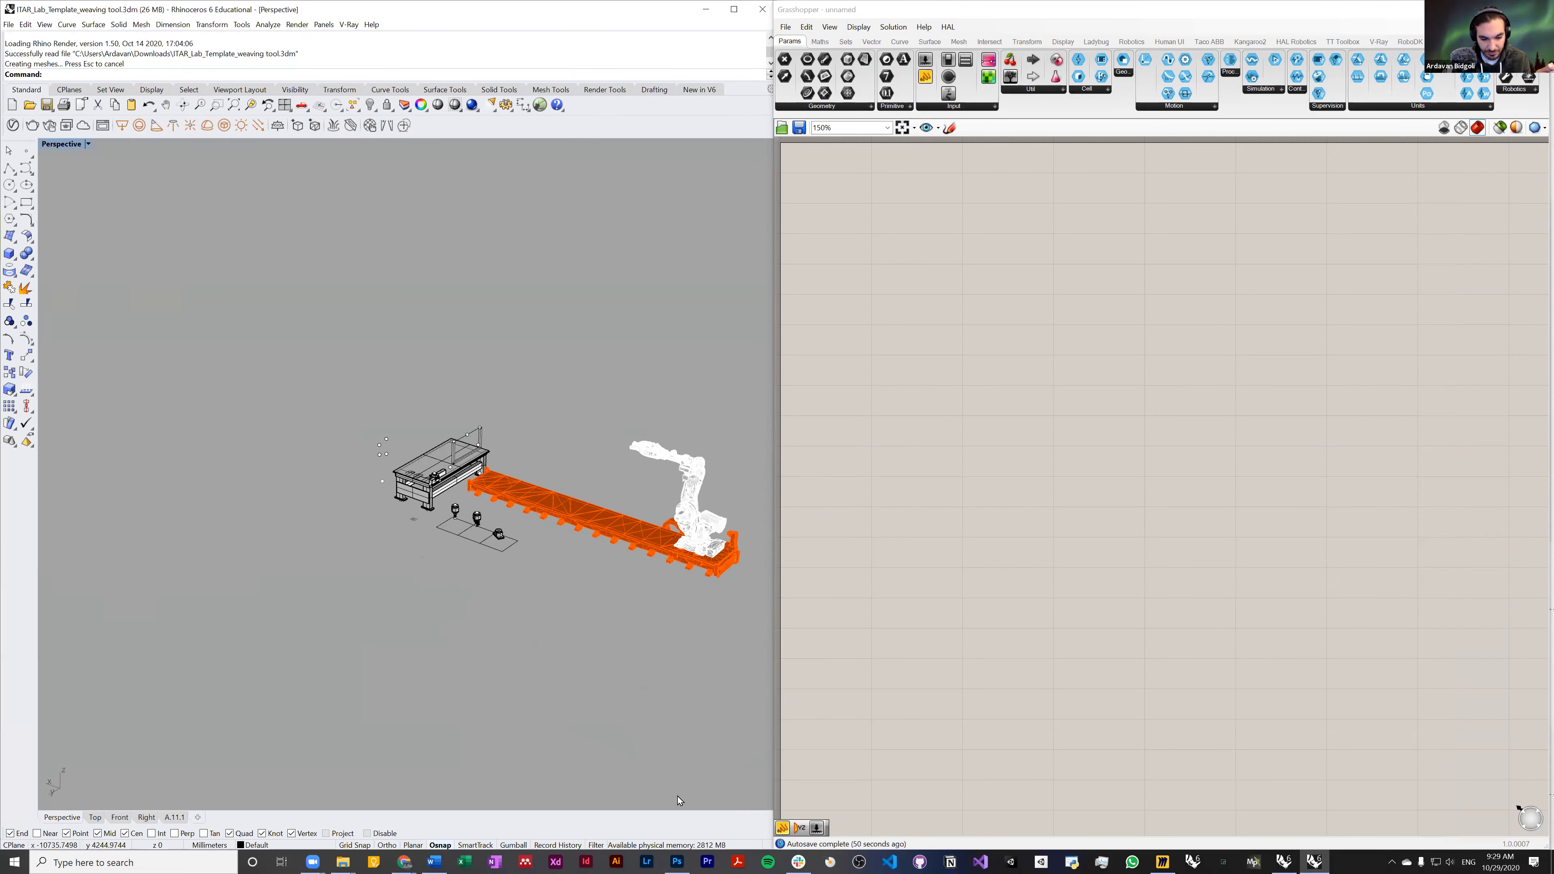
- Open the downloaded ITAR_Lab_Template_both_robots.gh from Chrome and bring the Grasshopper canvas to the front
{"action": "mouse_move", "coordinate": [404, 862]}
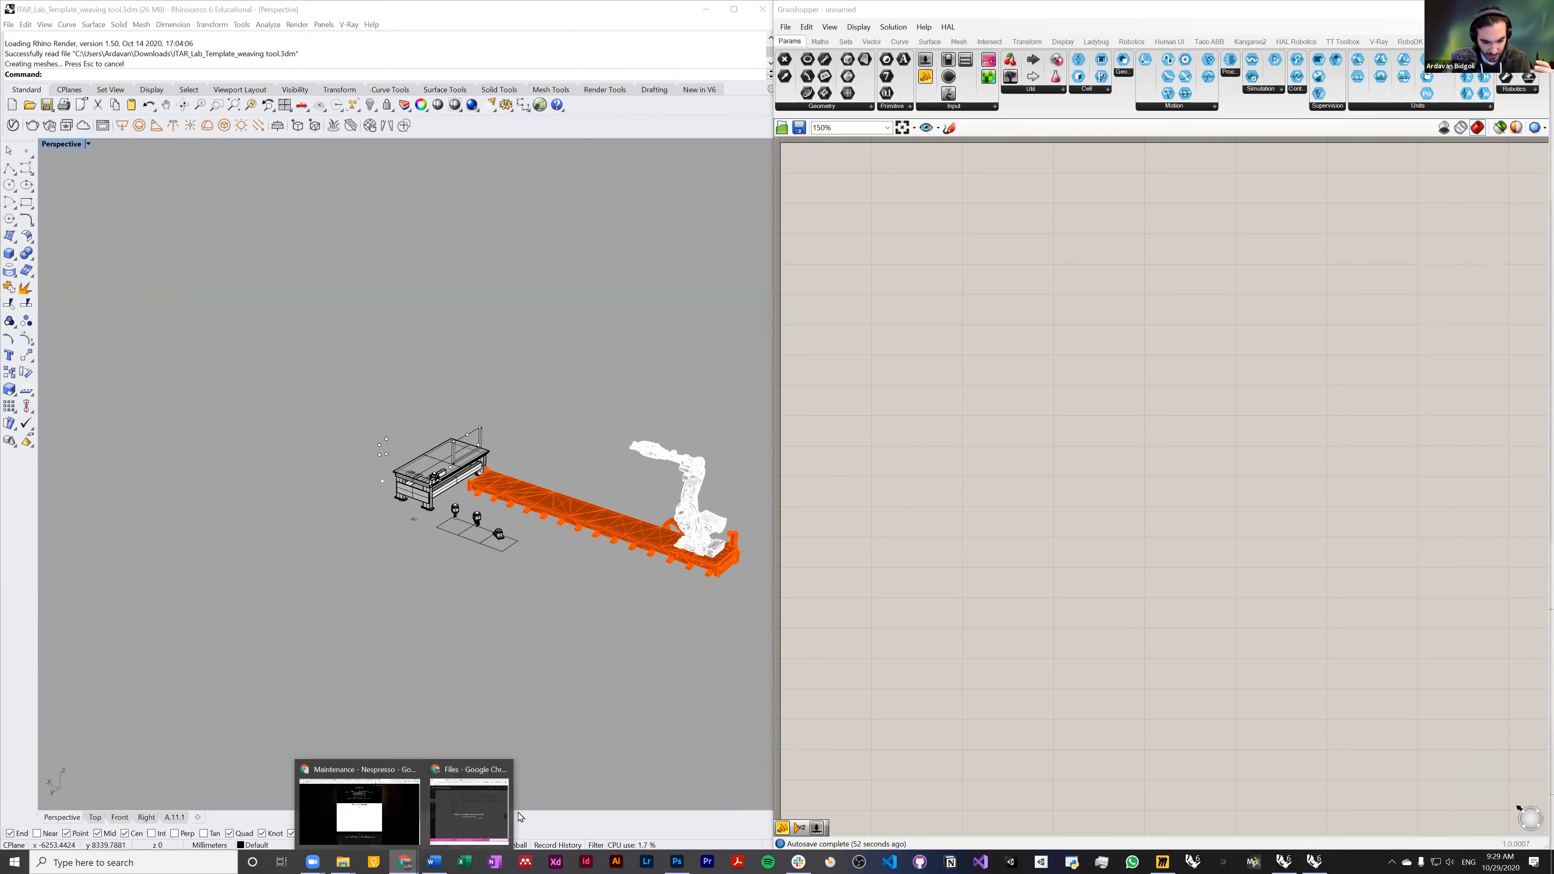
{"action": "left_click", "coordinate": [498, 814]}
{"action": "left_click", "coordinate": [881, 733]}
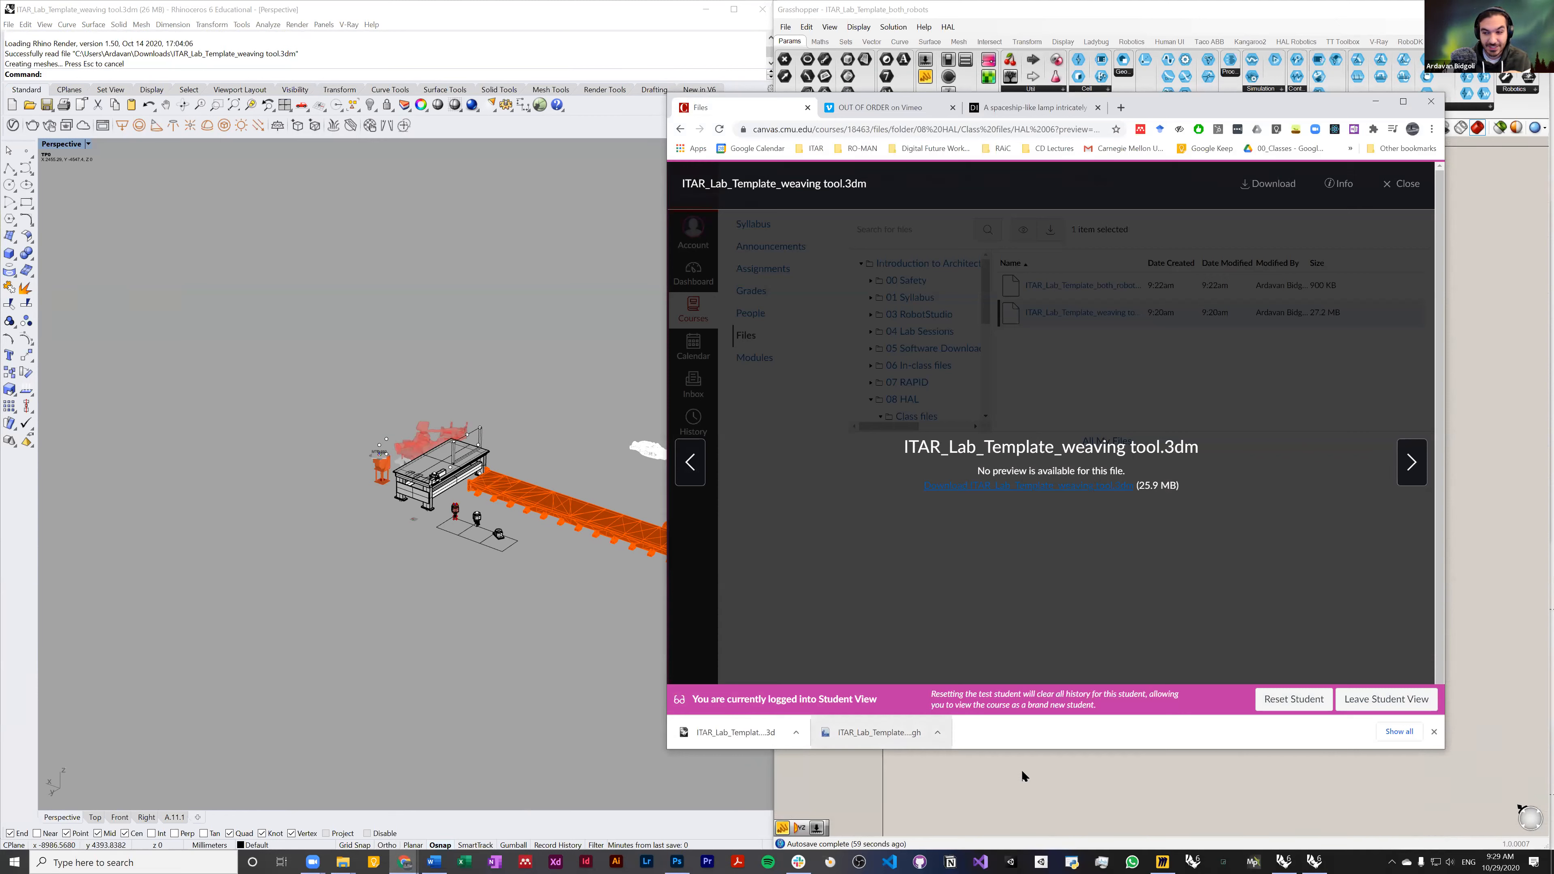
{"action": "left_click", "coordinate": [981, 766]}
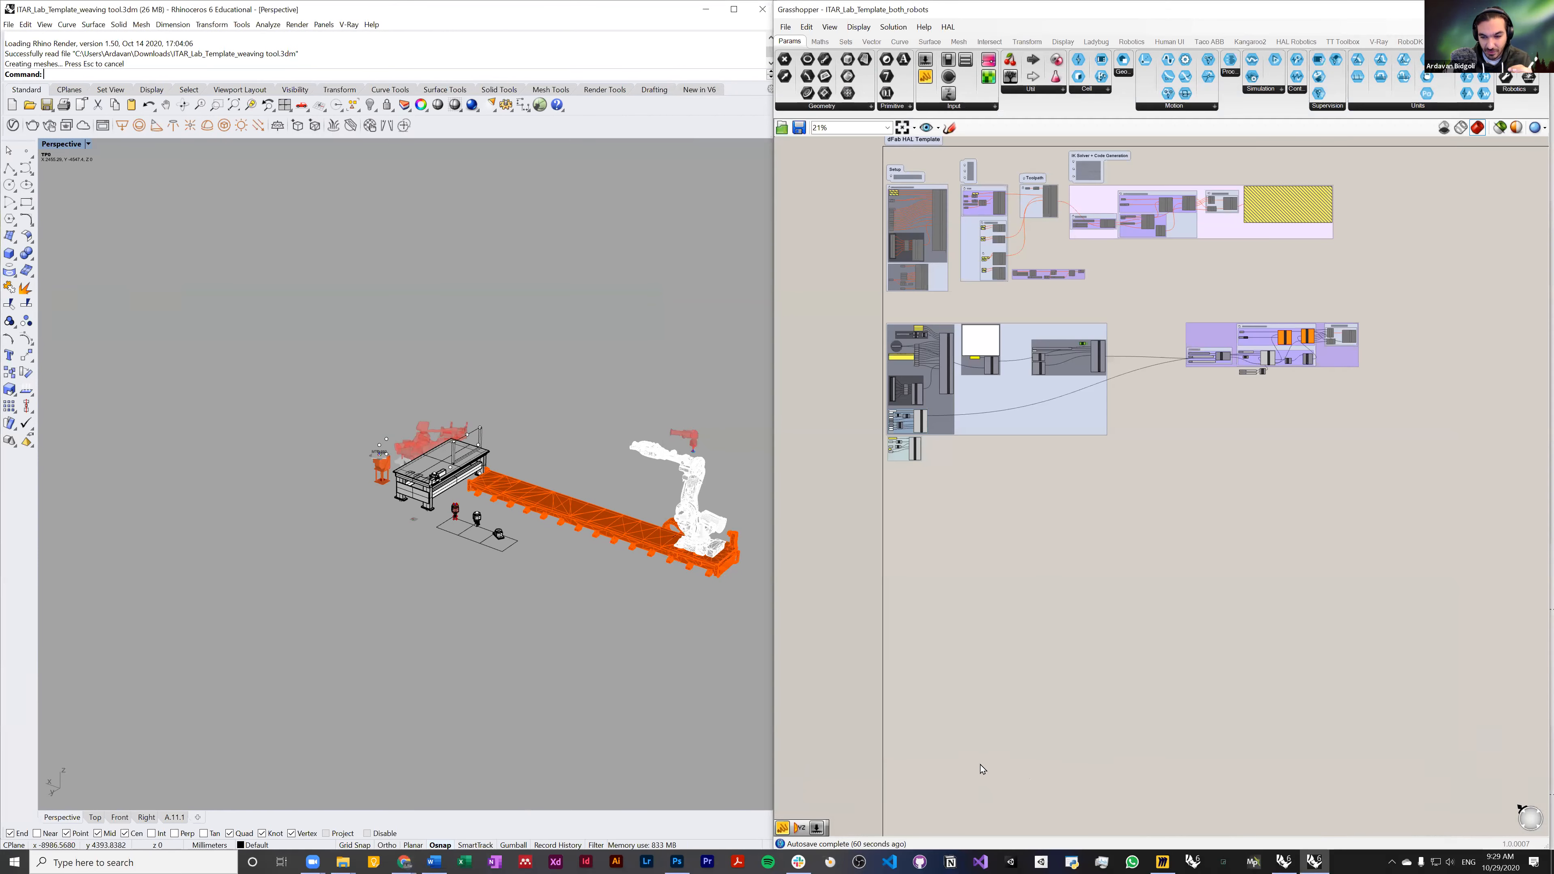
{"action": "right_click_drag", "start_coordinate": [1148, 561], "coordinate": [1089, 645]}
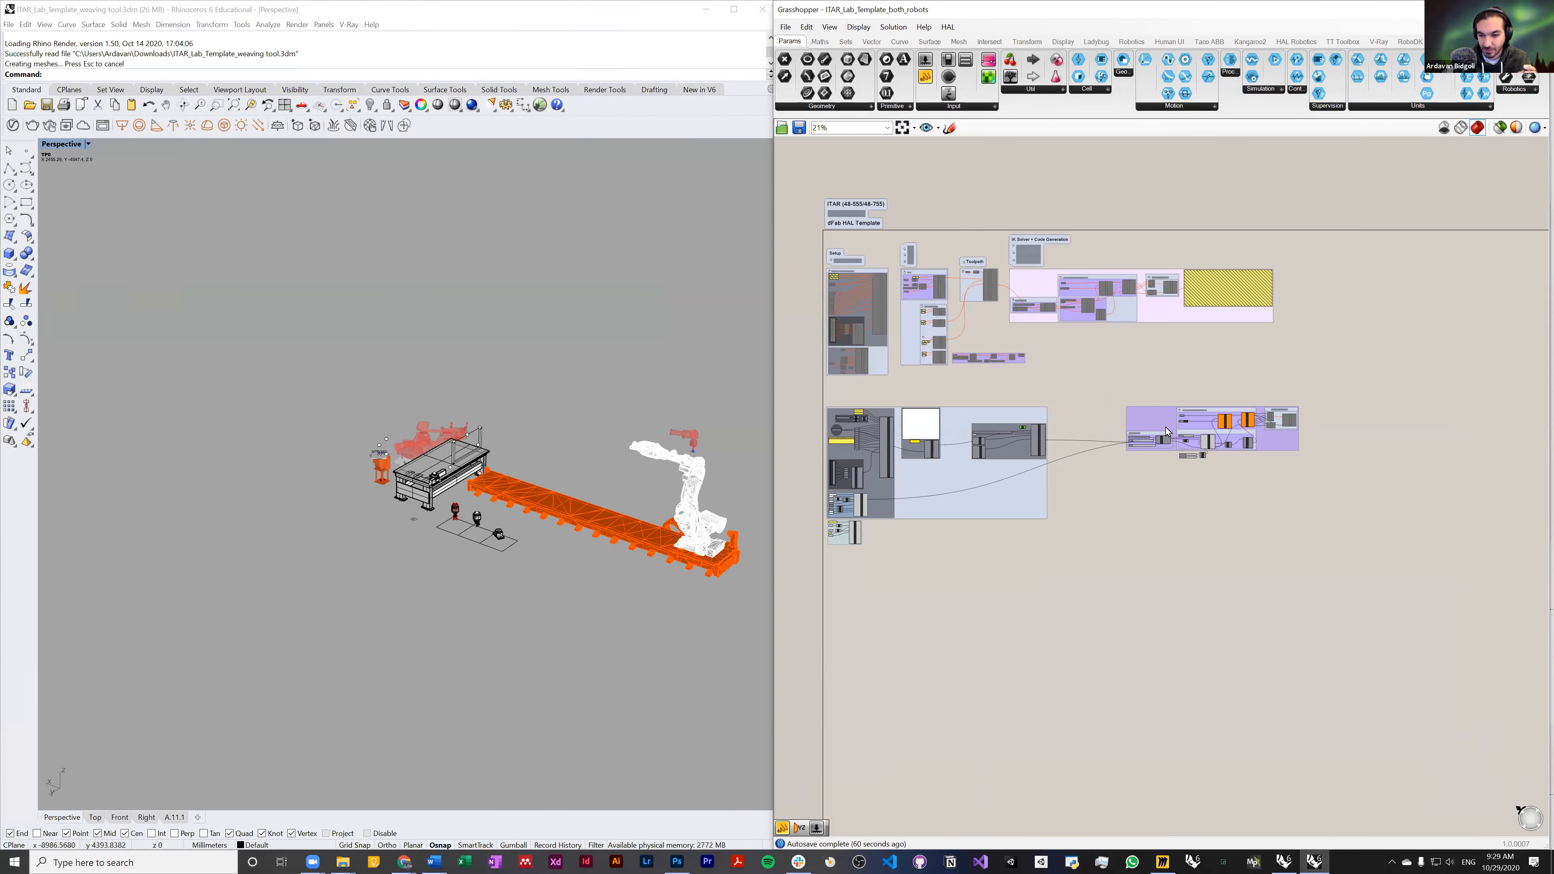
- Add a Point parameter to the Grasshopper canvas just above the lower robot's blue group
{"action": "scroll", "coordinate": [1166, 431], "scroll_direction": "up", "scroll_amount": 3}
{"action": "mouse_move", "coordinate": [673, 511]}
{"action": "right_mouse_down"}
{"action": "mouse_move", "coordinate": [637, 507]}
{"action": "mouse_move", "coordinate": [659, 518]}
{"action": "mouse_move", "coordinate": [670, 480]}
{"action": "right_mouse_up"}
{"action": "scroll", "coordinate": [462, 436], "scroll_direction": "up", "scroll_amount": 6}
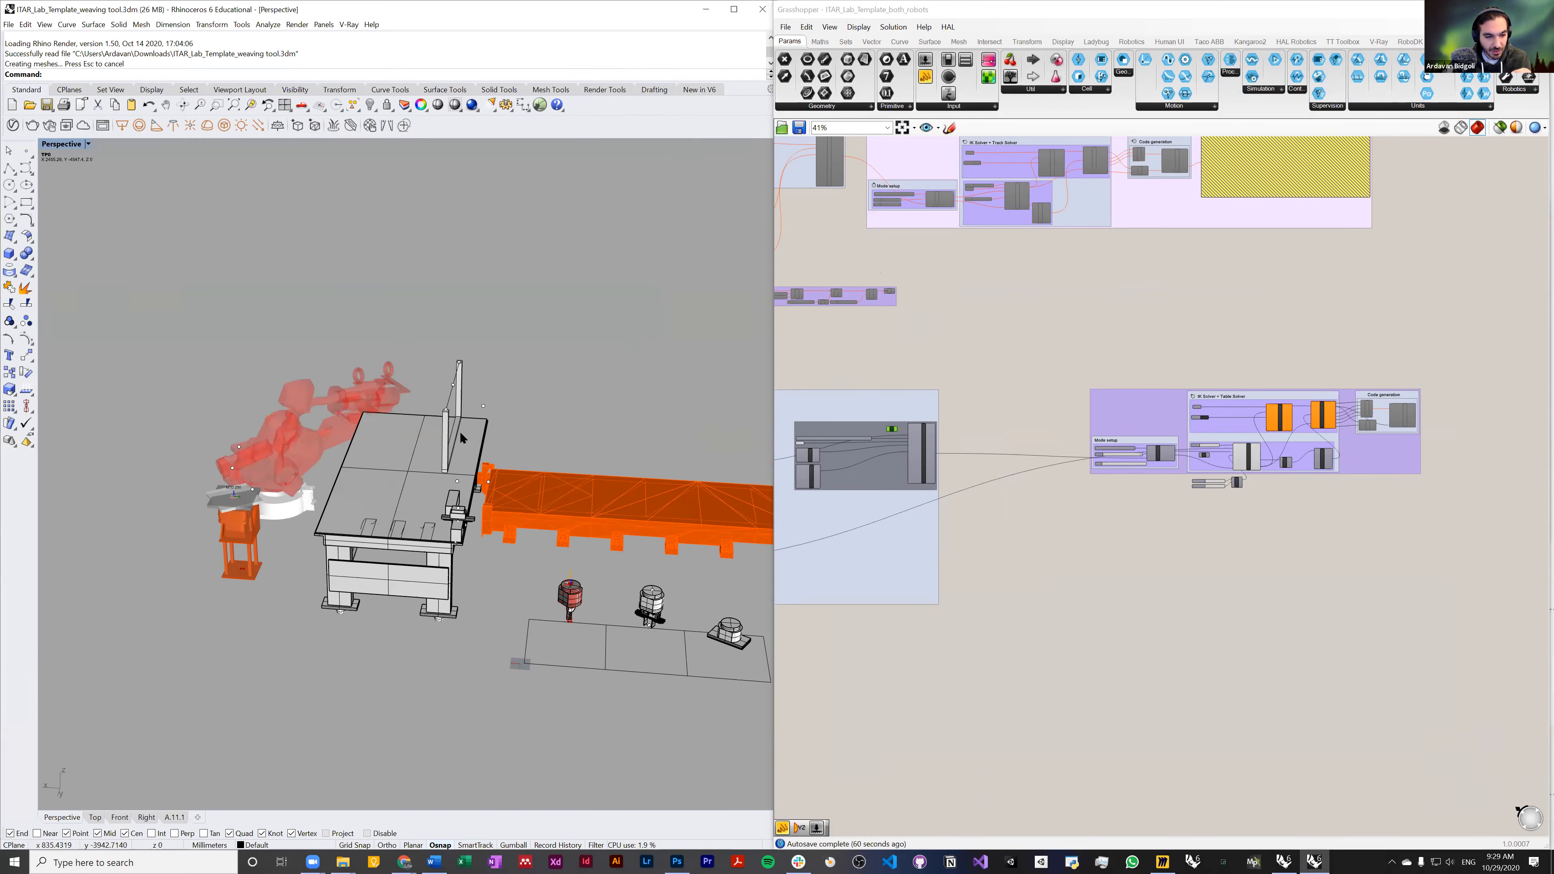
{"action": "scroll", "coordinate": [462, 436], "scroll_direction": "up", "scroll_amount": 4}
{"action": "left_click", "coordinate": [140, 485]}
{"action": "right_click_drag", "start_coordinate": [1002, 570], "coordinate": [1247, 552]}
{"action": "scroll", "coordinate": [1116, 371], "scroll_direction": "up", "scroll_amount": 3}
{"action": "double_click", "coordinate": [1132, 347]}
{"action": "type", "text": "ppo"}
{"action": "key", "text": "BackSpace"}
{"action": "key", "text": "BackSpace"}
{"action": "key", "text": "BackSpace"}
{"action": "type", "text": "po"}
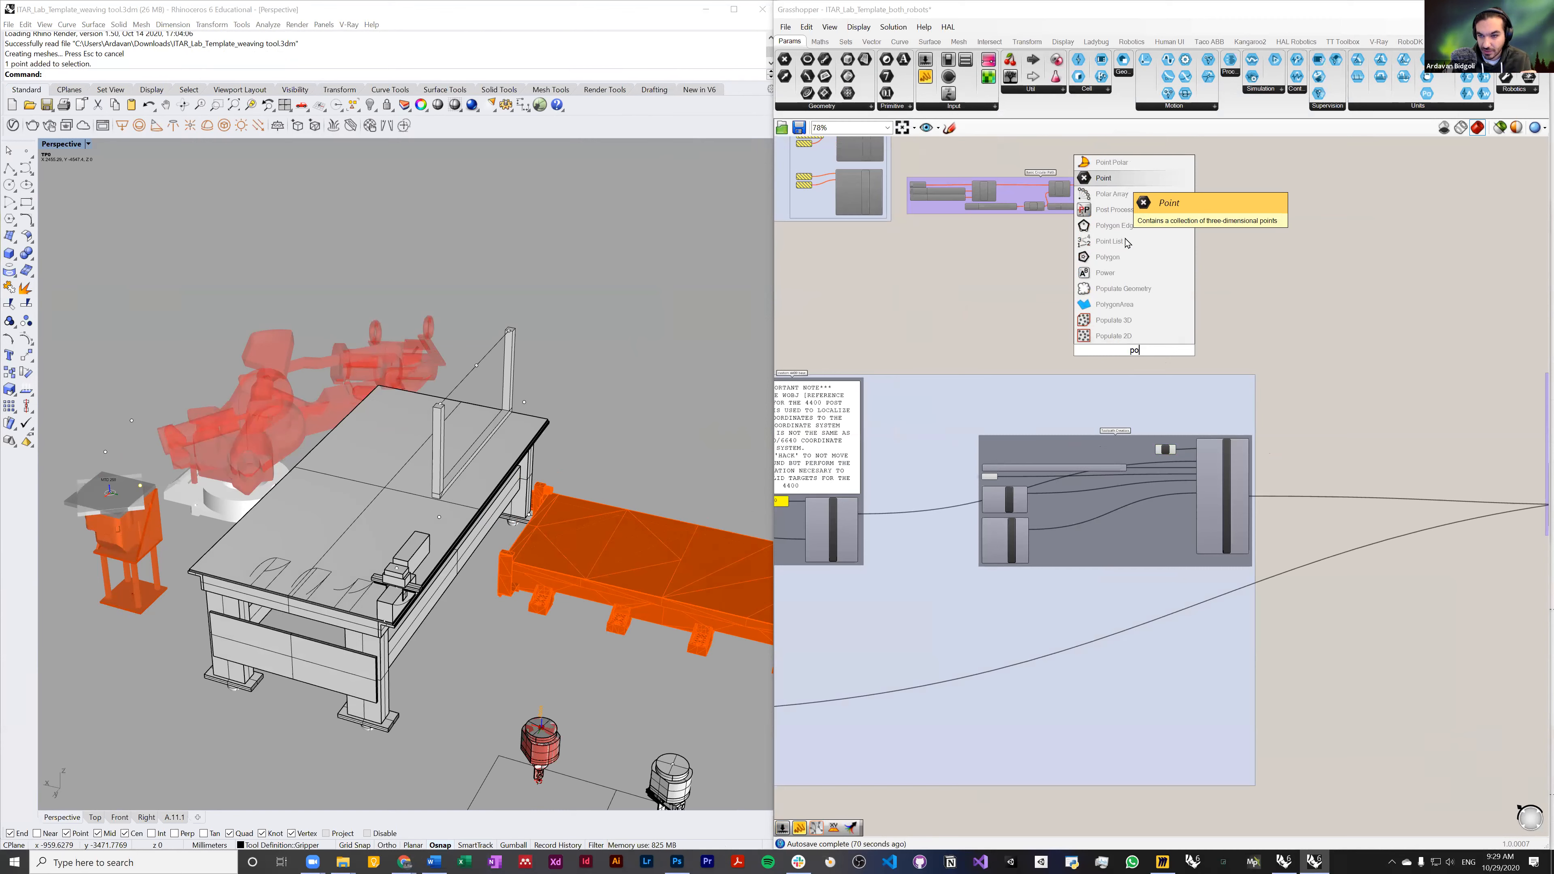
{"action": "key", "text": "Return"}
- Reference the single Rhino point on top of the orange pedestal in the new Point parameter
{"action": "right_click", "coordinate": [1134, 350]}
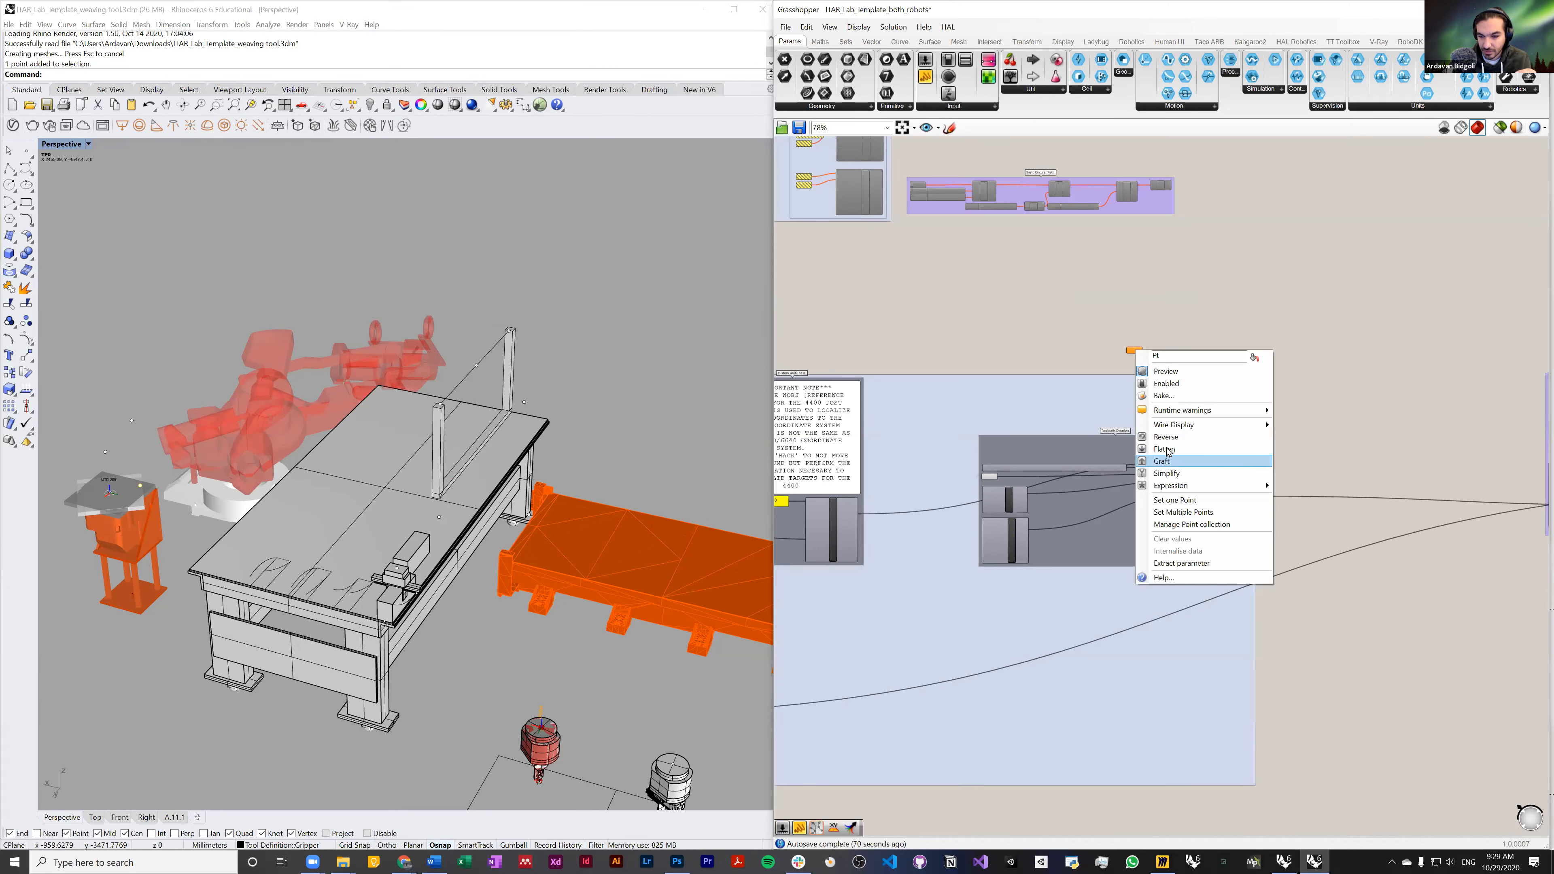
{"action": "left_click", "coordinate": [1161, 501]}
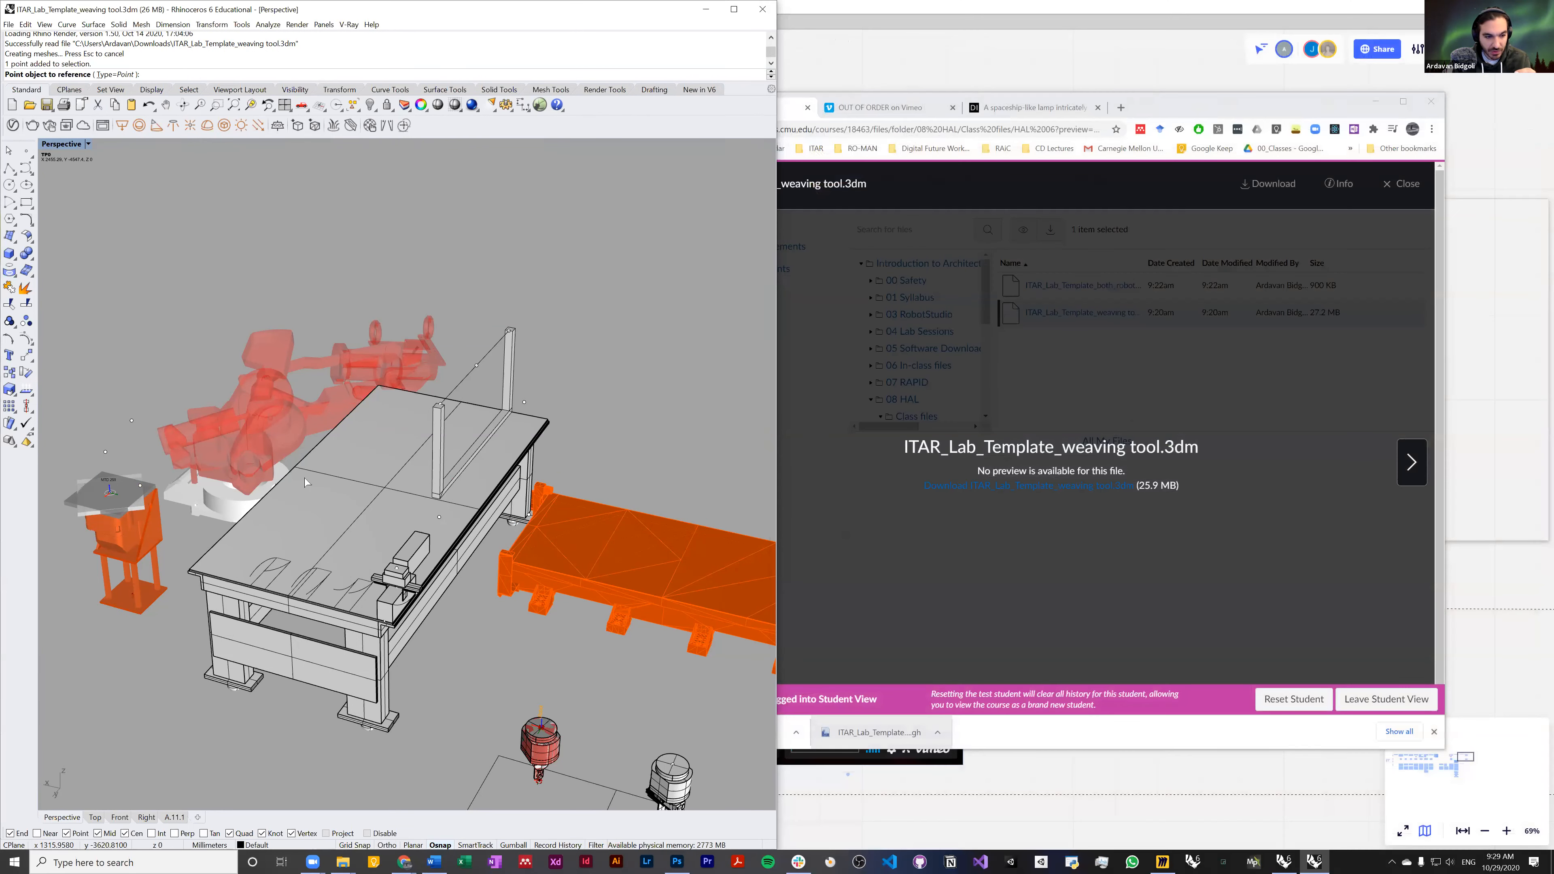
{"action": "left_click", "coordinate": [140, 485]}
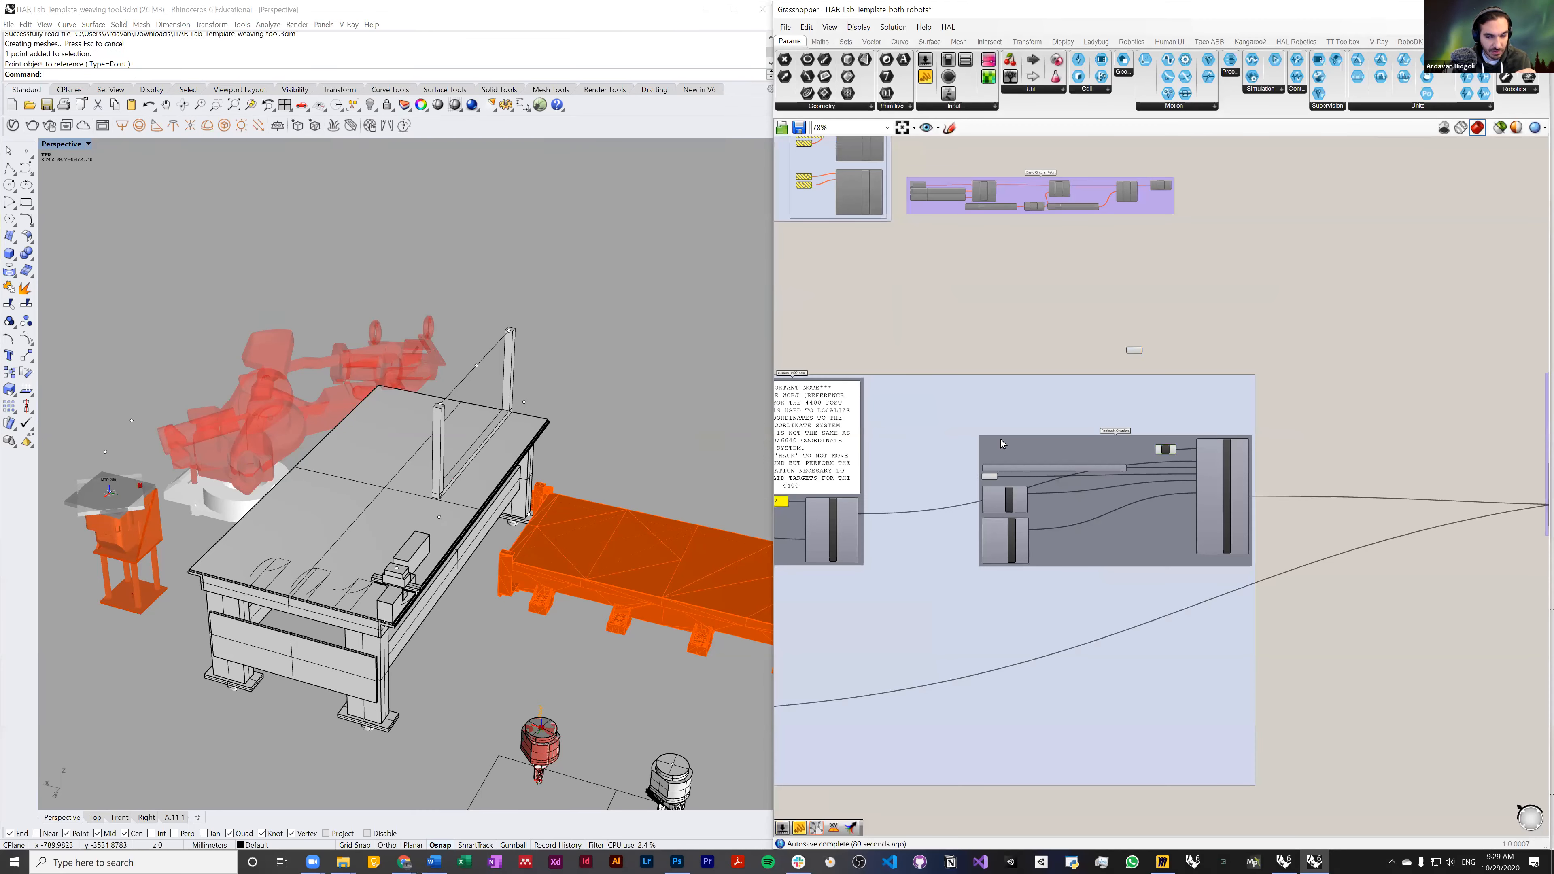
- Wire the Point parameter into the small component at the top of the lower toolpath group and move it beside that component
{"action": "left_click_drag", "start_coordinate": [1142, 351], "coordinate": [1159, 451]}
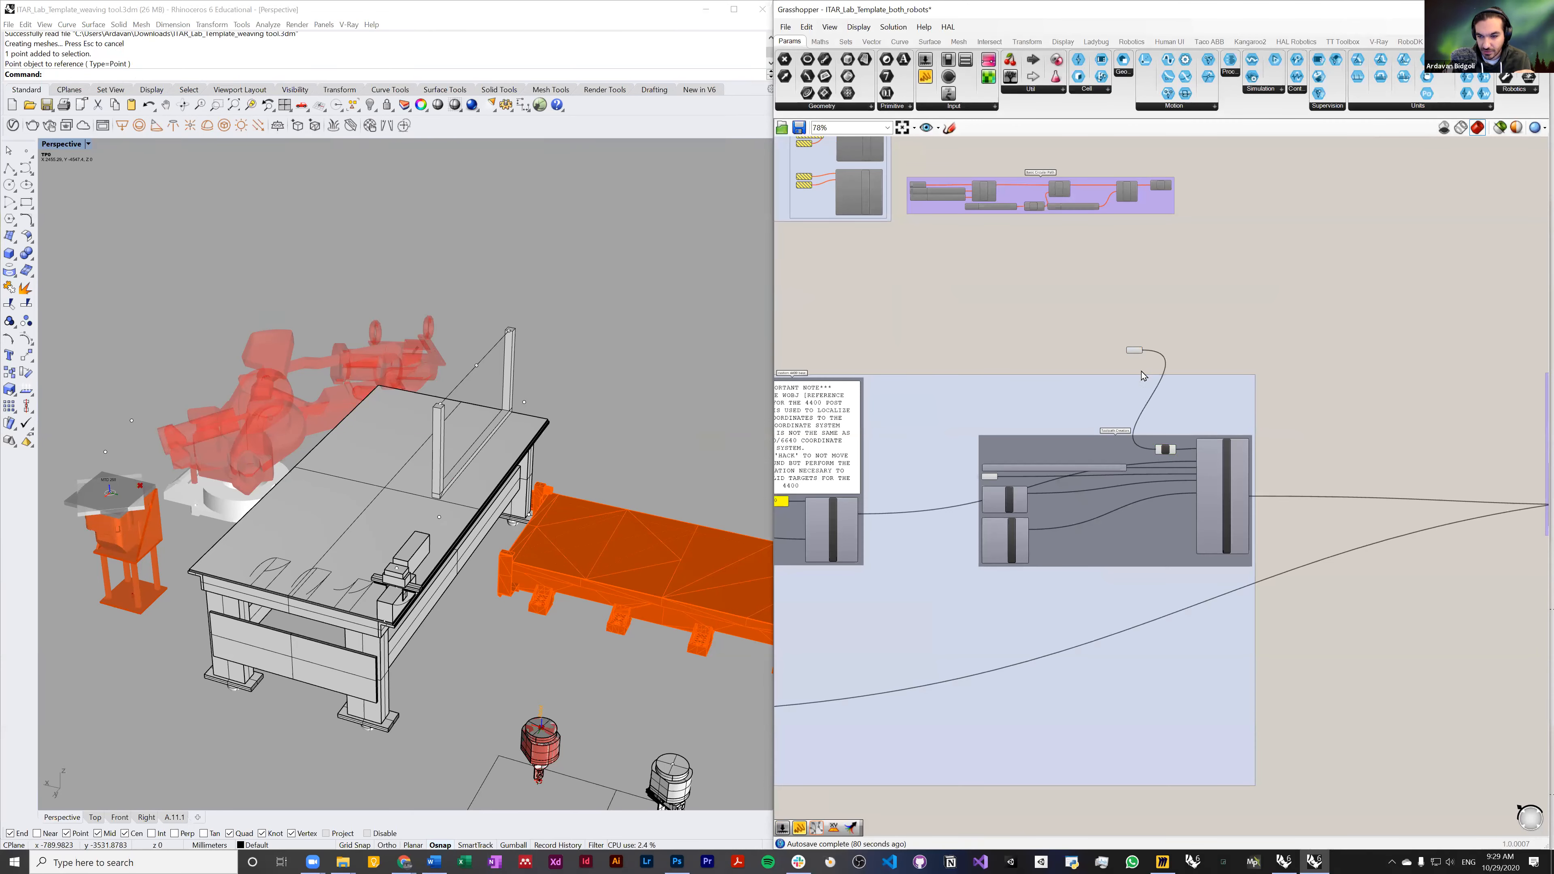
{"action": "left_click_drag", "start_coordinate": [1135, 353], "coordinate": [1136, 452]}
{"action": "left_click", "coordinate": [1540, 808]}
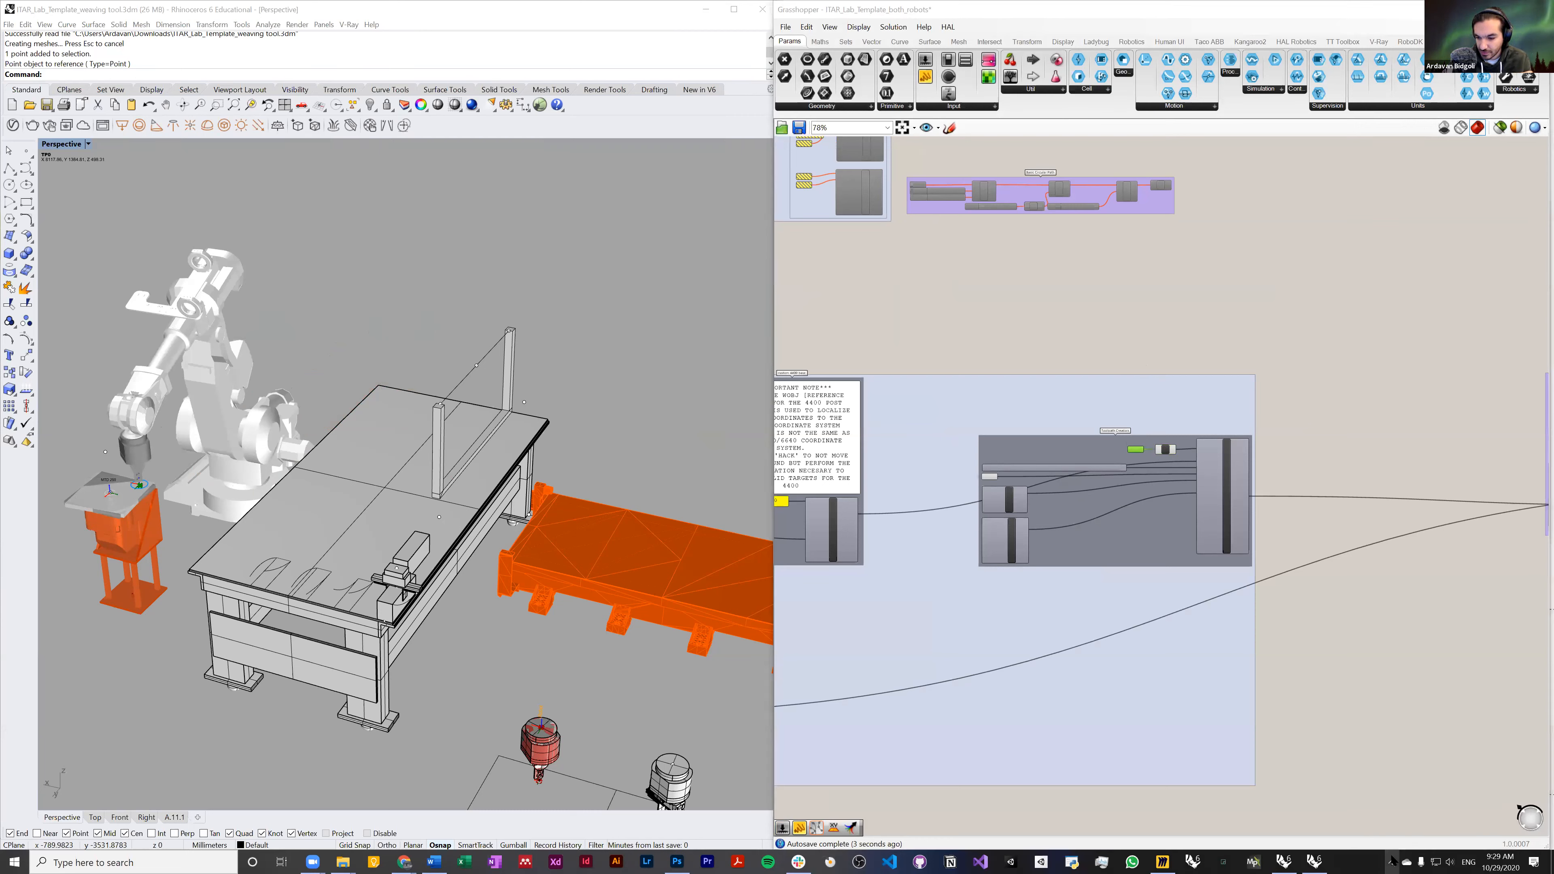
- Quit the NVIDIA Broadcast app running in the background
{"action": "left_click", "coordinate": [1393, 862]}
{"action": "right_click", "coordinate": [1380, 837]}
{"action": "left_click", "coordinate": [1388, 823]}
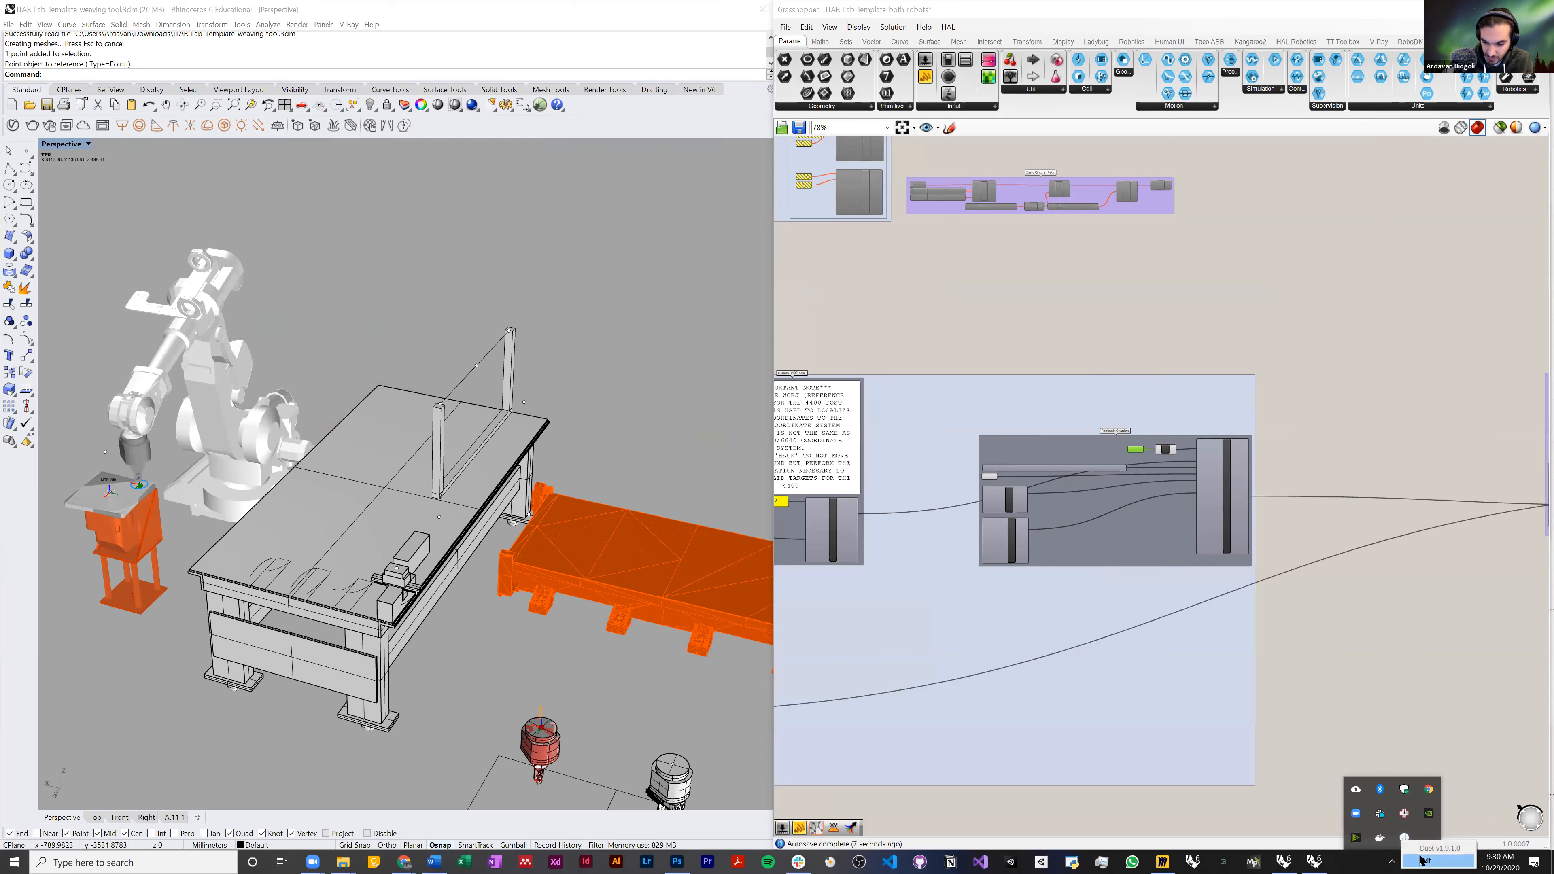
{"action": "right_click", "coordinate": [1357, 842]}
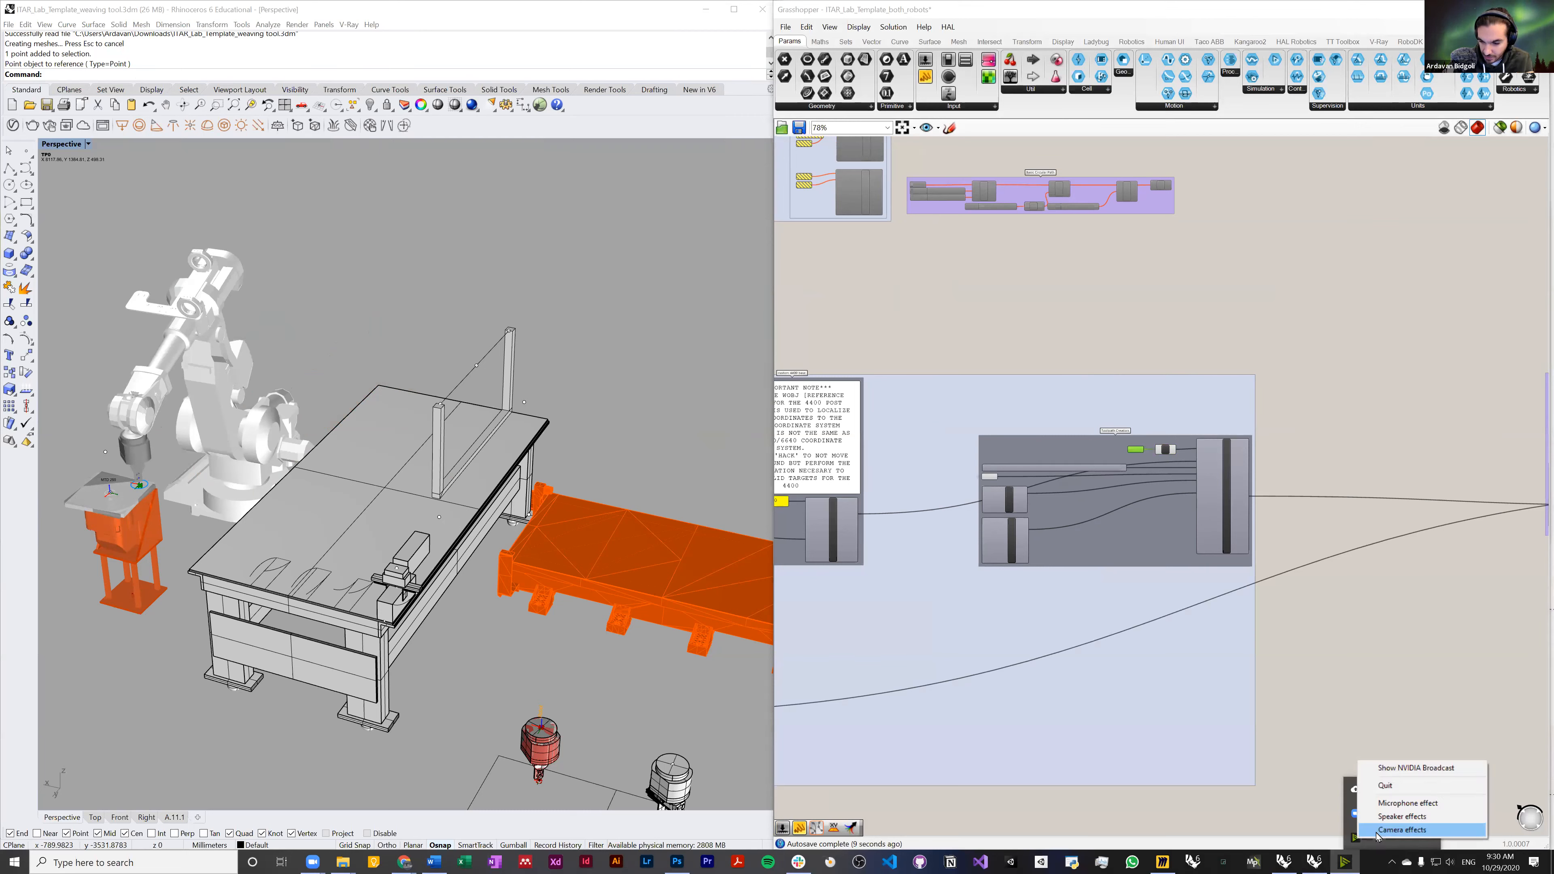
{"action": "left_click", "coordinate": [1386, 786]}
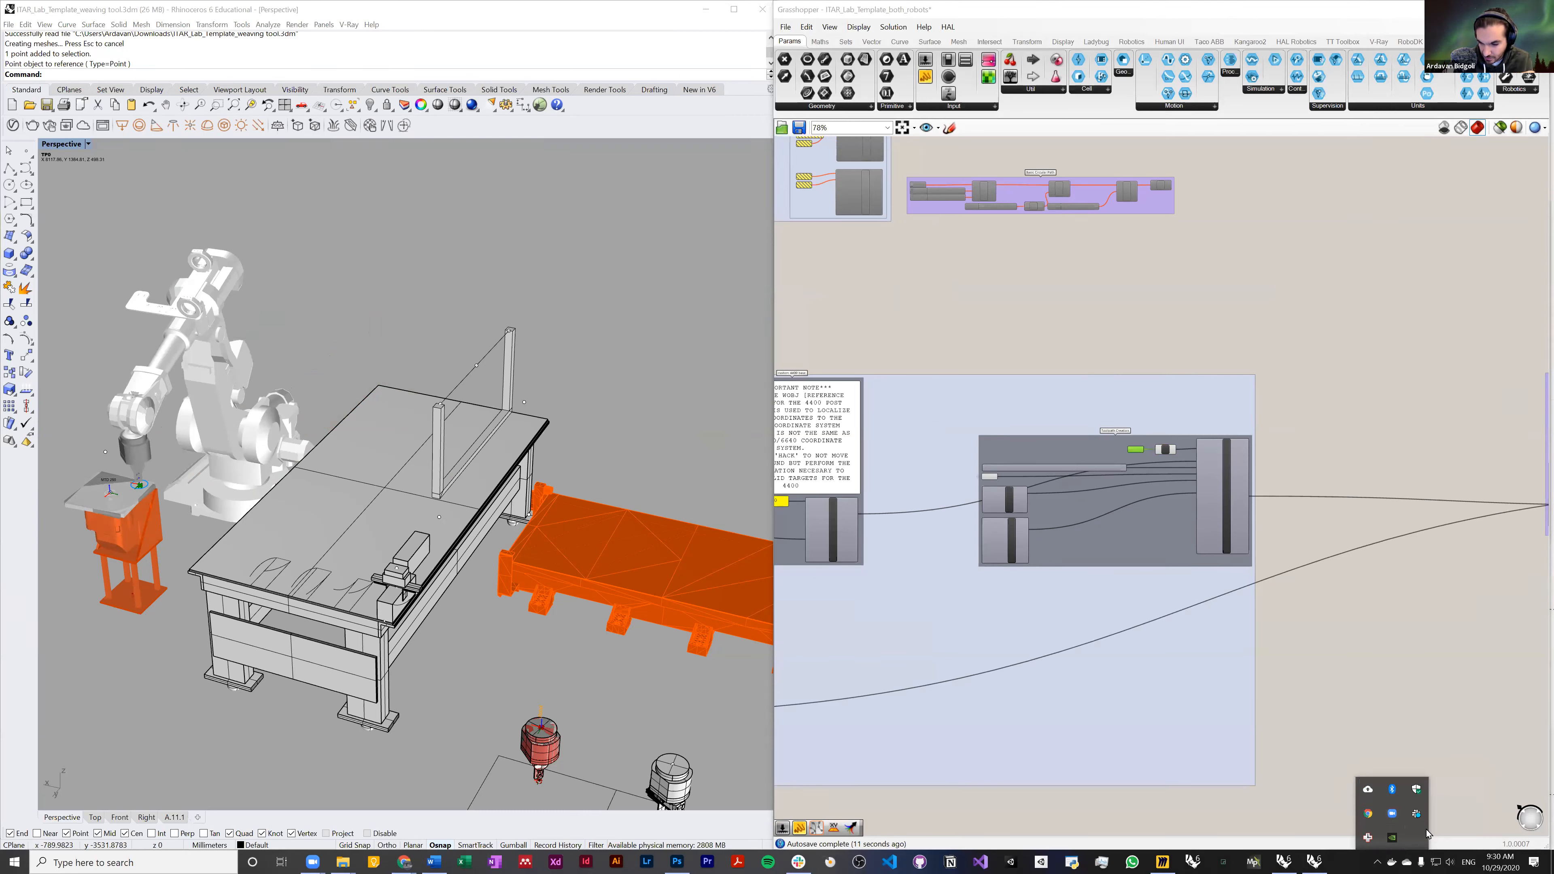
{"action": "right_click", "coordinate": [1392, 862]}
{"action": "left_click", "coordinate": [1432, 865]}
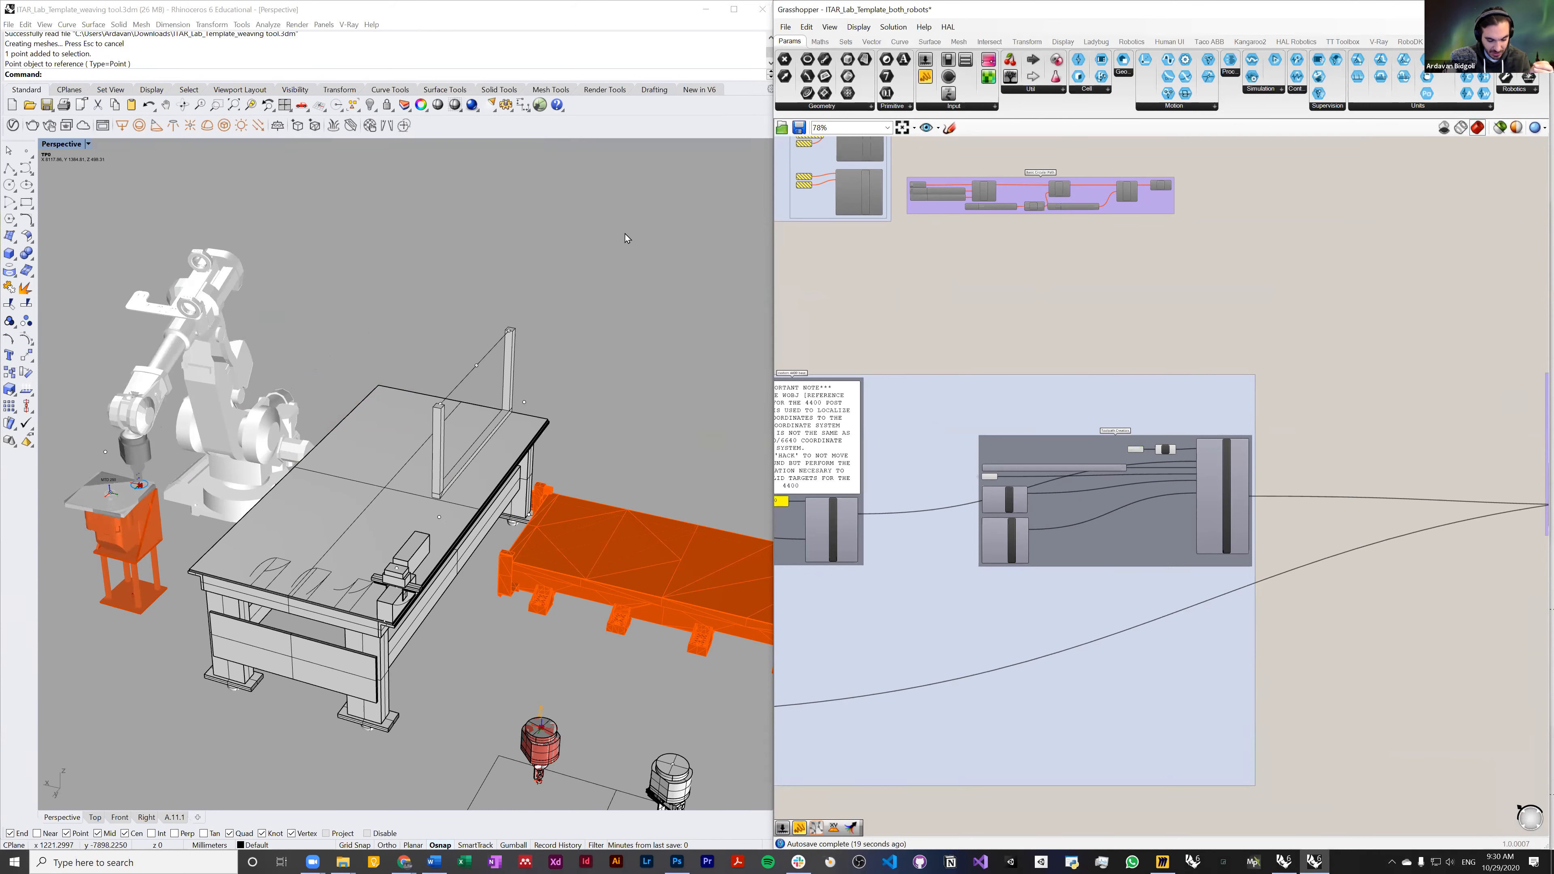
- Set the Windows display scaling to 200% in the display settings and close the settings window
{"action": "key", "text": "super+d"}
{"action": "right_click", "coordinate": [601, 233]}
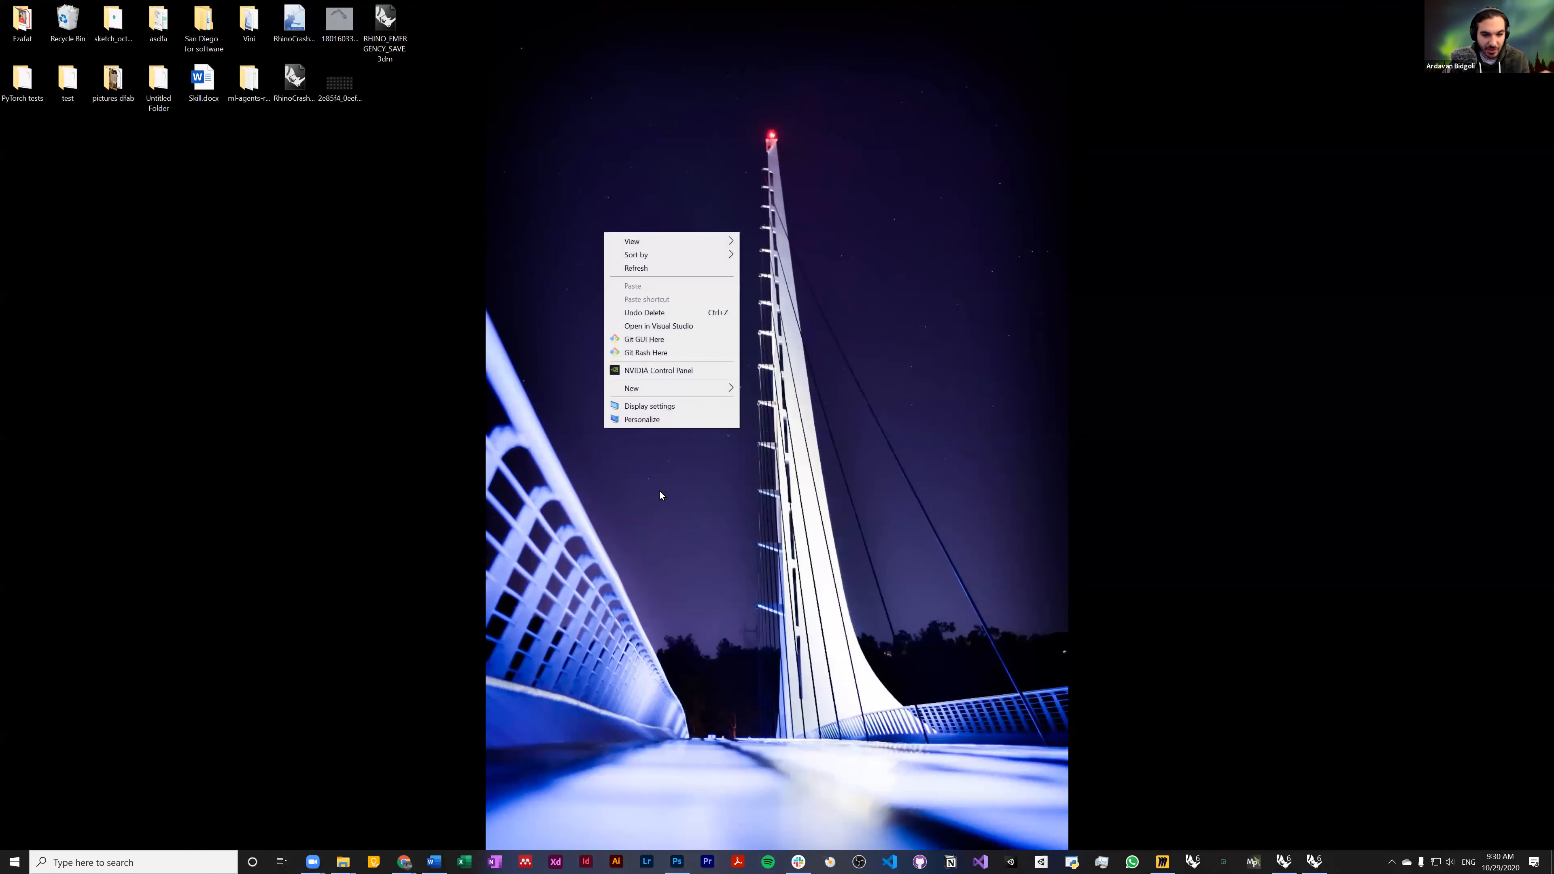
{"action": "left_click", "coordinate": [630, 420]}
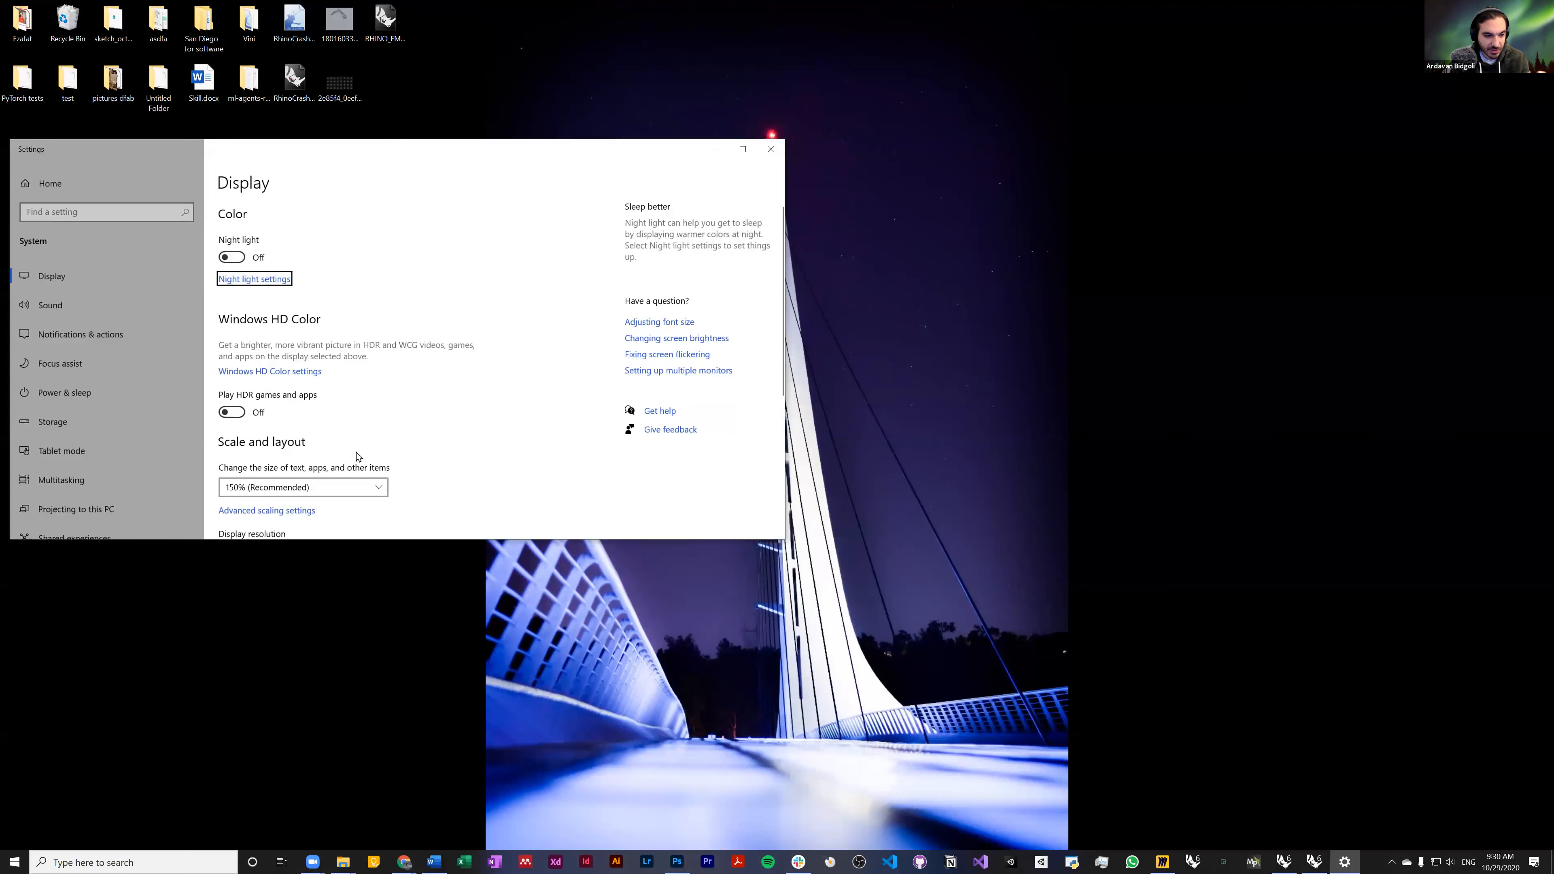
{"action": "left_click", "coordinate": [325, 485]}
{"action": "left_click", "coordinate": [297, 528]}
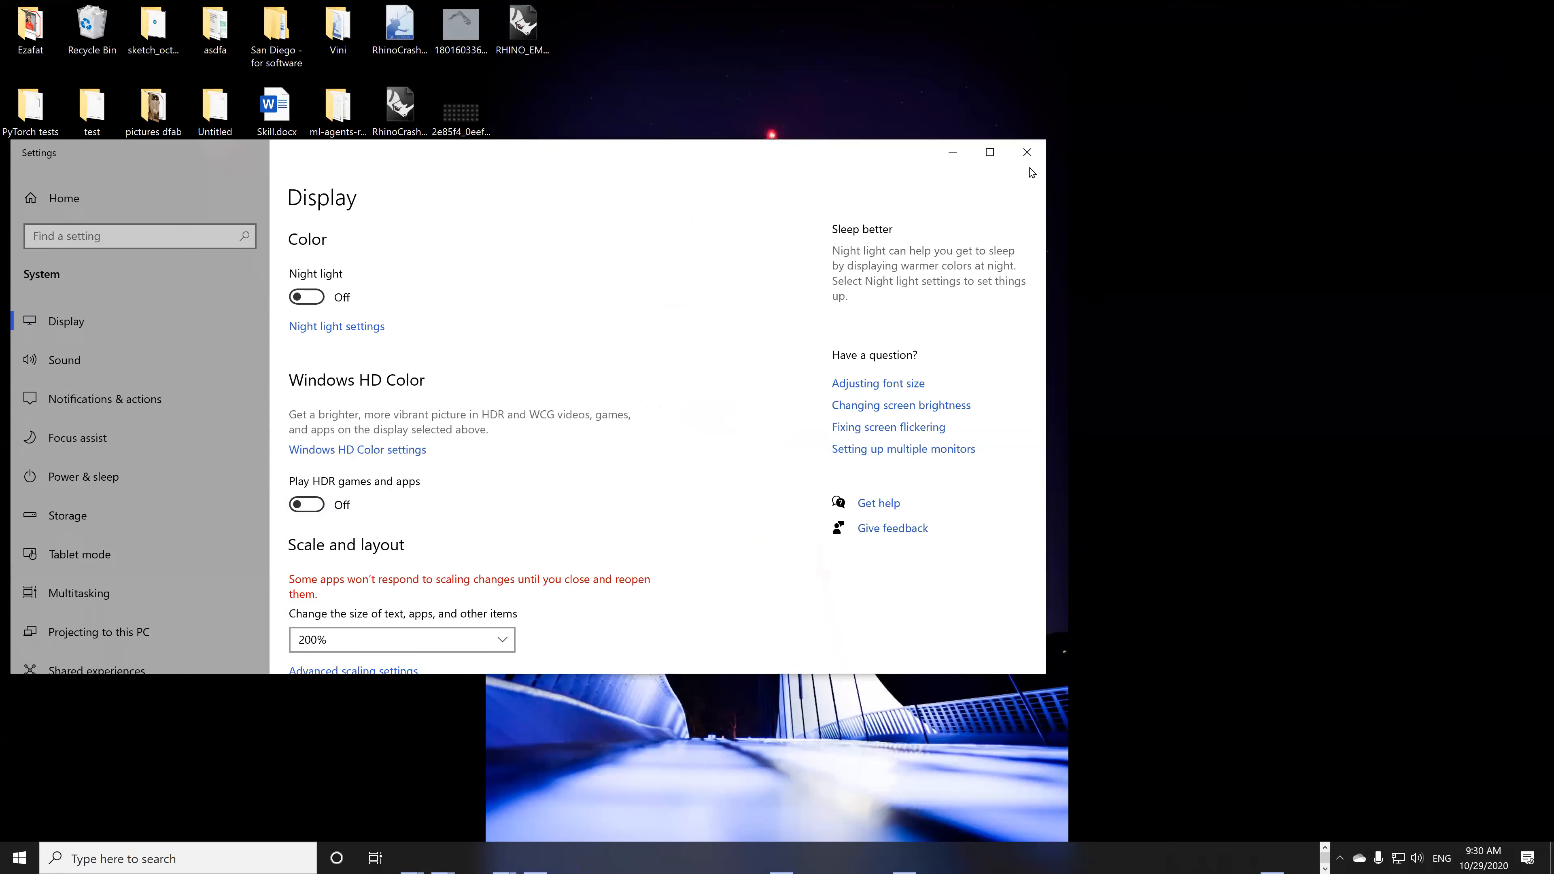
{"action": "left_click", "coordinate": [1028, 156]}
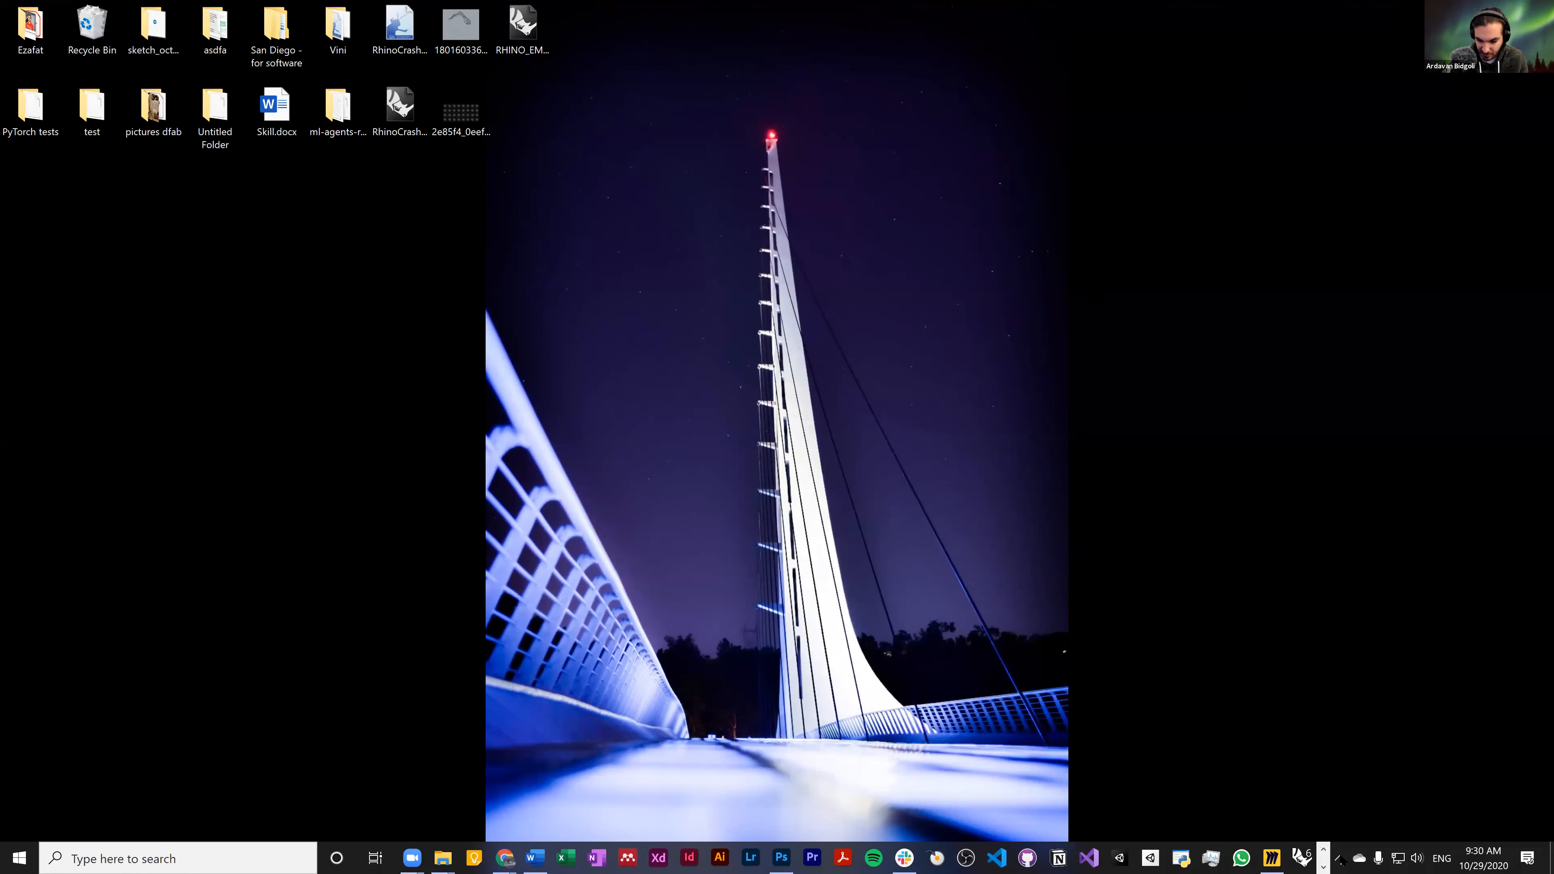
- Bring back Rhino and Grasshopper and arrange the two windows side by side, each filling half the screen
{"action": "left_click", "coordinate": [1323, 866]}
{"action": "mouse_move", "coordinate": [536, 857]}
{"action": "left_click", "coordinate": [557, 811]}
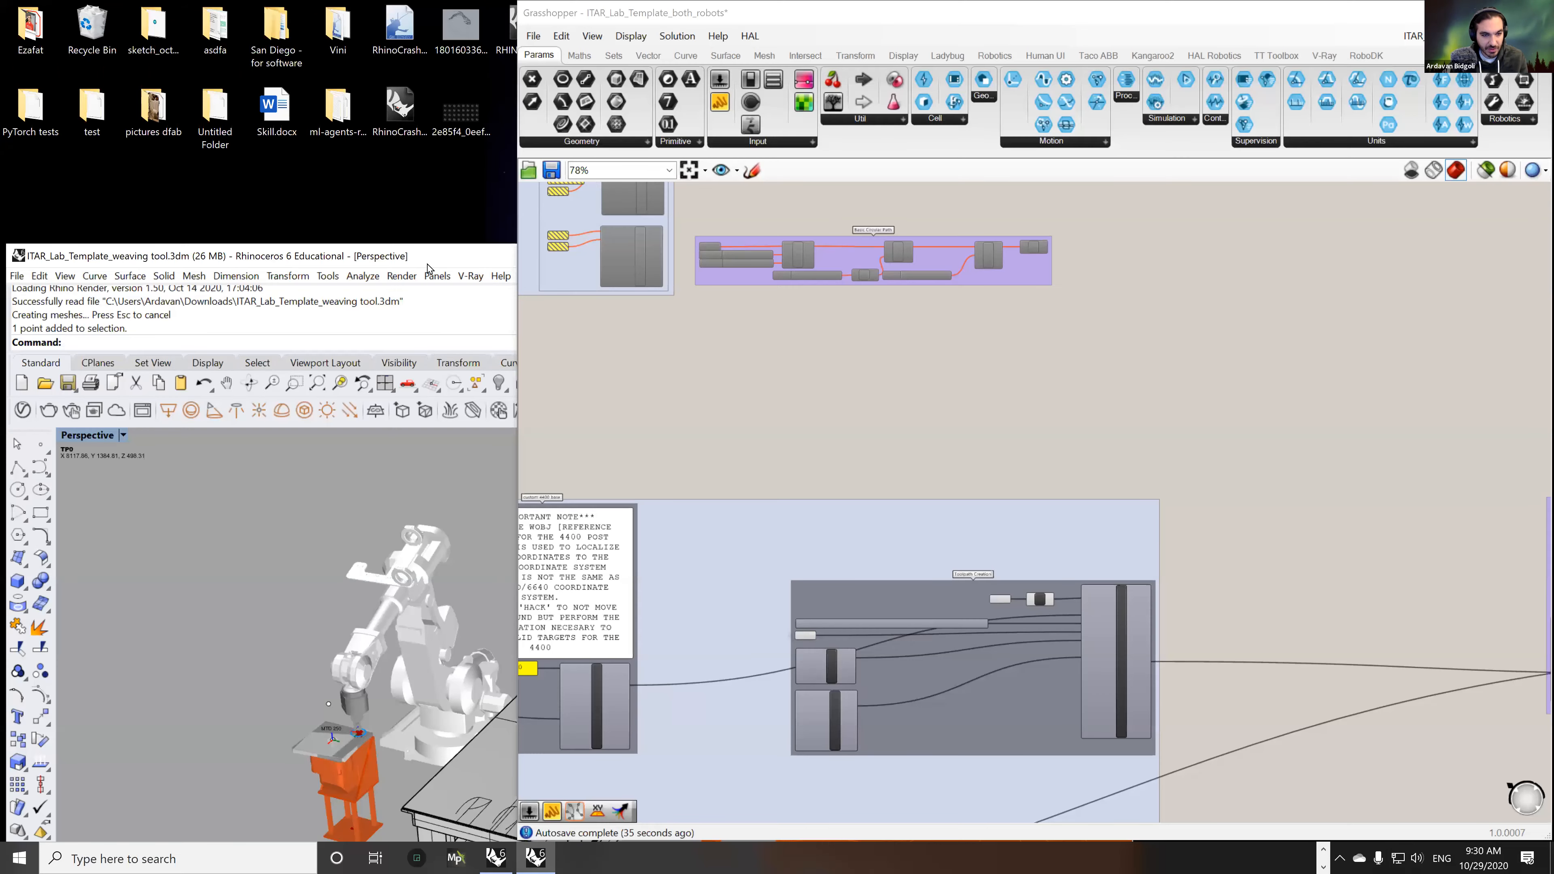
{"action": "left_click_drag", "start_coordinate": [19, 251], "coordinate": [1, 245]}
{"action": "key", "text": "Escape"}
{"action": "left_click", "coordinate": [1068, 42]}
{"action": "left_click_drag", "start_coordinate": [1537, 75], "coordinate": [1553, 73]}
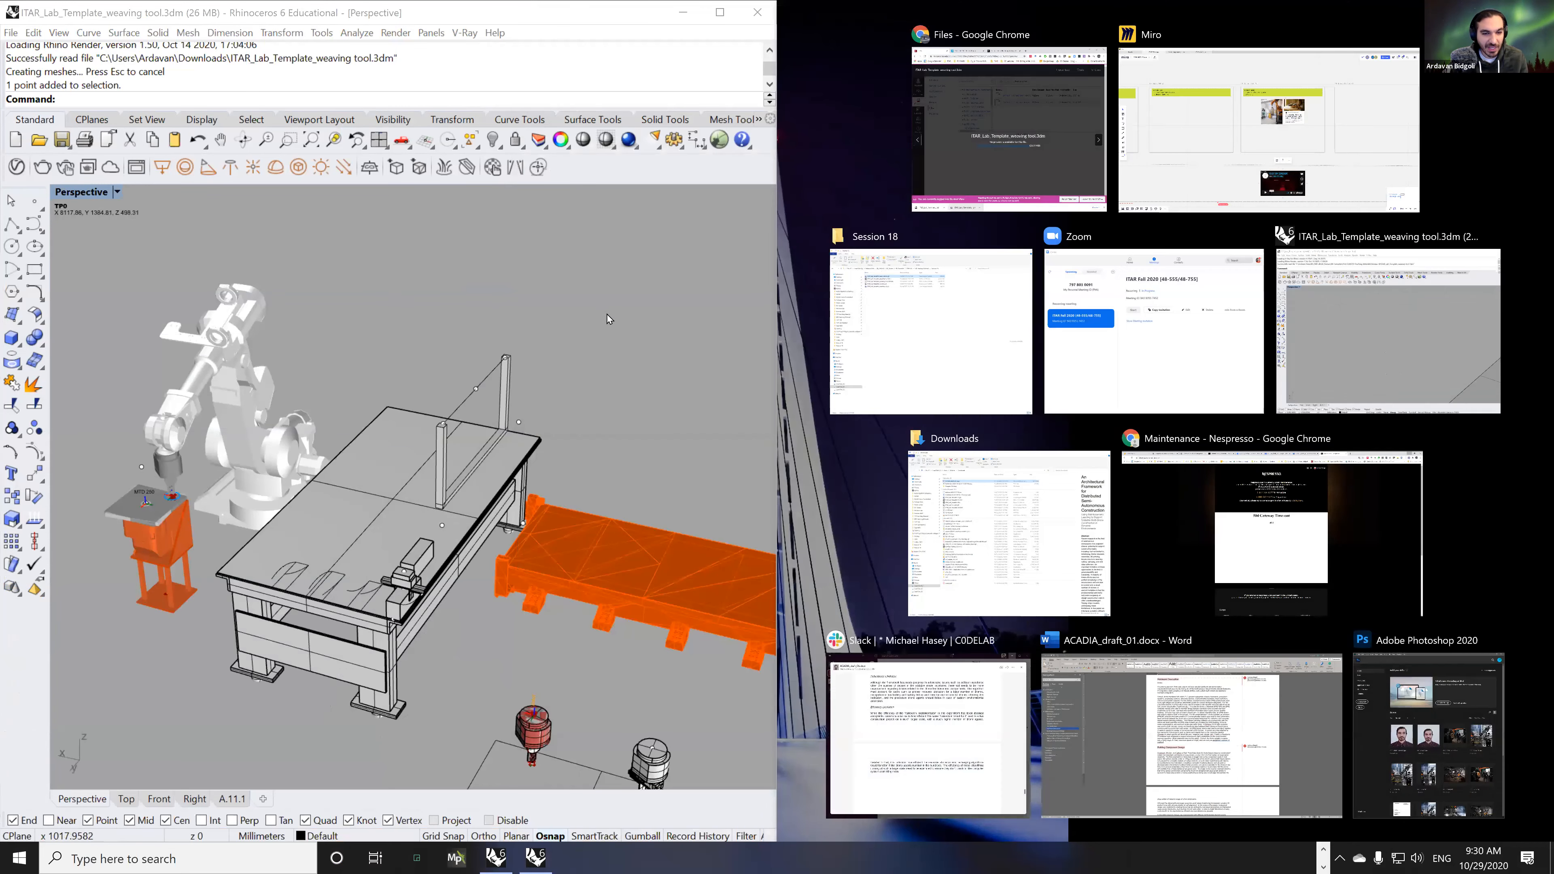
{"action": "left_click", "coordinate": [610, 318]}
- Examine the full robot cell with both robots and the track, and the overall layout of the dFab HAL Template definition
{"action": "scroll", "coordinate": [588, 509], "scroll_direction": "down", "scroll_amount": 5}
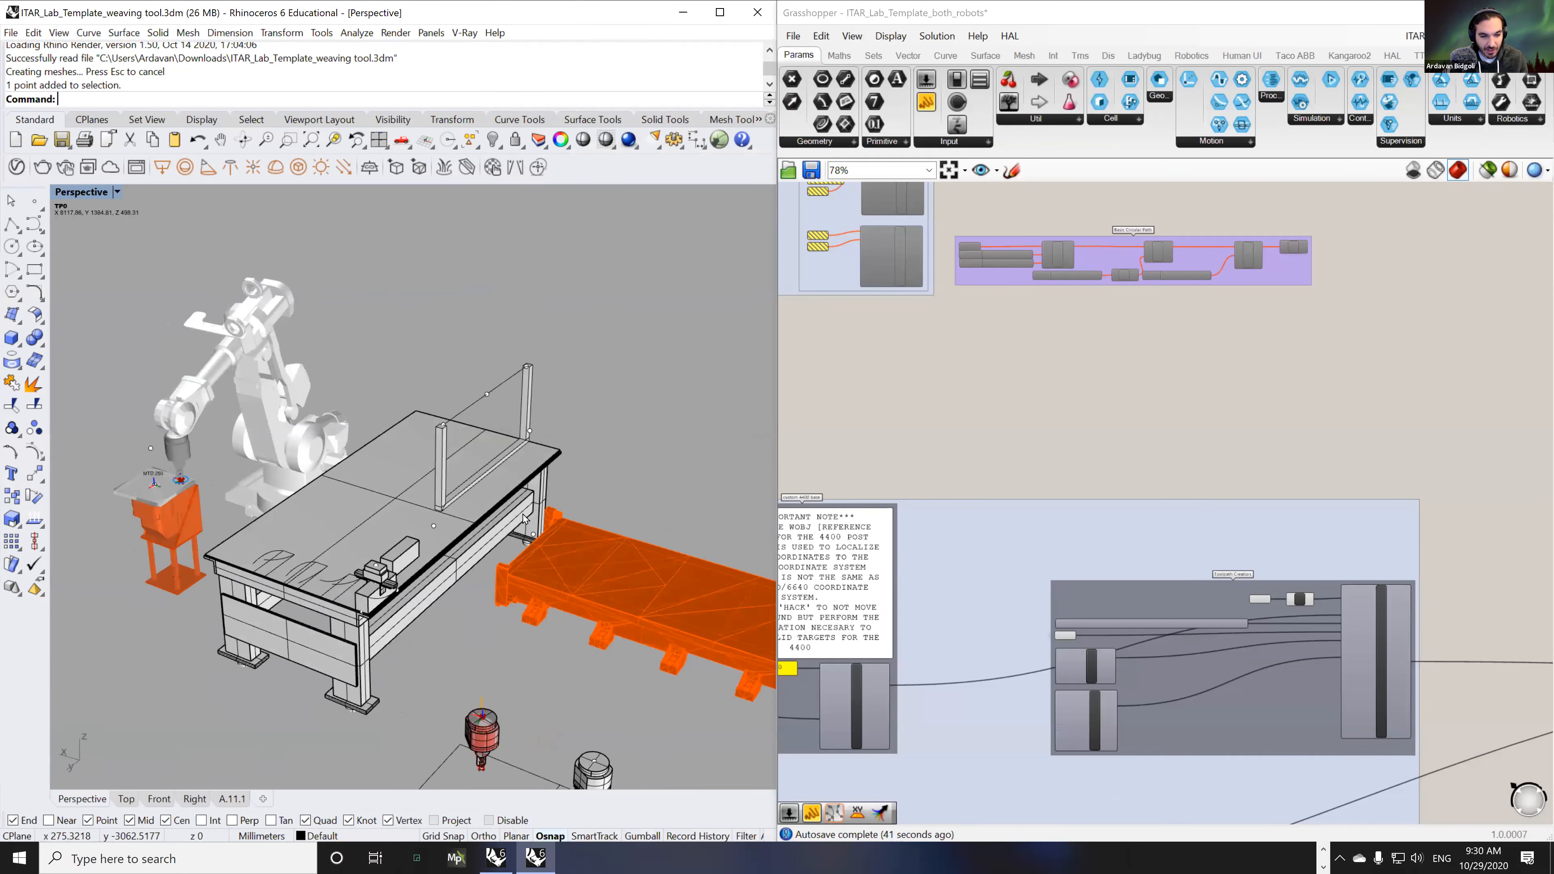
{"action": "scroll", "coordinate": [404, 450], "scroll_direction": "down", "scroll_amount": 5}
{"action": "right_click_drag", "start_coordinate": [1110, 402], "coordinate": [1186, 508]}
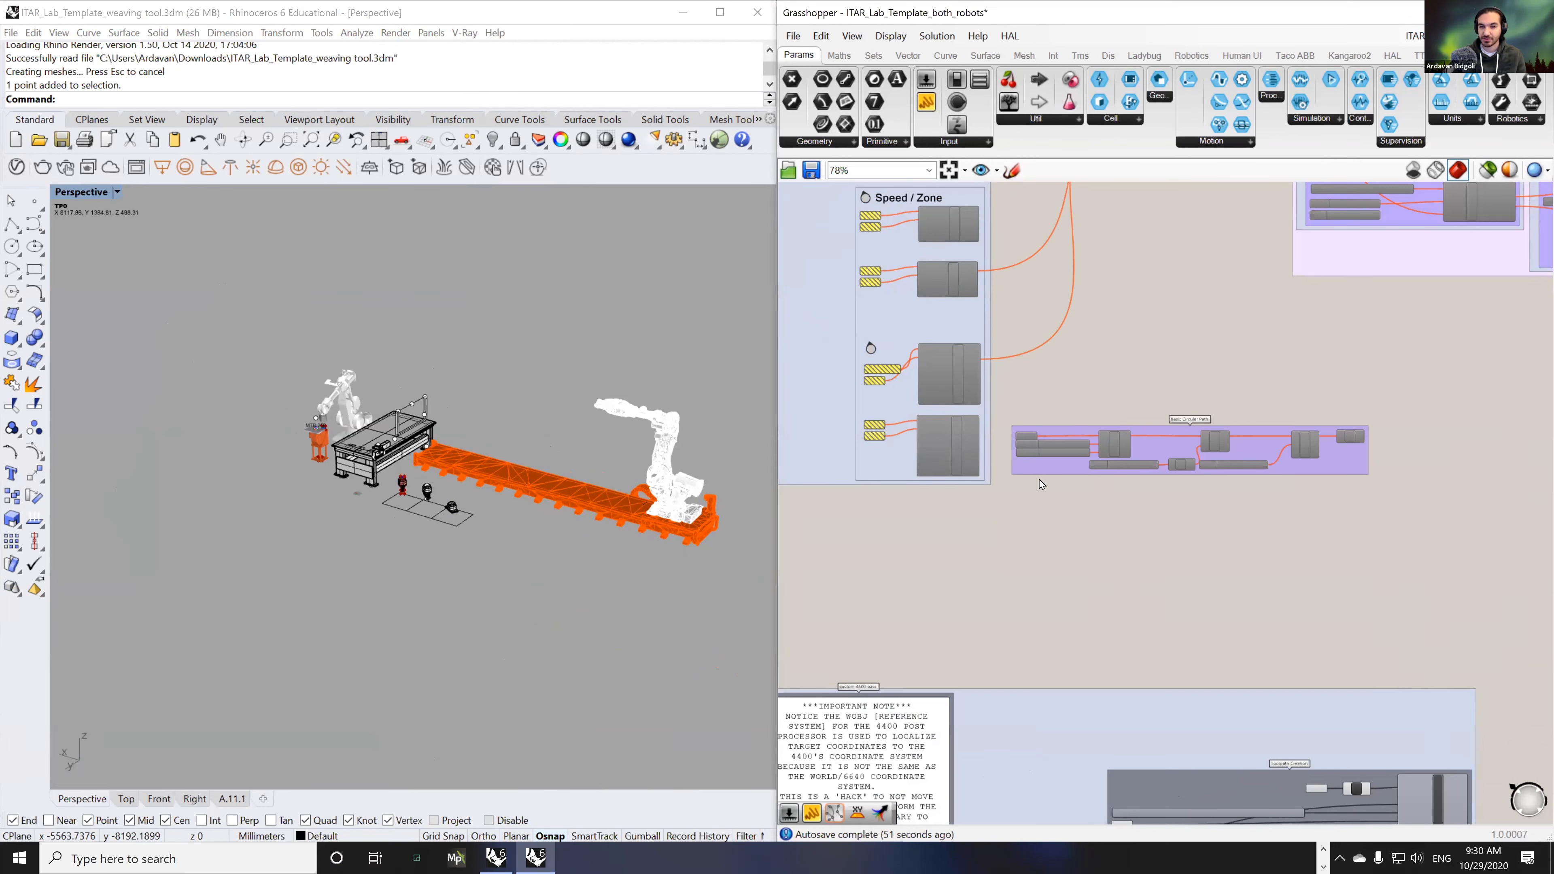
{"action": "scroll", "coordinate": [1155, 510], "scroll_direction": "down", "scroll_amount": 5}
{"action": "right_click_drag", "start_coordinate": [1204, 423], "coordinate": [1152, 488]}
{"action": "scroll", "coordinate": [1061, 473], "scroll_direction": "up", "scroll_amount": 2}
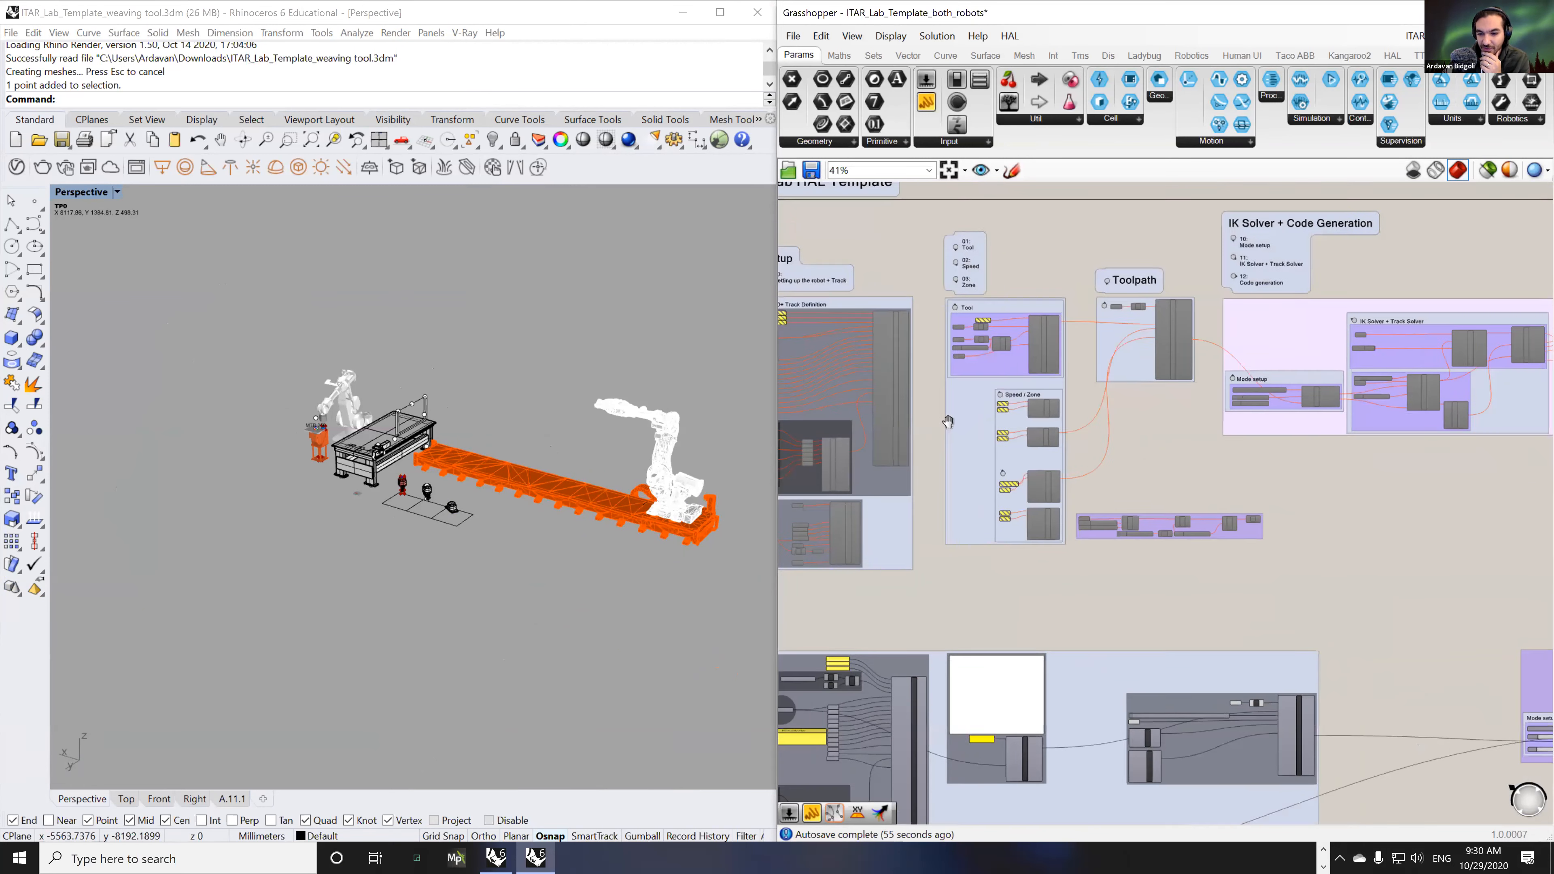
{"action": "right_click_drag", "start_coordinate": [948, 423], "coordinate": [1048, 489]}
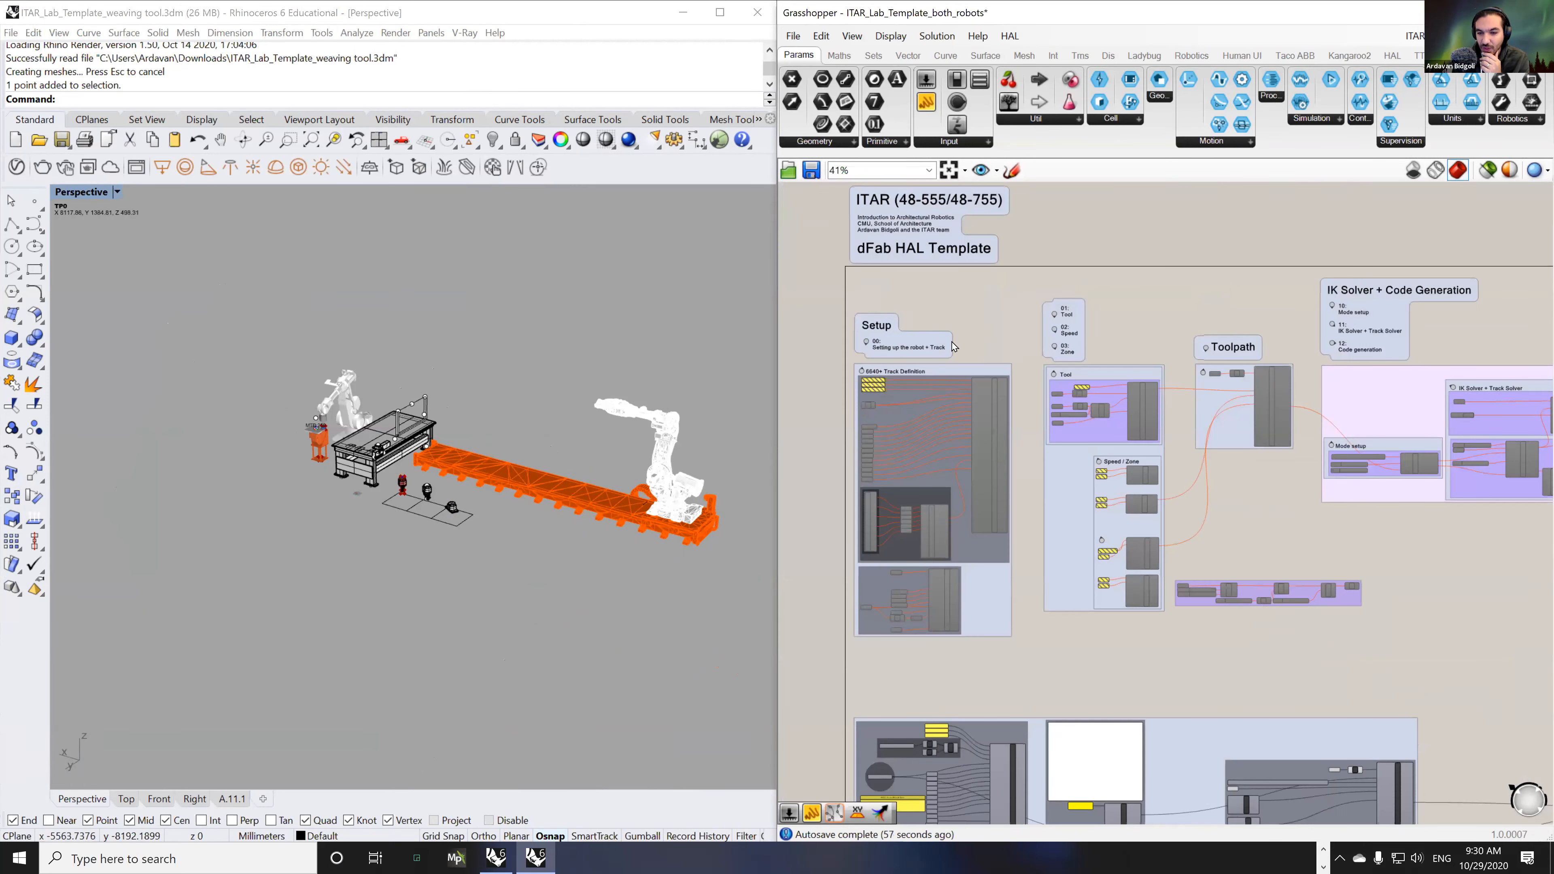
{"action": "scroll", "coordinate": [706, 445], "scroll_direction": "up", "scroll_amount": 5}
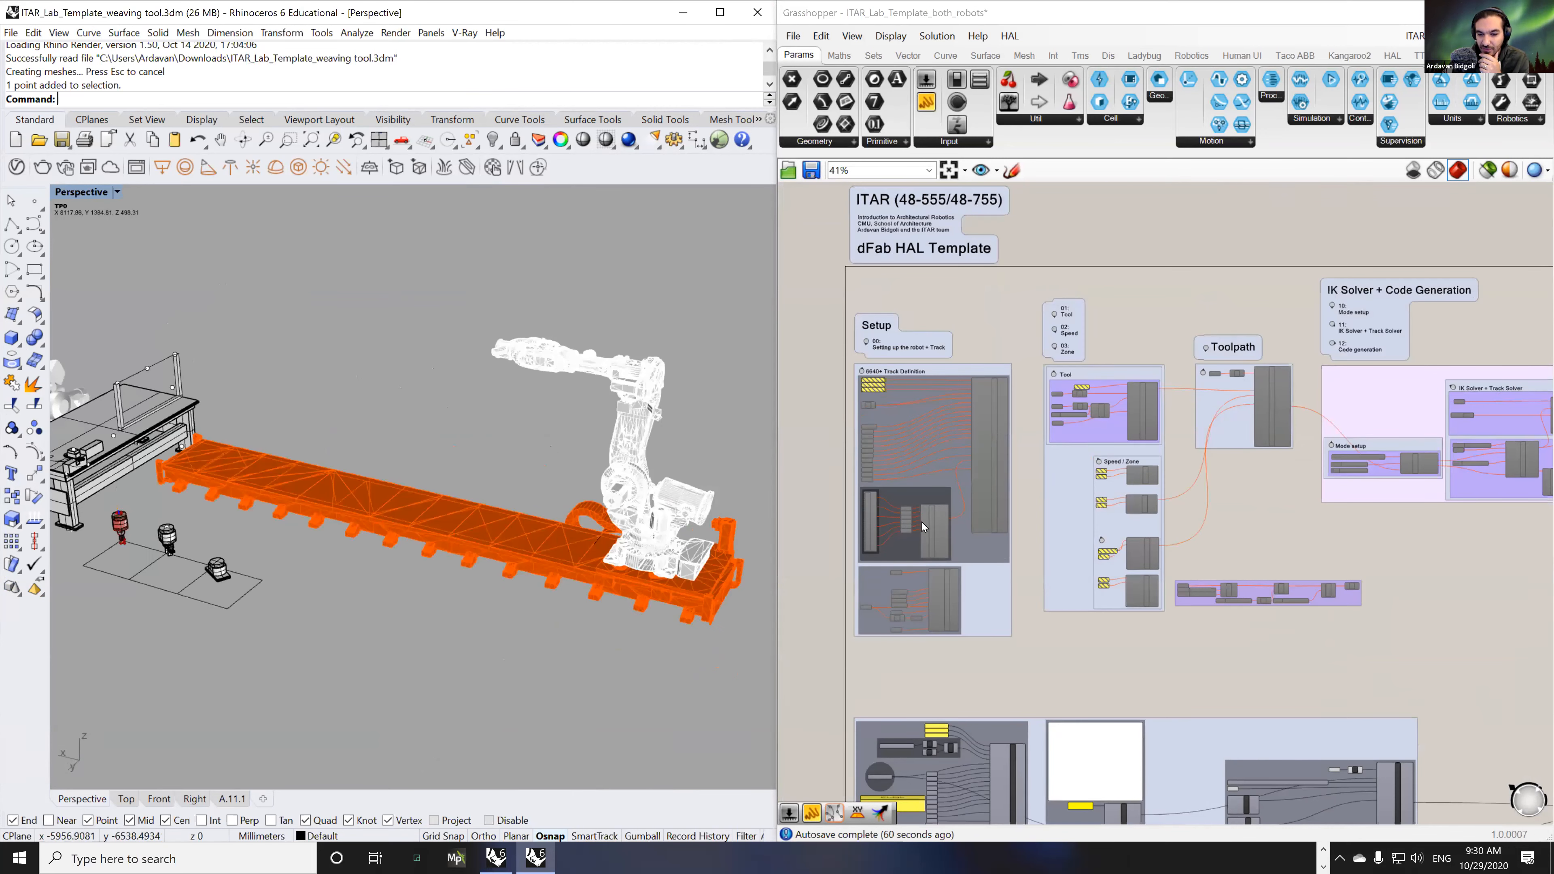
- Review the template's groups in order, from 6640+ Track Definition through Tool, Speed / Zone, Toolpath and IK Solver + Track Solver to Code generation
{"action": "scroll", "coordinate": [922, 523], "scroll_direction": "up", "scroll_amount": 4}
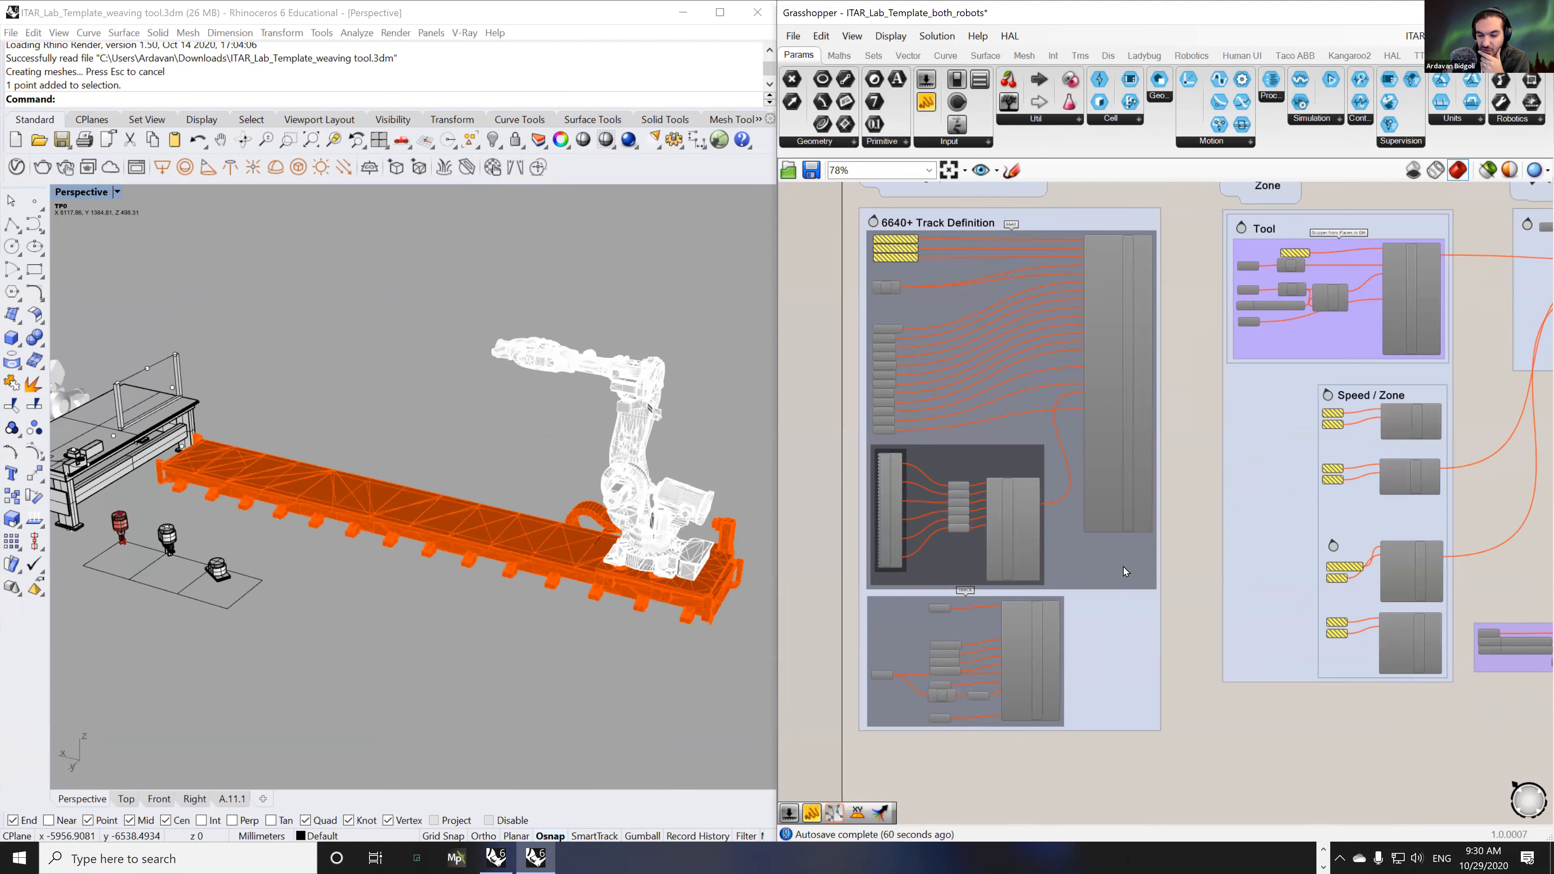
{"action": "right_click_drag", "start_coordinate": [1394, 259], "coordinate": [1078, 295]}
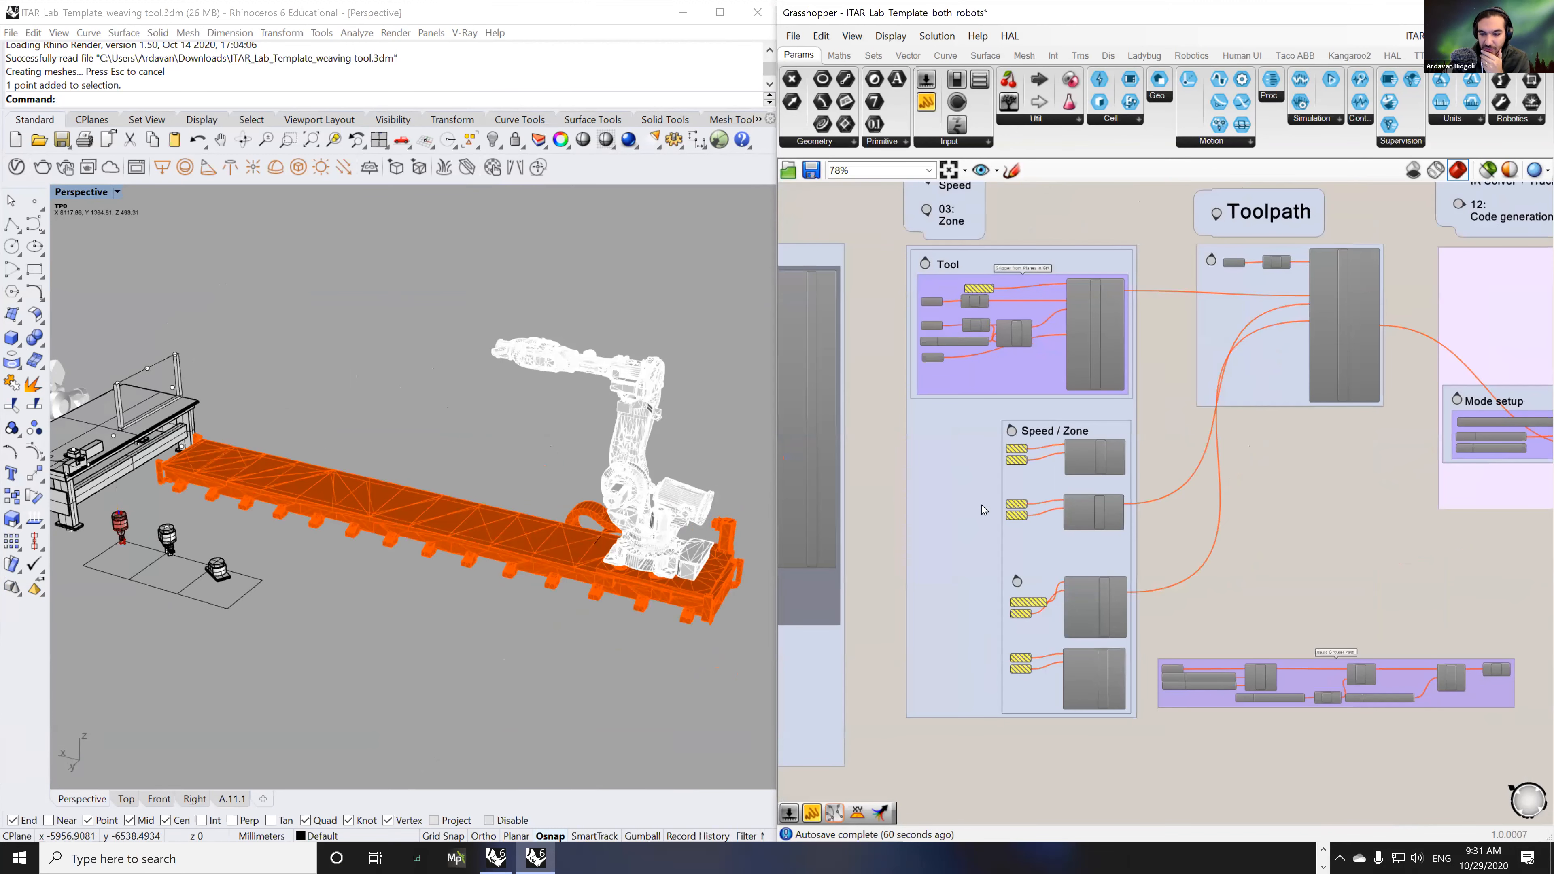
{"action": "right_click_drag", "start_coordinate": [1408, 577], "coordinate": [1149, 597]}
{"action": "right_click_drag", "start_coordinate": [1375, 612], "coordinate": [1044, 610]}
{"action": "right_click_drag", "start_coordinate": [1481, 619], "coordinate": [1178, 614]}
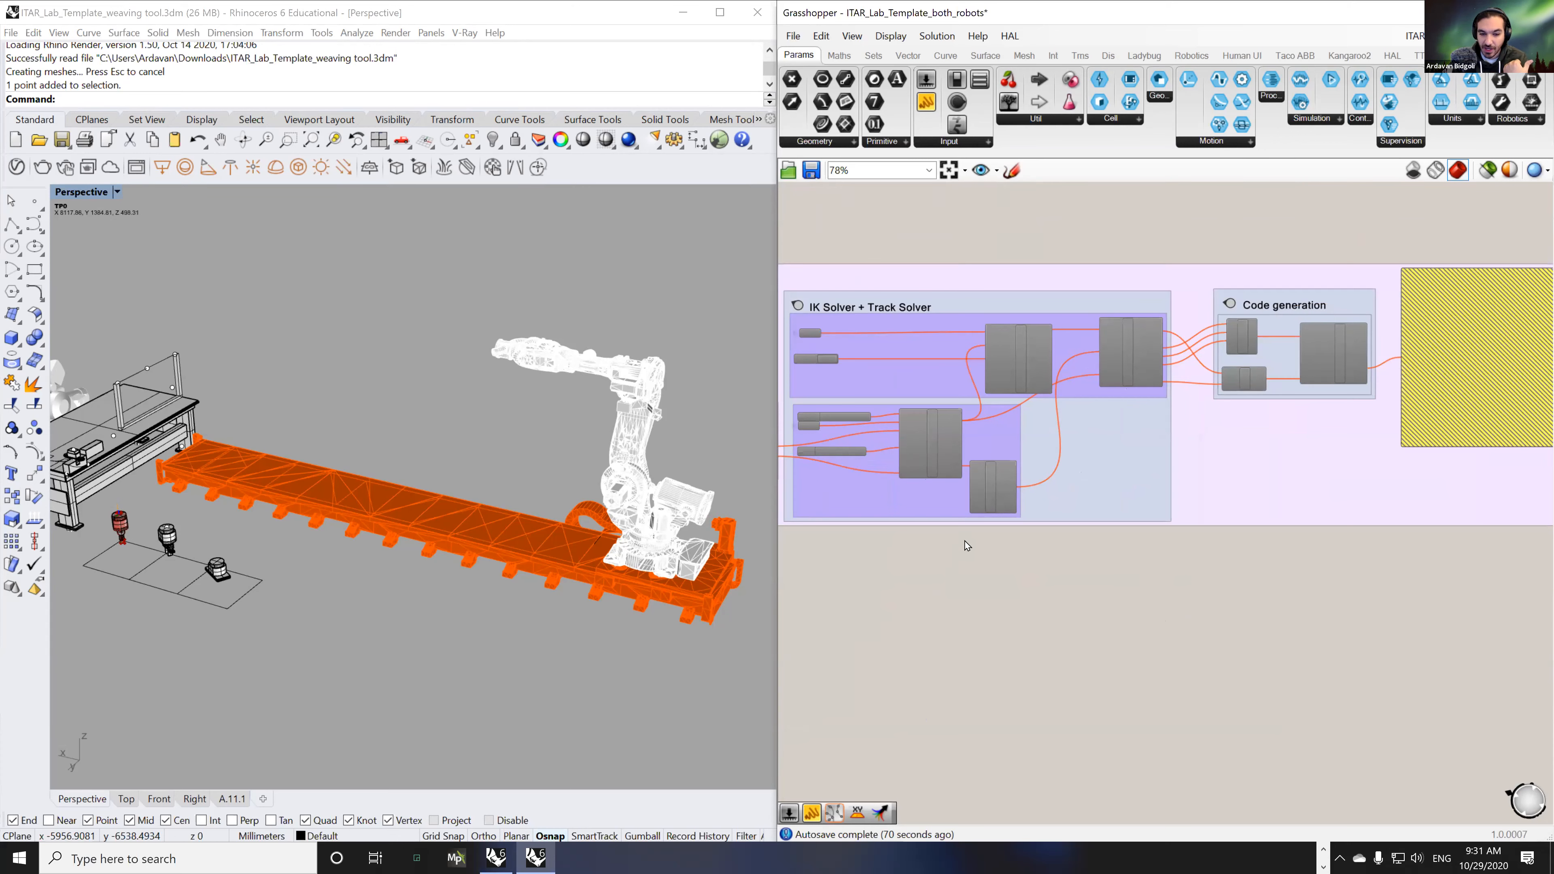
{"action": "right_click_drag", "start_coordinate": [1008, 554], "coordinate": [1124, 536]}
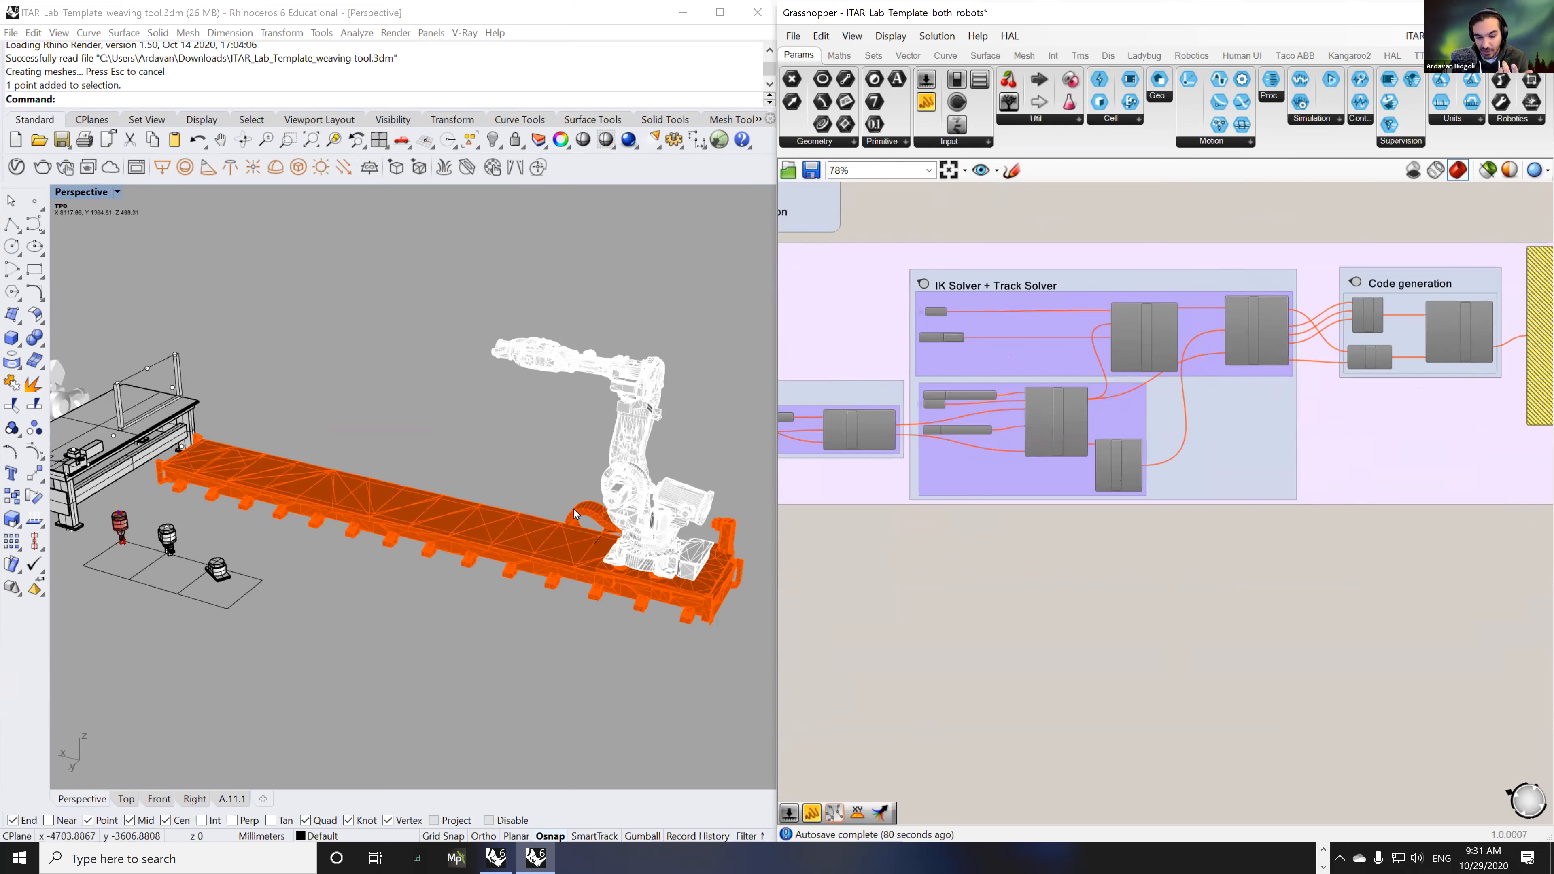
- Inspect the smaller robot, its tool and the target point above the orange pedestal from several sides in the Rhino model
{"action": "right_click_drag", "start_coordinate": [406, 482], "coordinate": [725, 555], "text": "shift"}
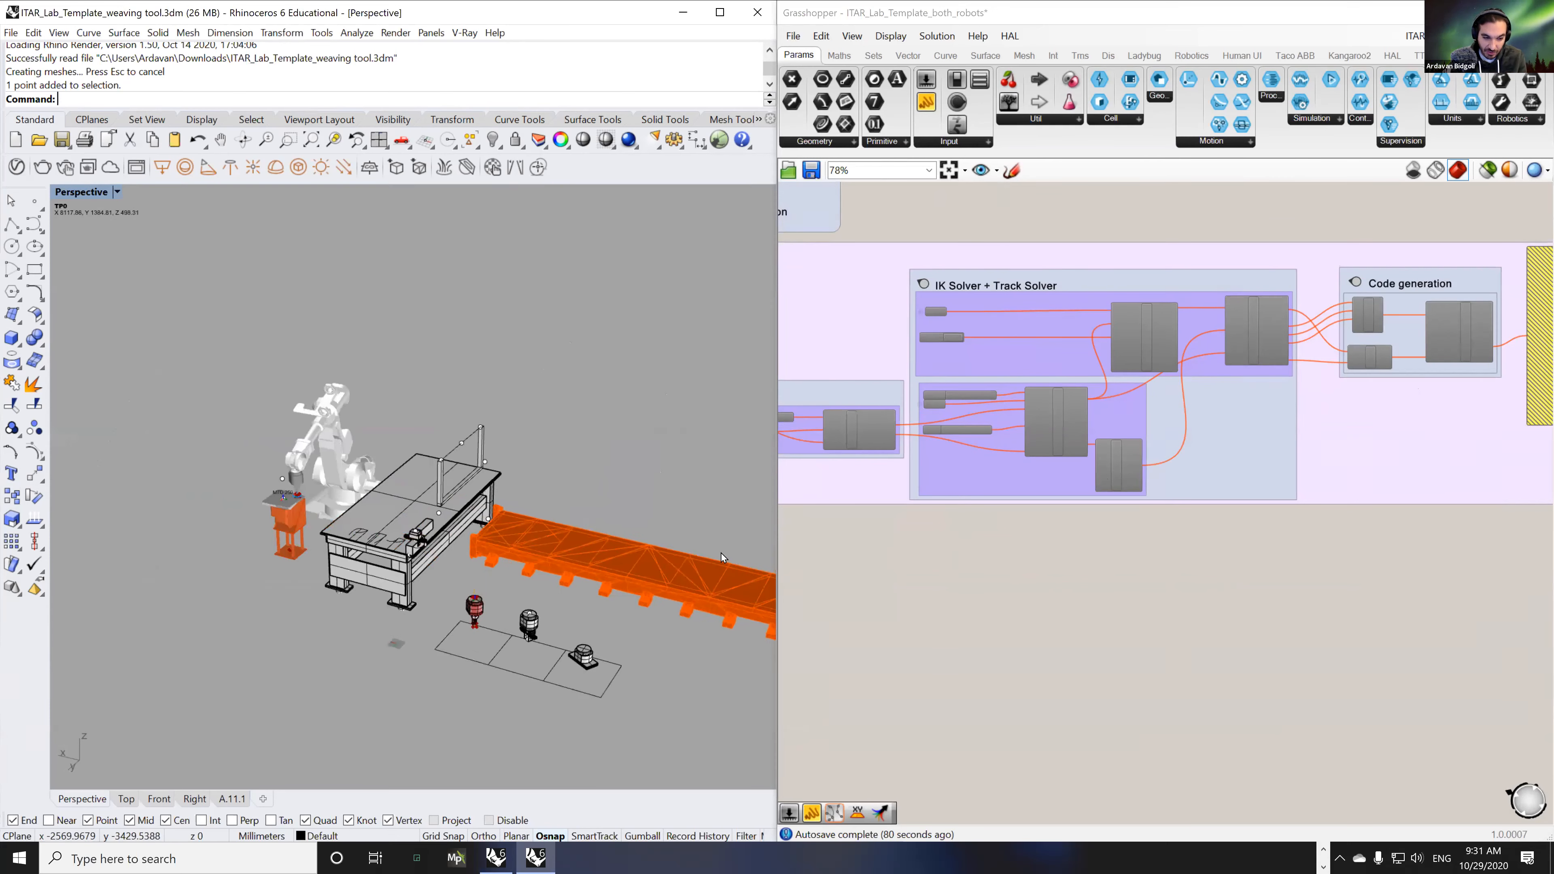
{"action": "right_click_drag", "start_coordinate": [294, 514], "coordinate": [444, 536], "text": "shift"}
{"action": "scroll", "coordinate": [445, 536], "scroll_direction": "up", "scroll_amount": 5}
{"action": "scroll", "coordinate": [444, 536], "scroll_direction": "up", "scroll_amount": 3}
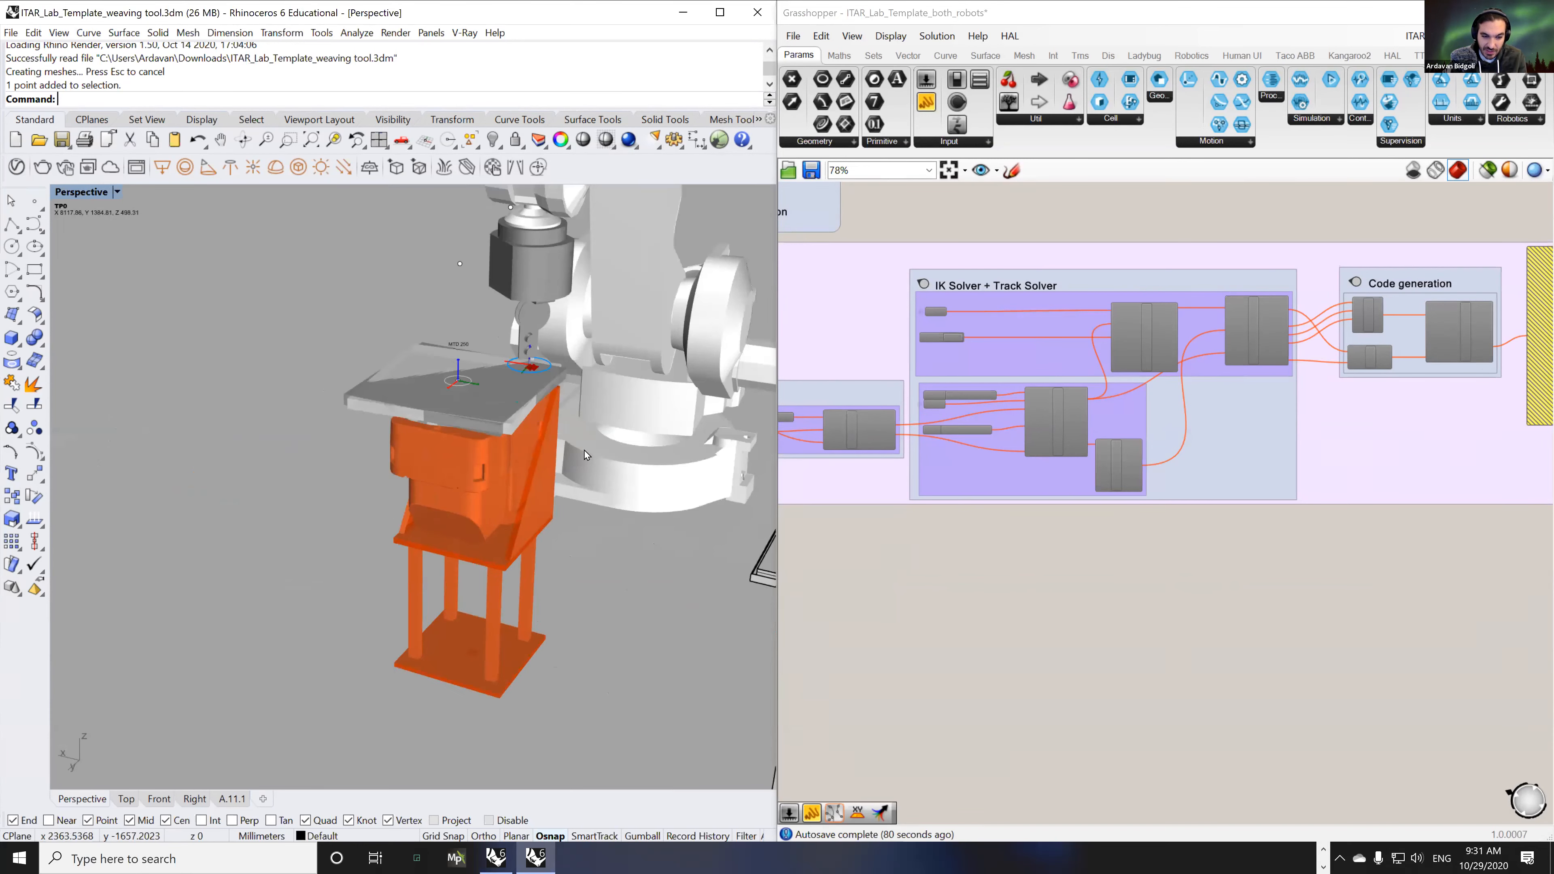
{"action": "right_click_drag", "start_coordinate": [391, 394], "coordinate": [454, 449]}
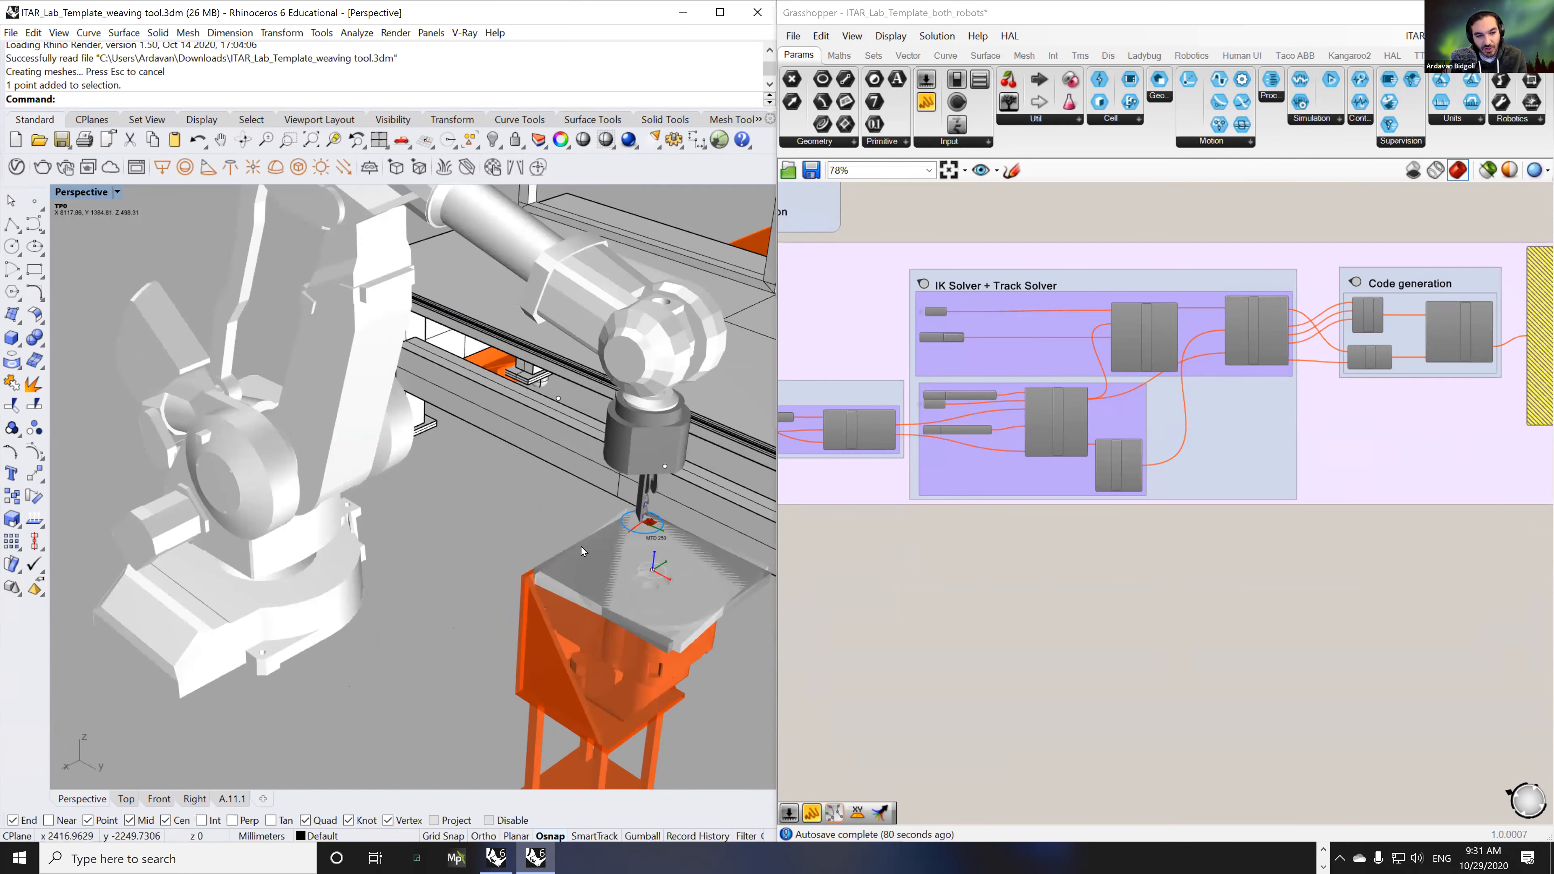
{"action": "scroll", "coordinate": [581, 547], "scroll_direction": "down", "scroll_amount": 4}
{"action": "scroll", "coordinate": [637, 588], "scroll_direction": "up", "scroll_amount": 3}
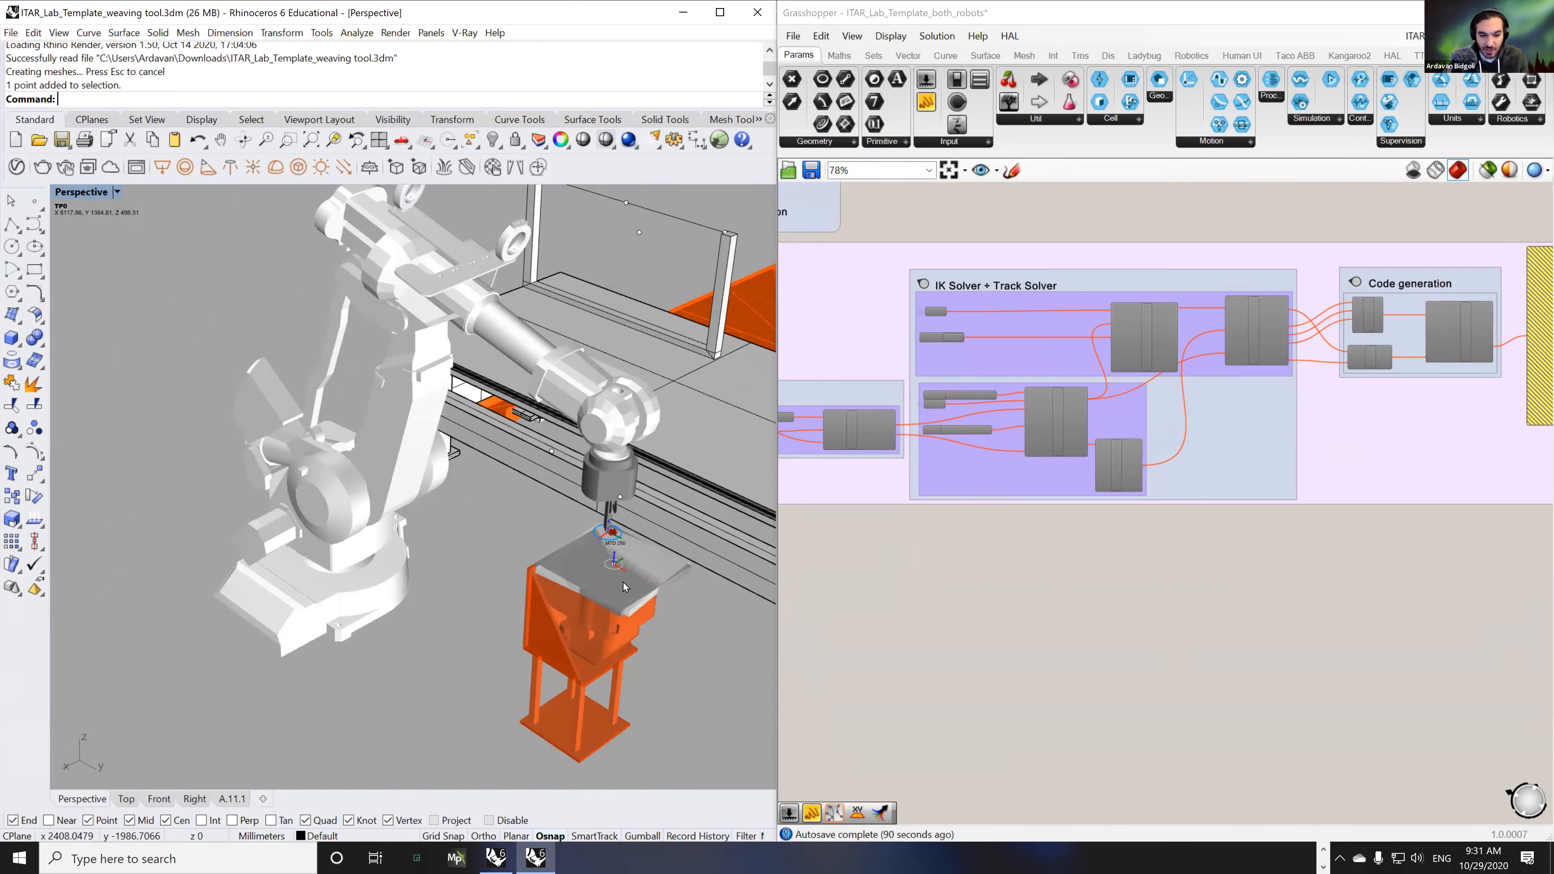
{"action": "scroll", "coordinate": [506, 508], "scroll_direction": "down", "scroll_amount": 4}
{"action": "scroll", "coordinate": [624, 508], "scroll_direction": "up", "scroll_amount": 2}
{"action": "scroll", "coordinate": [625, 508], "scroll_direction": "down", "scroll_amount": 5}
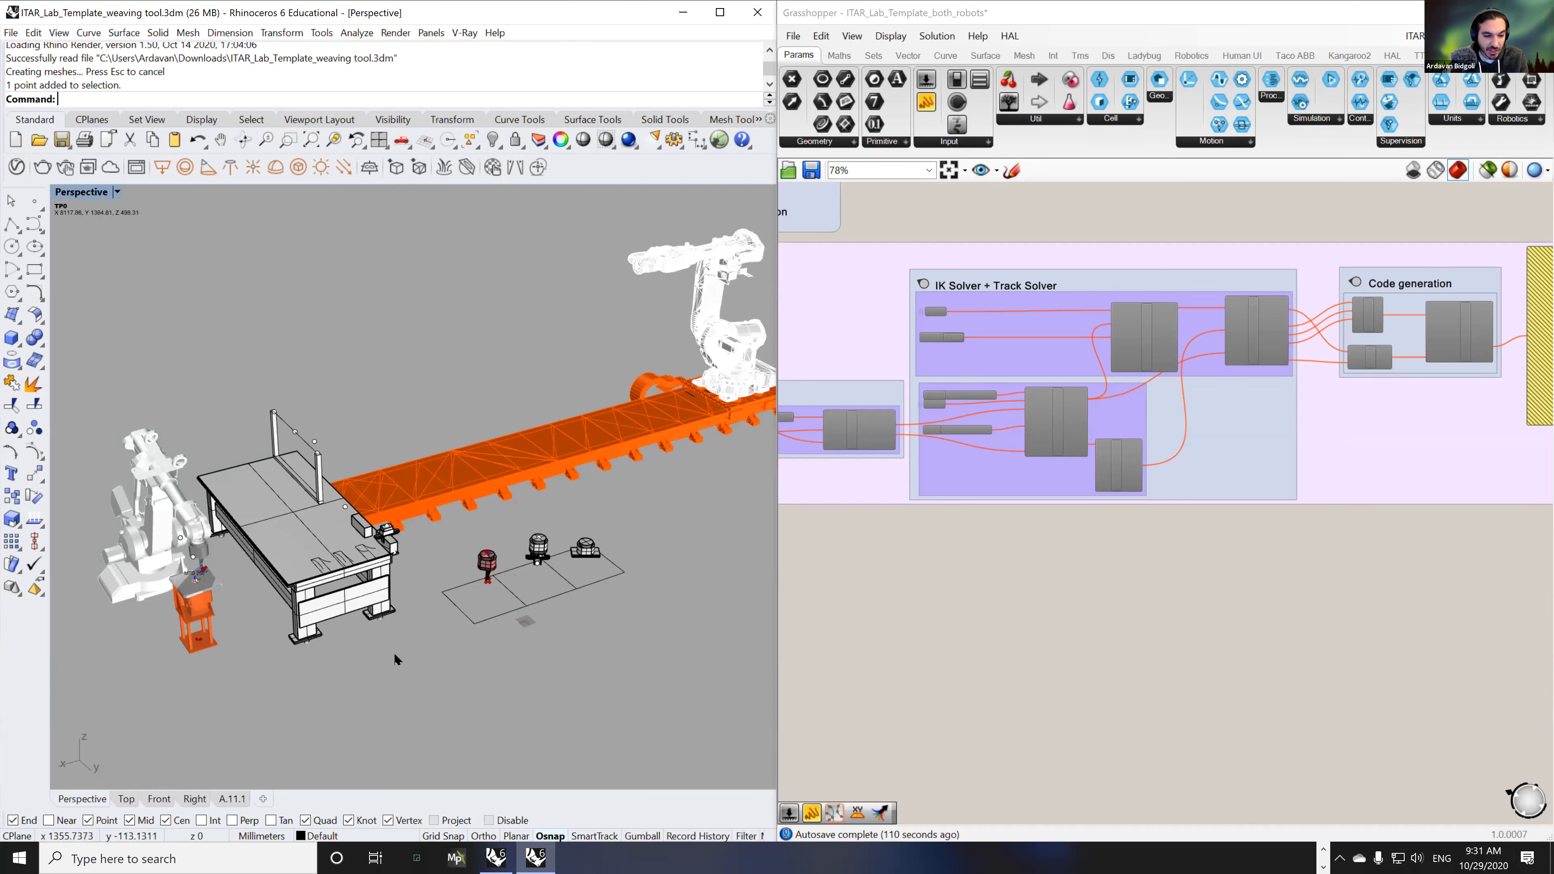
- Hide the weaving frame and the other loose objects lying on the large work table
{"action": "right_click_drag", "start_coordinate": [394, 654], "coordinate": [389, 648]}
{"action": "left_click_drag", "start_coordinate": [251, 307], "coordinate": [431, 590]}
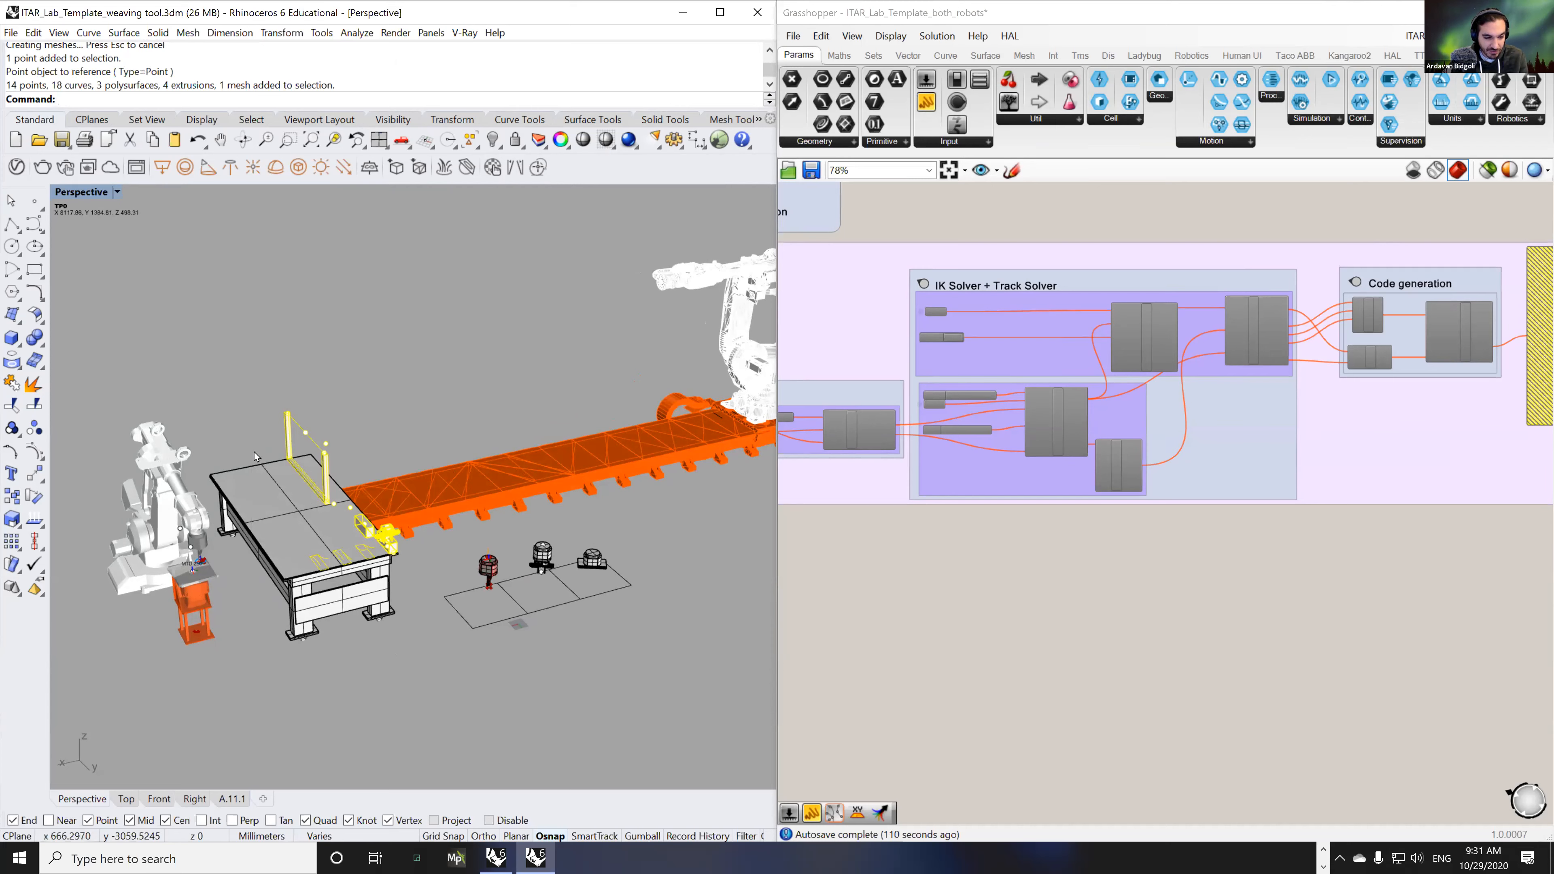
{"action": "middle_click", "coordinate": [332, 503]}
{"action": "left_click", "coordinate": [309, 491]}
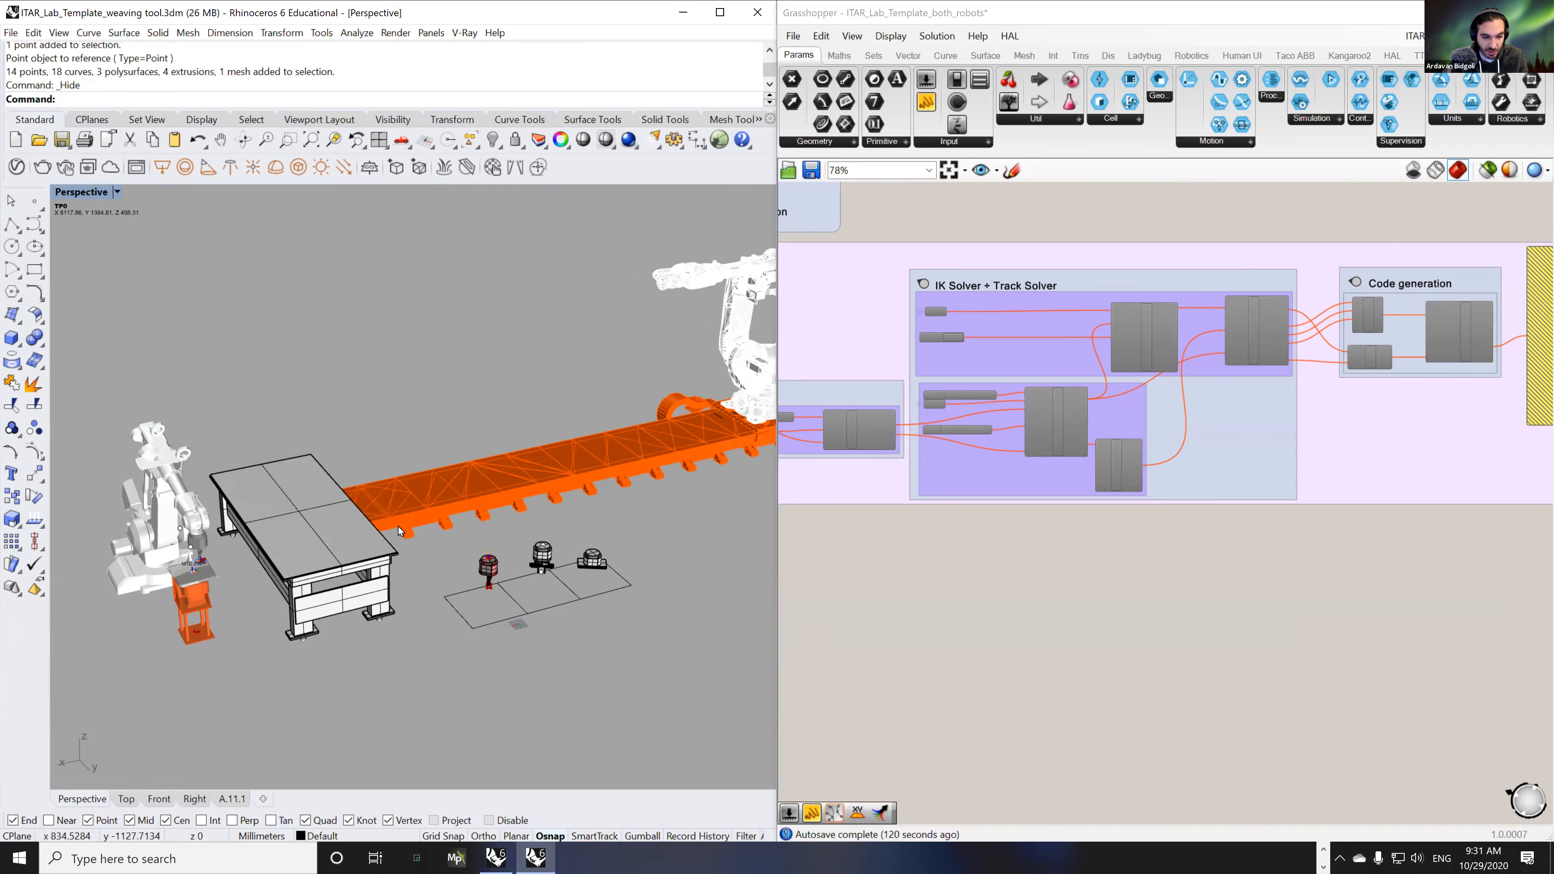
- Hide the two uncoloured tools beside the red weaving tool, keeping the weaving tool and the floor rectangles
{"action": "scroll", "coordinate": [485, 690], "scroll_direction": "up", "scroll_amount": 5}
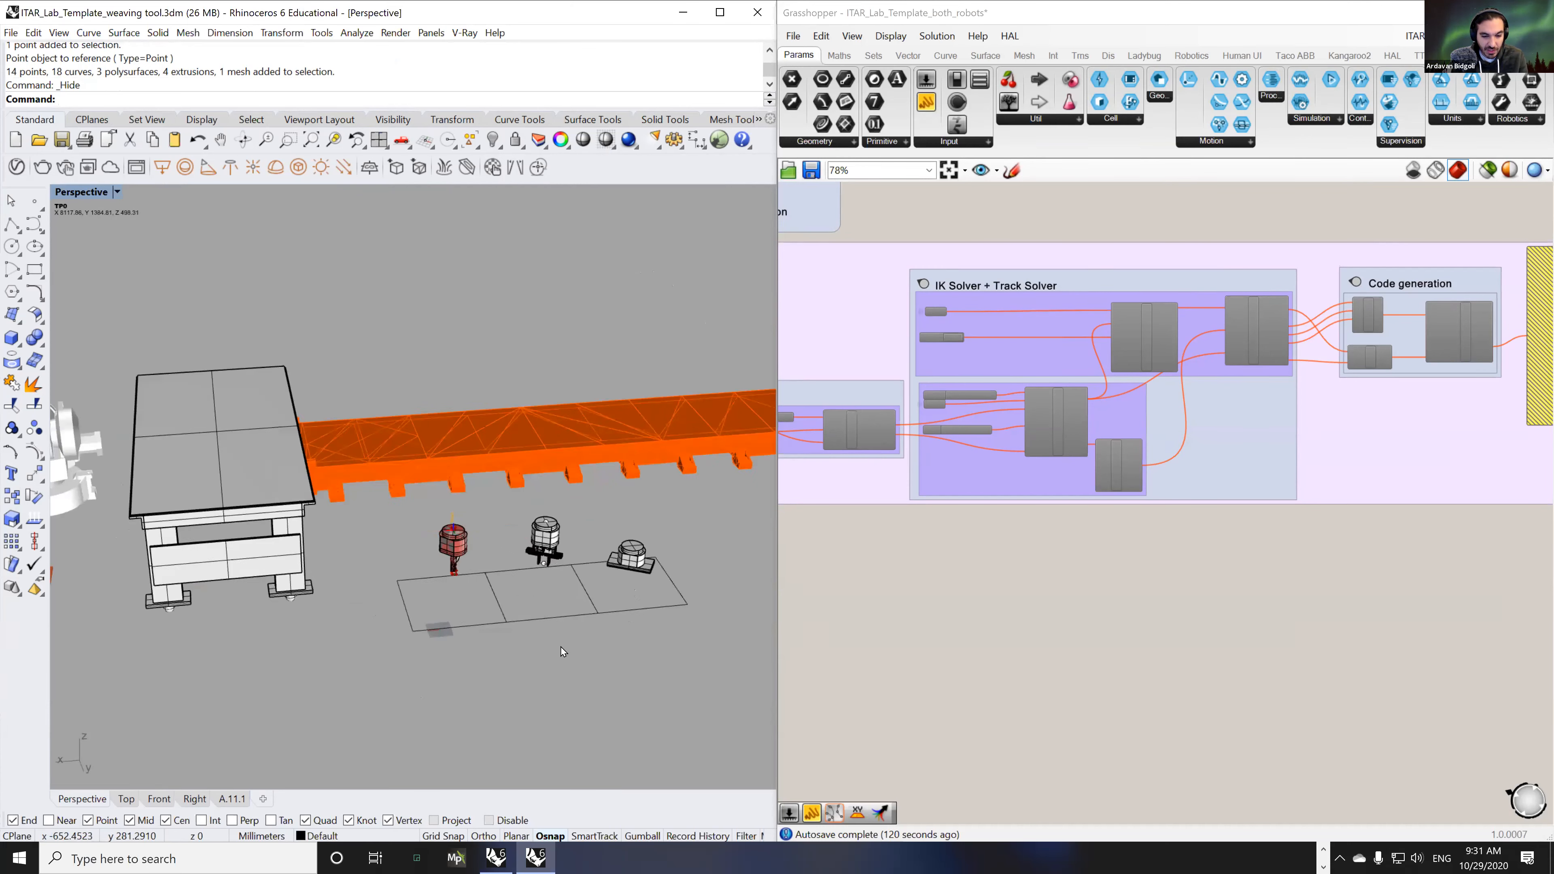
{"action": "scroll", "coordinate": [529, 622], "scroll_direction": "up", "scroll_amount": 3}
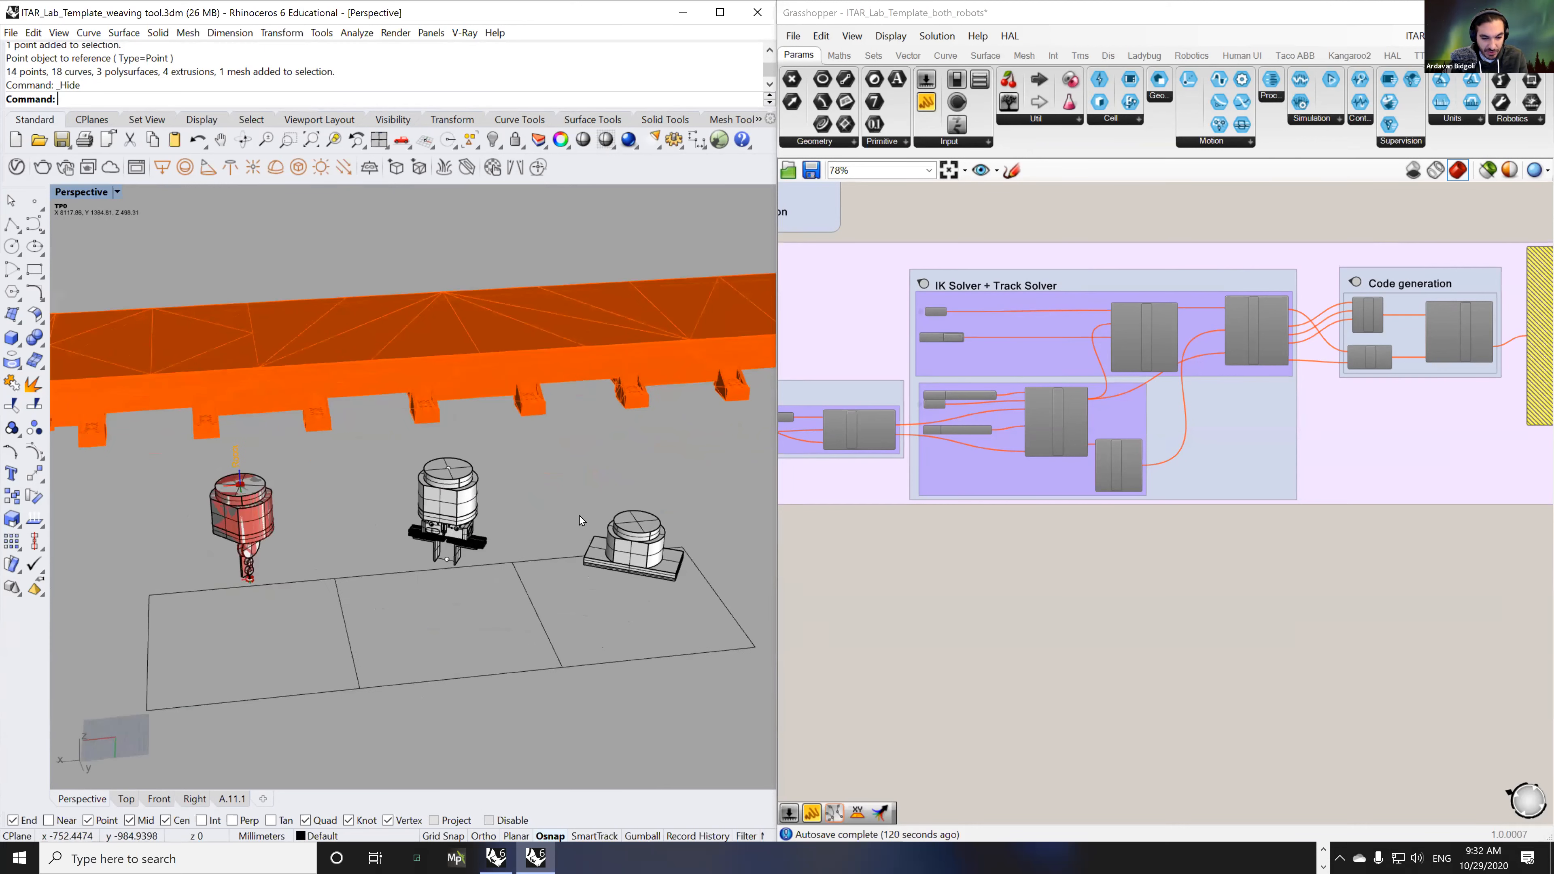
{"action": "left_click", "coordinate": [656, 533]}
{"action": "left_click", "coordinate": [611, 693]}
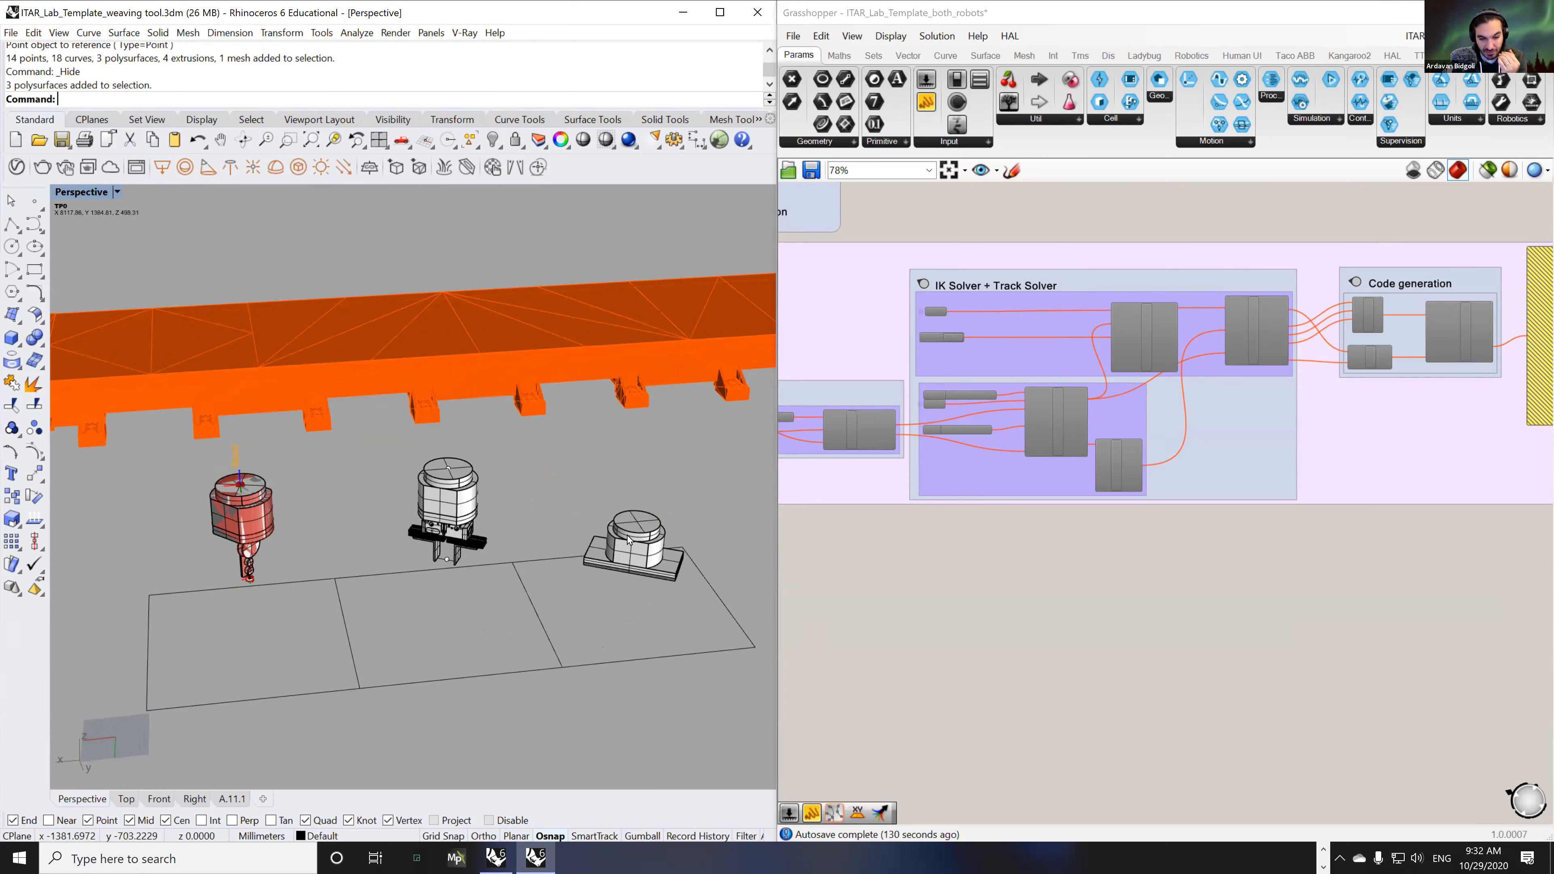
{"action": "left_click_drag", "start_coordinate": [396, 445], "coordinate": [731, 595]}
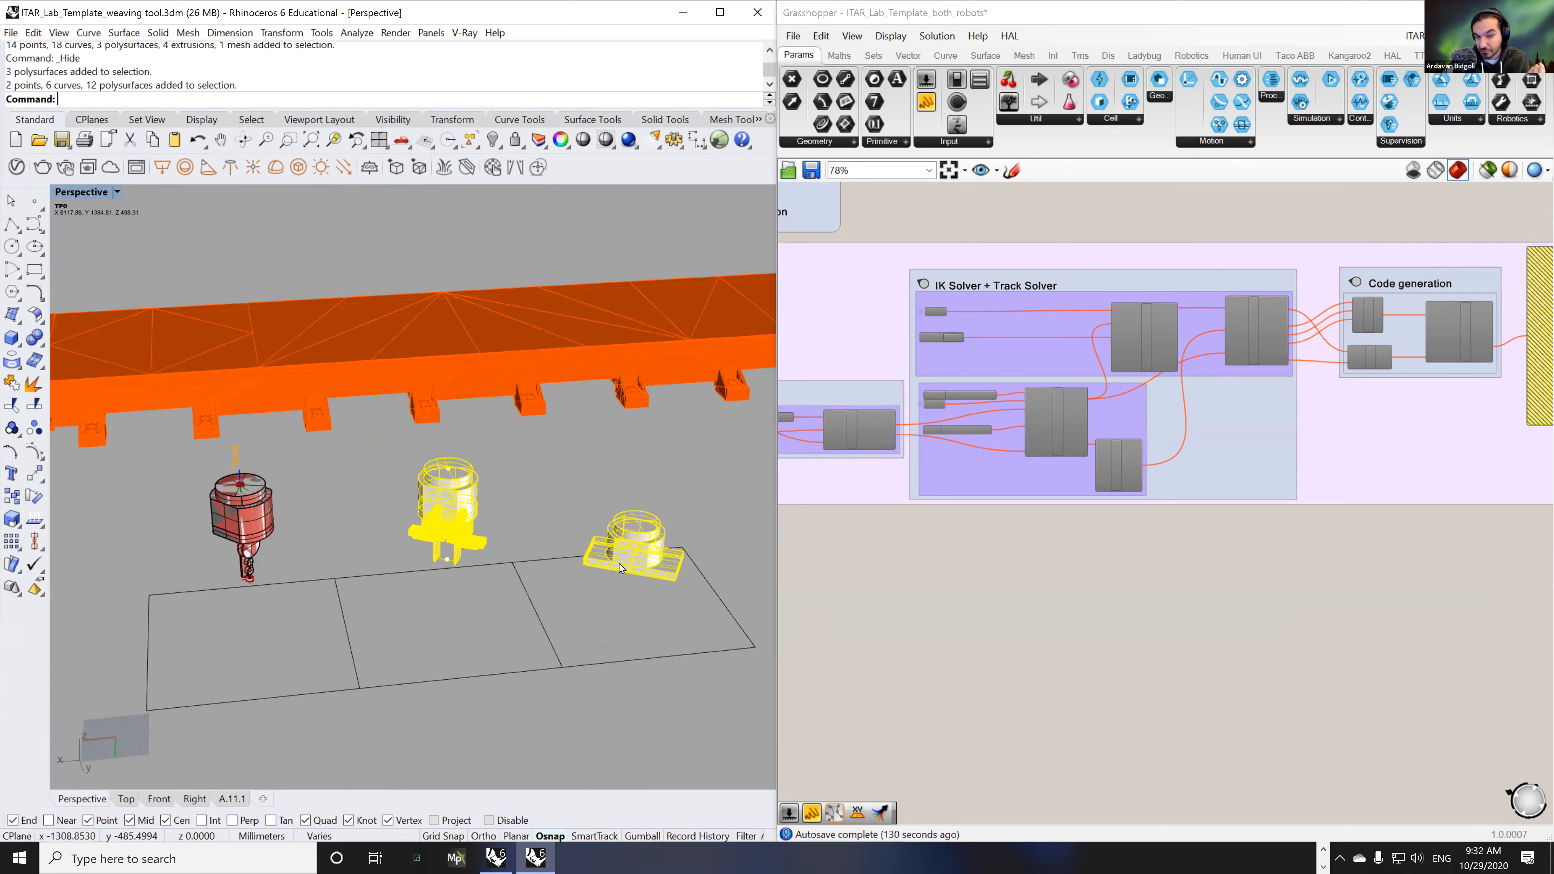
{"action": "middle_click", "coordinate": [608, 542]}
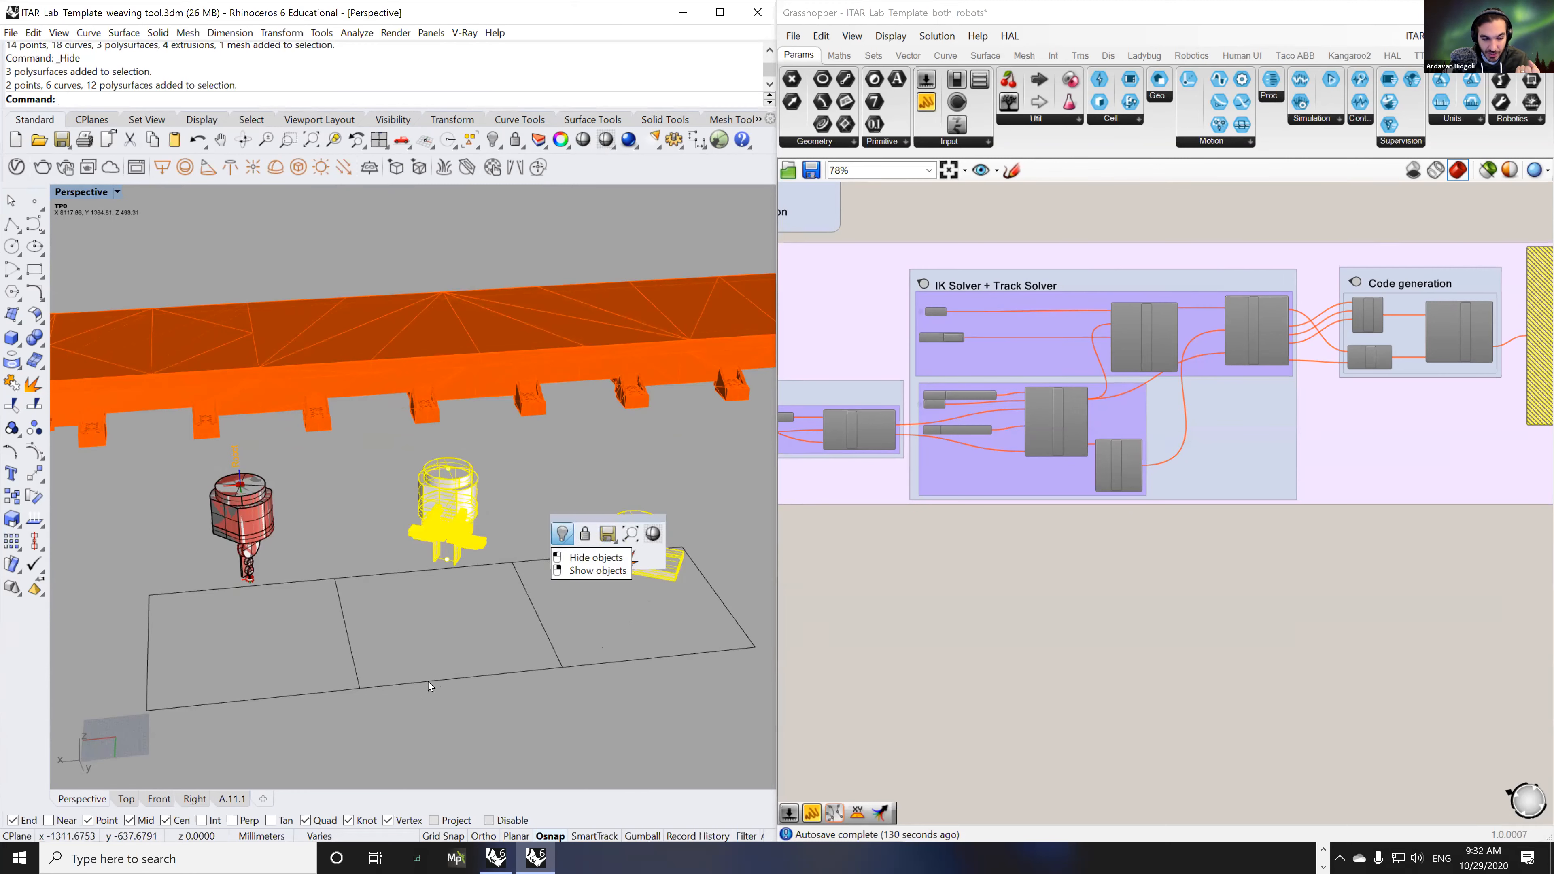
{"action": "left_click", "coordinate": [559, 544]}
- Select the weaving tool's spool and roller assembly and zoom the Rhino view to it
{"action": "scroll", "coordinate": [364, 663], "scroll_direction": "up", "scroll_amount": 5}
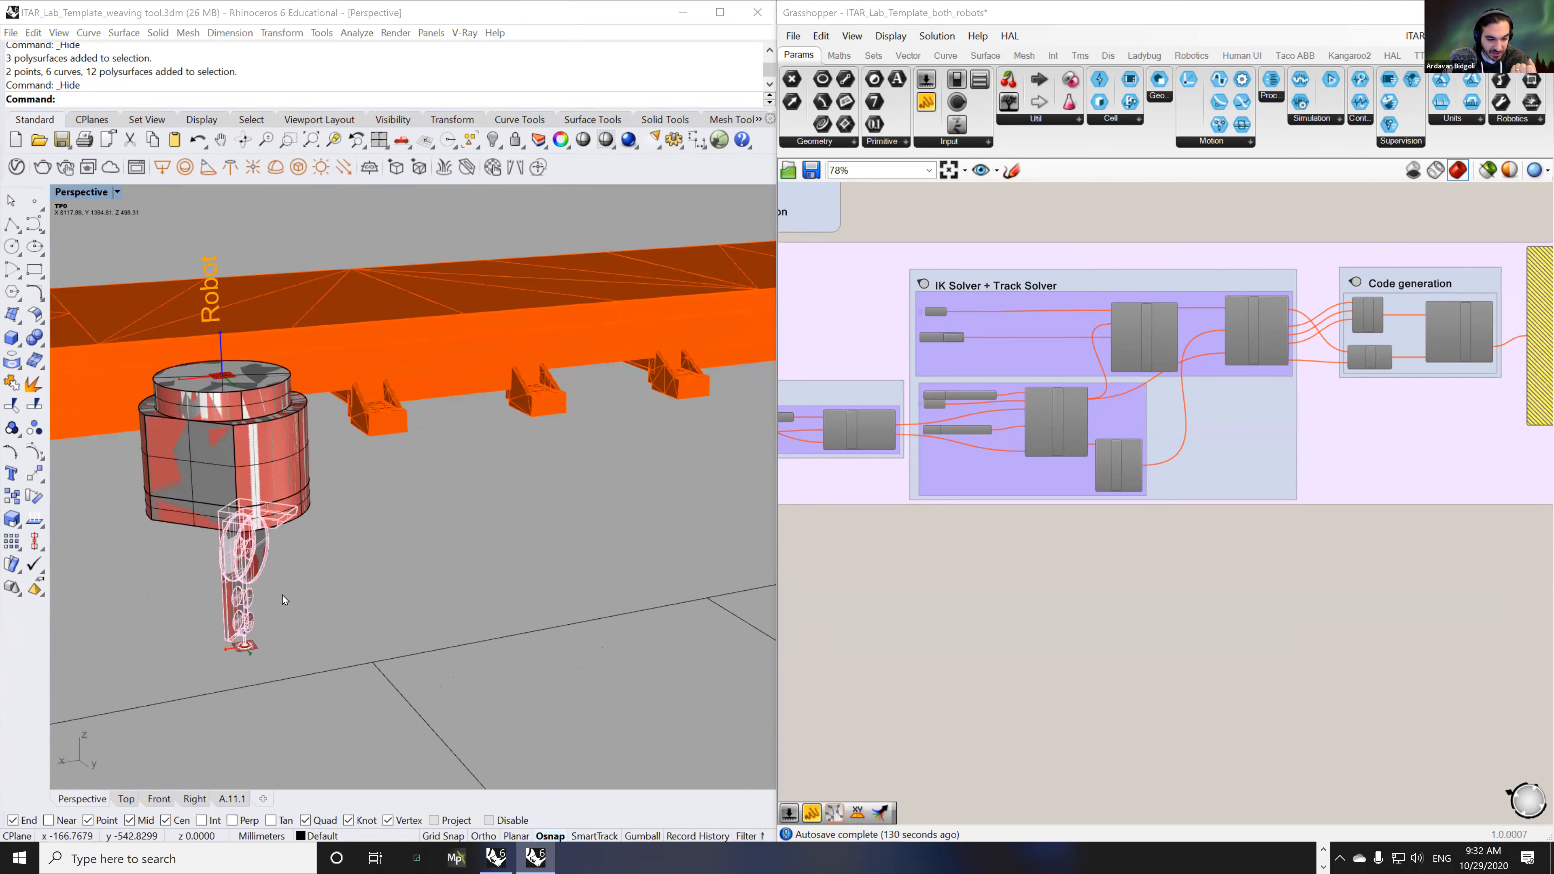
{"action": "left_click", "coordinate": [272, 598]}
{"action": "left_click", "coordinate": [347, 635]}
{"action": "type", "text": "z"}
{"action": "key", "text": "Return"}
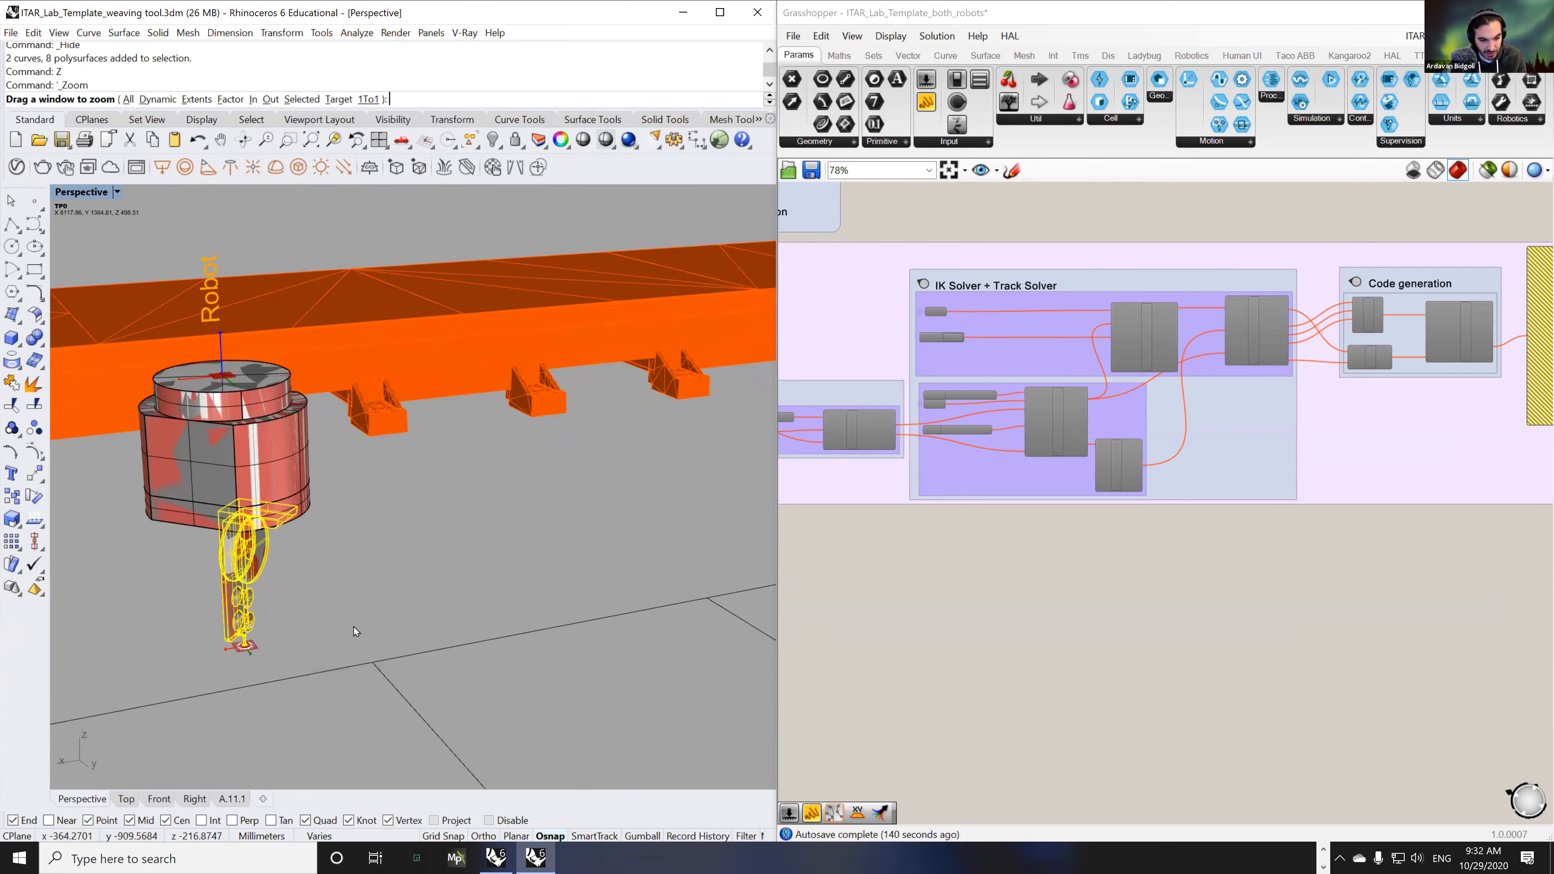
{"action": "type", "text": "s"}
{"action": "key", "text": "Return"}
{"action": "right_click_drag", "start_coordinate": [527, 543], "coordinate": [392, 541]}
- Turn off the preview of the two small component groups at the lower left of the lower Grasshopper definition
{"action": "right_click_drag", "start_coordinate": [1293, 521], "coordinate": [1413, 431]}
{"action": "scroll", "coordinate": [1305, 503], "scroll_direction": "down", "scroll_amount": 5}
{"action": "right_click_drag", "start_coordinate": [1190, 465], "coordinate": [1311, 377]}
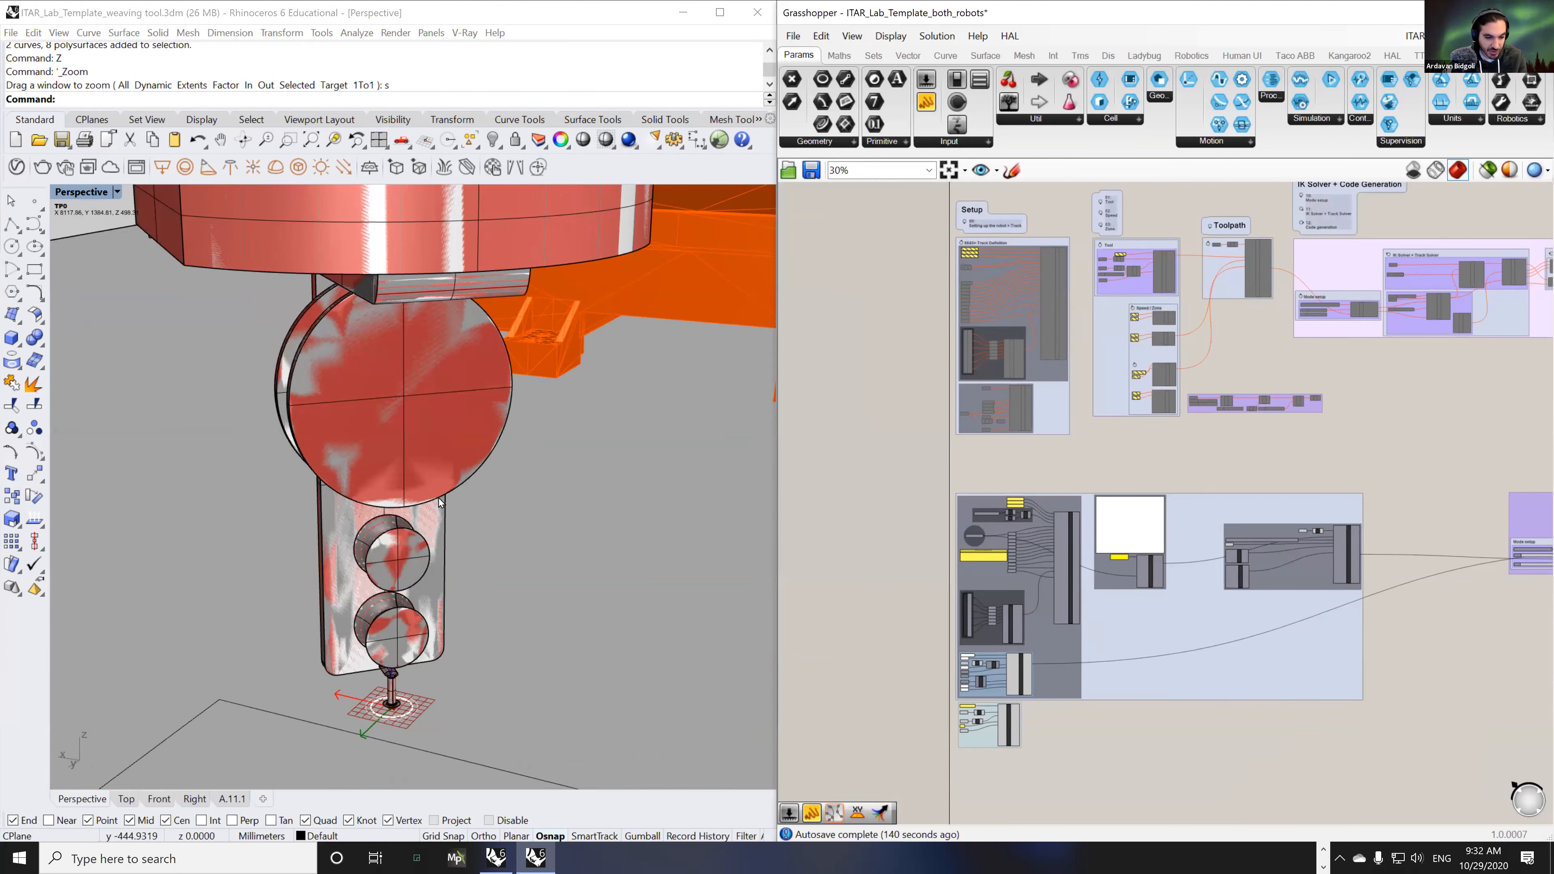
{"action": "left_click_drag", "start_coordinate": [895, 623], "coordinate": [1069, 774]}
{"action": "middle_click", "coordinate": [1035, 716]}
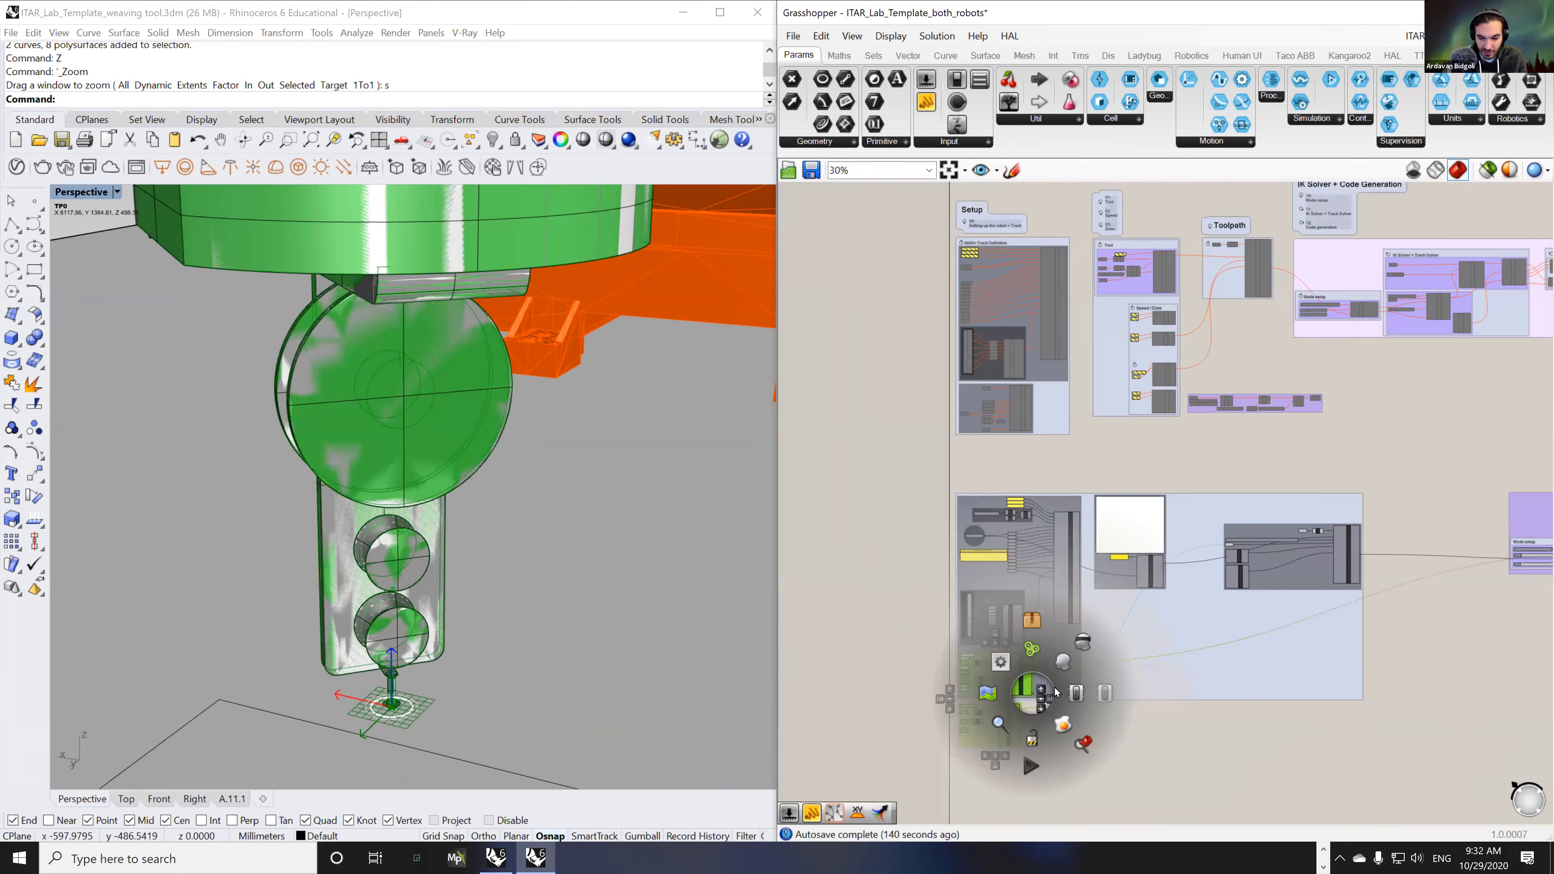
{"action": "left_click", "coordinate": [1102, 692]}
- Inspect the weaving tool's spool, rollers and thread outlet closely, including the point at the nozzle's tip
{"action": "right_click_drag", "start_coordinate": [560, 568], "coordinate": [465, 606]}
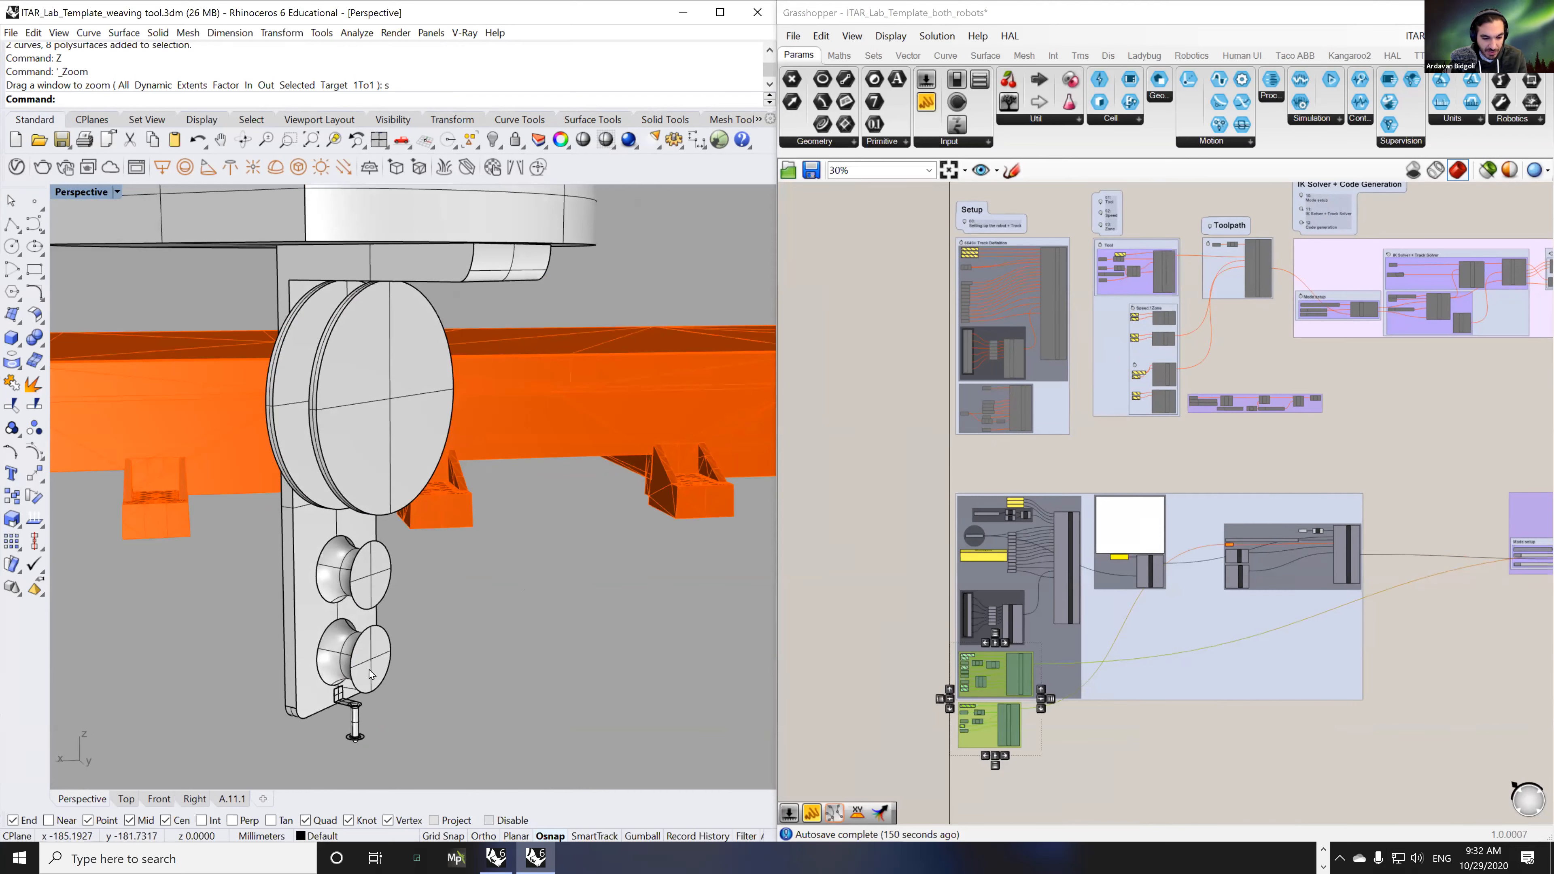
{"action": "scroll", "coordinate": [511, 620], "scroll_direction": "up", "scroll_amount": 5}
{"action": "right_click_drag", "start_coordinate": [505, 706], "coordinate": [470, 602]}
{"action": "scroll", "coordinate": [503, 589], "scroll_direction": "up", "scroll_amount": 3}
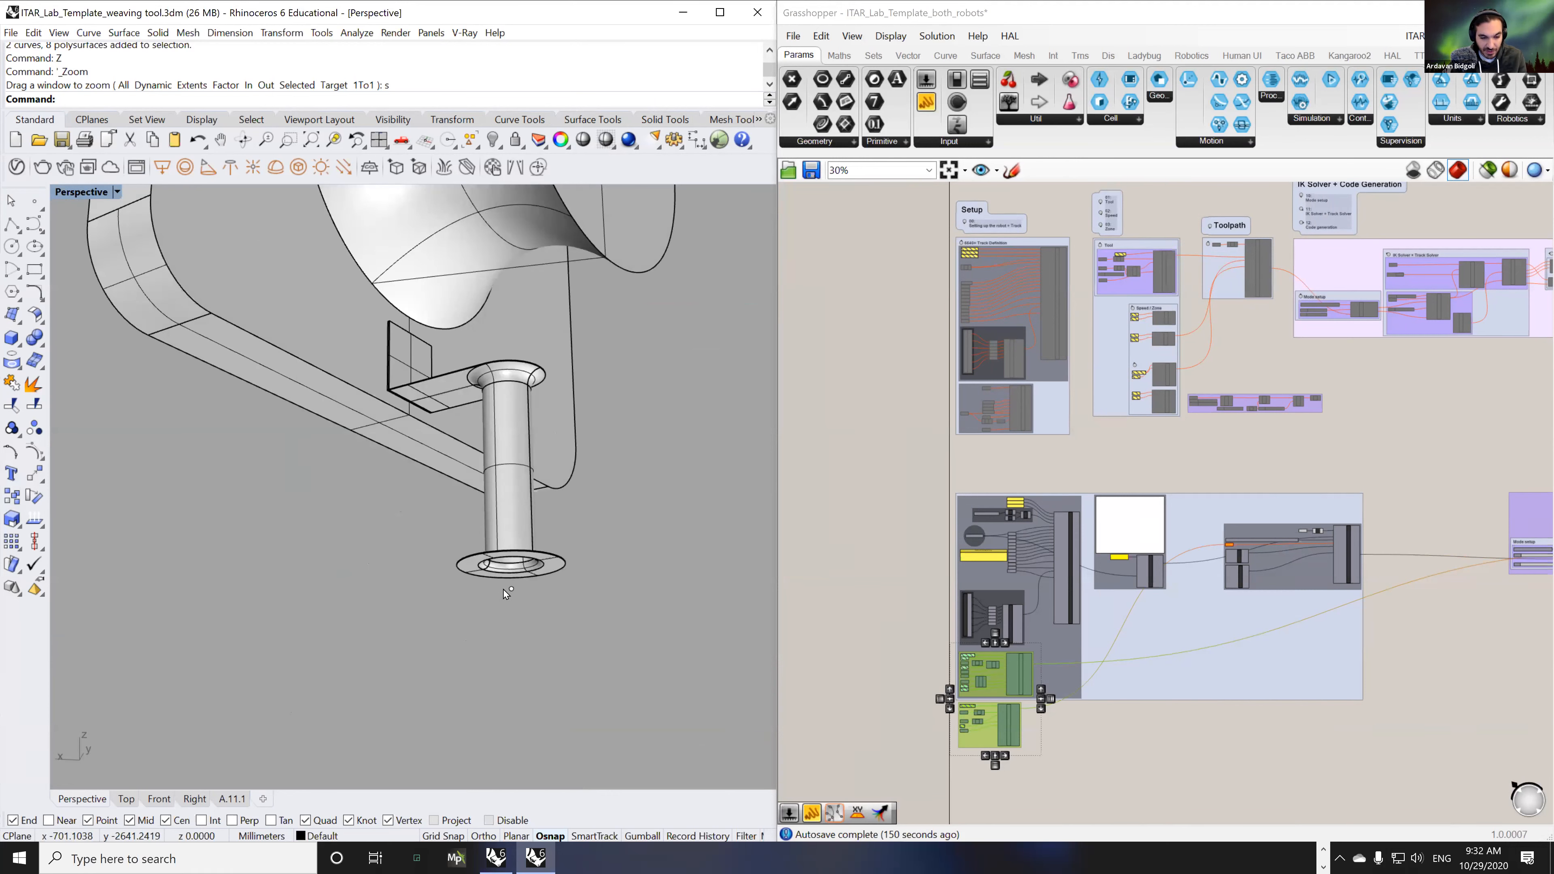
{"action": "left_click", "coordinate": [512, 589]}
{"action": "left_click", "coordinate": [583, 629]}
{"action": "right_click_drag", "start_coordinate": [614, 558], "coordinate": [651, 492]}
{"action": "scroll", "coordinate": [651, 492], "scroll_direction": "down", "scroll_amount": 8}
{"action": "scroll", "coordinate": [654, 413], "scroll_direction": "down", "scroll_amount": 4}
{"action": "right_click_drag", "start_coordinate": [654, 413], "coordinate": [645, 465]}
{"action": "right_click_drag", "start_coordinate": [520, 618], "coordinate": [534, 563], "text": "shift"}
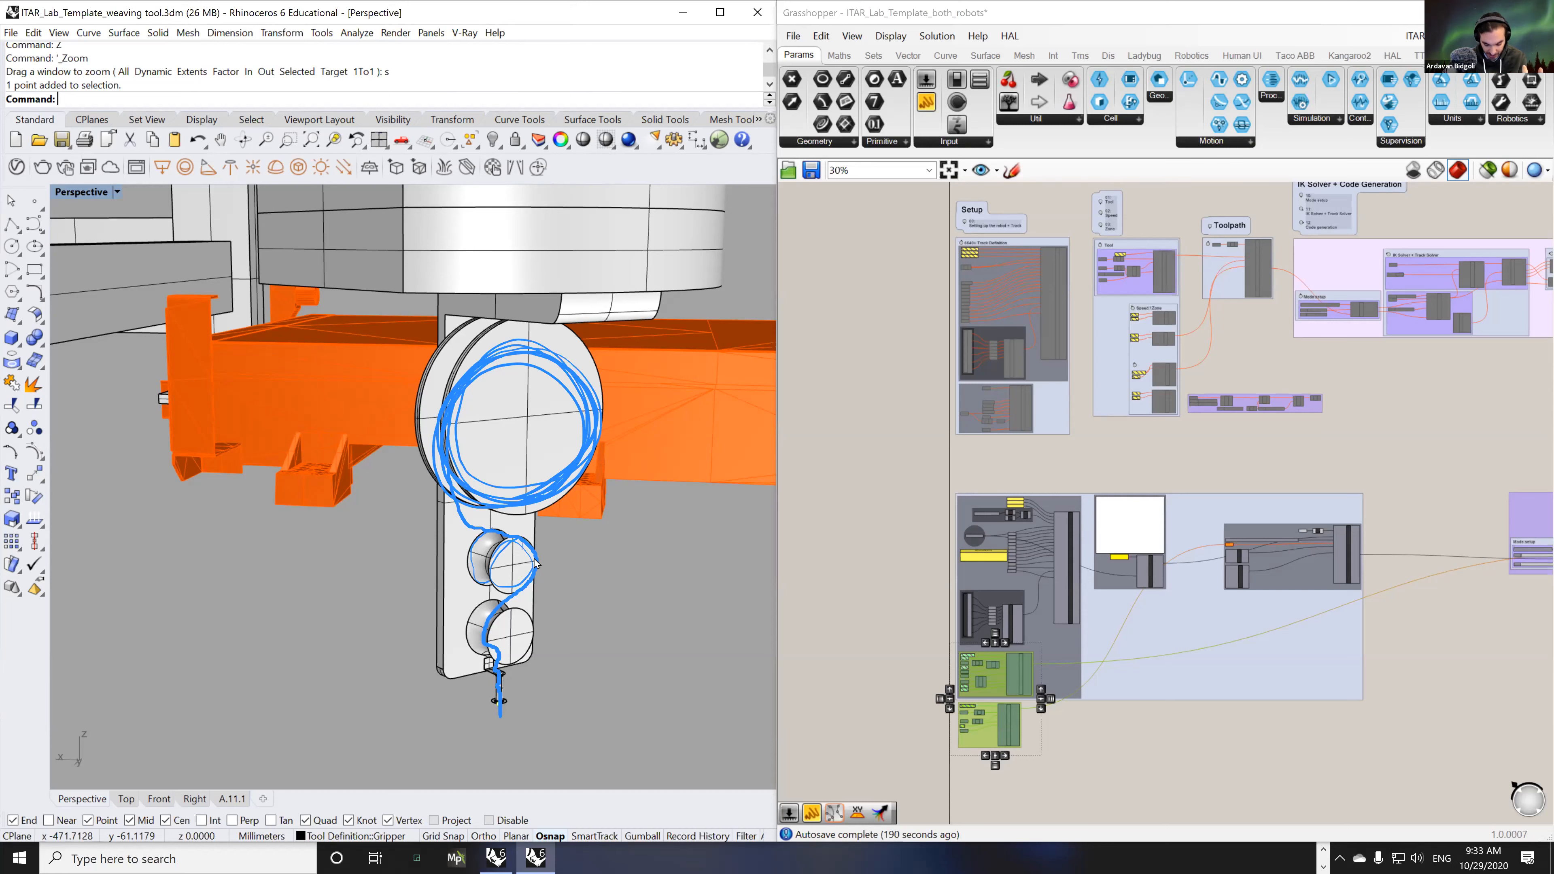
- Sketch the thread's path around the spool, both rollers and out through the nozzle with on-screen ink, and erase it again
{"action": "left_click_drag", "start_coordinate": [535, 564], "coordinate": [535, 564]}
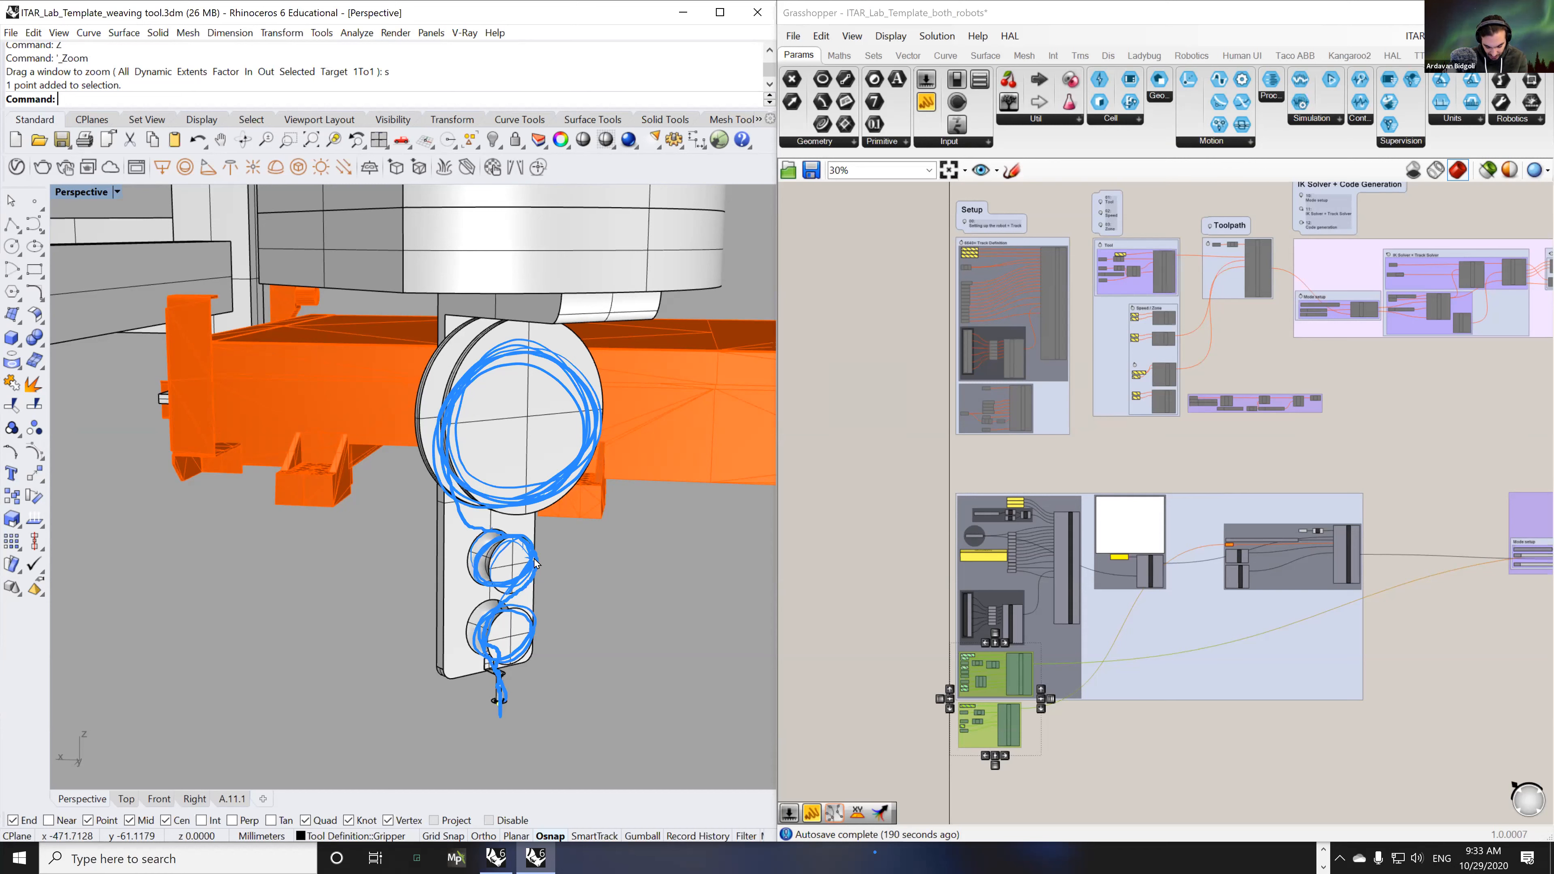
{"action": "key", "text": "ctrl+z"}
{"action": "key", "text": "ctrl+z"}
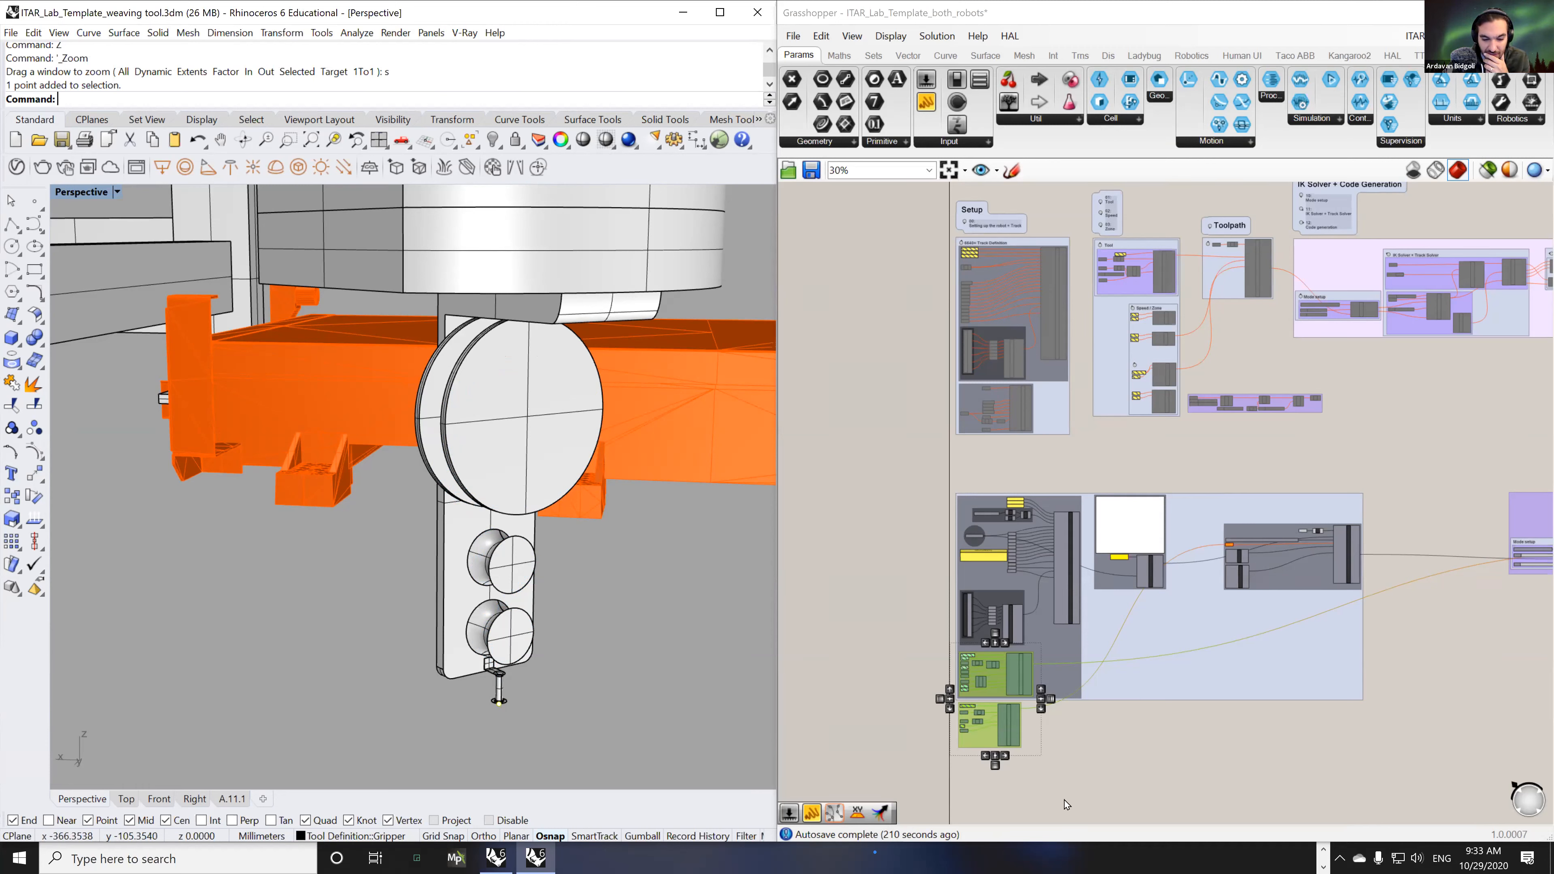
- Switch to Chrome, find the portfolio site mariayablonina.com with a "maria yablonina" search in a new tab, and show it full screen
{"action": "left_click", "coordinate": [1326, 851]}
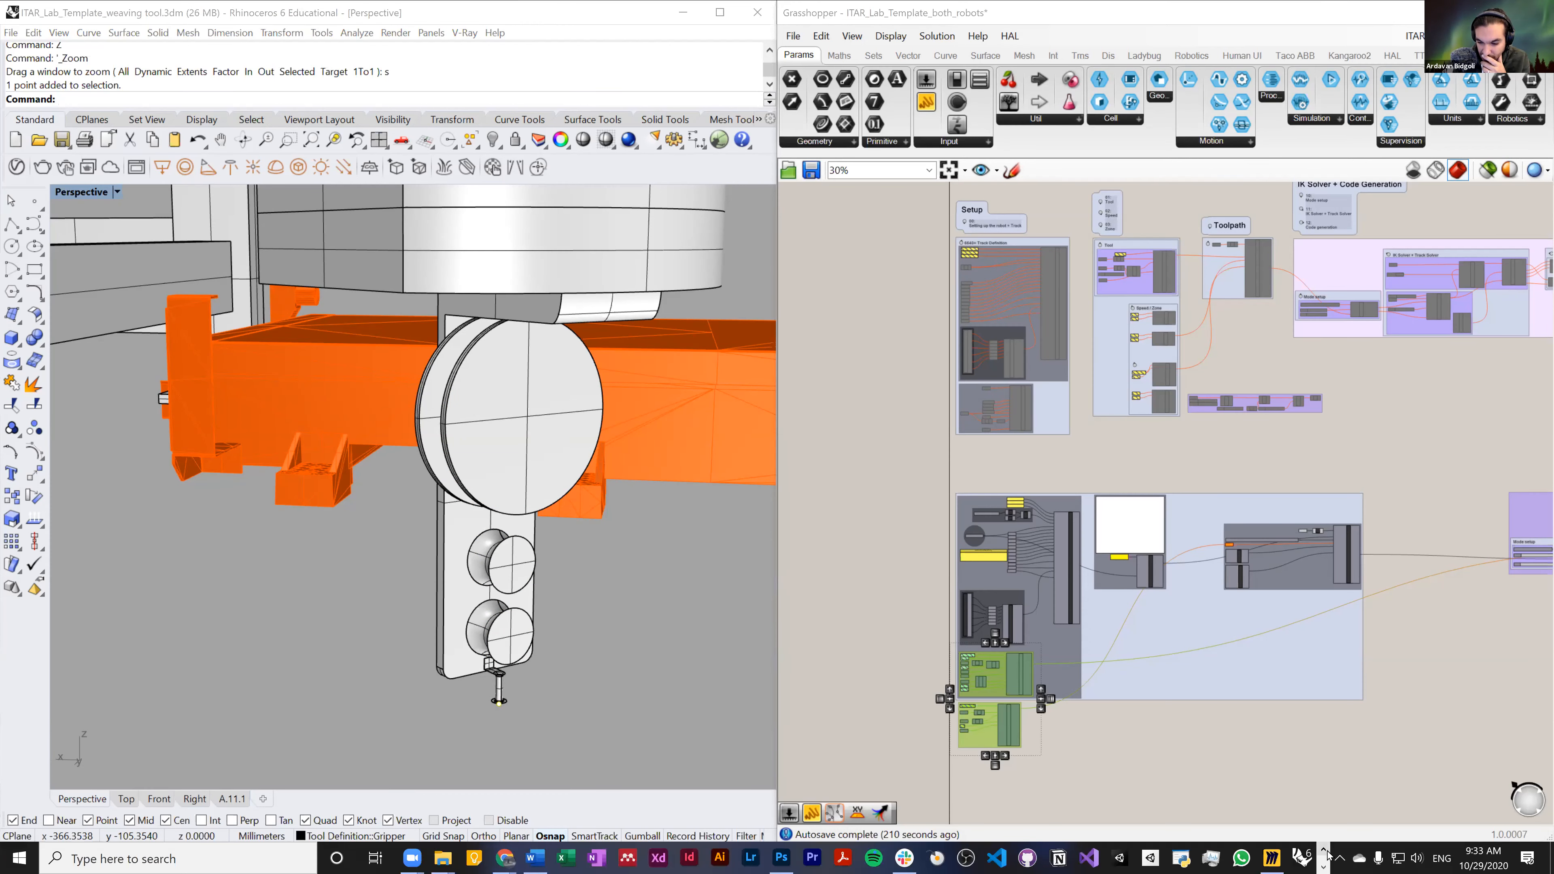
{"action": "left_click", "coordinate": [504, 858]}
{"action": "left_click", "coordinate": [1279, 116]}
{"action": "type", "text": "maria ya"}
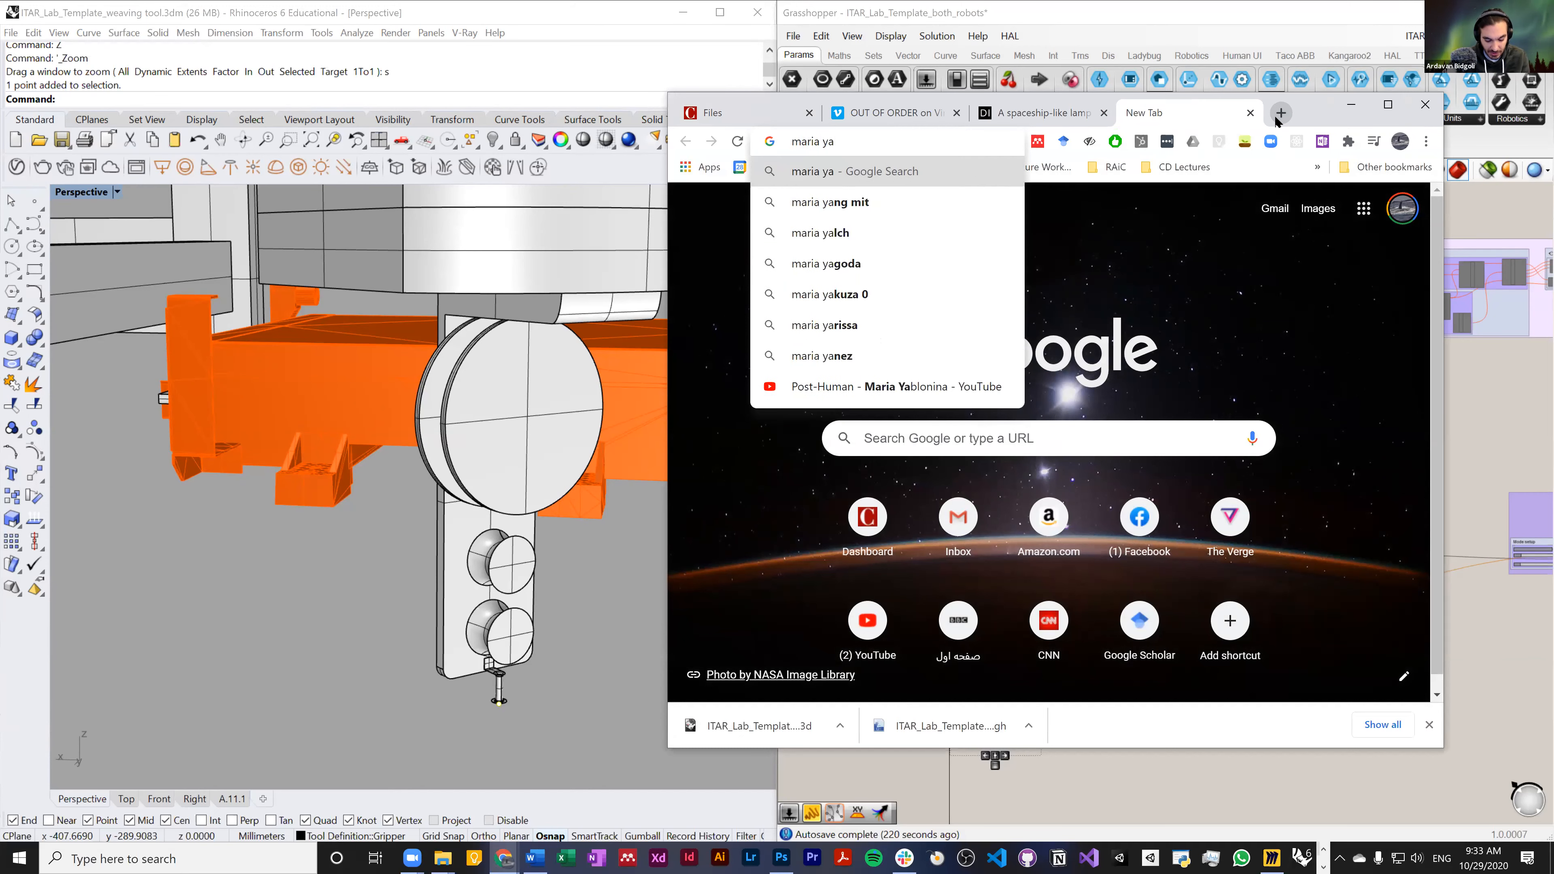
{"action": "type", "text": "blo"}
{"action": "key", "text": "Return"}
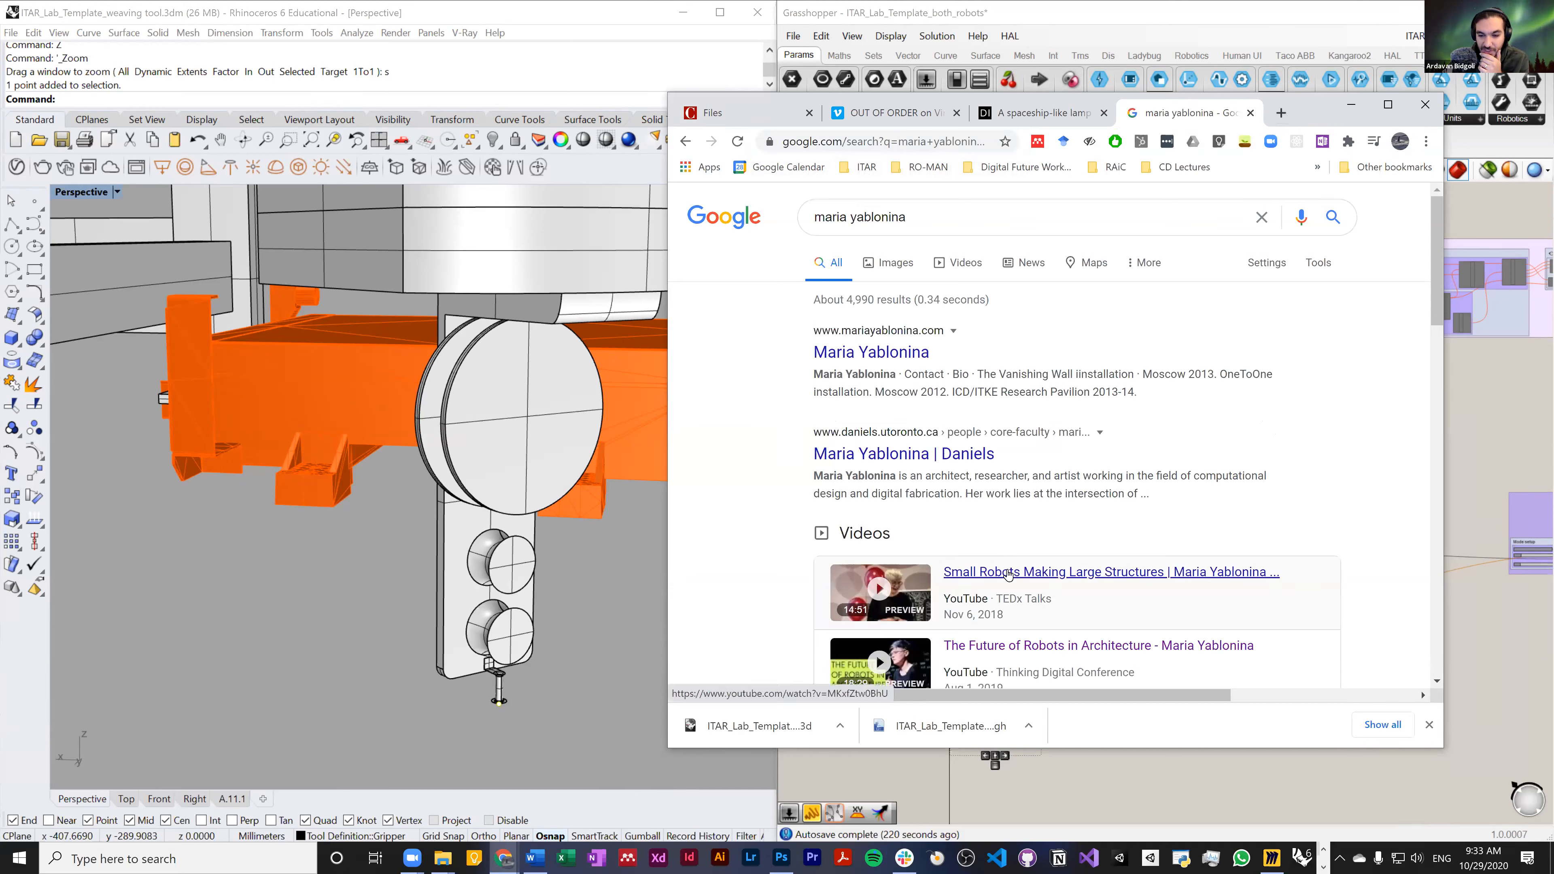
{"action": "left_click", "coordinate": [864, 355]}
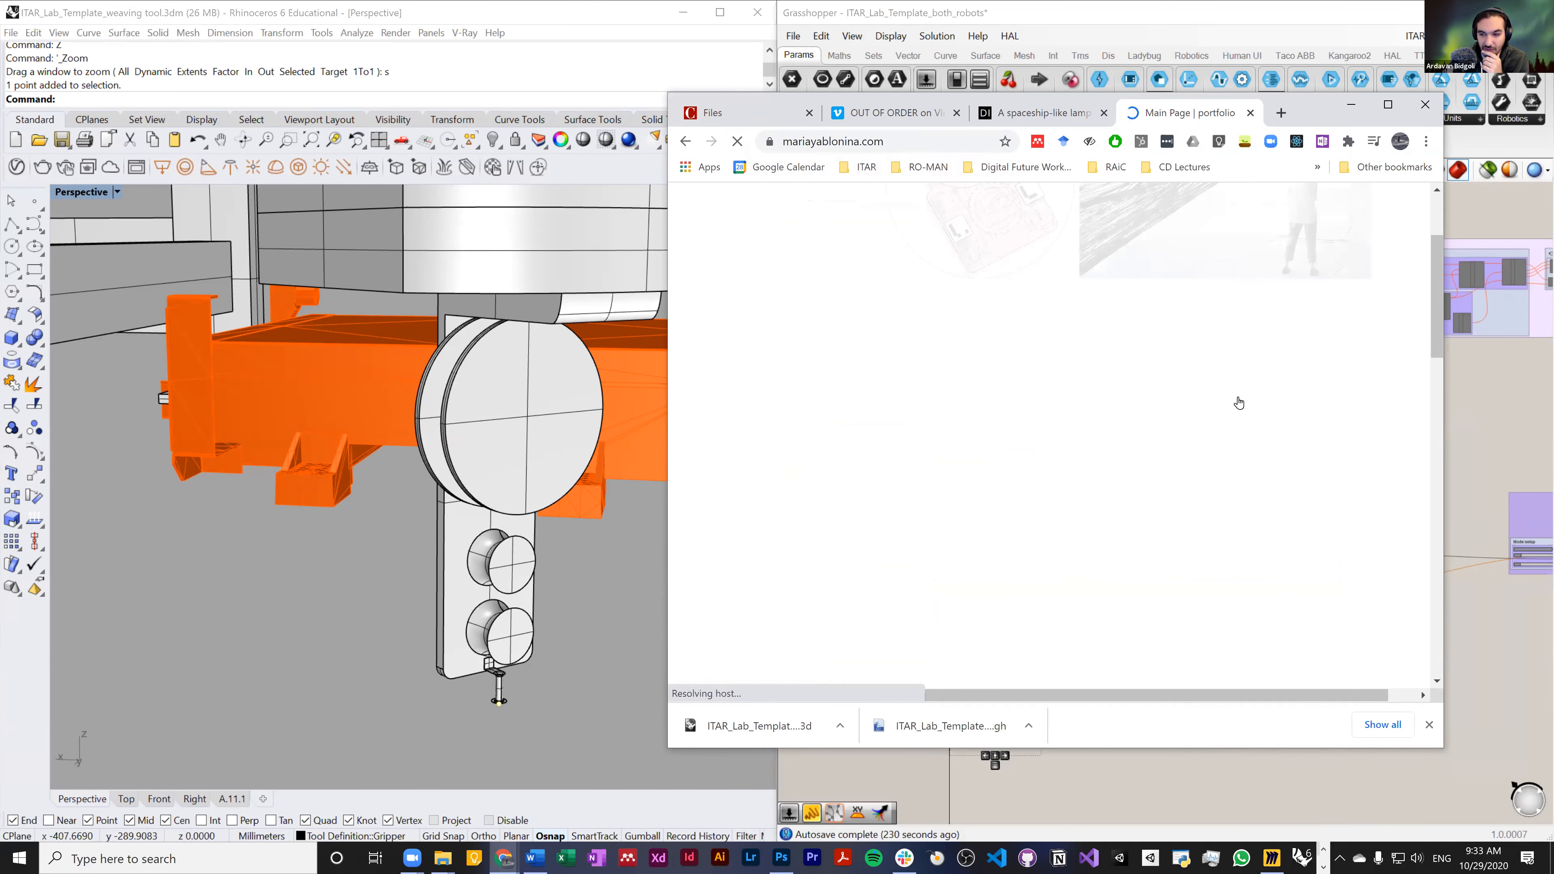
{"action": "left_click", "coordinate": [1388, 104]}
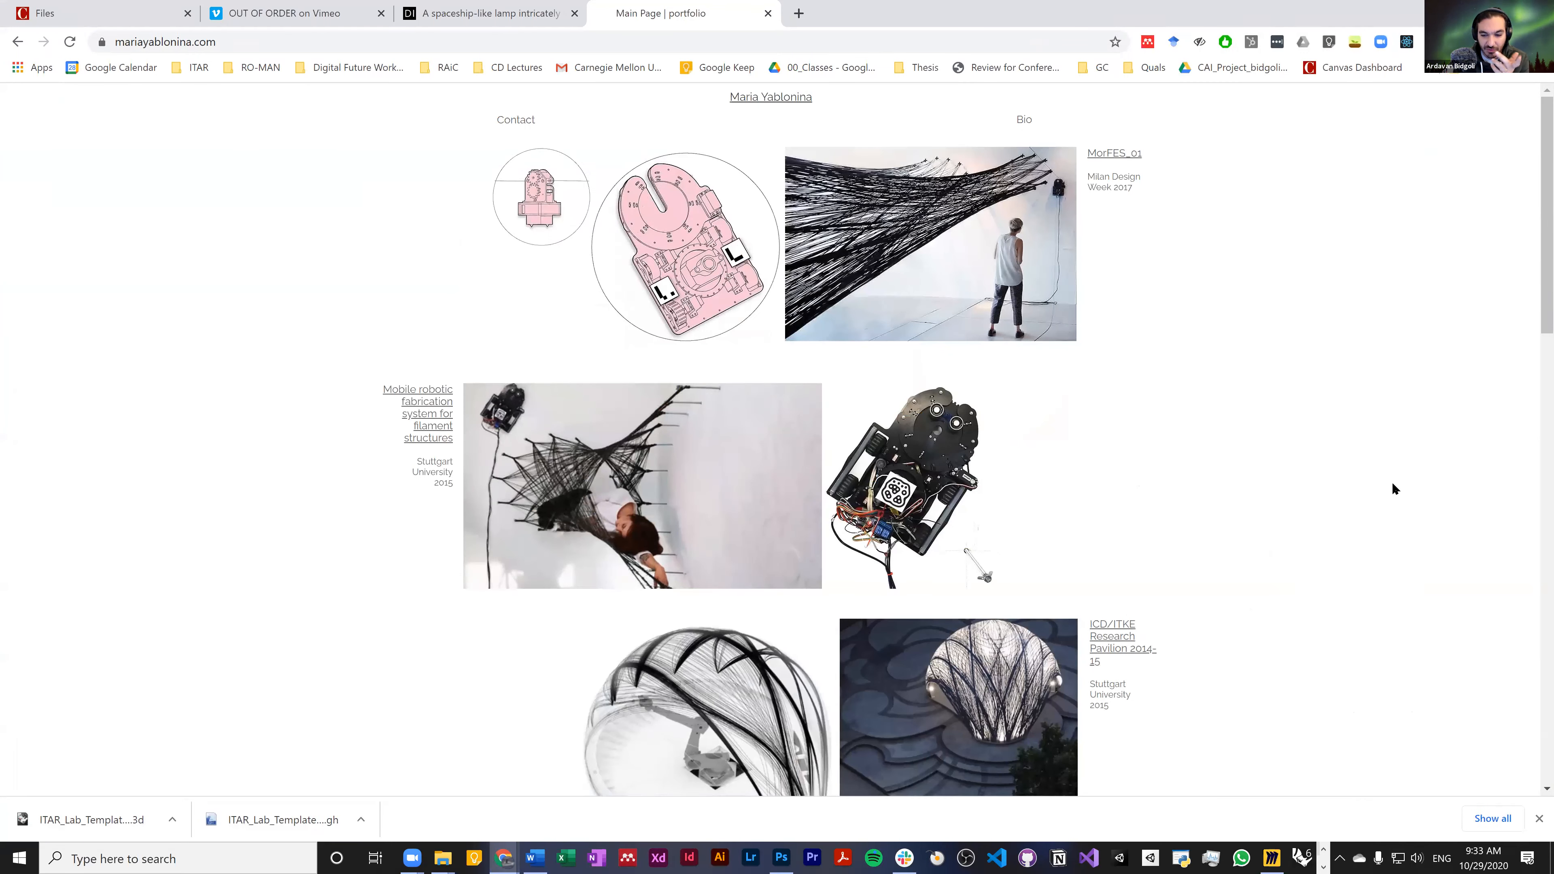
- Look through the projects on the portfolio's main page, from the filament structures down to the installations and back
{"action": "scroll", "coordinate": [1391, 484], "scroll_direction": "down", "scroll_amount": 3}
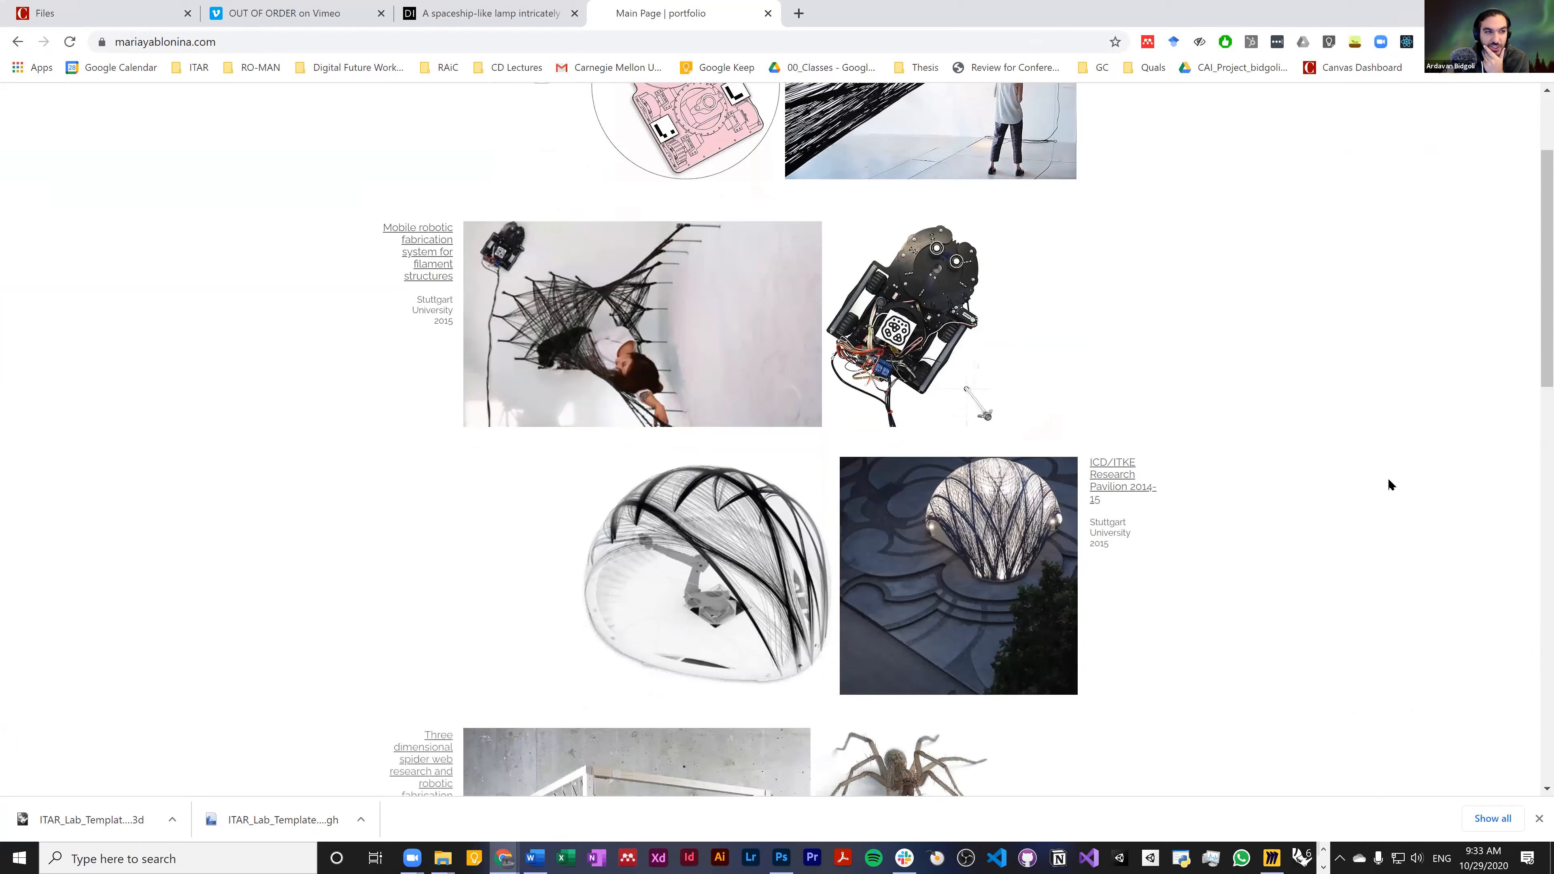
{"action": "scroll", "coordinate": [1388, 482], "scroll_direction": "down", "scroll_amount": 4}
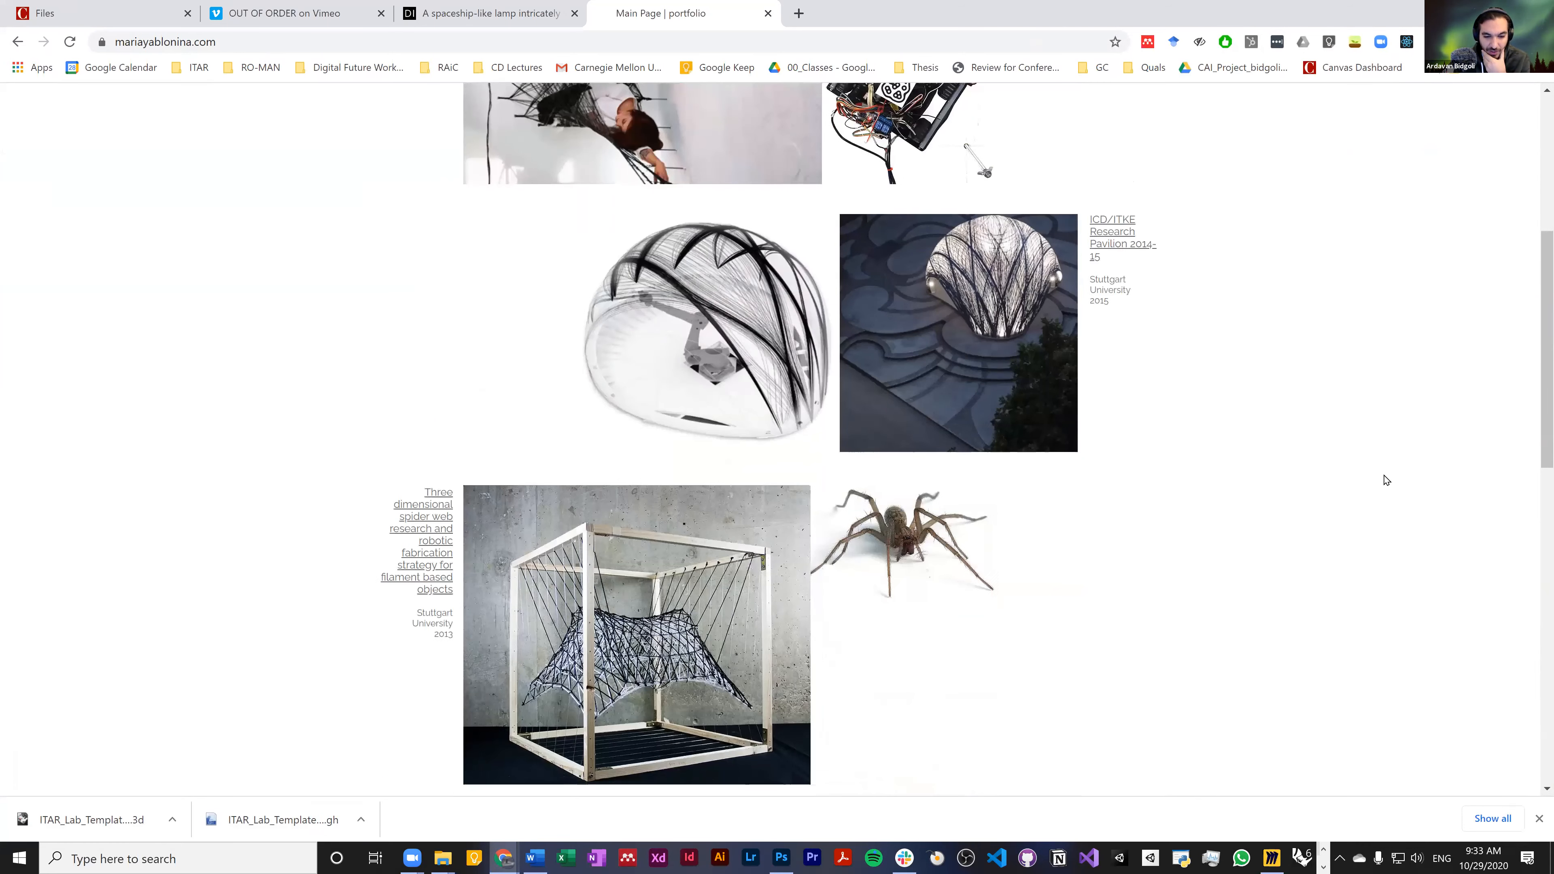
{"action": "scroll", "coordinate": [1387, 480], "scroll_direction": "down", "scroll_amount": 3}
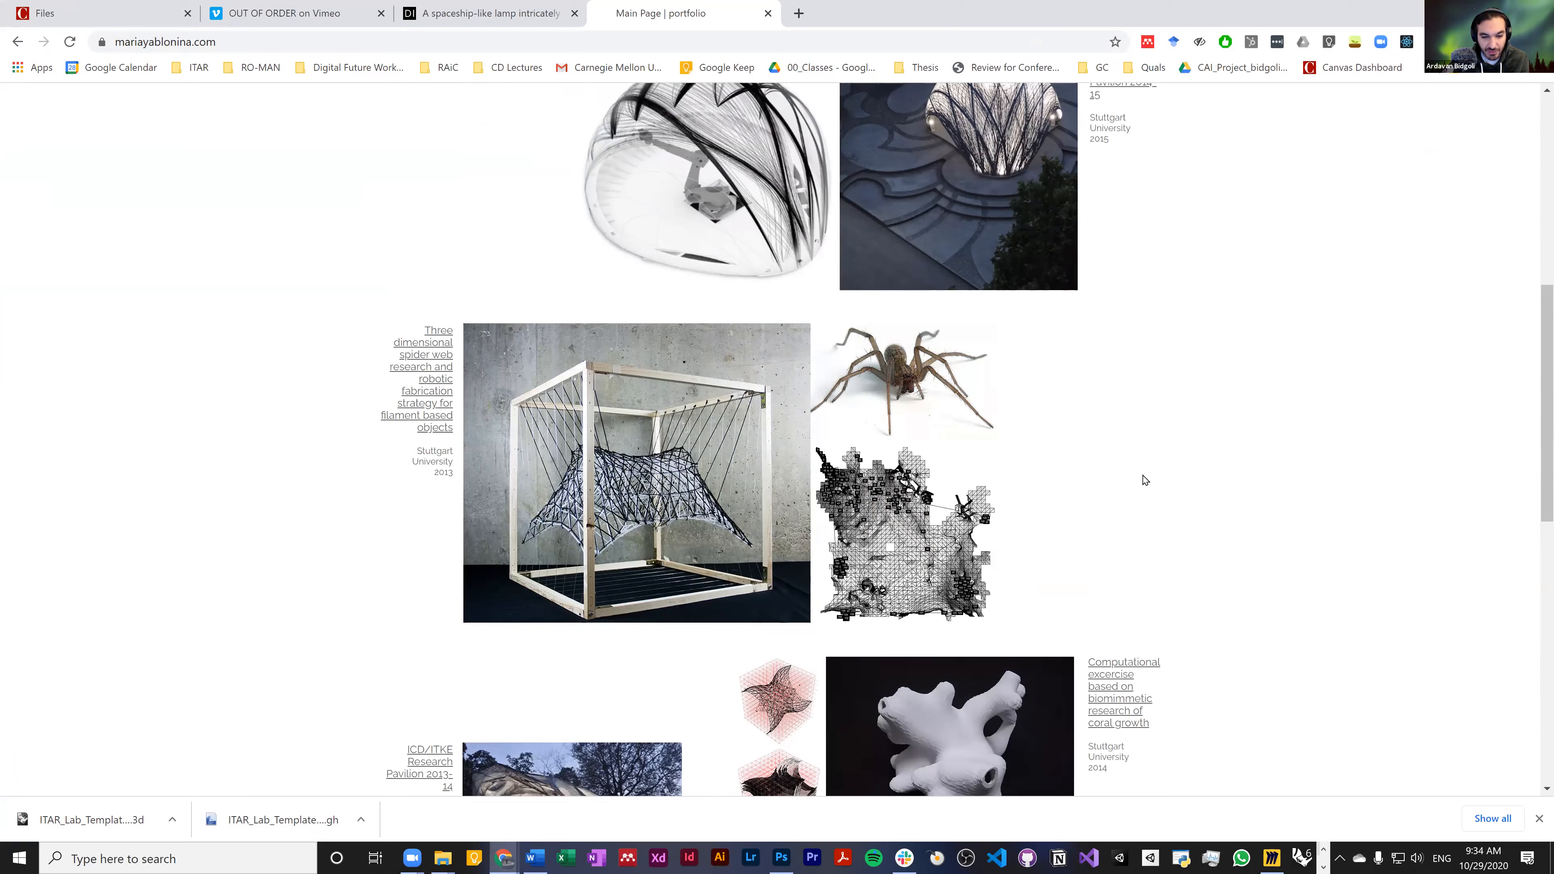
{"action": "scroll", "coordinate": [1218, 493], "scroll_direction": "down", "scroll_amount": 5}
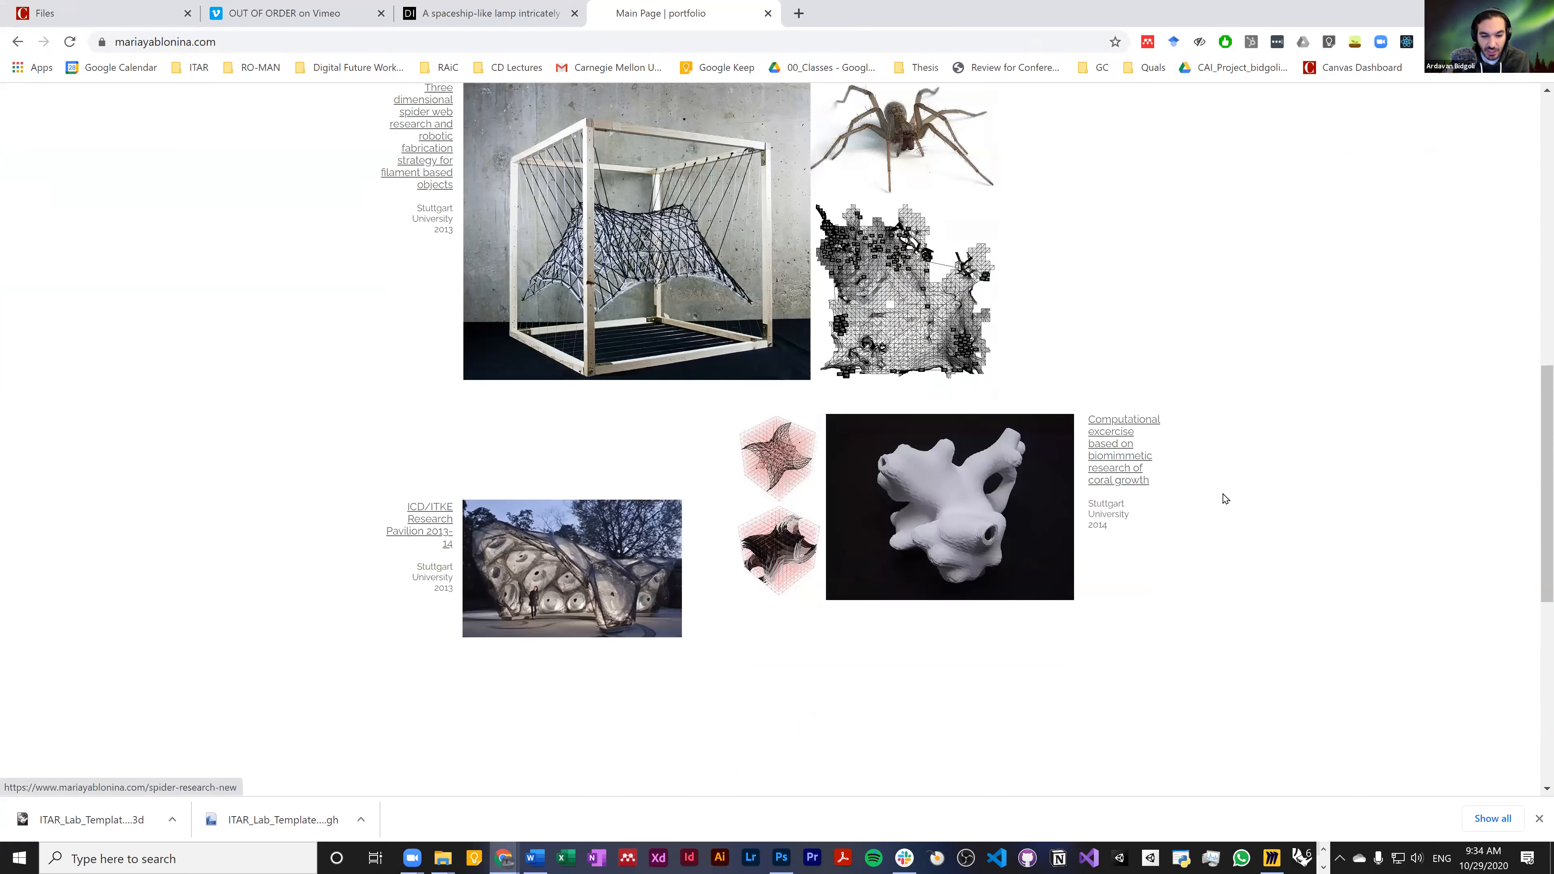
{"action": "scroll", "coordinate": [1210, 495], "scroll_direction": "down", "scroll_amount": 5}
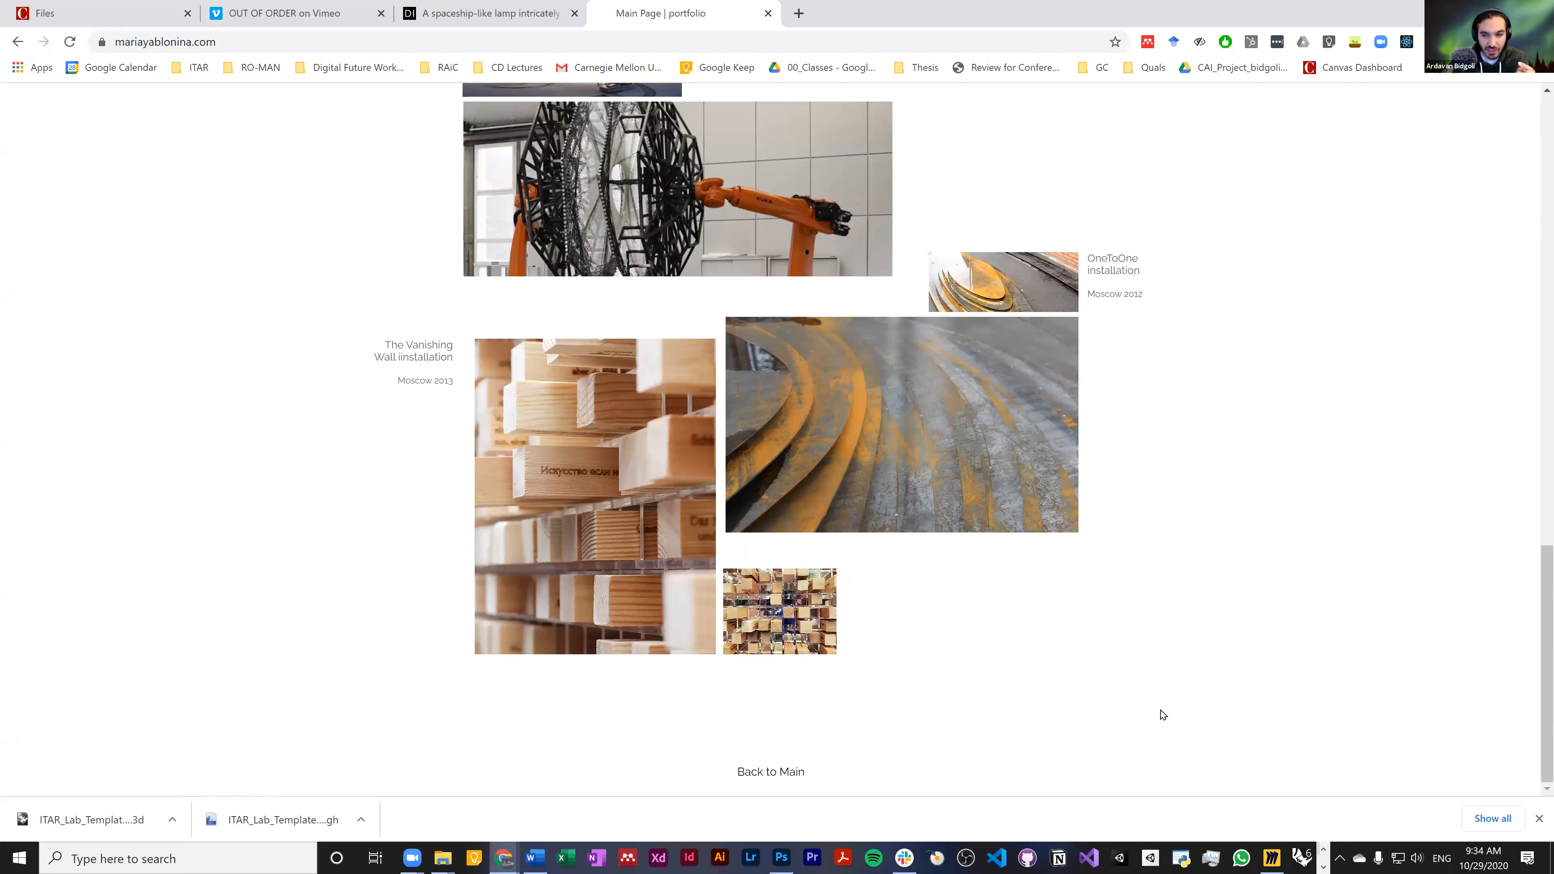
{"action": "scroll", "coordinate": [1169, 662], "scroll_direction": "up", "scroll_amount": 2}
{"action": "scroll", "coordinate": [1170, 662], "scroll_direction": "up", "scroll_amount": 8}
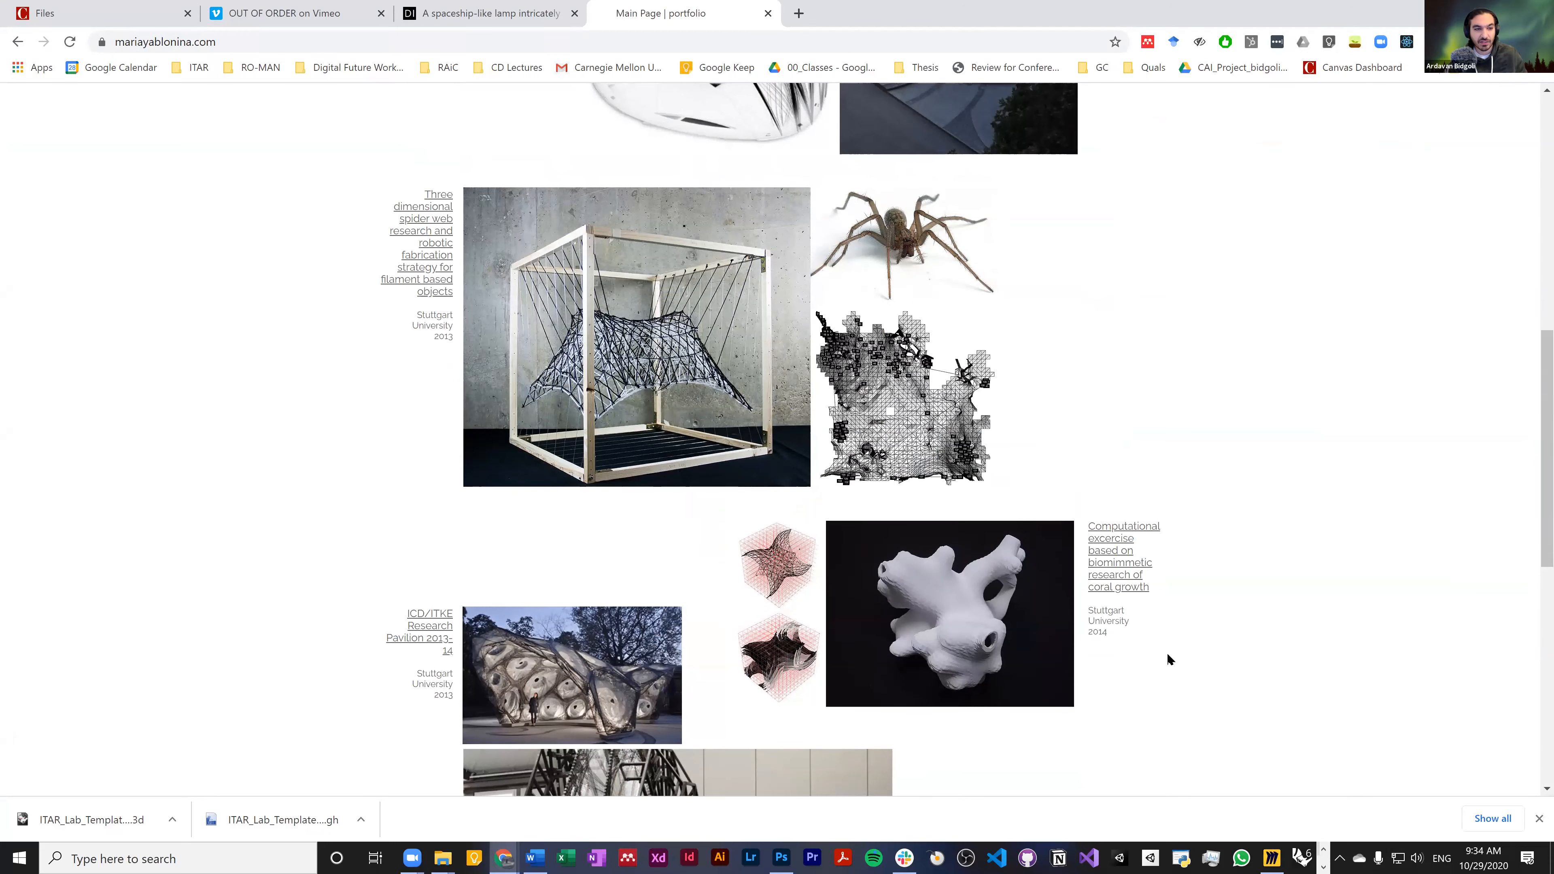
{"action": "scroll", "coordinate": [1032, 619], "scroll_direction": "up", "scroll_amount": 6}
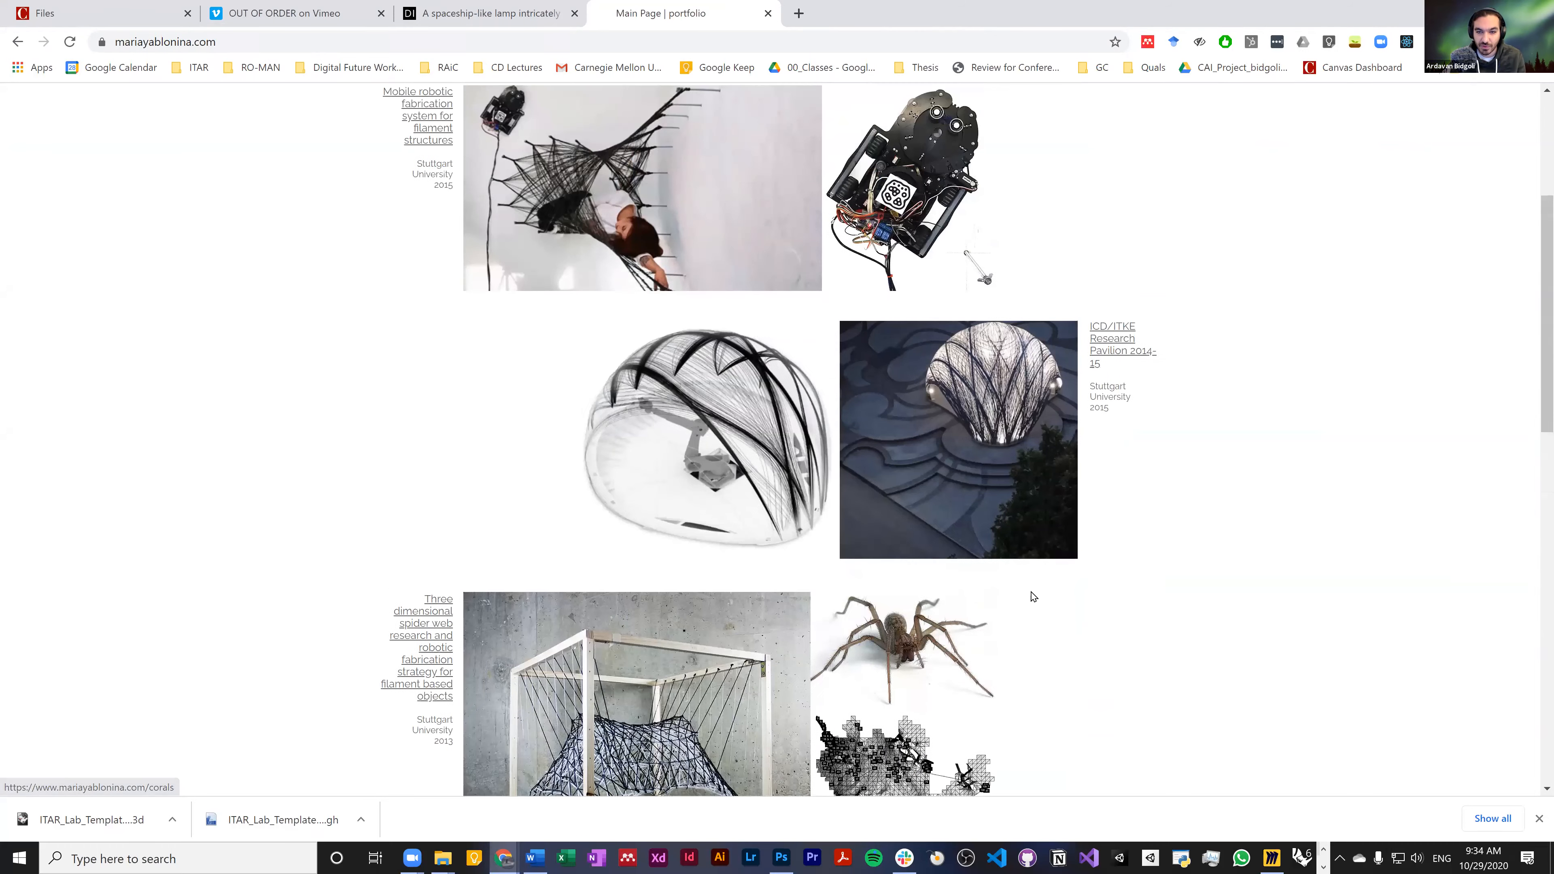
{"action": "scroll", "coordinate": [981, 305], "scroll_direction": "up", "scroll_amount": 5}
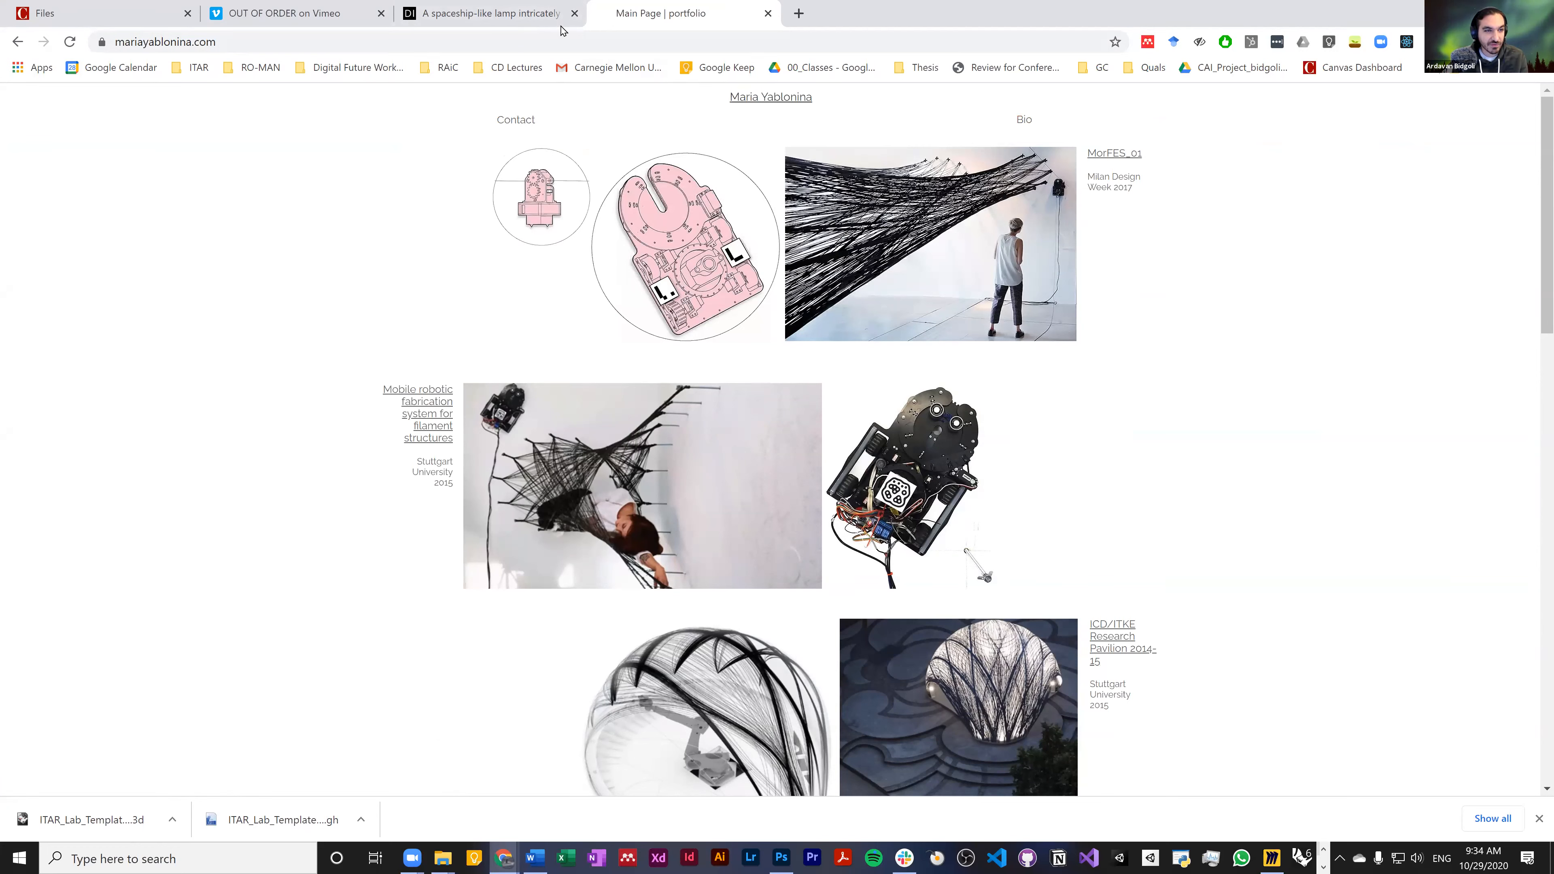
- Load the ACADIA 2020 conference site at 2020.acadia.org in the current tab and dismiss the downloads bar
{"action": "left_click", "coordinate": [654, 43]}
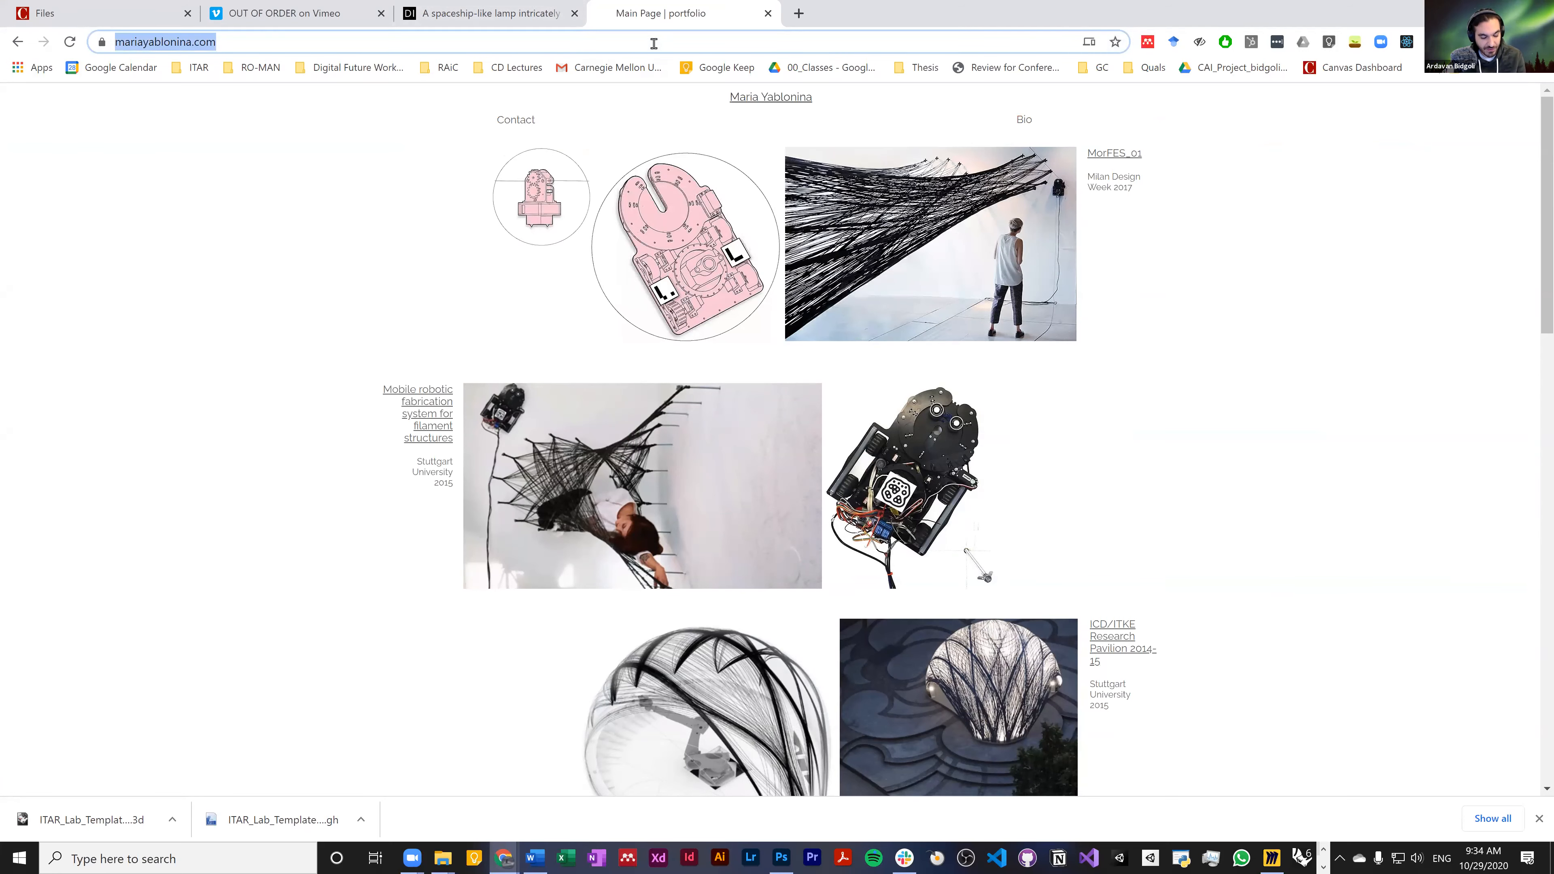
{"action": "type", "text": "ex"}
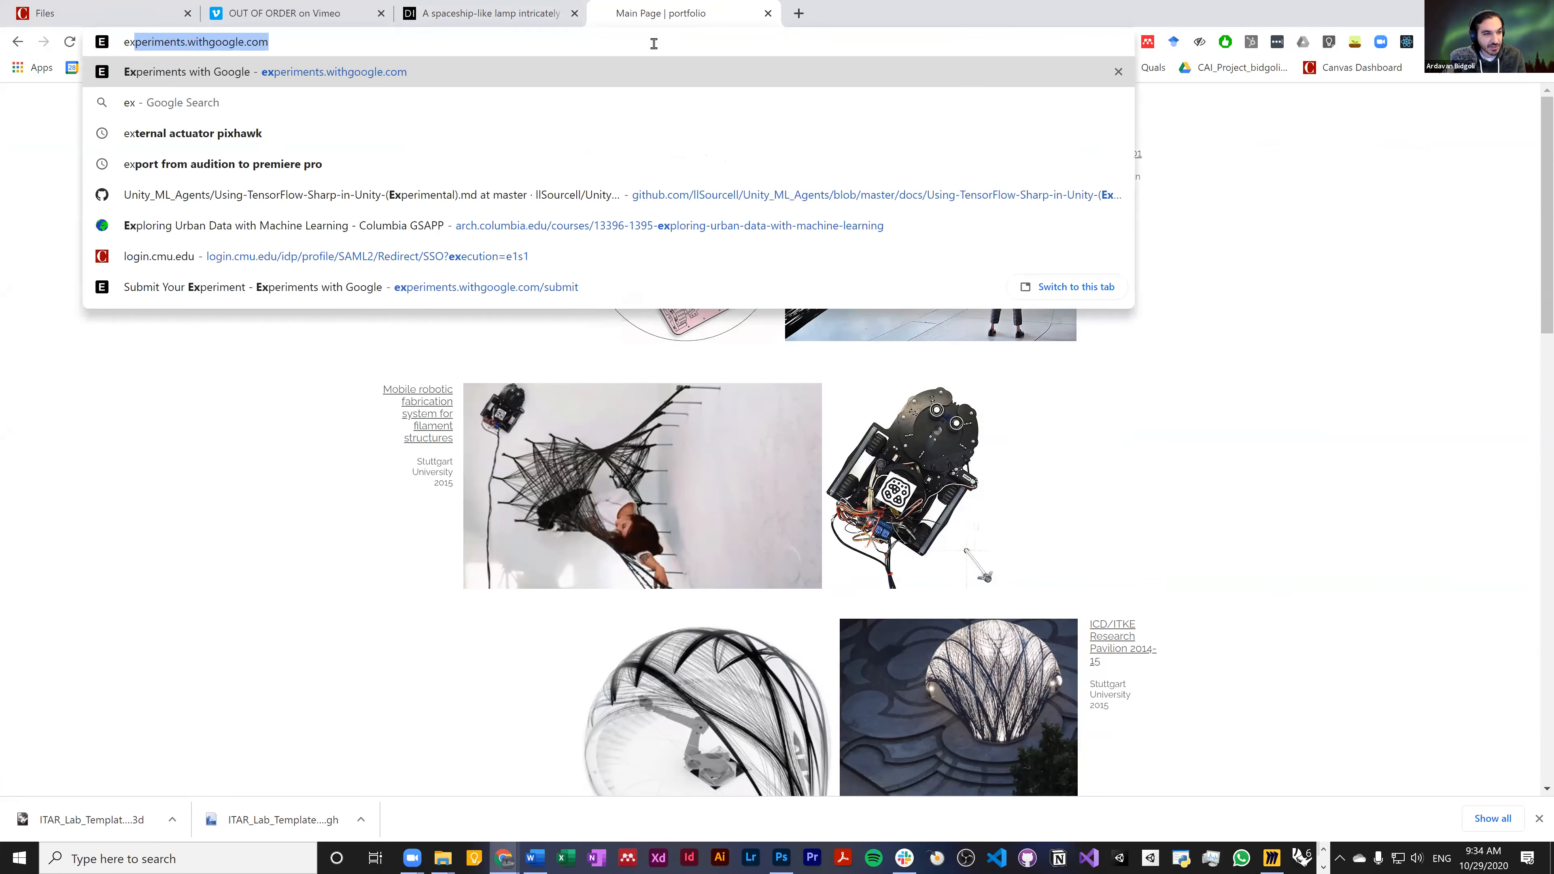
{"action": "key", "text": "BackSpace"}
{"action": "key", "text": "BackSpace"}
{"action": "key", "text": "BackSpace"}
{"action": "type", "text": "acad"}
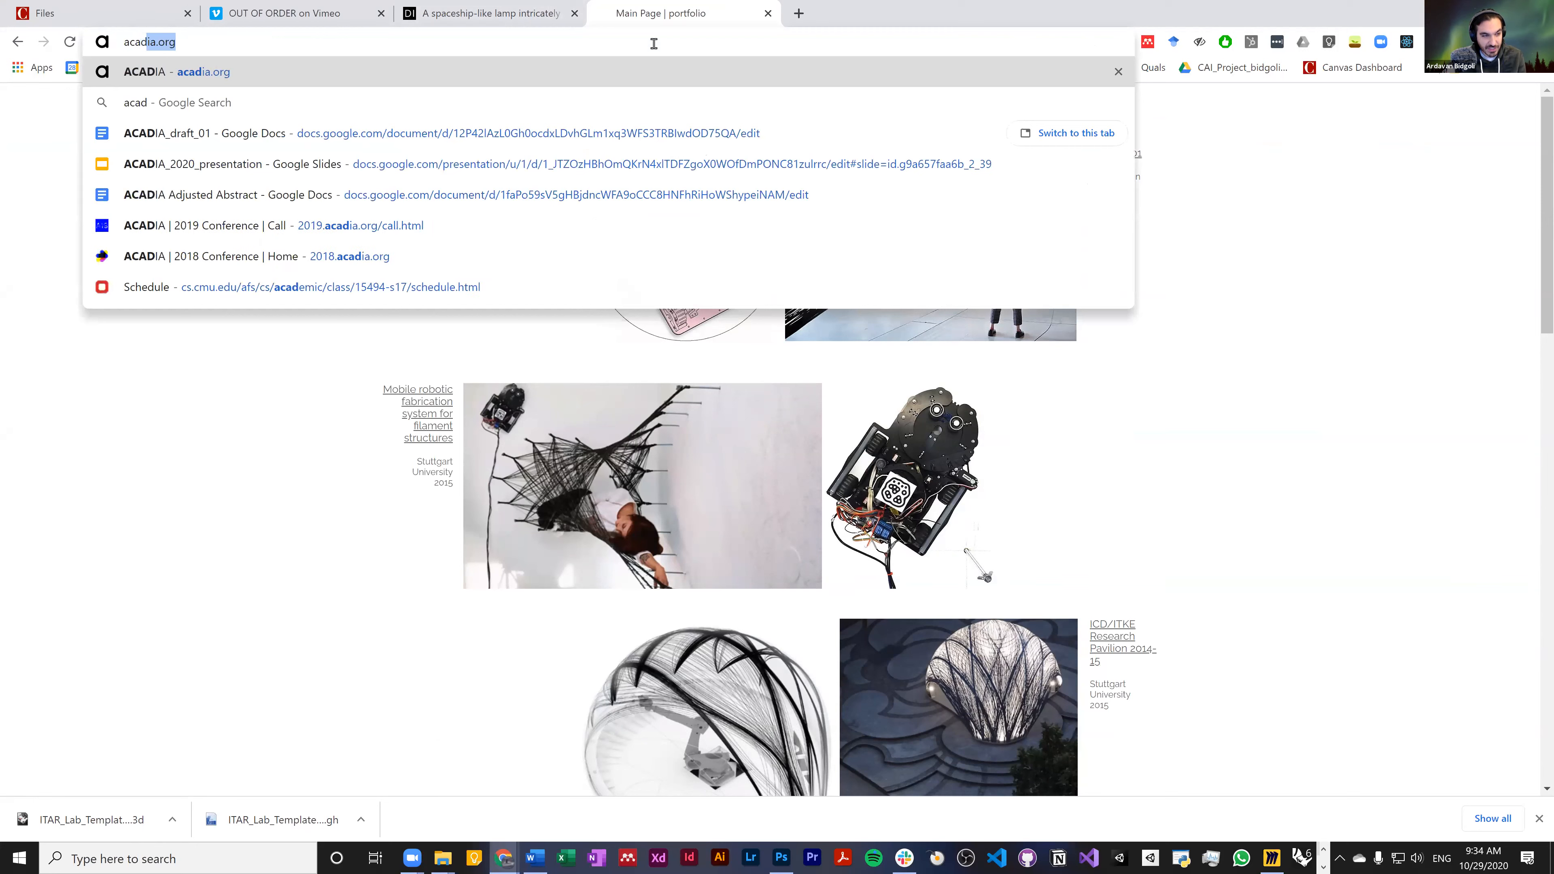
{"action": "type", "text": "ia"}
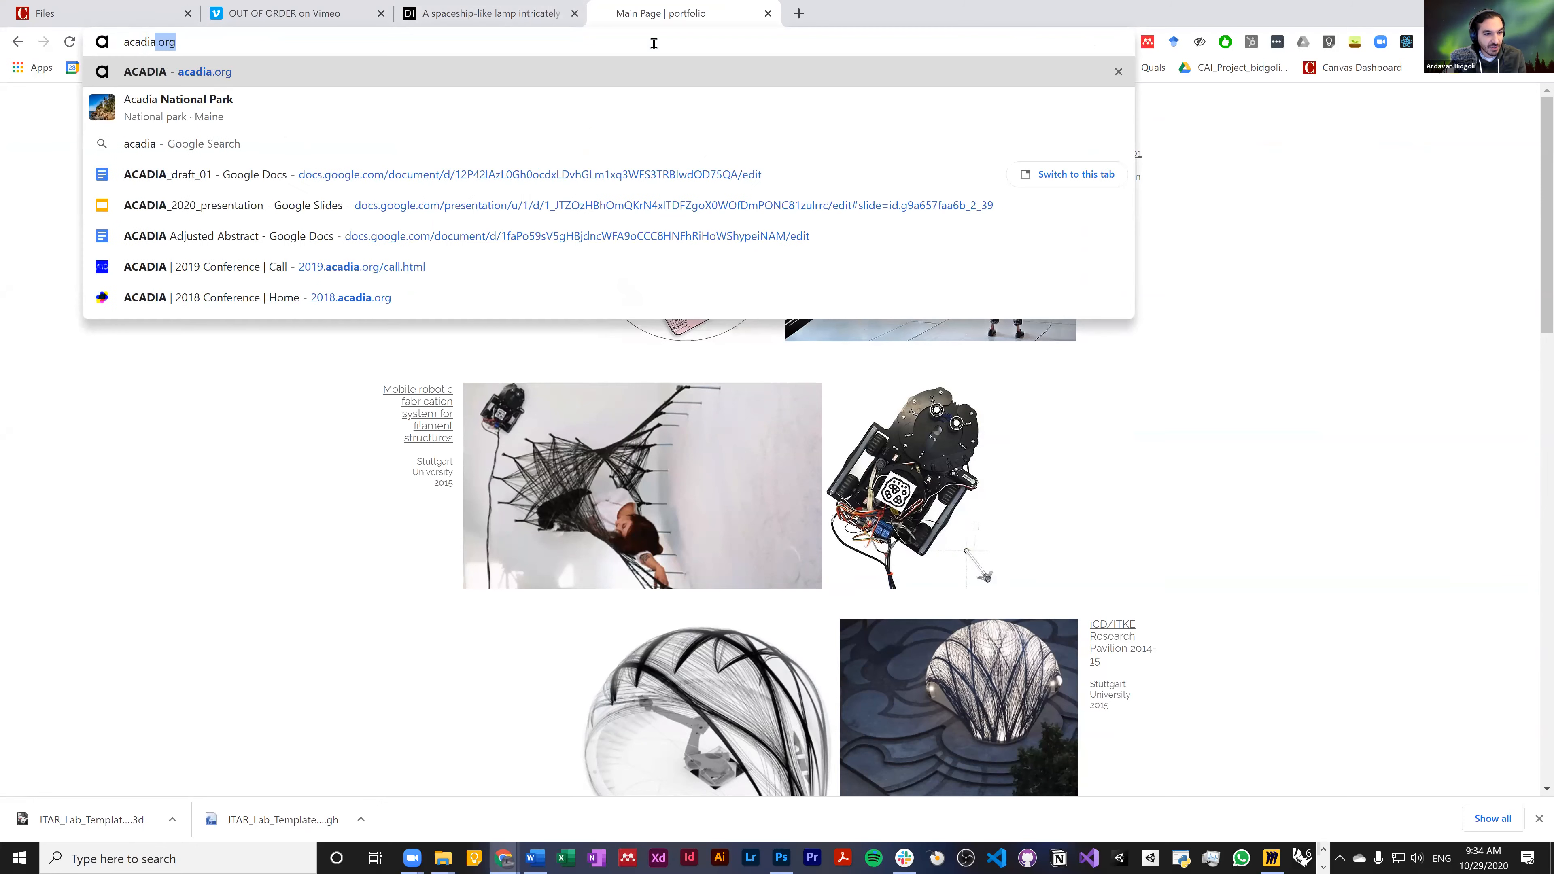
{"action": "key", "text": "Left"}
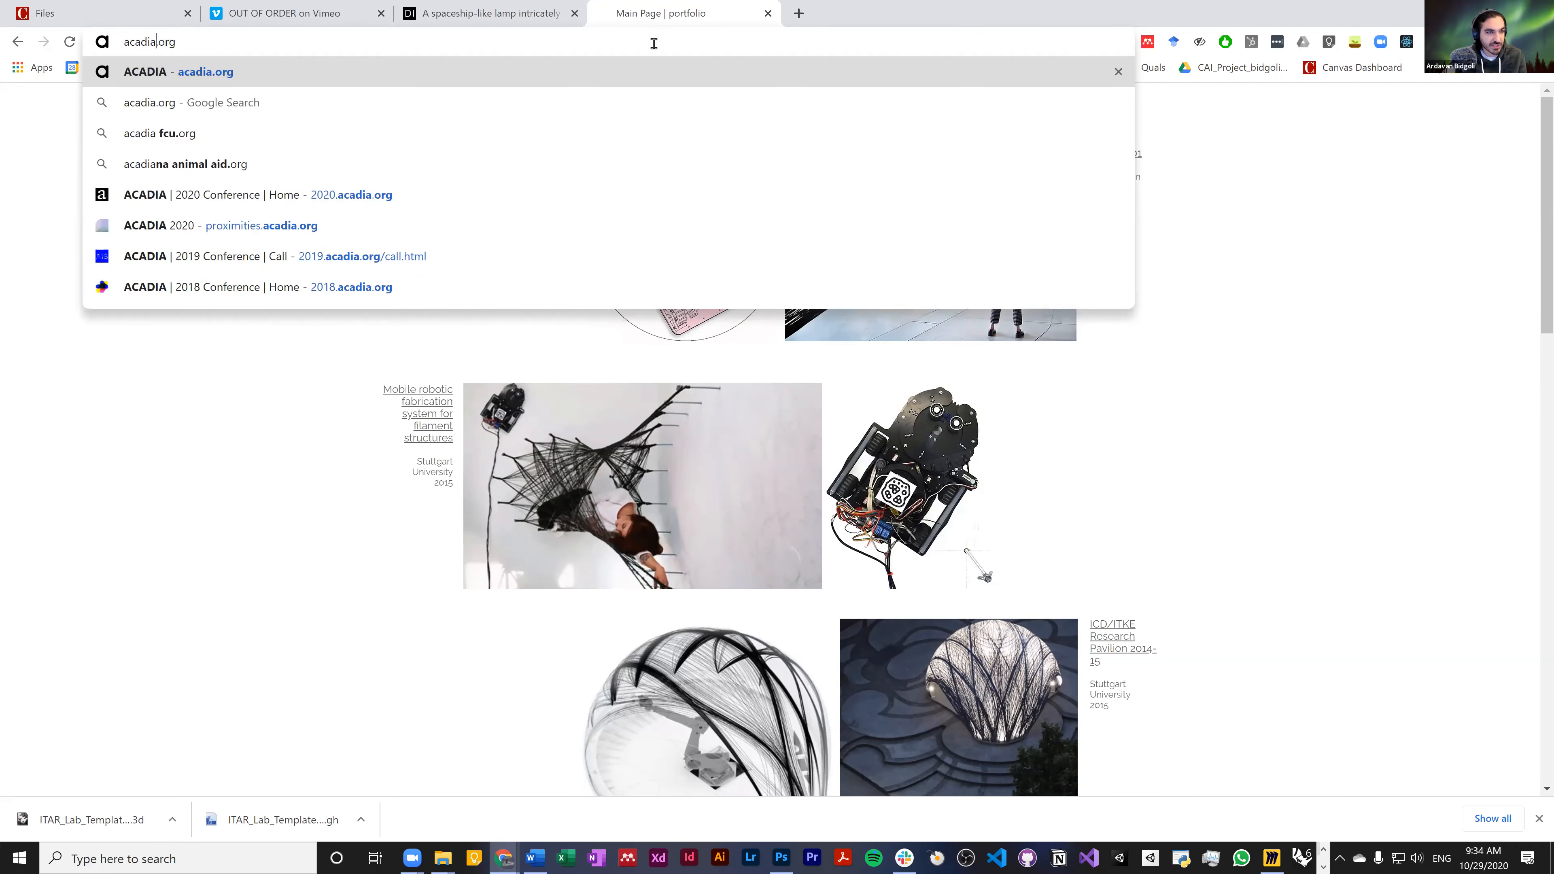
{"action": "type", "text": "20."}
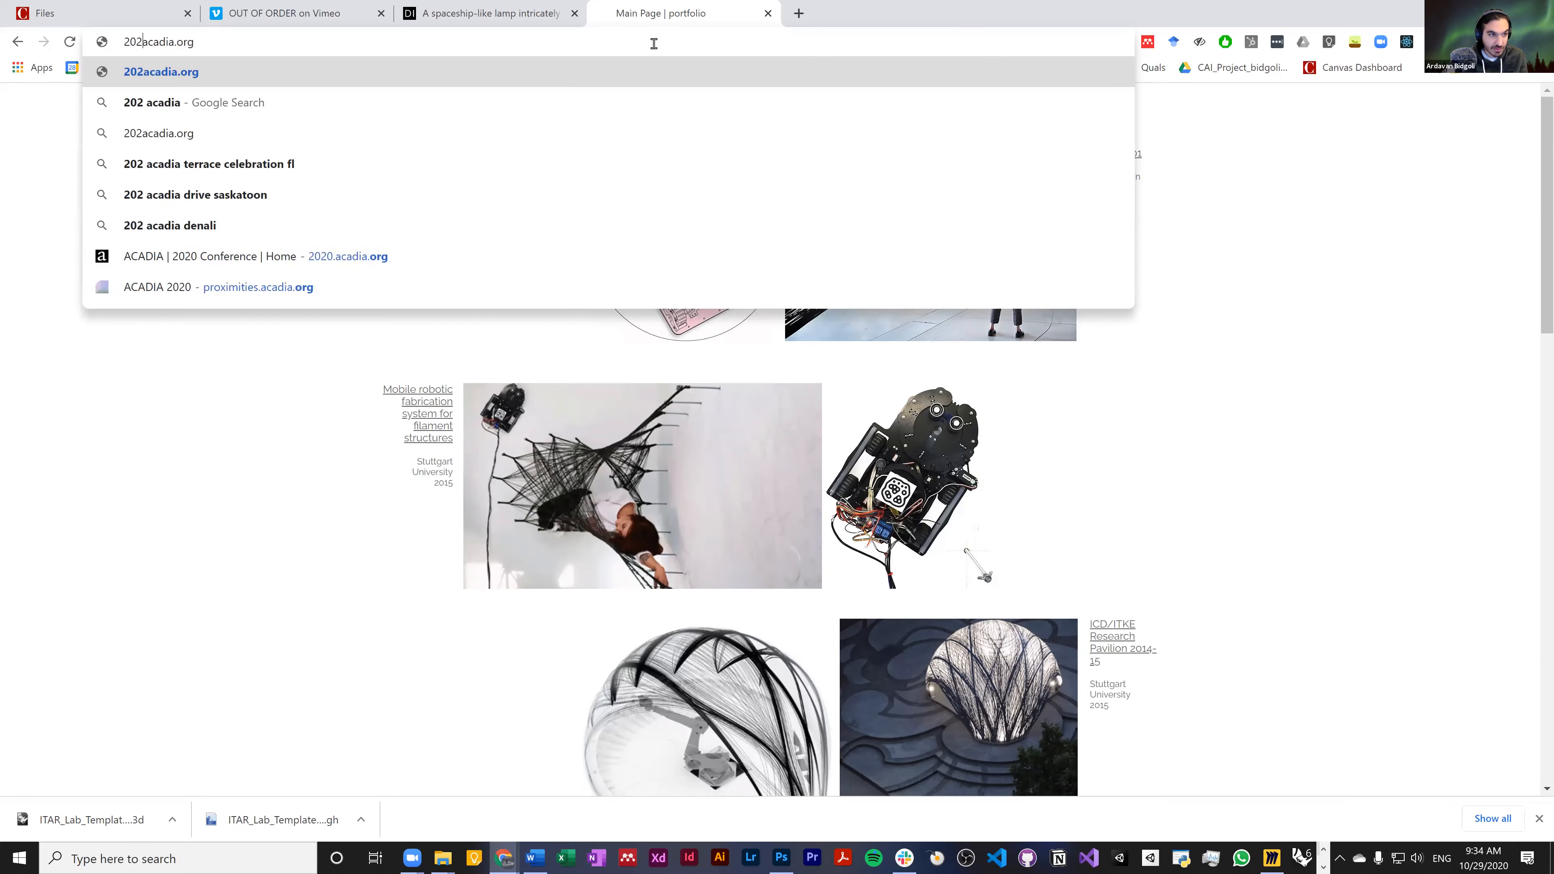
{"action": "key", "text": "Return"}
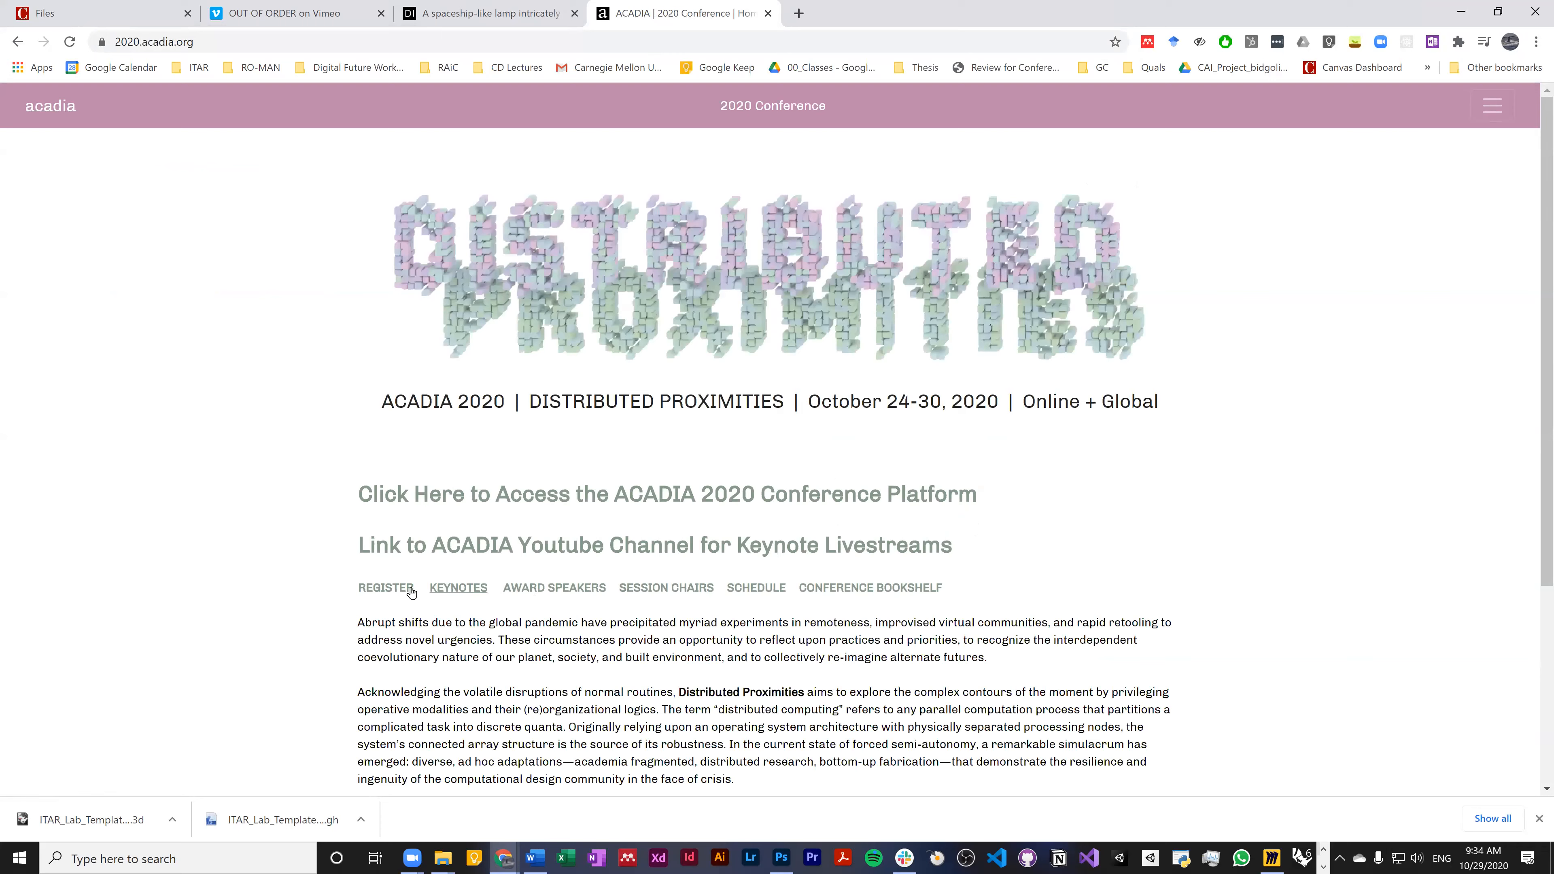
{"action": "left_click", "coordinate": [1540, 820]}
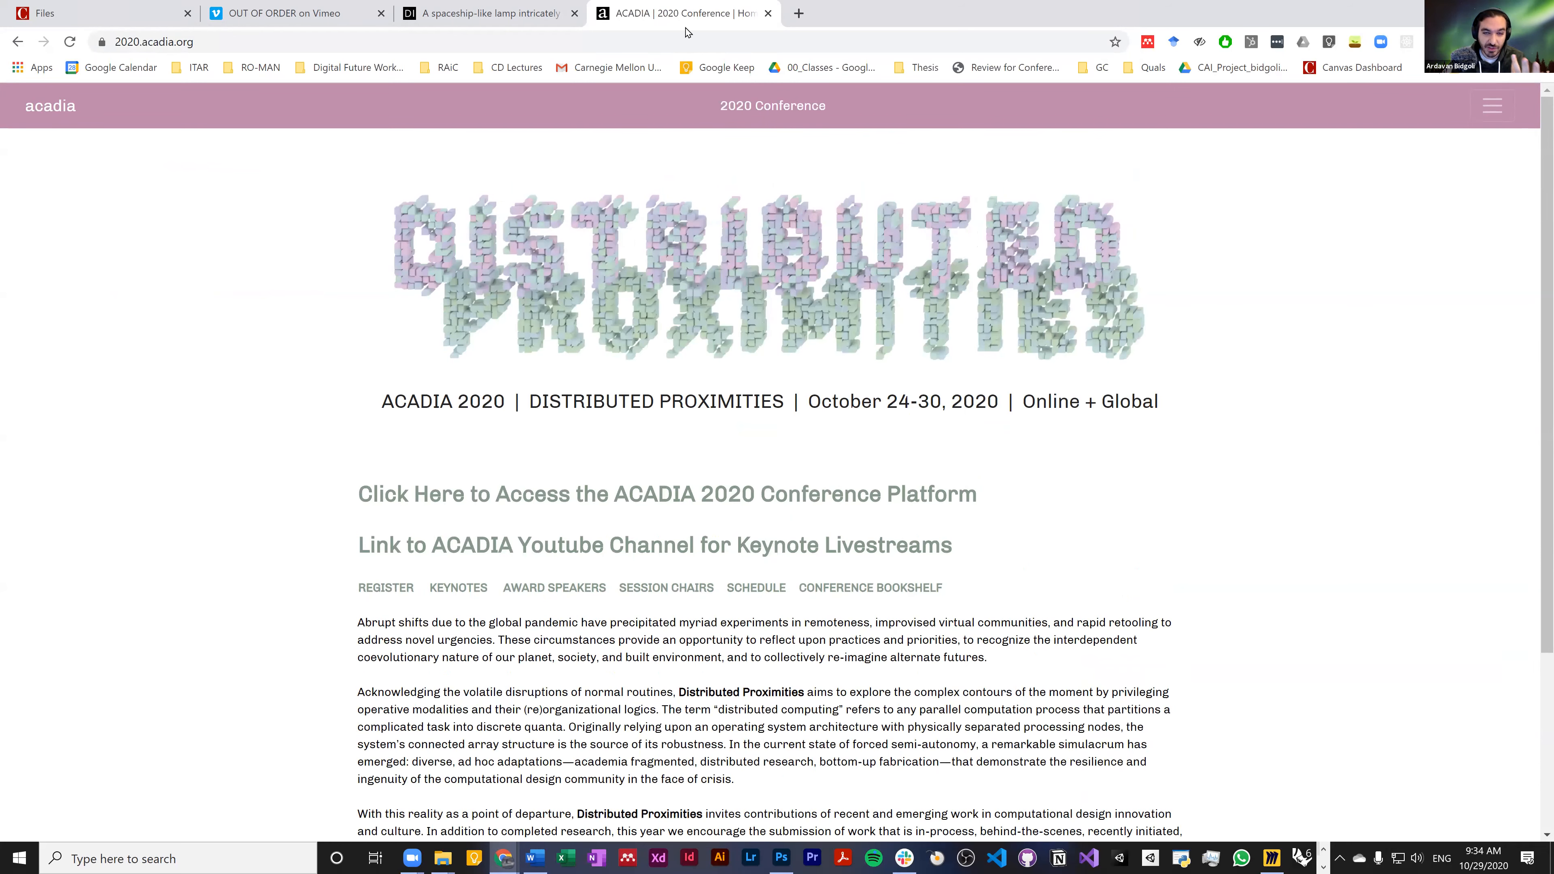
- Return to Rhino and Grasshopper and turn on the preview of the two selected groups below the lower definition's robot setup
{"action": "key", "text": "super+Down"}
{"action": "left_click", "coordinate": [1036, 174]}
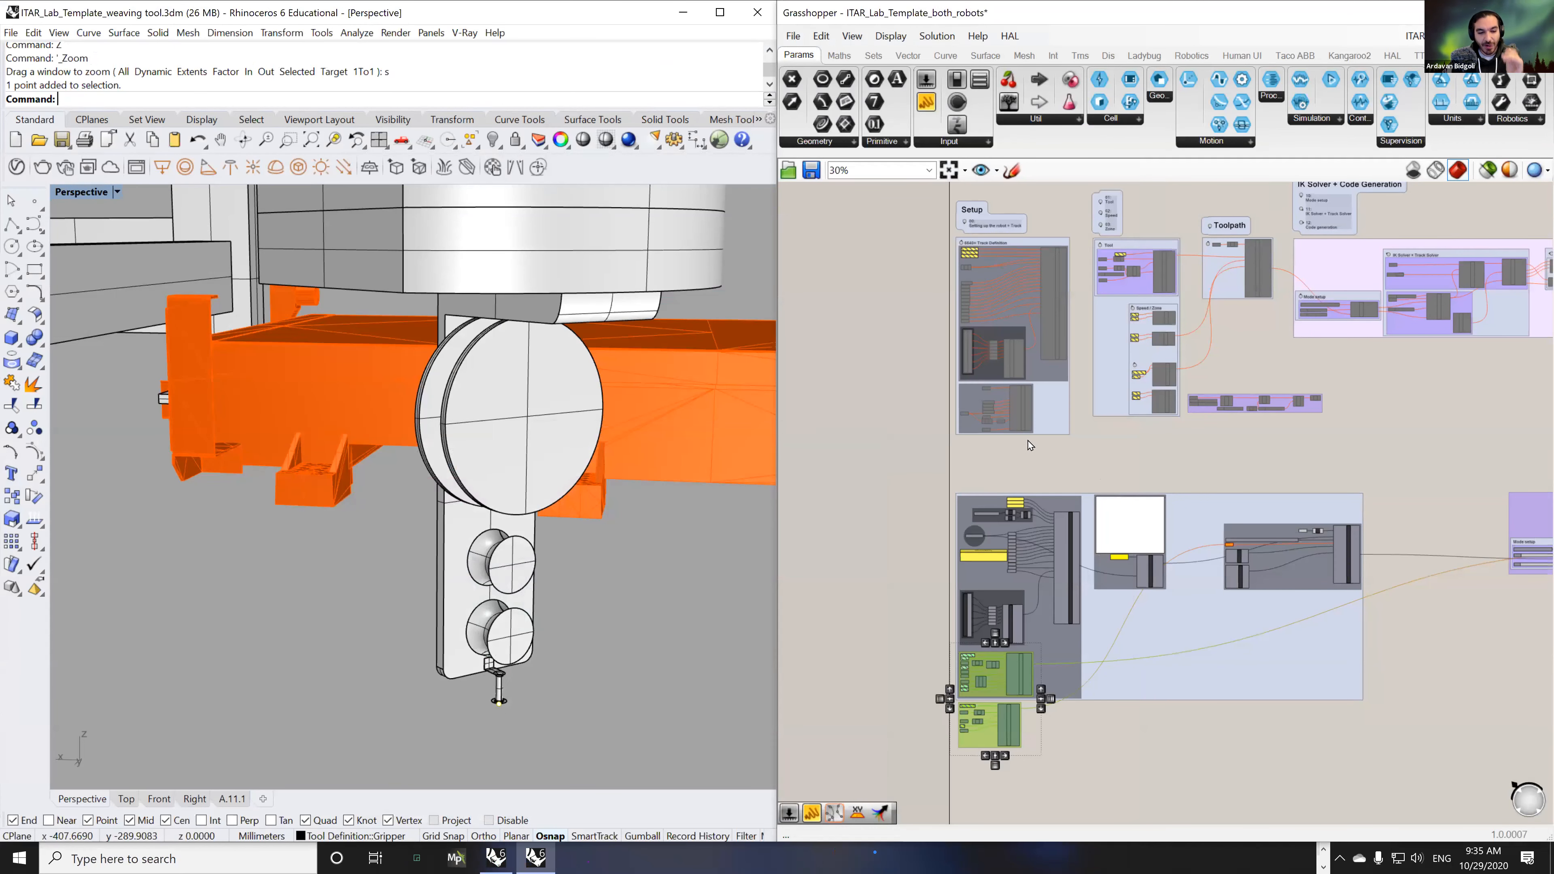
{"action": "scroll", "coordinate": [587, 519], "scroll_direction": "down", "scroll_amount": 10}
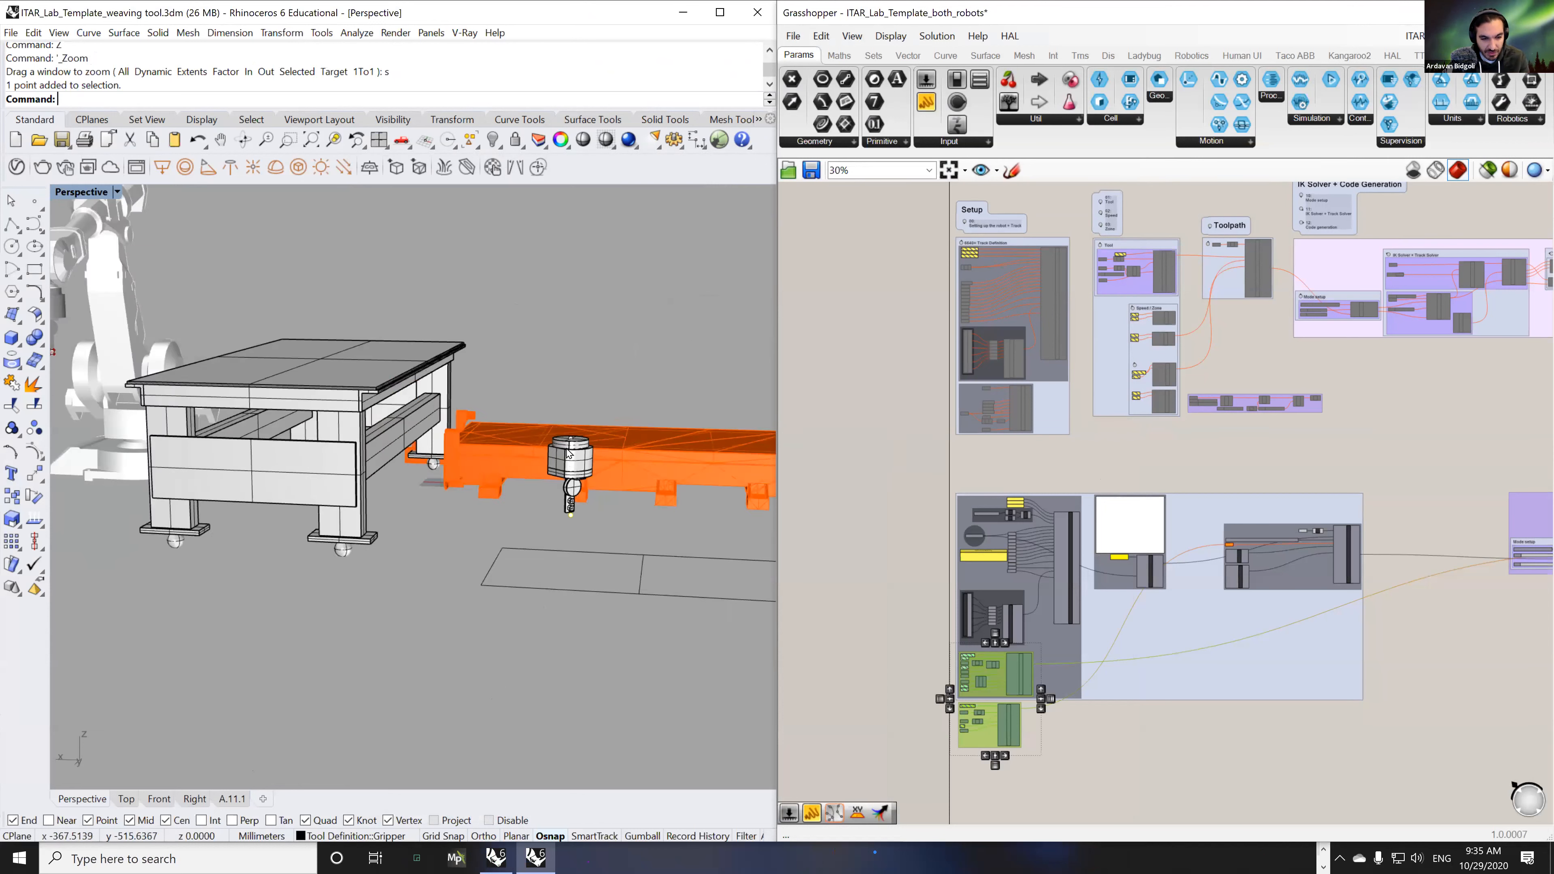
{"action": "right_click_drag", "start_coordinate": [343, 392], "coordinate": [469, 410]}
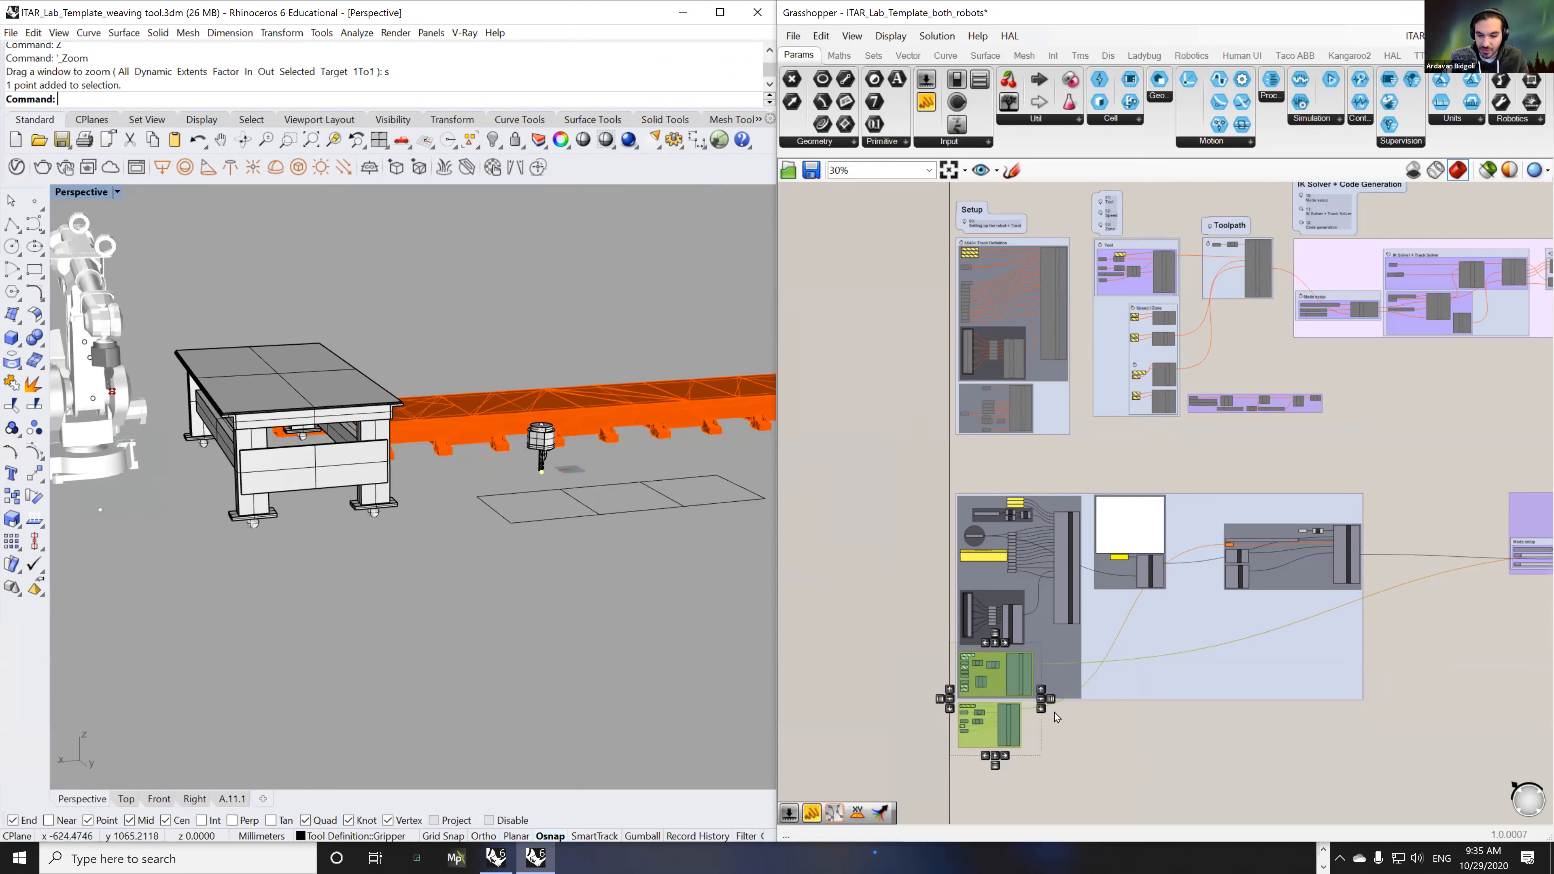
{"action": "middle_click", "coordinate": [1029, 710]}
{"action": "left_click", "coordinate": [1071, 710]}
- Turn on the preview of the Robot Creator component for the 4400 robot in the lower definition
{"action": "right_click_drag", "start_coordinate": [1060, 632], "coordinate": [1185, 499]}
{"action": "scroll", "coordinate": [1162, 495], "scroll_direction": "up", "scroll_amount": 3}
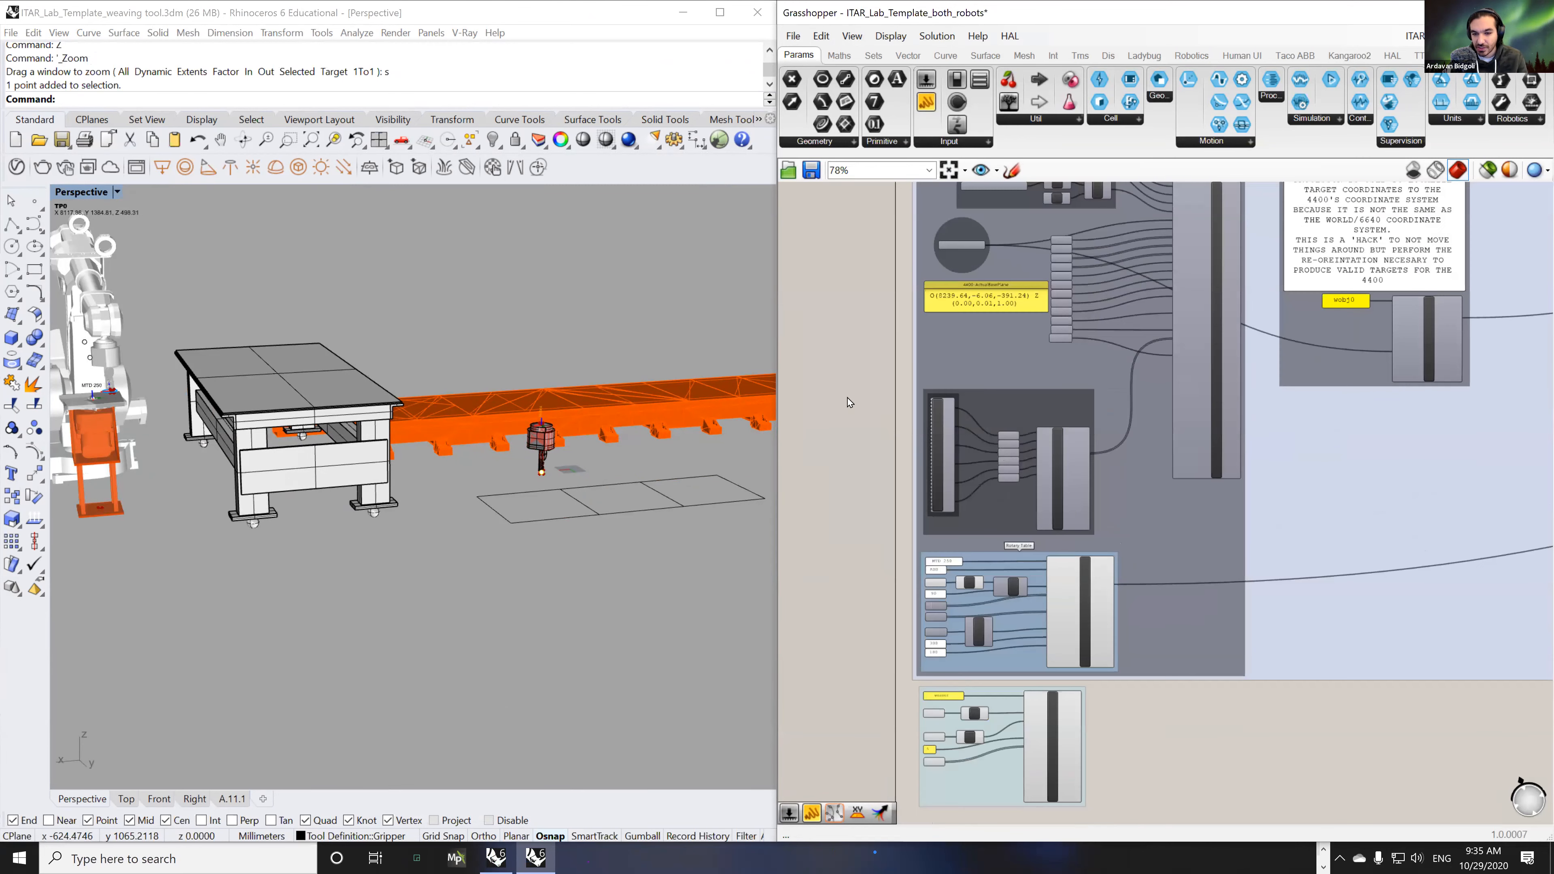
{"action": "scroll", "coordinate": [827, 424], "scroll_direction": "up", "scroll_amount": 2}
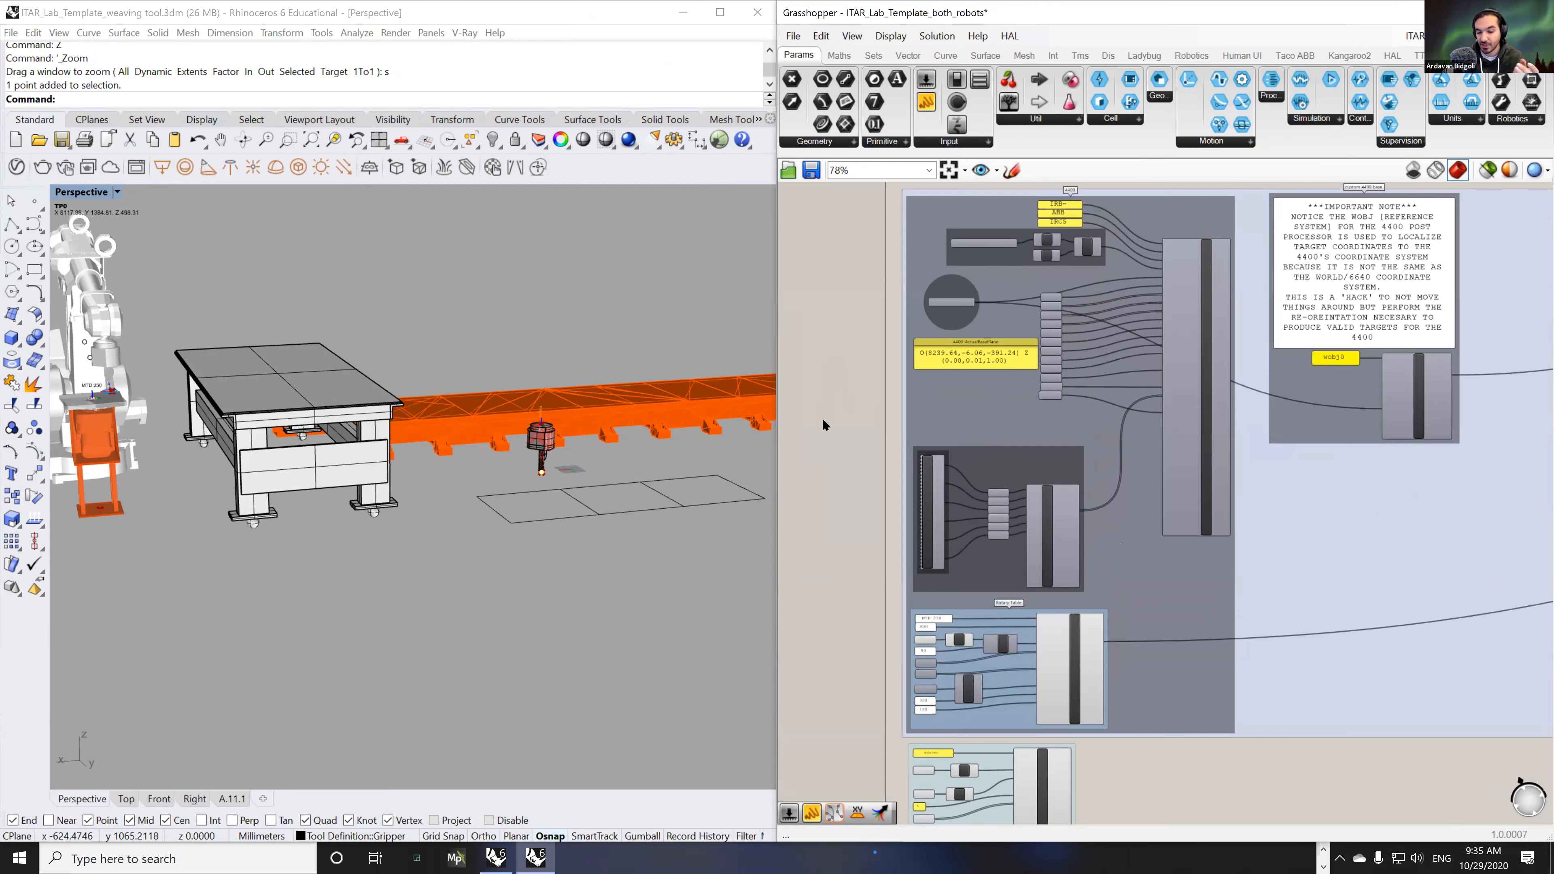
{"action": "scroll", "coordinate": [831, 415], "scroll_direction": "up", "scroll_amount": 1}
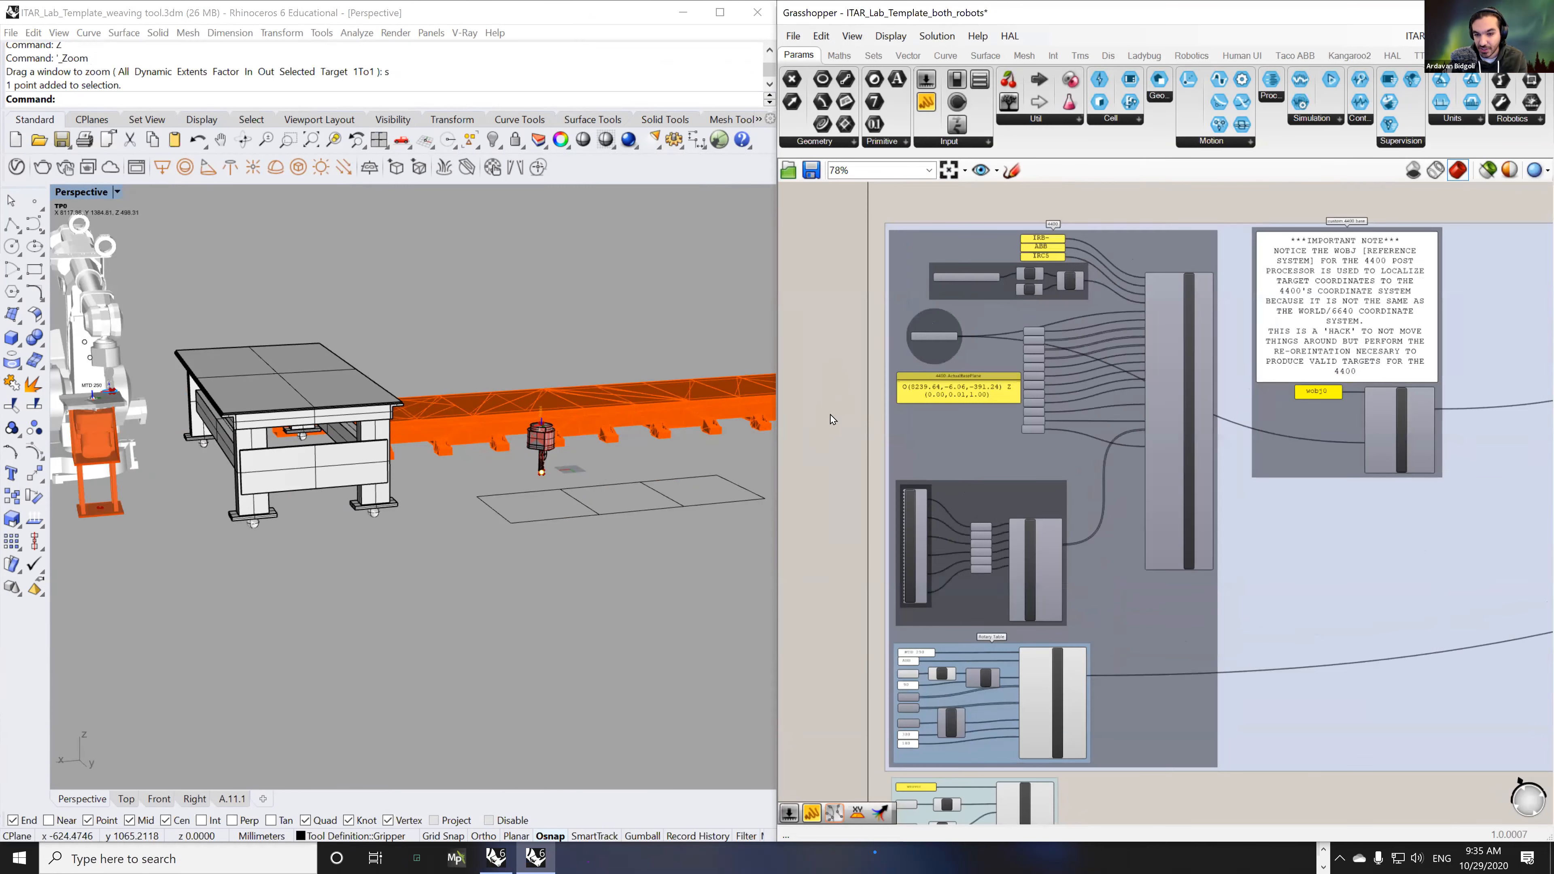
{"action": "scroll", "coordinate": [1152, 393], "scroll_direction": "up", "scroll_amount": 1}
{"action": "scroll", "coordinate": [1151, 392], "scroll_direction": "up", "scroll_amount": 1}
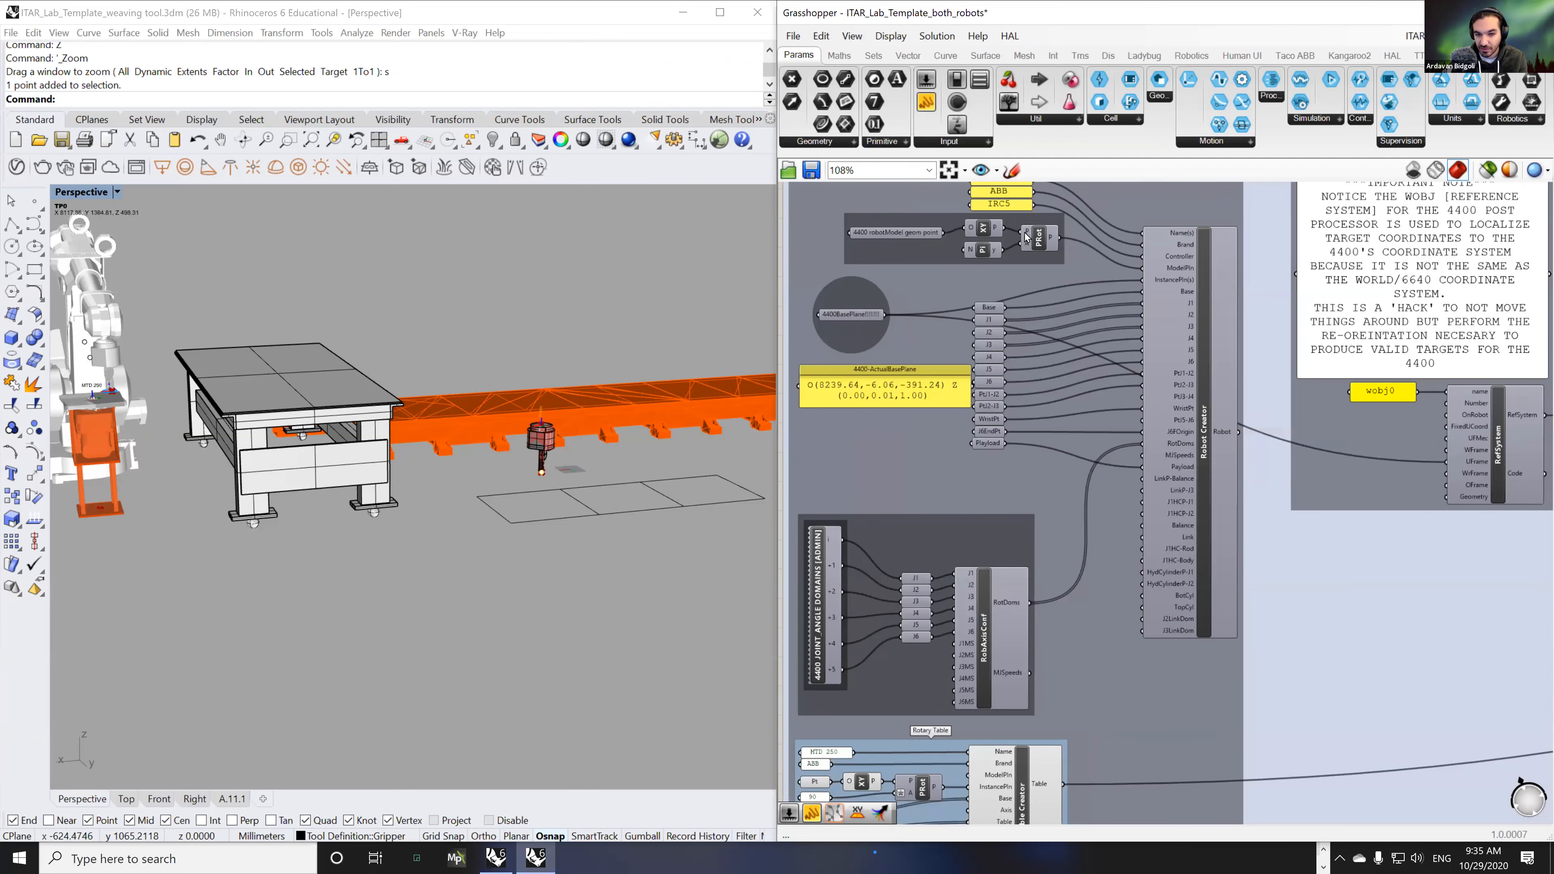
{"action": "left_click", "coordinate": [1178, 392]}
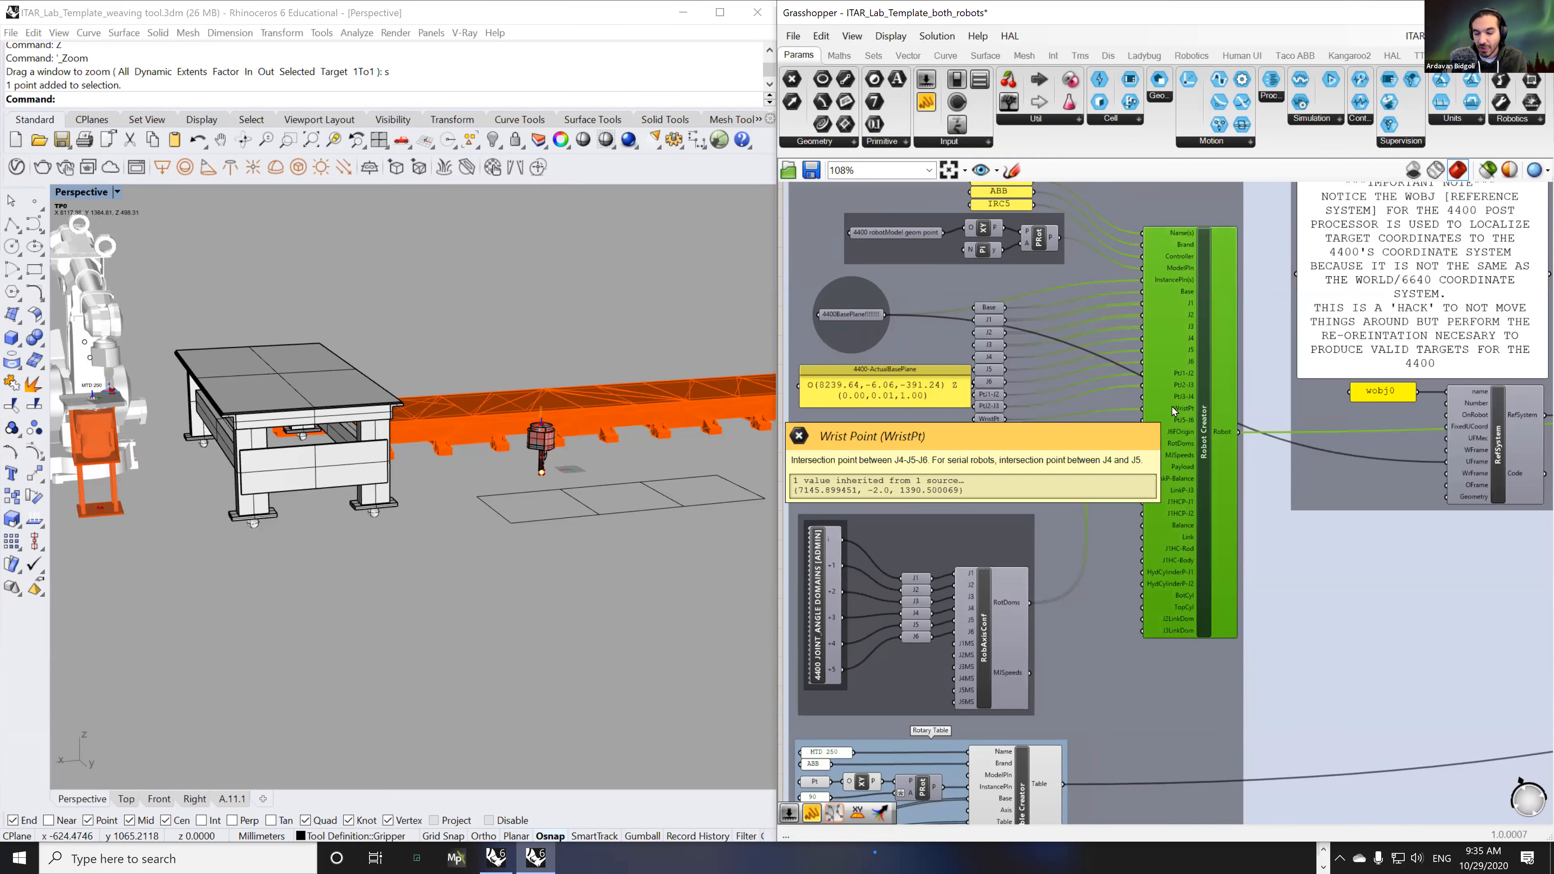
{"action": "middle_click", "coordinate": [1174, 402]}
{"action": "left_click", "coordinate": [1200, 369]}
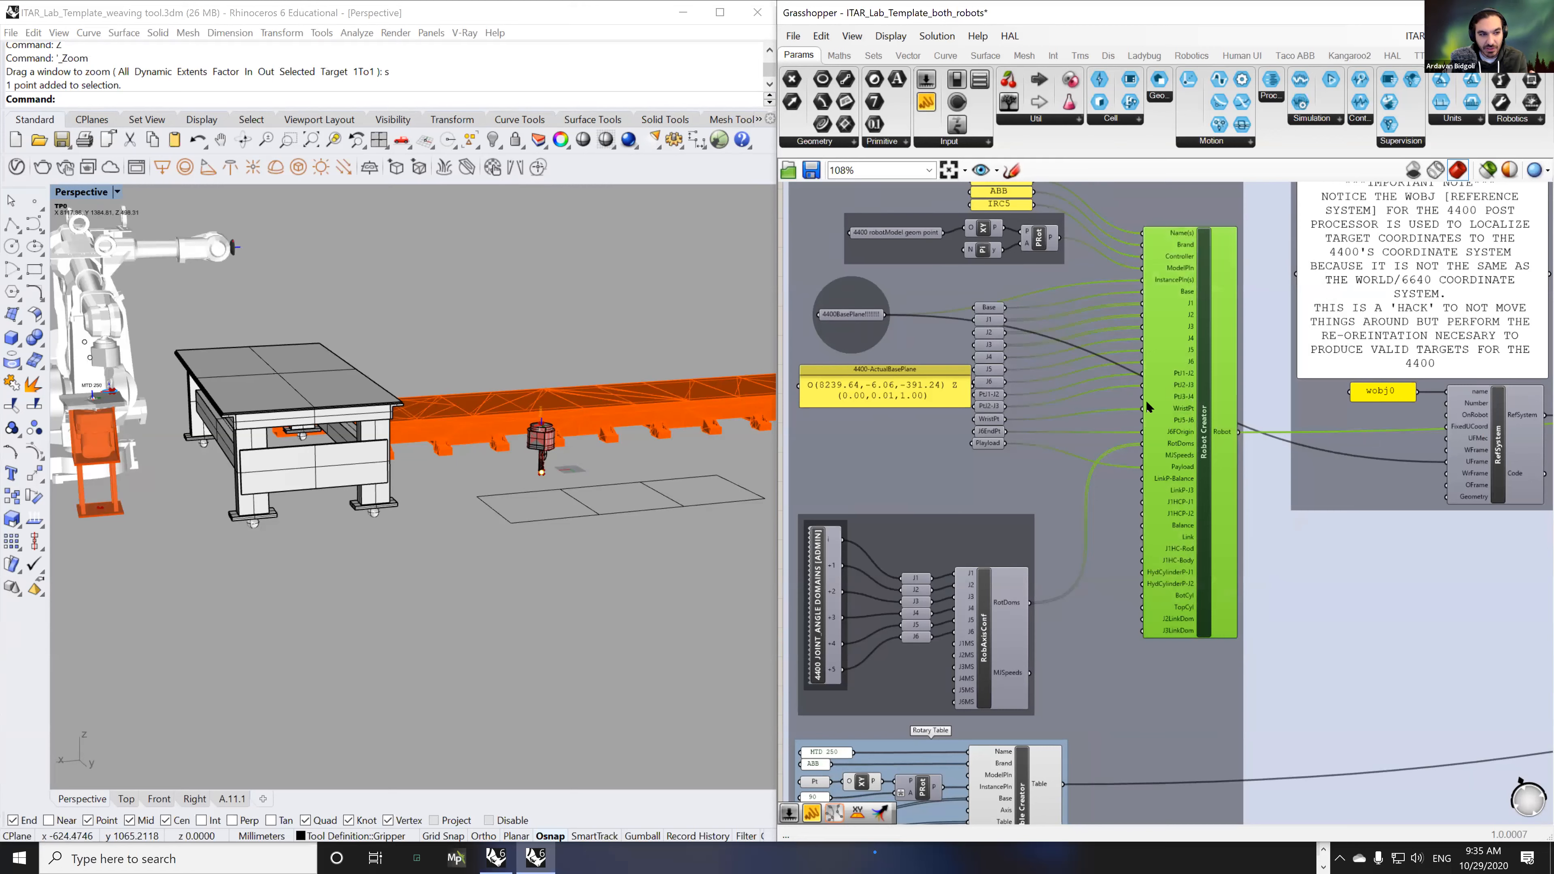
- Turn off the preview of the lower definition's solver groups together with the last component of the group feeding them
{"action": "scroll", "coordinate": [1093, 410], "scroll_direction": "down", "scroll_amount": 5}
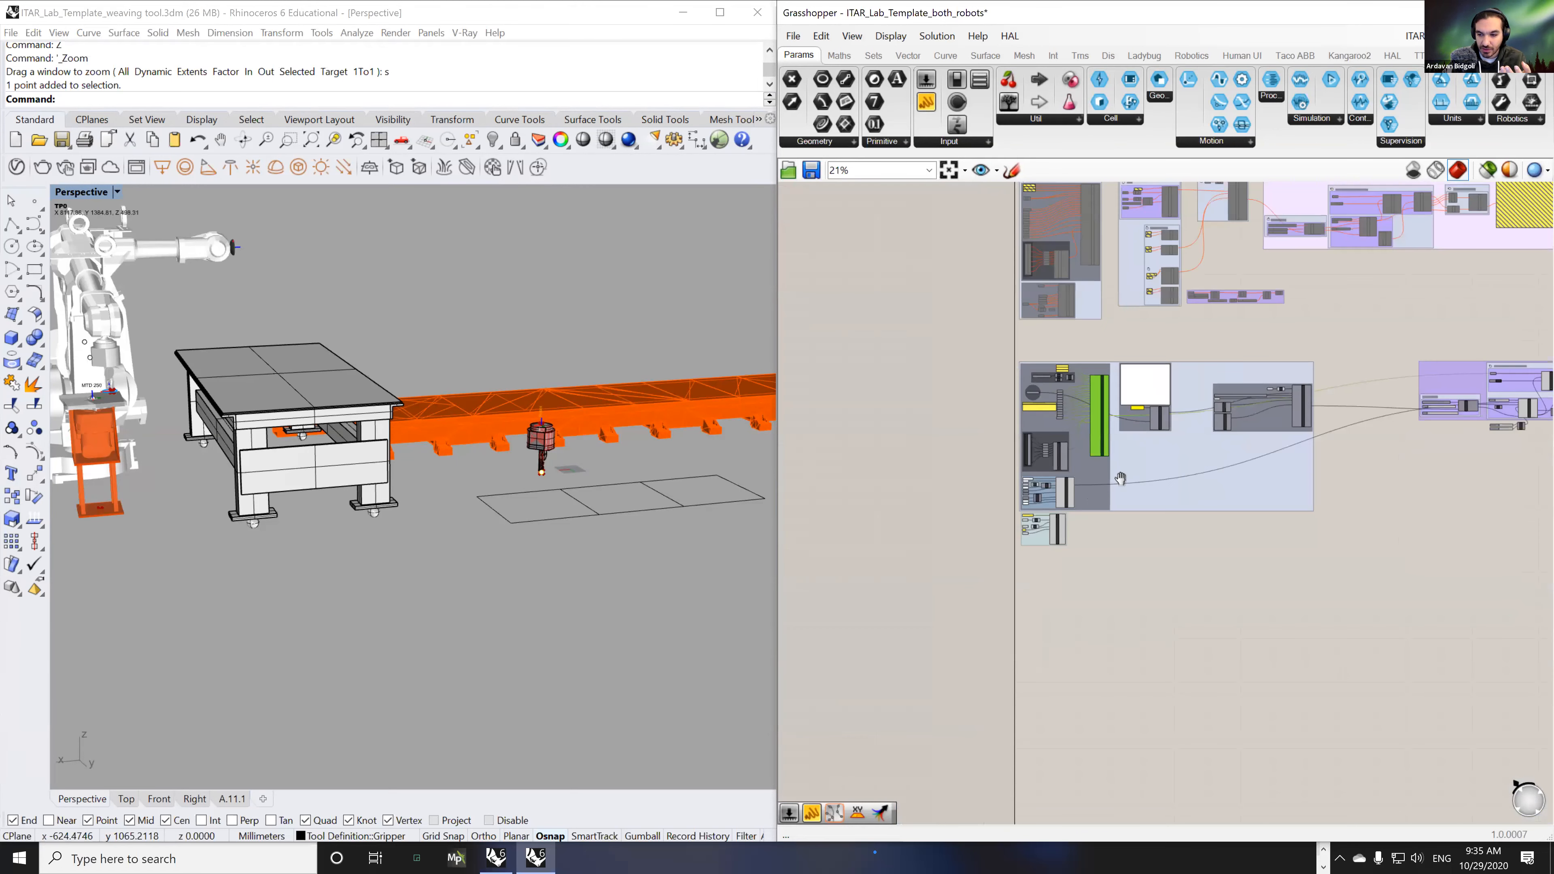
{"action": "left_click_drag", "start_coordinate": [1056, 600], "coordinate": [1552, 323]}
{"action": "middle_click", "coordinate": [1421, 350]}
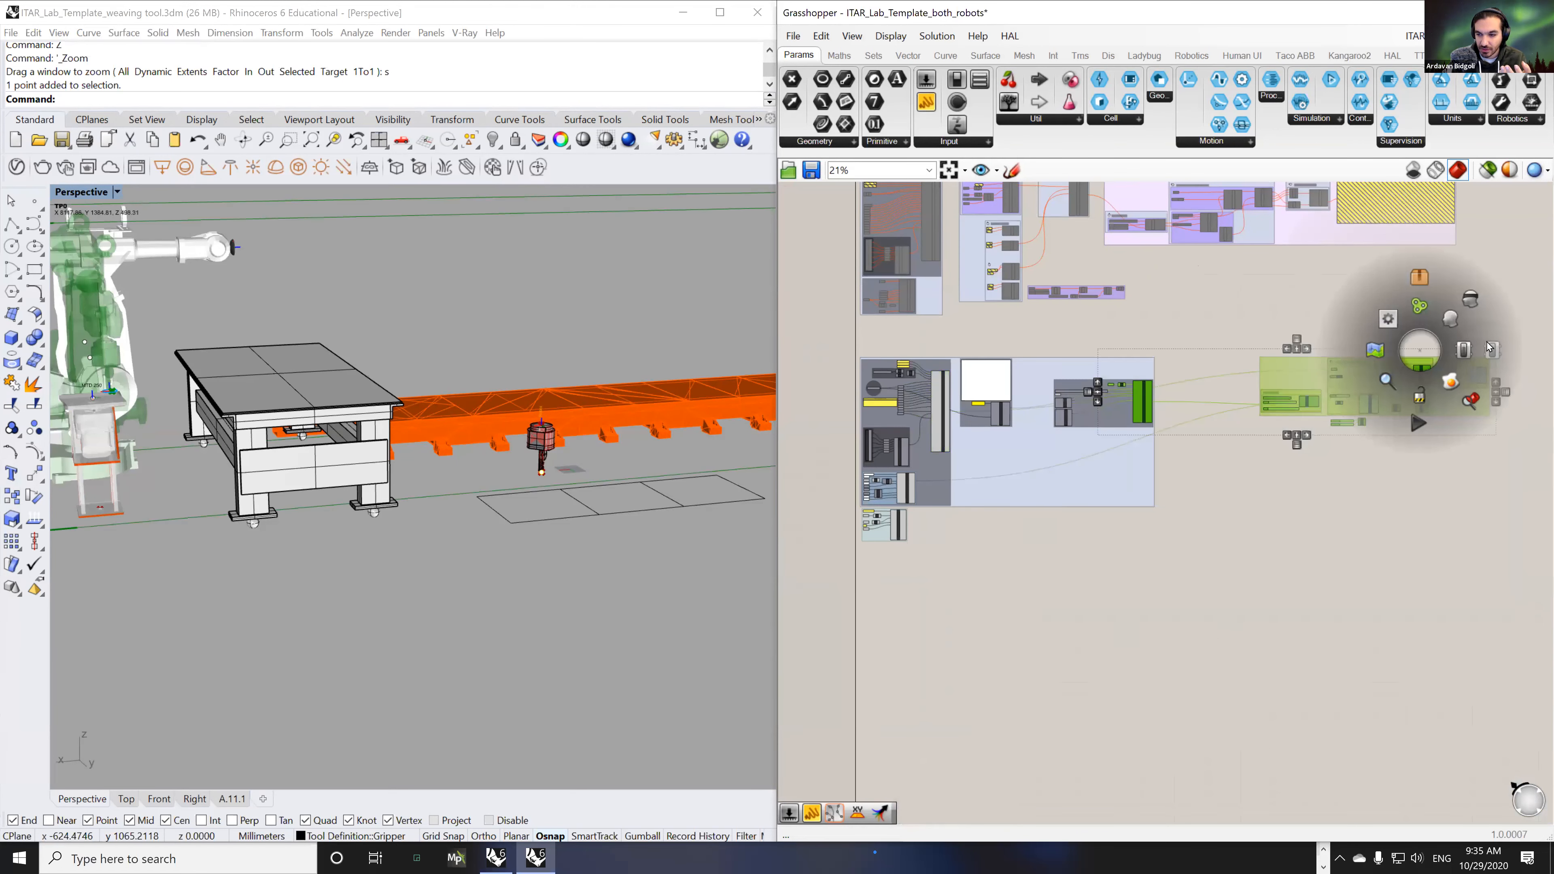
{"action": "left_click", "coordinate": [1461, 301]}
- Select the 4400's Robot Creator component and examine the matching robot model beside the table in the Rhino viewport
{"action": "scroll", "coordinate": [1050, 438], "scroll_direction": "up", "scroll_amount": 4}
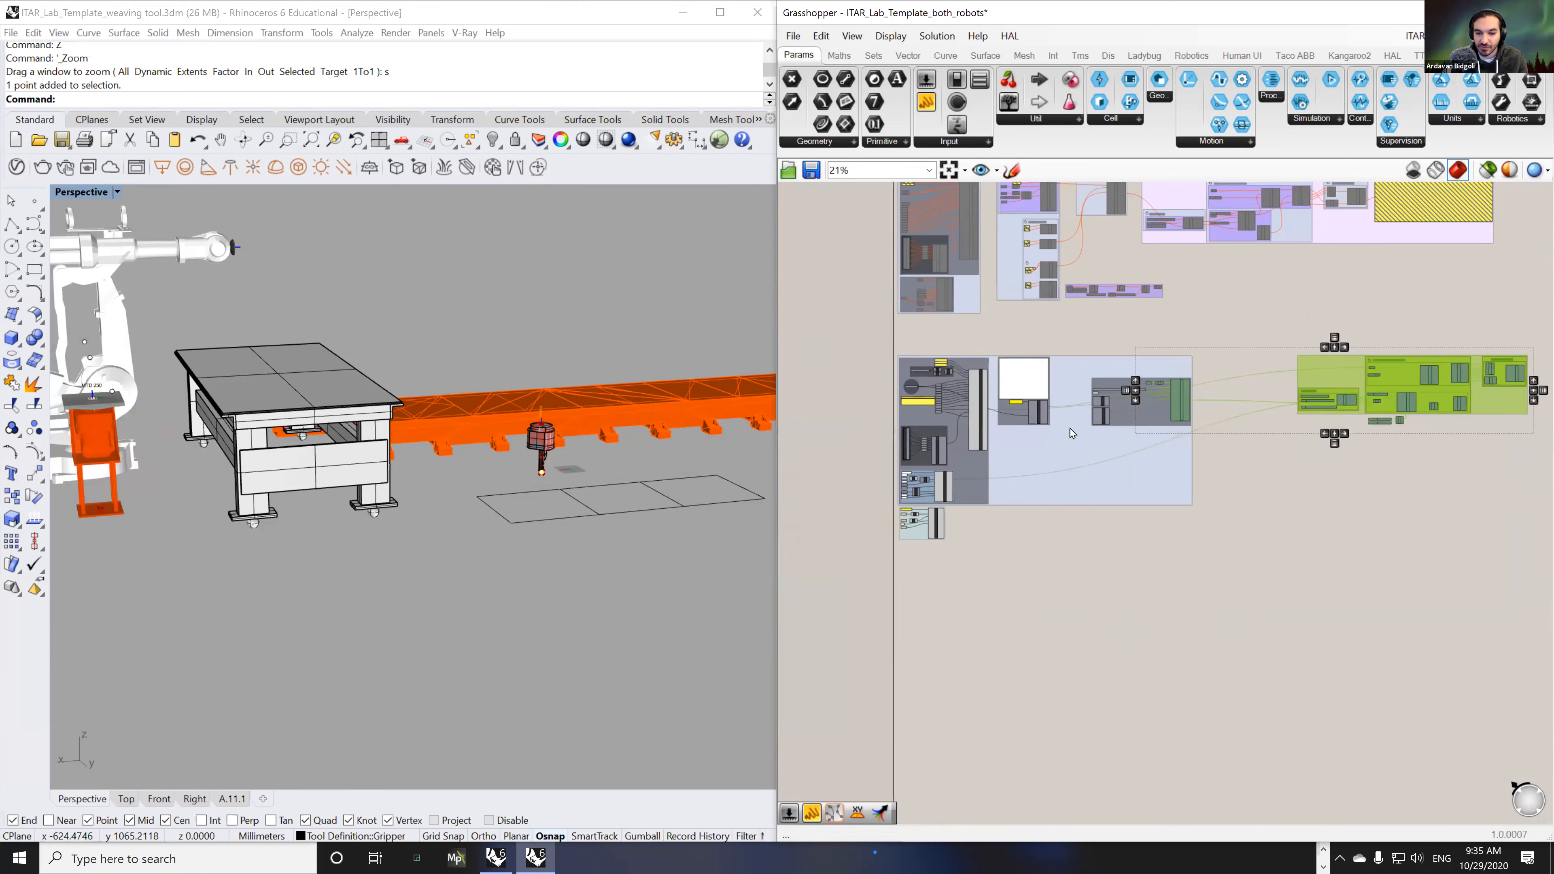
{"action": "scroll", "coordinate": [1030, 405], "scroll_direction": "up", "scroll_amount": 2}
{"action": "scroll", "coordinate": [1192, 429], "scroll_direction": "up", "scroll_amount": 2}
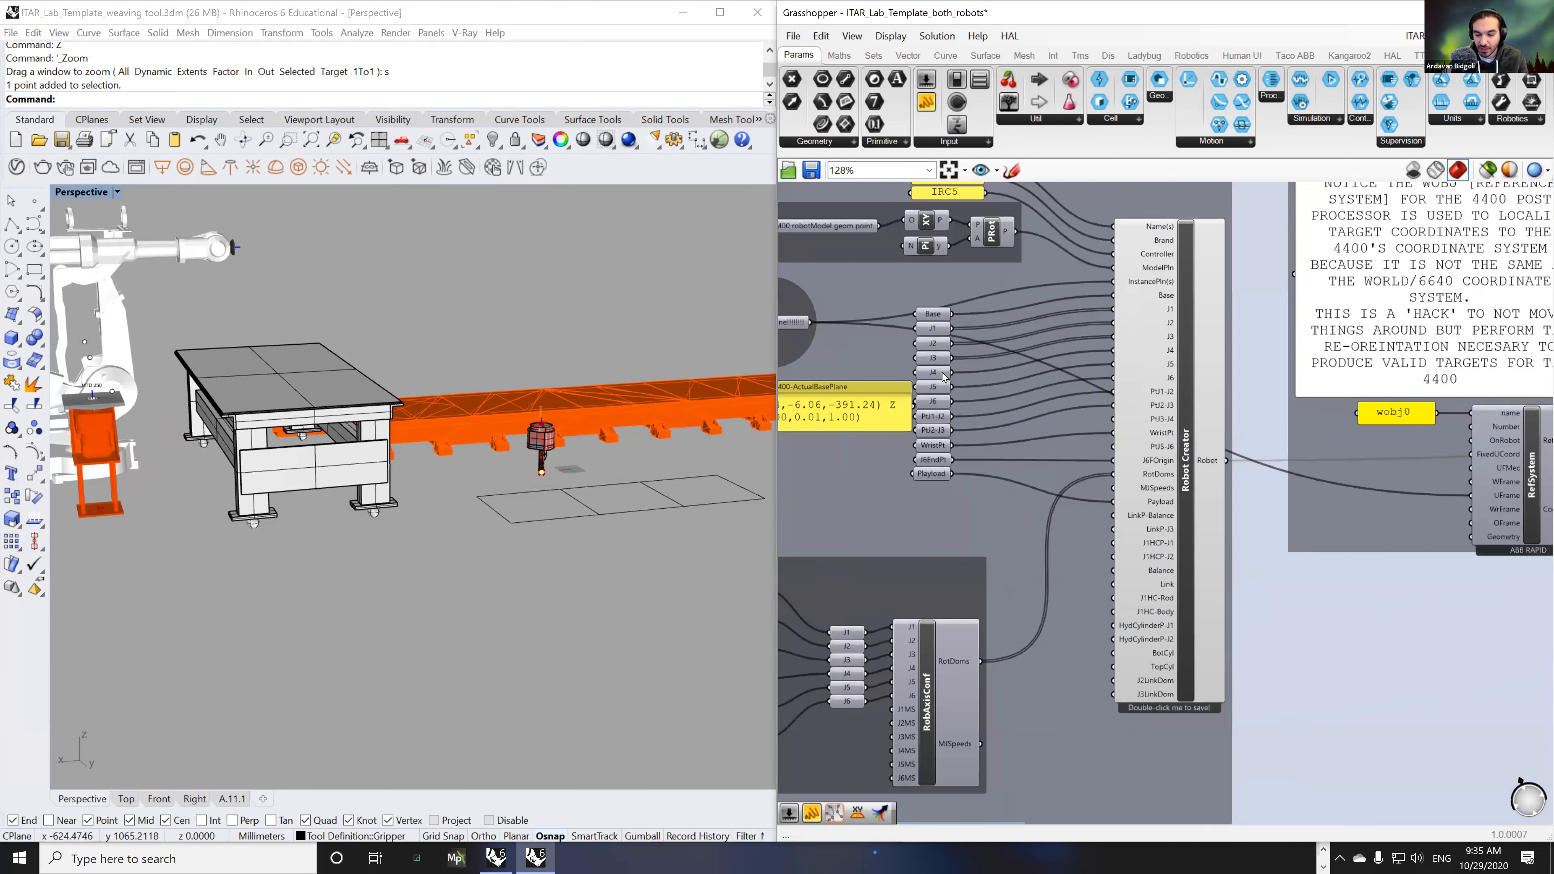
{"action": "left_click", "coordinate": [1192, 429]}
{"action": "right_click_drag", "start_coordinate": [577, 379], "coordinate": [508, 363]}
{"action": "scroll", "coordinate": [461, 460], "scroll_direction": "up", "scroll_amount": 3}
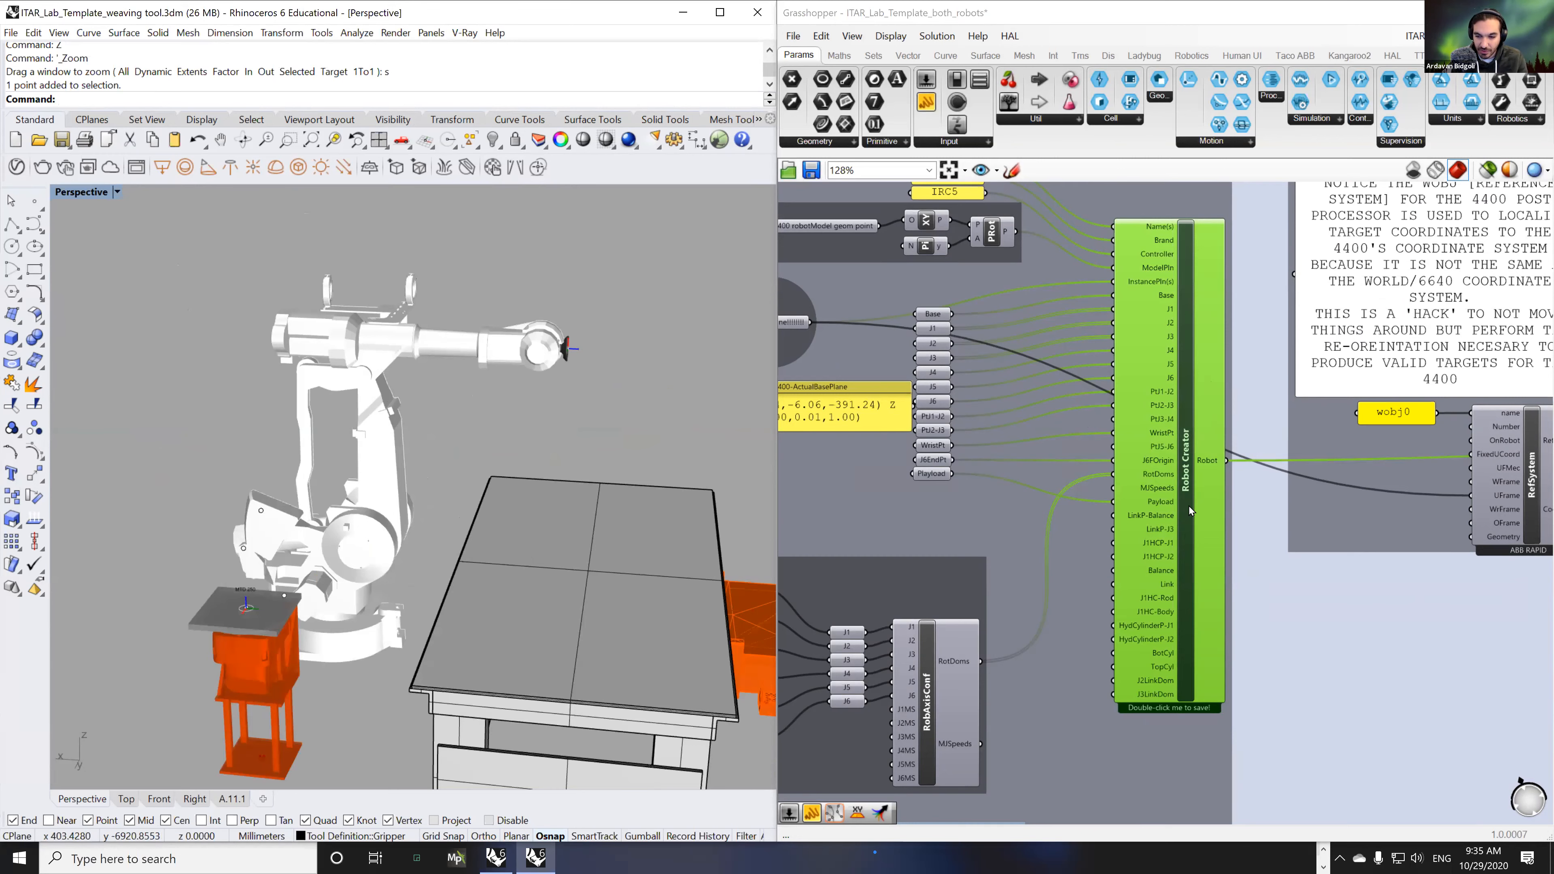
- Select the whole Rotary Table group and examine the MTD 250 rotary table model up close in the Rhino viewport
{"action": "right_click_drag", "start_coordinate": [1163, 615], "coordinate": [1224, 512]}
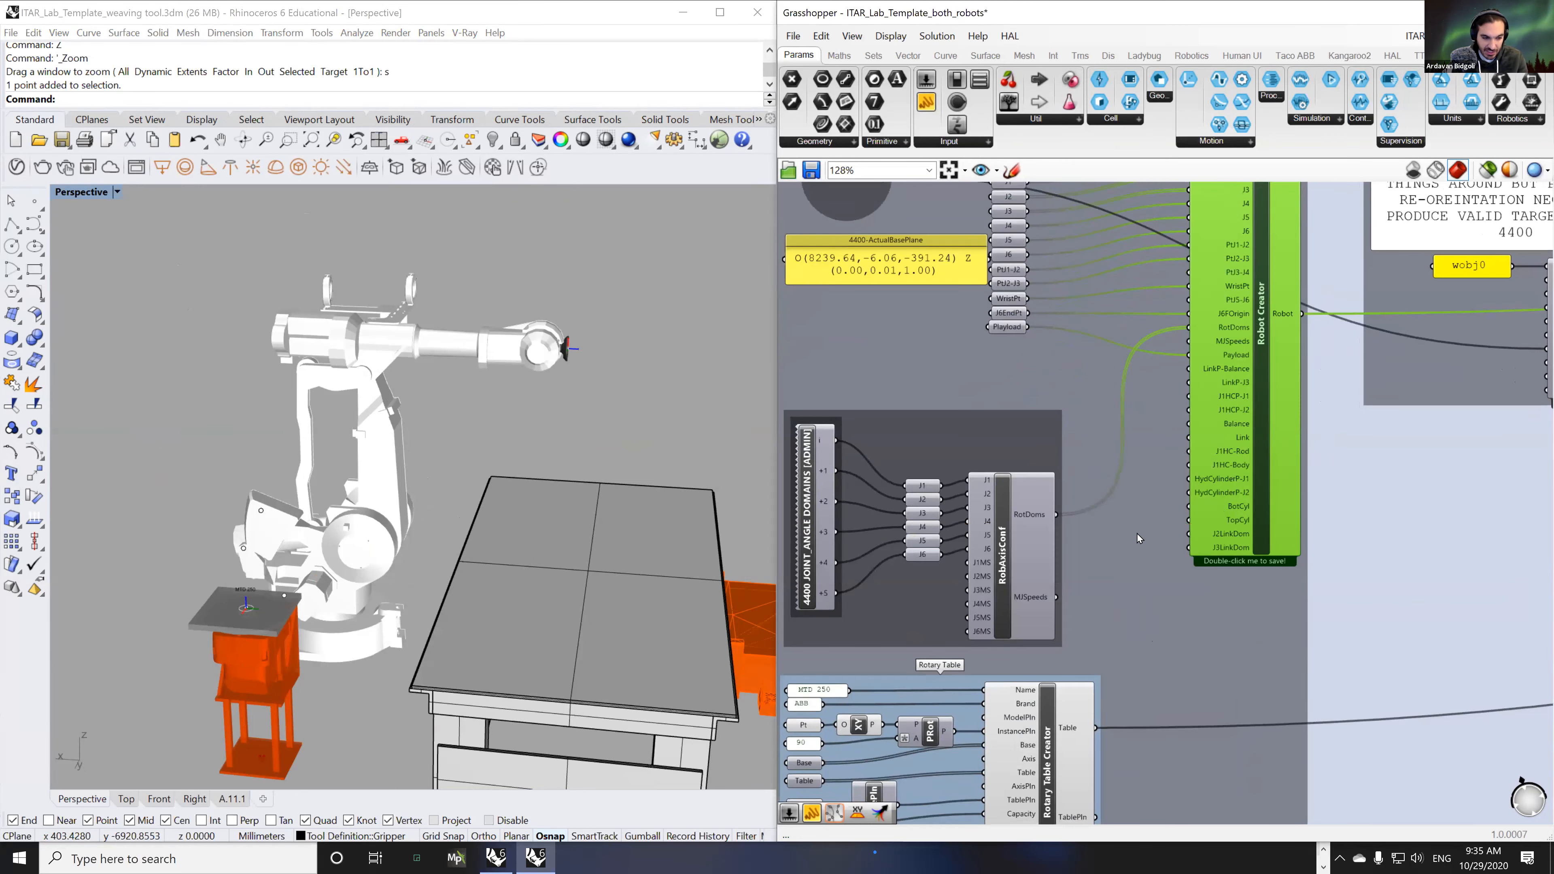
{"action": "right_click_drag", "start_coordinate": [1017, 570], "coordinate": [1140, 338]}
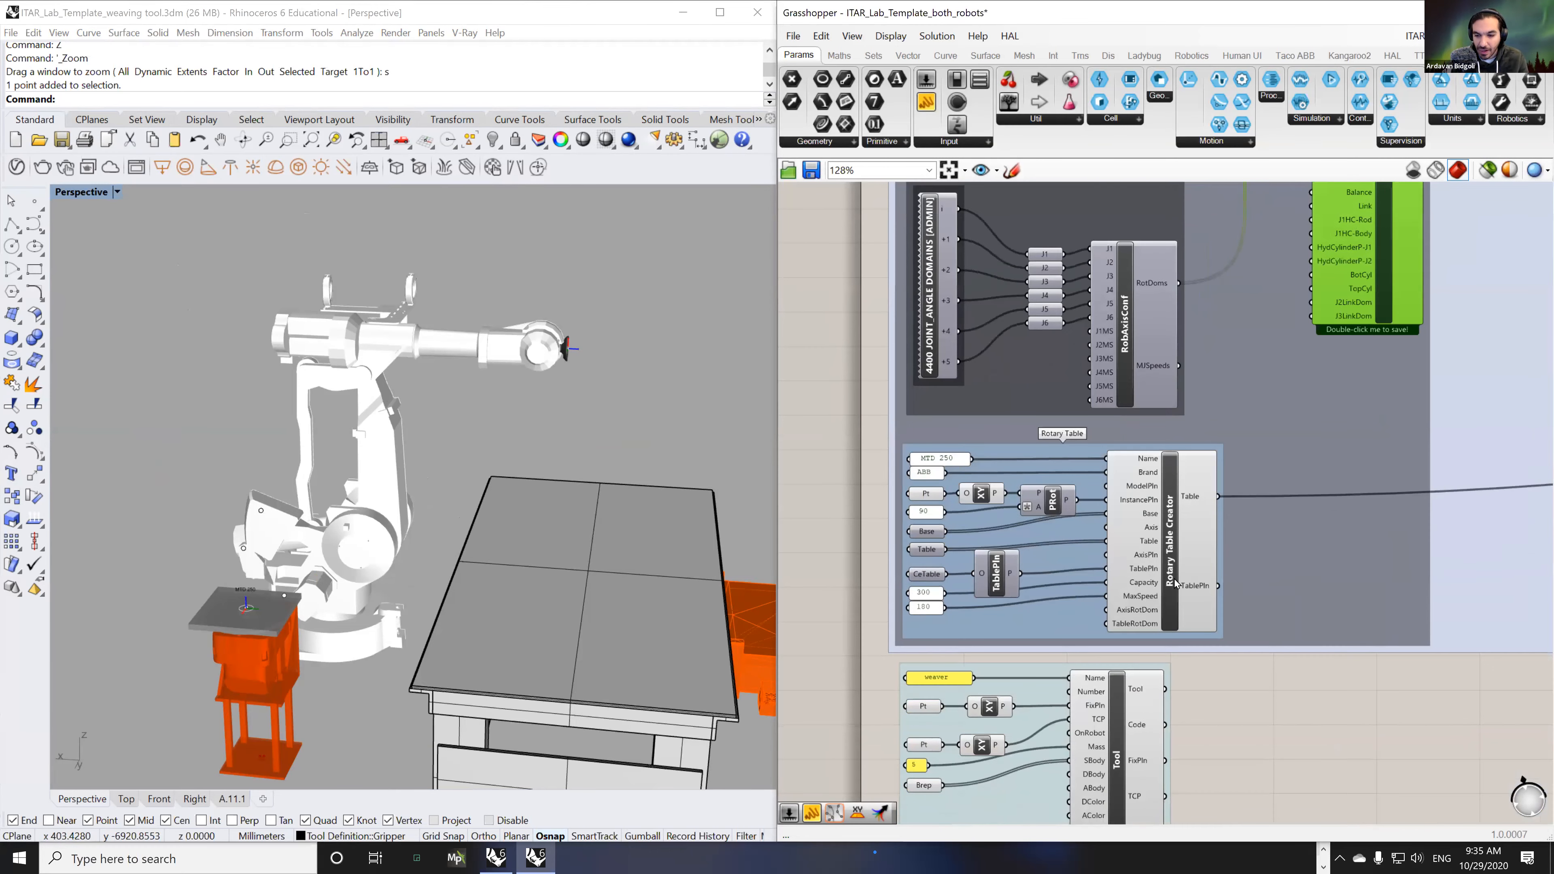
{"action": "left_click", "coordinate": [1175, 600]}
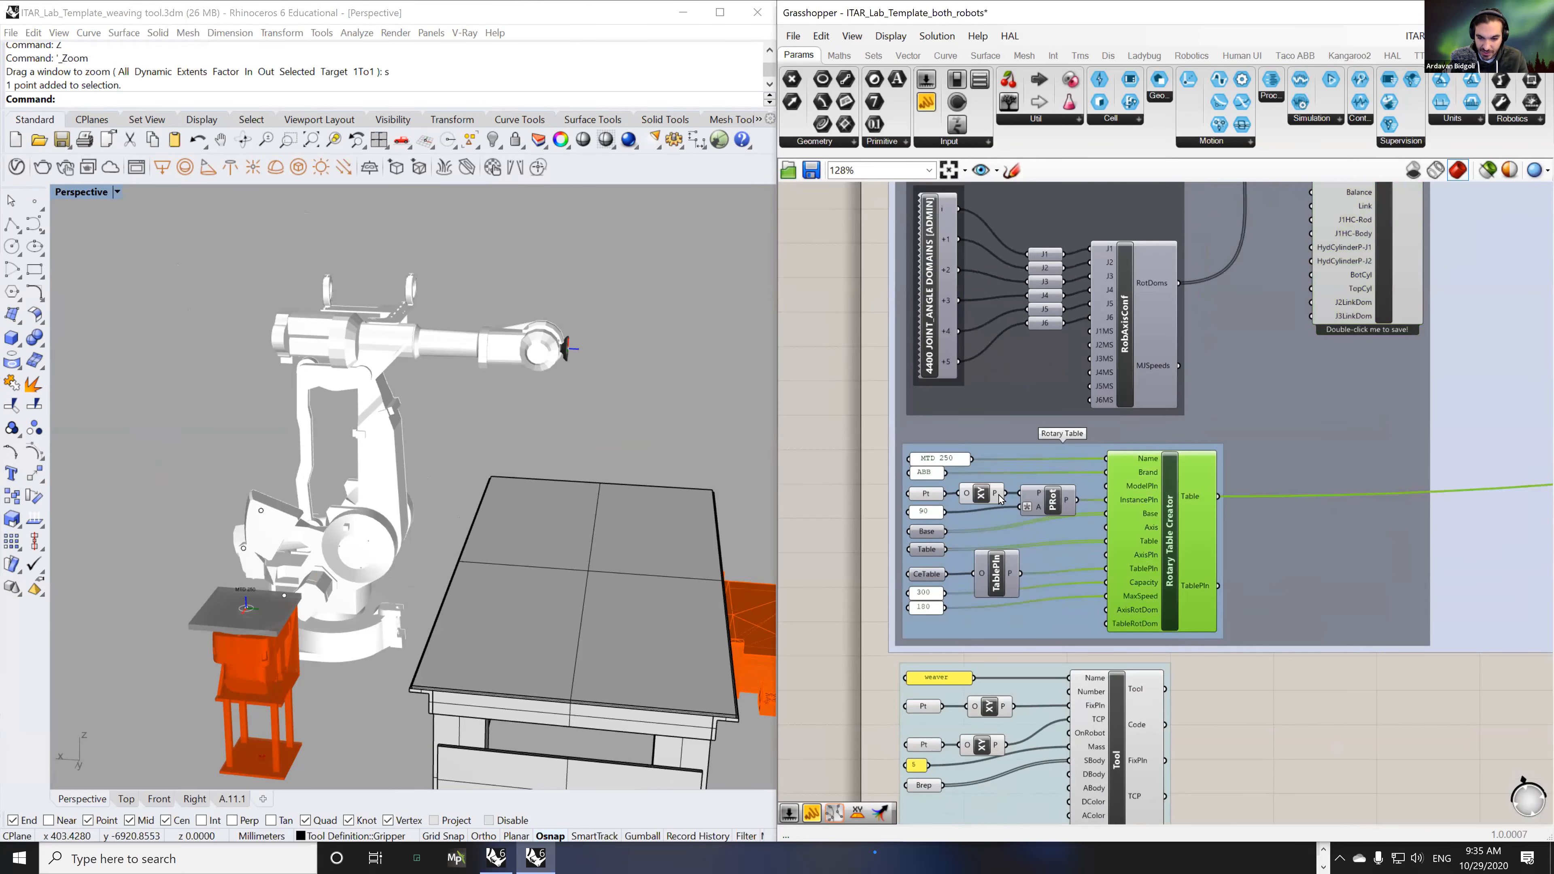
{"action": "left_click_drag", "start_coordinate": [854, 435], "coordinate": [1240, 650]}
{"action": "right_click_drag", "start_coordinate": [353, 591], "coordinate": [320, 617]}
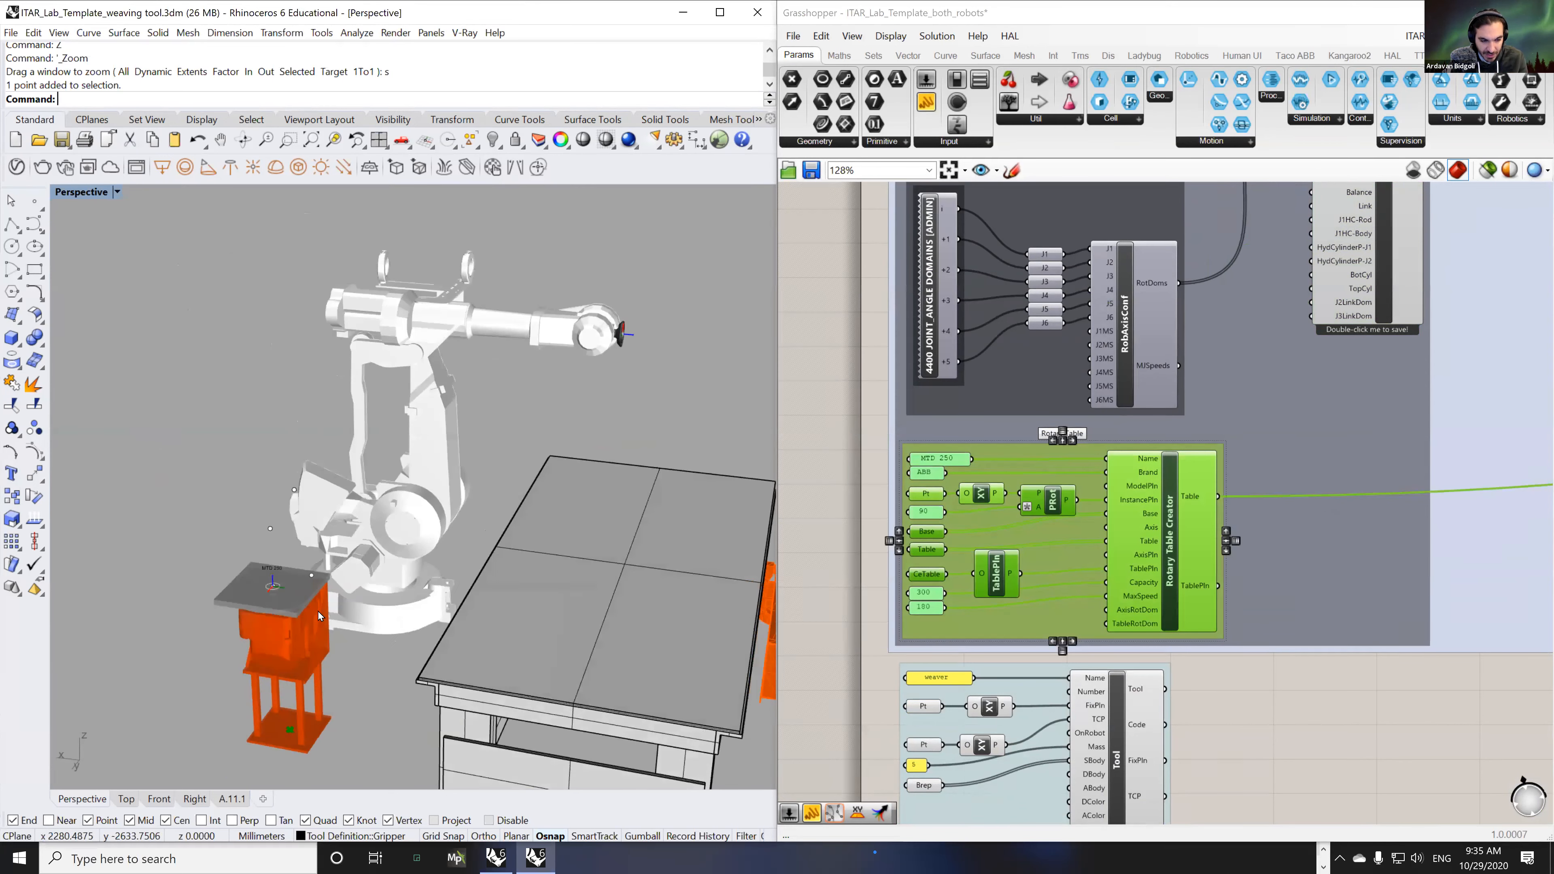
{"action": "scroll", "coordinate": [319, 616], "scroll_direction": "up", "scroll_amount": 4}
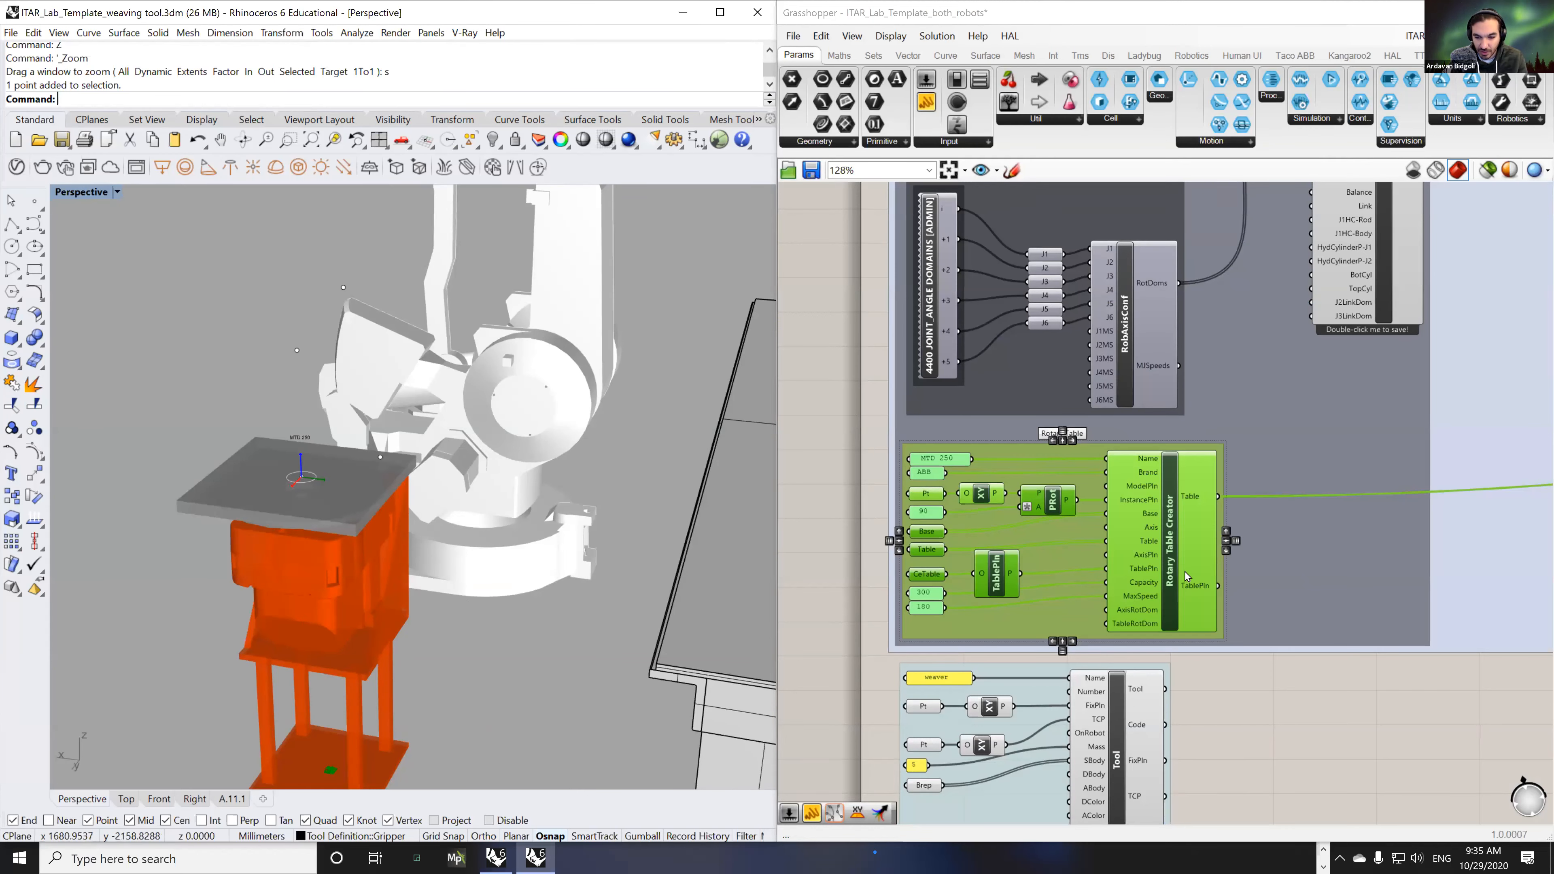
- Enable the component group that feeds the Mode setup group in the lower definition
{"action": "right_click_drag", "start_coordinate": [1194, 575], "coordinate": [1138, 572]}
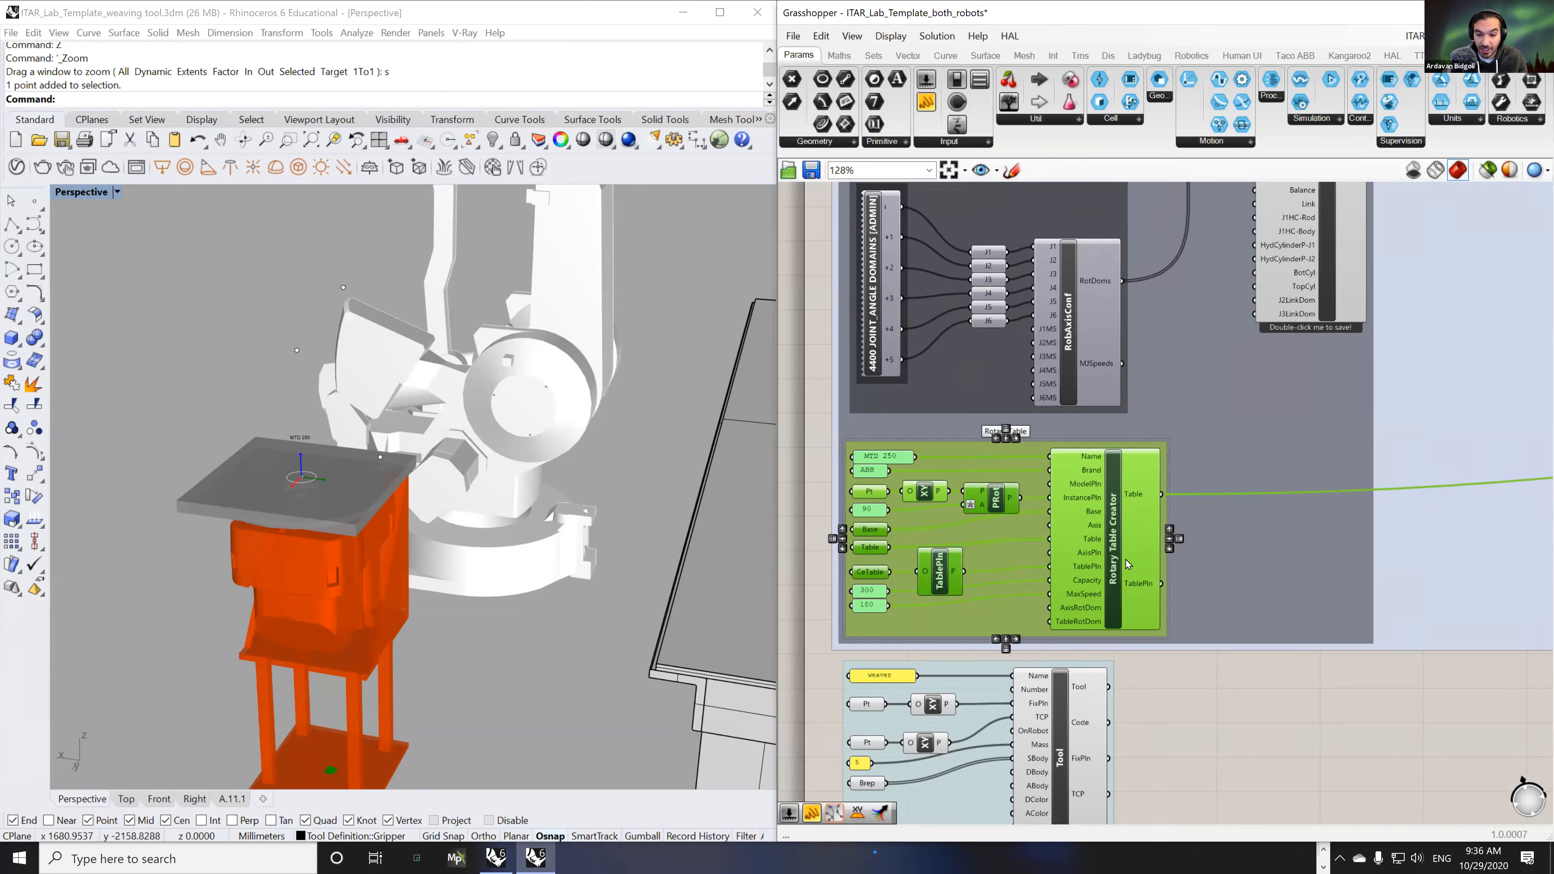
{"action": "scroll", "coordinate": [1118, 563], "scroll_direction": "down", "scroll_amount": 8}
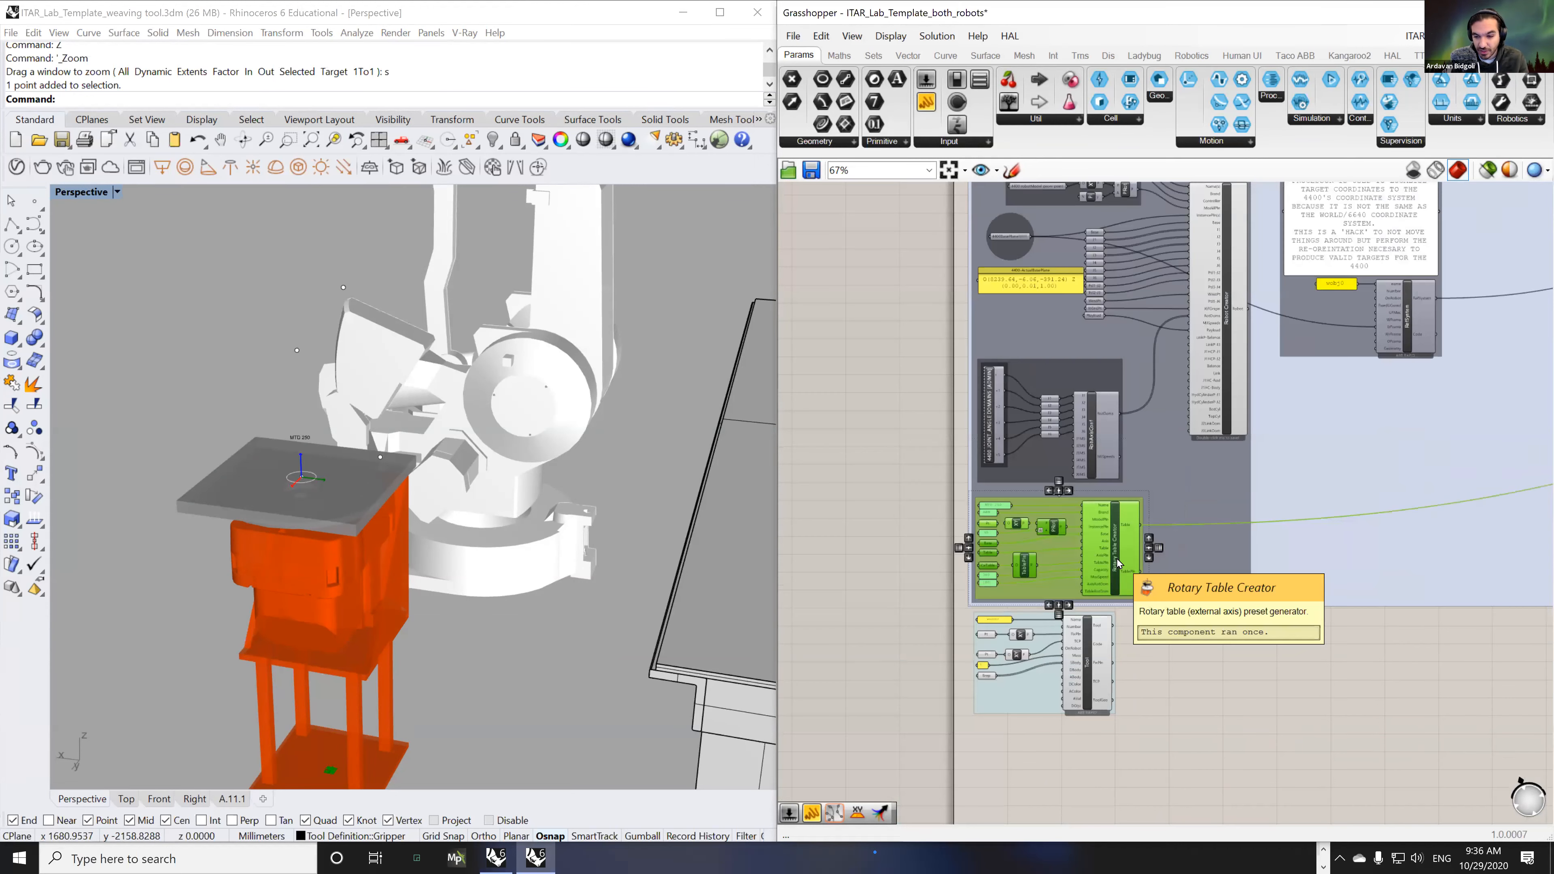
{"action": "right_click_drag", "start_coordinate": [1267, 458], "coordinate": [1102, 466]}
{"action": "scroll", "coordinate": [1100, 464], "scroll_direction": "up", "scroll_amount": 3}
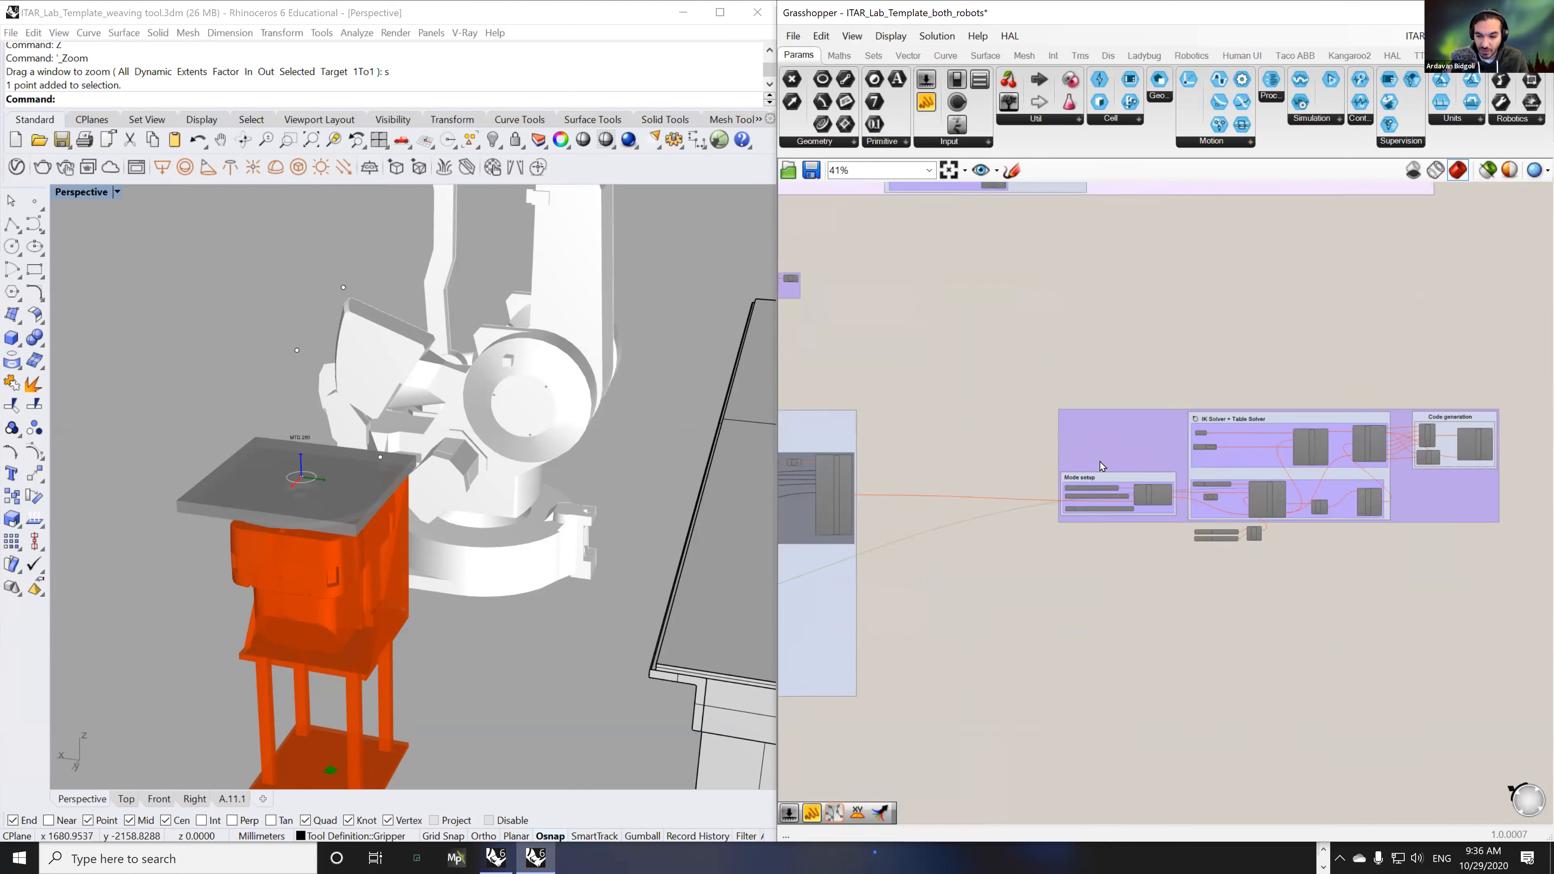
{"action": "right_click_drag", "start_coordinate": [936, 502], "coordinate": [1132, 425]}
{"action": "scroll", "coordinate": [1134, 426], "scroll_direction": "down", "scroll_amount": 3}
{"action": "left_click", "coordinate": [1011, 398]}
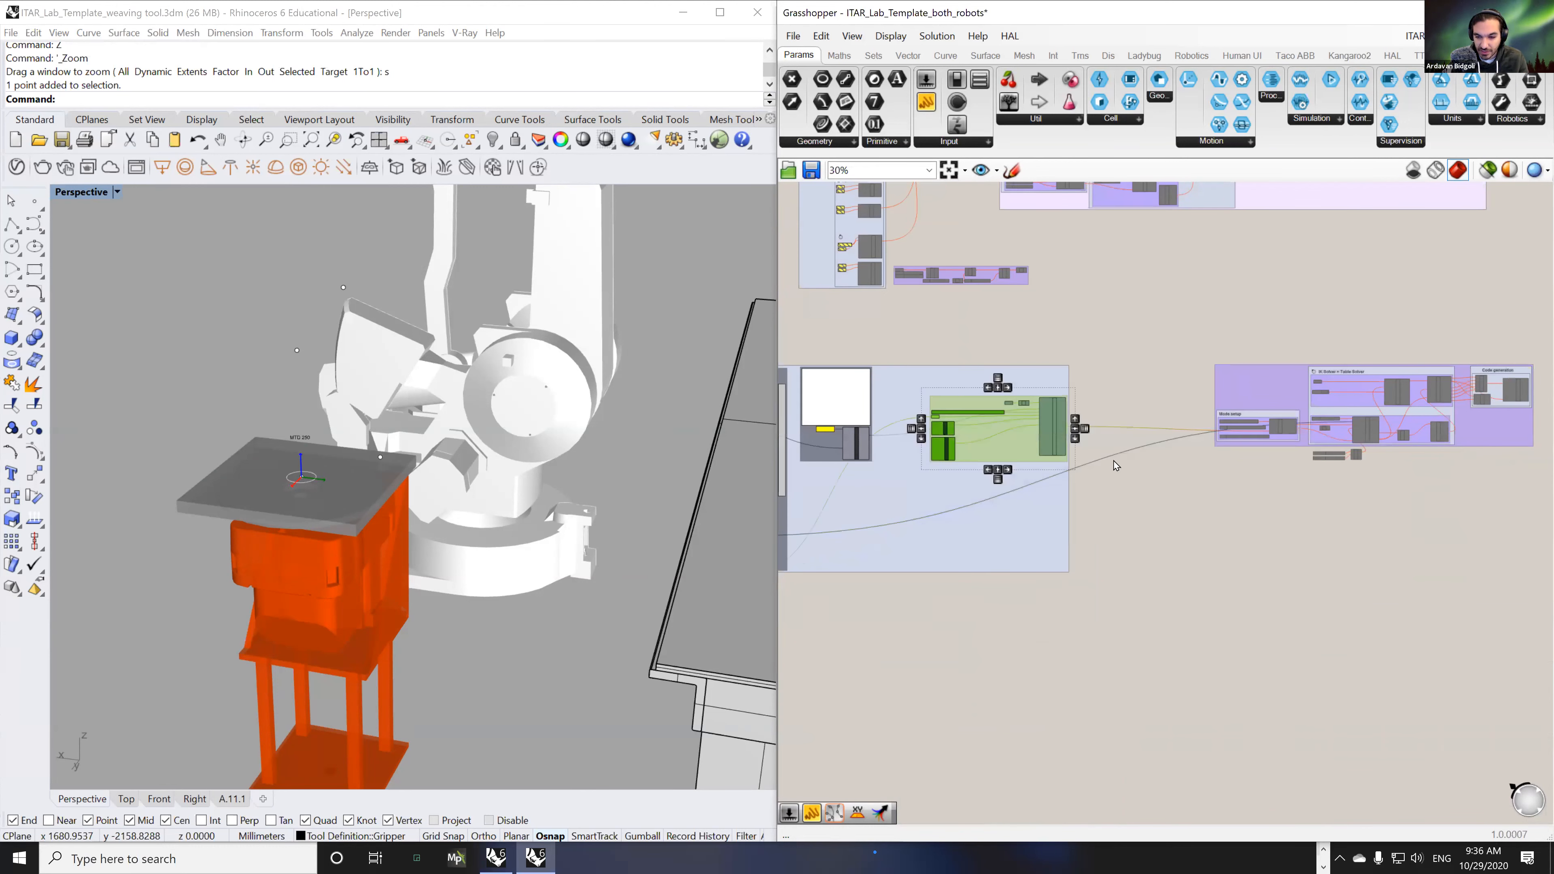
{"action": "middle_click", "coordinate": [1112, 459]}
{"action": "left_click", "coordinate": [1388, 529]}
- Enable the Mode setup, IK Solver + Table Solver and Code generation groups together with the sliders and vector component below them
{"action": "right_click_drag", "start_coordinate": [1389, 529], "coordinate": [1161, 541]}
{"action": "scroll", "coordinate": [1201, 472], "scroll_direction": "up", "scroll_amount": 4}
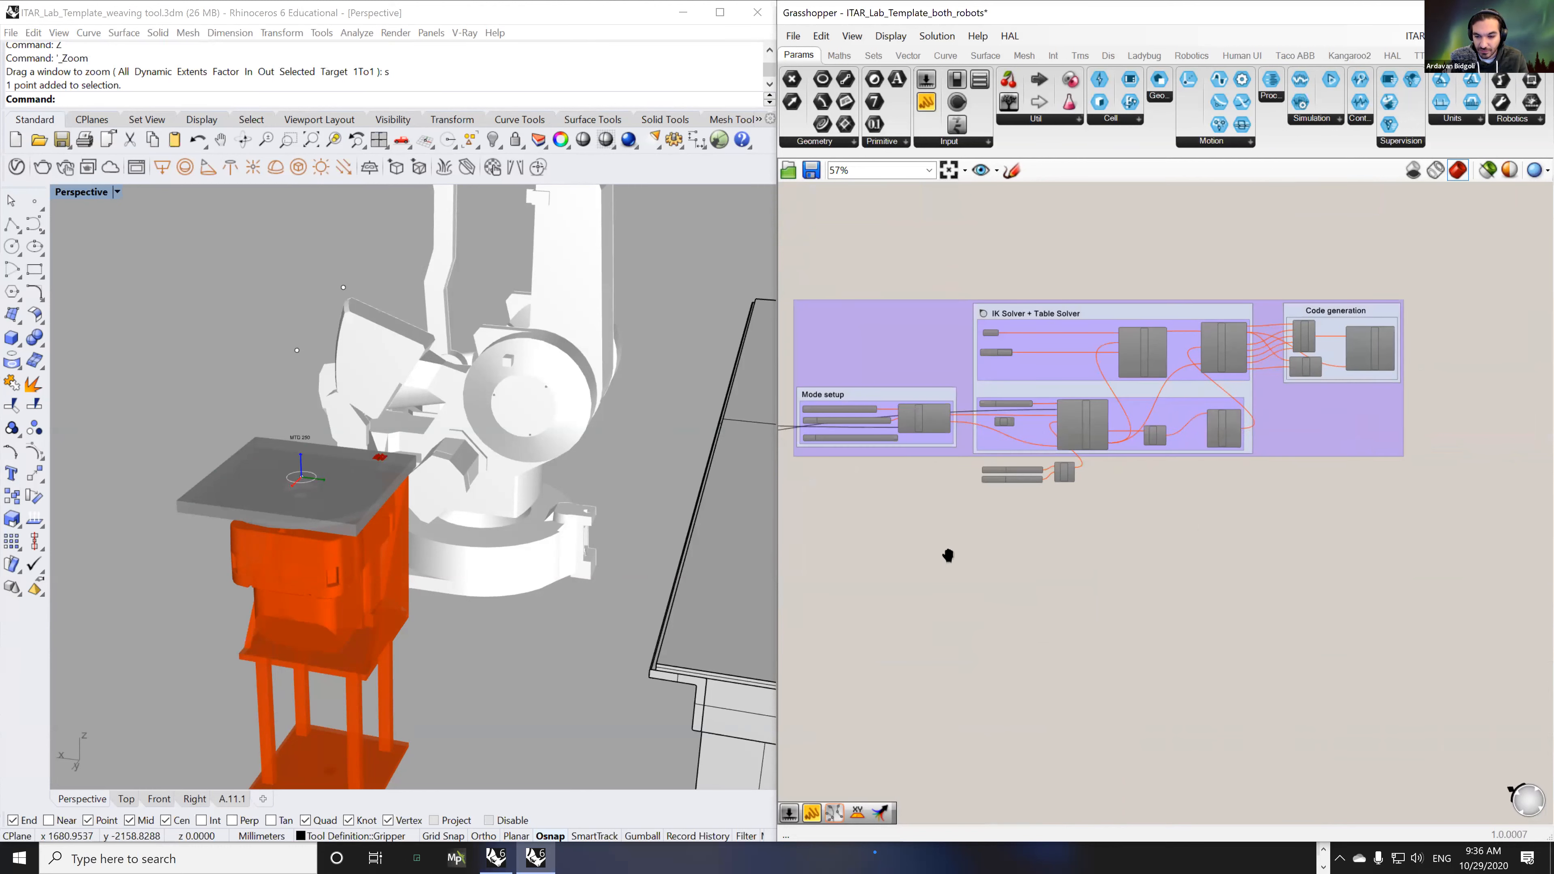
{"action": "right_click_drag", "start_coordinate": [949, 554], "coordinate": [997, 583]}
{"action": "left_click_drag", "start_coordinate": [812, 295], "coordinate": [1492, 577]}
{"action": "middle_click", "coordinate": [1204, 487]}
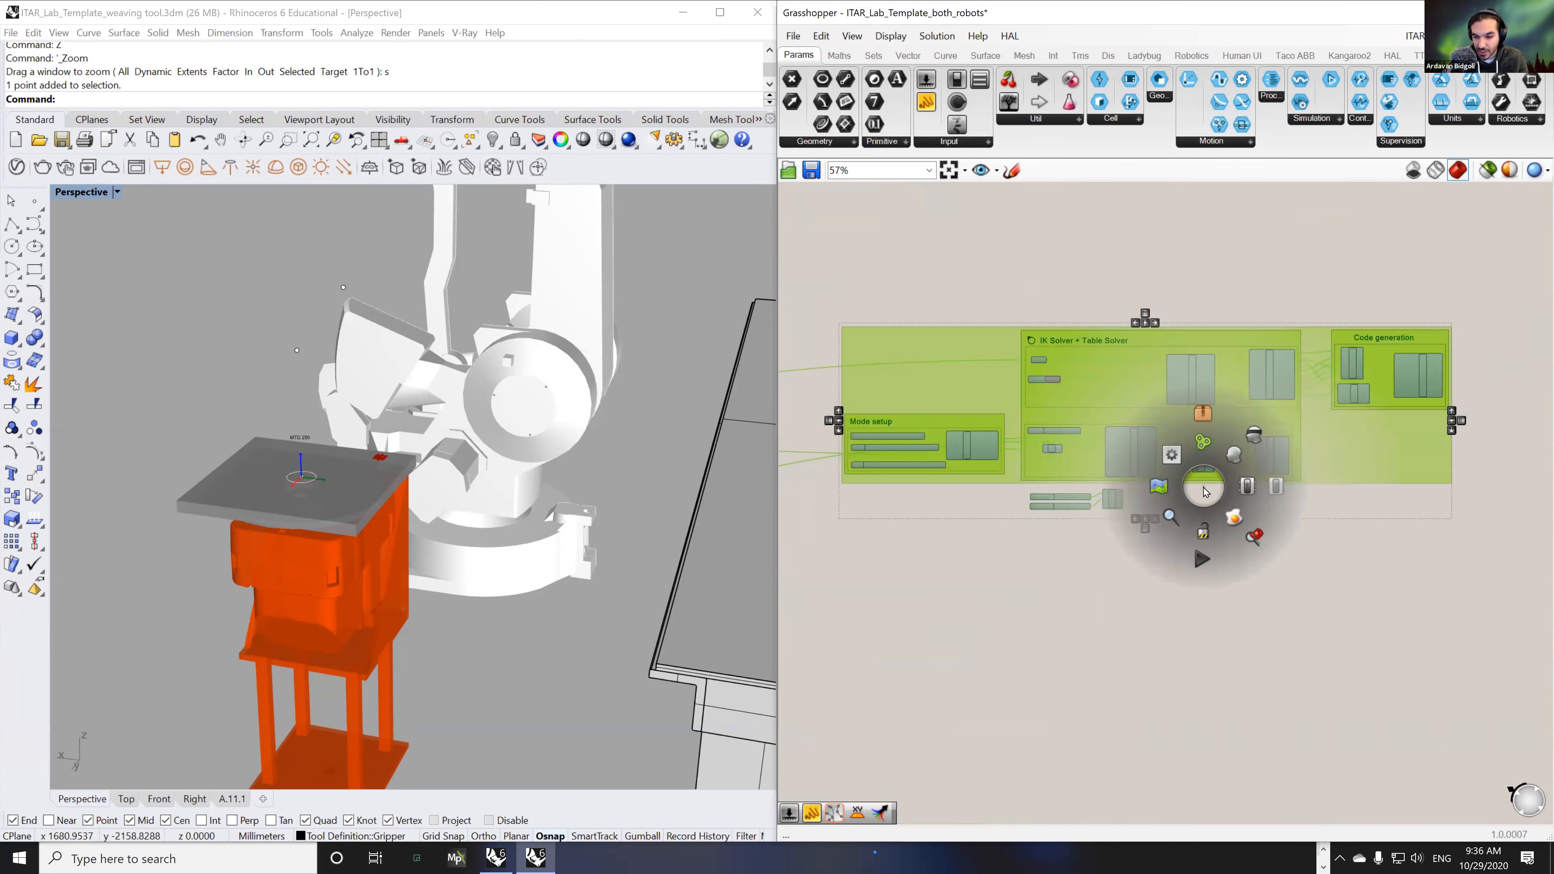
{"action": "left_click", "coordinate": [1250, 487]}
{"action": "left_click", "coordinate": [1051, 533]}
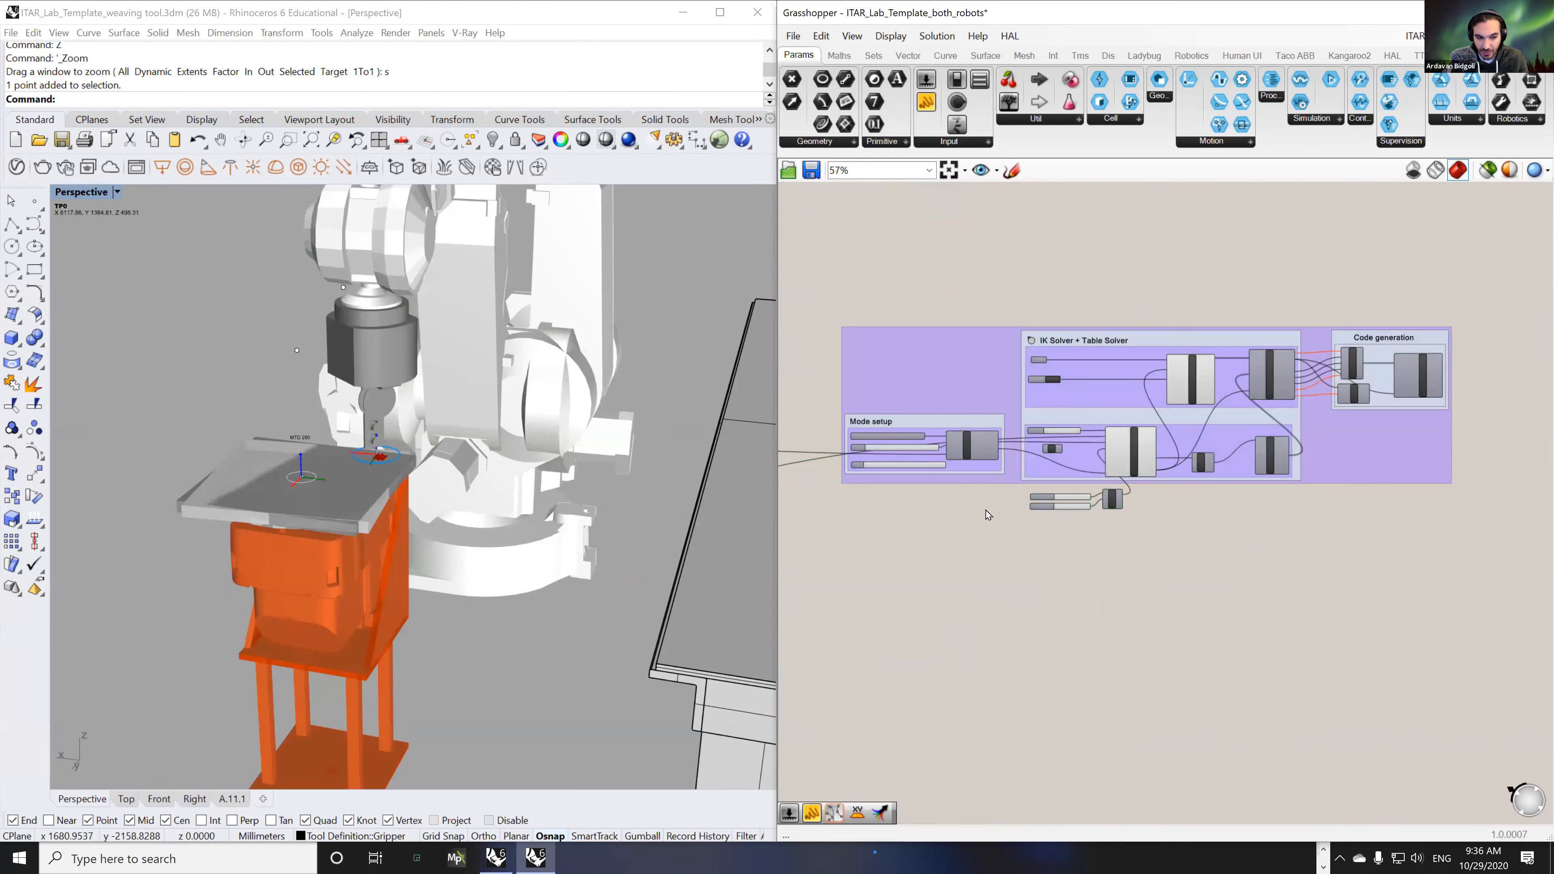
- Move the X and Y component sliders and their Vec component further left beneath the Table Position Solver
{"action": "right_click_drag", "start_coordinate": [1059, 516], "coordinate": [983, 565]}
{"action": "scroll", "coordinate": [978, 508], "scroll_direction": "up", "scroll_amount": 2}
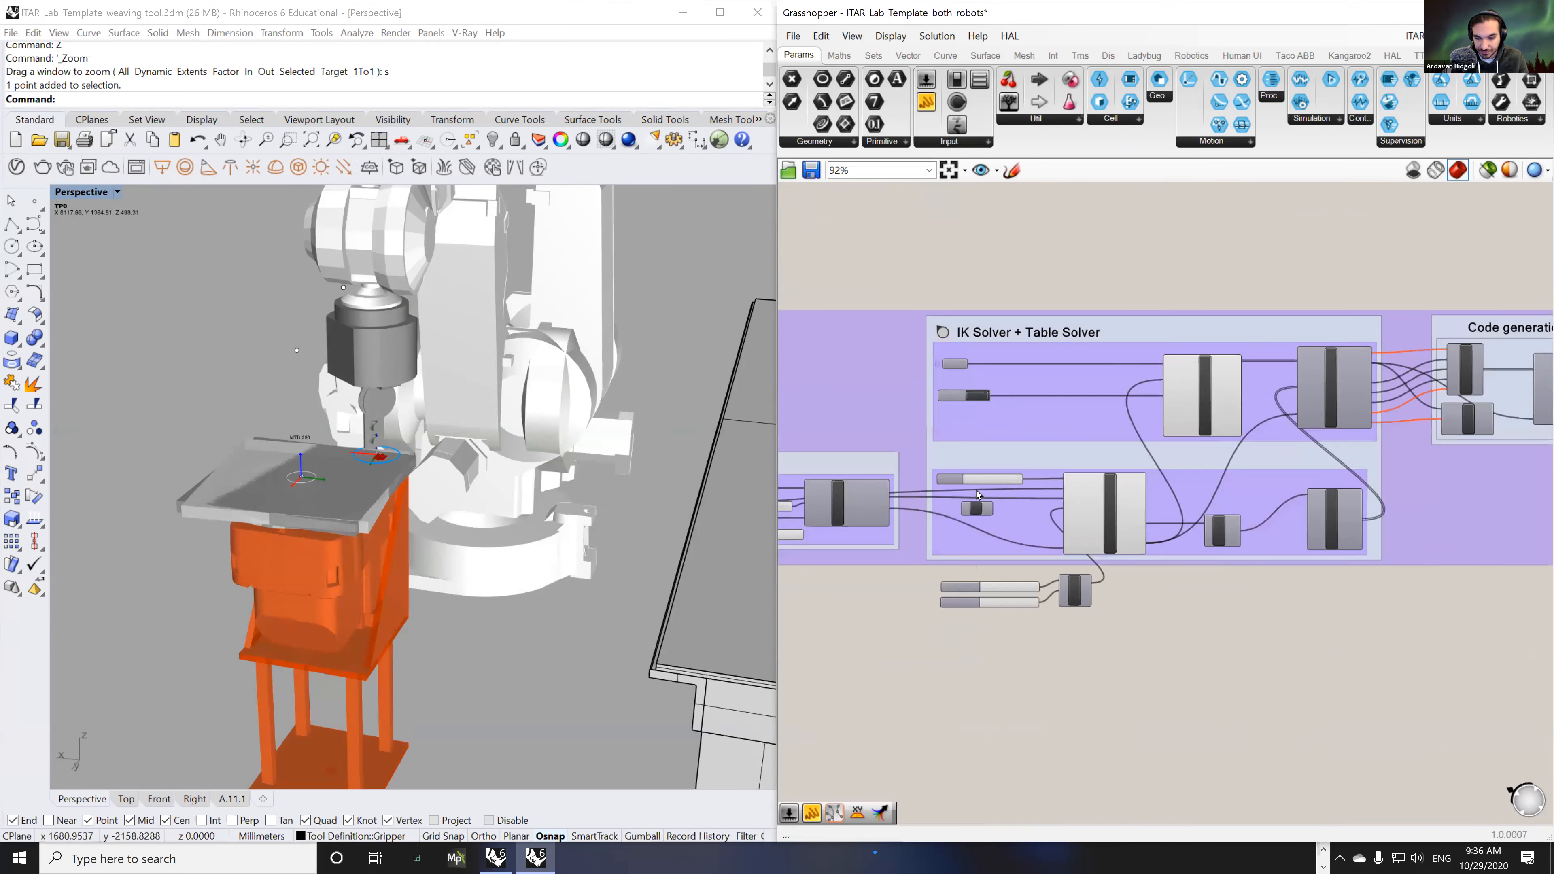
{"action": "left_click", "coordinate": [1117, 531]}
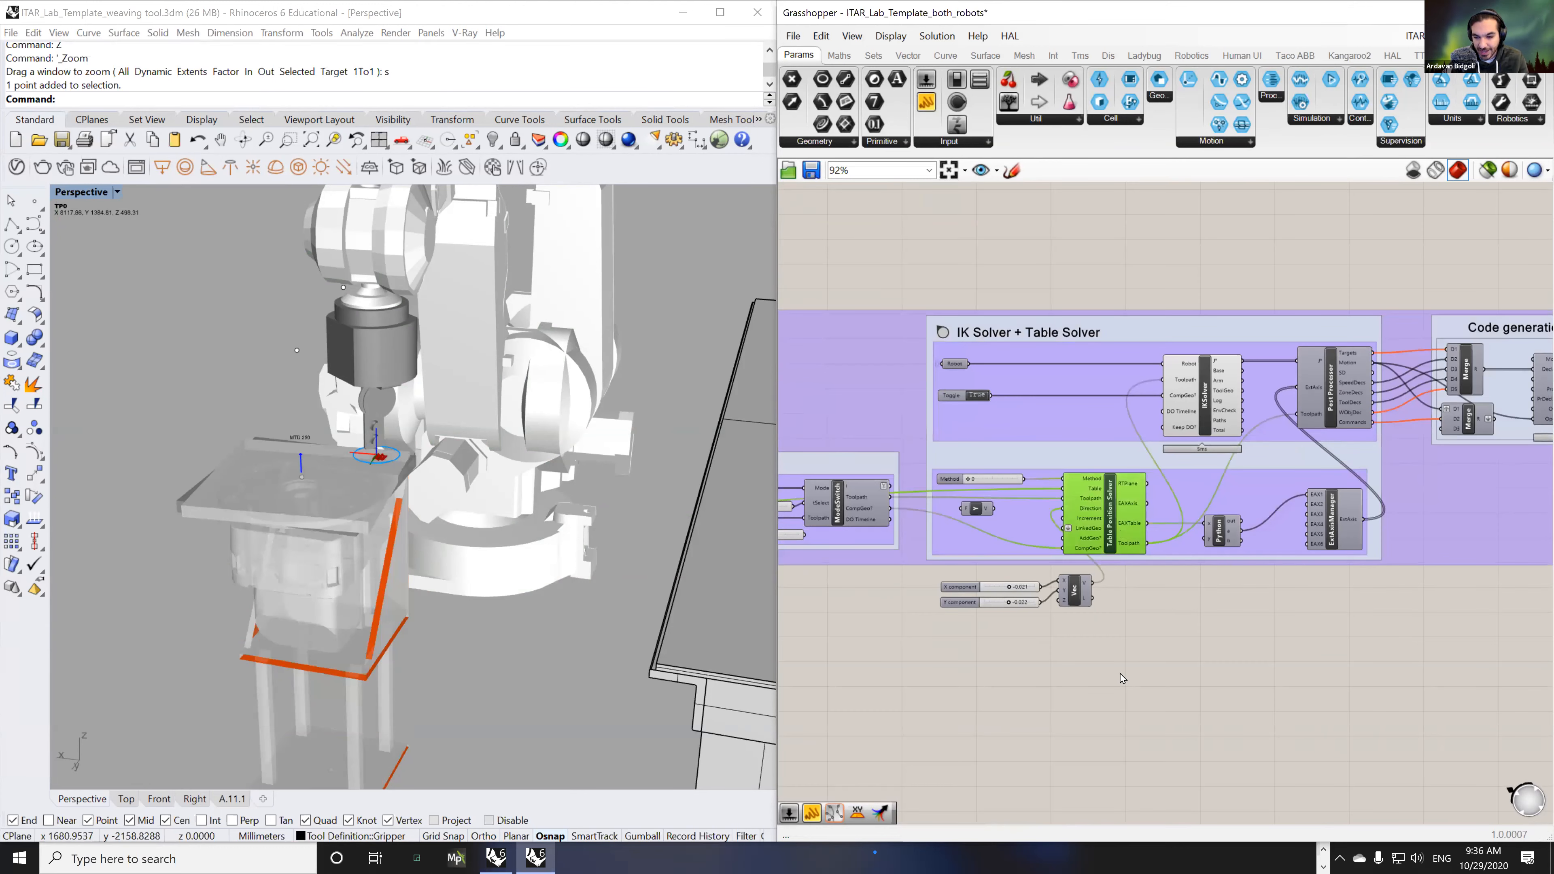
{"action": "scroll", "coordinate": [1084, 651], "scroll_direction": "up", "scroll_amount": 2}
{"action": "left_click_drag", "start_coordinate": [1089, 626], "coordinate": [849, 535]}
{"action": "left_click_drag", "start_coordinate": [1069, 551], "coordinate": [965, 546]}
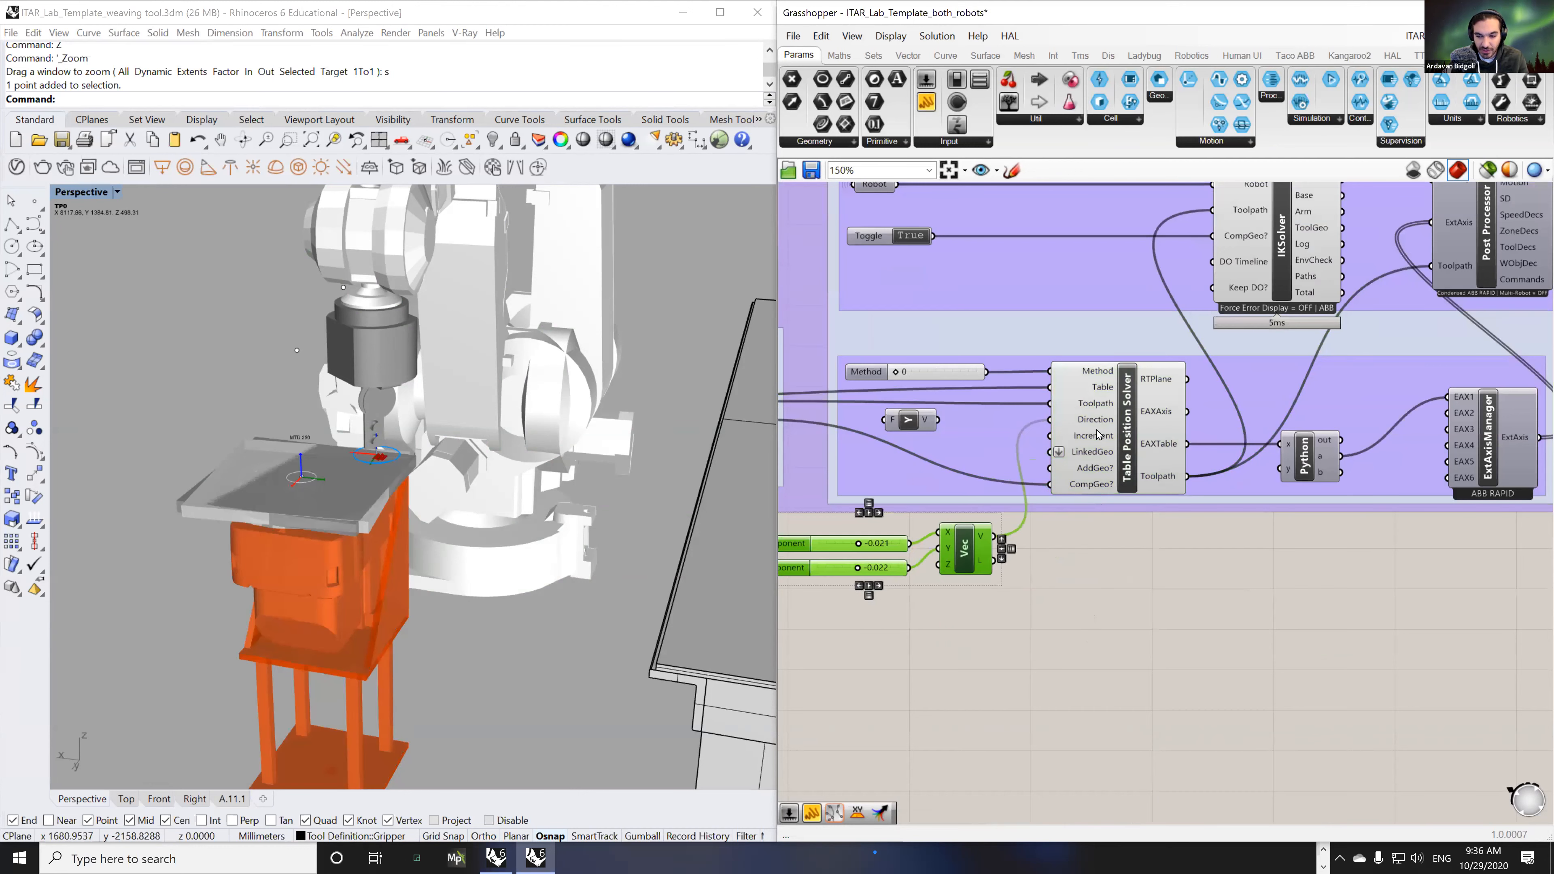
{"action": "mouse_move", "coordinate": [1098, 435]}
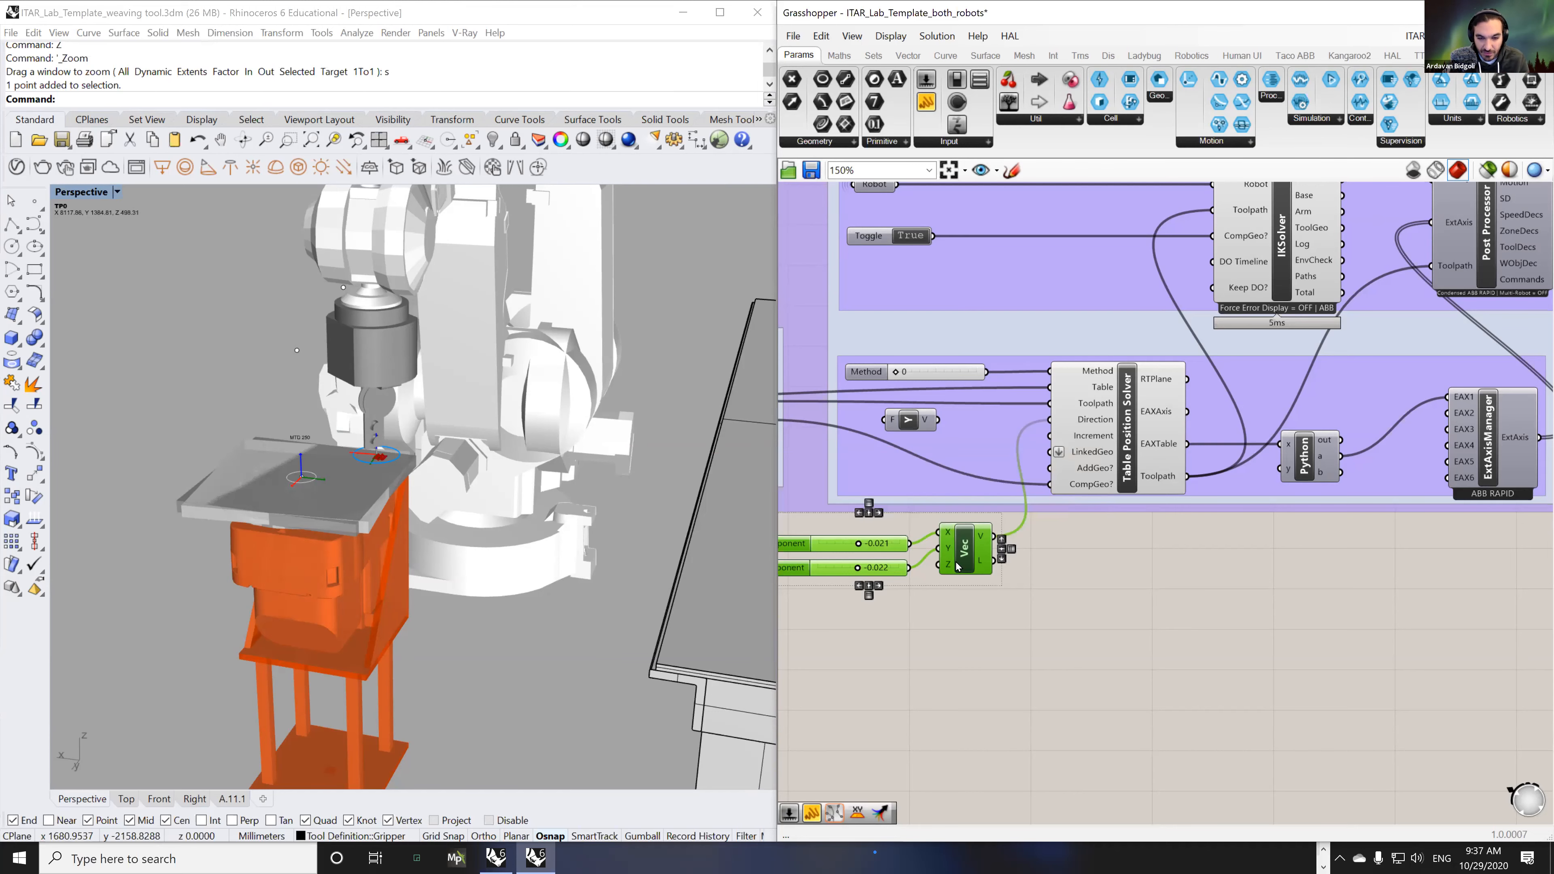
- Switch to the browser, show part of the OUT OF ORDER robot video on Vimeo from about 00:25, and return to Grasshopper
{"action": "key", "text": "alt+Tab"}
{"action": "left_click", "coordinate": [361, 346]}
{"action": "left_click", "coordinate": [568, 178]}
{"action": "left_click", "coordinate": [745, 635]}
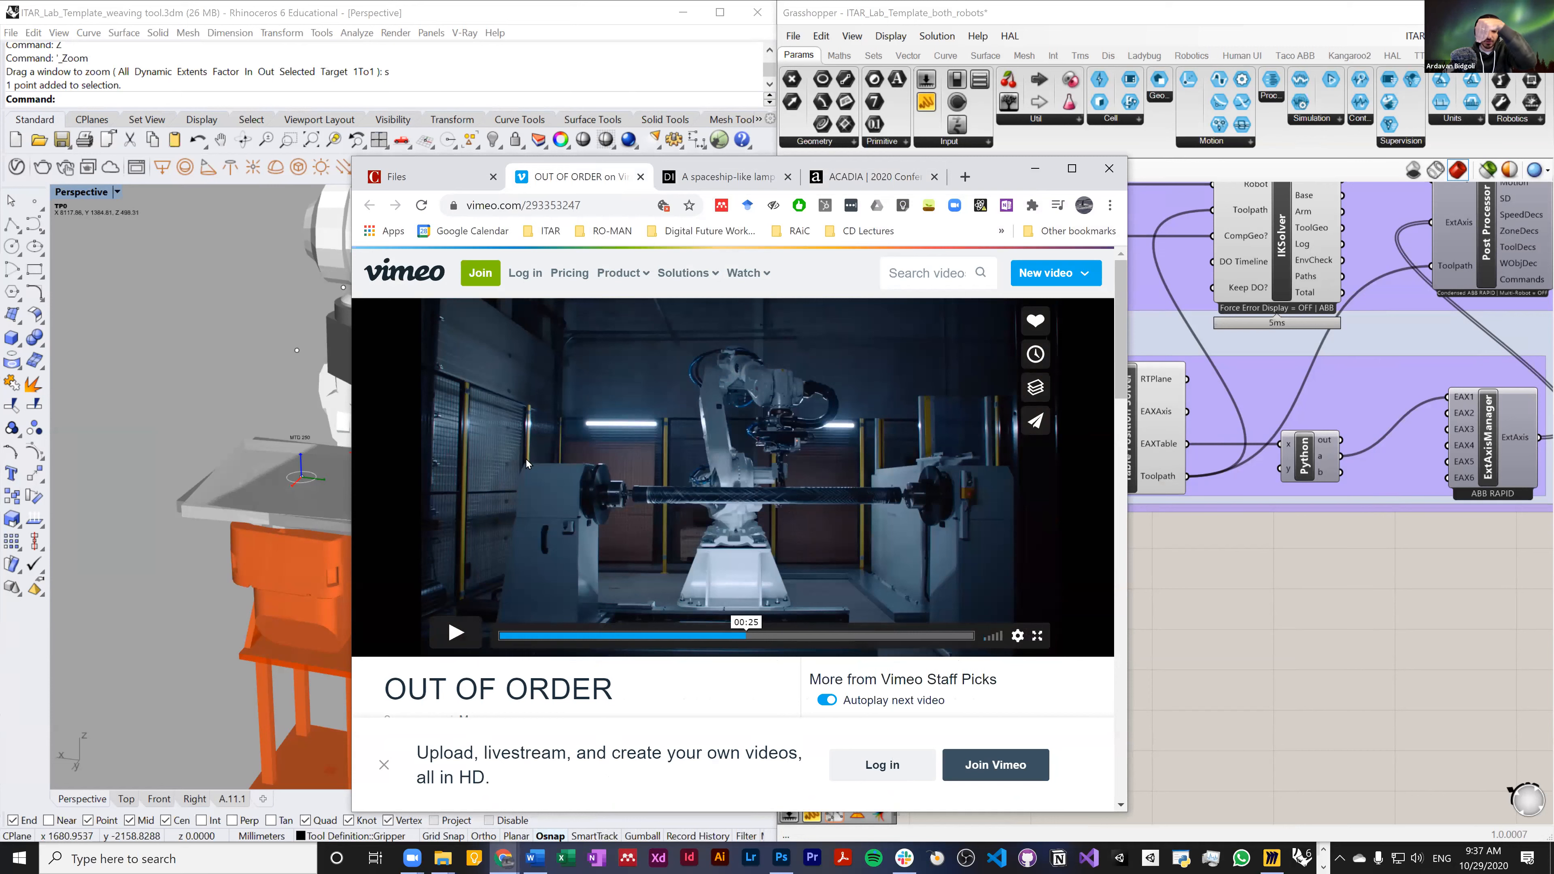
{"action": "left_click", "coordinate": [465, 637]}
{"action": "left_click", "coordinate": [465, 638]}
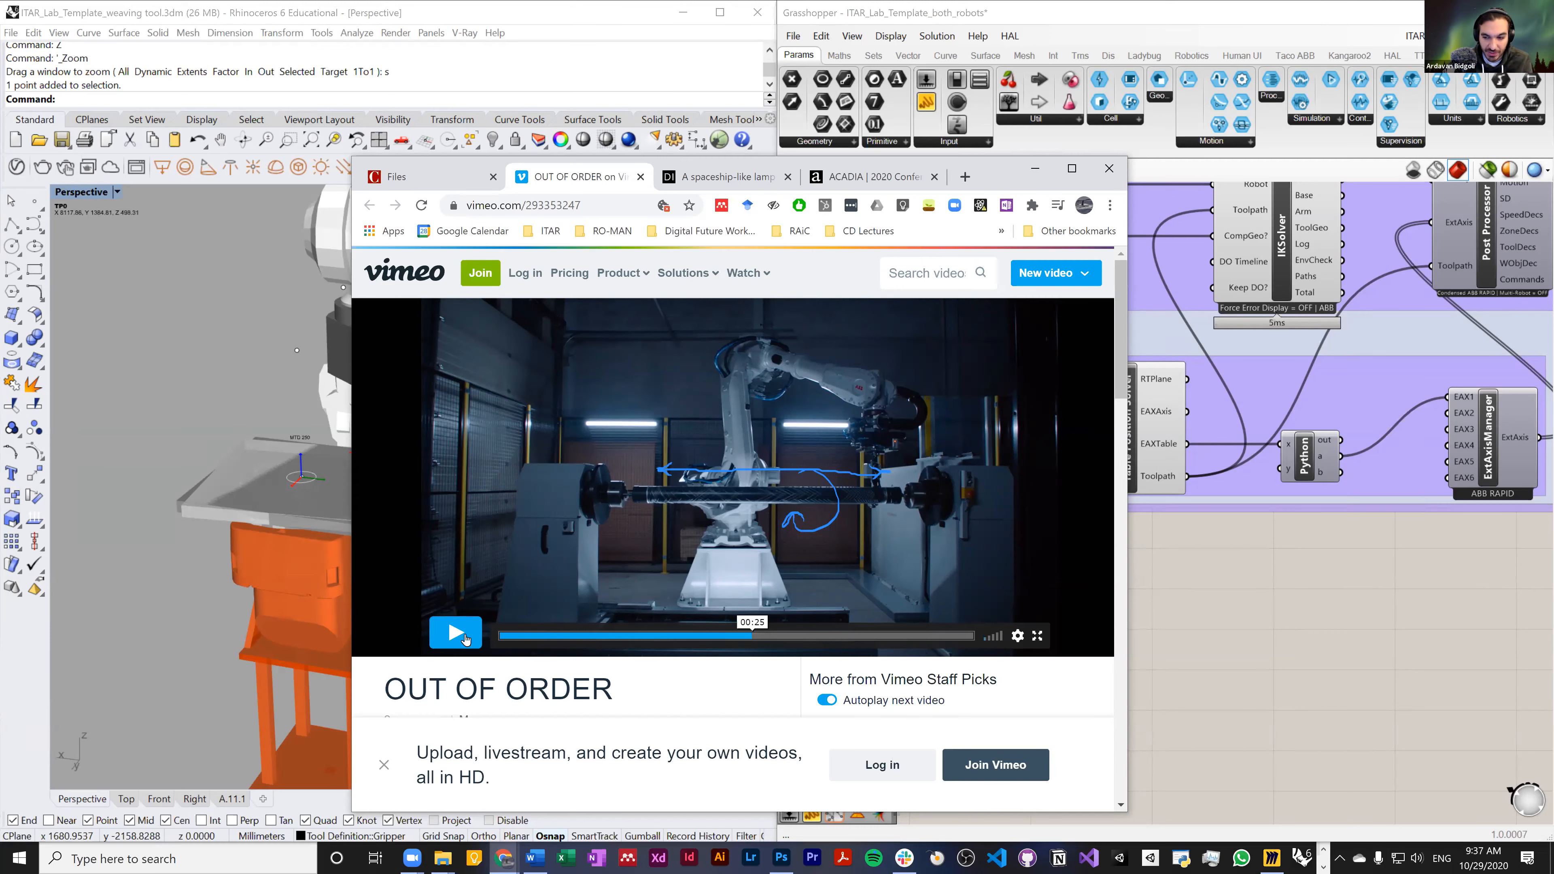
{"action": "left_click", "coordinate": [1201, 638]}
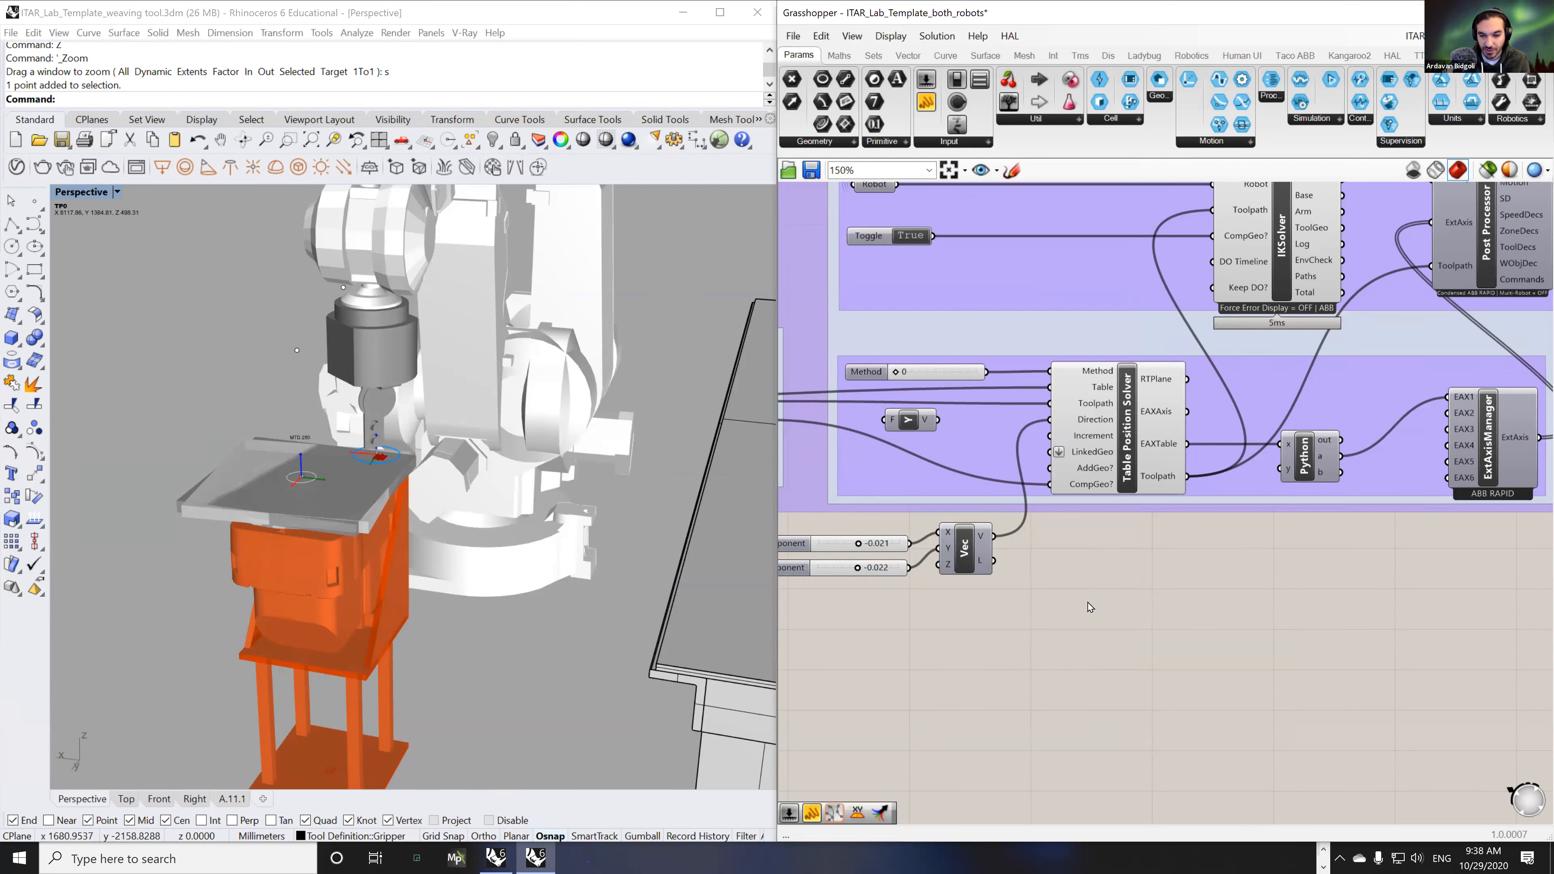
- Nudge the unit Y vector component and shift the X and Y component sliders with their Vec component slightly right and down
{"action": "left_click", "coordinate": [910, 426]}
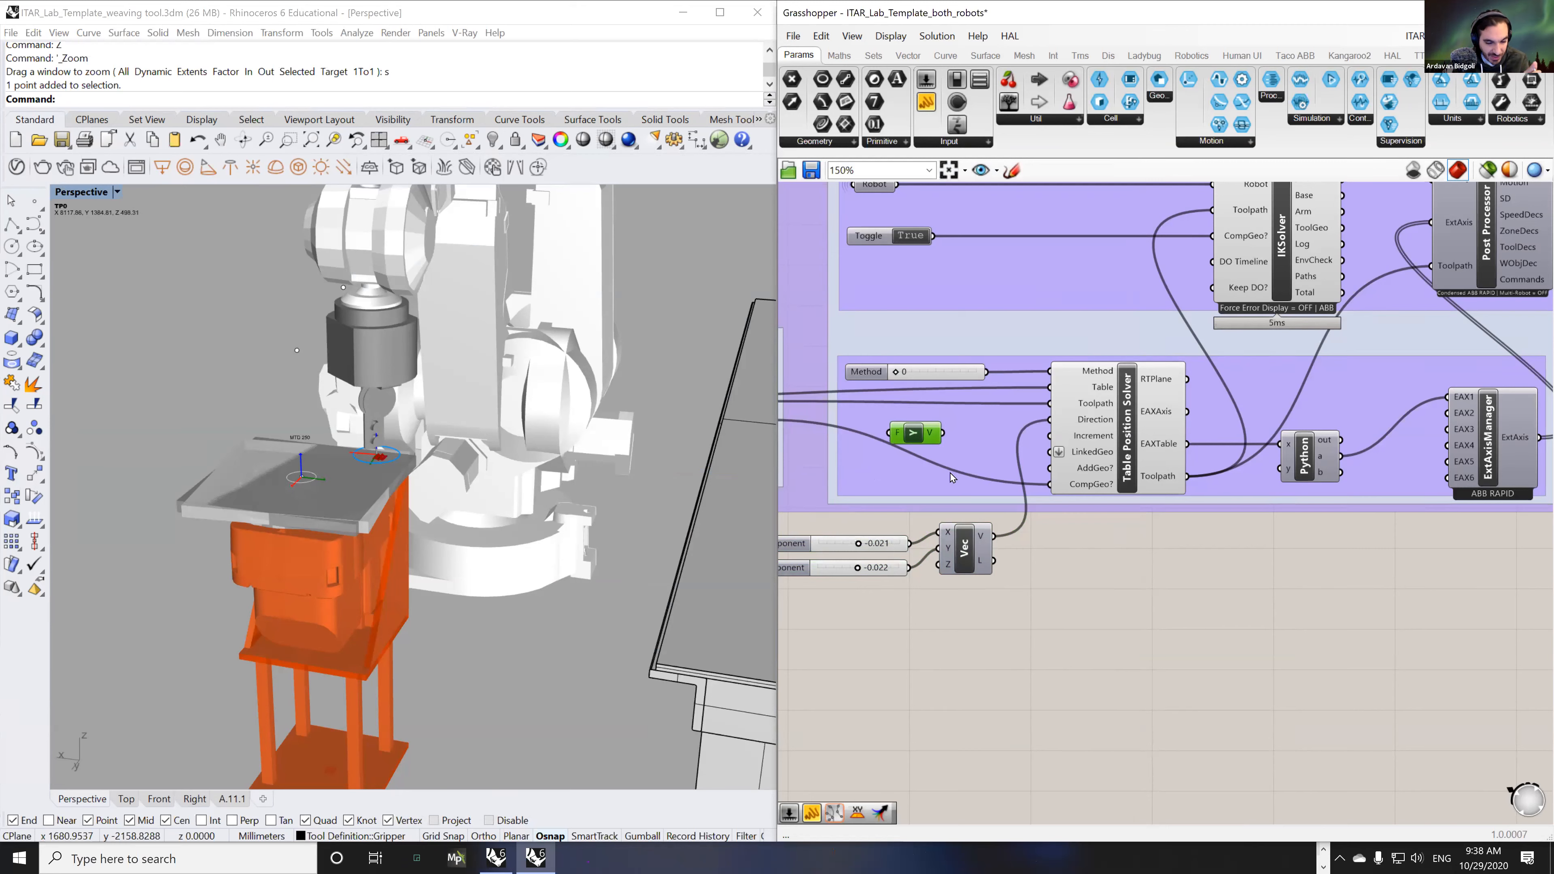
{"action": "left_click_drag", "start_coordinate": [1108, 639], "coordinate": [832, 548]}
{"action": "left_click_drag", "start_coordinate": [1010, 589], "coordinate": [1048, 604]}
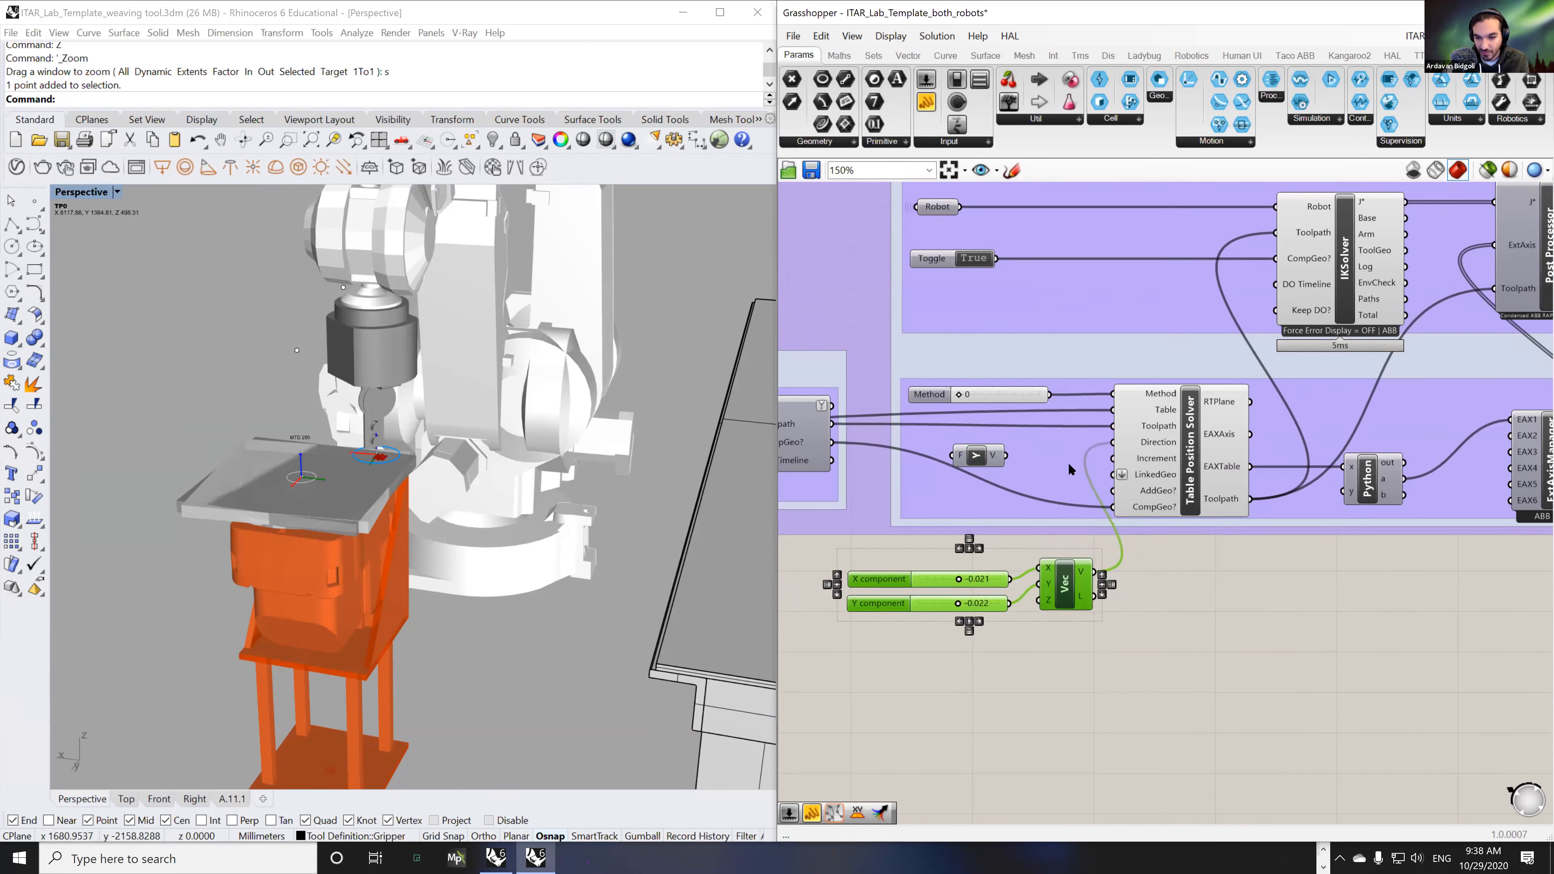
- Examine the Table Position Solver's inputs, including the Method description, and its EAXTable connection through the Python component to ExtAxisManager
{"action": "scroll", "coordinate": [1182, 416], "scroll_direction": "up", "scroll_amount": 2}
{"action": "scroll", "coordinate": [1182, 416], "scroll_direction": "up", "scroll_amount": 3}
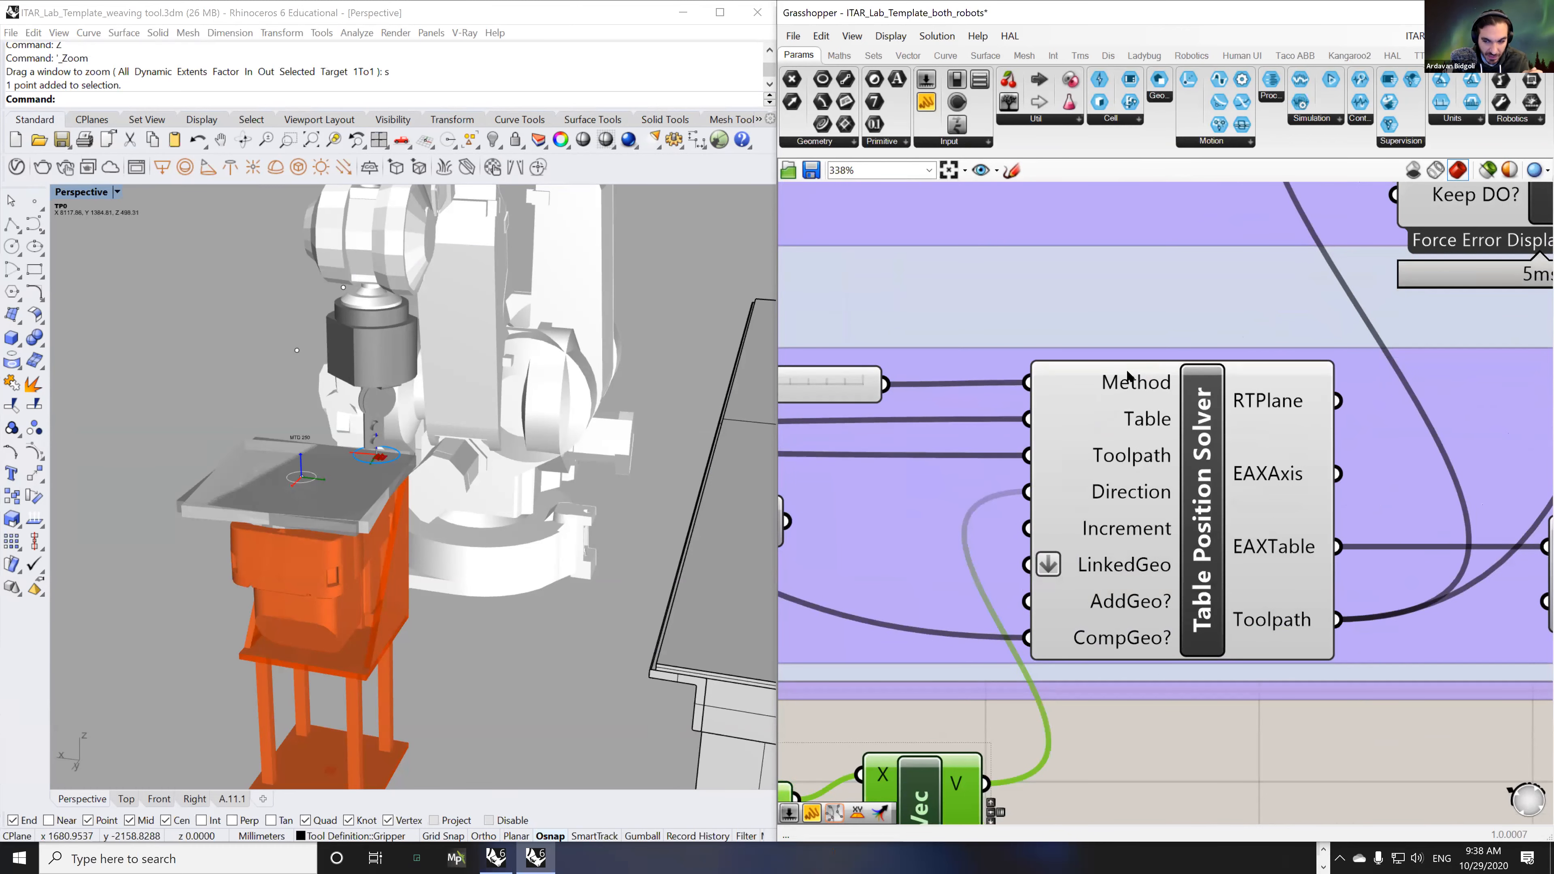
{"action": "mouse_move", "coordinate": [1131, 382]}
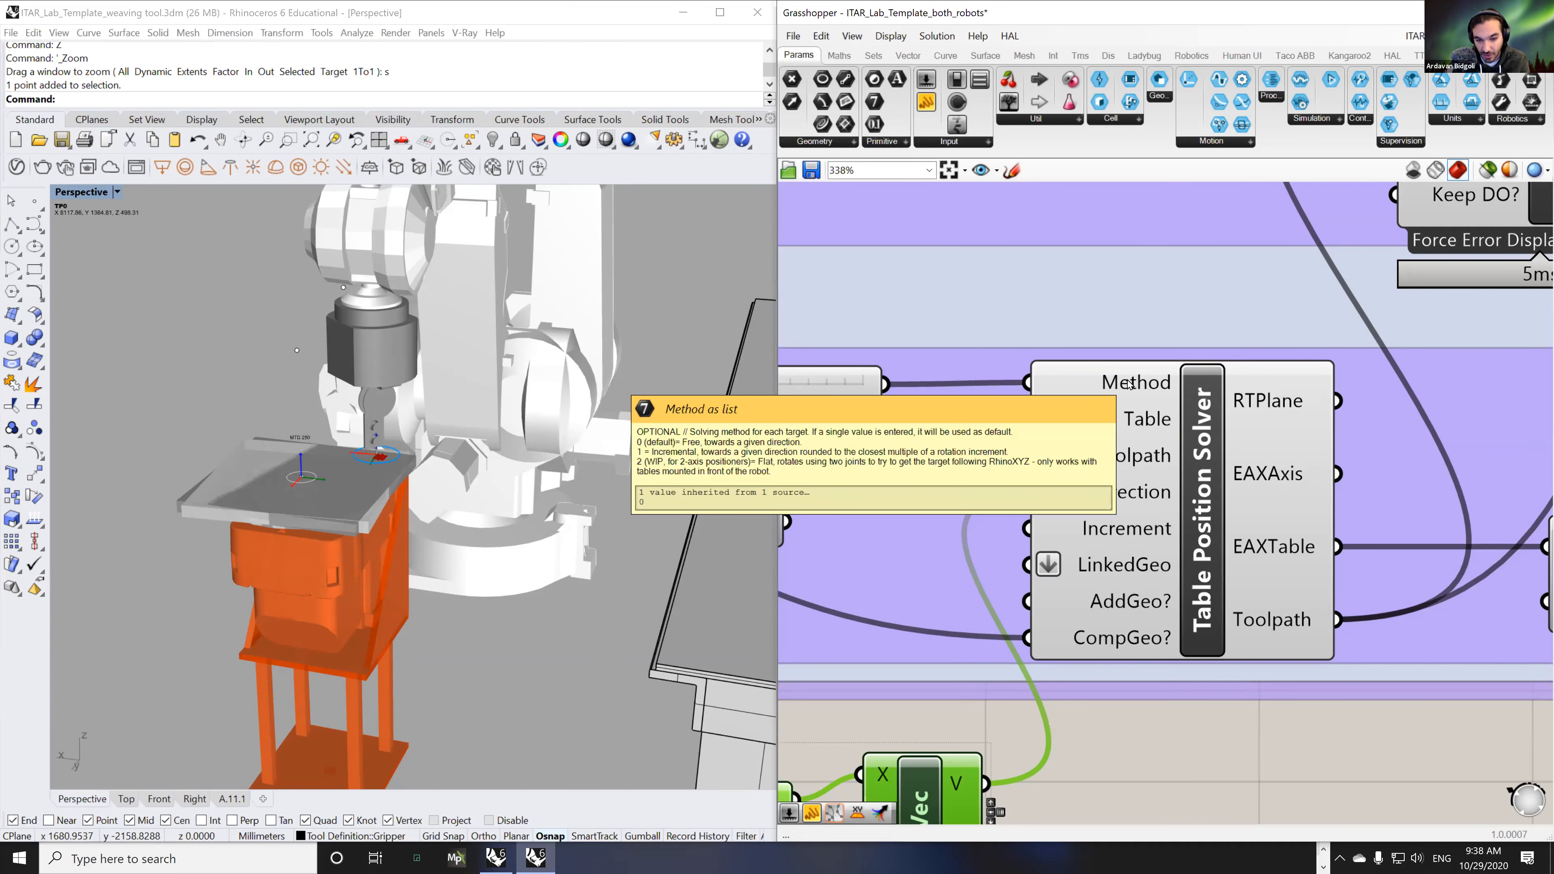
{"action": "right_click_drag", "start_coordinate": [1149, 738], "coordinate": [1235, 700]}
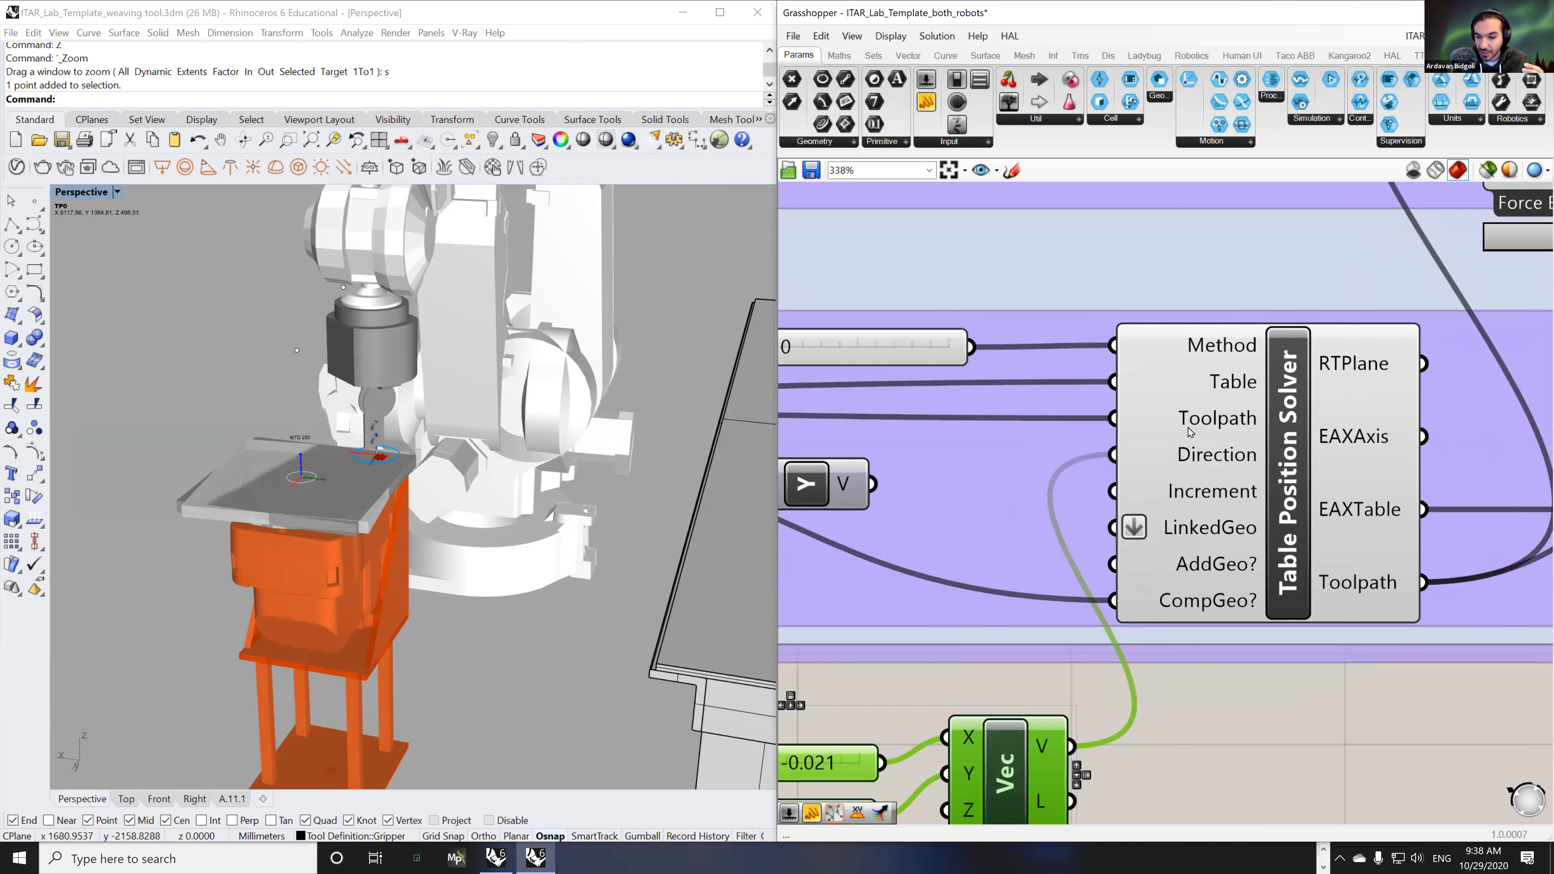
{"action": "mouse_move", "coordinate": [1215, 459]}
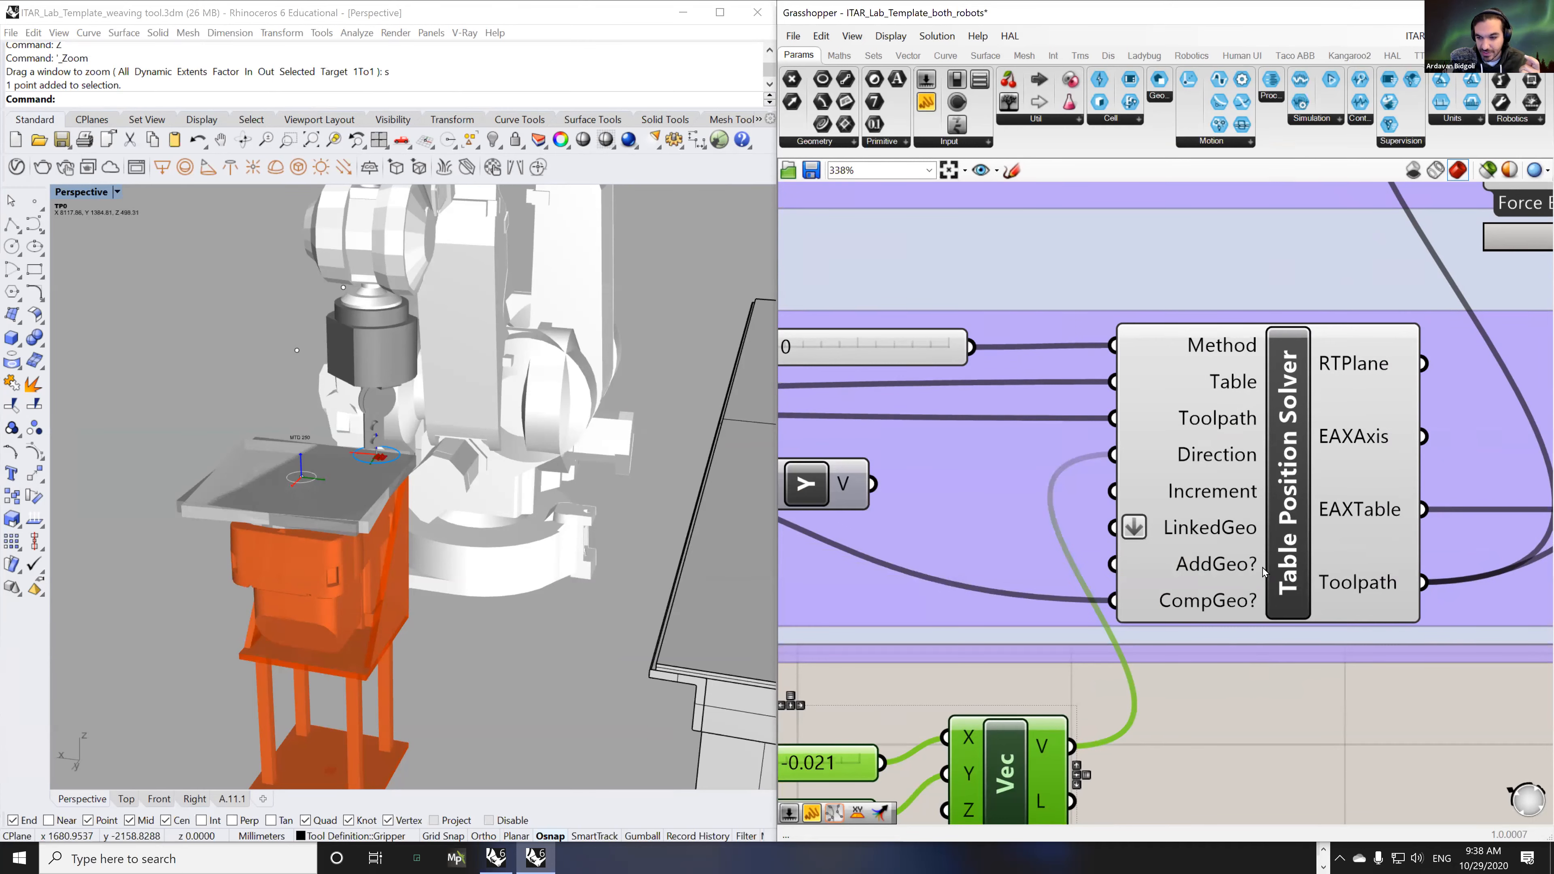
{"action": "scroll", "coordinate": [1328, 690], "scroll_direction": "down", "scroll_amount": 5}
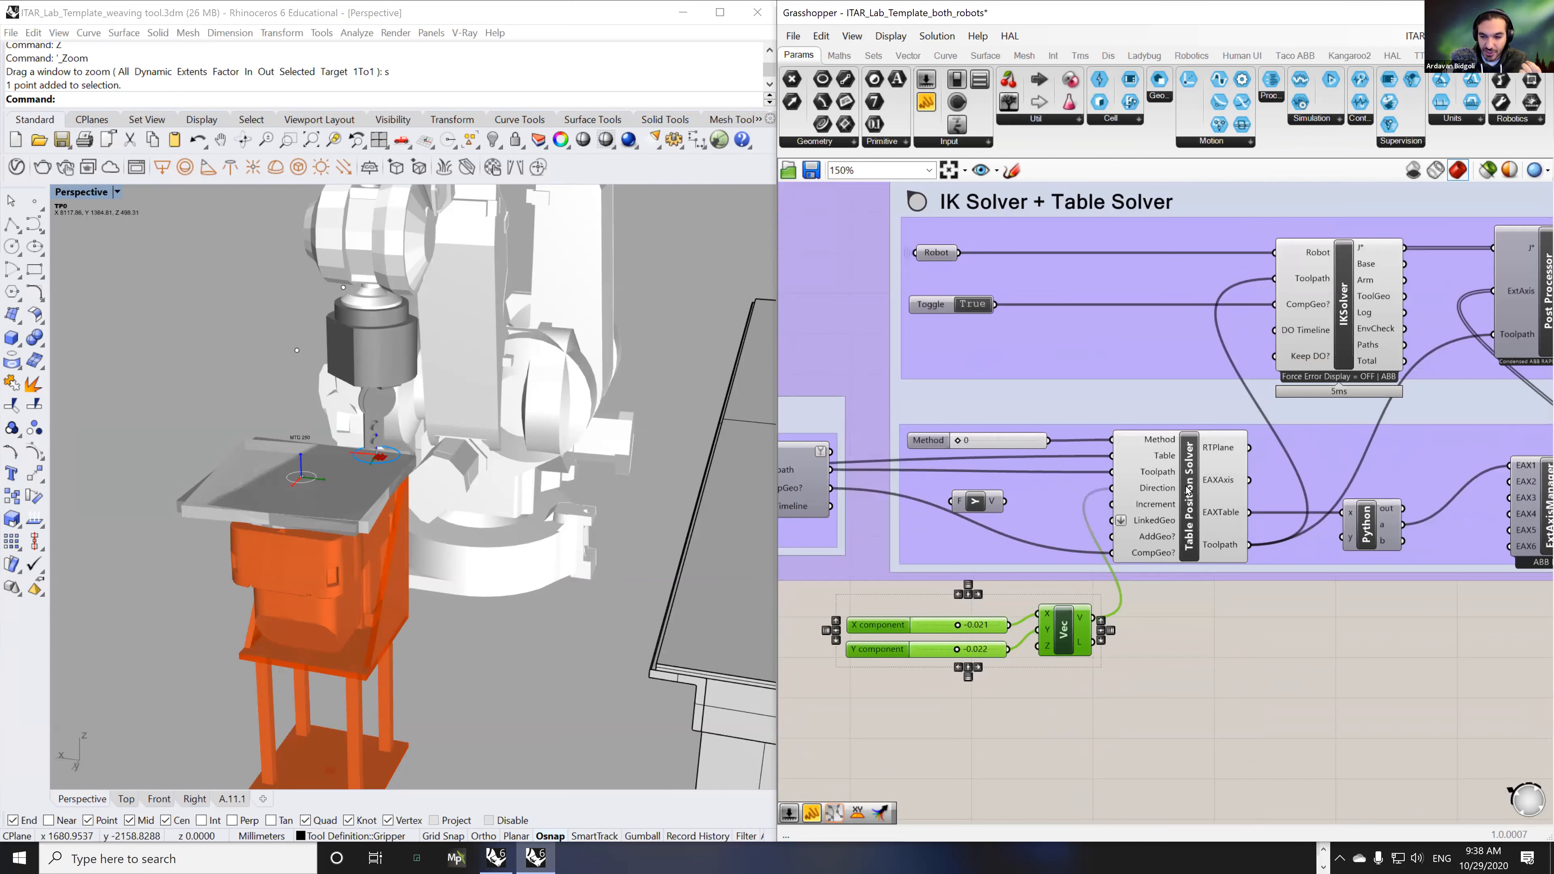
{"action": "mouse_move", "coordinate": [1189, 487]}
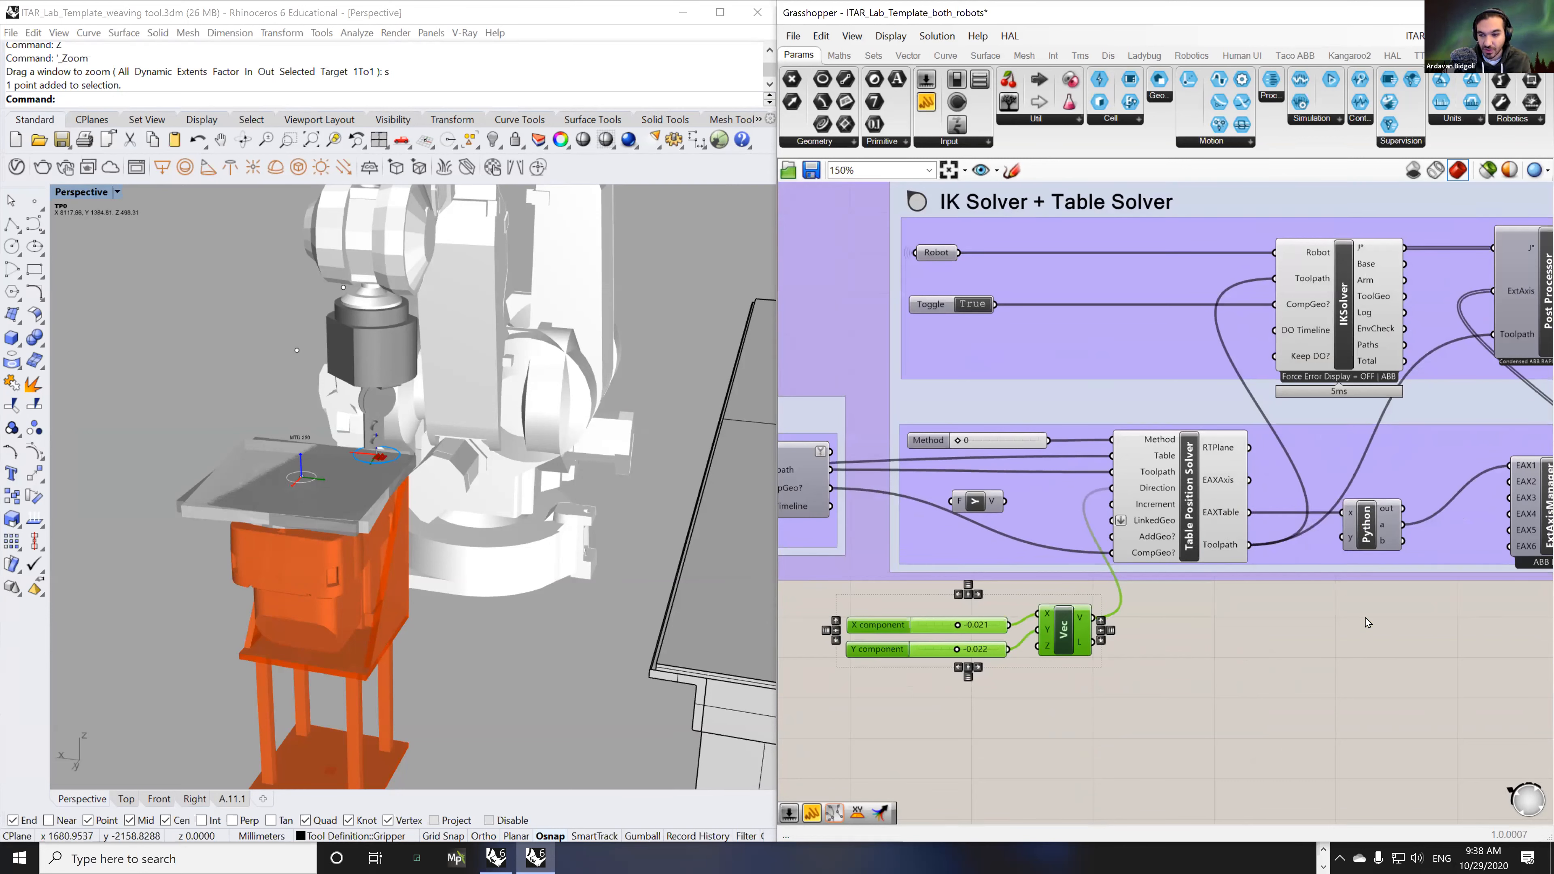
{"action": "scroll", "coordinate": [1260, 618], "scroll_direction": "up", "scroll_amount": 5}
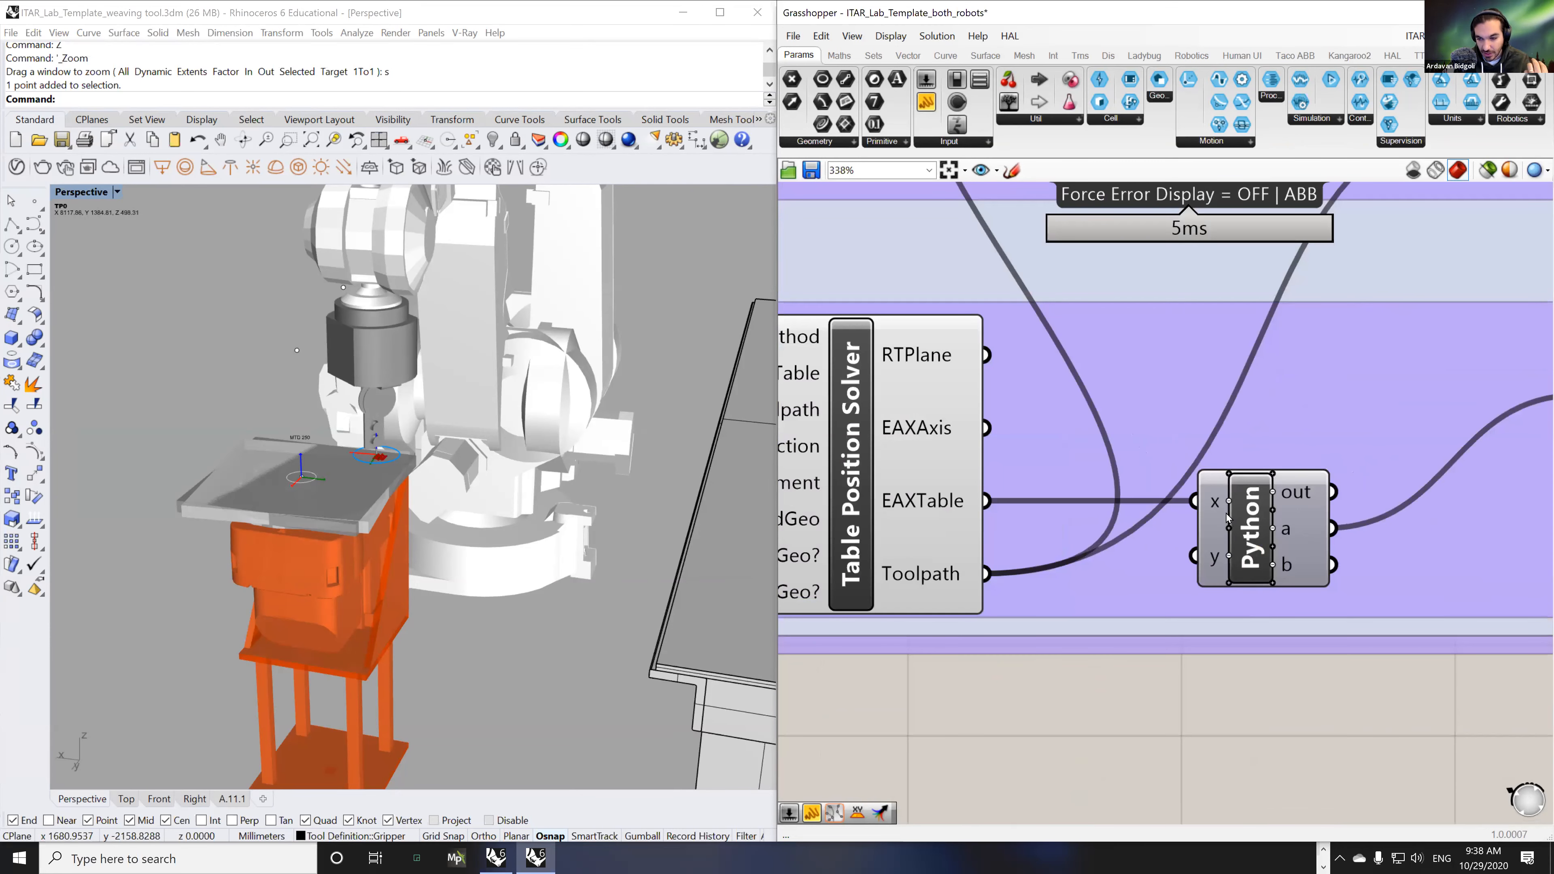
{"action": "scroll", "coordinate": [1218, 524], "scroll_direction": "down", "scroll_amount": 4}
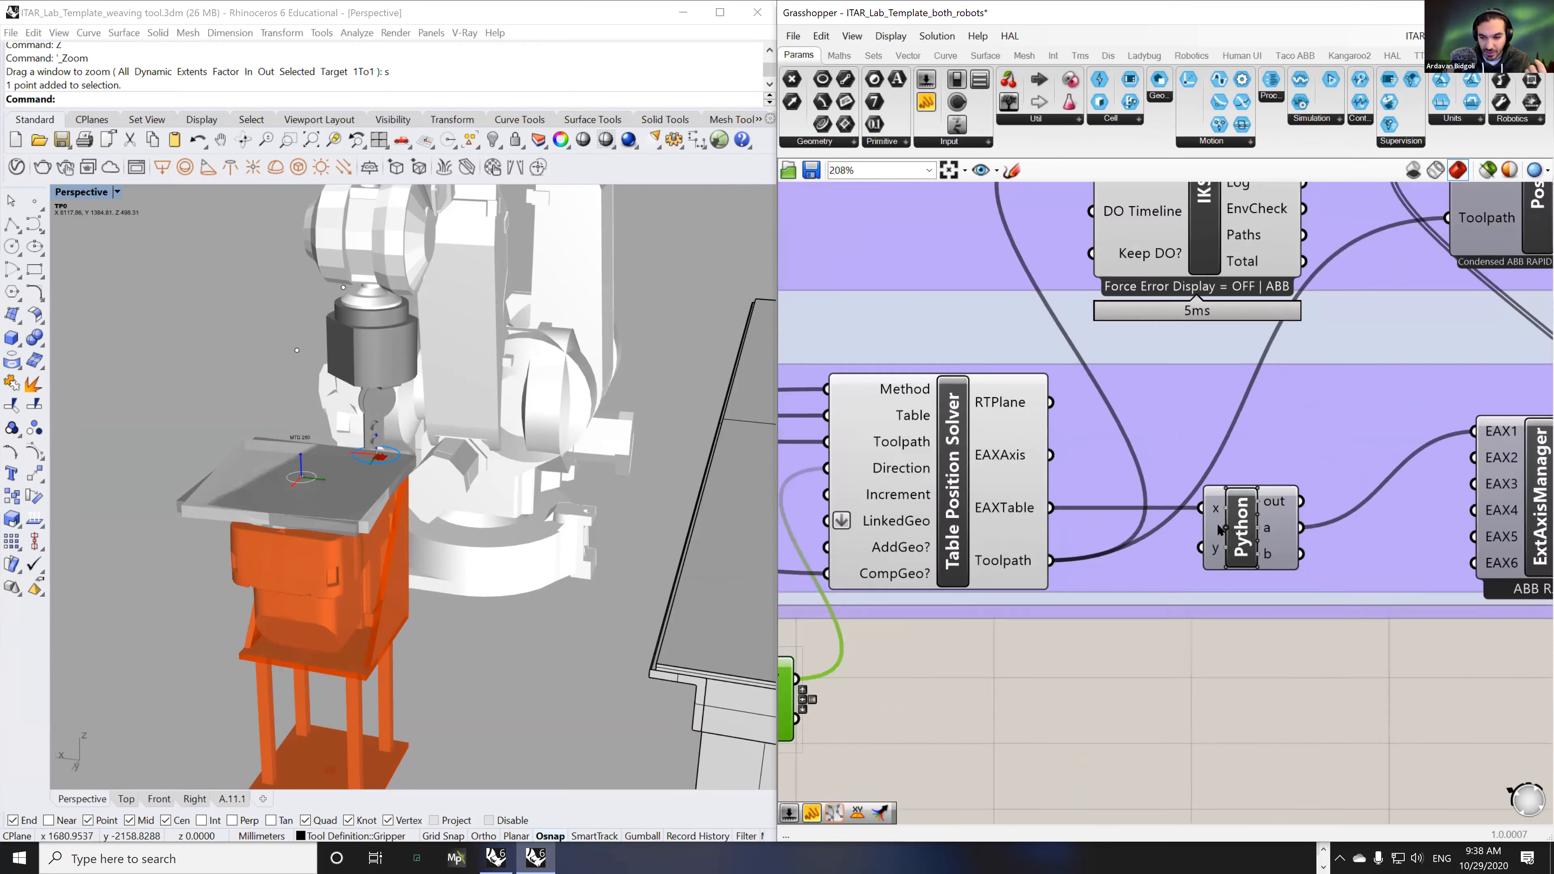
{"action": "right_click_drag", "start_coordinate": [1130, 676], "coordinate": [1180, 658]}
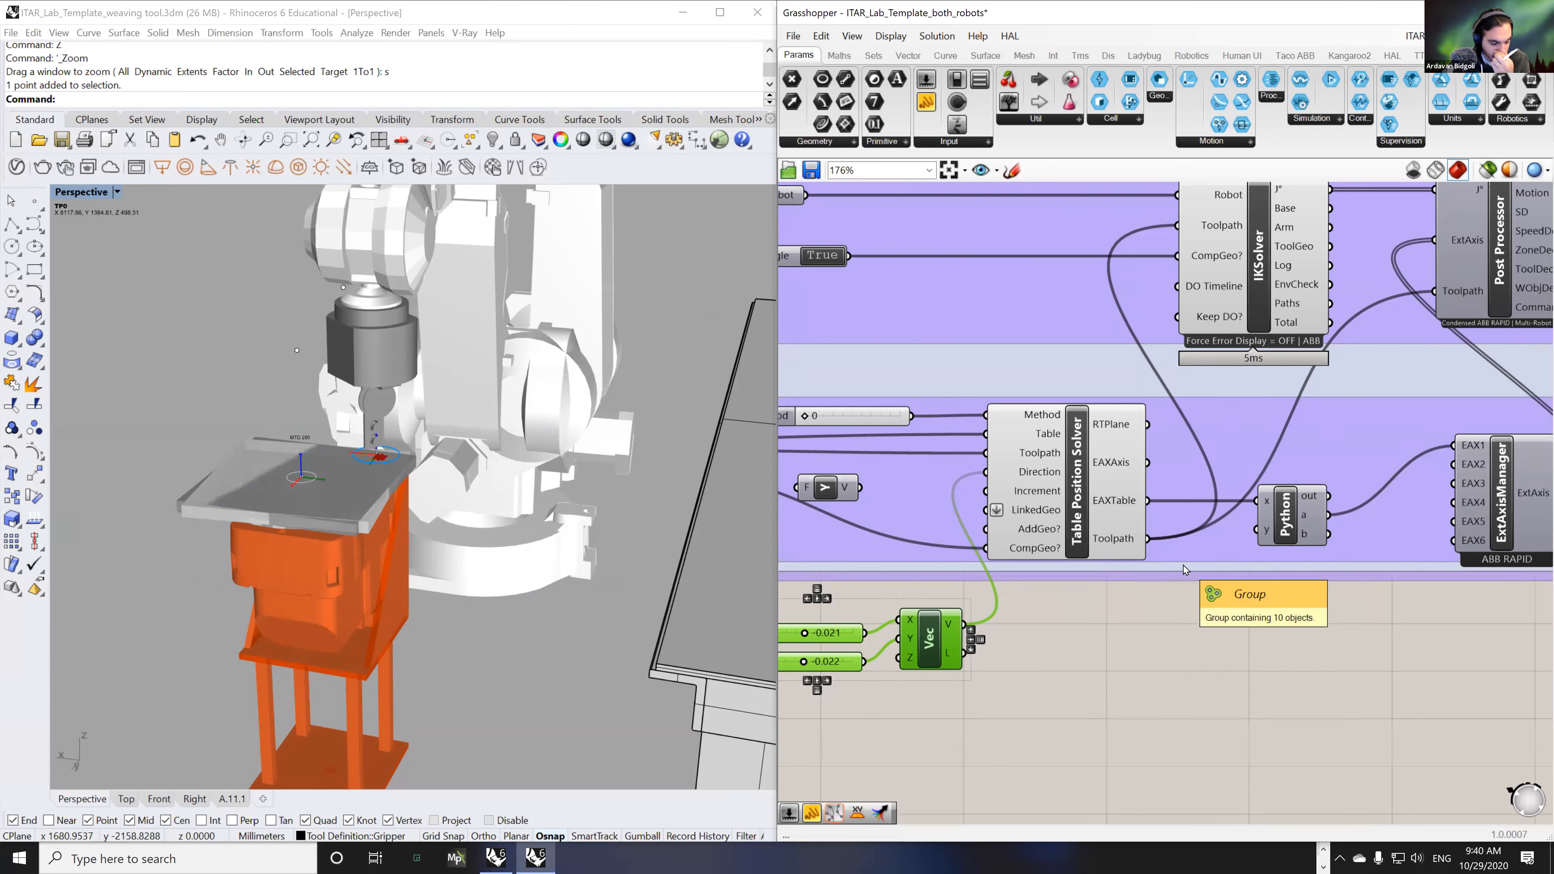
- Select the weaver Tool component below the Rotary Table group and examine its inputs and outputs
{"action": "scroll", "coordinate": [1282, 616], "scroll_direction": "down", "scroll_amount": 1}
{"action": "scroll", "coordinate": [1284, 620], "scroll_direction": "down", "scroll_amount": 5}
{"action": "right_click_drag", "start_coordinate": [1194, 662], "coordinate": [1263, 491]}
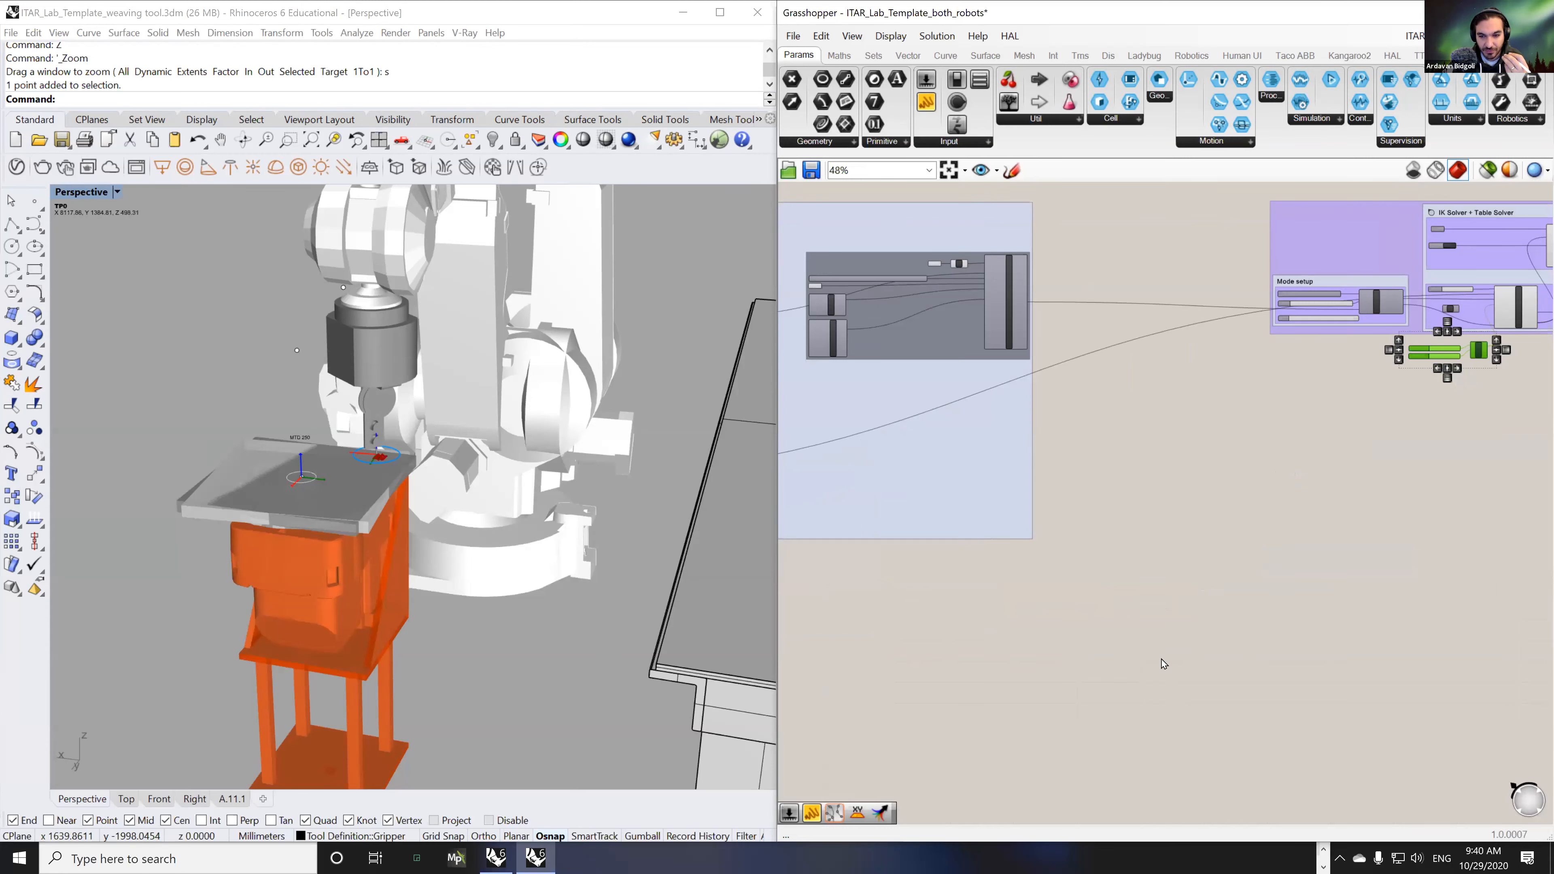
{"action": "scroll", "coordinate": [1181, 582], "scroll_direction": "down", "scroll_amount": 3}
{"action": "scroll", "coordinate": [1183, 581], "scroll_direction": "up", "scroll_amount": 3}
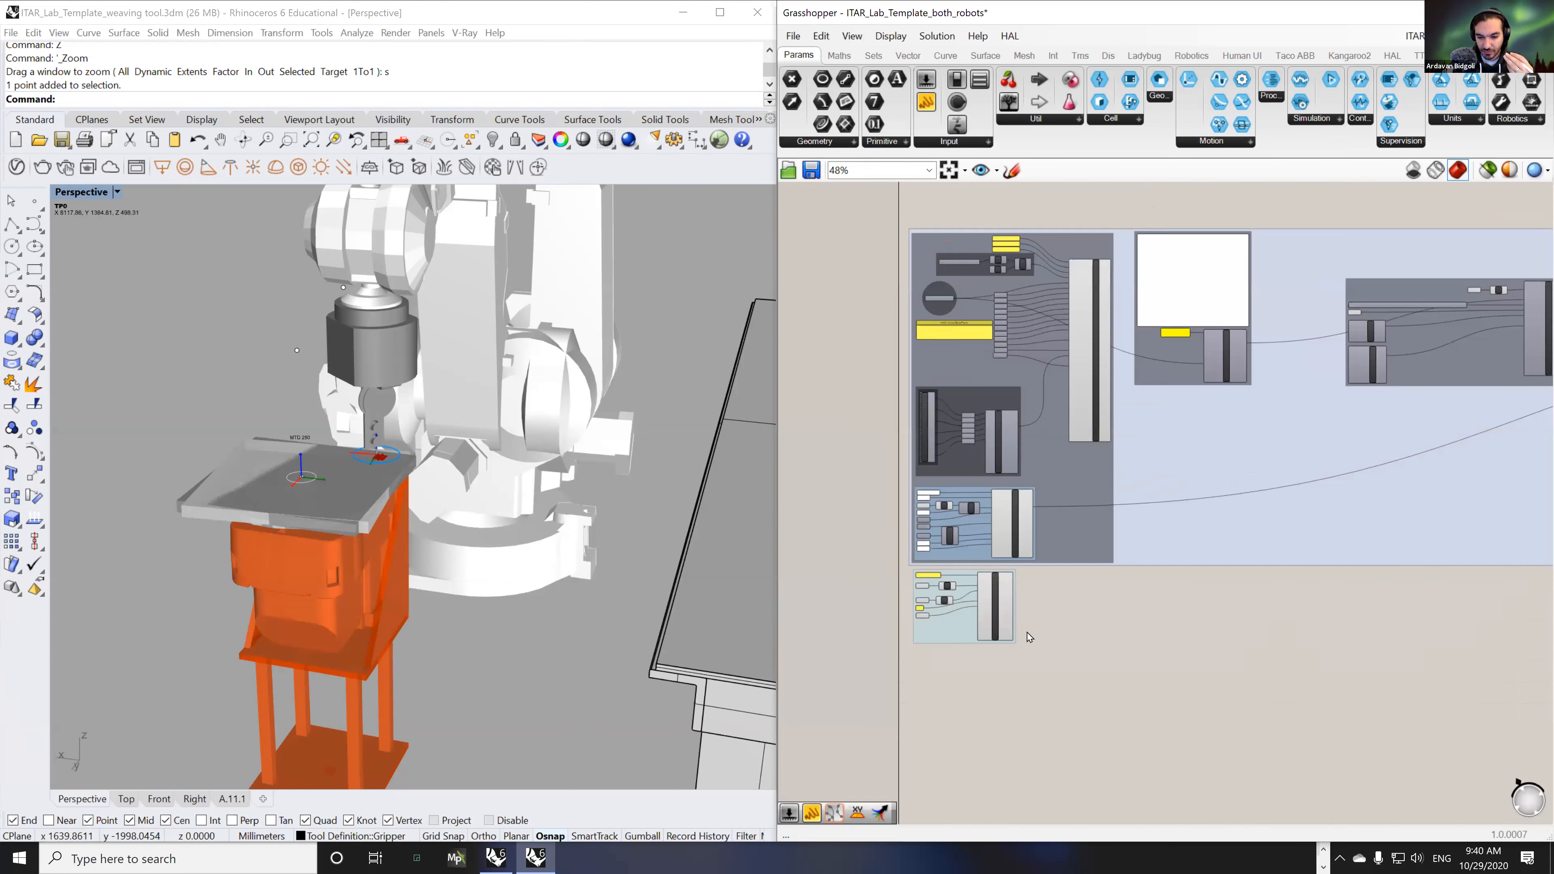
{"action": "left_click", "coordinate": [1001, 617]}
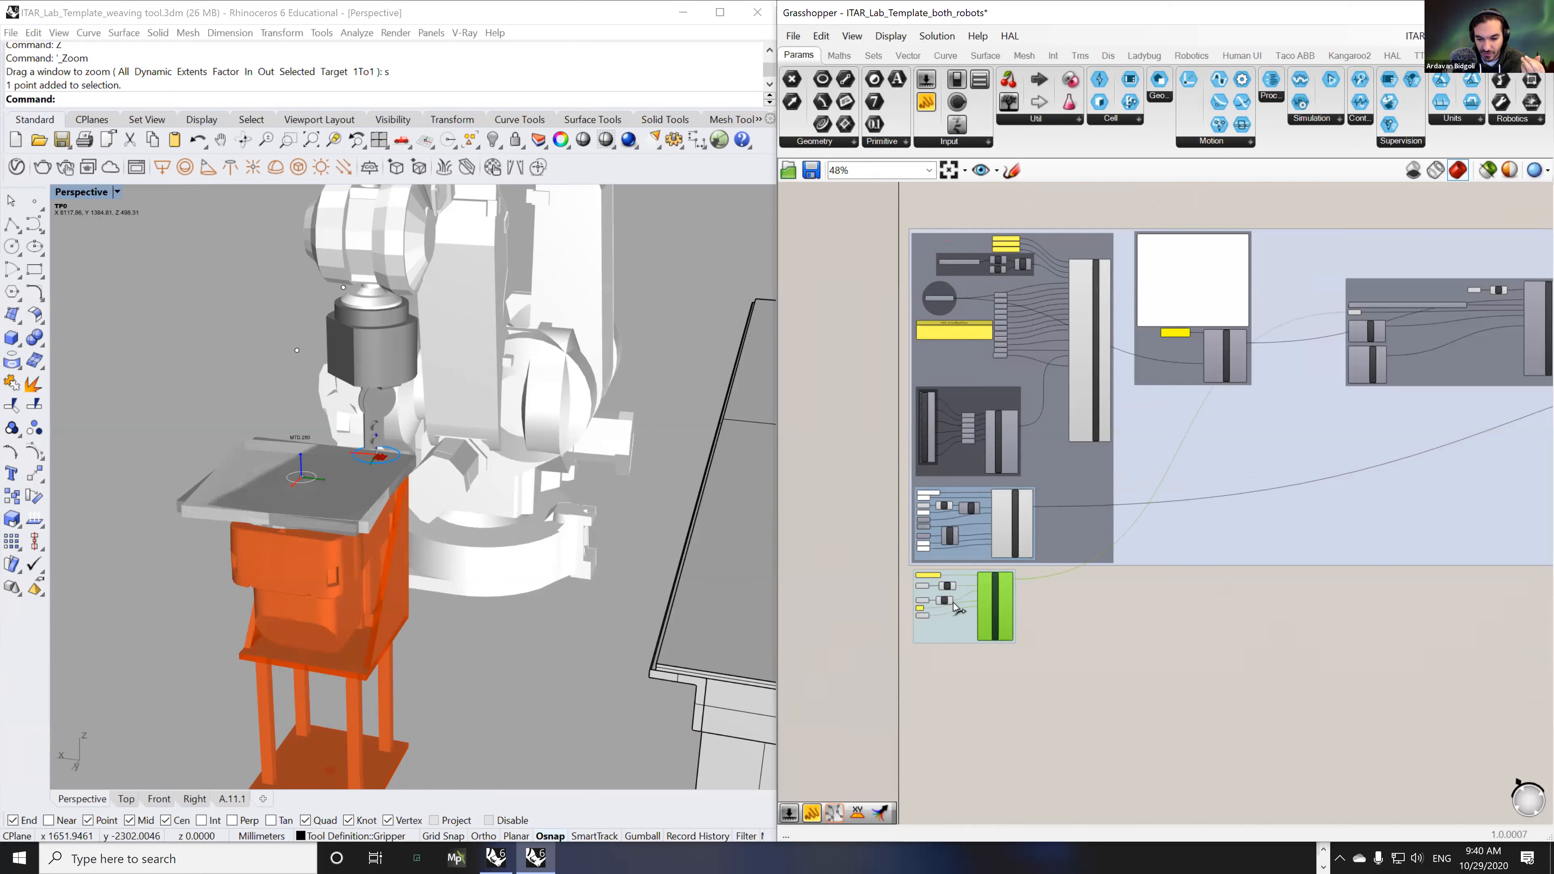
{"action": "scroll", "coordinate": [1004, 618], "scroll_direction": "up", "scroll_amount": 4}
{"action": "scroll", "coordinate": [1045, 616], "scroll_direction": "up", "scroll_amount": 2}
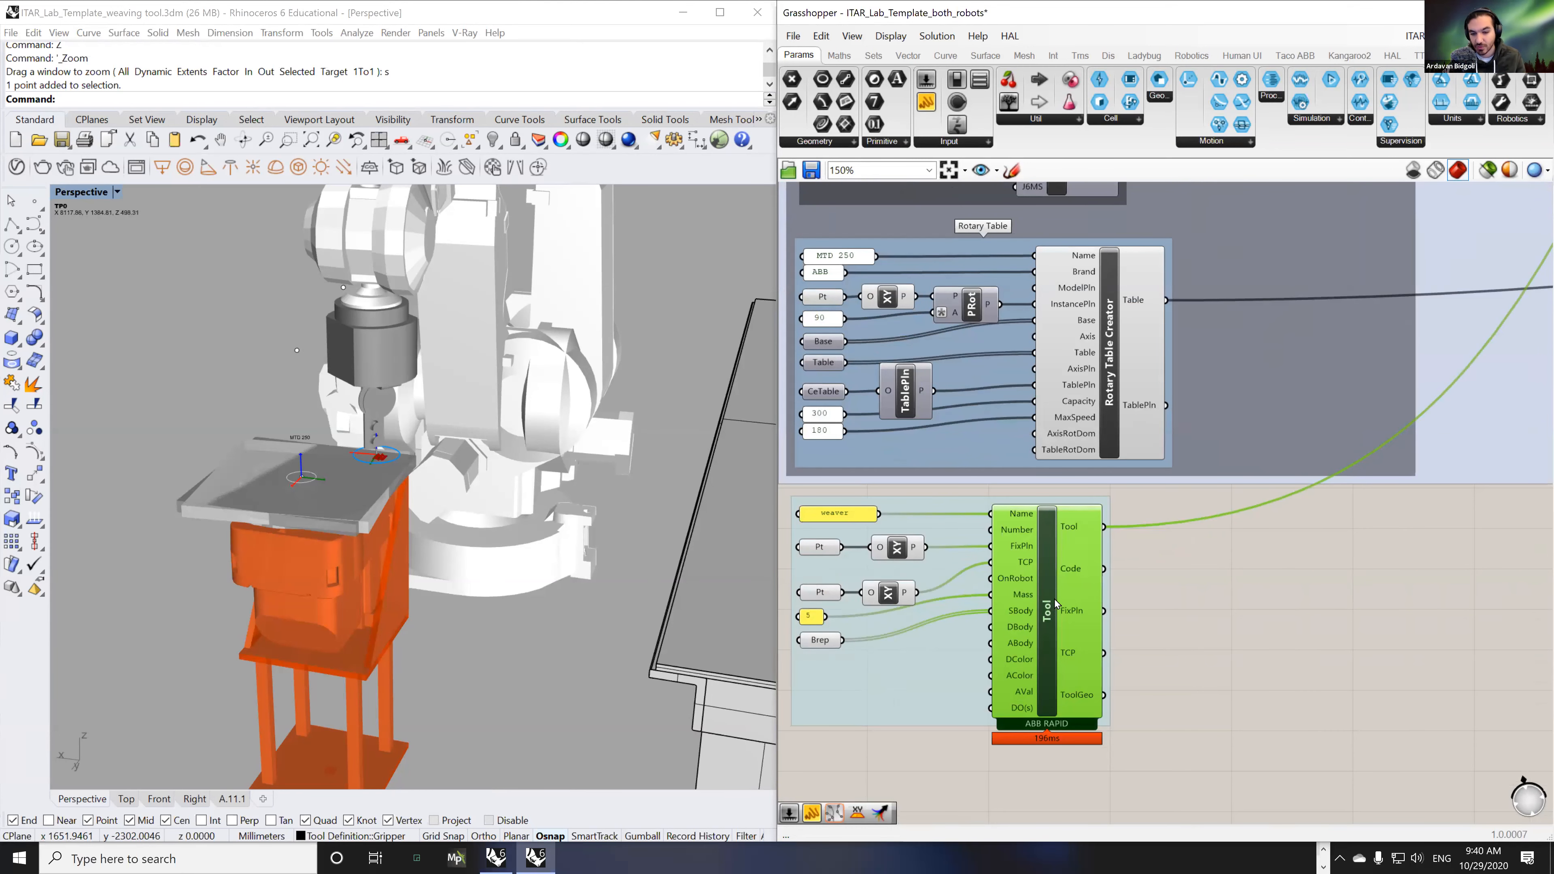
- Select the weaving tool geometry standing near the lab table in the Rhino viewport
{"action": "scroll", "coordinate": [530, 468], "scroll_direction": "down", "scroll_amount": 6}
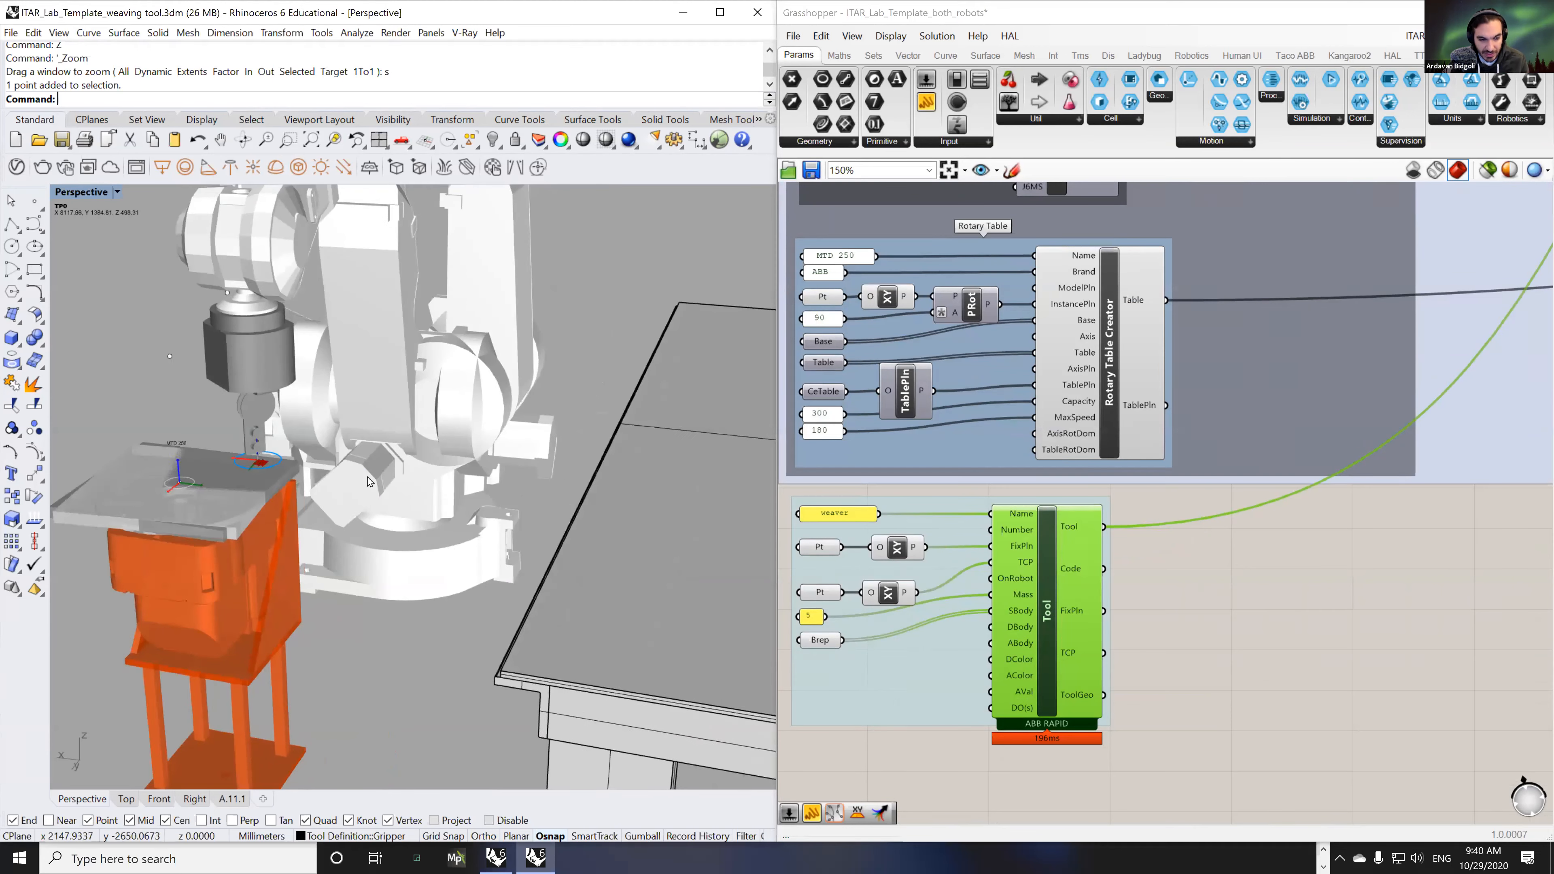
{"action": "scroll", "coordinate": [513, 555], "scroll_direction": "up", "scroll_amount": 3}
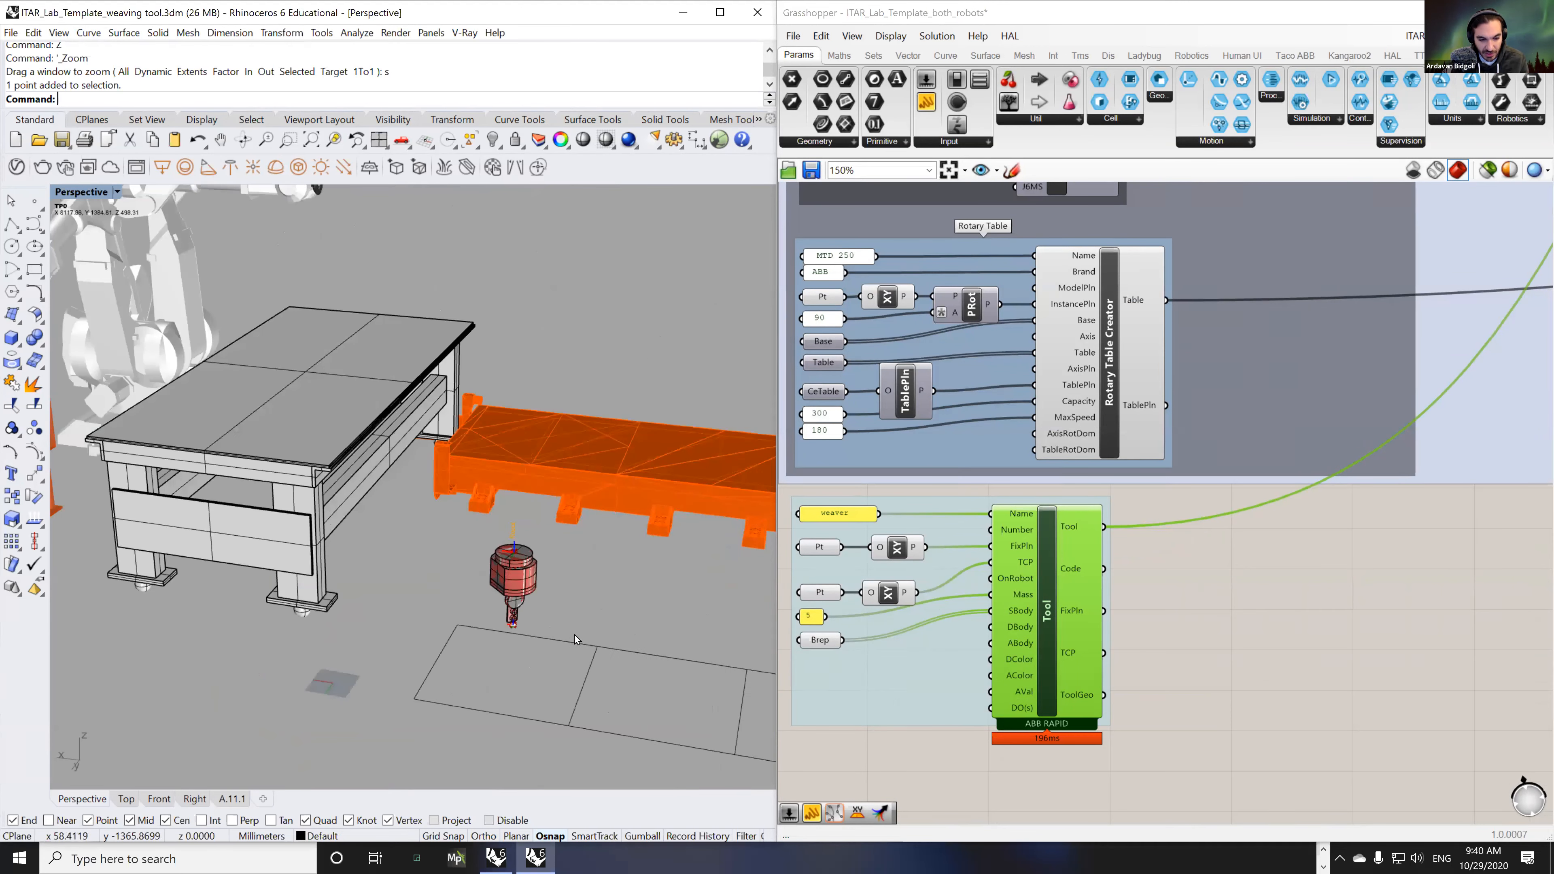
{"action": "left_click", "coordinate": [513, 585]}
- Examine the XY planes feeding the Tool's FixPln and TCP against the Rhino tool model, and select the Brep feeding SBody
{"action": "left_click", "coordinate": [895, 549]}
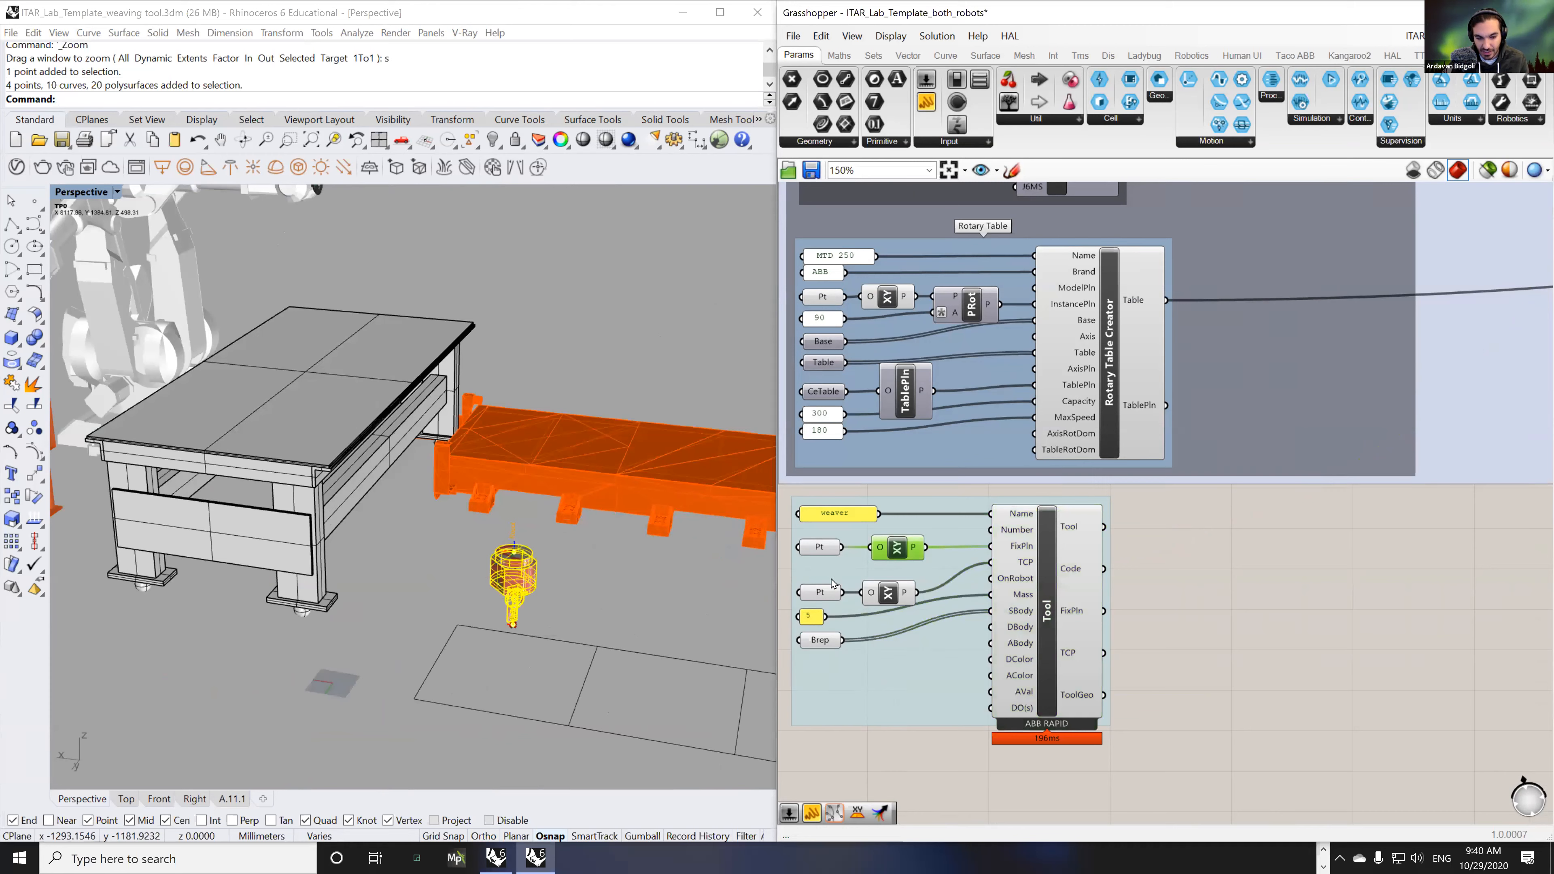
{"action": "scroll", "coordinate": [578, 619], "scroll_direction": "up", "scroll_amount": 2}
{"action": "scroll", "coordinate": [431, 613], "scroll_direction": "up", "scroll_amount": 2}
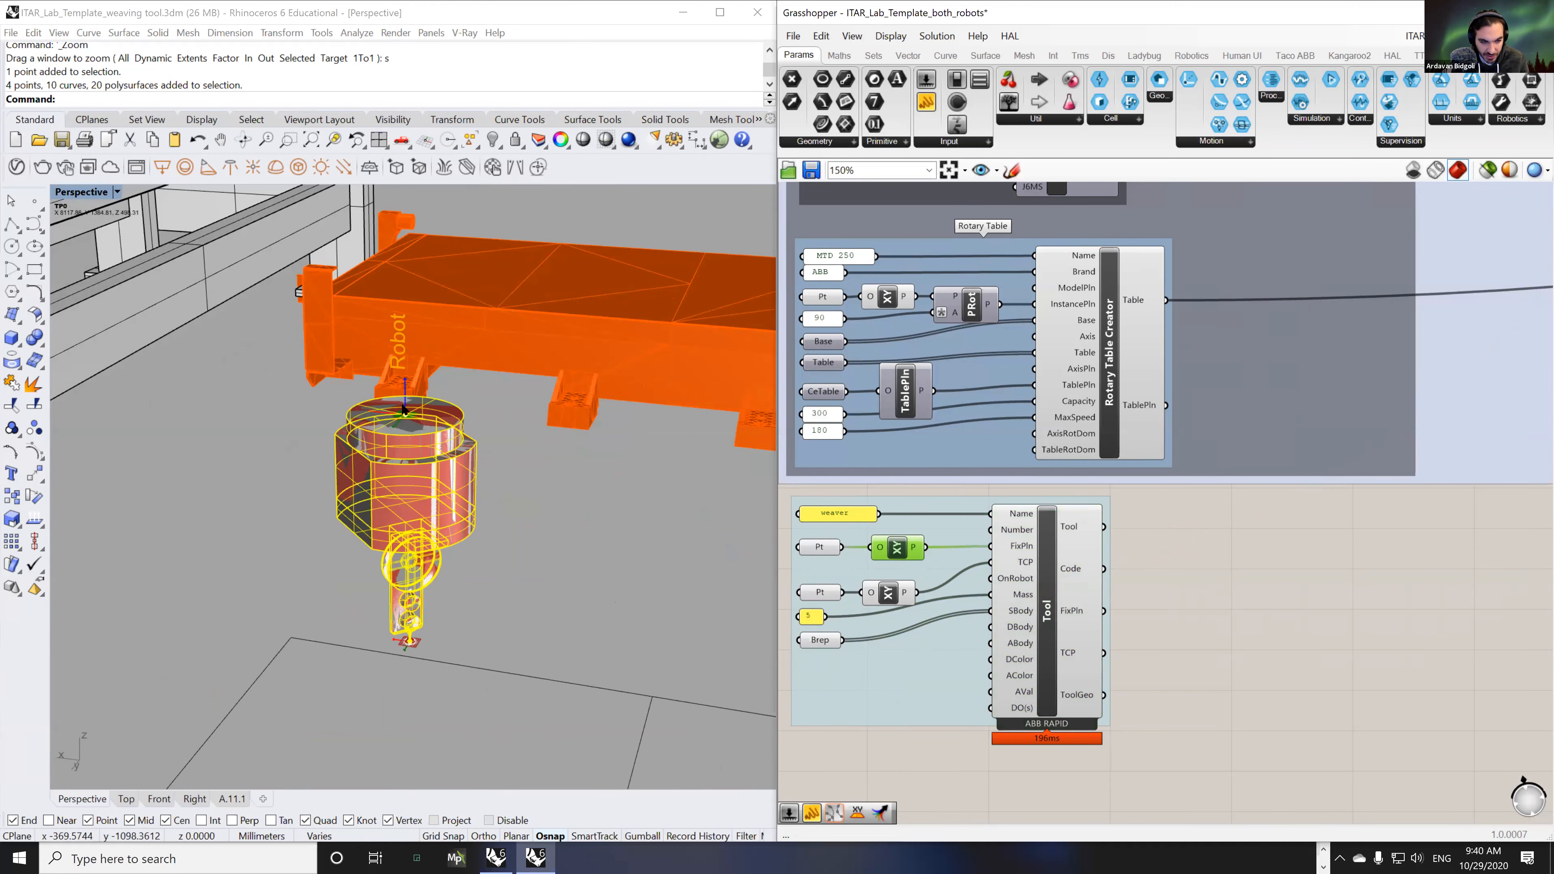
{"action": "left_click", "coordinate": [887, 594]}
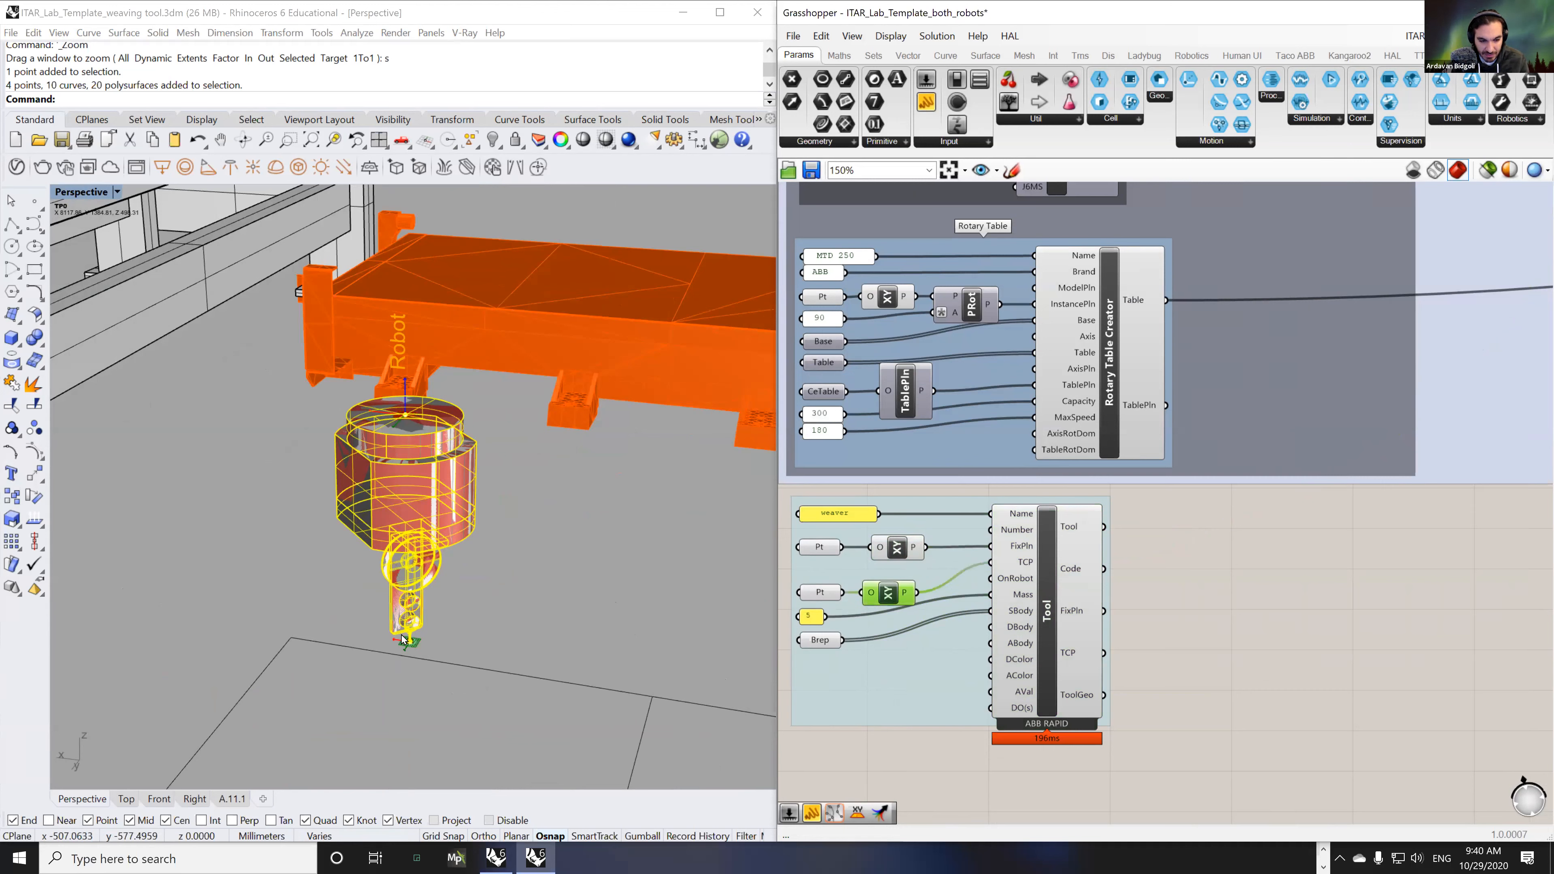
{"action": "left_click", "coordinate": [823, 641]}
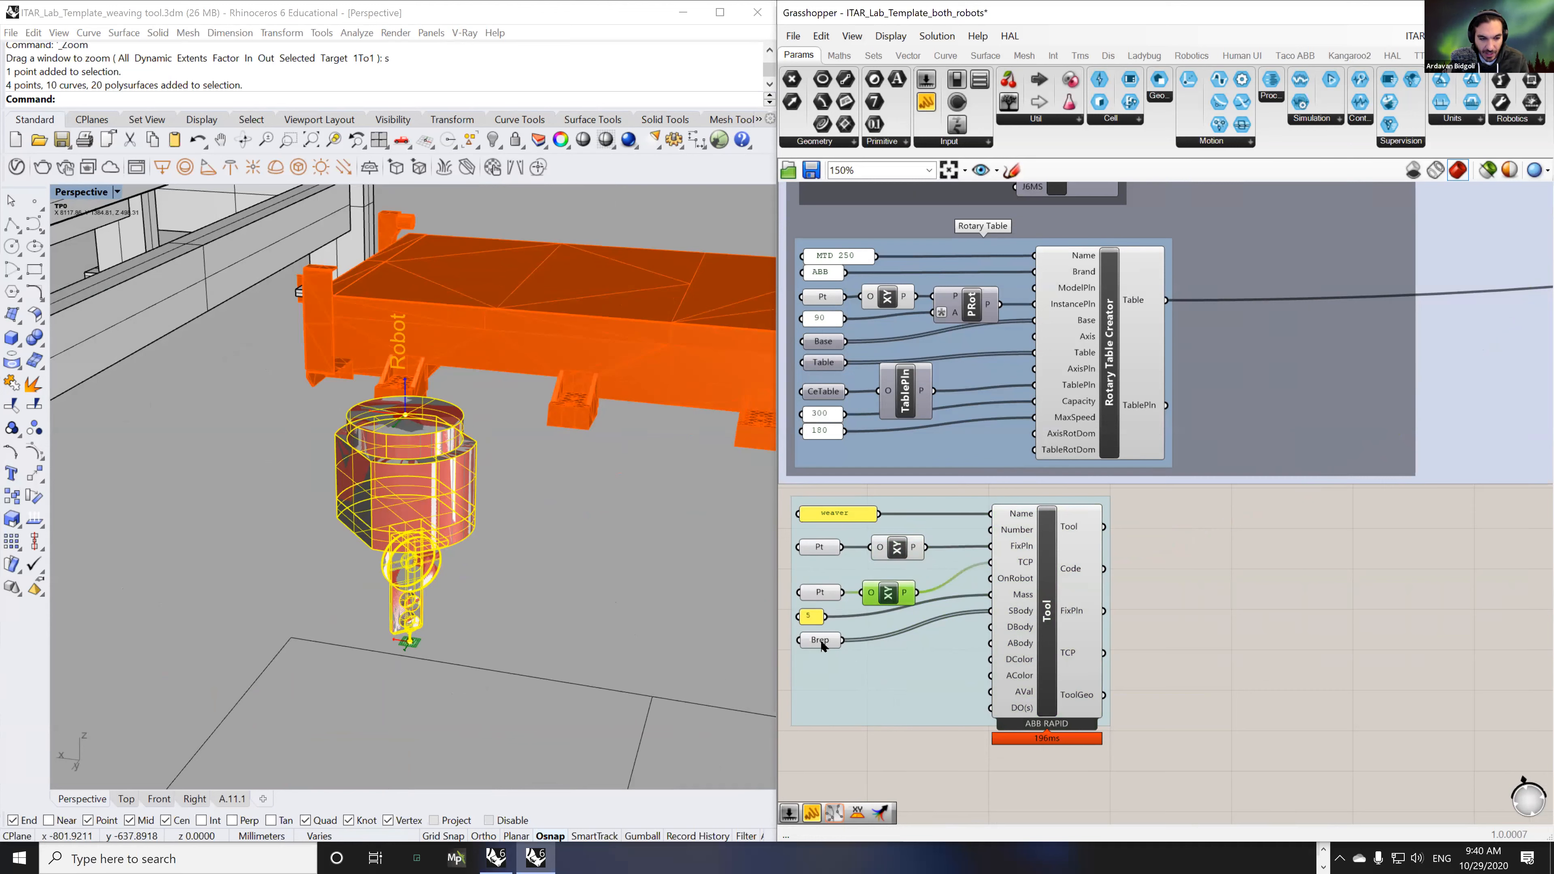
- Select the name panel feeding the weaver Tool component and examine the component's outputs
{"action": "left_click", "coordinate": [843, 520]}
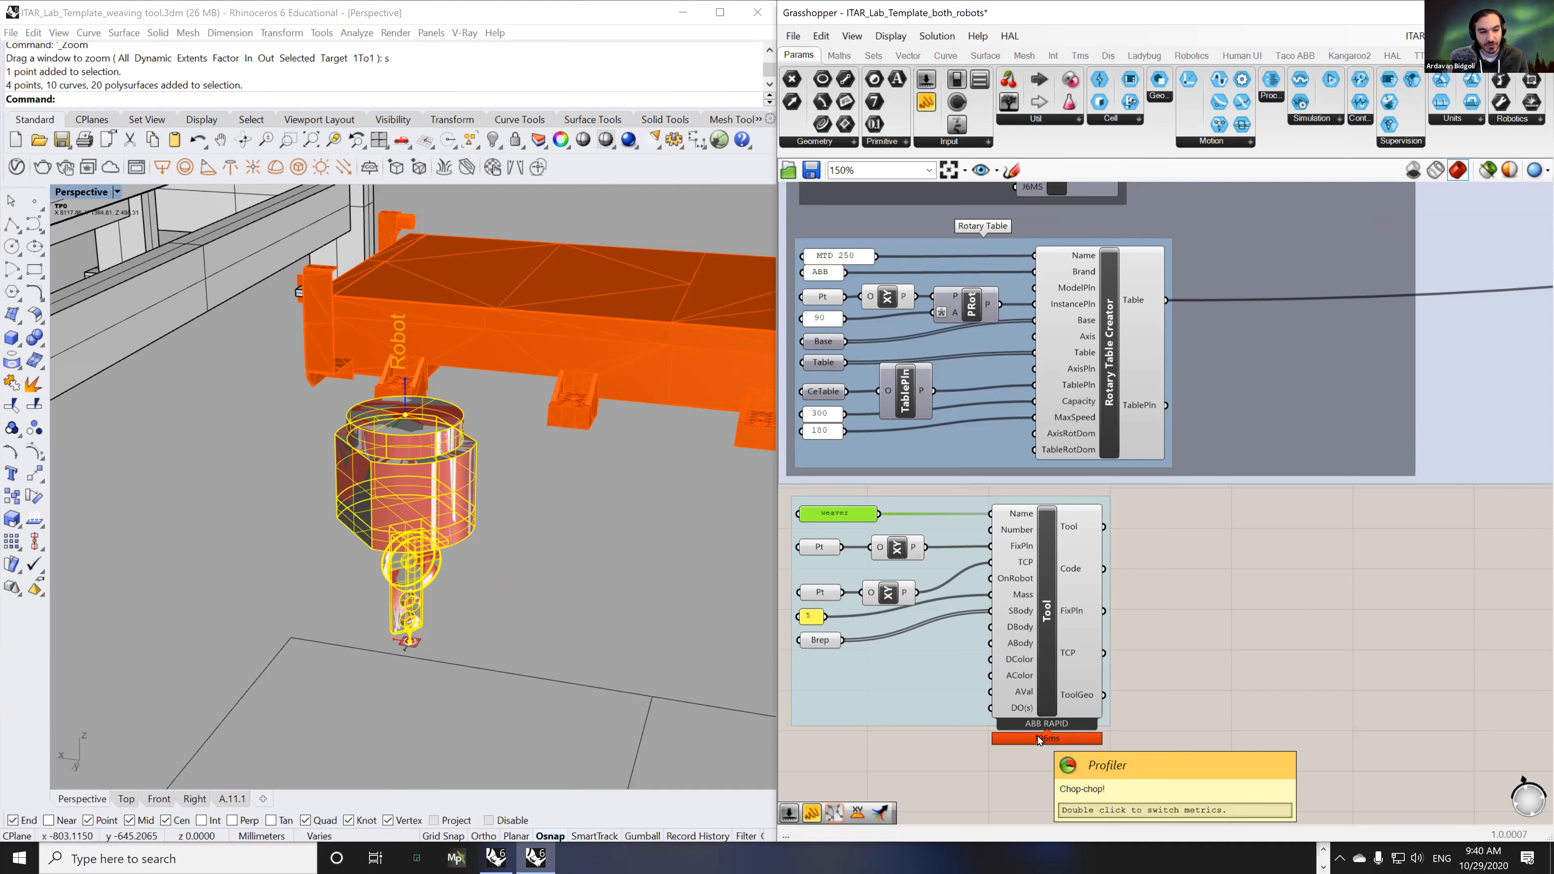
{"action": "scroll", "coordinate": [1053, 685], "scroll_direction": "down", "scroll_amount": 1}
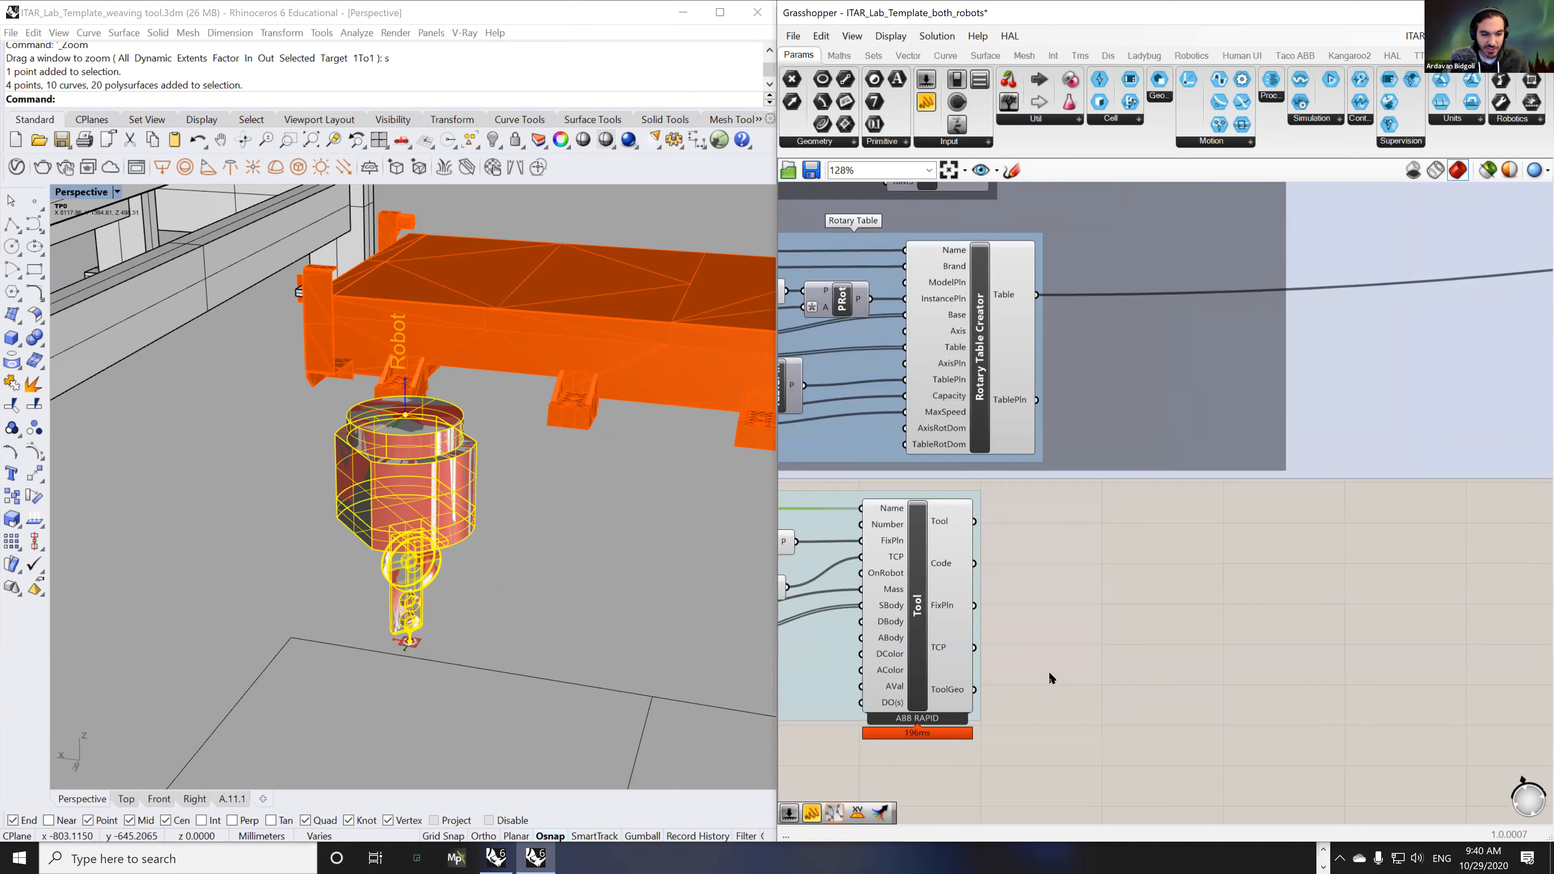
{"action": "scroll", "coordinate": [1050, 677], "scroll_direction": "down", "scroll_amount": 6}
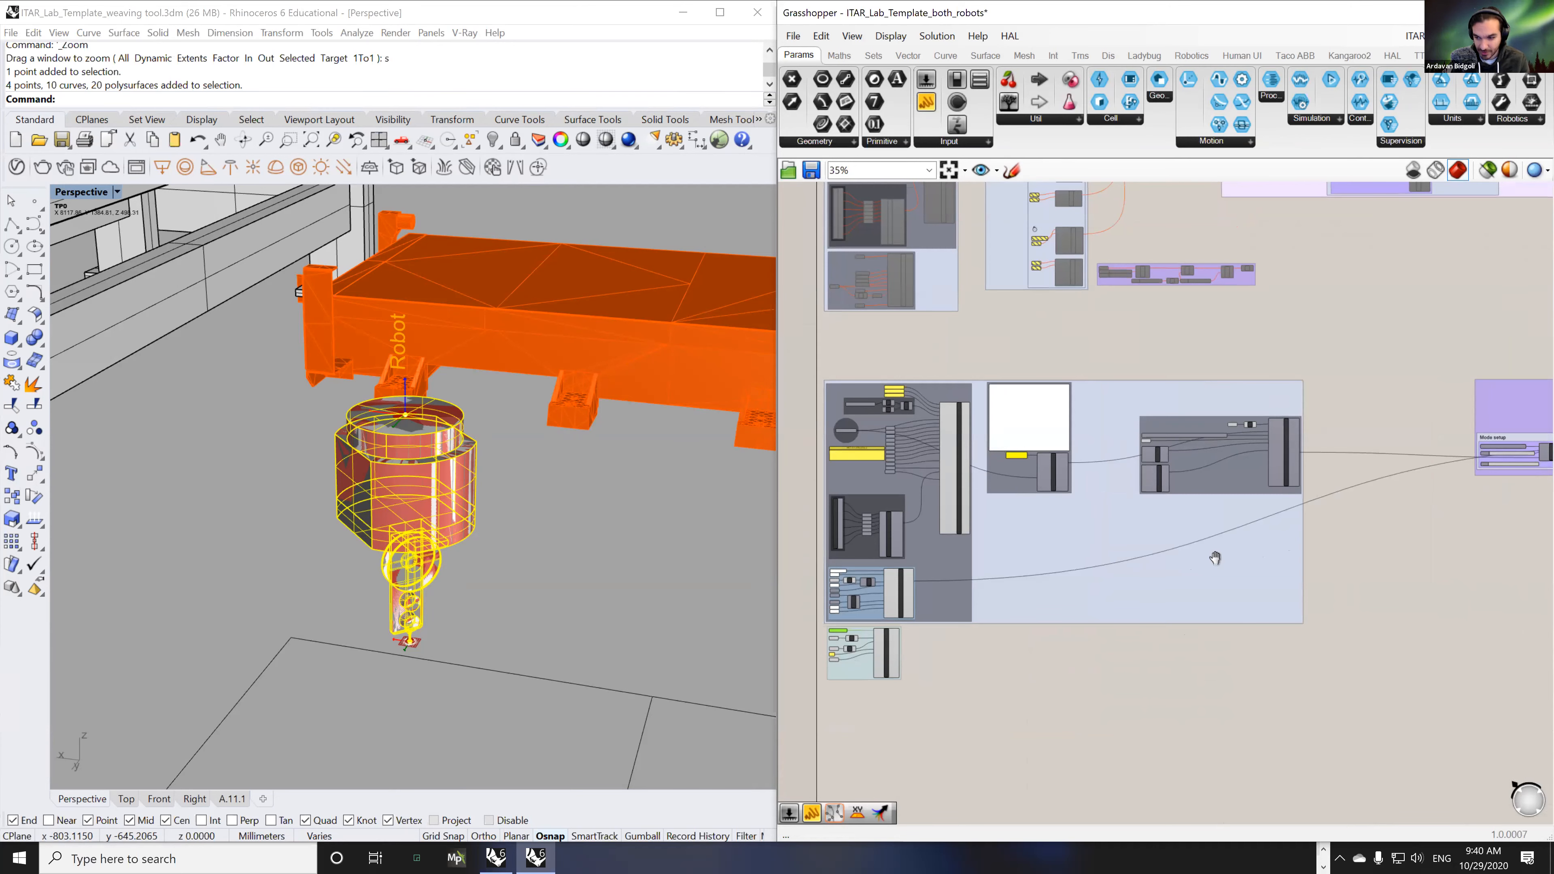
- Examine the rotary table beneath the robot's weaving tool in Rhino and select the point at the table's centre
{"action": "right_click_drag", "start_coordinate": [1215, 558], "coordinate": [915, 551]}
{"action": "right_click_drag", "start_coordinate": [581, 507], "coordinate": [603, 518], "text": "shift"}
{"action": "right_click_drag", "start_coordinate": [306, 392], "coordinate": [667, 565], "text": "shift"}
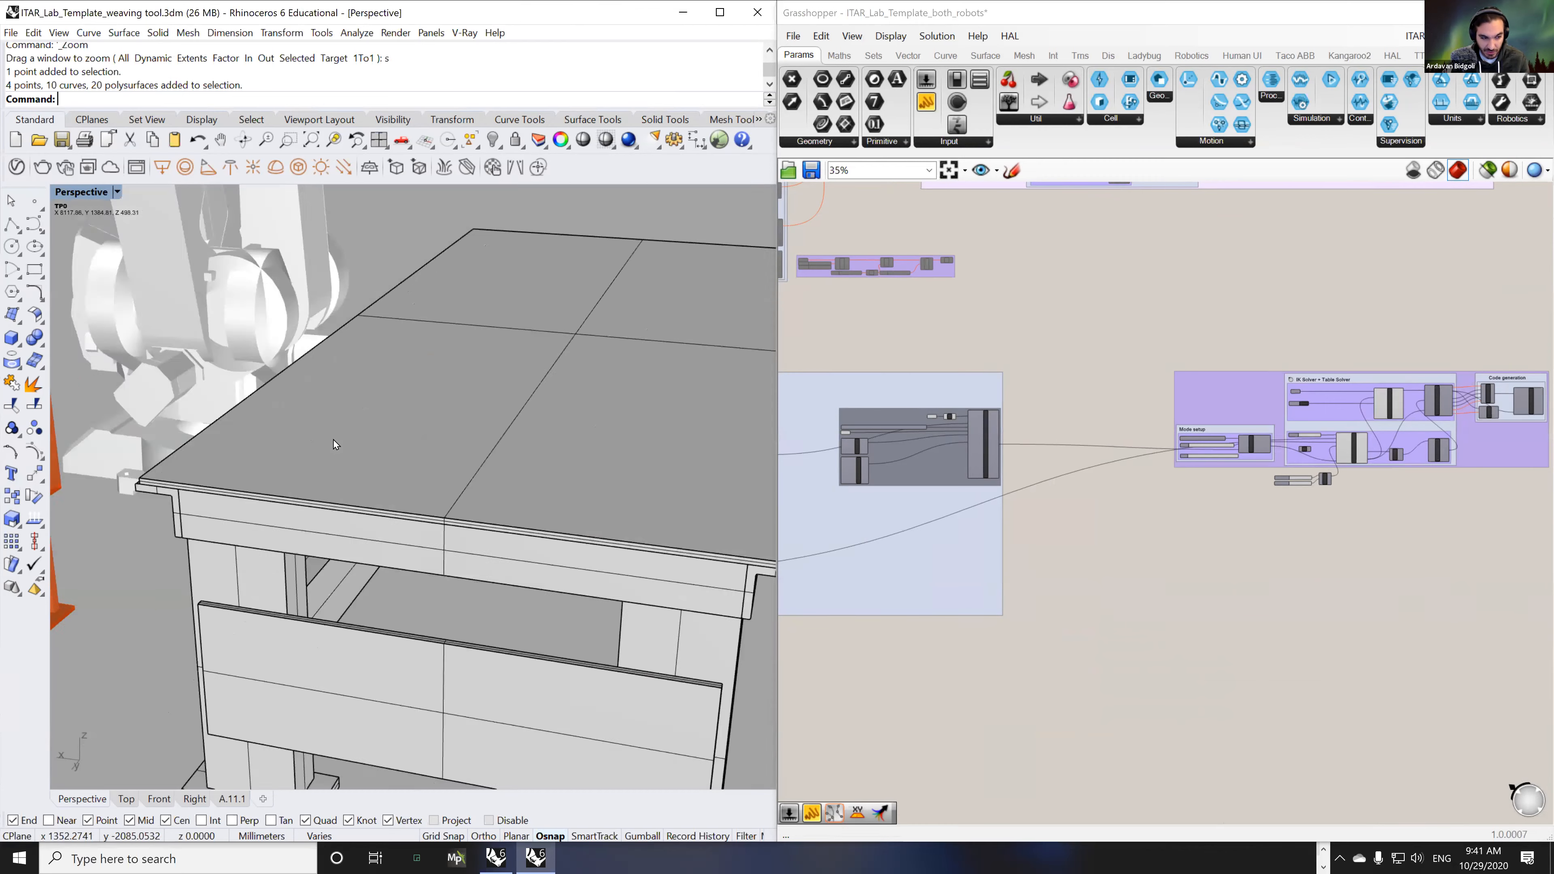
{"action": "scroll", "coordinate": [324, 433], "scroll_direction": "down", "scroll_amount": 7}
{"action": "right_click_drag", "start_coordinate": [187, 401], "coordinate": [367, 499], "text": "shift"}
{"action": "scroll", "coordinate": [369, 499], "scroll_direction": "up", "scroll_amount": 7}
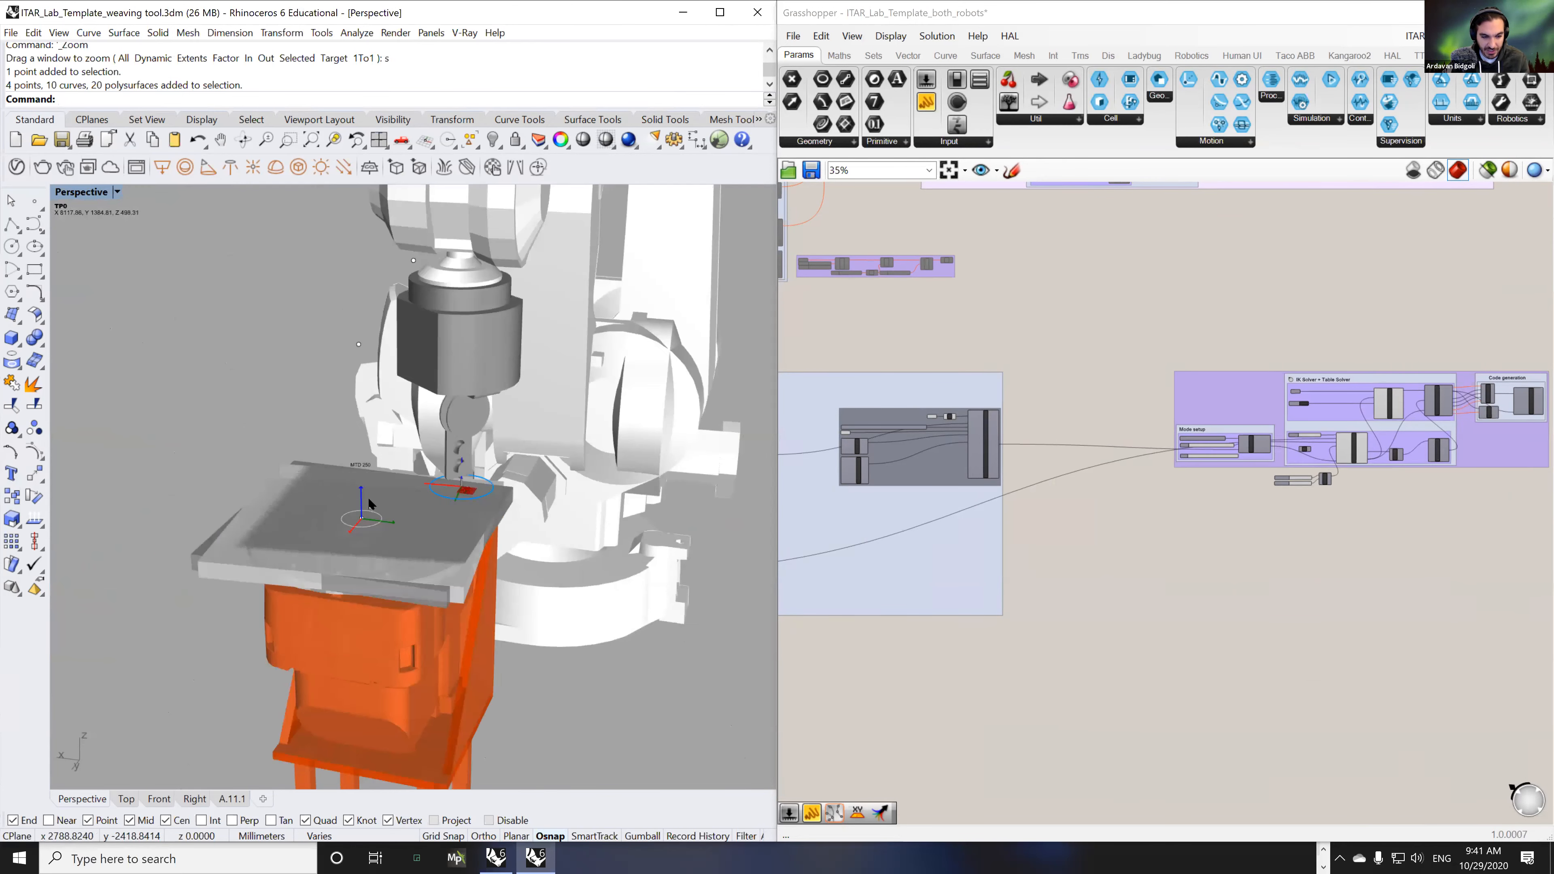
{"action": "scroll", "coordinate": [369, 499], "scroll_direction": "up", "scroll_amount": 4}
{"action": "right_click_drag", "start_coordinate": [1023, 552], "coordinate": [1092, 496]}
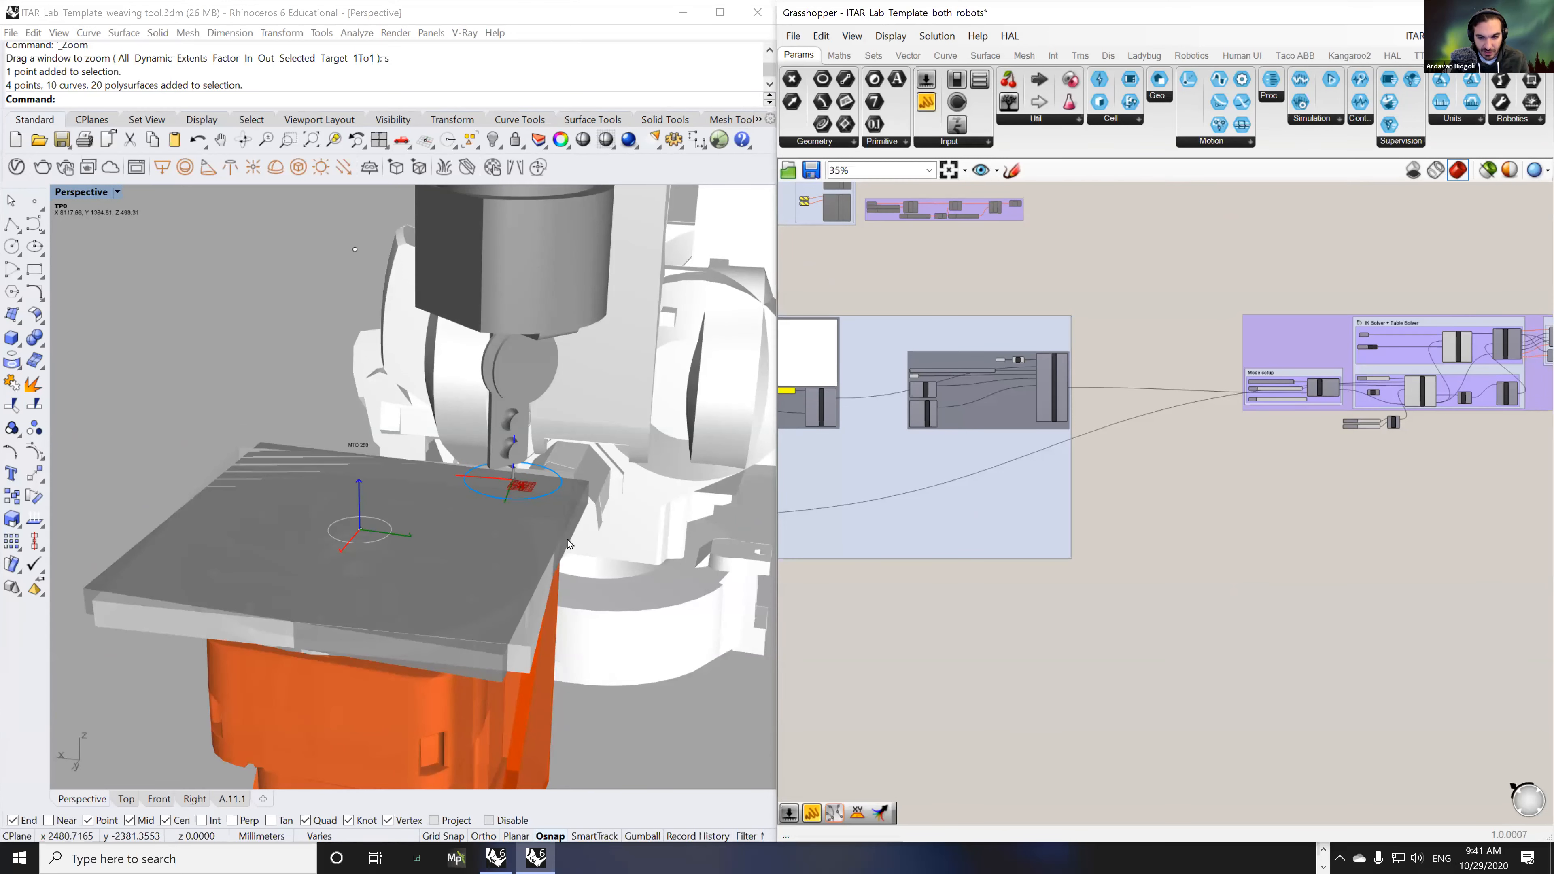
{"action": "right_click_drag", "start_coordinate": [1100, 476], "coordinate": [1049, 410]}
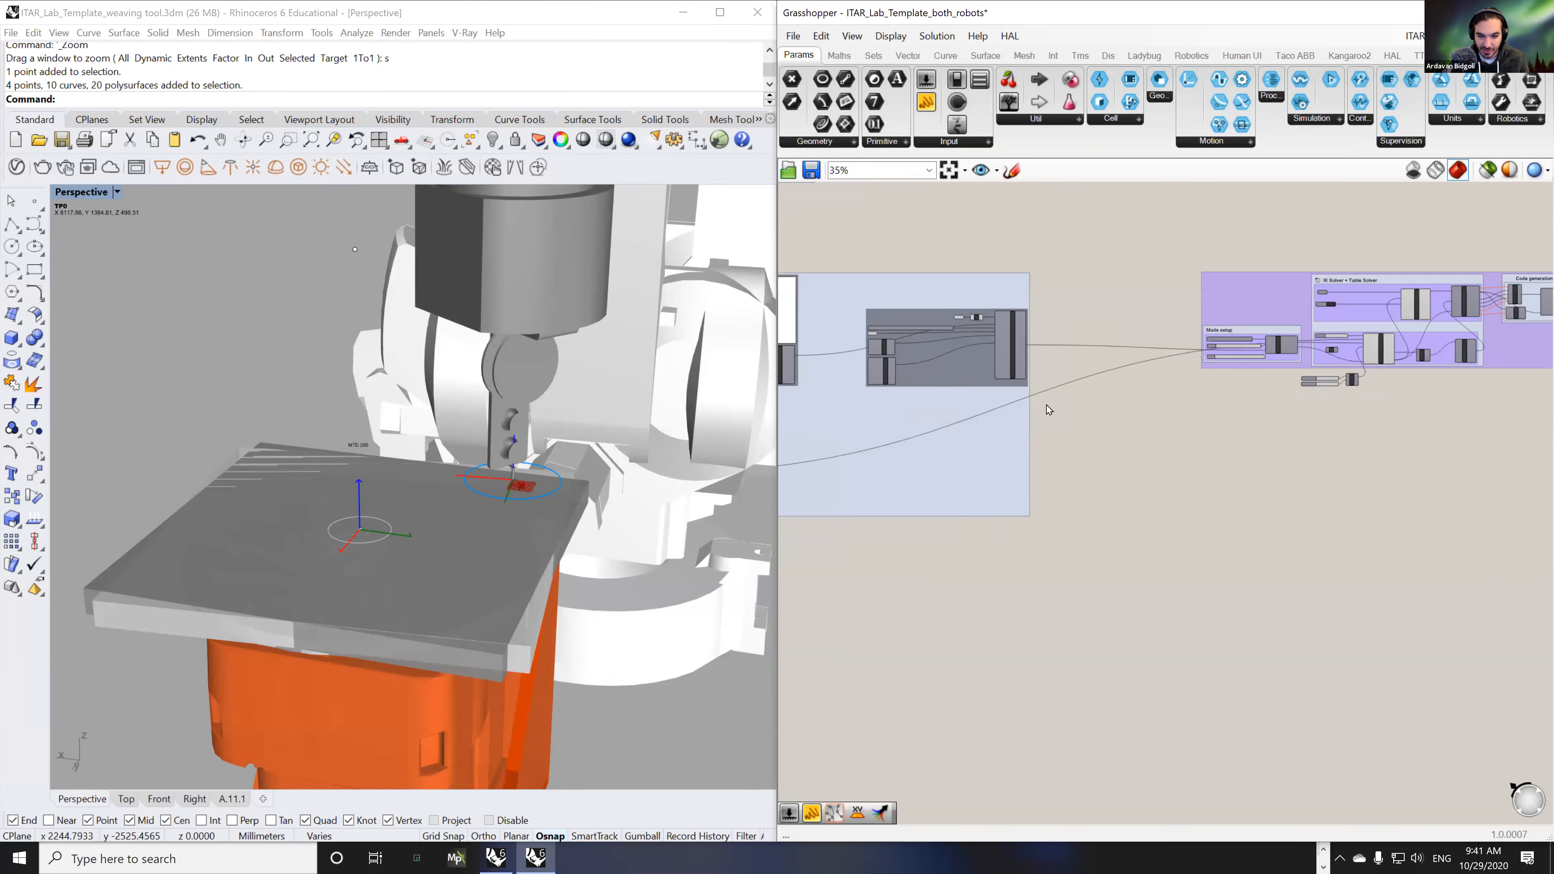
{"action": "scroll", "coordinate": [896, 368], "scroll_direction": "up", "scroll_amount": 3}
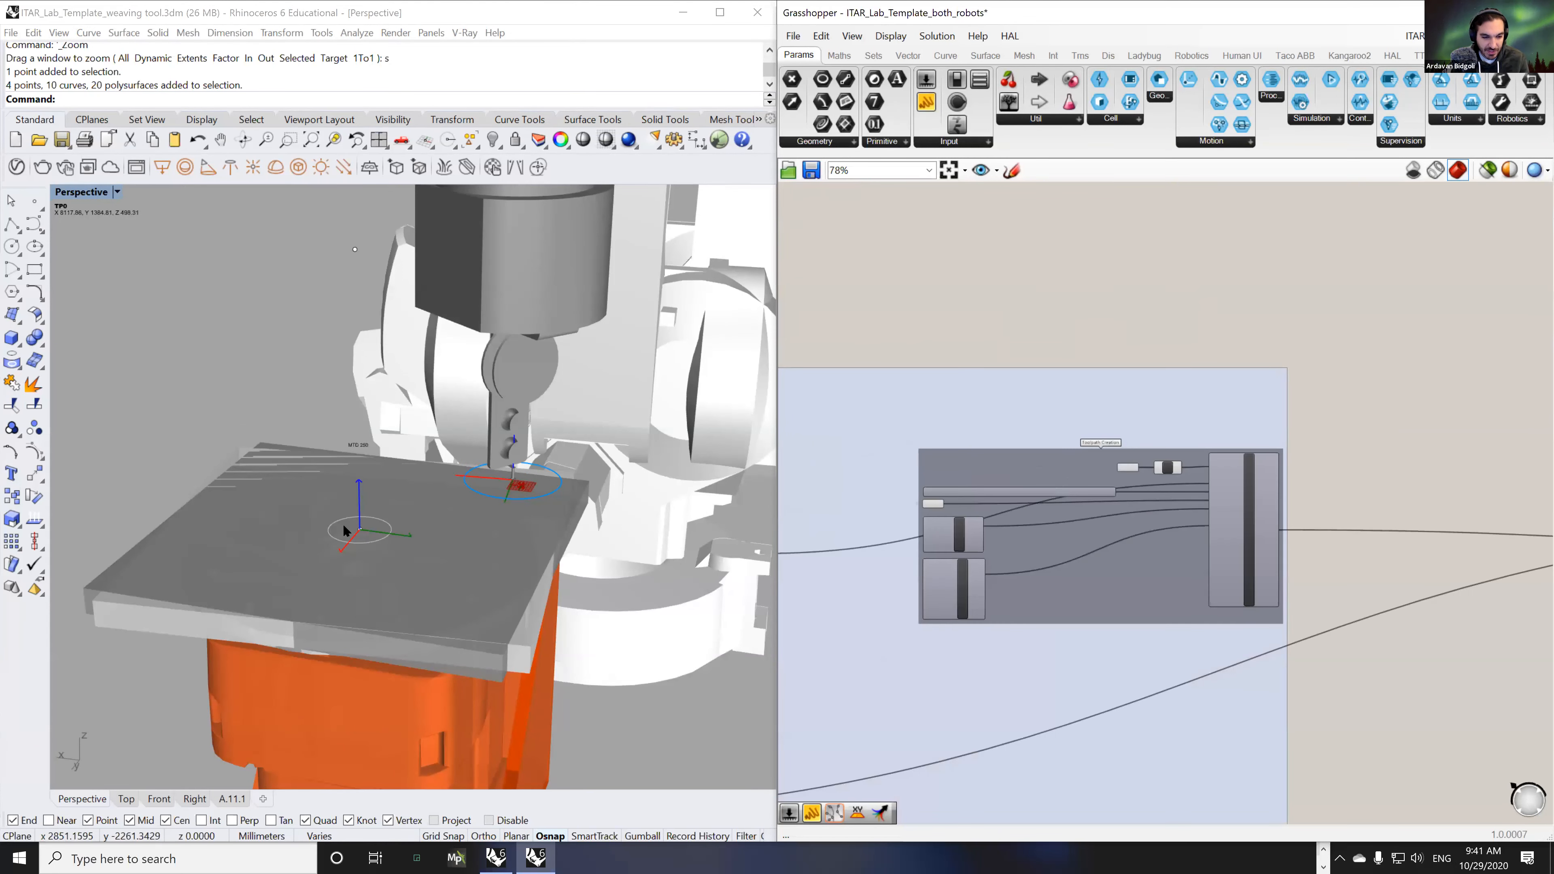
{"action": "left_click", "coordinate": [359, 526]}
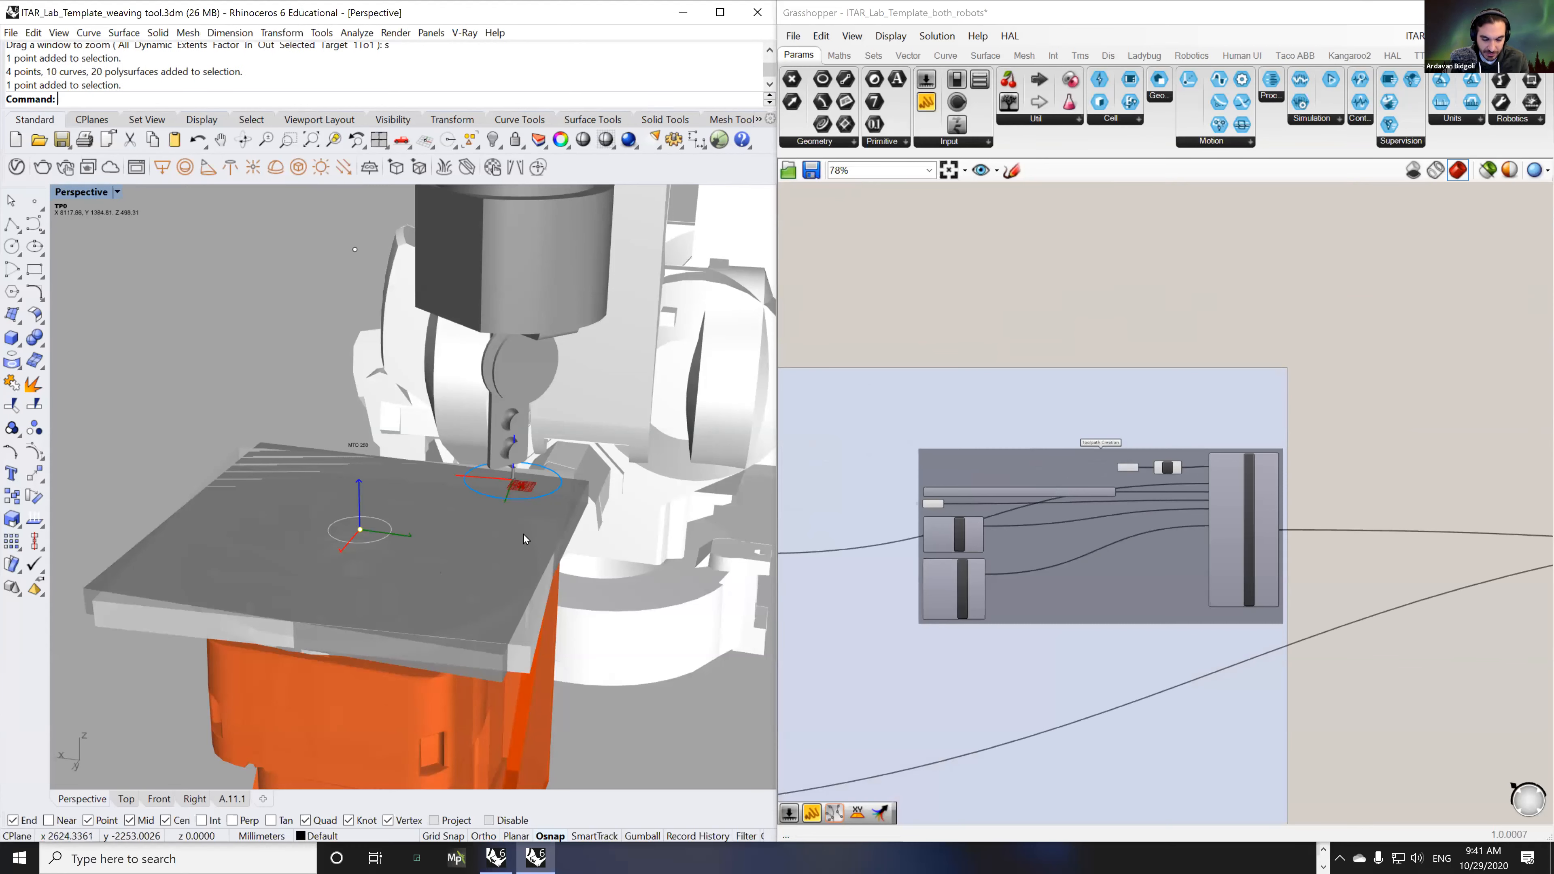
- Add a Circle component on the canvas just above the Toolpath Creation group
{"action": "scroll", "coordinate": [1187, 306], "scroll_direction": "up", "scroll_amount": 5}
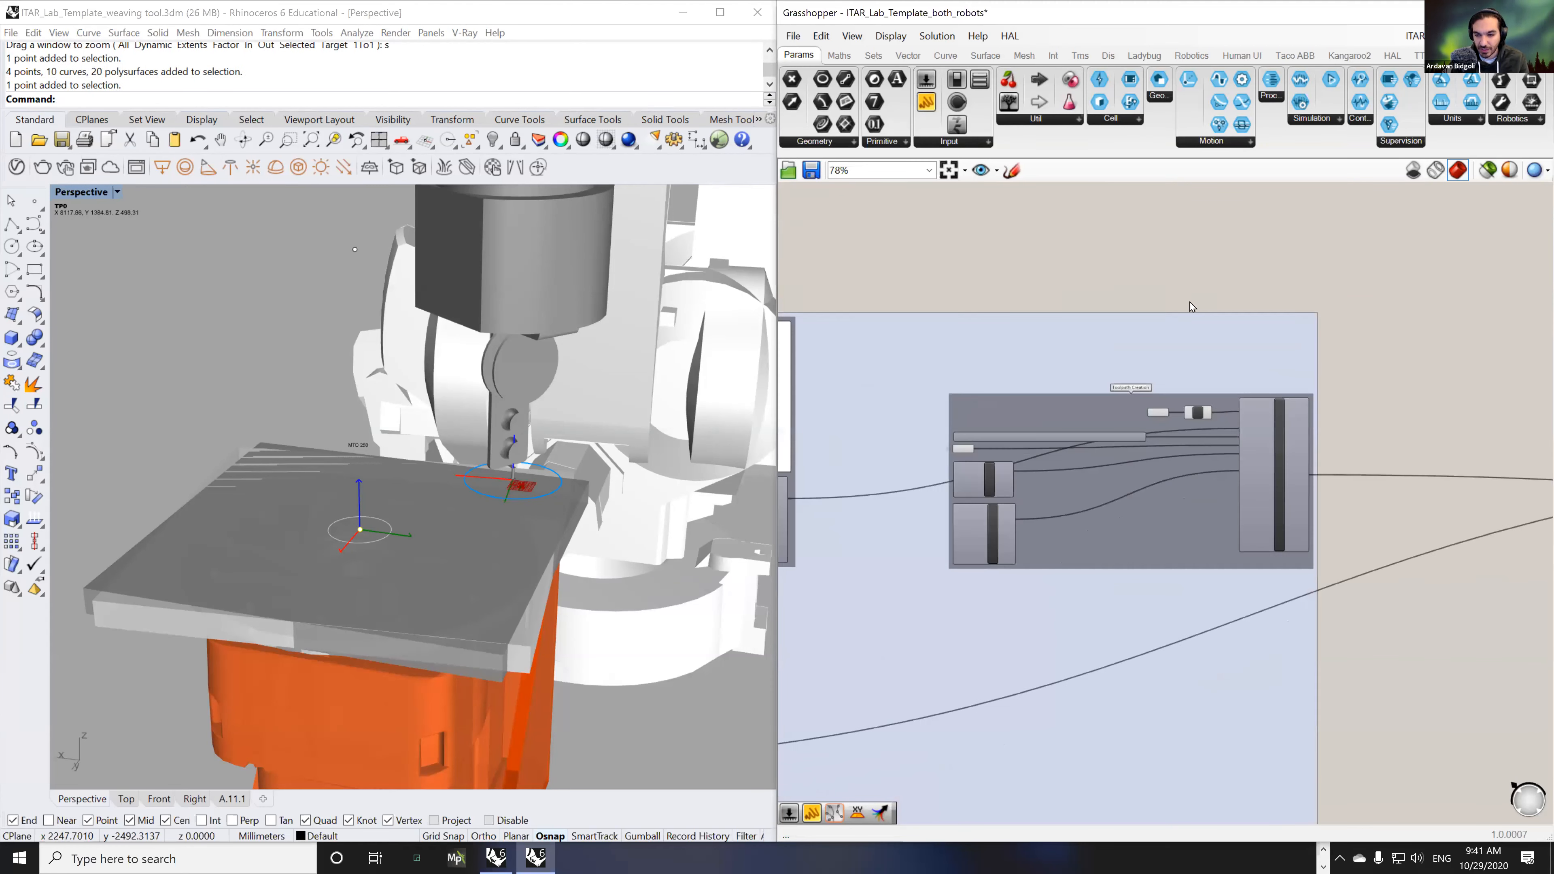
{"action": "double_click", "coordinate": [1020, 257]}
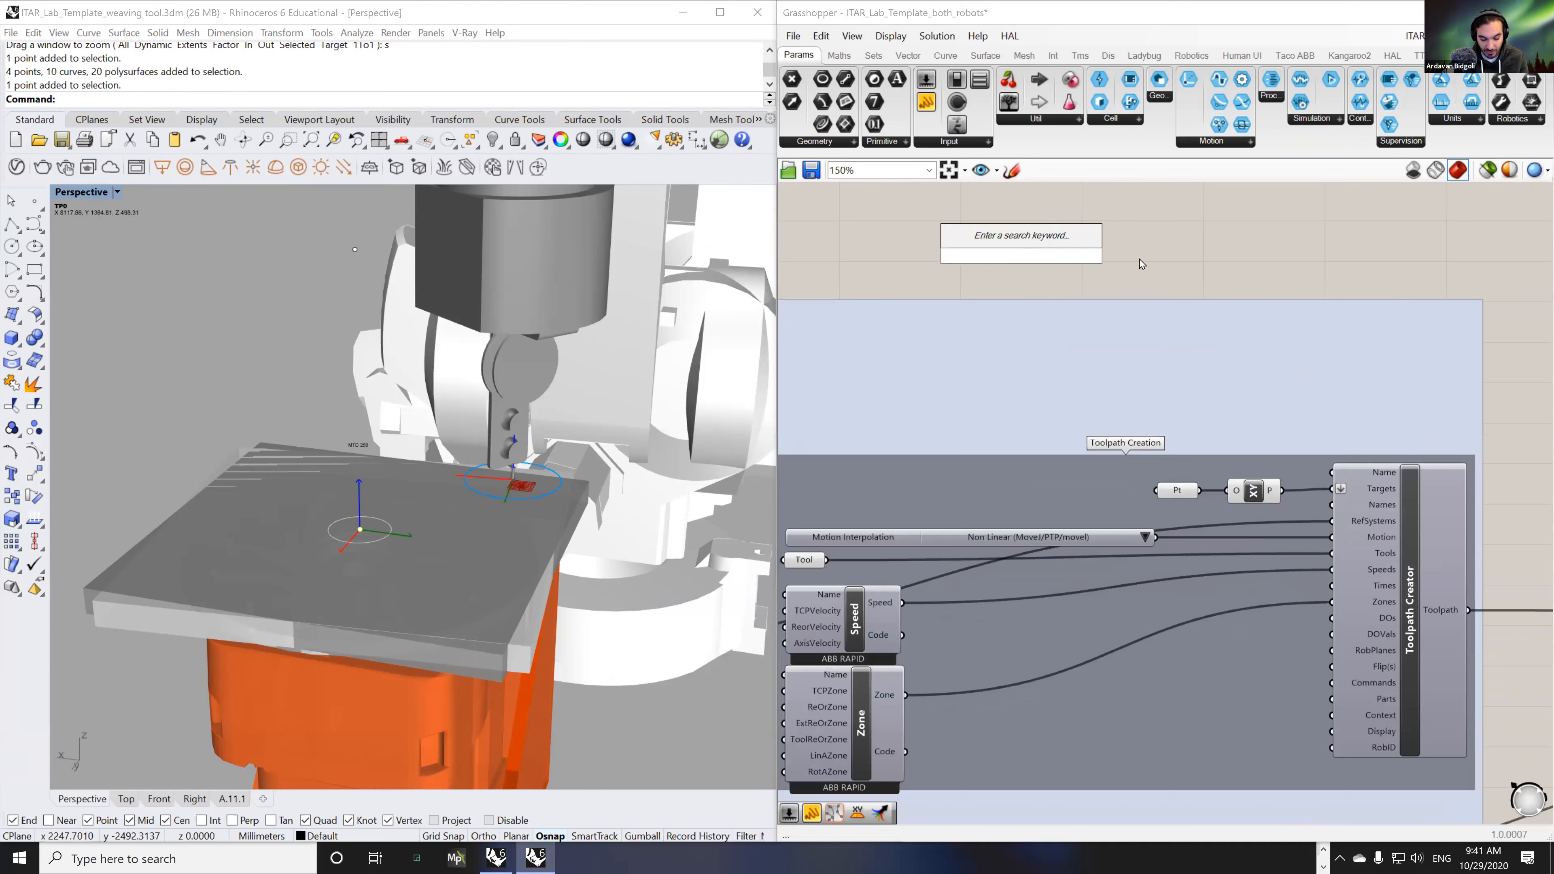
{"action": "type", "text": "circ"}
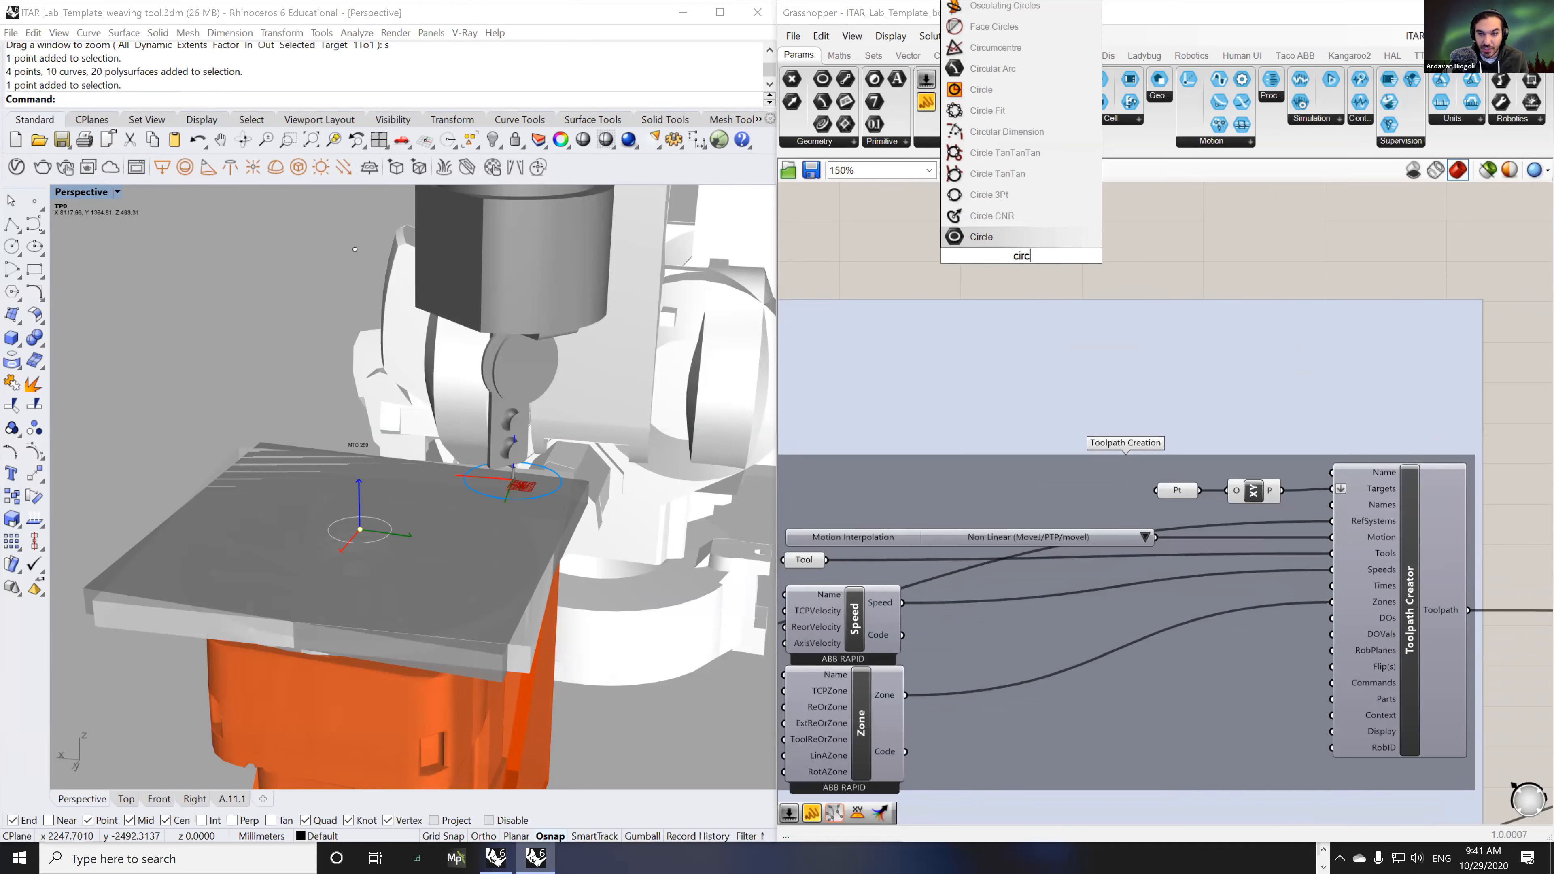
{"action": "left_click", "coordinate": [989, 90]}
{"action": "left_click_drag", "start_coordinate": [1022, 265], "coordinate": [1017, 397]}
{"action": "mouse_move", "coordinate": [996, 376]}
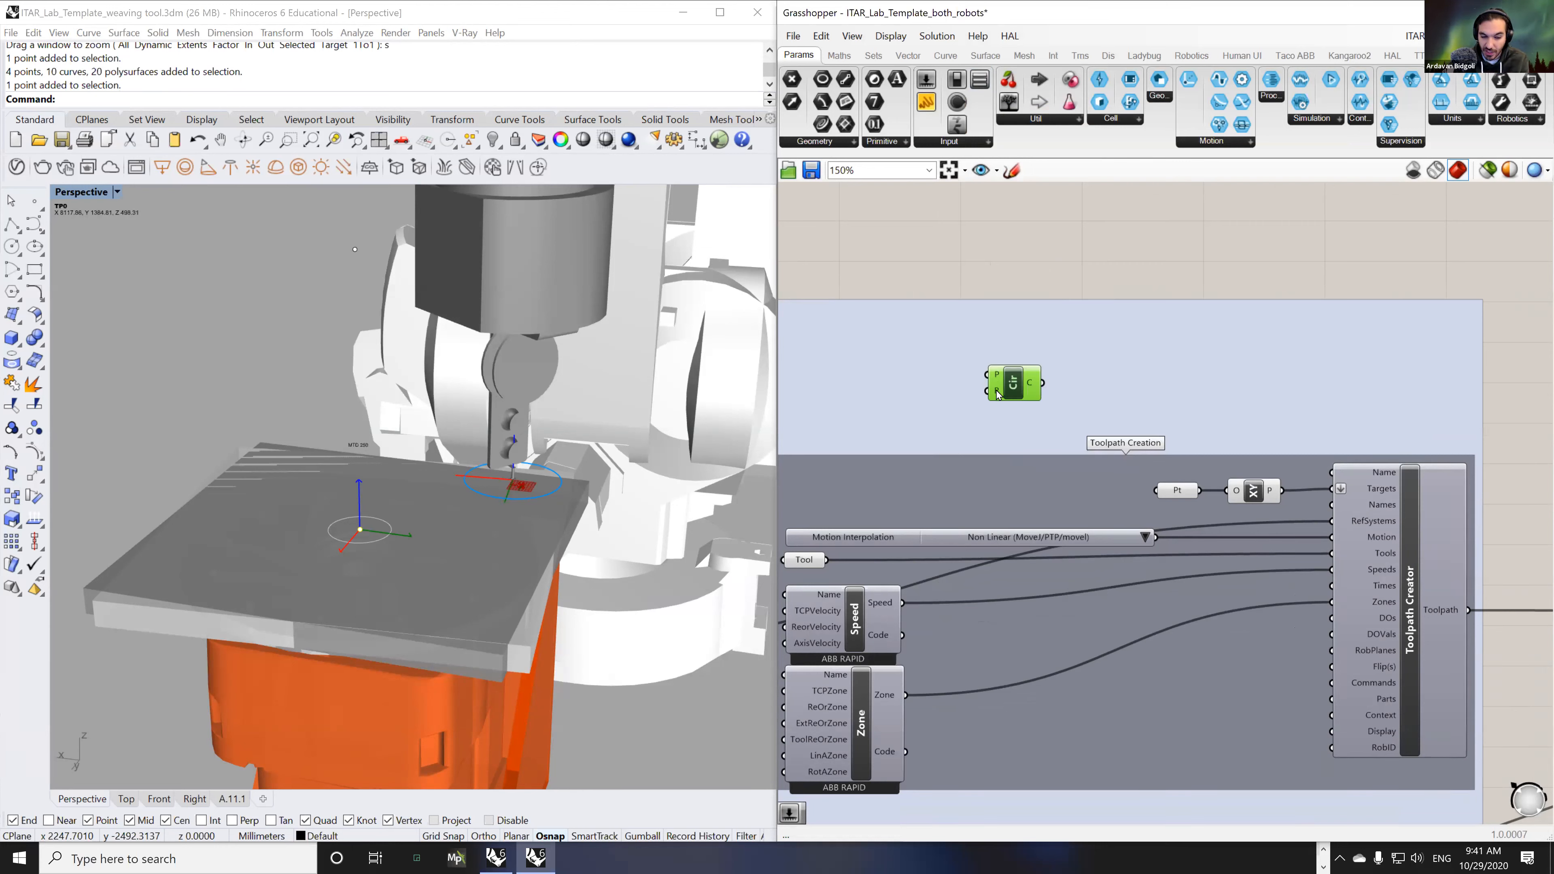
- Add a Point parameter referencing the rotary table's centre point and connect it to the Circle's P input
{"action": "left_click", "coordinate": [983, 243]}
{"action": "double_click", "coordinate": [899, 272]}
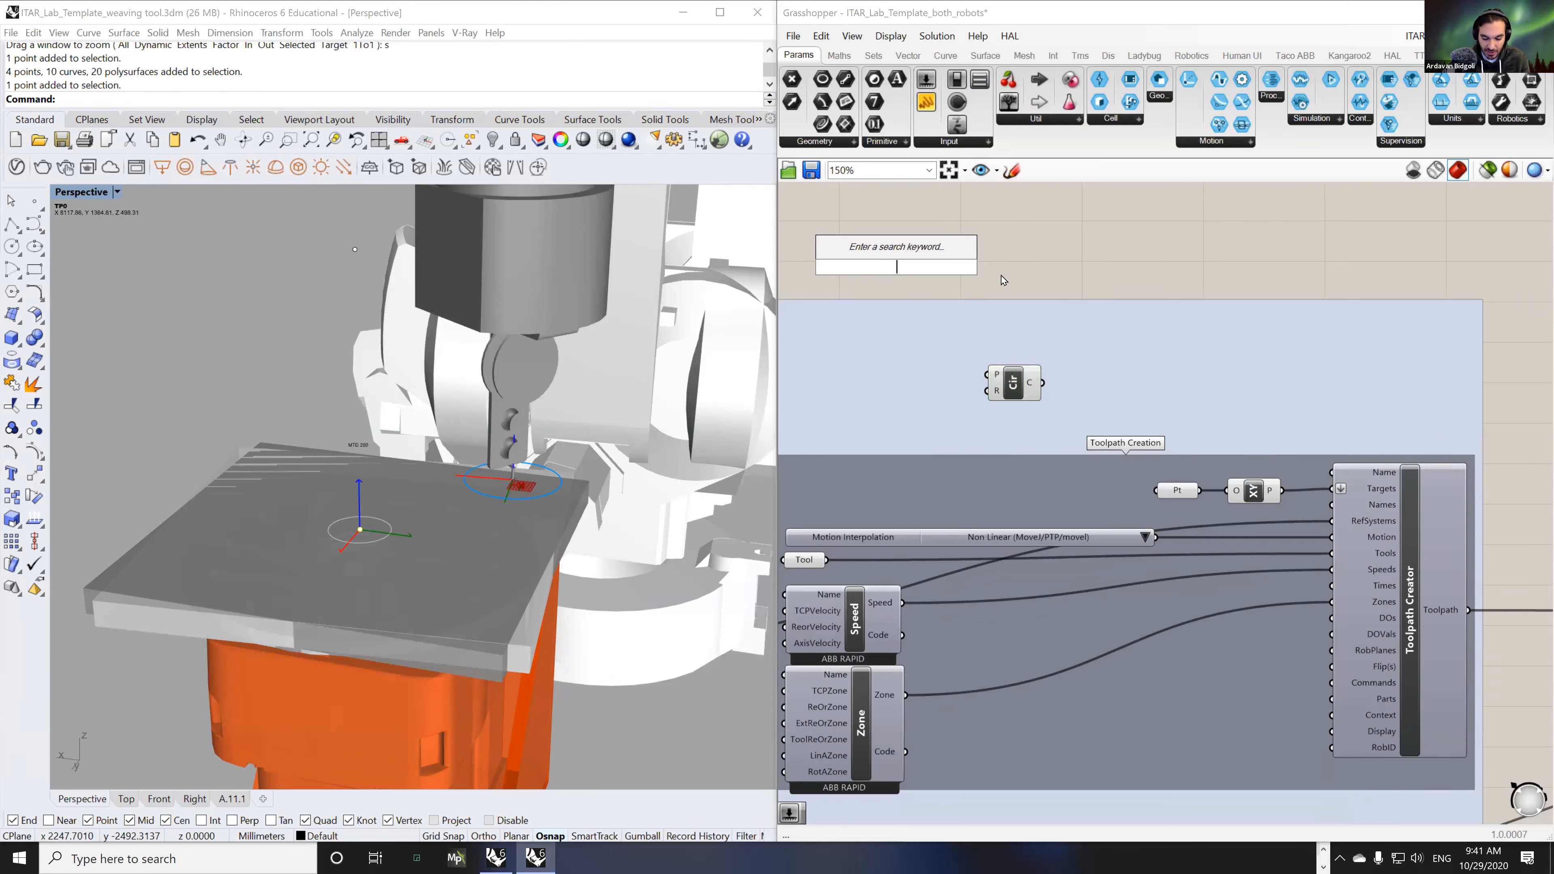
{"action": "type", "text": "point"}
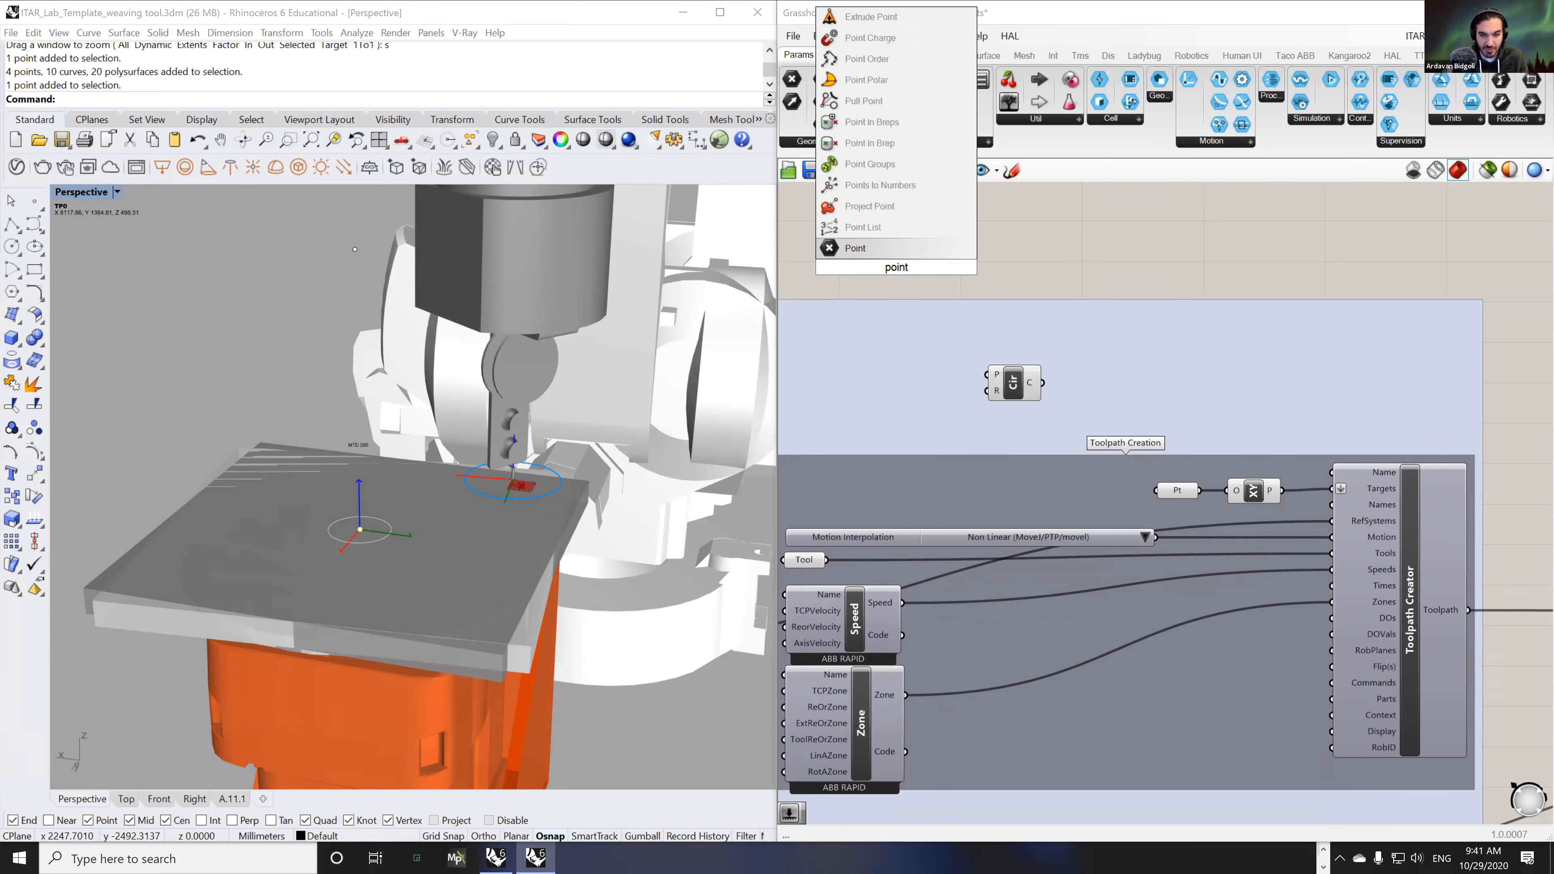
{"action": "left_click", "coordinate": [882, 250]}
{"action": "left_click_drag", "start_coordinate": [899, 270], "coordinate": [924, 380]}
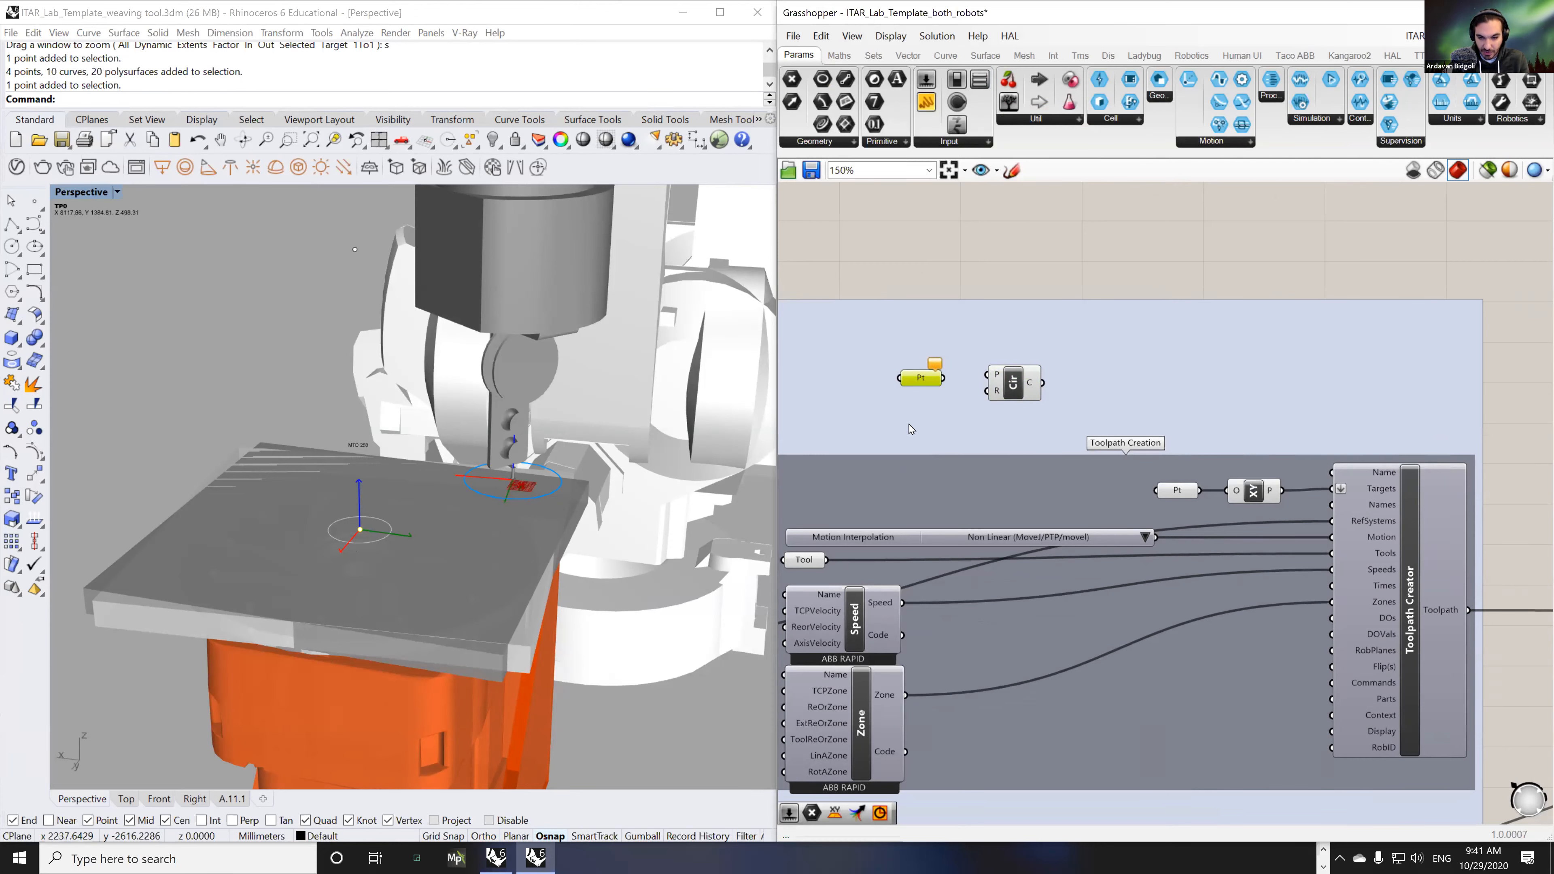
{"action": "right_click", "coordinate": [924, 380]}
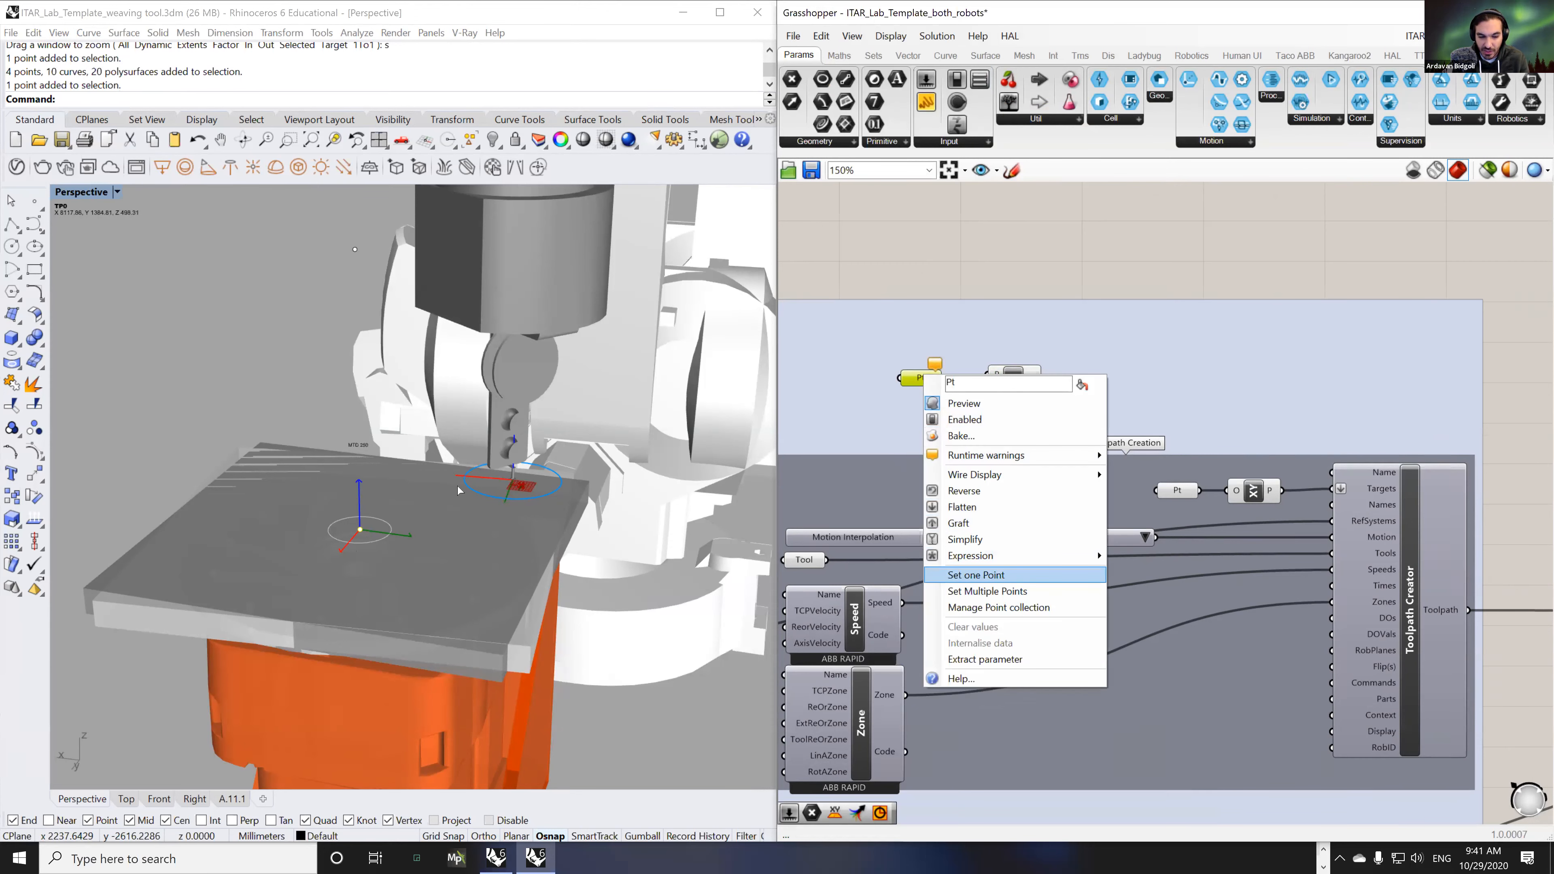
{"action": "left_click", "coordinate": [996, 580]}
{"action": "left_click", "coordinate": [365, 529]}
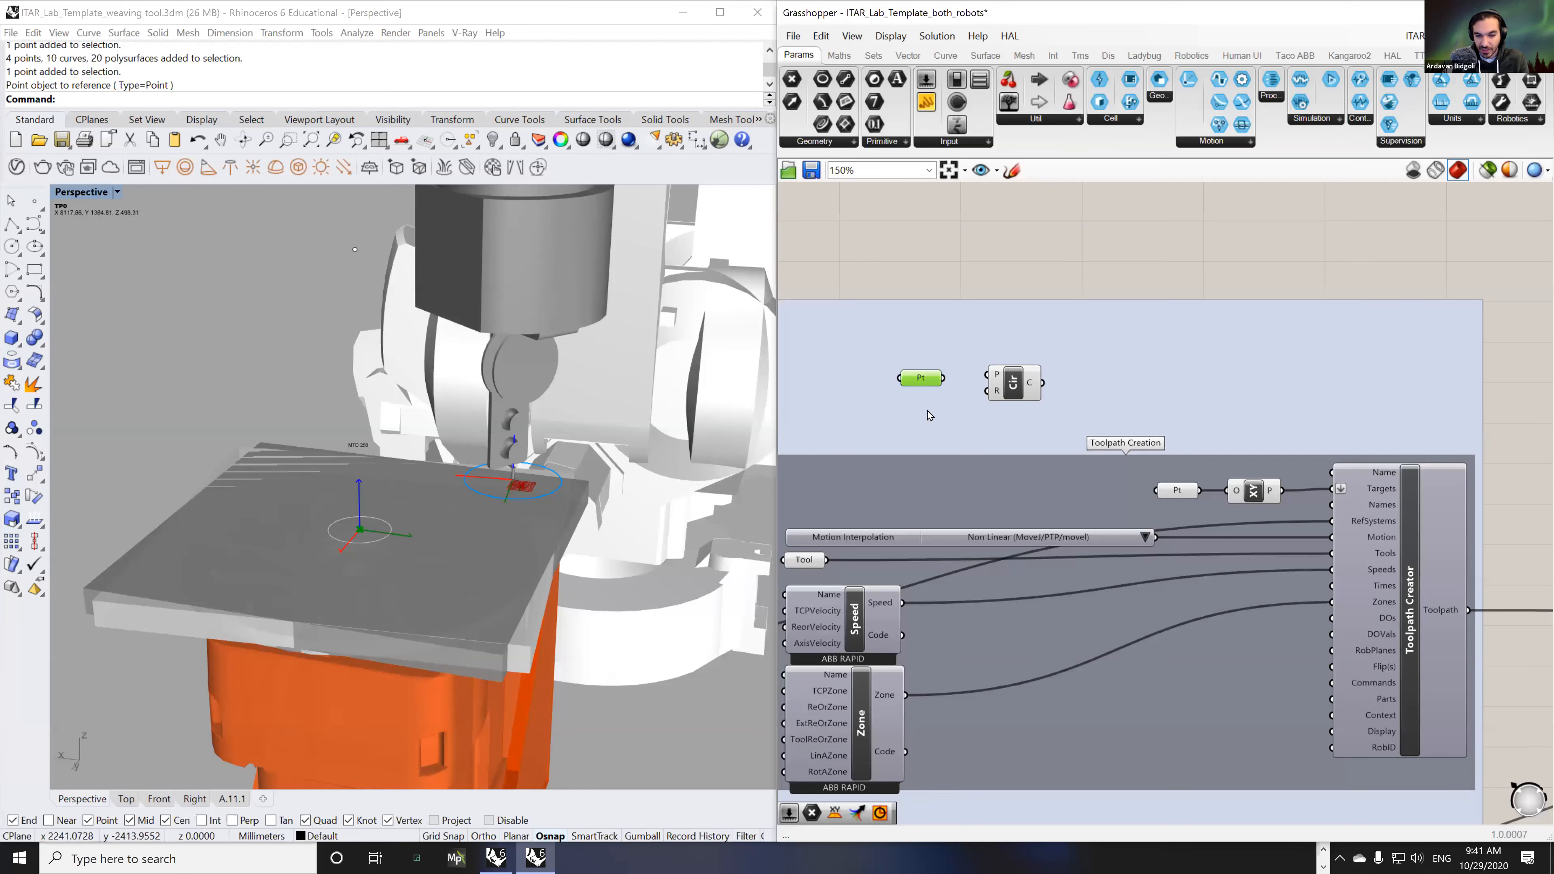
{"action": "left_click_drag", "start_coordinate": [949, 382], "coordinate": [916, 371]}
{"action": "left_click_drag", "start_coordinate": [1013, 383], "coordinate": [1022, 372]}
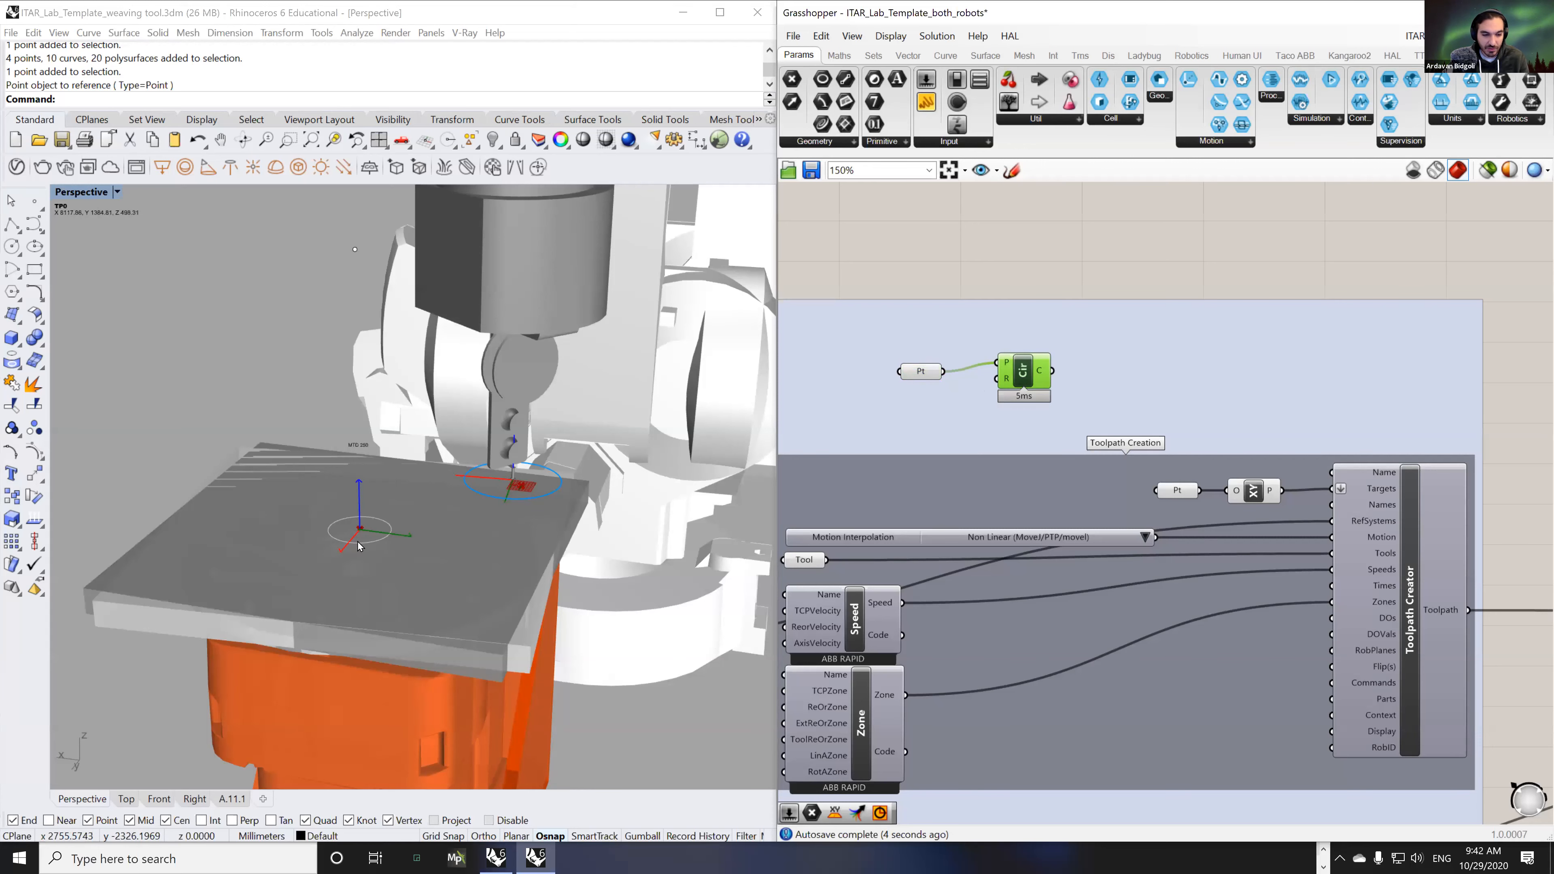
- Add a number slider with the value 200 and connect it to the Circle's R input
{"action": "scroll", "coordinate": [361, 530], "scroll_direction": "down", "scroll_amount": 4}
{"action": "left_click_drag", "start_coordinate": [901, 254], "coordinate": [907, 260]}
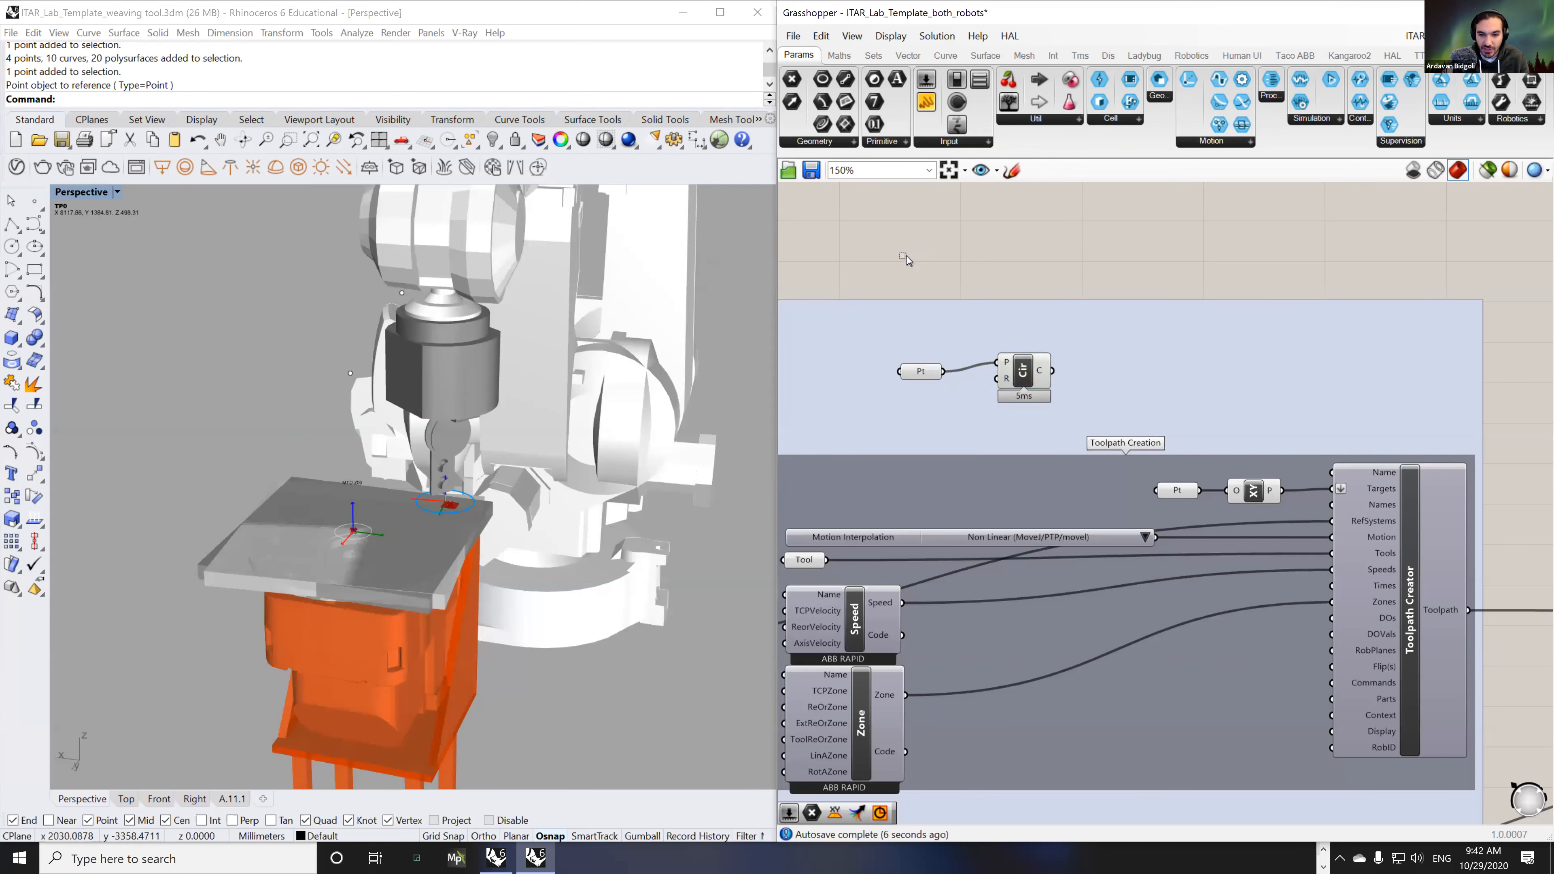
{"action": "double_click", "coordinate": [907, 261]}
{"action": "type", "text": "200"}
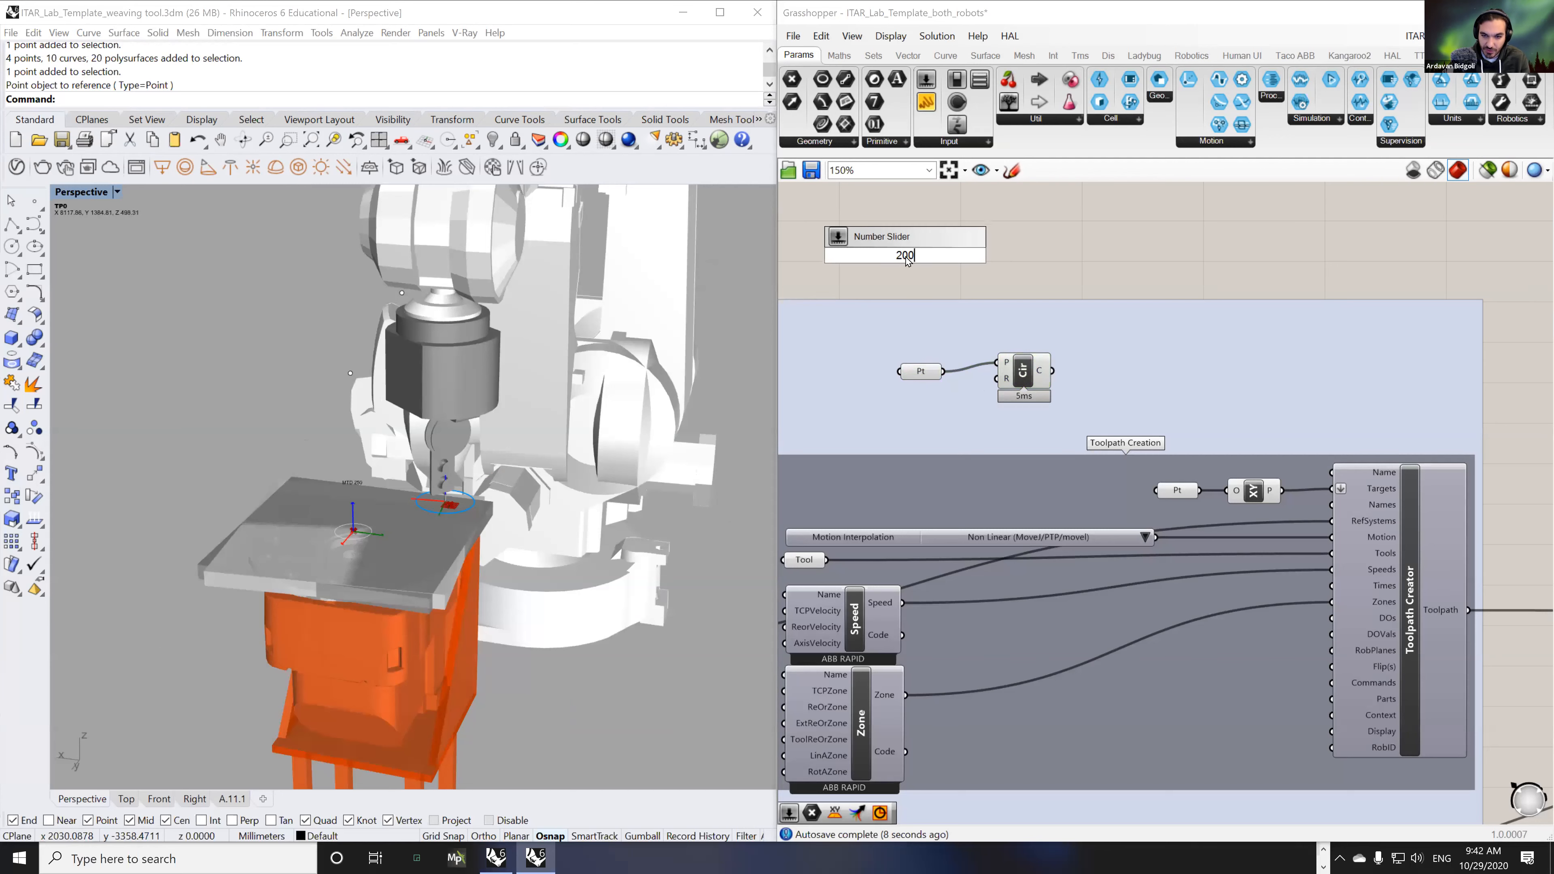
{"action": "key", "text": "Return"}
{"action": "left_click_drag", "start_coordinate": [947, 262], "coordinate": [1062, 394]}
{"action": "scroll", "coordinate": [936, 406], "scroll_direction": "up", "scroll_amount": 3}
{"action": "left_click_drag", "start_coordinate": [869, 360], "coordinate": [917, 370]}
{"action": "left_click_drag", "start_coordinate": [854, 415], "coordinate": [883, 406]}
- Set the circle's radius slider to 150 and check the circle on the rotary table
{"action": "double_click", "coordinate": [891, 408]}
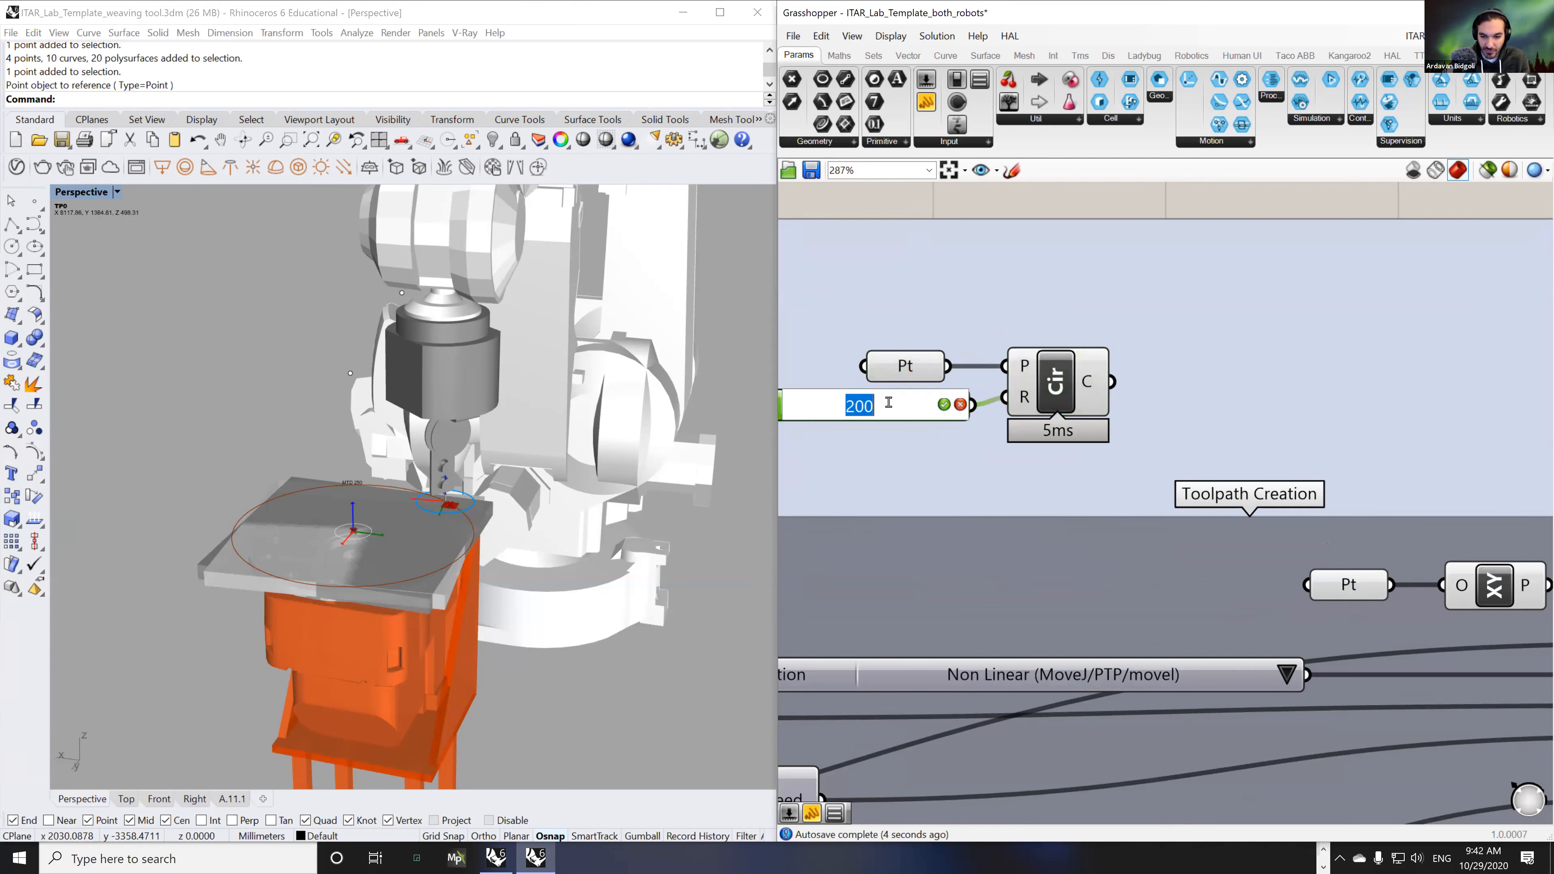
{"action": "type", "text": "150"}
{"action": "key", "text": "Return"}
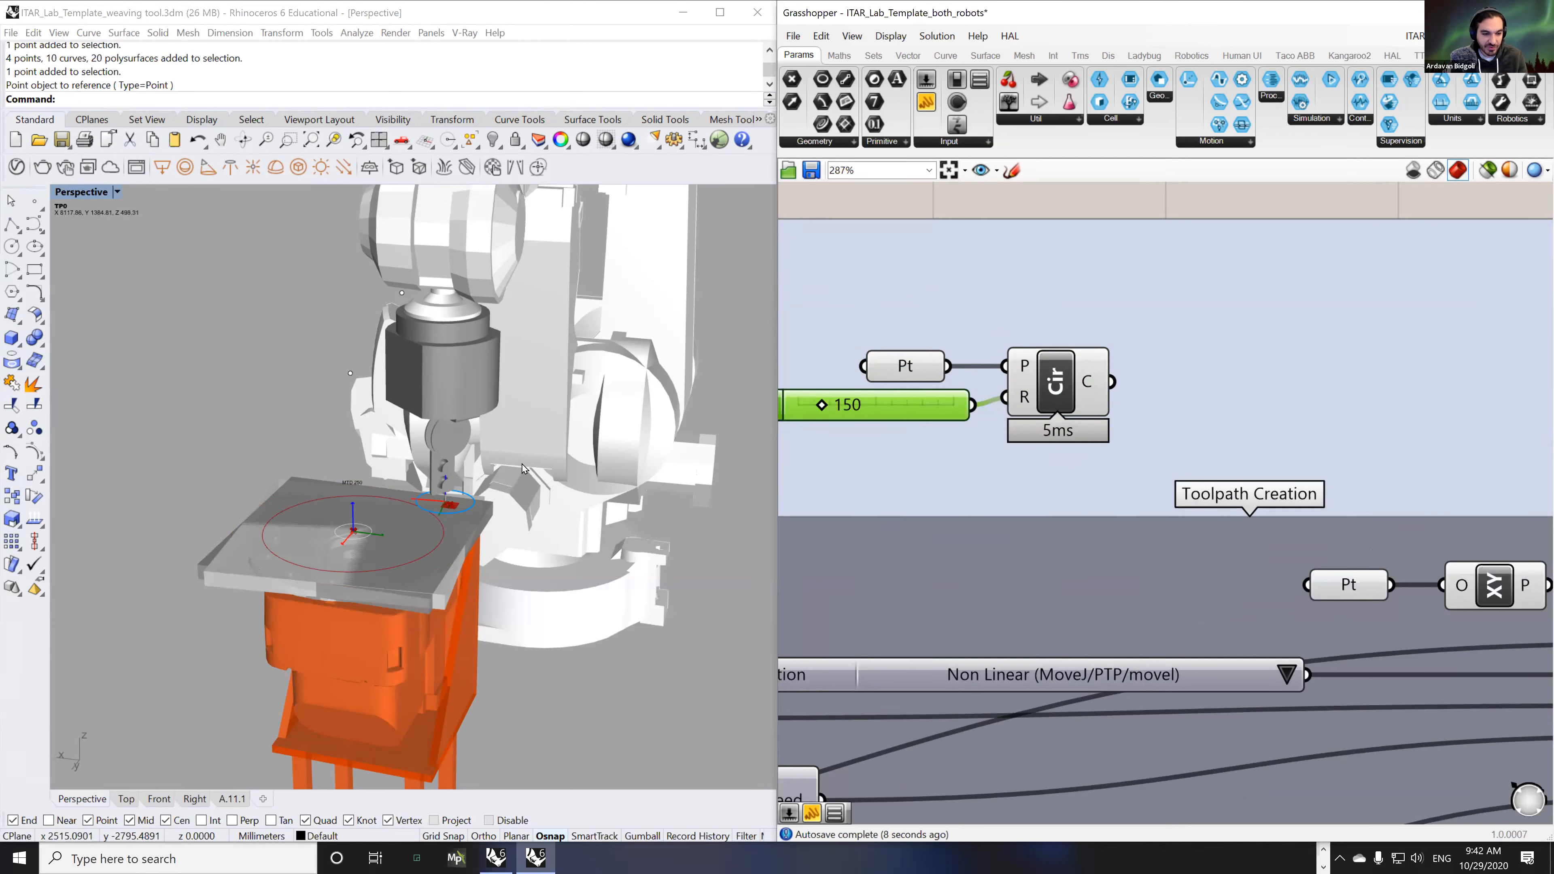
{"action": "scroll", "coordinate": [397, 535], "scroll_direction": "up", "scroll_amount": 5}
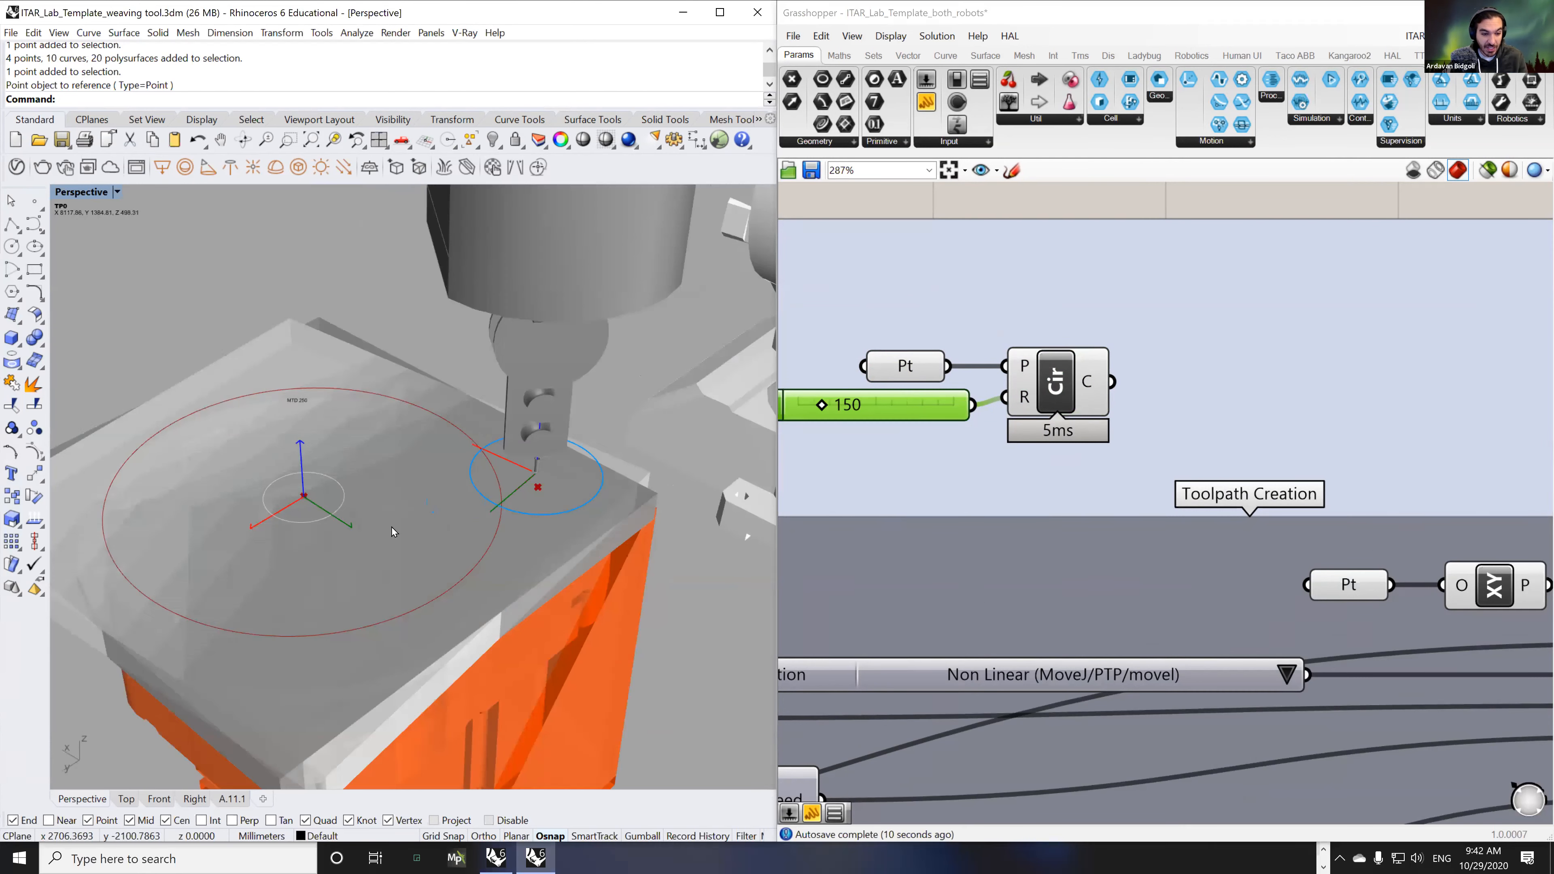
- Add a Divide Curve component and connect the Circle's output to its C input
{"action": "right_click_drag", "start_coordinate": [1087, 494], "coordinate": [1044, 620]}
{"action": "double_click", "coordinate": [1172, 285]}
{"action": "type", "text": "divi"}
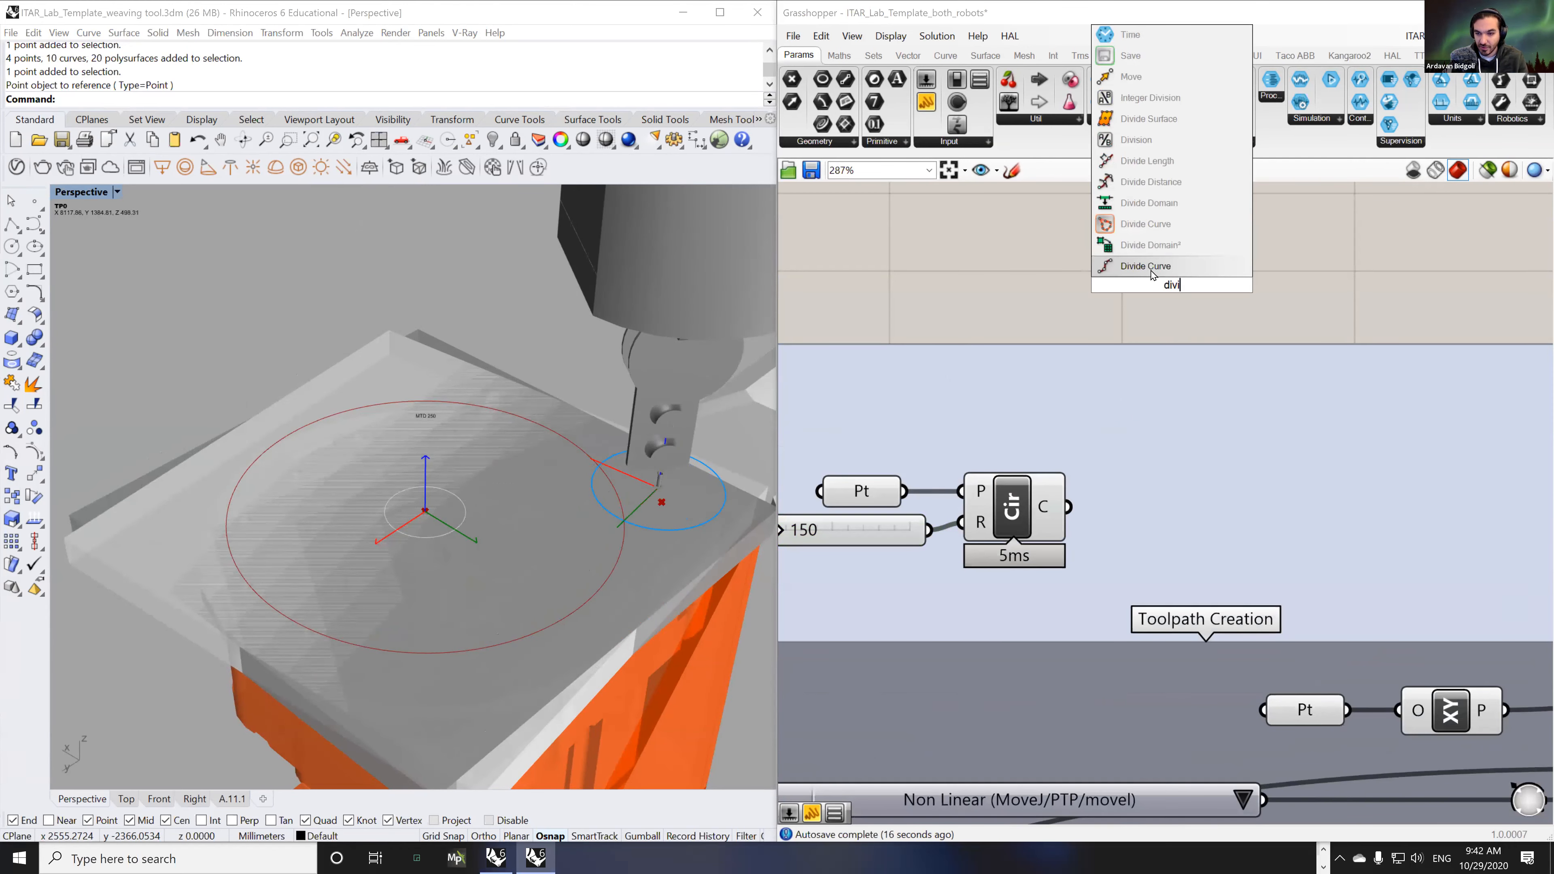
{"action": "left_click", "coordinate": [1152, 273]}
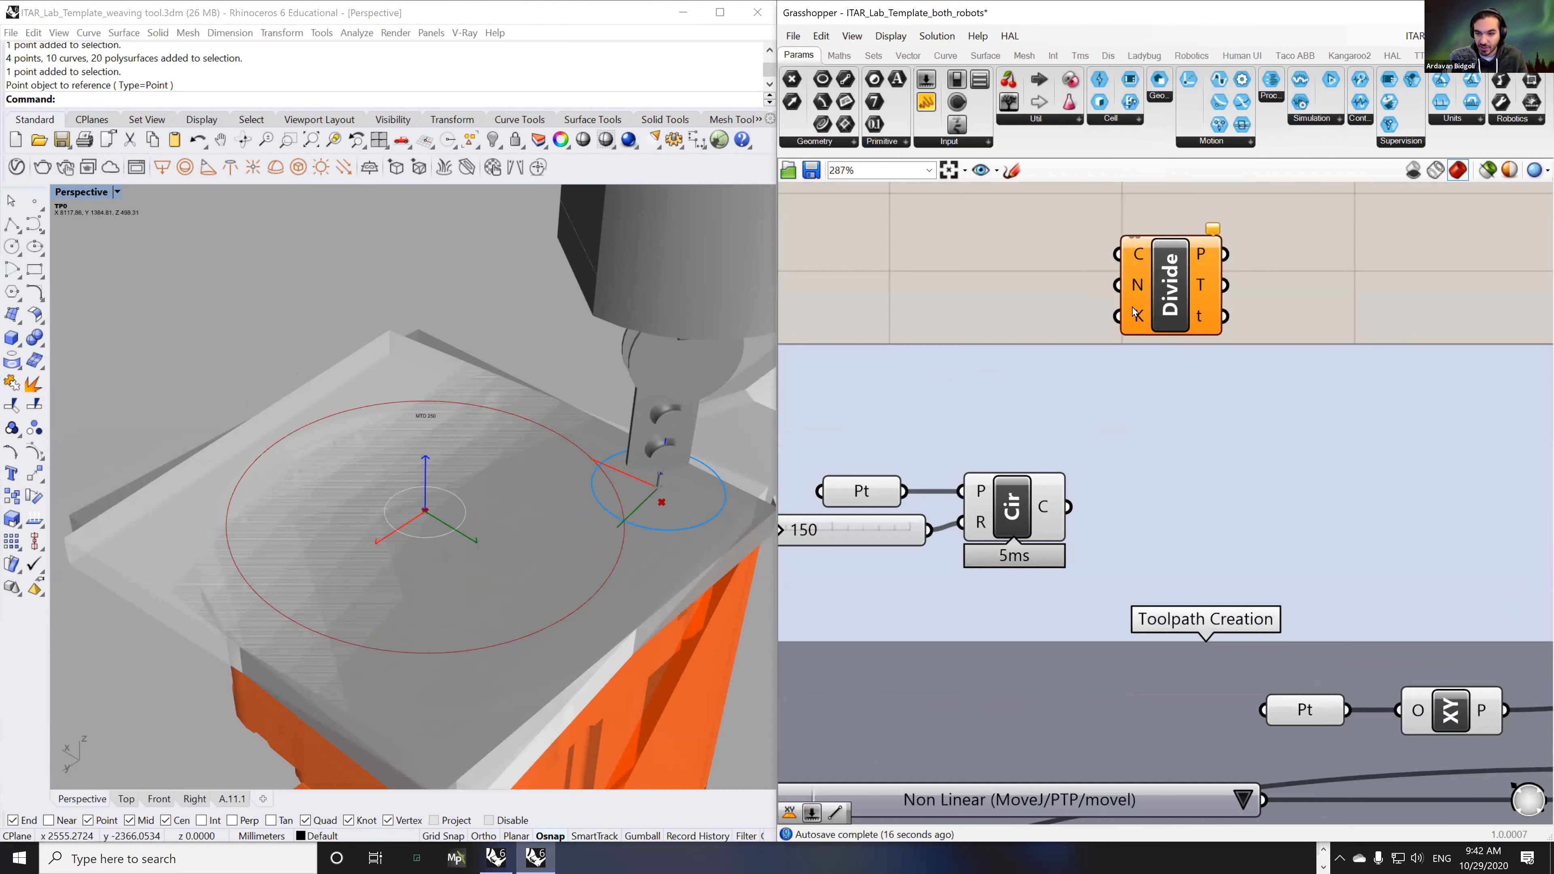
{"action": "left_click_drag", "start_coordinate": [1068, 507], "coordinate": [1174, 551]}
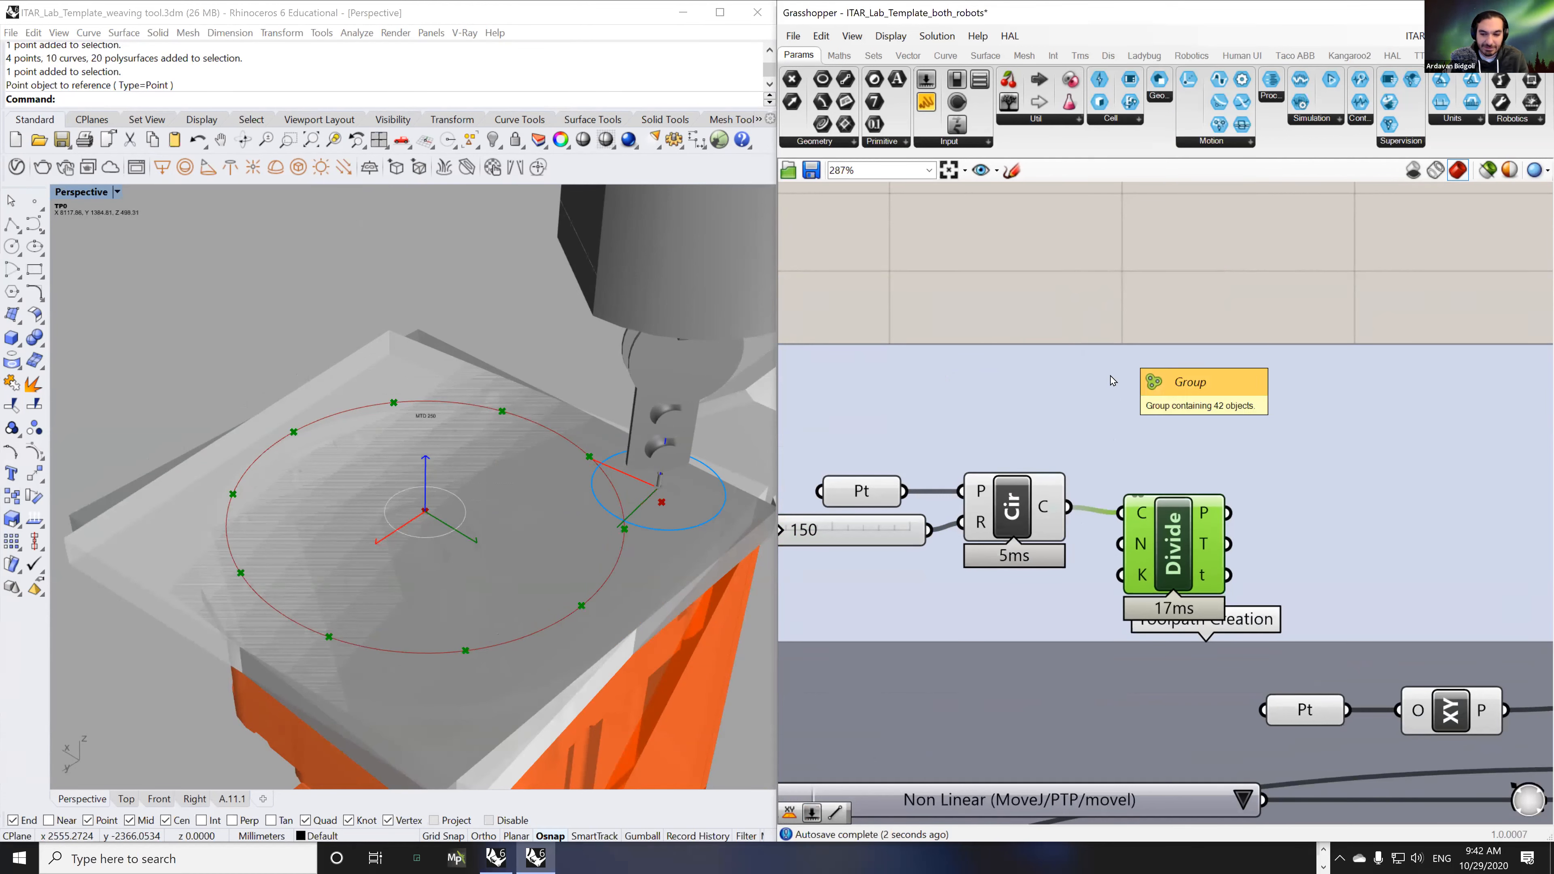
{"action": "scroll", "coordinate": [1055, 345], "scroll_direction": "down", "scroll_amount": 2}
{"action": "left_click_drag", "start_coordinate": [1117, 468], "coordinate": [1112, 463]}
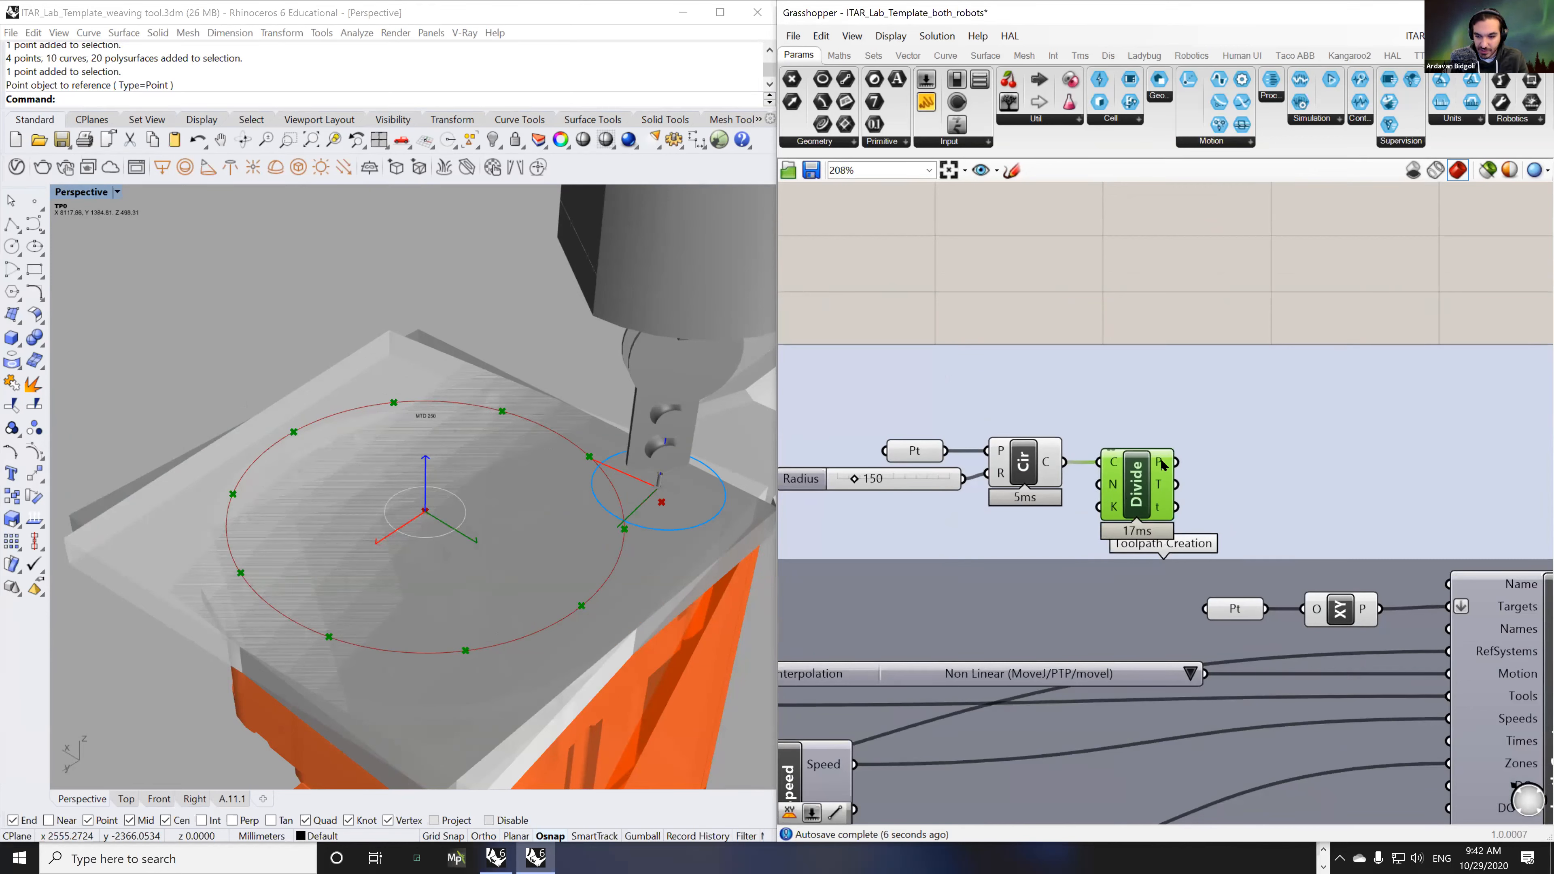
{"action": "mouse_move", "coordinate": [1165, 465]}
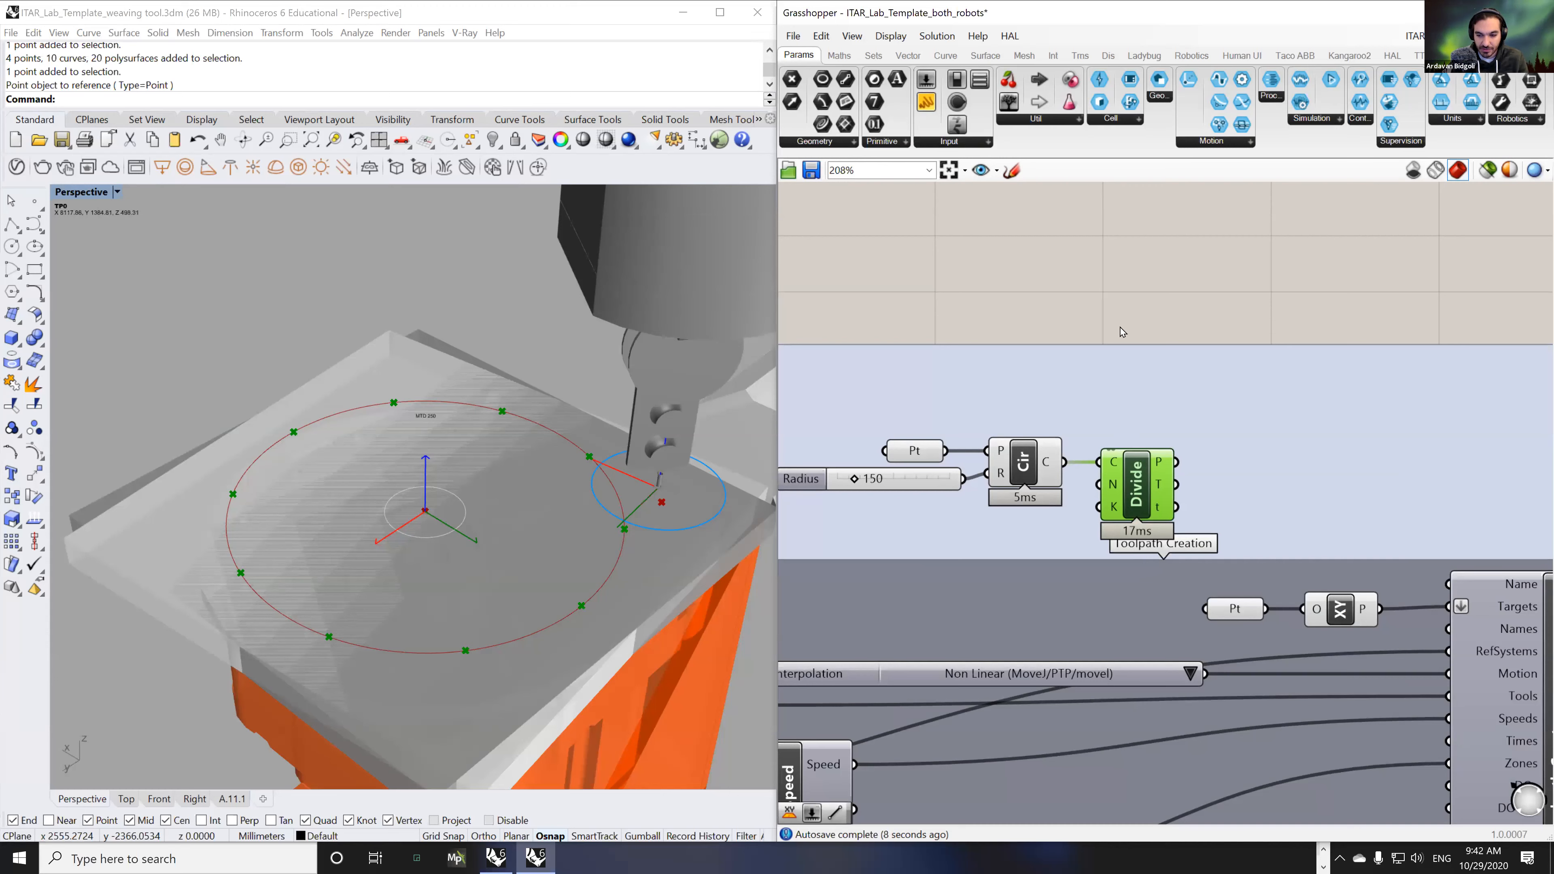
- Add an XY Plane component fed by the Divide Curve points and connect its planes to the Toolpath Creator's Targets
{"action": "scroll", "coordinate": [1073, 245], "scroll_direction": "down", "scroll_amount": 3}
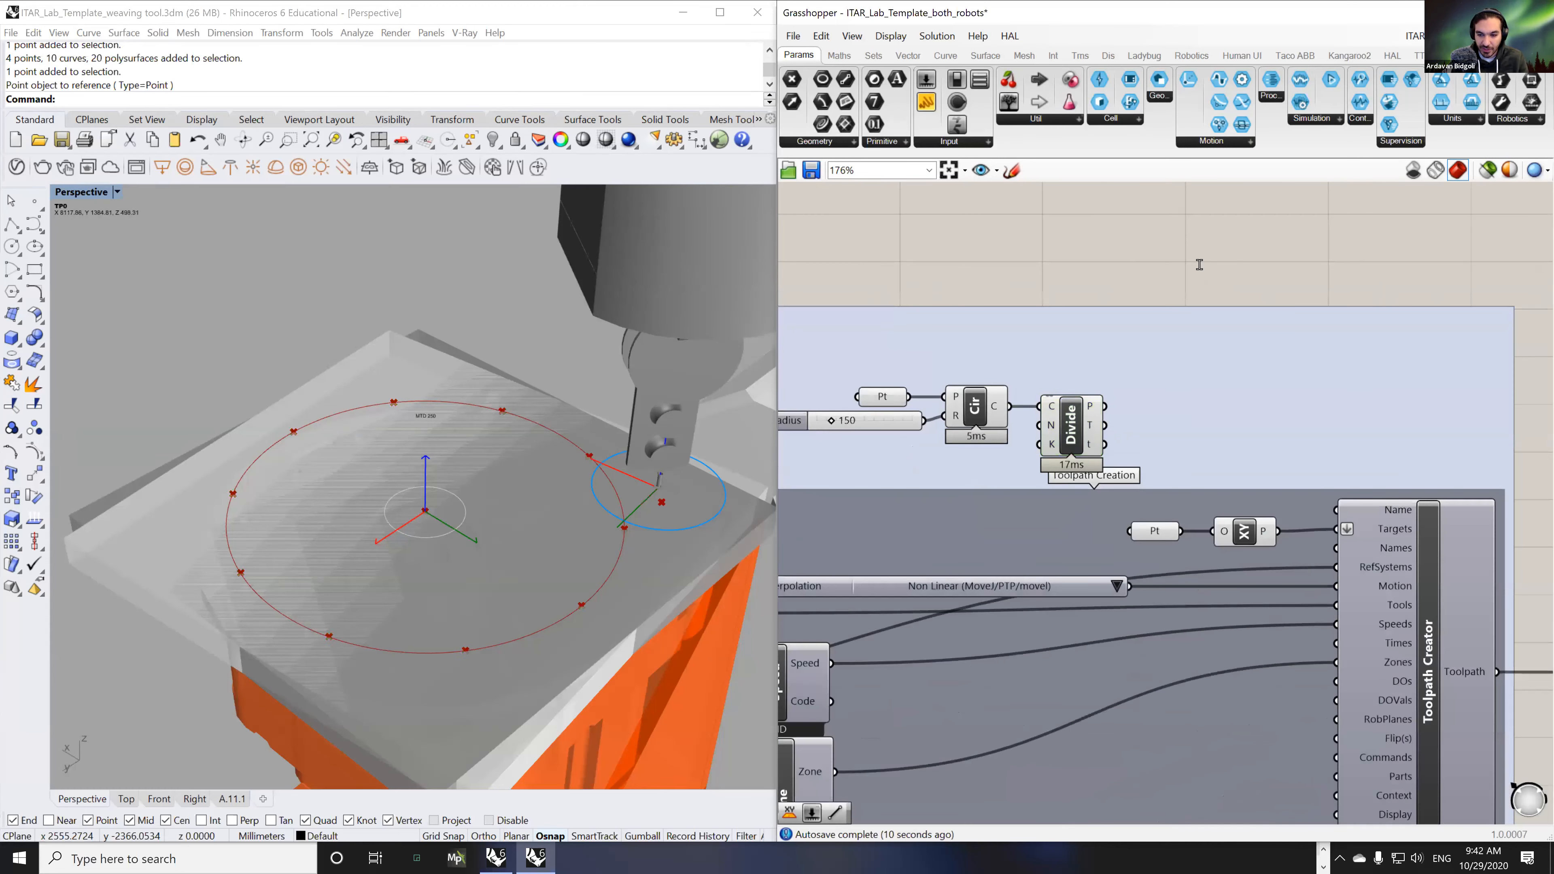
{"action": "double_click", "coordinate": [1204, 264]}
{"action": "type", "text": "xy"}
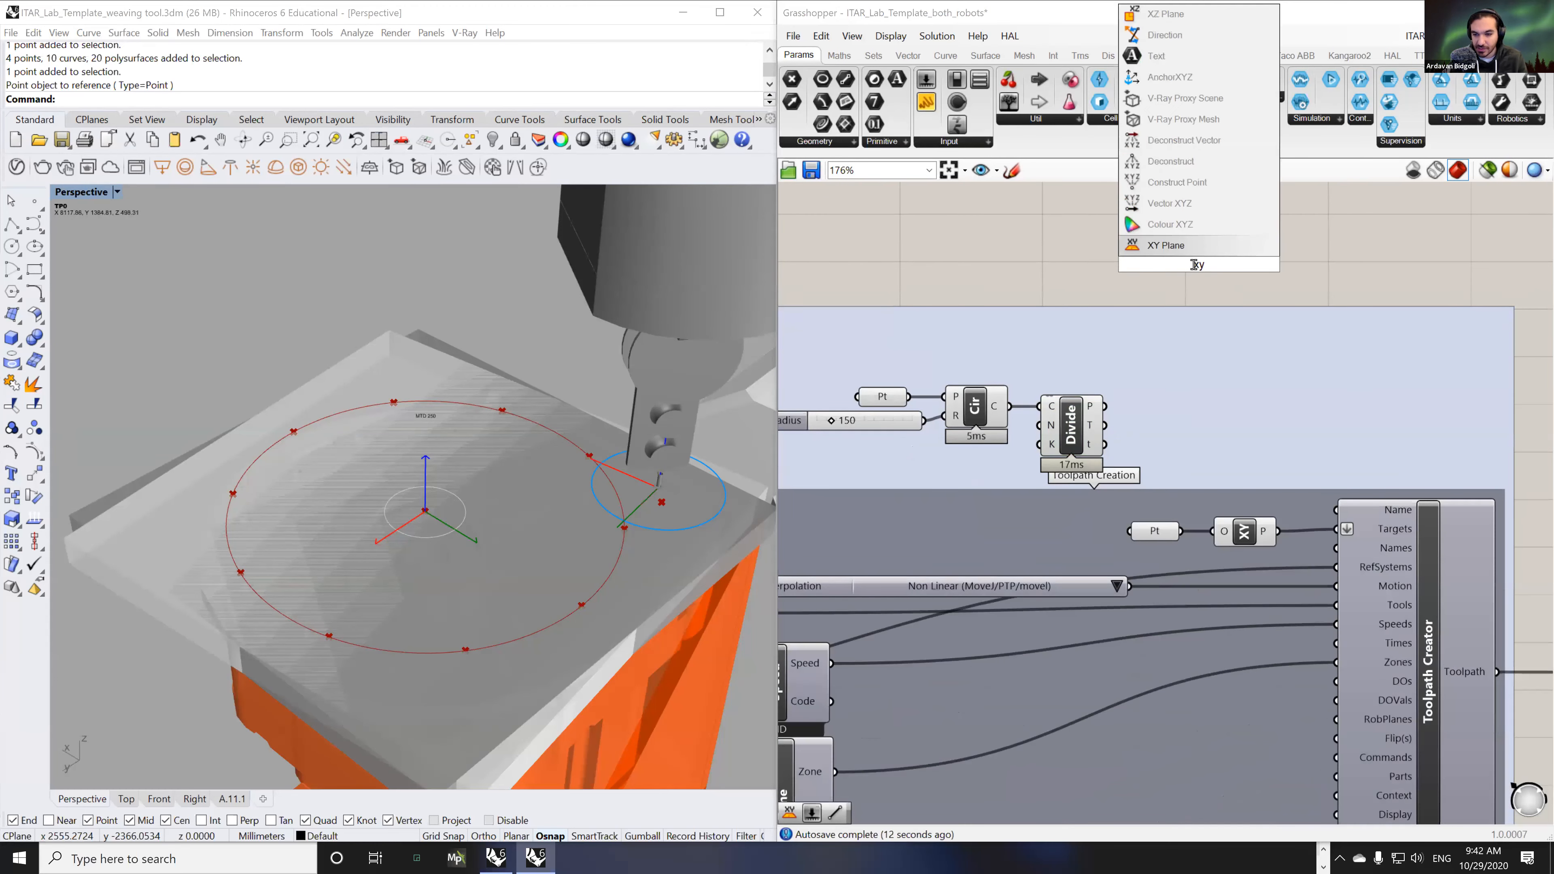
{"action": "key", "text": "Return"}
{"action": "left_click_drag", "start_coordinate": [1198, 265], "coordinate": [1345, 538]}
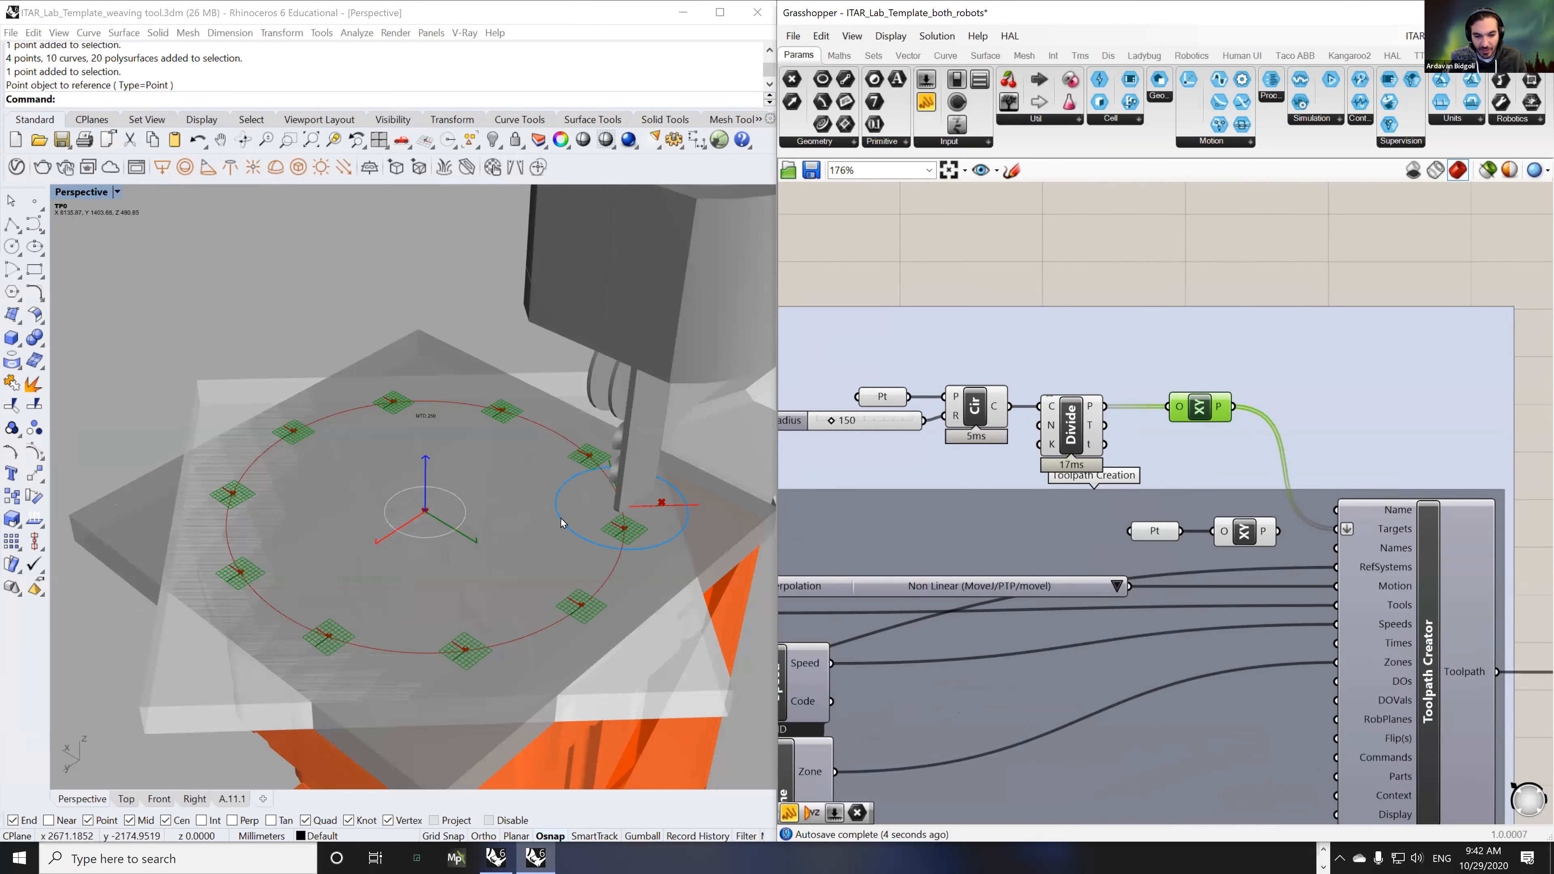
- Delete the disconnected XY Plane and Point components in the Toolpath Creation group
{"action": "right_click_drag", "start_coordinate": [1366, 261], "coordinate": [1288, 244]}
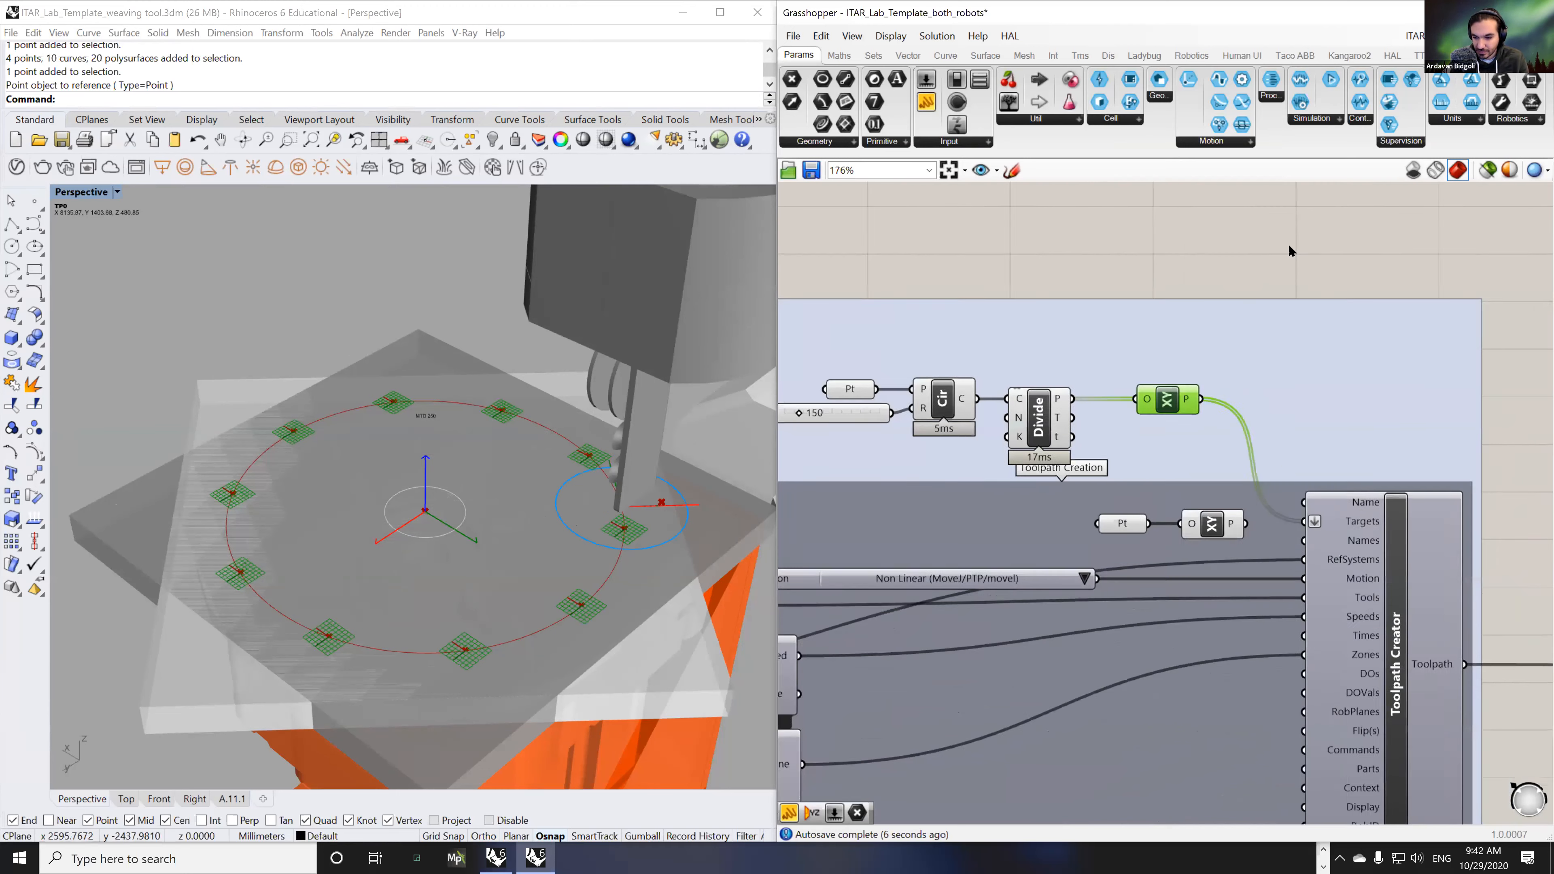
{"action": "left_click", "coordinate": [1173, 513]}
{"action": "key", "text": "Delete"}
{"action": "left_click", "coordinate": [1077, 514]}
{"action": "key", "text": "Delete"}
- Group the Point, Radius slider, Circle, Divide Curve and XY Plane components that generate the toolpath targets
{"action": "scroll", "coordinate": [1182, 511], "scroll_direction": "down", "scroll_amount": 3}
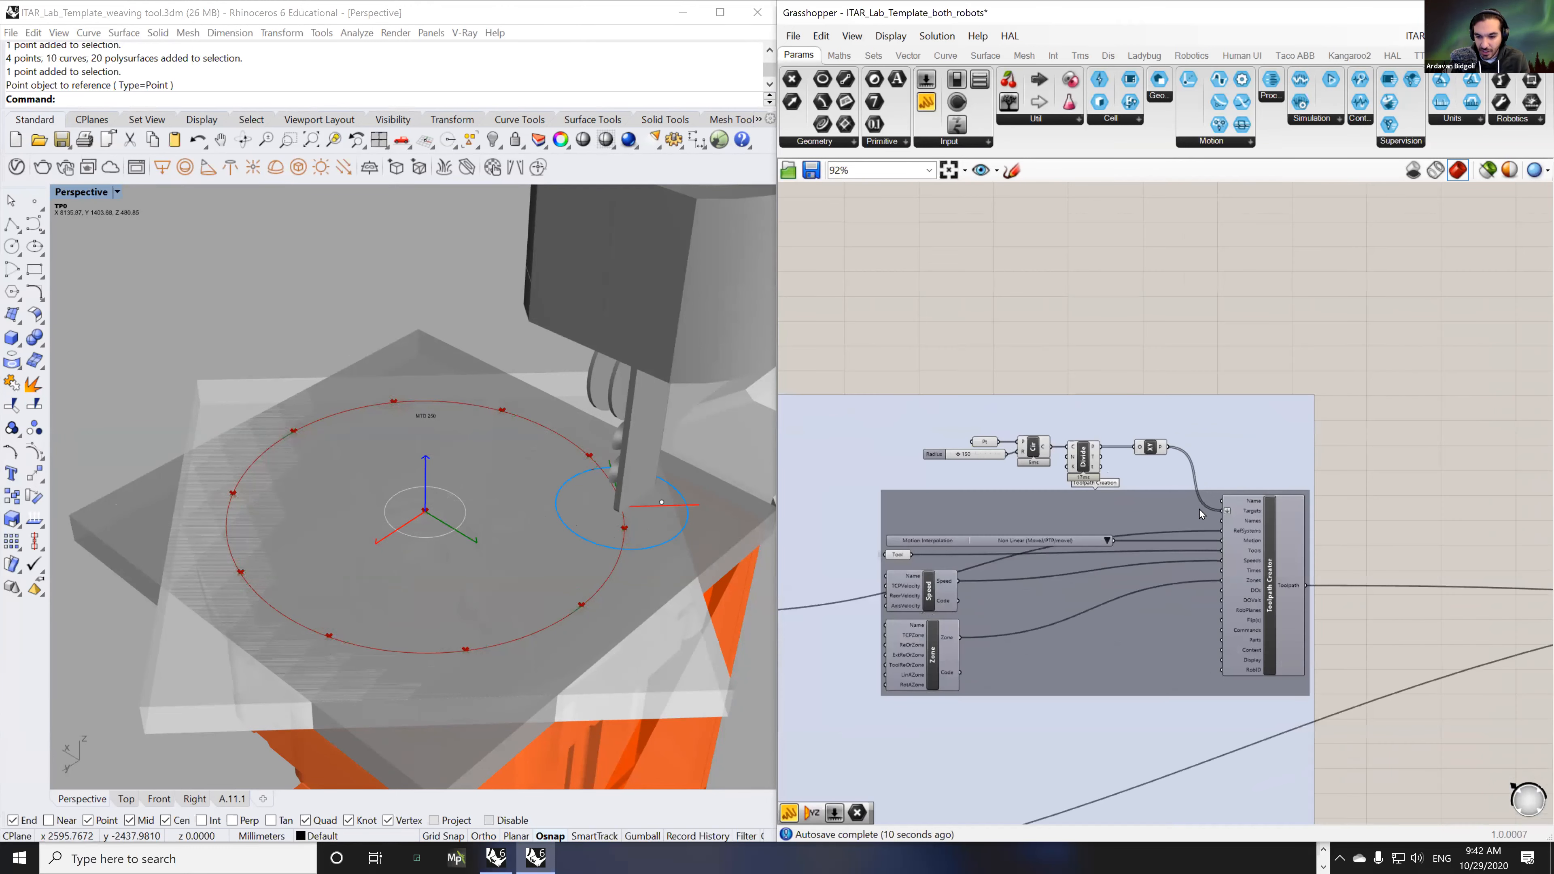
{"action": "left_click_drag", "start_coordinate": [882, 346], "coordinate": [1140, 458]}
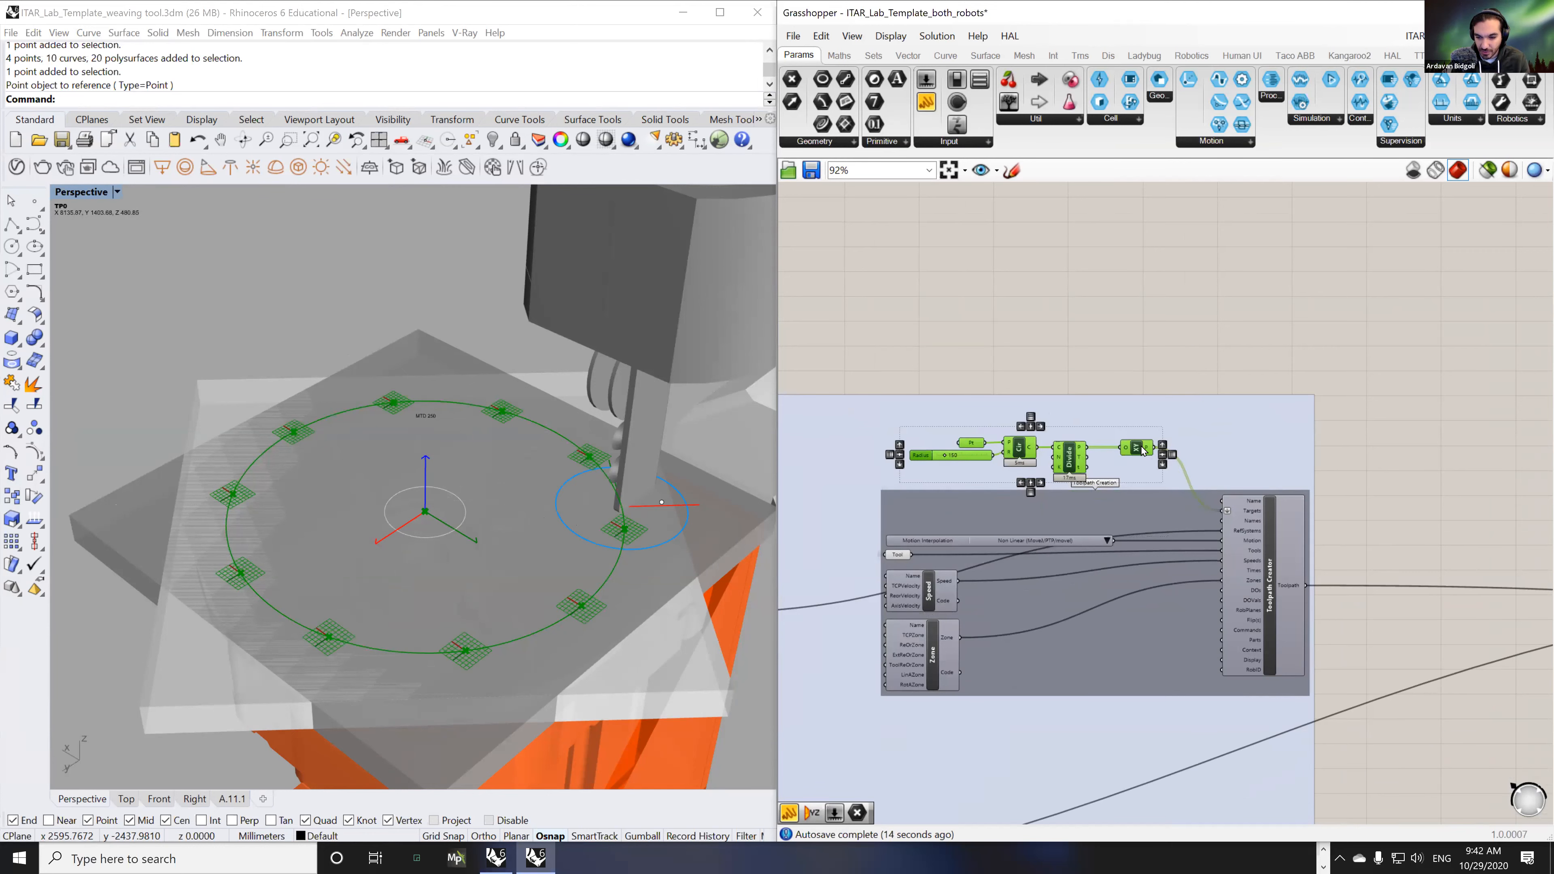
{"action": "middle_click", "coordinate": [1140, 449]}
{"action": "left_click", "coordinate": [1170, 371]}
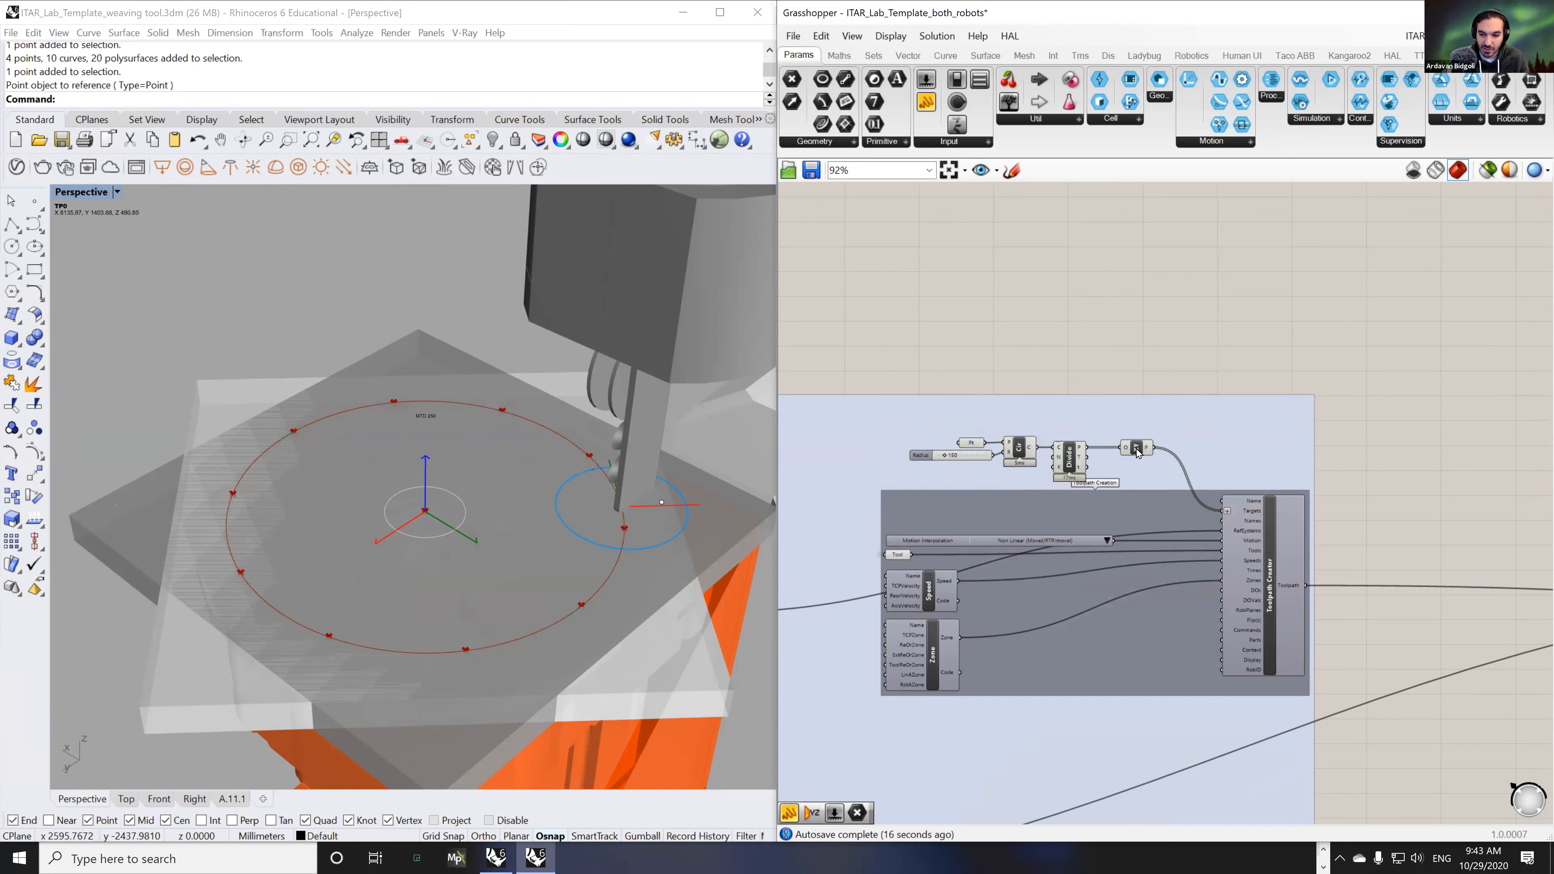
- Change the circle-and-targets group's colour to a light blue and place the group just above the Toolpath Creation group
{"action": "left_click_drag", "start_coordinate": [893, 357], "coordinate": [1120, 310]}
{"action": "left_click", "coordinate": [1098, 328]}
{"action": "right_click", "coordinate": [1099, 318]}
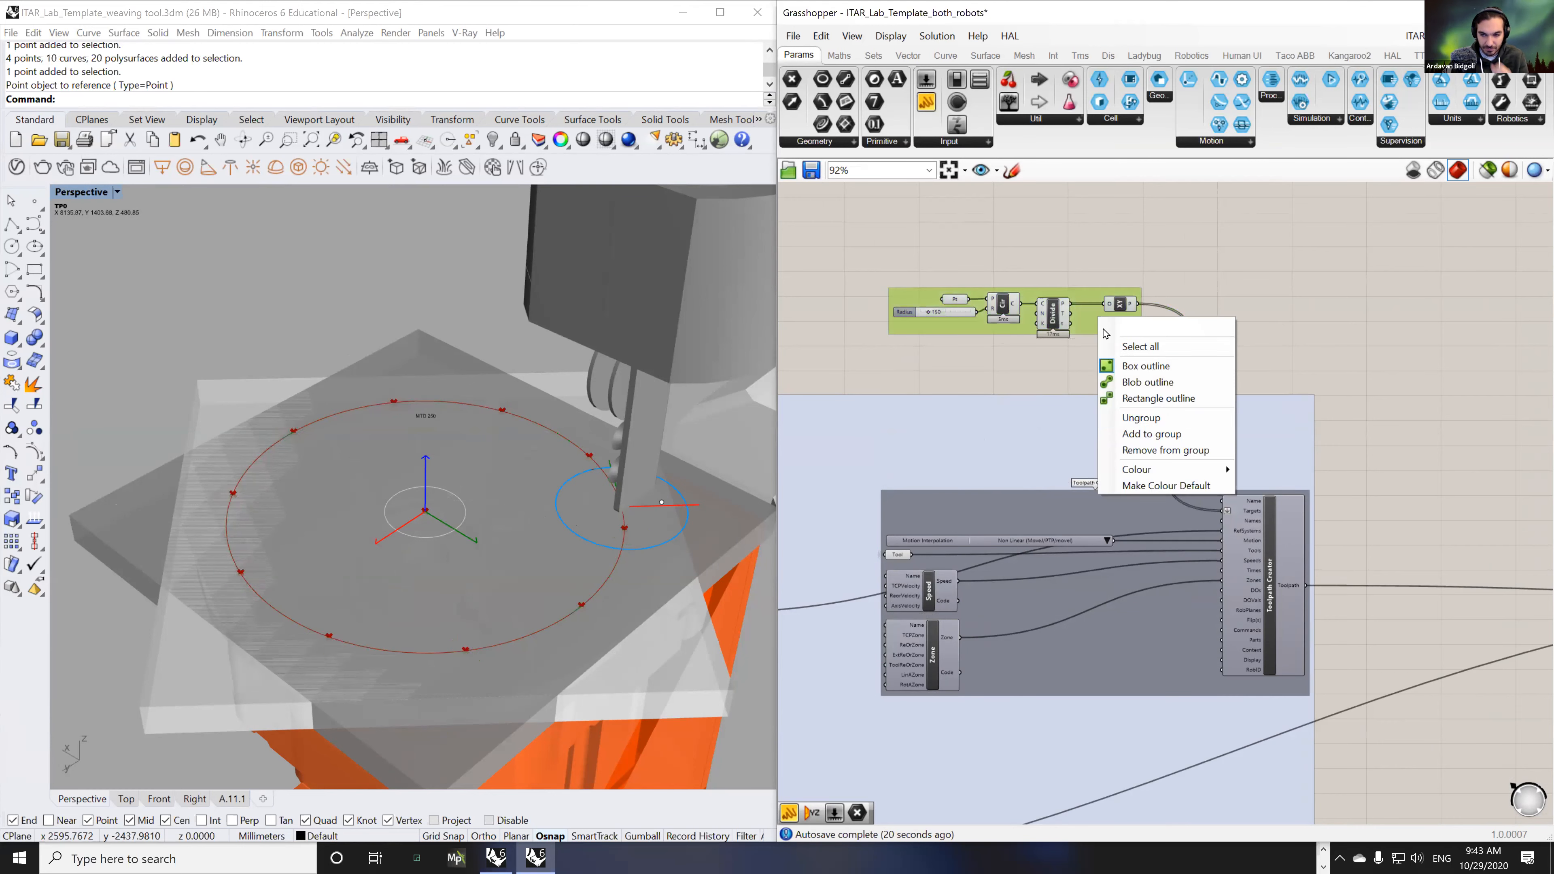
{"action": "mouse_move", "coordinate": [1151, 469]}
{"action": "left_click", "coordinate": [1297, 505]}
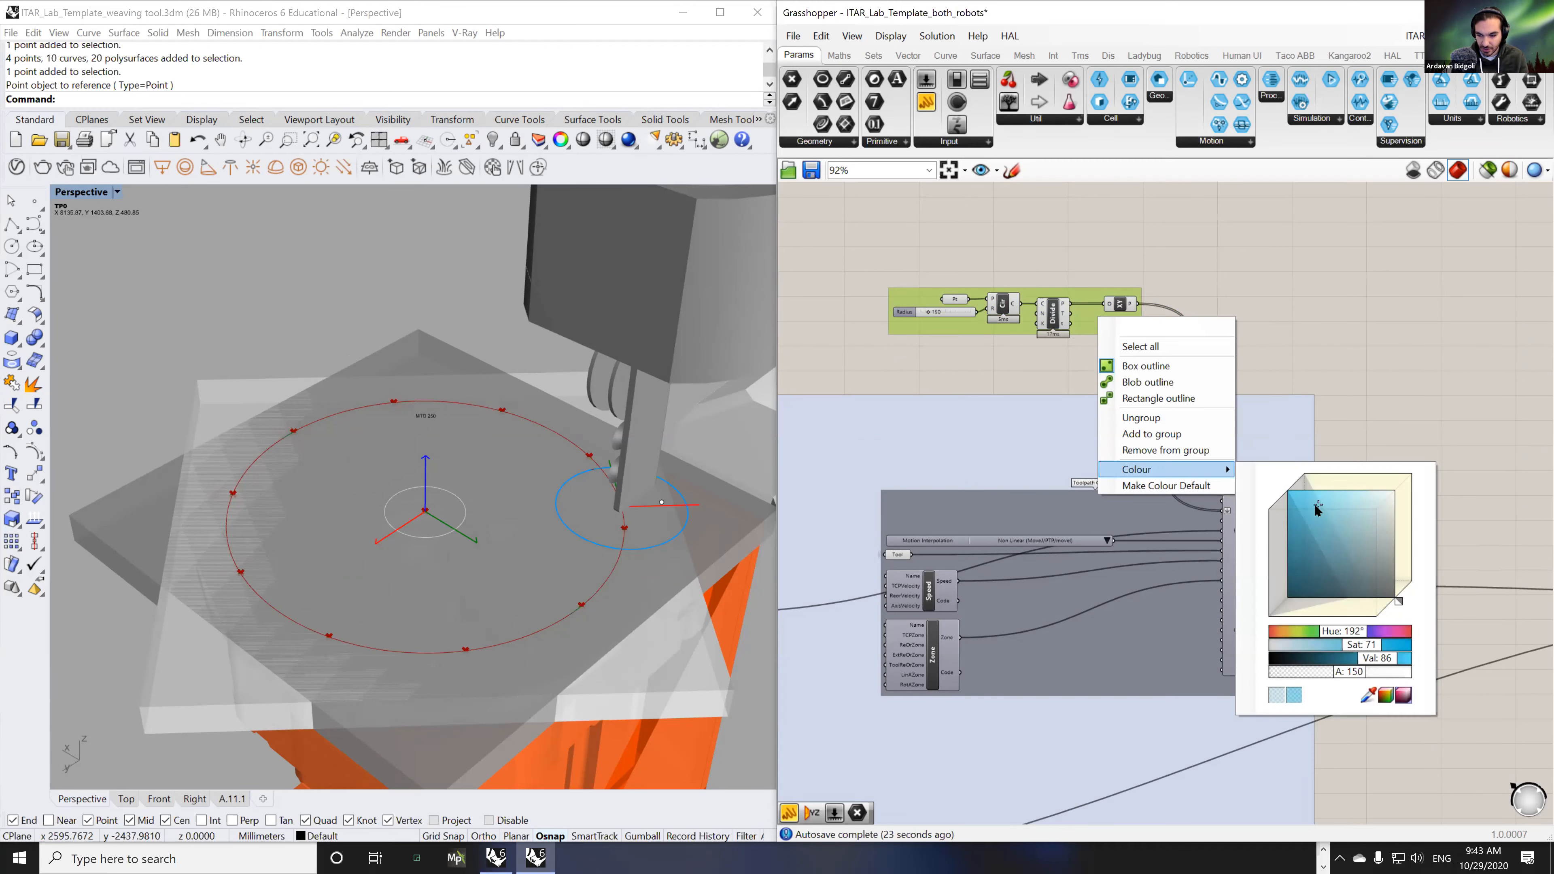
{"action": "left_click", "coordinate": [1334, 340]}
{"action": "left_click_drag", "start_coordinate": [1081, 320], "coordinate": [1087, 448]}
- Align the tSelect slider with its ModeSwitch input and scrub it to about 0.3967 in Toolpath Preview (t) mode
{"action": "scroll", "coordinate": [1432, 436], "scroll_direction": "down", "scroll_amount": 6}
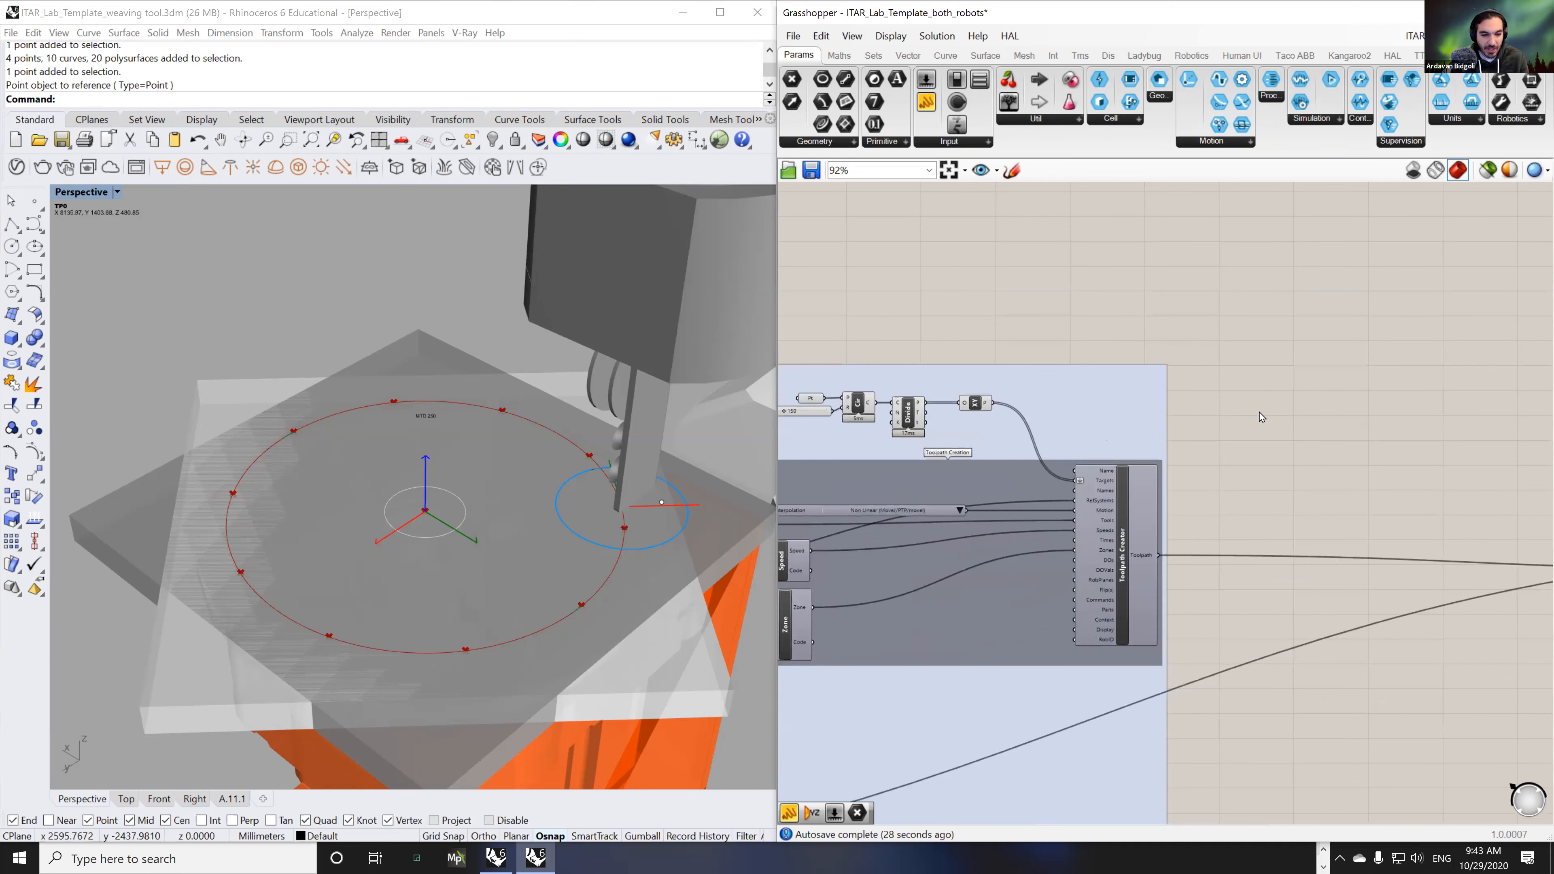
{"action": "scroll", "coordinate": [1424, 538], "scroll_direction": "up", "scroll_amount": 10}
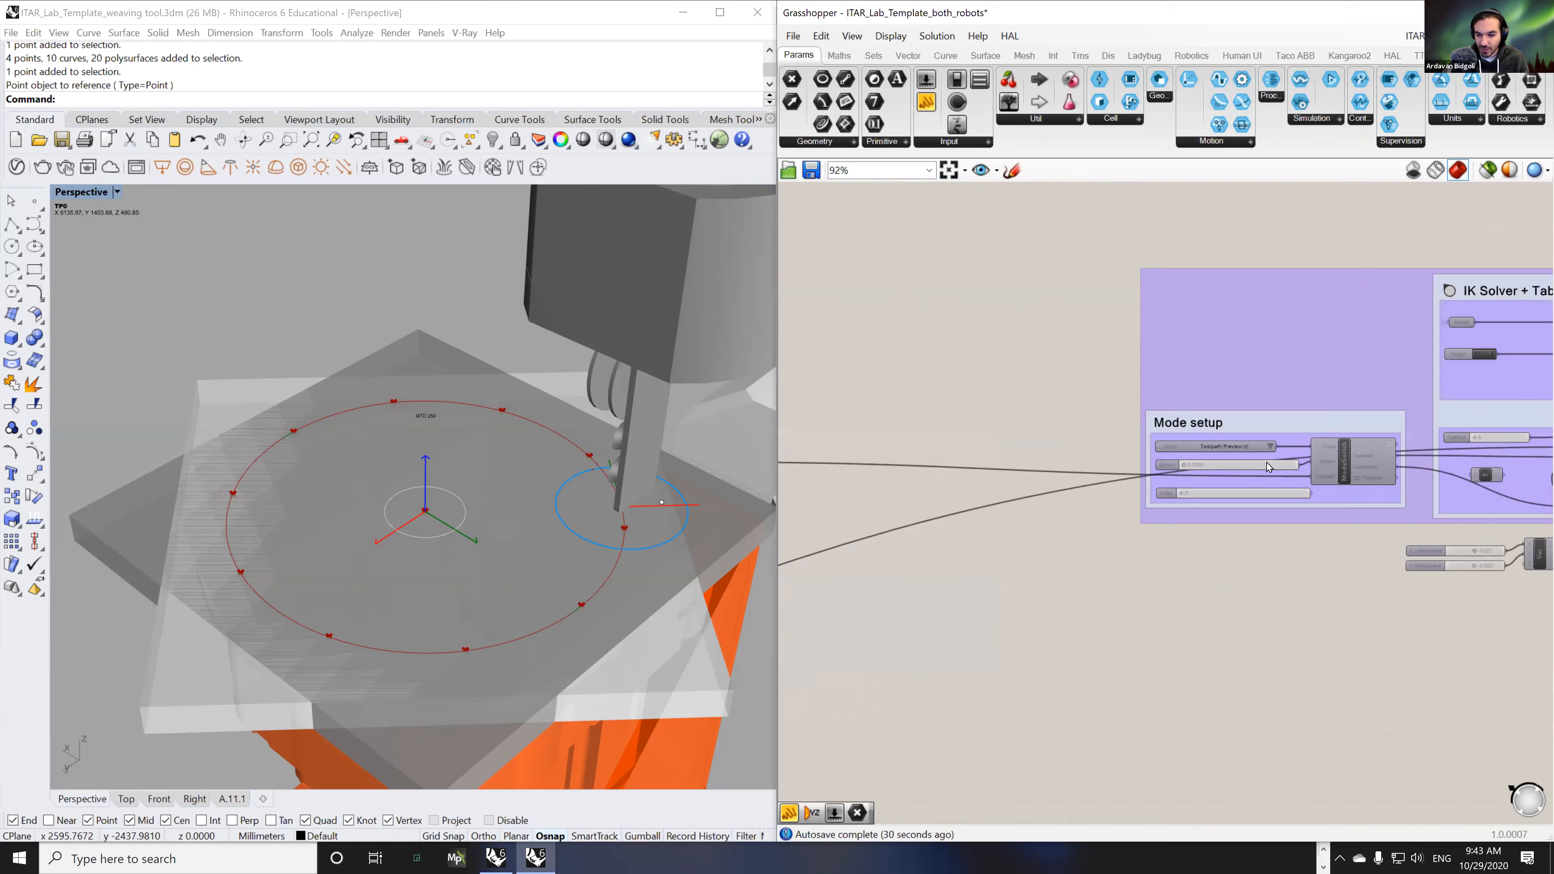
{"action": "right_click_drag", "start_coordinate": [1274, 659], "coordinate": [1094, 660]}
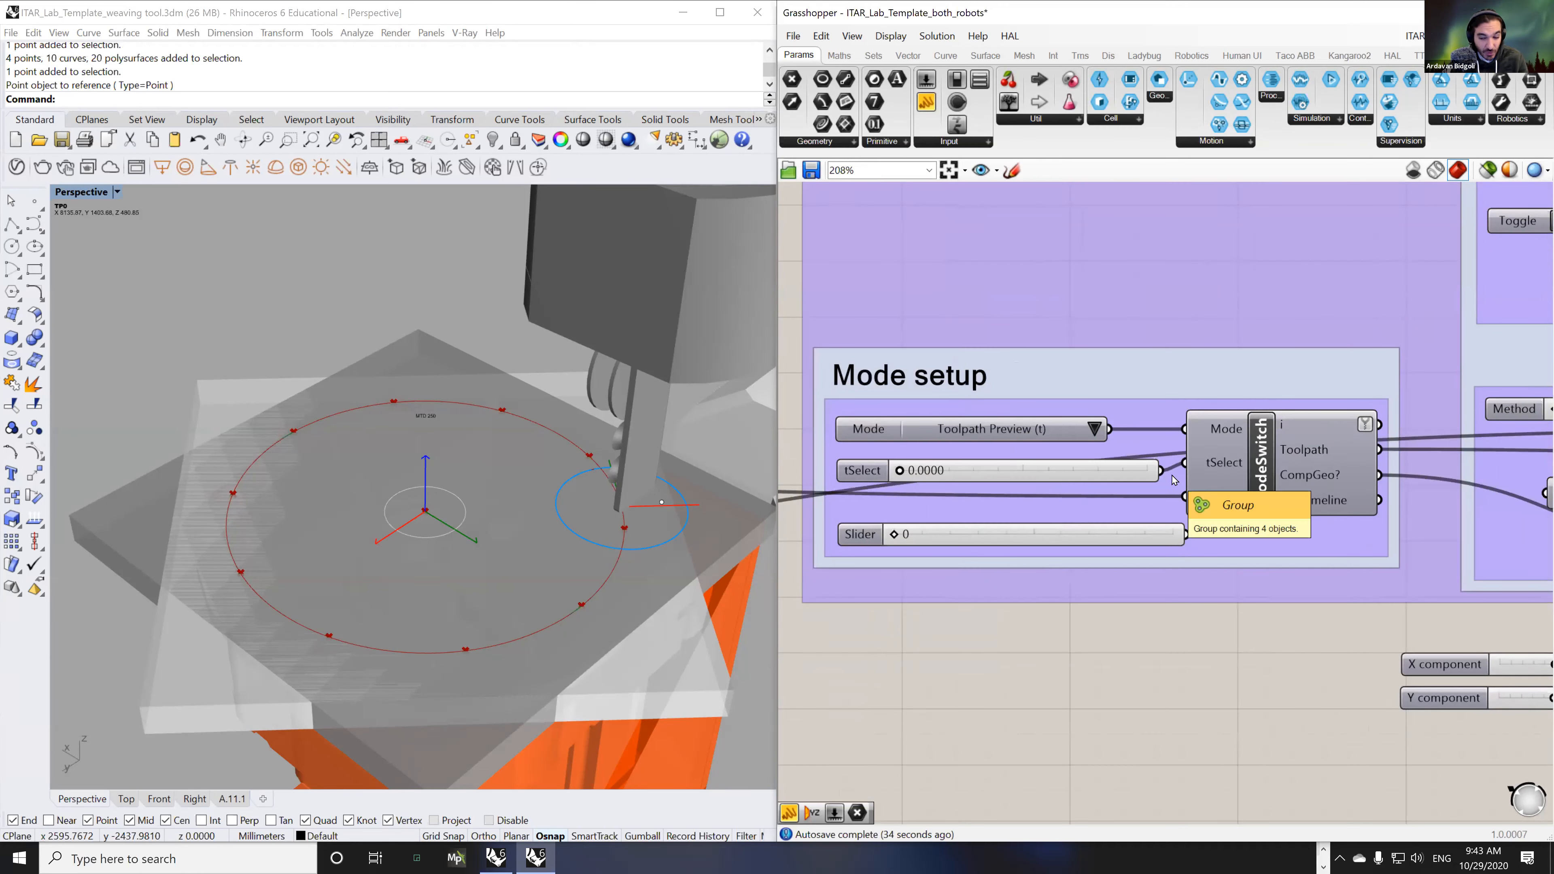
{"action": "left_click_drag", "start_coordinate": [1063, 471], "coordinate": [1064, 463]}
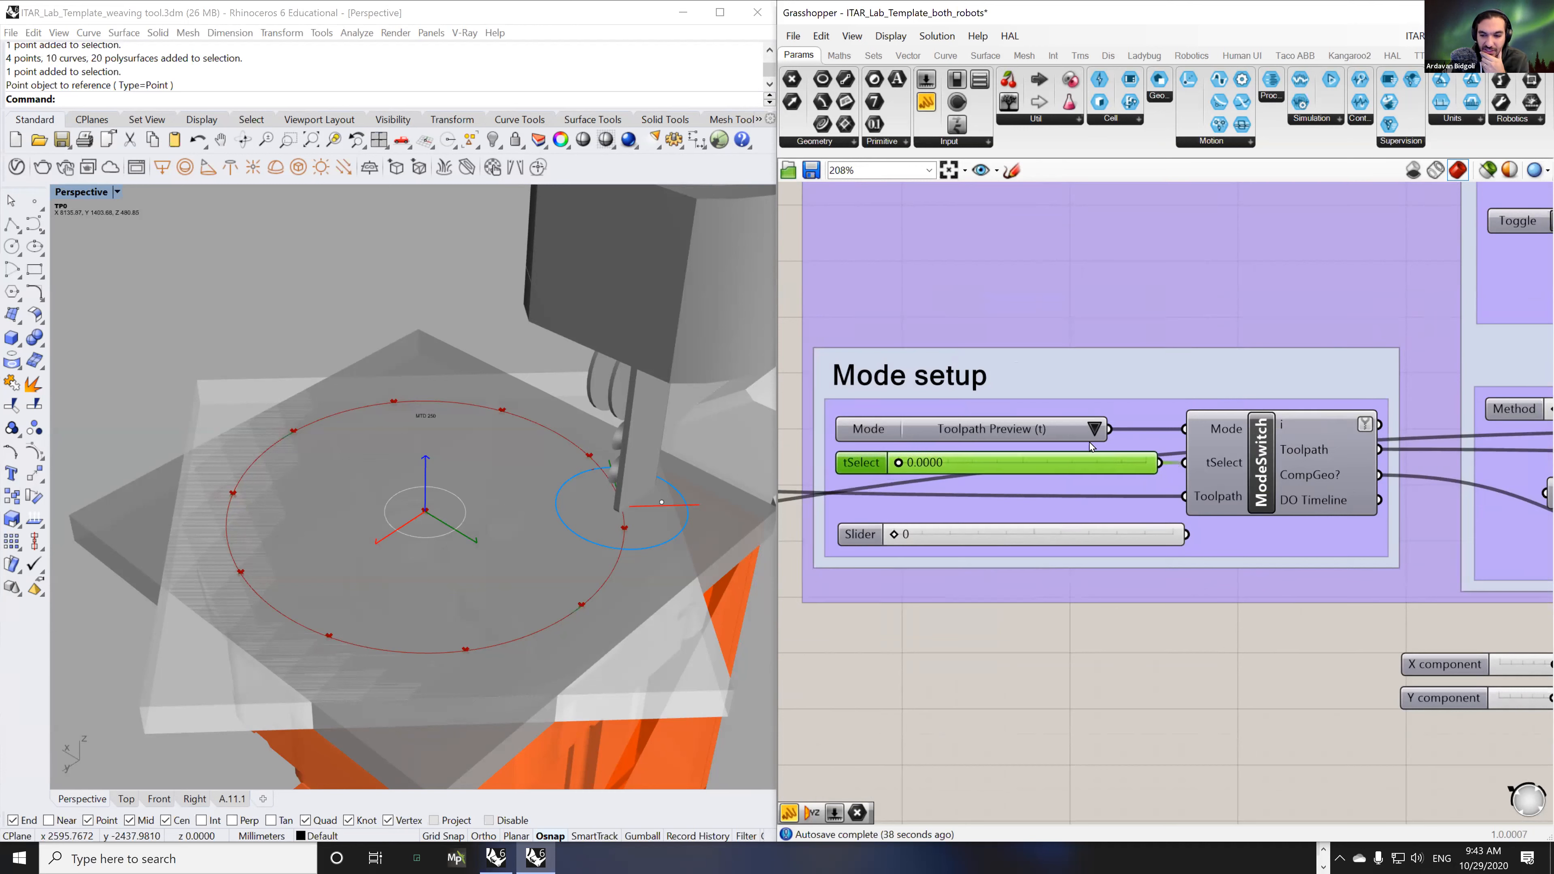
{"action": "left_click", "coordinate": [1095, 430]}
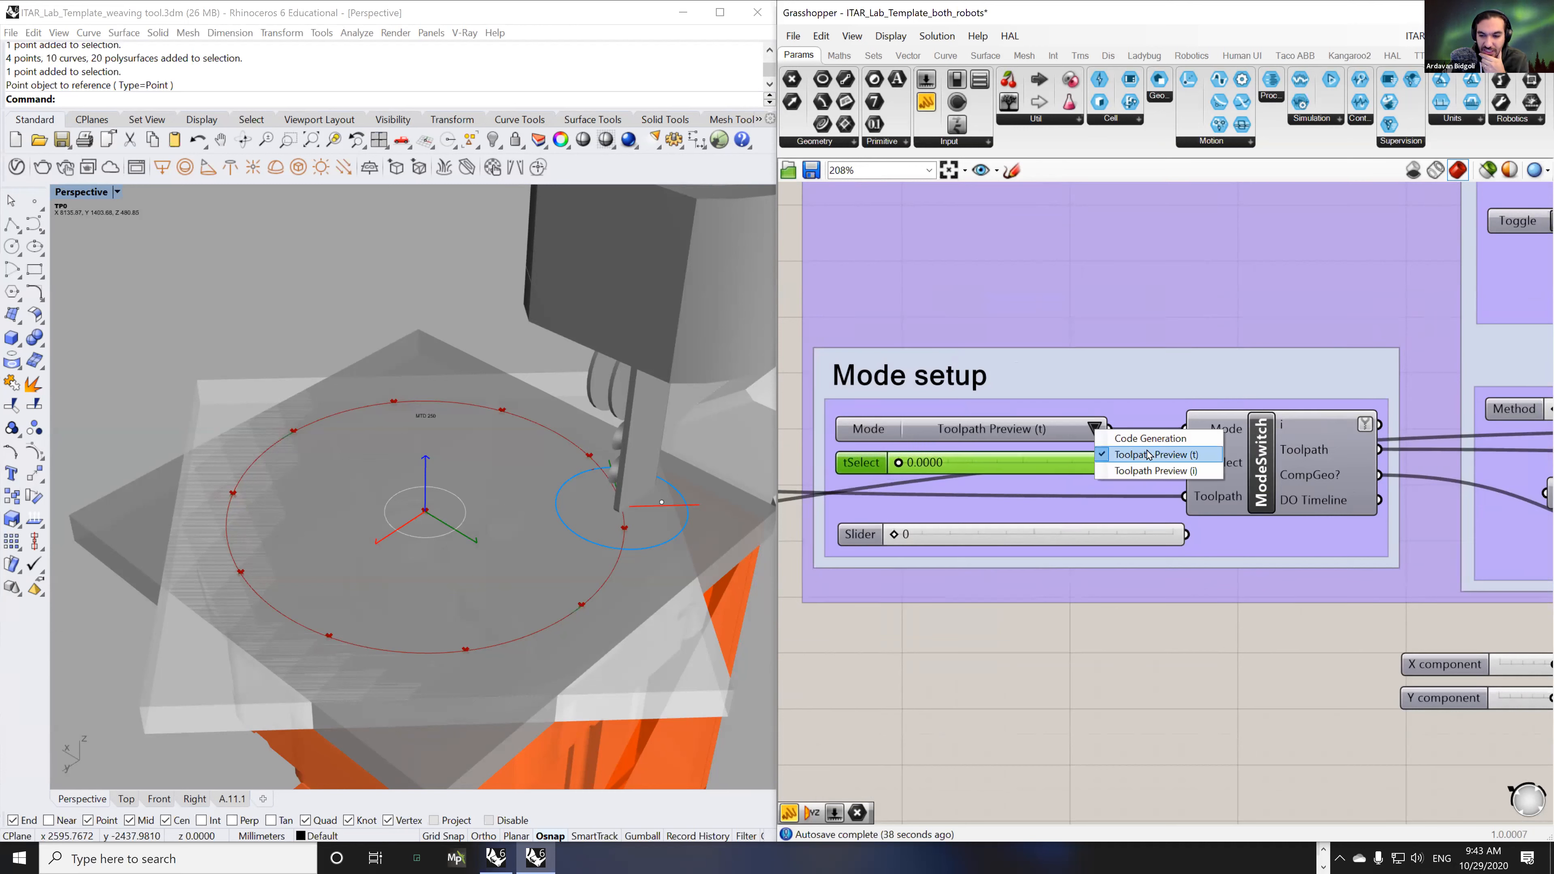
{"action": "left_click", "coordinate": [1021, 465]}
{"action": "left_click_drag", "start_coordinate": [898, 465], "coordinate": [1007, 463]}
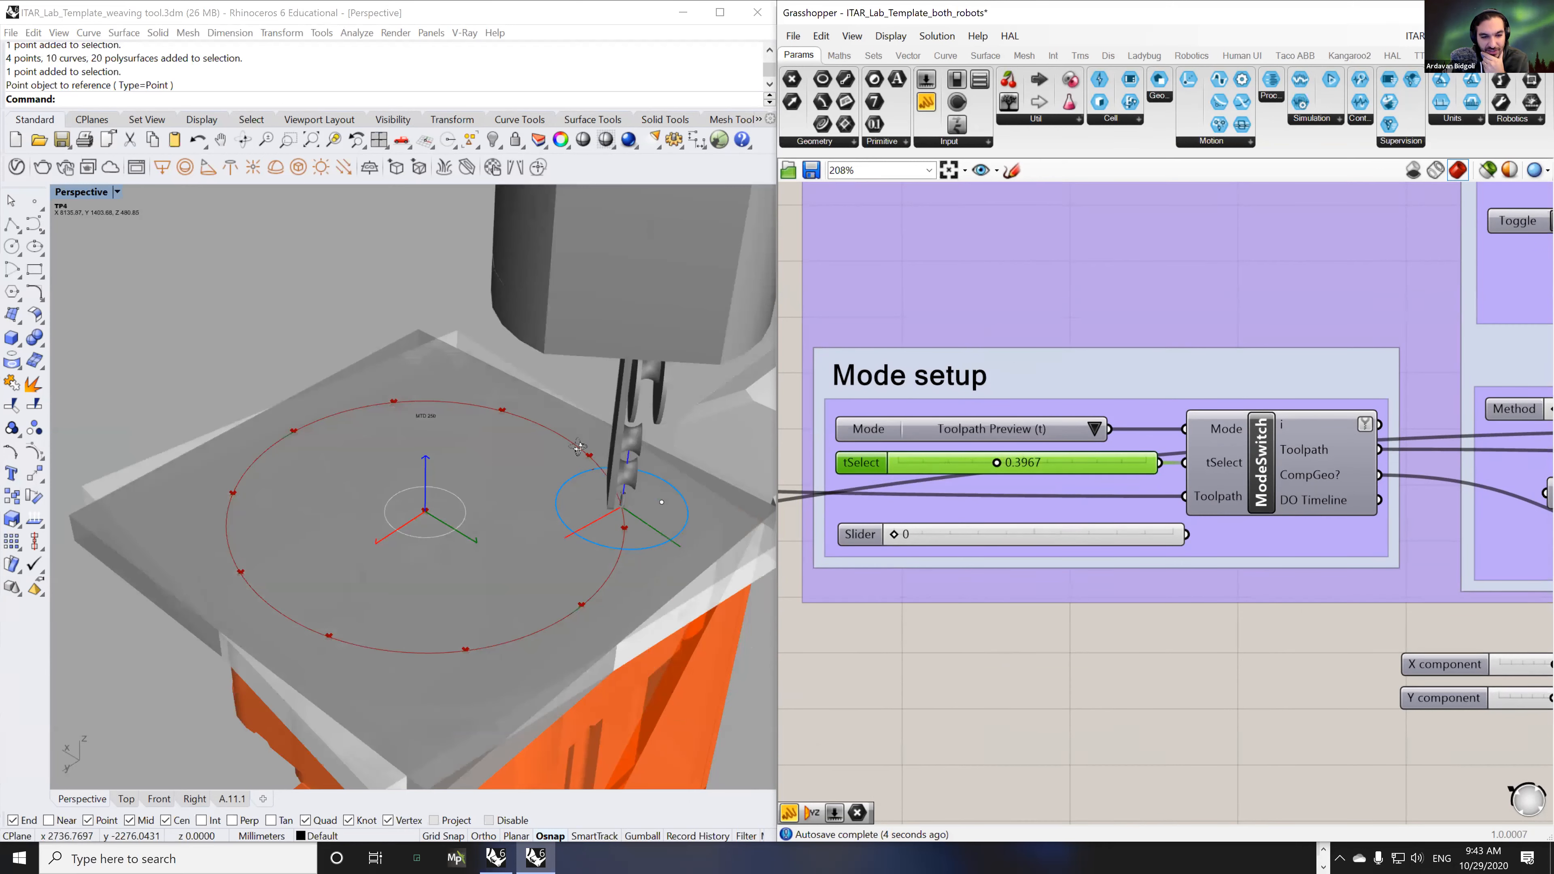
{"action": "right_click_drag", "start_coordinate": [579, 447], "coordinate": [596, 442]}
- Hide the preview of the lower components in the cell setup area that draw the duplicate rotary table
{"action": "right_click_drag", "start_coordinate": [1032, 706], "coordinate": [1225, 502]}
{"action": "scroll", "coordinate": [1176, 605], "scroll_direction": "down", "scroll_amount": 8}
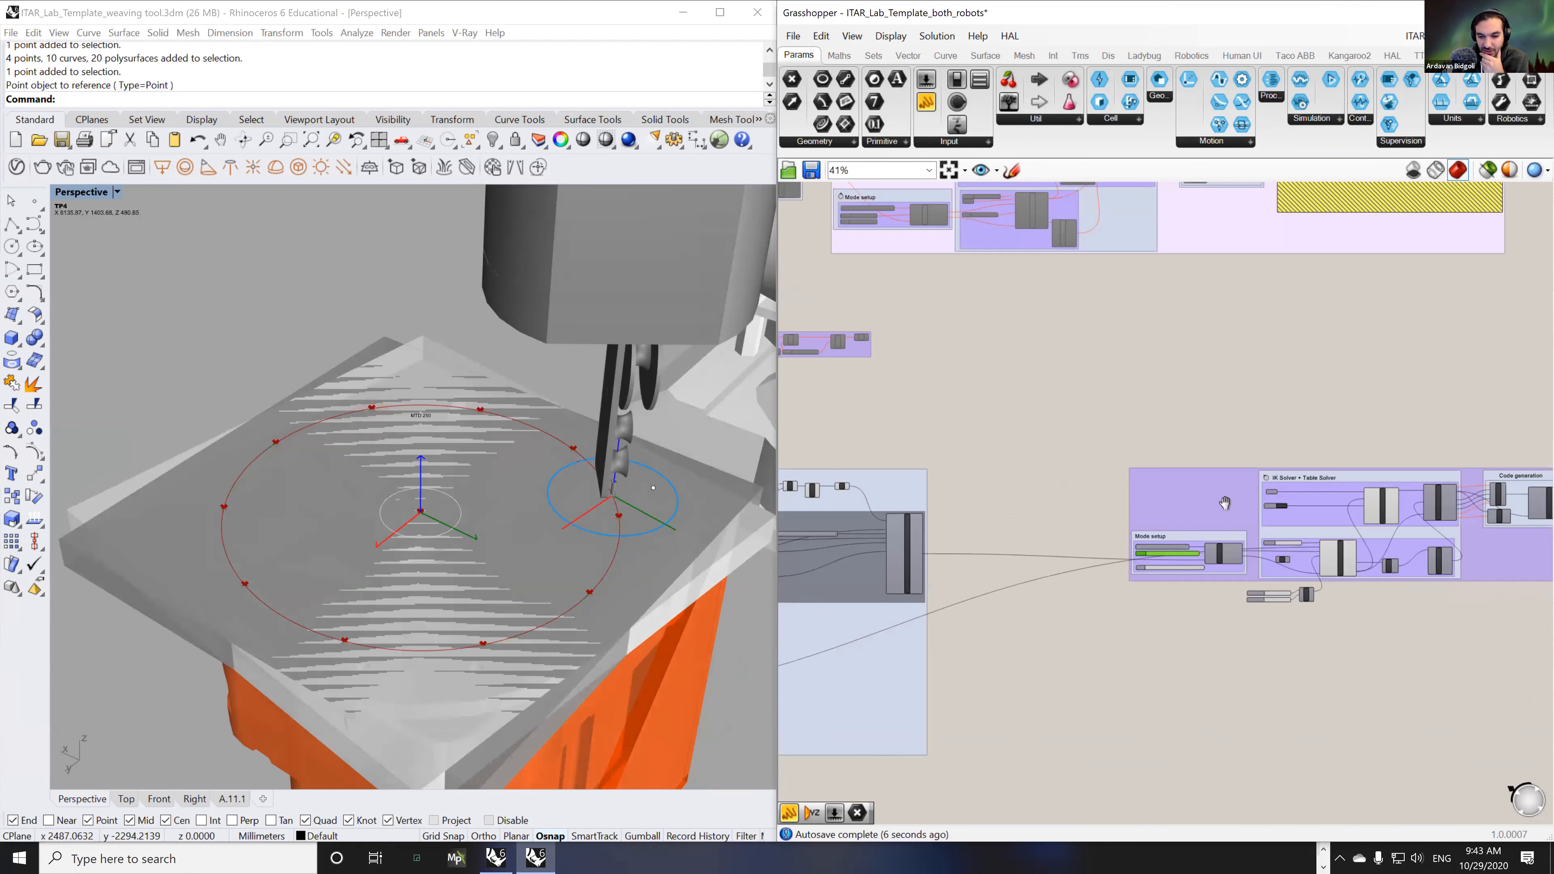
{"action": "scroll", "coordinate": [1104, 555], "scroll_direction": "down", "scroll_amount": 6}
{"action": "scroll", "coordinate": [1037, 563], "scroll_direction": "up", "scroll_amount": 2}
{"action": "left_click_drag", "start_coordinate": [1175, 485], "coordinate": [1176, 482]}
{"action": "middle_click", "coordinate": [1139, 505]}
{"action": "left_click", "coordinate": [1169, 475]}
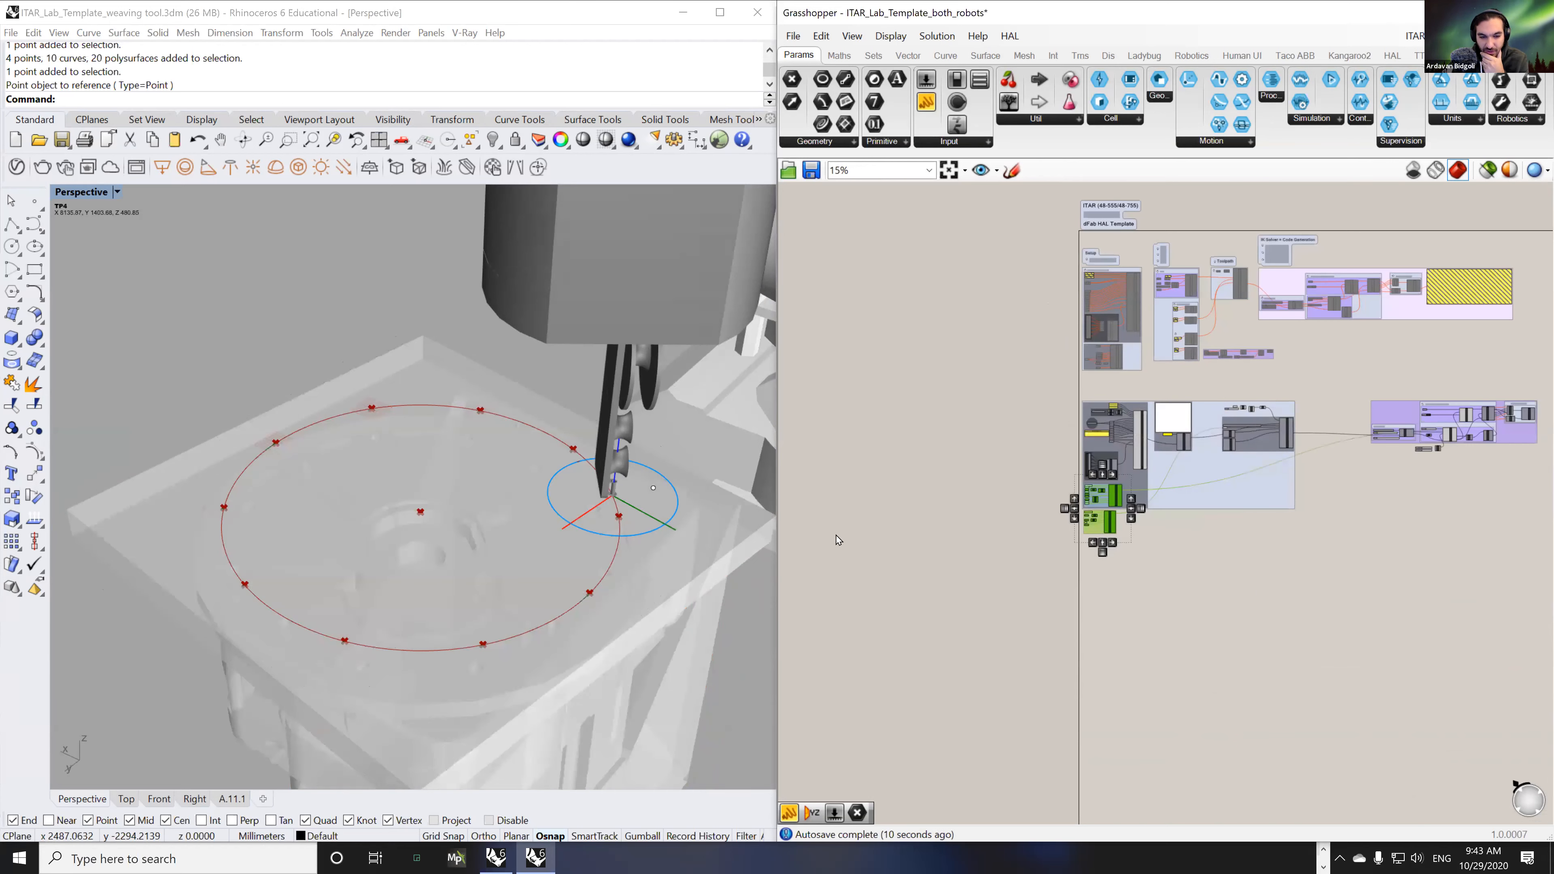
- Return the tSelect slider to 0 and advance it to about 0.3724 to preview the robot and rotary table motion
{"action": "right_click_drag", "start_coordinate": [609, 531], "coordinate": [618, 516]}
{"action": "scroll", "coordinate": [618, 516], "scroll_direction": "up", "scroll_amount": 2}
{"action": "scroll", "coordinate": [618, 516], "scroll_direction": "down", "scroll_amount": 6}
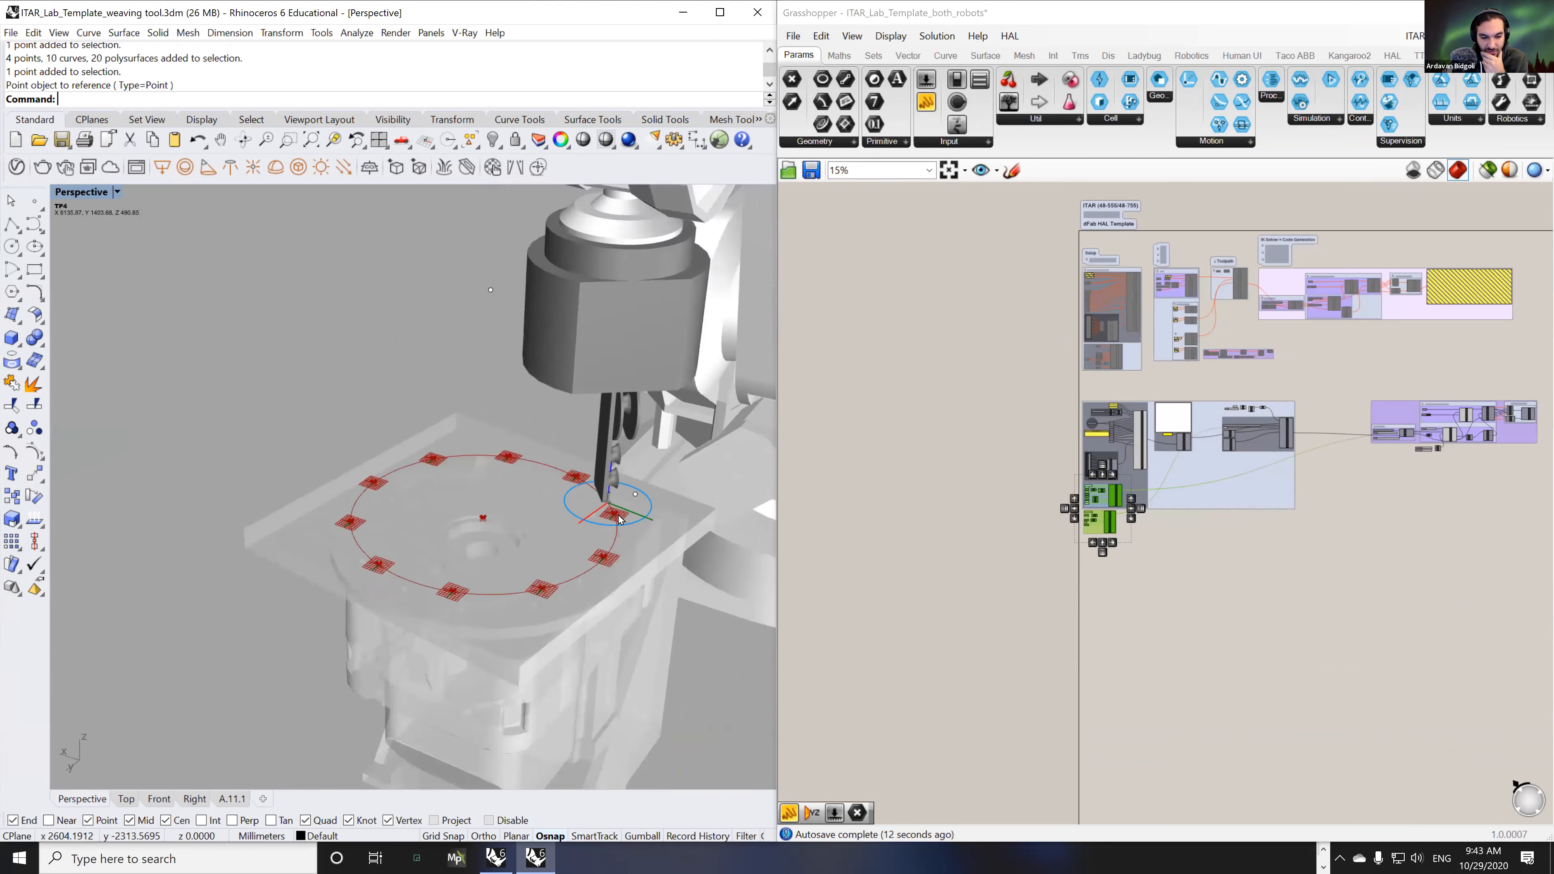
{"action": "scroll", "coordinate": [619, 519], "scroll_direction": "up", "scroll_amount": 2}
{"action": "scroll", "coordinate": [1274, 462], "scroll_direction": "up", "scroll_amount": 4}
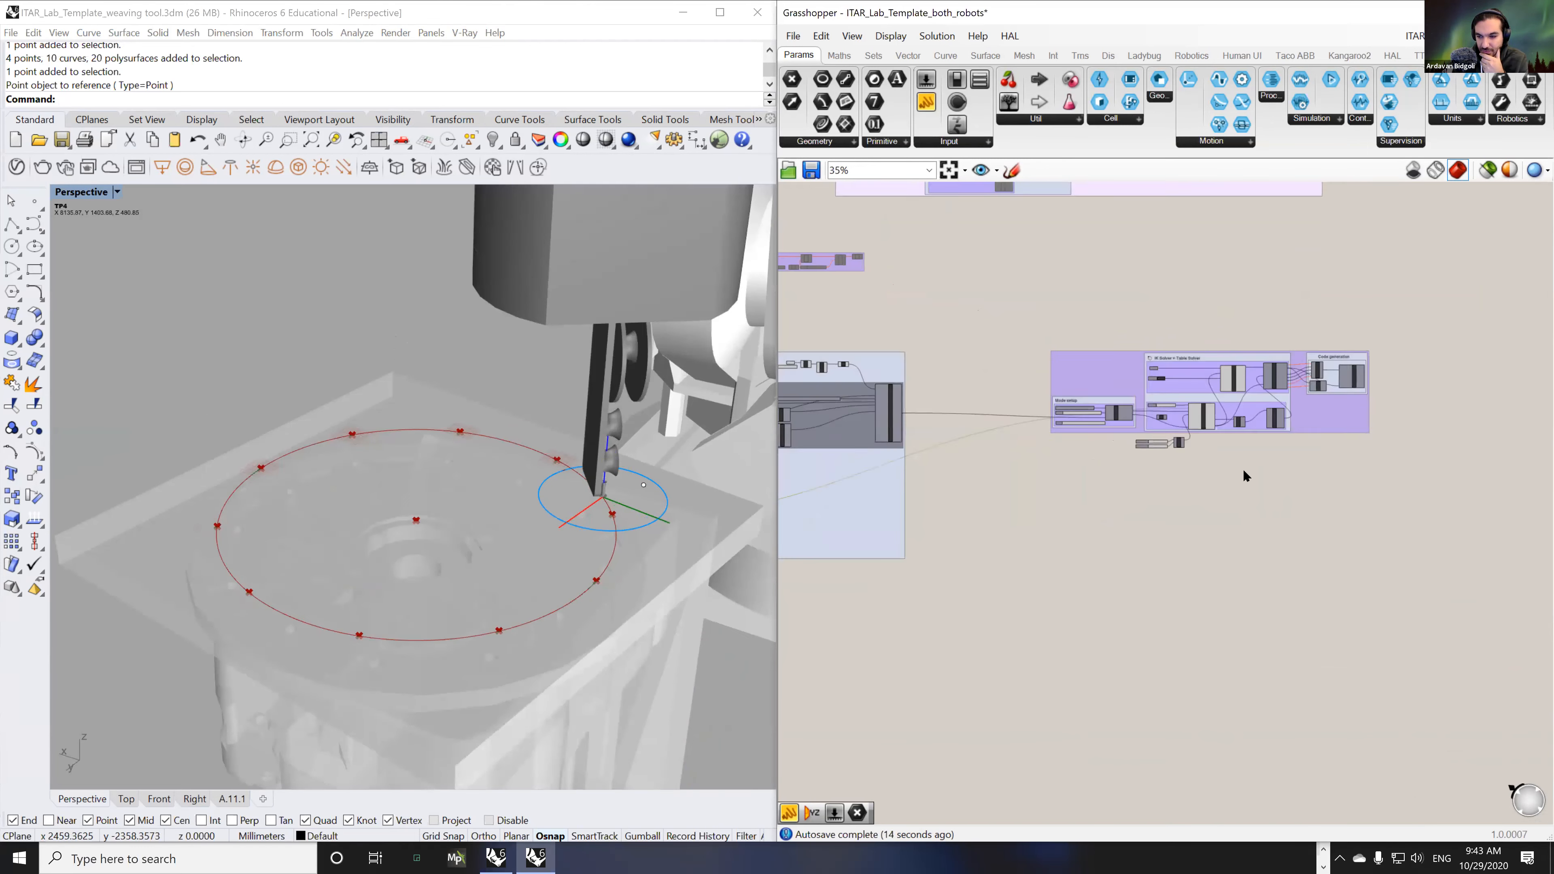
{"action": "scroll", "coordinate": [971, 490], "scroll_direction": "up", "scroll_amount": 8}
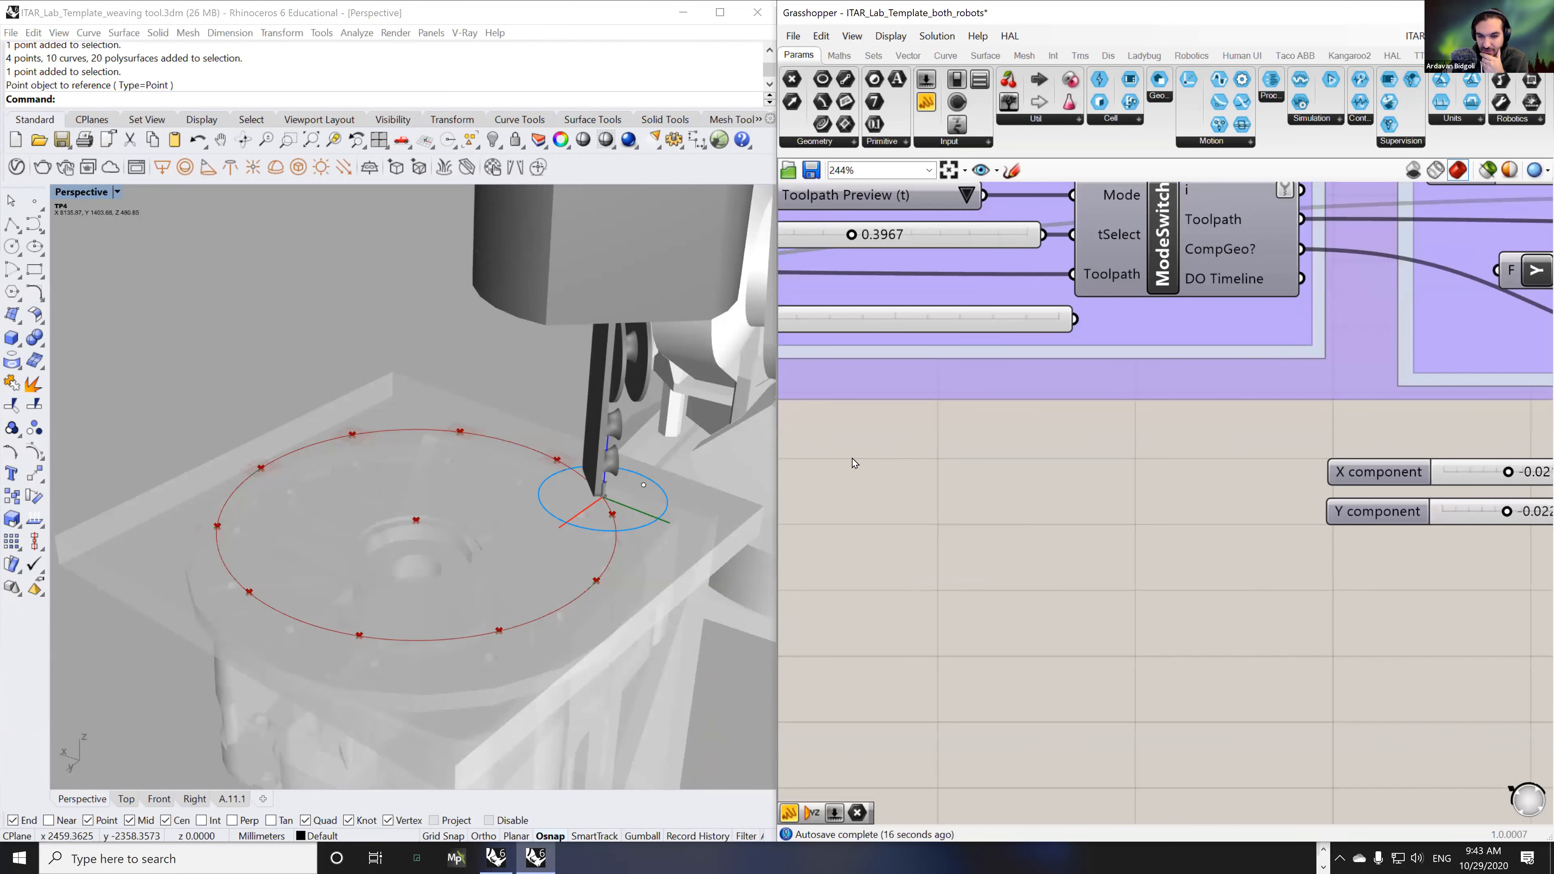
{"action": "scroll", "coordinate": [682, 453], "scroll_direction": "down", "scroll_amount": 6}
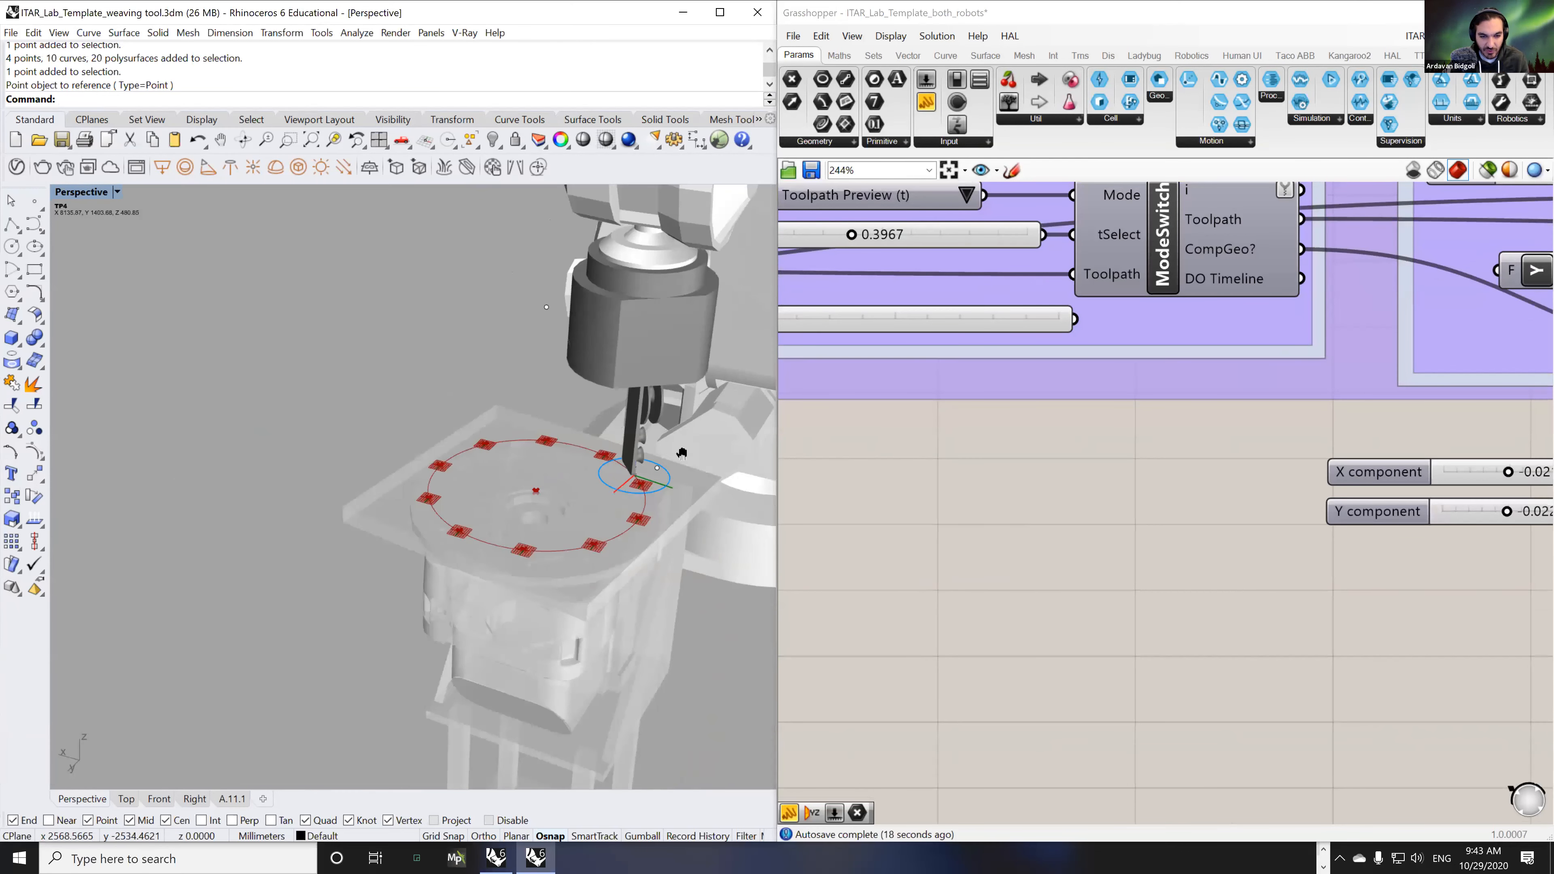
{"action": "right_click_drag", "start_coordinate": [682, 453], "coordinate": [584, 514], "text": "shift"}
{"action": "right_click_drag", "start_coordinate": [1156, 537], "coordinate": [1258, 704]}
{"action": "left_click_drag", "start_coordinate": [947, 406], "coordinate": [829, 403]}
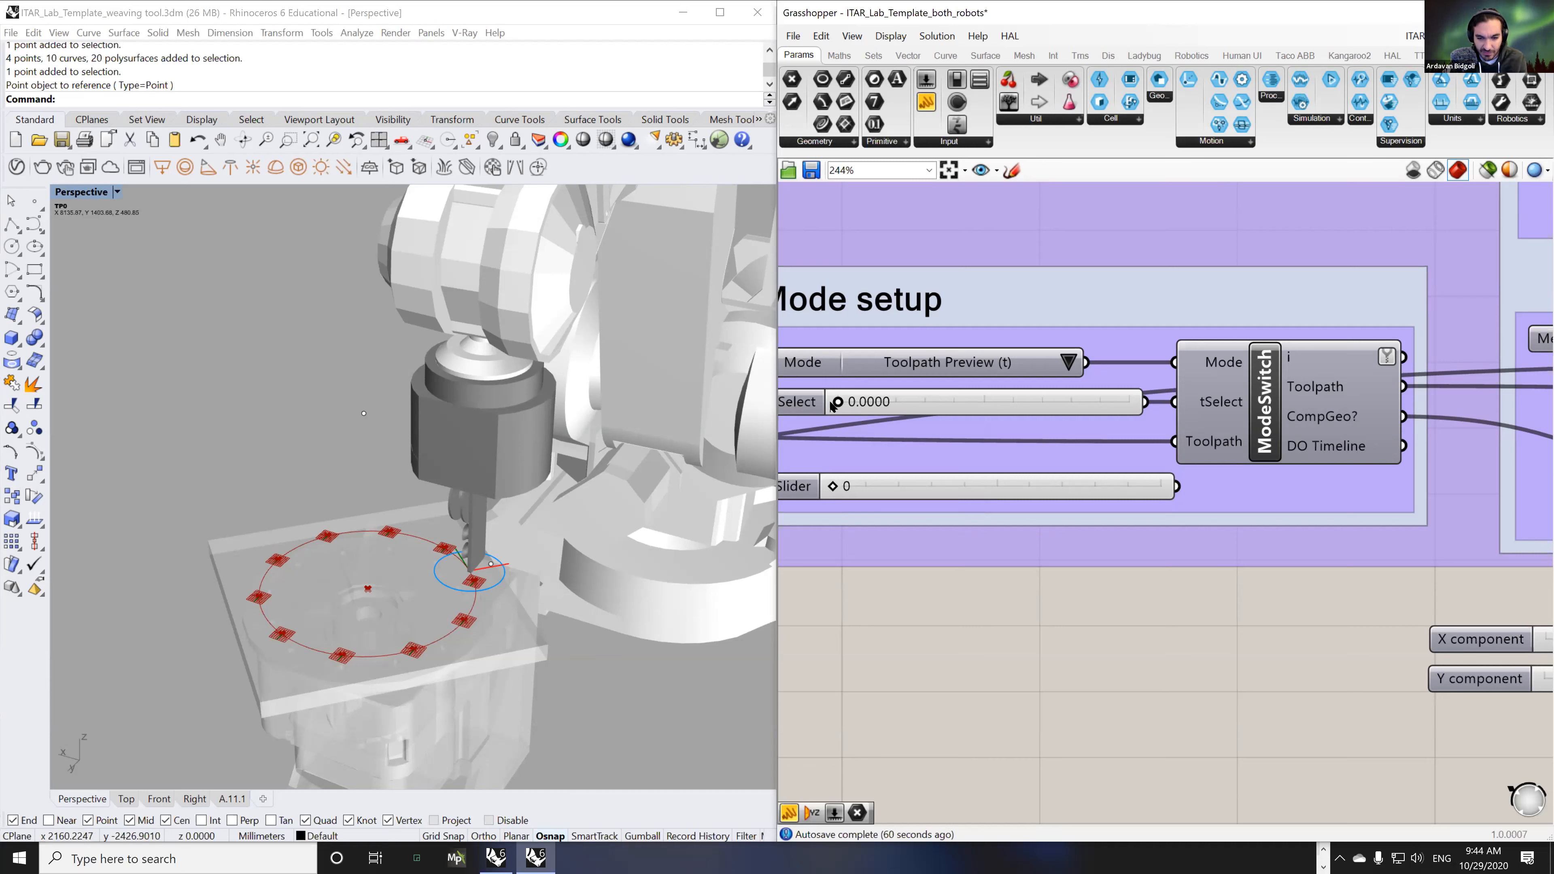
{"action": "left_click_drag", "start_coordinate": [838, 404], "coordinate": [947, 404]}
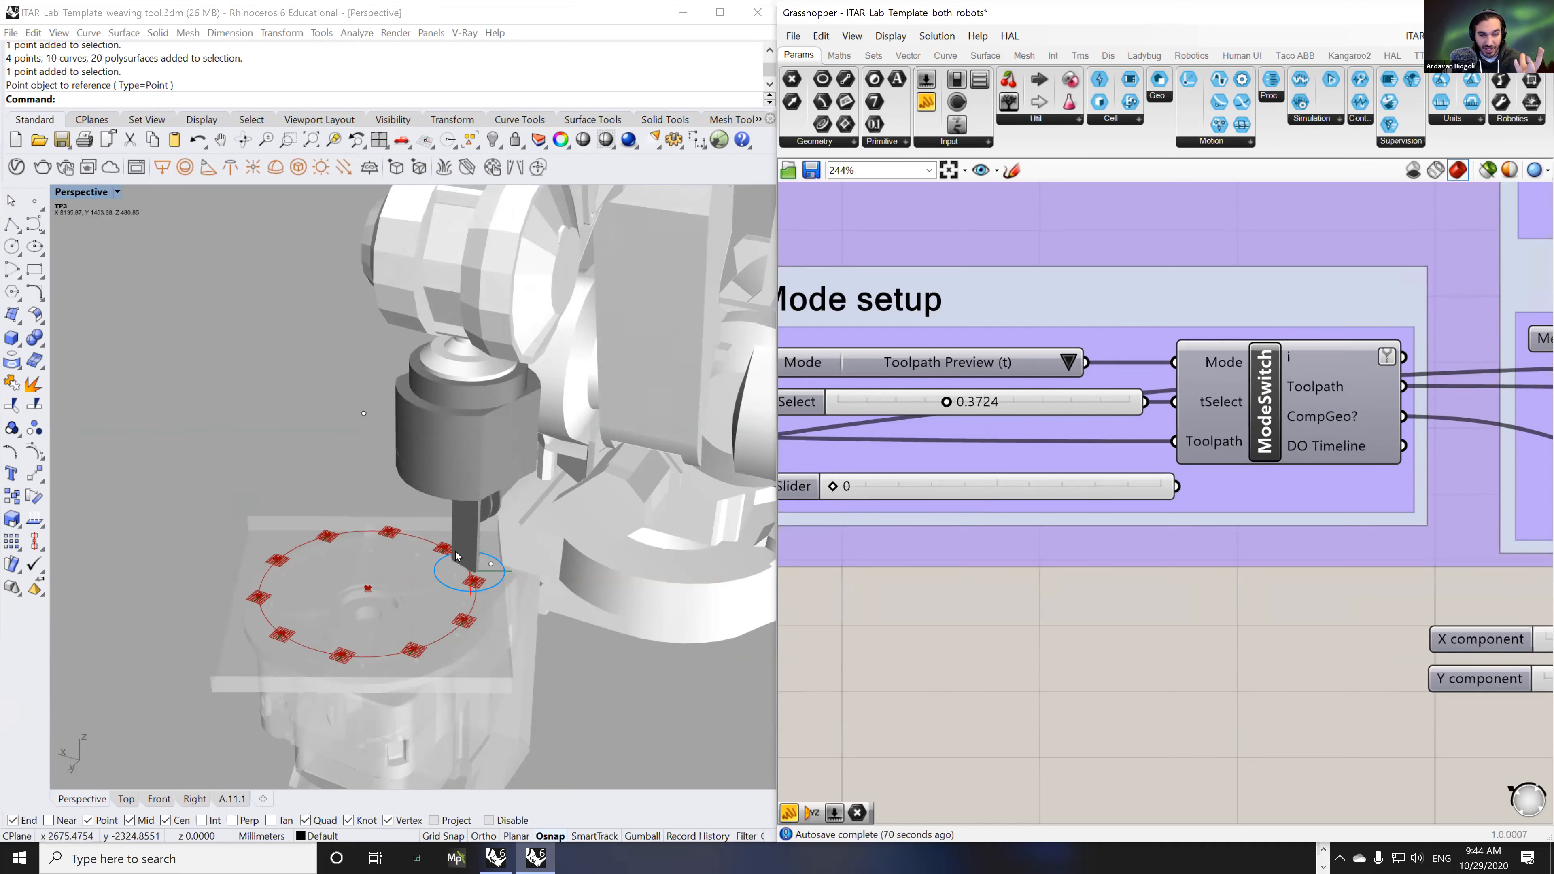
- Examine the description of the Table Position Solver's LinkedGeo input
{"action": "scroll", "coordinate": [915, 687], "scroll_direction": "down", "scroll_amount": 5}
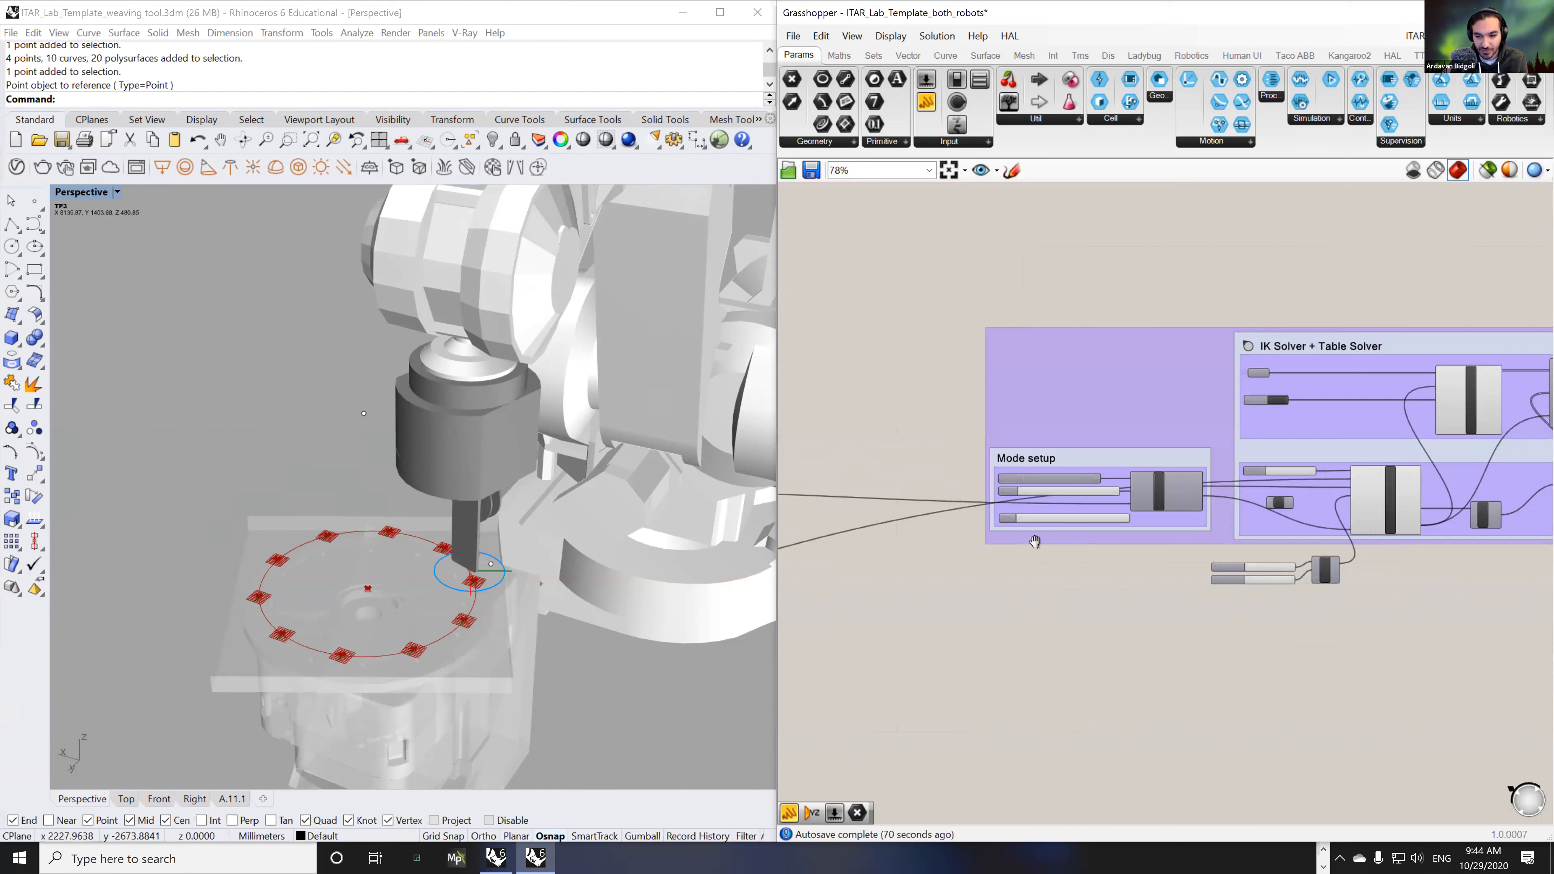
{"action": "scroll", "coordinate": [1068, 486], "scroll_direction": "down", "scroll_amount": 2}
{"action": "scroll", "coordinate": [995, 491], "scroll_direction": "down", "scroll_amount": 1}
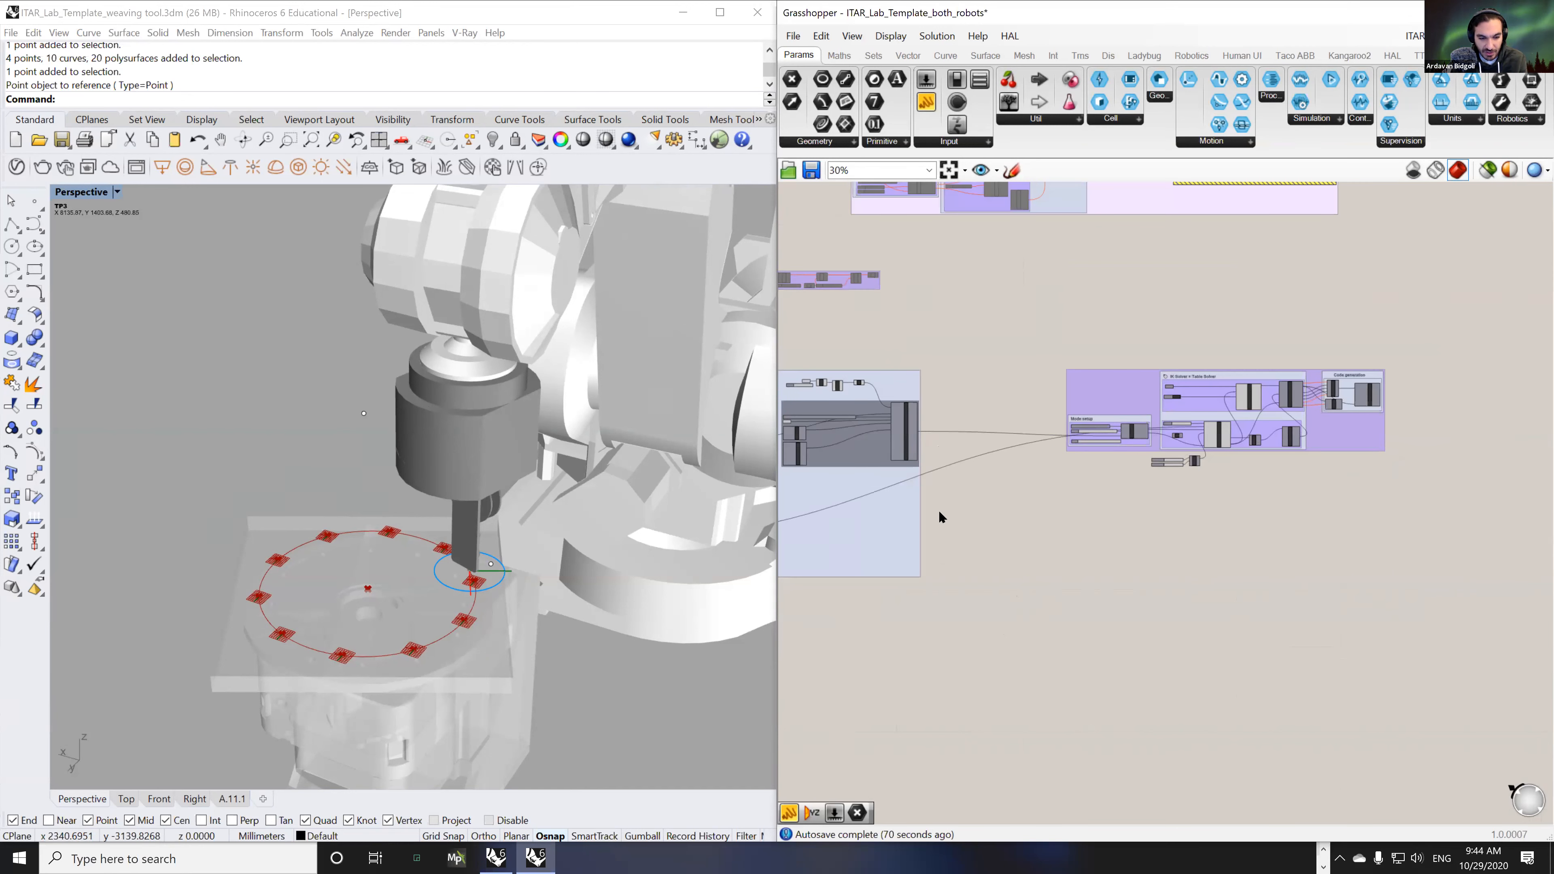
{"action": "right_click_drag", "start_coordinate": [1054, 517], "coordinate": [1051, 501]}
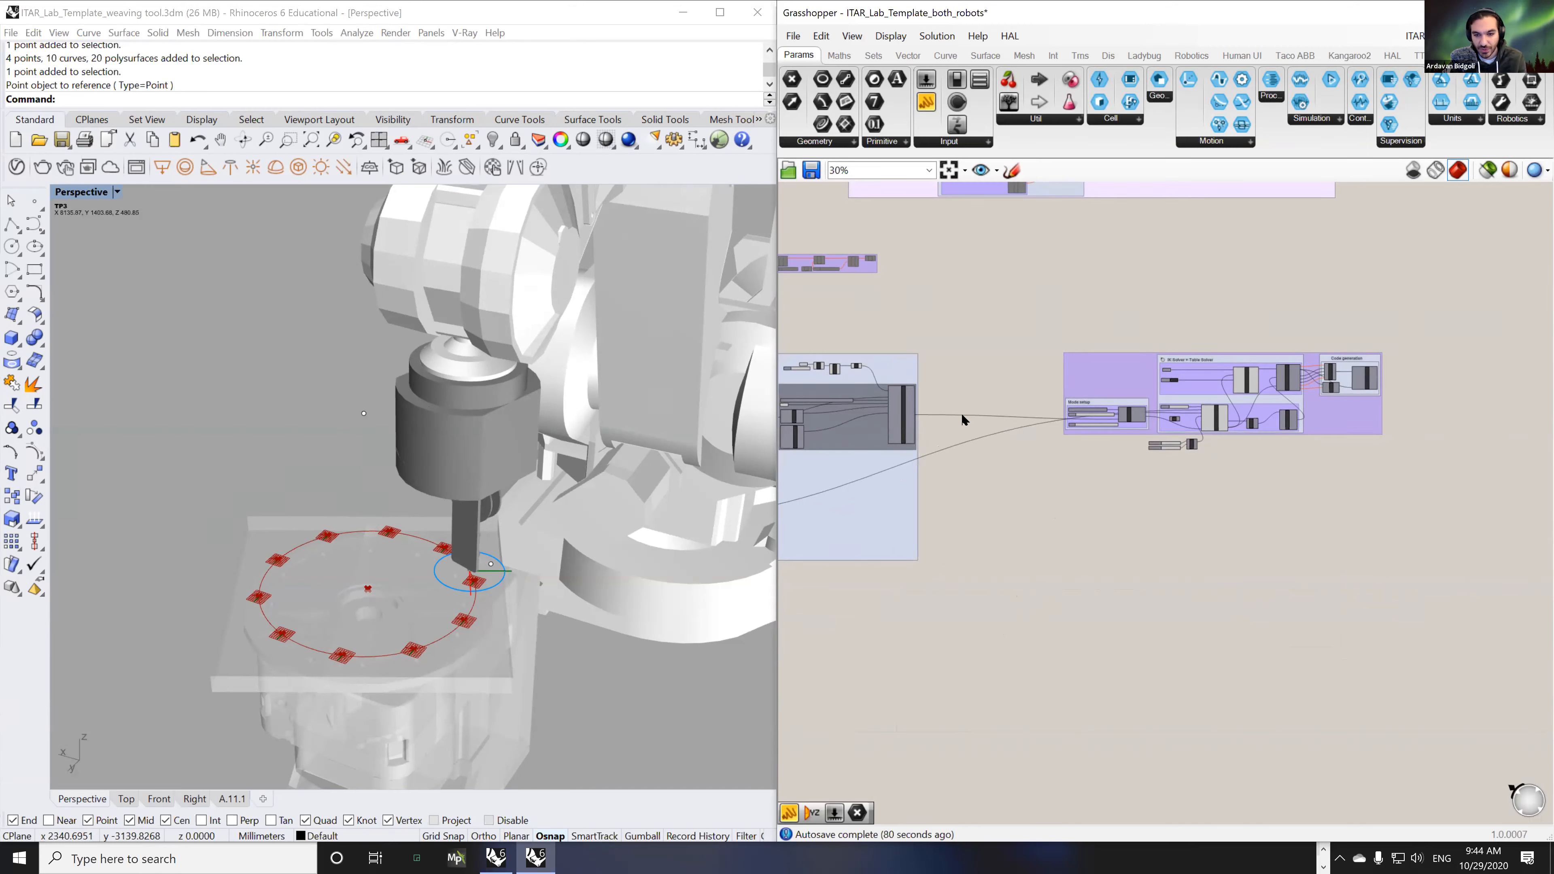
{"action": "scroll", "coordinate": [962, 413], "scroll_direction": "up", "scroll_amount": 2}
{"action": "scroll", "coordinate": [1458, 489], "scroll_direction": "up", "scroll_amount": 3}
{"action": "scroll", "coordinate": [1230, 384], "scroll_direction": "up", "scroll_amount": 4}
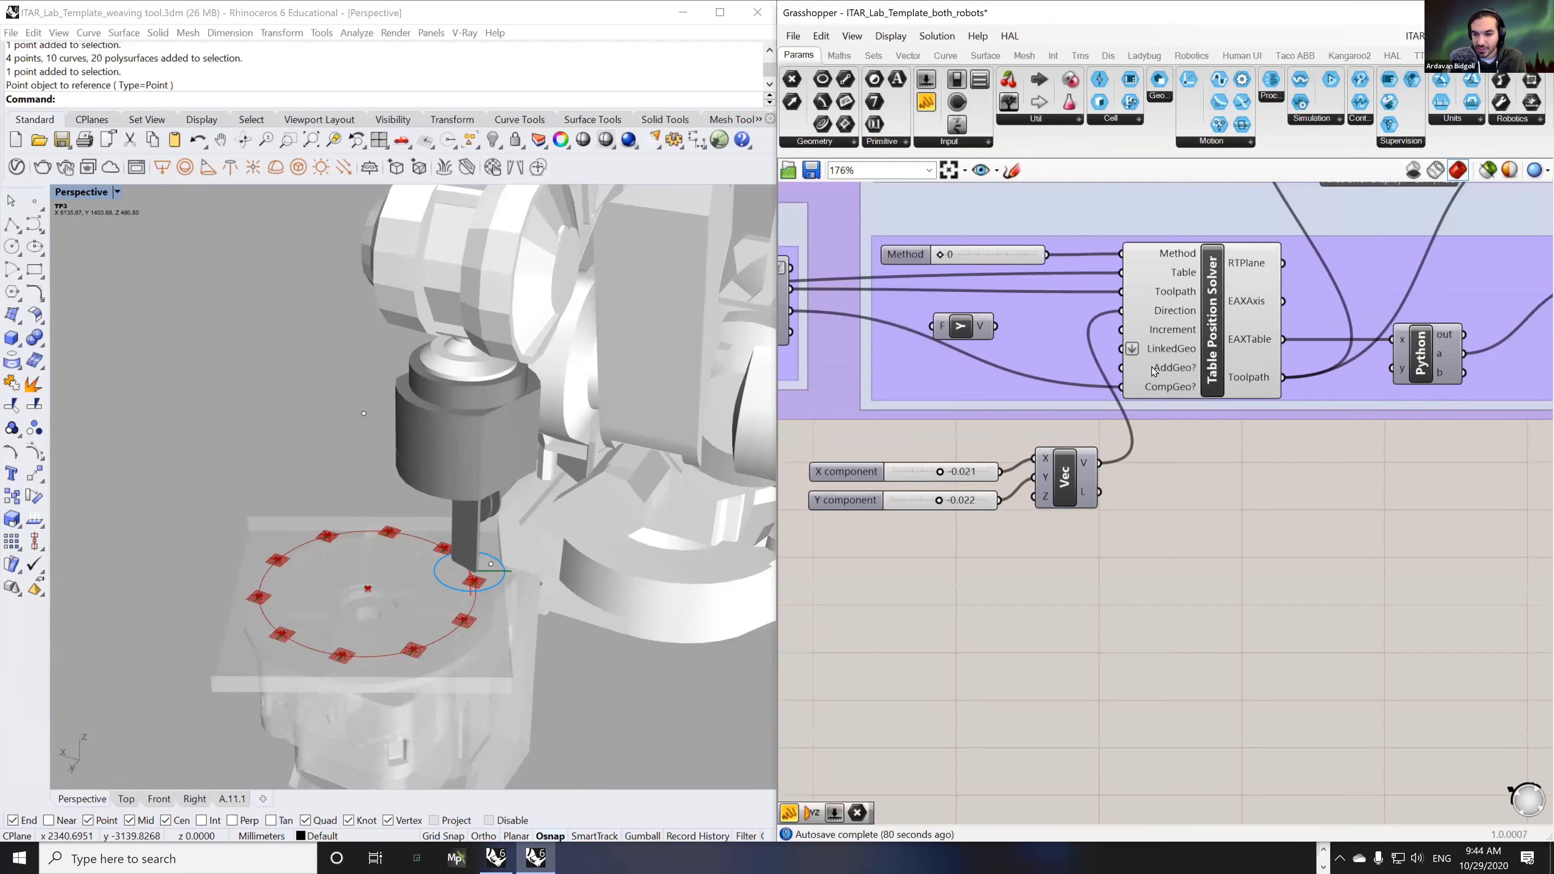
{"action": "mouse_move", "coordinate": [1169, 354]}
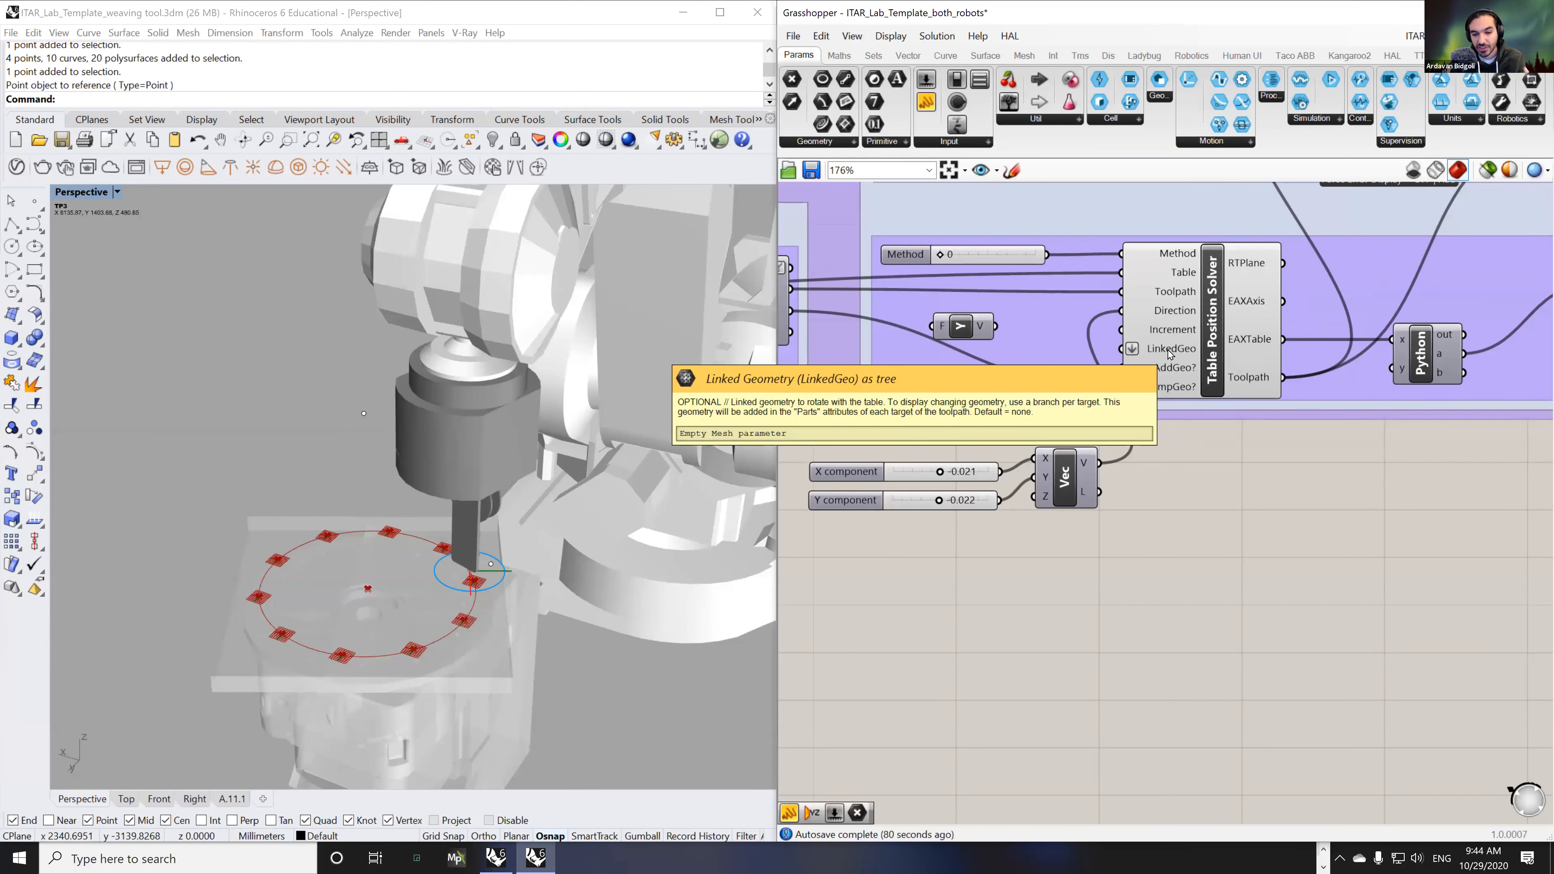
- Add a Merge component and feed it the Circle's curve in D1 and the XY Plane's planes in D2
{"action": "scroll", "coordinate": [1169, 366], "scroll_direction": "down", "scroll_amount": 5}
{"action": "right_click_drag", "start_coordinate": [831, 375], "coordinate": [1258, 442]}
{"action": "scroll", "coordinate": [880, 365], "scroll_direction": "up", "scroll_amount": 5}
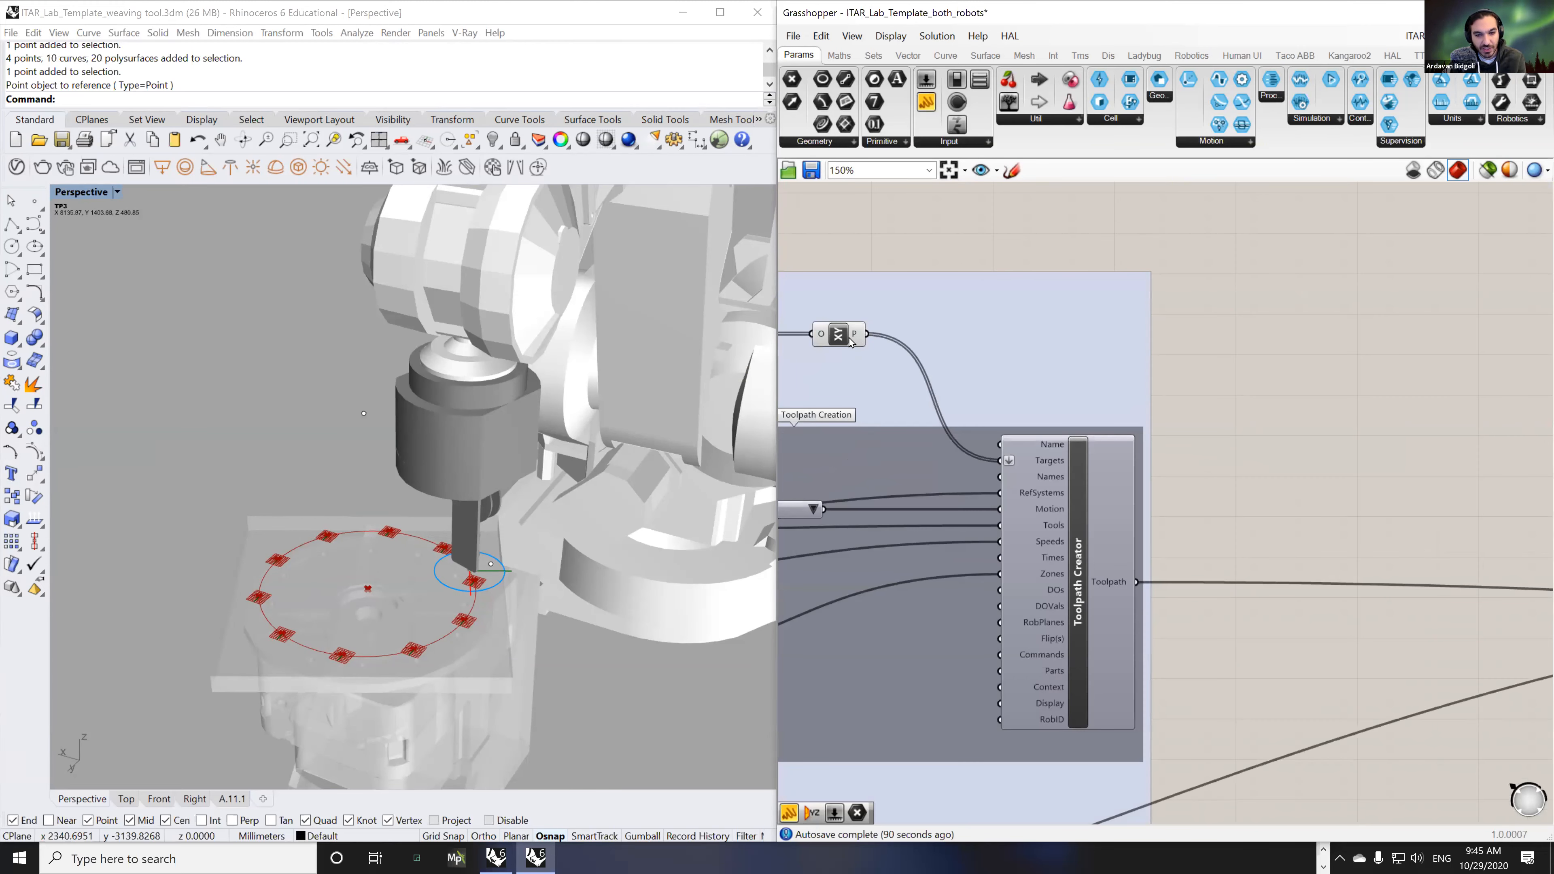
{"action": "right_click_drag", "start_coordinate": [986, 331], "coordinate": [1238, 350]}
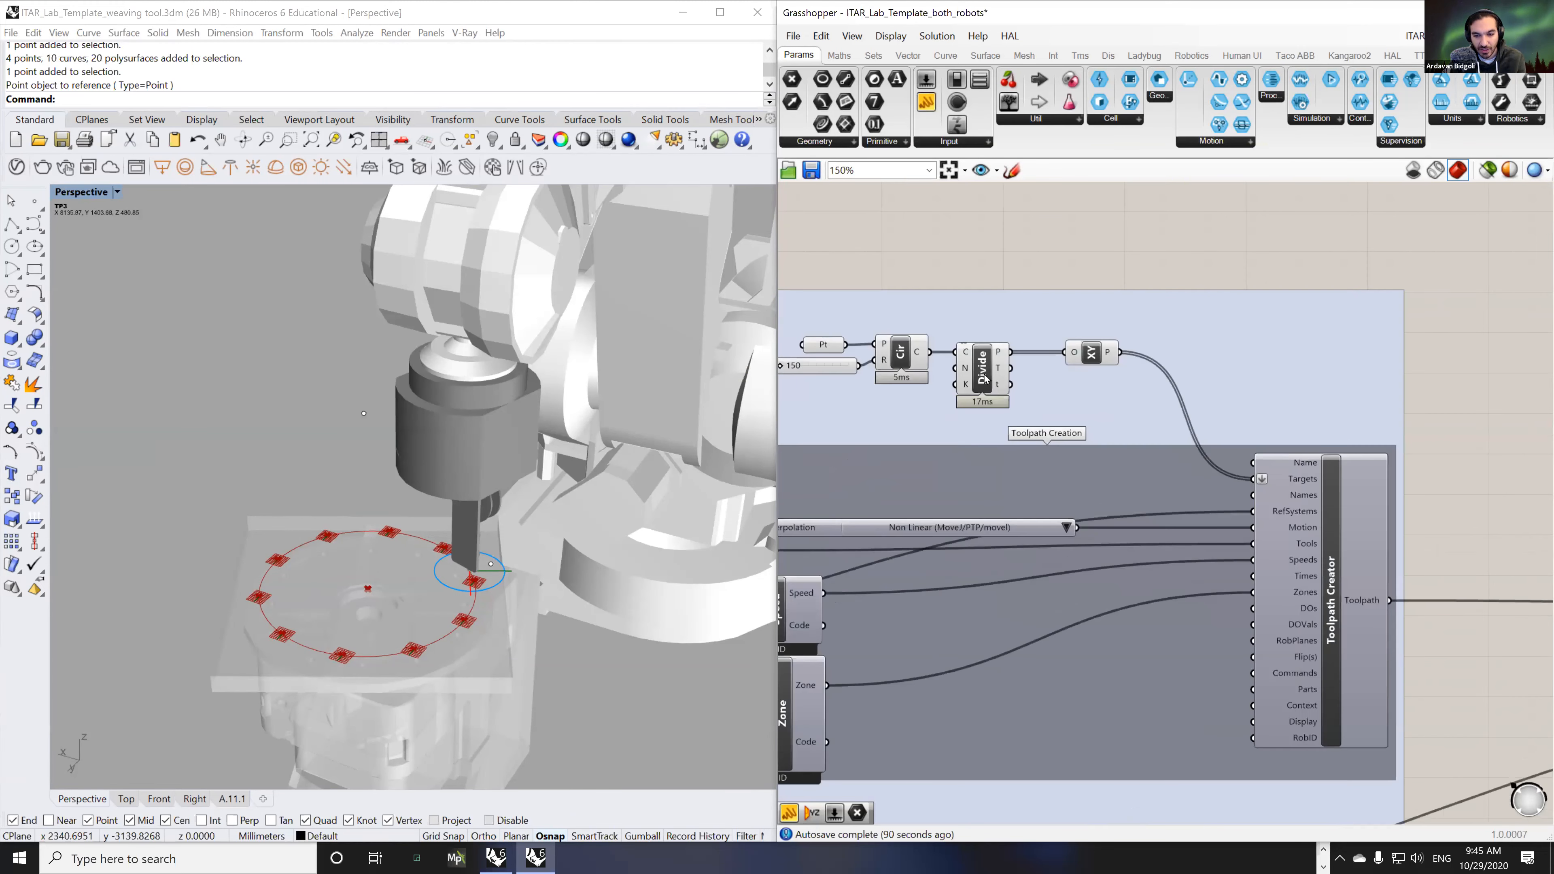
{"action": "double_click", "coordinate": [1195, 258]}
{"action": "type", "text": "merg"}
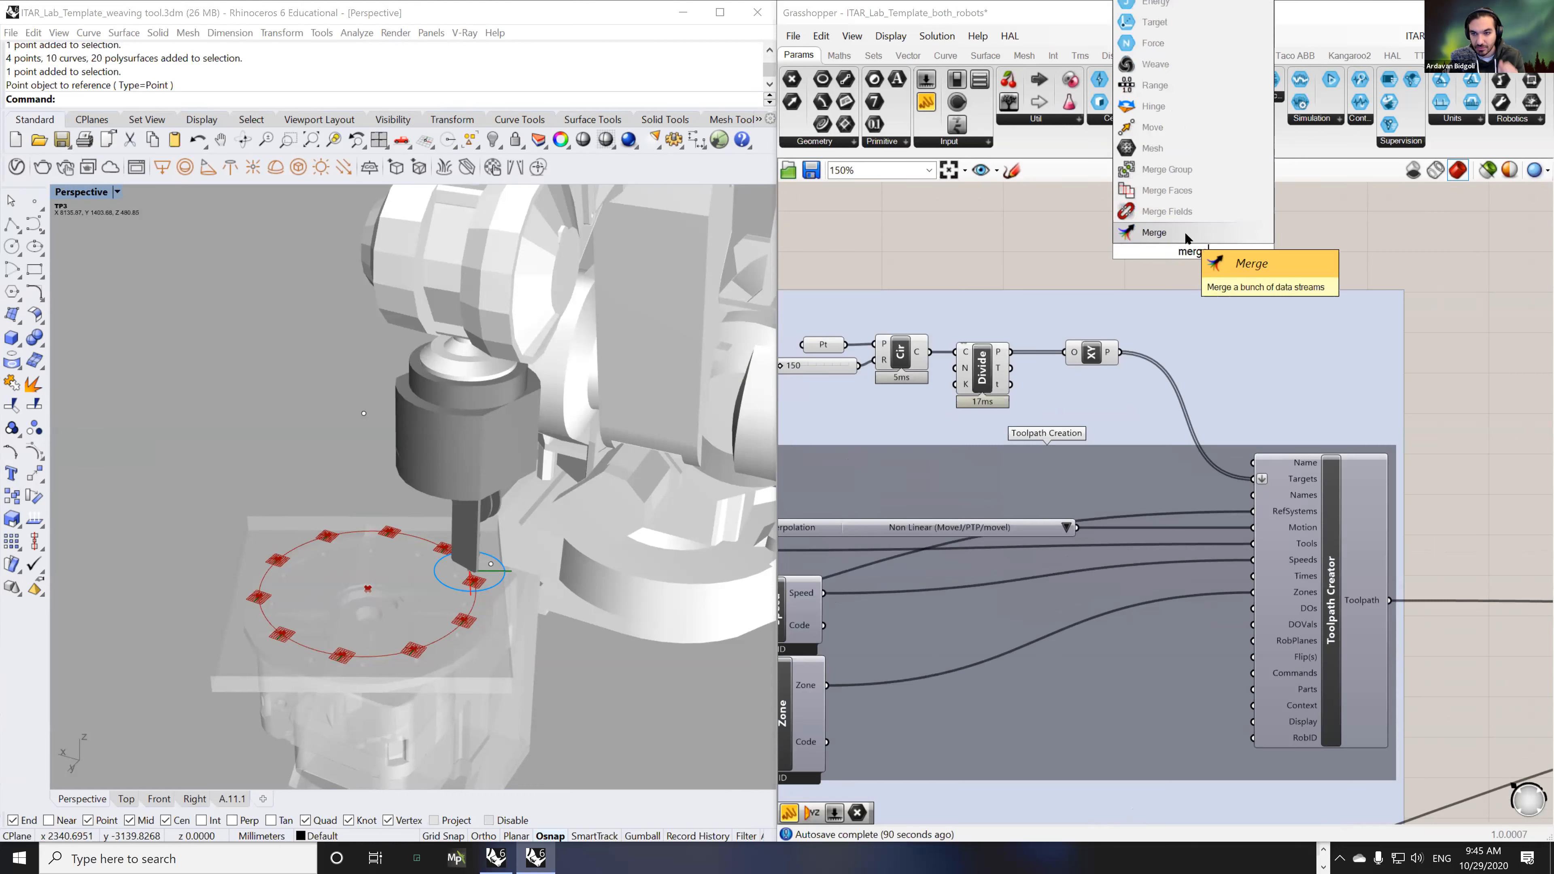
{"action": "left_click", "coordinate": [1185, 238]}
{"action": "left_click_drag", "start_coordinate": [929, 352], "coordinate": [1122, 352]}
- Remove the unused D3 input from the Merge component
{"action": "scroll", "coordinate": [1176, 273], "scroll_direction": "up", "scroll_amount": 4}
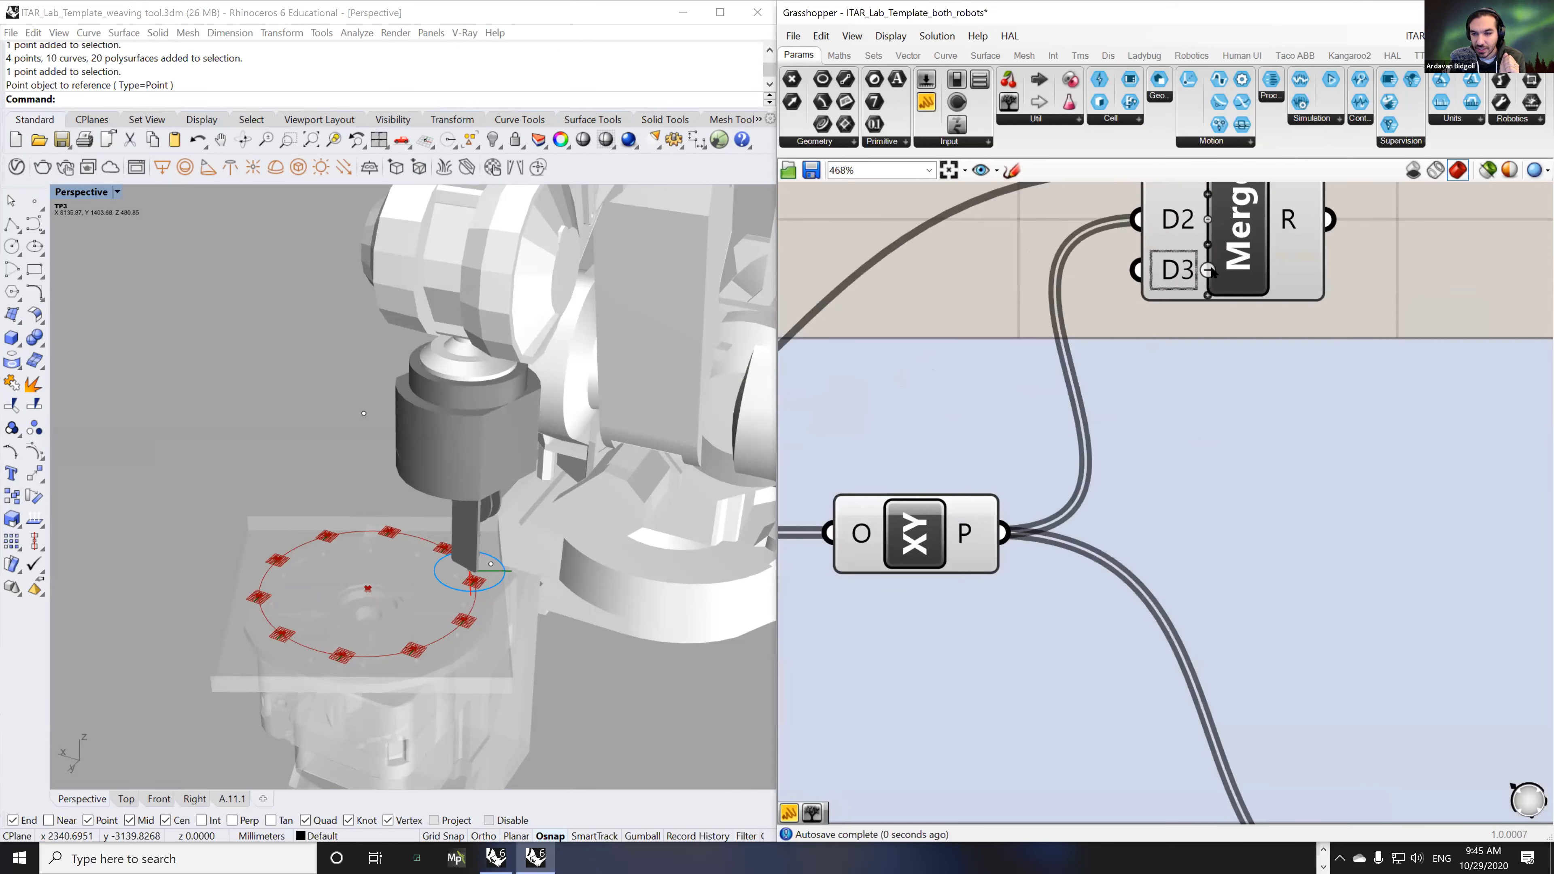
{"action": "scroll", "coordinate": [1176, 273], "scroll_direction": "down", "scroll_amount": 3}
{"action": "left_click", "coordinate": [1188, 257]}
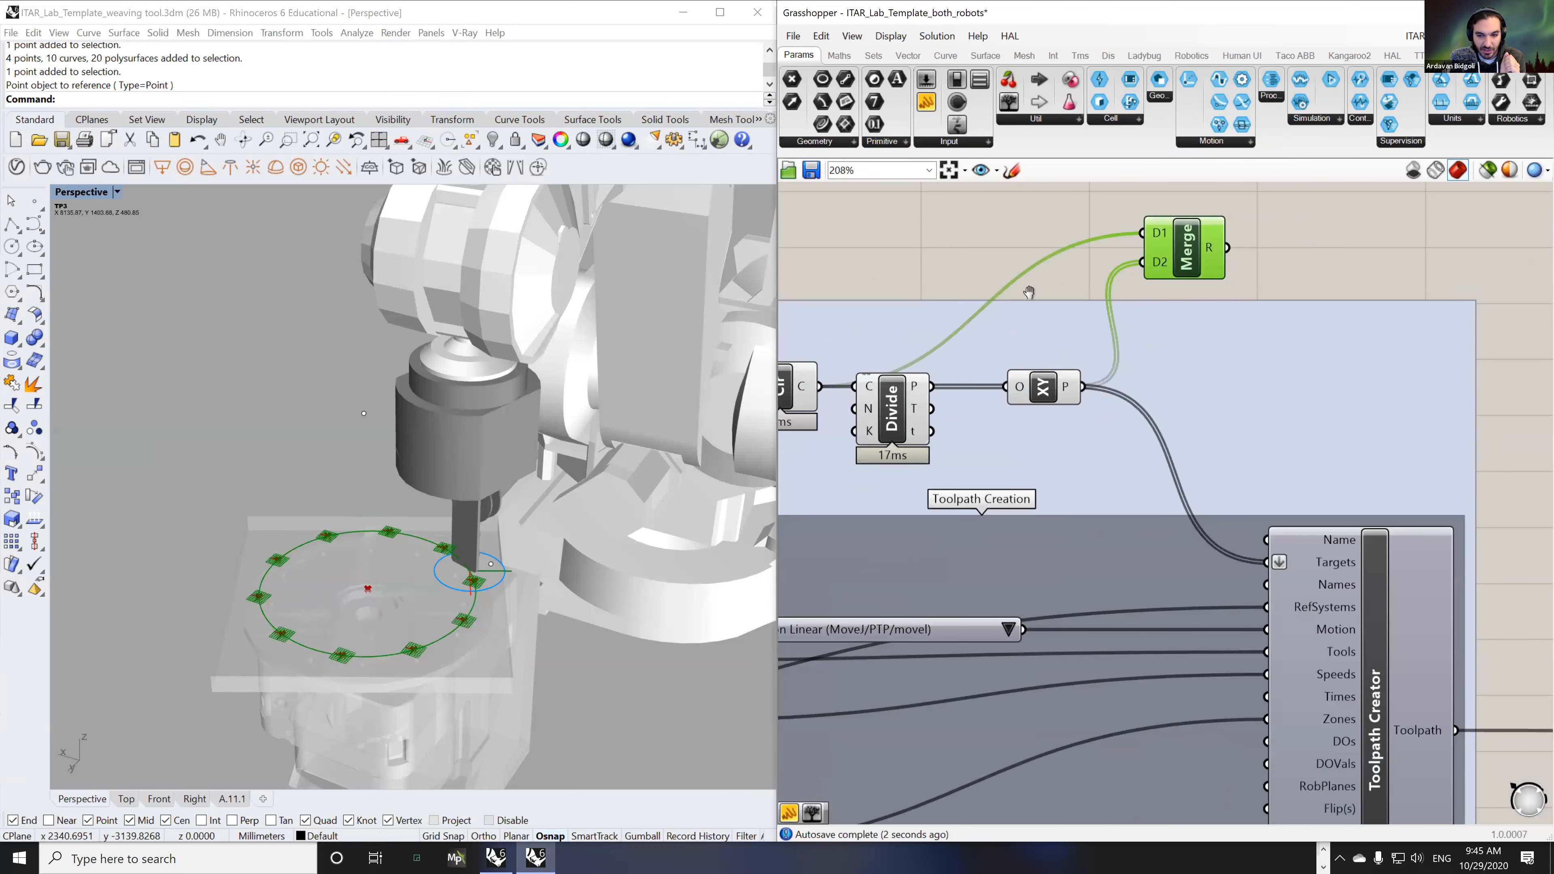
- Hide the preview of the Circle, Divide Curve and XY Plane components
{"action": "scroll", "coordinate": [1030, 292], "scroll_direction": "down", "scroll_amount": 3}
{"action": "left_click_drag", "start_coordinate": [982, 240], "coordinate": [1223, 385]}
{"action": "middle_click", "coordinate": [1180, 306]}
{"action": "right_click_drag", "start_coordinate": [1173, 259], "coordinate": [974, 259]}
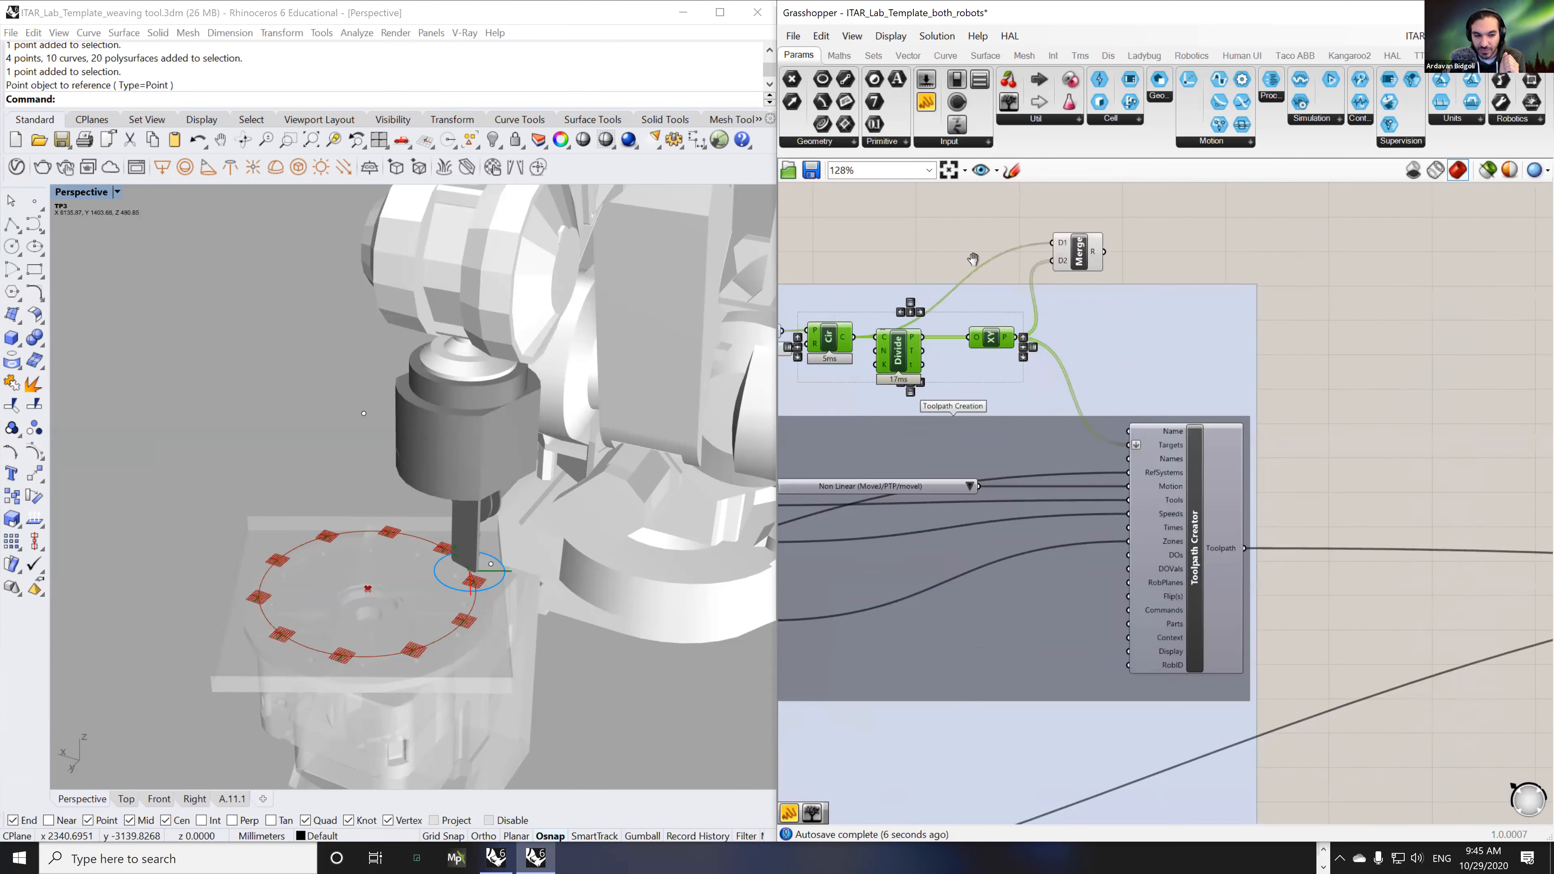
- Move the Merge component below the Table Position Solver and connect its result to the LinkedGeo input
{"action": "scroll", "coordinate": [973, 259], "scroll_direction": "down", "scroll_amount": 4}
{"action": "left_click_drag", "start_coordinate": [924, 257], "coordinate": [1509, 490]}
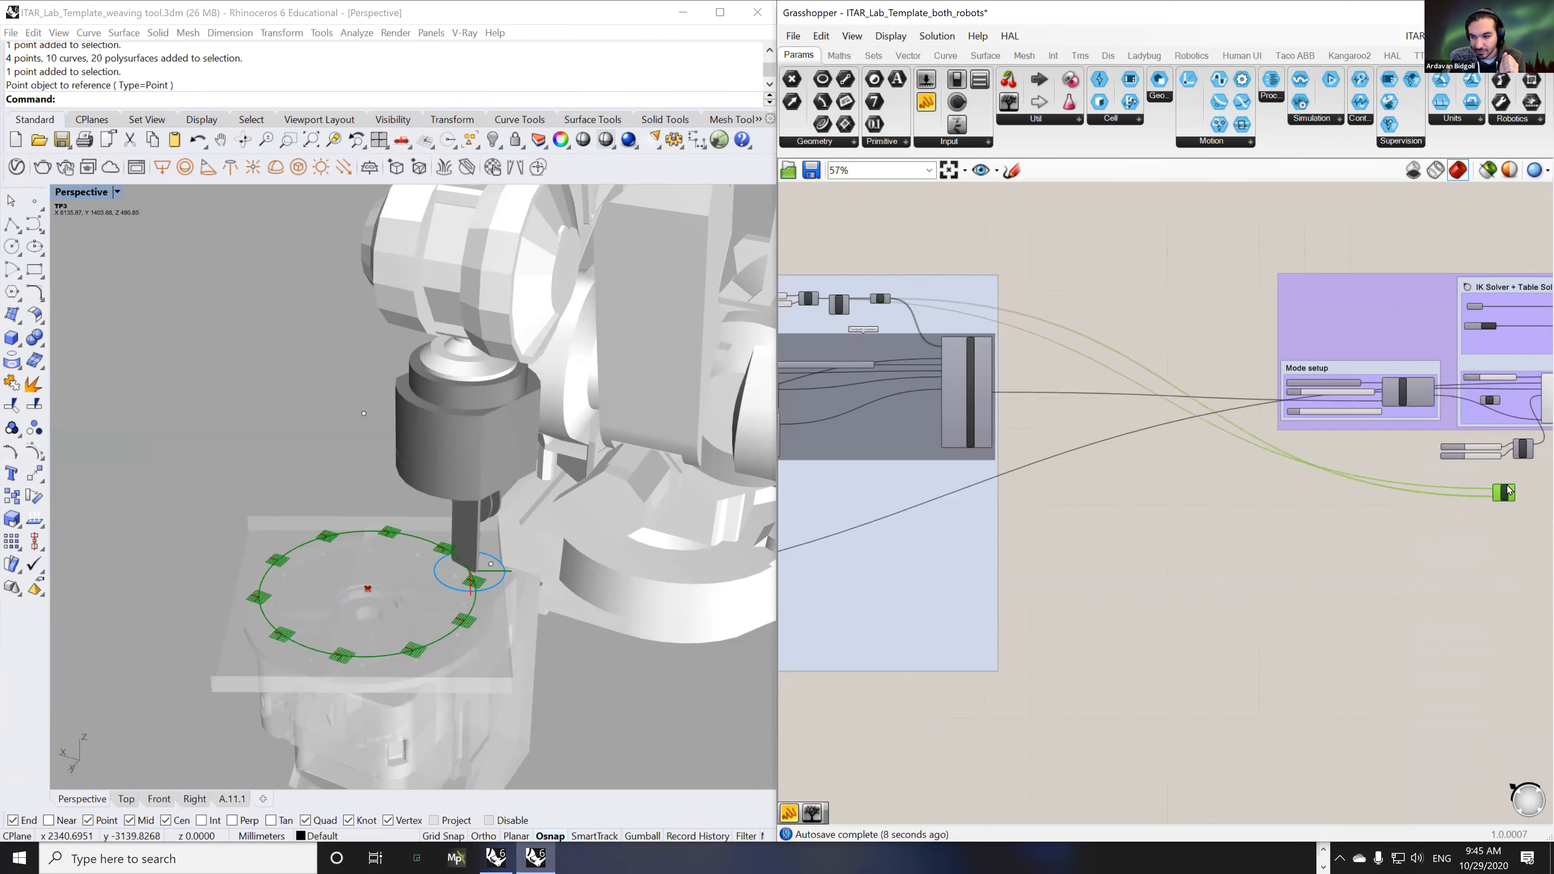
{"action": "scroll", "coordinate": [1509, 490], "scroll_direction": "up", "scroll_amount": 5}
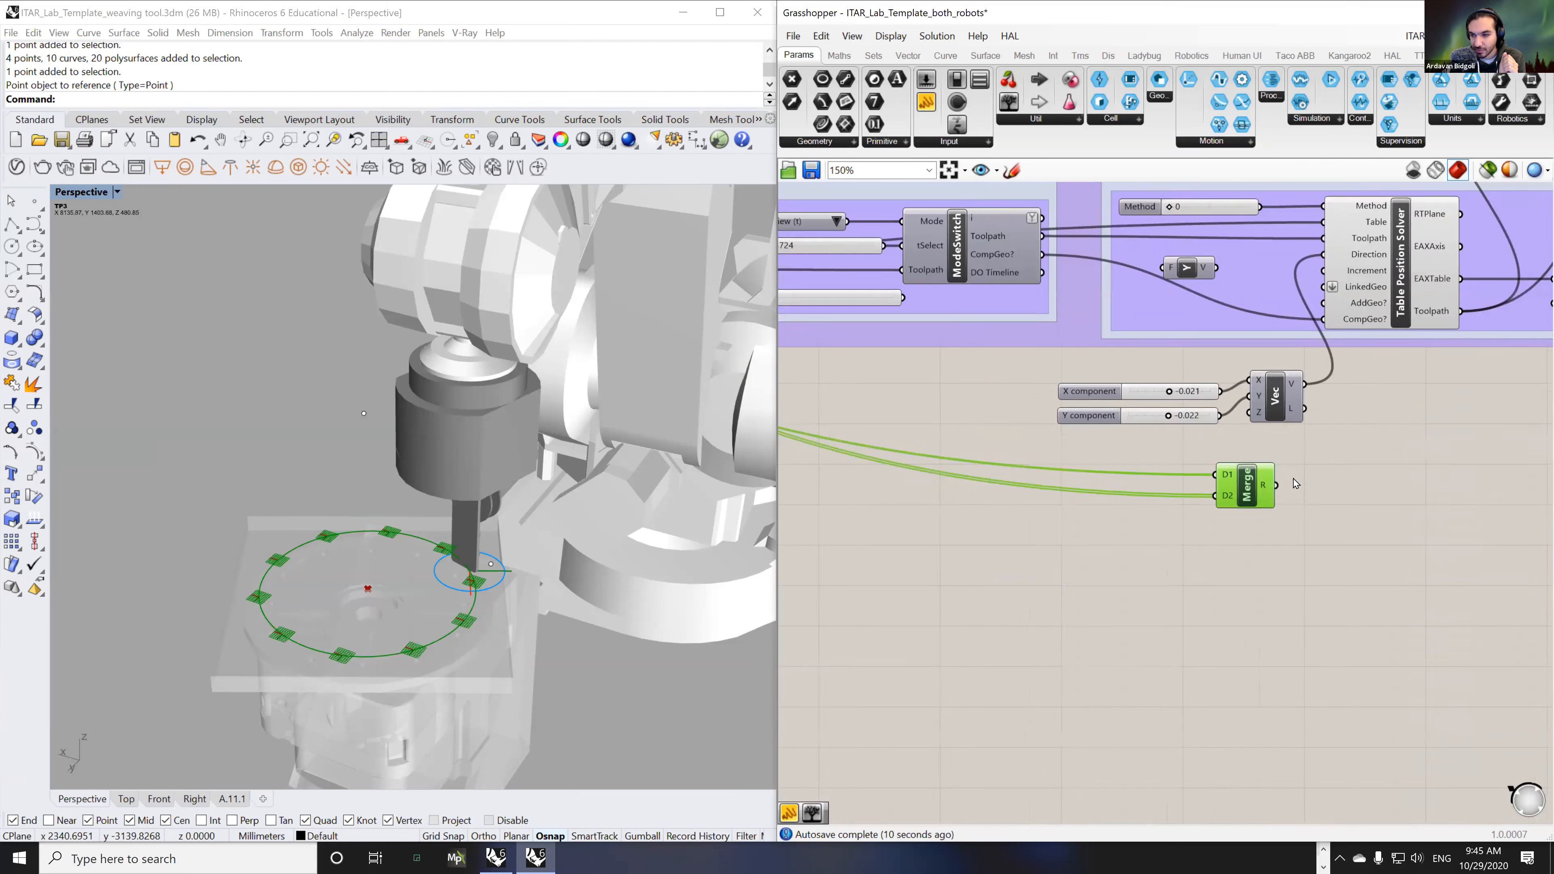
{"action": "right_click_drag", "start_coordinate": [1293, 479], "coordinate": [1281, 486]}
{"action": "left_click_drag", "start_coordinate": [1333, 347], "coordinate": [1312, 294]}
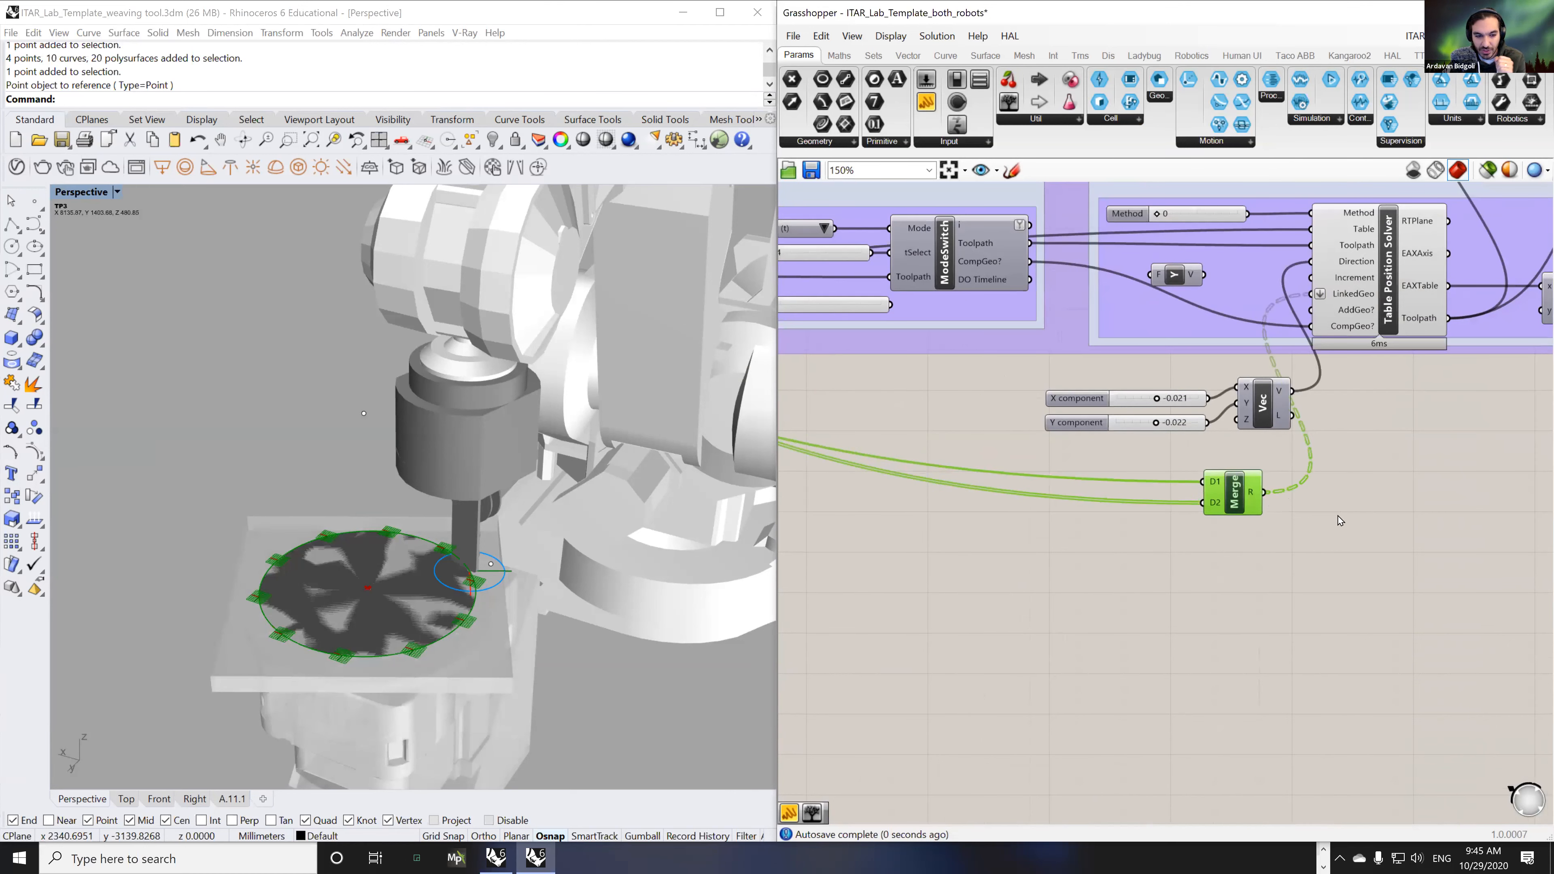
- Hide the Merge component's preview and inspect the linked geometry on the rotary table up close
{"action": "left_click", "coordinate": [1232, 487]}
{"action": "middle_click", "coordinate": [1232, 482]}
{"action": "left_click", "coordinate": [1284, 438]}
{"action": "right_click_drag", "start_coordinate": [528, 566], "coordinate": [357, 582]}
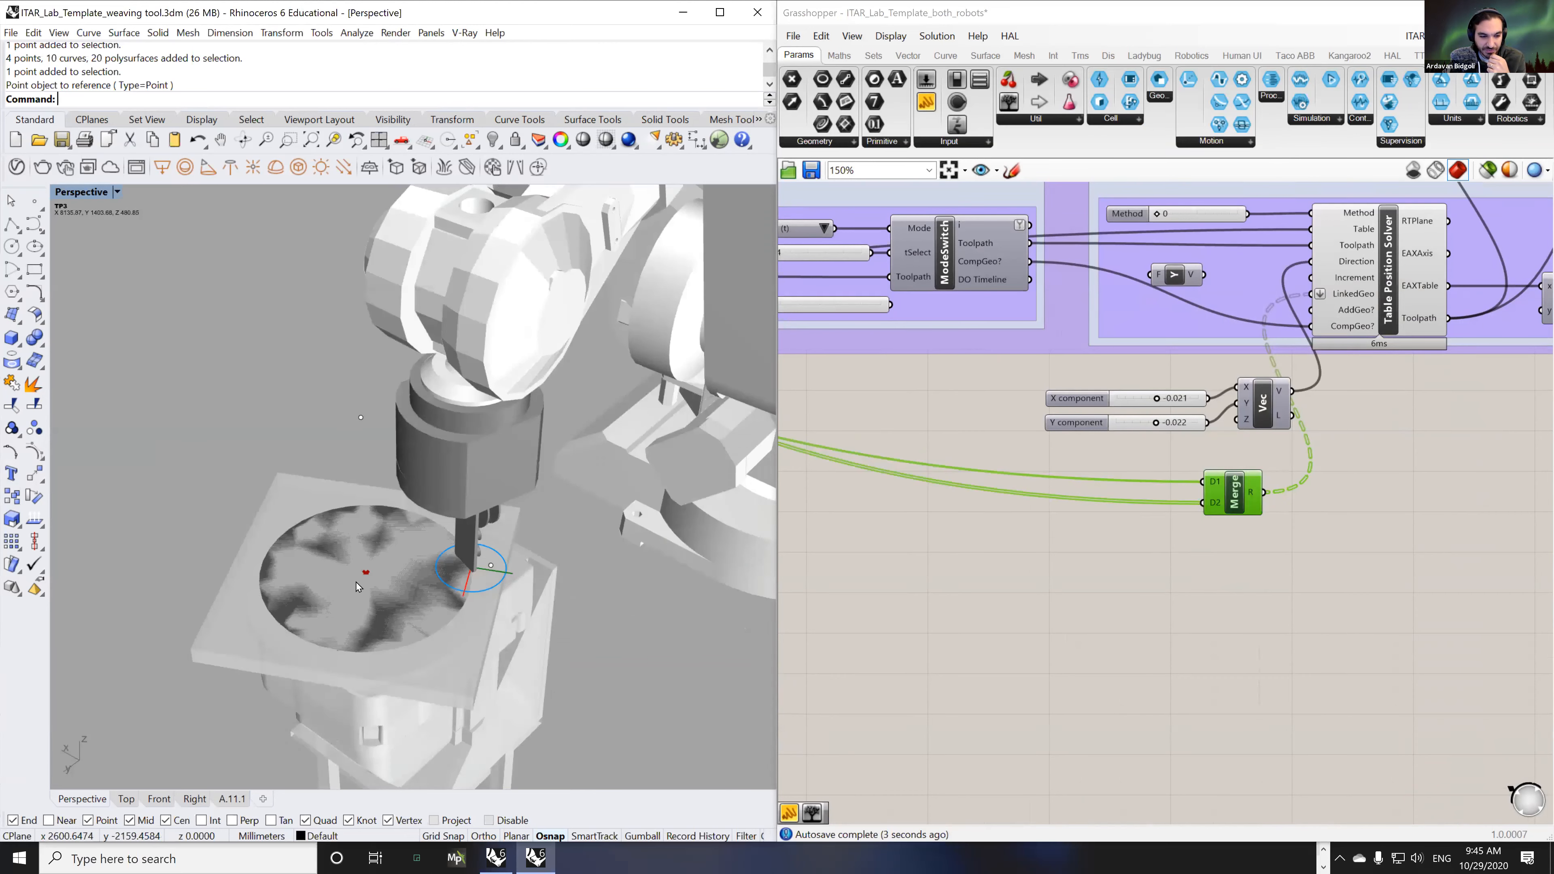
{"action": "scroll", "coordinate": [356, 582], "scroll_direction": "up", "scroll_amount": 8}
{"action": "mouse_move", "coordinate": [482, 586]}
{"action": "right_mouse_down"}
{"action": "mouse_move", "coordinate": [493, 519]}
{"action": "mouse_move", "coordinate": [503, 528]}
{"action": "mouse_move", "coordinate": [450, 562]}
{"action": "mouse_move", "coordinate": [453, 594]}
{"action": "right_mouse_up"}
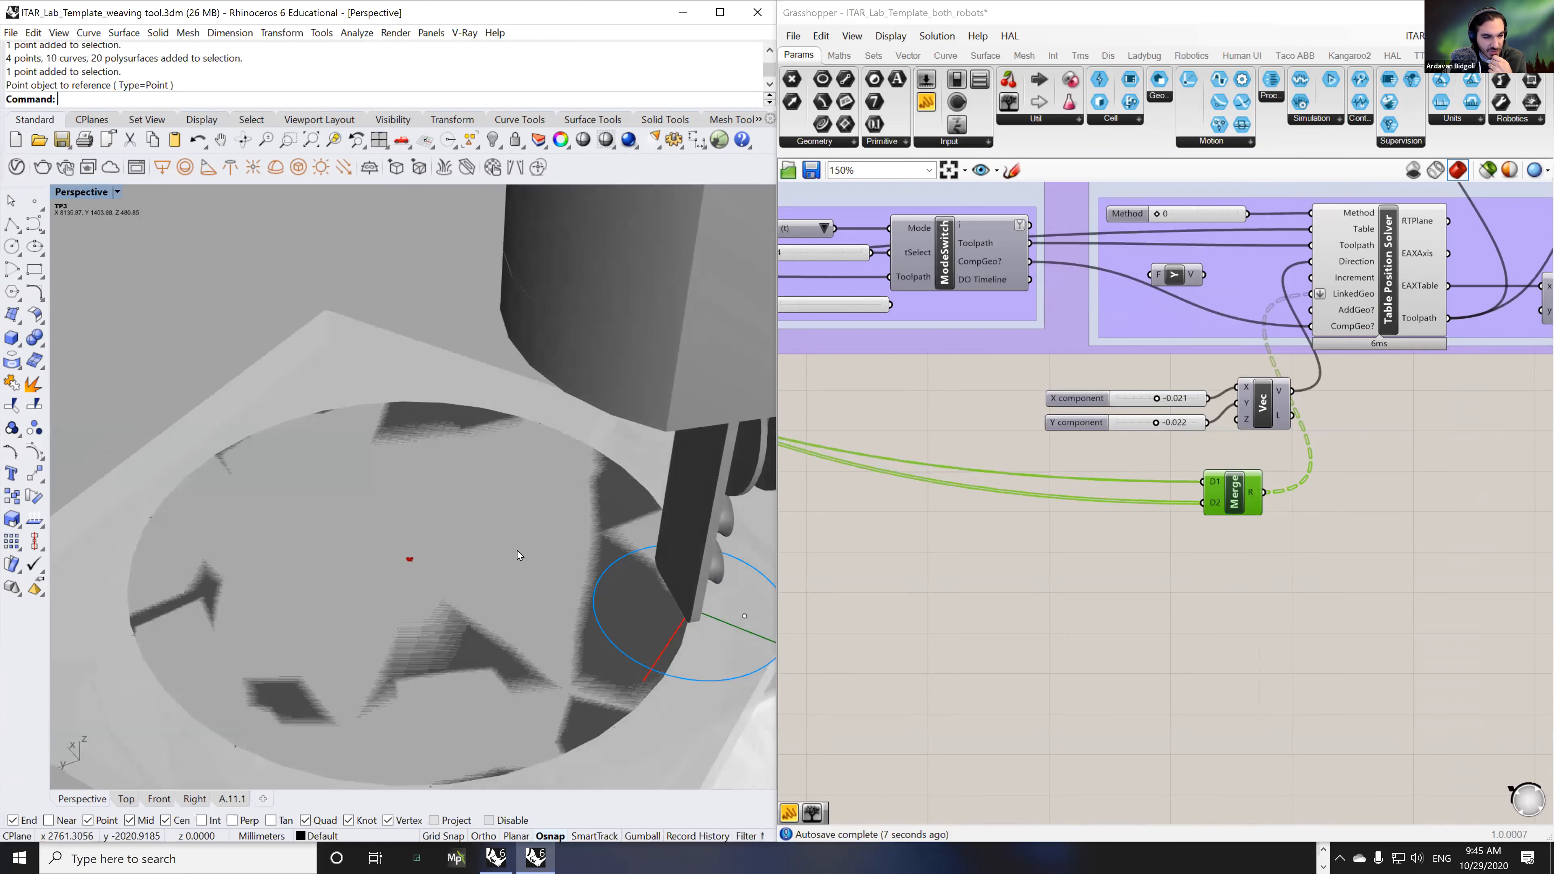
- Add a Line SDL component above the toolpath group and connect the Divide Curve points to its start input
{"action": "scroll", "coordinate": [1180, 551], "scroll_direction": "down", "scroll_amount": 5}
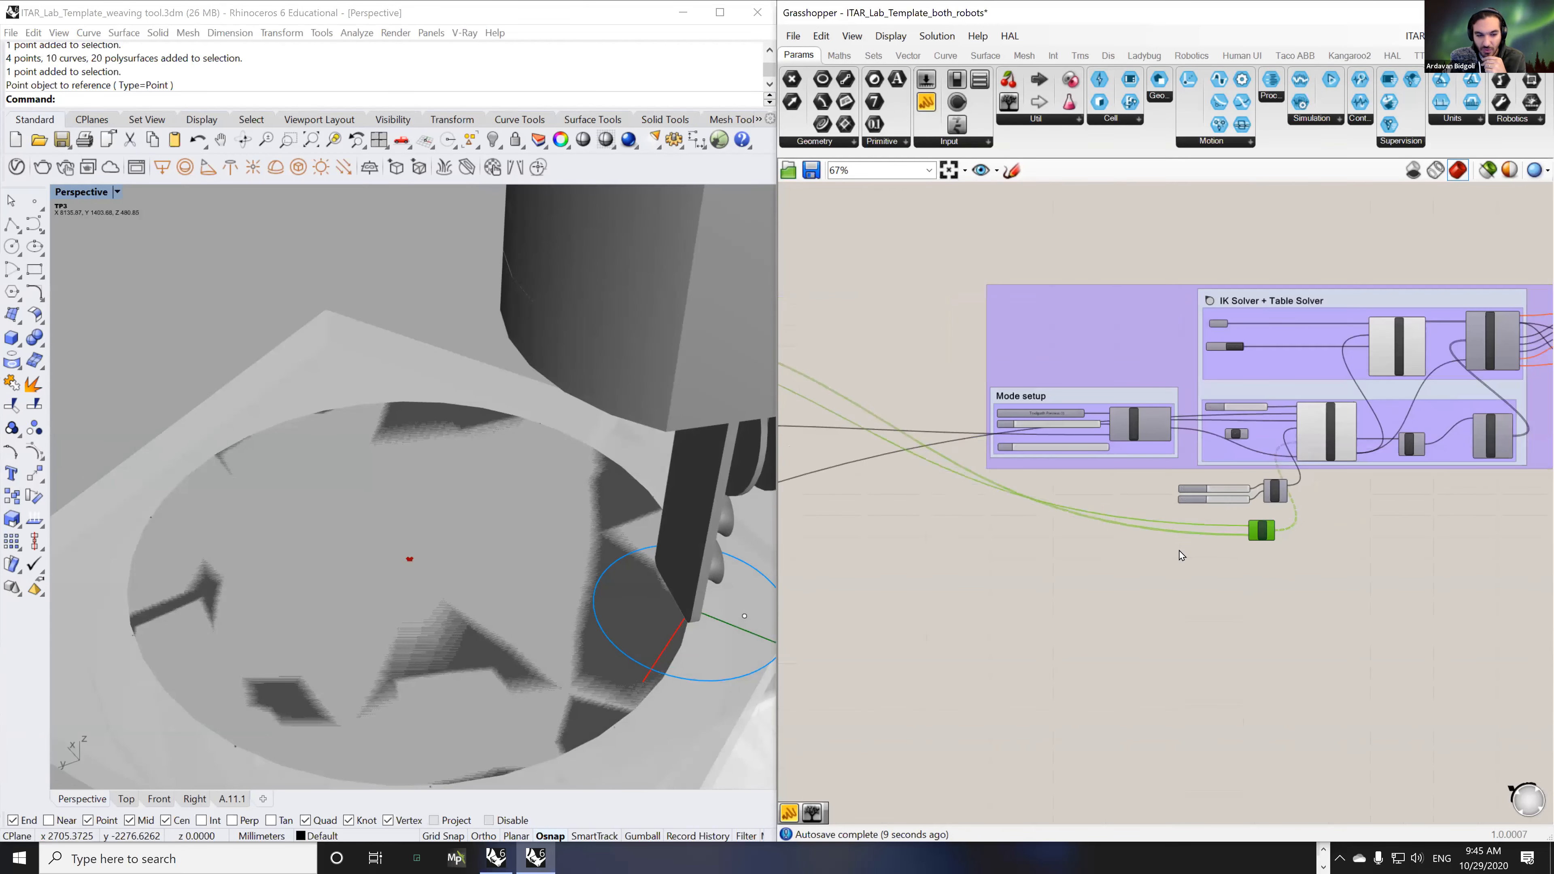
{"action": "right_click_drag", "start_coordinate": [1017, 552], "coordinate": [1241, 555]}
{"action": "scroll", "coordinate": [1240, 555], "scroll_direction": "down", "scroll_amount": 3}
{"action": "scroll", "coordinate": [932, 409], "scroll_direction": "up", "scroll_amount": 6}
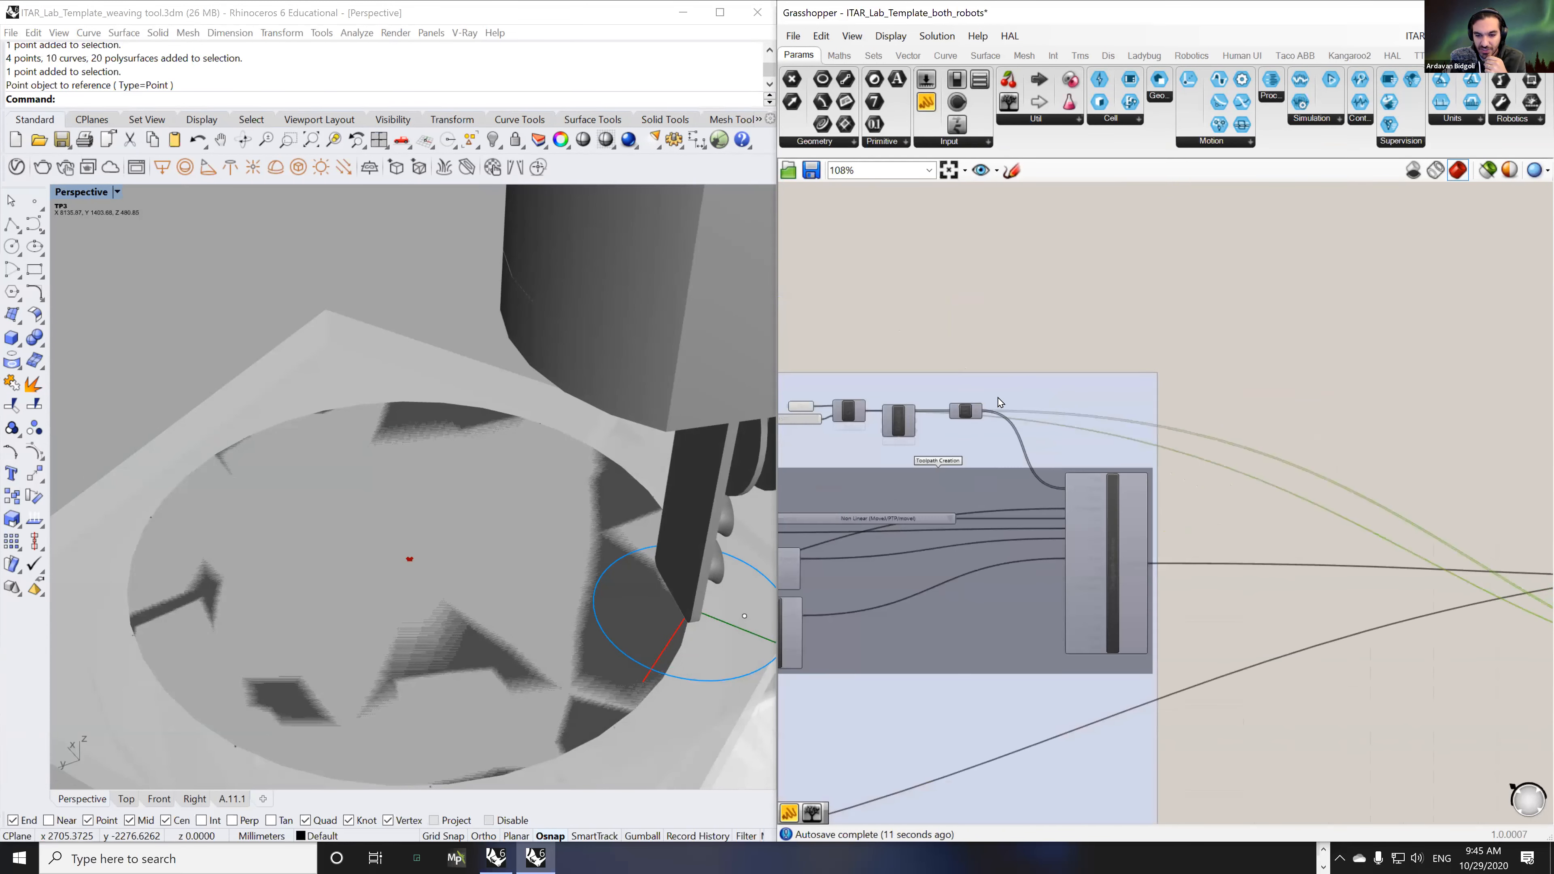
{"action": "scroll", "coordinate": [1000, 403], "scroll_direction": "up", "scroll_amount": 3}
{"action": "scroll", "coordinate": [970, 469], "scroll_direction": "down", "scroll_amount": 3}
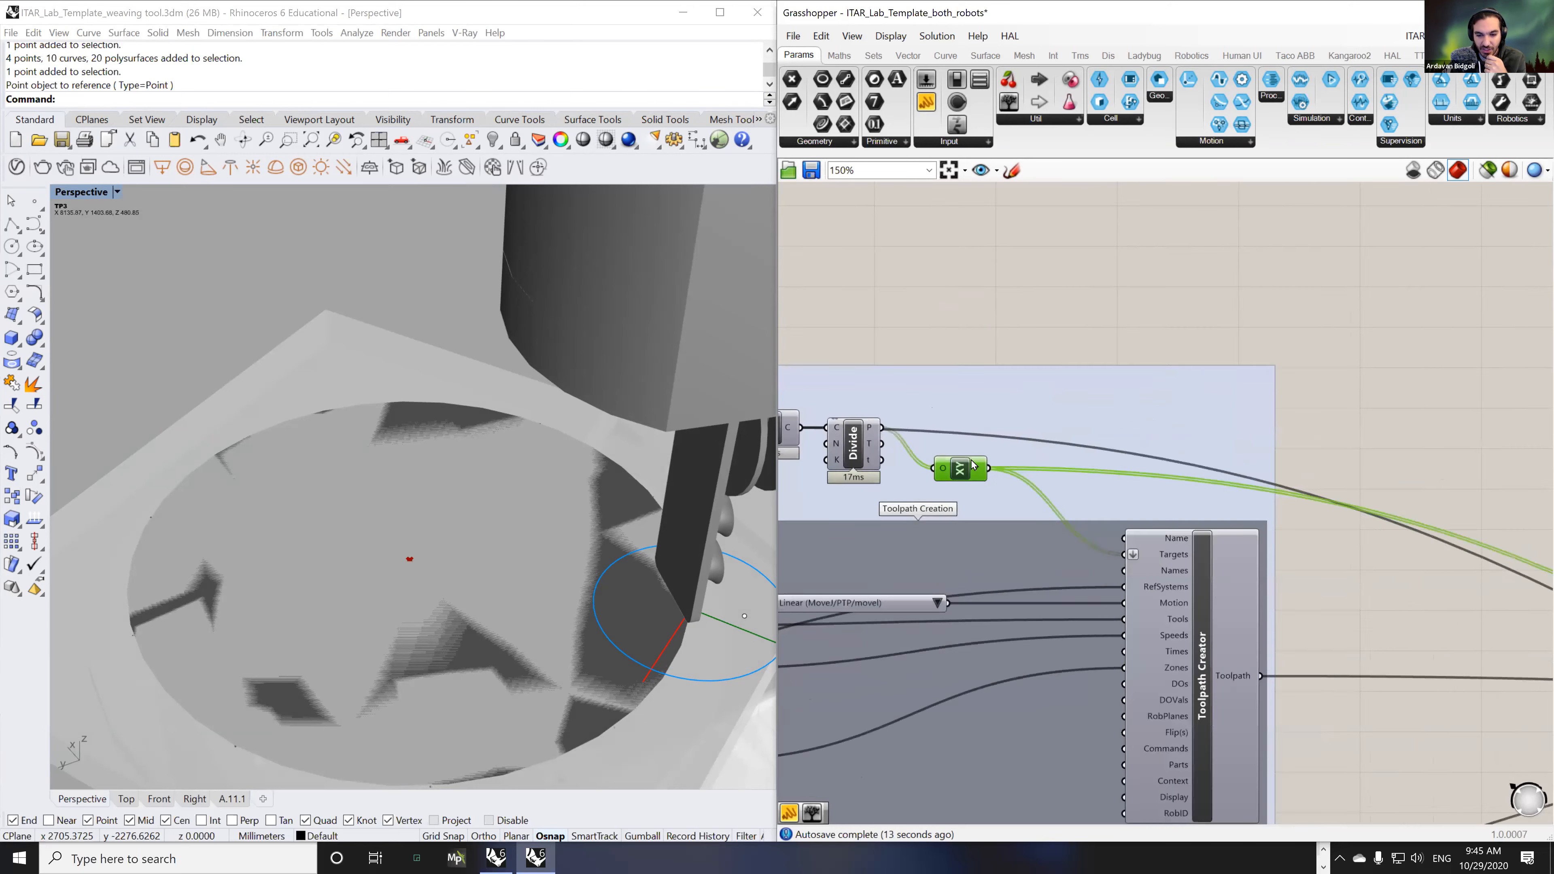
{"action": "double_click", "coordinate": [1050, 345]}
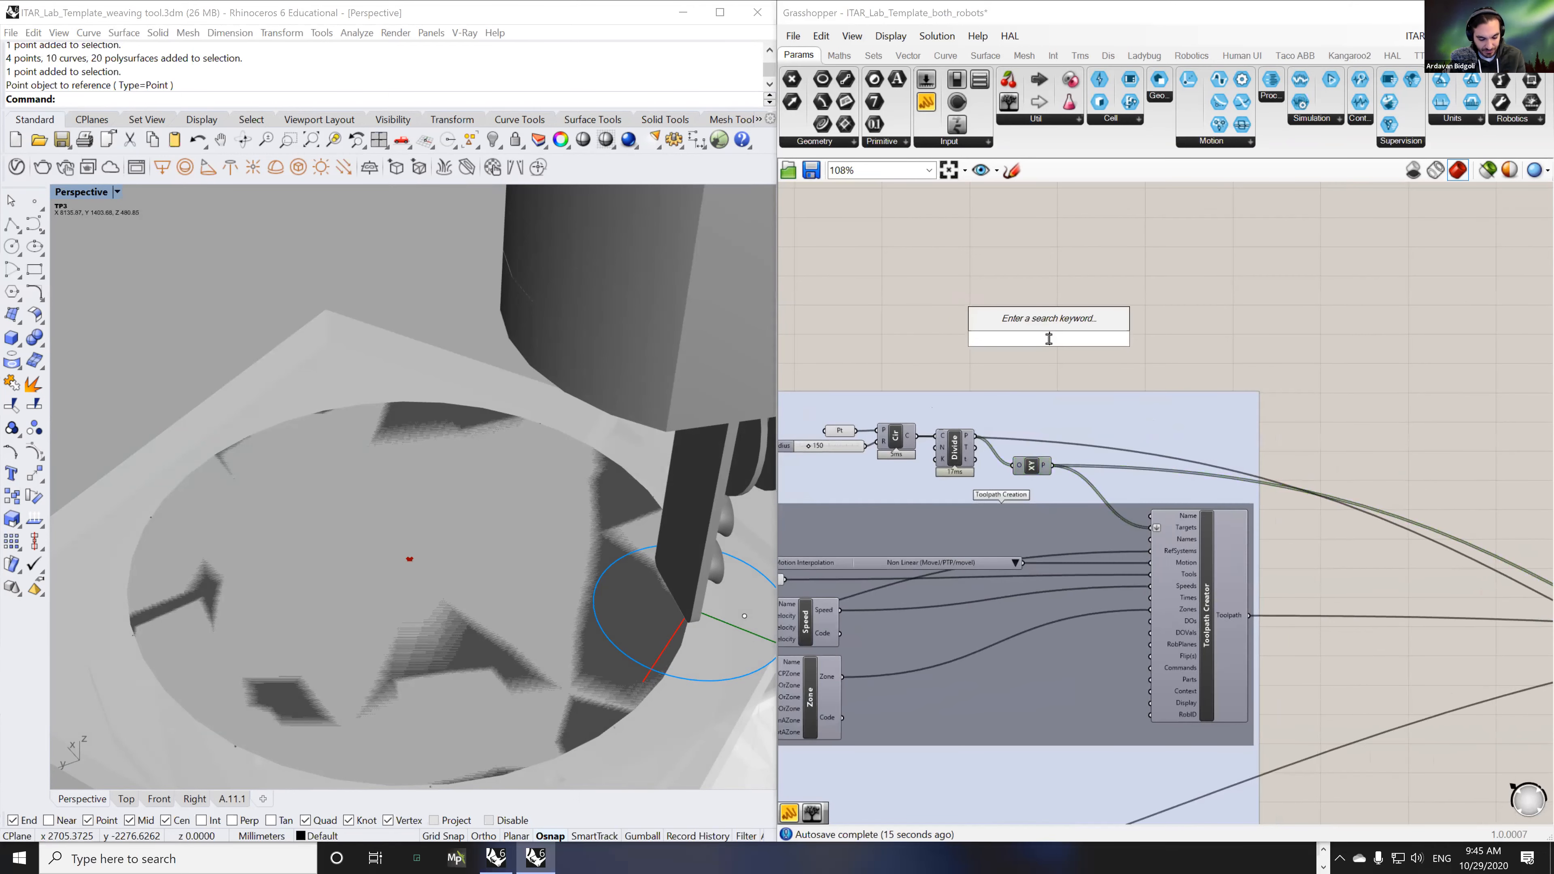
{"action": "type", "text": "sdl"}
{"action": "left_click", "coordinate": [1016, 321]}
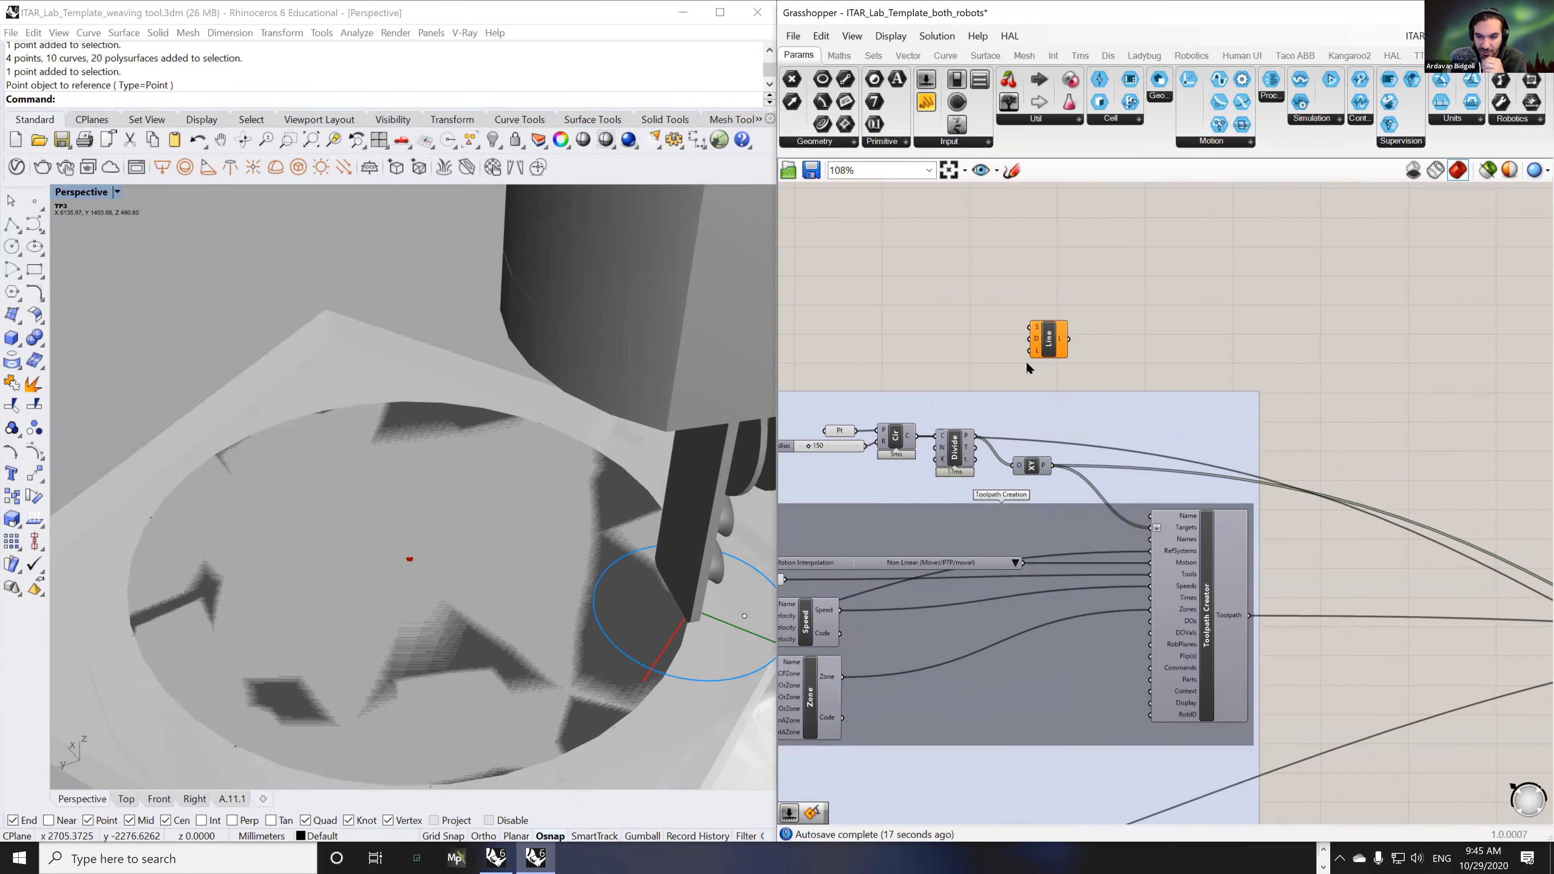
{"action": "scroll", "coordinate": [991, 386], "scroll_direction": "up", "scroll_amount": 3}
{"action": "left_click_drag", "start_coordinate": [967, 463], "coordinate": [1048, 287]}
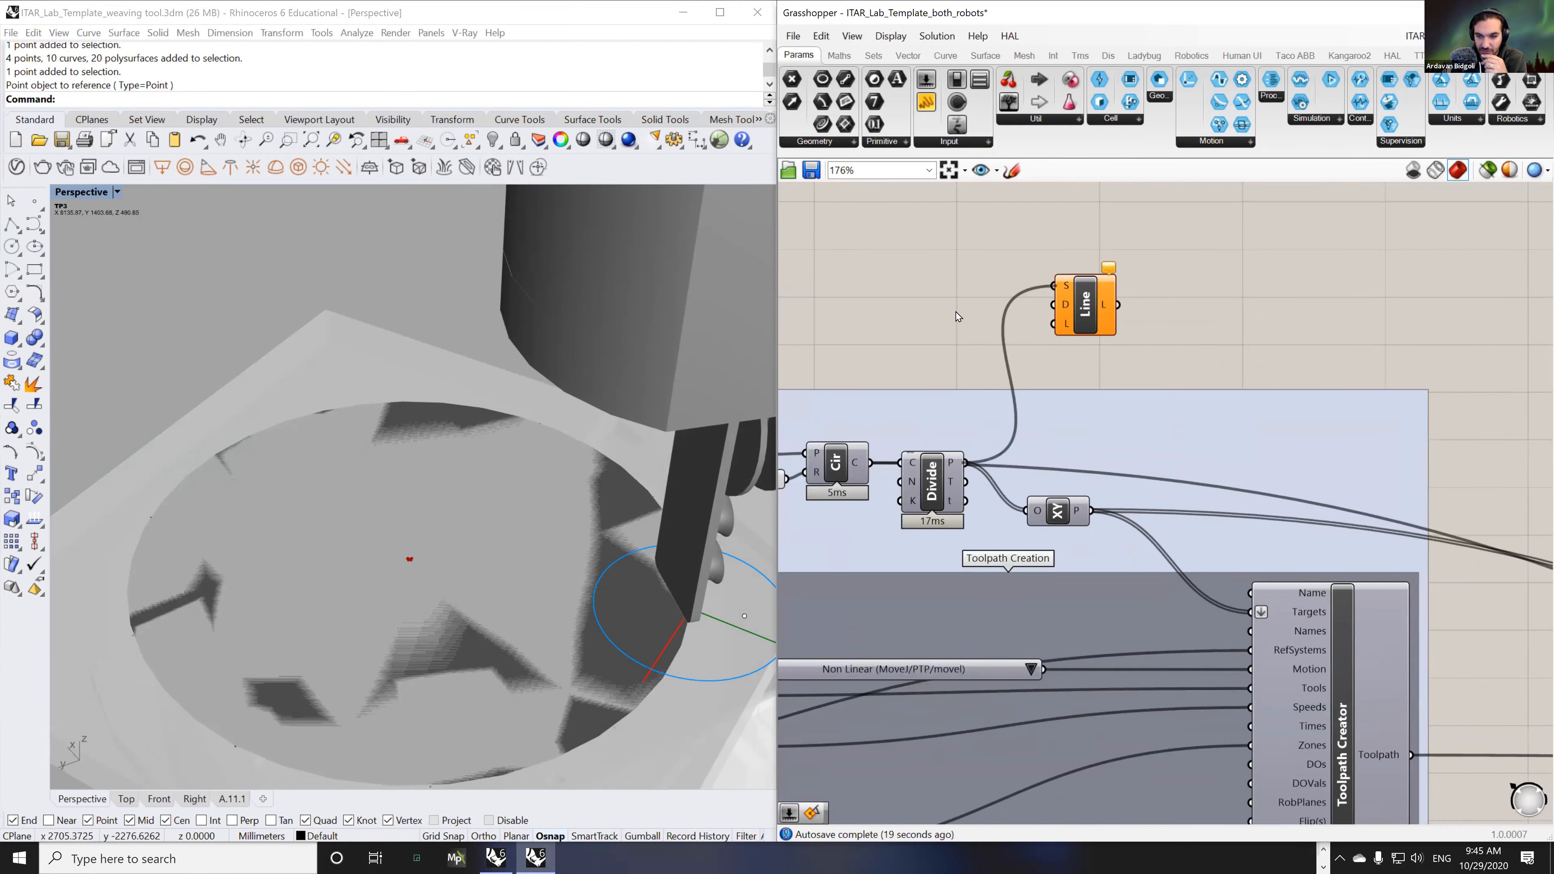
- Add a Unit Z vector and connect it to the Line component's direction input
{"action": "double_click", "coordinate": [955, 312]}
{"action": "type", "text": "z"}
{"action": "left_click", "coordinate": [946, 297]}
{"action": "left_click_drag", "start_coordinate": [966, 314], "coordinate": [1054, 324]}
- Add a number slider set to 100, connect it to the Line component's length input and place it beside the line
{"action": "double_click", "coordinate": [949, 276]}
{"action": "type", "text": "100"}
{"action": "key", "text": "Return"}
{"action": "left_click_drag", "start_coordinate": [976, 282], "coordinate": [1061, 302]}
{"action": "left_click_drag", "start_coordinate": [956, 313], "coordinate": [1001, 300]}
{"action": "left_click", "coordinate": [1088, 318]}
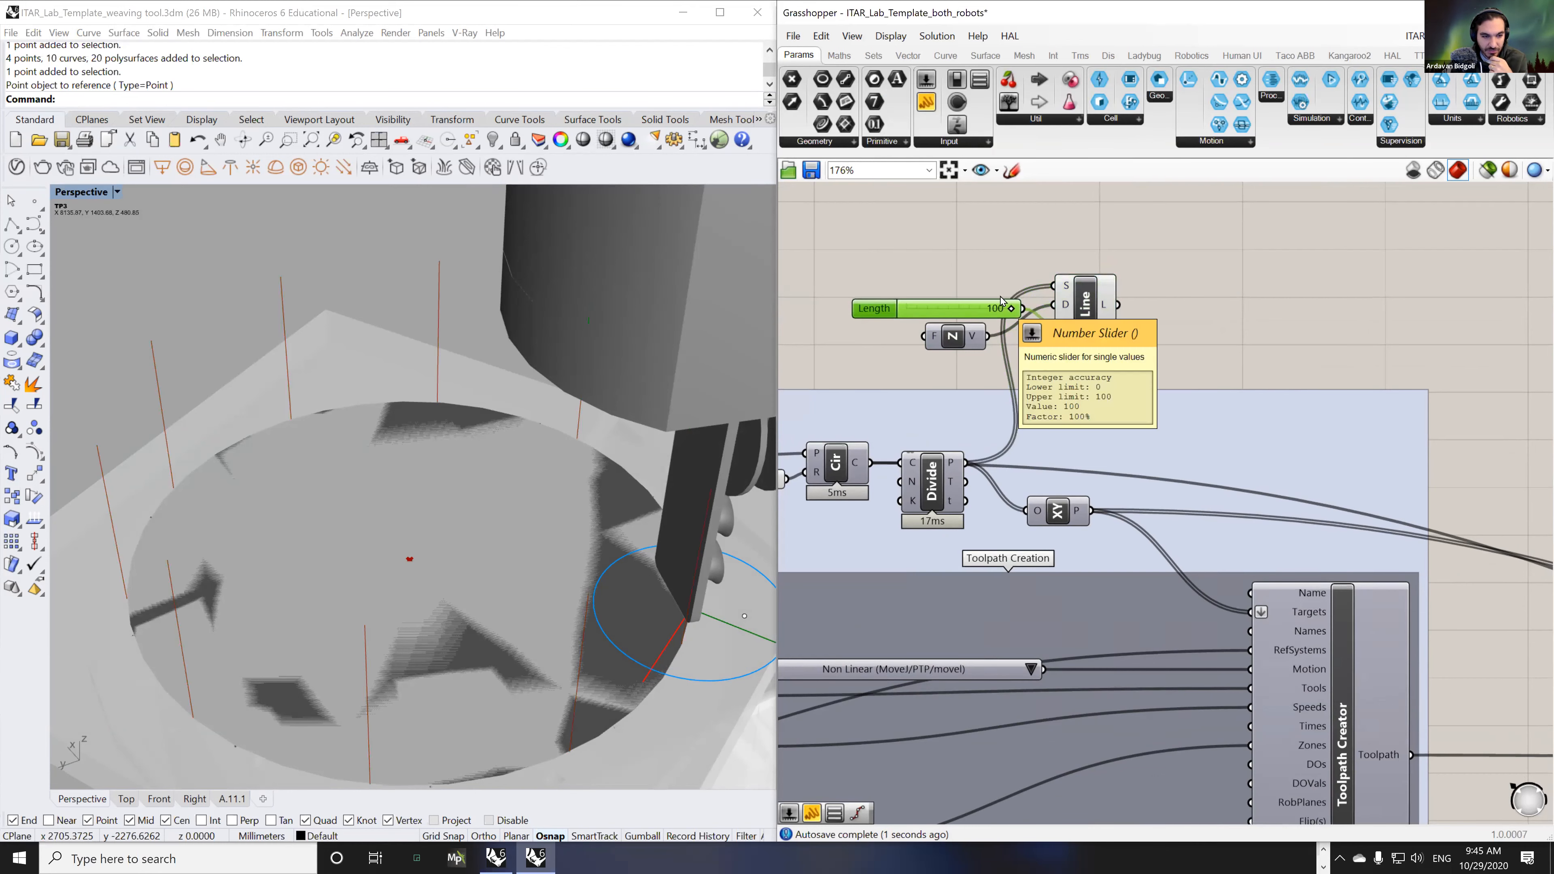
- Replace the Unit Z vector with a Unit X vector as the line direction and tidy the component layout
{"action": "scroll", "coordinate": [1040, 324], "scroll_direction": "down", "scroll_amount": 3}
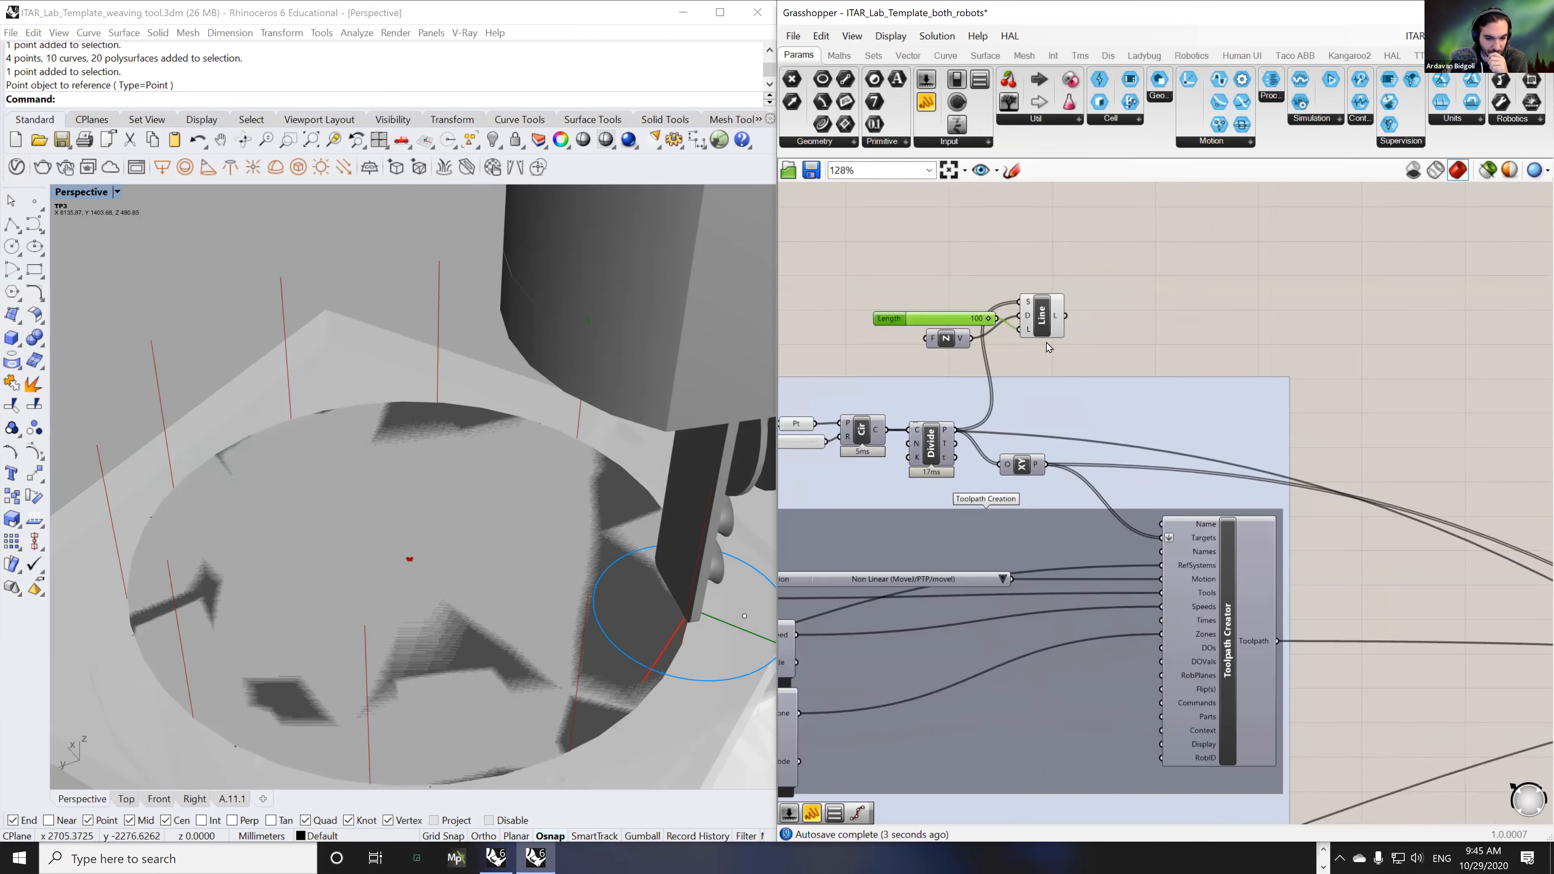
{"action": "right_click_drag", "start_coordinate": [1012, 365], "coordinate": [1068, 350]}
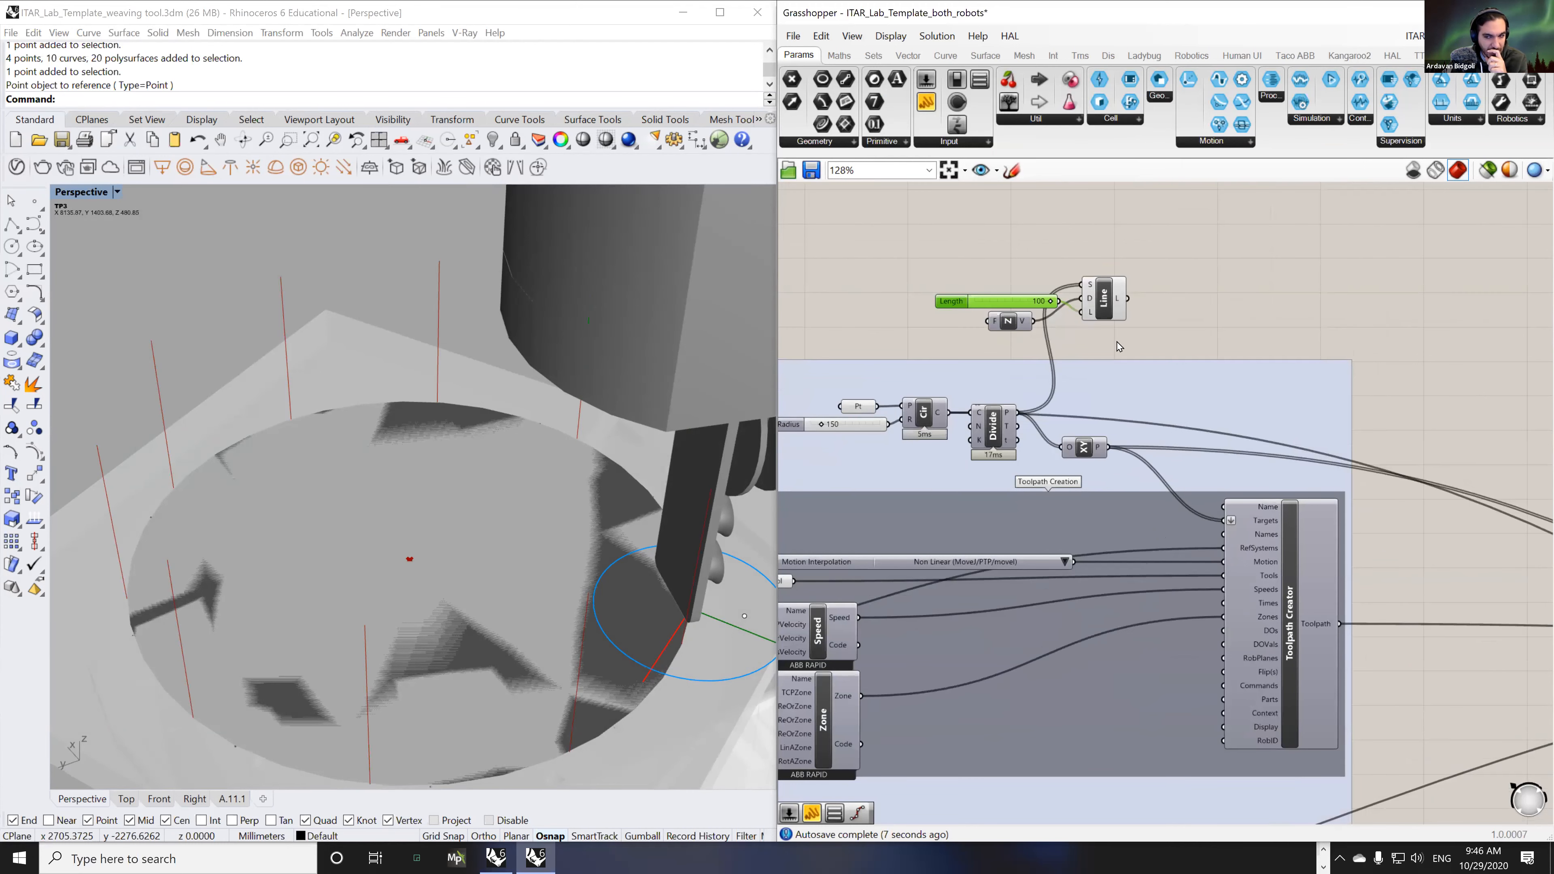
{"action": "double_click", "coordinate": [1077, 265]}
{"action": "type", "text": "x"}
{"action": "left_click", "coordinate": [1074, 253]}
{"action": "left_click_drag", "start_coordinate": [1082, 267], "coordinate": [1083, 299]}
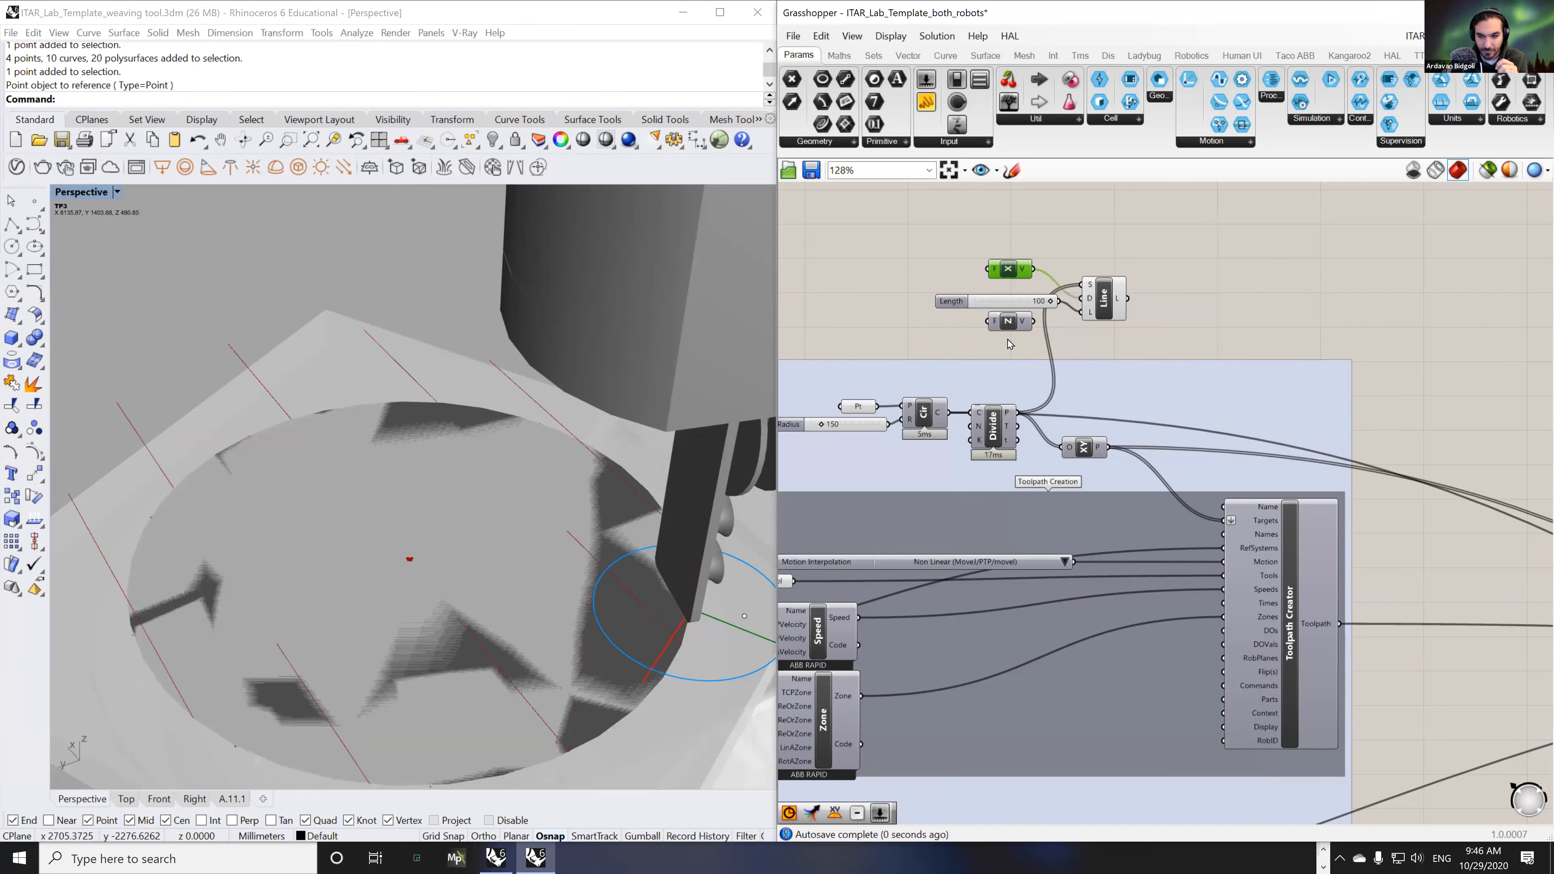
{"action": "key", "text": "Delete"}
{"action": "left_click_drag", "start_coordinate": [1006, 268], "coordinate": [1016, 312]}
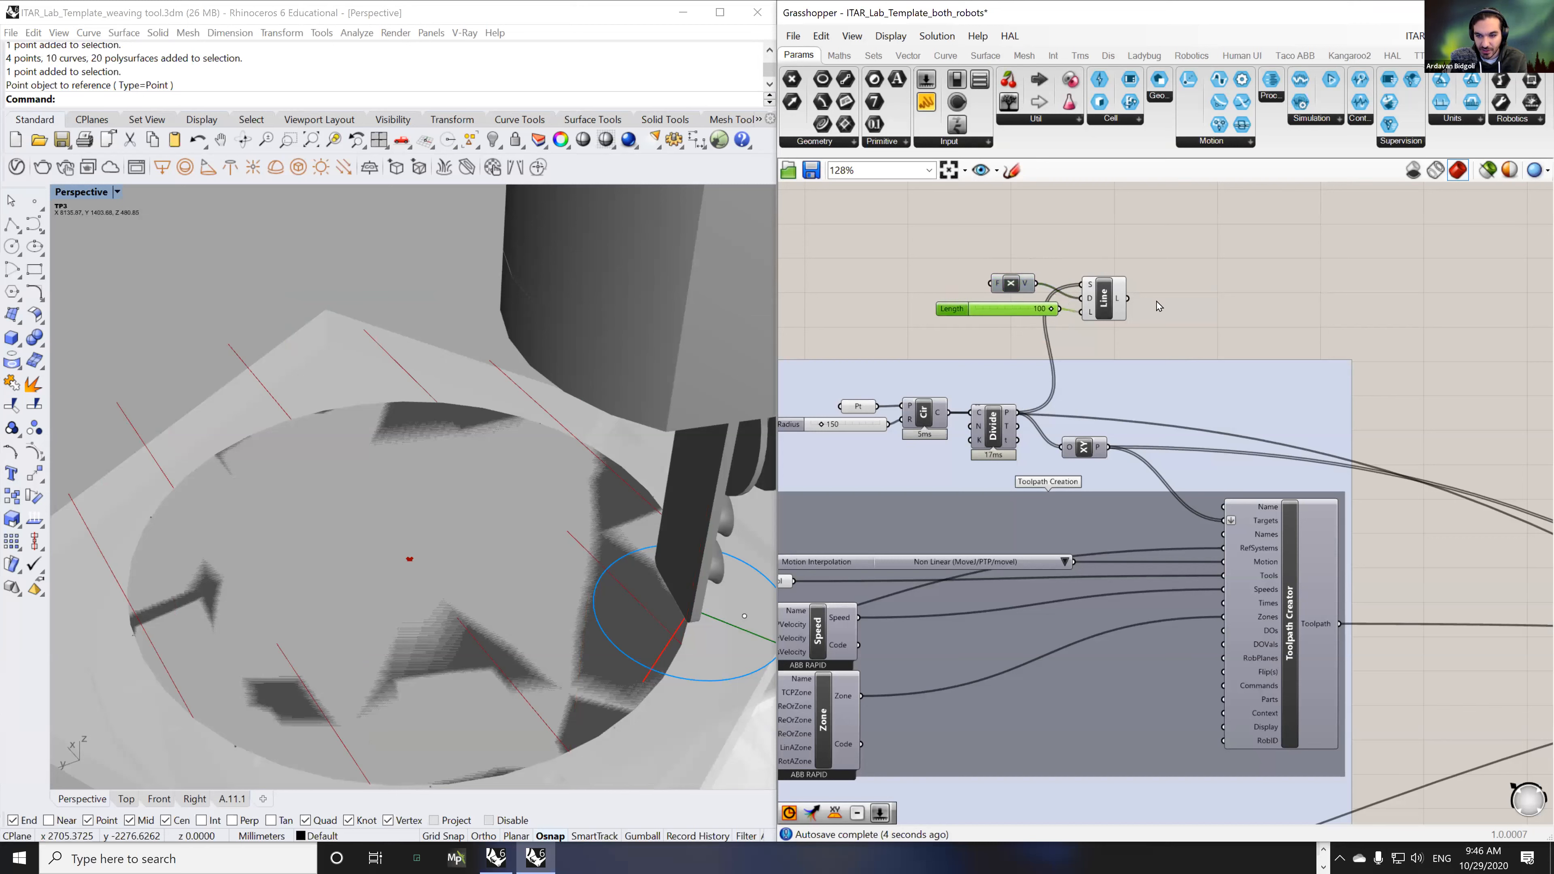
- Add a Pipe component and feed the lines into its curve input
{"action": "double_click", "coordinate": [1159, 306]}
{"action": "type", "text": "p"}
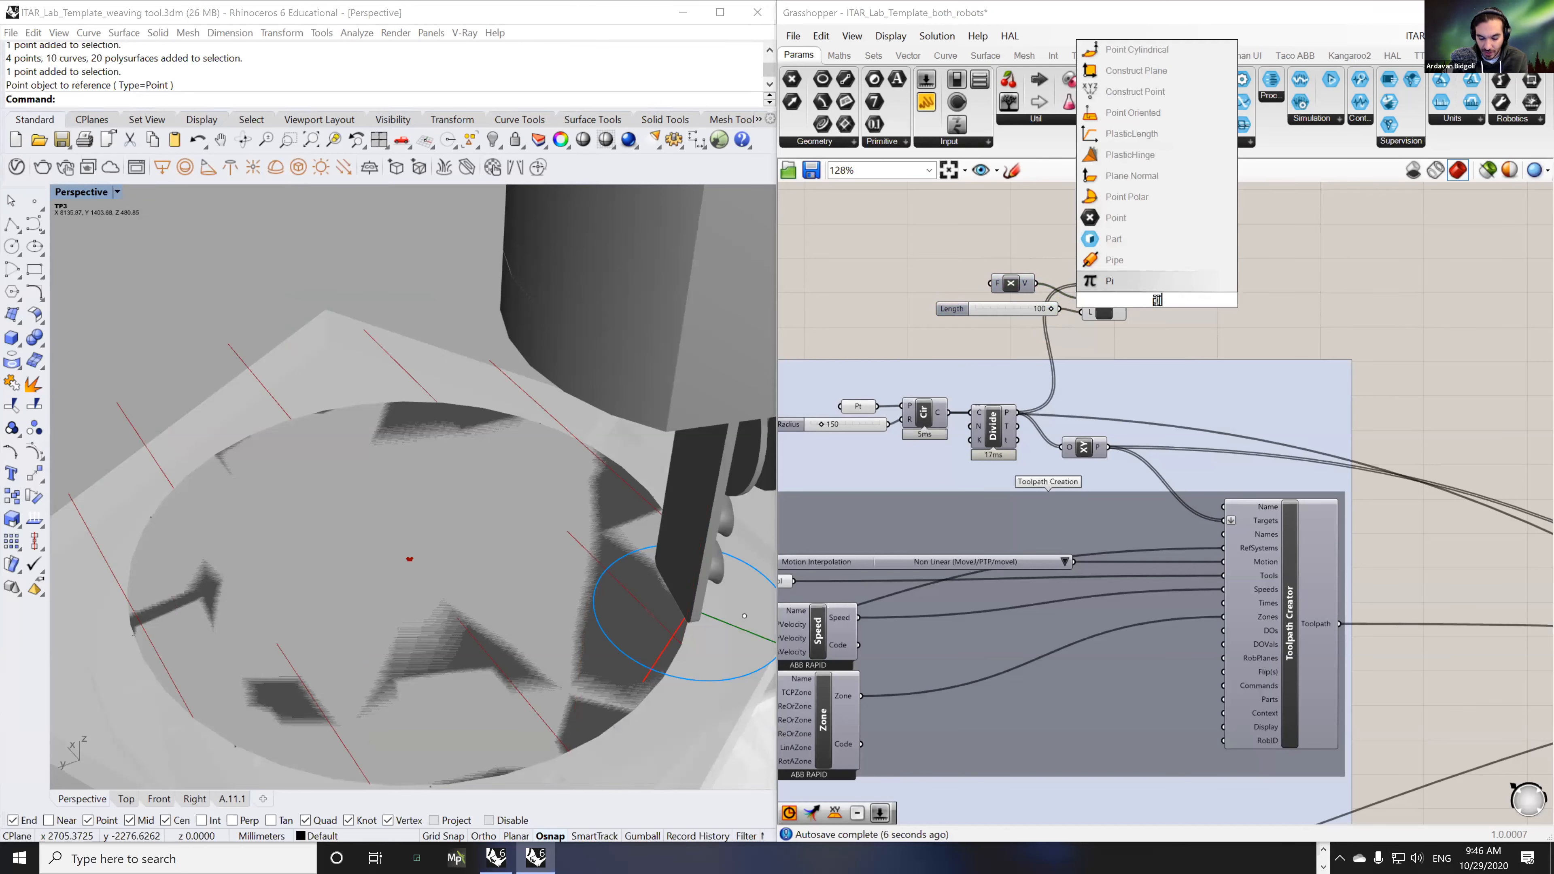
{"action": "type", "text": "ipe"}
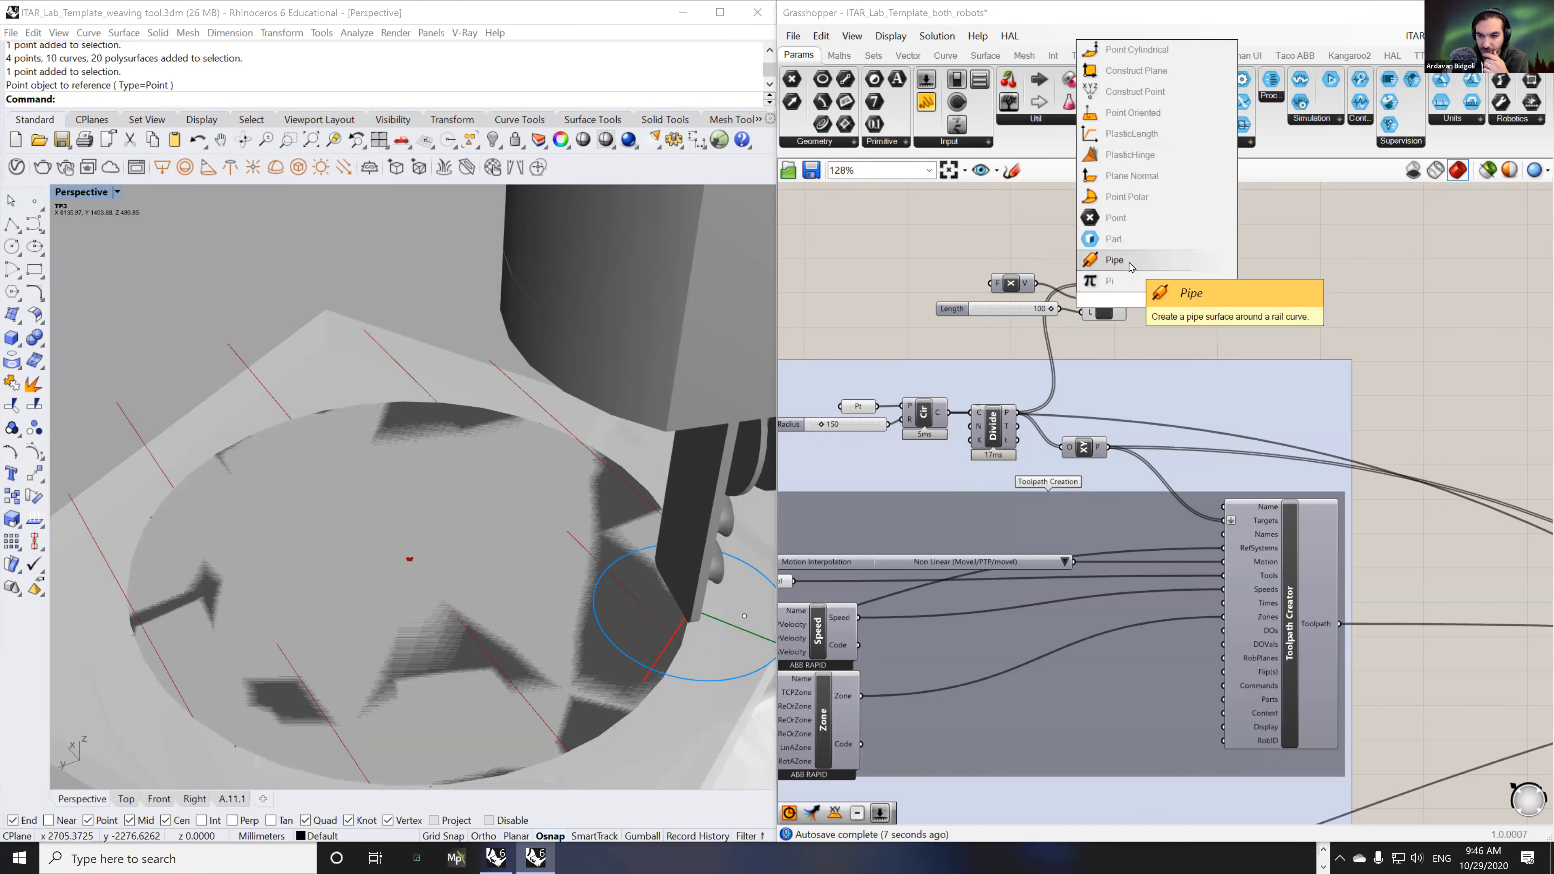
{"action": "key", "text": "Return"}
{"action": "left_click_drag", "start_coordinate": [1128, 298], "coordinate": [1187, 313]}
- Connect the Pipe result to the Table Position Solver's LinkedGeo input in place of the Merge result
{"action": "right_click_drag", "start_coordinate": [1187, 313], "coordinate": [1025, 288]}
{"action": "scroll", "coordinate": [1026, 292], "scroll_direction": "down", "scroll_amount": 2}
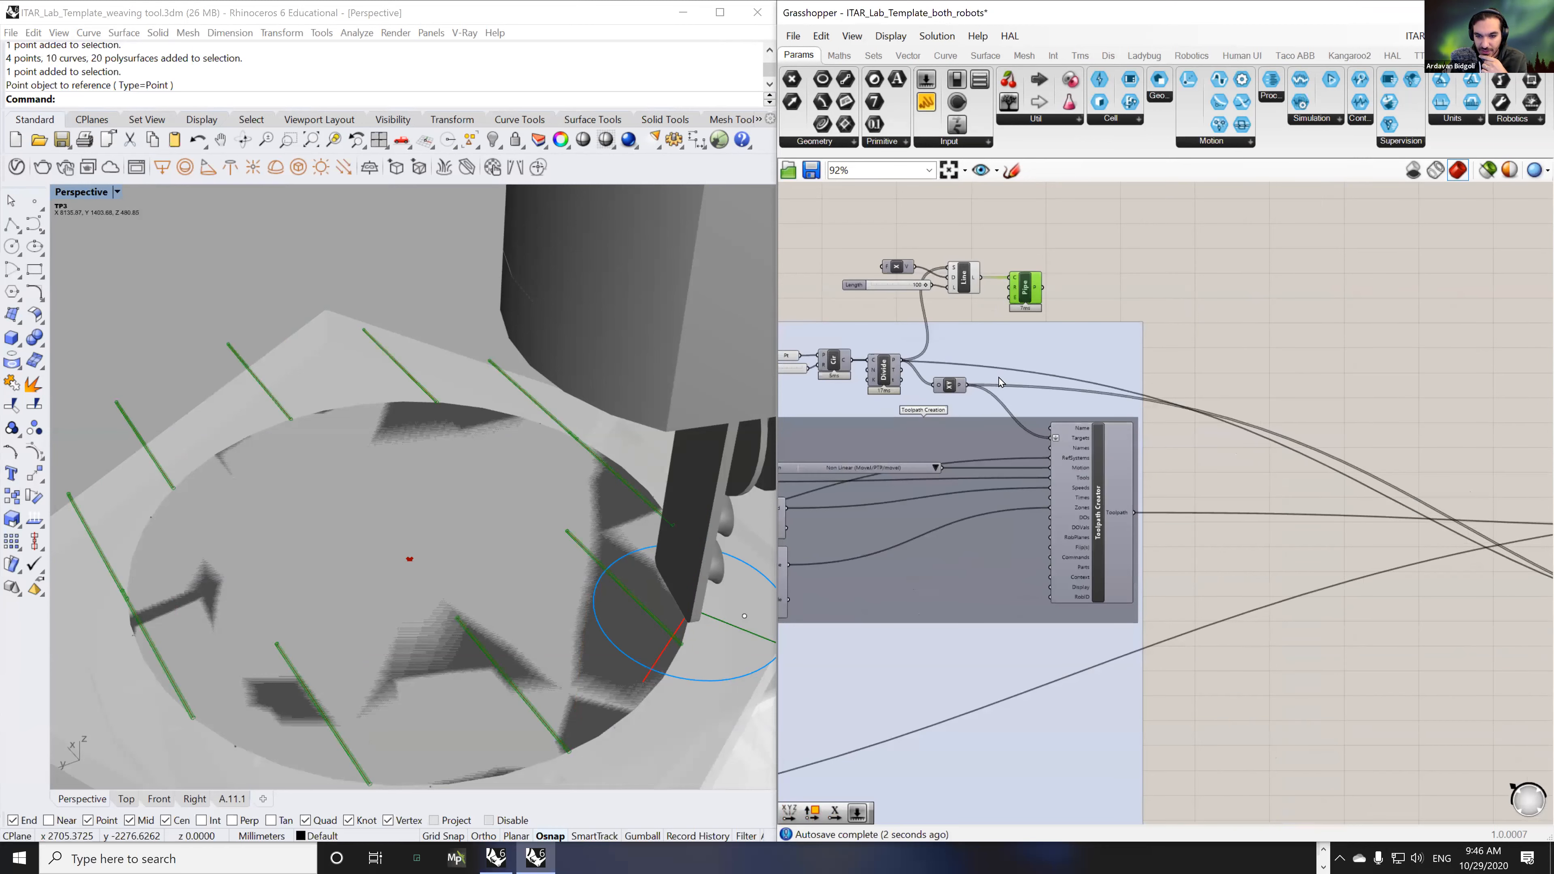
{"action": "scroll", "coordinate": [1160, 397], "scroll_direction": "down", "scroll_amount": 4}
{"action": "right_click_drag", "start_coordinate": [1235, 424], "coordinate": [1100, 386]}
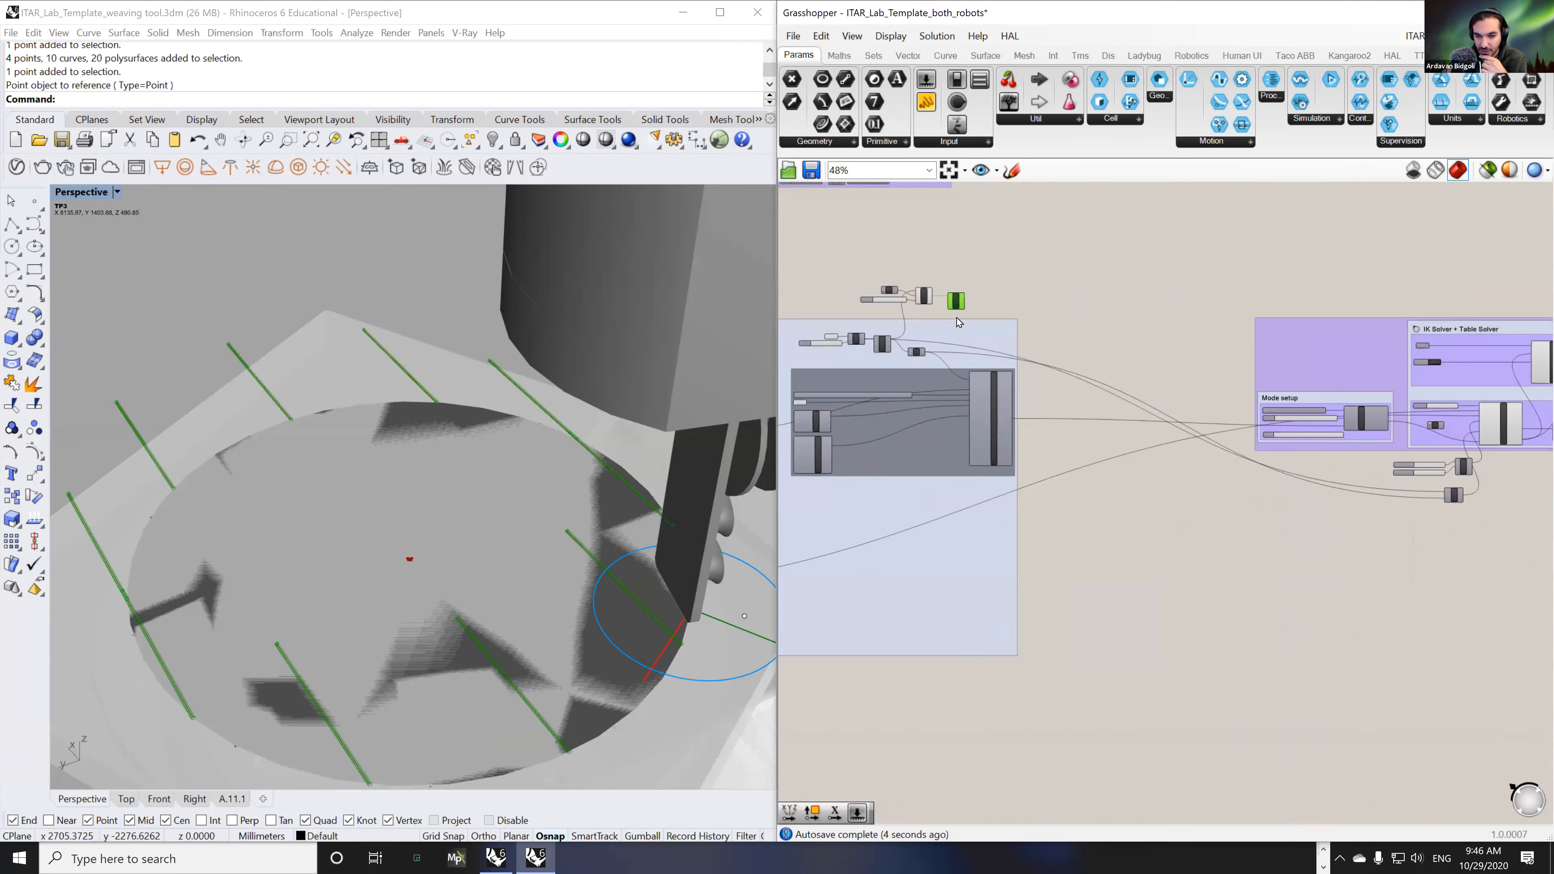
{"action": "scroll", "coordinate": [956, 320], "scroll_direction": "up", "scroll_amount": 3}
{"action": "scroll", "coordinate": [1362, 500], "scroll_direction": "down", "scroll_amount": 3}
{"action": "left_click_drag", "start_coordinate": [1028, 299], "coordinate": [1349, 449]}
{"action": "scroll", "coordinate": [1374, 522], "scroll_direction": "up", "scroll_amount": 5}
{"action": "scroll", "coordinate": [1029, 551], "scroll_direction": "down", "scroll_amount": 4}
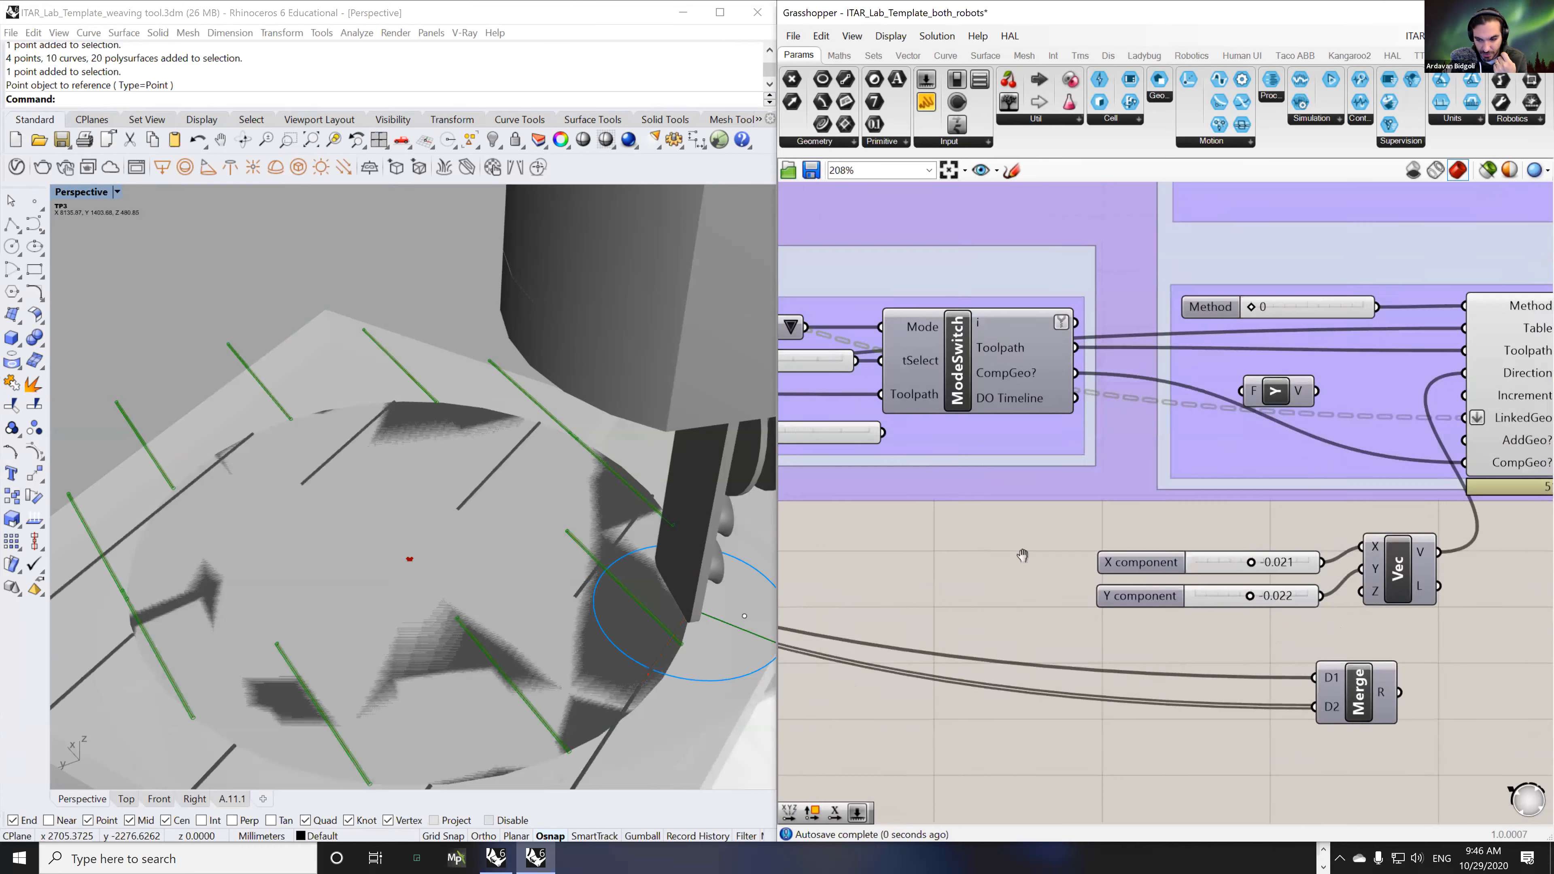
- Hide the preview of the Unit X, length slider, Line and Pipe components
{"action": "scroll", "coordinate": [1038, 560], "scroll_direction": "down", "scroll_amount": 2}
{"action": "right_click_drag", "start_coordinate": [1037, 558], "coordinate": [1454, 575]}
{"action": "left_click_drag", "start_coordinate": [1057, 358], "coordinate": [829, 405]}
{"action": "middle_click", "coordinate": [950, 368]}
{"action": "left_click", "coordinate": [997, 320]}
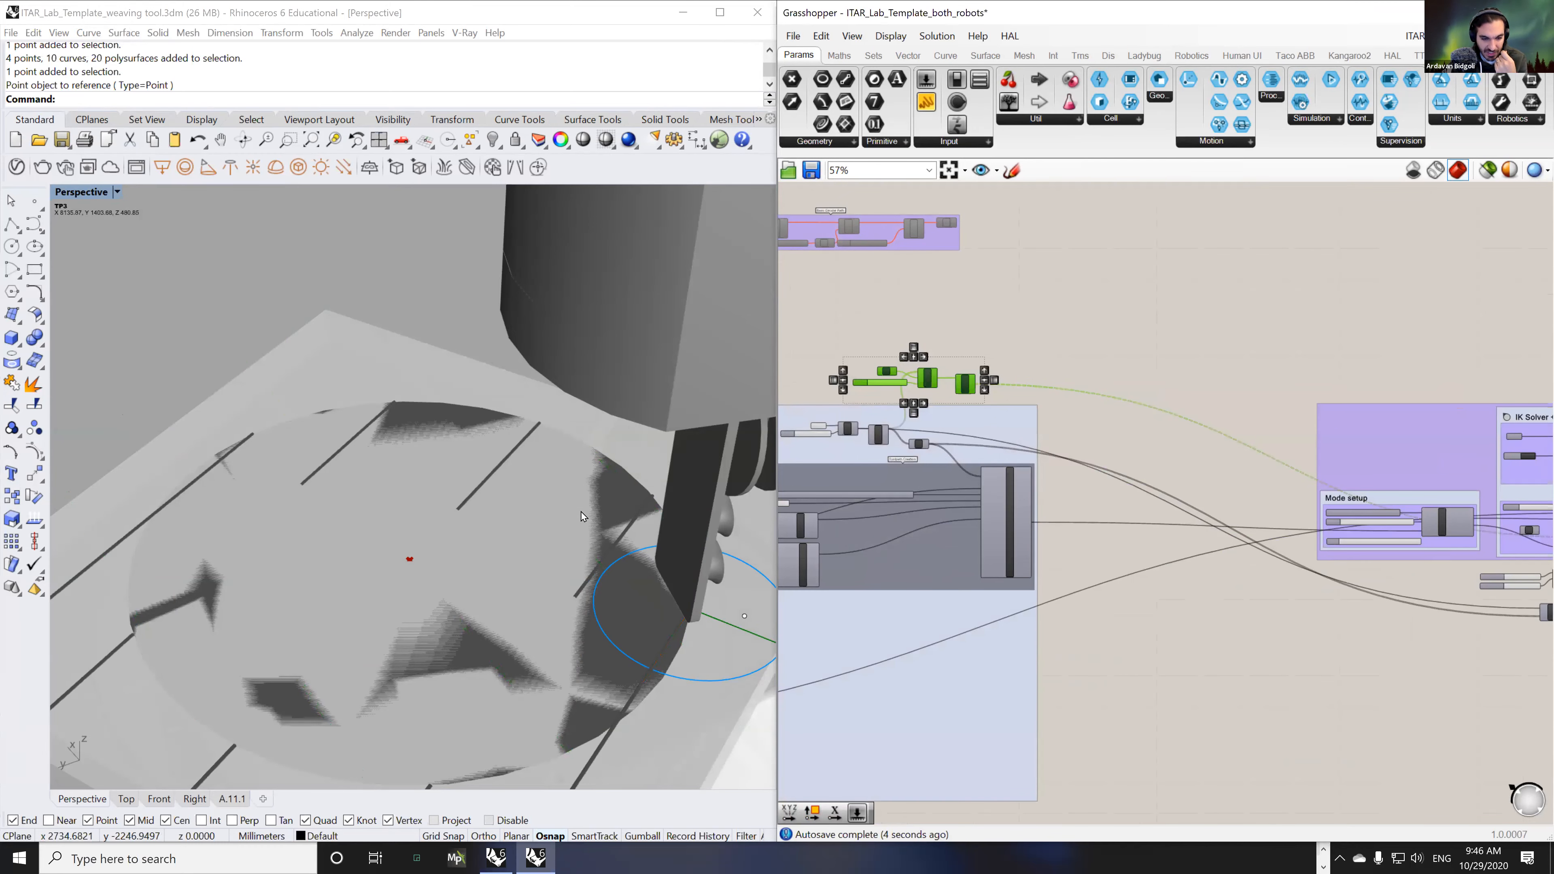
- Set the tSelect slider to 0.0000 and examine the linked pipes on the rotary table at the toolpath start
{"action": "scroll", "coordinate": [581, 509], "scroll_direction": "down", "scroll_amount": 3}
{"action": "scroll", "coordinate": [1202, 498], "scroll_direction": "up", "scroll_amount": 4}
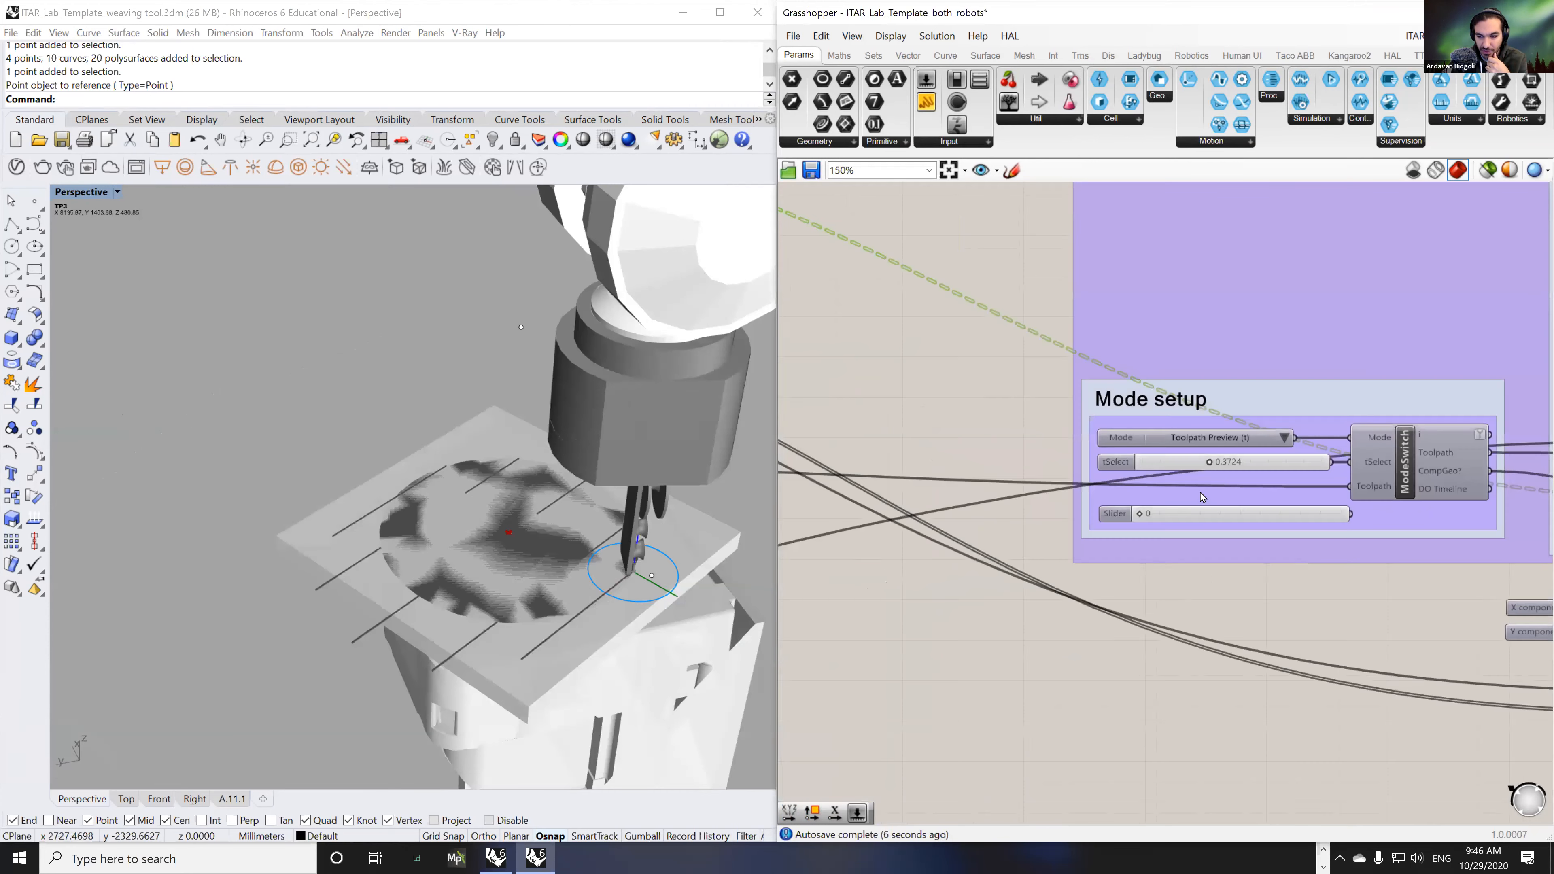
{"action": "scroll", "coordinate": [1203, 497], "scroll_direction": "up", "scroll_amount": 1}
{"action": "left_click_drag", "start_coordinate": [1158, 464], "coordinate": [1135, 462]}
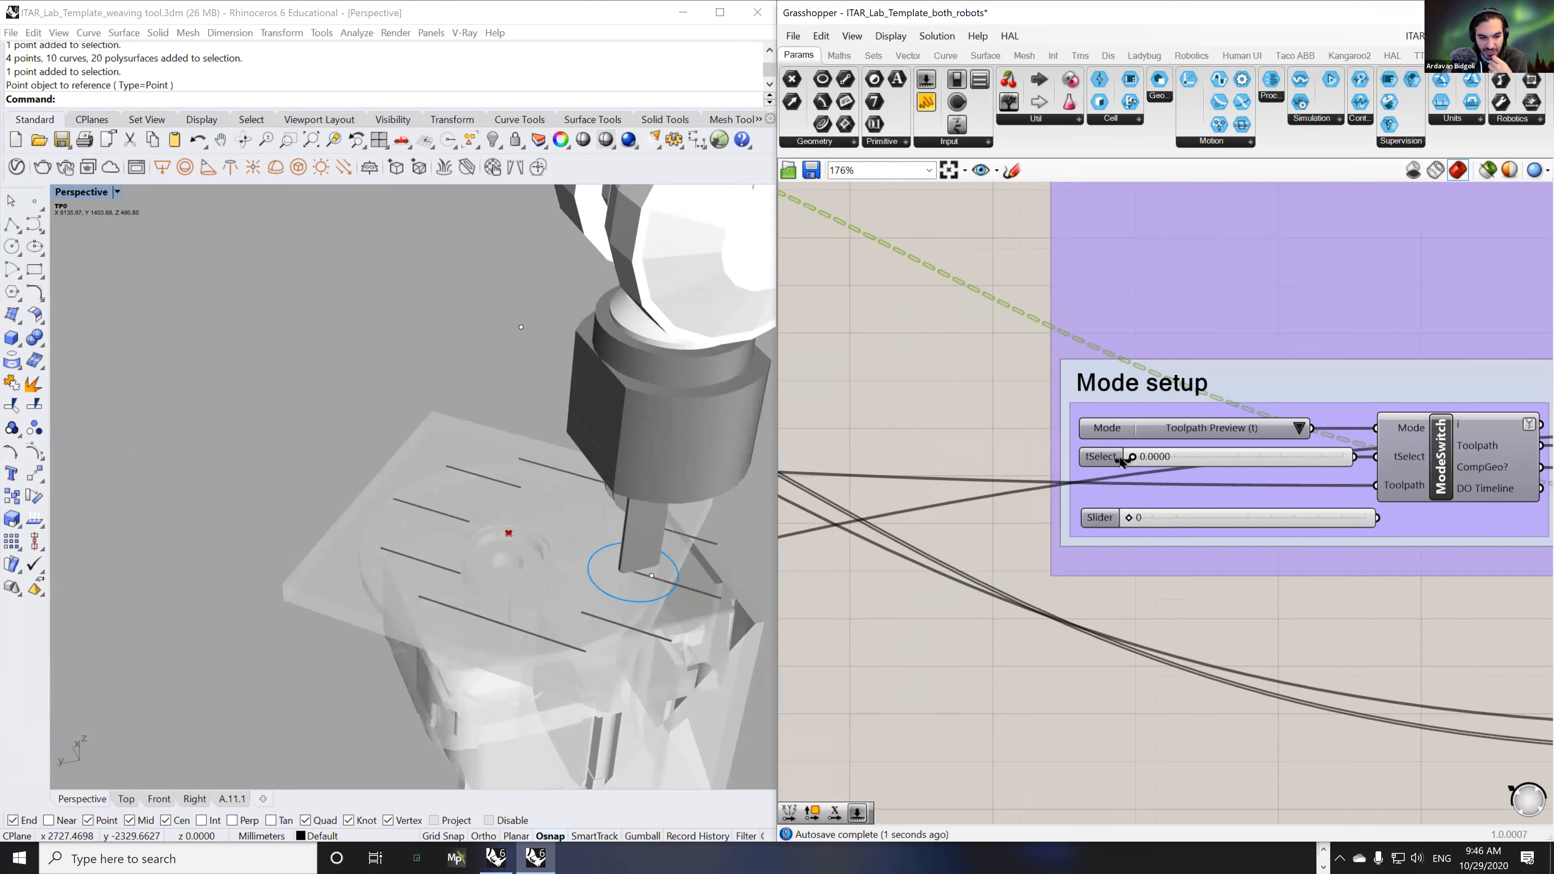
{"action": "scroll", "coordinate": [527, 502], "scroll_direction": "up", "scroll_amount": 3}
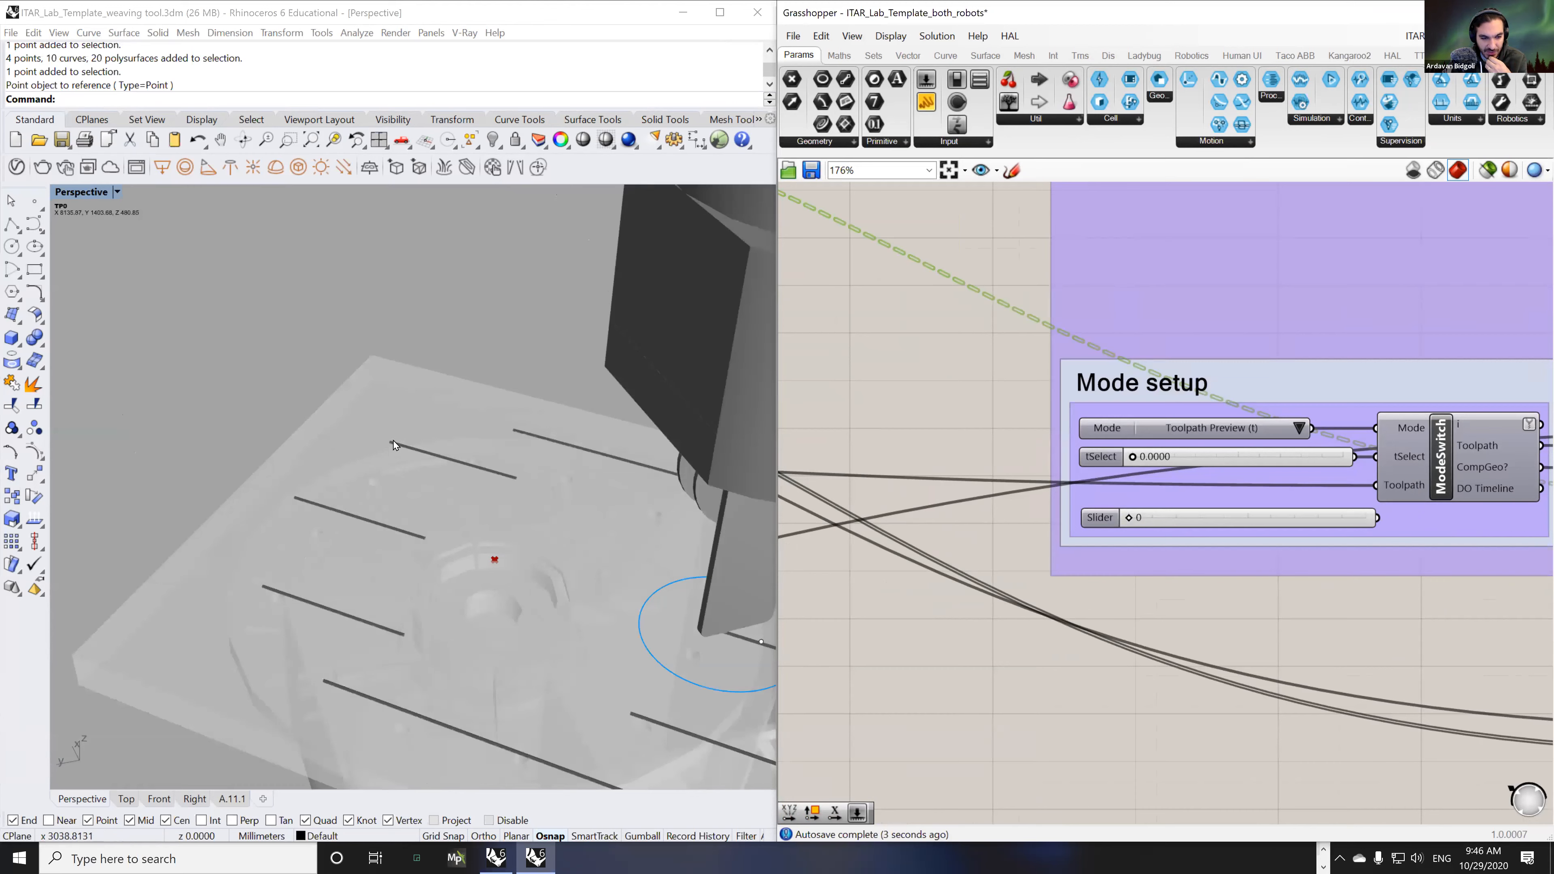
{"action": "right_click_drag", "start_coordinate": [1170, 611], "coordinate": [1389, 647]}
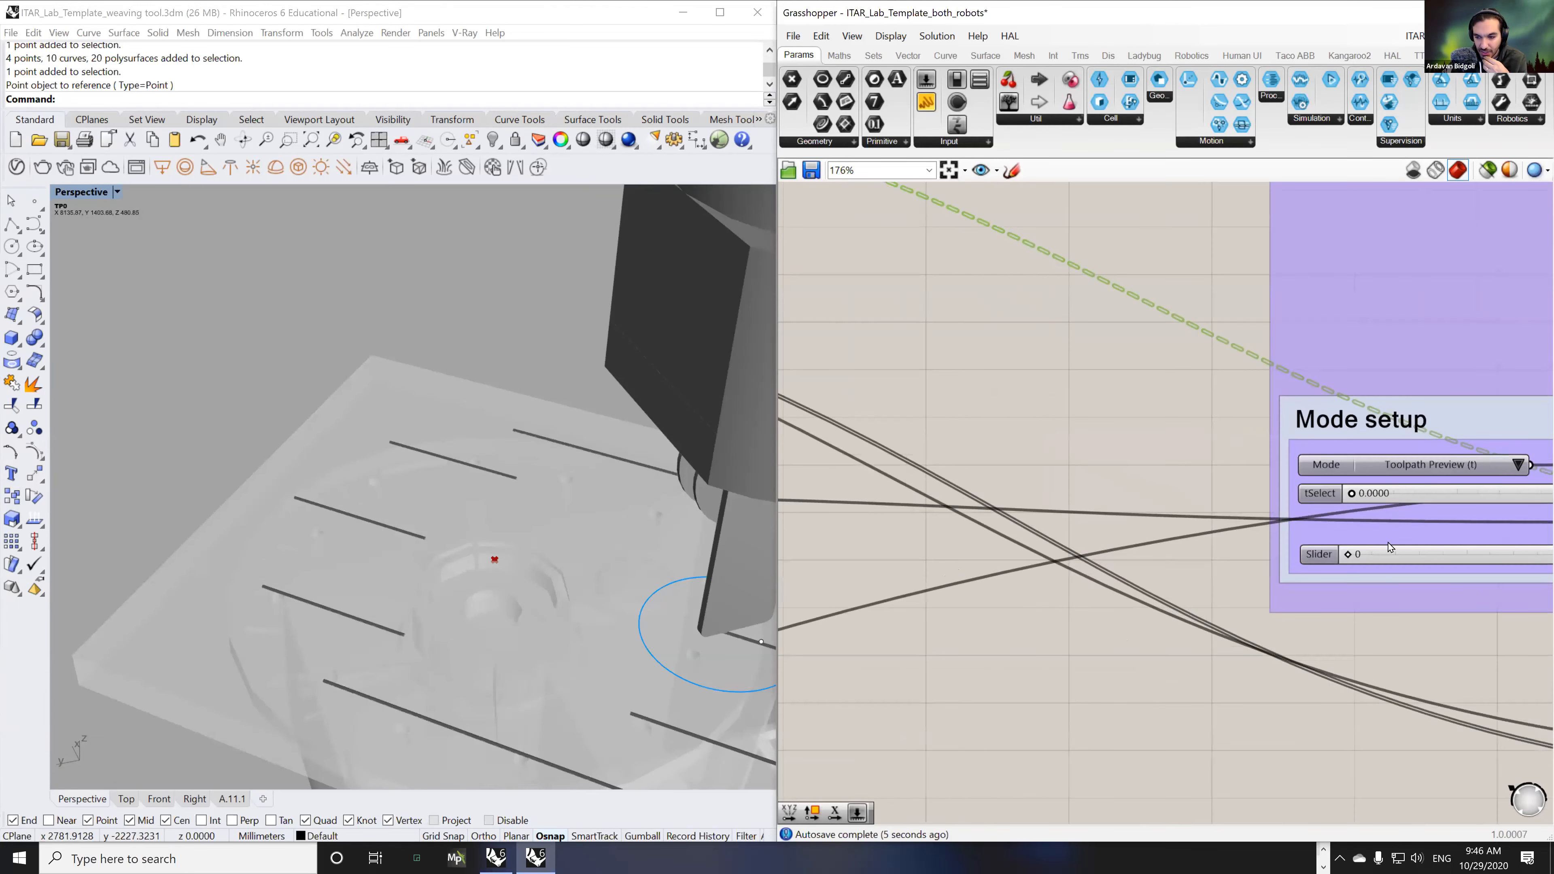
{"action": "right_click_drag", "start_coordinate": [1143, 542], "coordinate": [948, 552]}
{"action": "left_click_drag", "start_coordinate": [1156, 505], "coordinate": [1009, 492]}
- Add the Circle curve as an additional input to the Pipe component and view the linked geometry on the table
{"action": "scroll", "coordinate": [1009, 492], "scroll_direction": "down", "scroll_amount": 5}
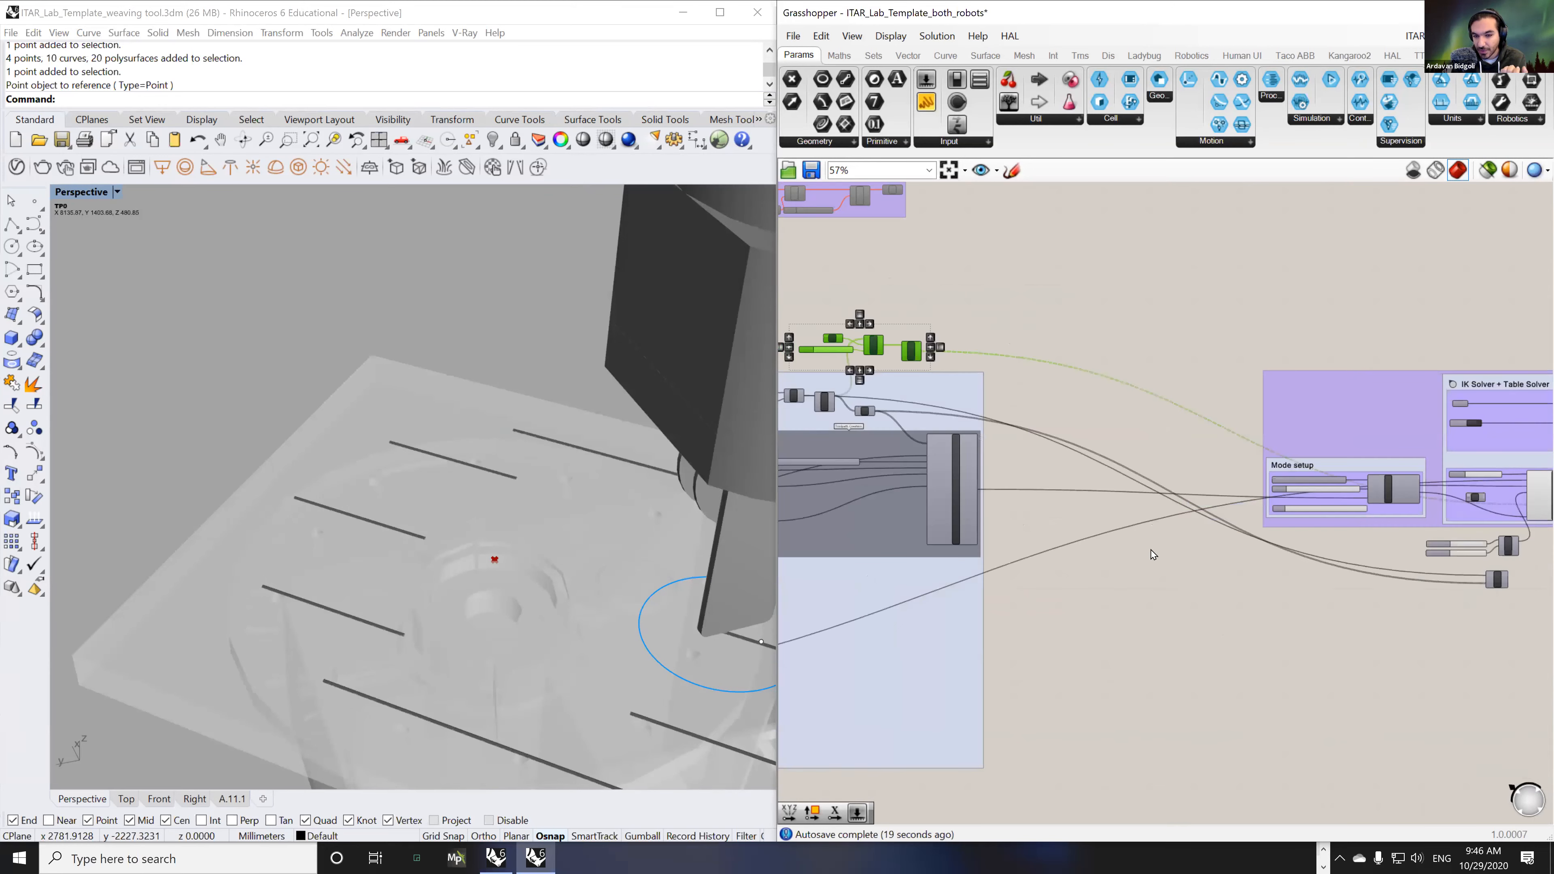
{"action": "scroll", "coordinate": [832, 337], "scroll_direction": "up", "scroll_amount": 5}
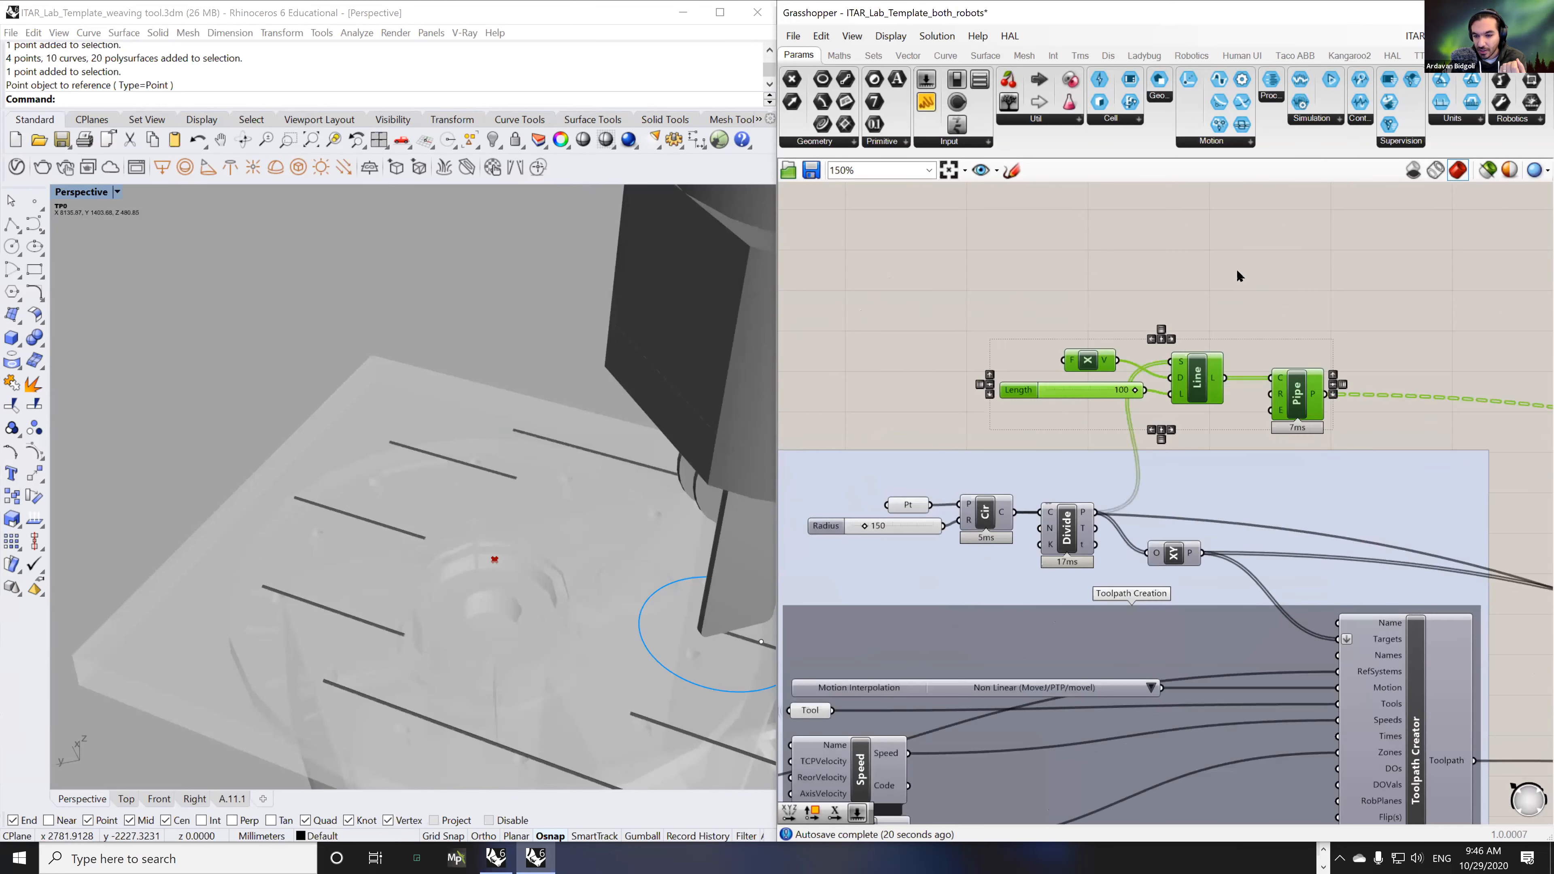
{"action": "scroll", "coordinate": [1018, 403], "scroll_direction": "down", "scroll_amount": 2}
{"action": "left_click_drag", "start_coordinate": [968, 455], "coordinate": [1165, 362], "text": "shift"}
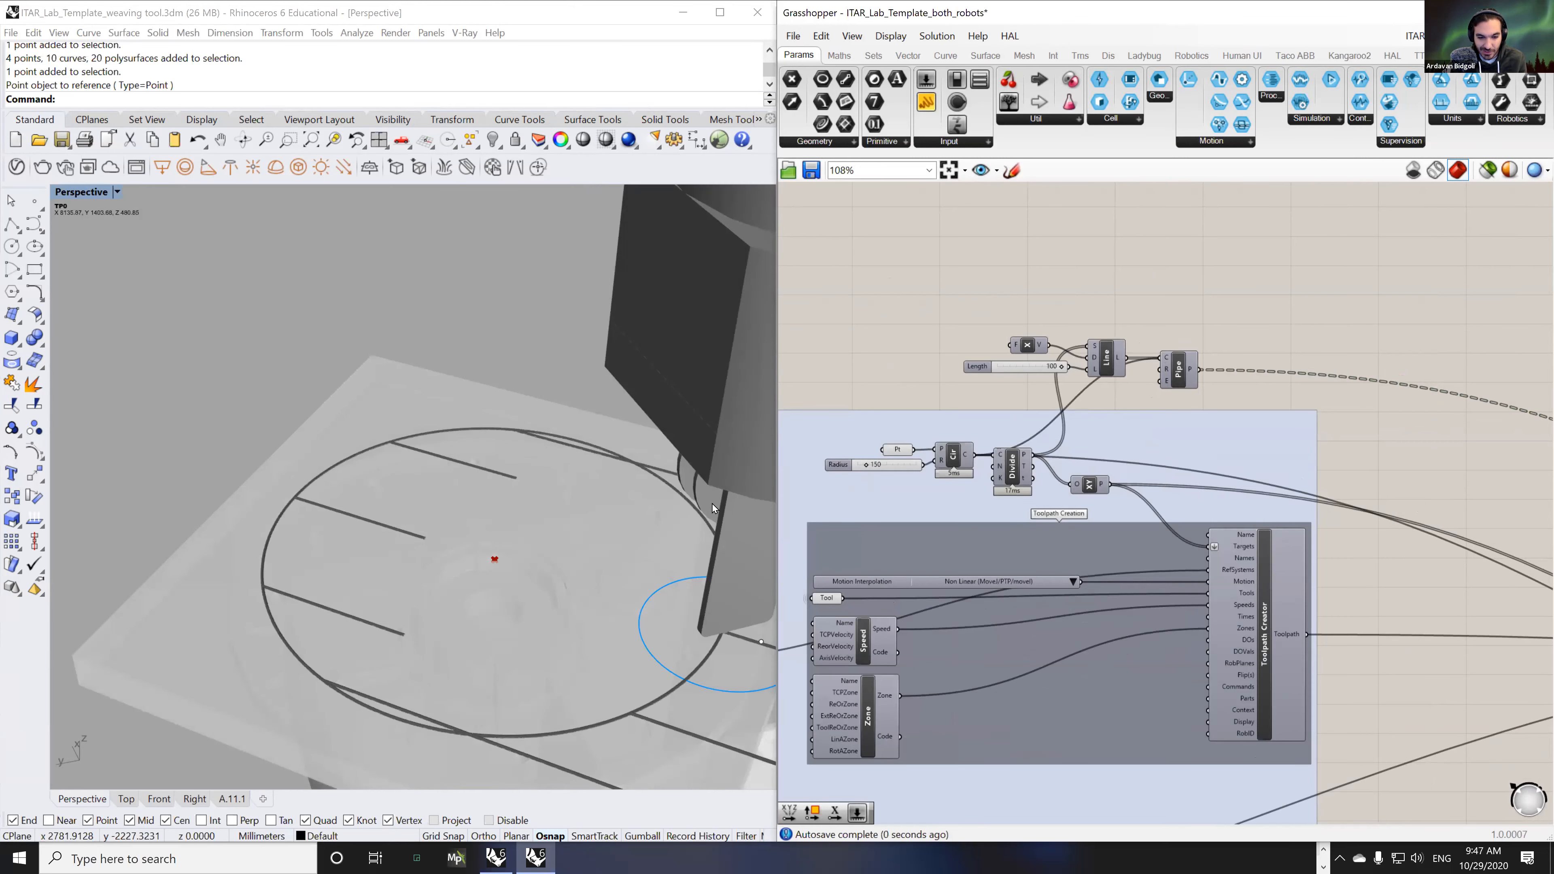
{"action": "scroll", "coordinate": [559, 537], "scroll_direction": "down", "scroll_amount": 5}
{"action": "mouse_move", "coordinate": [529, 561]}
{"action": "right_mouse_down"}
{"action": "mouse_move", "coordinate": [454, 577]}
{"action": "mouse_move", "coordinate": [542, 570]}
{"action": "right_mouse_up"}
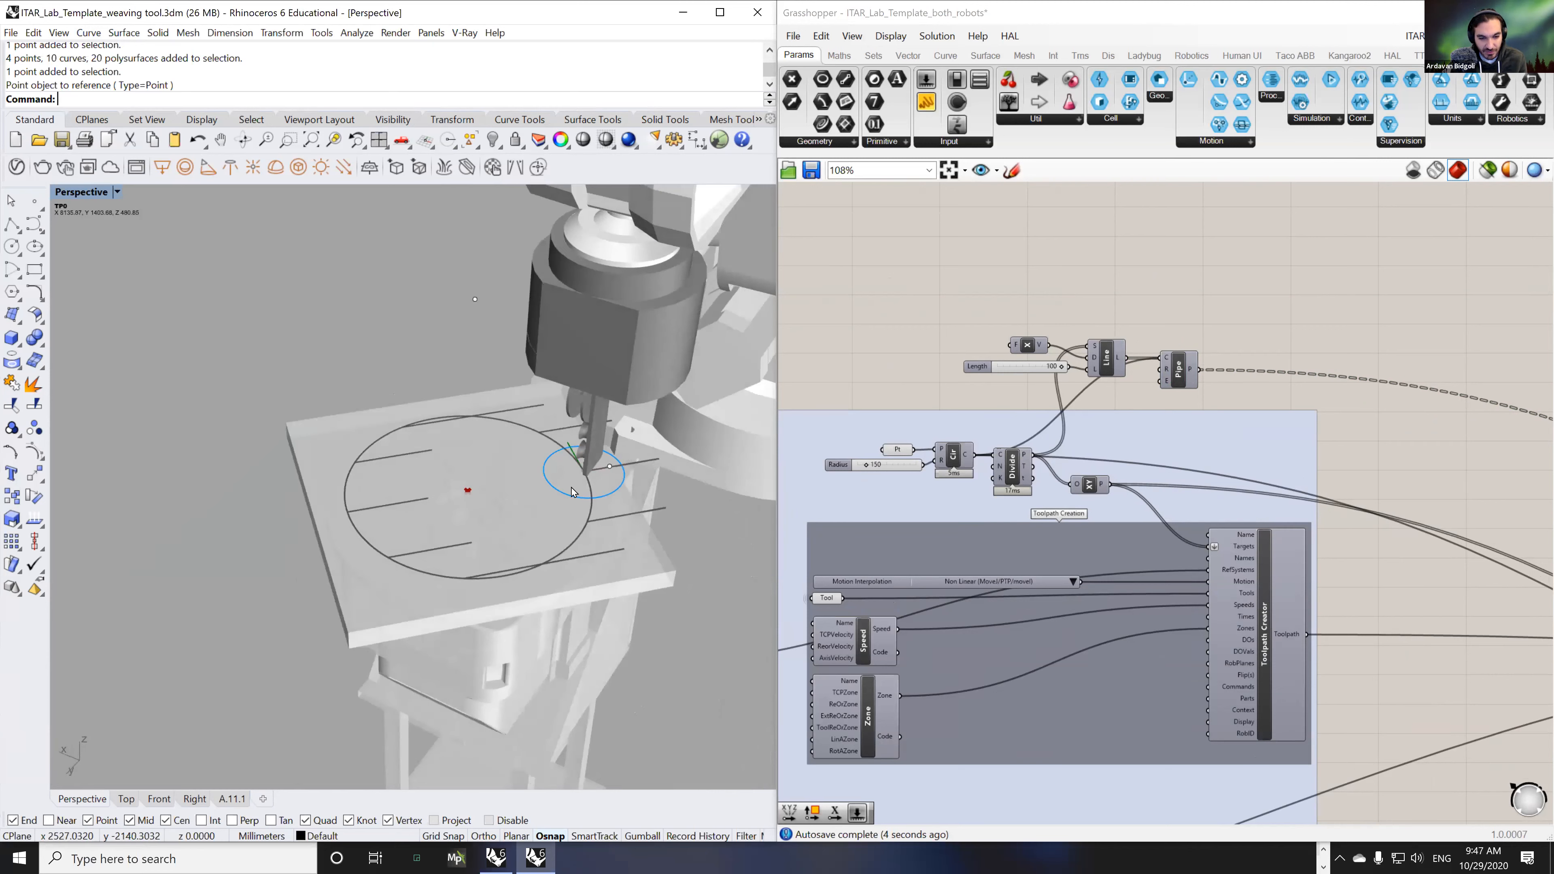
- Scrub the toolpath preview and set the tSelect slider to 0.7114
{"action": "left_click", "coordinate": [1005, 370]}
{"action": "right_click_drag", "start_coordinate": [1374, 468], "coordinate": [968, 402]}
{"action": "scroll", "coordinate": [968, 402], "scroll_direction": "down", "scroll_amount": 4}
{"action": "right_click_drag", "start_coordinate": [1283, 621], "coordinate": [1046, 606]}
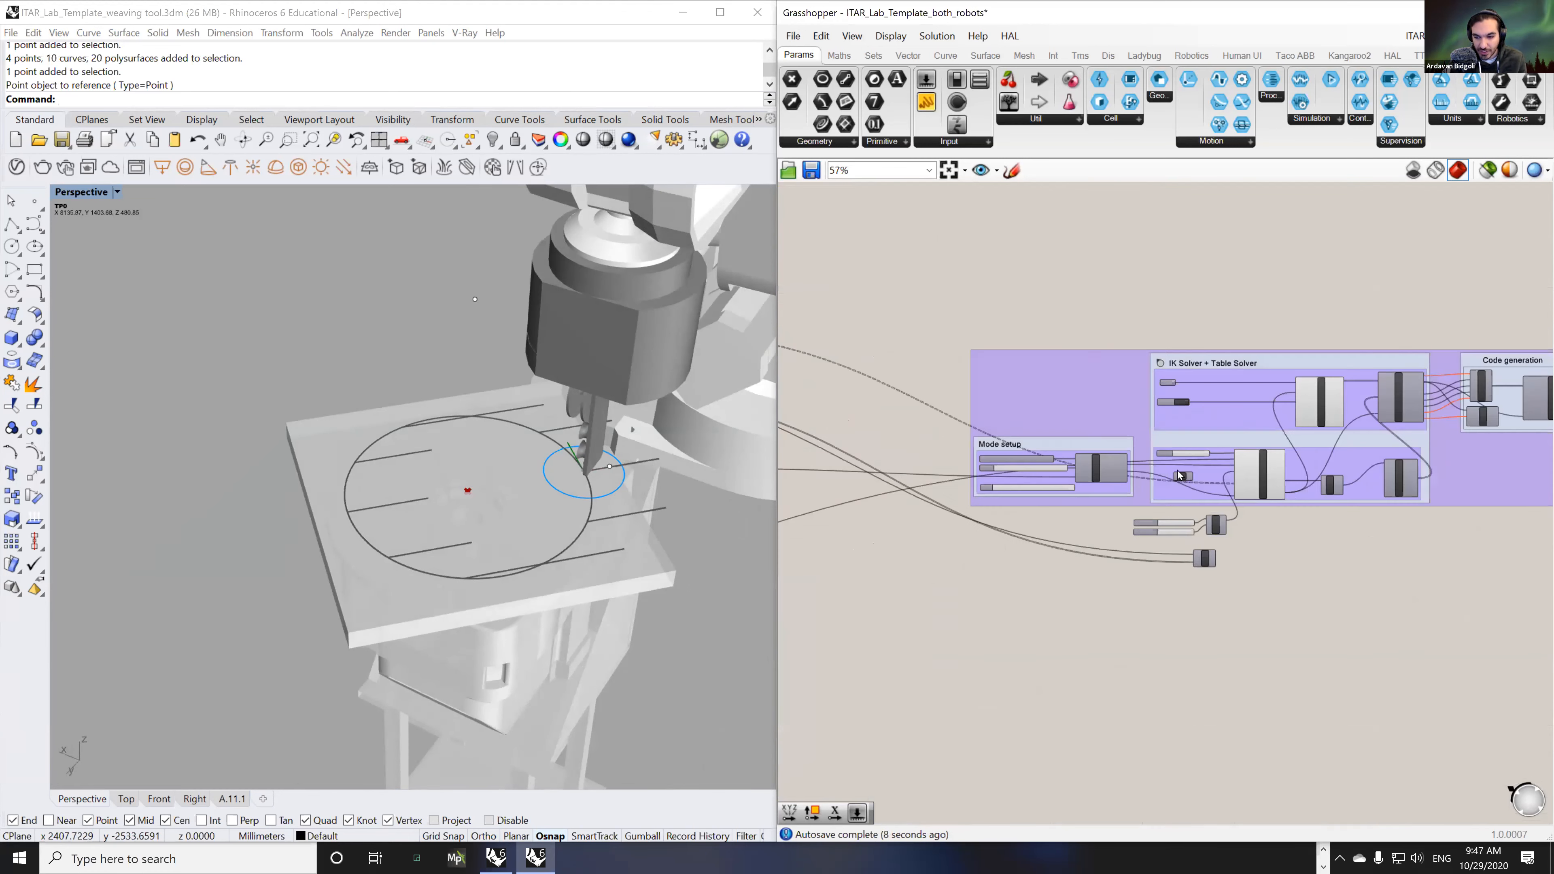
{"action": "scroll", "coordinate": [1010, 466], "scroll_direction": "up", "scroll_amount": 8}
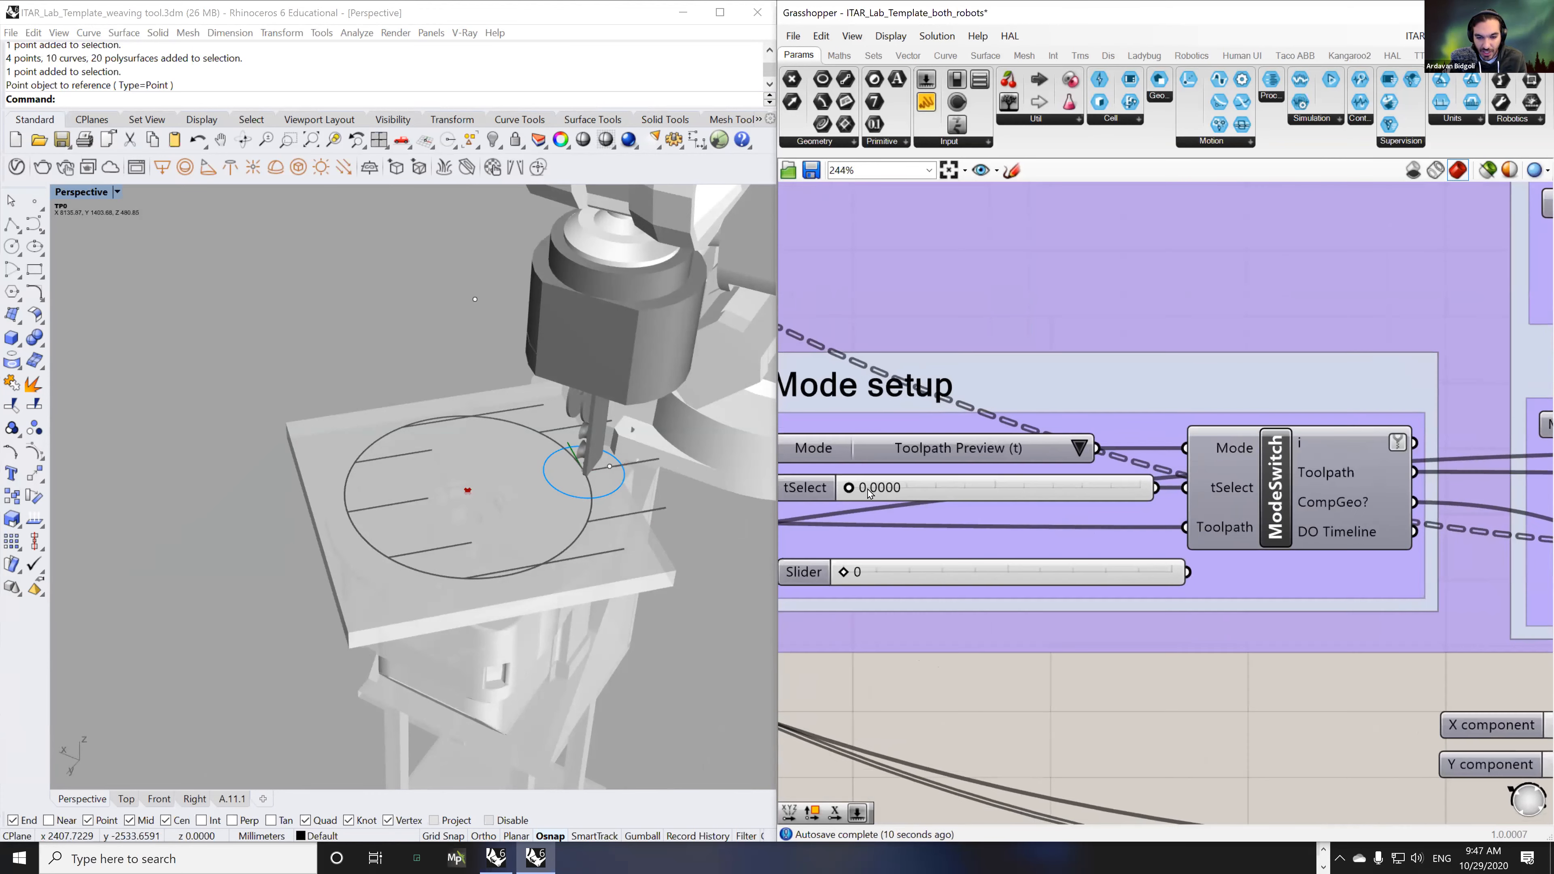
{"action": "mouse_move", "coordinate": [853, 490]}
{"action": "left_mouse_down"}
{"action": "mouse_move", "coordinate": [1165, 514]}
{"action": "mouse_move", "coordinate": [1110, 493]}
{"action": "mouse_move", "coordinate": [849, 505]}
{"action": "left_mouse_up"}
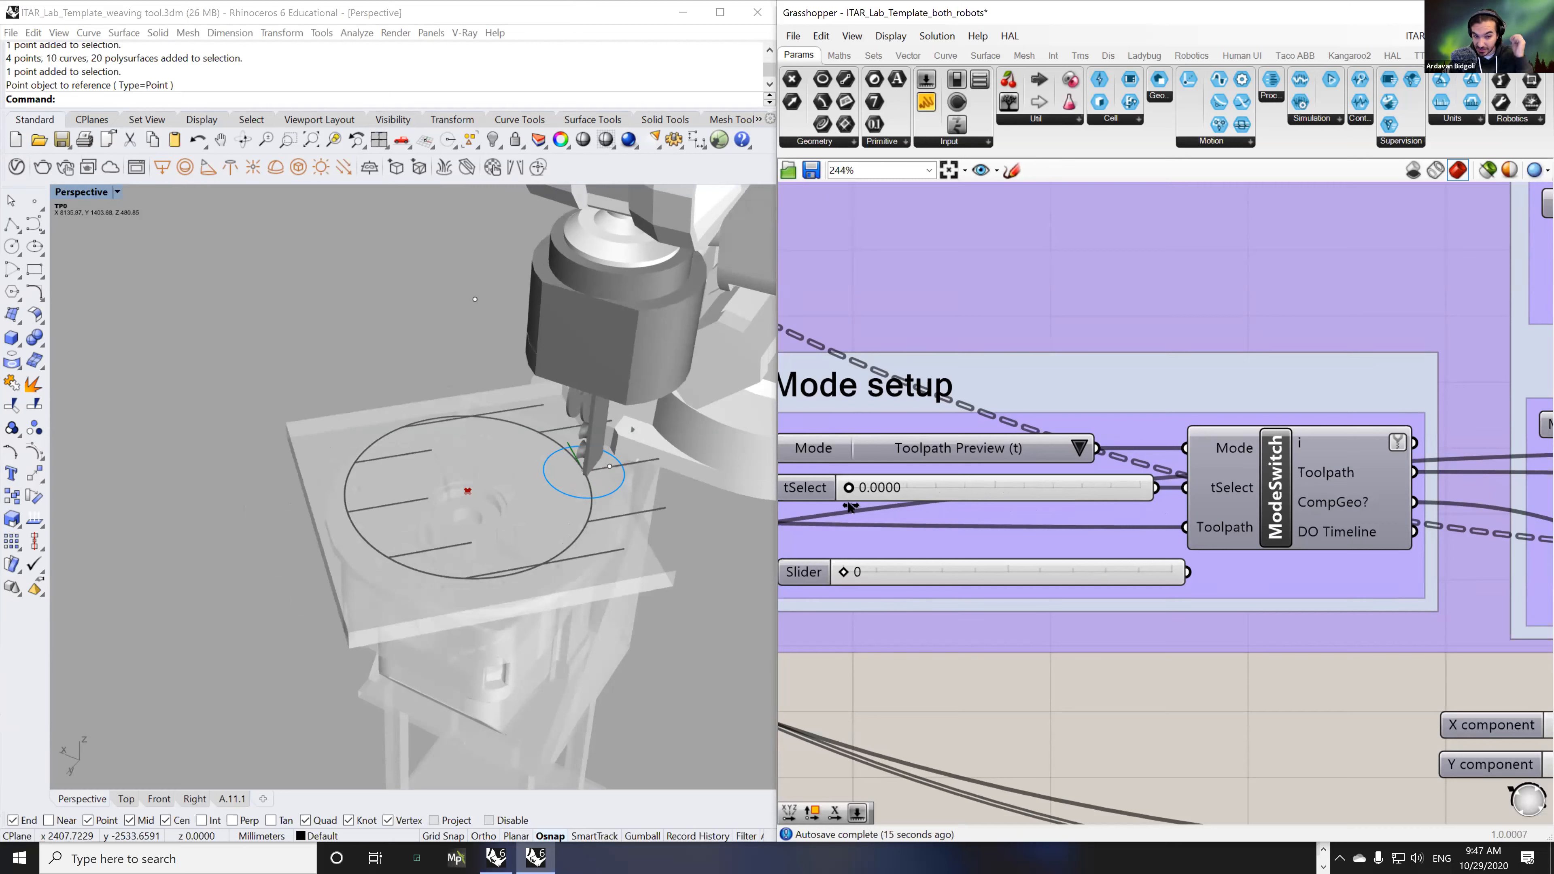
{"action": "left_click_drag", "start_coordinate": [850, 506], "coordinate": [1066, 518]}
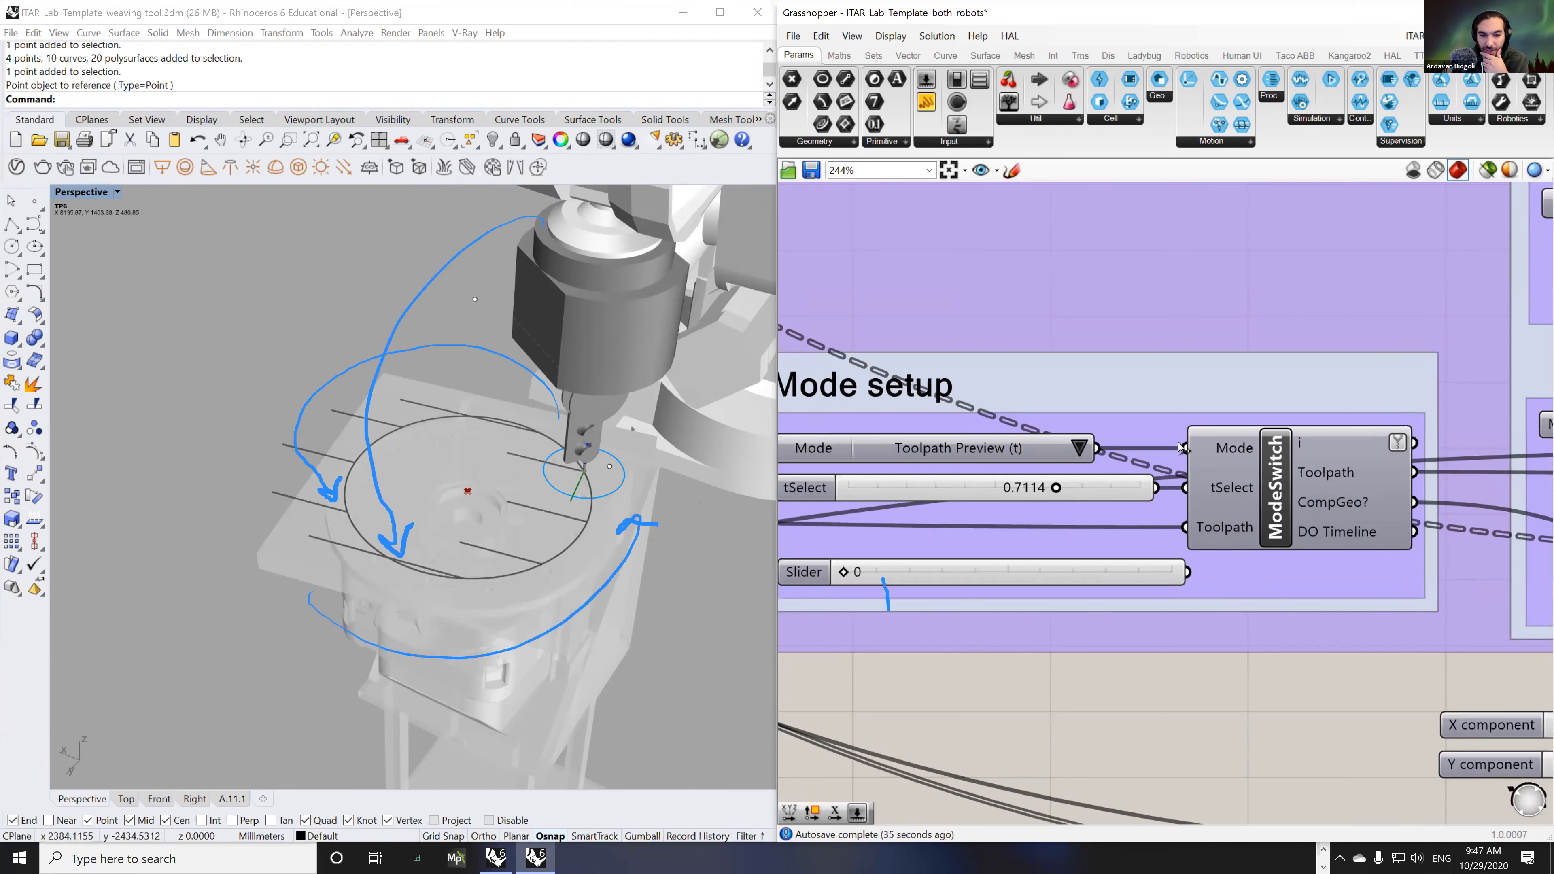
- Set the direction vector's X component to 0.007 and check the Table Position Solver's geometry in the viewport
{"action": "scroll", "coordinate": [1143, 556], "scroll_direction": "down", "scroll_amount": 5}
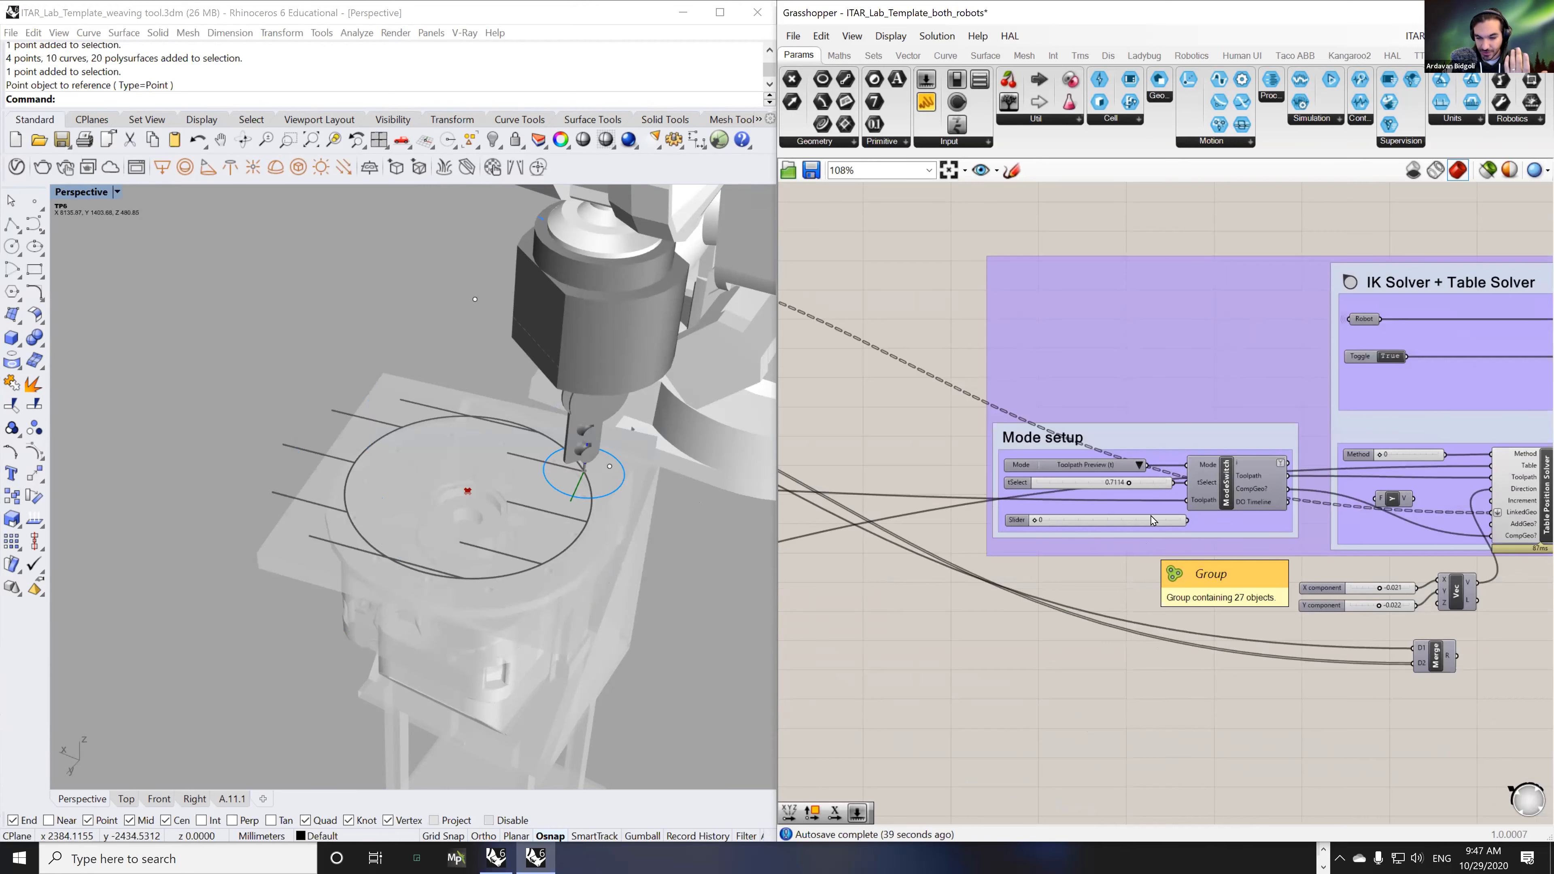
{"action": "right_click_drag", "start_coordinate": [1190, 666], "coordinate": [1094, 663]}
{"action": "scroll", "coordinate": [1094, 664], "scroll_direction": "up", "scroll_amount": 5}
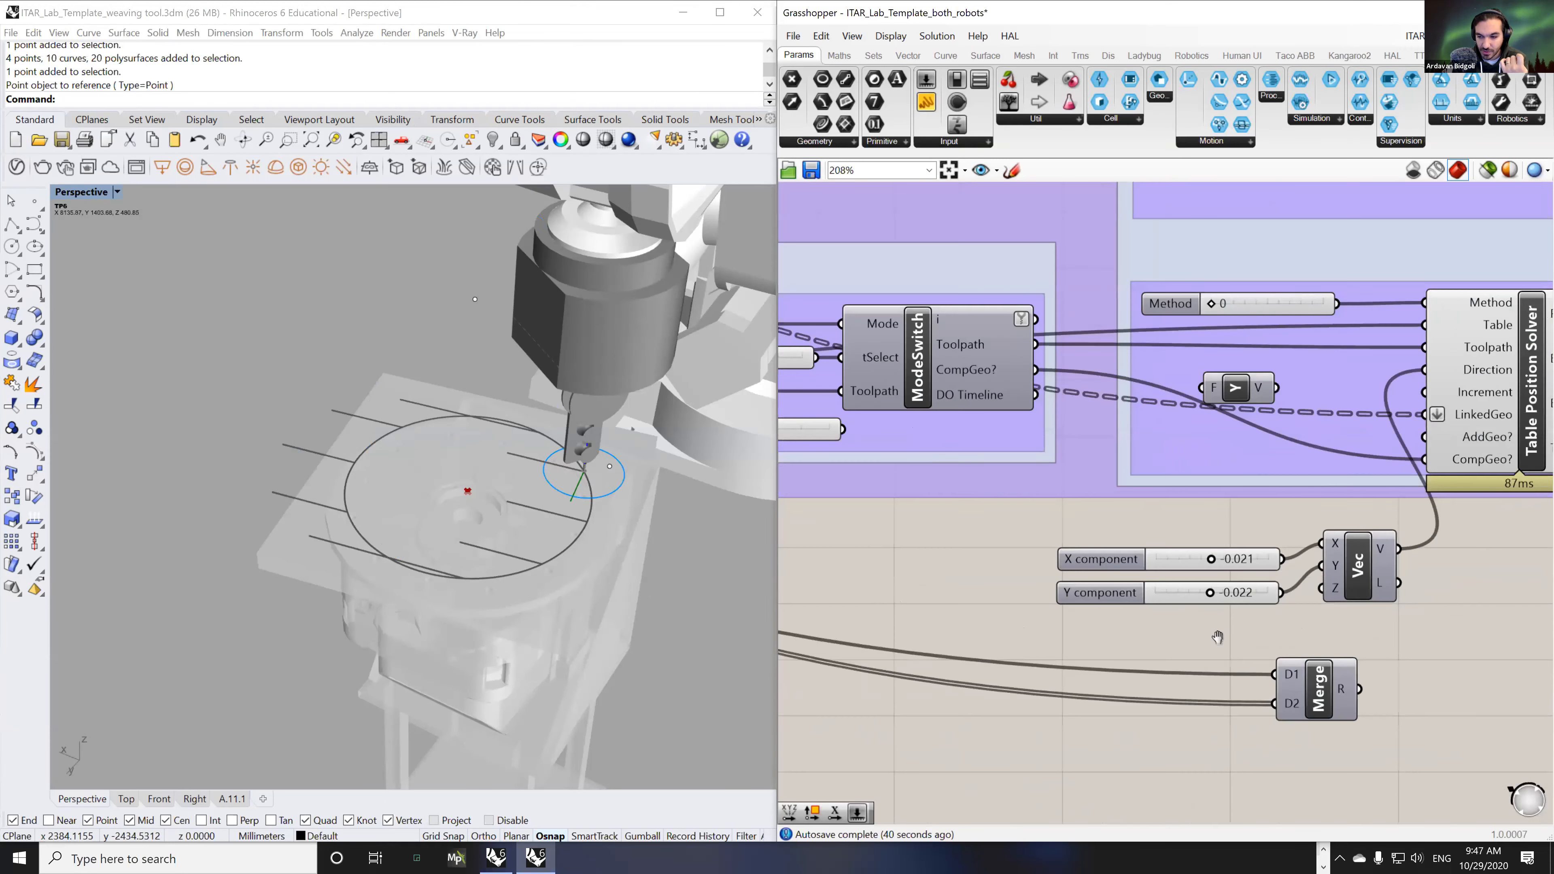
{"action": "left_click_drag", "start_coordinate": [1075, 588], "coordinate": [1078, 589]}
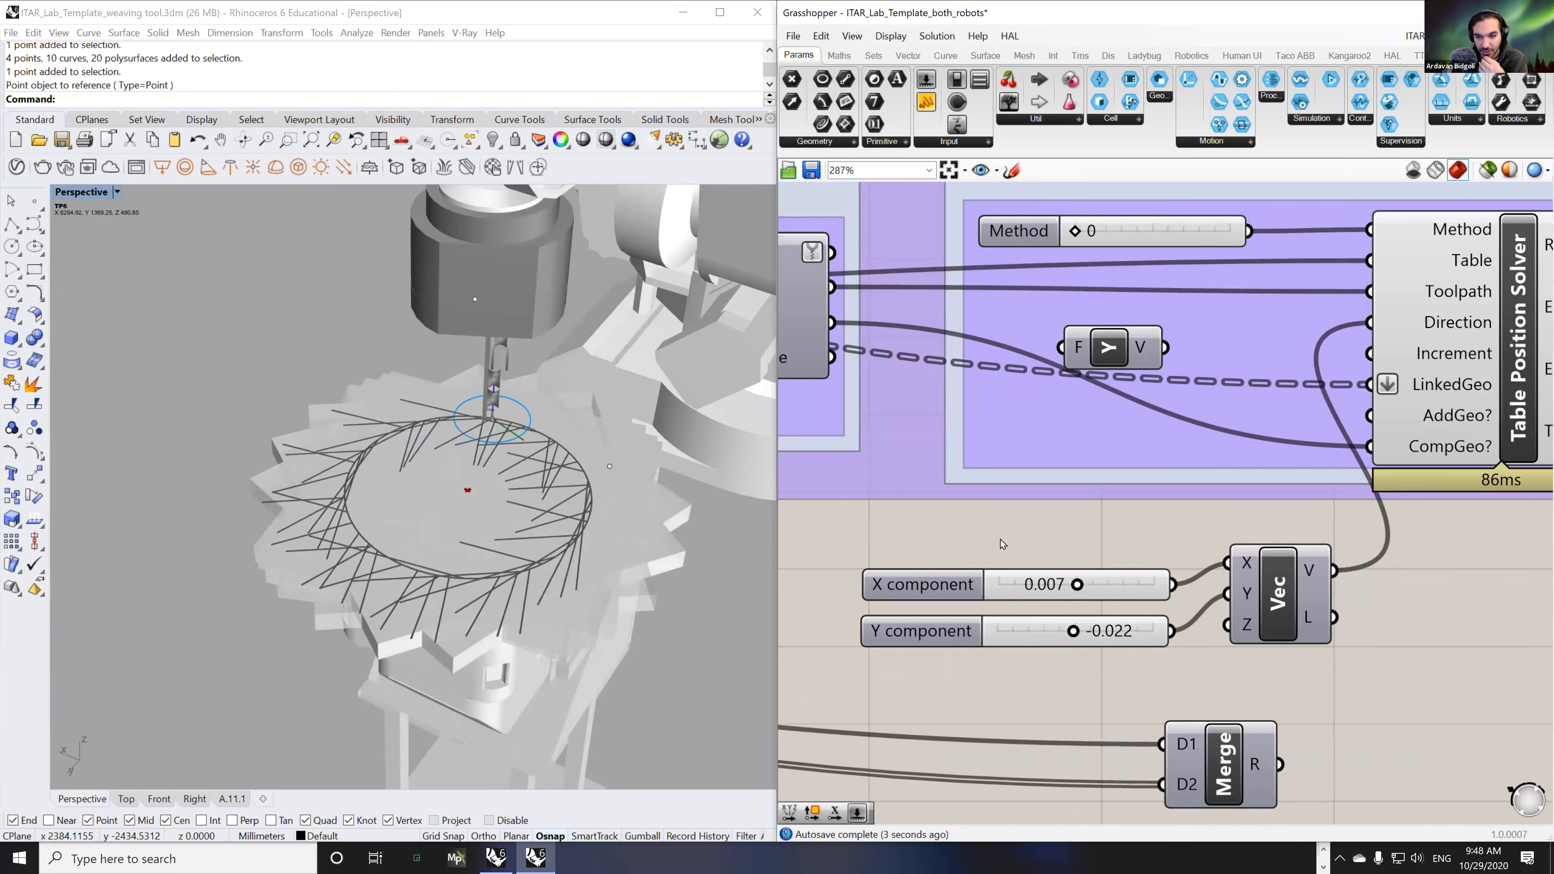
{"action": "scroll", "coordinate": [1193, 551], "scroll_direction": "down", "scroll_amount": 3}
{"action": "middle_click", "coordinate": [1367, 471]}
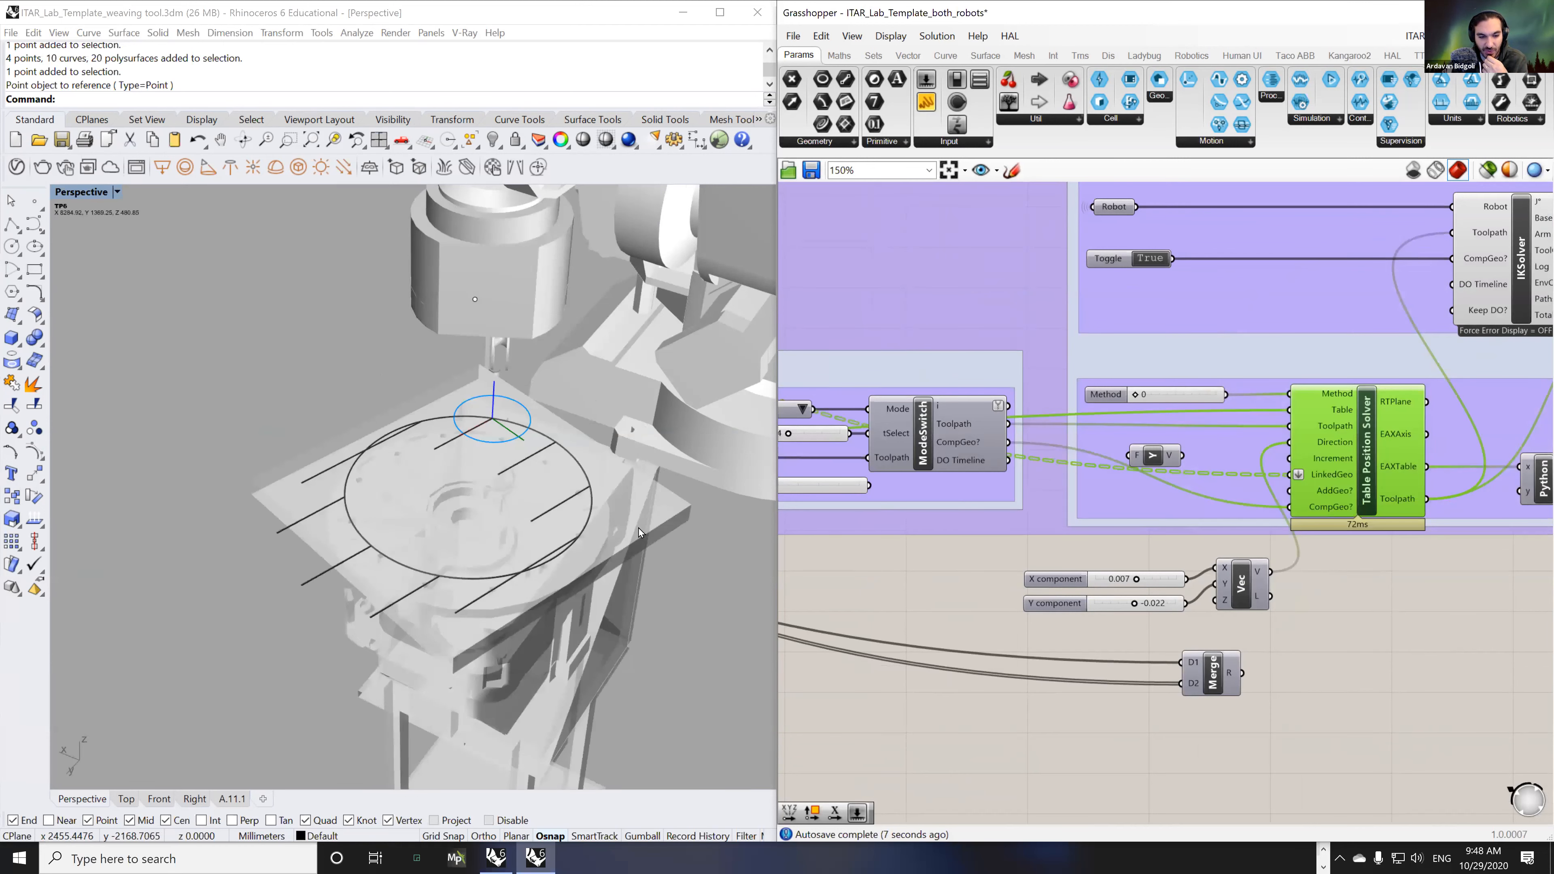
{"action": "right_click_drag", "start_coordinate": [569, 541], "coordinate": [646, 598]}
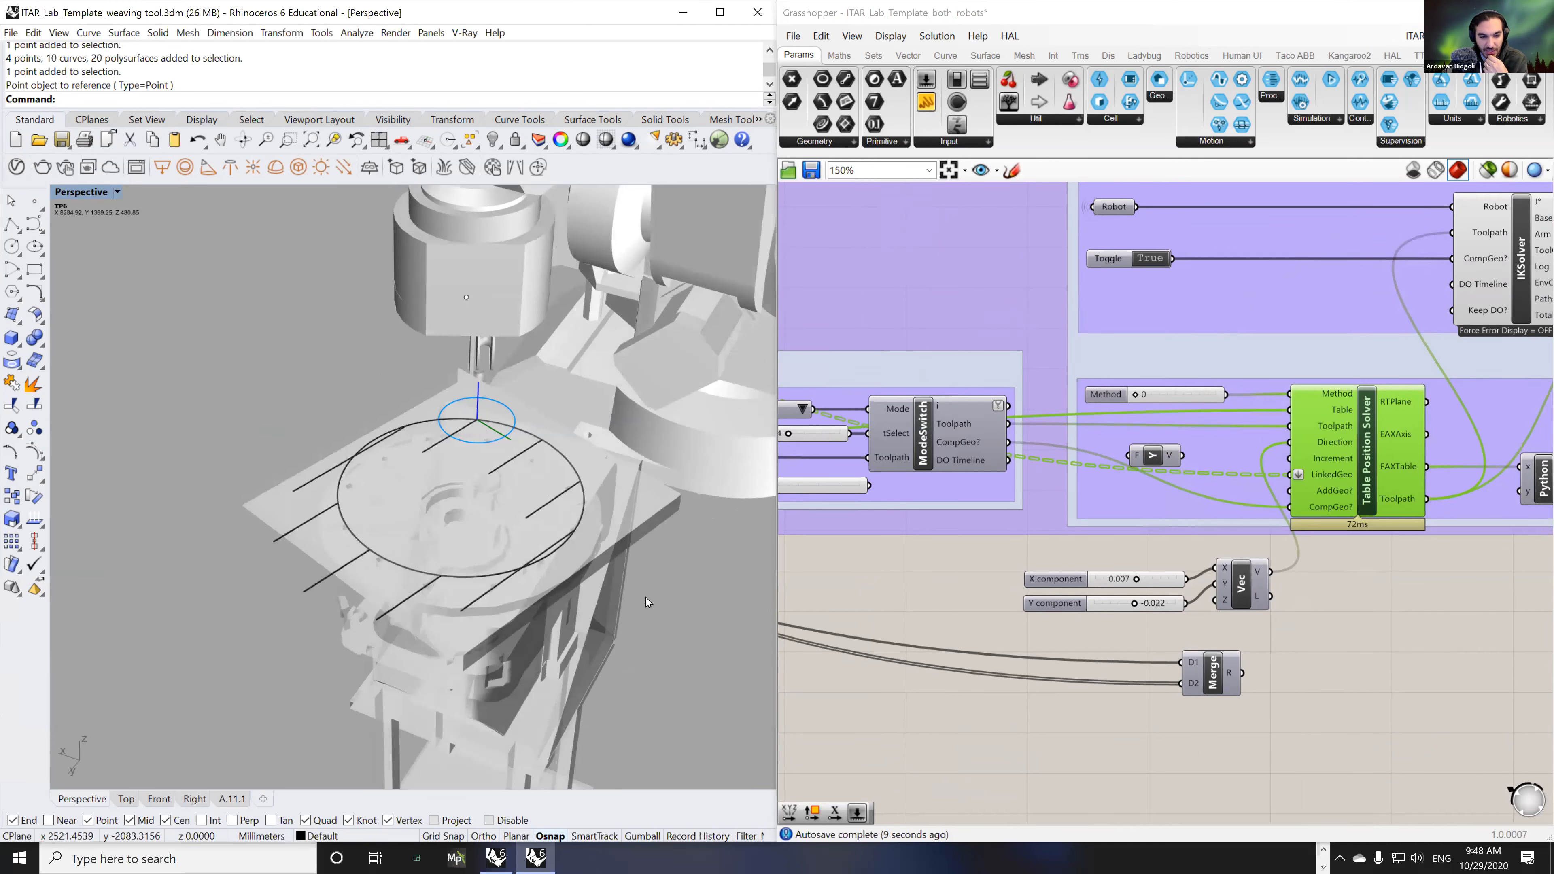
{"action": "left_click", "coordinate": [992, 737]}
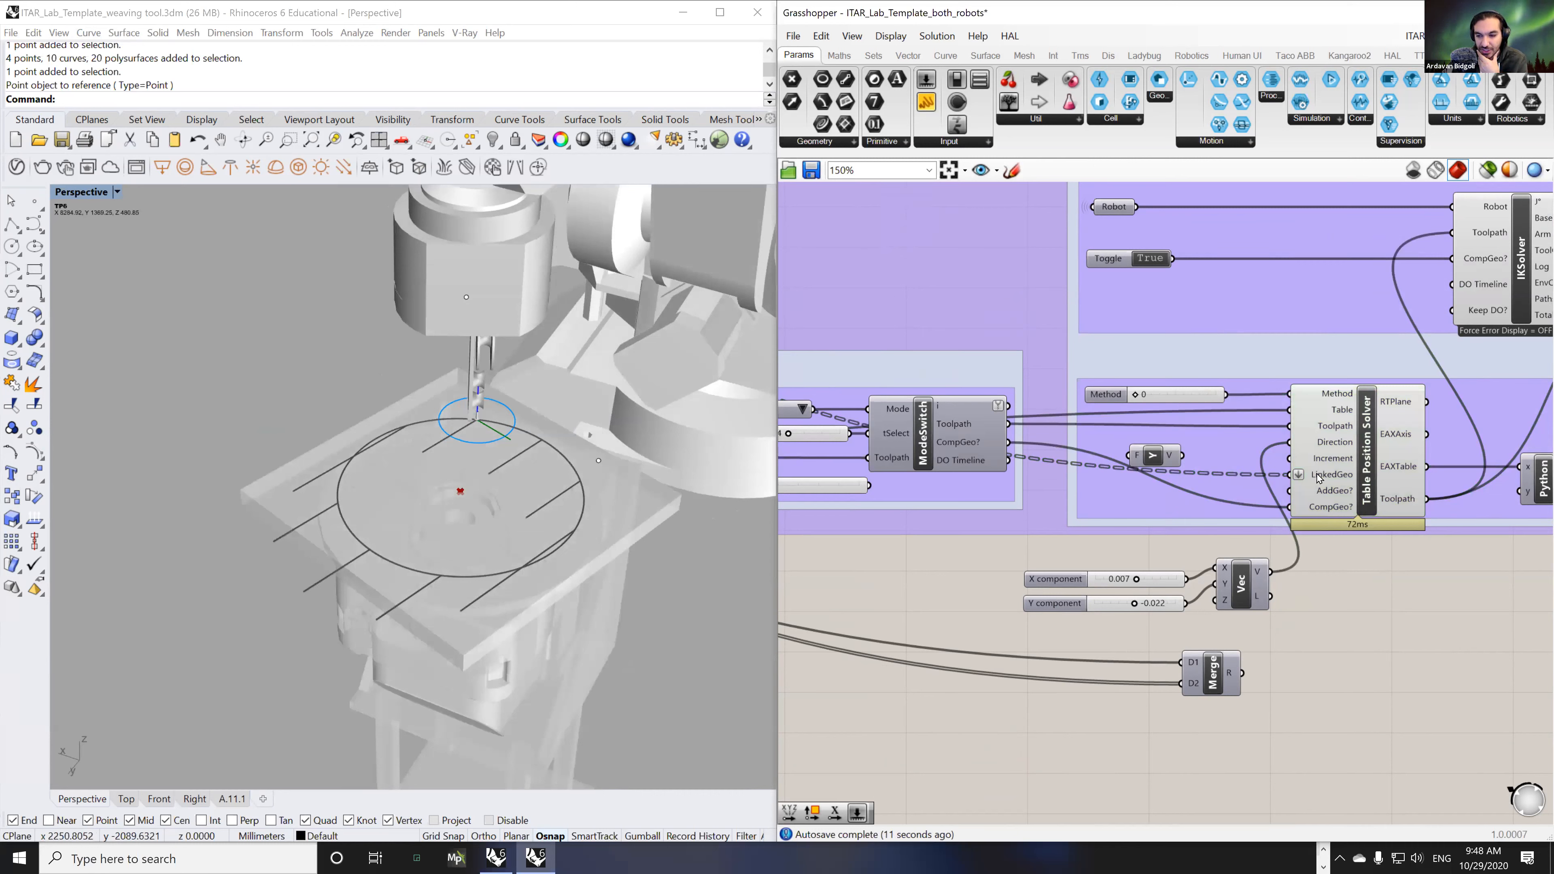
- Switch to Chrome and view Vimeo's OUT OF ORDER robot video full screen, marking the area below the rotating bar
{"action": "mouse_move", "coordinate": [1336, 449]}
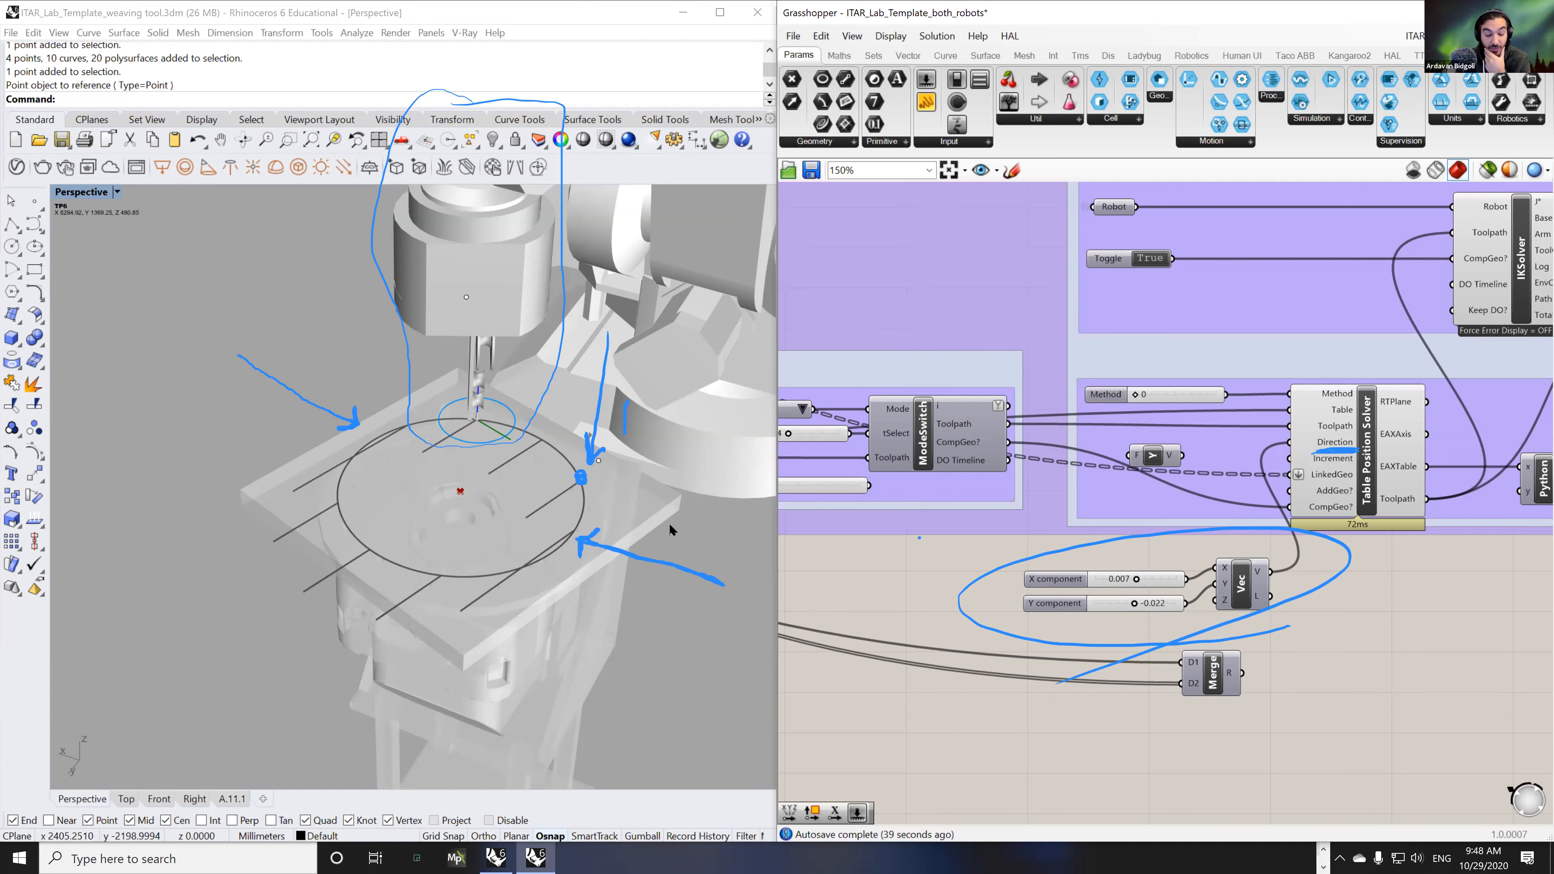
{"action": "key", "text": "alt+Tab"}
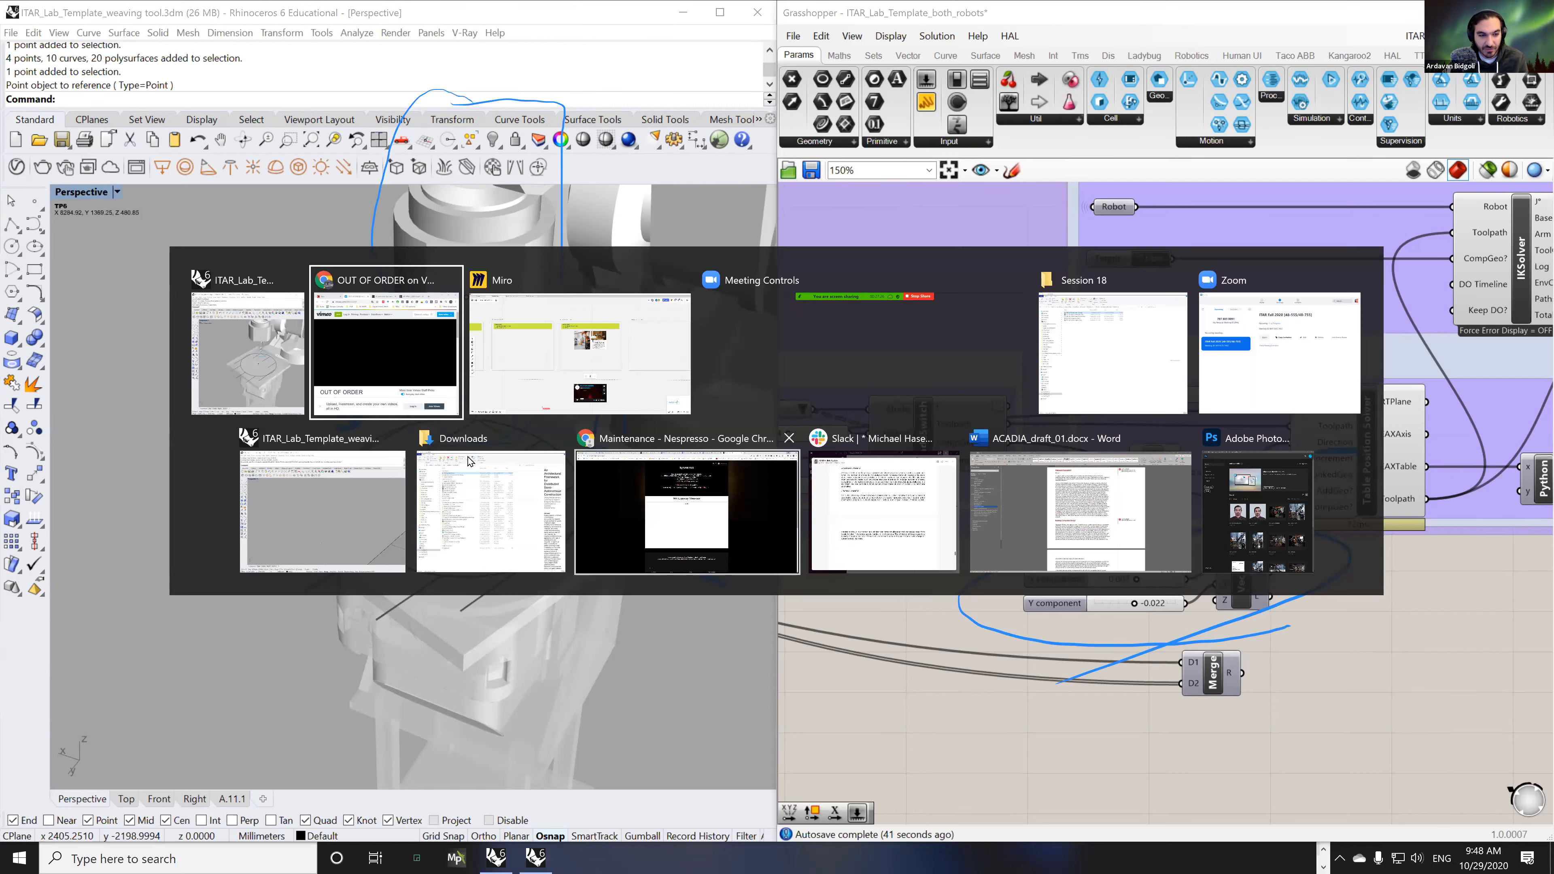
{"action": "left_click", "coordinate": [436, 360]}
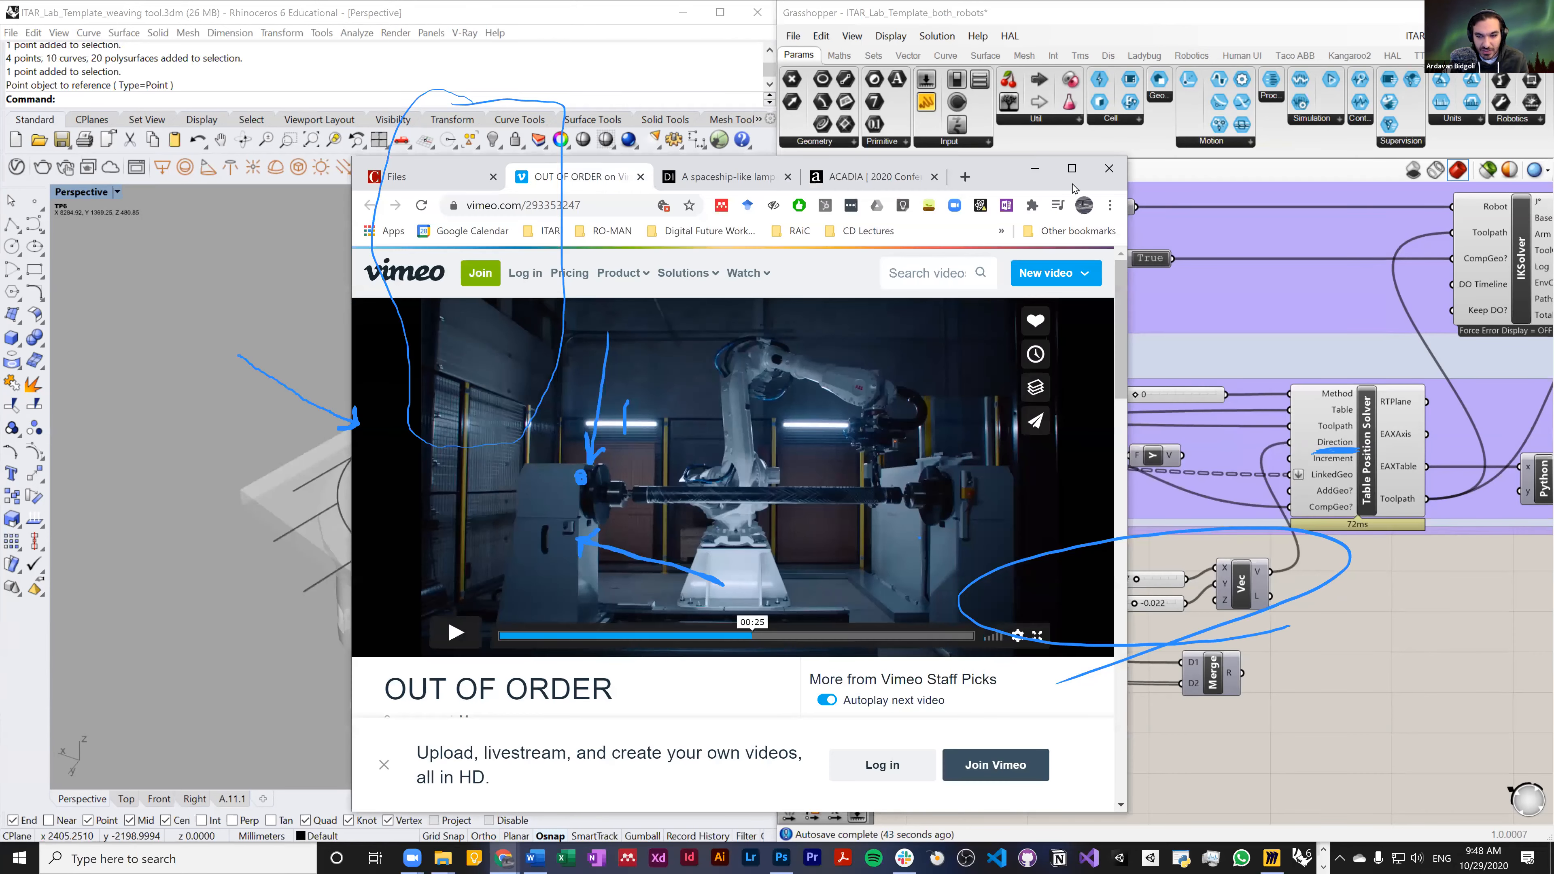
{"action": "left_click", "coordinate": [1072, 166]}
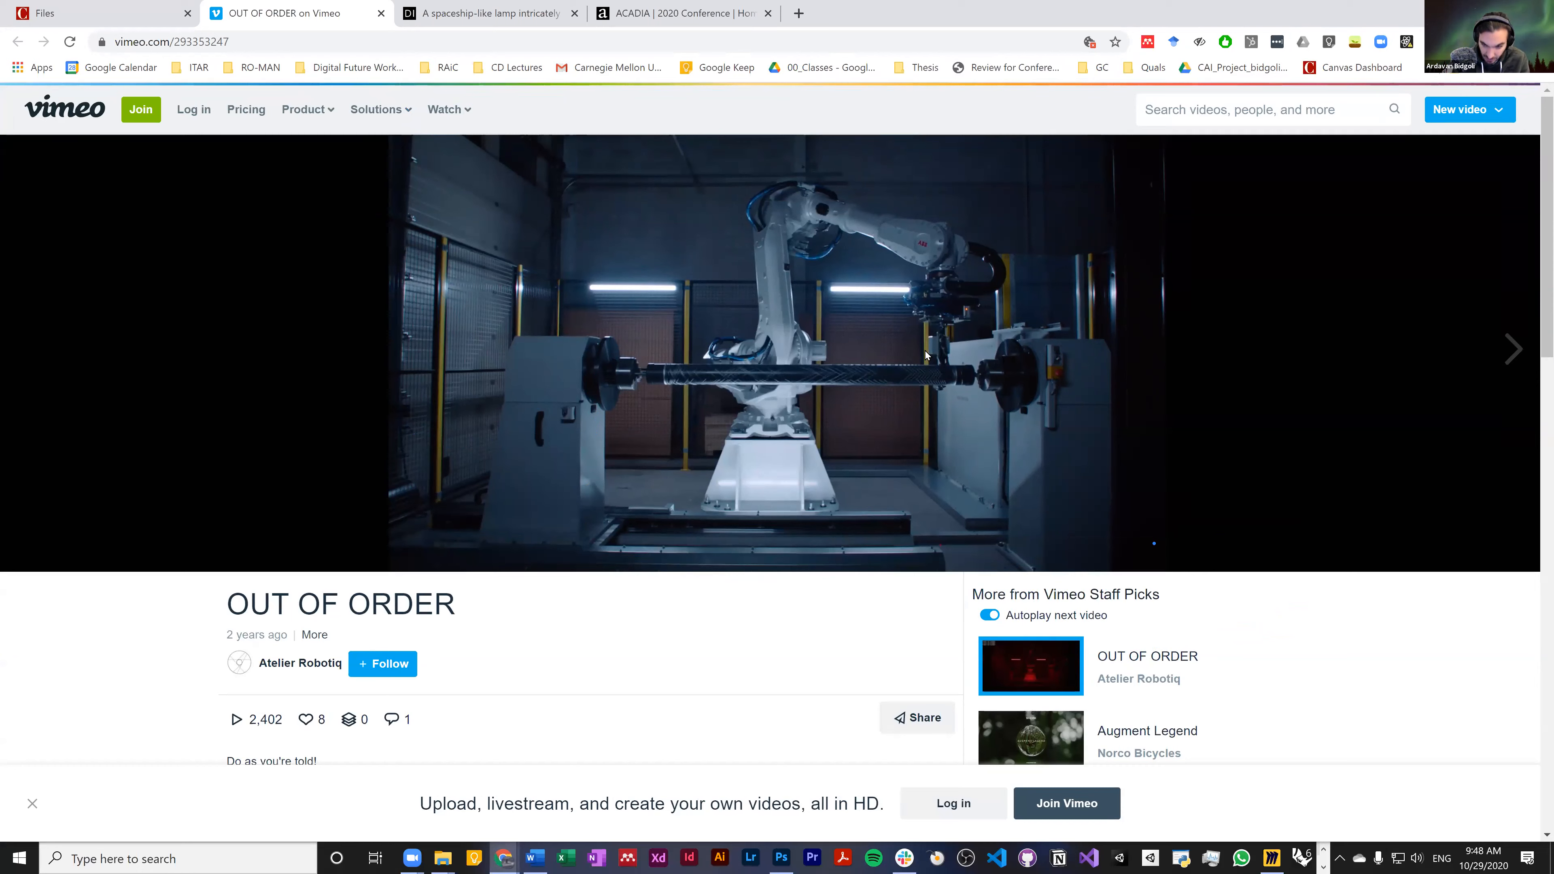
{"action": "left_click", "coordinate": [1145, 553]}
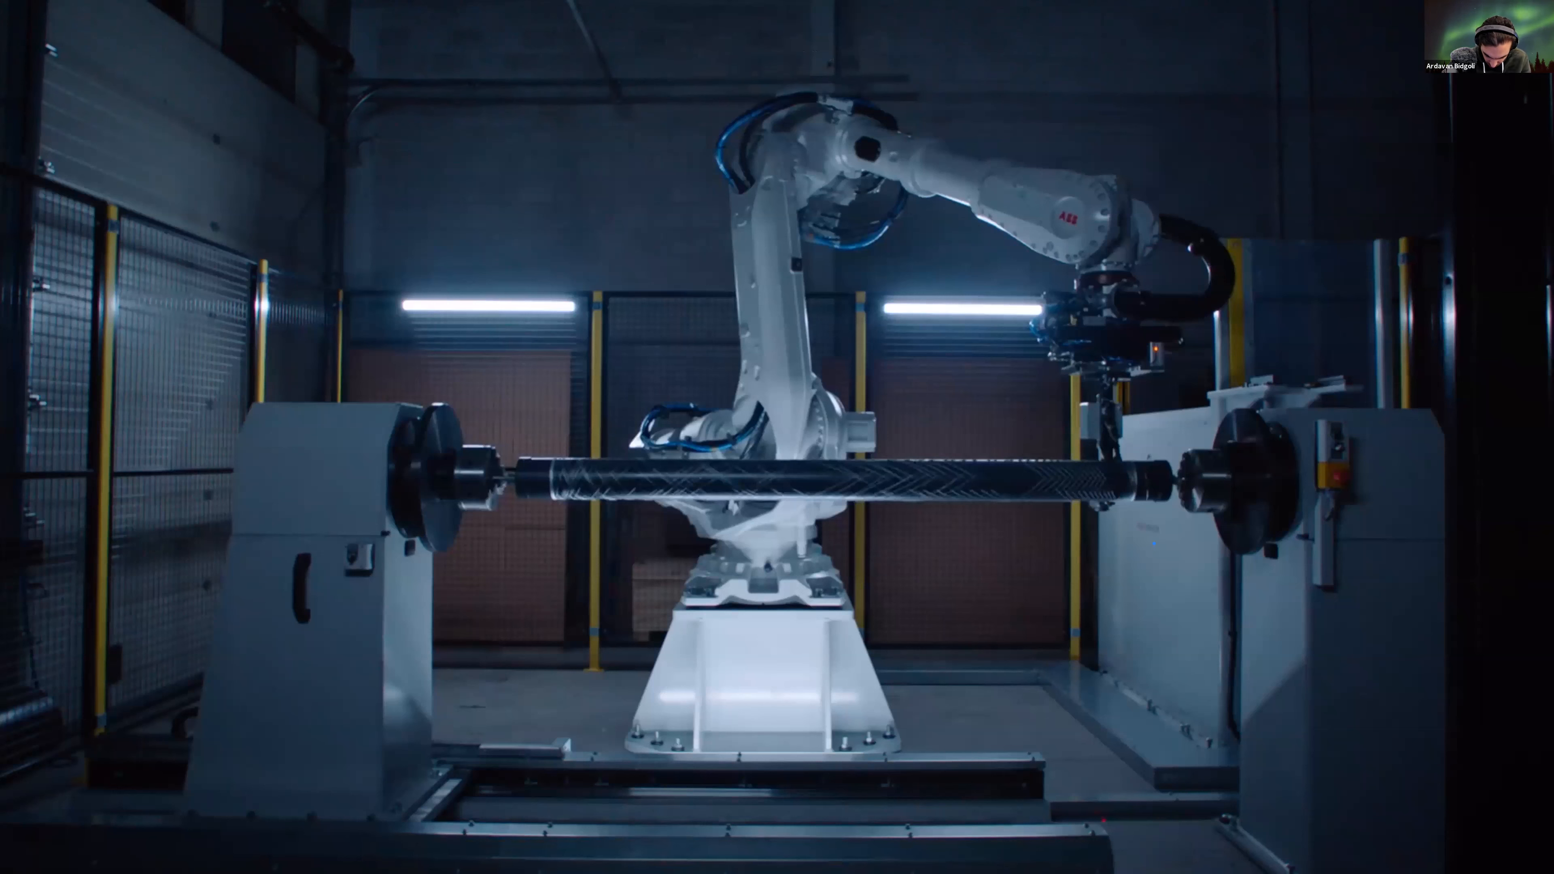
{"action": "left_click_drag", "start_coordinate": [987, 522], "coordinate": [984, 648]}
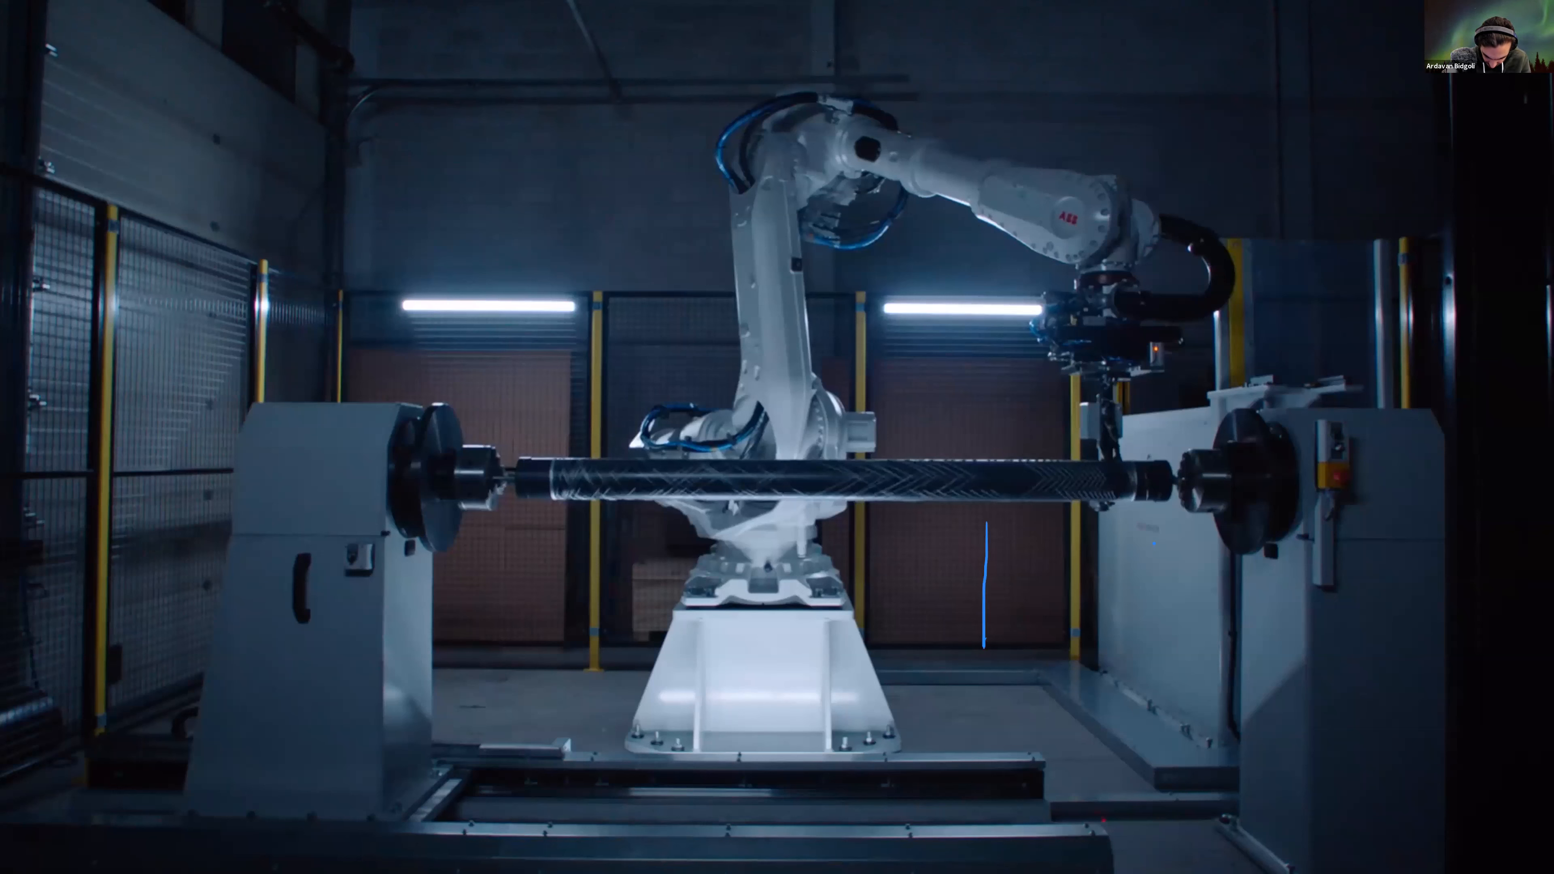
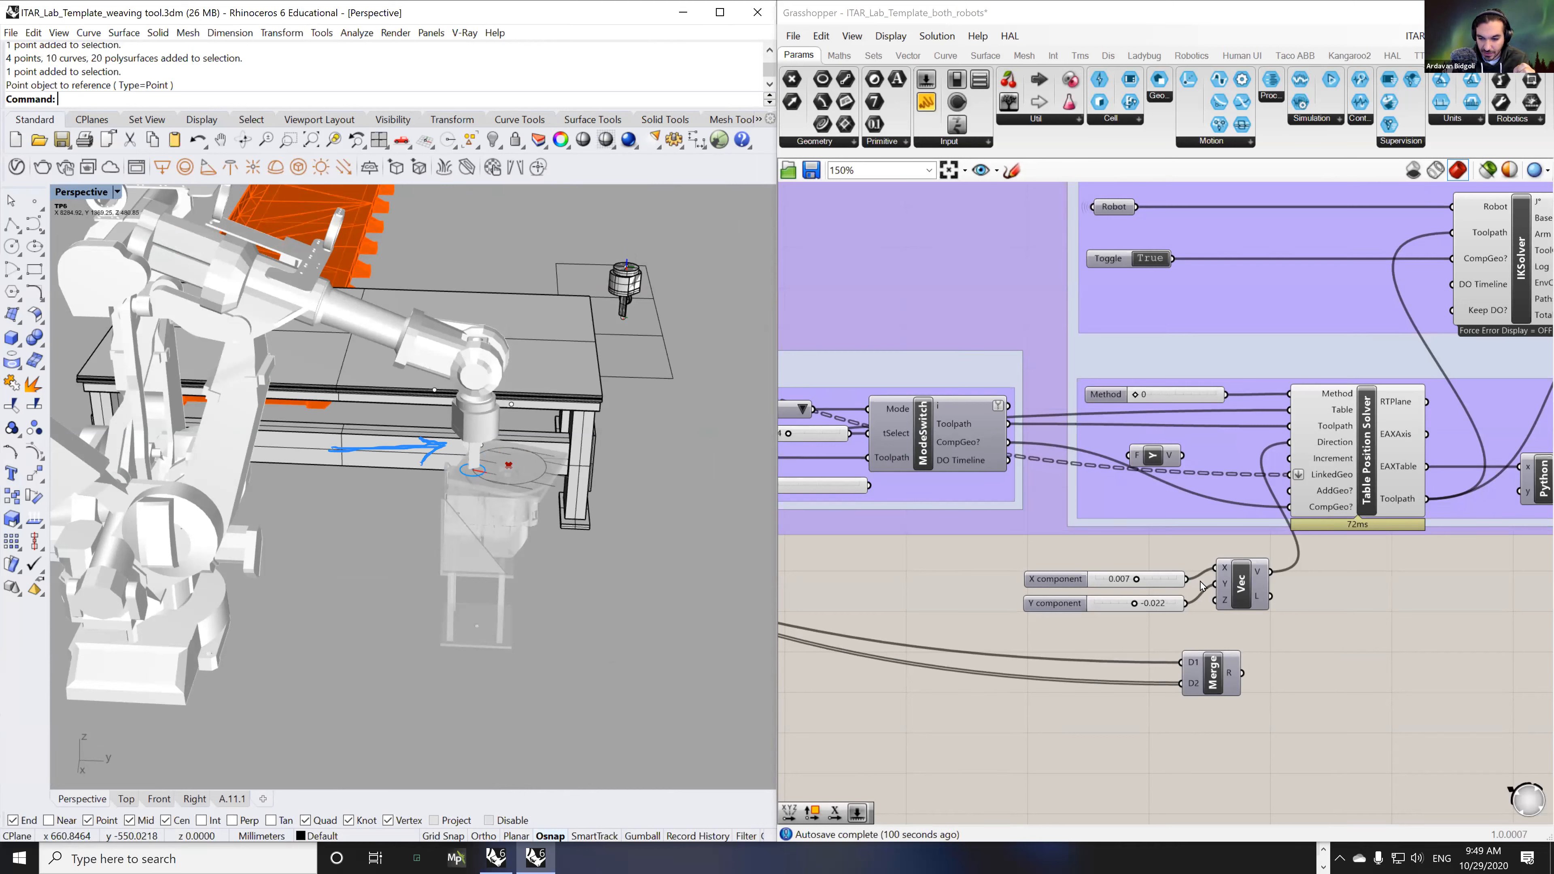
- Select the direction vector components, then enlarge Rhino and examine the robot tool over the rotary table
{"action": "left_click_drag", "start_coordinate": [1246, 595], "coordinate": [1029, 560]}
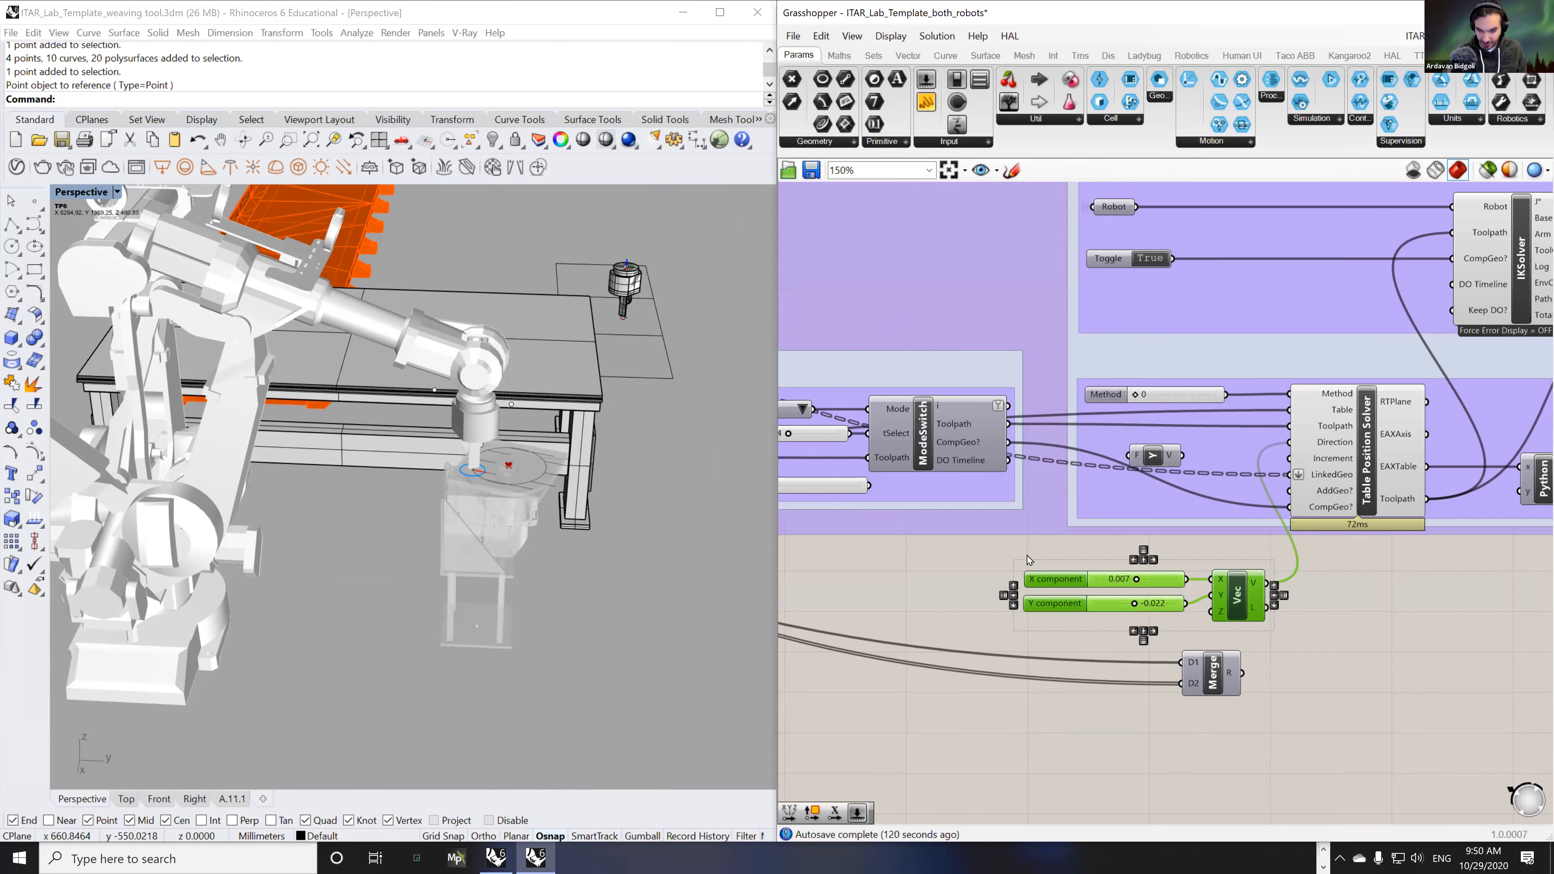
{"action": "left_click_drag", "start_coordinate": [704, 153], "coordinate": [525, 149]}
{"action": "left_click", "coordinate": [670, 148]}
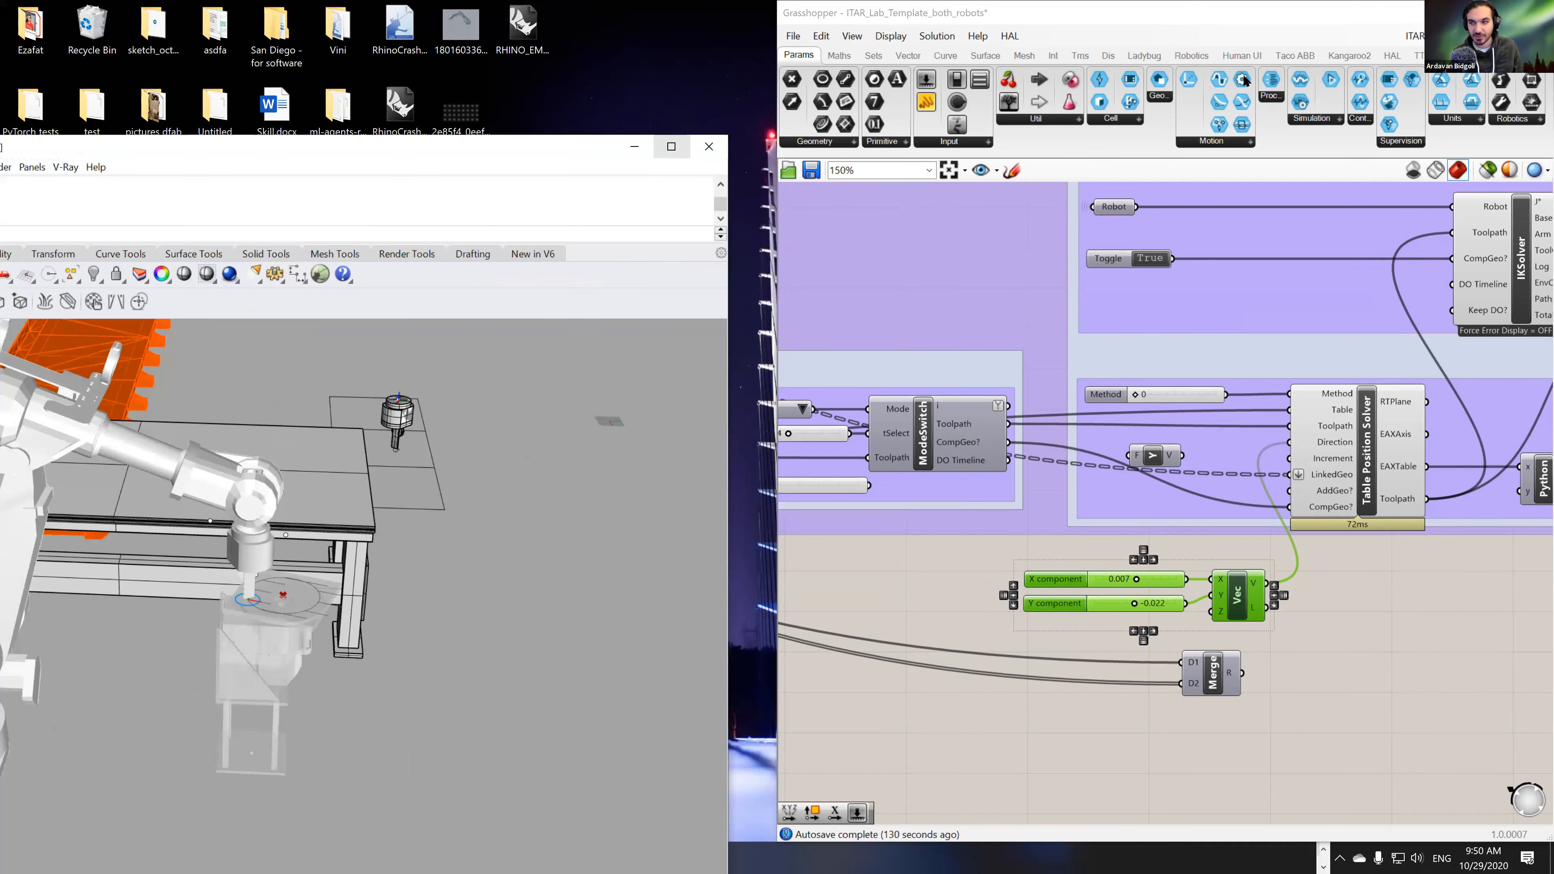
{"action": "left_click", "coordinate": [1461, 13]}
{"action": "scroll", "coordinate": [914, 422], "scroll_direction": "up", "scroll_amount": 4}
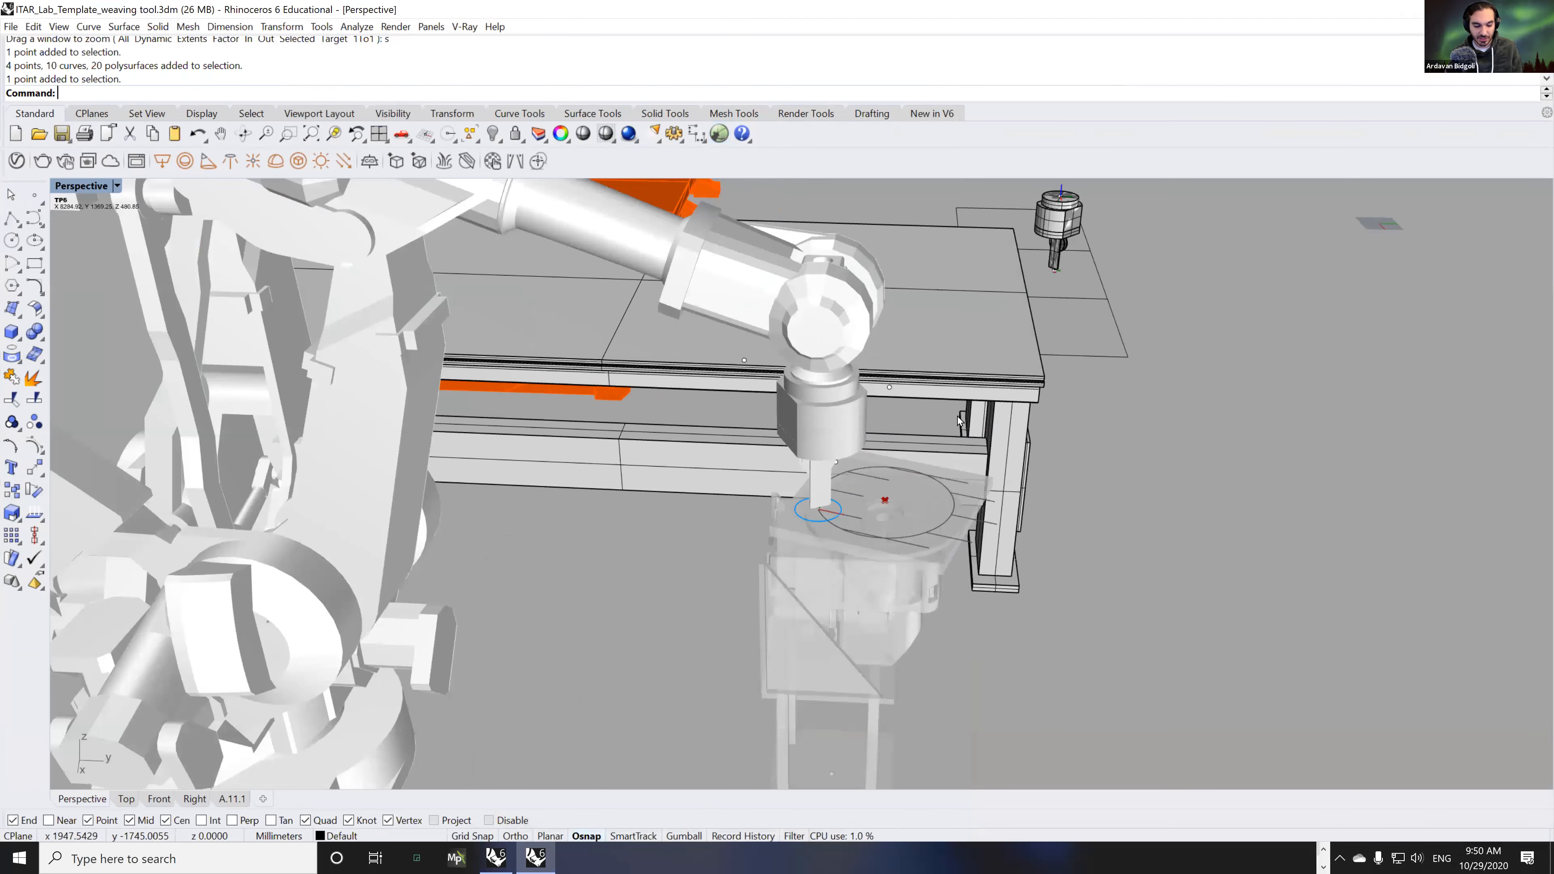
{"action": "right_click_drag", "start_coordinate": [970, 469], "coordinate": [949, 517], "text": "shift"}
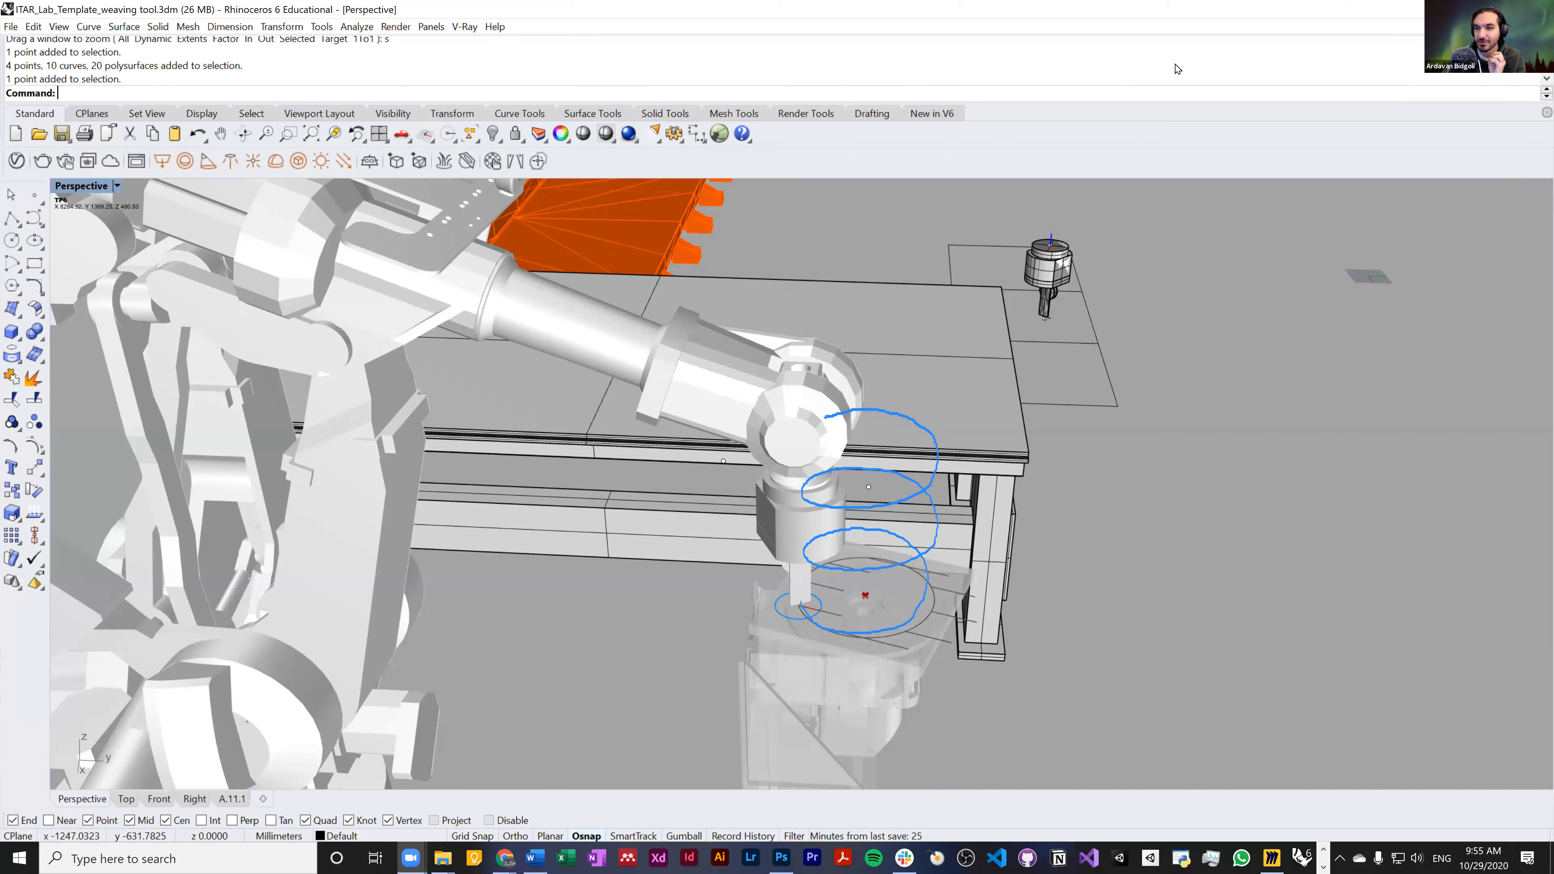
- Arrange Rhino and Grasshopper side by side and view the robot and rotary table from another angle
{"action": "key", "text": "super+Left"}
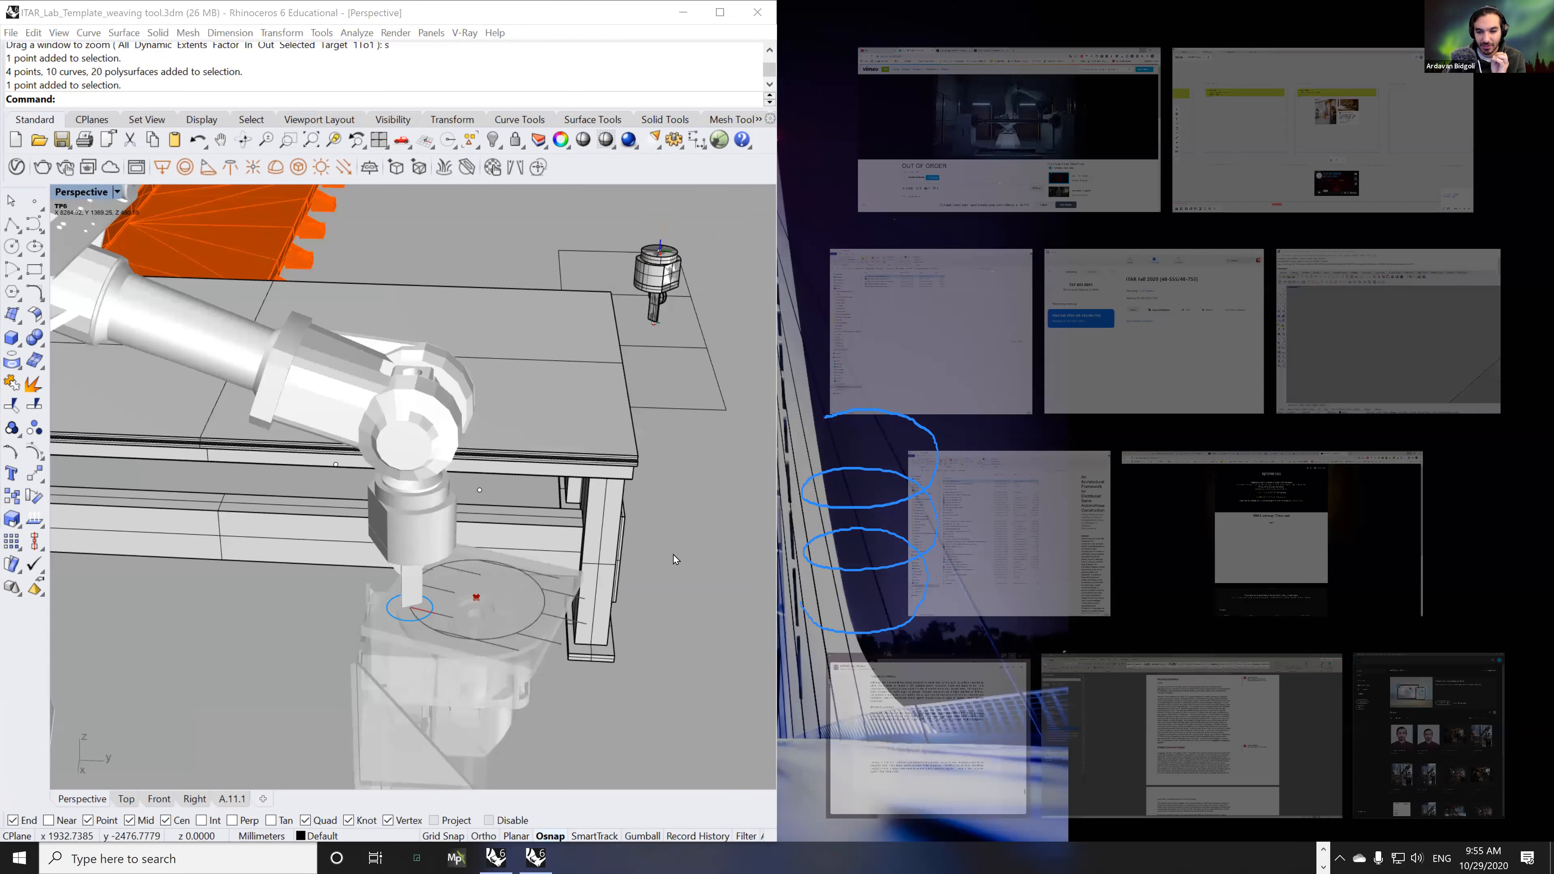
{"action": "key", "text": "Escape"}
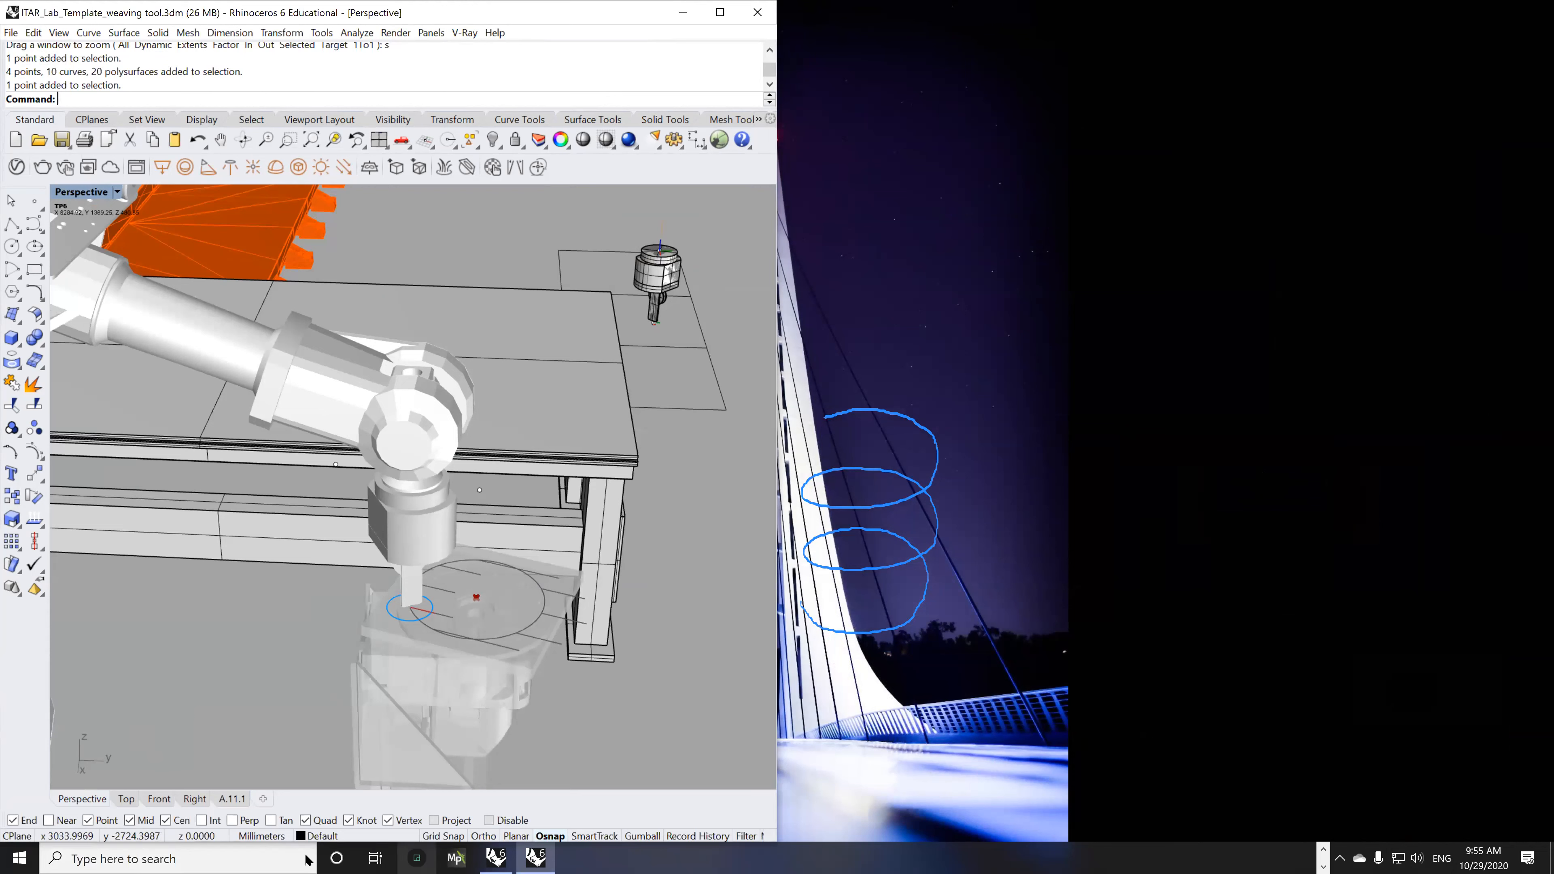
{"action": "left_click", "coordinate": [716, 141]}
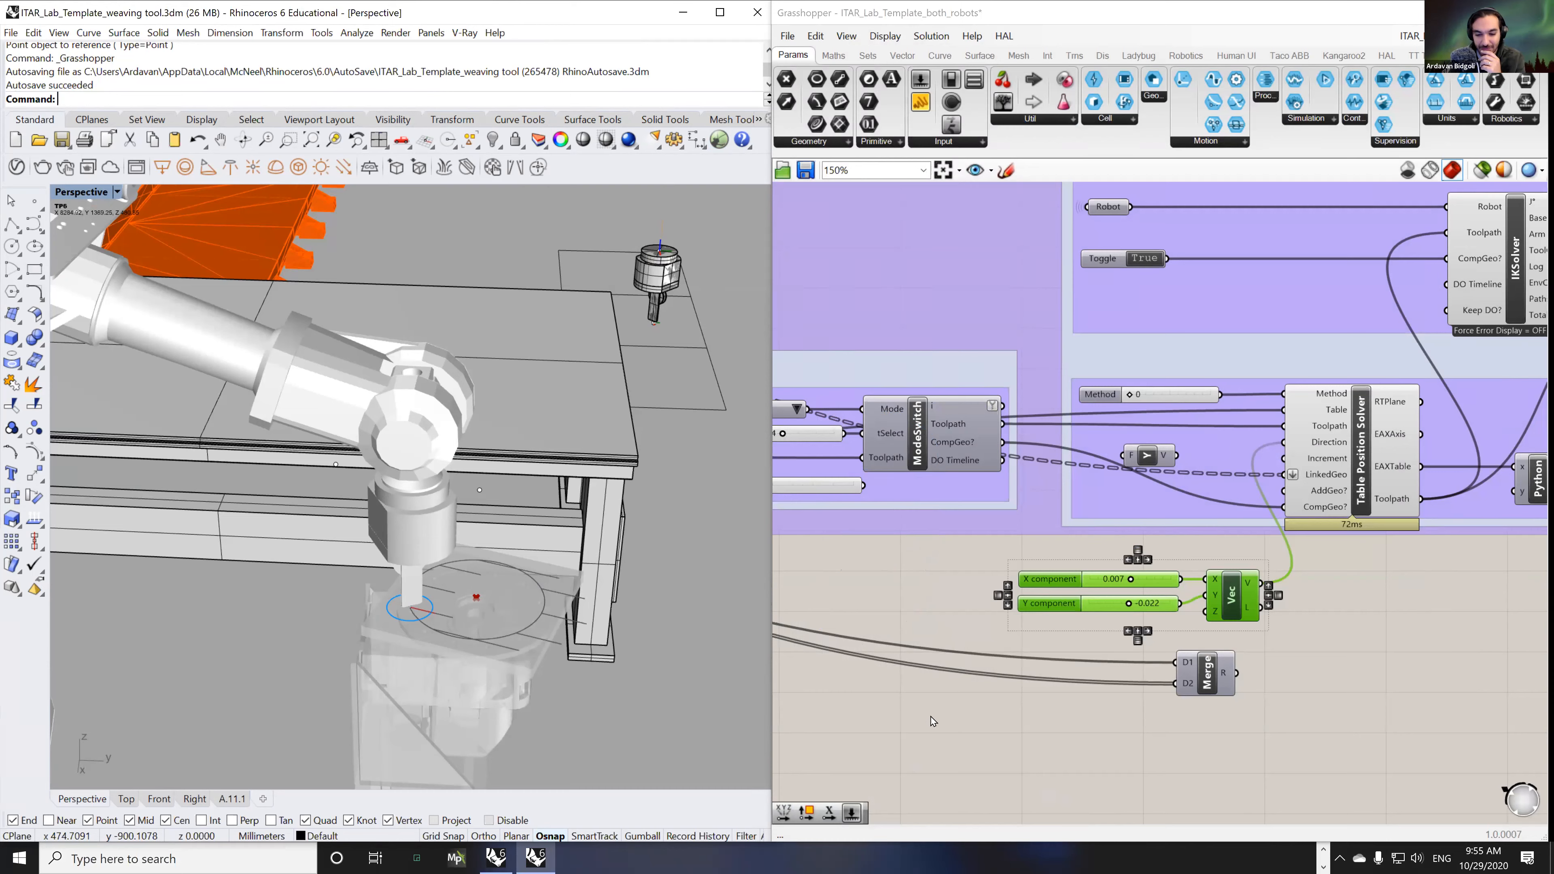
{"action": "right_click_drag", "start_coordinate": [506, 618], "coordinate": [568, 582]}
{"action": "scroll", "coordinate": [568, 582], "scroll_direction": "down", "scroll_amount": 4}
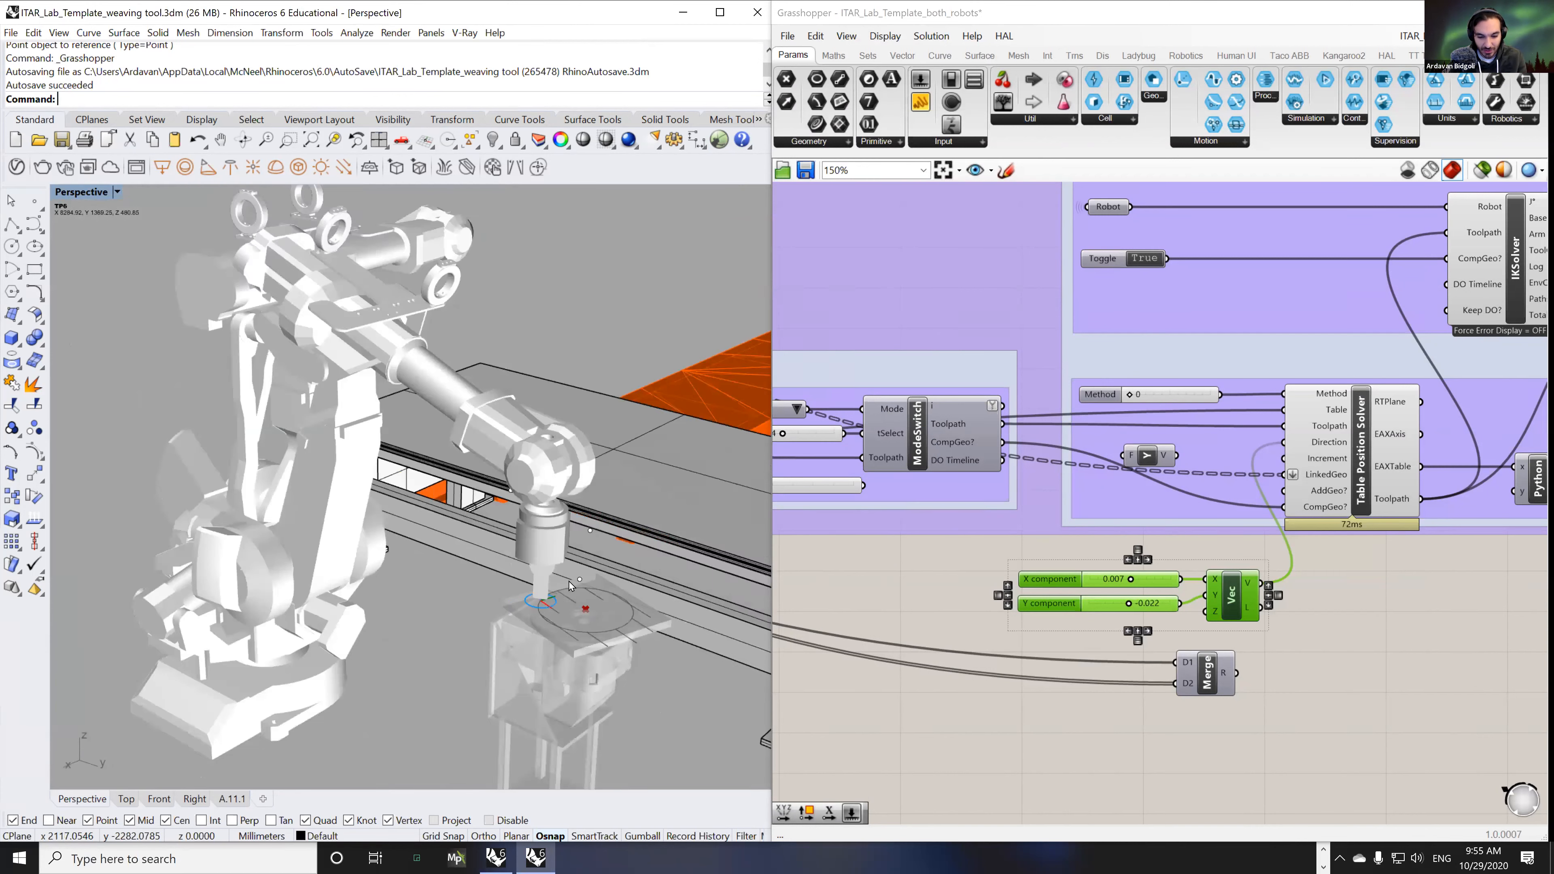
{"action": "scroll", "coordinate": [569, 582], "scroll_direction": "up", "scroll_amount": 2}
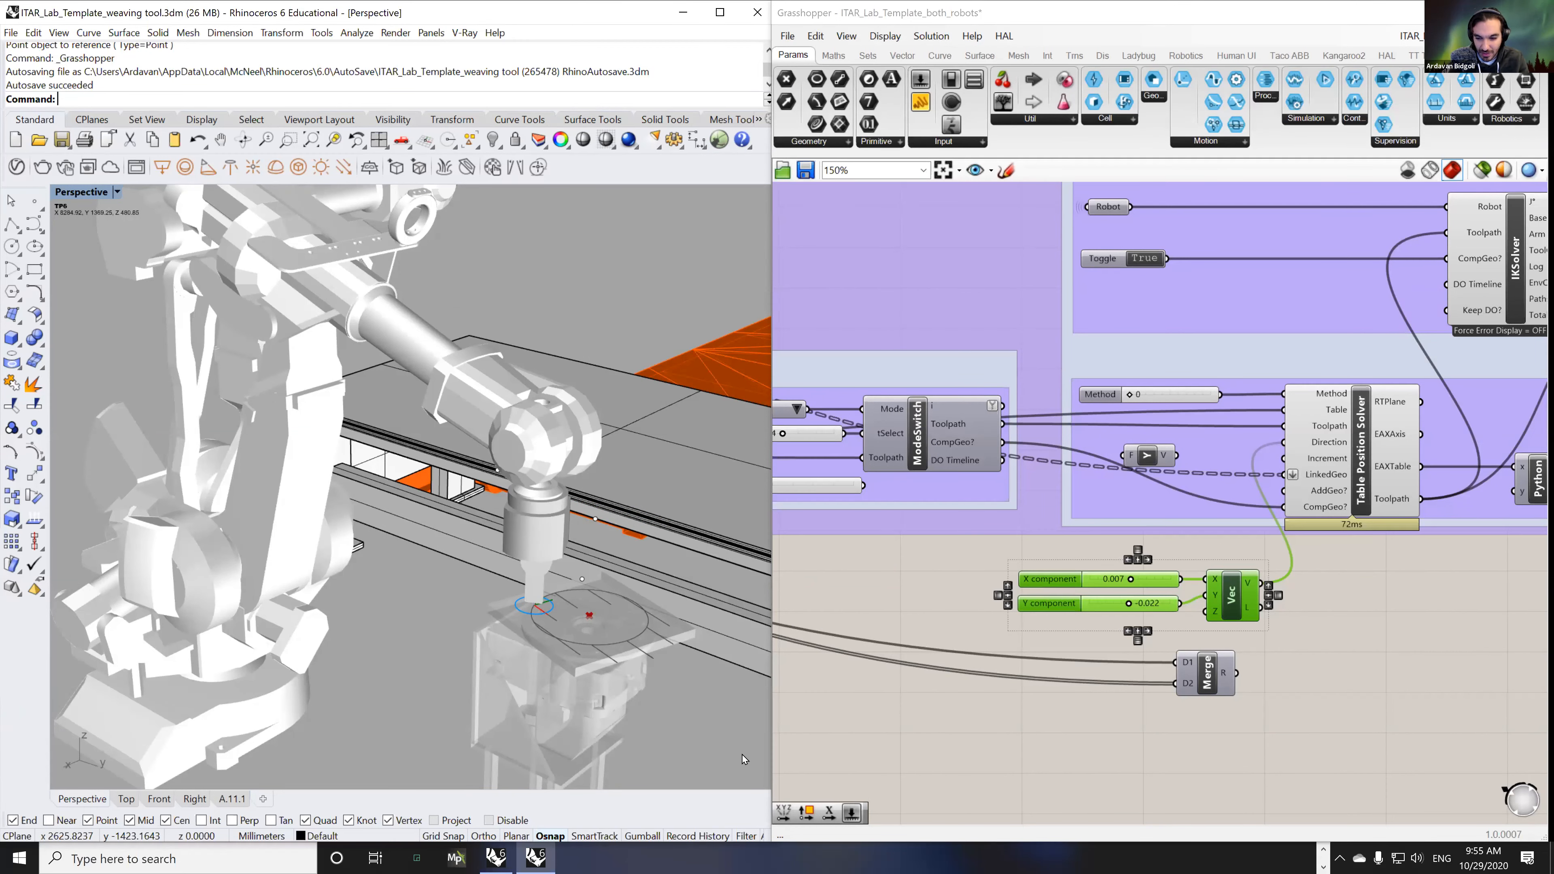
- Move the Circle, Divide and XY plane components out of the toolpath group into the empty canvas above it
{"action": "left_click_drag", "start_coordinate": [1207, 673], "coordinate": [1230, 672]}
{"action": "scroll", "coordinate": [1122, 648], "scroll_direction": "down", "scroll_amount": 6}
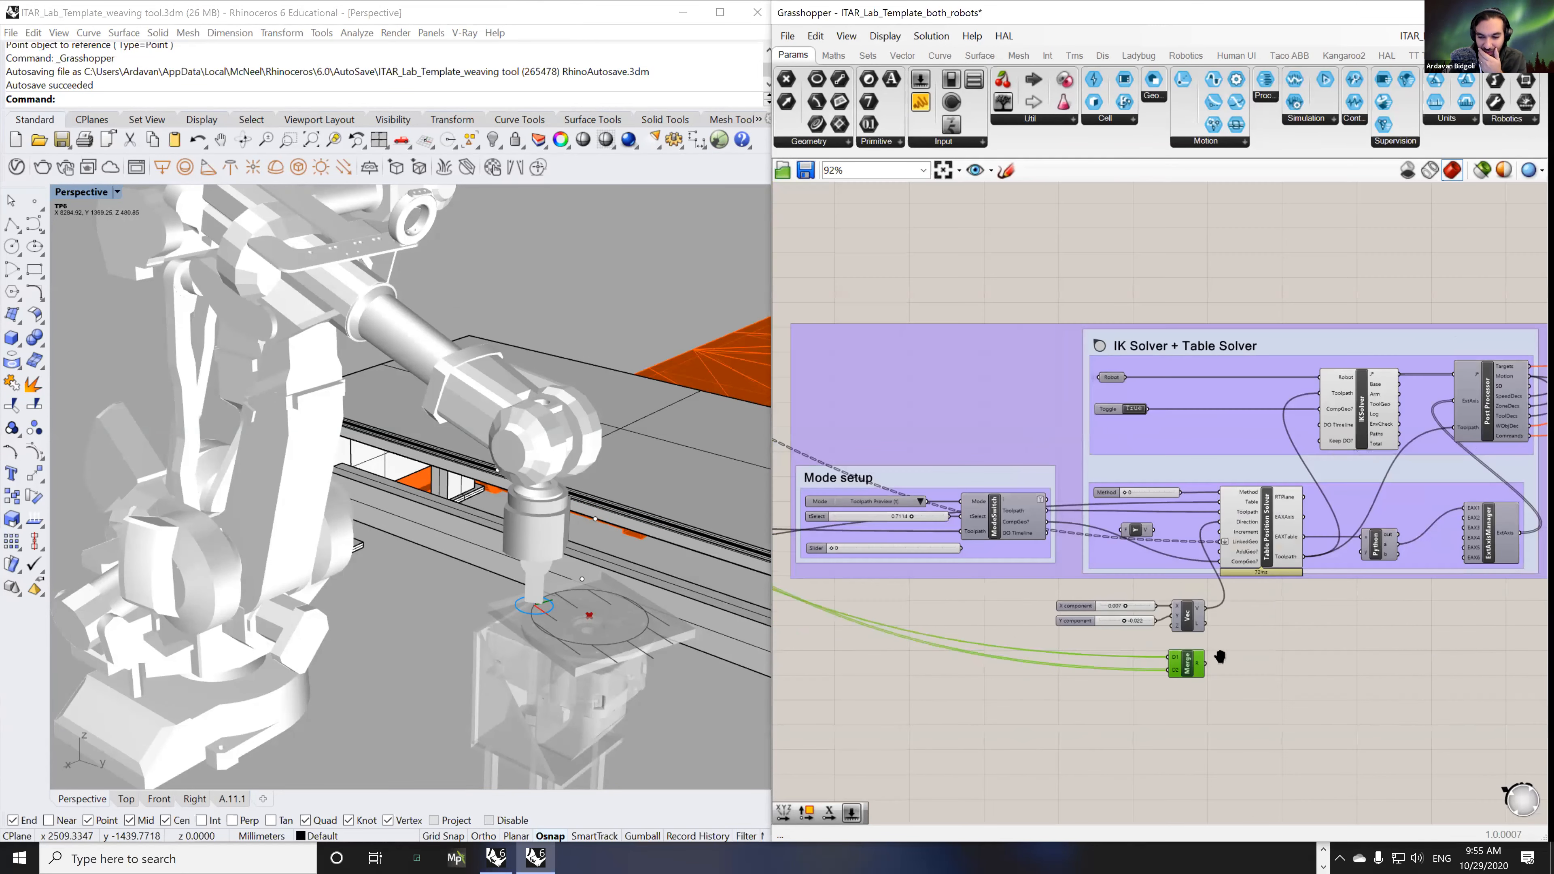
{"action": "scroll", "coordinate": [889, 381], "scroll_direction": "up", "scroll_amount": 5}
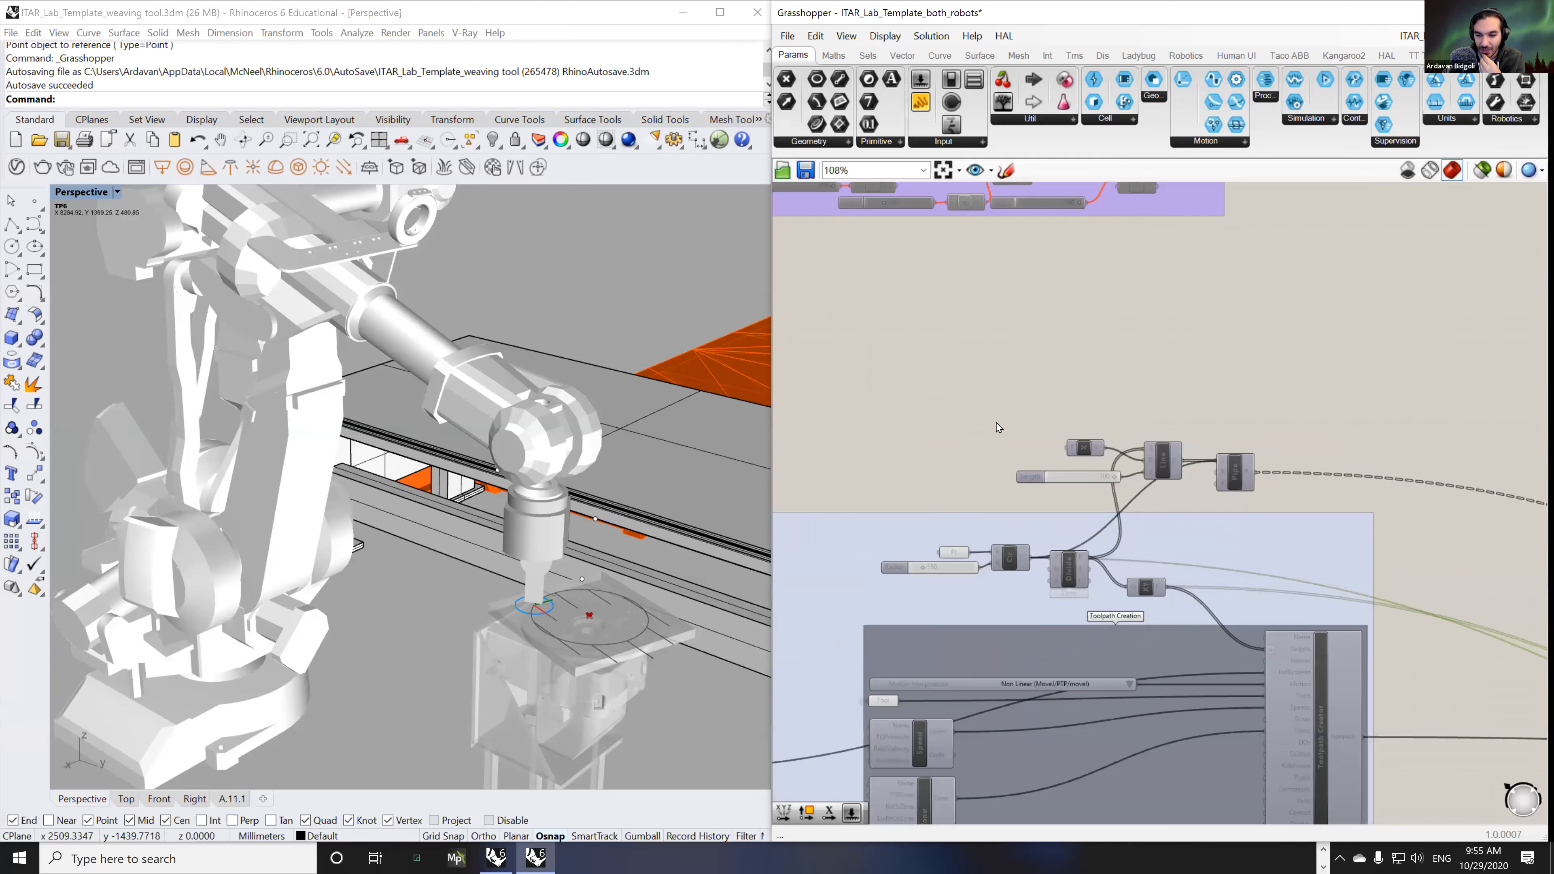
{"action": "left_click_drag", "start_coordinate": [825, 376], "coordinate": [1318, 620]}
{"action": "left_click_drag", "start_coordinate": [976, 601], "coordinate": [1039, 417]}
{"action": "double_click", "coordinate": [1039, 412]}
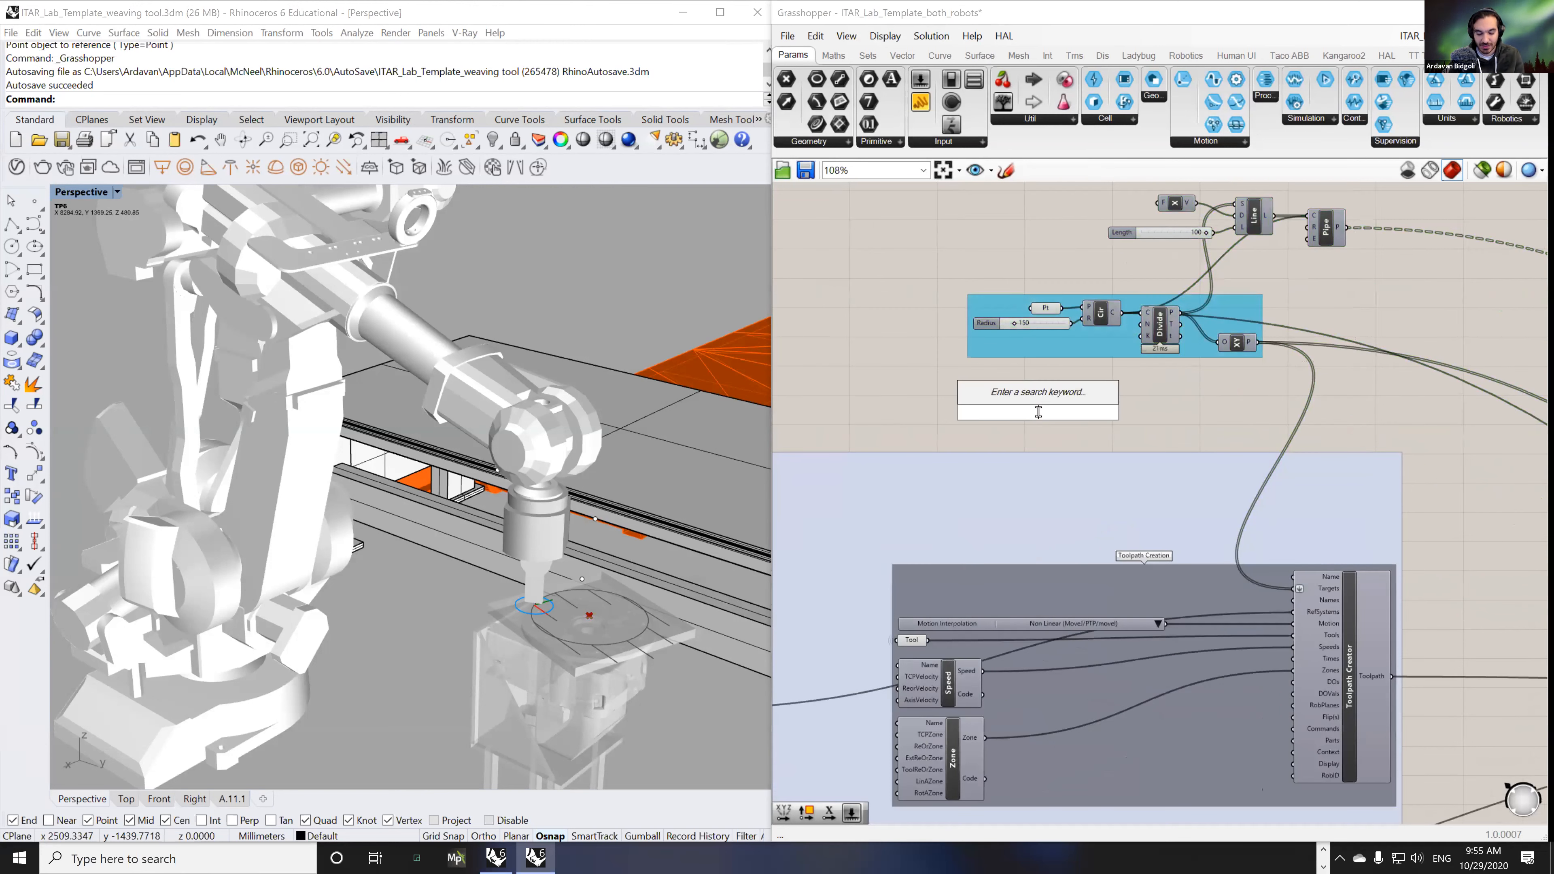
{"action": "type", "text": "heli"}
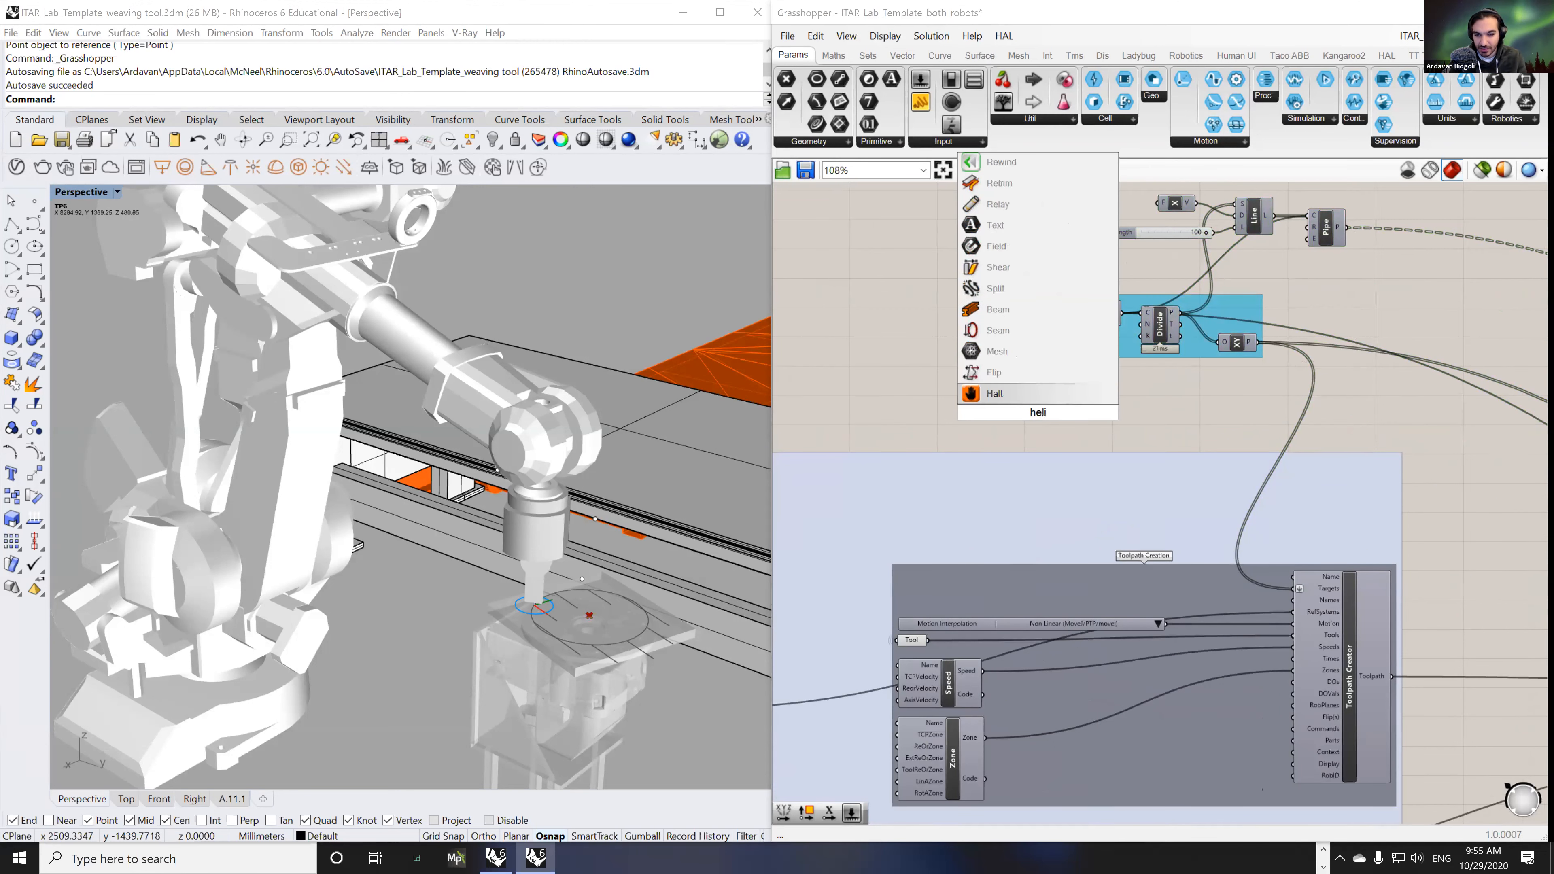
{"action": "type", "text": "xz"}
{"action": "key", "text": "BackSpace"}
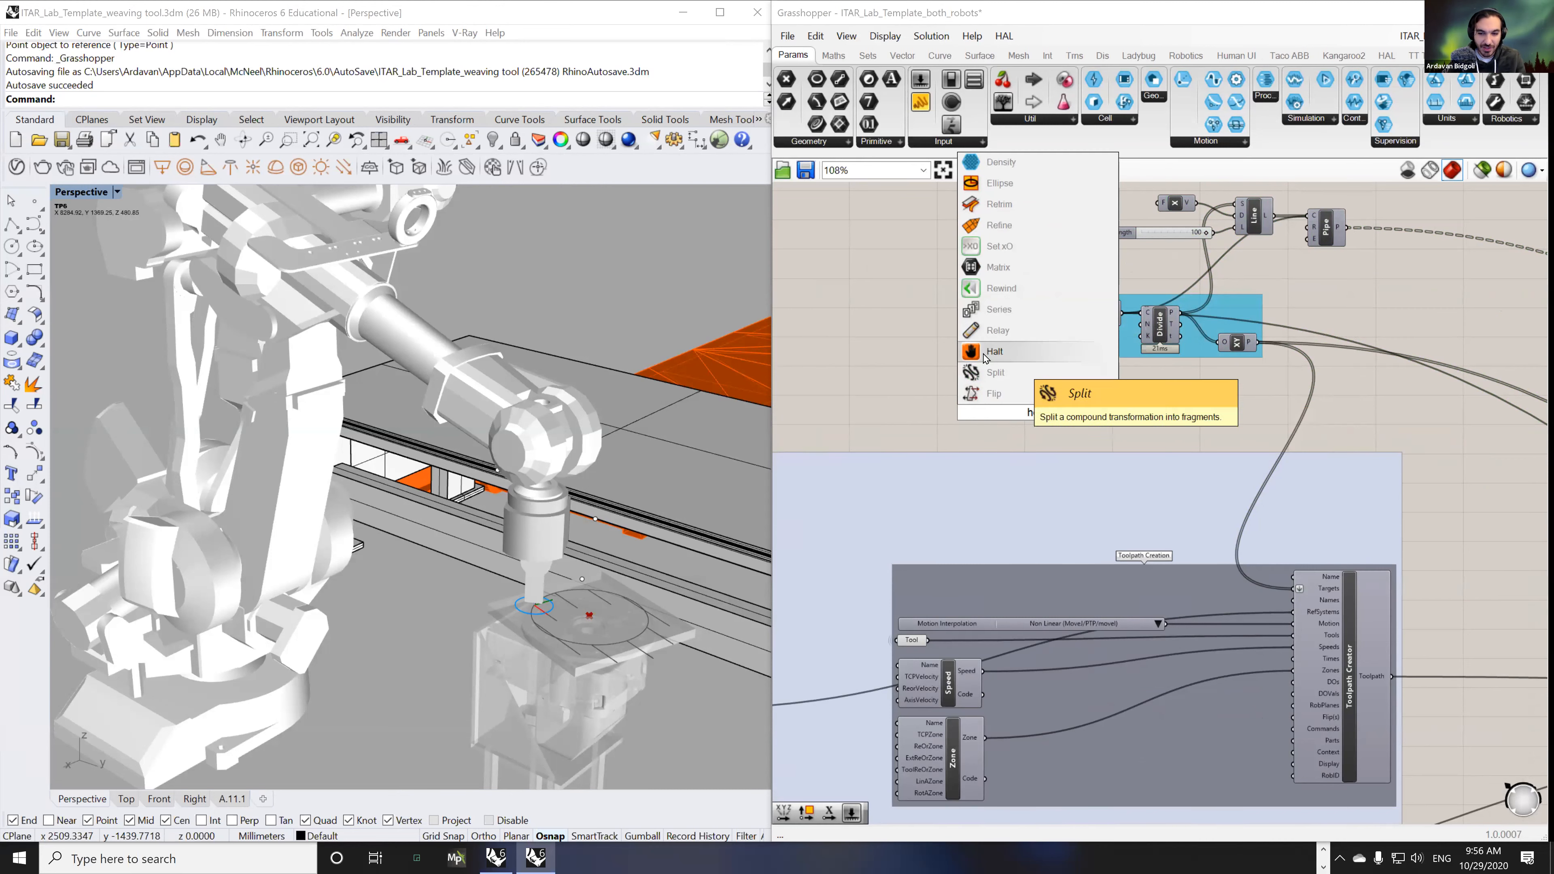
{"action": "left_click", "coordinate": [896, 383]}
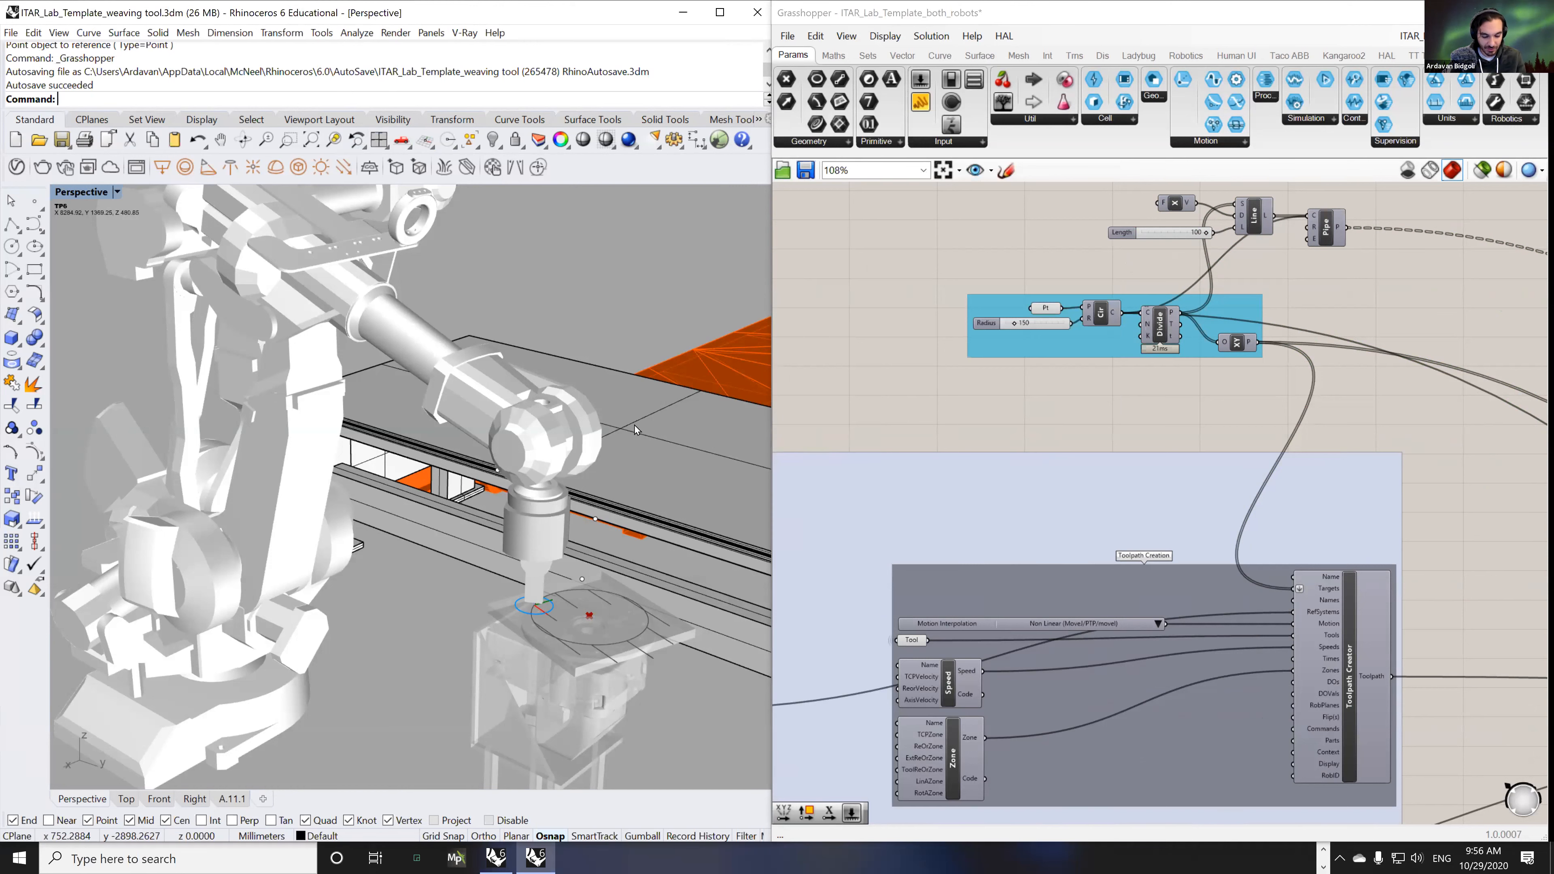
{"action": "type", "text": "helix"}
{"action": "key", "text": "Return"}
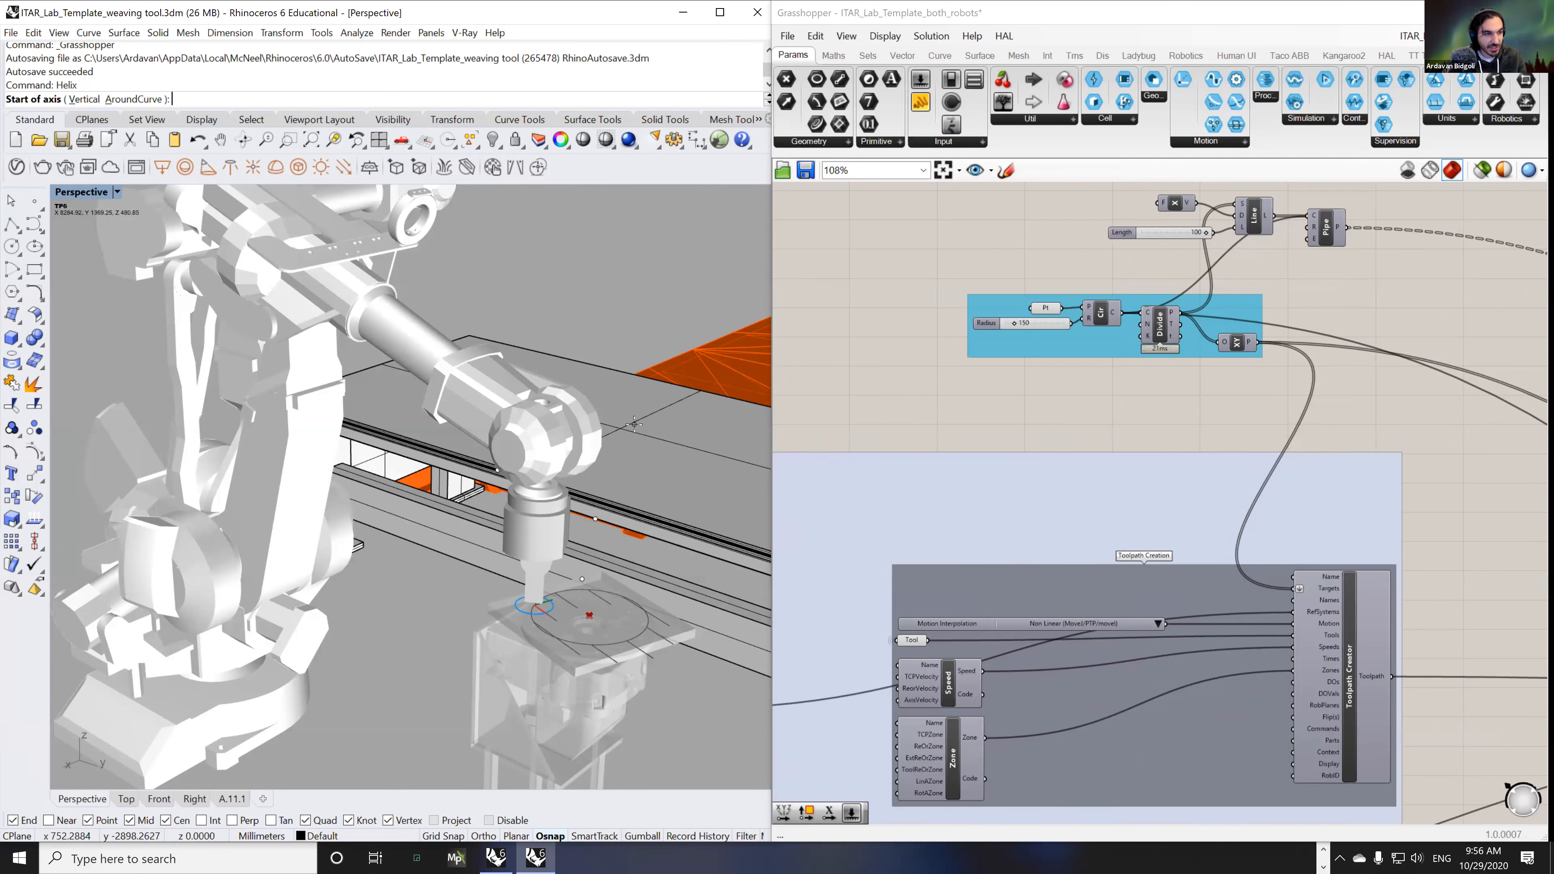
{"action": "left_click", "coordinate": [596, 614]}
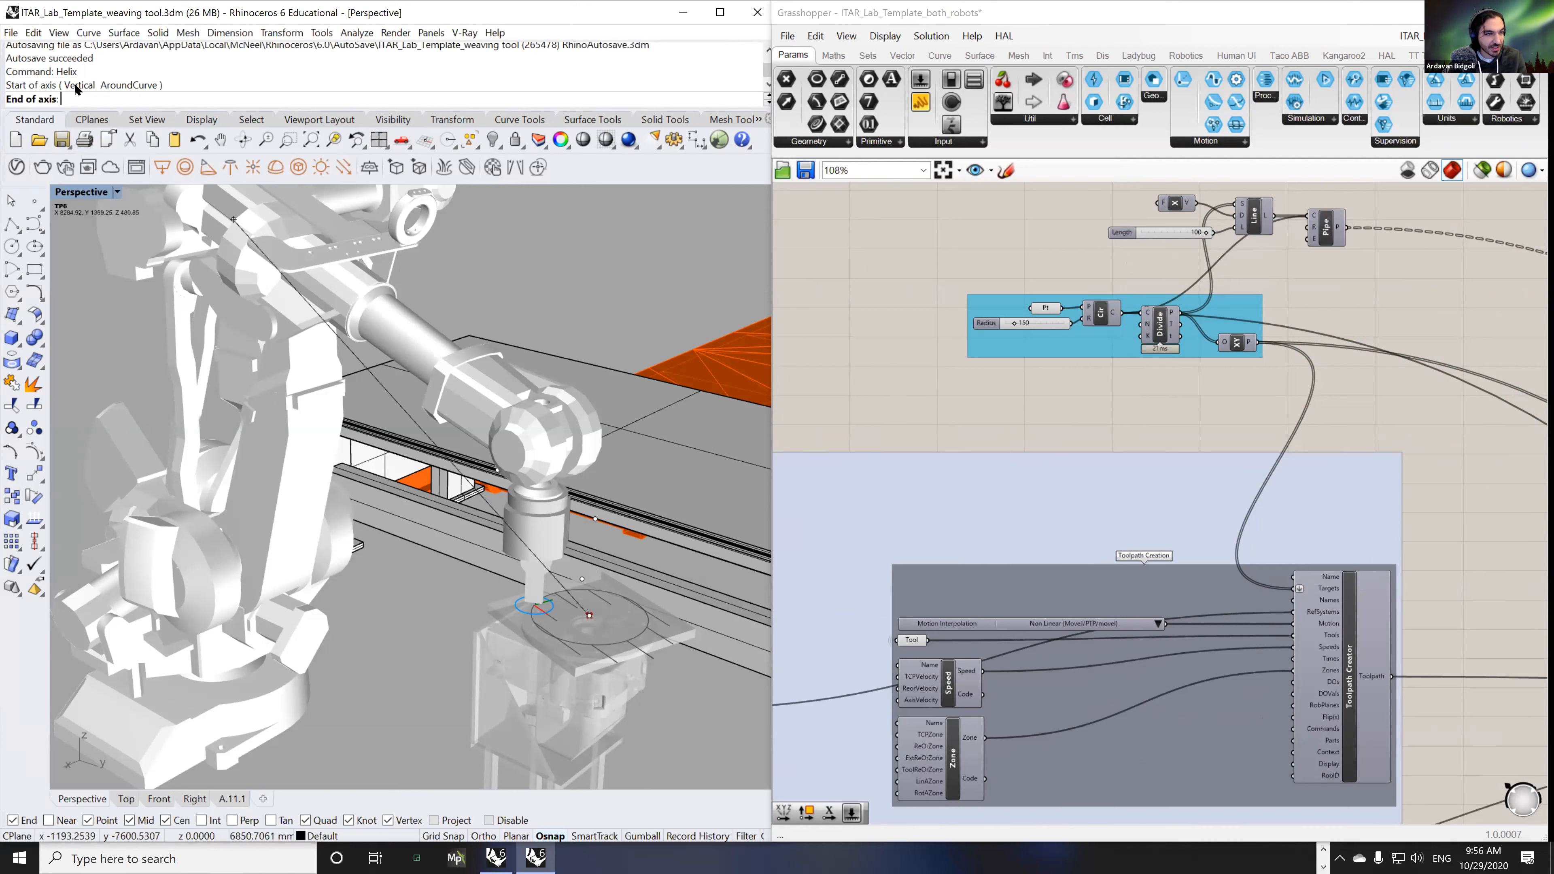
{"action": "key", "text": "Escape"}
- Draw a vertical three-turn helix in Rhino from the rotary table's center, with a pitch of about 118 mm
{"action": "key", "text": "Return"}
{"action": "left_click", "coordinate": [77, 99]}
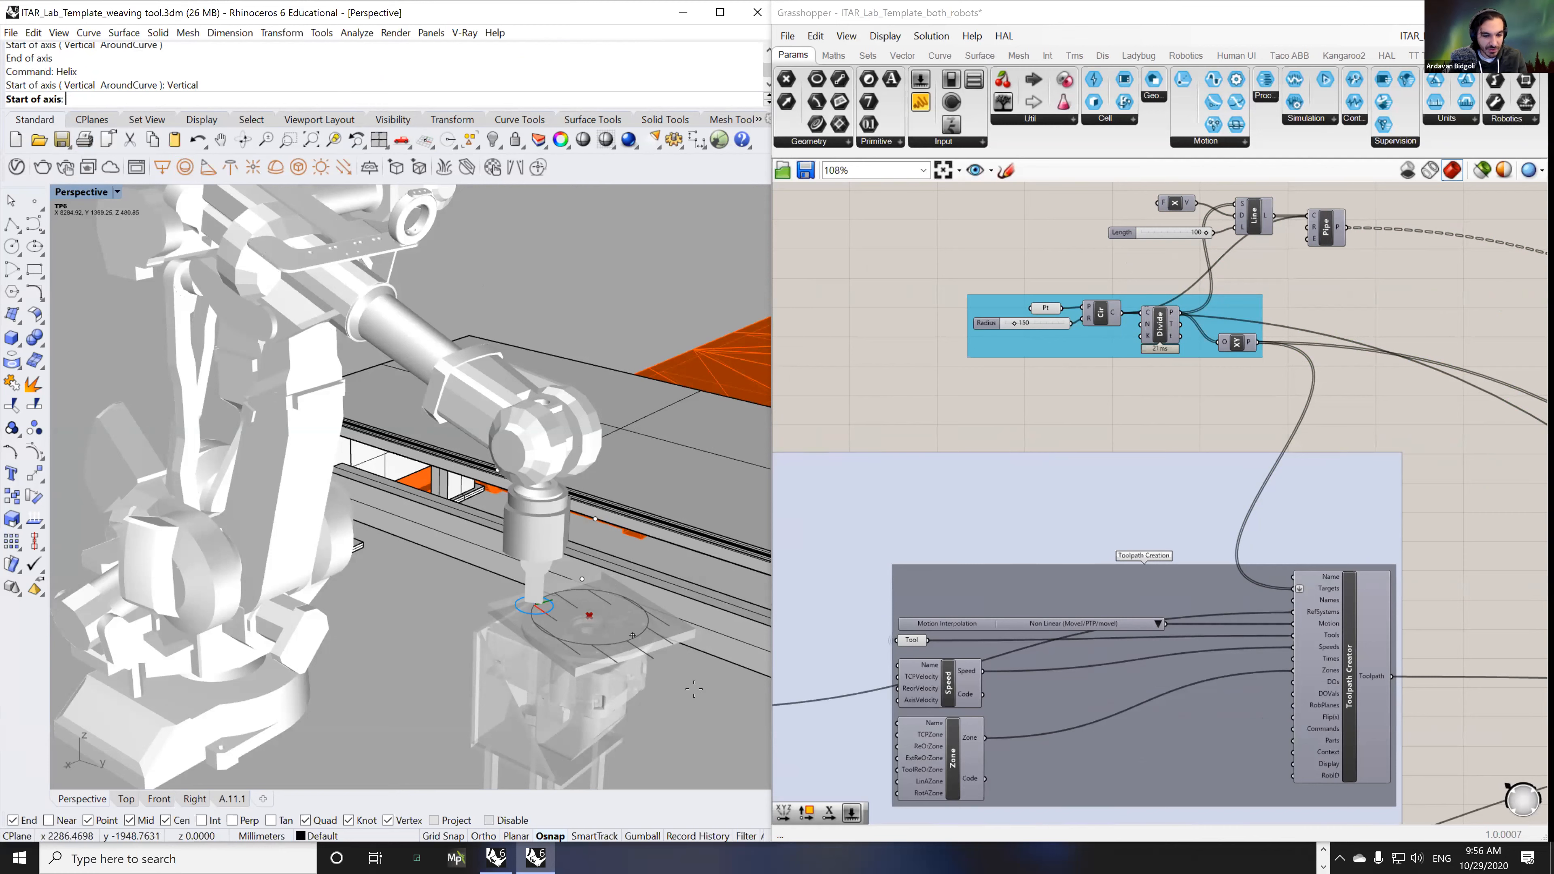
{"action": "left_click", "coordinate": [588, 610]}
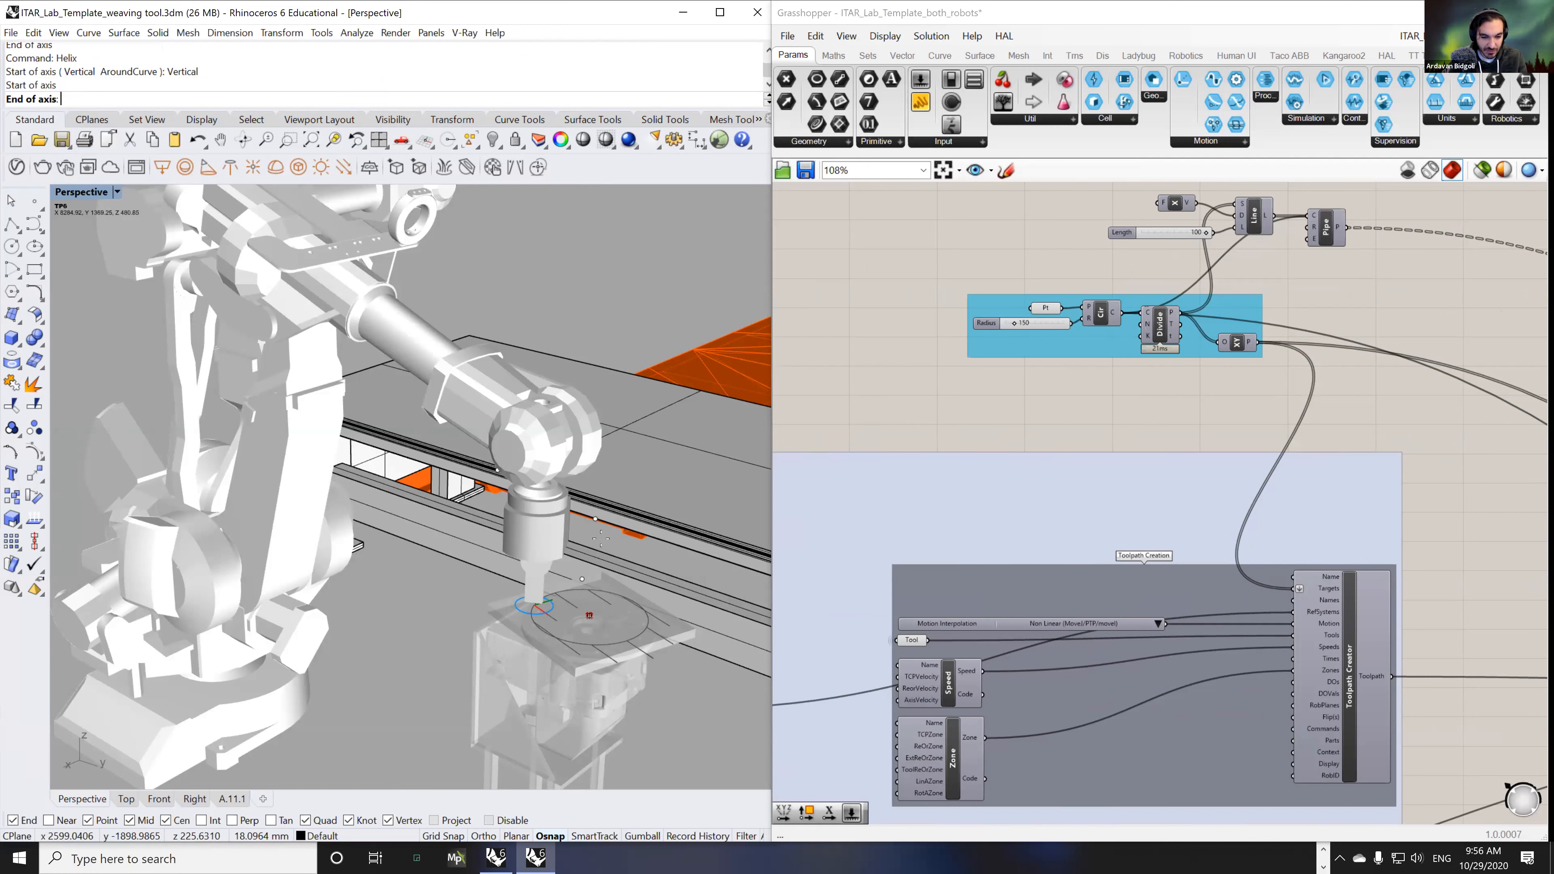
{"action": "left_click", "coordinate": [598, 490]}
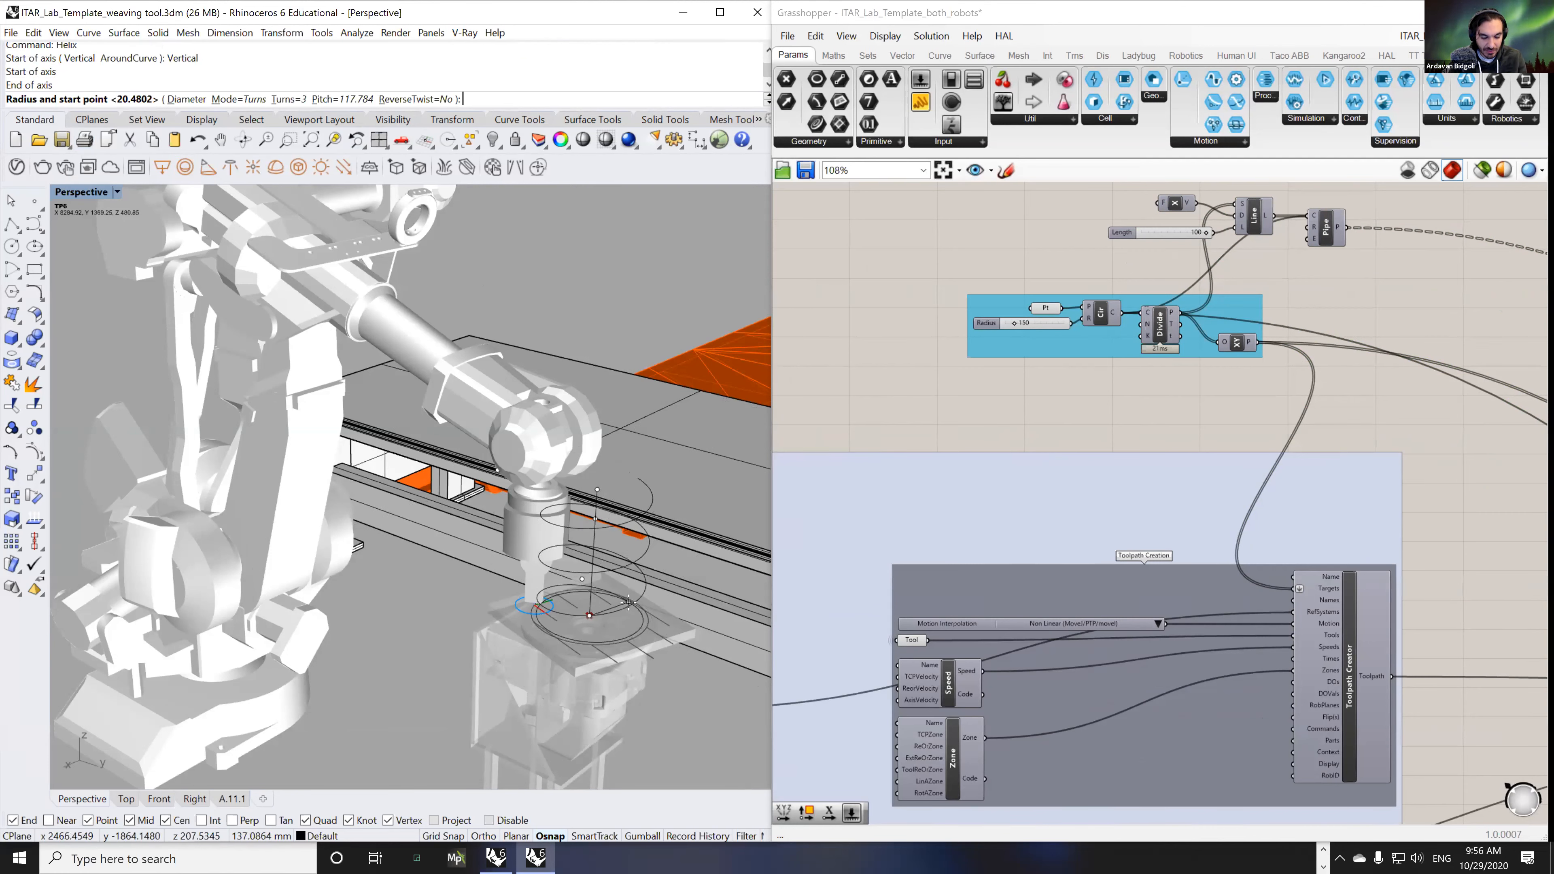
{"action": "right_click_drag", "start_coordinate": [634, 605], "coordinate": [618, 554]}
- Add a Curve parameter referencing the Rhino helix and place it above the Toolpath Creation components
{"action": "right_click_drag", "start_coordinate": [971, 437], "coordinate": [904, 328]}
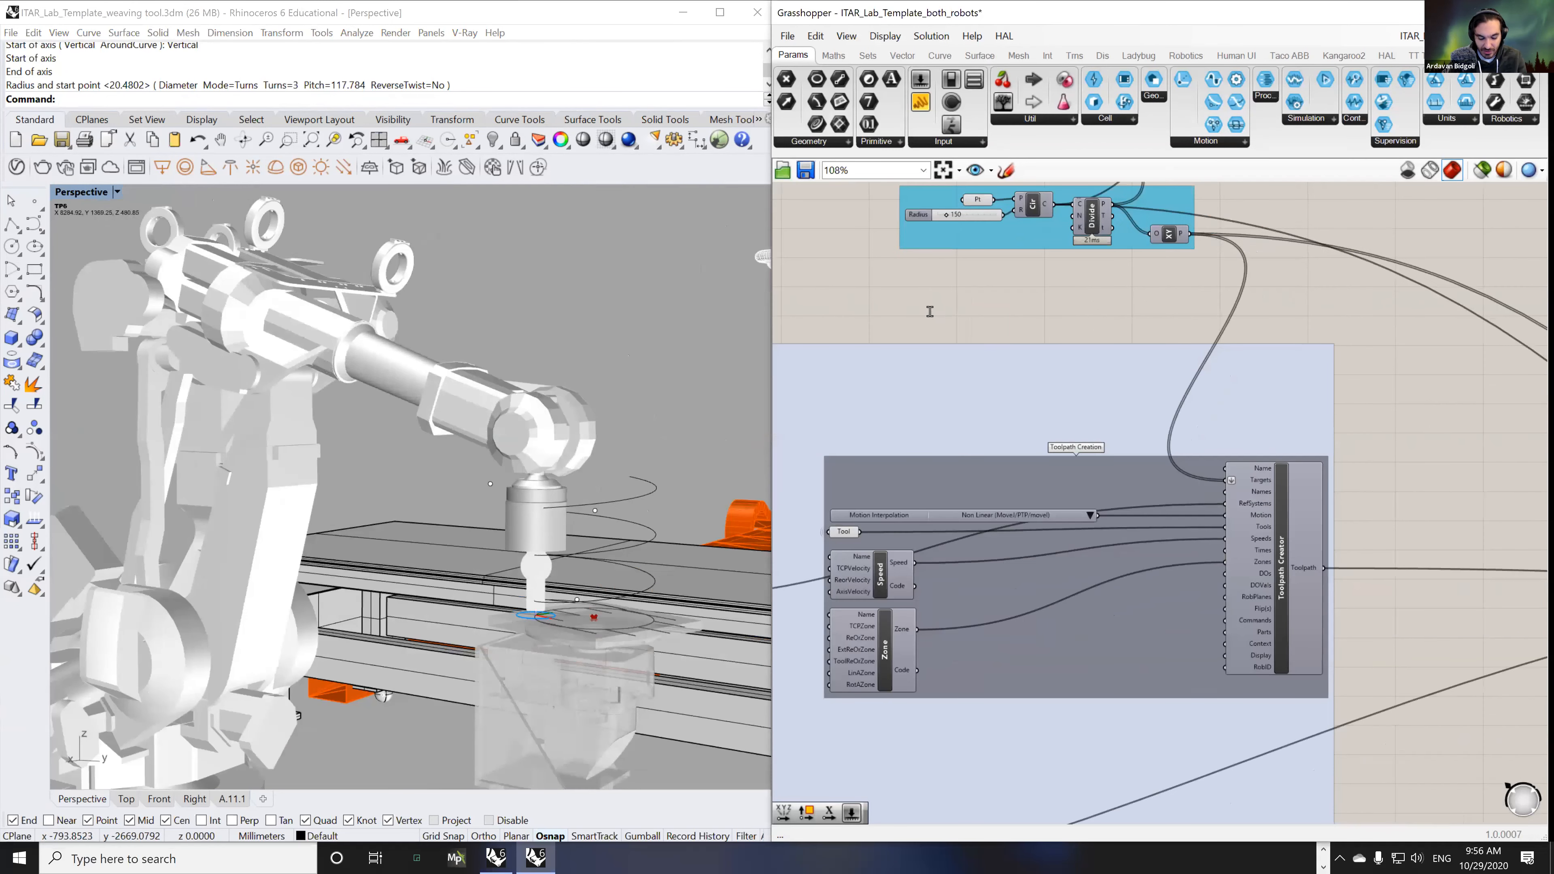
{"action": "double_click", "coordinate": [930, 312]}
{"action": "type", "text": "curve"}
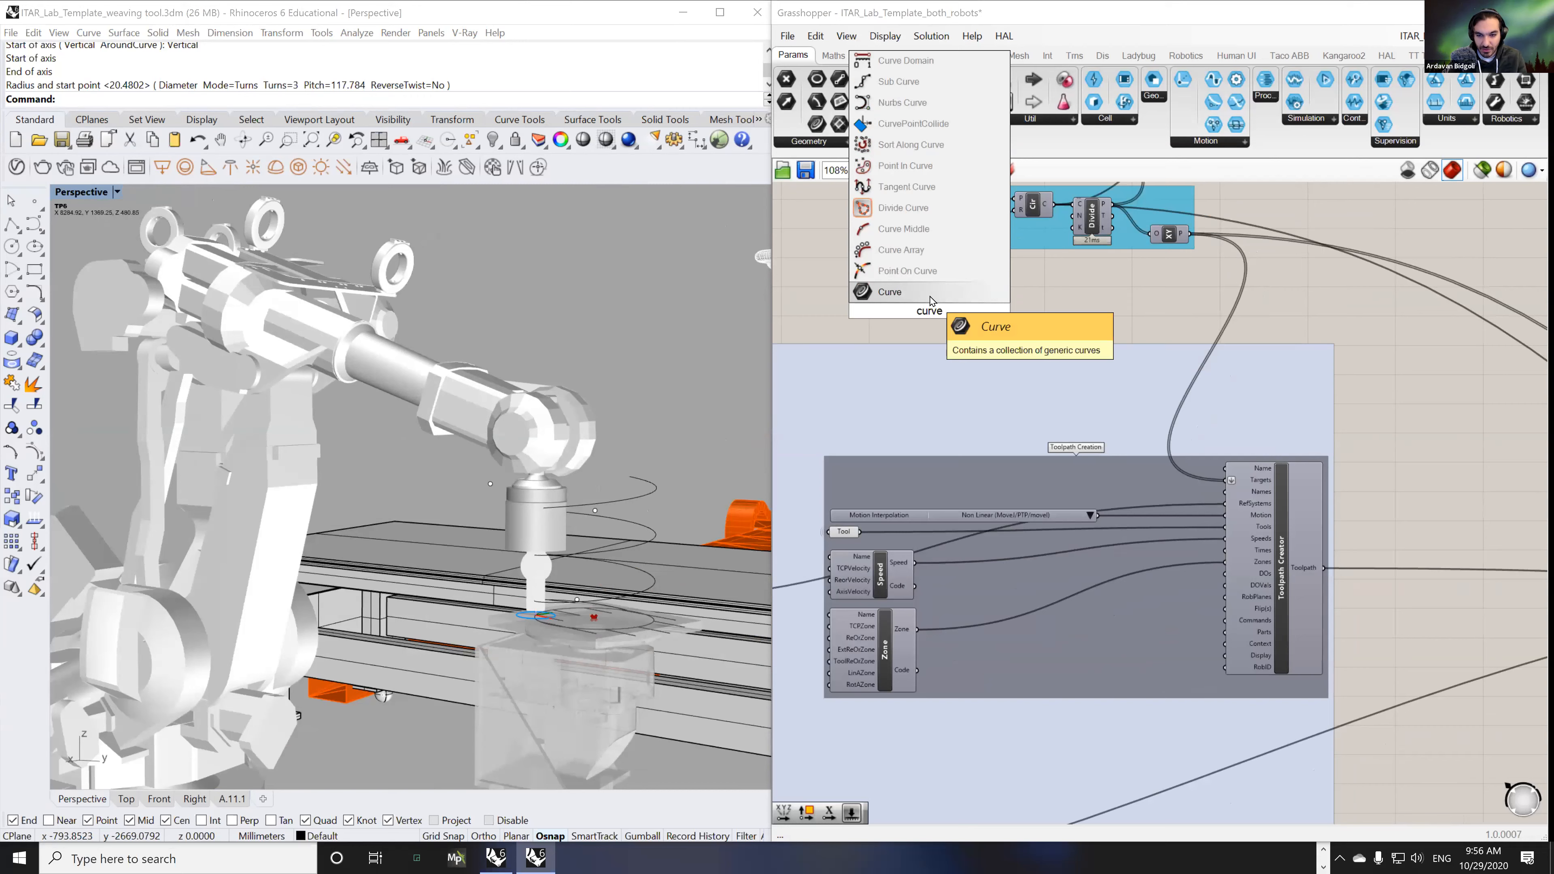
{"action": "left_click", "coordinate": [930, 298]}
{"action": "right_click", "coordinate": [930, 313]}
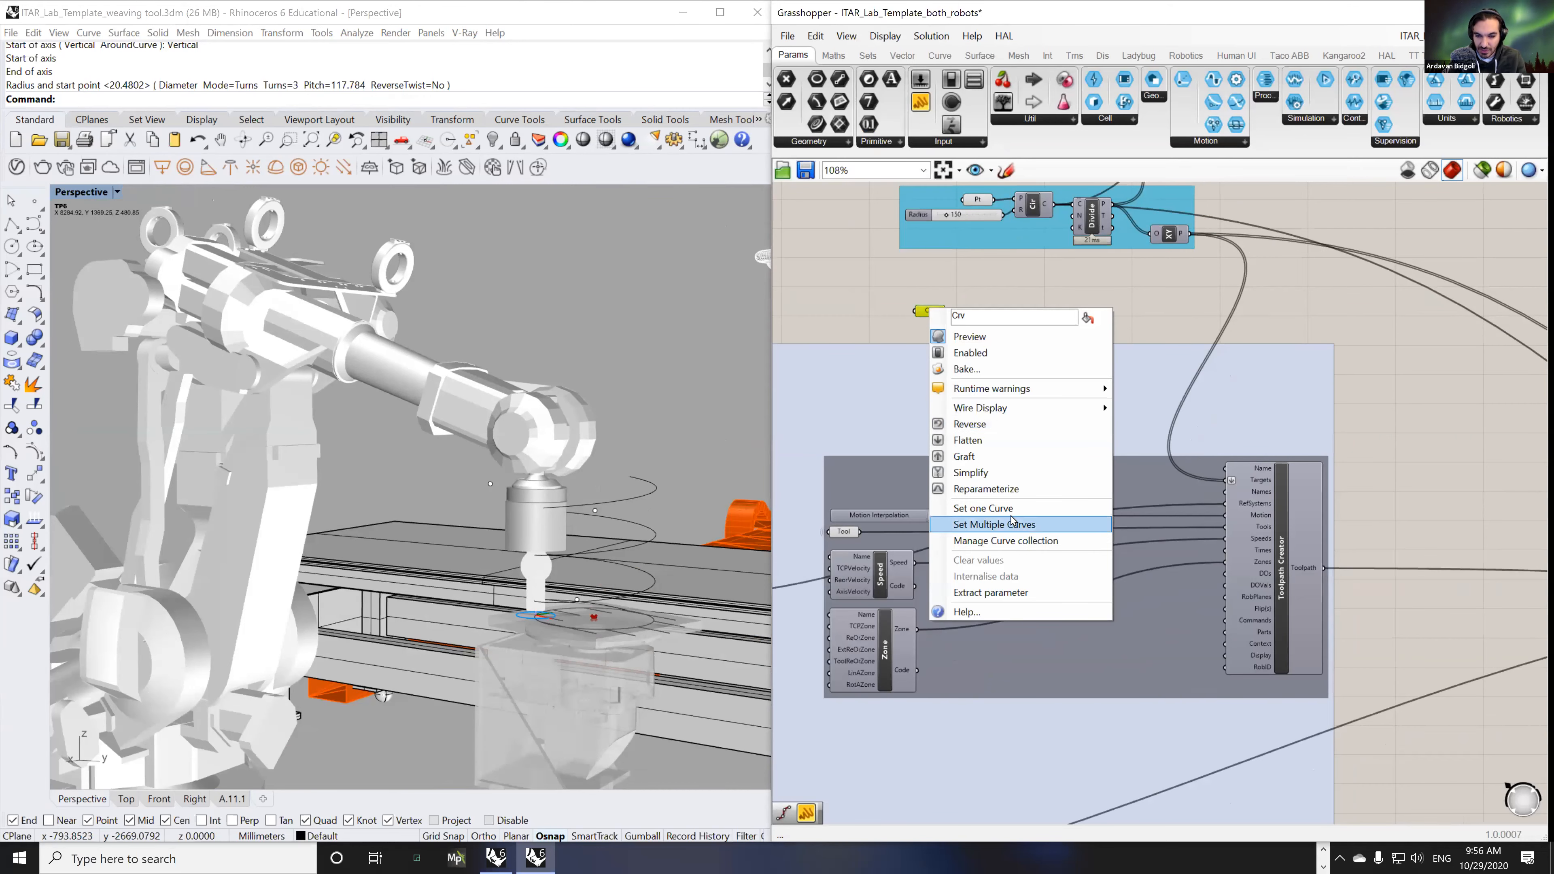
{"action": "left_click", "coordinate": [980, 510]}
{"action": "left_click", "coordinate": [639, 485]}
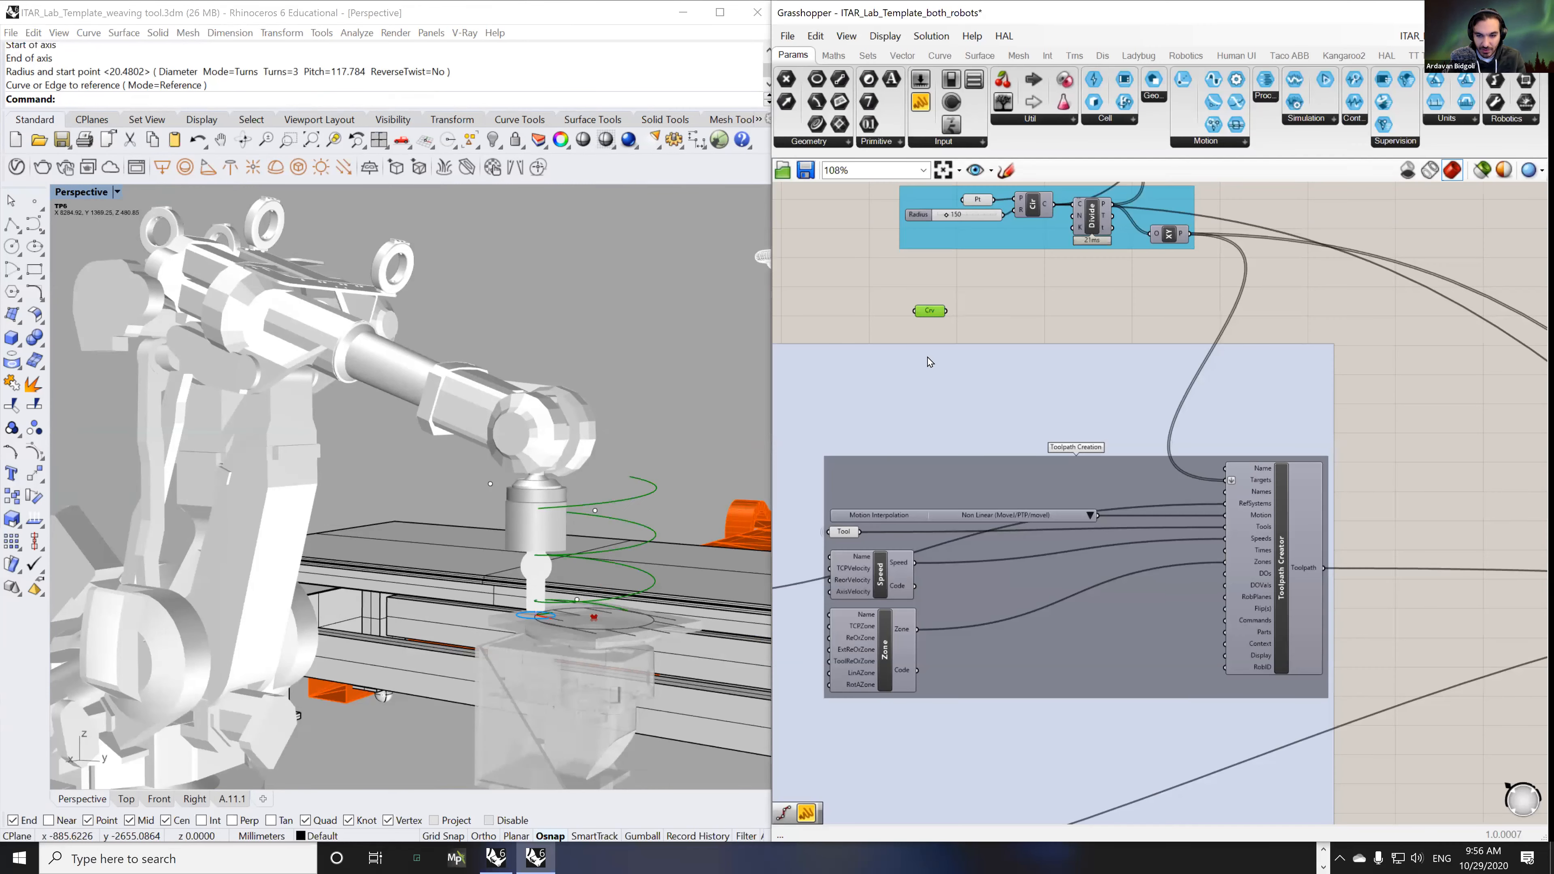
{"action": "left_click_drag", "start_coordinate": [930, 317], "coordinate": [919, 417]}
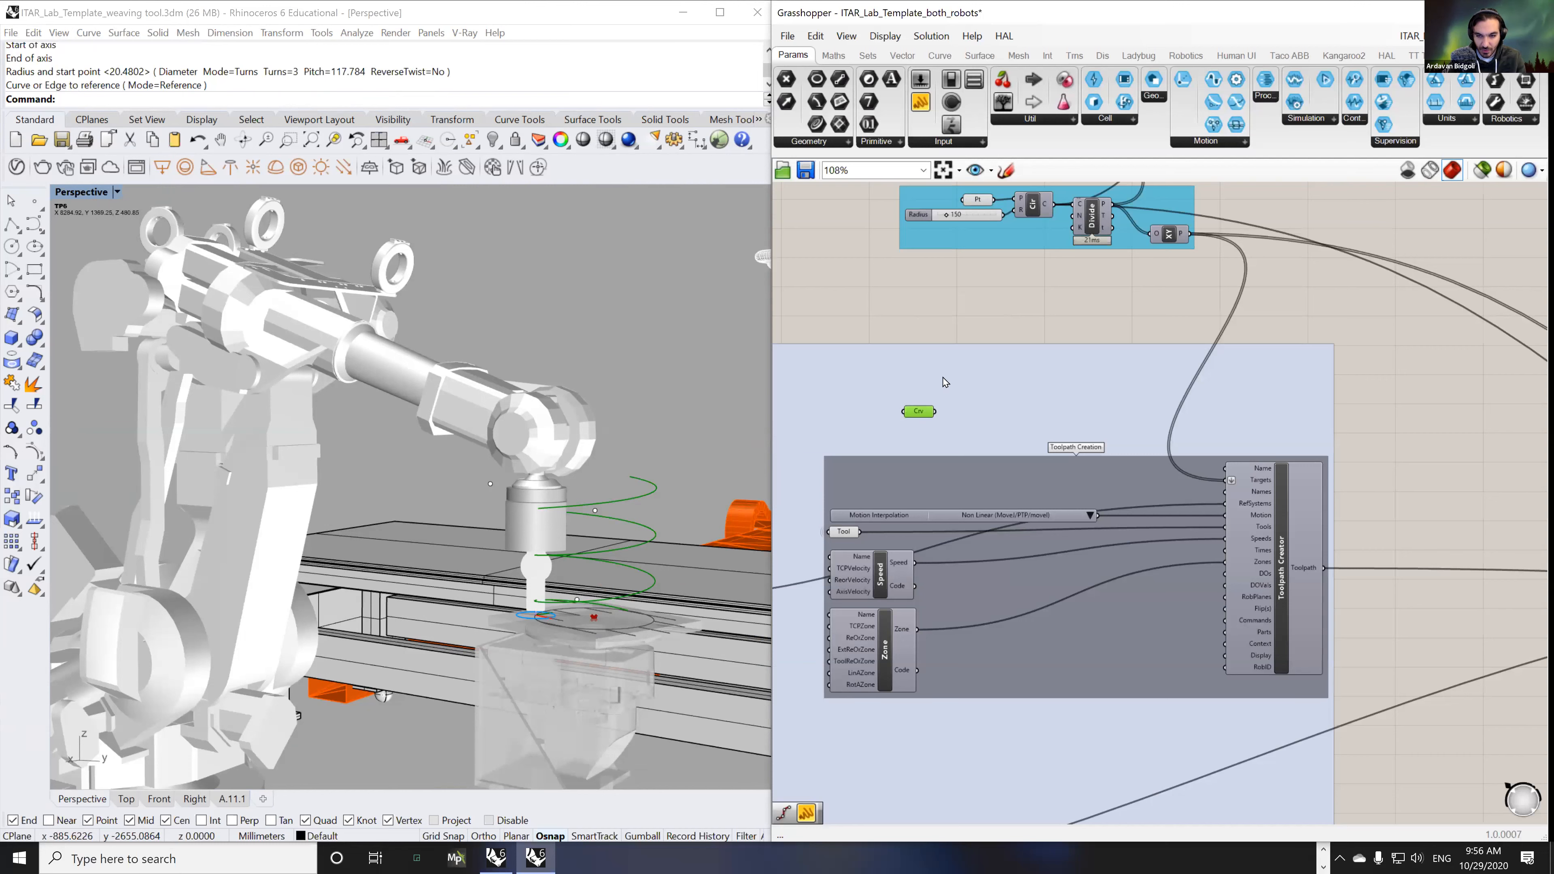
- Add a Divide Curve component fed by the helix curve and place a number slider of 100 beside it
{"action": "double_click", "coordinate": [1019, 283]}
{"action": "type", "text": "divi"}
{"action": "left_click", "coordinate": [981, 270]}
{"action": "left_click_drag", "start_coordinate": [935, 411], "coordinate": [998, 425]}
{"action": "double_click", "coordinate": [989, 289]}
{"action": "type", "text": "100"}
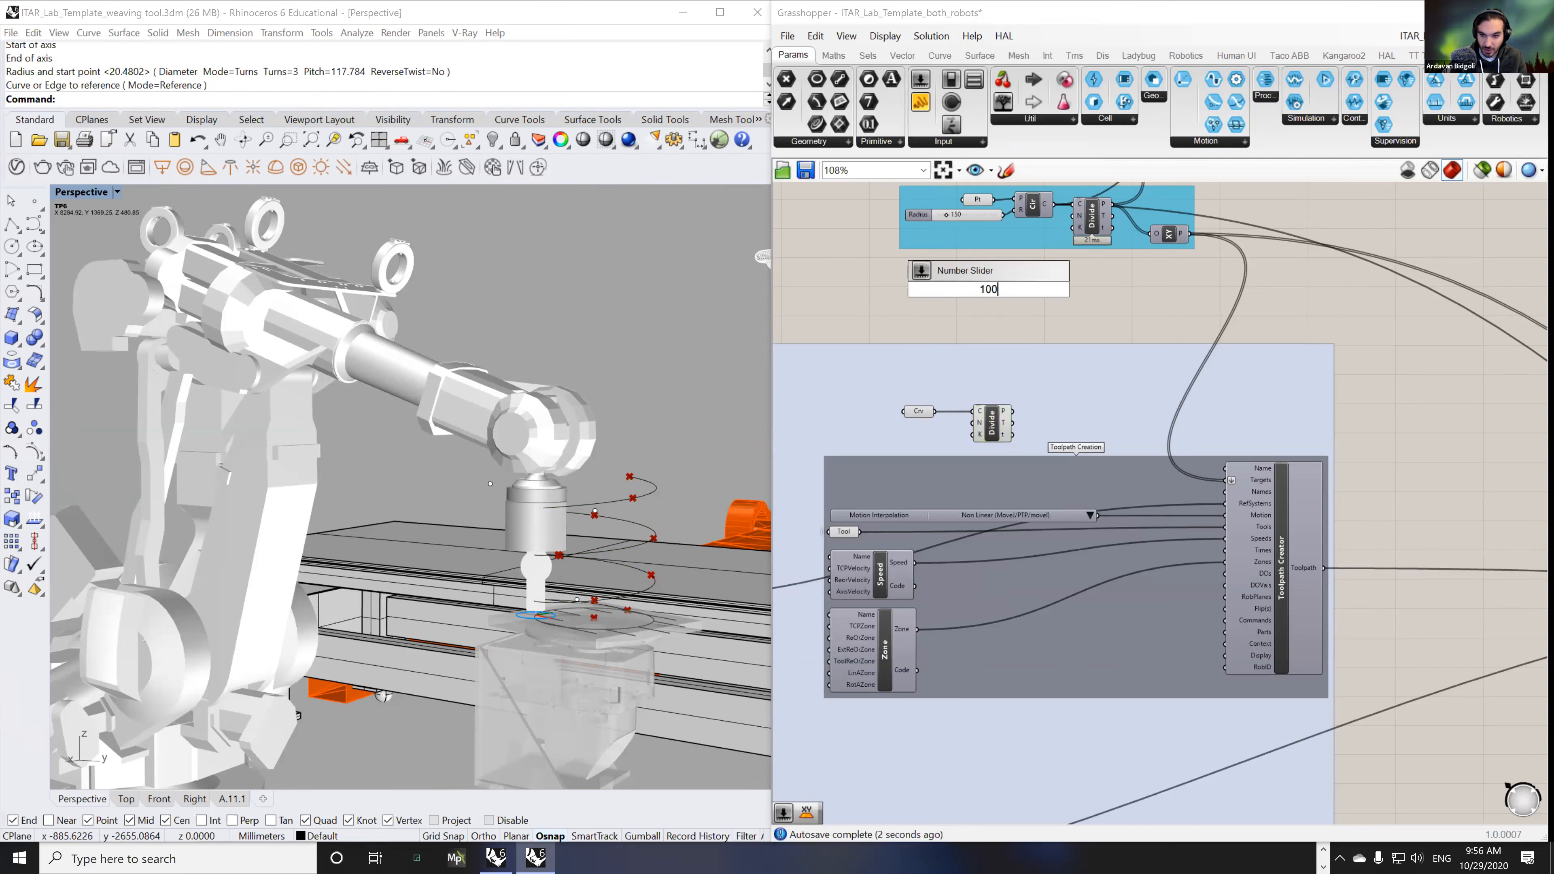
{"action": "key", "text": "Return"}
{"action": "left_click_drag", "start_coordinate": [991, 289], "coordinate": [905, 419]}
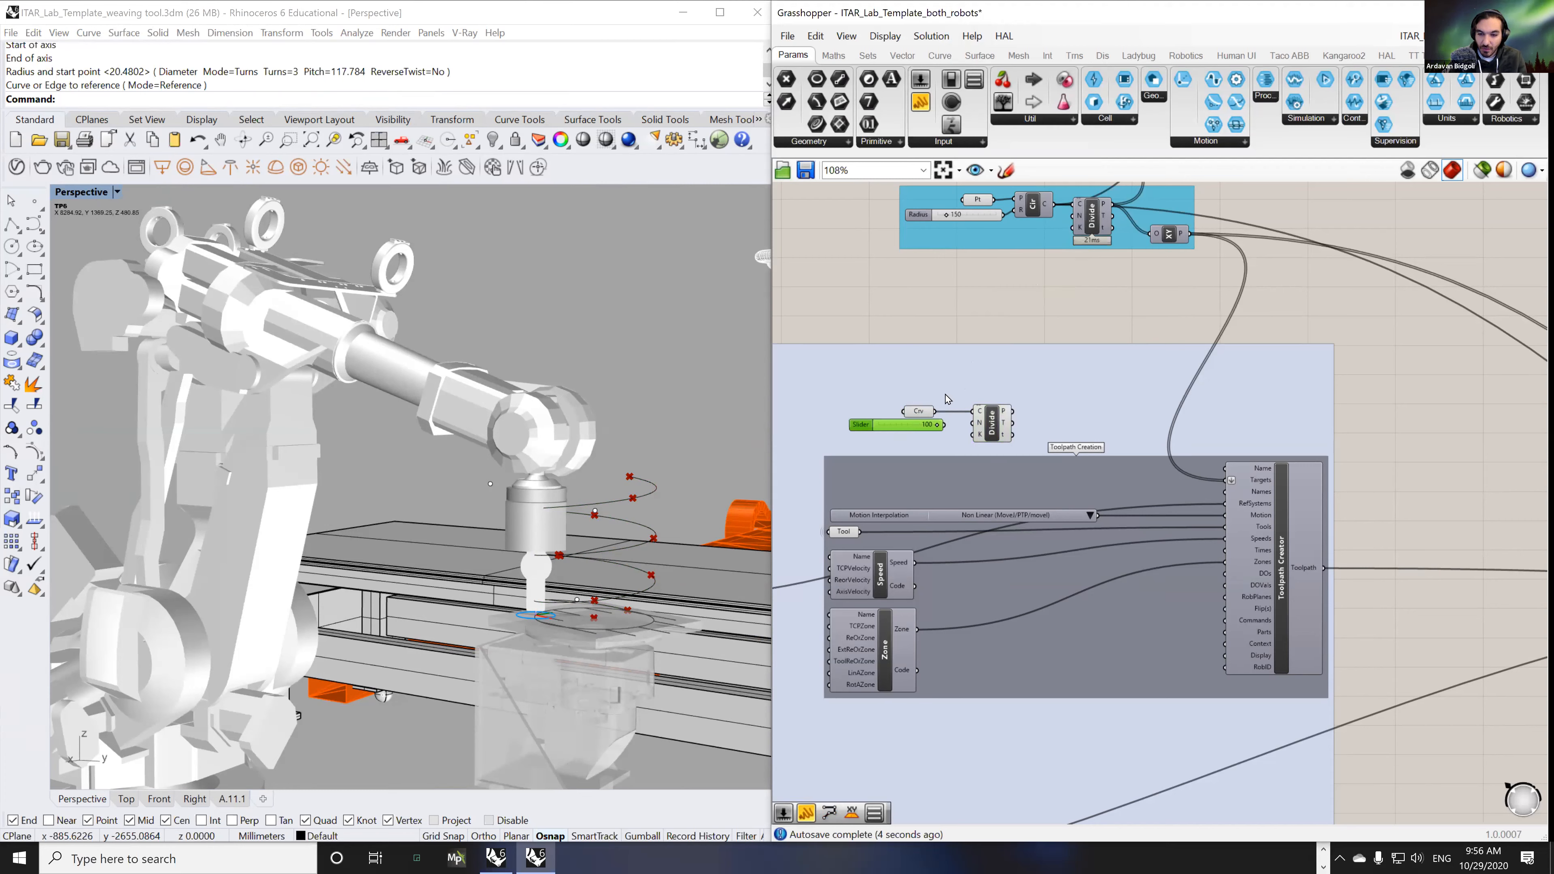
- Add a Divide Length component fed by the helix curve and a number slider of 5 for its length
{"action": "scroll", "coordinate": [991, 277], "scroll_direction": "up", "scroll_amount": 3}
{"action": "double_click", "coordinate": [990, 273]}
{"action": "type", "text": "divi"}
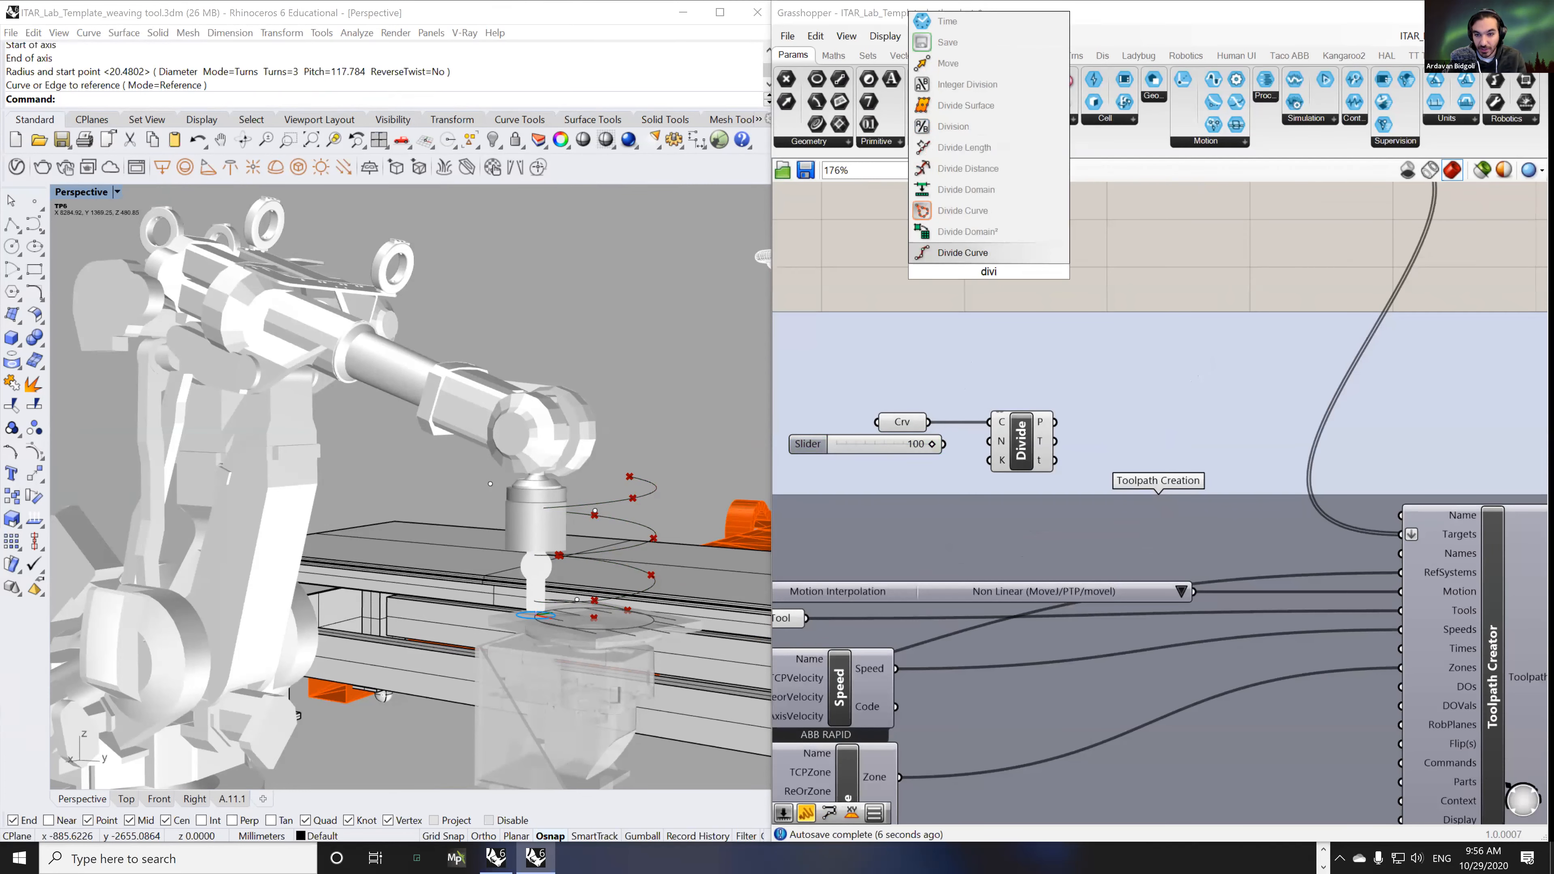
{"action": "left_click", "coordinate": [966, 148]}
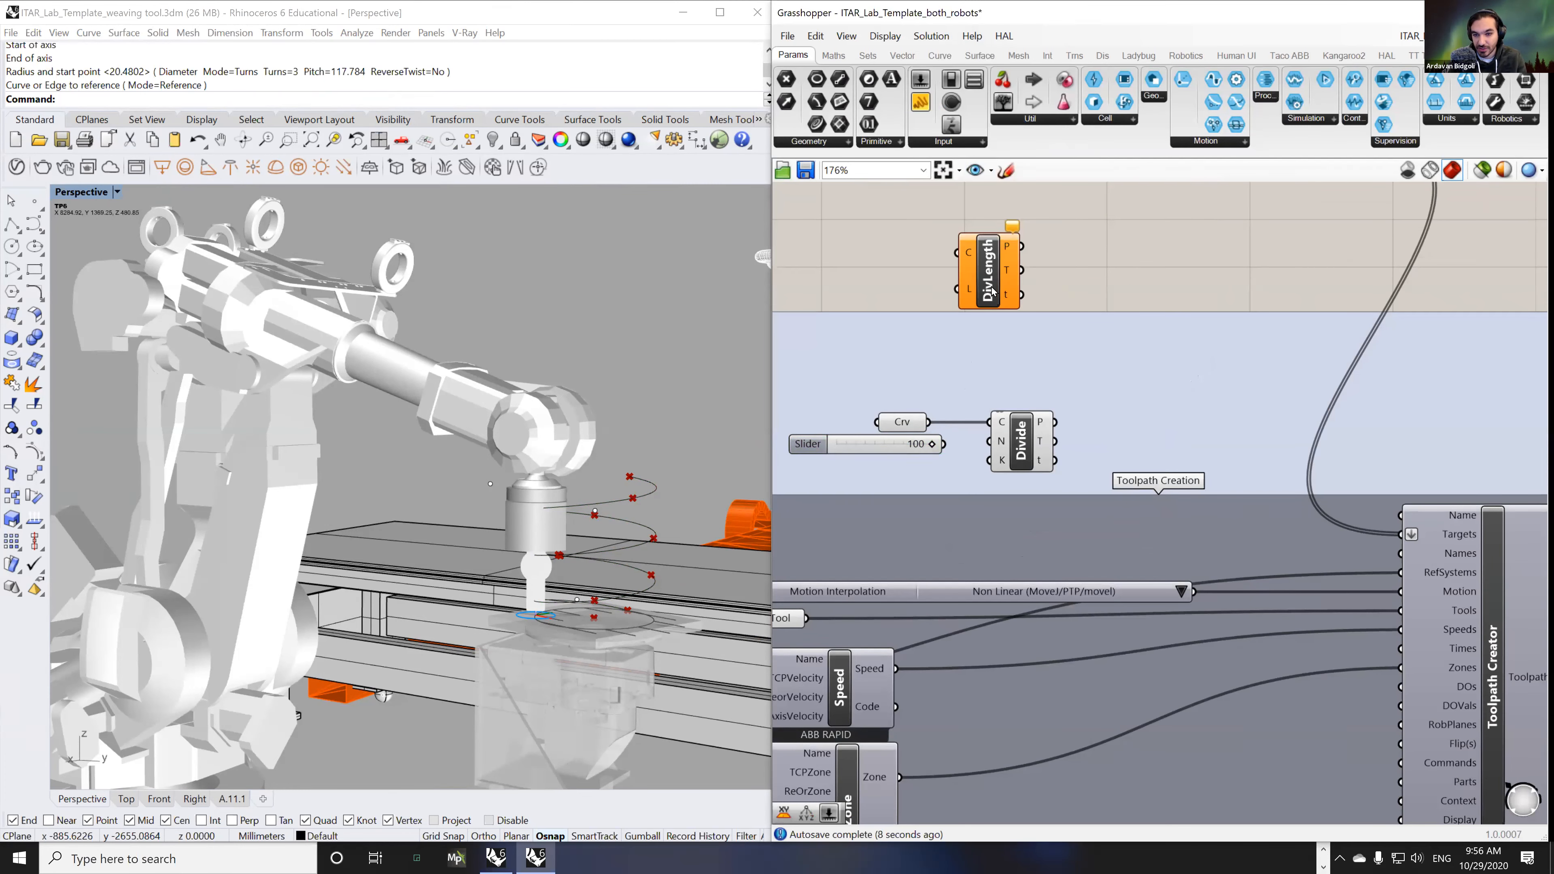
{"action": "left_click_drag", "start_coordinate": [992, 291], "coordinate": [1083, 343]}
{"action": "double_click", "coordinate": [996, 275]}
{"action": "type", "text": "5"}
{"action": "left_click", "coordinate": [1008, 341]}
{"action": "left_click_drag", "start_coordinate": [1041, 348], "coordinate": [928, 418]}
- Delete the Divide Curve component and its 100 slider, moving Divide Length and its slider into their place beside the helix curve
{"action": "left_click", "coordinate": [1035, 453]}
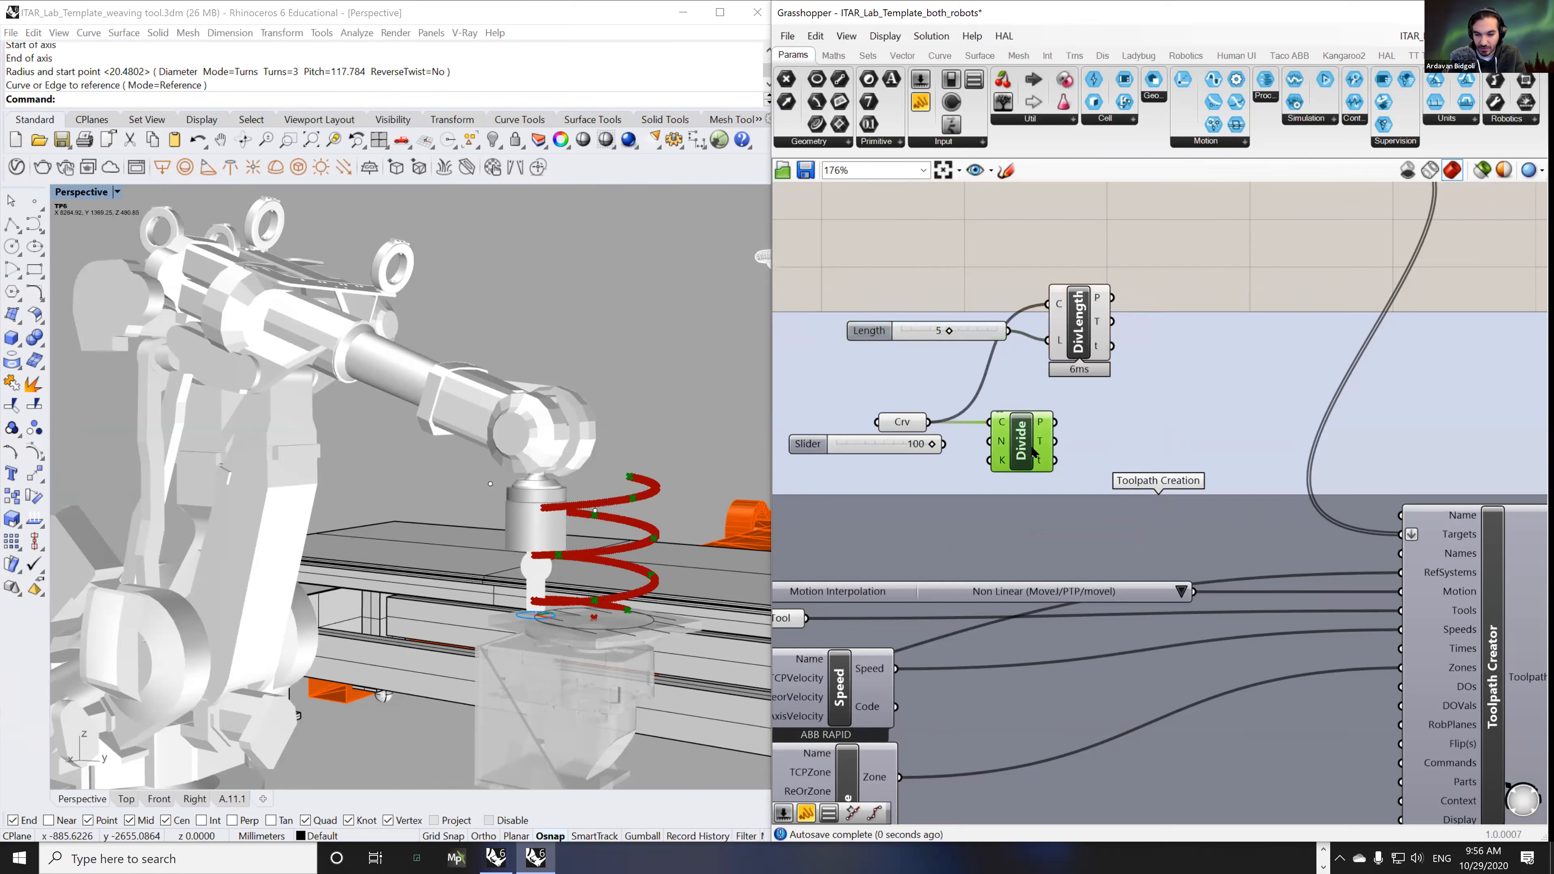
{"action": "key", "text": "Delete"}
{"action": "left_click_drag", "start_coordinate": [1079, 325], "coordinate": [1032, 429]}
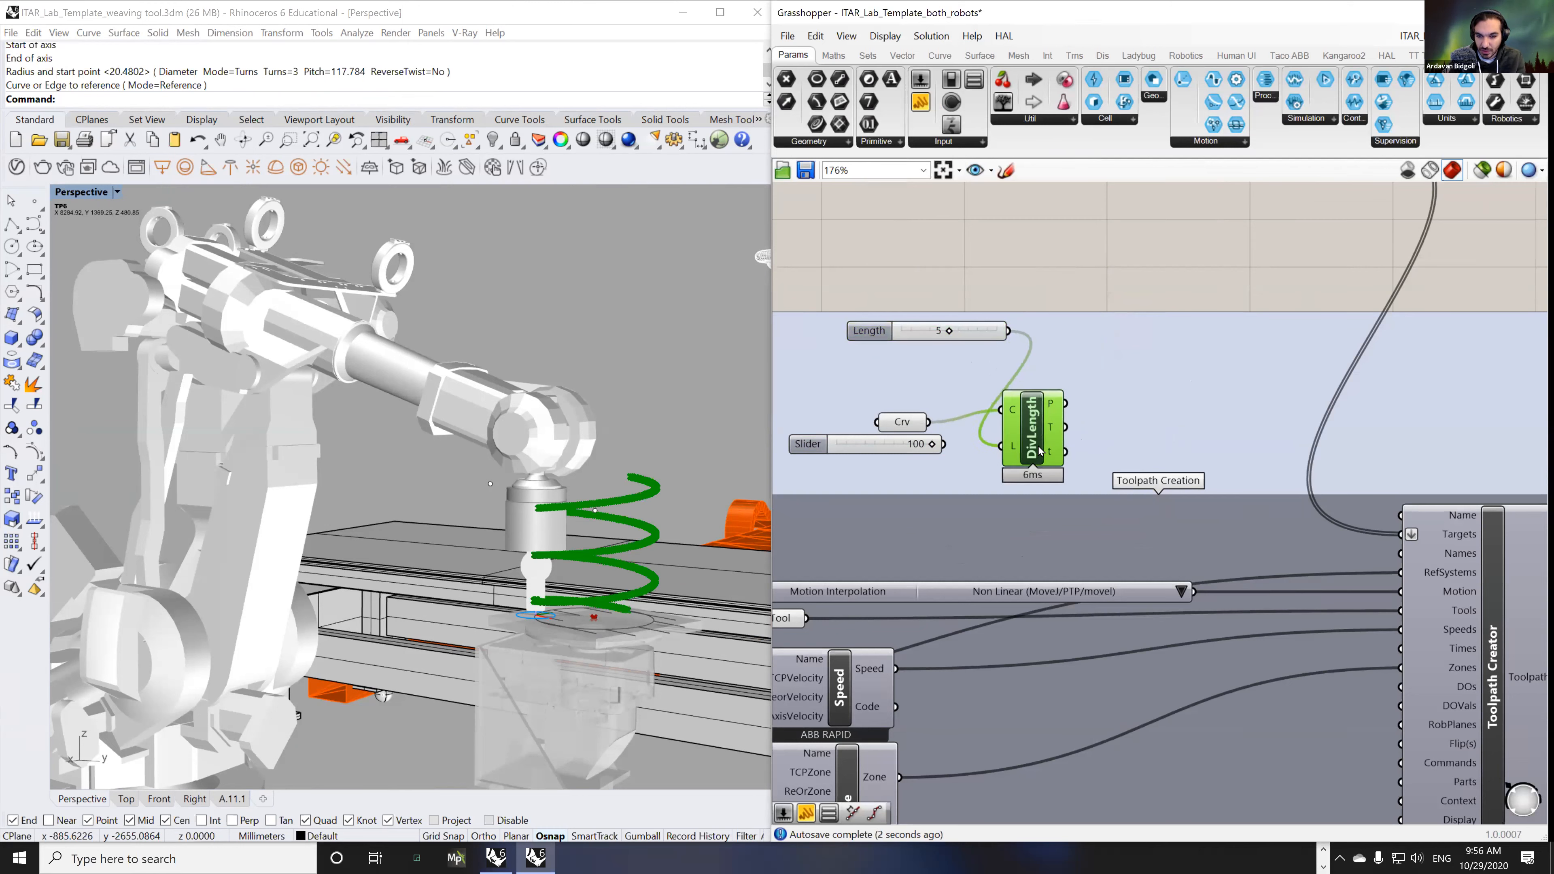
{"action": "left_click_drag", "start_coordinate": [976, 335], "coordinate": [943, 471]}
{"action": "left_click", "coordinate": [897, 445]}
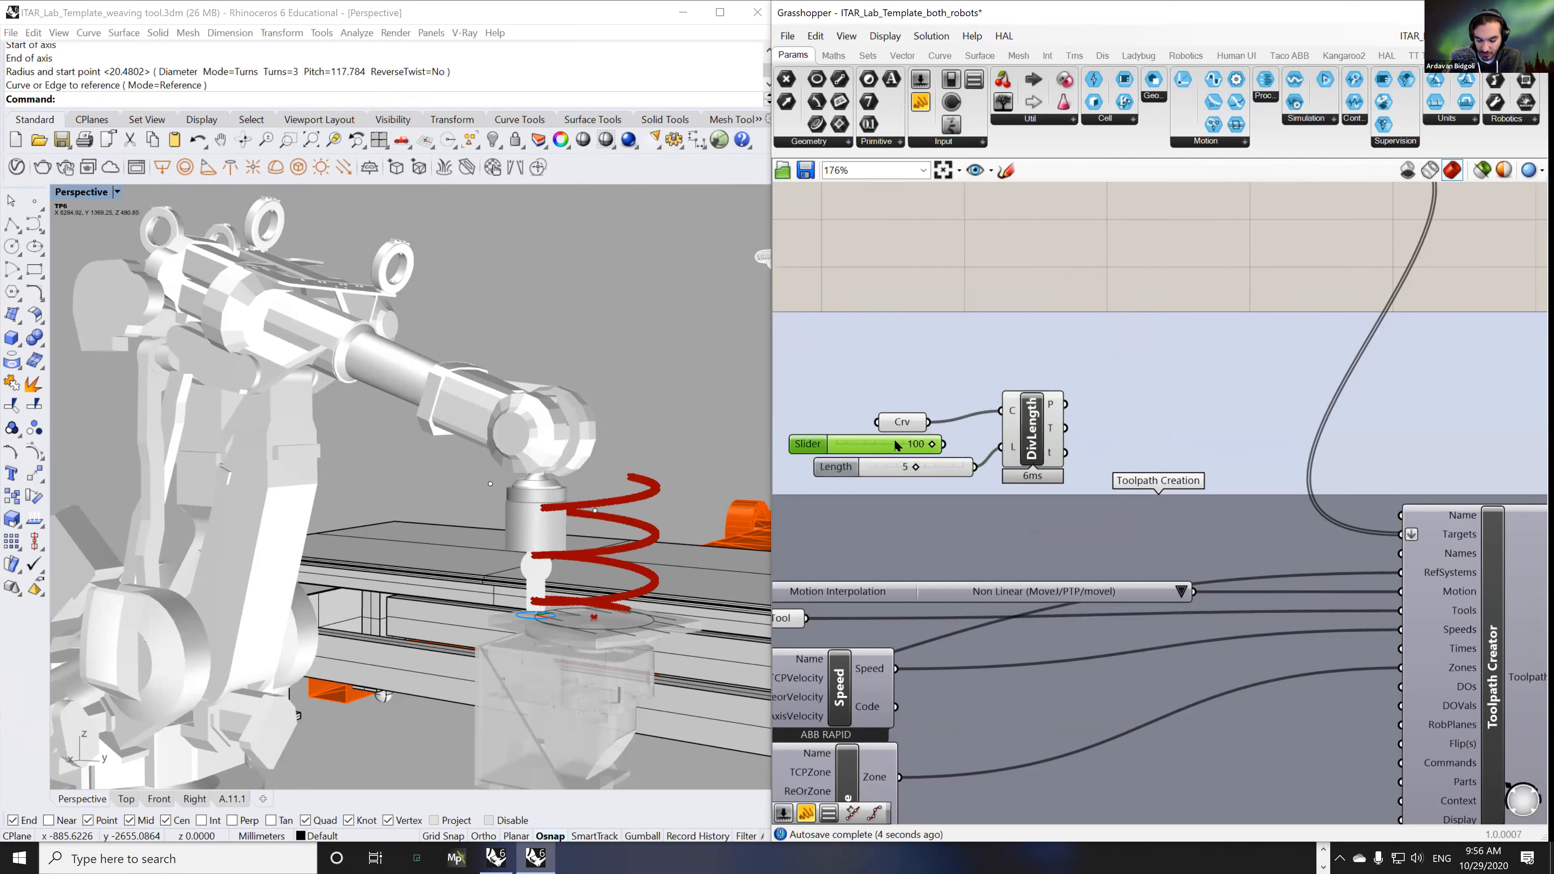
{"action": "key", "text": "Delete"}
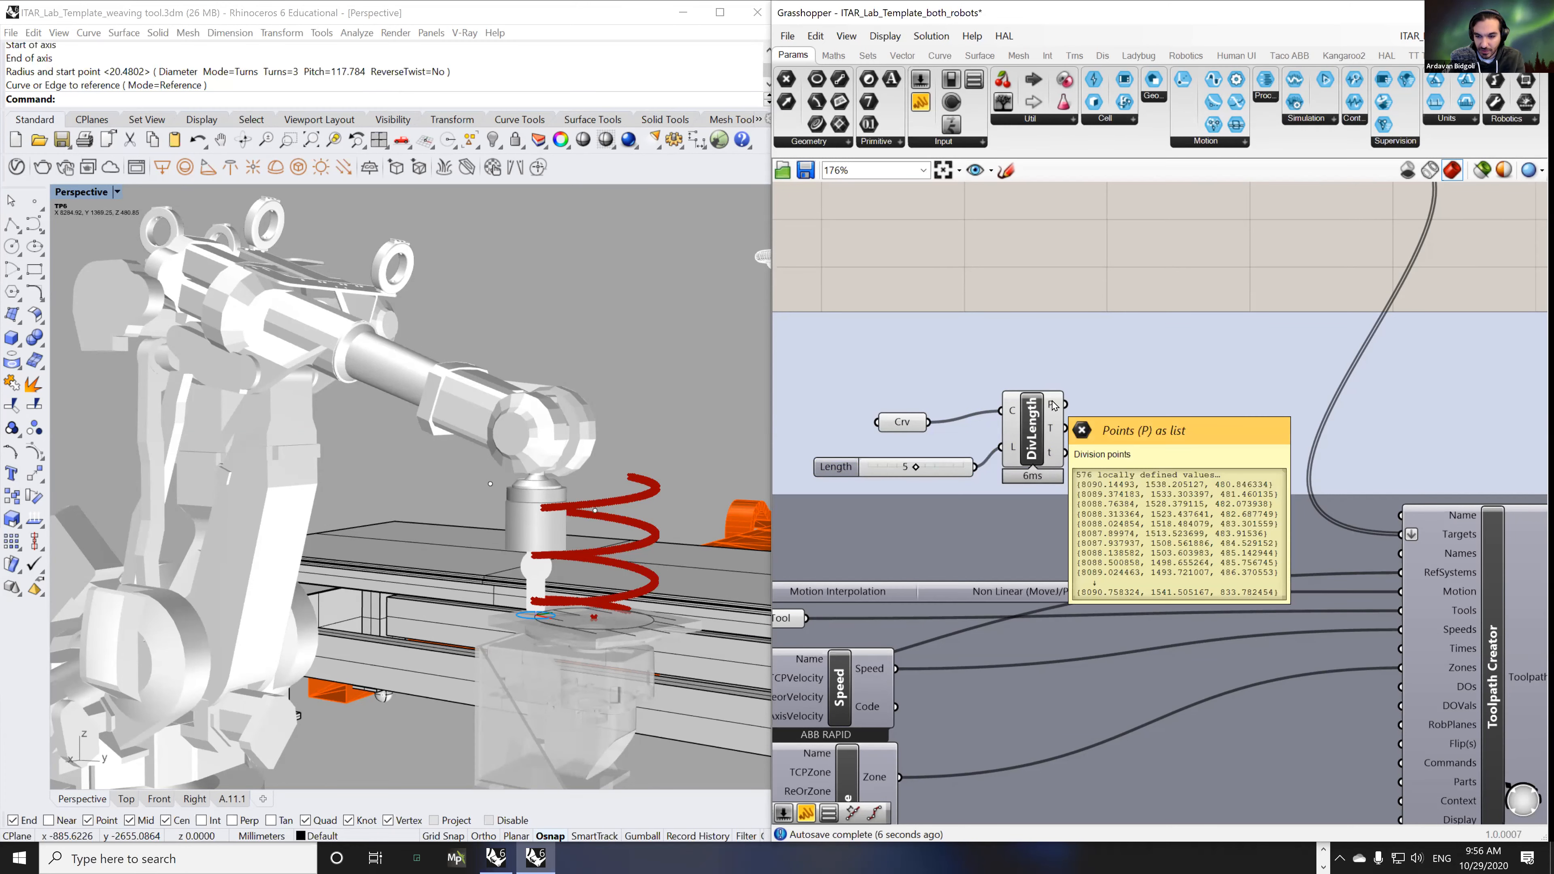
- Set the division length to 10 and feed the division points through a new XY Plane component into the Toolpath Creator's Targets
{"action": "left_click_drag", "start_coordinate": [914, 467], "coordinate": [1008, 483]}
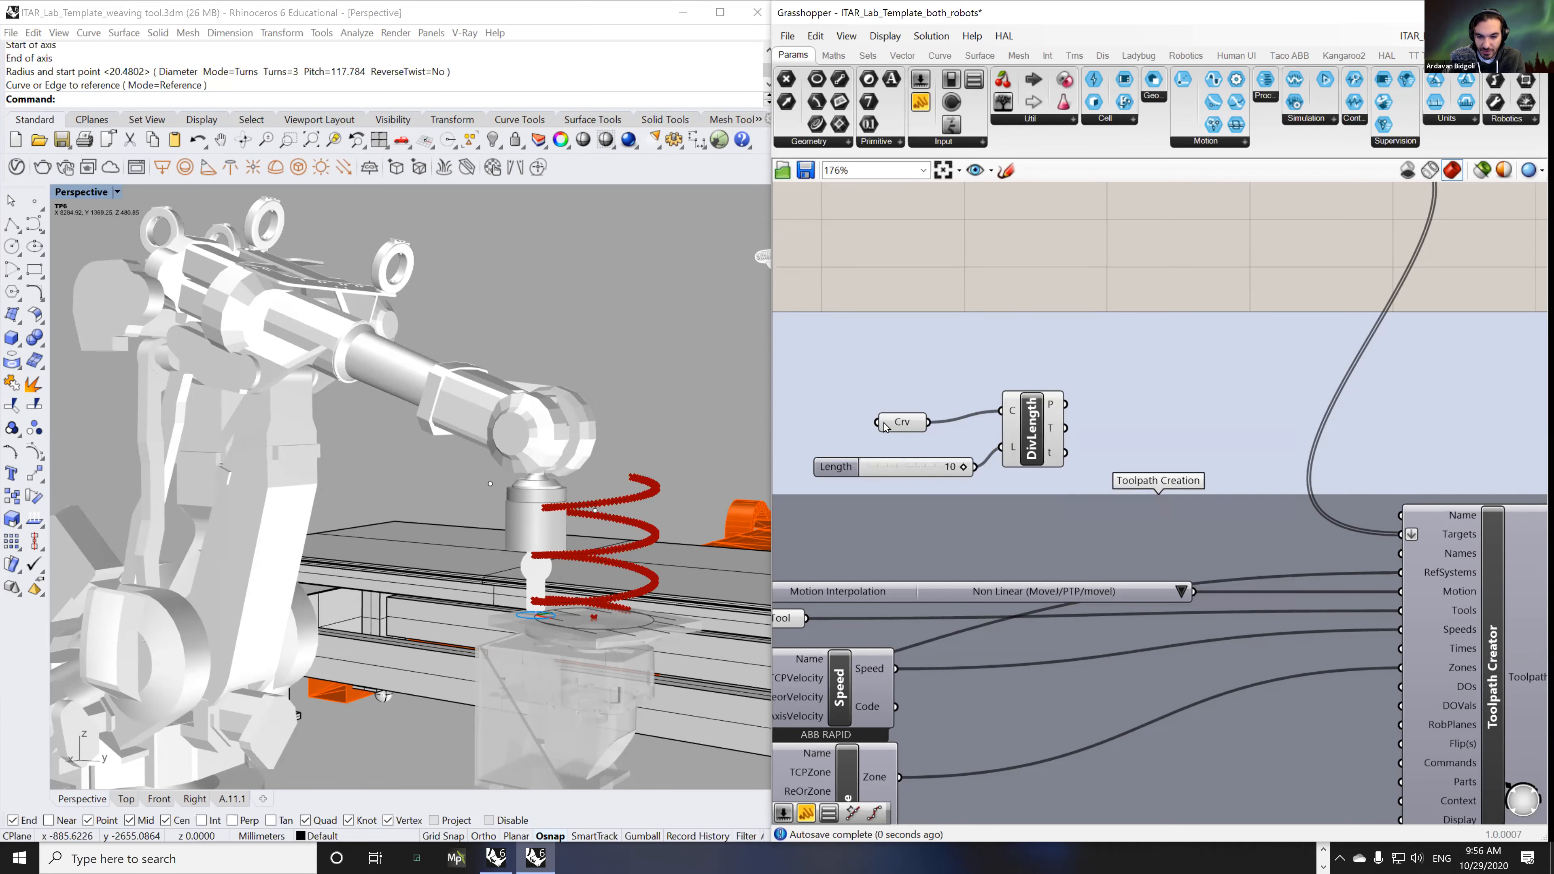
{"action": "right_click_drag", "start_coordinate": [1089, 349], "coordinate": [1002, 283]}
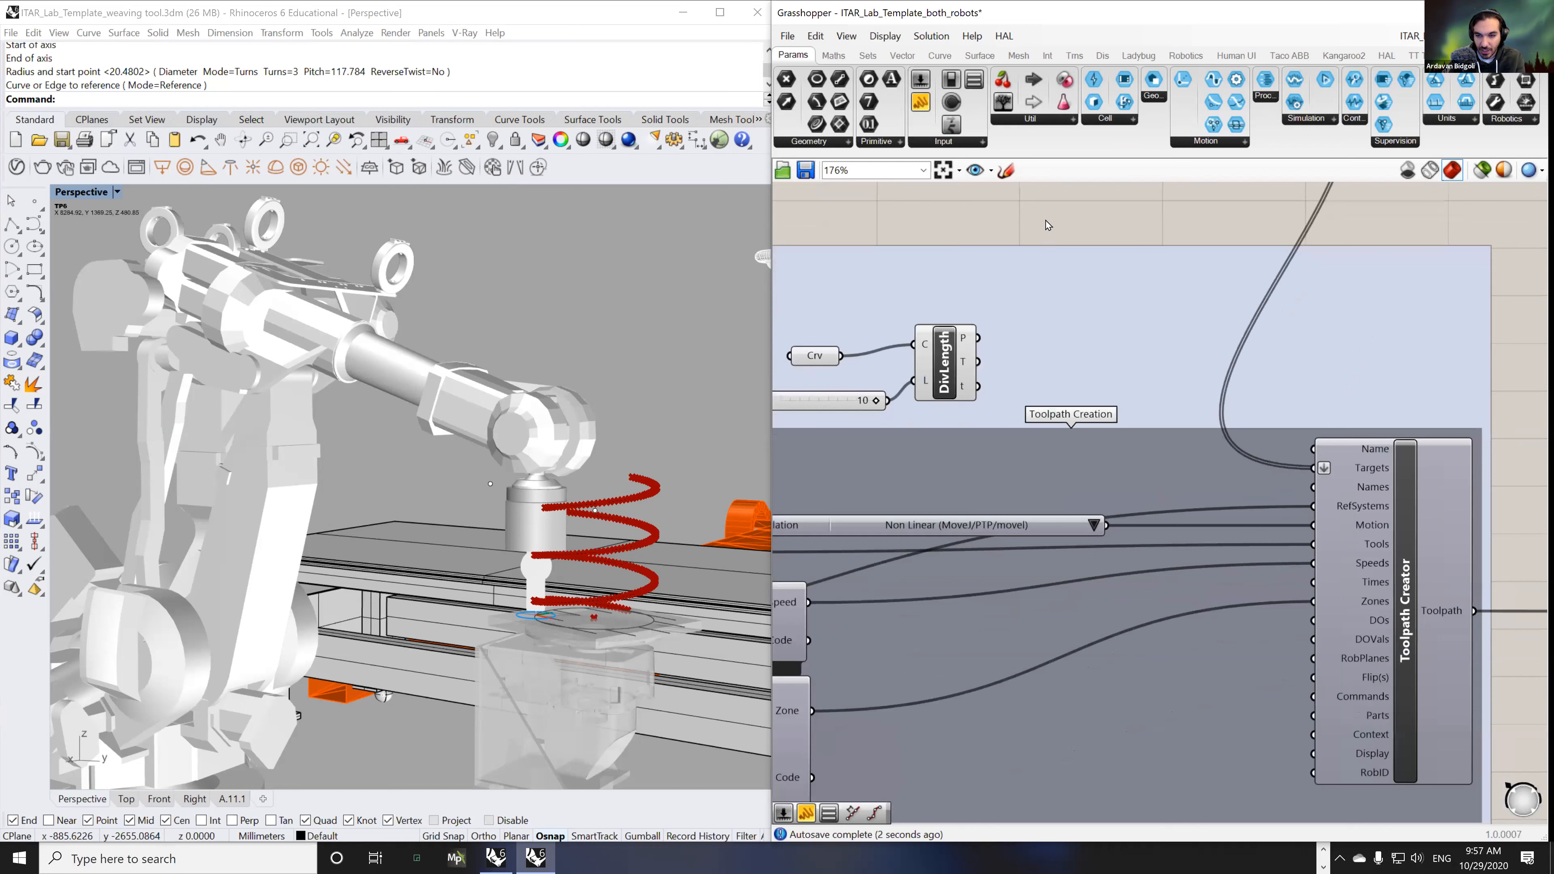
{"action": "double_click", "coordinate": [1046, 219]}
{"action": "type", "text": "xy"}
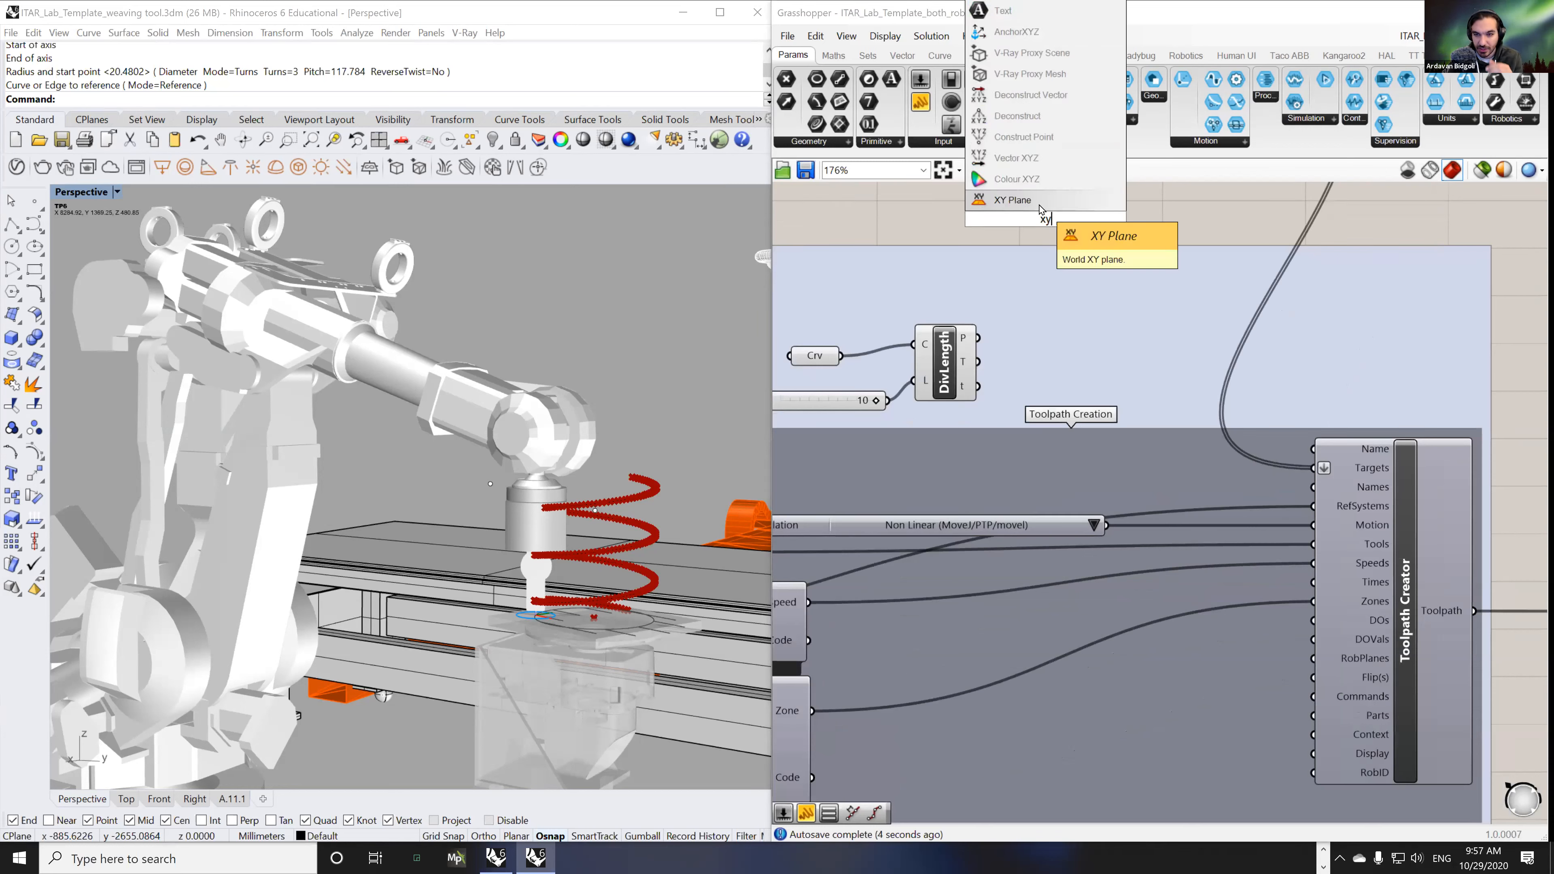
{"action": "key", "text": "Return"}
{"action": "left_click_drag", "start_coordinate": [978, 337], "coordinate": [1314, 468]}
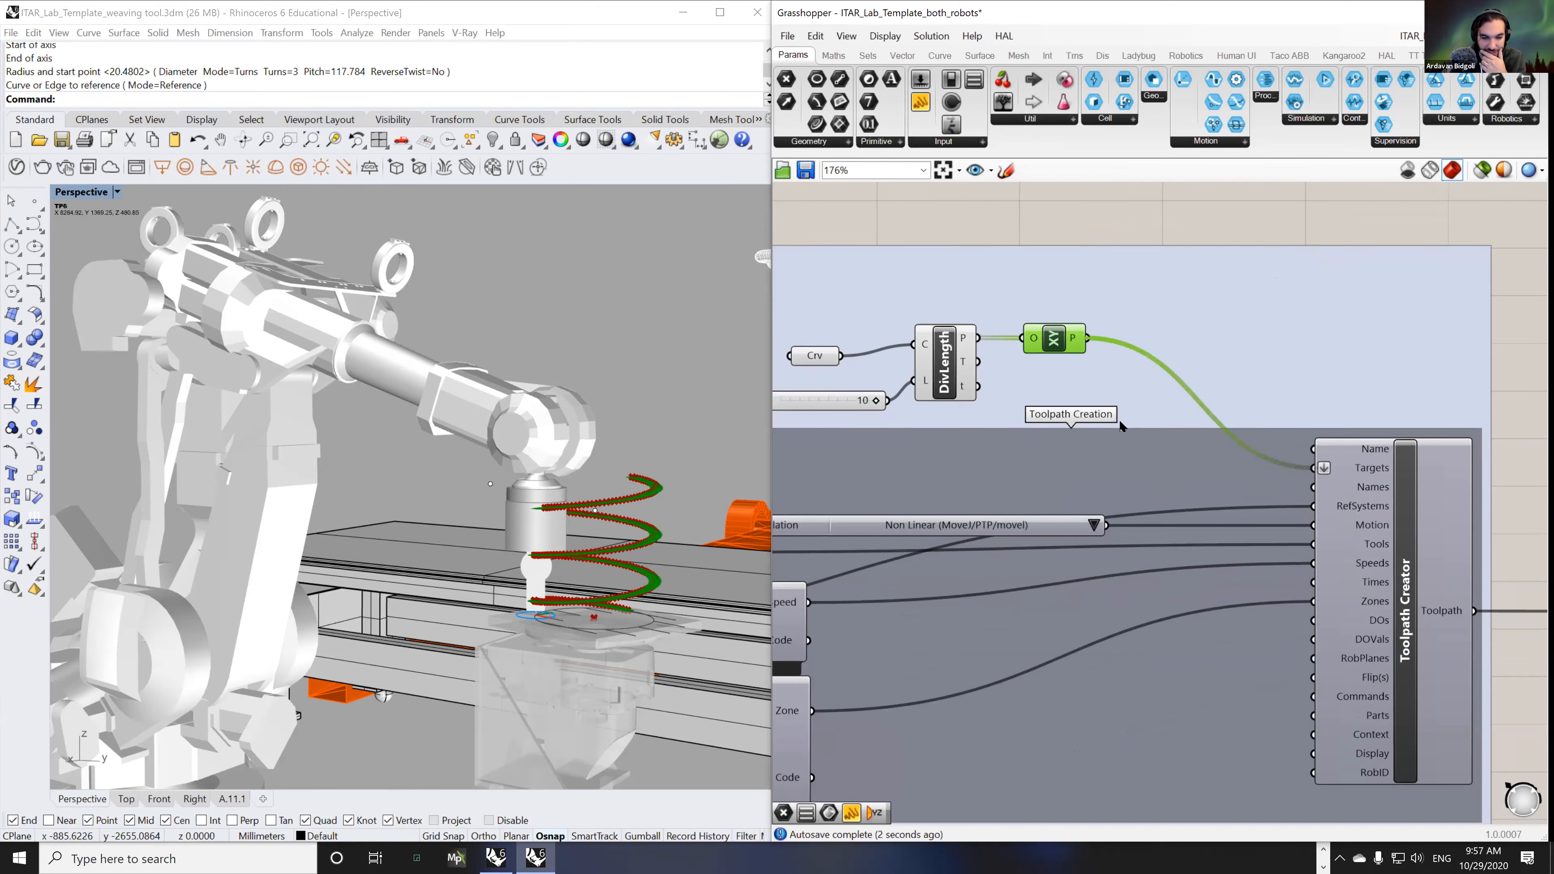
- Add a Pipe component beside the XY Plane component and feed it with the helix curve
{"action": "right_click_drag", "start_coordinate": [675, 450], "coordinate": [528, 478]}
{"action": "scroll", "coordinate": [536, 472], "scroll_direction": "down", "scroll_amount": 5}
{"action": "right_click_drag", "start_coordinate": [1222, 507], "coordinate": [1040, 484]}
{"action": "scroll", "coordinate": [1053, 405], "scroll_direction": "down", "scroll_amount": 2}
{"action": "double_click", "coordinate": [1025, 292]}
{"action": "type", "text": "pip"}
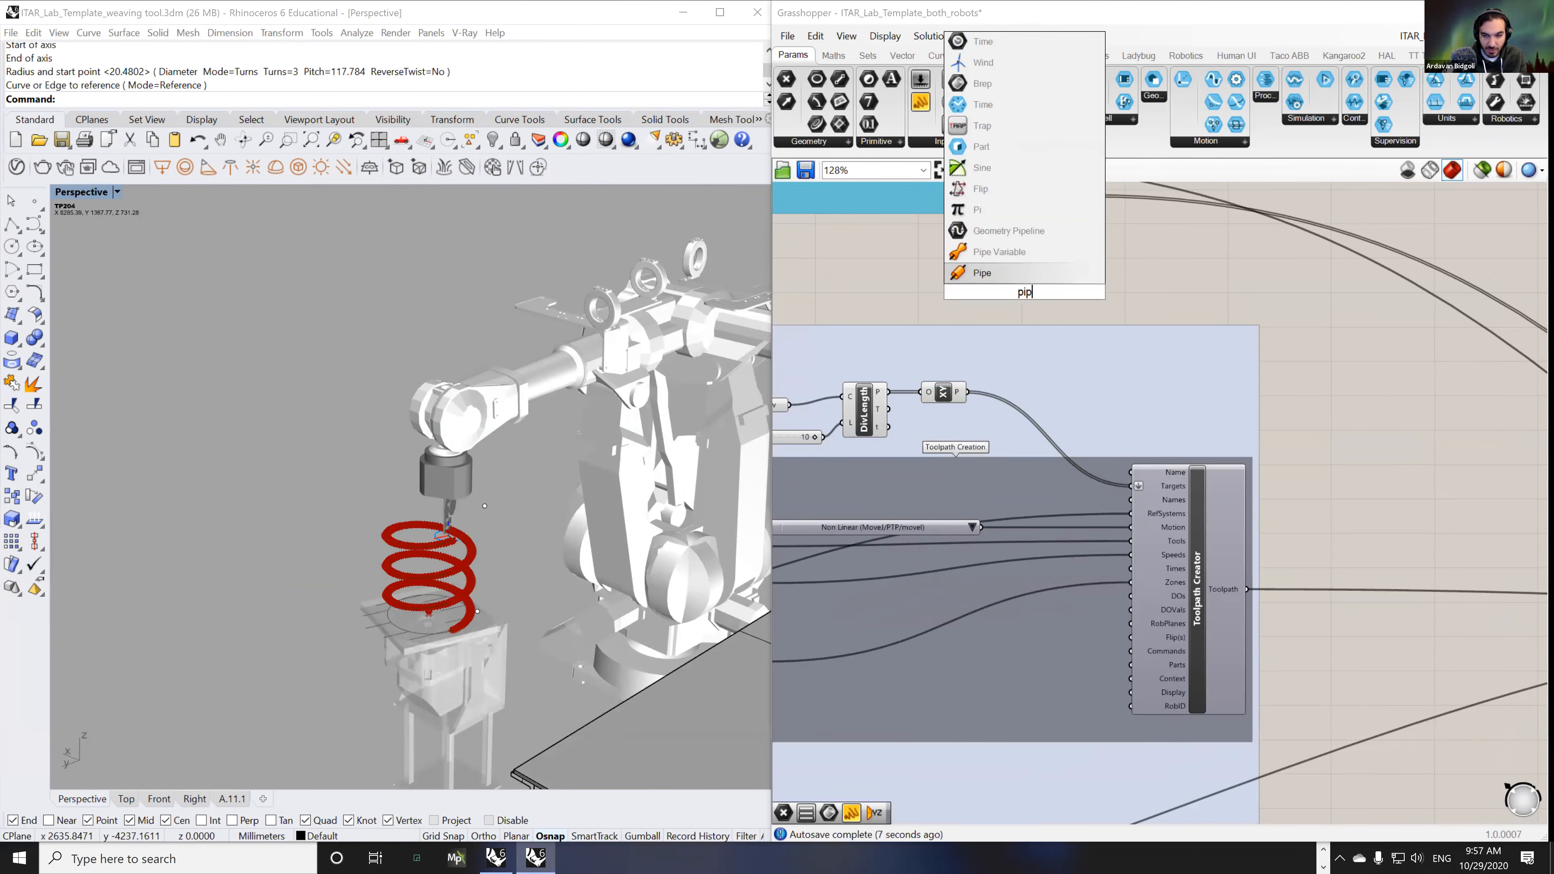
{"action": "left_click", "coordinate": [999, 274]}
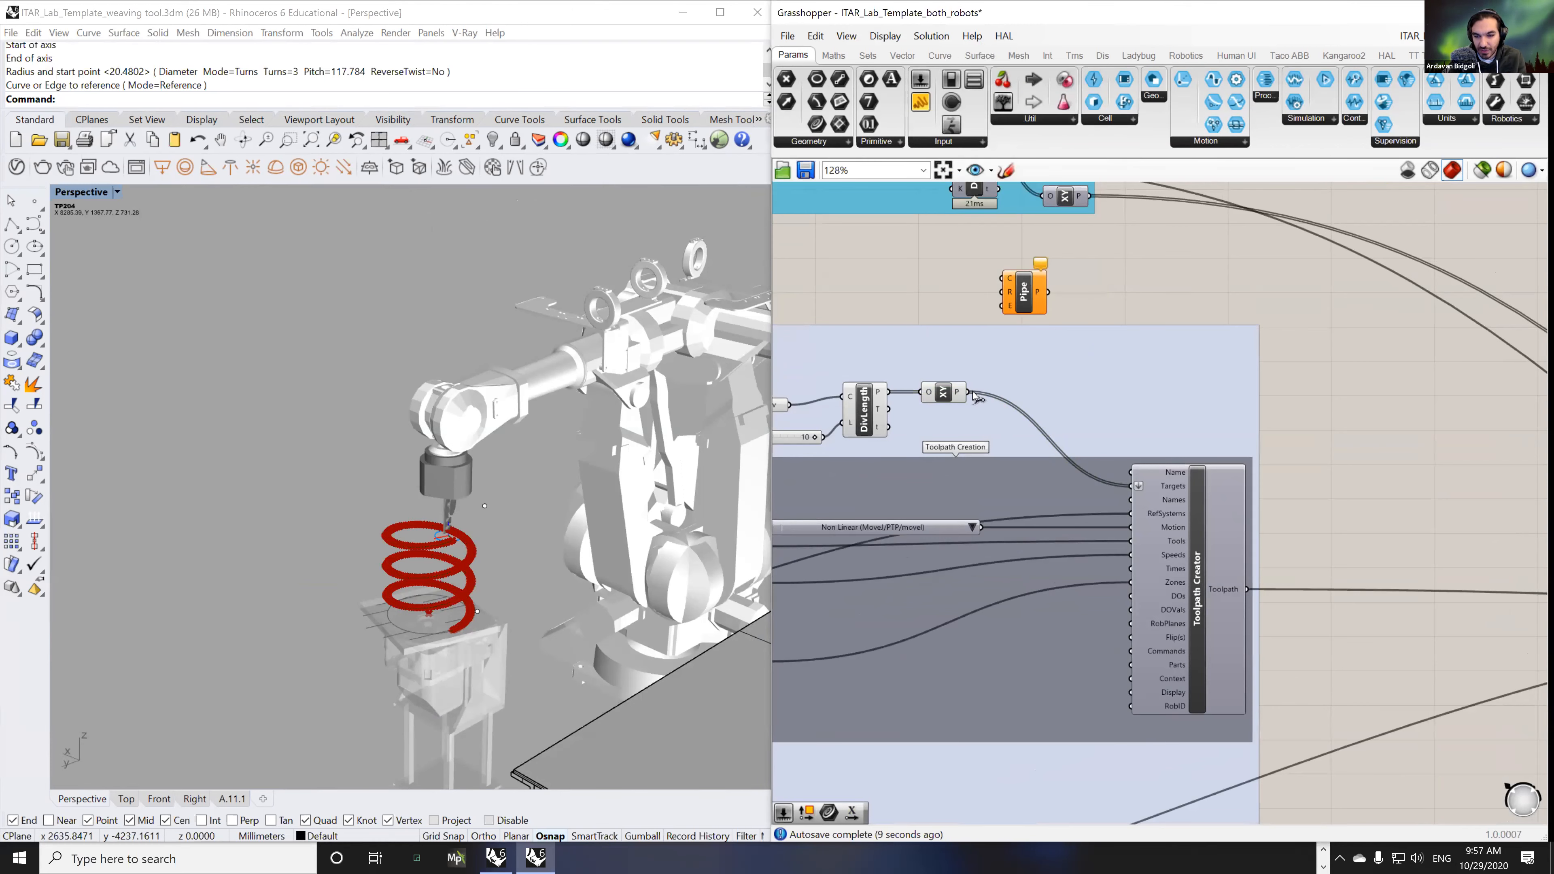
{"action": "mouse_move", "coordinate": [1002, 279]}
{"action": "left_mouse_down"}
{"action": "mouse_move", "coordinate": [967, 392]}
{"action": "mouse_move", "coordinate": [1016, 349]}
{"action": "mouse_move", "coordinate": [1019, 401]}
{"action": "left_mouse_up"}
{"action": "scroll", "coordinate": [1019, 402], "scroll_direction": "up", "scroll_amount": 3}
{"action": "right_click_drag", "start_coordinate": [1044, 380], "coordinate": [1308, 375]}
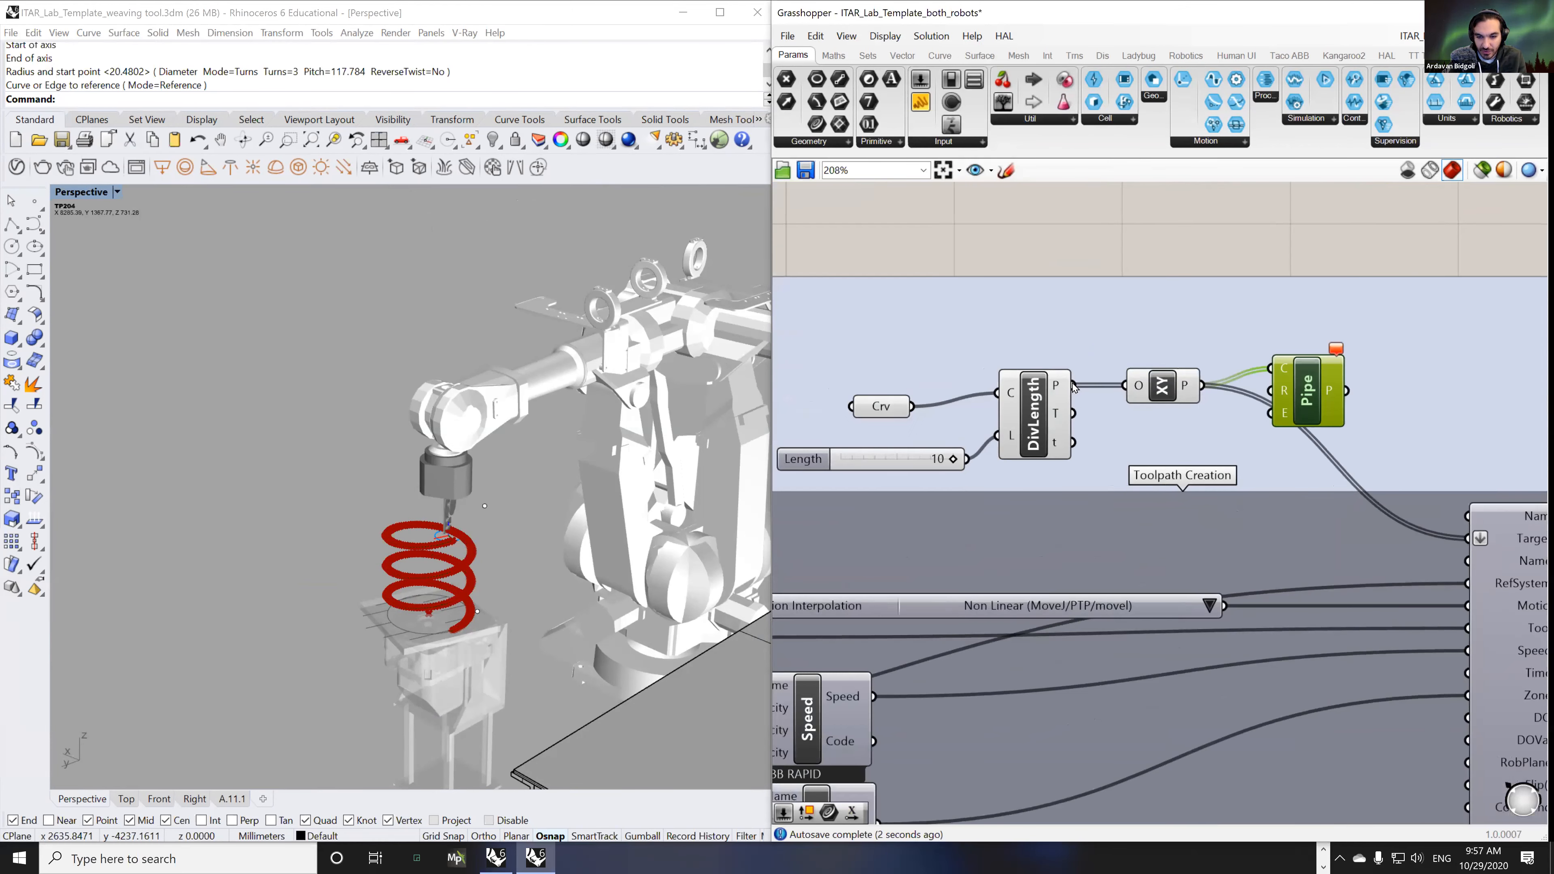
{"action": "scroll", "coordinate": [1096, 380], "scroll_direction": "down", "scroll_amount": 1}
{"action": "mouse_move", "coordinate": [912, 399]}
{"action": "left_mouse_down"}
{"action": "mouse_move", "coordinate": [912, 350]}
{"action": "mouse_move", "coordinate": [1283, 382]}
{"action": "mouse_move", "coordinate": [1305, 371]}
{"action": "left_mouse_up"}
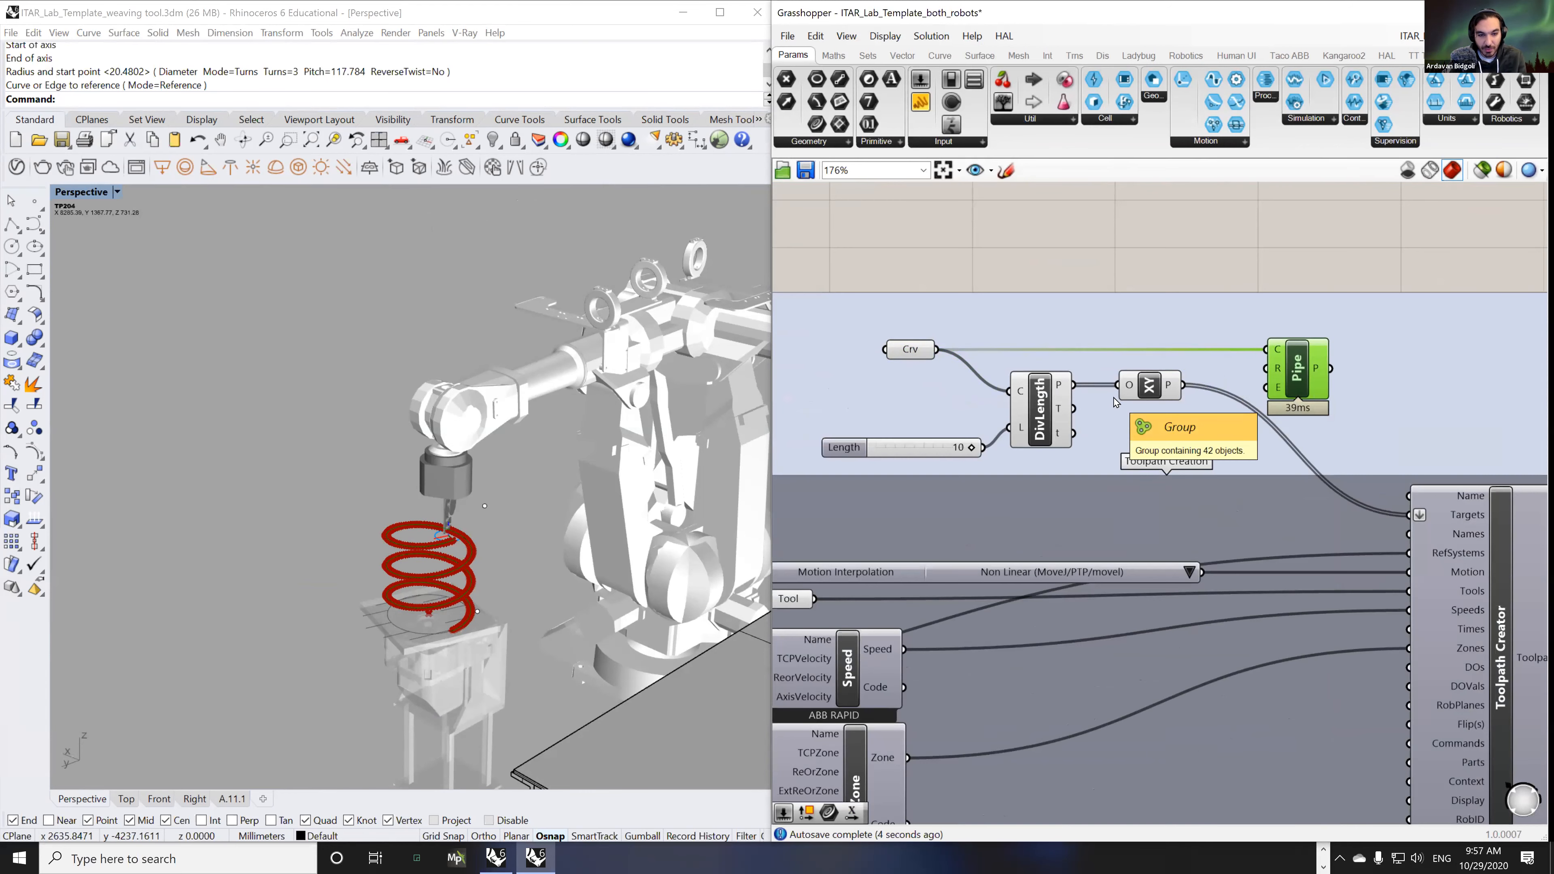
- Turn off the preview of the helix Curve, Divide Length and XY Plane components
{"action": "scroll", "coordinate": [1103, 411], "scroll_direction": "down", "scroll_amount": 2}
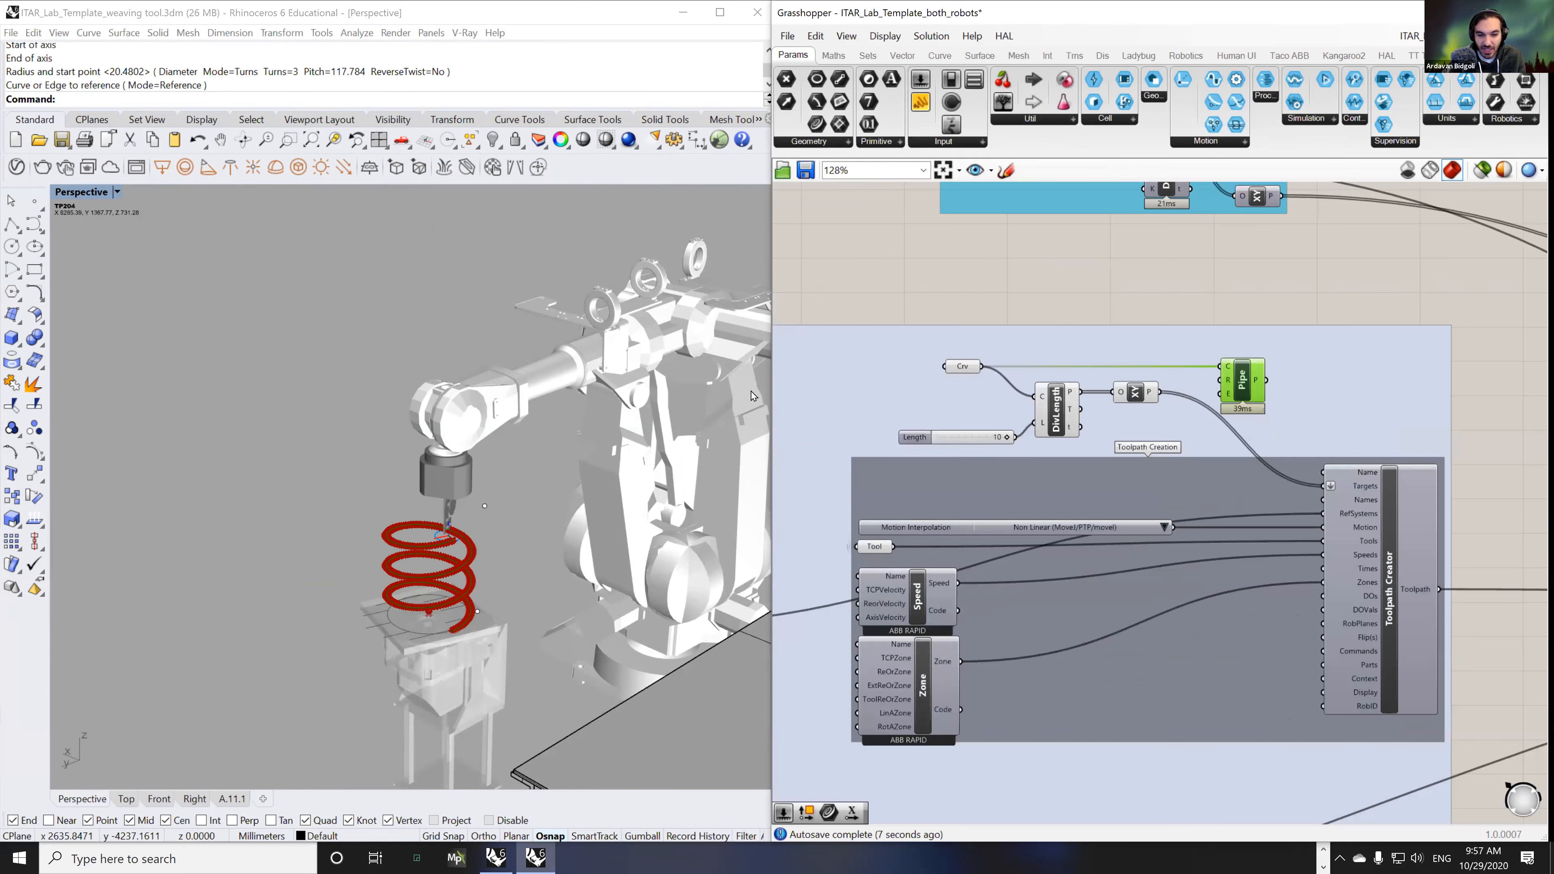
{"action": "left_click_drag", "start_coordinate": [930, 284], "coordinate": [1008, 416]}
{"action": "left_click_drag", "start_coordinate": [940, 292], "coordinate": [1190, 459]}
{"action": "middle_click", "coordinate": [1111, 302]}
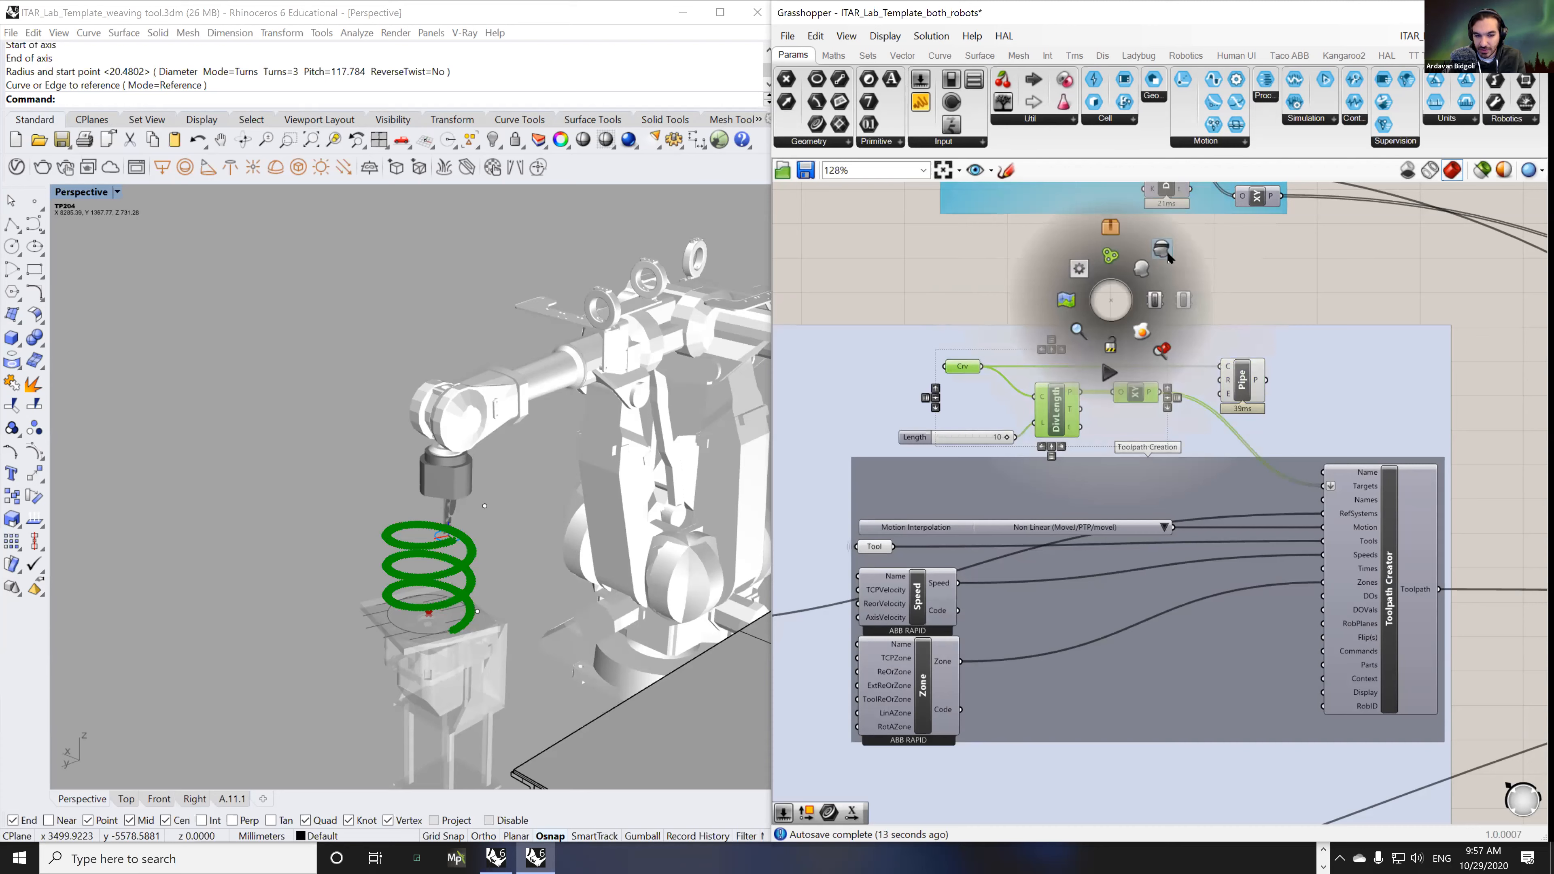
{"action": "left_click", "coordinate": [1165, 254]}
{"action": "scroll", "coordinate": [467, 528], "scroll_direction": "up", "scroll_amount": 3}
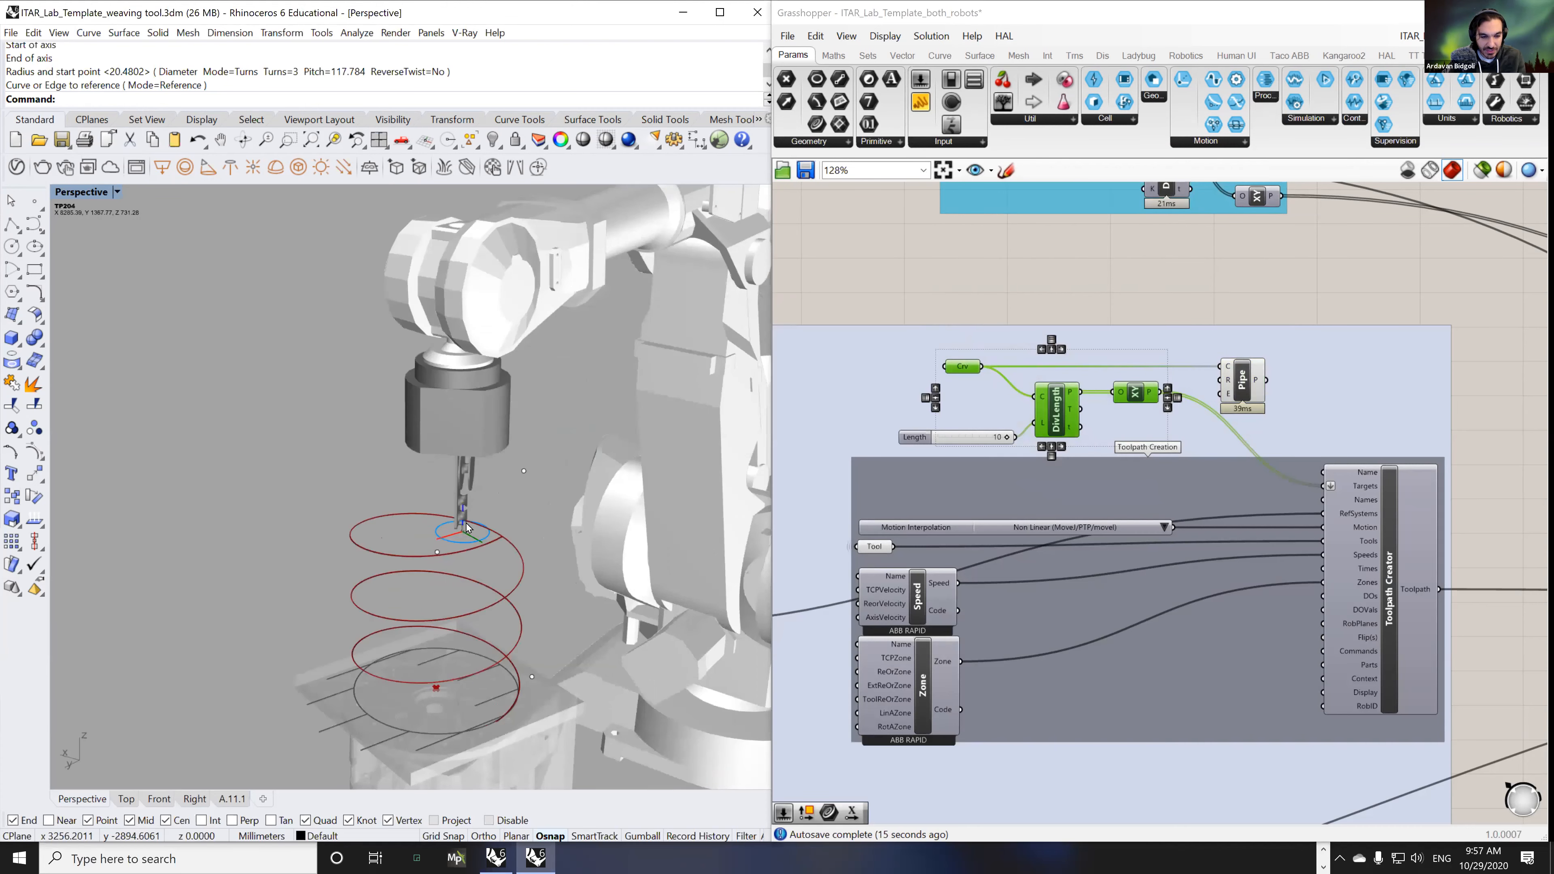
- Connect the Pipe output to the LinkedGeo input of the Table Position Solver
{"action": "right_click_drag", "start_coordinate": [1295, 405], "coordinate": [1069, 367]}
{"action": "left_click", "coordinate": [1024, 345]}
{"action": "scroll", "coordinate": [1024, 345], "scroll_direction": "down", "scroll_amount": 2}
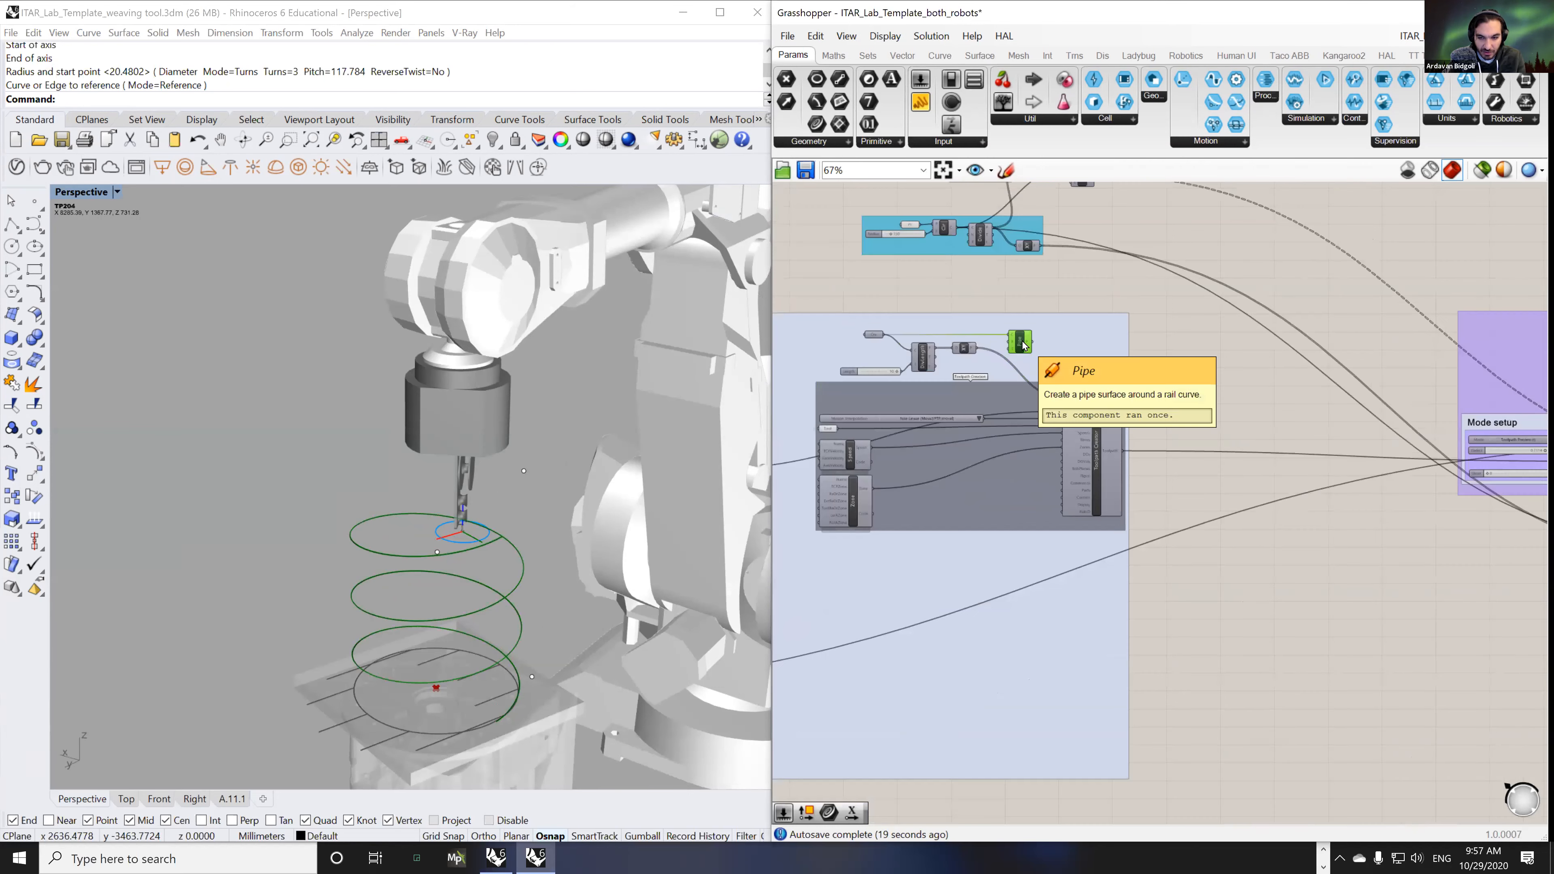
{"action": "scroll", "coordinate": [1391, 430], "scroll_direction": "down", "scroll_amount": 5}
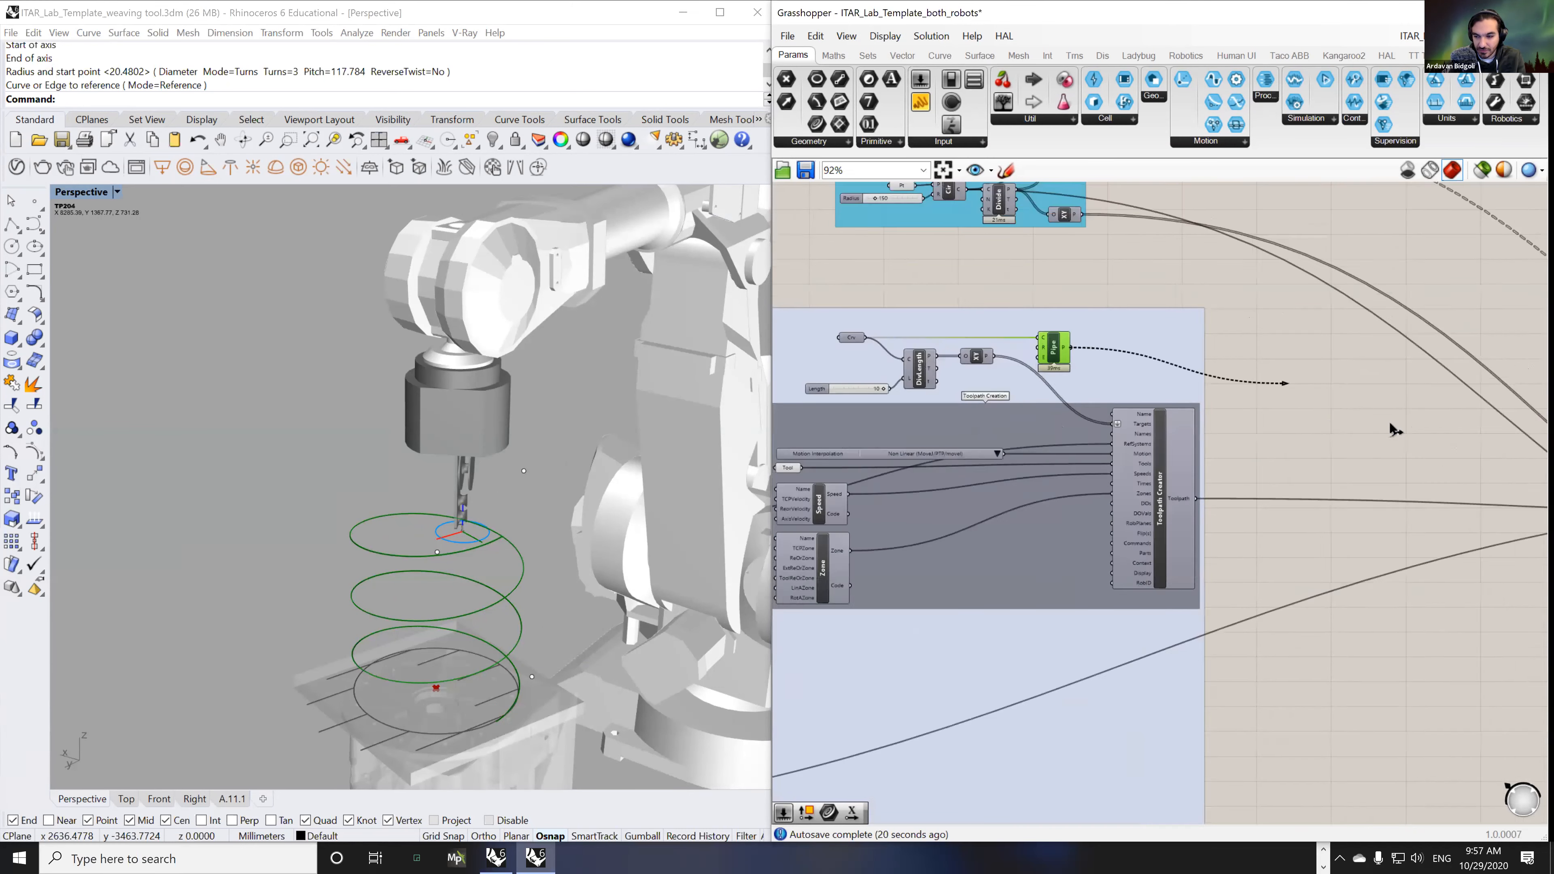
{"action": "scroll", "coordinate": [1405, 502], "scroll_direction": "up", "scroll_amount": 6}
{"action": "left_click_drag", "start_coordinate": [1405, 502], "coordinate": [1336, 398]}
- Scrub the toolpath preview to a tSelect of 0.4580 and hide the original helix curve in Rhino
{"action": "right_click_drag", "start_coordinate": [845, 397], "coordinate": [1089, 426]}
{"action": "left_click_drag", "start_coordinate": [1070, 383], "coordinate": [1027, 382]}
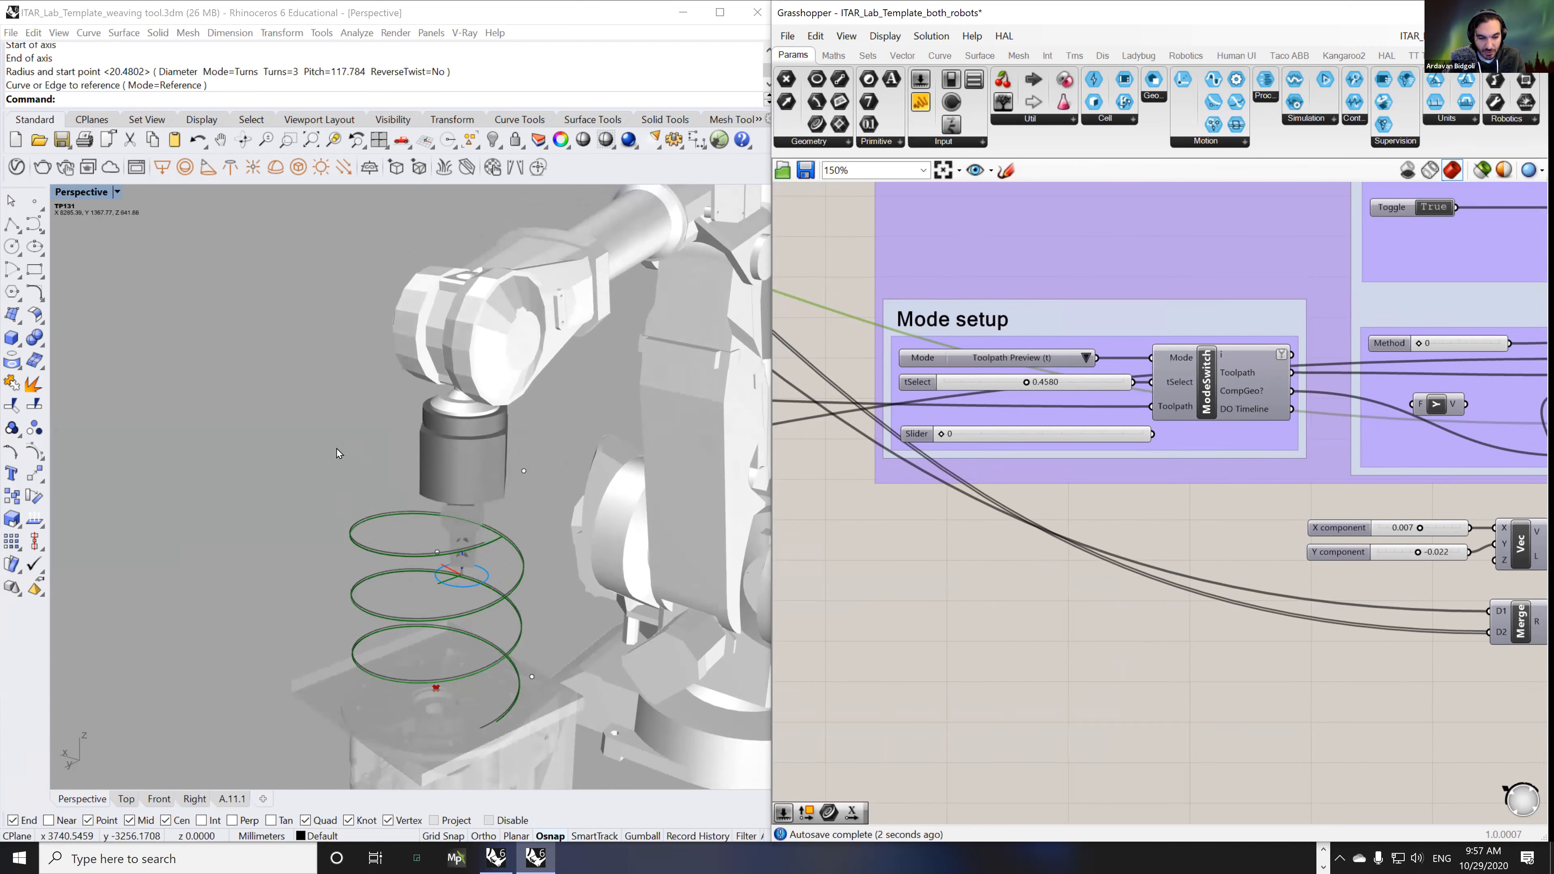
{"action": "left_click", "coordinate": [381, 519]}
{"action": "middle_click", "coordinate": [382, 522]}
{"action": "left_click", "coordinate": [377, 521]}
- Turn off the preview of the Pipe component in Grasshopper
{"action": "right_click_drag", "start_coordinate": [1155, 553], "coordinate": [1270, 546]}
{"action": "scroll", "coordinate": [1276, 544], "scroll_direction": "down", "scroll_amount": 5}
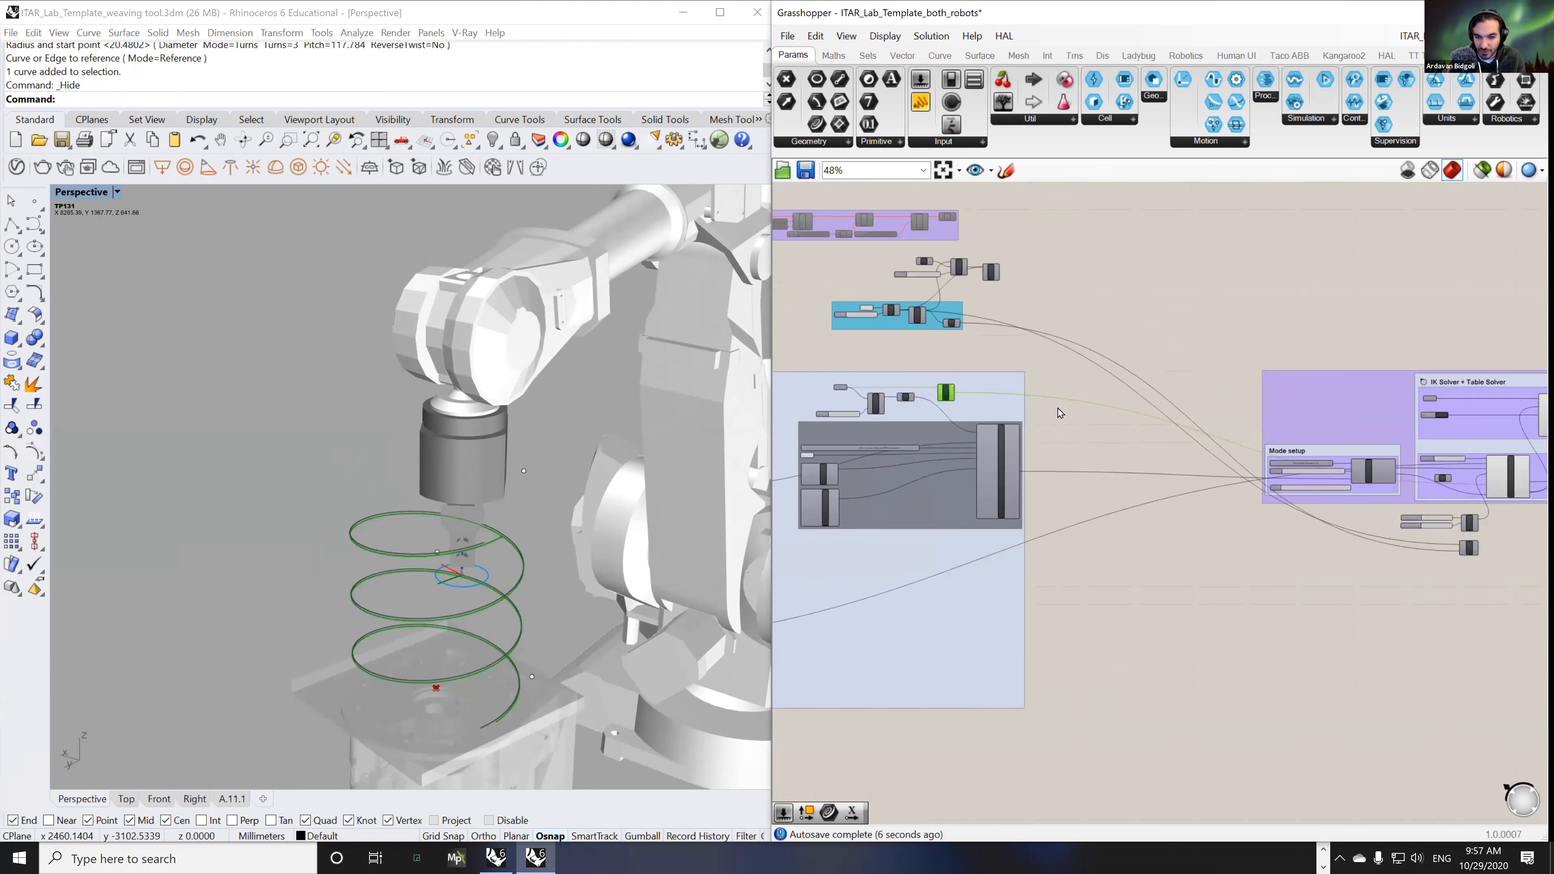
{"action": "right_click_drag", "start_coordinate": [994, 373], "coordinate": [1065, 358]}
{"action": "scroll", "coordinate": [1054, 347], "scroll_direction": "up", "scroll_amount": 4}
{"action": "middle_click", "coordinate": [996, 414]}
{"action": "left_click", "coordinate": [1035, 384]}
- Scrub the tSelect slider in Mode setup to 0.5277 to simulate the robot and rotating table along the helix
{"action": "right_click_drag", "start_coordinate": [452, 539], "coordinate": [407, 600]}
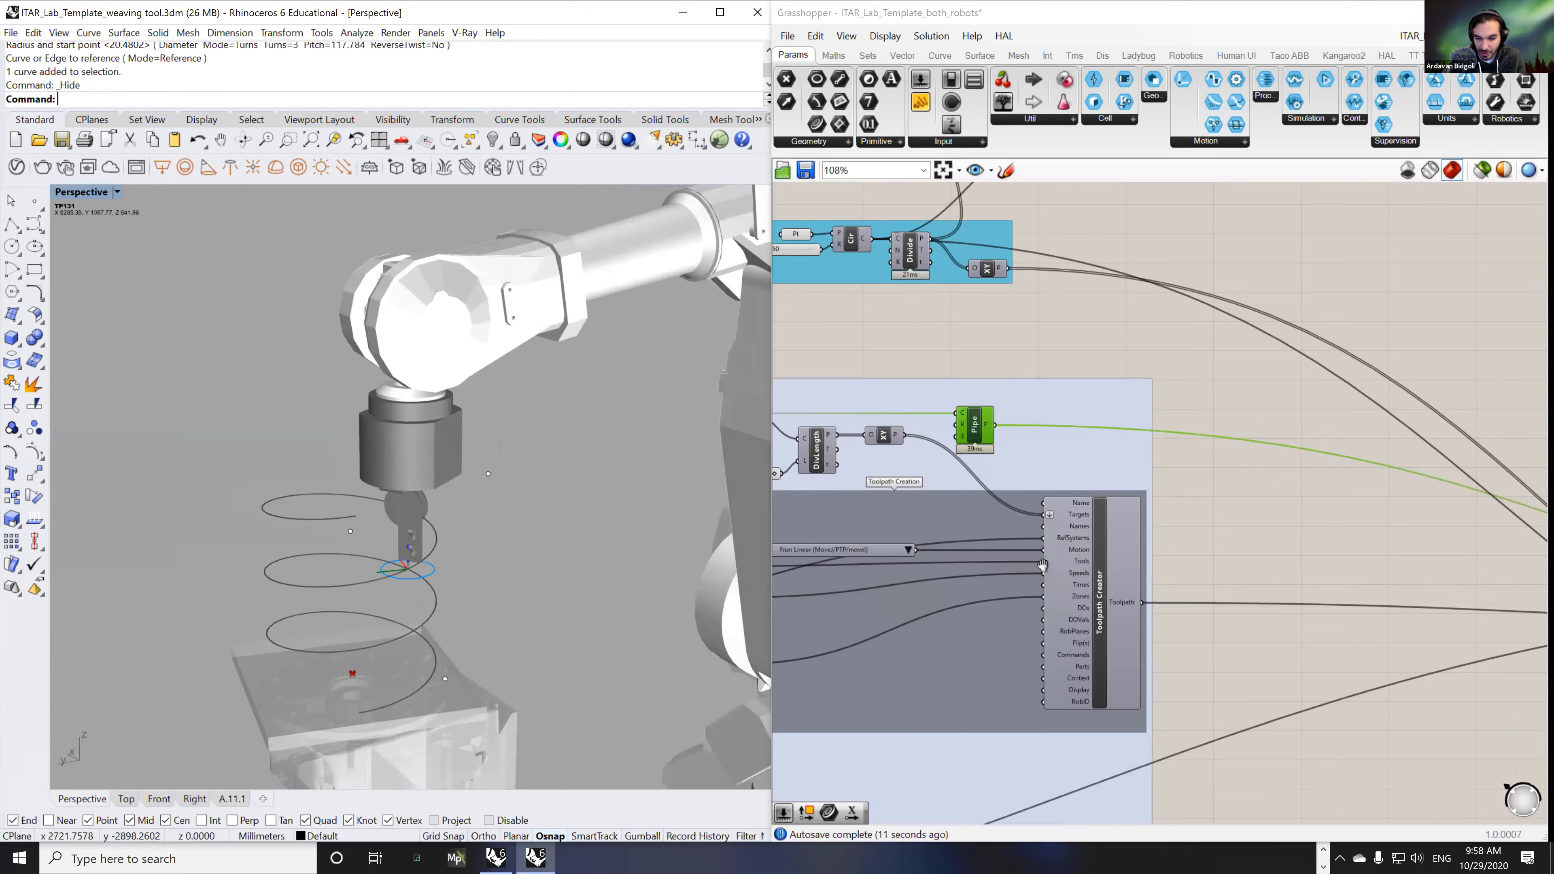
{"action": "right_click_drag", "start_coordinate": [1043, 565], "coordinate": [839, 512]}
{"action": "scroll", "coordinate": [840, 512], "scroll_direction": "down", "scroll_amount": 3}
{"action": "right_click_drag", "start_coordinate": [1197, 628], "coordinate": [1009, 618]}
{"action": "scroll", "coordinate": [1268, 595], "scroll_direction": "up", "scroll_amount": 3}
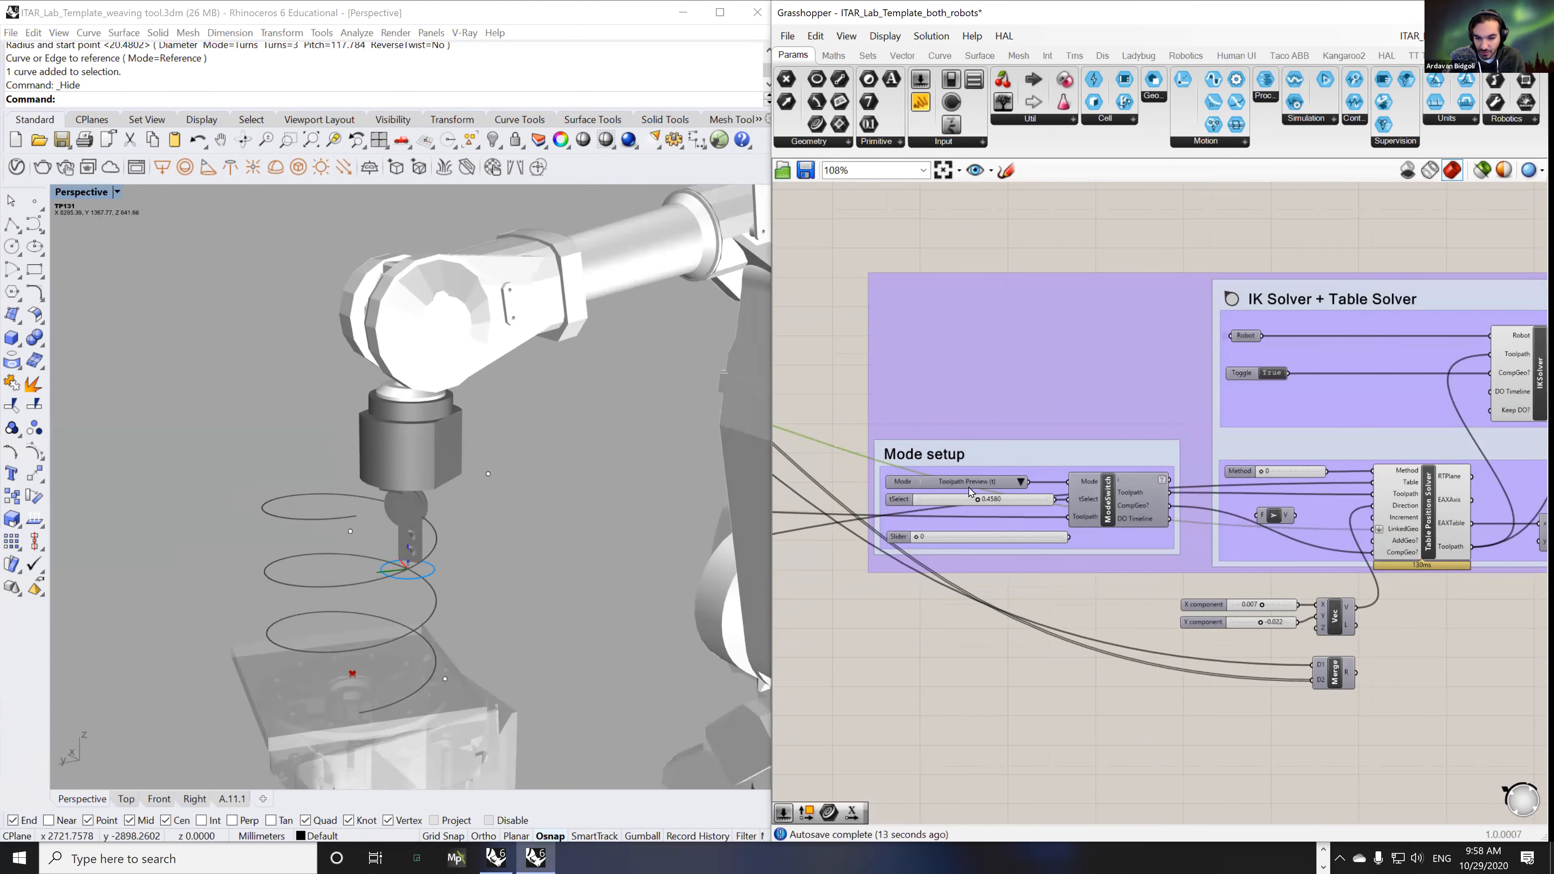
{"action": "scroll", "coordinate": [969, 492], "scroll_direction": "up", "scroll_amount": 4}
{"action": "left_click_drag", "start_coordinate": [986, 512], "coordinate": [919, 516]}
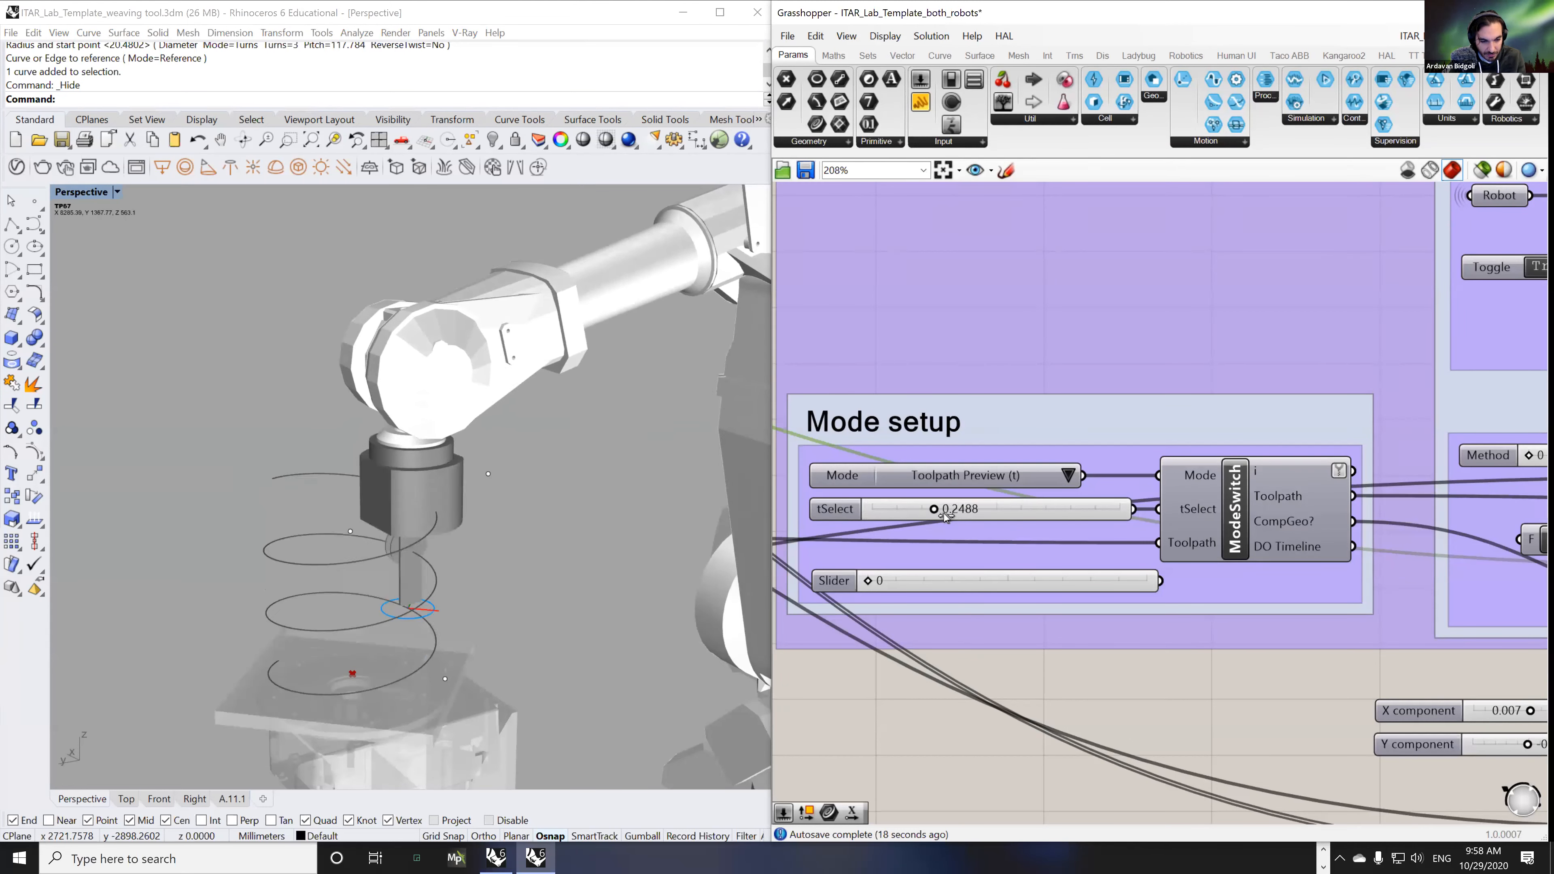
{"action": "left_click_drag", "start_coordinate": [1036, 524], "coordinate": [1005, 532]}
- Examine how the Pipe geometry feeds the Table Position Solver's LinkedGeo input and how that input rotates geometry with the table
{"action": "right_click_drag", "start_coordinate": [1140, 572], "coordinate": [839, 525]}
{"action": "scroll", "coordinate": [1139, 573], "scroll_direction": "down", "scroll_amount": 2}
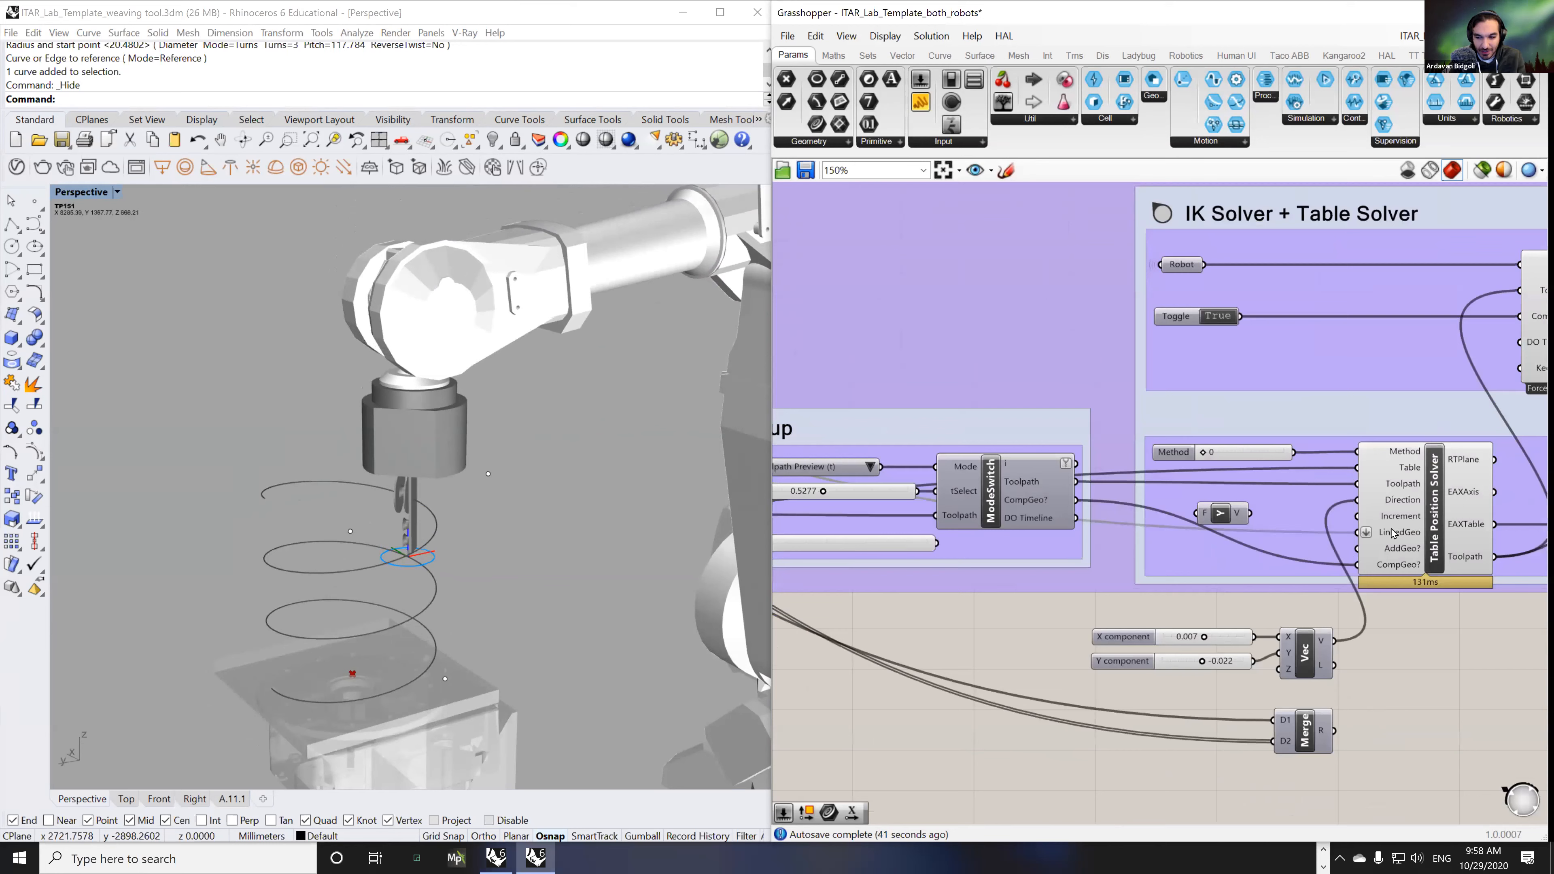
{"action": "mouse_move", "coordinate": [1400, 536]}
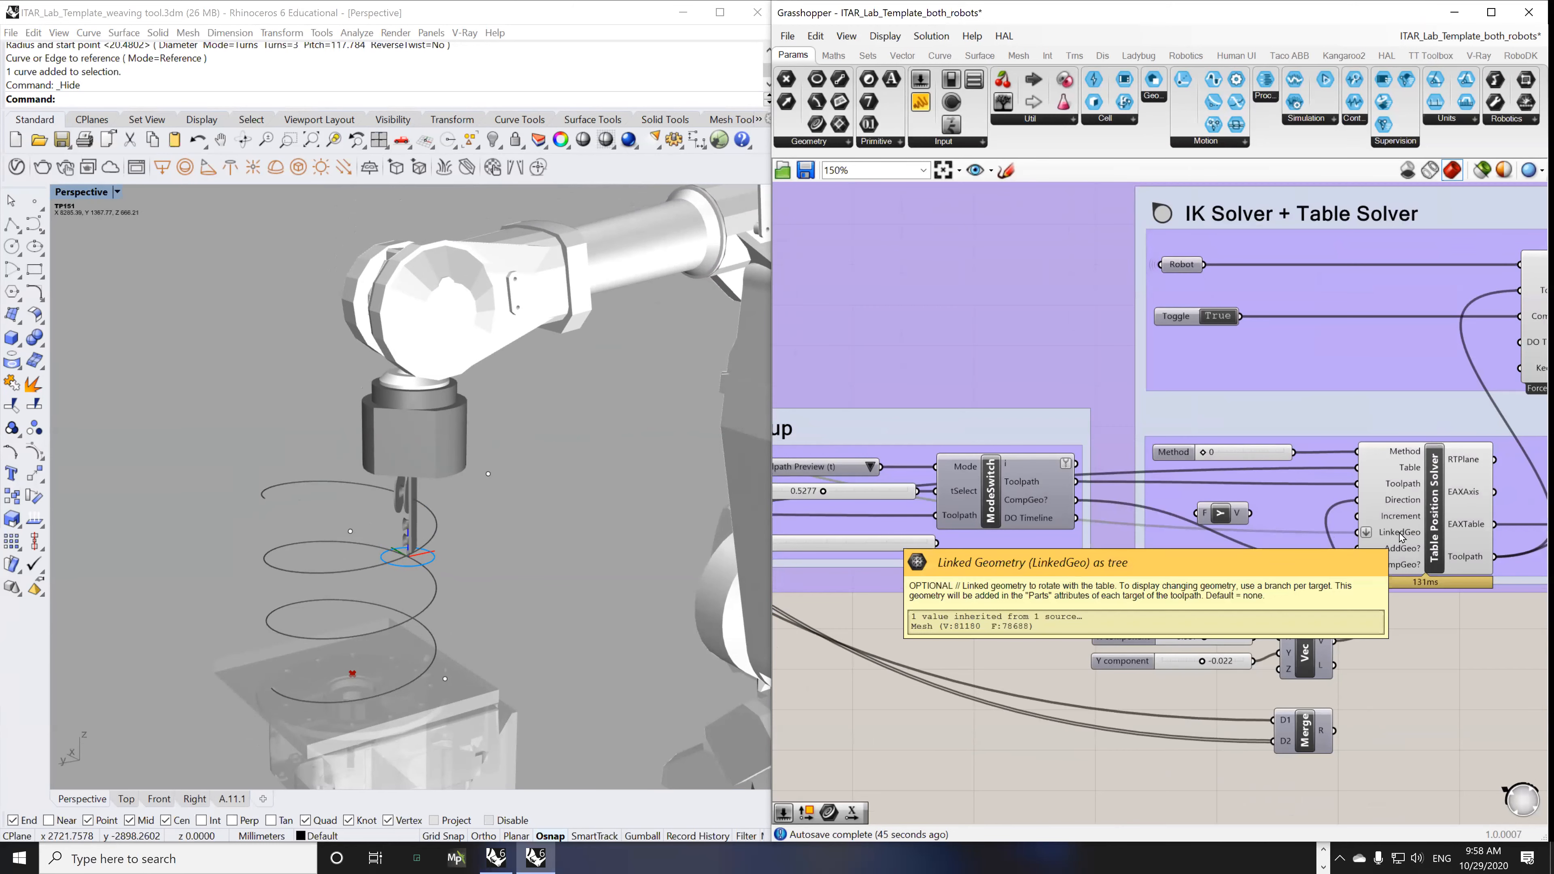
{"action": "scroll", "coordinate": [1242, 544], "scroll_direction": "down", "scroll_amount": 4}
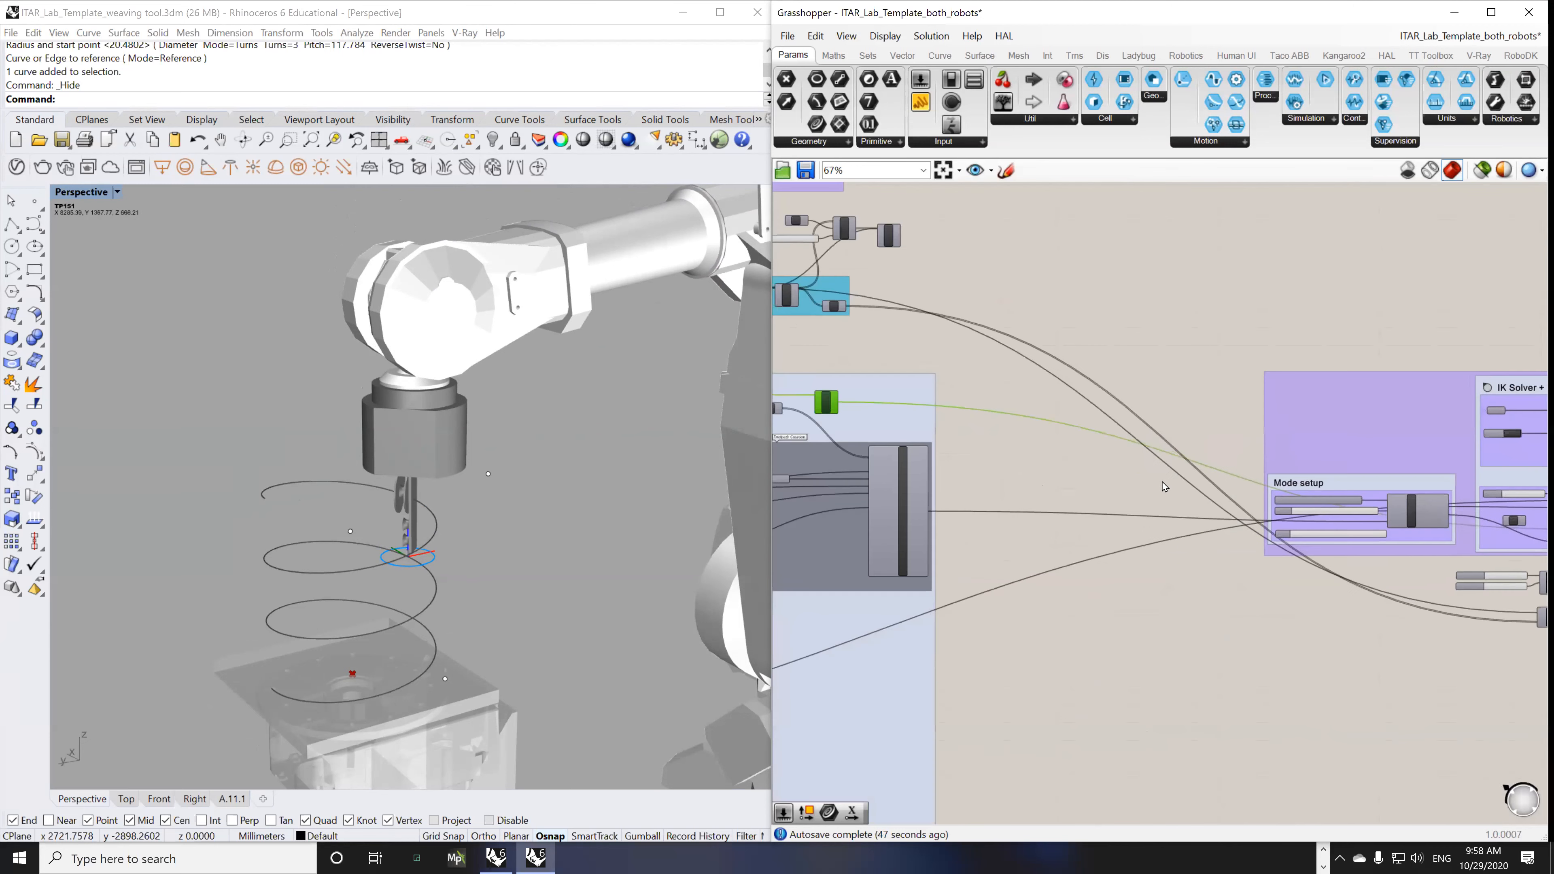
{"action": "mouse_move", "coordinate": [826, 405]}
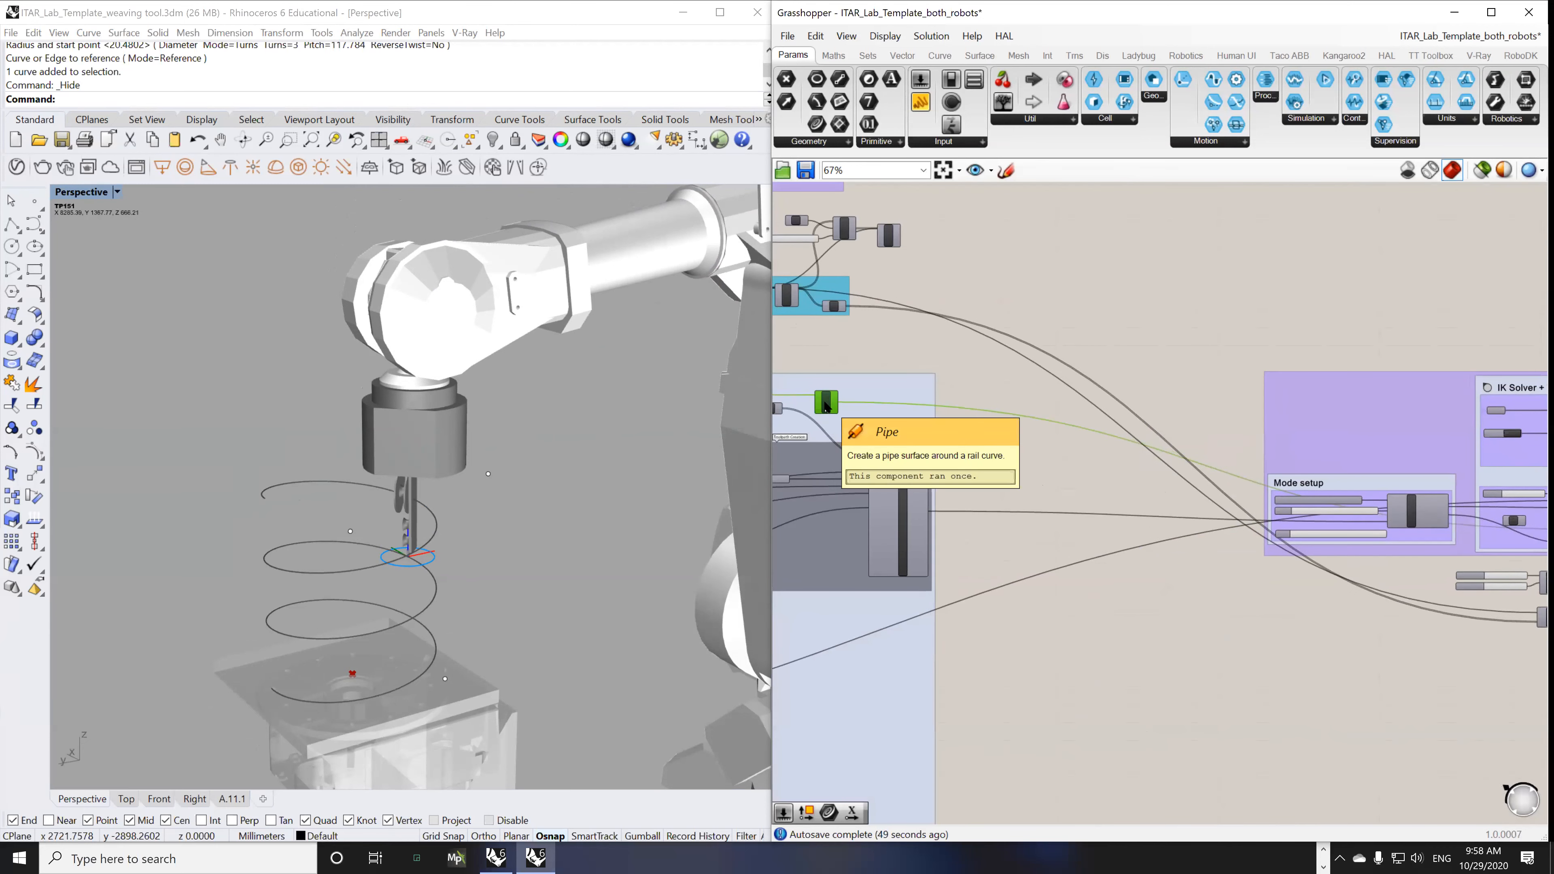
{"action": "right_click_drag", "start_coordinate": [1106, 585], "coordinate": [1040, 576]}
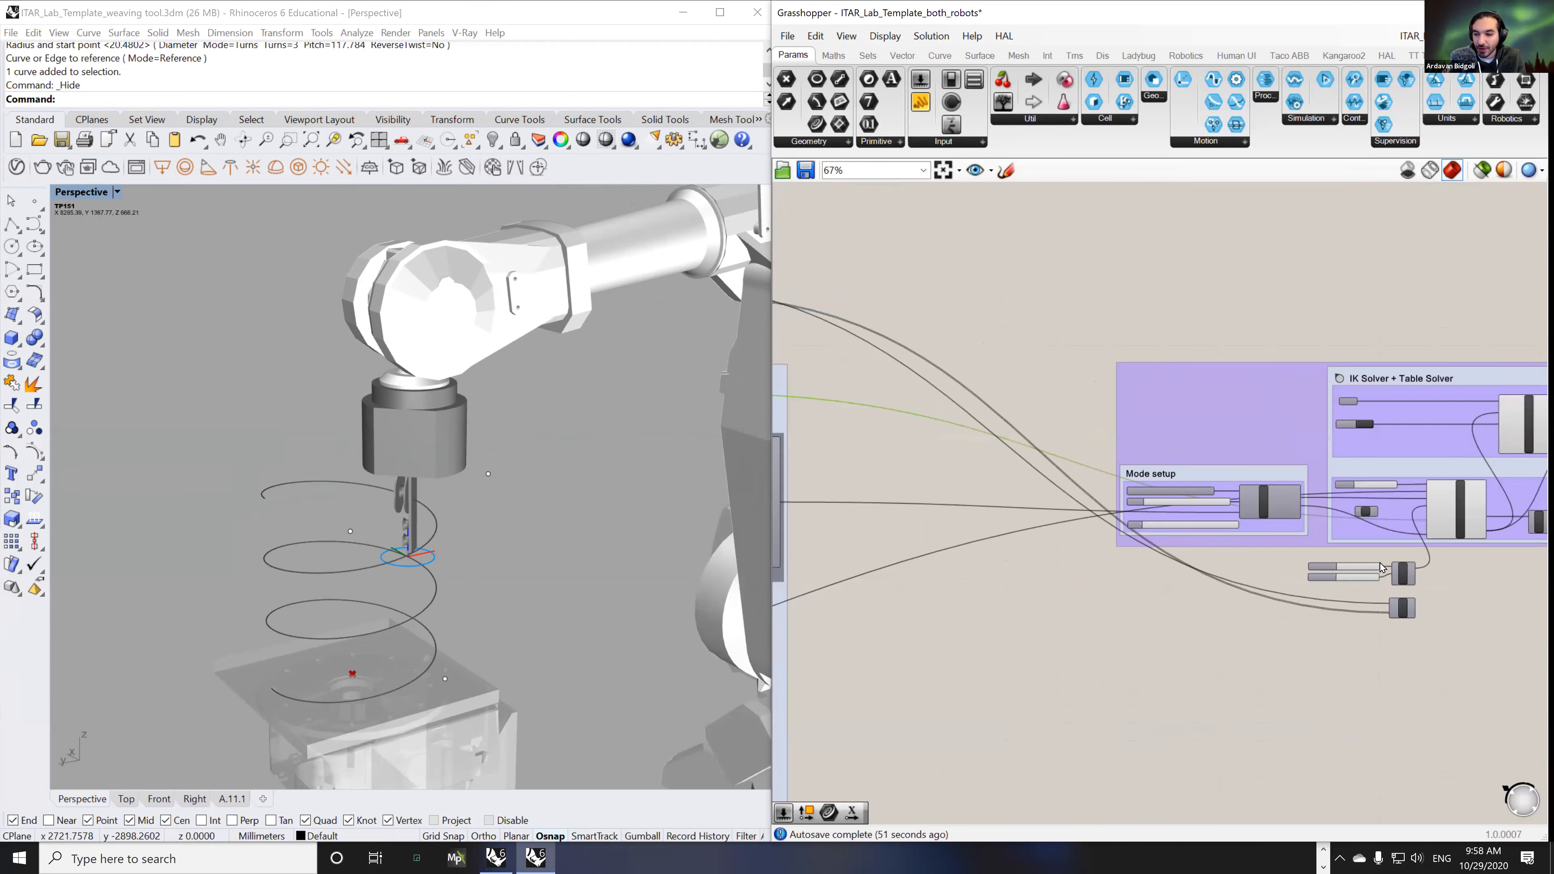
{"action": "scroll", "coordinate": [1382, 565], "scroll_direction": "up", "scroll_amount": 3}
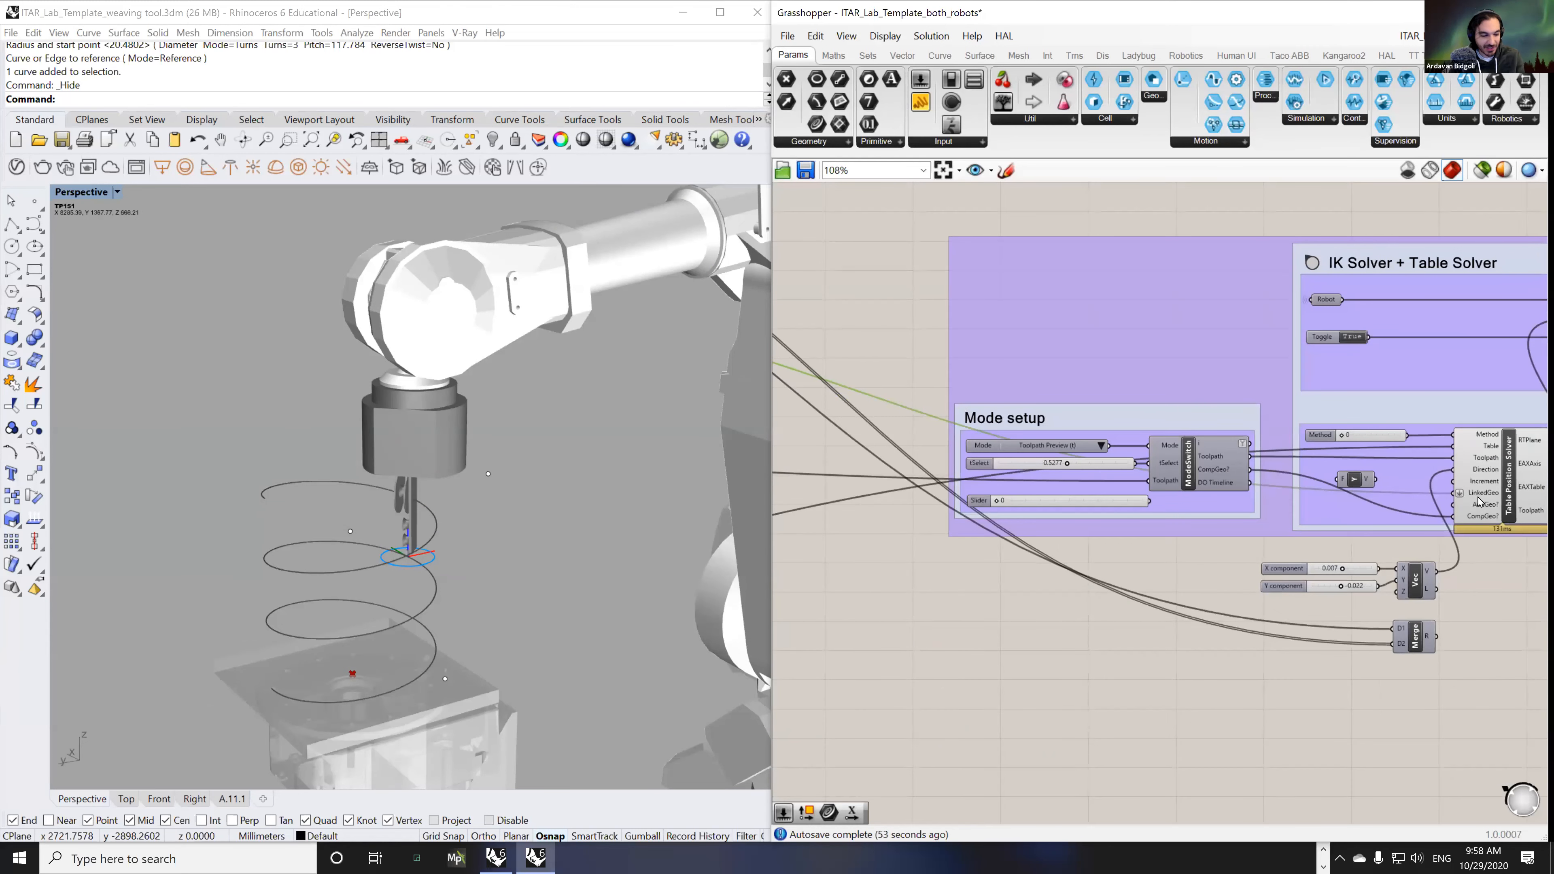
{"action": "mouse_move", "coordinate": [1484, 494]}
{"action": "right_click_drag", "start_coordinate": [1377, 671], "coordinate": [1250, 684]}
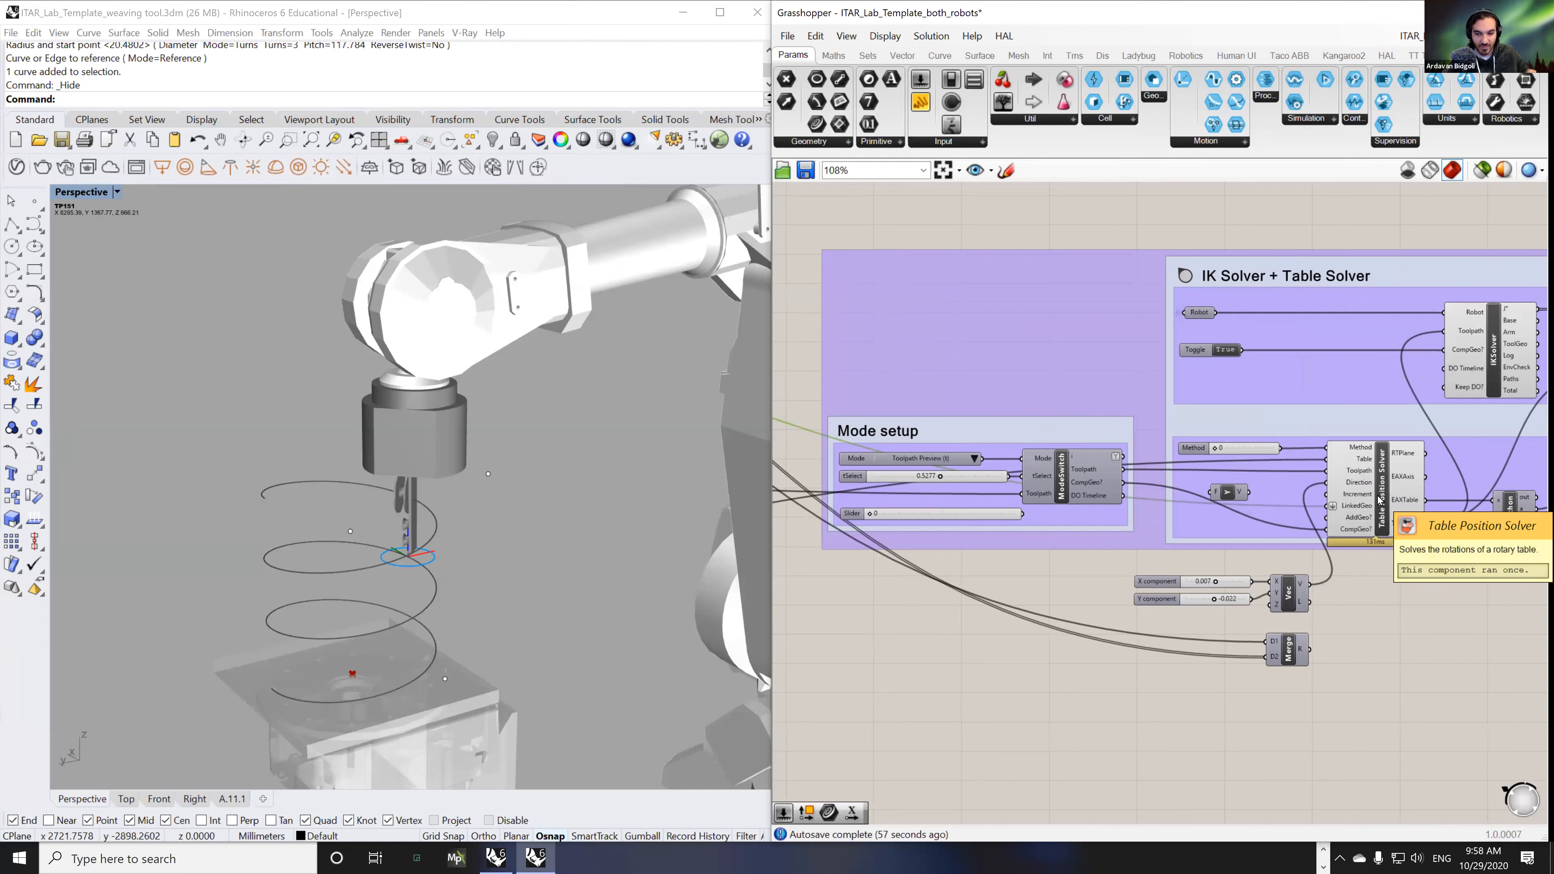
{"action": "mouse_move", "coordinate": [1359, 512]}
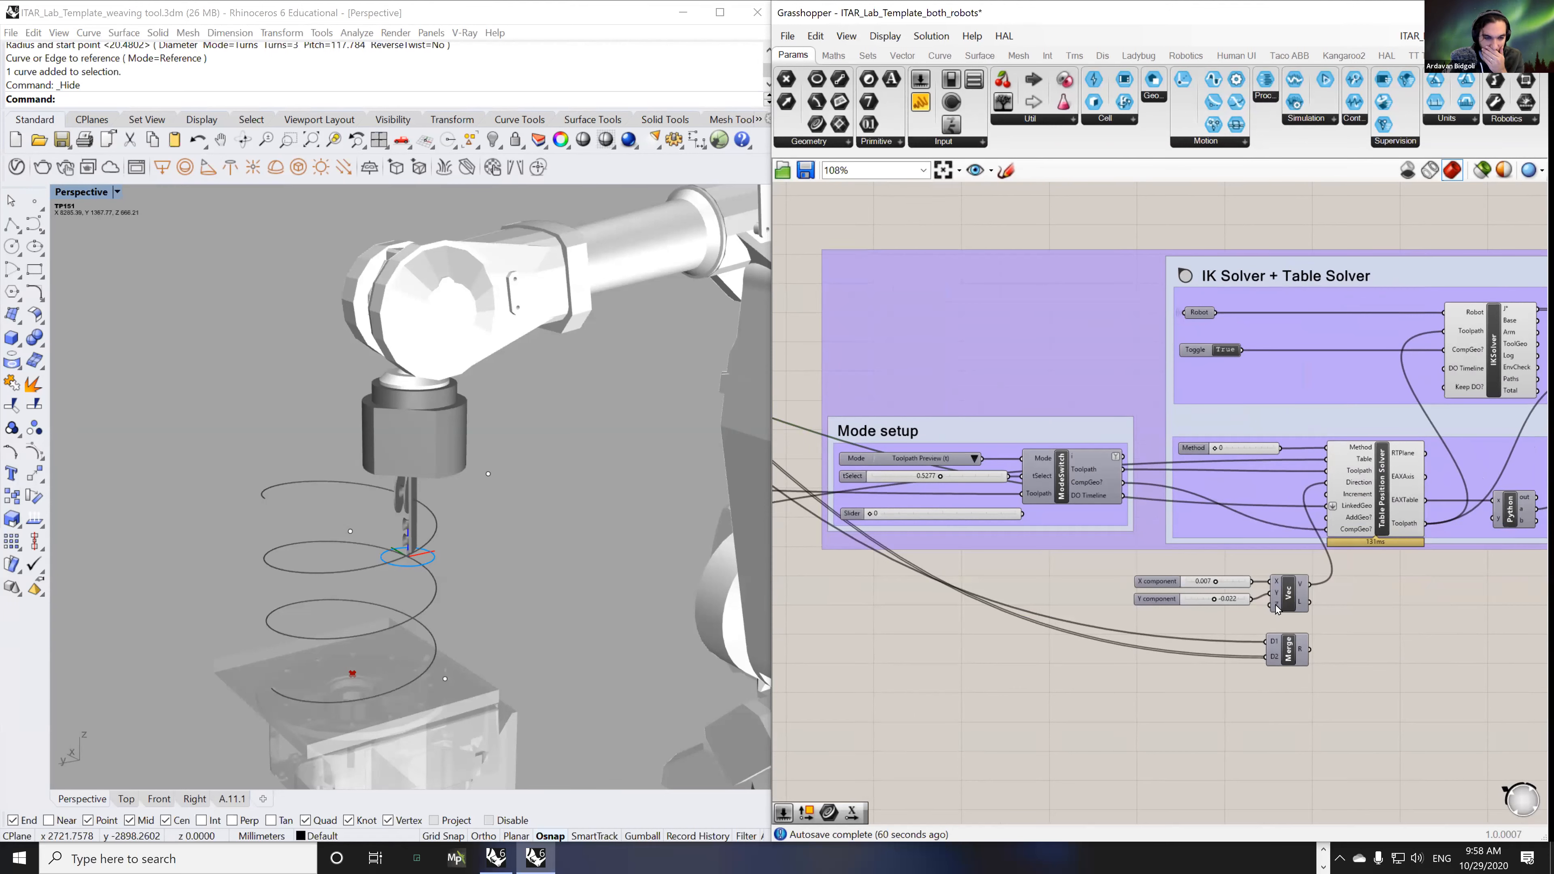
- Undo the hiding of the original helix curve in Rhino
{"action": "middle_click", "coordinate": [504, 478]}
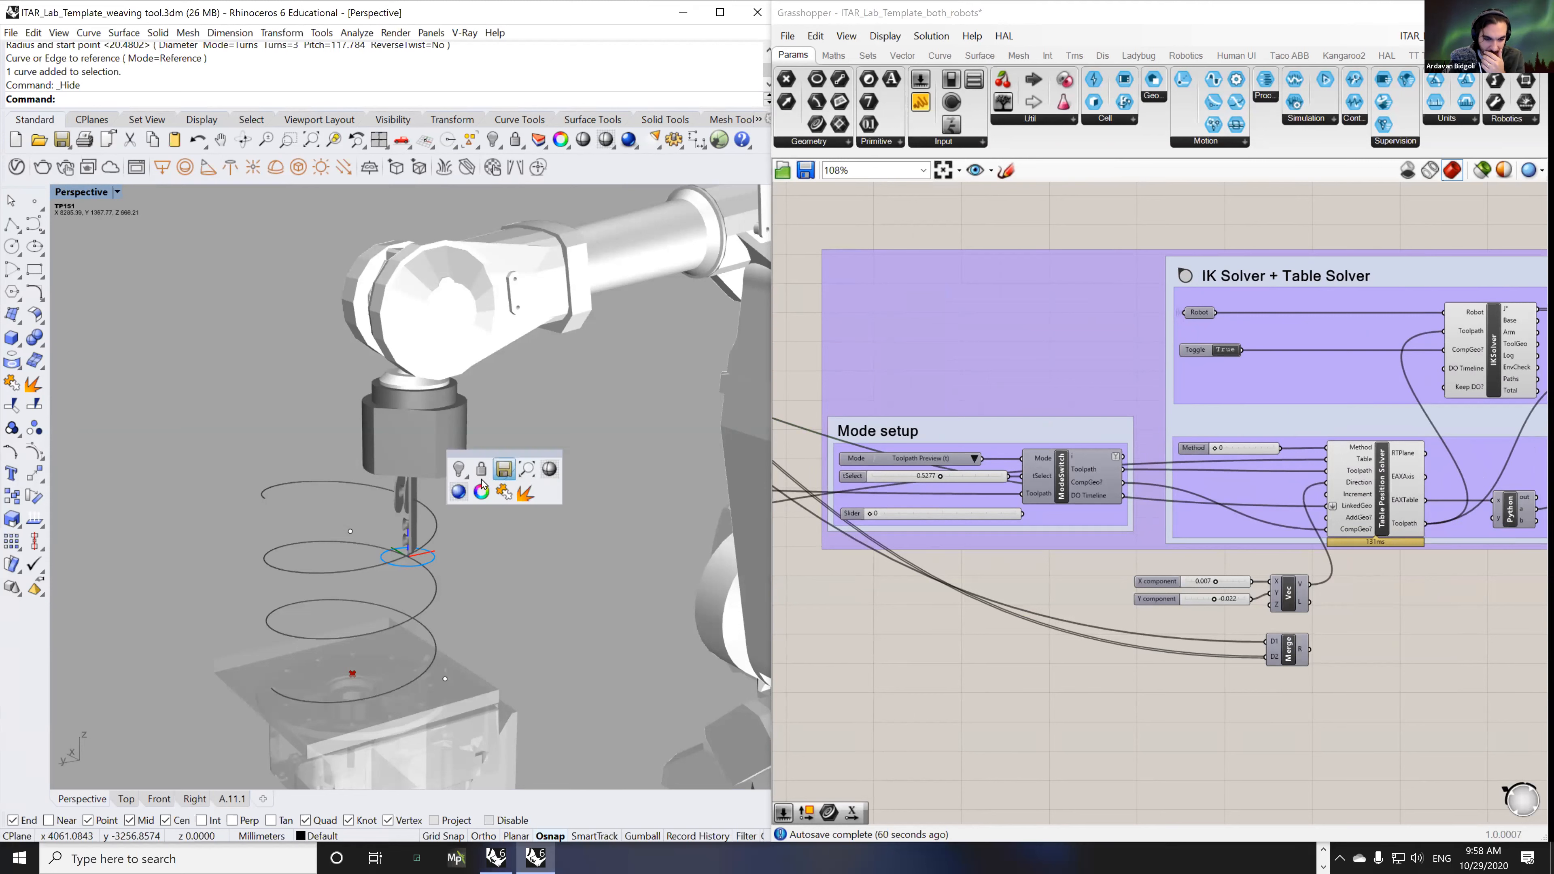
{"action": "mouse_move", "coordinate": [481, 474]}
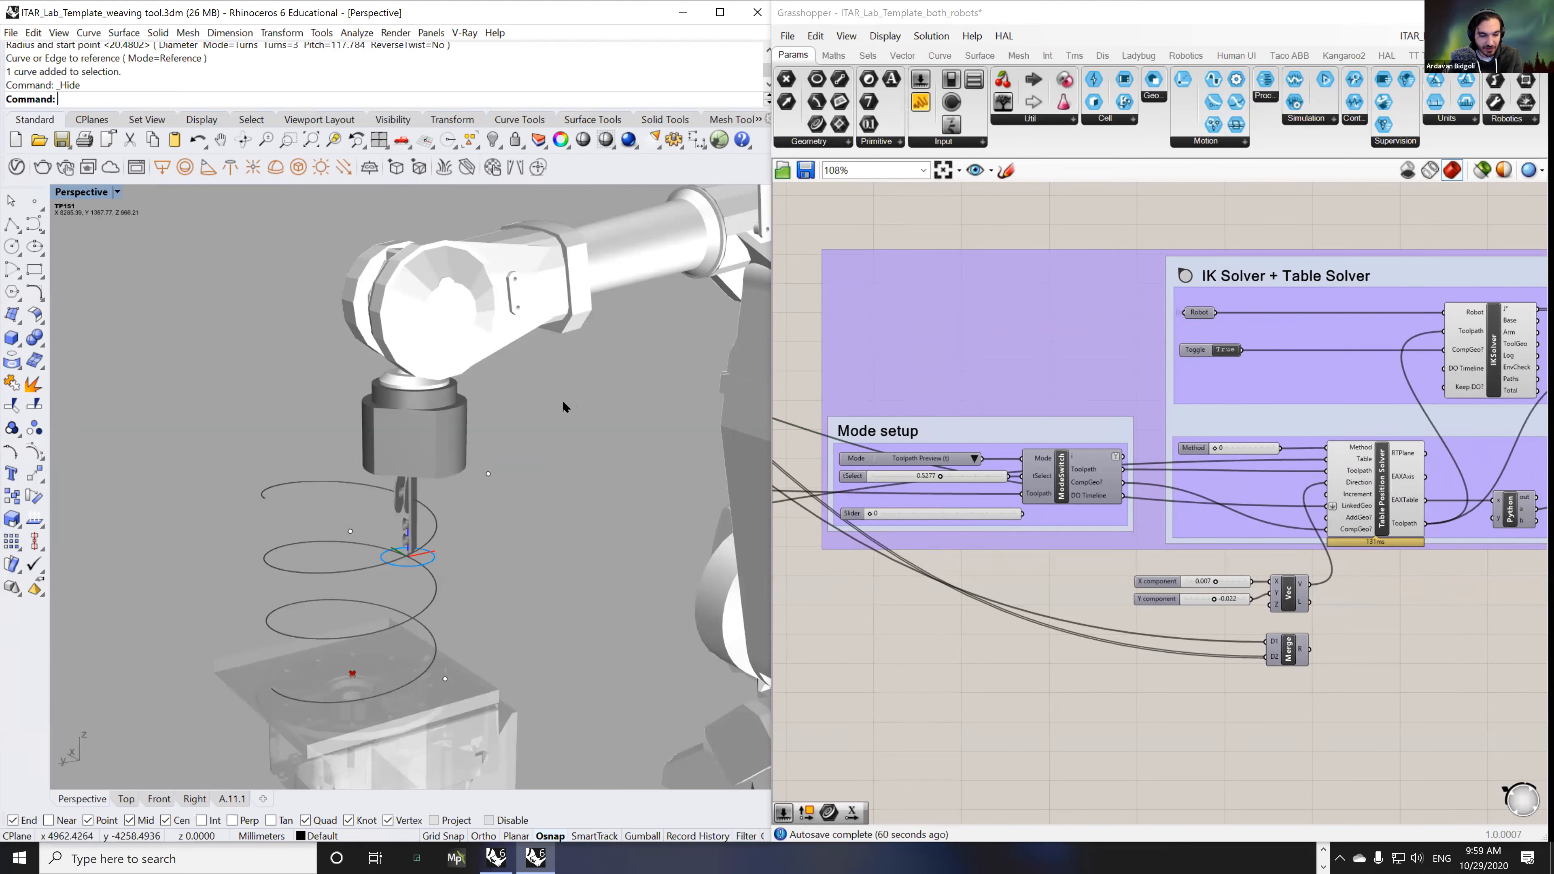
{"action": "key", "text": "ctrl+z"}
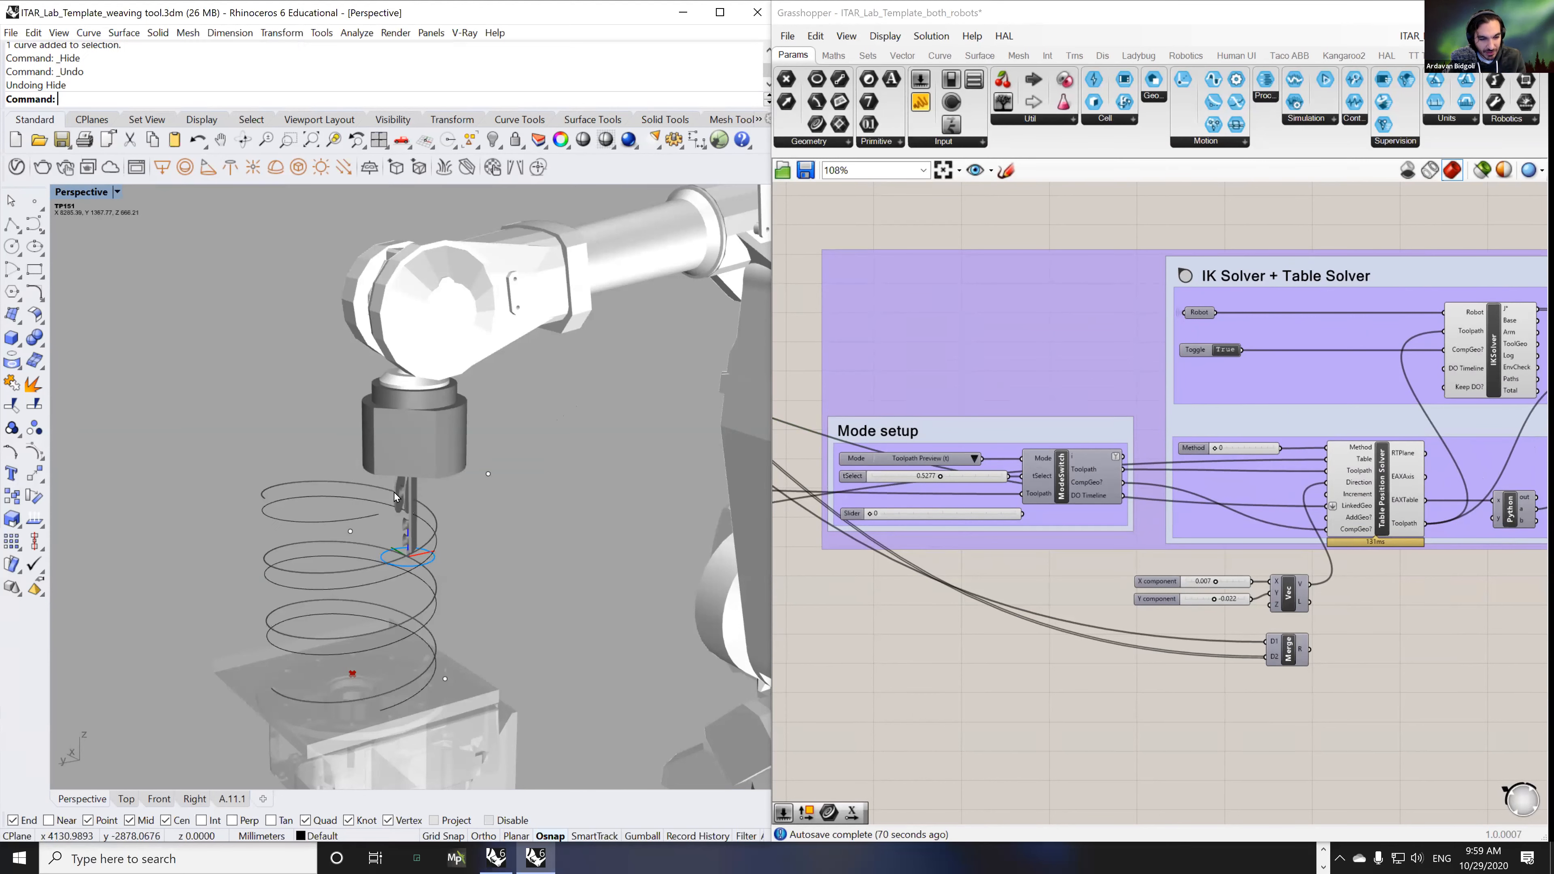
- Try to scale the helix vertically by a factor of 0.7 with Scale1D, using the table's centre point as base
{"action": "left_click", "coordinate": [381, 503]}
{"action": "left_click", "coordinate": [20, 525]}
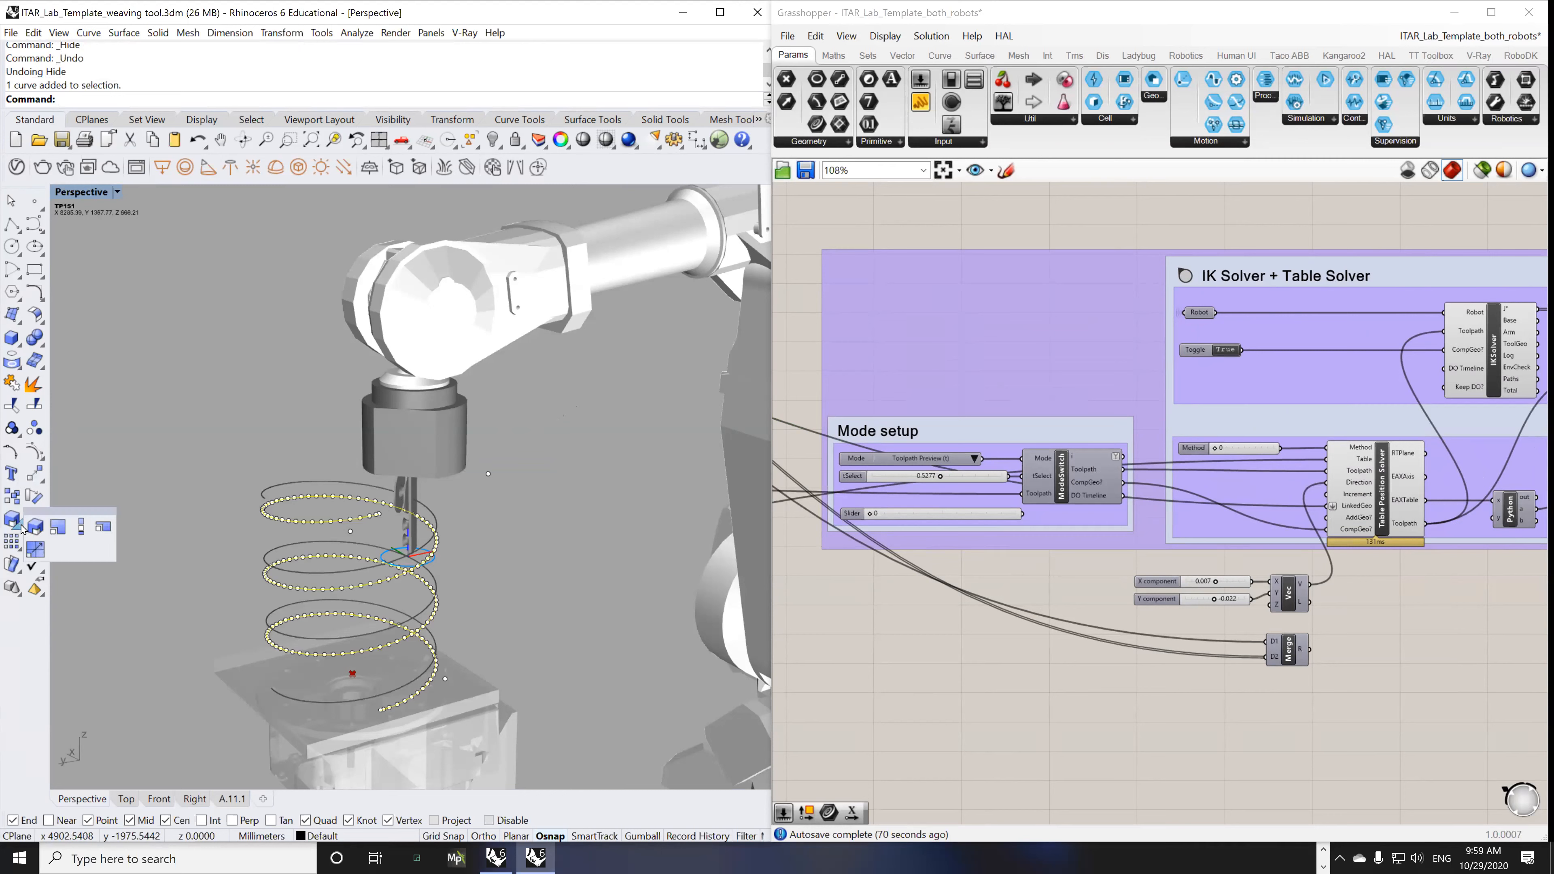
{"action": "left_click", "coordinate": [72, 524]}
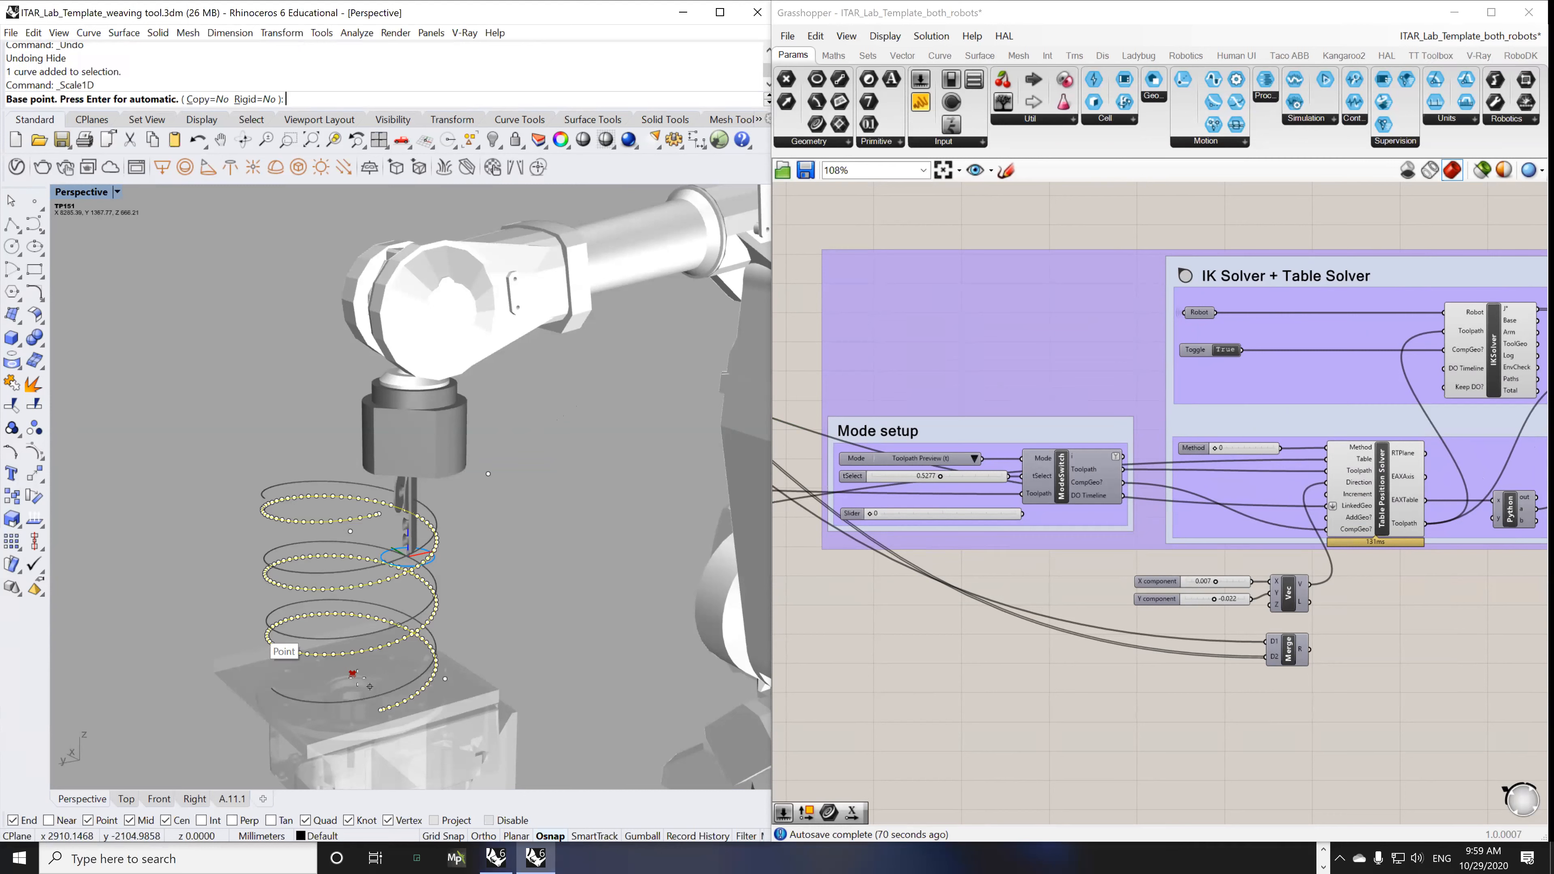
{"action": "left_click", "coordinate": [353, 673]}
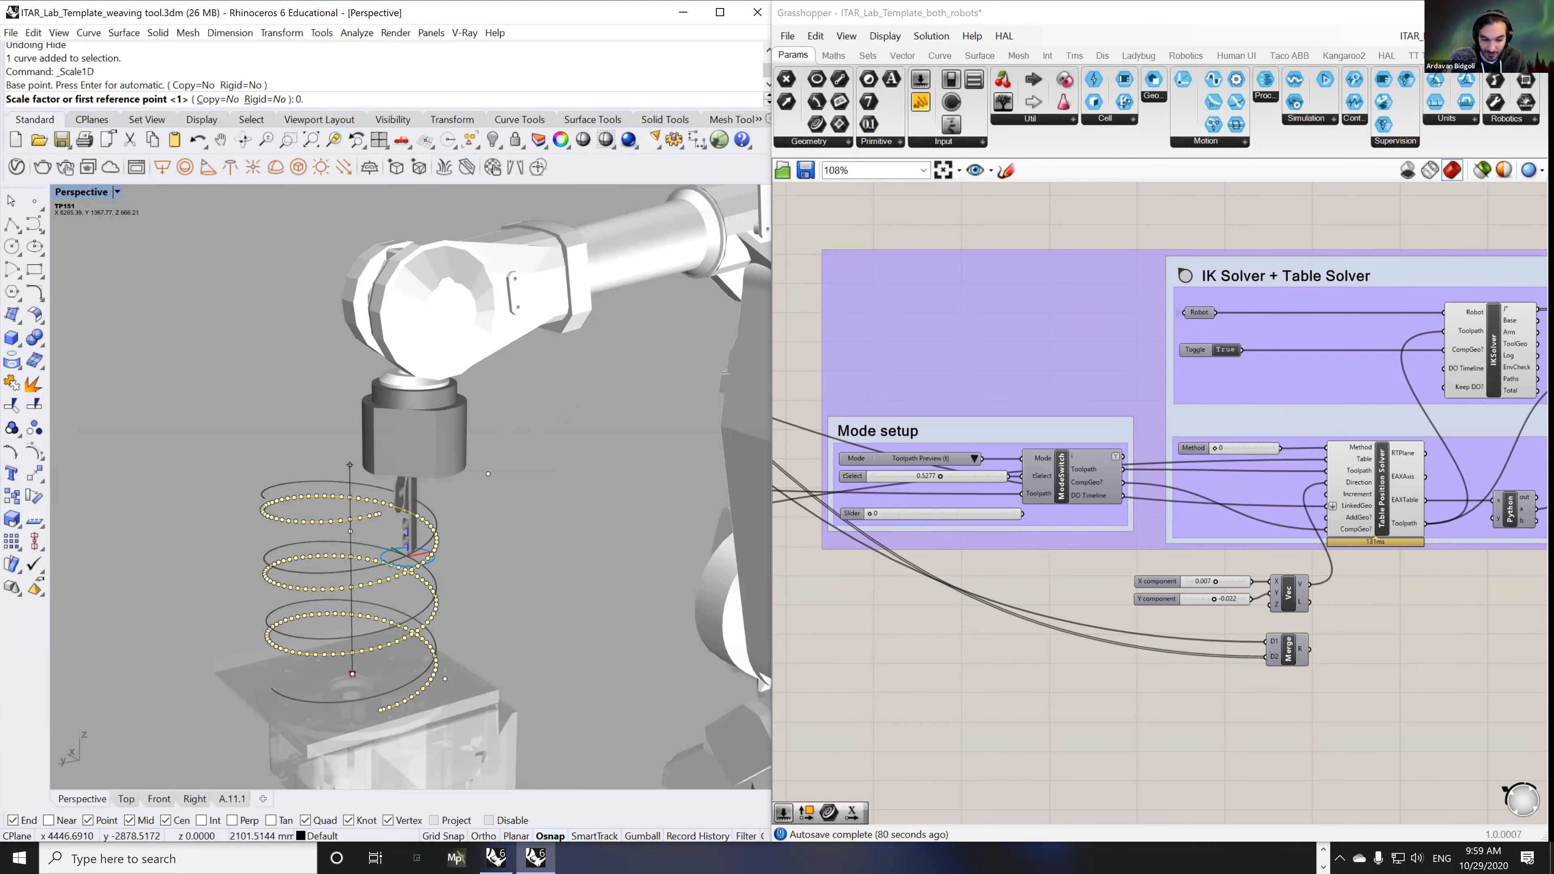
{"action": "key", "text": "Return"}
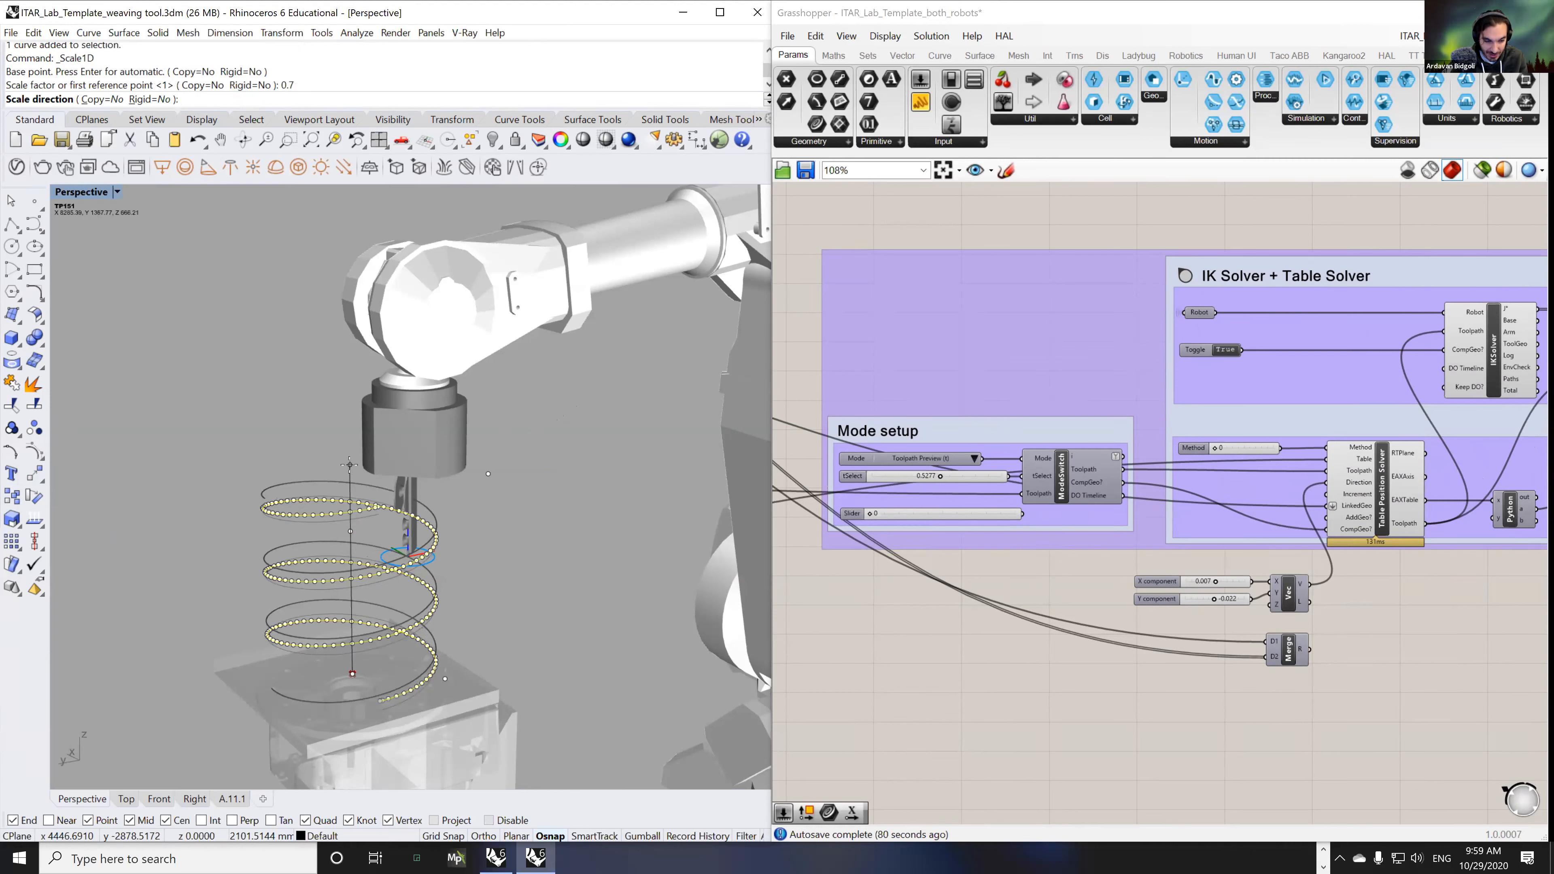
{"action": "left_click", "coordinate": [353, 566]}
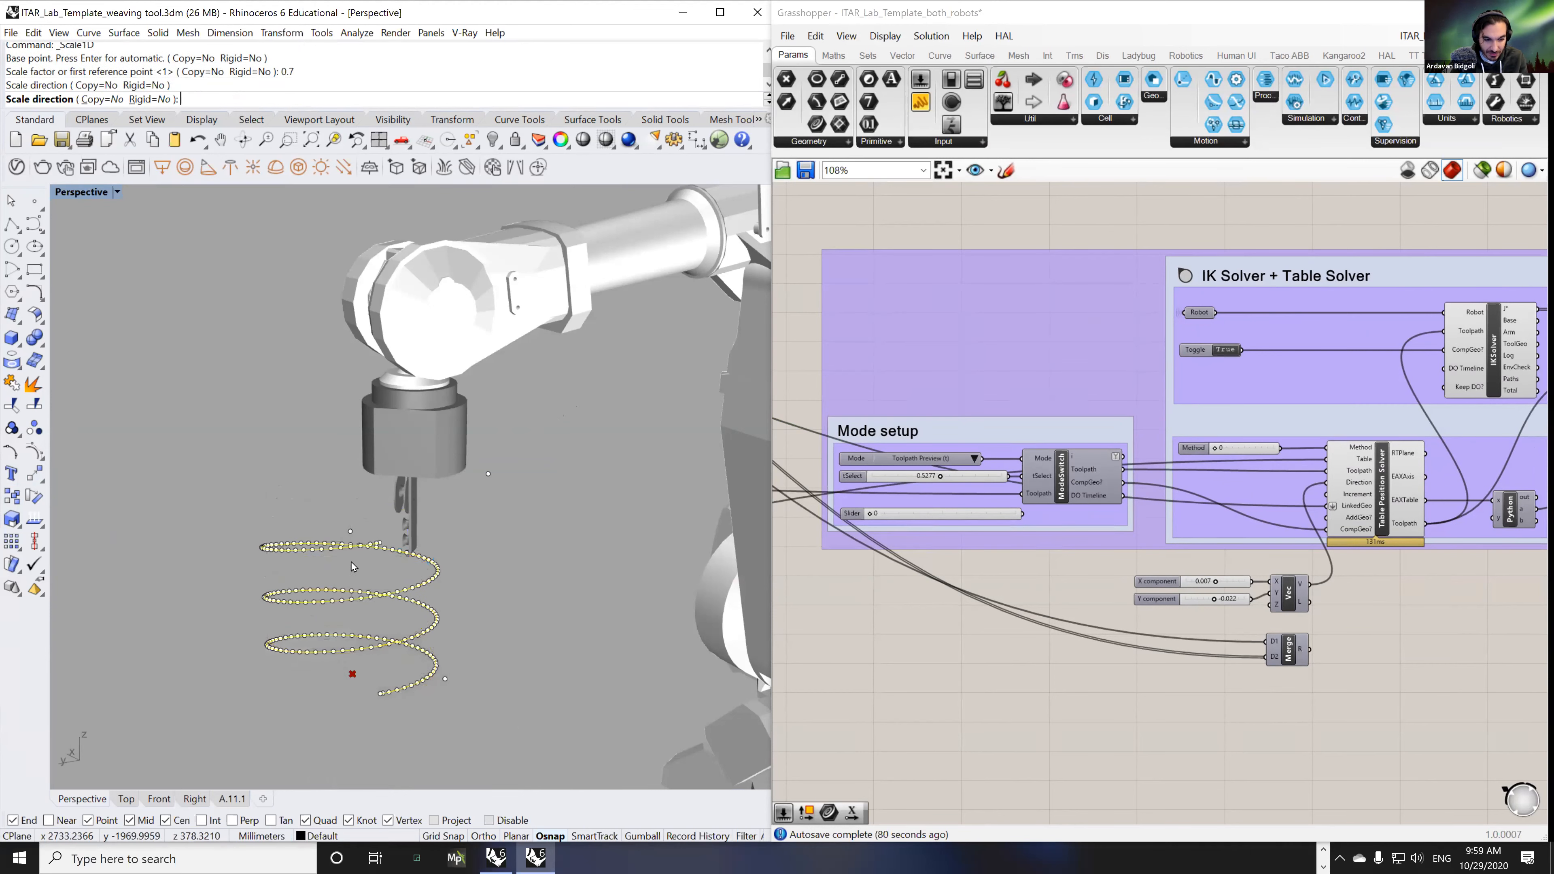
{"action": "right_click_drag", "start_coordinate": [496, 609], "coordinate": [545, 619]}
{"action": "key", "text": "Escape"}
{"action": "right_click_drag", "start_coordinate": [435, 603], "coordinate": [759, 544]}
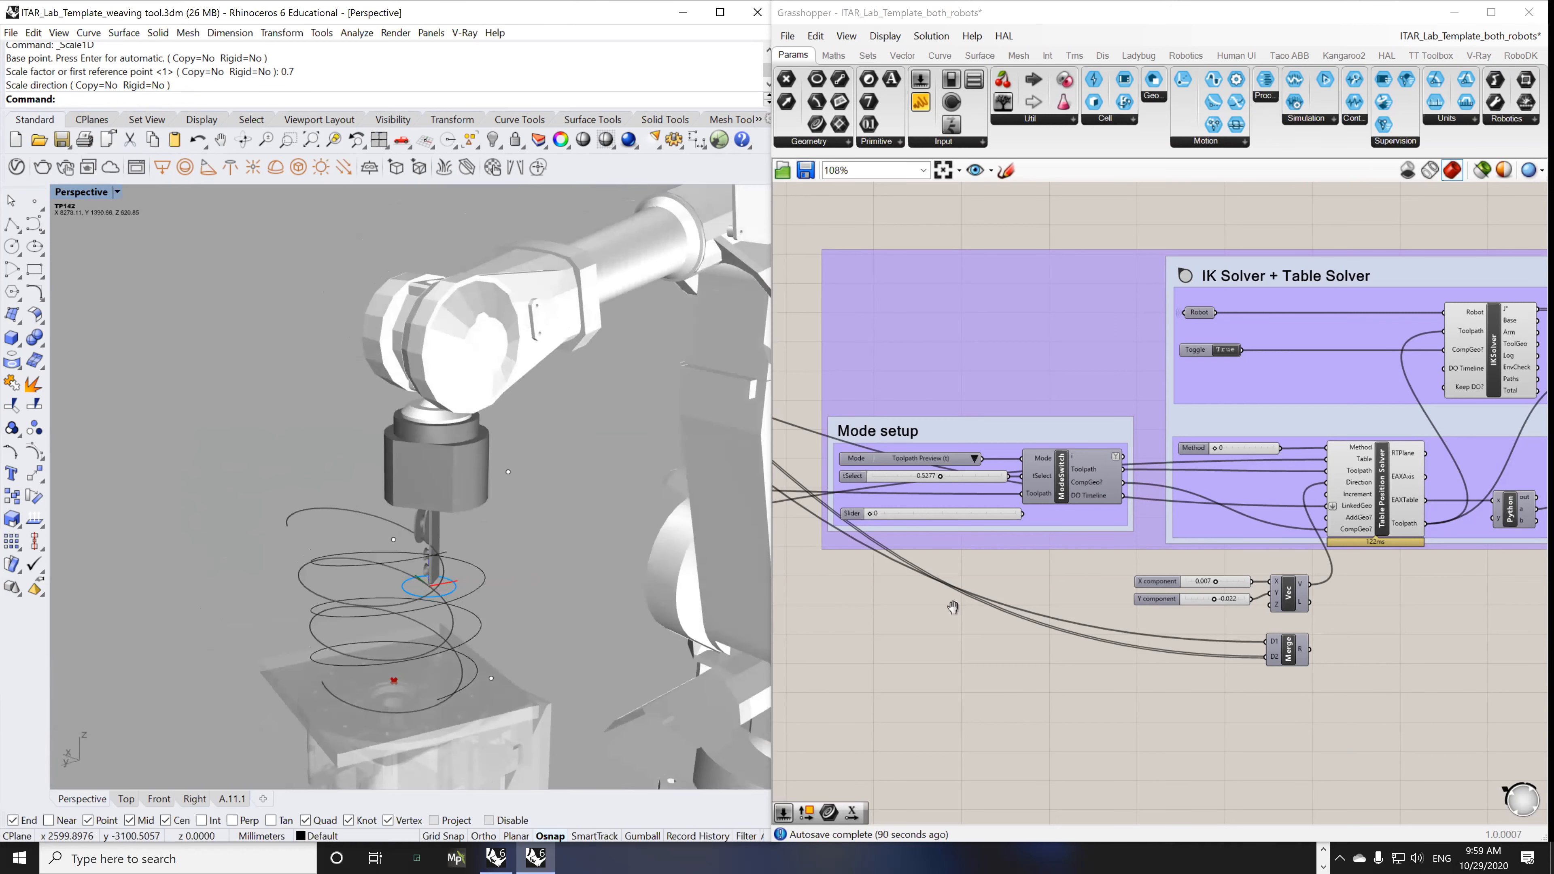
- Hide the scaled helix, and undo both that hiding and the one-directional scaling
{"action": "right_click_drag", "start_coordinate": [953, 607], "coordinate": [1062, 607]}
{"action": "left_click", "coordinate": [395, 543]}
{"action": "middle_click", "coordinate": [395, 544]}
{"action": "left_click", "coordinate": [401, 550]}
{"action": "right_click_drag", "start_coordinate": [373, 592], "coordinate": [325, 585]}
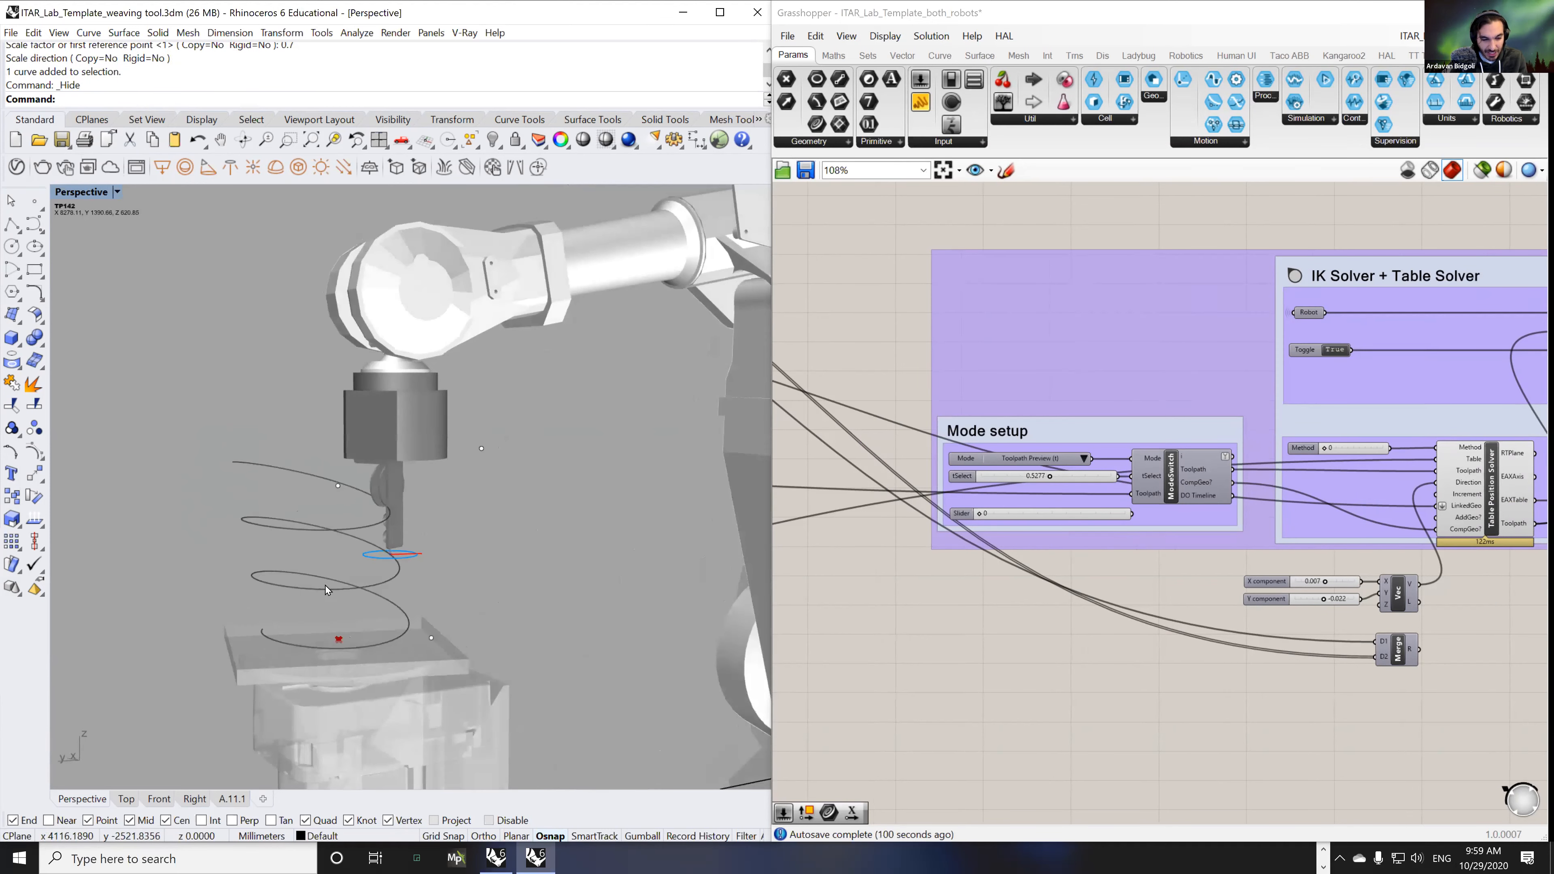
{"action": "key", "text": "ctrl+z"}
{"action": "key", "text": "ctrl+z"}
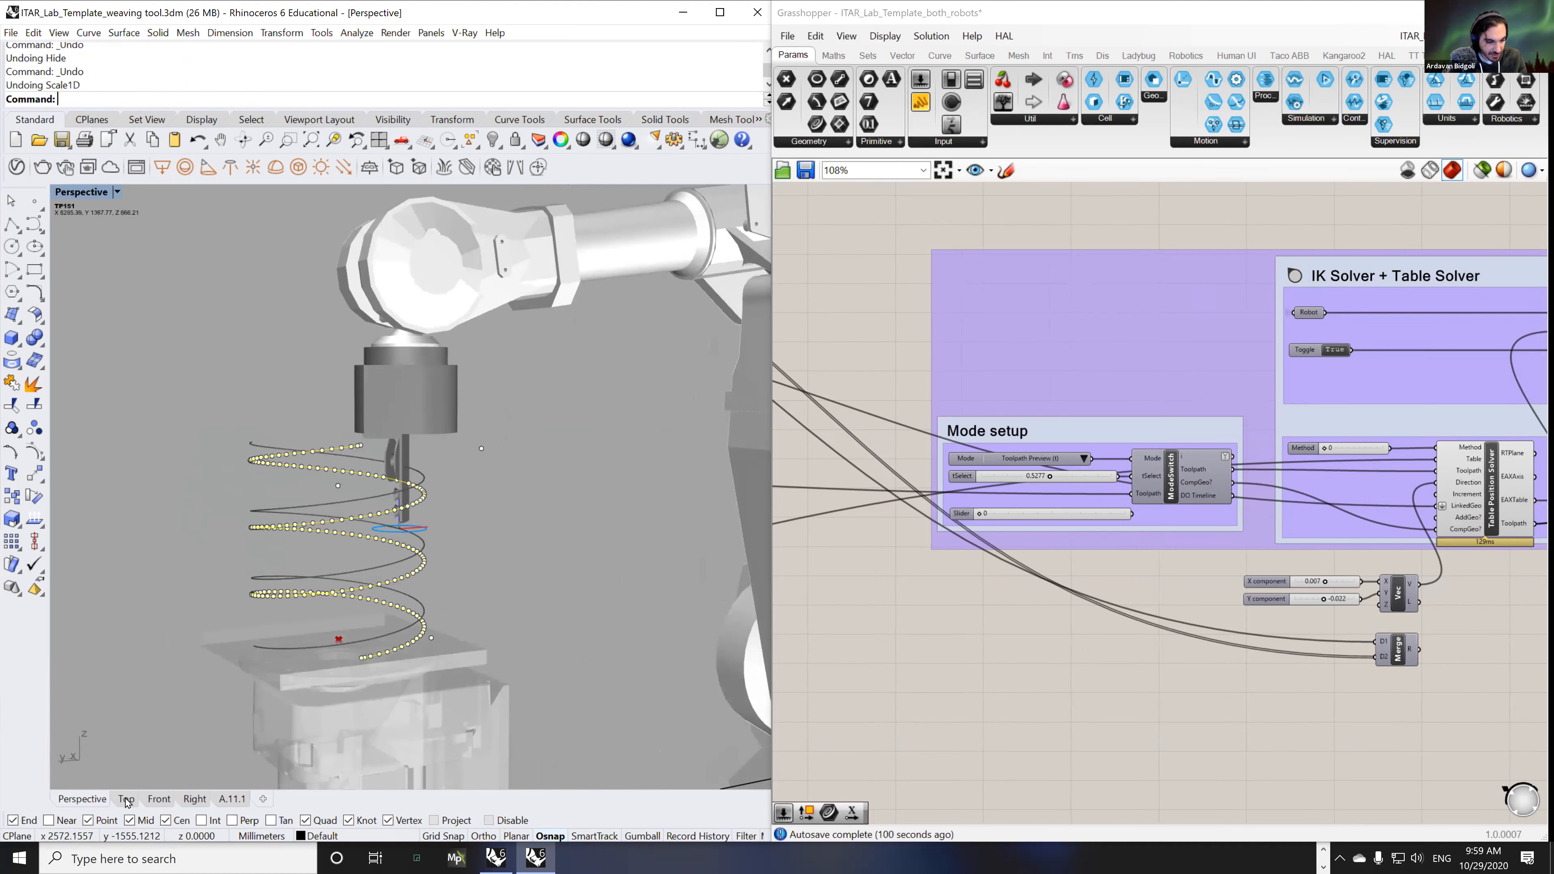
- In the Right view, compress the helix vertically to about 70 percent of its height with Scale1D from the table's centre point
{"action": "left_click", "coordinate": [160, 797]}
{"action": "scroll", "coordinate": [418, 560], "scroll_direction": "down", "scroll_amount": 5}
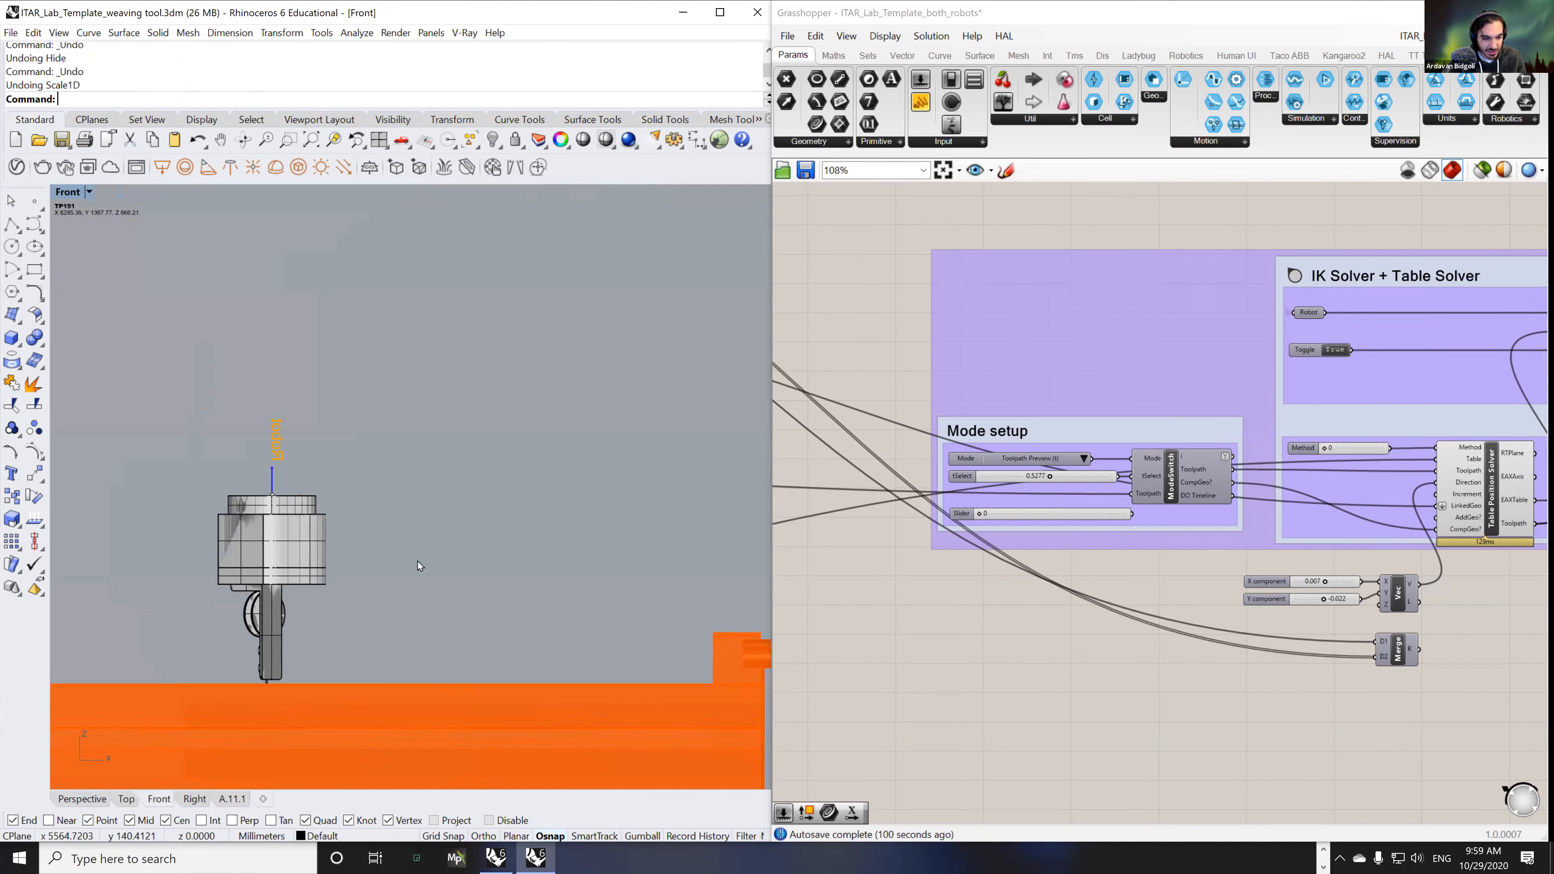
{"action": "scroll", "coordinate": [417, 562], "scroll_direction": "down", "scroll_amount": 3}
{"action": "left_click", "coordinate": [204, 801]}
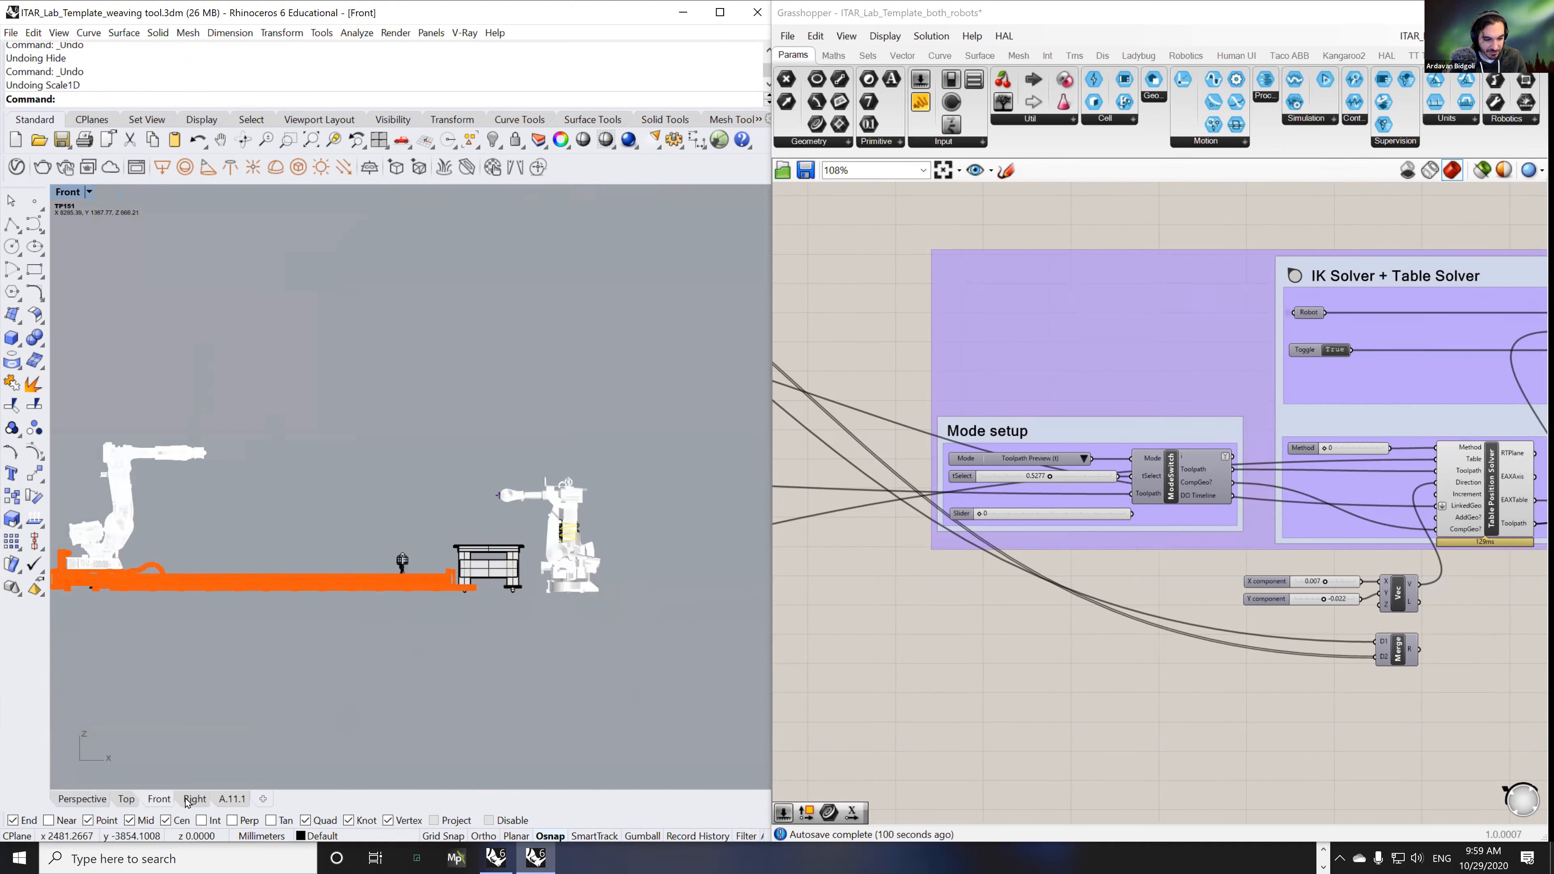
{"action": "scroll", "coordinate": [539, 493], "scroll_direction": "up", "scroll_amount": 10}
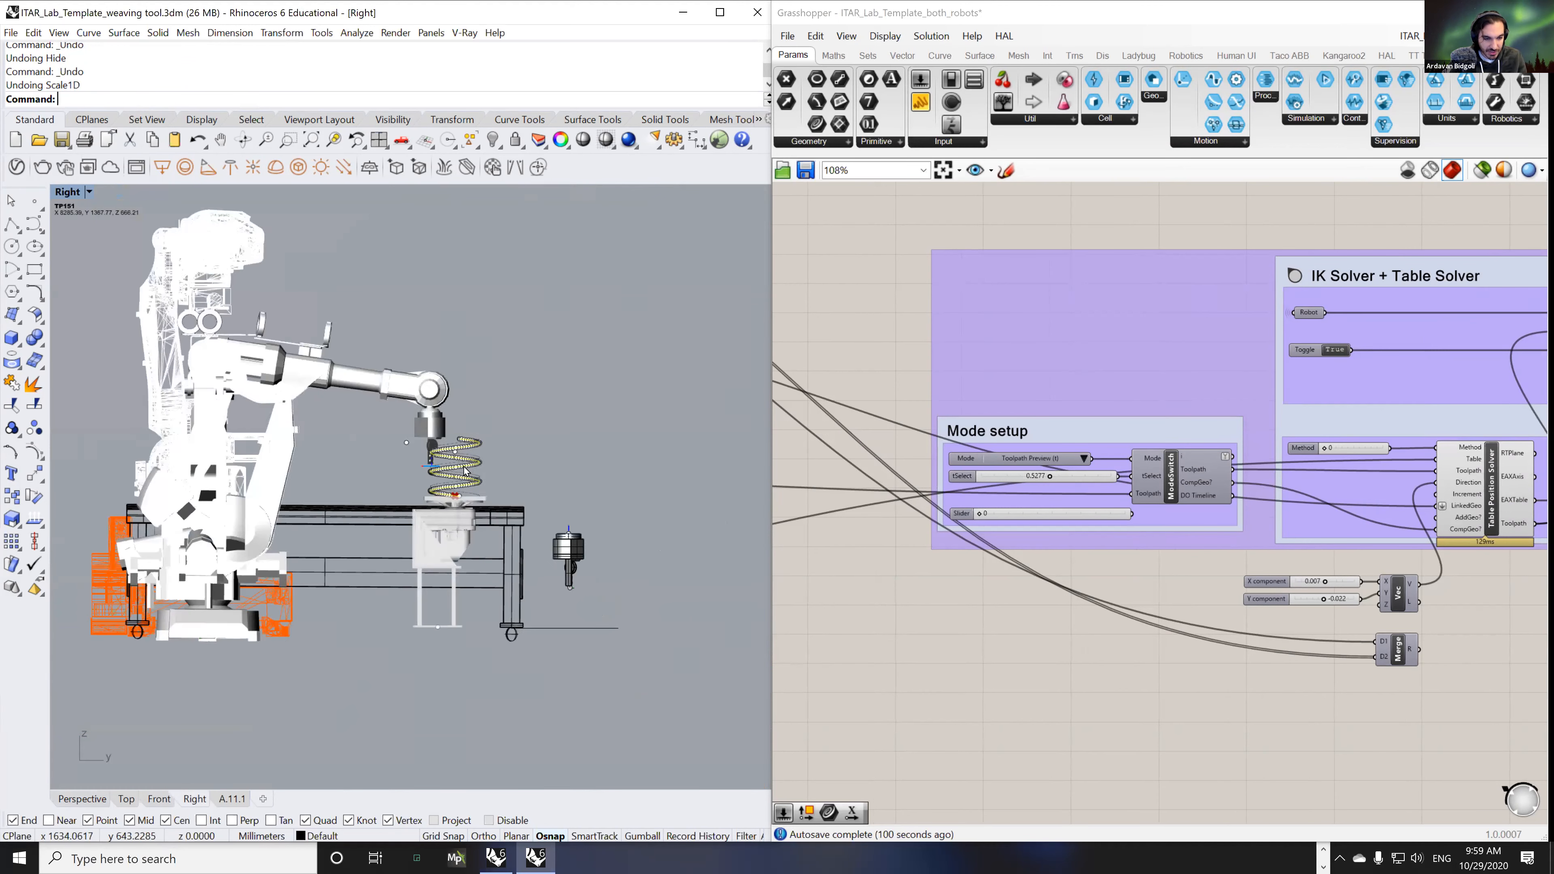
{"action": "left_click", "coordinate": [512, 466]}
{"action": "scroll", "coordinate": [513, 533], "scroll_direction": "up", "scroll_amount": 4}
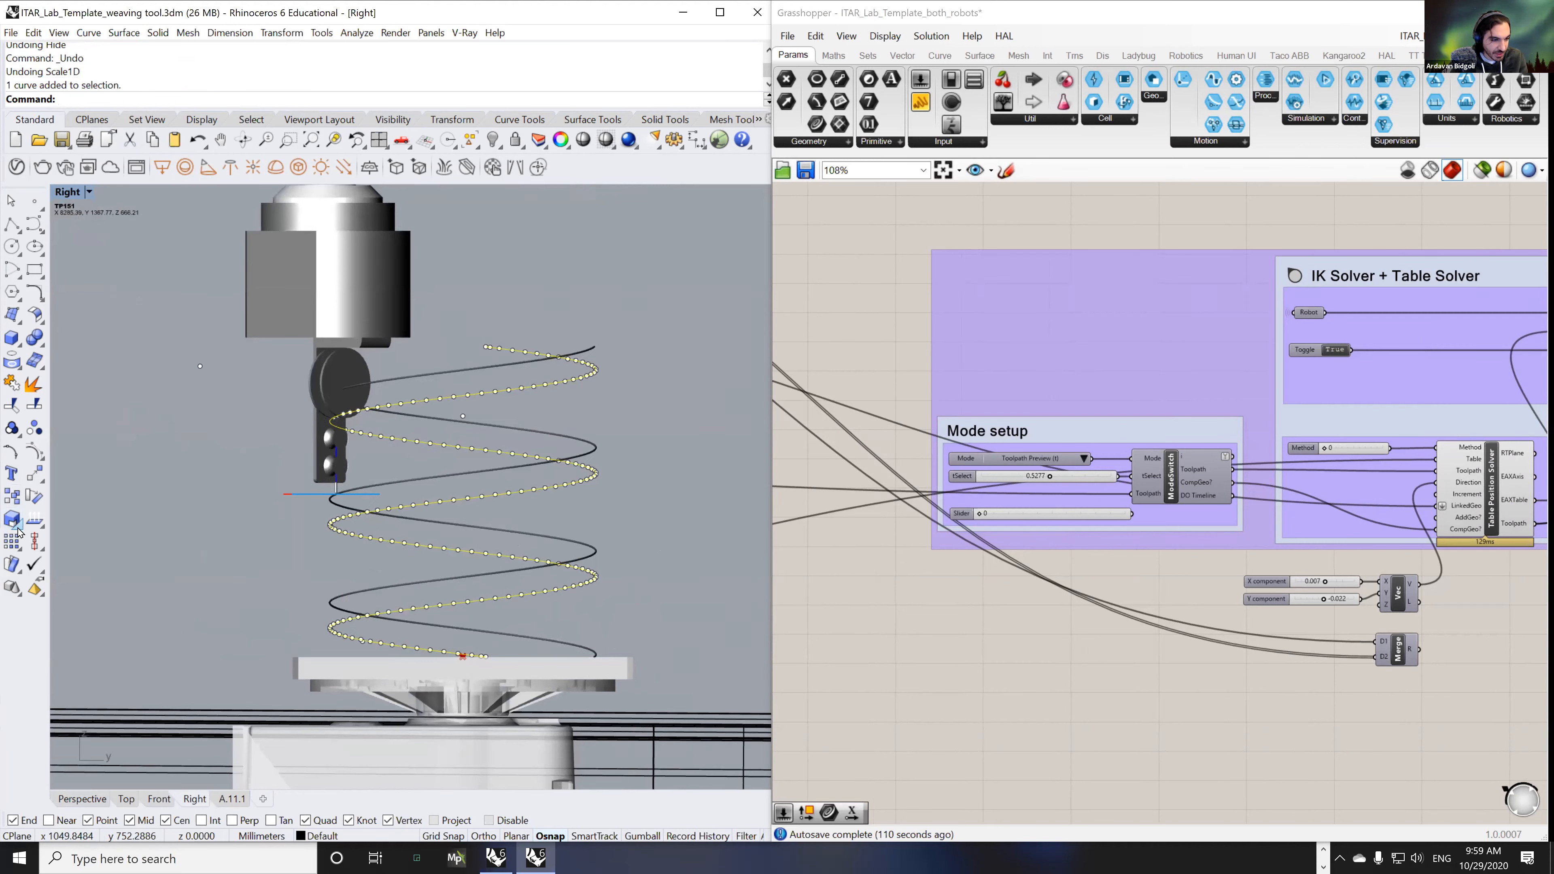
{"action": "left_click", "coordinate": [11, 498]}
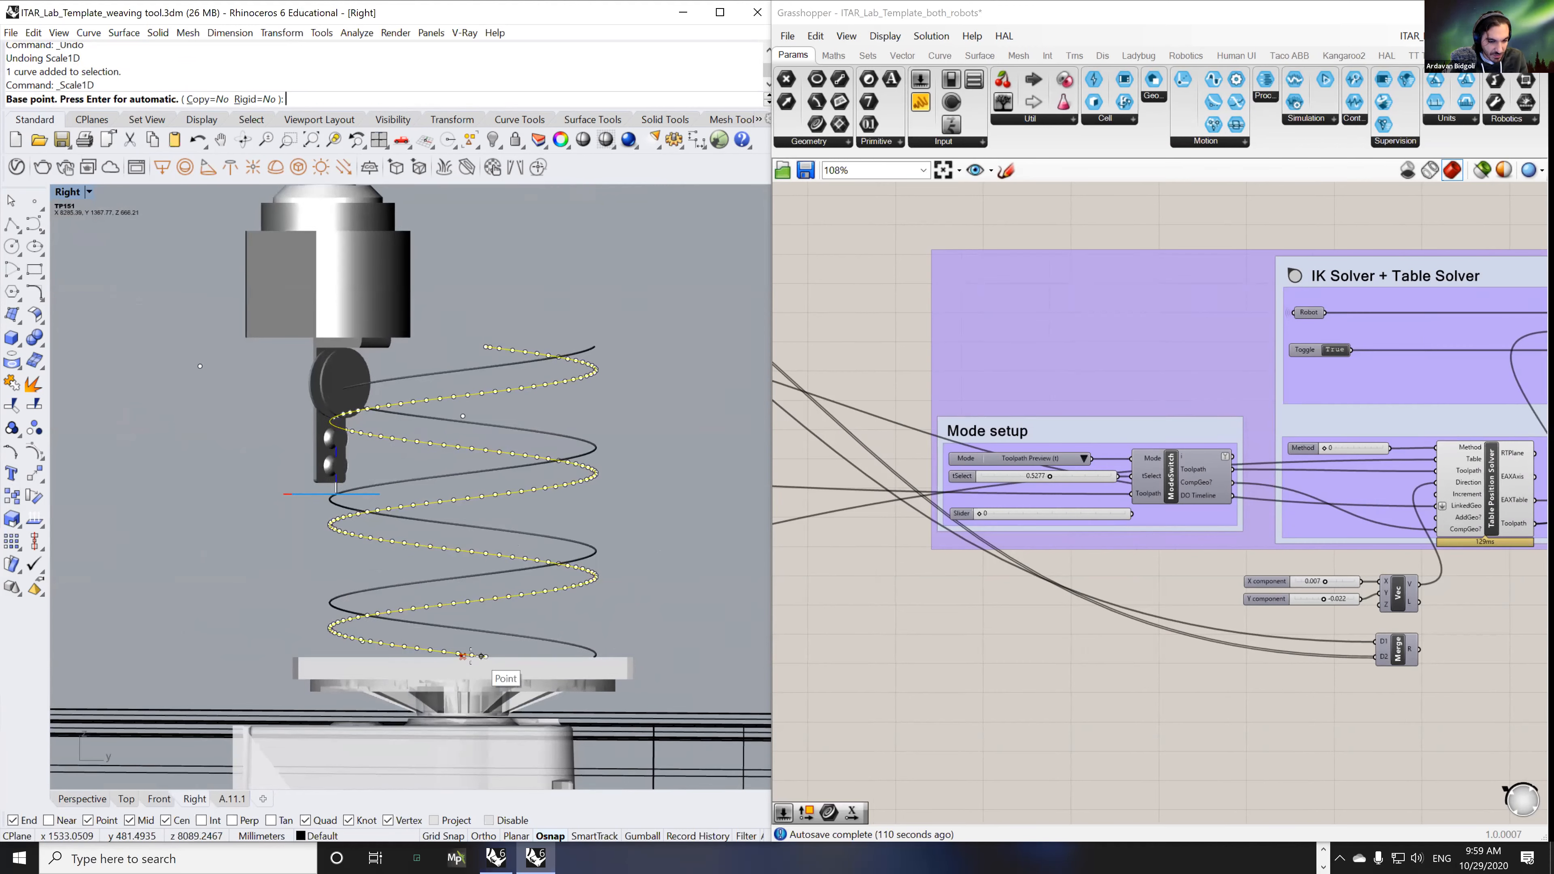
{"action": "left_click", "coordinate": [465, 658]}
{"action": "left_click", "coordinate": [463, 250]}
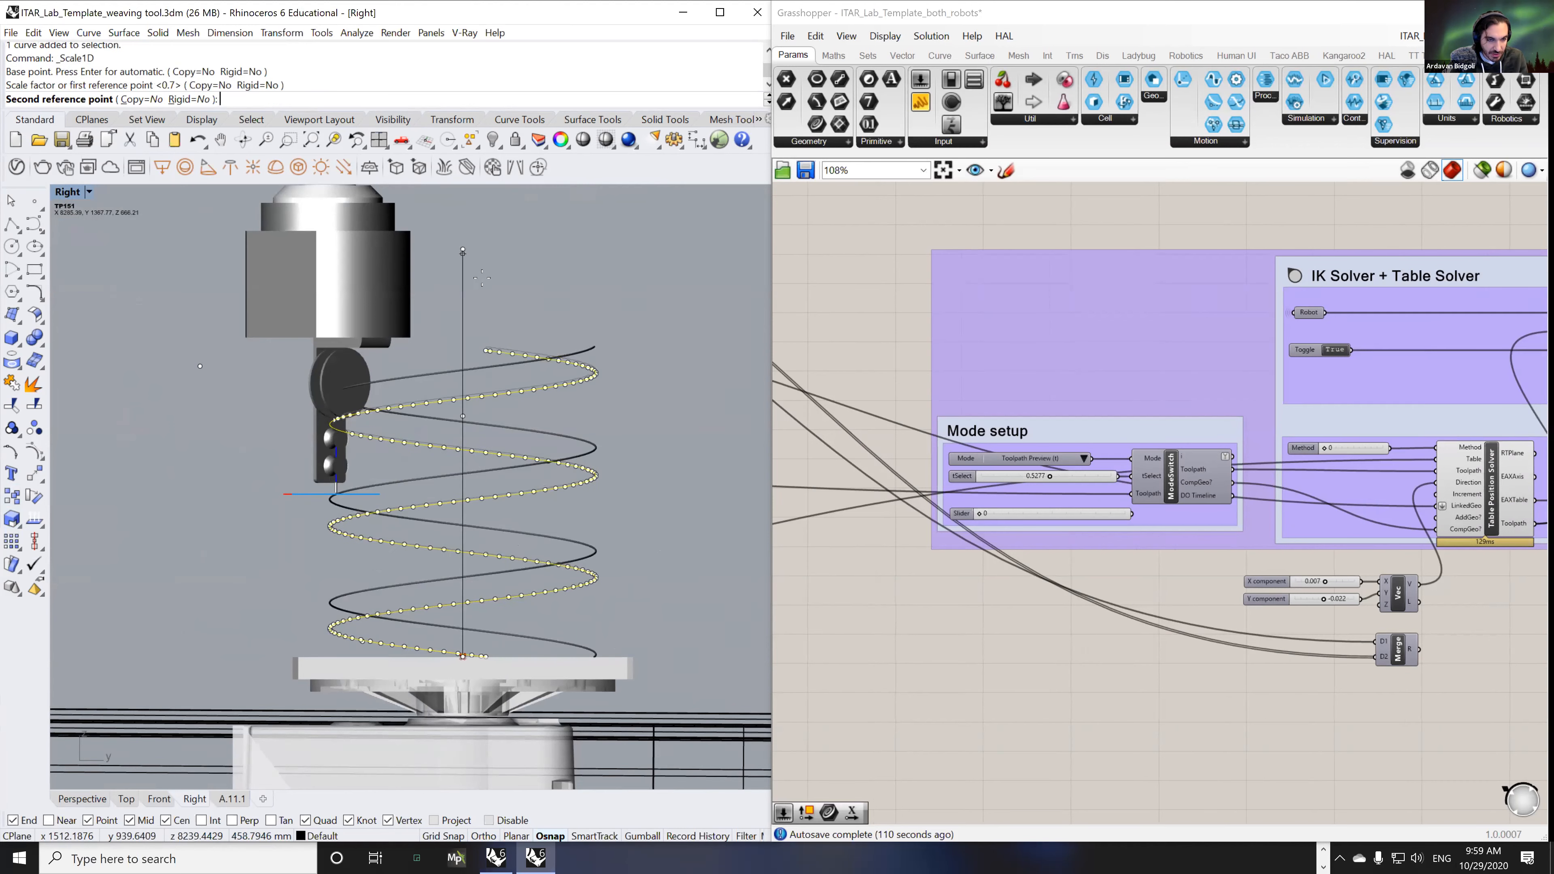
{"action": "left_click", "coordinate": [463, 369]}
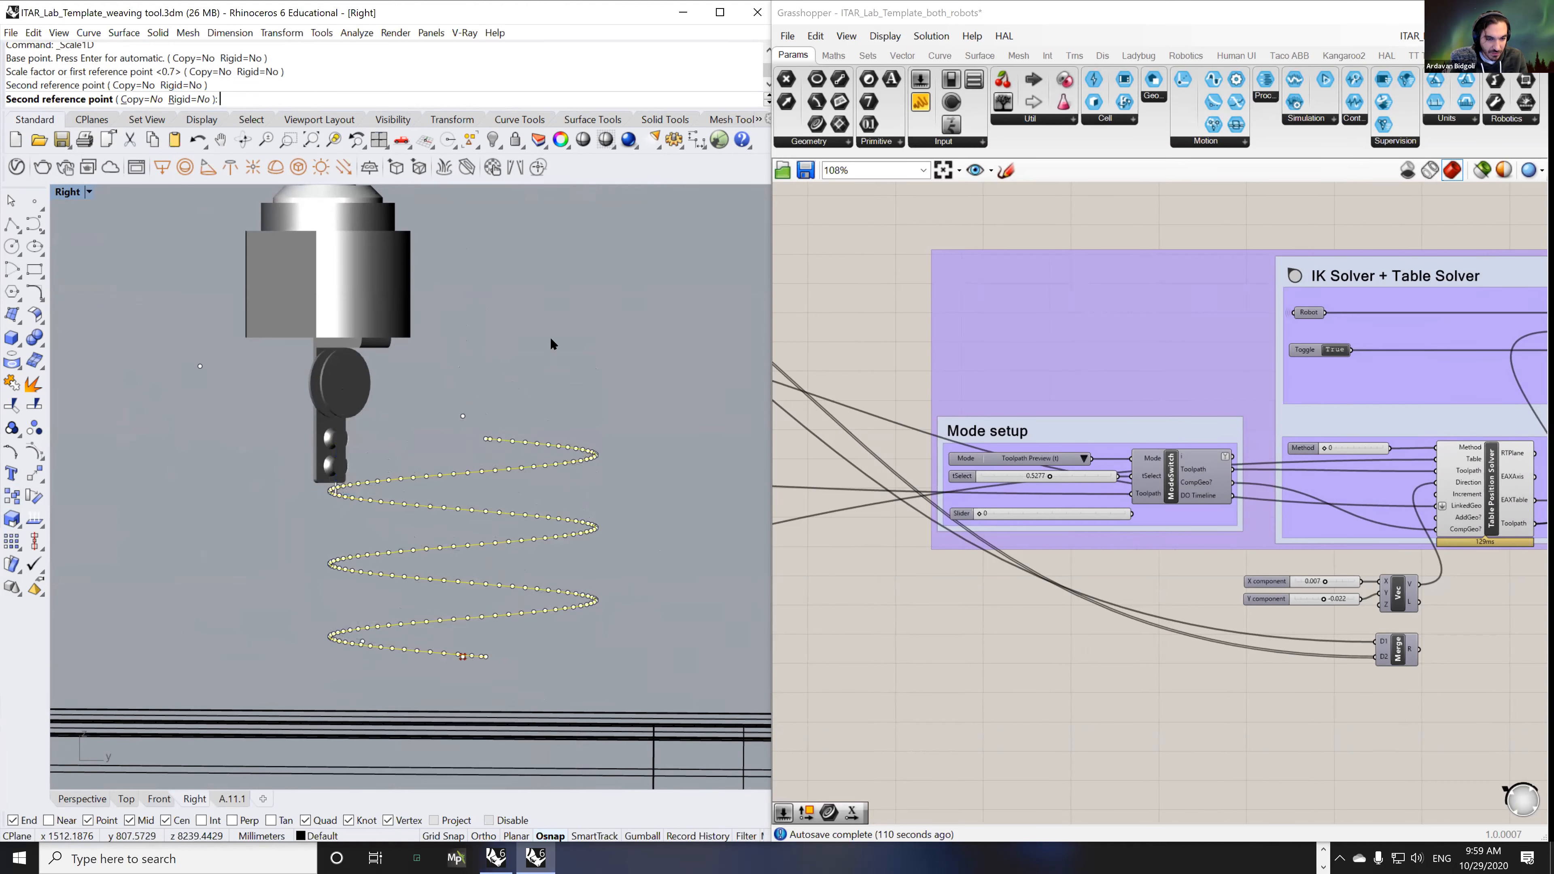
{"action": "right_click_drag", "start_coordinate": [545, 427], "coordinate": [528, 447]}
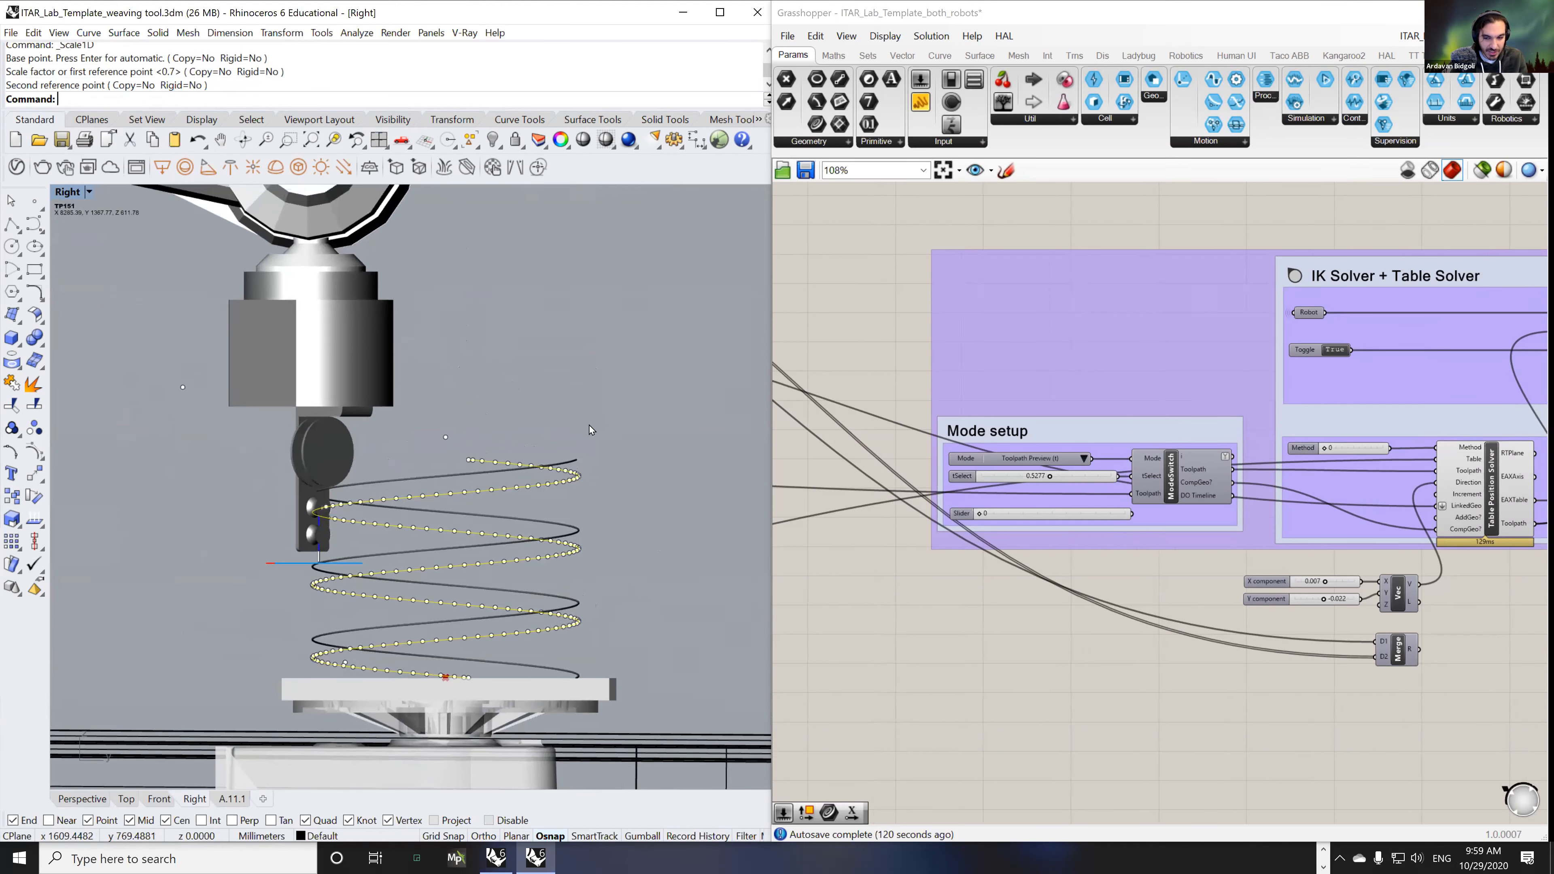
- Return to the Perspective view and hide the original compressed helix curve in Rhino
{"action": "left_click", "coordinate": [82, 798]}
{"action": "left_click", "coordinate": [650, 557]}
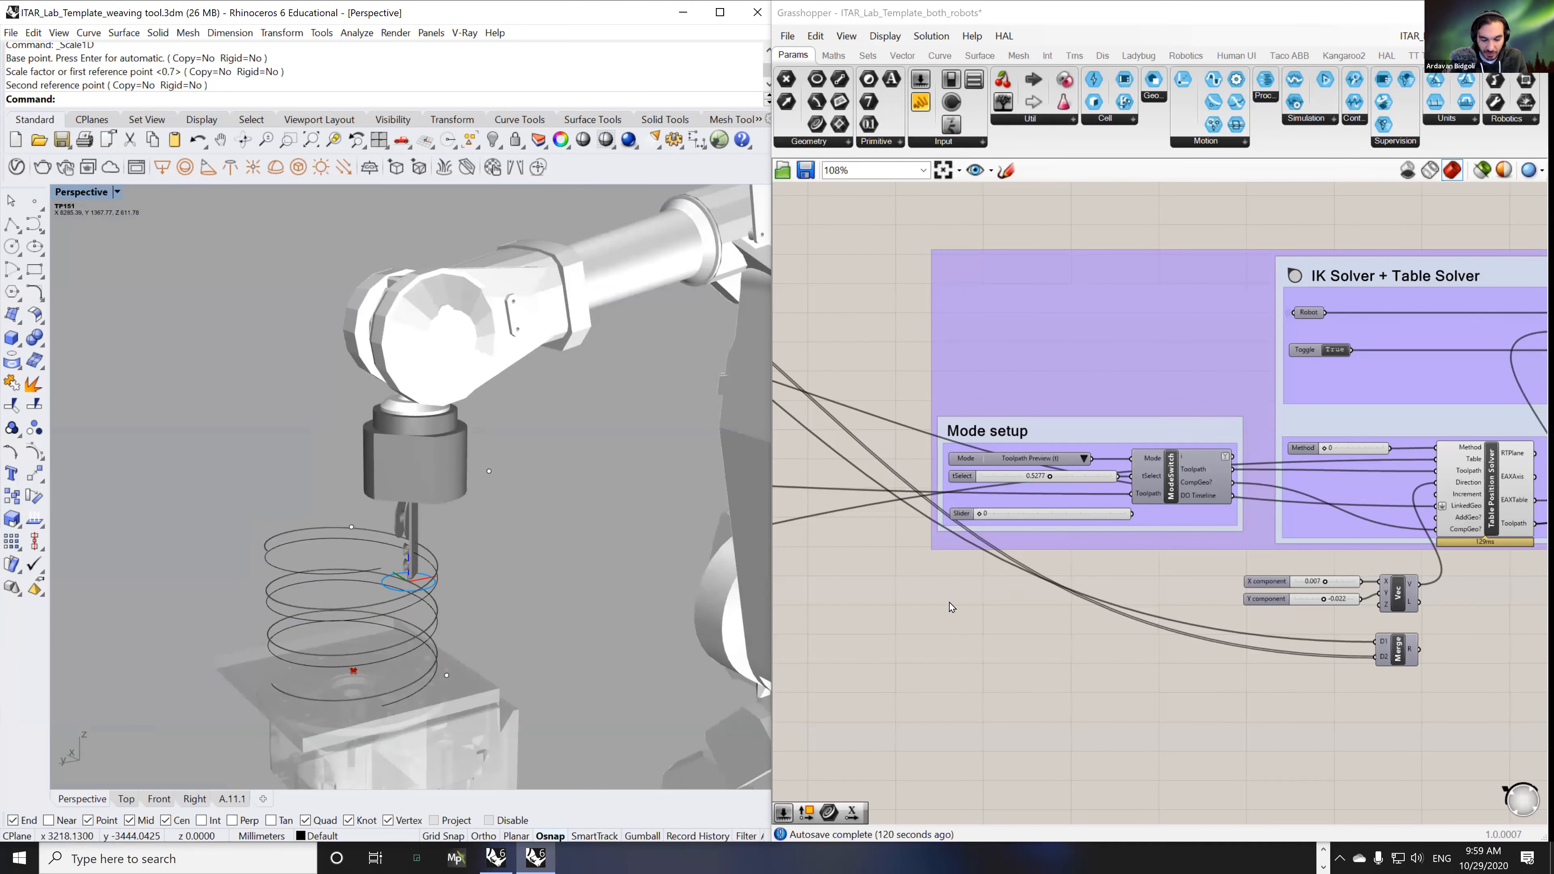
{"action": "right_click_drag", "start_coordinate": [948, 604], "coordinate": [1044, 580]}
{"action": "left_click_drag", "start_coordinate": [548, 583], "coordinate": [435, 551]}
{"action": "middle_click", "coordinate": [444, 553]}
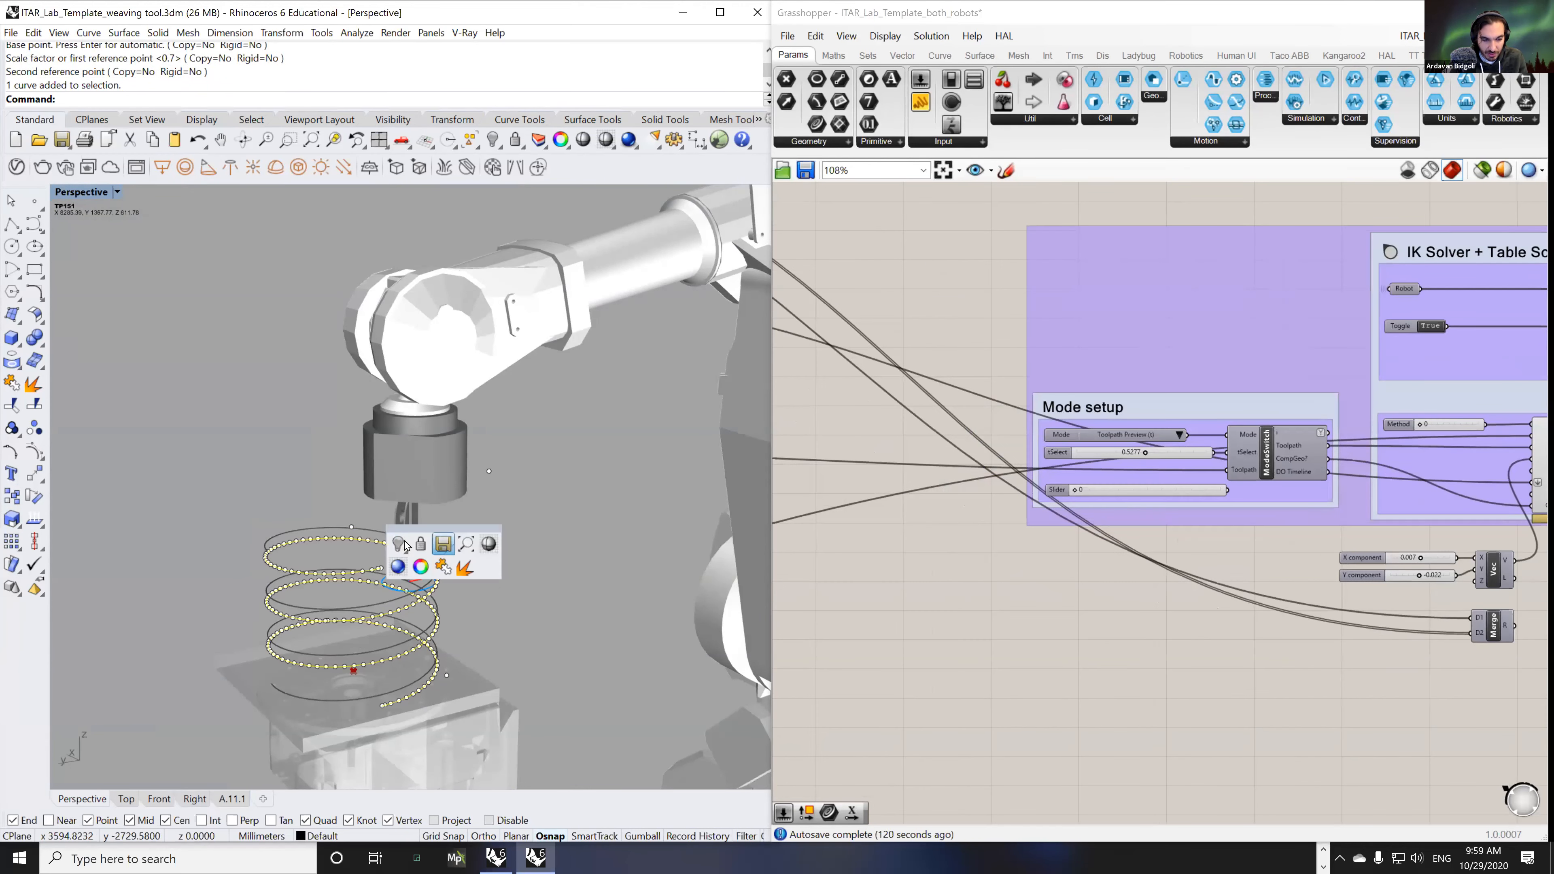
{"action": "left_click", "coordinate": [400, 548]}
- Scrub the tSelect slider in Mode setup back to the first toolpath target, TP0
{"action": "scroll", "coordinate": [1151, 423], "scroll_direction": "up", "scroll_amount": 4}
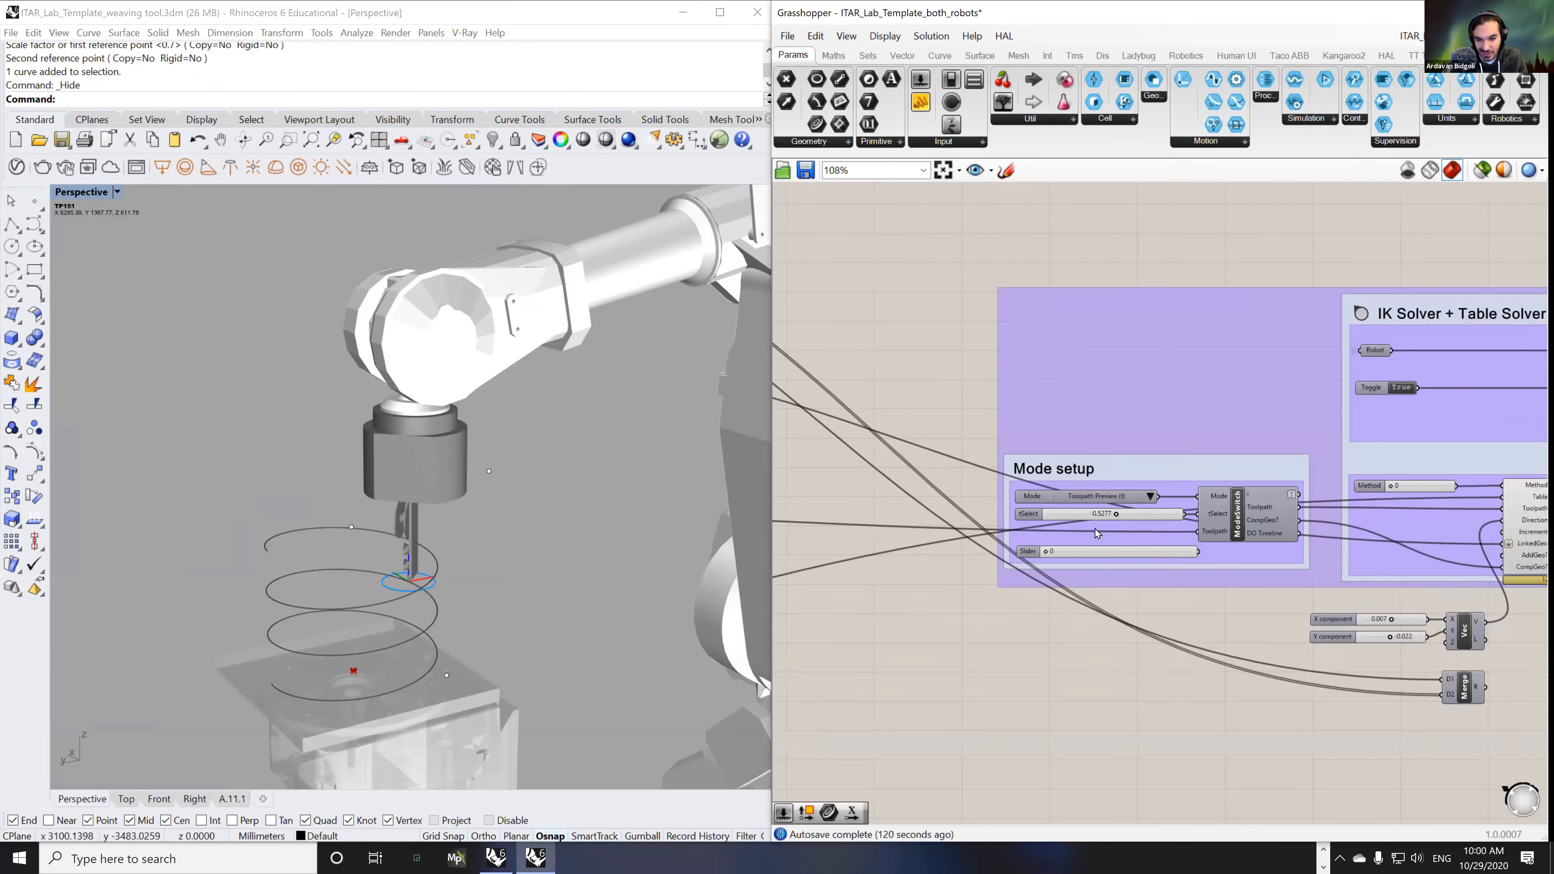
{"action": "left_click_drag", "start_coordinate": [1137, 505], "coordinate": [1064, 504]}
{"action": "left_click_drag", "start_coordinate": [1205, 505], "coordinate": [928, 518]}
- Select the XY plane component that feeds the Toolpath Creator's Targets to highlight the target planes along the helix
{"action": "right_click_drag", "start_coordinate": [1093, 502], "coordinate": [1227, 460]}
{"action": "scroll", "coordinate": [1227, 459], "scroll_direction": "down", "scroll_amount": 3}
{"action": "right_click_drag", "start_coordinate": [1132, 476], "coordinate": [1364, 462]}
{"action": "scroll", "coordinate": [1226, 462], "scroll_direction": "down", "scroll_amount": 1}
{"action": "scroll", "coordinate": [1363, 462], "scroll_direction": "down", "scroll_amount": 2}
{"action": "scroll", "coordinate": [967, 371], "scroll_direction": "up", "scroll_amount": 4}
{"action": "left_click", "coordinate": [970, 371]}
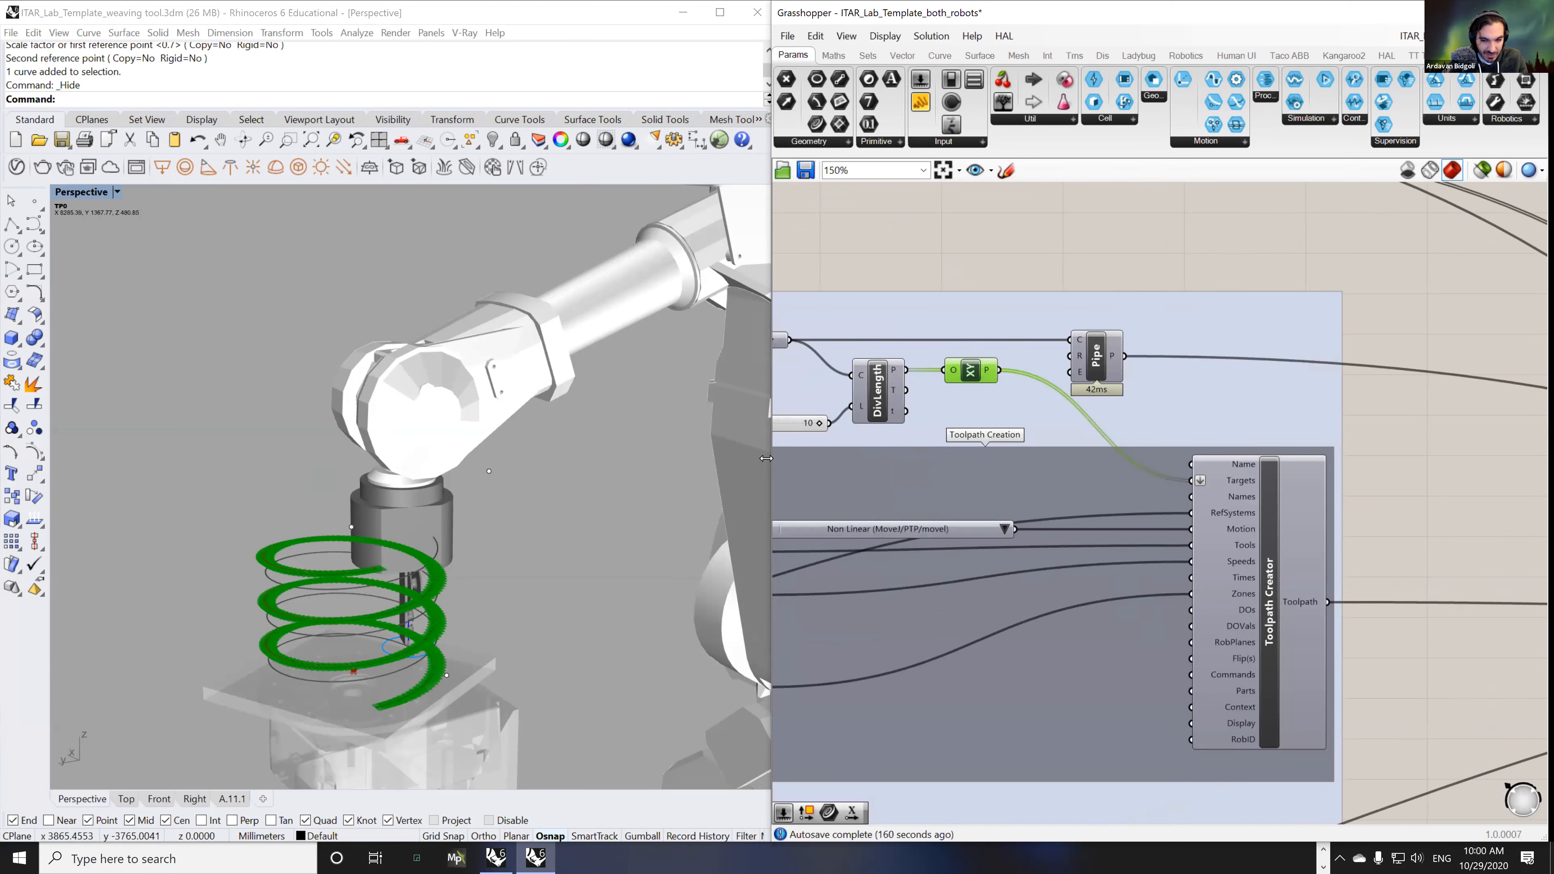
- Set the Length slider feeding DivLength to a maximum of 50 and a value of 50
{"action": "scroll", "coordinate": [921, 424], "scroll_direction": "up", "scroll_amount": 2}
{"action": "scroll", "coordinate": [919, 421], "scroll_direction": "up", "scroll_amount": 1}
{"action": "right_click_drag", "start_coordinate": [831, 415], "coordinate": [861, 518]}
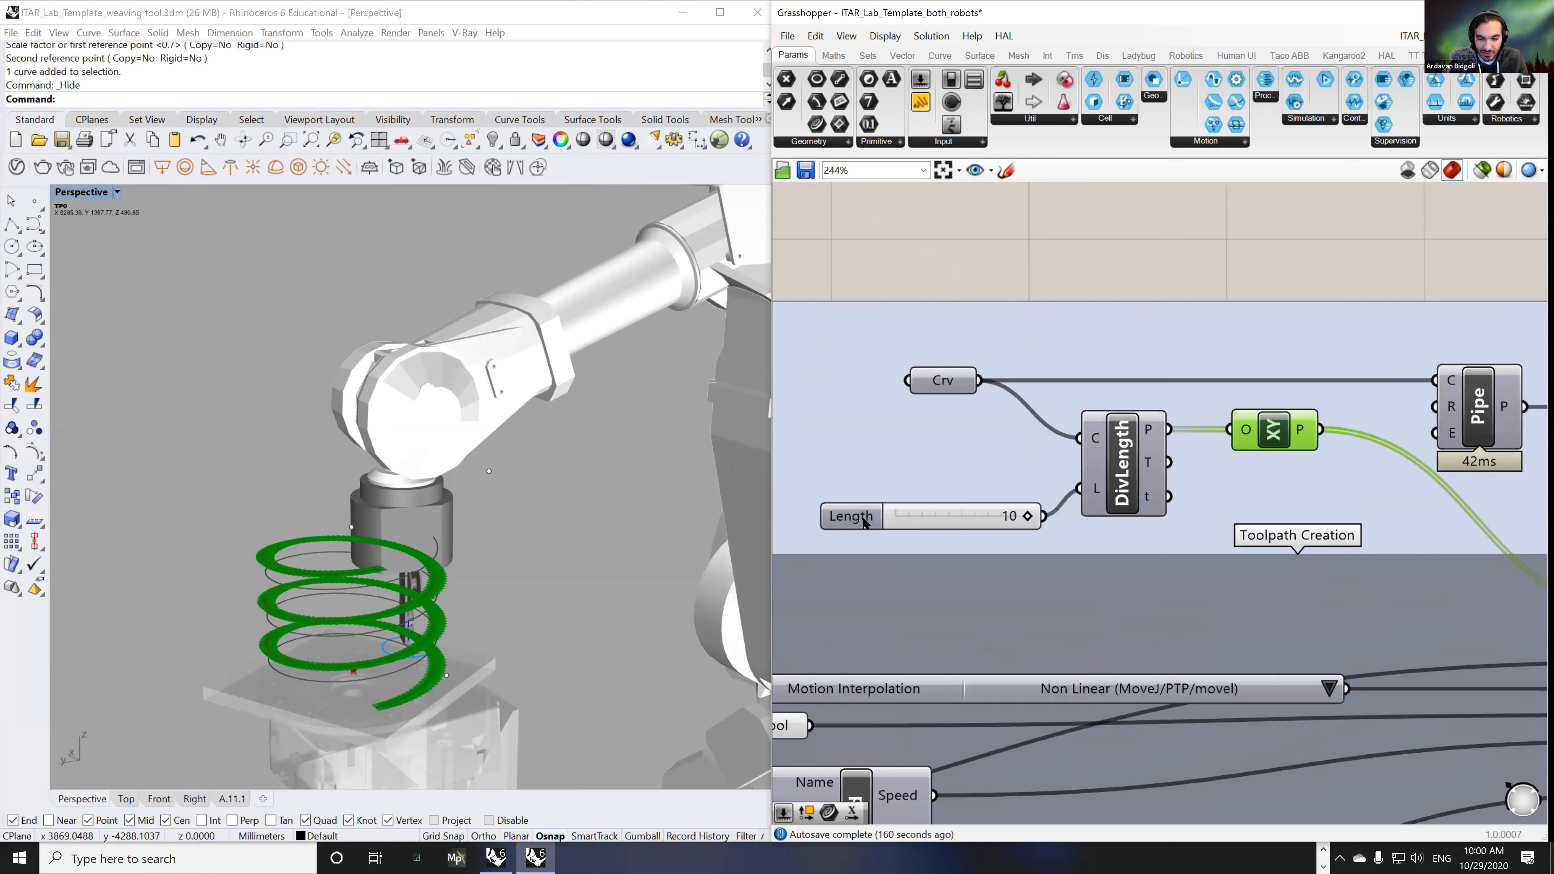
{"action": "double_click", "coordinate": [858, 518]}
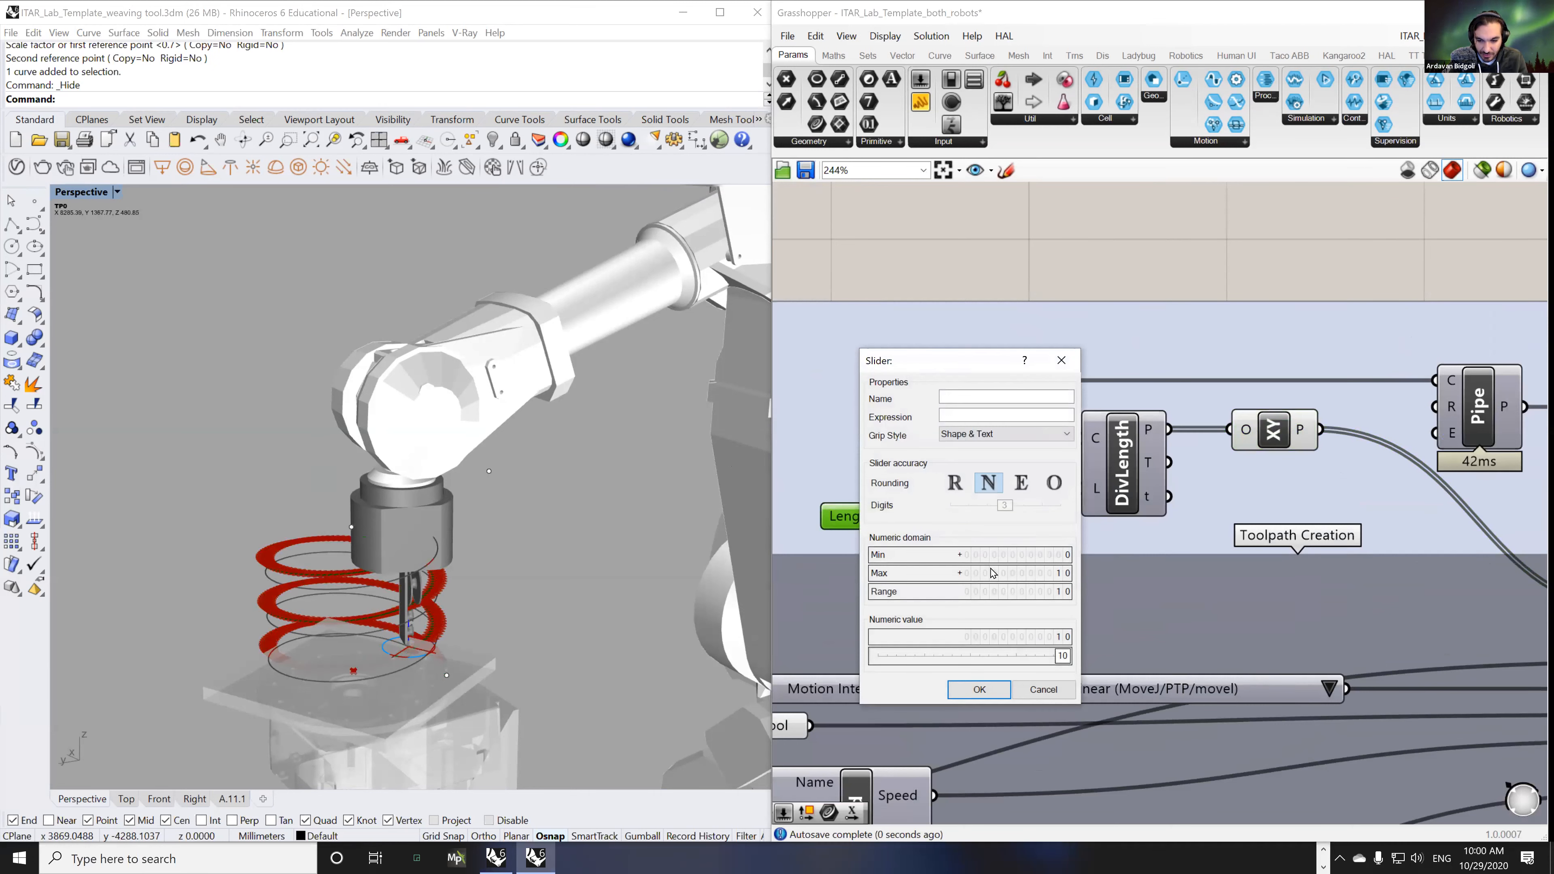
{"action": "double_click", "coordinate": [991, 573]}
{"action": "type", "text": "50"}
{"action": "key", "text": "Return"}
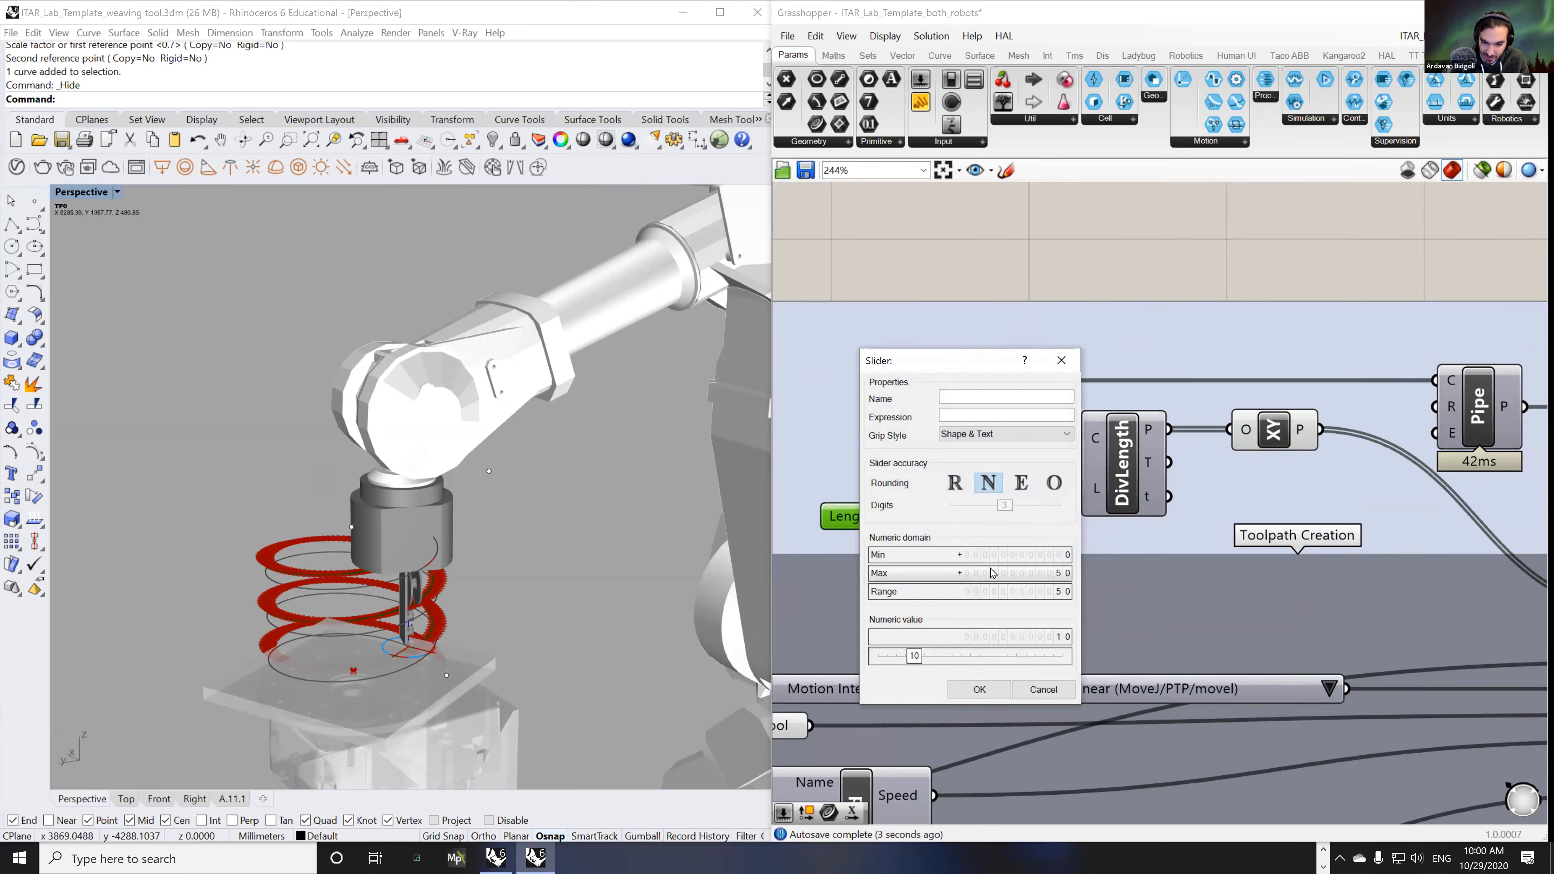
{"action": "left_click_drag", "start_coordinate": [919, 651], "coordinate": [1113, 663]}
{"action": "left_click", "coordinate": [979, 689]}
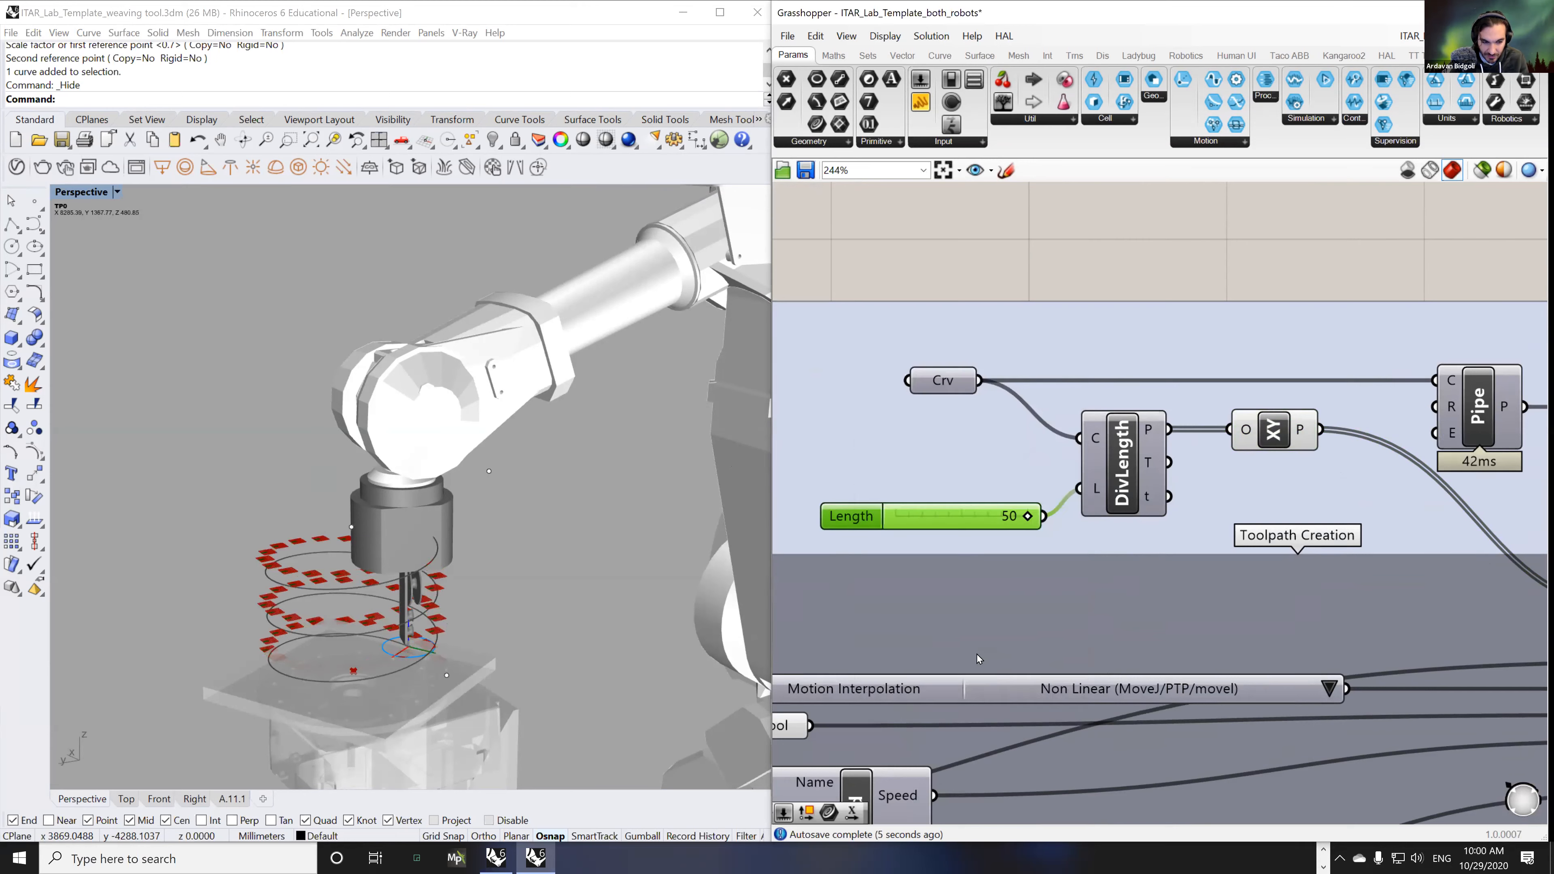
- Examine the orientation and spacing of the target planes along the helix in the Perspective view
{"action": "scroll", "coordinate": [450, 627], "scroll_direction": "up", "scroll_amount": 5}
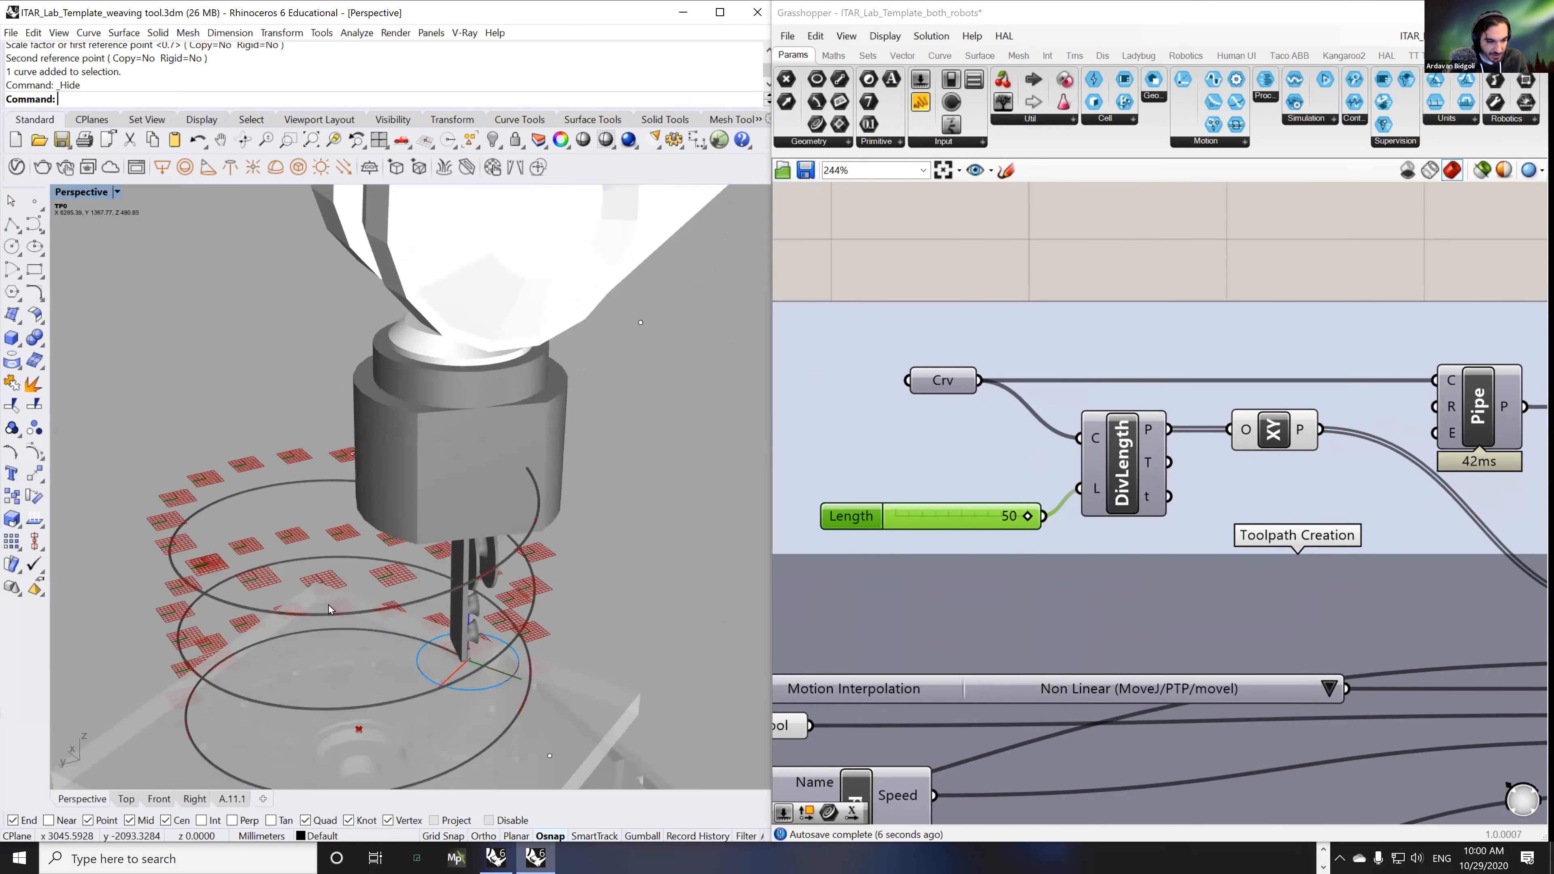
{"action": "right_click_drag", "start_coordinate": [347, 616], "coordinate": [389, 557]}
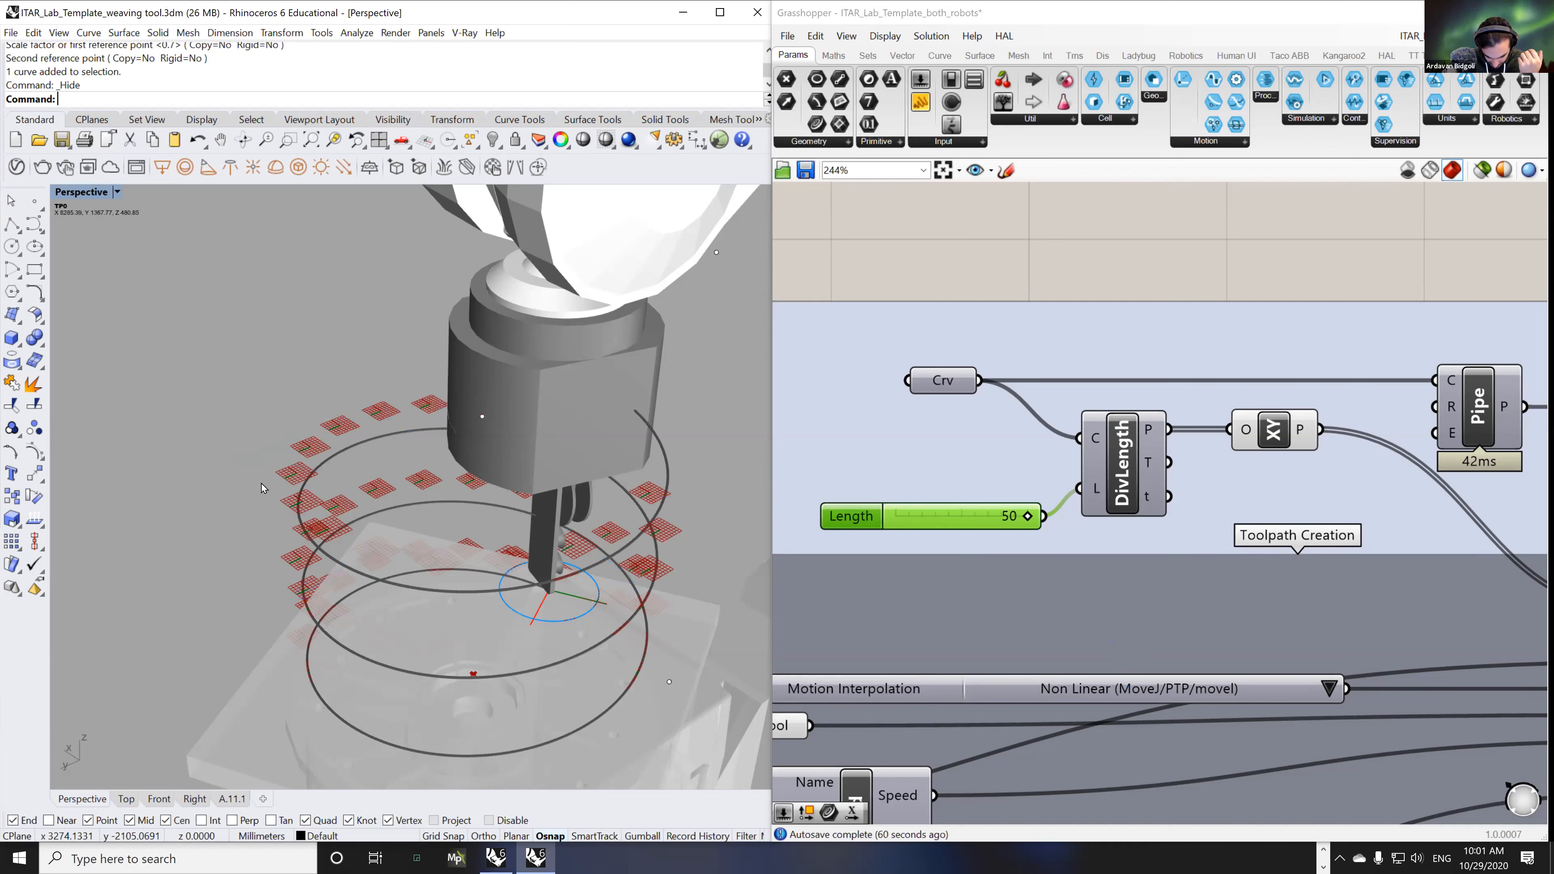
{"action": "scroll", "coordinate": [335, 504], "scroll_direction": "up", "scroll_amount": 3}
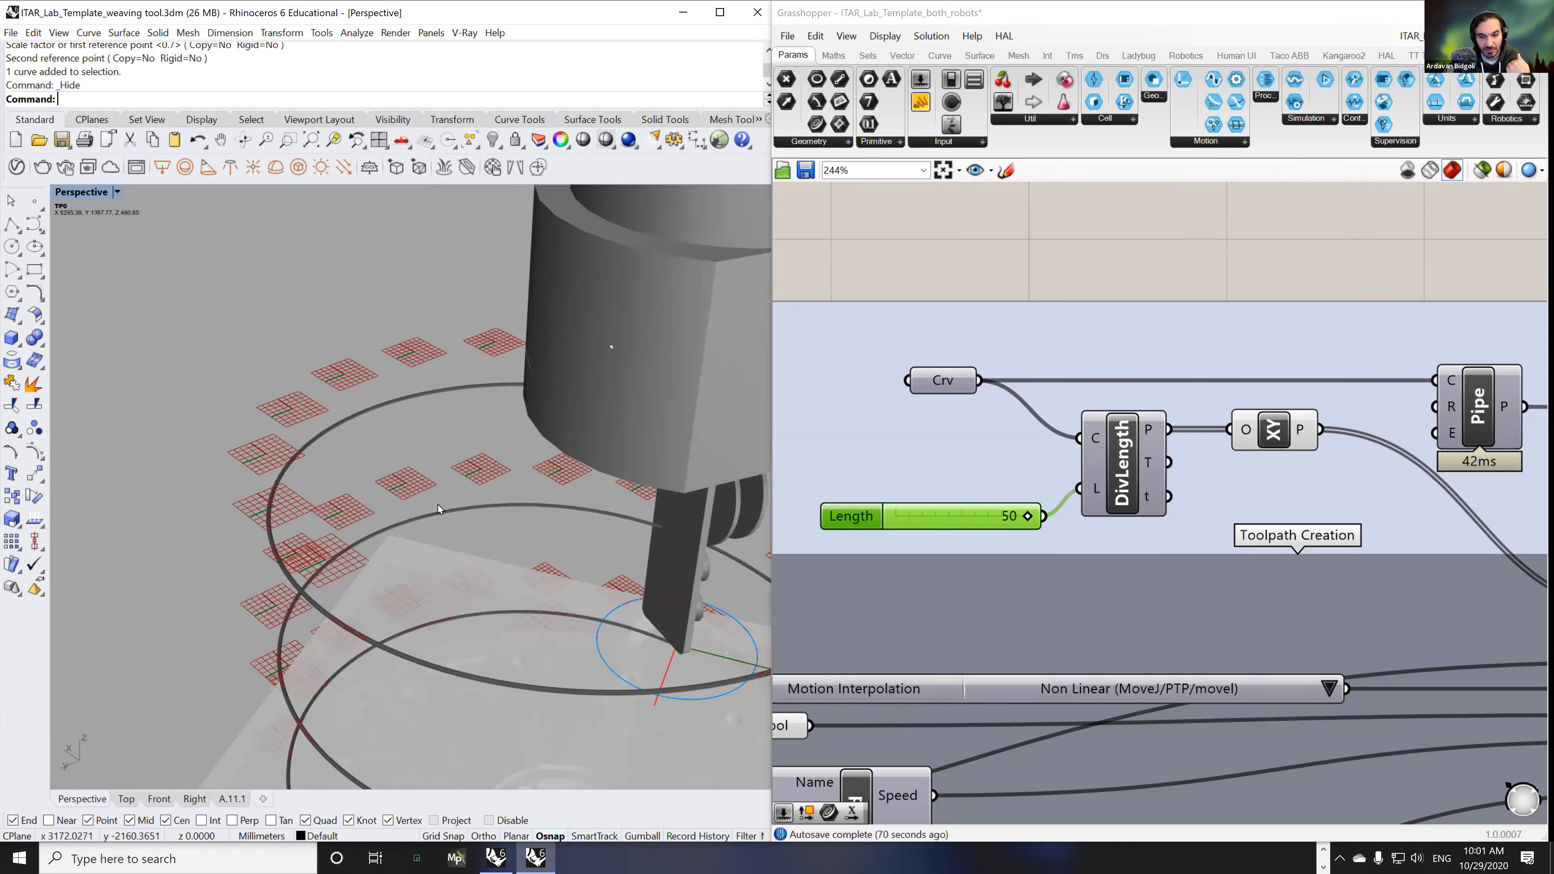
- Turn on the preview of the Crv parameter that feeds the toolpath division
{"action": "left_click", "coordinate": [945, 382]}
{"action": "middle_click", "coordinate": [940, 382]}
{"action": "left_click", "coordinate": [969, 353]}
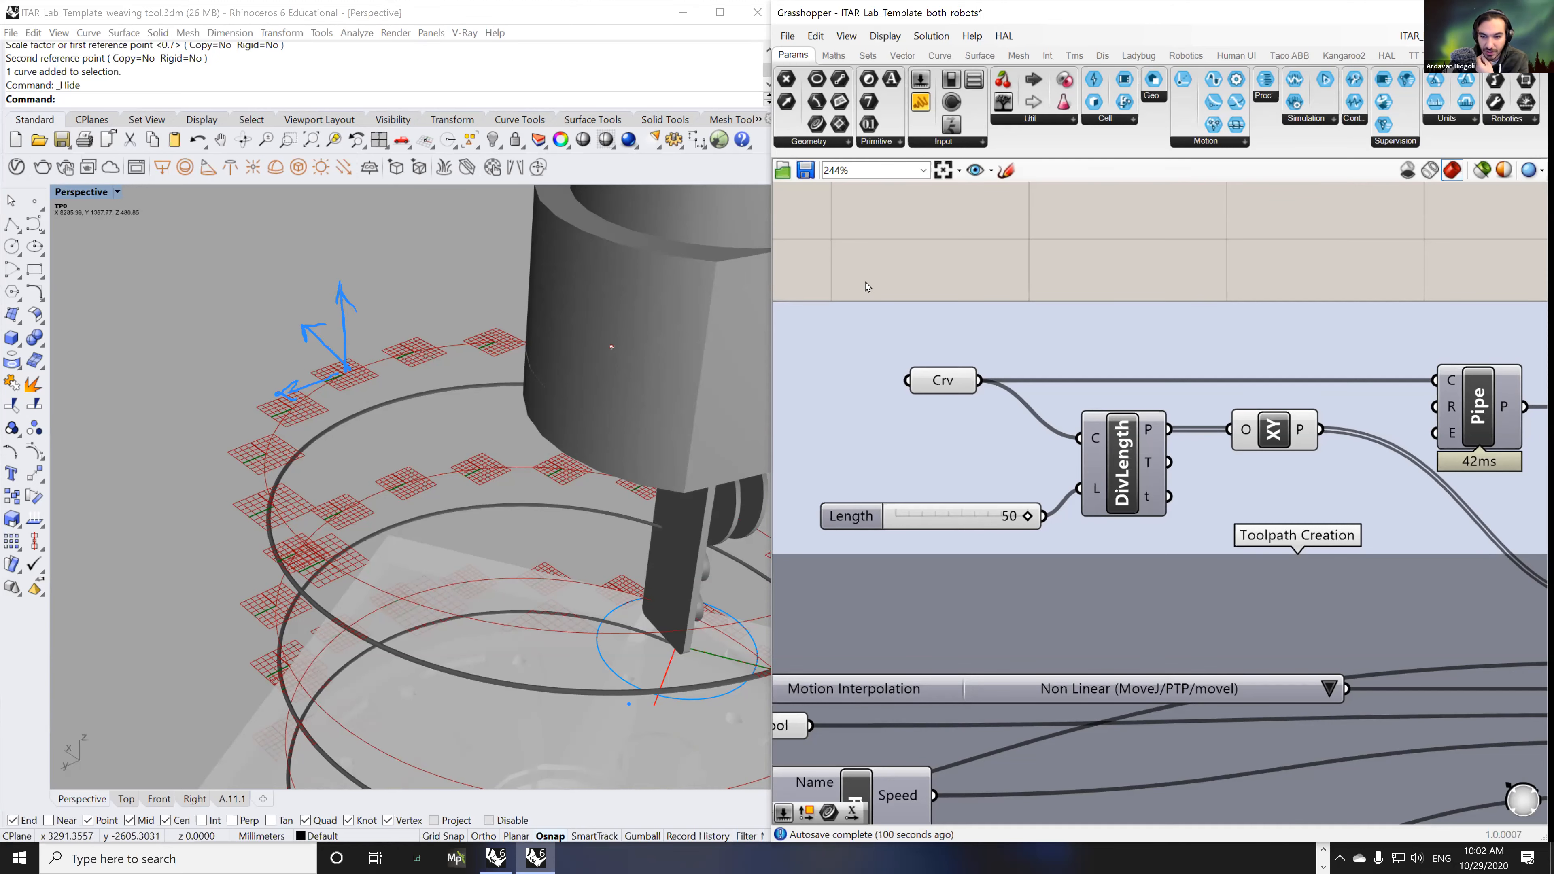
- Turn off the preview of the solver component in the lower part of the IK Solver + Table Solver group
{"action": "scroll", "coordinate": [1015, 456], "scroll_direction": "down", "scroll_amount": 5}
{"action": "scroll", "coordinate": [1016, 456], "scroll_direction": "down", "scroll_amount": 4}
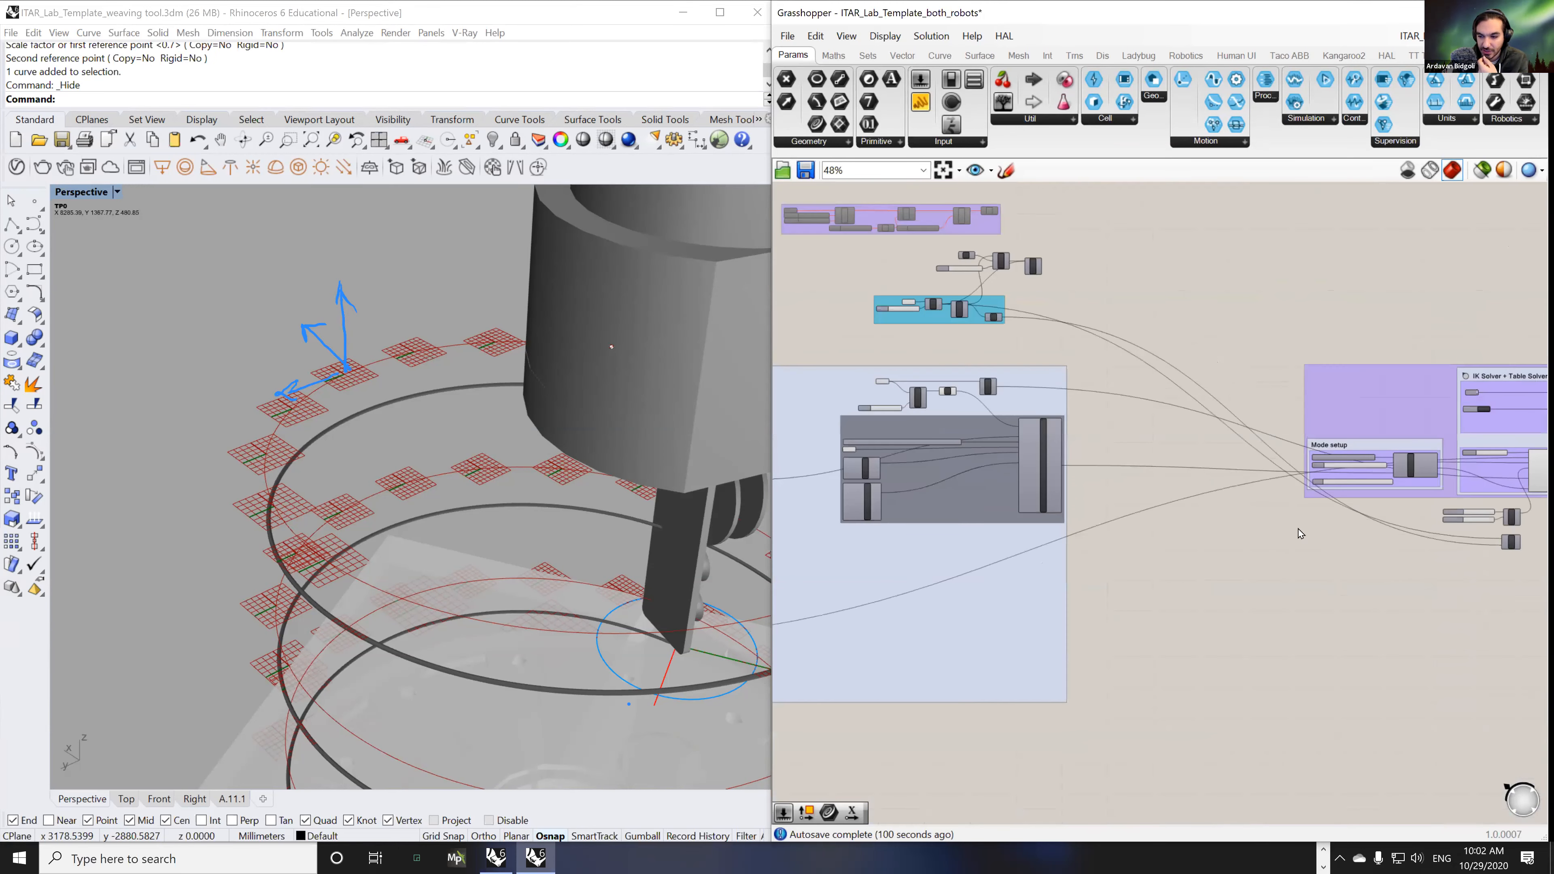
{"action": "left_click", "coordinate": [1291, 466]}
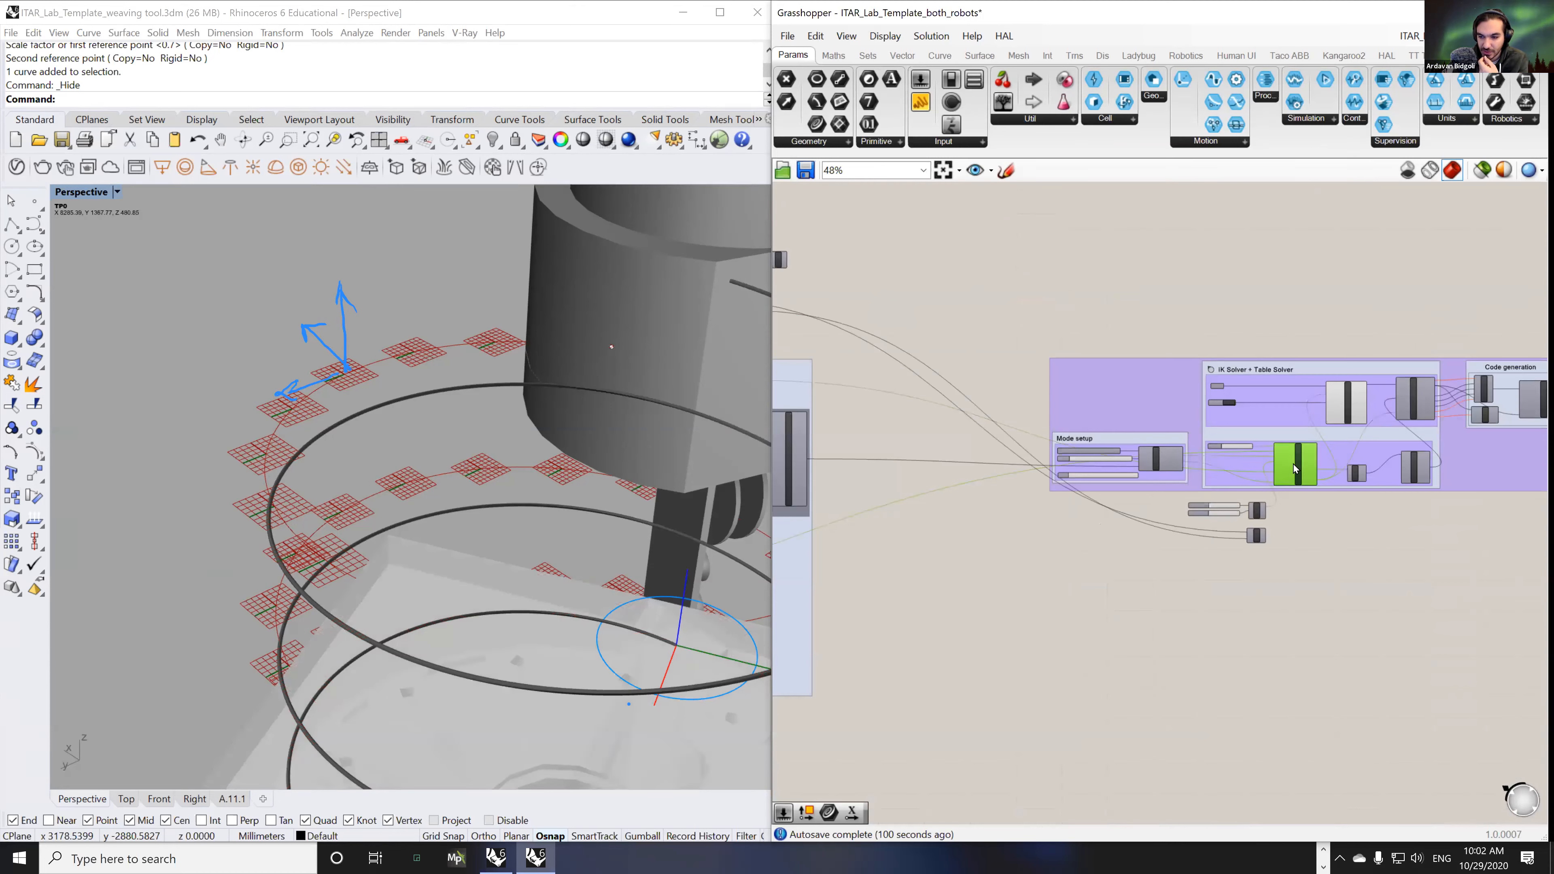
{"action": "middle_click", "coordinate": [1293, 464]}
{"action": "left_click", "coordinate": [1344, 418]}
{"action": "right_click_drag", "start_coordinate": [548, 492], "coordinate": [554, 492]}
- Enlarge the Rhino window to full screen and examine the XY planes along the spiral toolpath around the robot tool
{"action": "left_click", "coordinate": [1458, 12]}
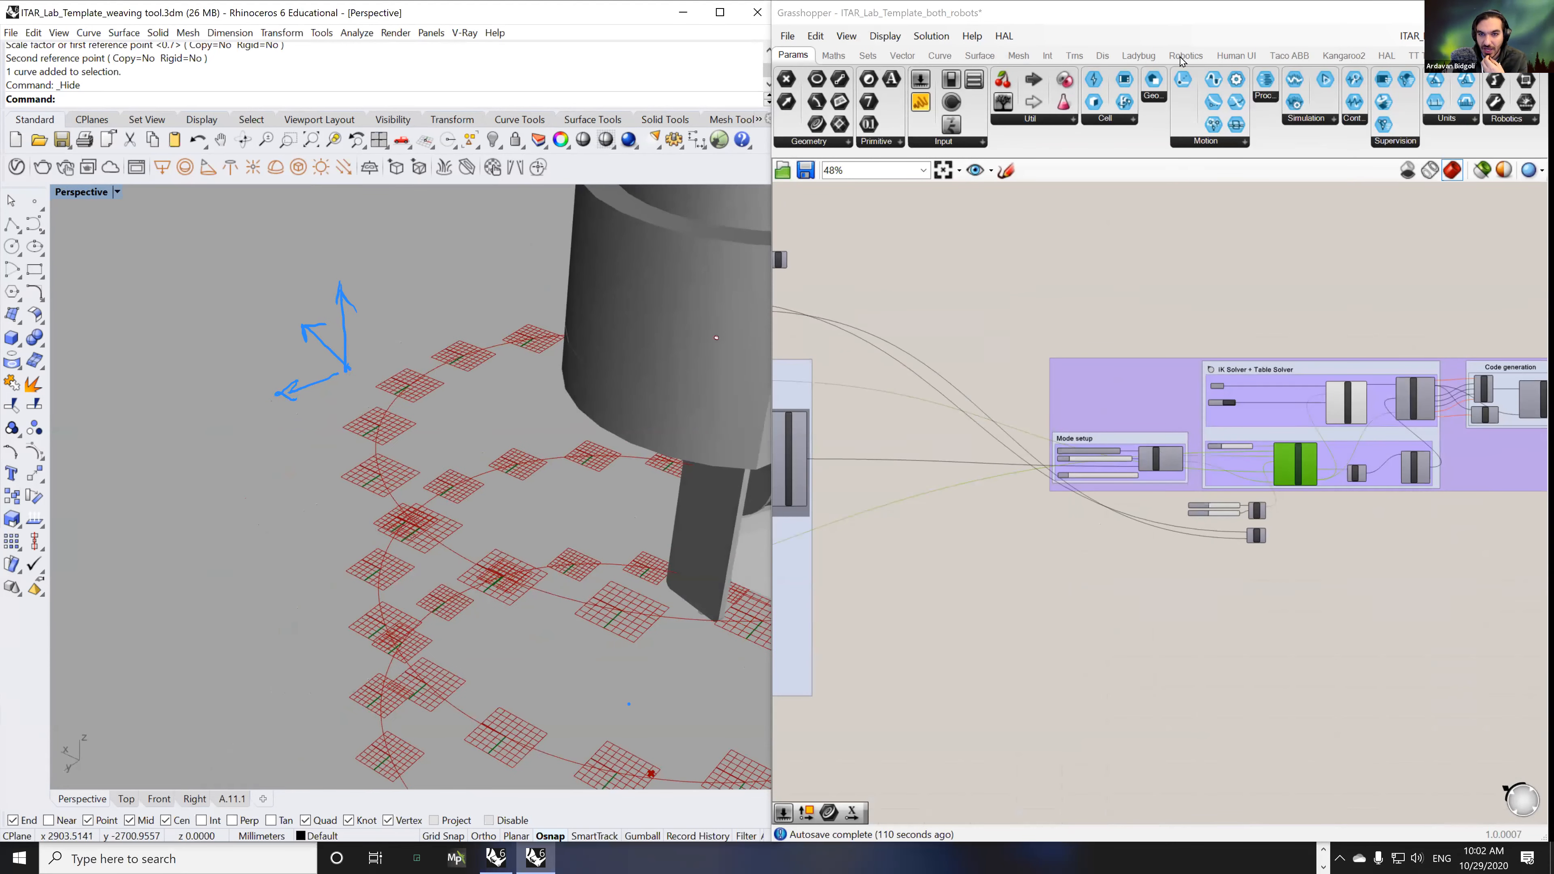
{"action": "left_click_drag", "start_coordinate": [642, 12], "coordinate": [845, 165]}
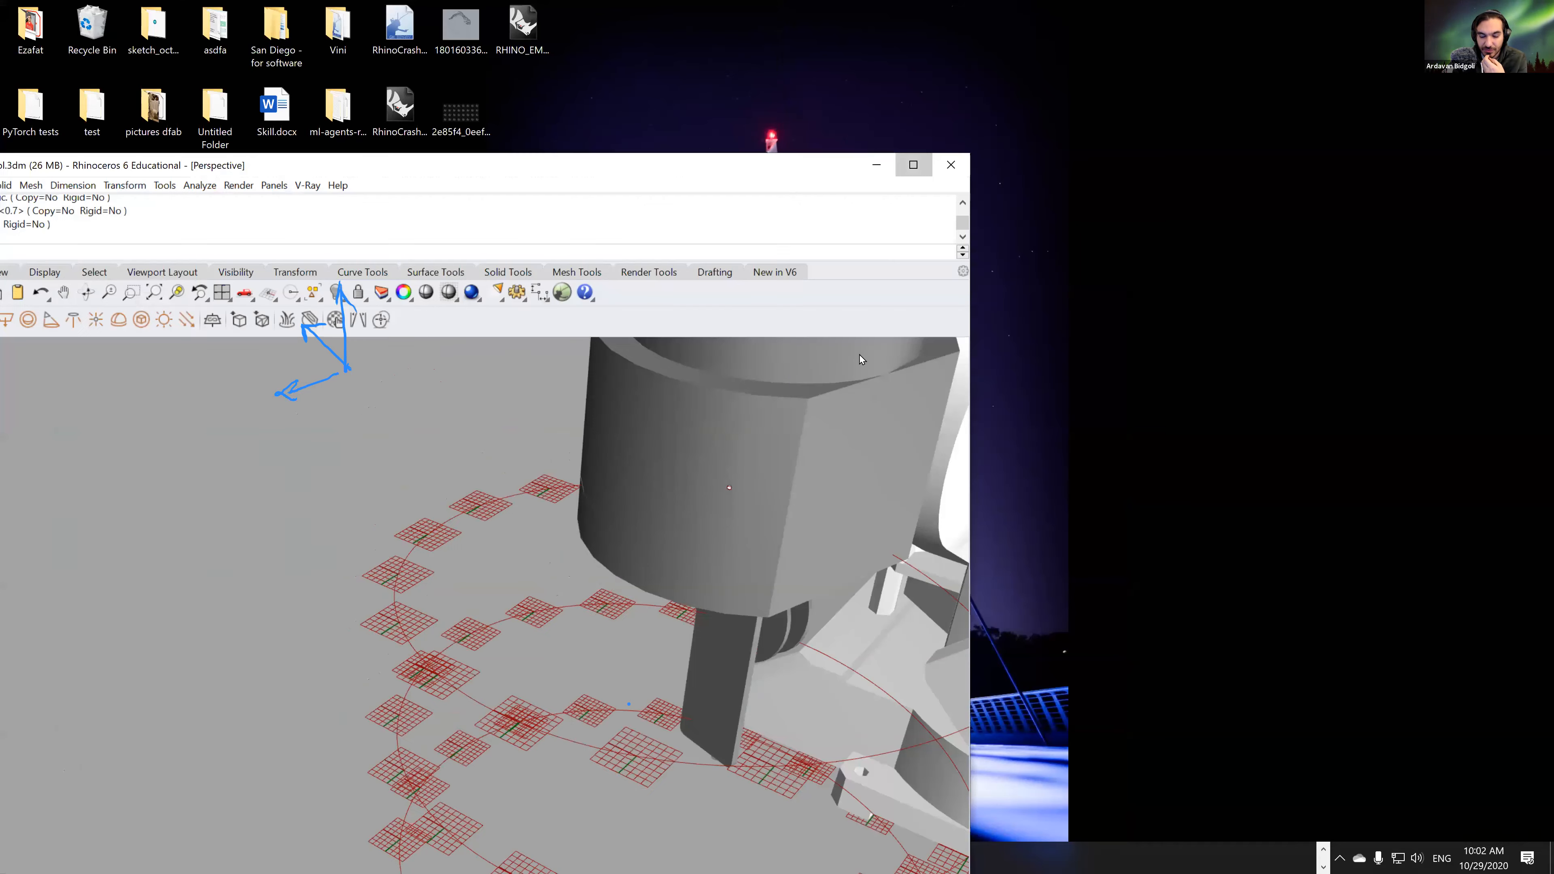
{"action": "left_click", "coordinate": [916, 165]}
{"action": "mouse_move", "coordinate": [817, 471]}
{"action": "right_mouse_down", "text": "shift"}
{"action": "mouse_move", "coordinate": [798, 464]}
{"action": "mouse_move", "coordinate": [828, 457]}
{"action": "right_mouse_up", "text": "shift"}
{"action": "scroll", "coordinate": [817, 451], "scroll_direction": "down", "scroll_amount": 3}
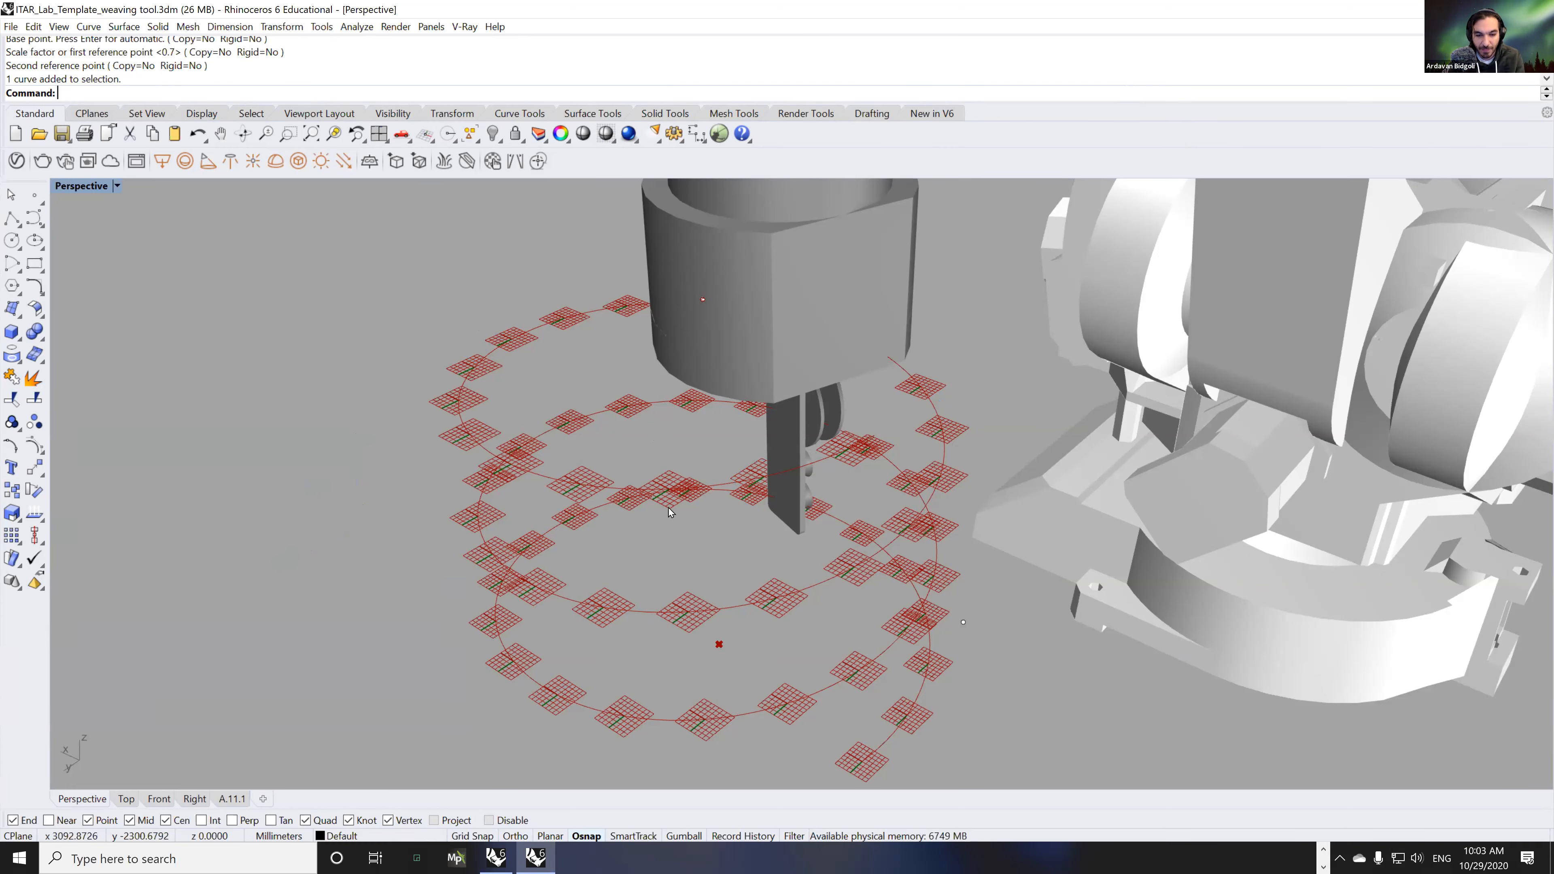
{"action": "right_click_drag", "start_coordinate": [712, 525], "coordinate": [421, 698]}
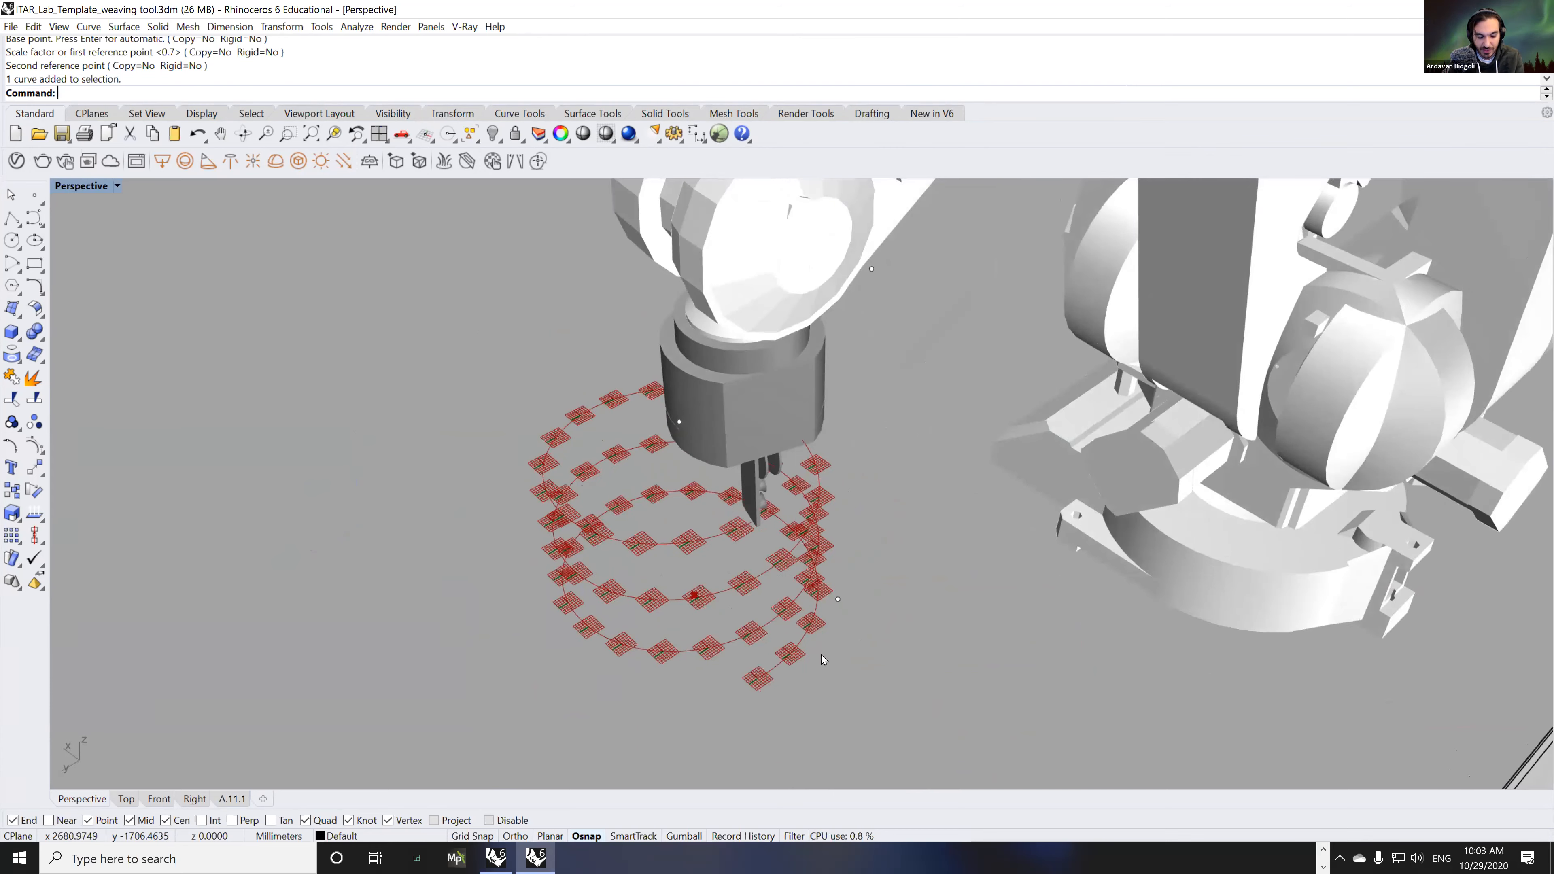
- Tile the Rhino and Grasshopper windows side by side again for work on an empty canvas area
{"action": "left_click_drag", "start_coordinate": [1384, 6], "coordinate": [2, 221]}
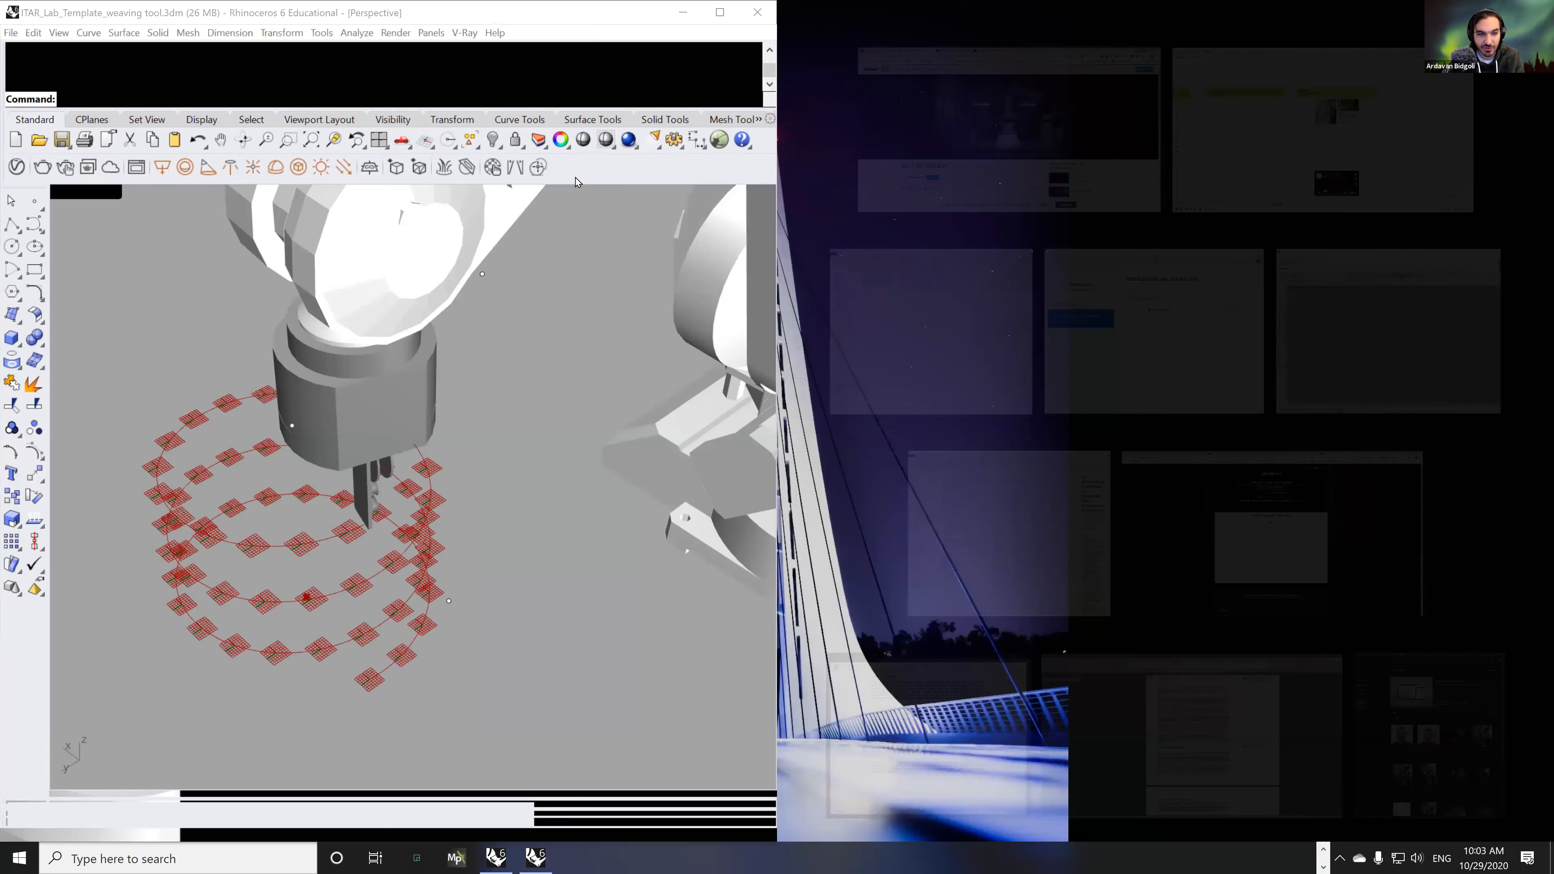
{"action": "left_click", "coordinate": [895, 433]}
{"action": "right_click_drag", "start_coordinate": [987, 386], "coordinate": [1033, 184]}
{"action": "right_click_drag", "start_coordinate": [1010, 475], "coordinate": [1218, 348]}
- Place a point object on the near corner of the table top and select it
{"action": "scroll", "coordinate": [475, 518], "scroll_direction": "down", "scroll_amount": 4}
{"action": "right_click_drag", "start_coordinate": [496, 501], "coordinate": [562, 712]}
{"action": "right_click_drag", "start_coordinate": [448, 597], "coordinate": [245, 597], "text": "shift"}
{"action": "right_click_drag", "start_coordinate": [450, 340], "coordinate": [130, 260], "text": "shift"}
{"action": "left_click", "coordinate": [34, 200]}
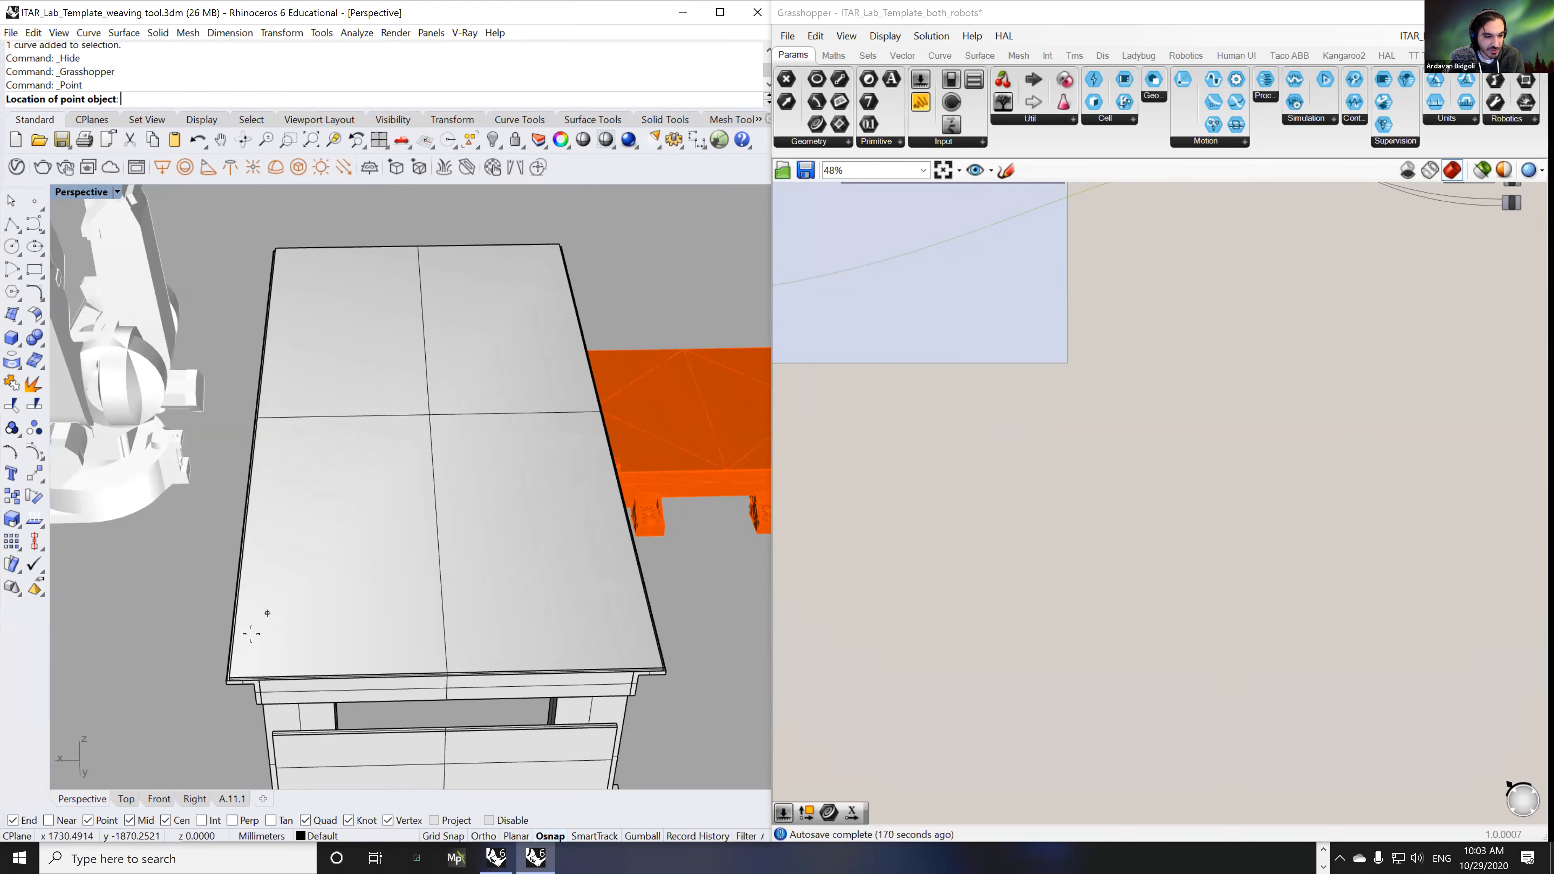
{"action": "left_click", "coordinate": [230, 677]}
{"action": "right_click_drag", "start_coordinate": [357, 613], "coordinate": [443, 505], "text": "shift"}
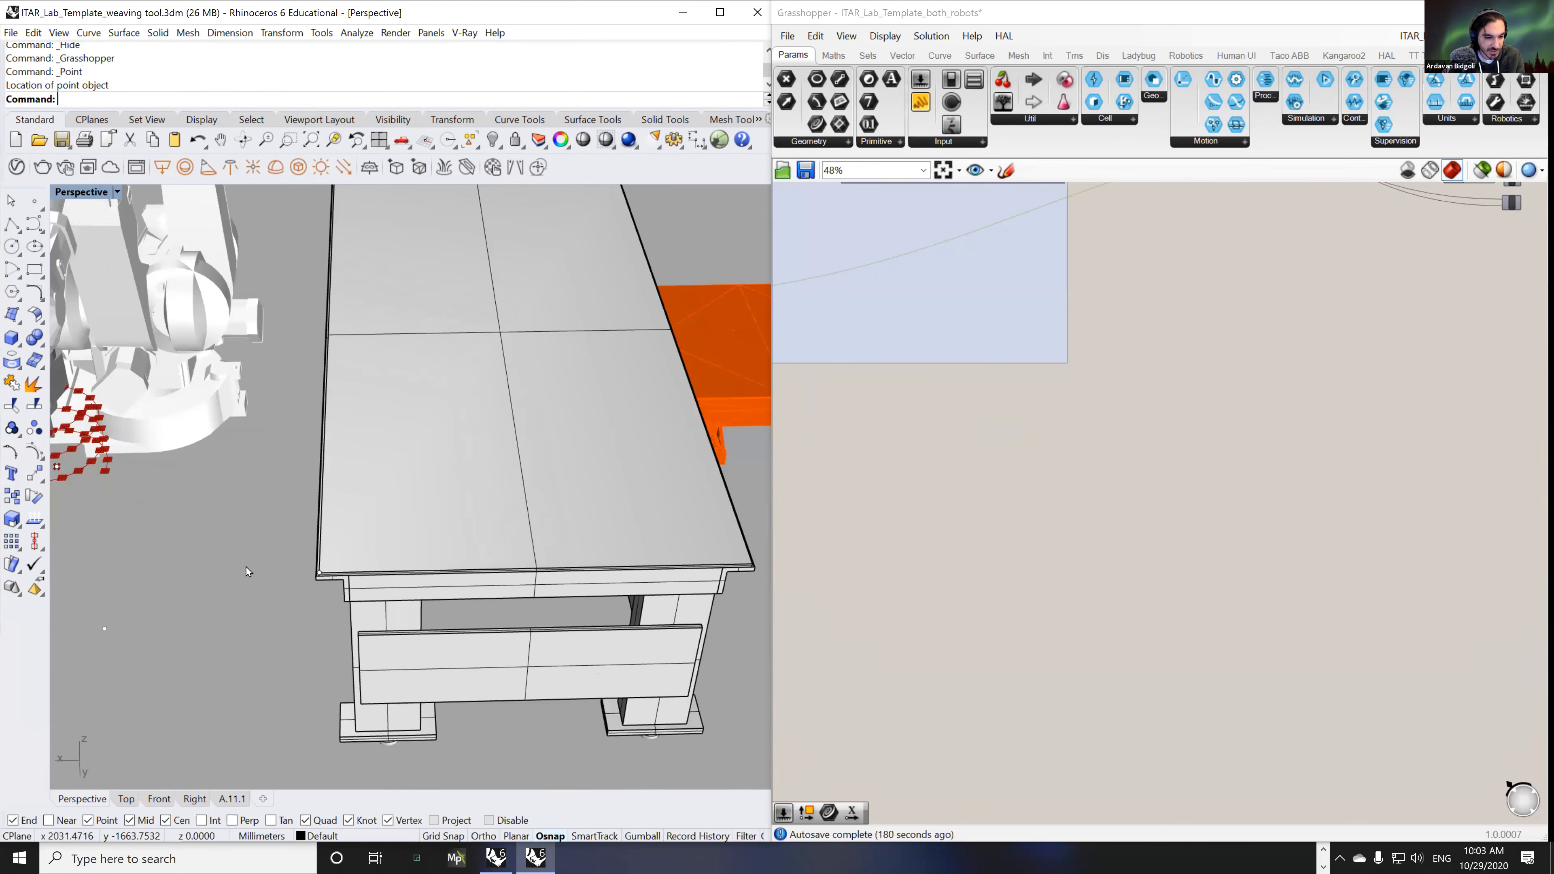
{"action": "scroll", "coordinate": [245, 567], "scroll_direction": "up", "scroll_amount": 5}
{"action": "left_click_drag", "start_coordinate": [316, 551], "coordinate": [441, 630]}
- Add a Circle component and a Point parameter to an empty area of the Grasshopper canvas
{"action": "double_click", "coordinate": [962, 518]}
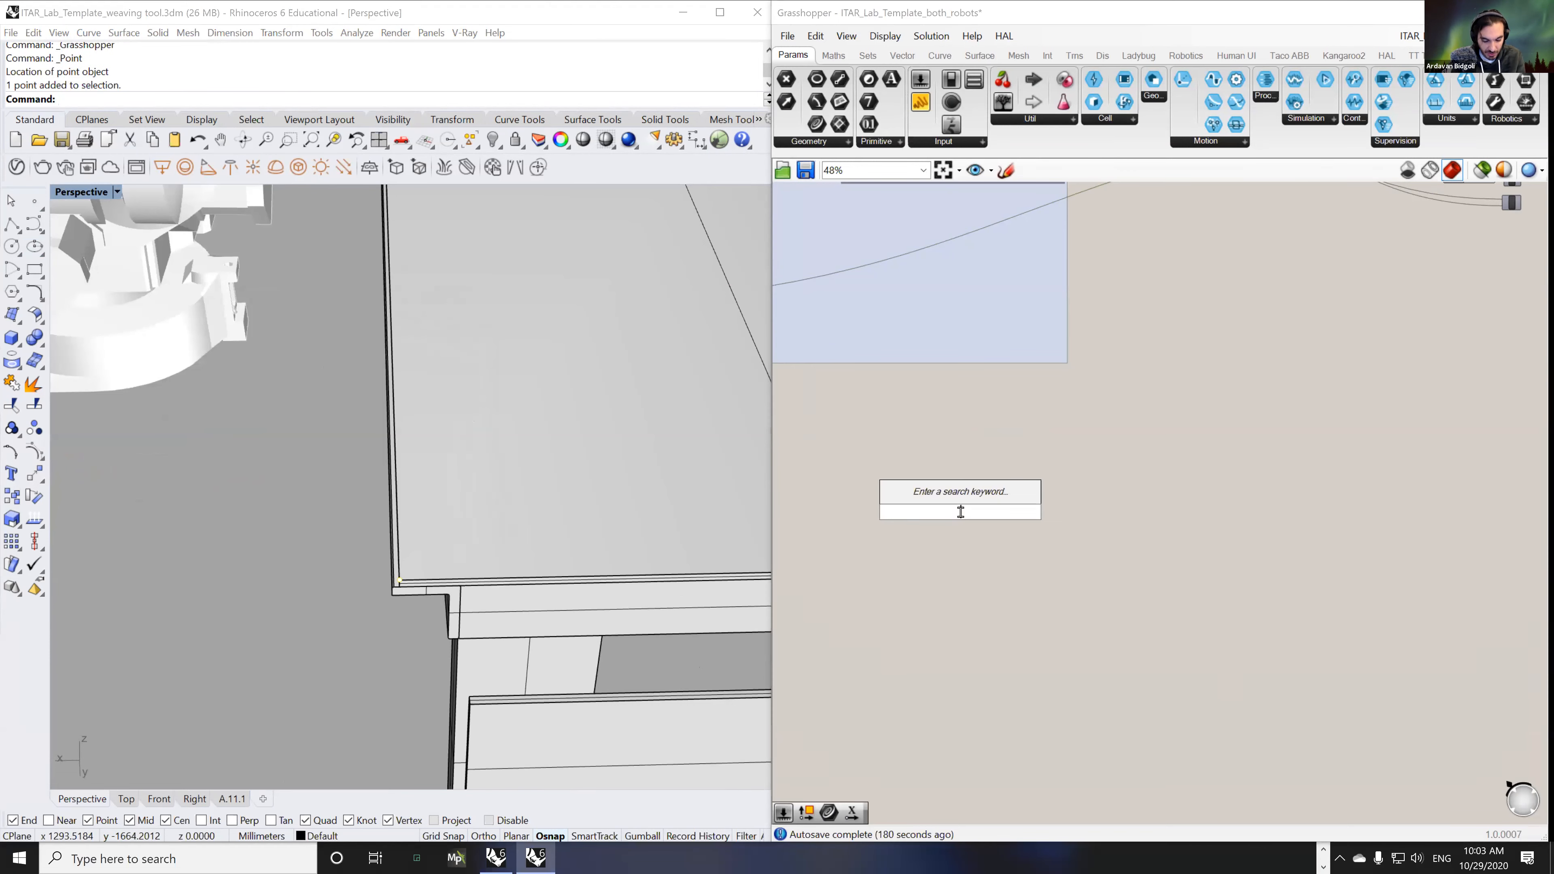
{"action": "type", "text": "circle"}
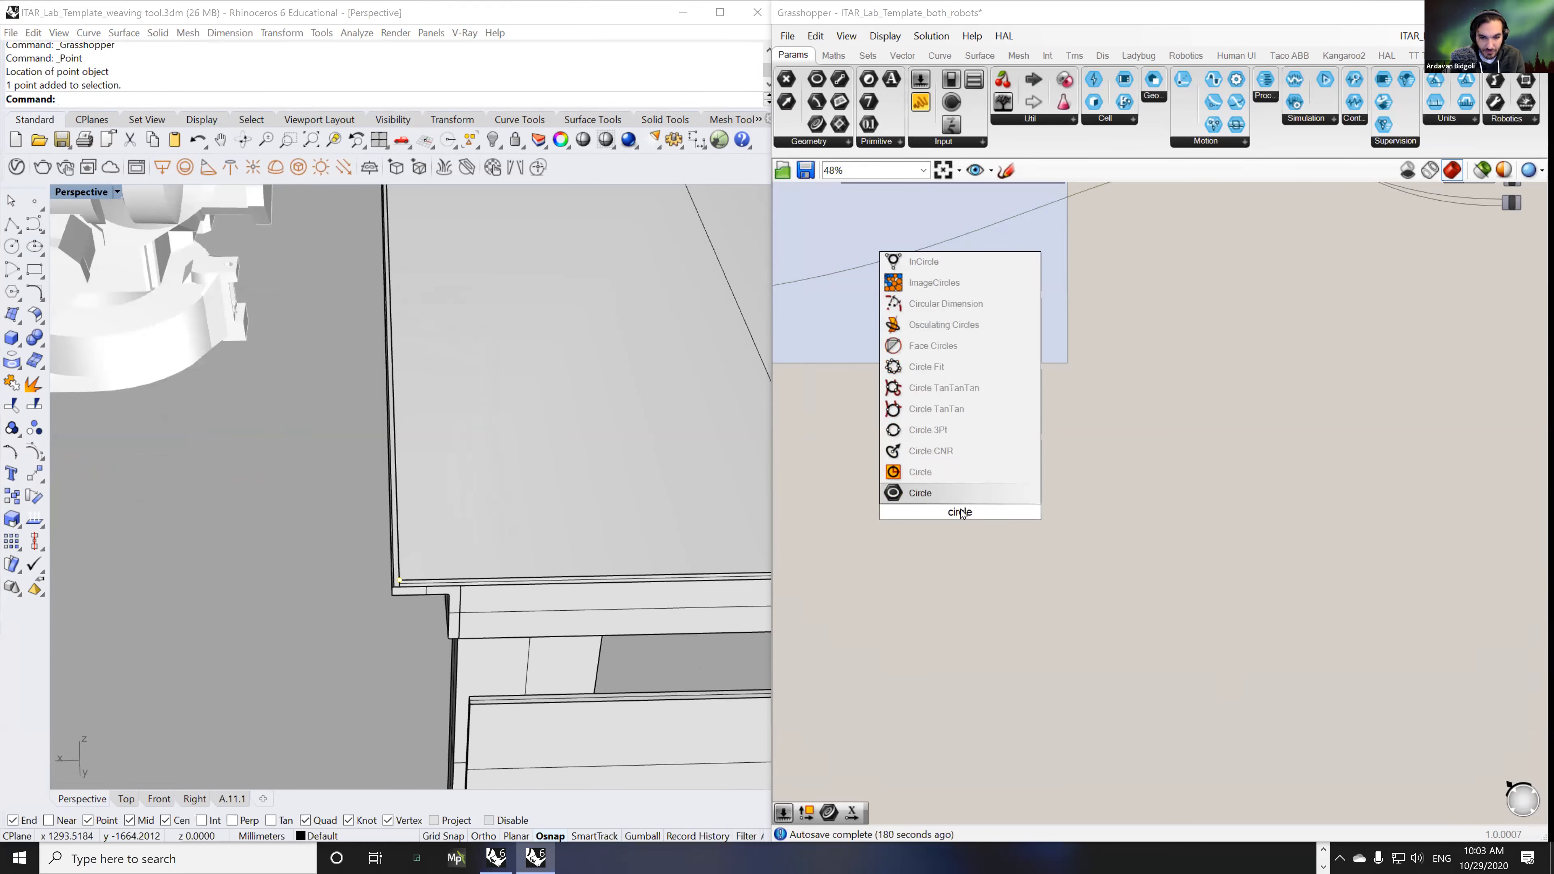
{"action": "key", "text": "Return"}
{"action": "left_click_drag", "start_coordinate": [922, 536], "coordinate": [908, 543]}
{"action": "scroll", "coordinate": [880, 544], "scroll_direction": "up", "scroll_amount": 5}
{"action": "double_click", "coordinate": [874, 543]}
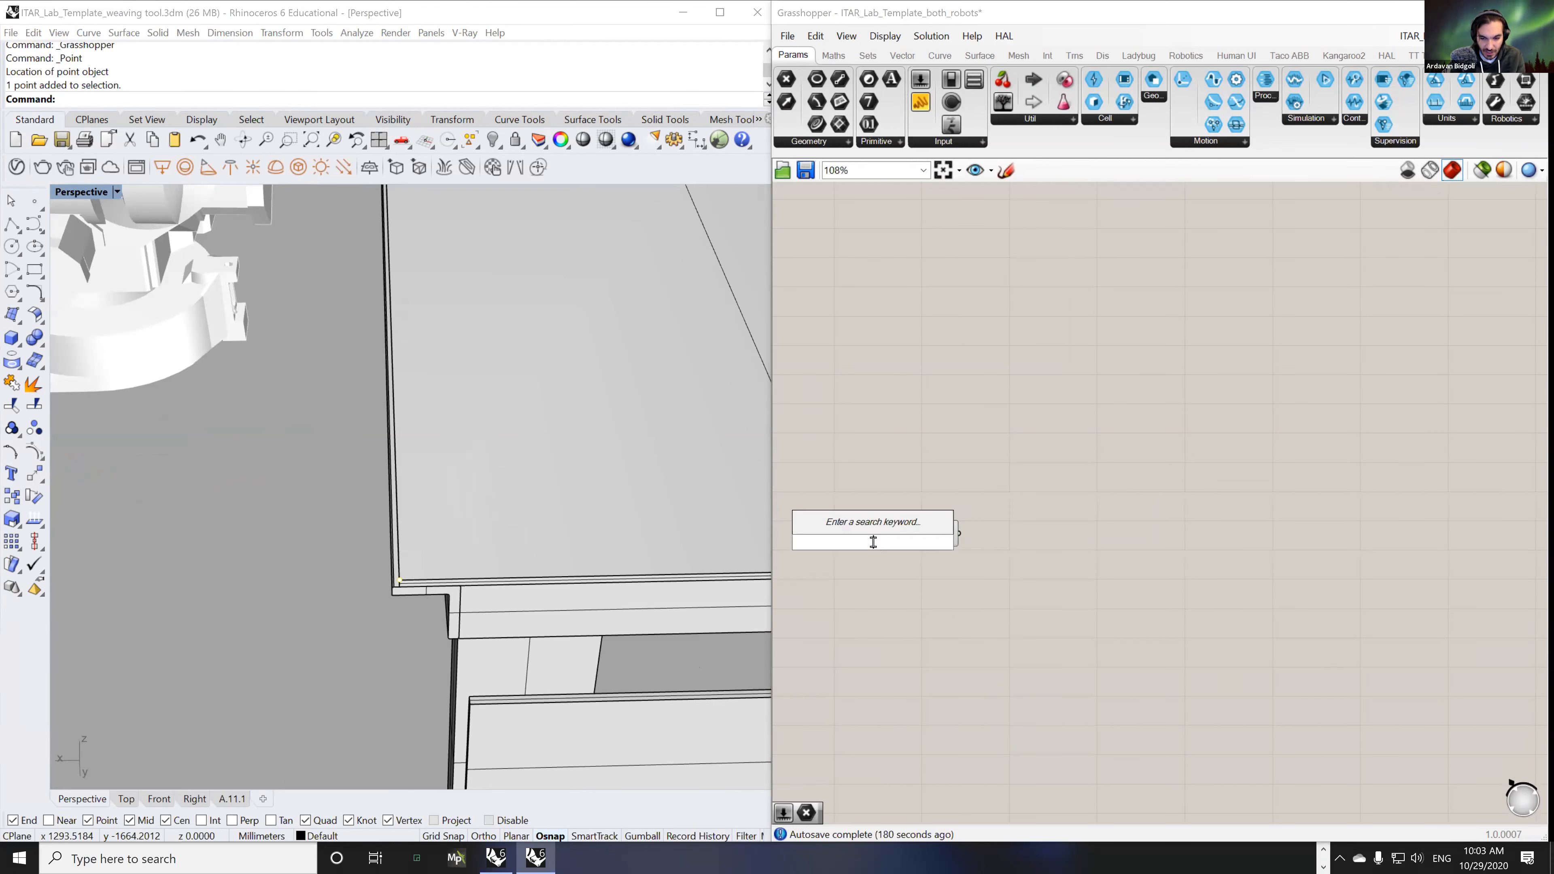
{"action": "type", "text": "point"}
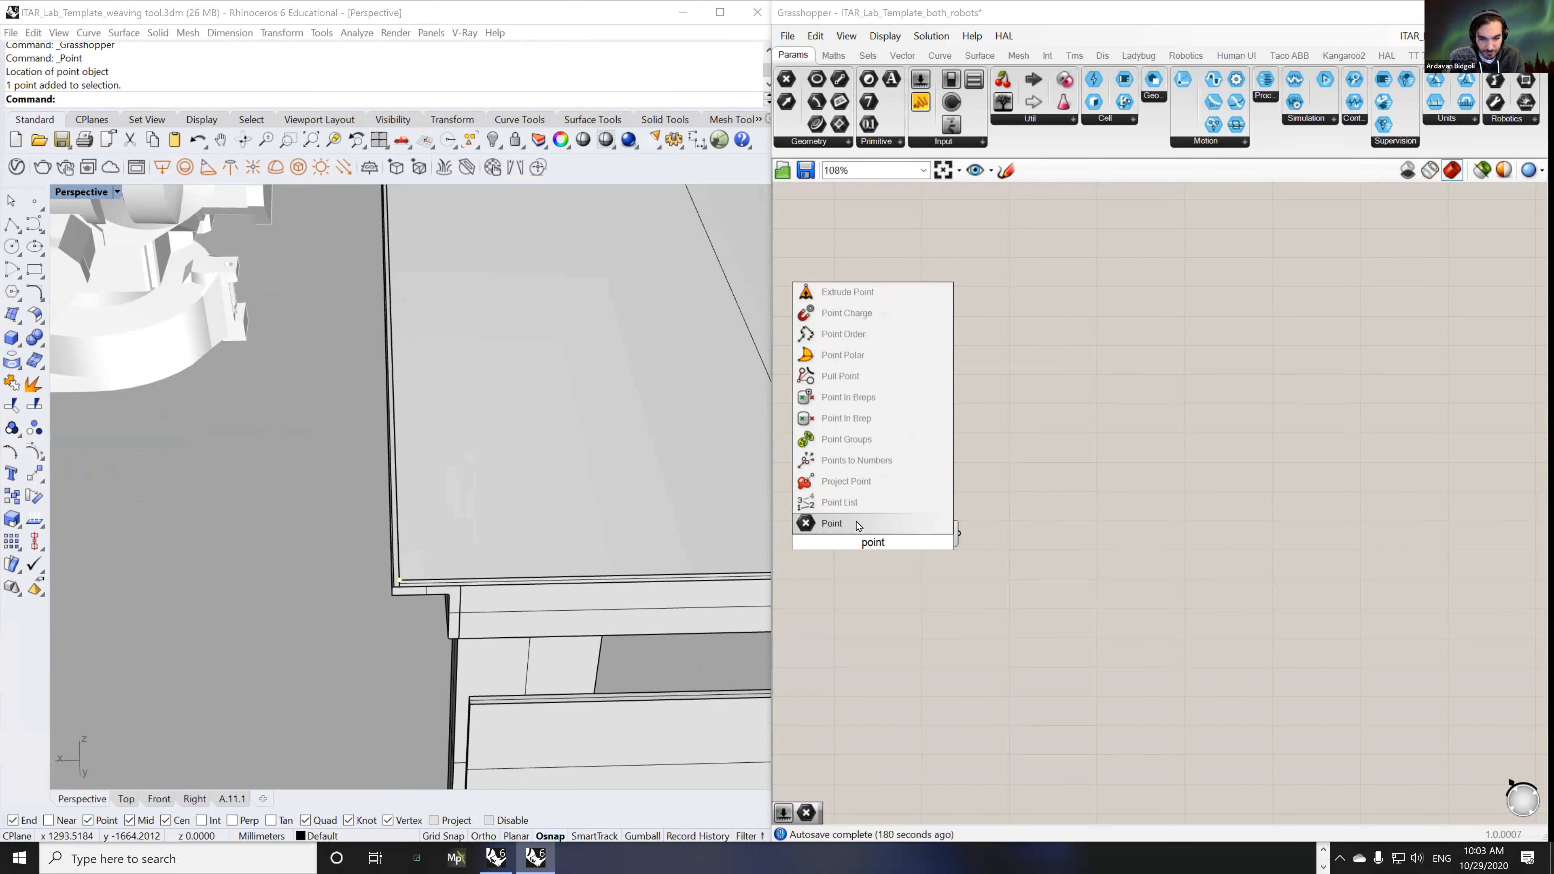
{"action": "key", "text": "Return"}
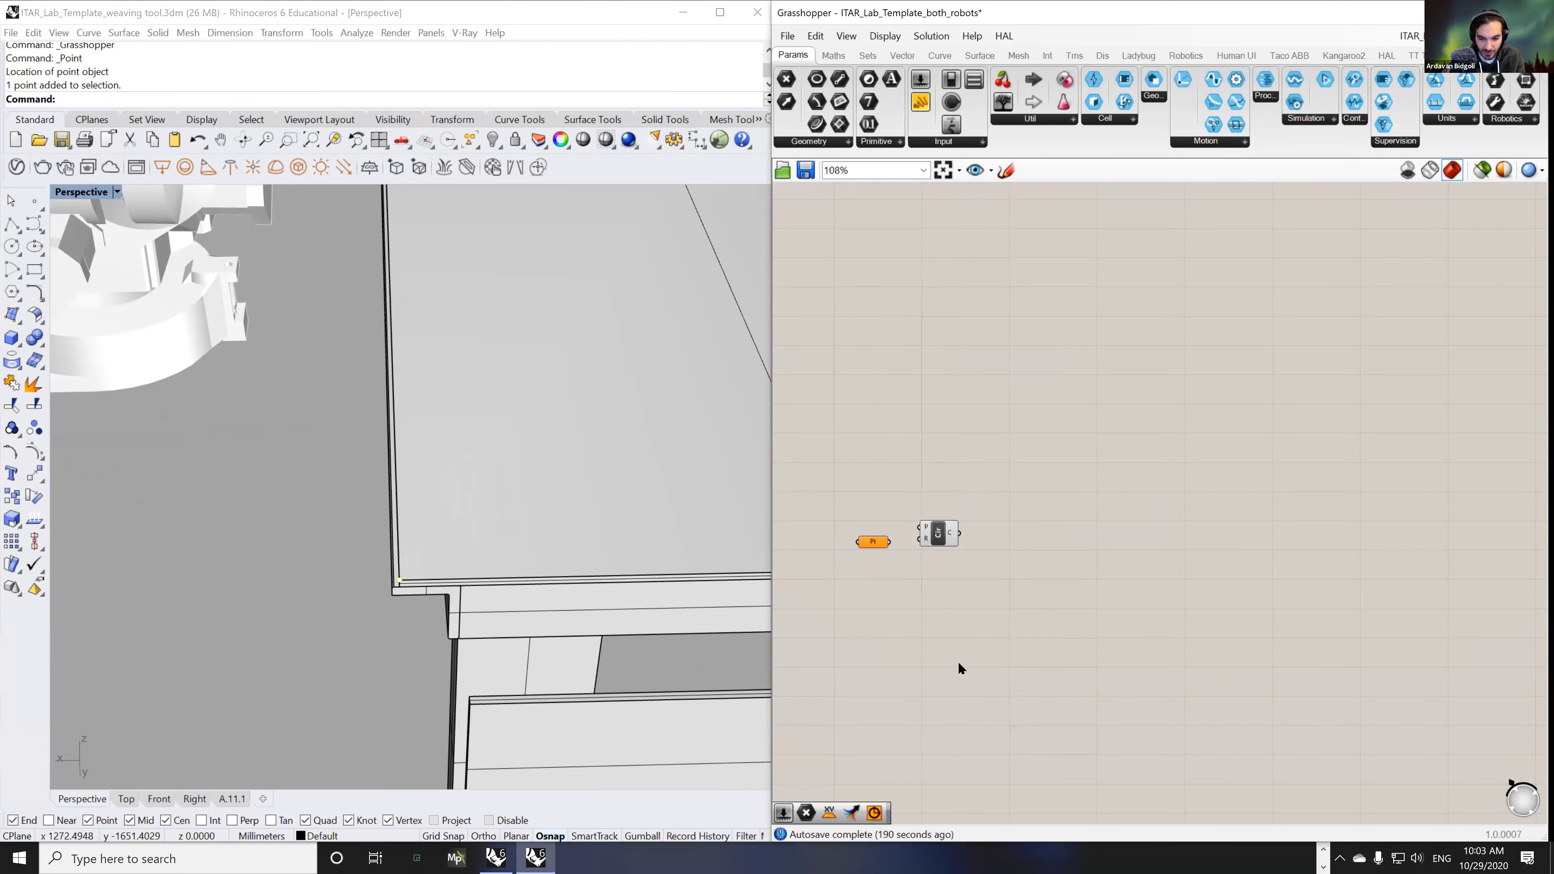
- Reference the table corner point in the Point parameter and connect it to the circle's P input
{"action": "right_click", "coordinate": [875, 542]}
{"action": "left_click", "coordinate": [925, 729]}
{"action": "left_click", "coordinate": [399, 580]}
{"action": "scroll", "coordinate": [891, 546], "scroll_direction": "up", "scroll_amount": 4}
{"action": "scroll", "coordinate": [891, 546], "scroll_direction": "up", "scroll_amount": 1}
{"action": "left_click_drag", "start_coordinate": [895, 548], "coordinate": [967, 554]}
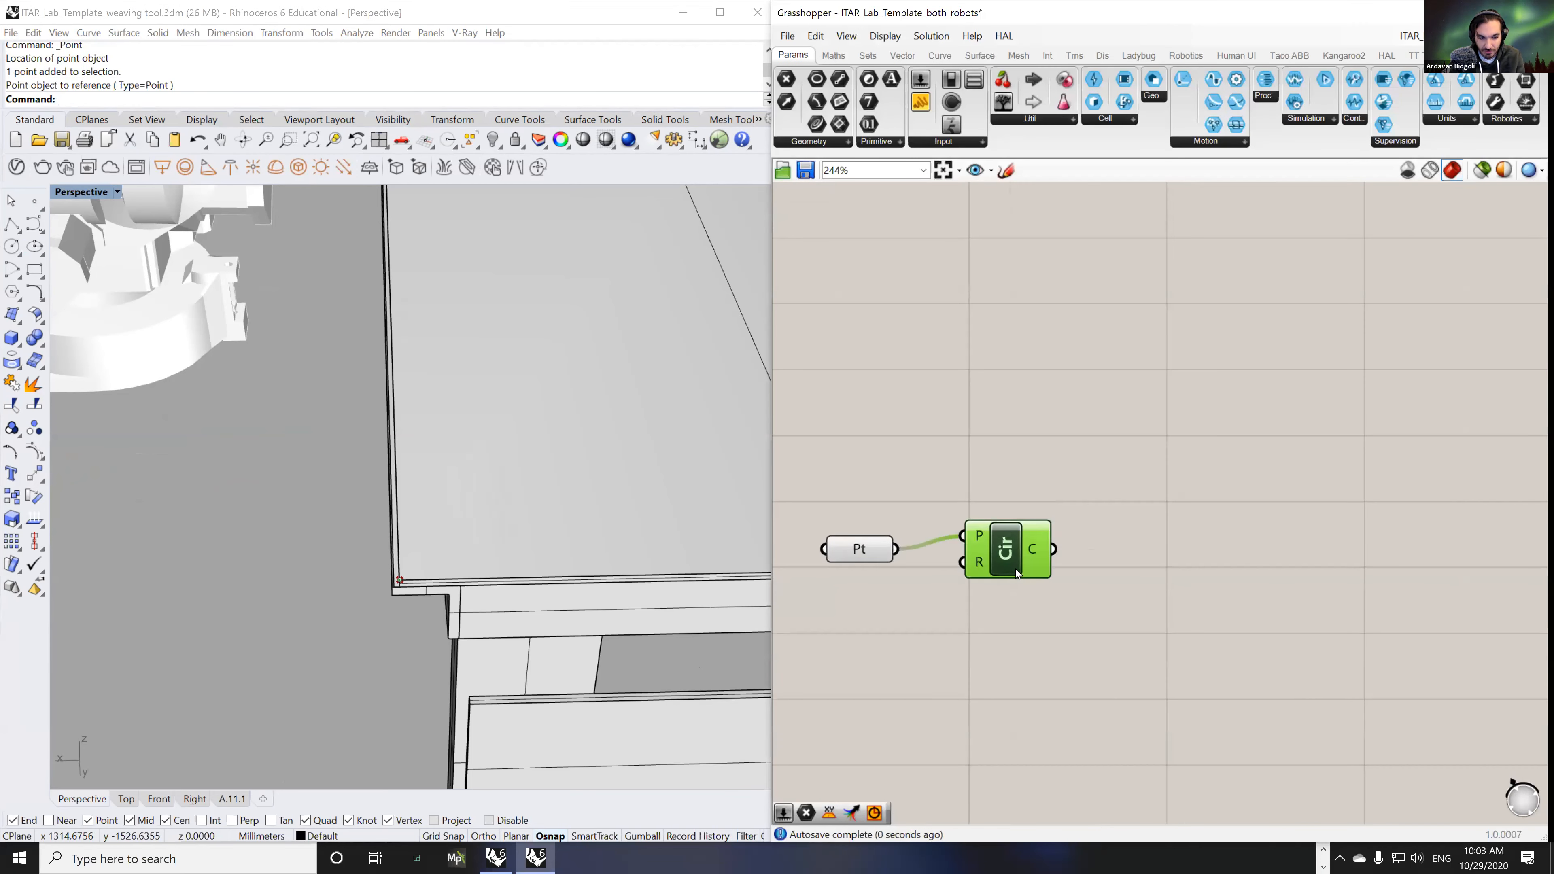
- Add a number slider with value 150 and connect it to the circle's radius input
{"action": "double_click", "coordinate": [1215, 578]}
{"action": "type", "text": "150"}
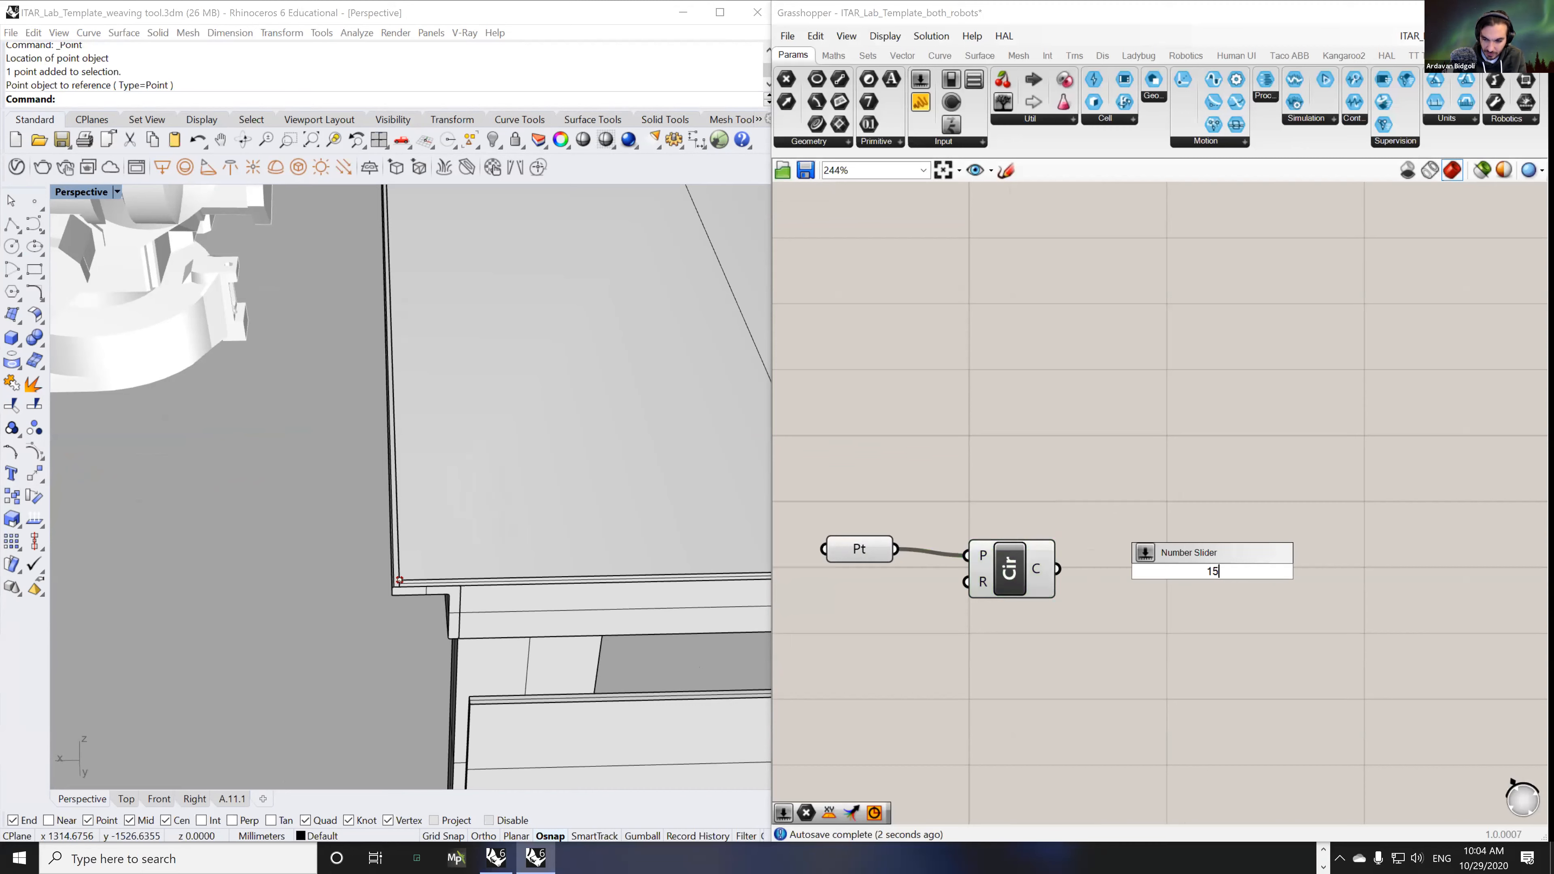
{"action": "key", "text": "Return"}
{"action": "left_click_drag", "start_coordinate": [1275, 575], "coordinate": [975, 589]}
{"action": "left_click", "coordinate": [1008, 578]}
- Add a Divide Curve component and feed it the circle
{"action": "right_click_drag", "start_coordinate": [604, 559], "coordinate": [492, 470]}
{"action": "scroll", "coordinate": [492, 470], "scroll_direction": "up", "scroll_amount": 3}
{"action": "double_click", "coordinate": [1171, 445]}
{"action": "type", "text": "divi"}
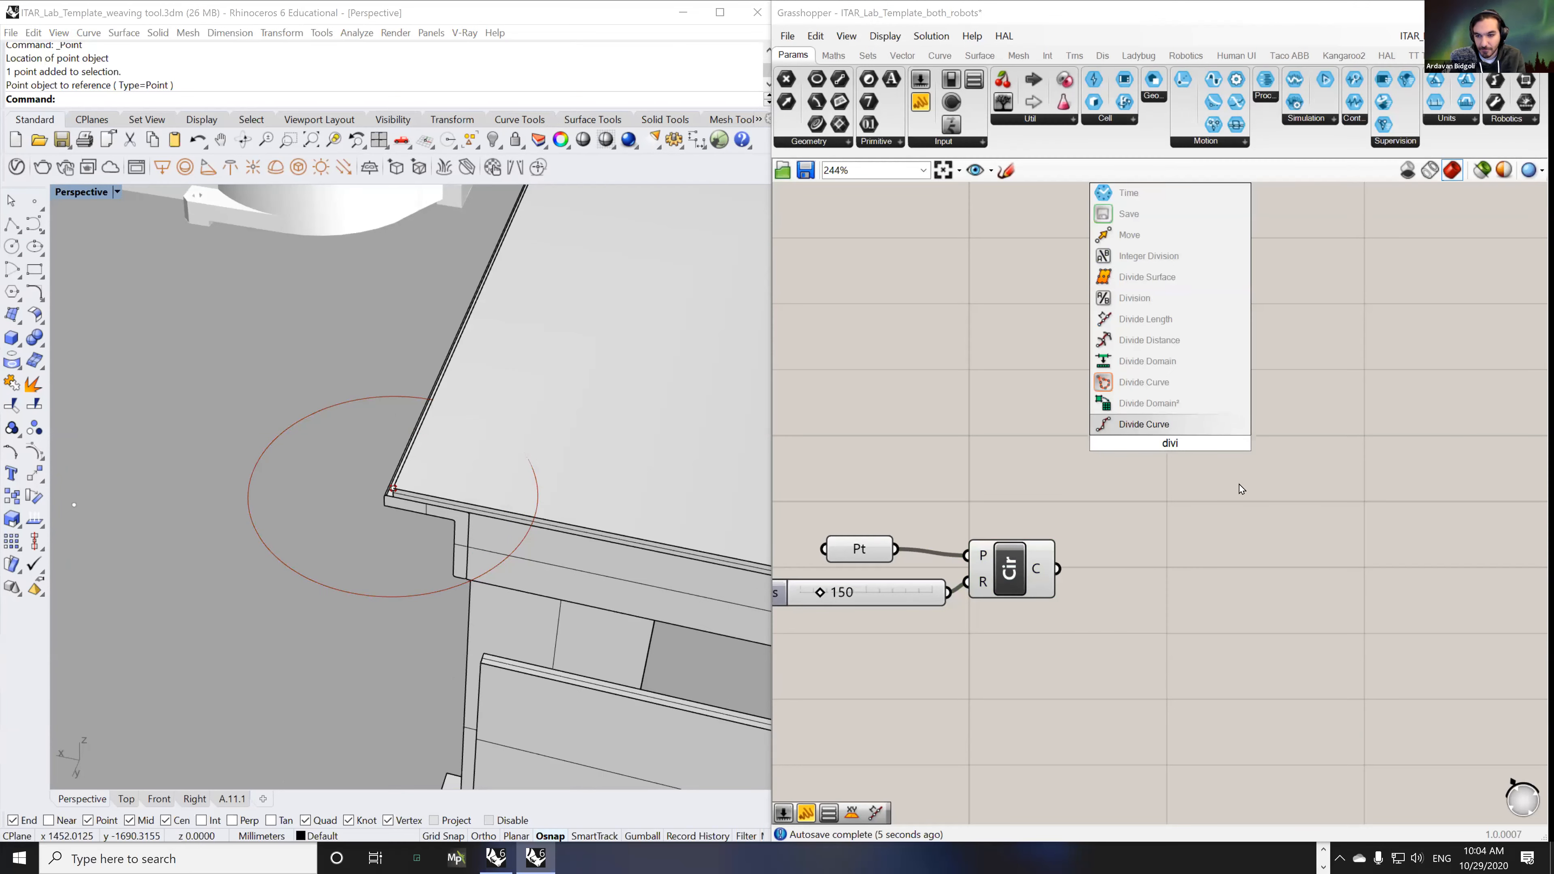
{"action": "left_click", "coordinate": [1171, 424]}
{"action": "left_click_drag", "start_coordinate": [1057, 569], "coordinate": [1131, 414]}
{"action": "left_click_drag", "start_coordinate": [1167, 463], "coordinate": [1160, 619]}
{"action": "right_click_drag", "start_coordinate": [1144, 592], "coordinate": [1048, 573]}
- Add an XY Plane component and connect the division points to its origin input
{"action": "double_click", "coordinate": [1286, 558]}
{"action": "type", "text": "xy"}
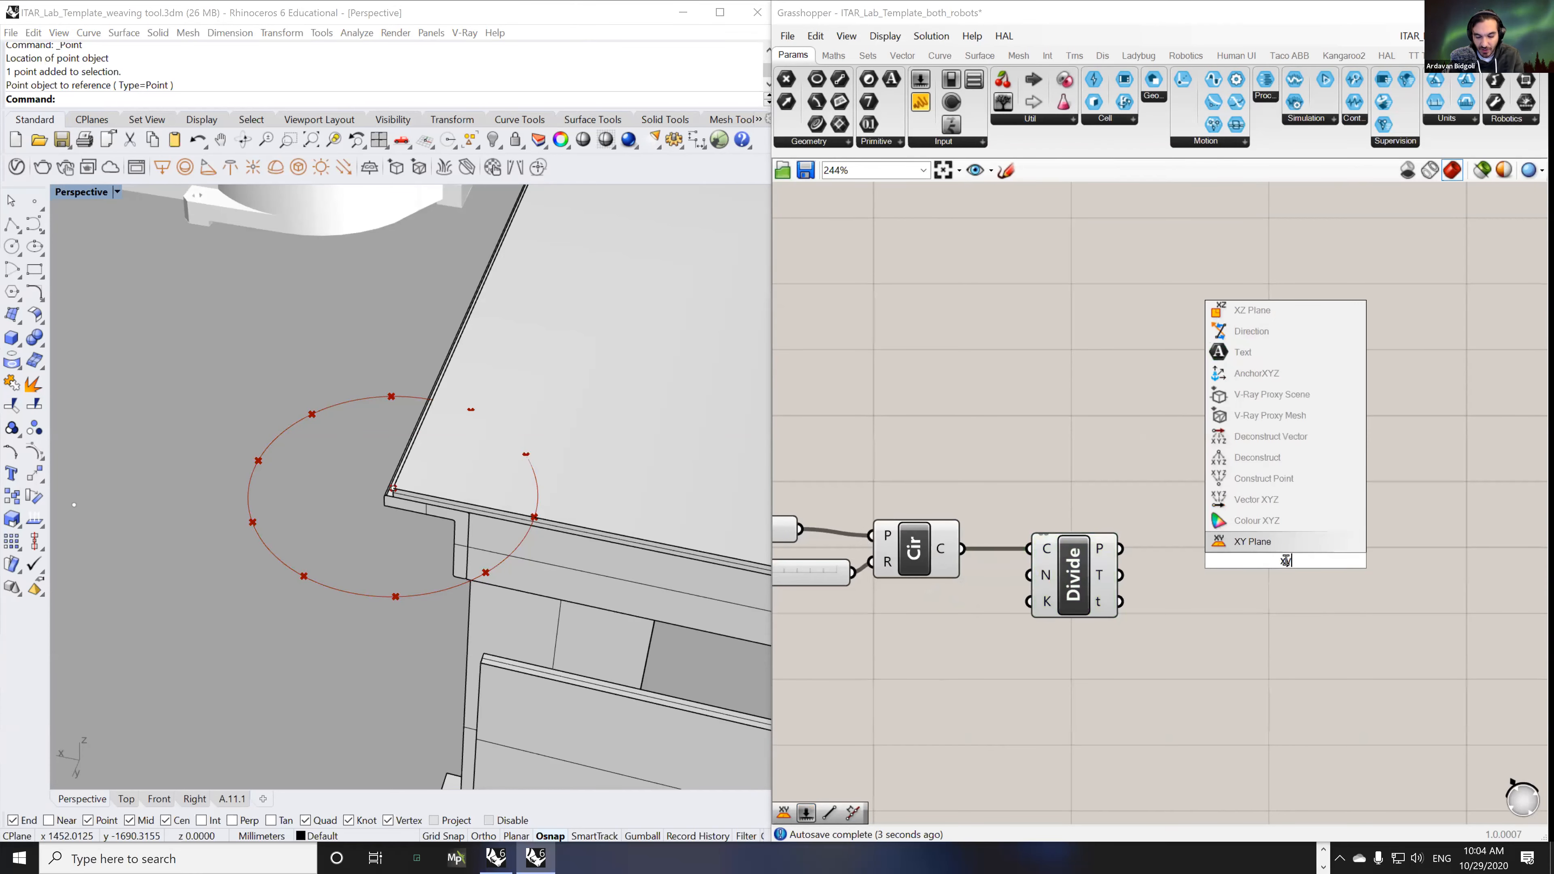
{"action": "left_click", "coordinate": [1242, 545]}
{"action": "left_click_drag", "start_coordinate": [1122, 549], "coordinate": [1264, 544]}
{"action": "right_click_drag", "start_coordinate": [470, 480], "coordinate": [502, 487]}
{"action": "scroll", "coordinate": [507, 462], "scroll_direction": "up", "scroll_amount": 3}
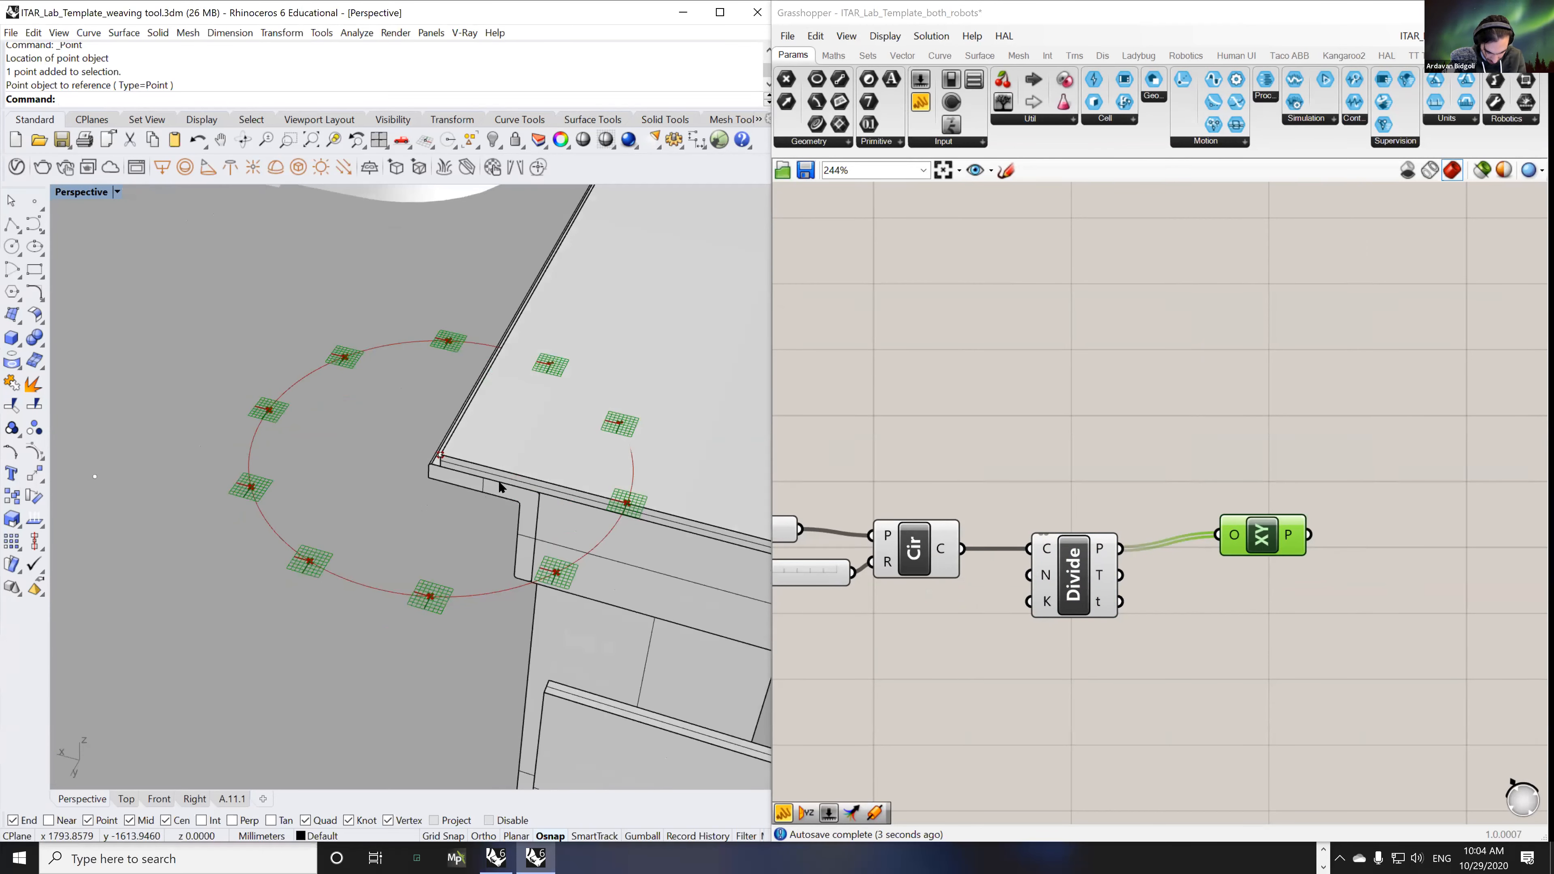
{"action": "mouse_move", "coordinate": [391, 665]}
{"action": "left_mouse_down"}
{"action": "mouse_move", "coordinate": [426, 606]}
{"action": "mouse_move", "coordinate": [419, 508]}
{"action": "mouse_move", "coordinate": [432, 524]}
{"action": "left_mouse_up"}
{"action": "left_click_drag", "start_coordinate": [428, 592], "coordinate": [368, 574]}
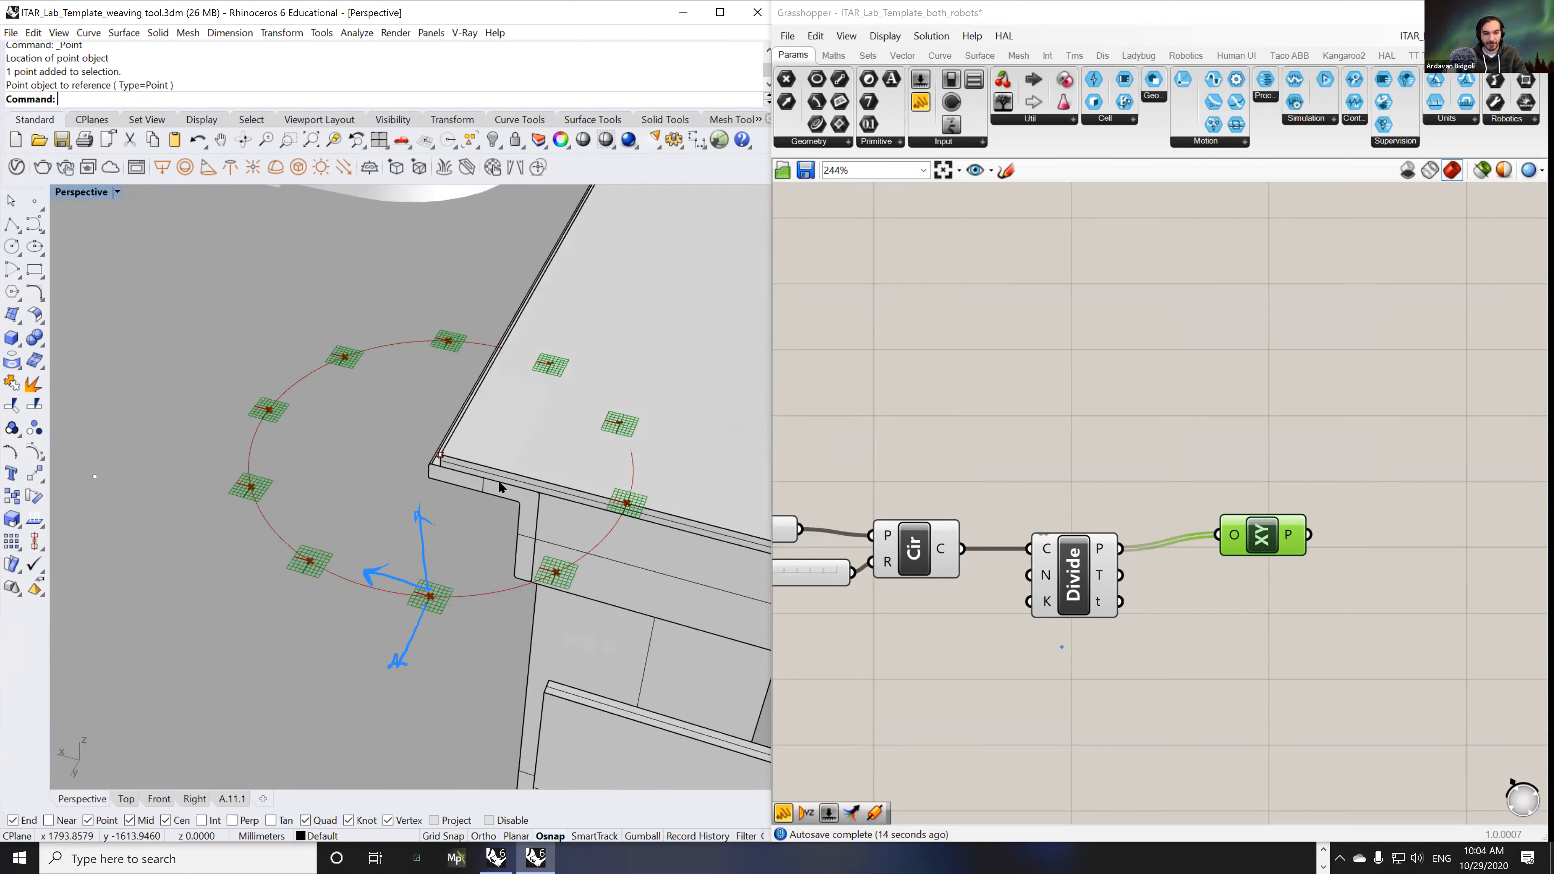
{"action": "left_click_drag", "start_coordinate": [96, 766], "coordinate": [55, 814]}
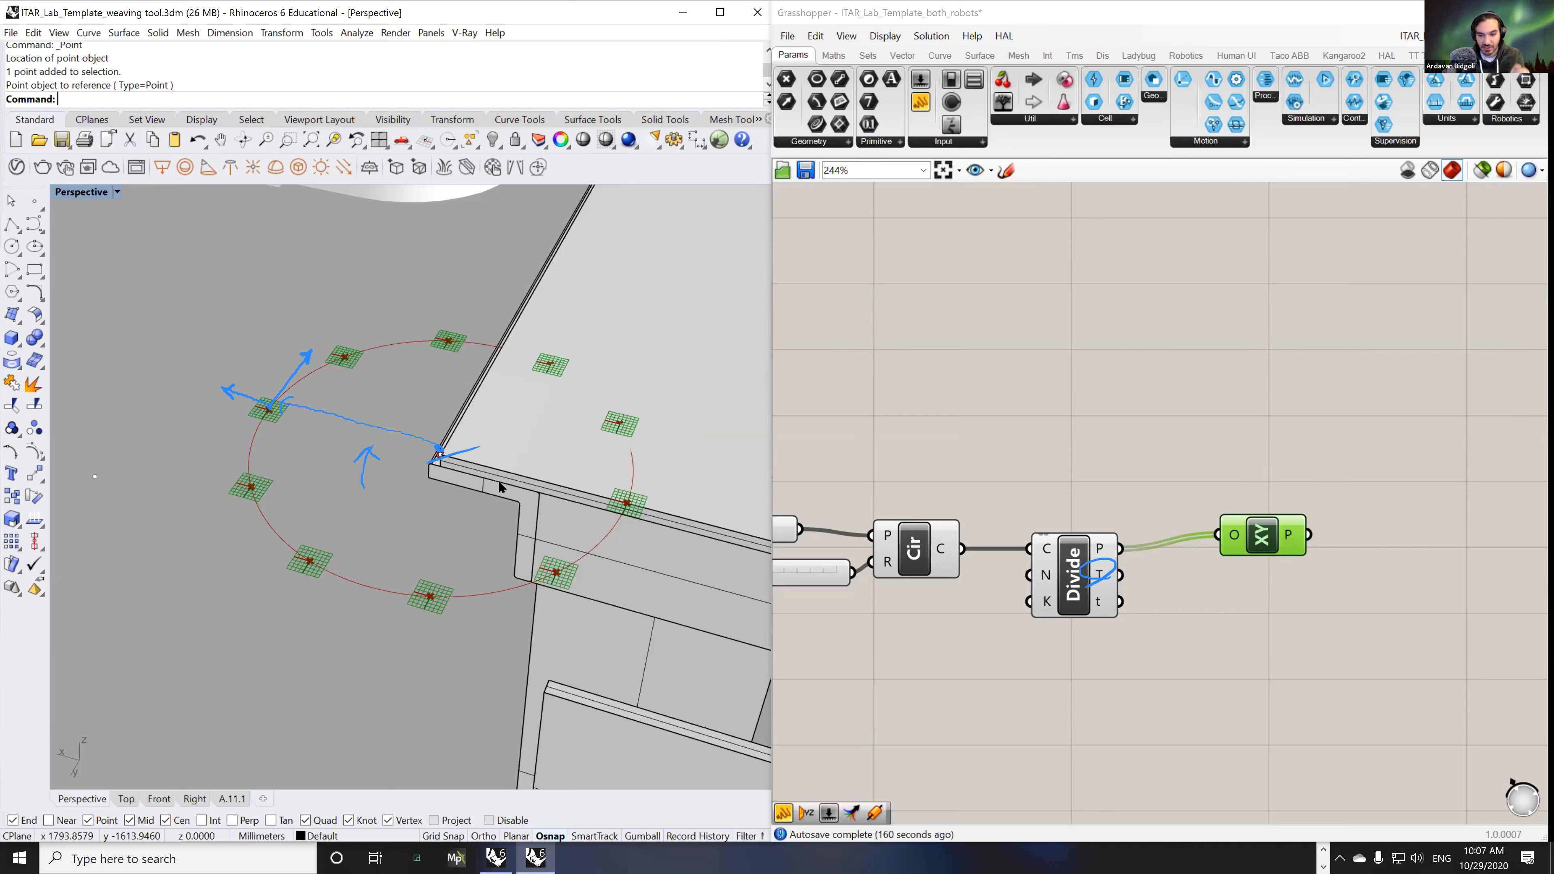
- Add a Vector 2Pt component with the corner point as A and the circle's division points as B
{"action": "double_click", "coordinate": [1084, 714]}
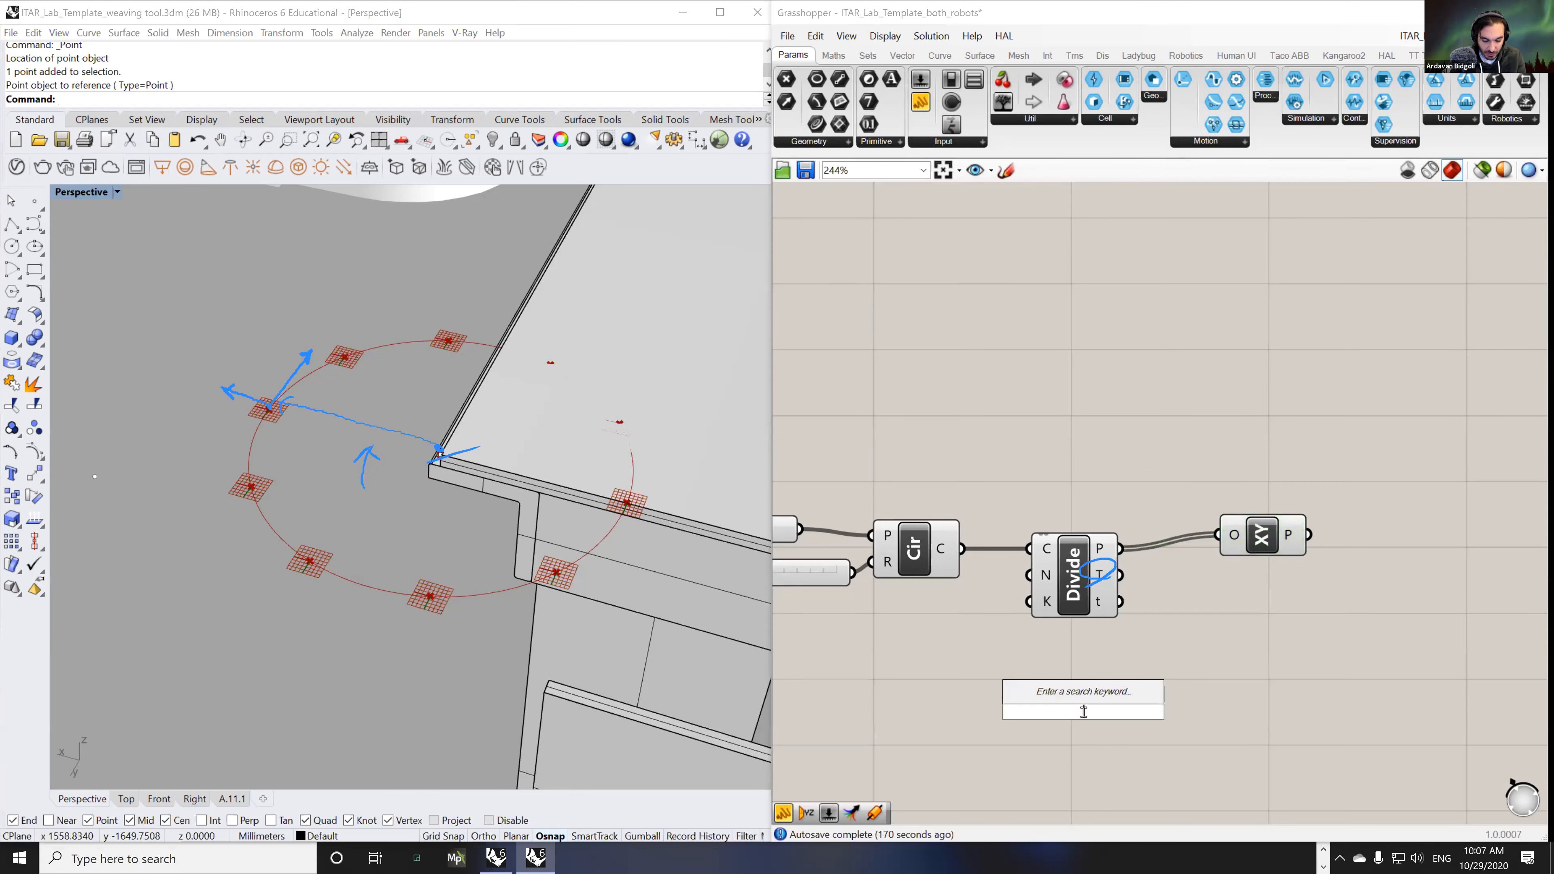
{"action": "type", "text": "vector"}
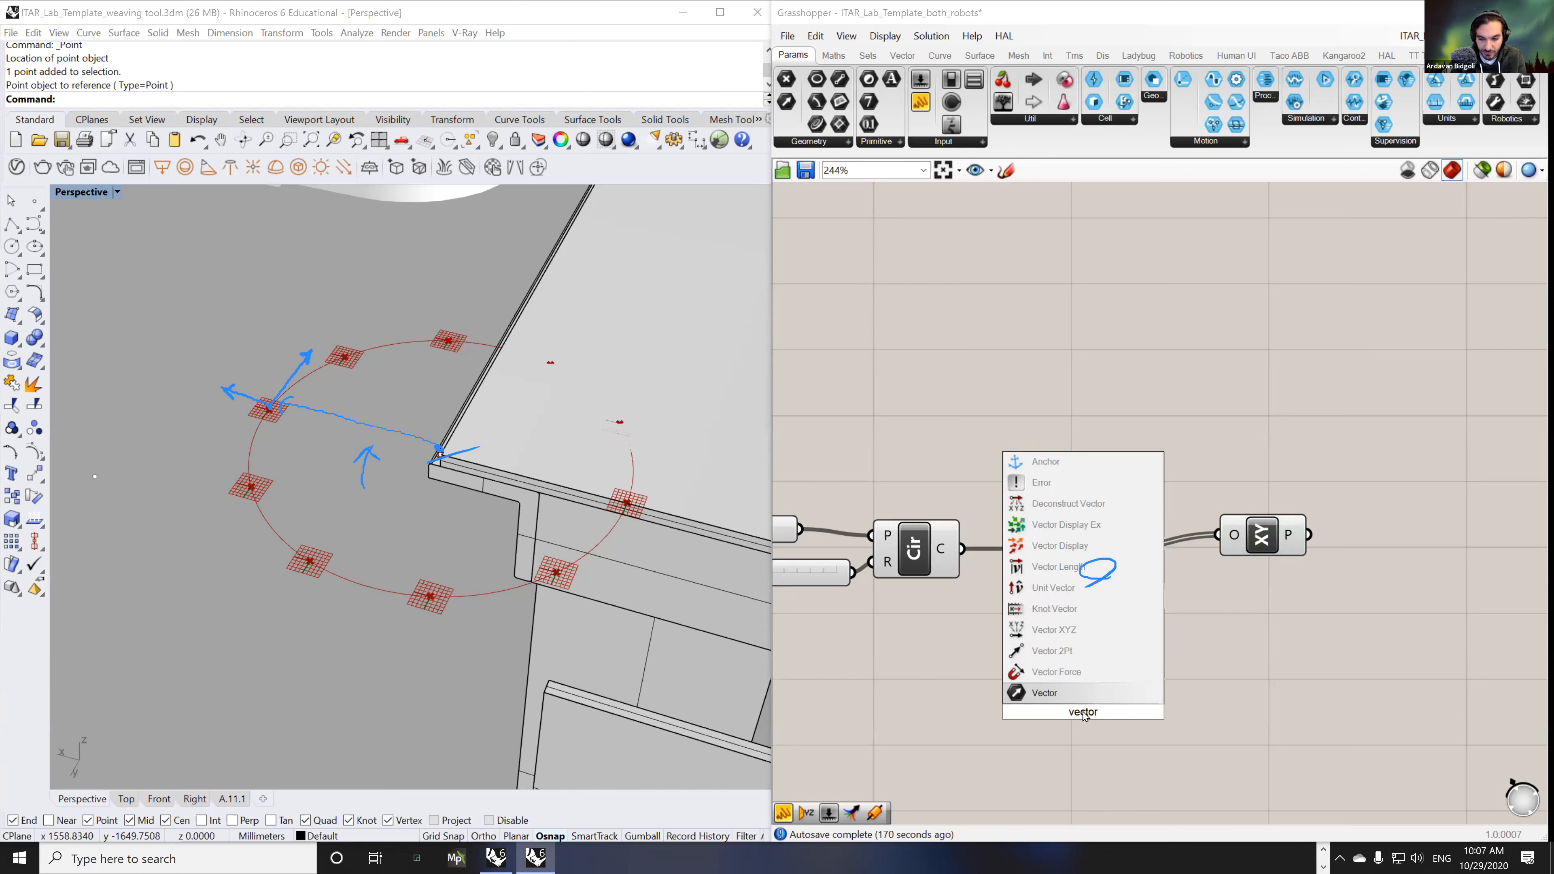
{"action": "left_click", "coordinate": [1056, 652]}
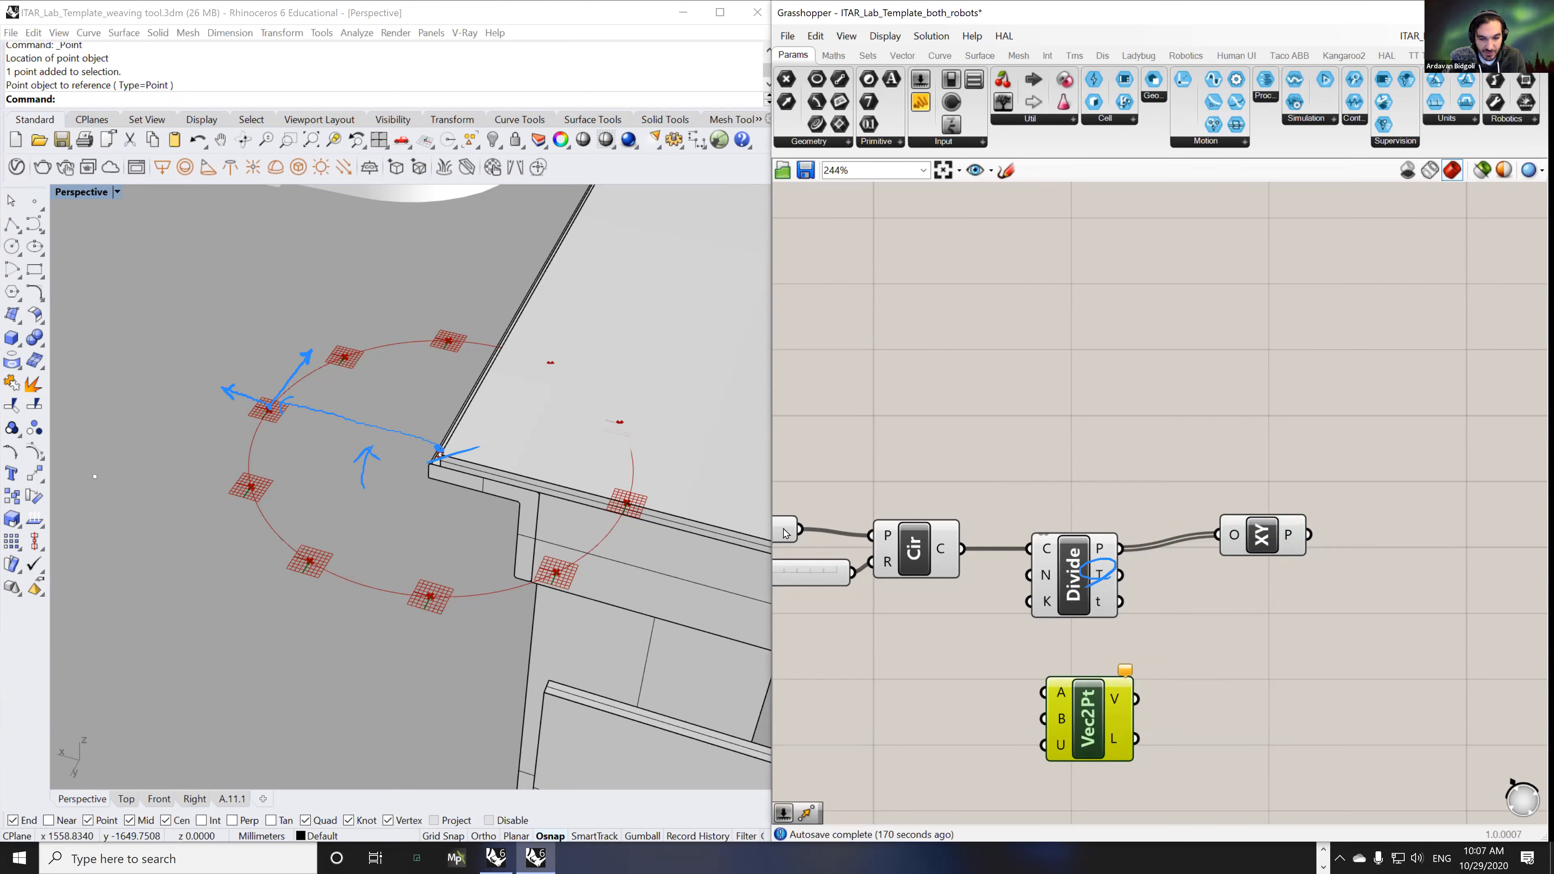
{"action": "left_click_drag", "start_coordinate": [787, 535], "coordinate": [1160, 719]}
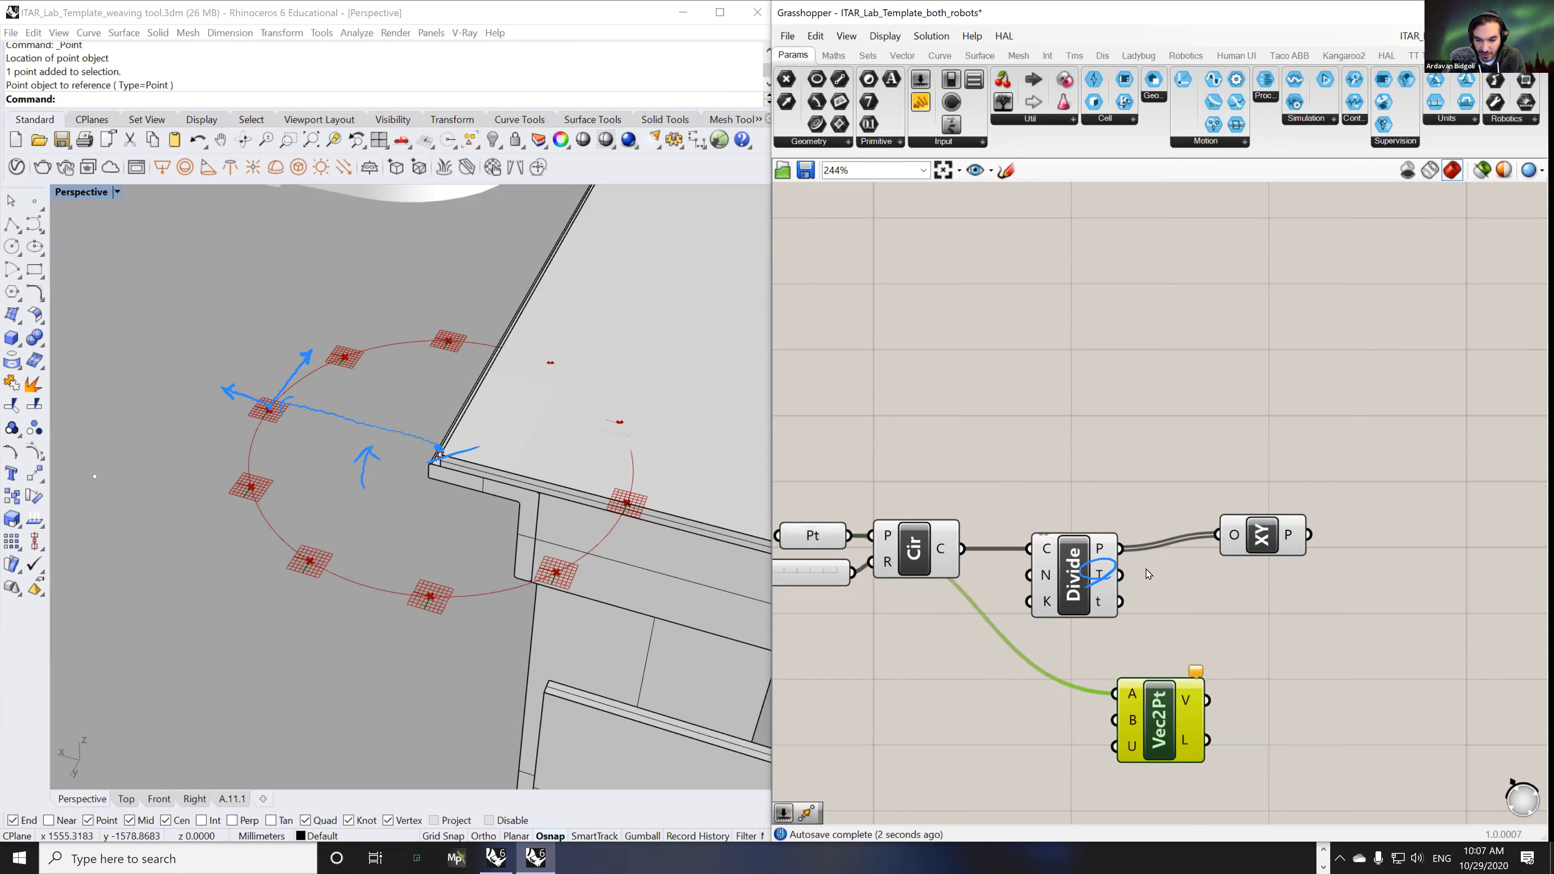
{"action": "left_click_drag", "start_coordinate": [1120, 548], "coordinate": [1115, 720]}
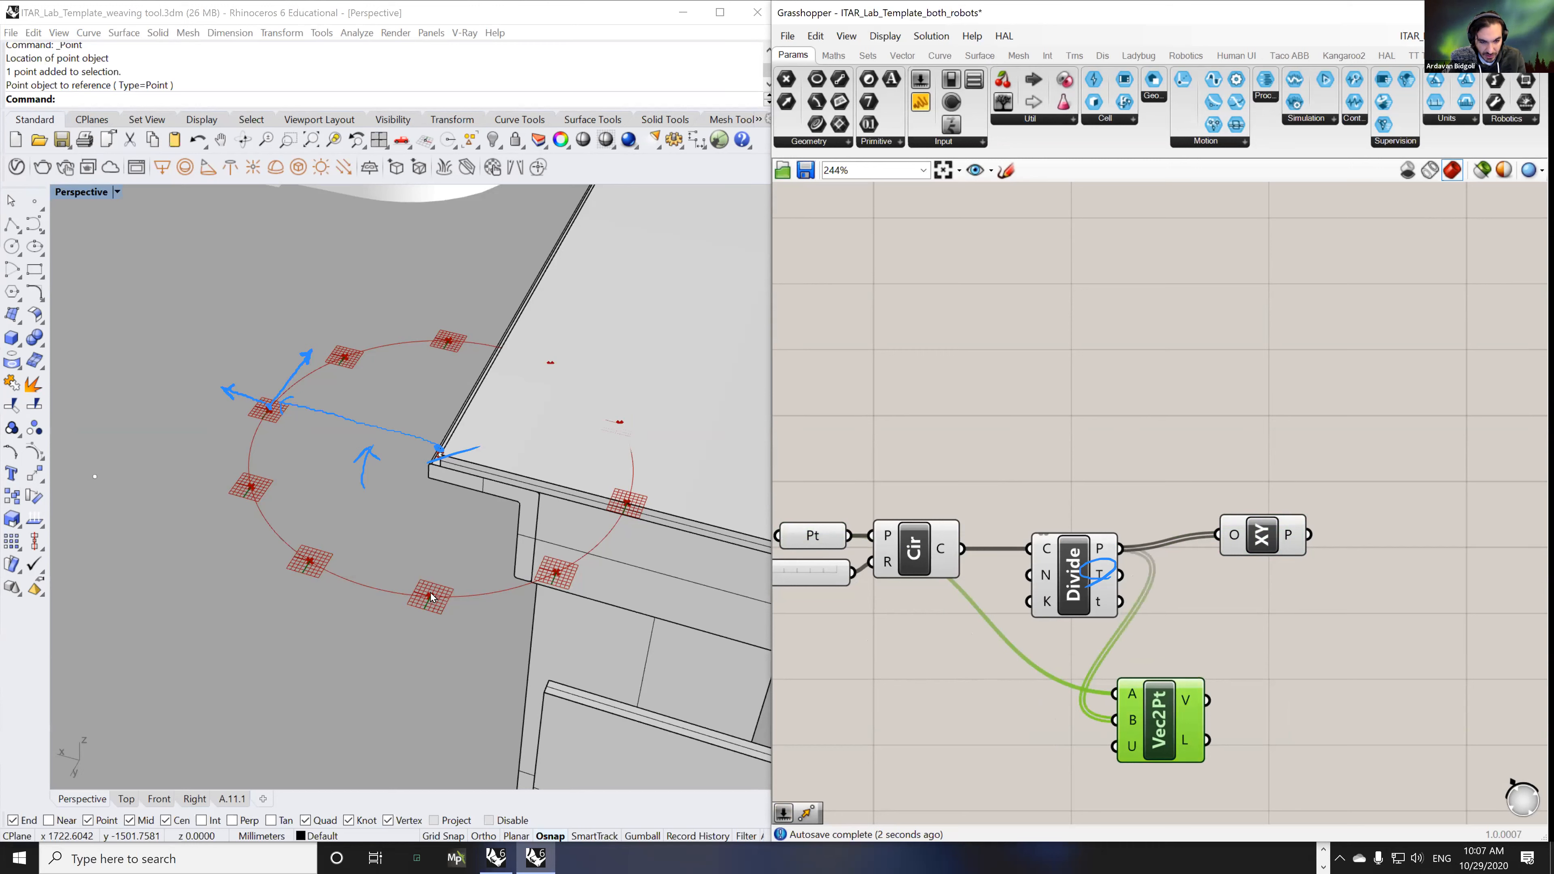
{"action": "left_click_drag", "start_coordinate": [1157, 737], "coordinate": [1270, 697]}
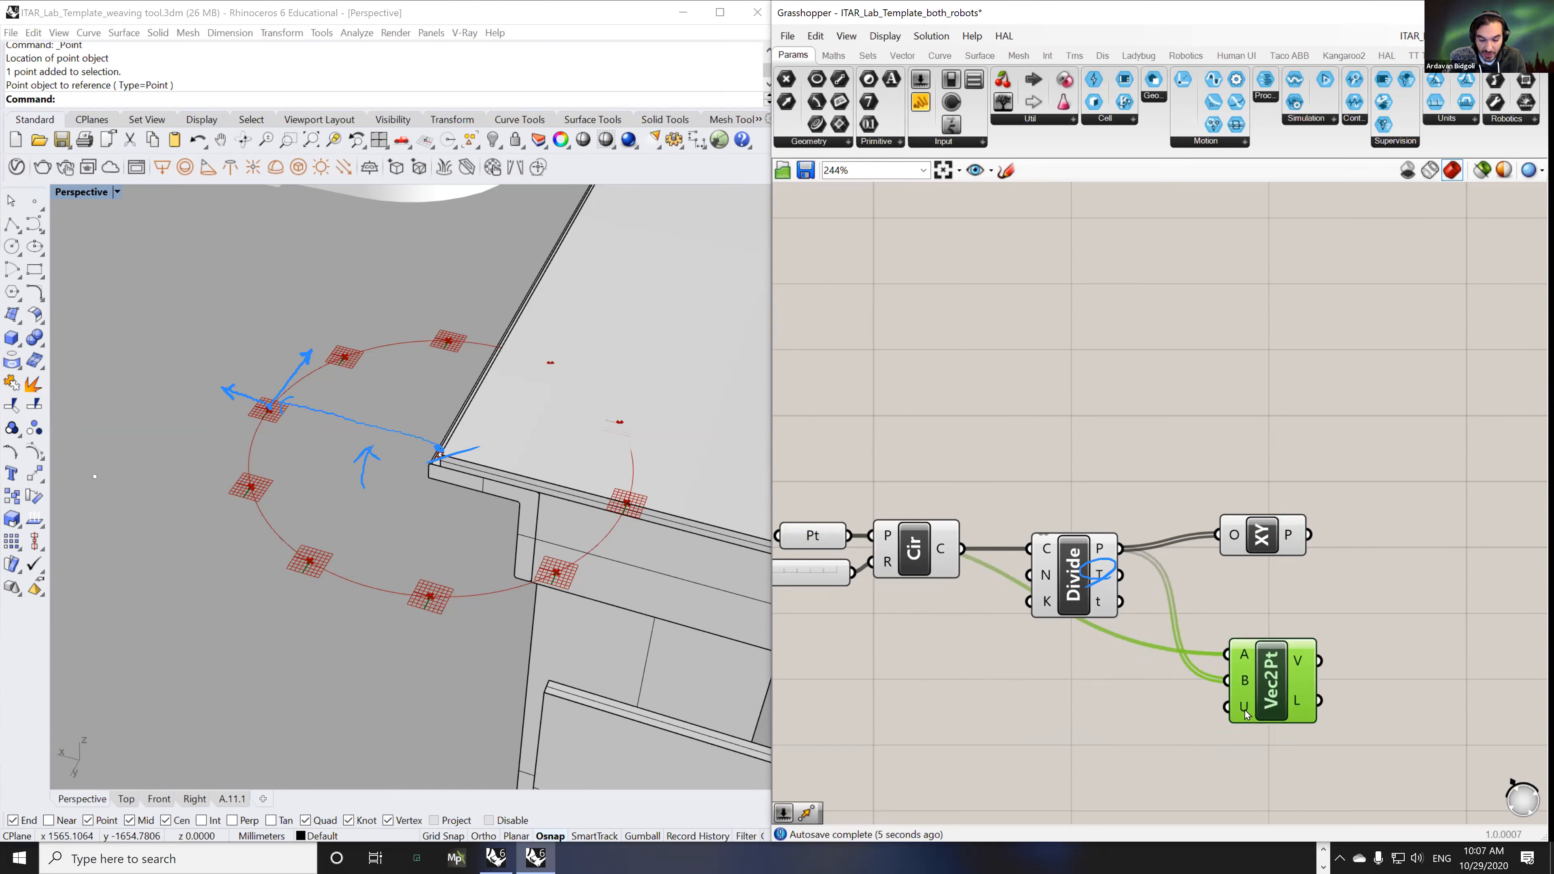
- Add a Vector Display component and wire the Vector 2Pt output to A and the corner point to V
{"action": "double_click", "coordinate": [1160, 751]}
{"action": "type", "text": "vector"}
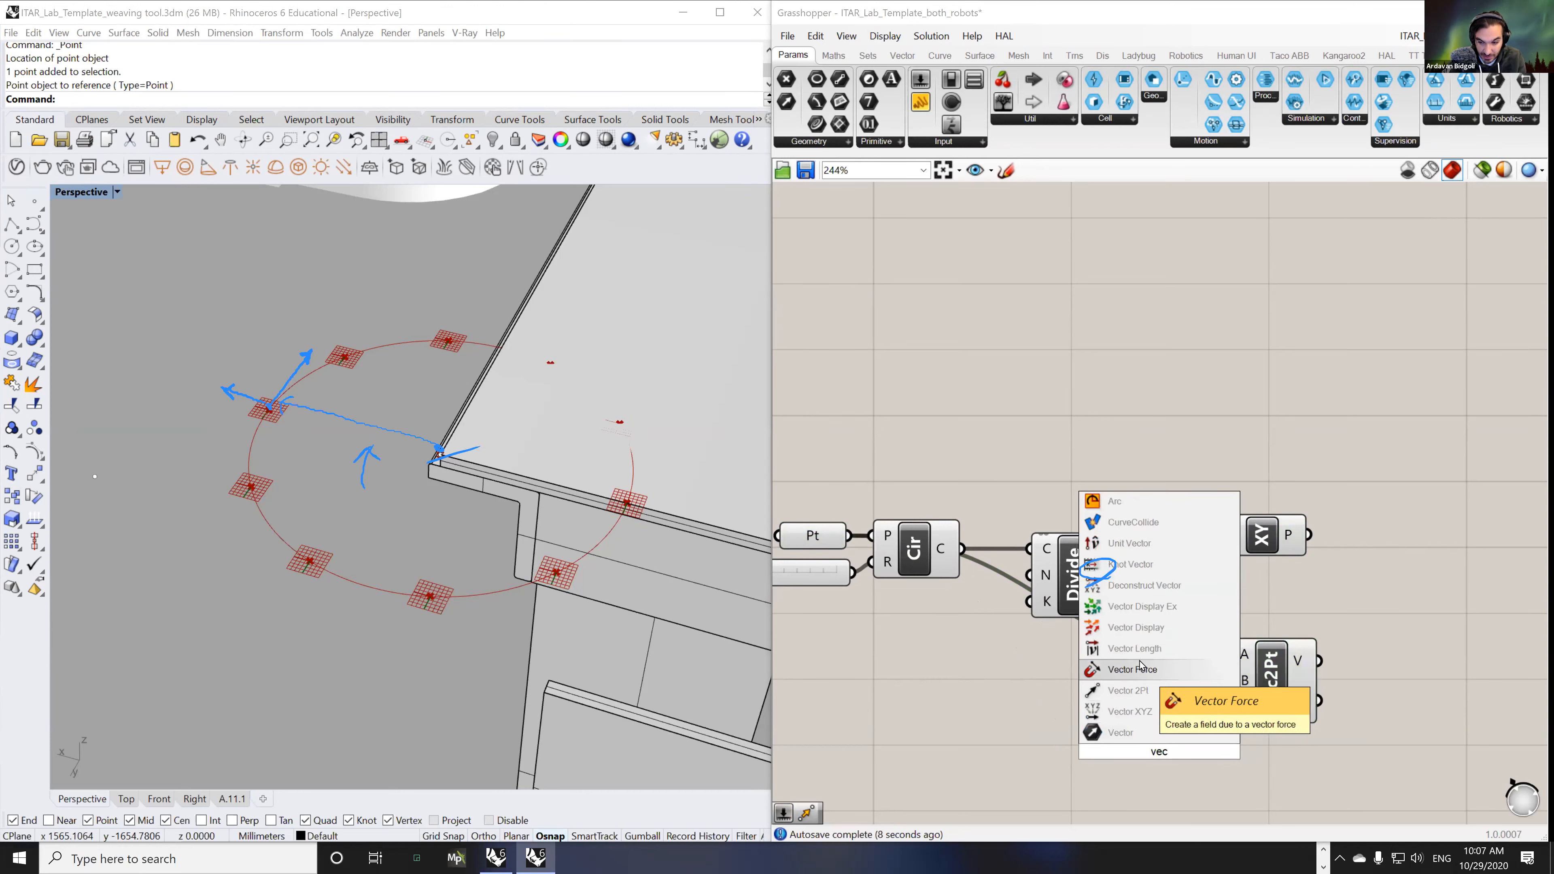
{"action": "left_click", "coordinate": [1136, 627]}
{"action": "left_click_drag", "start_coordinate": [1173, 762], "coordinate": [1350, 784]}
{"action": "left_click_drag", "start_coordinate": [1319, 660], "coordinate": [1120, 548]}
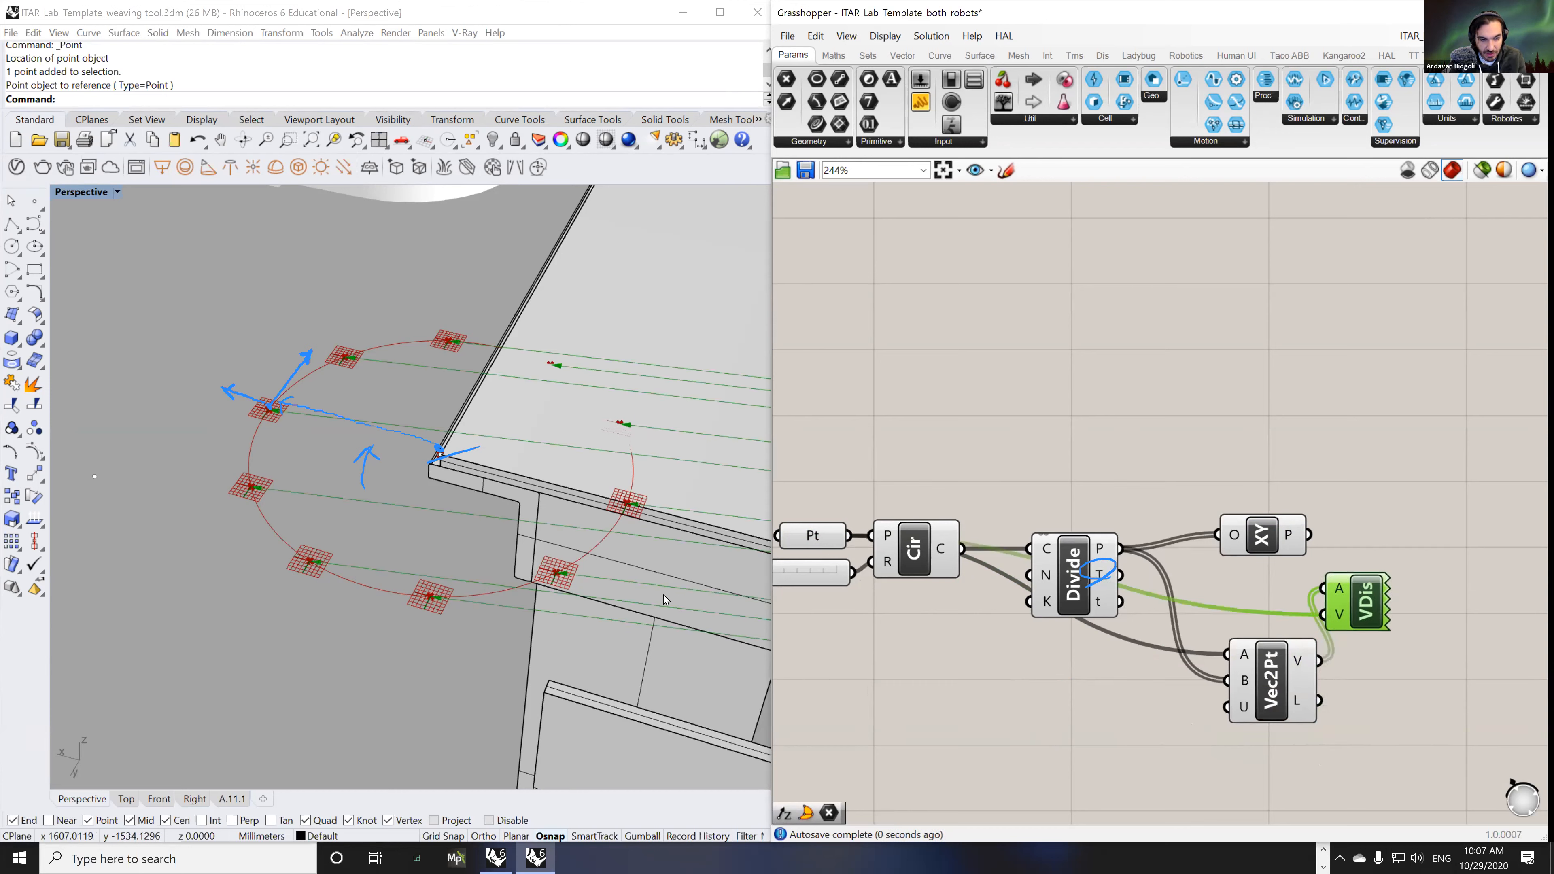
- Rearrange the Pt, Vec2Pt and VDis components below the circle definition so their wires can be traced
{"action": "left_click_drag", "start_coordinate": [818, 536], "coordinate": [820, 451]}
{"action": "left_click_drag", "start_coordinate": [1269, 712], "coordinate": [1223, 742]}
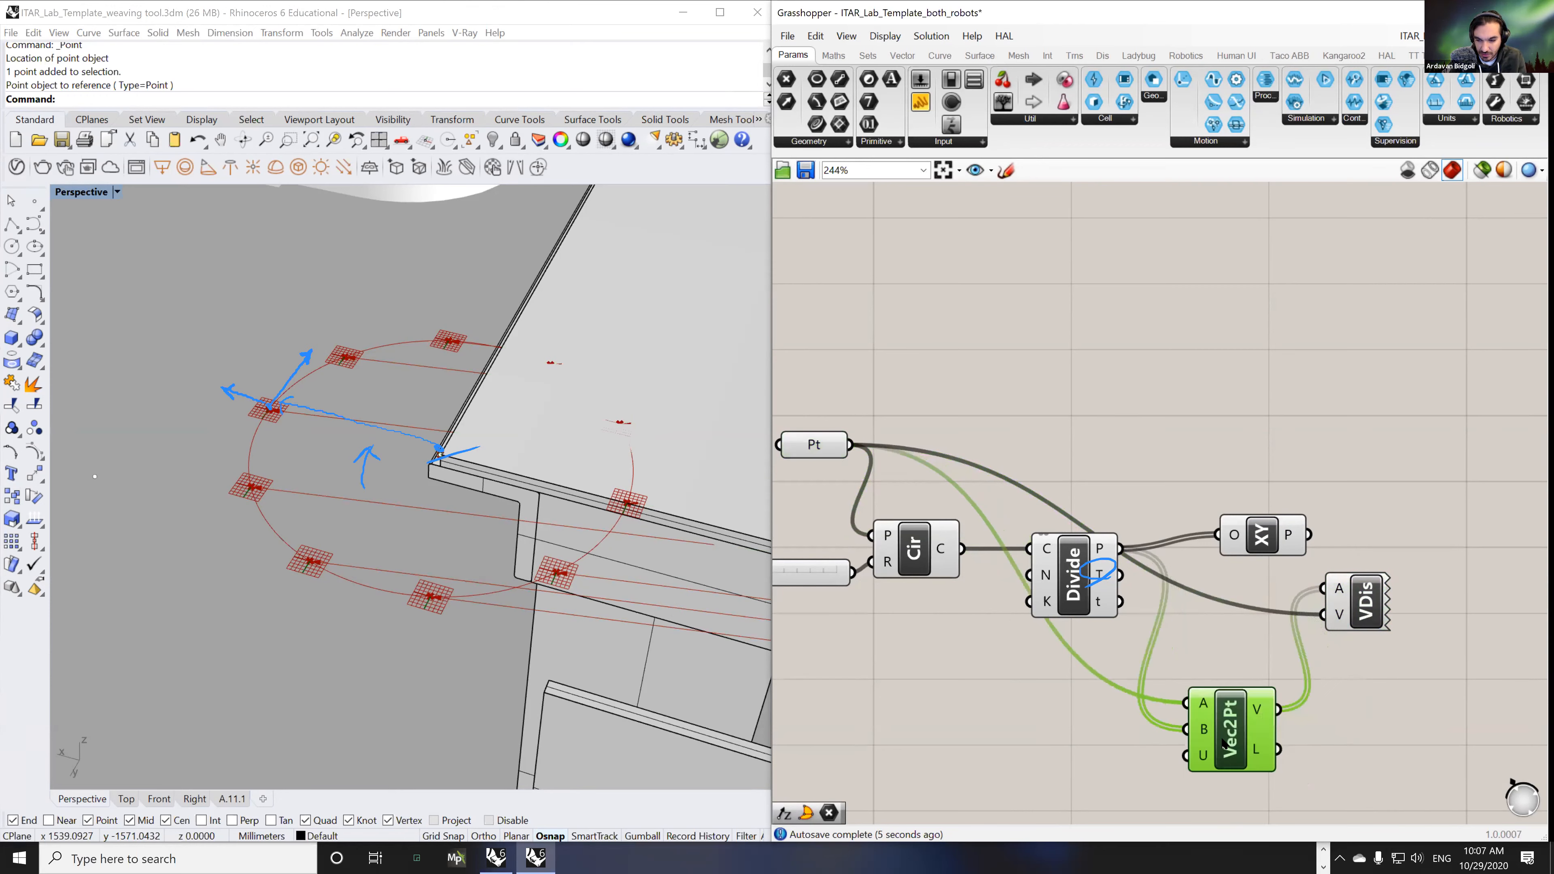
{"action": "left_click_drag", "start_coordinate": [1363, 606], "coordinate": [1363, 652]}
{"action": "scroll", "coordinate": [618, 542], "scroll_direction": "down", "scroll_amount": 10}
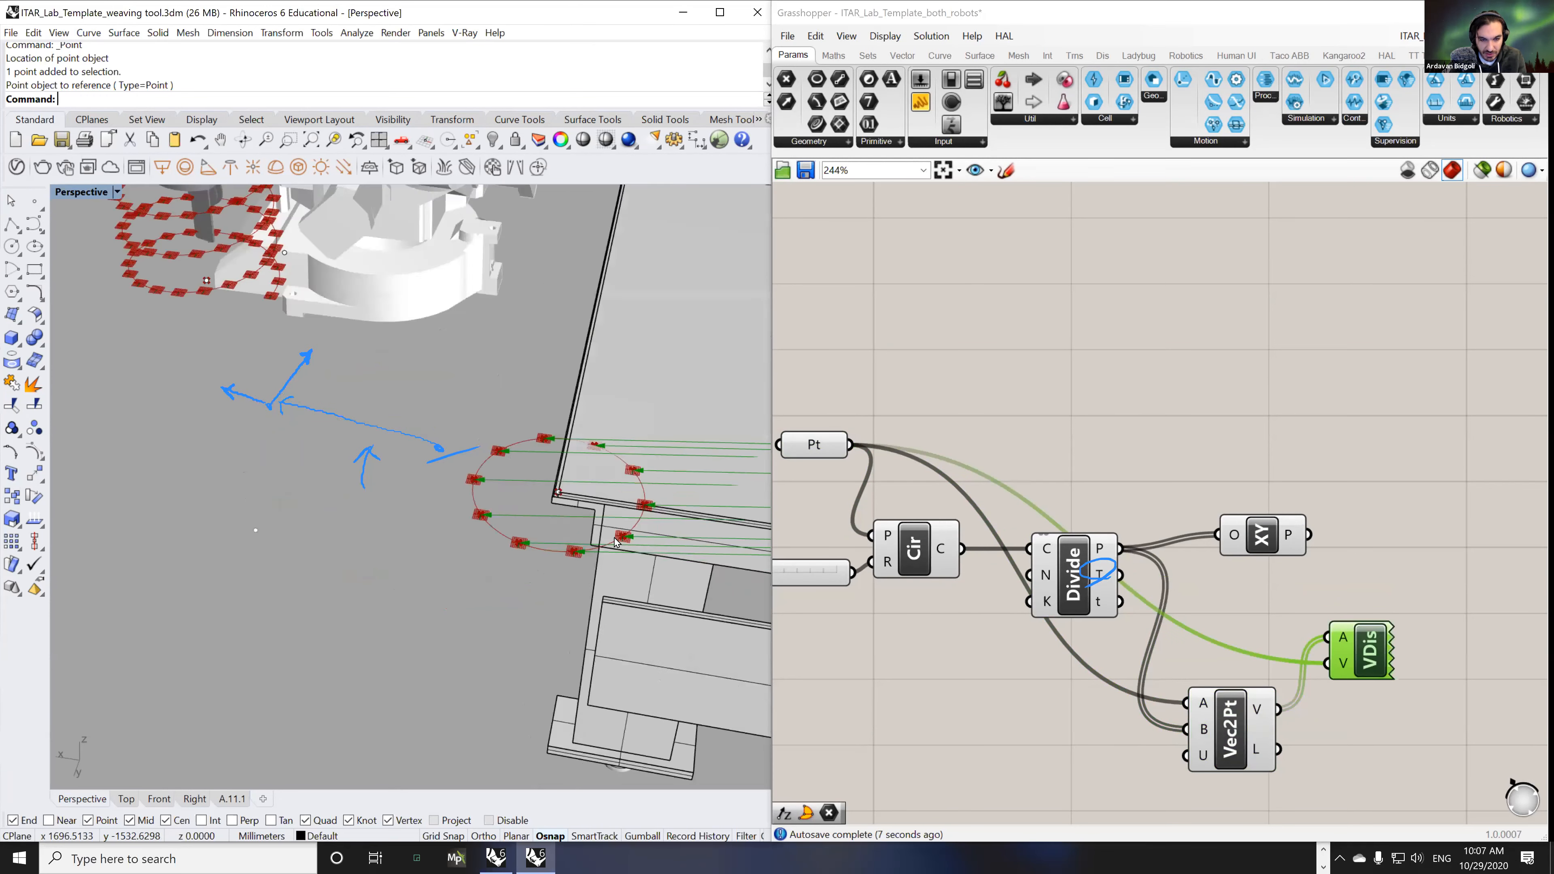
{"action": "scroll", "coordinate": [618, 542], "scroll_direction": "up", "scroll_amount": 10}
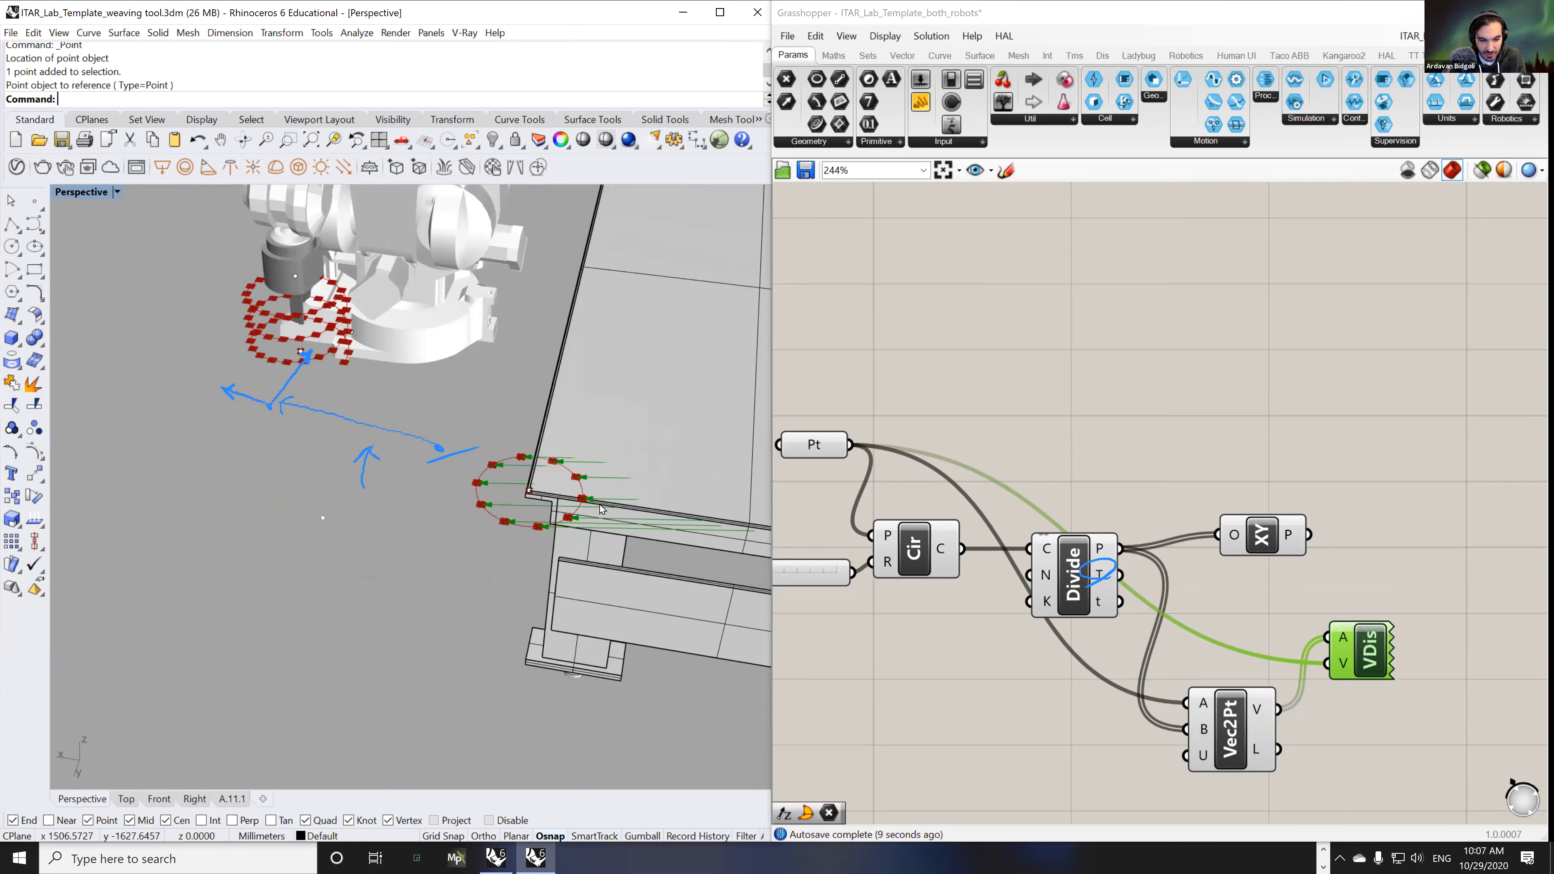
{"action": "left_click_drag", "start_coordinate": [826, 452], "coordinate": [863, 685]}
{"action": "right_click_drag", "start_coordinate": [1219, 750], "coordinate": [1202, 716]}
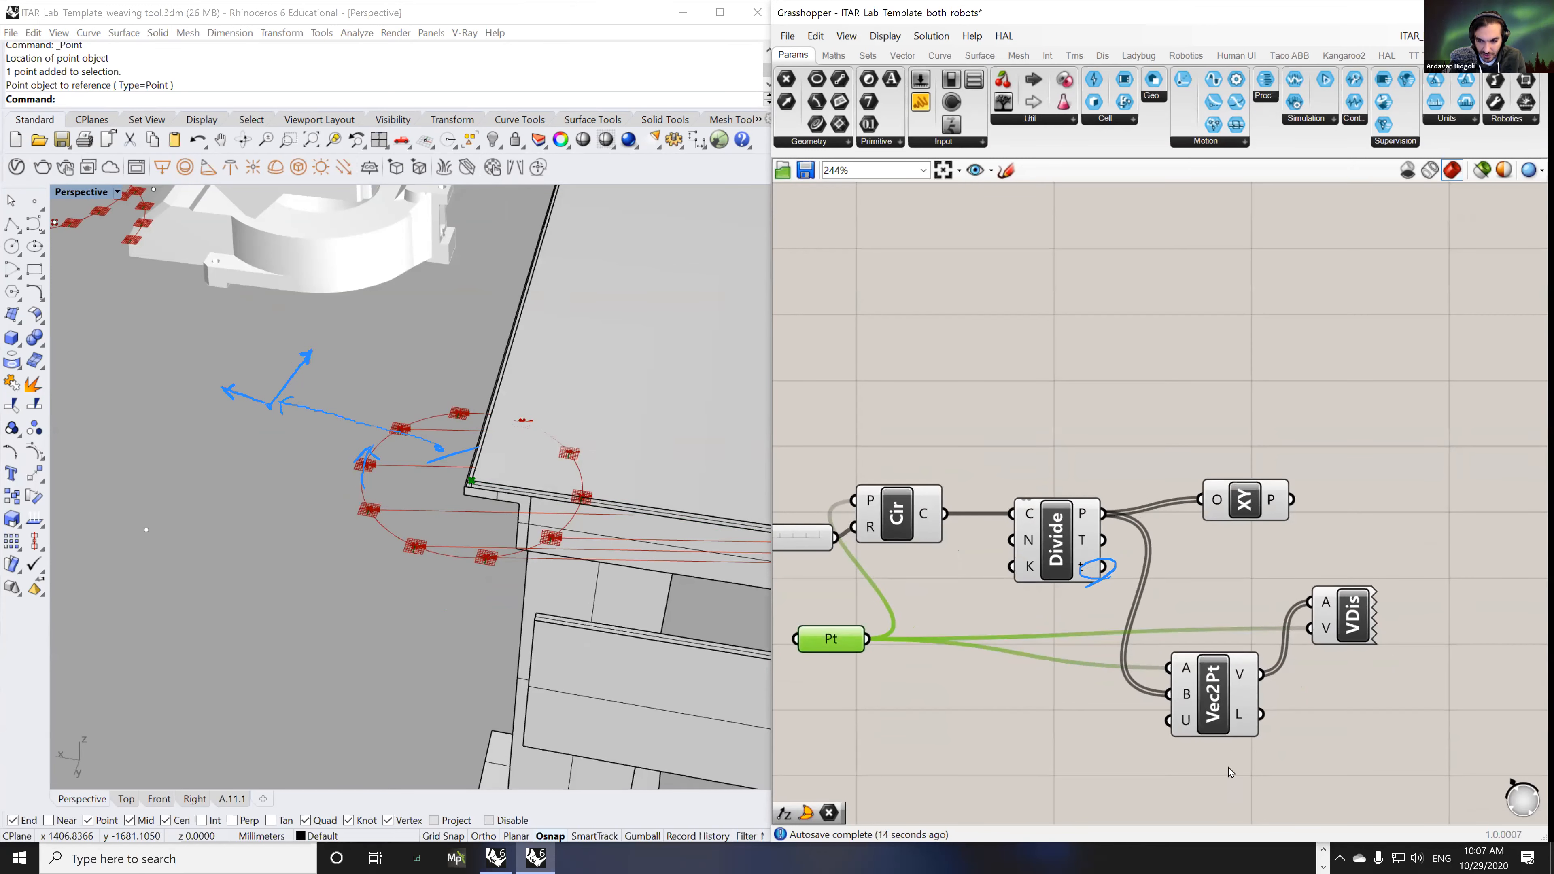
{"action": "left_click_drag", "start_coordinate": [1238, 703], "coordinate": [1241, 770]}
- Rewire the Vector Display with the corner point as anchor A and the Vector 2Pt output as vector V
{"action": "left_click_drag", "start_coordinate": [1348, 625], "coordinate": [860, 639]}
{"action": "left_click_drag", "start_coordinate": [1311, 695], "coordinate": [1314, 681]}
{"action": "right_click_drag", "start_coordinate": [491, 474], "coordinate": [379, 444]}
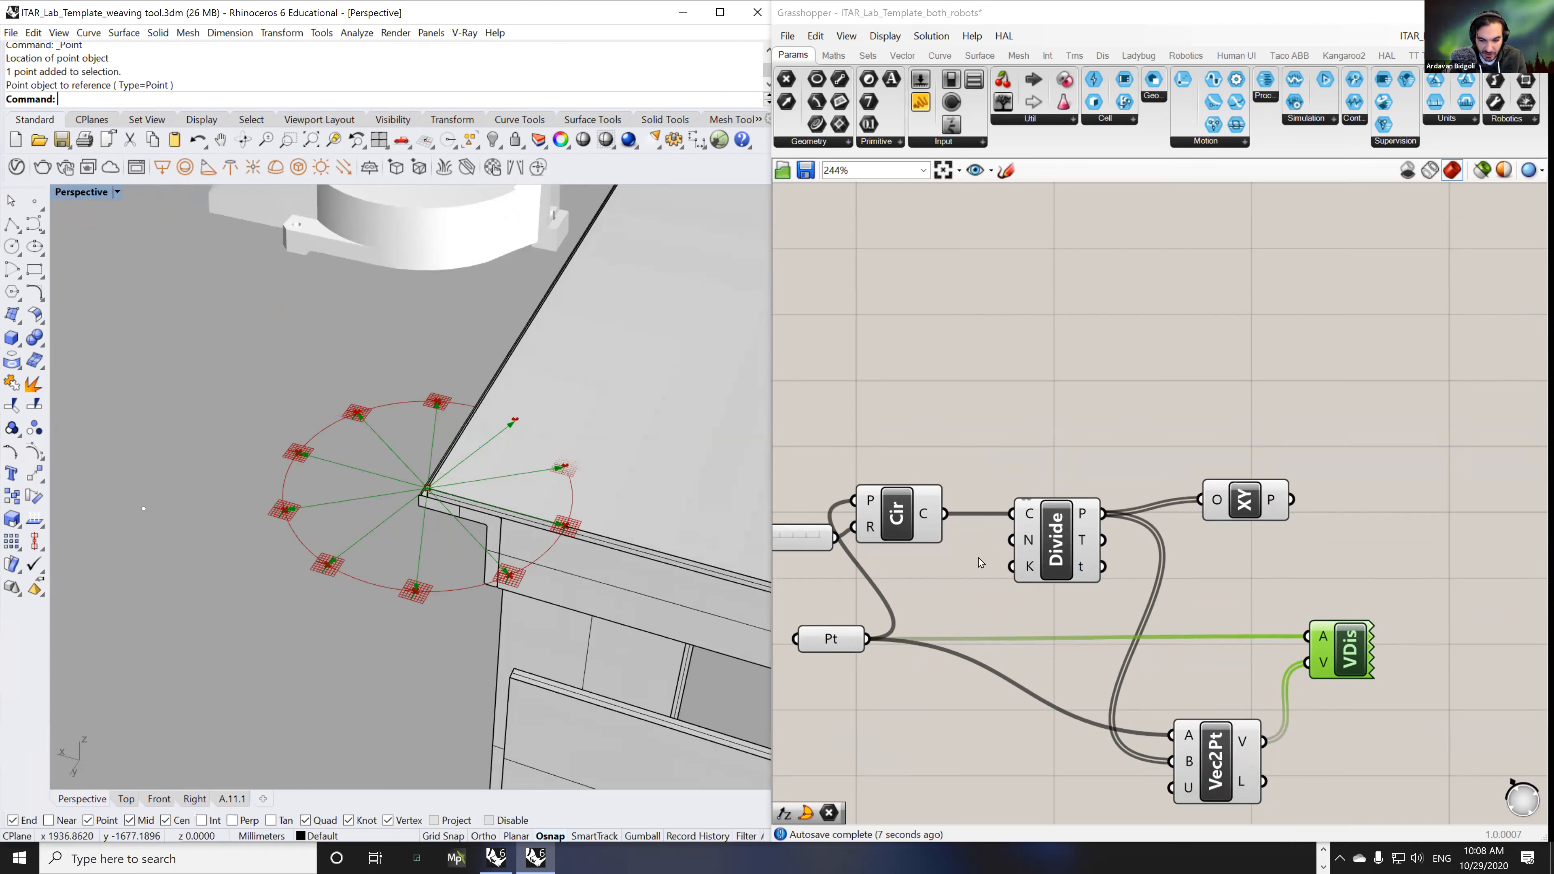
- Add a Construct Plane component beside the Divide component, moving the XY Plane component up to make room
{"action": "mouse_move", "coordinate": [1079, 542]}
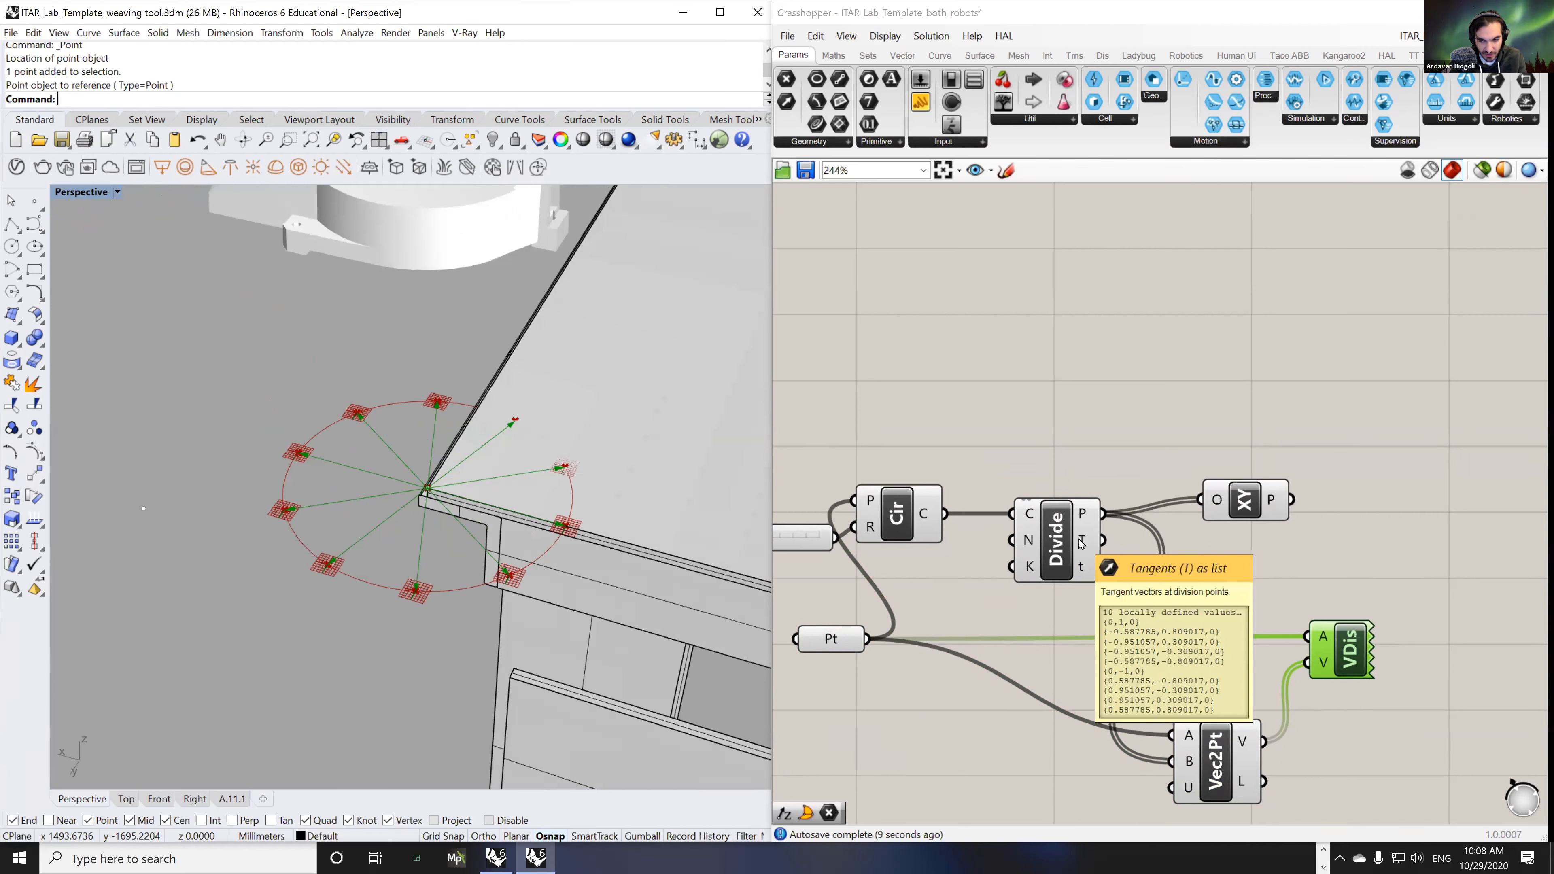
{"action": "left_click_drag", "start_coordinate": [1246, 500], "coordinate": [1266, 336]}
{"action": "double_click", "coordinate": [1277, 445]}
{"action": "type", "text": "constru"}
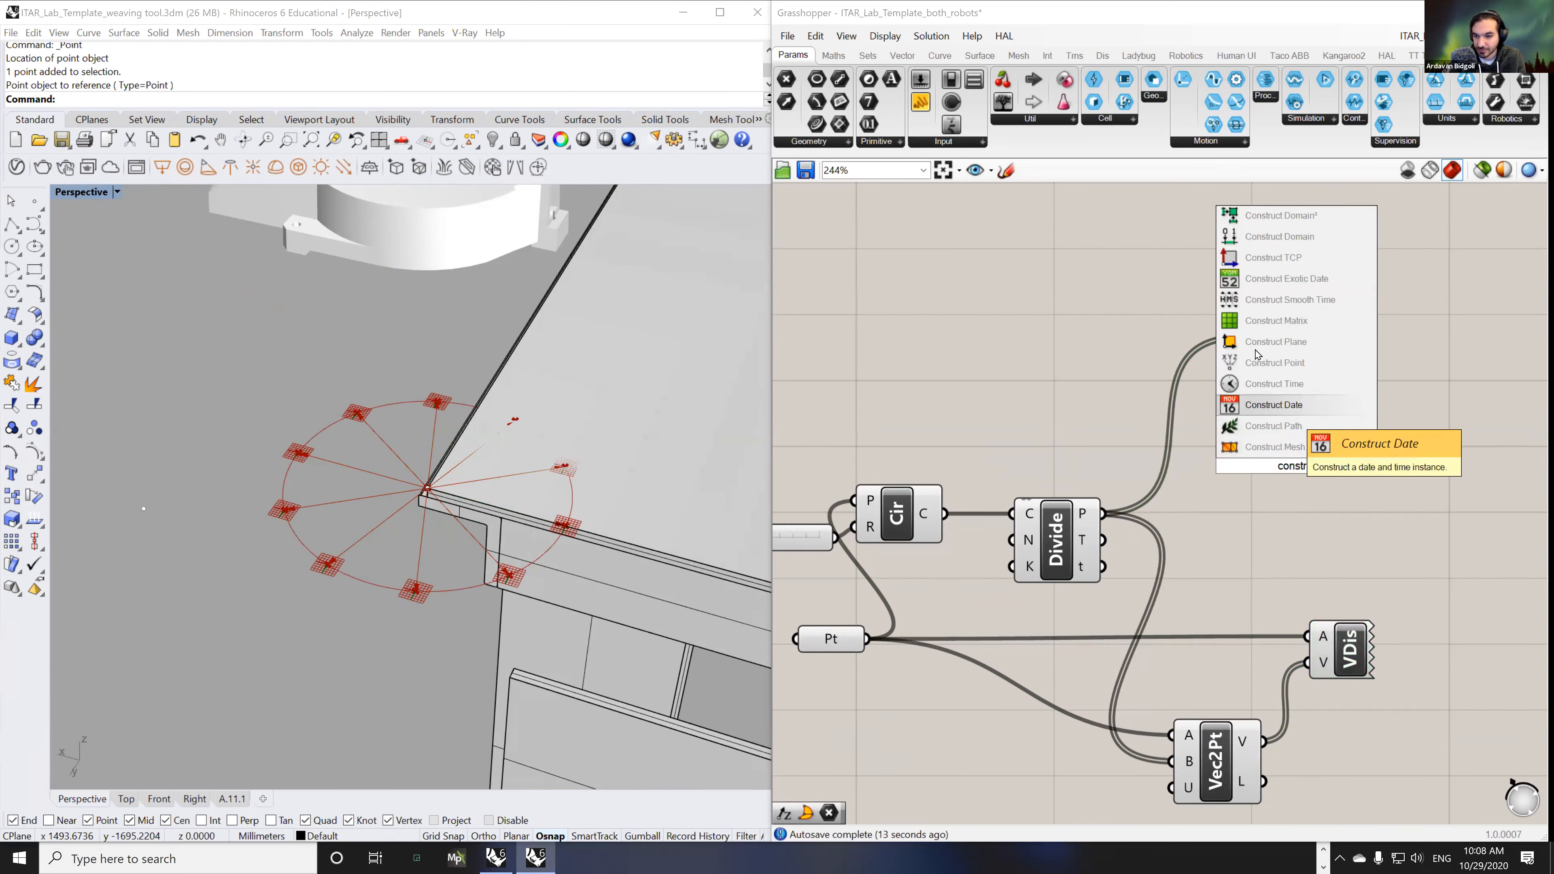
{"action": "left_click", "coordinate": [1276, 341]}
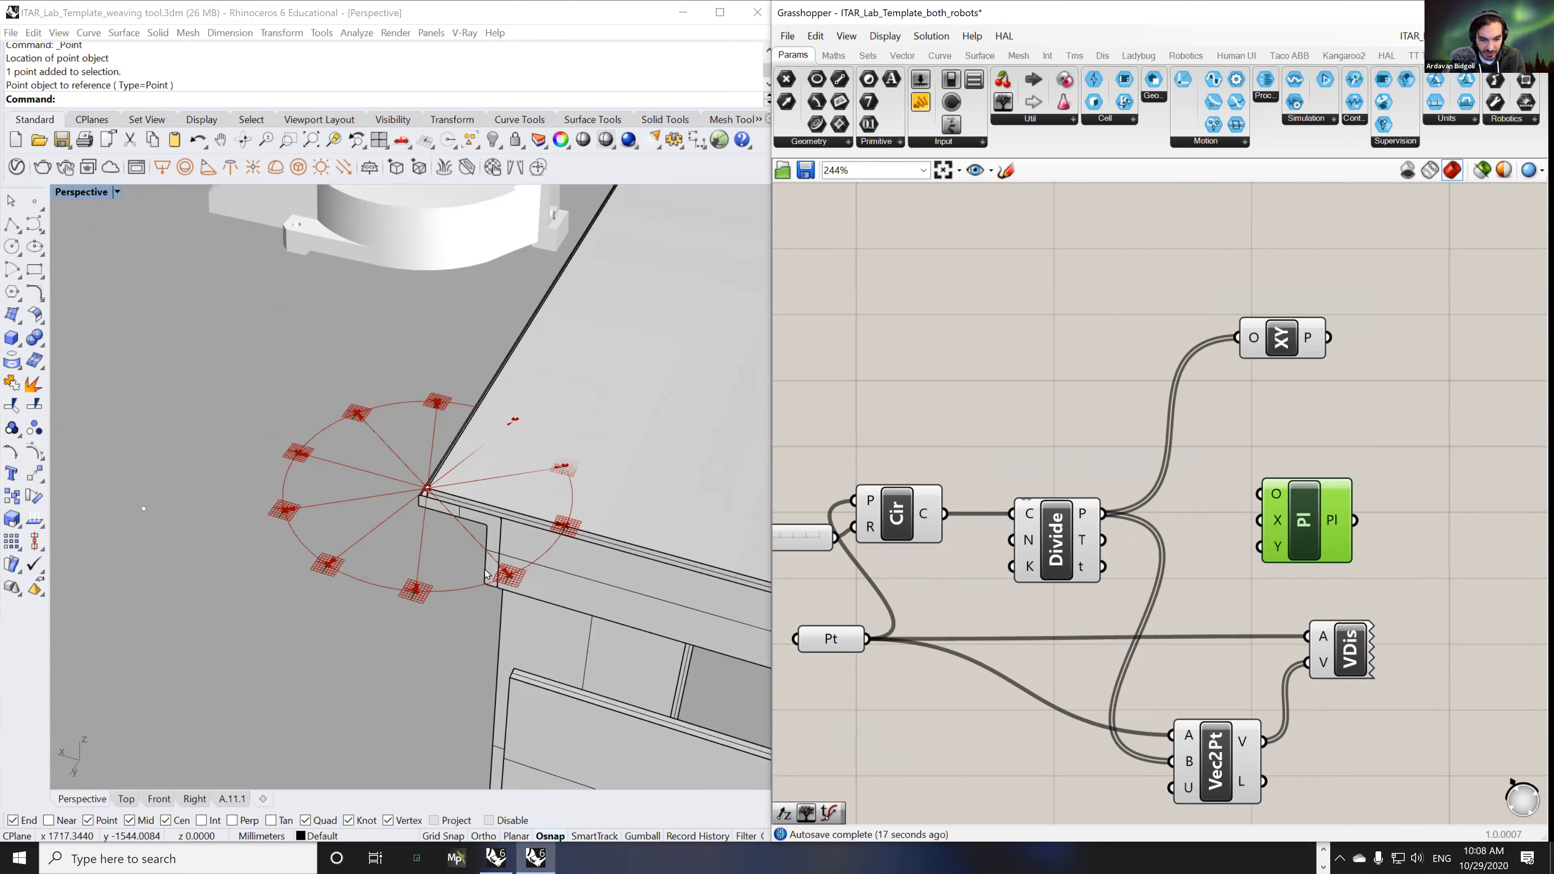
- Wire the division points to Construct Plane's O input, the tangents to X and the Vector 2Pt output to Y
{"action": "left_click_drag", "start_coordinate": [1103, 513], "coordinate": [1406, 528]}
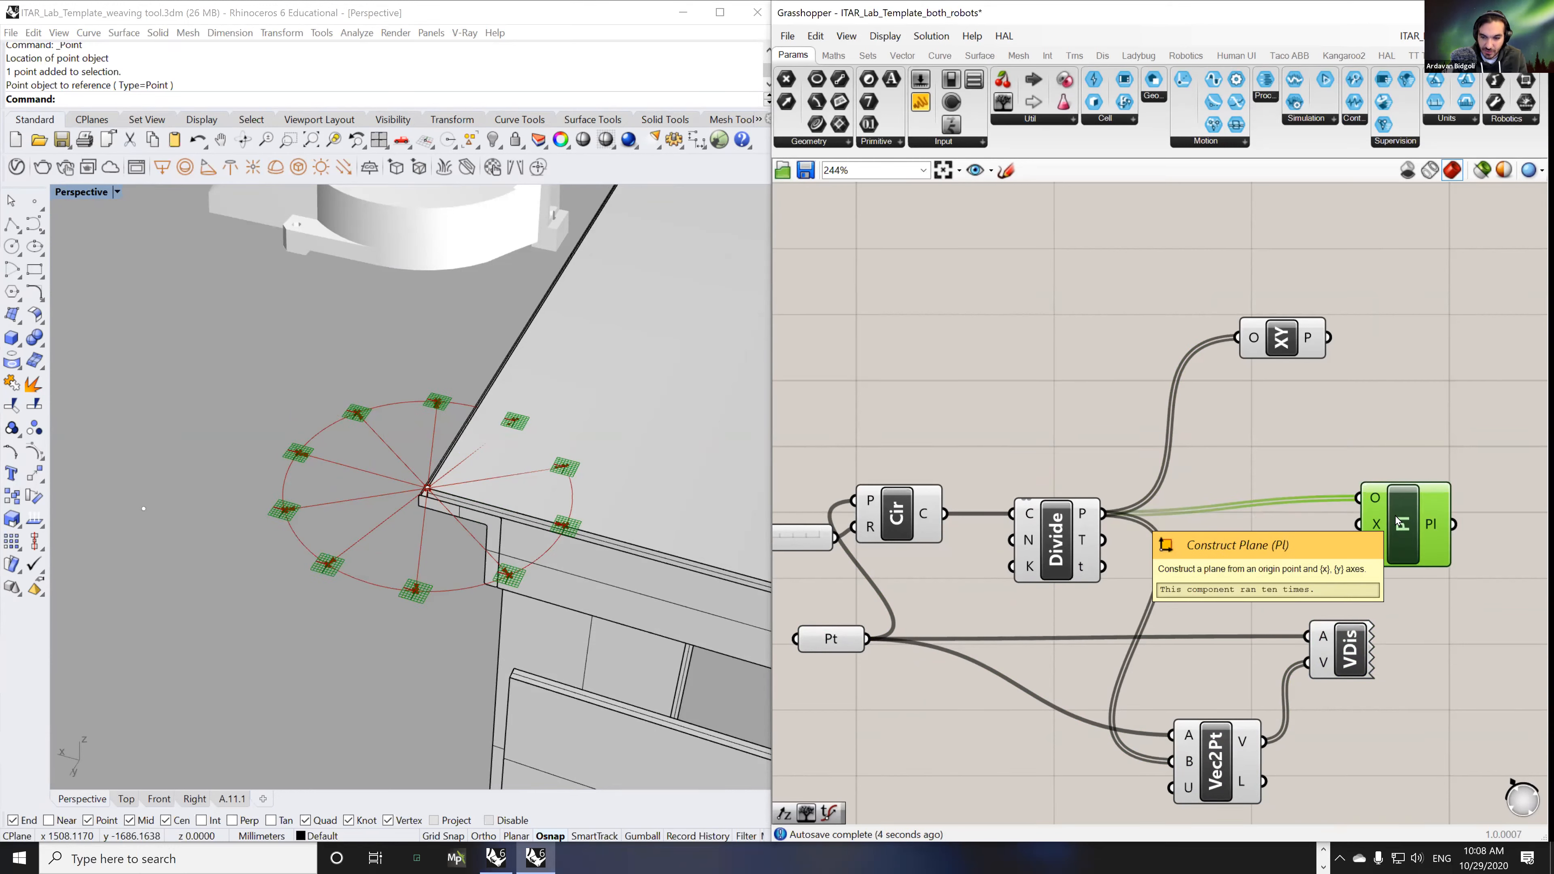
{"action": "left_click_drag", "start_coordinate": [1103, 540], "coordinate": [1359, 525]}
{"action": "left_click_drag", "start_coordinate": [1264, 742], "coordinate": [1358, 551]}
- Hide the preview of the XY, Divide, Pt, Vec2Pt and VDis components, and highlight the constructed planes to examine their orientation
{"action": "left_click", "coordinate": [1393, 682]}
{"action": "left_click_drag", "start_coordinate": [1414, 626], "coordinate": [1093, 622]}
{"action": "left_click_drag", "start_coordinate": [1294, 290], "coordinate": [830, 652], "text": "shift"}
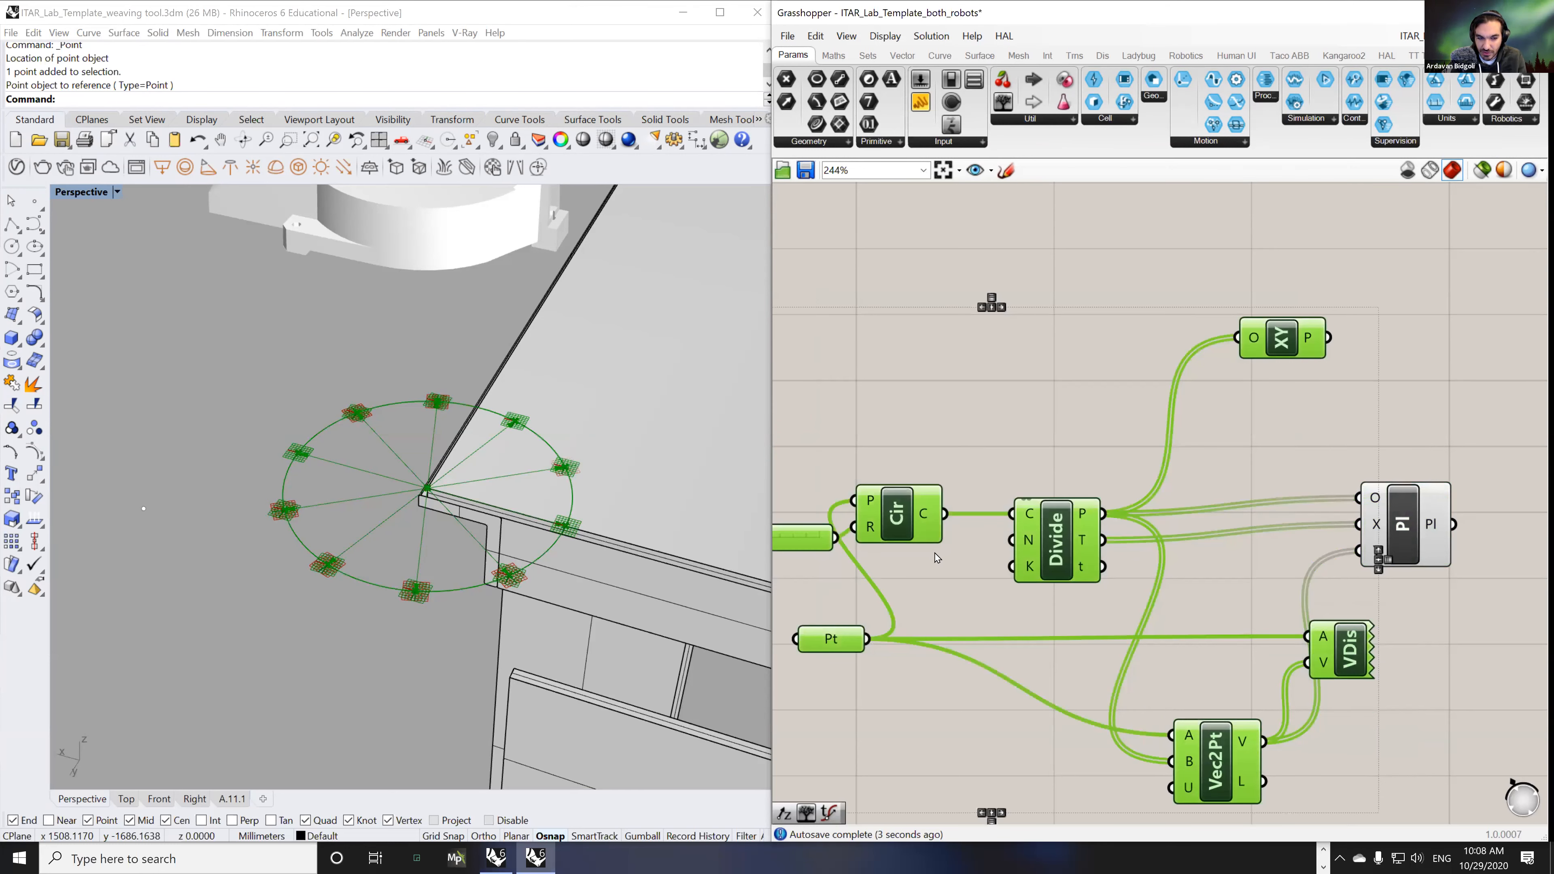
{"action": "left_click", "coordinate": [899, 541], "text": "ctrl"}
{"action": "left_click", "coordinate": [805, 545], "text": "ctrl"}
{"action": "middle_click", "coordinate": [930, 524]}
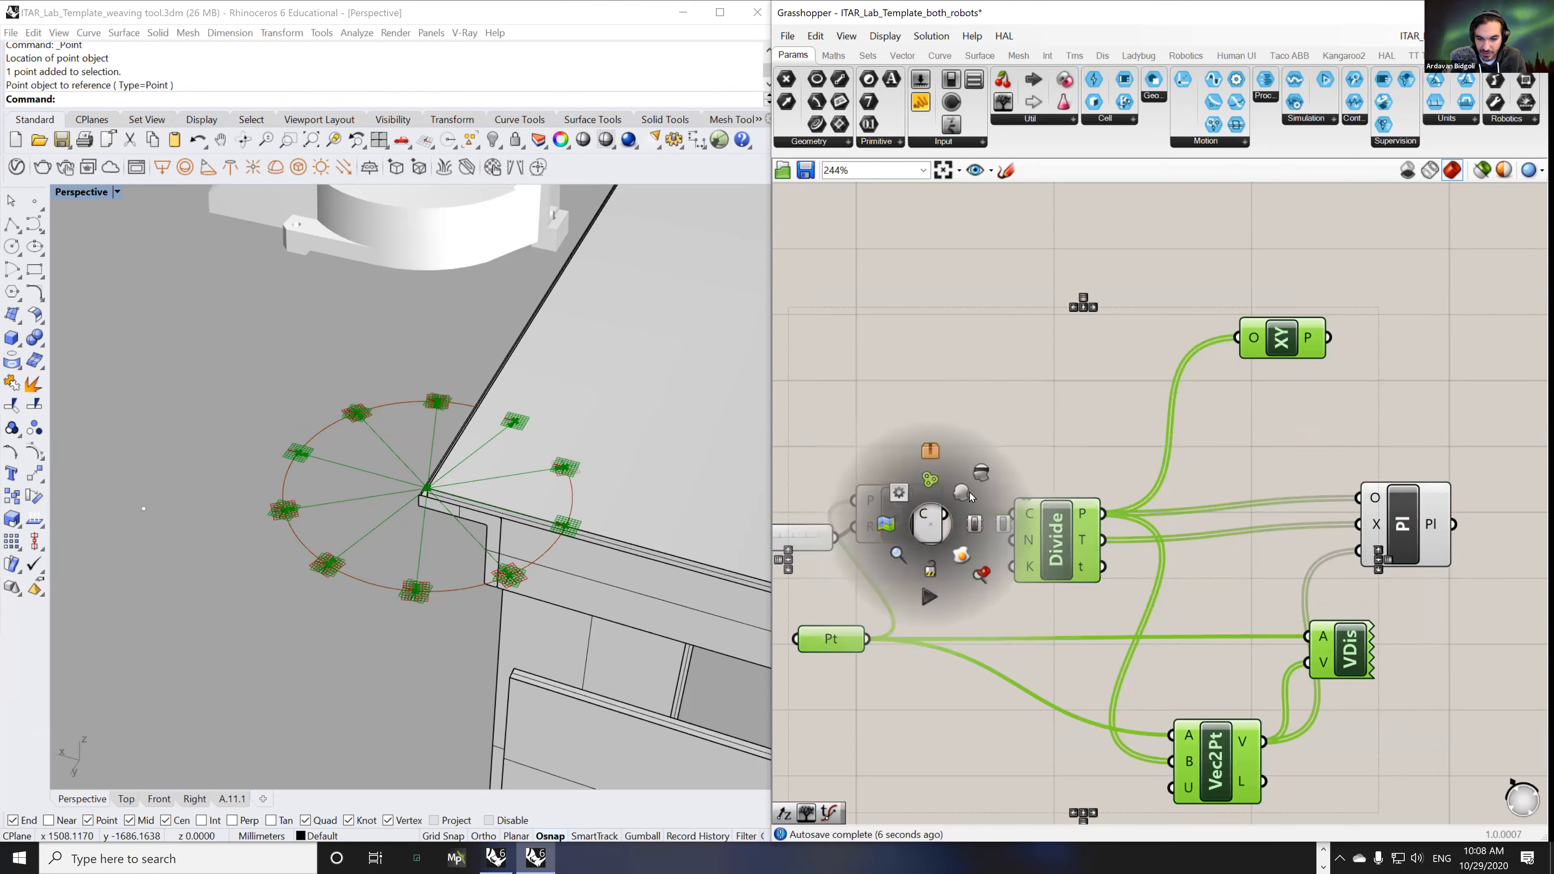
{"action": "left_click", "coordinate": [980, 475]}
{"action": "left_click", "coordinate": [974, 376]}
{"action": "left_click", "coordinate": [1395, 521]}
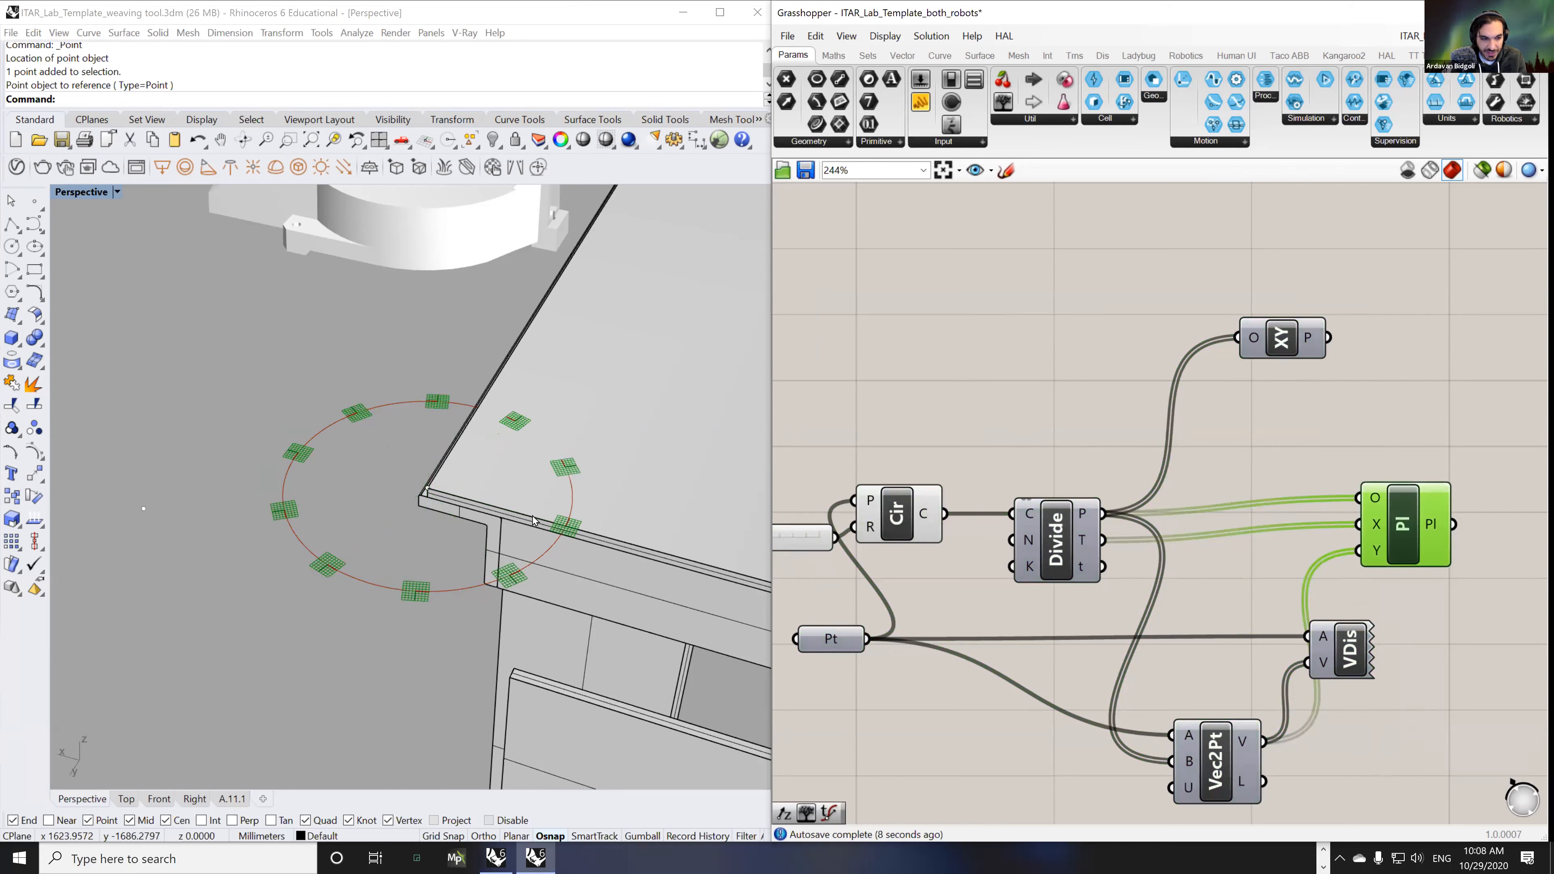
{"action": "scroll", "coordinate": [468, 509], "scroll_direction": "up", "scroll_amount": 4}
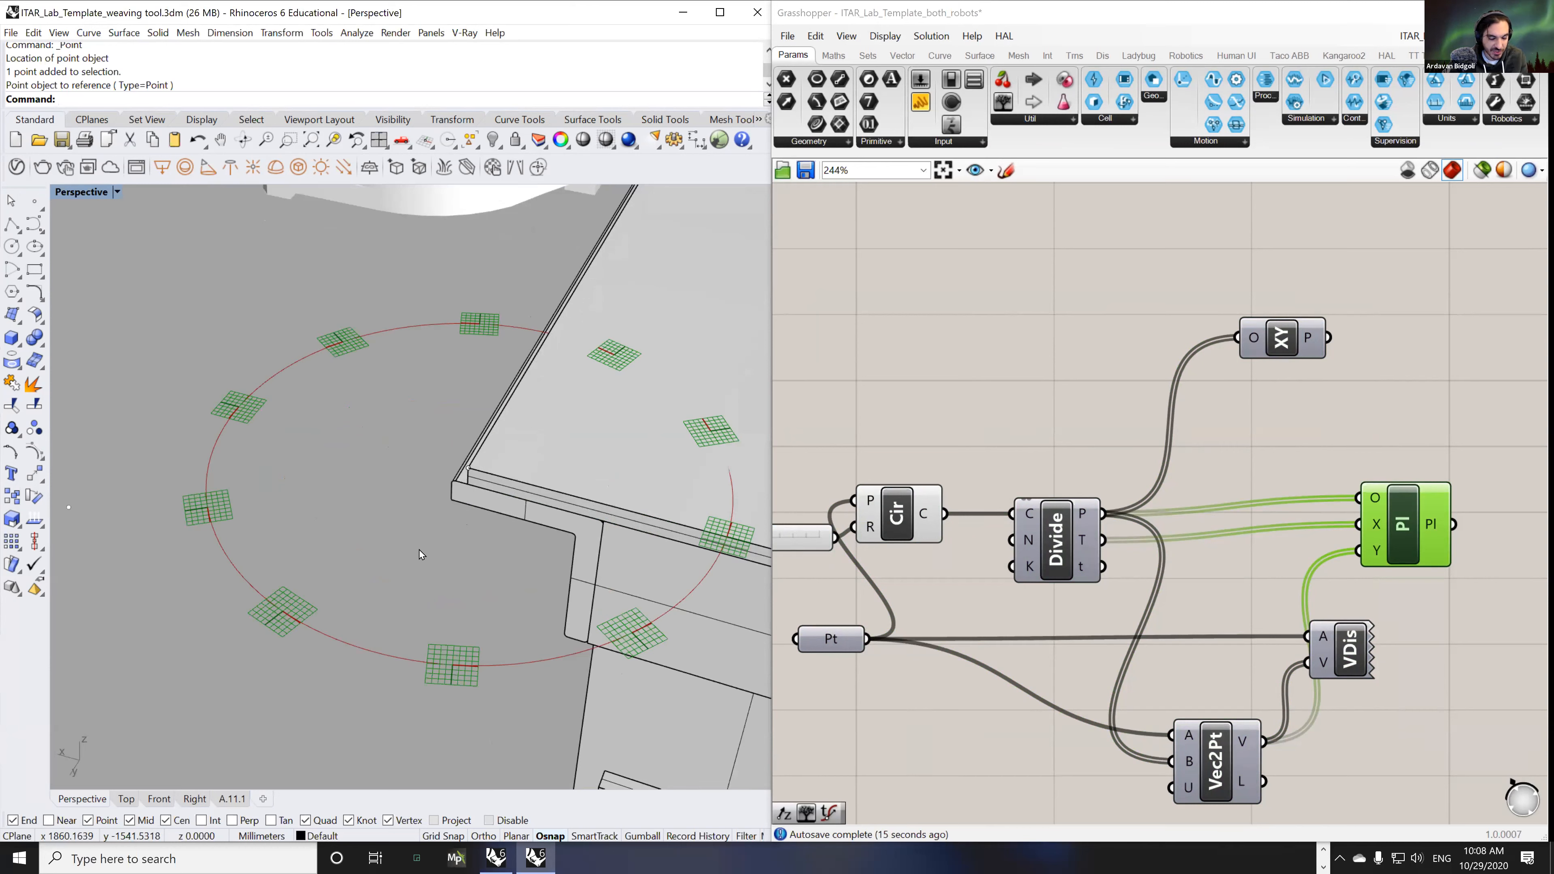
- Delete the Vector Display and XY Plane components and place the Pt parameter beside the circle's plane input
{"action": "left_click", "coordinate": [1356, 659]}
{"action": "key", "text": "Delete"}
{"action": "left_click_drag", "start_coordinate": [836, 643], "coordinate": [788, 501]}
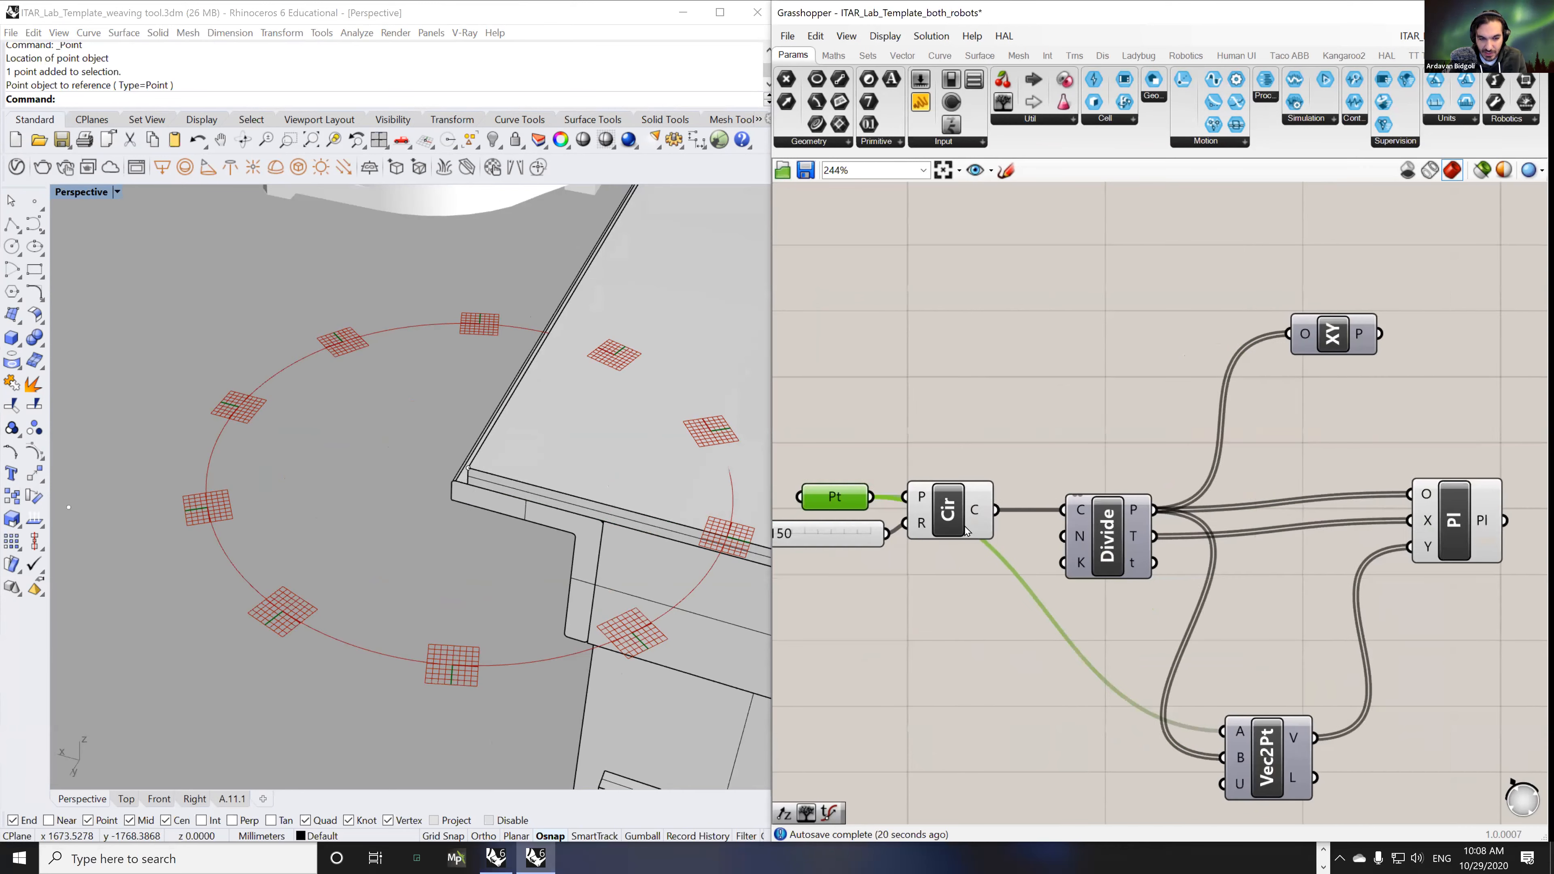
{"action": "right_click_drag", "start_coordinate": [718, 517], "coordinate": [668, 527]}
{"action": "right_click_drag", "start_coordinate": [1232, 611], "coordinate": [1125, 608]}
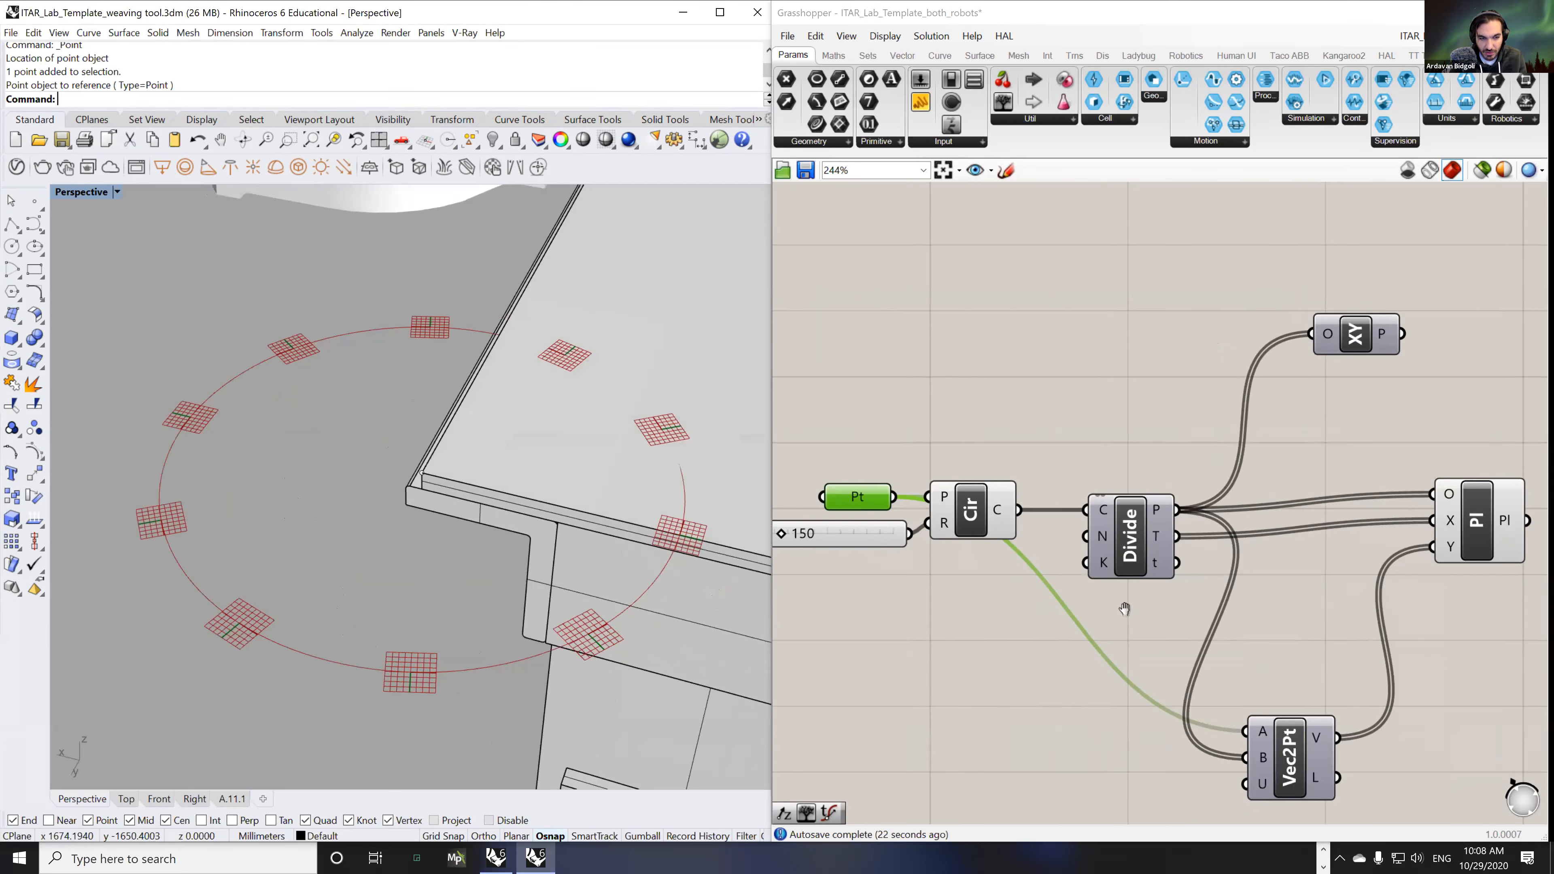
{"action": "scroll", "coordinate": [1125, 609], "scroll_direction": "down", "scroll_amount": 3}
{"action": "left_click", "coordinate": [1122, 528]}
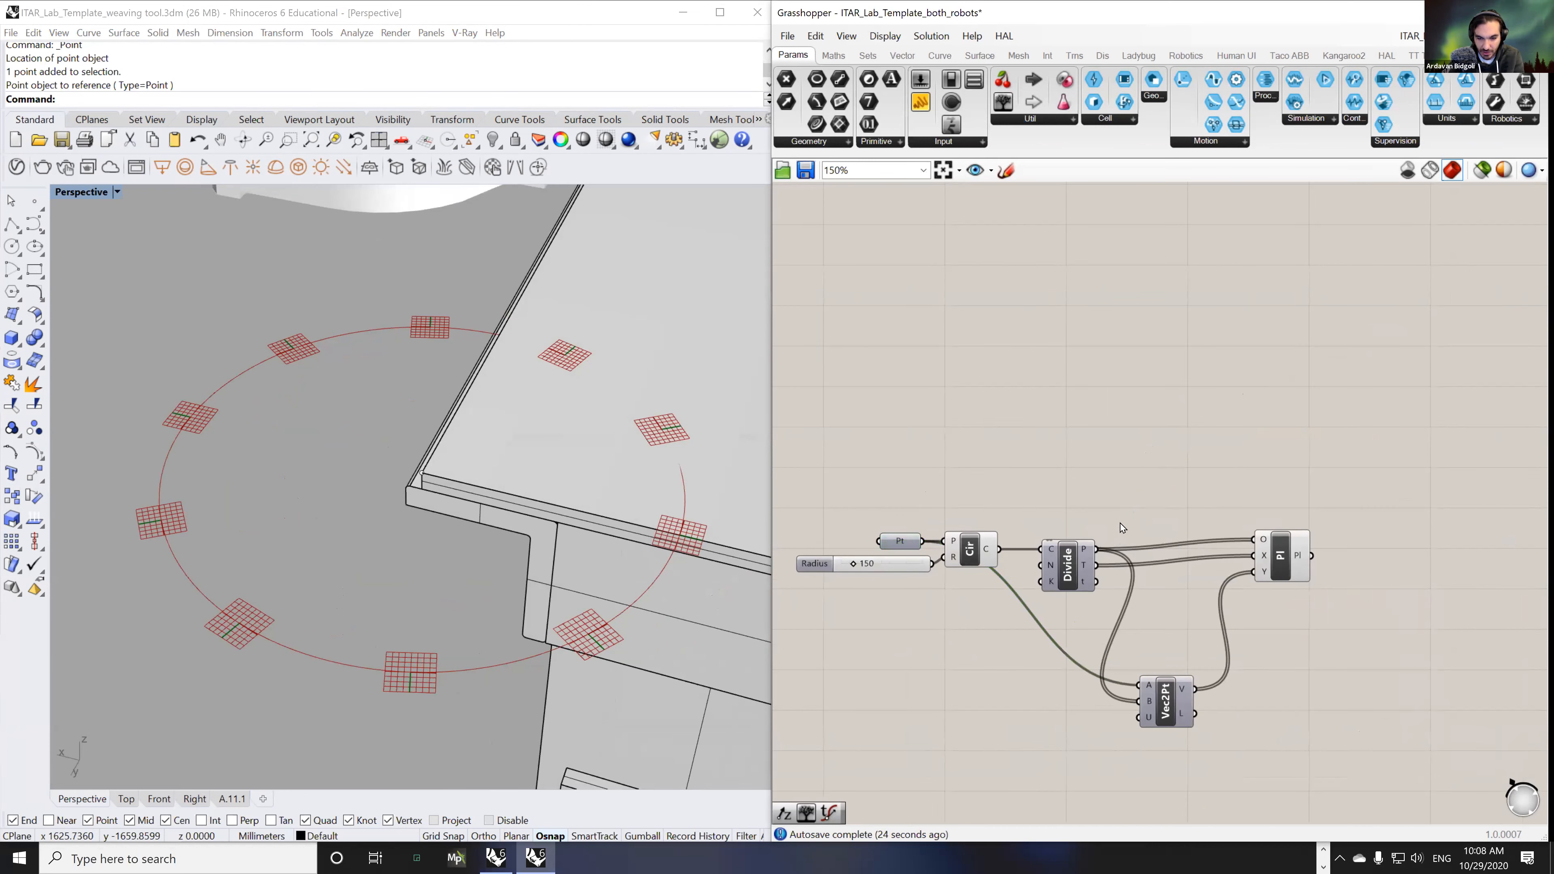
- Arrange the Circle, Divide, Construct Plane and Vec2Pt components into a compact layout with straight wires
{"action": "left_click_drag", "start_coordinate": [1068, 567], "coordinate": [1127, 566]}
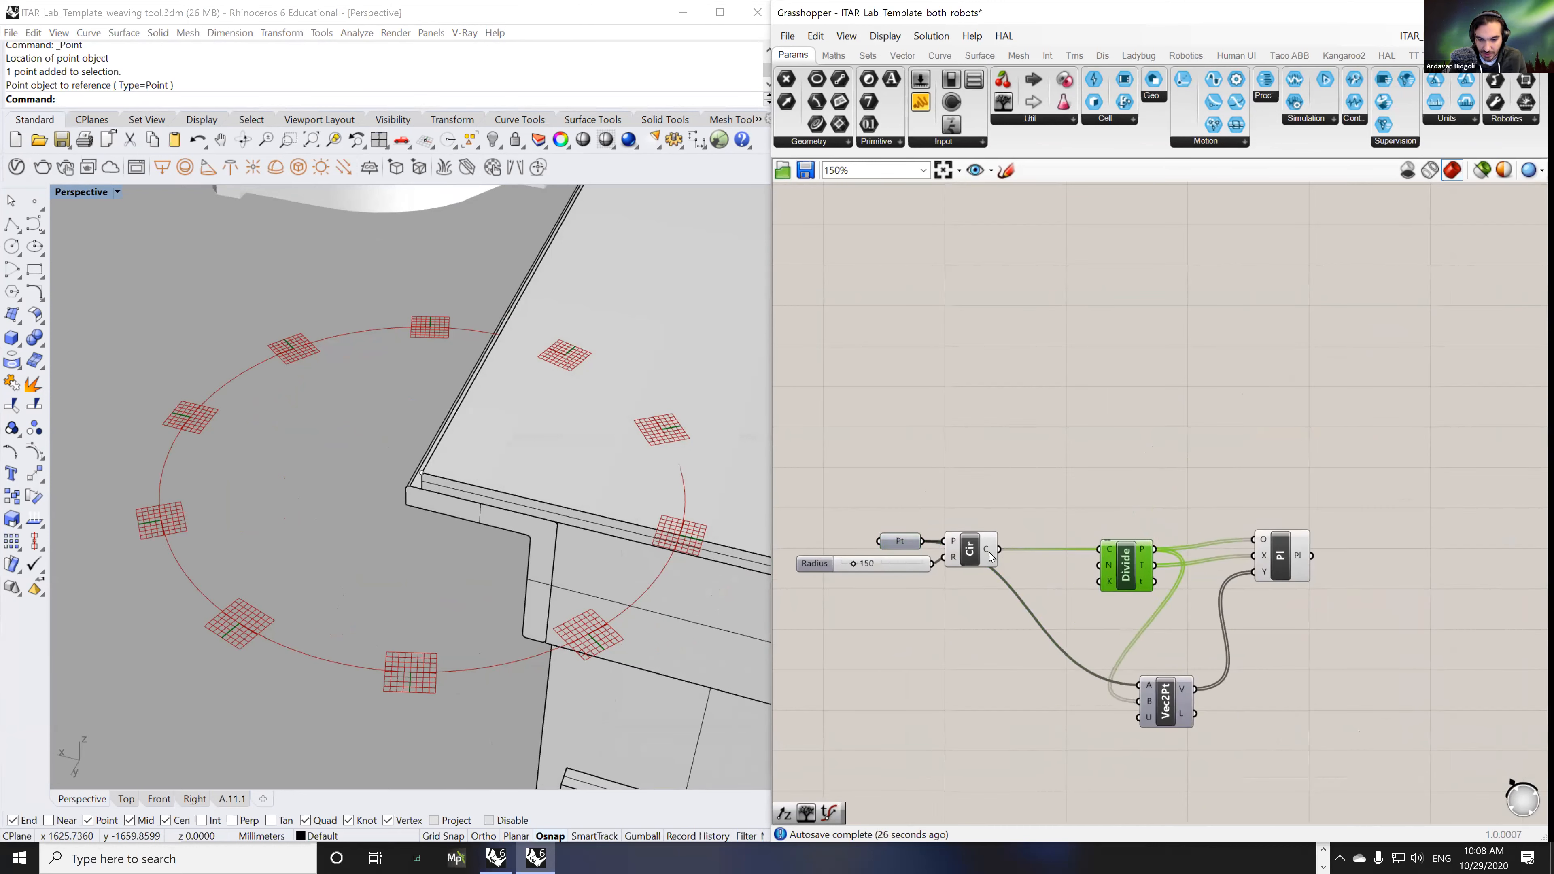
{"action": "left_click_drag", "start_coordinate": [971, 553], "coordinate": [1034, 554]}
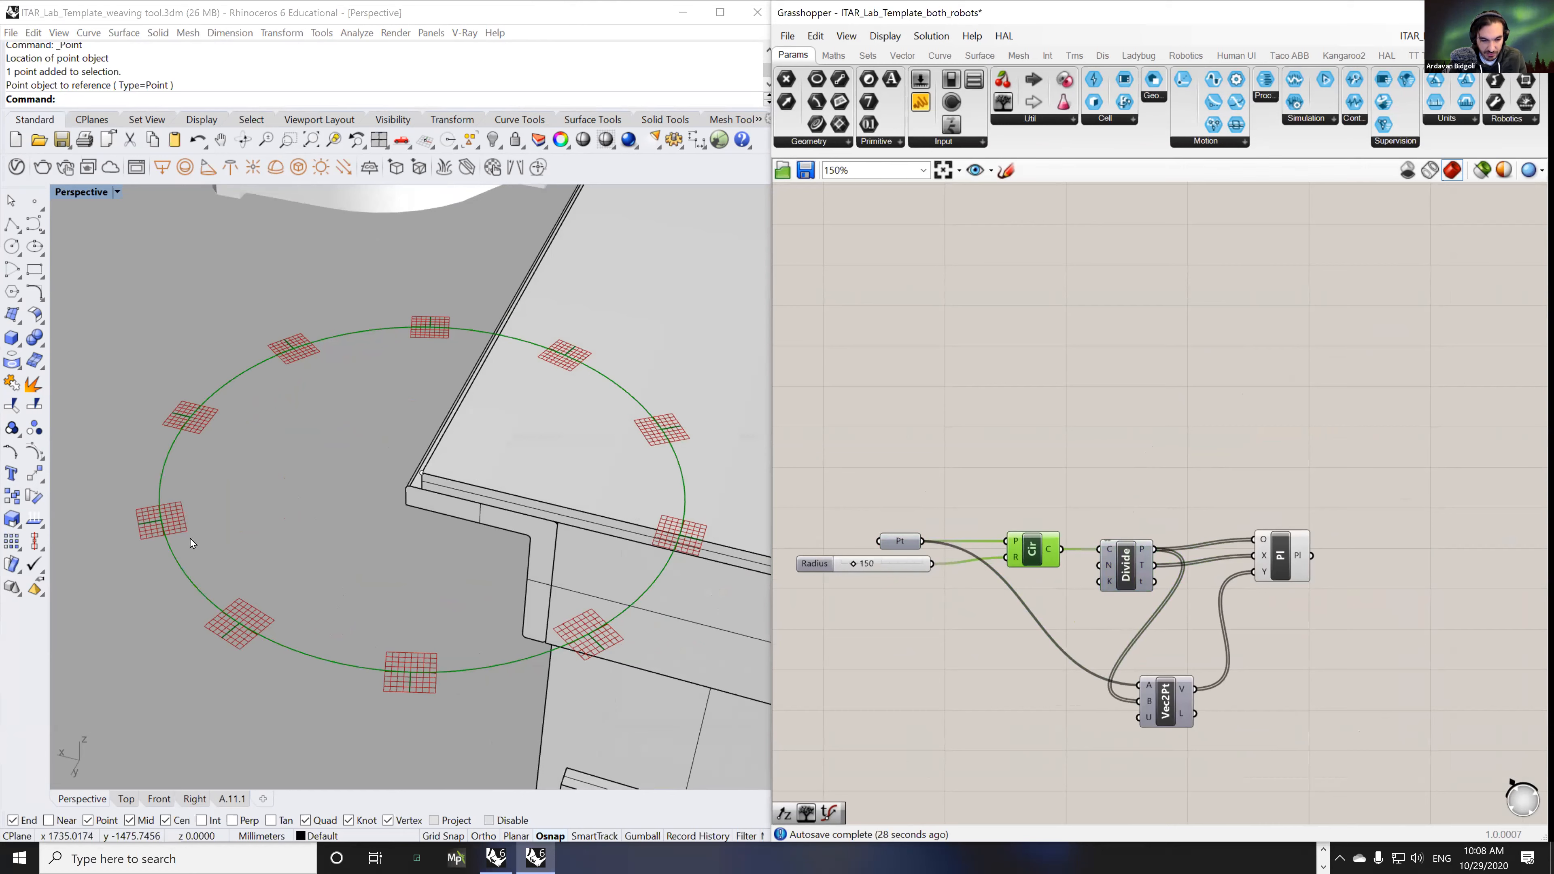
{"action": "left_click_drag", "start_coordinate": [1285, 576], "coordinate": [1289, 576]}
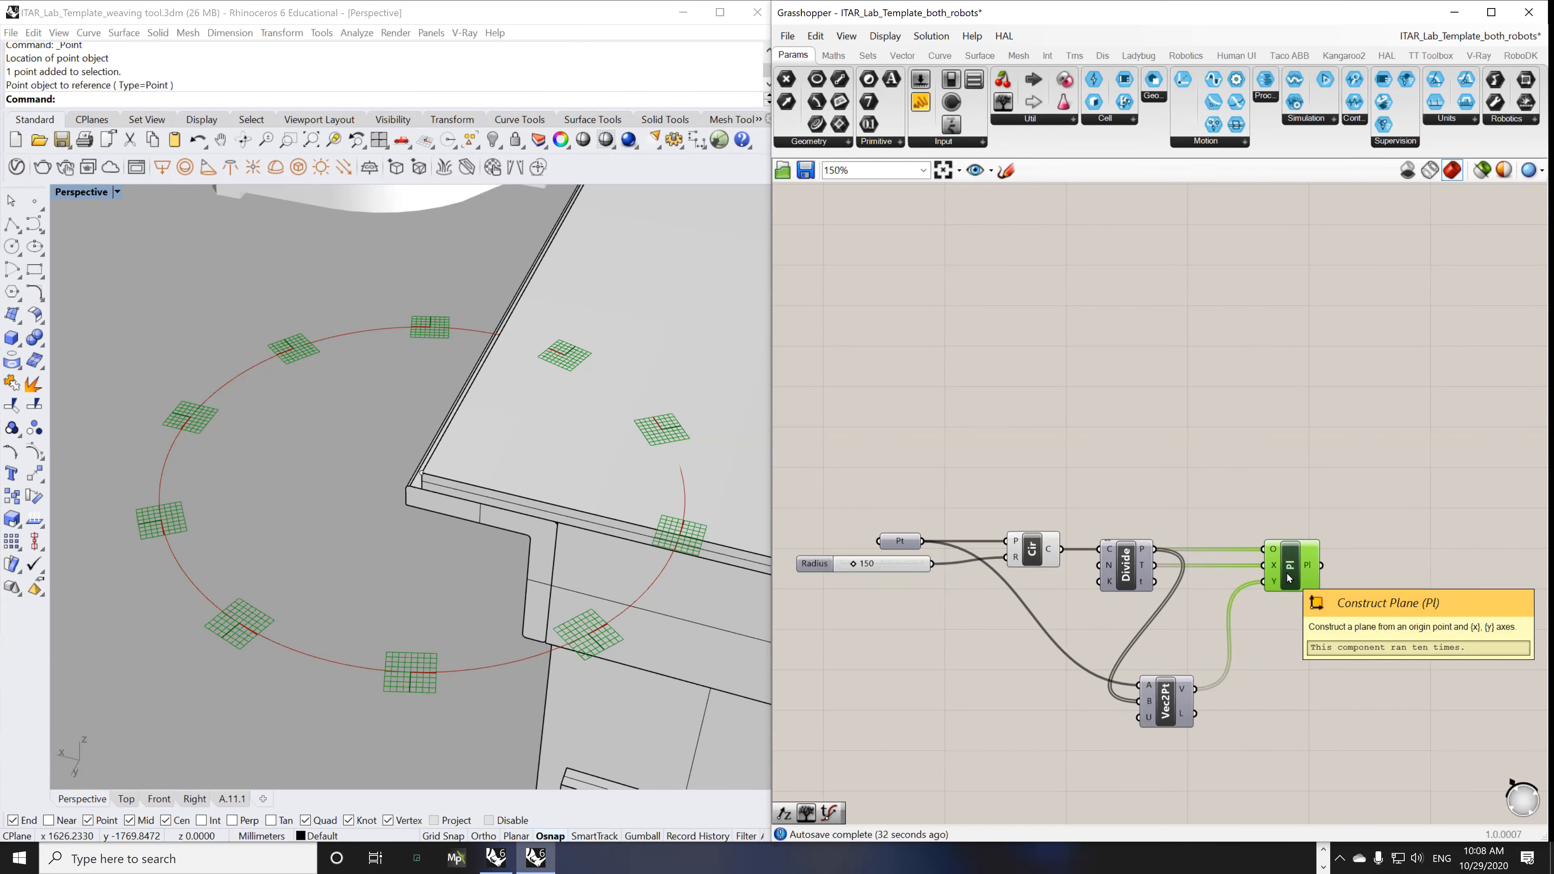
{"action": "left_click_drag", "start_coordinate": [1165, 702], "coordinate": [1215, 661]}
- Swap the Construct Plane axes, feeding the Vector 2Pt output to X and the division tangents to Y
{"action": "scroll", "coordinate": [1229, 632], "scroll_direction": "up", "scroll_amount": 3}
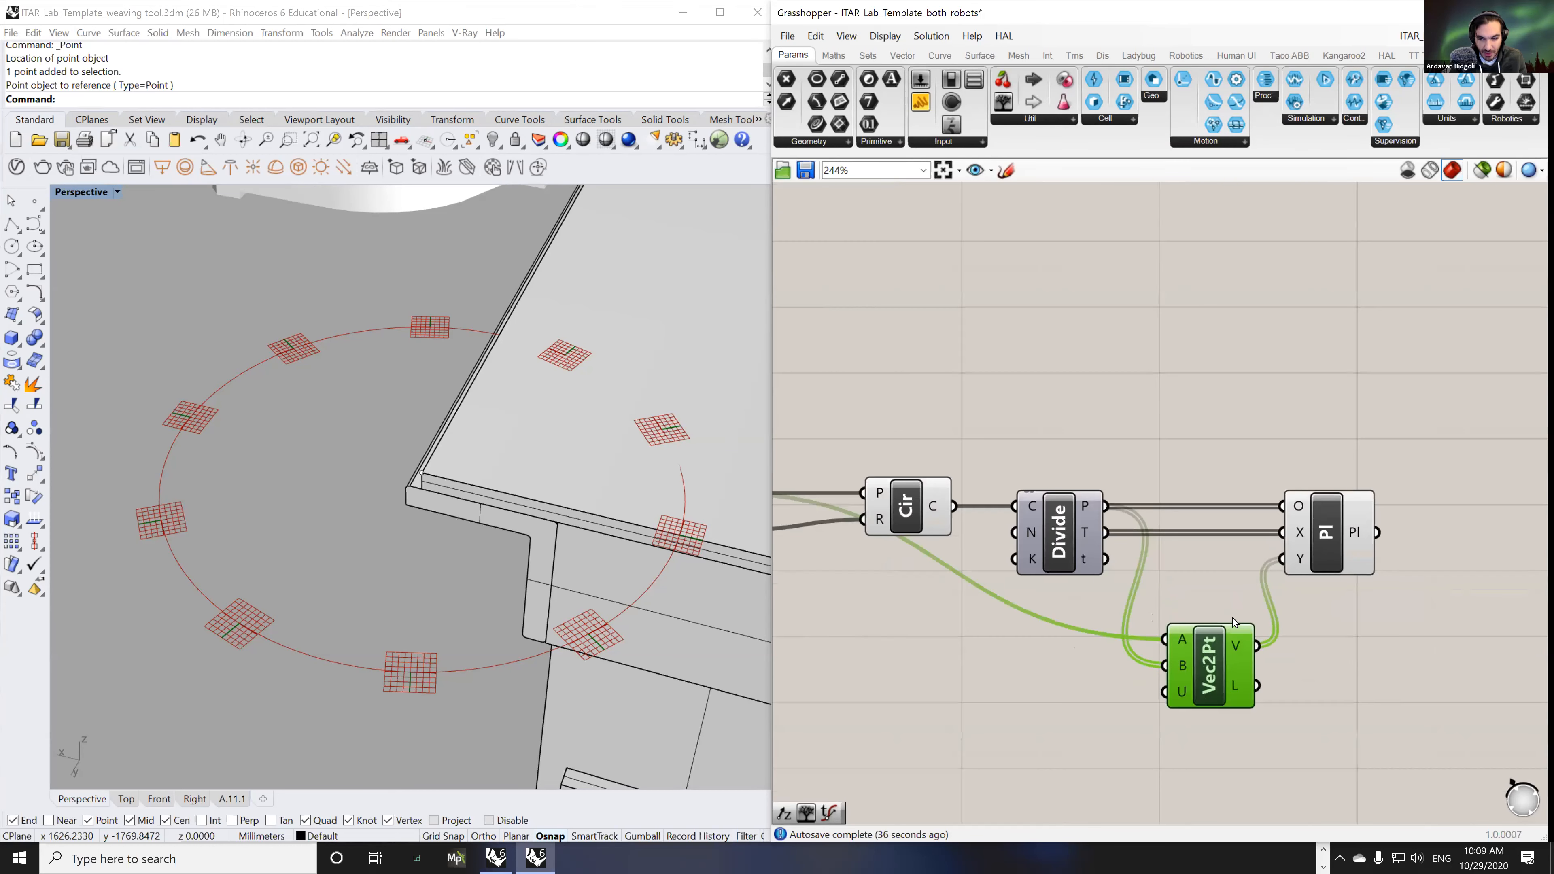
{"action": "left_click_drag", "start_coordinate": [1256, 645], "coordinate": [1108, 534]}
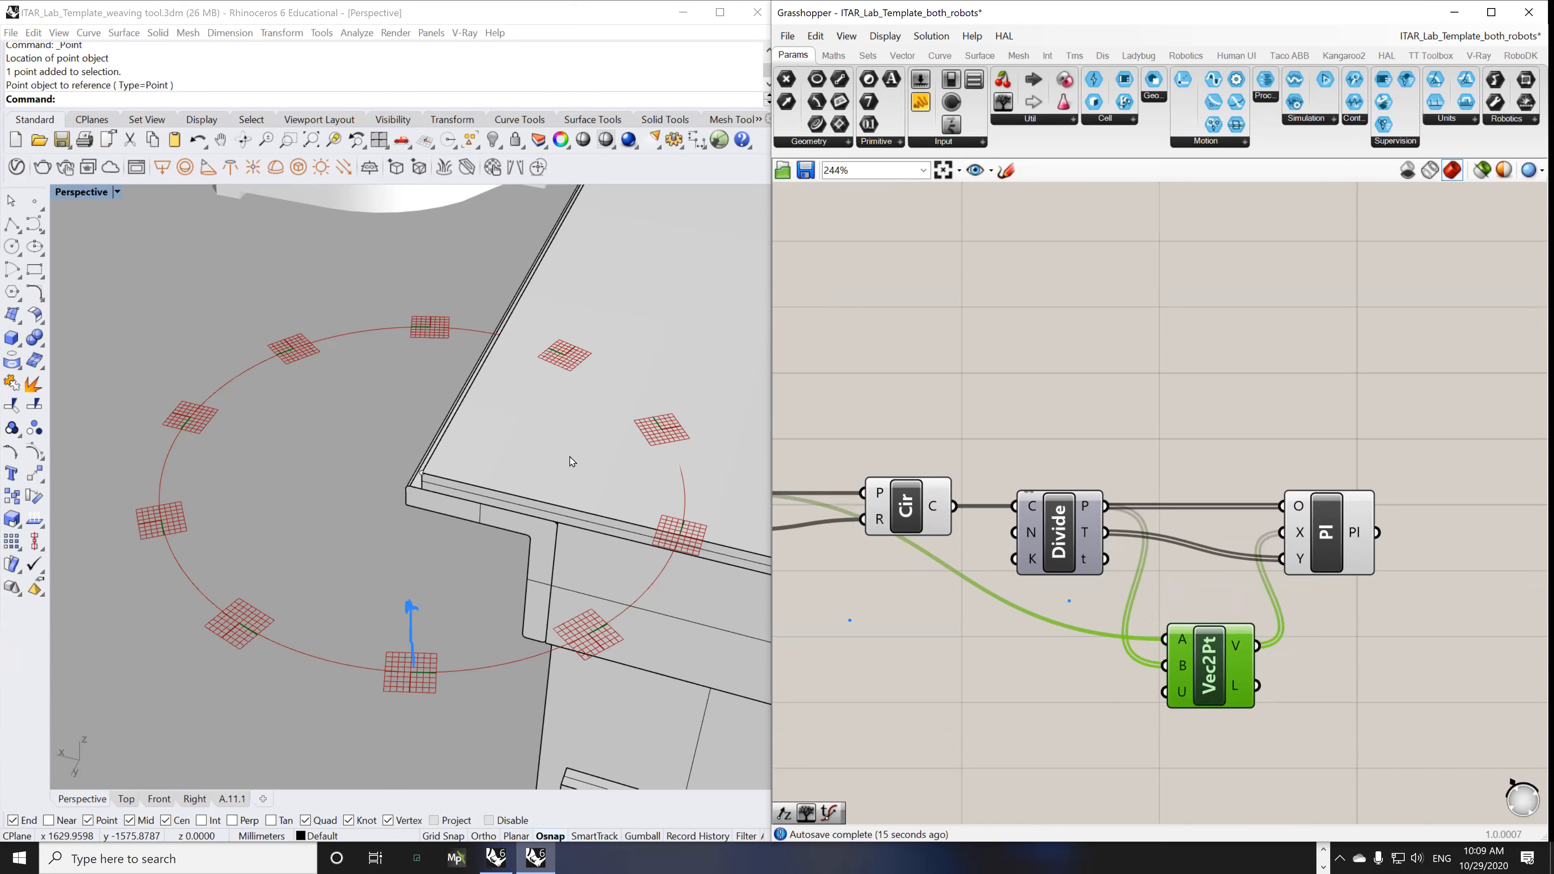
- Set the Pt parameter to reference the Rhino point below the robot's tool instead of the table corner
{"action": "right_click_drag", "start_coordinate": [477, 458], "coordinate": [477, 482]}
{"action": "scroll", "coordinate": [477, 481], "scroll_direction": "down", "scroll_amount": 14}
{"action": "scroll", "coordinate": [183, 331], "scroll_direction": "up", "scroll_amount": 3}
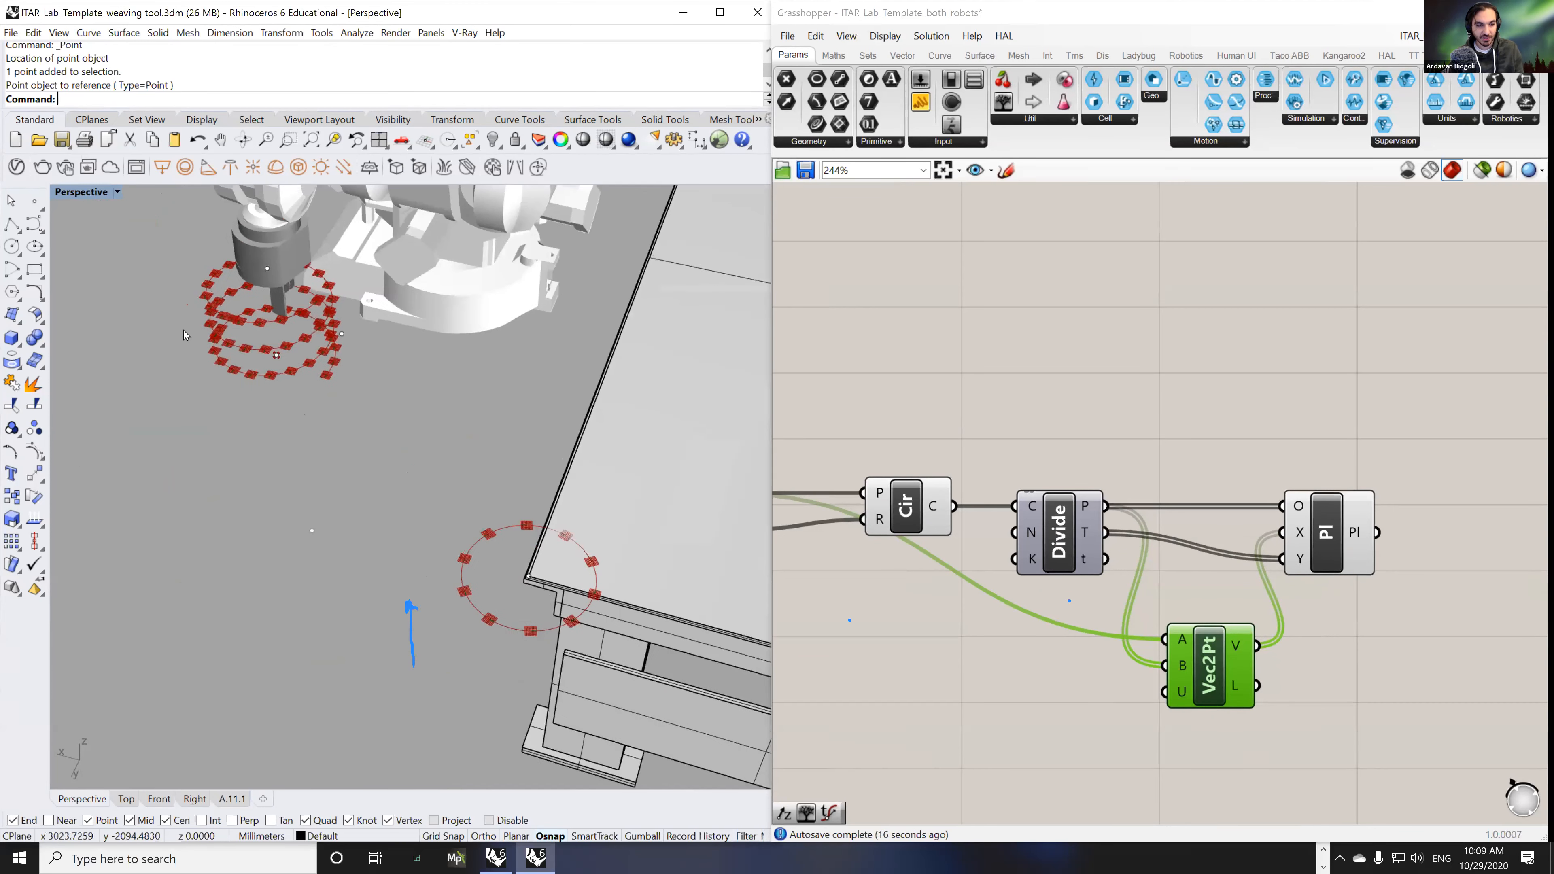
{"action": "left_click", "coordinate": [276, 355]}
{"action": "right_click_drag", "start_coordinate": [775, 551], "coordinate": [1057, 516]}
{"action": "left_click", "coordinate": [980, 466]}
{"action": "left_click", "coordinate": [995, 363]}
{"action": "right_click", "coordinate": [987, 459]}
{"action": "left_click", "coordinate": [1034, 651]}
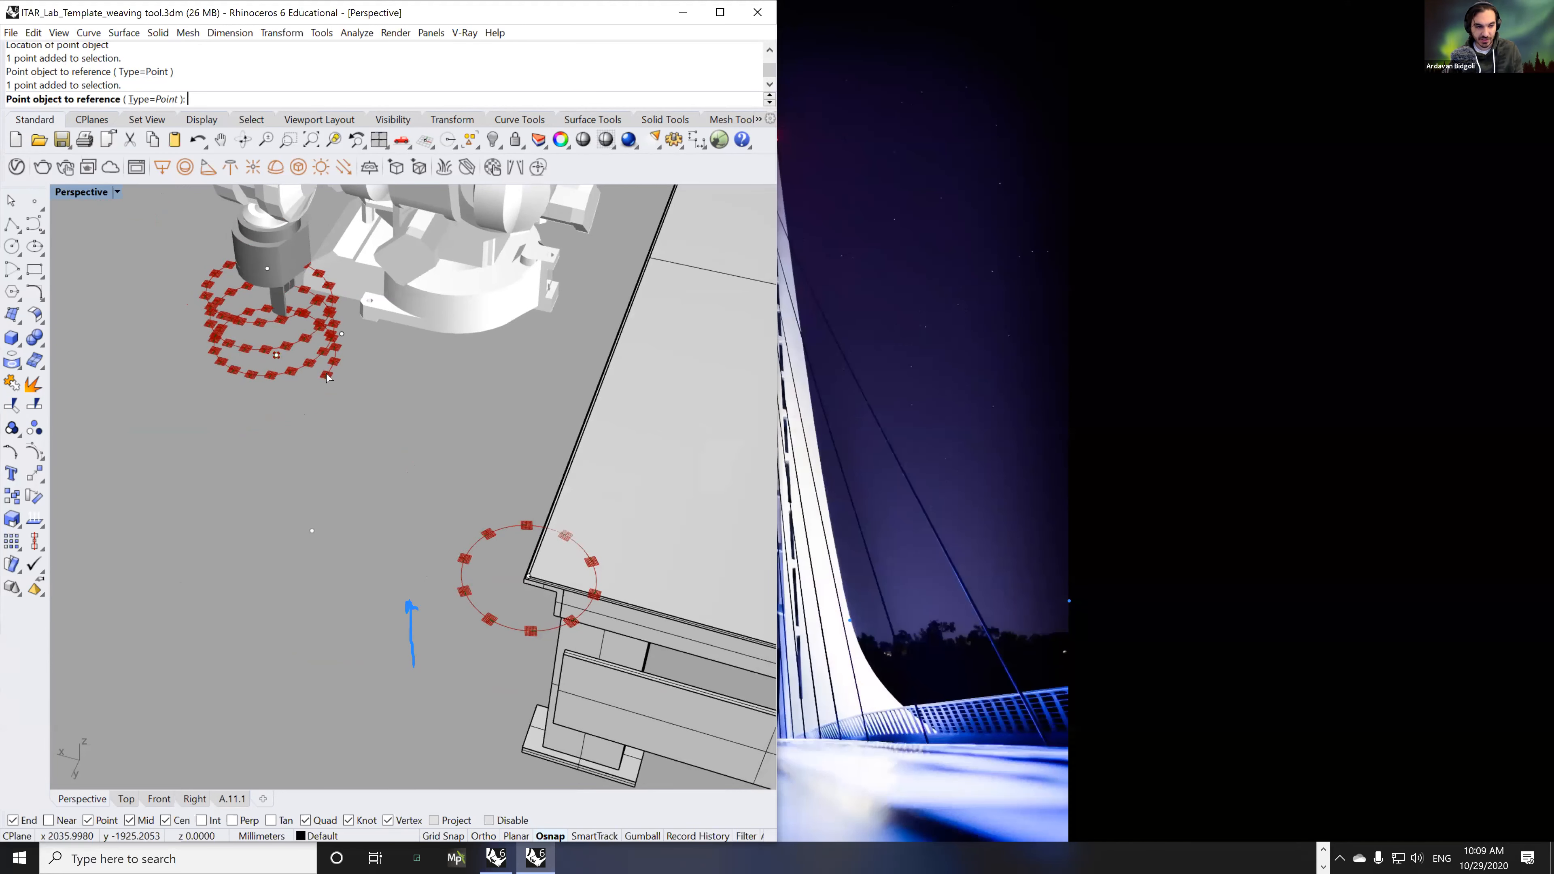
{"action": "left_click", "coordinate": [277, 355]}
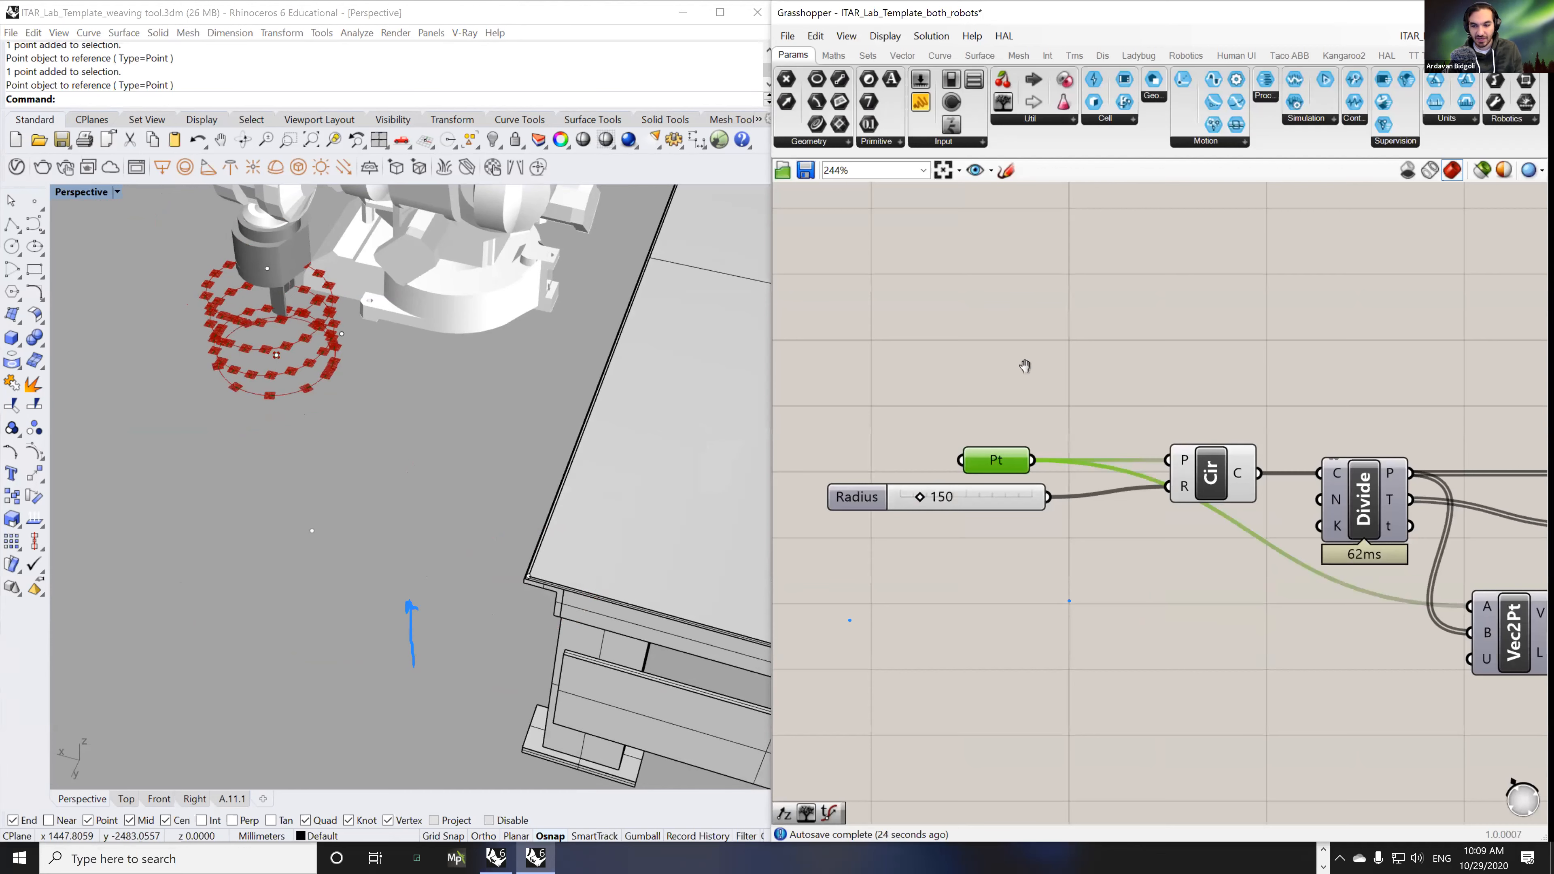
- Group the circle plane components and move the group above the Toolpath Creation section
{"action": "right_click_drag", "start_coordinate": [1025, 366], "coordinate": [1037, 397]}
{"action": "scroll", "coordinate": [1039, 398], "scroll_direction": "down", "scroll_amount": 7}
{"action": "left_click", "coordinate": [1213, 471]}
{"action": "scroll", "coordinate": [1202, 363], "scroll_direction": "down", "scroll_amount": 5}
{"action": "right_click_drag", "start_coordinate": [1201, 361], "coordinate": [1140, 512]}
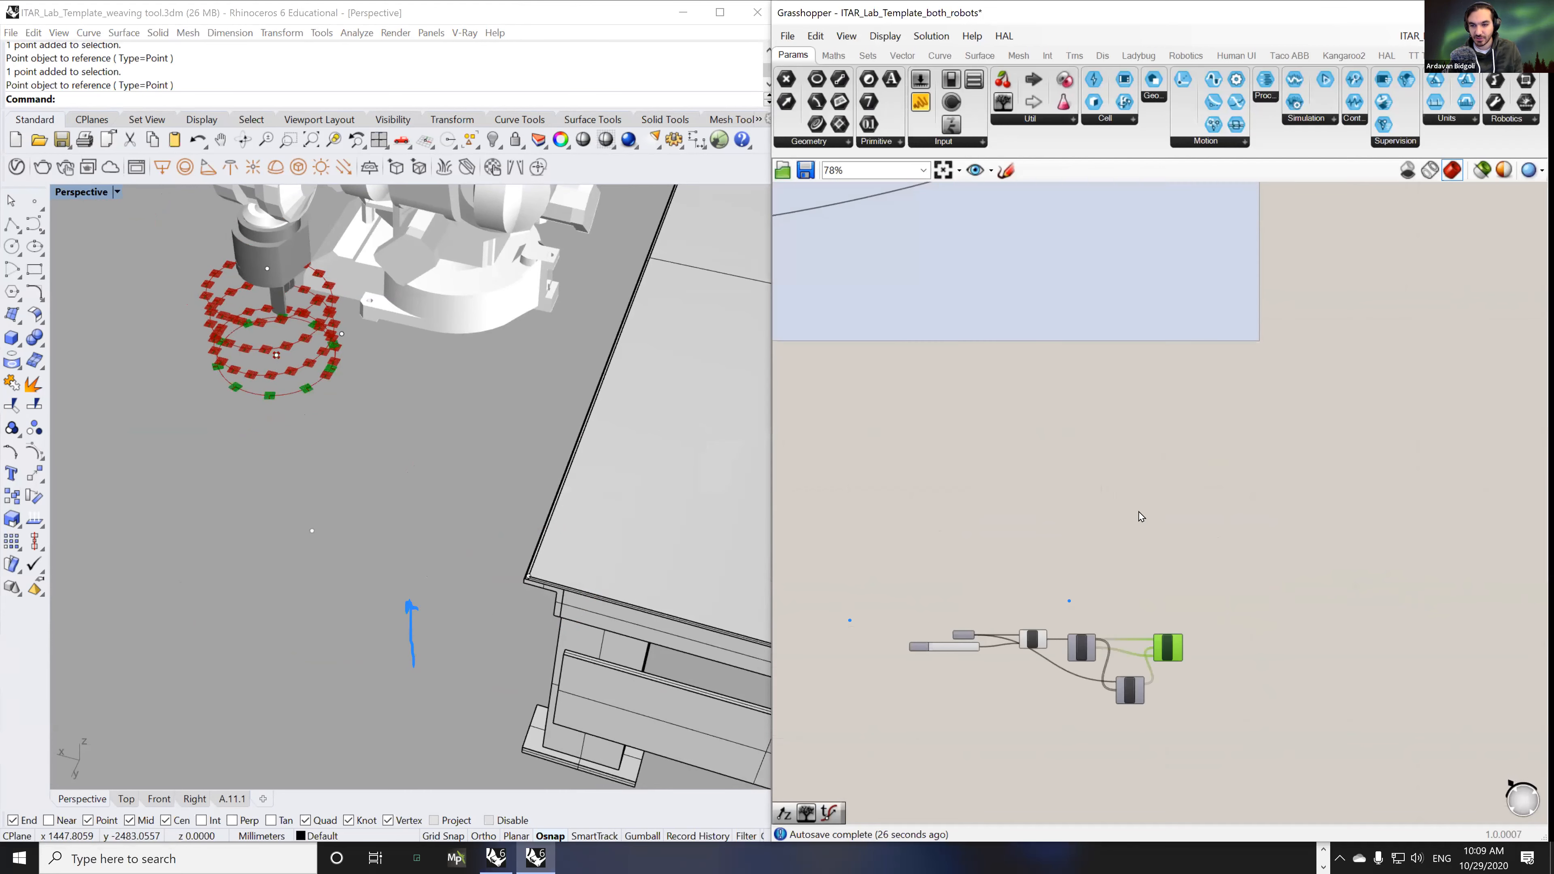
{"action": "scroll", "coordinate": [1139, 512], "scroll_direction": "down", "scroll_amount": 3}
{"action": "left_click_drag", "start_coordinate": [1186, 519], "coordinate": [1289, 307]}
{"action": "right_click_drag", "start_coordinate": [1280, 321], "coordinate": [1168, 611]}
{"action": "left_click_drag", "start_coordinate": [1151, 603], "coordinate": [894, 370]}
{"action": "scroll", "coordinate": [954, 366], "scroll_direction": "up", "scroll_amount": 6}
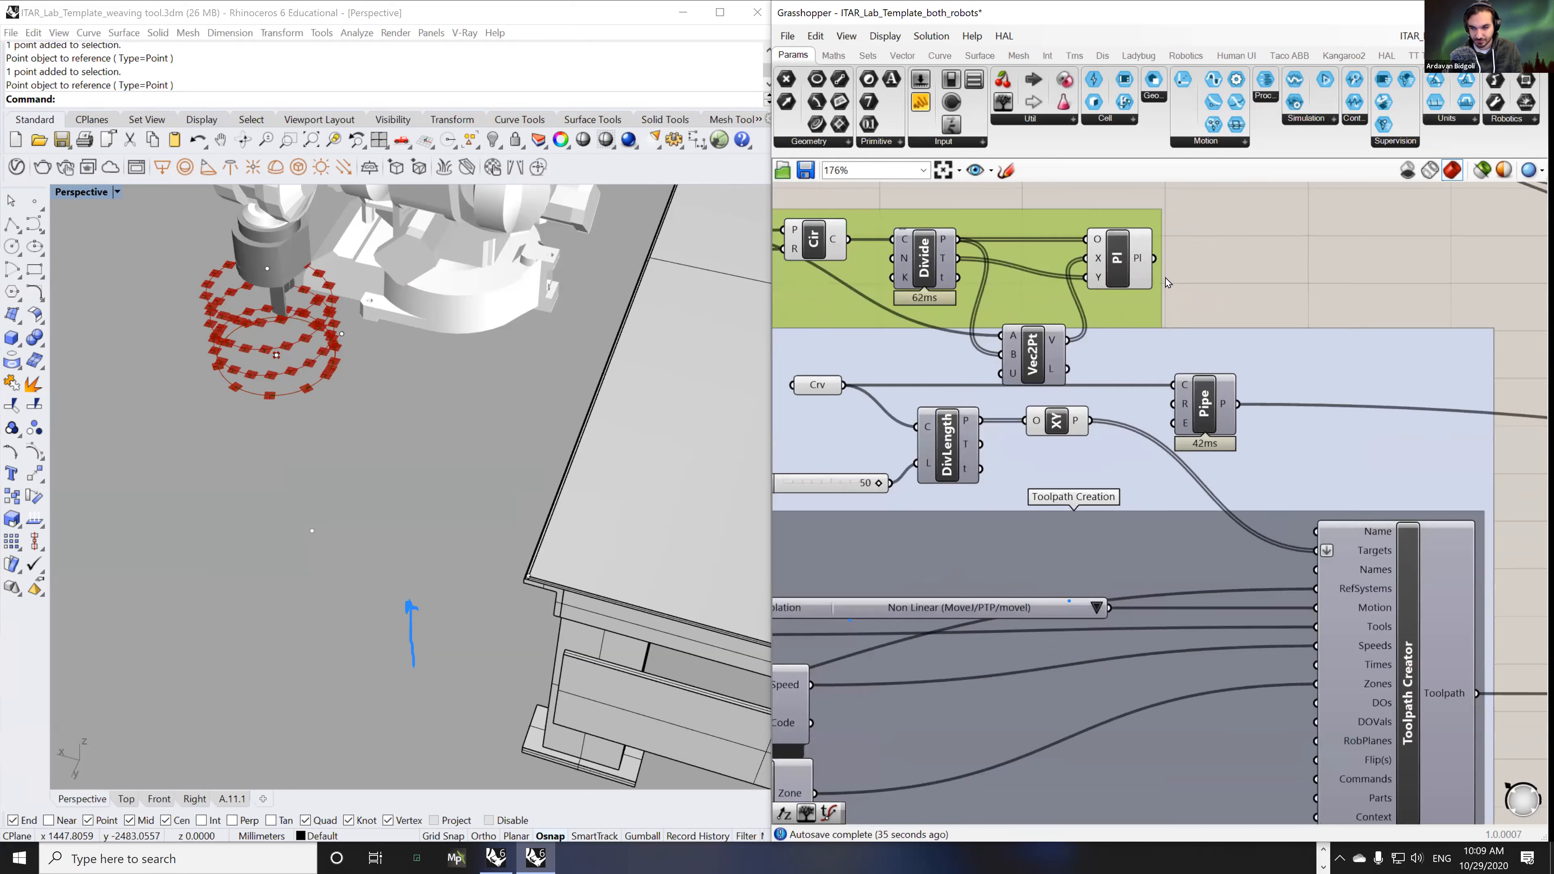
- Replace the XY planes with the Construct Plane output as the Toolpath Creator's Targets
{"action": "left_click_drag", "start_coordinate": [1153, 257], "coordinate": [1284, 542]}
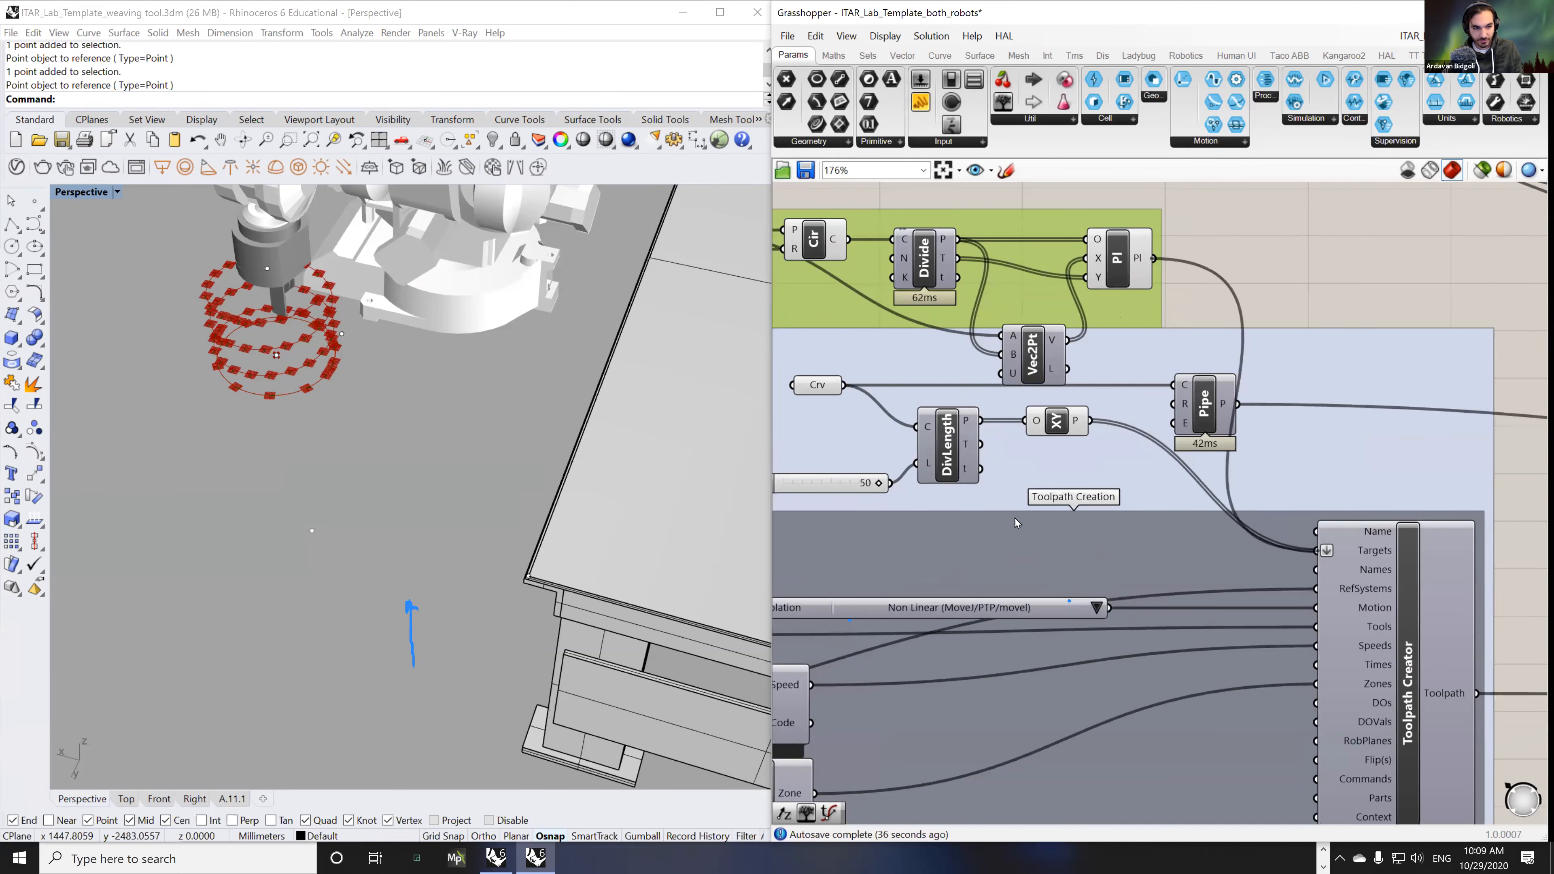
{"action": "right_click_drag", "start_coordinate": [451, 416], "coordinate": [458, 350]}
{"action": "scroll", "coordinate": [974, 313], "scroll_direction": "down", "scroll_amount": 6}
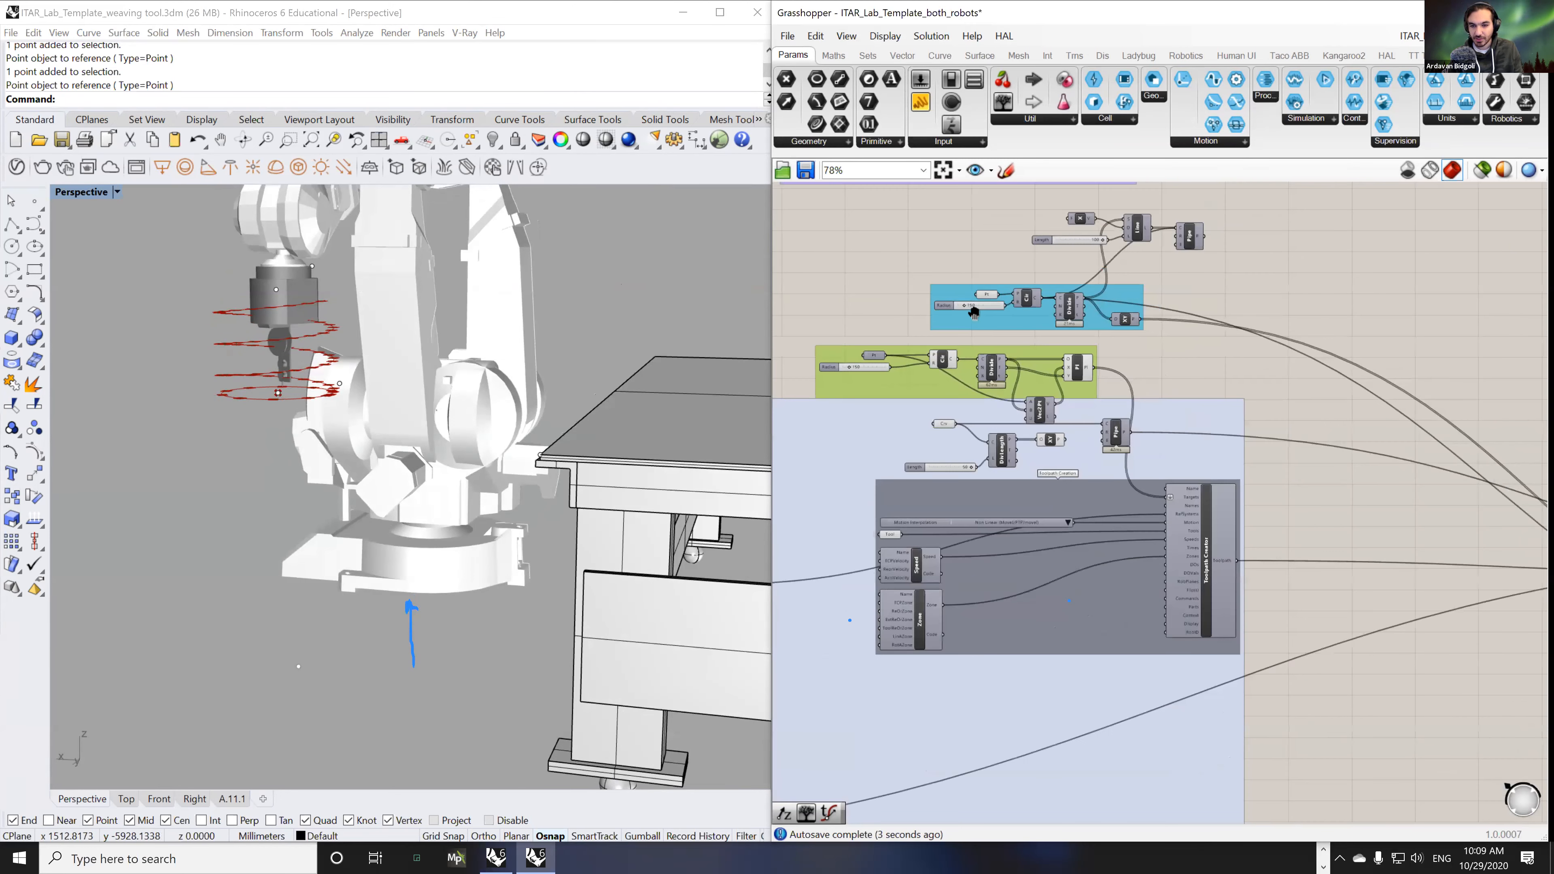
- Move the earlier circle group and the new circle planes group up and apart from the Toolpath Creation section
{"action": "right_click_drag", "start_coordinate": [974, 313], "coordinate": [993, 396]}
{"action": "left_click_drag", "start_coordinate": [926, 275], "coordinate": [1325, 418]}
{"action": "left_click_drag", "start_coordinate": [1116, 405], "coordinate": [1361, 301]}
{"action": "left_click_drag", "start_coordinate": [807, 421], "coordinate": [1189, 405]}
{"action": "left_click_drag", "start_coordinate": [1067, 441], "coordinate": [1190, 392]}
{"action": "scroll", "coordinate": [1068, 489], "scroll_direction": "up", "scroll_amount": 5}
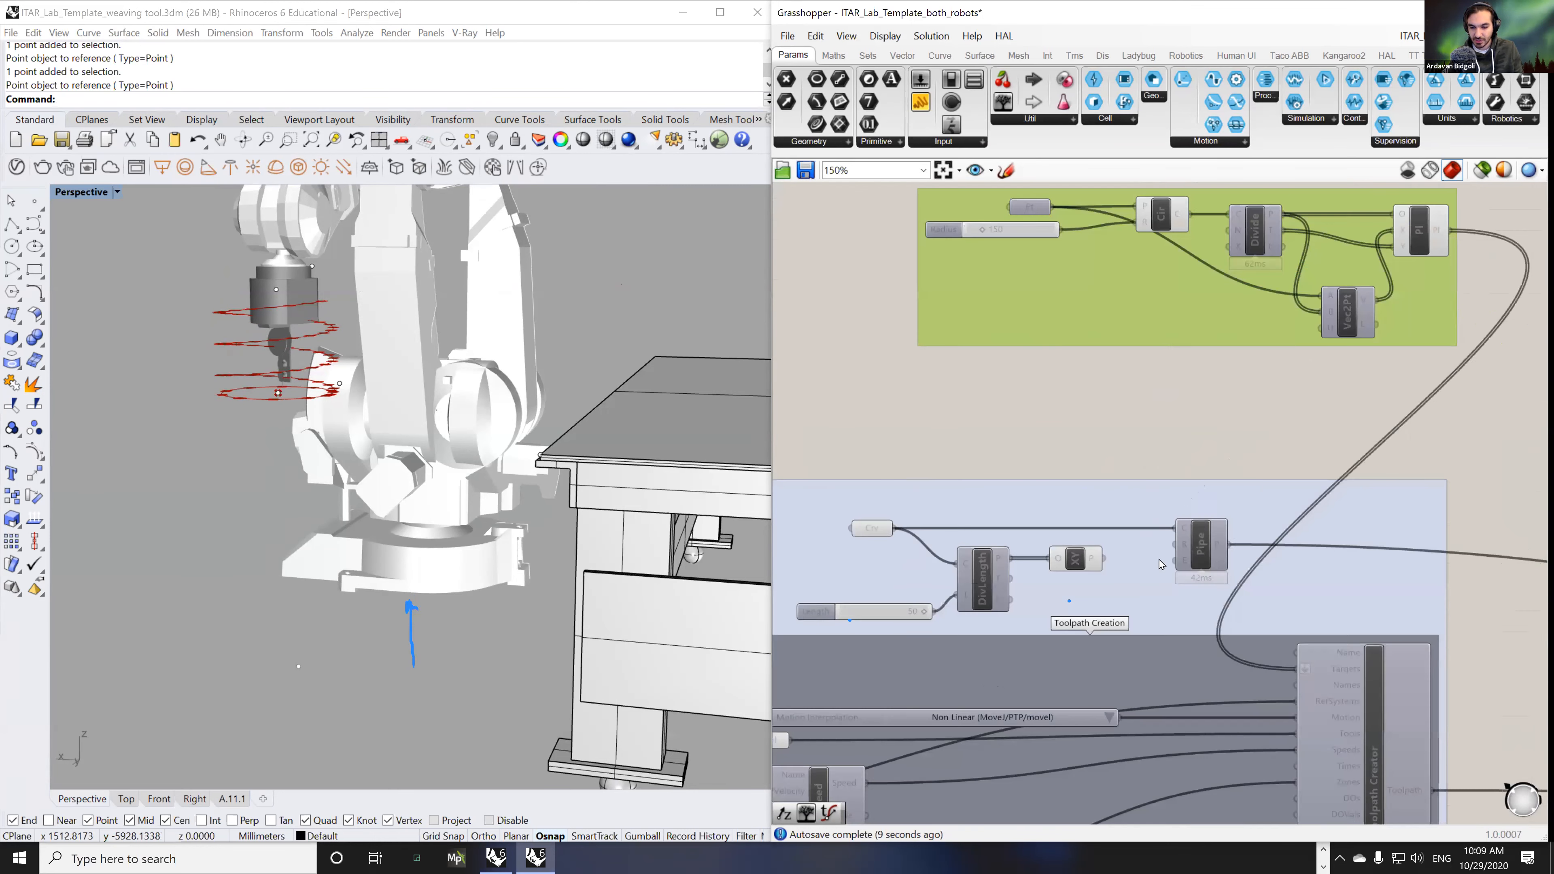
- Move the Crv, DivLength, XY and Pipe components out of the Toolpath Creation section into the space above it
{"action": "left_click", "coordinate": [1201, 540]}
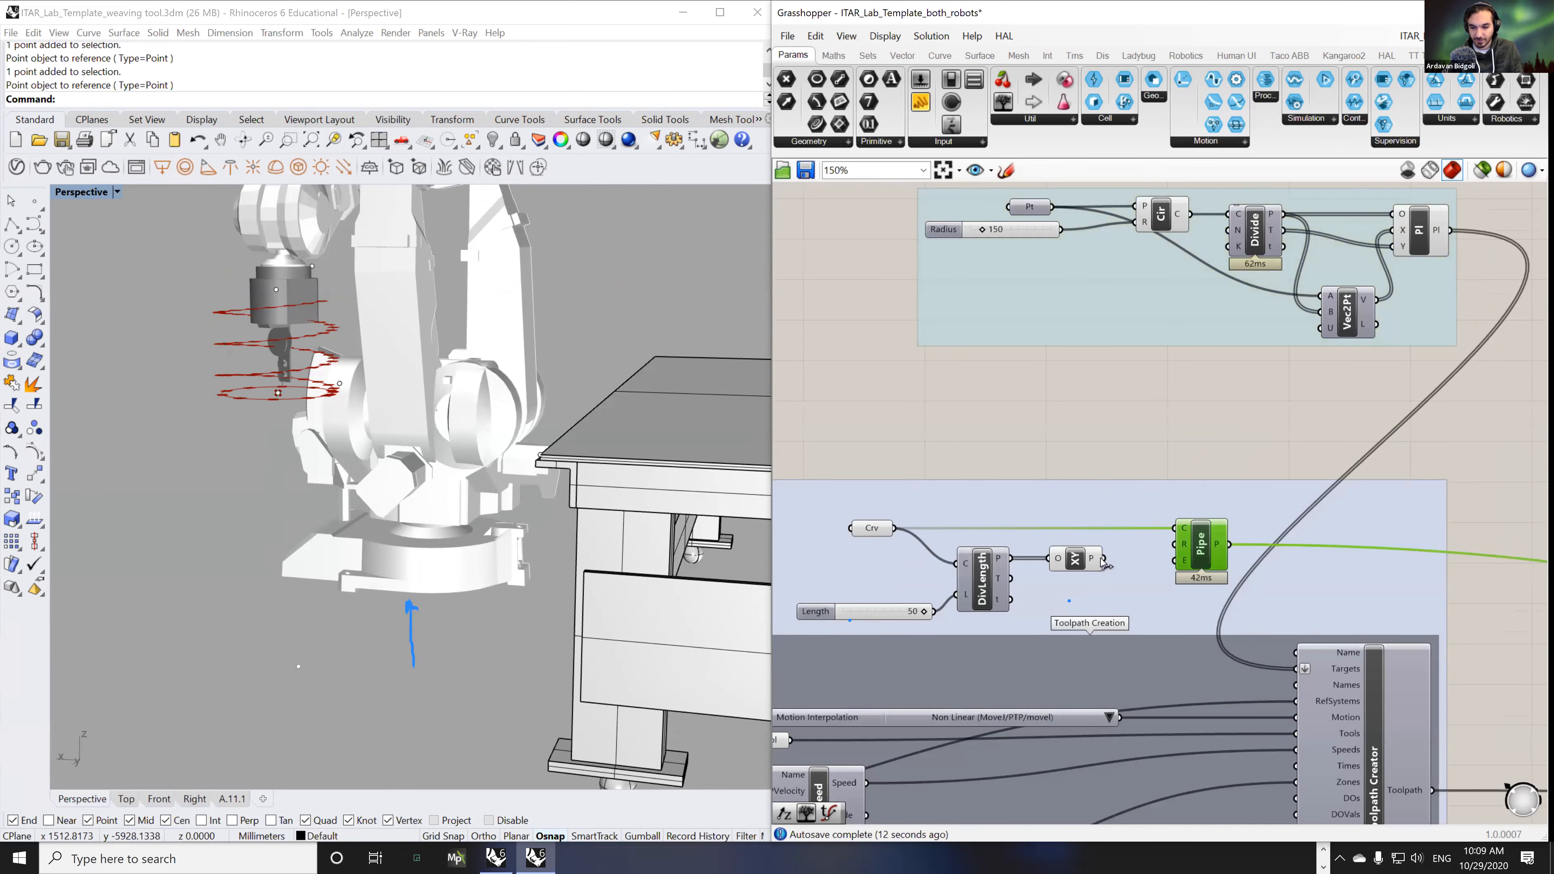
{"action": "right_click_drag", "start_coordinate": [1165, 443], "coordinate": [1095, 496]}
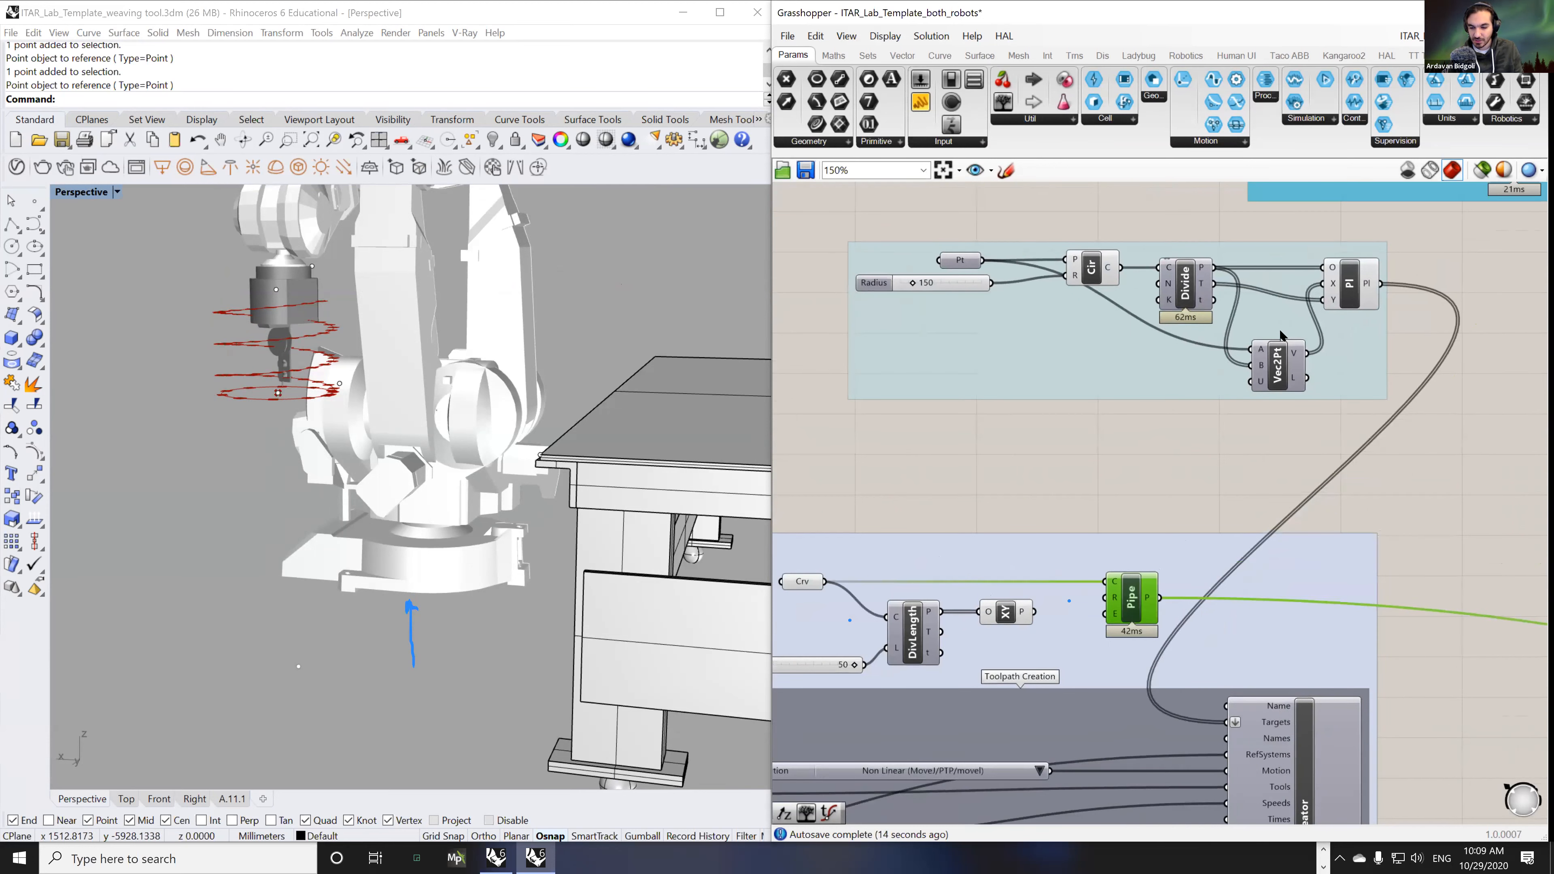
{"action": "scroll", "coordinate": [1075, 235], "scroll_direction": "down", "scroll_amount": 3}
{"action": "left_click_drag", "start_coordinate": [850, 420], "coordinate": [1178, 568]}
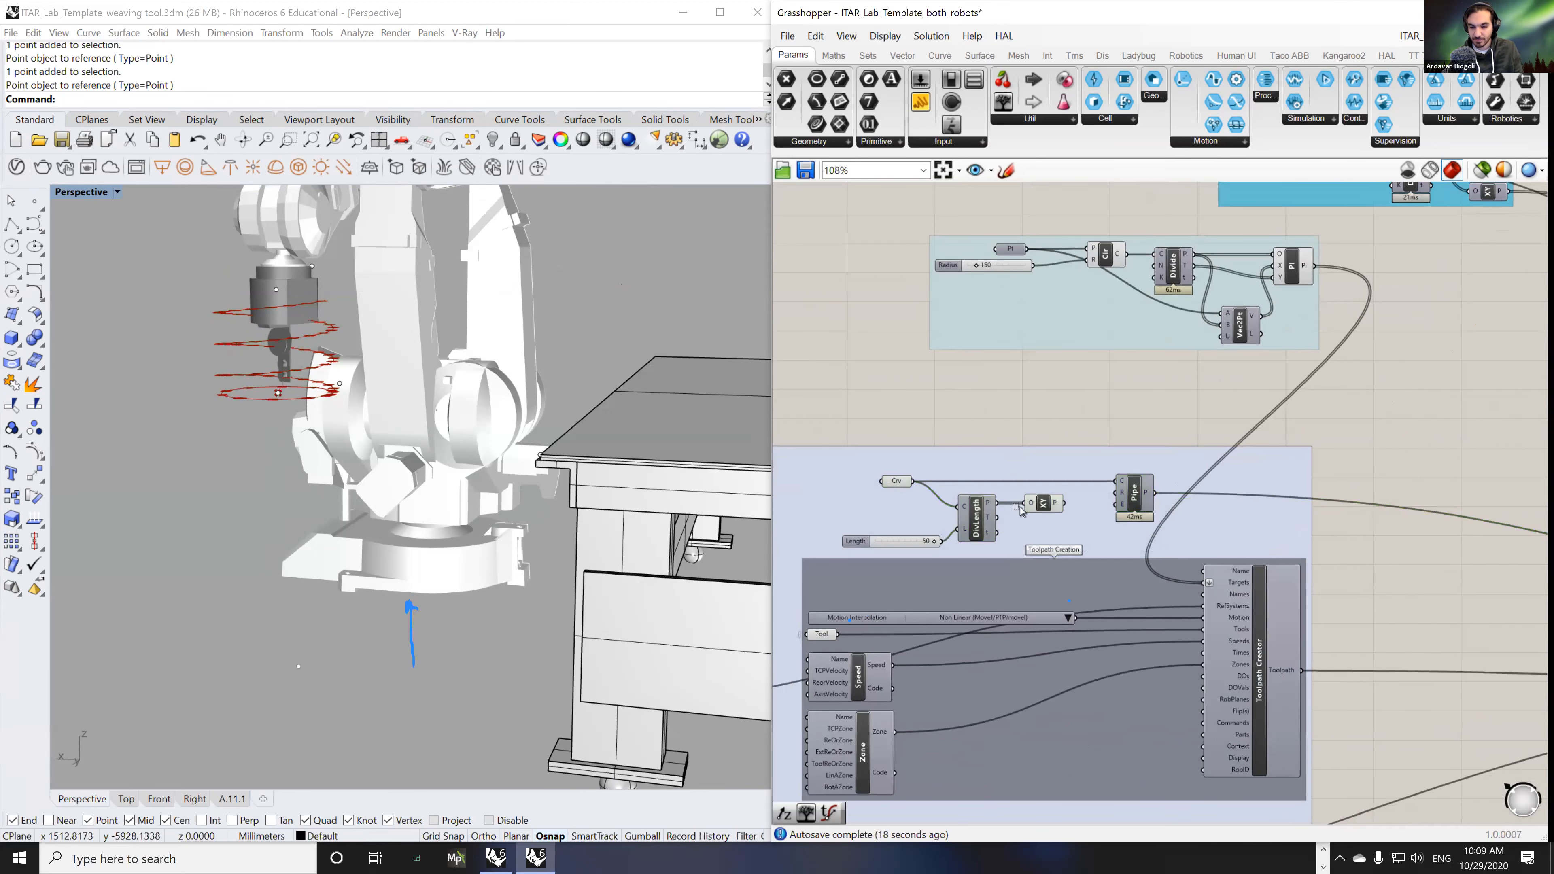
{"action": "left_click_drag", "start_coordinate": [1125, 478], "coordinate": [991, 364]}
{"action": "left_click", "coordinate": [1085, 416]}
- Hide the viewport previews of the spiral curve's XY planes and of the Crv parameter, and examine the new circle's planes
{"action": "left_click", "coordinate": [1291, 271]}
{"action": "right_click_drag", "start_coordinate": [459, 368], "coordinate": [416, 404]}
{"action": "right_click_drag", "start_coordinate": [1275, 452], "coordinate": [1107, 548]}
{"action": "scroll", "coordinate": [1109, 544], "scroll_direction": "down", "scroll_amount": 2}
{"action": "scroll", "coordinate": [1136, 481], "scroll_direction": "down", "scroll_amount": 3}
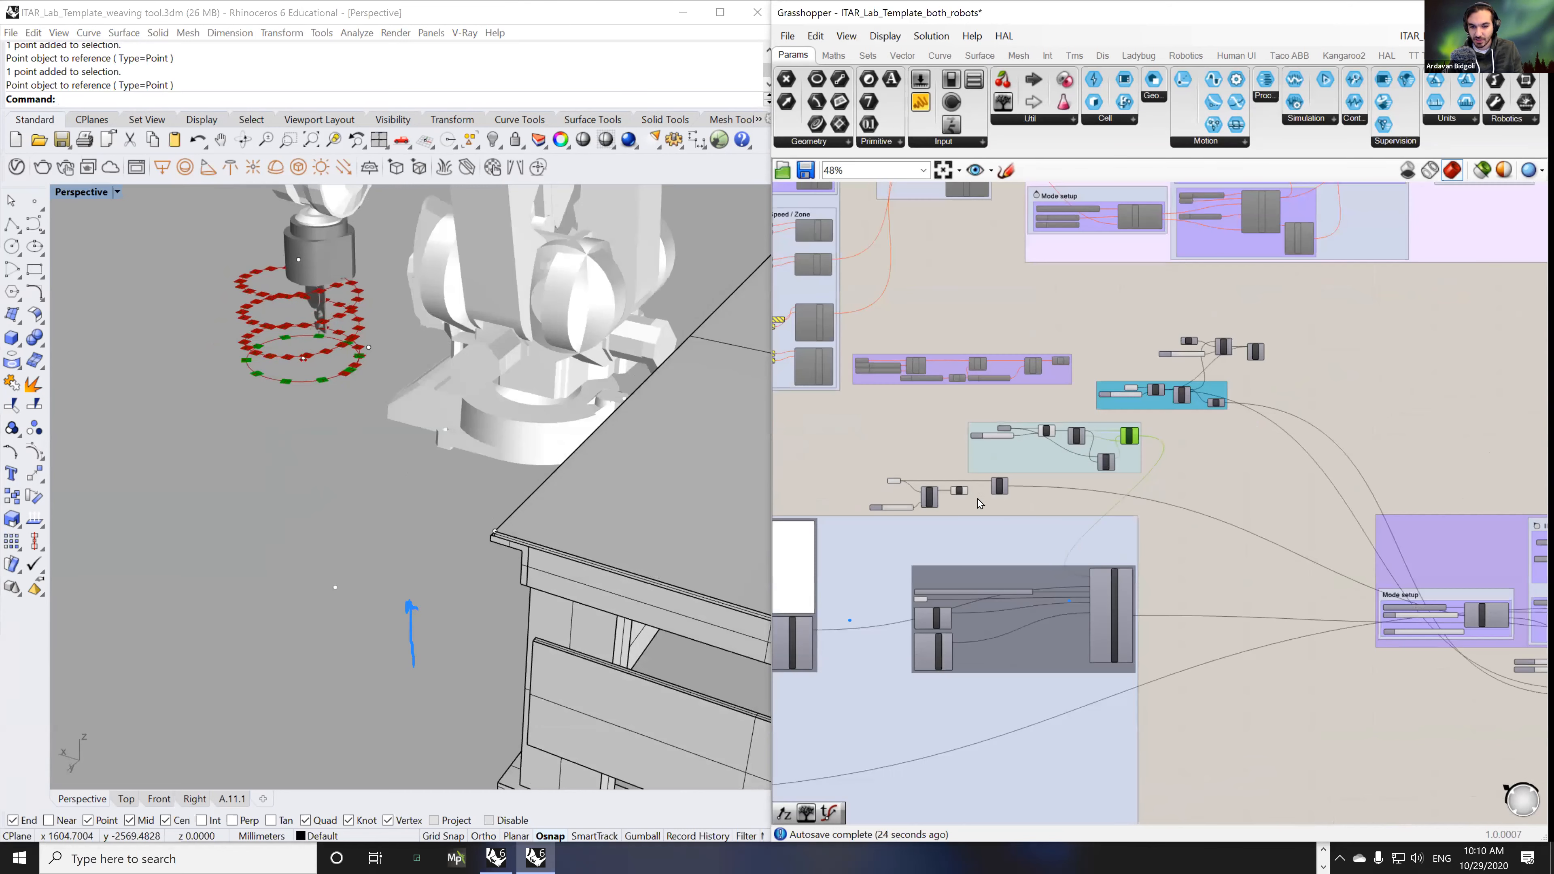
{"action": "scroll", "coordinate": [978, 506], "scroll_direction": "up", "scroll_amount": 4}
{"action": "left_click", "coordinate": [943, 481]}
{"action": "middle_click", "coordinate": [942, 482]}
{"action": "left_click", "coordinate": [991, 433]}
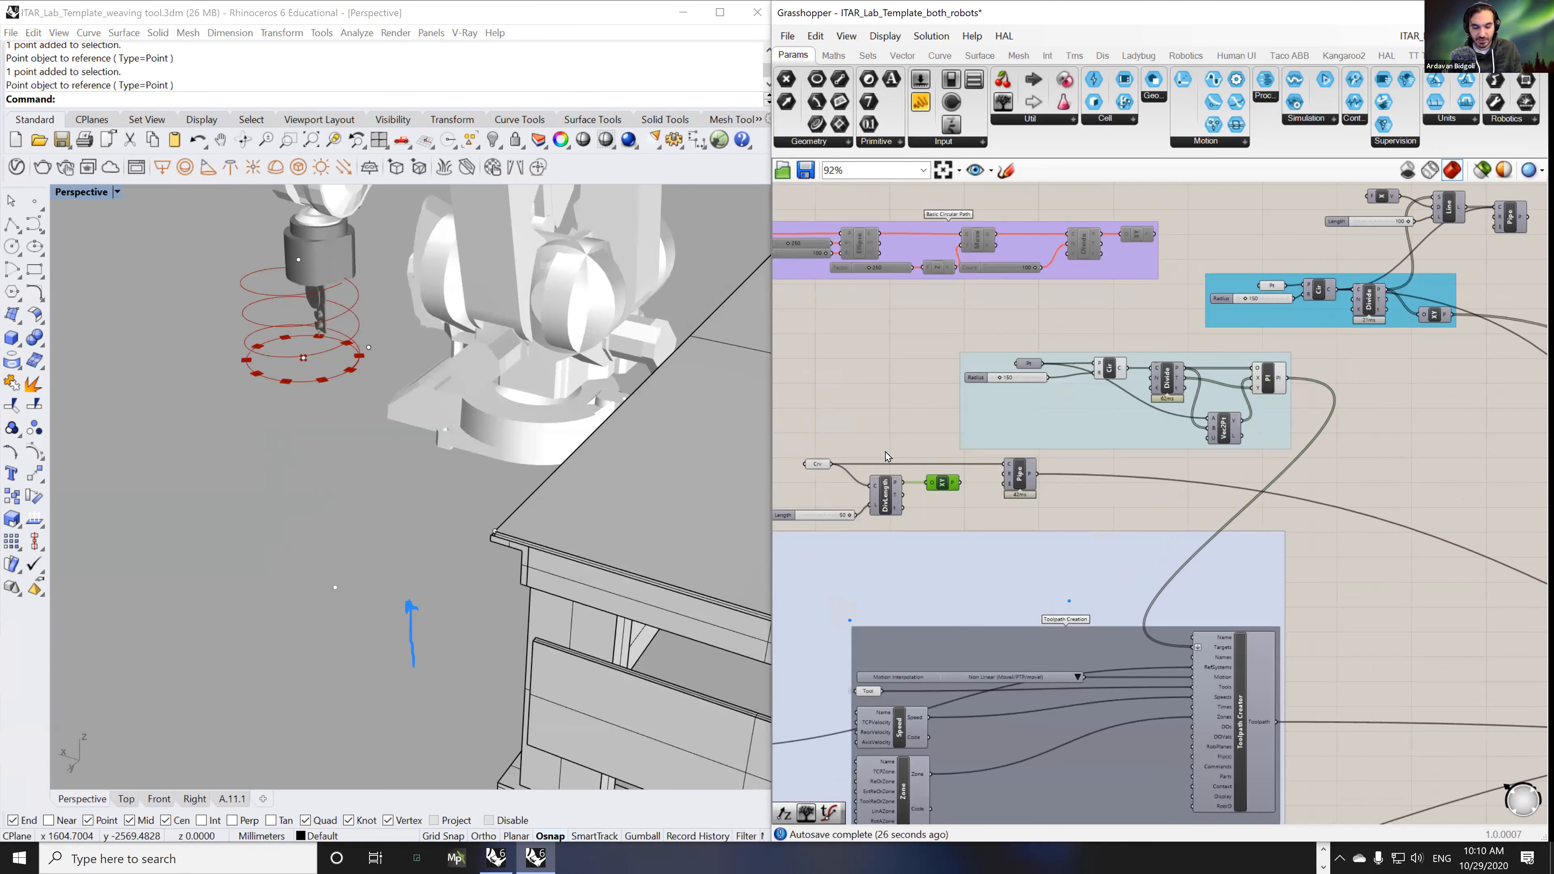
{"action": "left_click", "coordinate": [818, 464]}
{"action": "middle_click", "coordinate": [820, 464]}
{"action": "left_click", "coordinate": [871, 410]}
{"action": "right_click_drag", "start_coordinate": [447, 368], "coordinate": [542, 434]}
{"action": "scroll", "coordinate": [306, 331], "scroll_direction": "up", "scroll_amount": 10}
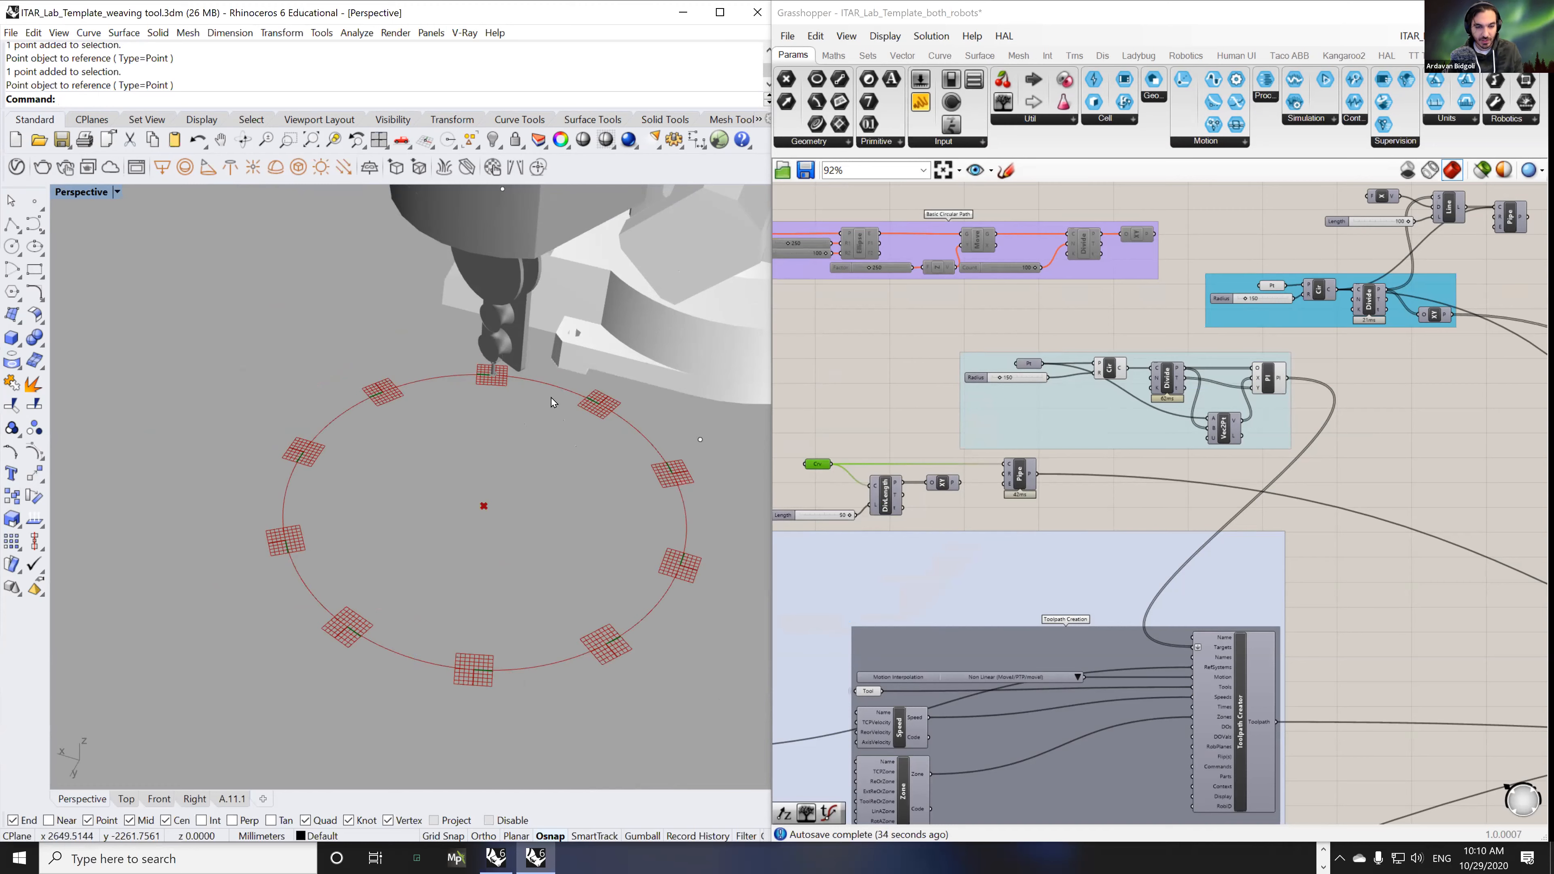
{"action": "scroll", "coordinate": [551, 397], "scroll_direction": "down", "scroll_amount": 5}
{"action": "right_click_drag", "start_coordinate": [585, 442], "coordinate": [474, 438], "text": "shift"}
- Turn on the viewport preview of the Table Position Solver in the IK Solver + Table Solver group
{"action": "scroll", "coordinate": [1168, 496], "scroll_direction": "down", "scroll_amount": 3}
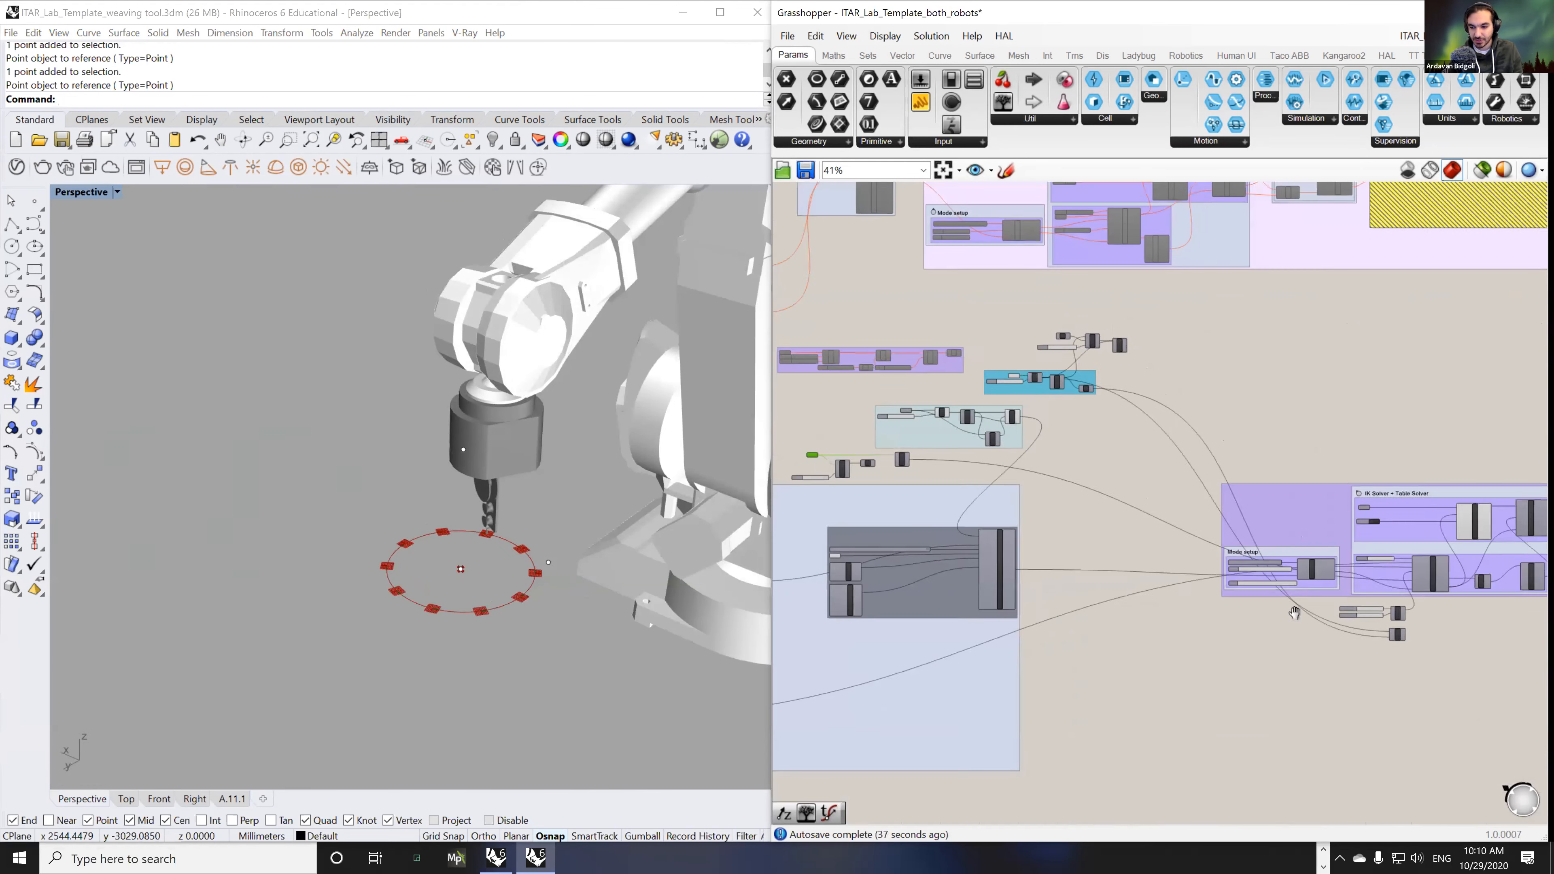
{"action": "scroll", "coordinate": [1155, 541], "scroll_direction": "up", "scroll_amount": 5}
{"action": "scroll", "coordinate": [1156, 541], "scroll_direction": "up", "scroll_amount": 6}
{"action": "left_click_drag", "start_coordinate": [946, 564], "coordinate": [1000, 538]}
{"action": "scroll", "coordinate": [1105, 539], "scroll_direction": "down", "scroll_amount": 4}
{"action": "right_click_drag", "start_coordinate": [1381, 602], "coordinate": [1146, 584]}
{"action": "left_click", "coordinate": [1131, 544]}
{"action": "right_click_drag", "start_coordinate": [1203, 625], "coordinate": [1094, 624]}
{"action": "scroll", "coordinate": [1088, 616], "scroll_direction": "down", "scroll_amount": 2}
{"action": "left_click", "coordinate": [1381, 567]}
{"action": "key", "text": "ctrl+q"}
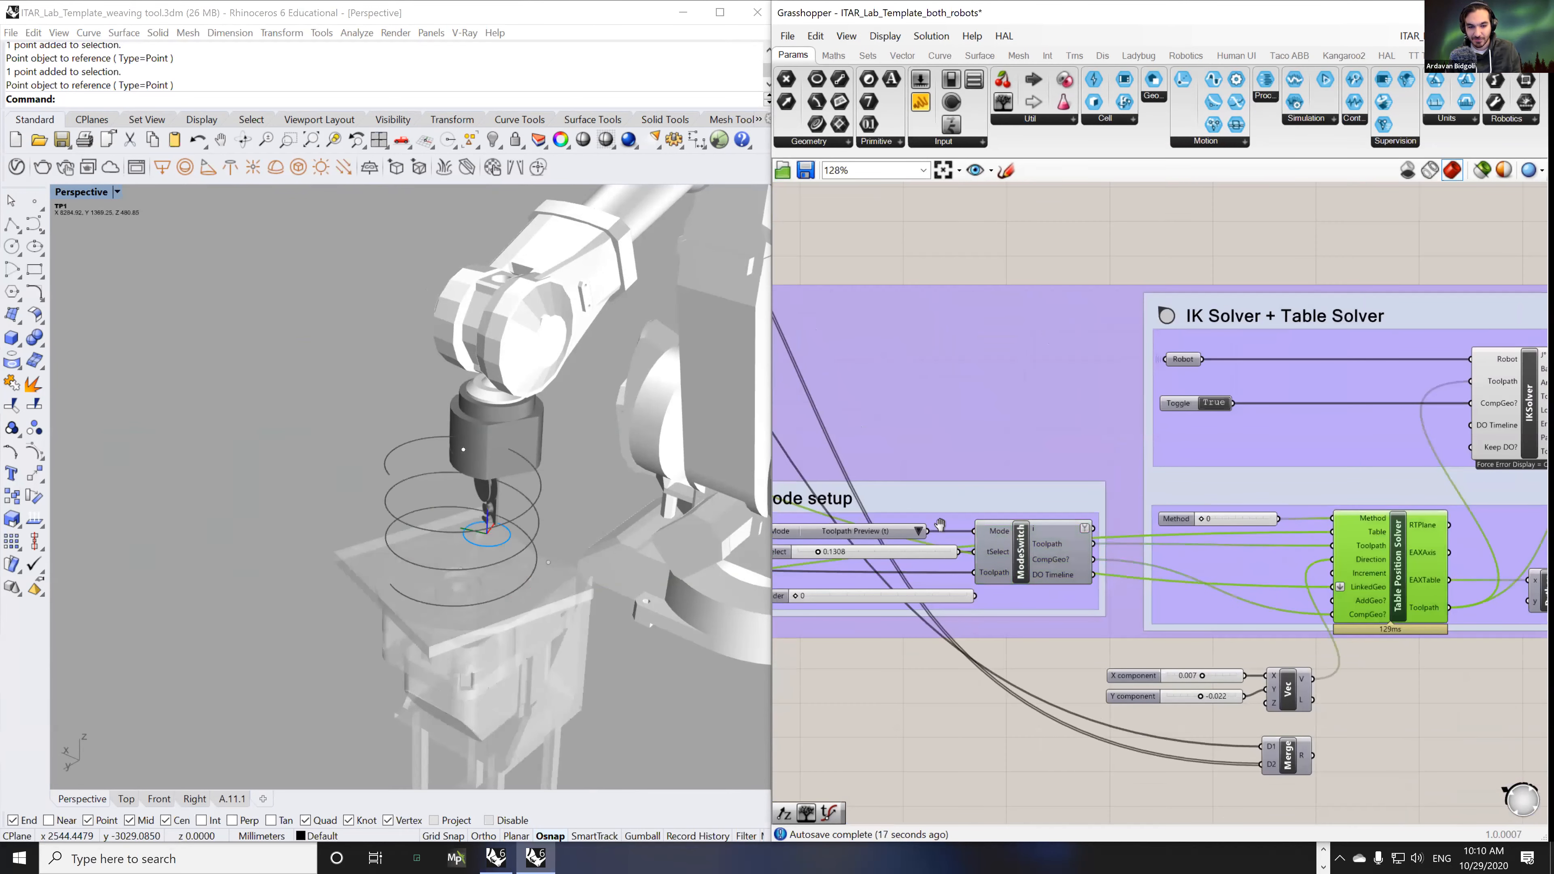
- Check the options of the Table Position Solver's LinkedGeo input, and return to the Mode setup group
{"action": "right_click_drag", "start_coordinate": [934, 519], "coordinate": [1161, 519]}
{"action": "right_click_drag", "start_coordinate": [1390, 722], "coordinate": [1272, 576]}
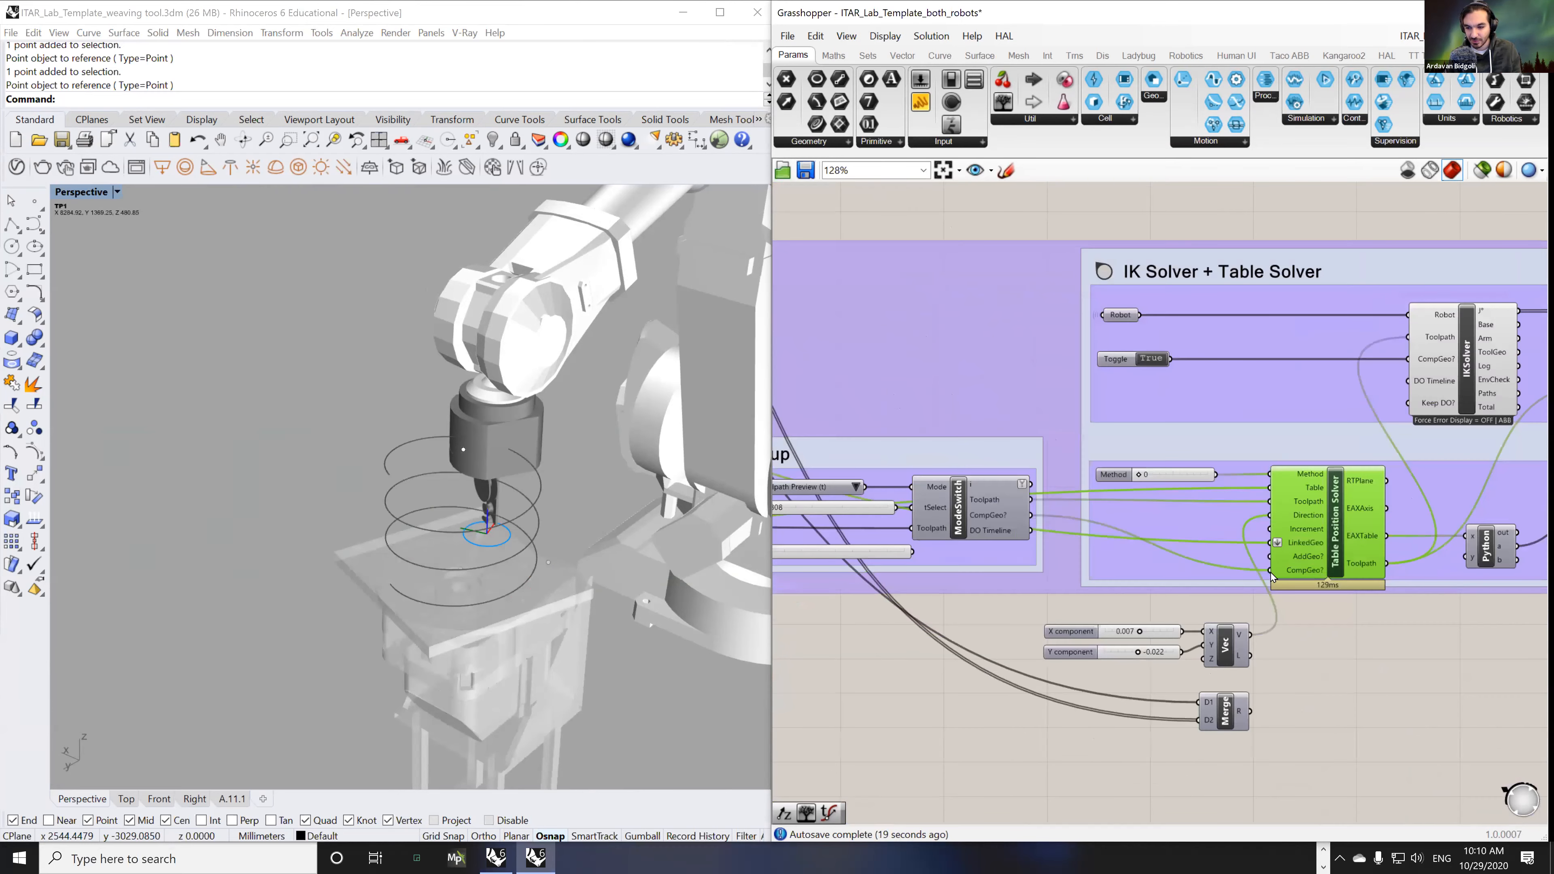
{"action": "right_click", "coordinate": [1297, 542]}
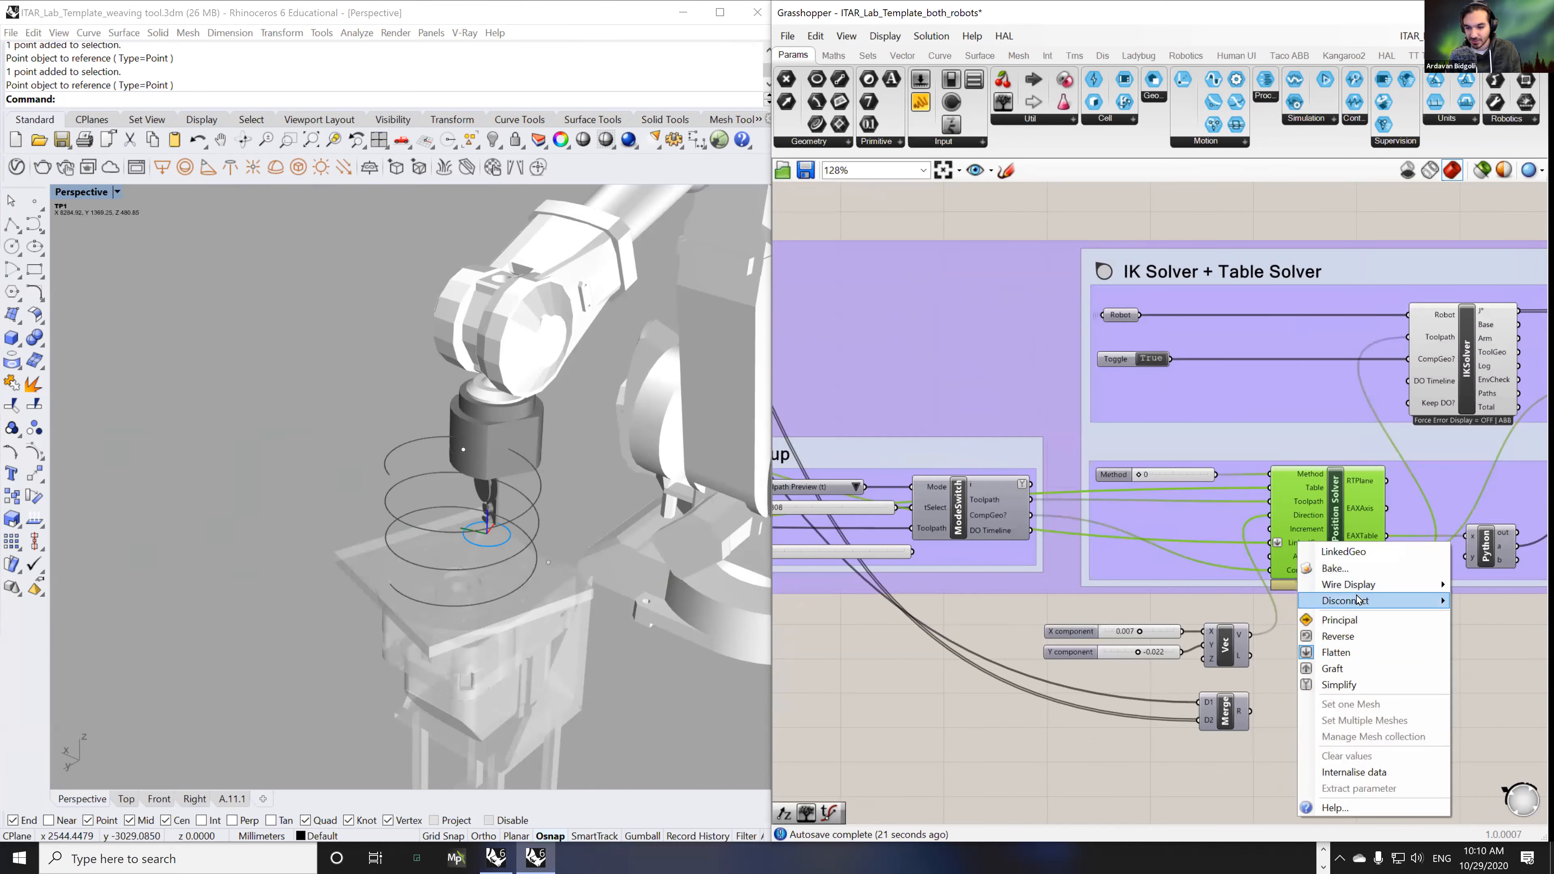
{"action": "left_click", "coordinate": [965, 621]}
{"action": "right_click_drag", "start_coordinate": [947, 610], "coordinate": [1142, 622]}
{"action": "scroll", "coordinate": [1011, 606], "scroll_direction": "up", "scroll_amount": 5}
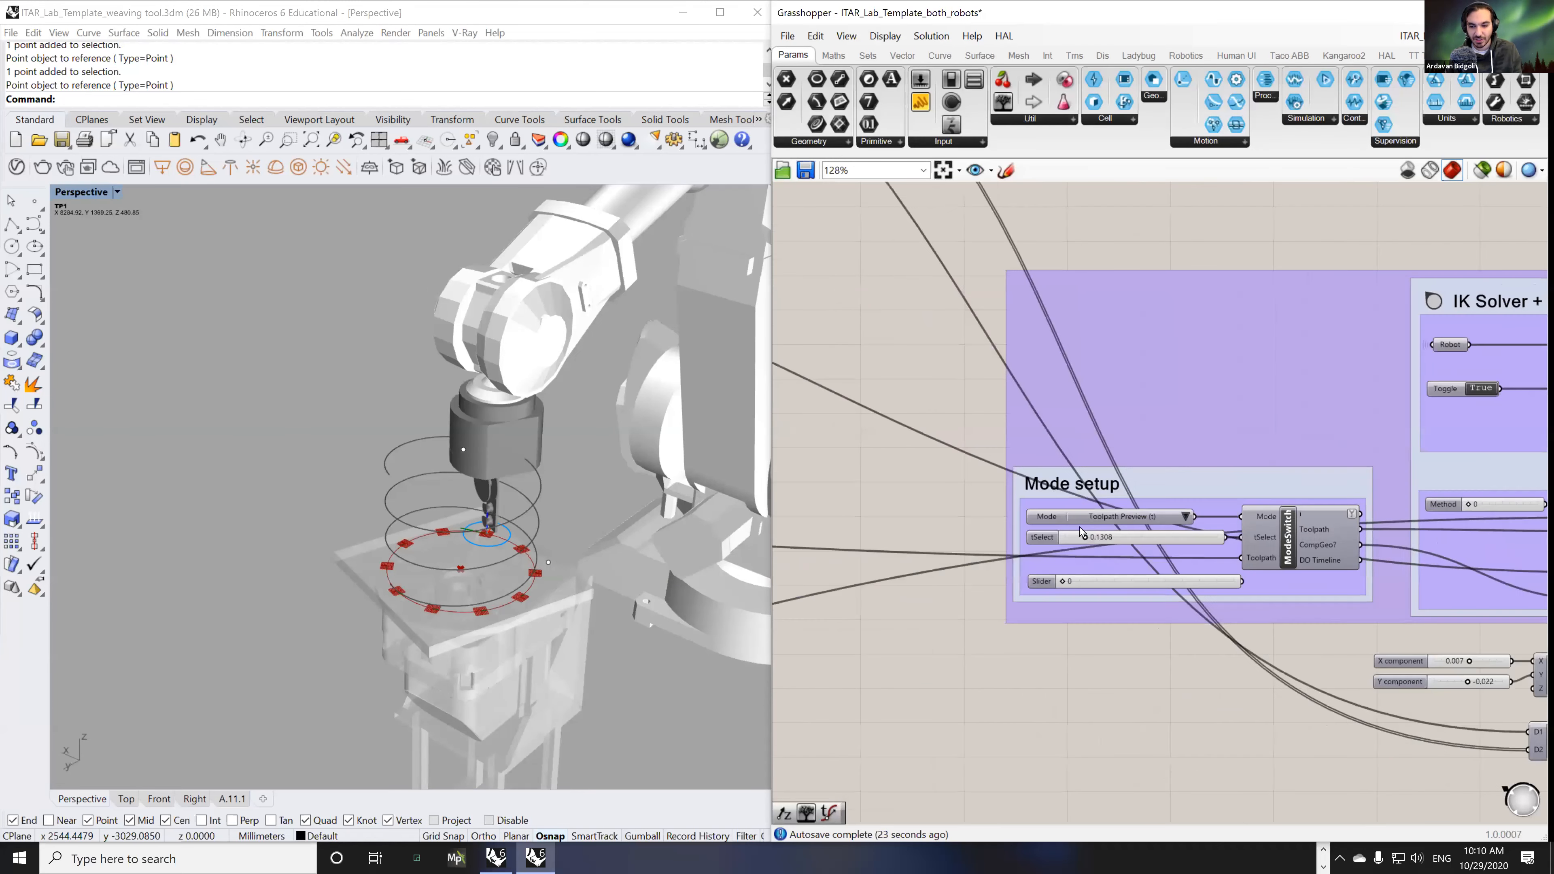
- Scrub the tSelect slider back and forth, ending at 0.0612, to preview the table and curves along the circular toolpath
{"action": "left_click_drag", "start_coordinate": [1092, 561], "coordinate": [1312, 561]}
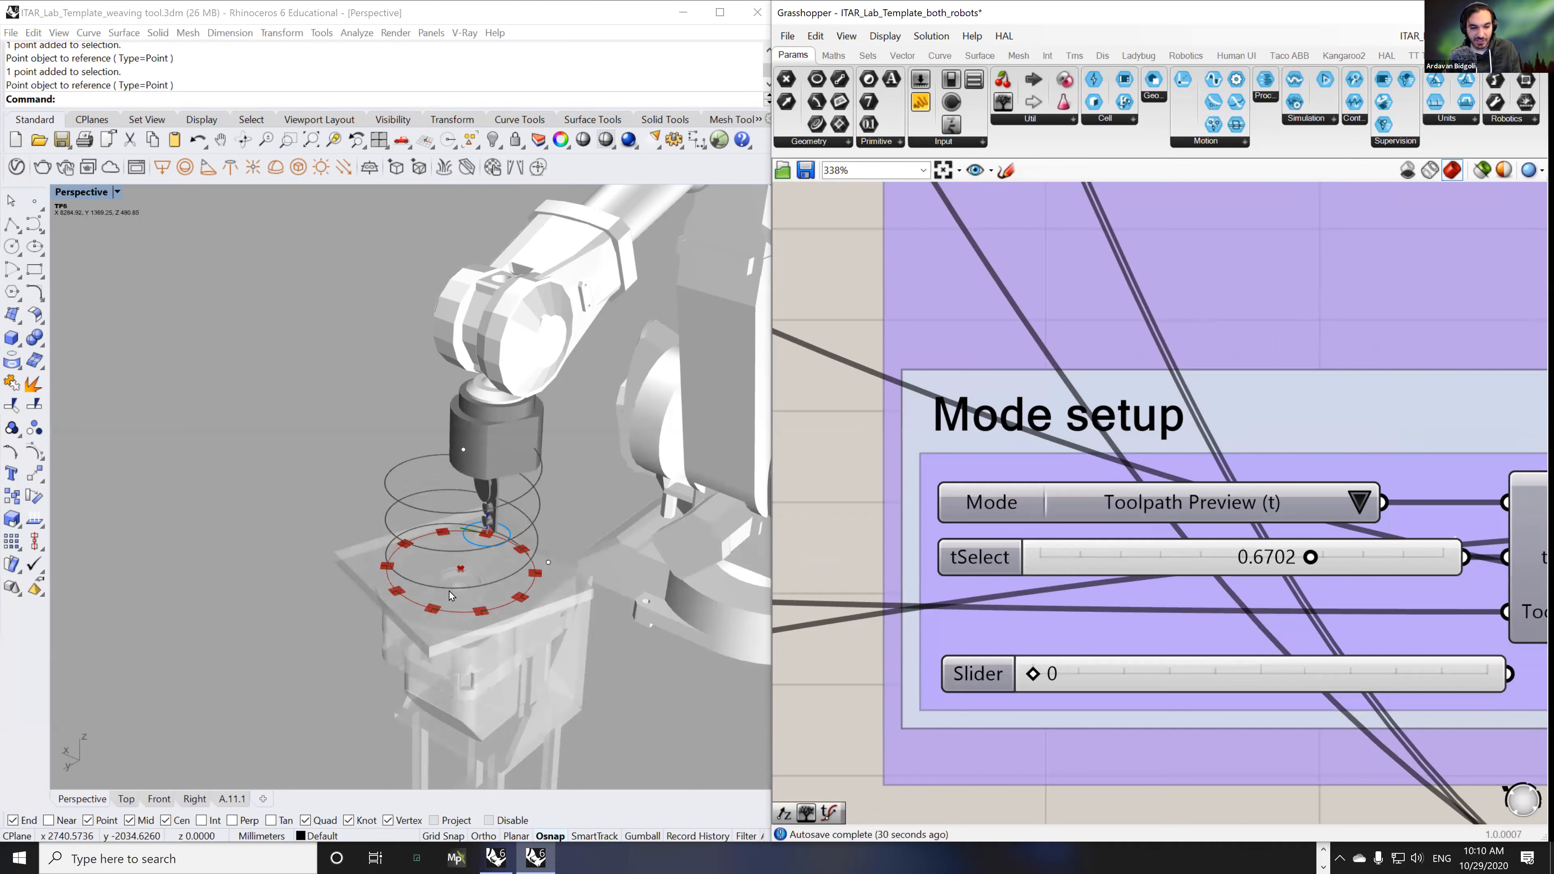
{"action": "scroll", "coordinate": [534, 560], "scroll_direction": "up", "scroll_amount": 4}
{"action": "right_click_drag", "start_coordinate": [526, 533], "coordinate": [493, 569], "text": "shift"}
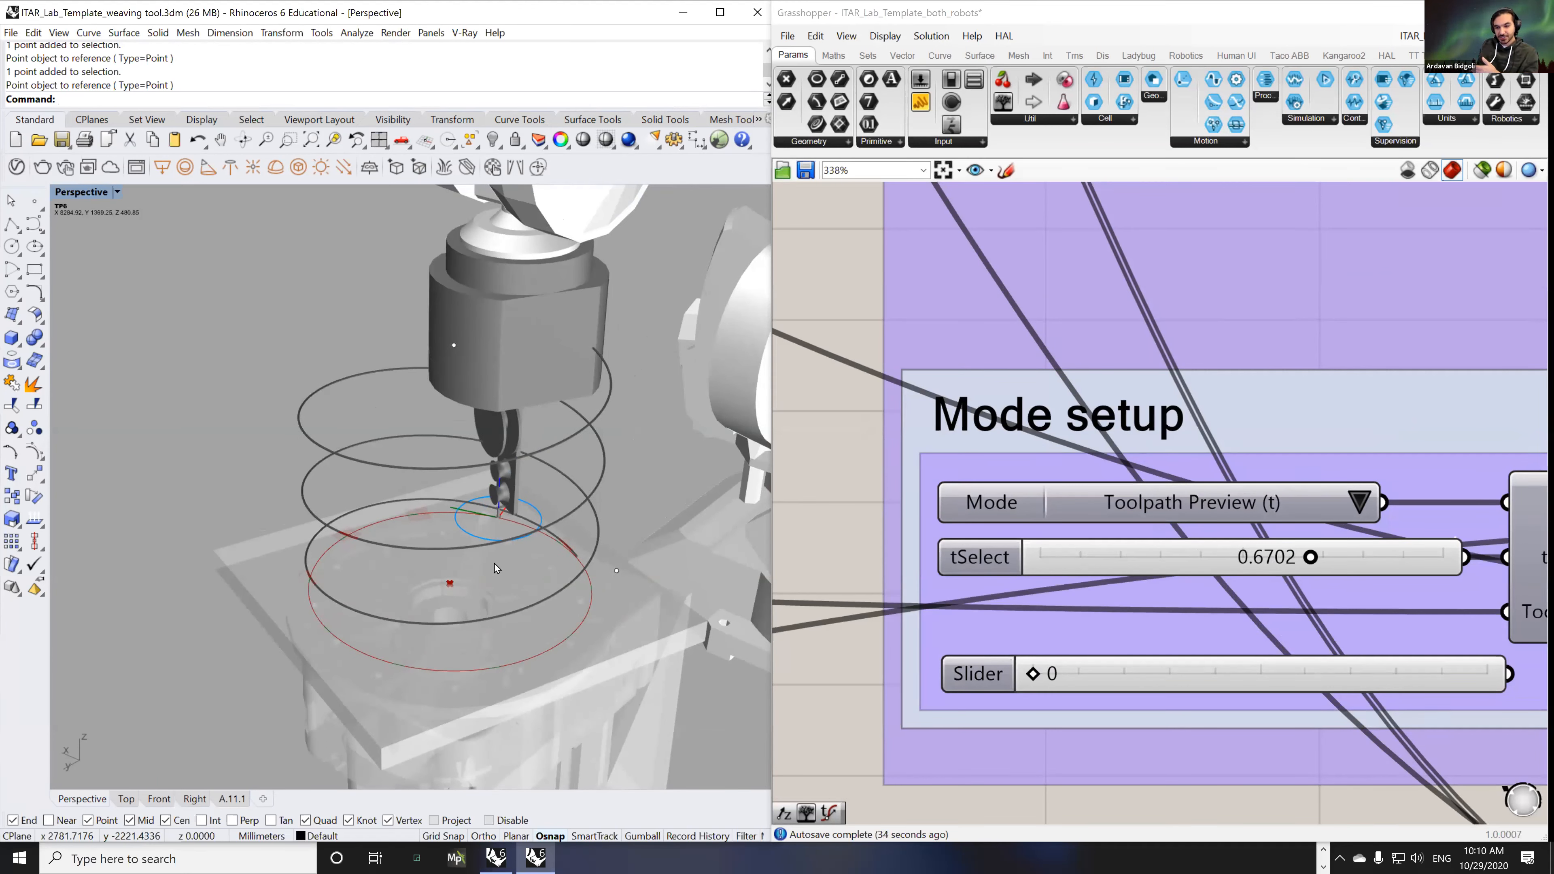
{"action": "left_click_drag", "start_coordinate": [1310, 557], "coordinate": [1487, 560]}
{"action": "left_click_drag", "start_coordinate": [1372, 556], "coordinate": [1065, 557]}
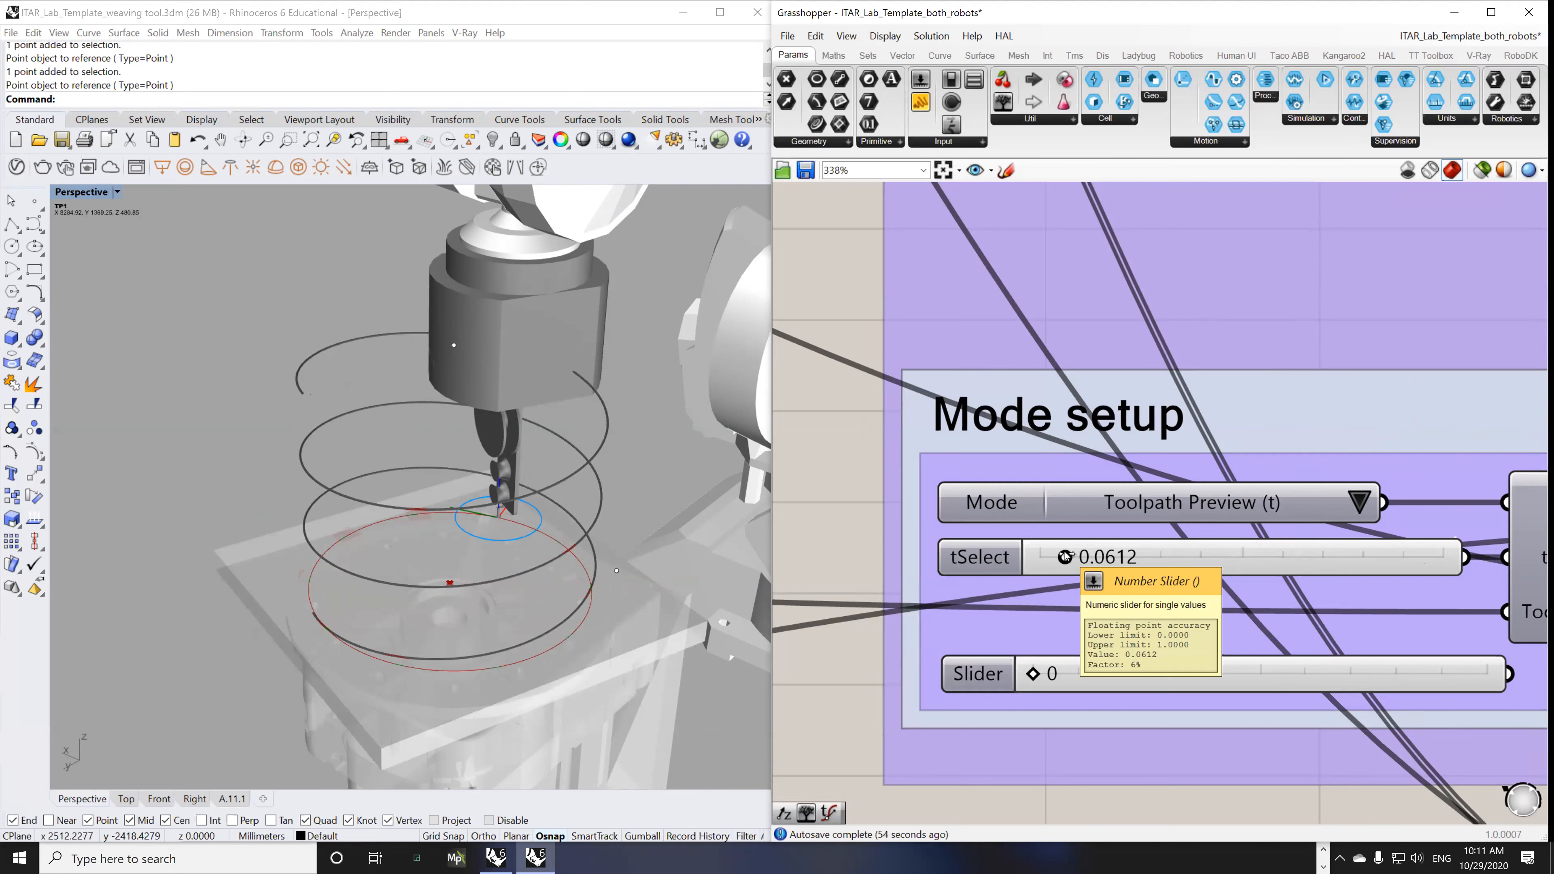
- Add an Ellipse component to the empty canvas near the circle plane definitions
{"action": "scroll", "coordinate": [1068, 551], "scroll_direction": "down", "scroll_amount": 10}
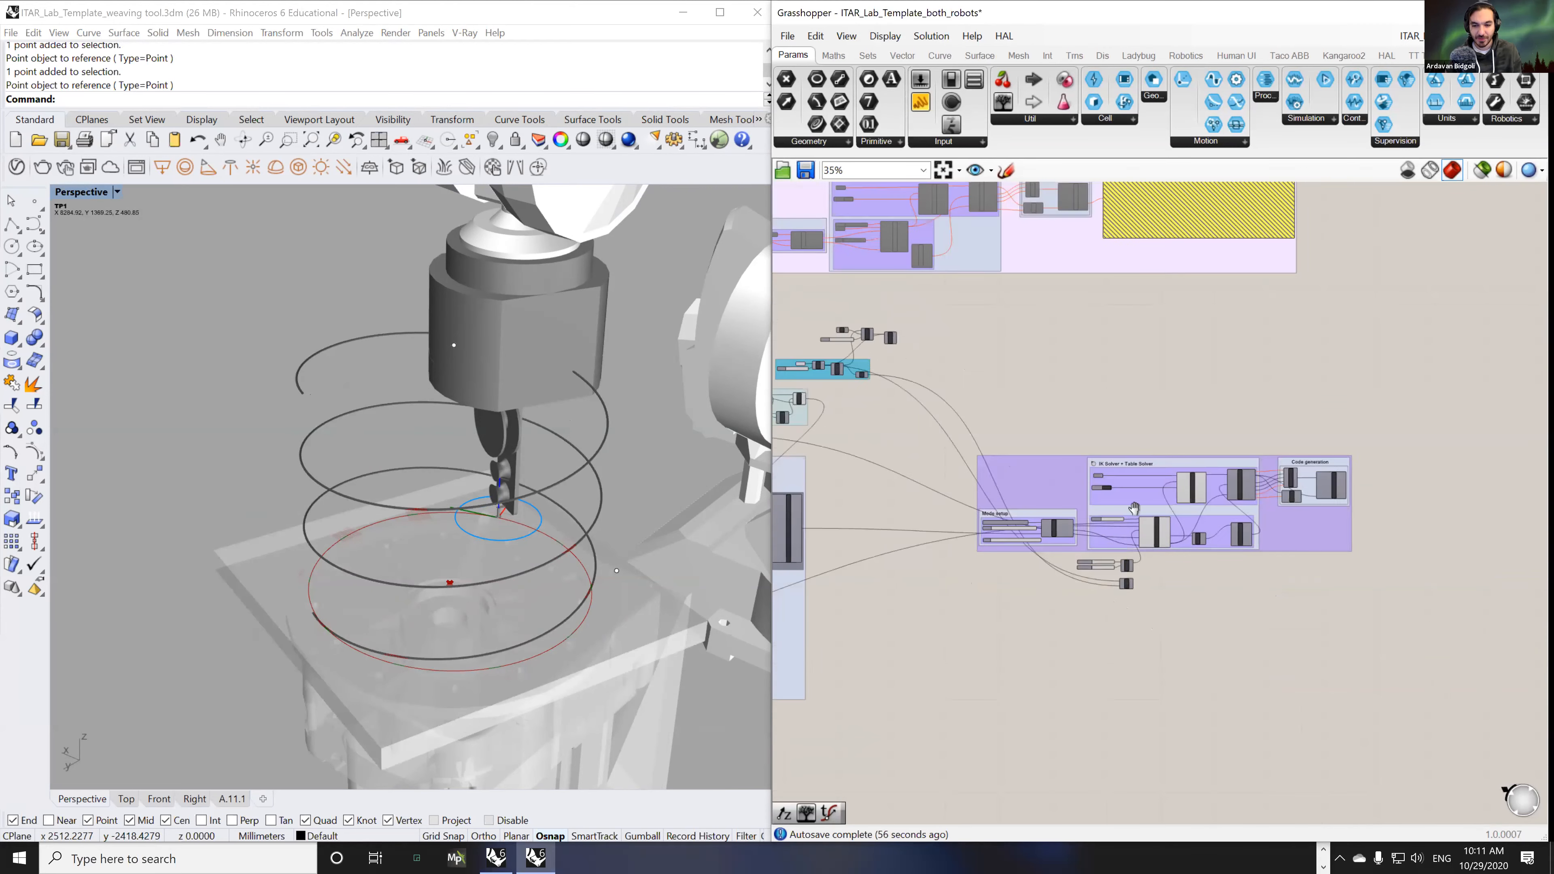
{"action": "scroll", "coordinate": [1134, 508], "scroll_direction": "up", "scroll_amount": 6}
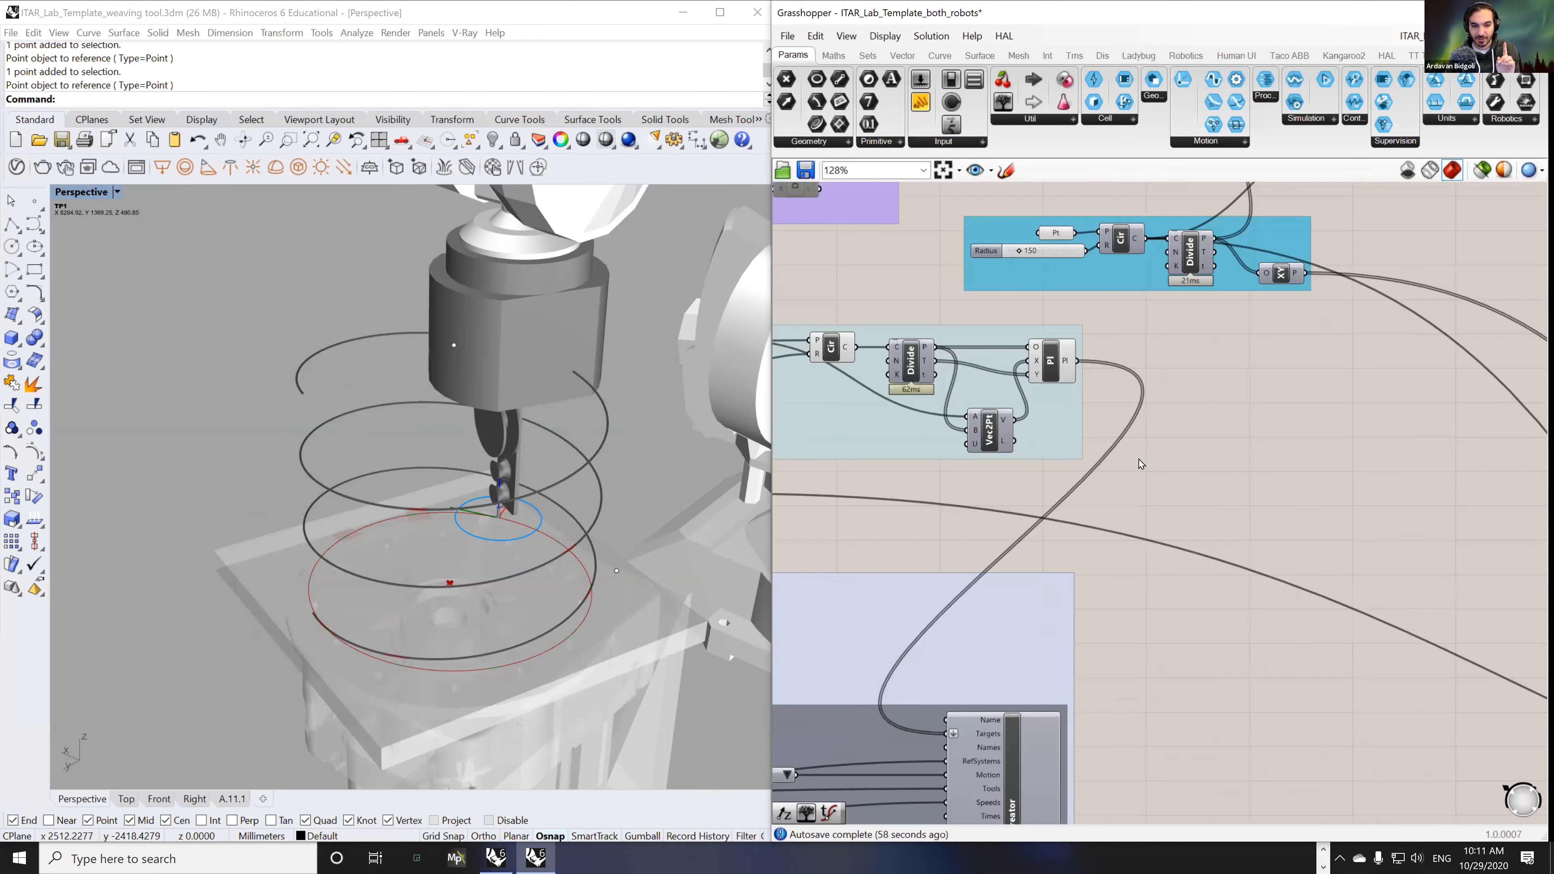
{"action": "double_click", "coordinate": [1199, 478]}
{"action": "type", "text": "ellips"}
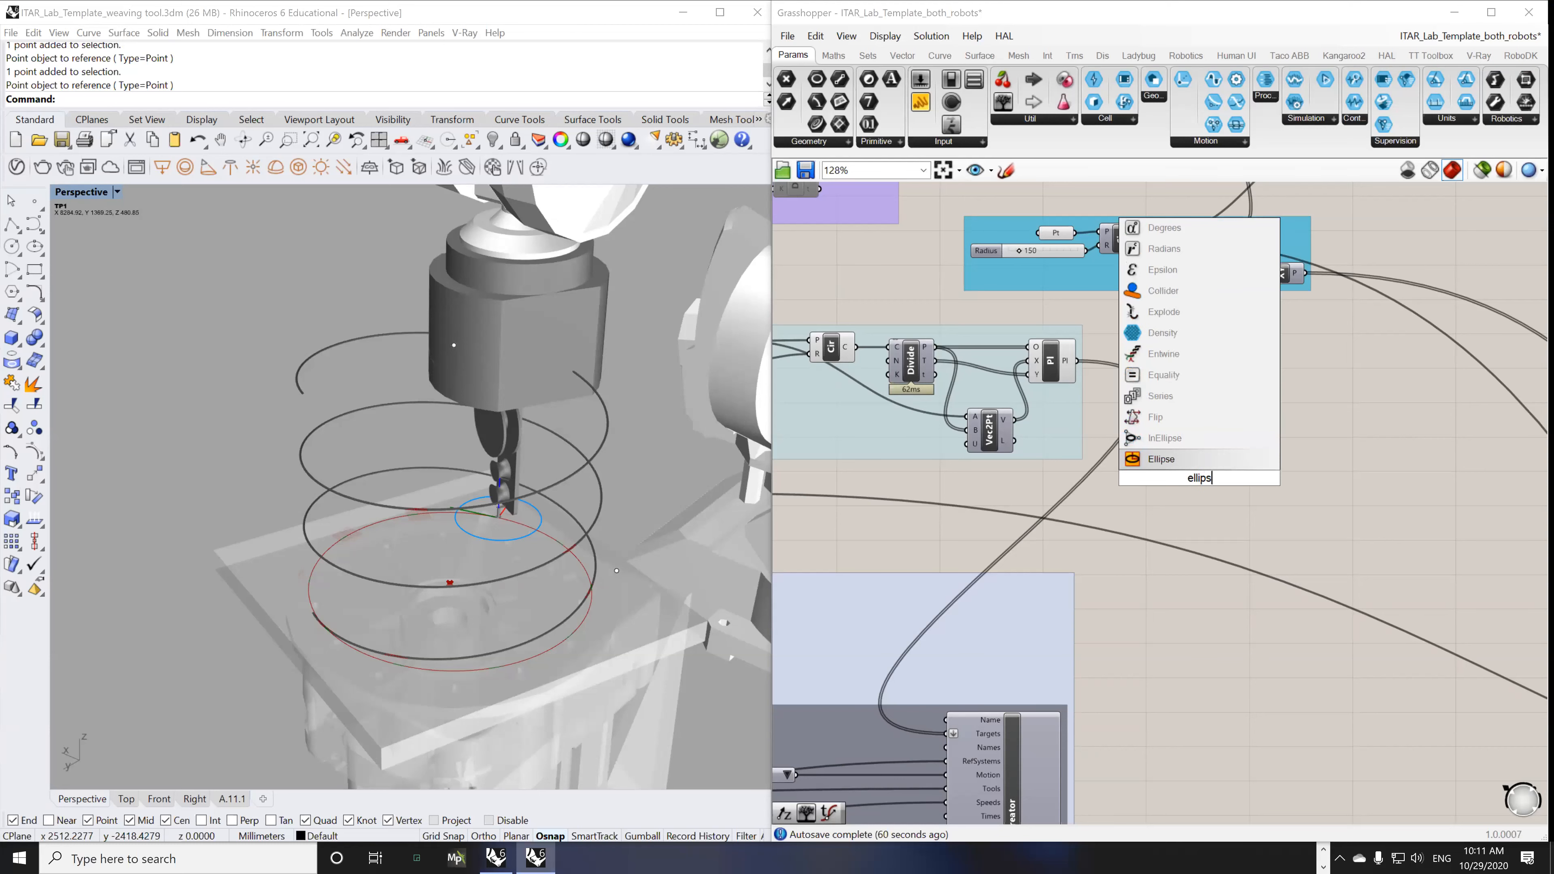
{"action": "left_click", "coordinate": [1182, 463]}
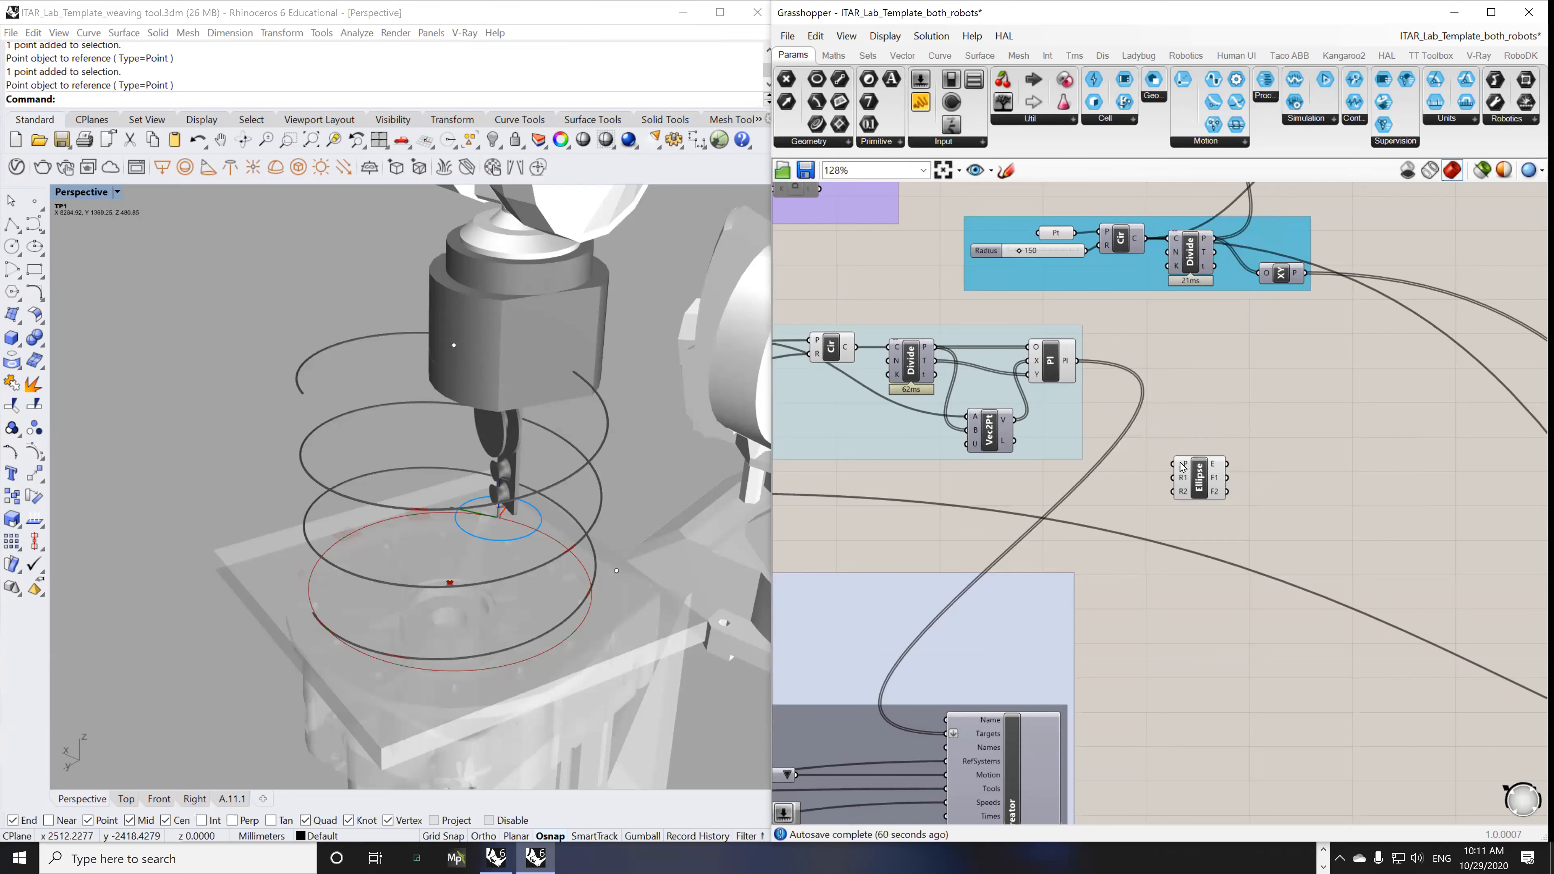
{"action": "right_click_drag", "start_coordinate": [1059, 533], "coordinate": [1245, 537]}
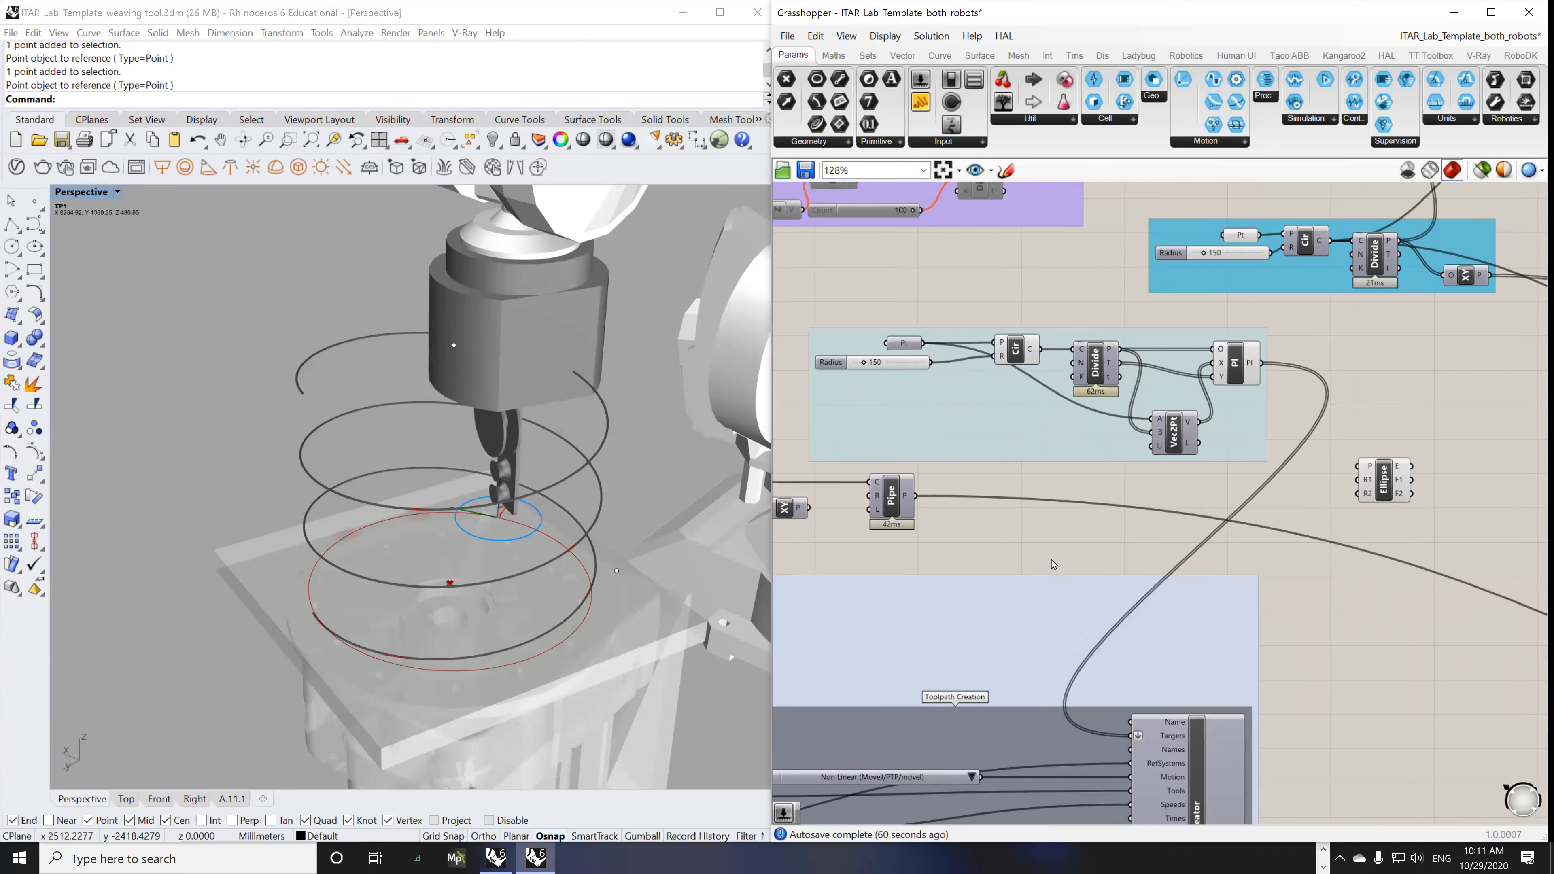
{"action": "double_click", "coordinate": [1377, 330]}
{"action": "type", "text": "c"}
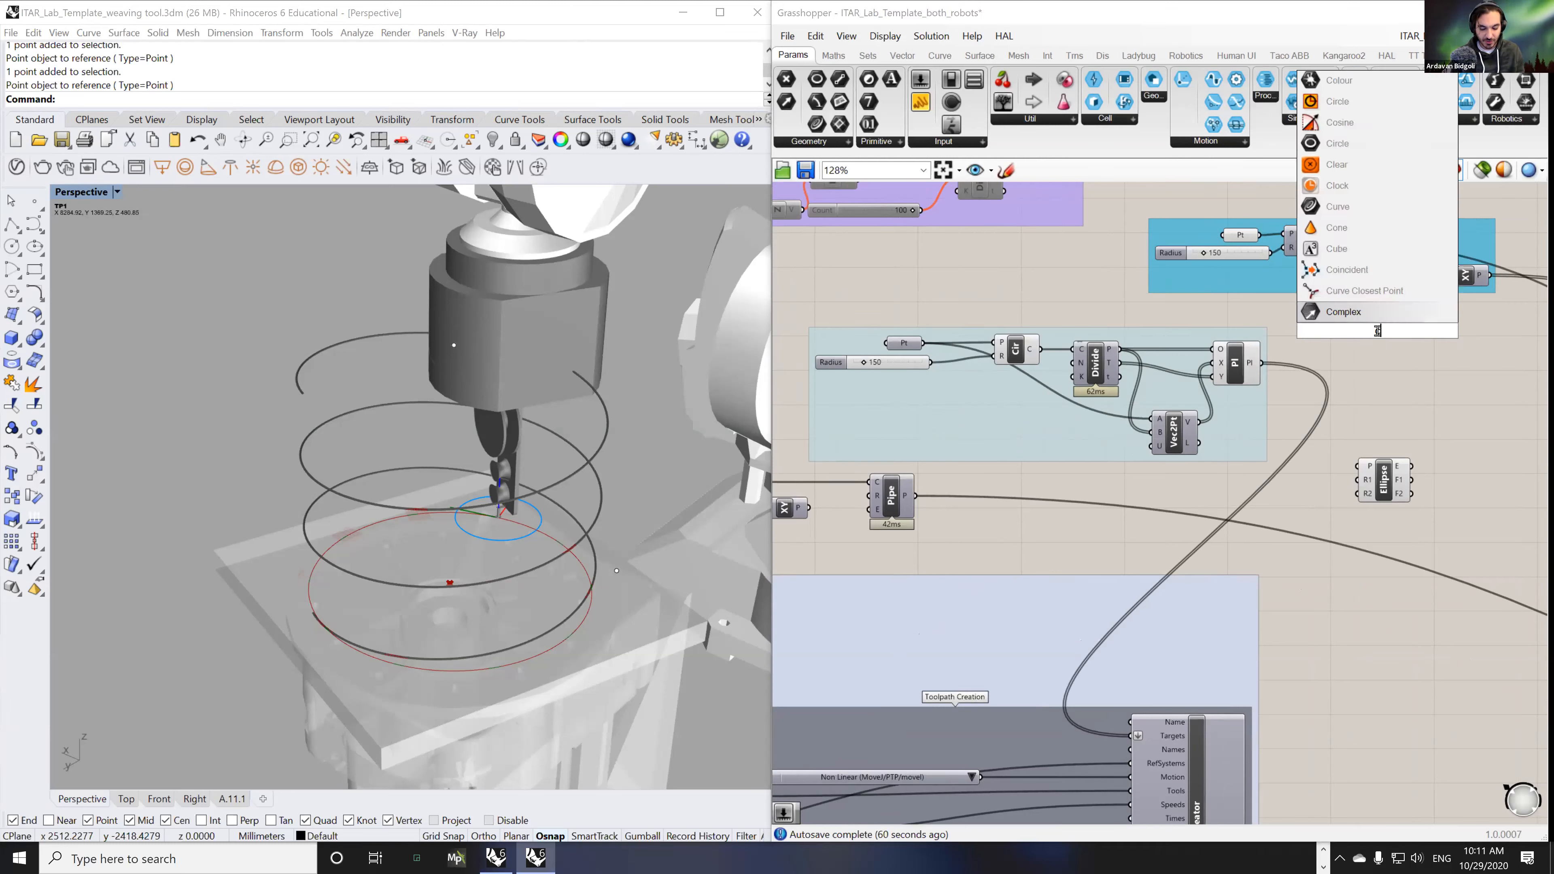
{"action": "type", "text": "onstr"}
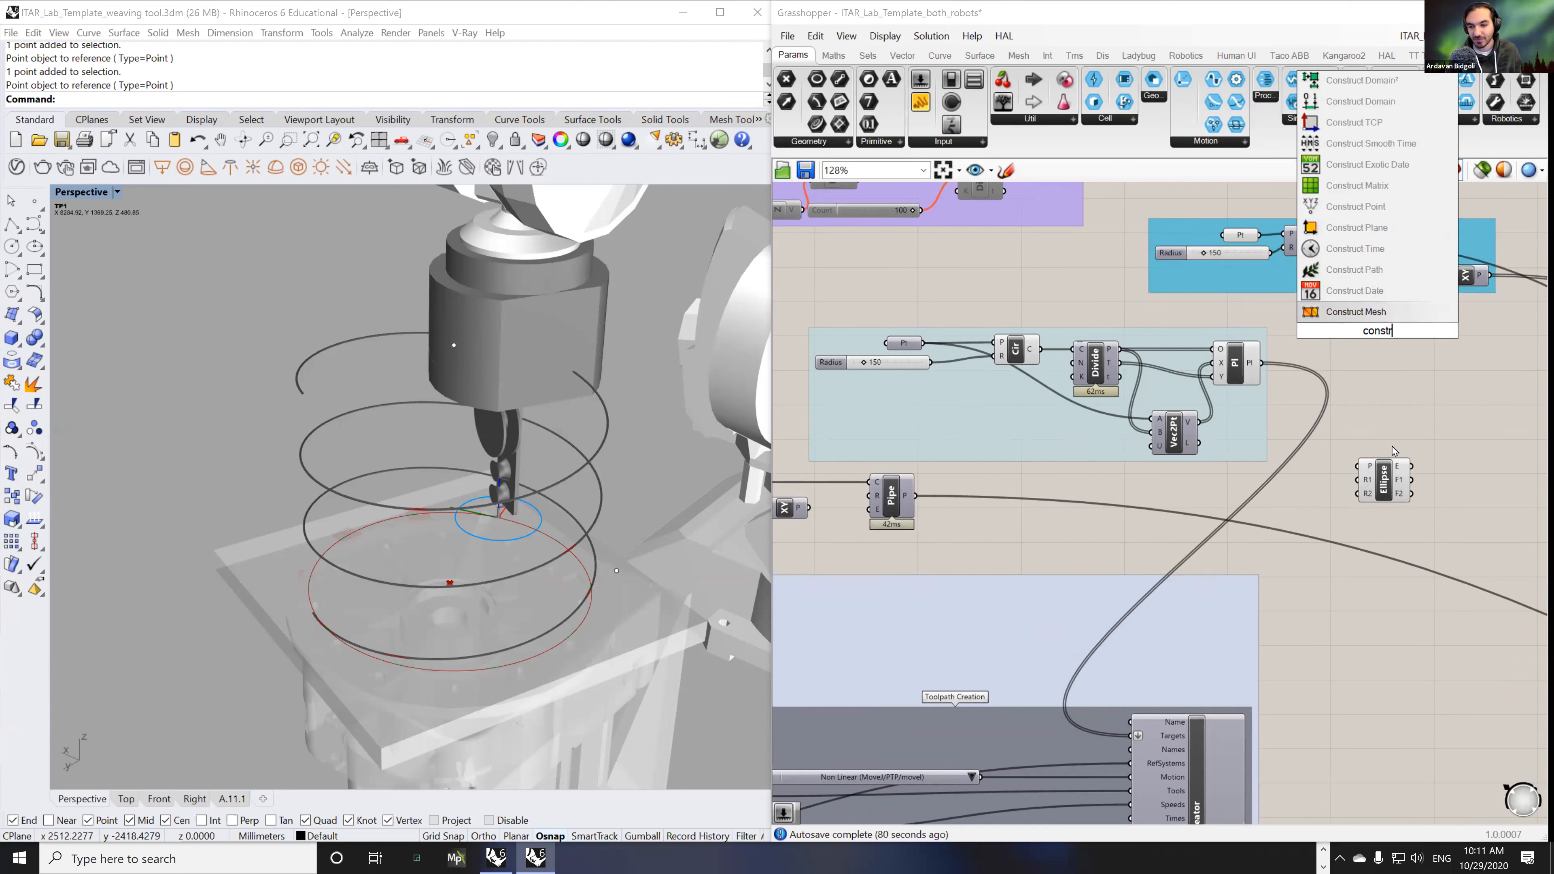
{"action": "left_click", "coordinate": [1386, 481]}
- Place the Ellipse component above the light-blue circle group and connect that group's Pt parameter to its P input
{"action": "left_click_drag", "start_coordinate": [1388, 482], "coordinate": [1008, 330]}
{"action": "scroll", "coordinate": [919, 355], "scroll_direction": "up", "scroll_amount": 2}
{"action": "left_click_drag", "start_coordinate": [911, 352], "coordinate": [1054, 283]}
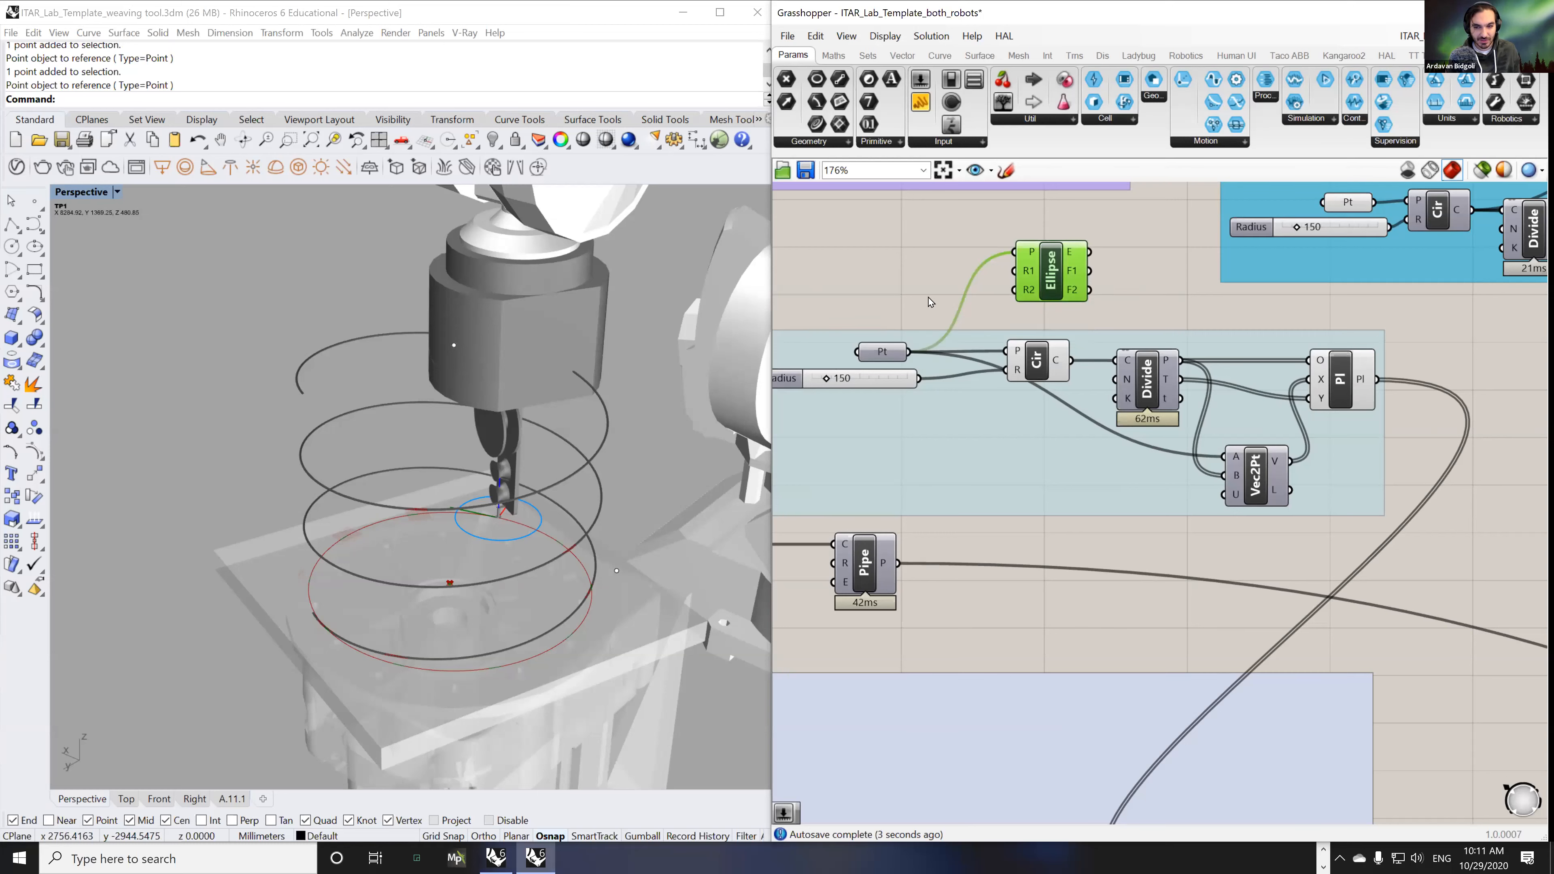
- Create a number slider with the value 200 and connect it to the ellipse's R1 input
{"action": "left_click", "coordinate": [916, 277]}
{"action": "double_click", "coordinate": [916, 277]}
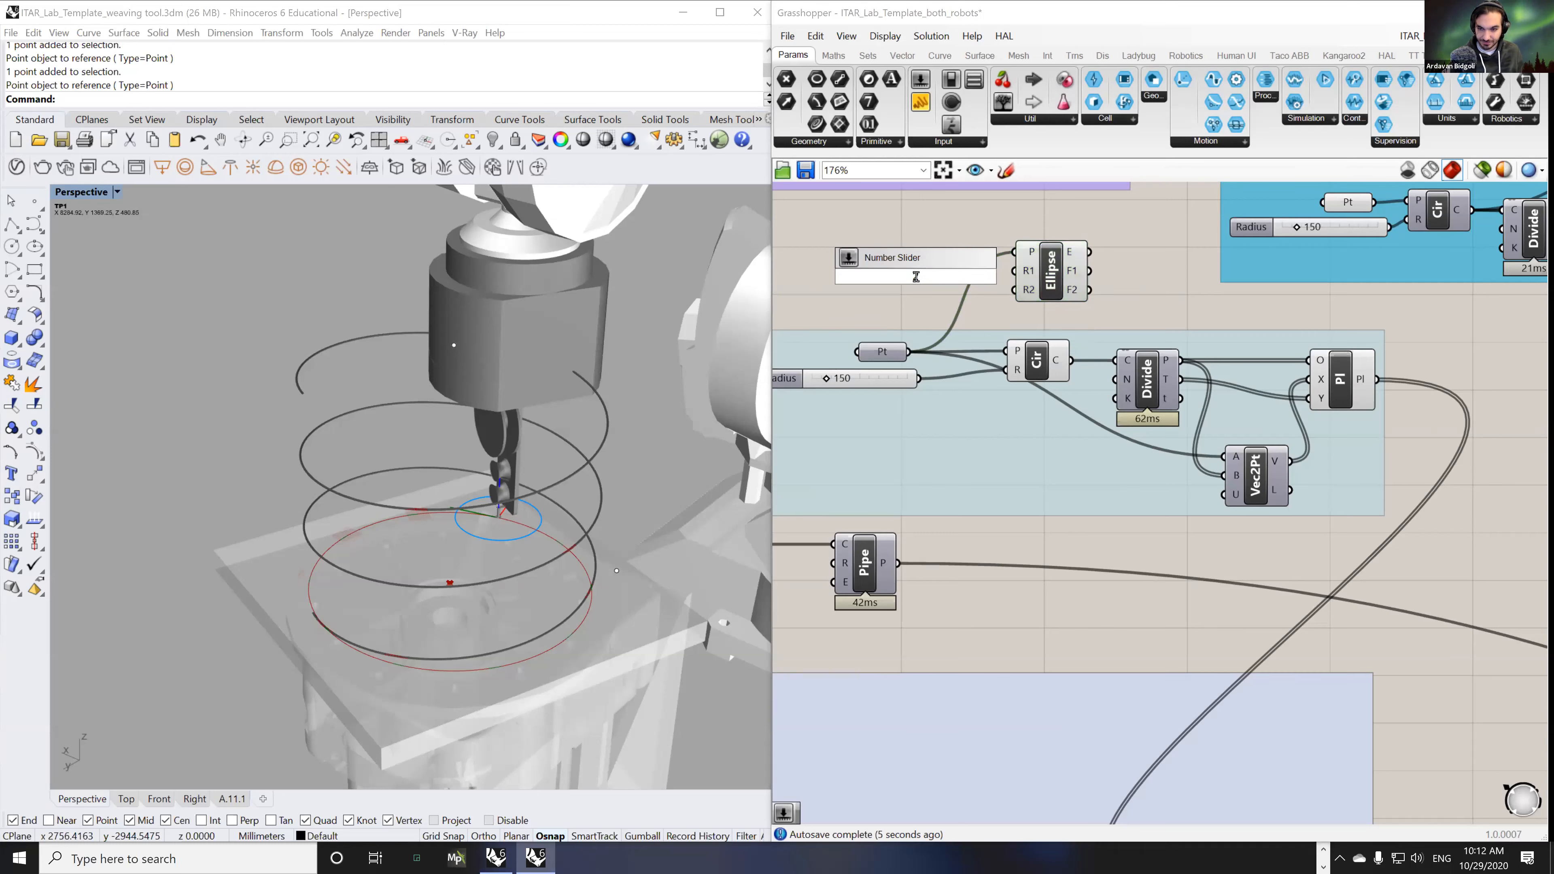
{"action": "key", "text": "Return"}
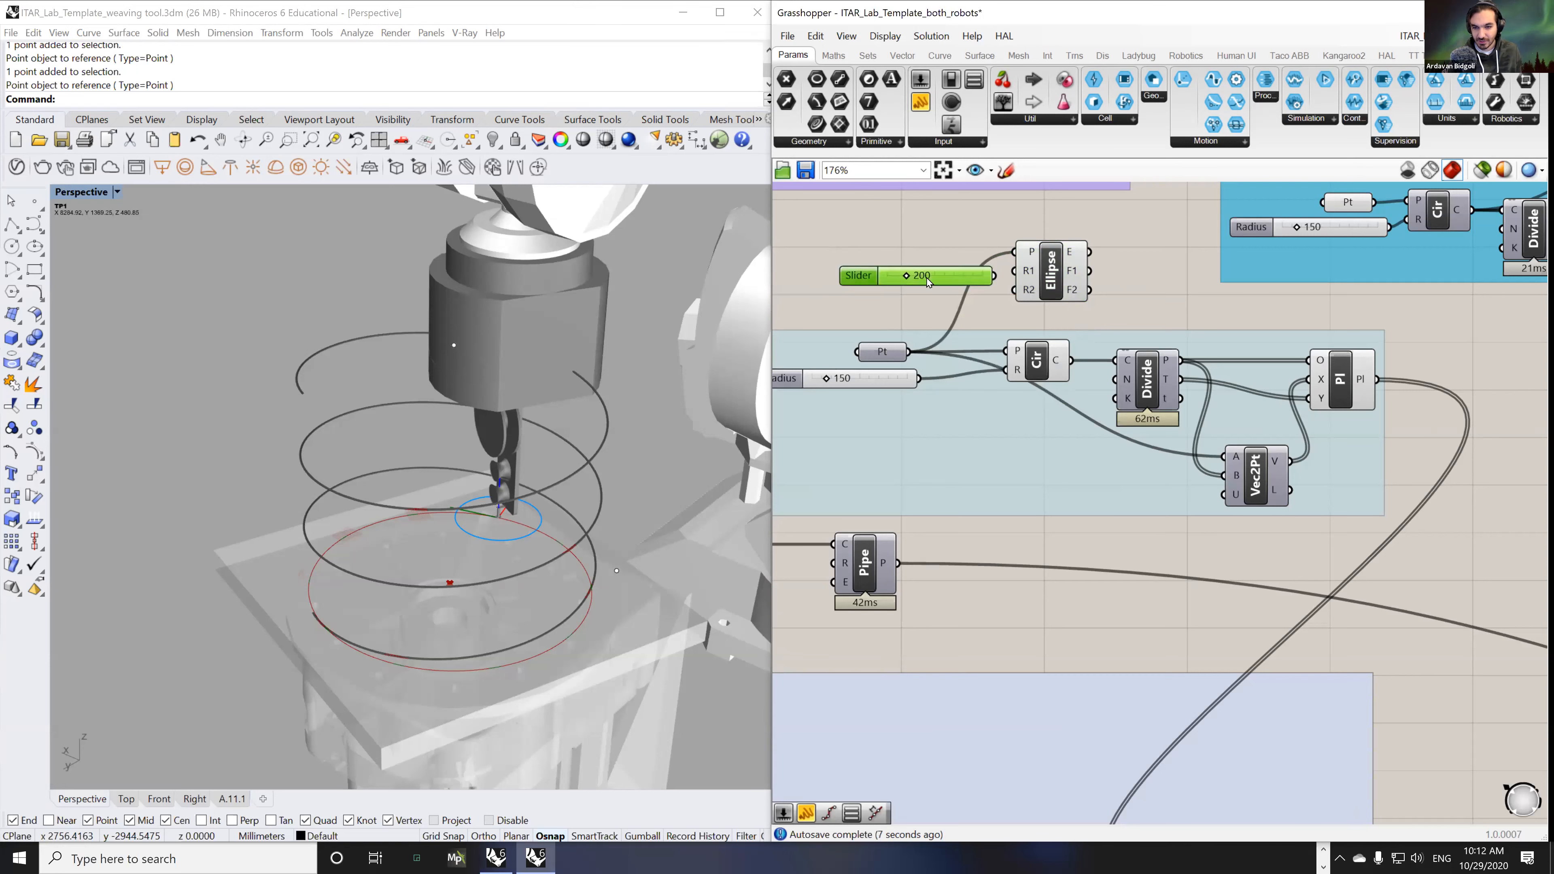
{"action": "left_click_drag", "start_coordinate": [974, 277], "coordinate": [1094, 291]}
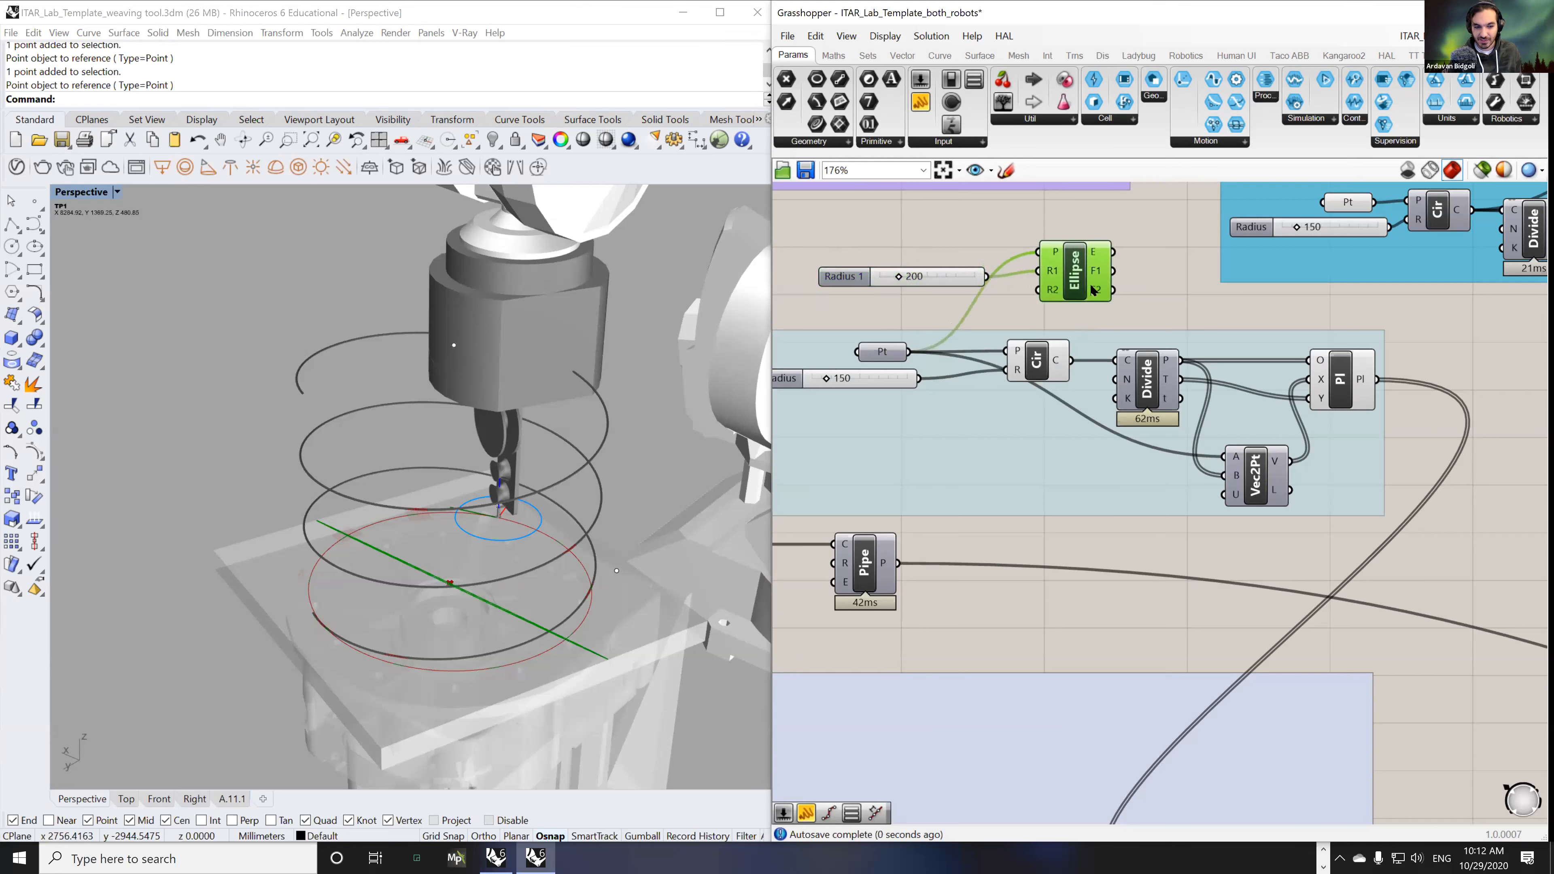
- Duplicate the Radius 1 slider, set the copy to 91 and connect it to the ellipse's R2 input
{"action": "left_click", "coordinate": [965, 278]}
{"action": "key", "text": "ctrl+c"}
{"action": "key", "text": "ctrl+v"}
{"action": "left_click_drag", "start_coordinate": [954, 289], "coordinate": [876, 311]}
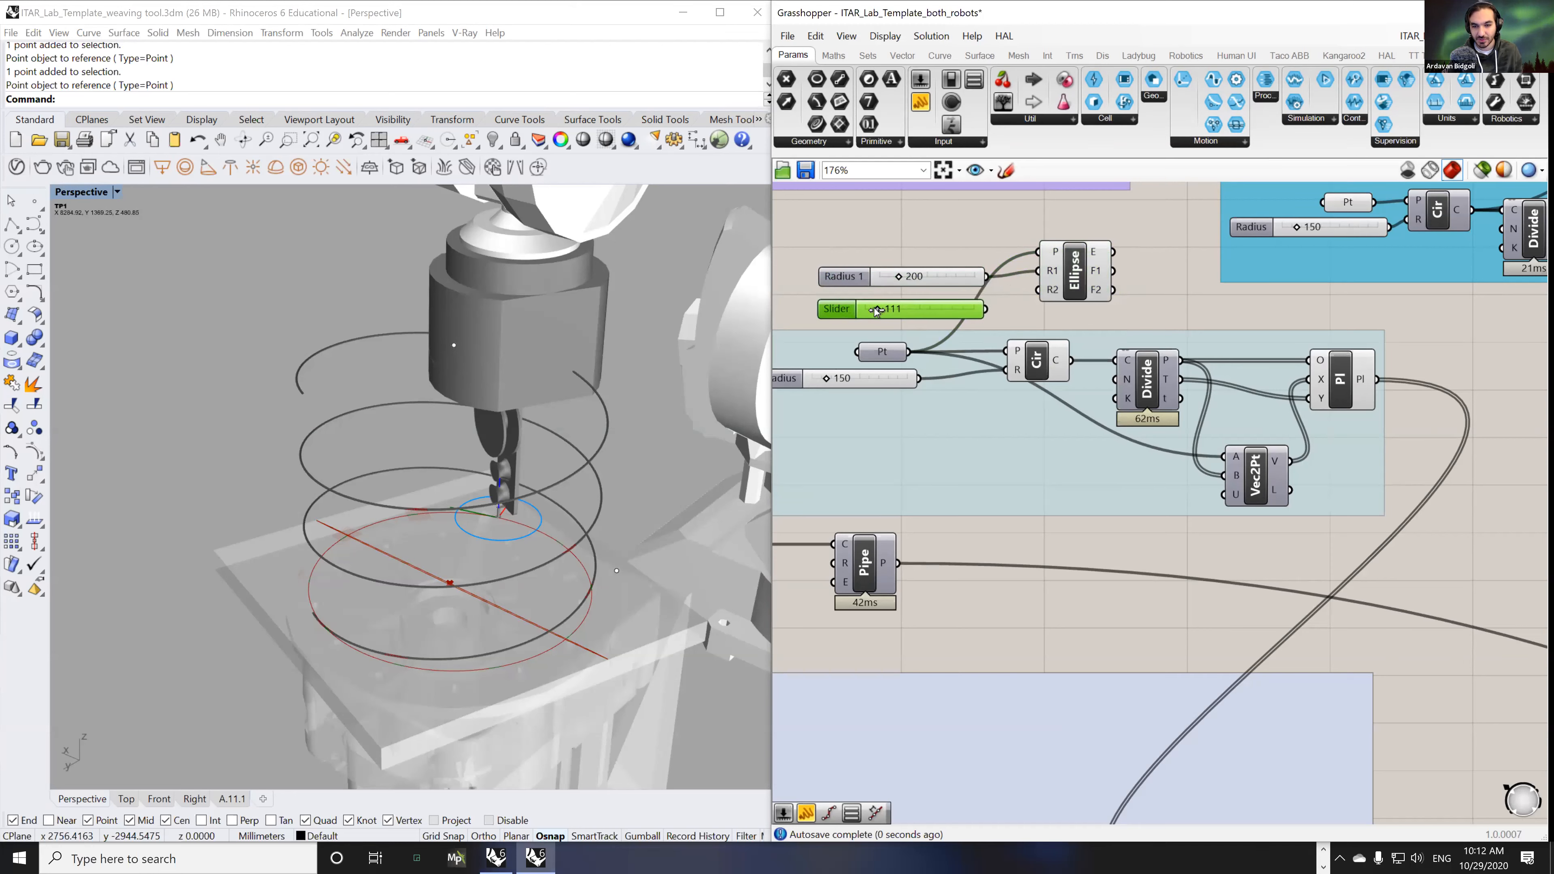
{"action": "left_click_drag", "start_coordinate": [986, 309], "coordinate": [1038, 290]}
{"action": "right_click_drag", "start_coordinate": [638, 440], "coordinate": [672, 406]}
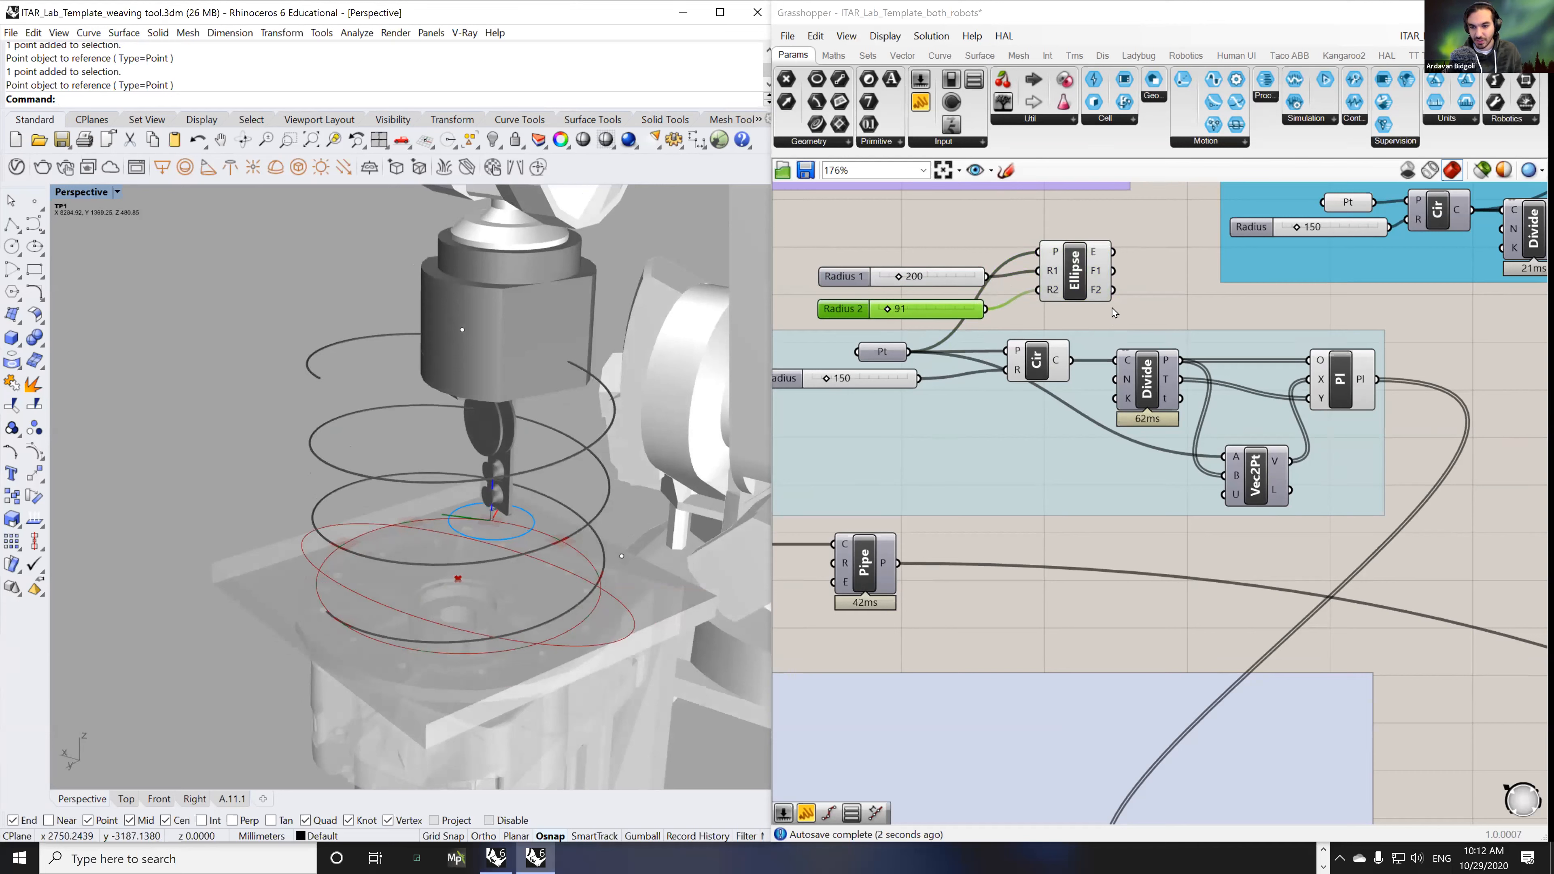
- Feed the Ellipse output into the Divide component in place of the circle, and hide the circle's viewport preview
{"action": "left_click_drag", "start_coordinate": [1113, 252], "coordinate": [1128, 361]}
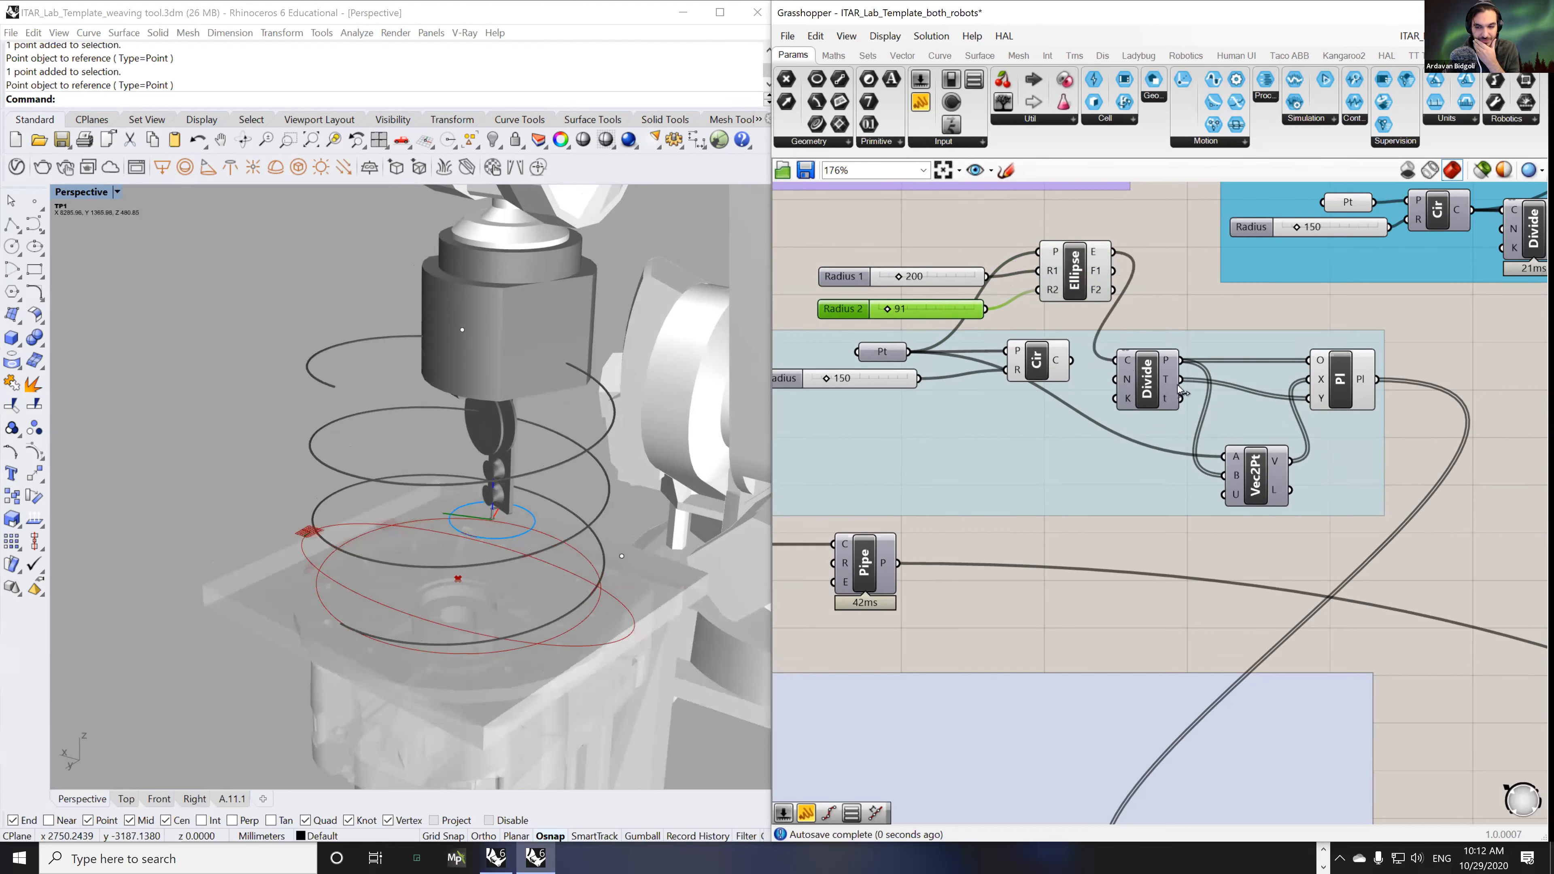
{"action": "left_click", "coordinate": [1049, 372]}
{"action": "middle_click", "coordinate": [1050, 355]}
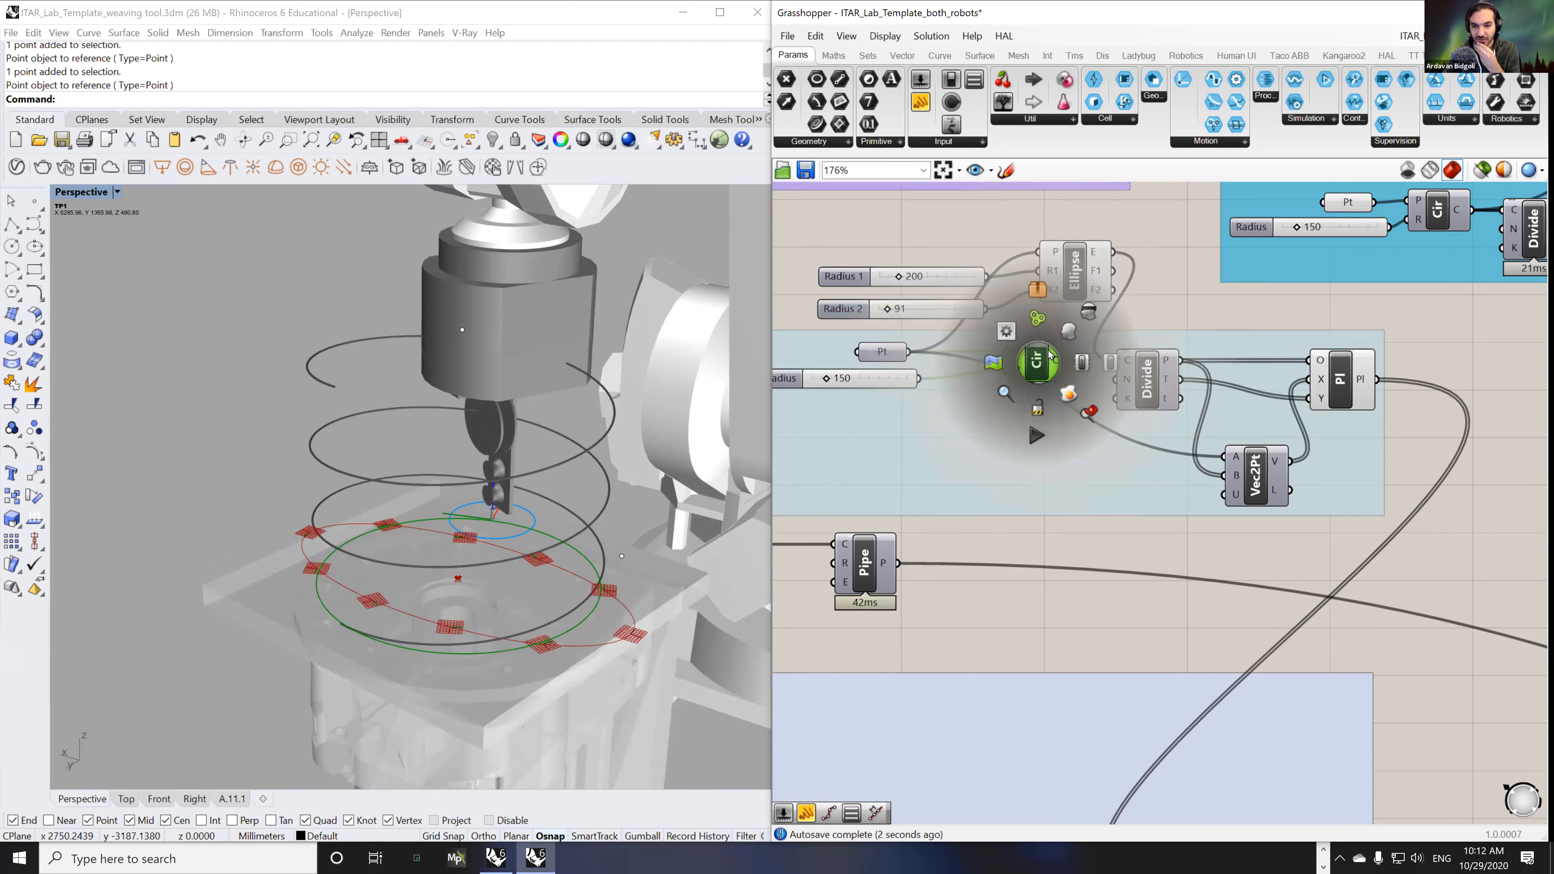
{"action": "left_click", "coordinate": [1088, 312]}
{"action": "right_click_drag", "start_coordinate": [1275, 513], "coordinate": [1173, 492]}
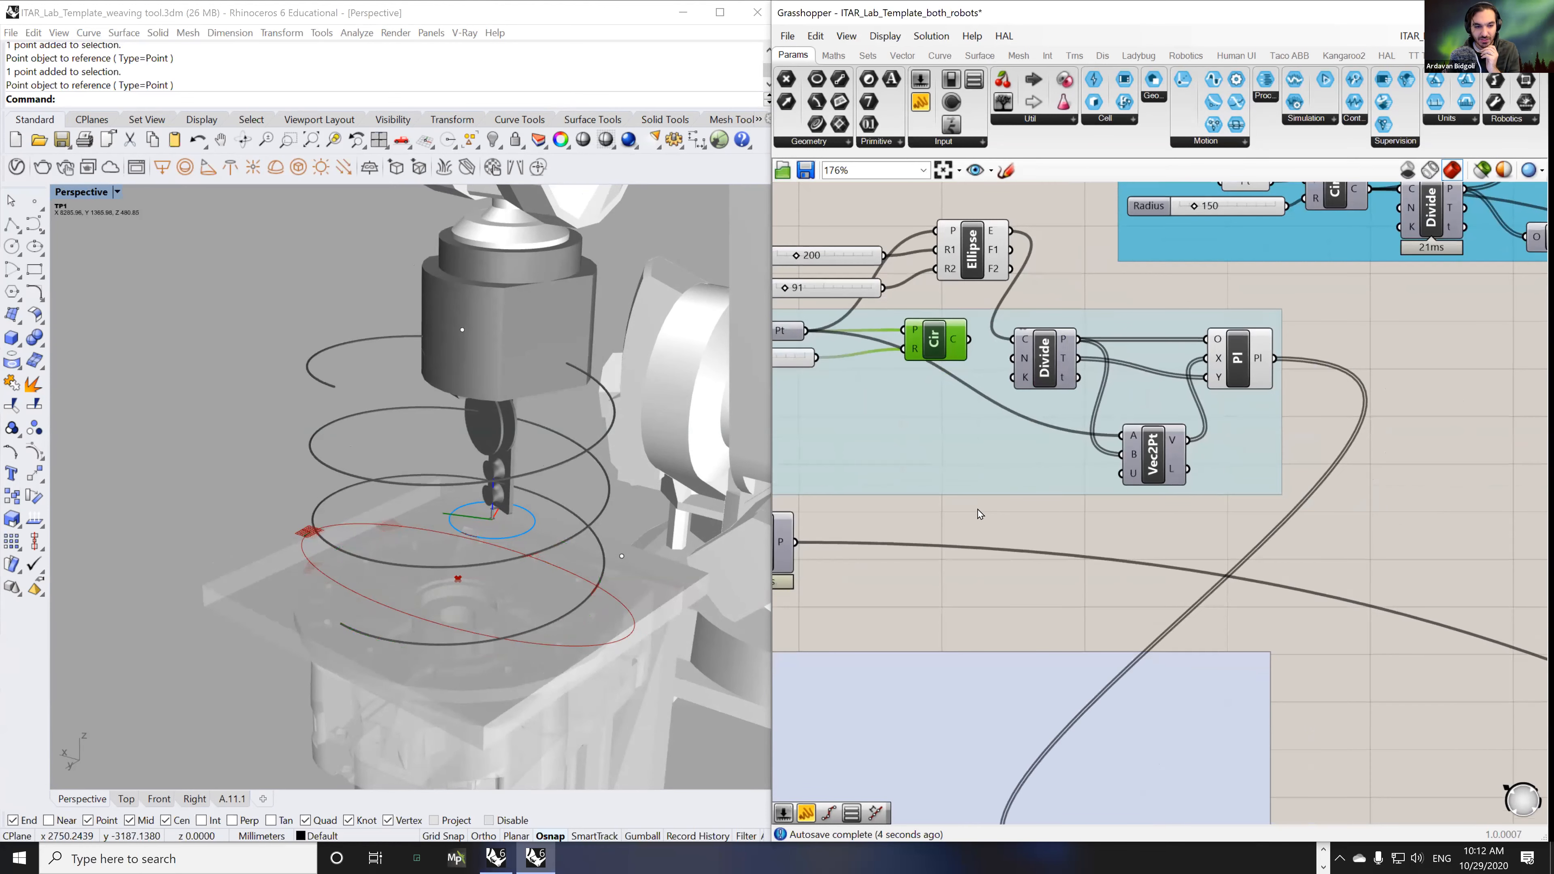
- Move the Pipe component below the light-blue group and connect the Ellipse output to its C input
{"action": "scroll", "coordinate": [1226, 383], "scroll_direction": "down", "scroll_amount": 3}
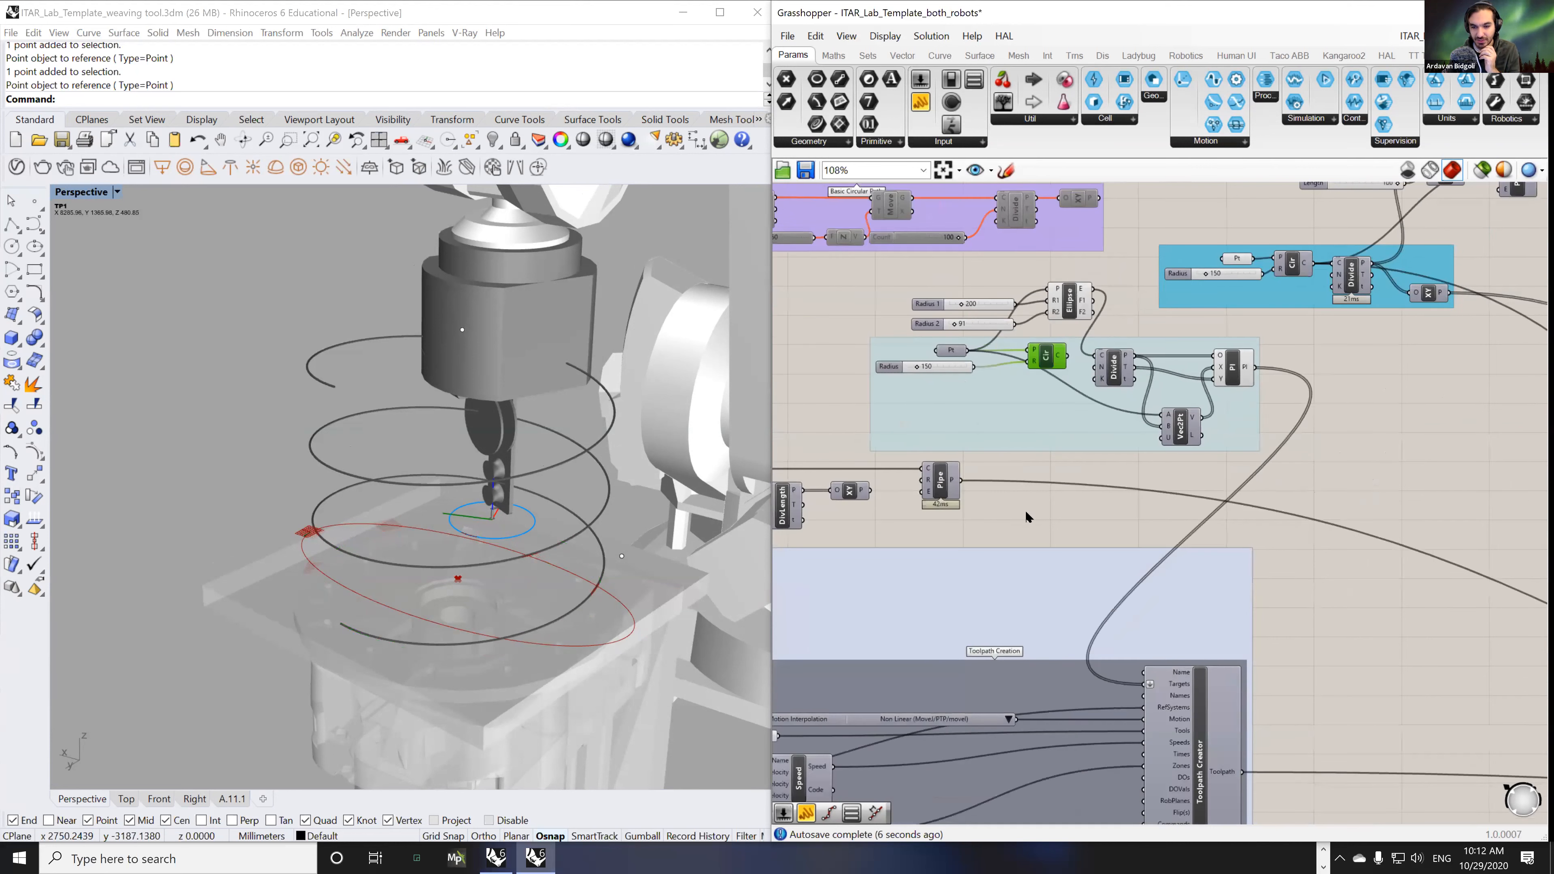
{"action": "left_click_drag", "start_coordinate": [946, 489], "coordinate": [1126, 499]}
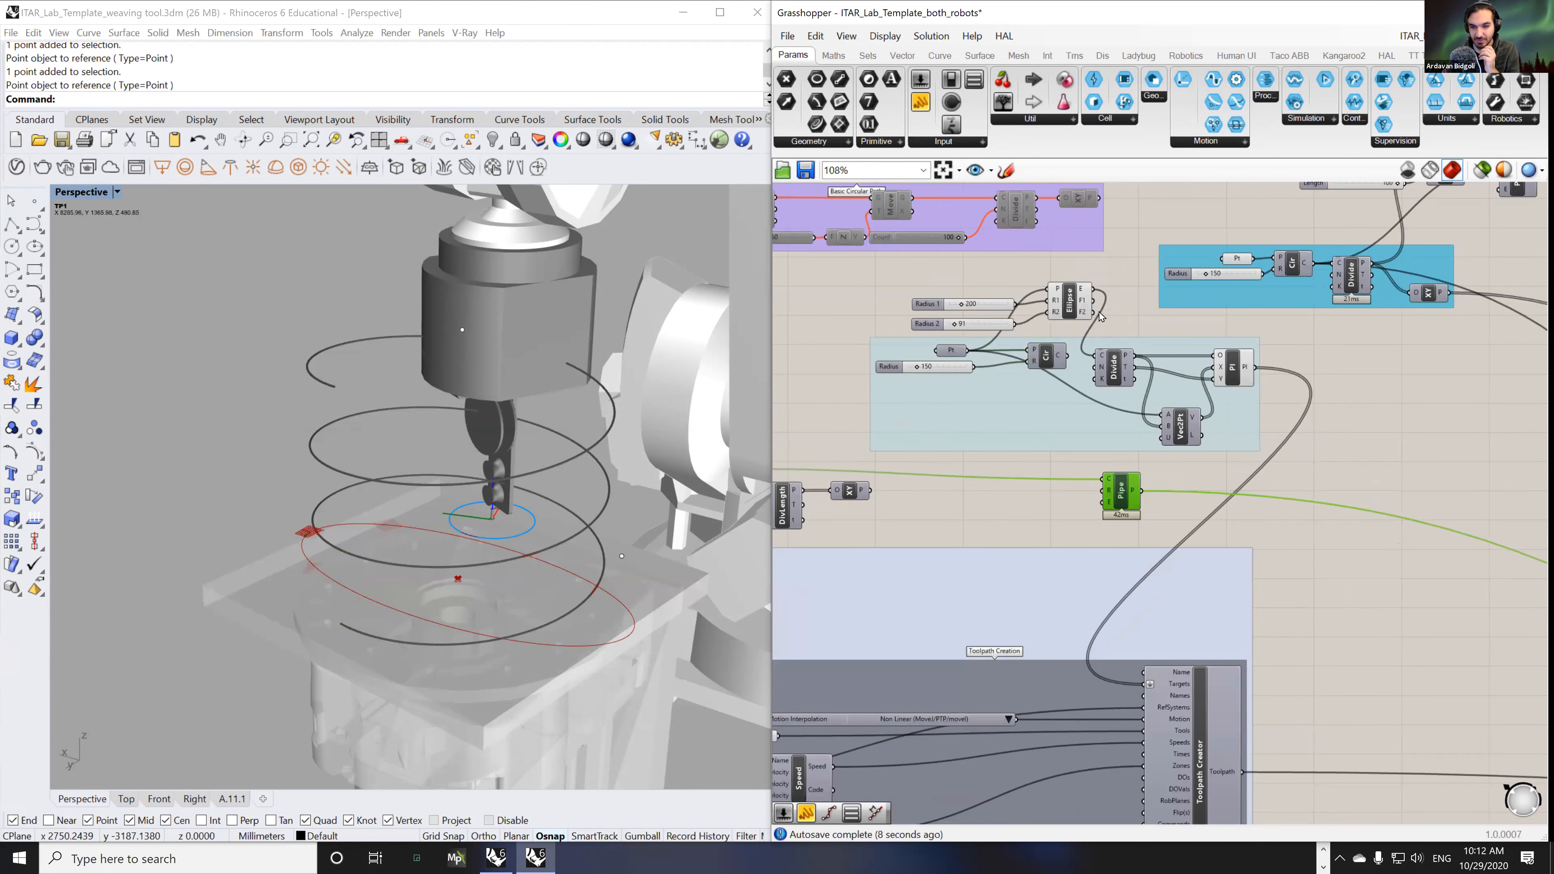
{"action": "left_click_drag", "start_coordinate": [1095, 290], "coordinate": [1109, 480]}
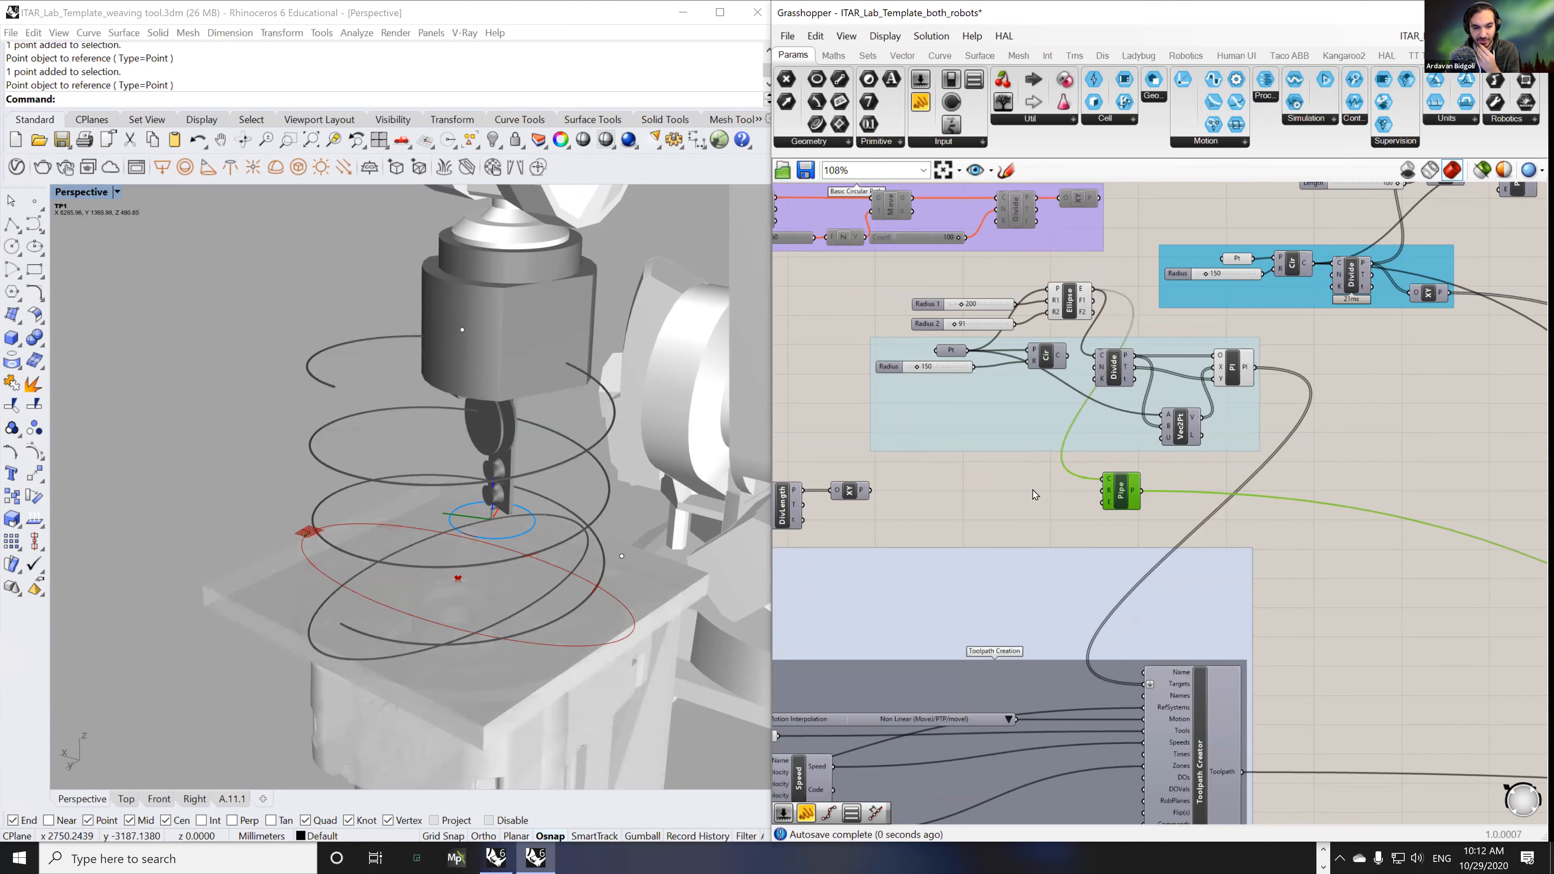
- Examine the ellipse curve and the radially oriented planes that feed the Toolpath Creator's Targets input
{"action": "scroll", "coordinate": [1121, 496], "scroll_direction": "down", "scroll_amount": 3}
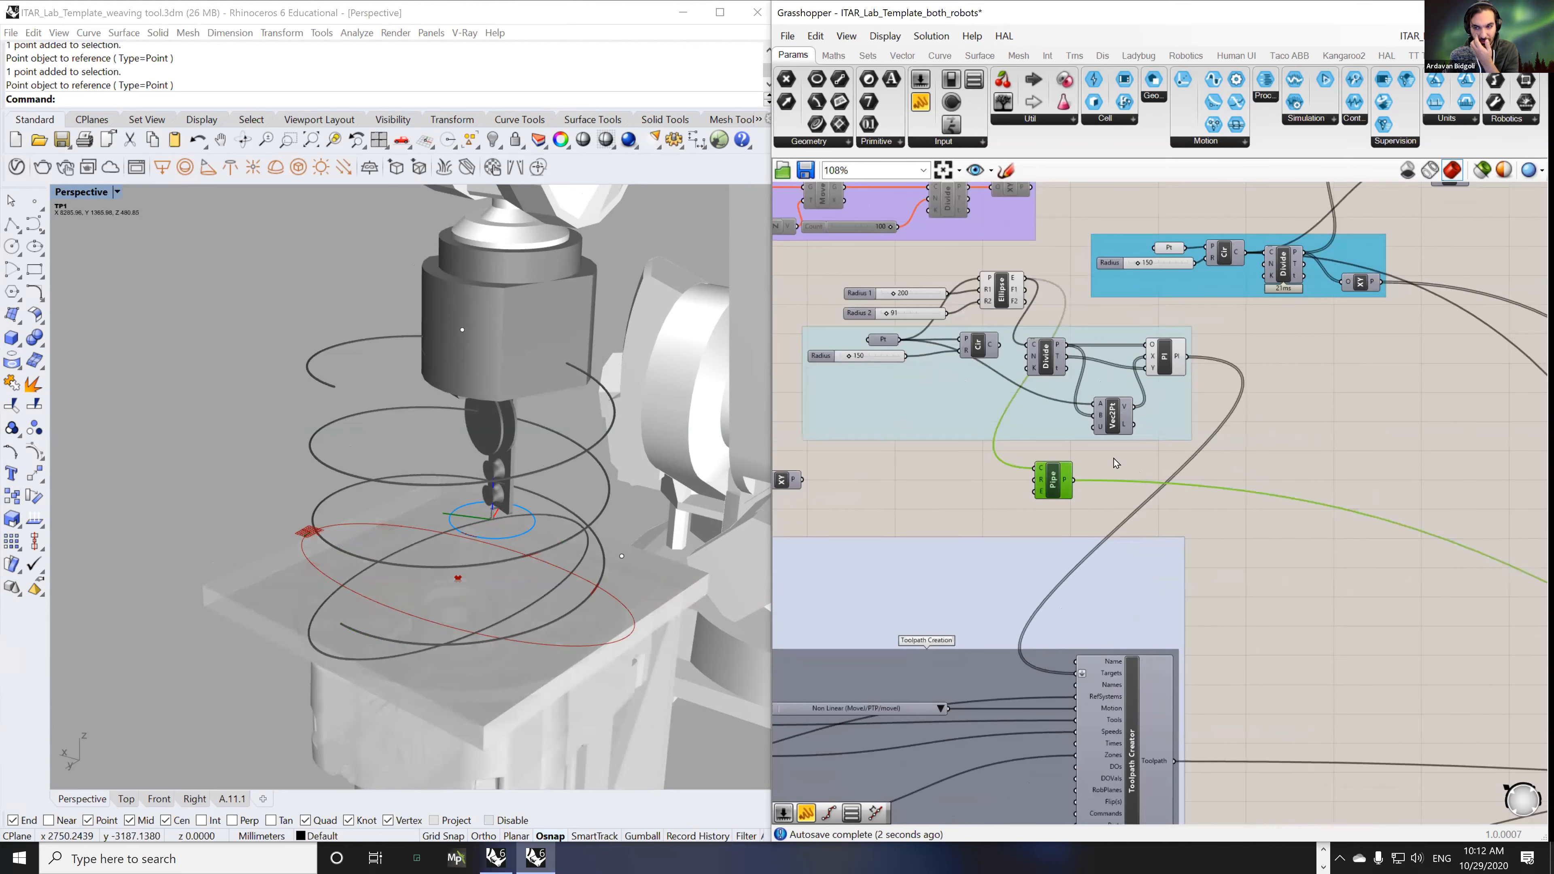
{"action": "scroll", "coordinate": [1178, 423], "scroll_direction": "down", "scroll_amount": 2}
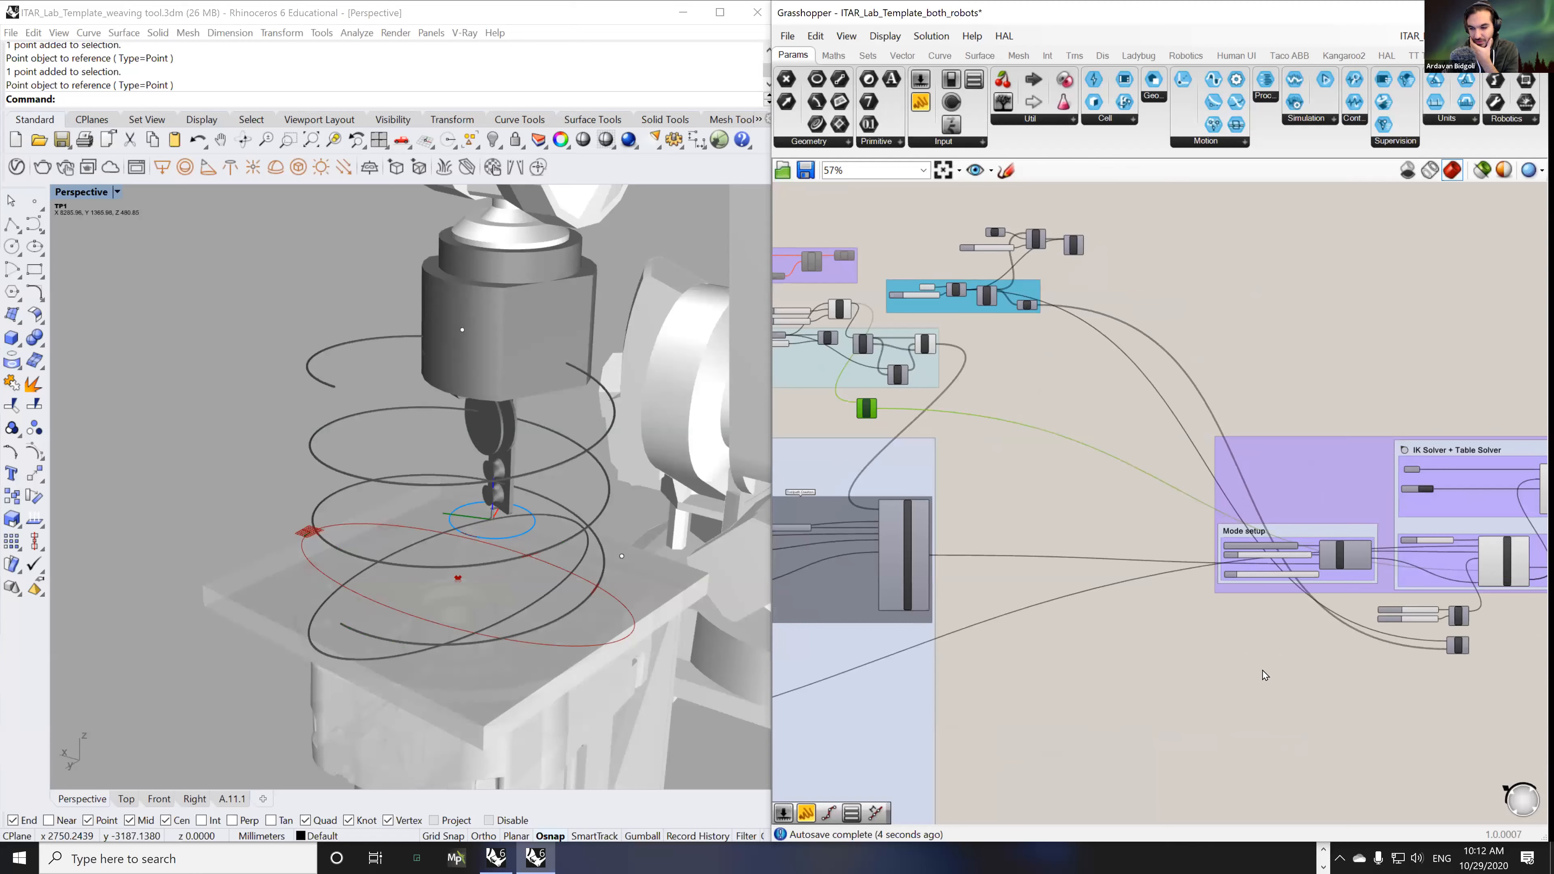
{"action": "right_click_drag", "start_coordinate": [961, 400], "coordinate": [1054, 392]}
{"action": "left_click", "coordinate": [1009, 359]}
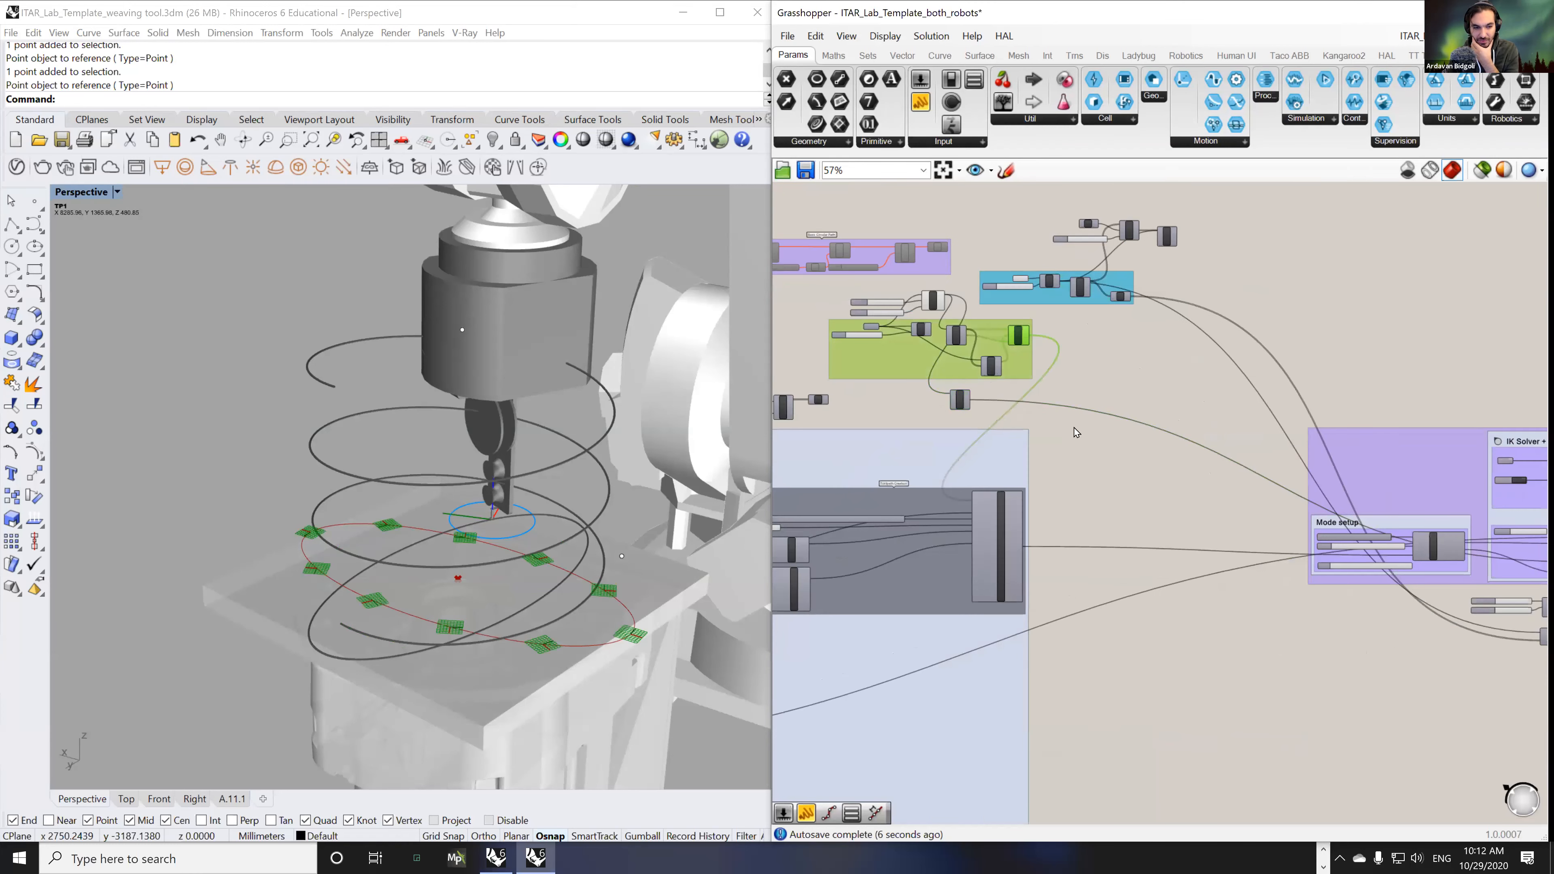
{"action": "left_click", "coordinate": [788, 428]}
{"action": "right_click_drag", "start_coordinate": [922, 365], "coordinate": [1043, 357]}
{"action": "left_click", "coordinate": [1058, 294]}
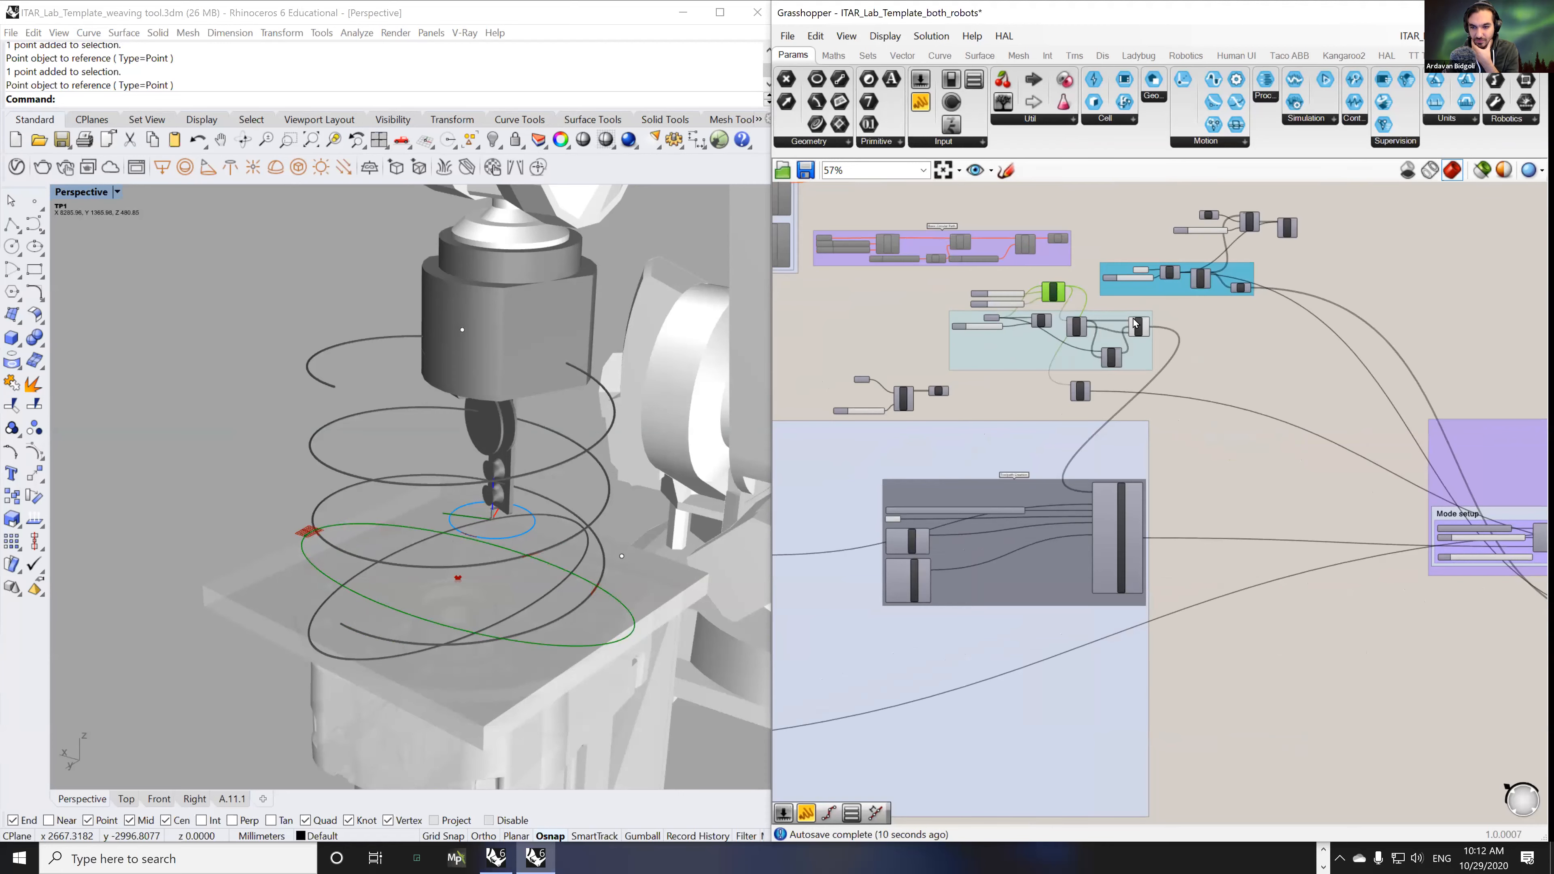
{"action": "scroll", "coordinate": [1137, 325], "scroll_direction": "up", "scroll_amount": 4}
{"action": "left_click", "coordinate": [1142, 347]}
{"action": "right_click_drag", "start_coordinate": [1314, 521], "coordinate": [1287, 509]}
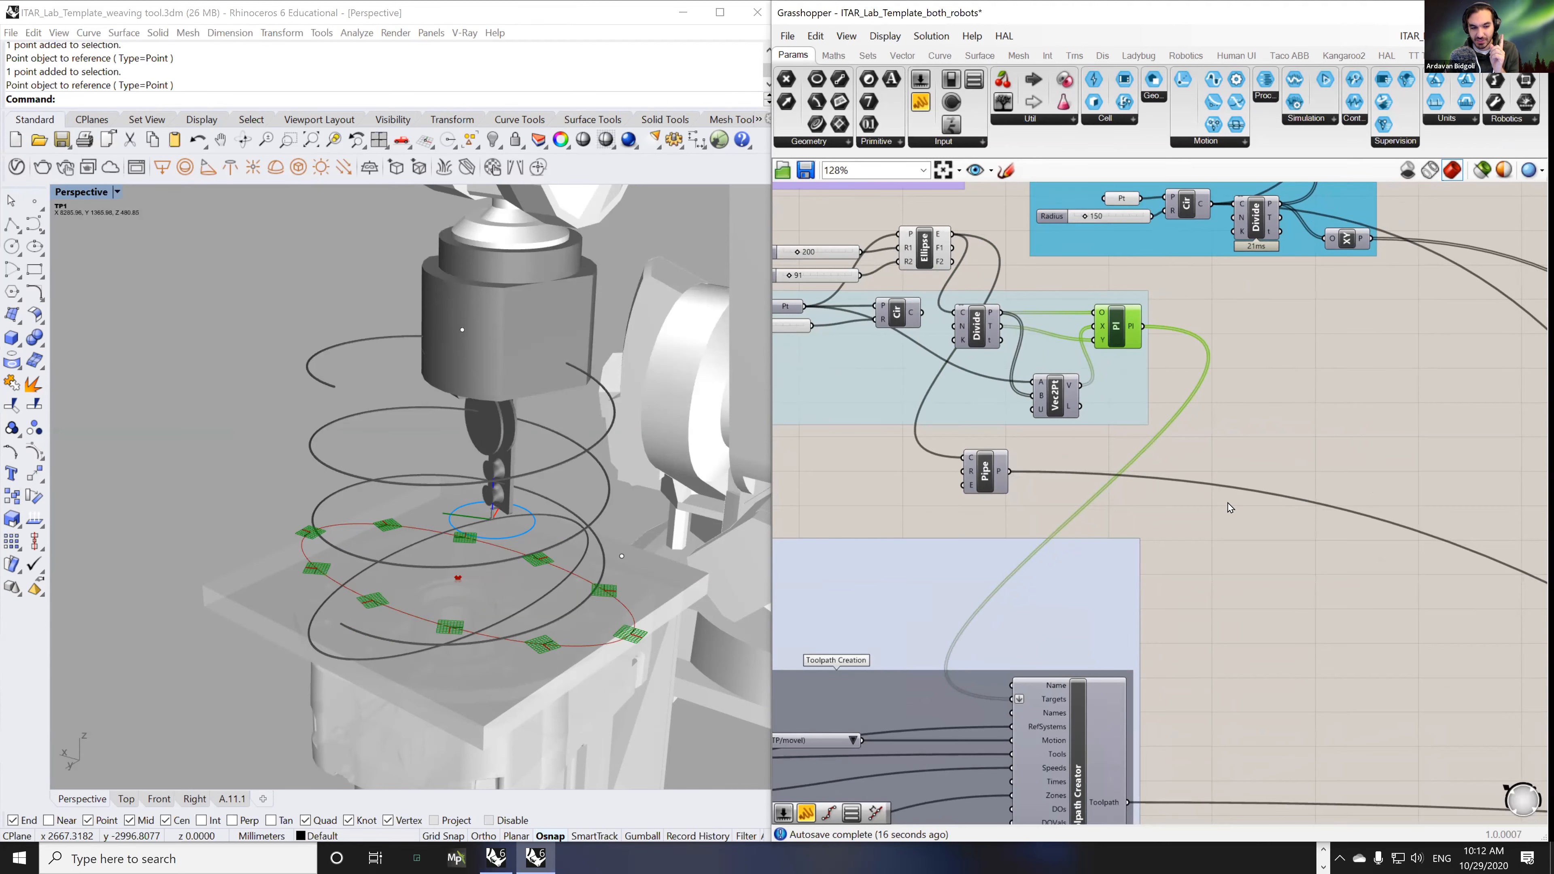
- Scrub the Mode setup's tSelect slider through the elliptical toolpath preview and leave it at 1.0000
{"action": "scroll", "coordinate": [1173, 624], "scroll_direction": "down", "scroll_amount": 5}
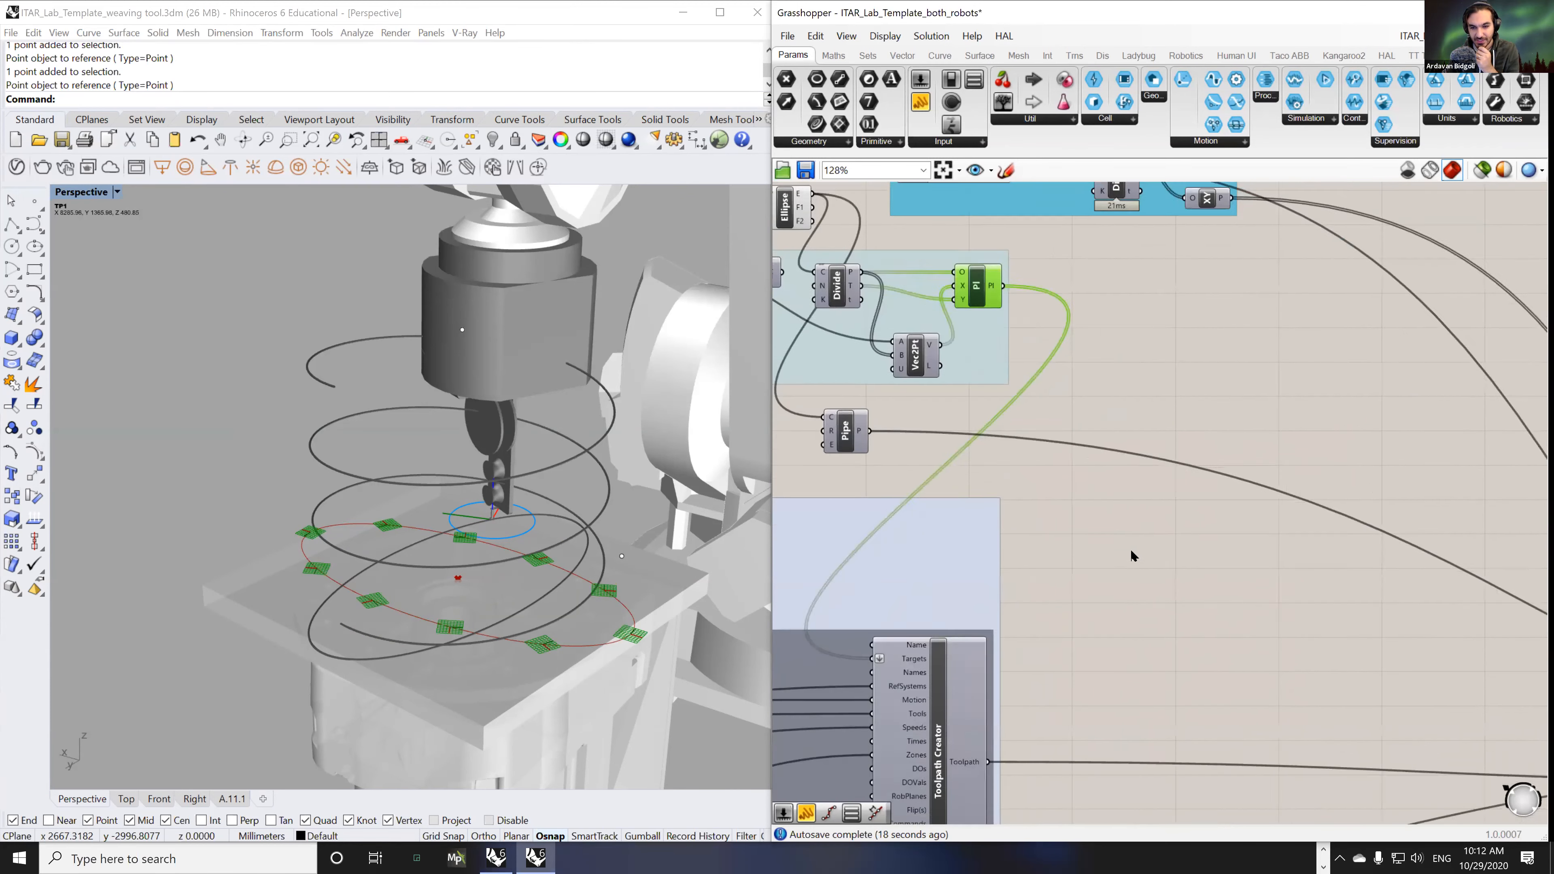
{"action": "scroll", "coordinate": [1286, 637], "scroll_direction": "up", "scroll_amount": 5}
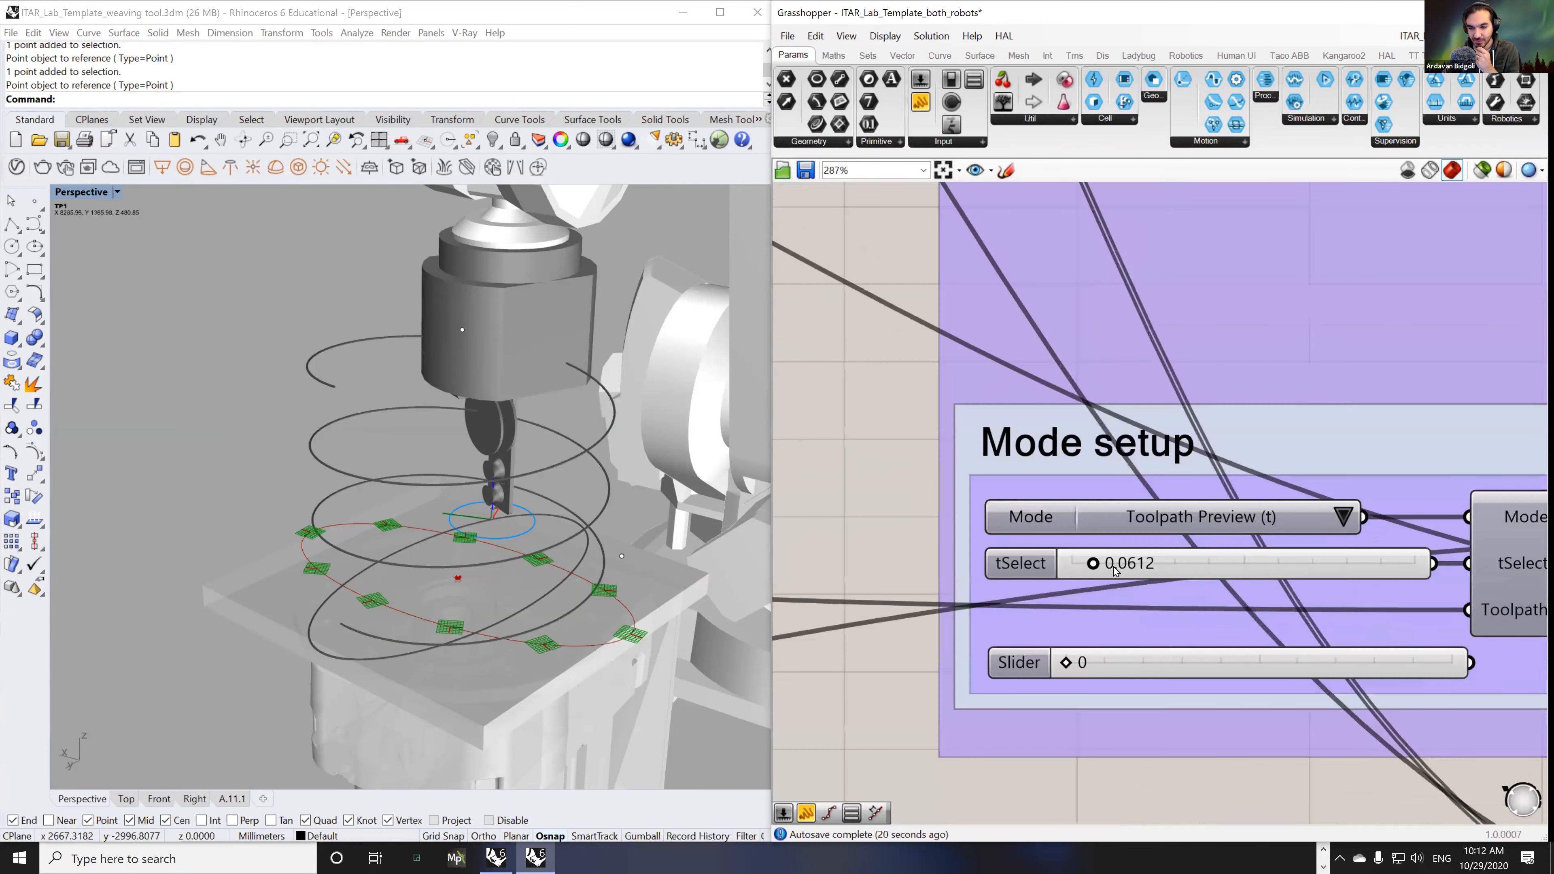
{"action": "left_click_drag", "start_coordinate": [1093, 564], "coordinate": [1165, 554]}
{"action": "left_click_drag", "start_coordinate": [1121, 553], "coordinate": [1416, 573]}
- Shift the Pipe component a little farther along beneath the light-blue ellipse group
{"action": "right_click_drag", "start_coordinate": [870, 352], "coordinate": [1205, 386]}
{"action": "scroll", "coordinate": [1204, 382], "scroll_direction": "down", "scroll_amount": 8}
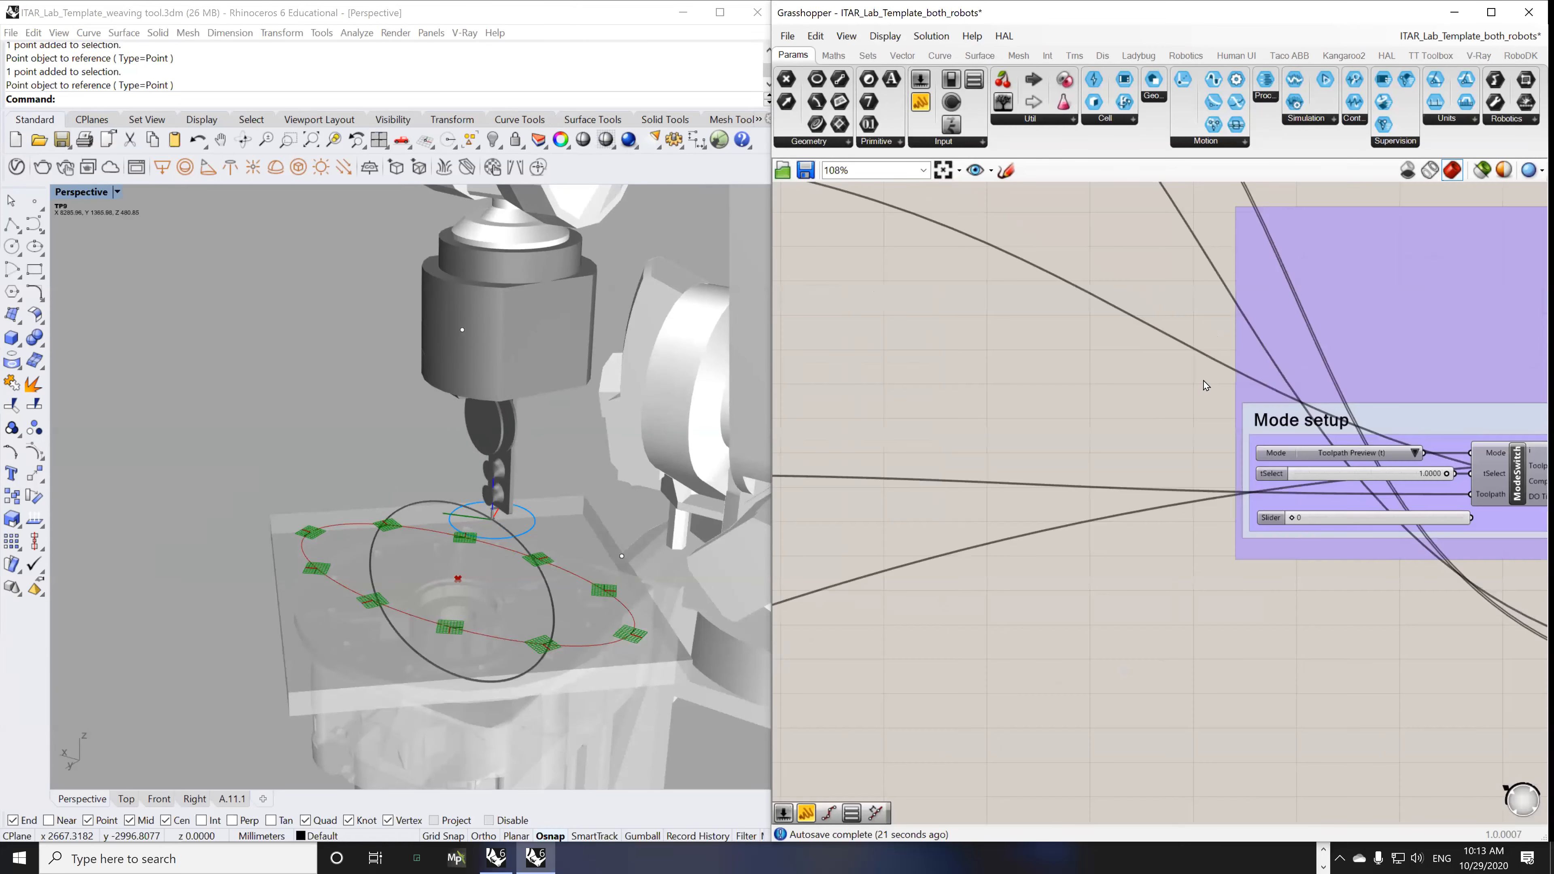
{"action": "right_click_drag", "start_coordinate": [1084, 380], "coordinate": [1209, 424]}
{"action": "scroll", "coordinate": [1043, 395], "scroll_direction": "up", "scroll_amount": 3}
{"action": "right_click_drag", "start_coordinate": [878, 326], "coordinate": [997, 473]}
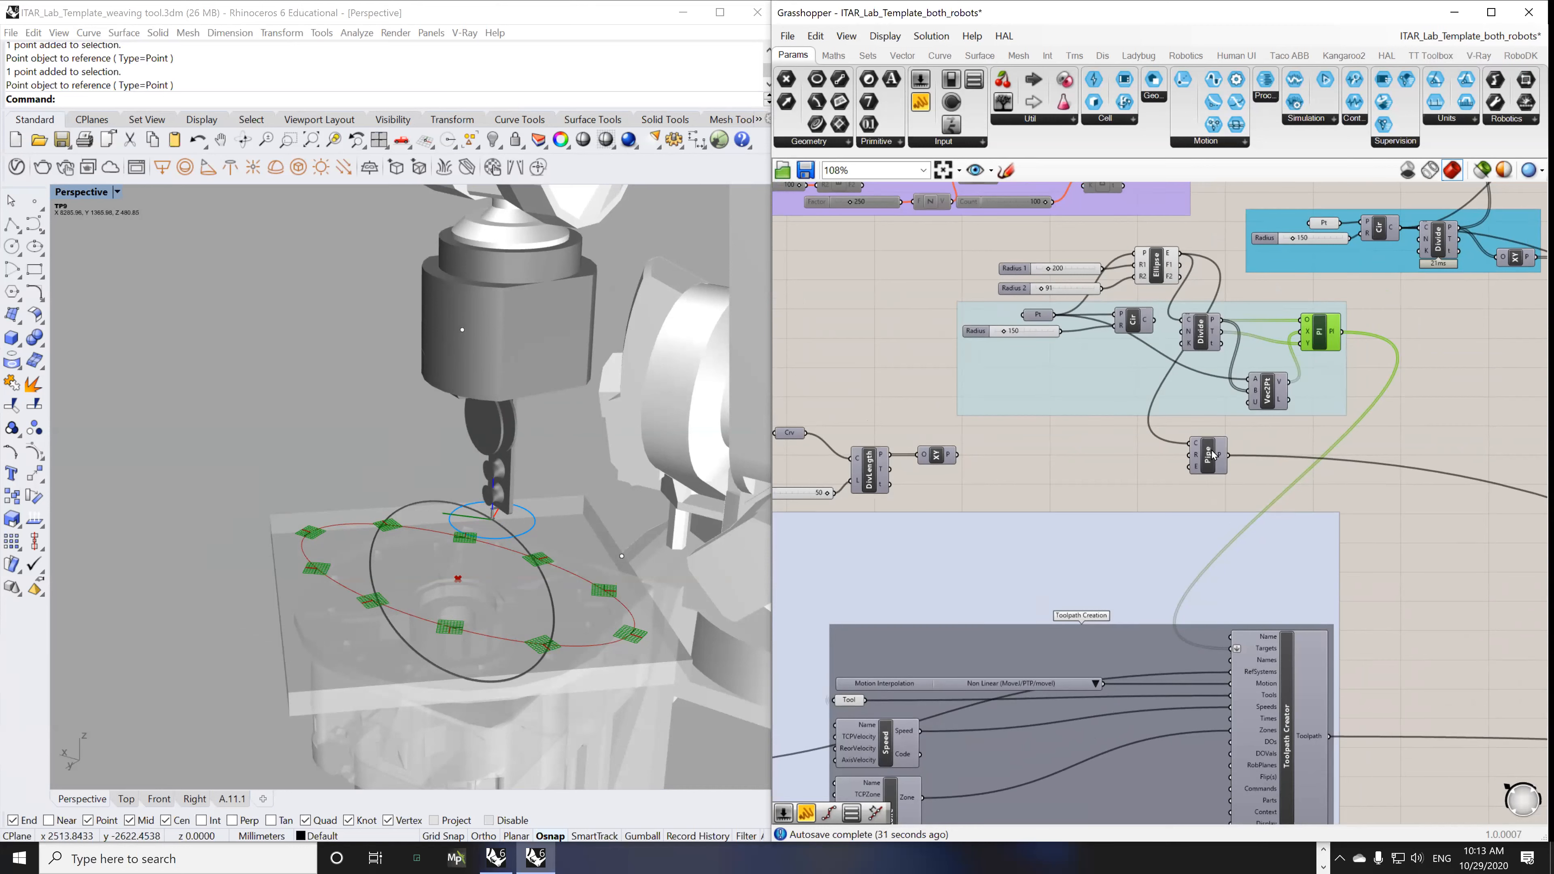
{"action": "left_click_drag", "start_coordinate": [1209, 456], "coordinate": [1288, 471]}
- Read the description of the Table Position Solver's LinkedGeo input in the IK Solver + Table Solver group
{"action": "scroll", "coordinate": [1344, 476], "scroll_direction": "down", "scroll_amount": 3}
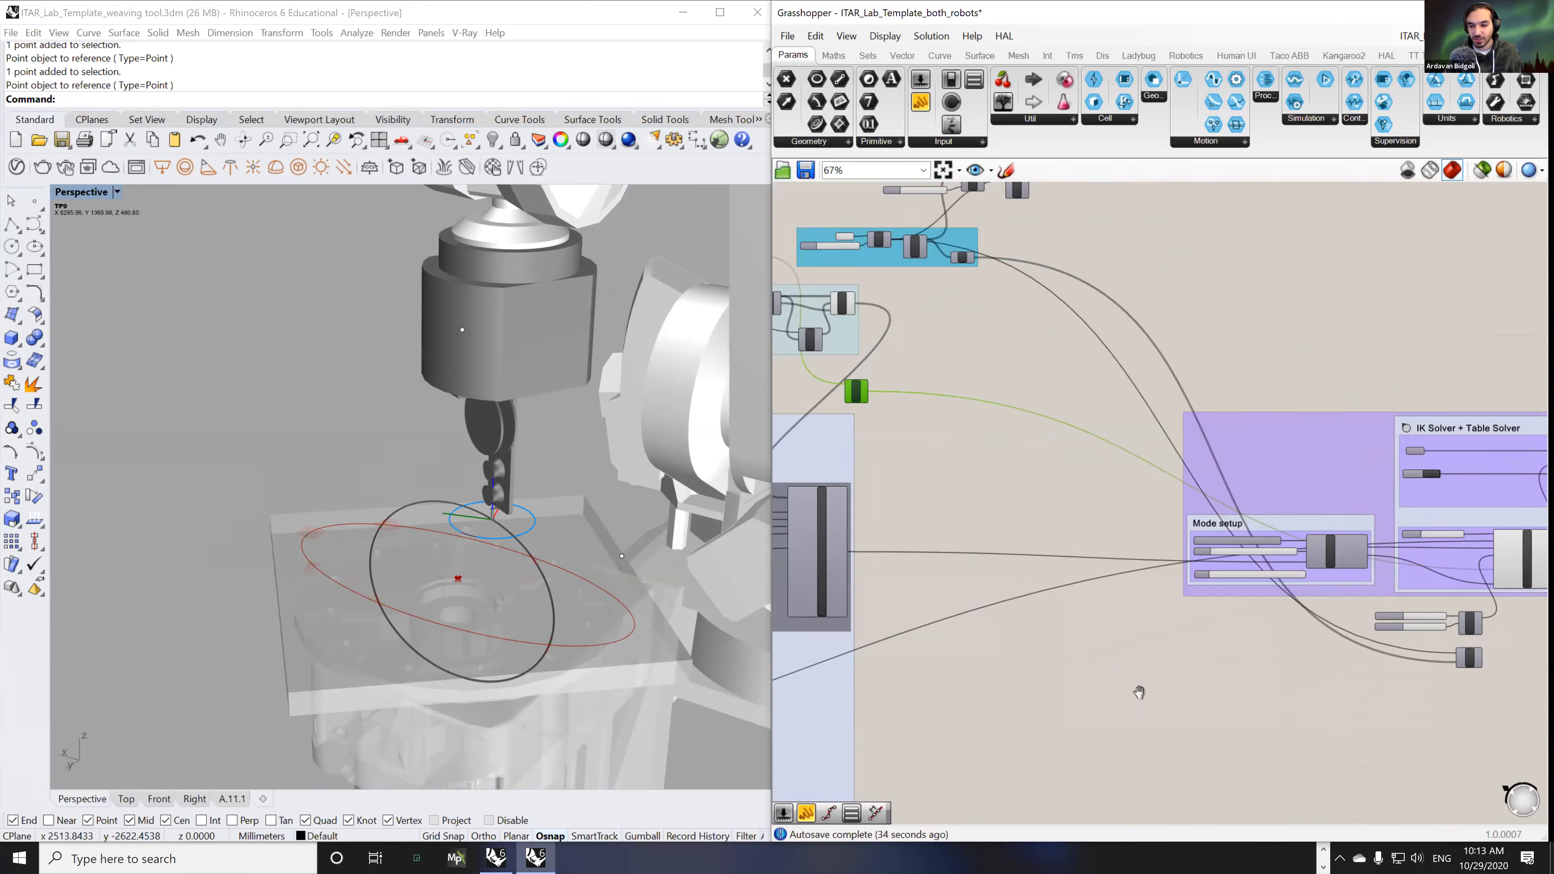
{"action": "scroll", "coordinate": [1339, 494], "scroll_direction": "up", "scroll_amount": 8}
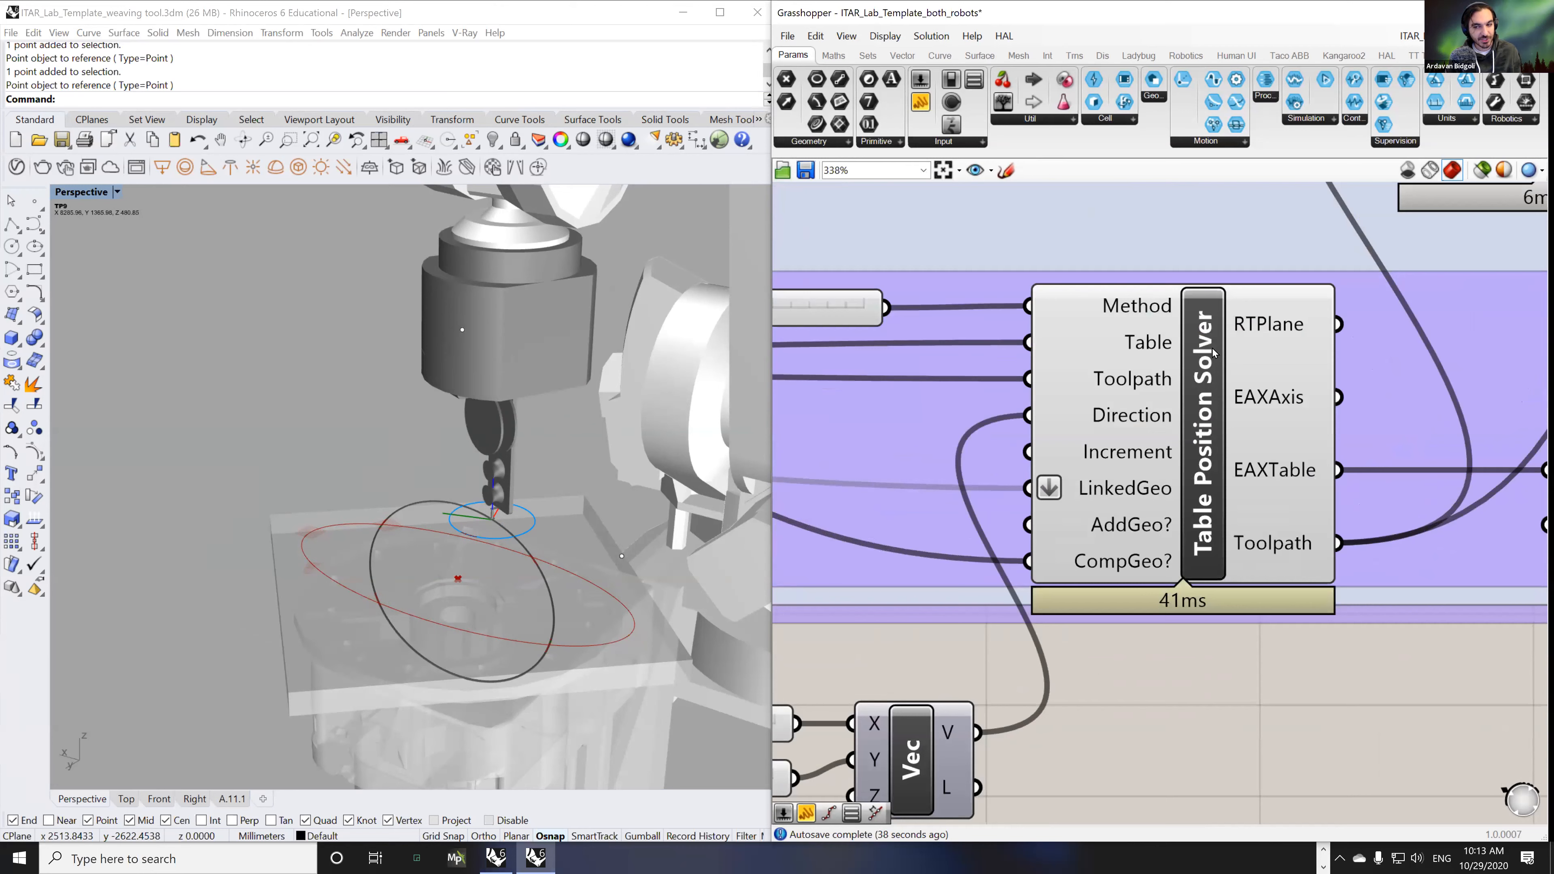
{"action": "mouse_move", "coordinate": [1120, 502]}
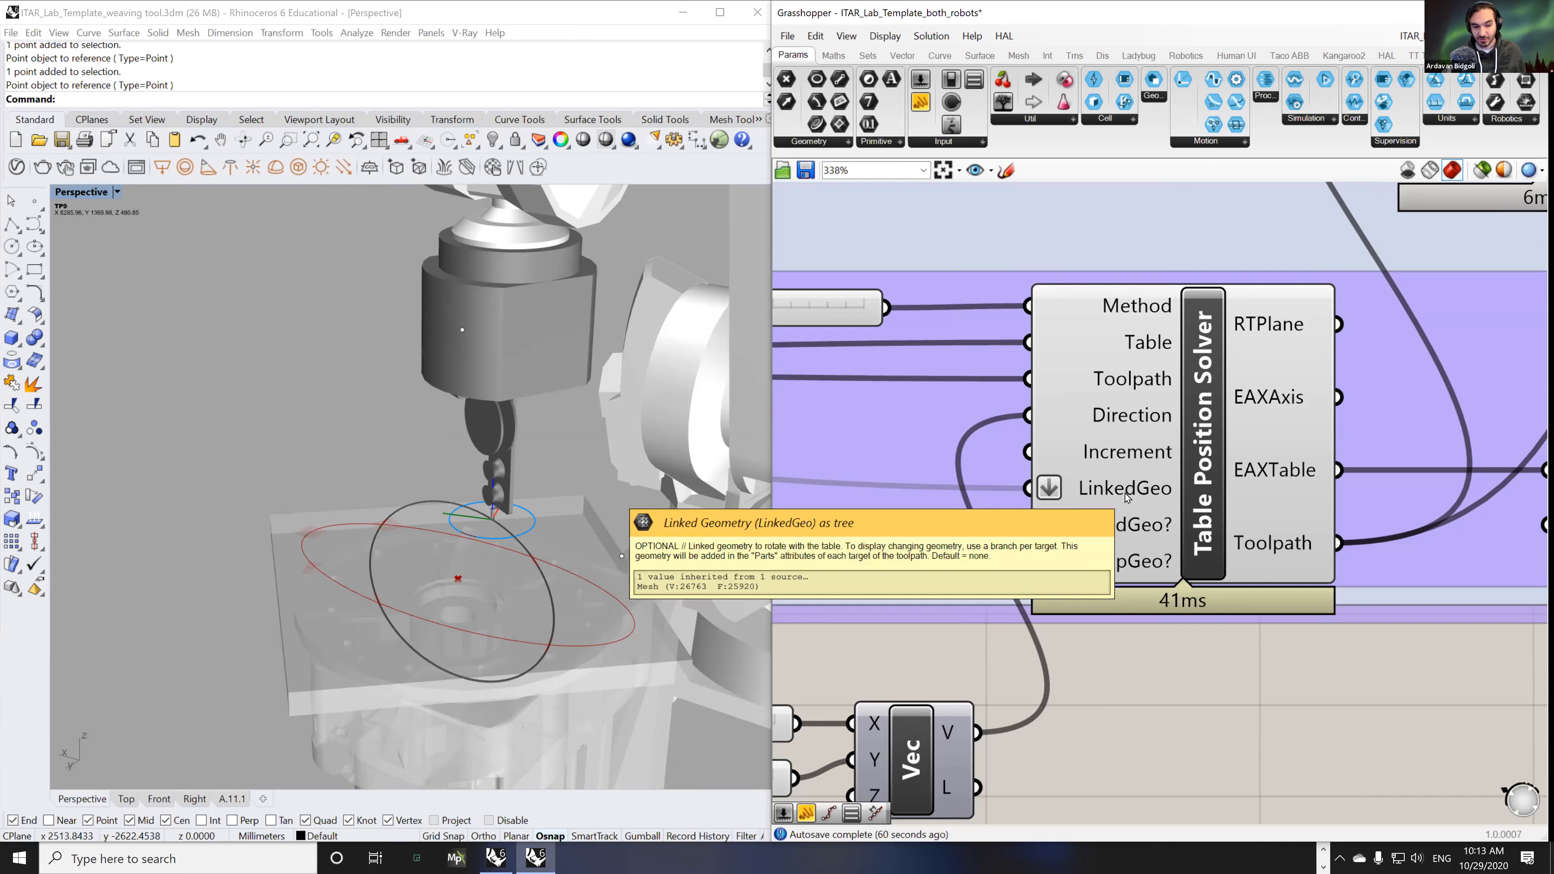
{"action": "scroll", "coordinate": [1128, 497], "scroll_direction": "down", "scroll_amount": 6}
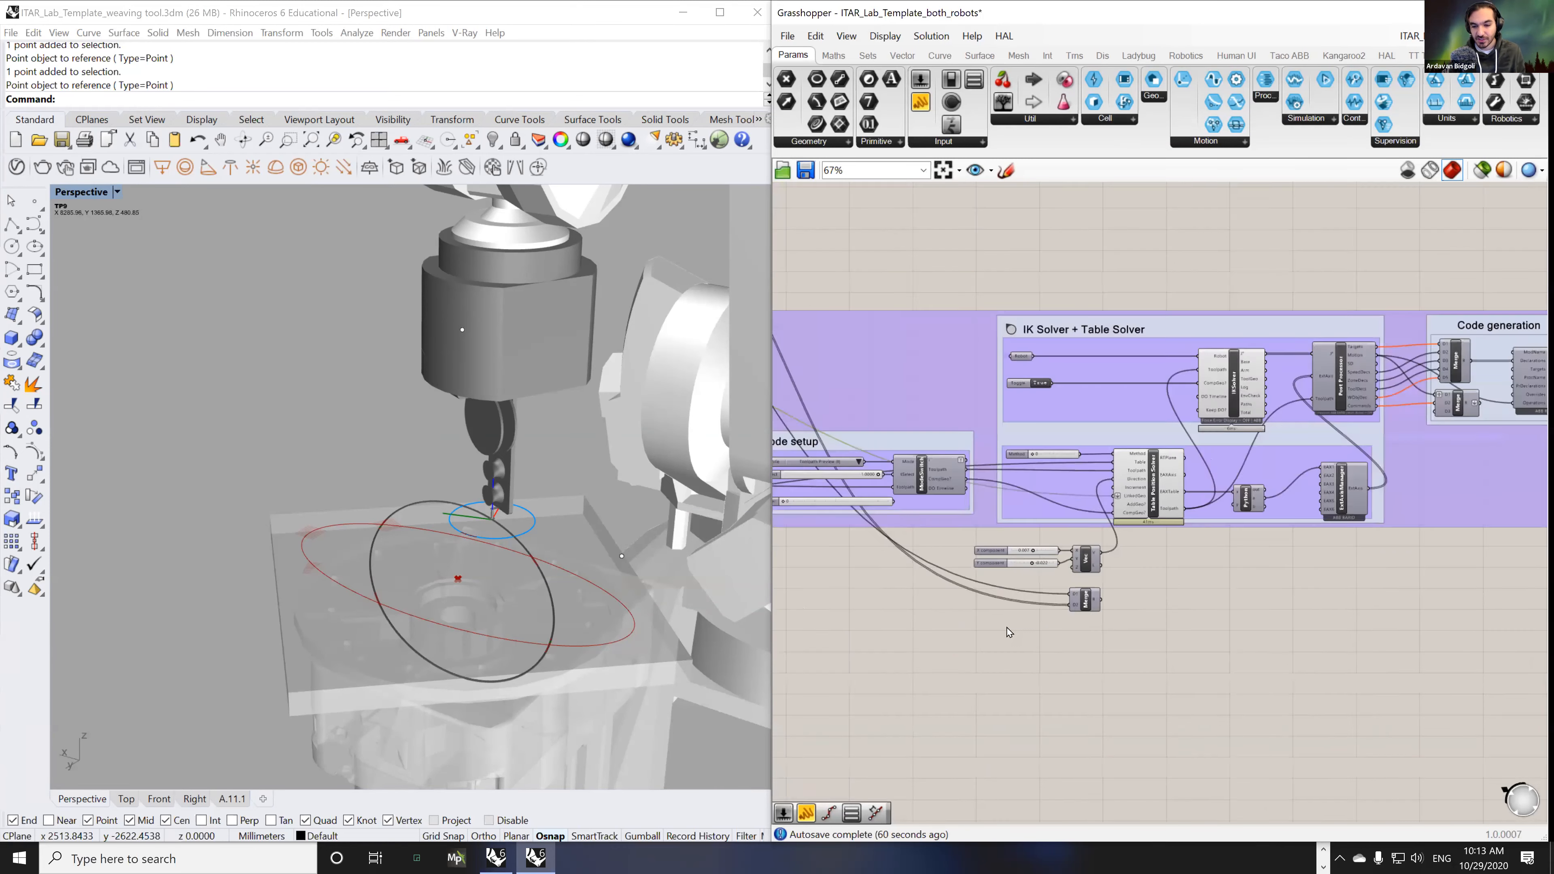
- Delete the Merge component beneath the vector component under the IK Solver + Table Solver group
{"action": "right_click_drag", "start_coordinate": [1010, 632], "coordinate": [1364, 676]}
{"action": "left_click_drag", "start_coordinate": [1459, 685], "coordinate": [1412, 644]}
{"action": "key", "text": "Delete"}
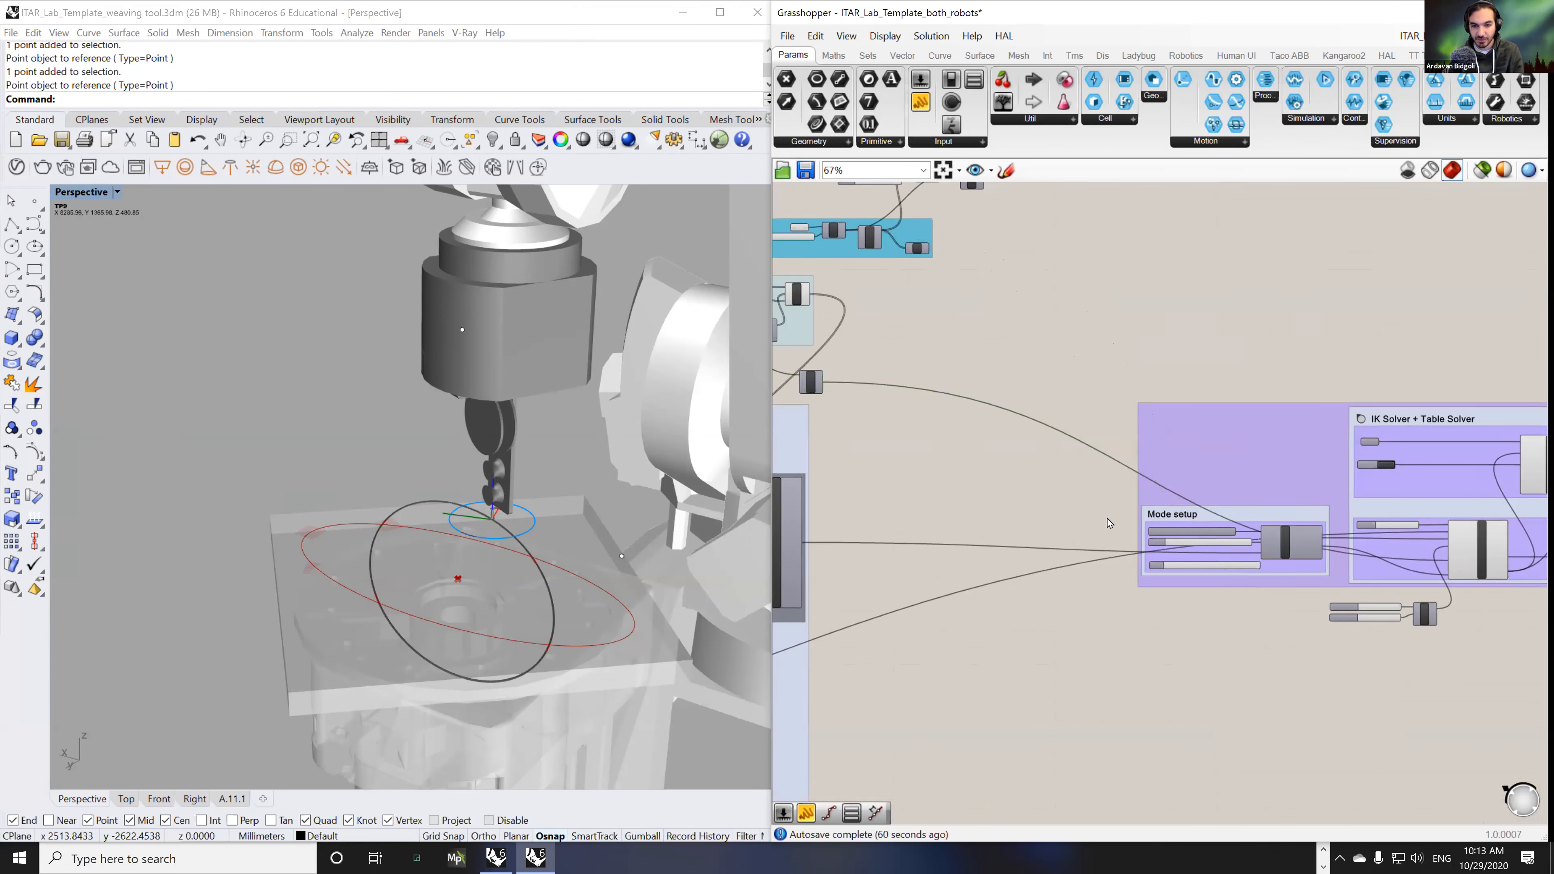
- Move the Pipe component up beside the Ellipse component, above the light-blue group
{"action": "right_click_drag", "start_coordinate": [875, 355], "coordinate": [1046, 400]}
{"action": "scroll", "coordinate": [1052, 403], "scroll_direction": "up", "scroll_amount": 2}
{"action": "right_click_drag", "start_coordinate": [796, 321], "coordinate": [1012, 429]}
{"action": "left_click_drag", "start_coordinate": [963, 514], "coordinate": [1290, 500]}
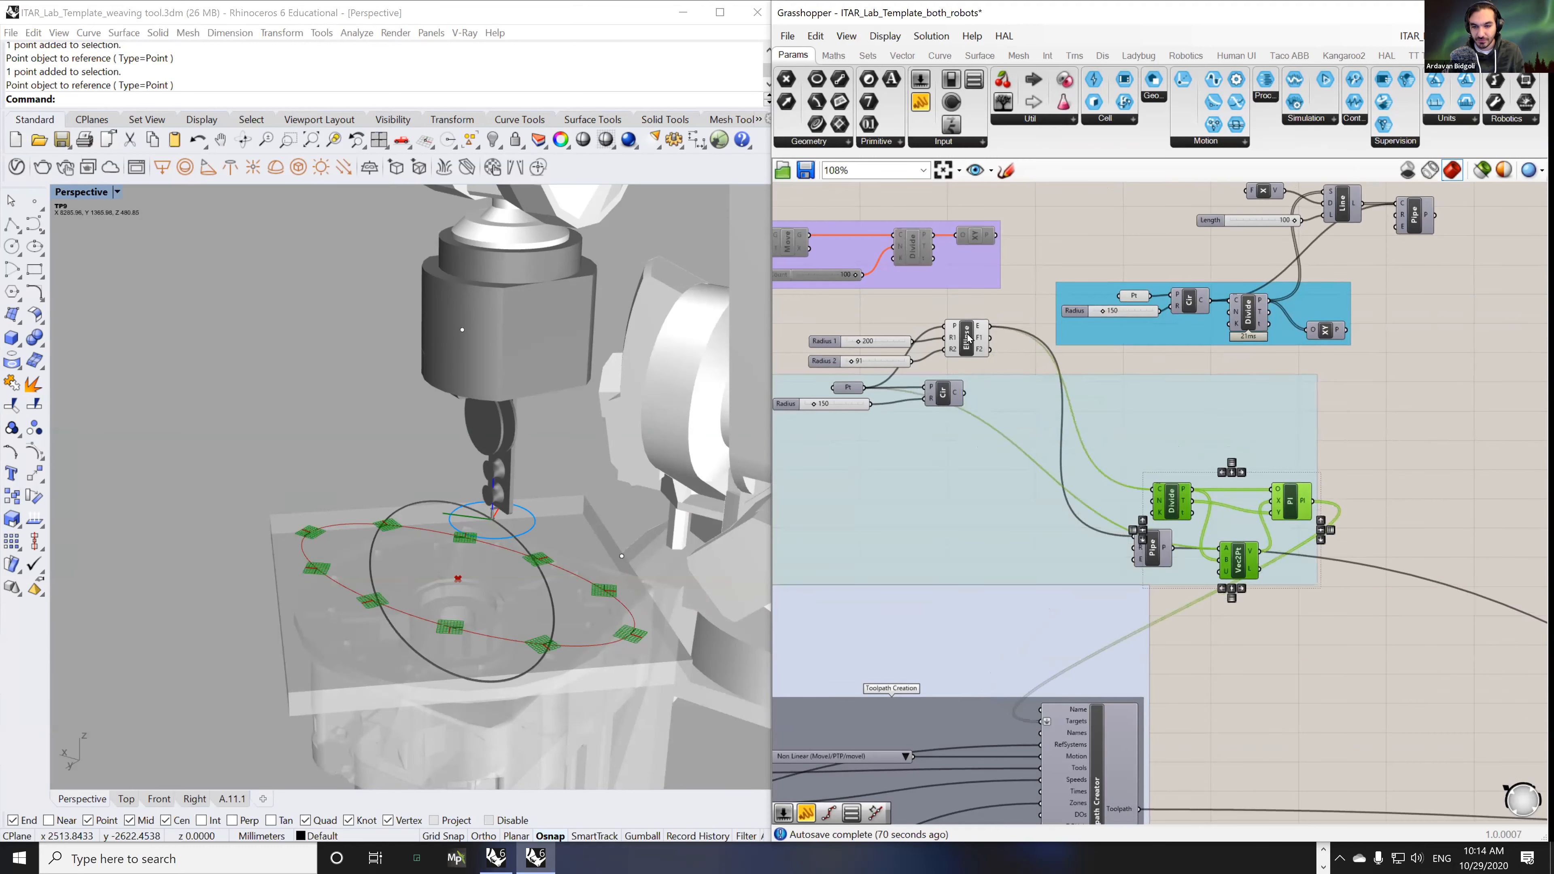
{"action": "left_click_drag", "start_coordinate": [969, 339], "coordinate": [987, 350]}
{"action": "scroll", "coordinate": [1044, 356], "scroll_direction": "up", "scroll_amount": 1}
{"action": "left_click", "coordinate": [1255, 643]}
{"action": "left_click_drag", "start_coordinate": [1180, 578], "coordinate": [1128, 360]}
{"action": "scroll", "coordinate": [1111, 362], "scroll_direction": "up", "scroll_amount": 3}
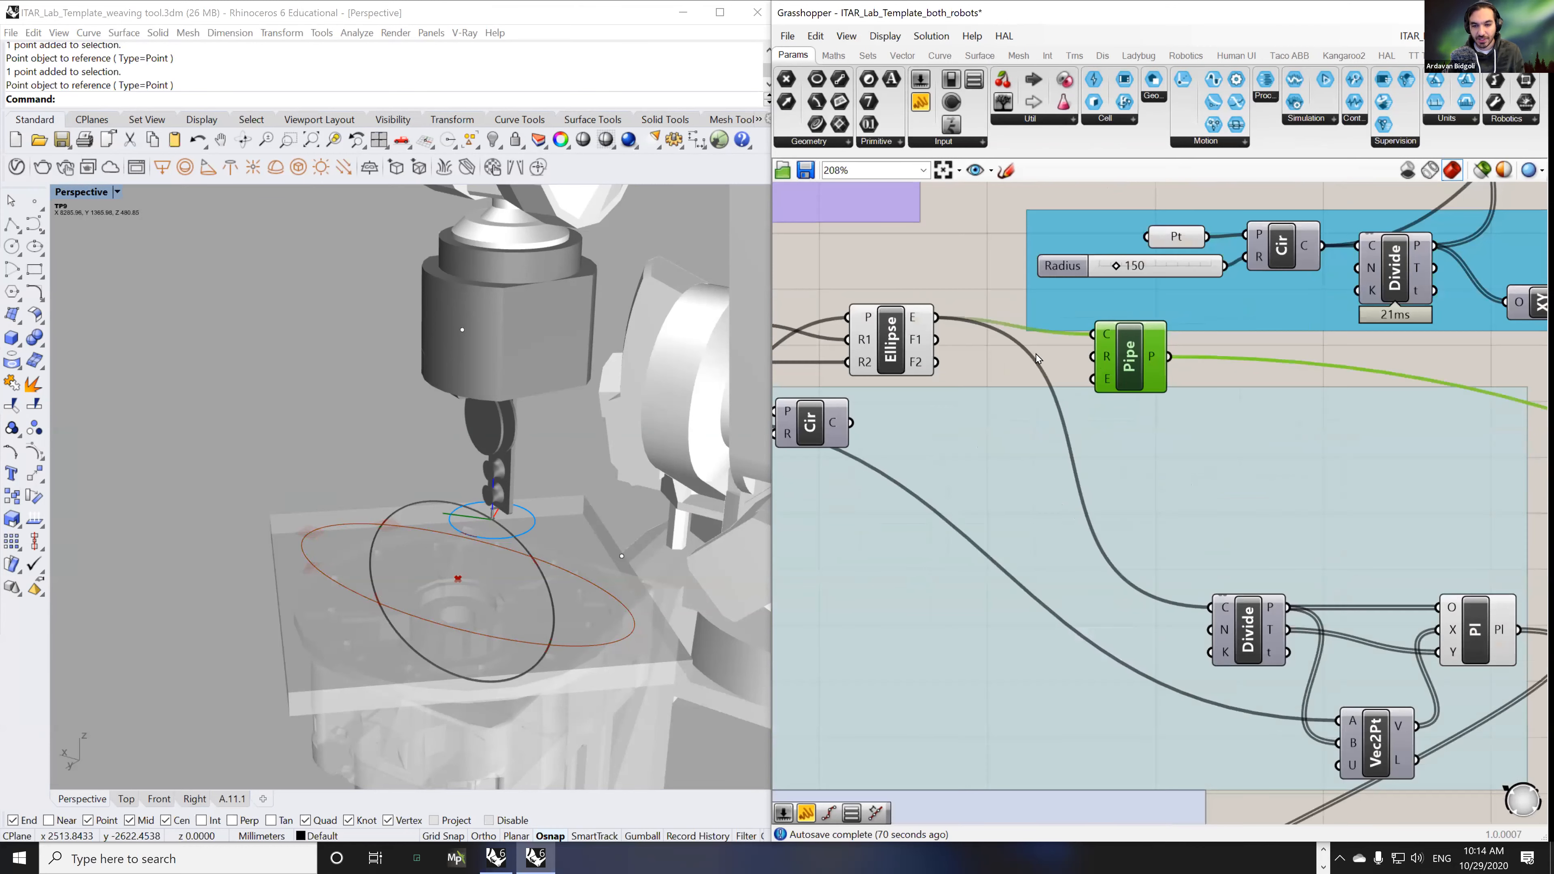
- Add a number slider set to 5 and connect it to the Radius input of the ellipse's Pipe
{"action": "right_click_drag", "start_coordinate": [520, 526], "coordinate": [704, 490]}
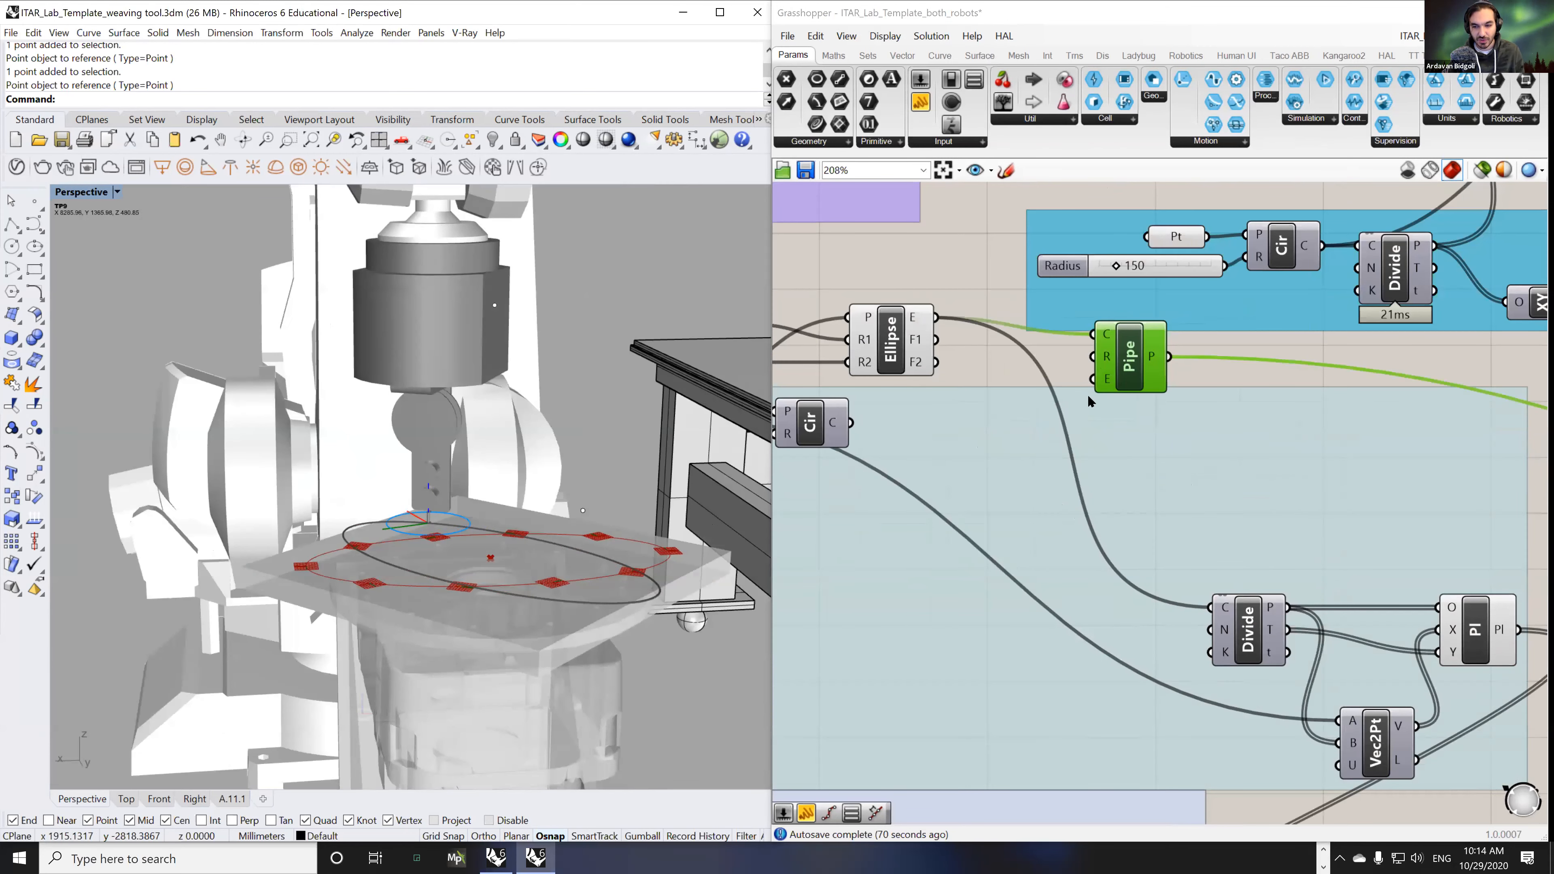
{"action": "left_click", "coordinate": [887, 337]}
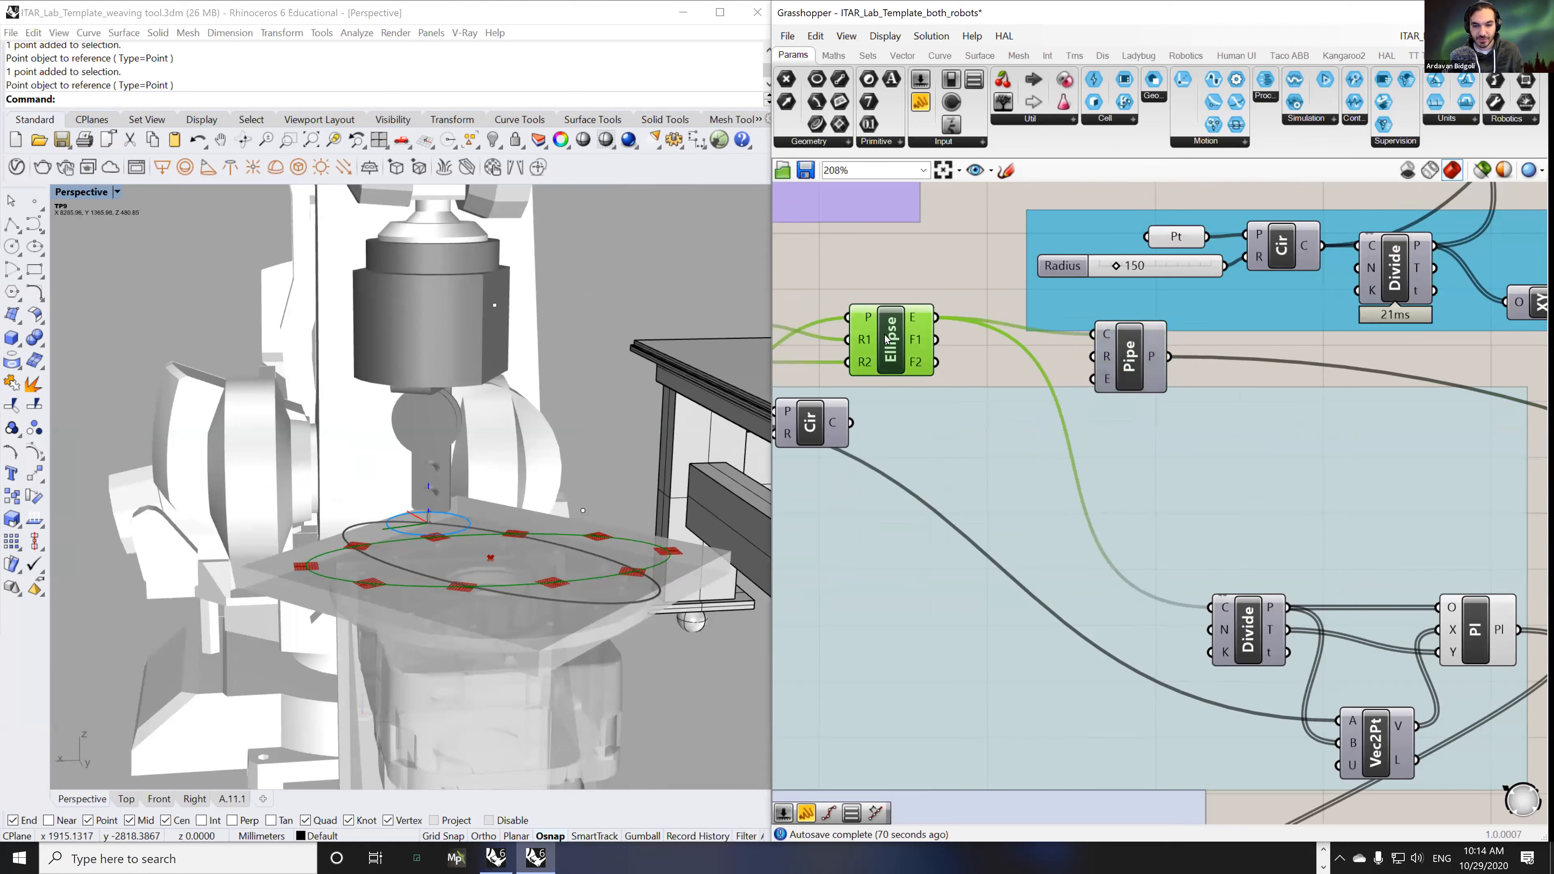
{"action": "left_click", "coordinate": [1153, 360]}
{"action": "right_click_drag", "start_coordinate": [544, 462], "coordinate": [663, 556]}
{"action": "scroll", "coordinate": [663, 555], "scroll_direction": "up", "scroll_amount": 4}
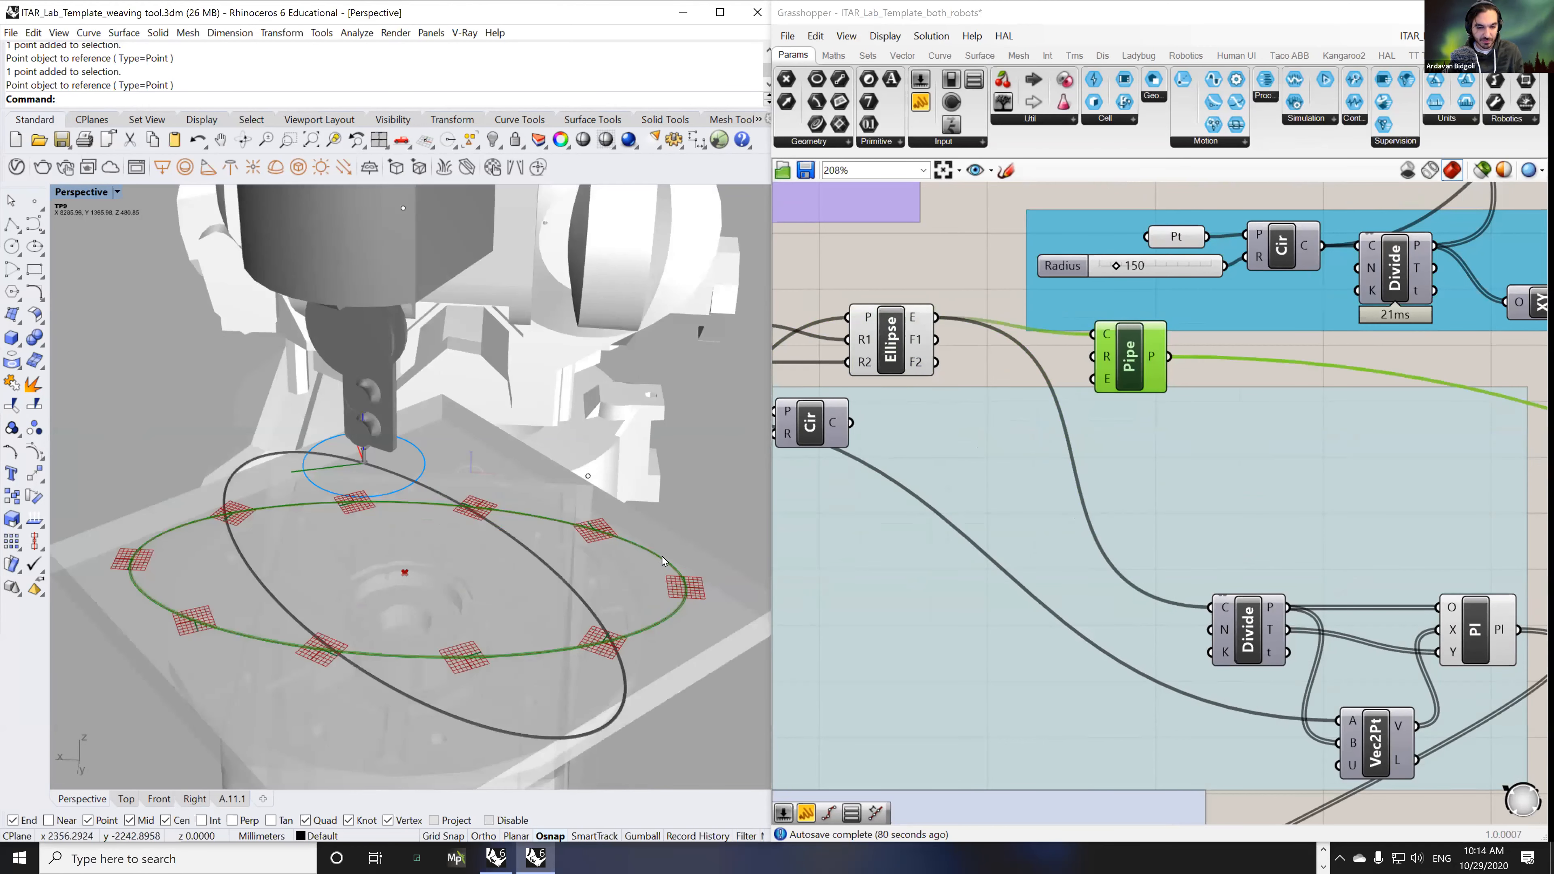
{"action": "double_click", "coordinate": [936, 272]}
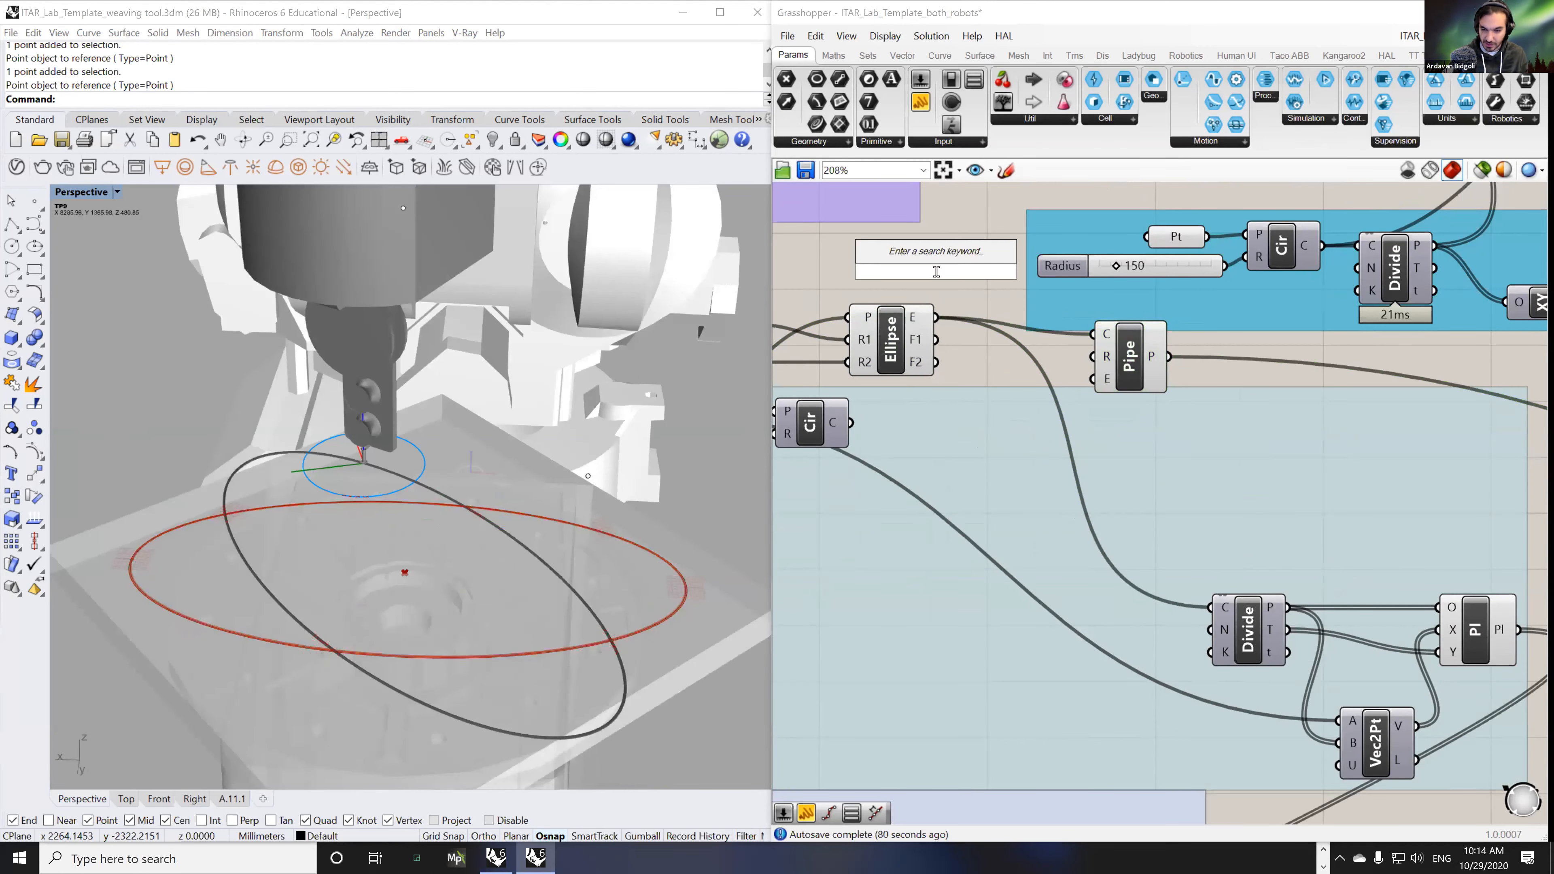
{"action": "type", "text": "25"}
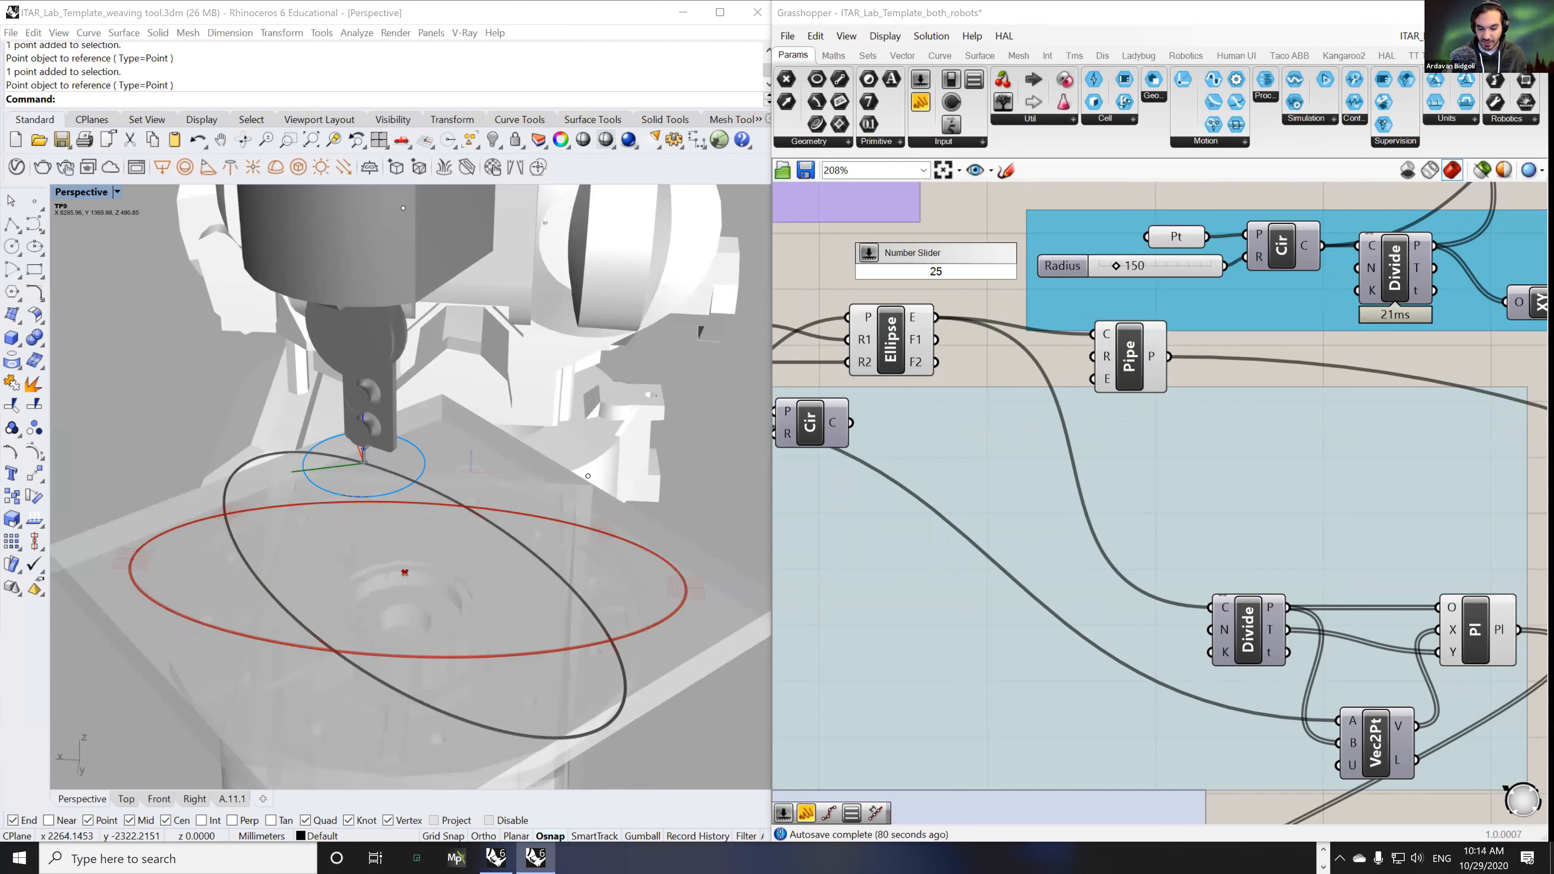
{"action": "key", "text": "BackSpace"}
{"action": "key", "text": "BackSpace"}
{"action": "type", "text": "5"}
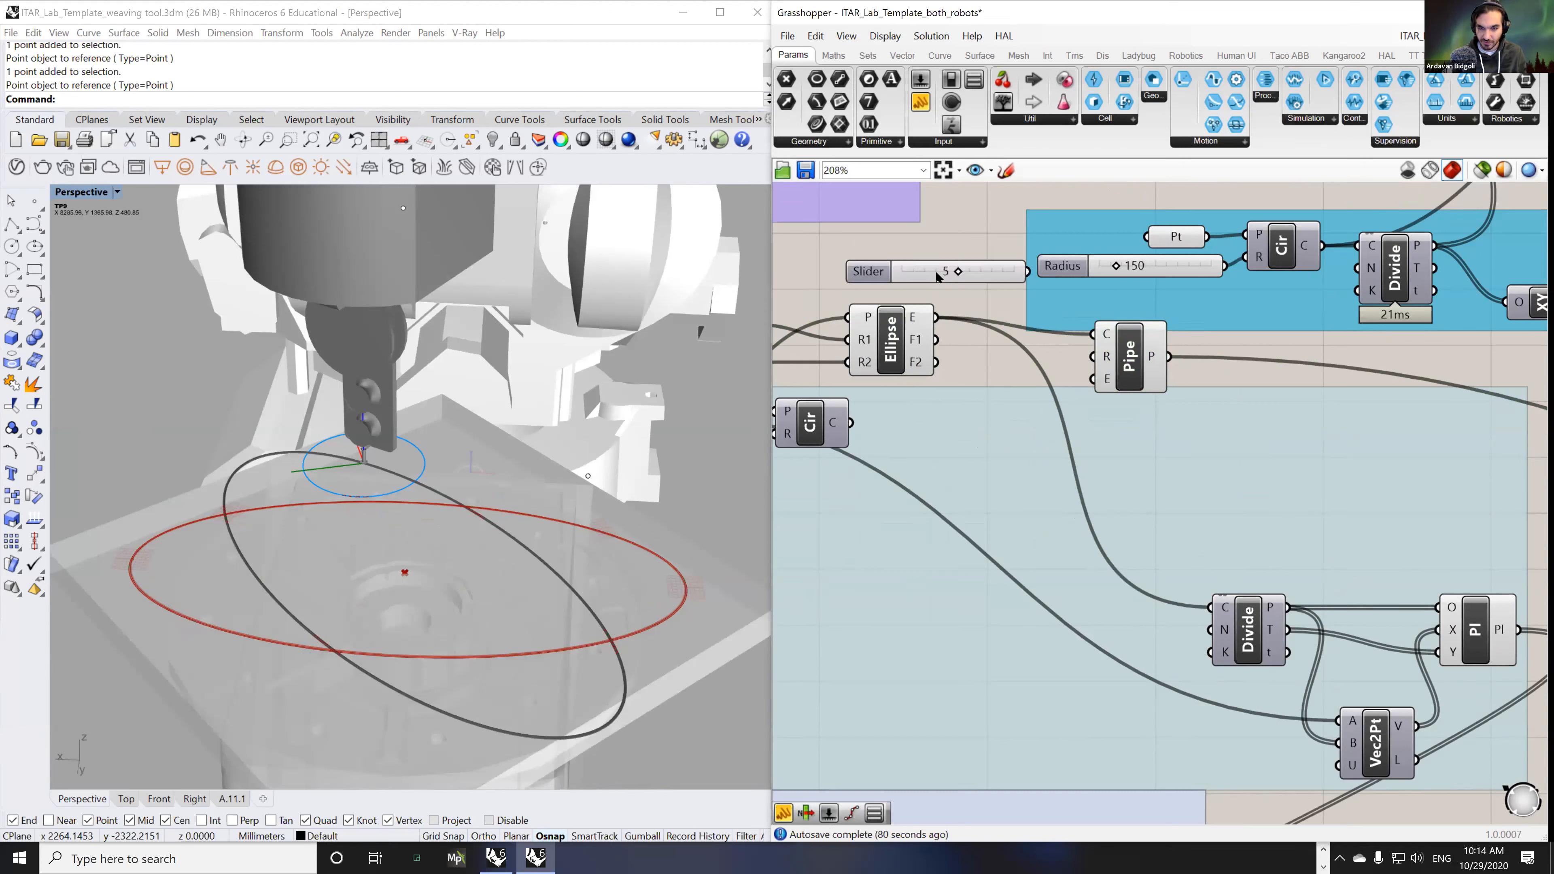
{"action": "key", "text": "Return"}
{"action": "left_click_drag", "start_coordinate": [1056, 327], "coordinate": [1095, 356]}
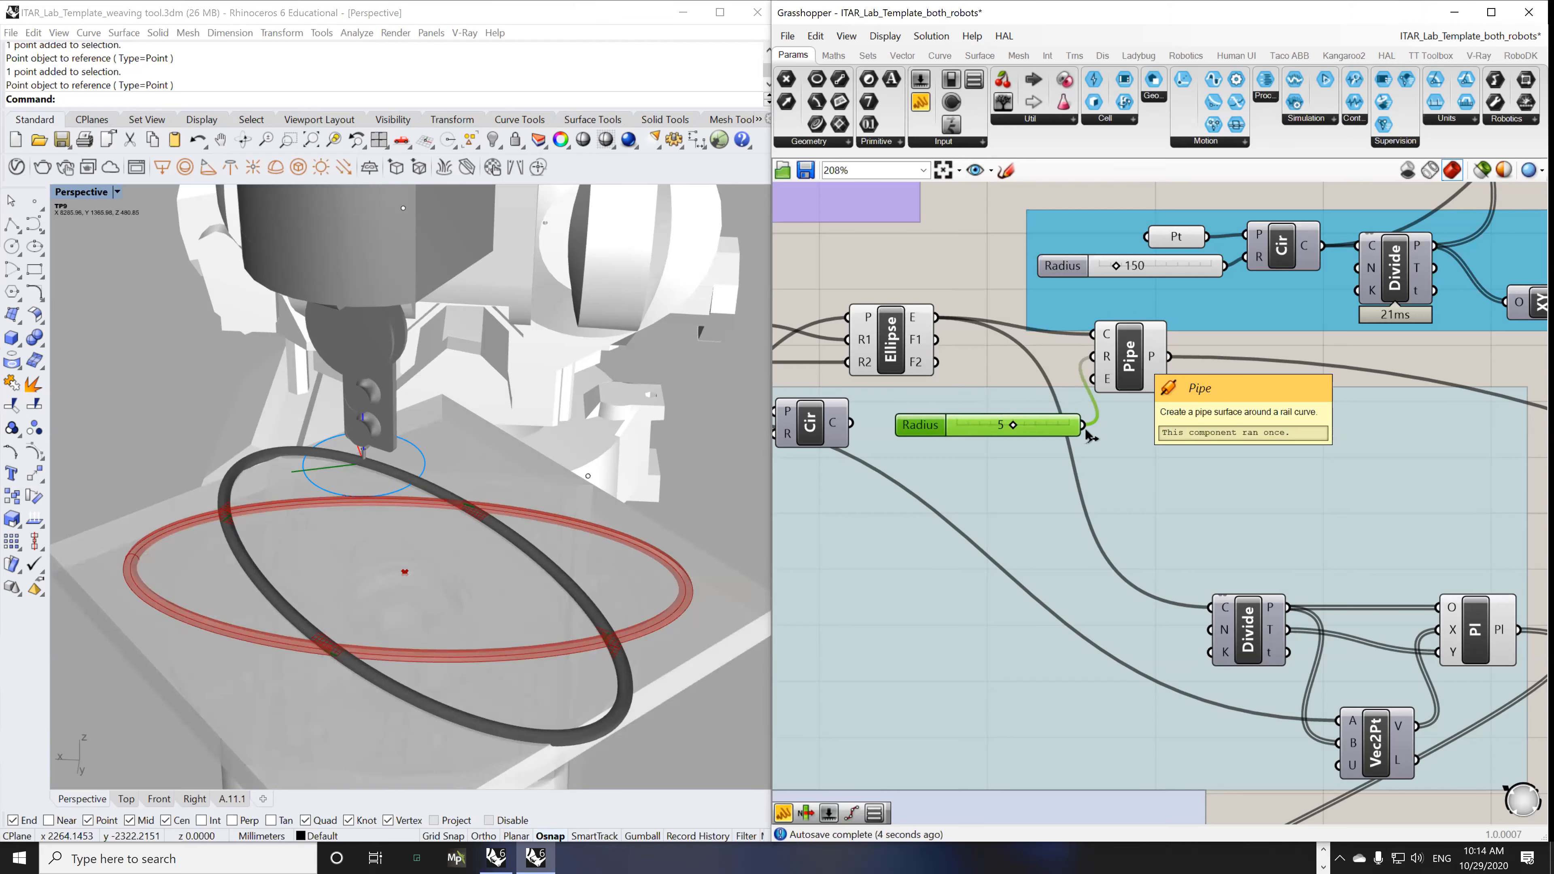
- Turn off the viewport previews of the ellipse's Pipe and the Ellipse component
{"action": "scroll", "coordinate": [1086, 427], "scroll_direction": "down", "scroll_amount": 5}
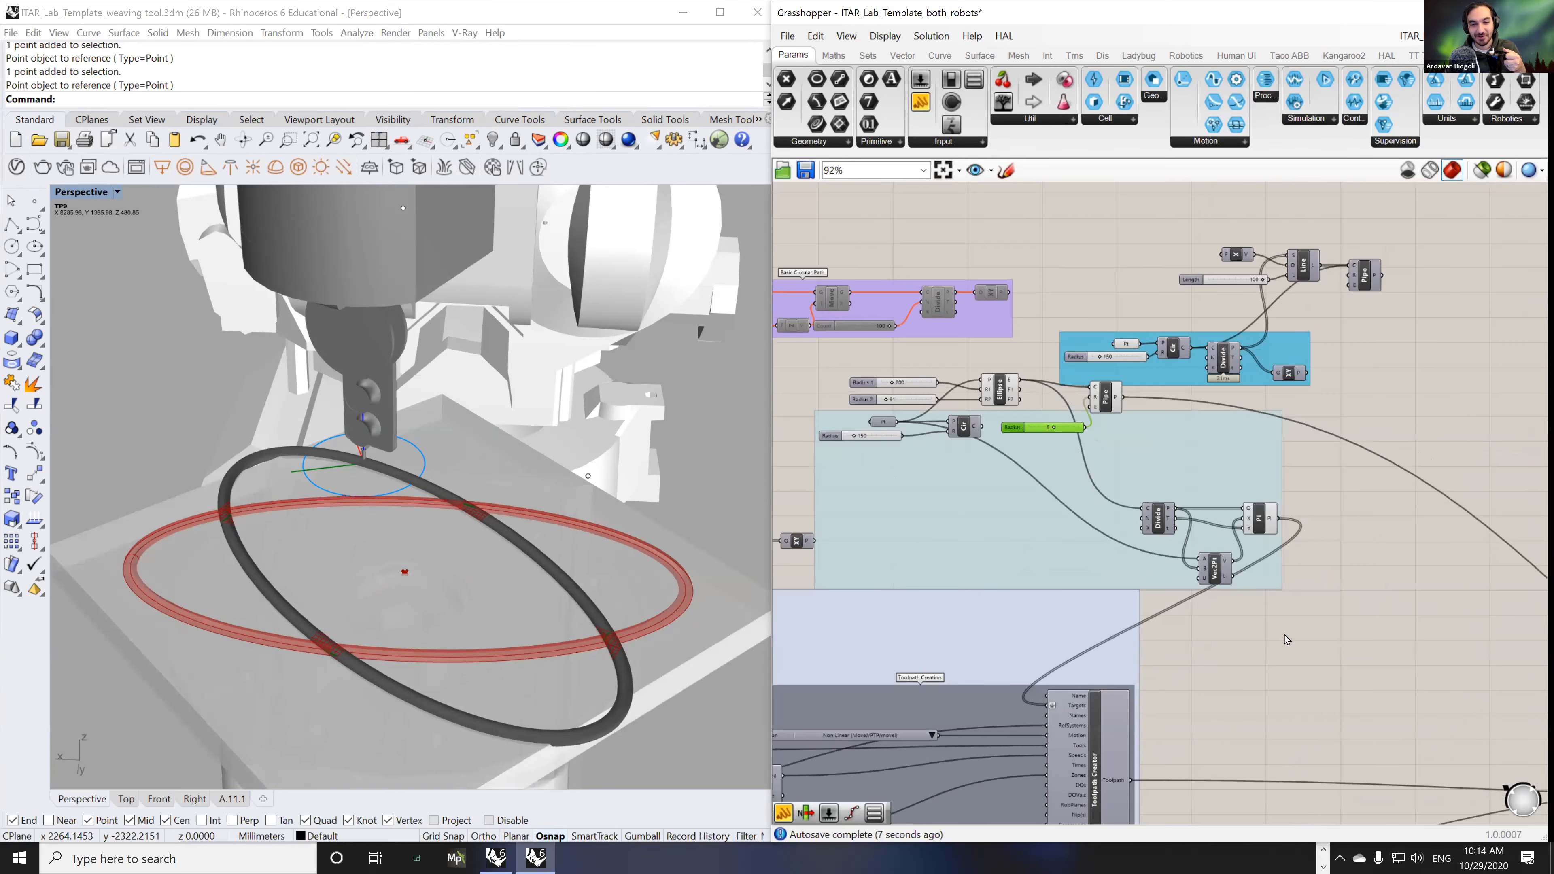
{"action": "right_click_drag", "start_coordinate": [1315, 666], "coordinate": [1255, 650]}
{"action": "left_click_drag", "start_coordinate": [1047, 392], "coordinate": [1106, 410]}
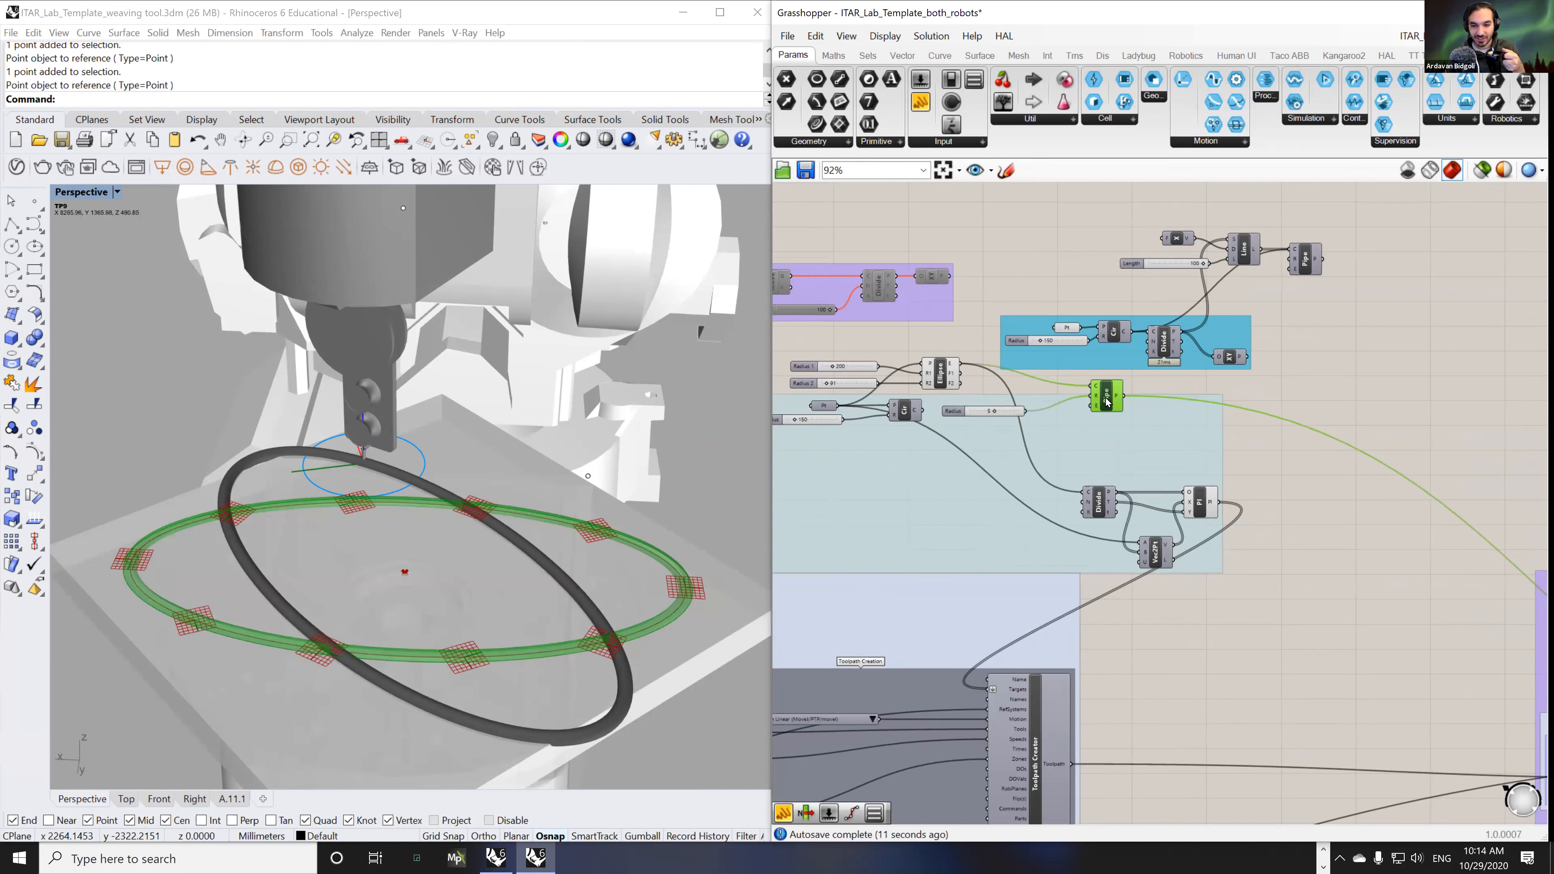
{"action": "middle_click", "coordinate": [1107, 410]}
{"action": "left_click", "coordinate": [1150, 350]}
{"action": "left_click", "coordinate": [943, 379]}
{"action": "middle_click", "coordinate": [948, 374]}
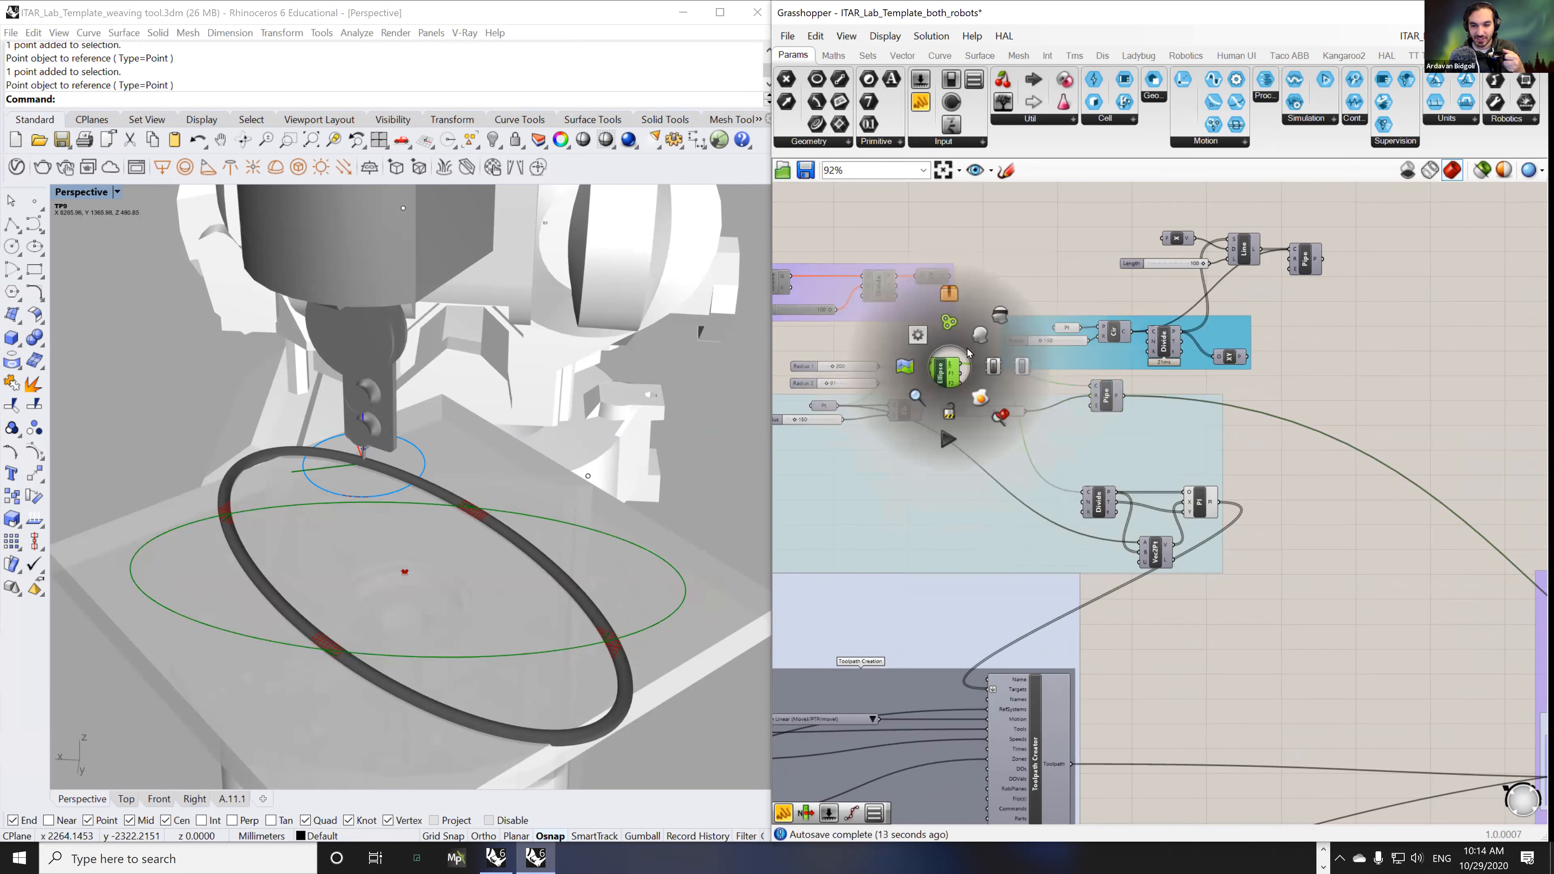
{"action": "left_click", "coordinate": [989, 331]}
- Scrub the Mode setup's tSelect slider to 0.0000 to preview the linked pipe geometry with the moving table
{"action": "right_click_drag", "start_coordinate": [1346, 606], "coordinate": [1179, 537]}
{"action": "left_click", "coordinate": [942, 330]}
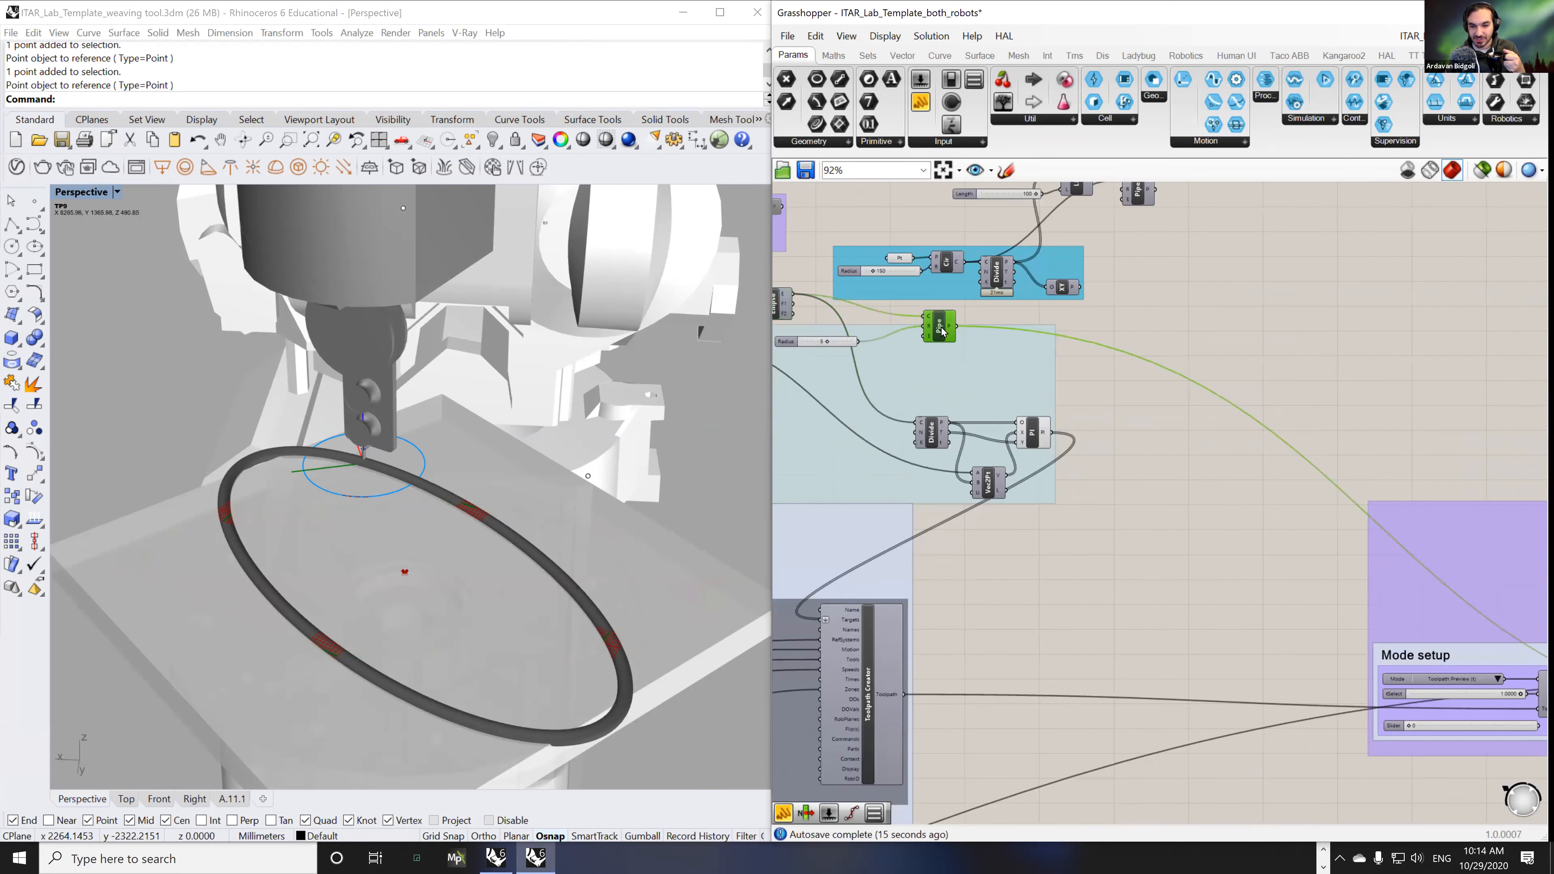
{"action": "right_click_drag", "start_coordinate": [1313, 668], "coordinate": [879, 540]}
{"action": "right_click_drag", "start_coordinate": [1103, 599], "coordinate": [1002, 575]}
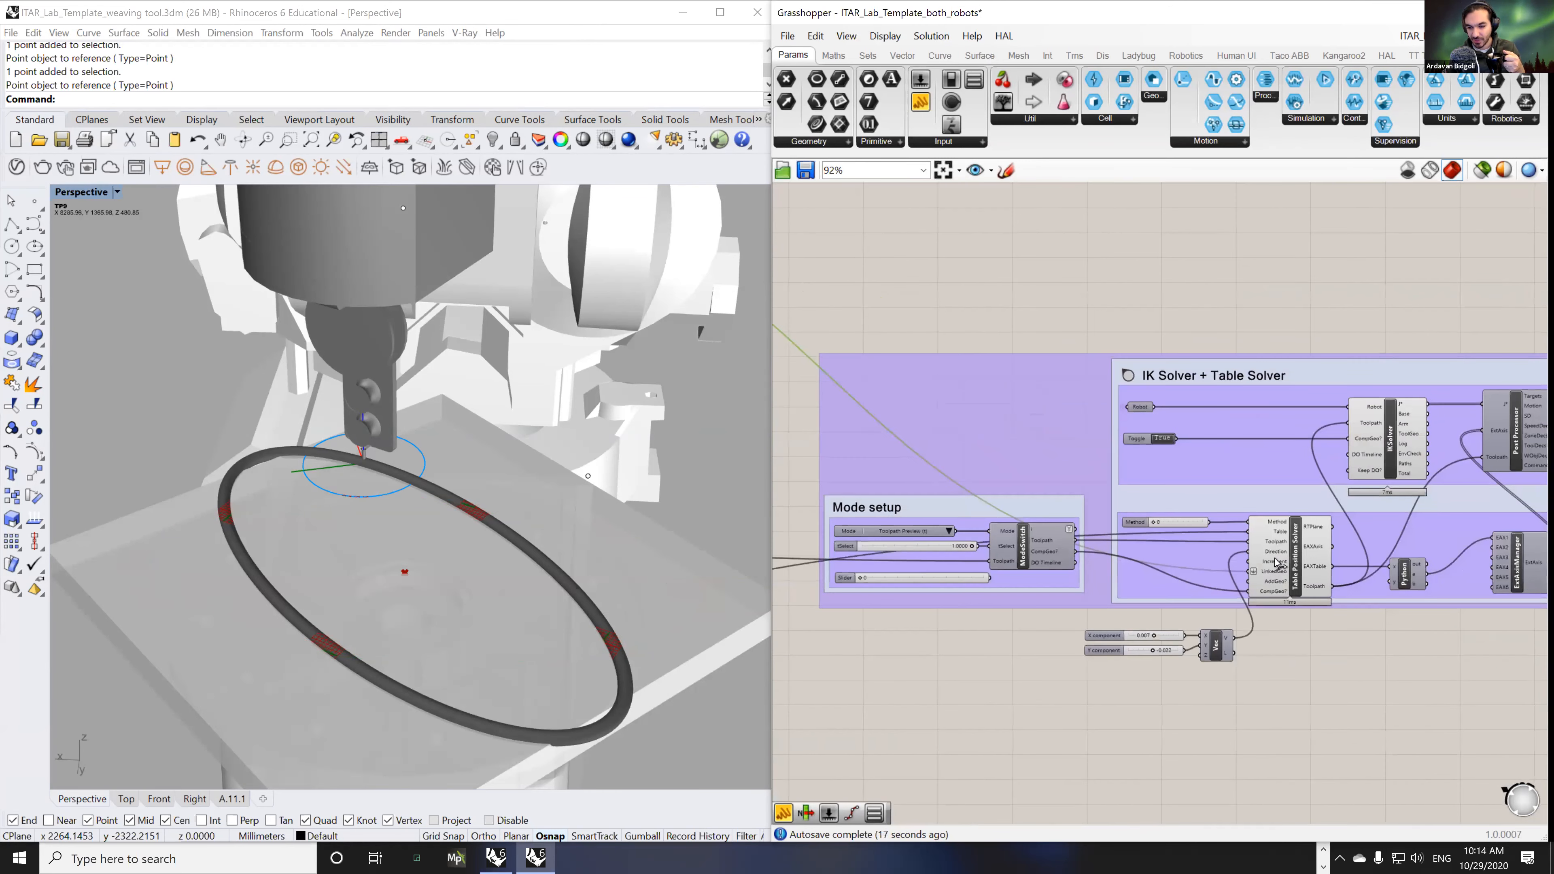
{"action": "scroll", "coordinate": [1316, 572], "scroll_direction": "up", "scroll_amount": 4}
{"action": "right_click_drag", "start_coordinate": [913, 608], "coordinate": [957, 595]}
{"action": "scroll", "coordinate": [1027, 596], "scroll_direction": "down", "scroll_amount": 2}
{"action": "left_click_drag", "start_coordinate": [937, 520], "coordinate": [753, 520]}
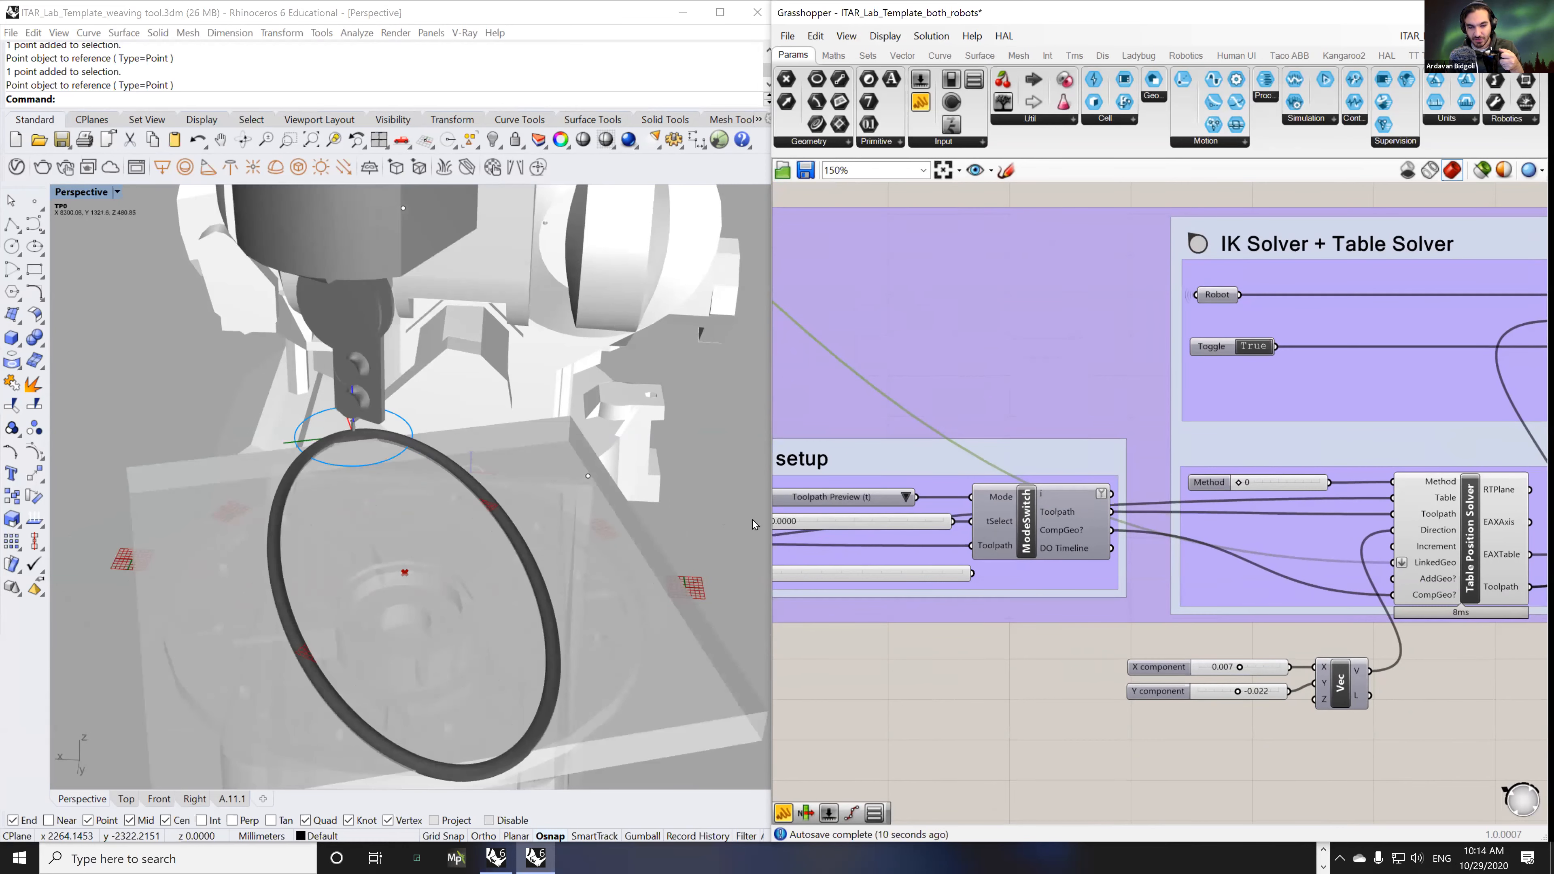
{"action": "mouse_move", "coordinate": [1055, 541]}
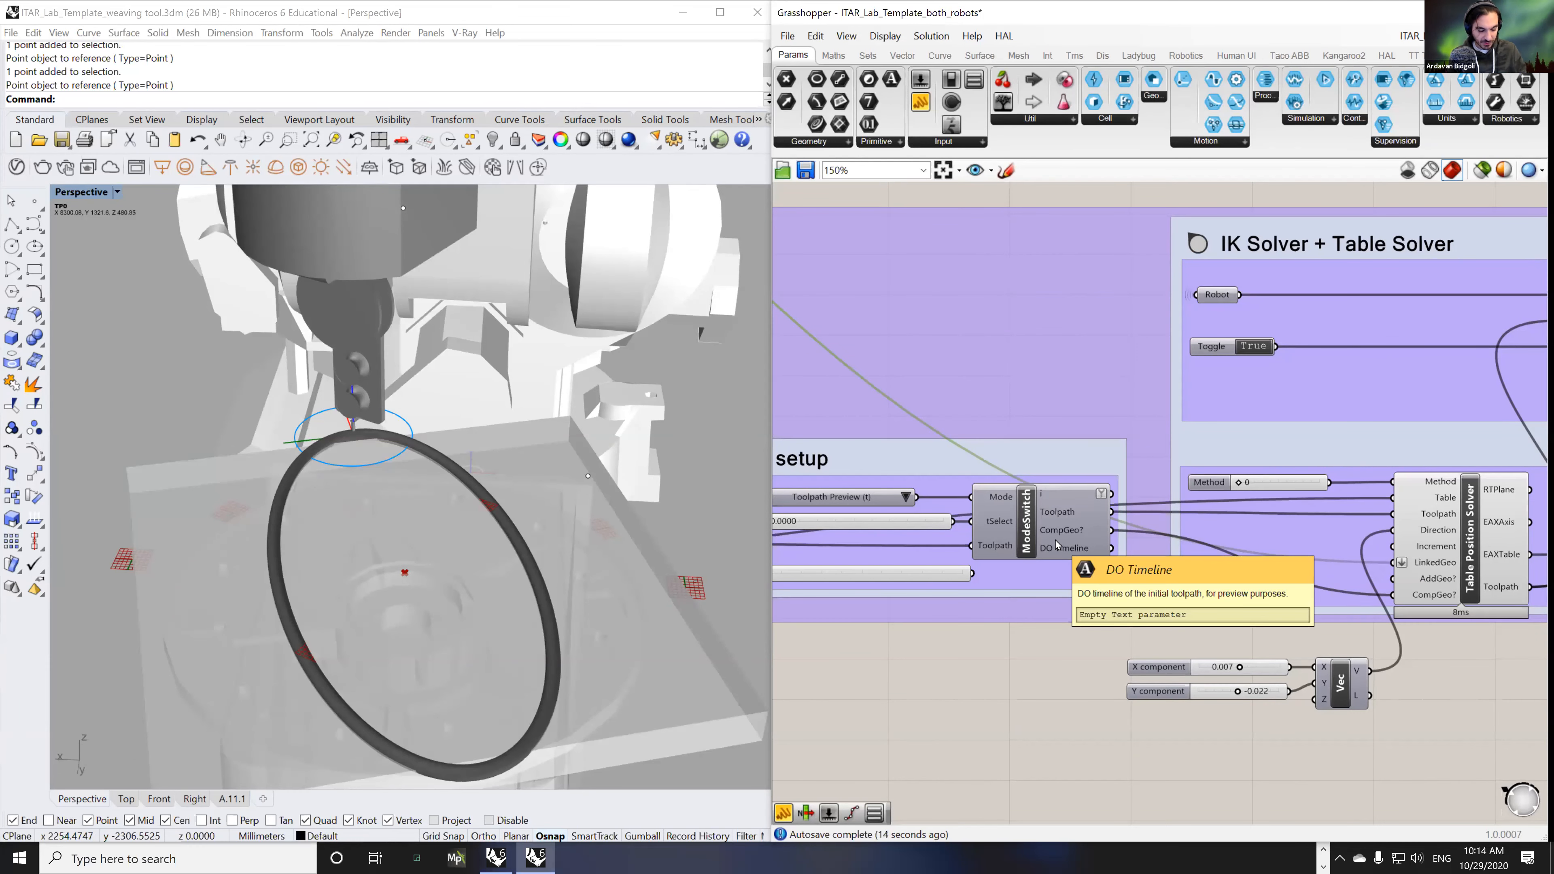
{"action": "scroll", "coordinate": [1055, 540], "scroll_direction": "down", "scroll_amount": 3}
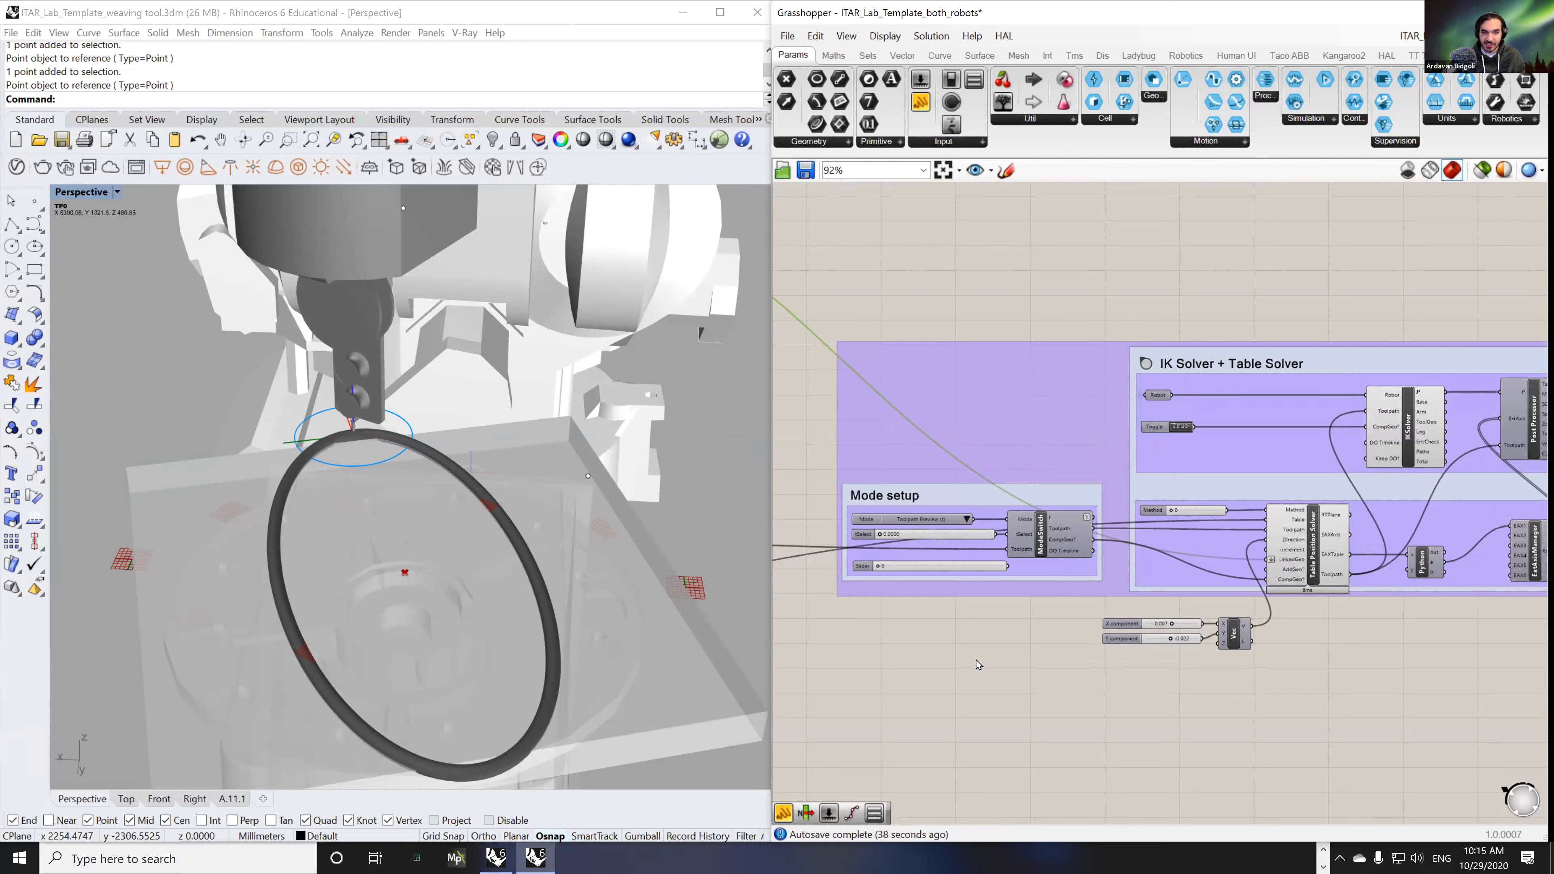
{"action": "left_click", "coordinate": [977, 664]}
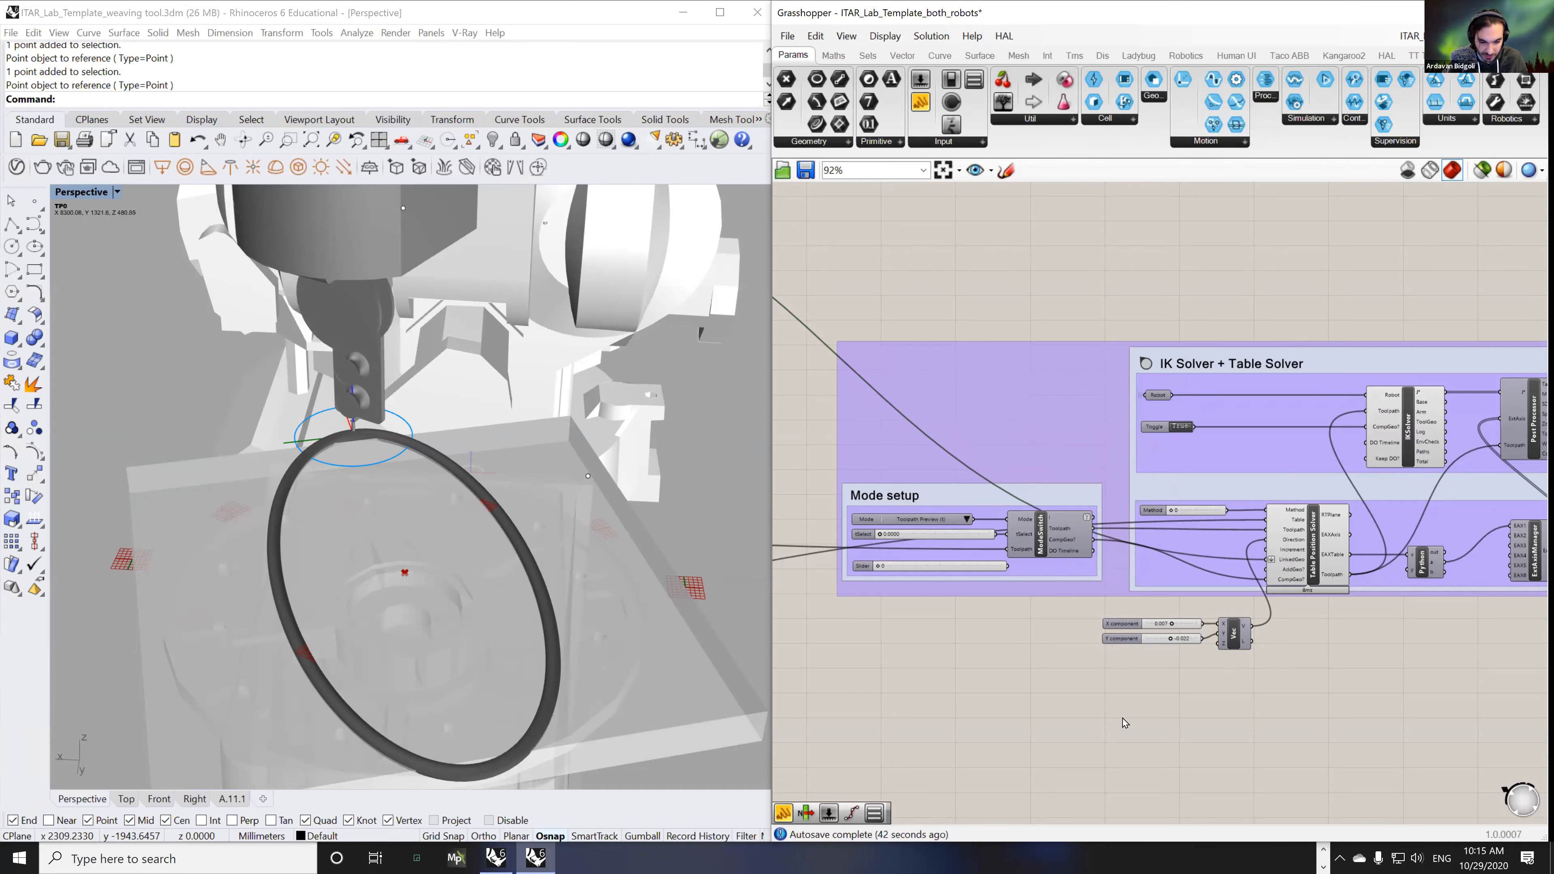
- Switch to the Chrome window with the OUT OF ORDER video on Vimeo and show it full screen
{"action": "left_click", "coordinate": [1323, 849]}
{"action": "left_click", "coordinate": [505, 859]}
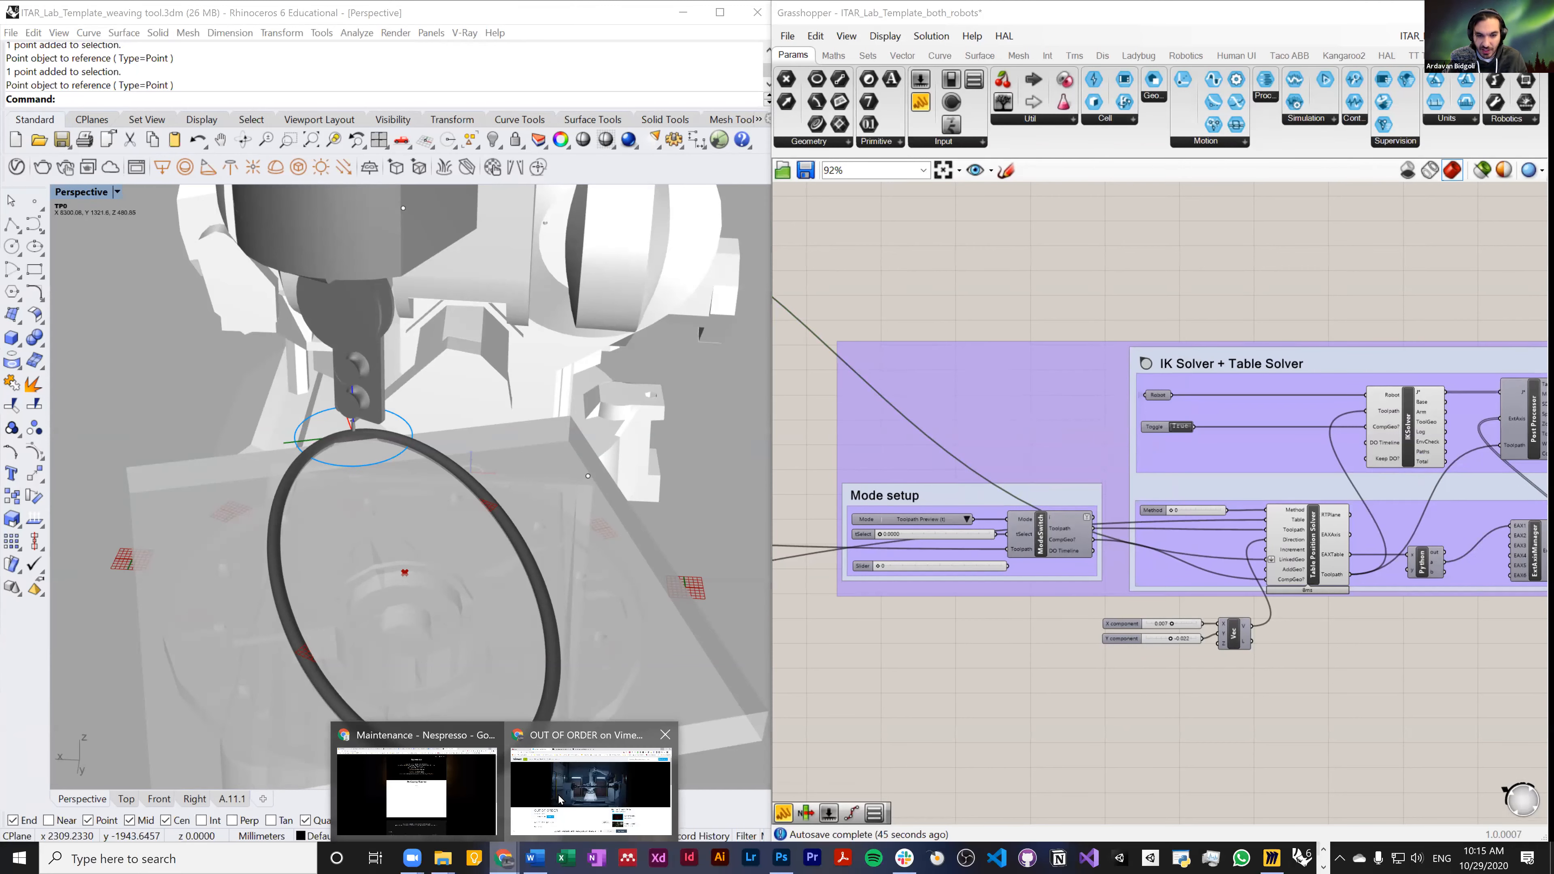
{"action": "left_click", "coordinate": [591, 790]}
{"action": "double_click", "coordinate": [675, 523]}
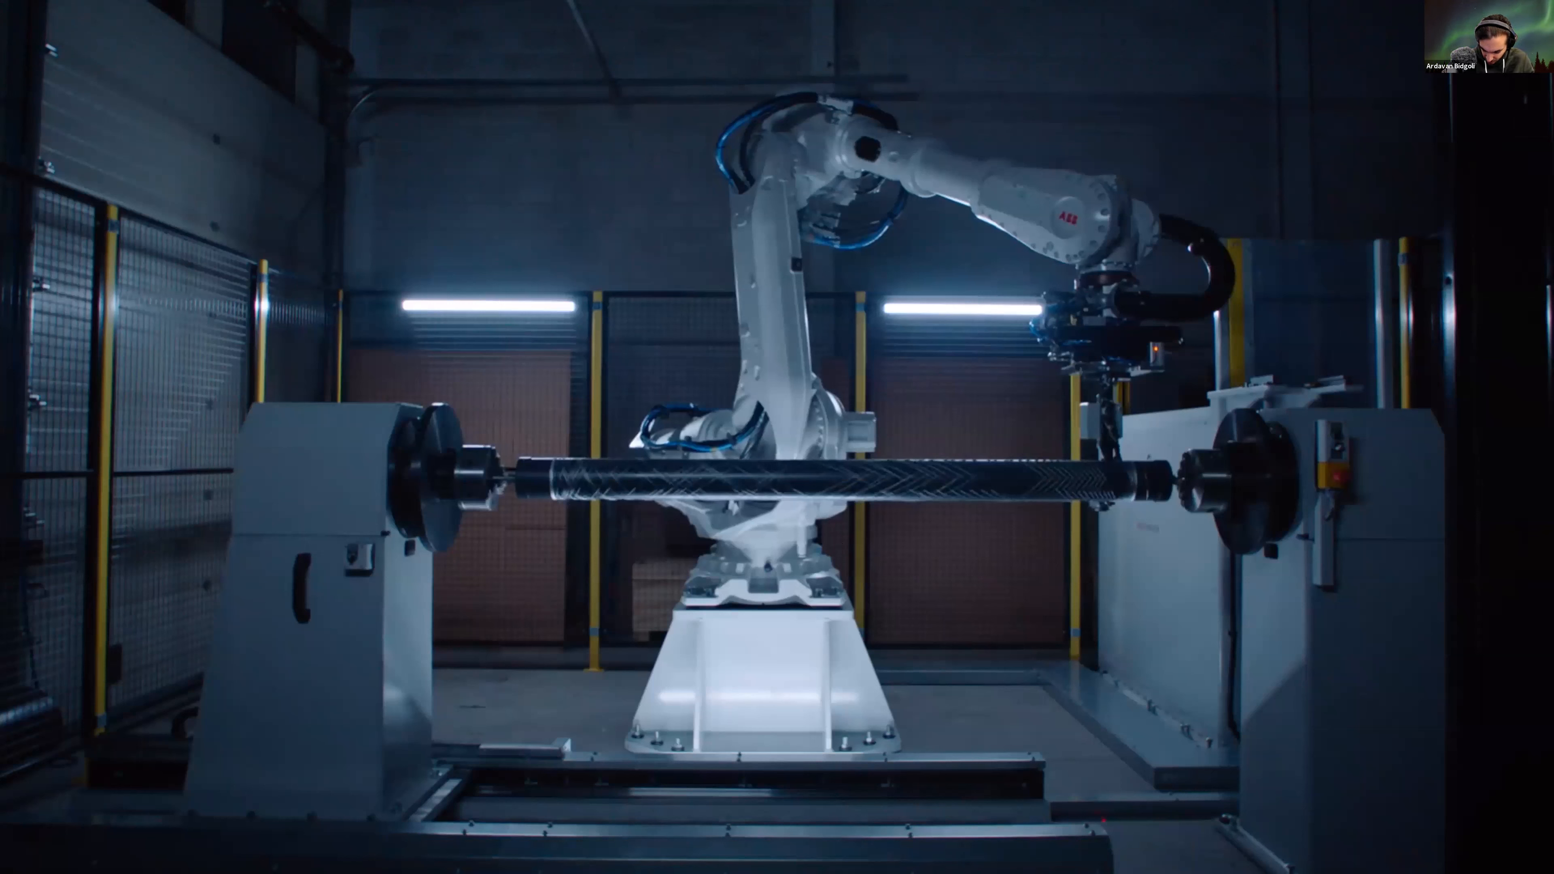
- Annotate the video with an arrow running along beneath the wound shaft and an upward vertical arrow above the headstock
{"action": "left_click_drag", "start_coordinate": [520, 508], "coordinate": [1126, 522]}
{"action": "left_click_drag", "start_coordinate": [1087, 513], "coordinate": [1055, 537]}
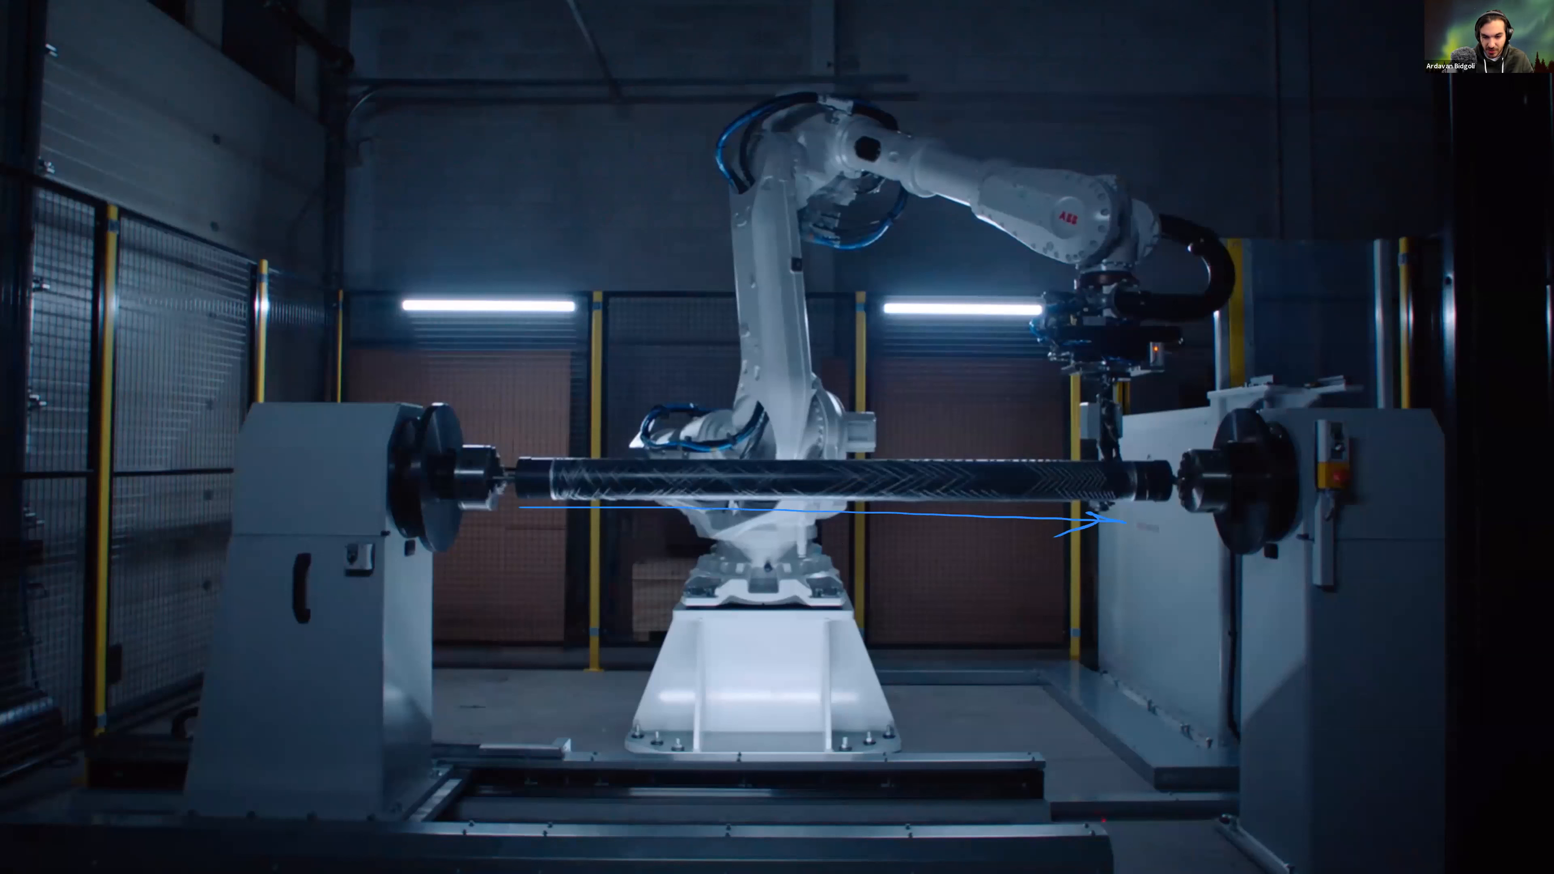
{"action": "left_click_drag", "start_coordinate": [469, 209], "coordinate": [468, 444]}
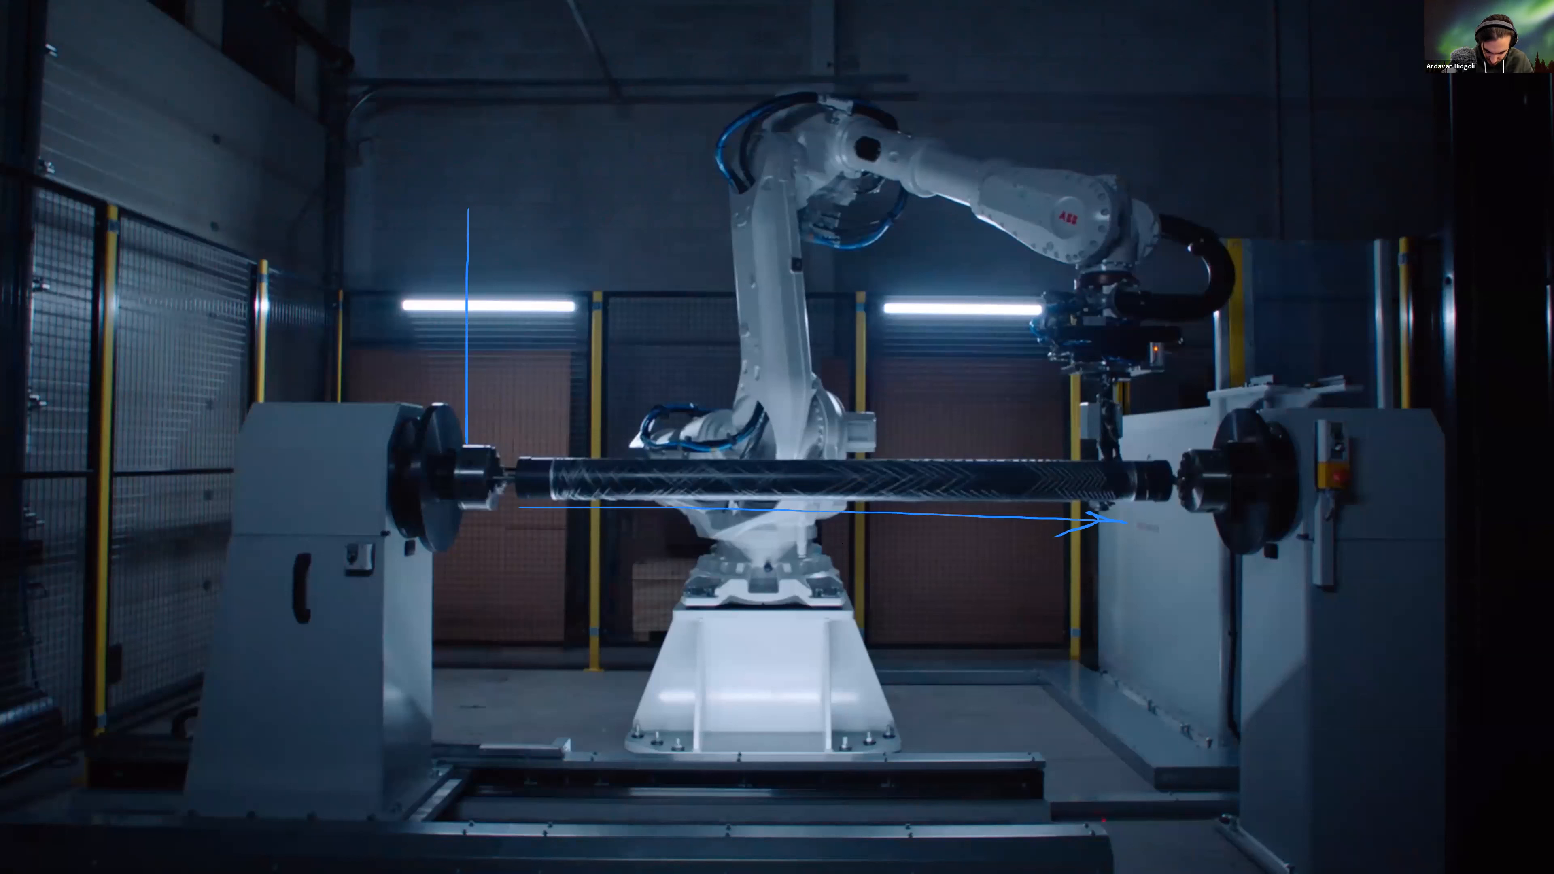
{"action": "left_click_drag", "start_coordinate": [454, 241], "coordinate": [490, 242]}
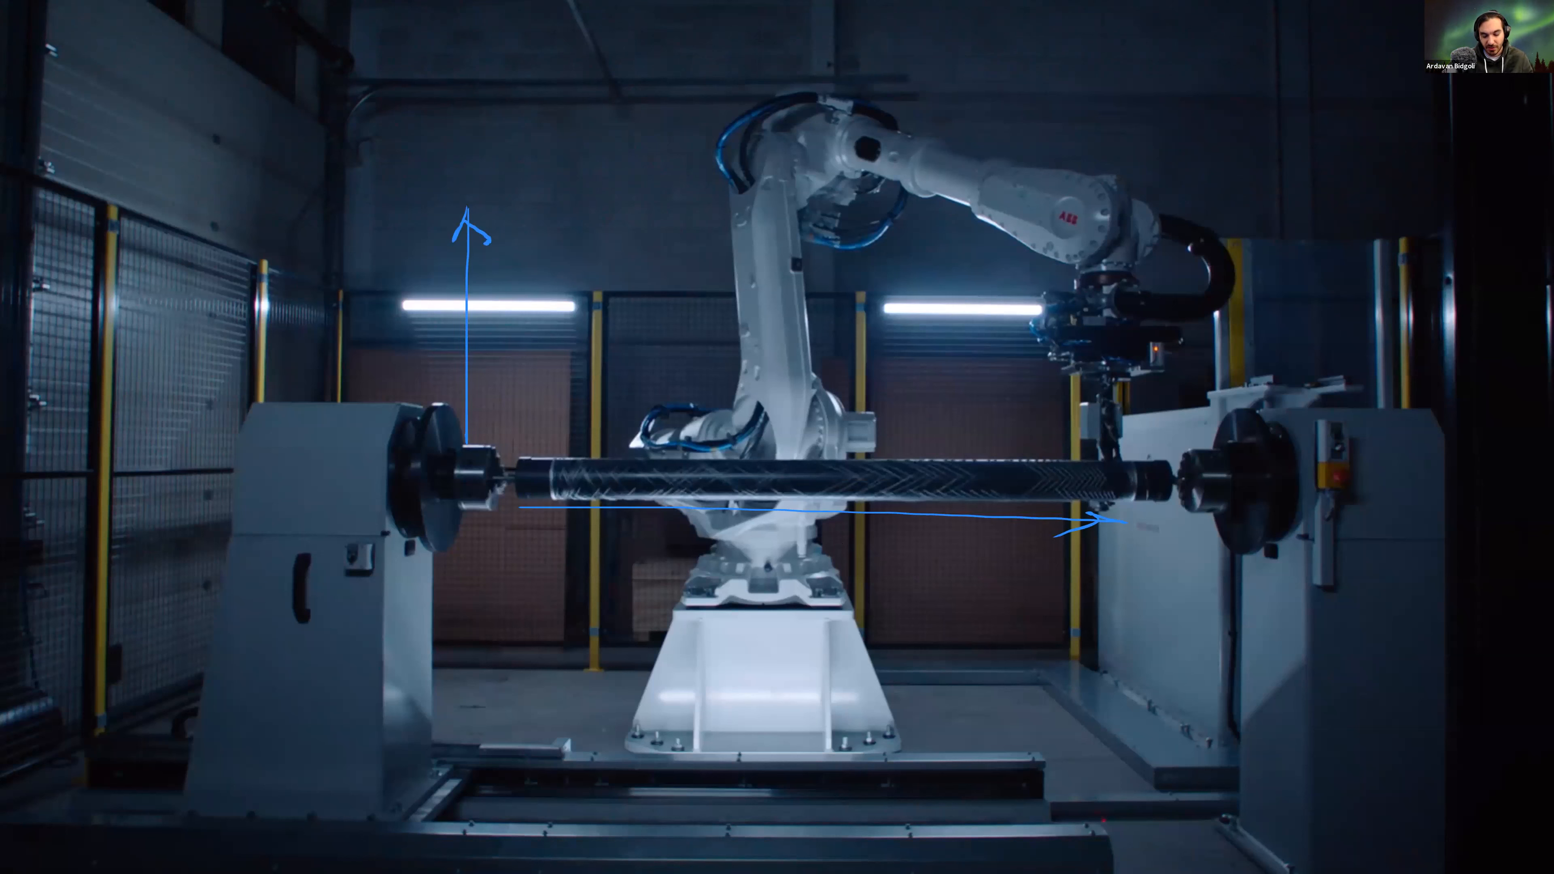
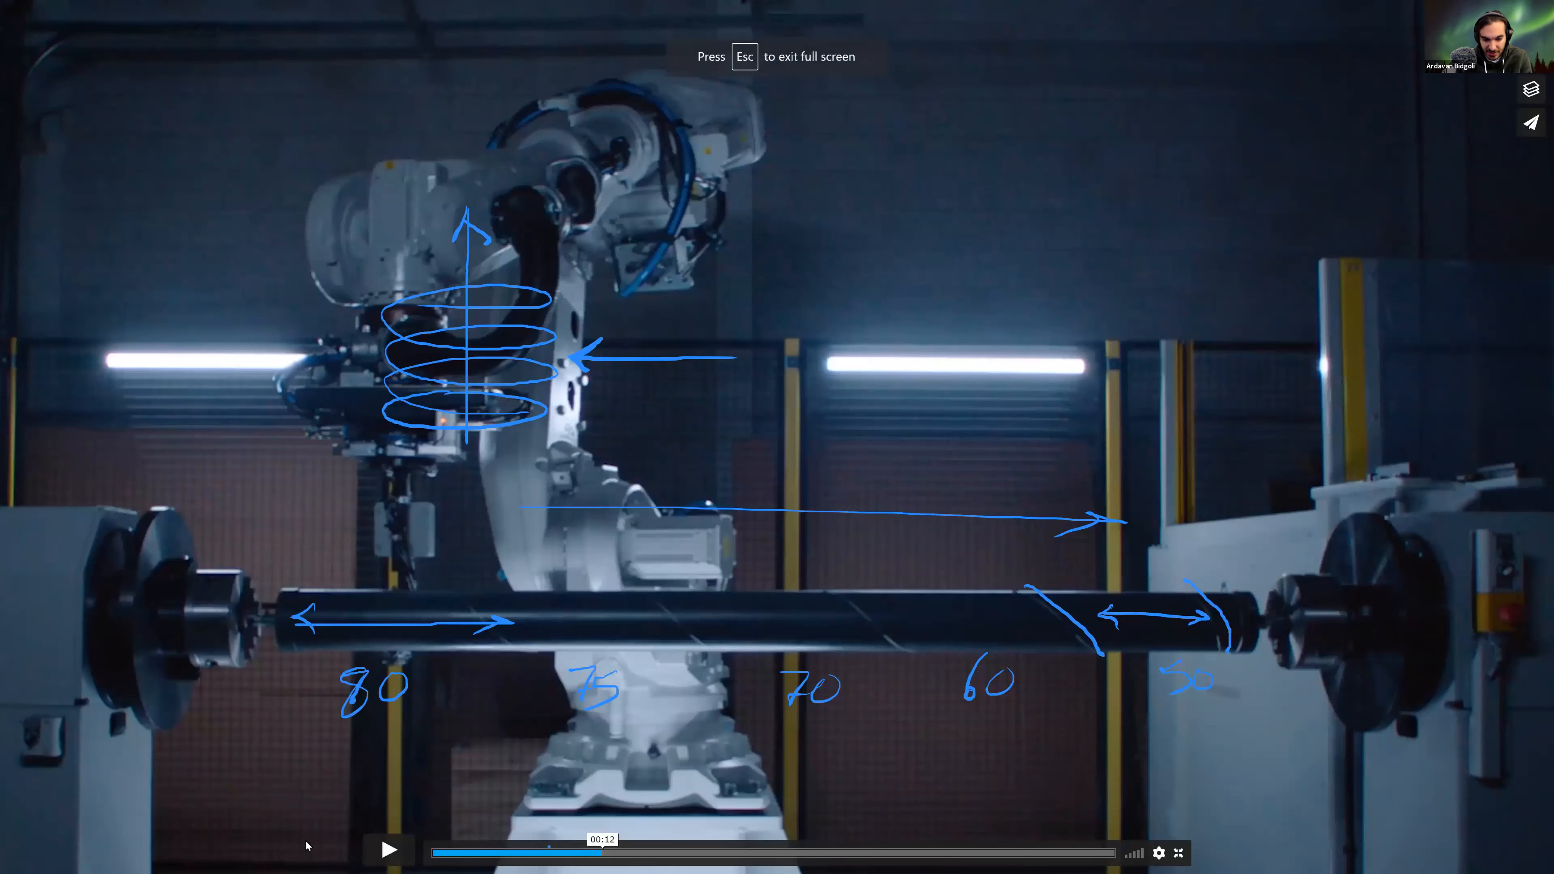
- Play the robot winding video on to 00:15, pause it and clear the drawn annotations
{"action": "left_click", "coordinate": [390, 849]}
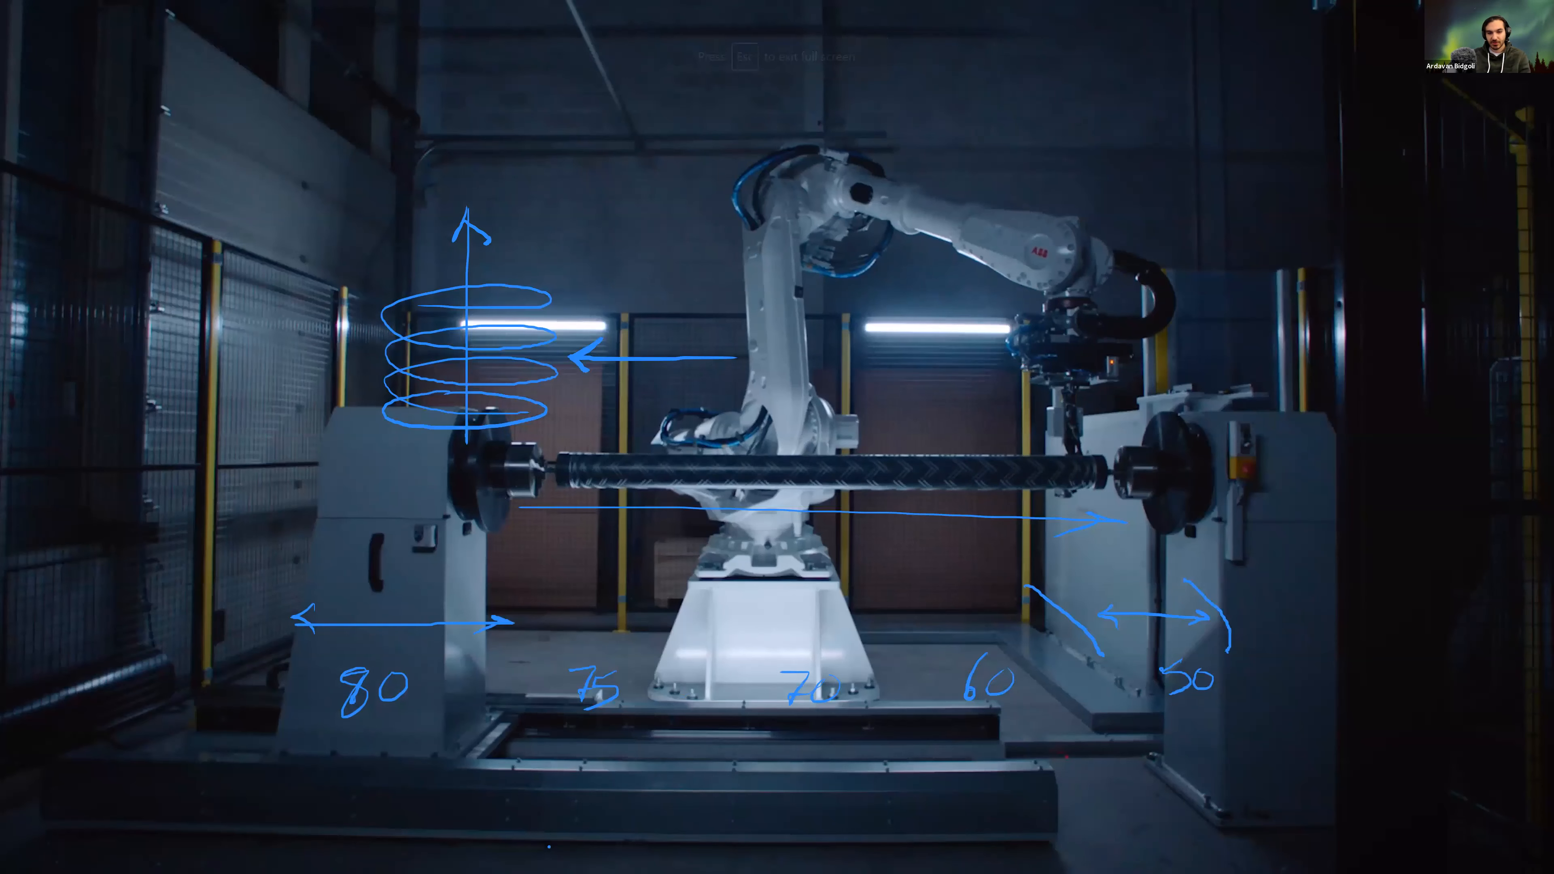
{"action": "key", "text": "space"}
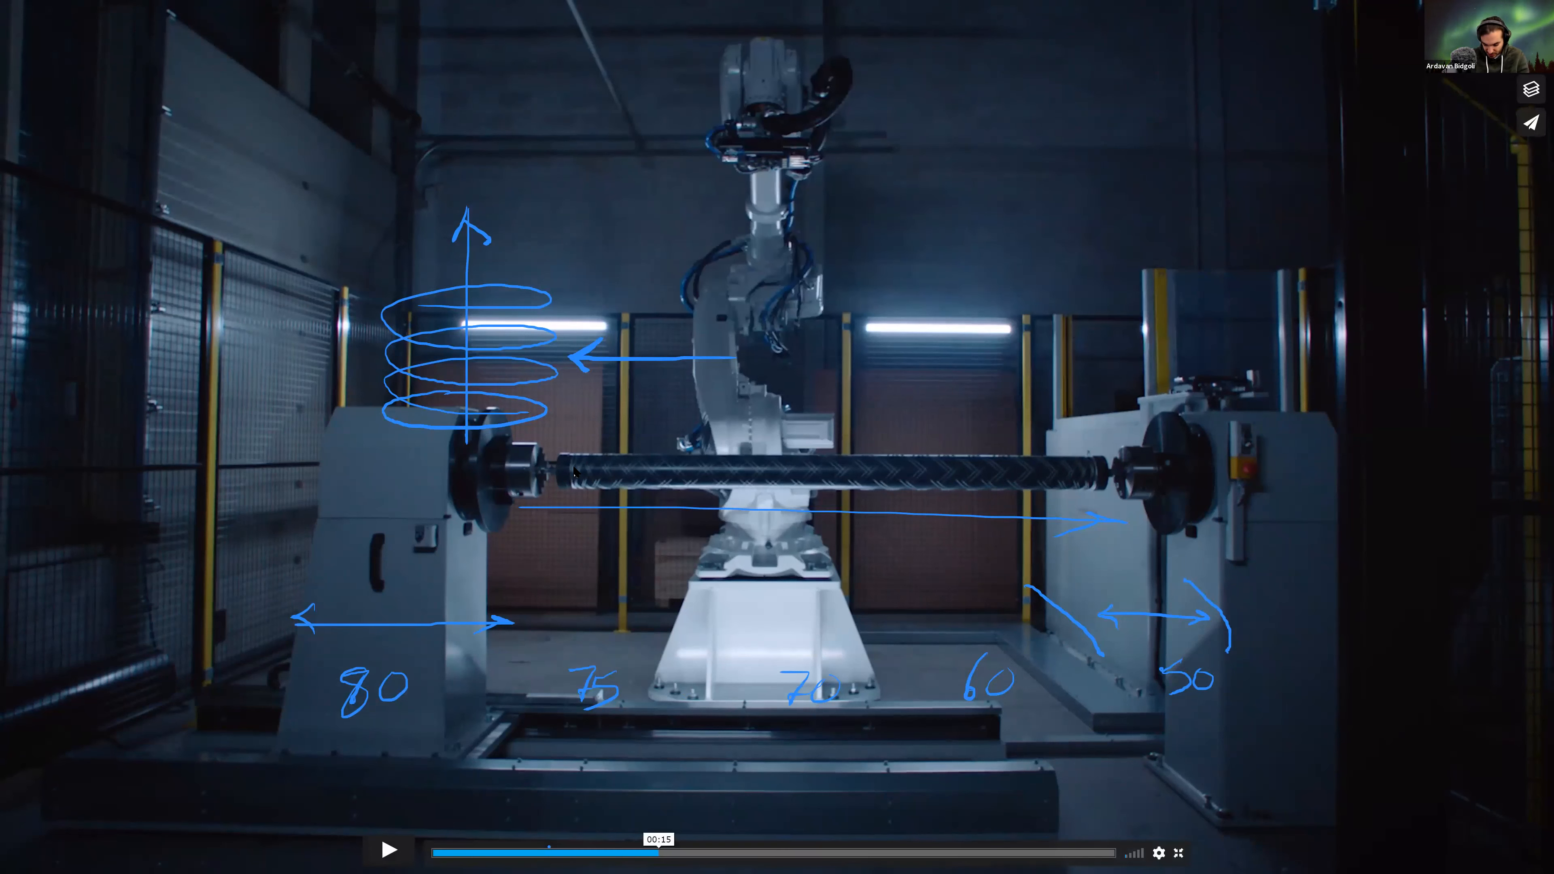
{"action": "key", "text": "Escape"}
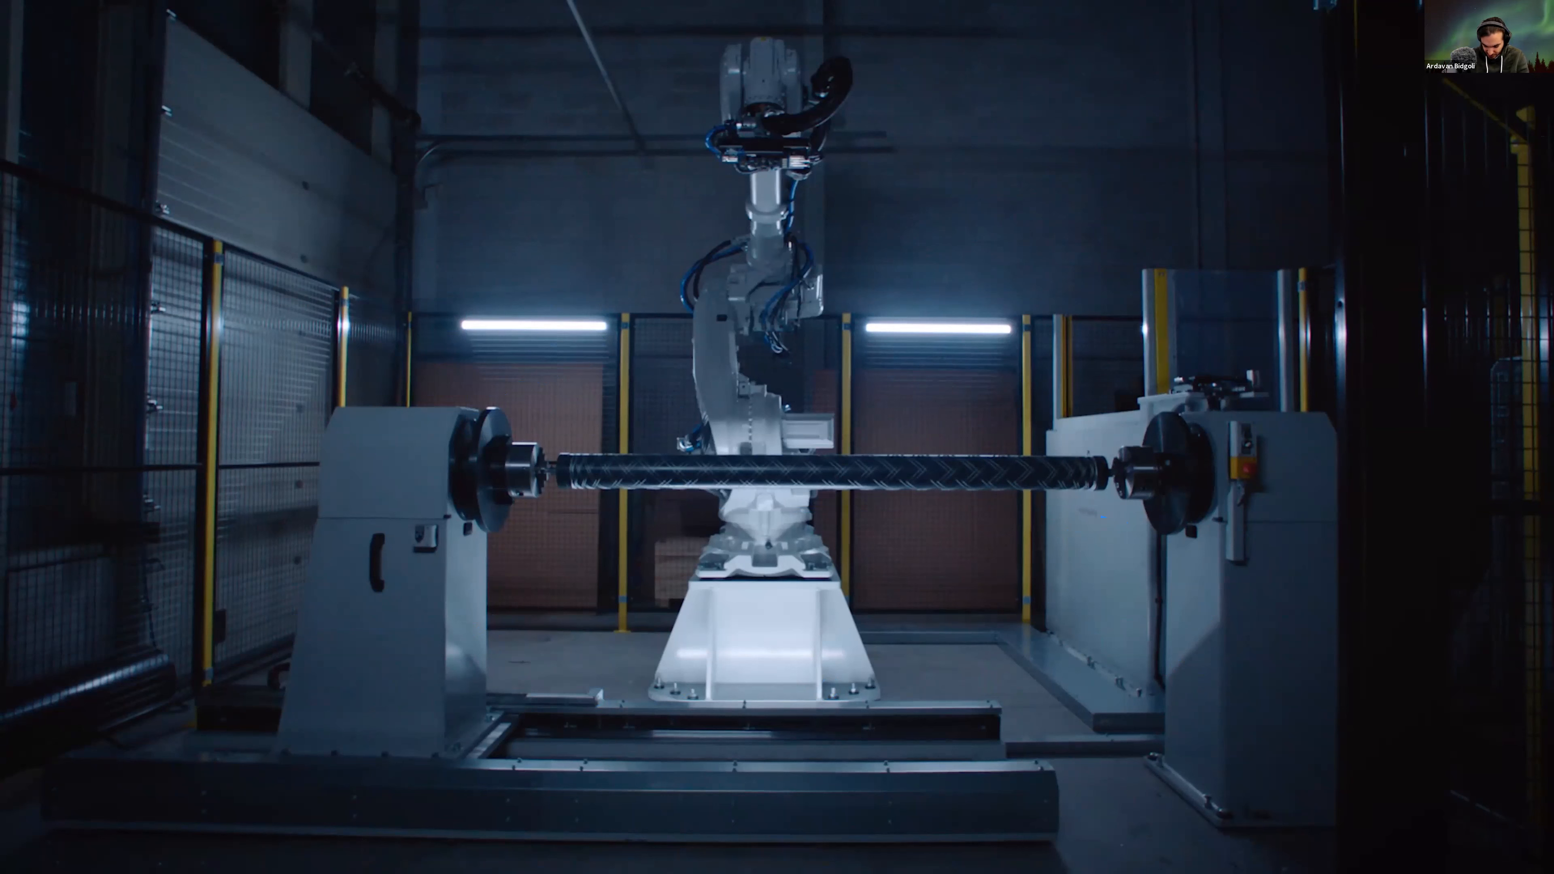
- Mark two short stretches along the underside of the wound shaft and return to Rhino and Grasshopper
{"action": "left_click_drag", "start_coordinate": [571, 489], "coordinate": [601, 487]}
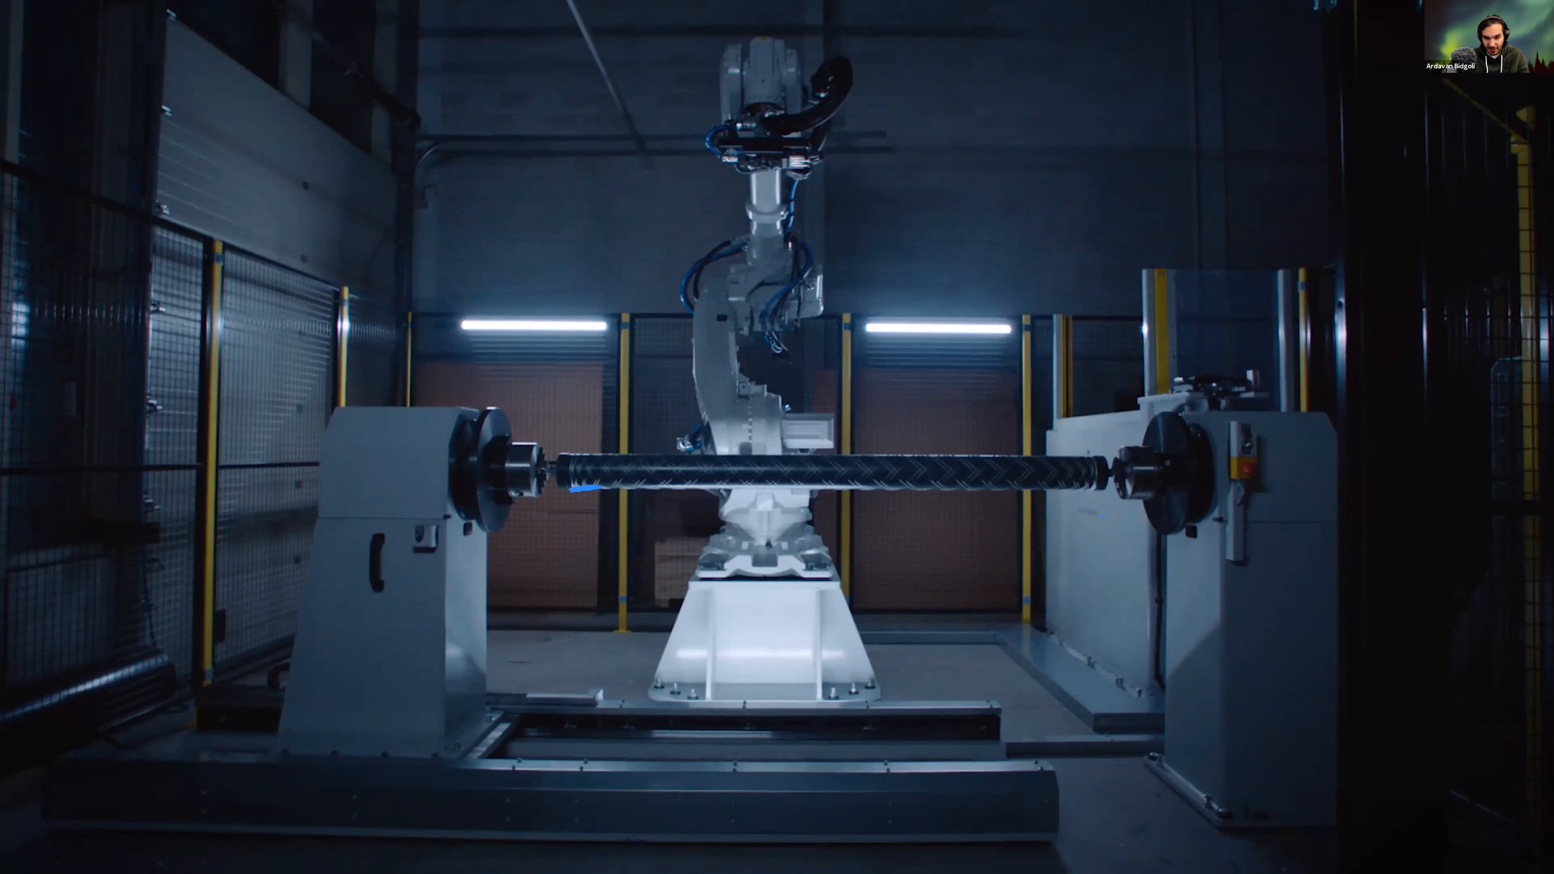
{"action": "left_click_drag", "start_coordinate": [770, 494], "coordinate": [870, 490]}
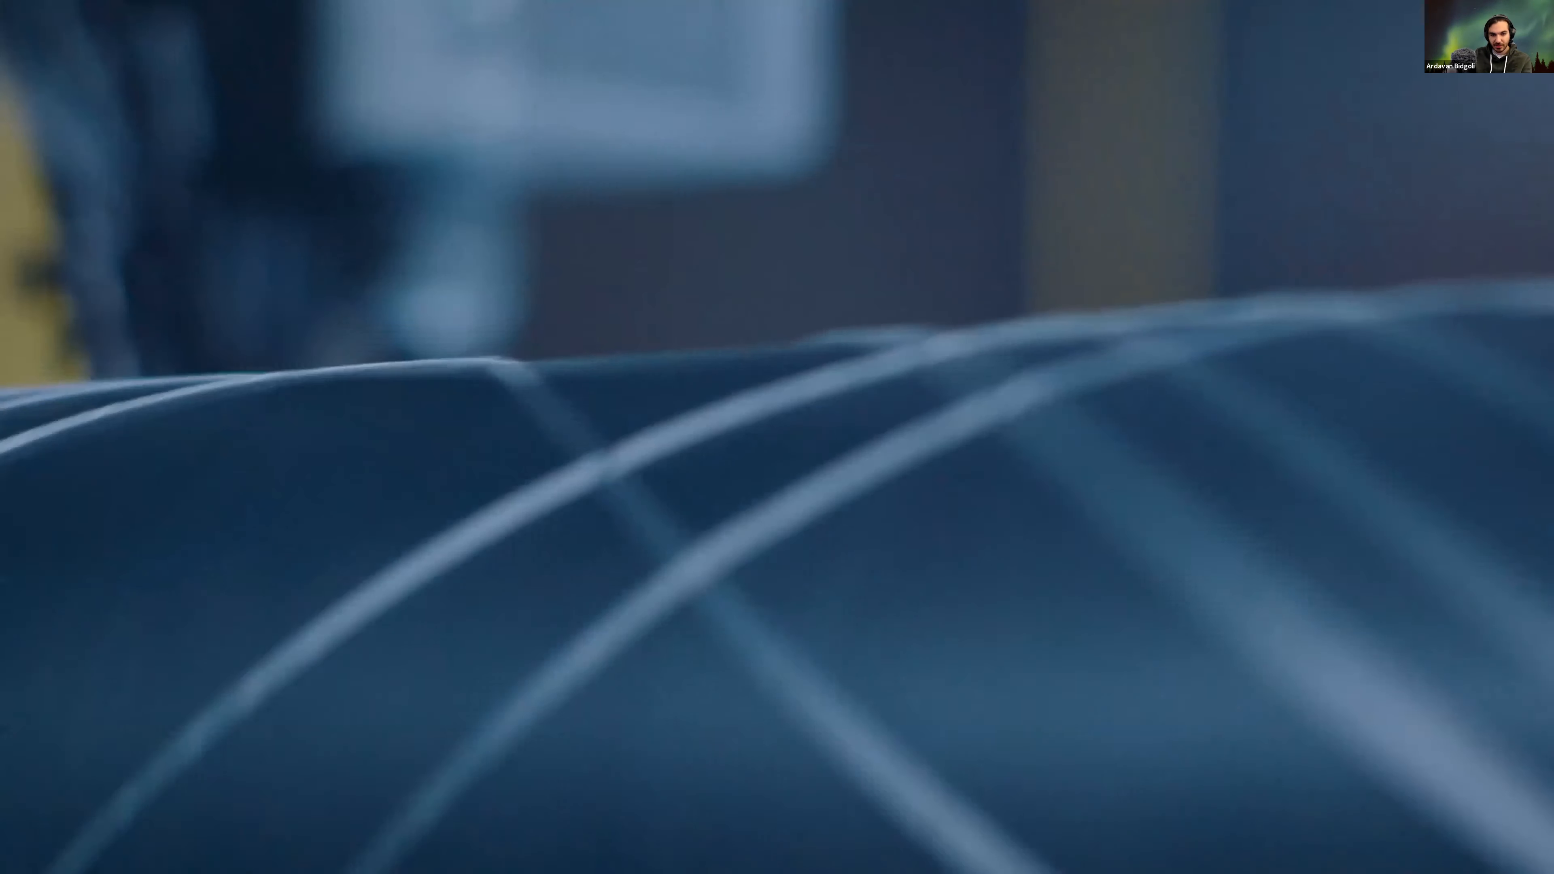
{"action": "key", "text": "Escape"}
{"action": "key", "text": "space"}
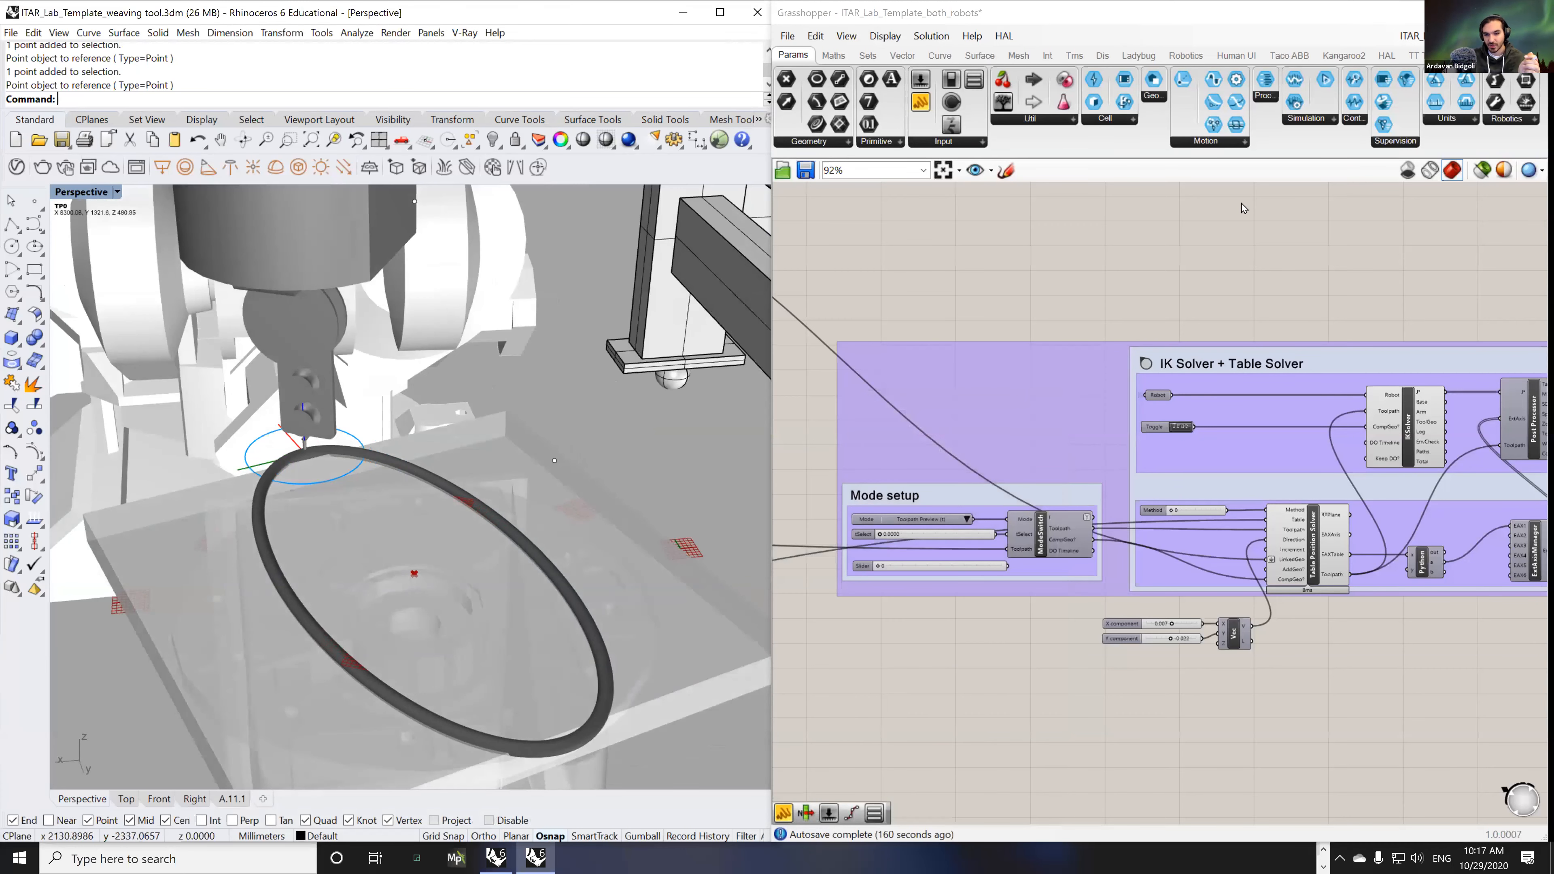
- Delete the line-and-pipe components, the blue circle group, the light-blue group frame, and the ellipse's Pipe with its radius slider
{"action": "right_click_drag", "start_coordinate": [743, 495], "coordinate": [749, 468]}
{"action": "scroll", "coordinate": [749, 468], "scroll_direction": "down", "scroll_amount": 8}
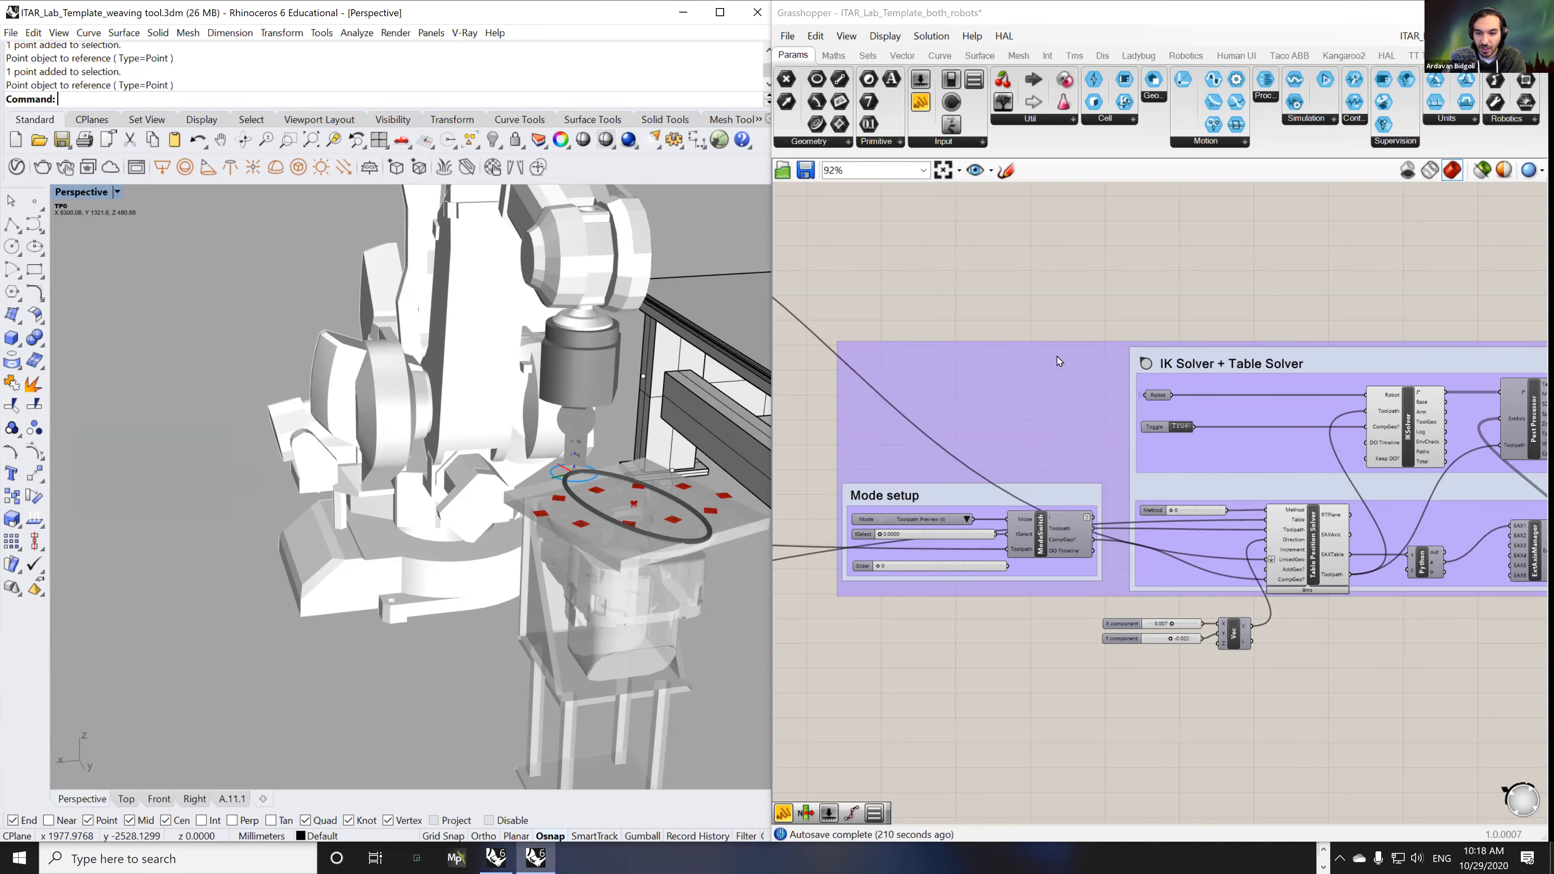
{"action": "scroll", "coordinate": [1056, 356], "scroll_direction": "down", "scroll_amount": 5}
{"action": "right_click_drag", "start_coordinate": [994, 218], "coordinate": [1025, 295]}
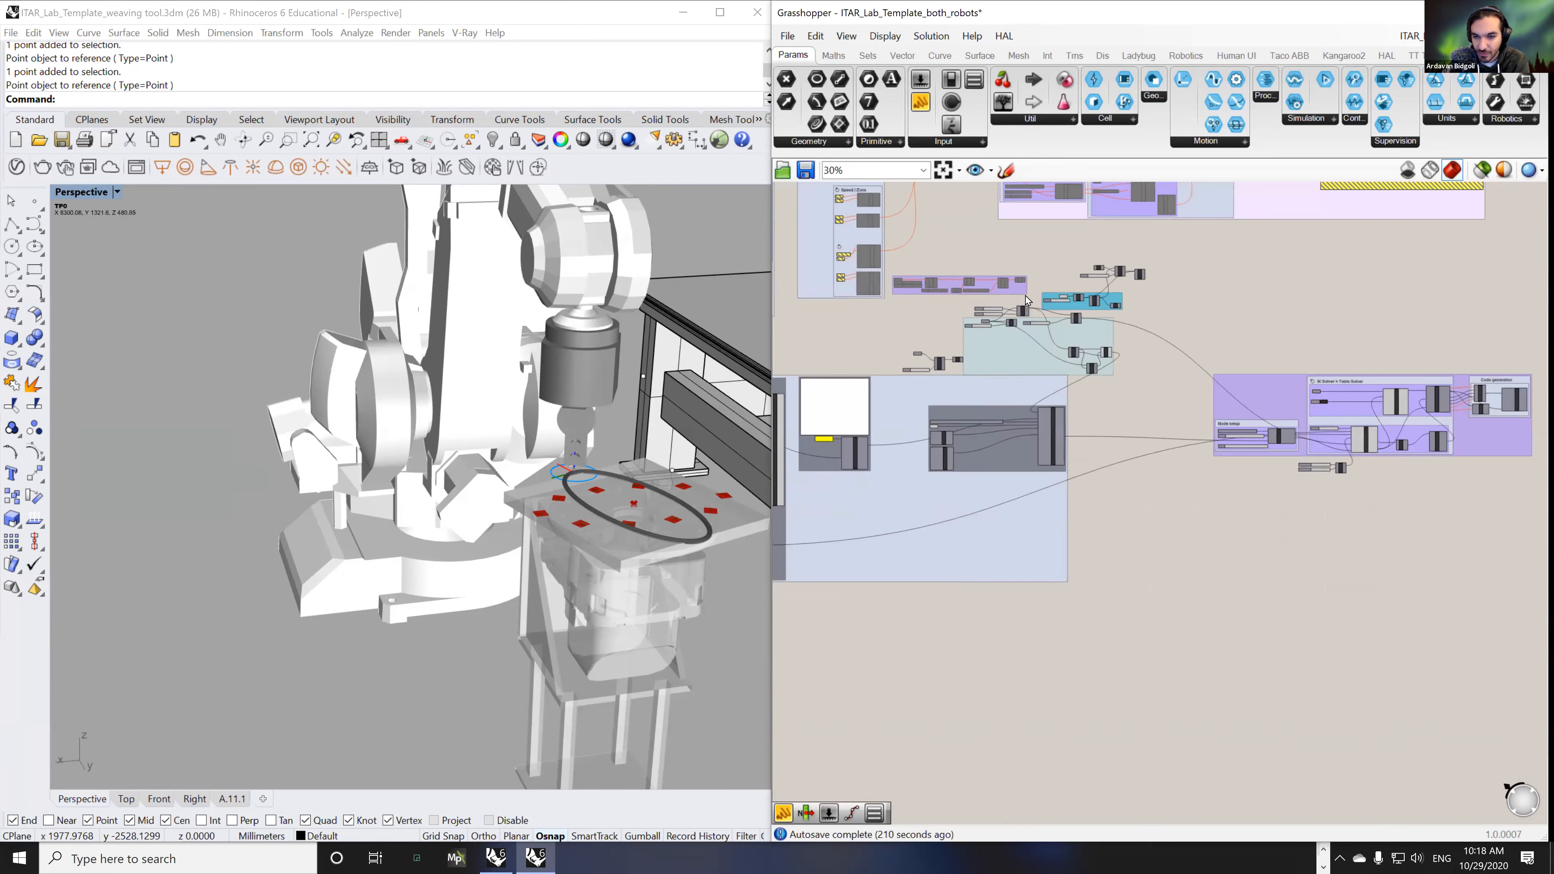
{"action": "scroll", "coordinate": [1024, 295], "scroll_direction": "up", "scroll_amount": 2}
{"action": "left_click_drag", "start_coordinate": [1226, 245], "coordinate": [1052, 348]}
{"action": "scroll", "coordinate": [1086, 388], "scroll_direction": "up", "scroll_amount": 3}
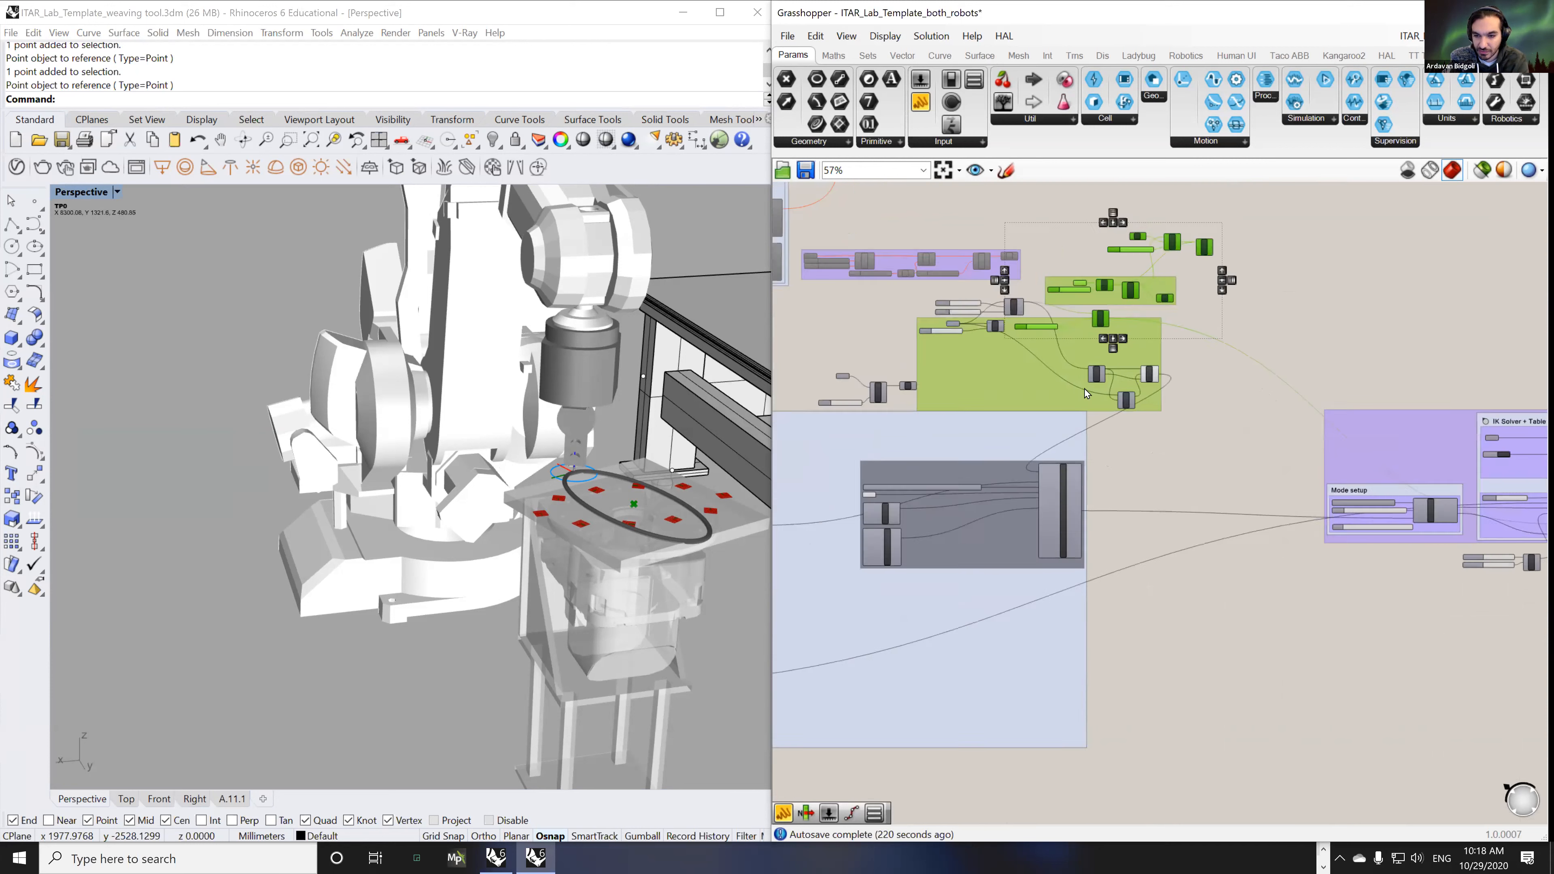
{"action": "key", "text": "Delete"}
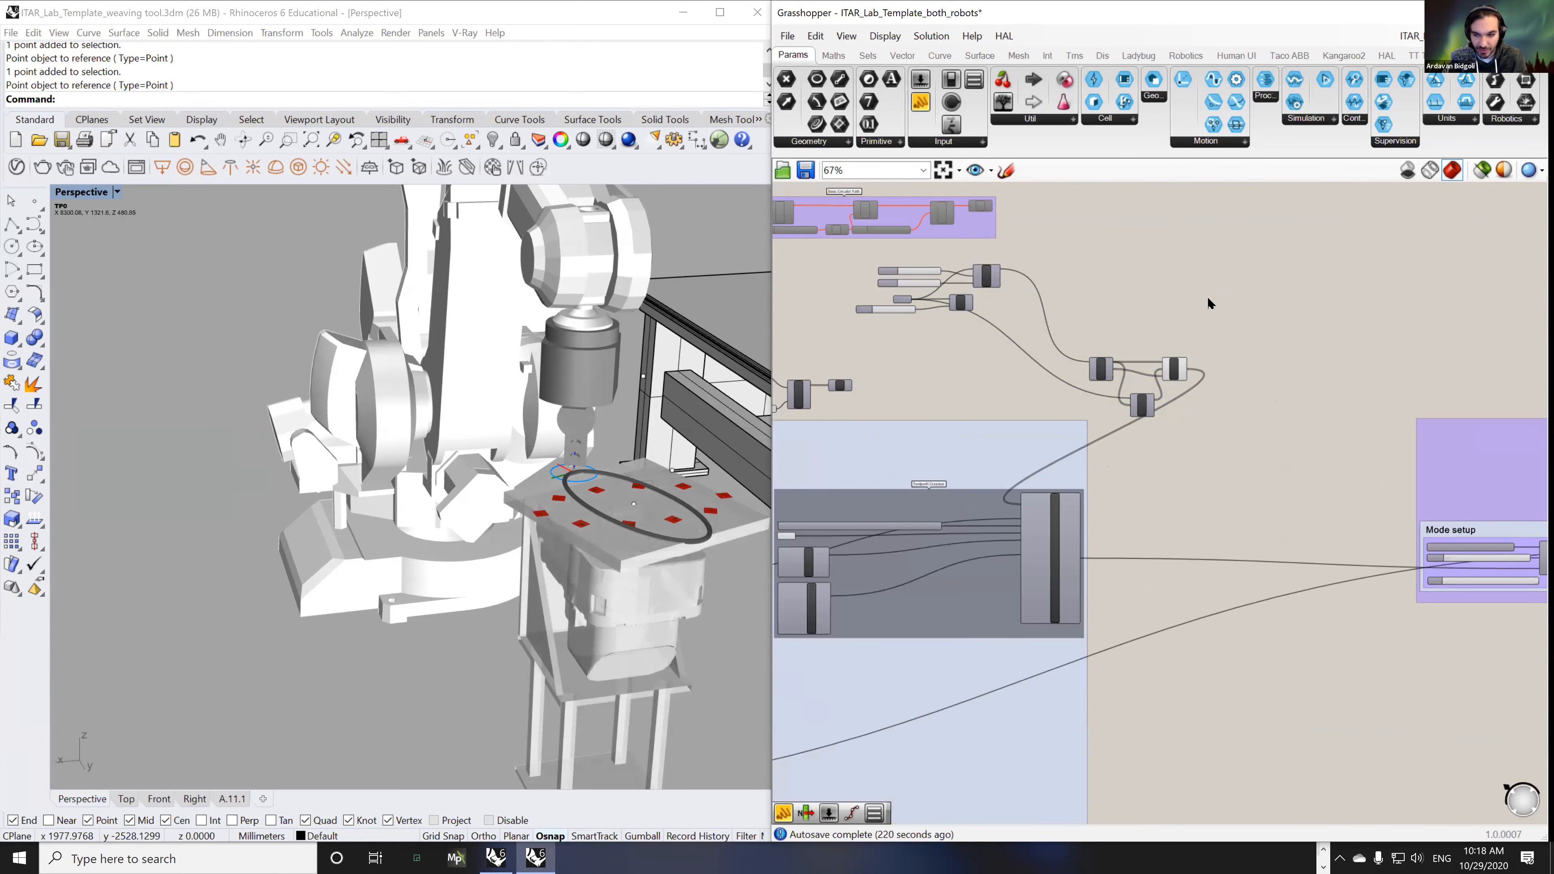
- Undo the recent deletions and move the circle and ellipse toolpath components into the empty area below the main definition
{"action": "key", "text": "ctrl+z"}
{"action": "scroll", "coordinate": [1206, 296], "scroll_direction": "down", "scroll_amount": 3}
{"action": "left_click_drag", "start_coordinate": [1202, 263], "coordinate": [1139, 742]}
{"action": "left_click_drag", "start_coordinate": [1291, 197], "coordinate": [1225, 745]}
{"action": "mouse_move", "coordinate": [1211, 259]}
{"action": "left_mouse_down"}
{"action": "mouse_move", "coordinate": [948, 366]}
{"action": "mouse_move", "coordinate": [1203, 266]}
{"action": "left_mouse_up"}
{"action": "left_click_drag", "start_coordinate": [1221, 363], "coordinate": [911, 274]}
{"action": "scroll", "coordinate": [1061, 291], "scroll_direction": "down", "scroll_amount": 2}
{"action": "left_click_drag", "start_coordinate": [1061, 290], "coordinate": [1096, 673]}
{"action": "scroll", "coordinate": [1119, 433], "scroll_direction": "up", "scroll_amount": 3}
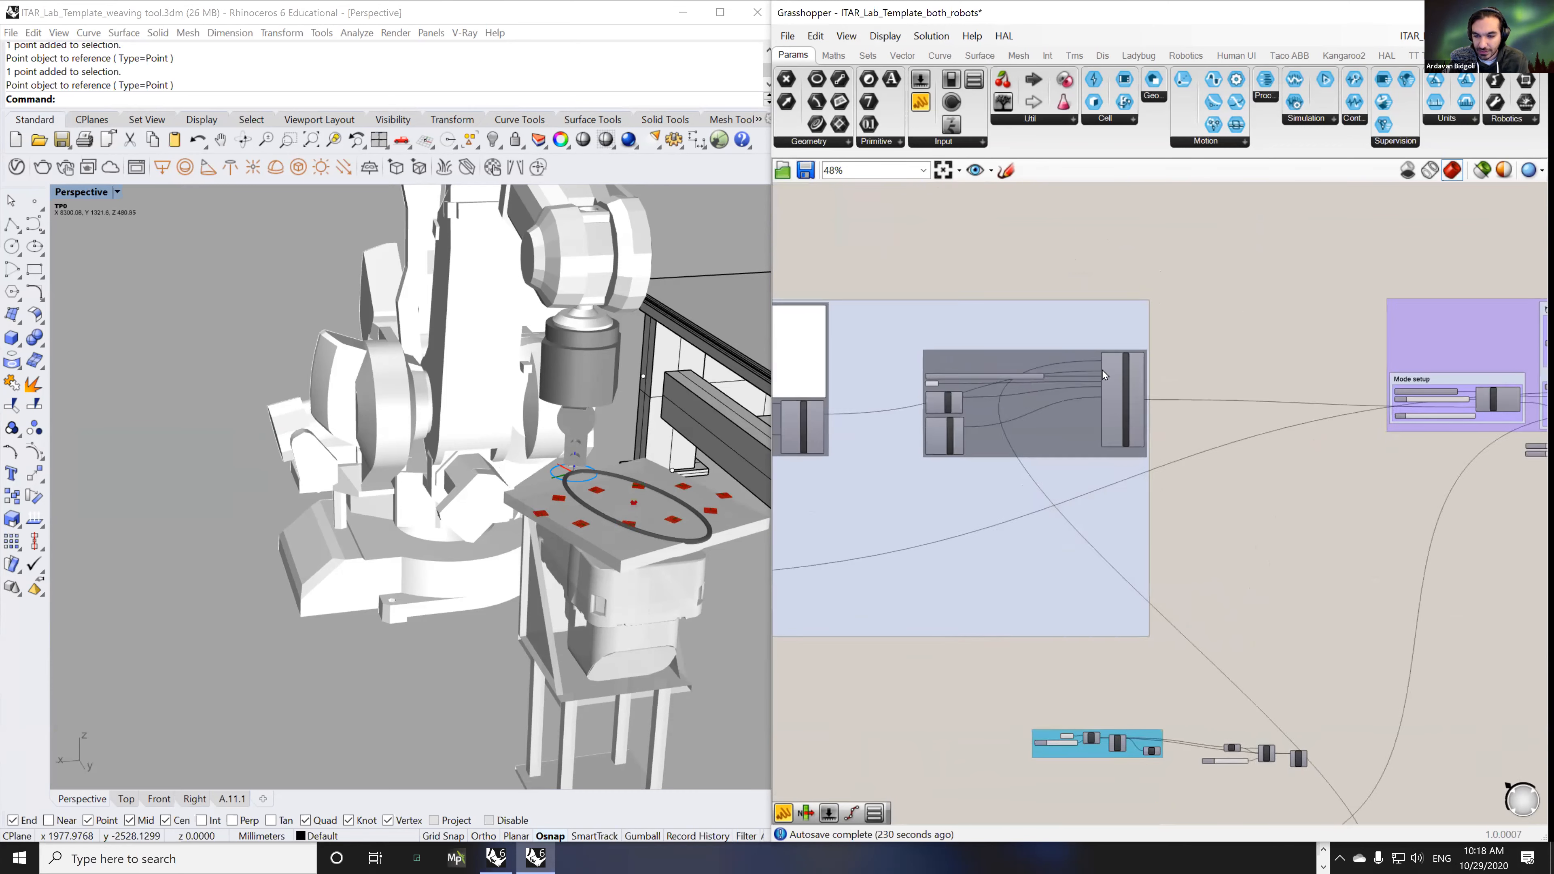
- Disconnect the Construct Plane output from the Targets input of the Toolpath Creation component
{"action": "scroll", "coordinate": [1102, 371], "scroll_direction": "up", "scroll_amount": 5}
{"action": "right_click", "coordinate": [1125, 349]}
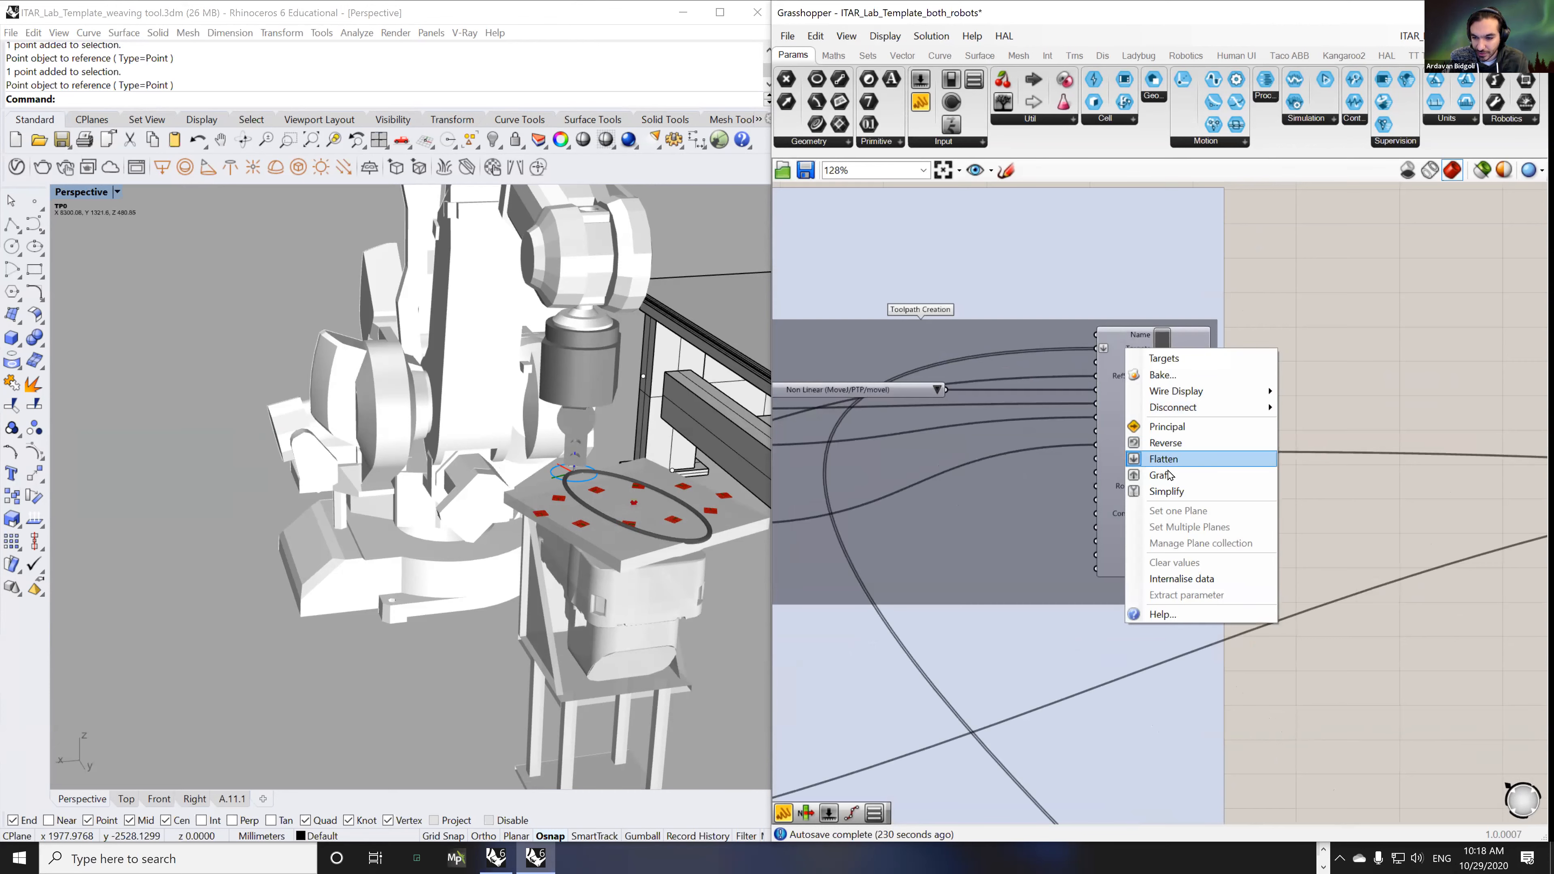
{"action": "mouse_move", "coordinate": [1202, 407]}
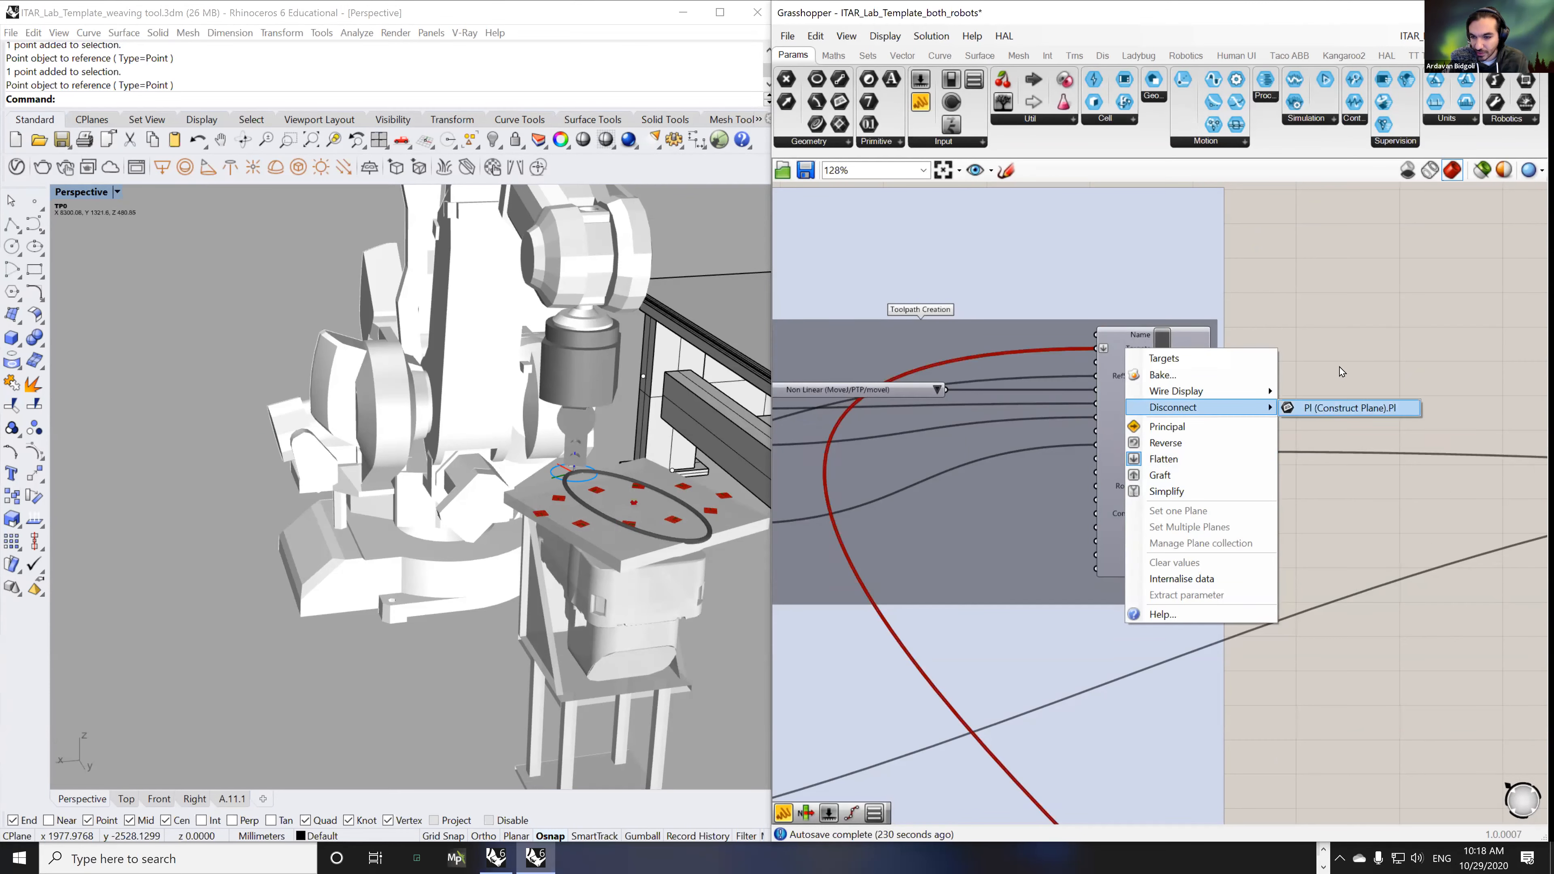
{"action": "left_click", "coordinate": [1322, 409]}
- Disconnect the geometry wire from the LinkedGeo input of the Table Position Solver
{"action": "scroll", "coordinate": [1340, 370], "scroll_direction": "down", "scroll_amount": 7}
{"action": "right_click_drag", "start_coordinate": [1340, 369], "coordinate": [888, 328]}
{"action": "scroll", "coordinate": [1158, 343], "scroll_direction": "up", "scroll_amount": 3}
{"action": "scroll", "coordinate": [1333, 368], "scroll_direction": "up", "scroll_amount": 3}
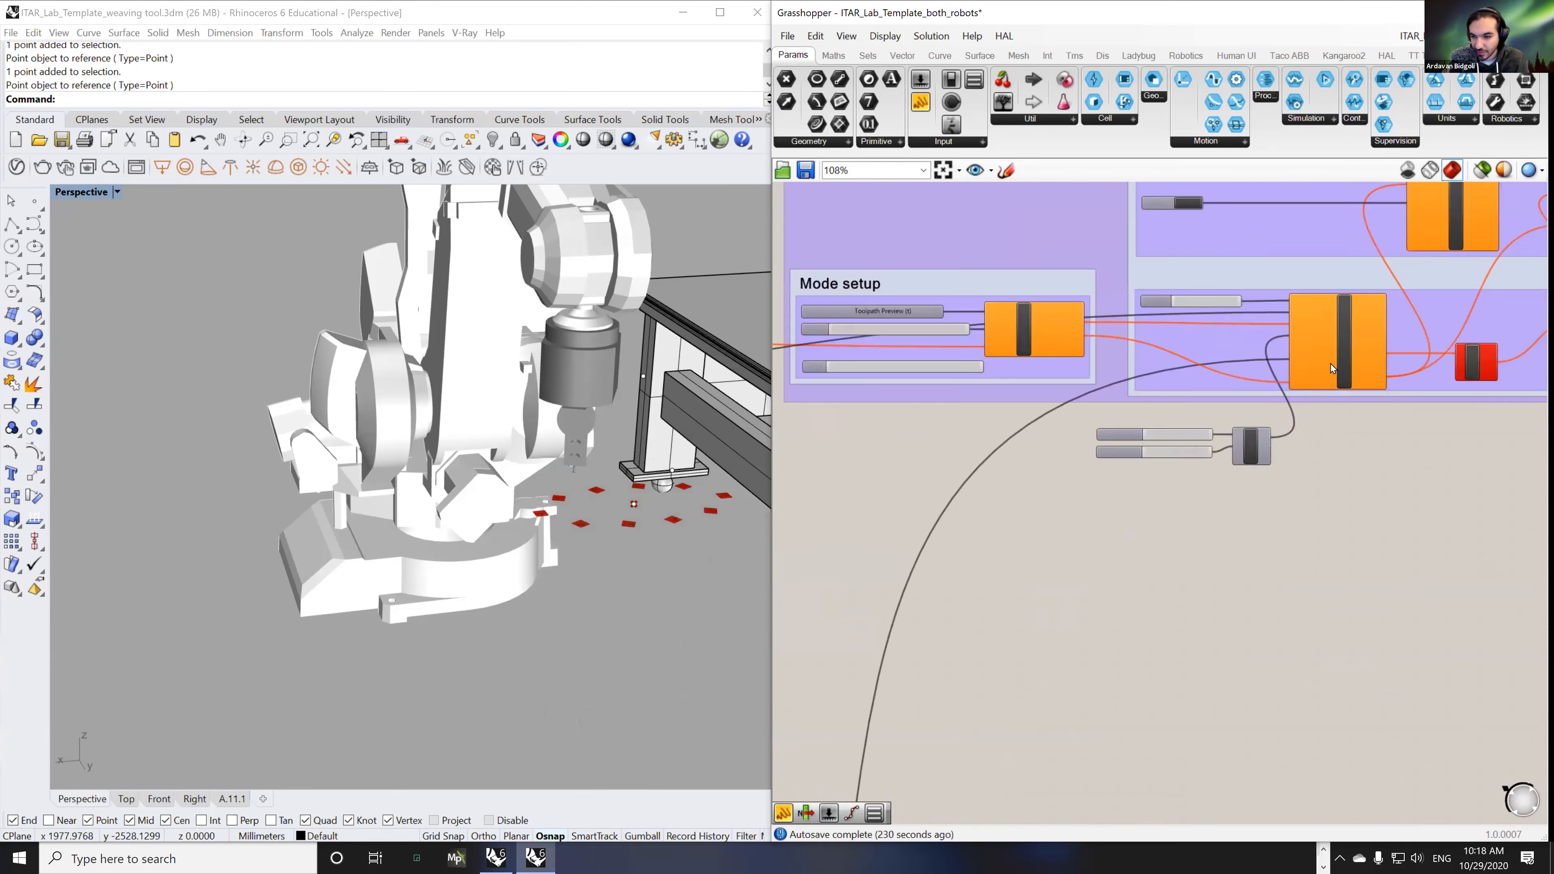
{"action": "scroll", "coordinate": [1331, 363], "scroll_direction": "up", "scroll_amount": 5}
{"action": "right_click", "coordinate": [1304, 353]}
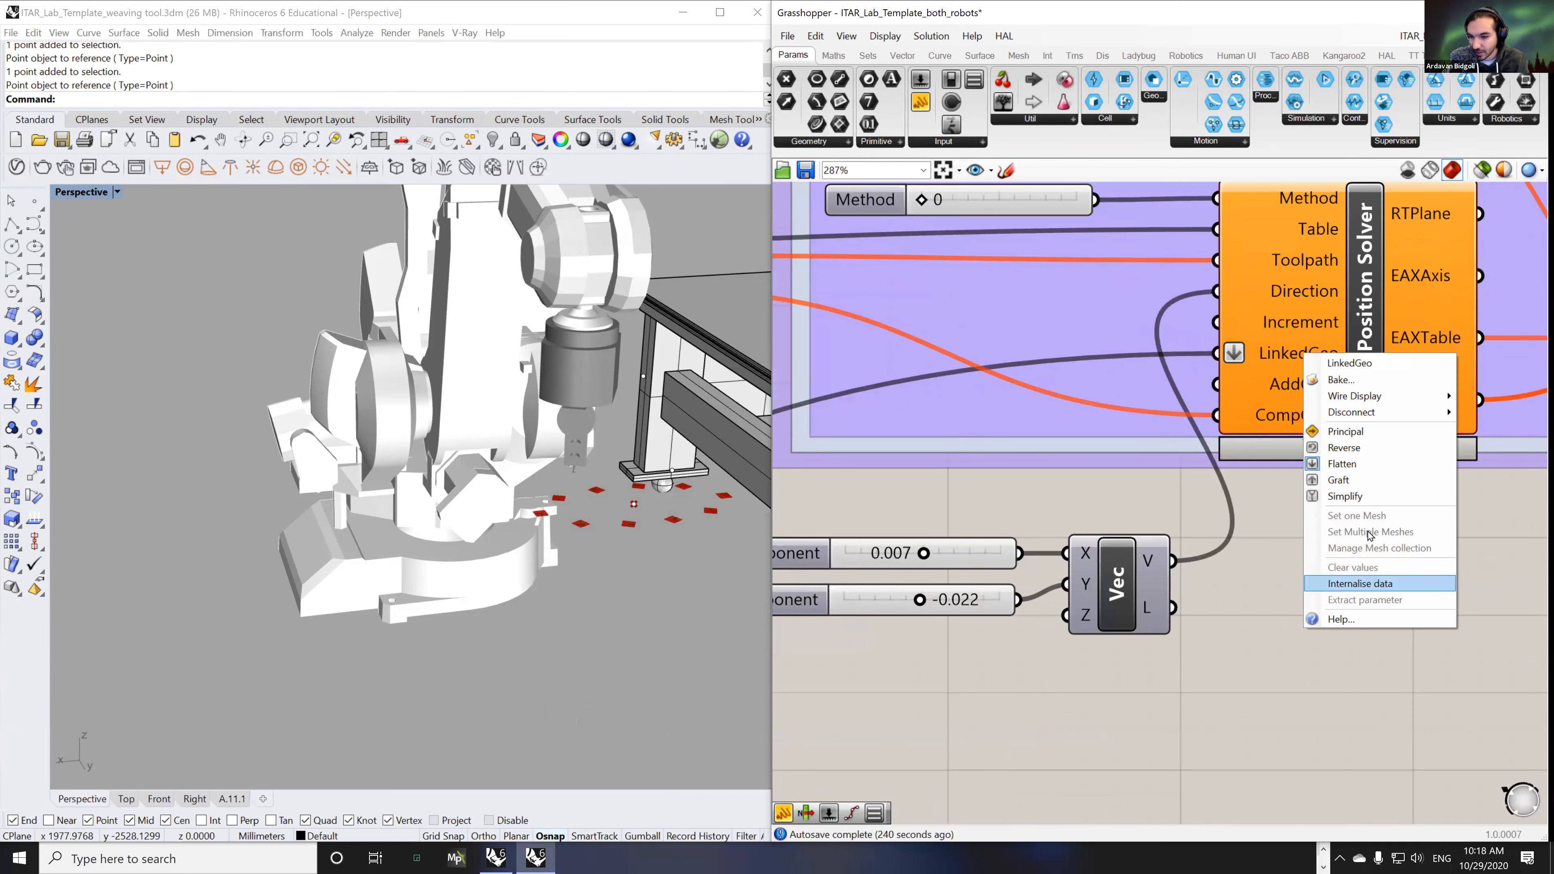
{"action": "mouse_move", "coordinate": [1352, 412]}
{"action": "left_click", "coordinate": [1266, 415]}
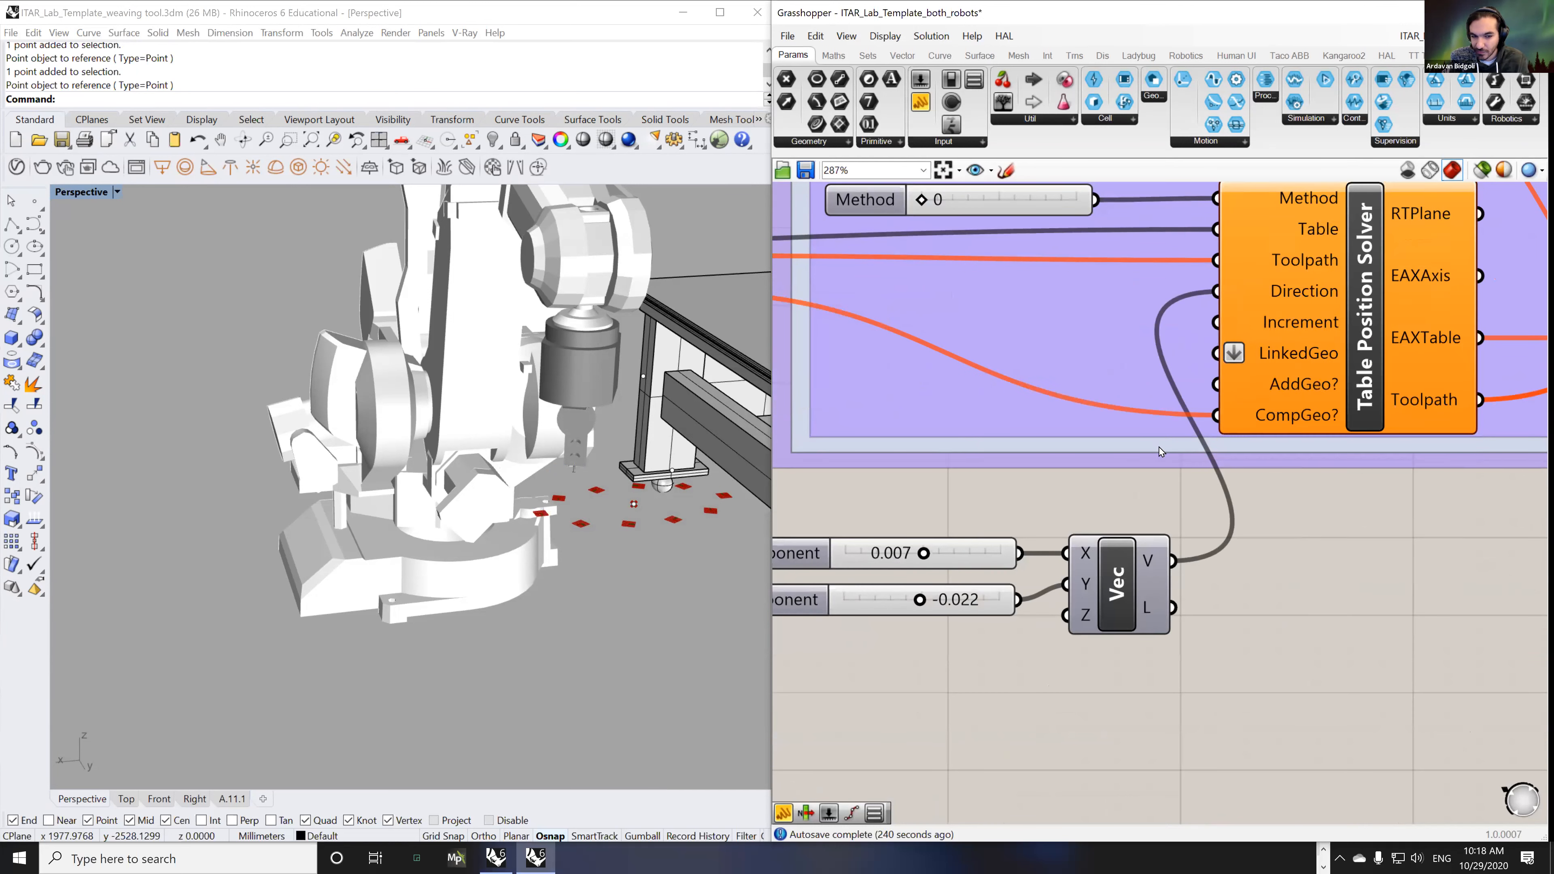
- Disable all circle and ellipse toolpath components below the main definition and move them farther down the canvas
{"action": "scroll", "coordinate": [1307, 490], "scroll_direction": "down", "scroll_amount": 3}
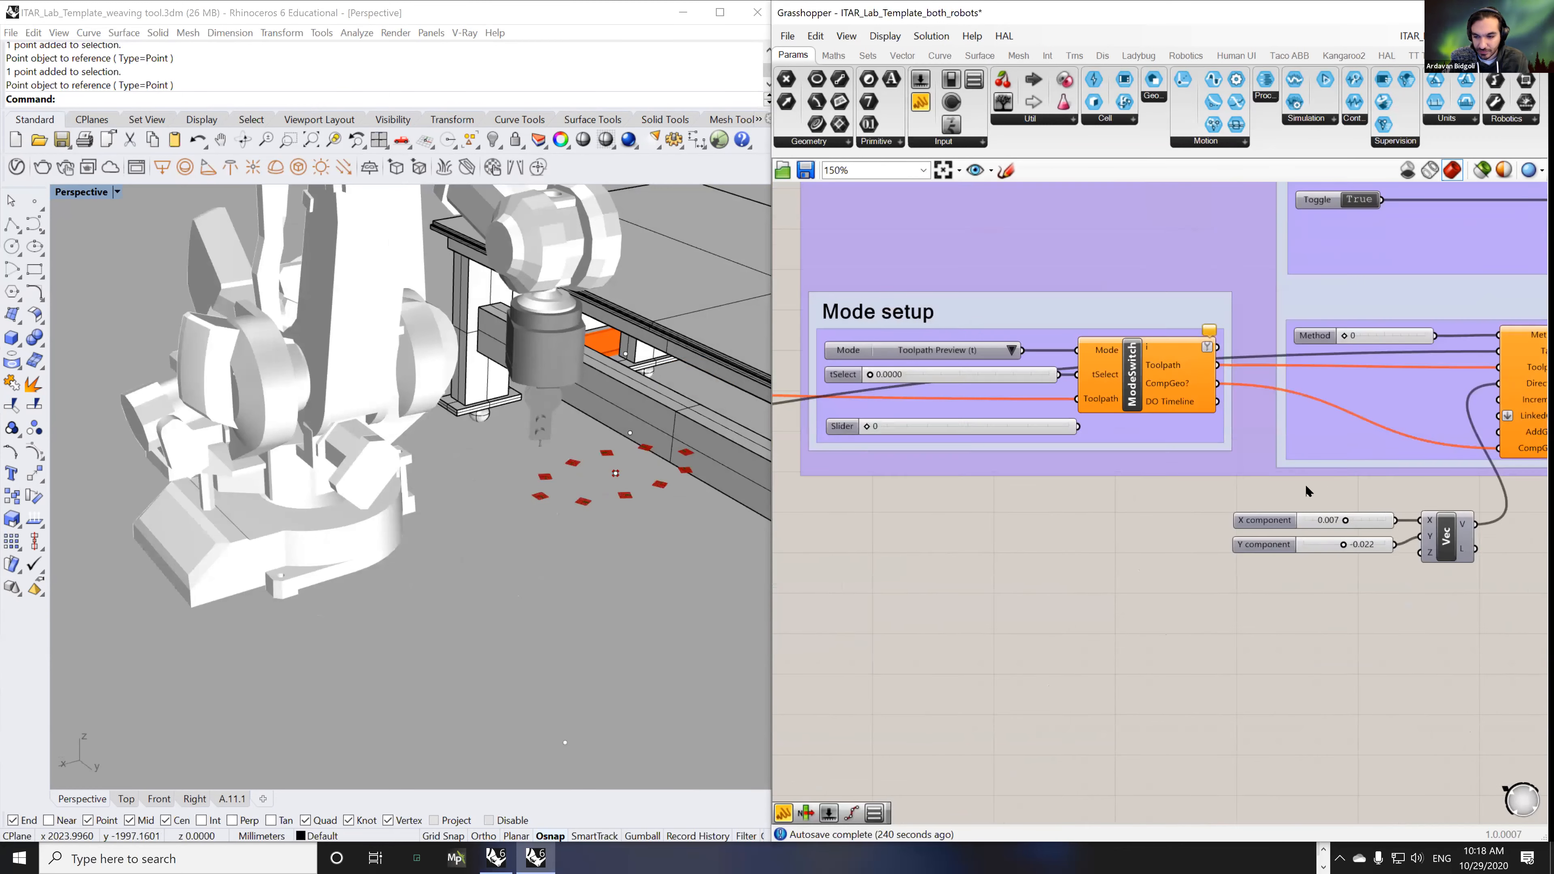
{"action": "scroll", "coordinate": [1306, 488], "scroll_direction": "down", "scroll_amount": 6}
{"action": "right_click_drag", "start_coordinate": [1153, 611], "coordinate": [1265, 427]}
{"action": "left_click_drag", "start_coordinate": [1266, 530], "coordinate": [826, 787]}
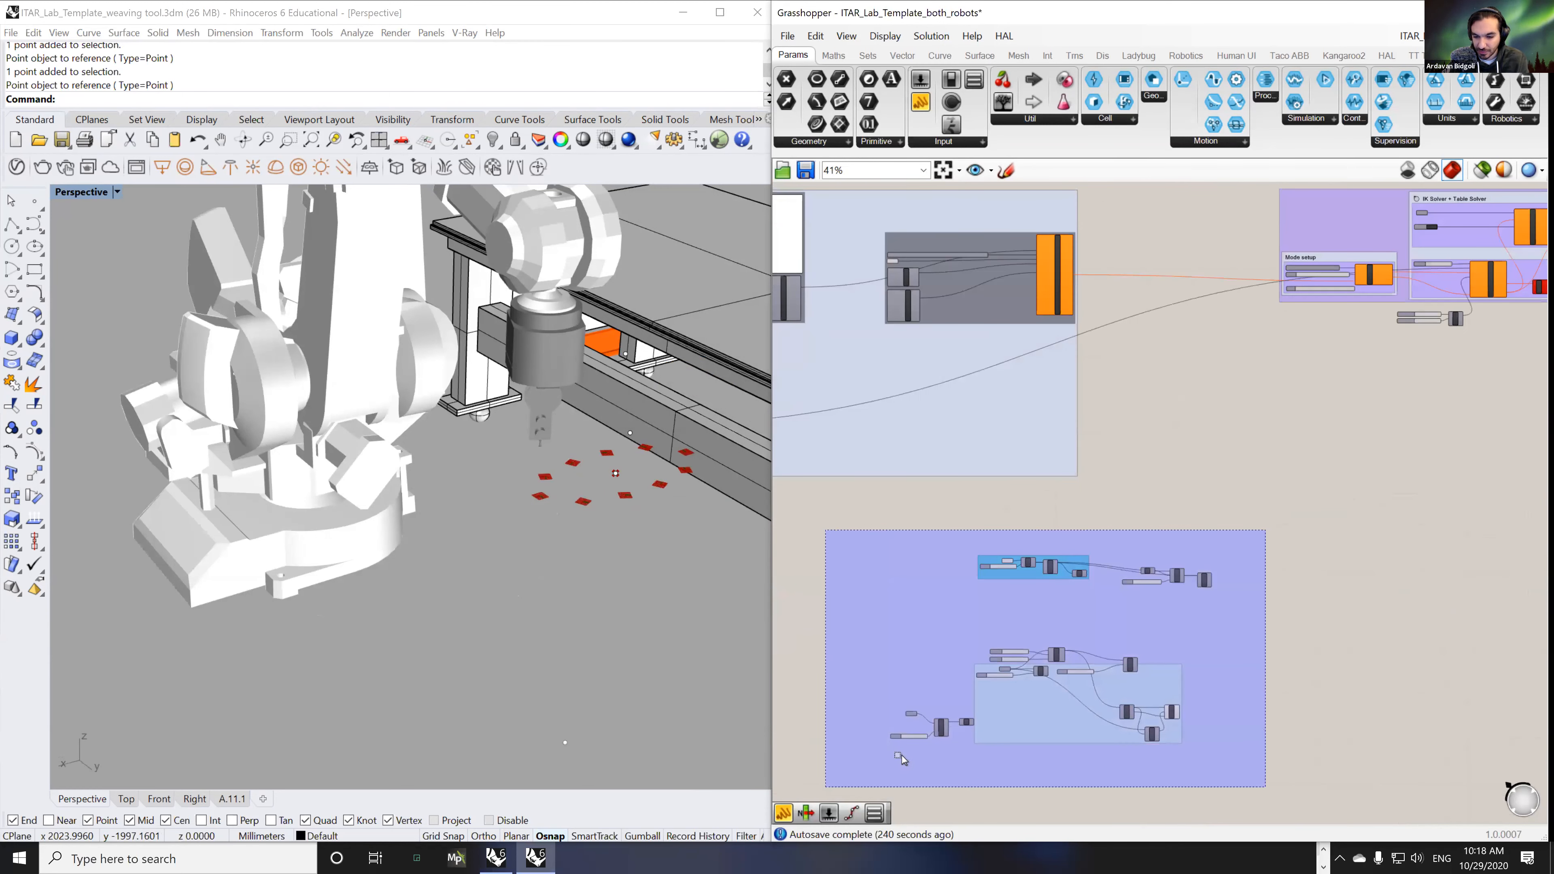
{"action": "key", "text": "ctrl+e"}
{"action": "left_click_drag", "start_coordinate": [1067, 576], "coordinate": [1085, 802]}
- Show the Rotary Table Creator's geometry in the viewport and zoom in on the table top
{"action": "right_click_drag", "start_coordinate": [1077, 565], "coordinate": [1256, 531]}
{"action": "scroll", "coordinate": [1002, 557], "scroll_direction": "up", "scroll_amount": 3}
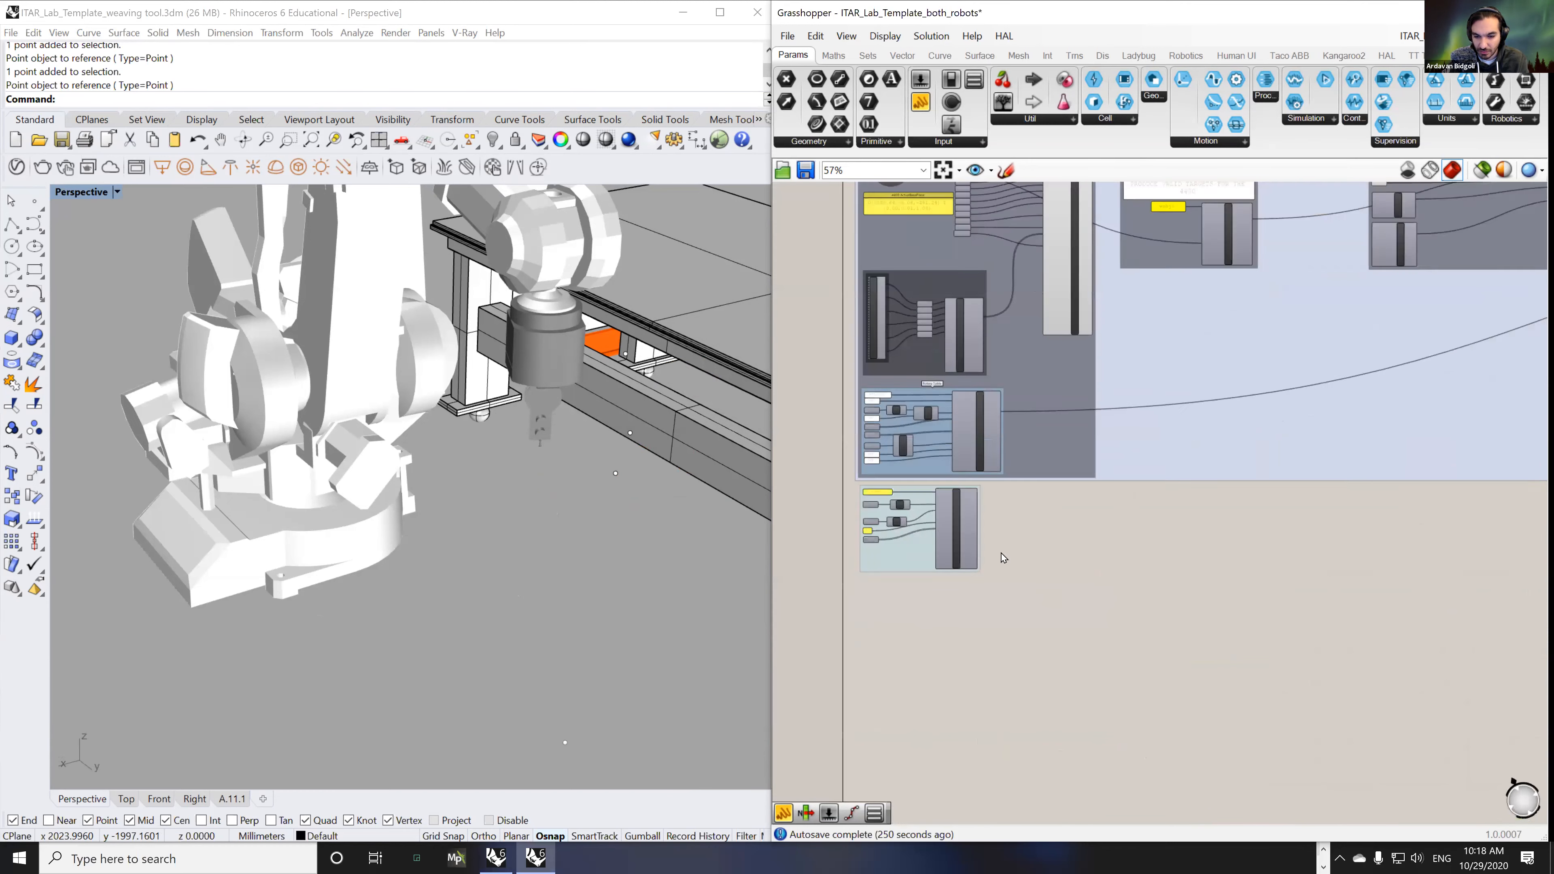
{"action": "left_click", "coordinate": [976, 418]}
{"action": "key", "text": "ctrl+e"}
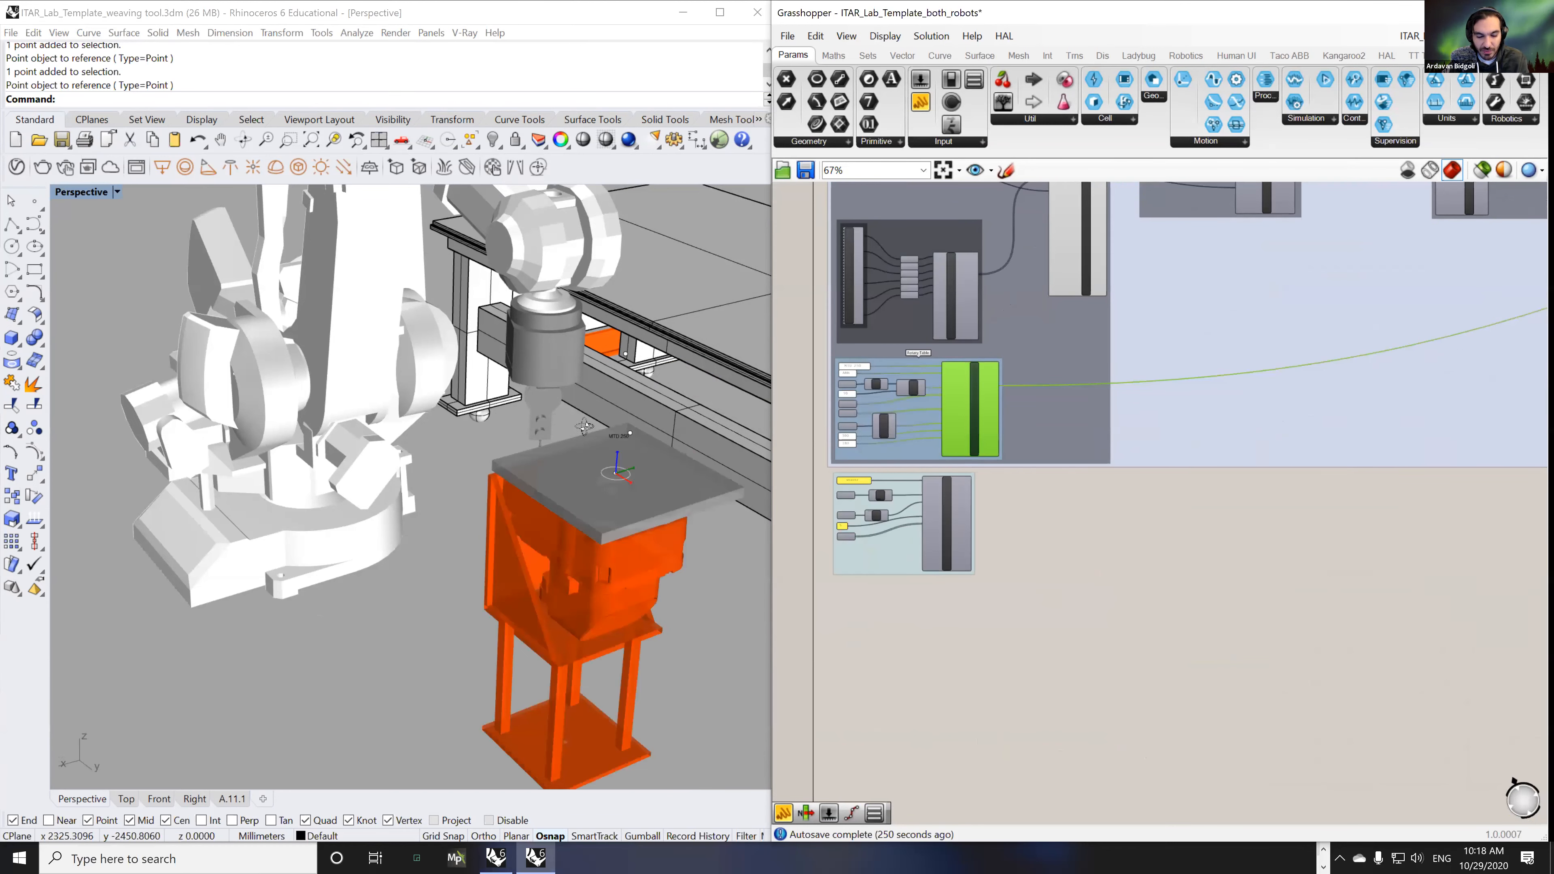
{"action": "scroll", "coordinate": [593, 433], "scroll_direction": "up", "scroll_amount": 5}
{"action": "scroll", "coordinate": [592, 433], "scroll_direction": "up", "scroll_amount": 5}
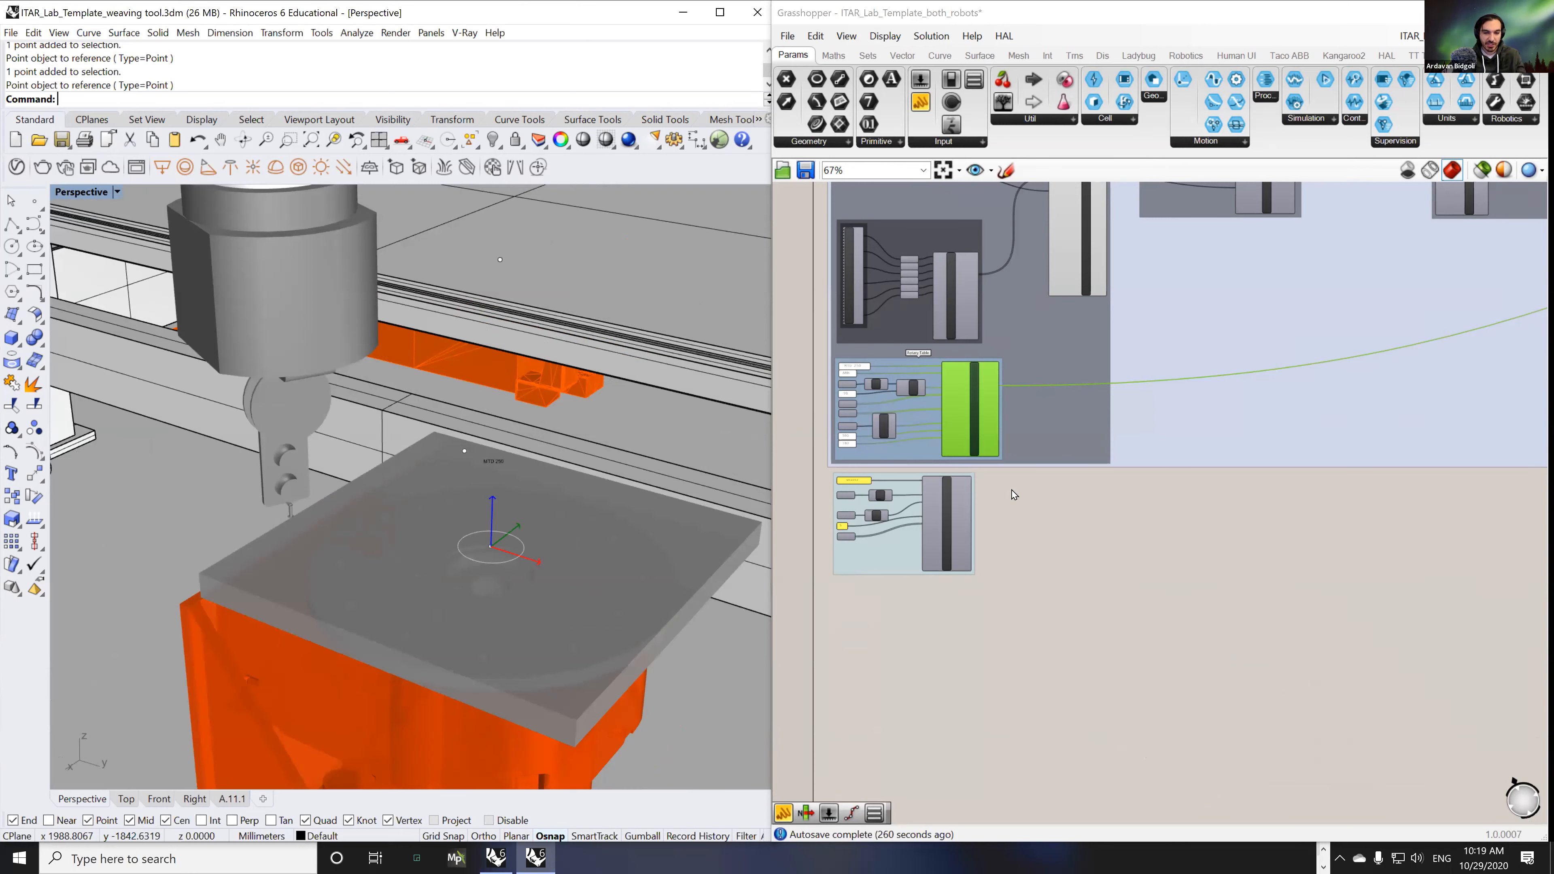
- Add a Cylinder component in the empty canvas area beside the Tool component
{"action": "right_click_drag", "start_coordinate": [1090, 501], "coordinate": [1009, 468]}
{"action": "scroll", "coordinate": [794, 499], "scroll_direction": "down", "scroll_amount": 2}
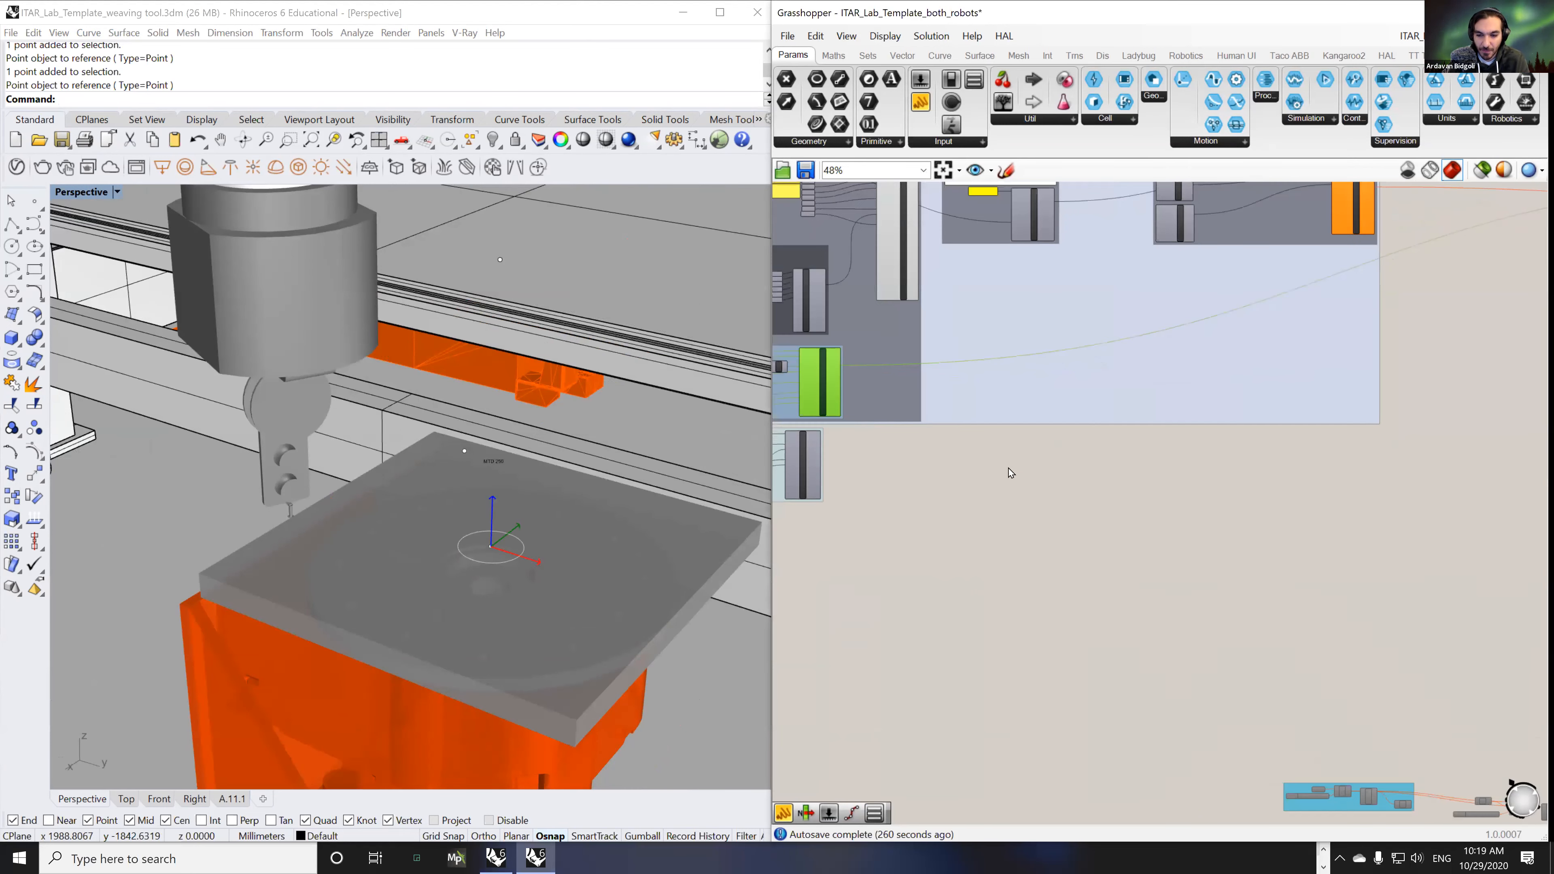
{"action": "double_click", "coordinate": [1011, 473]}
{"action": "type", "text": "xyp"}
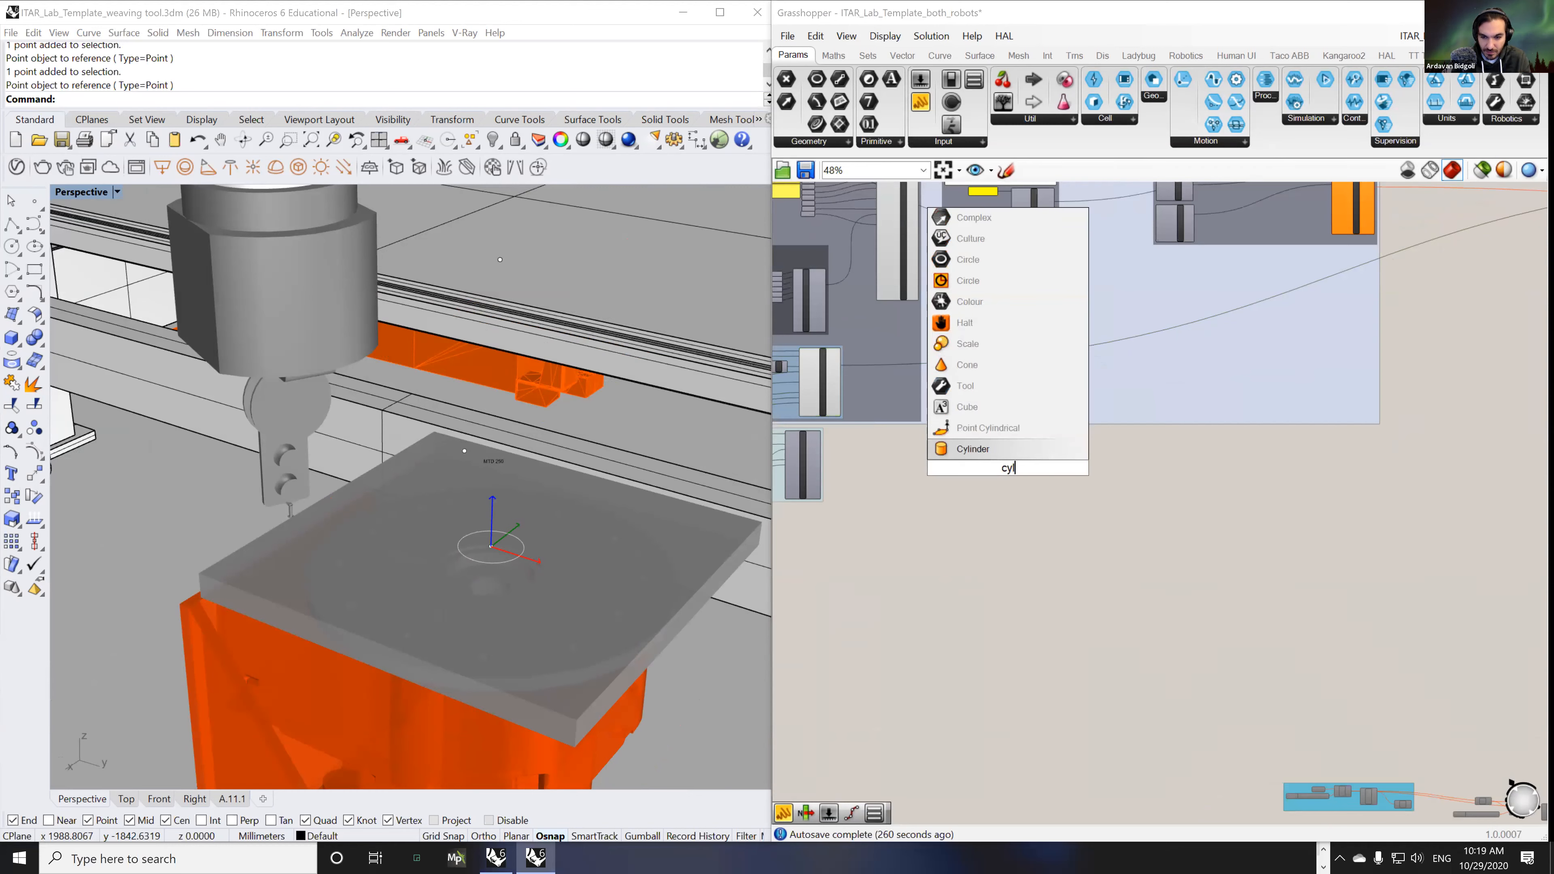
{"action": "left_click", "coordinate": [997, 451]}
{"action": "scroll", "coordinate": [997, 453], "scroll_direction": "up", "scroll_amount": 4}
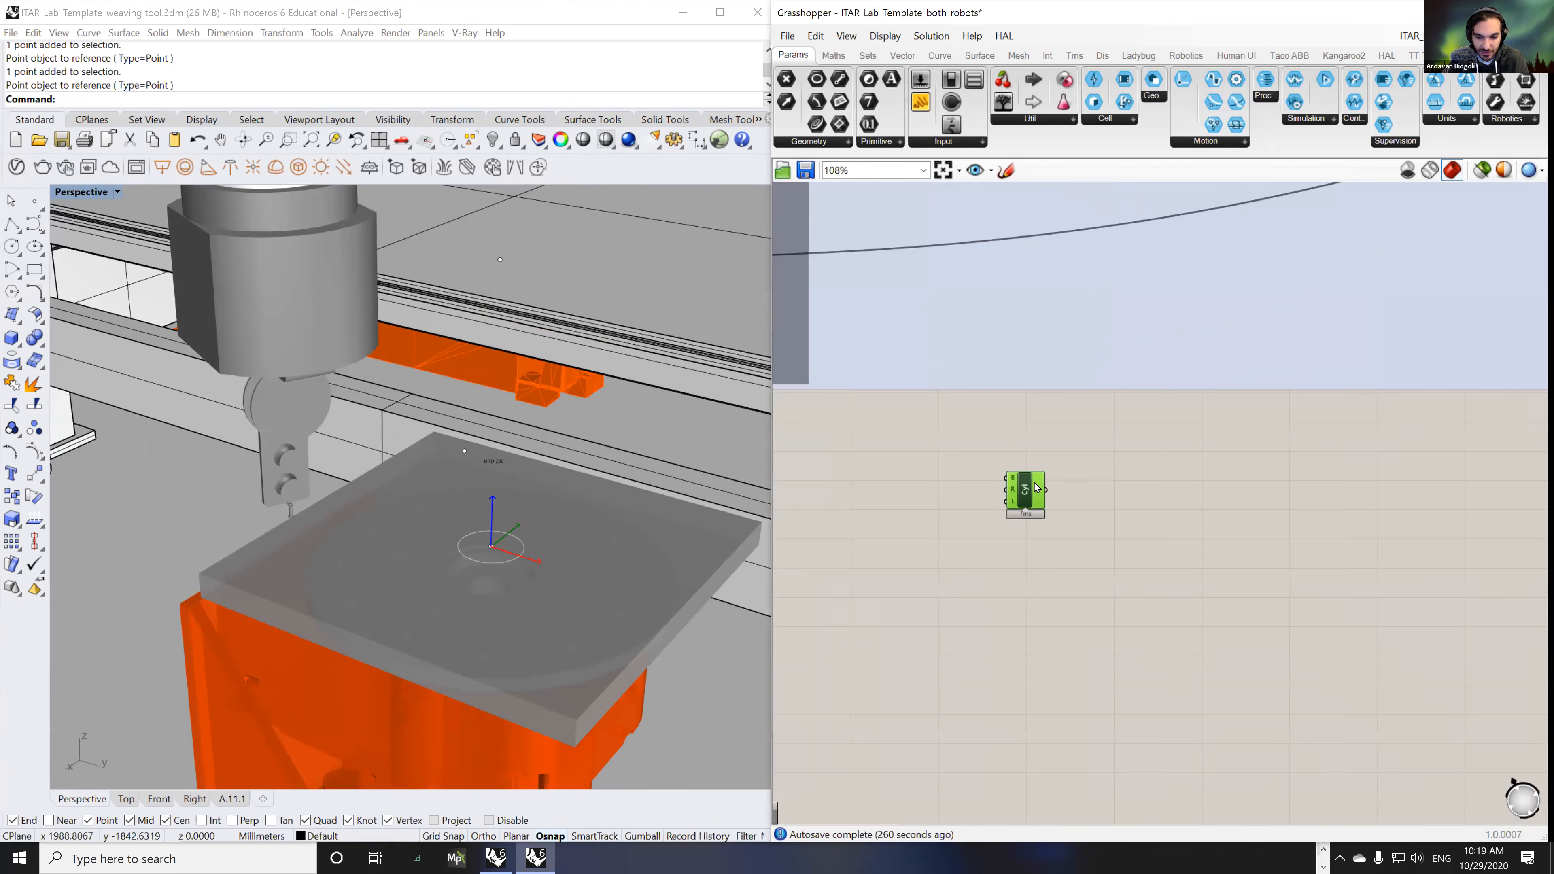
{"action": "right_click_drag", "start_coordinate": [945, 457], "coordinate": [1224, 448]}
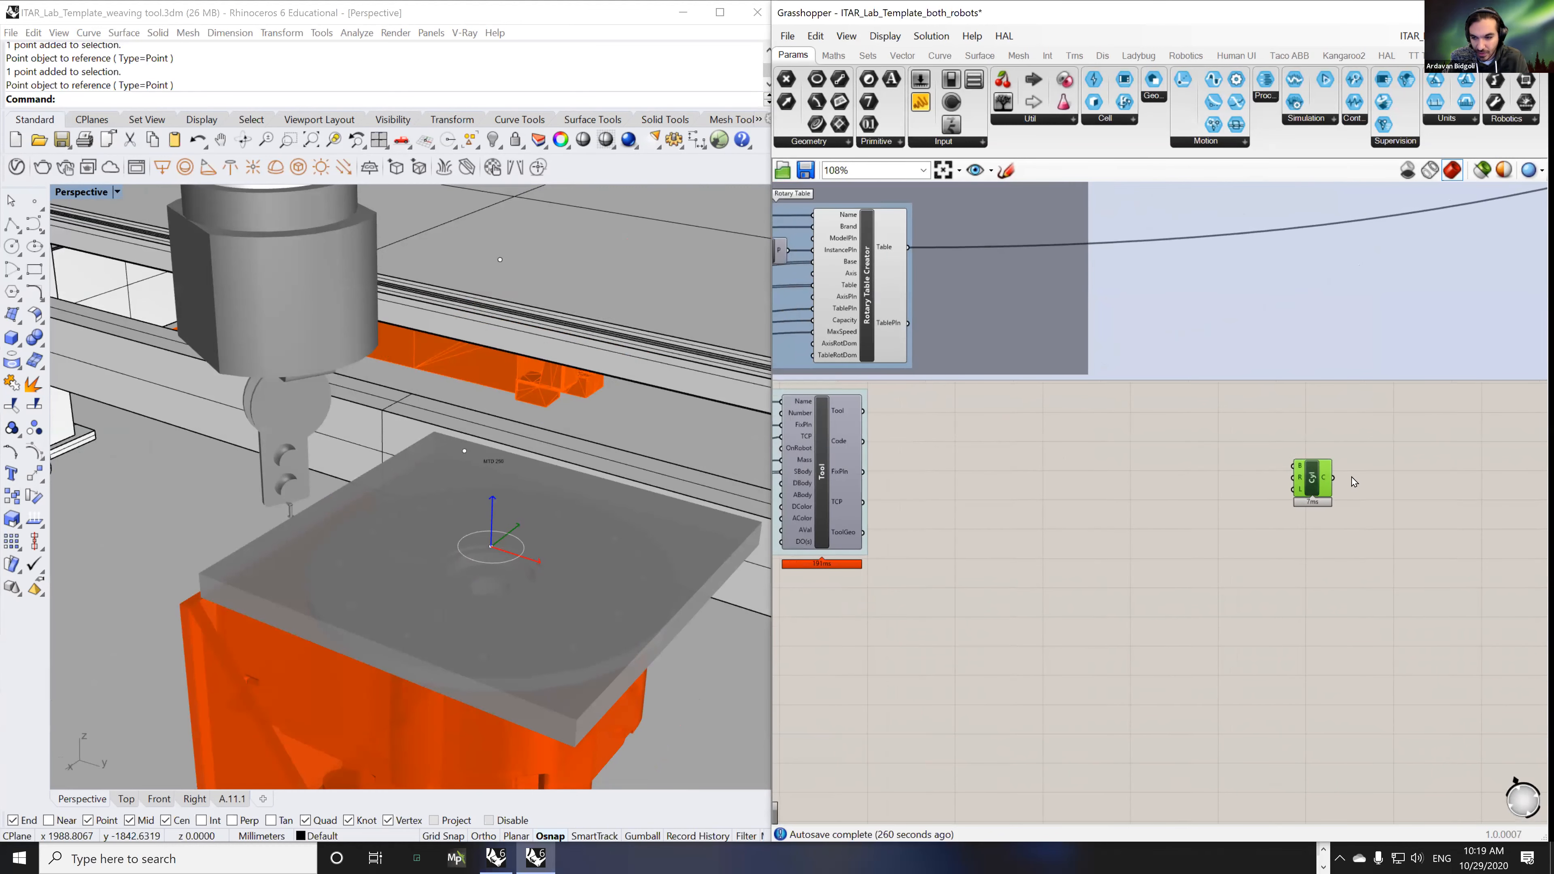
{"action": "left_click_drag", "start_coordinate": [1313, 492], "coordinate": [1265, 461]}
- Add a Point parameter, reference the point at the rotary table's centre, and connect it to the Cylinder's base input
{"action": "scroll", "coordinate": [1264, 460], "scroll_direction": "up", "scroll_amount": 2}
{"action": "right_click_drag", "start_coordinate": [1173, 498], "coordinate": [1138, 586]}
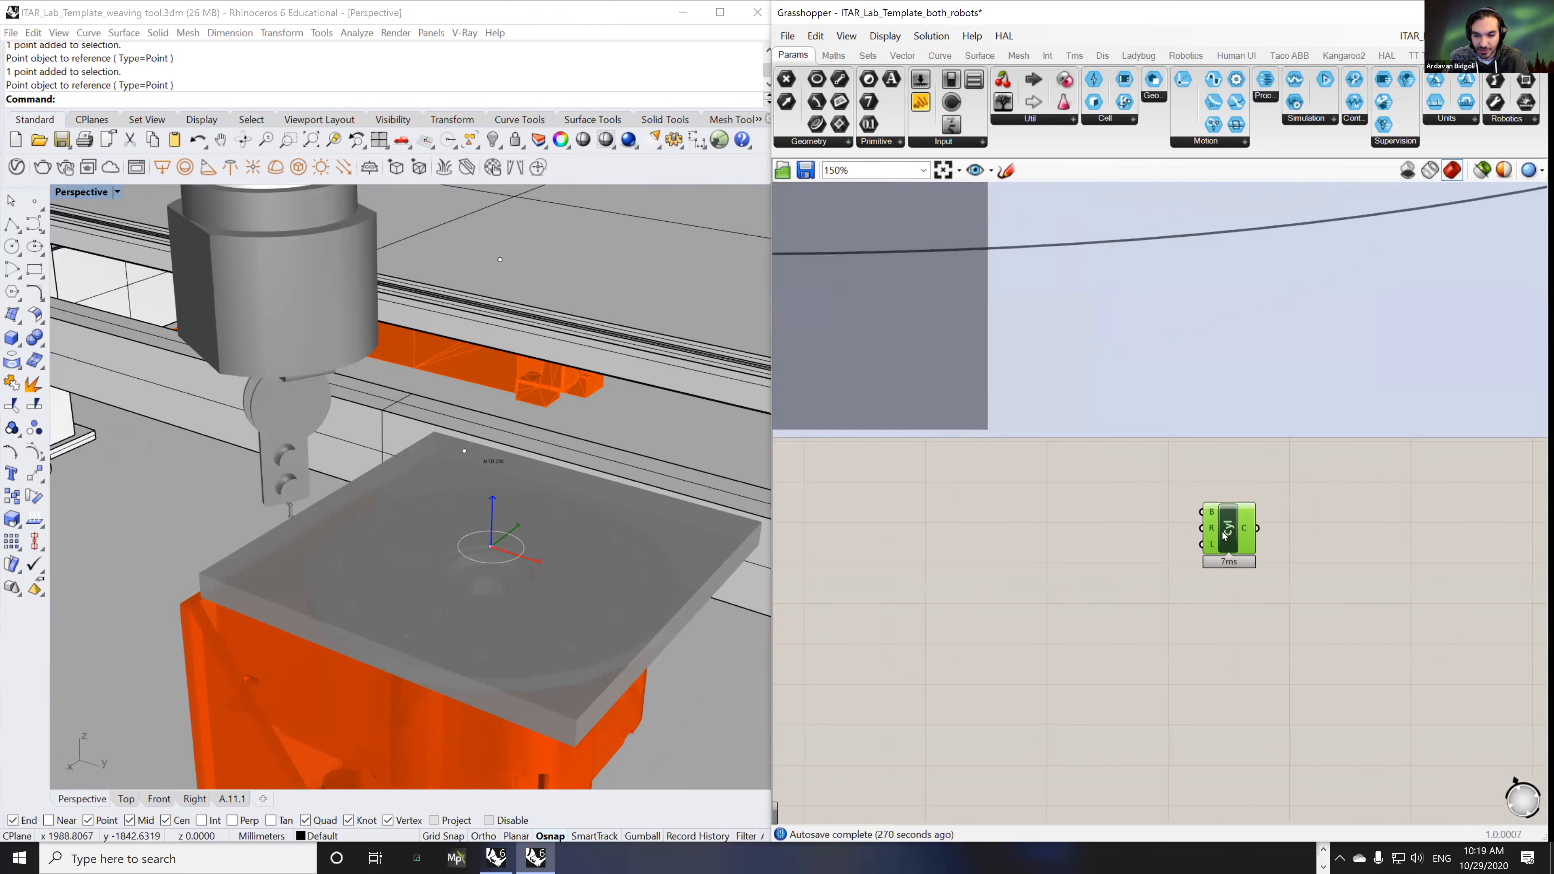
{"action": "double_click", "coordinate": [946, 510]}
{"action": "type", "text": "poin"}
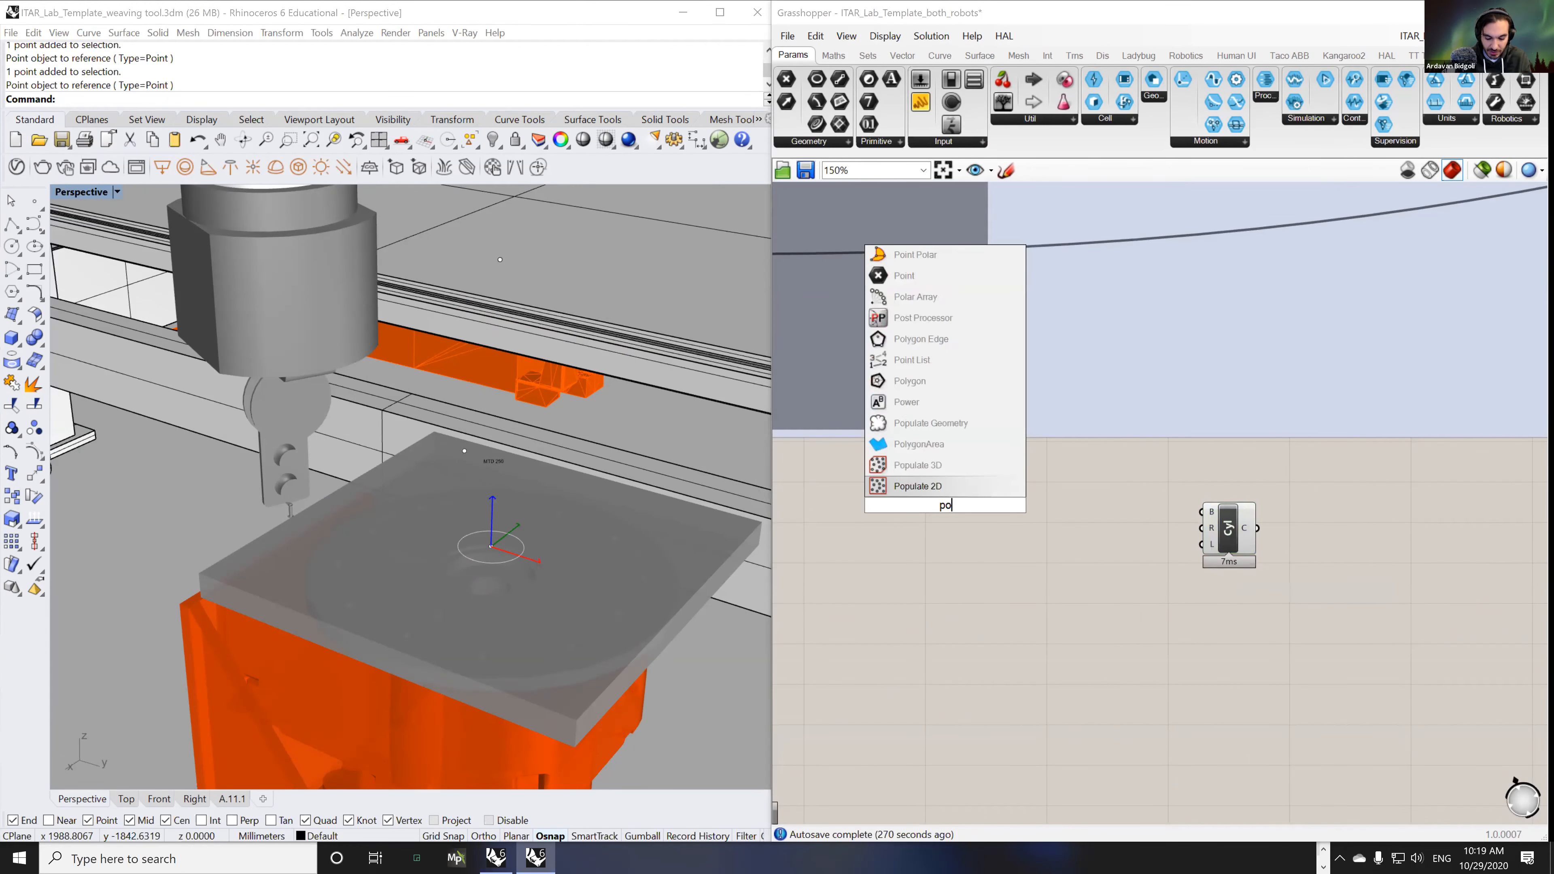
{"action": "left_click", "coordinate": [905, 381]}
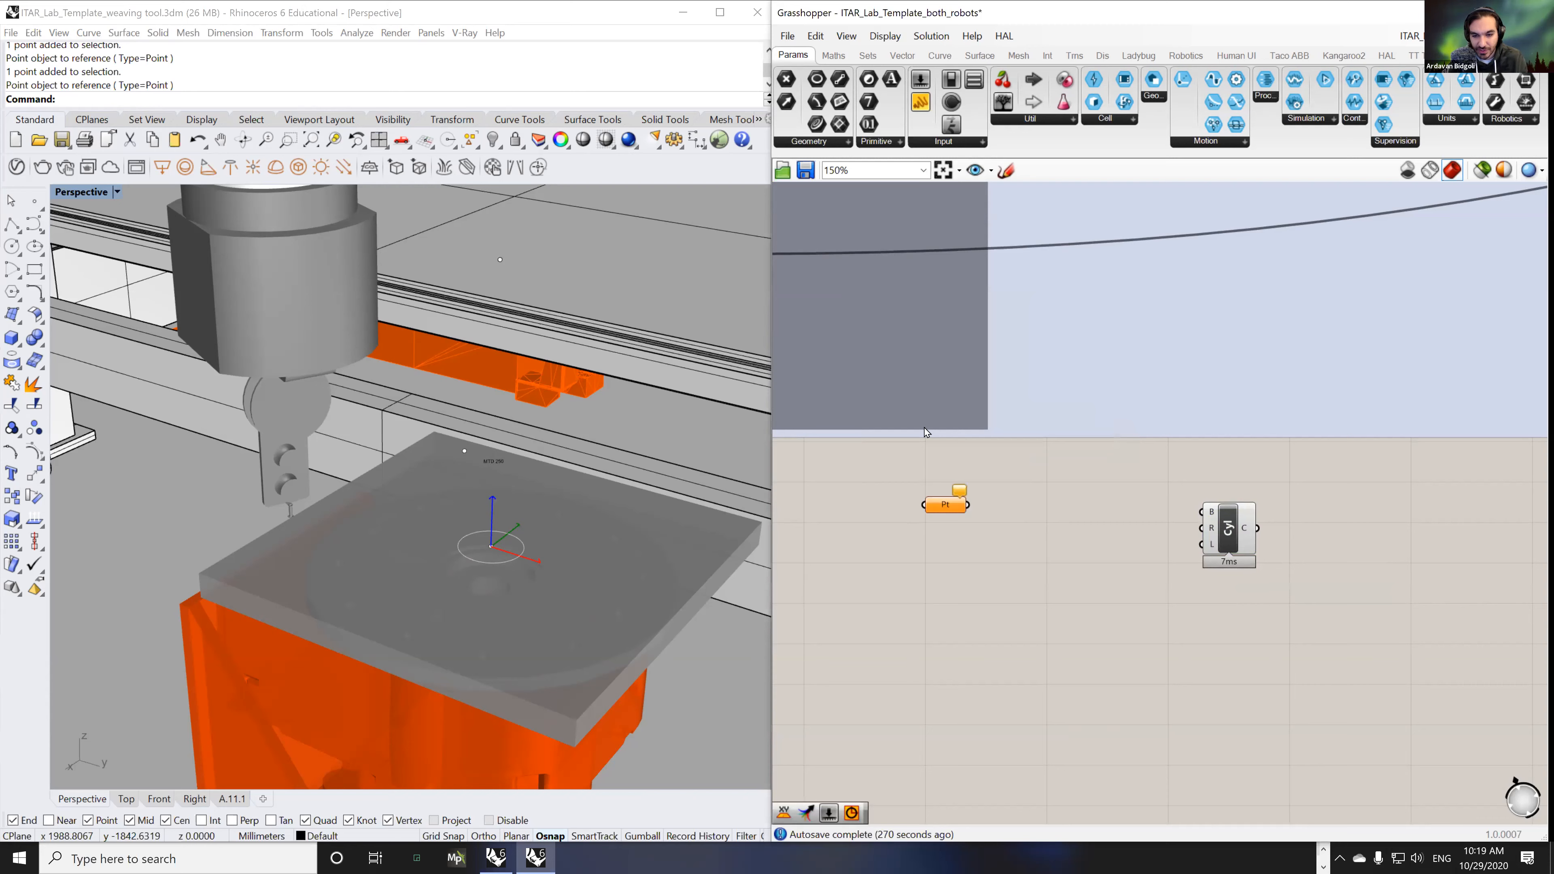
{"action": "left_click_drag", "start_coordinate": [940, 508], "coordinate": [1011, 525]}
{"action": "left_click", "coordinate": [491, 547]}
{"action": "right_click", "coordinate": [1013, 523]}
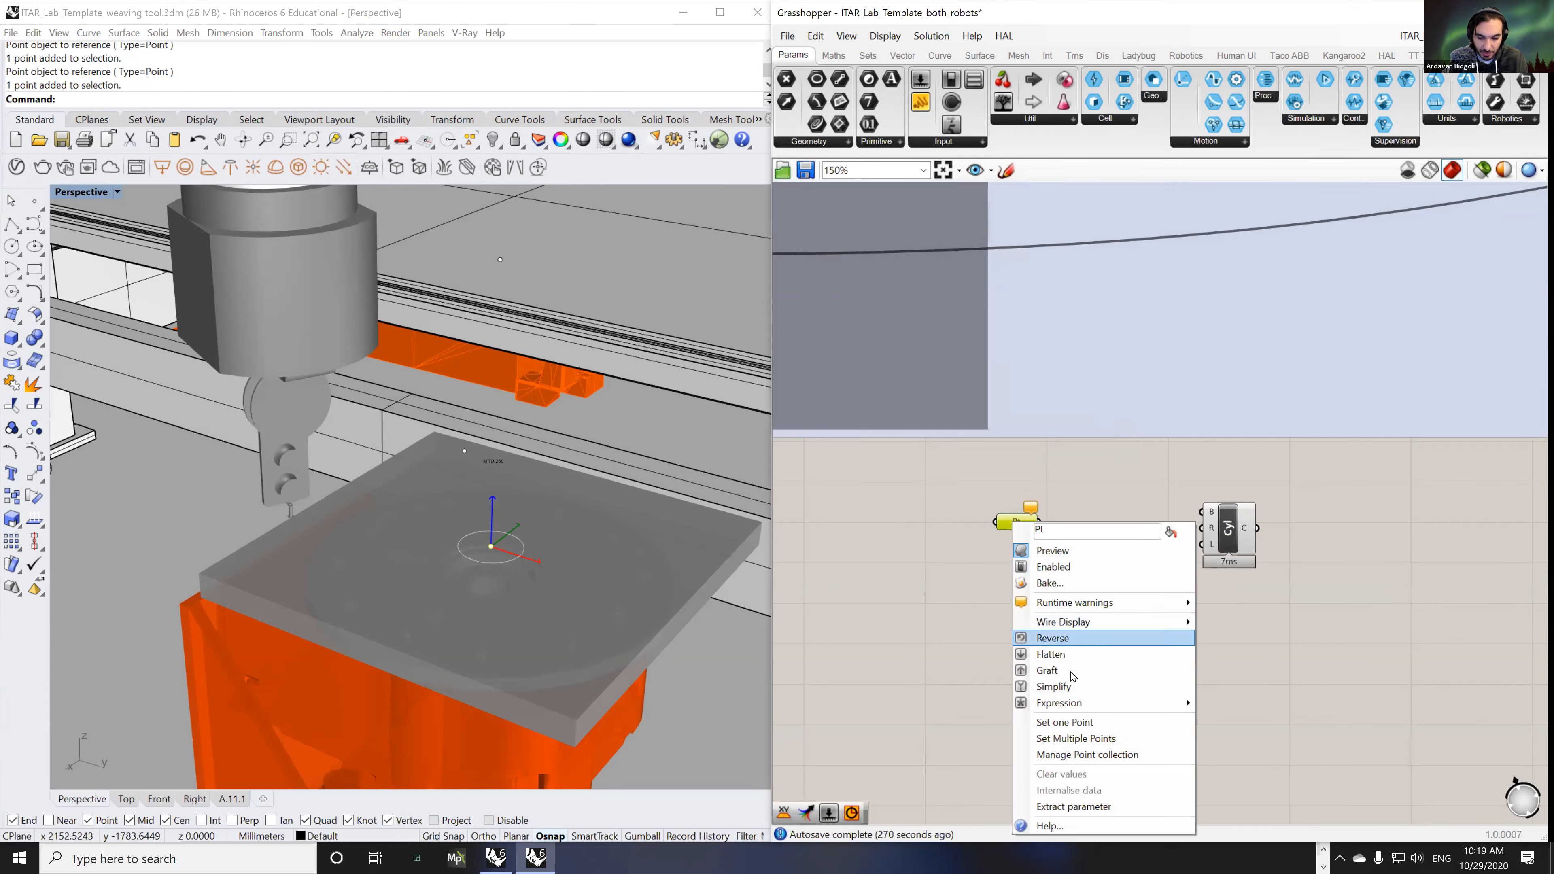
{"action": "left_click", "coordinate": [1083, 726]}
{"action": "left_click", "coordinate": [492, 547]}
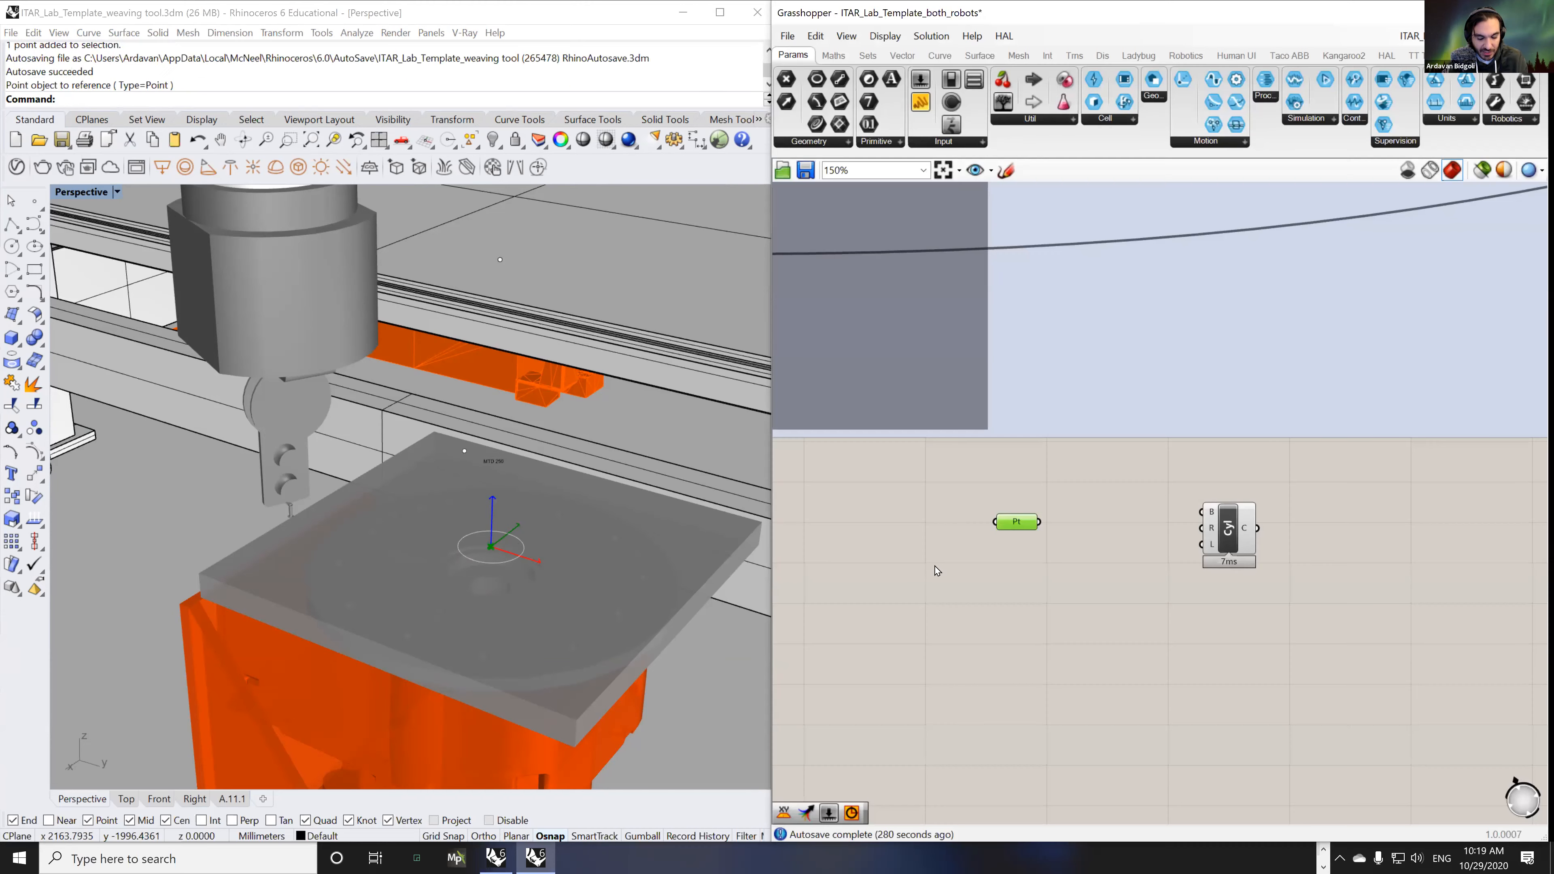
{"action": "left_click_drag", "start_coordinate": [1044, 521], "coordinate": [1200, 512]}
{"action": "left_click_drag", "start_coordinate": [1088, 522], "coordinate": [1095, 510]}
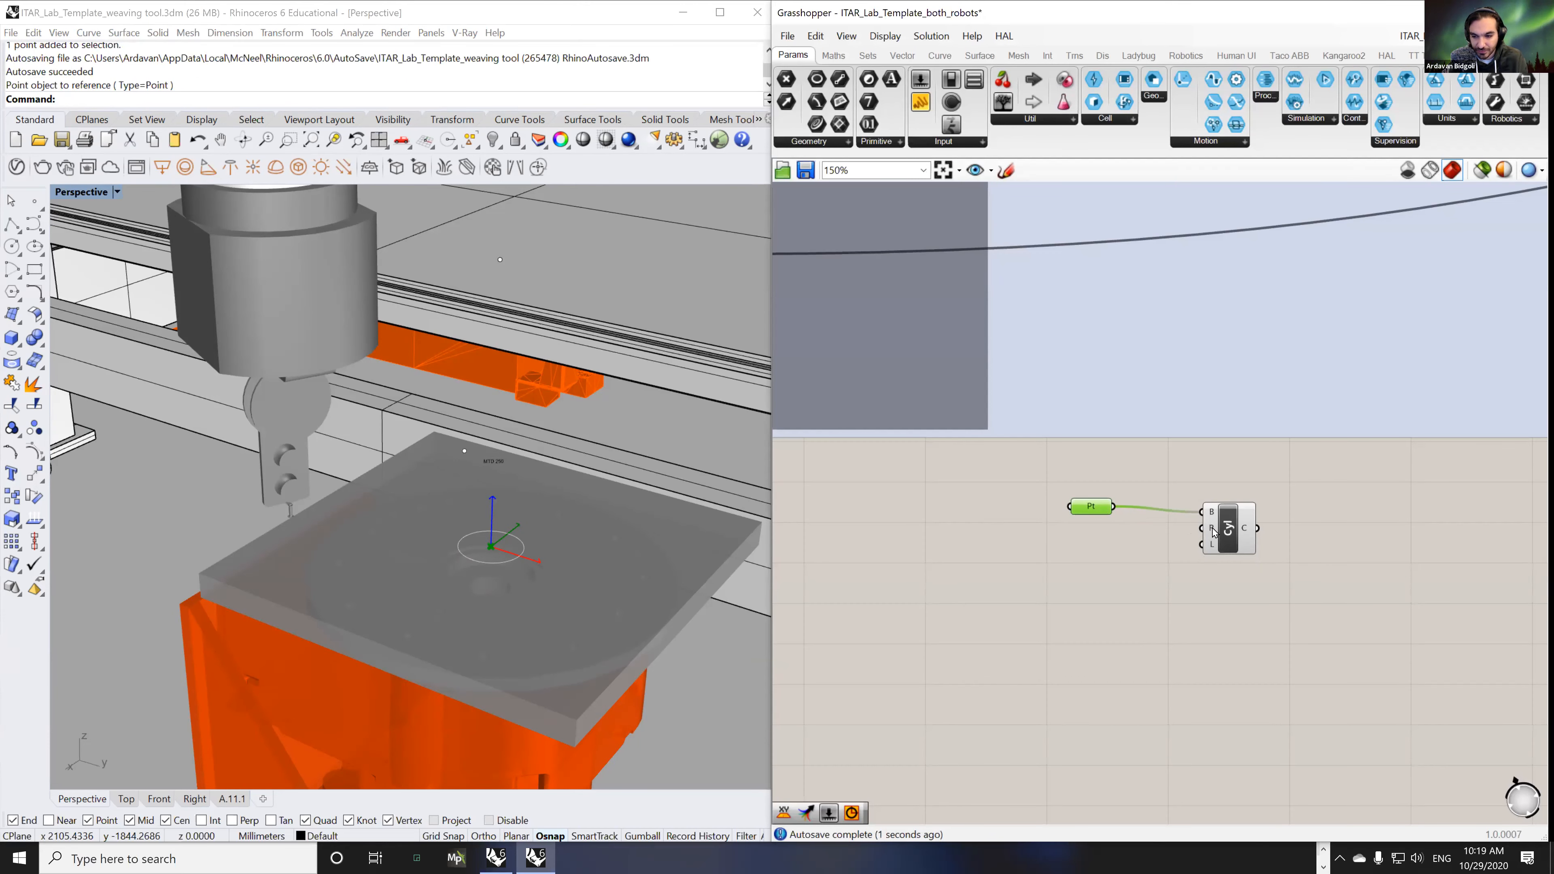
- Add a number slider with value 100, connect it to the Cylinder's radius input, and line it up beside the component
{"action": "left_click", "coordinate": [1224, 537]}
{"action": "scroll", "coordinate": [569, 551], "scroll_direction": "up", "scroll_amount": 4}
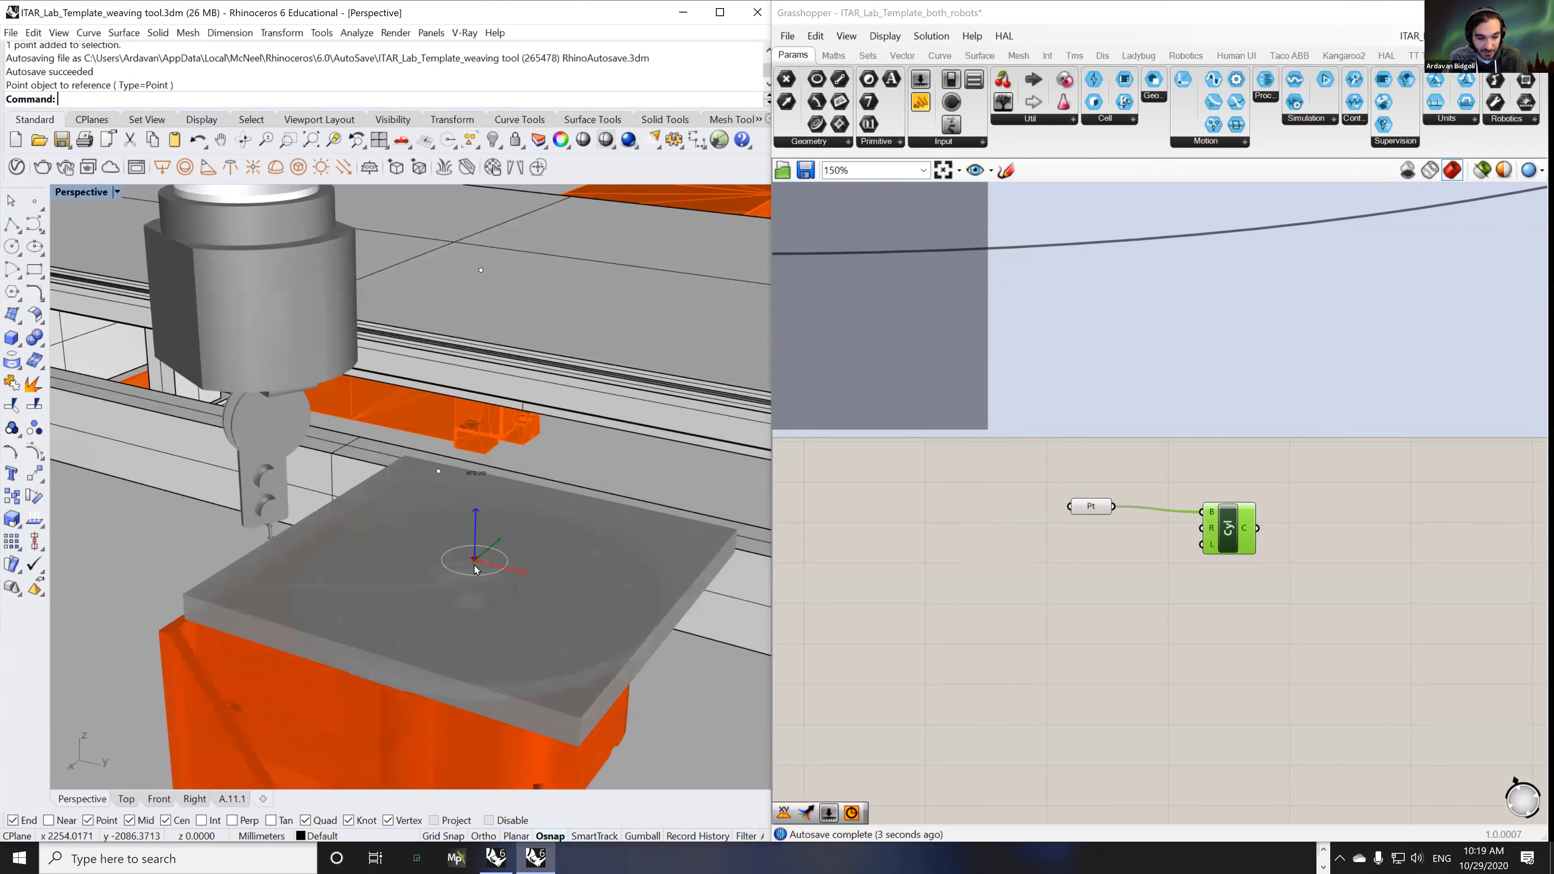
{"action": "double_click", "coordinate": [1095, 546]}
{"action": "type", "text": "1"}
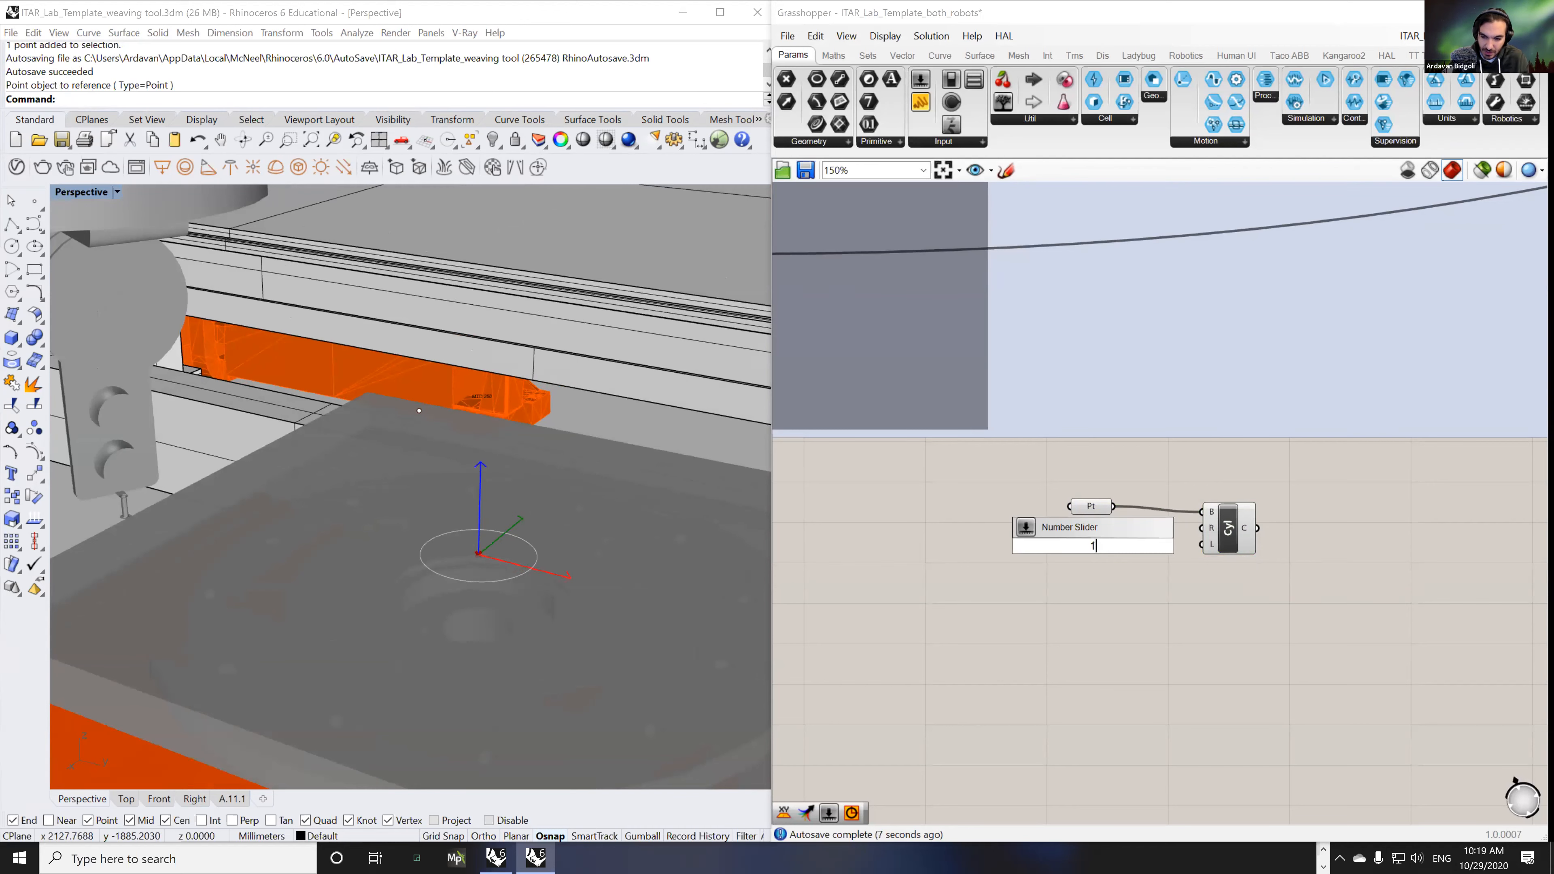
{"action": "type", "text": "500"}
{"action": "key", "text": "Return"}
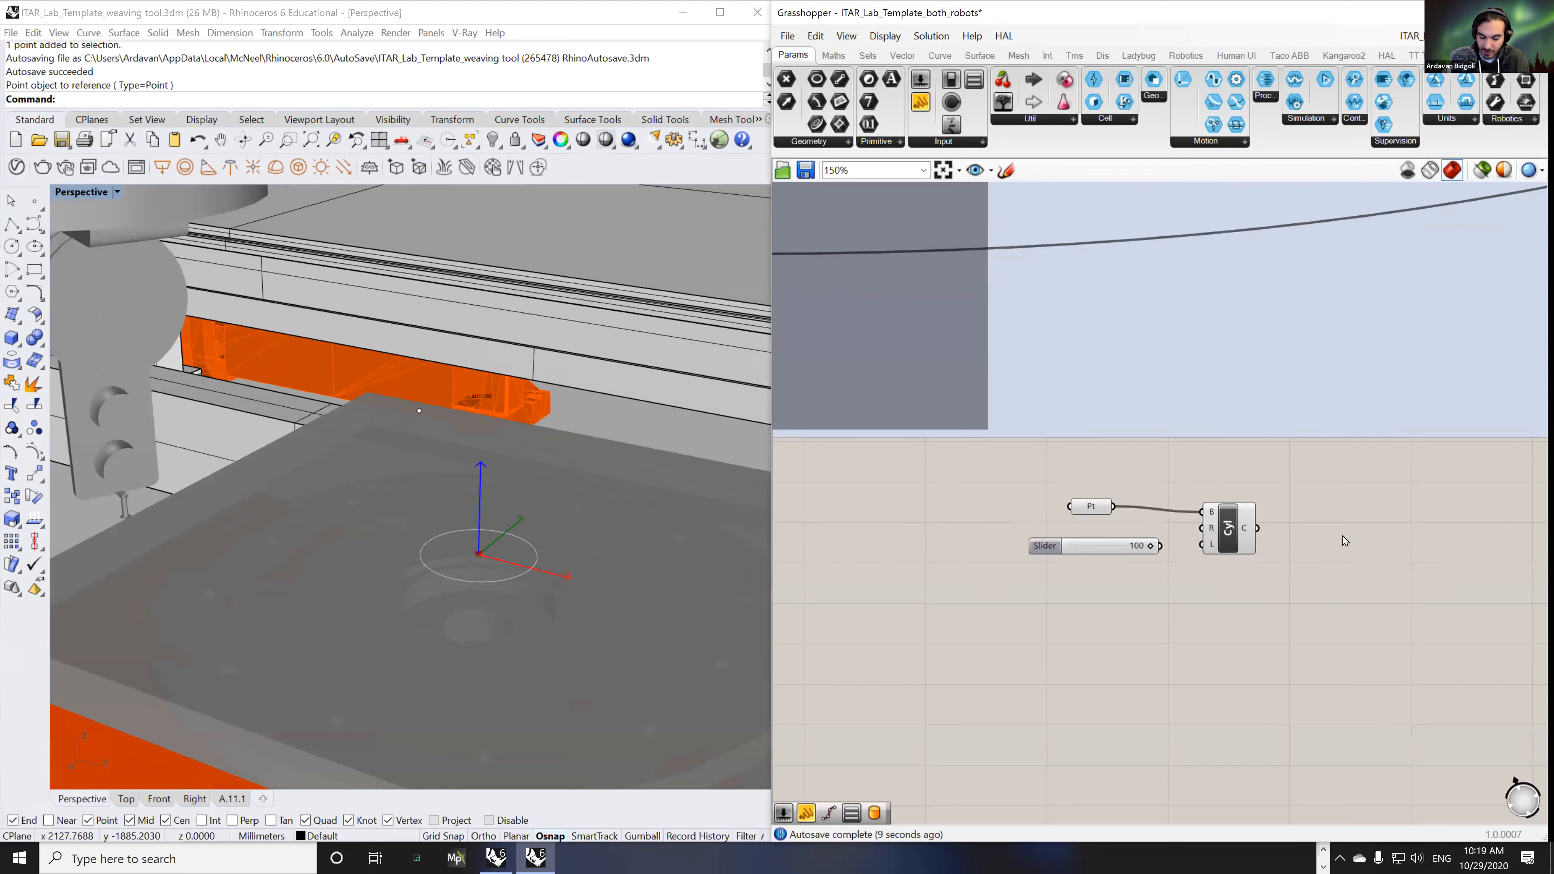
{"action": "left_click_drag", "start_coordinate": [1161, 546], "coordinate": [1201, 528]}
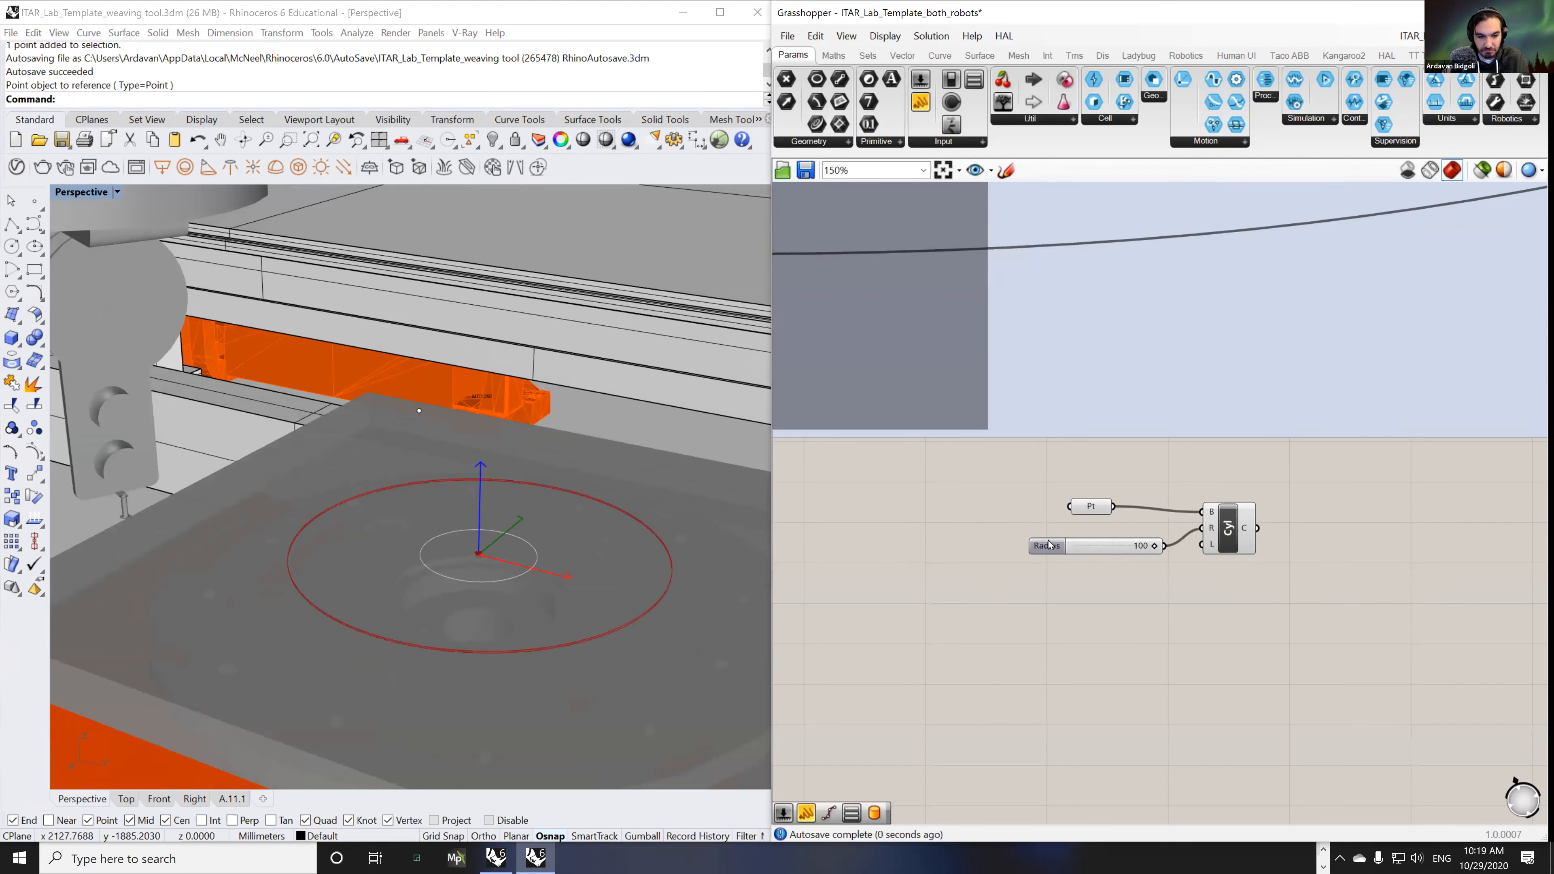
{"action": "left_click_drag", "start_coordinate": [1052, 546], "coordinate": [1045, 528]}
{"action": "left_click_drag", "start_coordinate": [1219, 543], "coordinate": [1252, 544]}
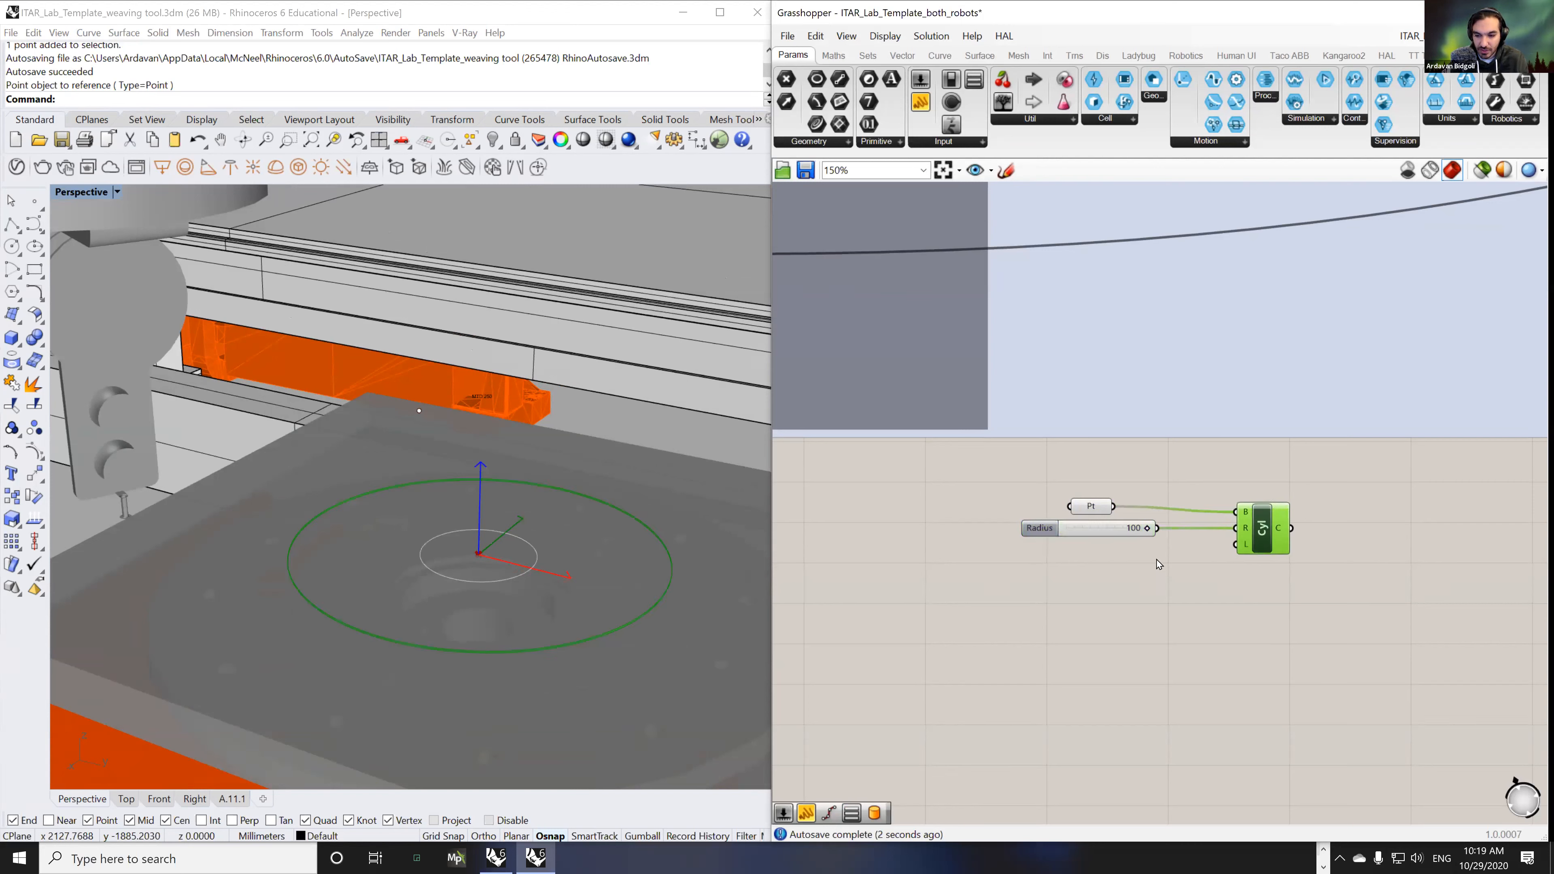
- Add a number slider with value 500, connect it to the Cylinder's length input, and view the cylinder on the table
{"action": "type", "text": "500"}
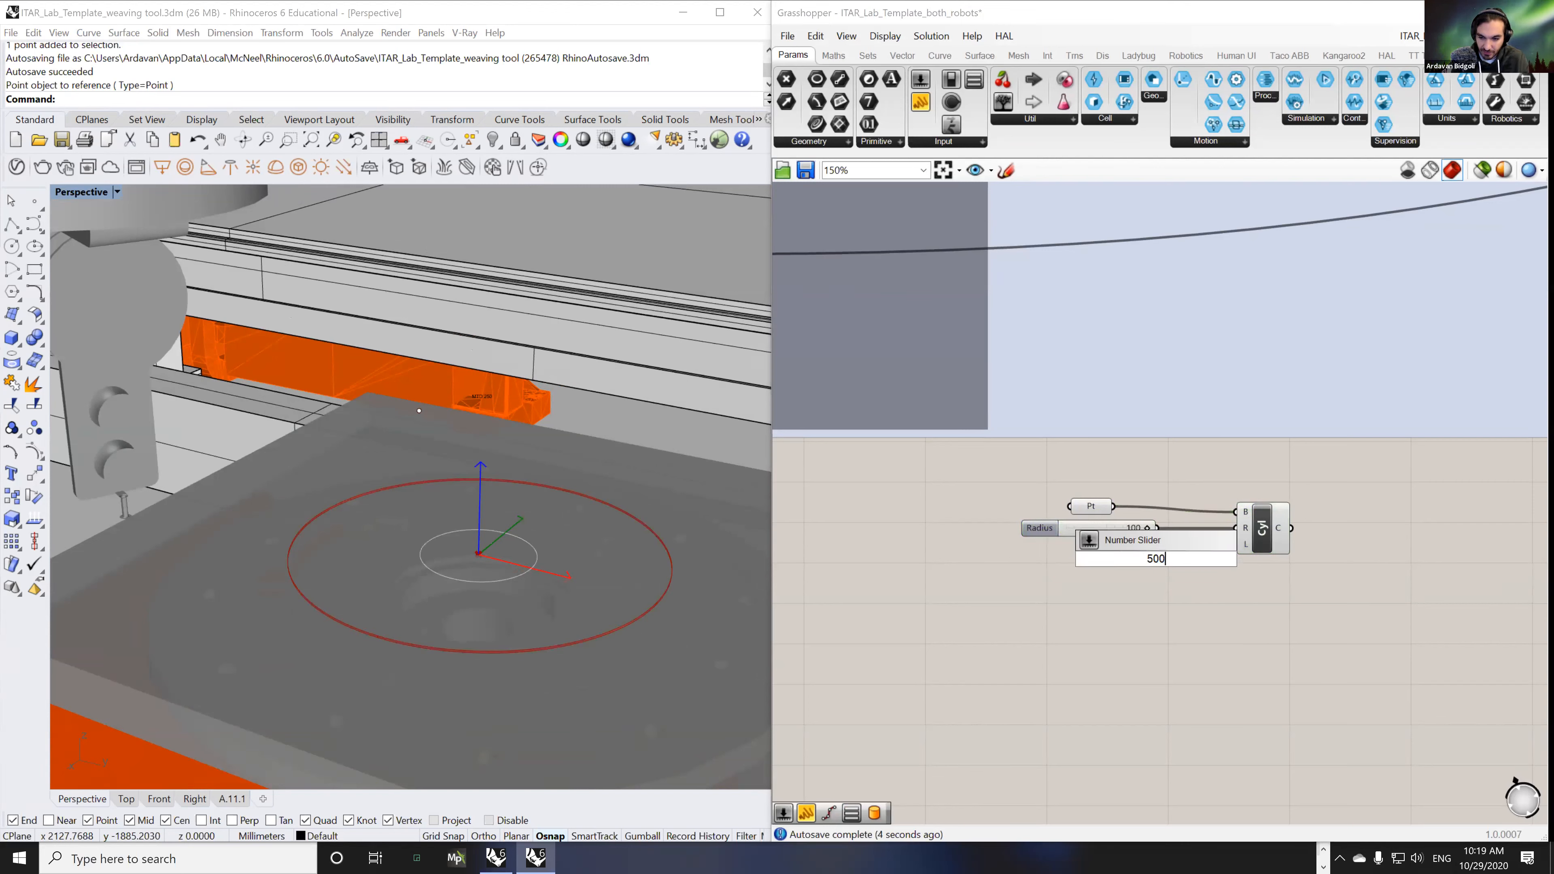
{"action": "key", "text": "Return"}
{"action": "left_click_drag", "start_coordinate": [1102, 562], "coordinate": [1033, 550]}
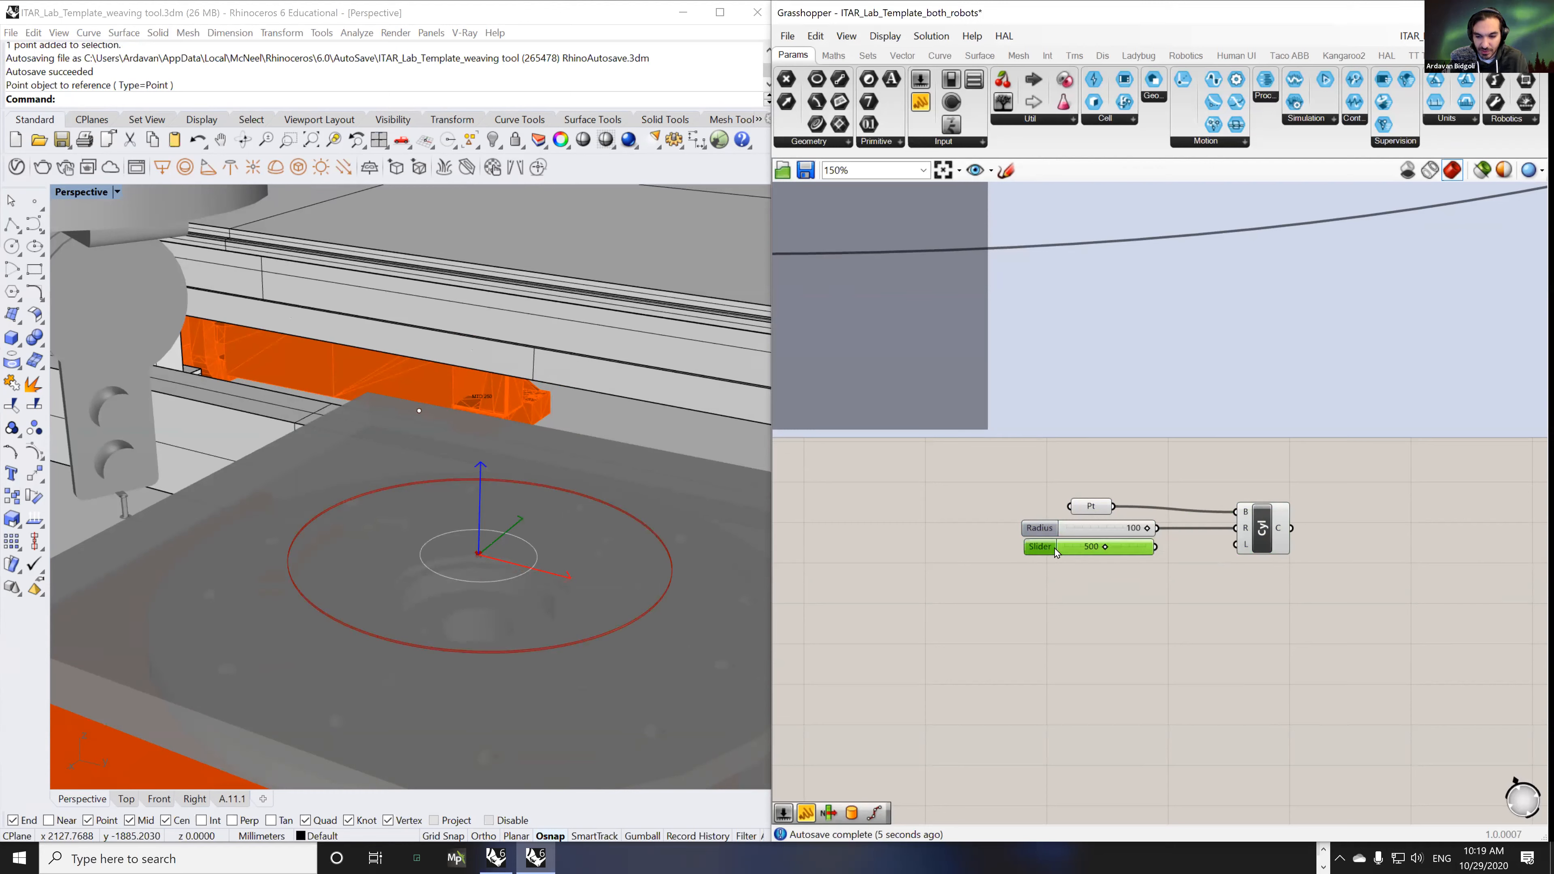
{"action": "left_click_drag", "start_coordinate": [1155, 547], "coordinate": [1243, 546]}
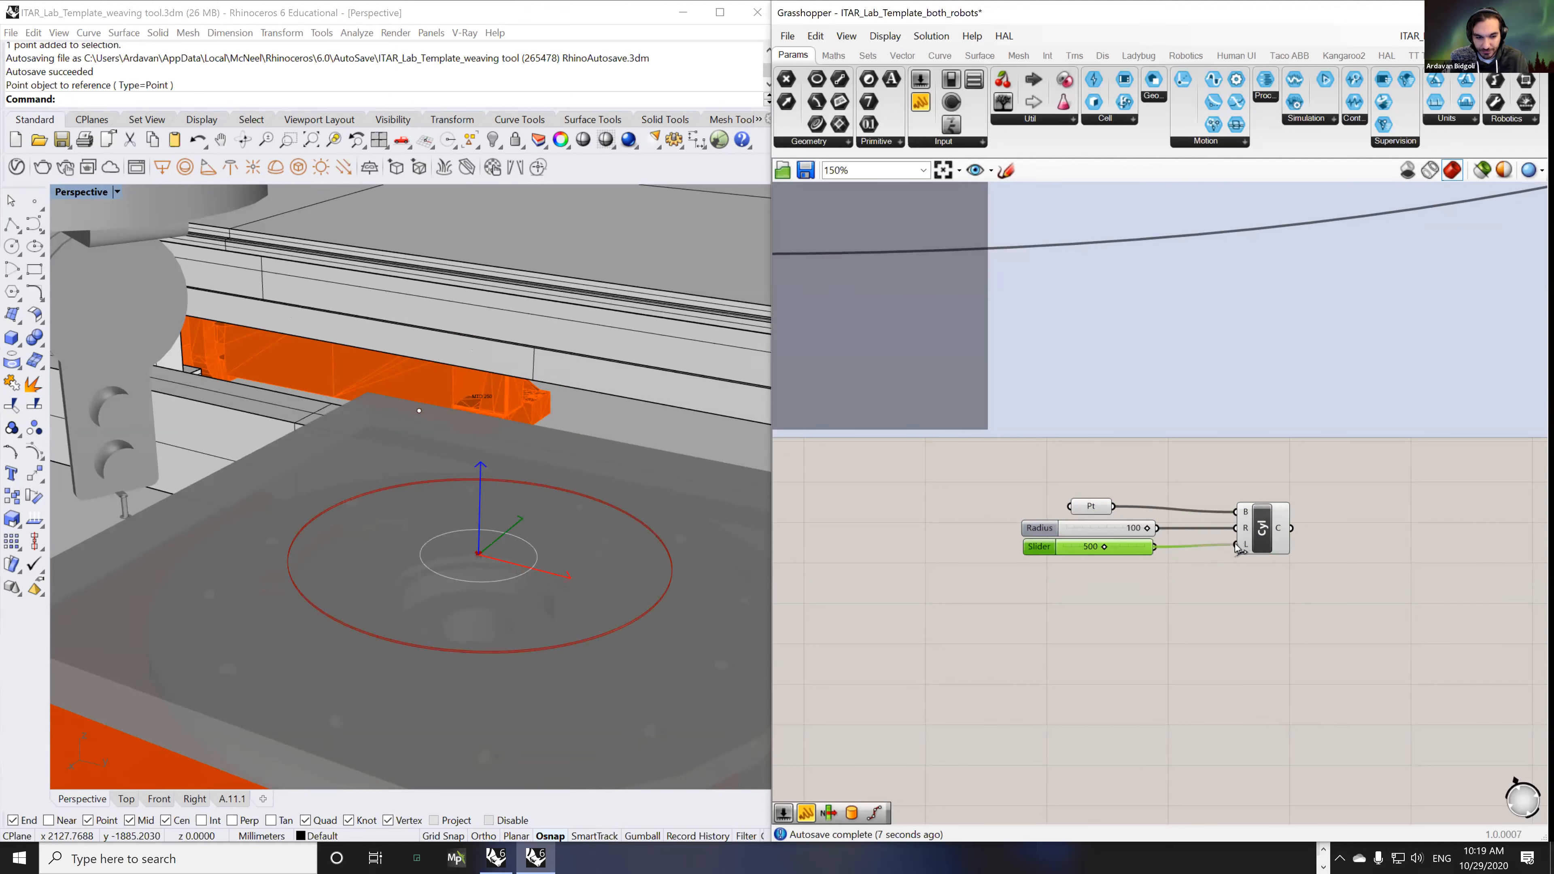
{"action": "right_click_drag", "start_coordinate": [447, 449], "coordinate": [487, 444]}
{"action": "scroll", "coordinate": [488, 443], "scroll_direction": "down", "scroll_amount": 9}
{"action": "scroll", "coordinate": [564, 550], "scroll_direction": "up", "scroll_amount": 5}
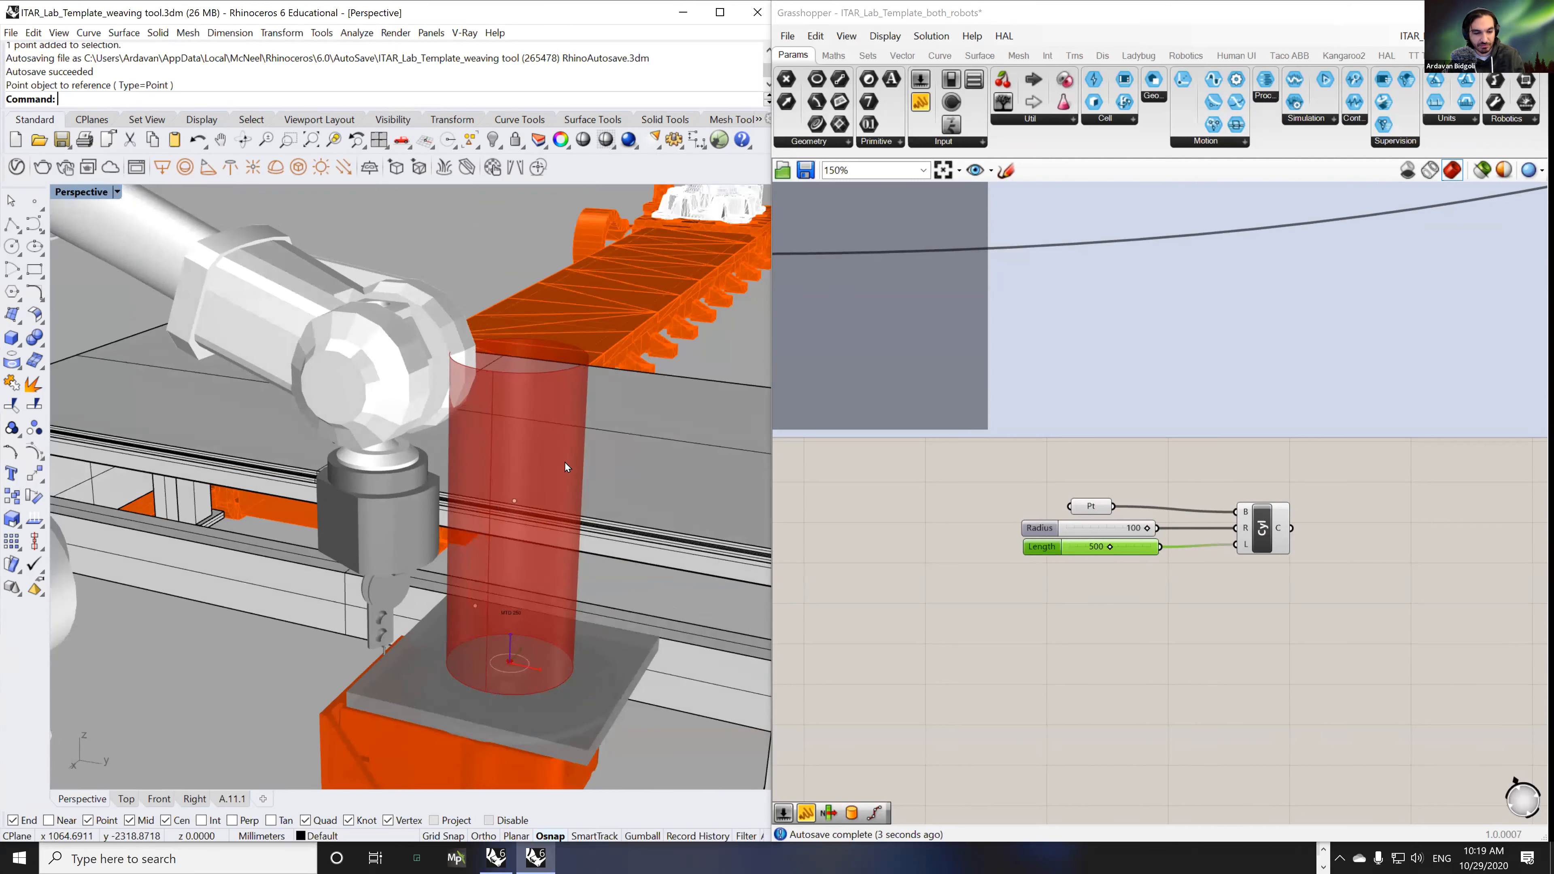
- Align the Point parameter with the Radius and Length sliders and view the cylinder from another angle
{"action": "left_click_drag", "start_coordinate": [1087, 509], "coordinate": [1012, 595]}
{"action": "left_click", "coordinate": [1078, 488]}
{"action": "left_click", "coordinate": [1300, 493]}
{"action": "right_click_drag", "start_coordinate": [599, 494], "coordinate": [693, 456]}
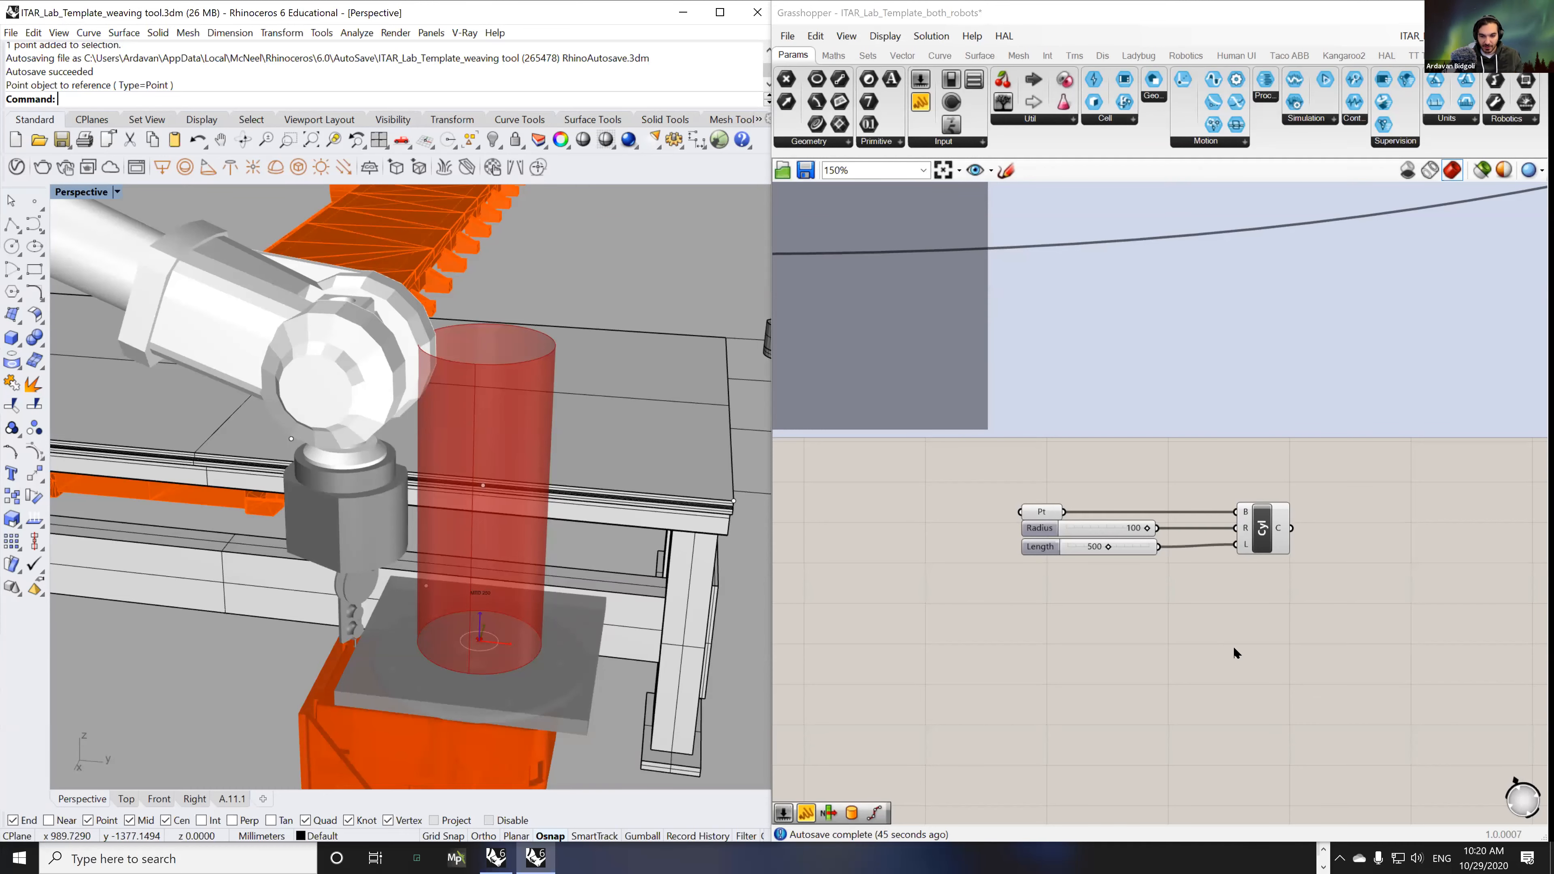
- Turn off the preview of the tall robot component in the setup group
{"action": "scroll", "coordinate": [1233, 649], "scroll_direction": "down", "scroll_amount": 5}
{"action": "left_click", "coordinate": [1130, 331]}
{"action": "middle_click", "coordinate": [1052, 264]}
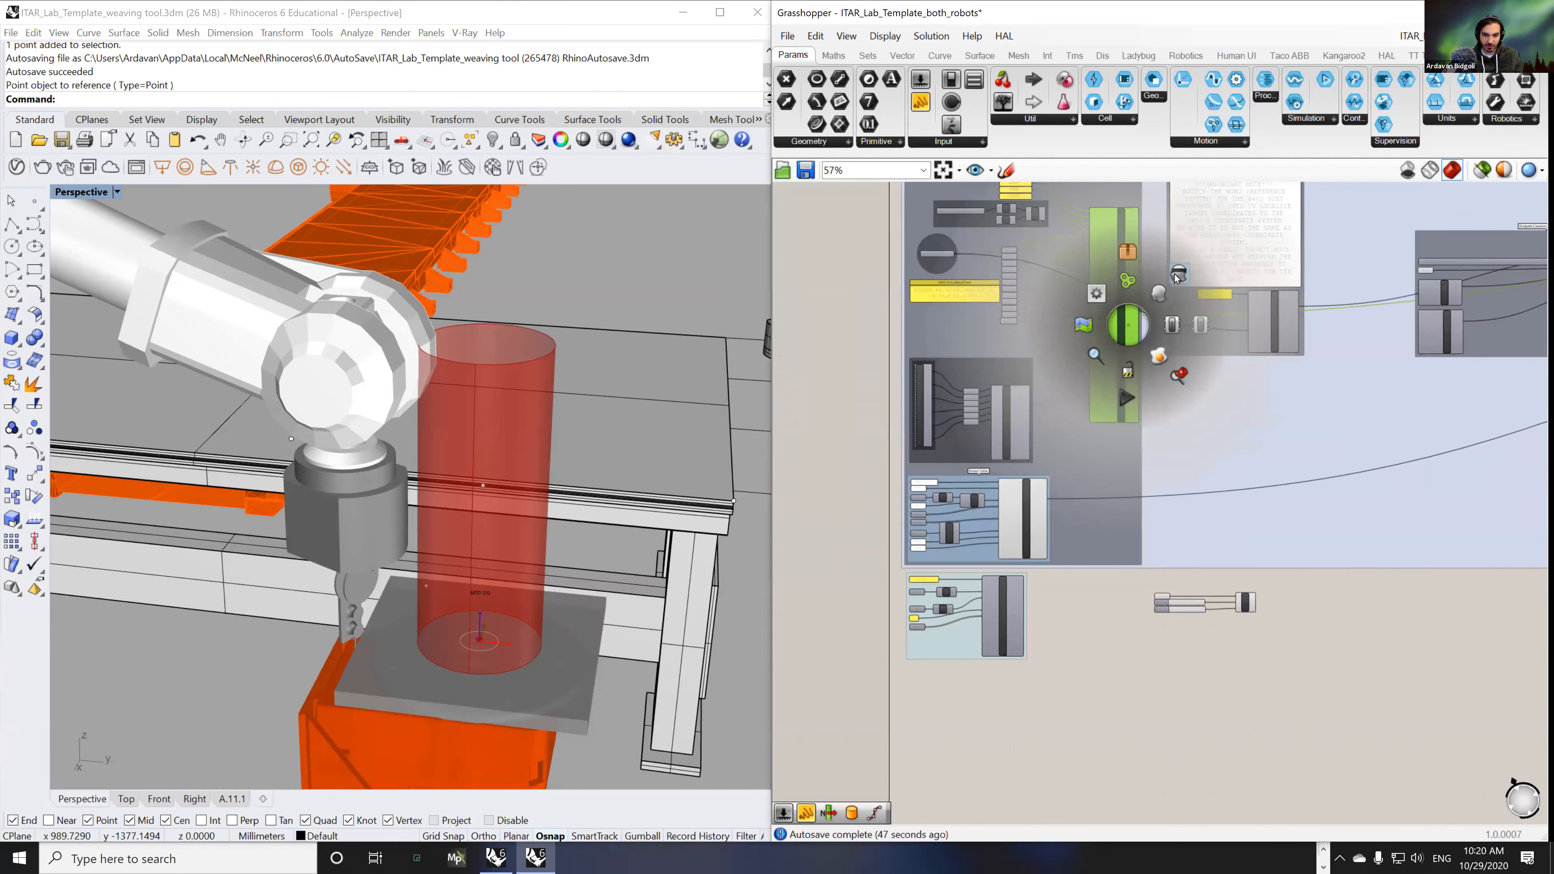
{"action": "scroll", "coordinate": [1095, 515], "scroll_direction": "down", "scroll_amount": 4}
- Disable the mode setup, solver and simulation components together with the direction vector, and view the cylinder on the rotary table
{"action": "right_click_drag", "start_coordinate": [1435, 399], "coordinate": [1198, 395]}
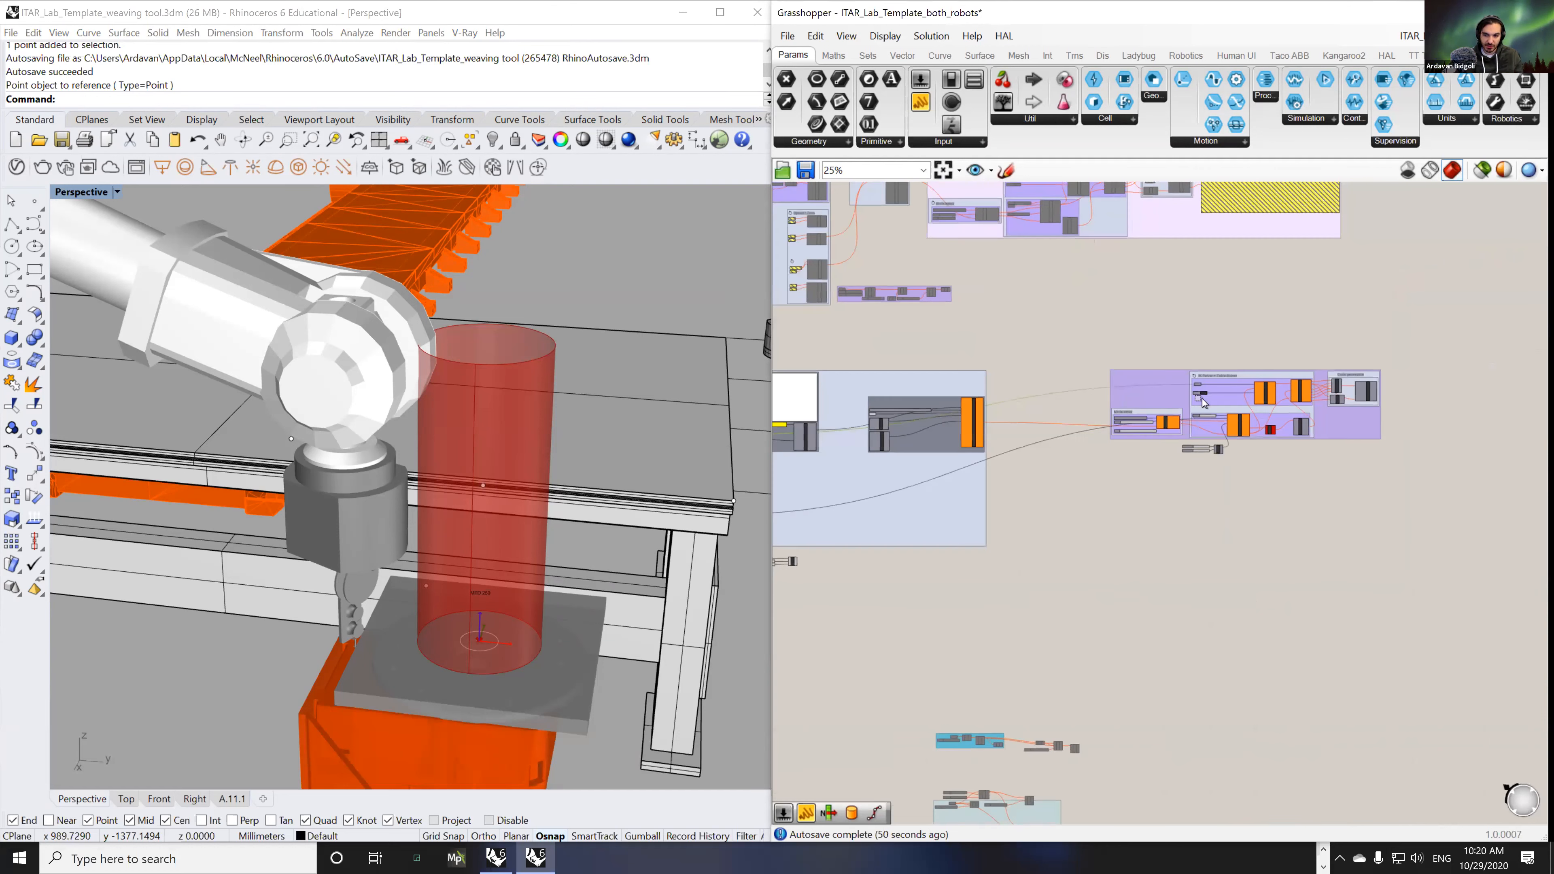
{"action": "left_click_drag", "start_coordinate": [1097, 328], "coordinate": [1501, 517]}
{"action": "middle_click", "coordinate": [1223, 428]}
{"action": "left_click", "coordinate": [1288, 425]}
{"action": "scroll", "coordinate": [1131, 554], "scroll_direction": "up", "scroll_amount": 5}
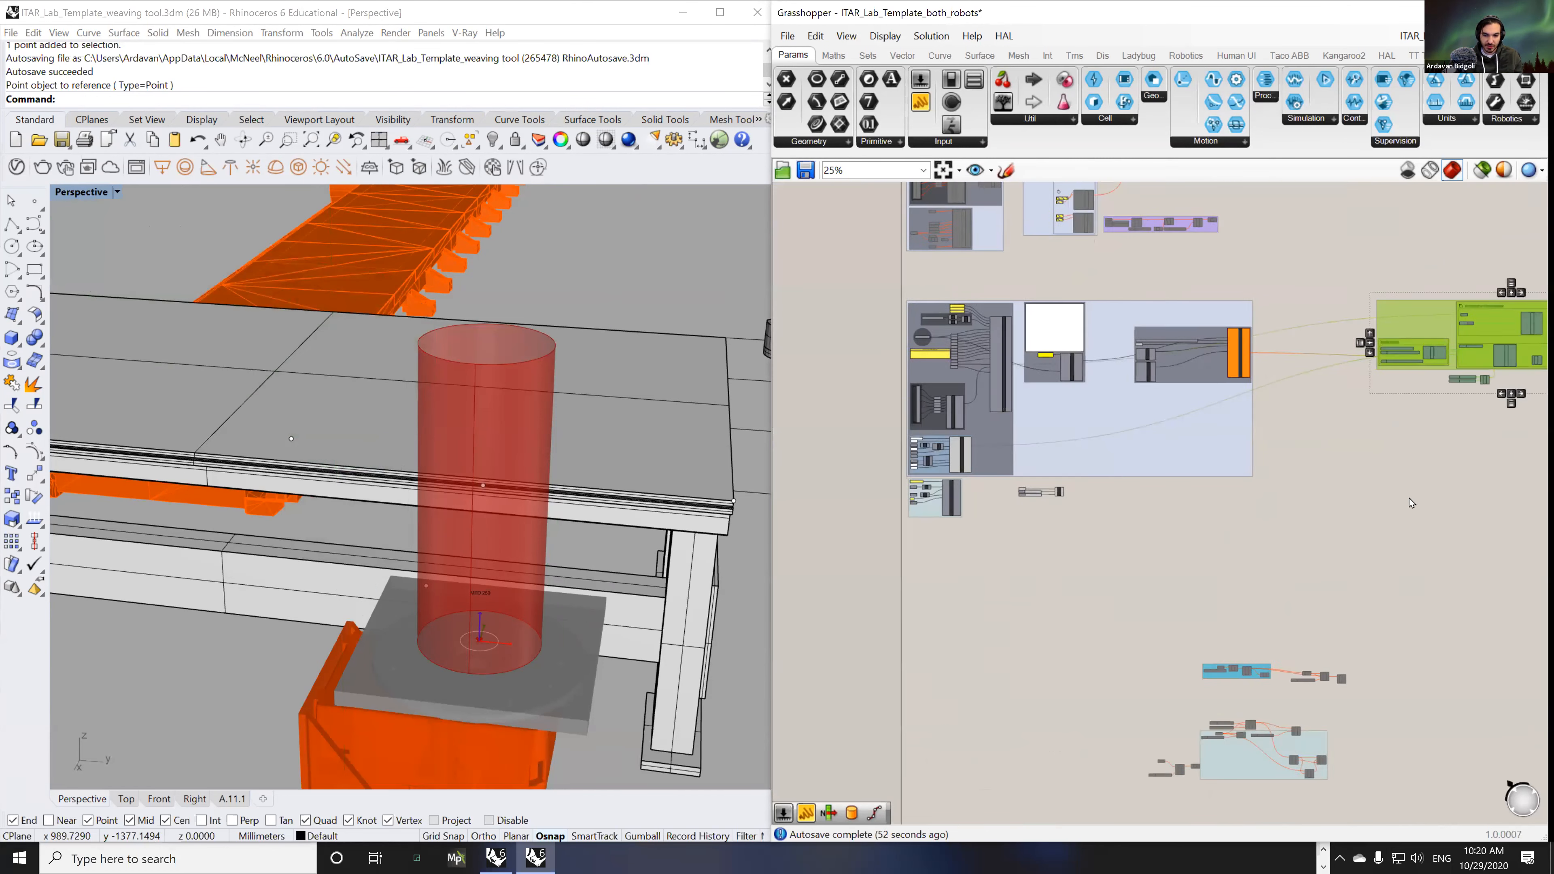
{"action": "right_click_drag", "start_coordinate": [636, 536], "coordinate": [570, 526]}
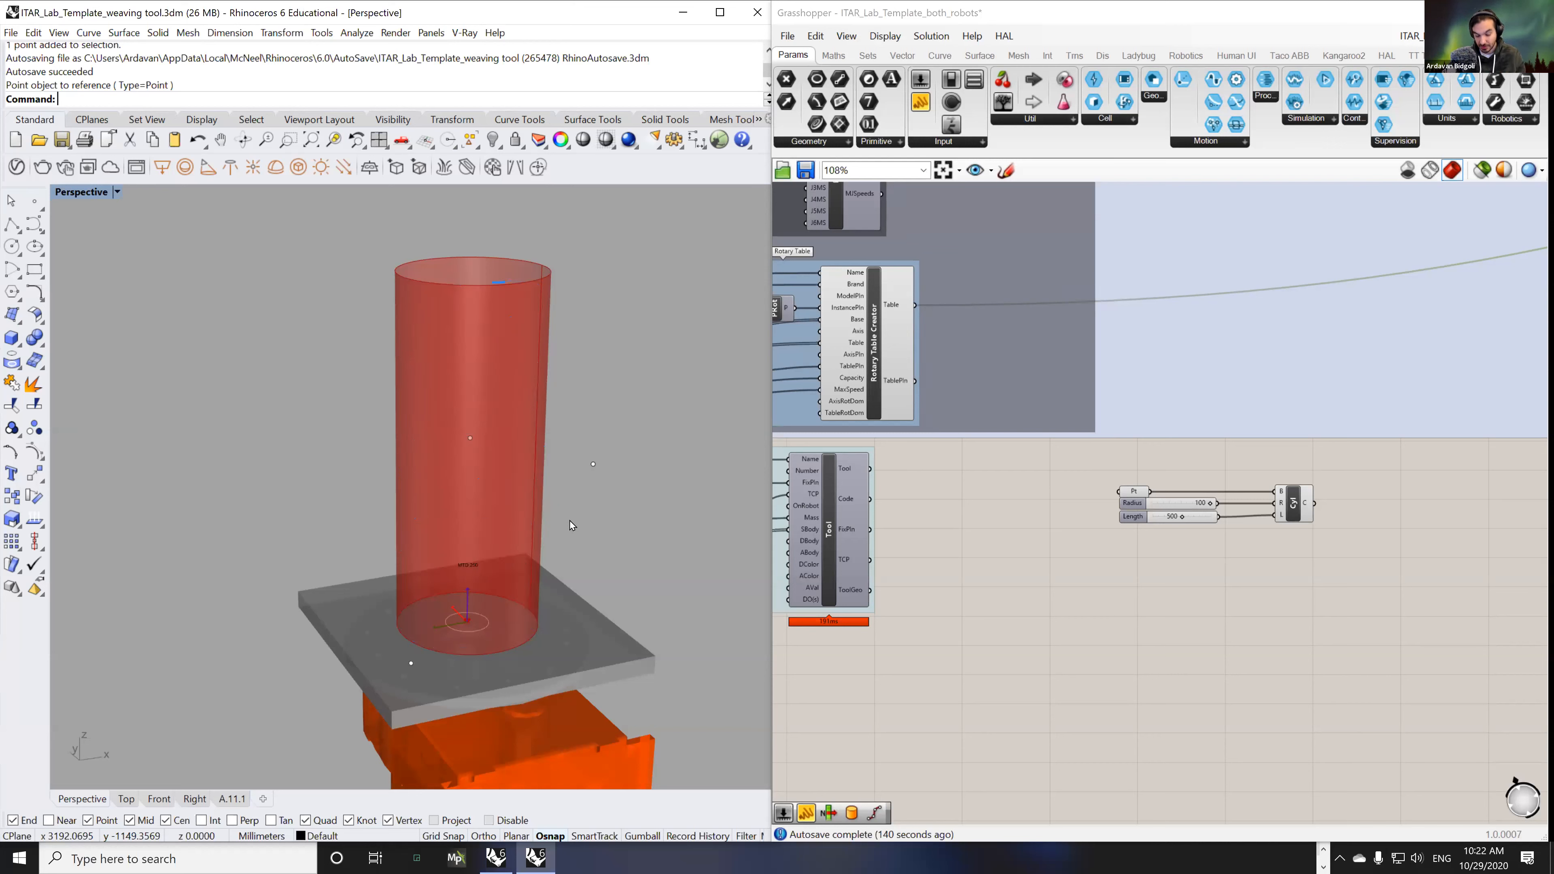
- Add a Circle component defined by base plane and radius below the Cylinder component
{"action": "right_click_drag", "start_coordinate": [1273, 573], "coordinate": [1048, 525]}
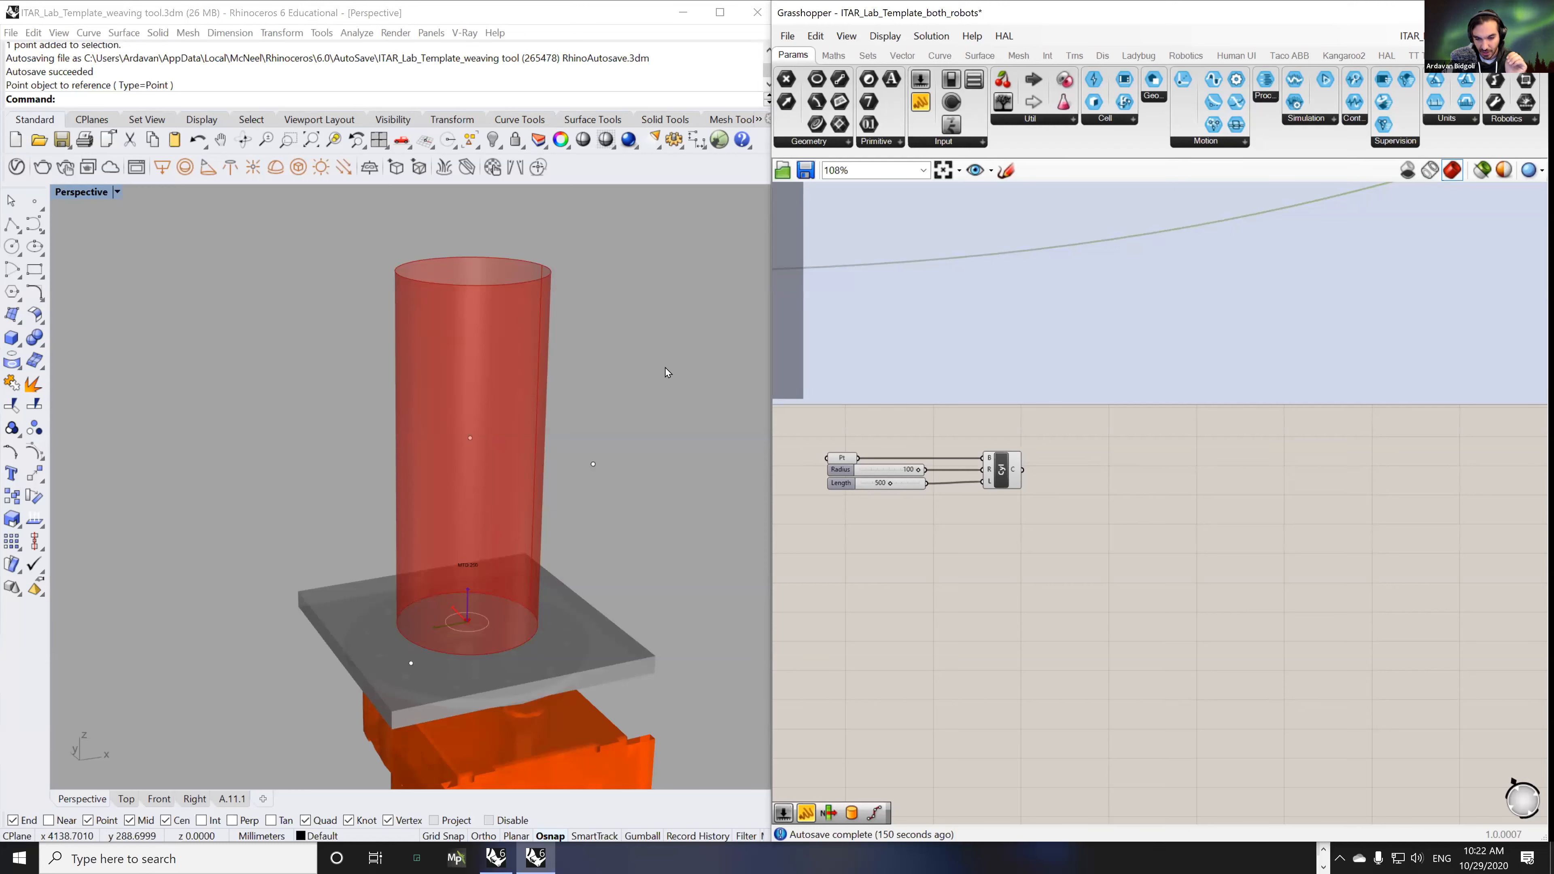
{"action": "double_click", "coordinate": [1036, 522]}
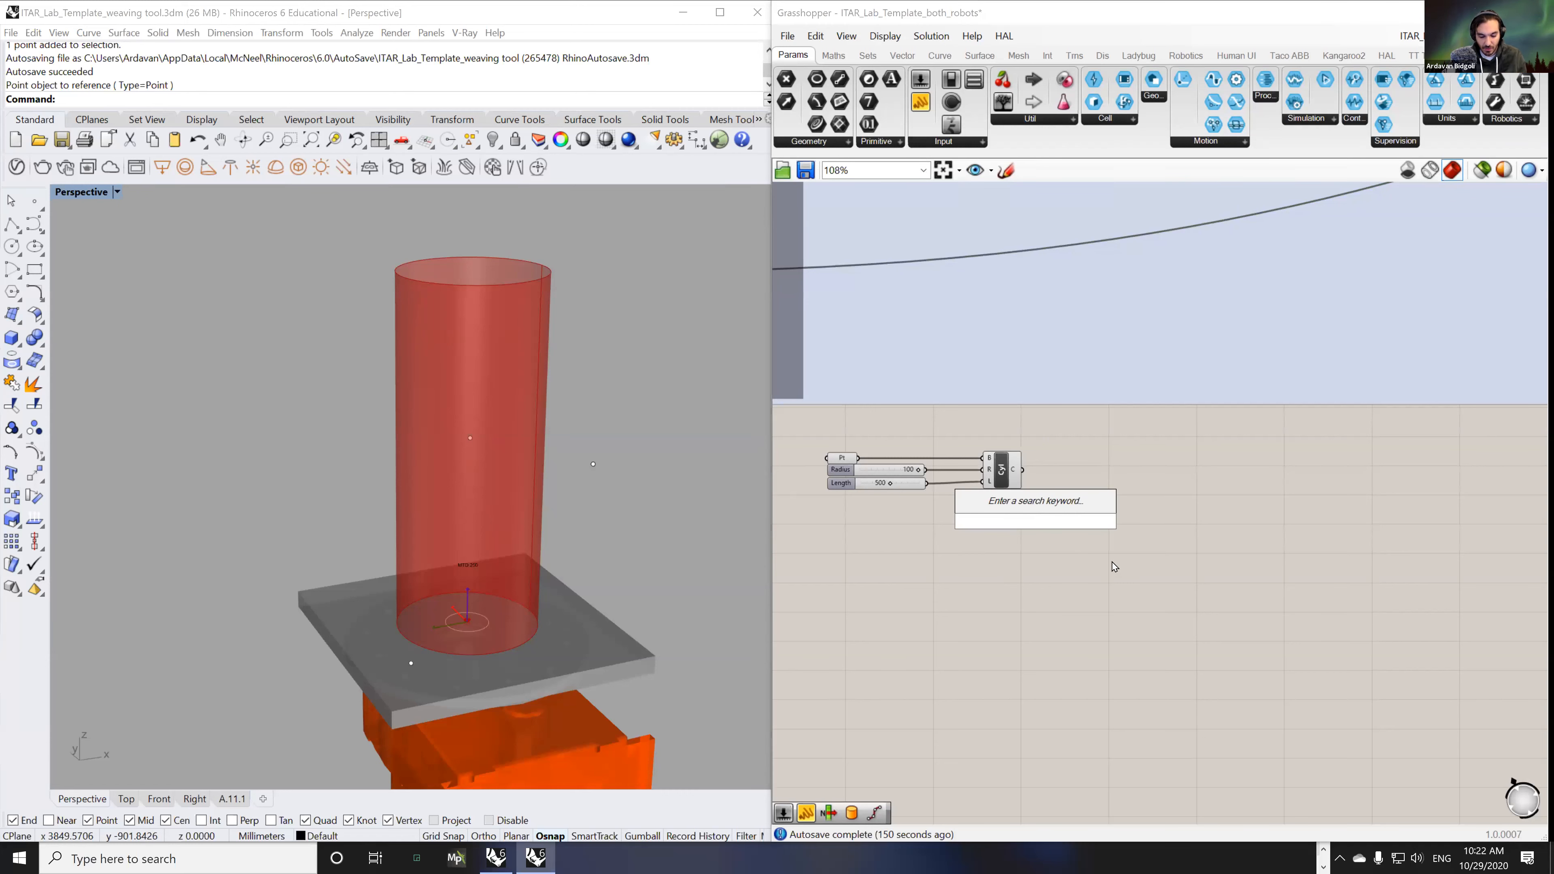
{"action": "type", "text": "circ"}
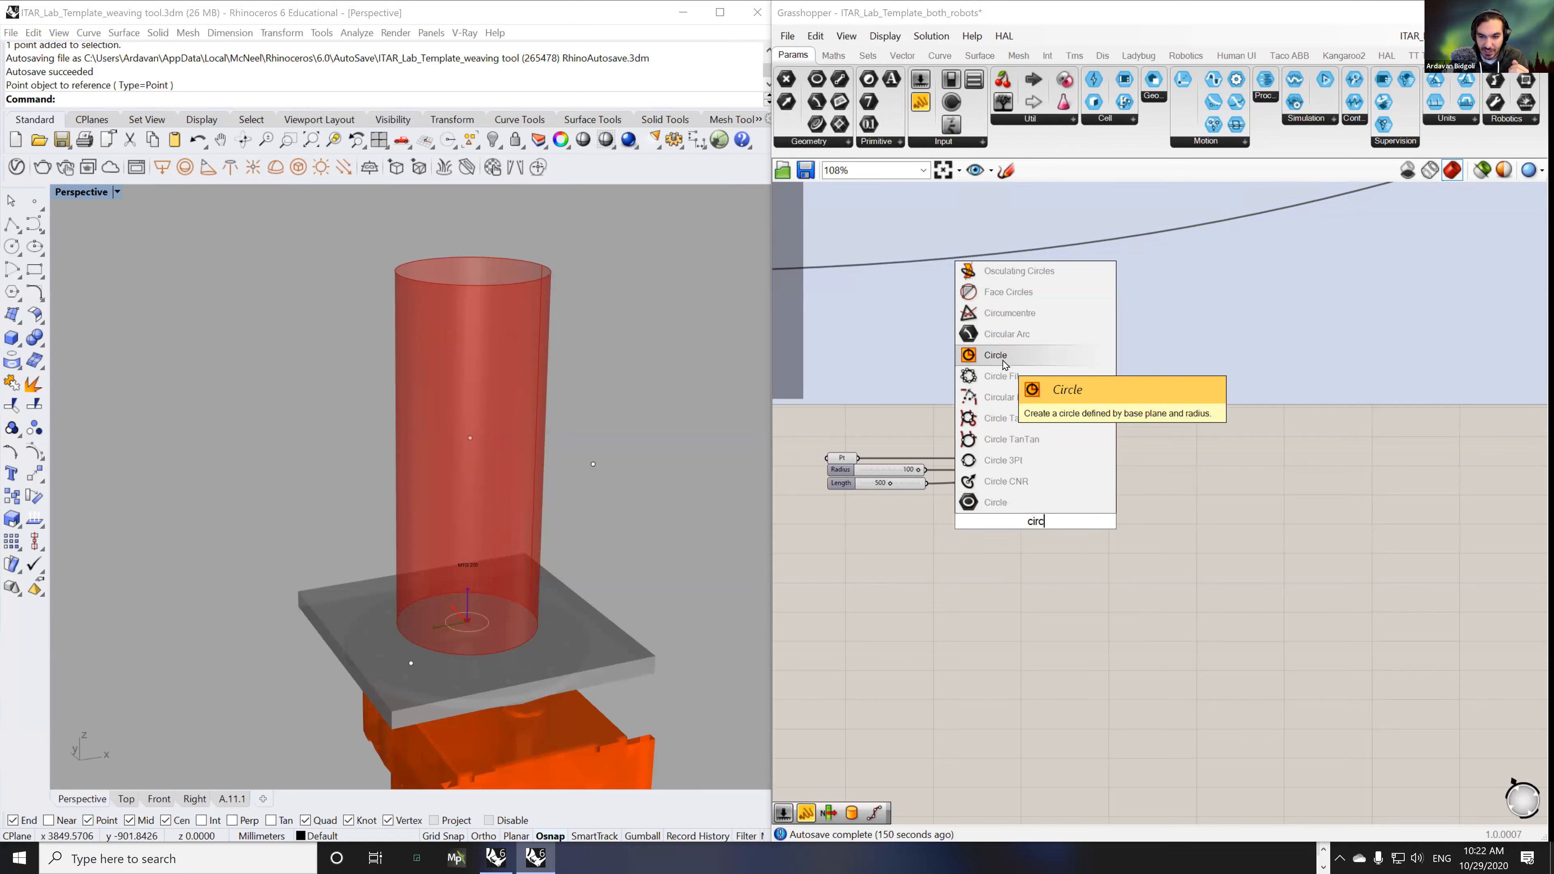
{"action": "left_click", "coordinate": [1005, 359]}
{"action": "scroll", "coordinate": [1041, 547], "scroll_direction": "up", "scroll_amount": 1}
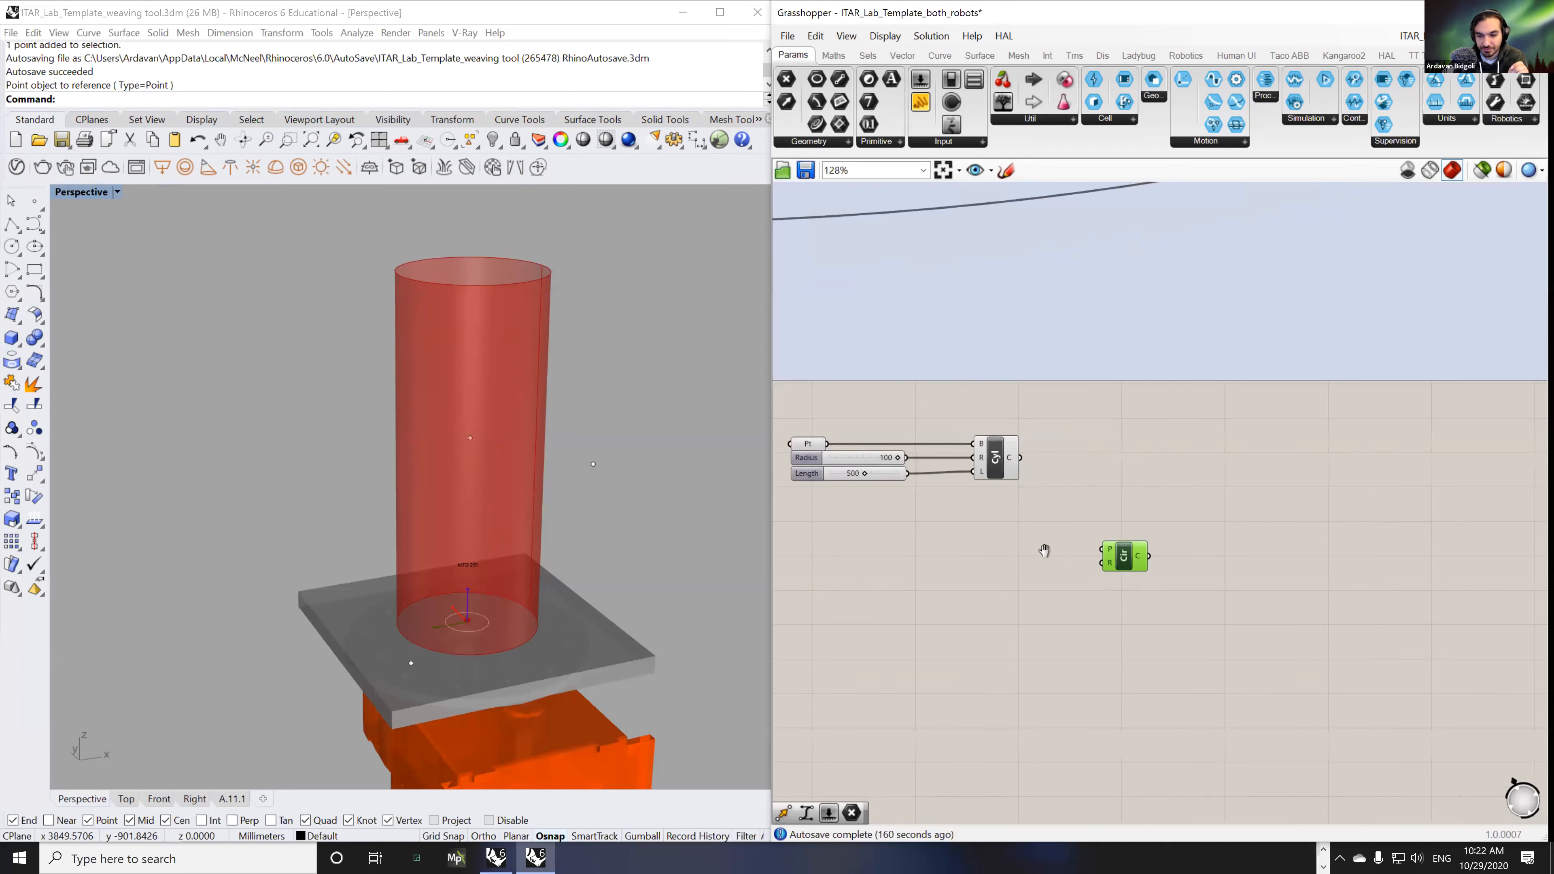
{"action": "right_click_drag", "start_coordinate": [1045, 551], "coordinate": [1134, 549]}
{"action": "left_click_drag", "start_coordinate": [1219, 565], "coordinate": [1219, 544]}
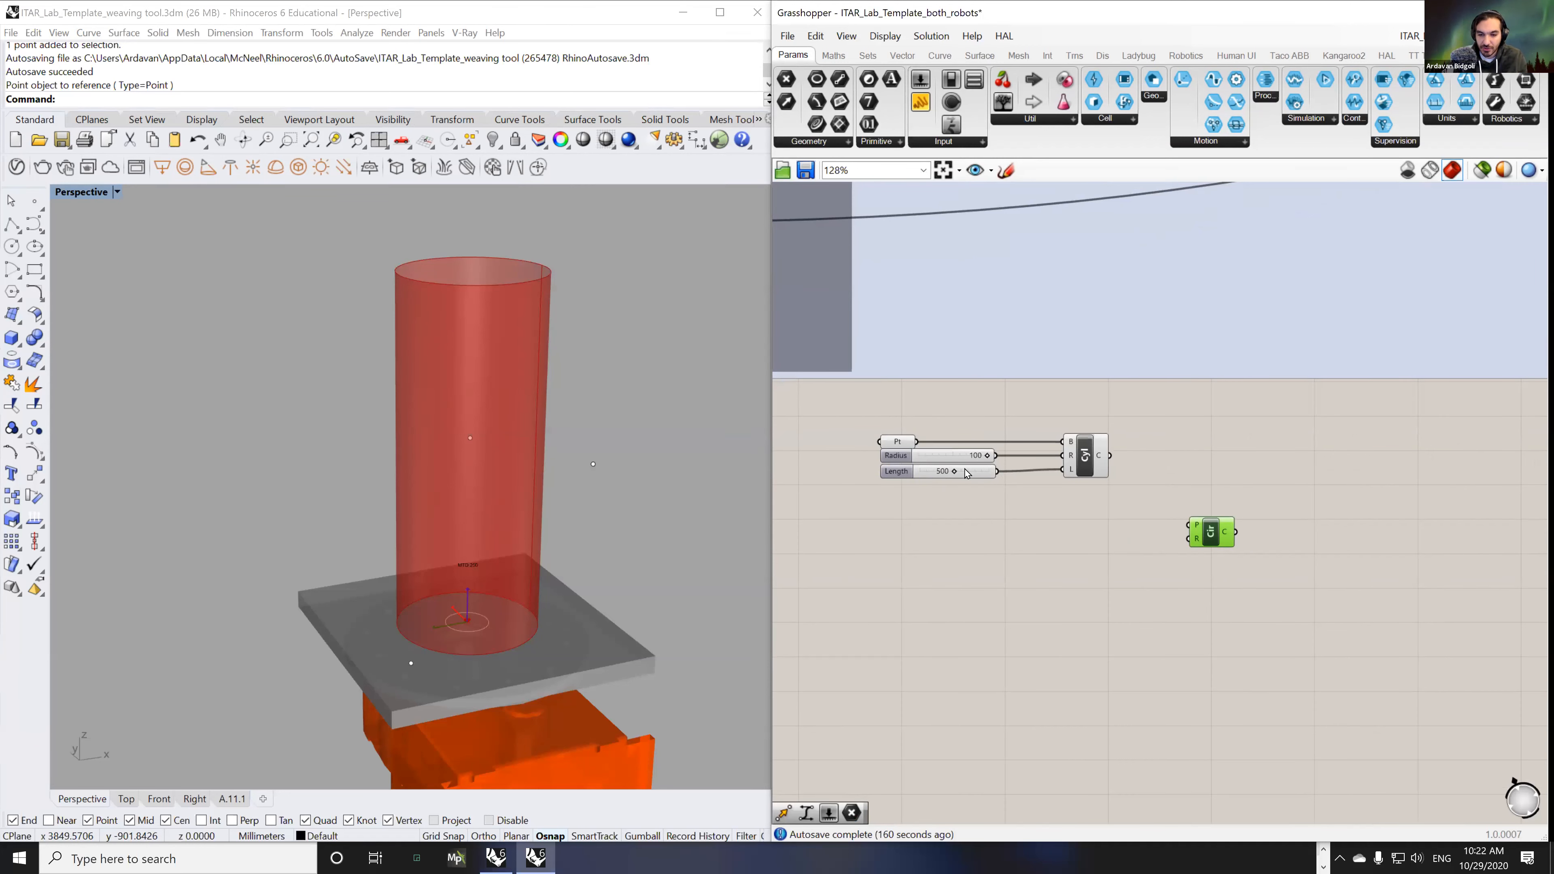
- Connect the Point parameter to the Circle's plane input and the Radius slider to its radius input, spacing out the components
{"action": "left_click_drag", "start_coordinate": [1195, 529], "coordinate": [1084, 533]}
{"action": "left_click_drag", "start_coordinate": [917, 442], "coordinate": [1181, 538]}
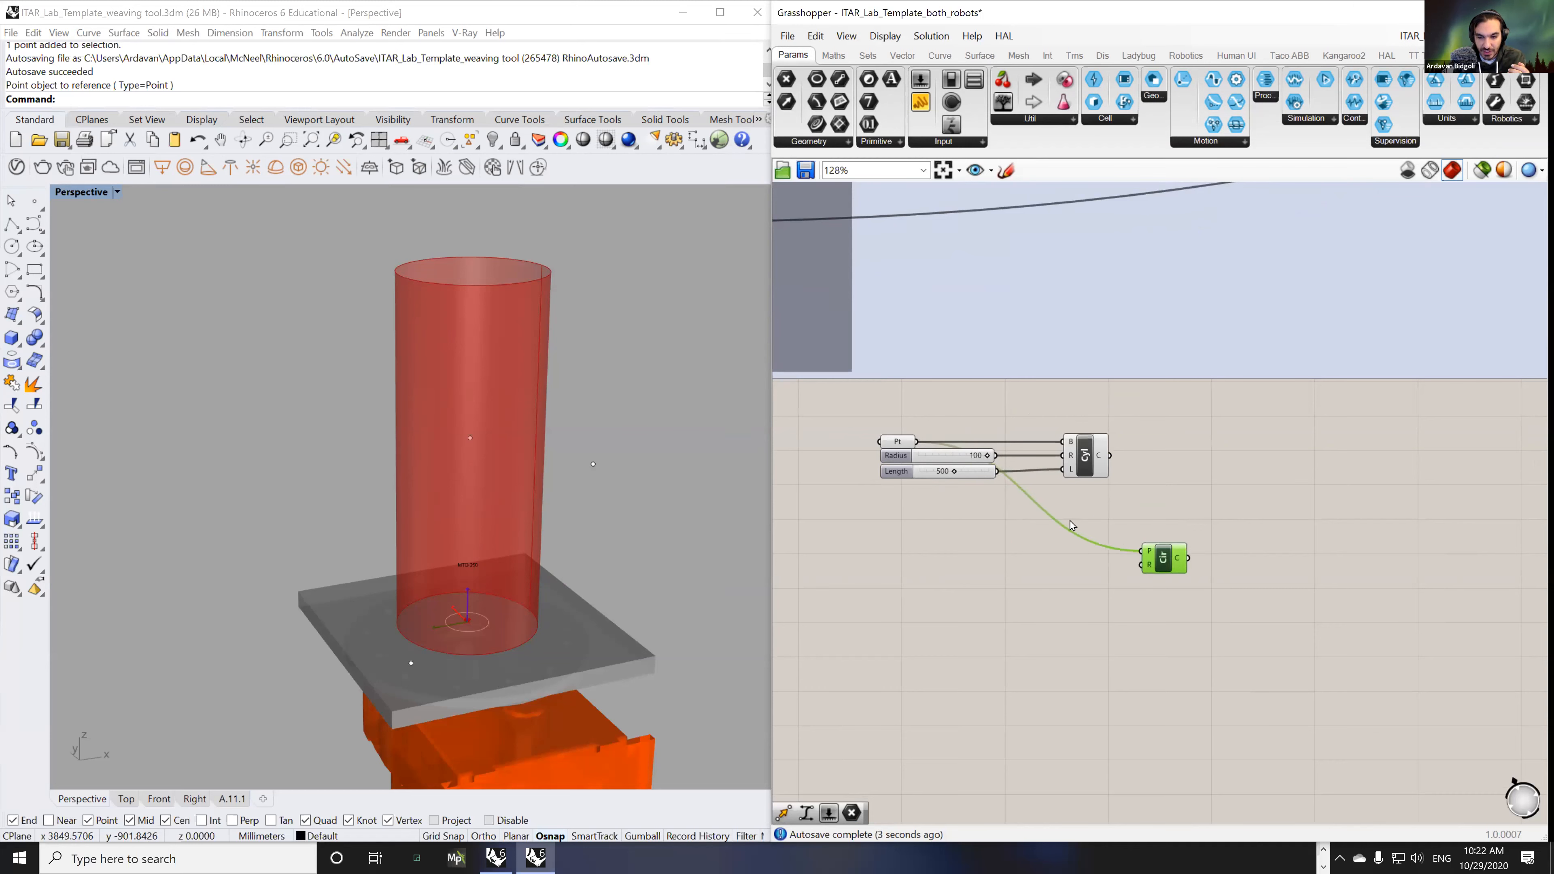
{"action": "left_click_drag", "start_coordinate": [899, 443], "coordinate": [902, 429]}
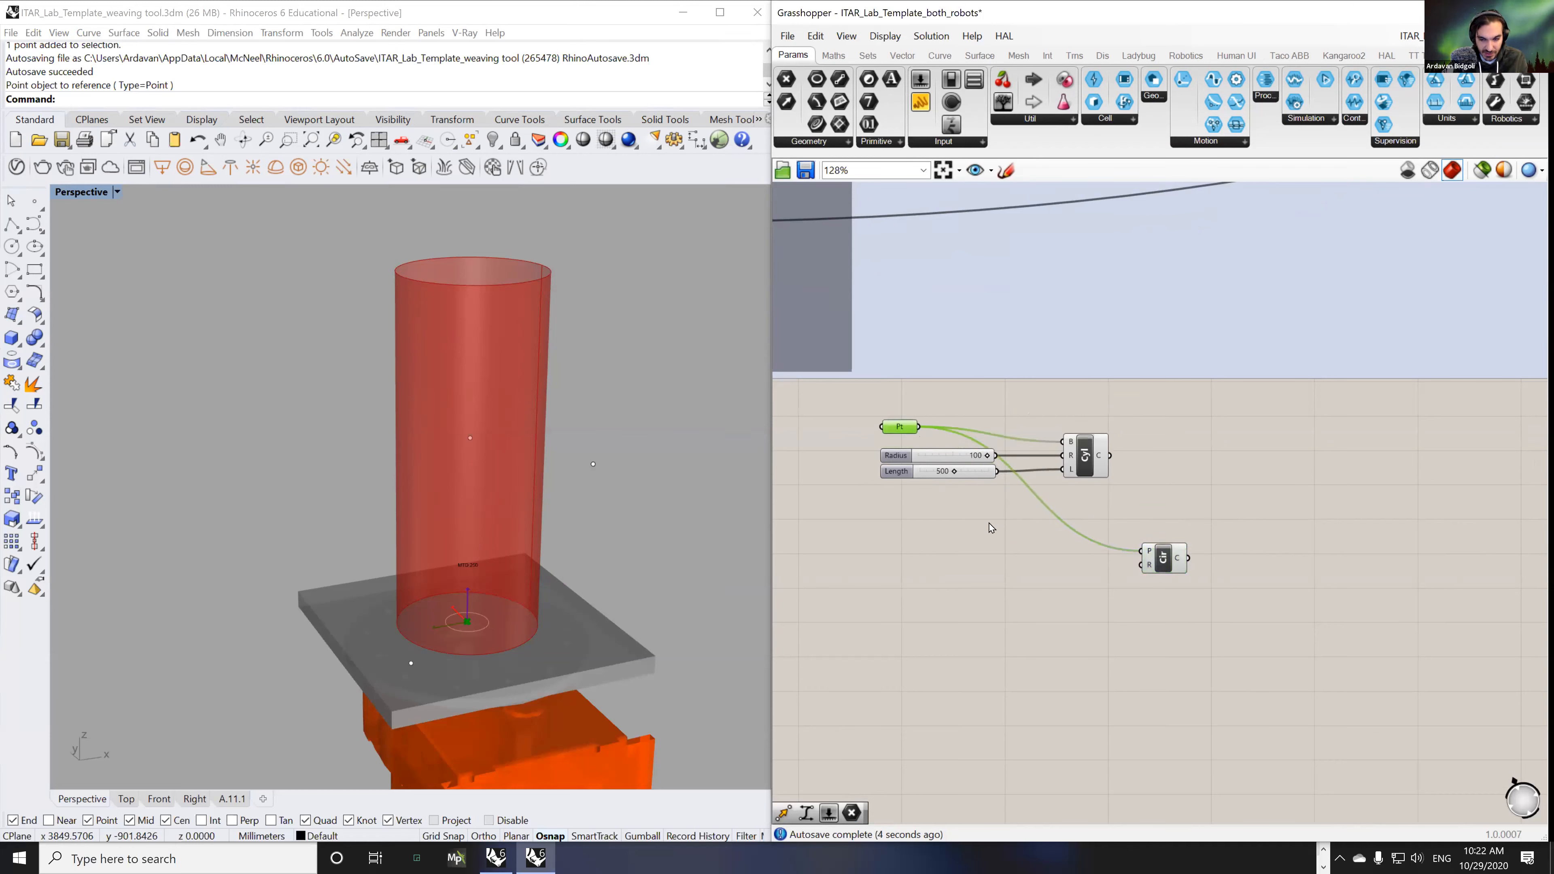
{"action": "left_click_drag", "start_coordinate": [1109, 468], "coordinate": [1114, 468]}
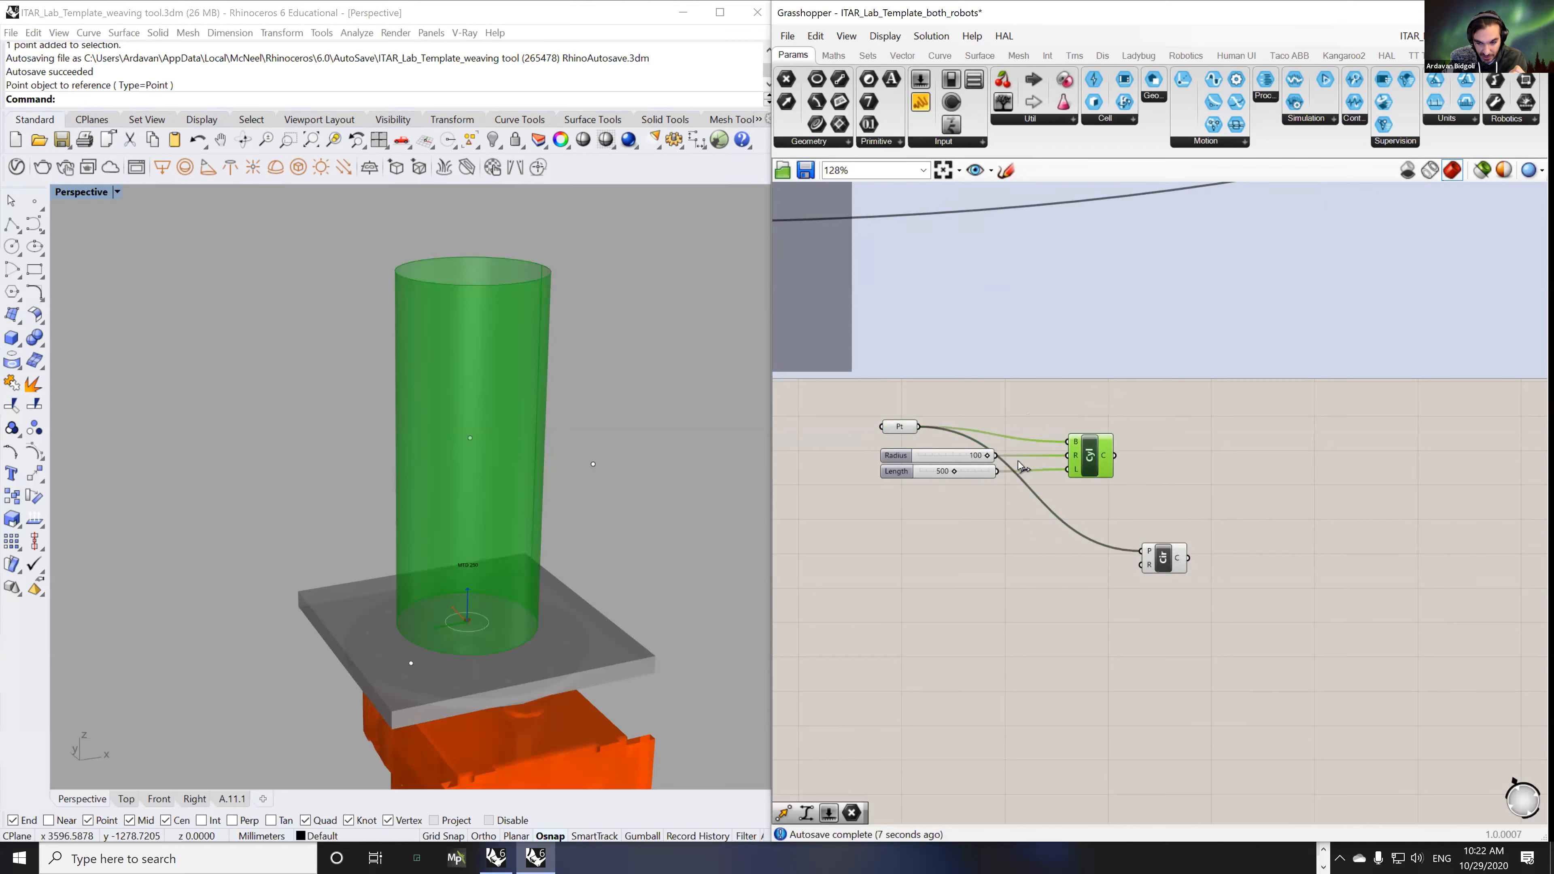
{"action": "left_click_drag", "start_coordinate": [1163, 558], "coordinate": [1135, 553]}
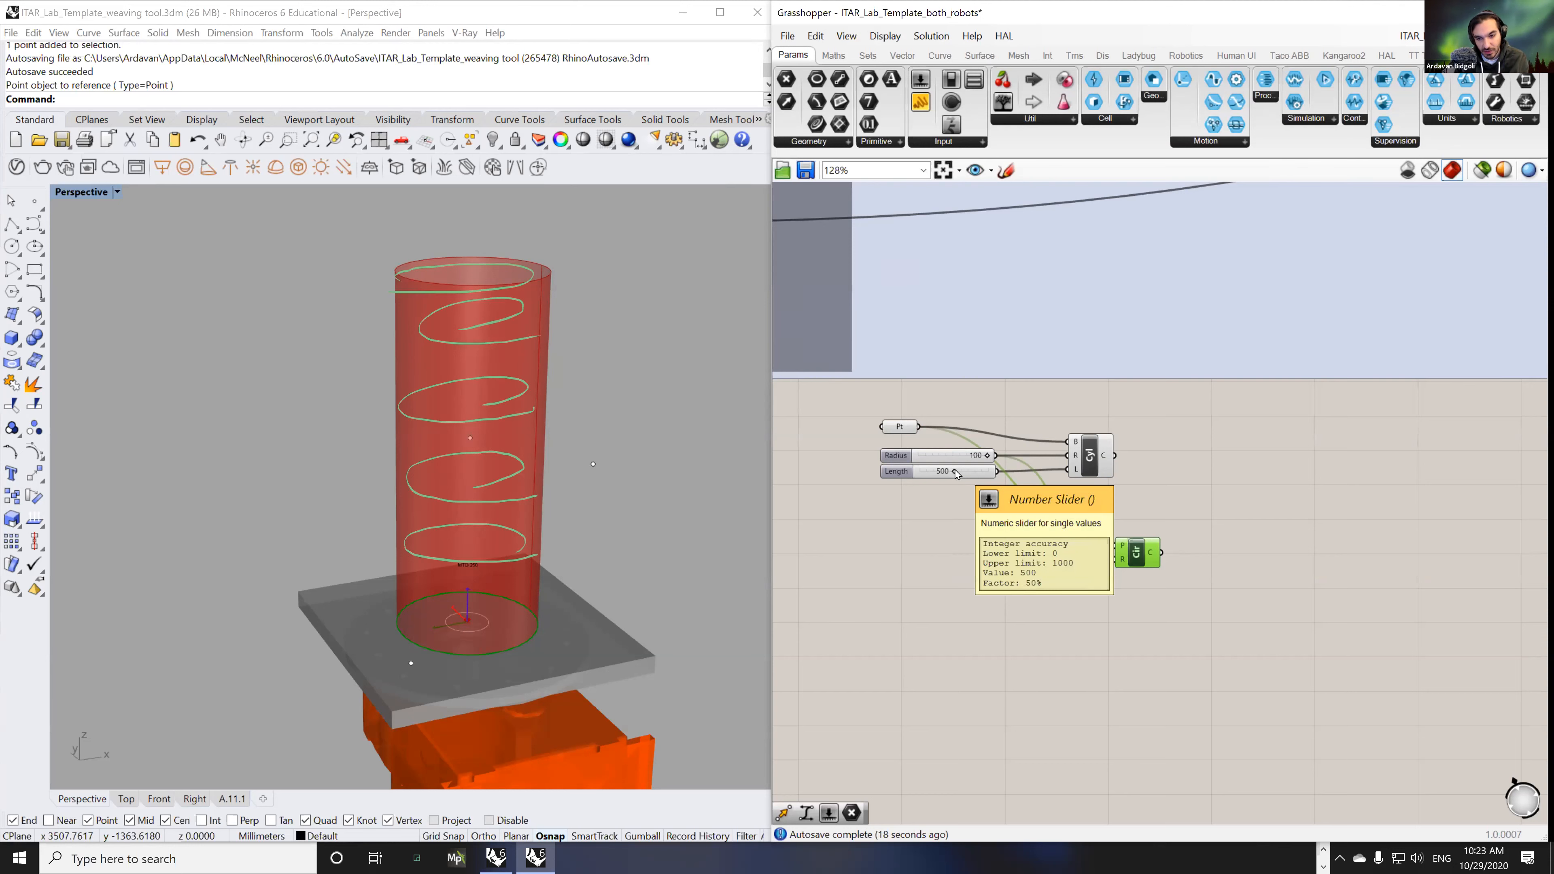
- Add a Range component below the Length slider
{"action": "double_click", "coordinate": [969, 561]}
{"action": "type", "text": "range"}
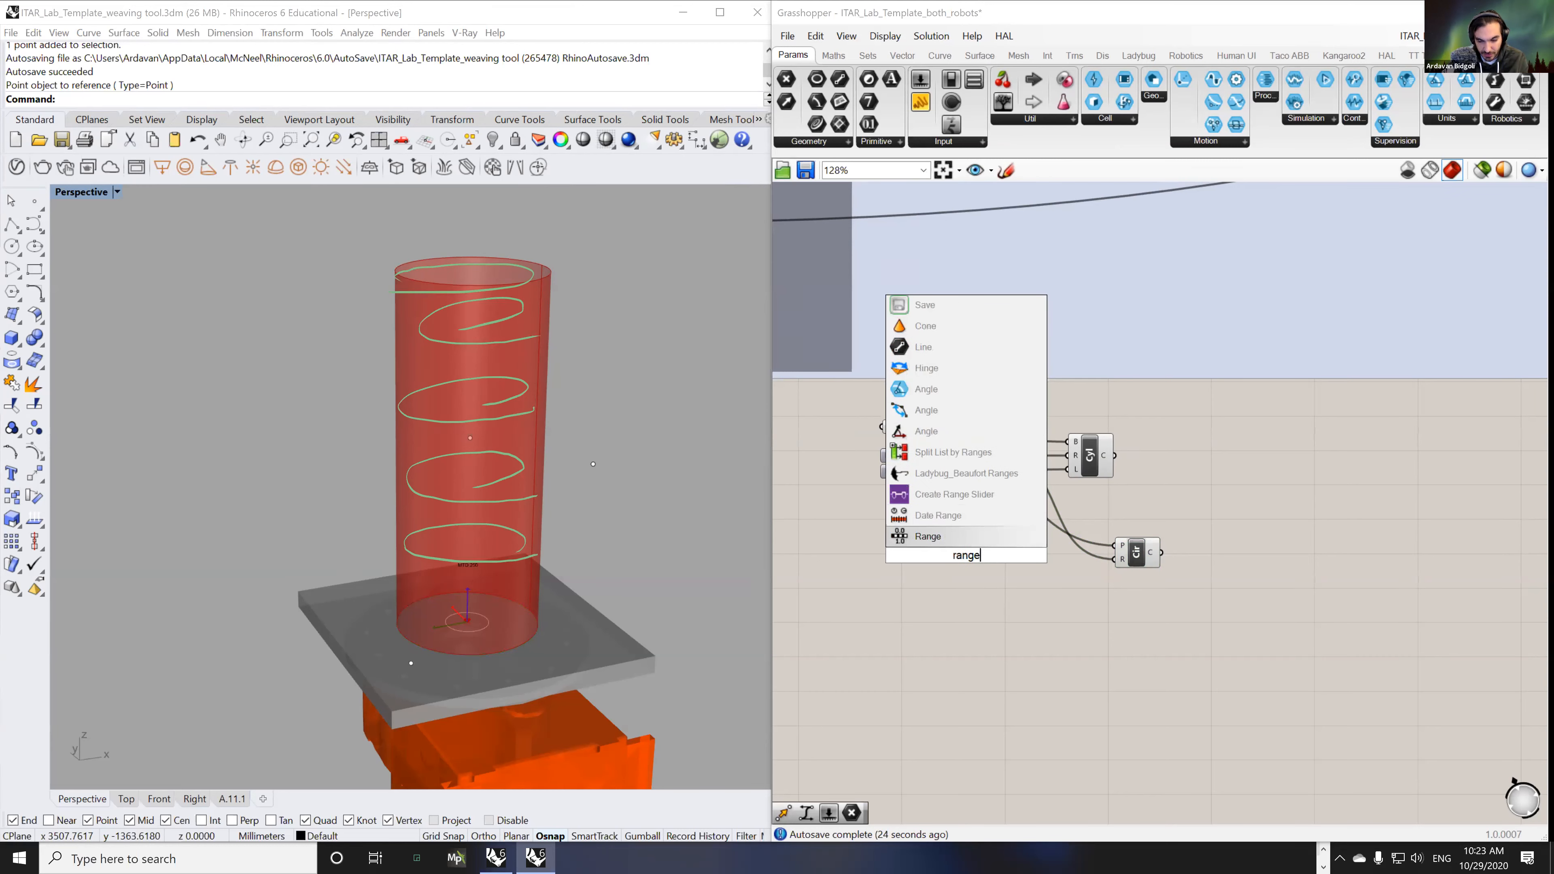
{"action": "key", "text": "Return"}
{"action": "scroll", "coordinate": [980, 558], "scroll_direction": "up", "scroll_amount": 3}
{"action": "left_click", "coordinate": [955, 551]}
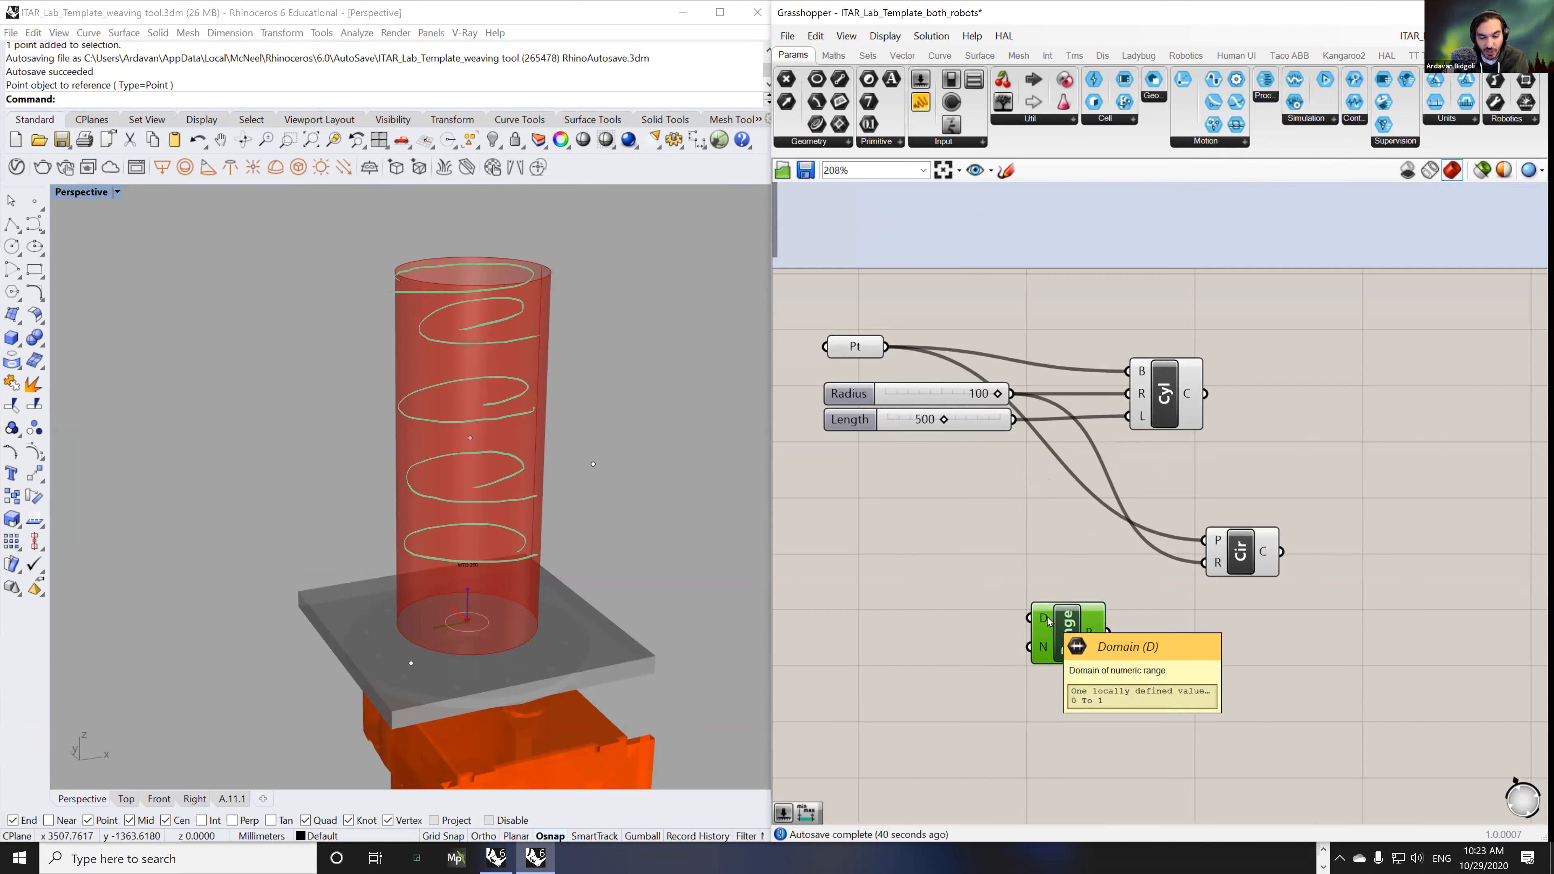
- Add a panel beside the Range component, connect the Range output to it, and enlarge it to show the whole list
{"action": "double_click", "coordinate": [1159, 659]}
{"action": "type", "text": "//"}
{"action": "key", "text": "Return"}
{"action": "left_click", "coordinate": [1231, 641]}
{"action": "left_click_drag", "start_coordinate": [1109, 634], "coordinate": [1204, 651]}
{"action": "left_click_drag", "start_coordinate": [1221, 726], "coordinate": [1220, 814]}
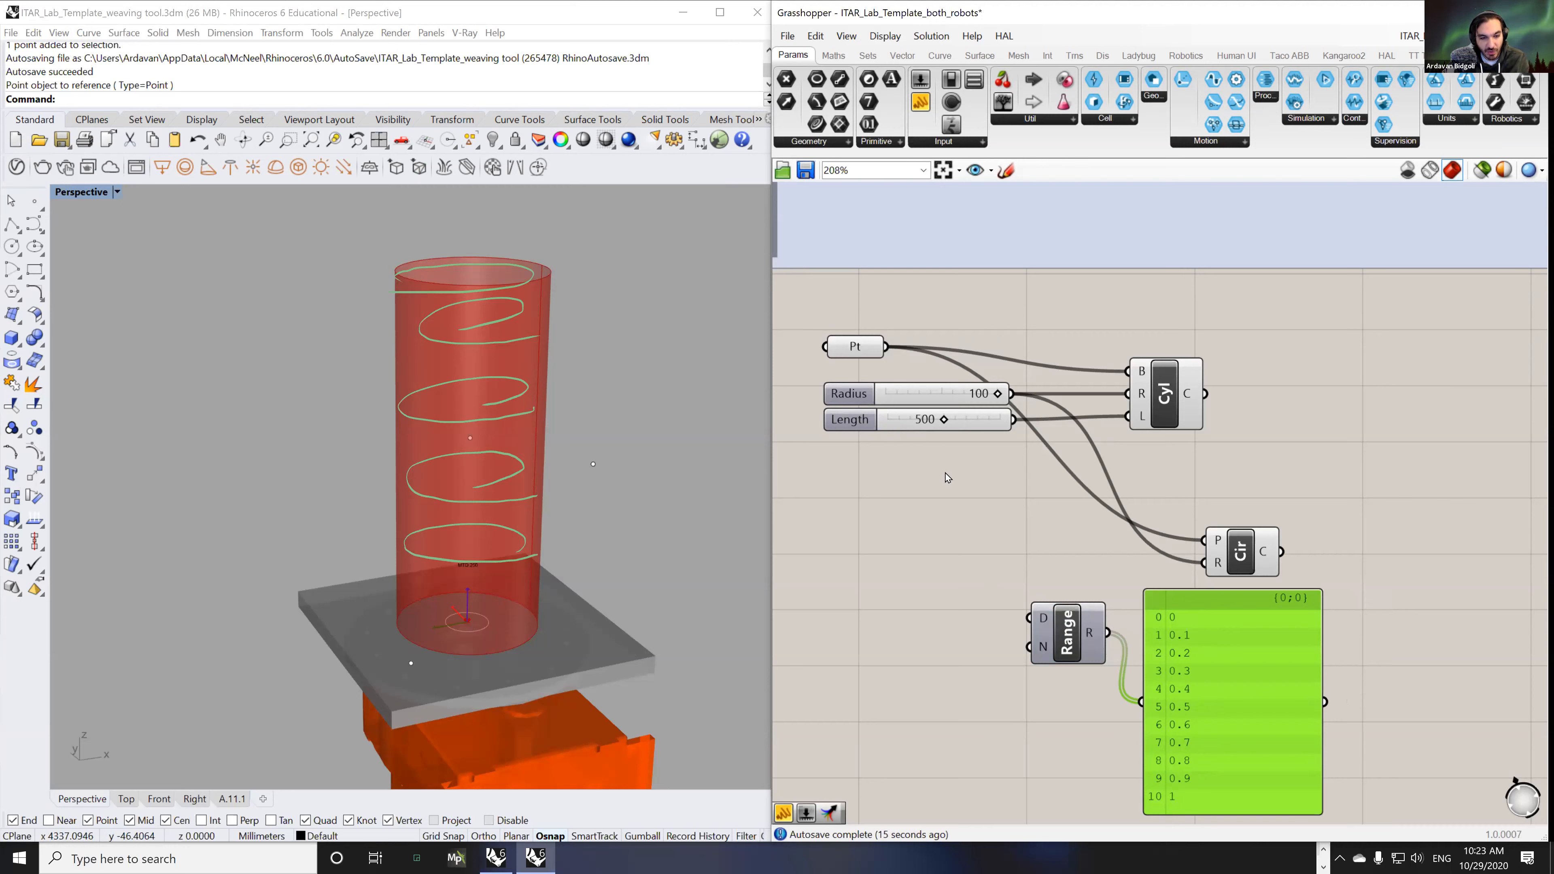
- Add a Construct Domain component and connect it to the Range's domain input
{"action": "double_click", "coordinate": [936, 551]}
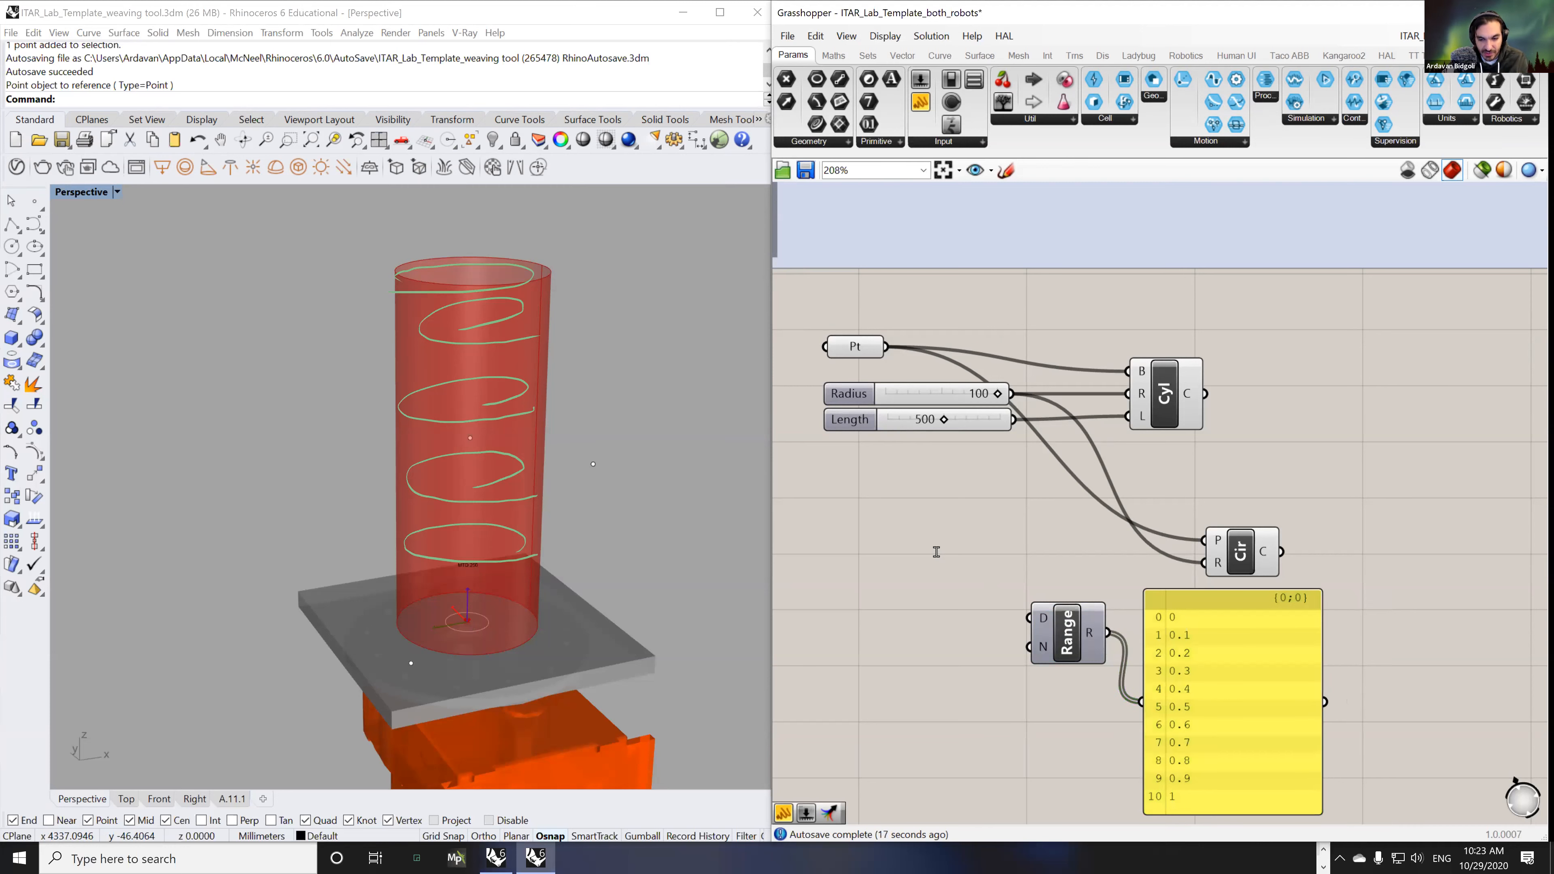
{"action": "type", "text": "doma"}
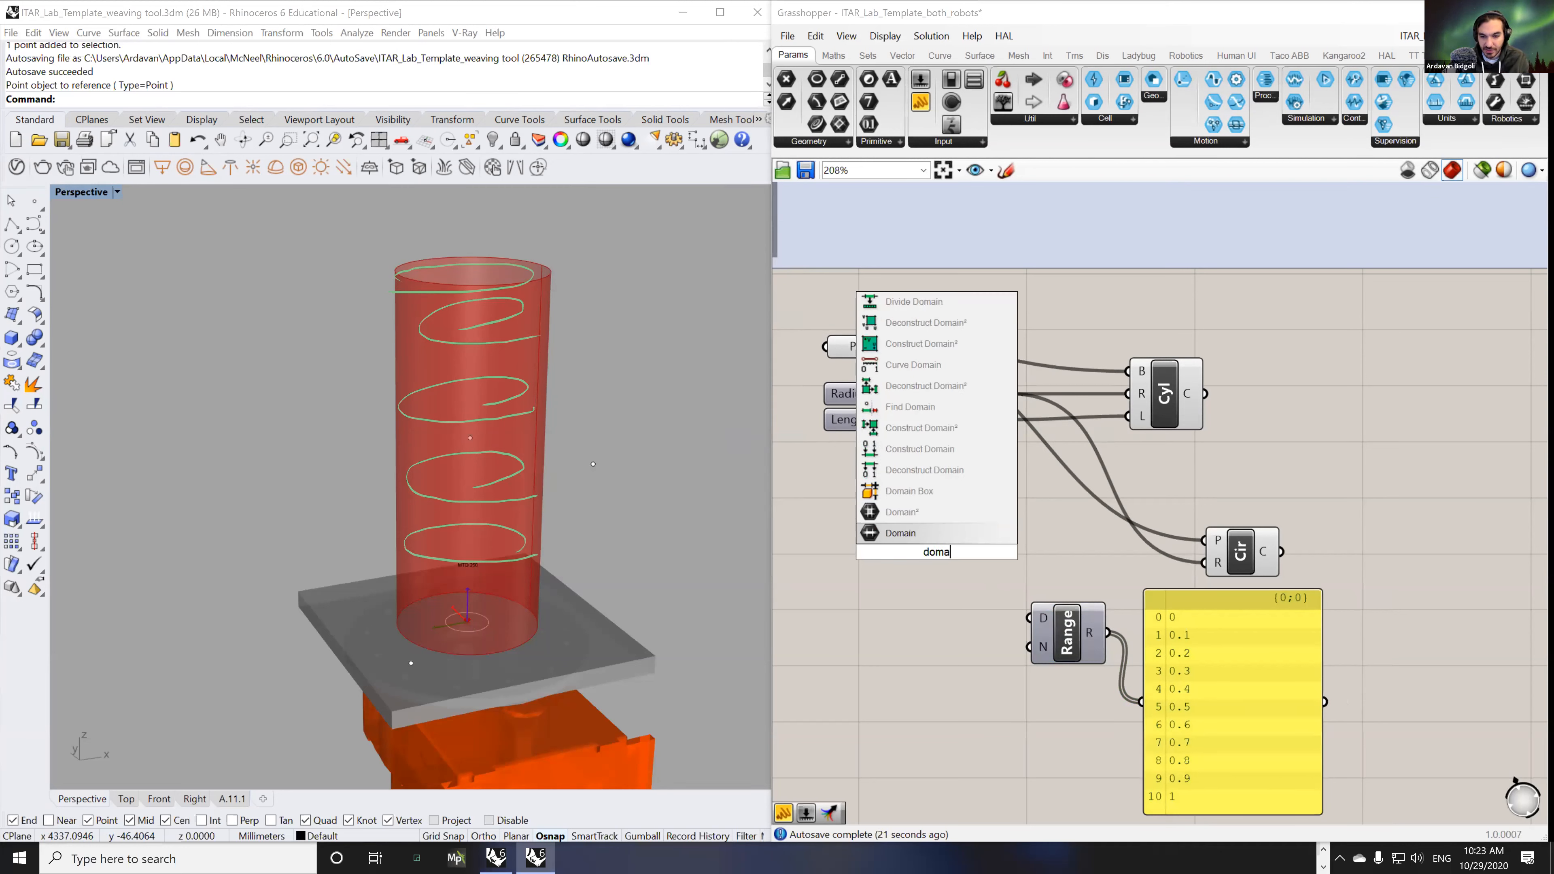
{"action": "left_click", "coordinate": [936, 458]}
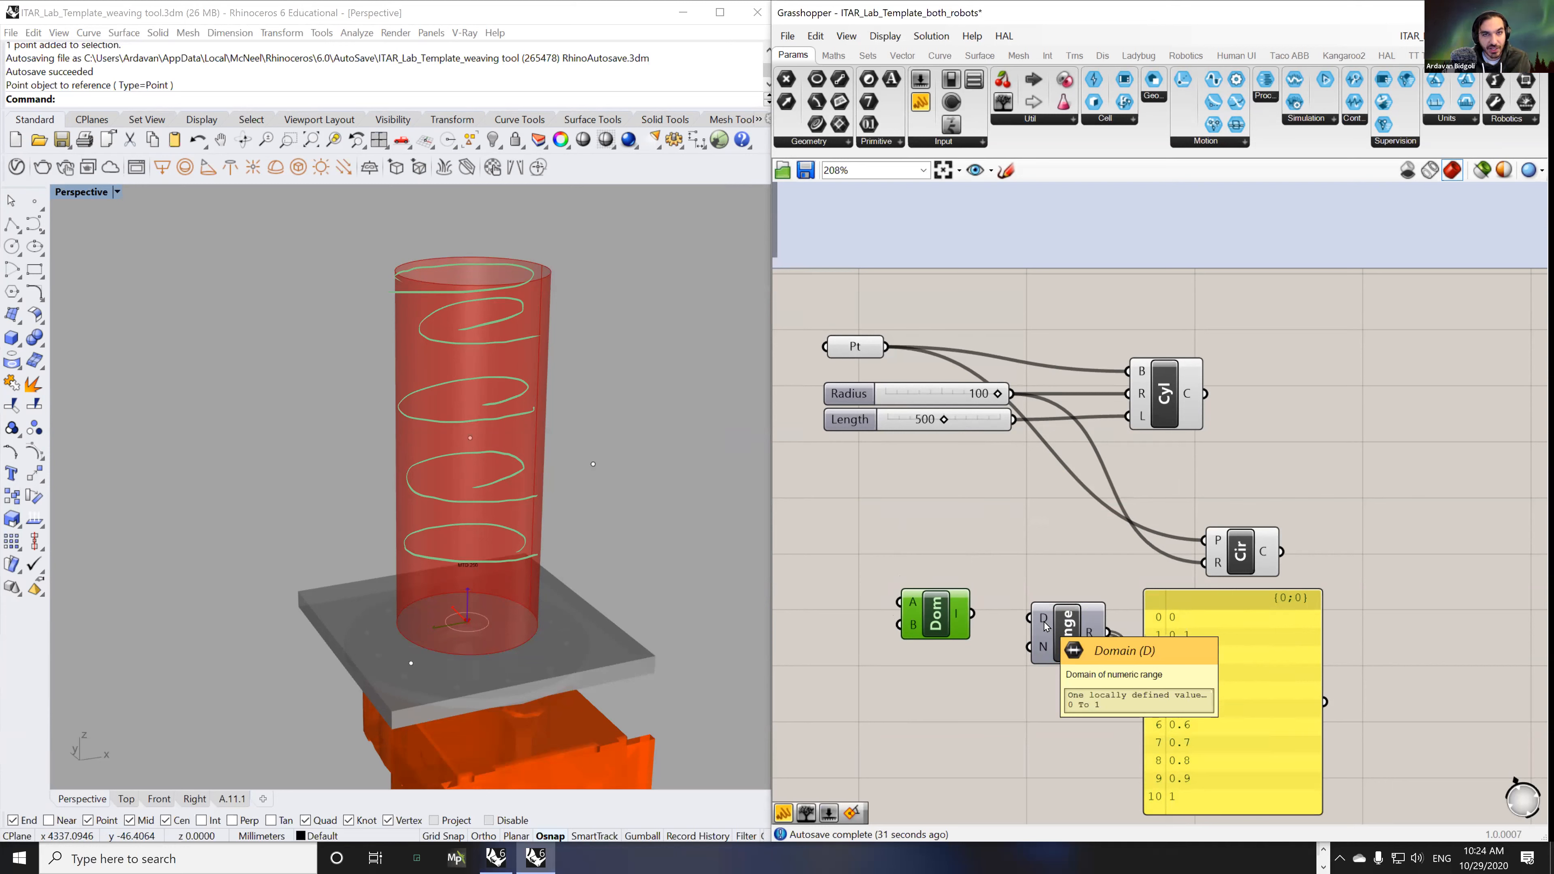
{"action": "left_click_drag", "start_coordinate": [1046, 624], "coordinate": [932, 610]}
- Add a 100 number slider, set it to 0 as the domain's start, and connect the Length slider as the domain's end
{"action": "double_click", "coordinate": [828, 558]}
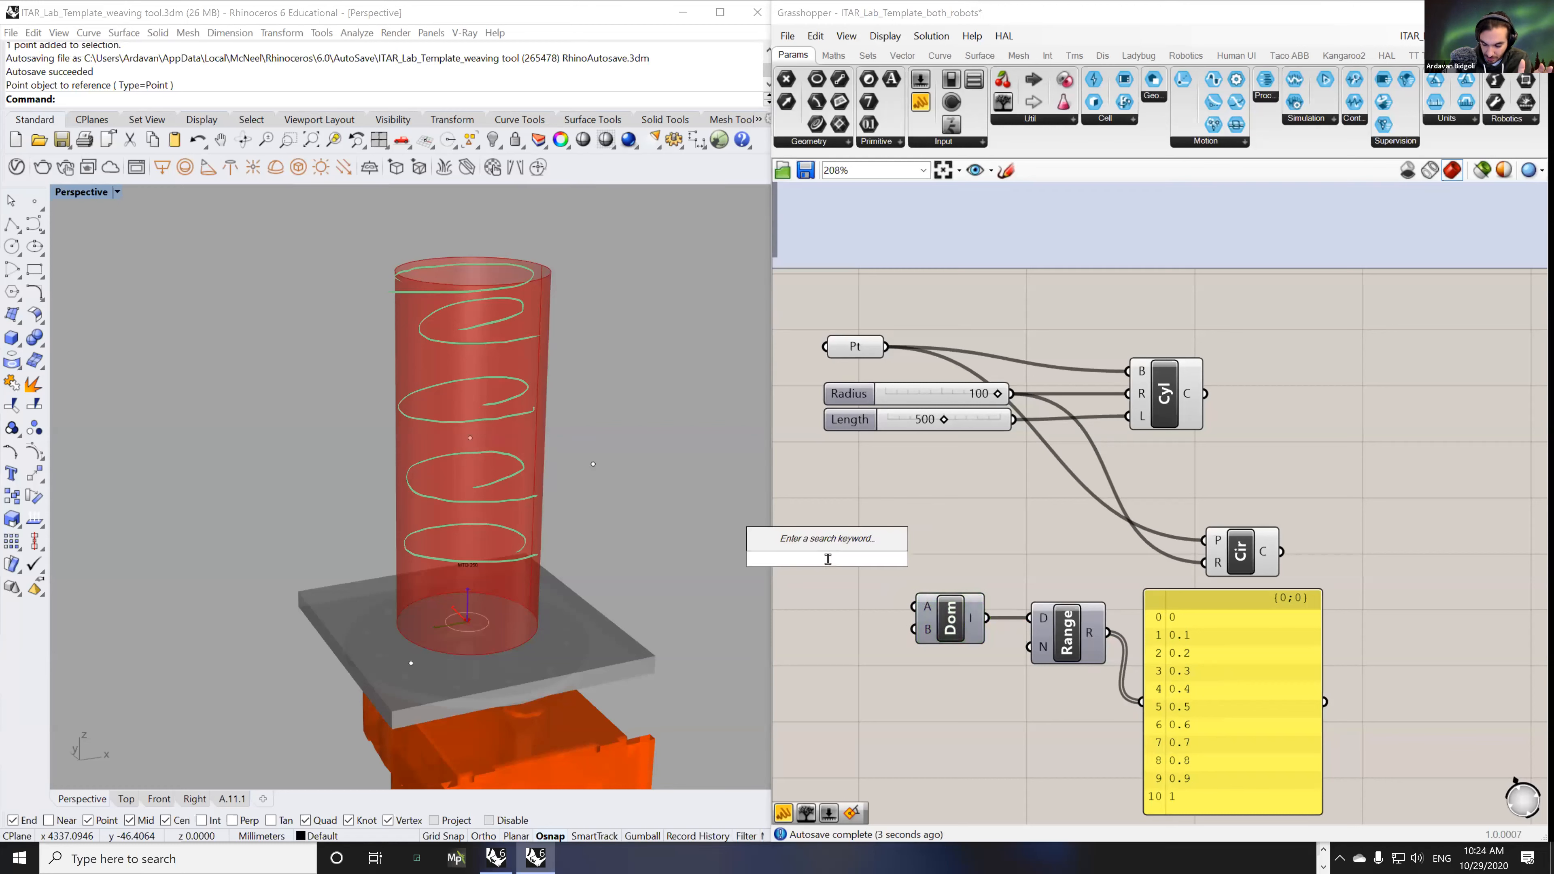
{"action": "type", "text": "100"}
{"action": "key", "text": "Return"}
{"action": "left_click_drag", "start_coordinate": [819, 558], "coordinate": [802, 597]}
{"action": "right_click_drag", "start_coordinate": [842, 624], "coordinate": [1005, 631]}
{"action": "left_click_drag", "start_coordinate": [982, 607], "coordinate": [967, 618]}
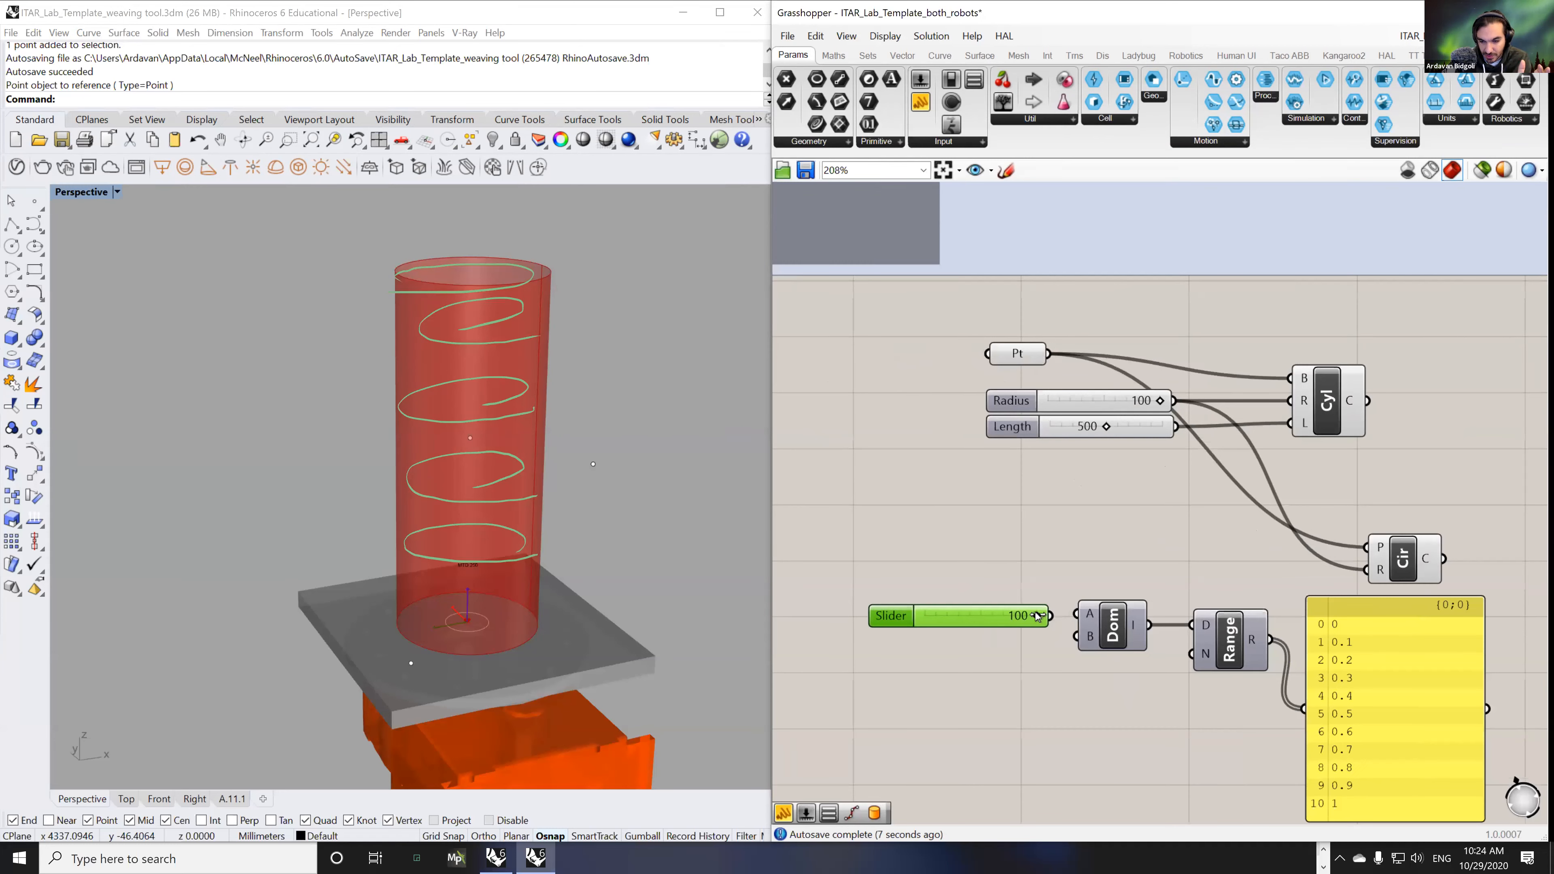
{"action": "left_click_drag", "start_coordinate": [1077, 614], "coordinate": [868, 610]}
{"action": "left_click_drag", "start_coordinate": [1175, 427], "coordinate": [1080, 661]}
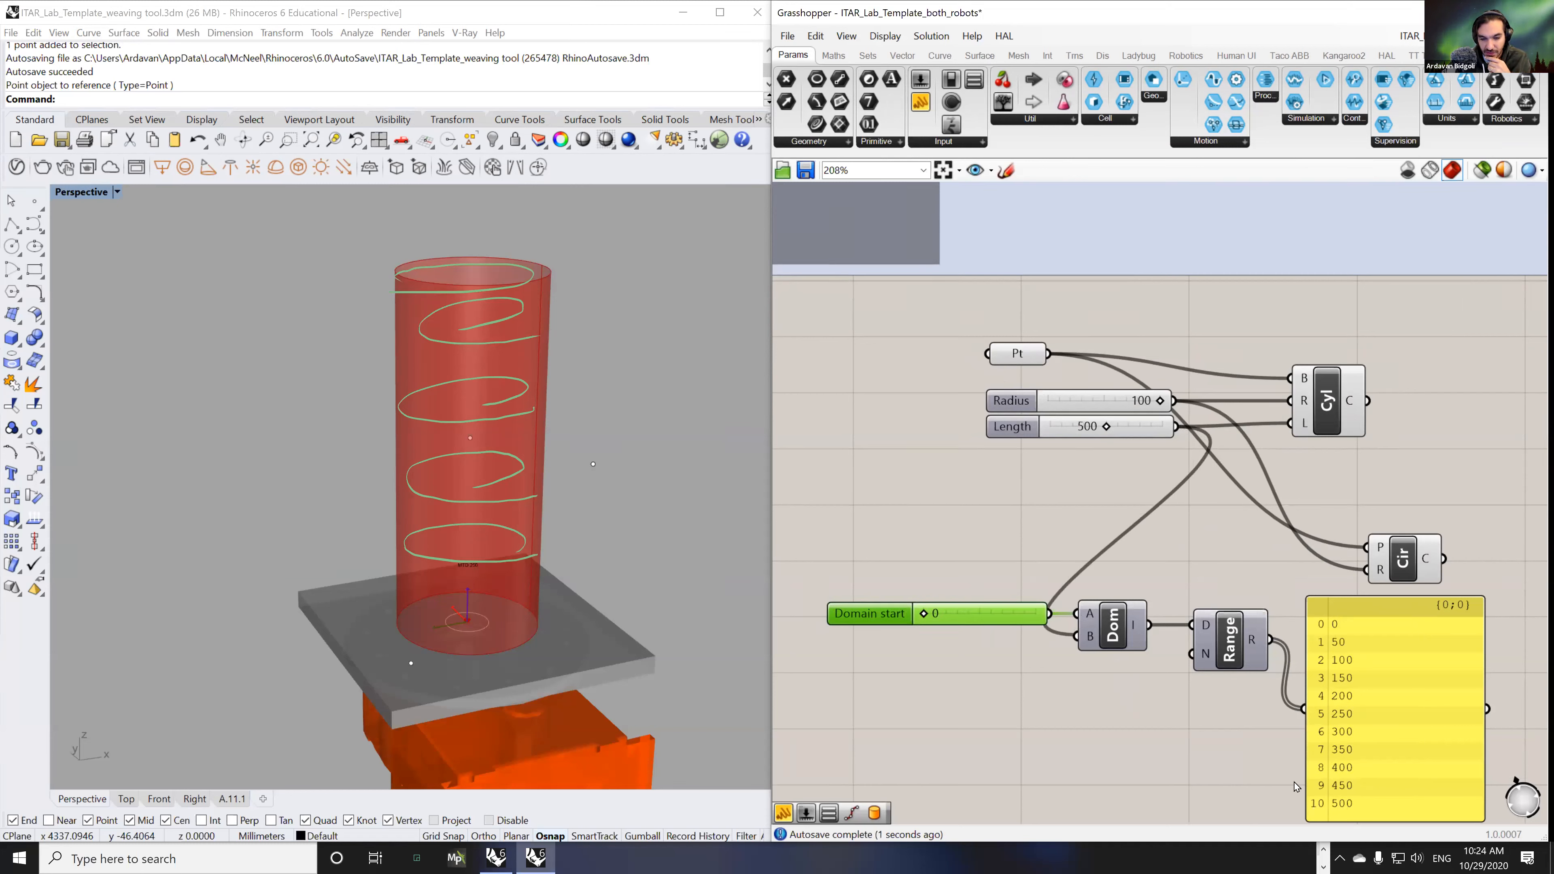
- Rearrange the domain start slider, Construct Domain, Range and panel into a clear row below the Circle component
{"action": "right_click_drag", "start_coordinate": [1221, 753], "coordinate": [1115, 709]}
{"action": "scroll", "coordinate": [1115, 709], "scroll_direction": "down", "scroll_amount": 1}
{"action": "left_click_drag", "start_coordinate": [1150, 689], "coordinate": [886, 557]}
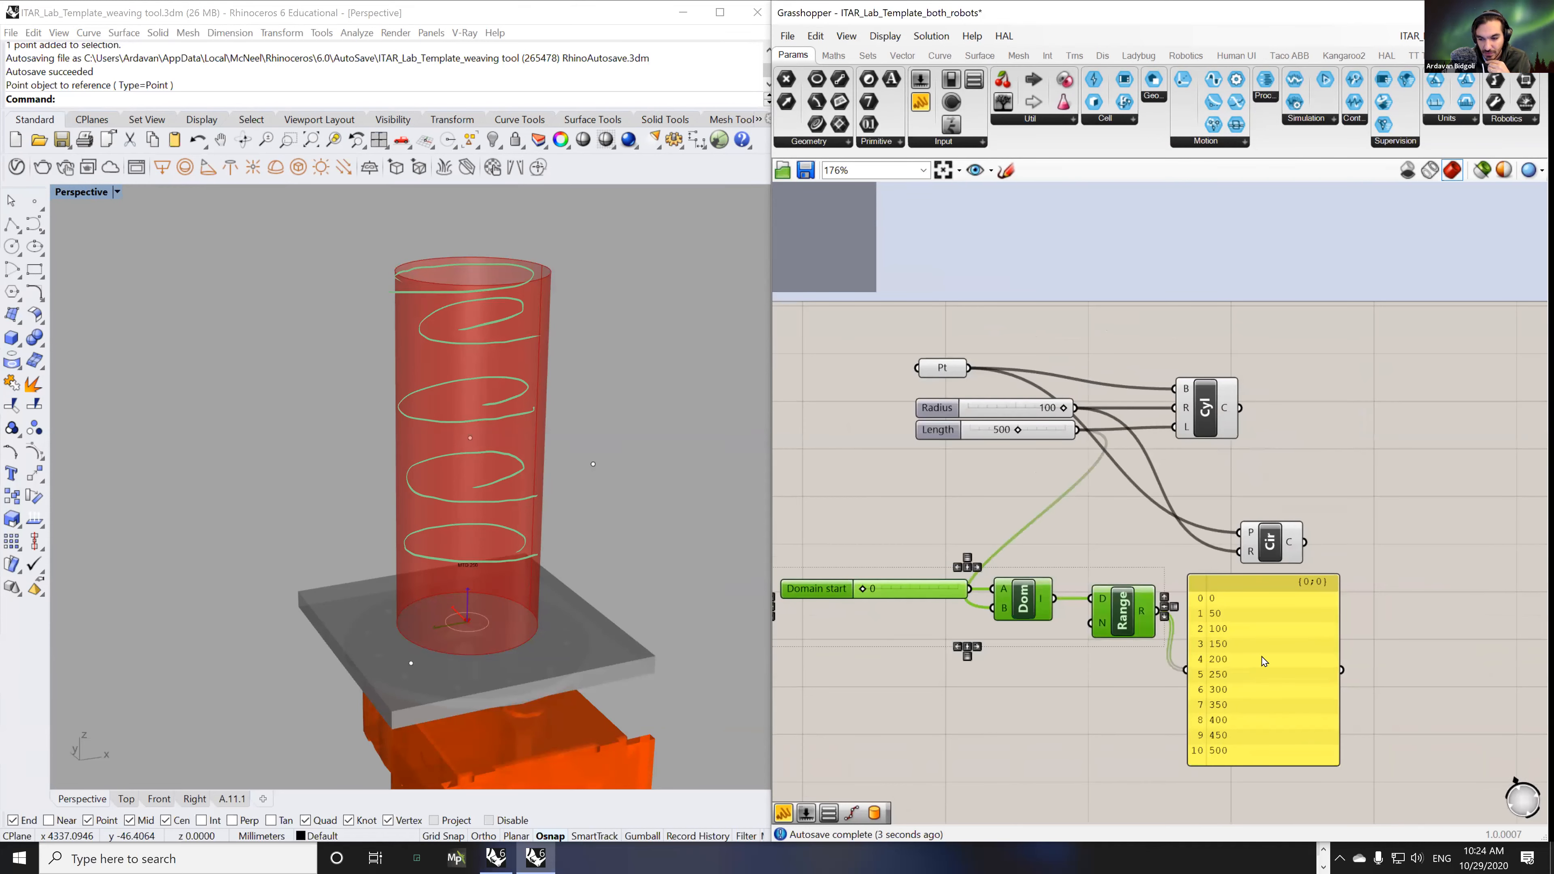
{"action": "left_click_drag", "start_coordinate": [1266, 661], "coordinate": [1456, 724]}
{"action": "left_click_drag", "start_coordinate": [1176, 665], "coordinate": [936, 576]}
{"action": "left_click_drag", "start_coordinate": [1035, 614], "coordinate": [1210, 635]}
{"action": "right_click_drag", "start_coordinate": [1210, 635], "coordinate": [1098, 621]}
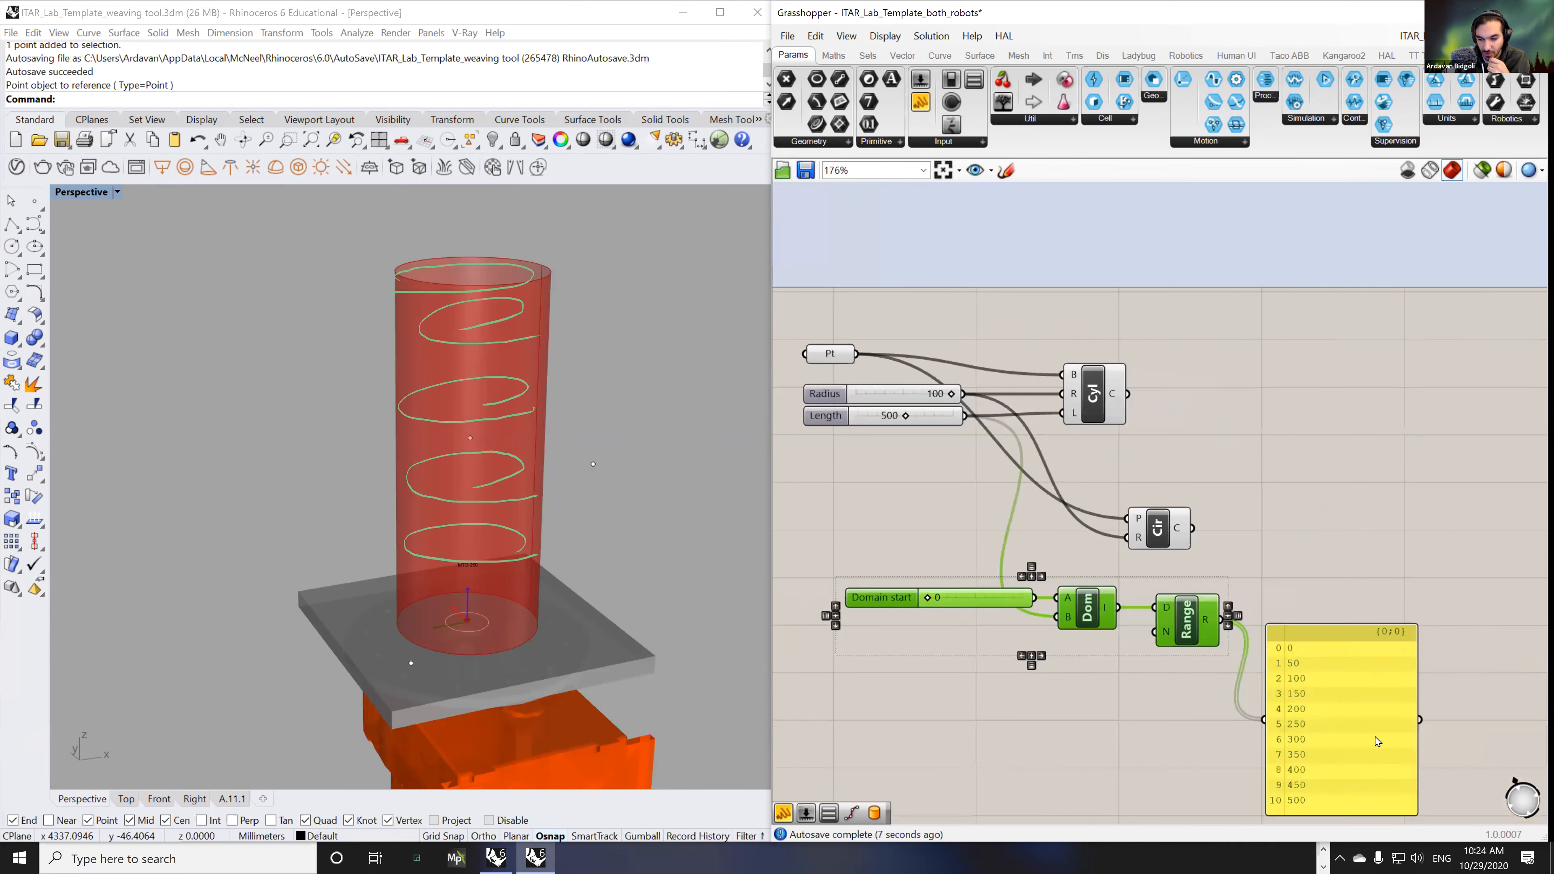
{"action": "left_click_drag", "start_coordinate": [1378, 741], "coordinate": [1382, 675]}
{"action": "scroll", "coordinate": [1331, 631], "scroll_direction": "up", "scroll_amount": 2}
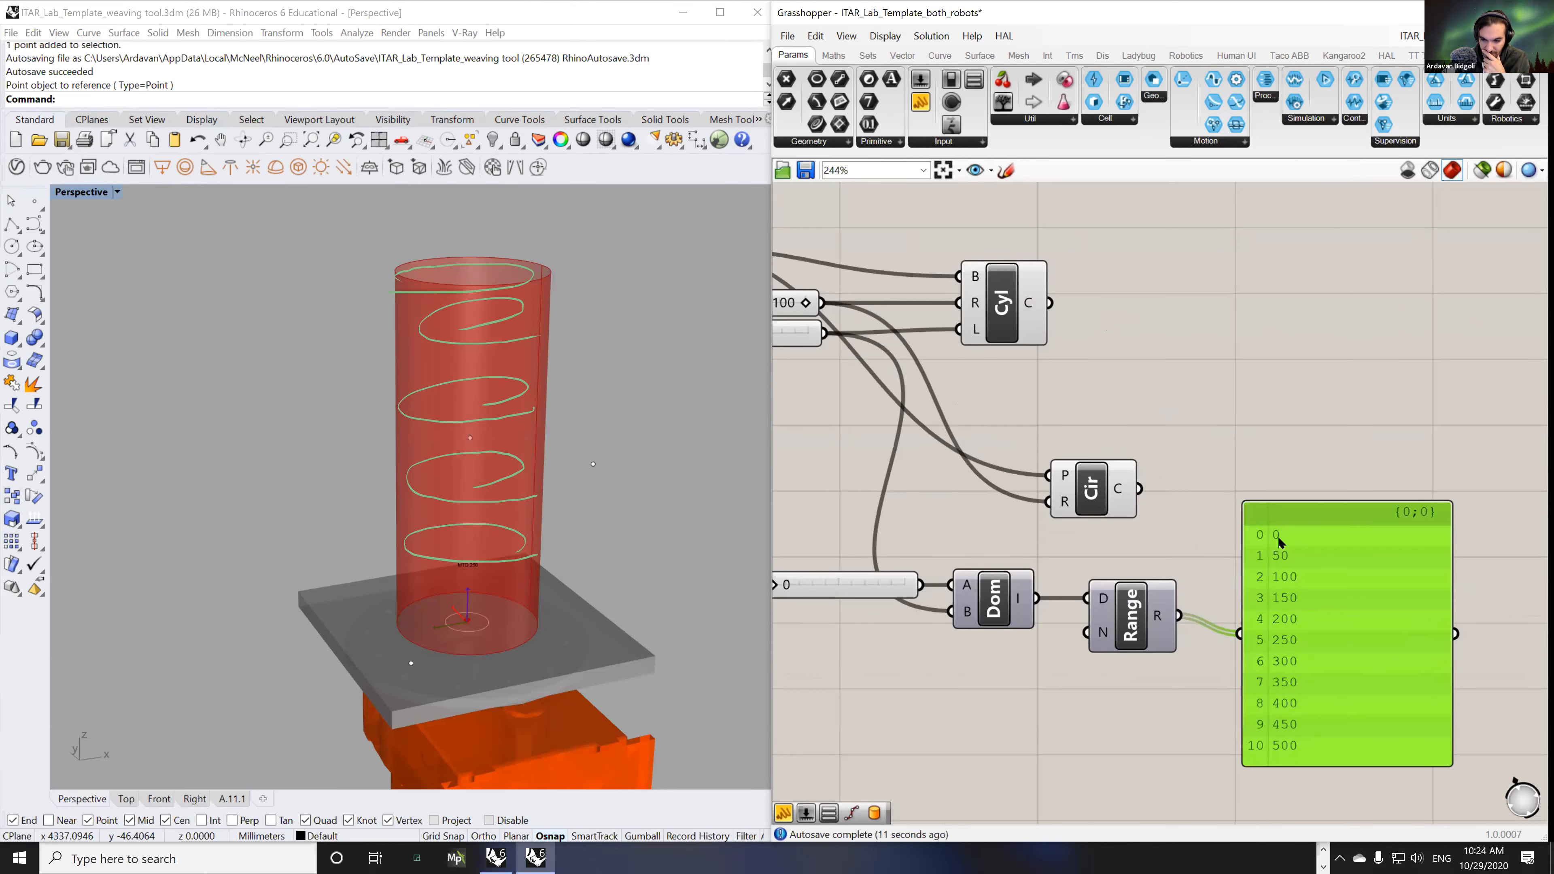
{"action": "right_click_drag", "start_coordinate": [1030, 650], "coordinate": [1110, 646]}
{"action": "scroll", "coordinate": [1109, 646], "scroll_direction": "down", "scroll_amount": 1}
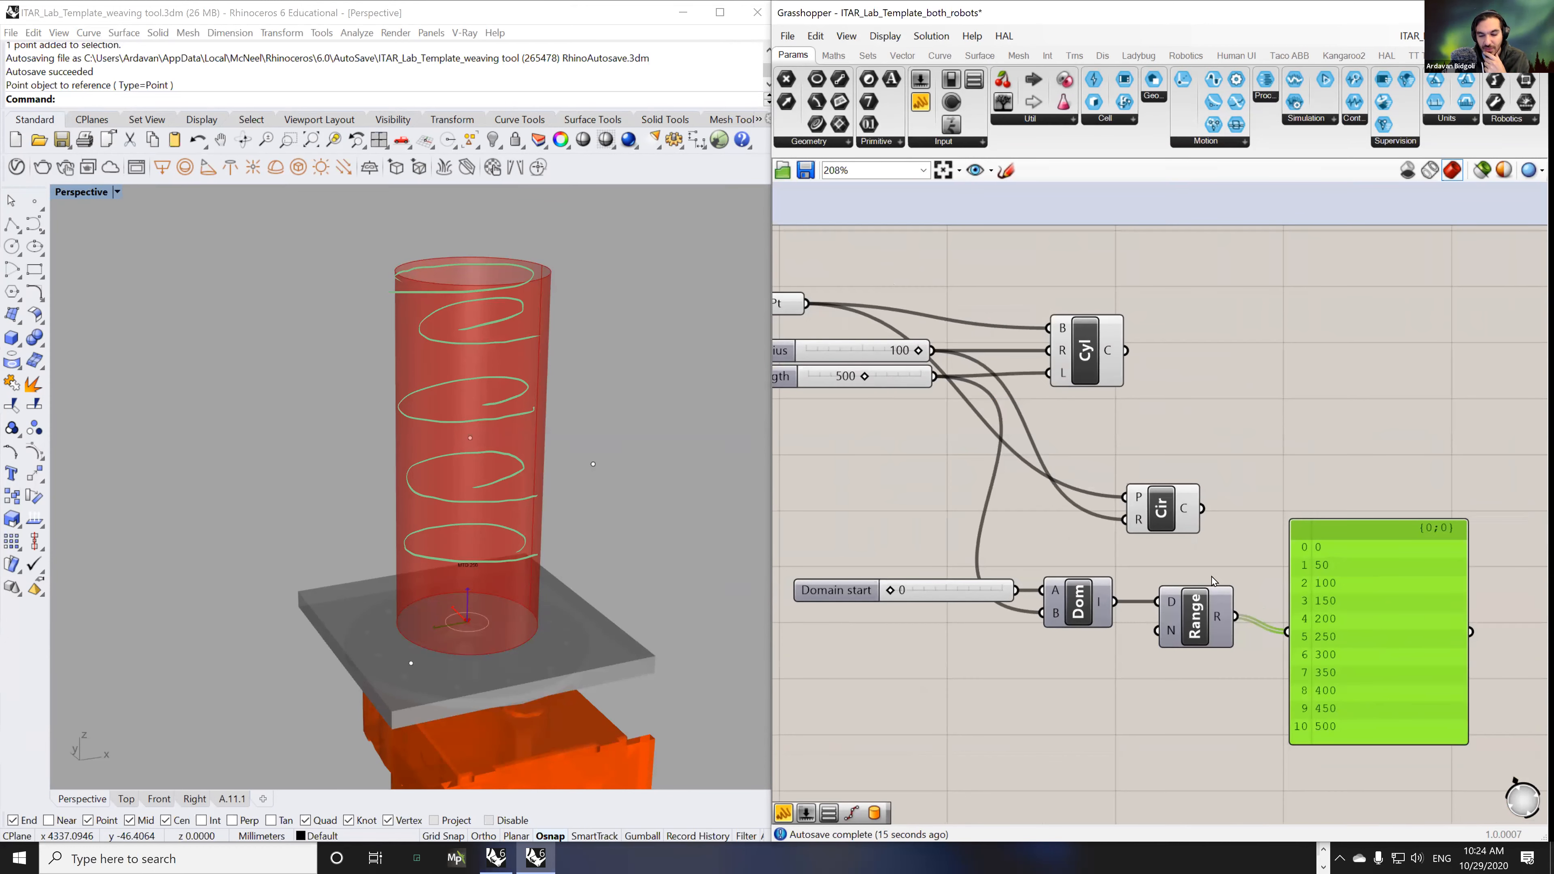
- Add a number slider with value 5 and connect it to the Range's steps input
{"action": "double_click", "coordinate": [1088, 732]}
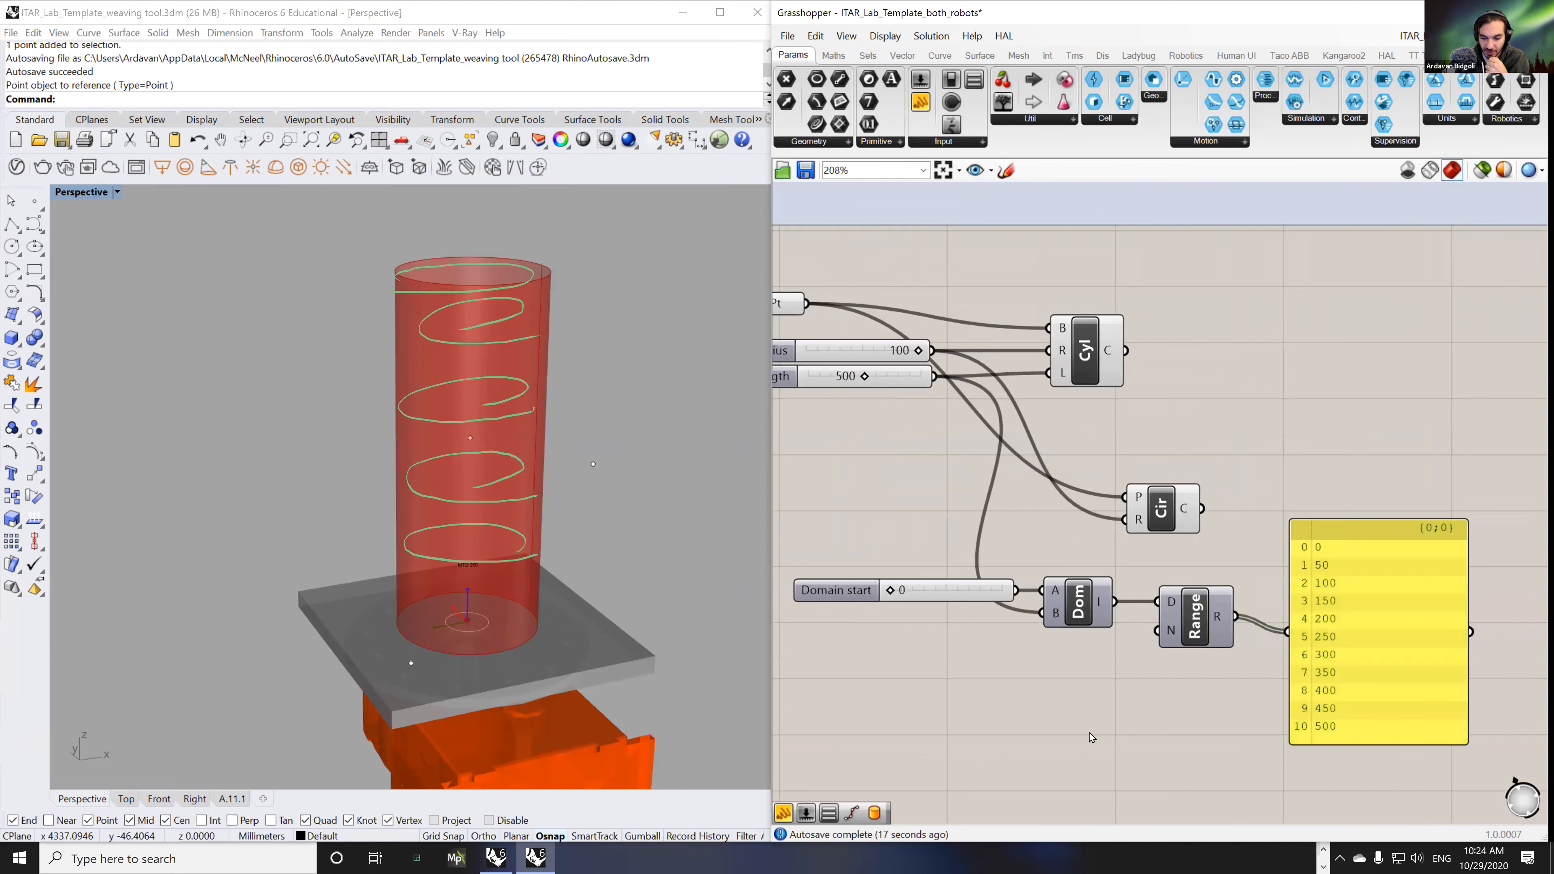
{"action": "type", "text": "5"}
{"action": "key", "text": "Return"}
{"action": "left_click_drag", "start_coordinate": [1088, 737], "coordinate": [1025, 653]}
{"action": "left_click_drag", "start_coordinate": [1127, 650], "coordinate": [1158, 631]}
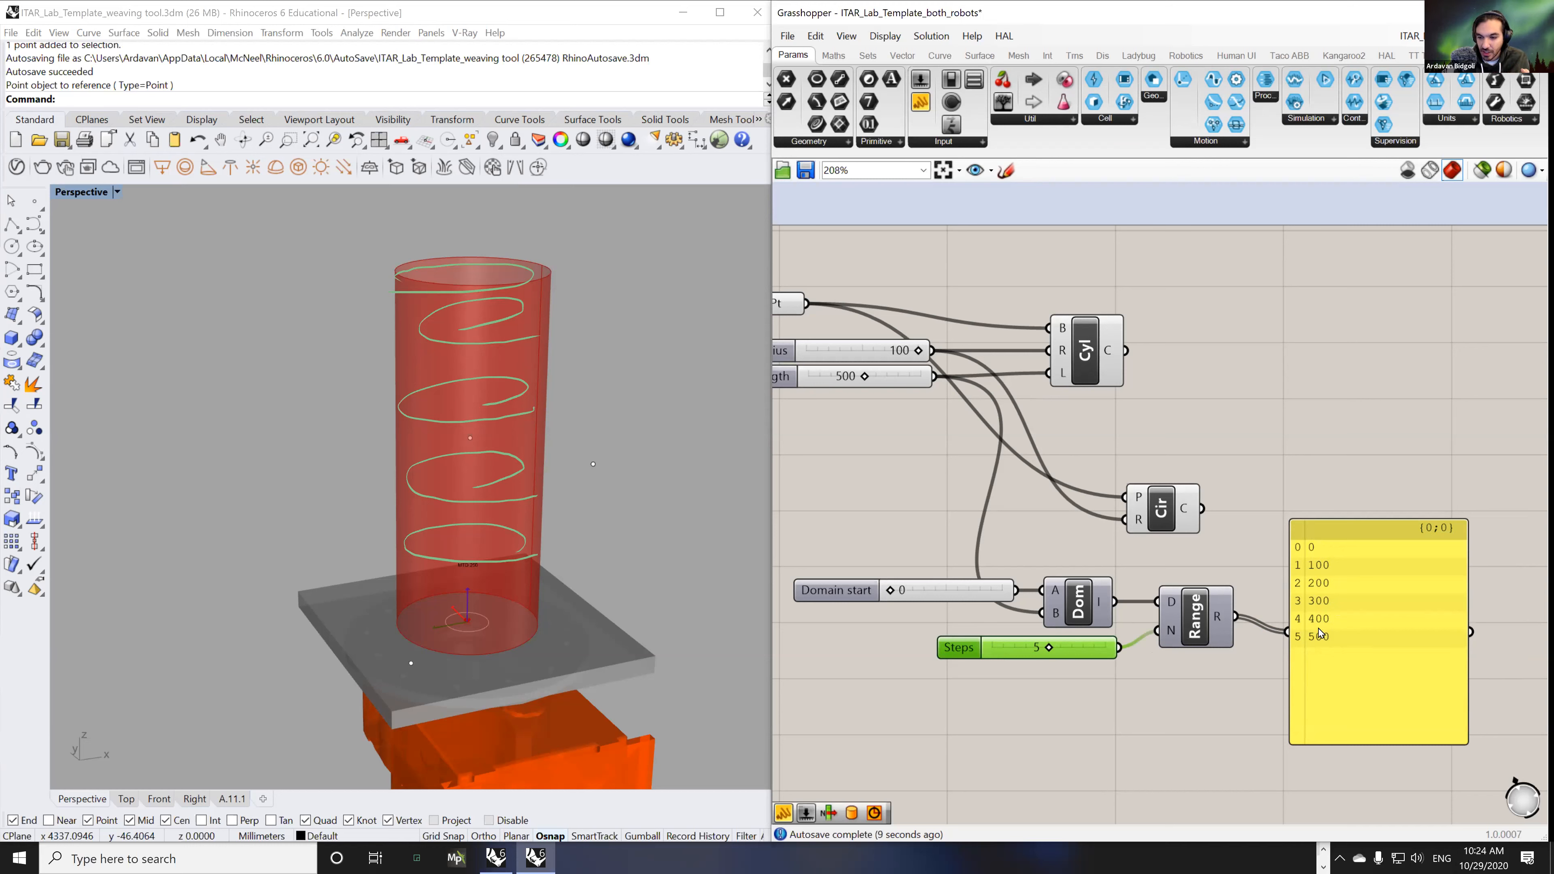
- Make room beside the Circle component and add a Move component next to it
{"action": "left_click_drag", "start_coordinate": [1310, 625], "coordinate": [1364, 637]}
{"action": "left_click_drag", "start_coordinate": [1159, 525], "coordinate": [1185, 505]}
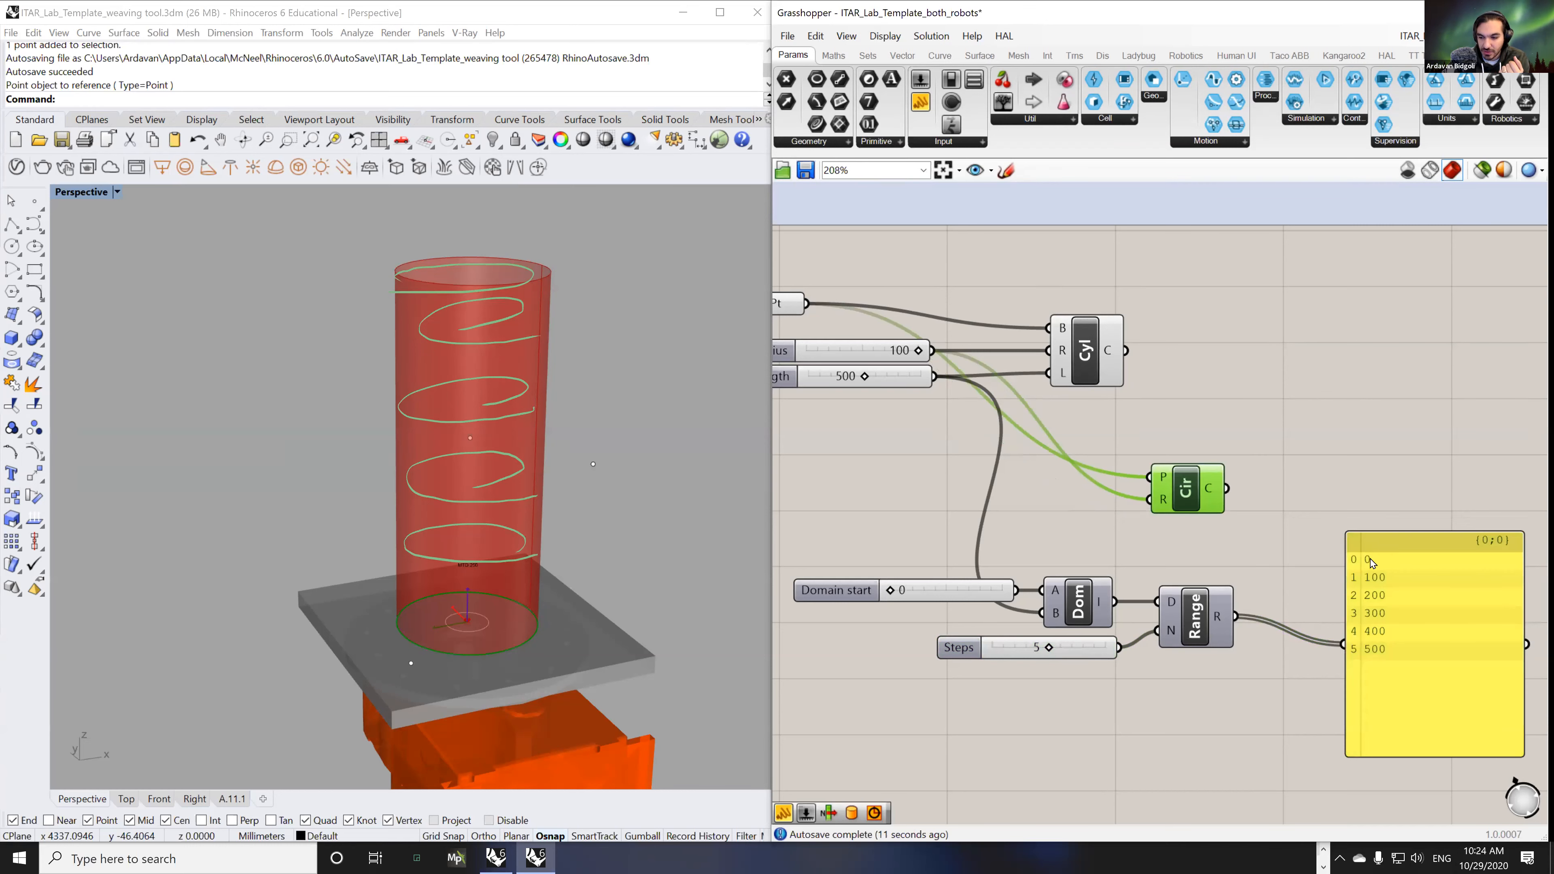
{"action": "double_click", "coordinate": [1310, 460]}
{"action": "type", "text": "move"}
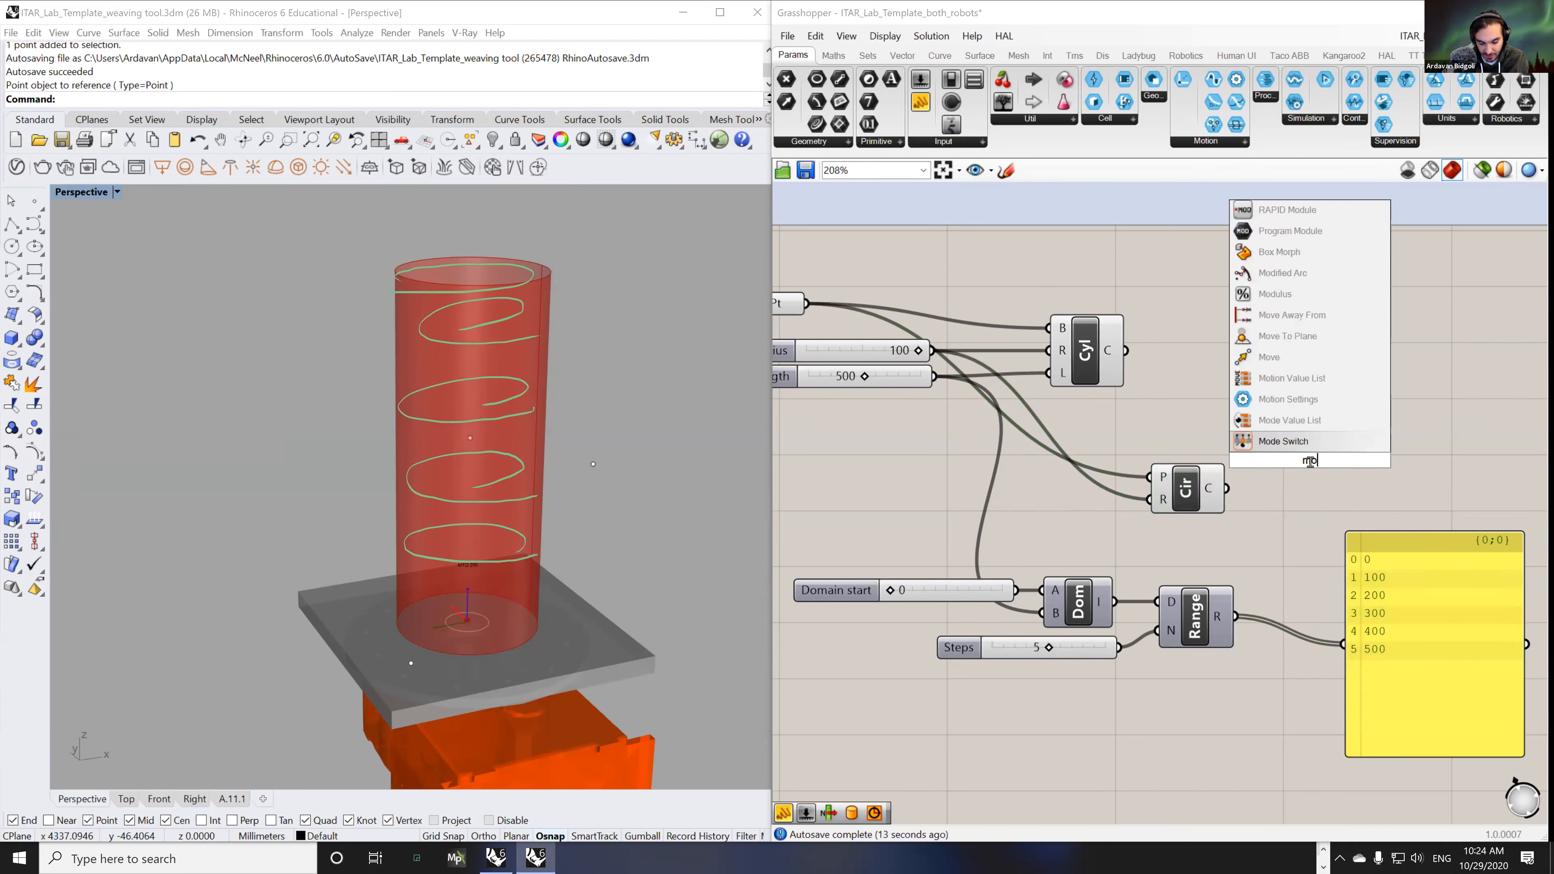
{"action": "key", "text": "Return"}
{"action": "left_click_drag", "start_coordinate": [1309, 472], "coordinate": [1346, 494]}
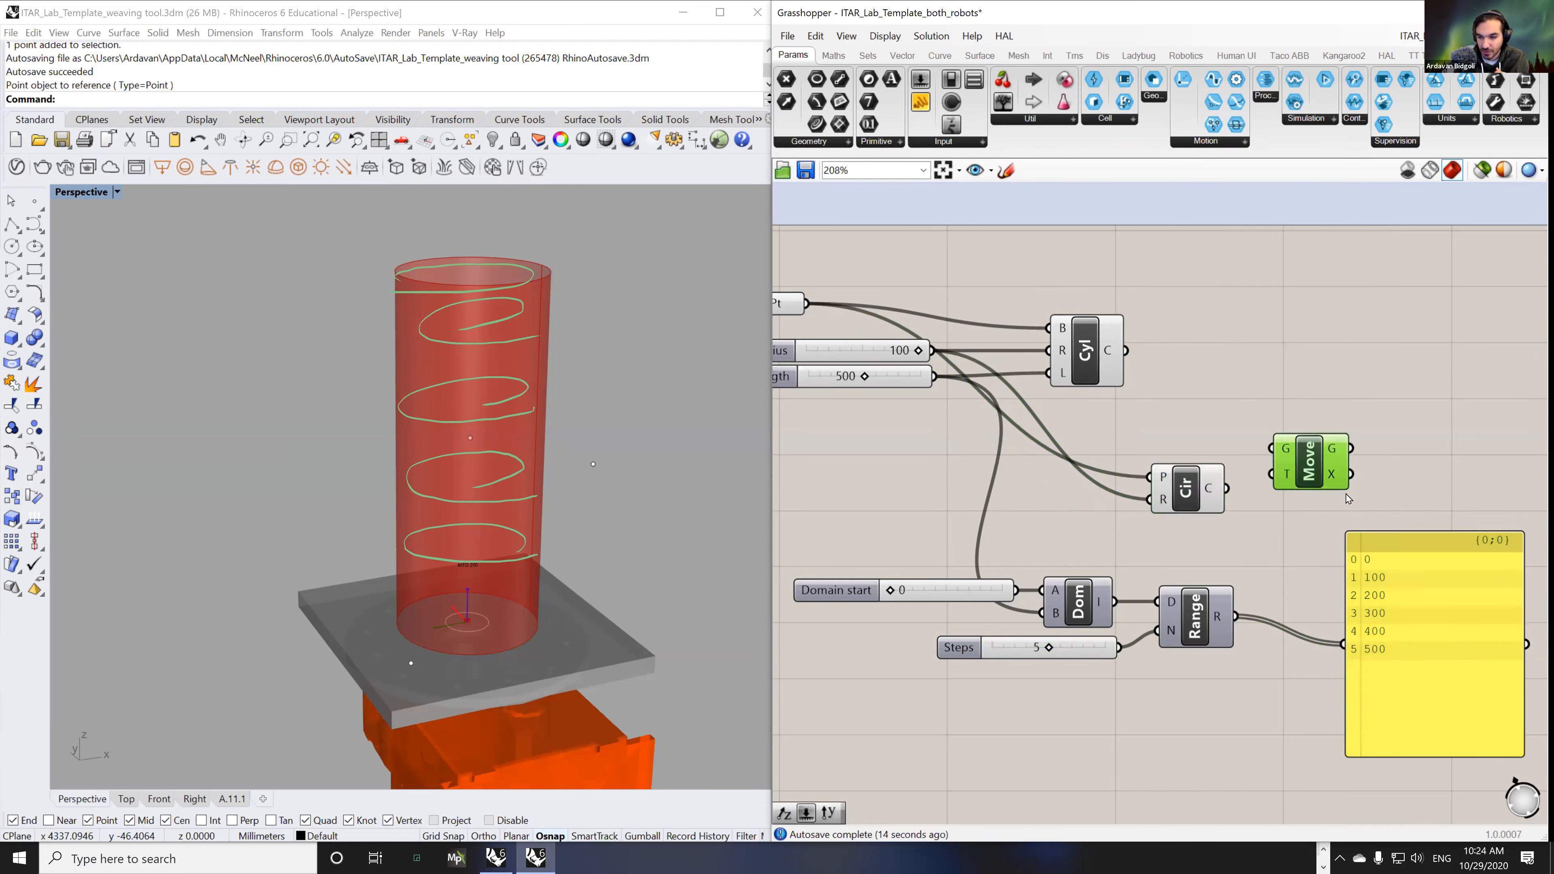
- Add a Unit Z component, feed it with the Range values, and show its output vectors in the panel
{"action": "double_click", "coordinate": [1314, 562]}
{"action": "type", "text": "z"}
{"action": "left_click", "coordinate": [1296, 546]}
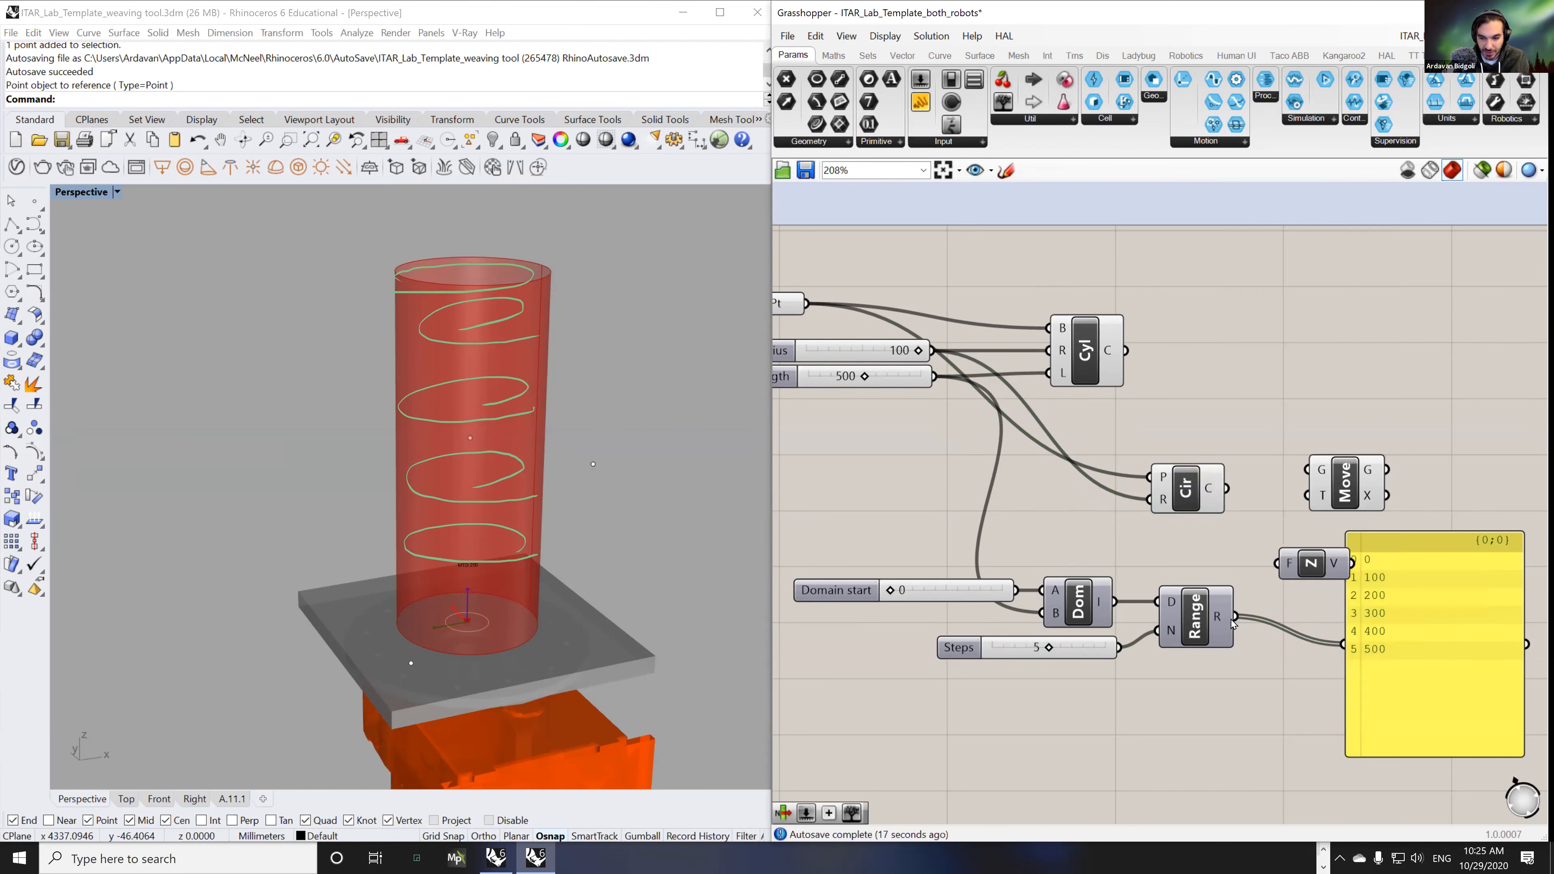
{"action": "mouse_move", "coordinate": [1231, 620]}
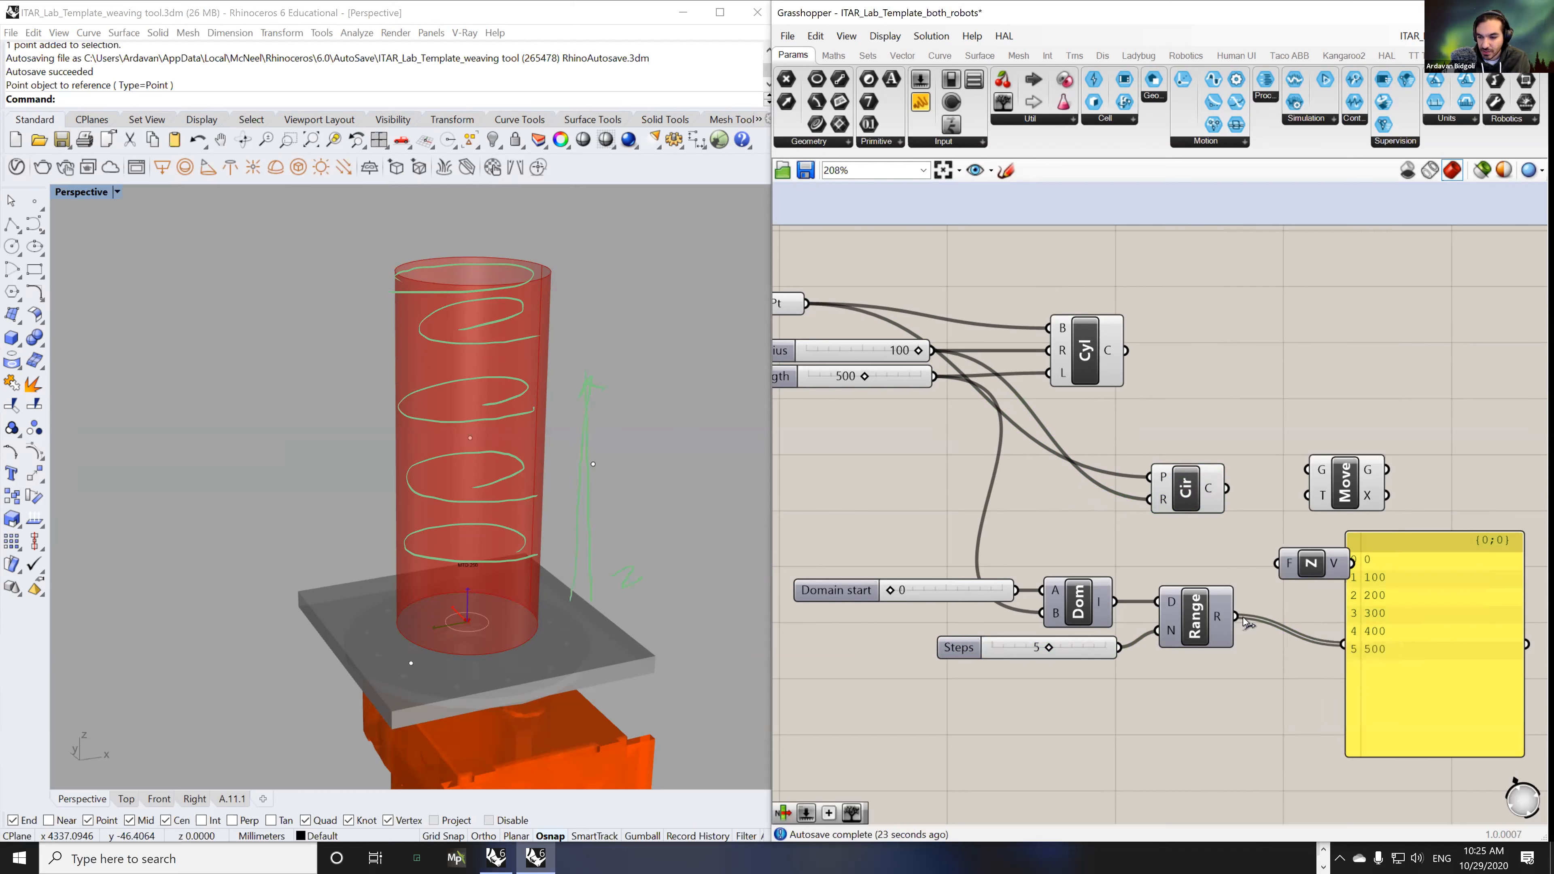
{"action": "left_click_drag", "start_coordinate": [1246, 620], "coordinate": [1402, 643]}
{"action": "right_click_drag", "start_coordinate": [1439, 547], "coordinate": [1329, 569]}
{"action": "left_click_drag", "start_coordinate": [1320, 522], "coordinate": [1365, 503]}
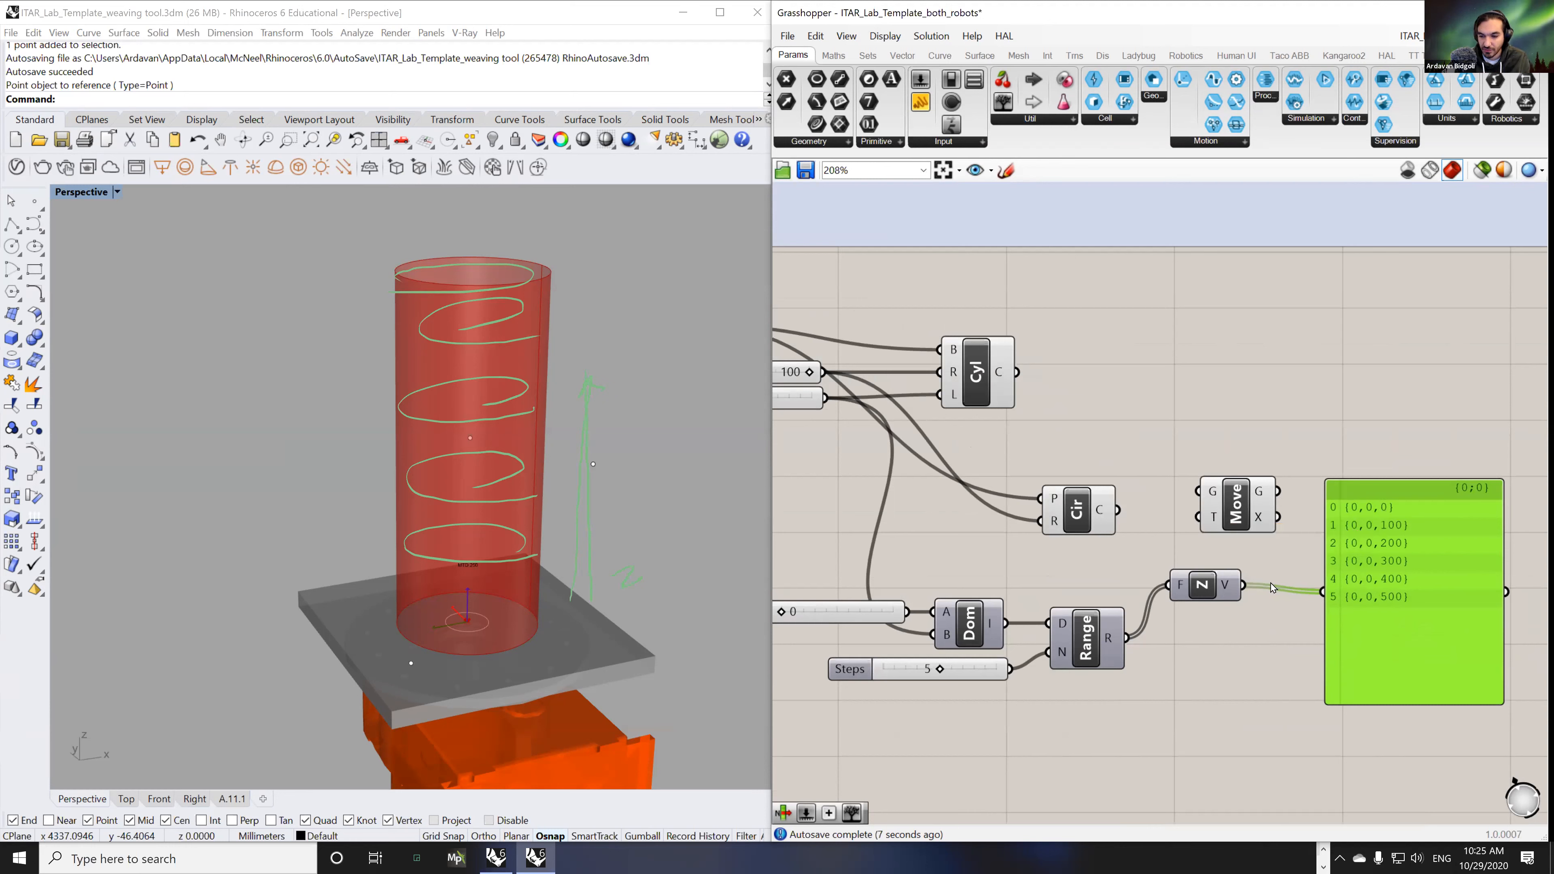
- Connect the Unit Z vectors to the Move's translation input and the Circle to its geometry input, and view the moved circles
{"action": "left_click_drag", "start_coordinate": [1245, 585], "coordinate": [1290, 517]}
{"action": "left_click_drag", "start_coordinate": [1110, 512], "coordinate": [1117, 512]}
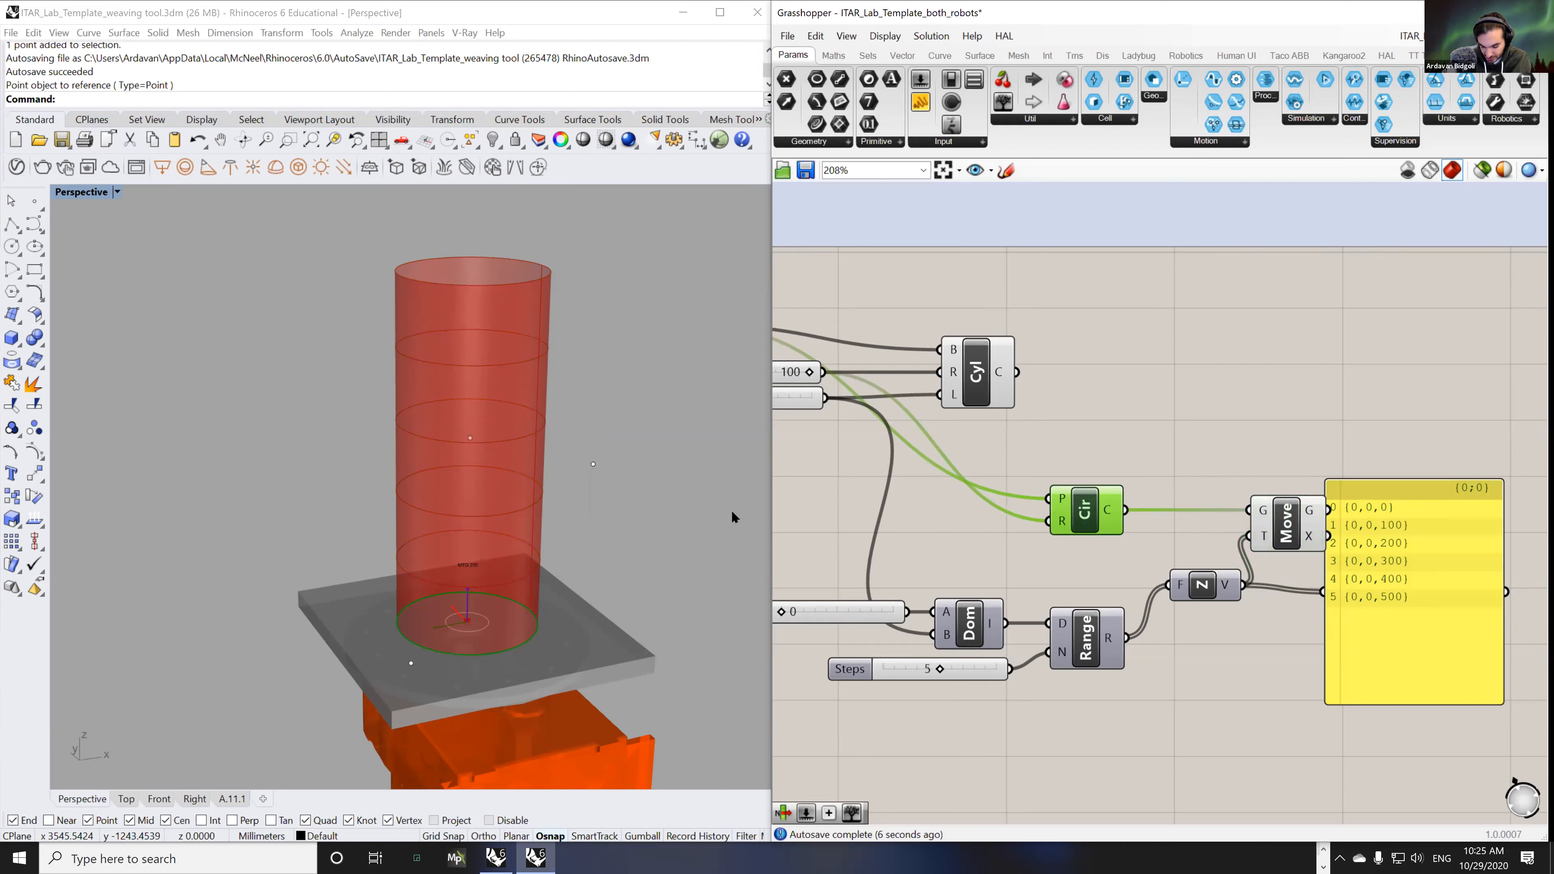
{"action": "left_click", "coordinate": [1283, 527]}
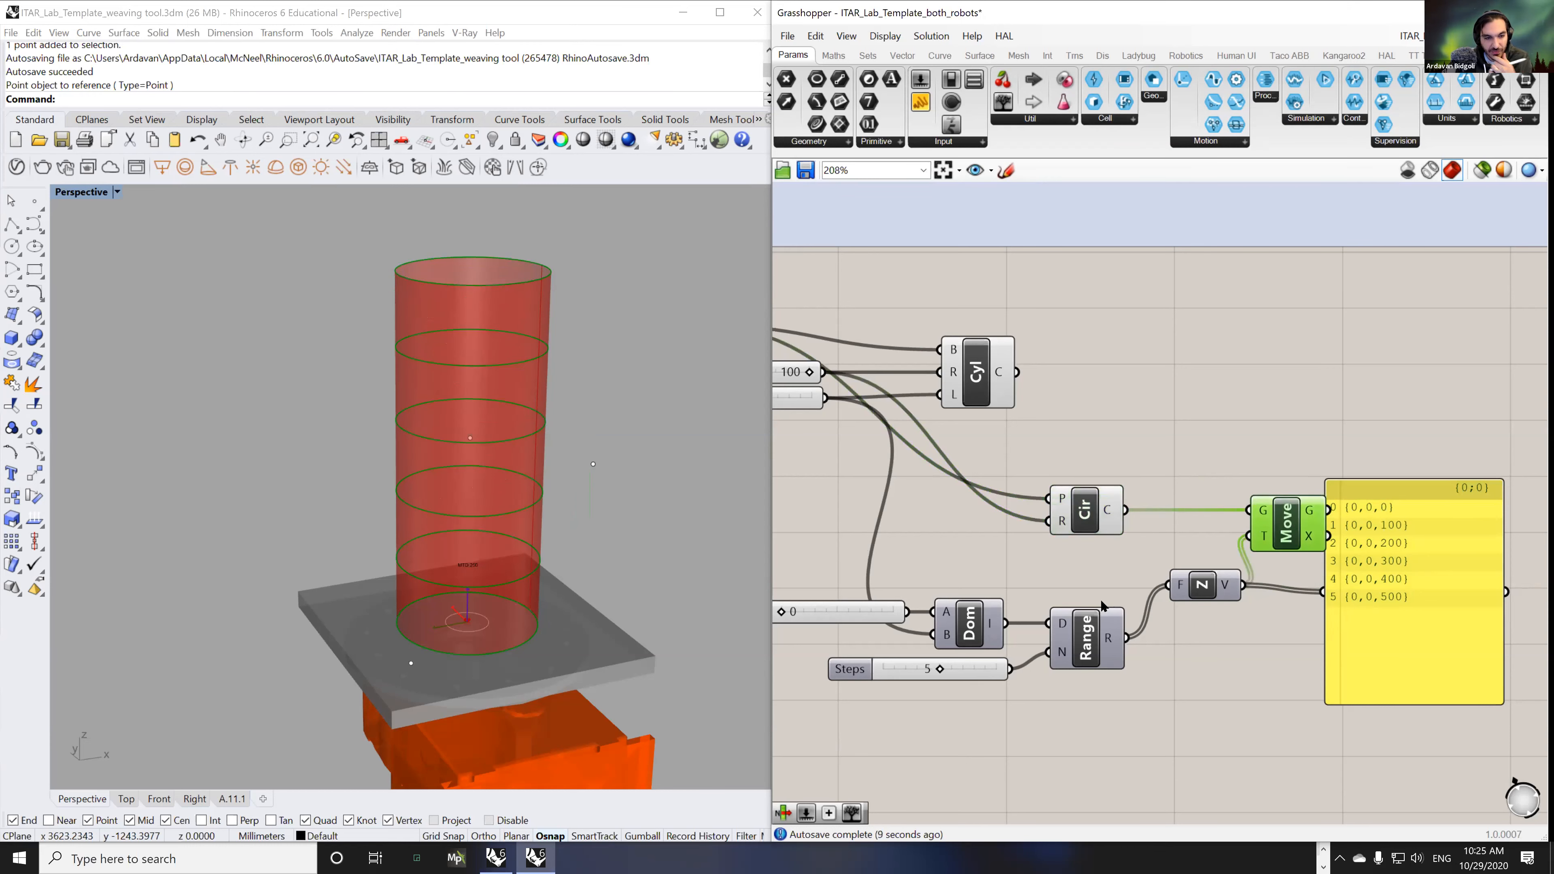
- Turn off the Circle component's preview, shift the panel clear of the Move component, and highlight the moved circles
{"action": "left_click", "coordinate": [1081, 518]}
{"action": "middle_click", "coordinate": [1079, 513]}
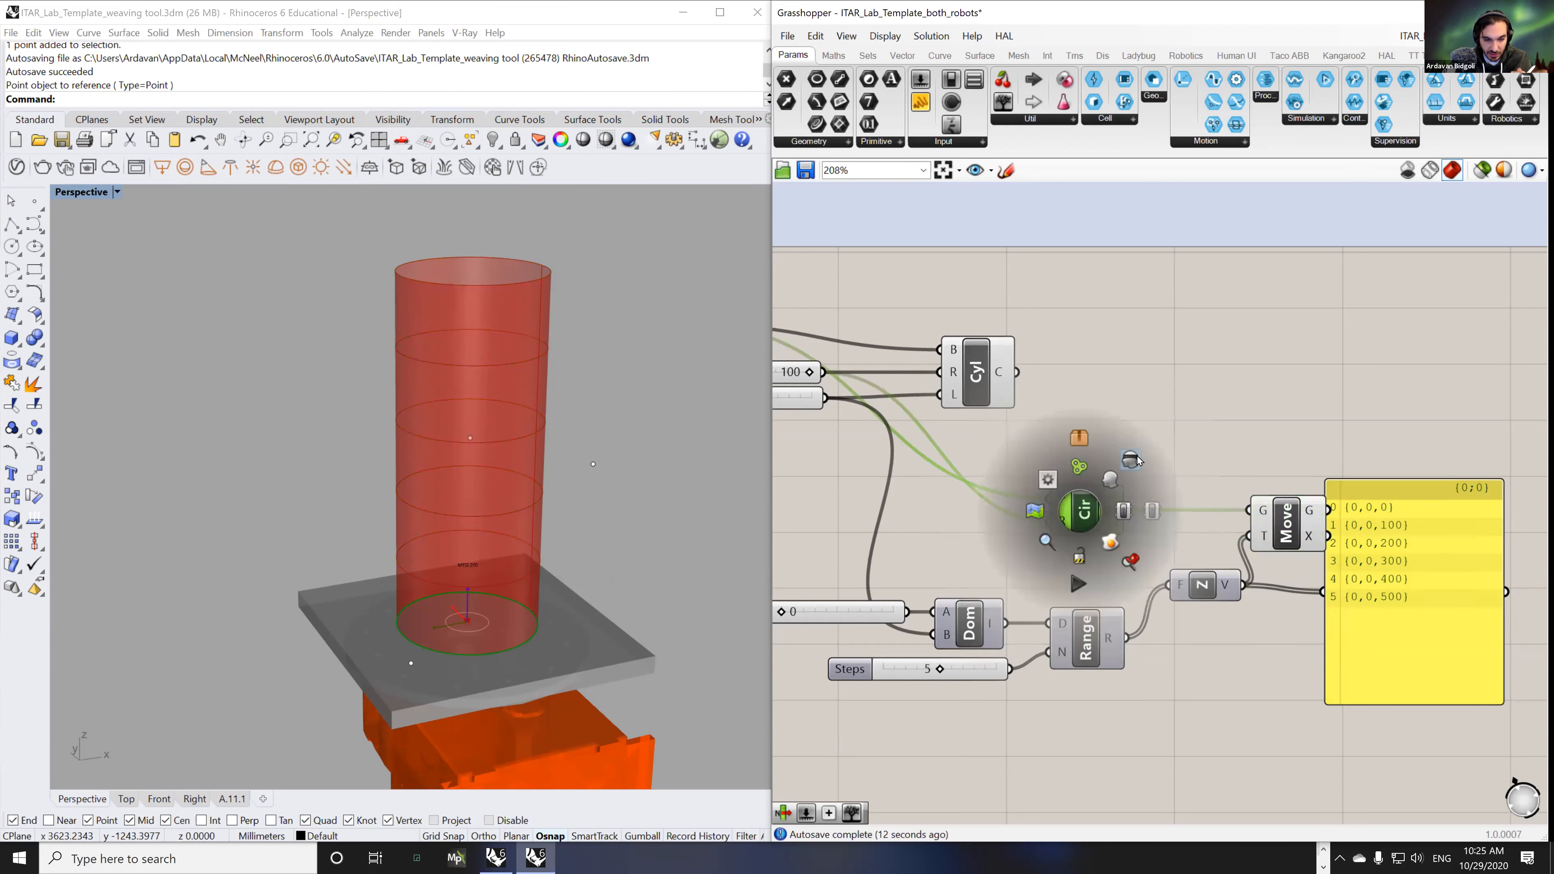
{"action": "left_click", "coordinate": [1138, 458]}
{"action": "left_click", "coordinate": [1255, 460]}
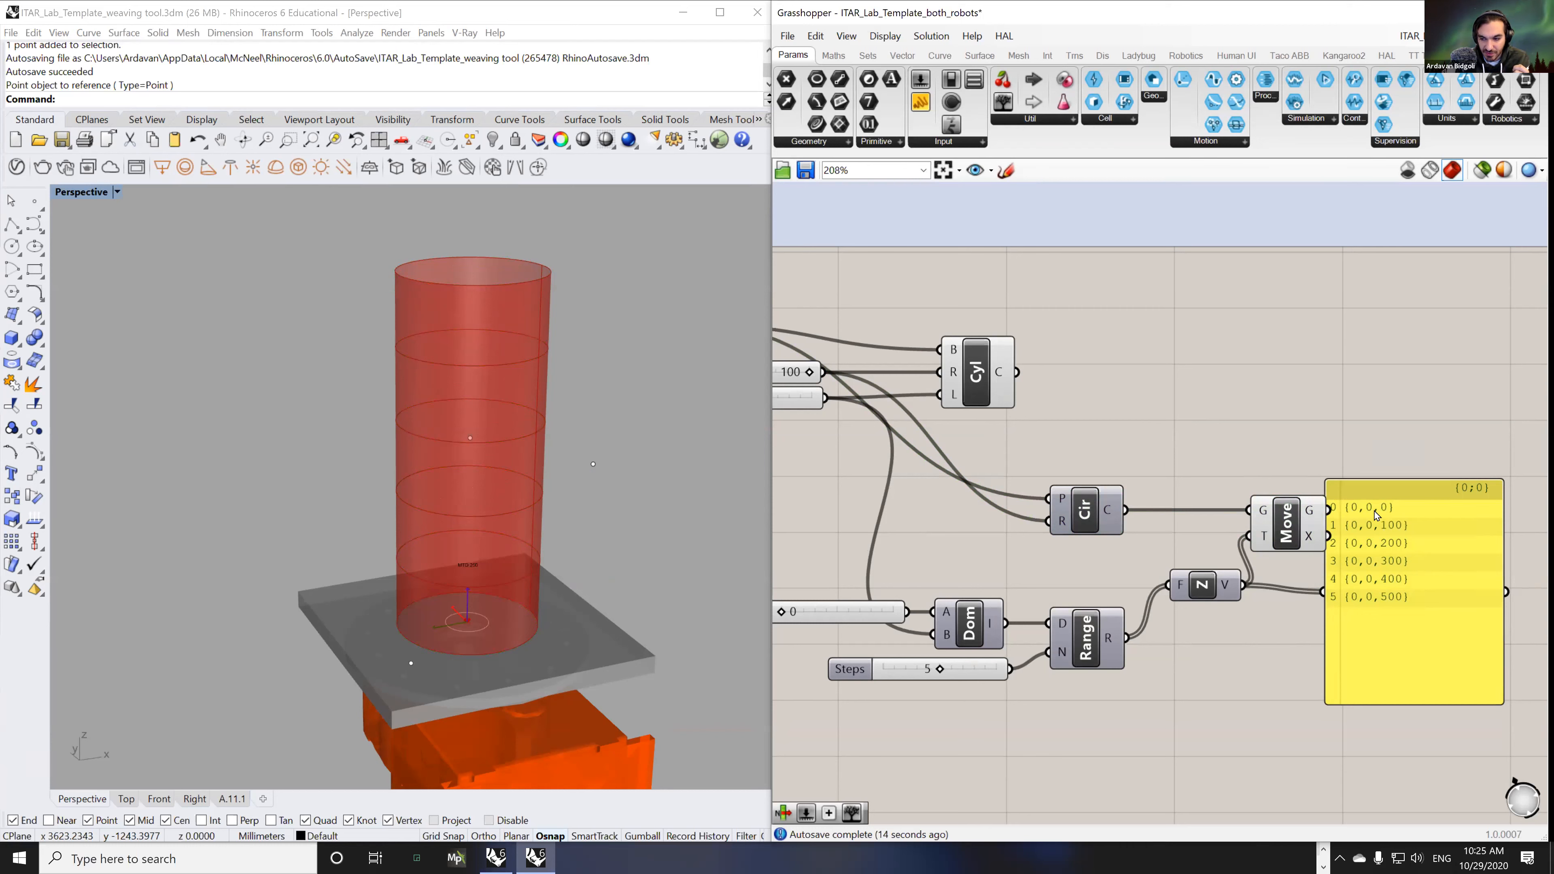
{"action": "left_click_drag", "start_coordinate": [1365, 508], "coordinate": [1399, 510]}
{"action": "left_click", "coordinate": [1296, 521]}
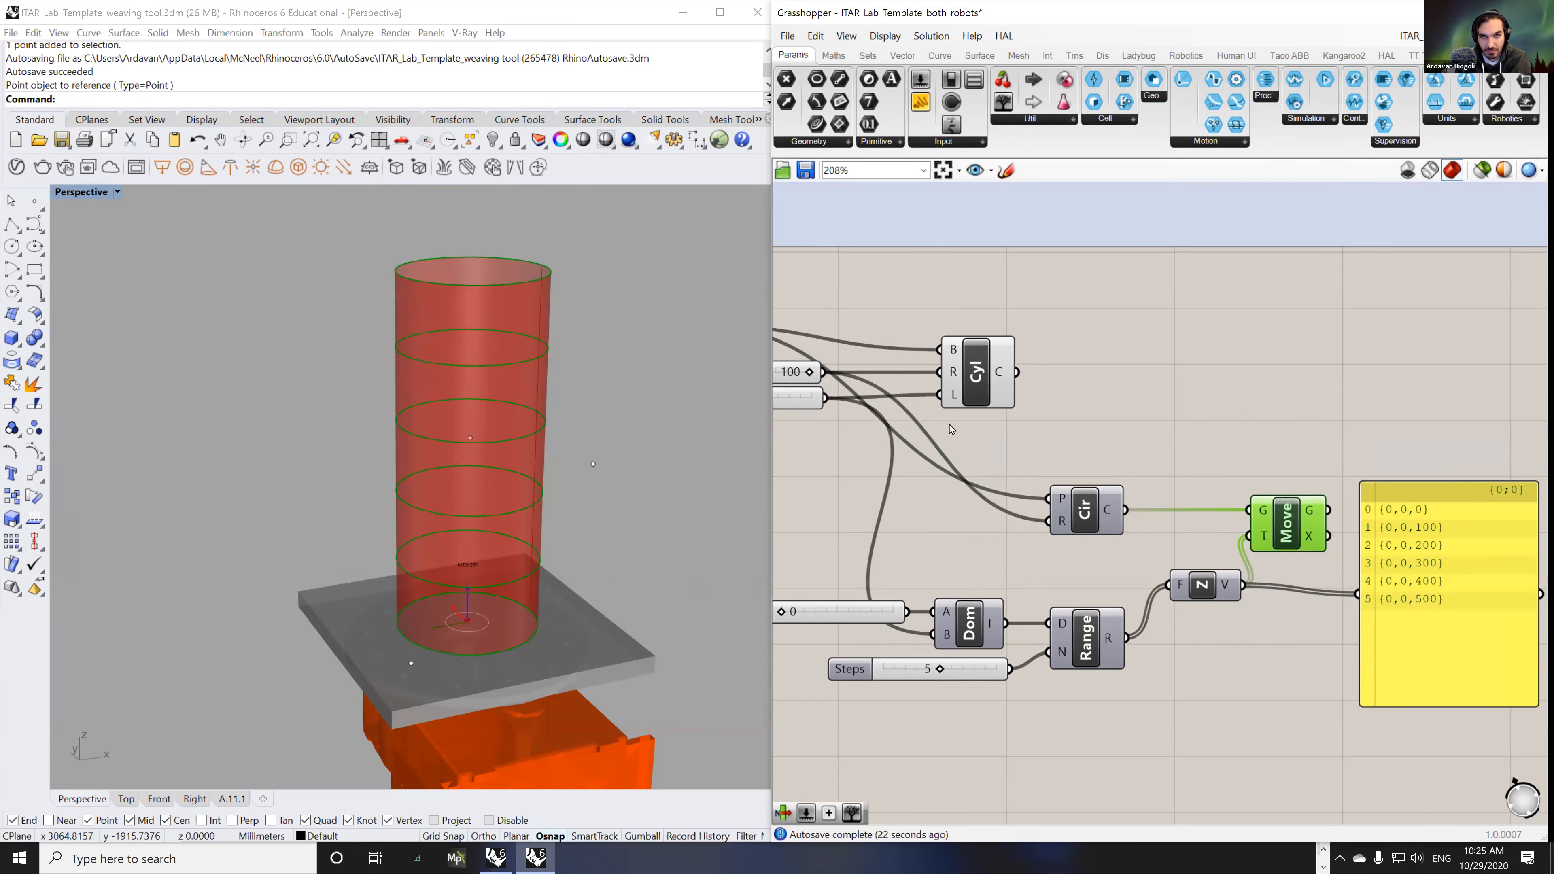
- Nudge the Cylinder component, highlight the Circle component, and shift the vector panel further away from the Unit Z component
{"action": "scroll", "coordinate": [952, 428], "scroll_direction": "down", "scroll_amount": 3}
{"action": "left_click", "coordinate": [1032, 378]}
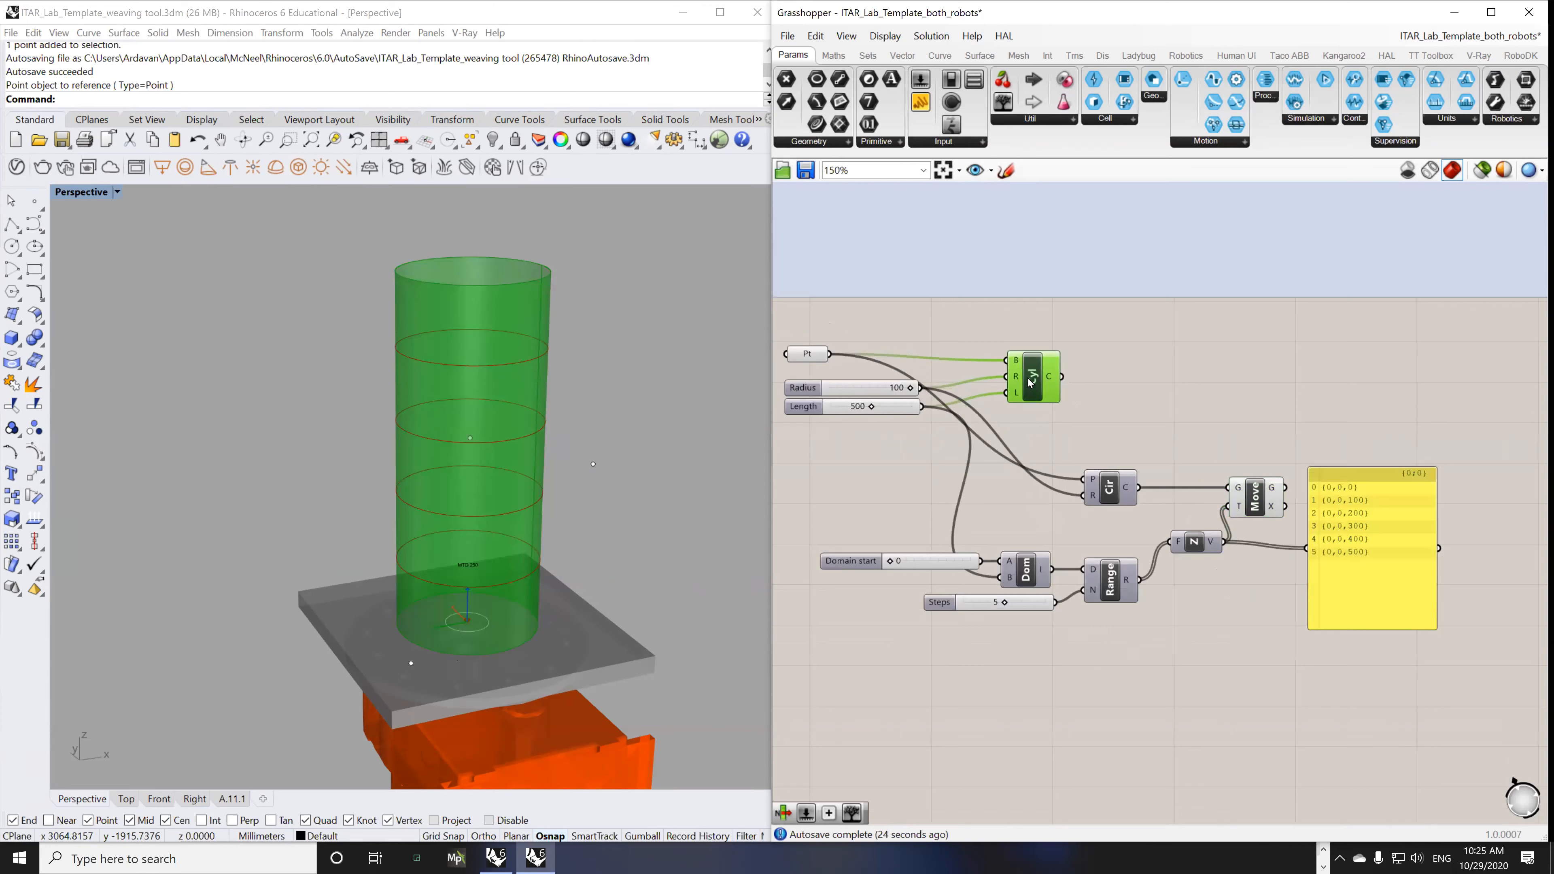
{"action": "left_click_drag", "start_coordinate": [1032, 379], "coordinate": [1029, 372]}
{"action": "left_click", "coordinate": [1109, 490]}
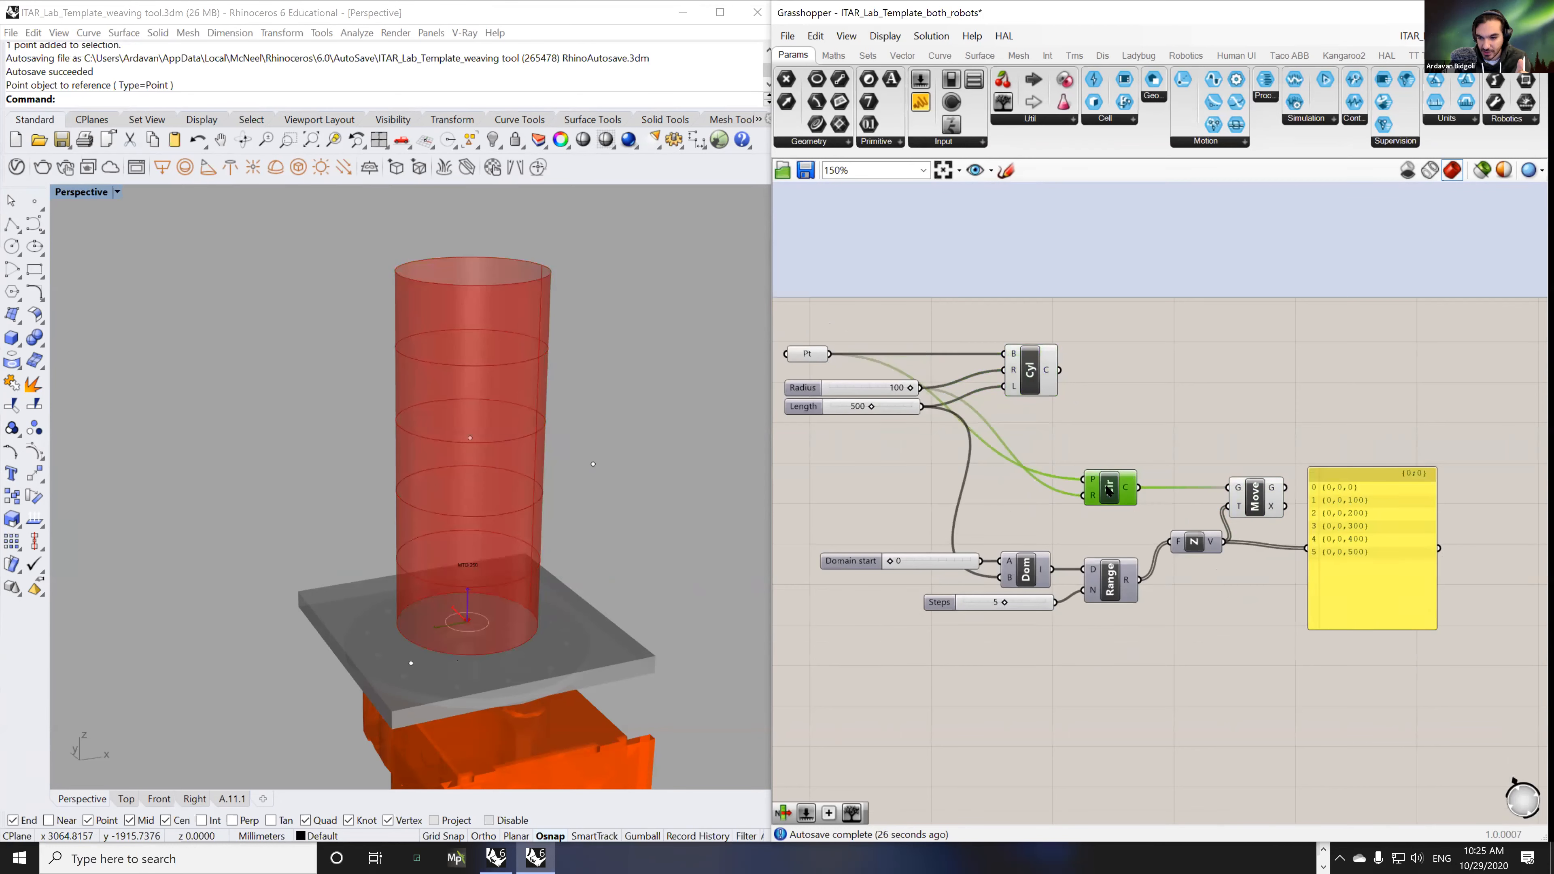
{"action": "left_click_drag", "start_coordinate": [1342, 525], "coordinate": [1377, 519]}
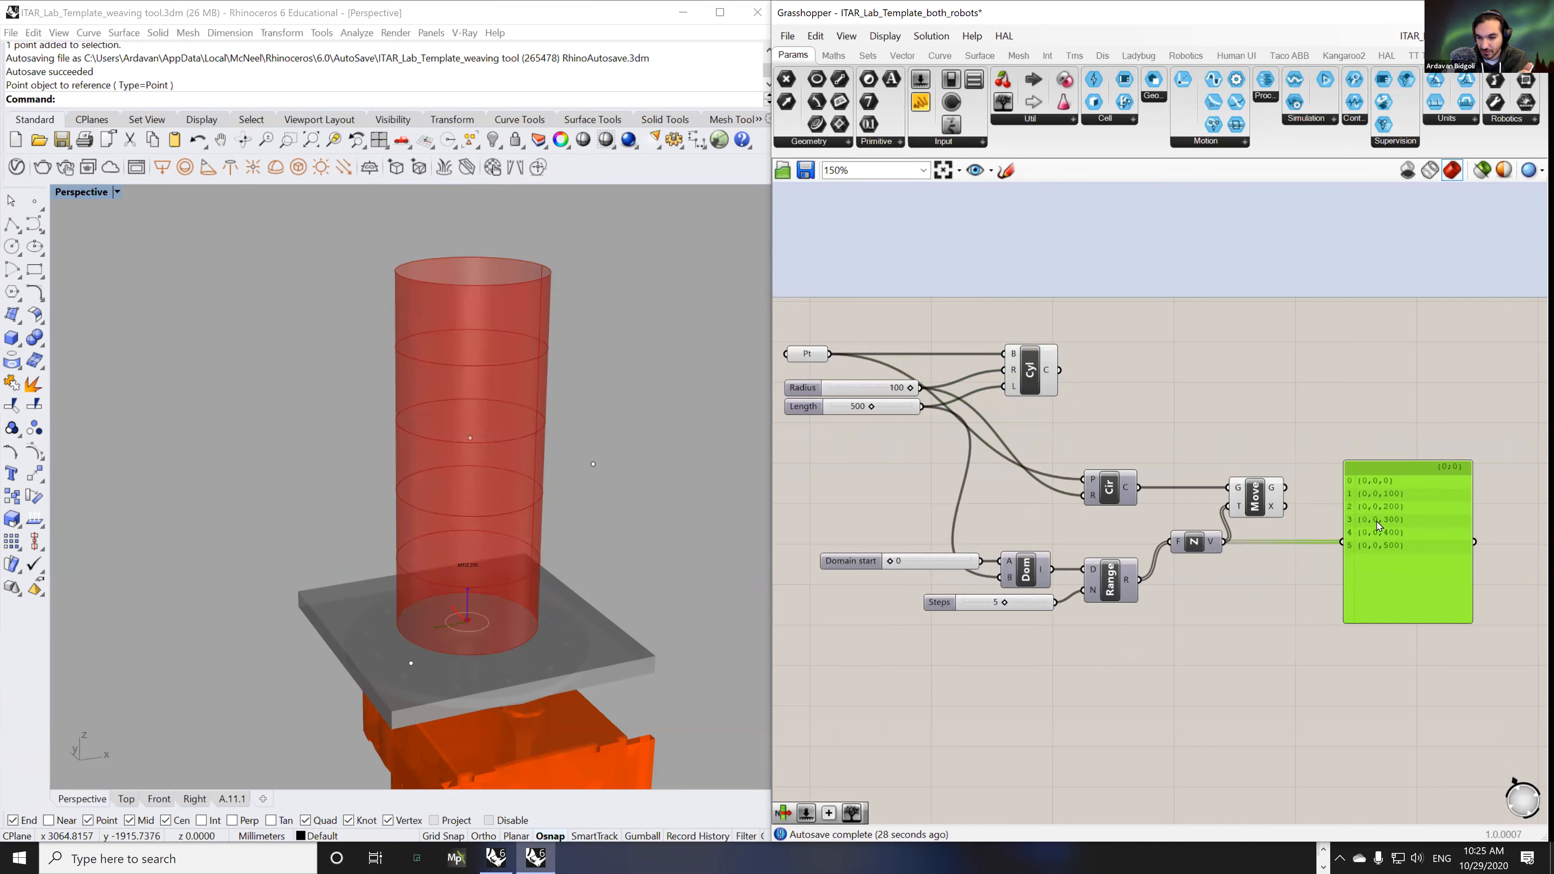
- Add a Param Viewer, connect it to the Move's geometry output, and delete the vector panel
{"action": "right_click_drag", "start_coordinate": [1223, 617], "coordinate": [1139, 630]}
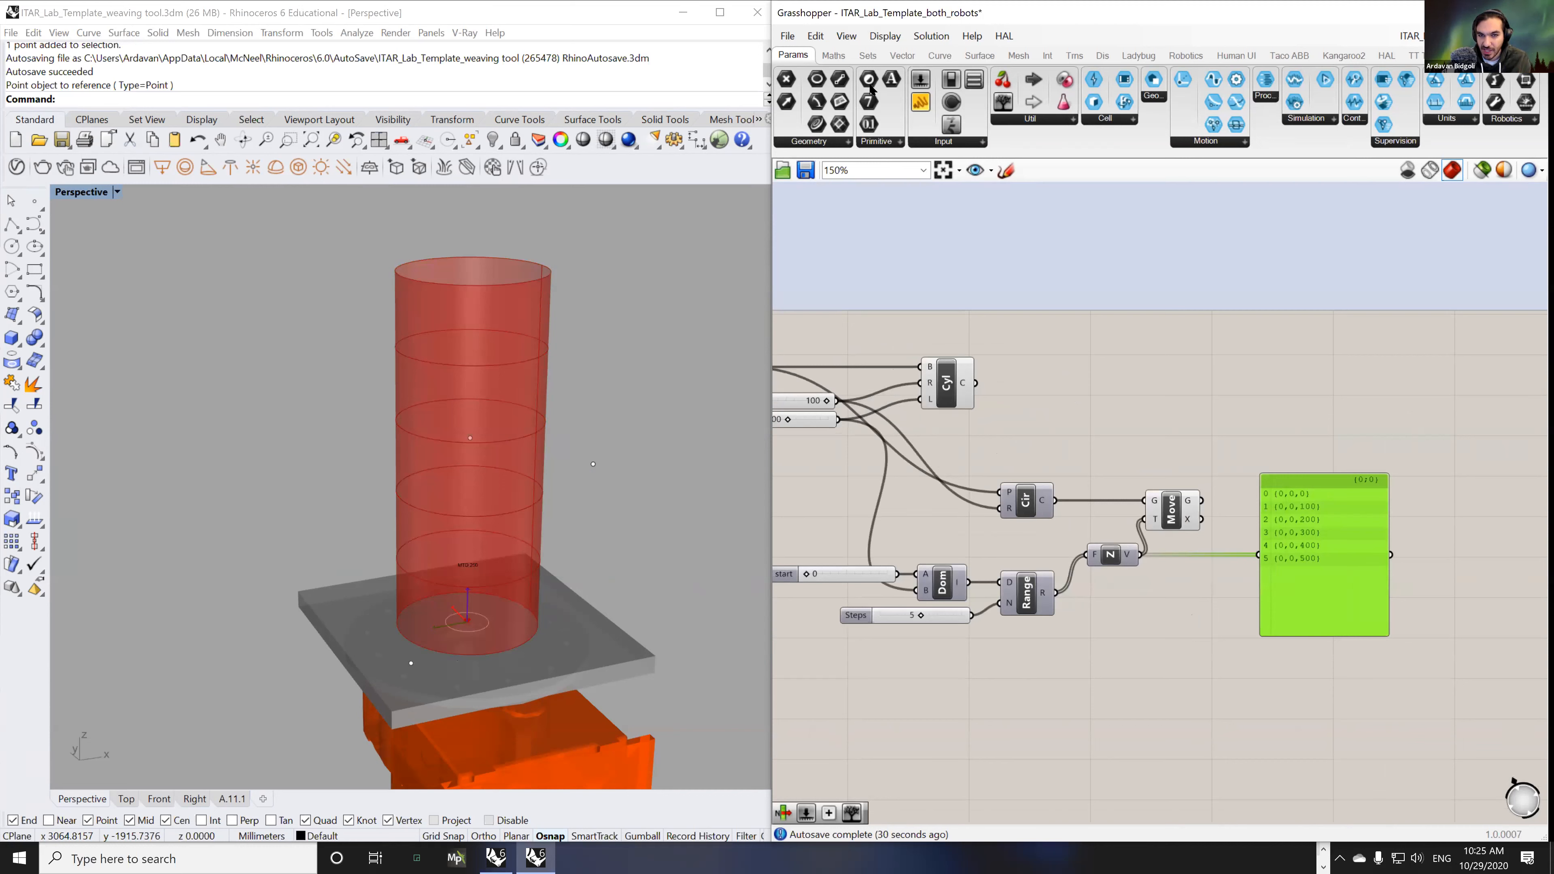
{"action": "left_click_drag", "start_coordinate": [1003, 109], "coordinate": [1200, 646]}
{"action": "left_click_drag", "start_coordinate": [1202, 501], "coordinate": [1281, 514]}
{"action": "left_click", "coordinate": [1300, 592]}
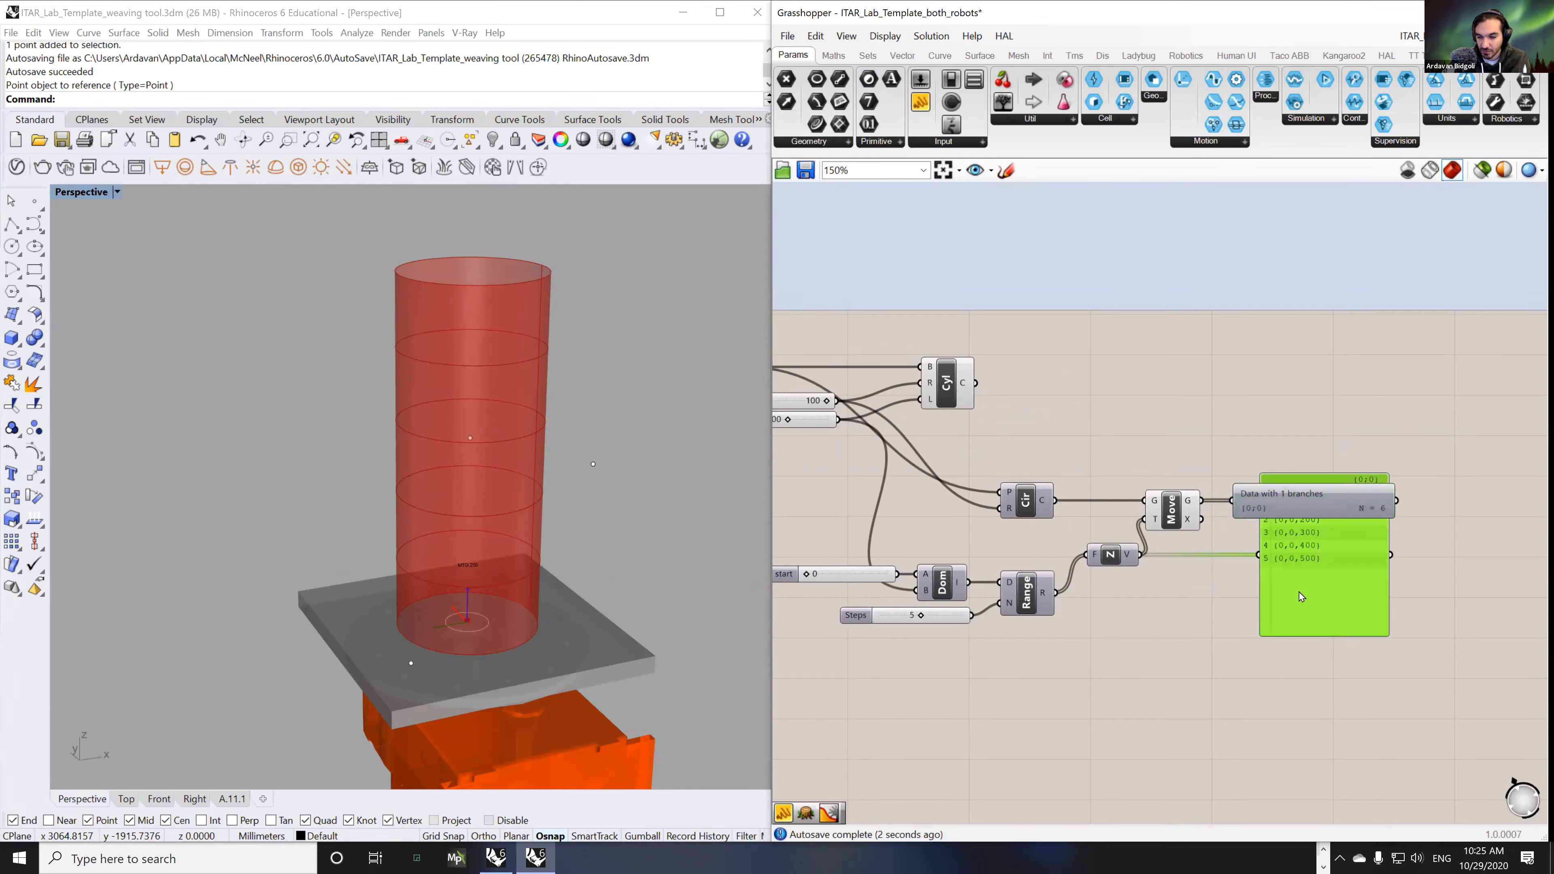
{"action": "key", "text": "Delete"}
- Space the Param Viewer away from the Move component and highlight the moved circles
{"action": "scroll", "coordinate": [1266, 555], "scroll_direction": "up", "scroll_amount": 3}
{"action": "right_click_drag", "start_coordinate": [1166, 566], "coordinate": [1090, 578]}
{"action": "left_click_drag", "start_coordinate": [1268, 492], "coordinate": [1315, 491]}
{"action": "left_click_drag", "start_coordinate": [1042, 503], "coordinate": [1057, 504]}
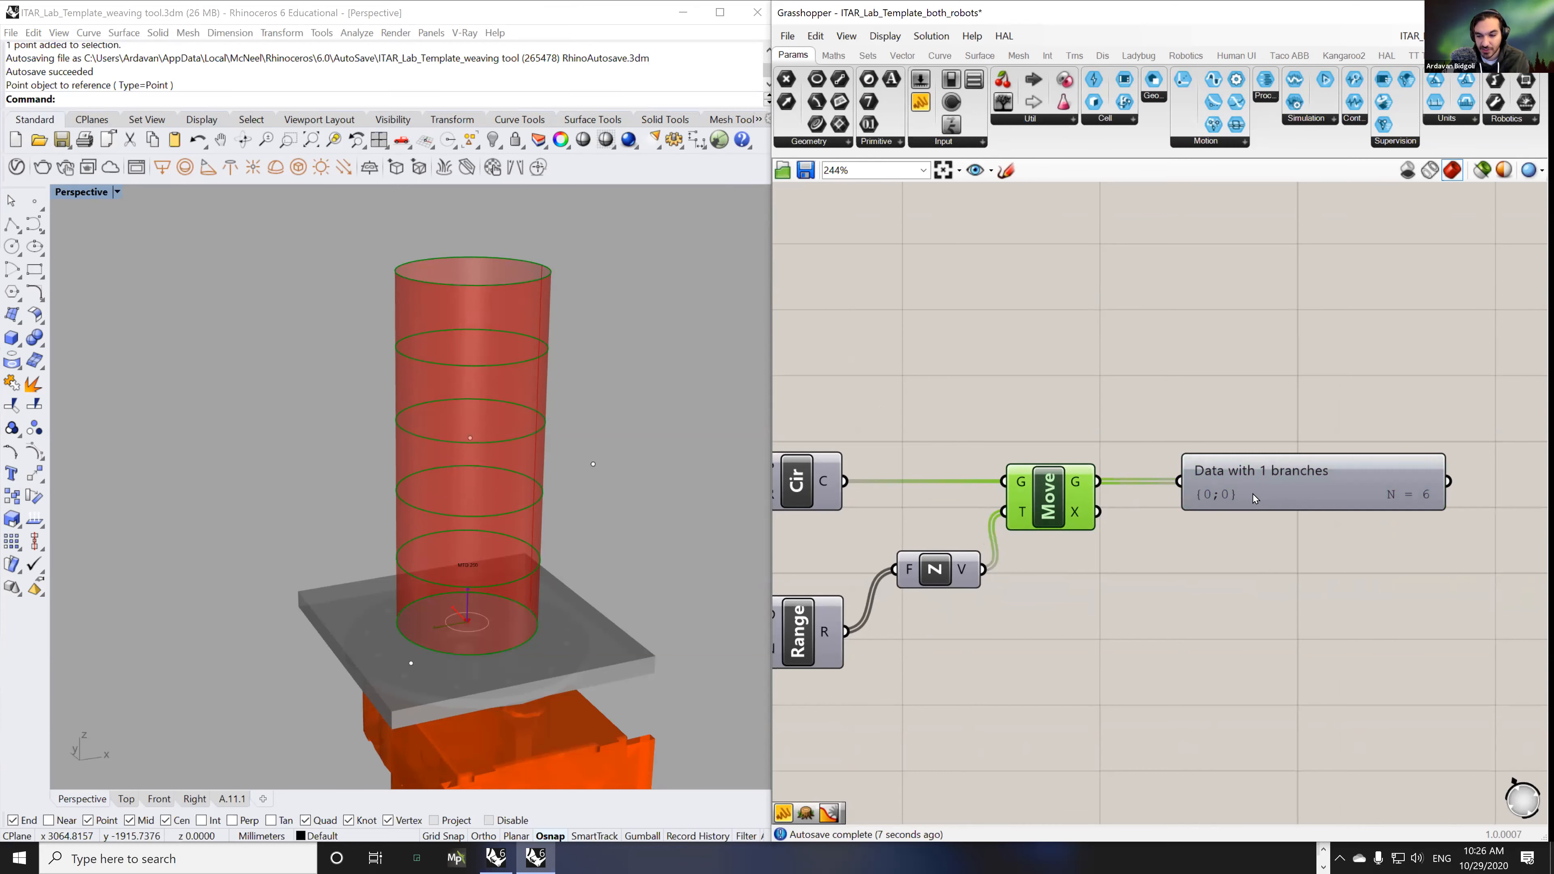
{"action": "scroll", "coordinate": [1179, 545], "scroll_direction": "down", "scroll_amount": 3}
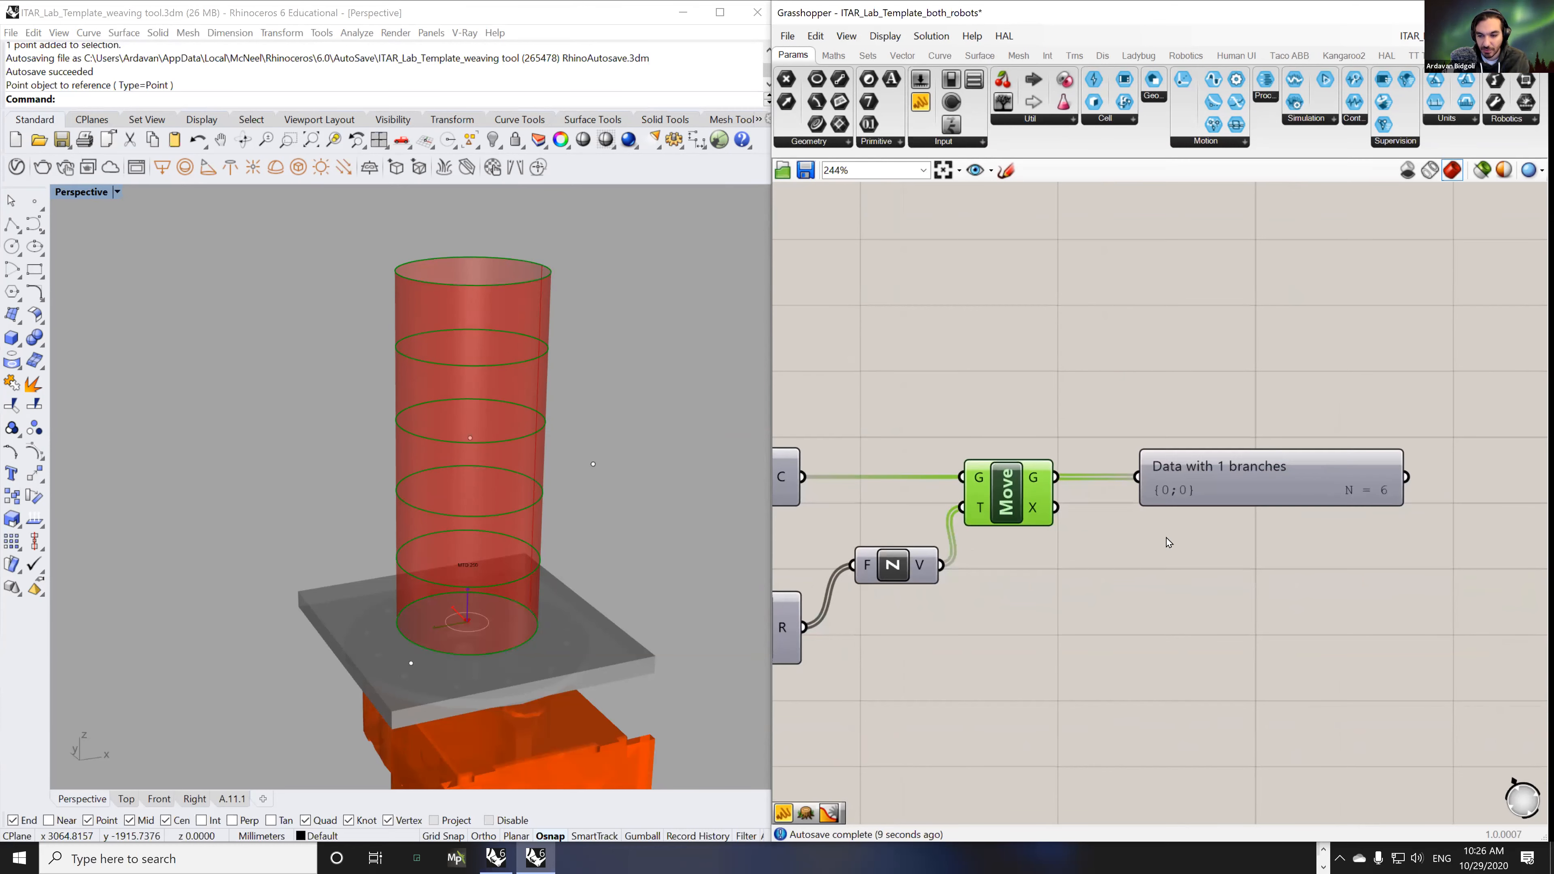
{"action": "left_click", "coordinate": [1132, 395]}
{"action": "type", "text": "DiO"}
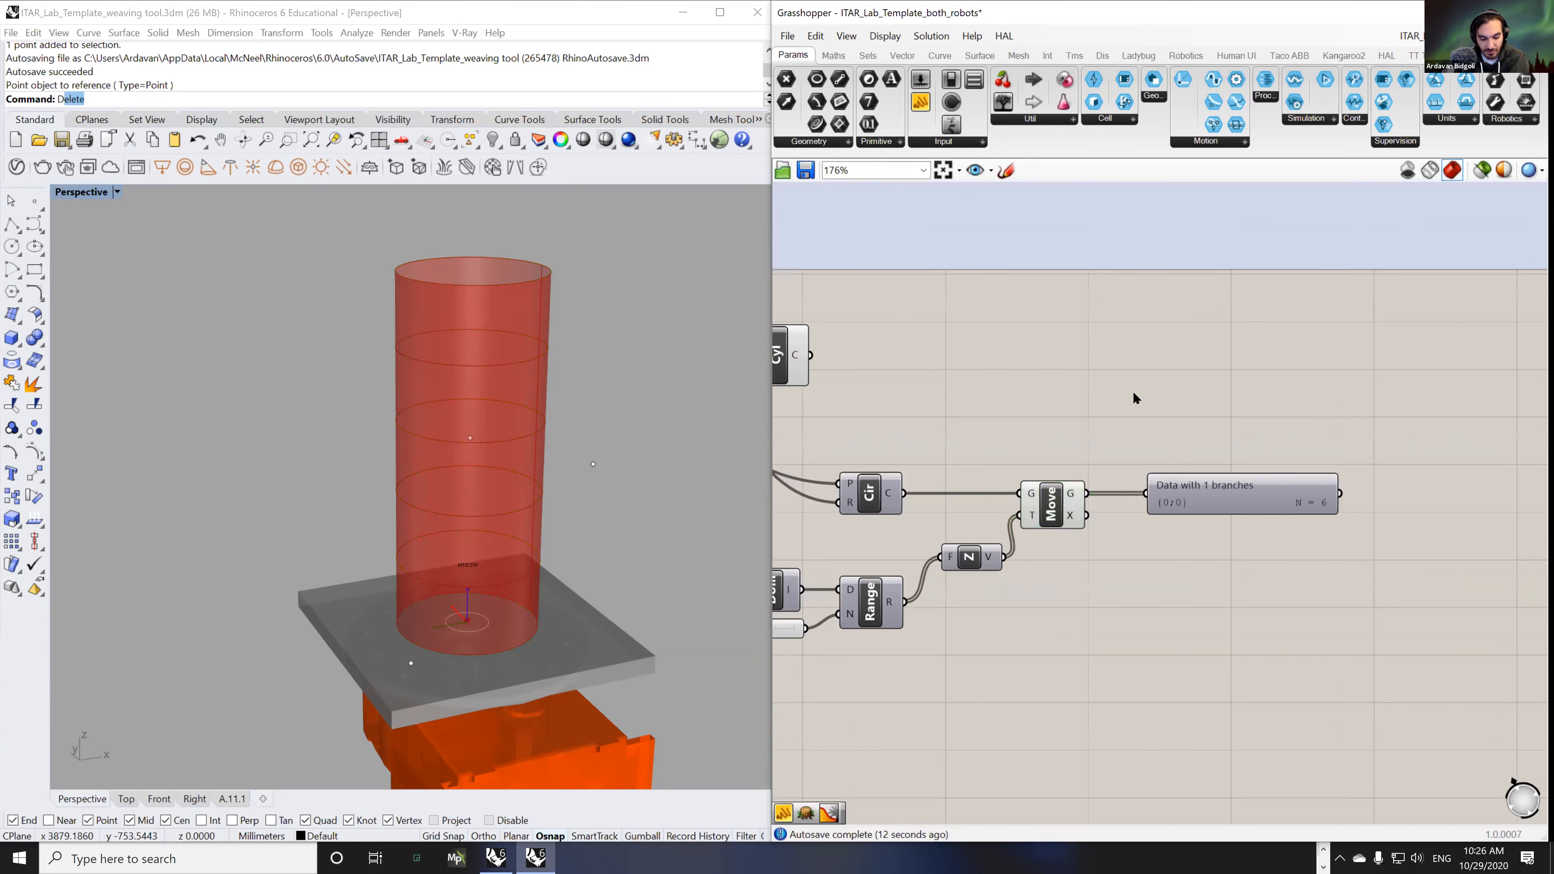
{"action": "key", "text": "Escape"}
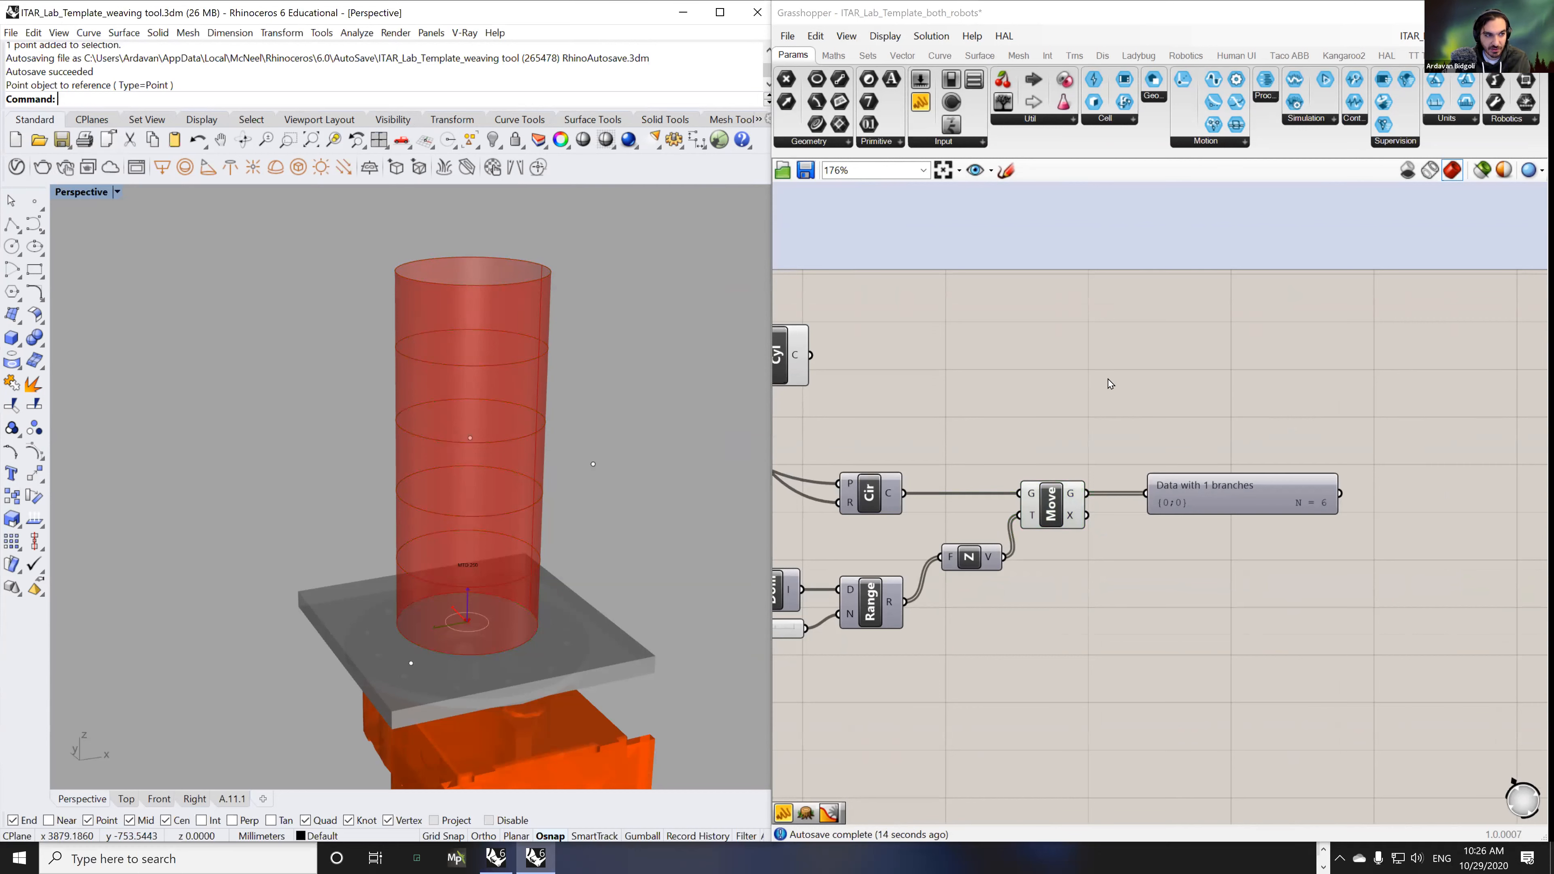
- Add a Divide Curve component, place it below the Param Viewer, and feed it the moved circles
{"action": "double_click", "coordinate": [1108, 378]}
{"action": "type", "text": "divi"}
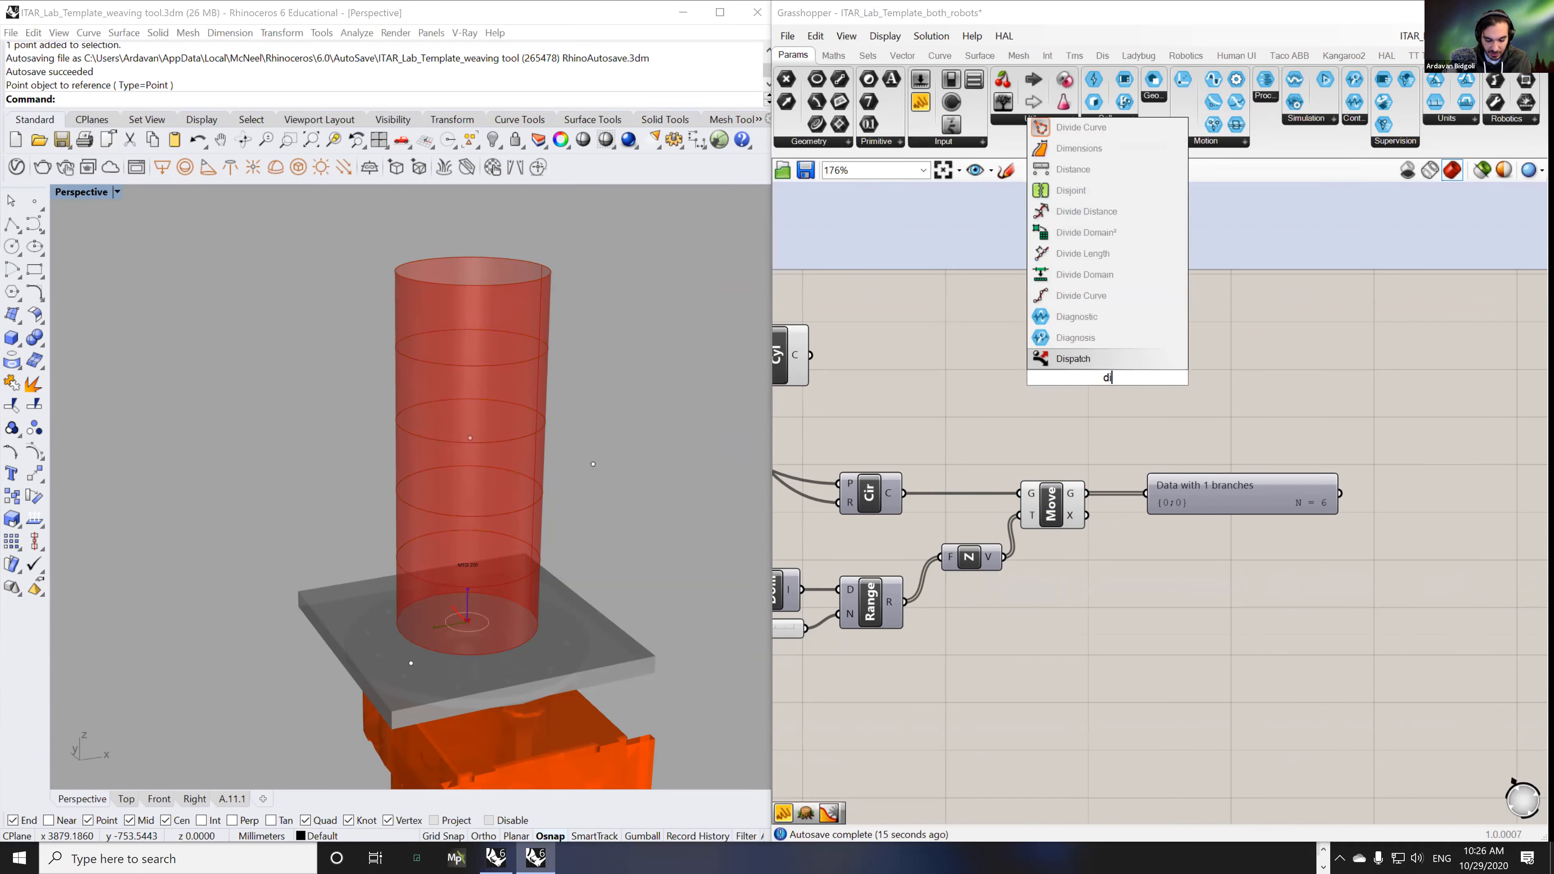
{"action": "left_click", "coordinate": [1096, 359]}
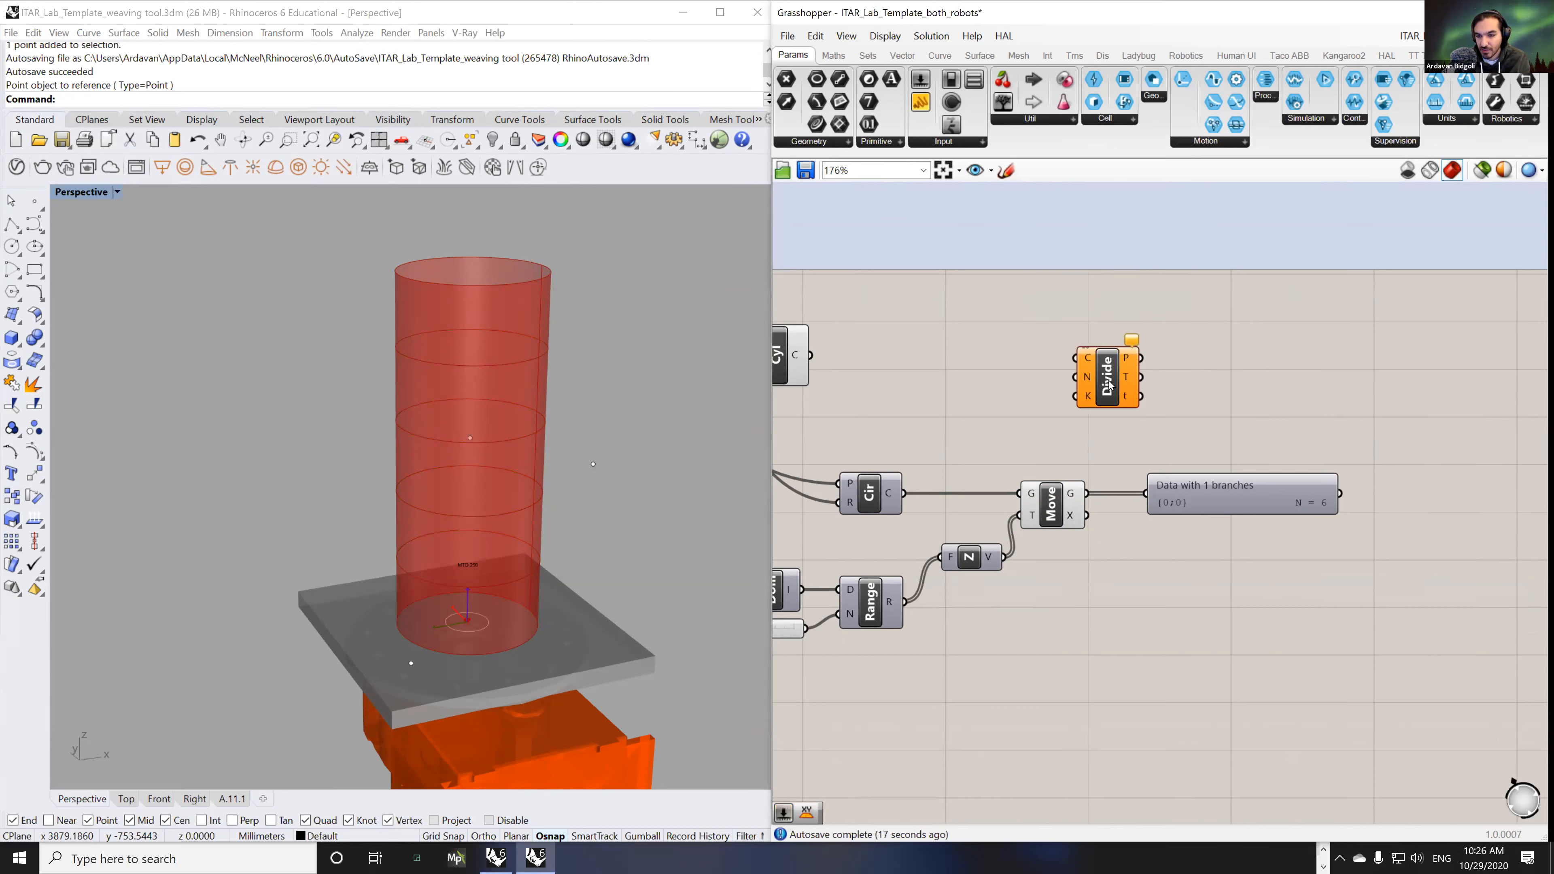
{"action": "left_click_drag", "start_coordinate": [1088, 494], "coordinate": [1204, 570]}
{"action": "right_click_drag", "start_coordinate": [1195, 571], "coordinate": [1125, 575]}
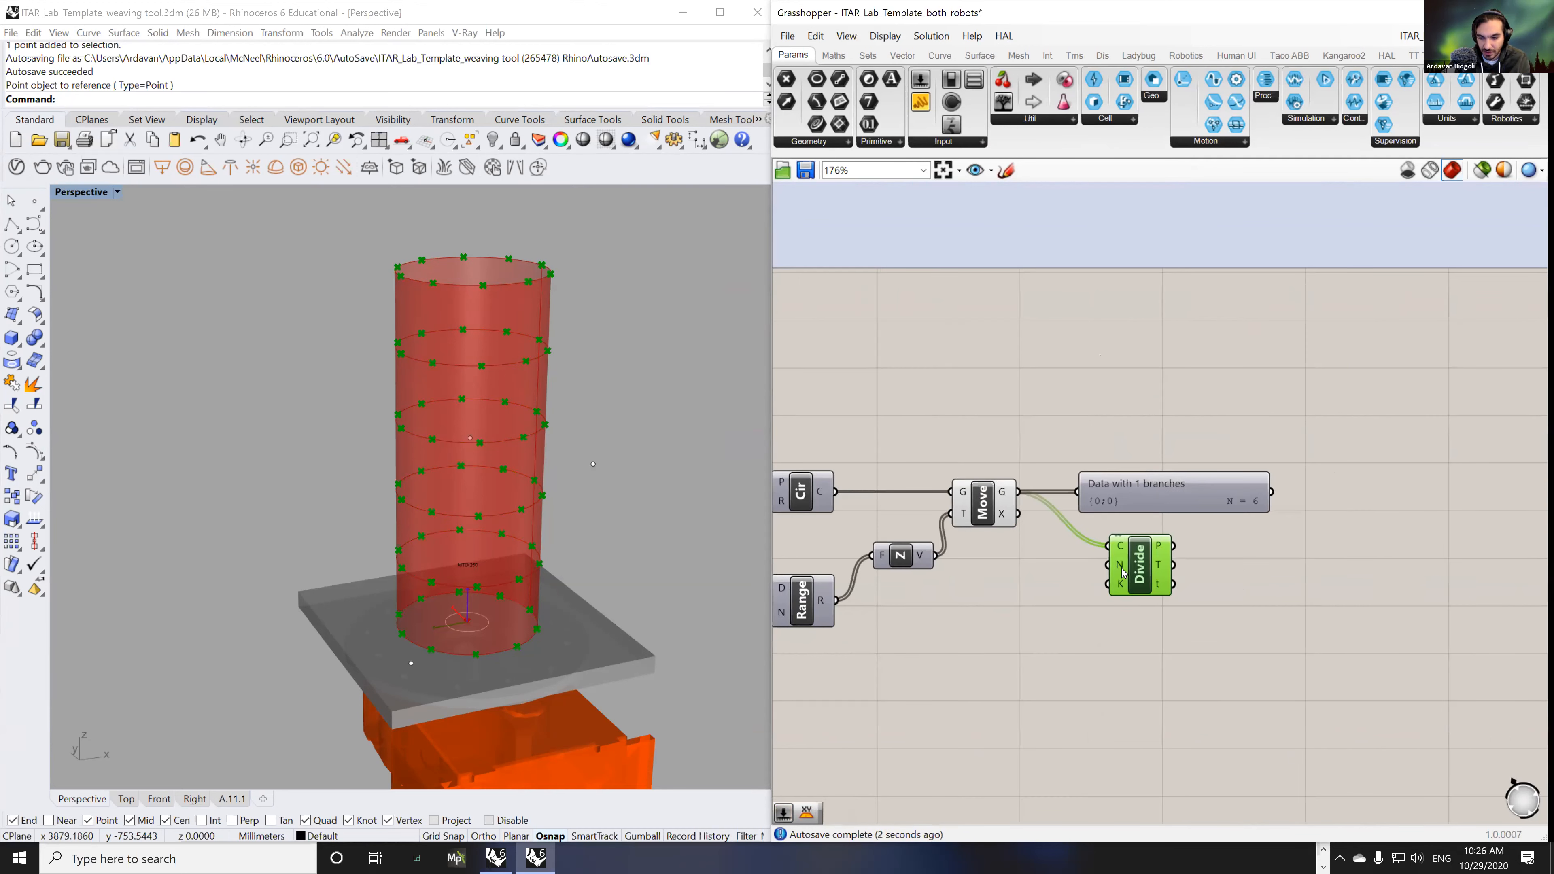
- Duplicate the Param Viewer, connect the copy to the Divide's points output, and examine the data tree and the Divide's other outputs
{"action": "left_click", "coordinate": [1136, 500]}
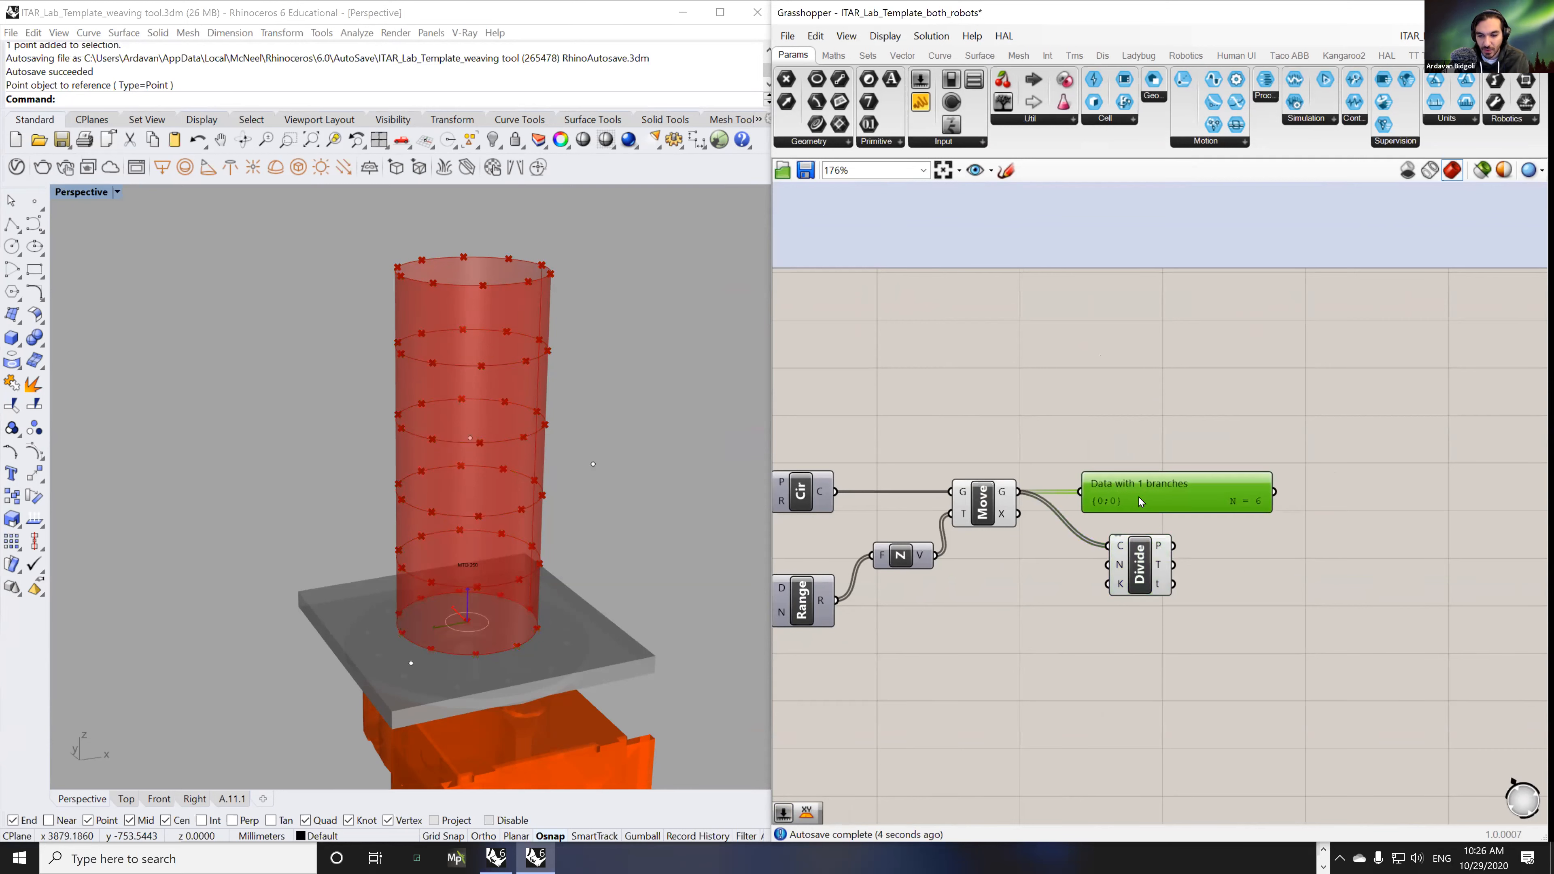
{"action": "key", "text": "ctrl+c"}
{"action": "key", "text": "ctrl+v"}
{"action": "left_click_drag", "start_coordinate": [1139, 500], "coordinate": [1279, 555]}
{"action": "left_click_drag", "start_coordinate": [1278, 558], "coordinate": [1280, 596]}
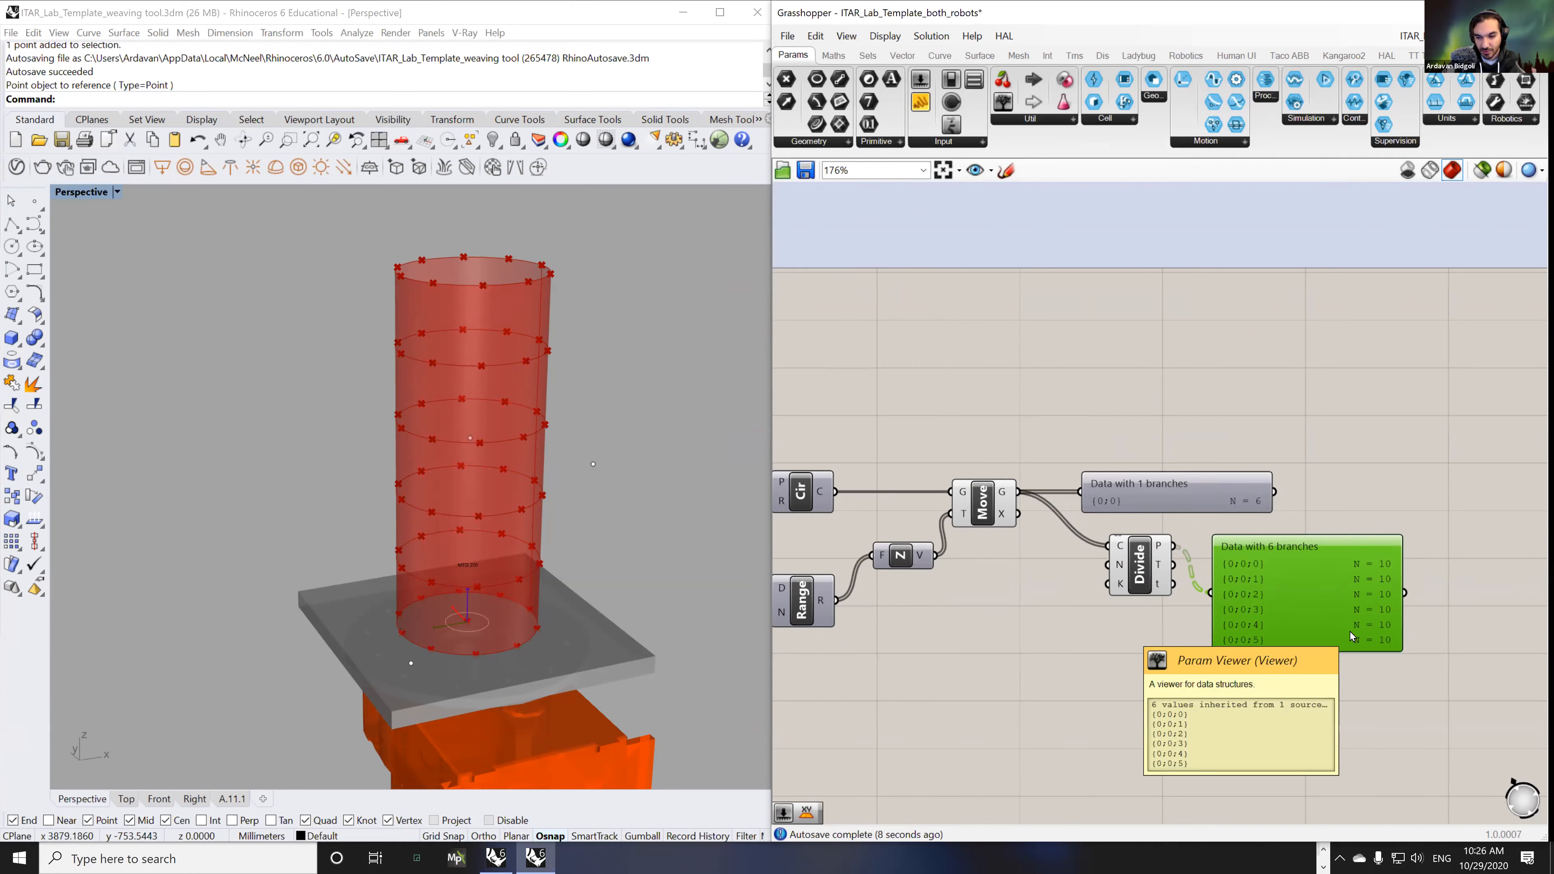
{"action": "right_click_drag", "start_coordinate": [1247, 680], "coordinate": [1083, 675]}
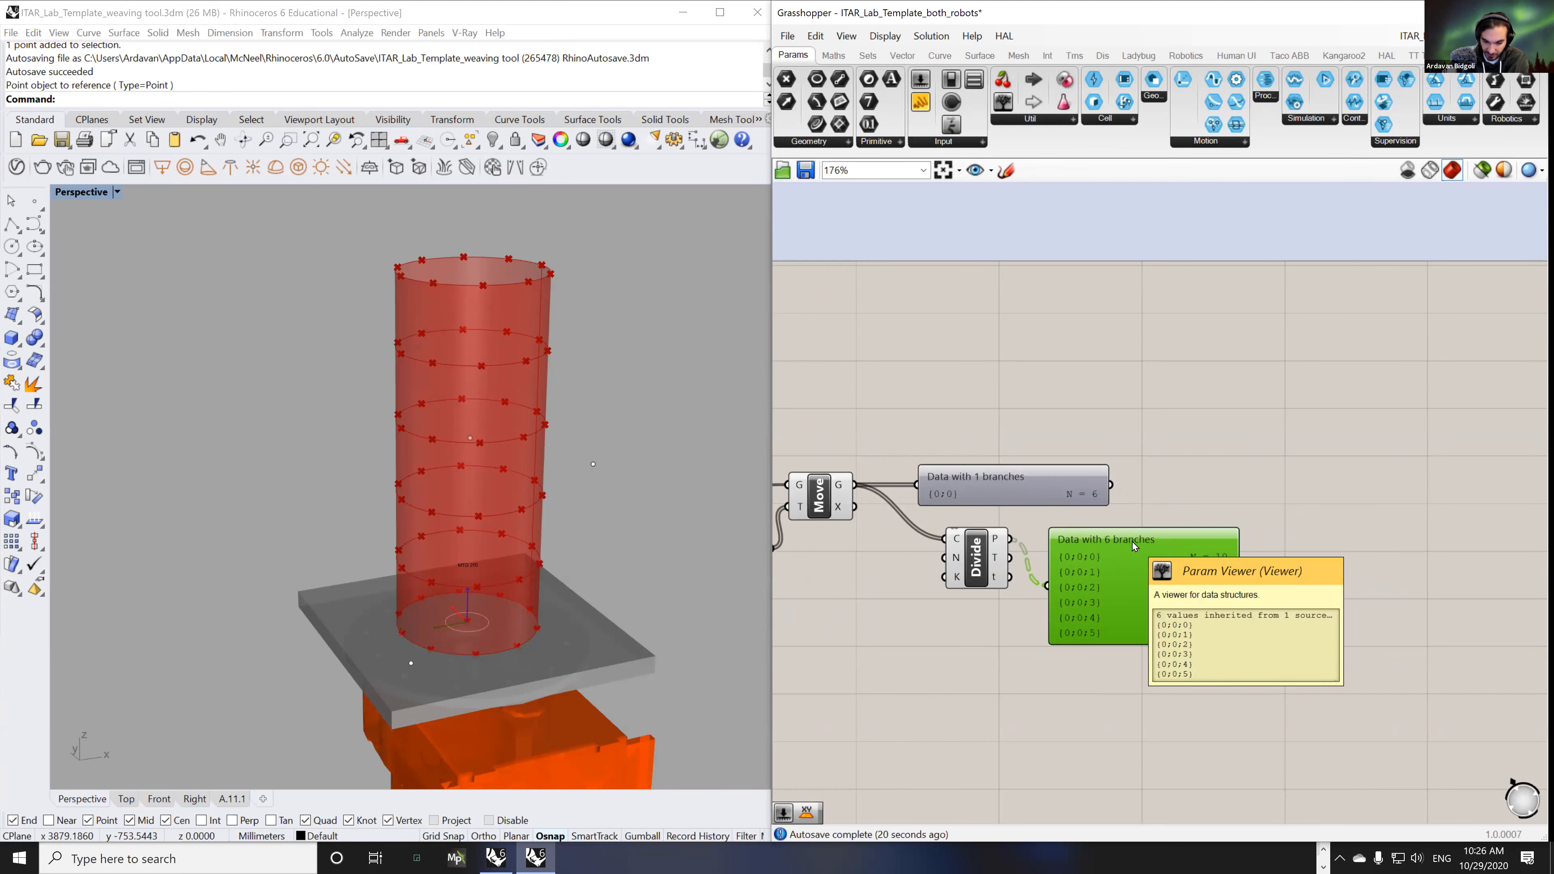
{"action": "left_click", "coordinate": [1024, 704]}
{"action": "right_click_drag", "start_coordinate": [1024, 703], "coordinate": [1155, 674]}
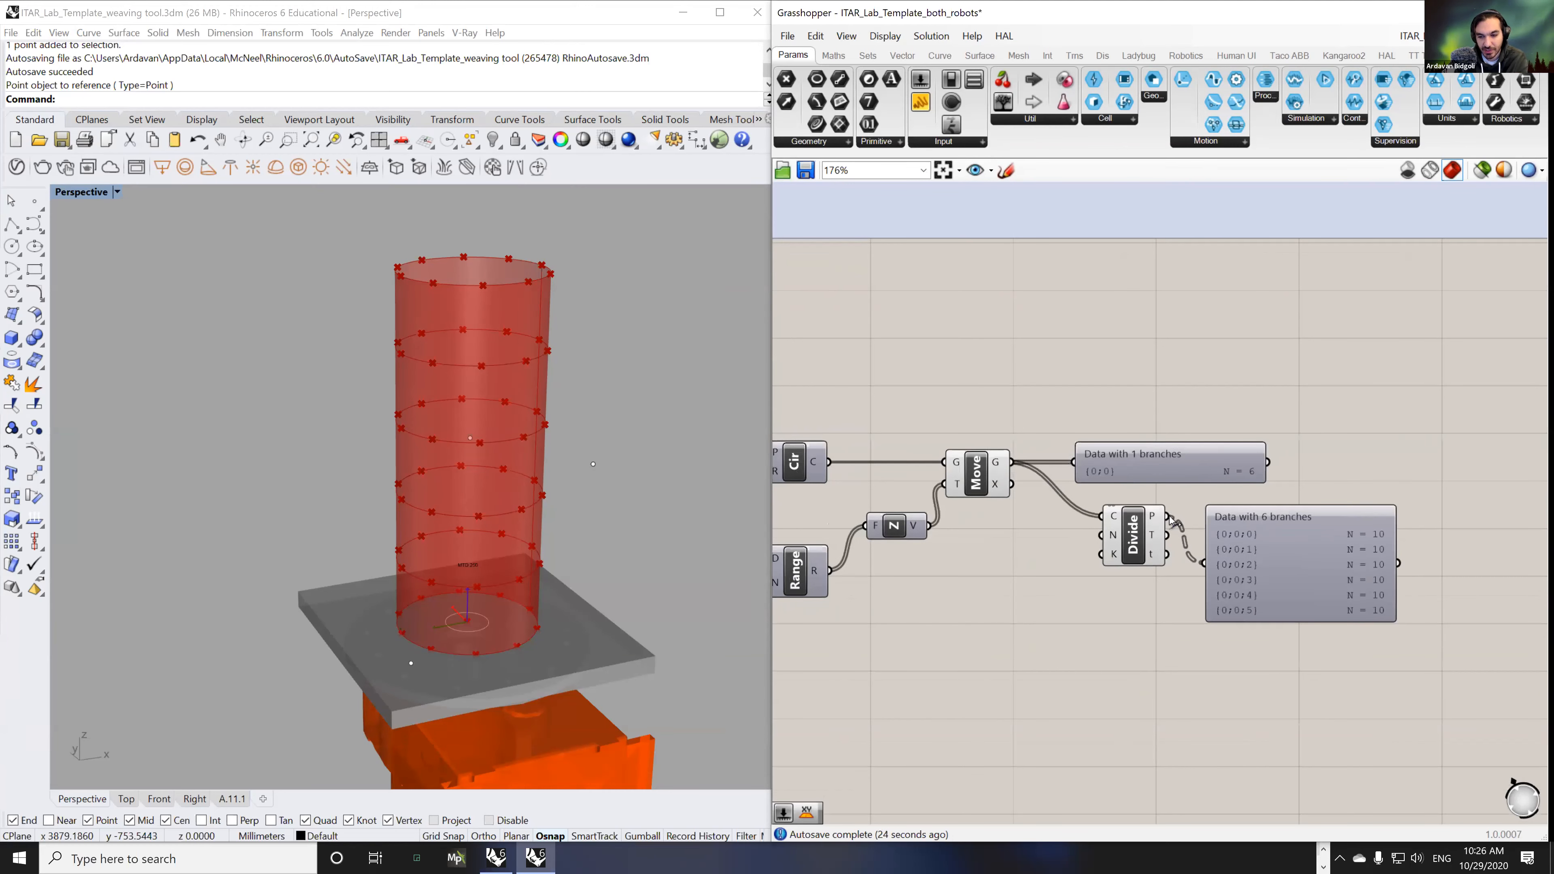
{"action": "mouse_move", "coordinate": [1154, 520]}
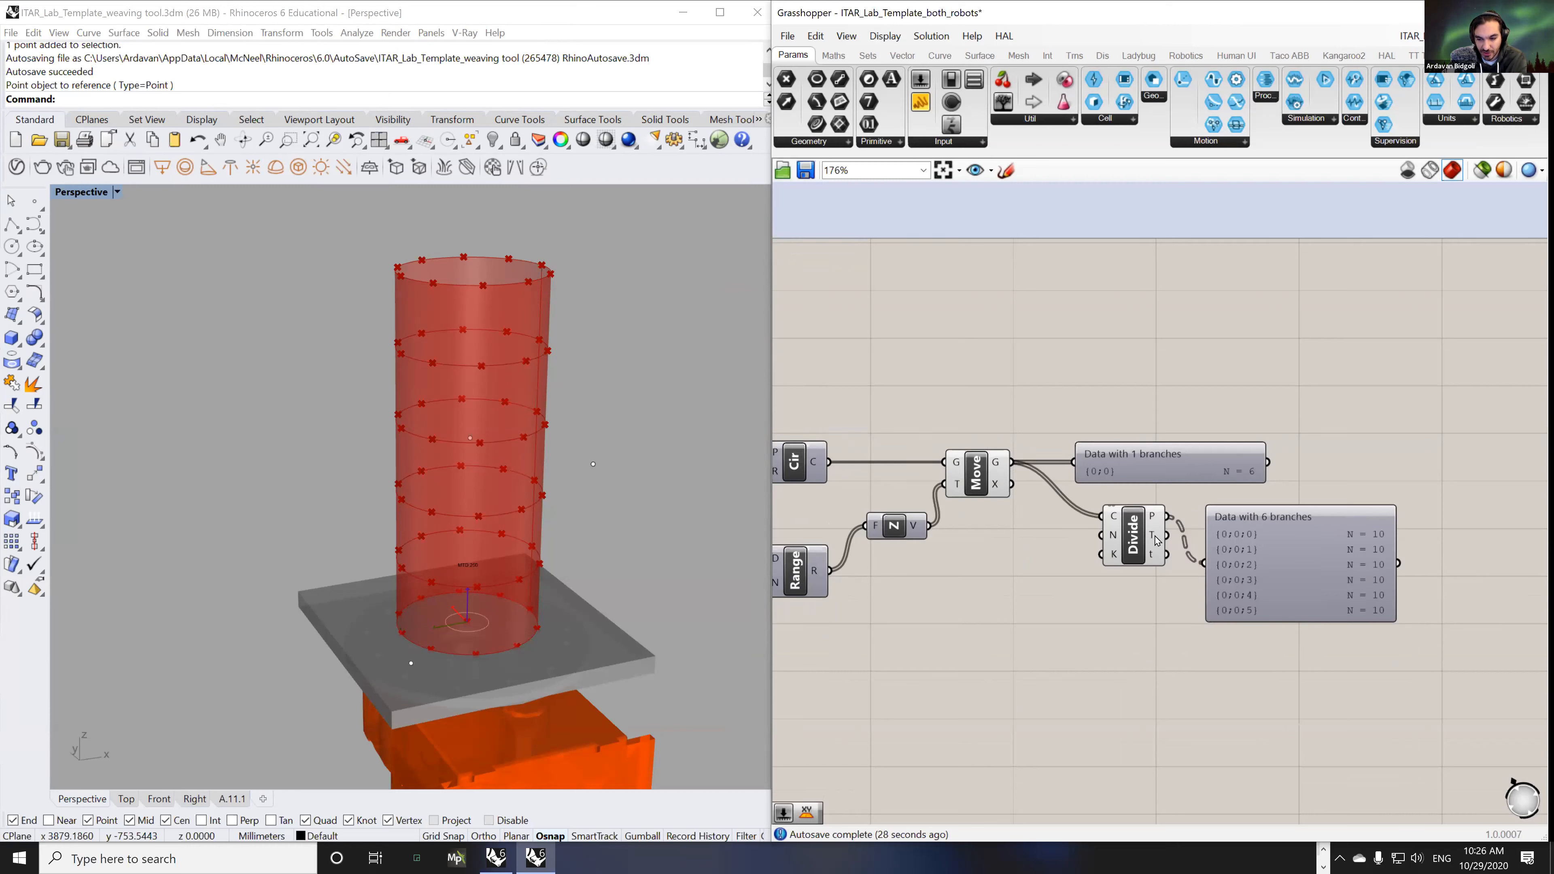
{"action": "mouse_move", "coordinate": [1157, 556]}
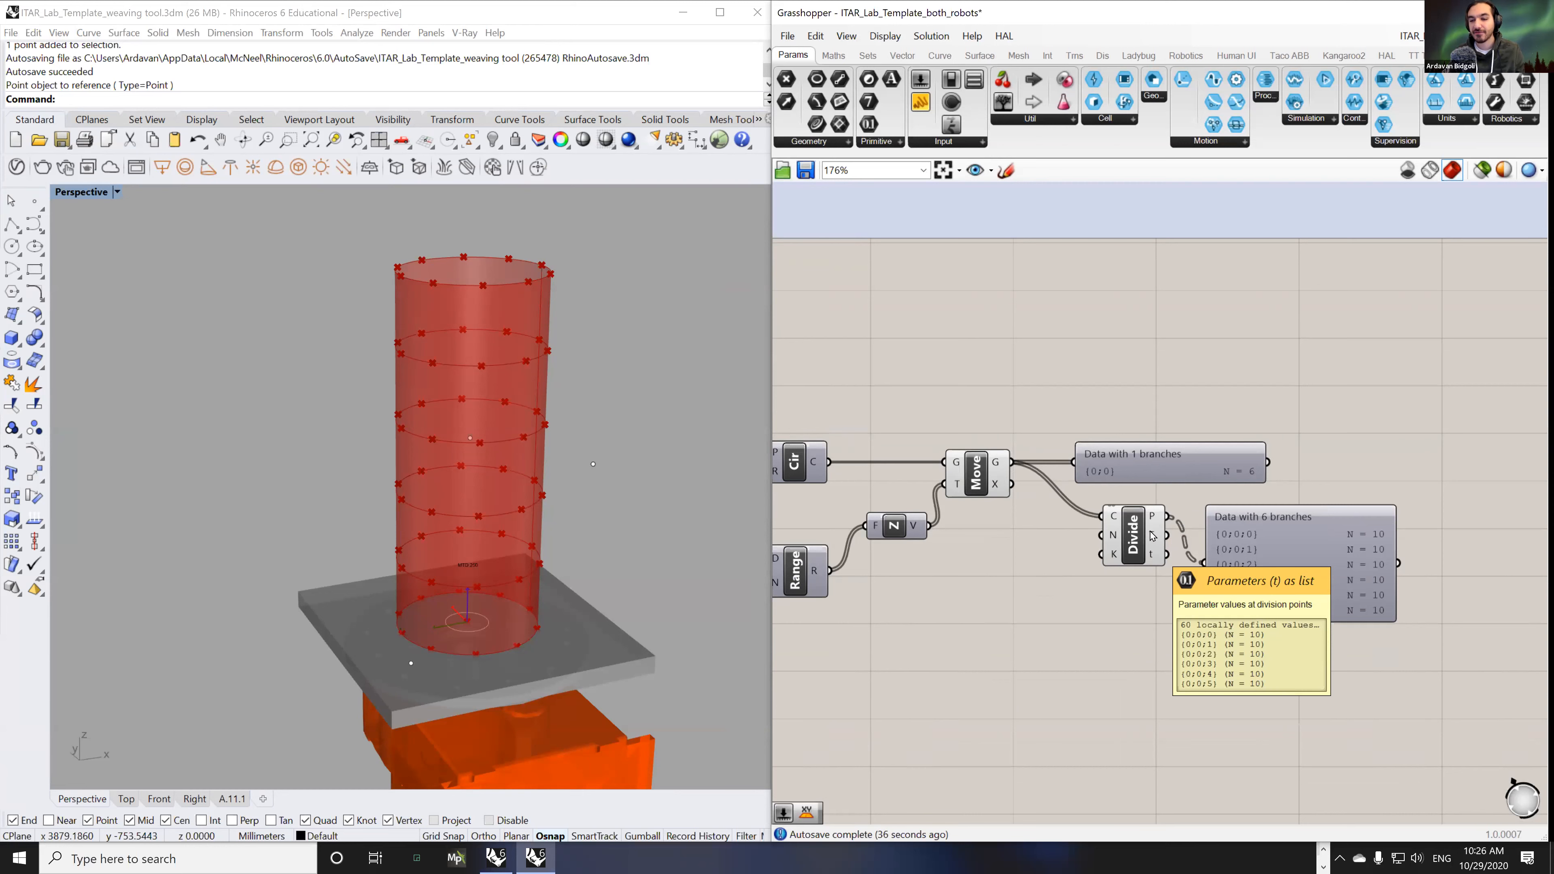
- Try adding a Polygon component and feeding the Divide's points into its plane input
{"action": "double_click", "coordinate": [1194, 391]}
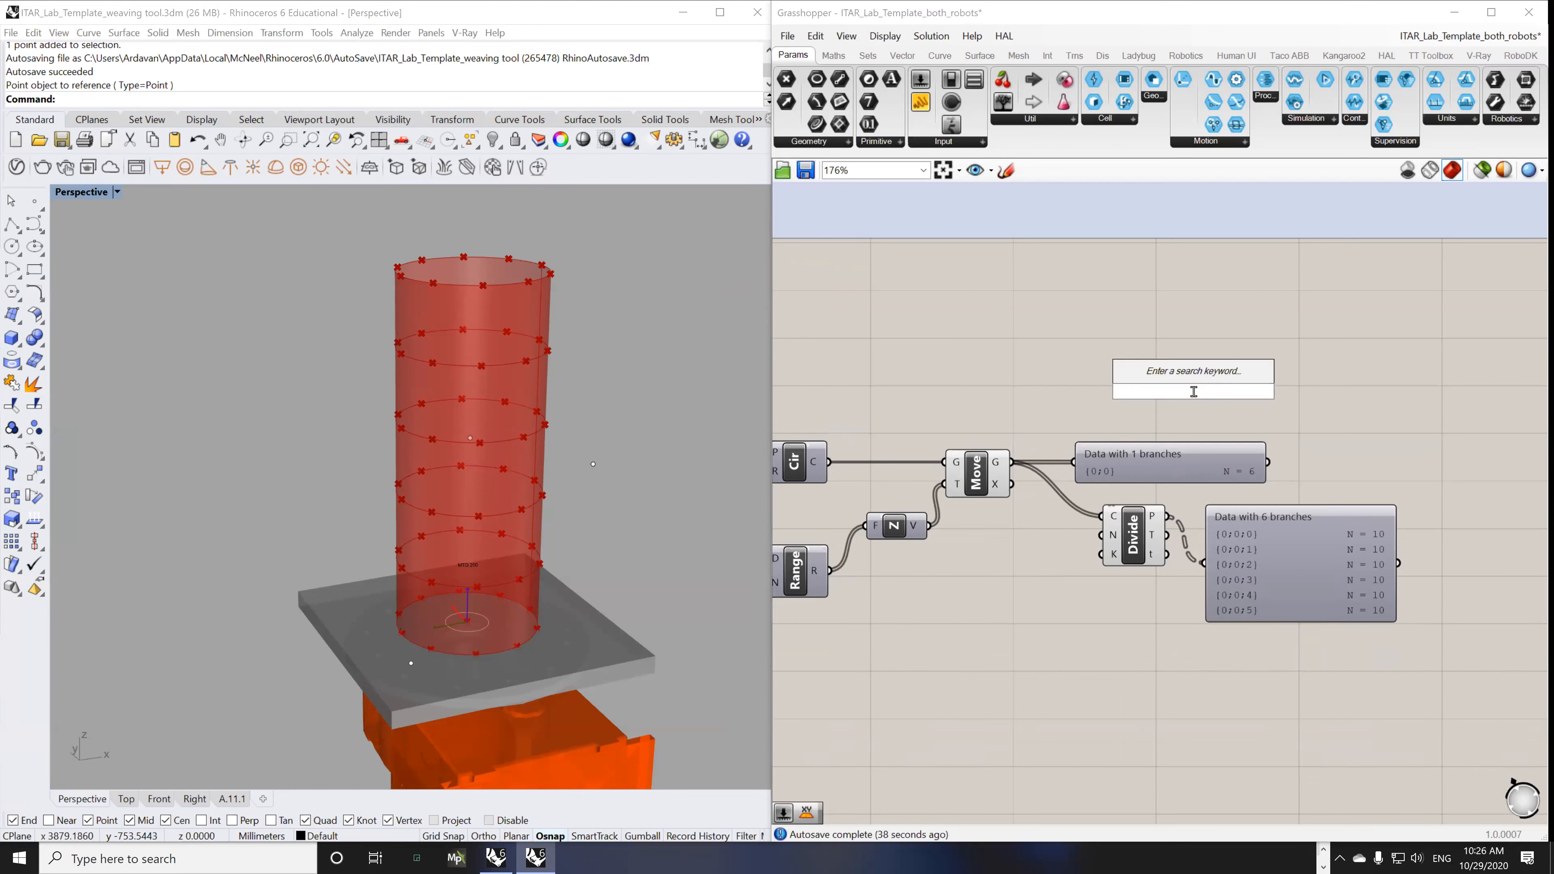
{"action": "type", "text": "pol"}
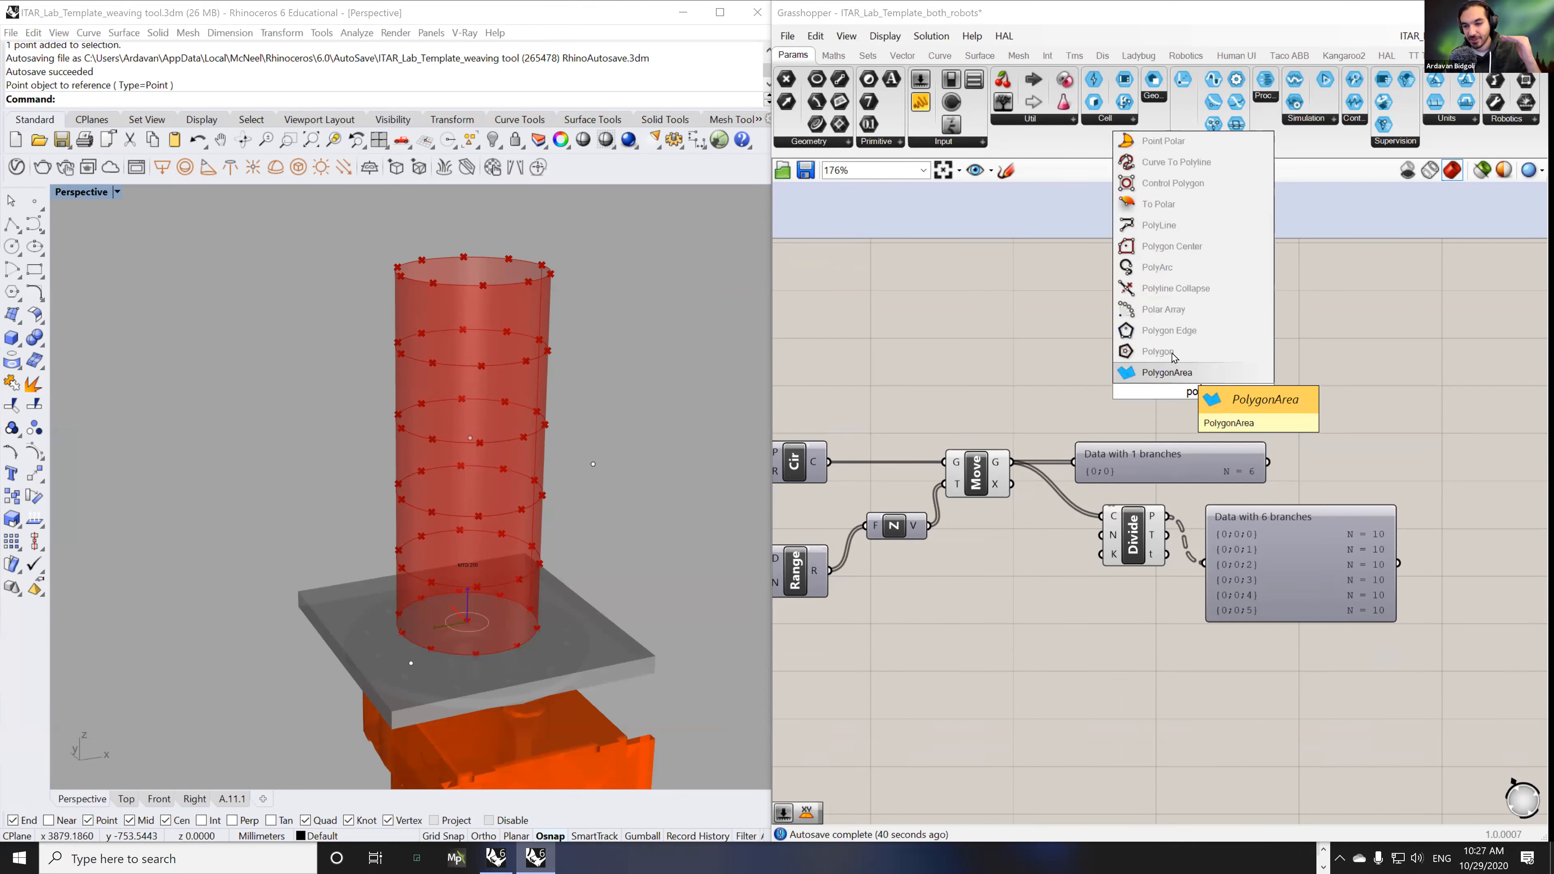
{"action": "left_click", "coordinate": [1158, 352]}
{"action": "left_click_drag", "start_coordinate": [1278, 553], "coordinate": [1290, 630]}
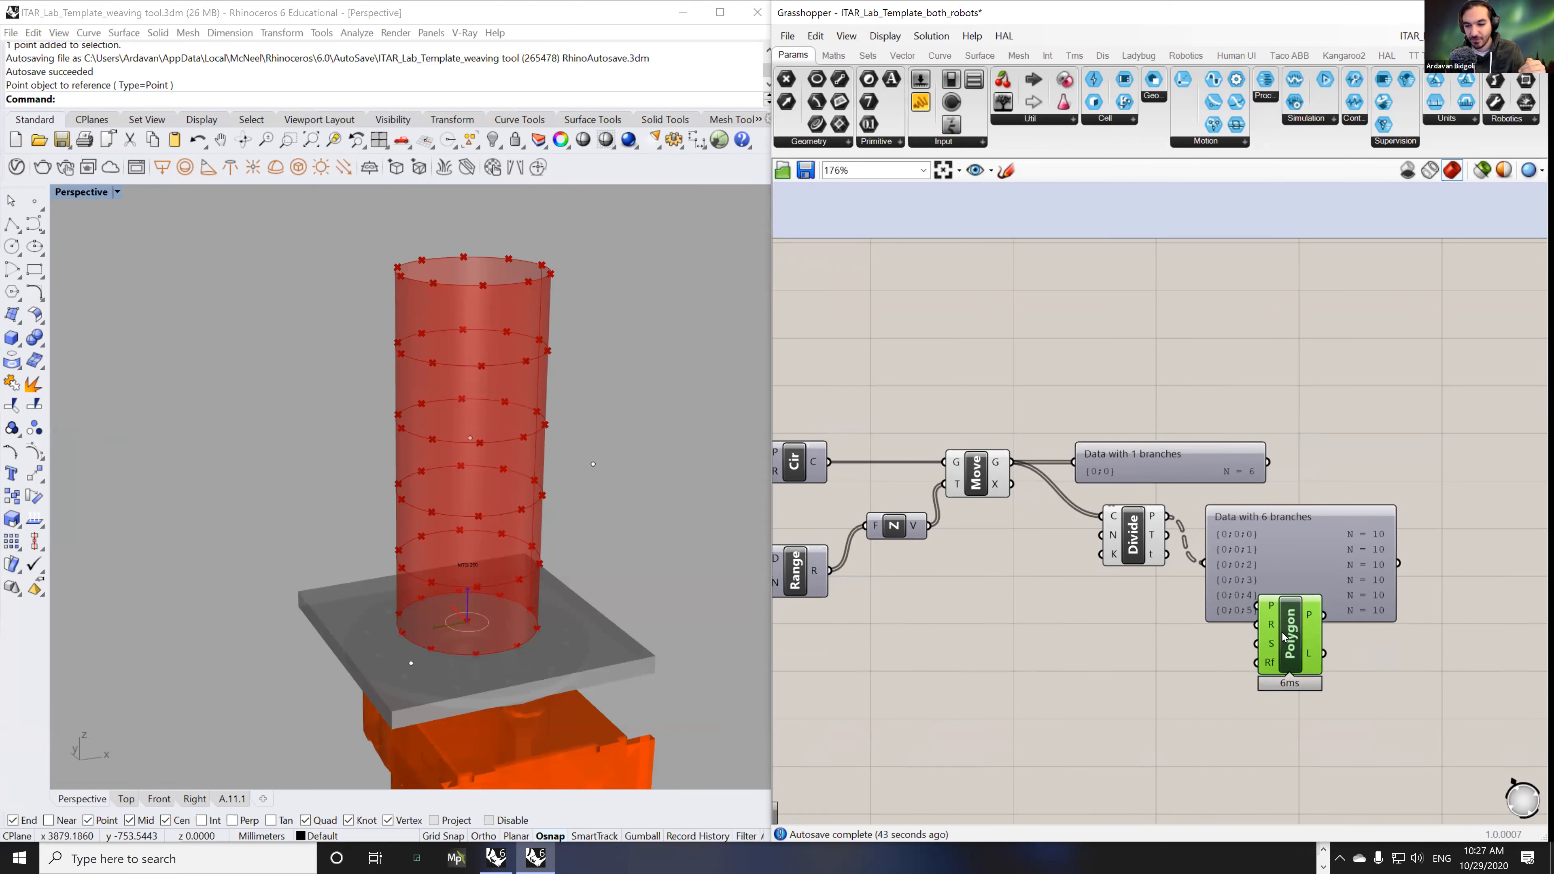
{"action": "left_click_drag", "start_coordinate": [1168, 519], "coordinate": [1296, 648]}
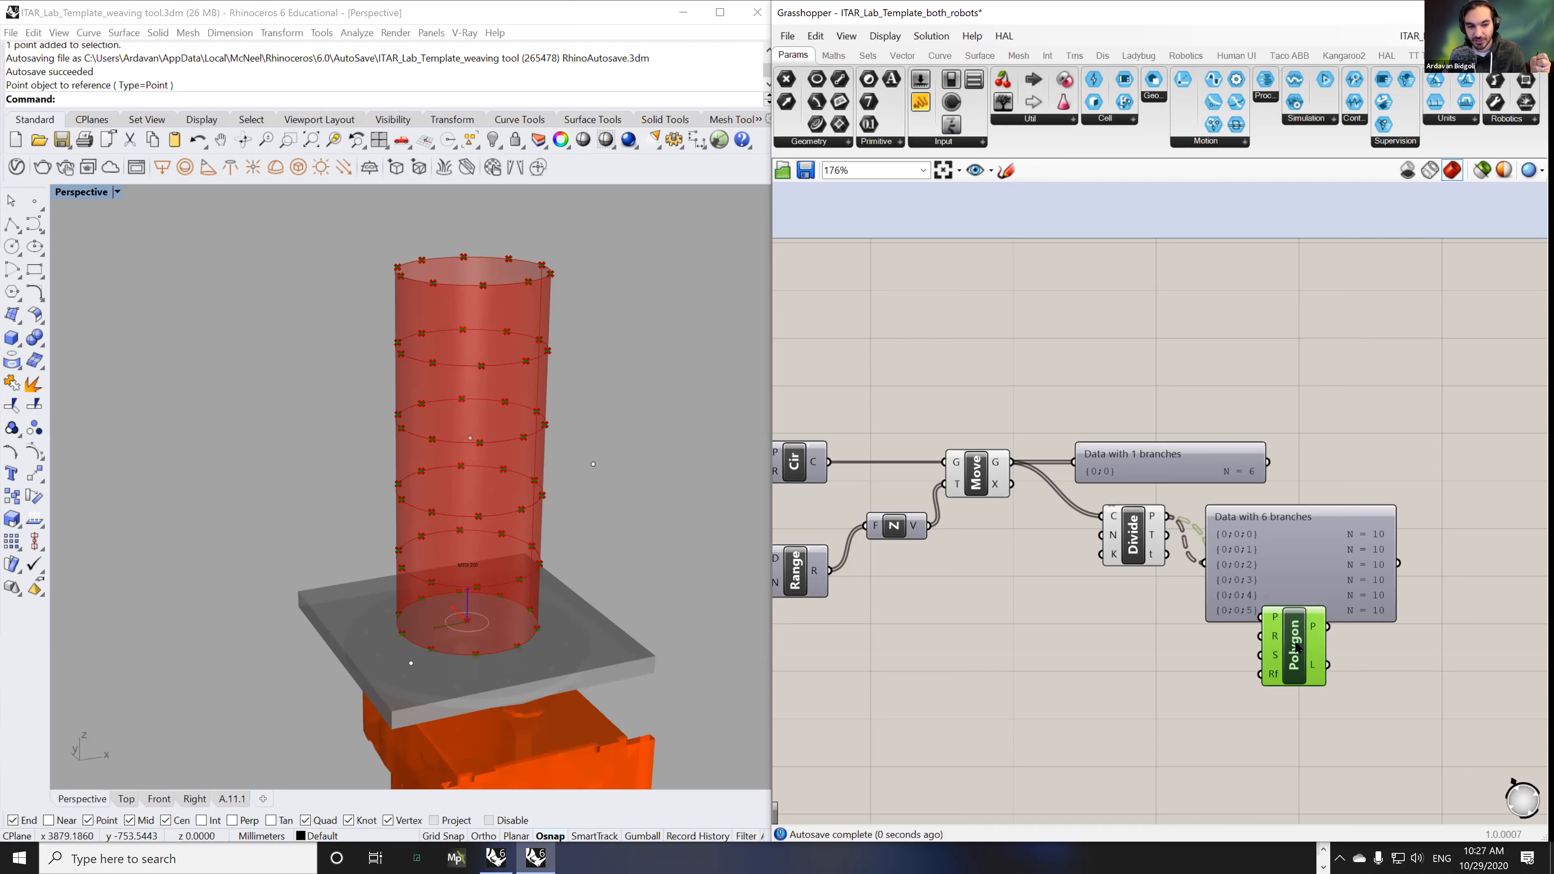
- Move the division points' Param Viewer clear of the Polygon component and inspect the small polygons around the cylinder's points
{"action": "left_click", "coordinate": [1335, 527]}
{"action": "left_click_drag", "start_coordinate": [1336, 526], "coordinate": [1418, 438]}
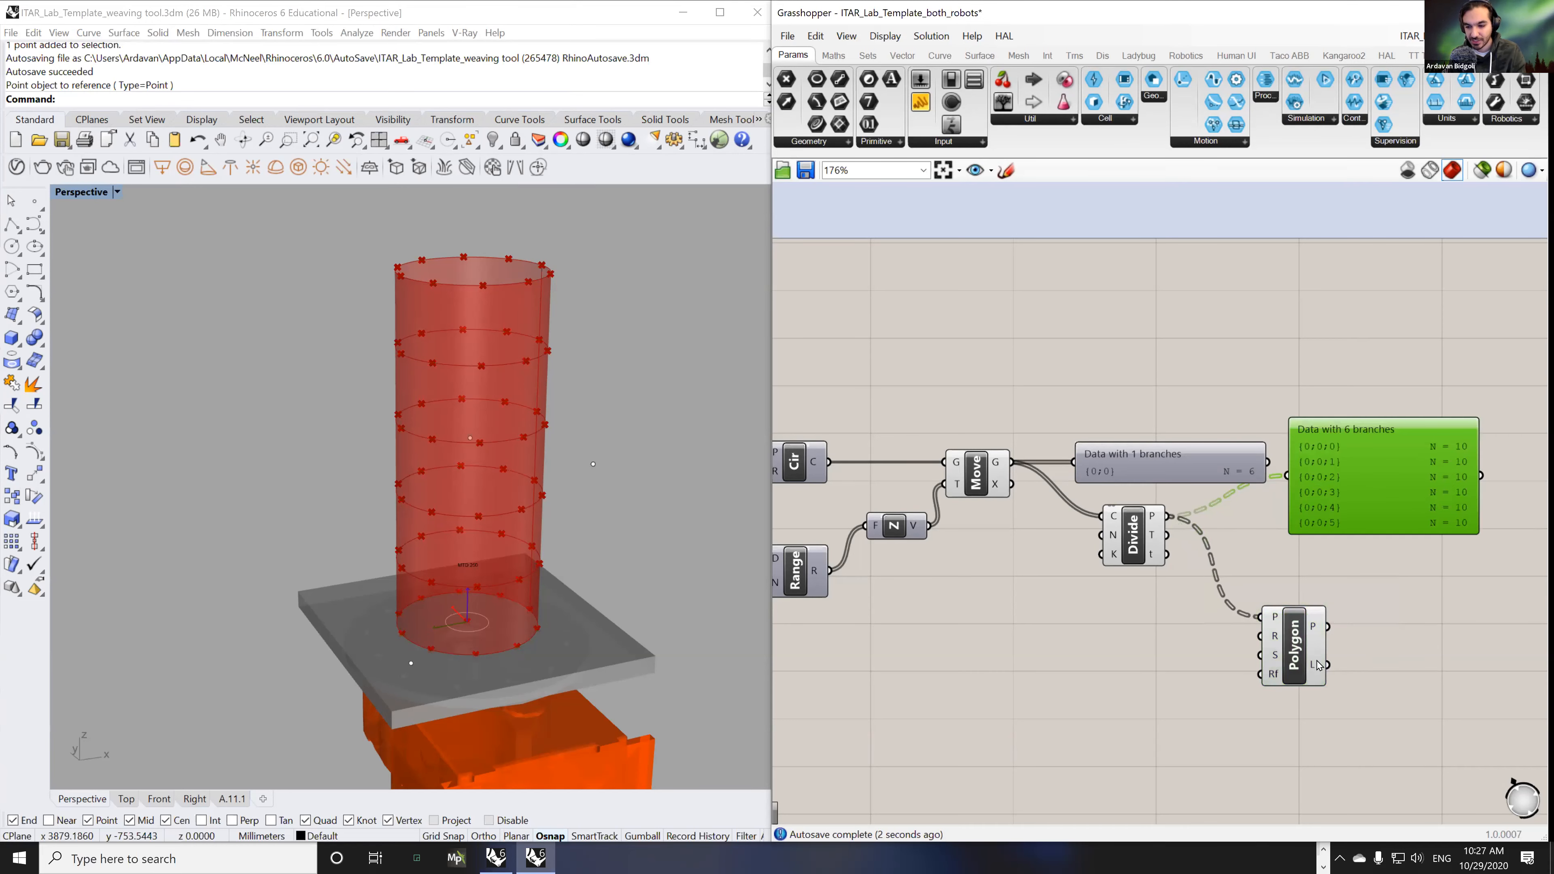
{"action": "left_click", "coordinate": [1316, 660]}
{"action": "right_click_drag", "start_coordinate": [1042, 423], "coordinate": [1235, 419]}
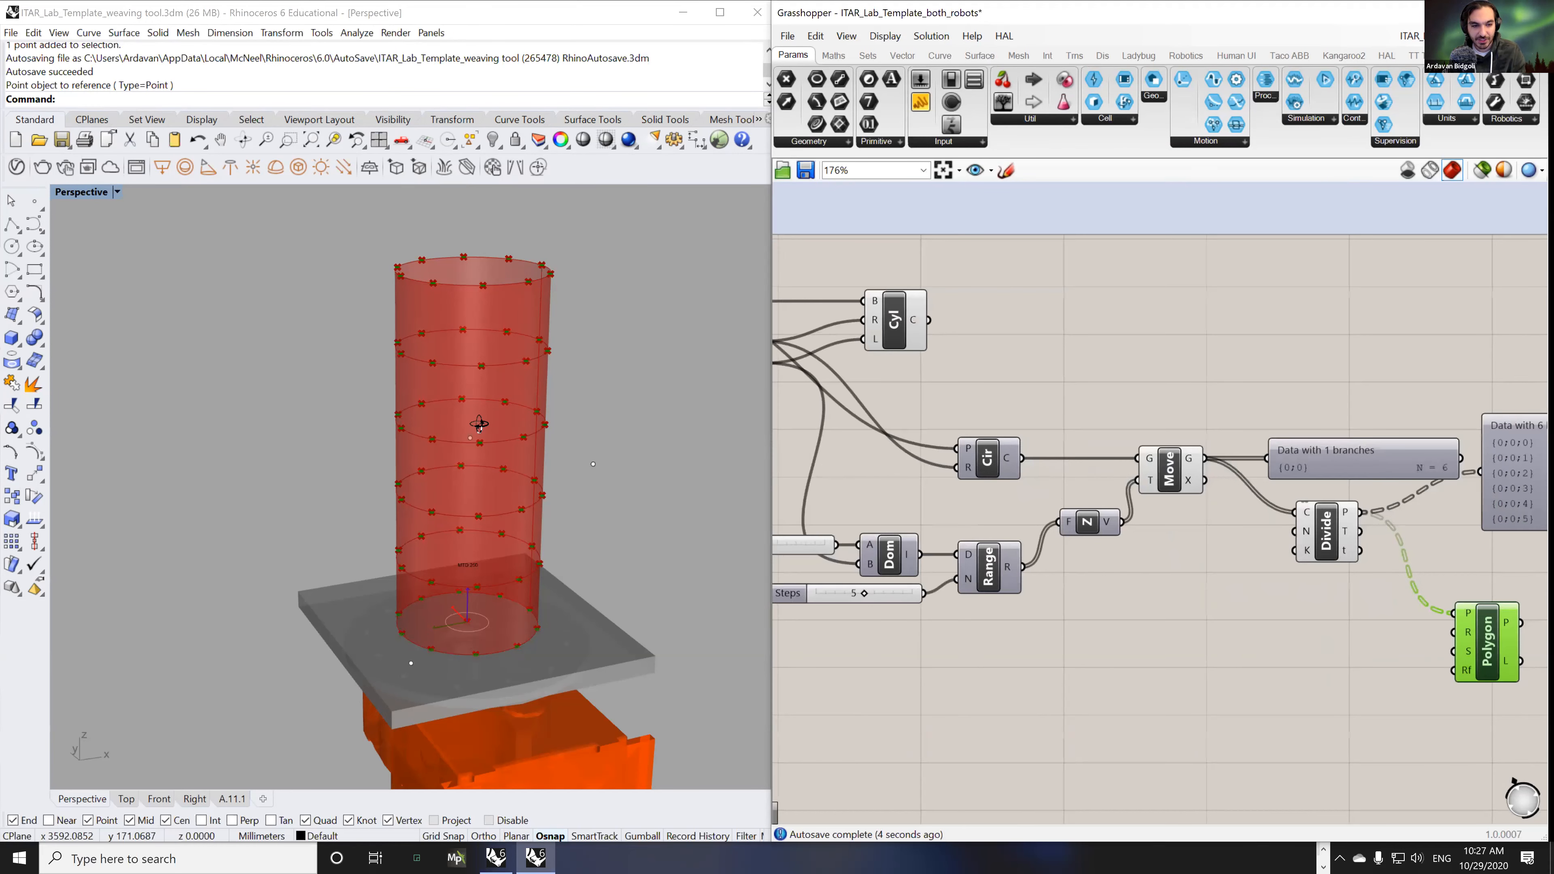
{"action": "right_click_drag", "start_coordinate": [482, 424], "coordinate": [490, 539]}
{"action": "scroll", "coordinate": [539, 306], "scroll_direction": "up", "scroll_amount": 5}
{"action": "scroll", "coordinate": [573, 375], "scroll_direction": "up", "scroll_amount": 3}
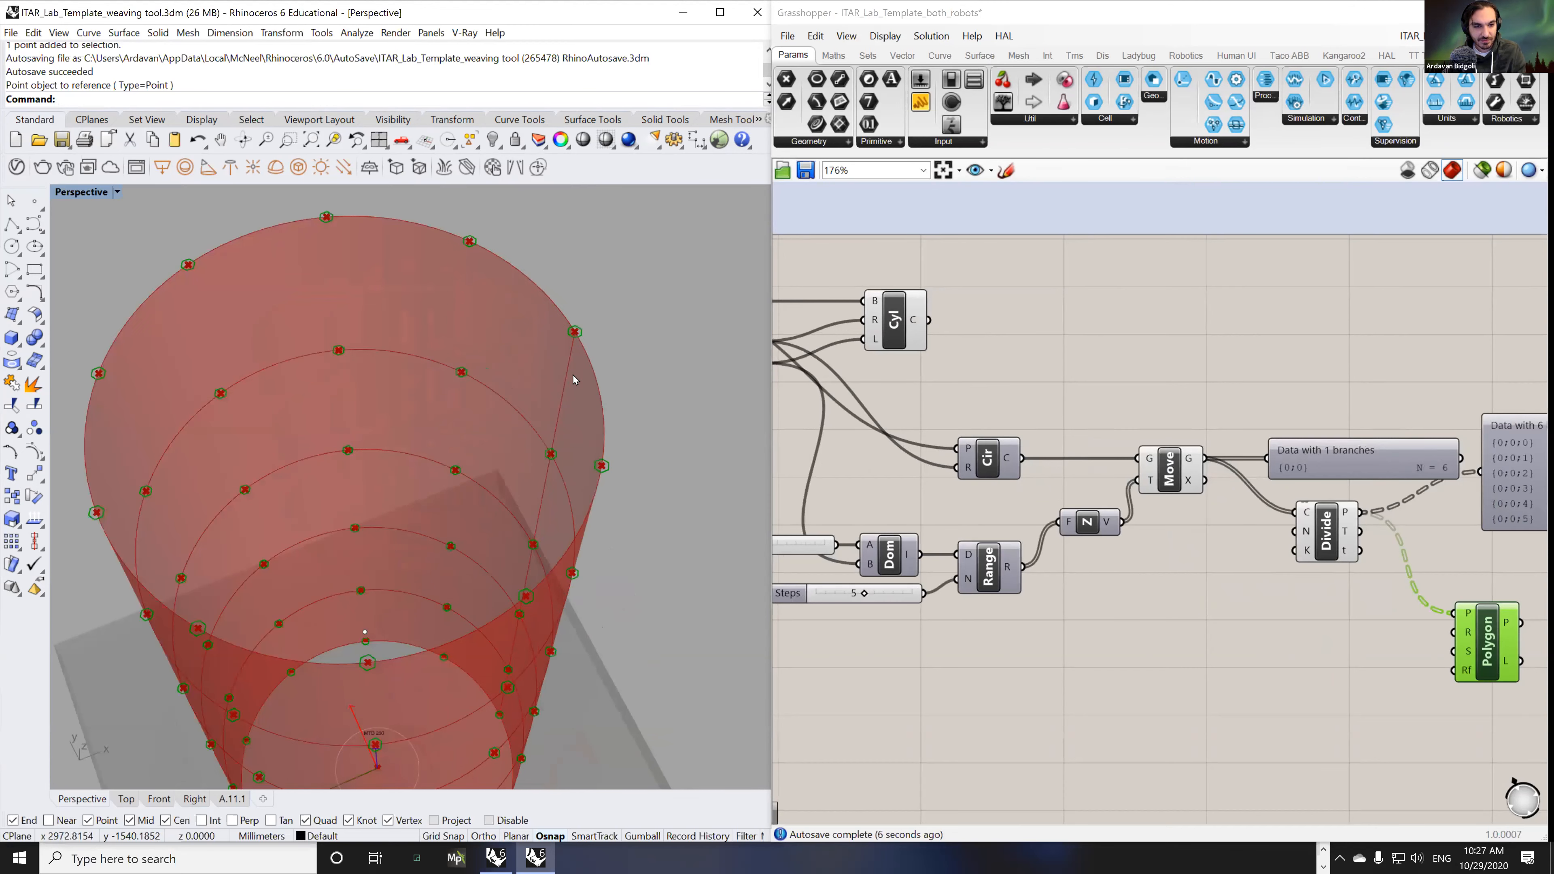
- Delete the Polygon component
{"action": "right_click_drag", "start_coordinate": [1156, 619], "coordinate": [964, 587]}
{"action": "left_click", "coordinate": [1357, 689]}
{"action": "left_click", "coordinate": [1292, 609]}
{"action": "key", "text": "Delete"}
- Add a PolyLine component, connect the Divide's points to its vertices input, and inspect the polylines on the cylinder
{"action": "double_click", "coordinate": [1243, 590]}
{"action": "type", "text": "Pol"}
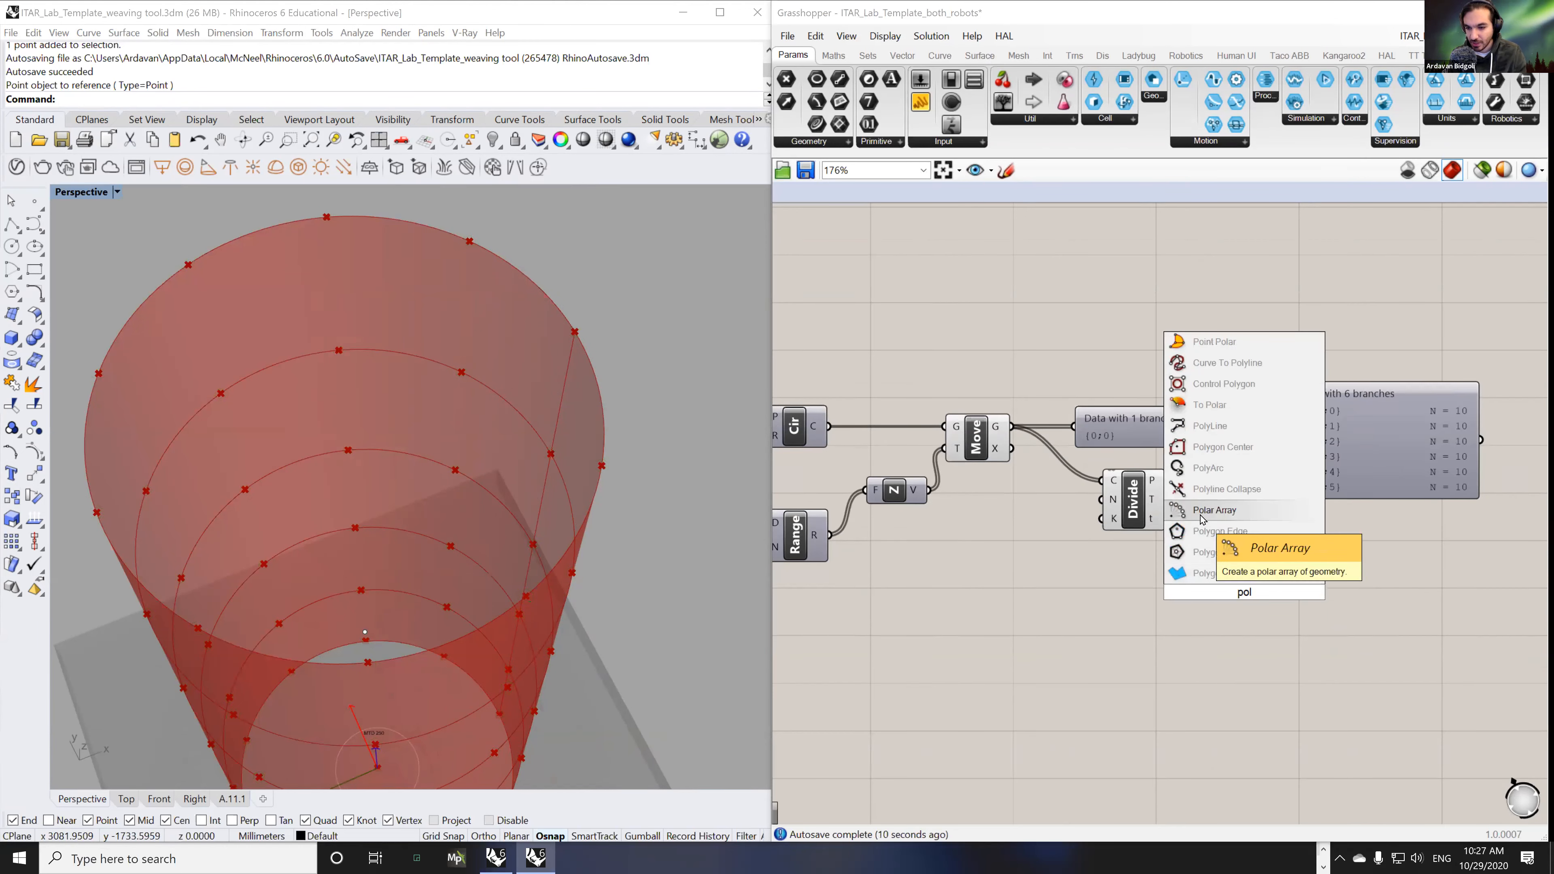
{"action": "left_click", "coordinate": [1205, 430]}
{"action": "left_click_drag", "start_coordinate": [1153, 482], "coordinate": [1265, 571]}
{"action": "right_click_drag", "start_coordinate": [680, 573], "coordinate": [631, 518]}
{"action": "scroll", "coordinate": [650, 539], "scroll_direction": "down", "scroll_amount": 5}
{"action": "right_click_drag", "start_coordinate": [626, 417], "coordinate": [630, 474]}
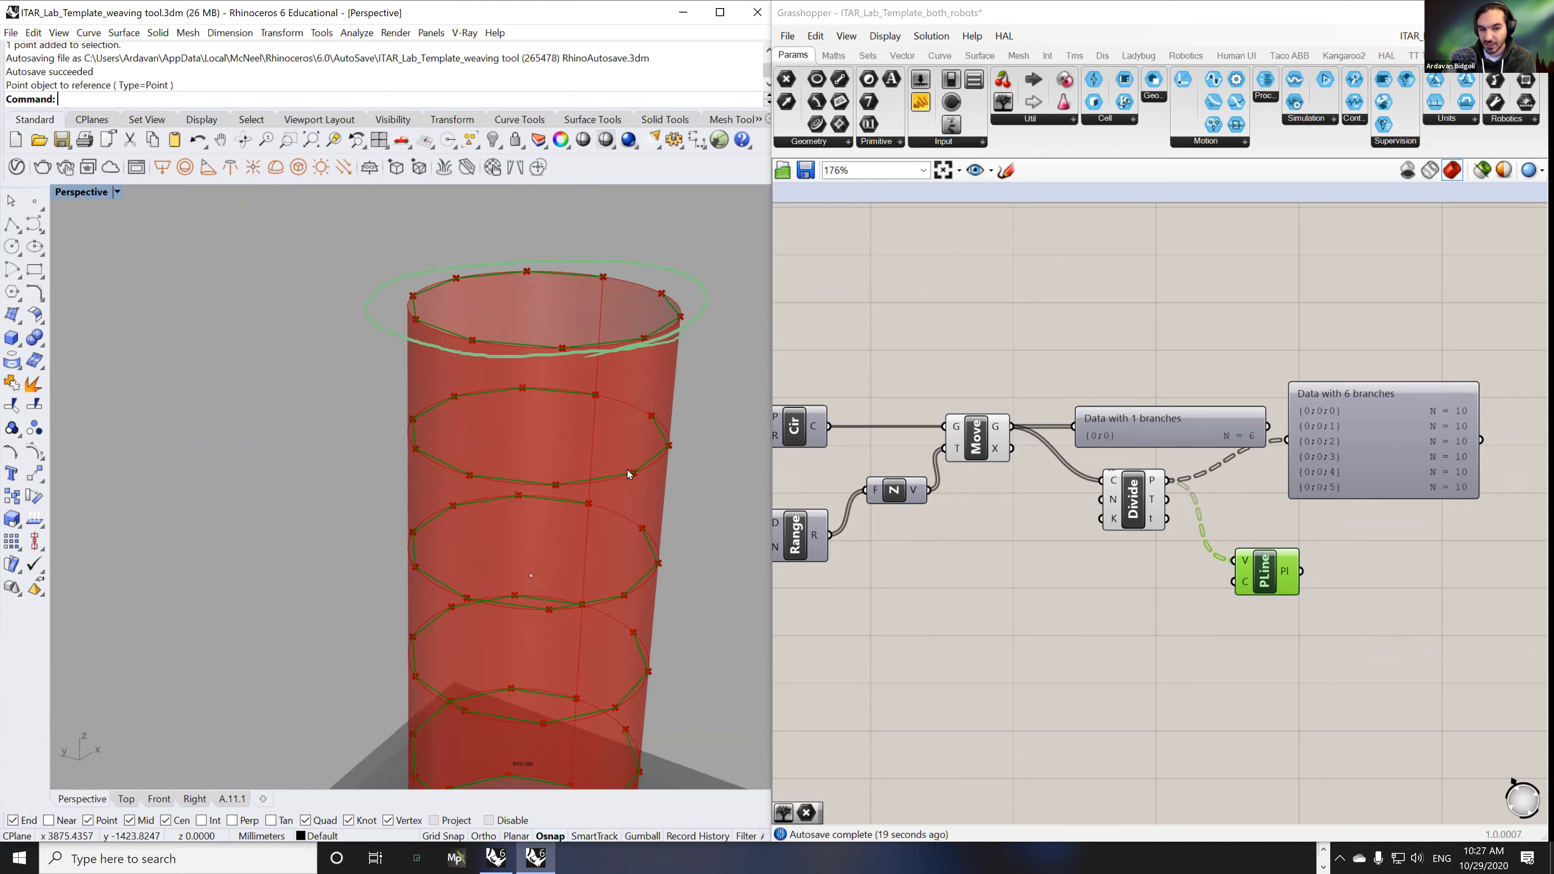
- Set the PolyLine's closed input to True and deselect the component
{"action": "right_click", "coordinate": [1250, 585]}
{"action": "mouse_move", "coordinate": [1333, 723]}
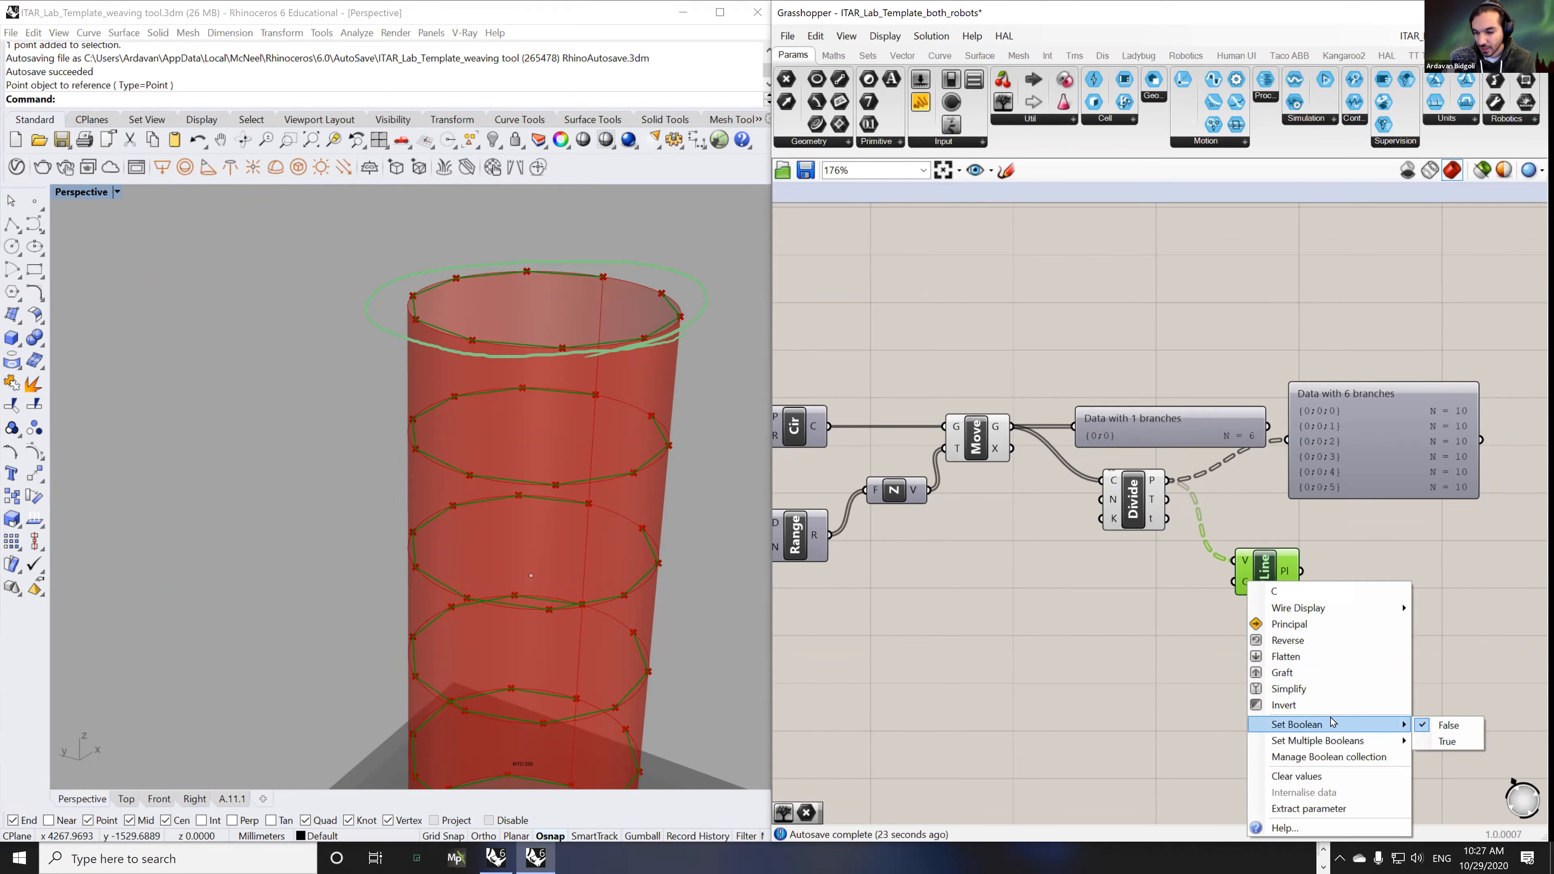
{"action": "left_click", "coordinate": [1446, 741]}
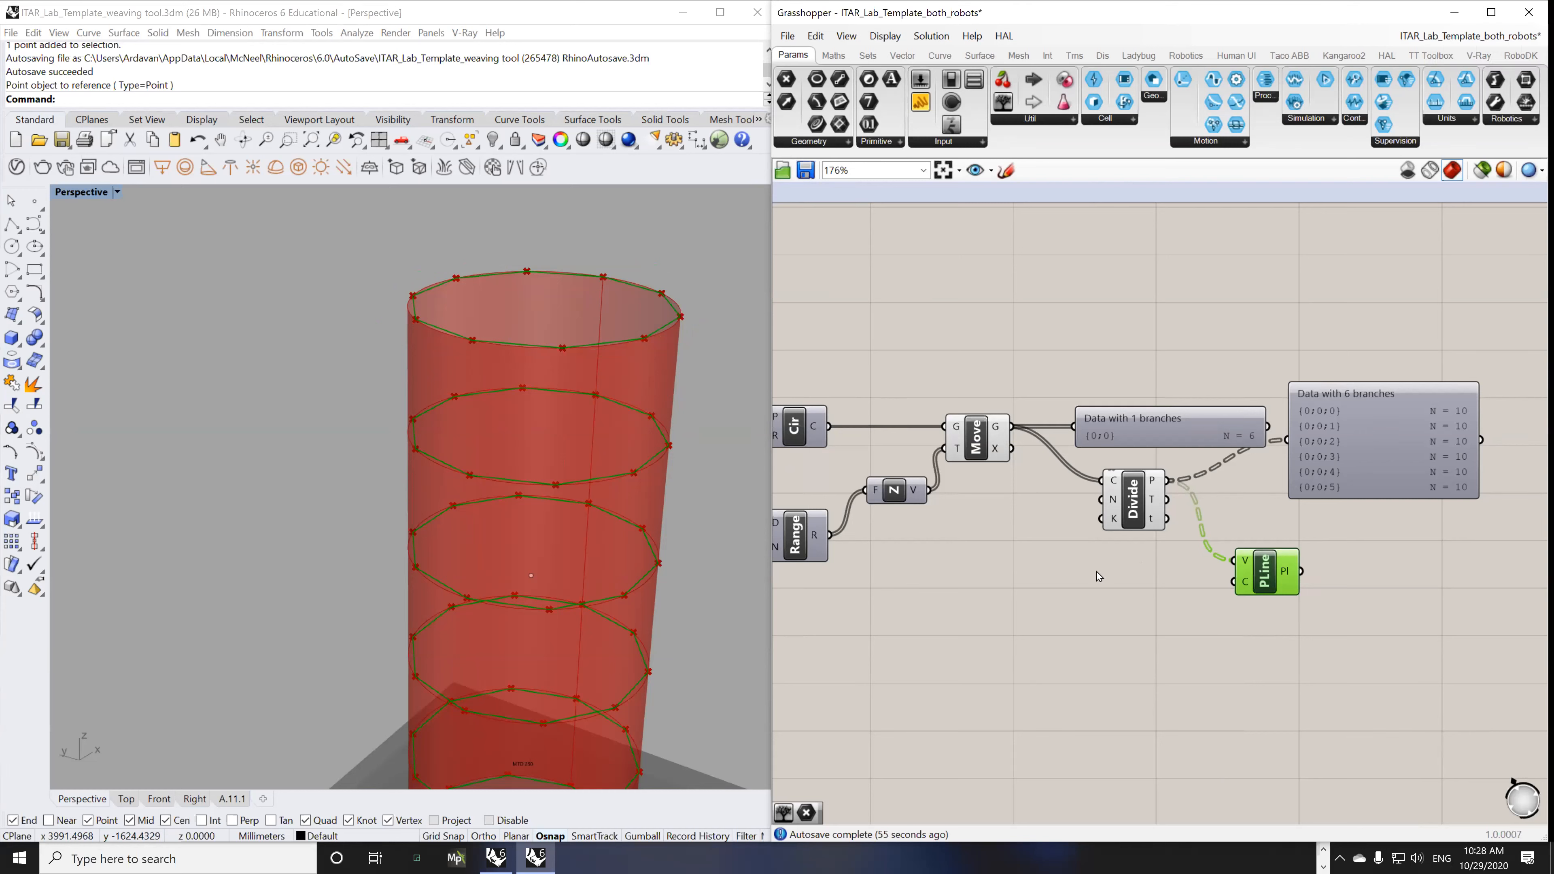
{"action": "left_click", "coordinate": [1210, 611]}
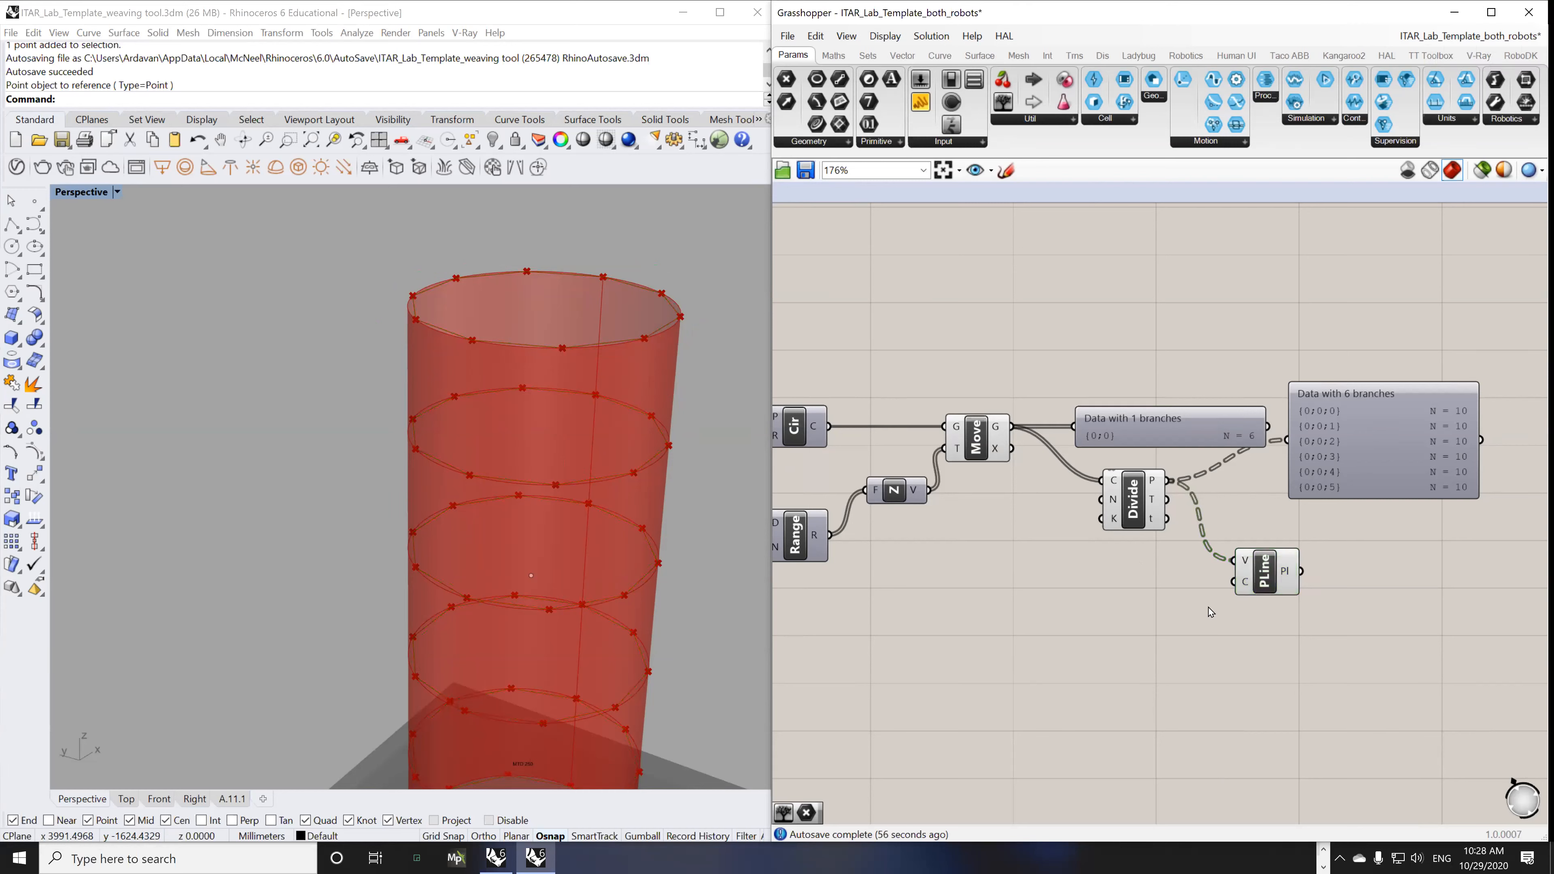
- Add a Flip Matrix component below the Divide and connect the Divide's points to its data input
{"action": "double_click", "coordinate": [1176, 600]}
{"action": "type", "text": "flip mat"}
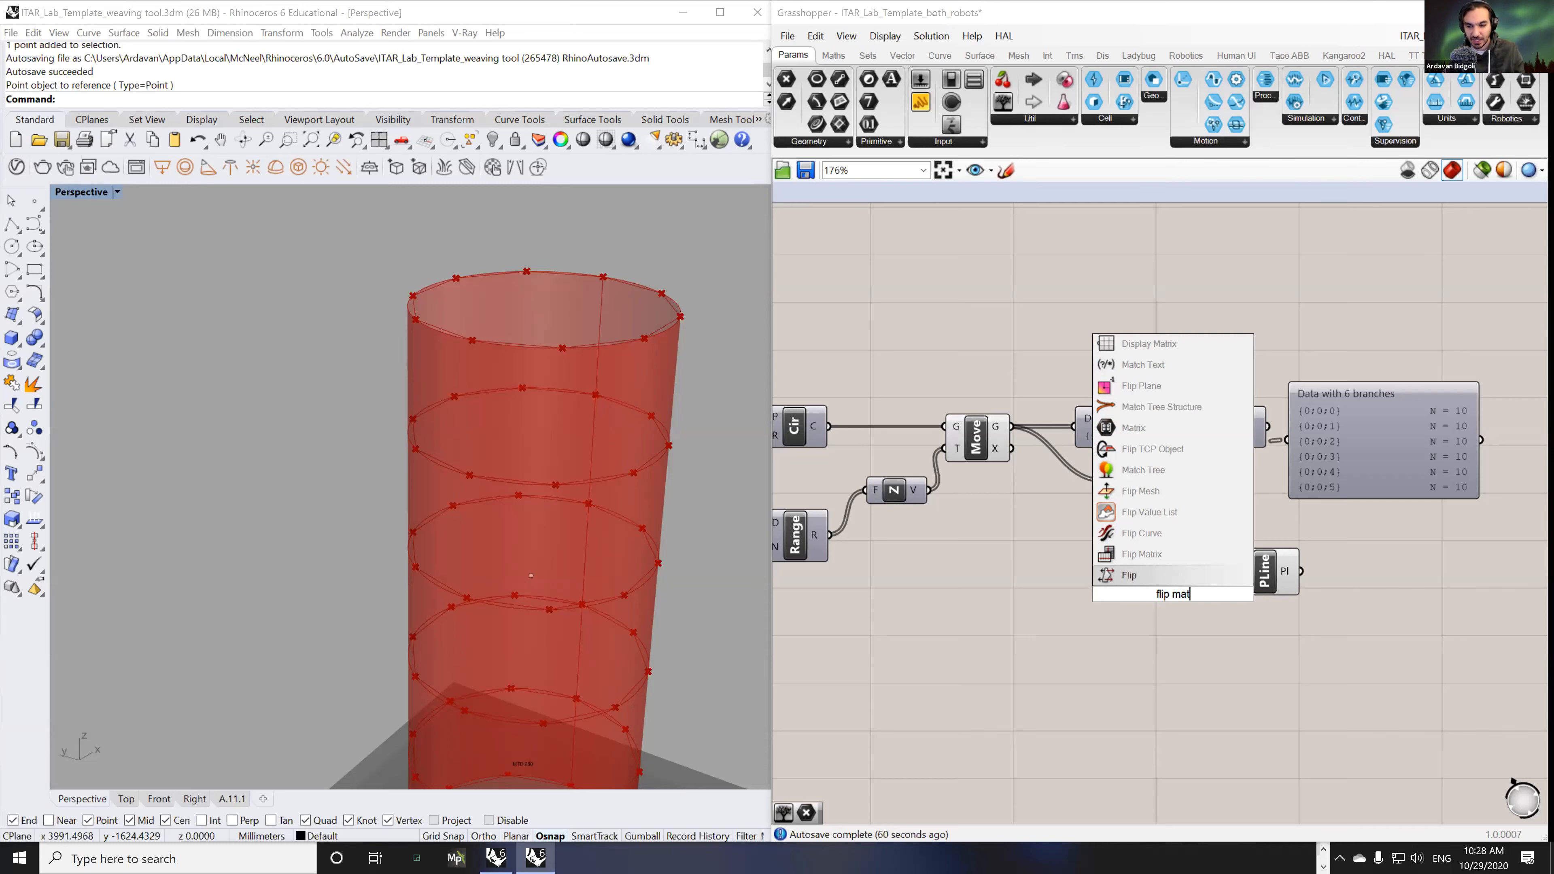
{"action": "left_click", "coordinate": [1186, 568]}
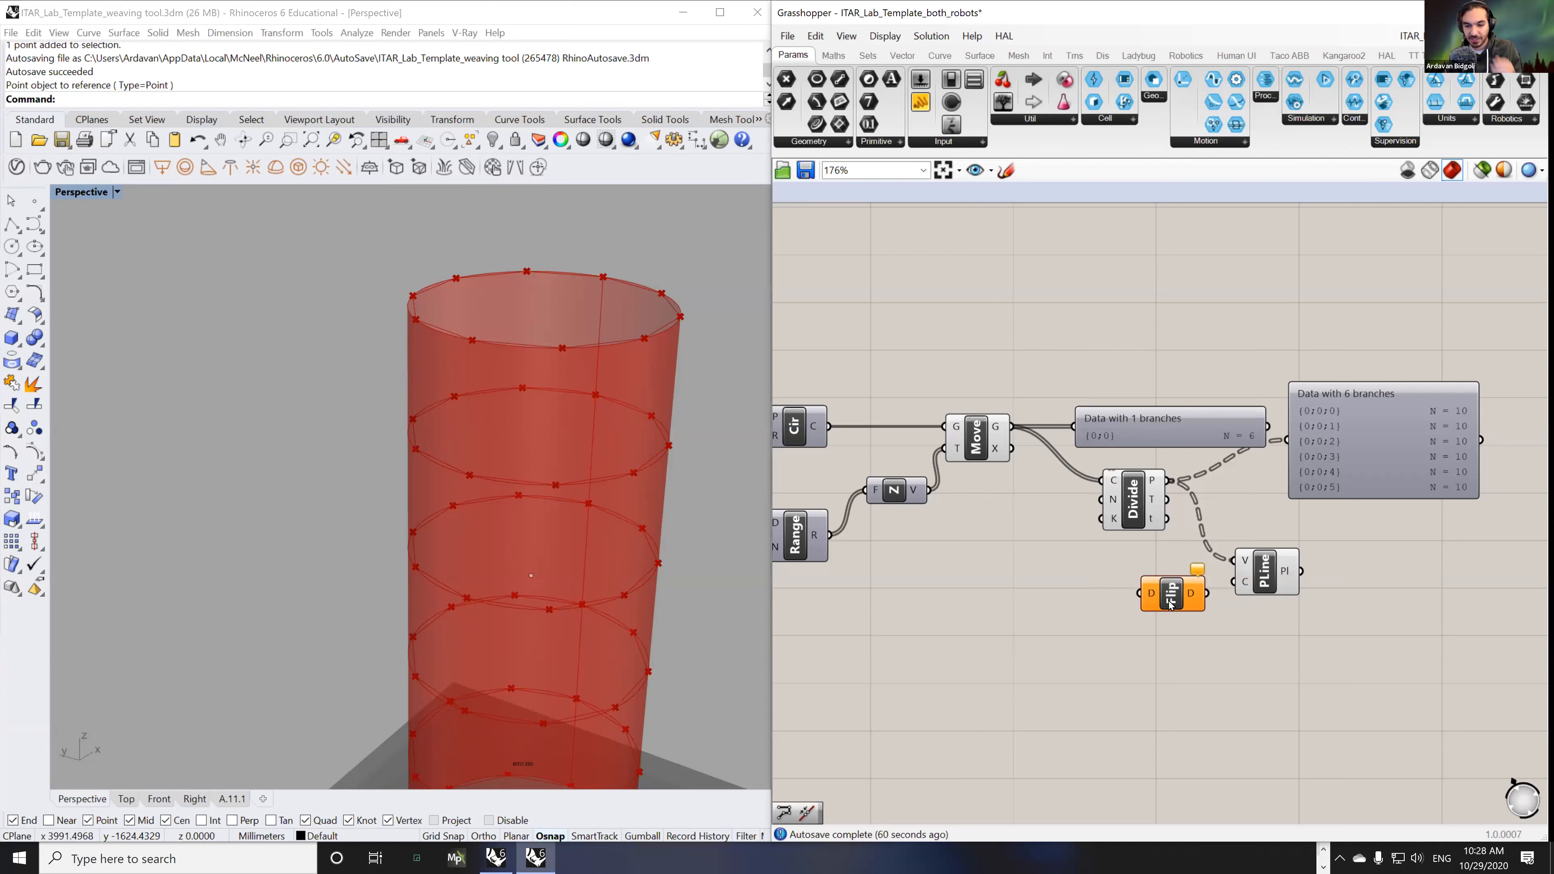
{"action": "left_click_drag", "start_coordinate": [1173, 595], "coordinate": [1194, 630]}
{"action": "left_click_drag", "start_coordinate": [1170, 482], "coordinate": [1168, 620]}
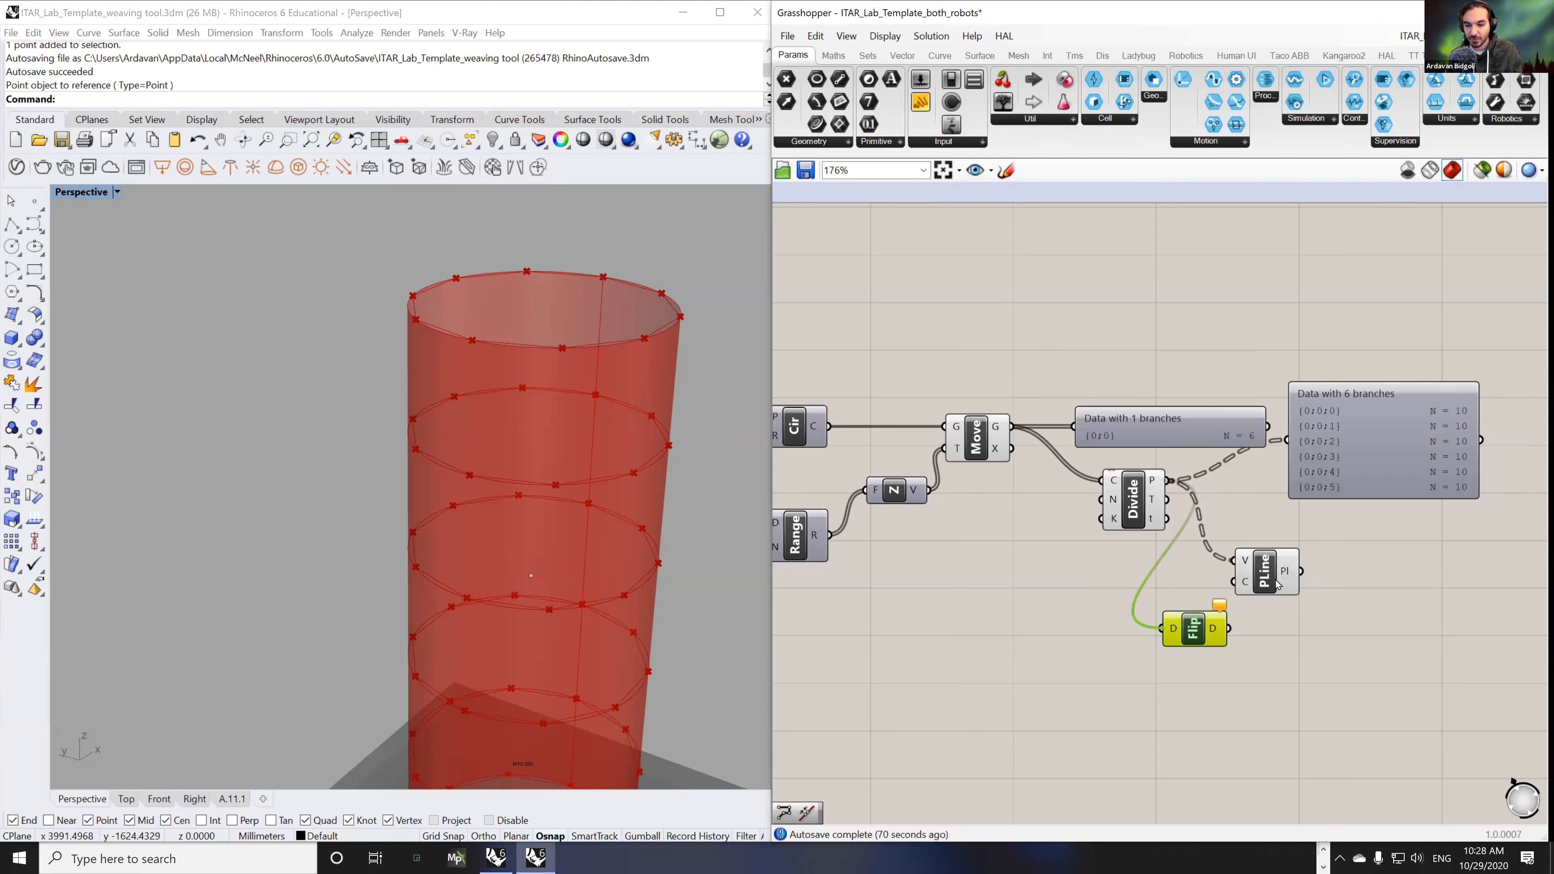
- Make room for Flip Matrix before the PolyLine, route its output into the vertices input, and inspect the vertical polylines
{"action": "left_click_drag", "start_coordinate": [1265, 578], "coordinate": [1362, 589]}
{"action": "left_click_drag", "start_coordinate": [1193, 630], "coordinate": [1334, 572]}
{"action": "left_click", "coordinate": [1362, 582]}
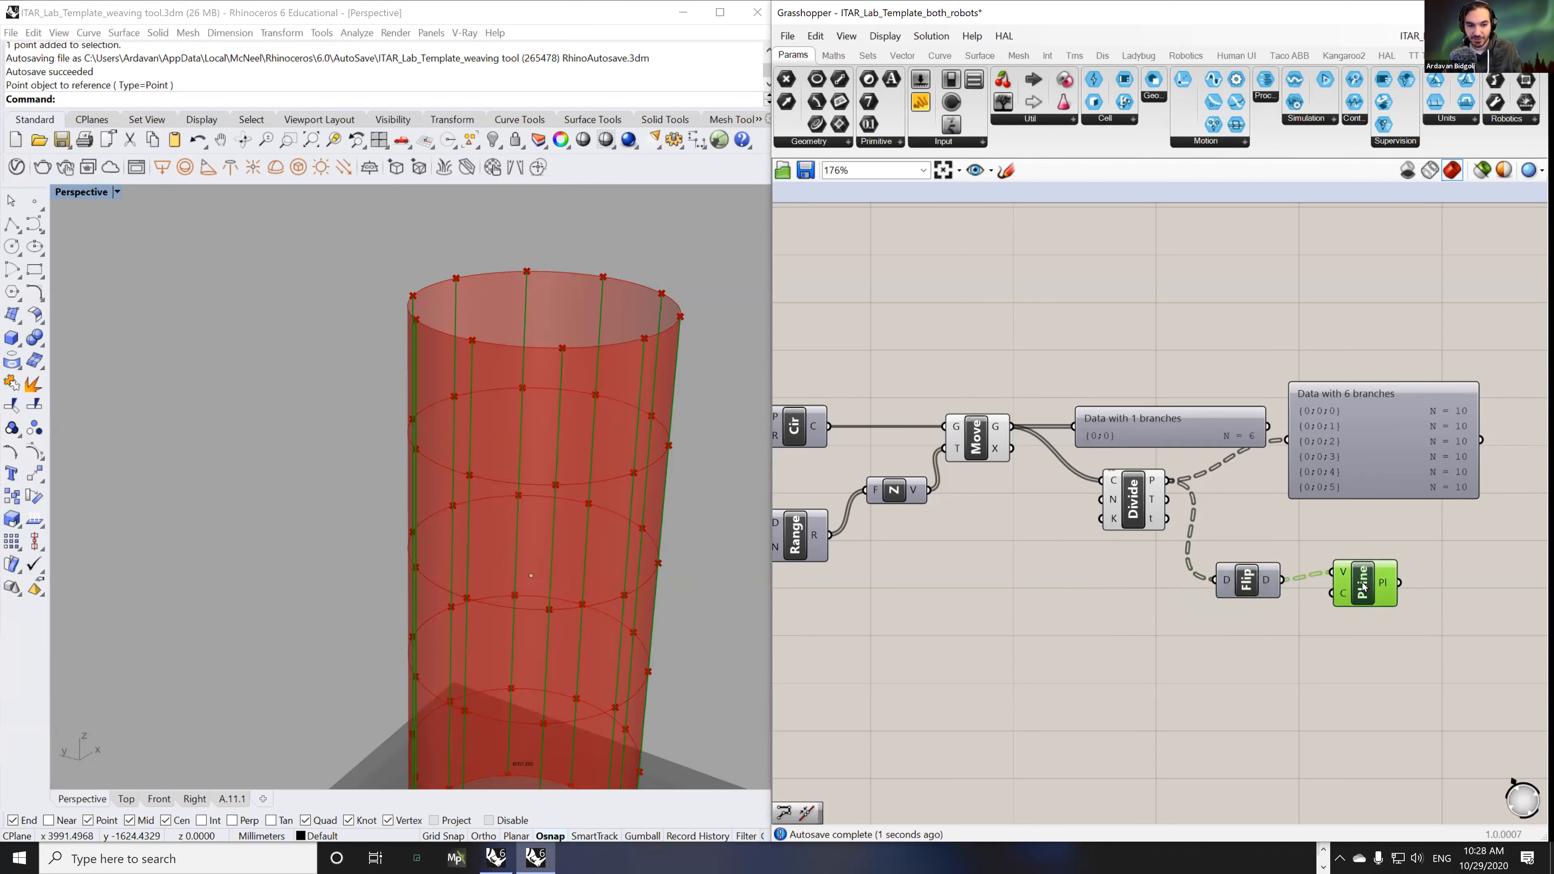
{"action": "right_click_drag", "start_coordinate": [612, 484], "coordinate": [689, 487]}
{"action": "scroll", "coordinate": [604, 427], "scroll_direction": "down", "scroll_amount": 5}
{"action": "right_click_drag", "start_coordinate": [612, 423], "coordinate": [463, 467]}
{"action": "scroll", "coordinate": [523, 466], "scroll_direction": "up", "scroll_amount": 4}
{"action": "scroll", "coordinate": [524, 465], "scroll_direction": "down", "scroll_amount": 2}
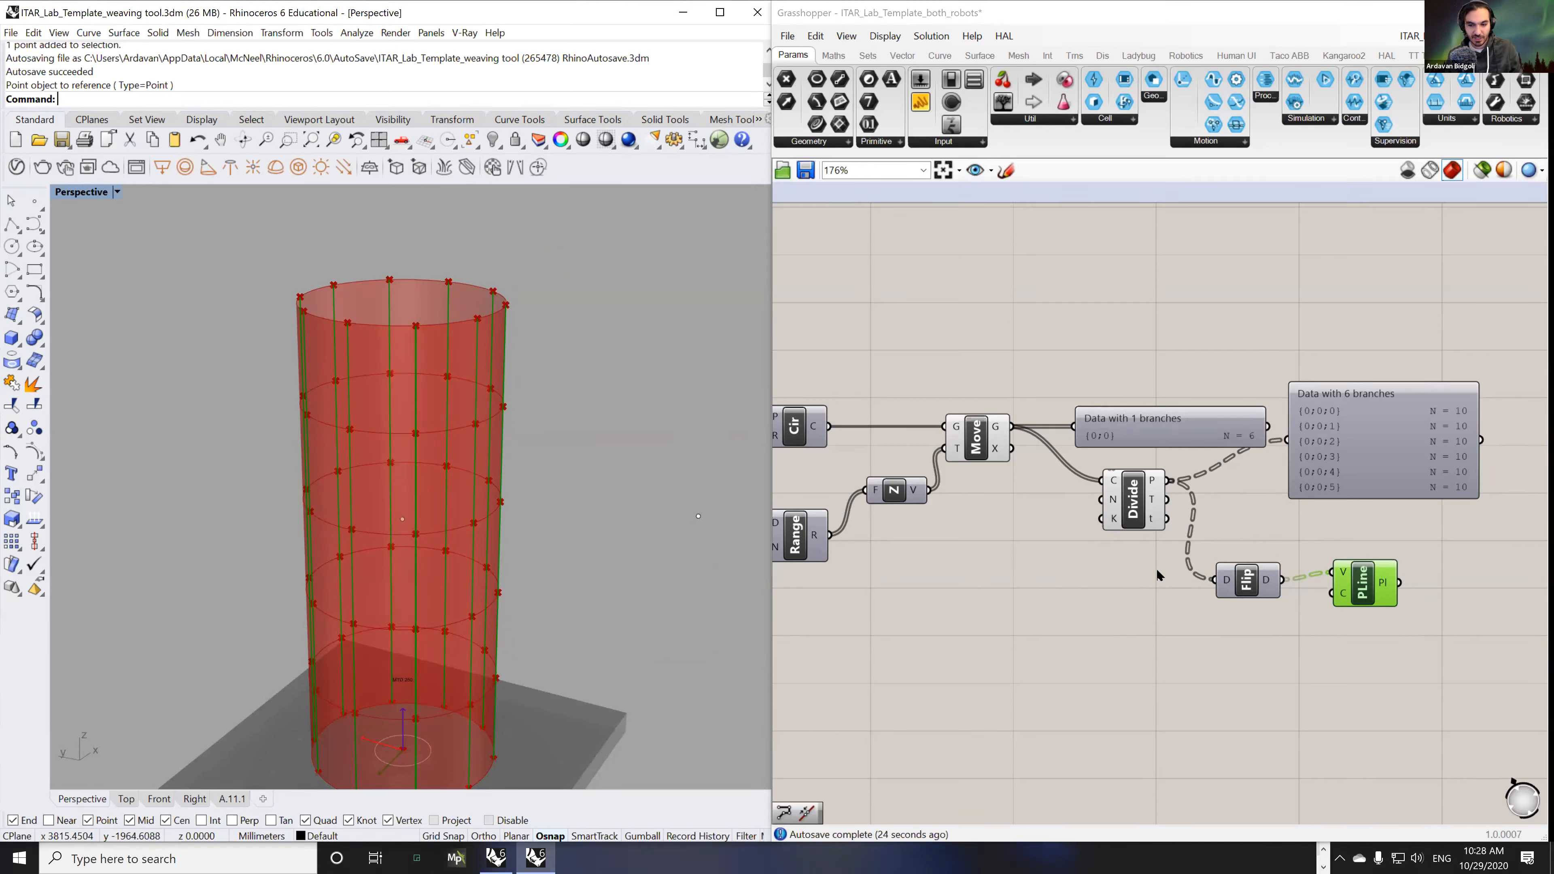
- Move Flip Matrix and PolyLine further away from the Divide, and place the six-branch Param Viewer level with the Divide's points output
{"action": "left_click", "coordinate": [1239, 580], "text": "shift"}
{"action": "left_click_drag", "start_coordinate": [1239, 579], "coordinate": [1377, 589]}
{"action": "right_click_drag", "start_coordinate": [1289, 585], "coordinate": [1227, 591]}
{"action": "left_click_drag", "start_coordinate": [1075, 507], "coordinate": [1056, 529]}
{"action": "left_click_drag", "start_coordinate": [1488, 537], "coordinate": [1304, 644]}
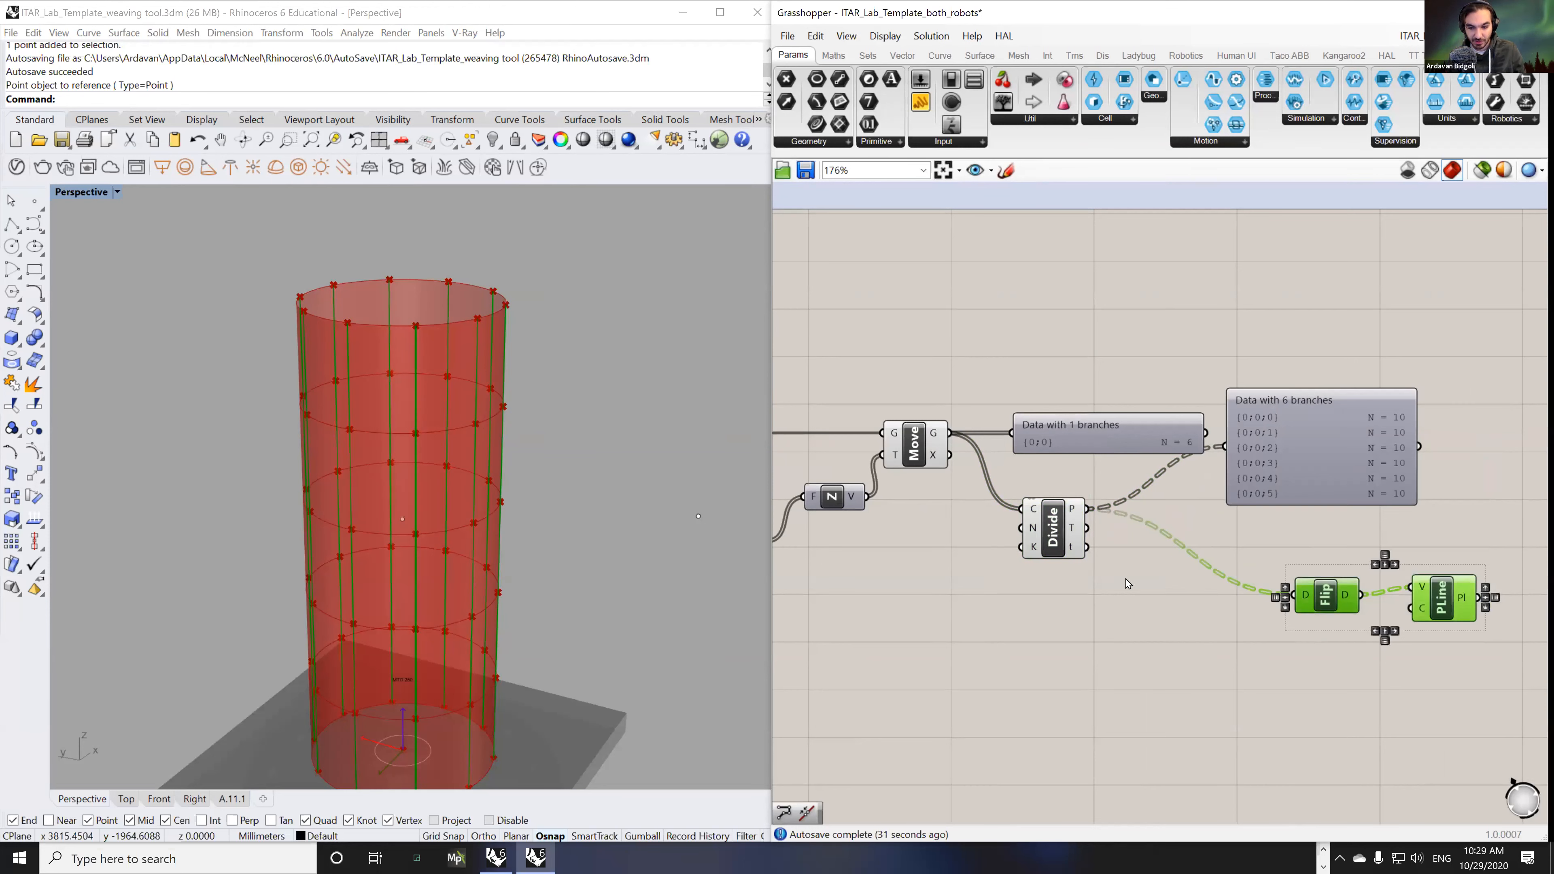
{"action": "left_click", "coordinate": [1044, 530]}
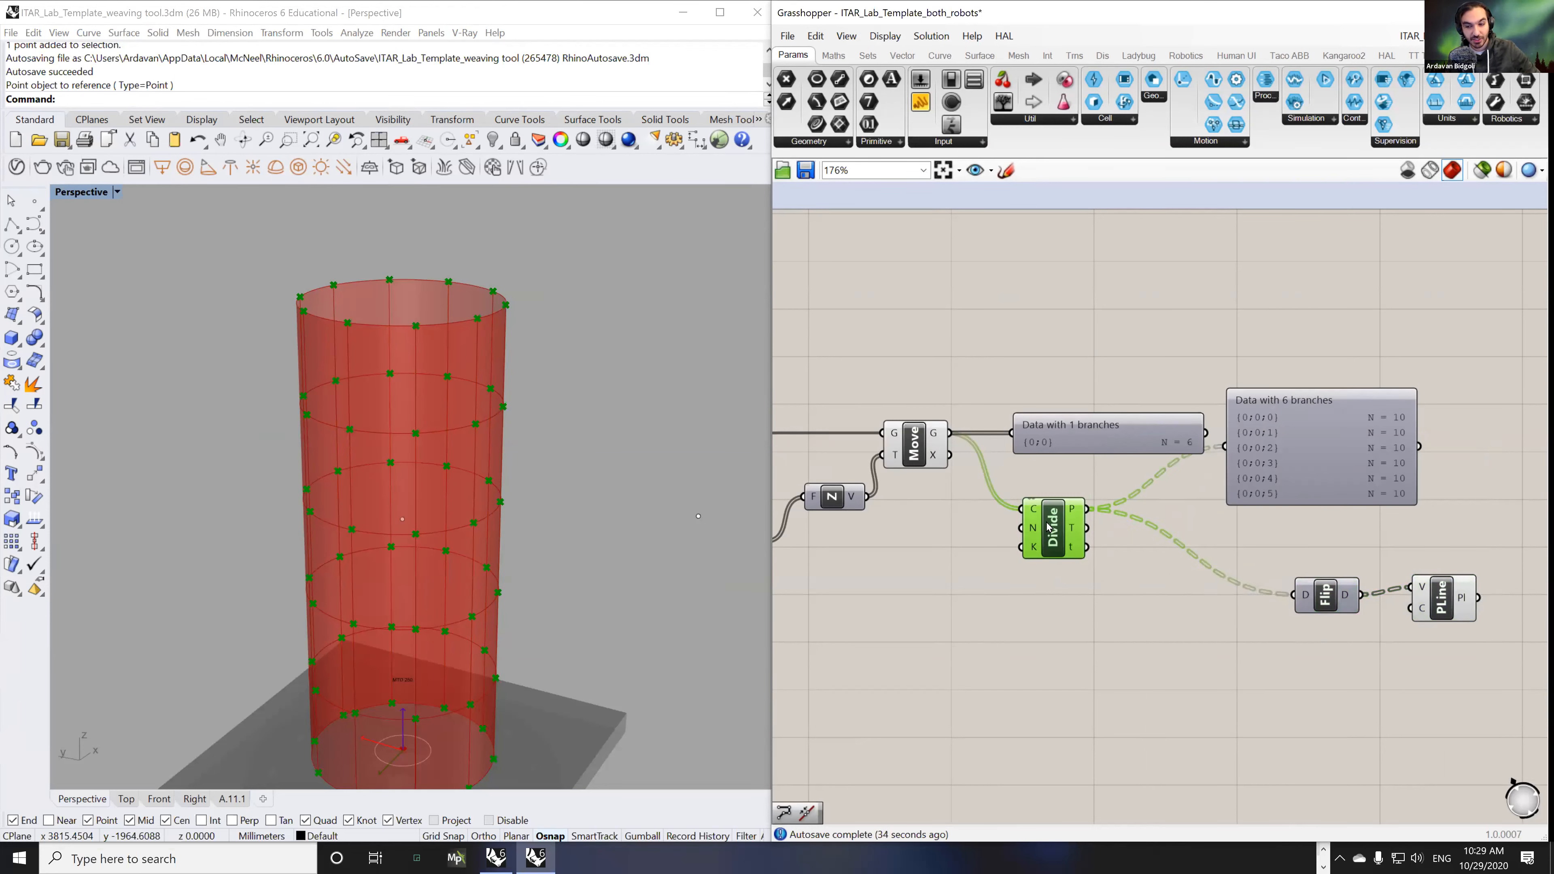
{"action": "left_click_drag", "start_coordinate": [1315, 466], "coordinate": [1381, 525]}
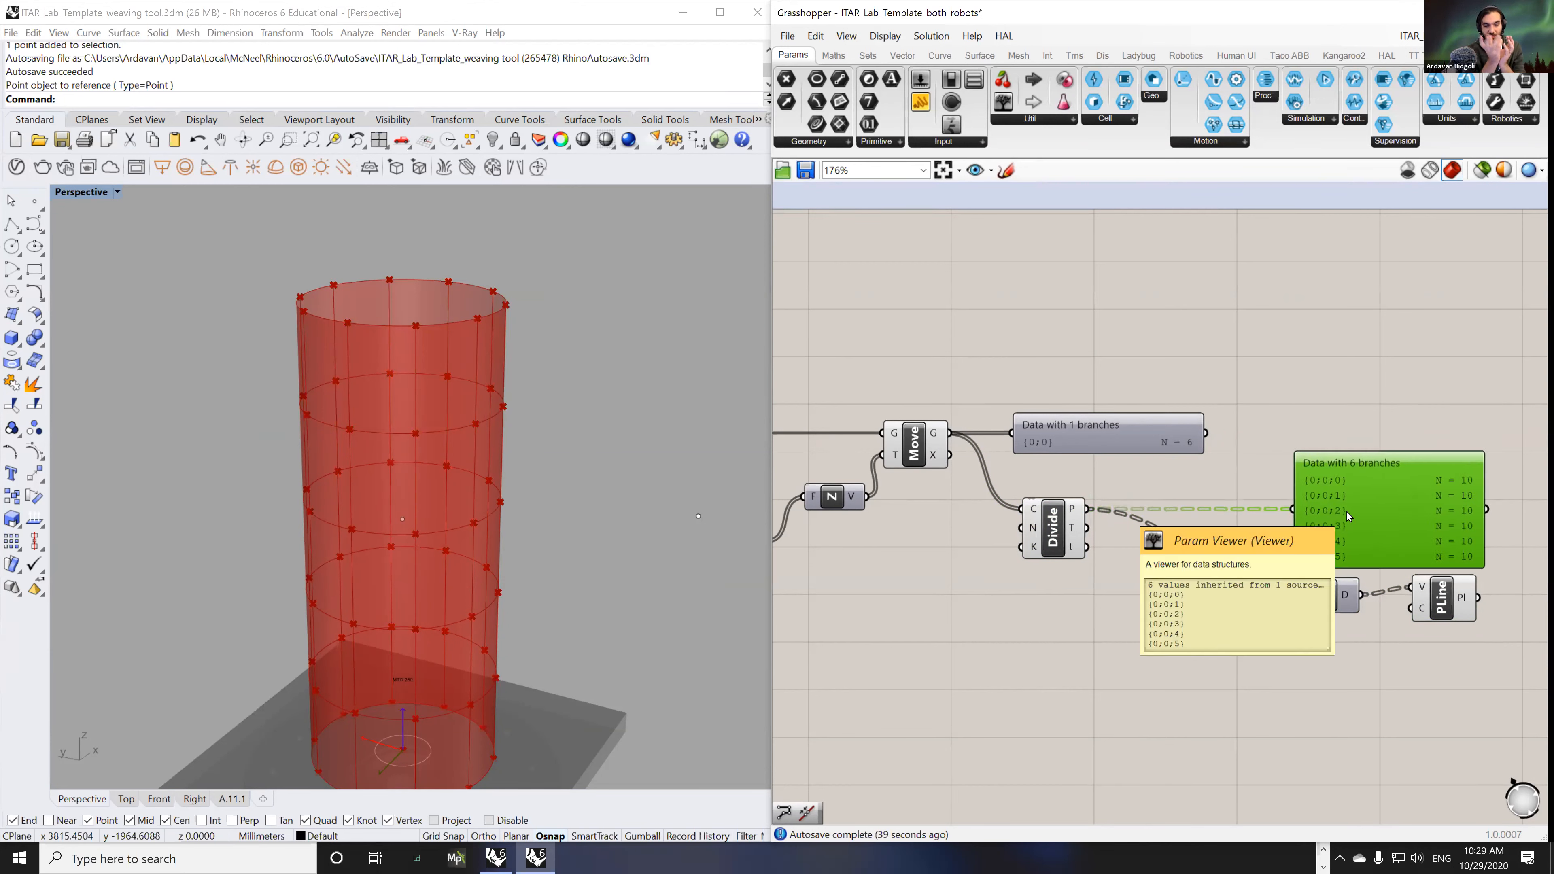
- Add a List Item component below the Divide
{"action": "left_click", "coordinate": [1097, 582]}
{"action": "double_click", "coordinate": [1097, 582]}
{"action": "type", "text": "list "}
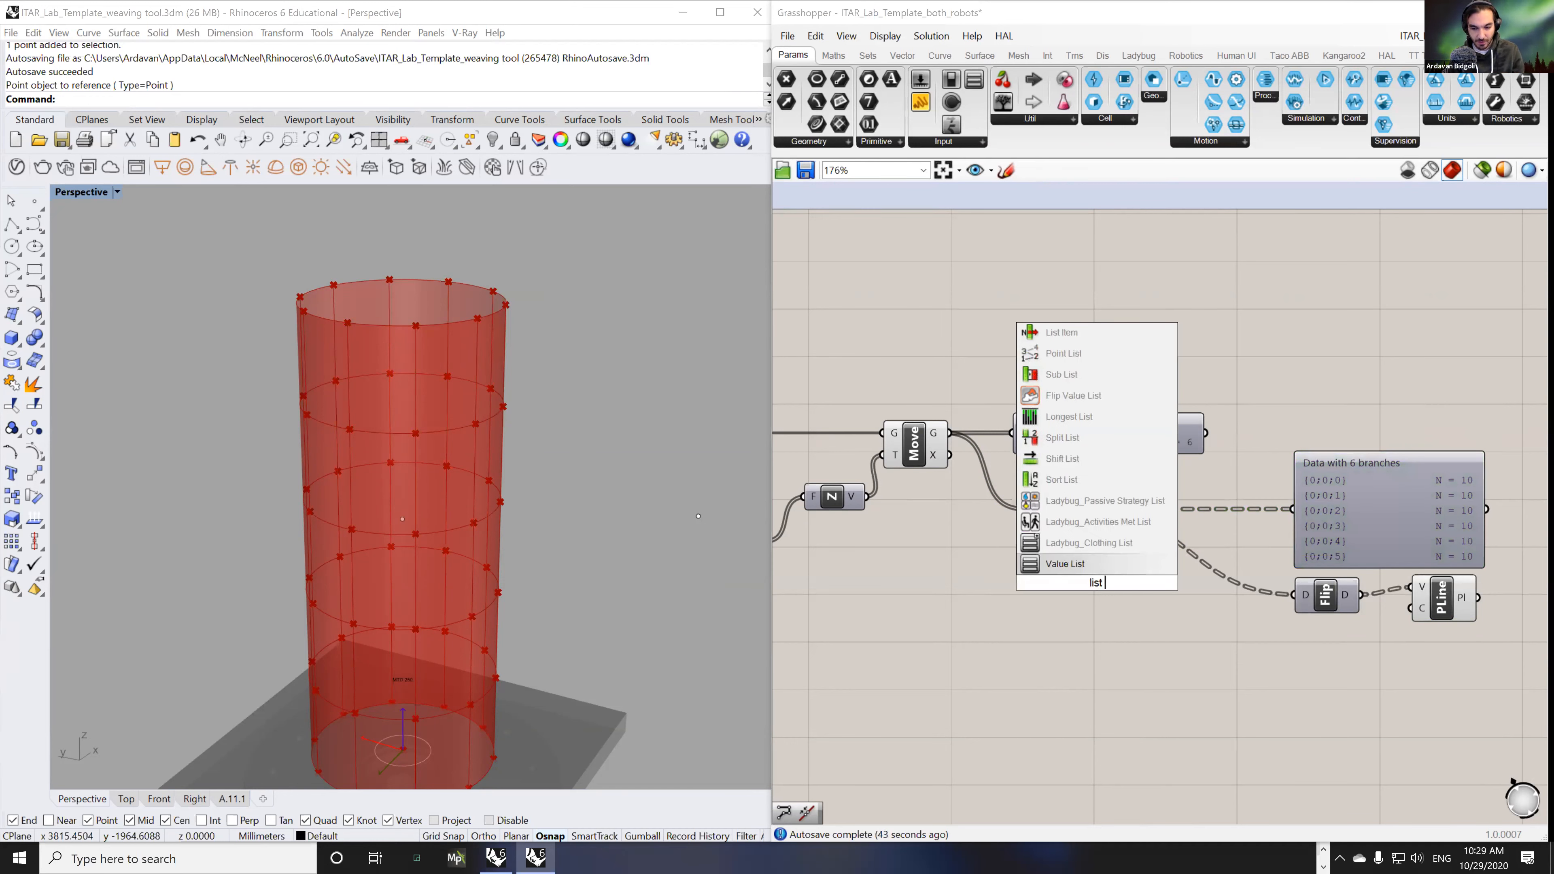
{"action": "type", "text": "item"}
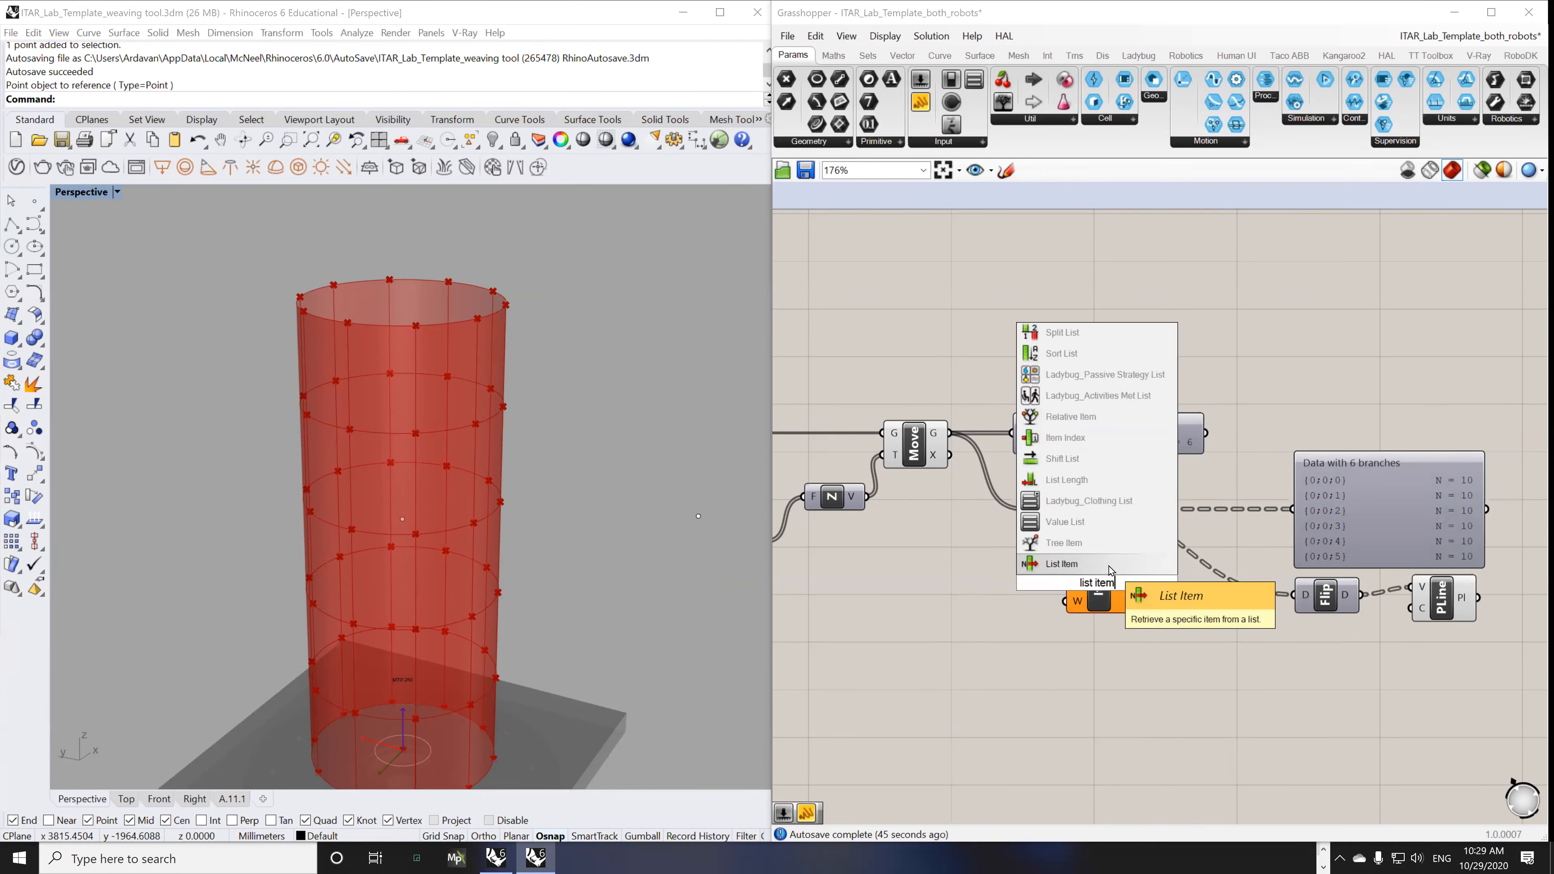
{"action": "key", "text": "Return"}
{"action": "left_click_drag", "start_coordinate": [1110, 585], "coordinate": [1131, 640]}
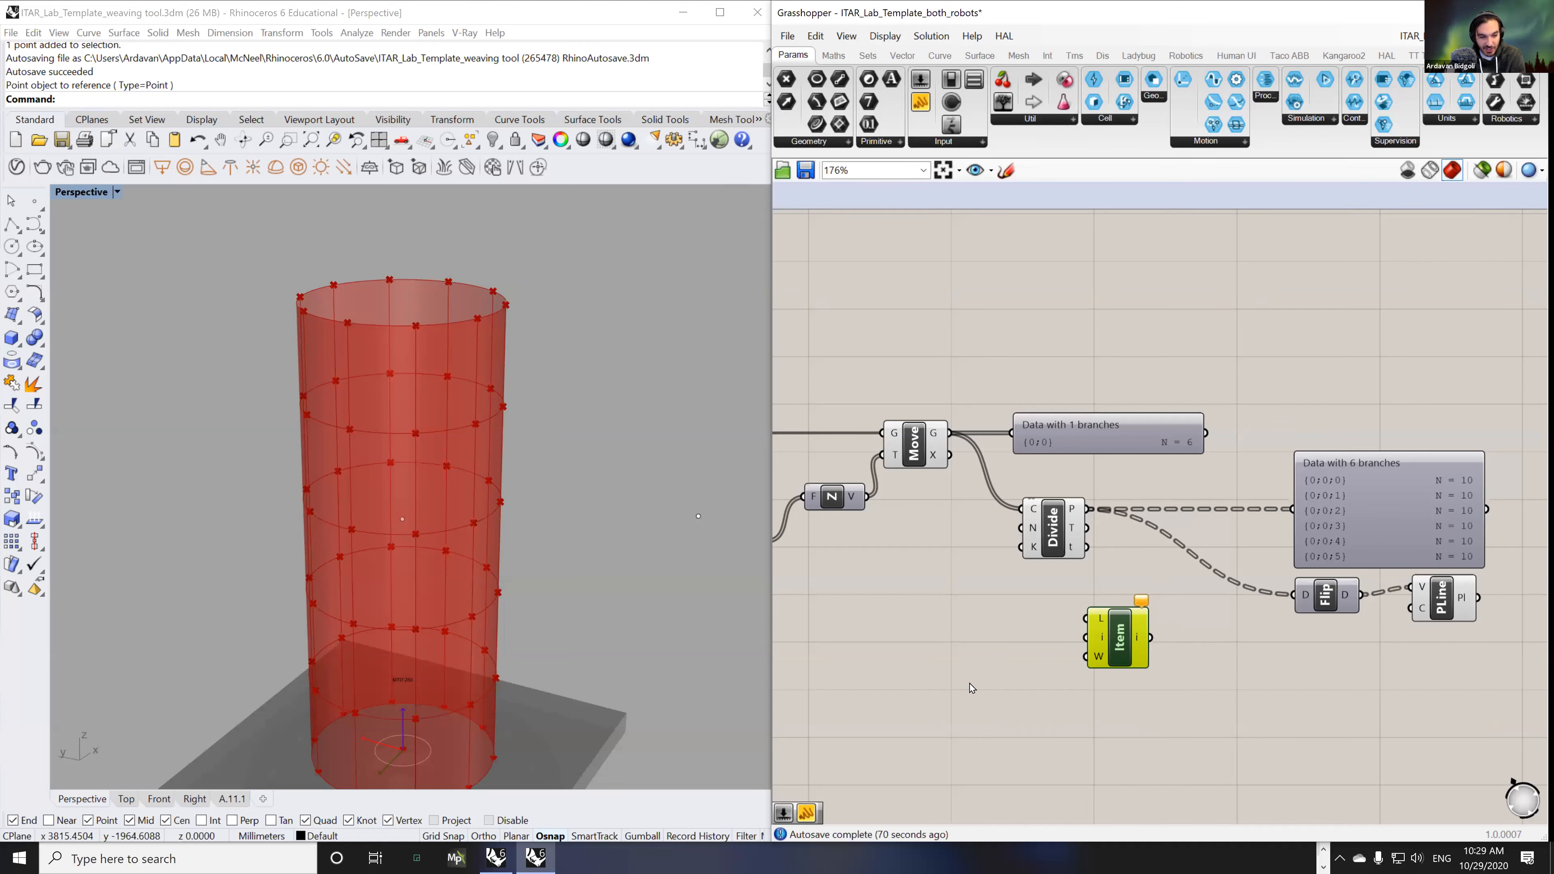
- Connect the Divide's points to the List Item's list input and inspect the selected points on the cylinder
{"action": "right_click_drag", "start_coordinate": [490, 578], "coordinate": [501, 562], "text": "shift"}
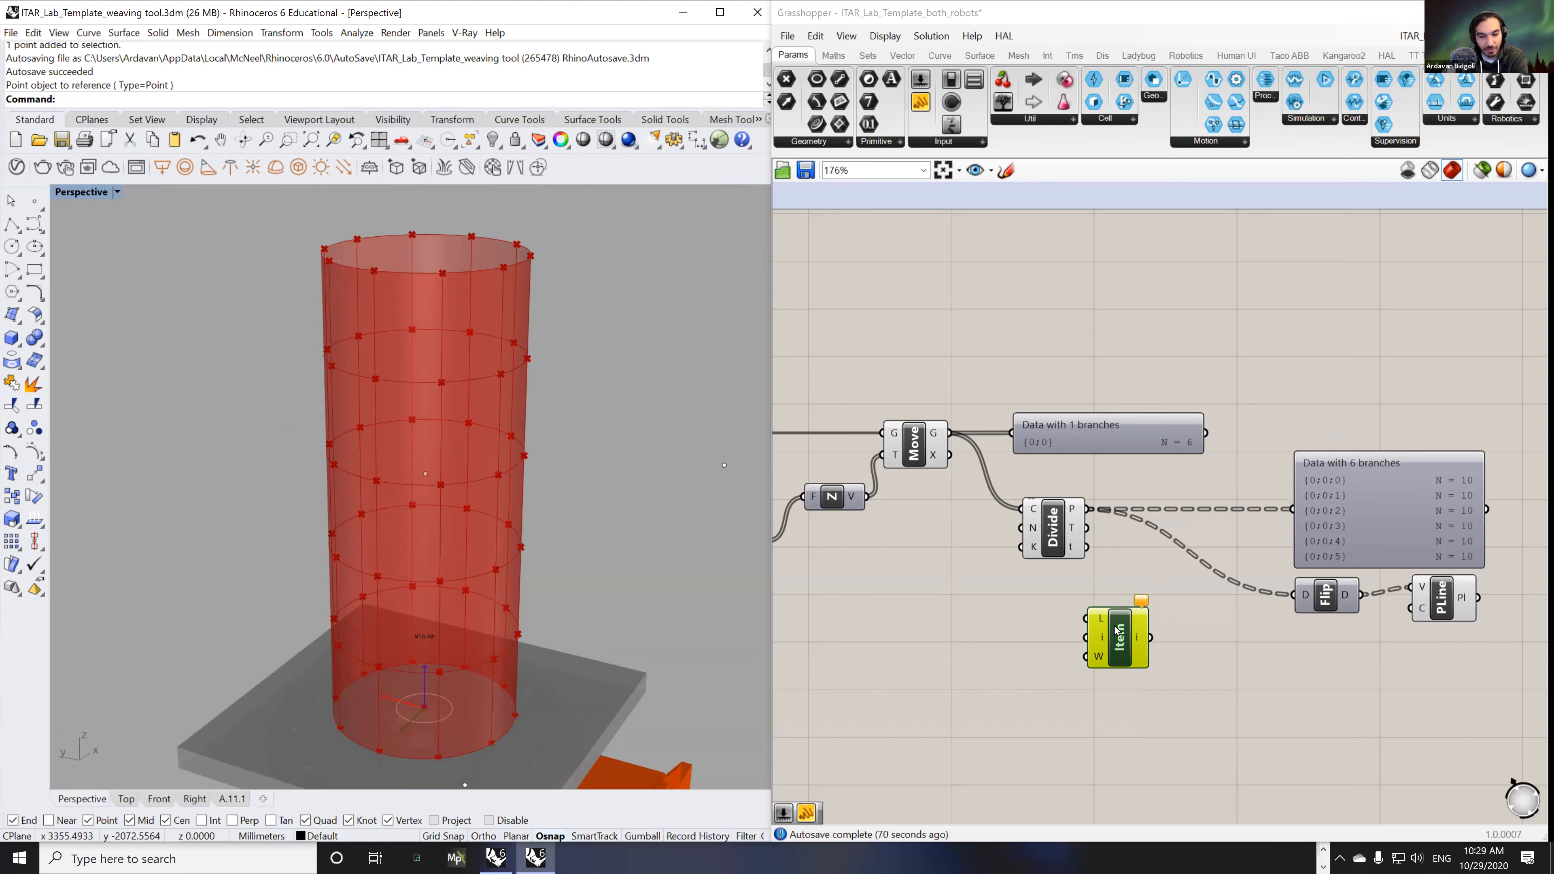
{"action": "left_click_drag", "start_coordinate": [1118, 631], "coordinate": [1135, 653]}
{"action": "left_click_drag", "start_coordinate": [1072, 502], "coordinate": [1104, 640]}
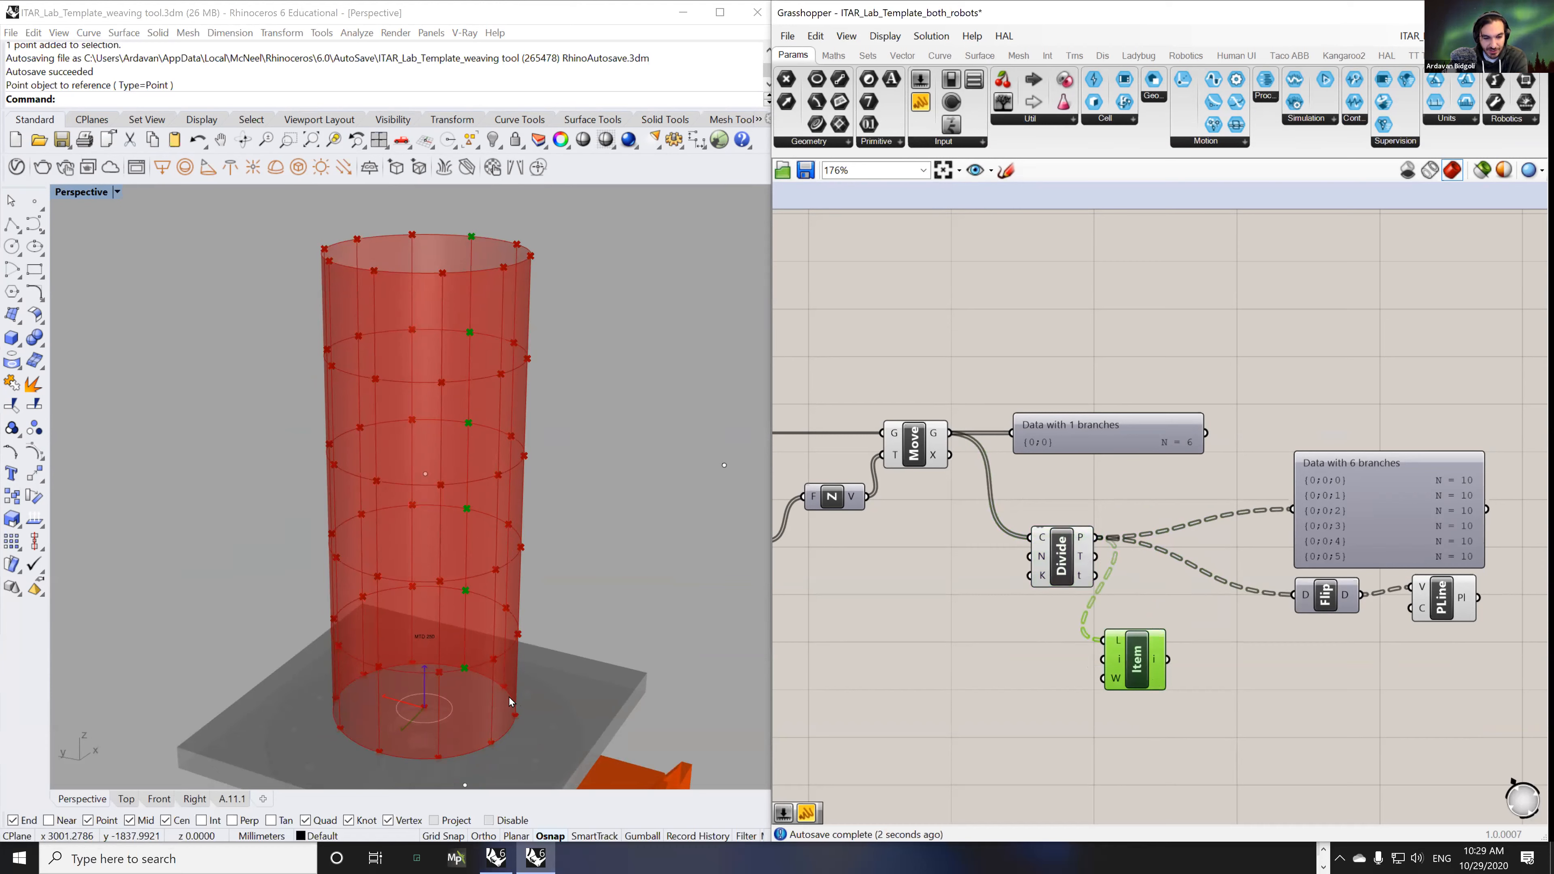
{"action": "right_click_drag", "start_coordinate": [528, 503], "coordinate": [337, 503]}
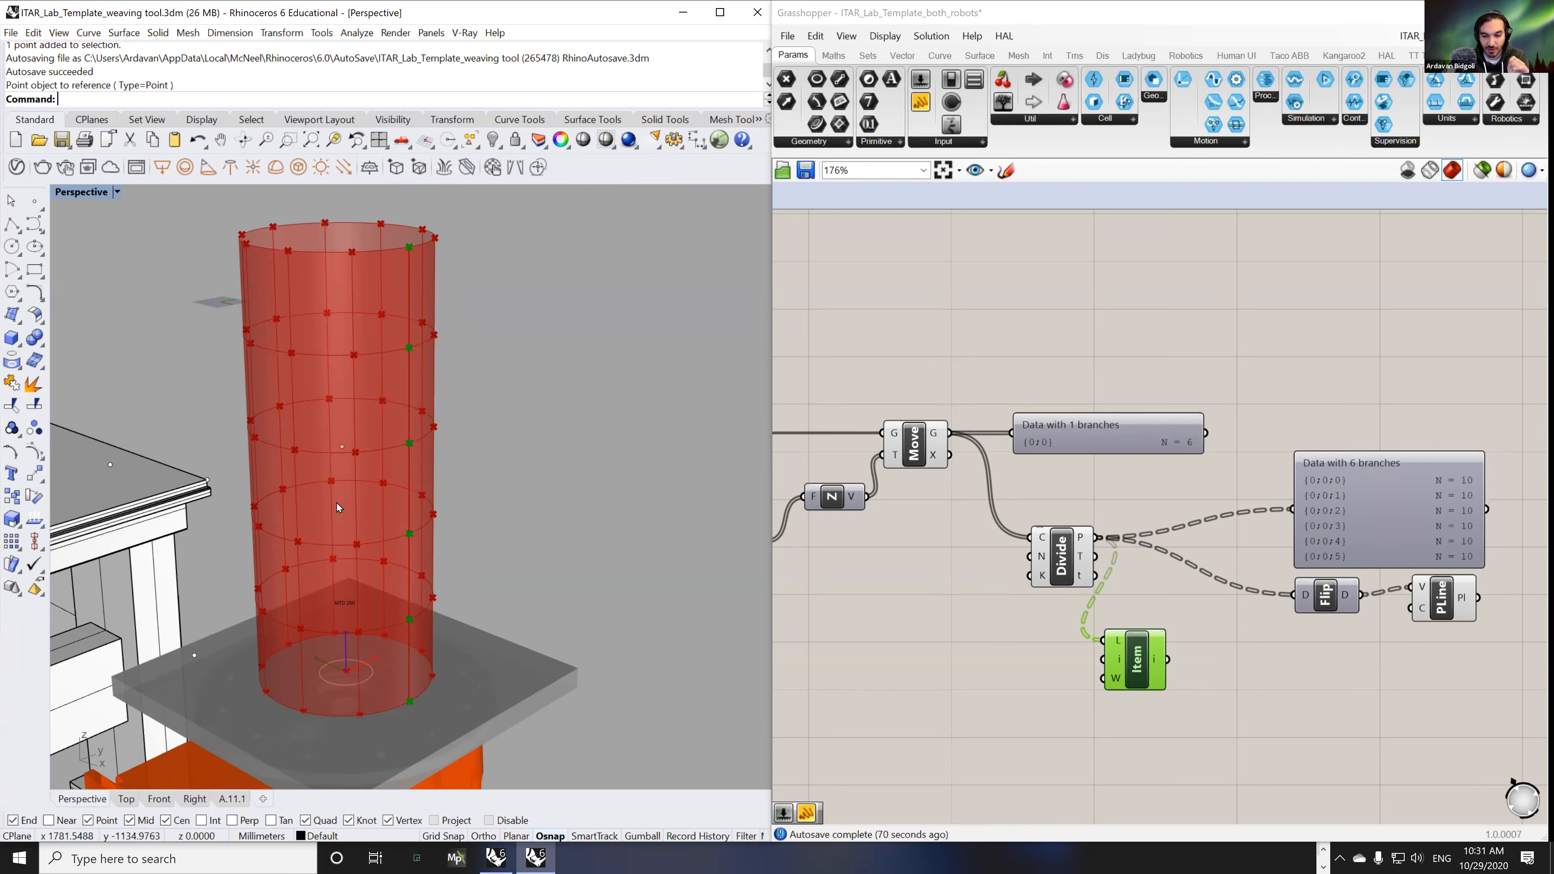
- Add a Shift List component below the Divide, feed it the Divide's points, and route its output into the List Item's list input
{"action": "double_click", "coordinate": [994, 683]}
{"action": "type", "text": "shift list"}
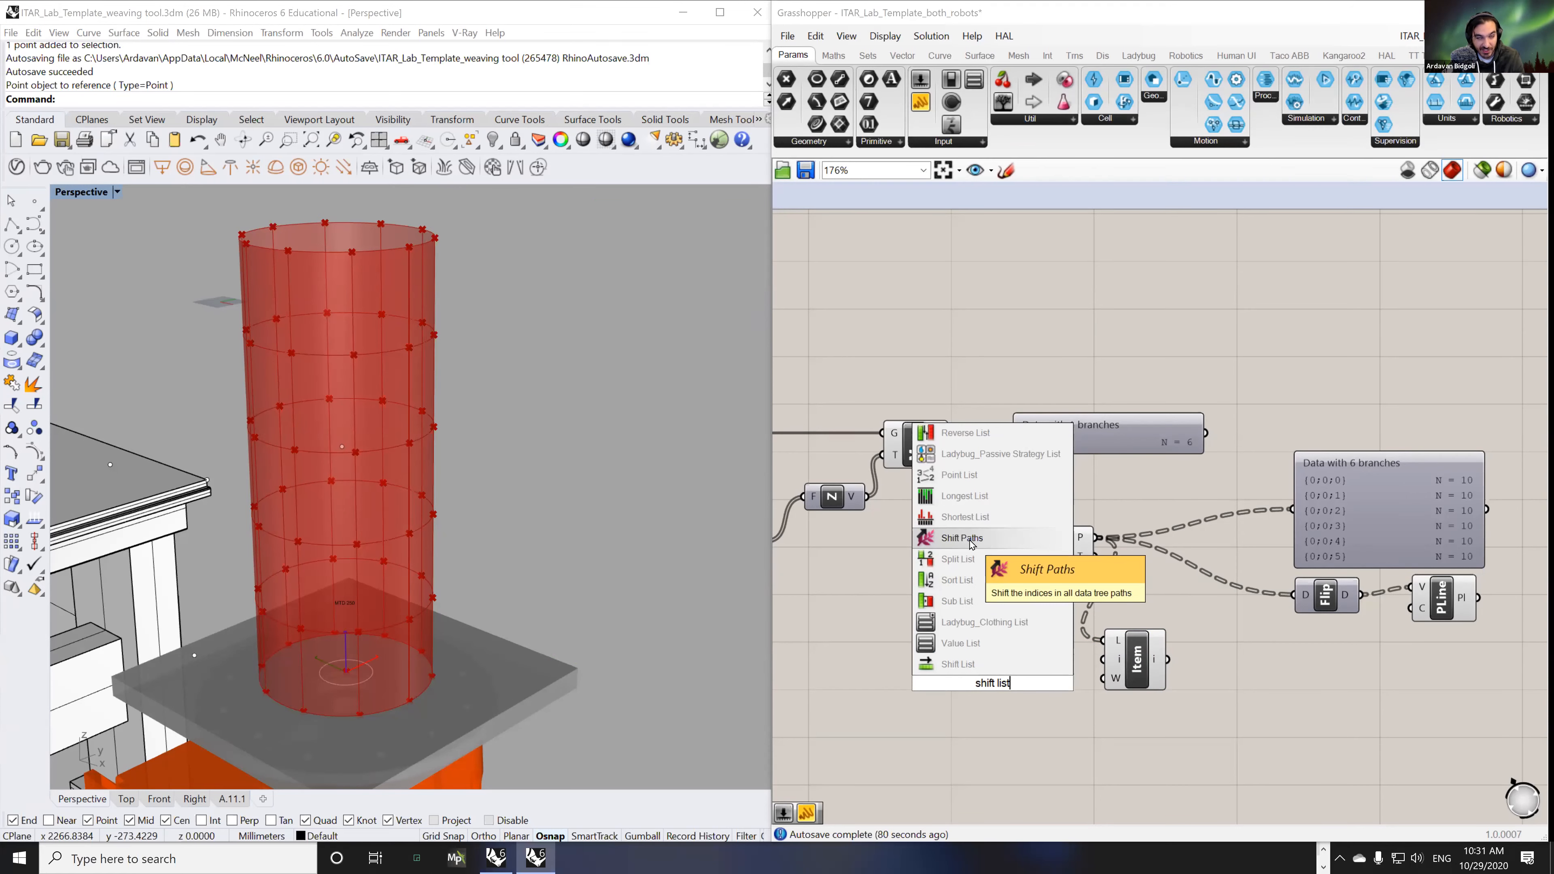
{"action": "left_click", "coordinate": [958, 664]}
{"action": "left_click_drag", "start_coordinate": [1010, 707], "coordinate": [1055, 763]}
{"action": "right_click_drag", "start_coordinate": [1050, 719], "coordinate": [970, 688]}
{"action": "left_click_drag", "start_coordinate": [1031, 627], "coordinate": [1114, 677]}
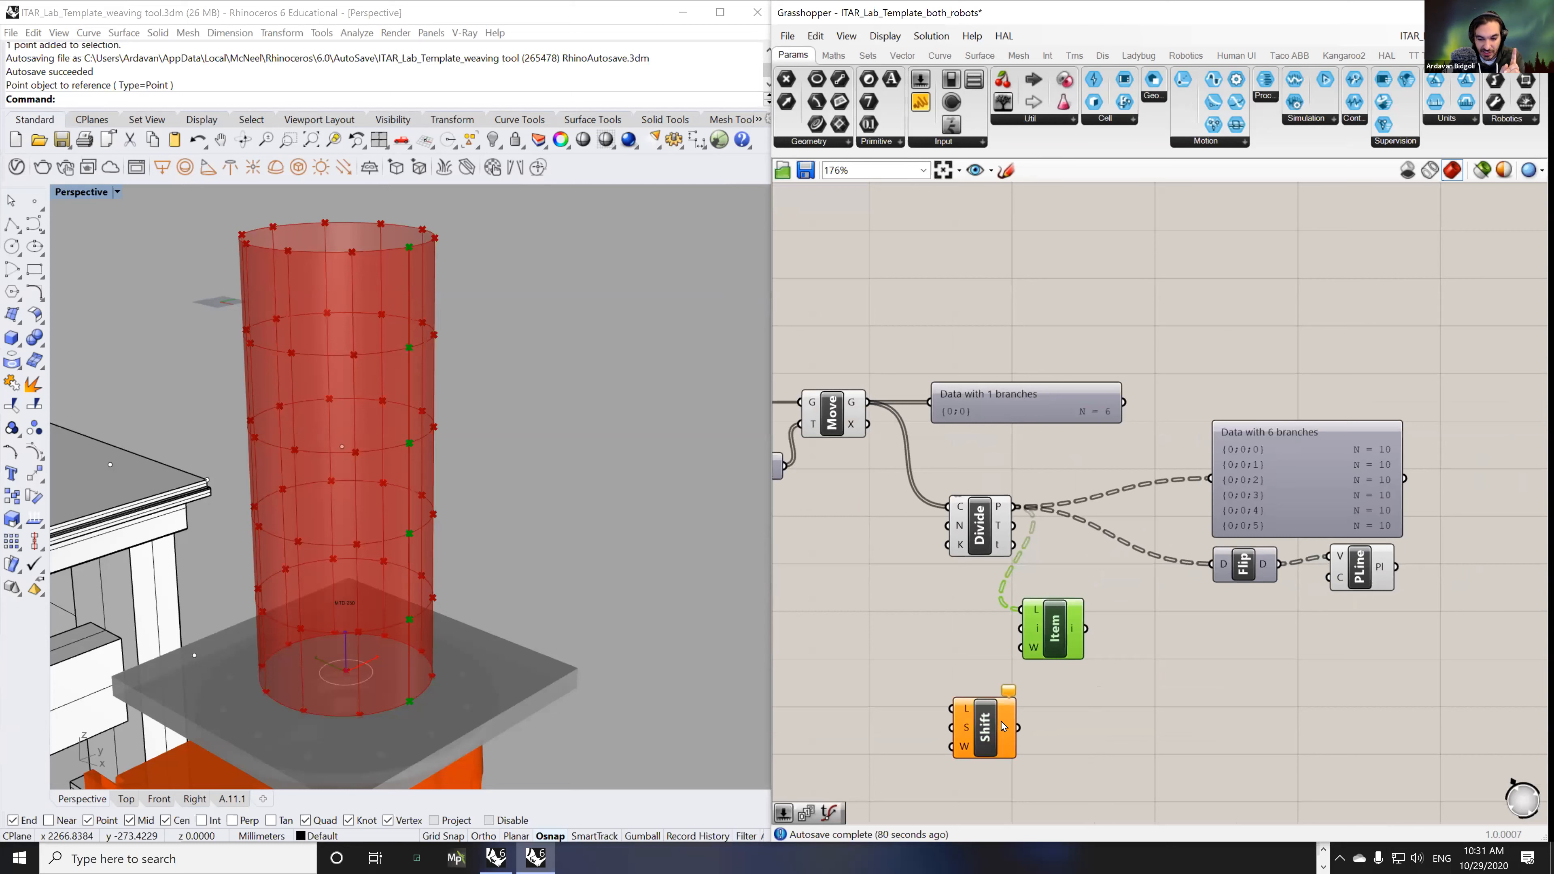
{"action": "left_click_drag", "start_coordinate": [1003, 723], "coordinate": [1034, 693]}
{"action": "left_click_drag", "start_coordinate": [1018, 507], "coordinate": [1132, 707]}
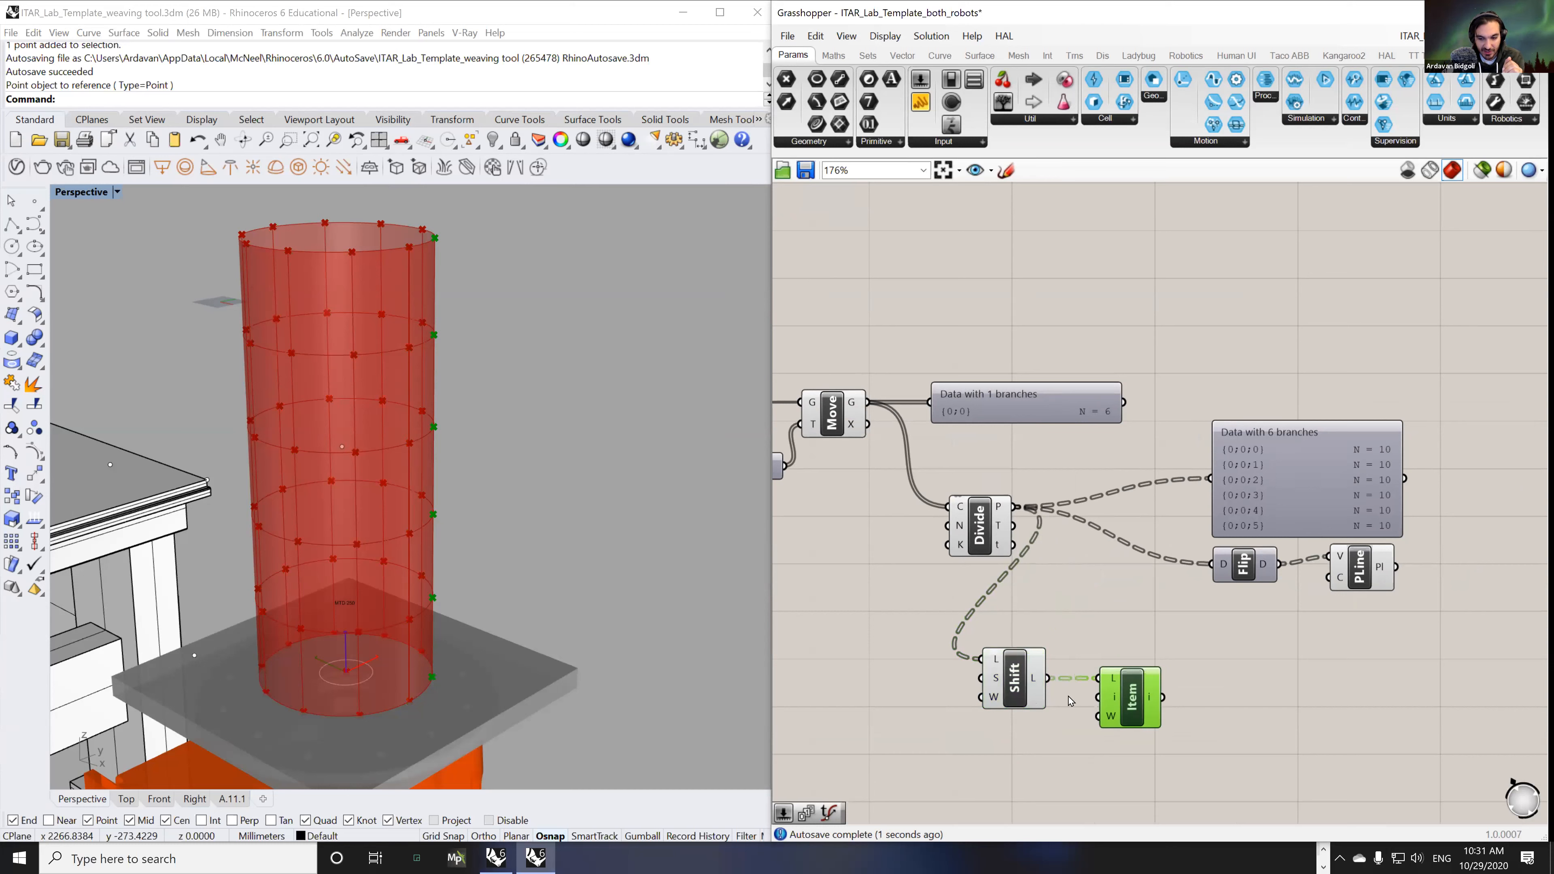
- Duplicate the List Item above the original, feed the copy the Divide's unshifted points, and compare both selections on the cylinder
{"action": "left_click_drag", "start_coordinate": [1132, 707], "coordinate": [1129, 609], "text": "alt"}
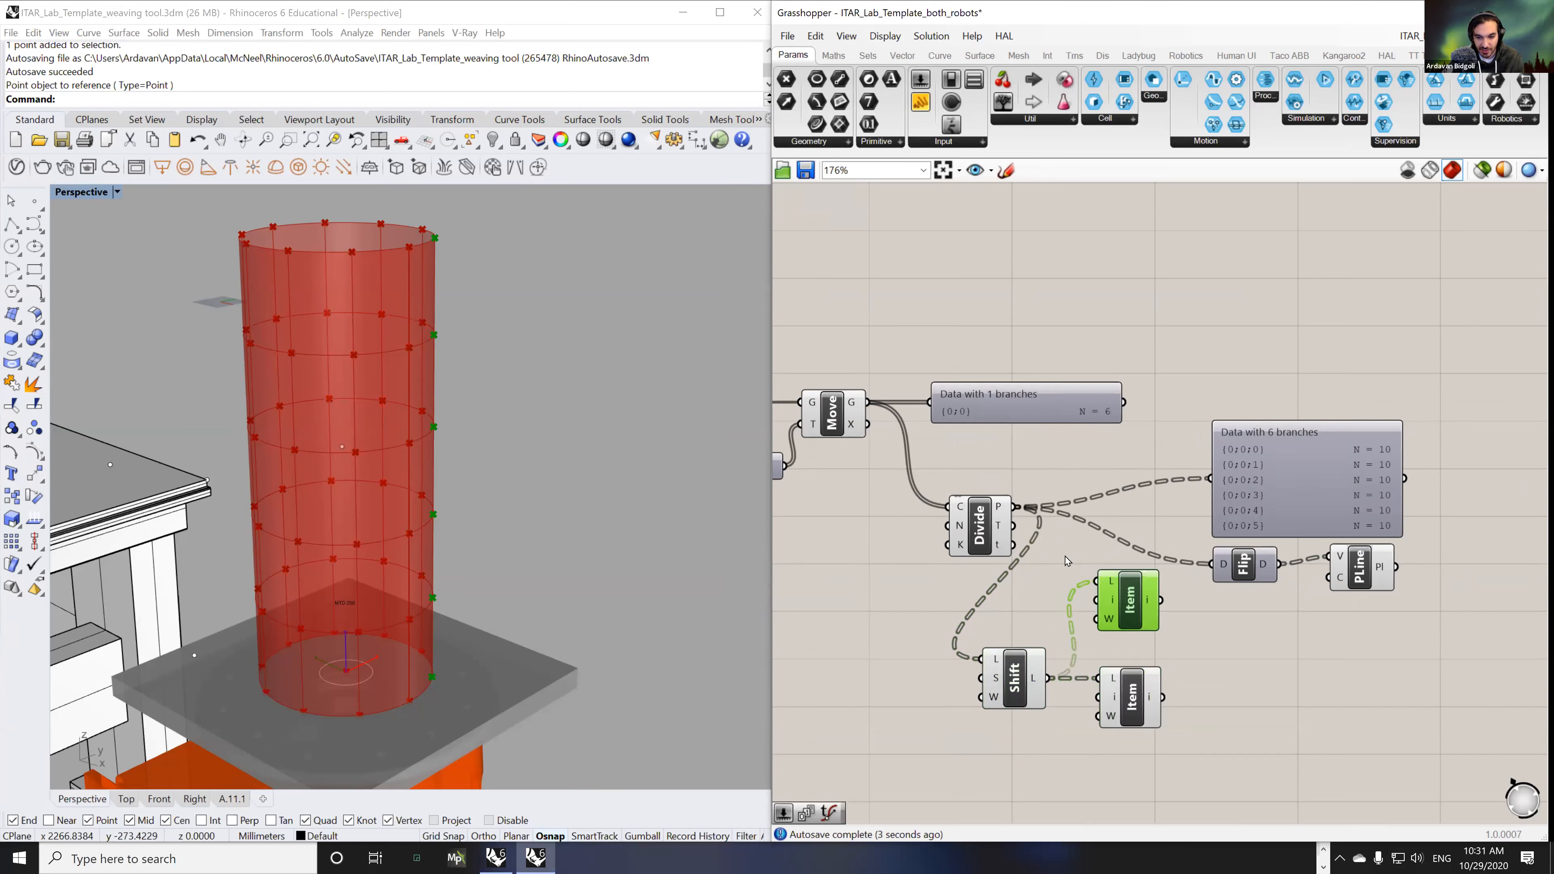
{"action": "left_click_drag", "start_coordinate": [1017, 507], "coordinate": [1098, 581]}
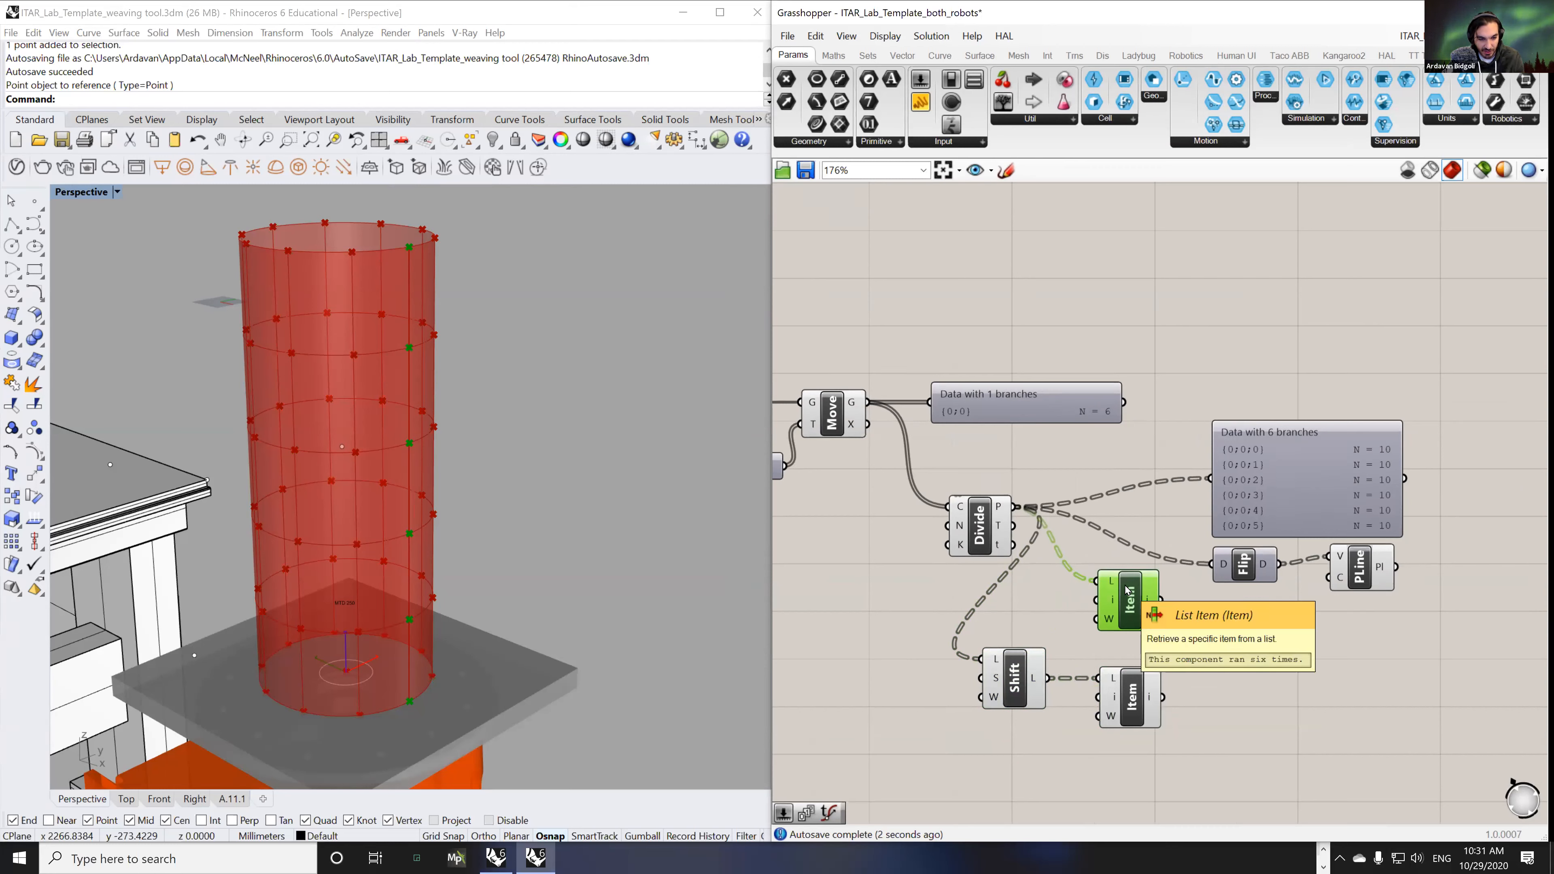
{"action": "left_click", "coordinate": [1122, 697]}
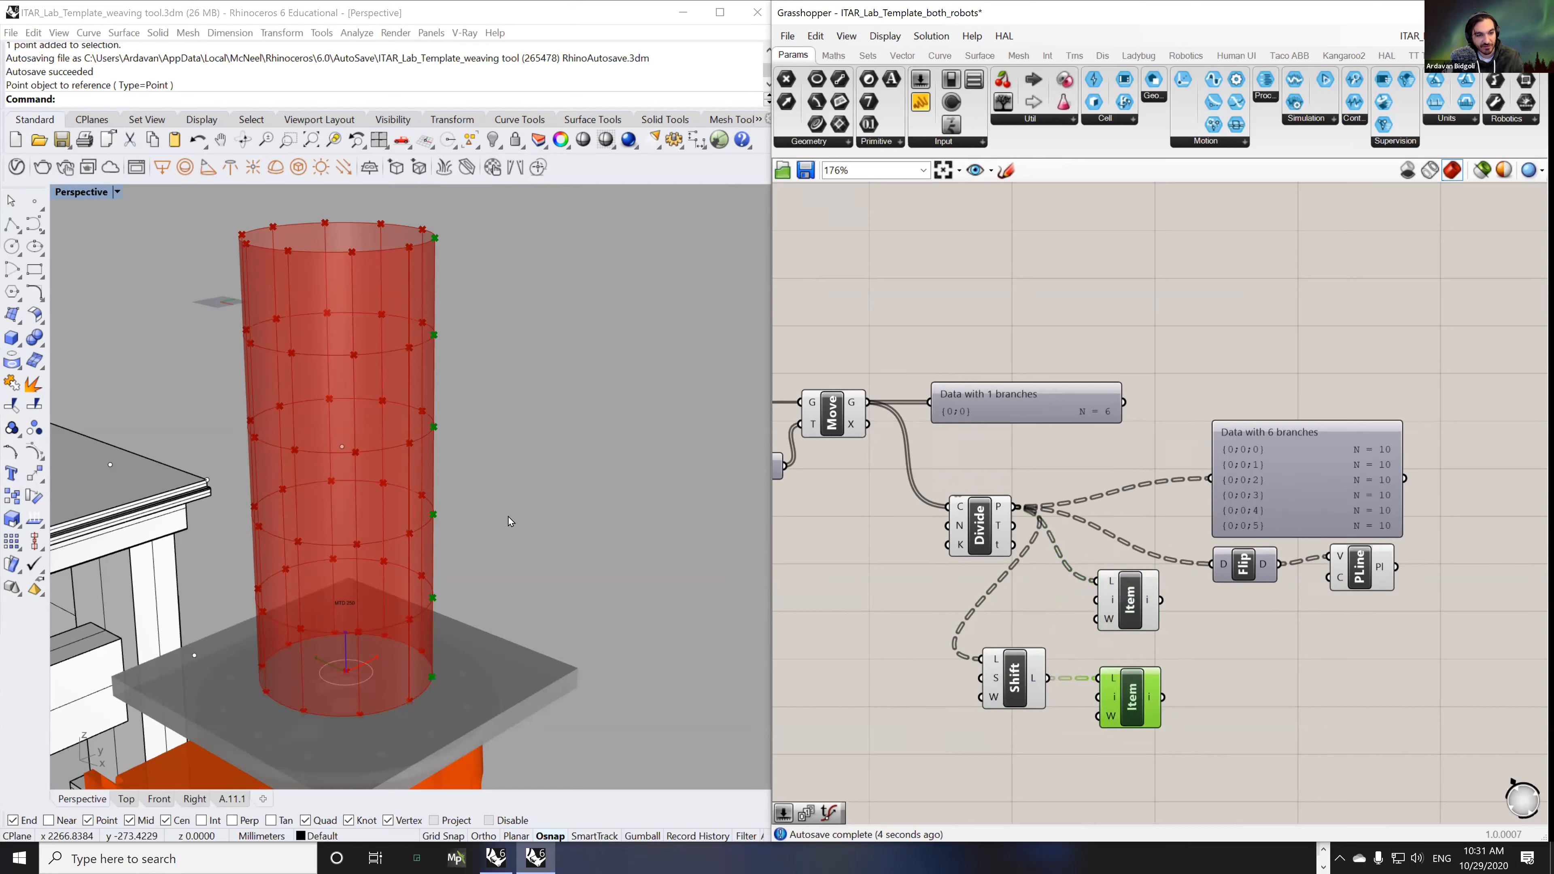
{"action": "right_click_drag", "start_coordinate": [510, 521], "coordinate": [504, 531]}
- Add a number slider with value 5 and connect it to the Shift List's shift input
{"action": "double_click", "coordinate": [845, 625]}
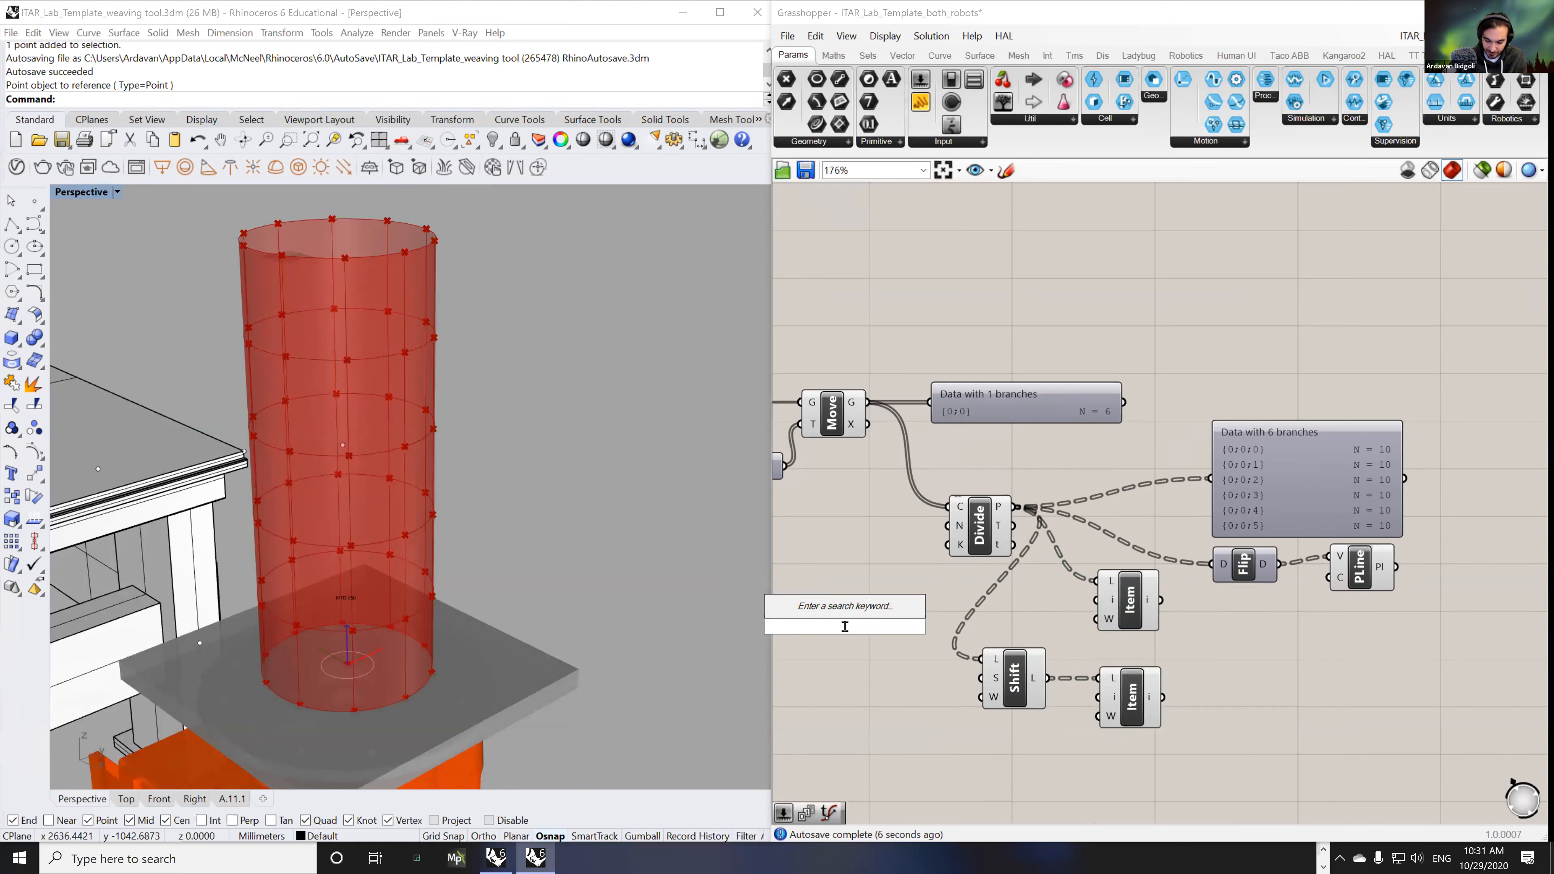
{"action": "type", "text": "5"}
{"action": "key", "text": "Return"}
{"action": "left_click_drag", "start_coordinate": [845, 631], "coordinate": [981, 678]}
- Select both List Items to highlight their points and set the Shift slider to 2
{"action": "left_click", "coordinate": [1126, 606]}
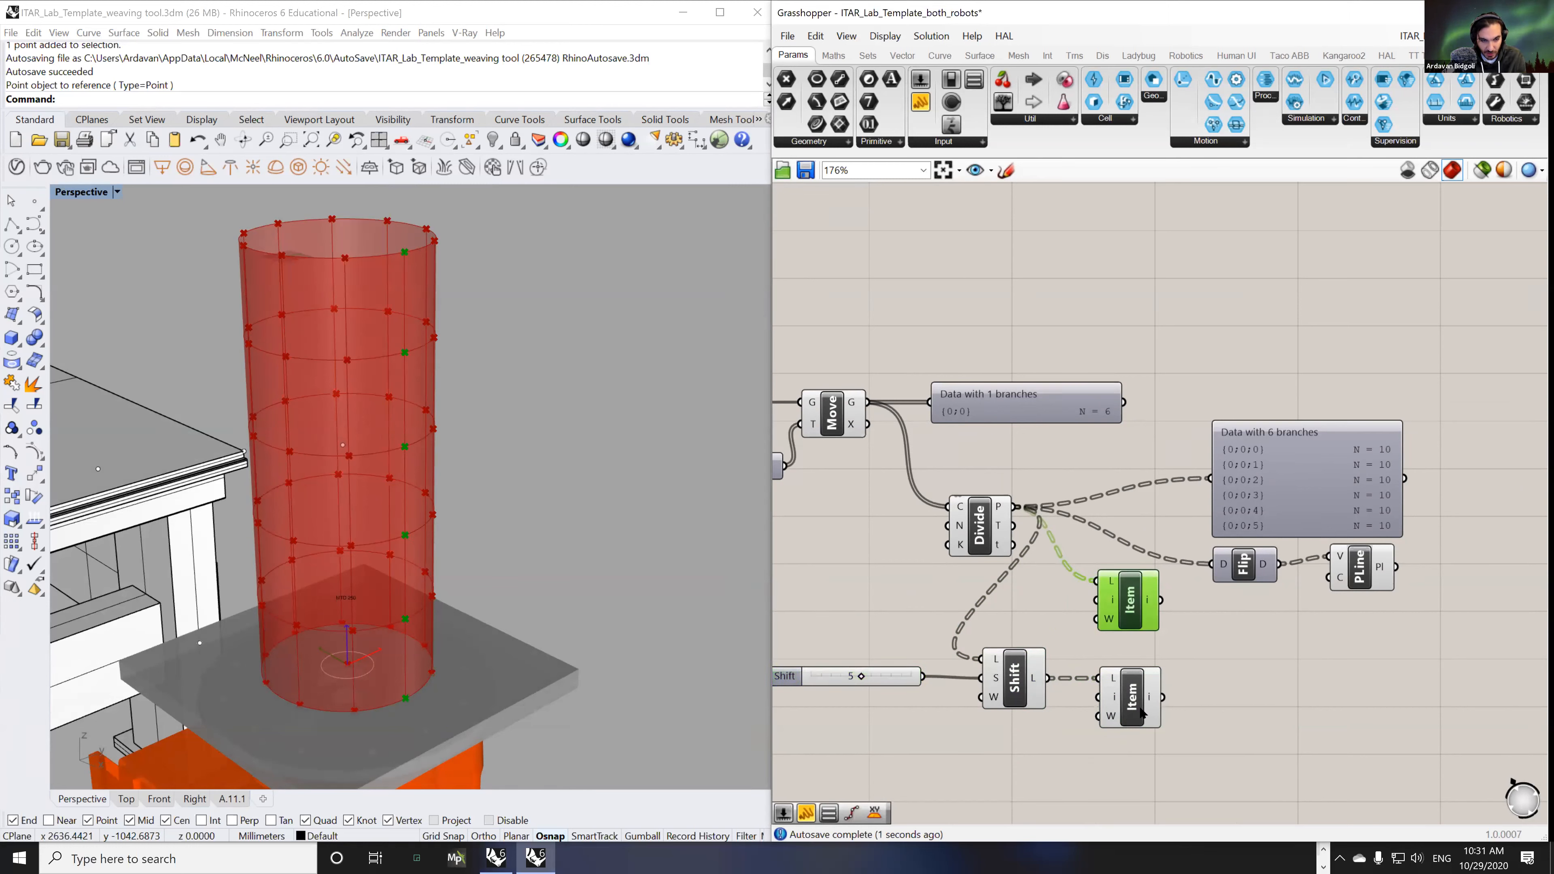
{"action": "left_click", "coordinate": [1132, 698], "text": "shift"}
{"action": "mouse_move", "coordinate": [861, 676]}
{"action": "left_mouse_down"}
{"action": "mouse_move", "coordinate": [819, 675]}
{"action": "mouse_move", "coordinate": [909, 669]}
{"action": "mouse_move", "coordinate": [814, 663]}
{"action": "mouse_move", "coordinate": [866, 659]}
{"action": "mouse_move", "coordinate": [814, 669]}
{"action": "mouse_move", "coordinate": [837, 667]}
{"action": "left_mouse_up"}
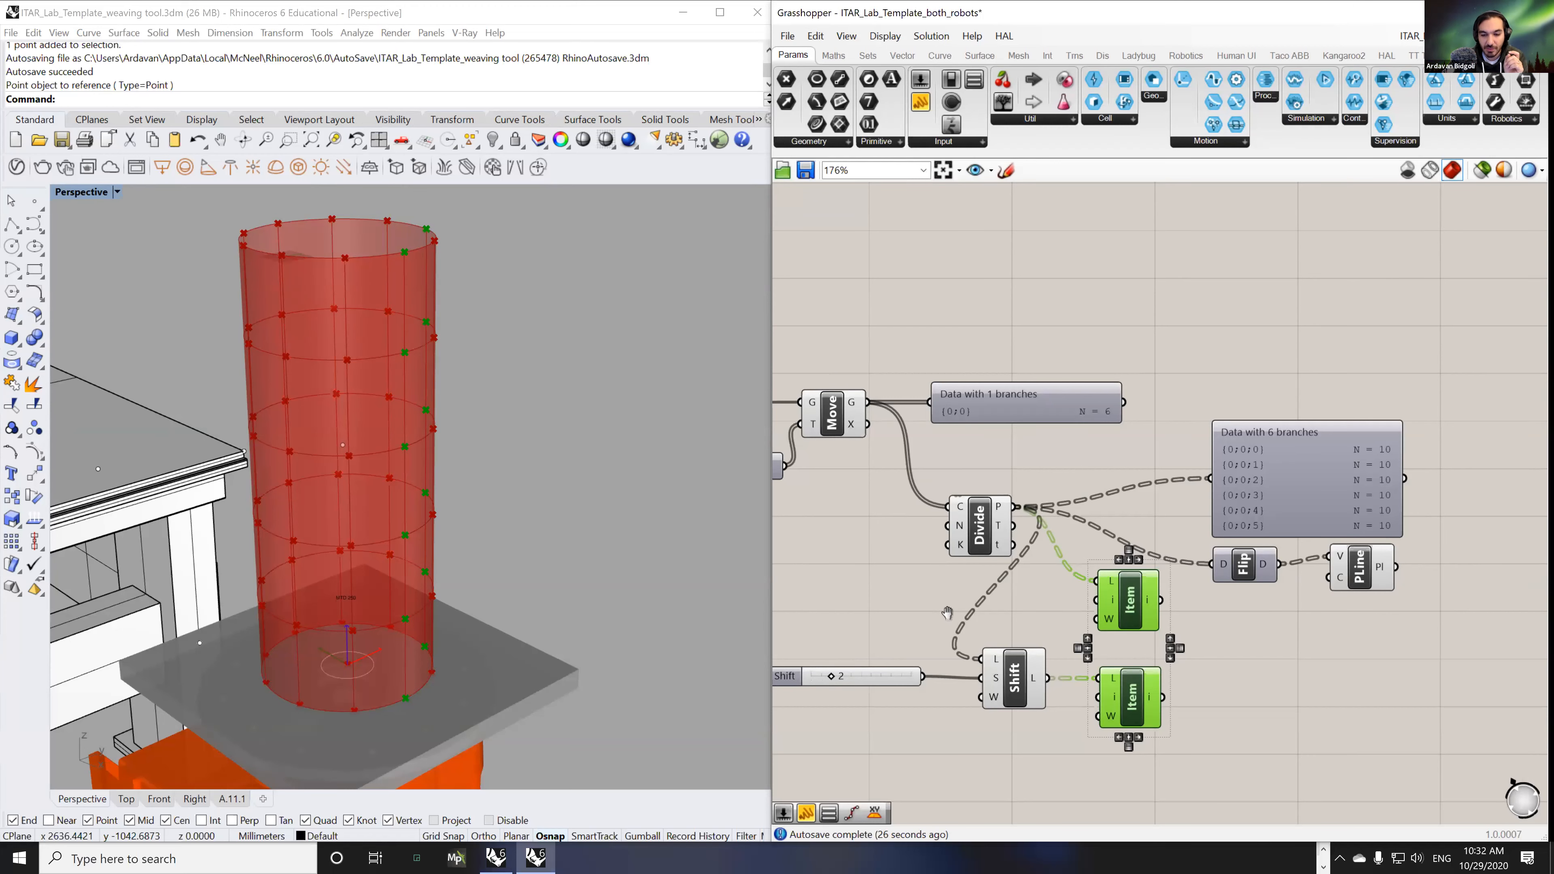
- Add a Series component below the Shift slider
{"action": "right_click_drag", "start_coordinate": [837, 668], "coordinate": [1004, 609]}
{"action": "double_click", "coordinate": [1023, 676]}
{"action": "type", "text": "seri"}
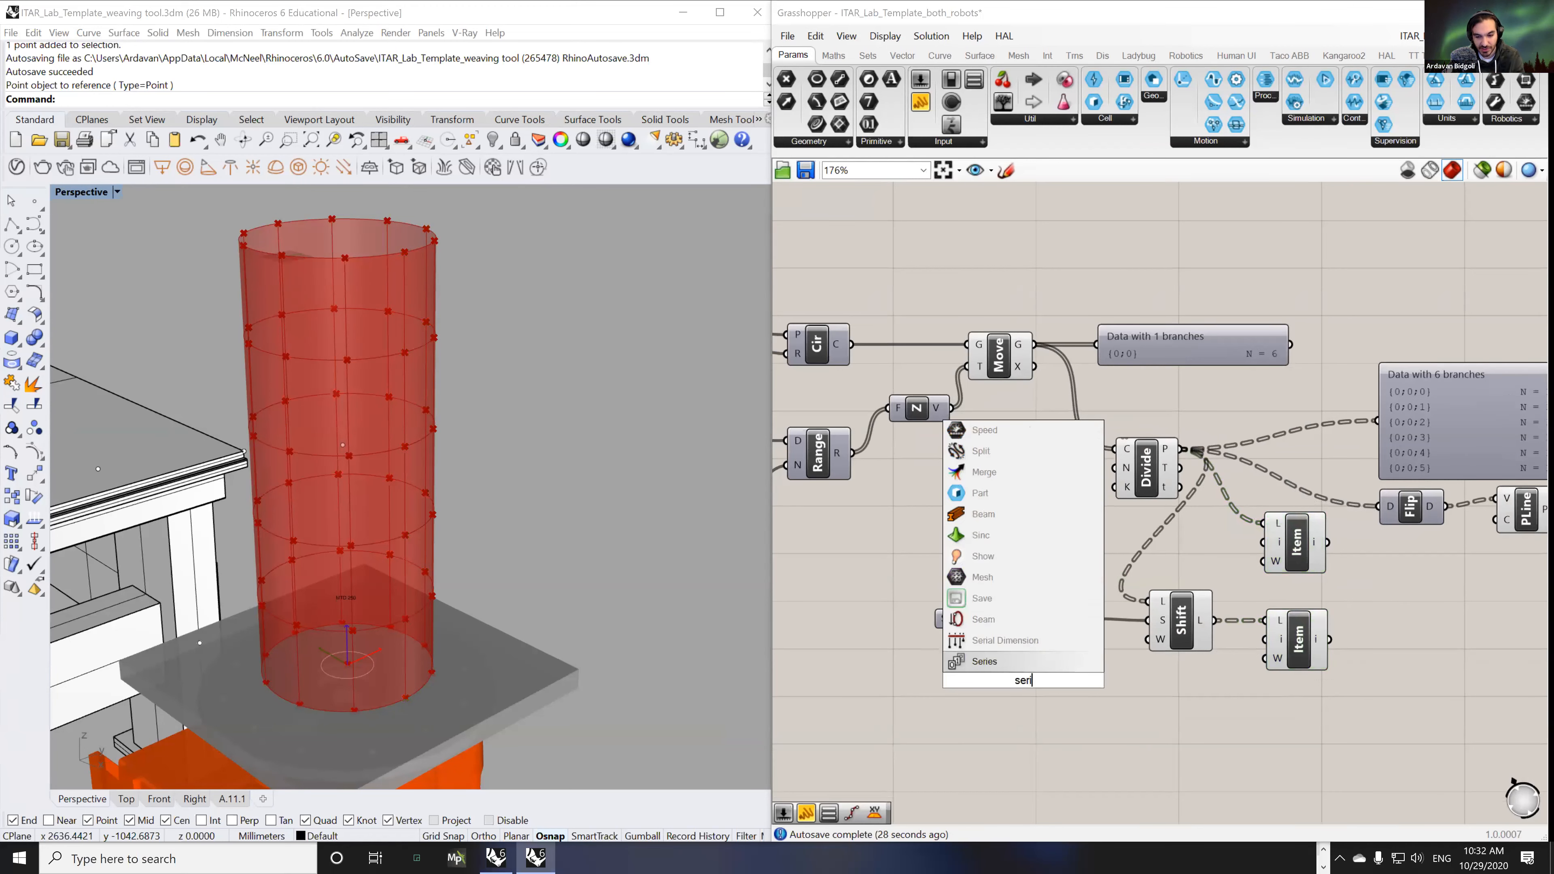
{"action": "left_click", "coordinate": [985, 662]}
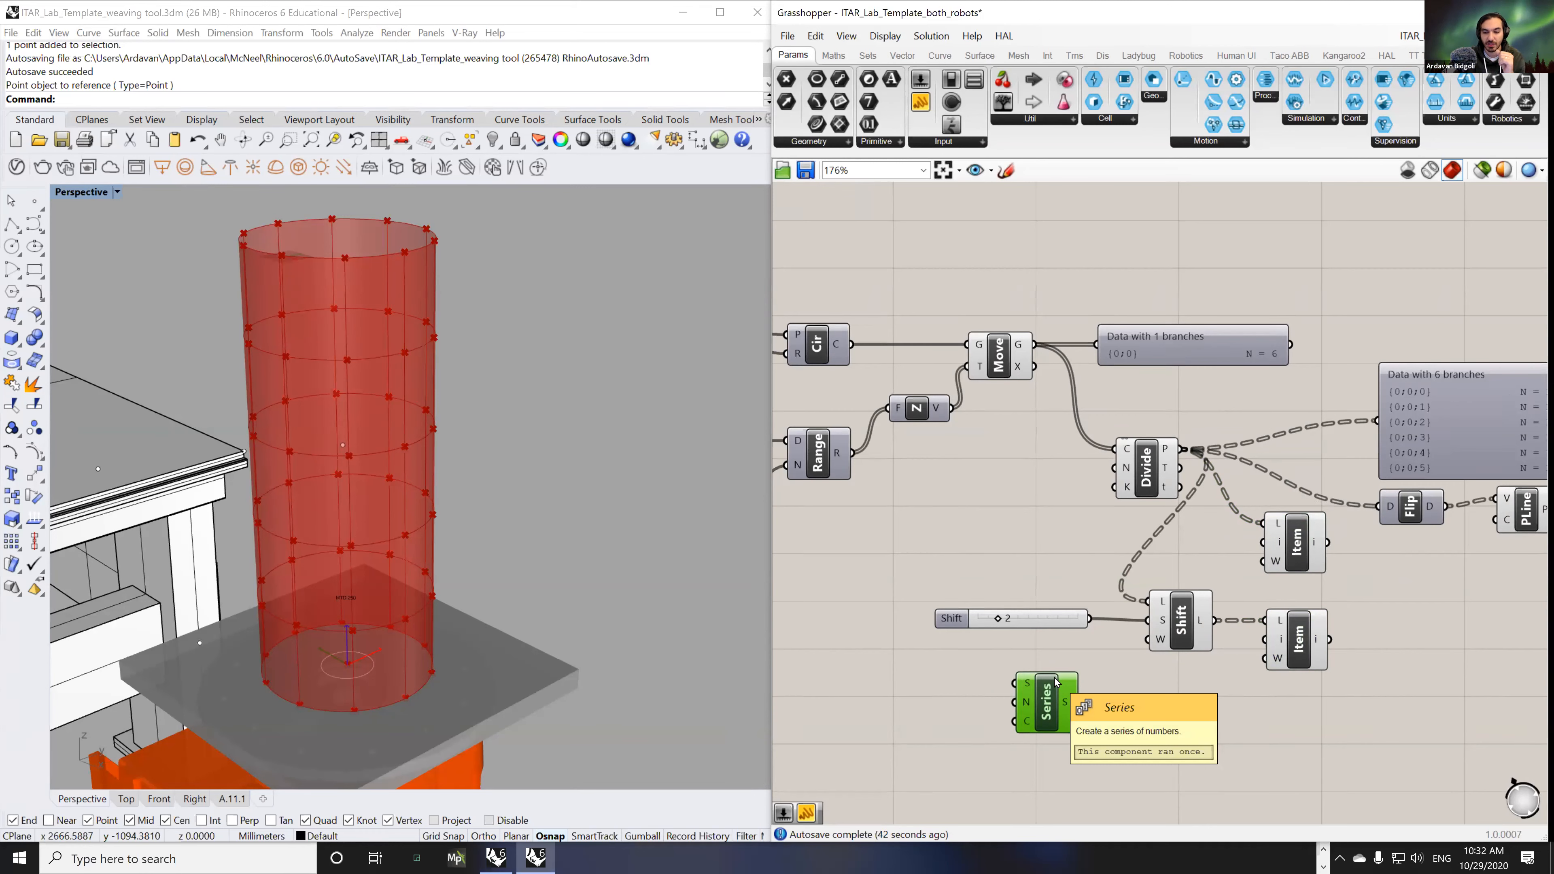
{"action": "right_click_drag", "start_coordinate": [1114, 690], "coordinate": [1094, 697]}
{"action": "left_click_drag", "start_coordinate": [1024, 712], "coordinate": [1013, 701]}
{"action": "right_click_drag", "start_coordinate": [1021, 717], "coordinate": [1046, 605]}
- Add a panel fed by the Series output, lengthen it to show the whole list, and align the Series beside it
{"action": "double_click", "coordinate": [1110, 617]}
{"action": "type", "text": "//"}
{"action": "key", "text": "Return"}
{"action": "left_click_drag", "start_coordinate": [1132, 636], "coordinate": [1191, 668]}
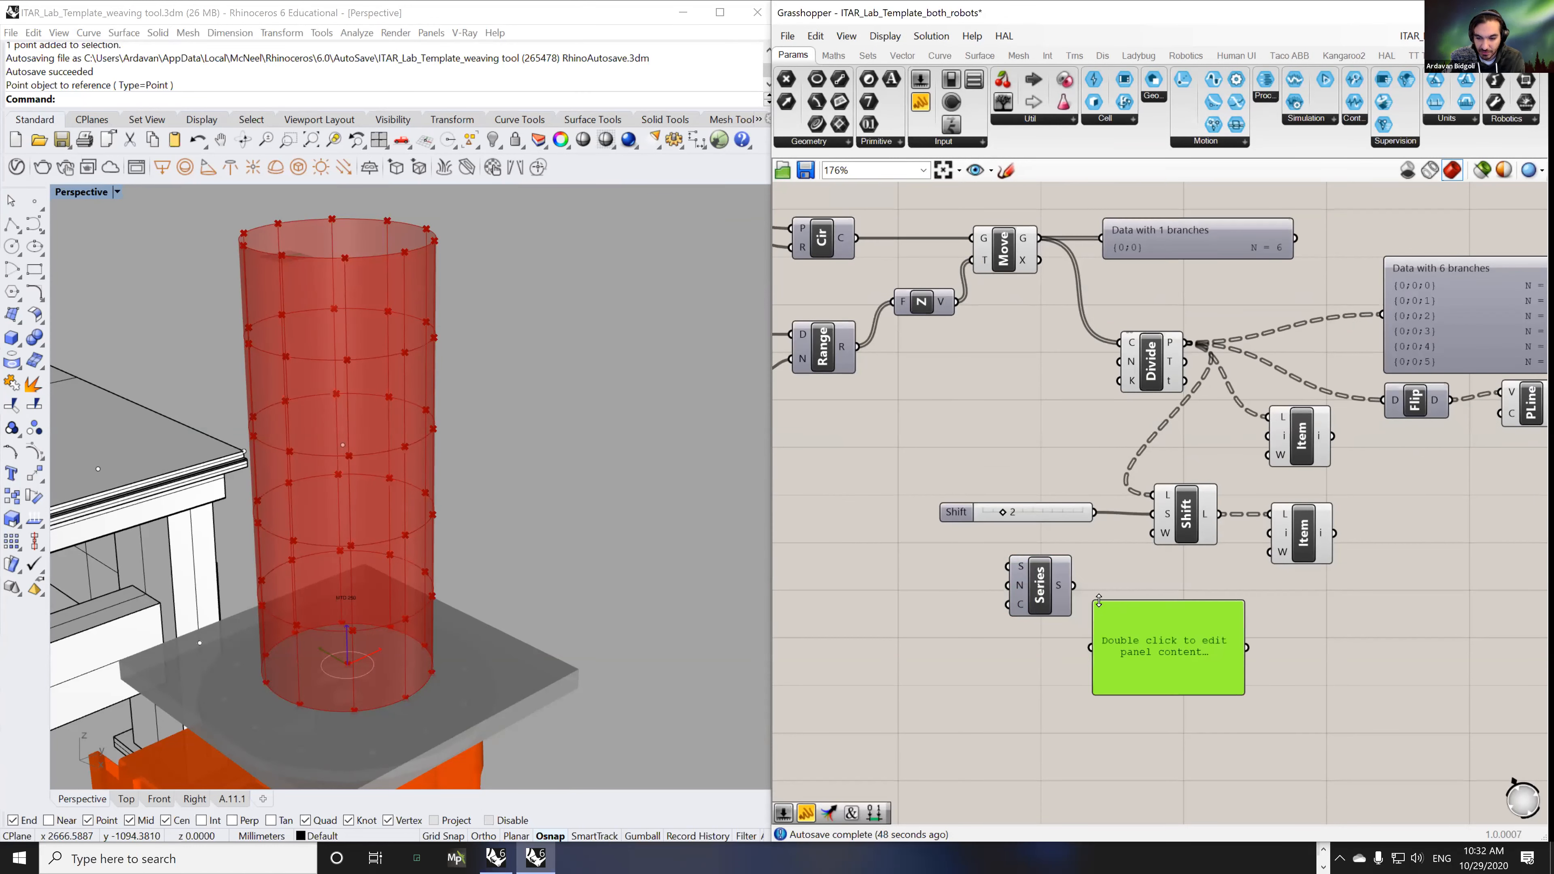
{"action": "left_click_drag", "start_coordinate": [1075, 589], "coordinate": [1203, 674]}
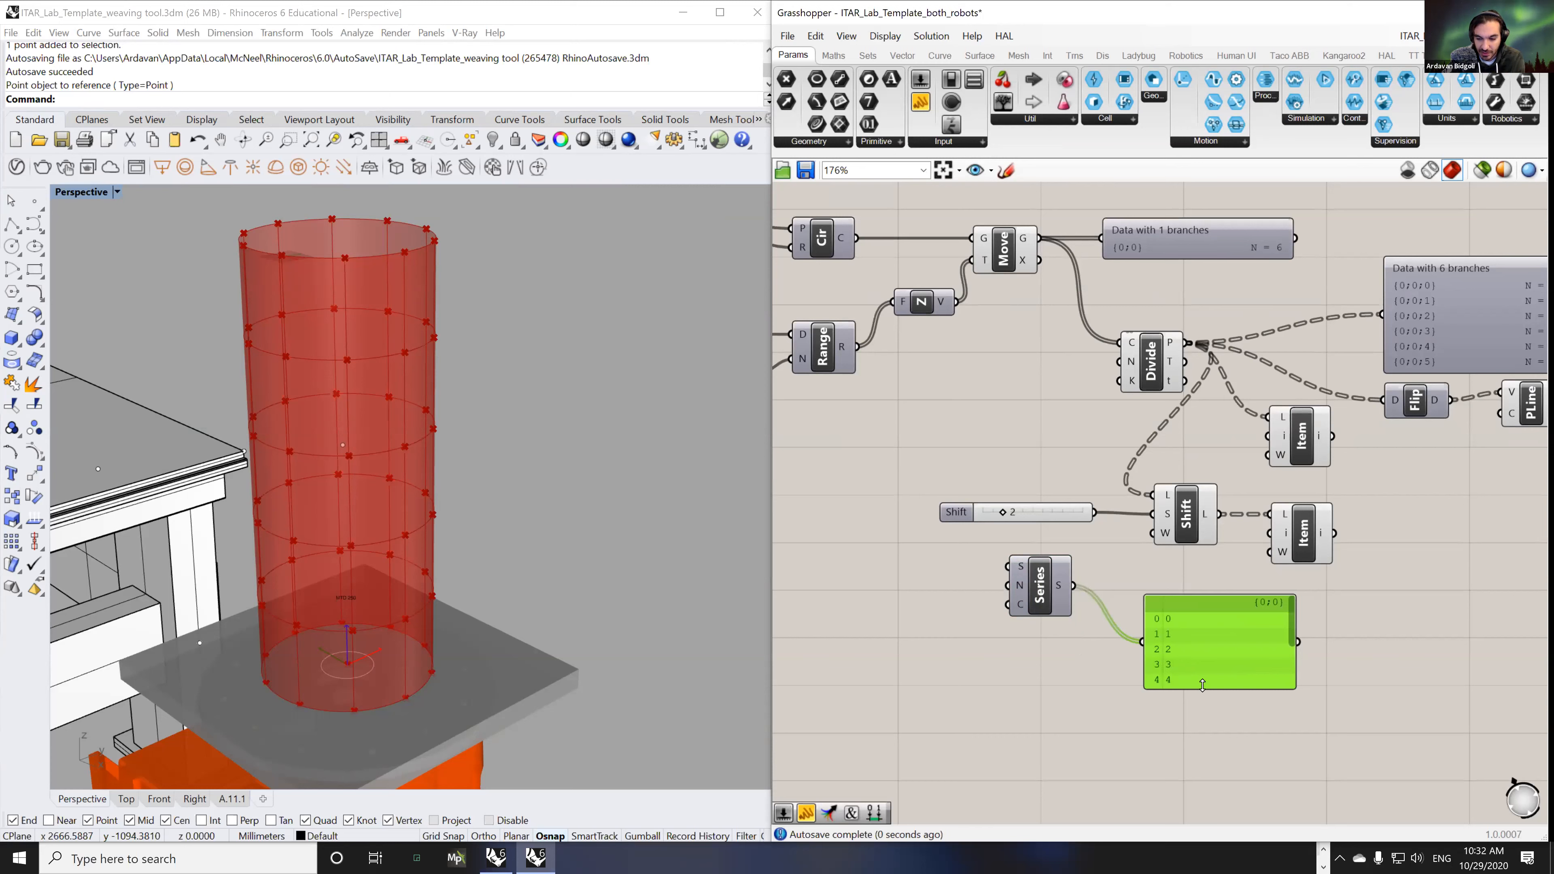
{"action": "left_click_drag", "start_coordinate": [1203, 792], "coordinate": [1203, 796]}
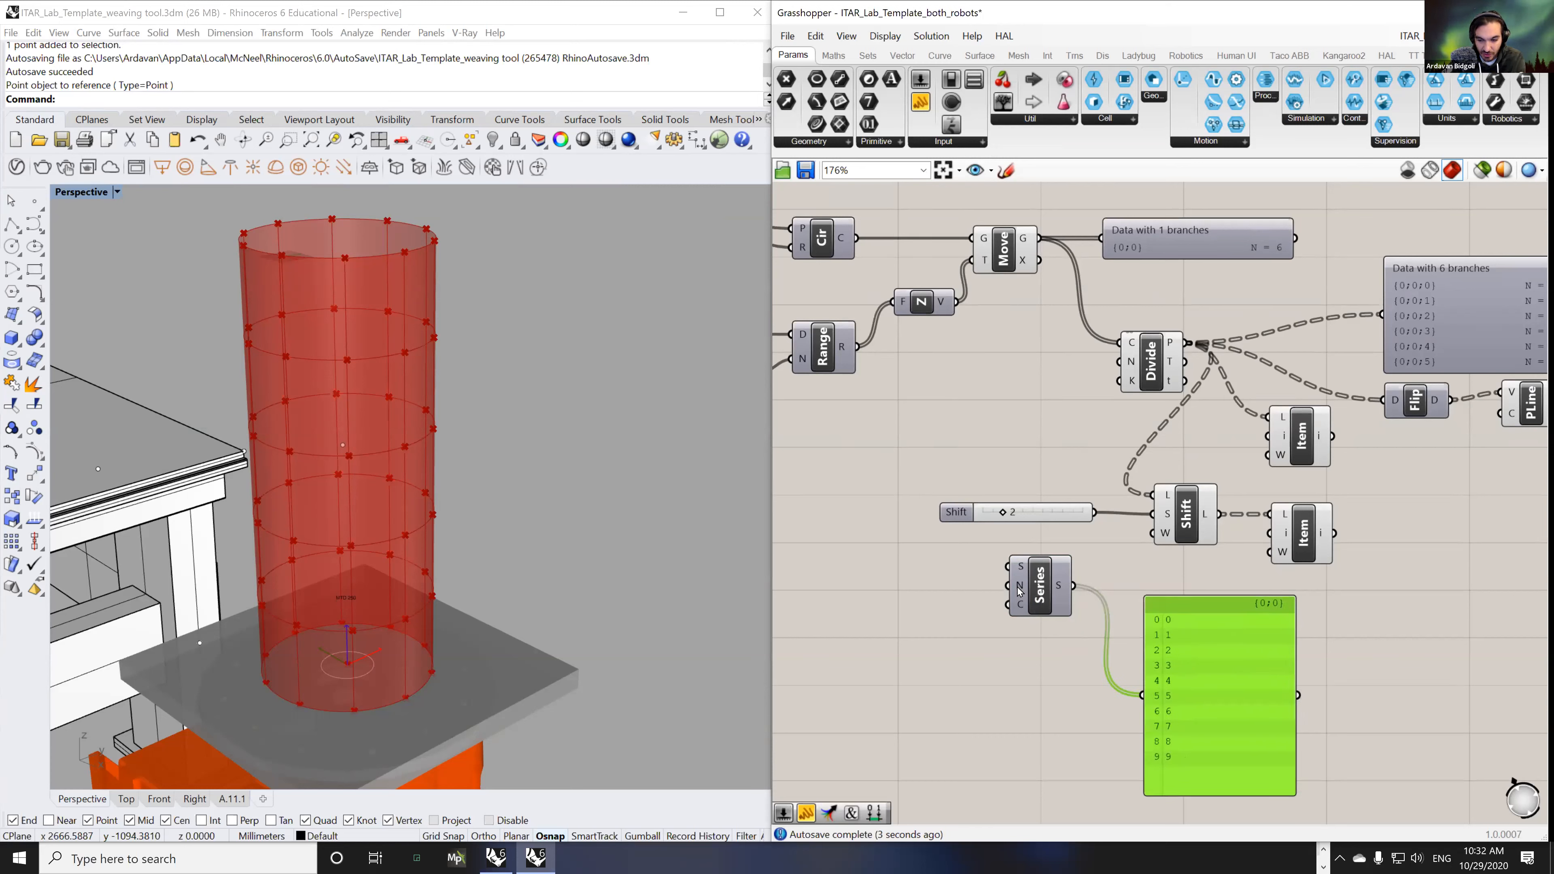
{"action": "mouse_move", "coordinate": [1019, 590]}
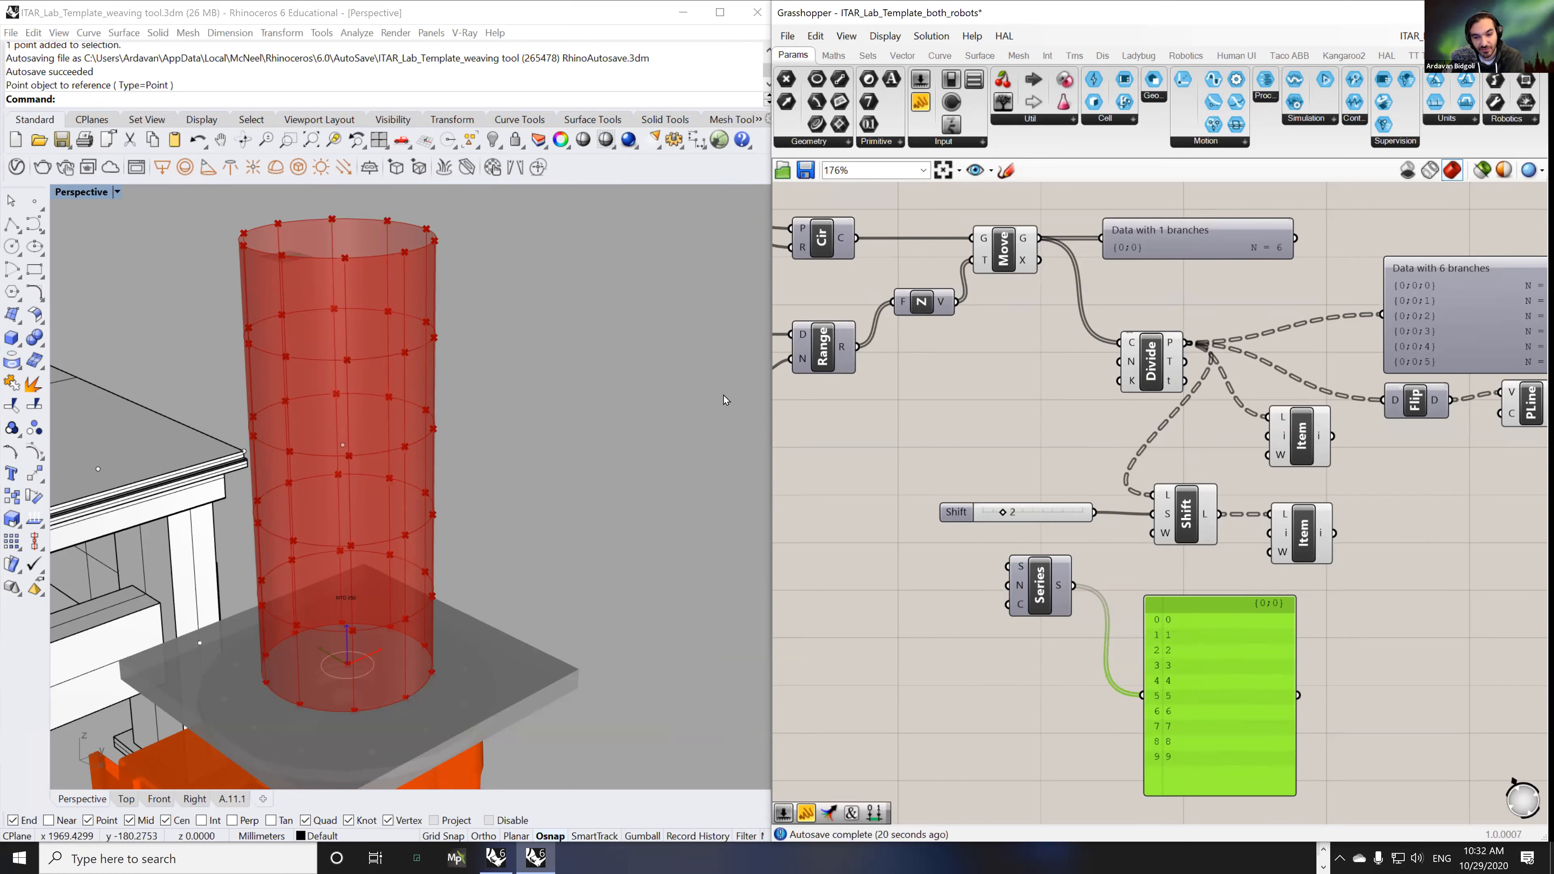
{"action": "left_click", "coordinate": [1039, 599]}
{"action": "left_click_drag", "start_coordinate": [1038, 598], "coordinate": [1048, 708]}
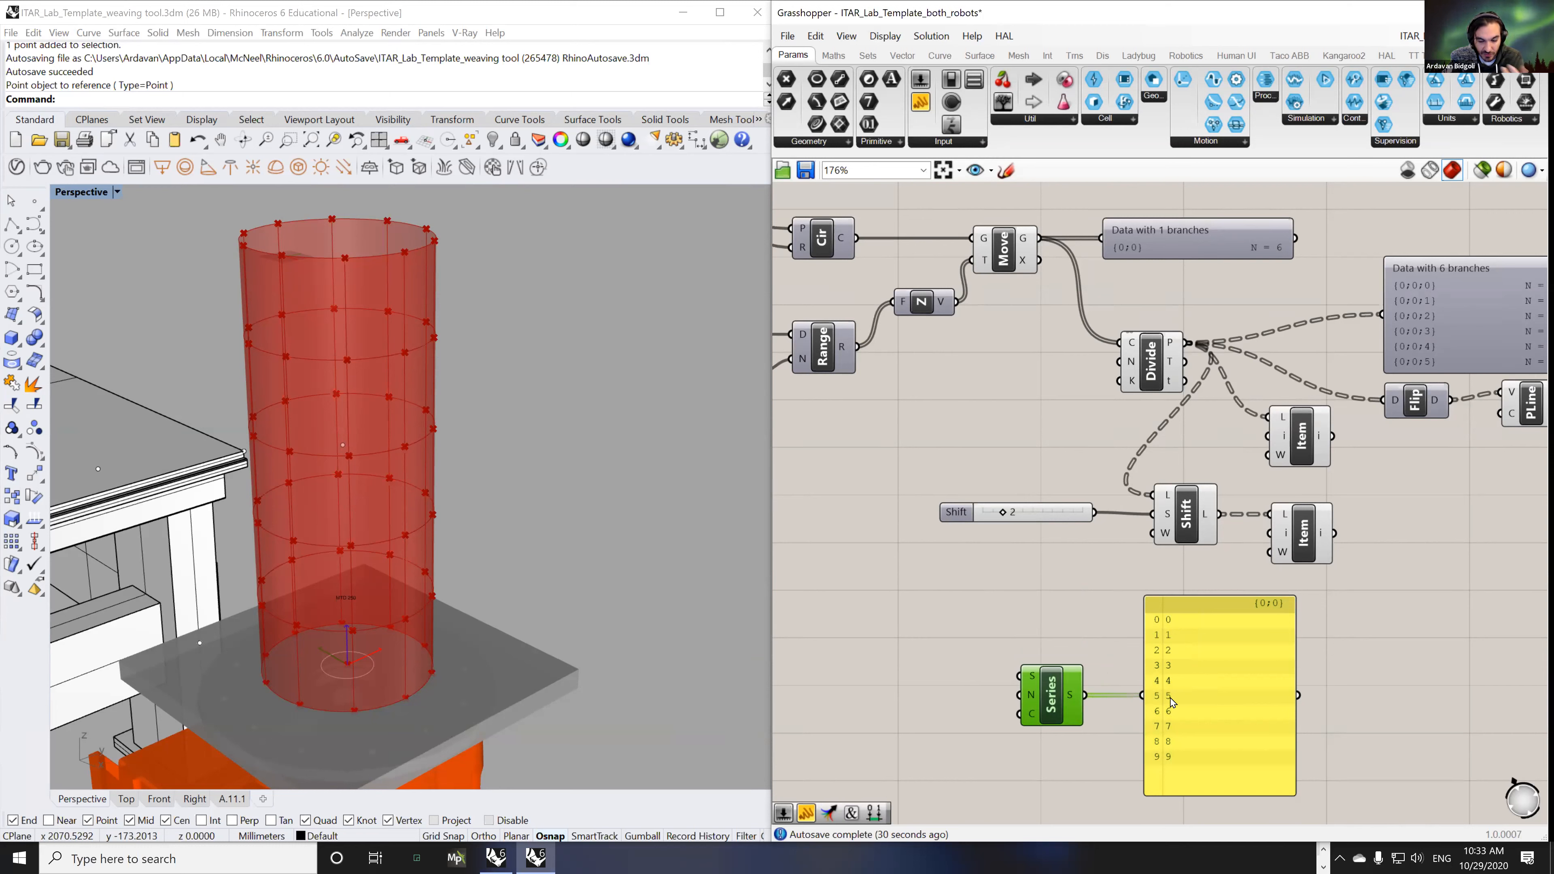
- Add a number slider with value 6 and connect it to the Series' count input
{"action": "scroll", "coordinate": [1146, 682], "scroll_direction": "down", "scroll_amount": 3}
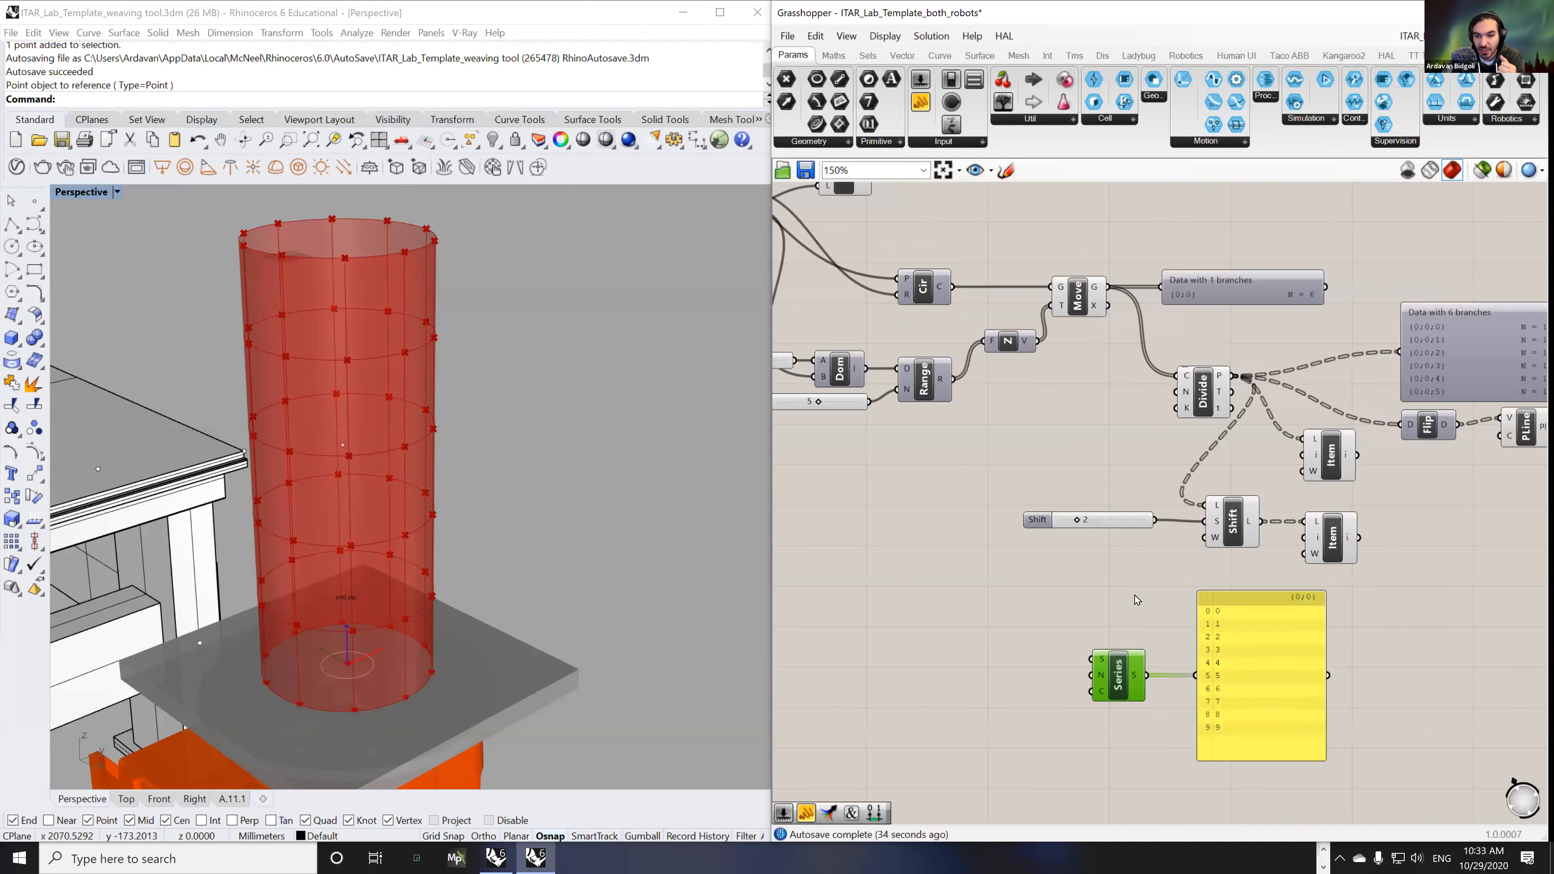
{"action": "double_click", "coordinate": [1023, 675]}
{"action": "type", "text": "6"}
{"action": "key", "text": "Return"}
{"action": "left_click_drag", "start_coordinate": [987, 676], "coordinate": [944, 672]}
{"action": "mouse_move", "coordinate": [1052, 672]}
{"action": "left_mouse_down"}
{"action": "mouse_move", "coordinate": [1093, 692]}
{"action": "mouse_move", "coordinate": [1044, 698]}
{"action": "left_mouse_up"}
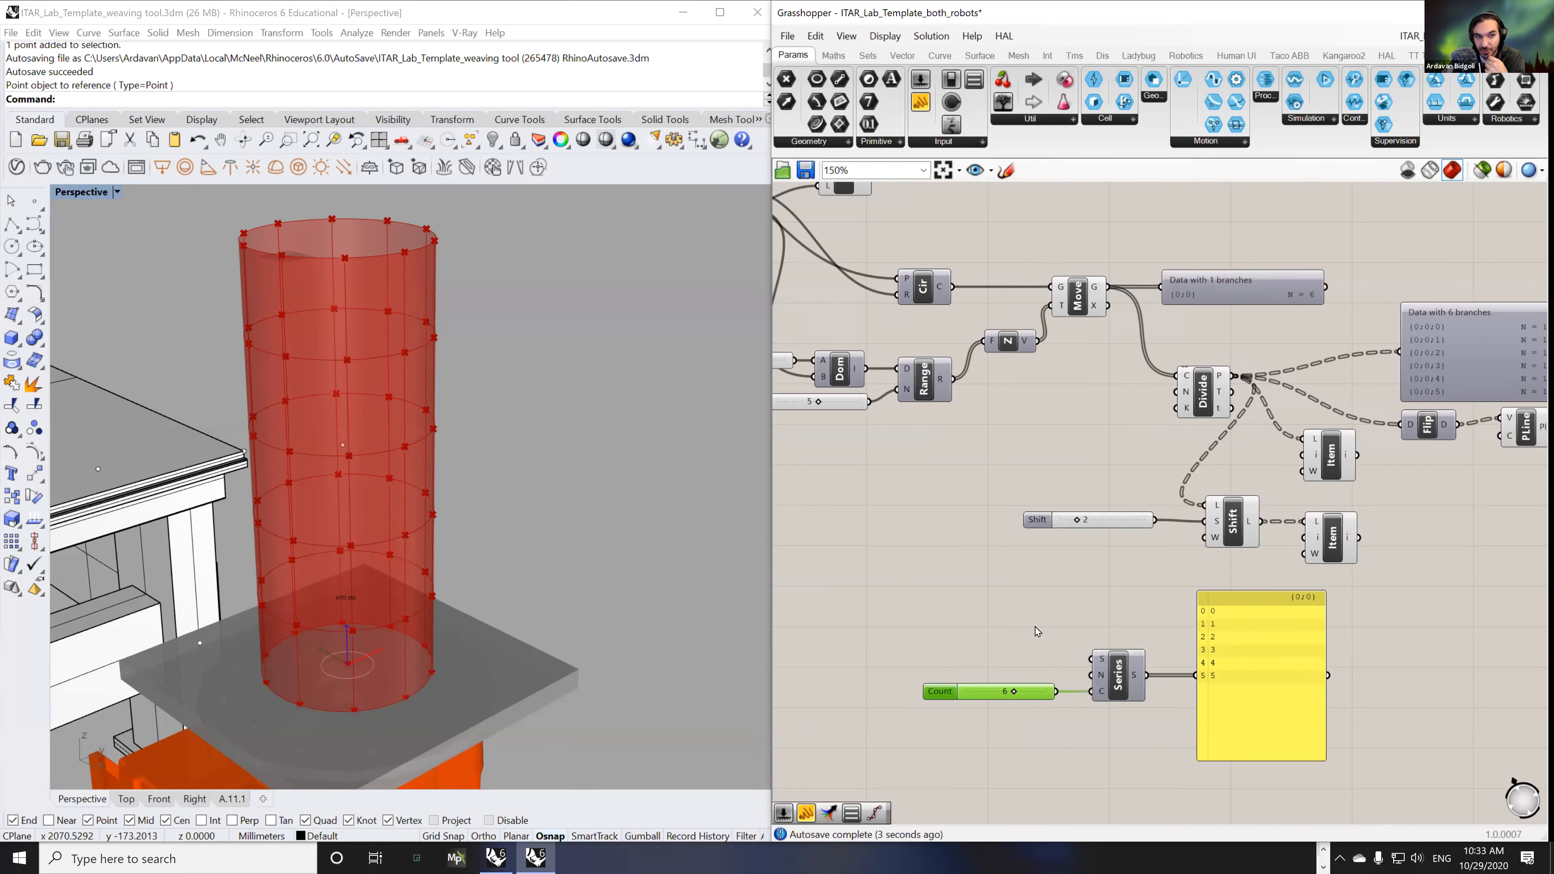
- Review the Range and its Steps slider, and delete the Series' Count slider
{"action": "right_click_drag", "start_coordinate": [978, 579], "coordinate": [1110, 576]}
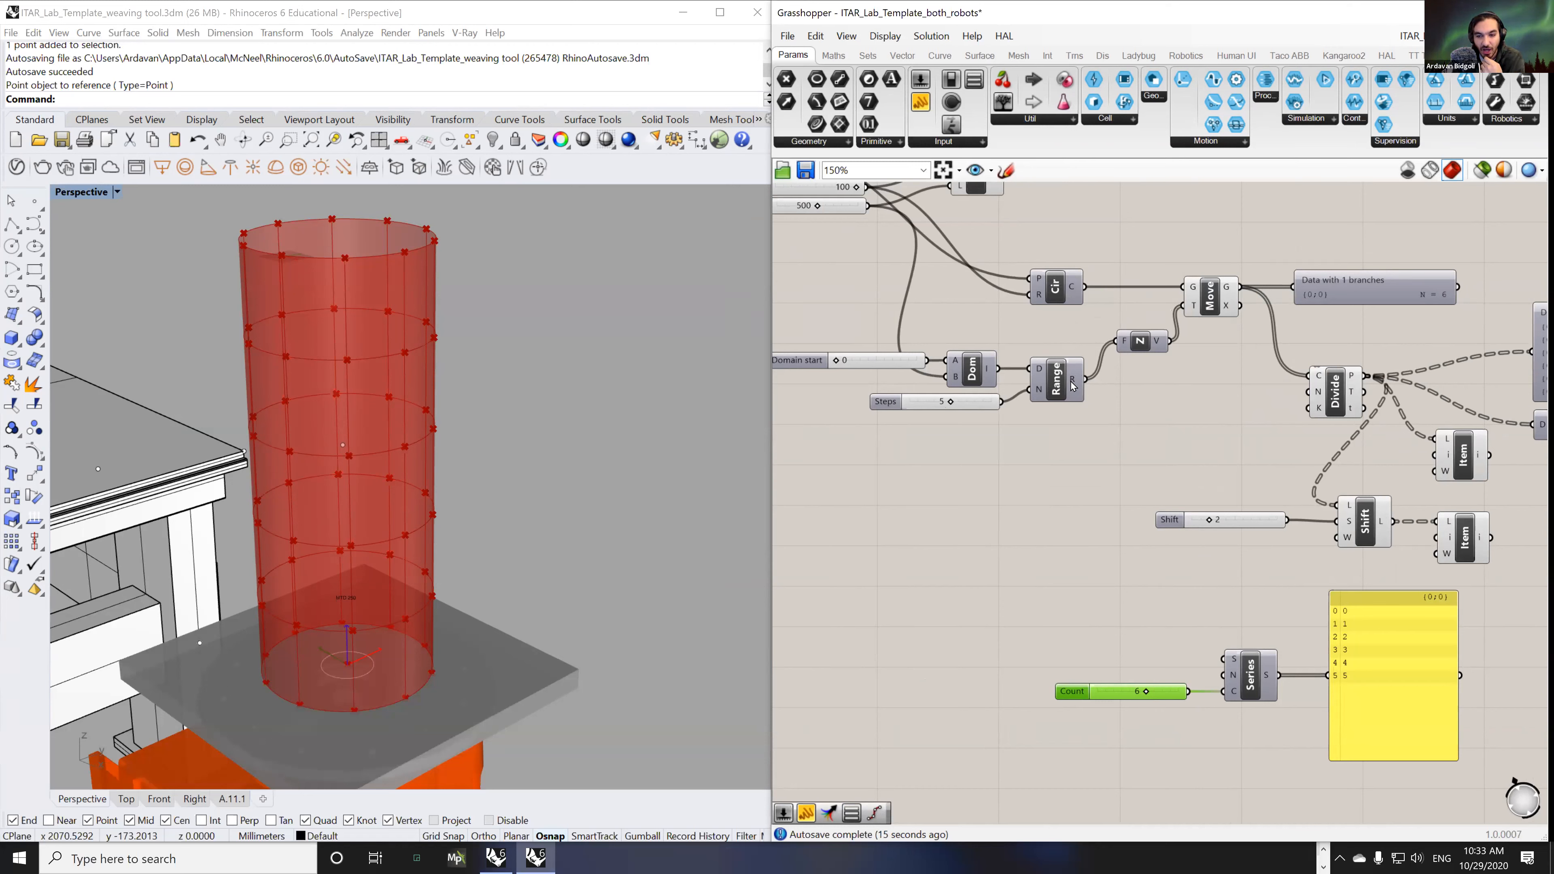
{"action": "mouse_move", "coordinate": [1072, 384]}
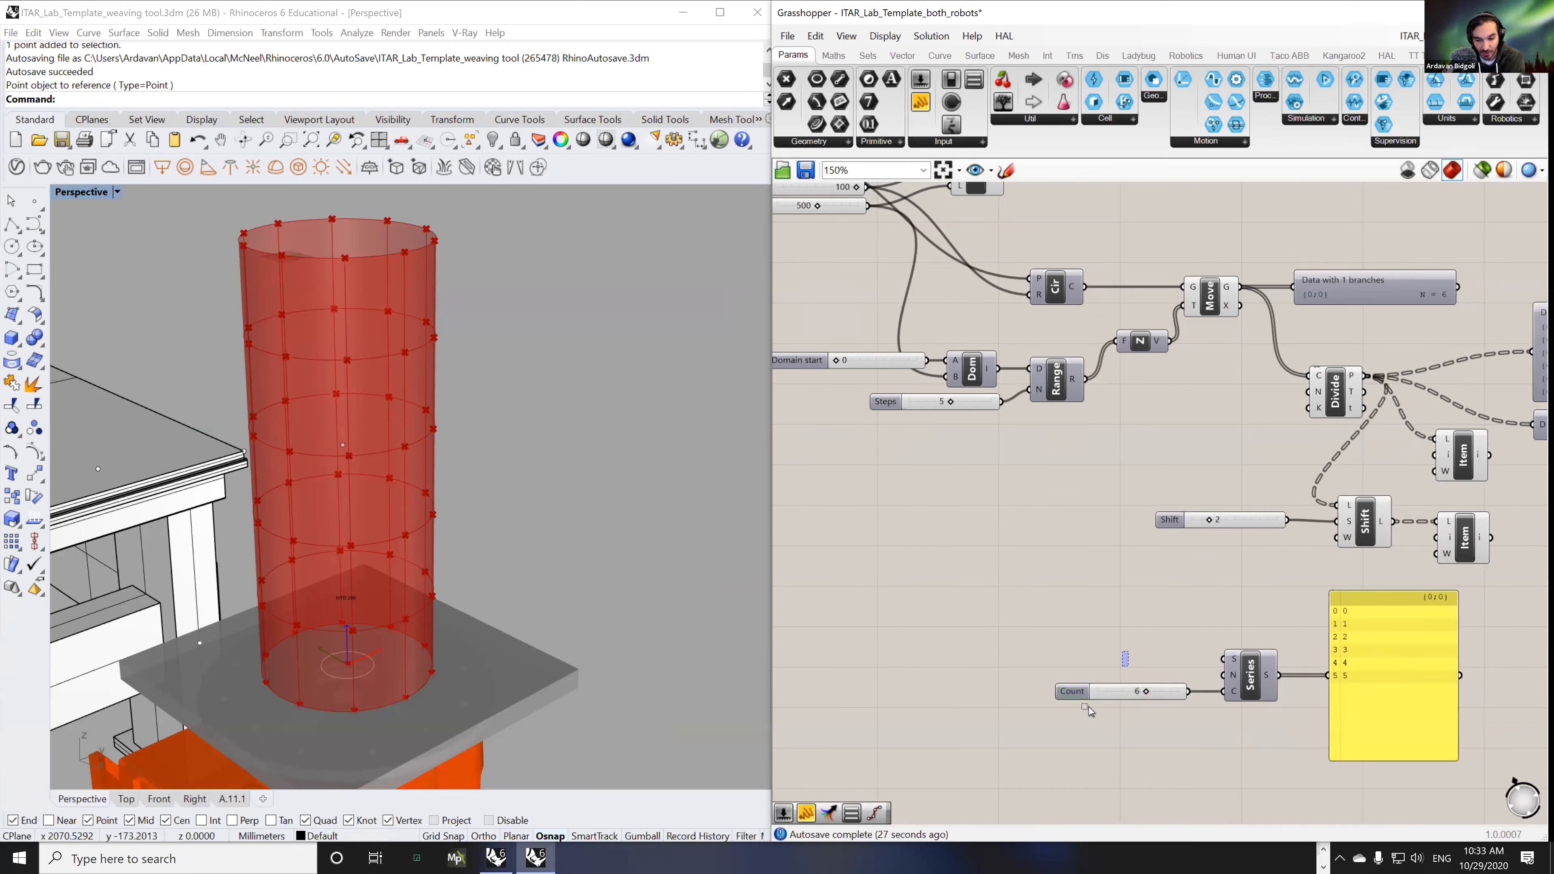
{"action": "key", "text": "Delete"}
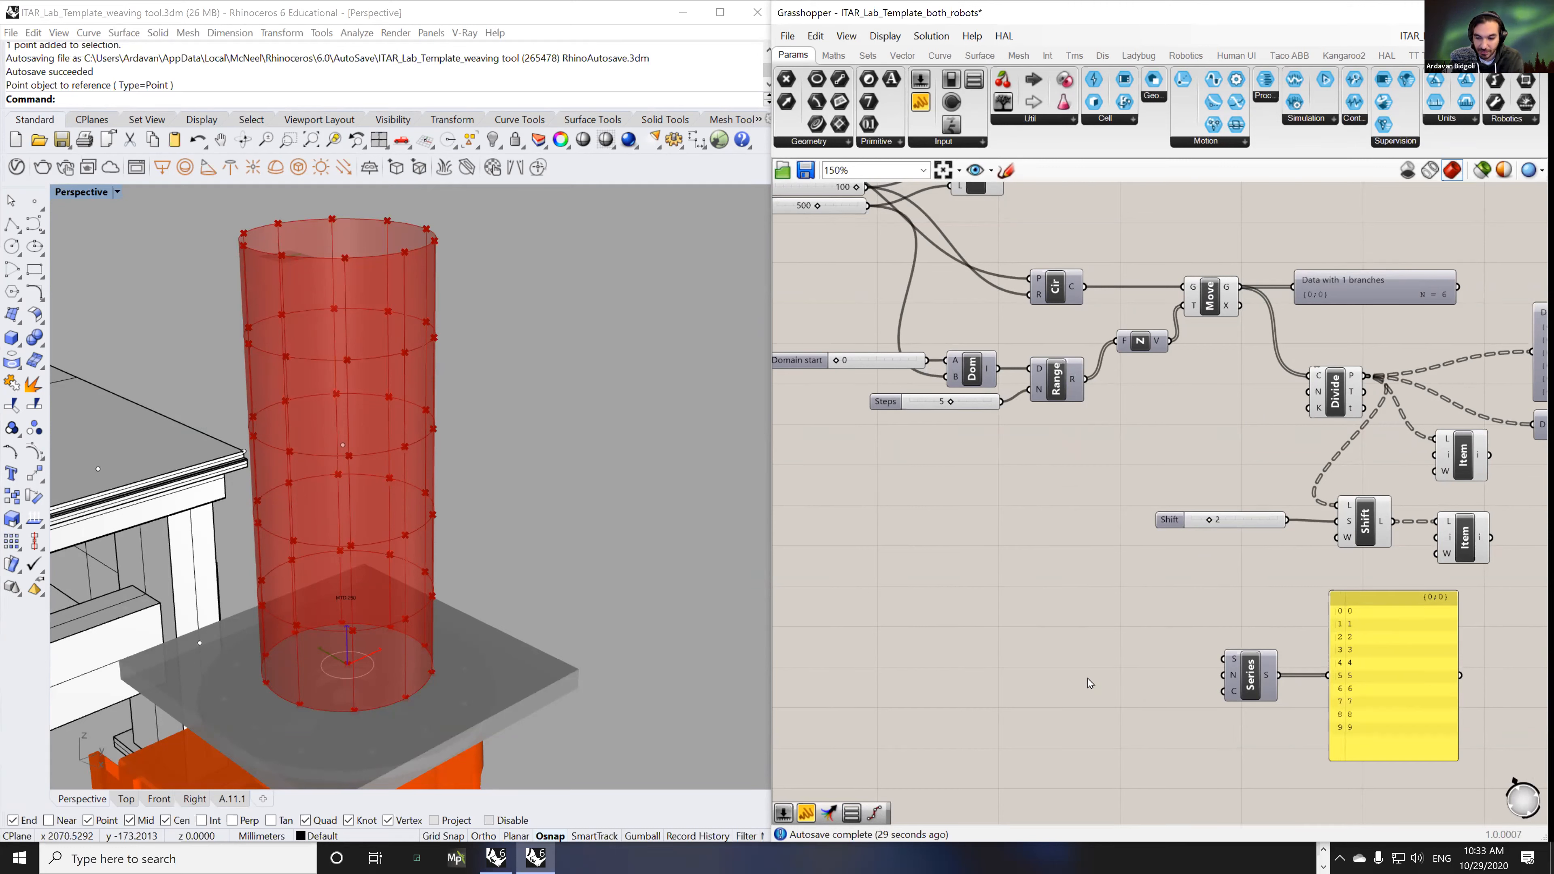
- Add an Addition component near the Series and connect the Steps slider to its A input
{"action": "double_click", "coordinate": [1117, 614]}
{"action": "type", "text": "as"}
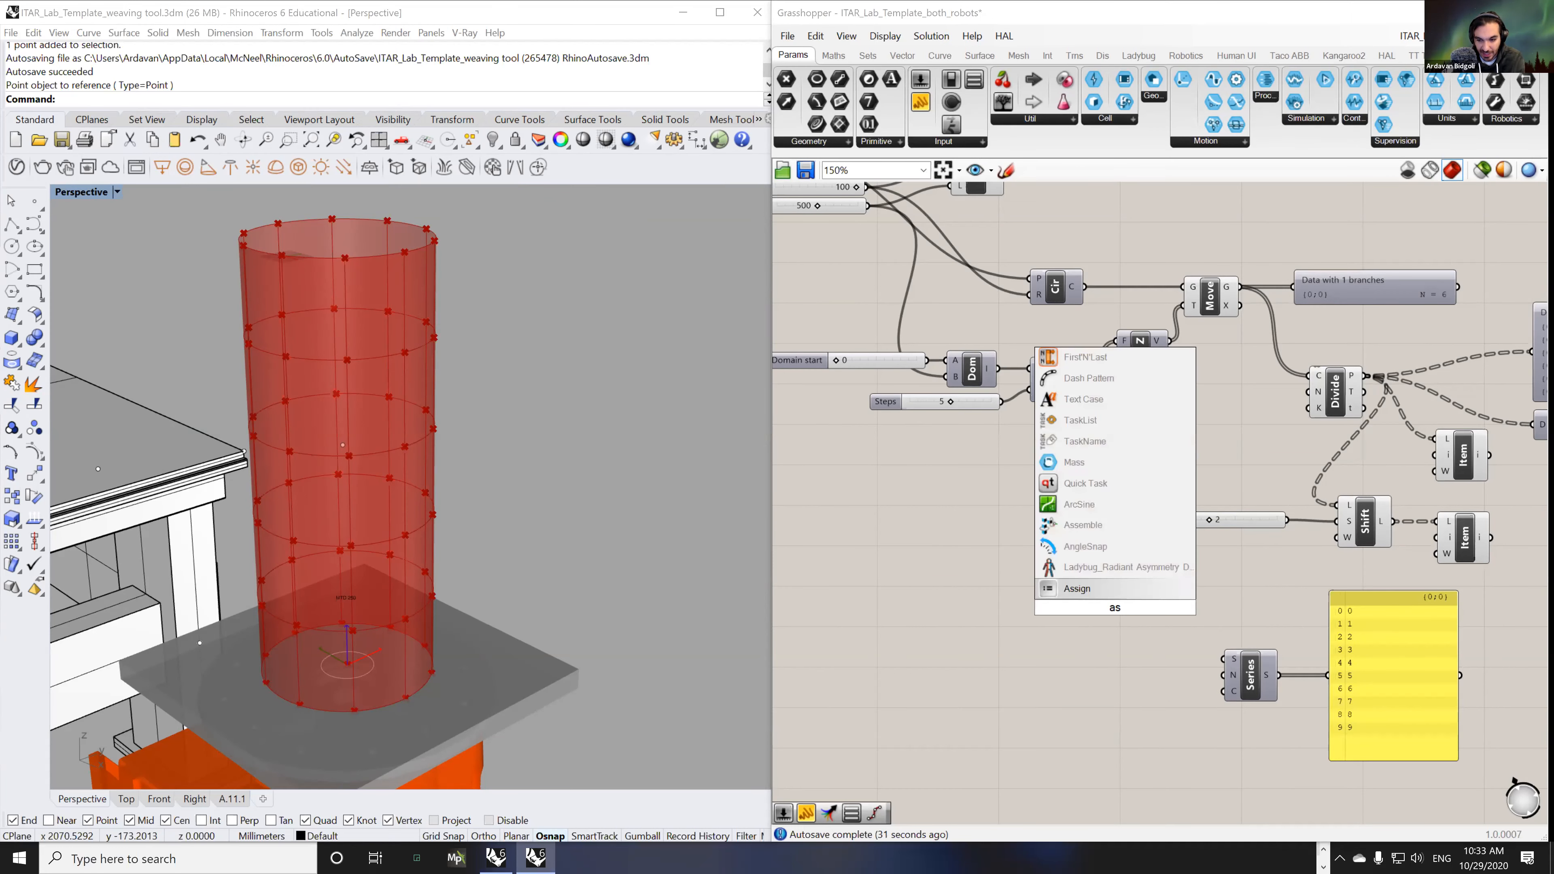
{"action": "key", "text": "BackSpace"}
{"action": "type", "text": "dd"}
{"action": "left_click", "coordinate": [1080, 526]}
{"action": "left_click_drag", "start_coordinate": [1002, 402], "coordinate": [1117, 638]}
- Add a number slider with value 1 and connect it to the Addition's B input
{"action": "double_click", "coordinate": [1010, 654]}
{"action": "type", "text": "1"}
{"action": "key", "text": "Return"}
{"action": "left_click_drag", "start_coordinate": [1011, 658], "coordinate": [1091, 633]}
{"action": "left_click", "coordinate": [1066, 696]}
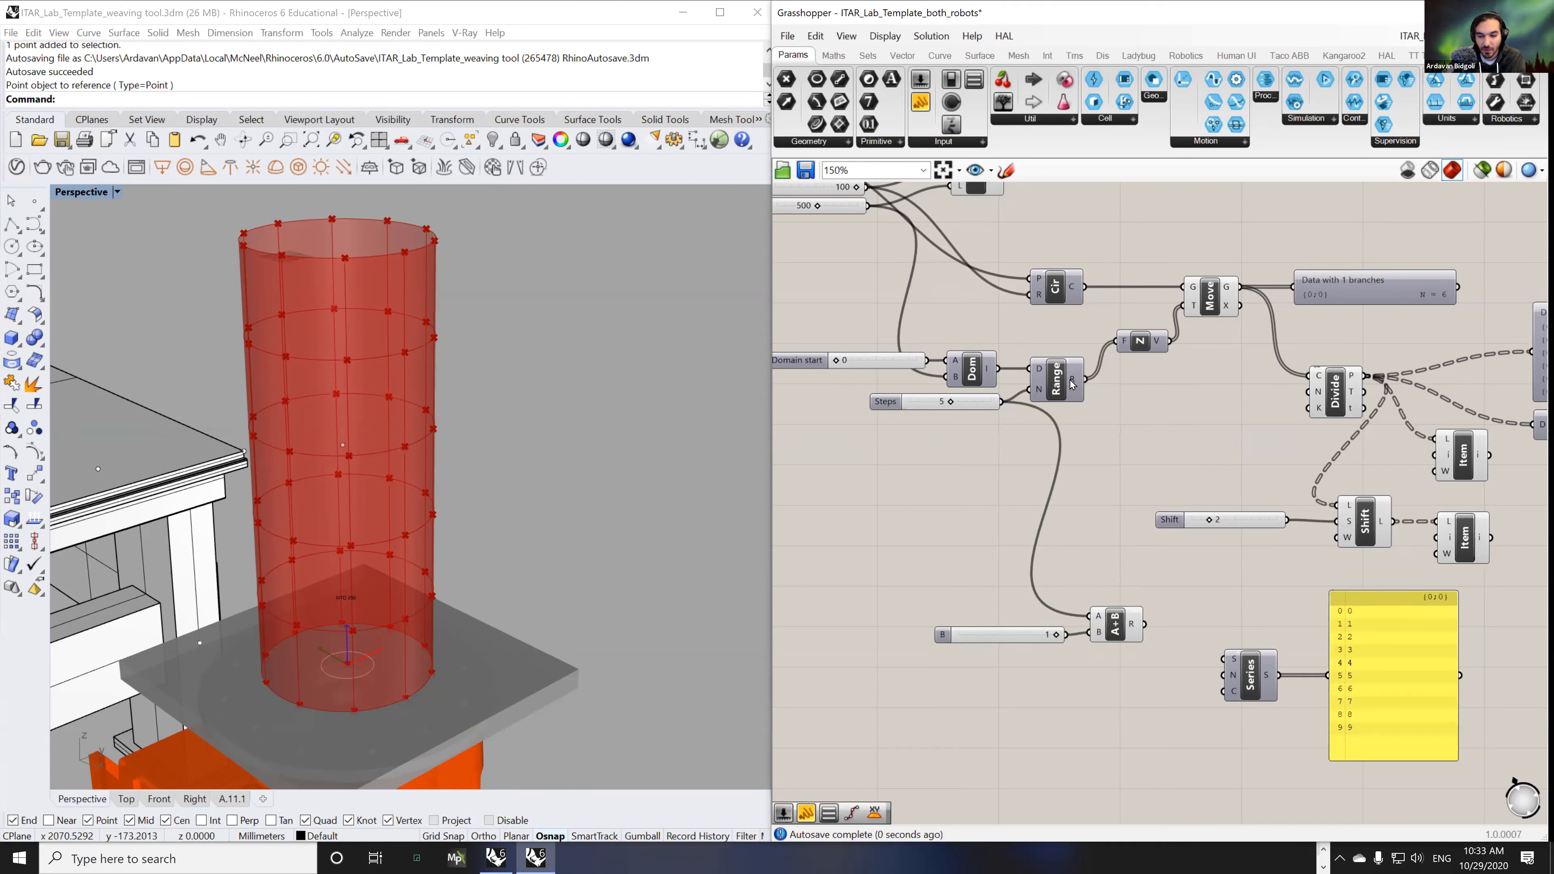
- Add a List Length component, feed it the Range output, and connect its length to the Series' count input
{"action": "double_click", "coordinate": [1095, 488]}
{"action": "type", "text": "lis"}
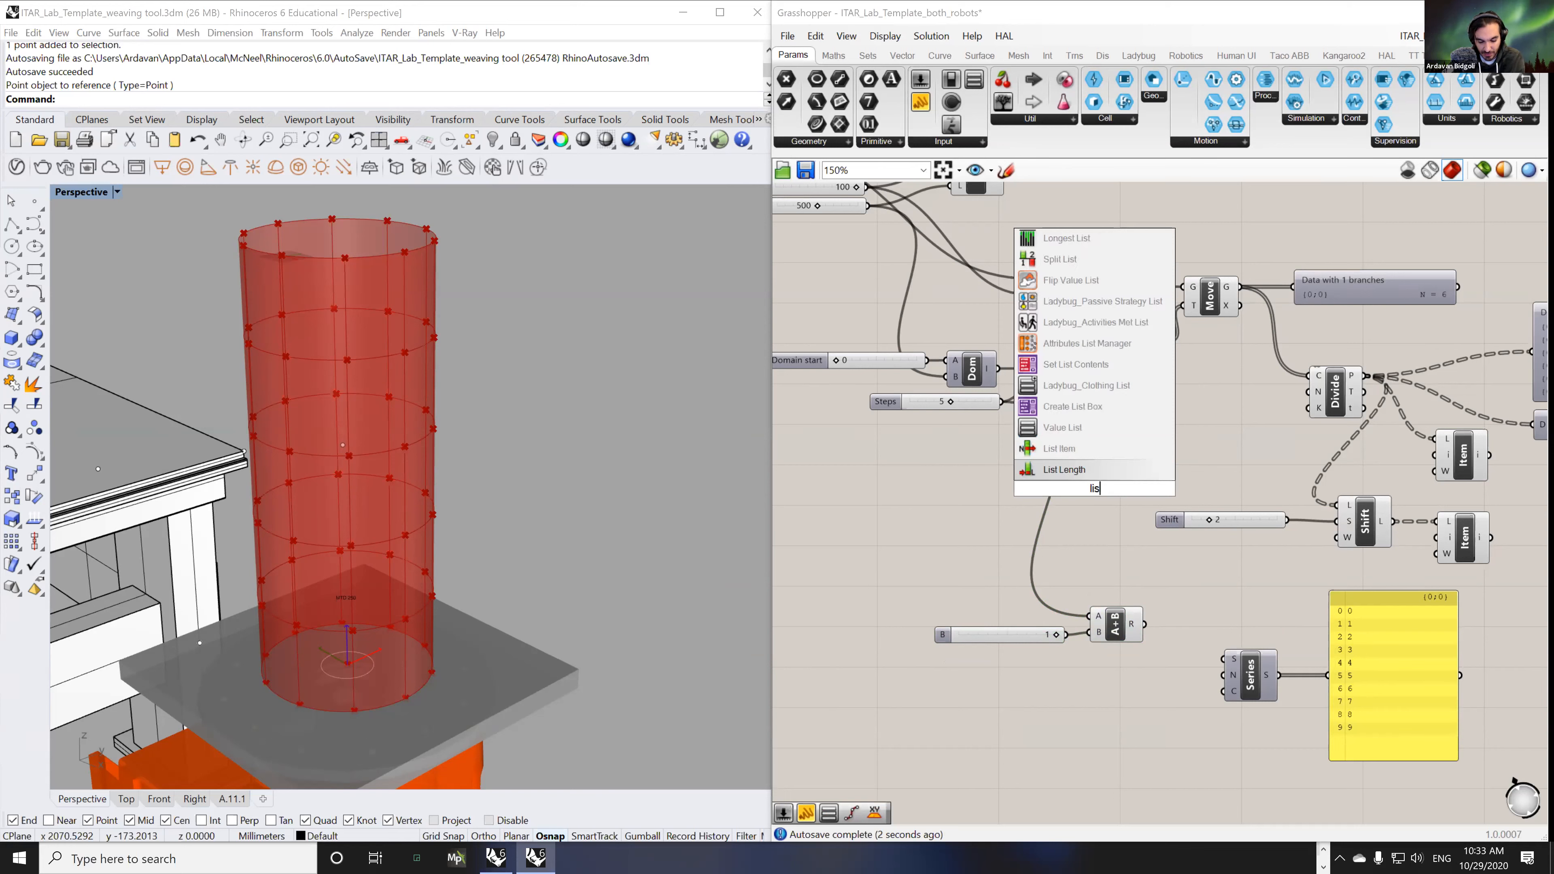
{"action": "type", "text": "t length"}
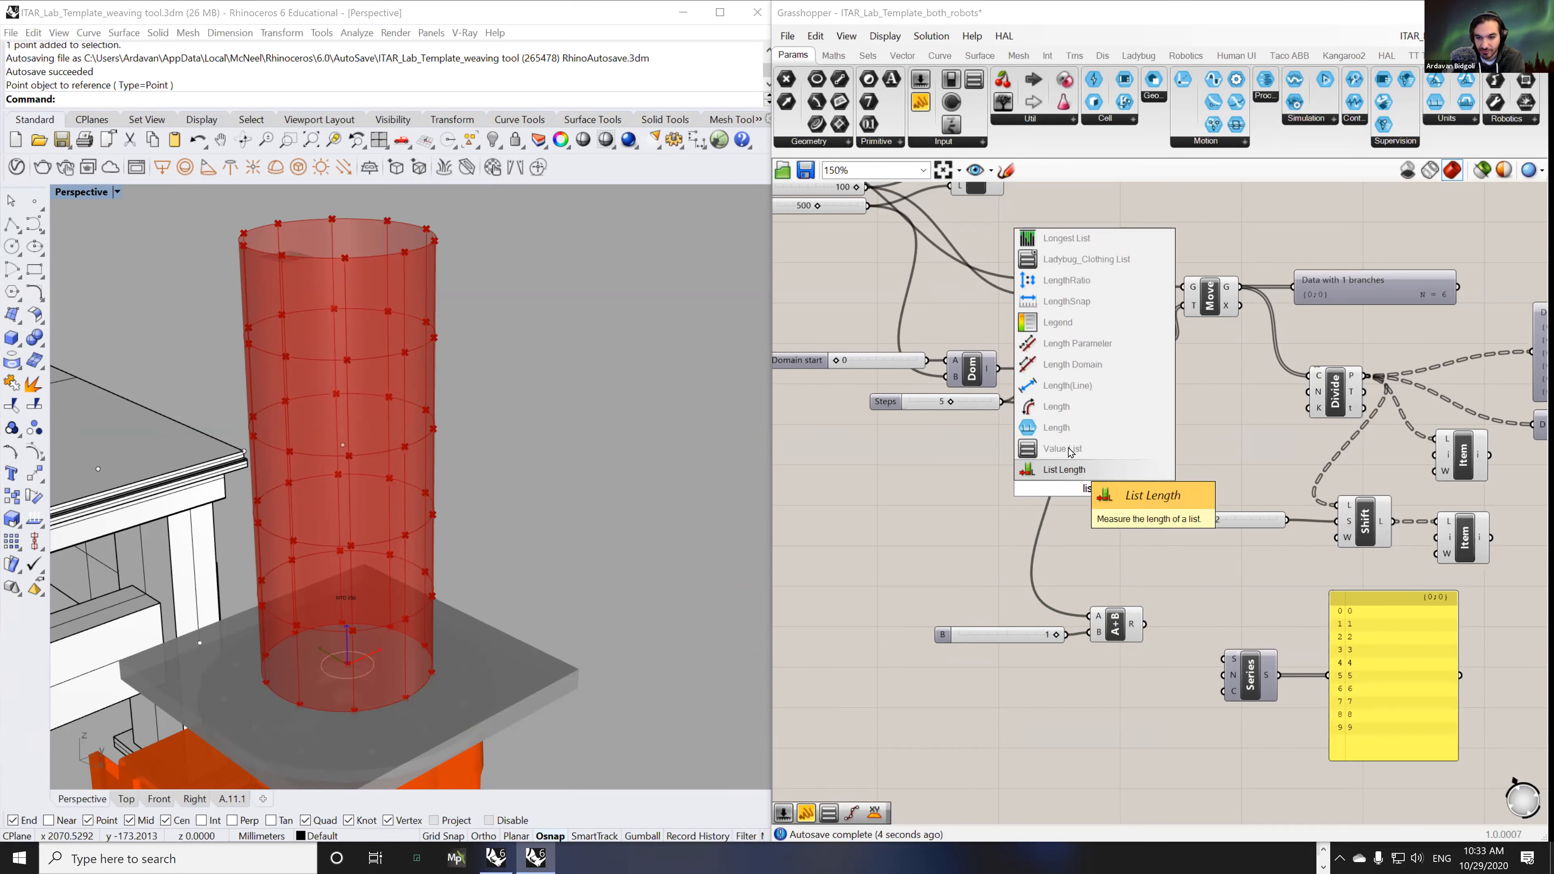
{"action": "key", "text": "Return"}
{"action": "left_click_drag", "start_coordinate": [1085, 378], "coordinate": [1223, 675]}
{"action": "left_click_drag", "start_coordinate": [1121, 704], "coordinate": [1151, 693]}
- Delete the Addition component together with the number slider feeding its B input
{"action": "left_click_drag", "start_coordinate": [1150, 599], "coordinate": [1050, 634]}
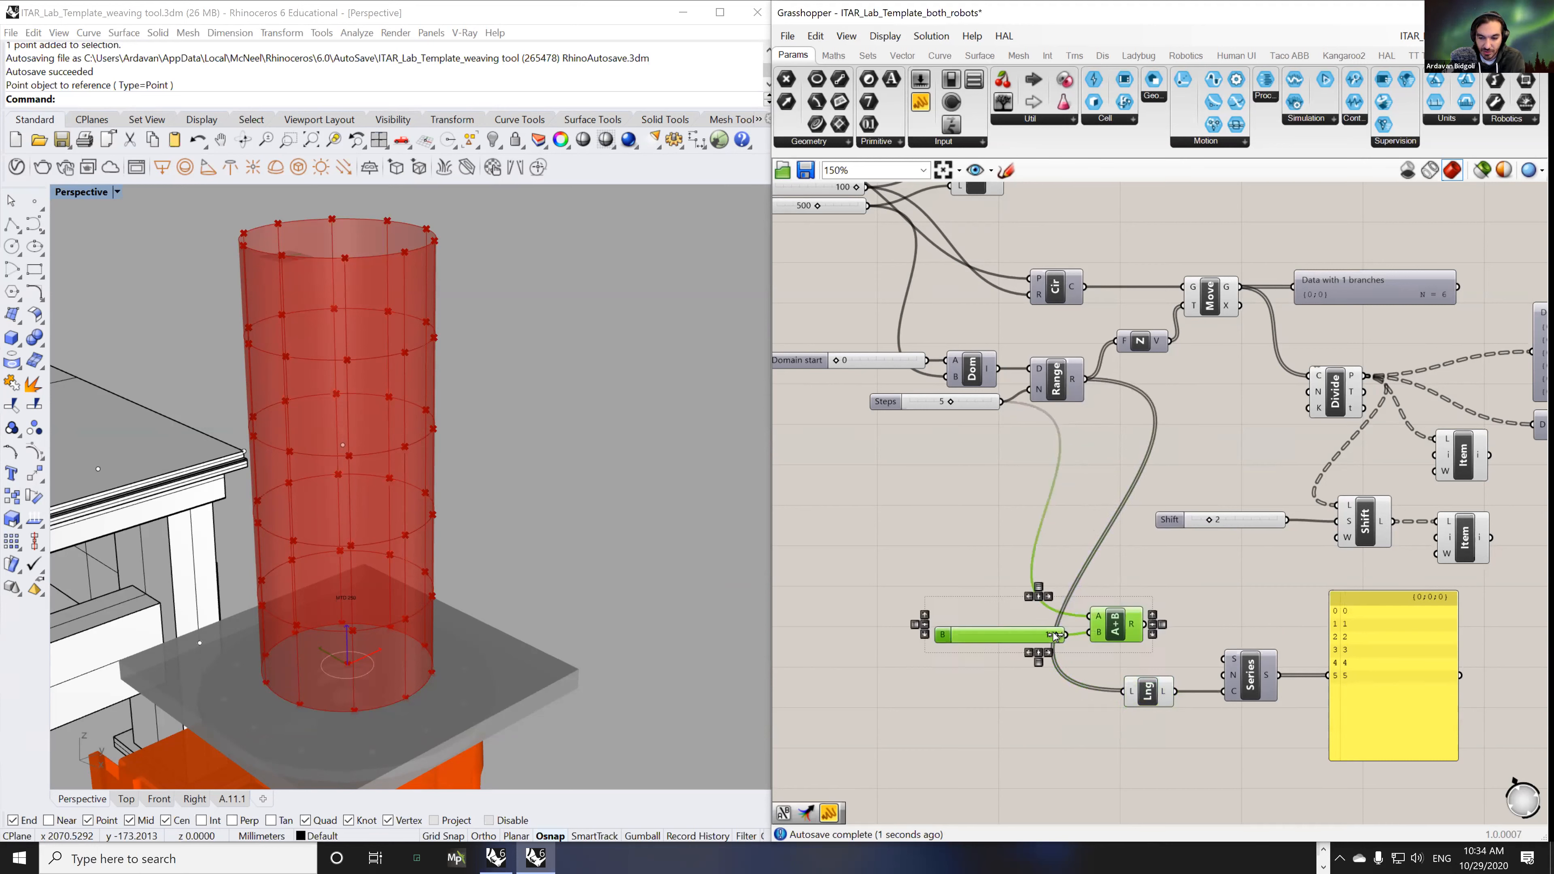
{"action": "key", "text": "Delete"}
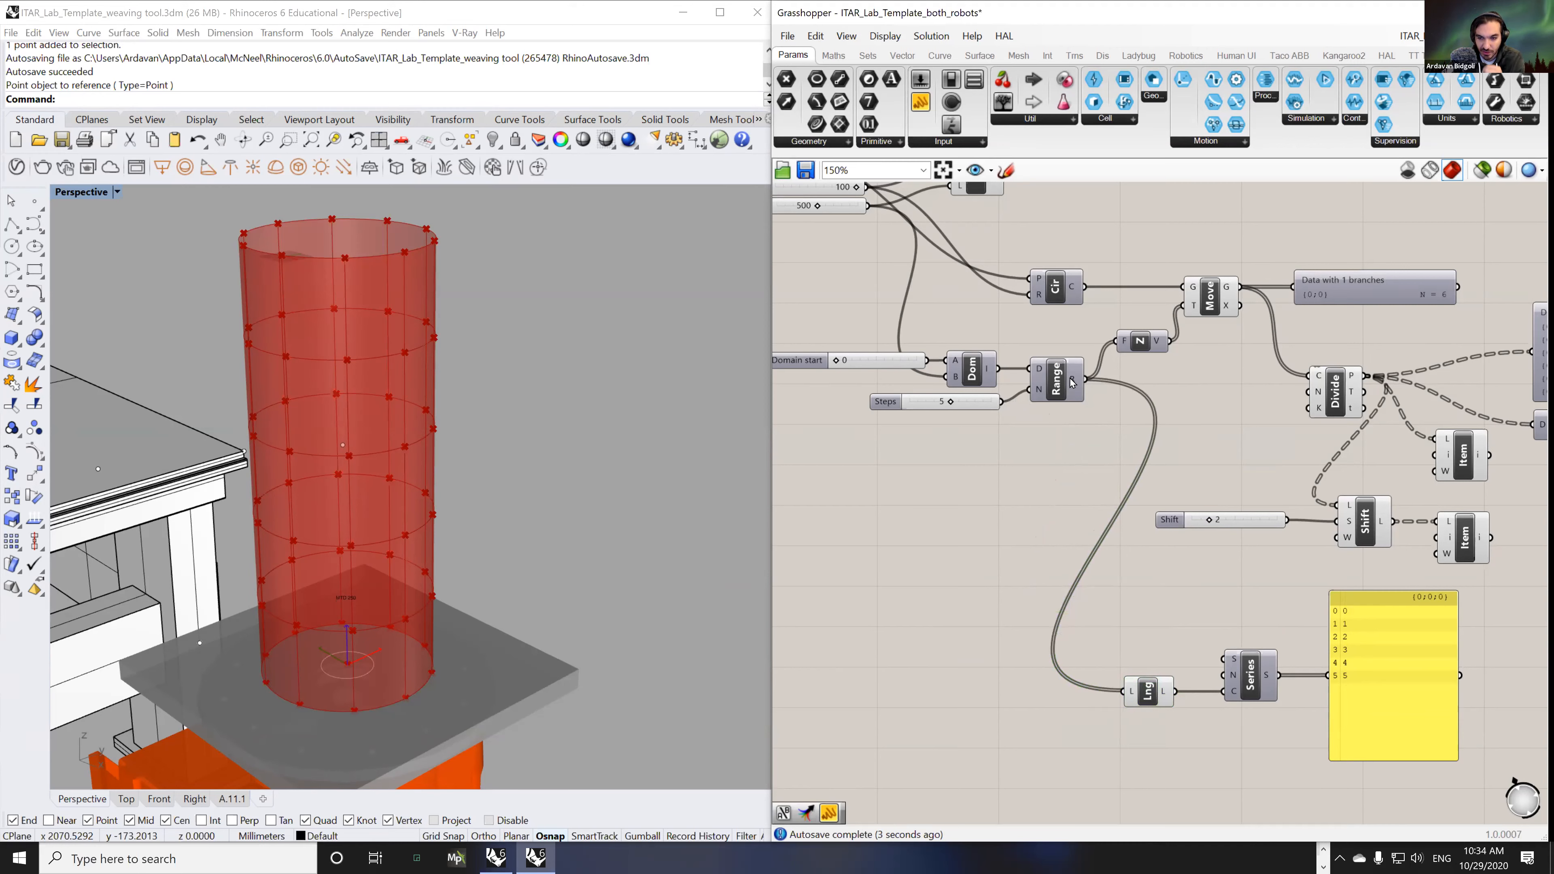
{"action": "mouse_move", "coordinate": [1073, 383]}
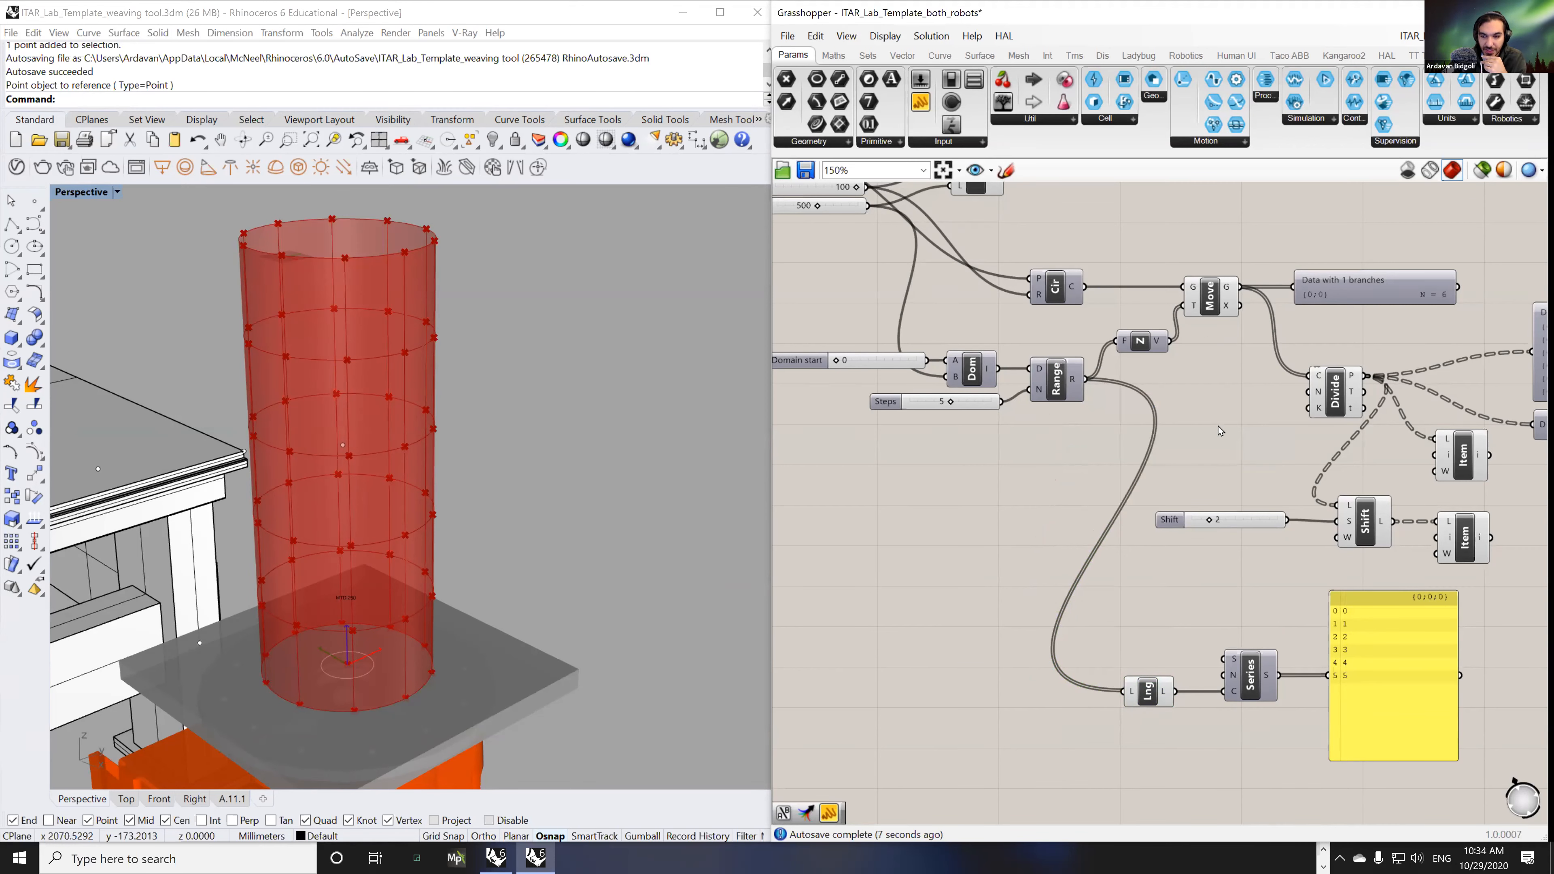
- Feed the List Length component from the Move component's geometry output instead of the Range output
{"action": "right_click_drag", "start_coordinate": [1218, 430], "coordinate": [1122, 438]}
{"action": "left_click_drag", "start_coordinate": [1169, 628], "coordinate": [1052, 720]}
{"action": "left_click_drag", "start_coordinate": [1157, 686], "coordinate": [1173, 685]}
{"action": "left_click", "coordinate": [1203, 398]}
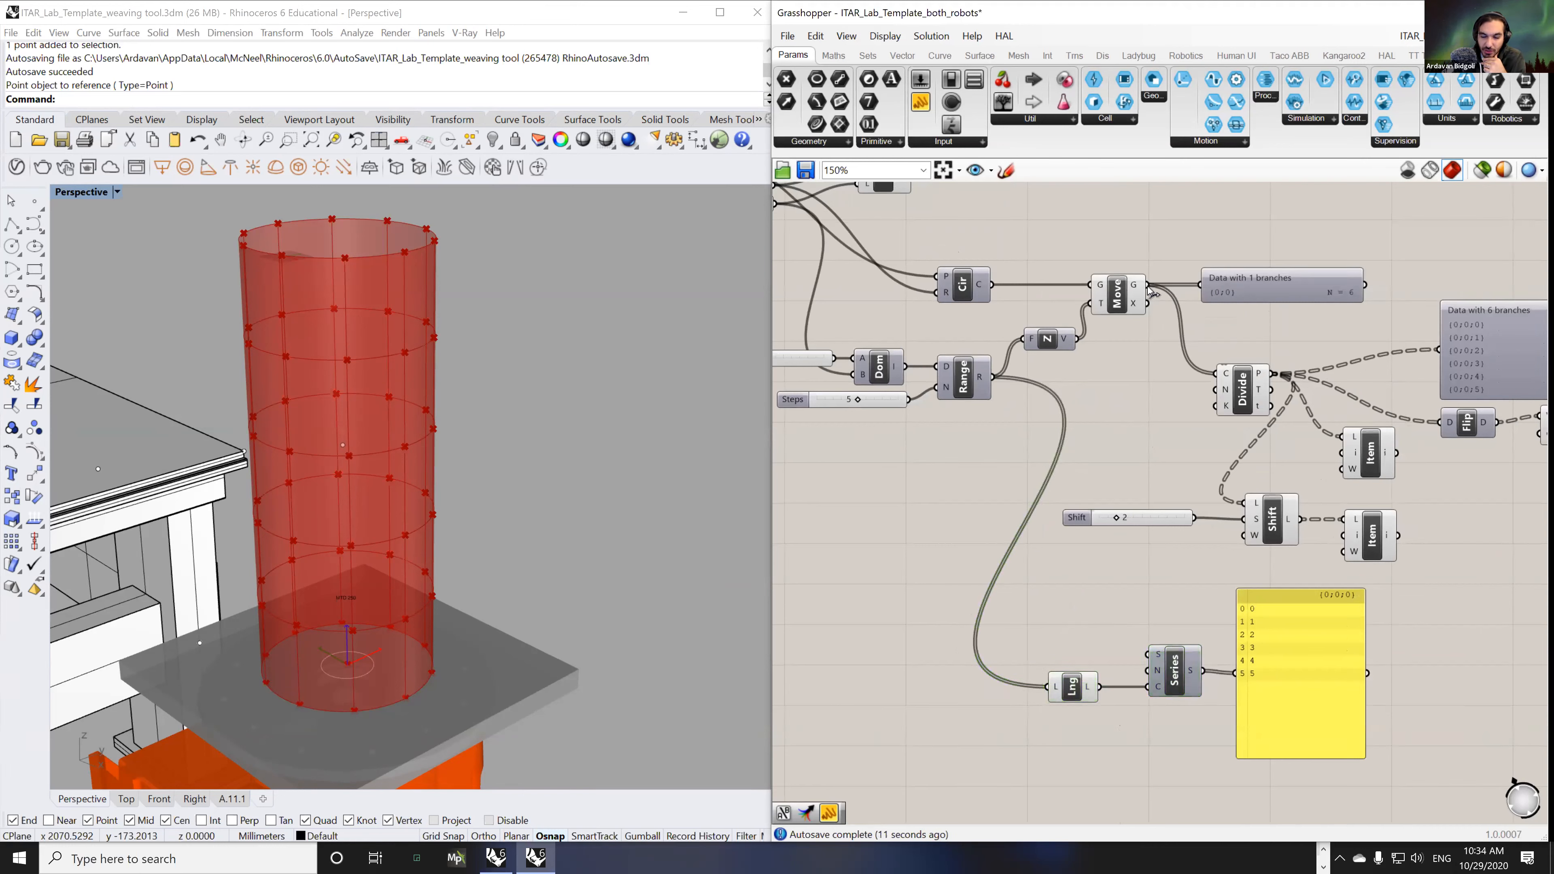
{"action": "left_click_drag", "start_coordinate": [1149, 284], "coordinate": [1055, 688]}
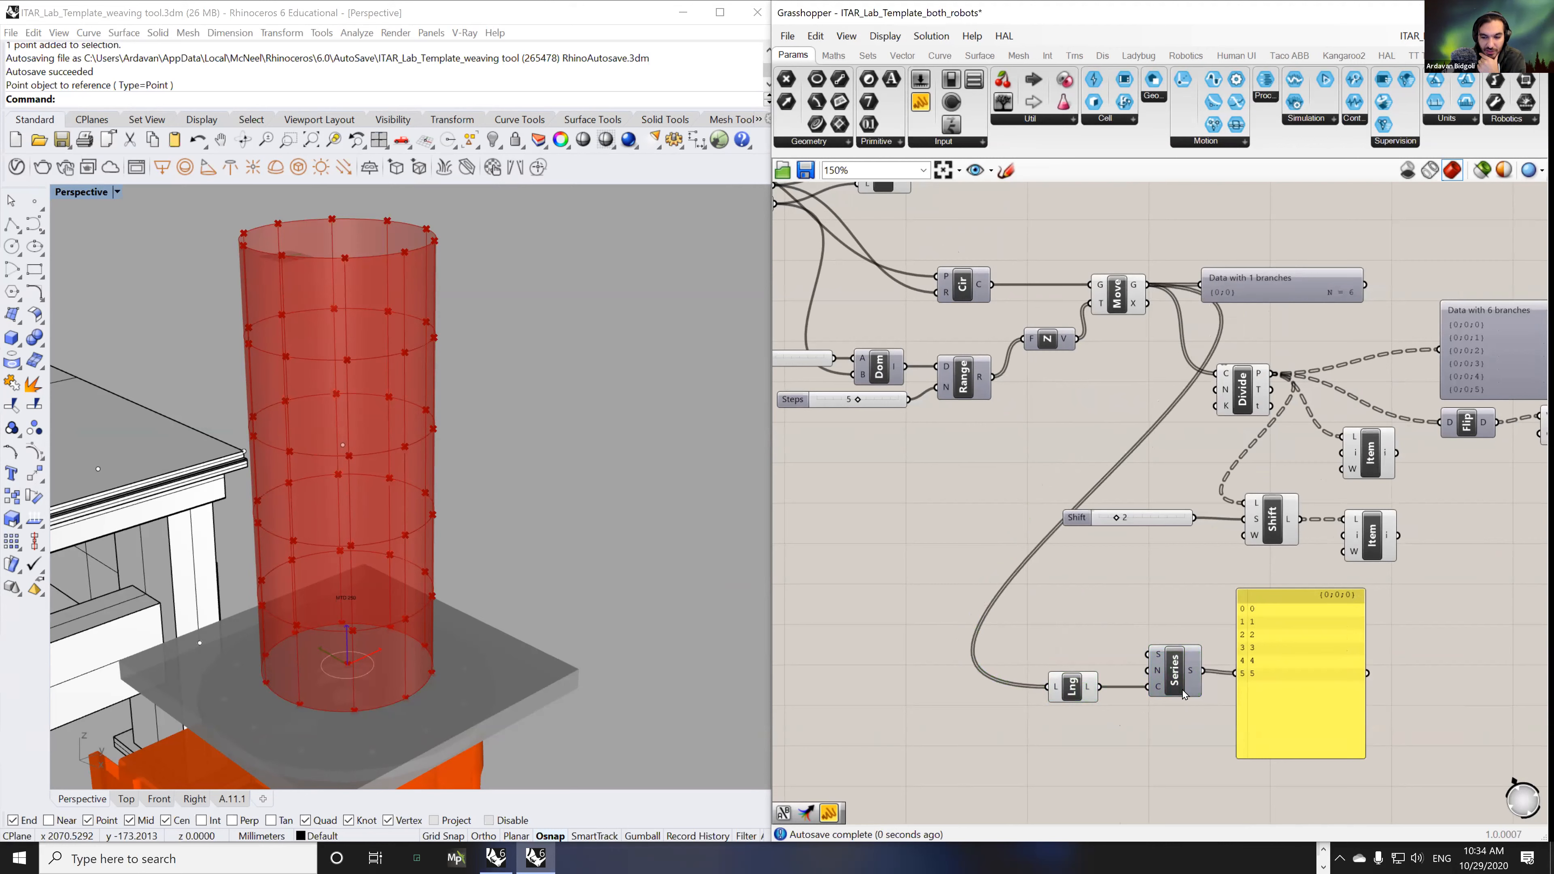
{"action": "right_click_drag", "start_coordinate": [1261, 651], "coordinate": [1189, 659]}
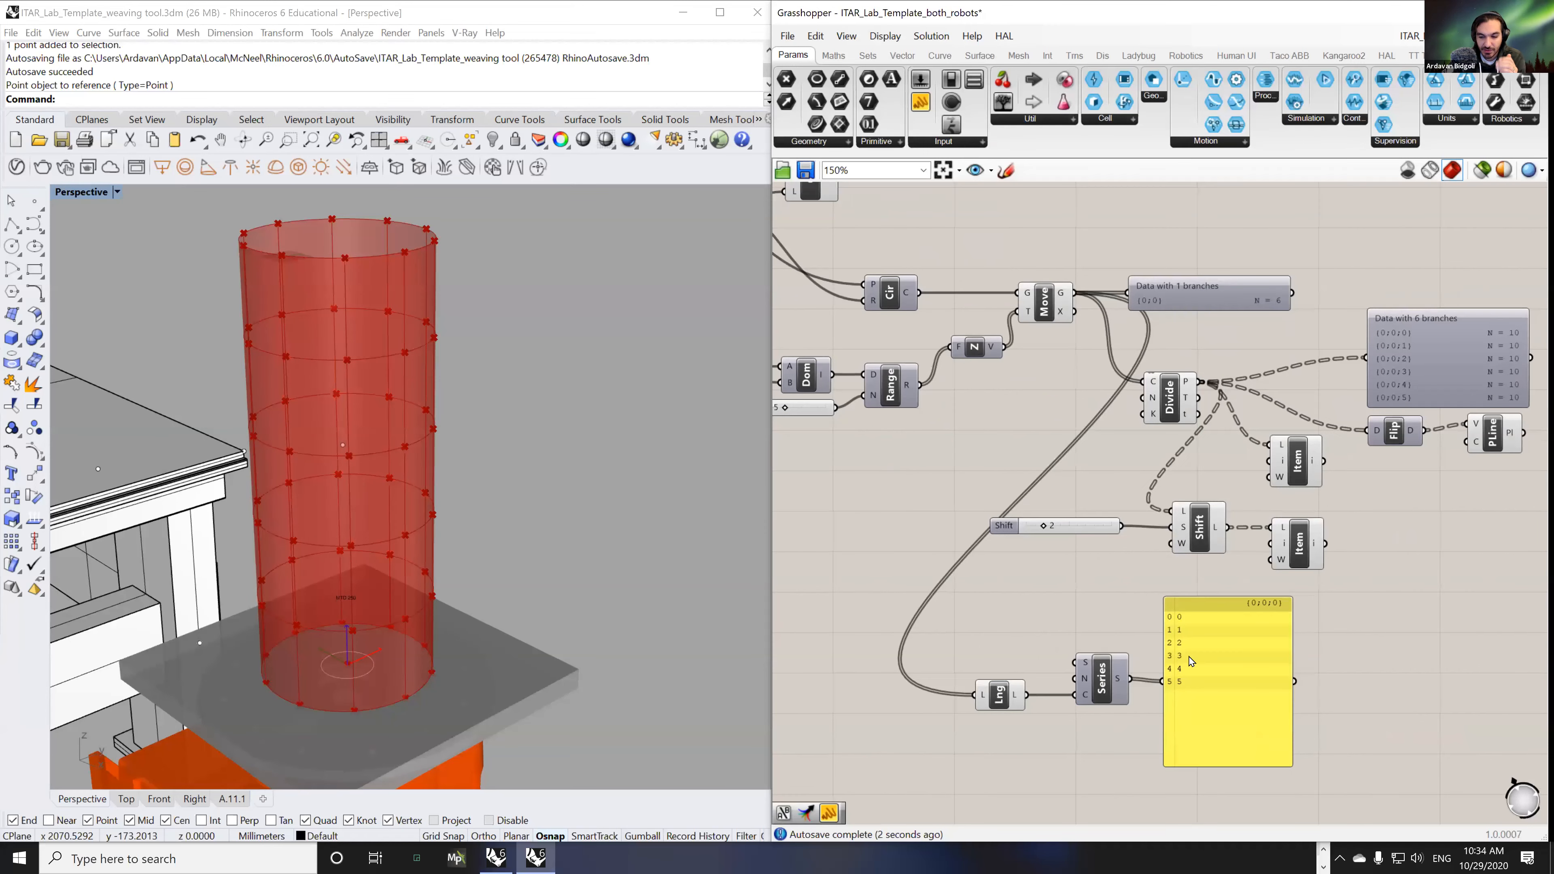
- Move the Series' text panel aside and connect the Series output to the Shift List's S input, replacing the slider
{"action": "left_click_drag", "start_coordinate": [1201, 670], "coordinate": [1234, 685]}
{"action": "left_click_drag", "start_coordinate": [1131, 678], "coordinate": [1182, 530]}
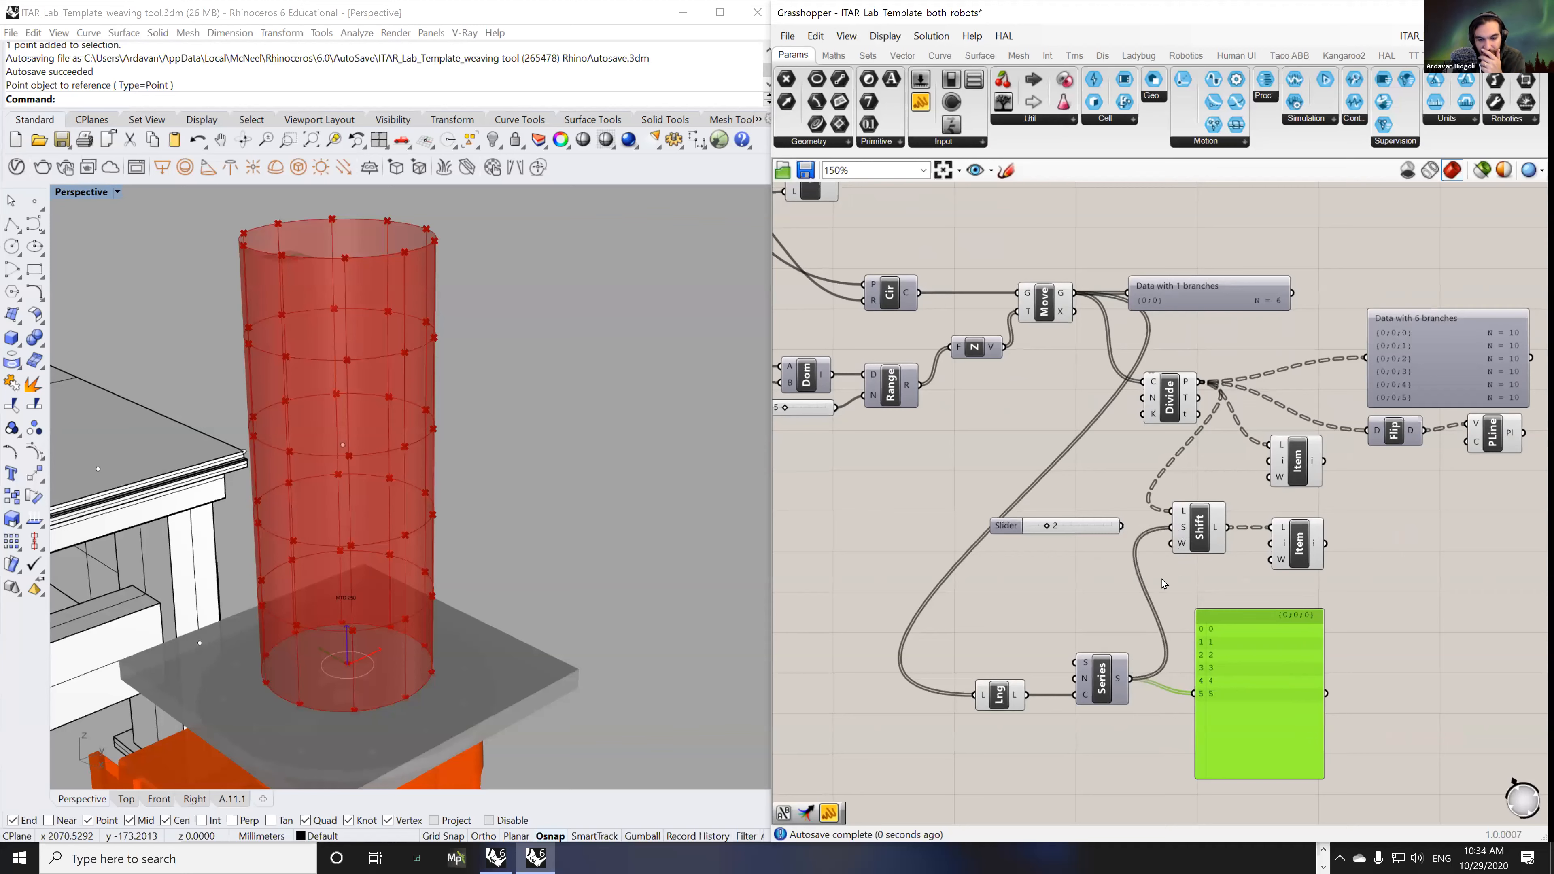
{"action": "left_click", "coordinate": [1223, 576]}
- Examine the shifted Item points and the Divide points on the cylinder, along with the wires entering the Shift component
{"action": "left_click", "coordinate": [1298, 543]}
{"action": "right_click_drag", "start_coordinate": [651, 528], "coordinate": [473, 501]}
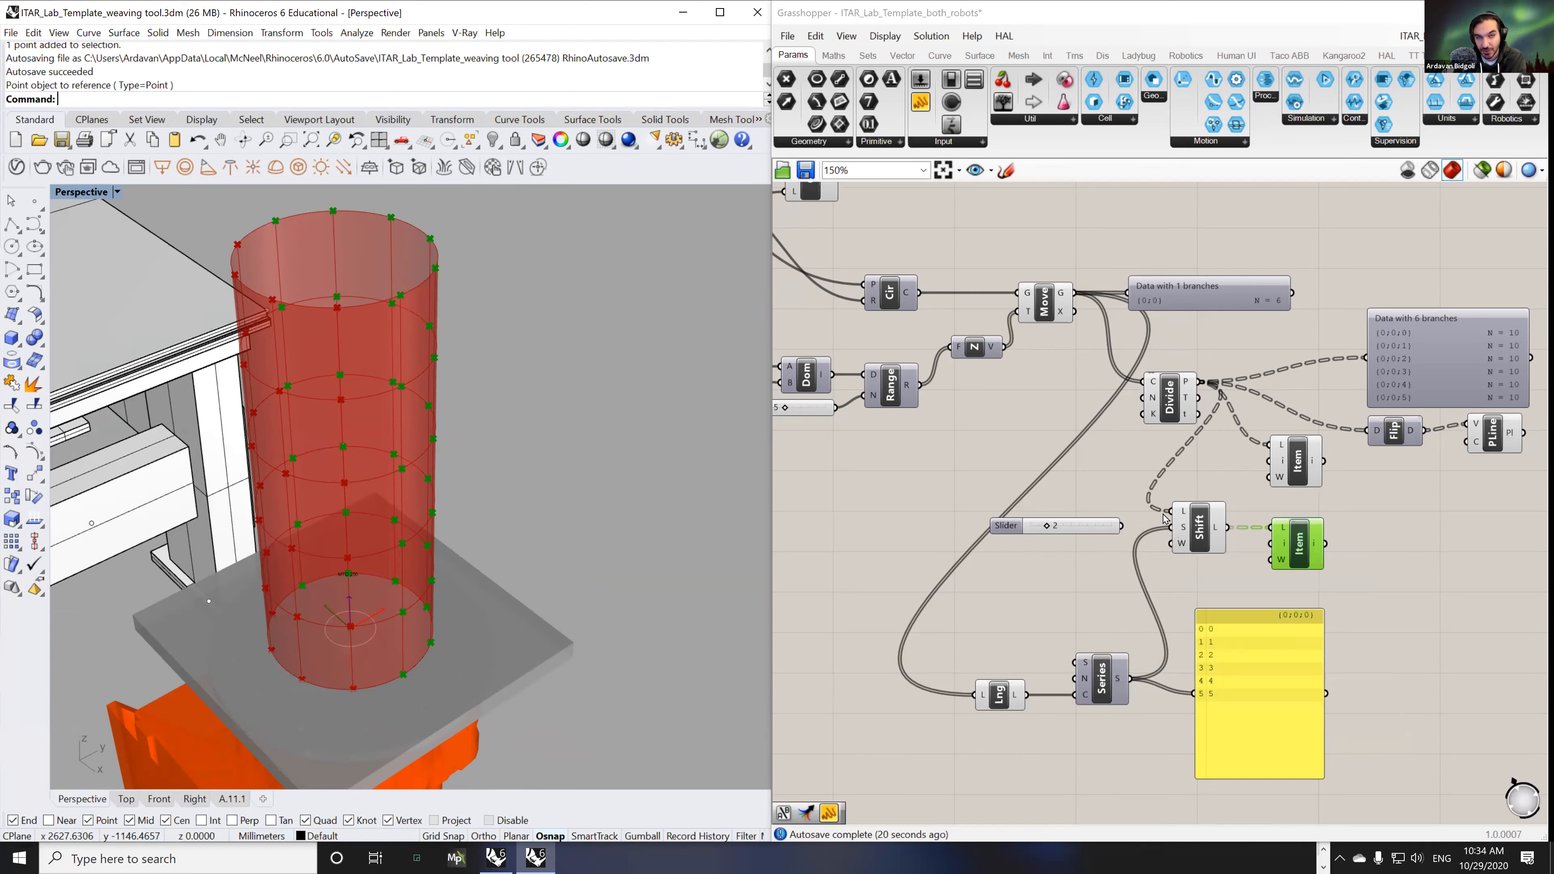
{"action": "scroll", "coordinate": [1164, 519], "scroll_direction": "up", "scroll_amount": 5}
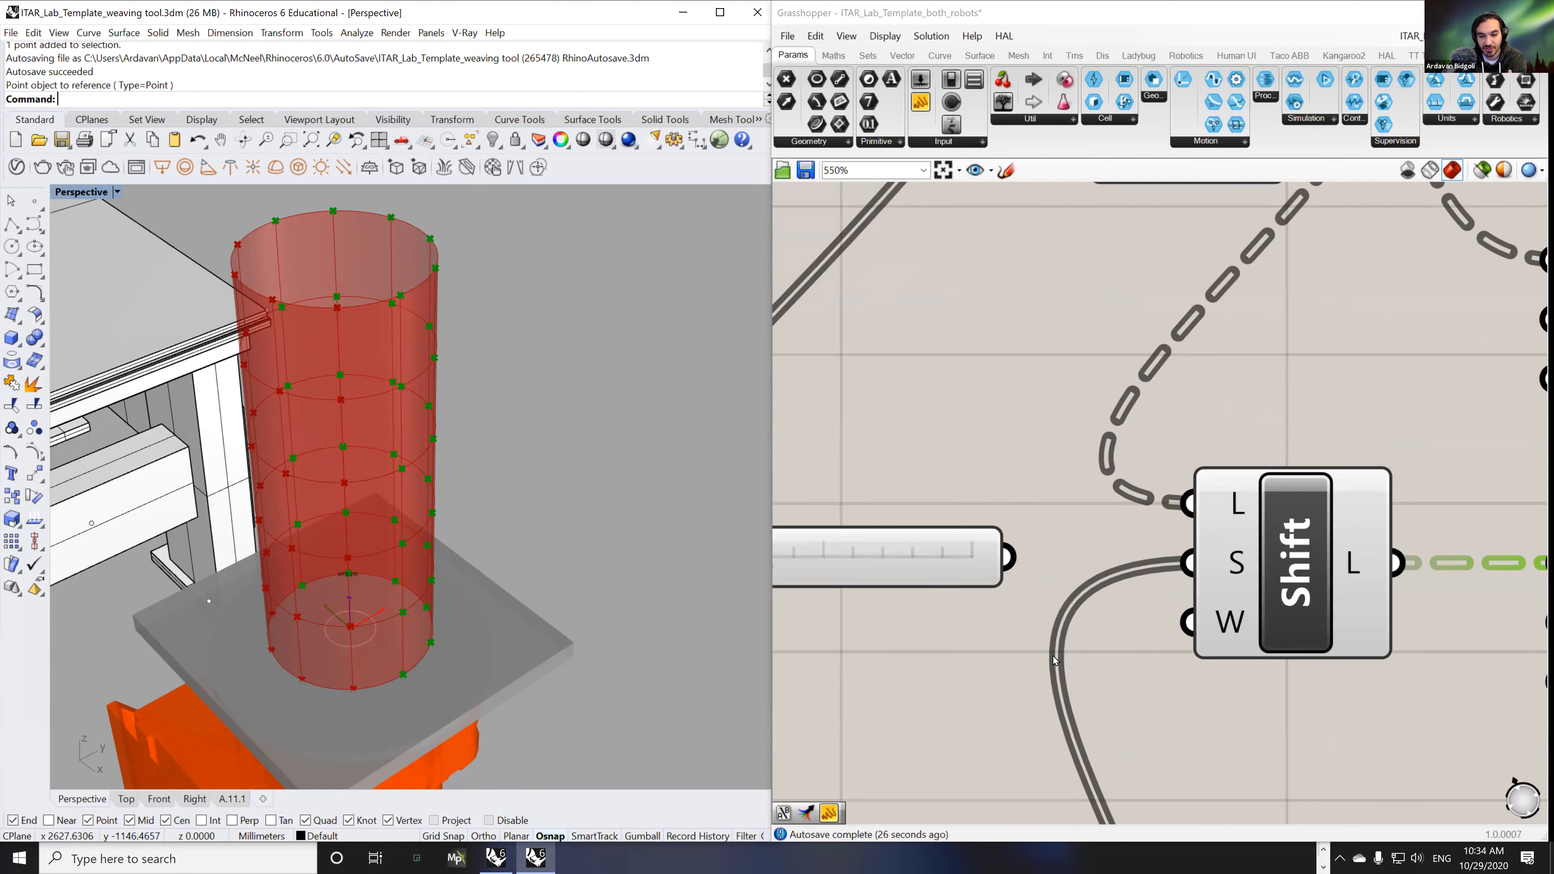
{"action": "scroll", "coordinate": [1141, 576], "scroll_direction": "down", "scroll_amount": 2}
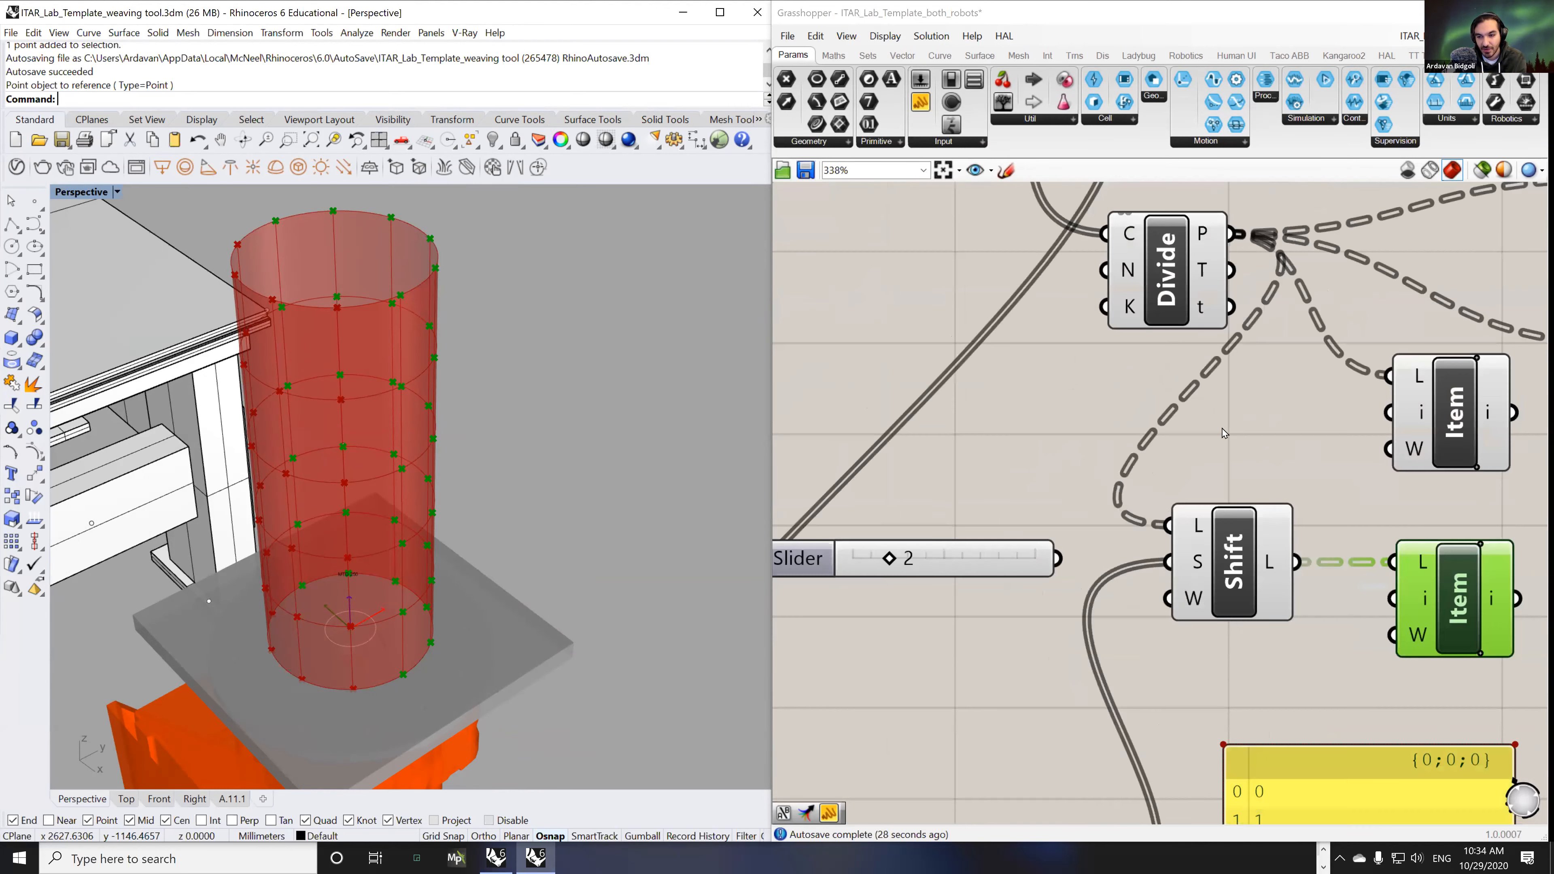
{"action": "left_click", "coordinate": [1114, 262]}
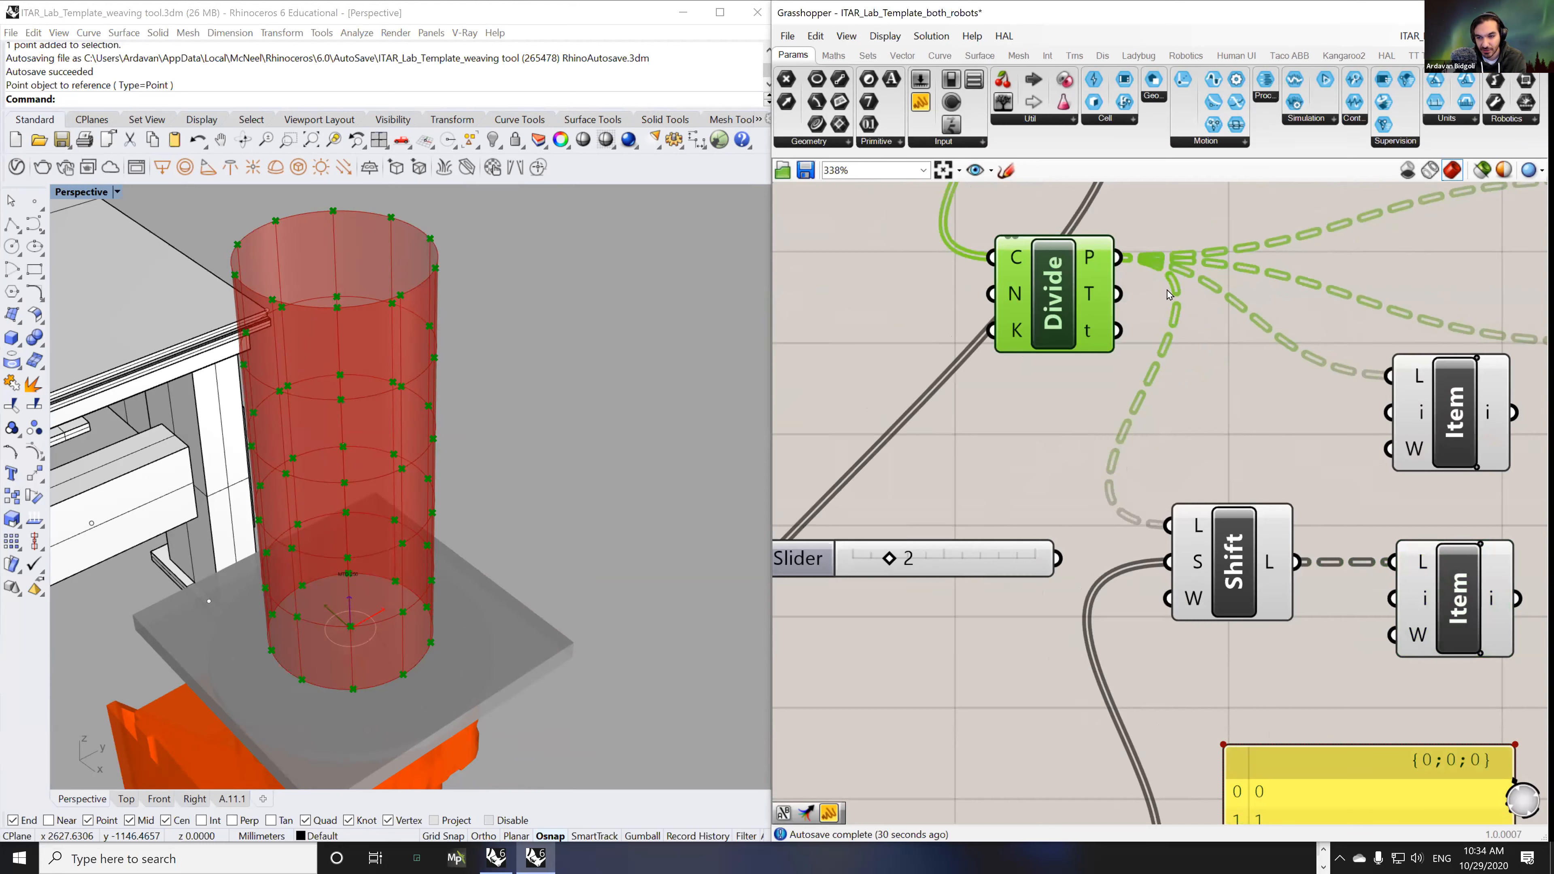
{"action": "right_click_drag", "start_coordinate": [1156, 686], "coordinate": [1190, 536]}
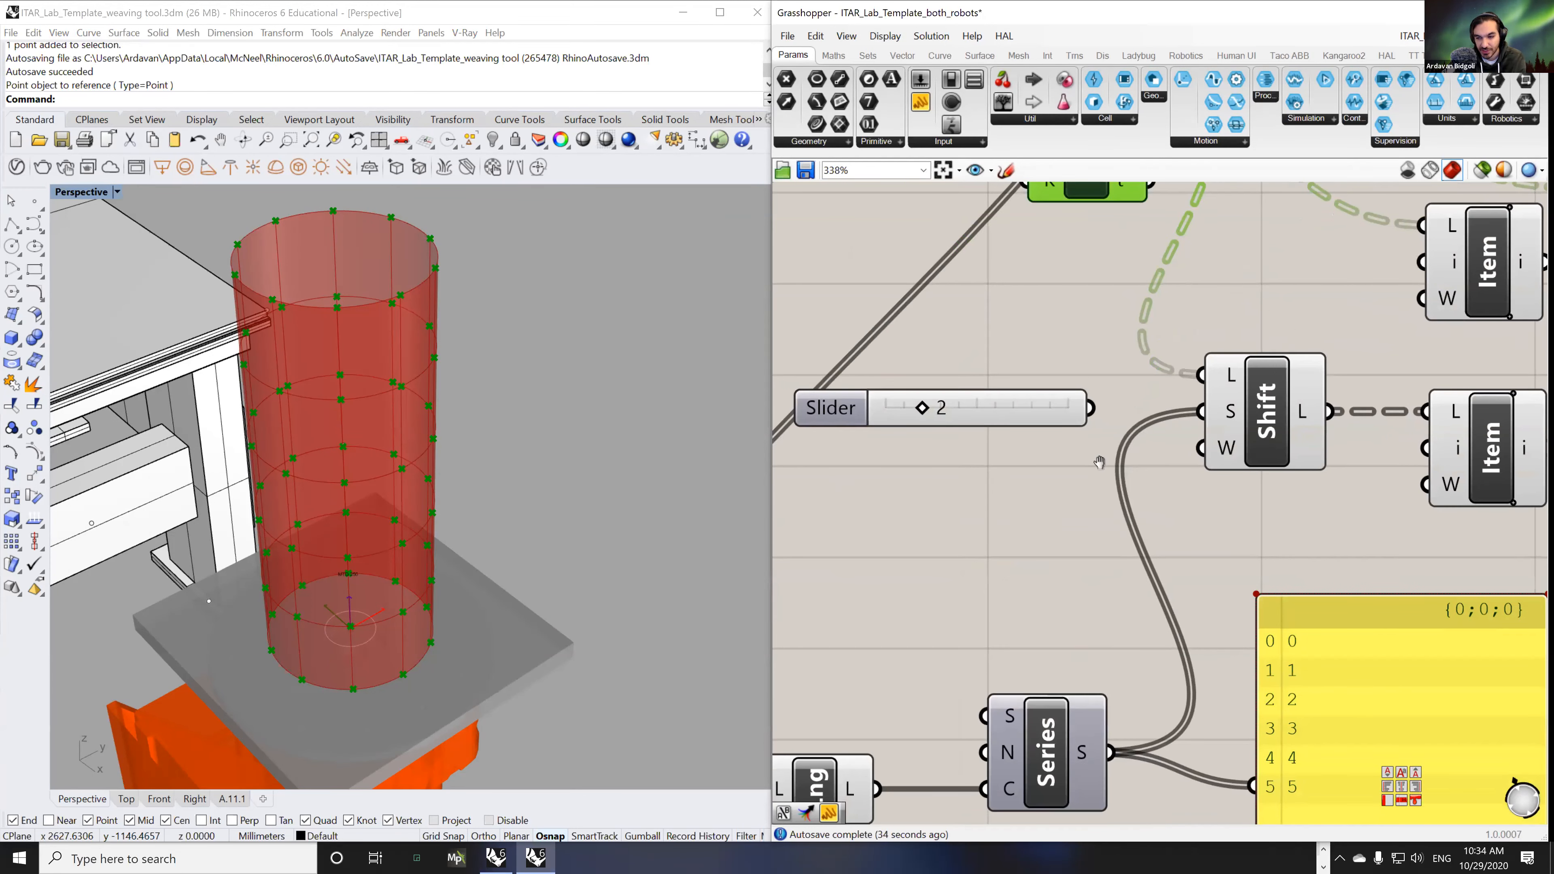
{"action": "scroll", "coordinate": [861, 578], "scroll_direction": "down", "scroll_amount": 2}
- Add a Param Viewer beneath the lower Item component, moving the text panel out of the way, and connect the Divide points to it
{"action": "left_click", "coordinate": [1003, 103]}
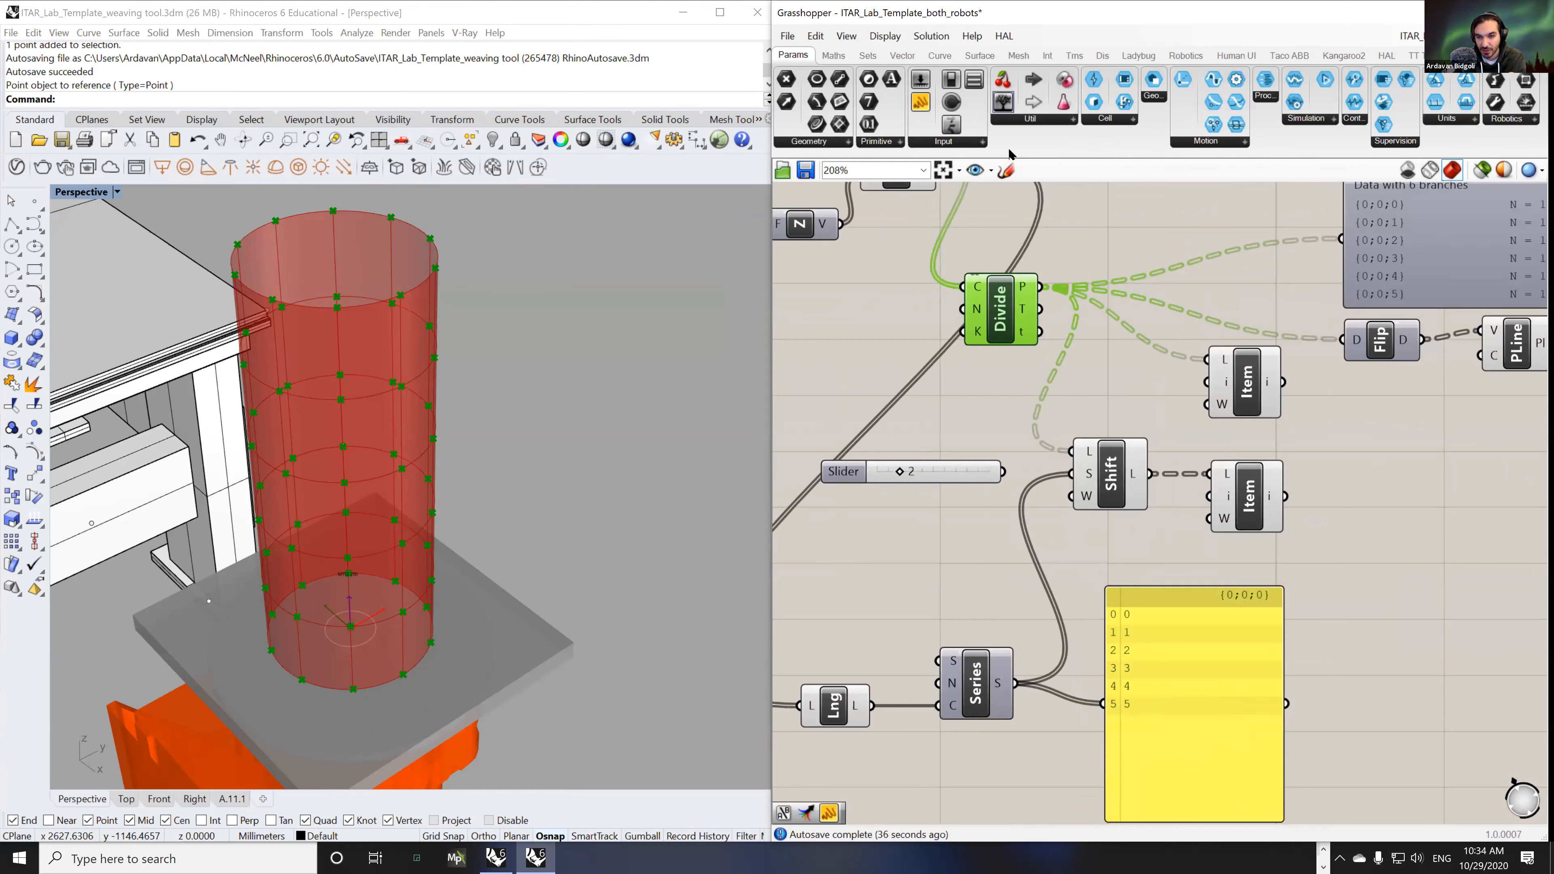
{"action": "left_click", "coordinate": [1360, 644]}
{"action": "left_click_drag", "start_coordinate": [1201, 651], "coordinate": [1185, 860]}
{"action": "left_click_drag", "start_coordinate": [1043, 282], "coordinate": [1248, 637]}
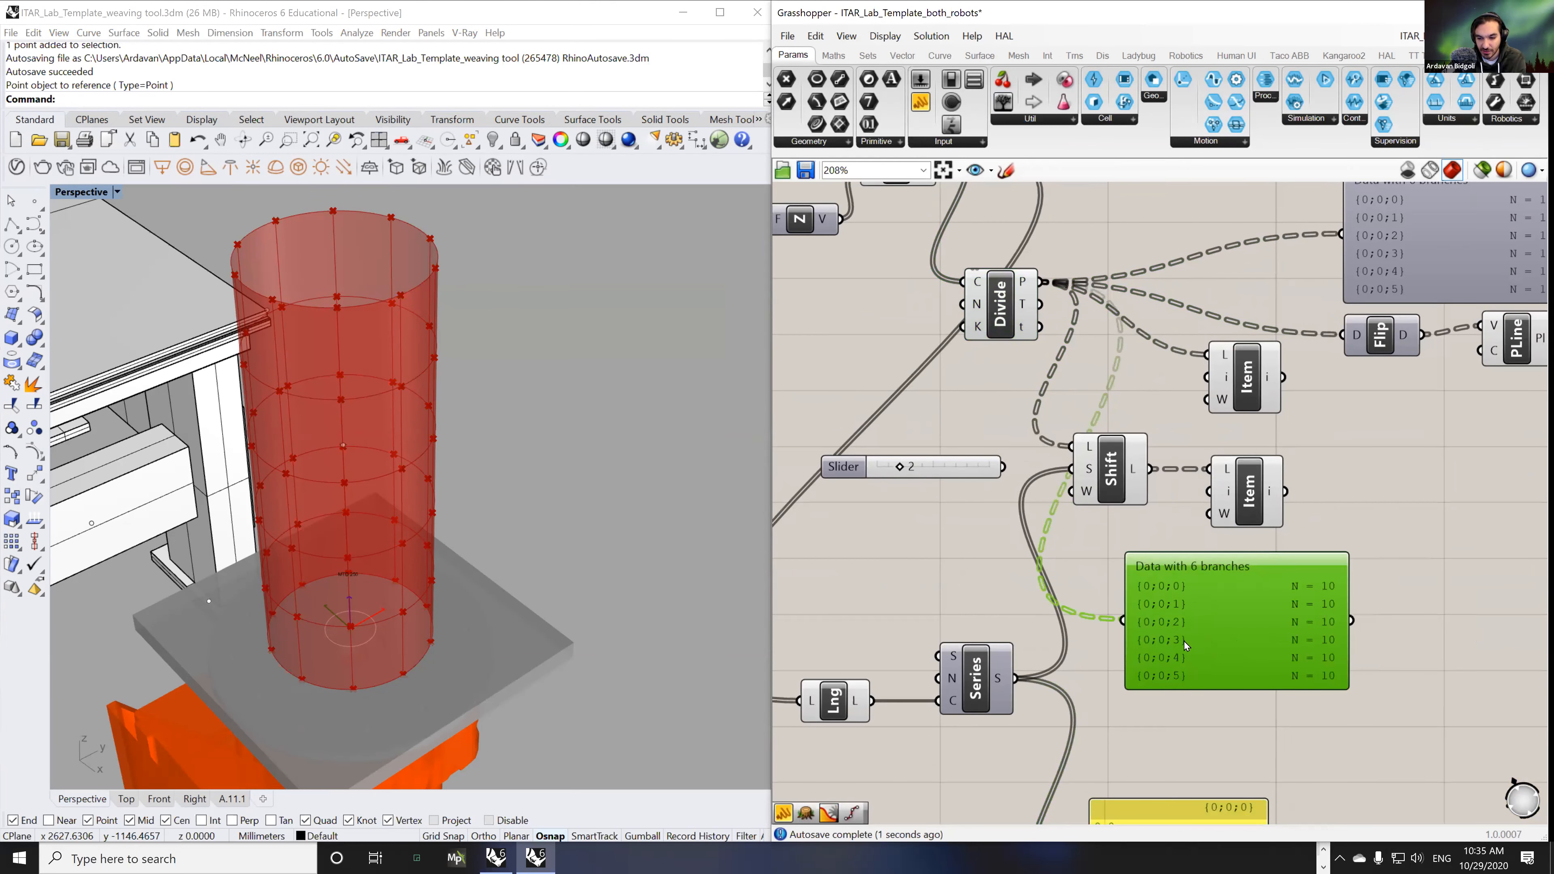
{"action": "left_click_drag", "start_coordinate": [1191, 655], "coordinate": [1258, 654]}
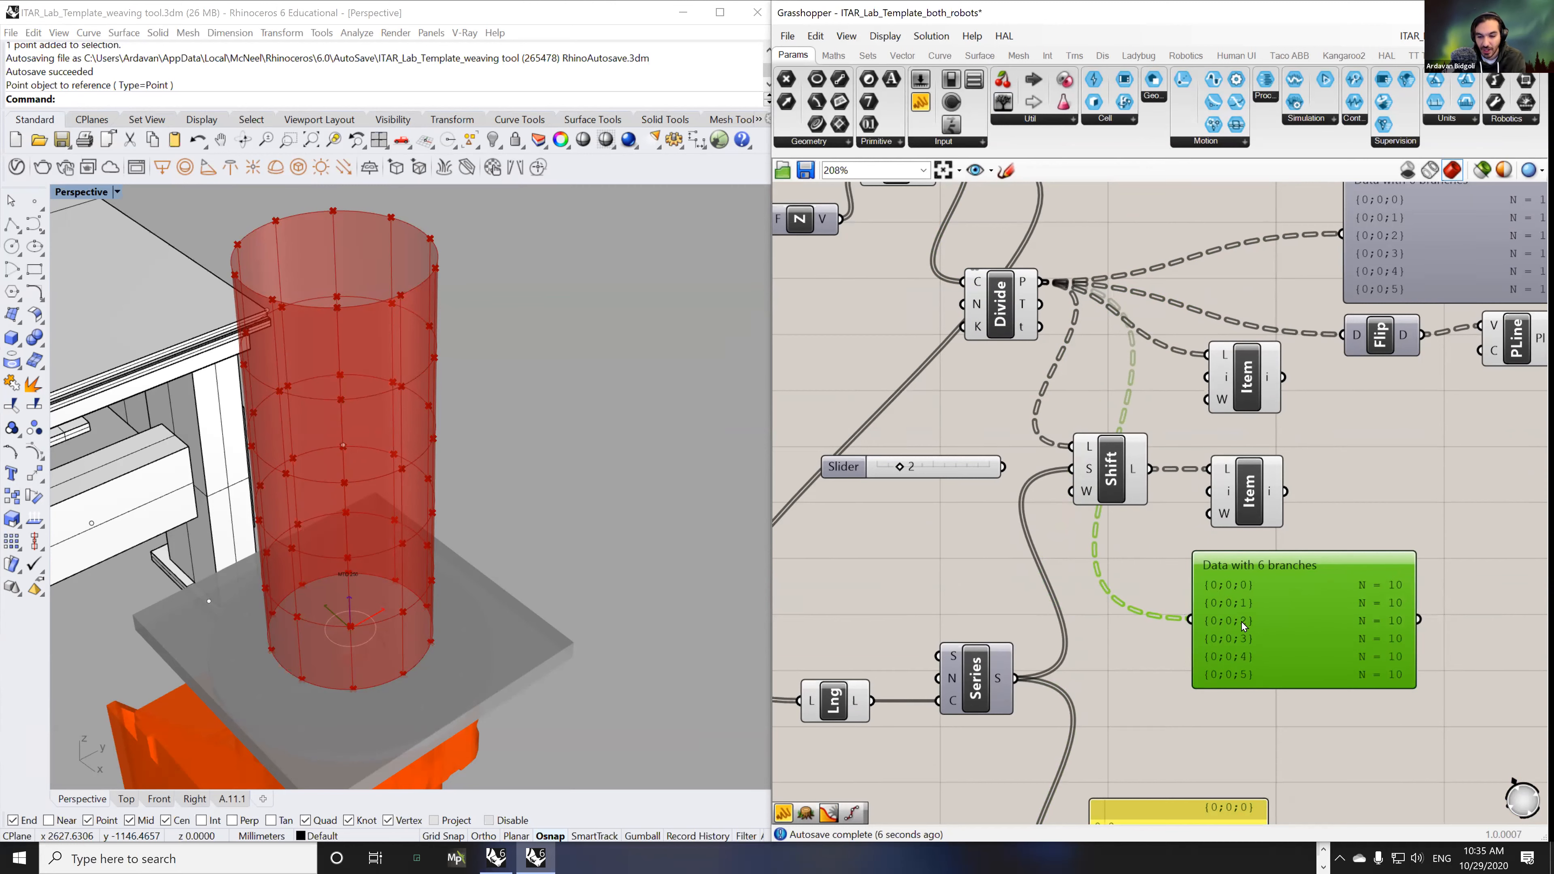
- Duplicate the Param Viewer directly below the first and connect the Series output to the copy to compare both data structures
{"action": "right_click_drag", "start_coordinate": [1218, 567], "coordinate": [1232, 466]}
{"action": "left_click_drag", "start_coordinate": [1244, 550], "coordinate": [1244, 685], "text": "alt"}
{"action": "left_click_drag", "start_coordinate": [1031, 577], "coordinate": [1207, 655]}
{"action": "right_click_drag", "start_coordinate": [1134, 603], "coordinate": [1065, 585]}
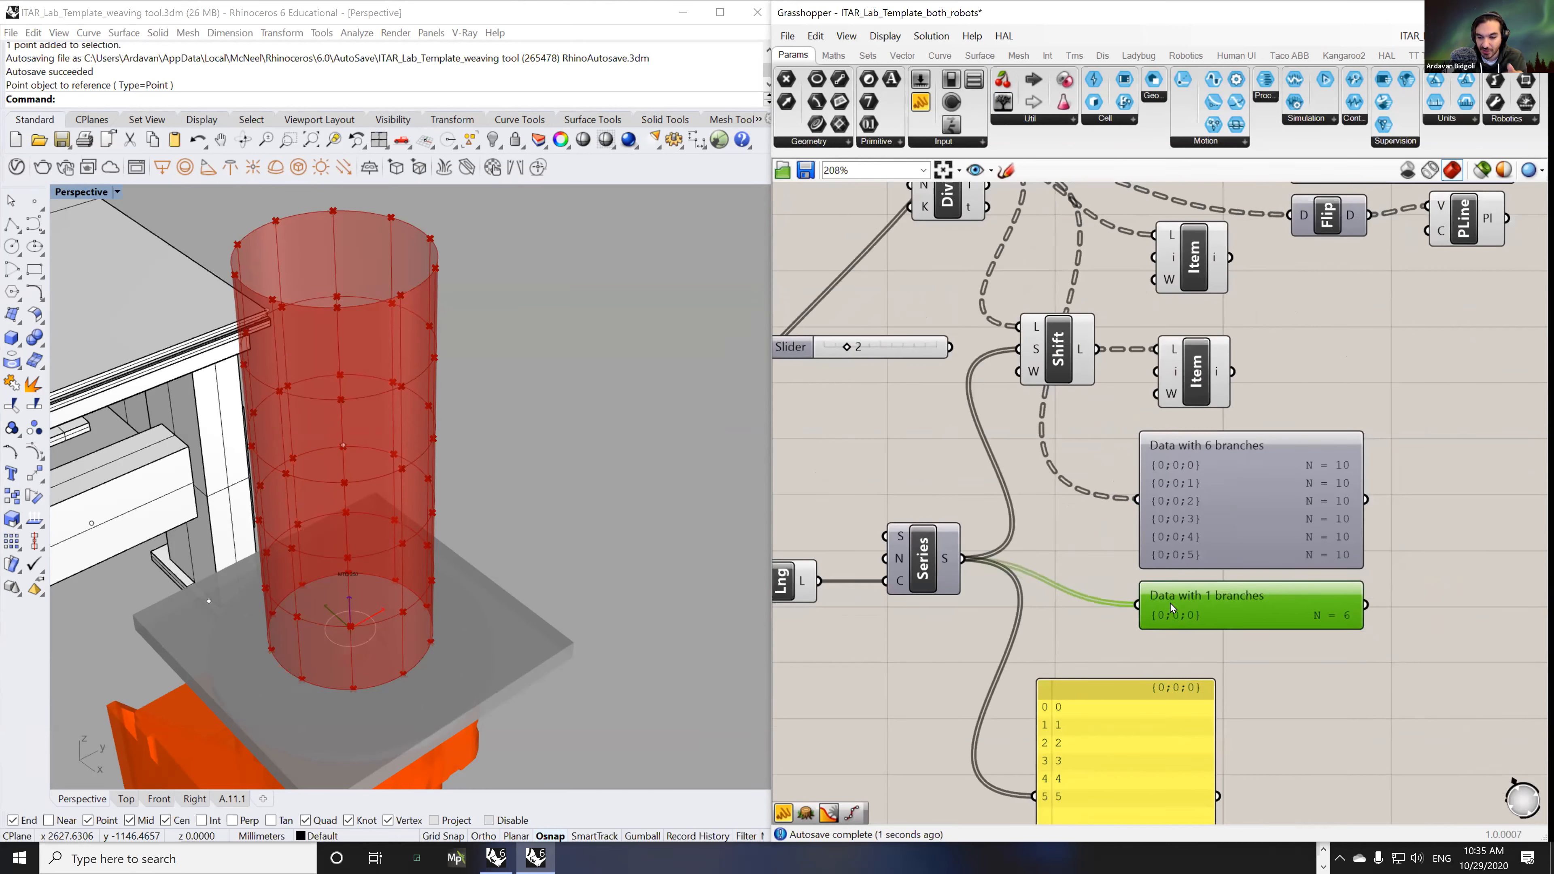
{"action": "scroll", "coordinate": [1196, 599], "scroll_direction": "up", "scroll_amount": 3}
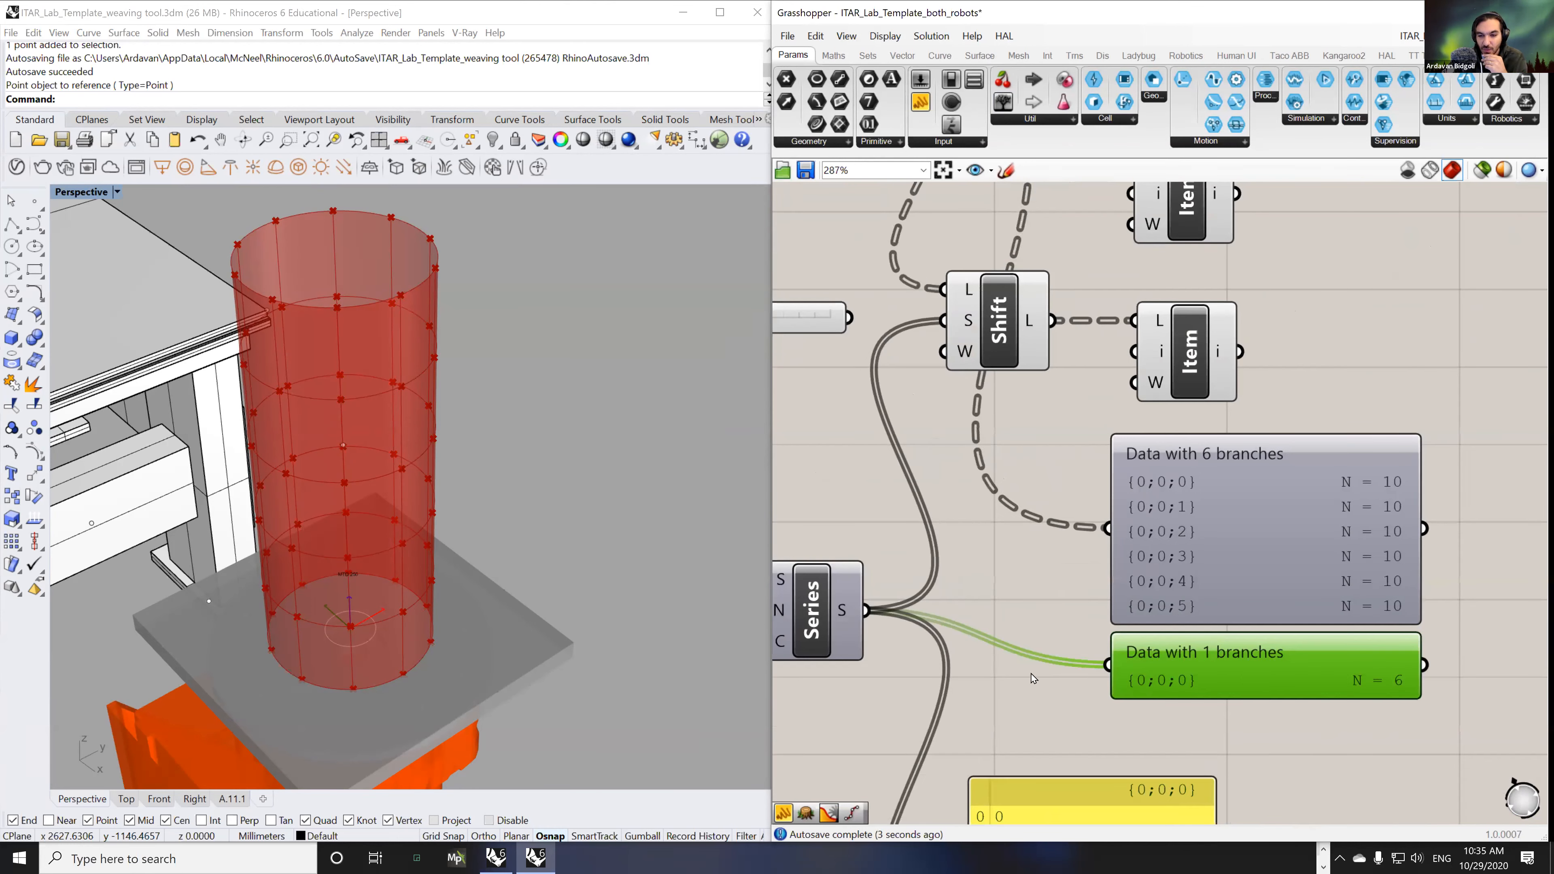
{"action": "scroll", "coordinate": [1101, 429], "scroll_direction": "down", "scroll_amount": 2}
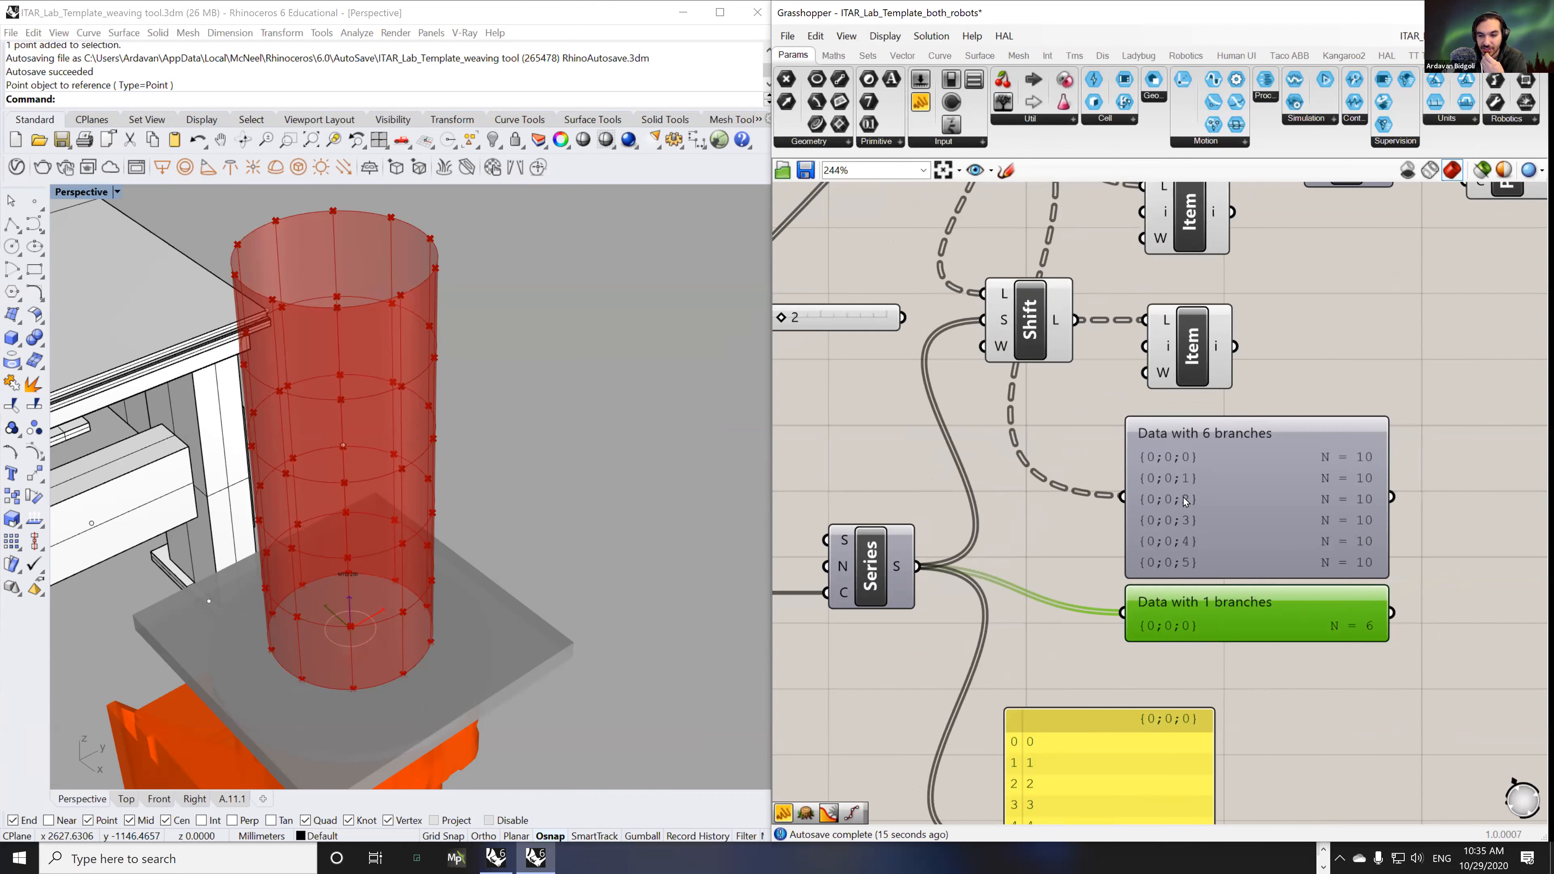
- Temporarily feed the Shift output into the upper Param Viewer to inspect its branches, and restore the Divide points as its source
{"action": "left_click_drag", "start_coordinate": [1077, 320], "coordinate": [1124, 497]}
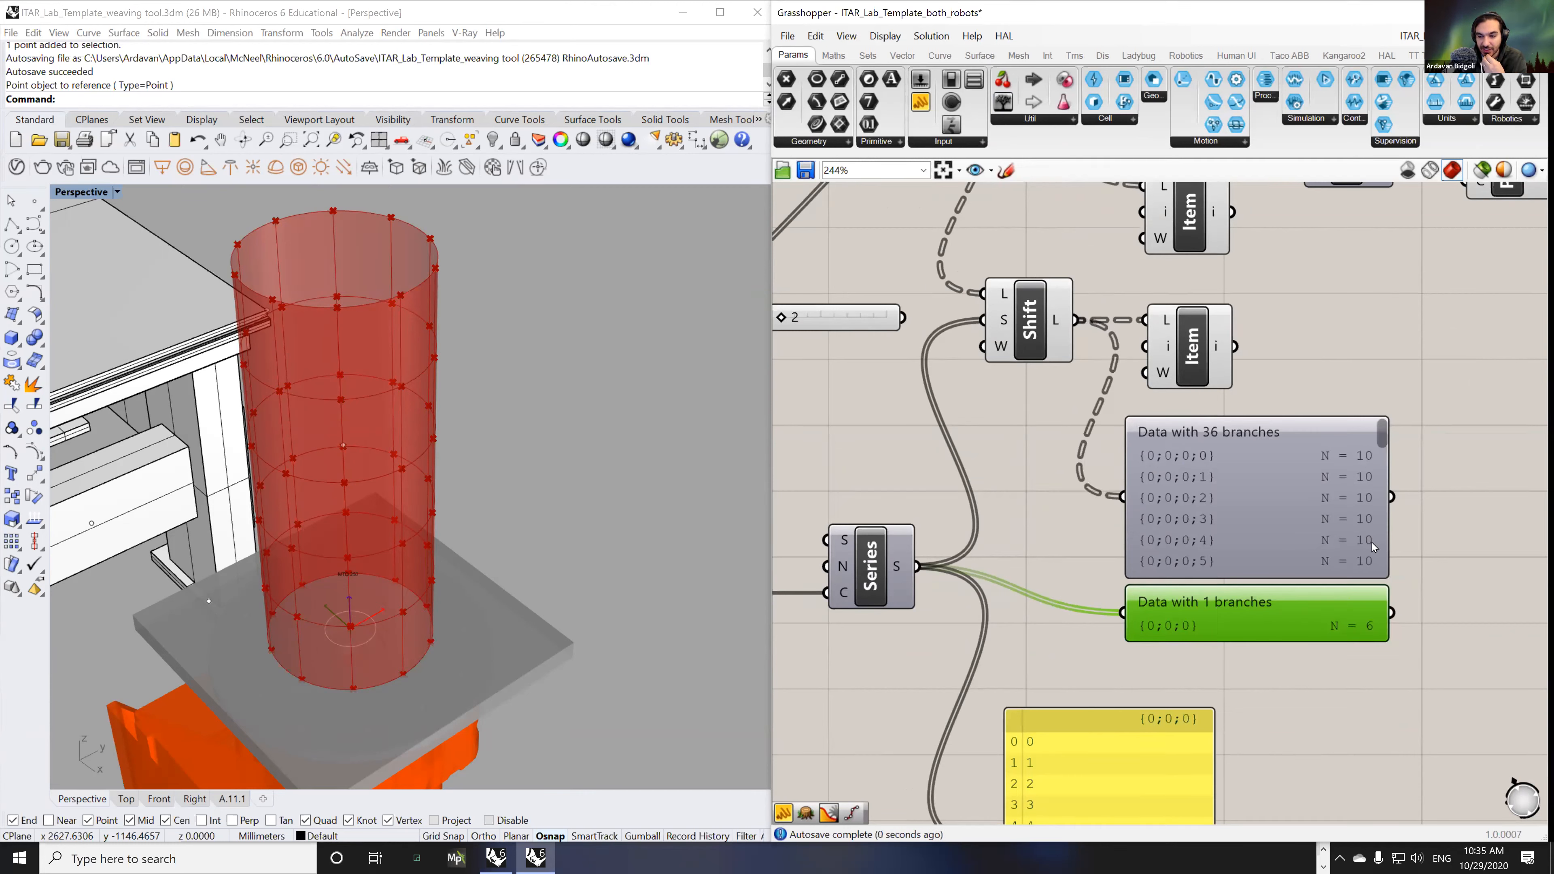
{"action": "mouse_move", "coordinate": [1378, 429]}
{"action": "left_mouse_down"}
{"action": "mouse_move", "coordinate": [1387, 555]}
{"action": "mouse_move", "coordinate": [1386, 420]}
{"action": "left_mouse_up"}
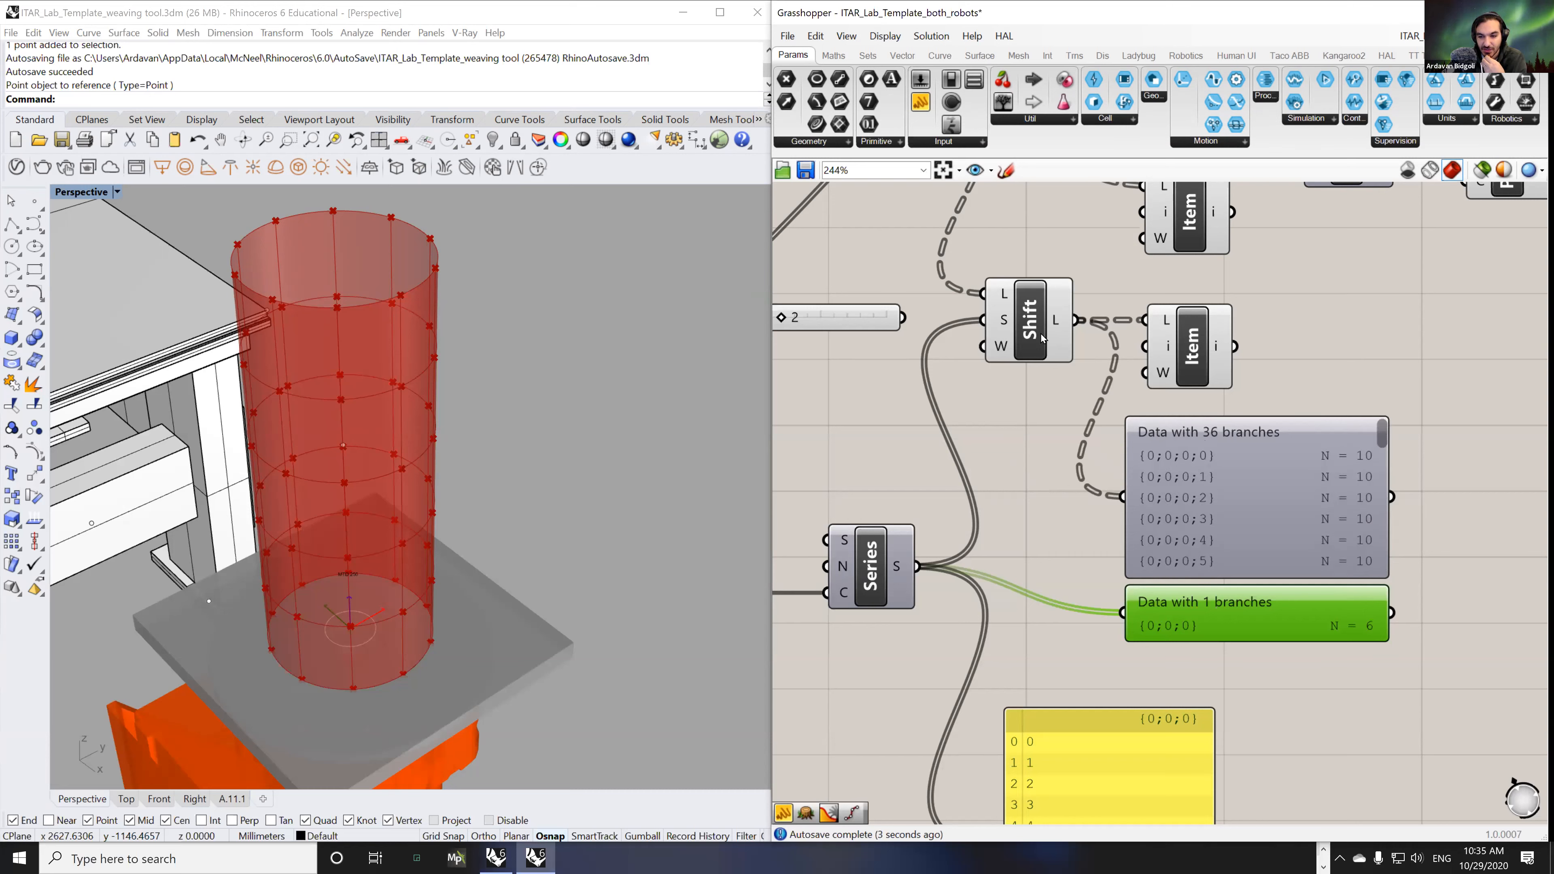
{"action": "double_click", "coordinate": [954, 285]}
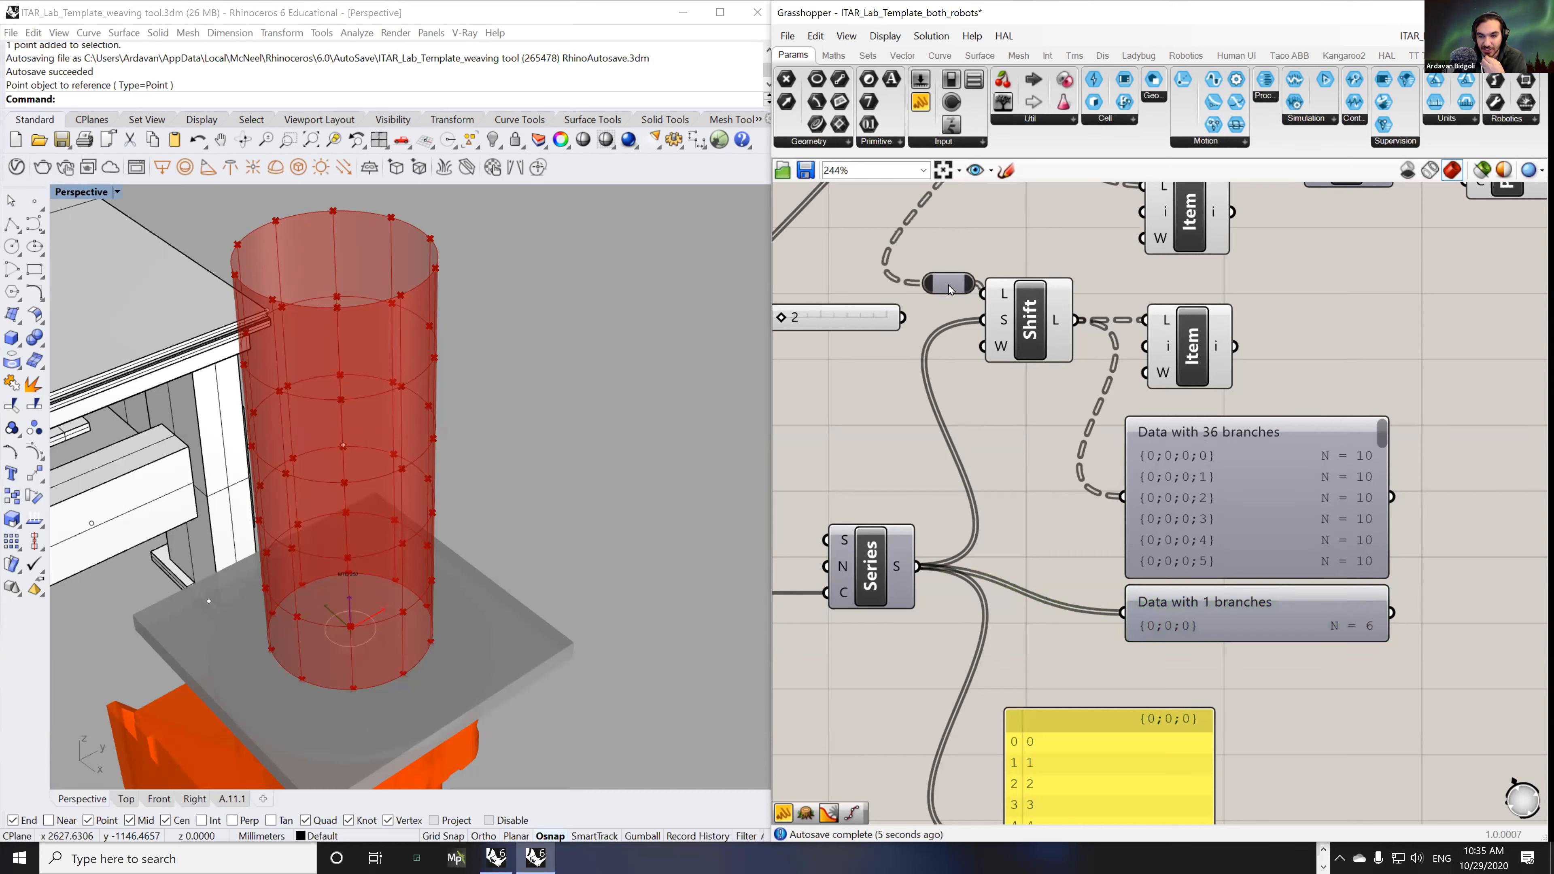
{"action": "left_click_drag", "start_coordinate": [977, 283], "coordinate": [1123, 497]}
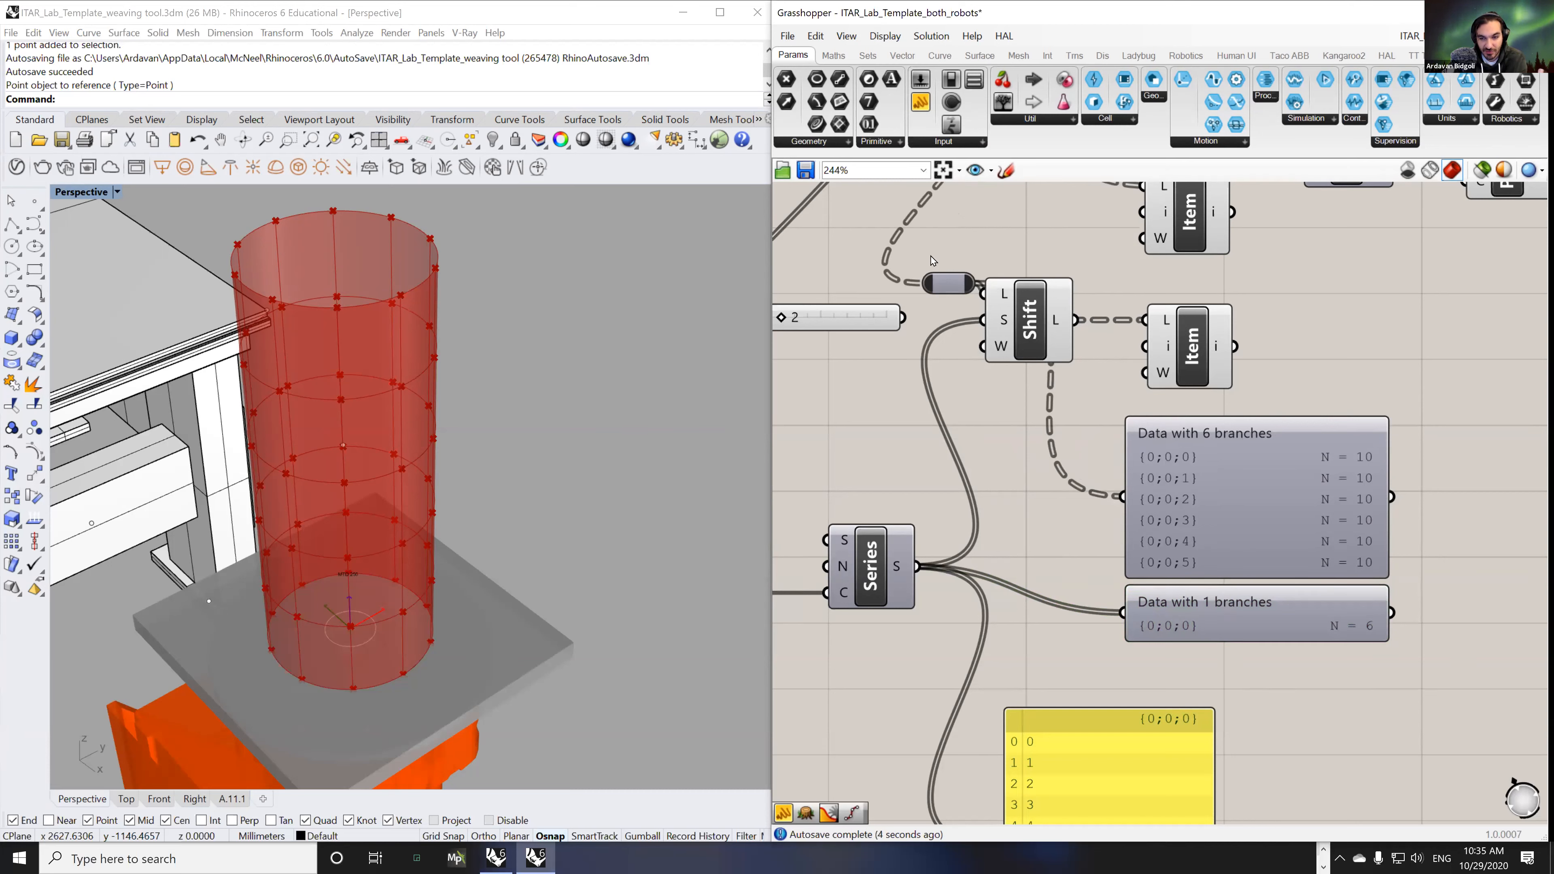
{"action": "double_click", "coordinate": [942, 289]}
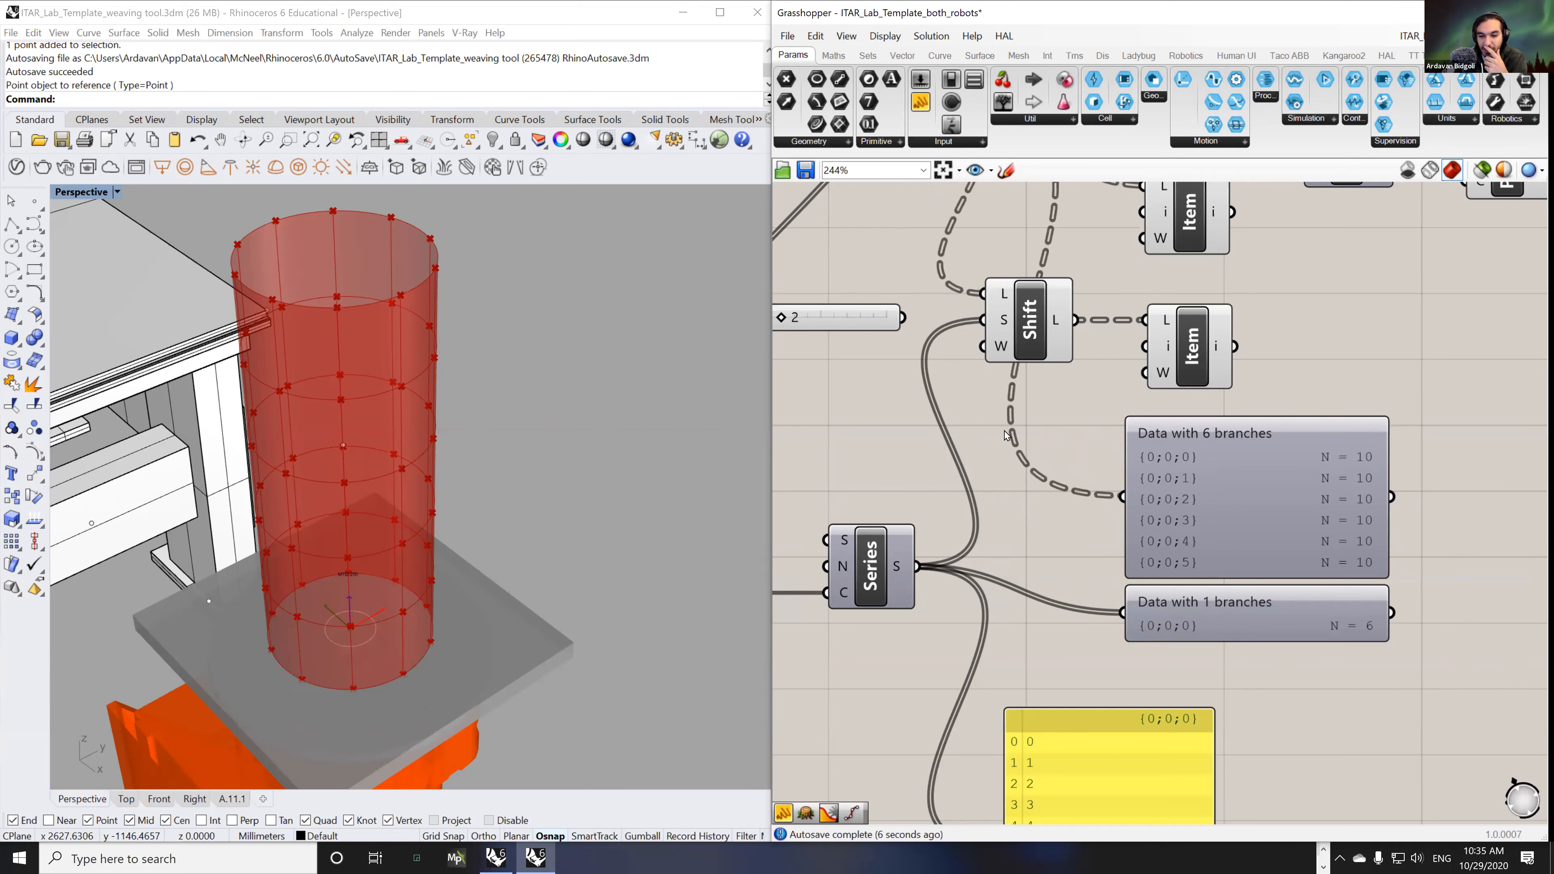
- Graft the Series component's S output
{"action": "right_click_drag", "start_coordinate": [1065, 438], "coordinate": [1095, 530]}
{"action": "scroll", "coordinate": [1095, 531], "scroll_direction": "down", "scroll_amount": 1}
{"action": "scroll", "coordinate": [1085, 574], "scroll_direction": "up", "scroll_amount": 1}
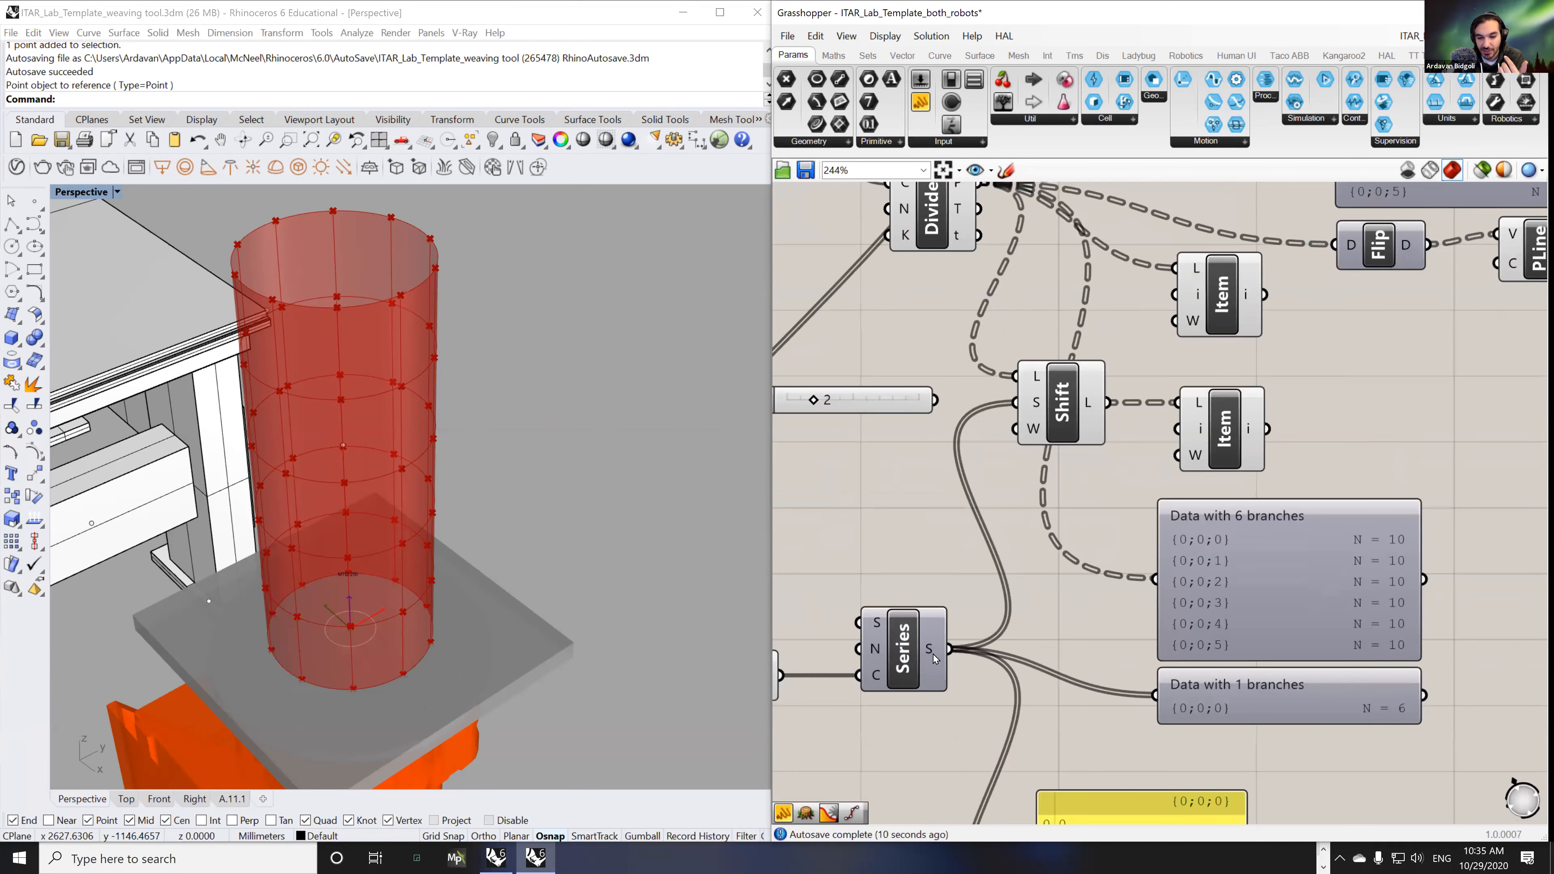
{"action": "right_click", "coordinate": [933, 652]}
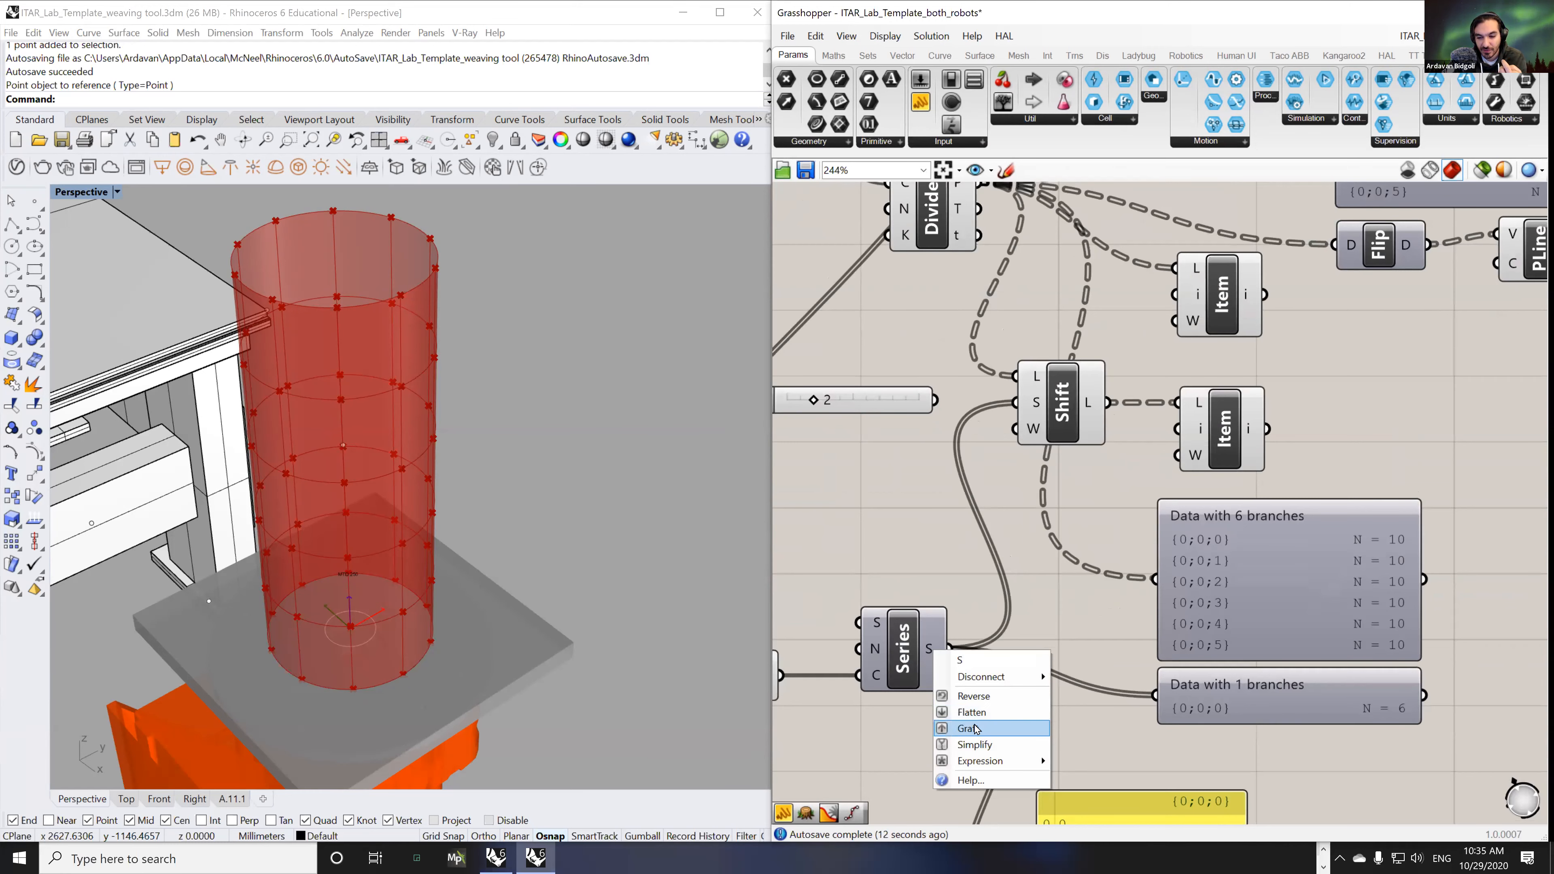
{"action": "left_click", "coordinate": [985, 732]}
{"action": "right_click_drag", "start_coordinate": [1101, 735], "coordinate": [1068, 659]}
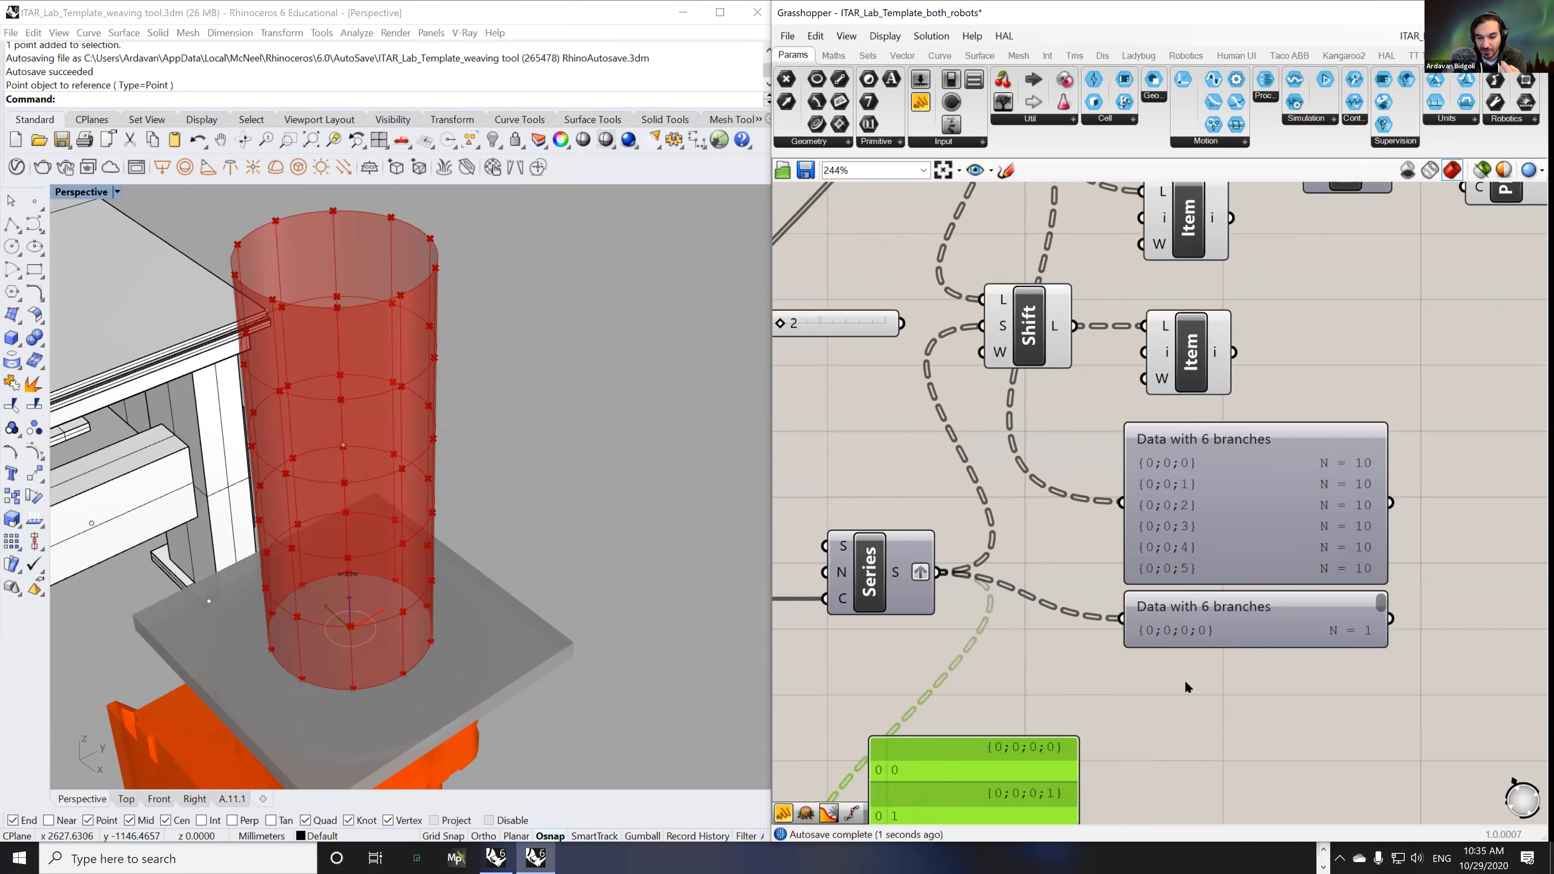
- Enlarge the Series' Param Viewer downward so all its branches fit, and compare them with the Divide branches above
{"action": "left_click_drag", "start_coordinate": [1218, 649], "coordinate": [1222, 753]}
{"action": "right_click_drag", "start_coordinate": [1222, 753], "coordinate": [1225, 623]}
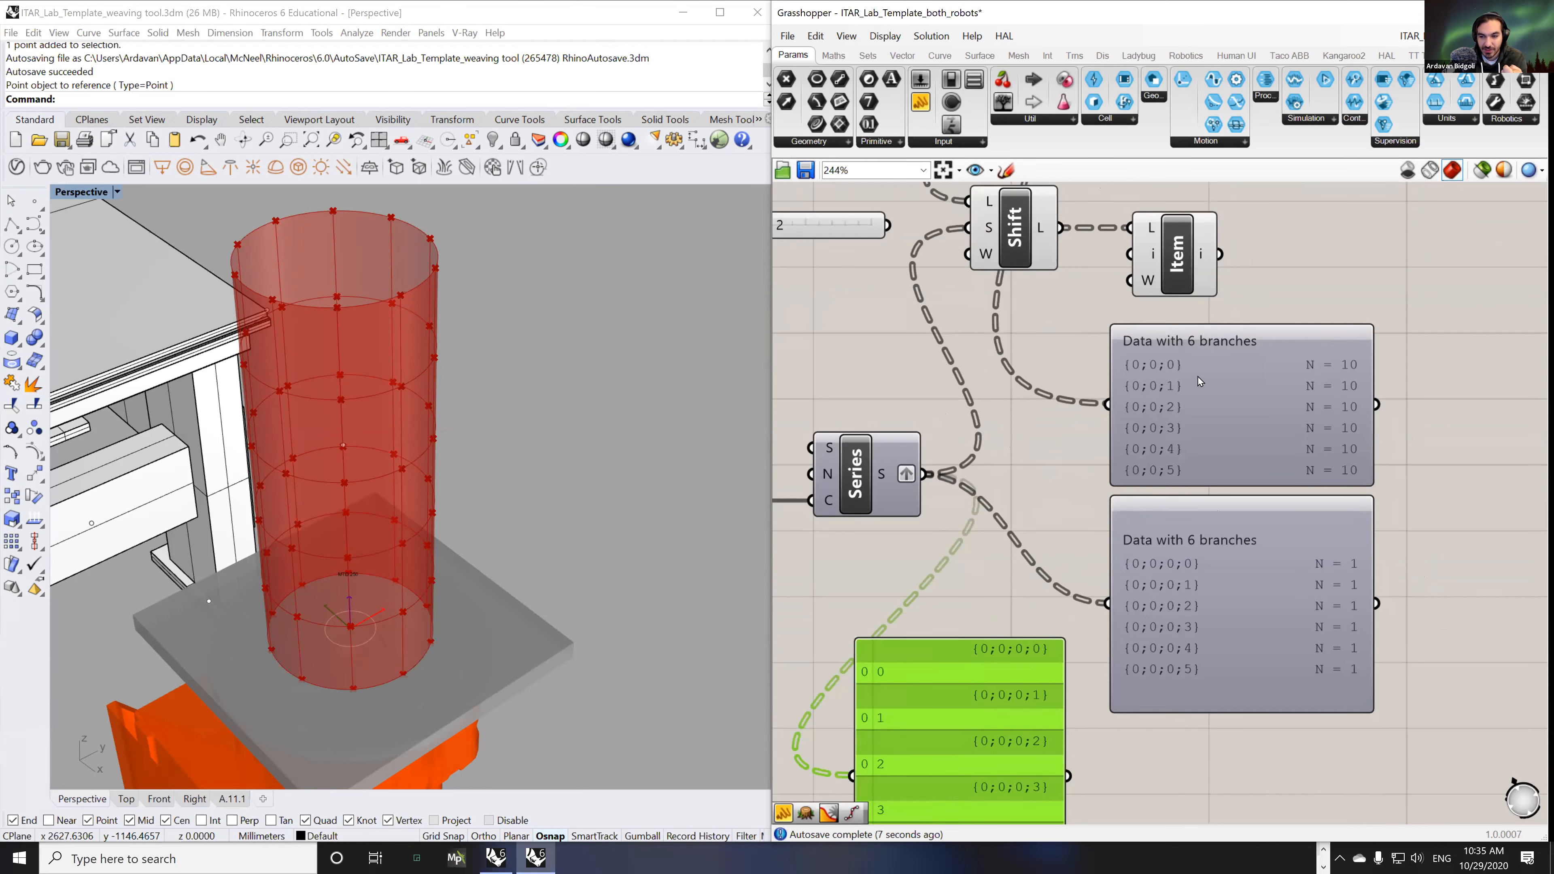
{"action": "right_click_drag", "start_coordinate": [1170, 399], "coordinate": [1173, 508]}
- Space out the Shift component and its Item component to clear the wires, and inspect the Shift output's data paths
{"action": "left_click", "coordinate": [1034, 354]}
{"action": "left_click_drag", "start_coordinate": [1179, 376], "coordinate": [1220, 377]}
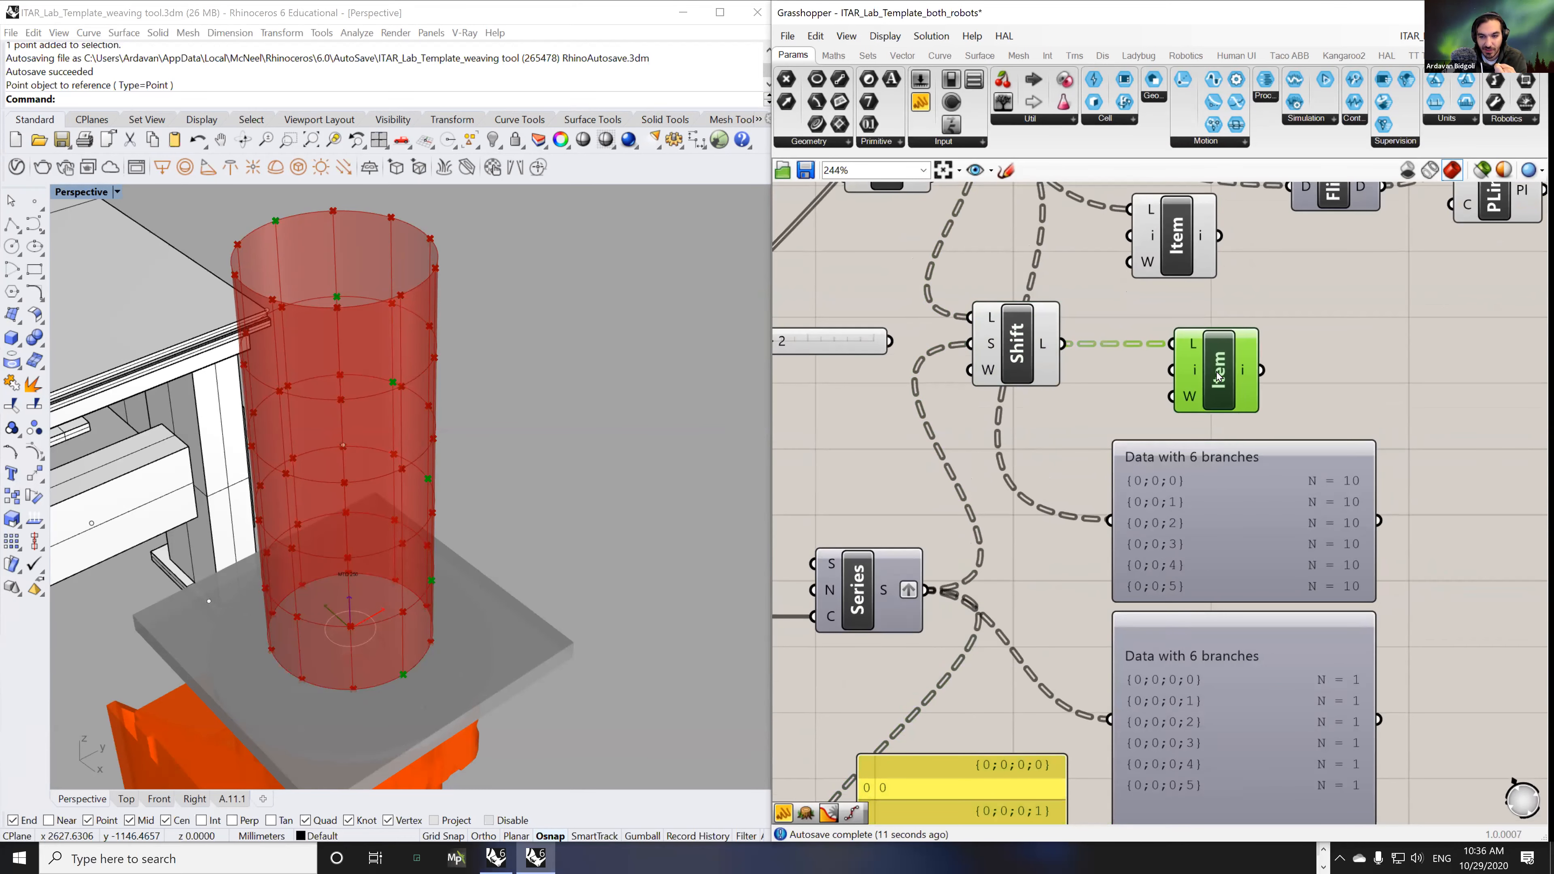
{"action": "left_click_drag", "start_coordinate": [1056, 343], "coordinate": [1128, 350]}
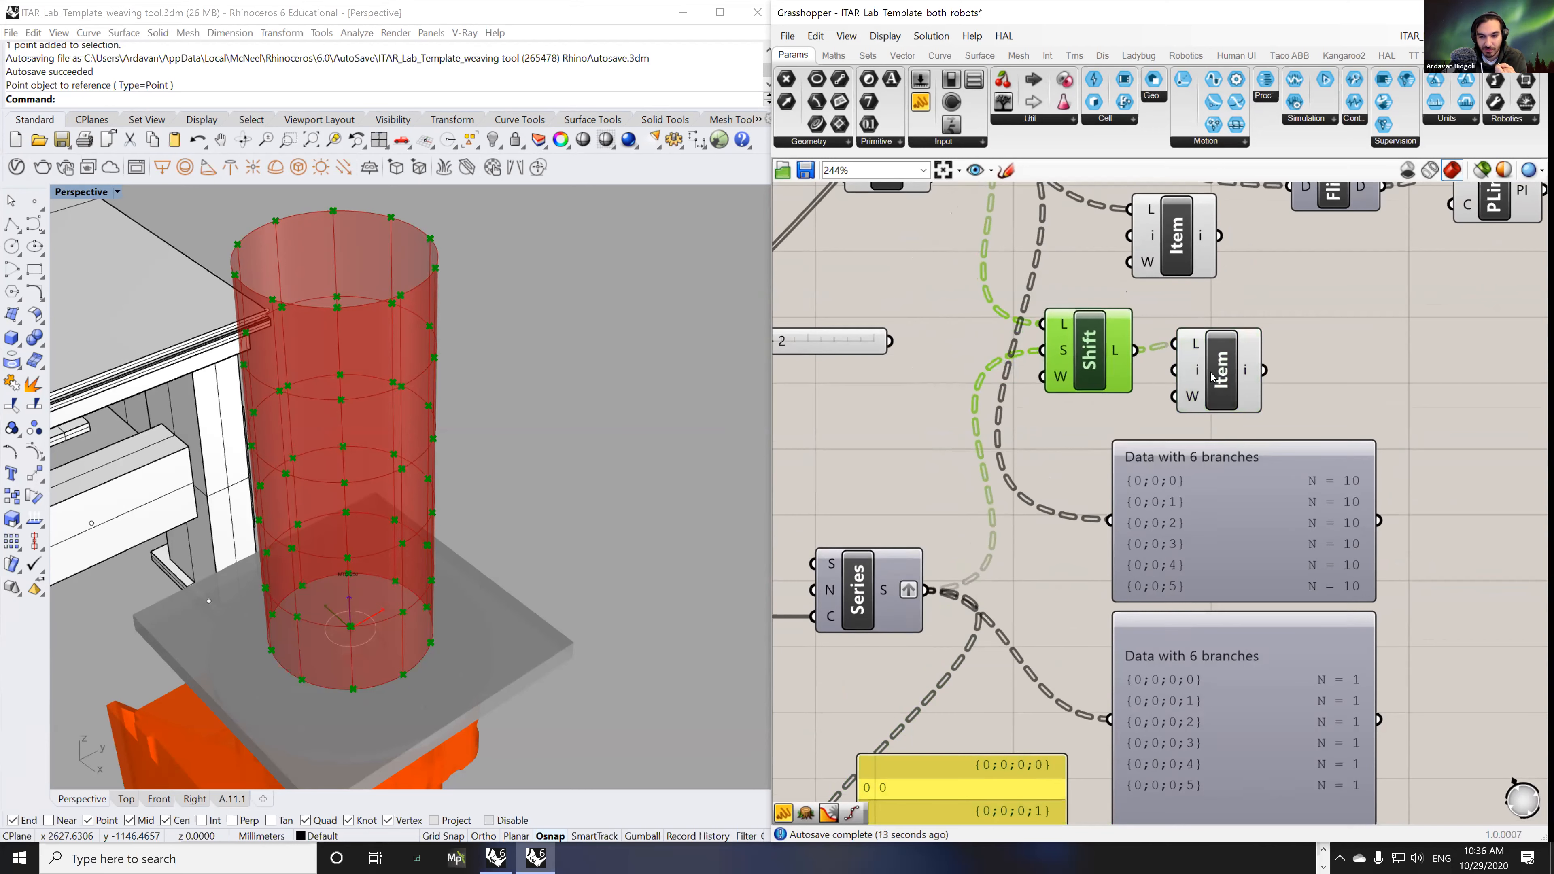
{"action": "left_click_drag", "start_coordinate": [1214, 376], "coordinate": [1243, 375]}
{"action": "mouse_move", "coordinate": [1118, 352]}
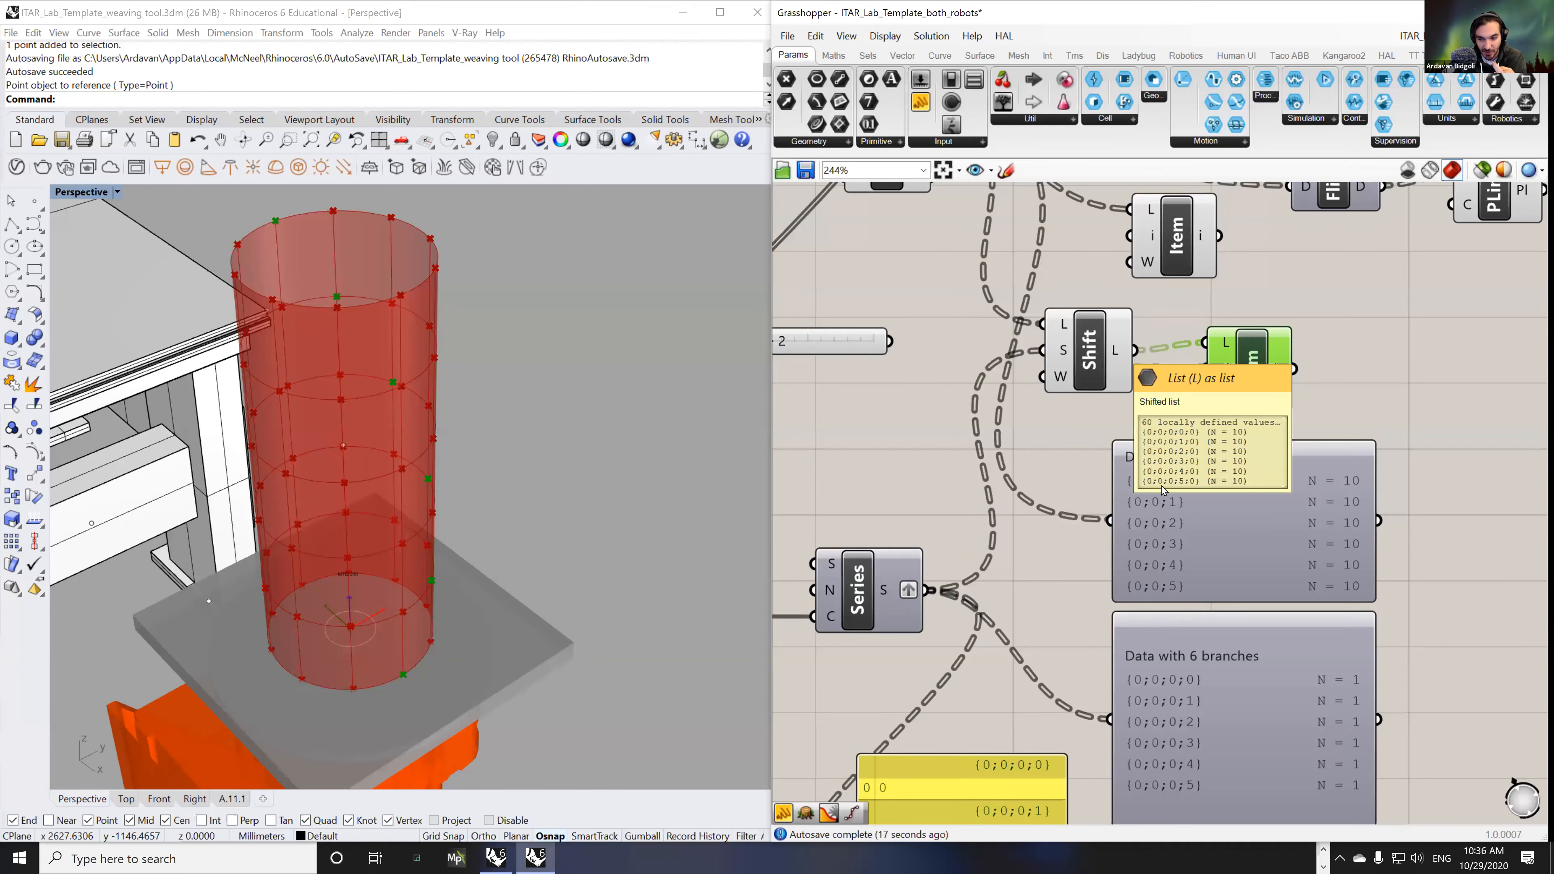
{"action": "right_click_drag", "start_coordinate": [1136, 484], "coordinate": [1123, 421]}
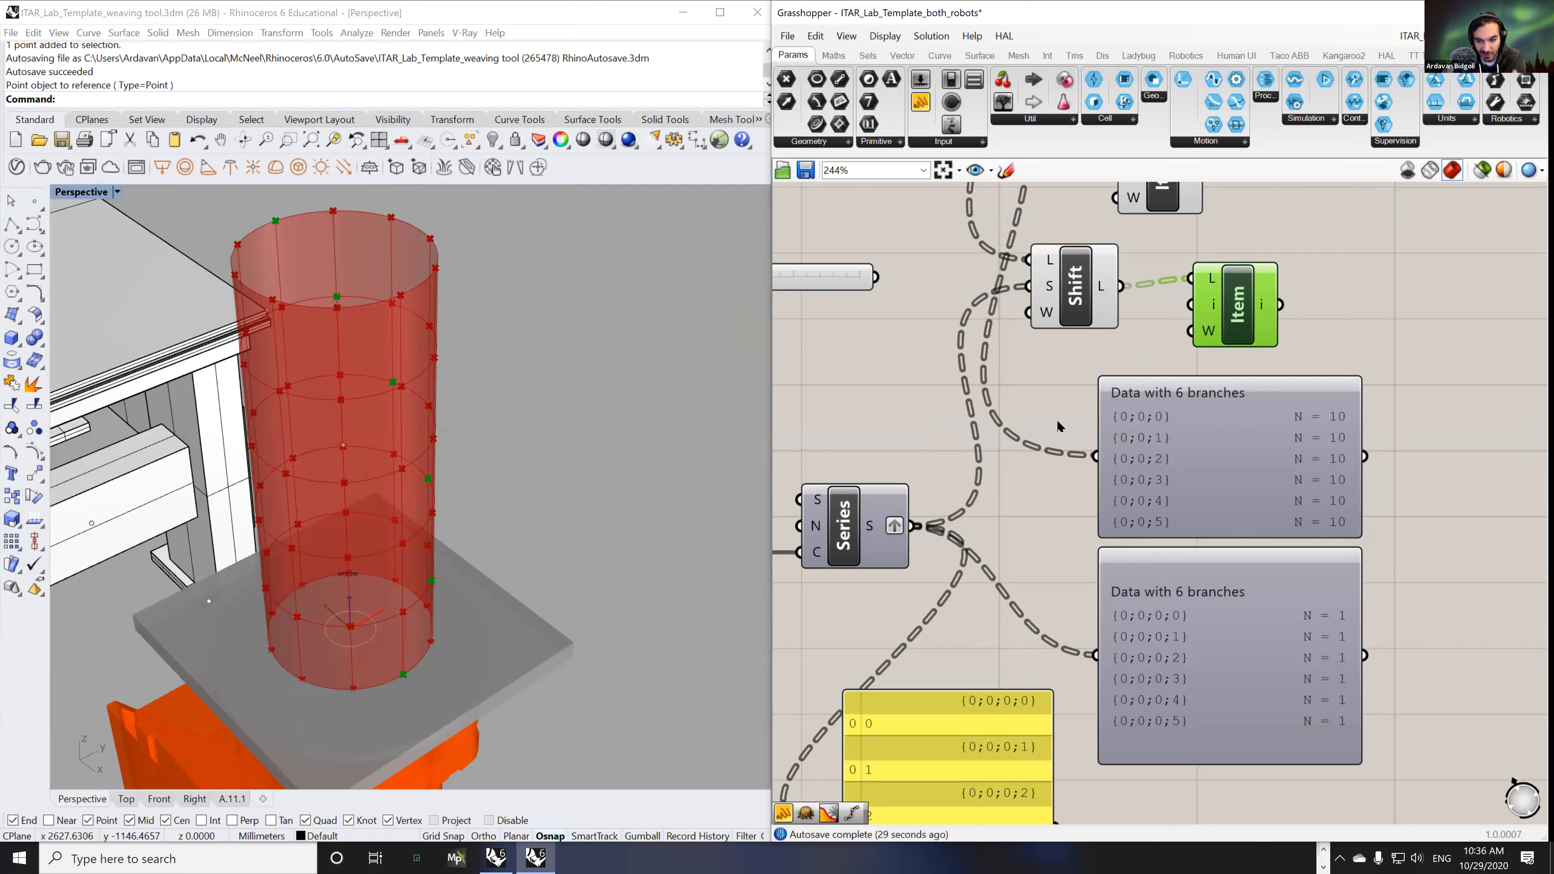
- Graft the Shift component's L input and simplify its S input
{"action": "right_click", "coordinate": [1049, 264]}
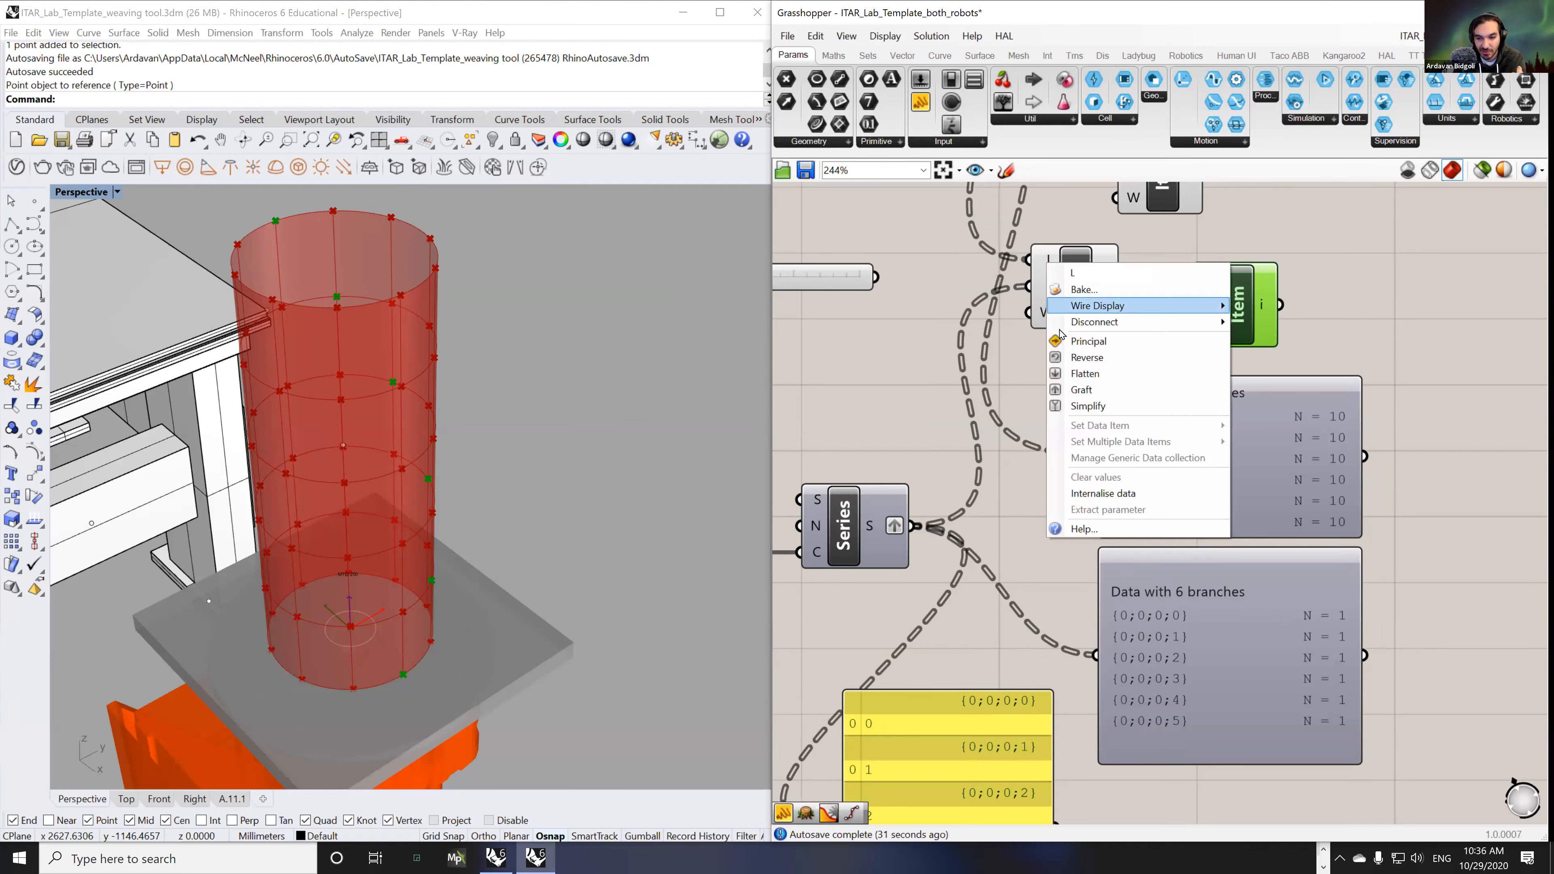
{"action": "left_click", "coordinate": [1081, 389]}
{"action": "right_click", "coordinate": [1053, 300]}
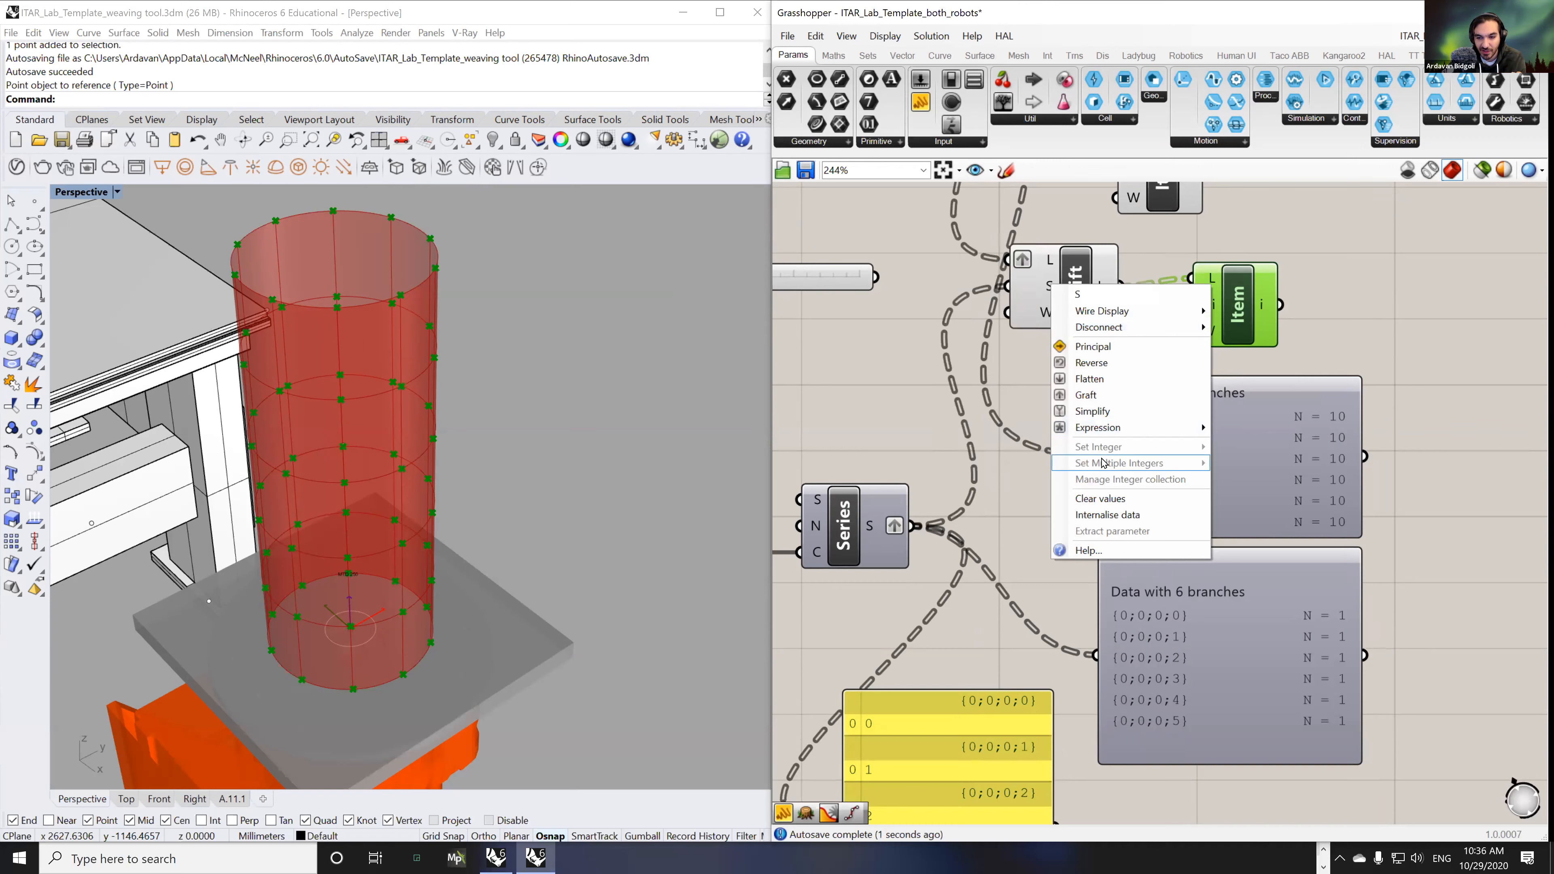
{"action": "left_click", "coordinate": [1082, 405]}
{"action": "right_click_drag", "start_coordinate": [1067, 548], "coordinate": [1067, 554]}
{"action": "scroll", "coordinate": [1066, 554], "scroll_direction": "down", "scroll_amount": 2}
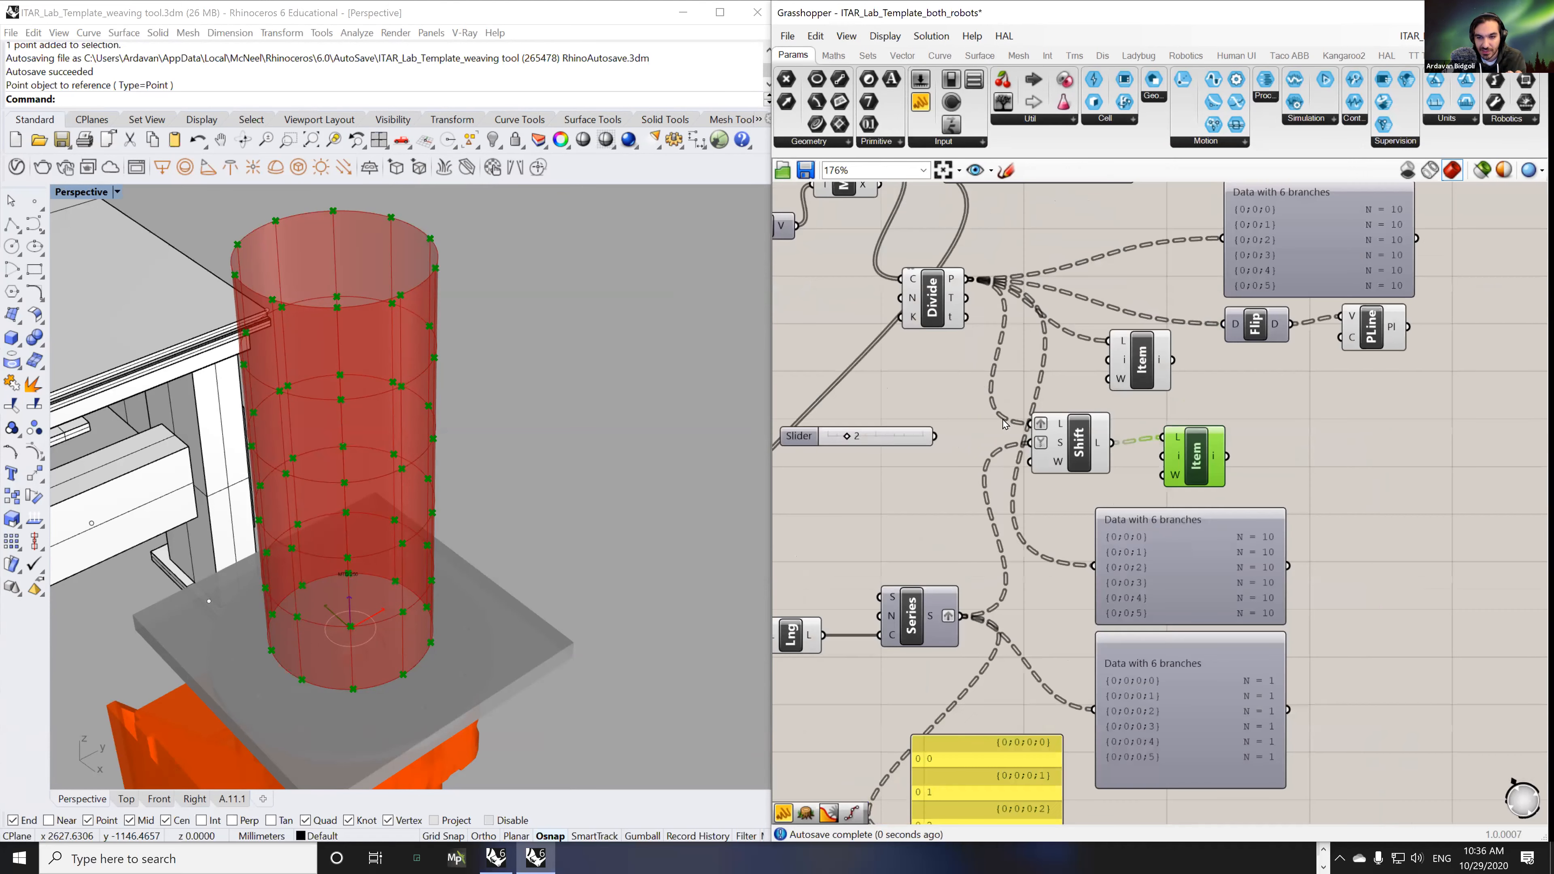
{"action": "right_click", "coordinate": [954, 283]}
{"action": "left_click", "coordinate": [998, 392]}
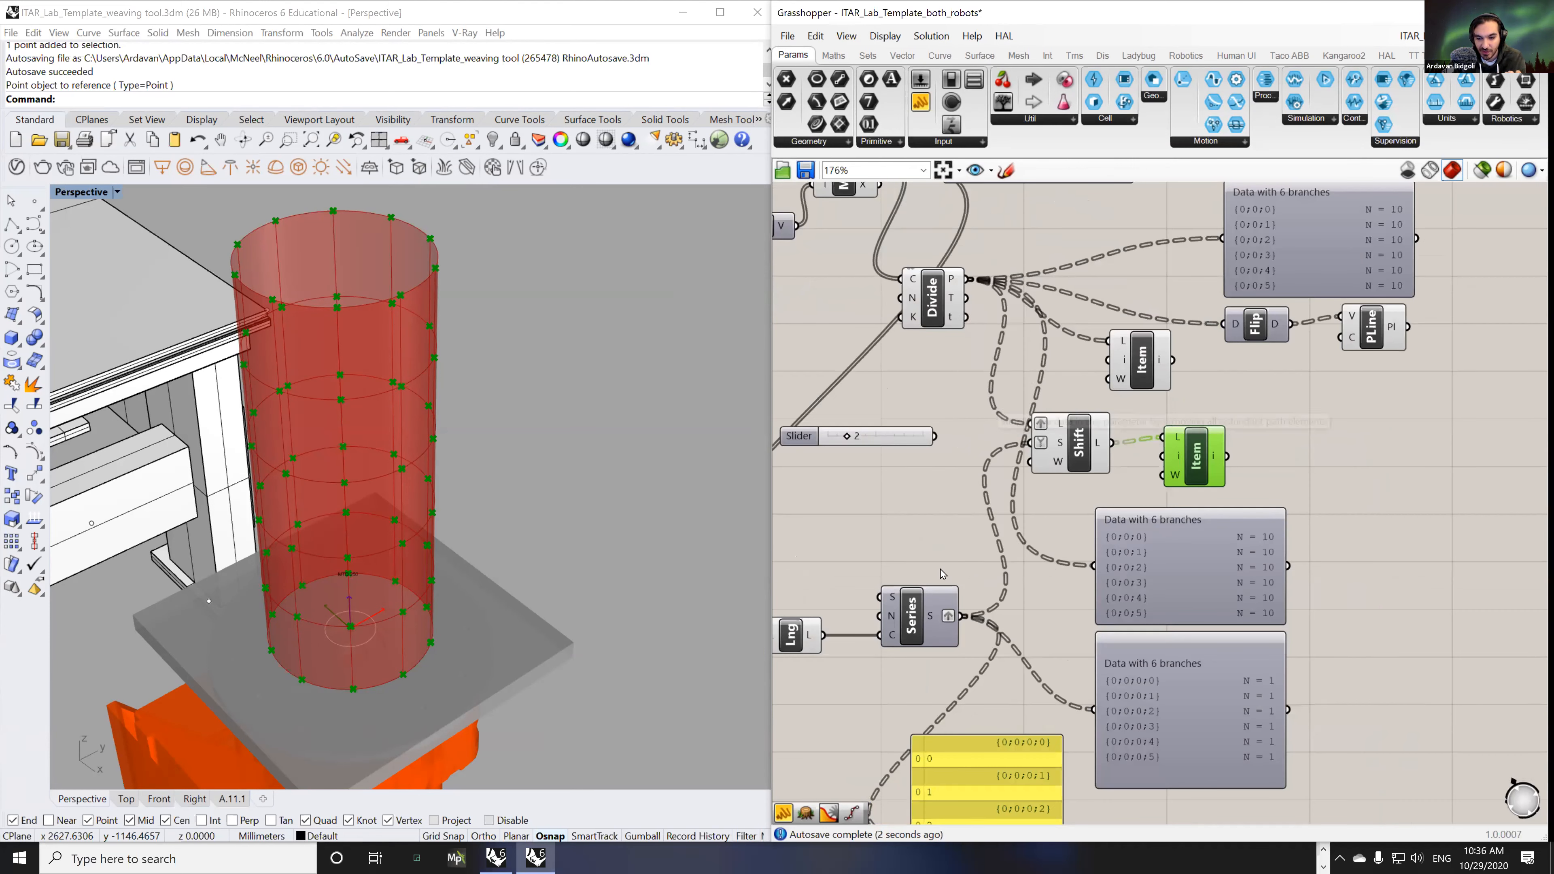
- Simplify the Series component's S output and delete the Item component fed by Shift
{"action": "right_click", "coordinate": [930, 616]}
{"action": "left_click", "coordinate": [986, 711]}
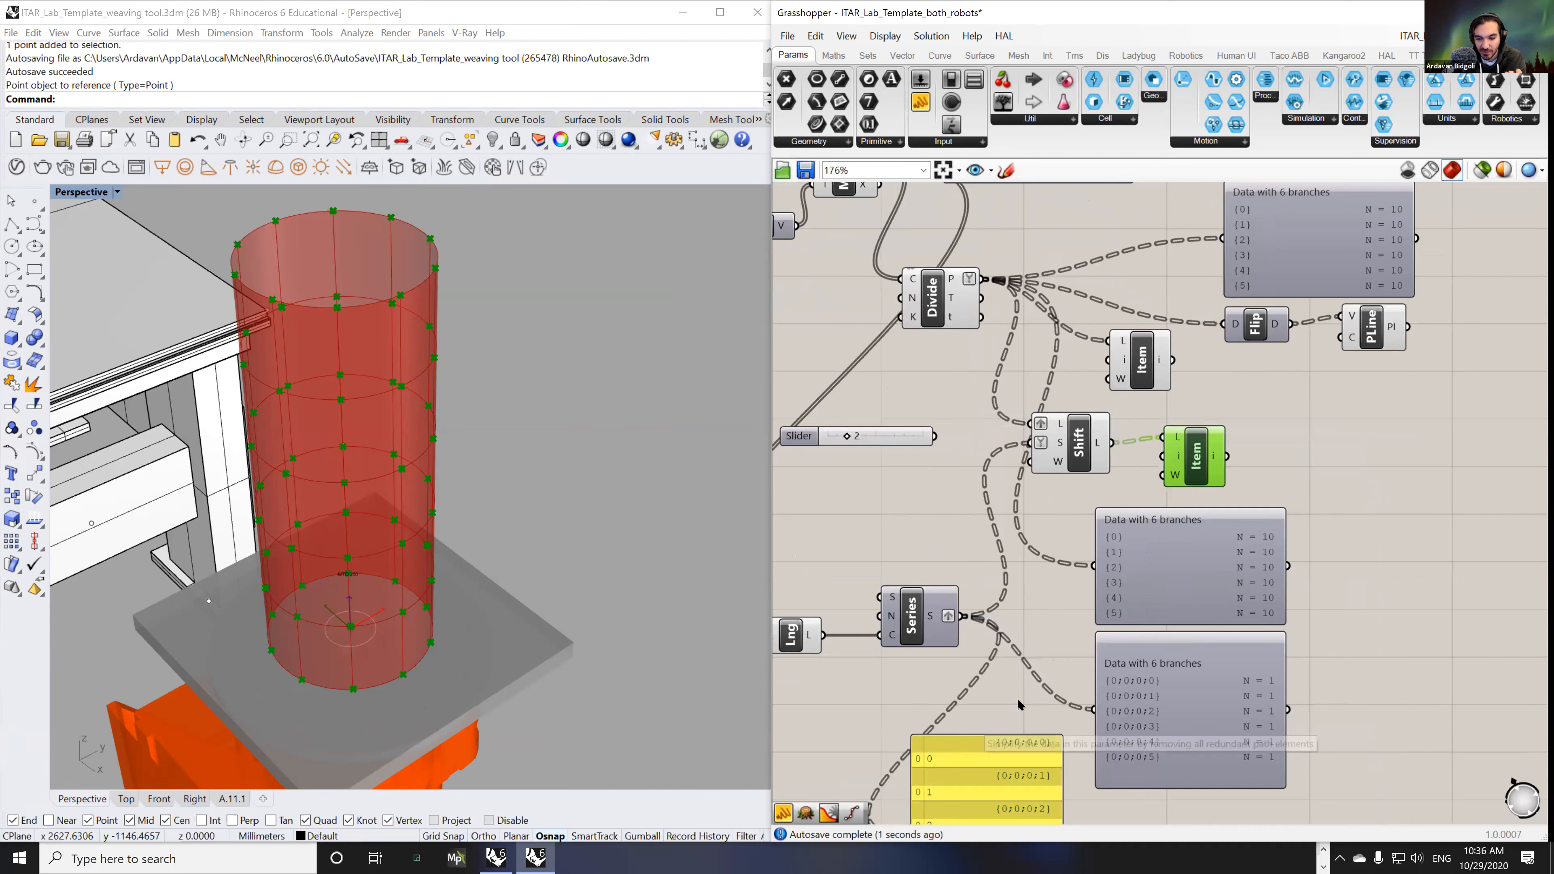
{"action": "left_click", "coordinate": [1083, 443]}
{"action": "left_click", "coordinate": [1197, 457]}
{"action": "key", "text": "Delete"}
- Wire the Shift component's L output into the upper Param Viewer in place of its Divide input, enlarge the viewer and read its data paths
{"action": "left_click_drag", "start_coordinate": [1185, 528], "coordinate": [1248, 507]}
{"action": "left_click_drag", "start_coordinate": [1112, 442], "coordinate": [1156, 544]}
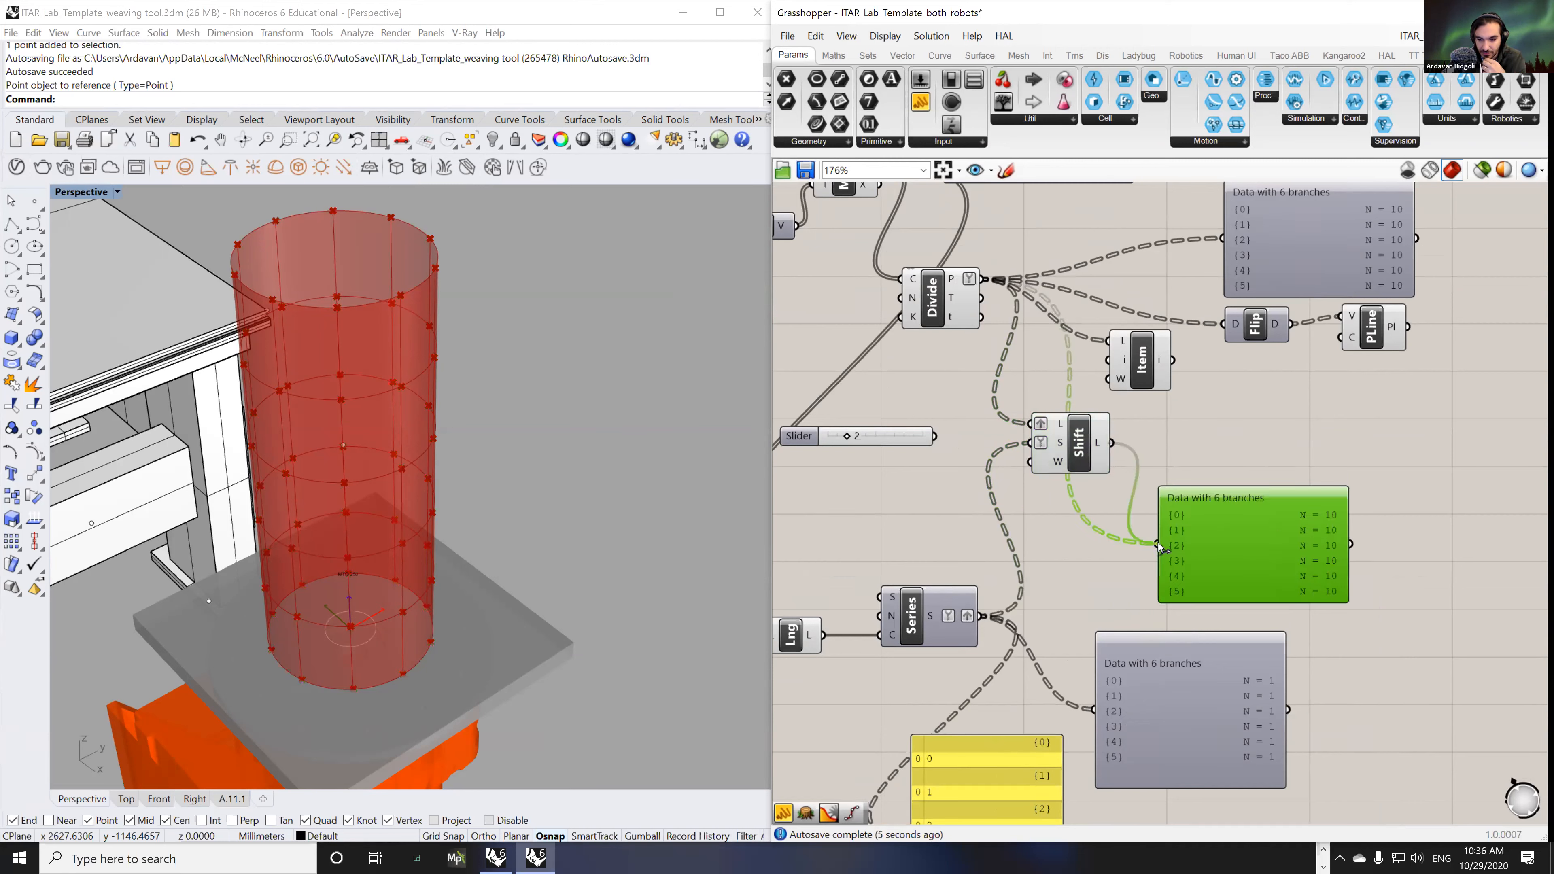
{"action": "left_click_drag", "start_coordinate": [1228, 600], "coordinate": [1216, 678]}
{"action": "left_click_drag", "start_coordinate": [1218, 565], "coordinate": [1226, 469]}
{"action": "left_click_drag", "start_coordinate": [1353, 419], "coordinate": [1350, 445]}
{"action": "scroll", "coordinate": [1339, 570], "scroll_direction": "down", "scroll_amount": 2}
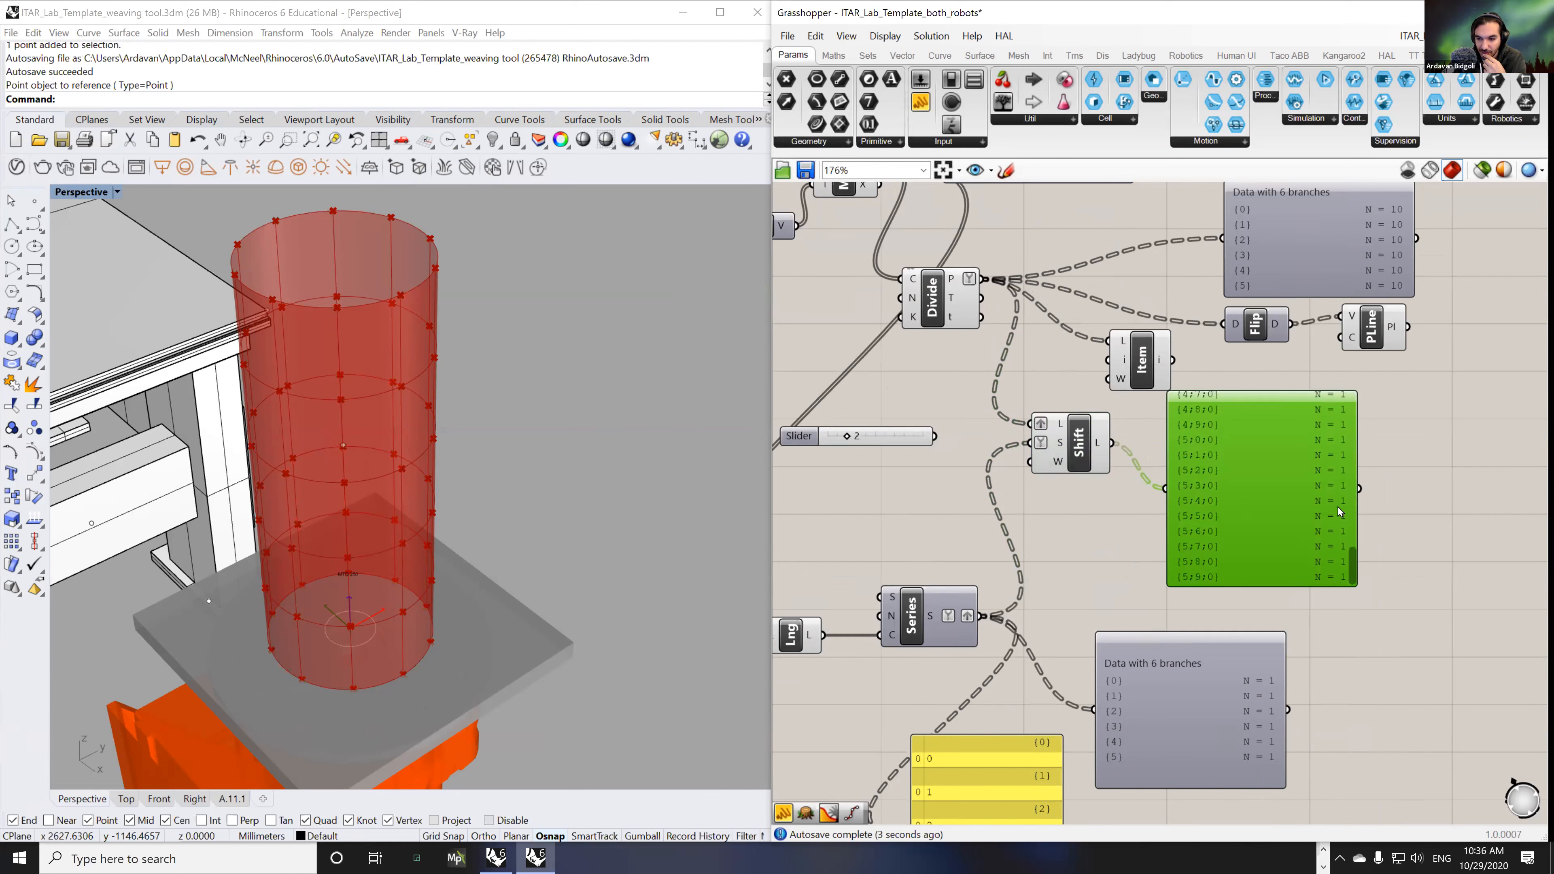
- Turn off Graft on the Shift component's L input and Simplify on its S input
{"action": "right_click", "coordinate": [1048, 428]}
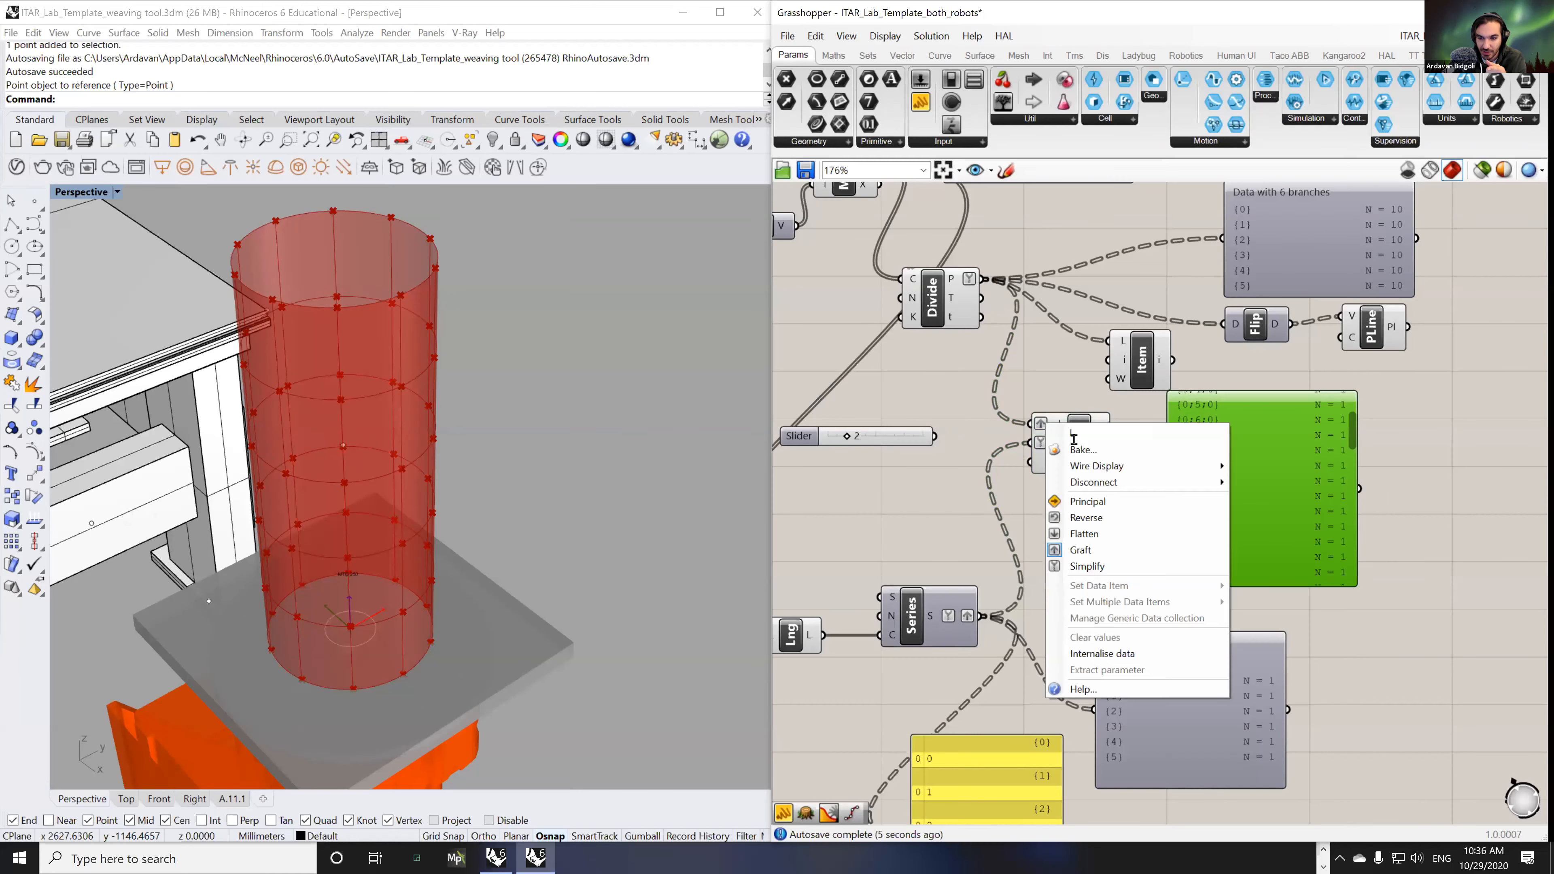
{"action": "left_click", "coordinate": [1118, 551]}
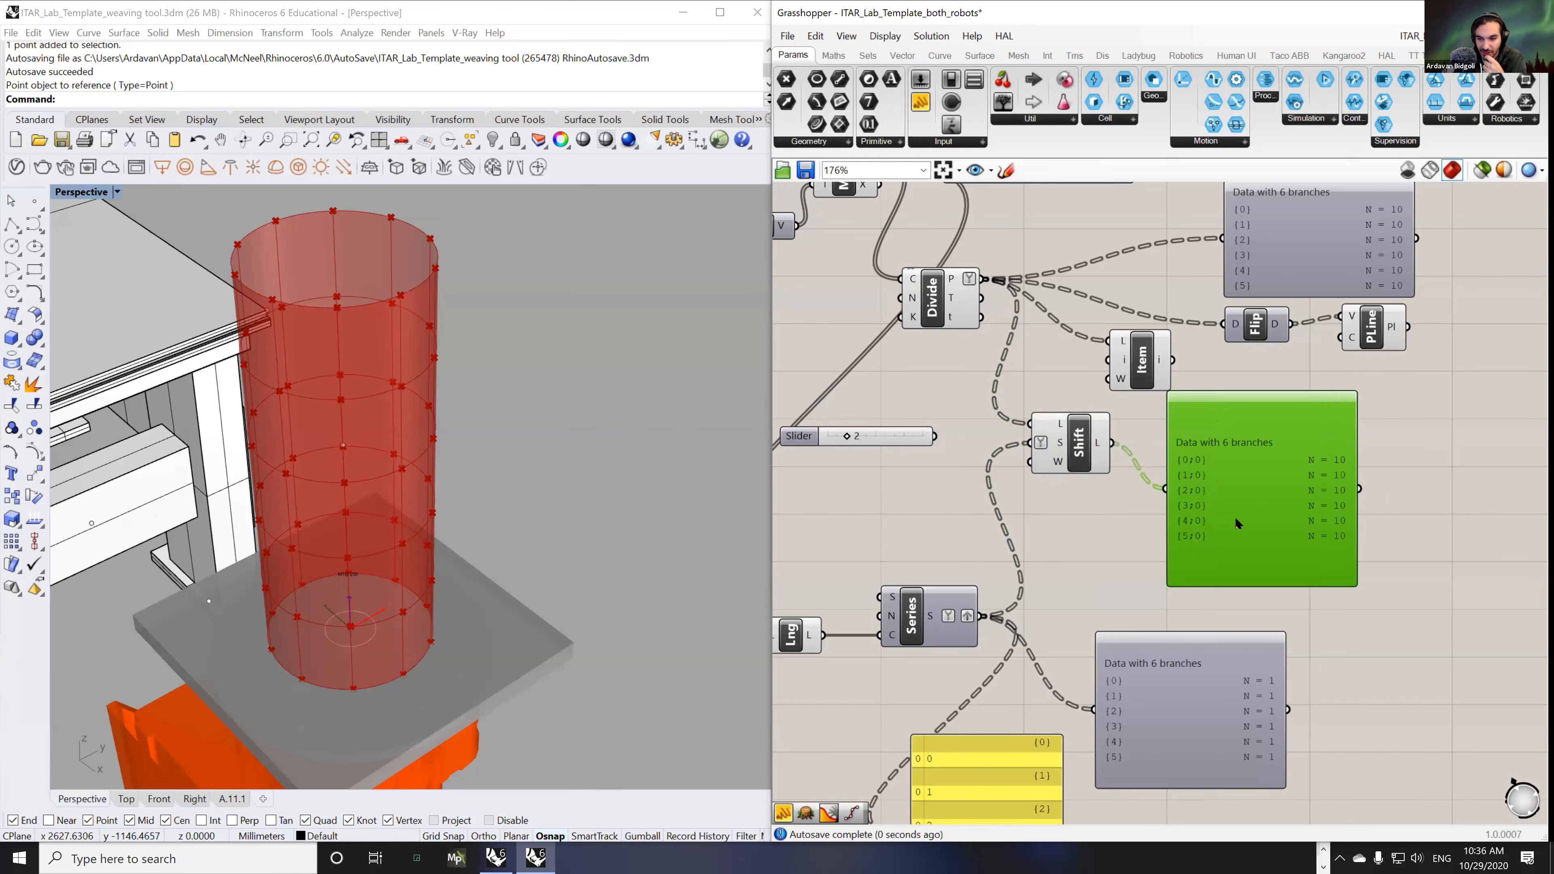
{"action": "right_click_drag", "start_coordinate": [1131, 569], "coordinate": [1139, 543]}
{"action": "left_click", "coordinate": [1173, 650]}
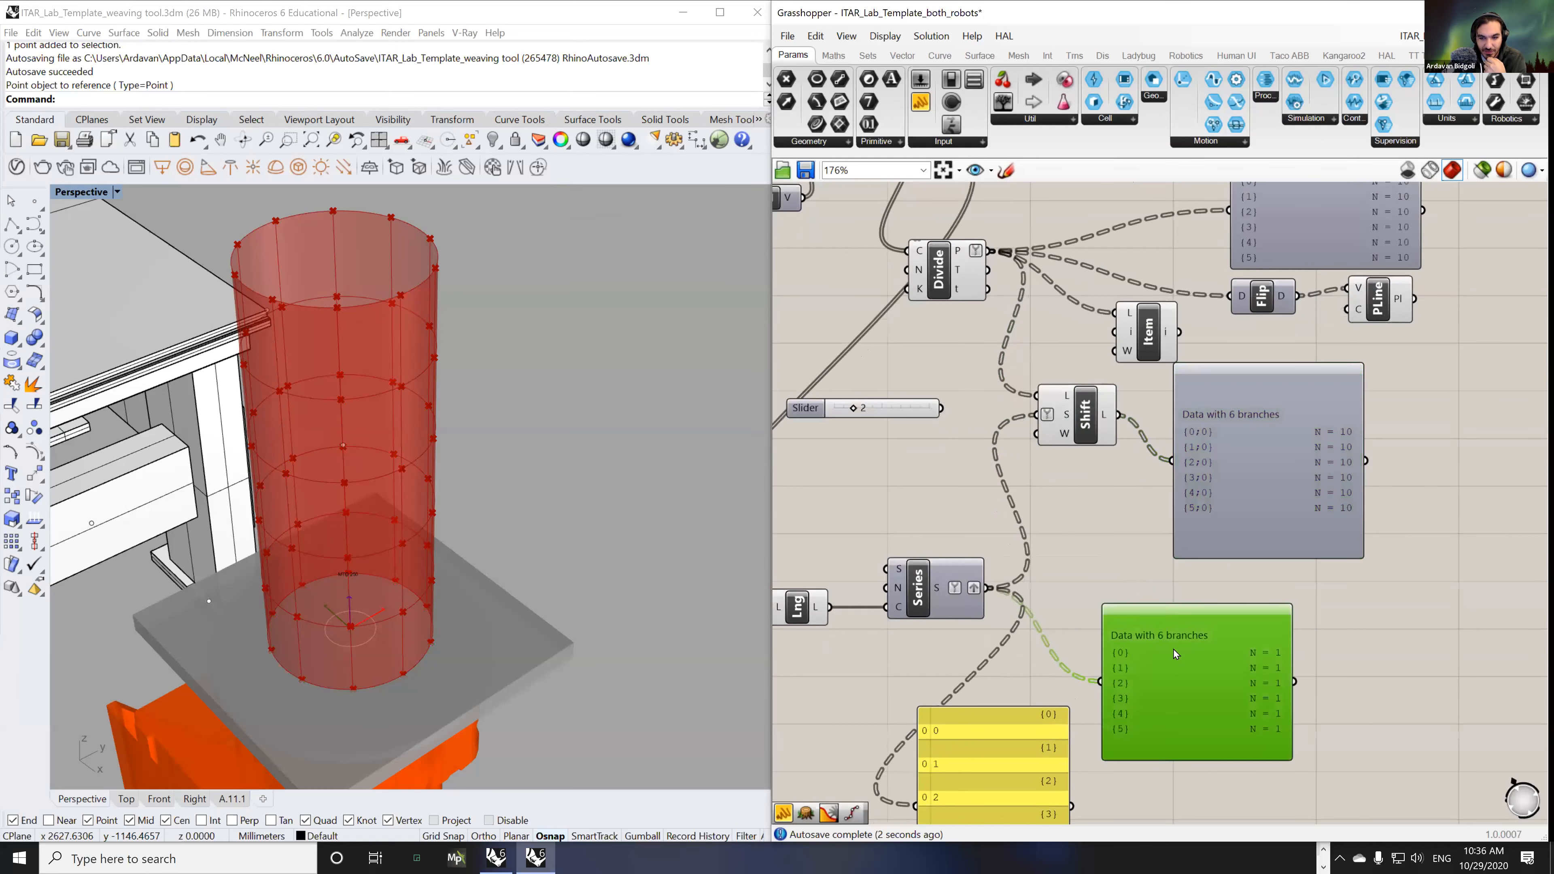
{"action": "left_click", "coordinate": [1089, 437]}
{"action": "right_click", "coordinate": [1049, 415]}
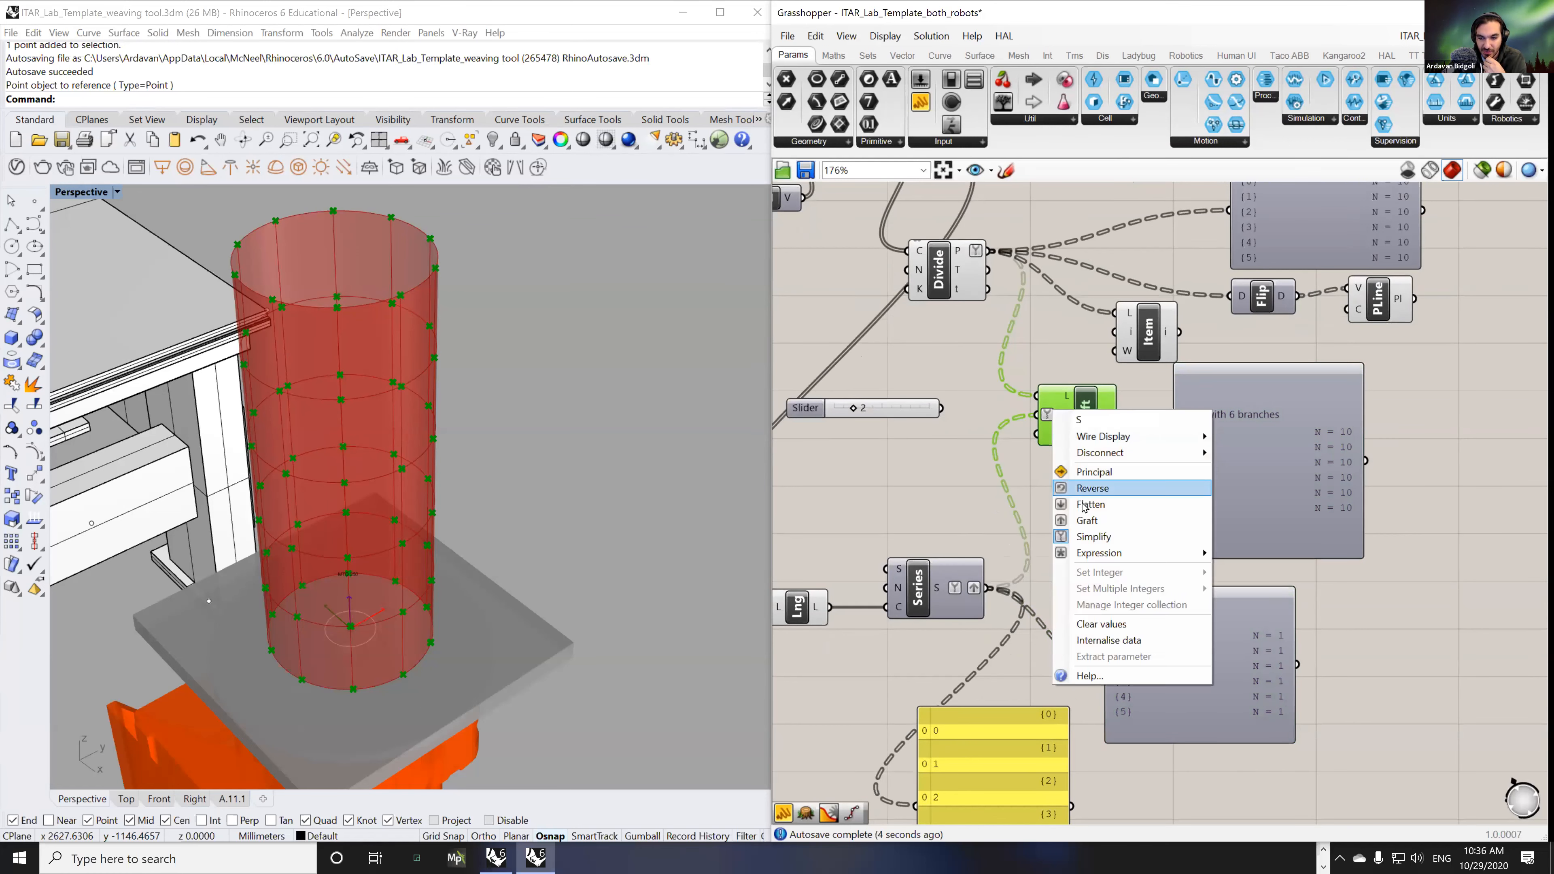
{"action": "left_click", "coordinate": [1095, 538]}
{"action": "left_click_drag", "start_coordinate": [1075, 422], "coordinate": [1096, 462]}
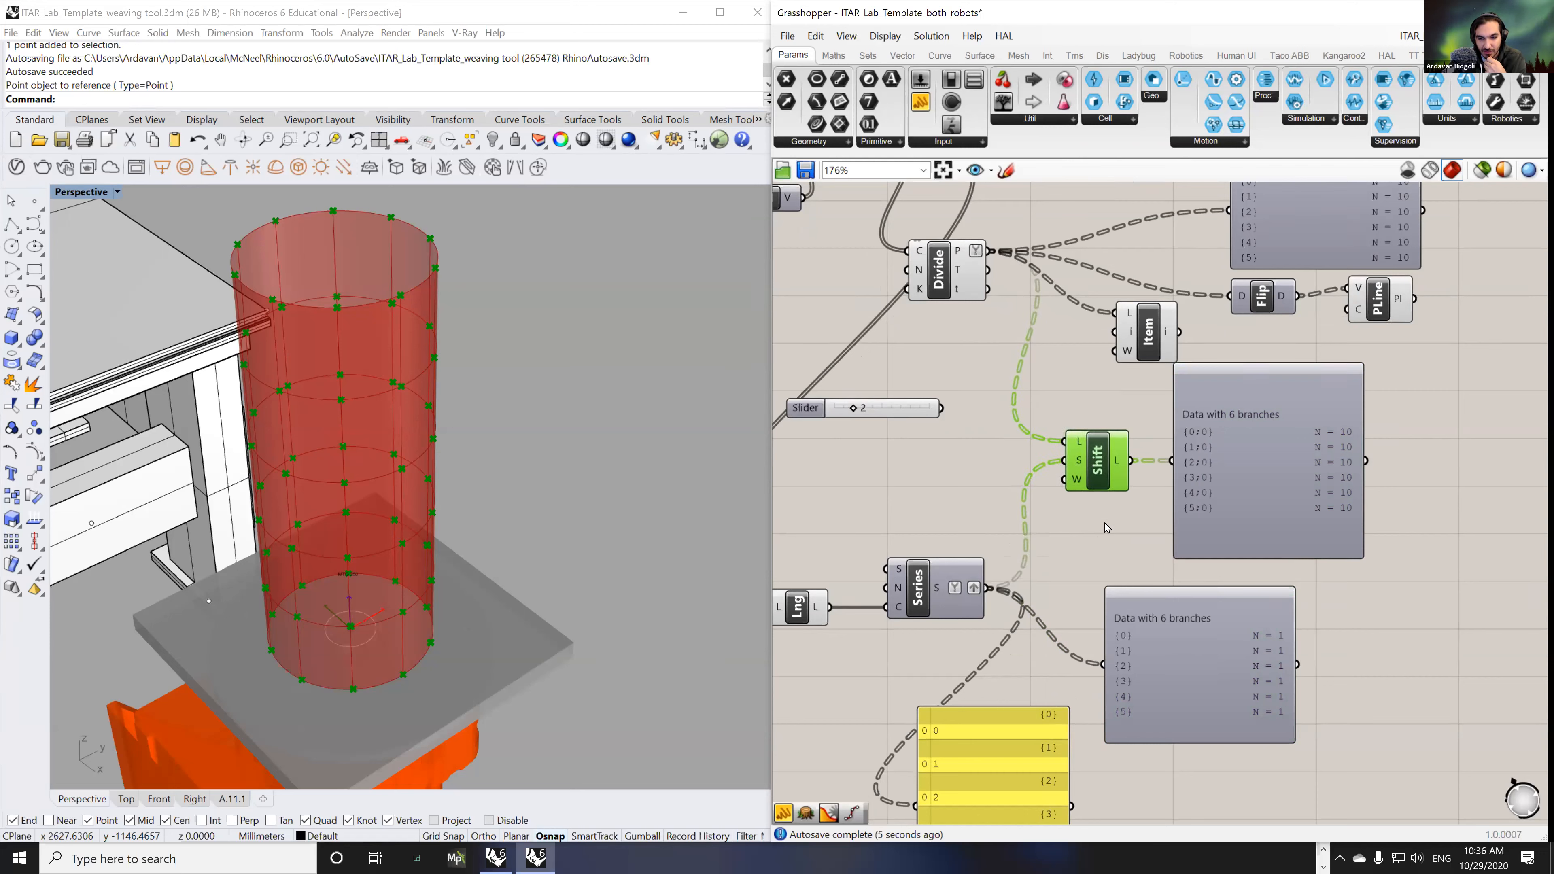
- Connect the Shift component's L output to the remaining Item component and check the picked points around the cylinder, moving the Param Viewer clear
{"action": "left_click", "coordinate": [1139, 334]}
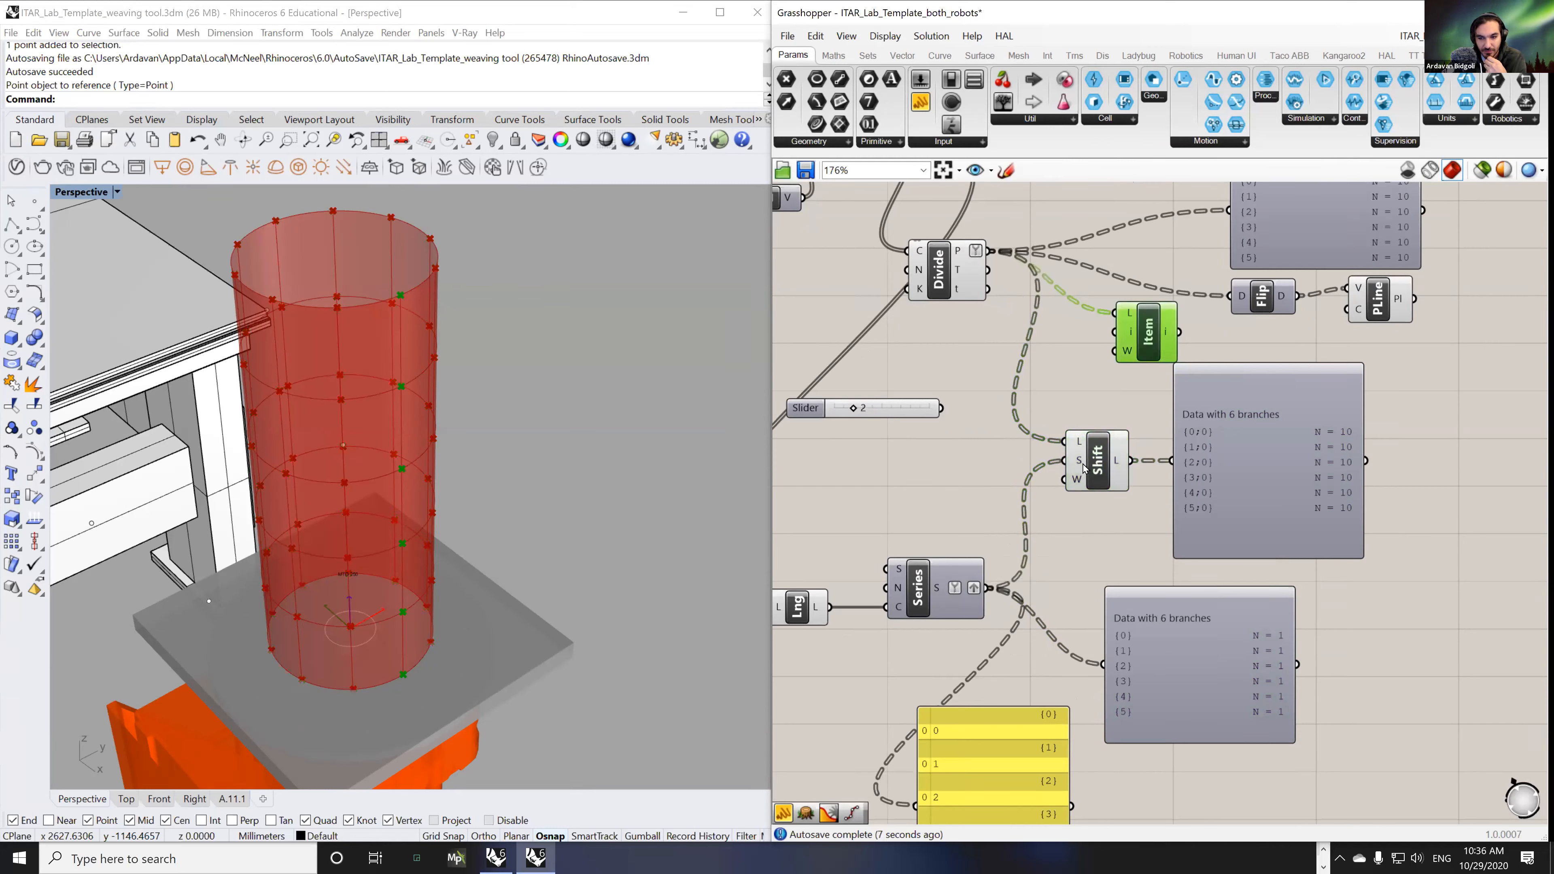
{"action": "left_click_drag", "start_coordinate": [1134, 461], "coordinate": [1166, 386]}
{"action": "right_click_drag", "start_coordinate": [493, 361], "coordinate": [309, 429]}
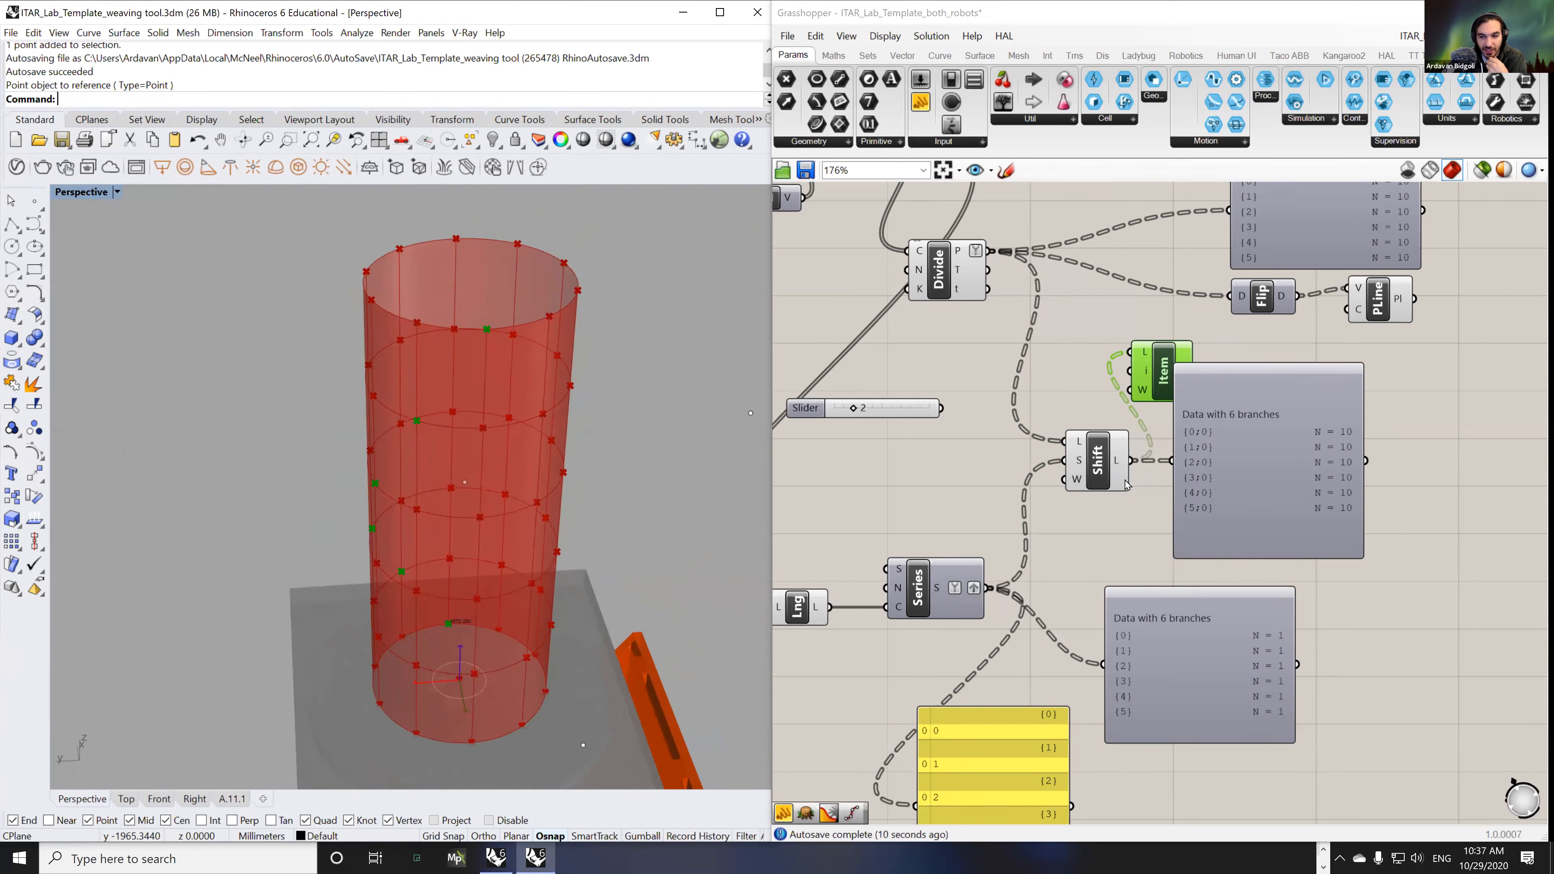
{"action": "left_click_drag", "start_coordinate": [1259, 485], "coordinate": [1386, 542]}
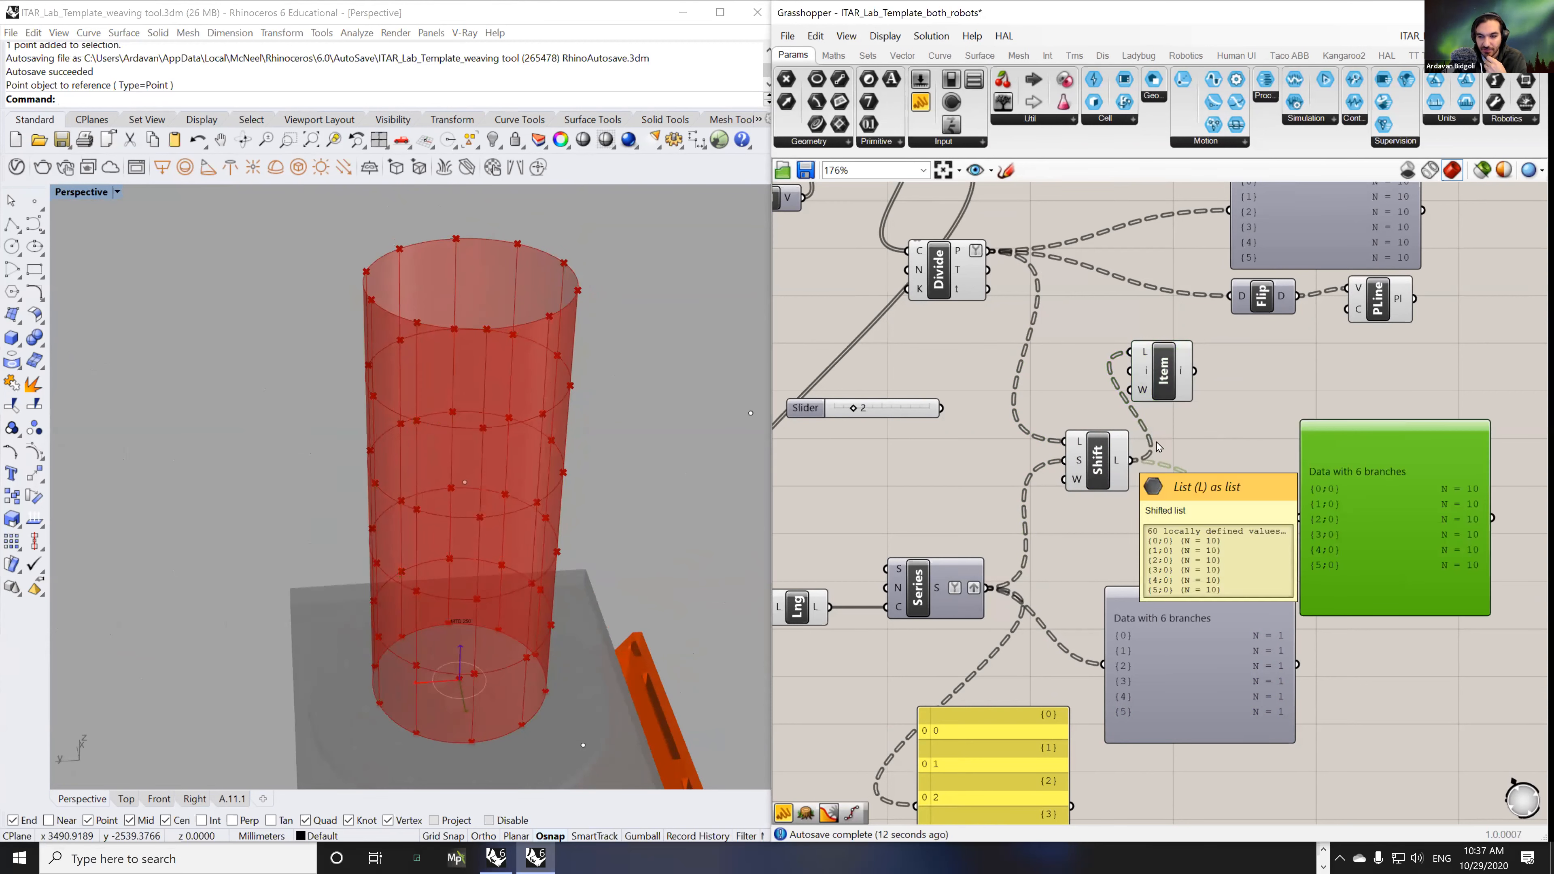
- Try feeding the Shift component's L output straight into the PLine component's V input and inspect the polylines on the cylinder
{"action": "left_click_drag", "start_coordinate": [1371, 300], "coordinate": [1284, 468]}
{"action": "left_click_drag", "start_coordinate": [1133, 460], "coordinate": [1246, 463]}
{"action": "right_click_drag", "start_coordinate": [612, 398], "coordinate": [573, 403]}
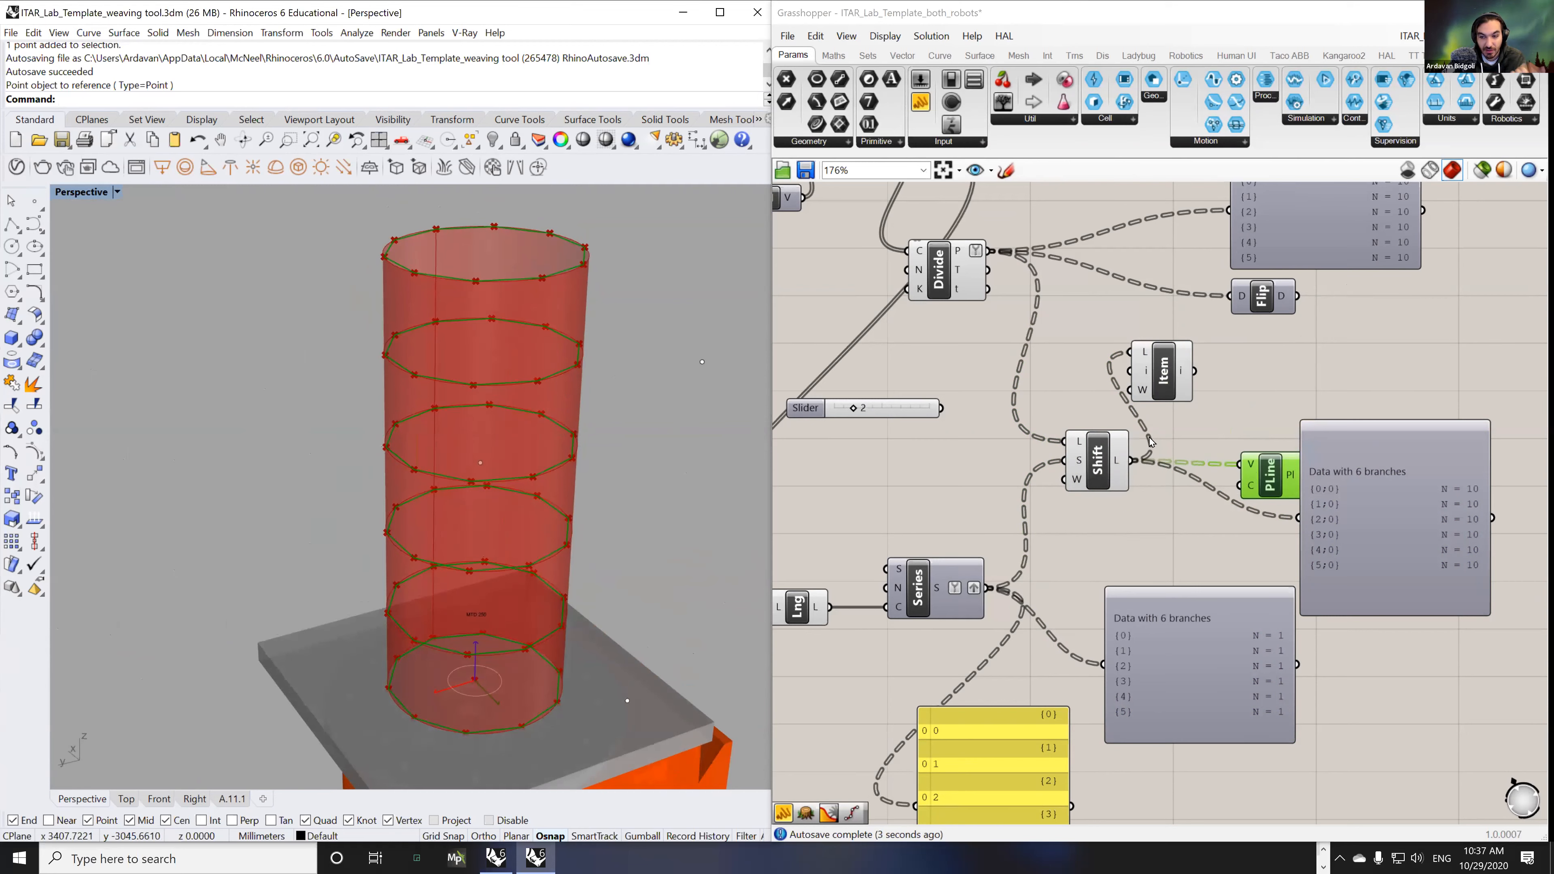
- Route the Shift component's L output through Flip into the PLine component's V input and examine the winding polylines around the cylinder
{"action": "left_click_drag", "start_coordinate": [1134, 461], "coordinate": [1365, 301], "text": "shift"}
{"action": "right_click_drag", "start_coordinate": [465, 331], "coordinate": [566, 361]}
{"action": "right_click", "coordinate": [1335, 319]}
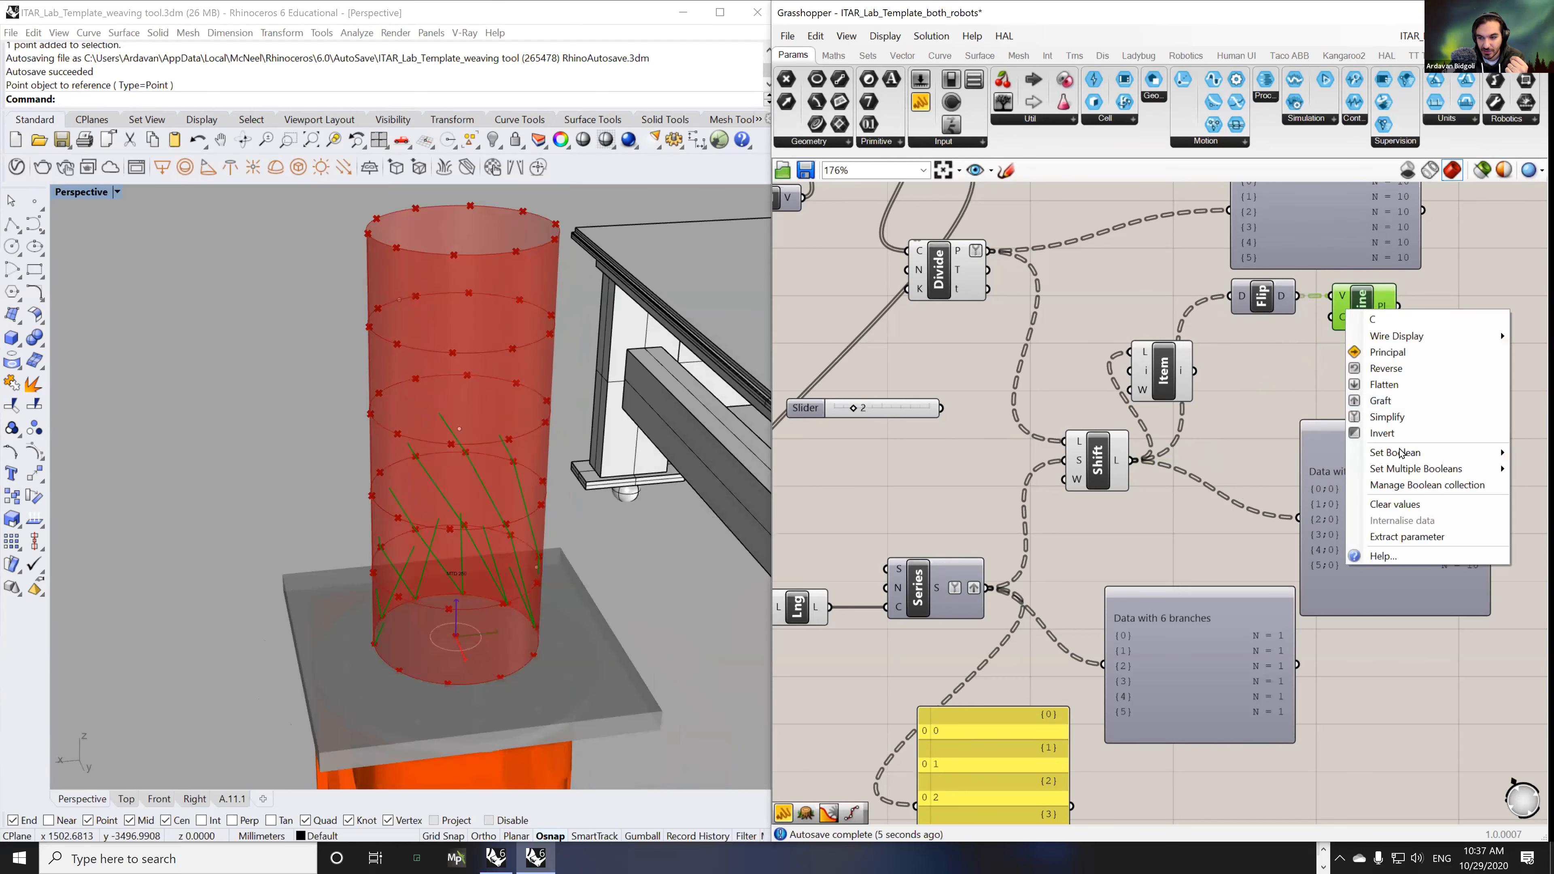
{"action": "mouse_move", "coordinate": [1402, 453]}
{"action": "right_click_drag", "start_coordinate": [422, 367], "coordinate": [637, 344]}
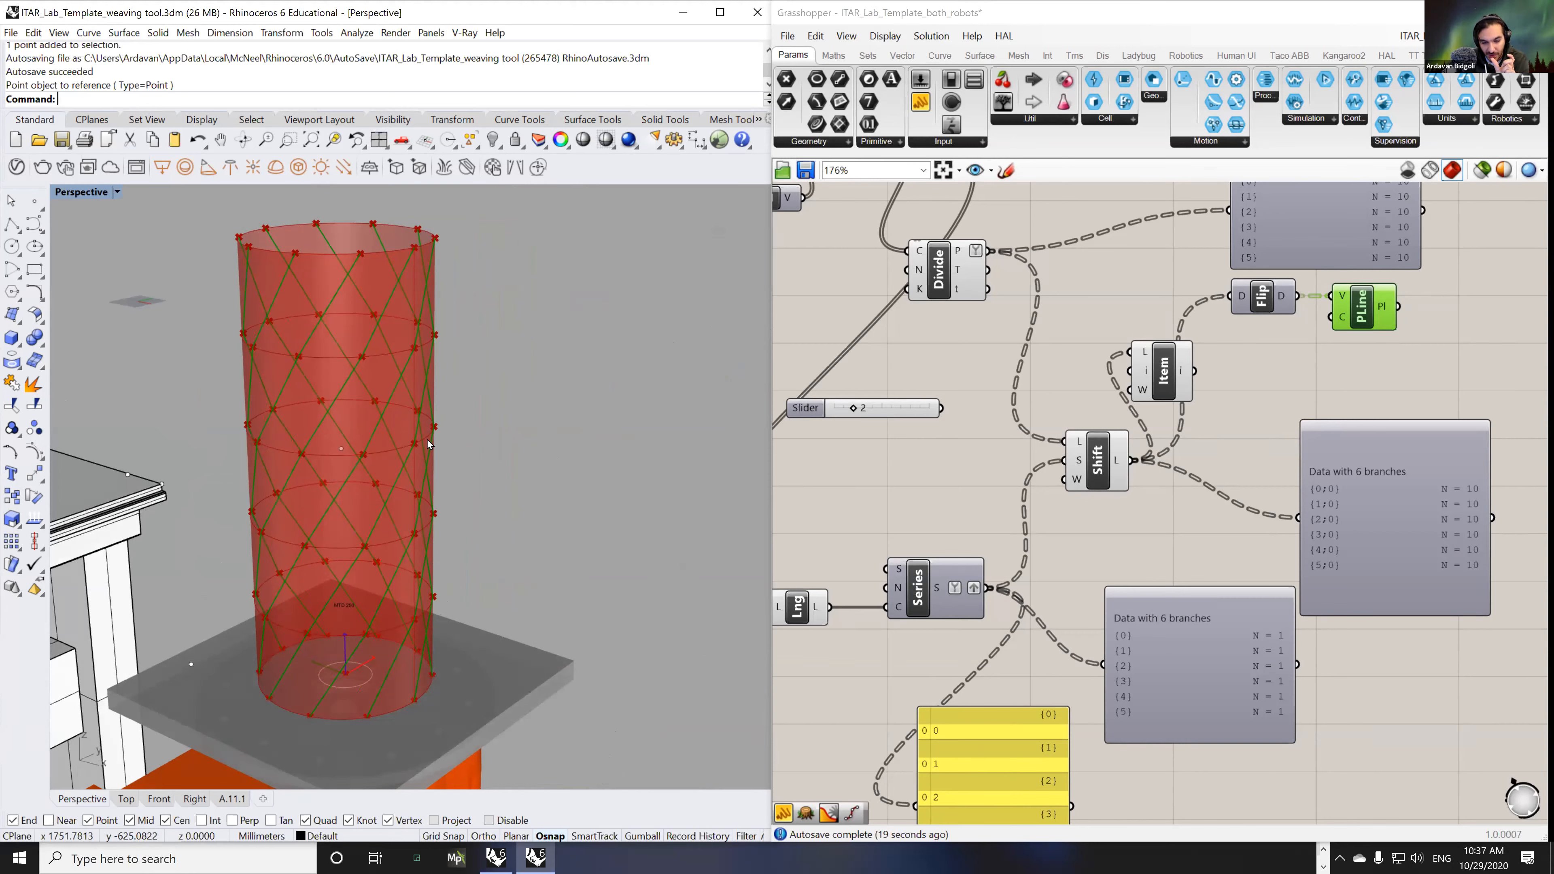
{"action": "right_click_drag", "start_coordinate": [427, 439], "coordinate": [419, 472]}
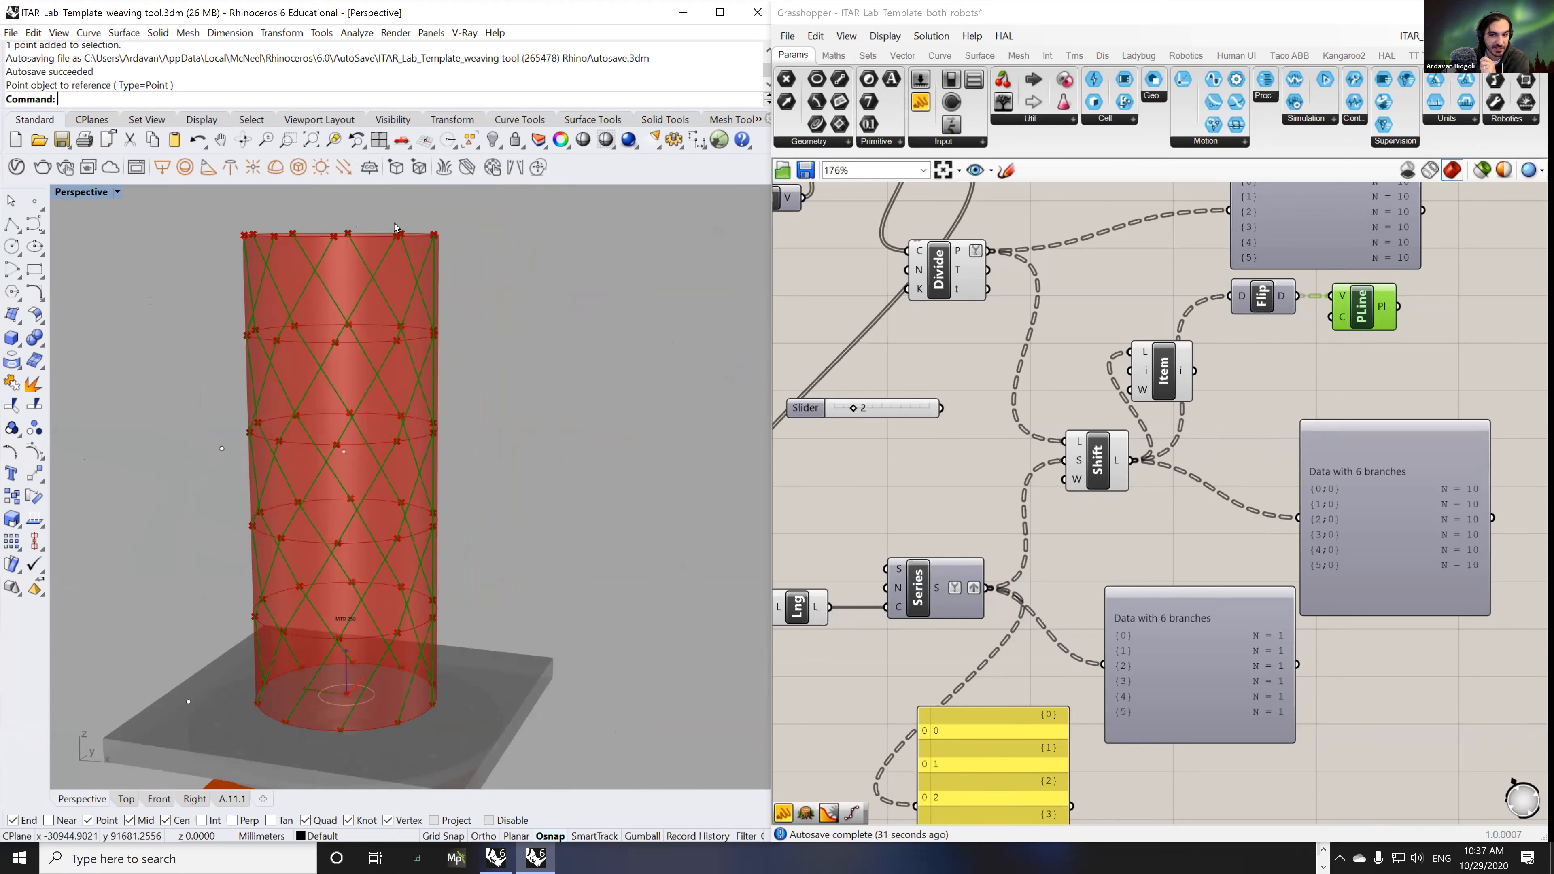
- Delete the Param Viewers on Shift, Series and Divide, the Item component and the unused number slider
{"action": "left_click_drag", "start_coordinate": [1401, 717], "coordinate": [1201, 564]}
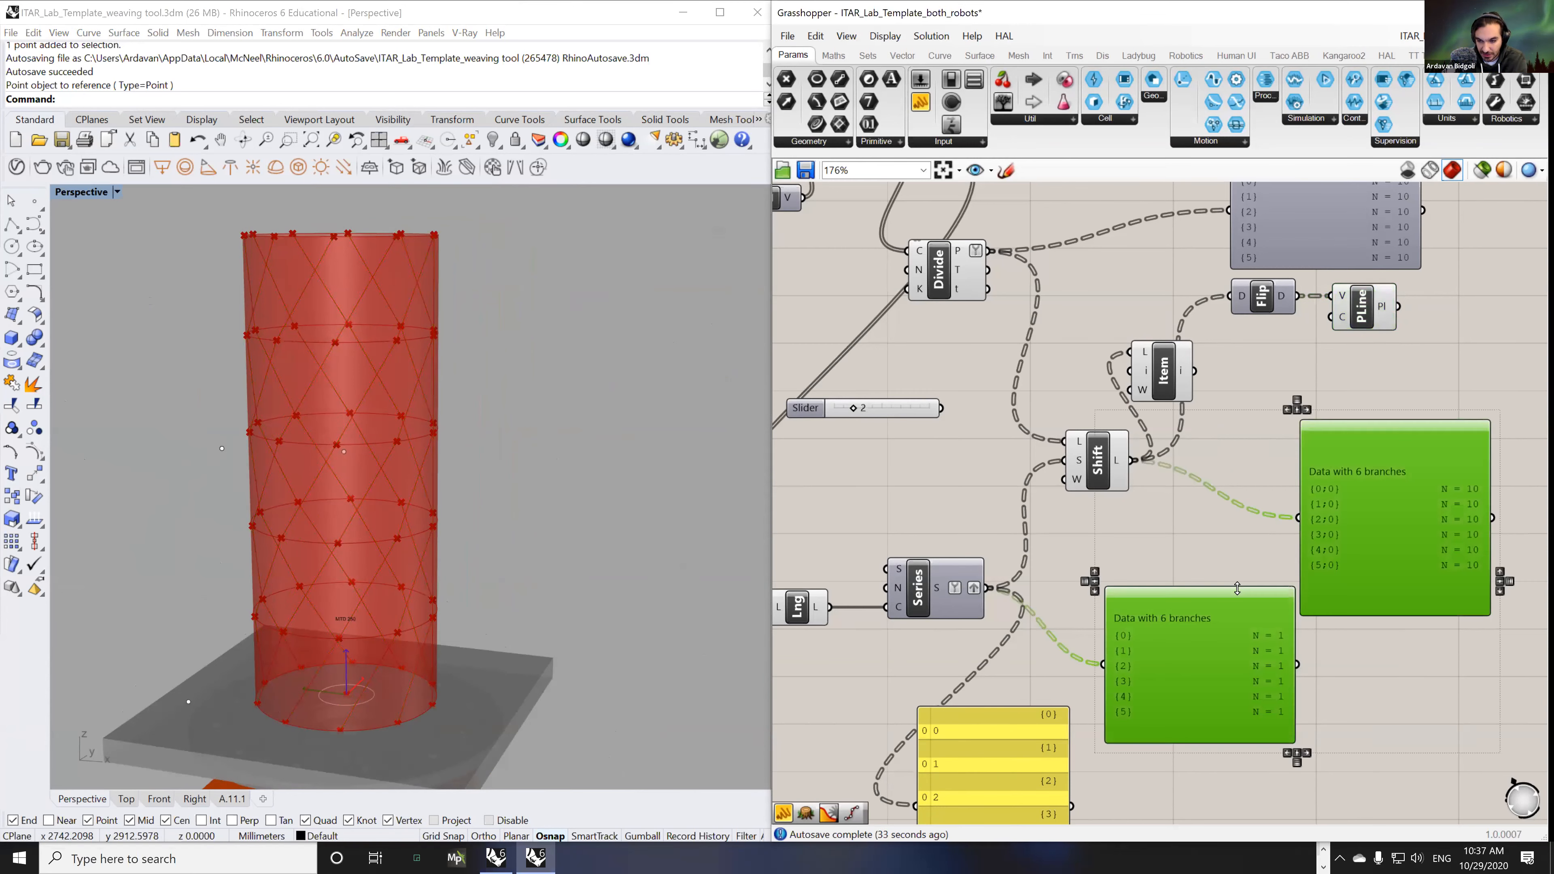
{"action": "key", "text": "Delete"}
{"action": "scroll", "coordinate": [1201, 564], "scroll_direction": "down", "scroll_amount": 1}
{"action": "left_click_drag", "start_coordinate": [1172, 411], "coordinate": [1201, 512]}
{"action": "key", "text": "Delete"}
{"action": "left_click", "coordinate": [1250, 271]}
{"action": "key", "text": "Delete"}
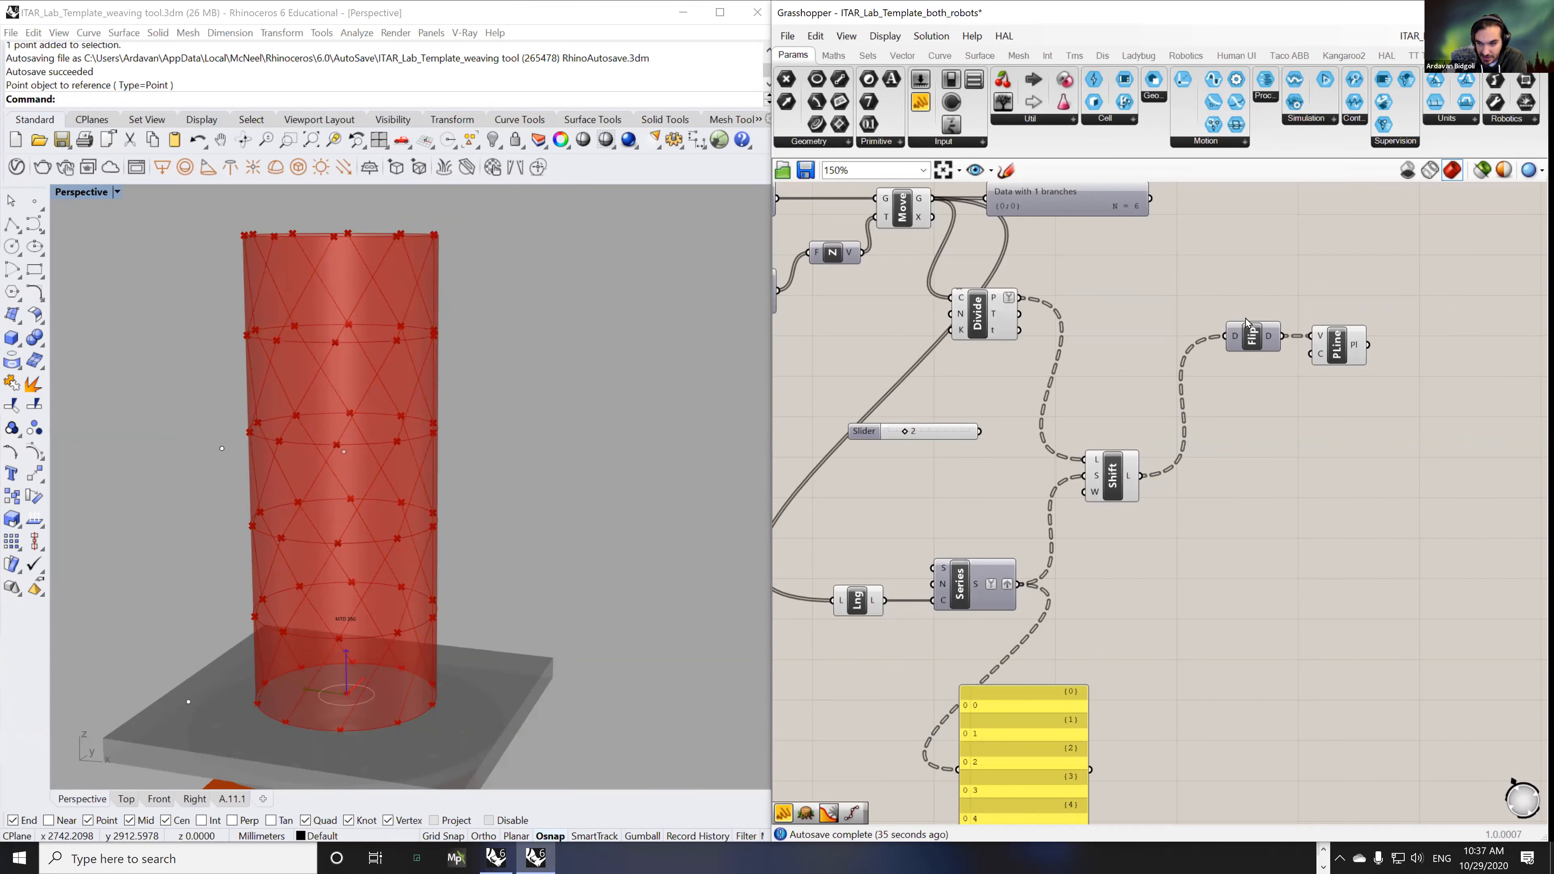
{"action": "left_click_drag", "start_coordinate": [993, 321], "coordinate": [929, 459]}
{"action": "key", "text": "Delete"}
- Line up Divide, Flip and PLine in one row with Shift, and move the Series panel beneath them
{"action": "left_click_drag", "start_coordinate": [979, 365], "coordinate": [961, 512]}
{"action": "left_click_drag", "start_coordinate": [1259, 341], "coordinate": [1209, 481]}
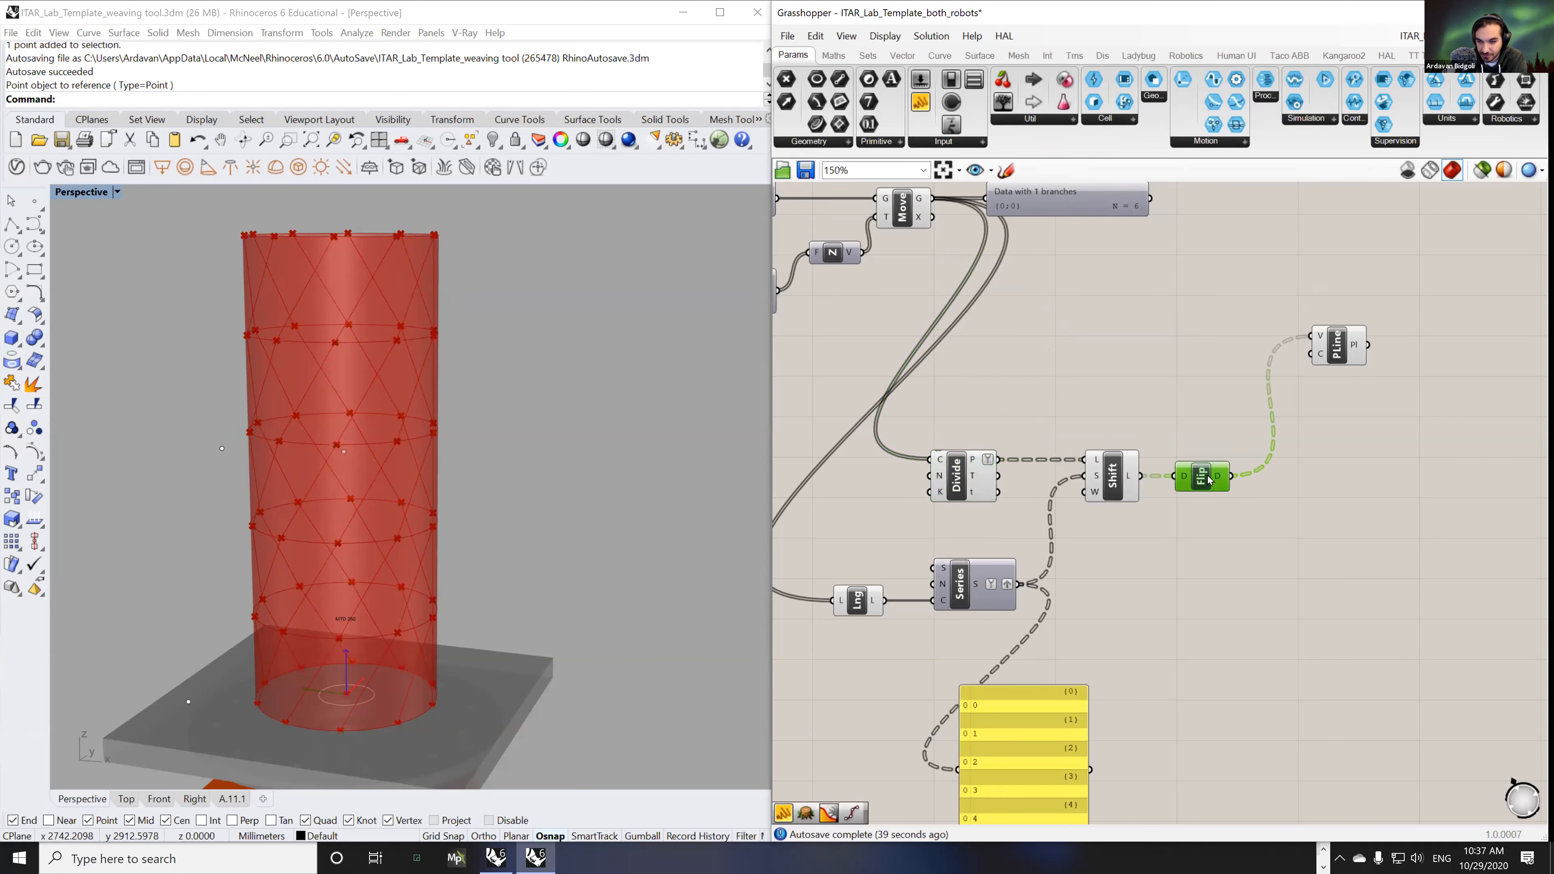
{"action": "left_click_drag", "start_coordinate": [1342, 346], "coordinate": [1309, 482]}
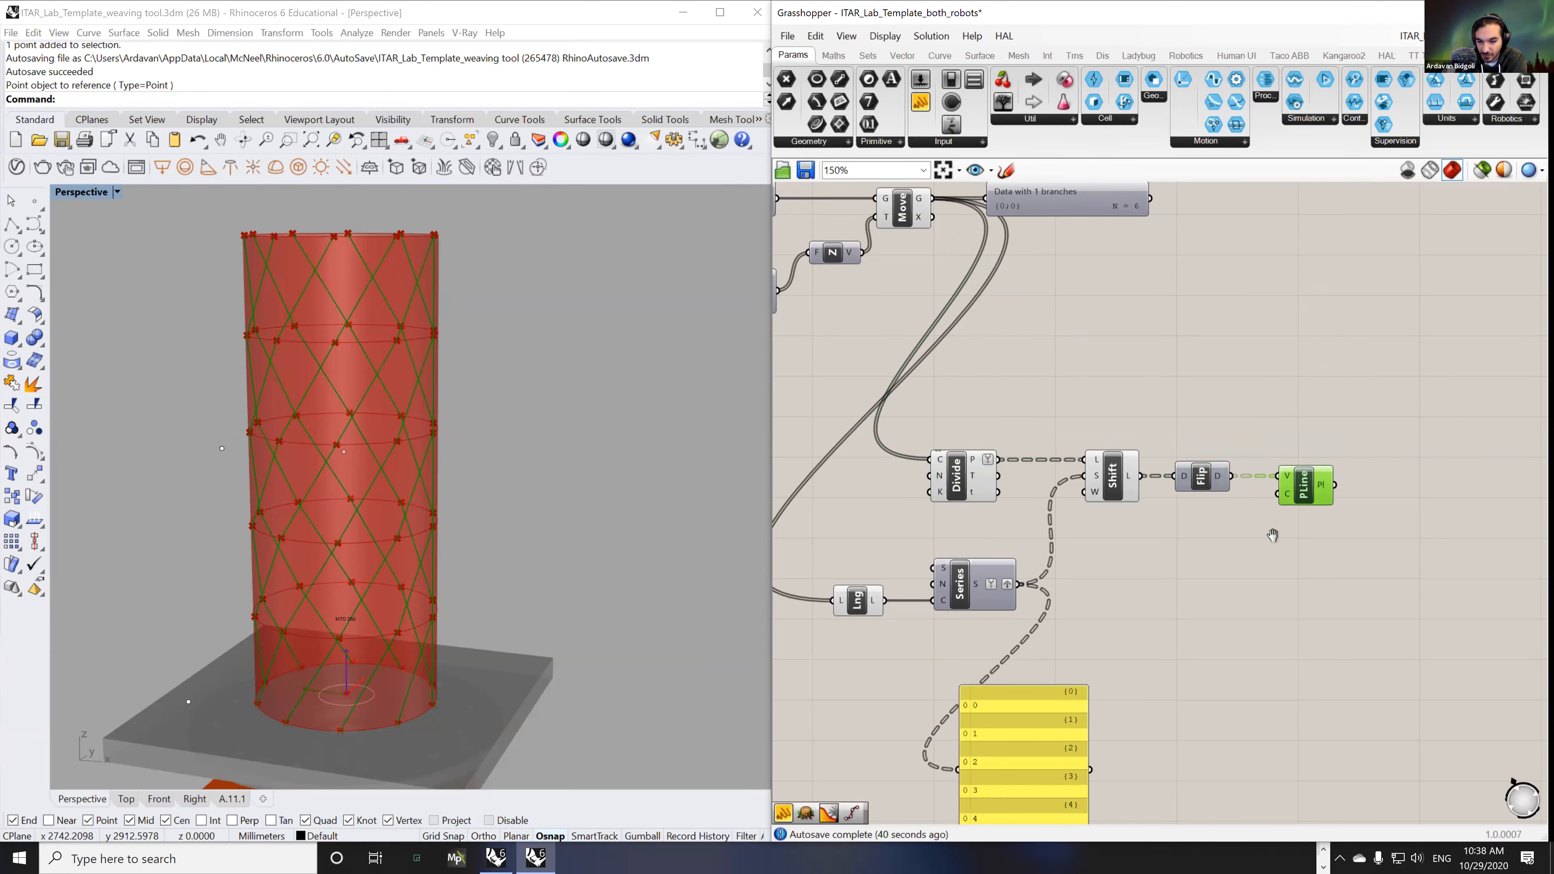
{"action": "right_click_drag", "start_coordinate": [1274, 536], "coordinate": [1426, 499]}
{"action": "left_click", "coordinate": [1031, 563]}
{"action": "left_click_drag", "start_coordinate": [1145, 670], "coordinate": [1260, 609]}
{"action": "right_click_drag", "start_coordinate": [1209, 600], "coordinate": [1141, 648]}
- Turn off the viewport preview of the PLine component's winding polylines
{"action": "left_click", "coordinate": [1050, 494]}
{"action": "right_click_drag", "start_coordinate": [619, 535], "coordinate": [590, 549]}
{"action": "left_click_drag", "start_coordinate": [1480, 418], "coordinate": [1210, 530]}
{"action": "middle_click", "coordinate": [1235, 476]}
{"action": "left_click", "coordinate": [1286, 438]}
{"action": "left_click", "coordinate": [1253, 352]}
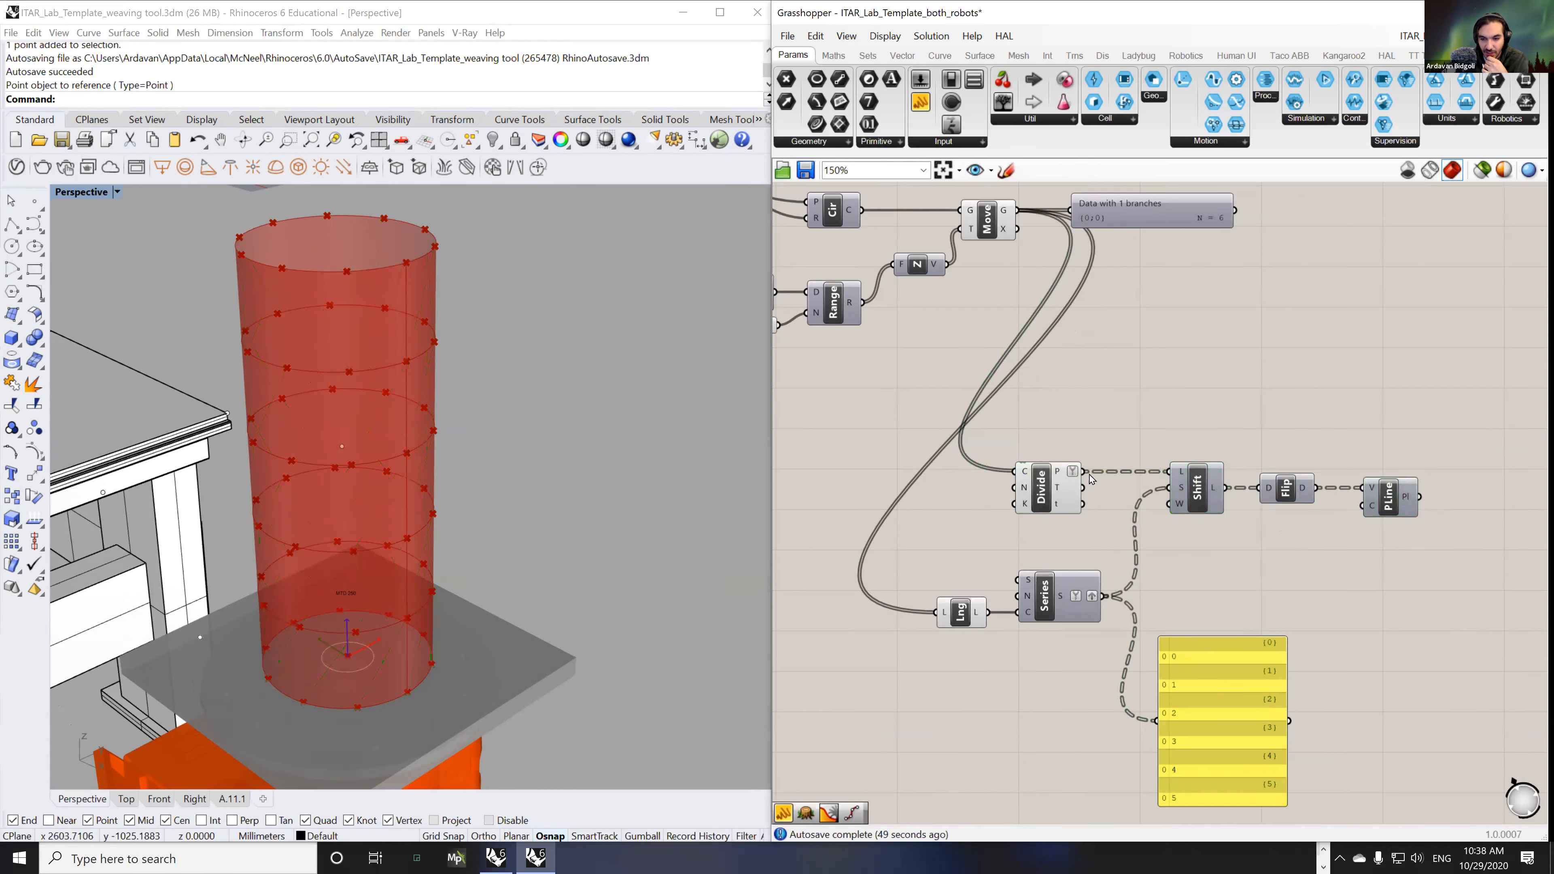
- Open the component search on the empty canvas above the Divide component
{"action": "left_click", "coordinate": [1054, 489]}
{"action": "double_click", "coordinate": [1068, 408]}
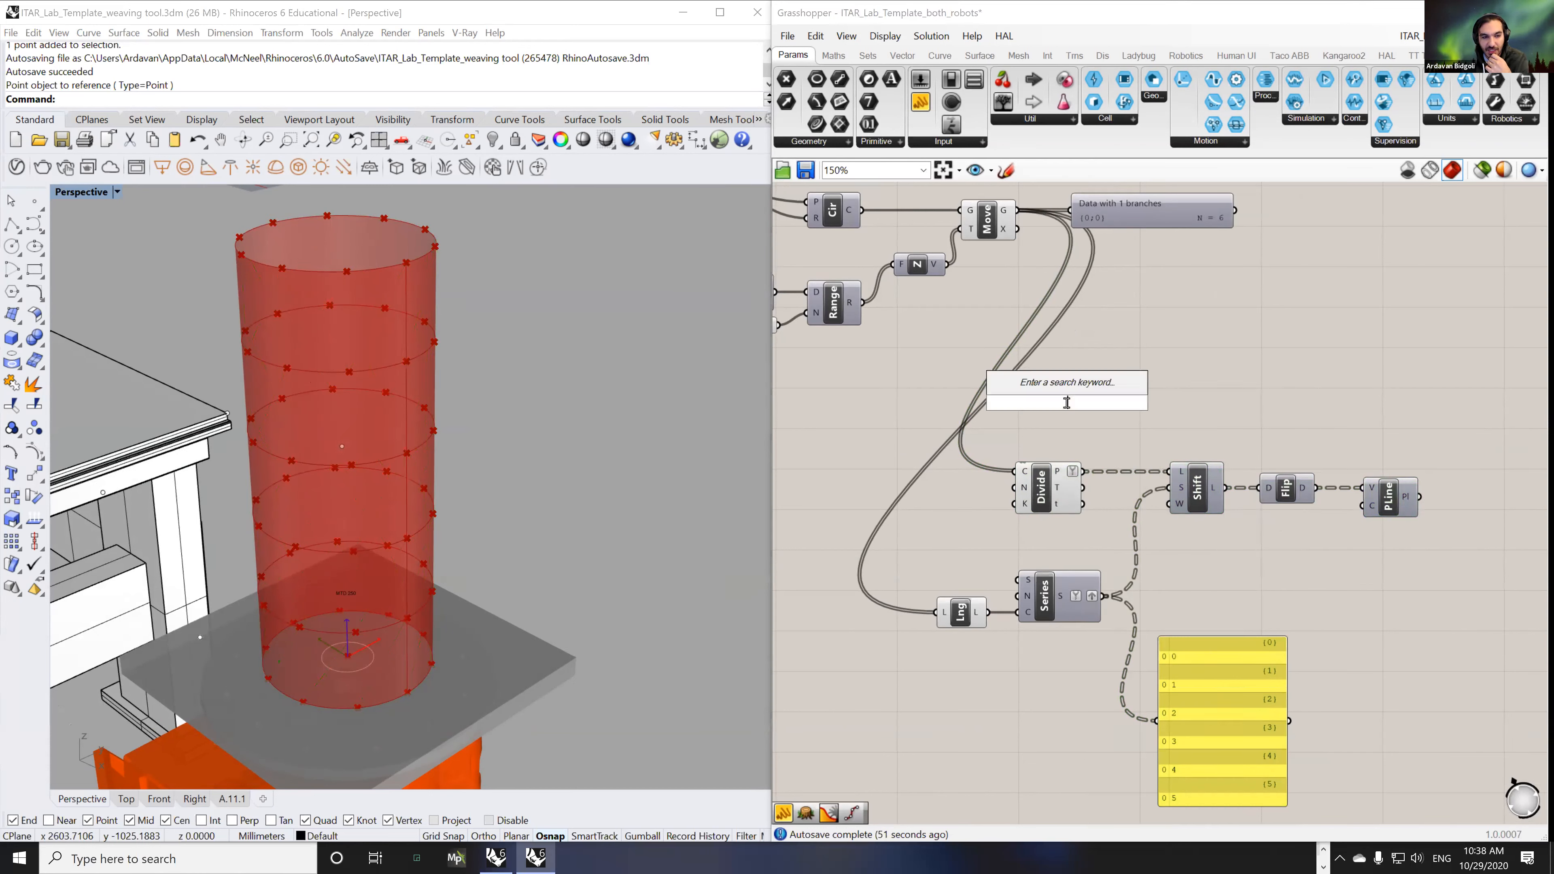
- Add a Point List component and feed it the division points from Divide
{"action": "type", "text": "point"}
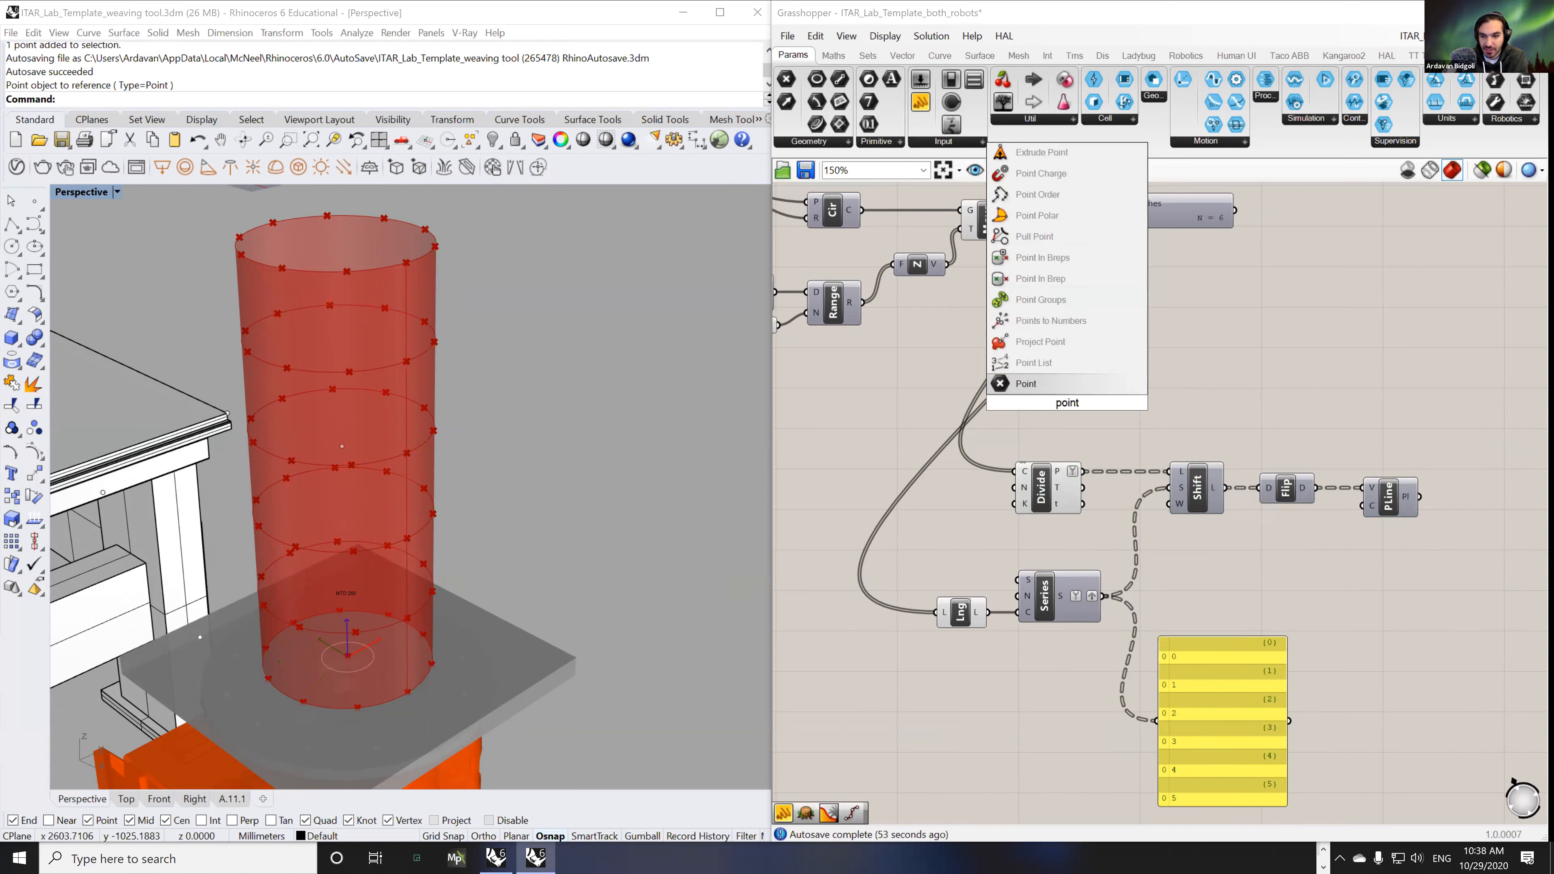
{"action": "left_click", "coordinate": [1034, 362]}
{"action": "left_click_drag", "start_coordinate": [1070, 428], "coordinate": [1154, 390]}
- Add a number slider, connect it to the Point List's size input and set it to 13
{"action": "double_click", "coordinate": [1115, 333]}
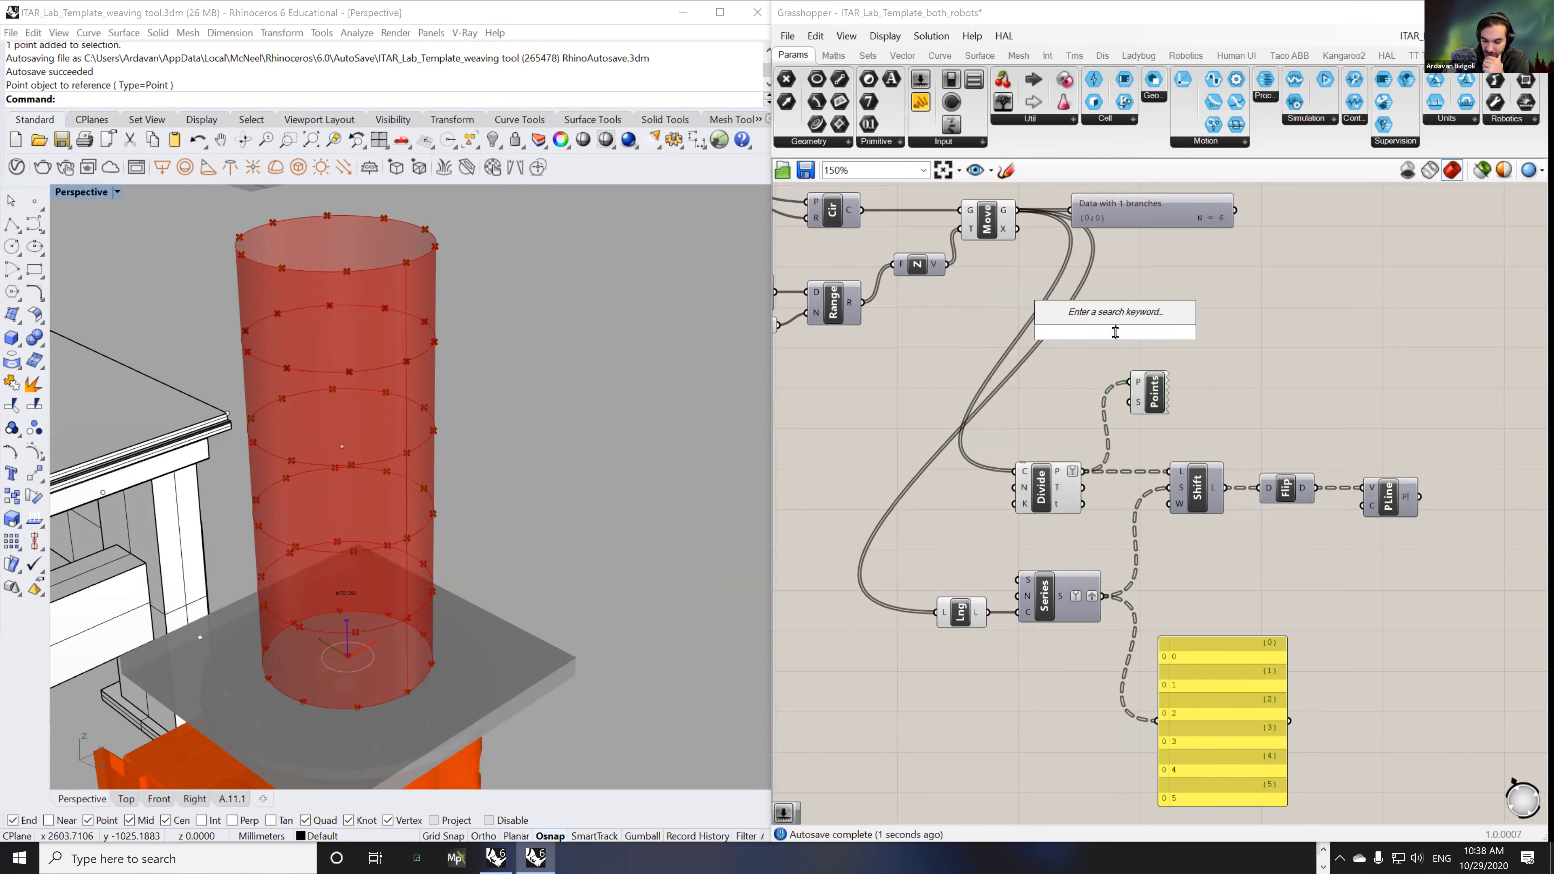
{"action": "type", "text": "20"}
{"action": "key", "text": "Return"}
{"action": "left_click_drag", "start_coordinate": [1081, 405], "coordinate": [1129, 402]}
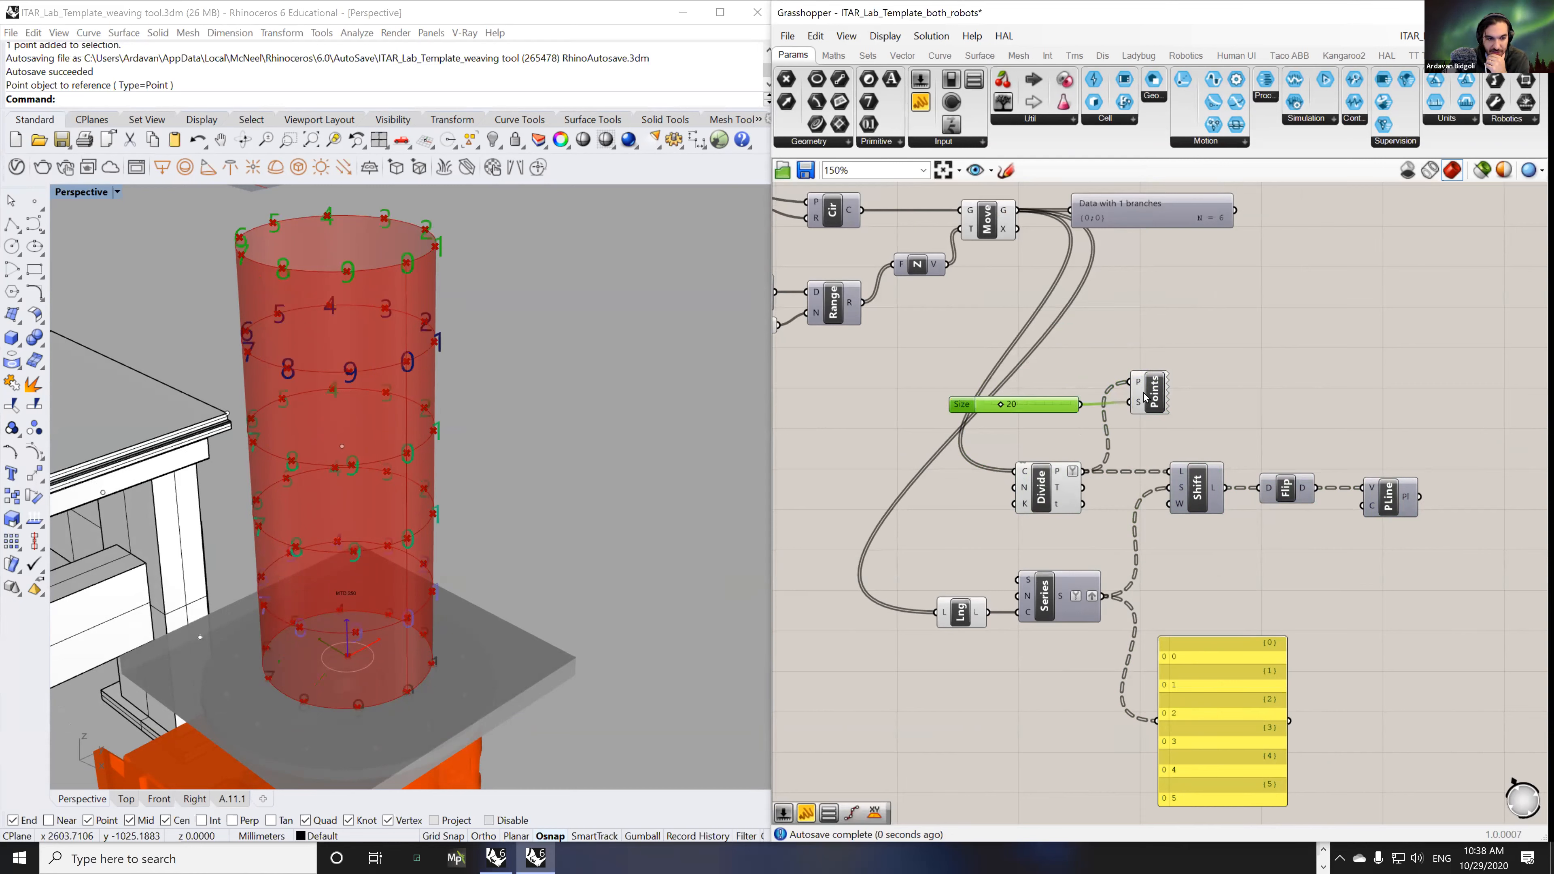
{"action": "left_click_drag", "start_coordinate": [997, 408], "coordinate": [995, 409]}
{"action": "left_click", "coordinate": [1119, 431]}
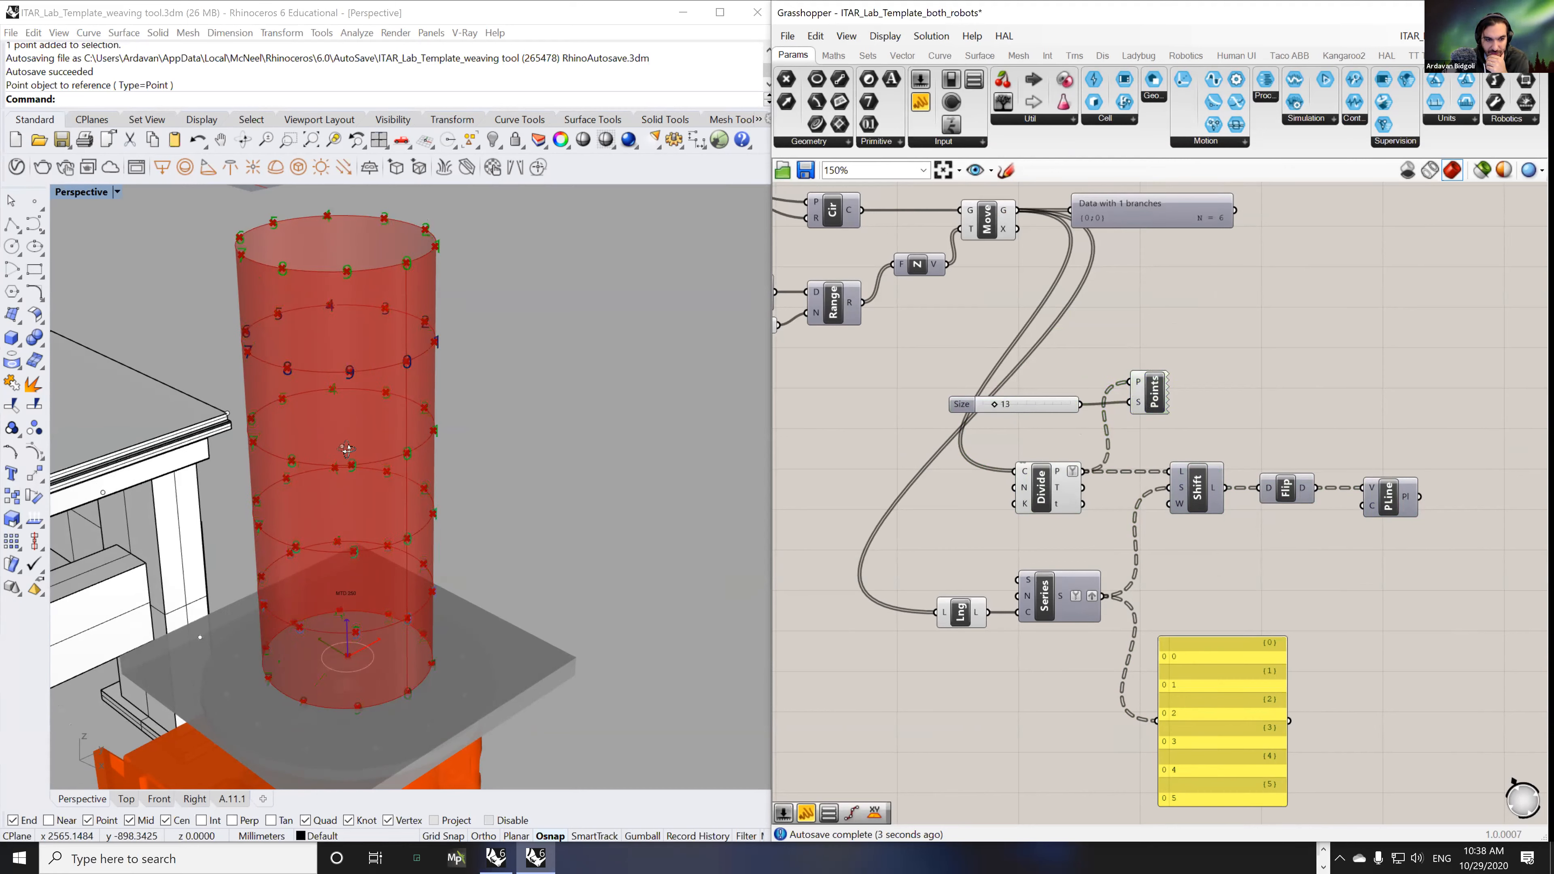
- Examine the index numbers of the division points around the cylinder's stacked rings, from the base and from above
{"action": "scroll", "coordinate": [357, 708], "scroll_direction": "up", "scroll_amount": 8}
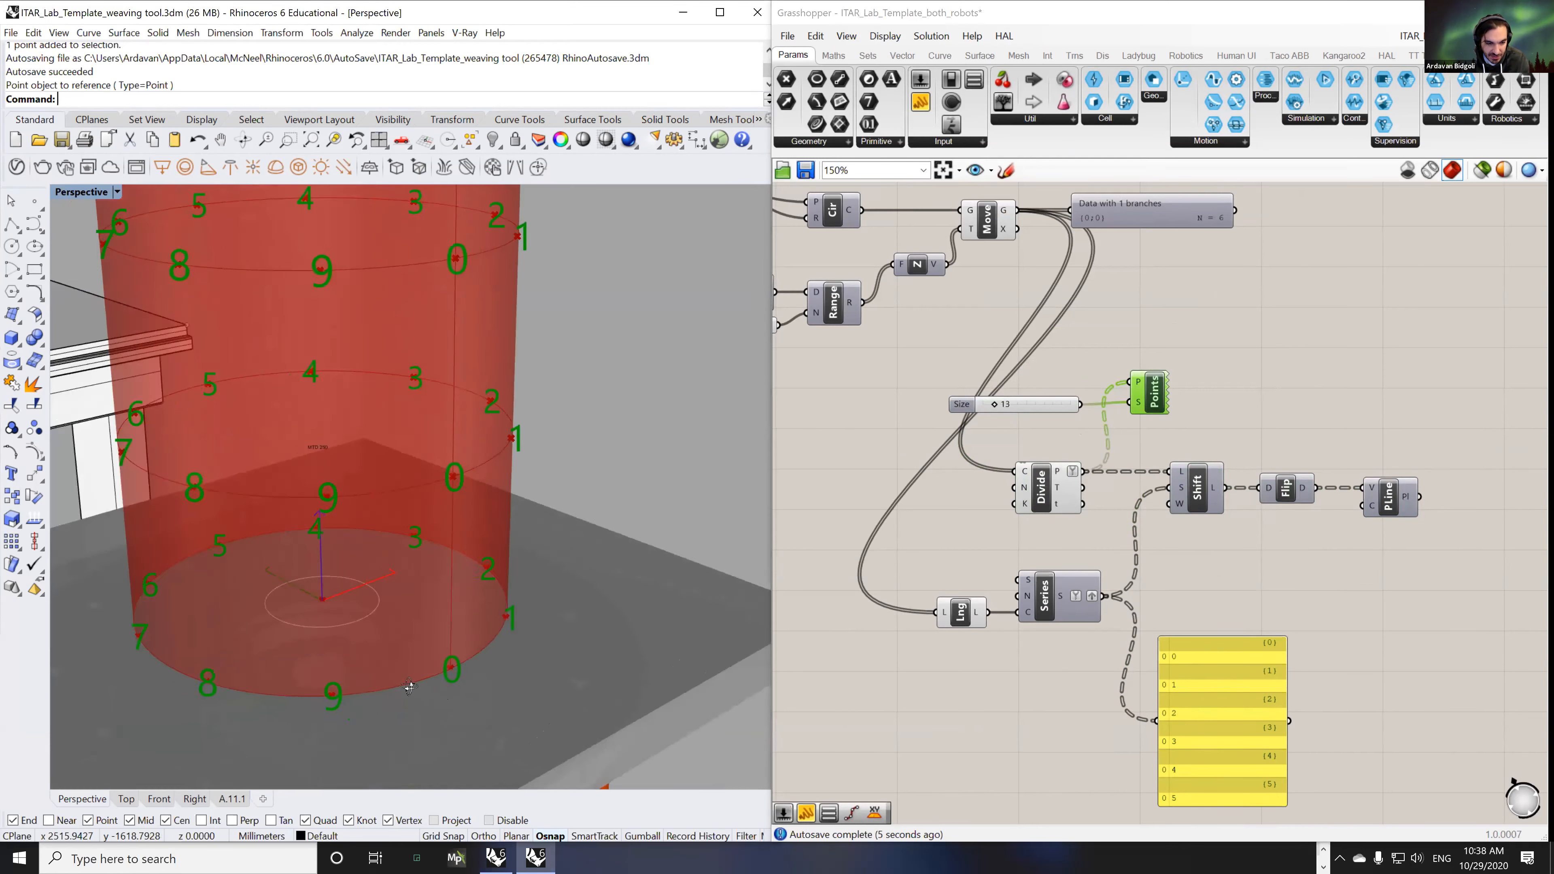
{"action": "scroll", "coordinate": [409, 688], "scroll_direction": "up", "scroll_amount": 5}
{"action": "right_click_drag", "start_coordinate": [449, 630], "coordinate": [533, 653], "text": "shift"}
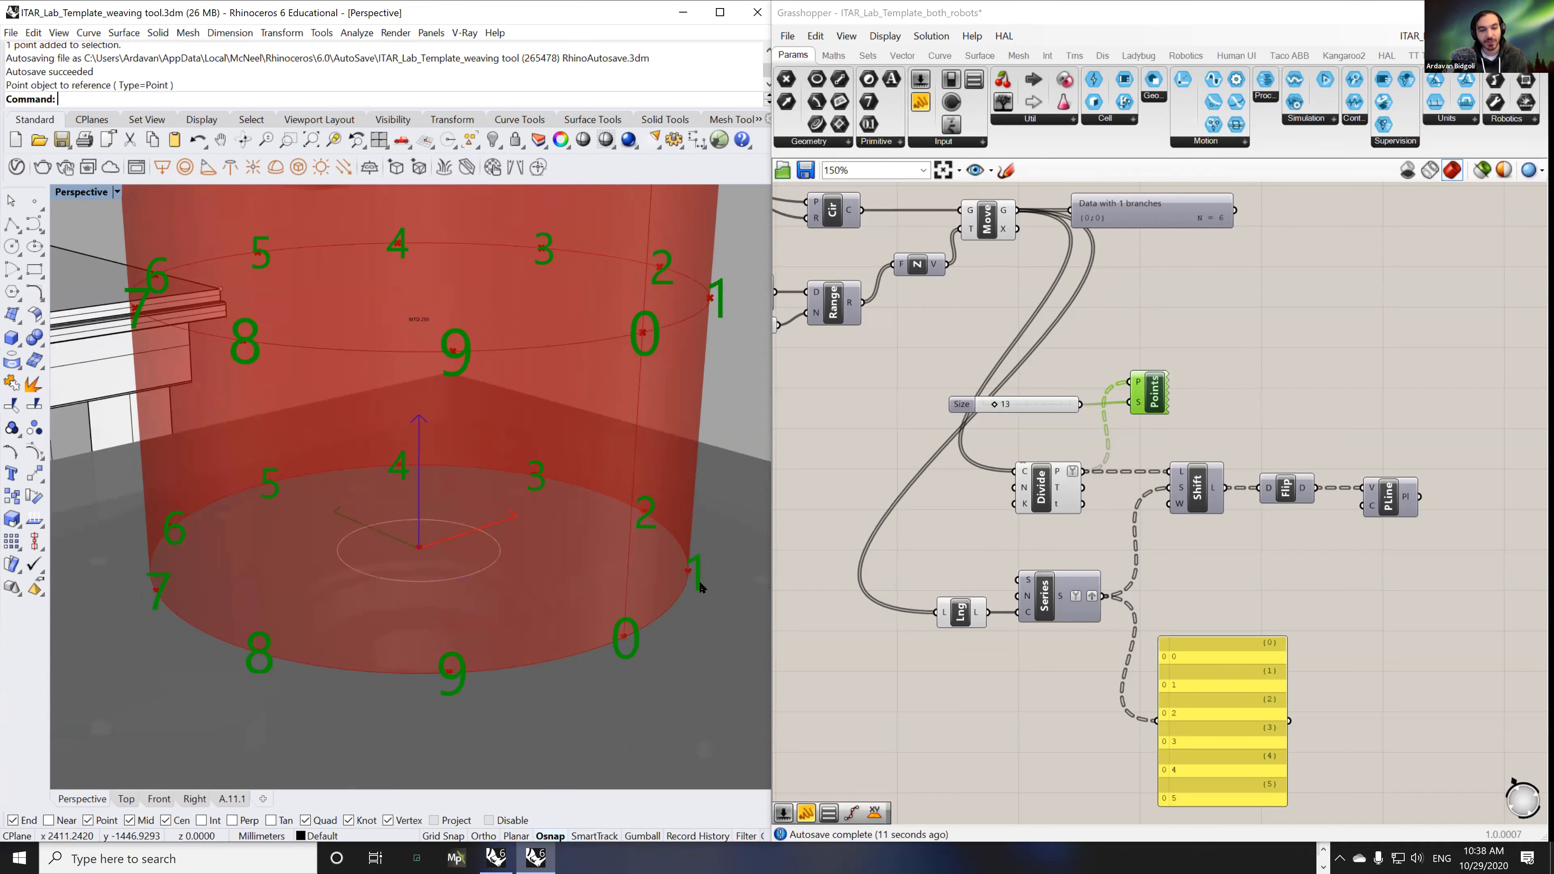
{"action": "right_click_drag", "start_coordinate": [614, 543], "coordinate": [627, 650], "text": "shift"}
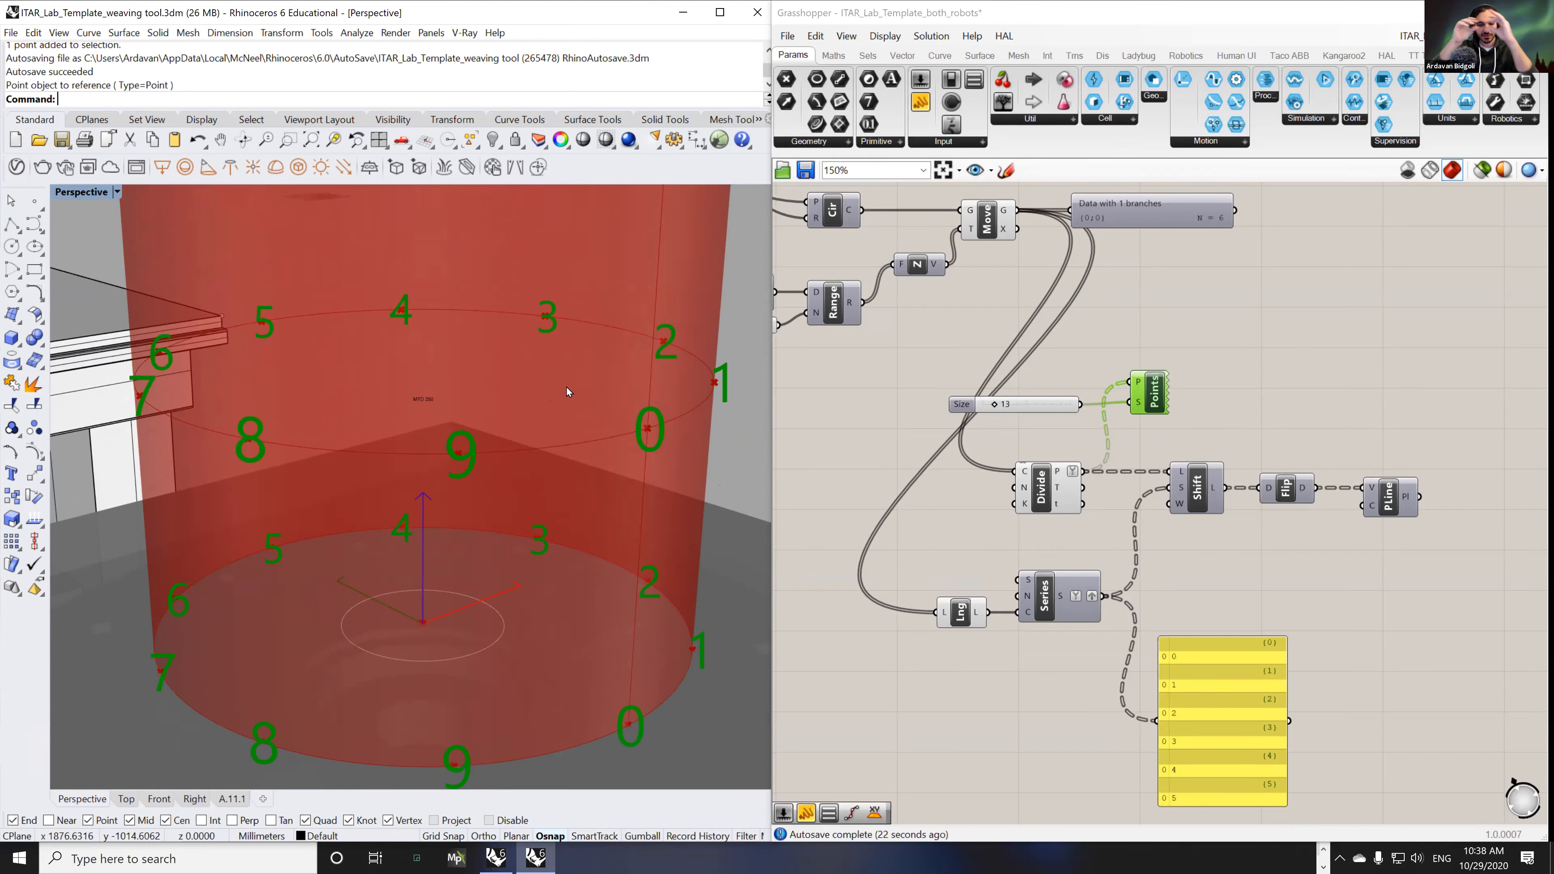
{"action": "right_click_drag", "start_coordinate": [547, 372], "coordinate": [549, 559], "text": "shift"}
{"action": "scroll", "coordinate": [548, 502], "scroll_direction": "down", "scroll_amount": 6}
{"action": "mouse_move", "coordinate": [597, 410]}
{"action": "right_mouse_down", "text": "shift"}
{"action": "mouse_move", "coordinate": [580, 549]}
{"action": "mouse_move", "coordinate": [603, 562]}
{"action": "mouse_move", "coordinate": [617, 462]}
{"action": "mouse_move", "coordinate": [658, 549]}
{"action": "mouse_move", "coordinate": [556, 453]}
{"action": "mouse_move", "coordinate": [633, 467]}
{"action": "right_mouse_up", "text": "shift"}
{"action": "scroll", "coordinate": [634, 451], "scroll_direction": "down", "scroll_amount": 2}
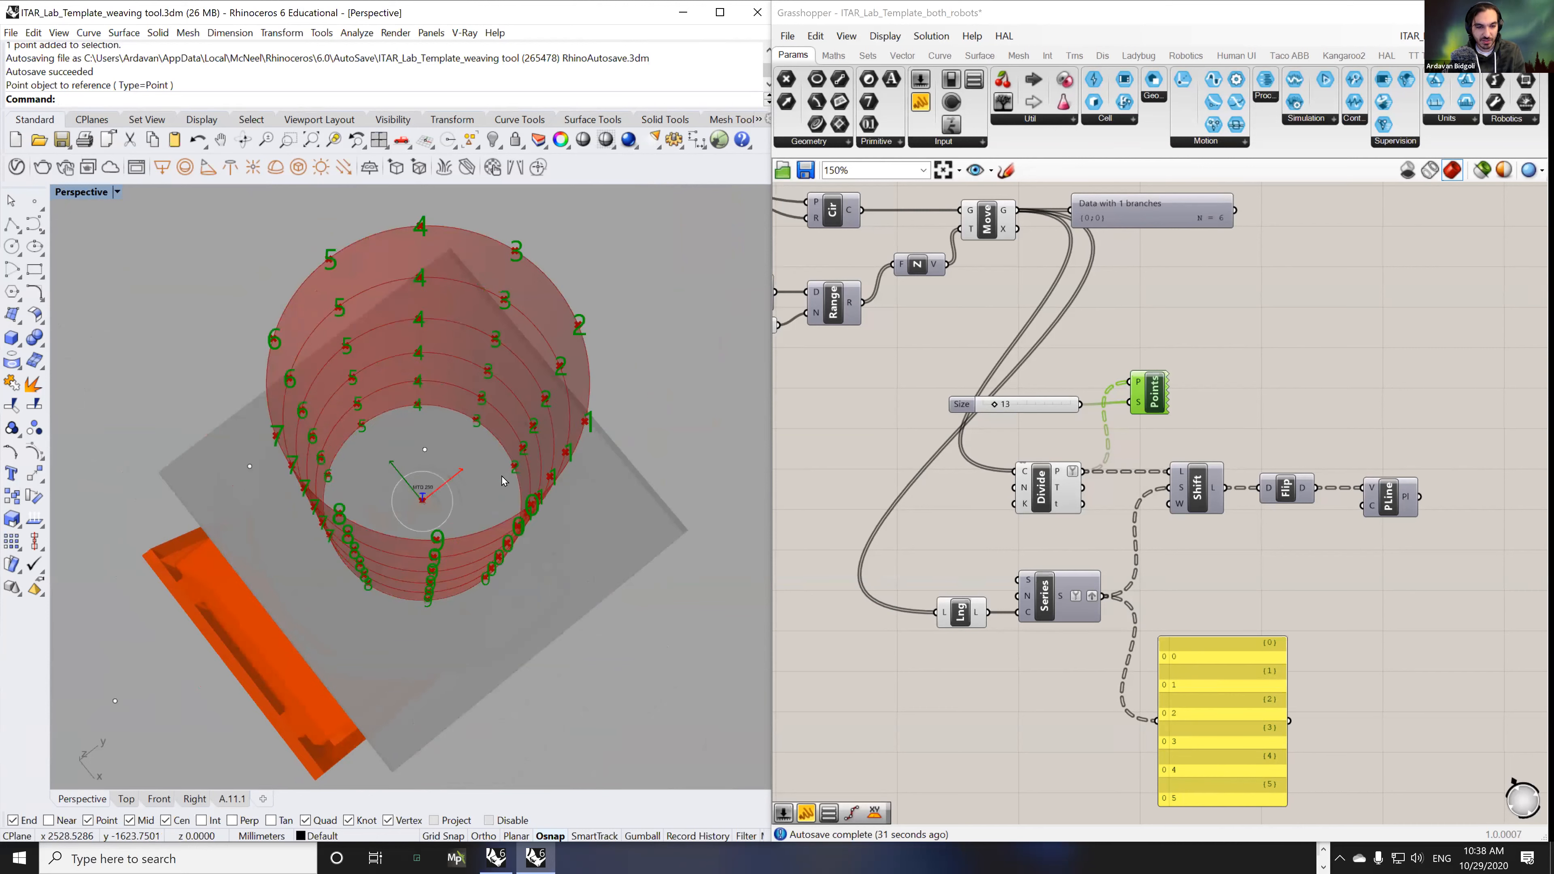
{"action": "right_click_drag", "start_coordinate": [359, 512], "coordinate": [353, 486]}
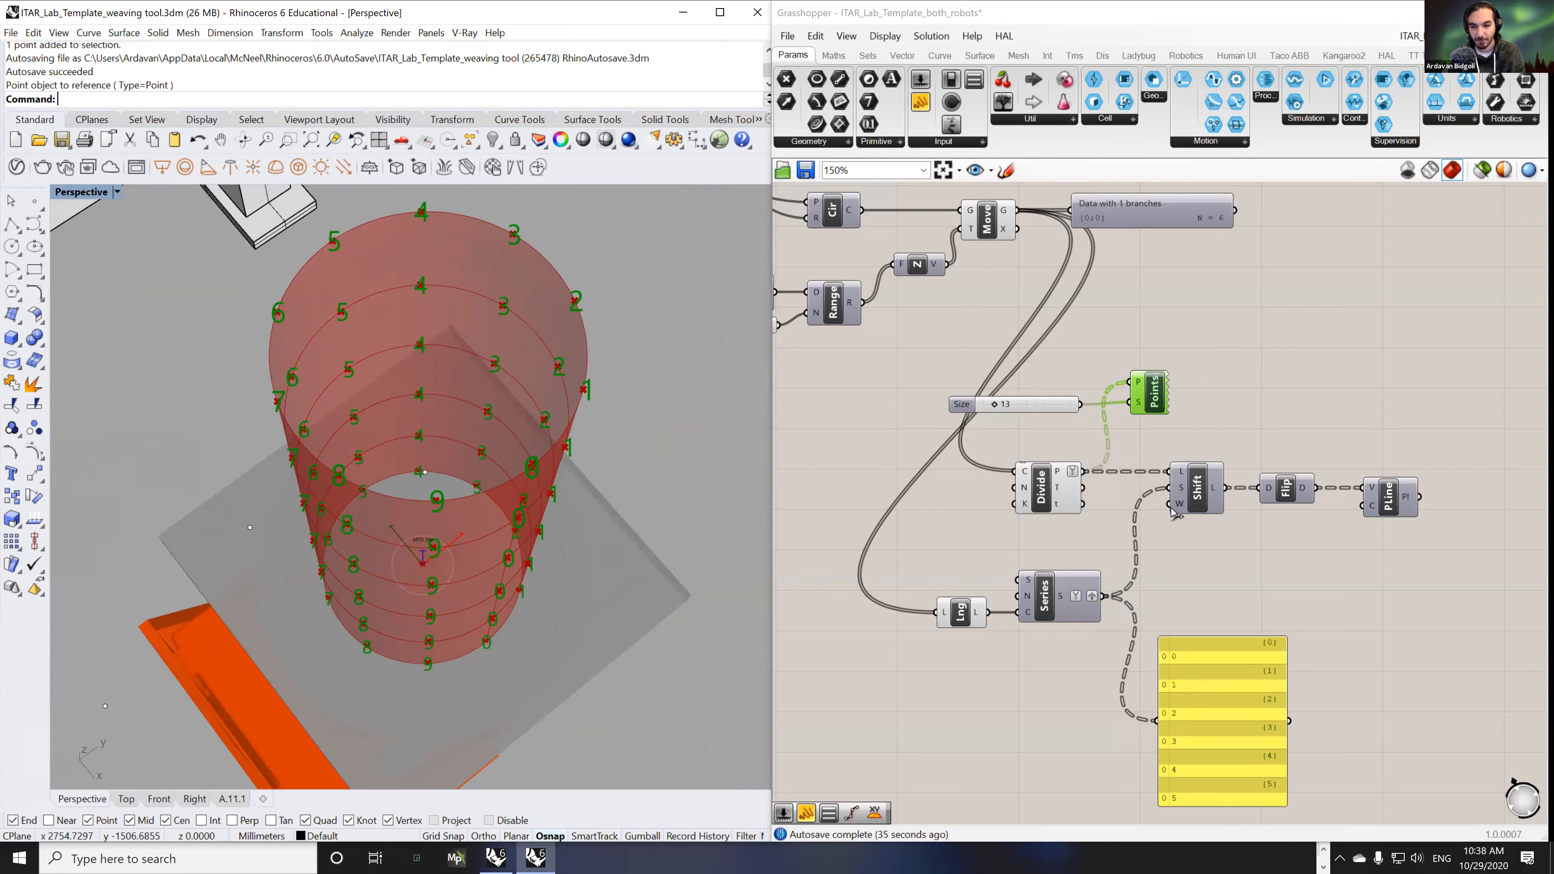
- Rewire the Point List's points input to the Shift output and move the series data panel closer beneath Shift
{"action": "right_click_drag", "start_coordinate": [1076, 699], "coordinate": [1031, 690]}
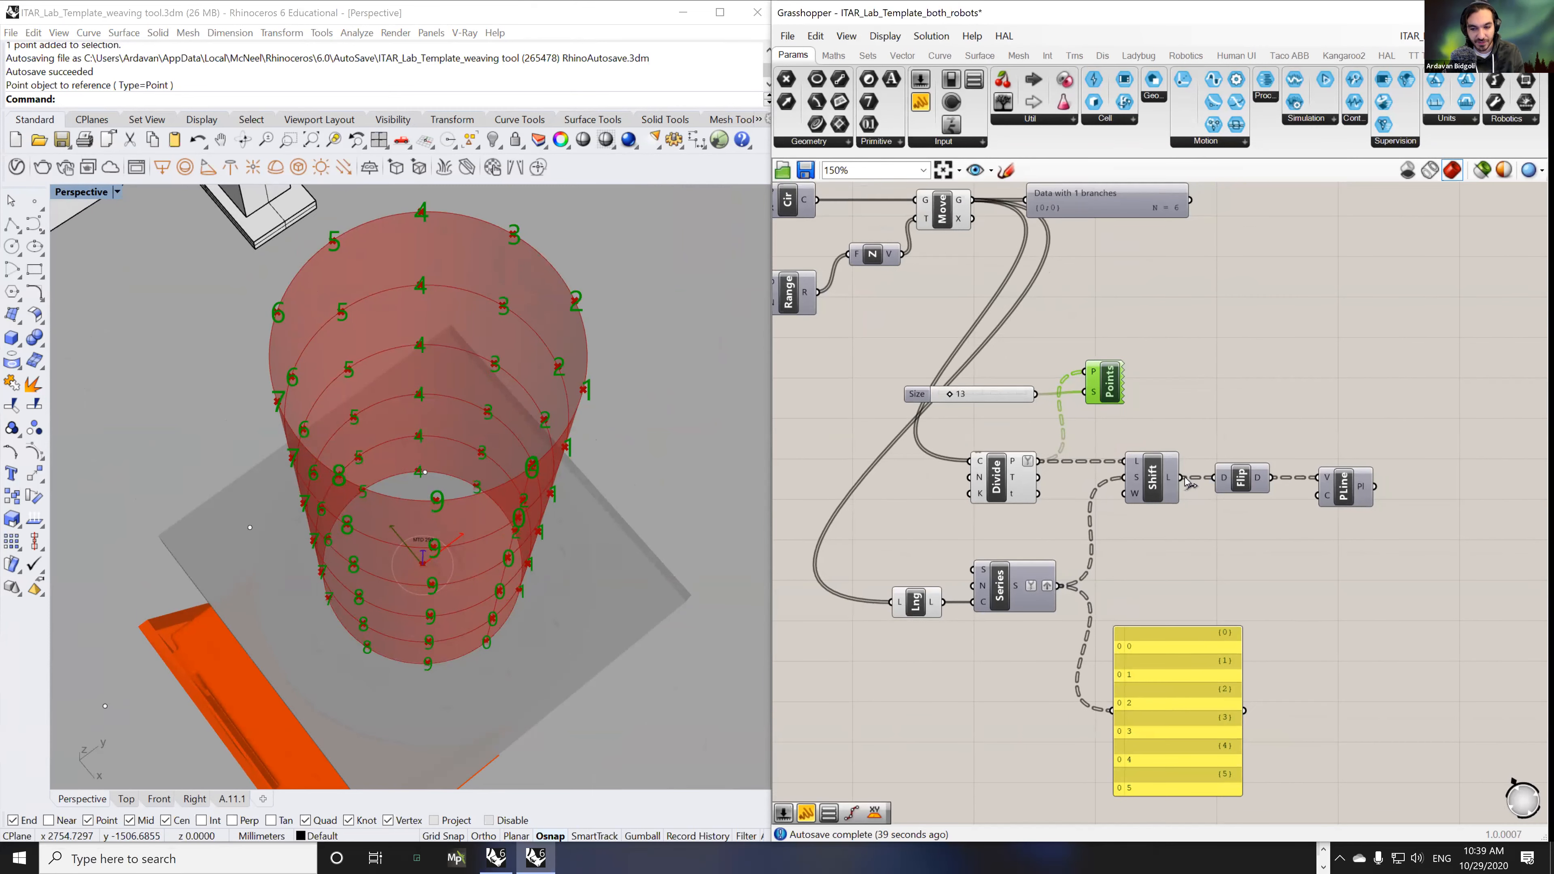
{"action": "left_click_drag", "start_coordinate": [1187, 482], "coordinate": [1131, 386]}
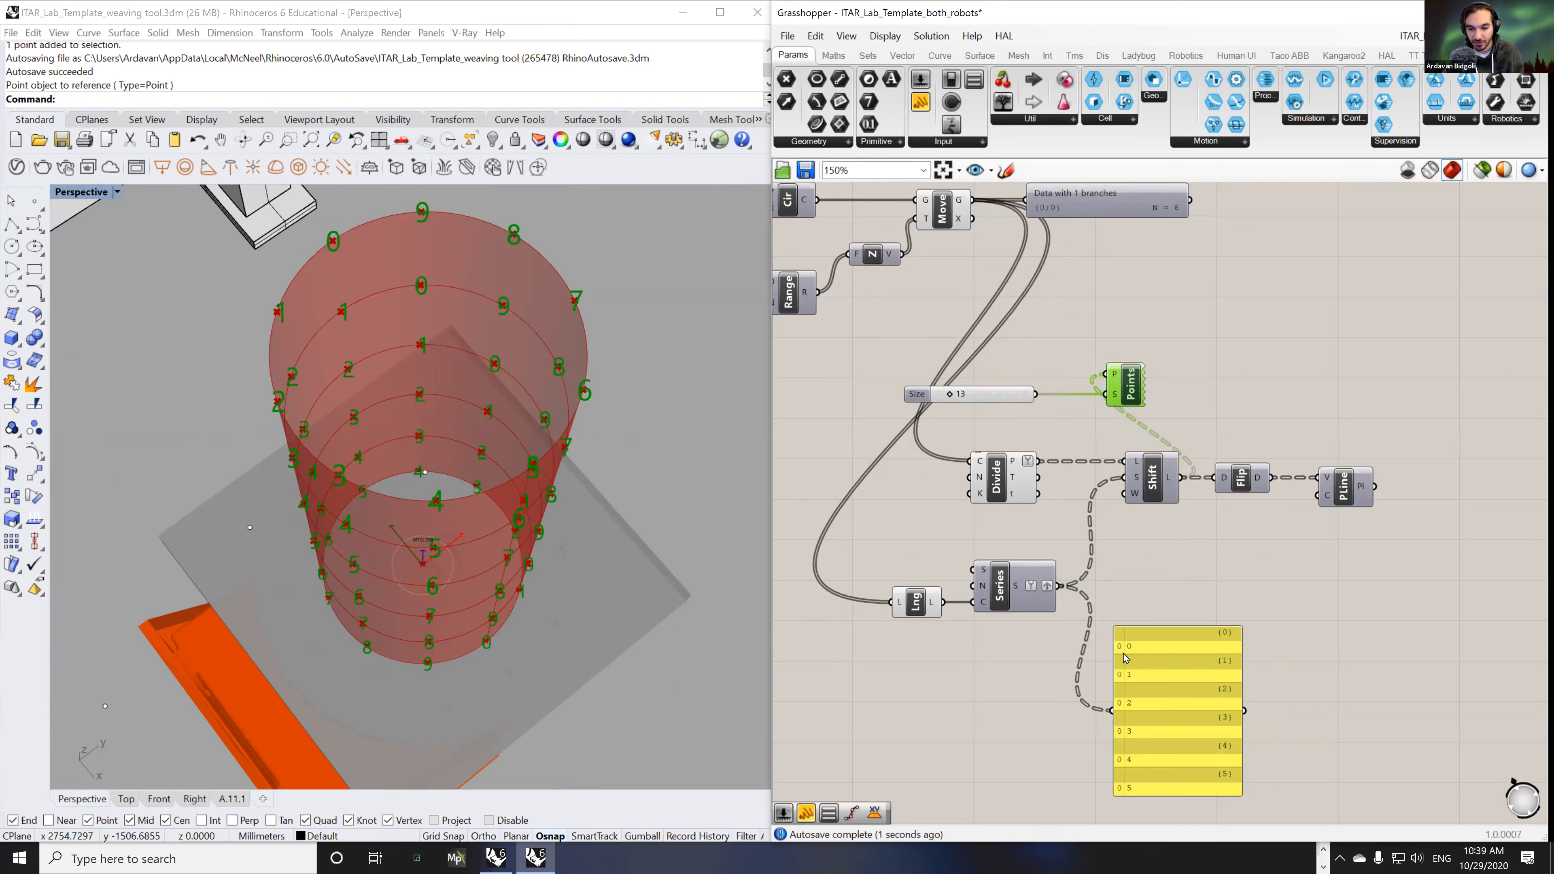
{"action": "left_click_drag", "start_coordinate": [1143, 676], "coordinate": [1161, 599]}
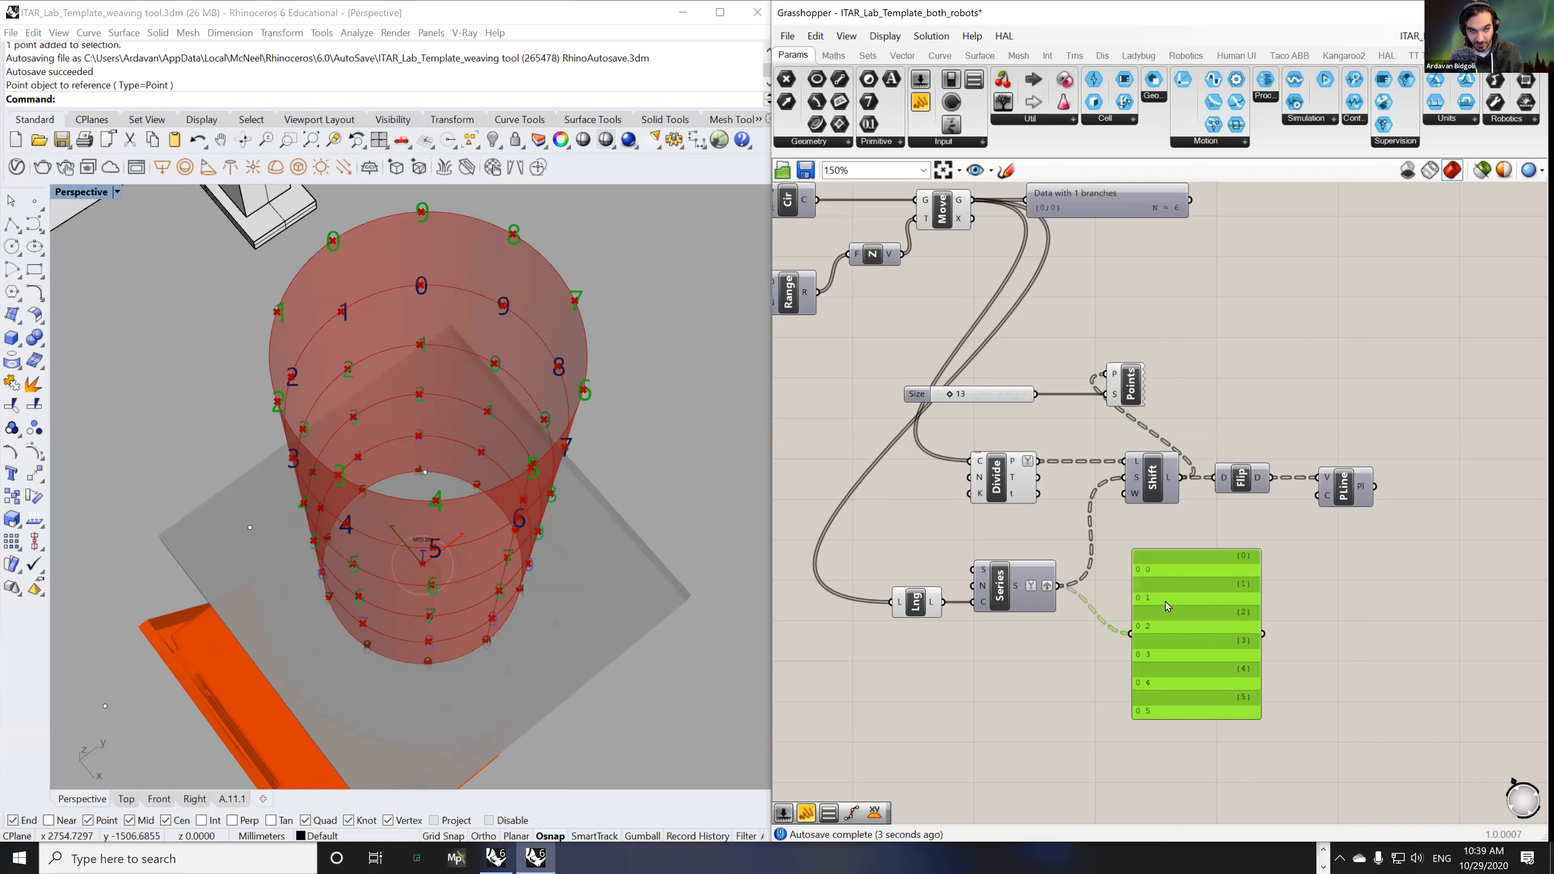
- Examine how the shifted point indices line up from ring to ring, from the cylinder's base upwards
{"action": "right_click_drag", "start_coordinate": [580, 559], "coordinate": [571, 434]}
{"action": "scroll", "coordinate": [533, 591], "scroll_direction": "up", "scroll_amount": 5}
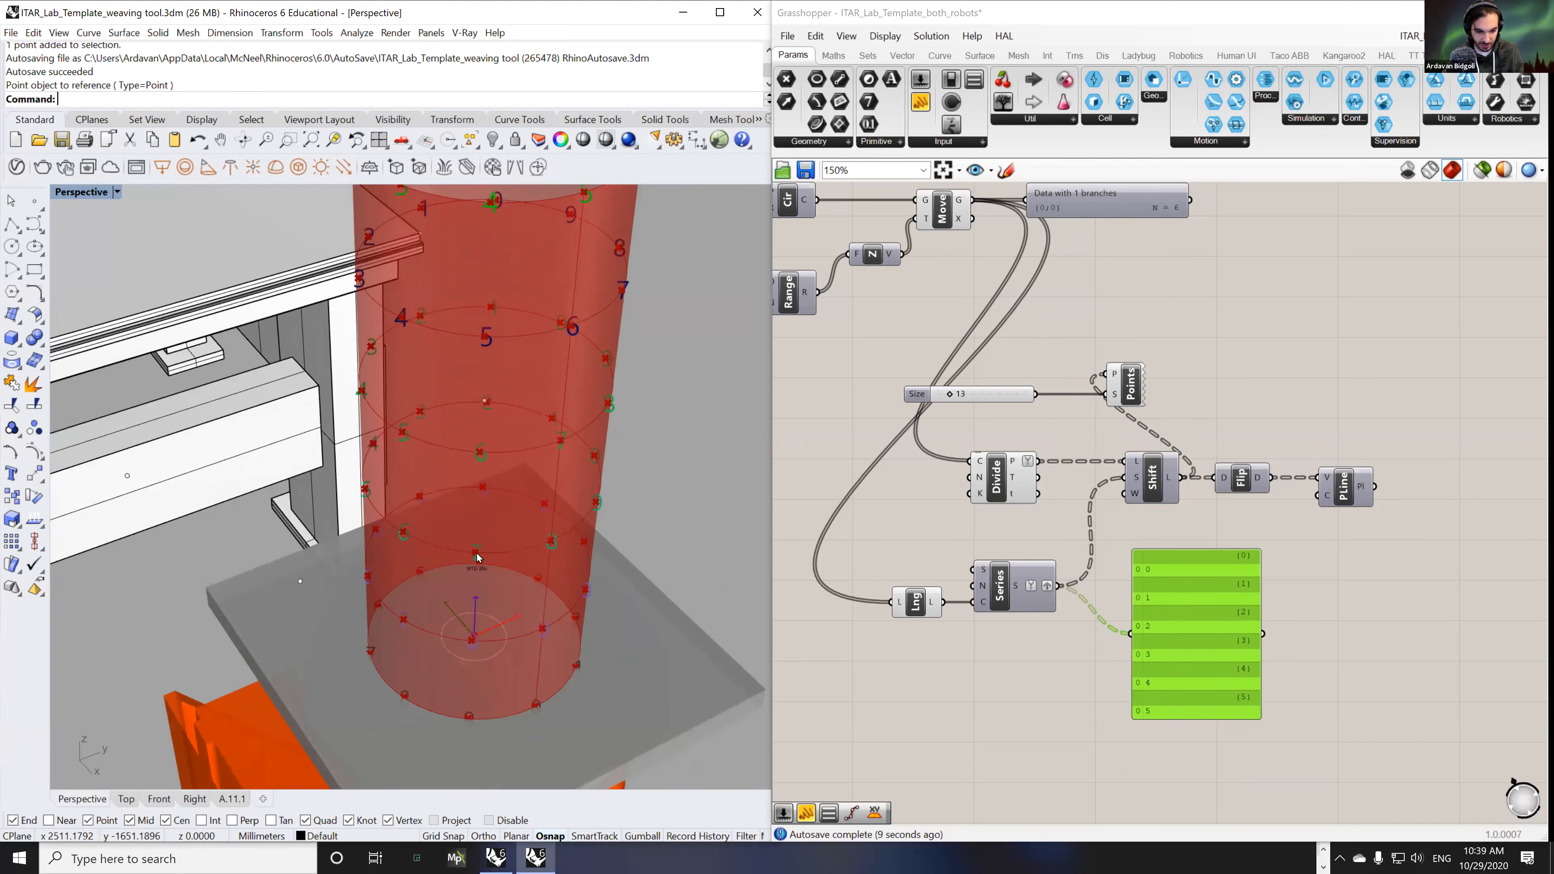
{"action": "scroll", "coordinate": [533, 595], "scroll_direction": "up", "scroll_amount": 4}
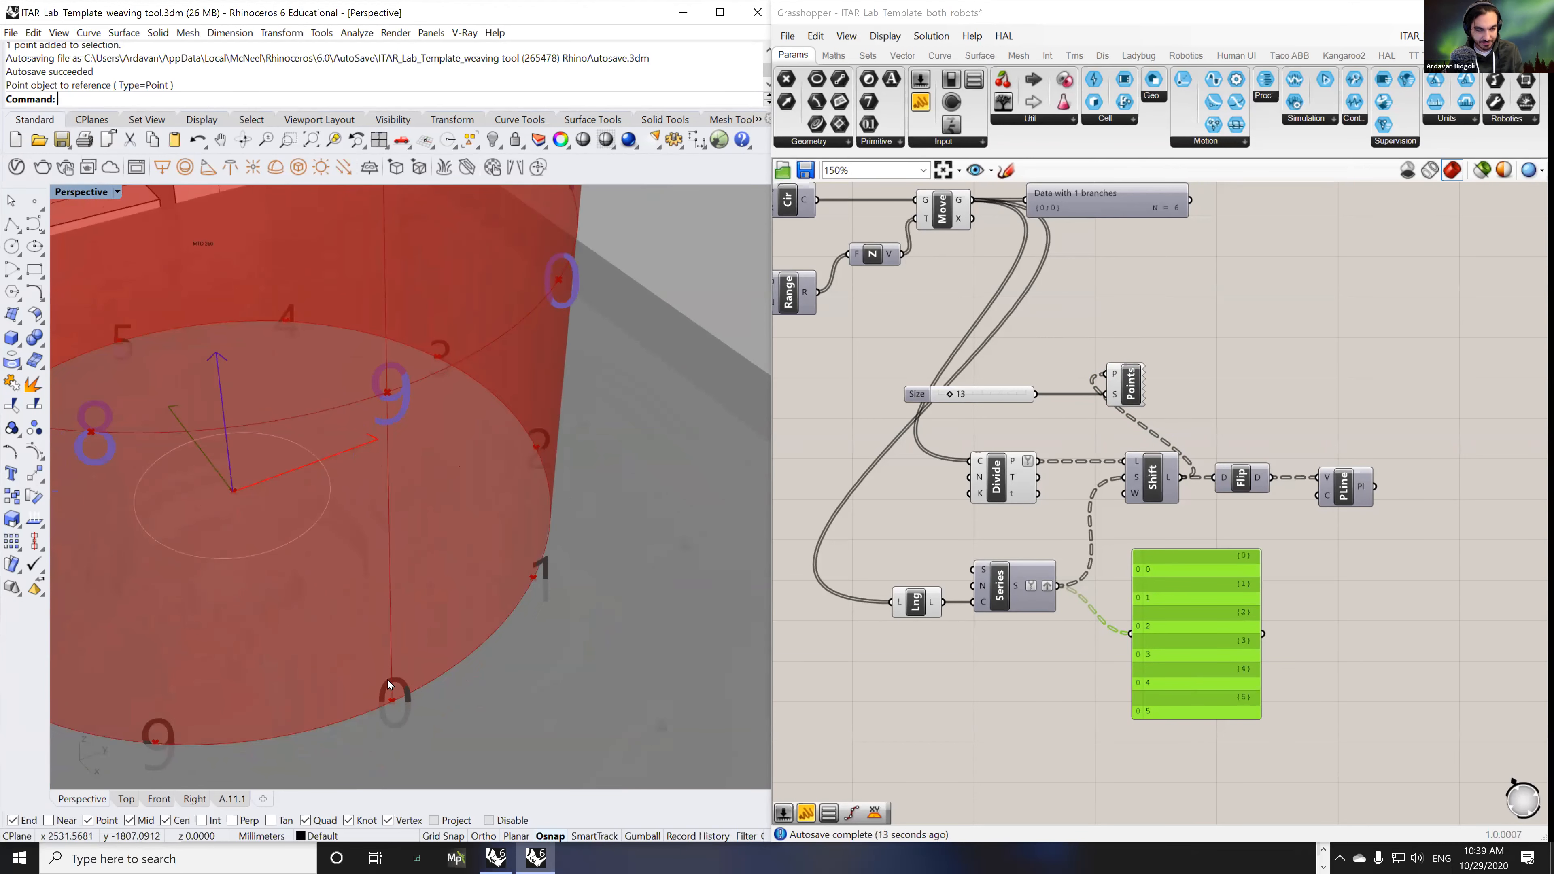
{"action": "scroll", "coordinate": [388, 681], "scroll_direction": "down", "scroll_amount": 6}
{"action": "right_click_drag", "start_coordinate": [381, 701], "coordinate": [457, 636], "text": "shift"}
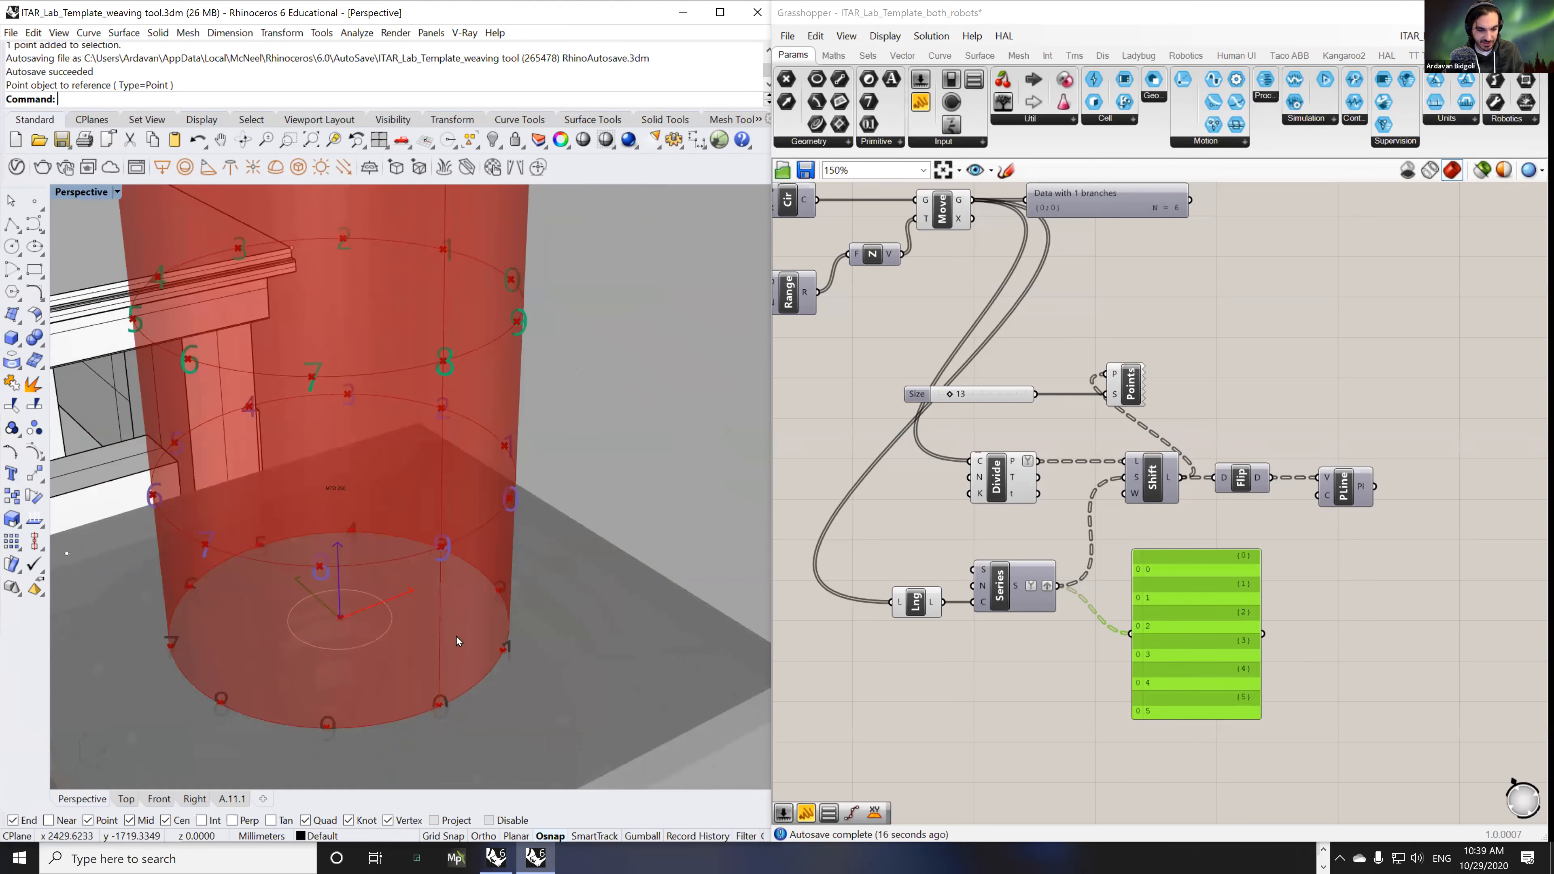
{"action": "right_click_drag", "start_coordinate": [515, 502], "coordinate": [583, 478]}
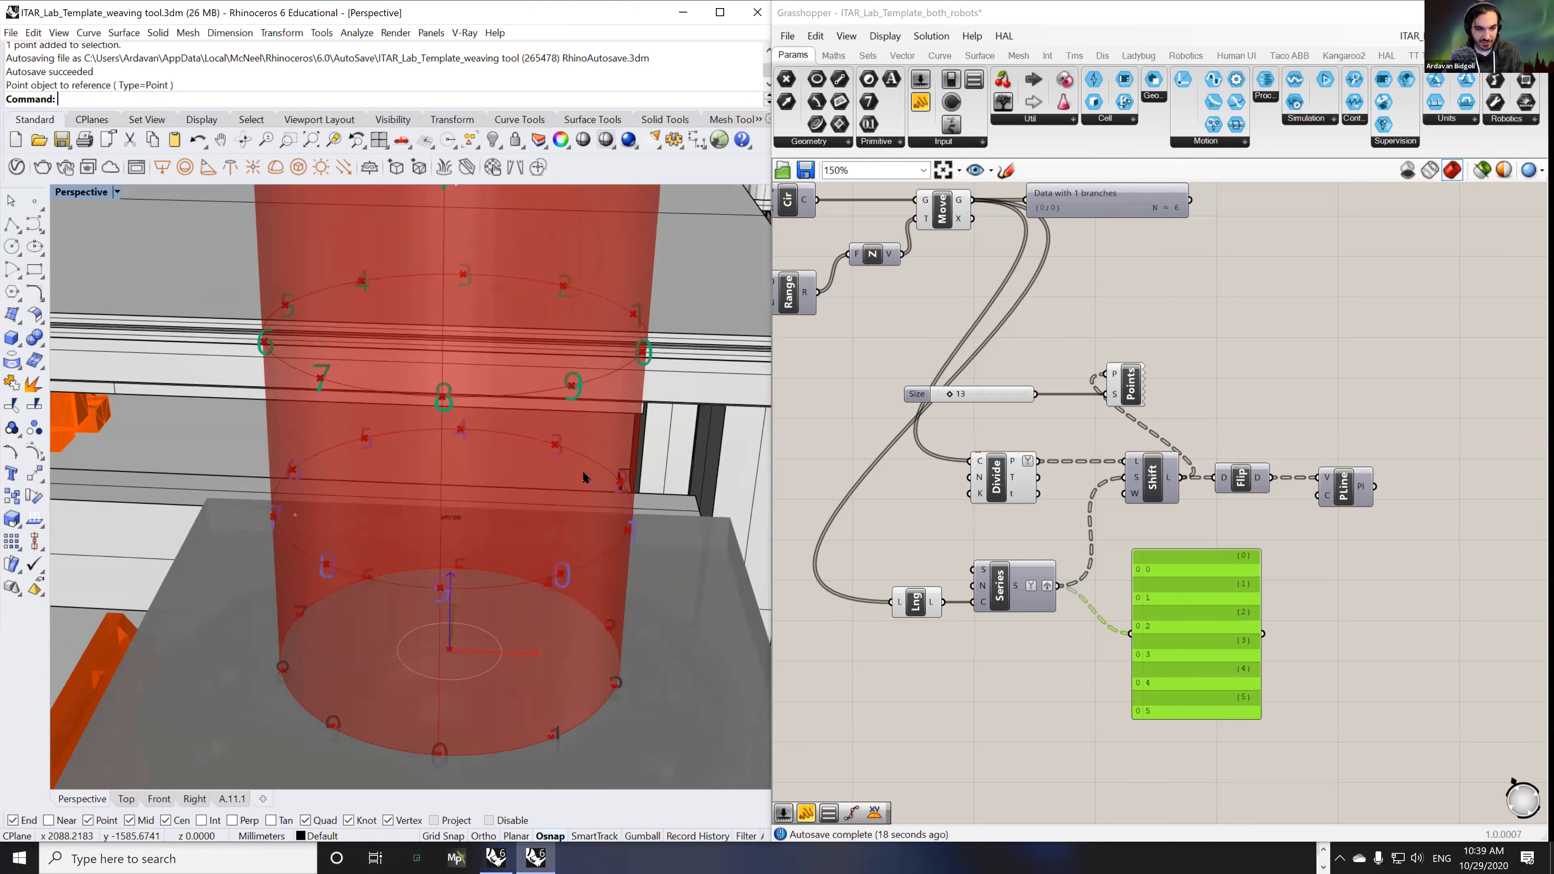
{"action": "left_click", "coordinate": [1126, 394]}
{"action": "middle_click", "coordinate": [1124, 393]}
{"action": "left_click", "coordinate": [1168, 439]}
{"action": "right_click_drag", "start_coordinate": [515, 561], "coordinate": [427, 735]}
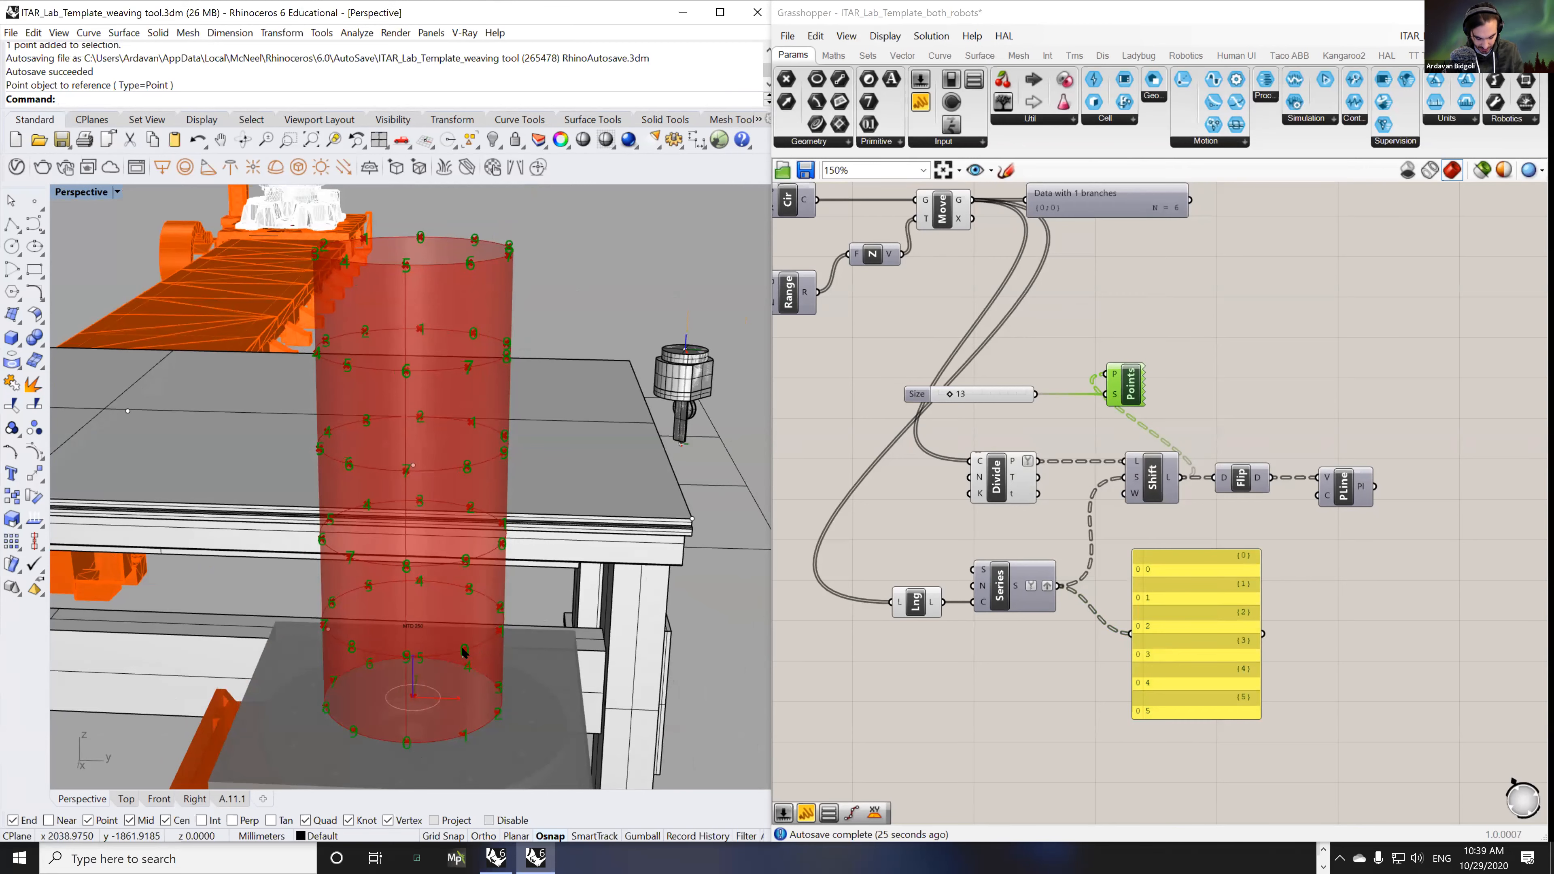
{"action": "right_click_drag", "start_coordinate": [450, 655], "coordinate": [499, 468]}
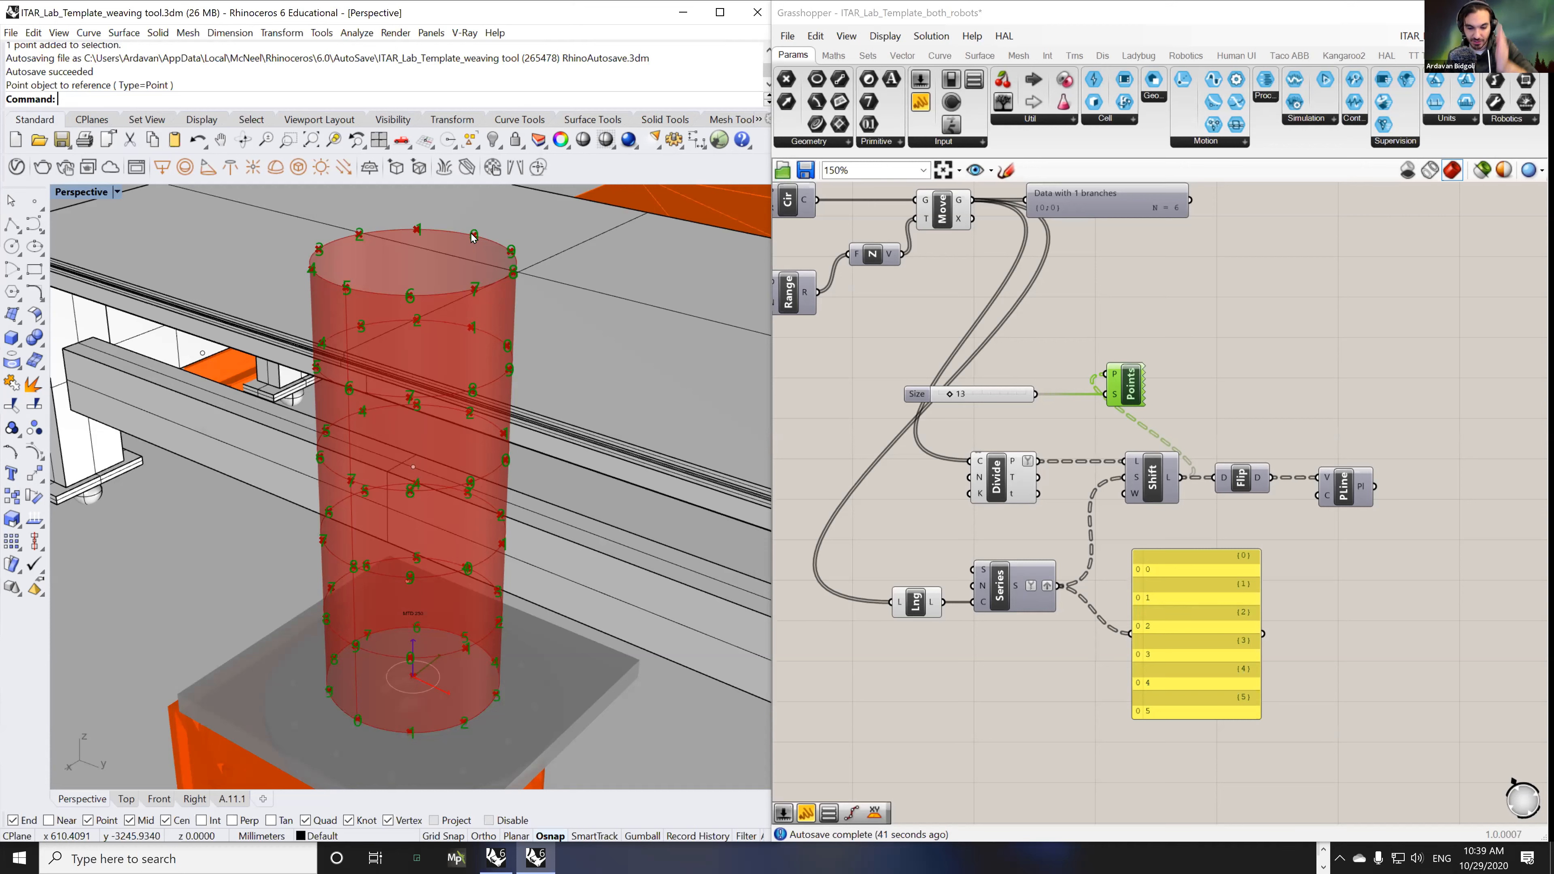
- Place the Point List above Flip and rewire its points input to the flipped data output
{"action": "left_click_drag", "start_coordinate": [1126, 386], "coordinate": [1262, 399]}
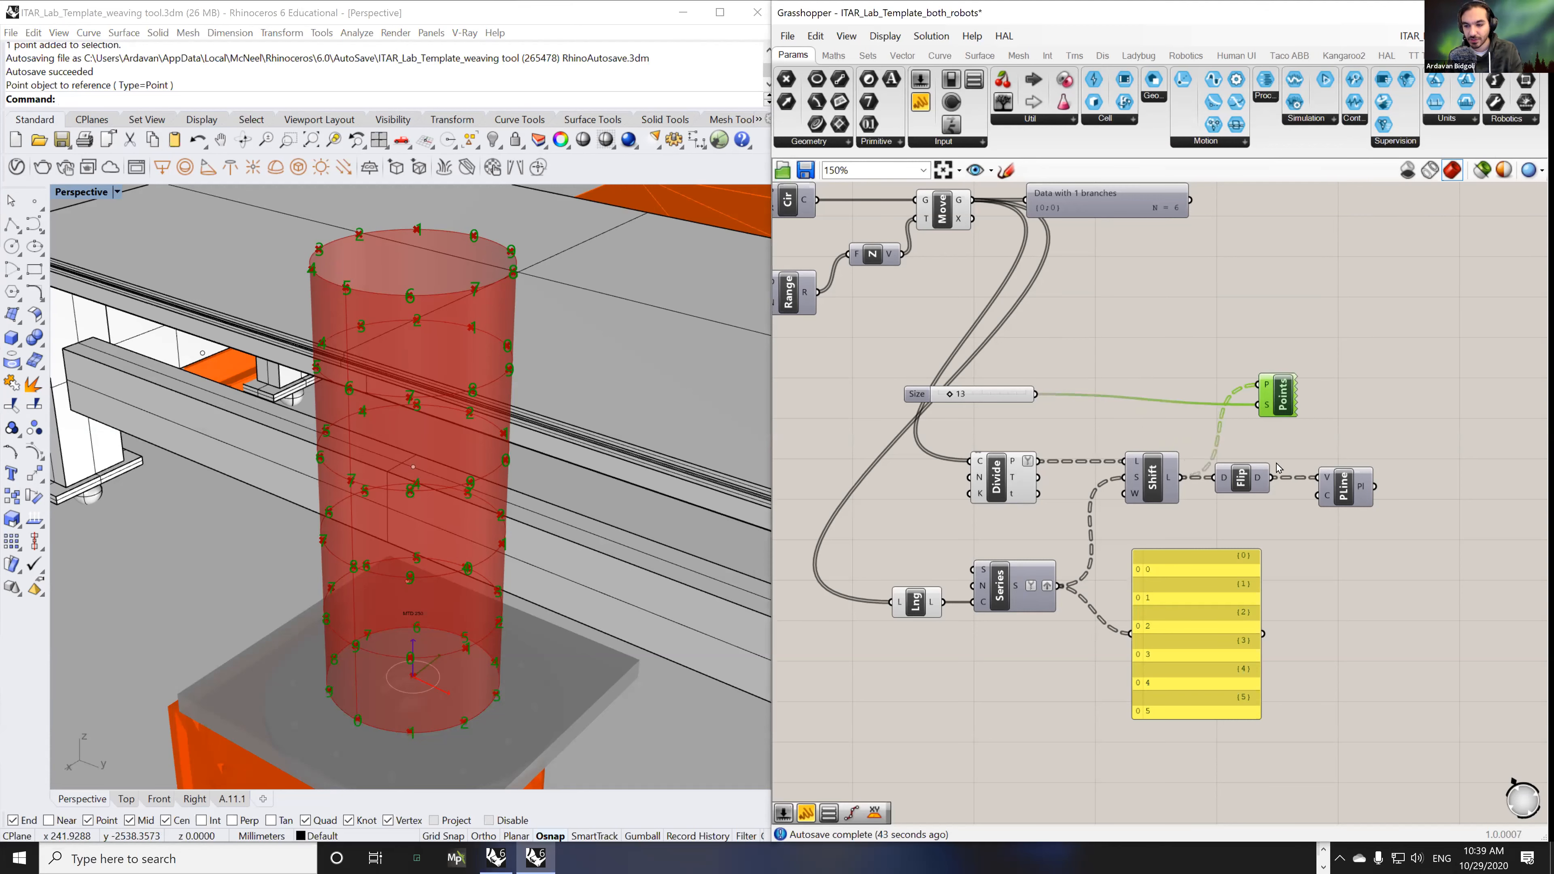
{"action": "left_click", "coordinate": [1243, 484]}
{"action": "left_click_drag", "start_coordinate": [1272, 478], "coordinate": [1291, 395]}
- Examine the point numbering after the matrix flip and highlight the polylines drawn through those points on the cylinder
{"action": "right_click_drag", "start_coordinate": [275, 554], "coordinate": [503, 603]}
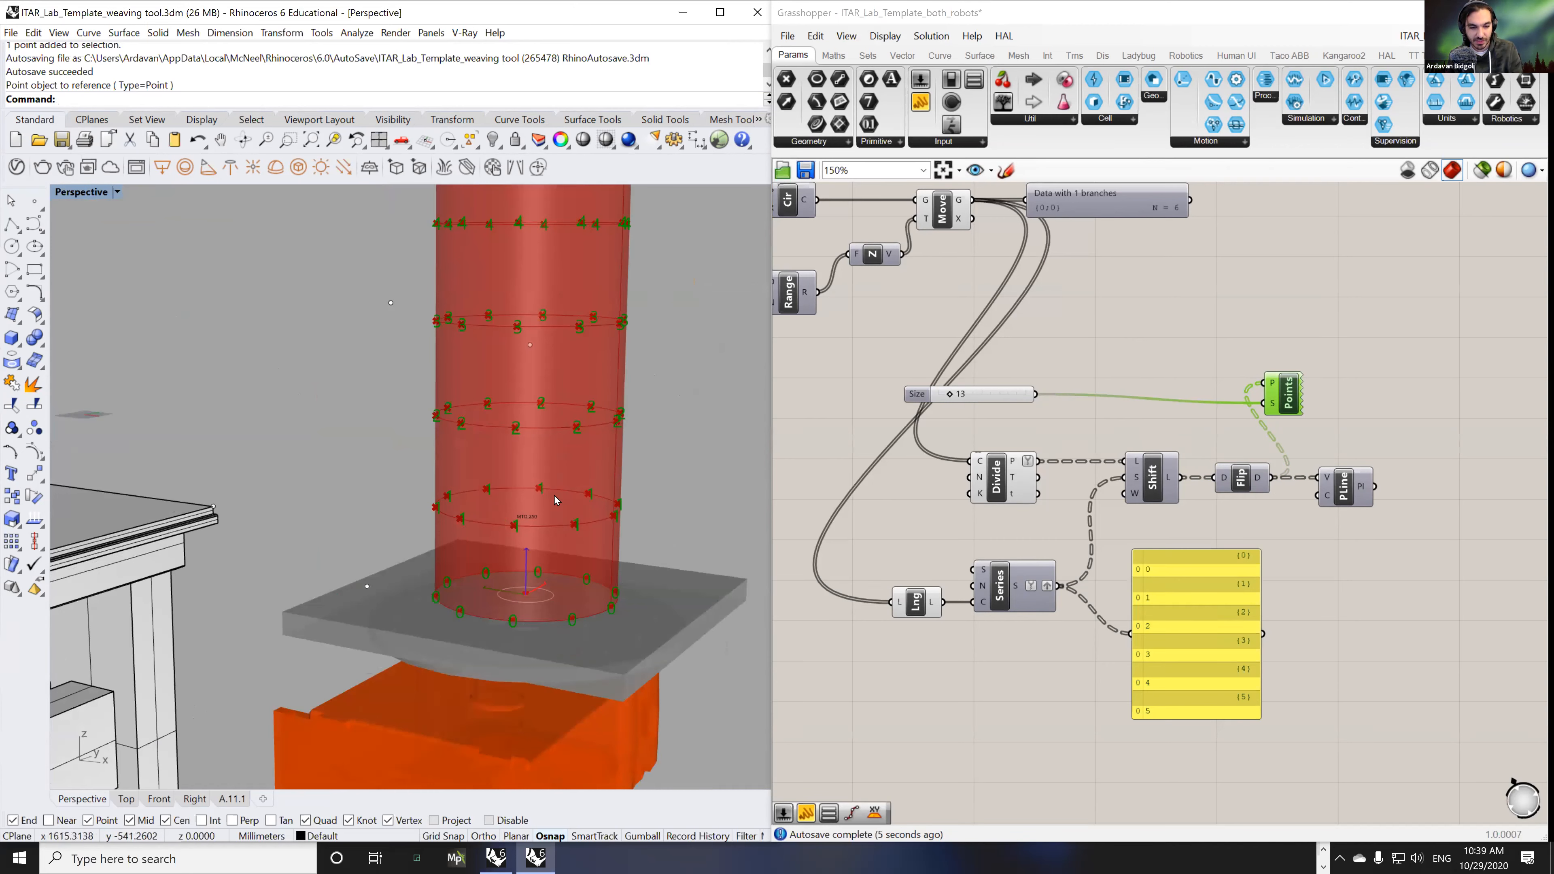
{"action": "right_click_drag", "start_coordinate": [588, 320], "coordinate": [381, 416]}
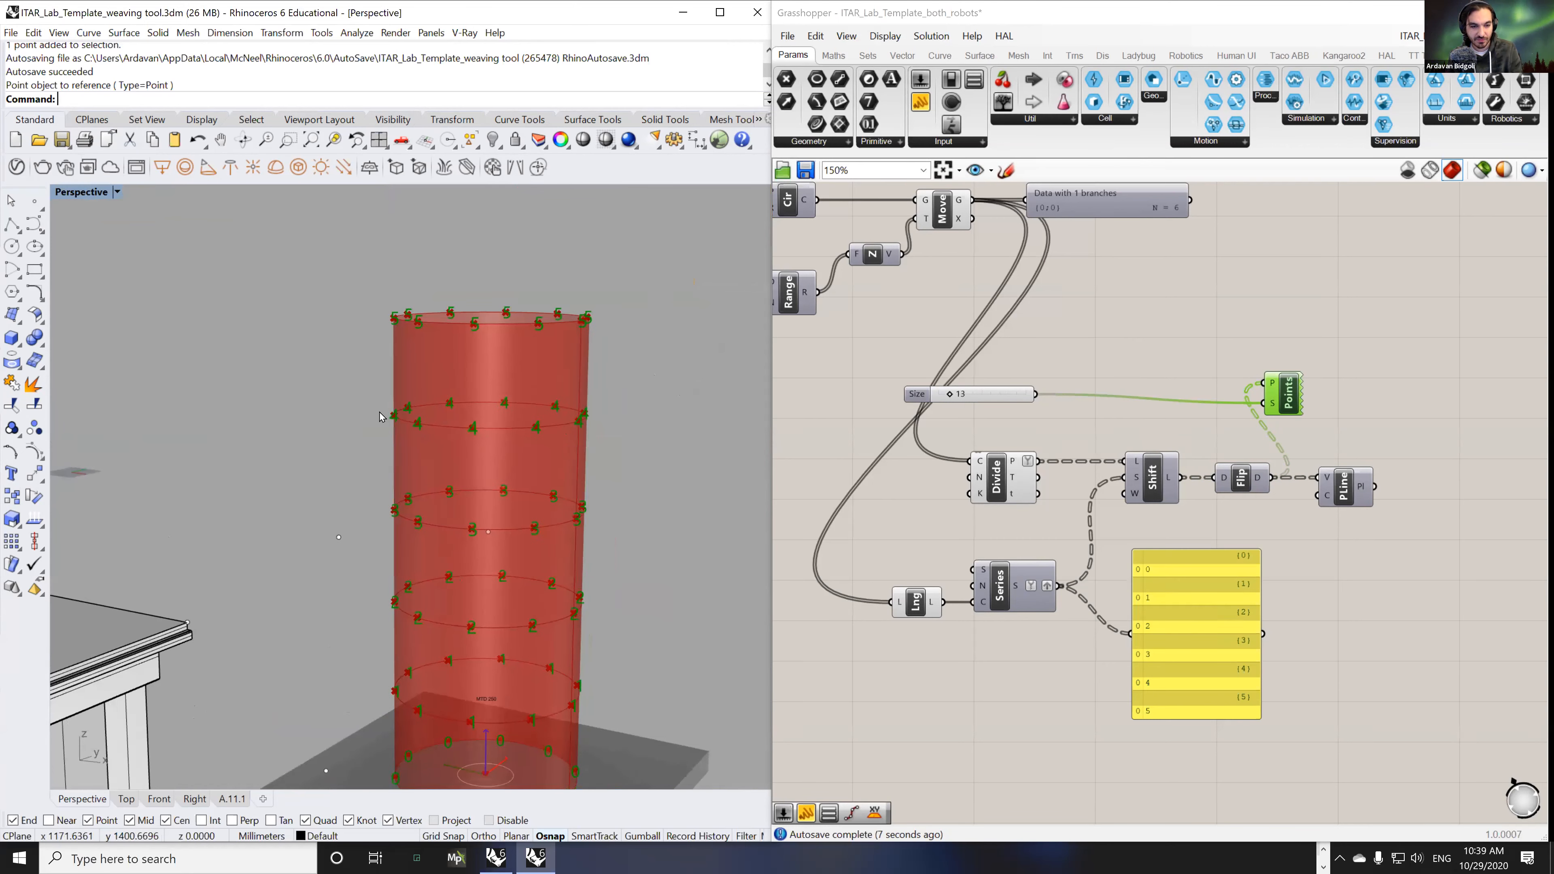
{"action": "right_click_drag", "start_coordinate": [506, 380], "coordinate": [499, 471]}
{"action": "right_click_drag", "start_coordinate": [469, 541], "coordinate": [589, 386]}
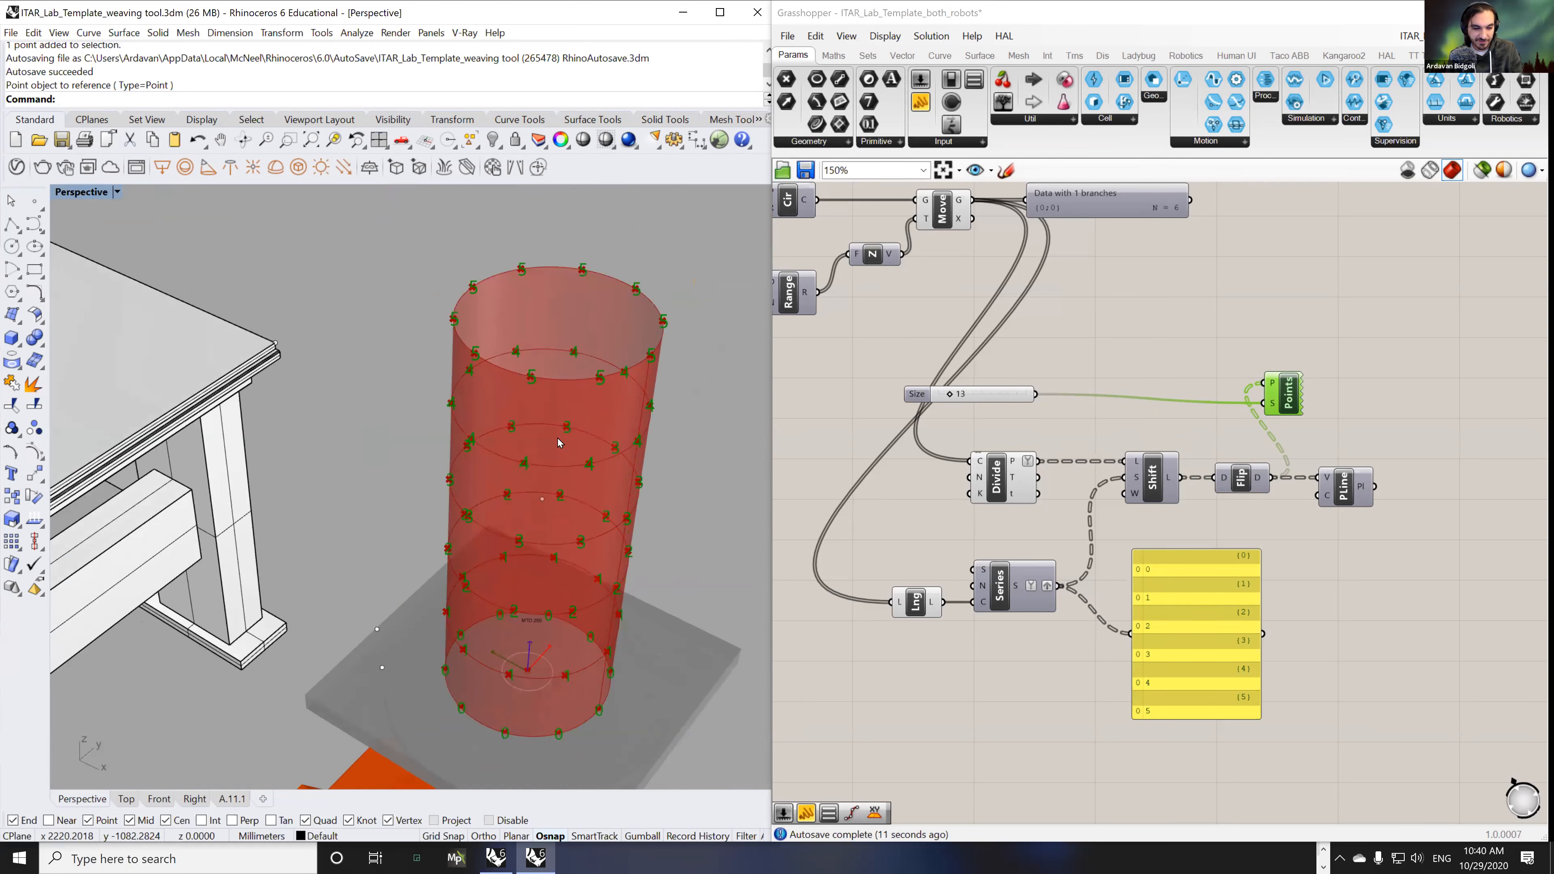
{"action": "right_click_drag", "start_coordinate": [472, 528], "coordinate": [341, 665]}
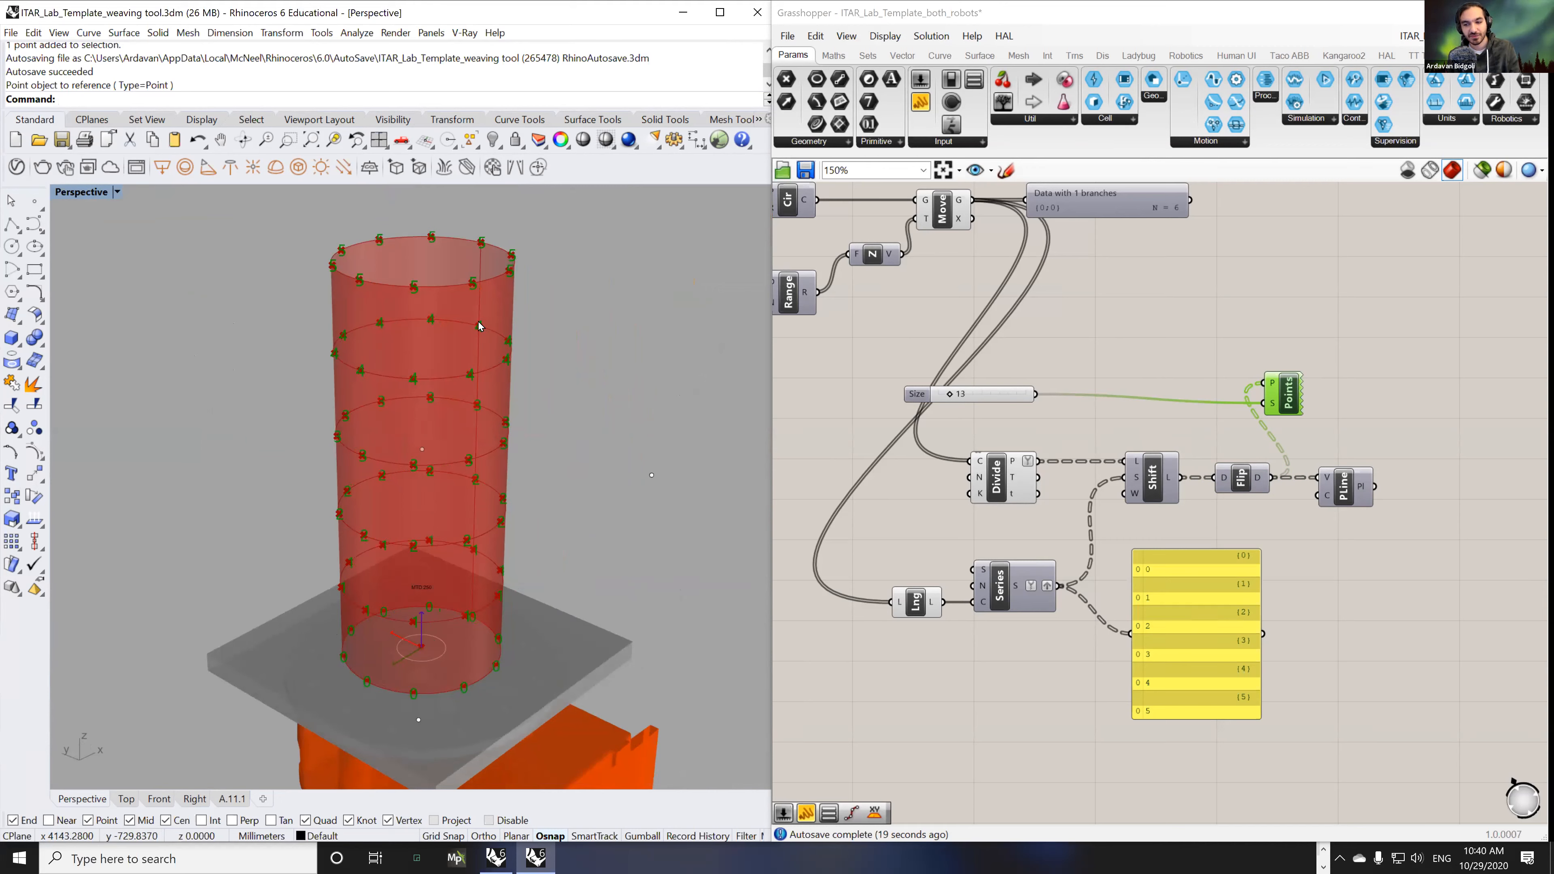
{"action": "left_click", "coordinate": [1353, 504]}
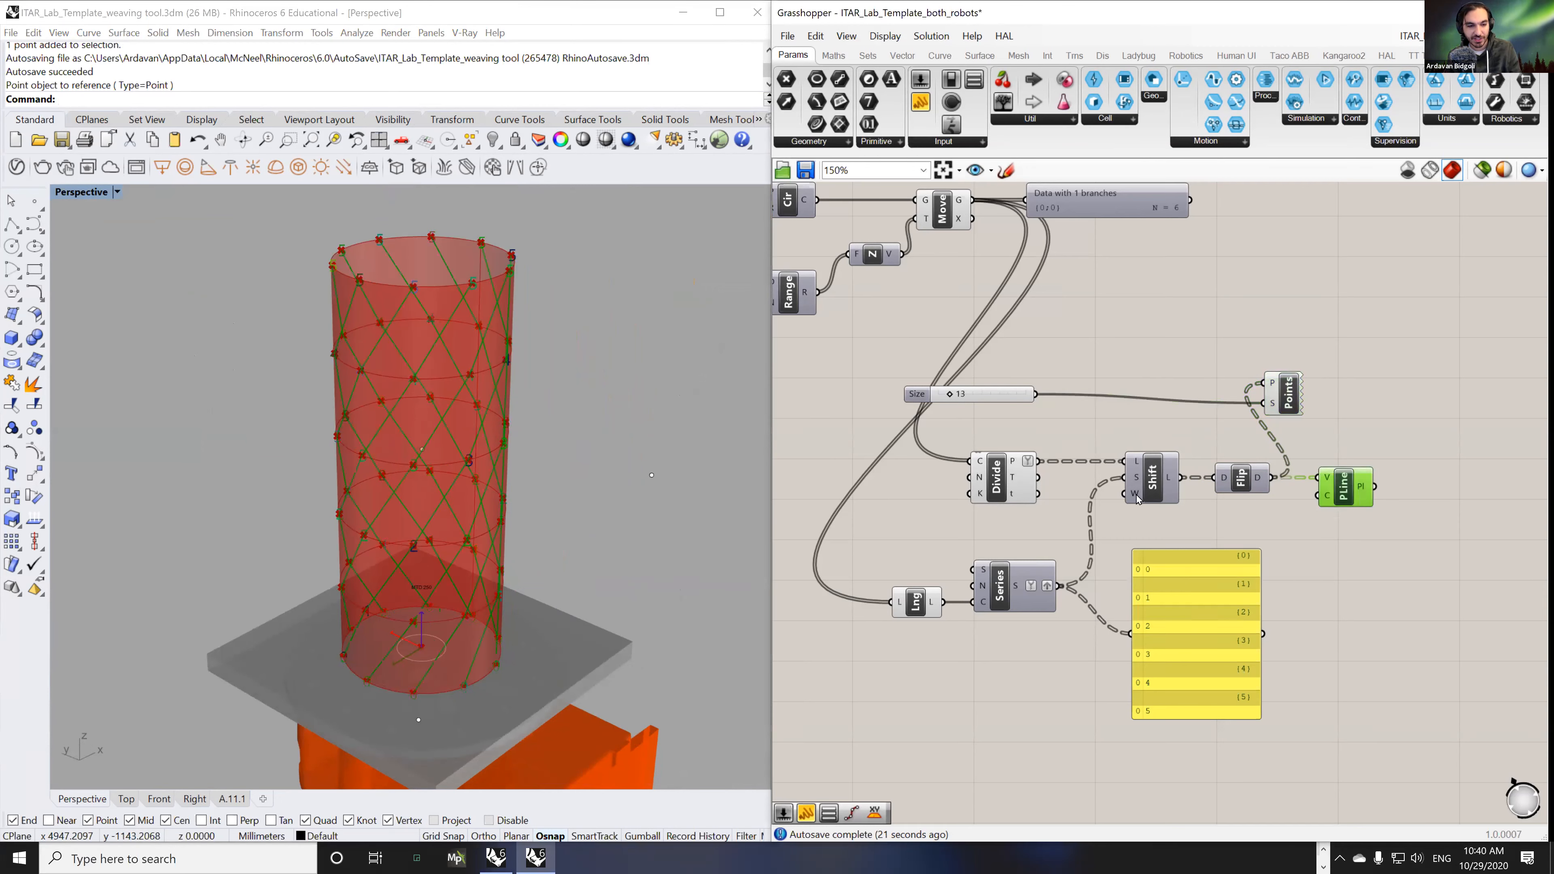
{"action": "right_click_drag", "start_coordinate": [573, 418], "coordinate": [520, 483]}
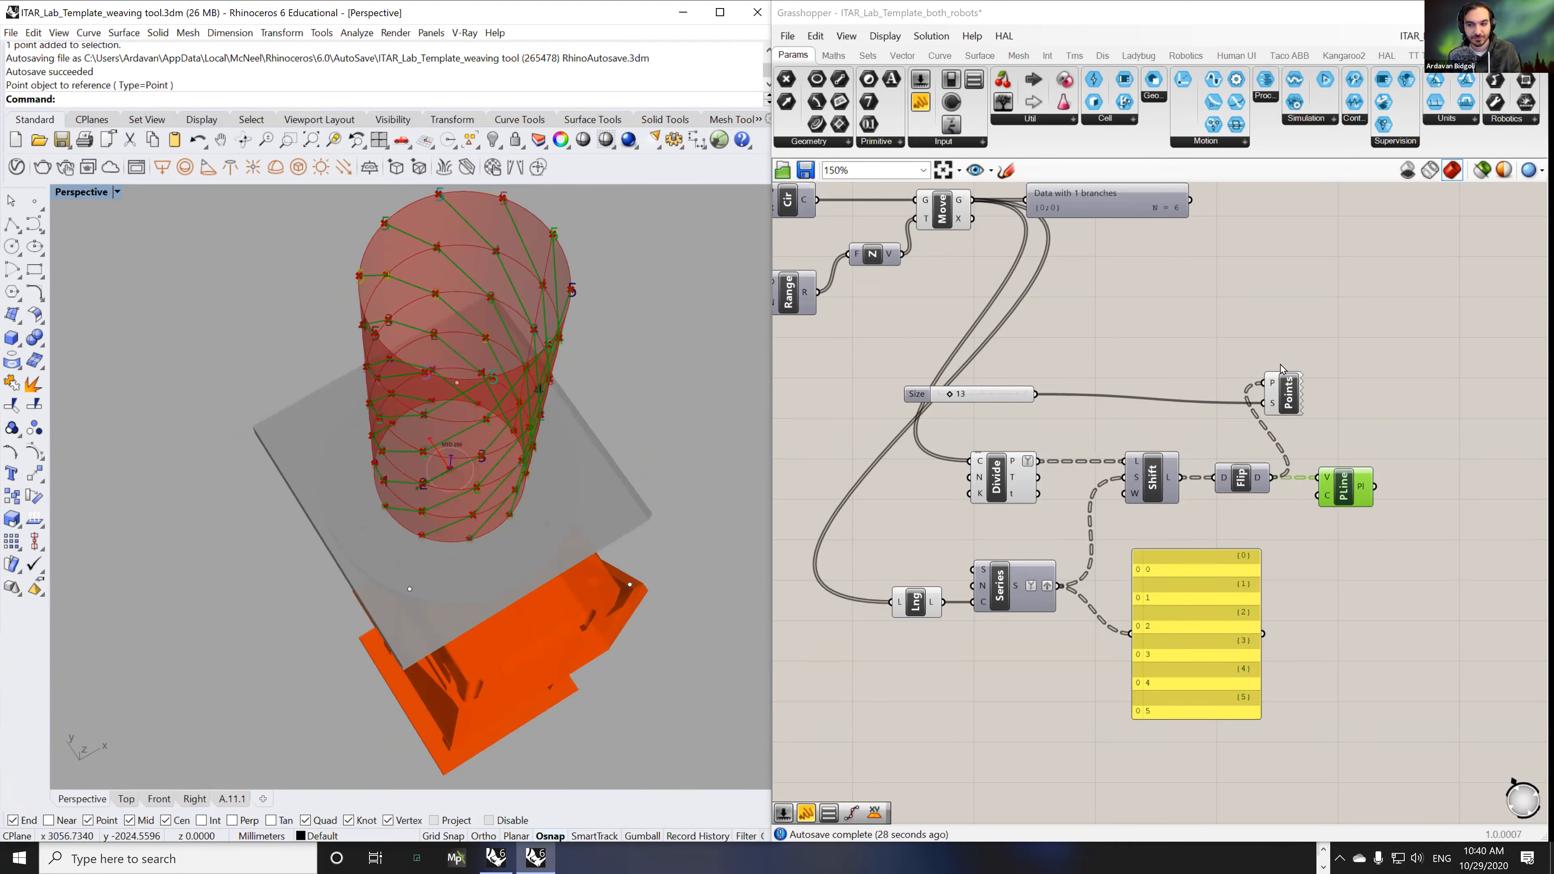
- Delete the Point List with its size slider, and move the PolyLine component slightly away from Flip
{"action": "left_click_drag", "start_coordinate": [1356, 343], "coordinate": [1029, 412]}
{"action": "key", "text": "Delete"}
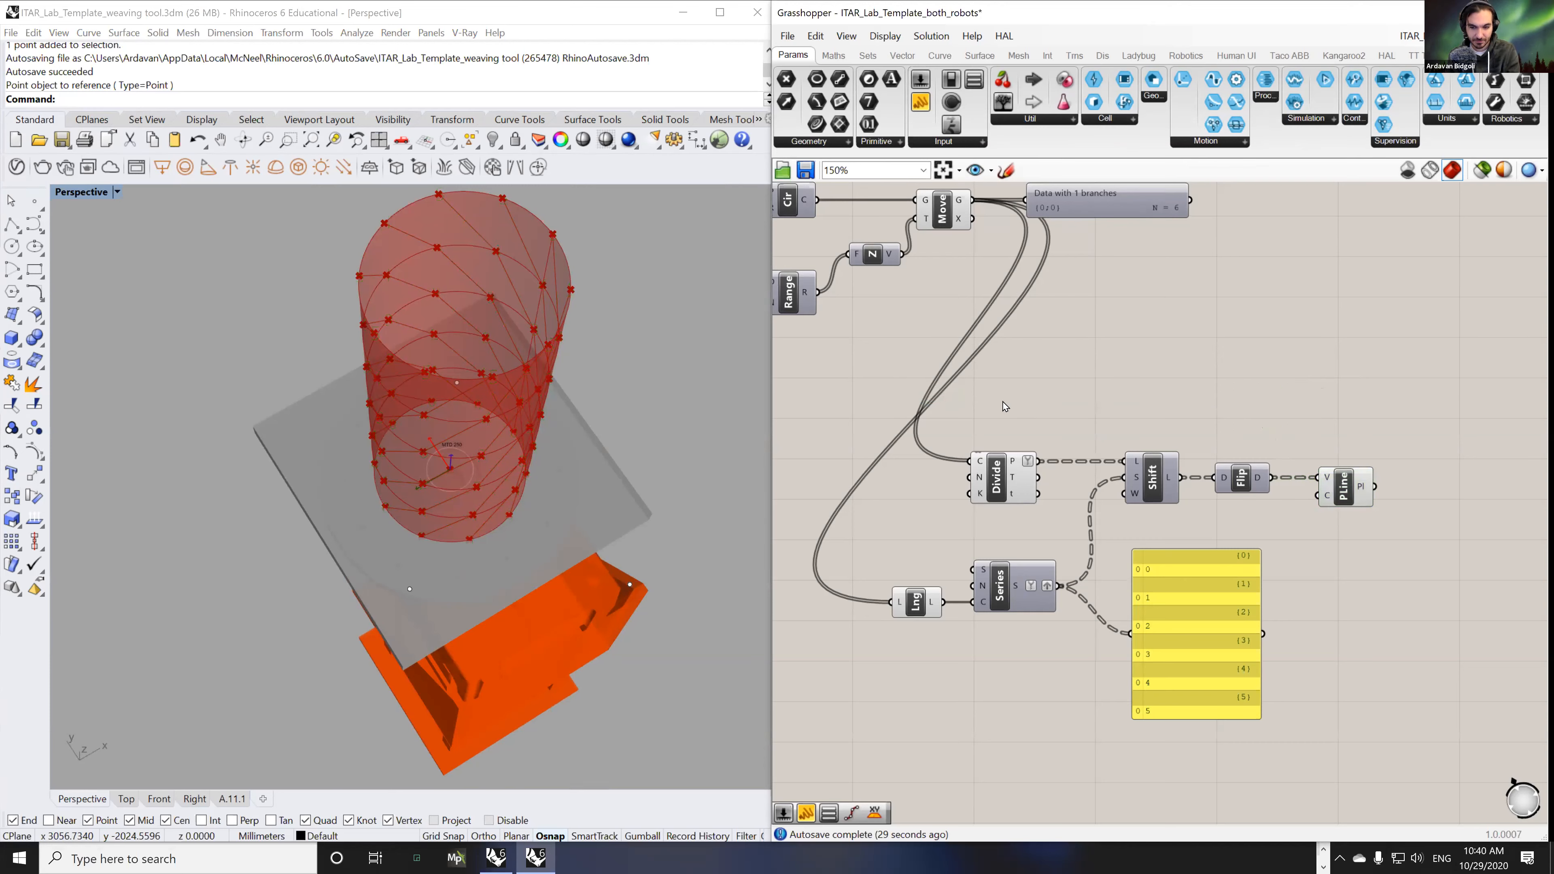
{"action": "right_click_drag", "start_coordinate": [1354, 517], "coordinate": [1272, 502]}
{"action": "left_click", "coordinate": [1268, 487]}
{"action": "left_click_drag", "start_coordinate": [1272, 482], "coordinate": [1281, 495]}
- Add an Interpolate (t) component above the PolyLine and connect the Flip output to its vertices input
{"action": "double_click", "coordinate": [1296, 384]}
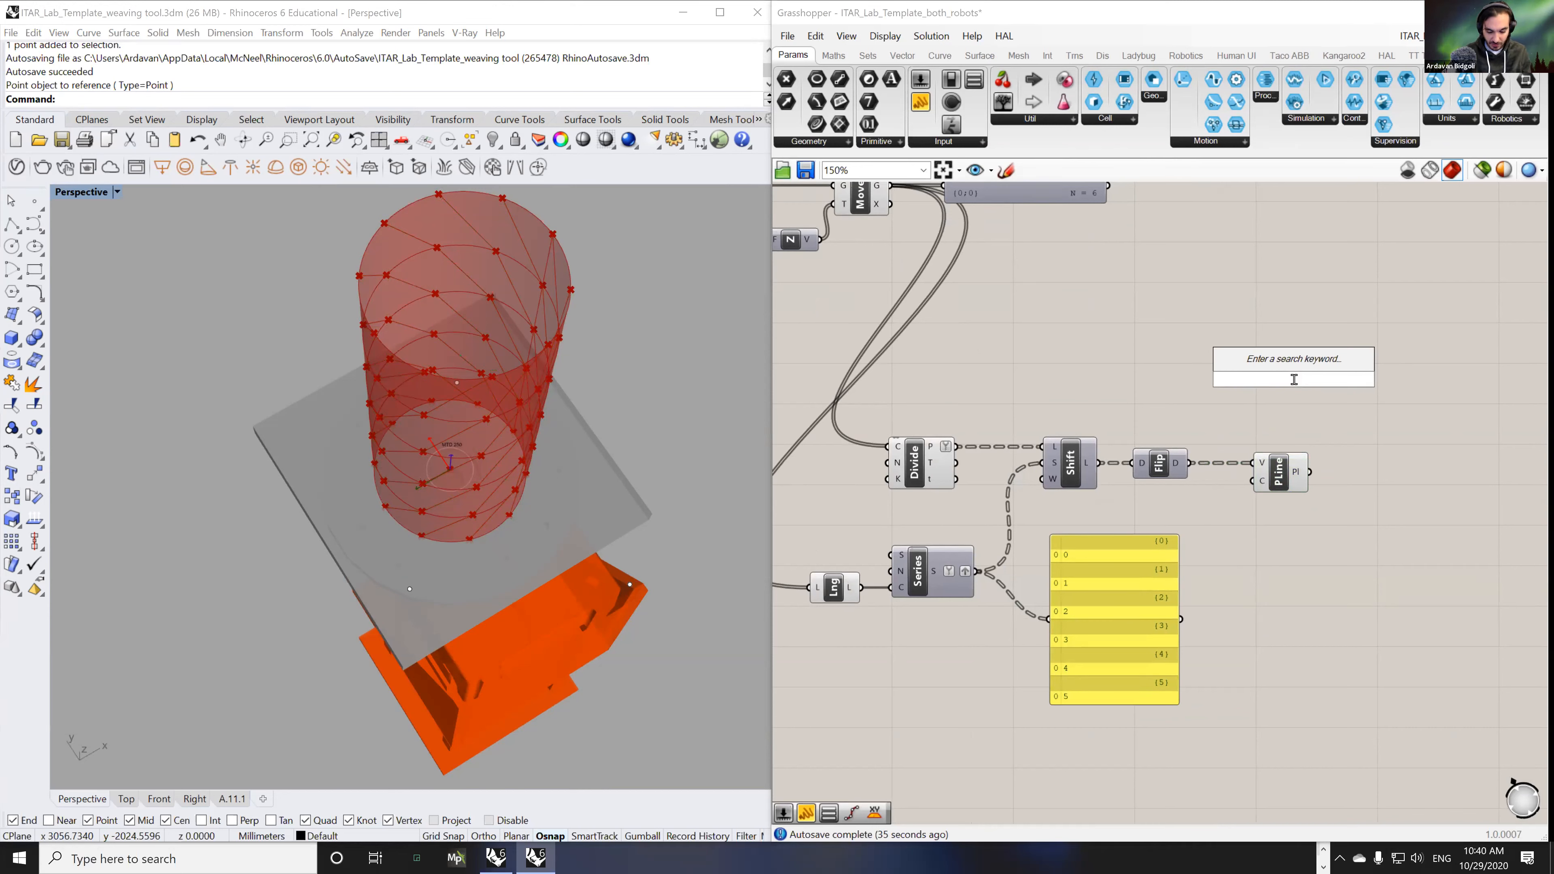
{"action": "type", "text": "interpo"}
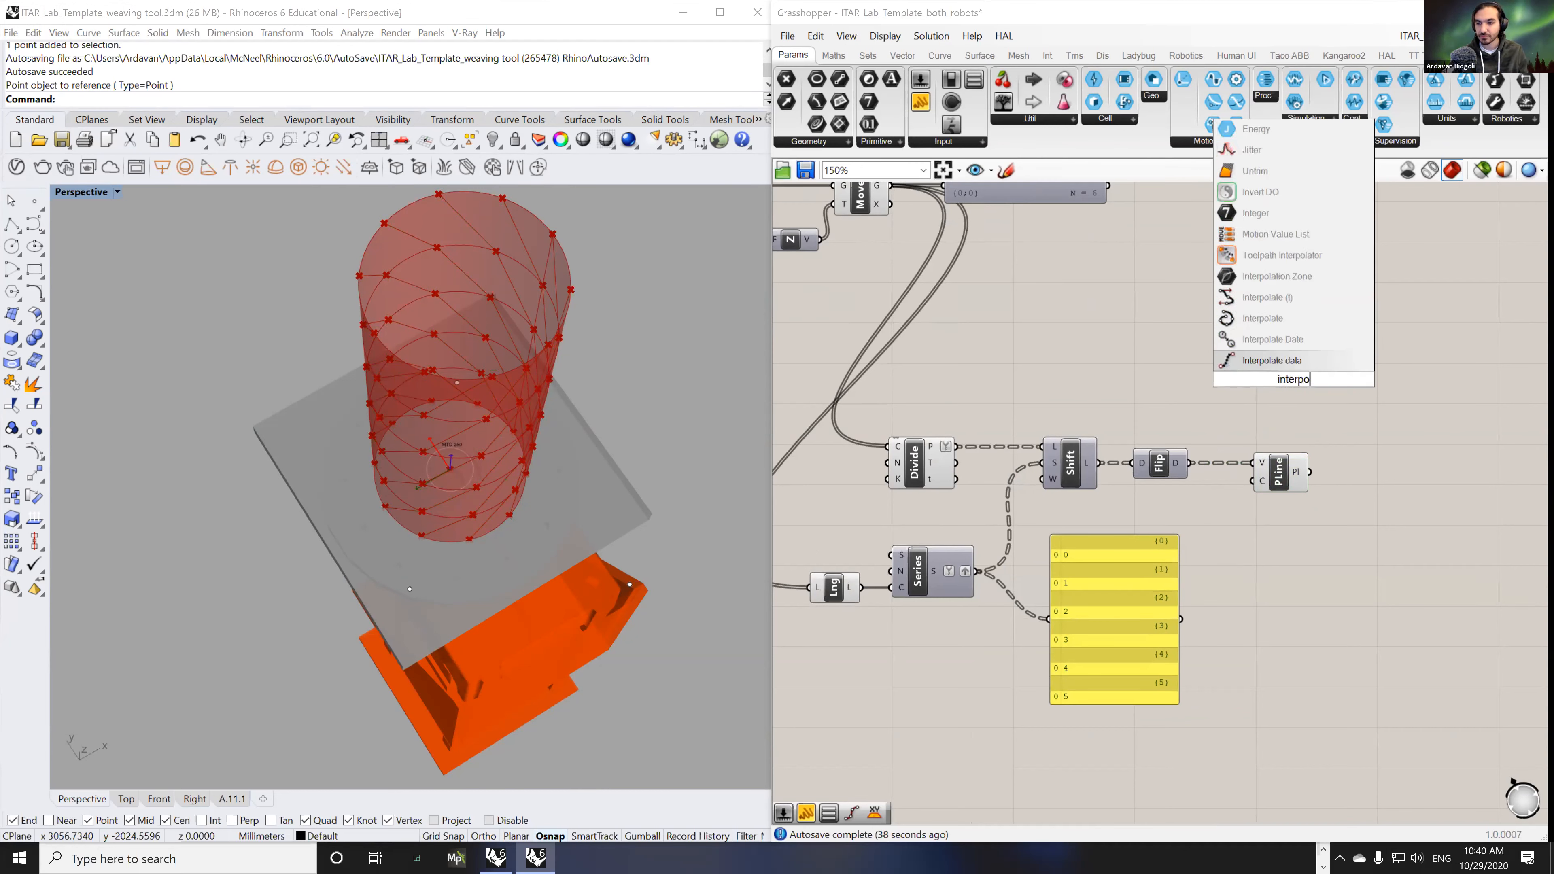
{"action": "key", "text": "Up"}
{"action": "key", "text": "Up"}
{"action": "key", "text": "Up"}
{"action": "key", "text": "Return"}
{"action": "left_click_drag", "start_coordinate": [1296, 397], "coordinate": [1300, 405]}
{"action": "left_click_drag", "start_coordinate": [1191, 463], "coordinate": [1320, 385]}
- Delete the PolyLine component and put the Interpolate (t) component in its place after Flip
{"action": "left_click_drag", "start_coordinate": [1365, 465], "coordinate": [1300, 479]}
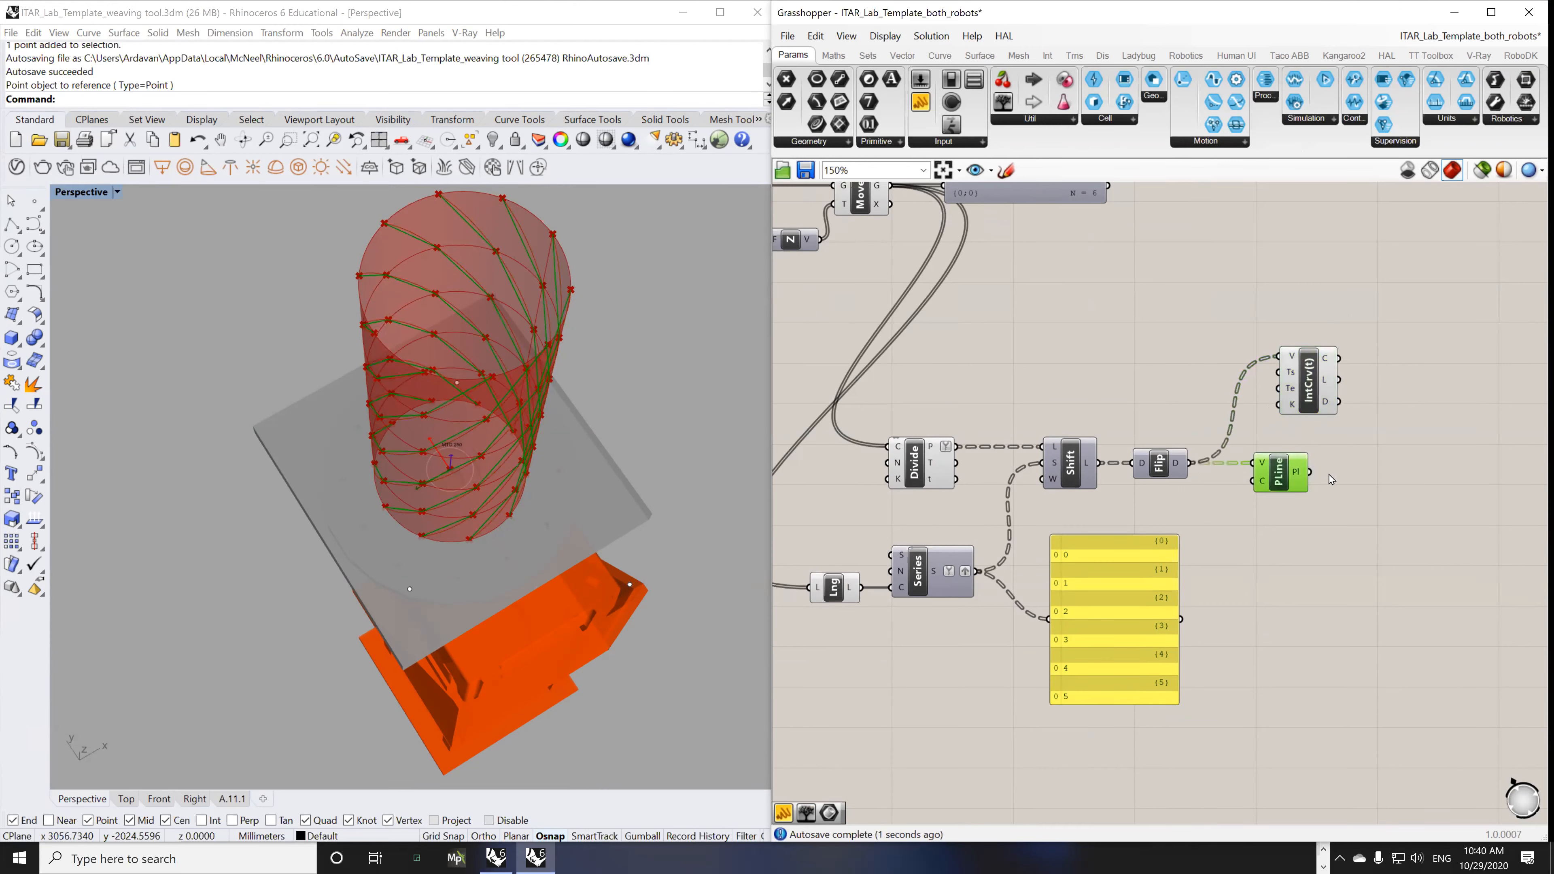
{"action": "key", "text": "Delete"}
{"action": "left_click_drag", "start_coordinate": [1285, 396], "coordinate": [1249, 501]}
{"action": "right_click_drag", "start_coordinate": [1259, 495], "coordinate": [1336, 488]}
{"action": "scroll", "coordinate": [1246, 473], "scroll_direction": "up", "scroll_amount": 4}
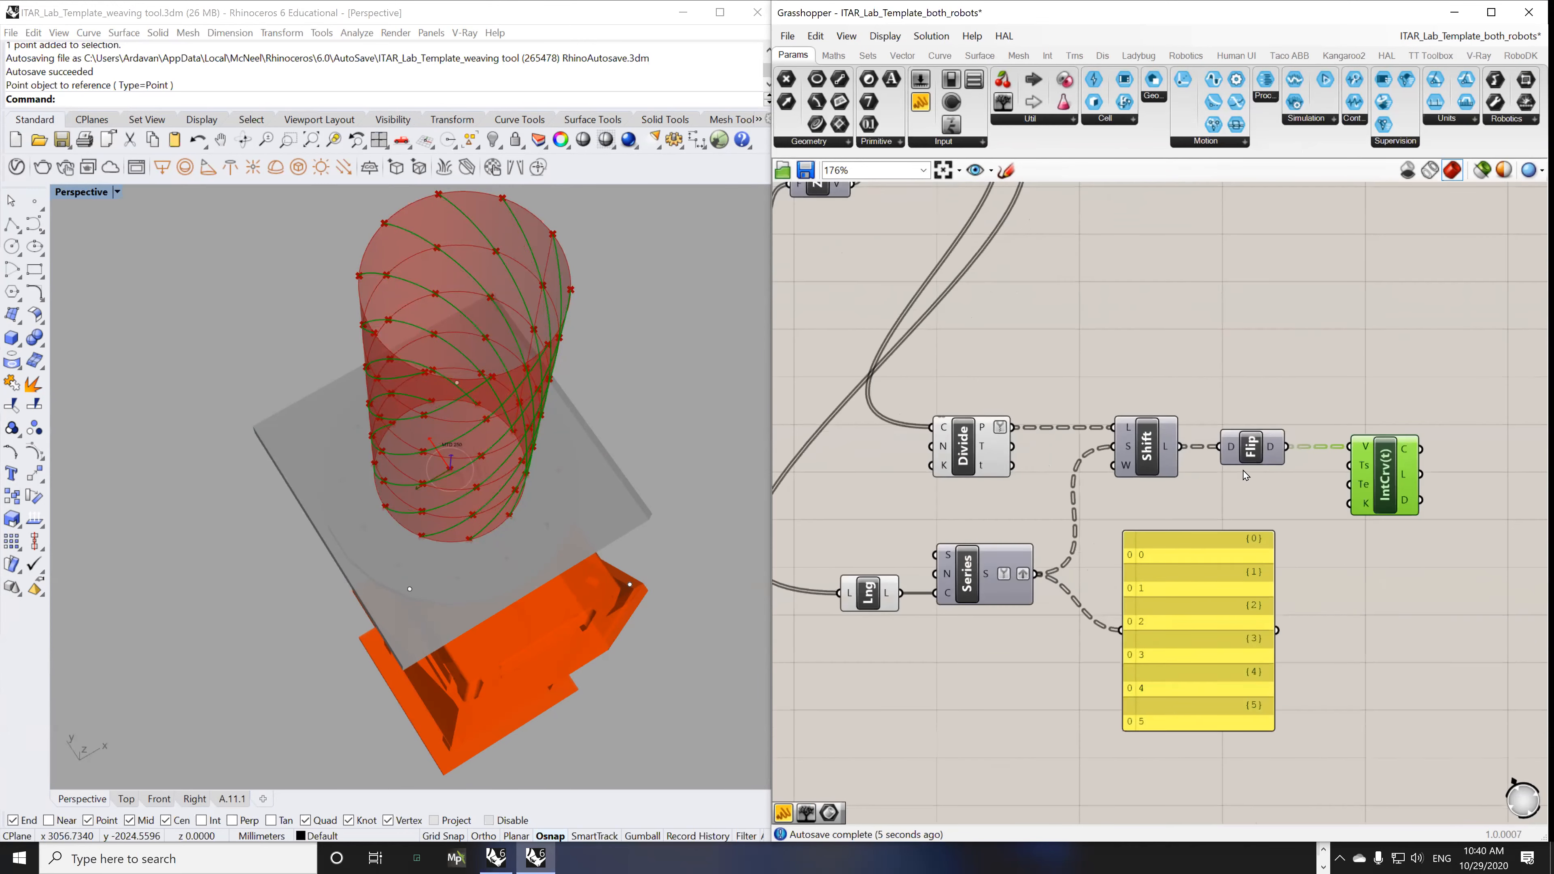
- Add a new PolyLine component above Flip and view the Set Boolean options of its closed input
{"action": "scroll", "coordinate": [1239, 457], "scroll_direction": "down", "scroll_amount": 3}
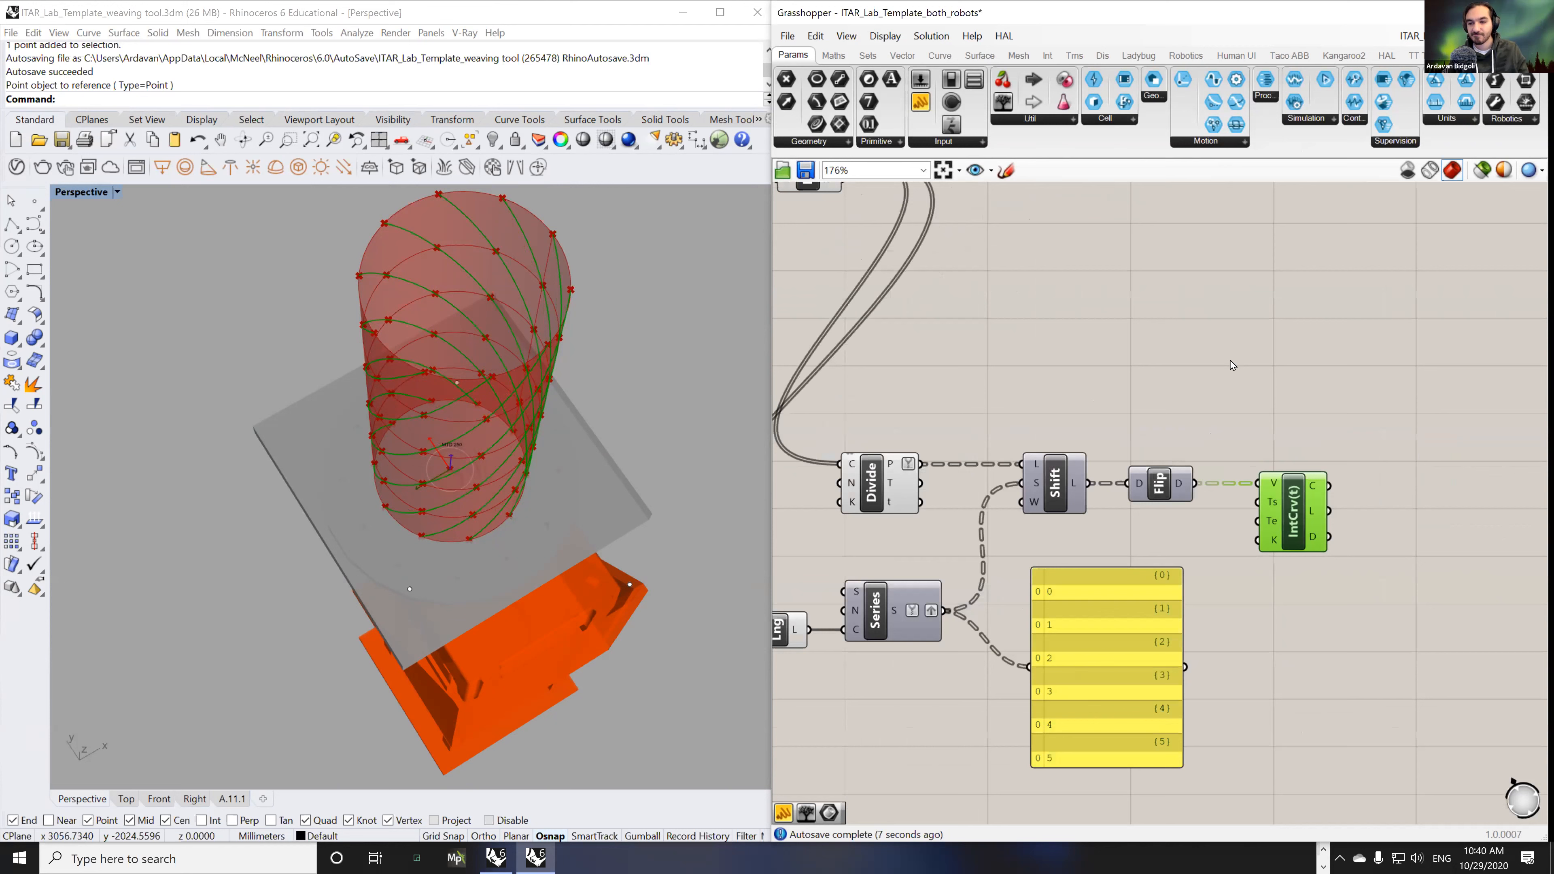
{"action": "double_click", "coordinate": [1230, 360]}
{"action": "type", "text": "poly"}
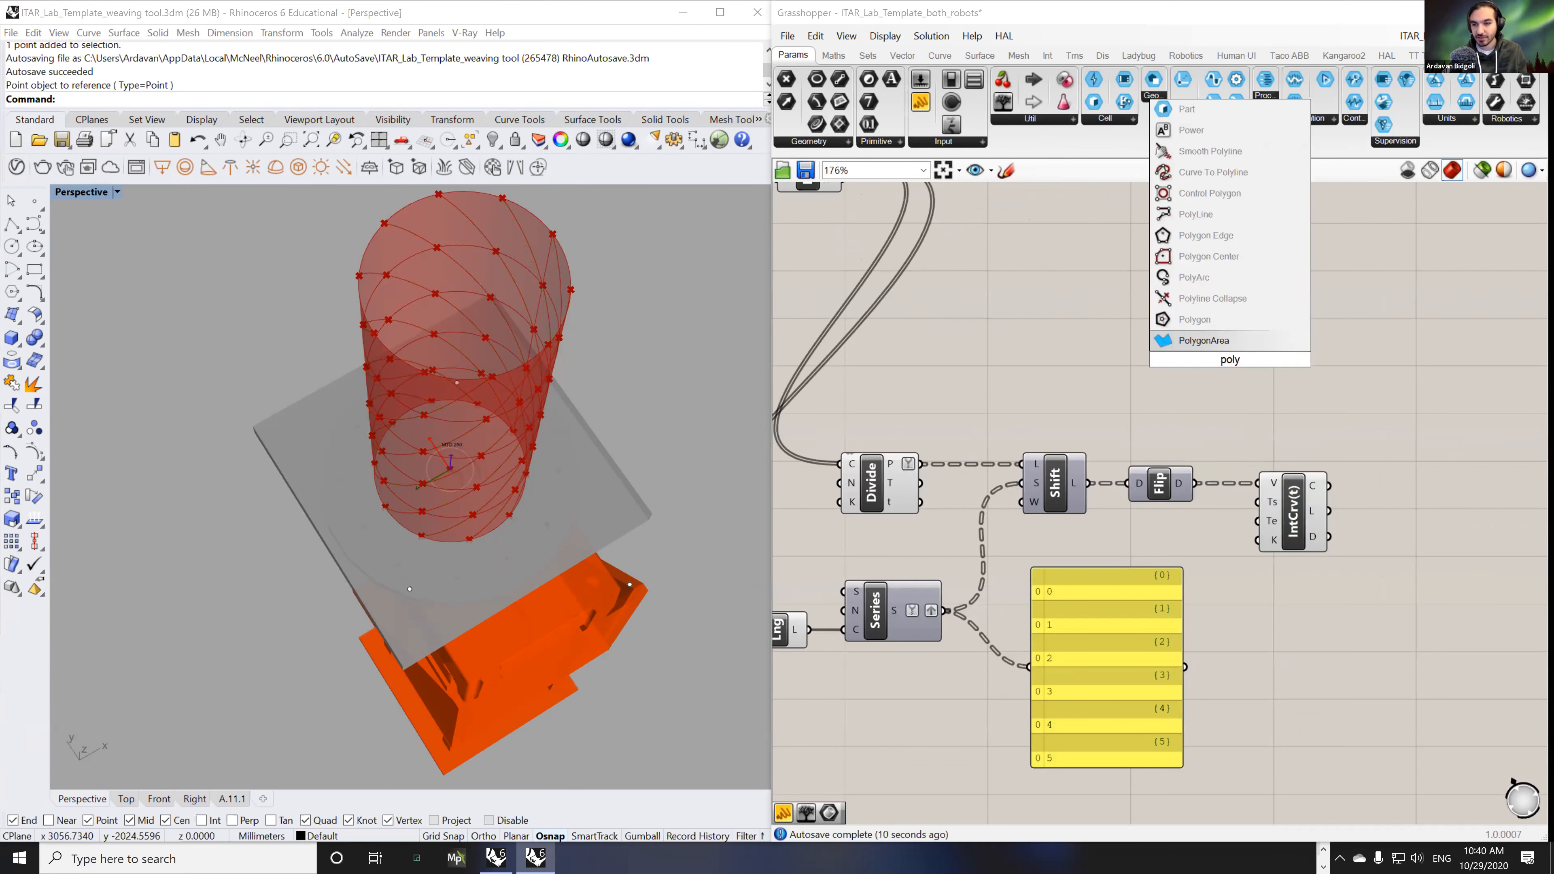
{"action": "left_click", "coordinate": [1205, 221]}
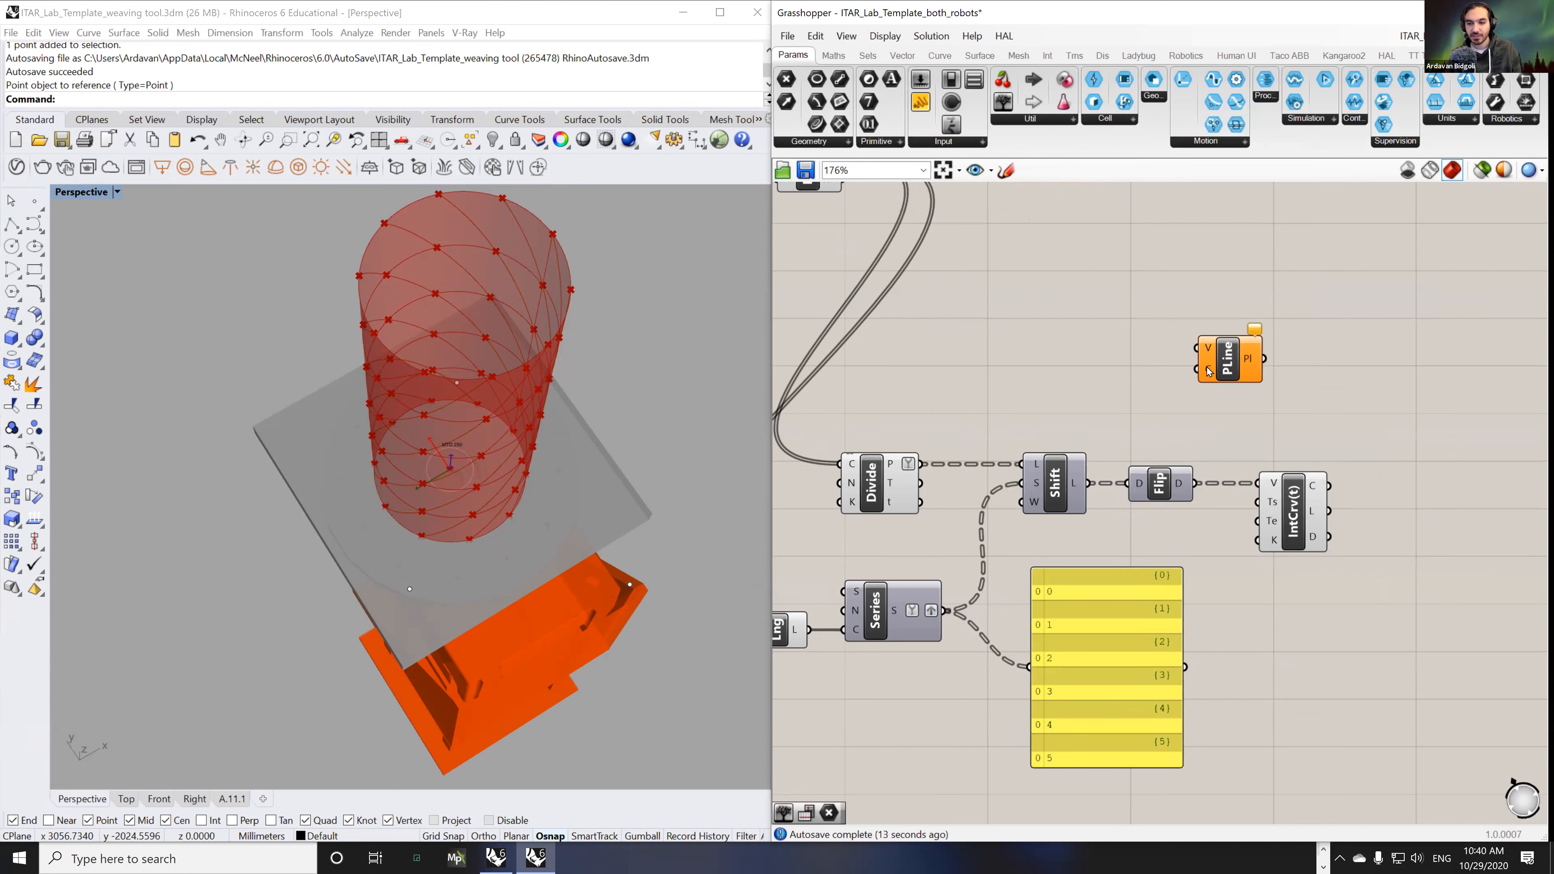
{"action": "right_click", "coordinate": [1208, 371]}
{"action": "mouse_move", "coordinate": [1342, 514]}
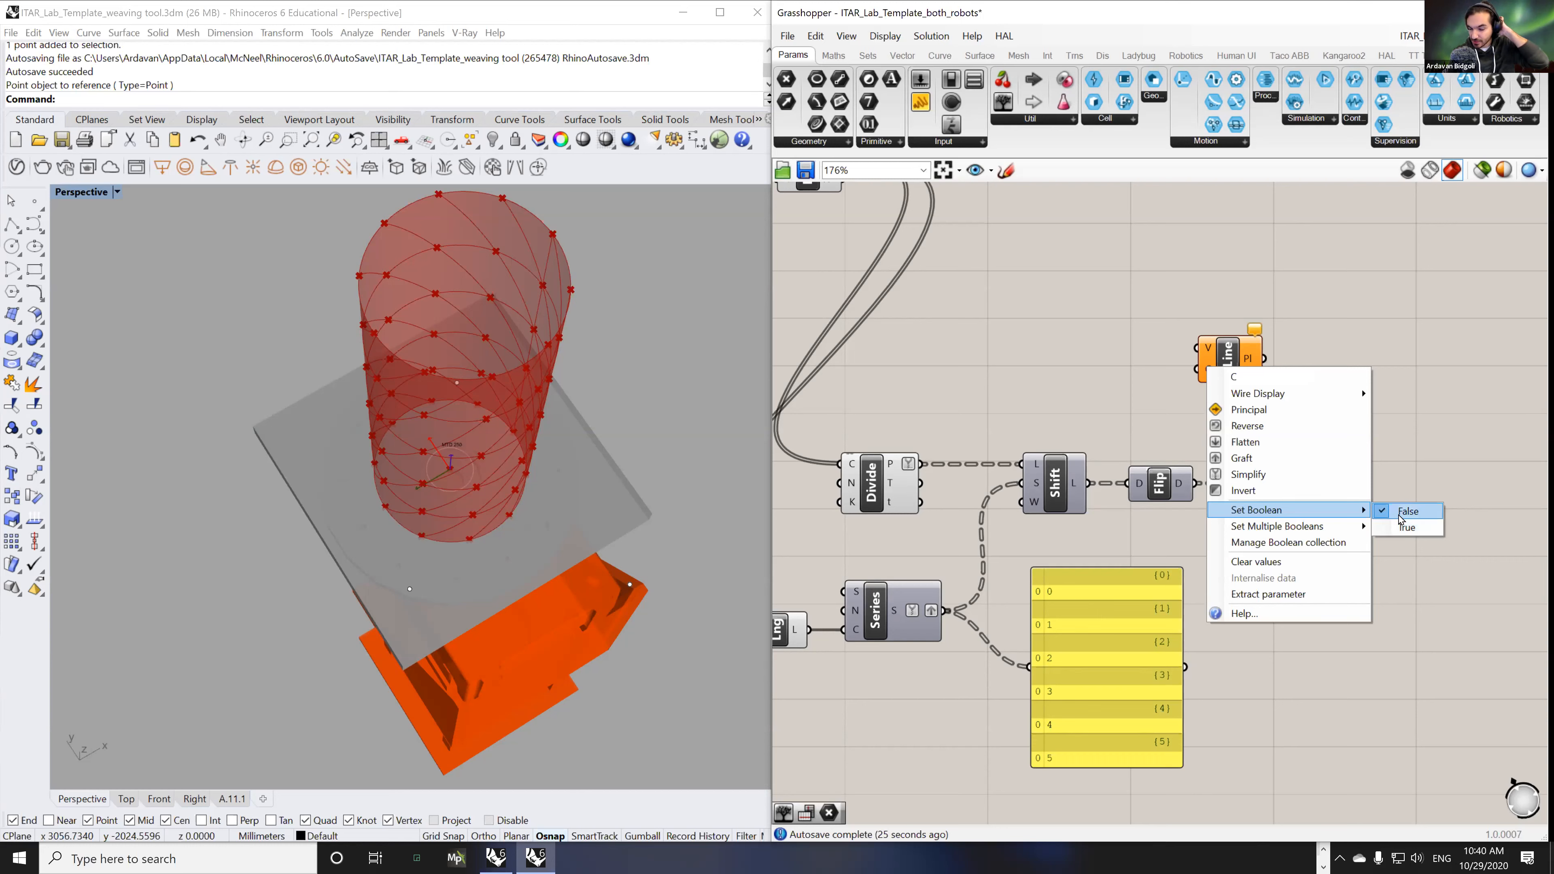
{"action": "left_click", "coordinate": [1383, 396]}
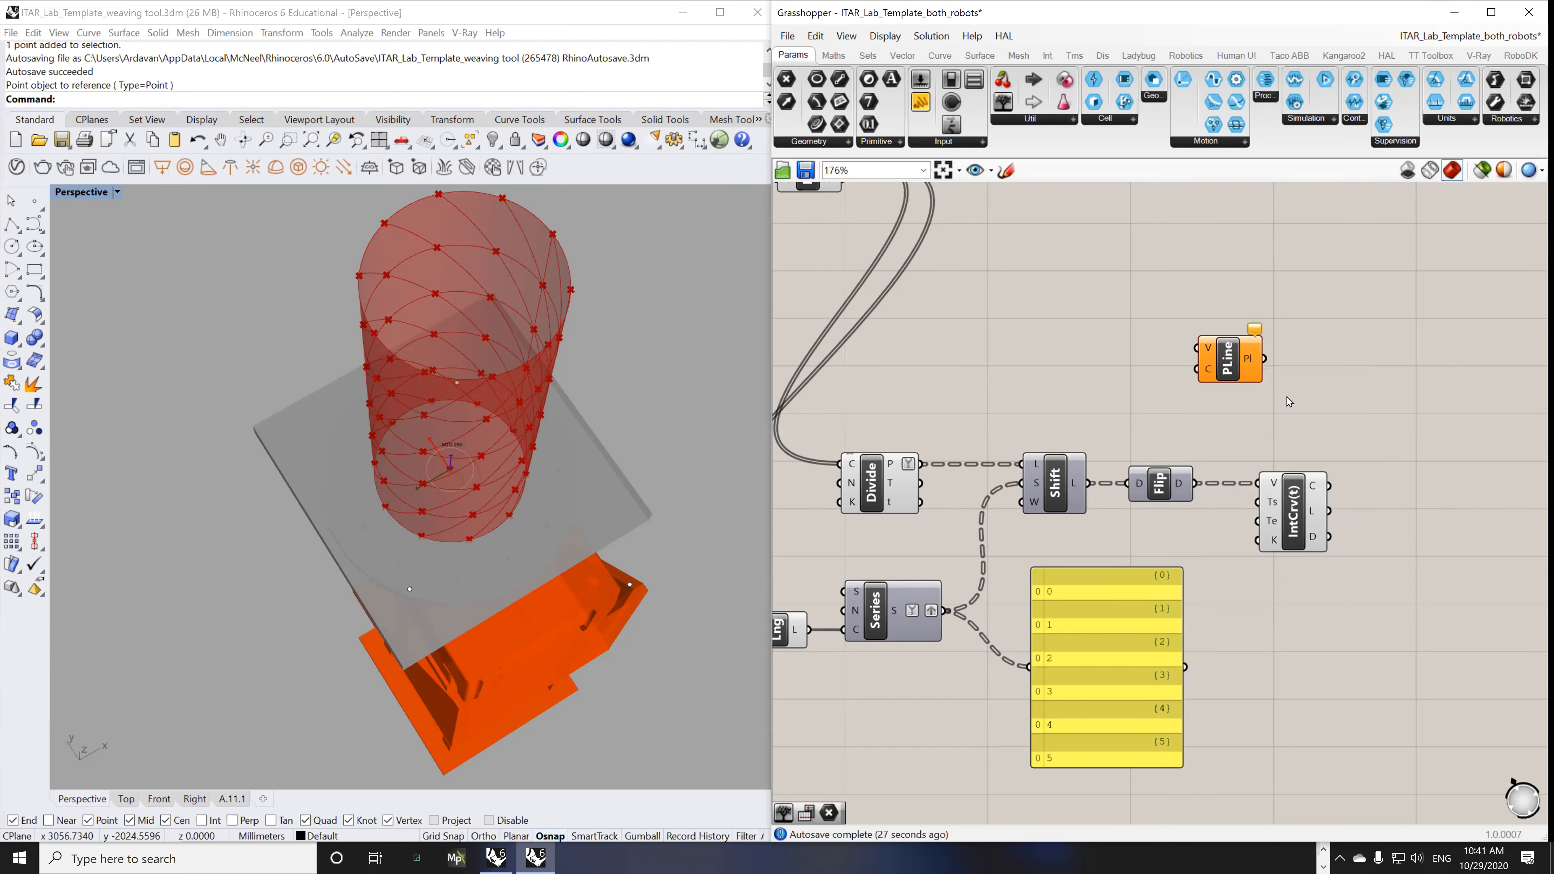
- Turn off the preview of the Move component's rings and of the Cylinder component
{"action": "right_click_drag", "start_coordinate": [413, 426], "coordinate": [473, 390]}
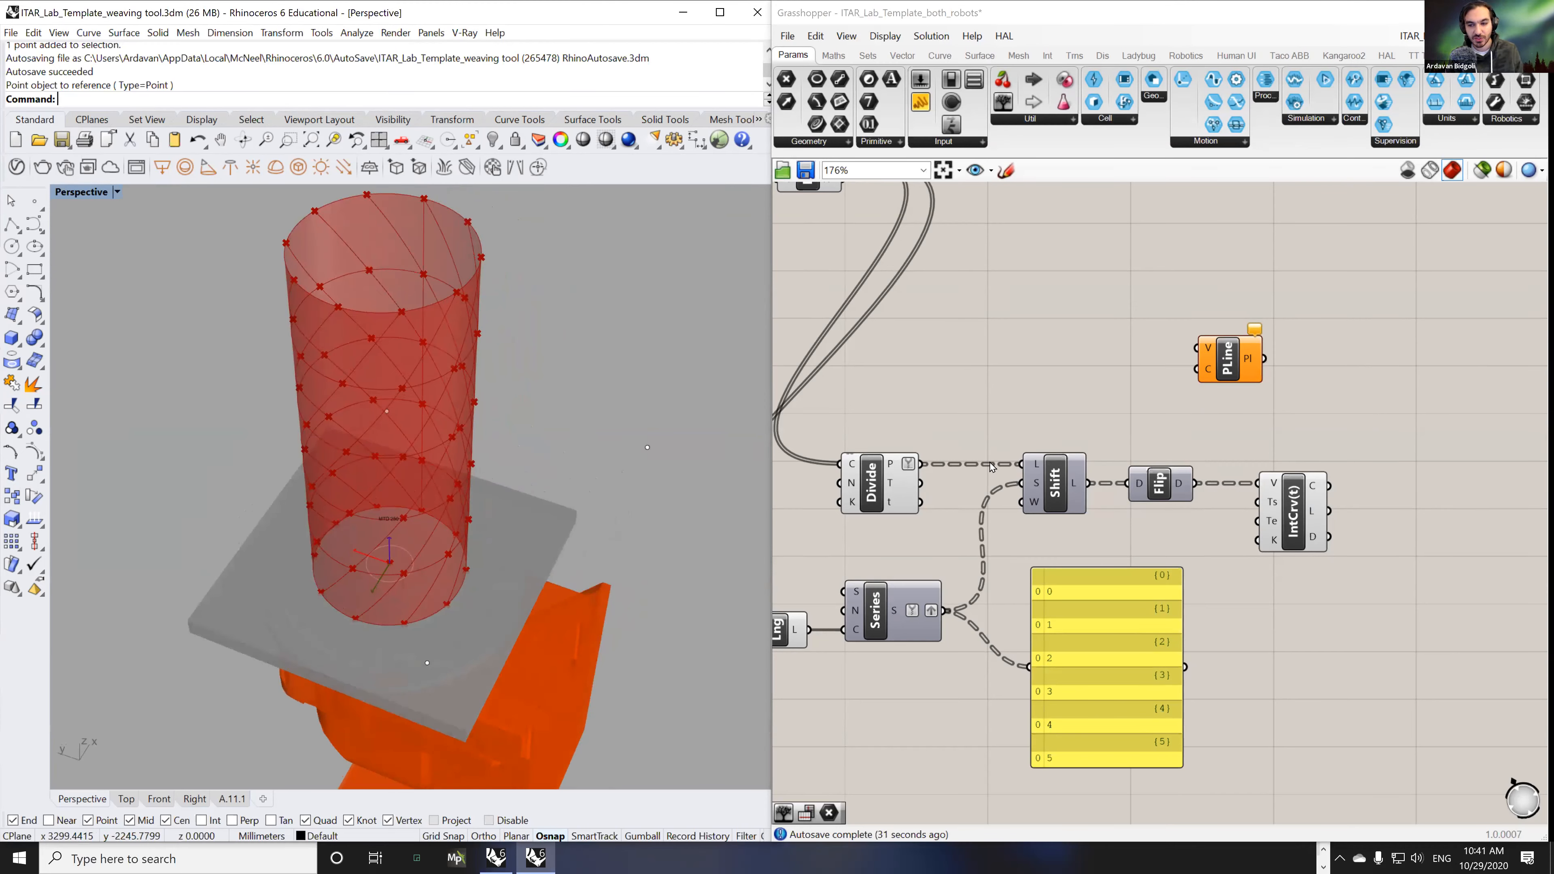
{"action": "right_click_drag", "start_coordinate": [473, 390], "coordinate": [507, 284]}
{"action": "right_click_drag", "start_coordinate": [1122, 357], "coordinate": [1266, 429]}
{"action": "scroll", "coordinate": [1260, 428], "scroll_direction": "down", "scroll_amount": 2}
{"action": "left_click", "coordinate": [1044, 308]}
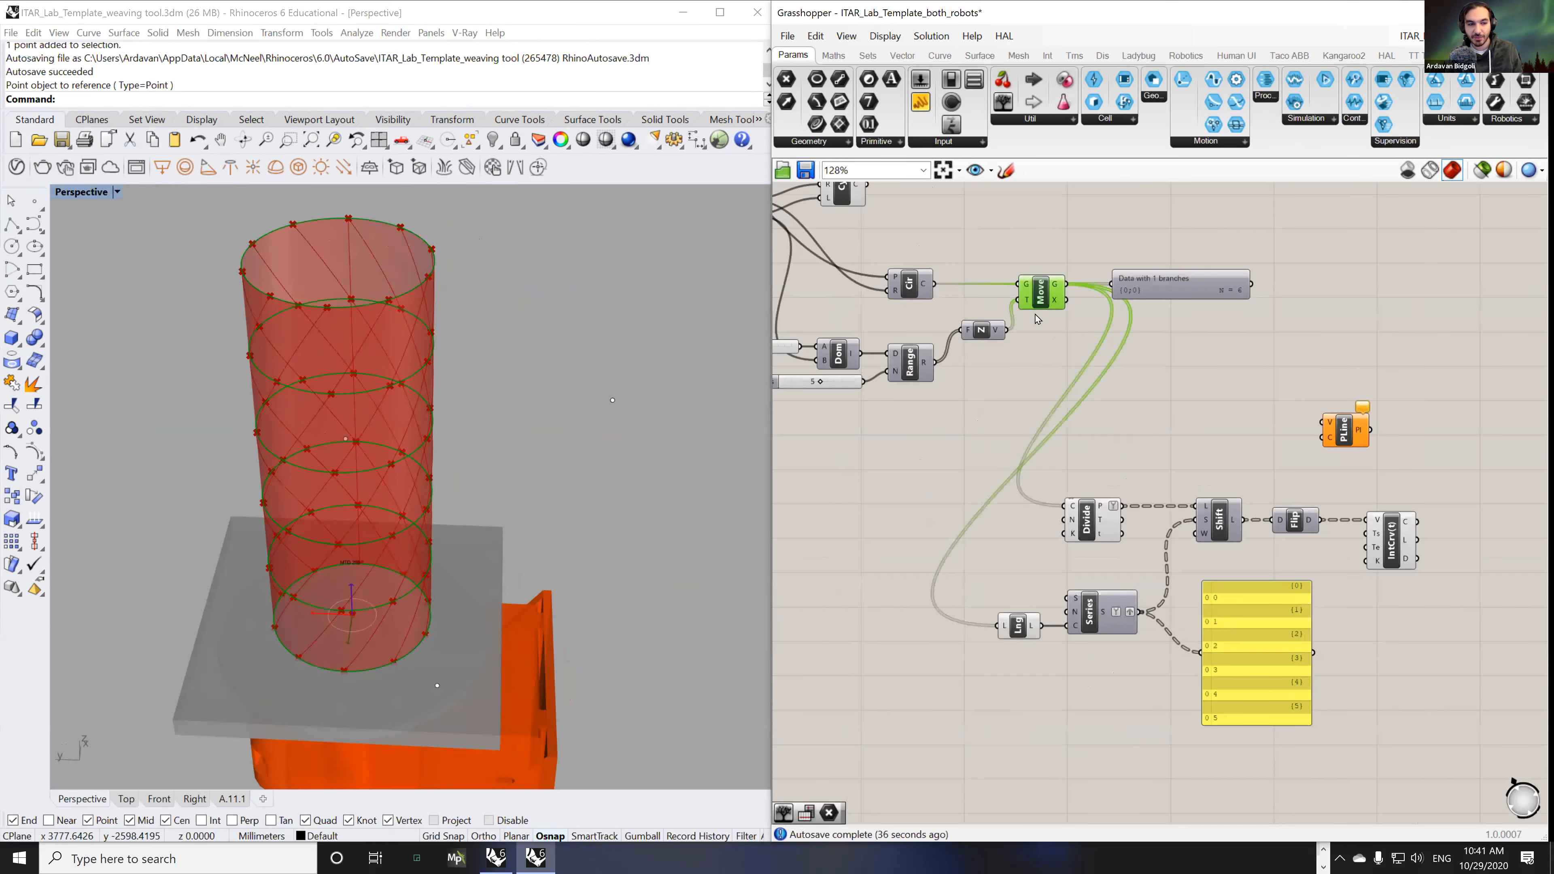
{"action": "key", "text": "ctrl+q"}
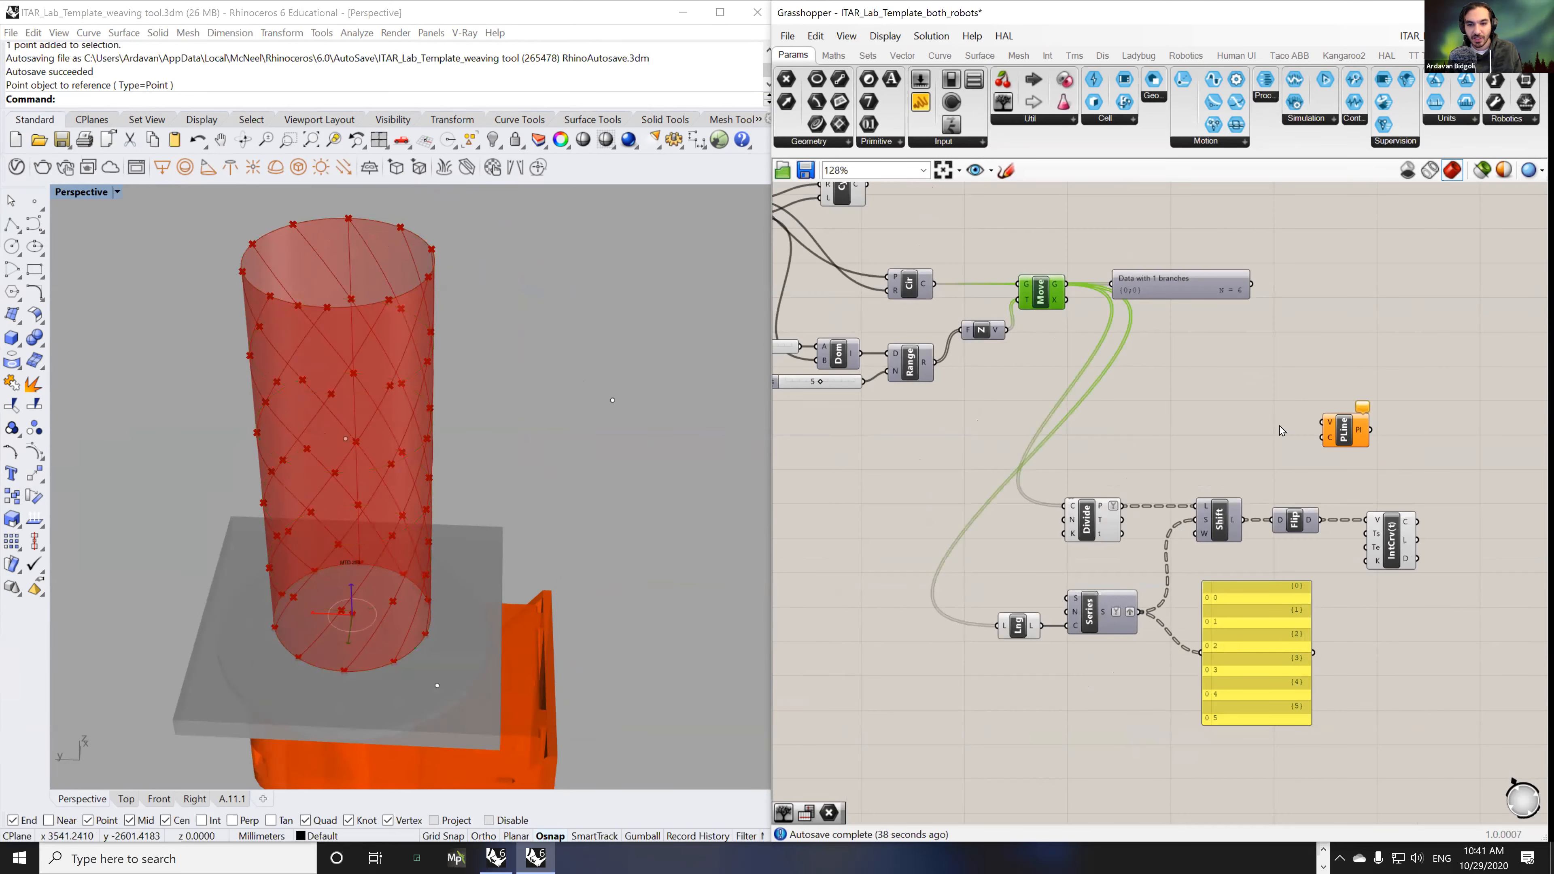
{"action": "right_click_drag", "start_coordinate": [846, 240], "coordinate": [1138, 287]}
{"action": "left_click", "coordinate": [1137, 236]}
{"action": "key", "text": "ctrl+q"}
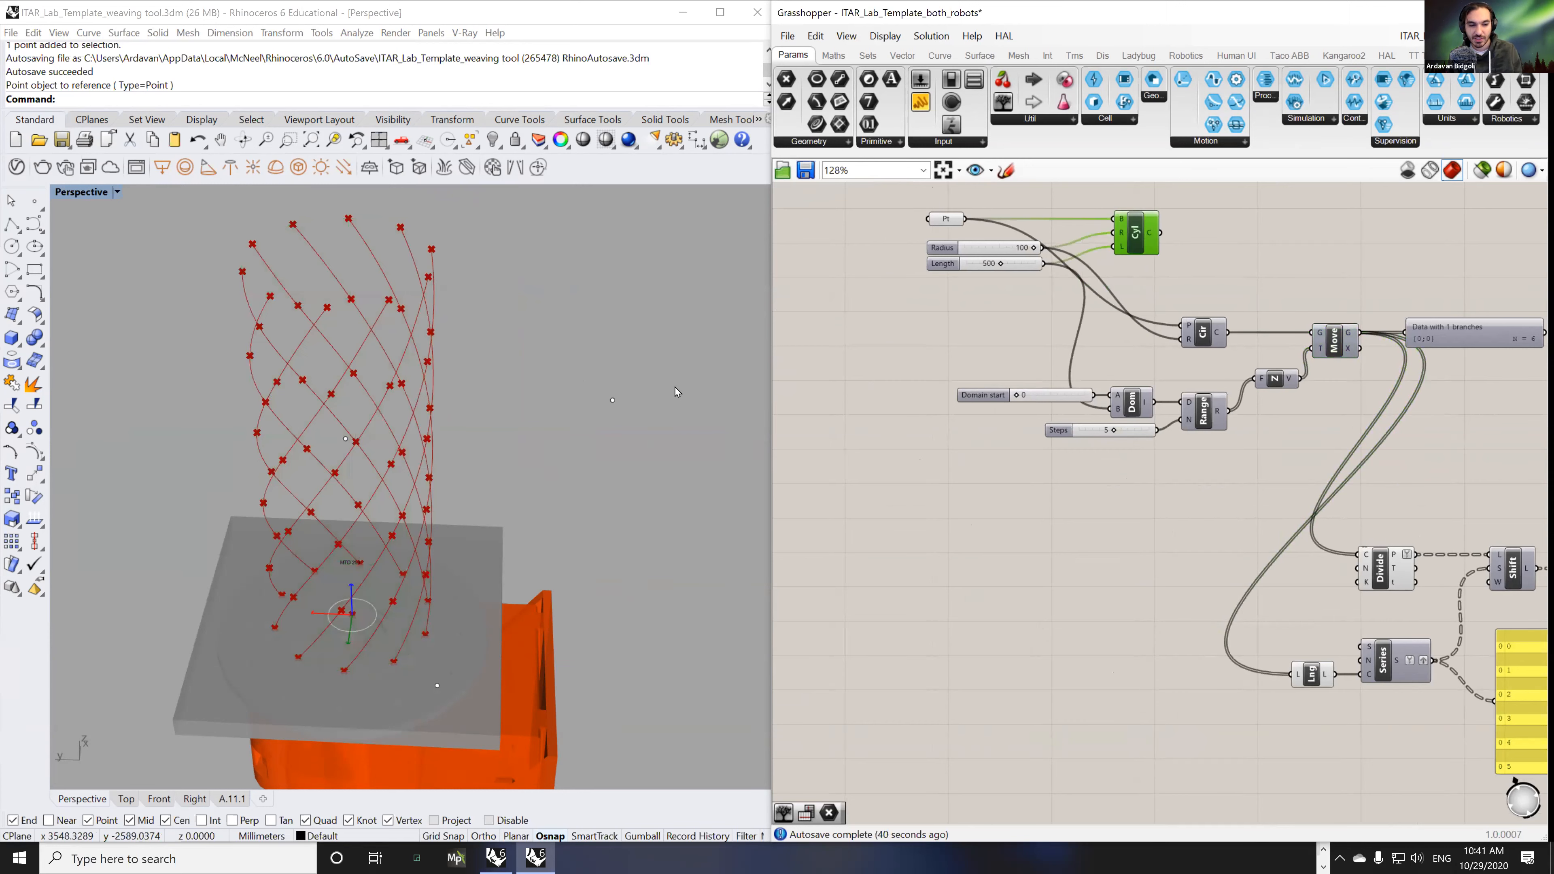
- Turn off the preview of the Divide component so its division points are hidden
{"action": "left_click", "coordinate": [946, 220]}
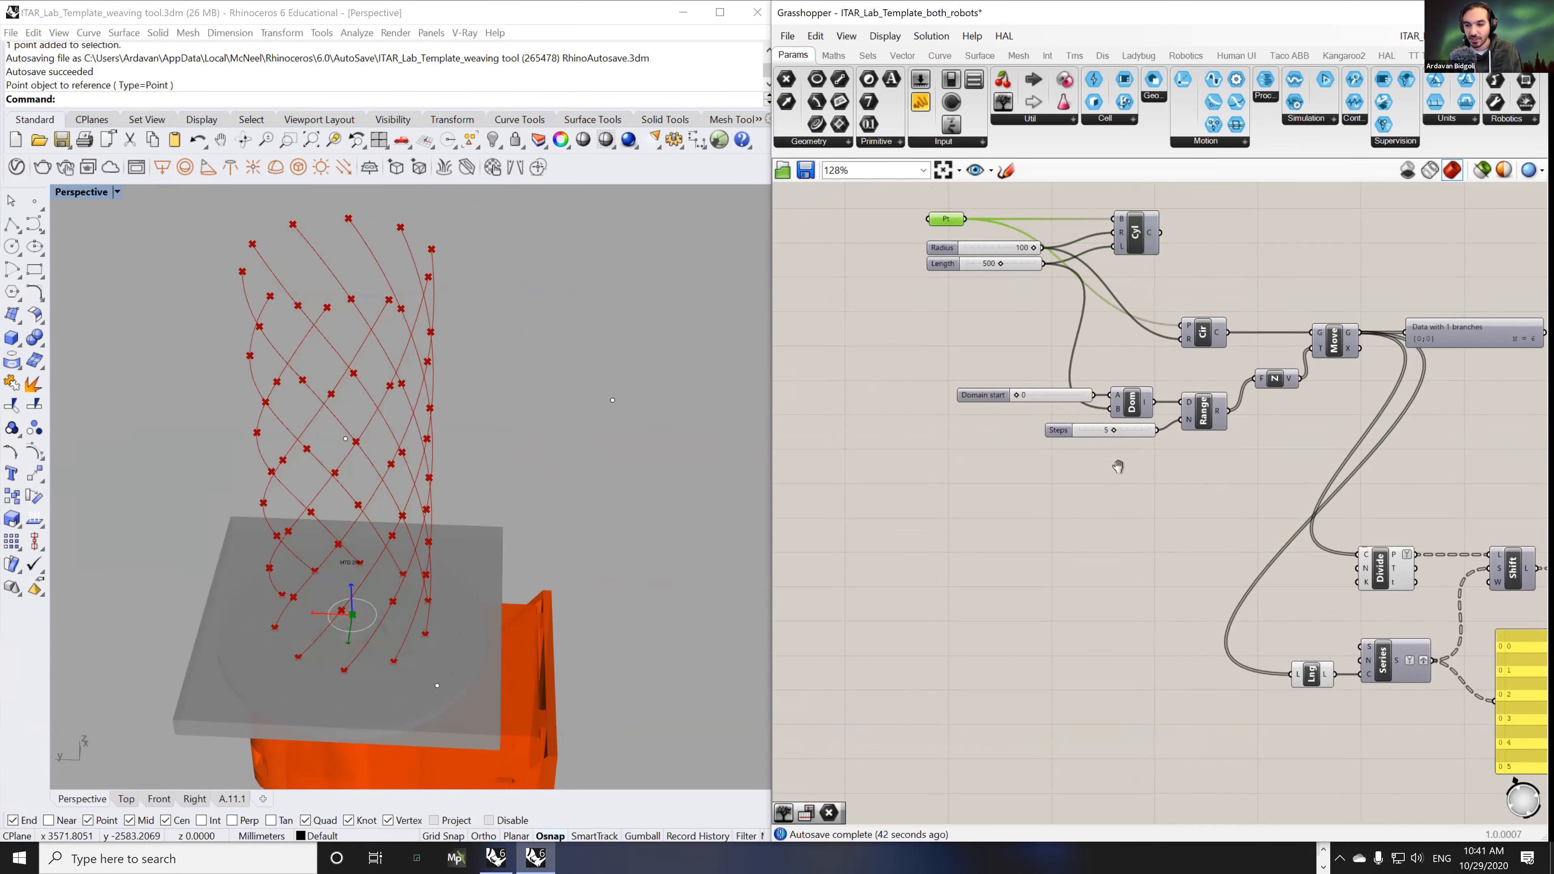
{"action": "right_click_drag", "start_coordinate": [1118, 467], "coordinate": [920, 418]}
{"action": "left_click_drag", "start_coordinate": [1227, 454], "coordinate": [1178, 542]}
{"action": "key", "text": "ctrl+q"}
- Examine the diagonal curves above the platform from the side and from above
{"action": "right_click_drag", "start_coordinate": [404, 357], "coordinate": [538, 316]}
{"action": "right_click_drag", "start_coordinate": [547, 377], "coordinate": [580, 379]}
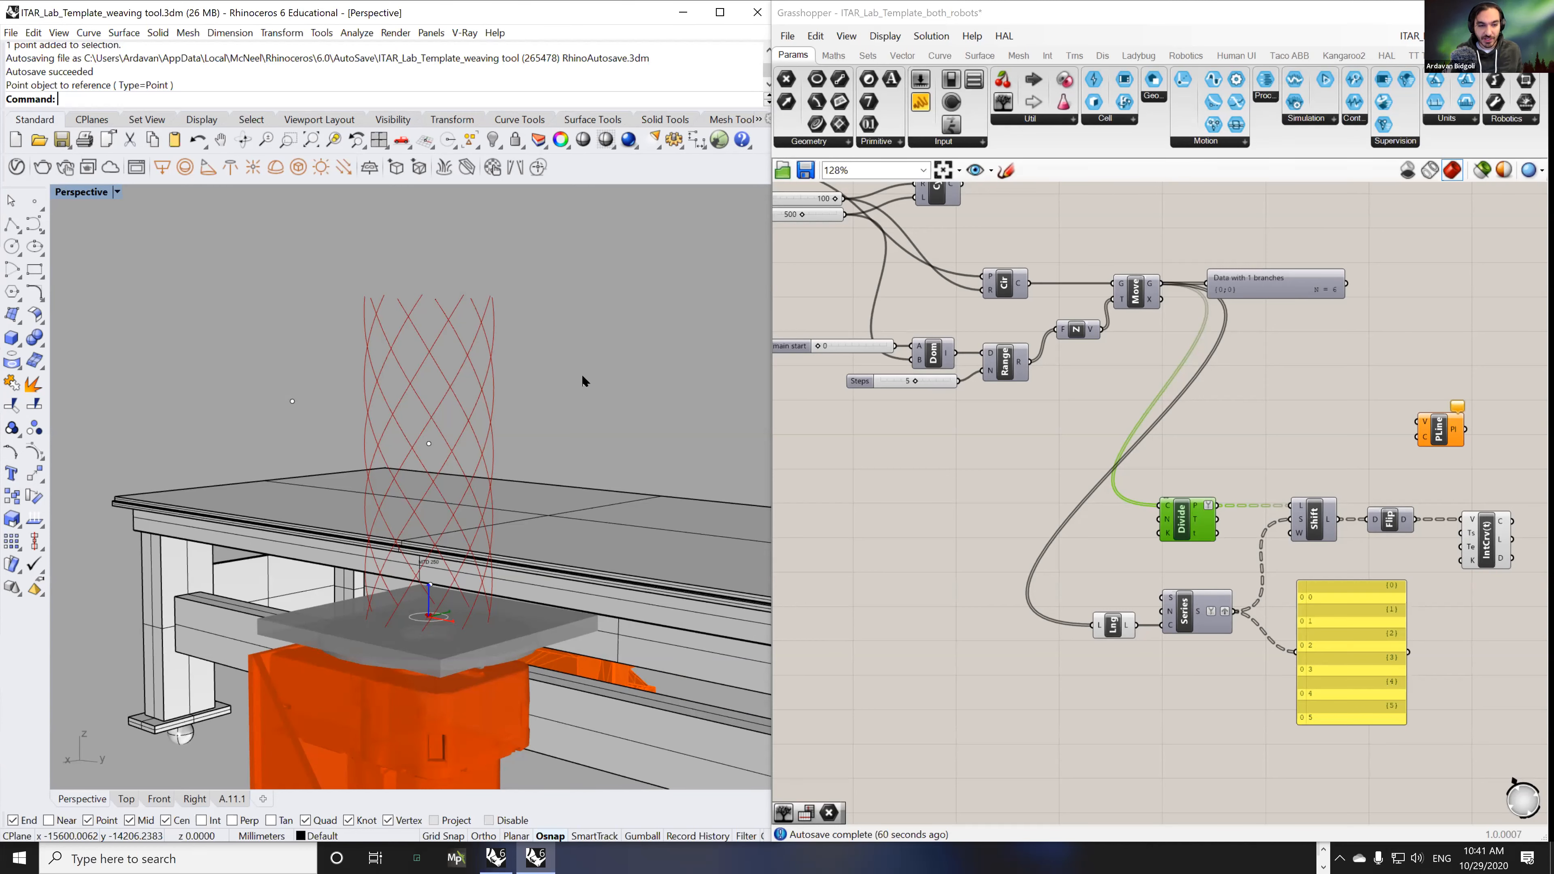
{"action": "right_click_drag", "start_coordinate": [553, 353], "coordinate": [680, 447]}
{"action": "scroll", "coordinate": [681, 447], "scroll_direction": "up", "scroll_amount": 2}
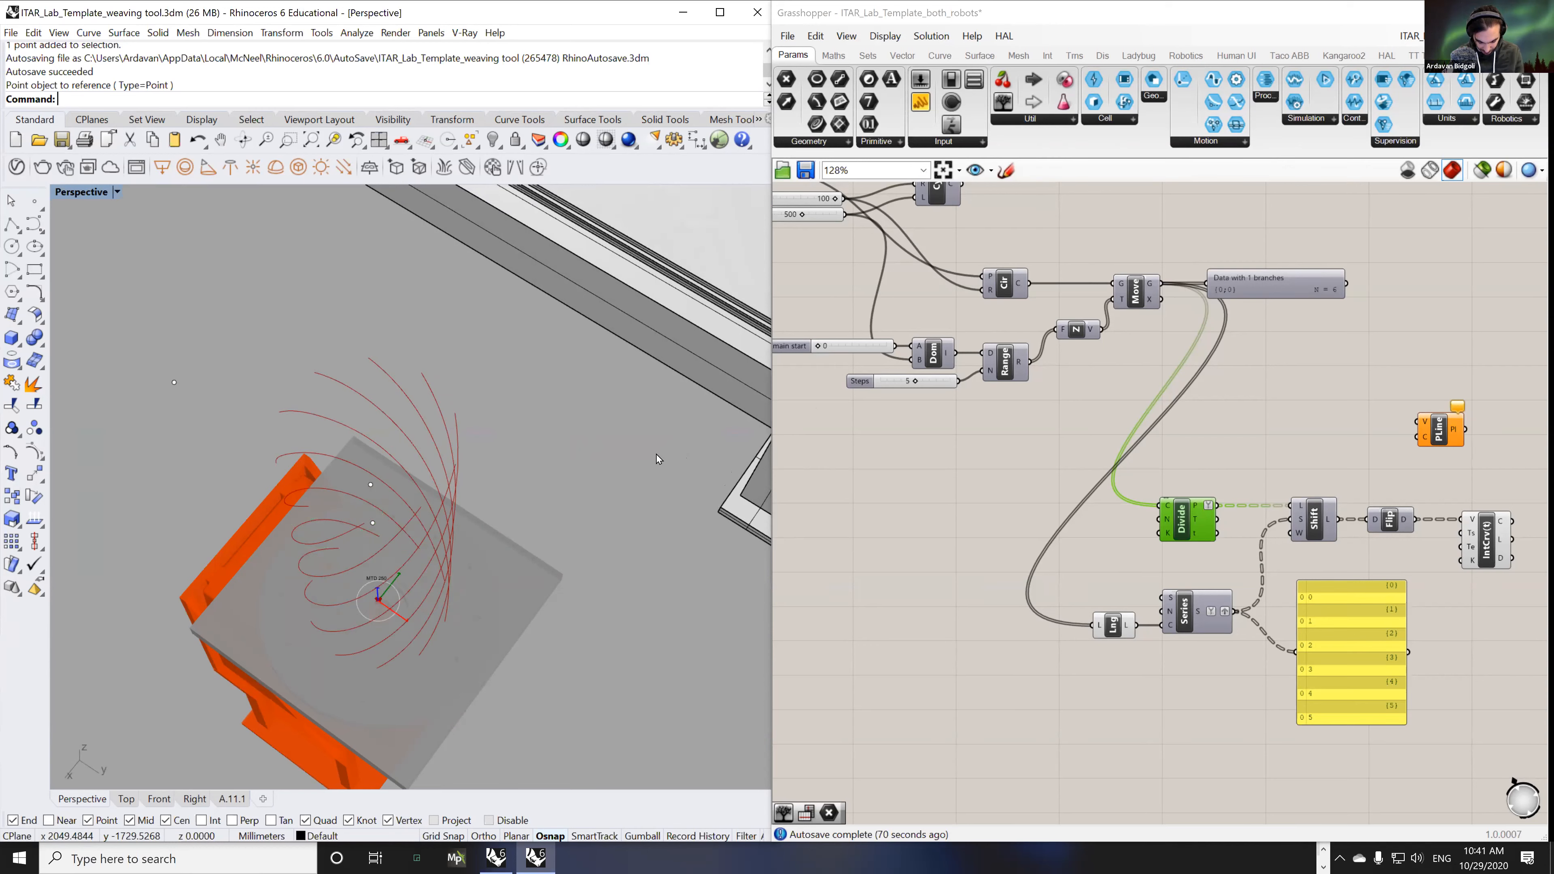
{"action": "right_click_drag", "start_coordinate": [376, 538], "coordinate": [525, 450]}
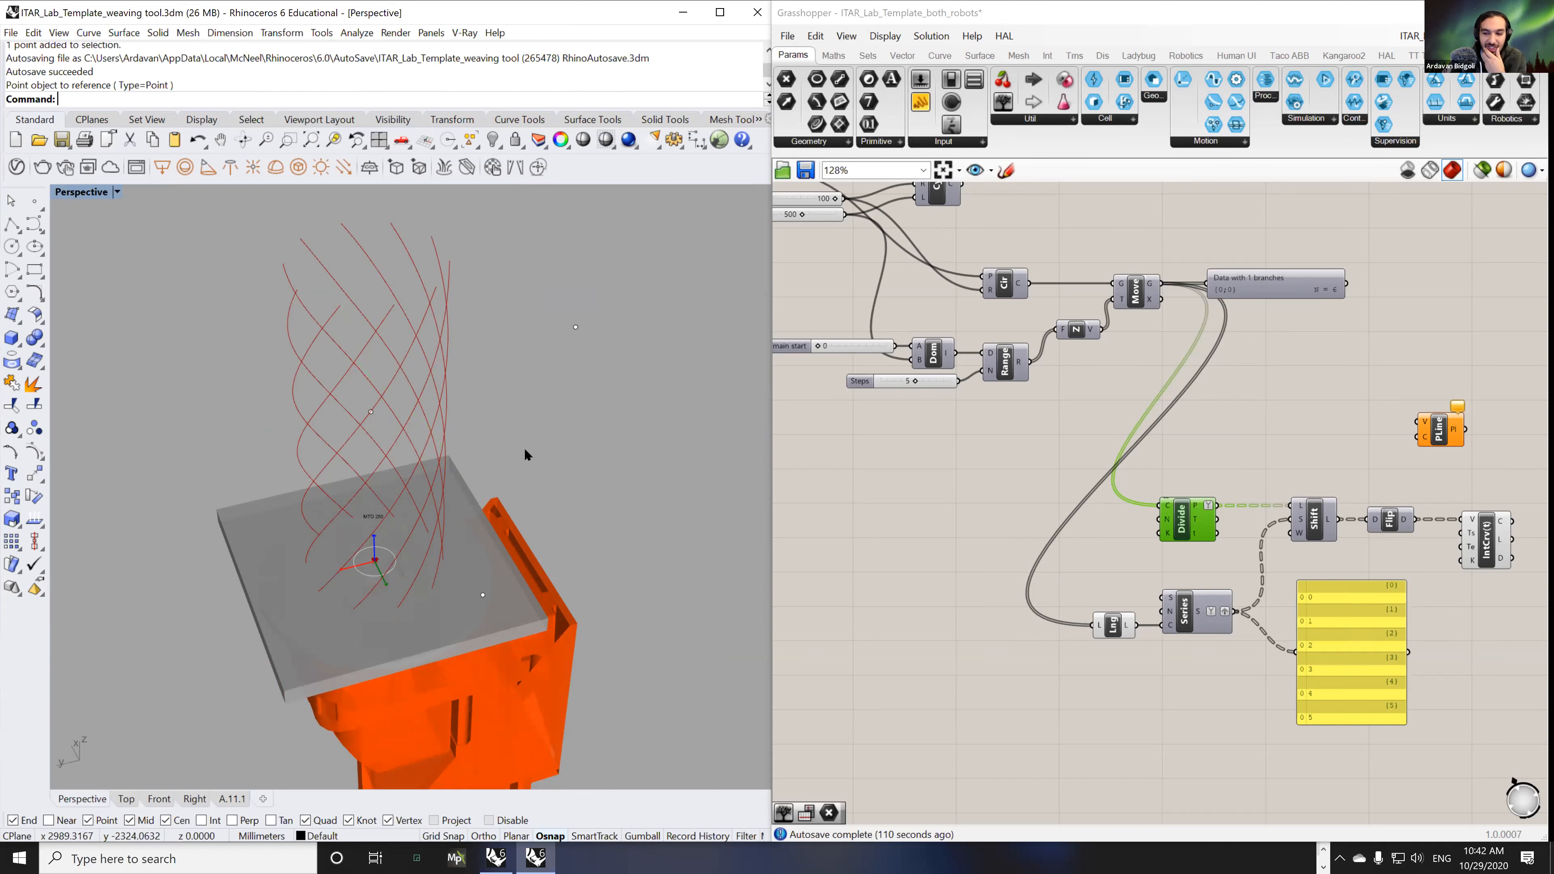
{"action": "right_click_drag", "start_coordinate": [372, 463], "coordinate": [376, 476]}
- Move aside and group the List Length, Series, panel, Shift, Flip and Interpolate (t) components, and delete the spare PolyLine
{"action": "scroll", "coordinate": [1007, 525], "scroll_direction": "down", "scroll_amount": 3}
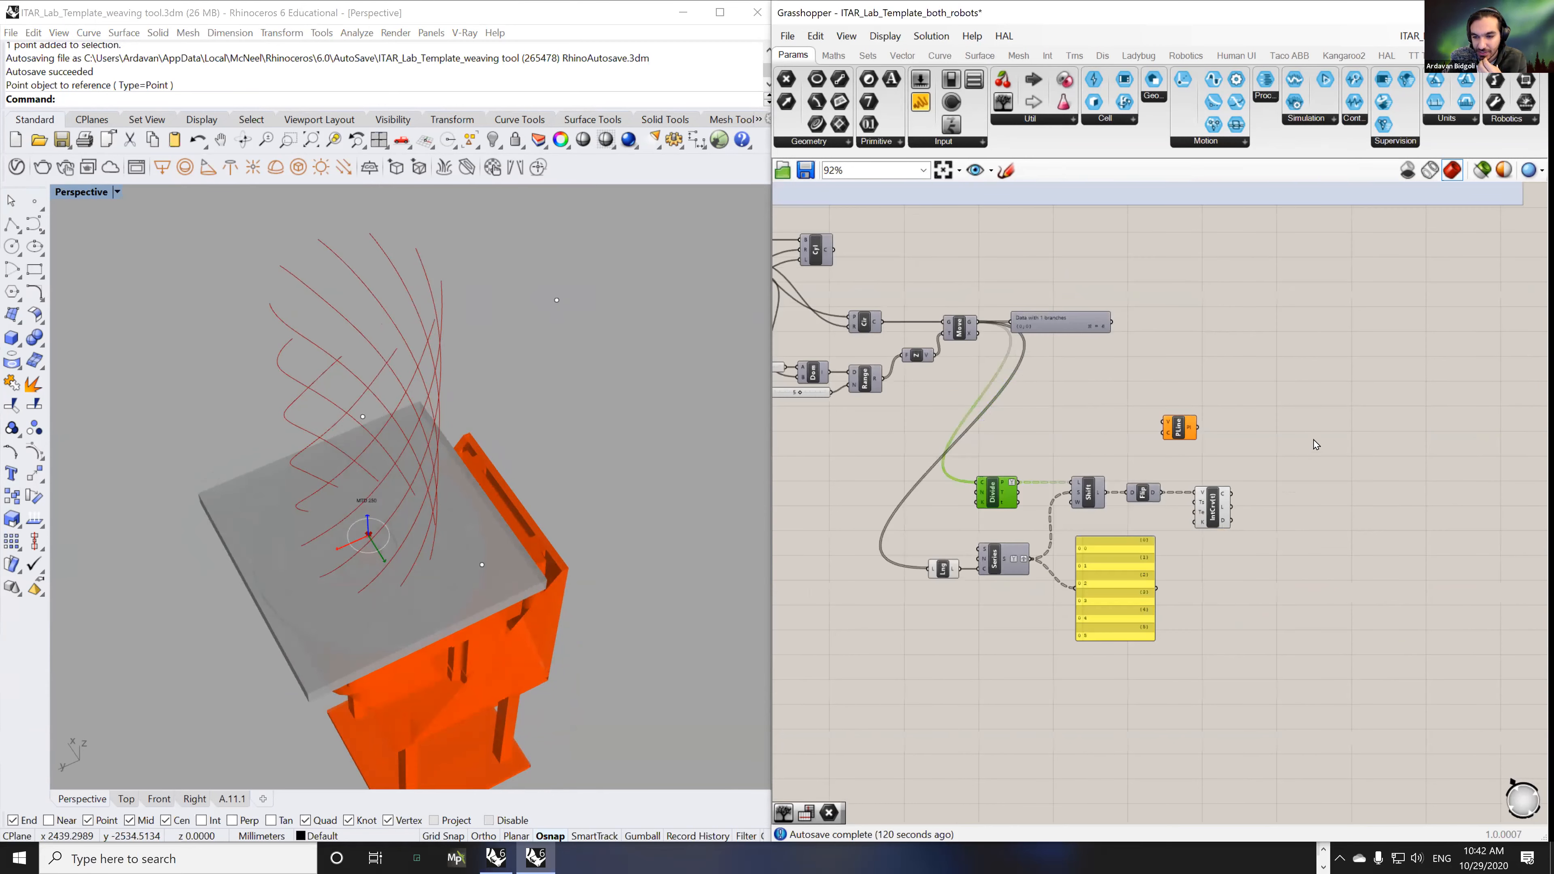
{"action": "left_click", "coordinate": [915, 560]}
{"action": "left_click_drag", "start_coordinate": [917, 558], "coordinate": [1269, 627]}
{"action": "left_click_drag", "start_coordinate": [1259, 489], "coordinate": [1312, 514], "text": "shift"}
{"action": "middle_click", "coordinate": [1310, 502]}
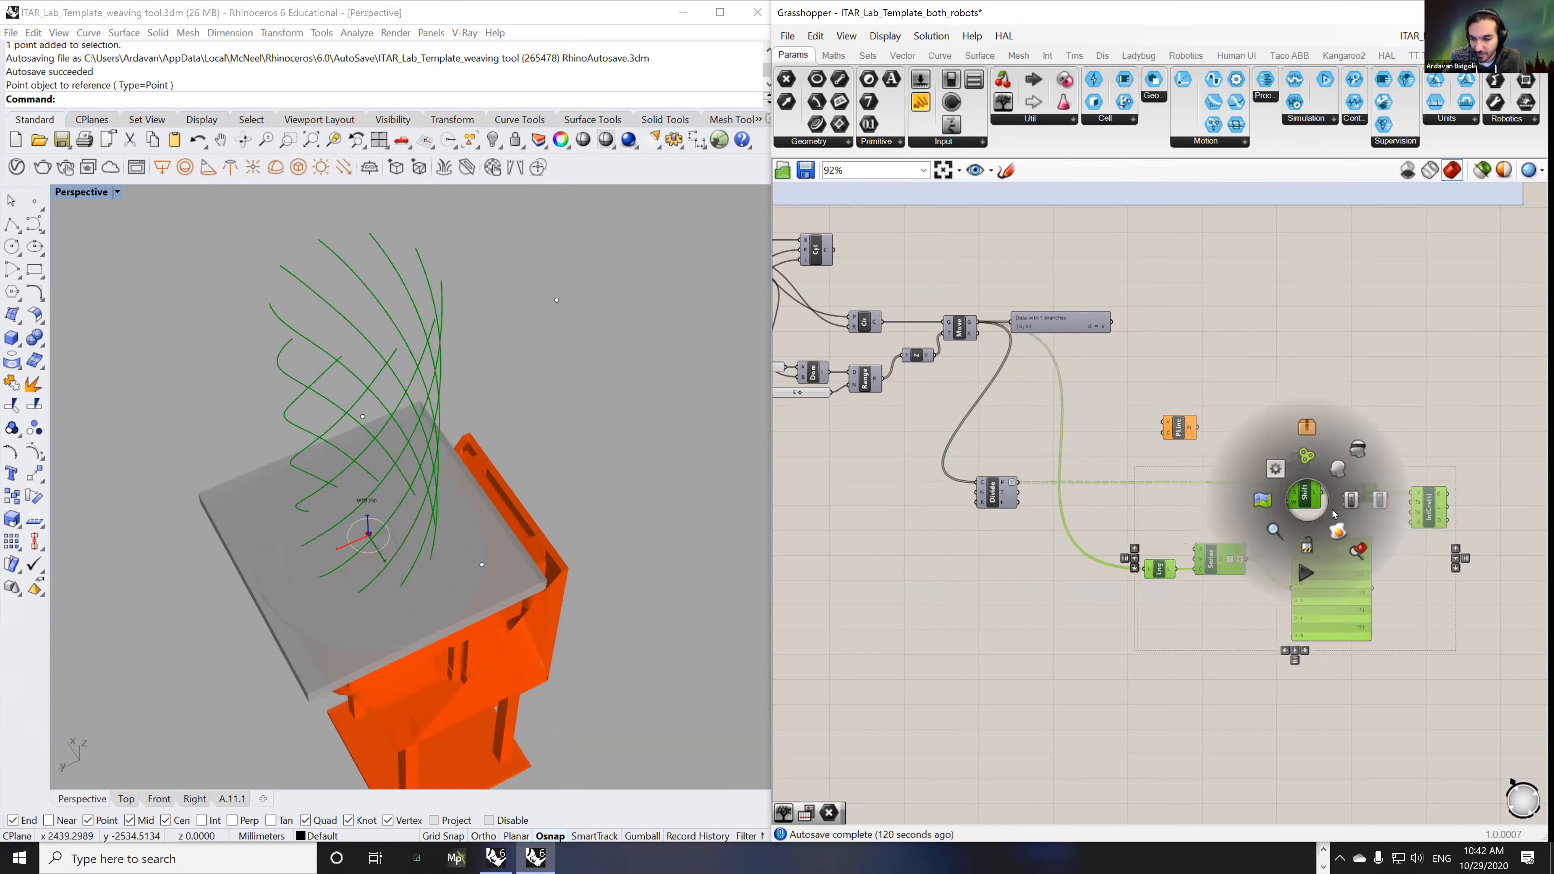
{"action": "left_click", "coordinate": [1307, 456]}
- Move Divide slightly towards the group and duplicate the Shift, Flip and Interpolate (t) components below the group
{"action": "right_click_drag", "start_coordinate": [572, 494], "coordinate": [610, 577]}
{"action": "scroll", "coordinate": [398, 490], "scroll_direction": "down", "scroll_amount": 3}
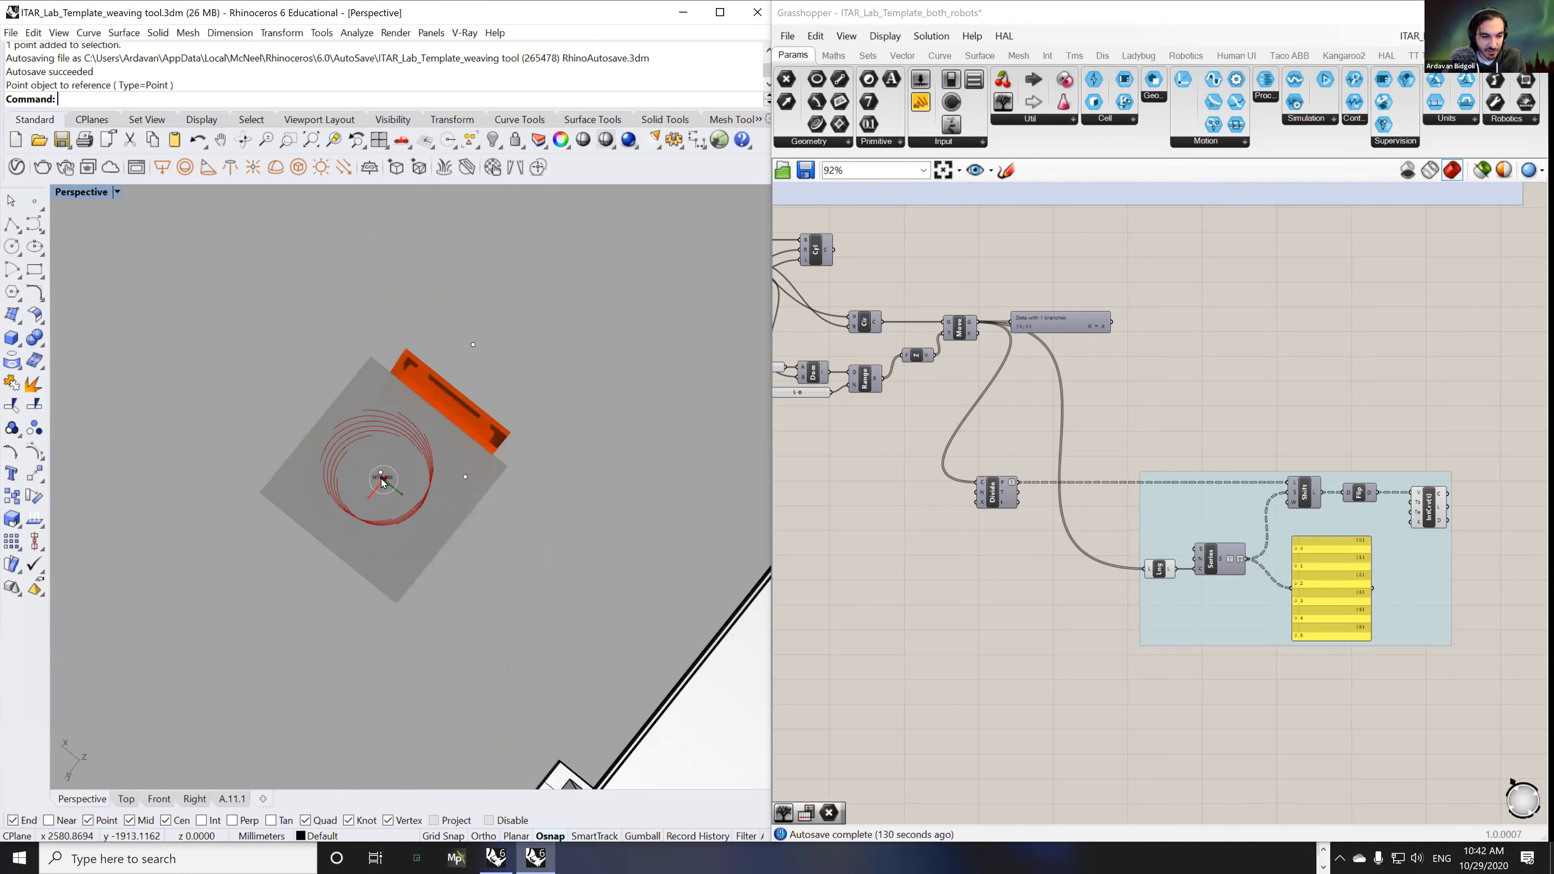
{"action": "scroll", "coordinate": [376, 479], "scroll_direction": "up", "scroll_amount": 5}
{"action": "right_click_drag", "start_coordinate": [375, 479], "coordinate": [421, 483], "text": "shift"}
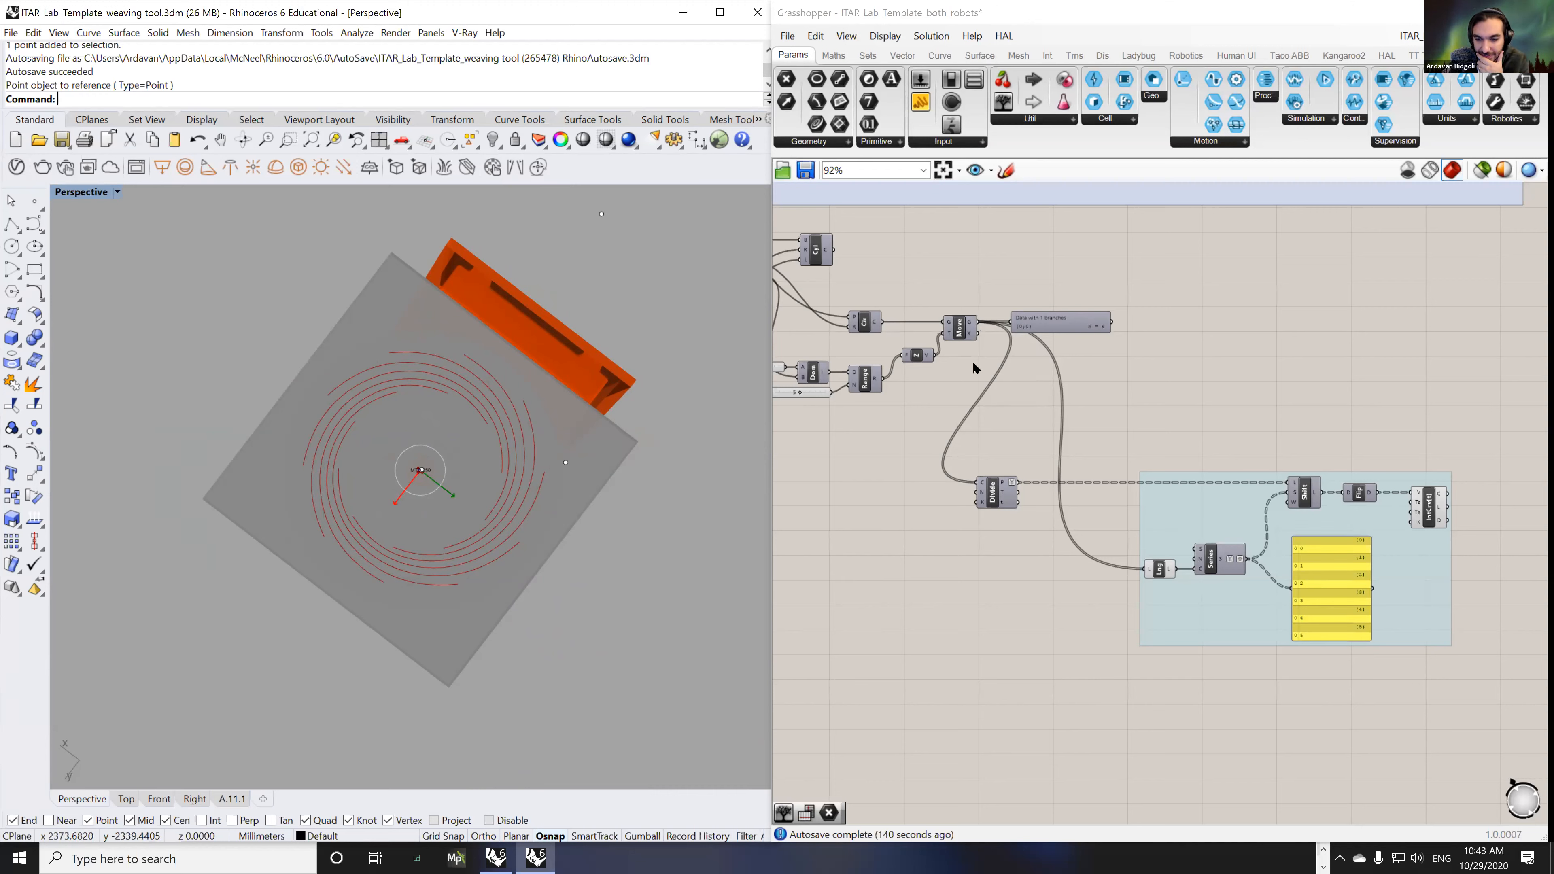
{"action": "left_click_drag", "start_coordinate": [992, 498], "coordinate": [1018, 499]}
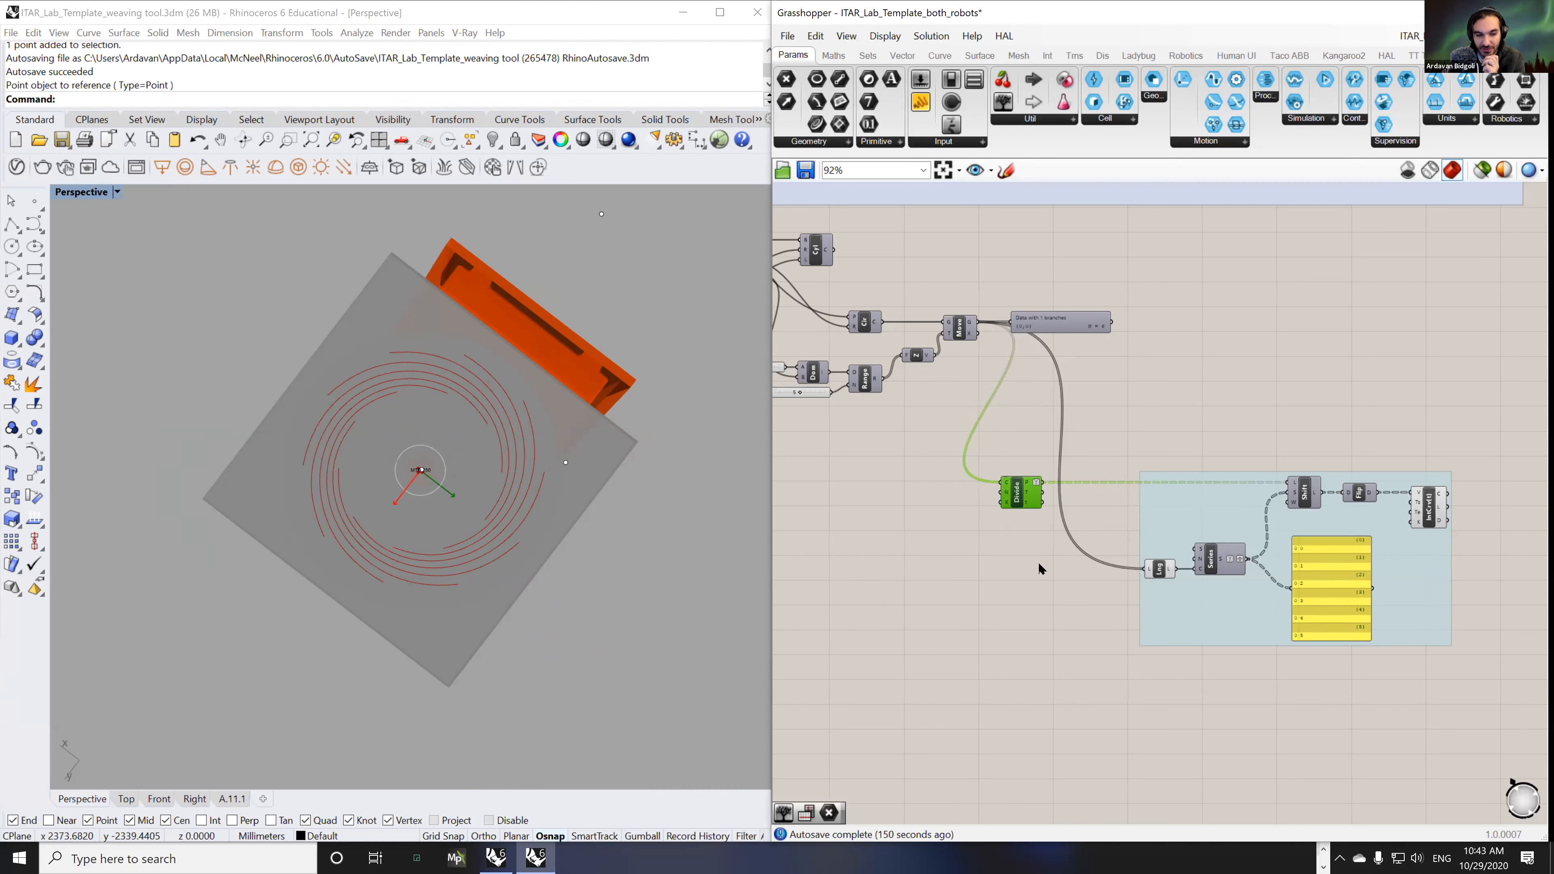
{"action": "right_click_drag", "start_coordinate": [1313, 712], "coordinate": [1139, 679]}
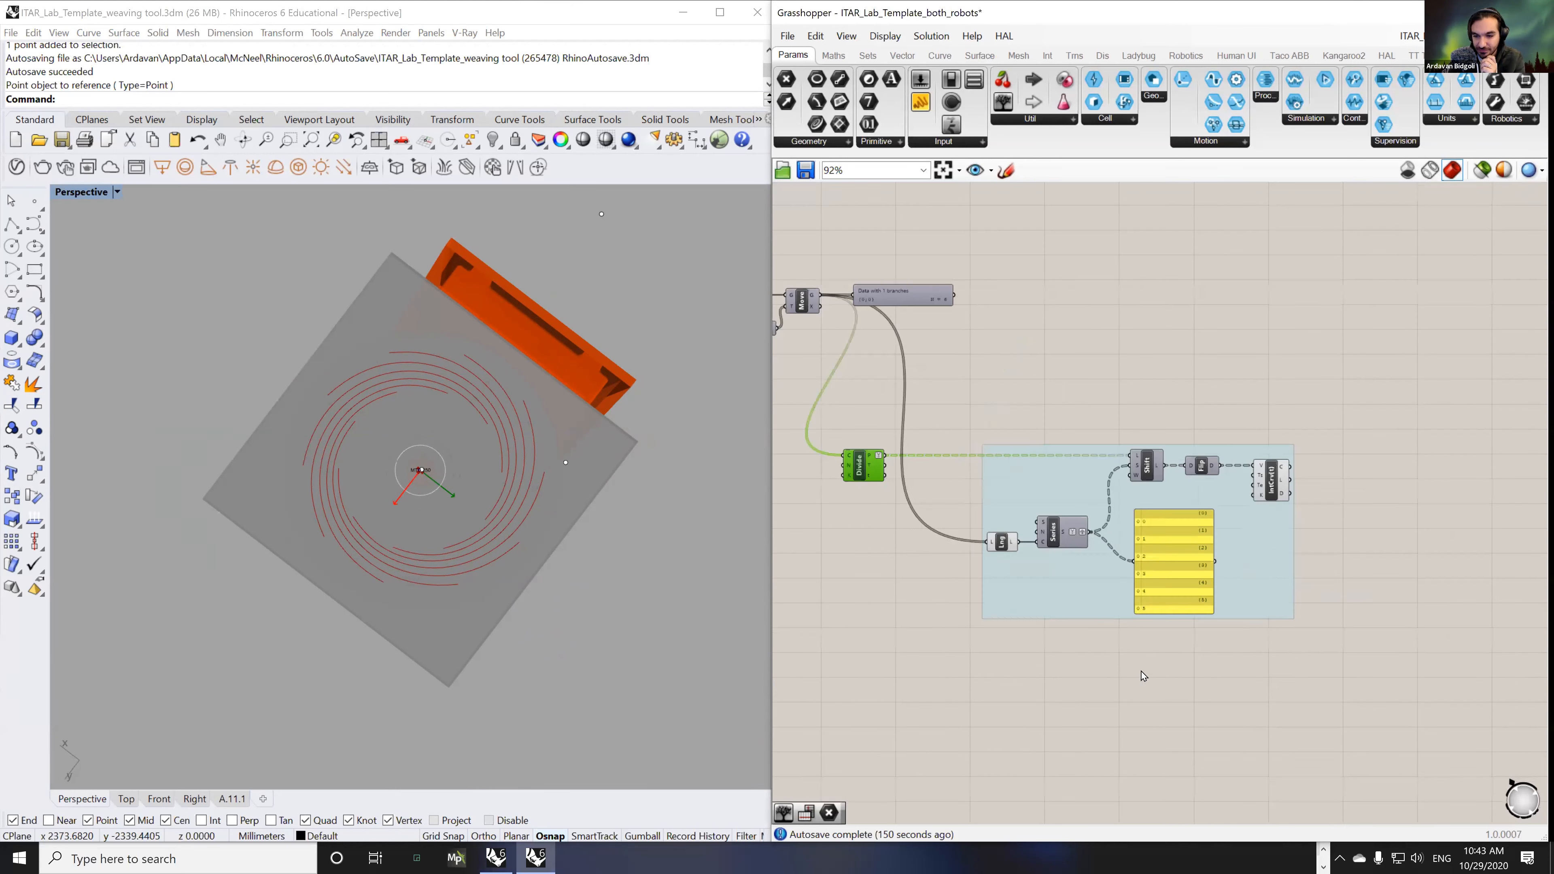
{"action": "right_click_drag", "start_coordinate": [690, 575], "coordinate": [444, 490]}
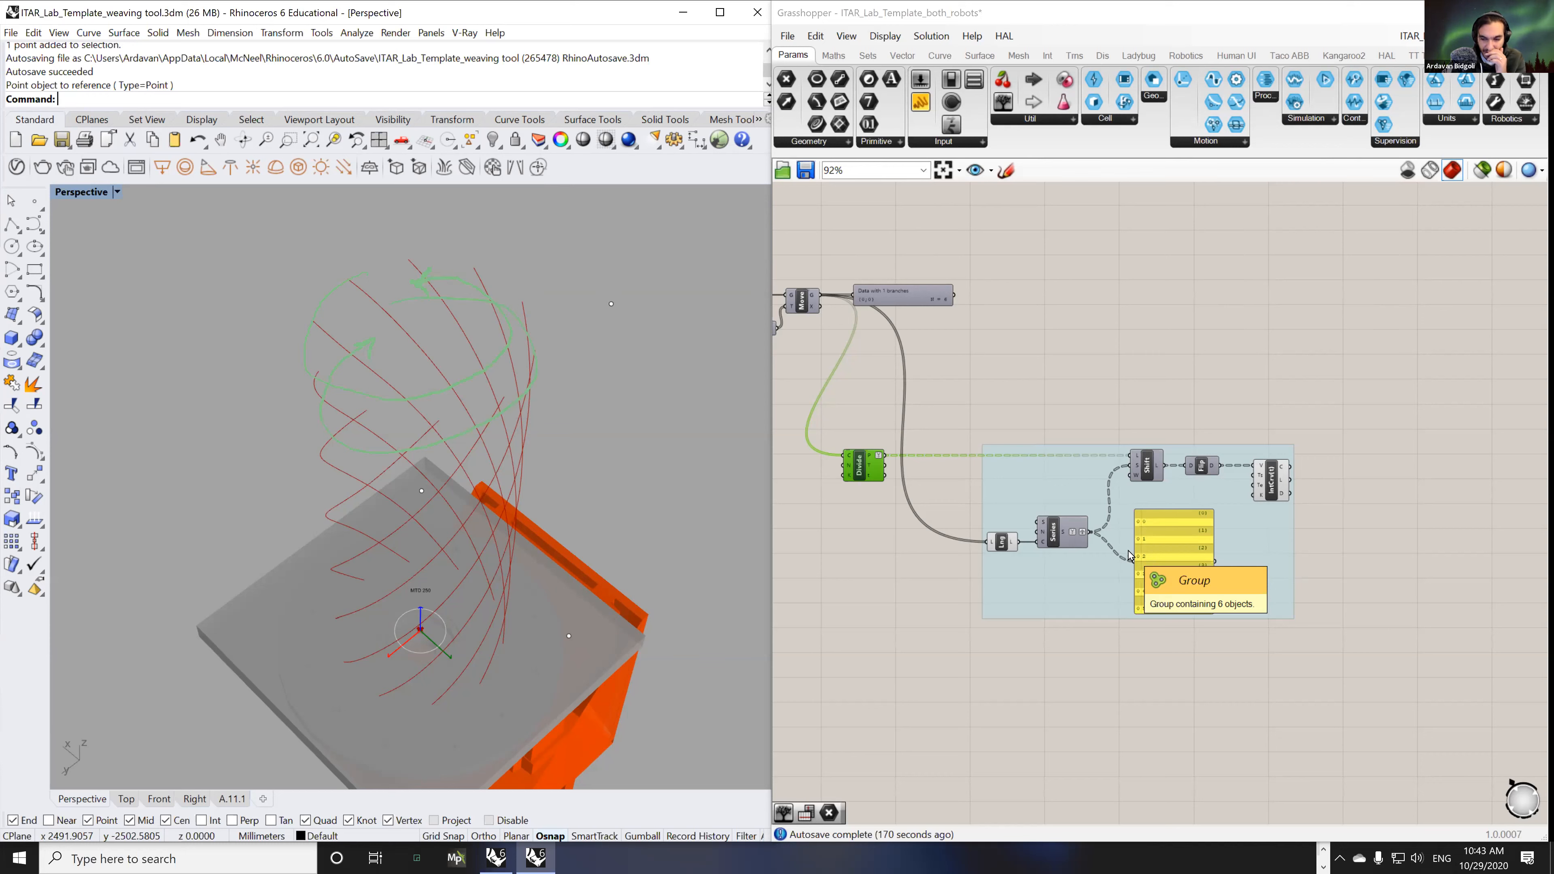
{"action": "left_click_drag", "start_coordinate": [1106, 411], "coordinate": [1240, 744]}
{"action": "left_click", "coordinate": [1142, 675]}
- Add a Graft Tree component and place it between Series and the Shift component of the group
{"action": "scroll", "coordinate": [1057, 640], "scroll_direction": "up", "scroll_amount": 3}
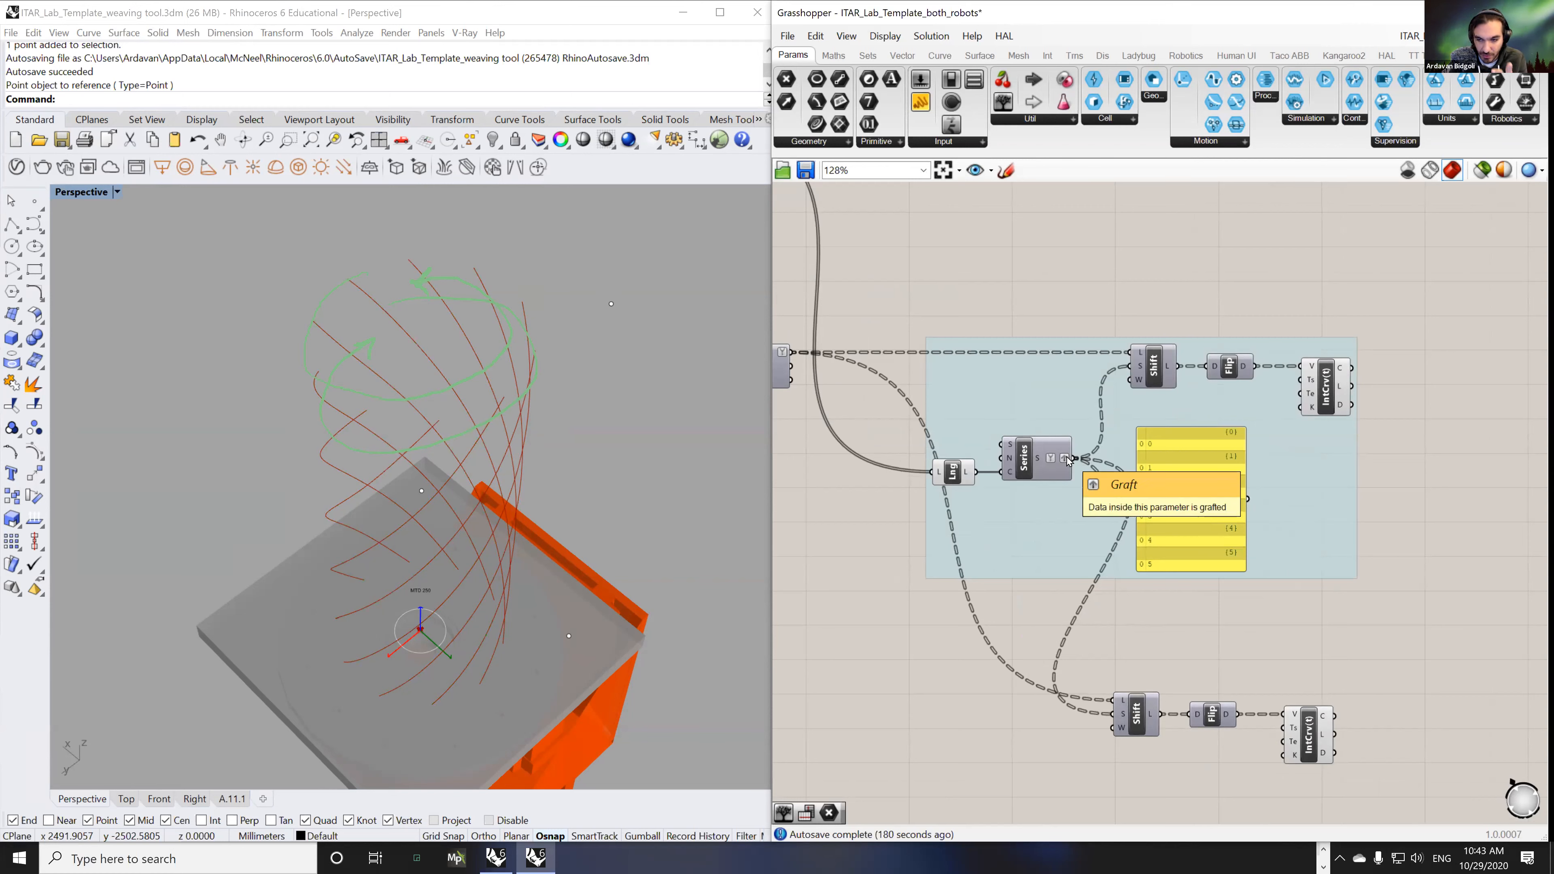
{"action": "double_click", "coordinate": [1082, 262]}
{"action": "type", "text": "graft"}
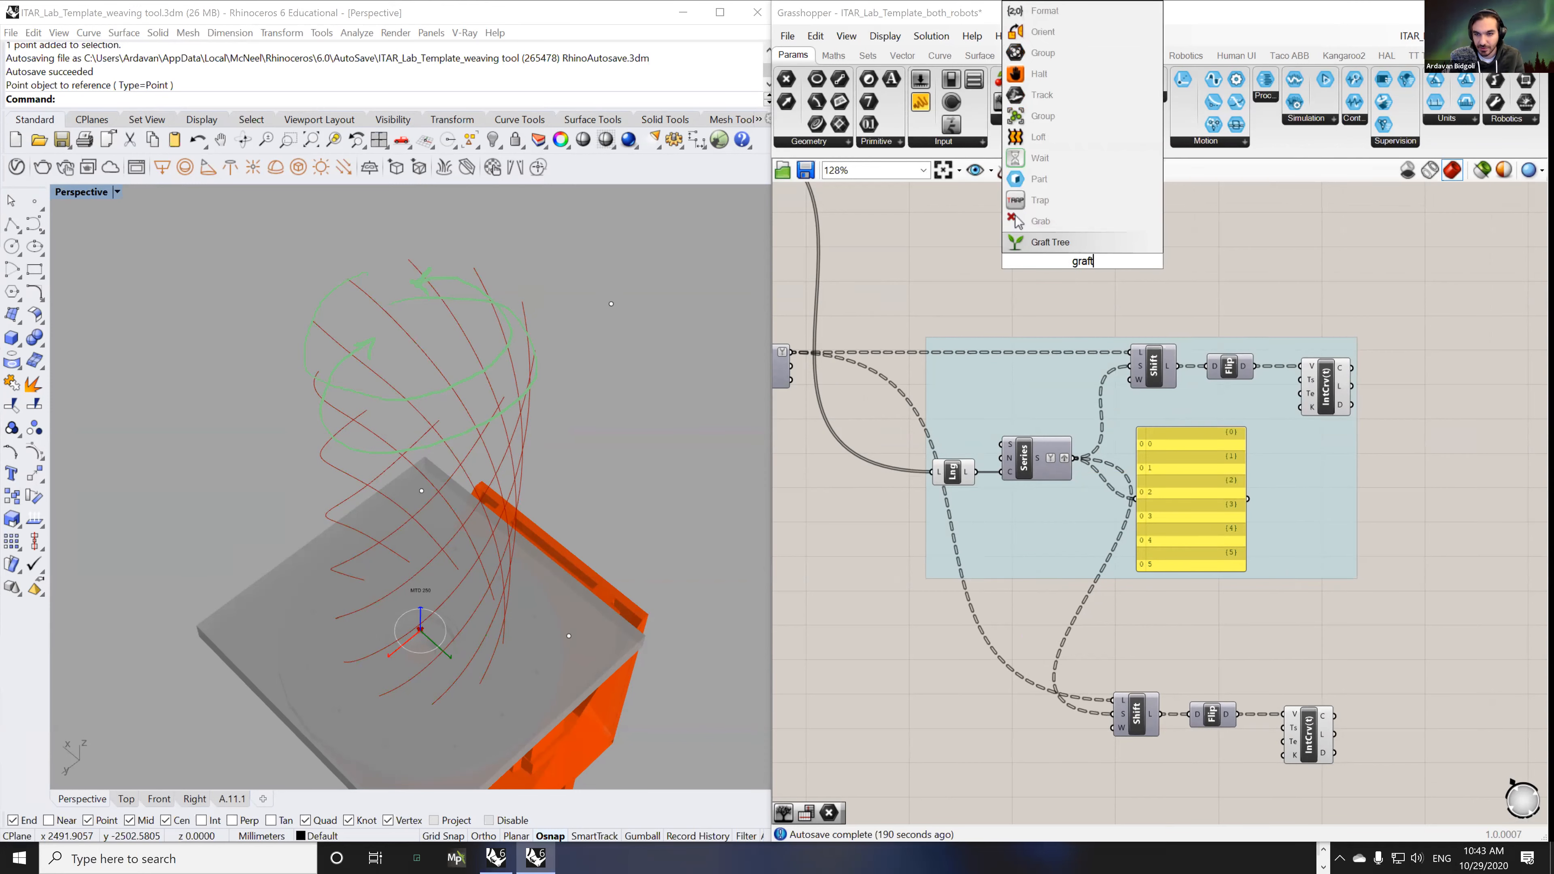
{"action": "left_click", "coordinate": [1082, 242]}
{"action": "scroll", "coordinate": [1096, 270], "scroll_direction": "up", "scroll_amount": 3}
{"action": "left_click_drag", "start_coordinate": [1078, 251], "coordinate": [1065, 444]}
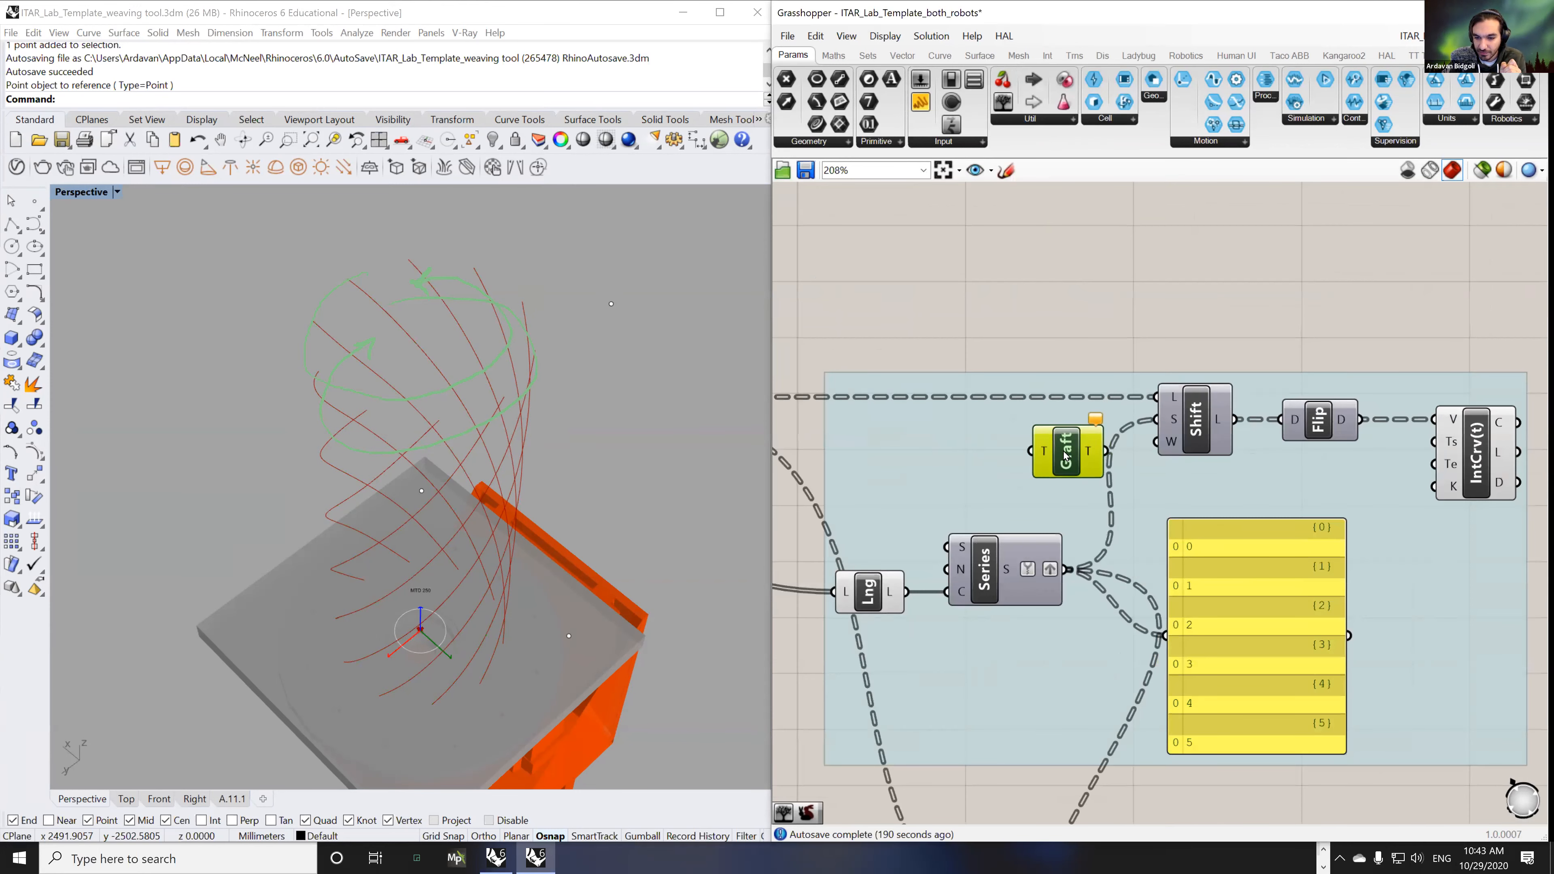
- Remove the graft from the Series output and route the series through Graft Tree into the upper Shift's shift input
{"action": "right_click", "coordinate": [1052, 573]}
{"action": "left_click", "coordinate": [1095, 650]}
{"action": "left_click_drag", "start_coordinate": [1045, 570], "coordinate": [1155, 443]}
{"action": "left_click_drag", "start_coordinate": [1060, 459], "coordinate": [1078, 456]}
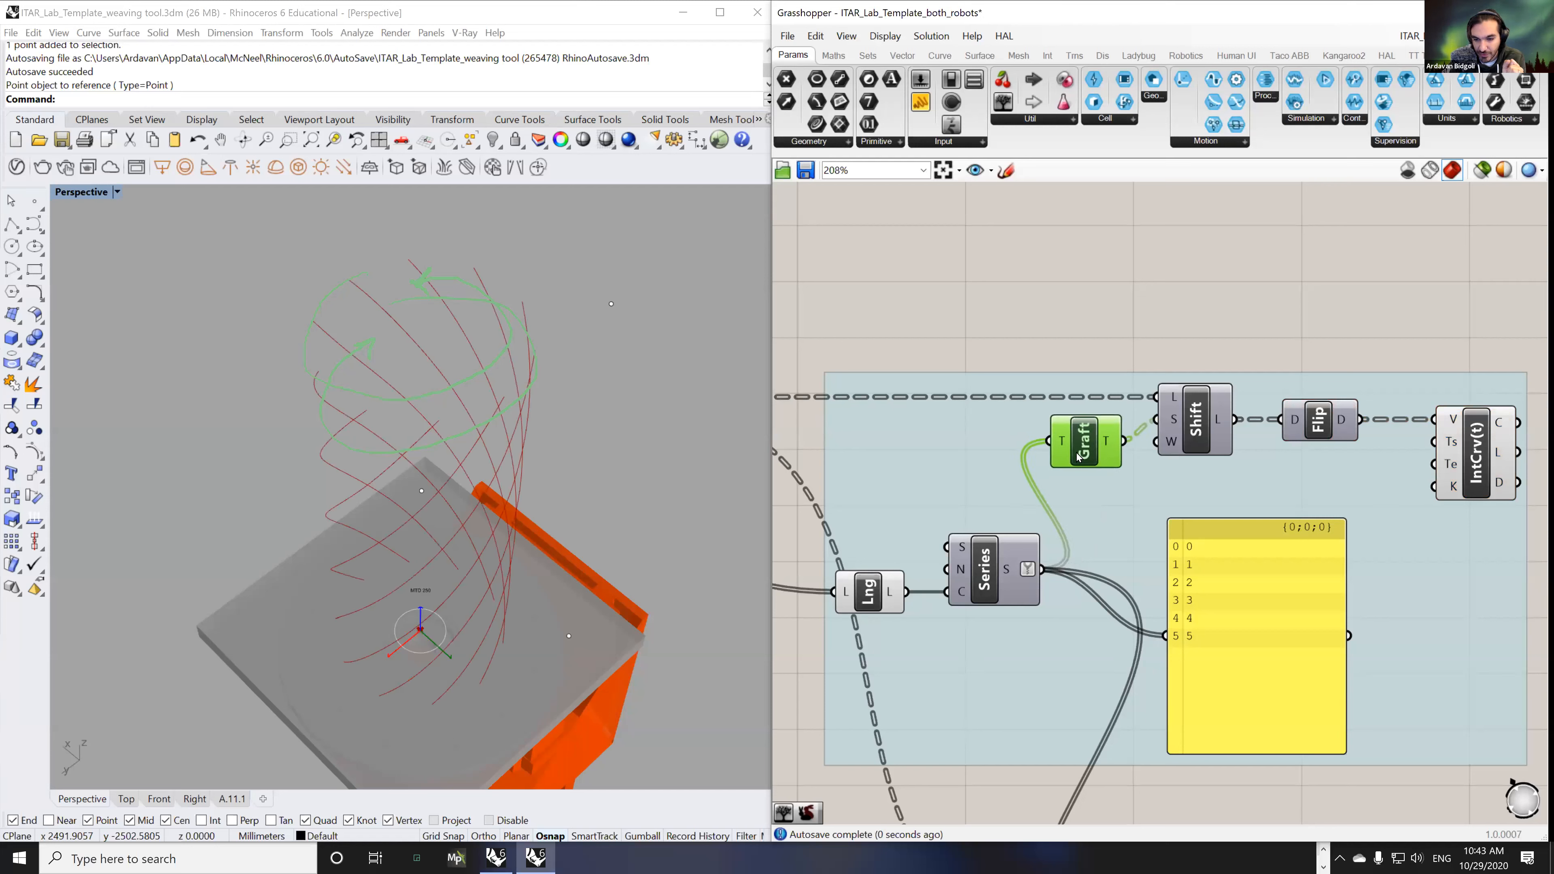
{"action": "right_click", "coordinate": [1021, 574]}
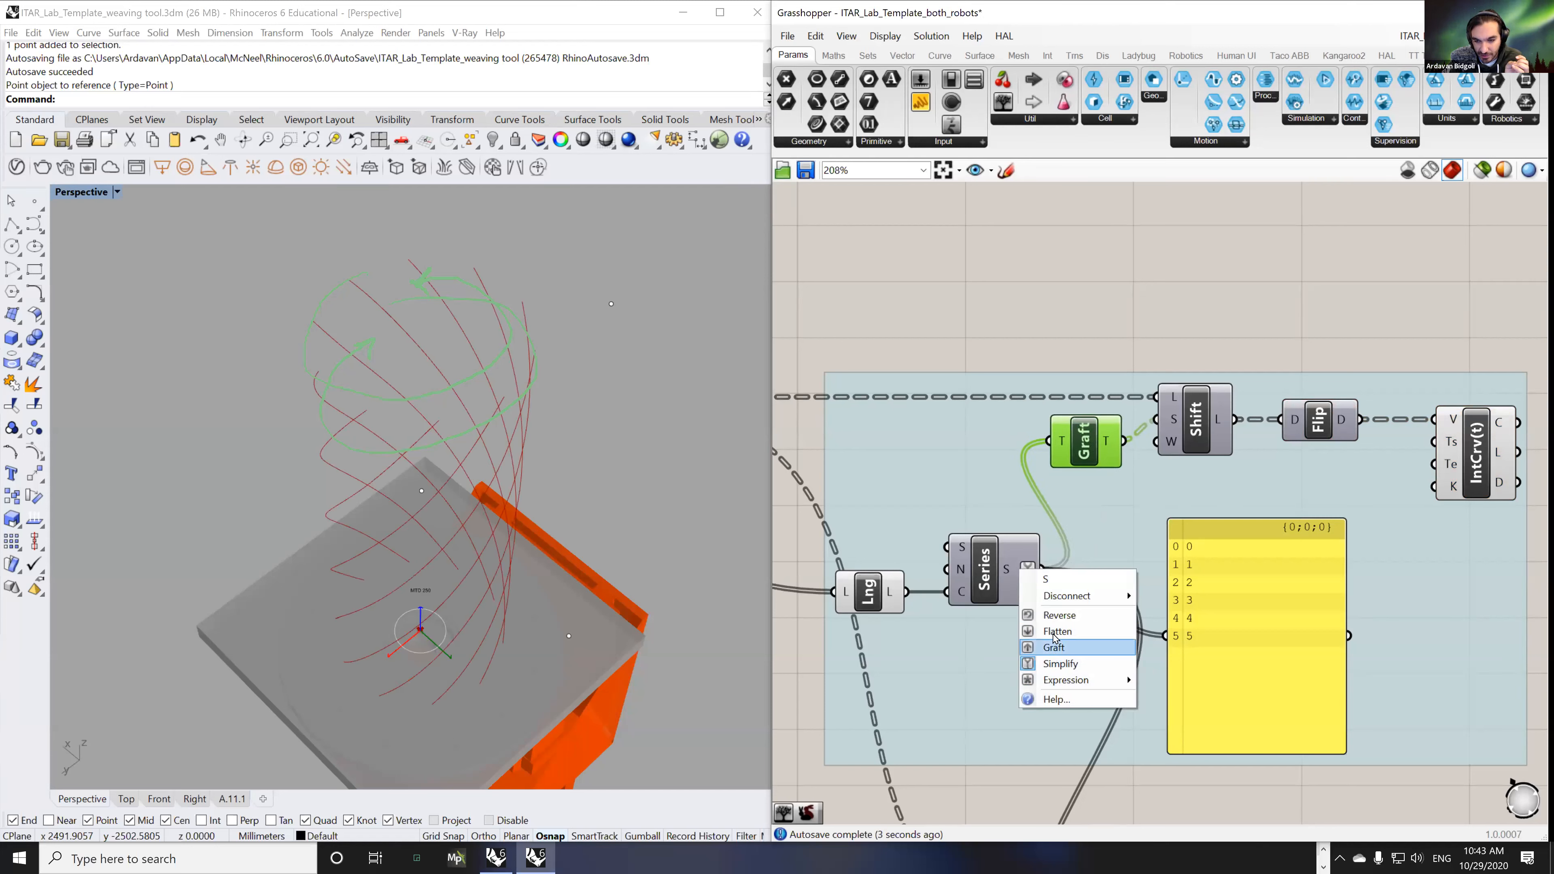
- Move the duplicated Shift chain over and add a Graft Tree component in front of it, feeding its shift input
{"action": "right_click_drag", "start_coordinate": [981, 484], "coordinate": [918, 380]}
{"action": "scroll", "coordinate": [918, 380], "scroll_direction": "down", "scroll_amount": 2}
{"action": "right_click_drag", "start_coordinate": [1022, 638], "coordinate": [1065, 551]}
{"action": "left_click_drag", "start_coordinate": [1264, 614], "coordinate": [1051, 727]}
{"action": "left_click_drag", "start_coordinate": [1092, 667], "coordinate": [1181, 667]}
{"action": "double_click", "coordinate": [1097, 588]}
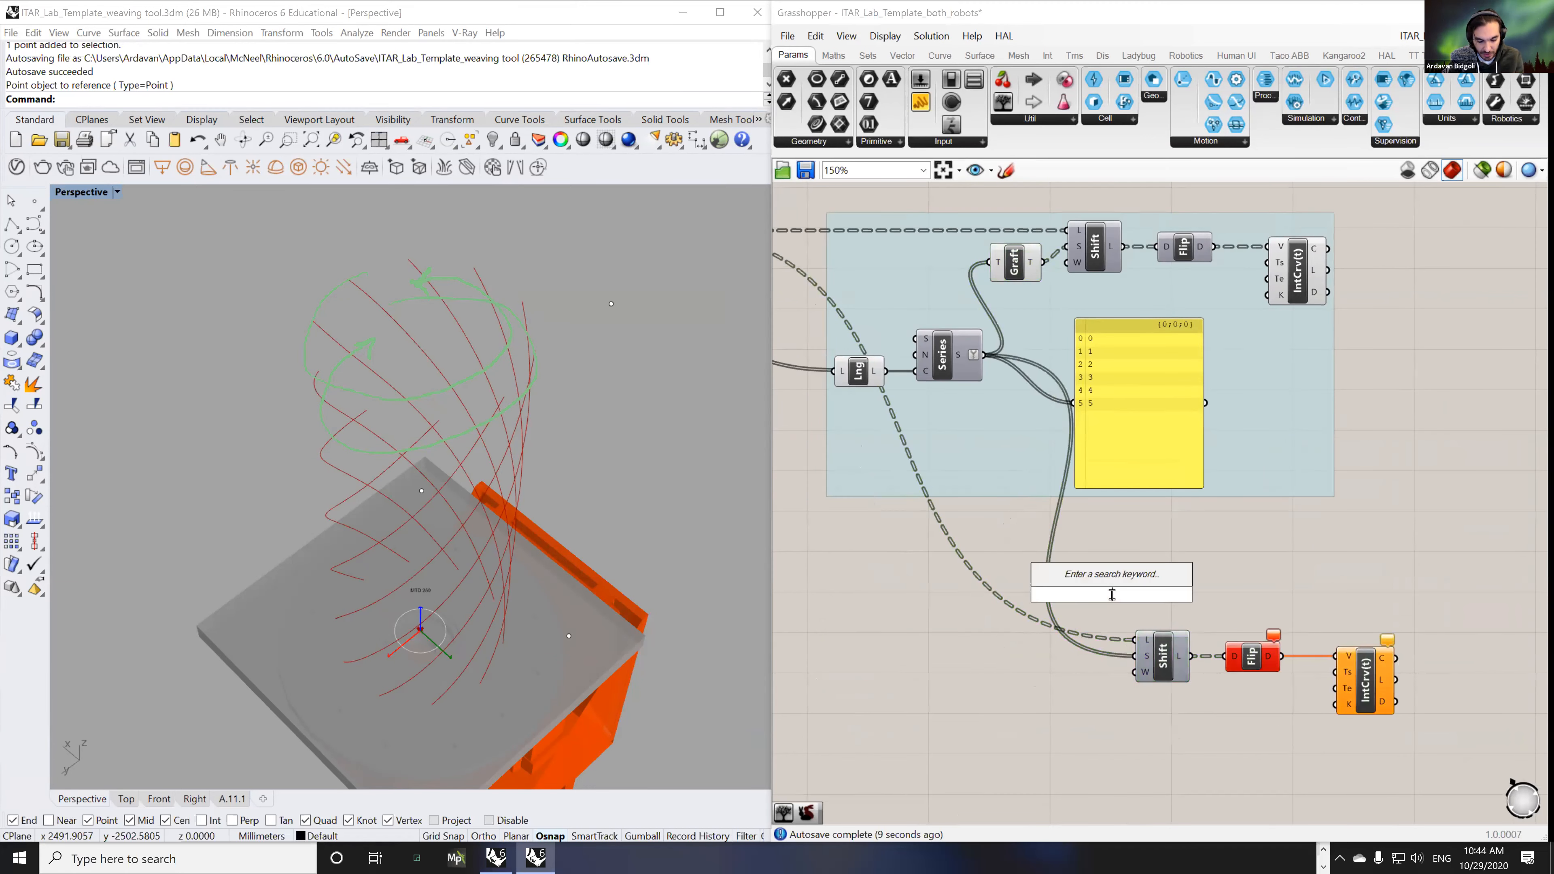
{"action": "type", "text": "graft"}
{"action": "left_click", "coordinate": [1080, 577]}
{"action": "left_click_drag", "start_coordinate": [1114, 606], "coordinate": [1080, 655]}
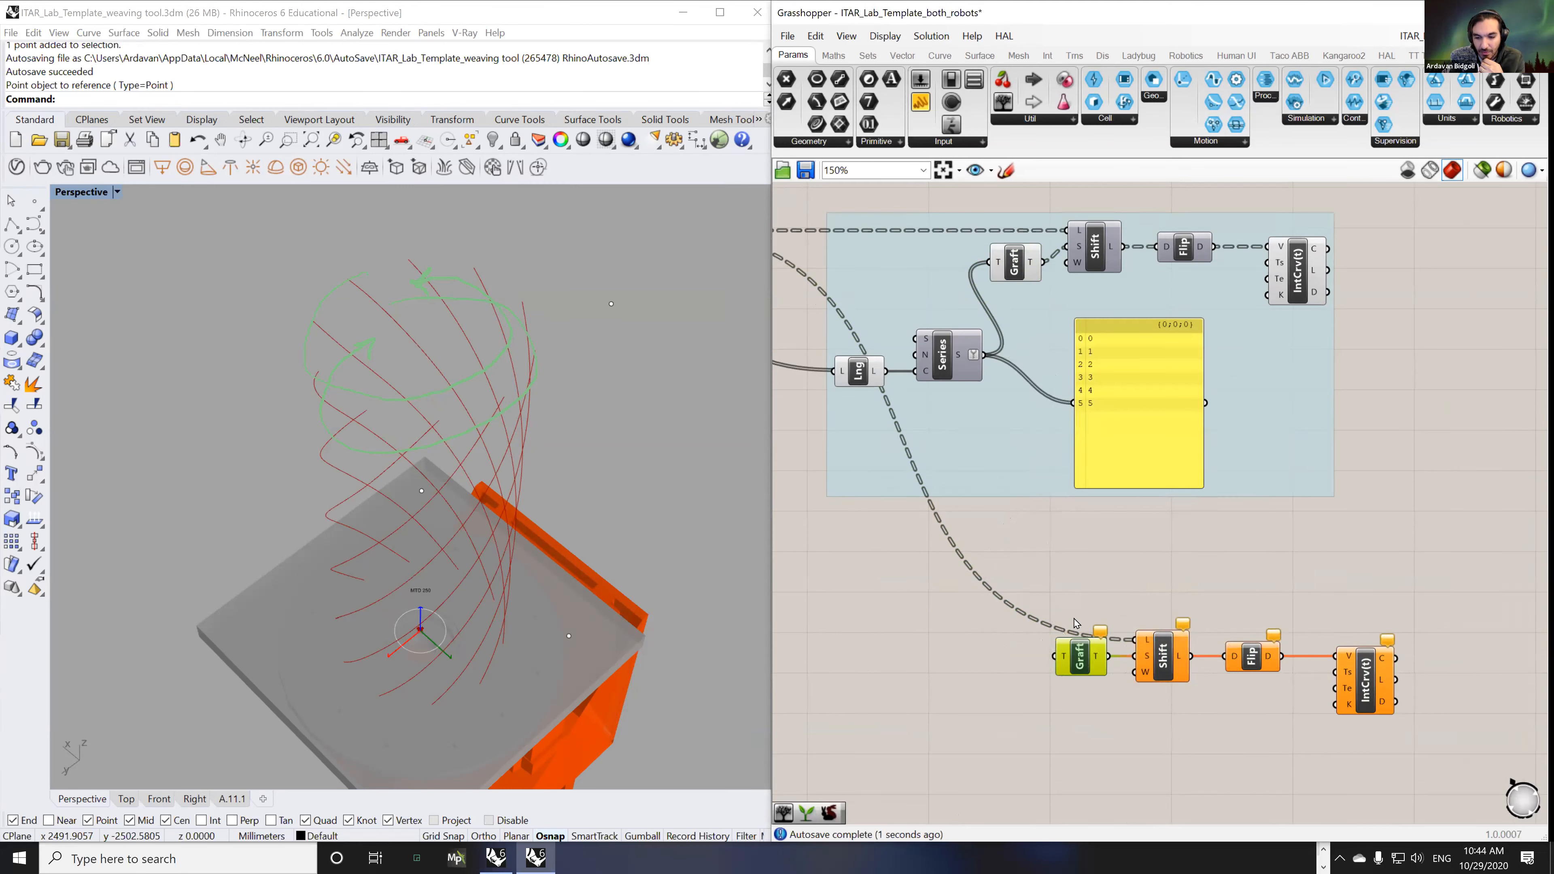
- Add a Reverse List component in front of the lower Graft Tree and connect its output to it
{"action": "double_click", "coordinate": [1047, 525]}
{"action": "type", "text": "rever"}
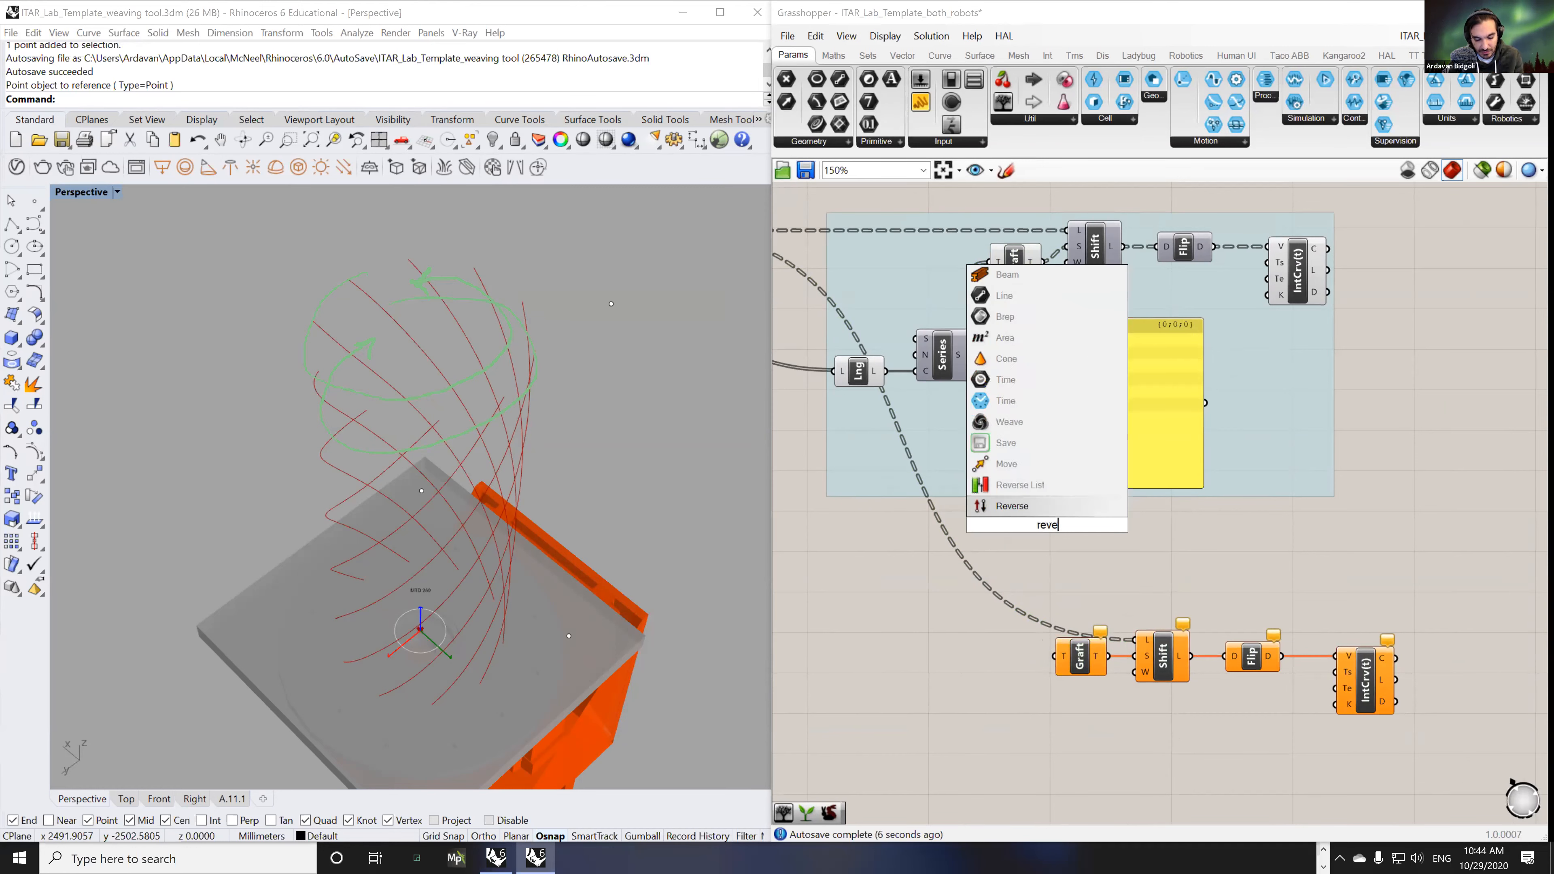
{"action": "left_click", "coordinate": [1024, 507]}
{"action": "left_click_drag", "start_coordinate": [1040, 525], "coordinate": [1006, 666]}
{"action": "left_click_drag", "start_coordinate": [1033, 656], "coordinate": [1054, 657]}
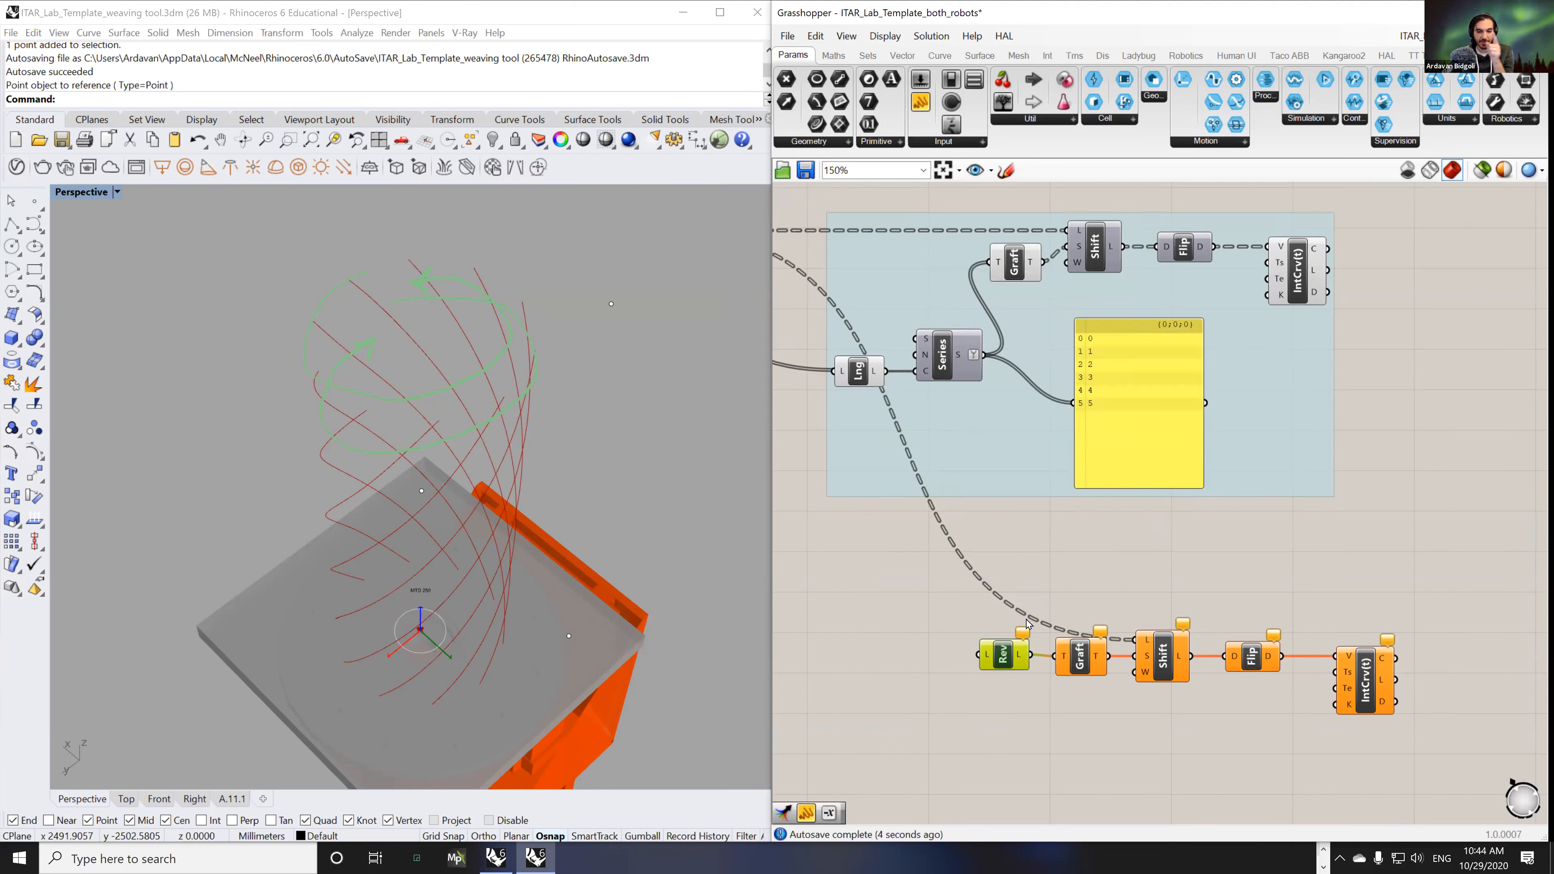
- Connect the Series output to the Reverse List input and move the lower Interpolate (t) component slightly closer to Flip
{"action": "left_click_drag", "start_coordinate": [982, 355], "coordinate": [979, 655]}
{"action": "left_click", "coordinate": [1173, 750]}
{"action": "right_click_drag", "start_coordinate": [479, 451], "coordinate": [648, 422]}
{"action": "left_click_drag", "start_coordinate": [1364, 681], "coordinate": [1346, 681]}
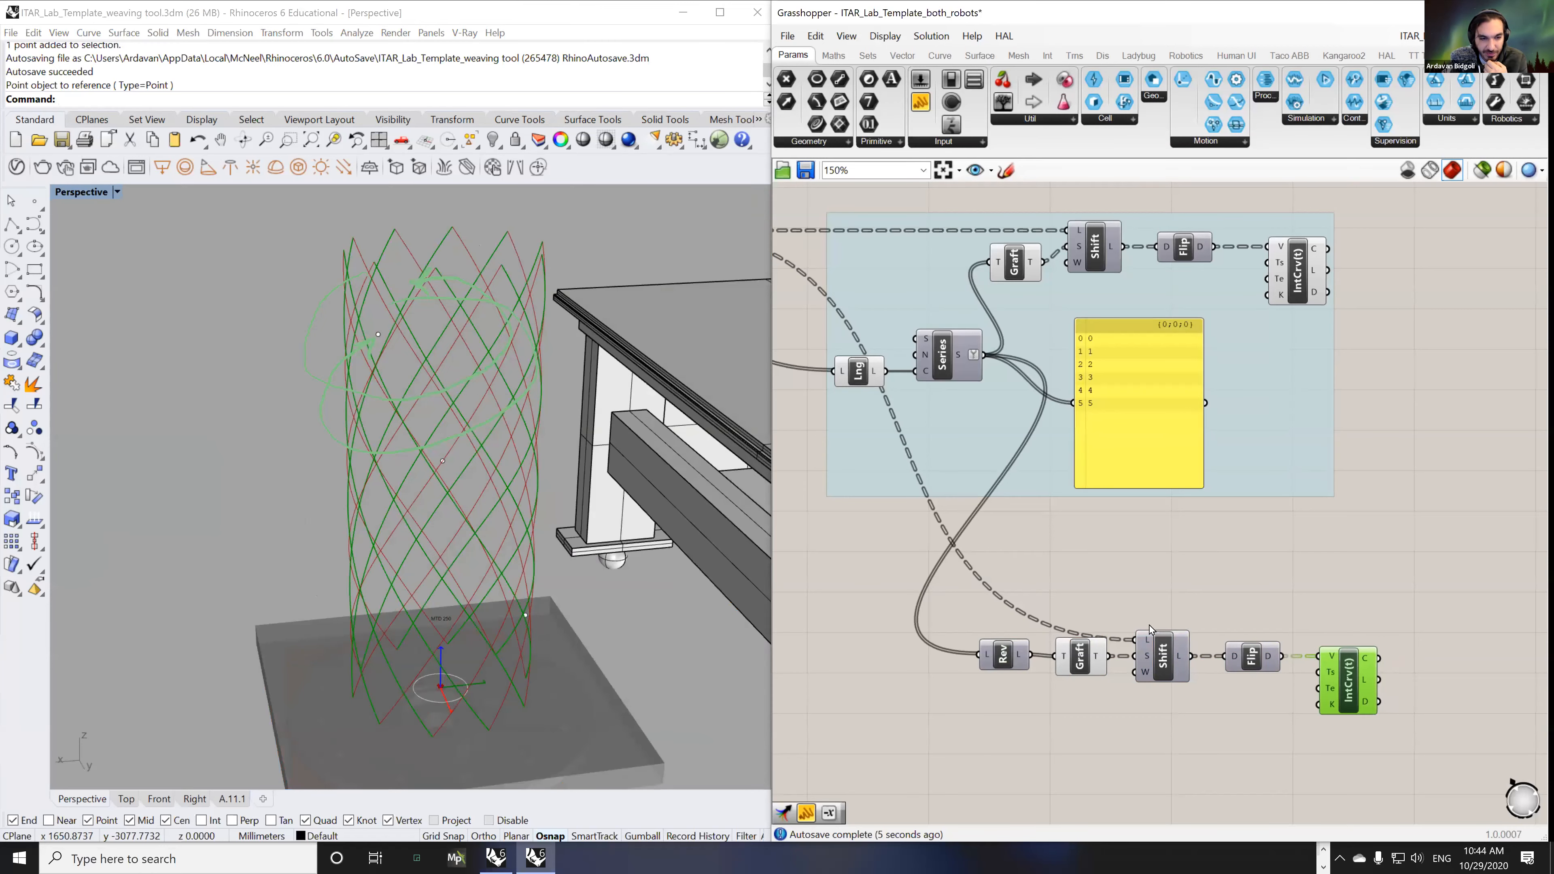
- Examine how the two opposite sets of diagonal curves cross, viewing them from the side and from above
{"action": "mouse_move", "coordinate": [456, 398]}
{"action": "right_mouse_down"}
{"action": "mouse_move", "coordinate": [449, 411]}
{"action": "mouse_move", "coordinate": [475, 387]}
{"action": "mouse_move", "coordinate": [373, 370]}
{"action": "mouse_move", "coordinate": [410, 422]}
{"action": "mouse_move", "coordinate": [448, 414]}
{"action": "right_mouse_up"}
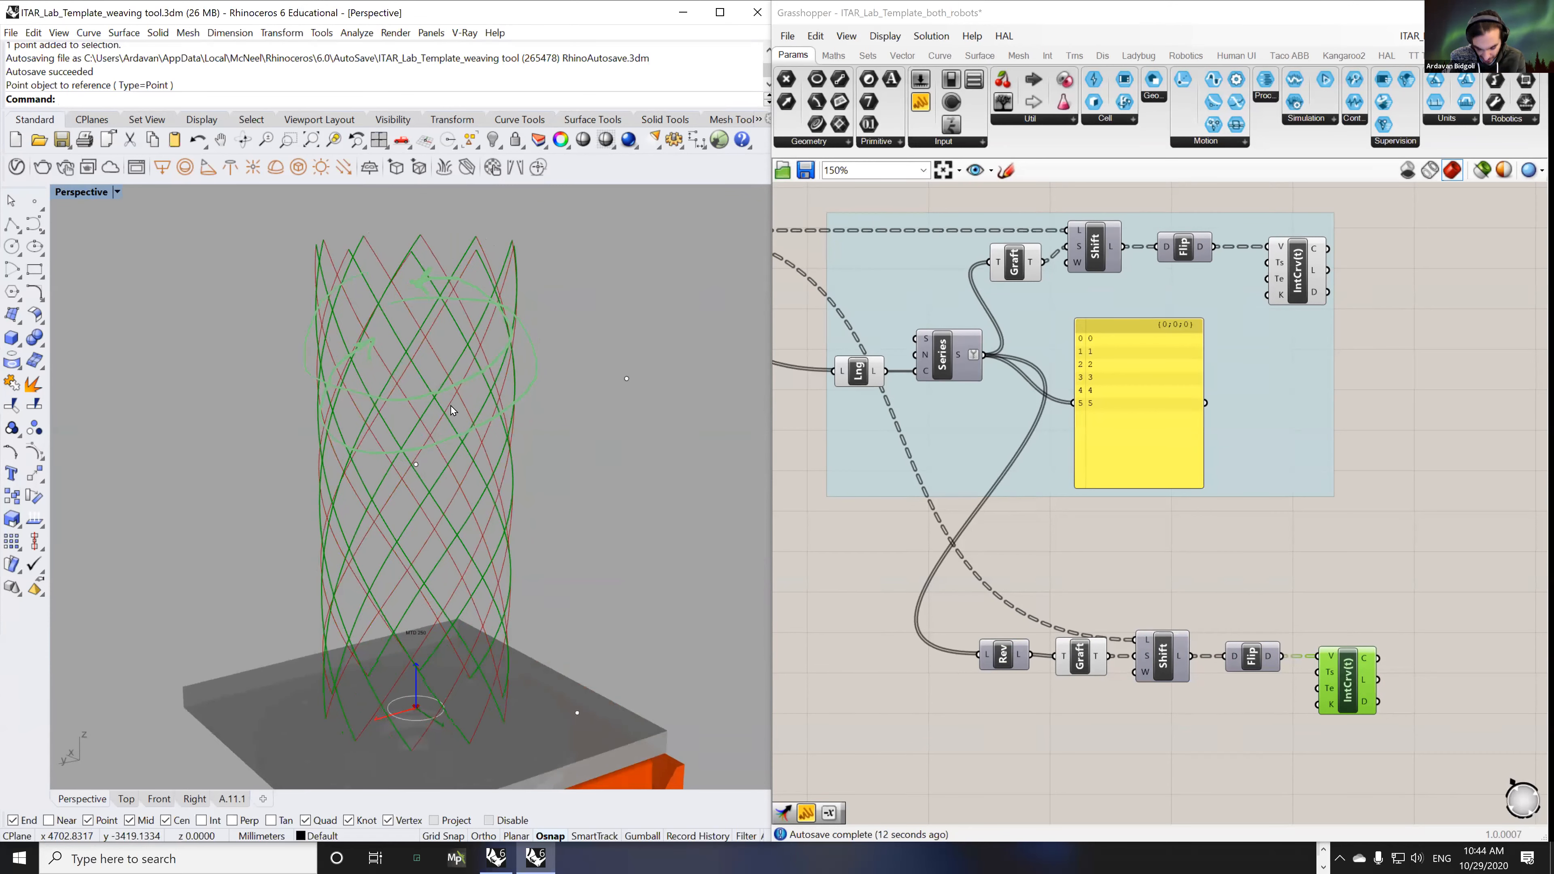
{"action": "right_click_drag", "start_coordinate": [484, 354], "coordinate": [551, 453]}
{"action": "scroll", "coordinate": [527, 482], "scroll_direction": "up", "scroll_amount": 4}
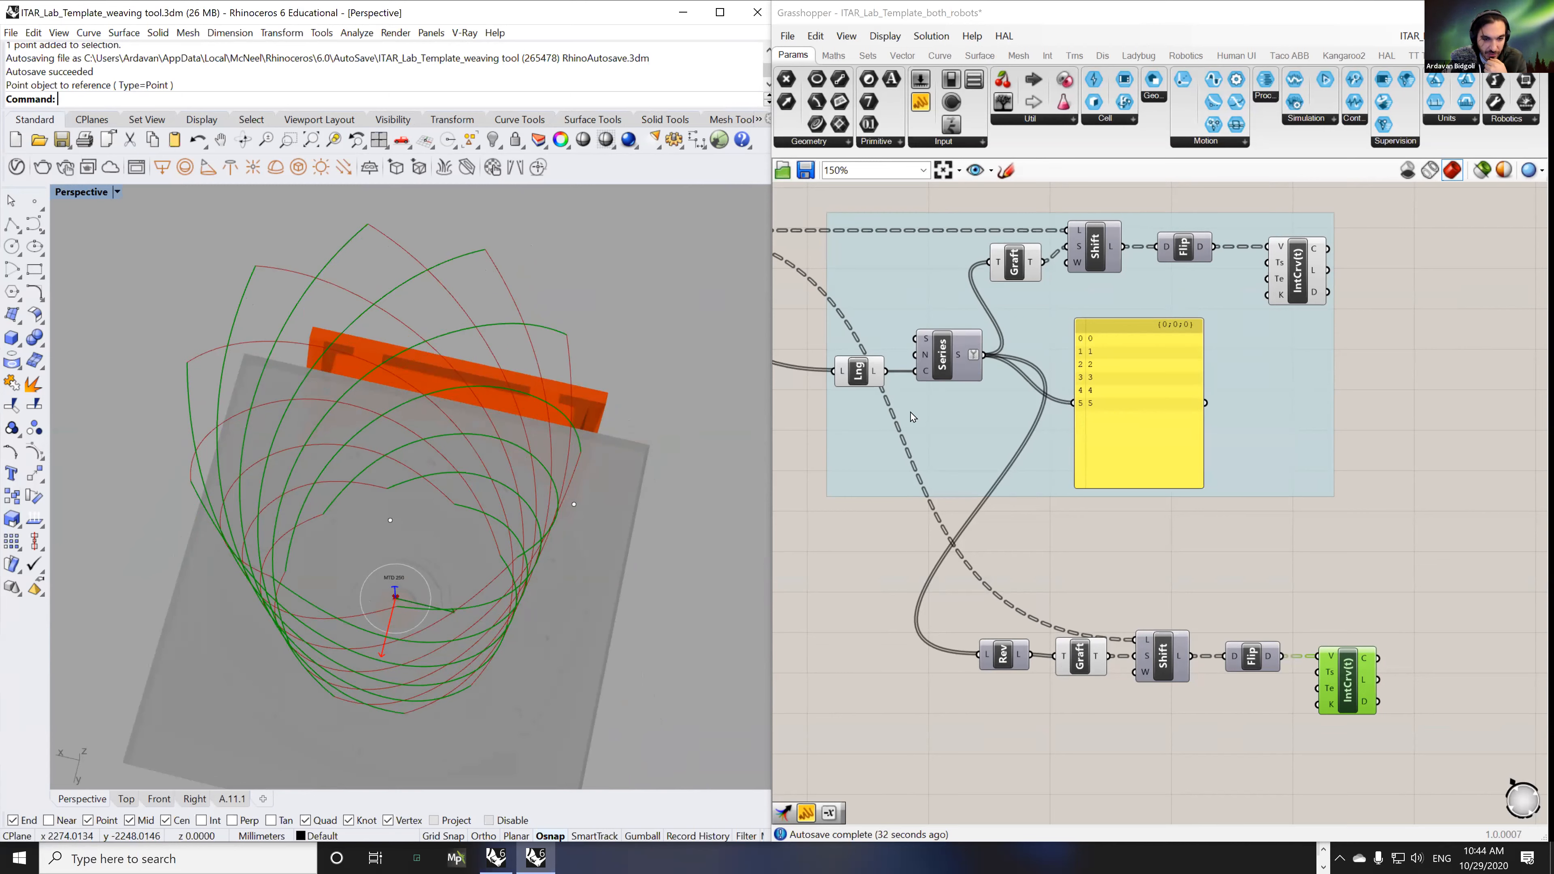
{"action": "right_click_drag", "start_coordinate": [386, 520], "coordinate": [568, 470]}
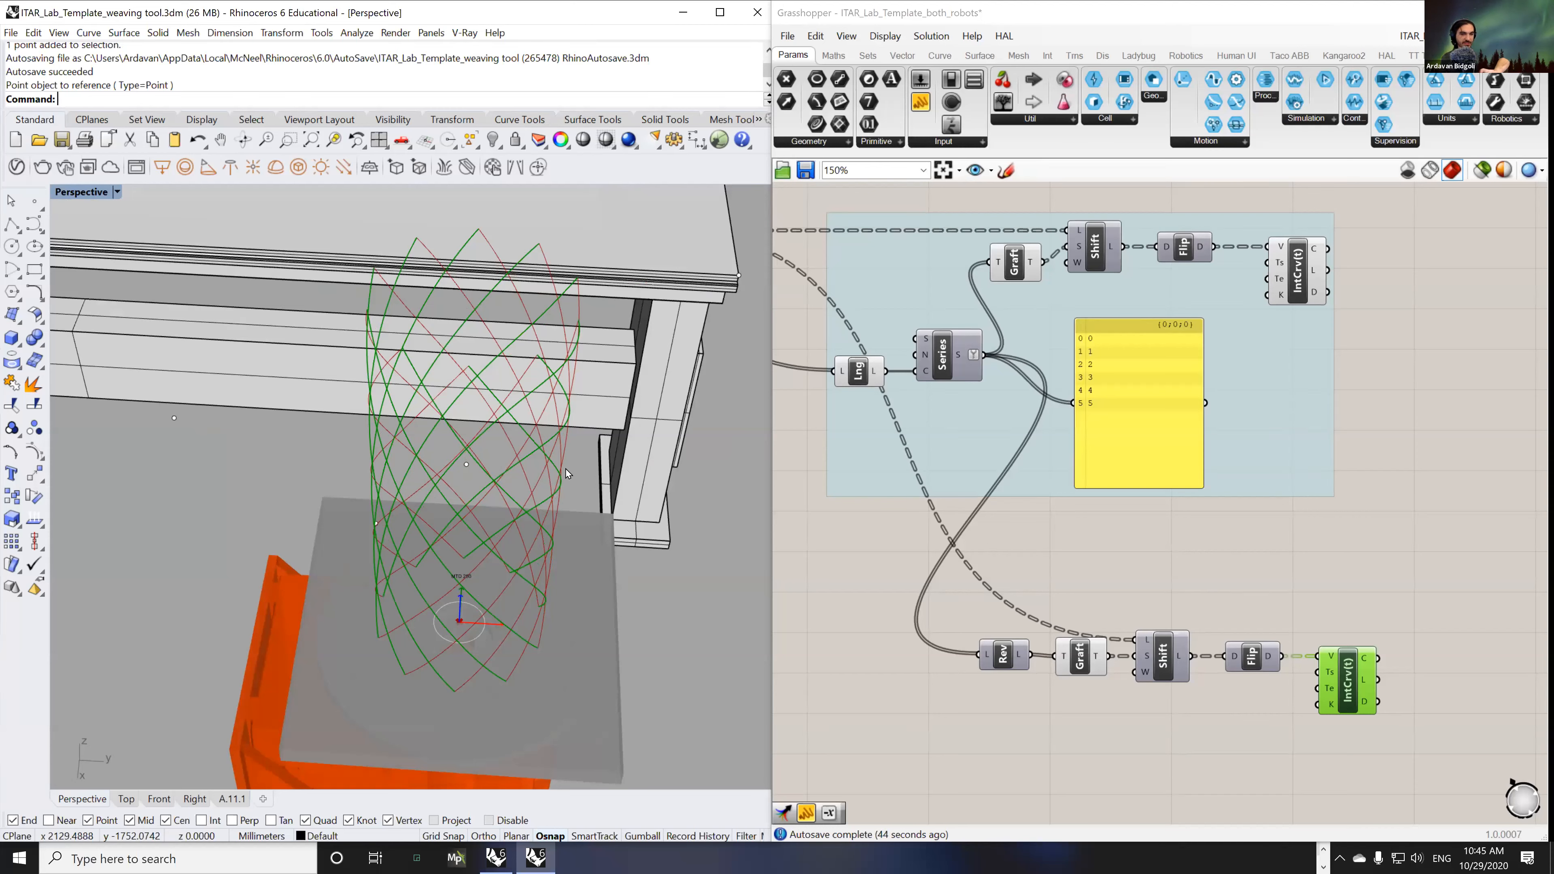
{"action": "left_click_drag", "start_coordinate": [1370, 606], "coordinate": [1003, 666]}
{"action": "left_click", "coordinate": [860, 370]}
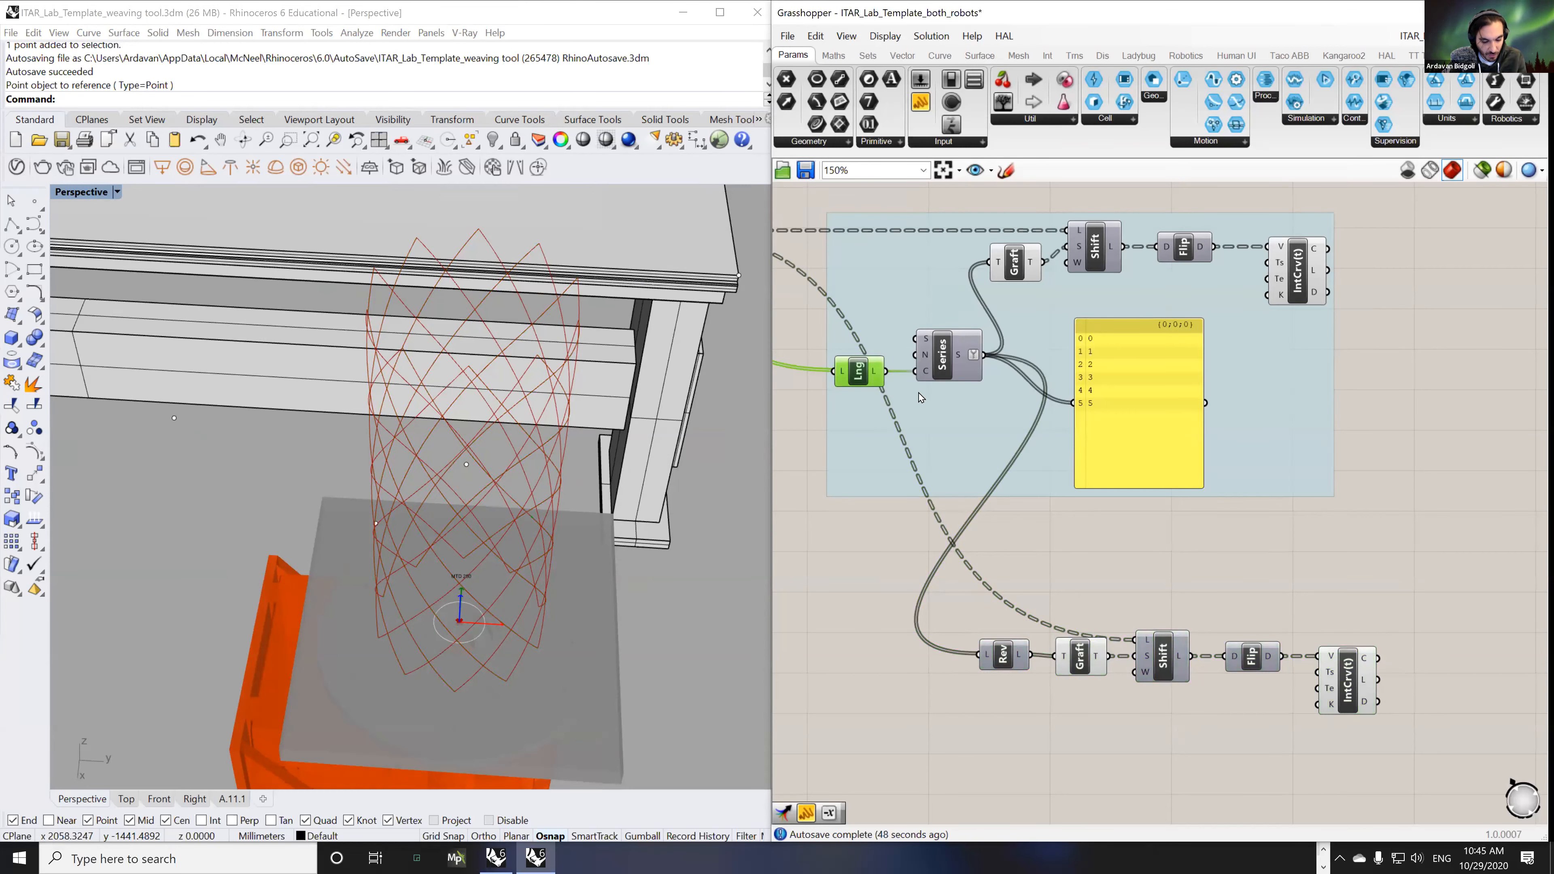
{"action": "right_click_drag", "start_coordinate": [508, 396], "coordinate": [563, 351]}
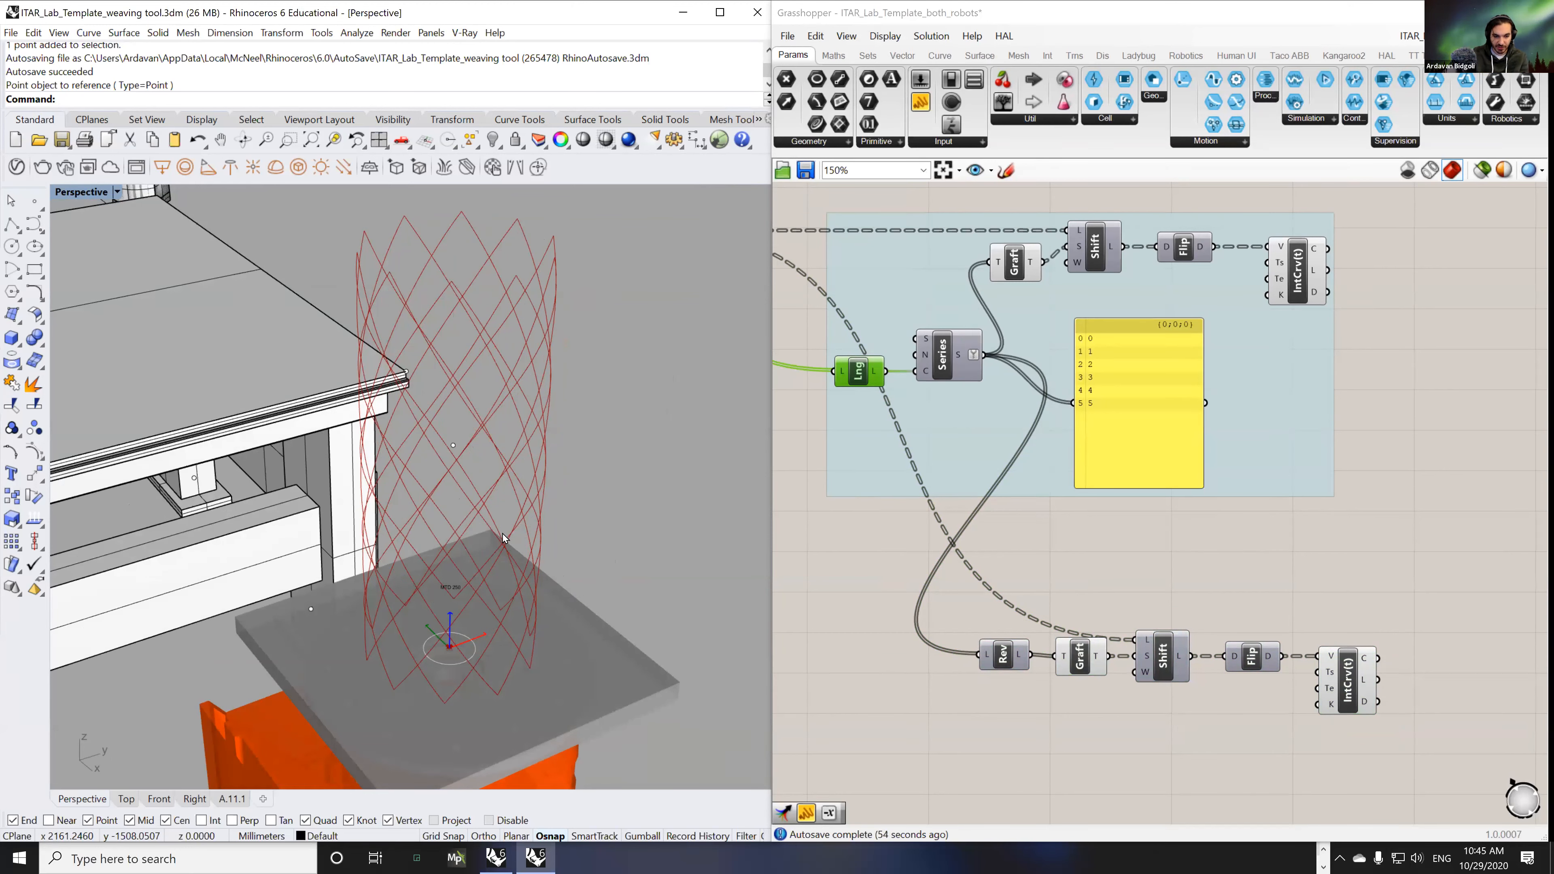
{"action": "right_click_drag", "start_coordinate": [578, 343], "coordinate": [531, 423]}
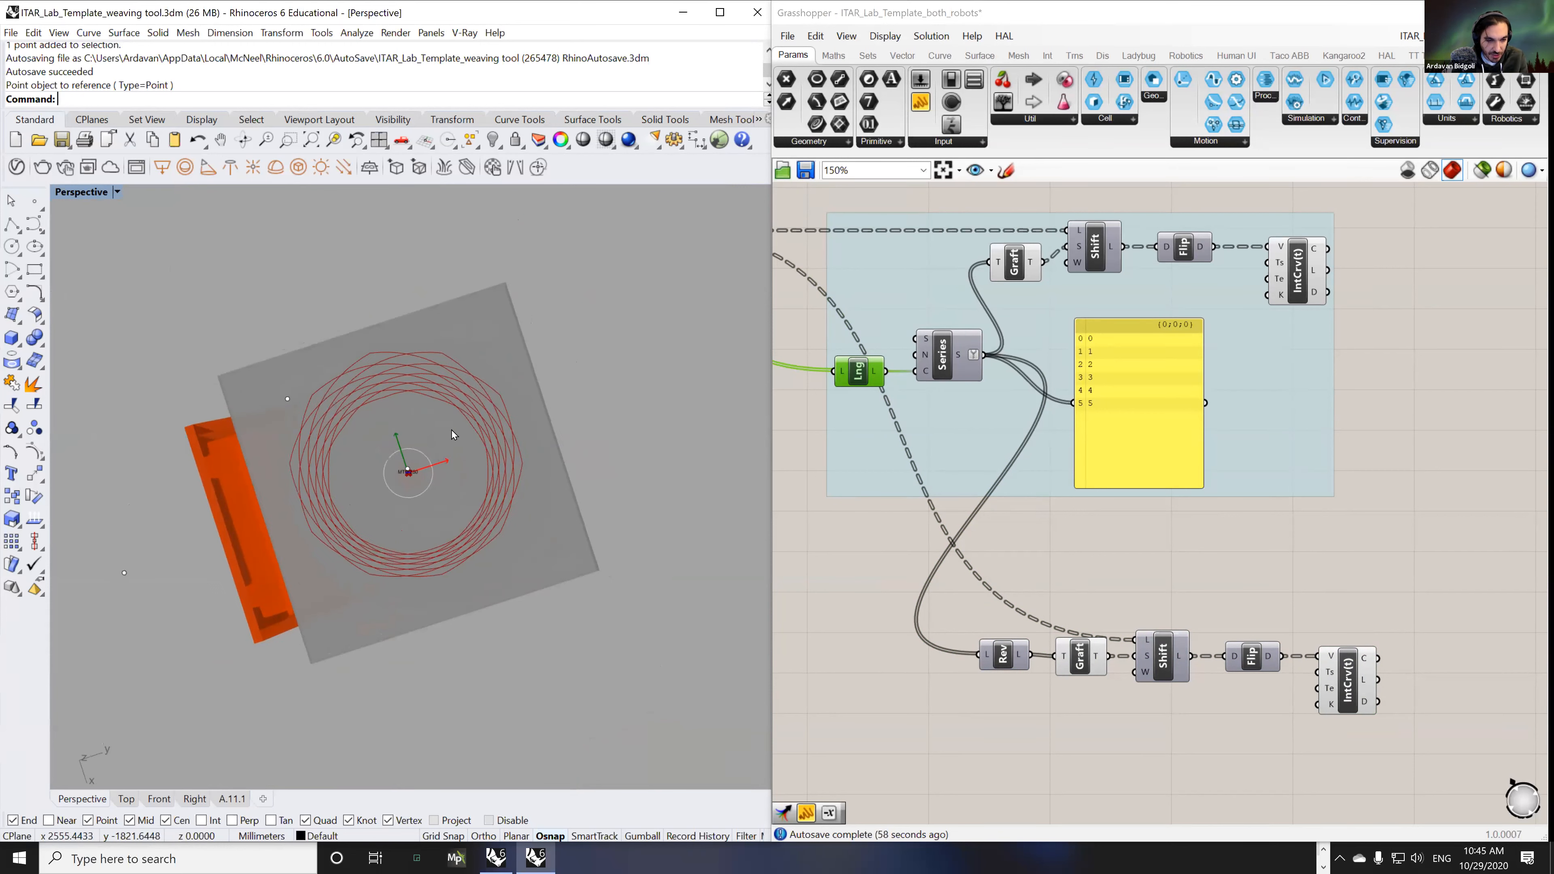
{"action": "scroll", "coordinate": [489, 438], "scroll_direction": "up", "scroll_amount": 5}
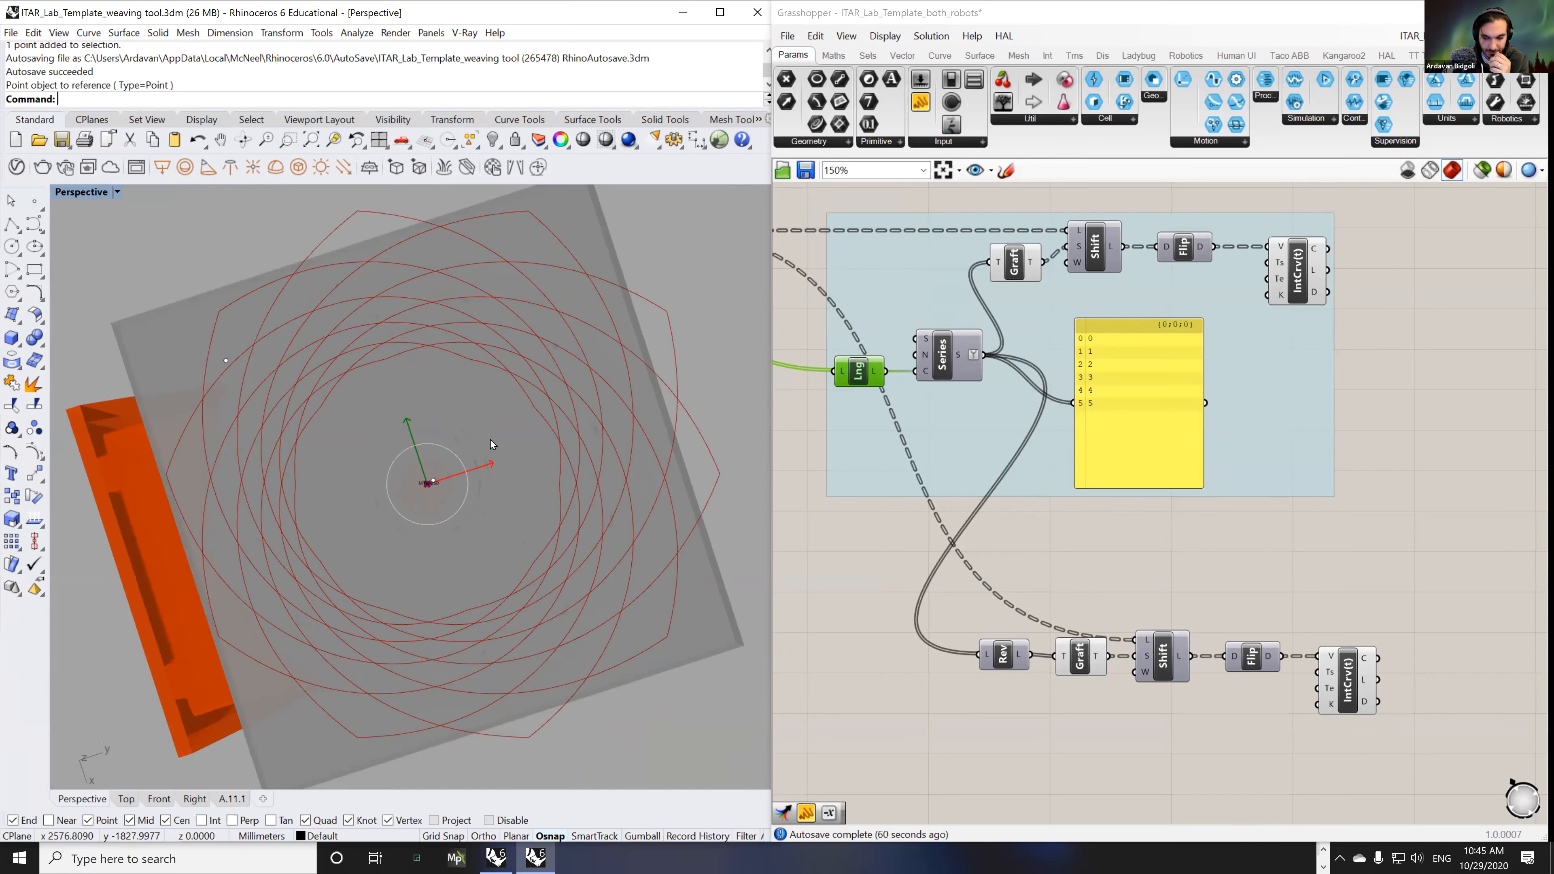
{"action": "right_click_drag", "start_coordinate": [464, 529], "coordinate": [532, 473]}
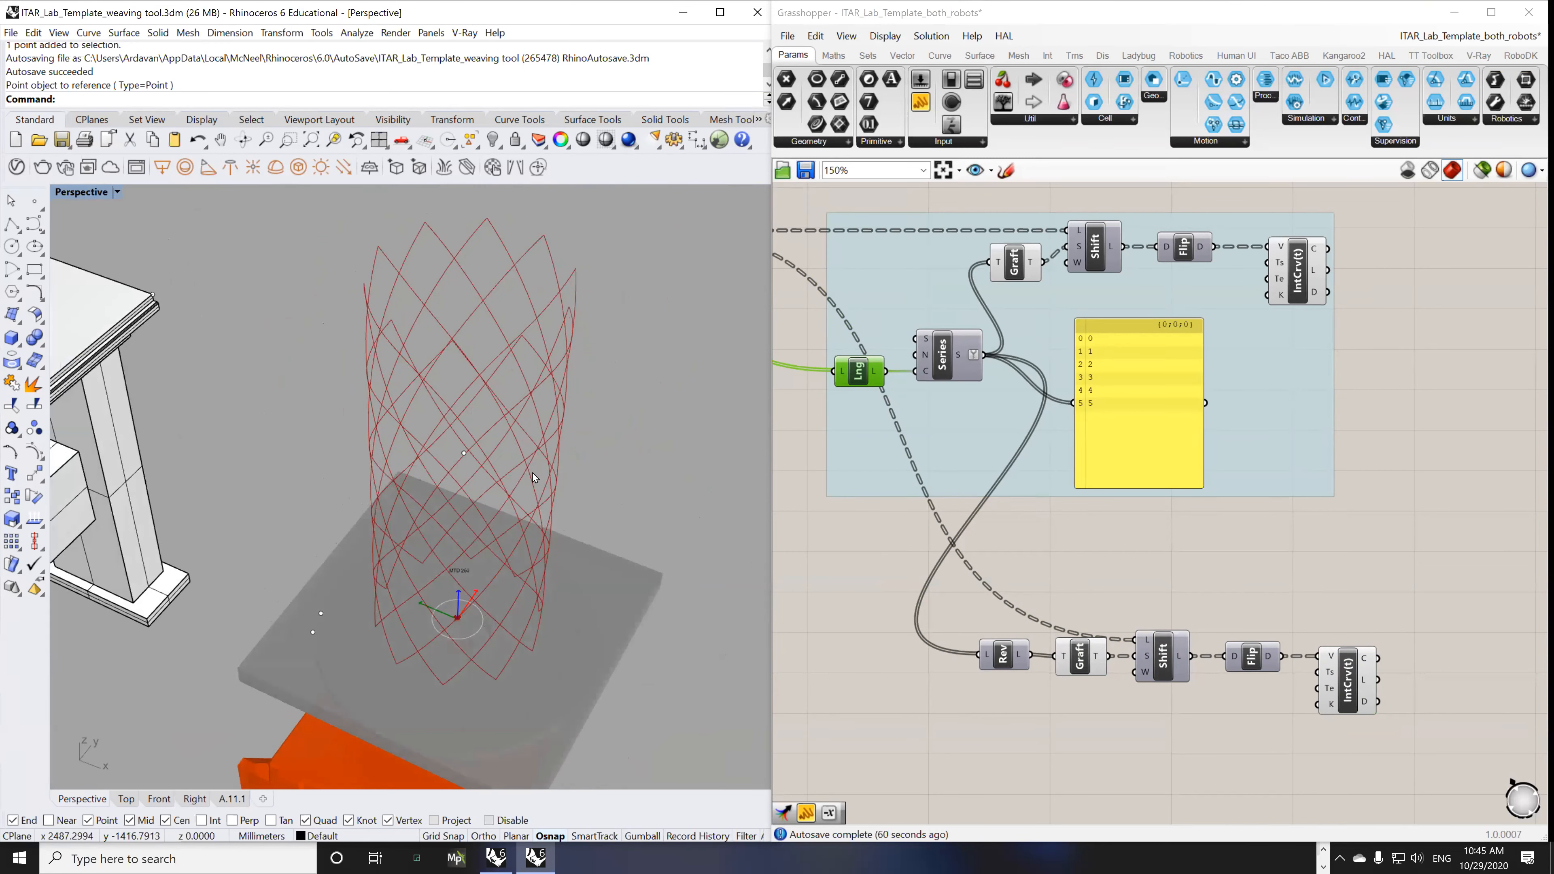
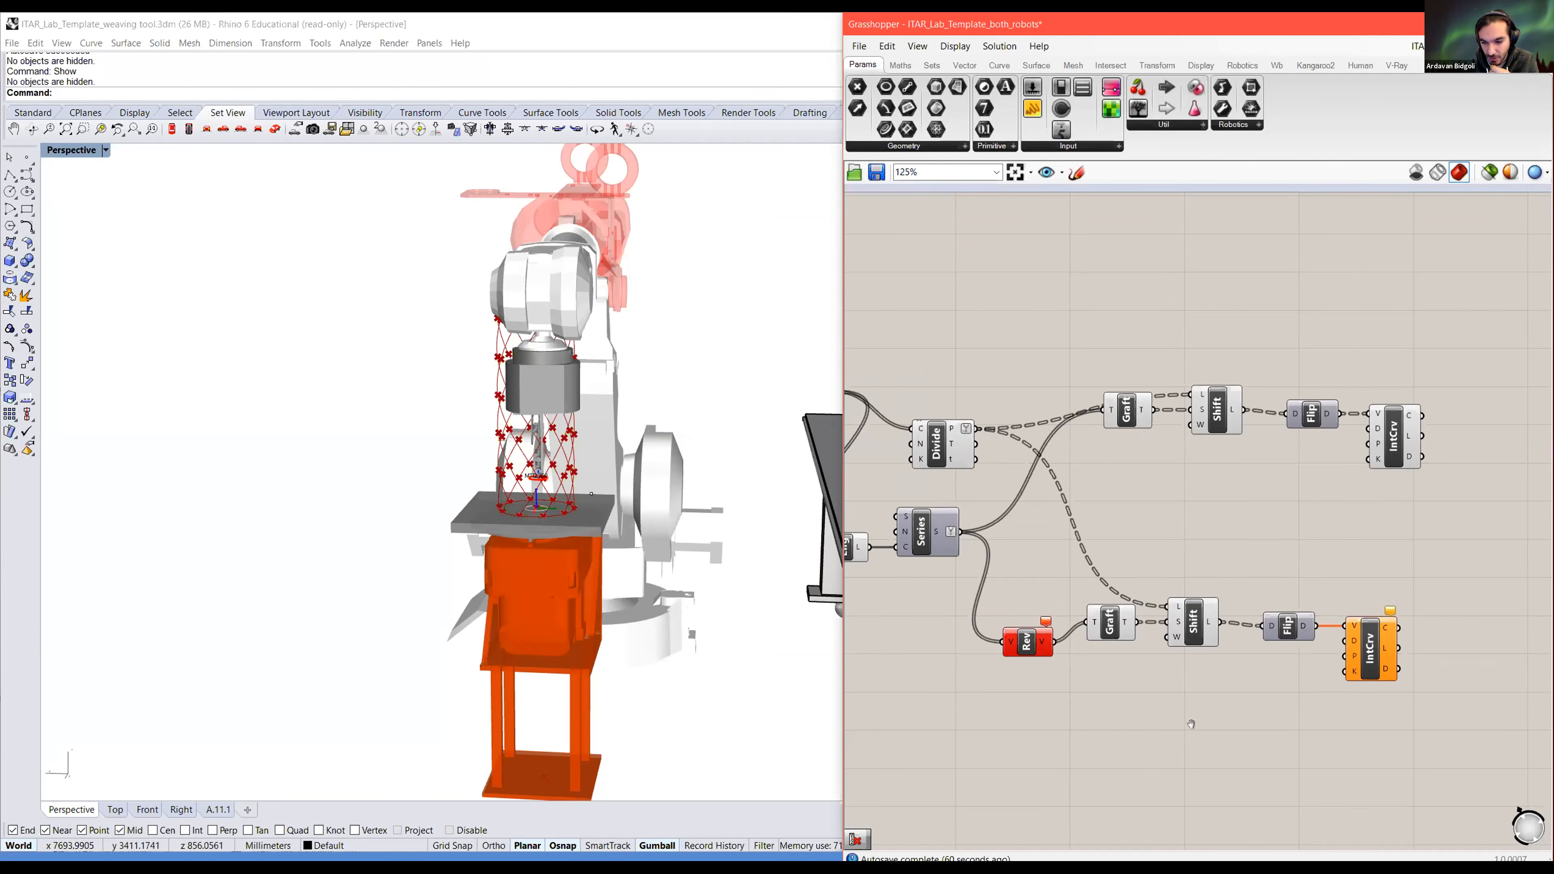
- Replace the vector Reverse component before the lower Graft Tree with a Reverse List component and wire the Series output into that chain
{"action": "scroll", "coordinate": [1191, 724], "scroll_direction": "down", "scroll_amount": 2}
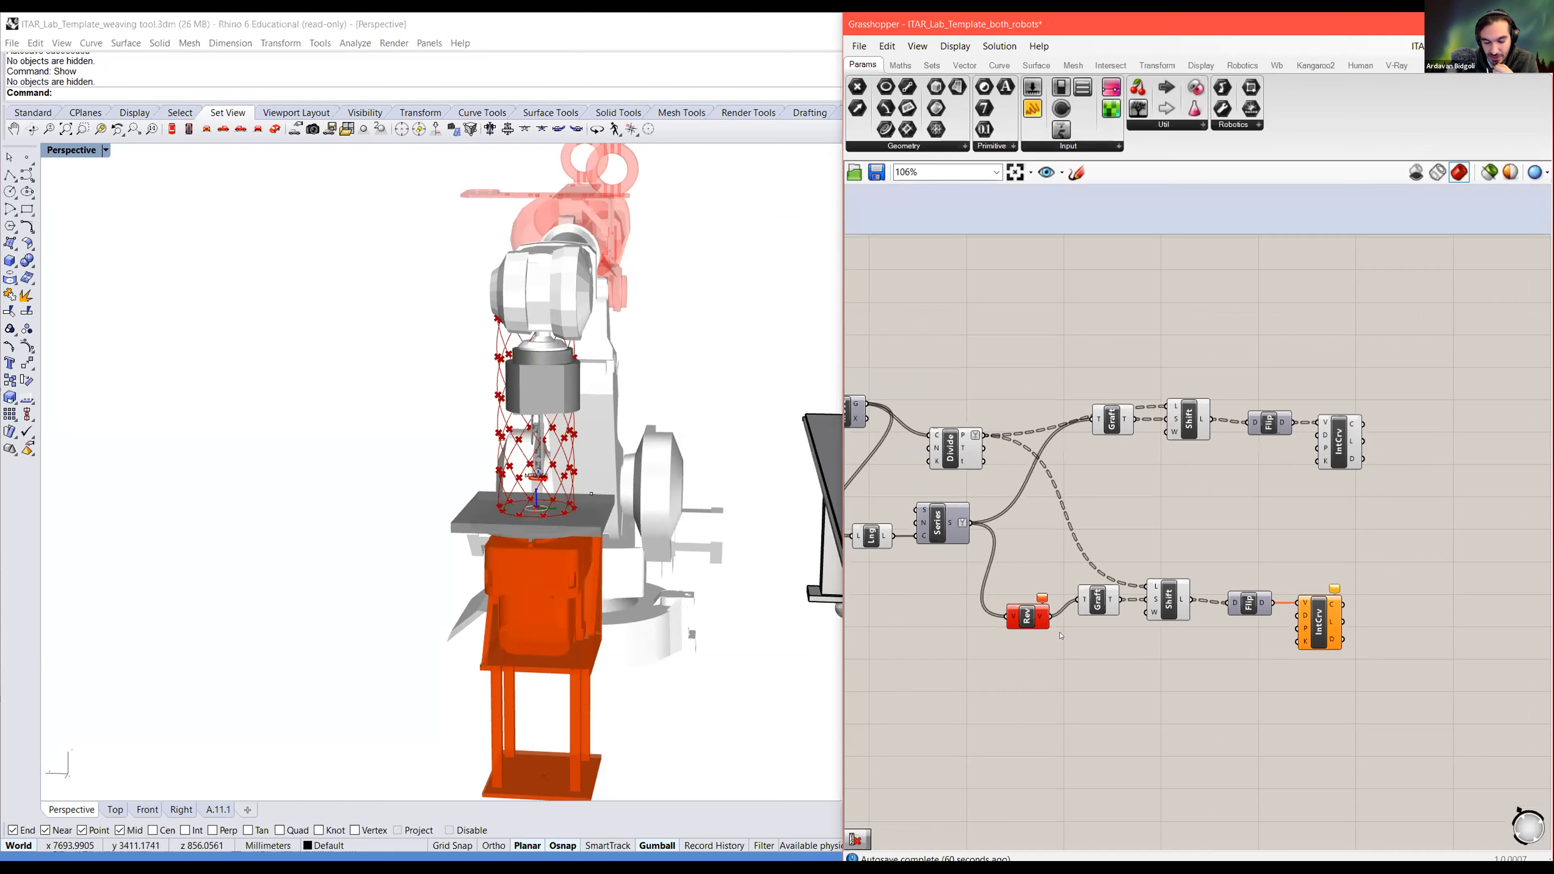
{"action": "scroll", "coordinate": [1061, 637], "scroll_direction": "up", "scroll_amount": 2}
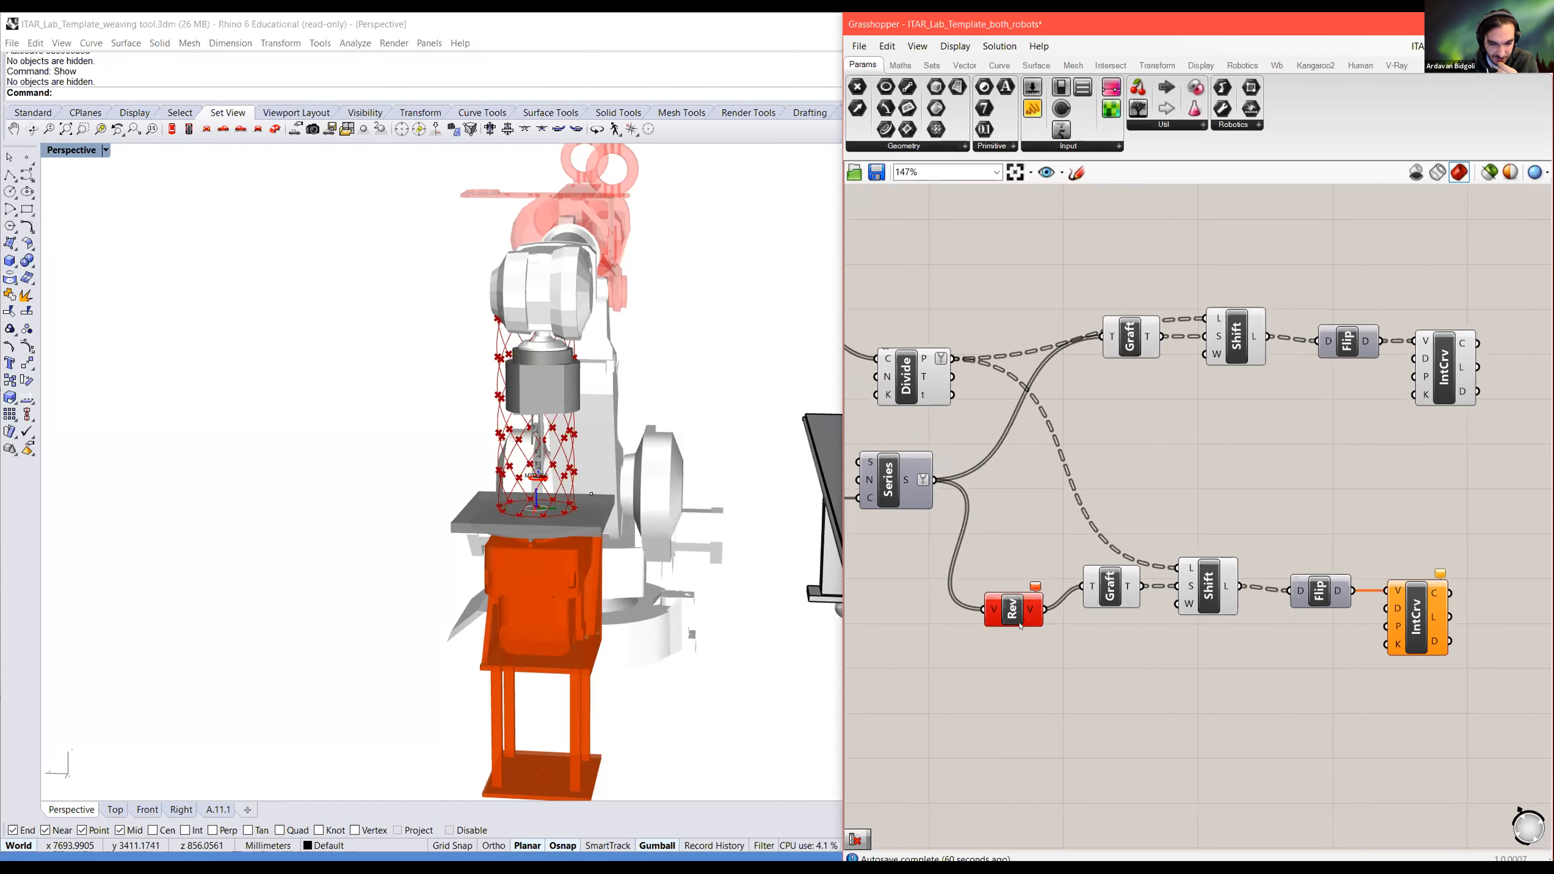
{"action": "left_click", "coordinate": [1011, 614]}
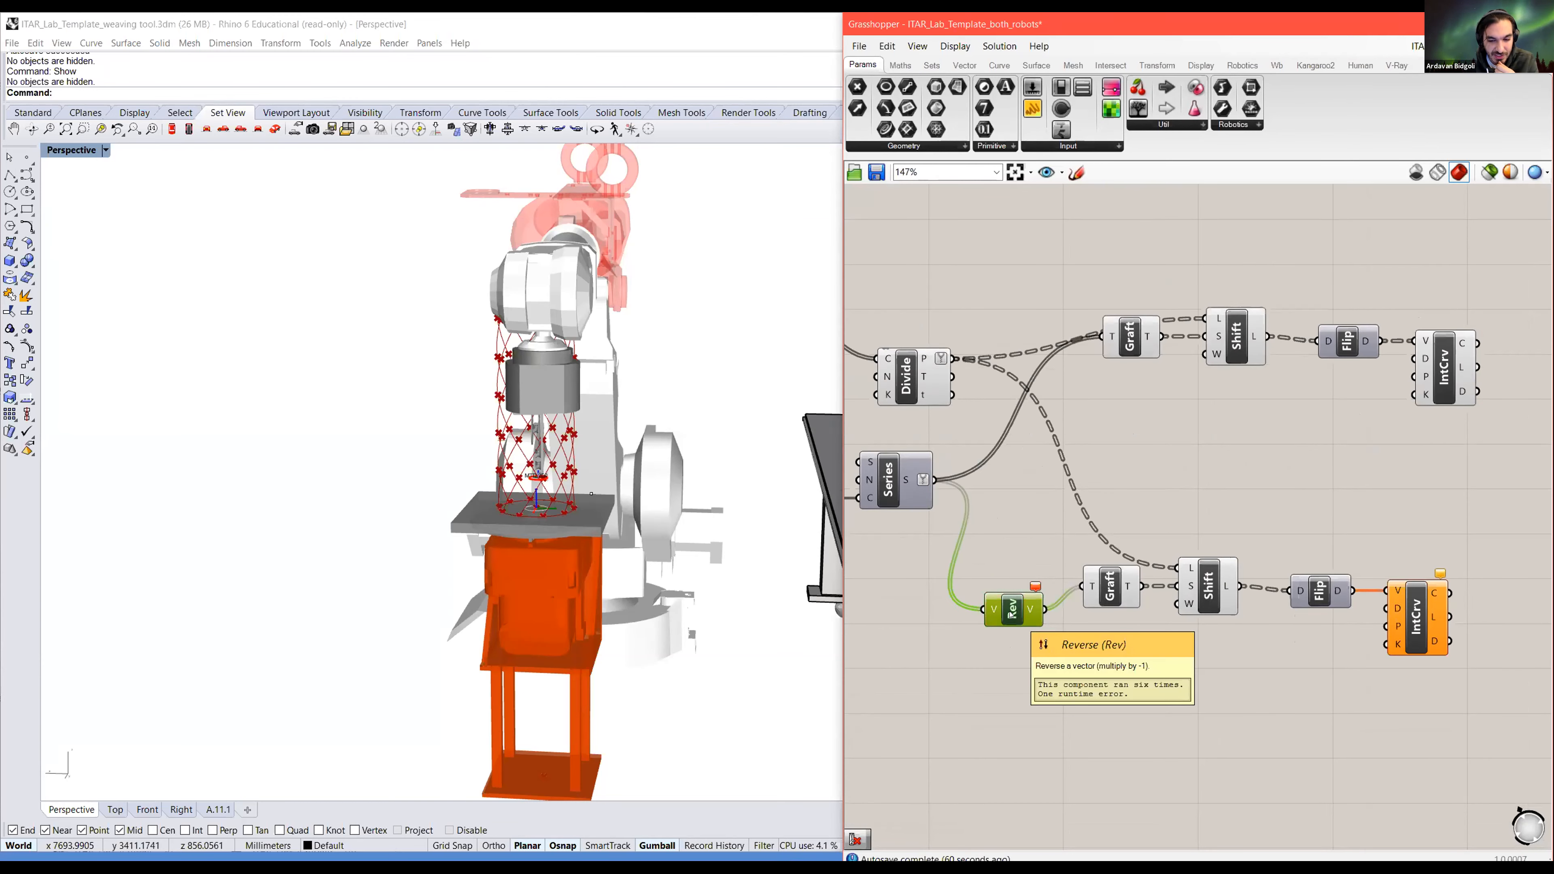
{"action": "key", "text": "Delete"}
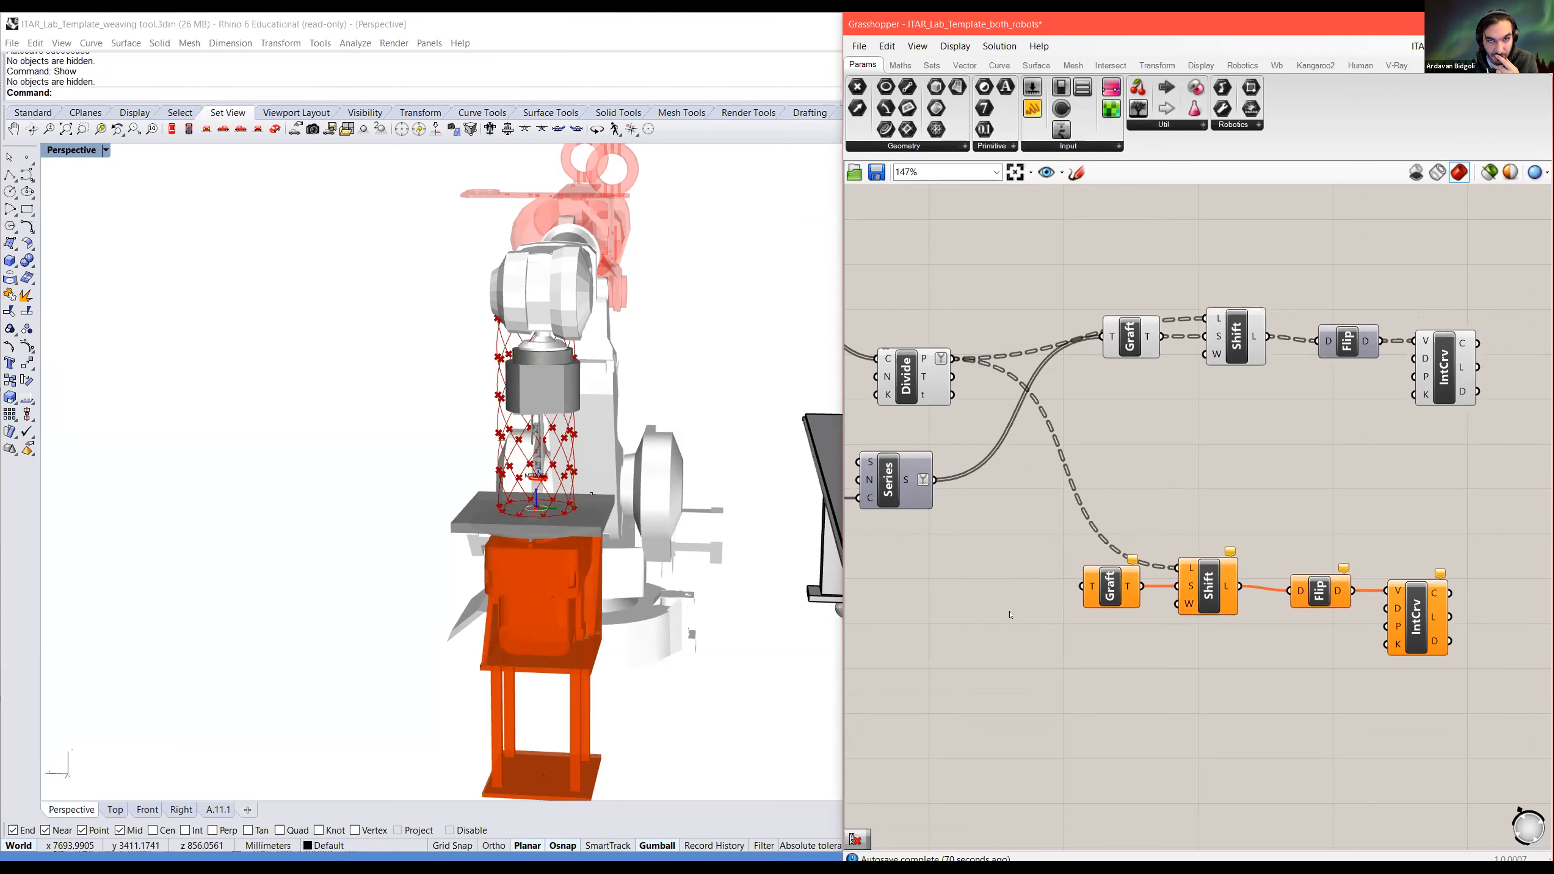
{"action": "double_click", "coordinate": [997, 597]}
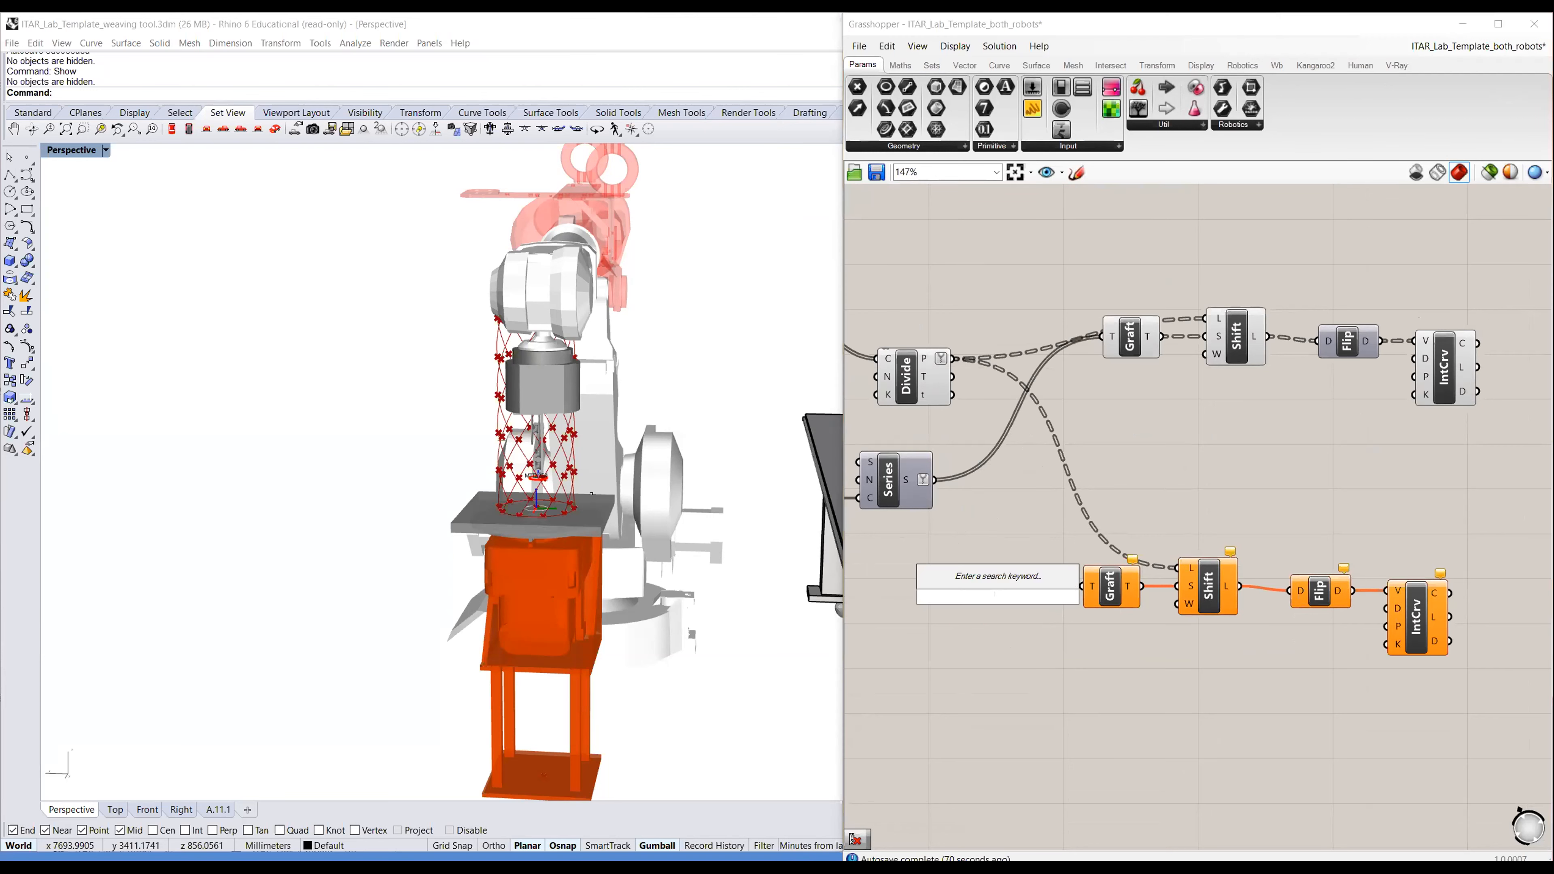
{"action": "type", "text": "recerse list"}
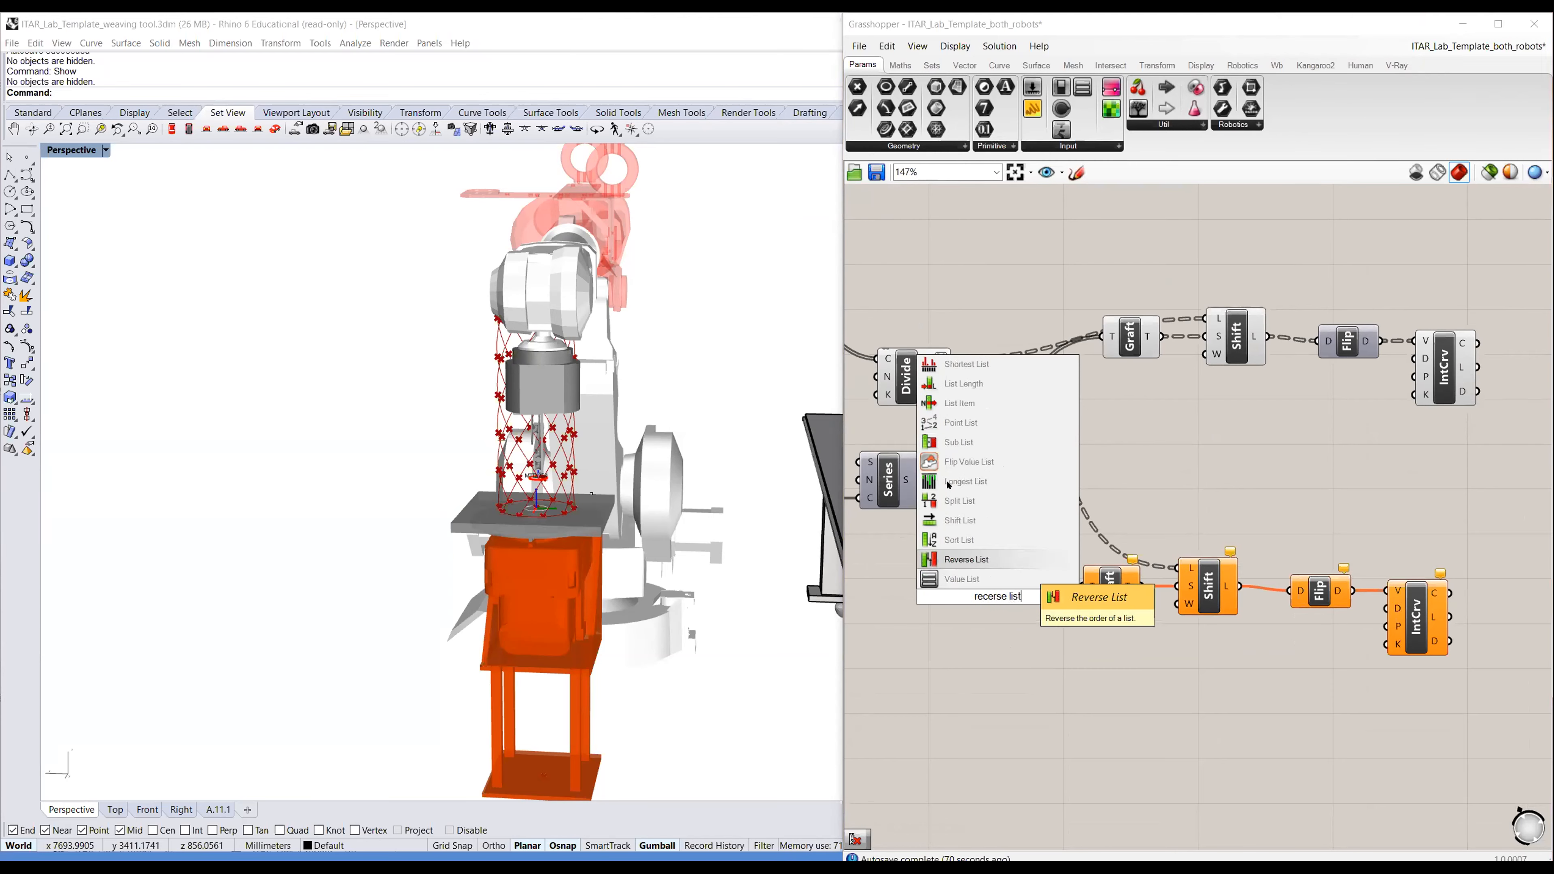
{"action": "left_click", "coordinate": [1018, 566]}
{"action": "left_click_drag", "start_coordinate": [933, 480], "coordinate": [1084, 586]}
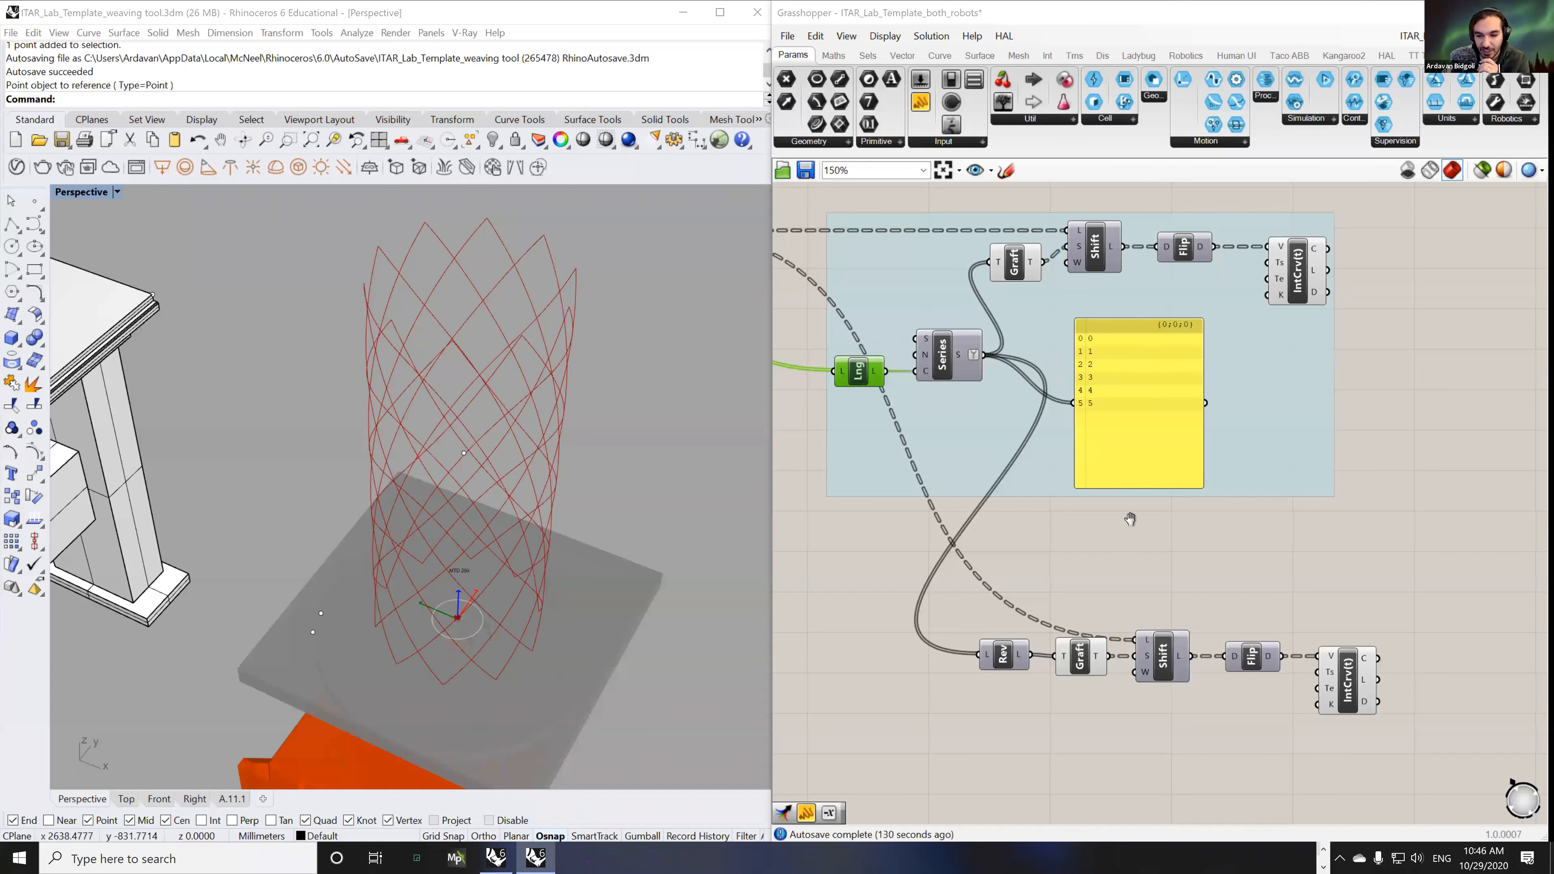
- Set two panels one above the other, resize them, and connect the Reverse List output to the lower one
{"action": "right_click_drag", "start_coordinate": [1128, 520], "coordinate": [1102, 509]}
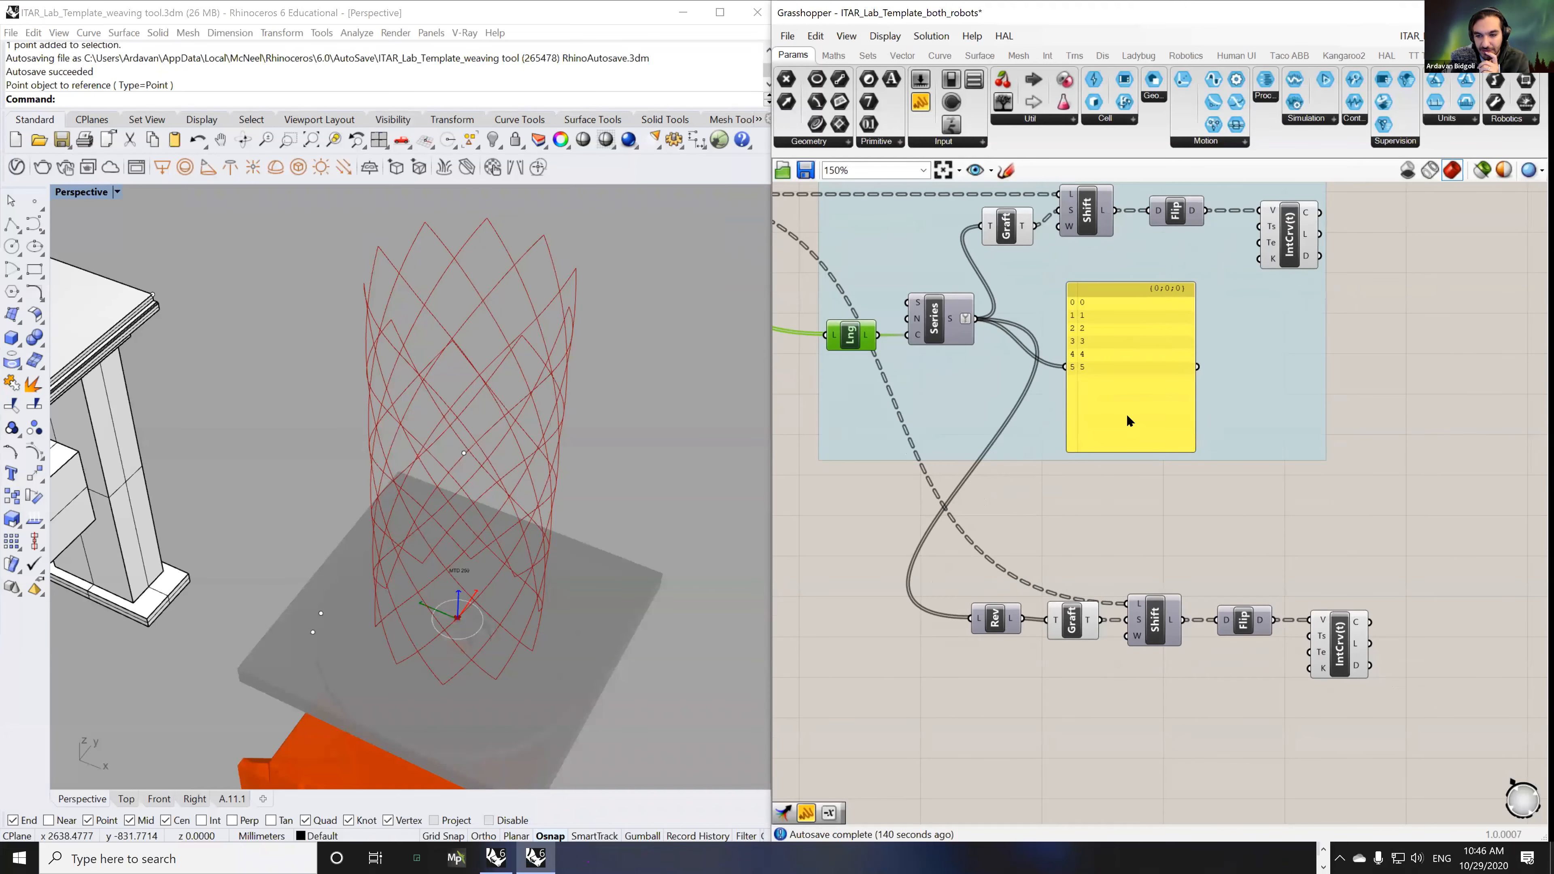
{"action": "left_click_drag", "start_coordinate": [1127, 413], "coordinate": [1159, 411]}
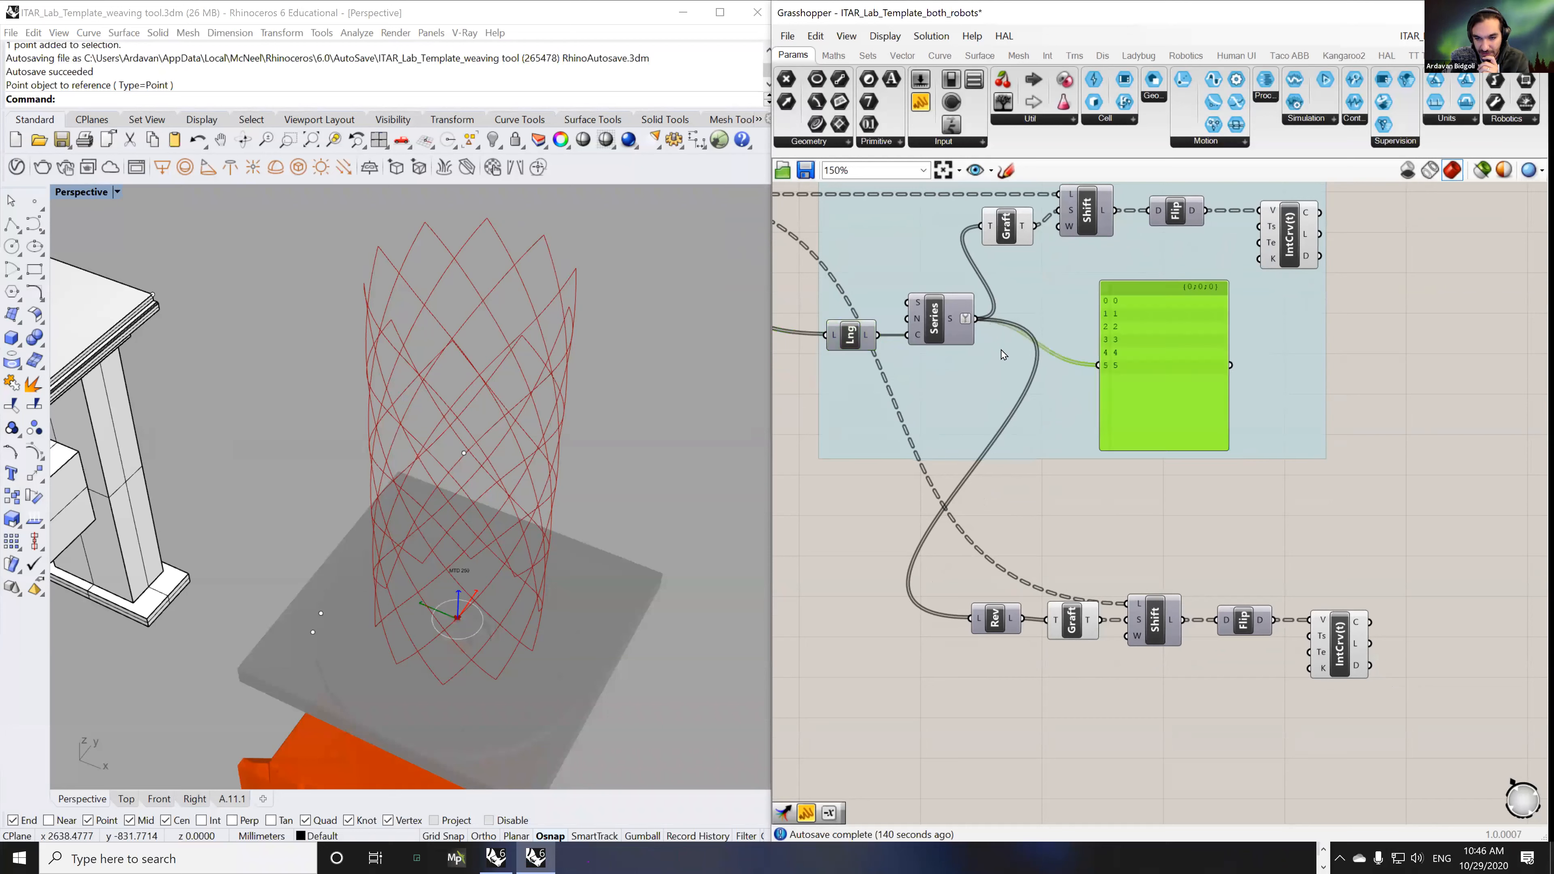
{"action": "mouse_move", "coordinate": [1153, 448]}
{"action": "left_mouse_down"}
{"action": "mouse_move", "coordinate": [1147, 342]}
{"action": "mouse_move", "coordinate": [1149, 439]}
{"action": "left_mouse_up"}
{"action": "left_click_drag", "start_coordinate": [1024, 618], "coordinate": [1100, 435]}
{"action": "right_click_drag", "start_coordinate": [1137, 437], "coordinate": [1045, 444]}
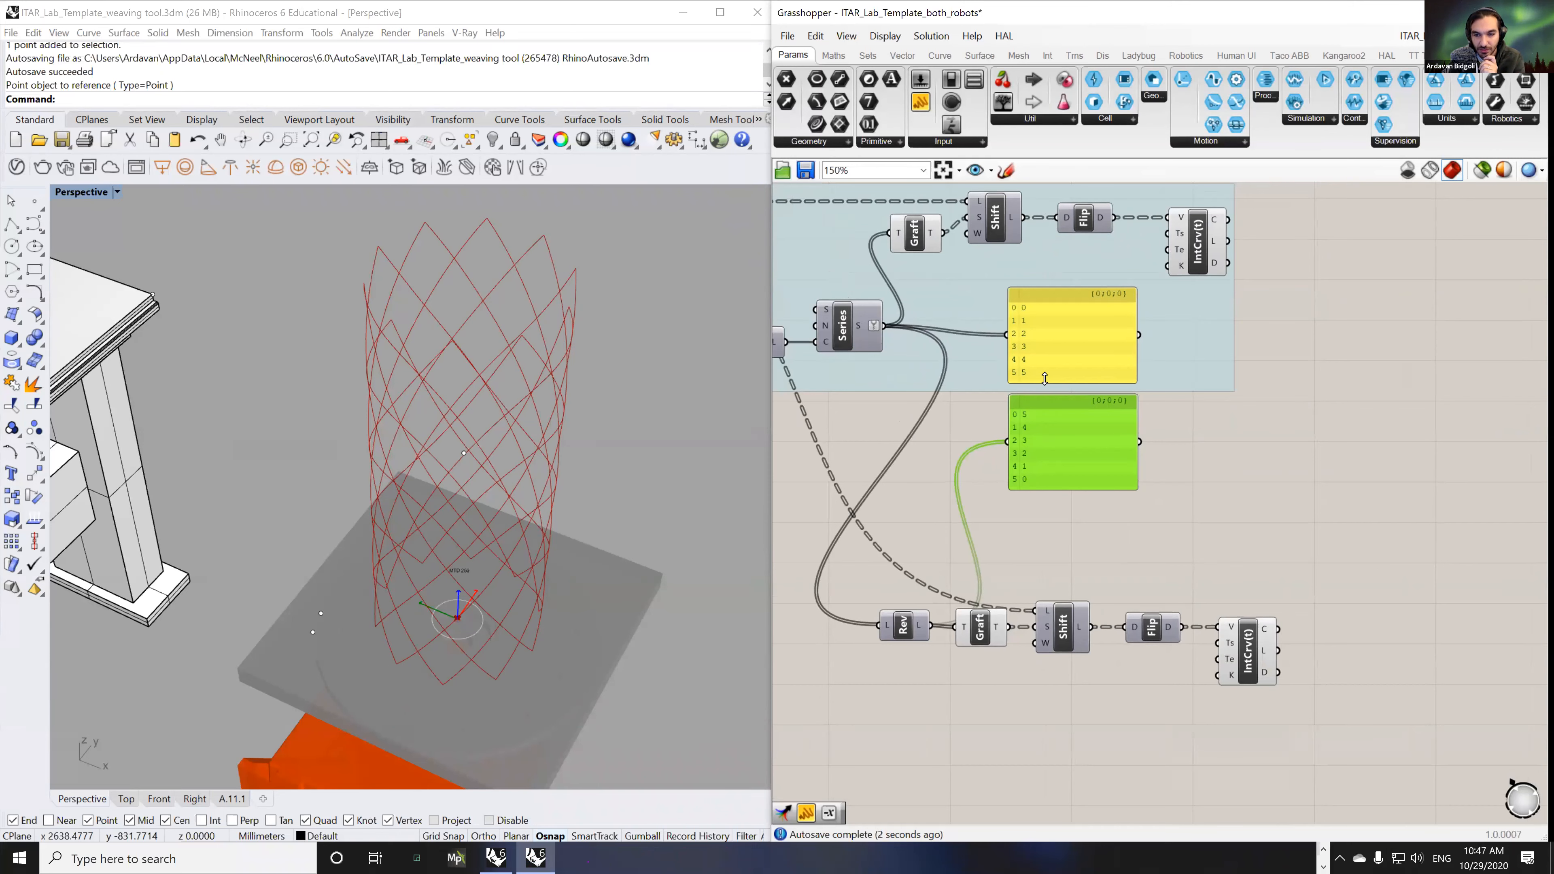
- Connect the upper Graft Tree output to the upper panel, enlarge that panel and shift the lower panel down
{"action": "right_click_drag", "start_coordinate": [948, 452], "coordinate": [944, 482]}
{"action": "left_click_drag", "start_coordinate": [946, 233], "coordinate": [1009, 335]}
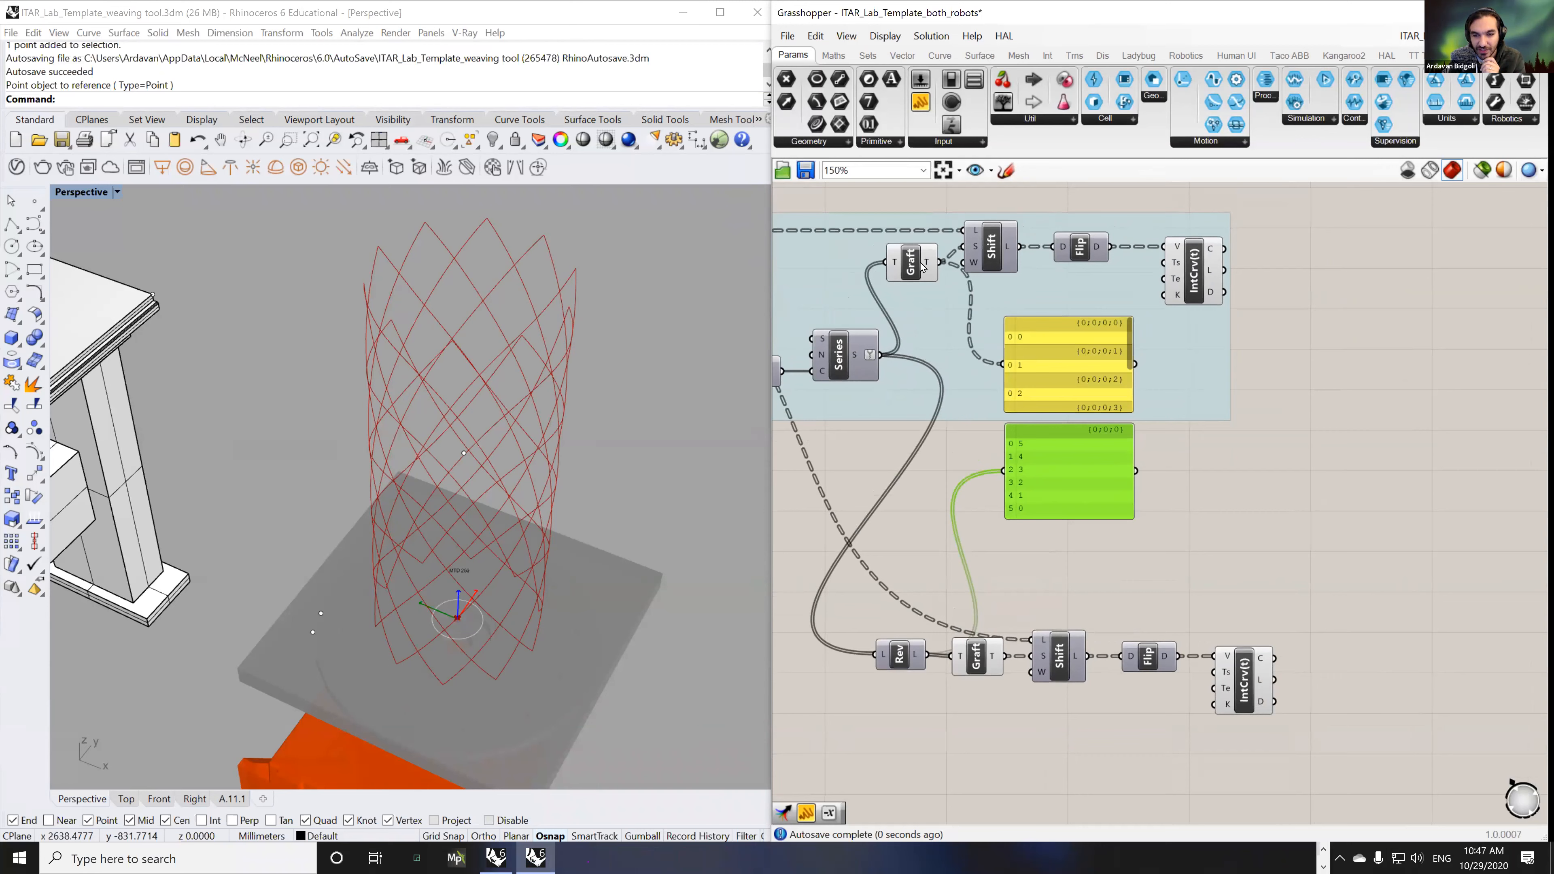
{"action": "left_click_drag", "start_coordinate": [1061, 408], "coordinate": [1068, 494]}
{"action": "right_click_drag", "start_coordinate": [1067, 456], "coordinate": [1072, 415]}
{"action": "left_click_drag", "start_coordinate": [1072, 479], "coordinate": [1072, 507]}
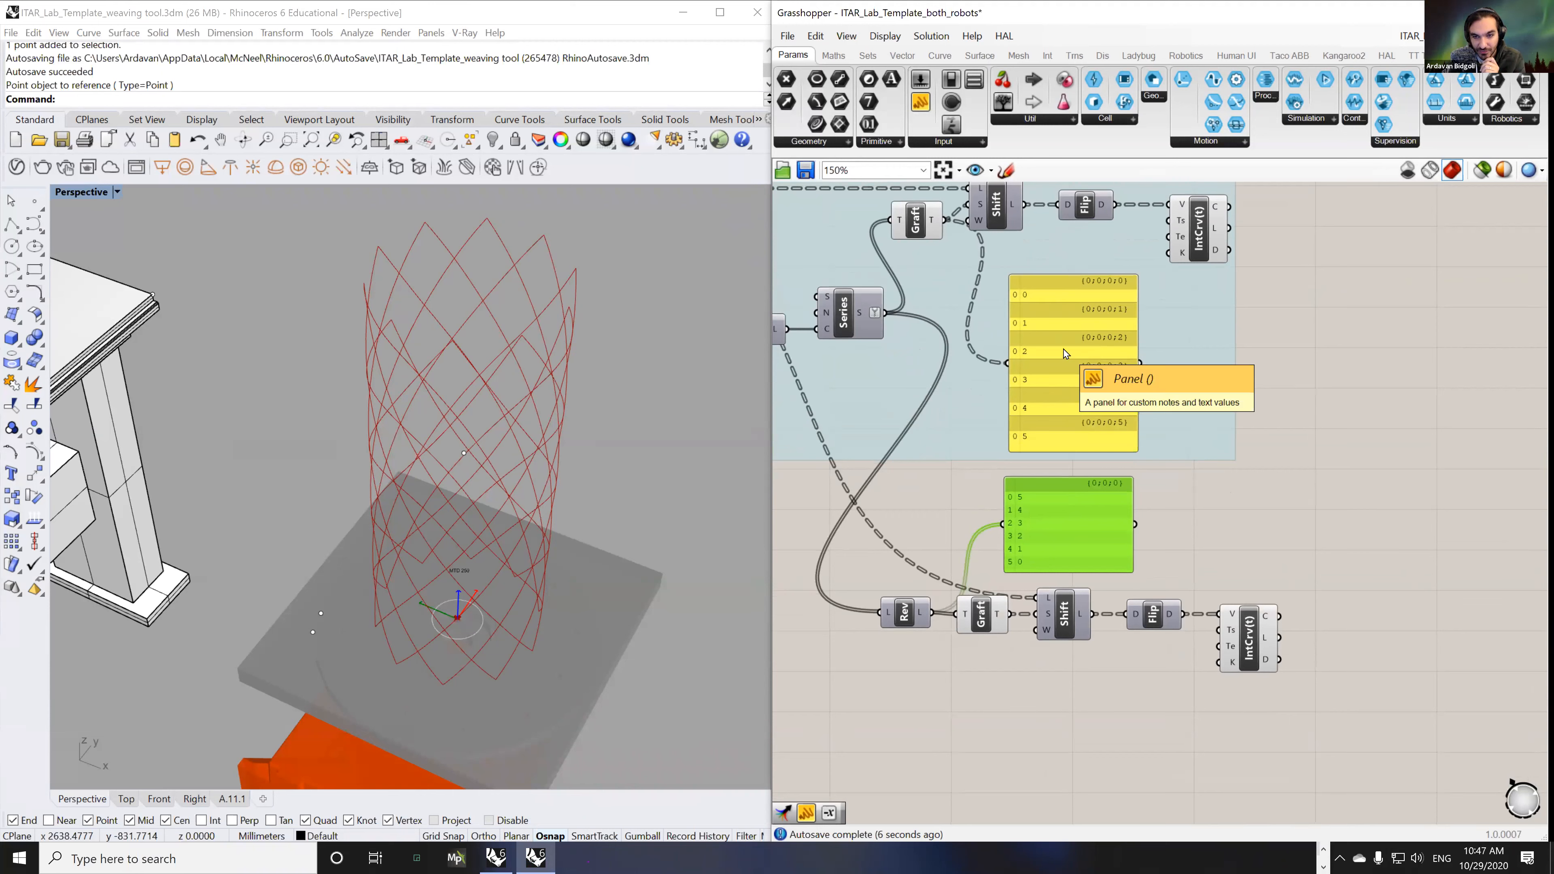
- Add a test Reverse List fed by the upper Graft Tree and connect its output to the lower panel
{"action": "double_click", "coordinate": [958, 490]}
{"action": "type", "text": "rever"}
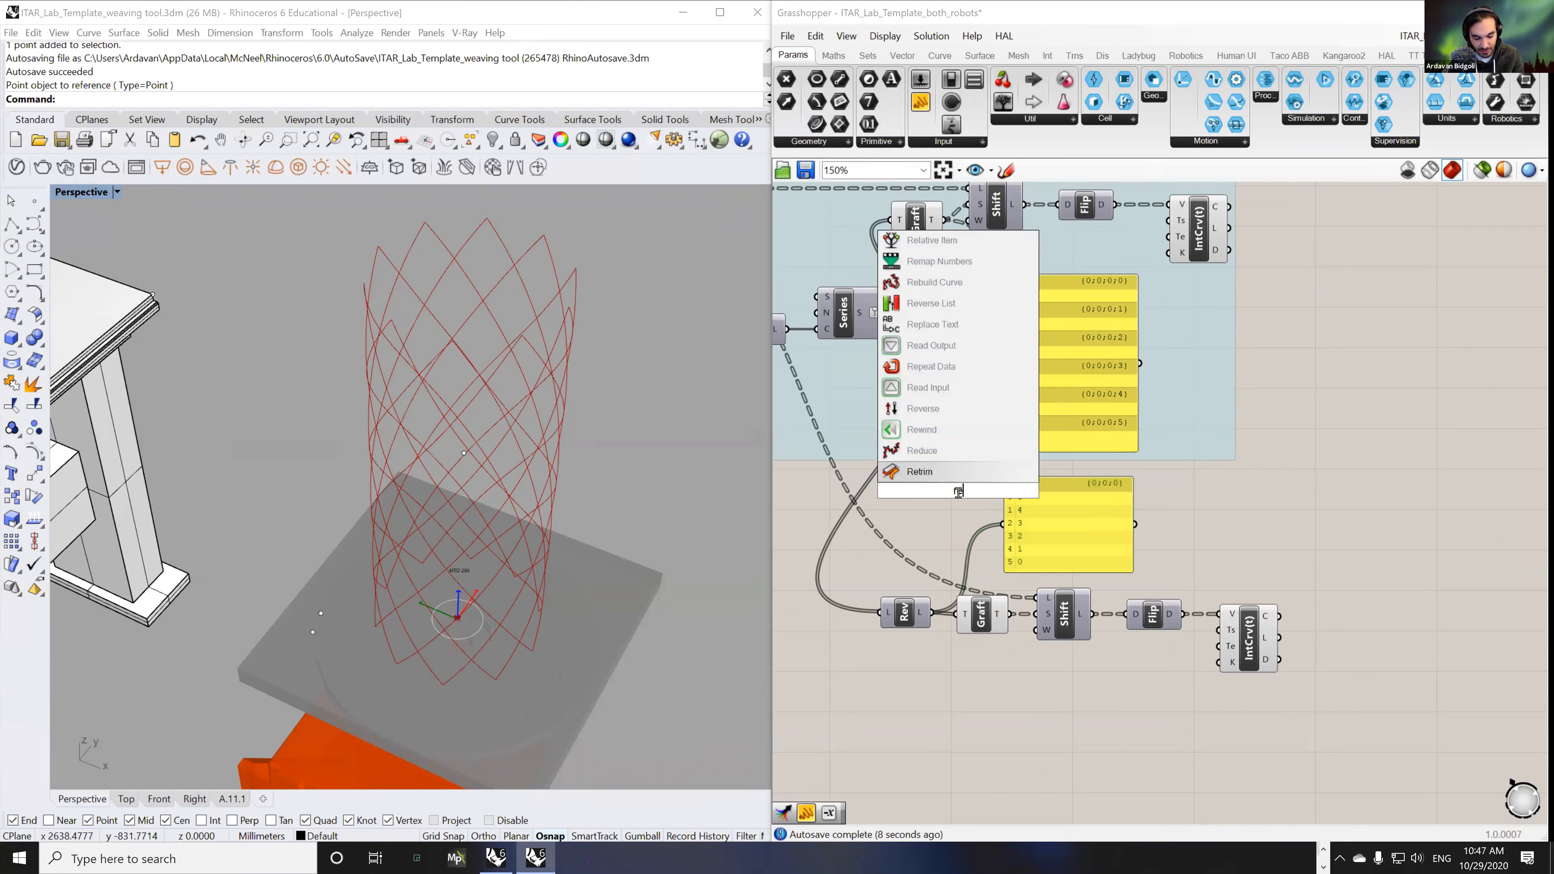
{"action": "left_click", "coordinate": [931, 451]}
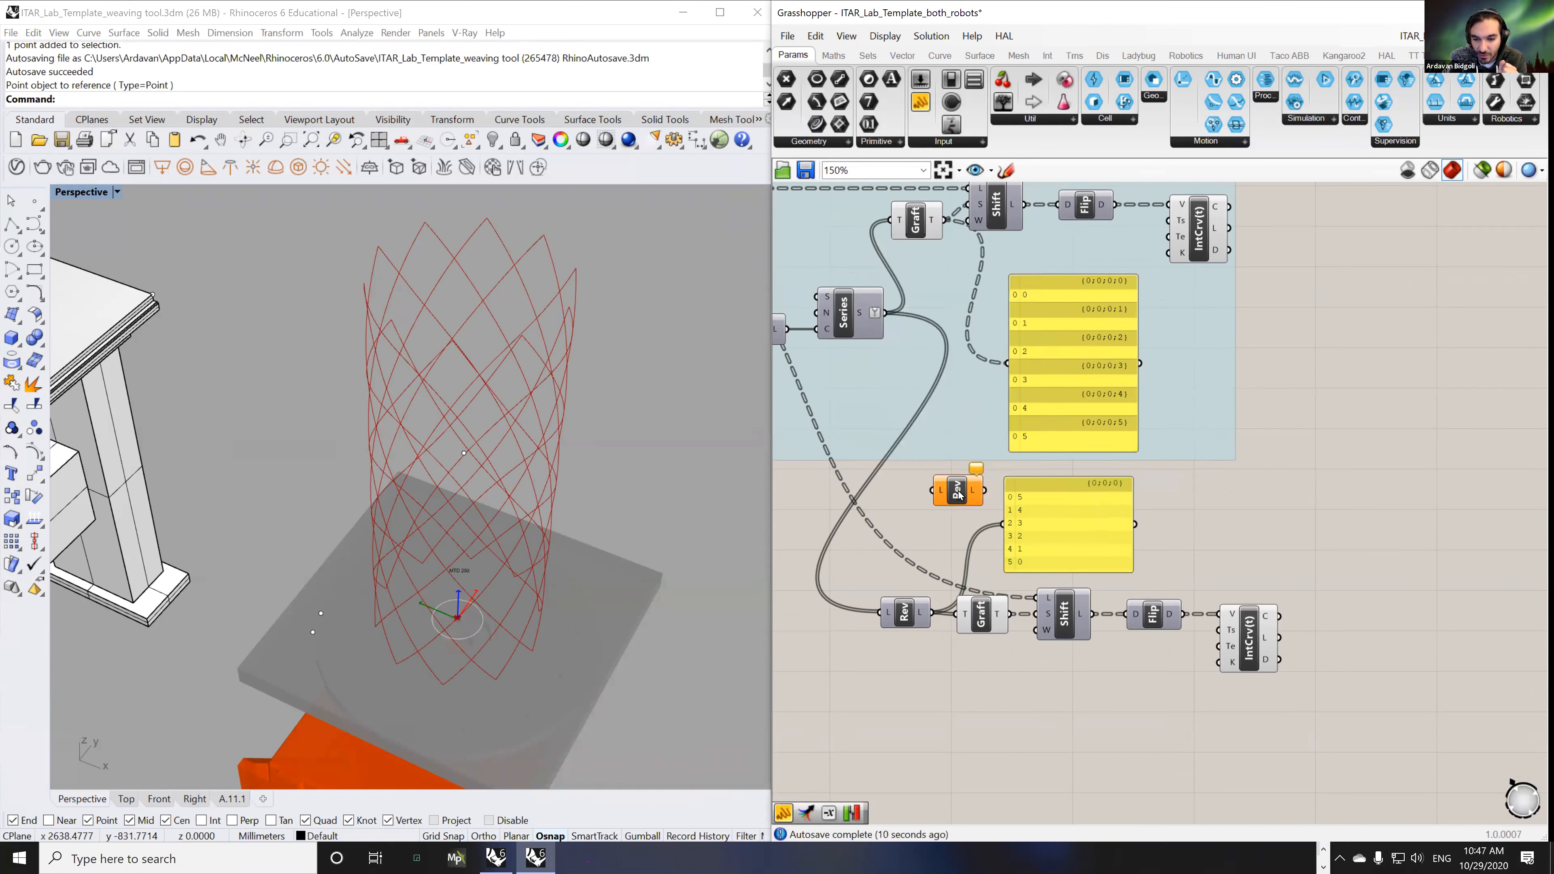
{"action": "left_click_drag", "start_coordinate": [947, 222], "coordinate": [1059, 519]}
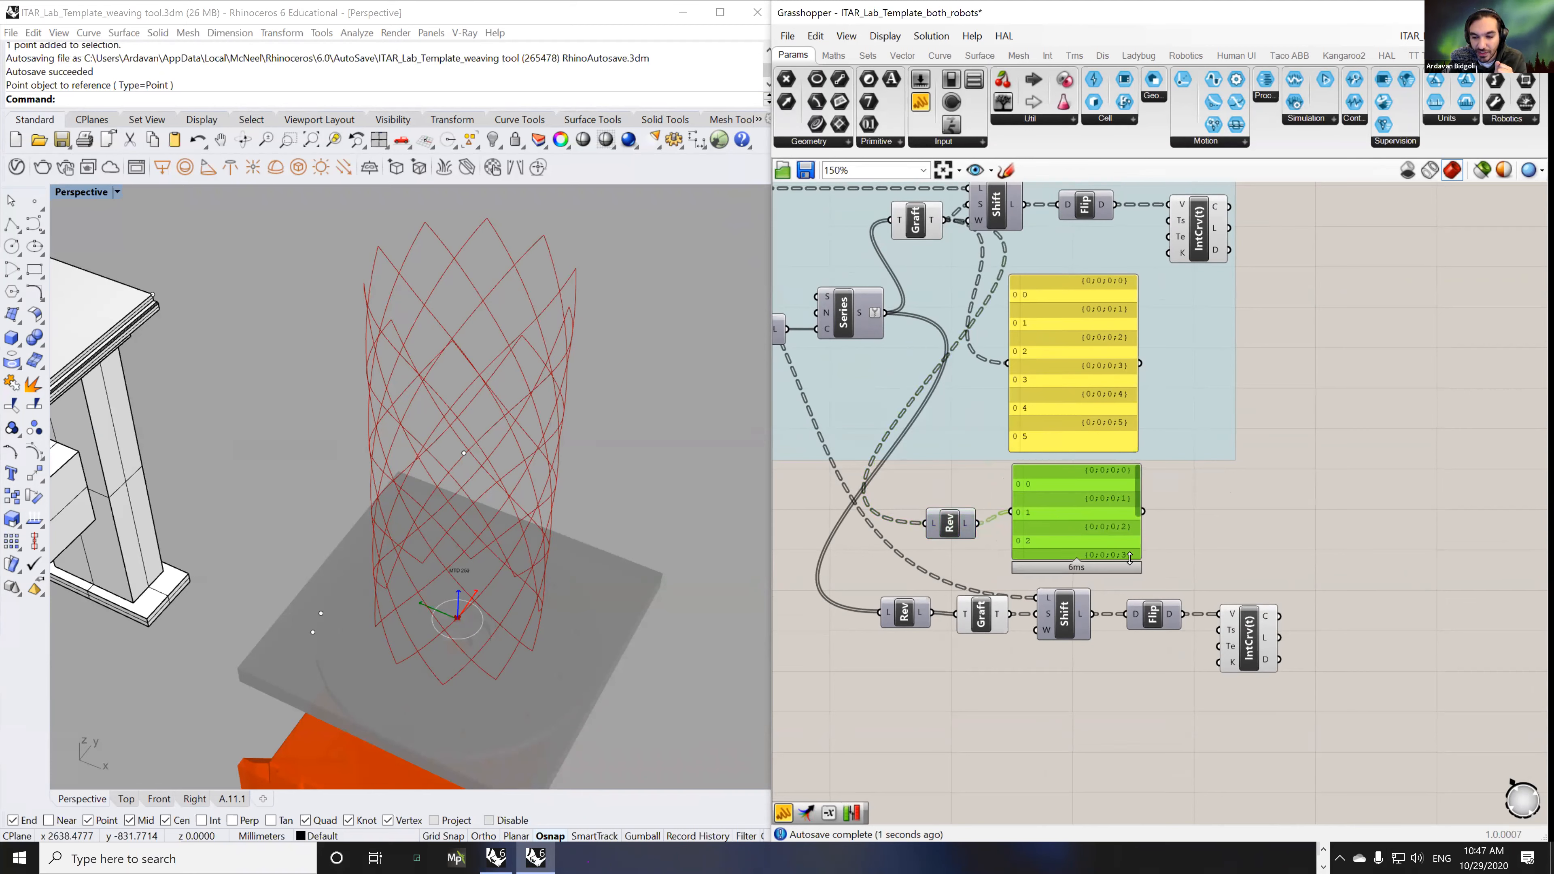
- Move the lower Reverse List chain down, lengthen the lower panel and compare the grafted branches in both panels
{"action": "left_click_drag", "start_coordinate": [1129, 558], "coordinate": [1129, 614]}
{"action": "left_click_drag", "start_coordinate": [1282, 677], "coordinate": [847, 627]}
{"action": "left_click_drag", "start_coordinate": [1190, 677], "coordinate": [1219, 820]}
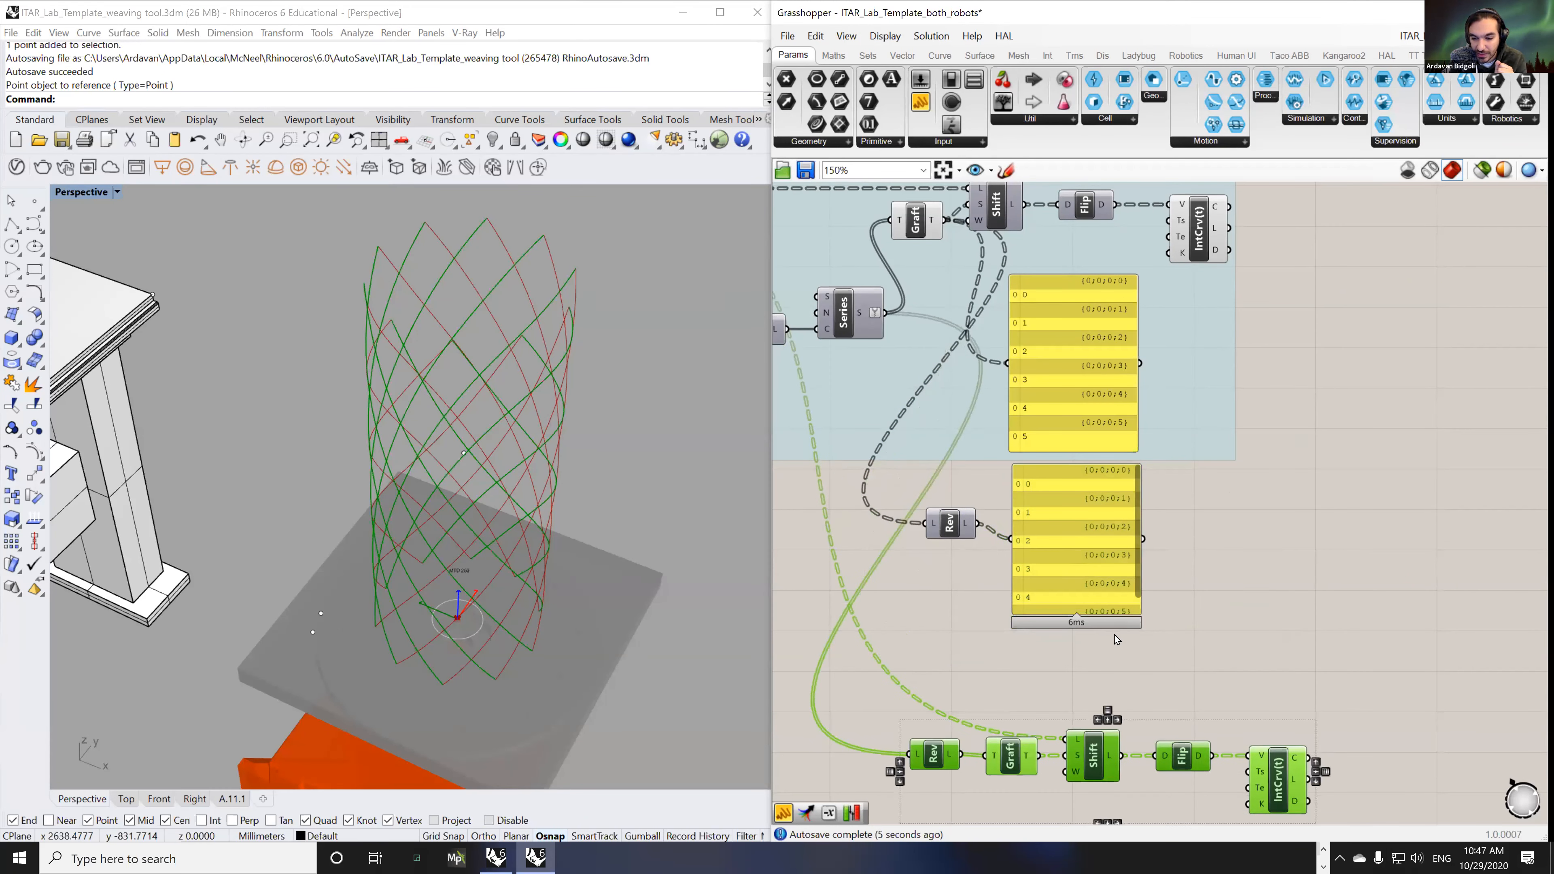
{"action": "left_click_drag", "start_coordinate": [1112, 614], "coordinate": [1112, 695]}
{"action": "left_click", "coordinate": [1185, 545]}
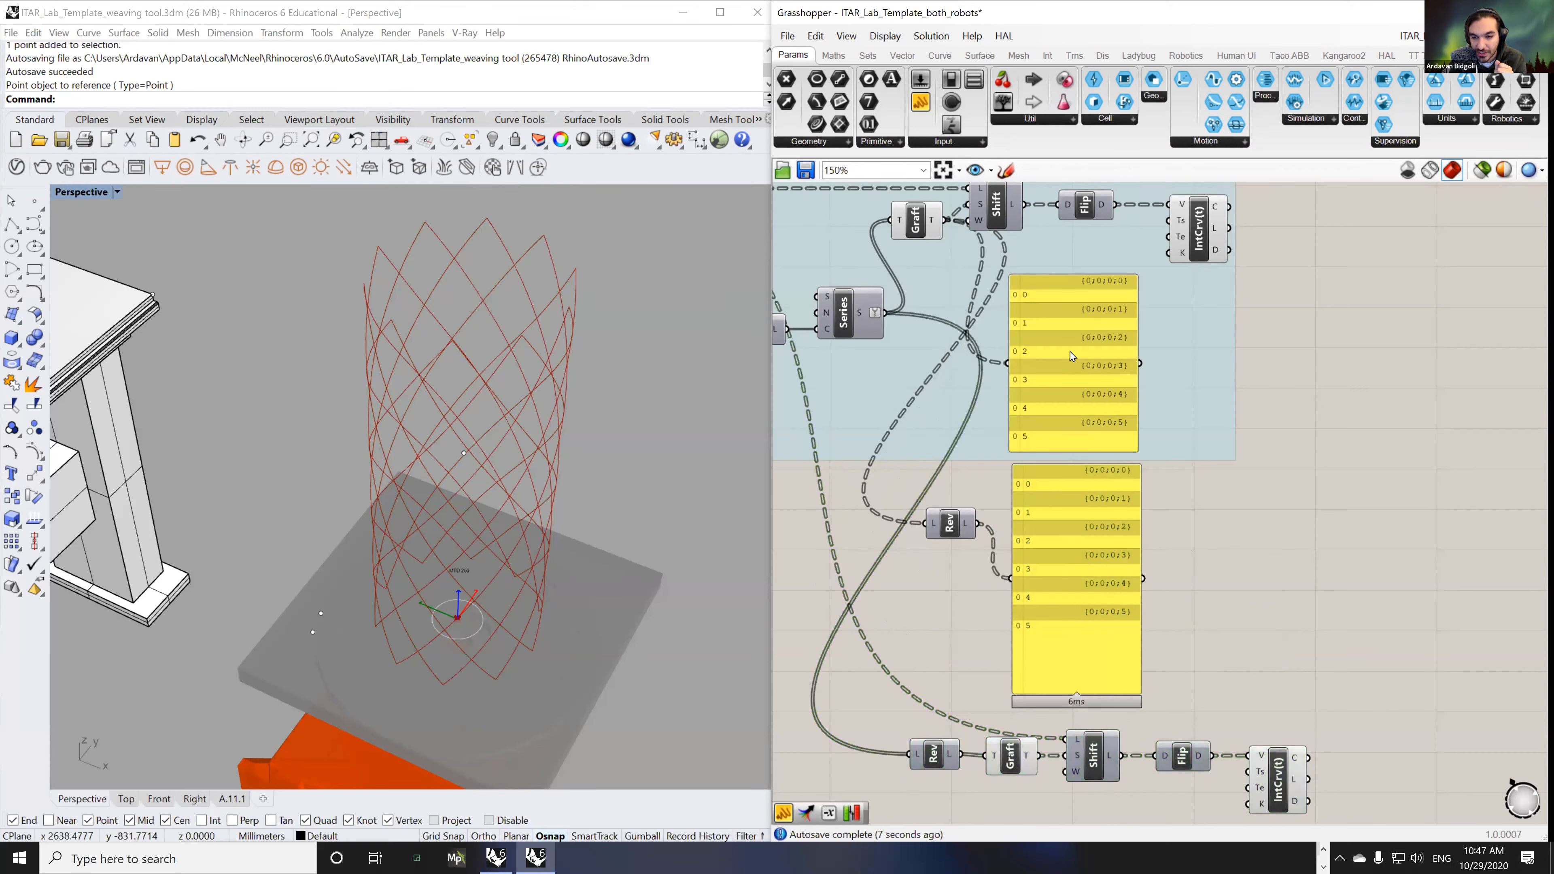
{"action": "scroll", "coordinate": [1074, 349], "scroll_direction": "up", "scroll_amount": 1}
{"action": "right_click_drag", "start_coordinate": [1216, 489], "coordinate": [1261, 492]}
{"action": "scroll", "coordinate": [1133, 309], "scroll_direction": "up", "scroll_amount": 1}
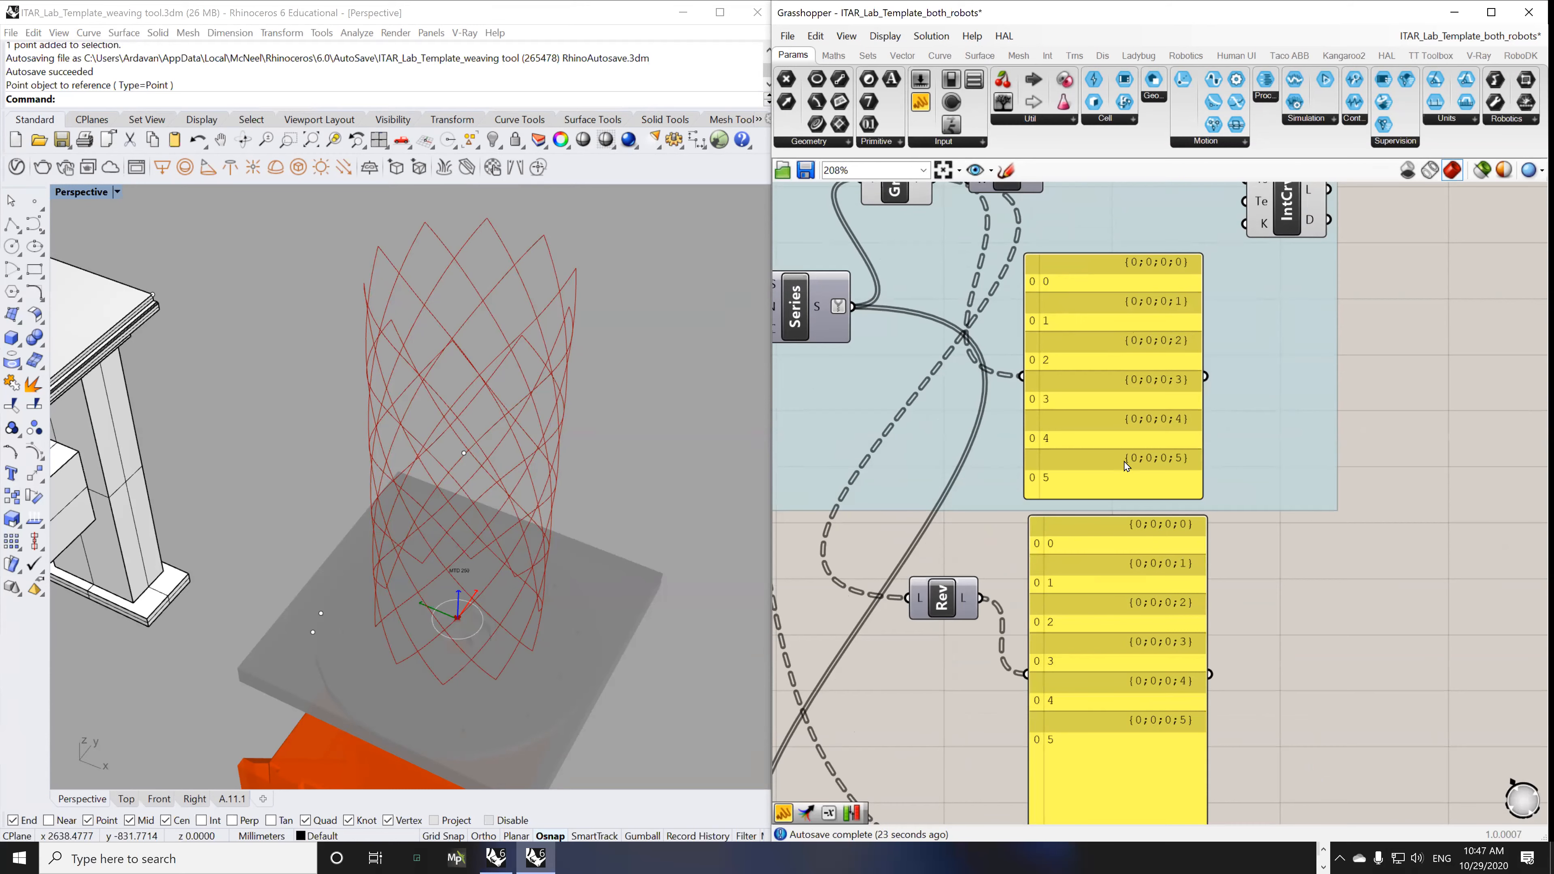
{"action": "scroll", "coordinate": [1125, 452], "scroll_direction": "down", "scroll_amount": 3}
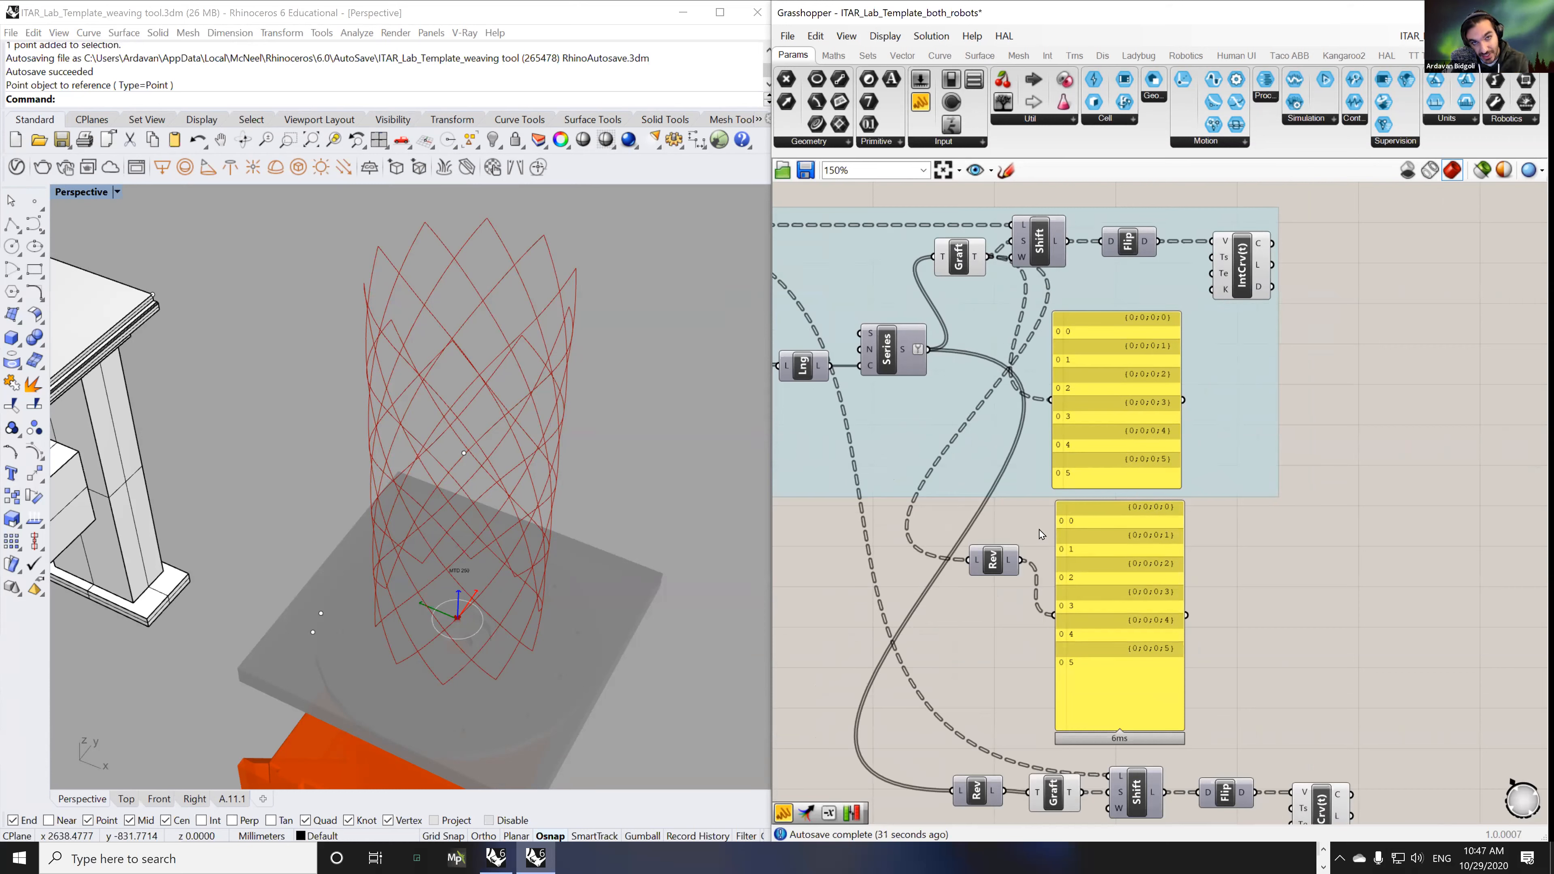
- Reconnect the panels to the Series output and the original Reverse List output, and delete the test Reverse List
{"action": "right_click_drag", "start_coordinate": [999, 628], "coordinate": [1058, 587]}
{"action": "left_click_drag", "start_coordinate": [1068, 753], "coordinate": [1116, 575]}
{"action": "left_click_drag", "start_coordinate": [991, 309], "coordinate": [1113, 360]}
{"action": "left_click", "coordinate": [1053, 527]}
{"action": "key", "text": "Delete"}
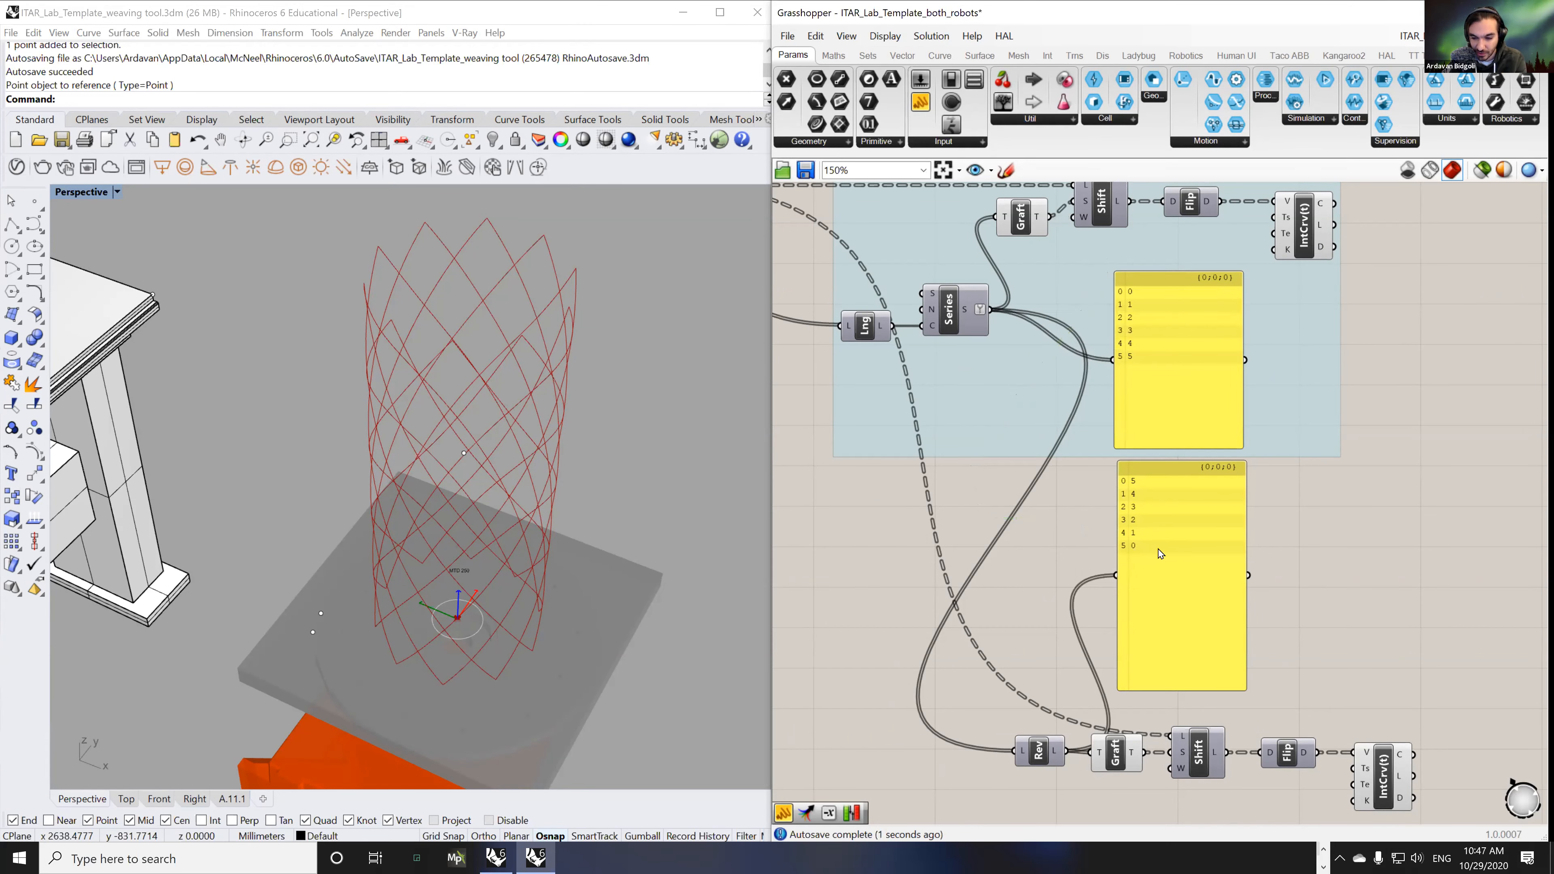
- Delete both data panels
{"action": "key", "text": "Delete"}
{"action": "left_click", "coordinate": [1153, 397]}
{"action": "key", "text": "Delete"}
- Move the whole lower Reverse List chain up directly beneath the upper grouped chain
{"action": "right_click_drag", "start_coordinate": [1163, 605], "coordinate": [1129, 547]}
{"action": "scroll", "coordinate": [1129, 544], "scroll_direction": "down", "scroll_amount": 2}
{"action": "left_click_drag", "start_coordinate": [1334, 589], "coordinate": [1082, 673]}
{"action": "left_click_drag", "start_coordinate": [1224, 659], "coordinate": [1275, 410]}
- Group the components of the lower Reverse List chain and nudge the upper group slightly up
{"action": "left_click_drag", "start_coordinate": [1432, 394], "coordinate": [1103, 450]}
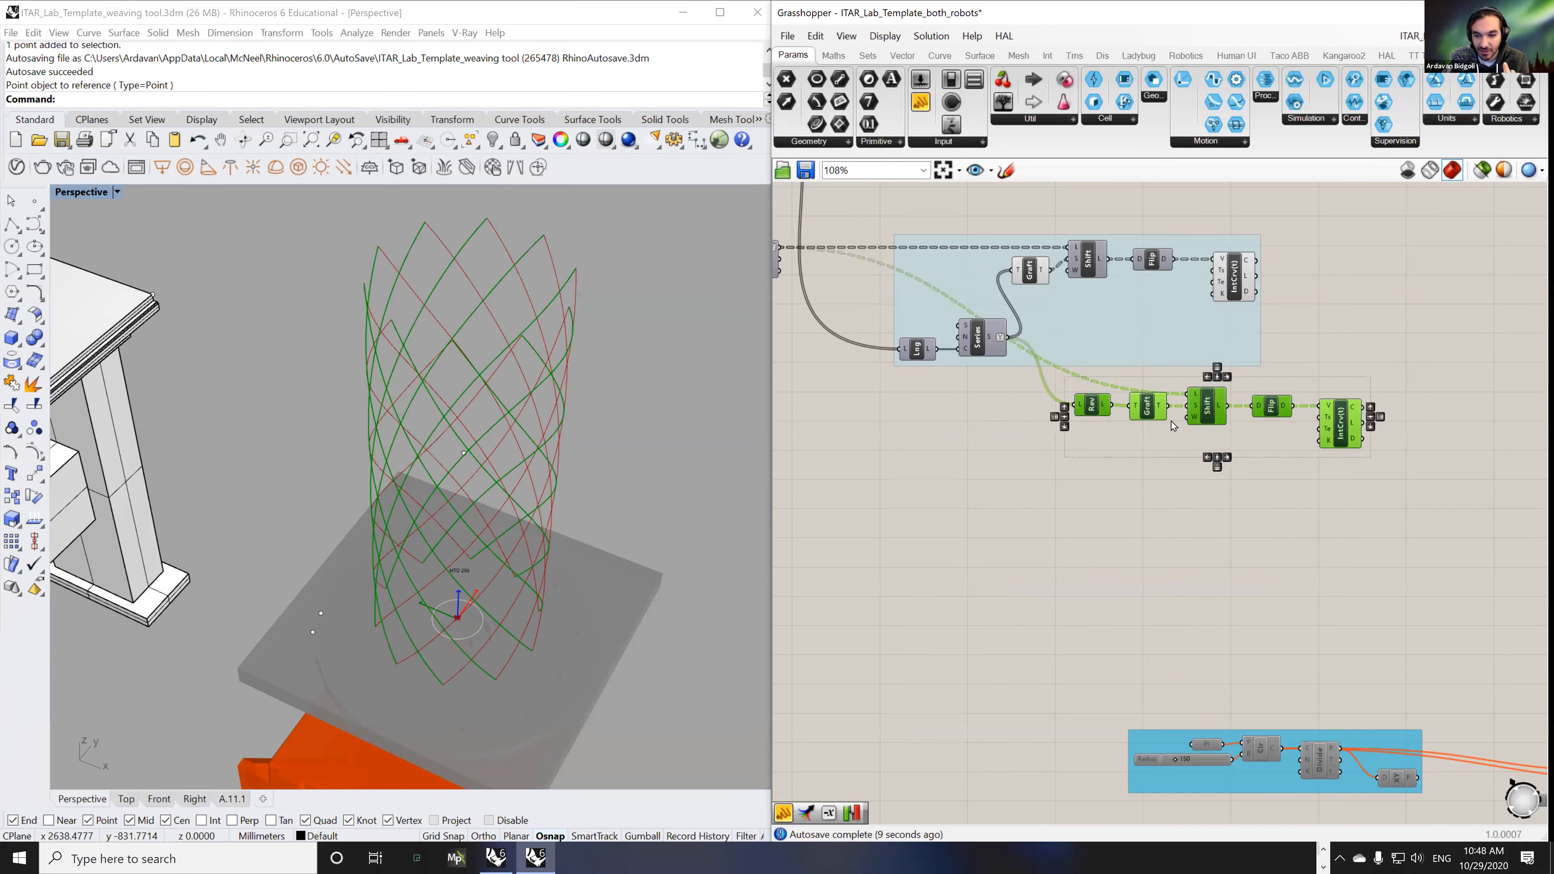
{"action": "middle_click", "coordinate": [1172, 420]}
{"action": "left_click", "coordinate": [1199, 453]}
{"action": "mouse_move", "coordinate": [1227, 336]}
{"action": "left_mouse_down"}
{"action": "mouse_move", "coordinate": [1265, 337]}
{"action": "mouse_move", "coordinate": [1221, 320]}
{"action": "left_mouse_up"}
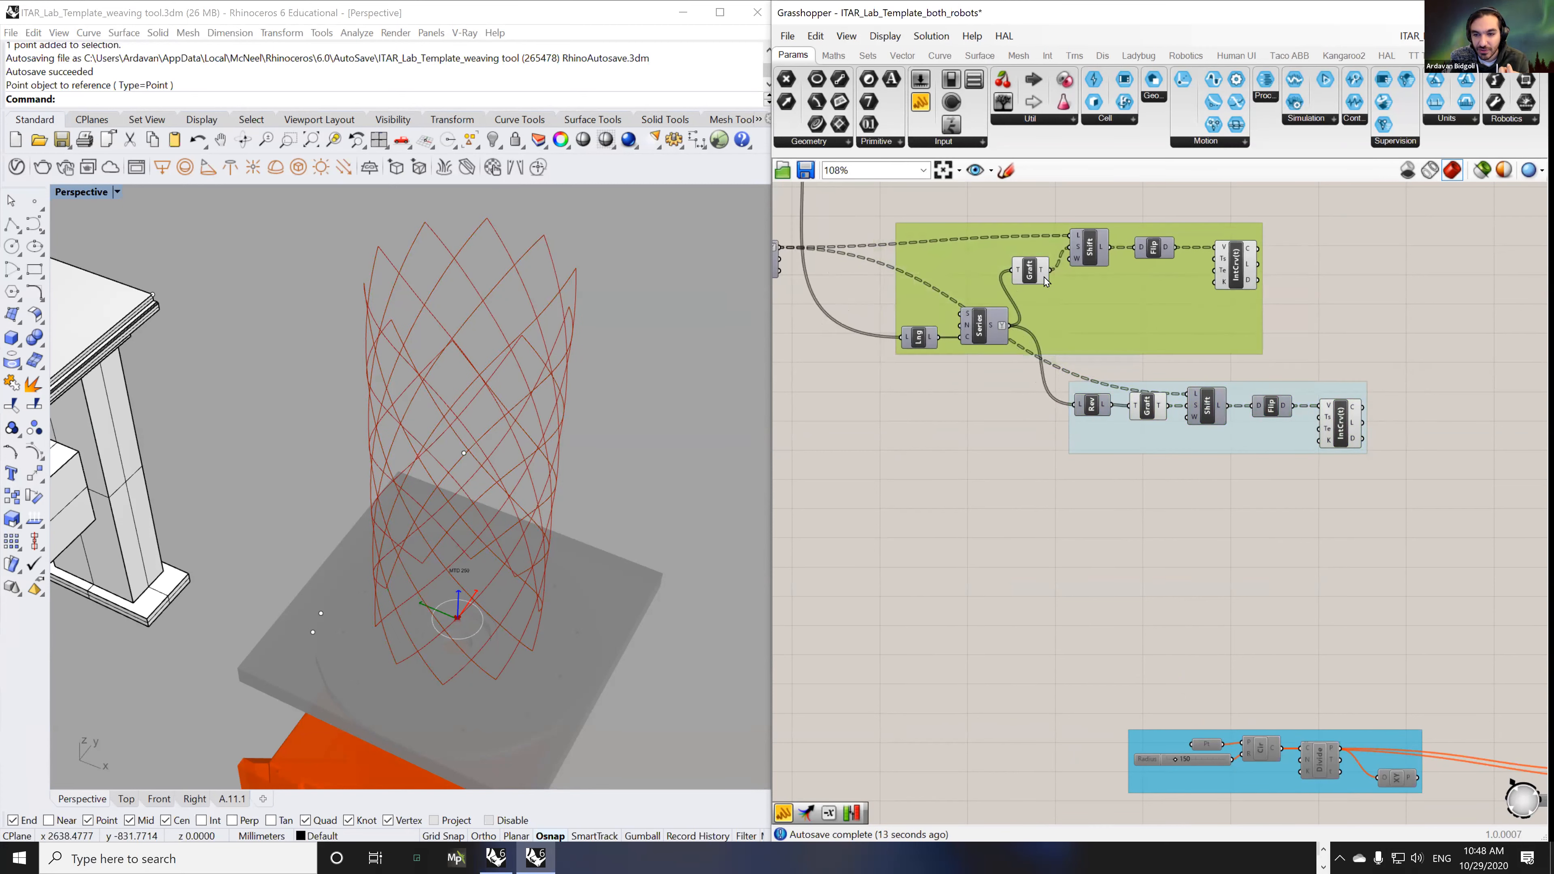
{"action": "left_click", "coordinate": [1033, 273]}
{"action": "right_click", "coordinate": [1124, 312]}
{"action": "left_click", "coordinate": [1197, 421]}
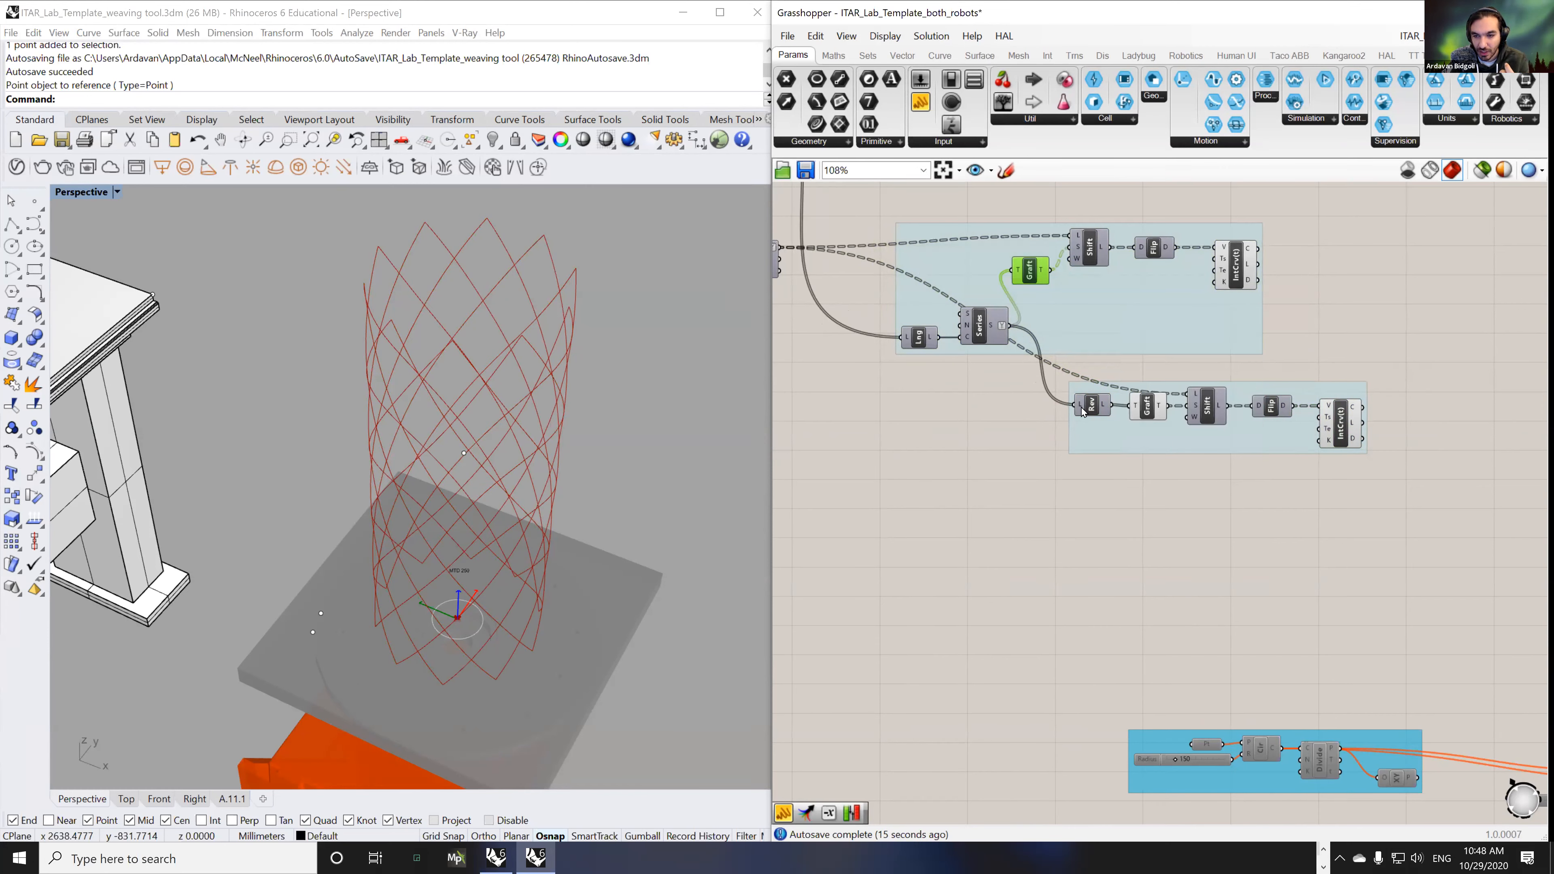
- Select both curve groups and move them together slightly farther from the Divide component
{"action": "right_click_drag", "start_coordinate": [951, 445], "coordinate": [999, 433]}
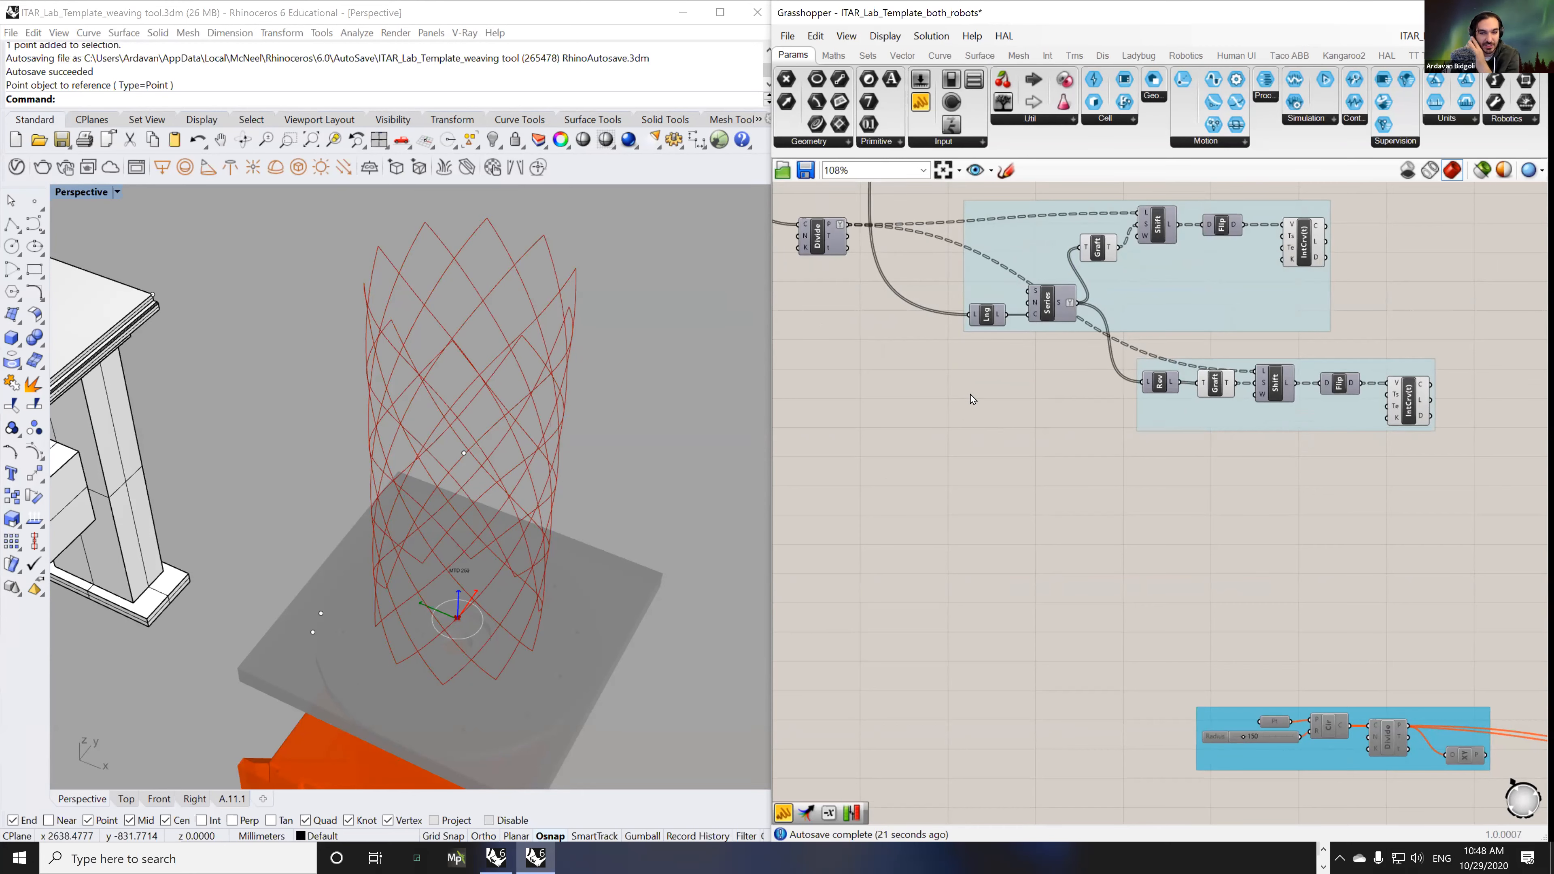
{"action": "scroll", "coordinate": [1002, 393], "scroll_direction": "down", "scroll_amount": 3}
{"action": "left_click_drag", "start_coordinate": [950, 258], "coordinate": [1309, 498]}
{"action": "left_click_drag", "start_coordinate": [1215, 360], "coordinate": [1261, 313]}
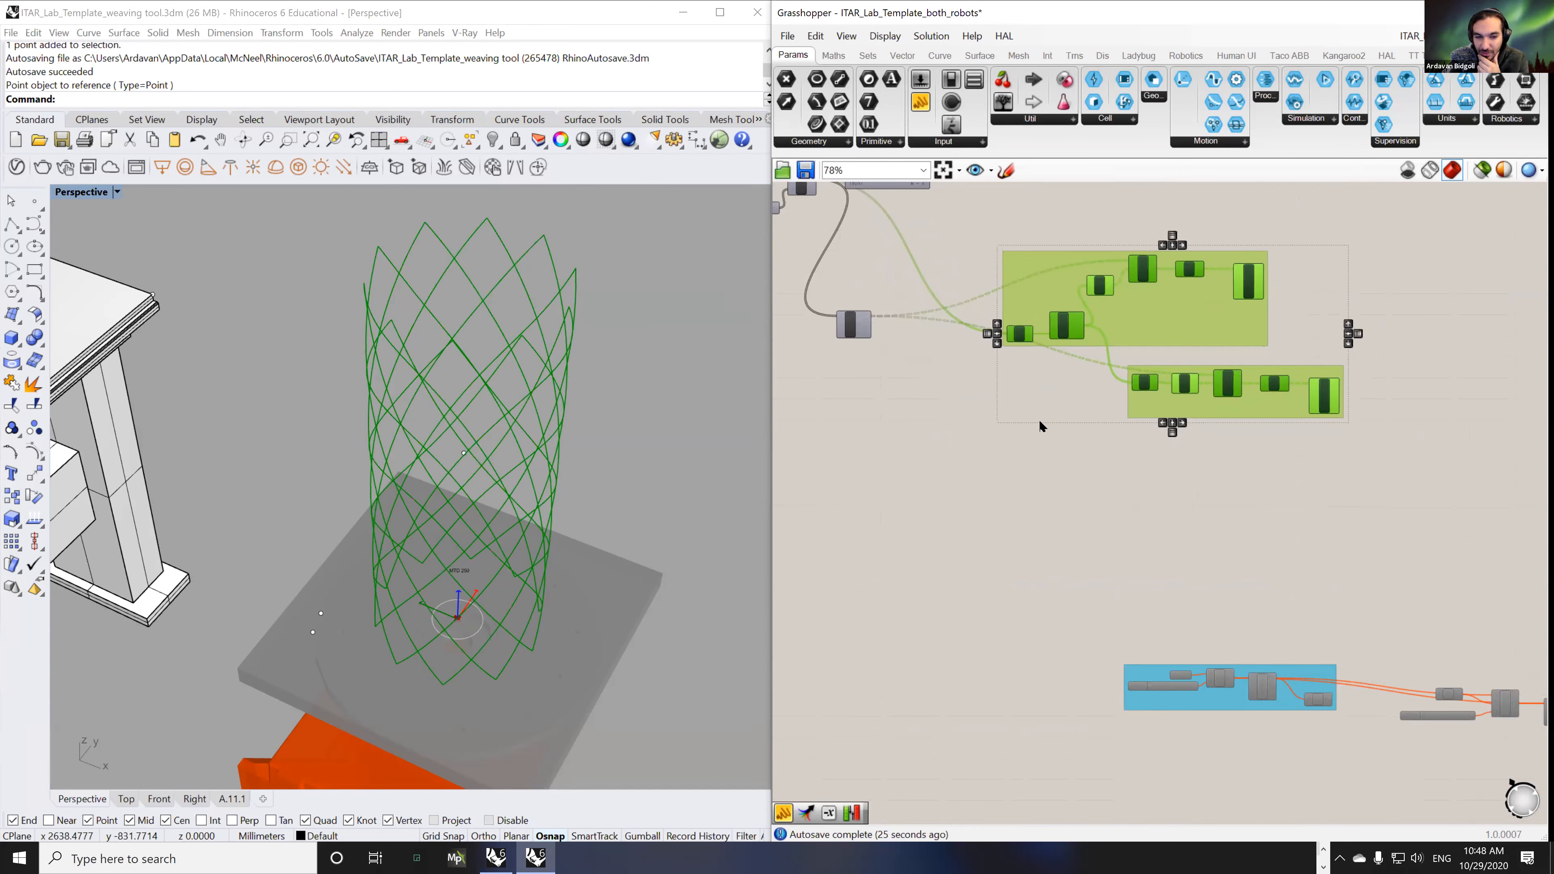
{"action": "left_click", "coordinate": [1039, 420]}
- Examine the crossing weave curves in the Right view of the model
{"action": "right_click_drag", "start_coordinate": [566, 401], "coordinate": [624, 348]}
{"action": "left_click", "coordinate": [195, 799]}
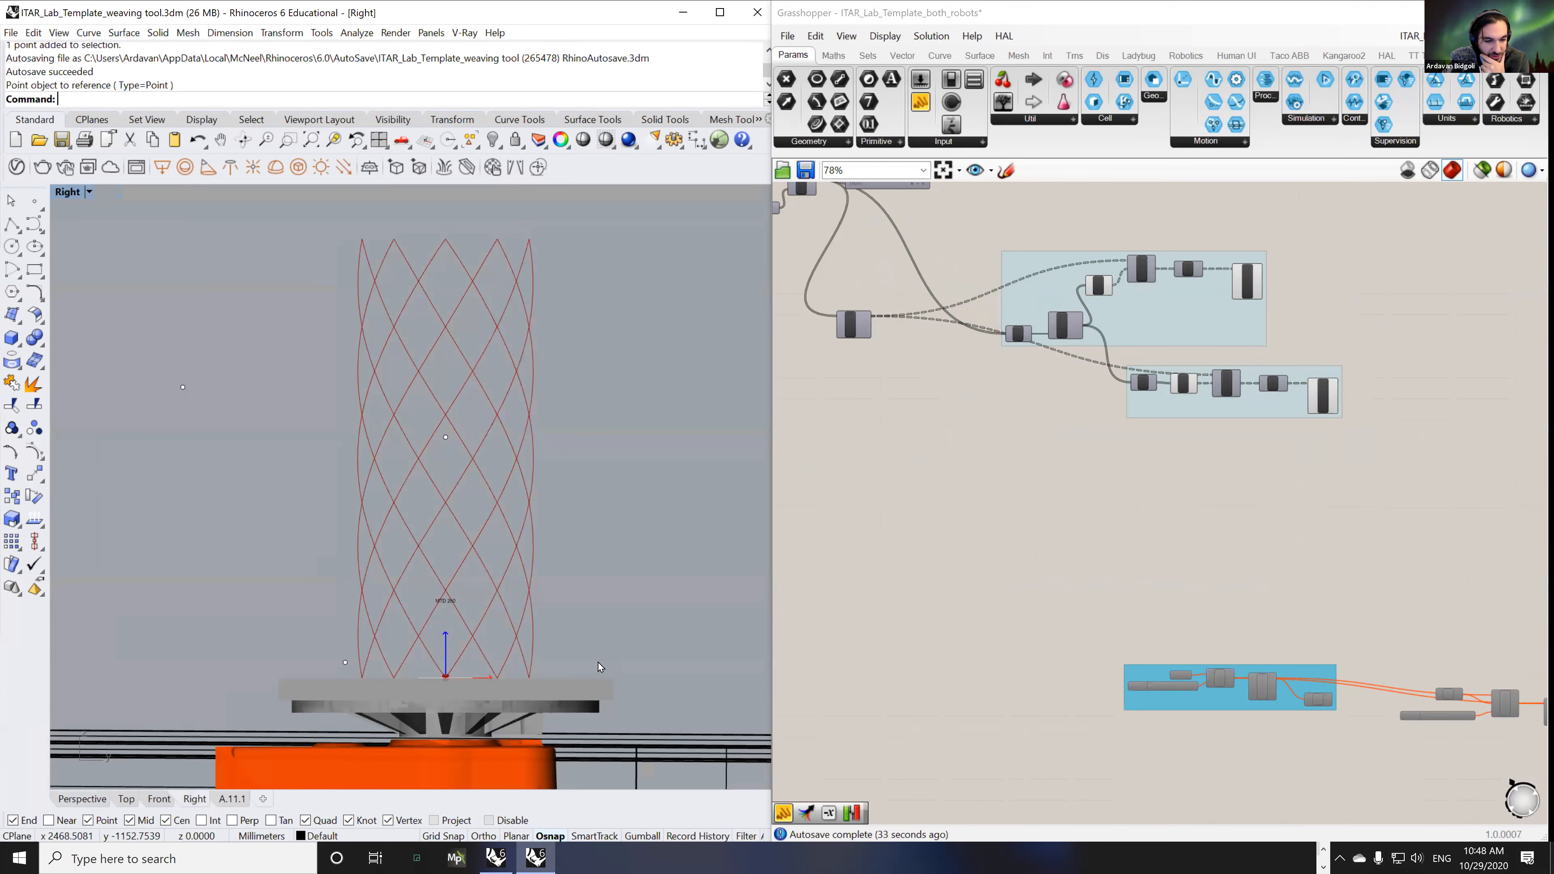
{"action": "right_click_drag", "start_coordinate": [467, 635], "coordinate": [472, 650]}
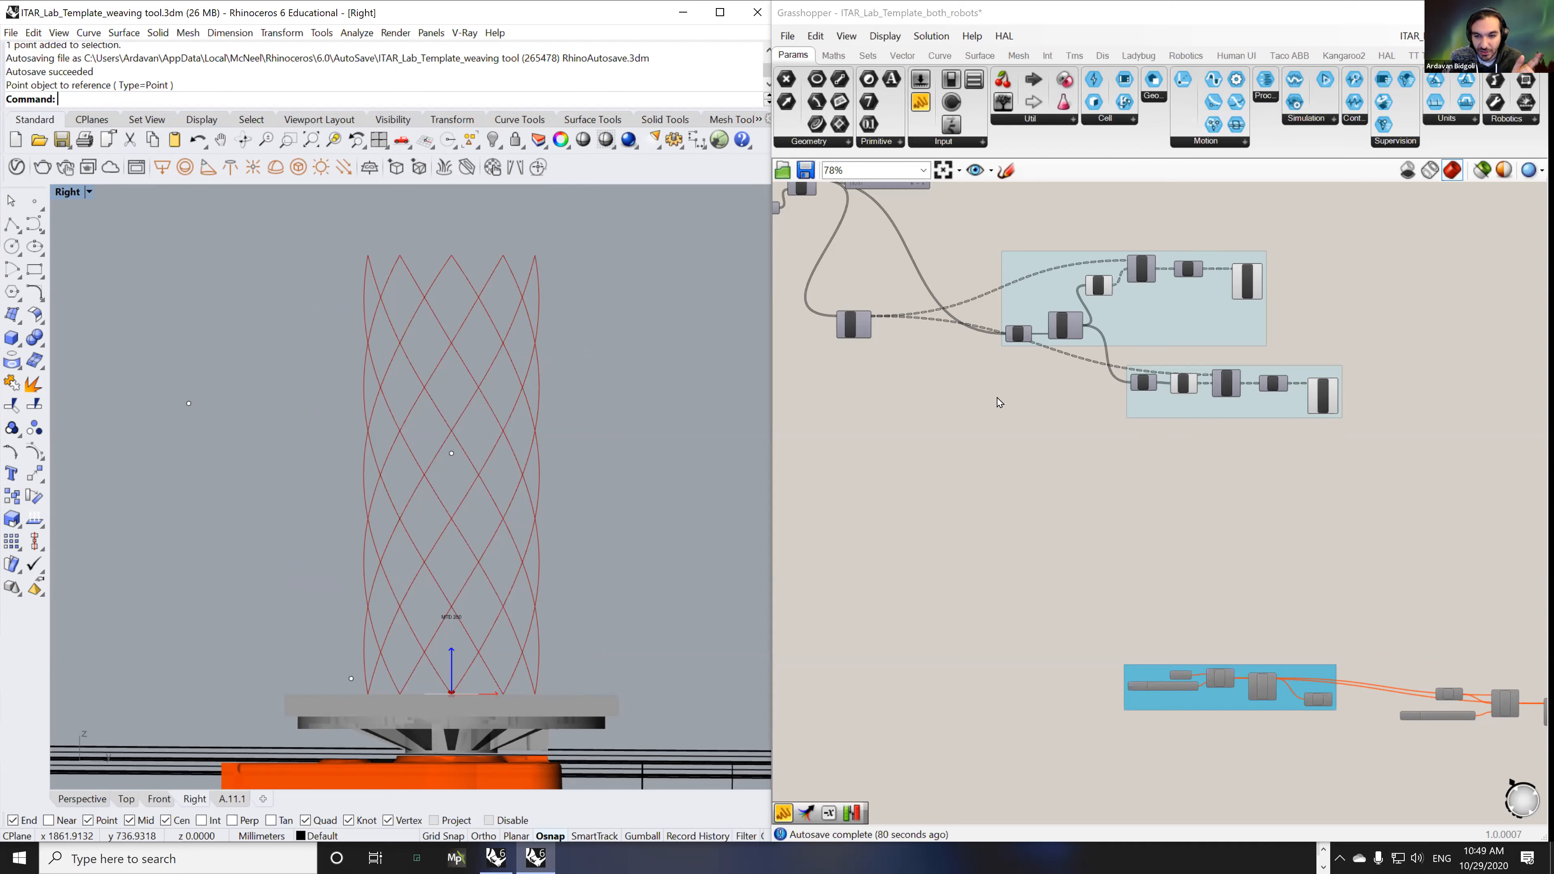
- Move the Divide component and both curve groups farther from the ring-generating components and group them
{"action": "scroll", "coordinate": [1196, 499], "scroll_direction": "down", "scroll_amount": 4}
{"action": "left_click_drag", "start_coordinate": [1415, 528], "coordinate": [1046, 391]}
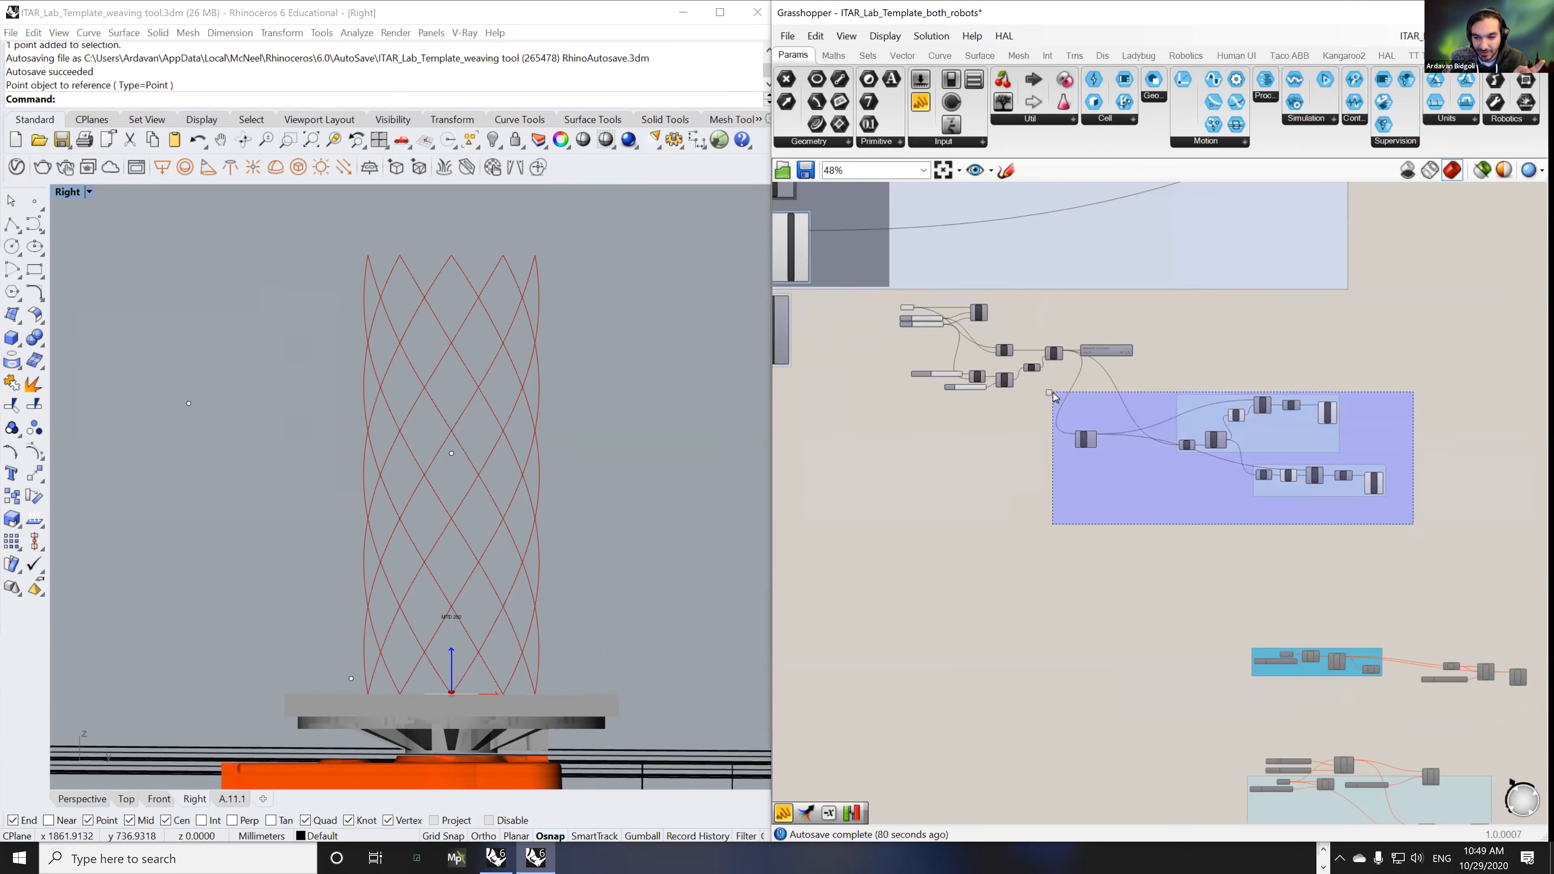
{"action": "left_click_drag", "start_coordinate": [1187, 422], "coordinate": [1357, 417]}
{"action": "middle_click", "coordinate": [1357, 412]}
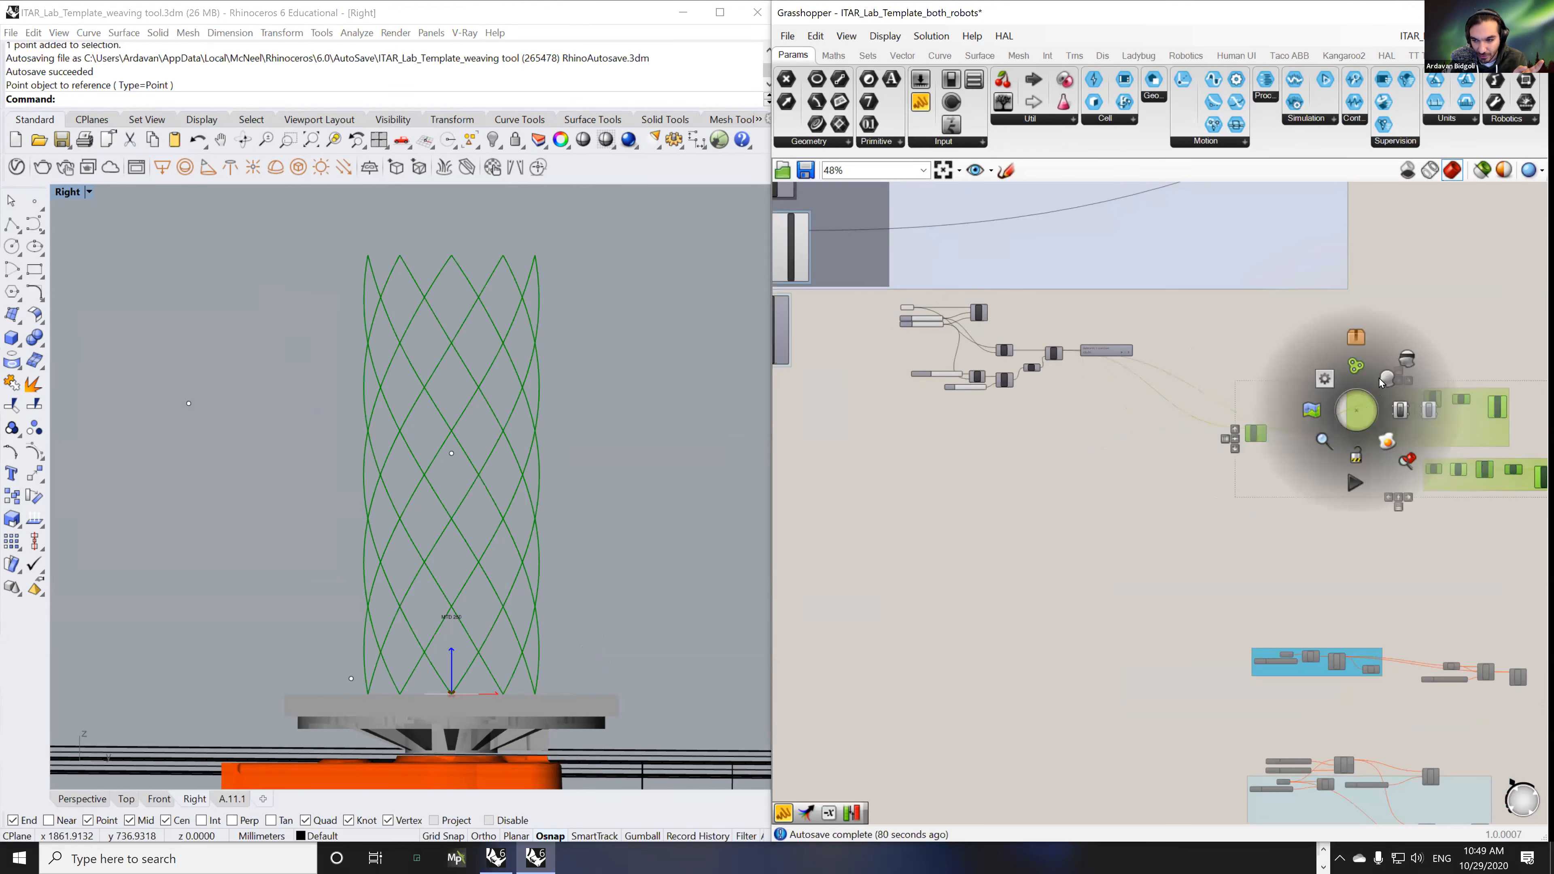
{"action": "left_click", "coordinate": [1358, 371]}
{"action": "left_click", "coordinate": [1021, 457]}
- Highlight the stacked rings by selecting the Move component, and set the Steps slider to 10
{"action": "right_click_drag", "start_coordinate": [1021, 457], "coordinate": [1085, 516]}
{"action": "scroll", "coordinate": [1063, 402], "scroll_direction": "up", "scroll_amount": 10}
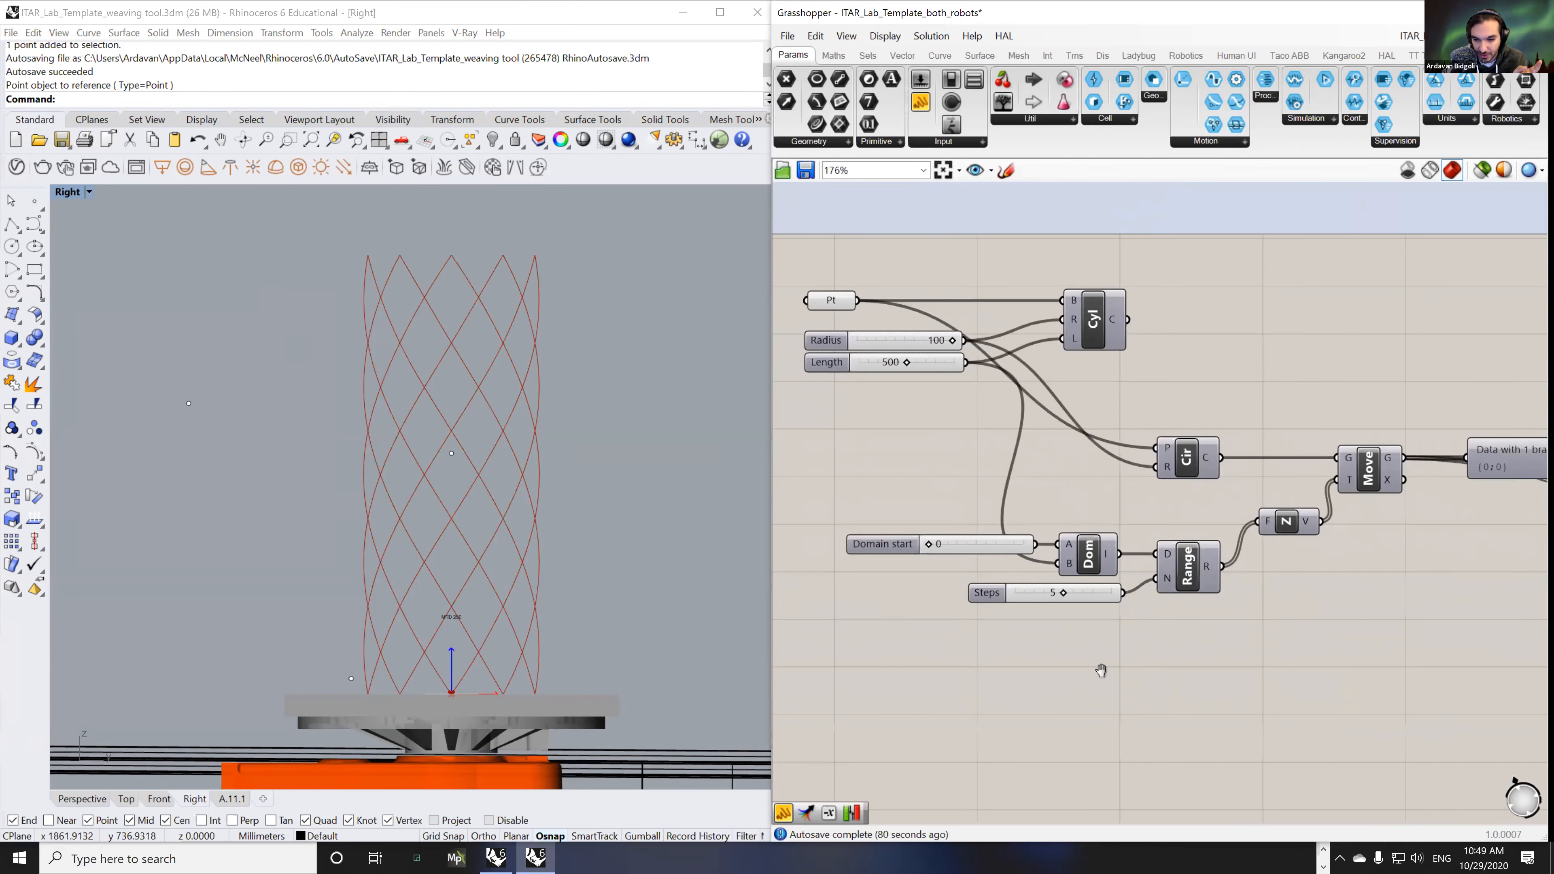
{"action": "left_click", "coordinate": [1278, 451]}
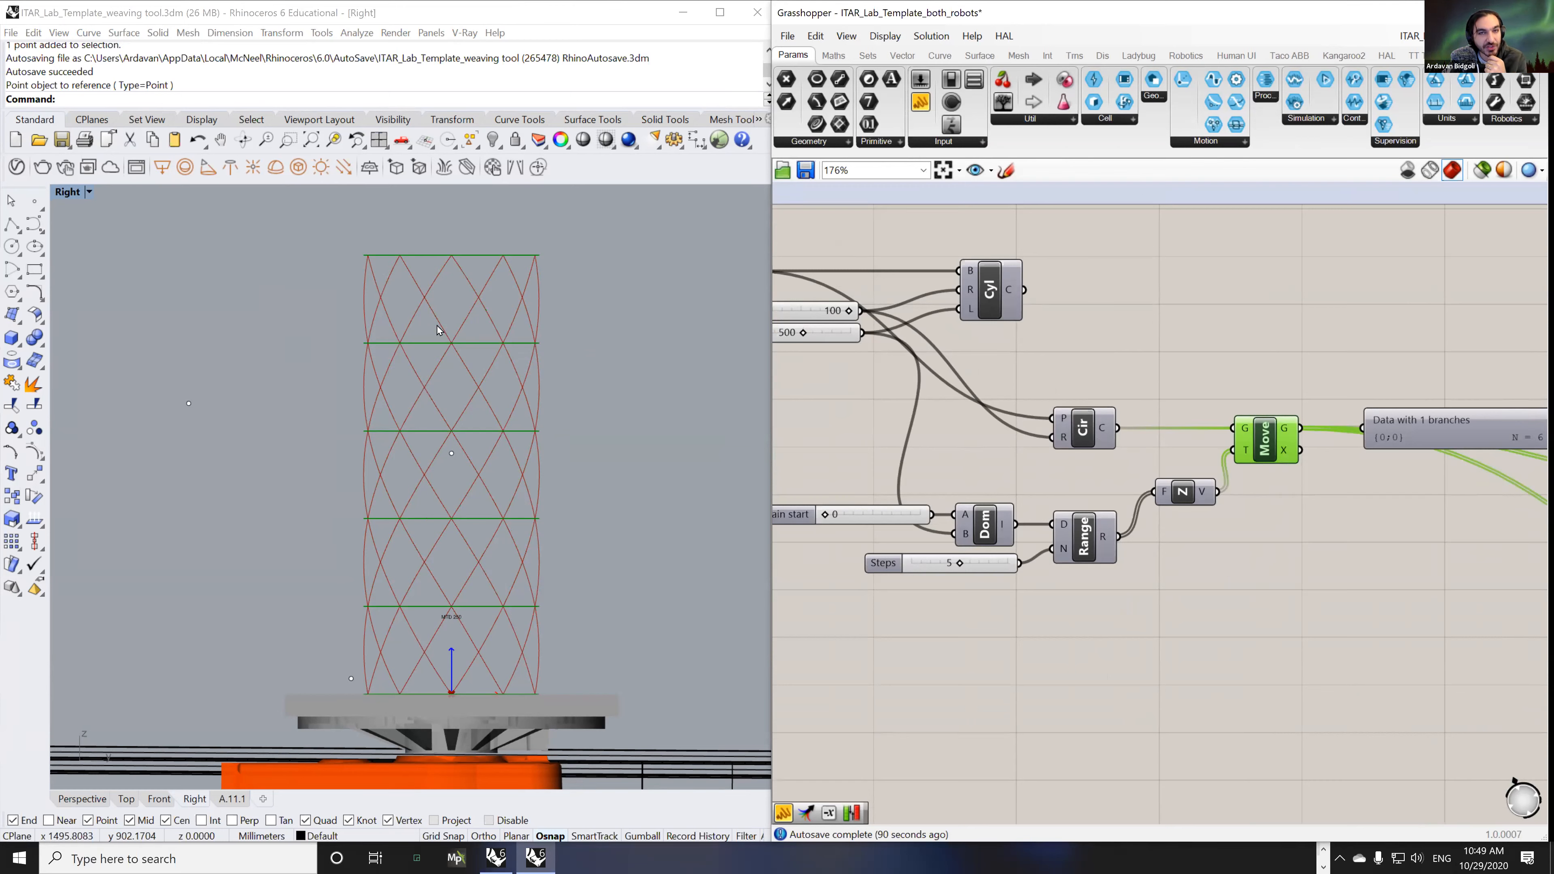
{"action": "left_click_drag", "start_coordinate": [887, 565], "coordinate": [1006, 585]}
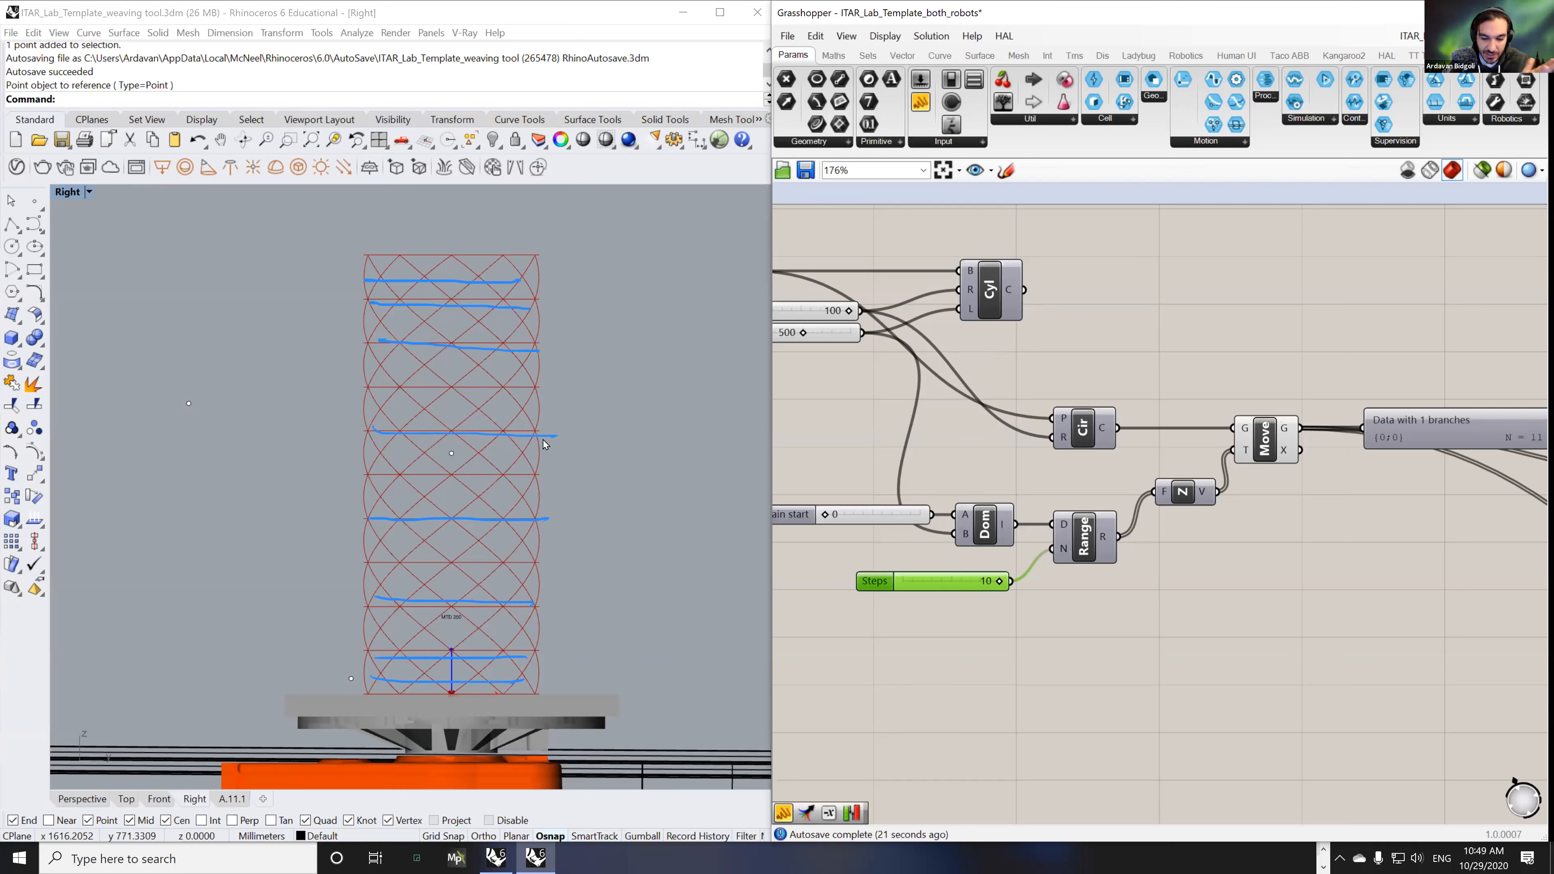
- Move the Domain, Range and Unit Z components with their Domain start and Steps sliders down and disable them
{"action": "right_click_drag", "start_coordinate": [1001, 715], "coordinate": [1014, 555]}
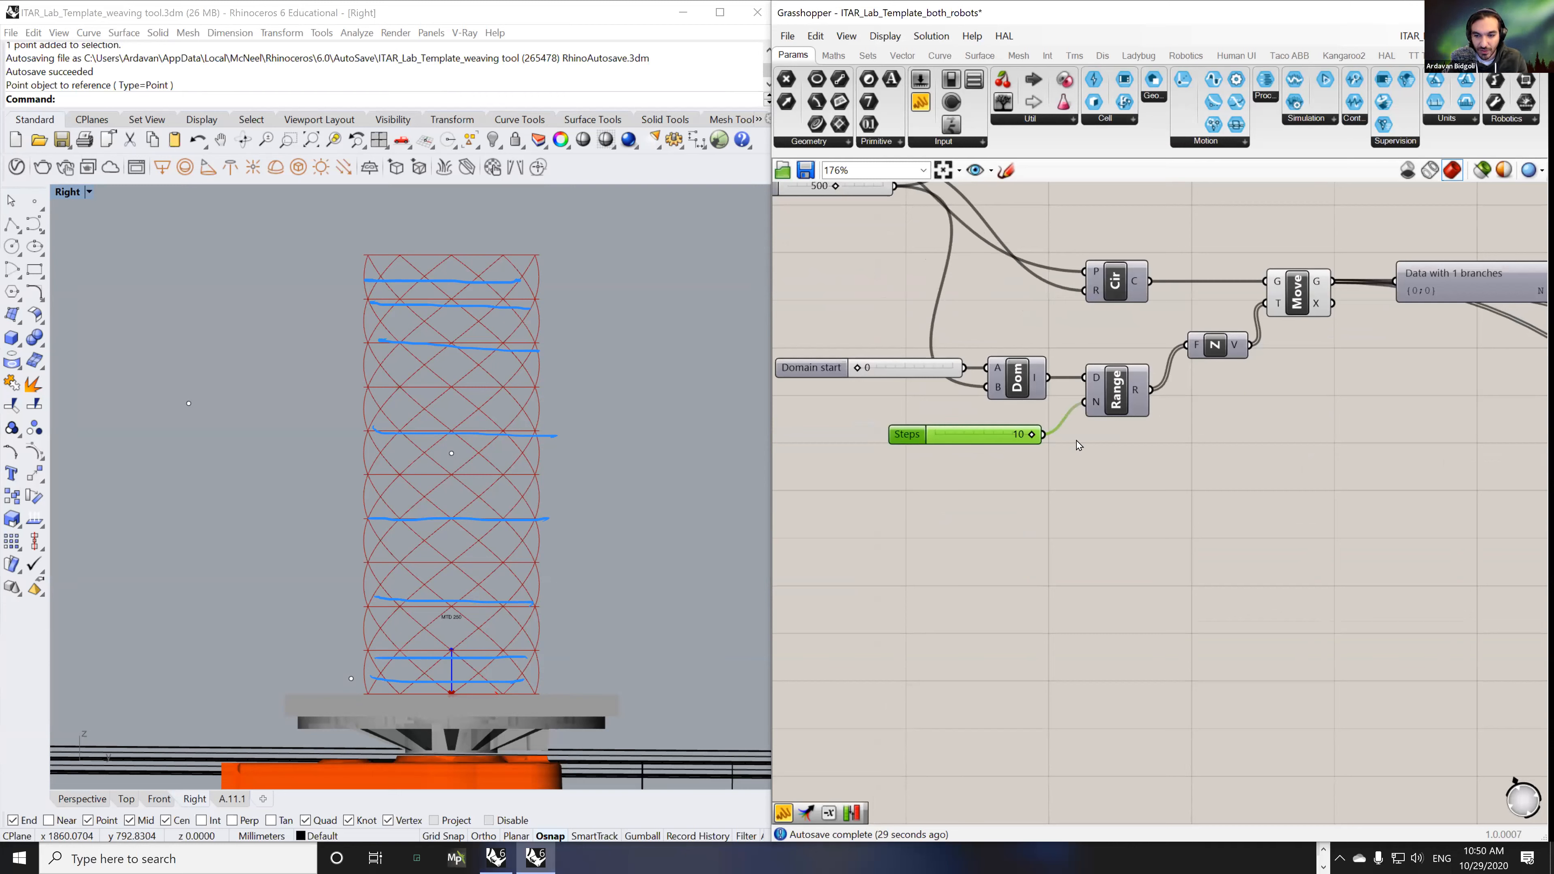
{"action": "left_click_drag", "start_coordinate": [1206, 473], "coordinate": [931, 355]}
{"action": "left_click_drag", "start_coordinate": [1132, 435], "coordinate": [1146, 487]}
{"action": "right_click_drag", "start_coordinate": [1171, 610], "coordinate": [1208, 656]}
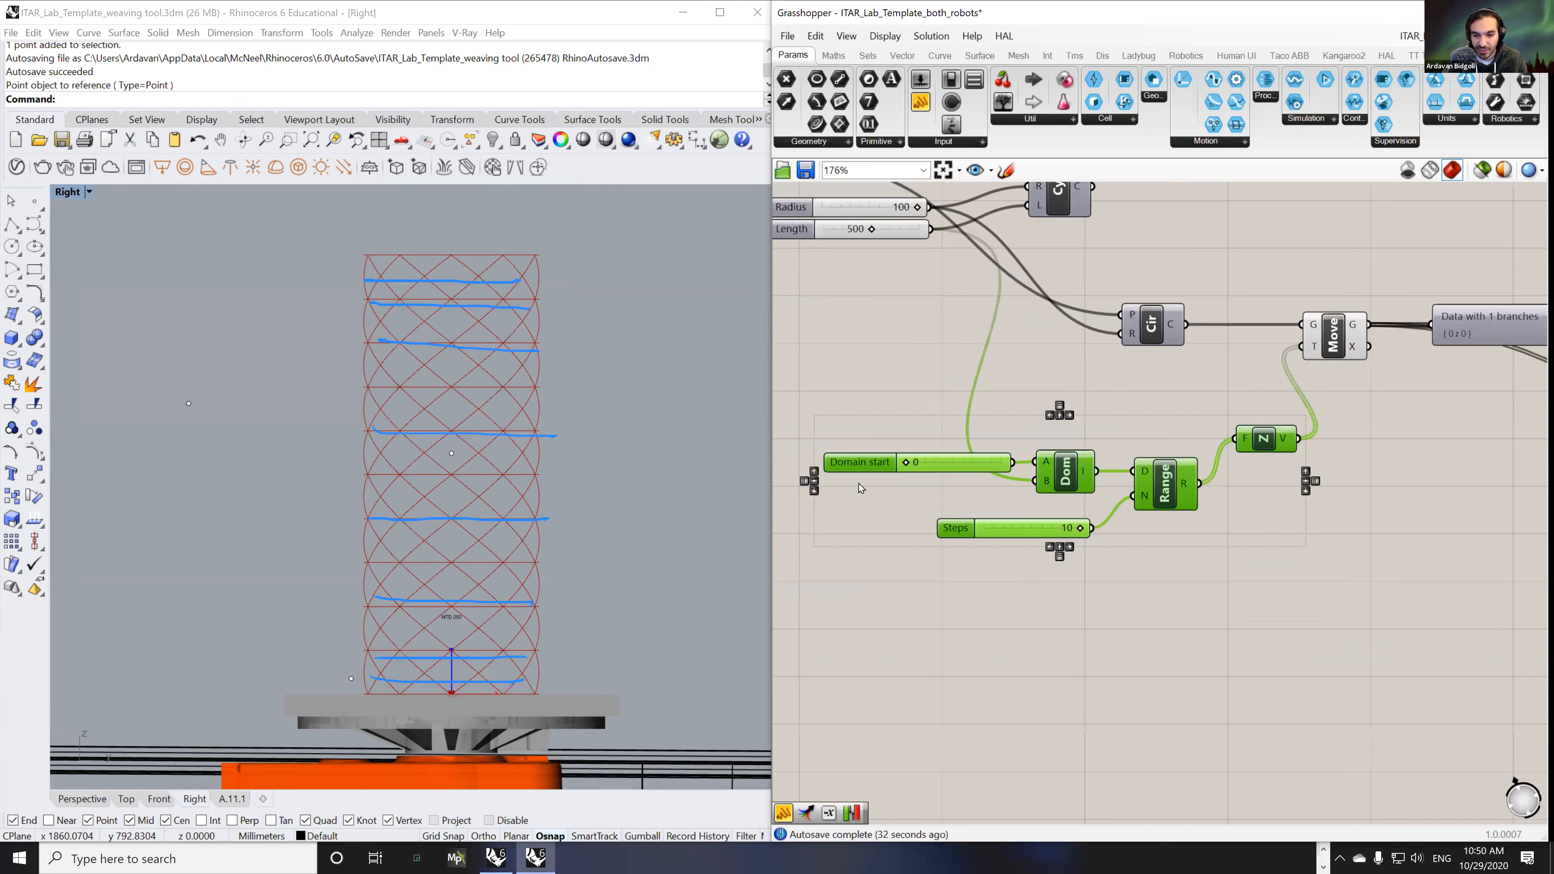
{"action": "middle_click", "coordinate": [1165, 468]}
{"action": "left_click", "coordinate": [1135, 506]}
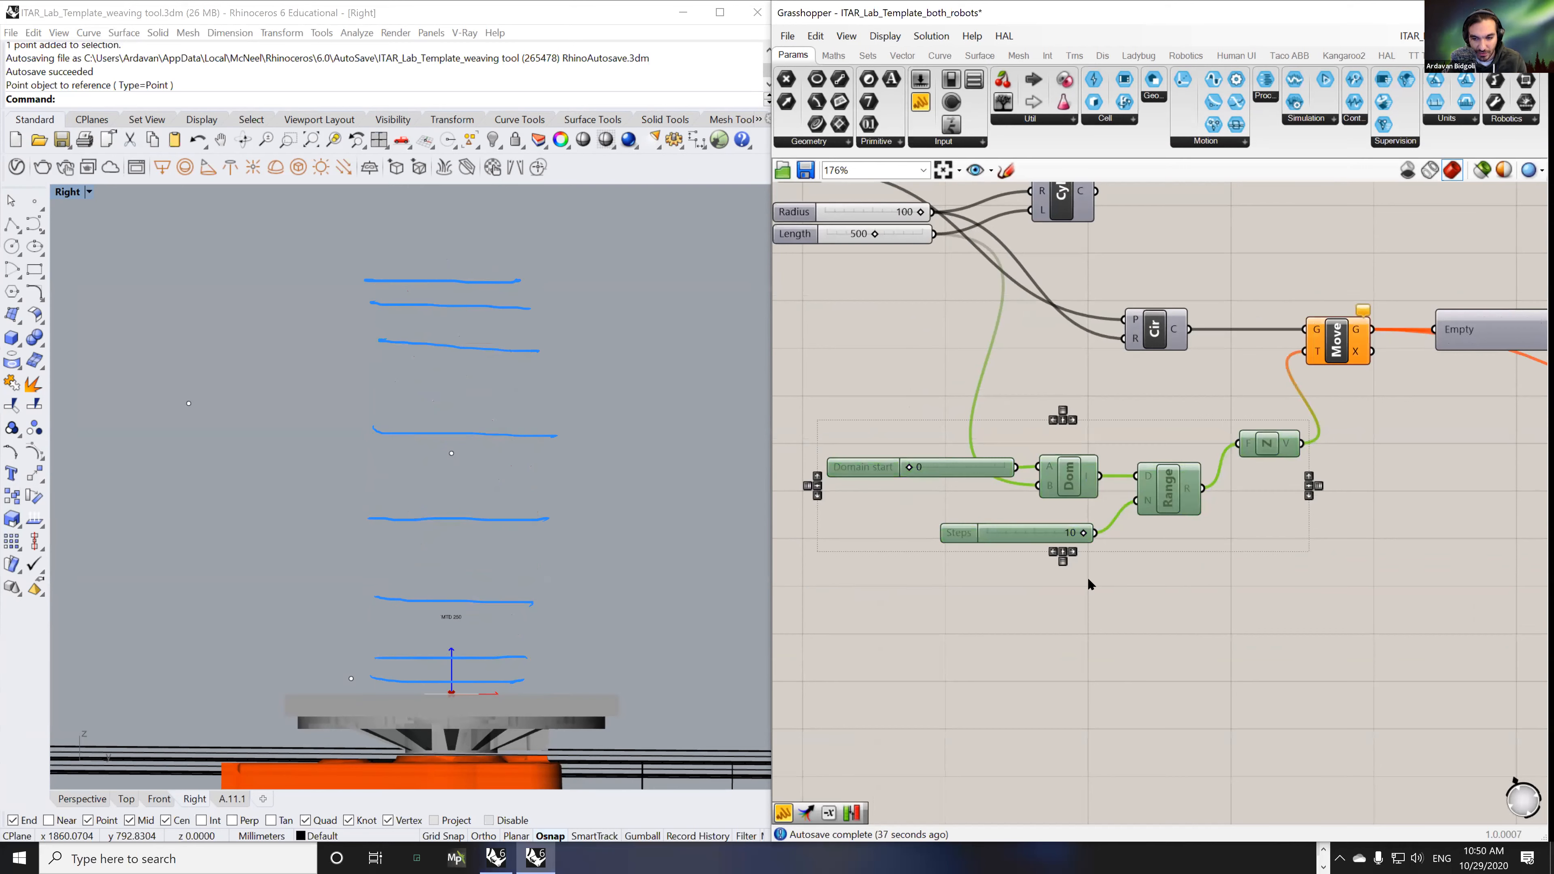
- Add a second Range component below the existing Range and Steps slider
{"action": "right_click_drag", "start_coordinate": [1179, 589], "coordinate": [1182, 527]}
{"action": "double_click", "coordinate": [1061, 574]}
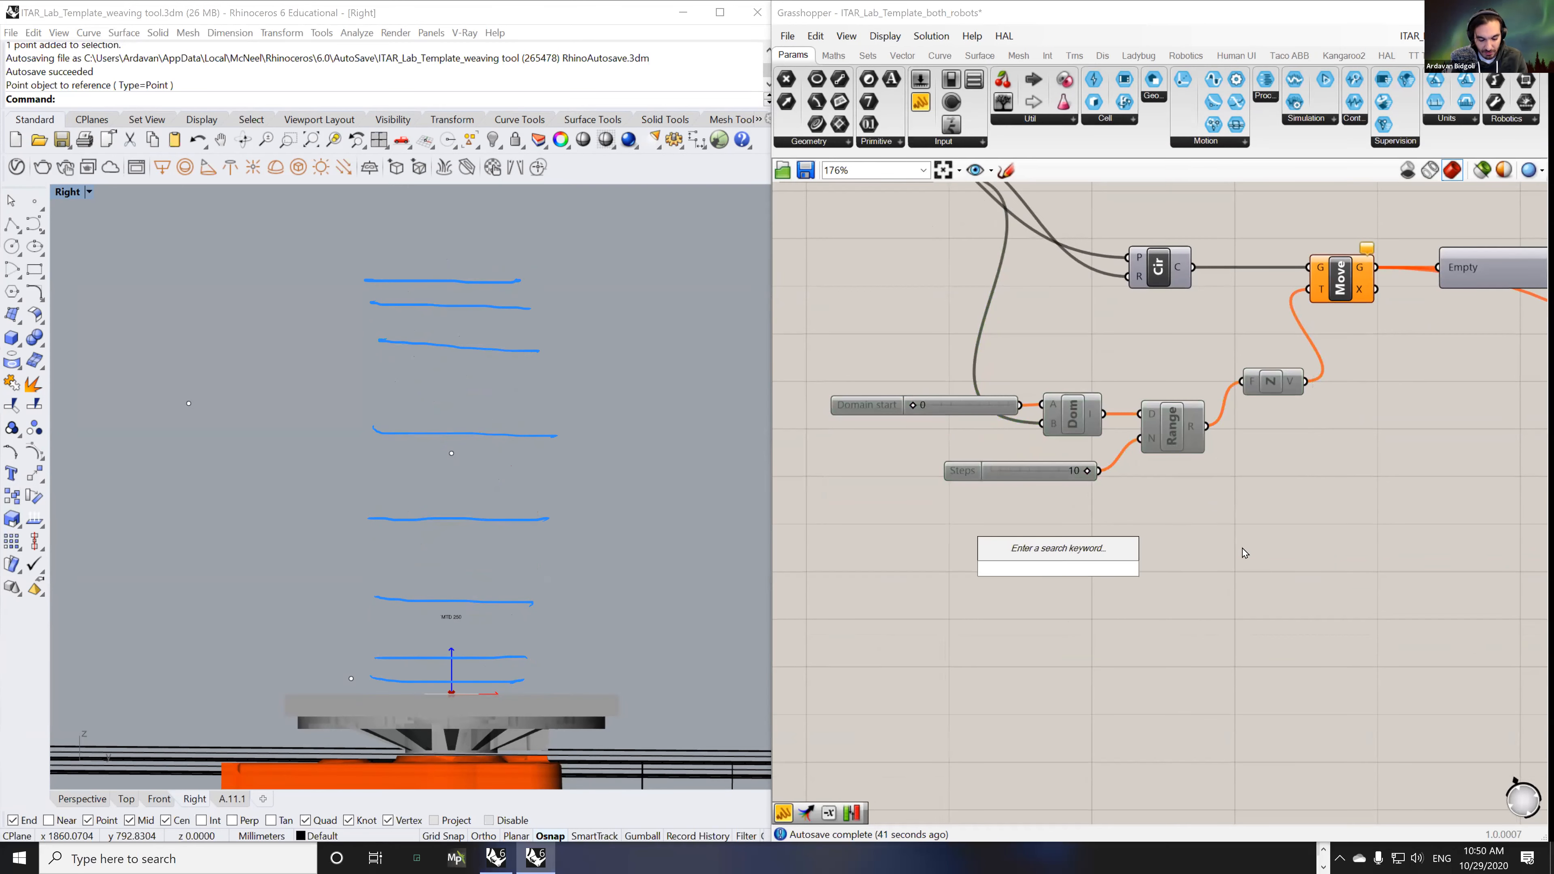
{"action": "type", "text": "range"}
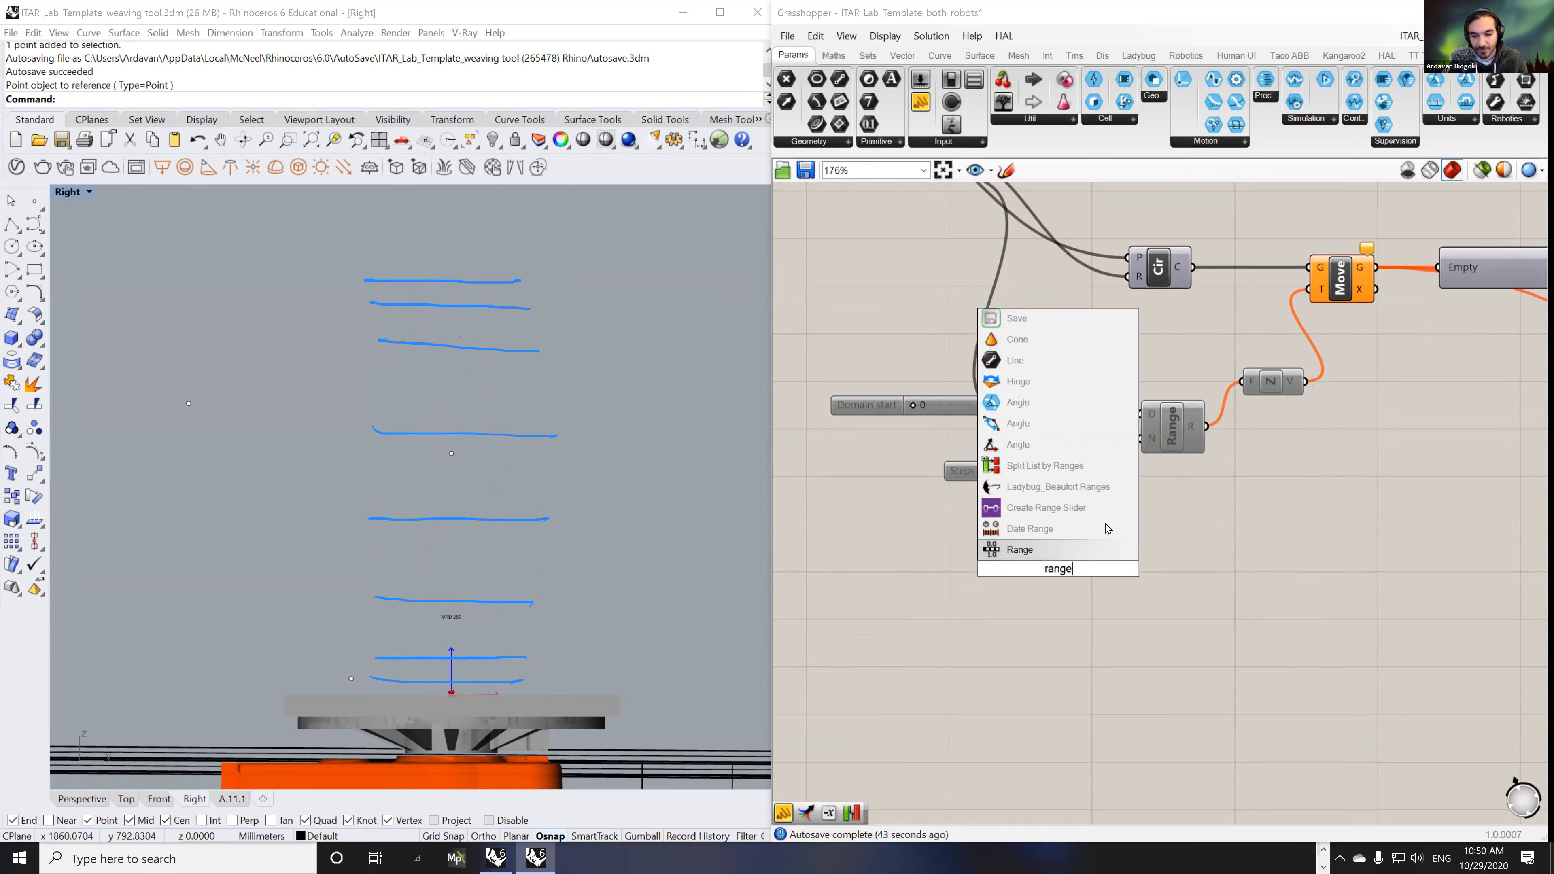
{"action": "left_click", "coordinate": [1028, 549]}
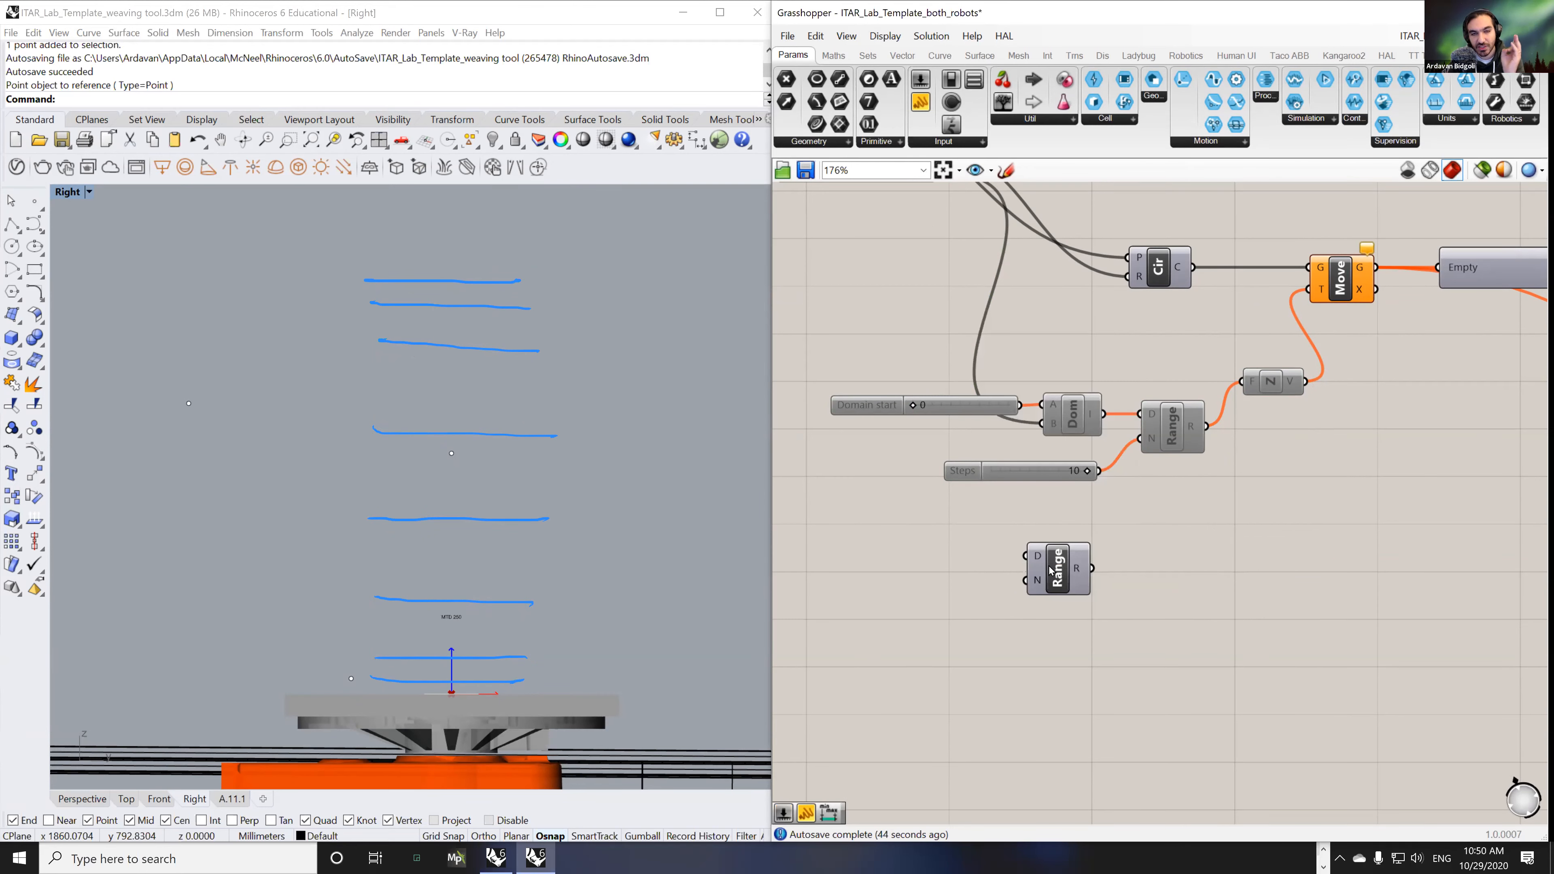
{"action": "double_click", "coordinate": [1115, 570]}
{"action": "left_click", "coordinate": [985, 474]}
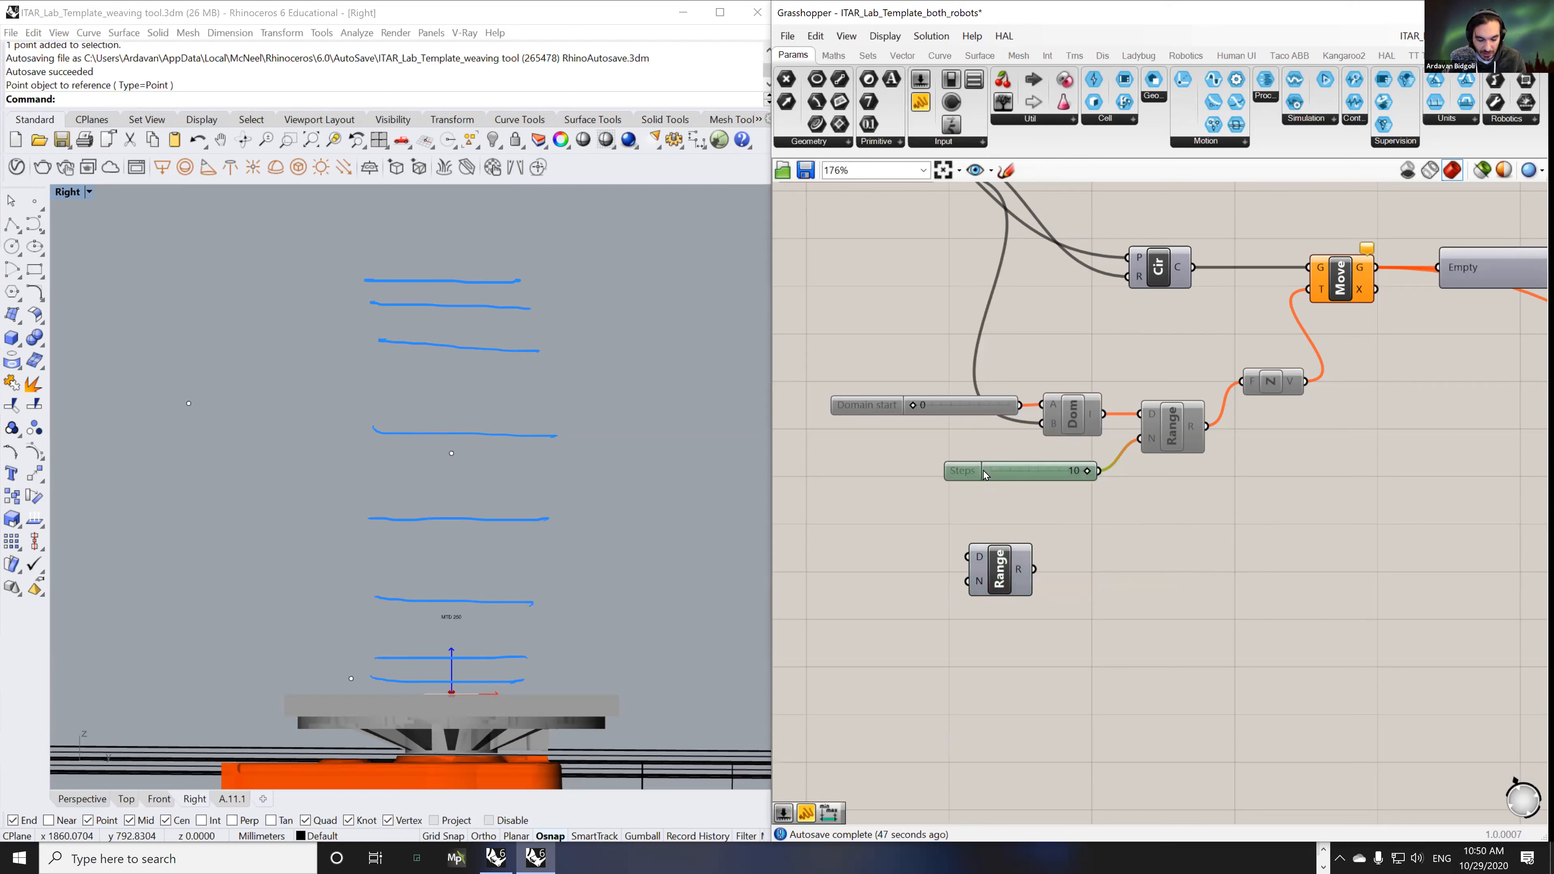
- Add a number slider set to 10 and connect it to the new Range component's N input
{"action": "double_click", "coordinate": [857, 546]}
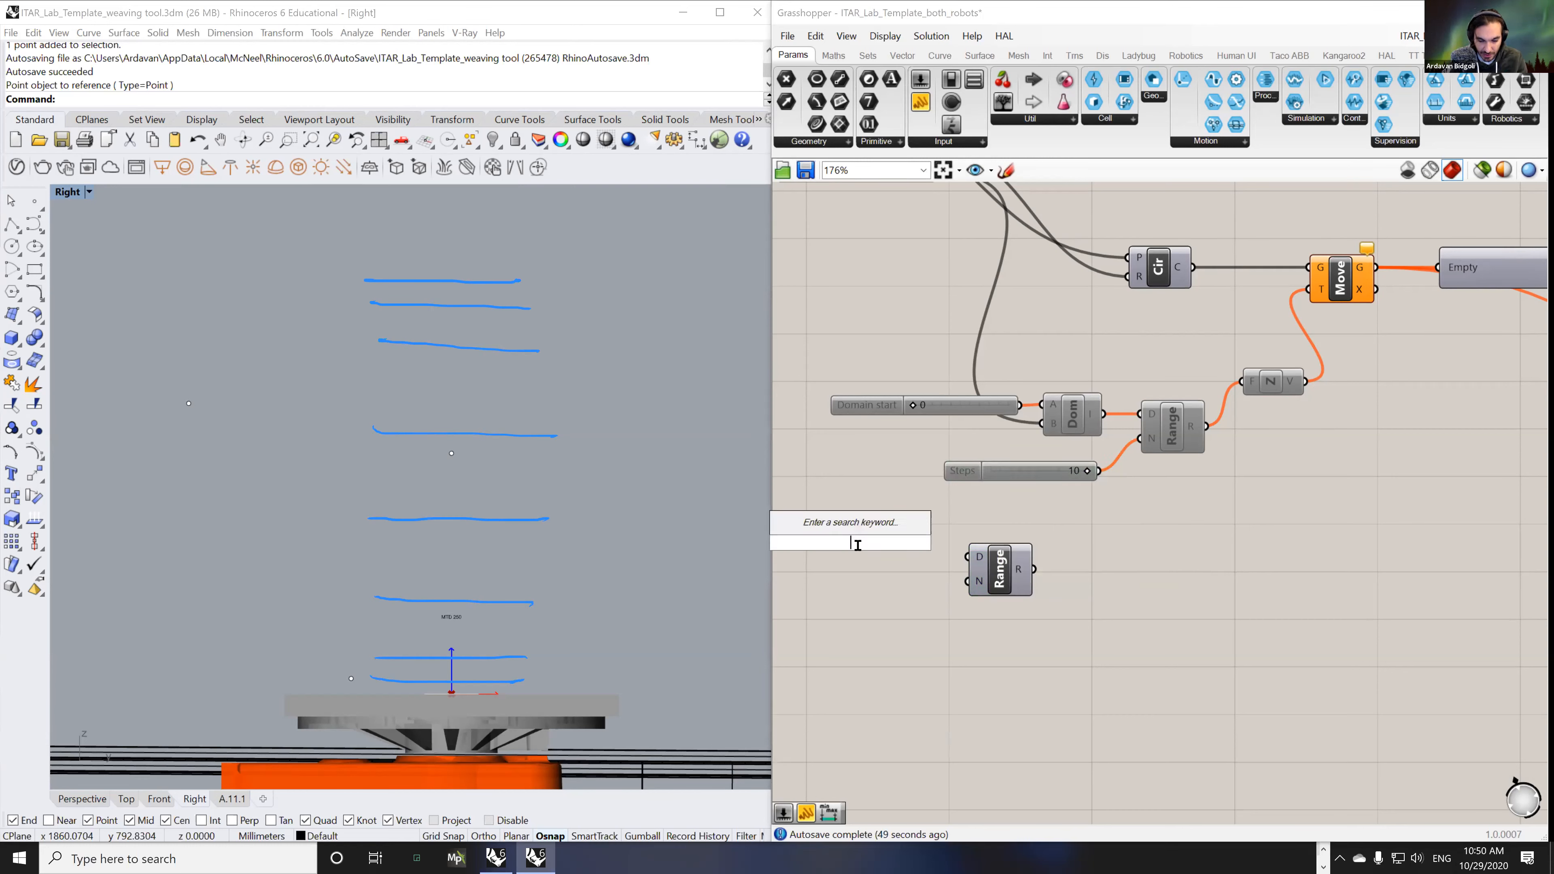
{"action": "type", "text": "slider"}
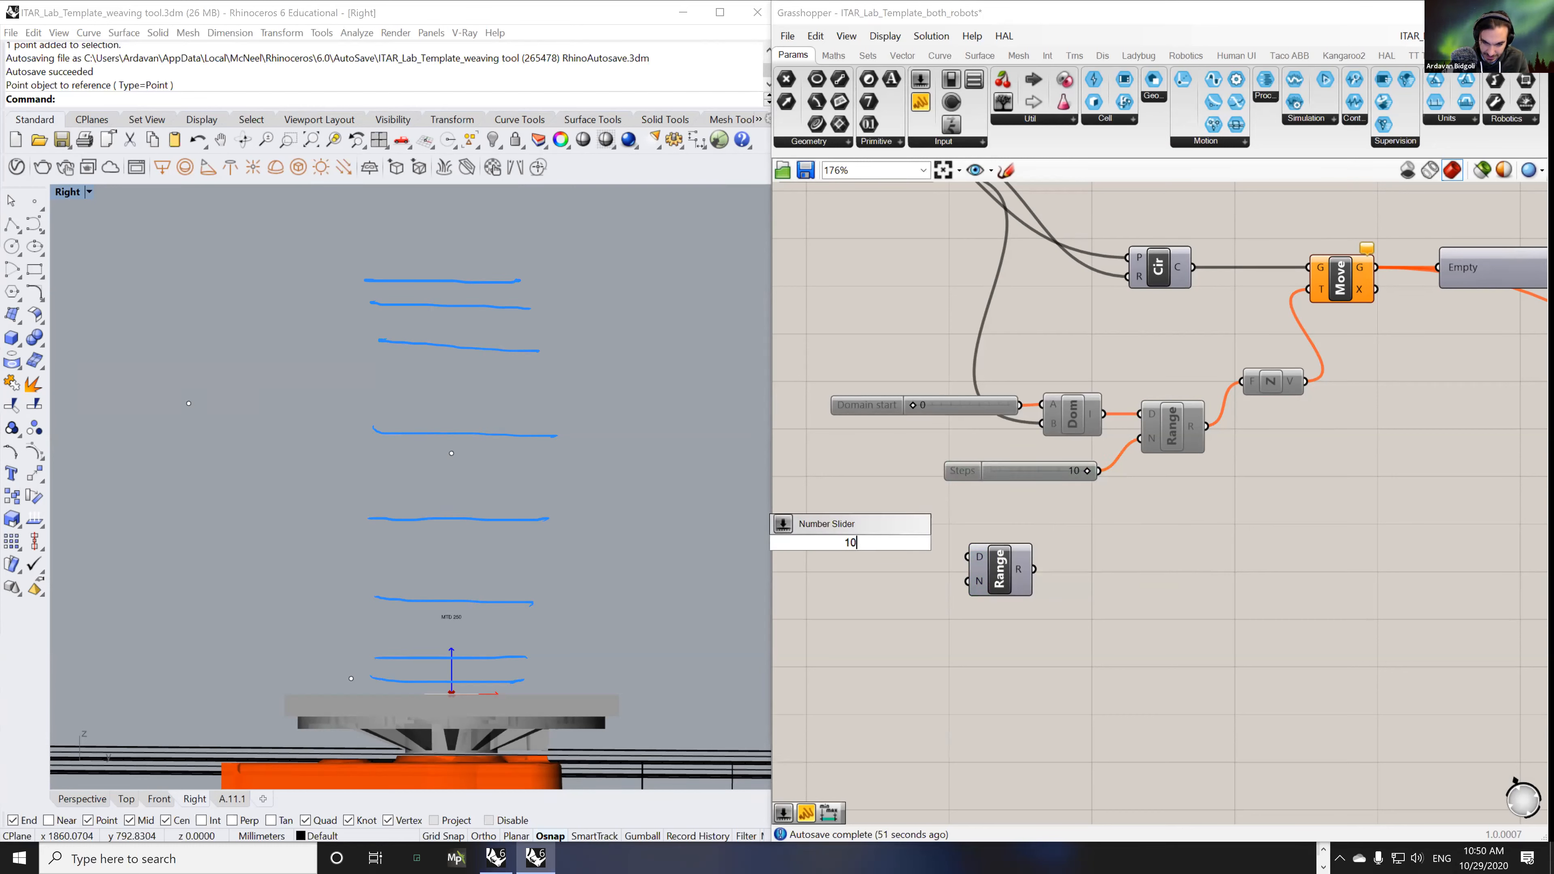
{"action": "left_click", "coordinate": [942, 589]}
{"action": "left_click_drag", "start_coordinate": [941, 587], "coordinate": [1007, 582]}
- Add a Panel below the new Range component, wire it to the R output and enlarge it to fit the list
{"action": "left_click", "coordinate": [1090, 594]}
{"action": "double_click", "coordinate": [1091, 600]}
{"action": "type", "text": "panel"}
{"action": "key", "text": "Return"}
{"action": "left_click_drag", "start_coordinate": [1029, 574], "coordinate": [1026, 744]}
{"action": "left_click_drag", "start_coordinate": [1085, 788], "coordinate": [1109, 766]}
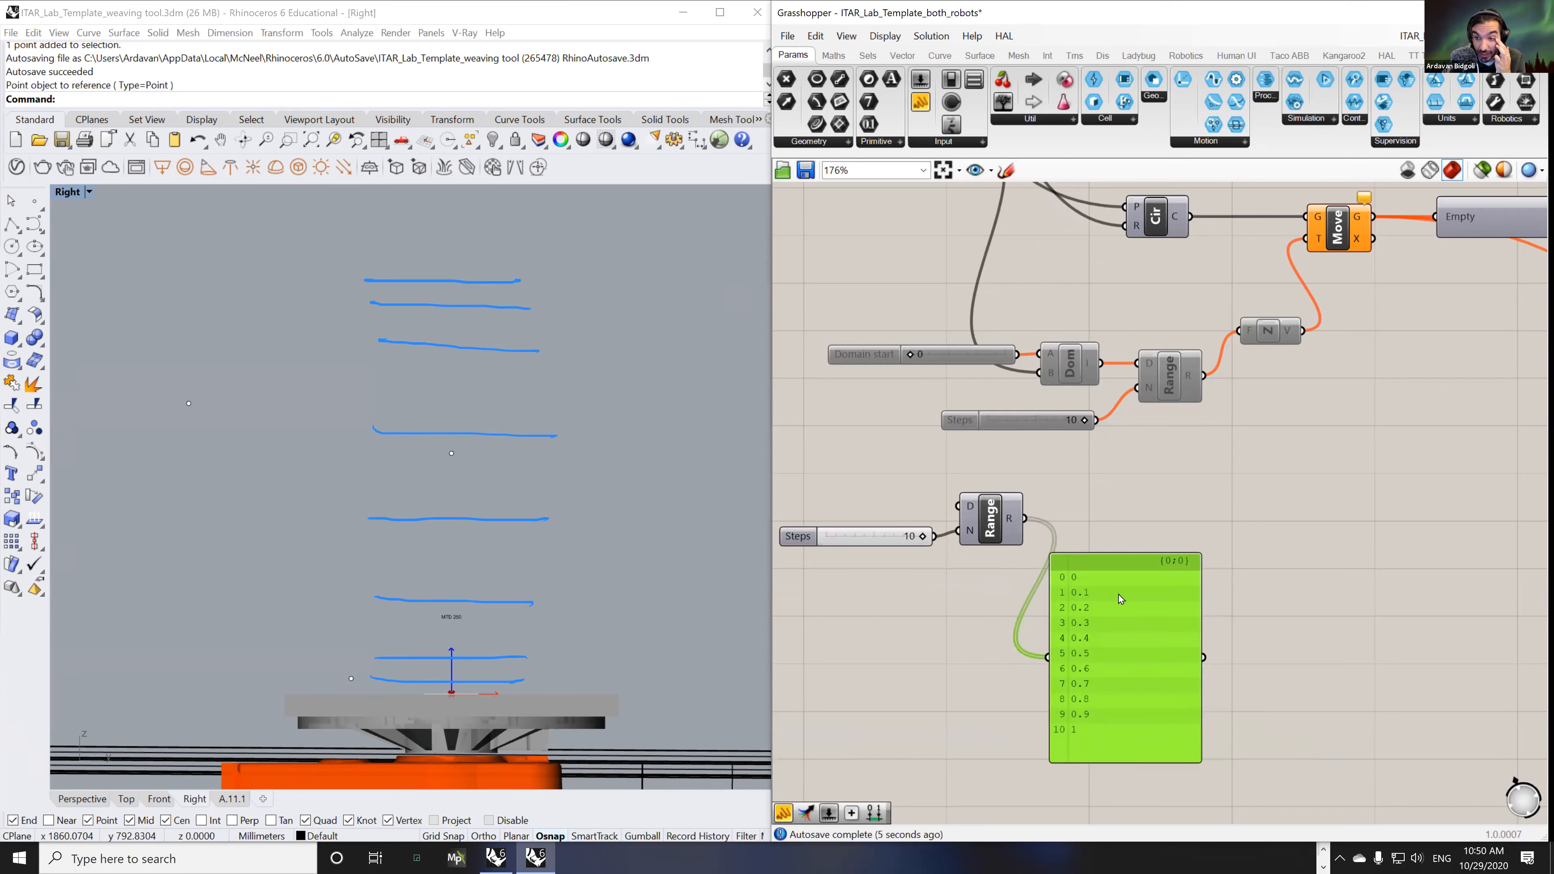
- Re-enable the disabled Domain, Range and Unit Z components along with their Domain start and Steps sliders
{"action": "right_click_drag", "start_coordinate": [1132, 505], "coordinate": [1109, 543]}
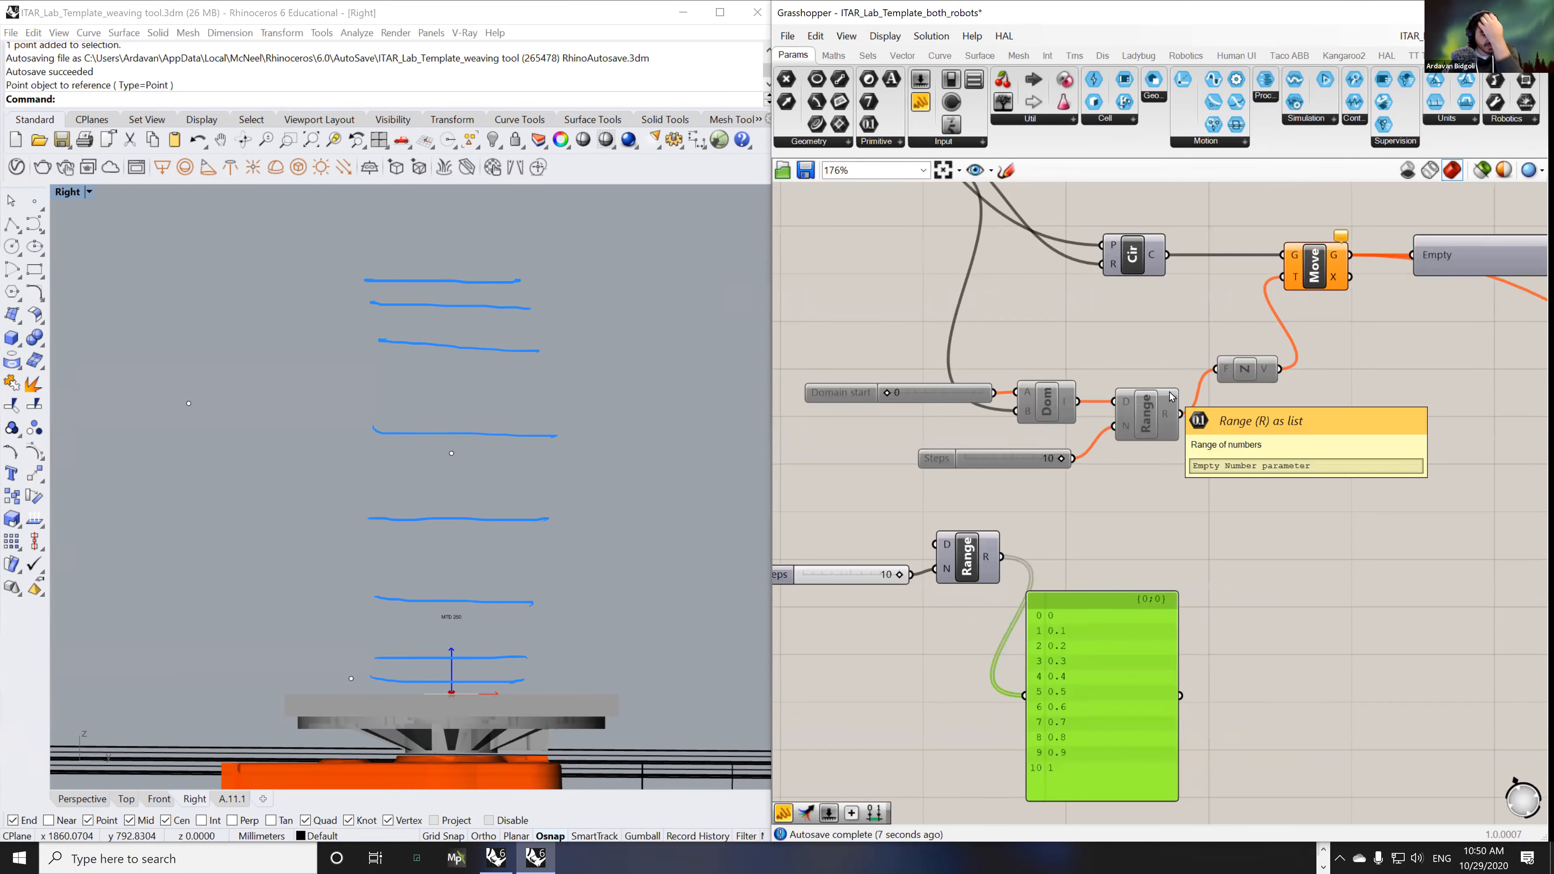
{"action": "right_click_drag", "start_coordinate": [1054, 355], "coordinate": [1124, 481]}
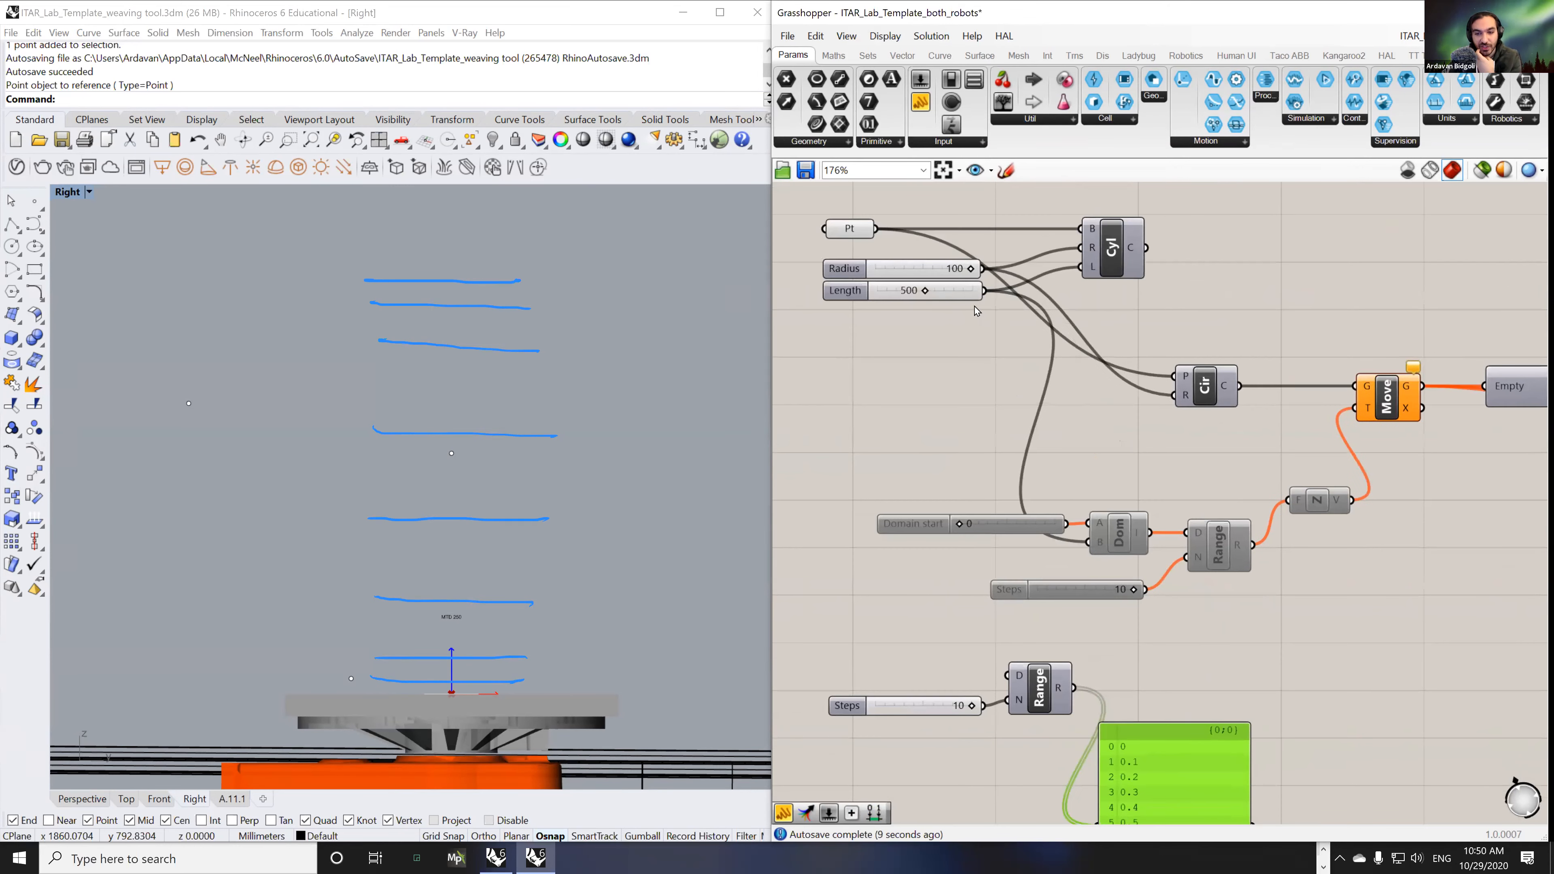
{"action": "right_click_drag", "start_coordinate": [1205, 540], "coordinate": [1129, 506]}
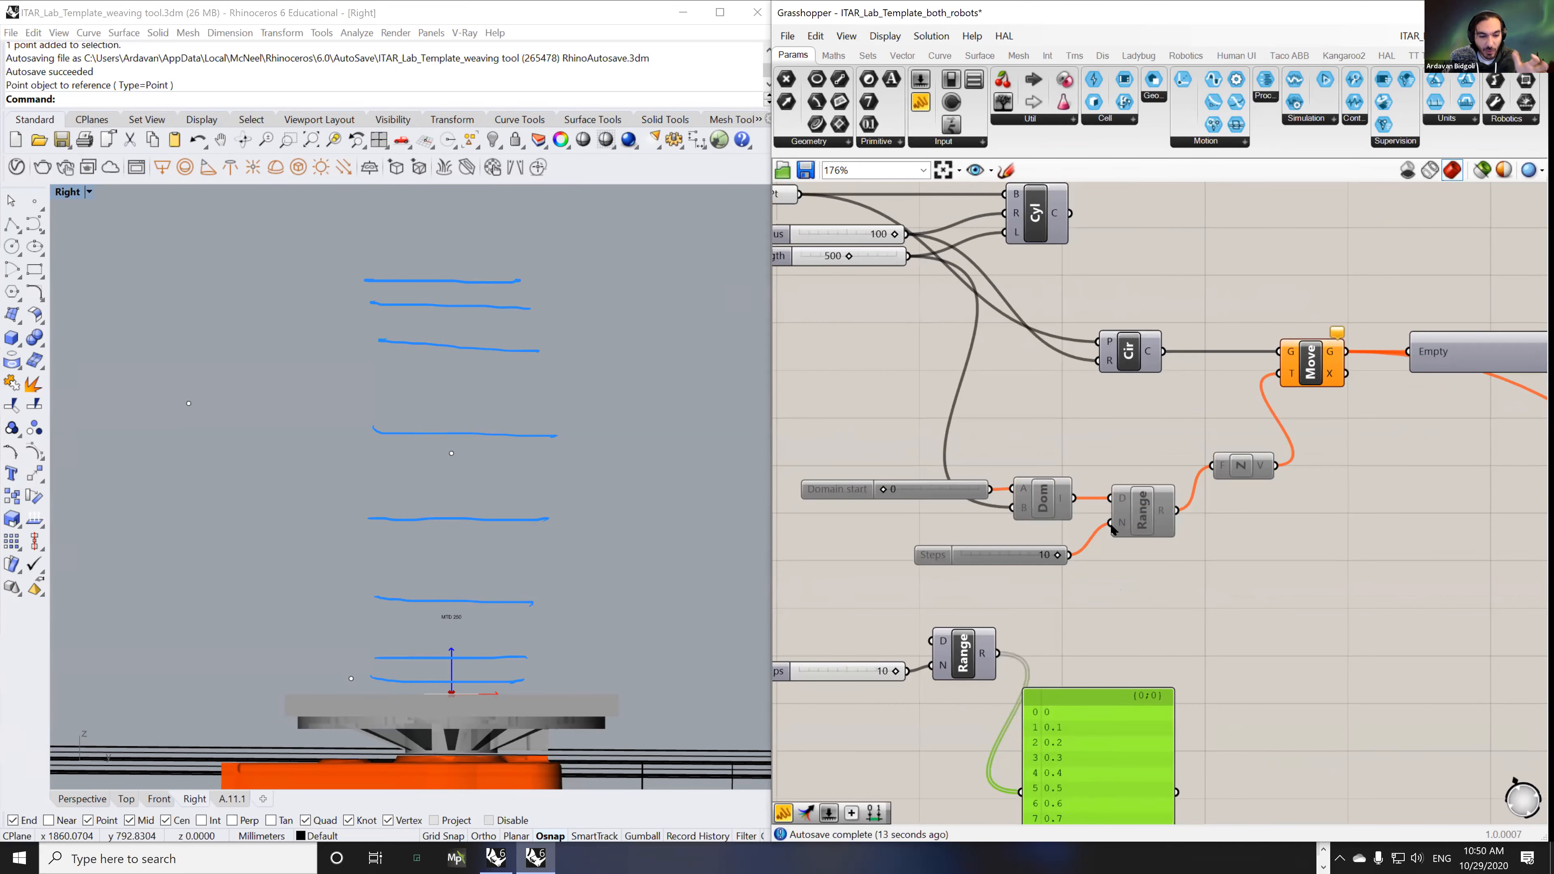
{"action": "left_click_drag", "start_coordinate": [1242, 424], "coordinate": [936, 575]}
{"action": "middle_click", "coordinate": [1082, 516]}
{"action": "left_click", "coordinate": [1114, 487]}
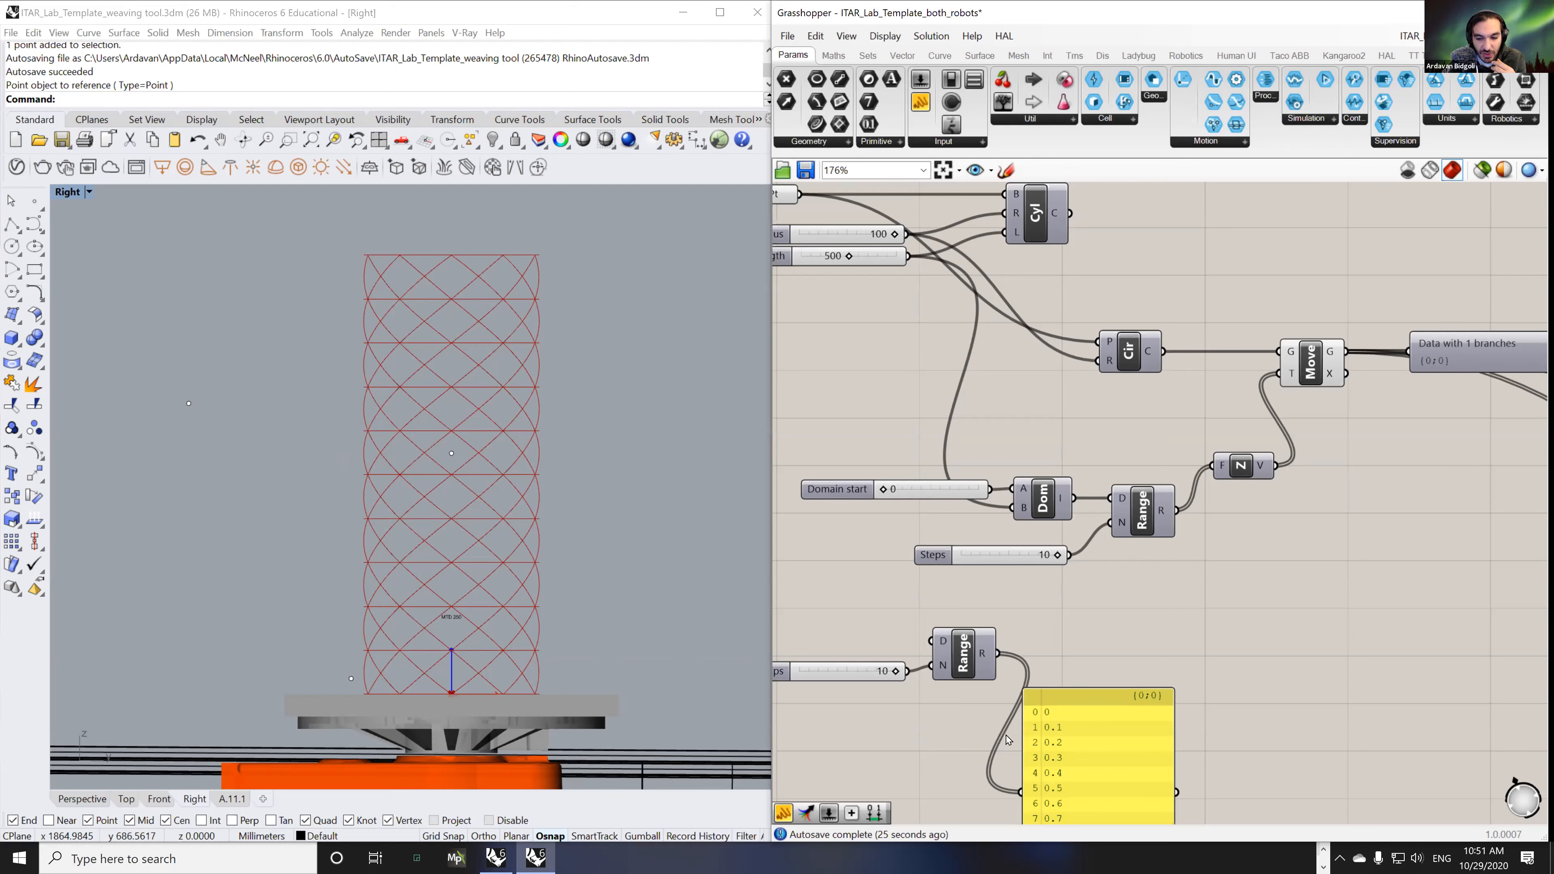
- Add a Graph Mapper beside the new Range component and connect the Range output to its input
{"action": "right_click_drag", "start_coordinate": [1006, 735], "coordinate": [1022, 661]}
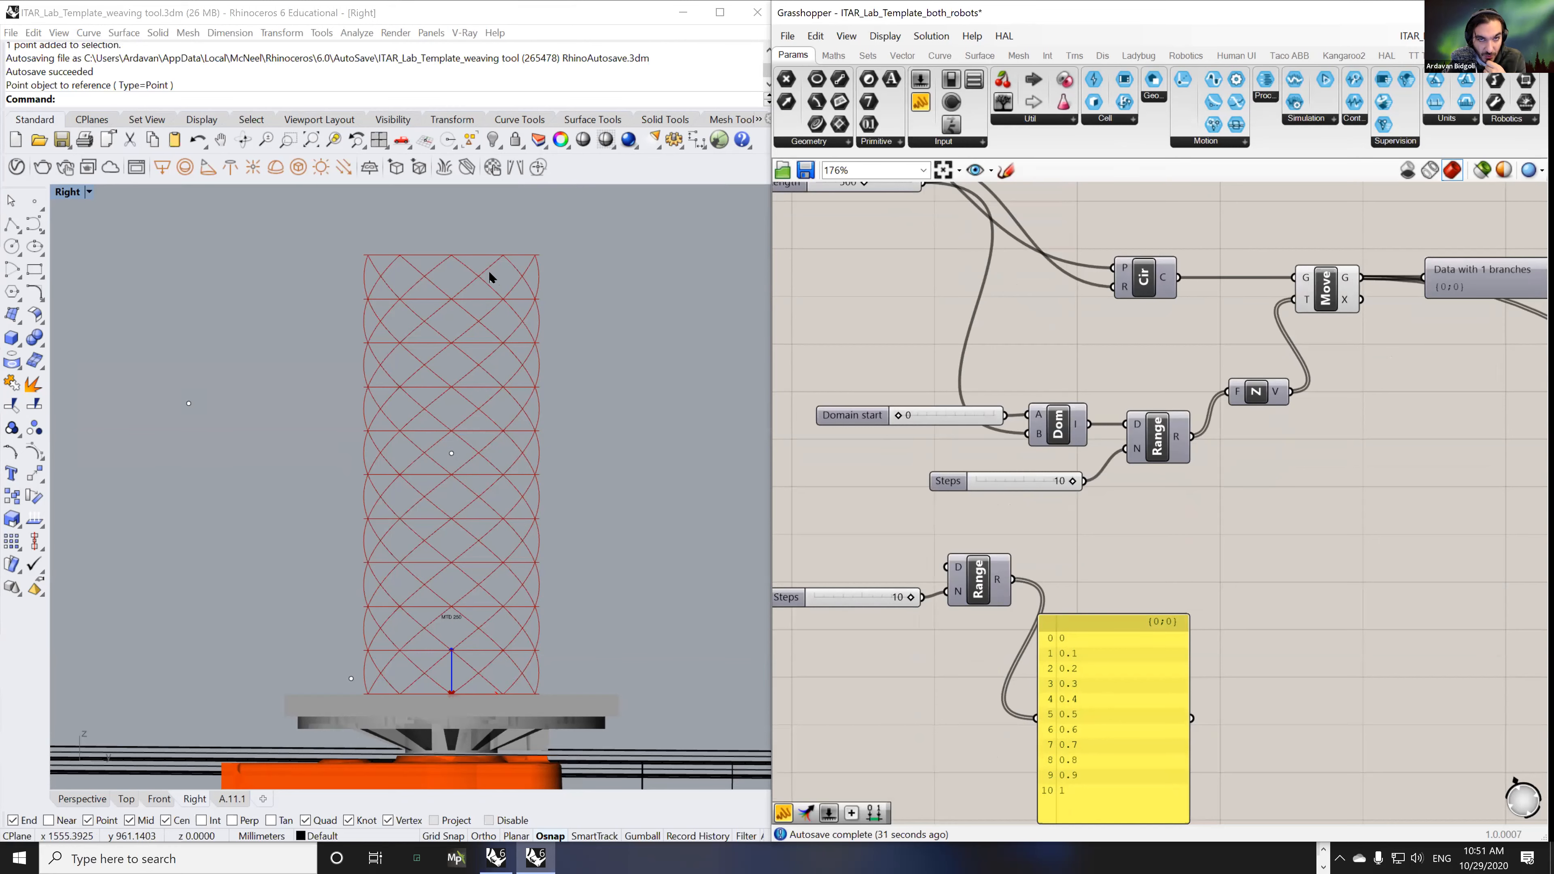
{"action": "right_click_drag", "start_coordinate": [1255, 568], "coordinate": [1158, 484]}
{"action": "double_click", "coordinate": [1158, 485]}
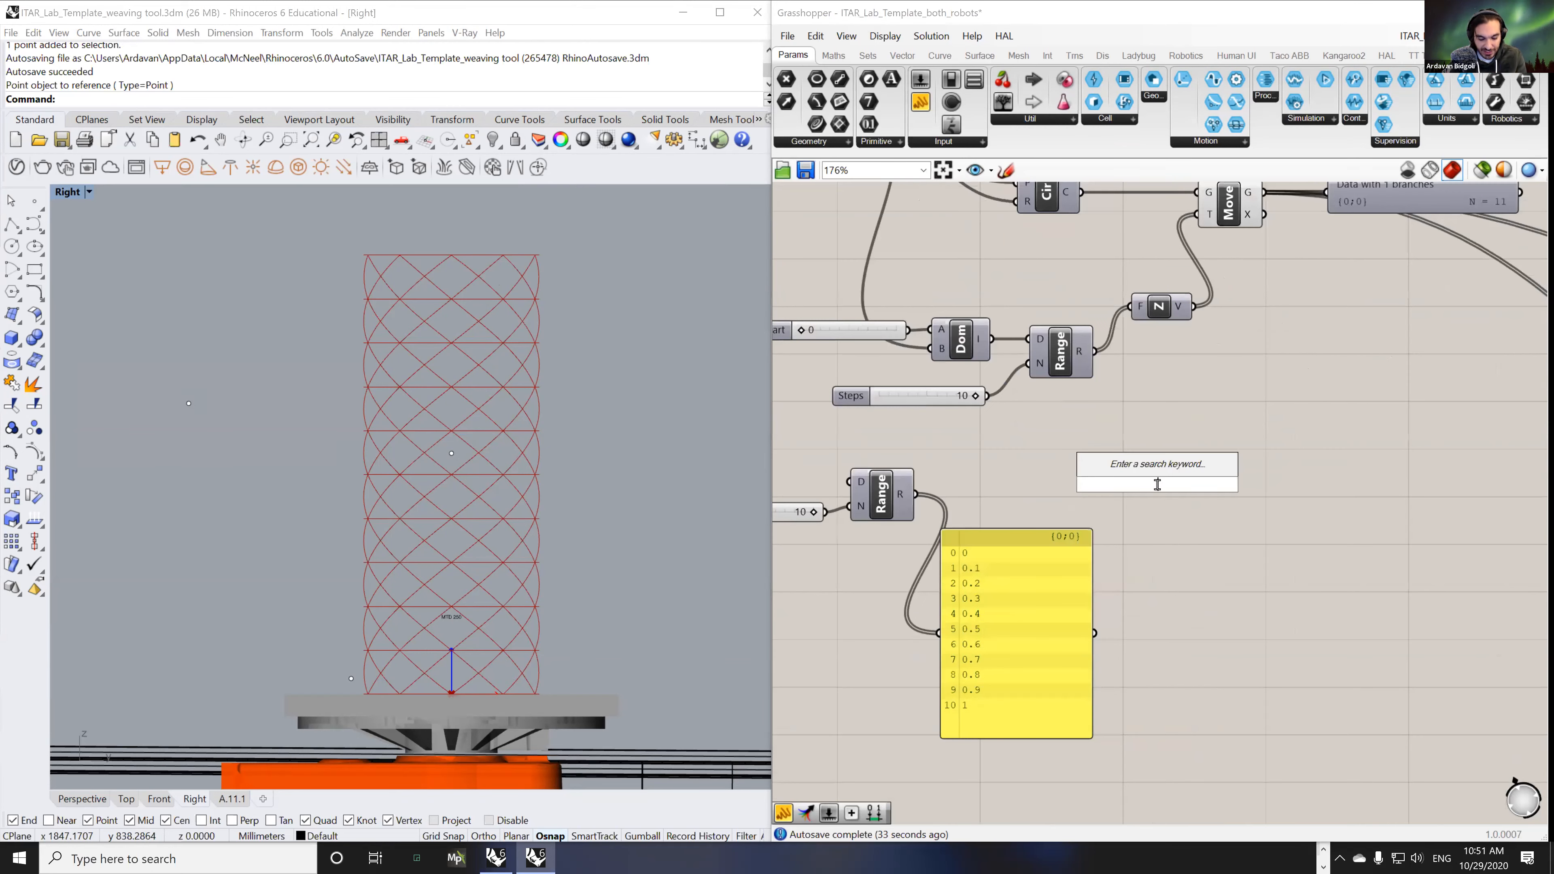
{"action": "type", "text": "graph"}
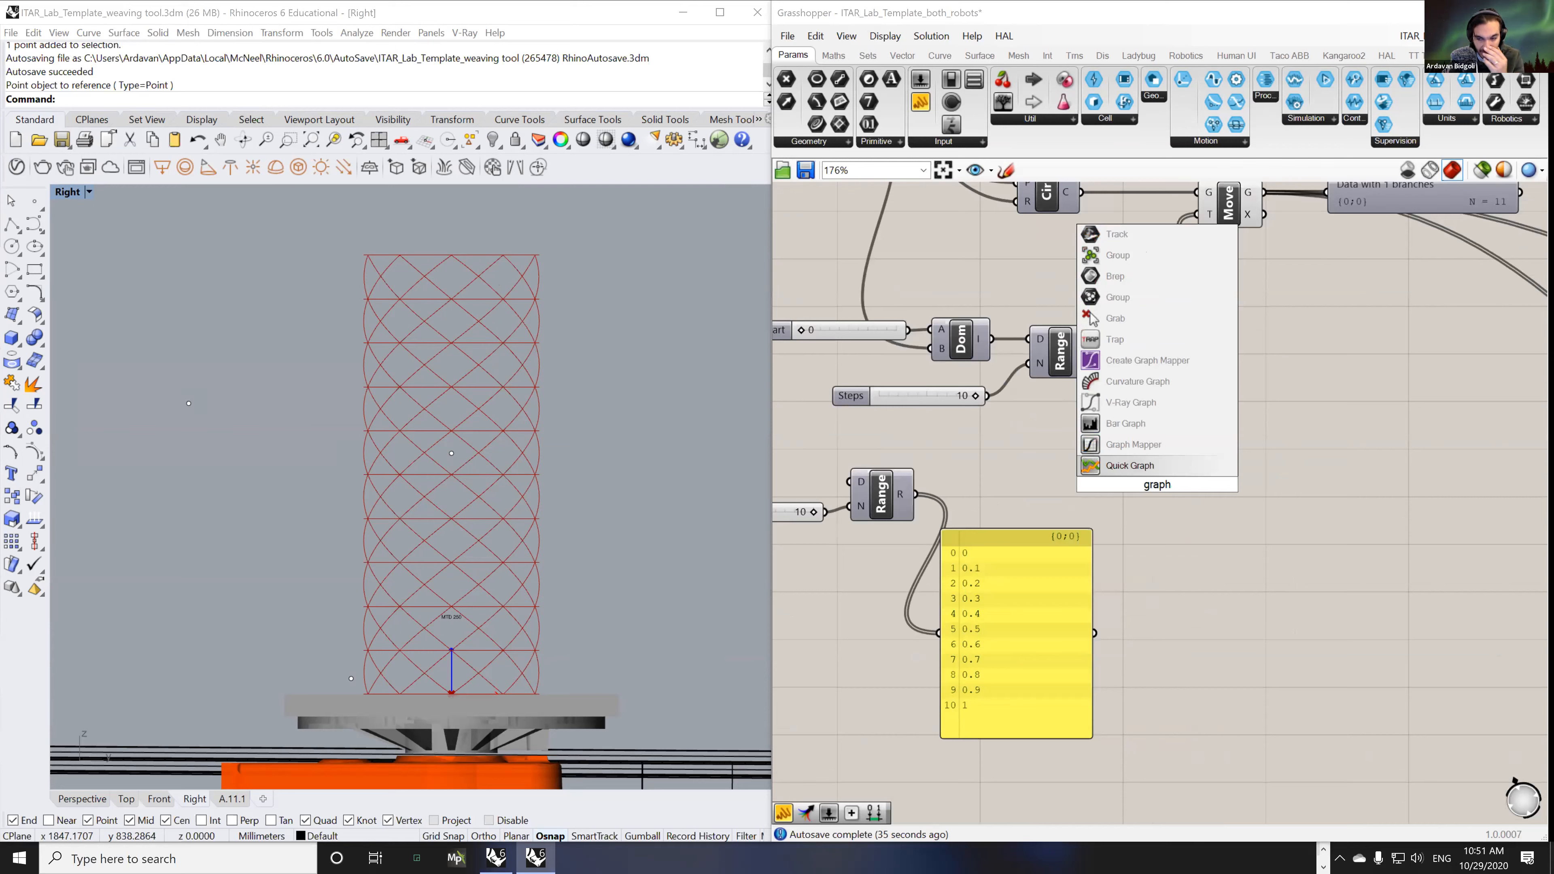
{"action": "left_click", "coordinate": [1134, 445]}
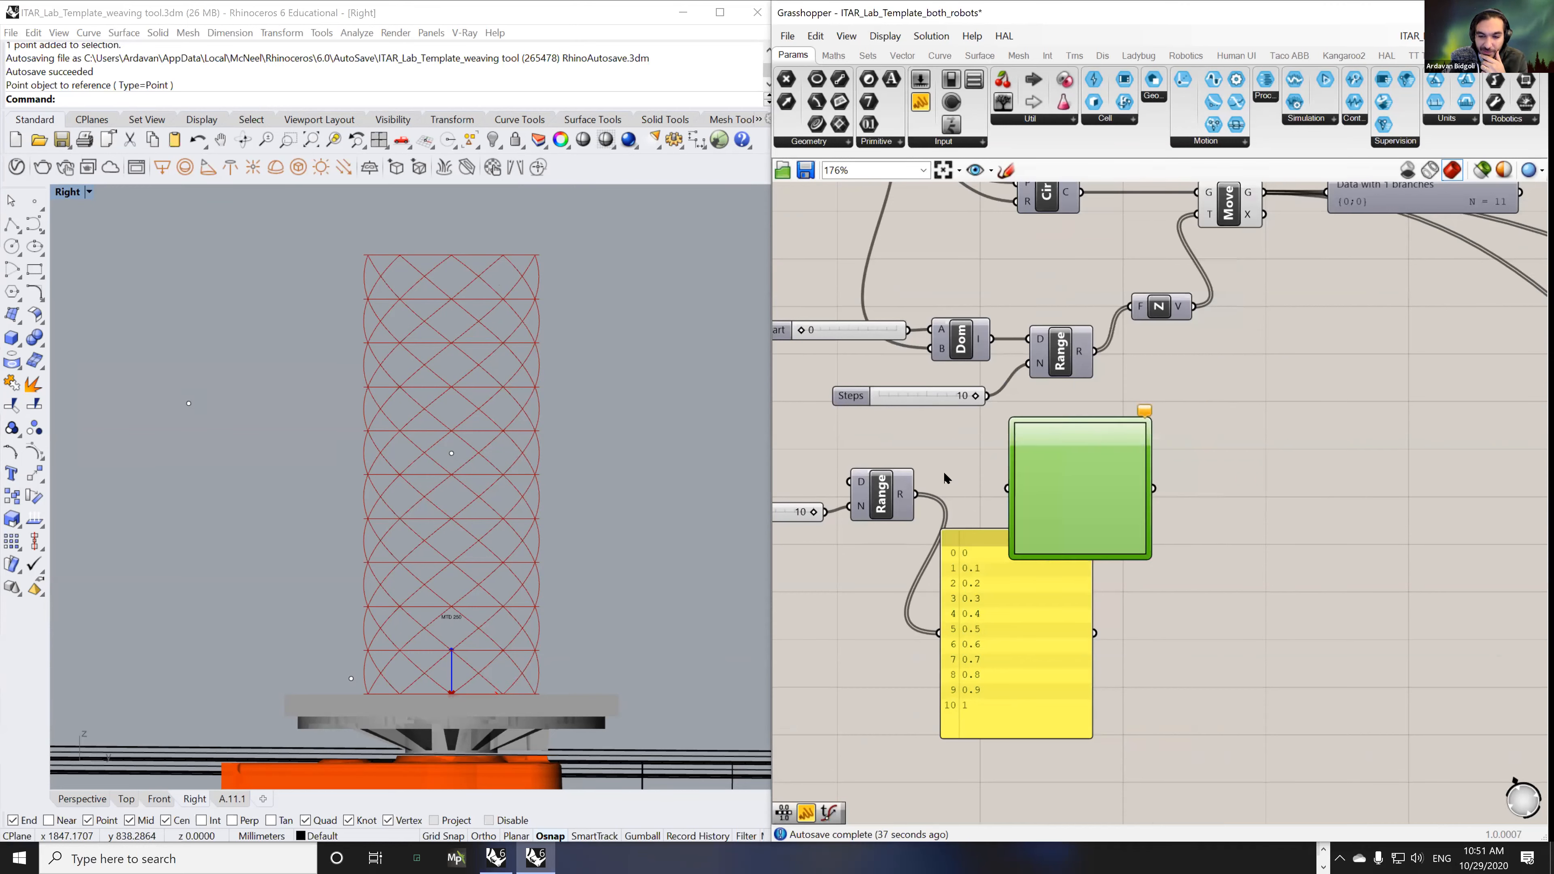
{"action": "left_click_drag", "start_coordinate": [914, 495], "coordinate": [1010, 496]}
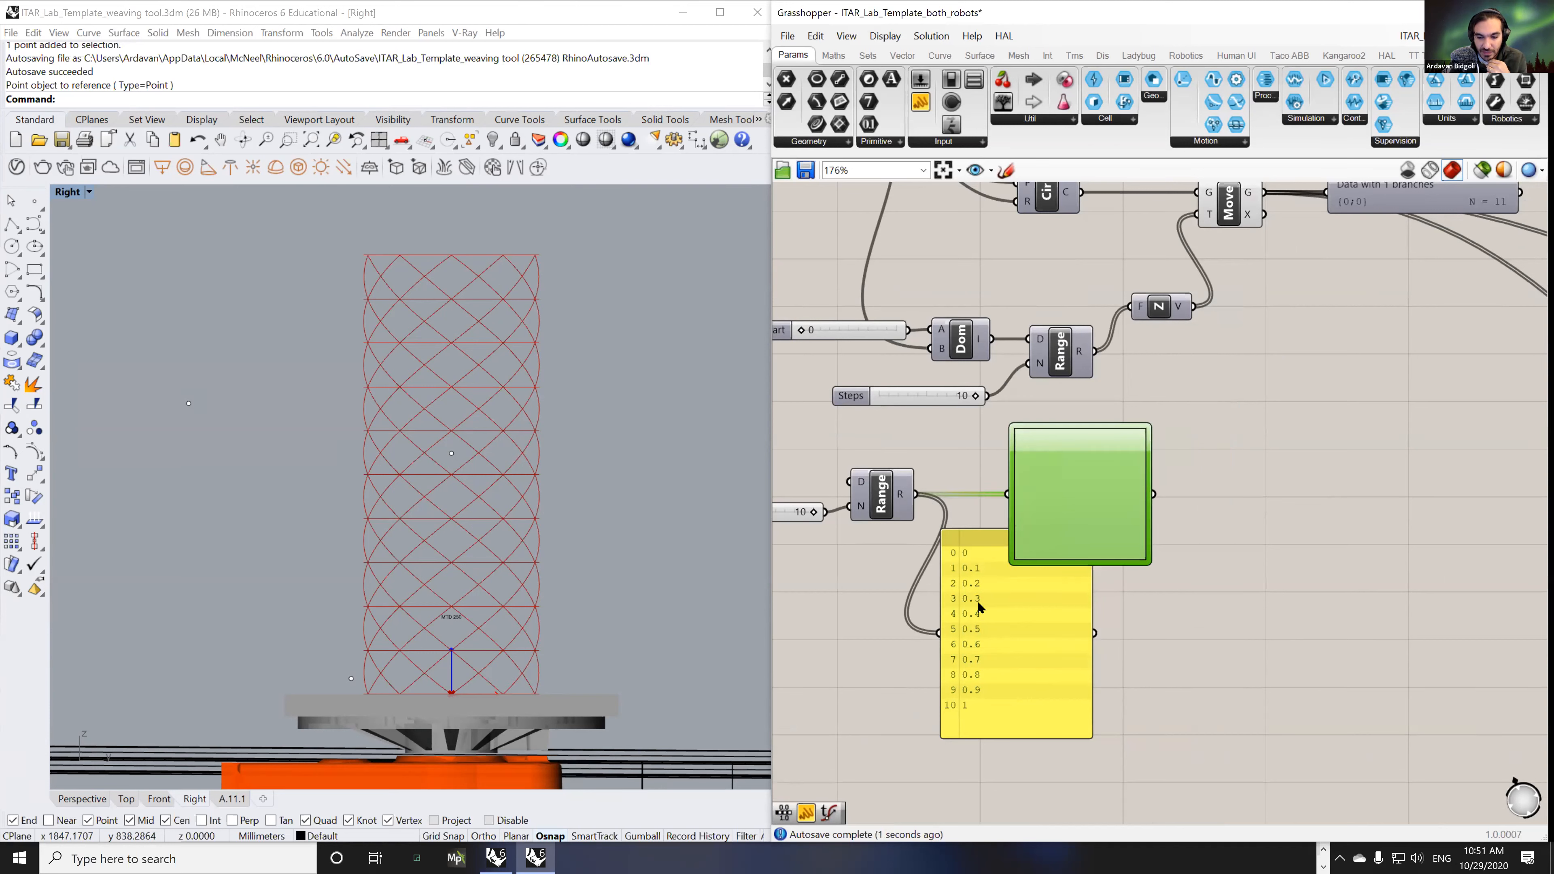
- Move the panel clear of the Graph Mapper and set the mapper's graph type to Bezier
{"action": "left_click_drag", "start_coordinate": [957, 555], "coordinate": [957, 597]}
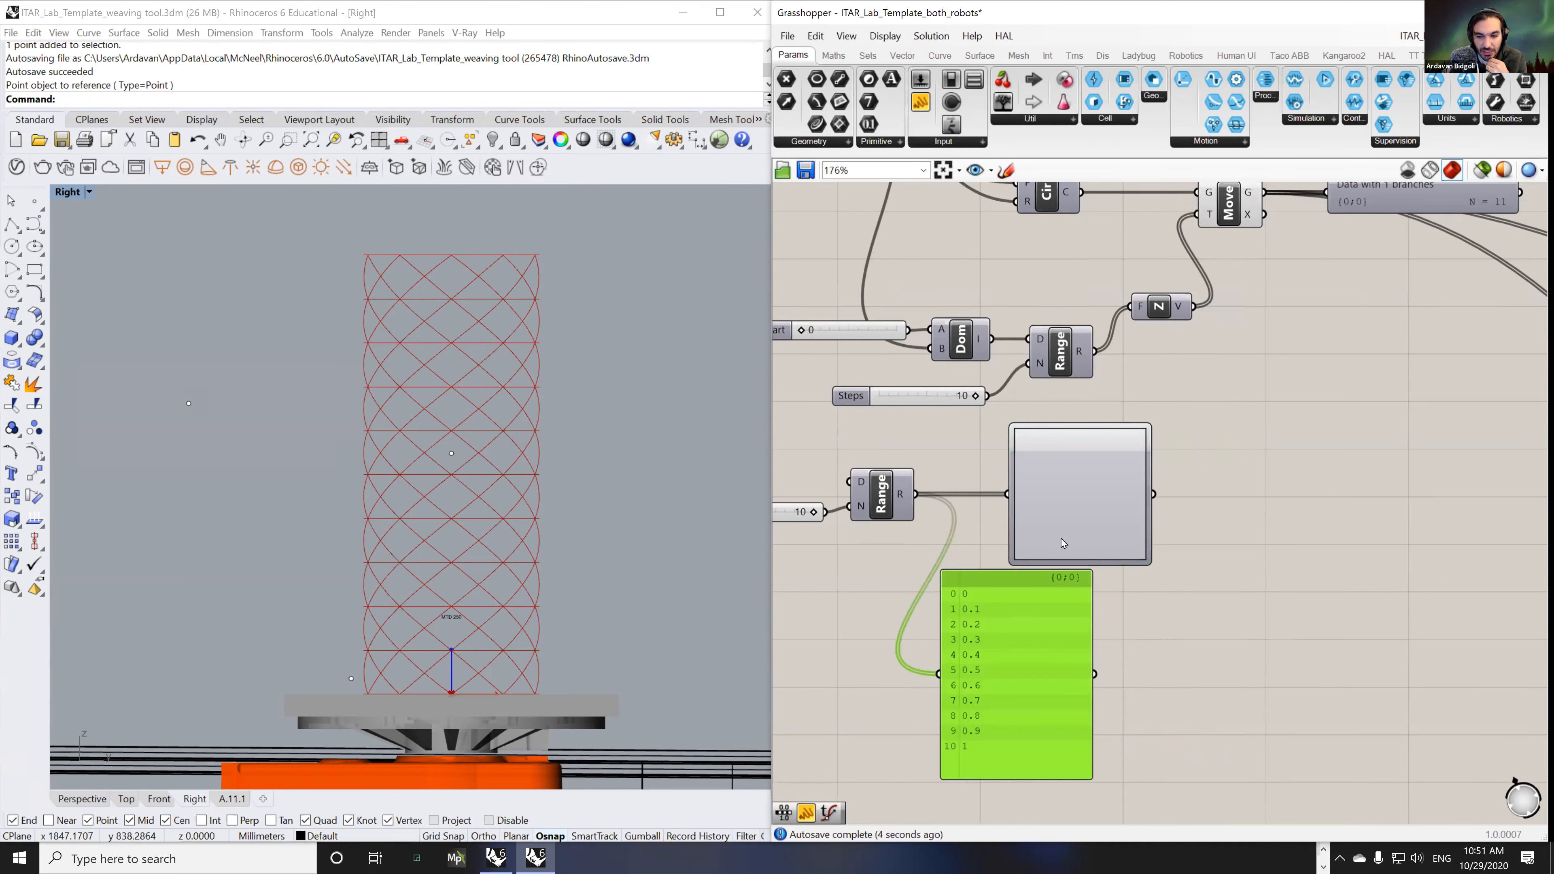
{"action": "right_click", "coordinate": [1082, 521]}
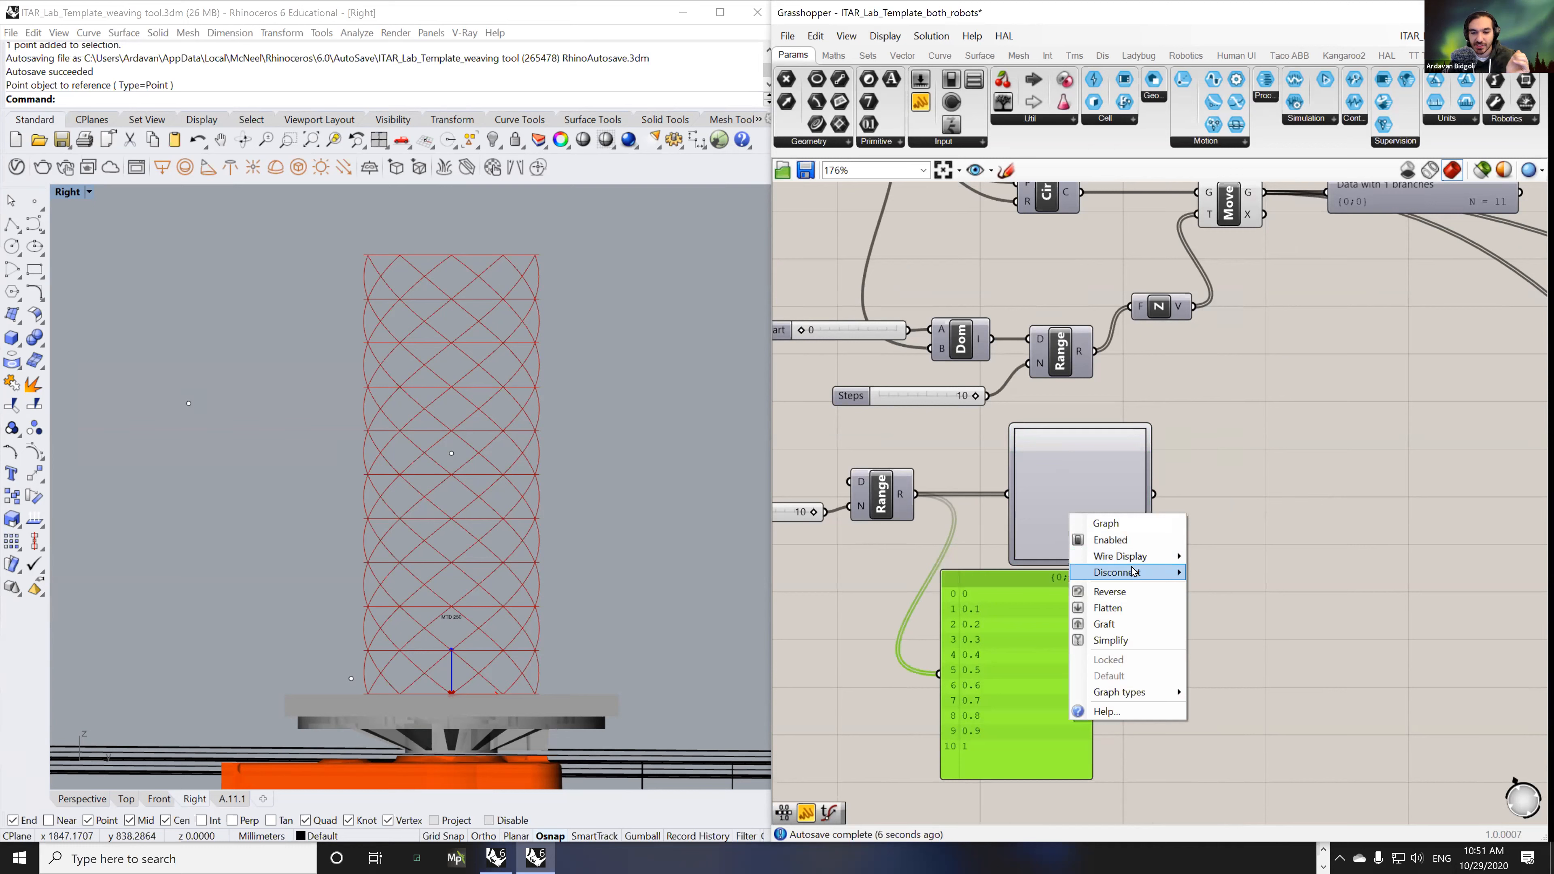
{"action": "mouse_move", "coordinate": [1132, 573]}
{"action": "mouse_move", "coordinate": [1145, 692]}
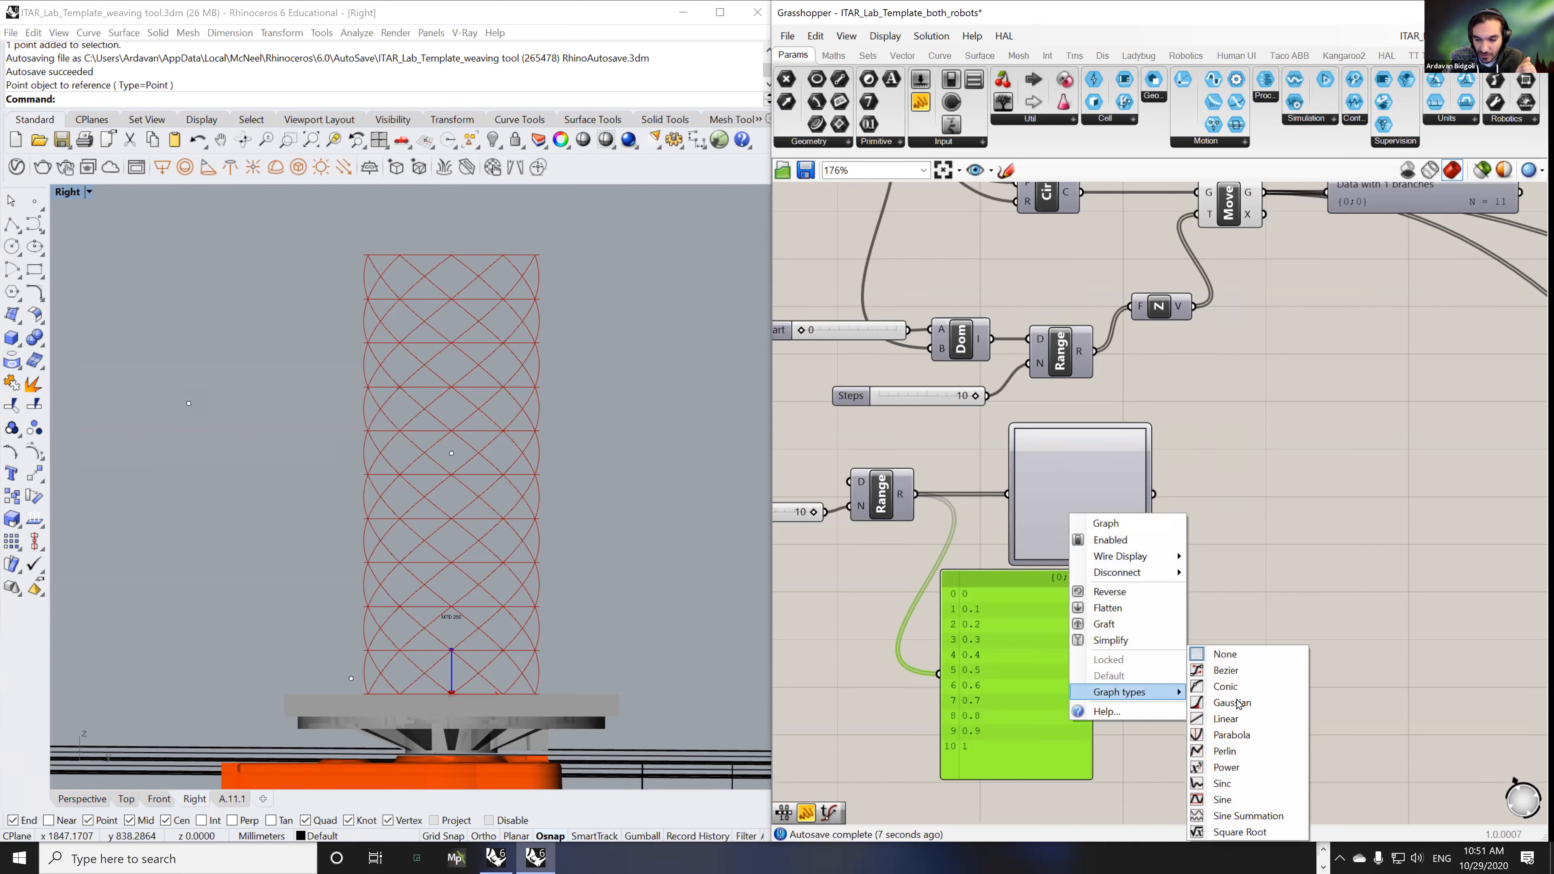
{"action": "left_click", "coordinate": [1246, 677]}
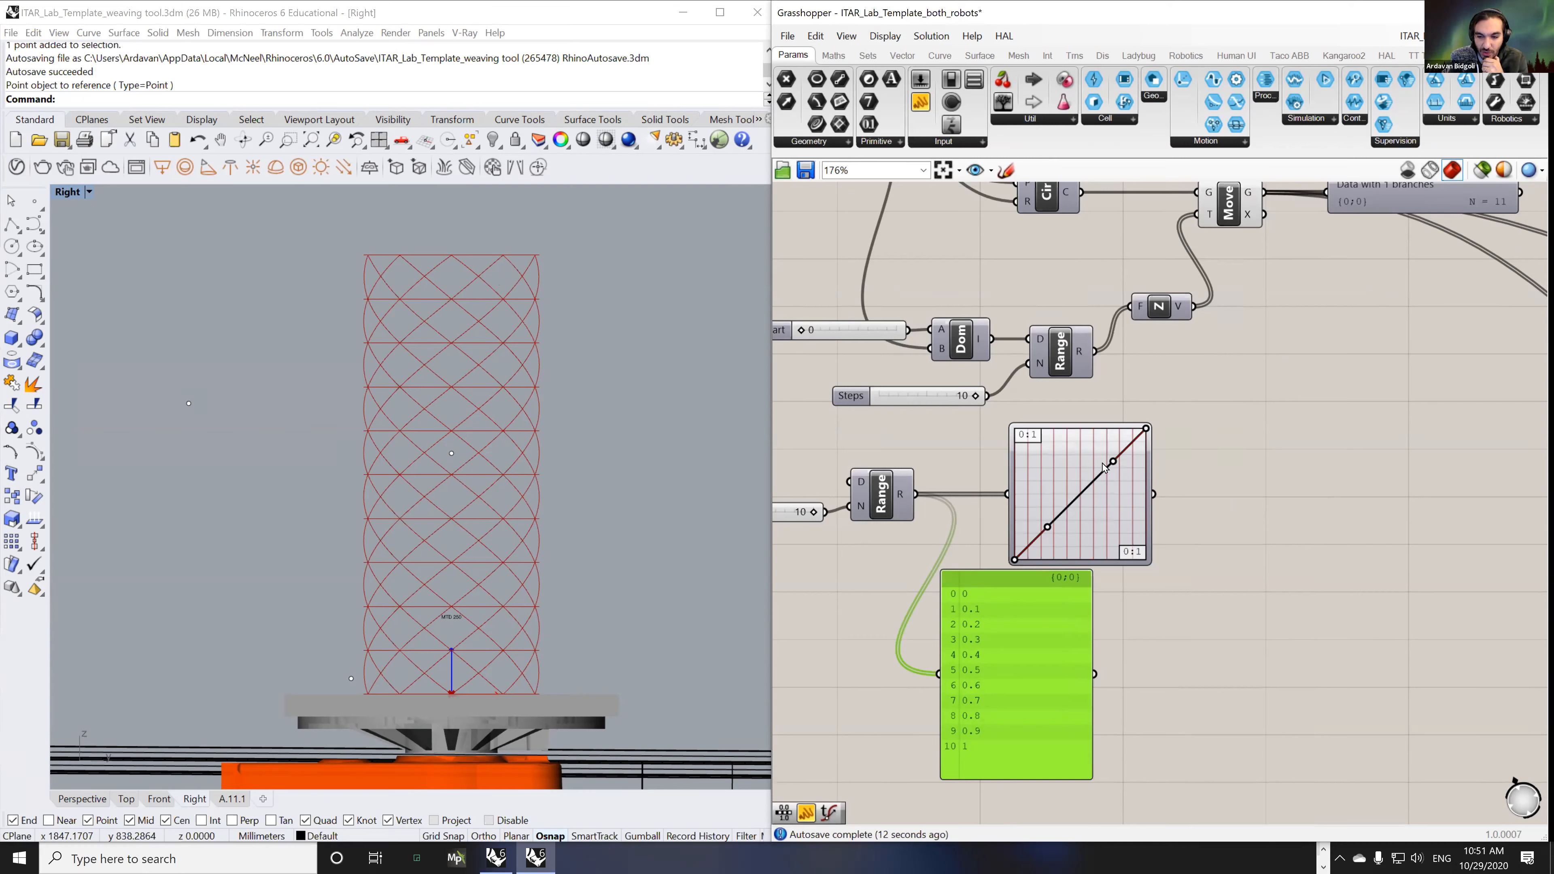
- Duplicate the panel for the Graph Mapper's output and place both panels side by side beneath the mapper
{"action": "left_click_drag", "start_coordinate": [1008, 627], "coordinate": [1211, 678]}
{"action": "left_click_drag", "start_coordinate": [1057, 673], "coordinate": [991, 675]}
{"action": "left_click_drag", "start_coordinate": [1247, 671], "coordinate": [1185, 679]}
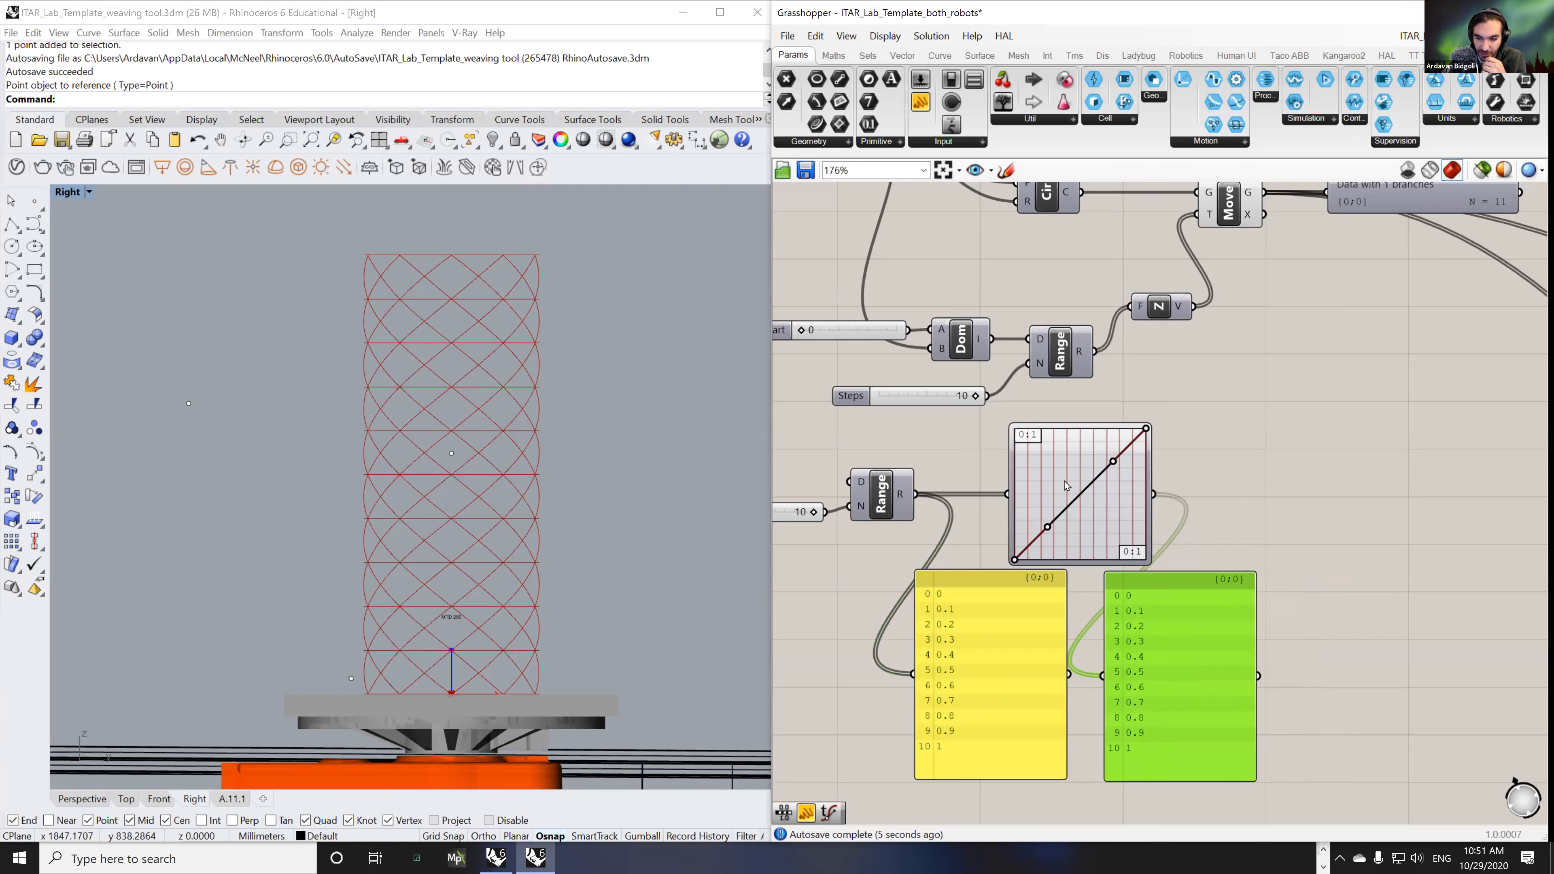
{"action": "right_click_drag", "start_coordinate": [1123, 620], "coordinate": [1156, 562]}
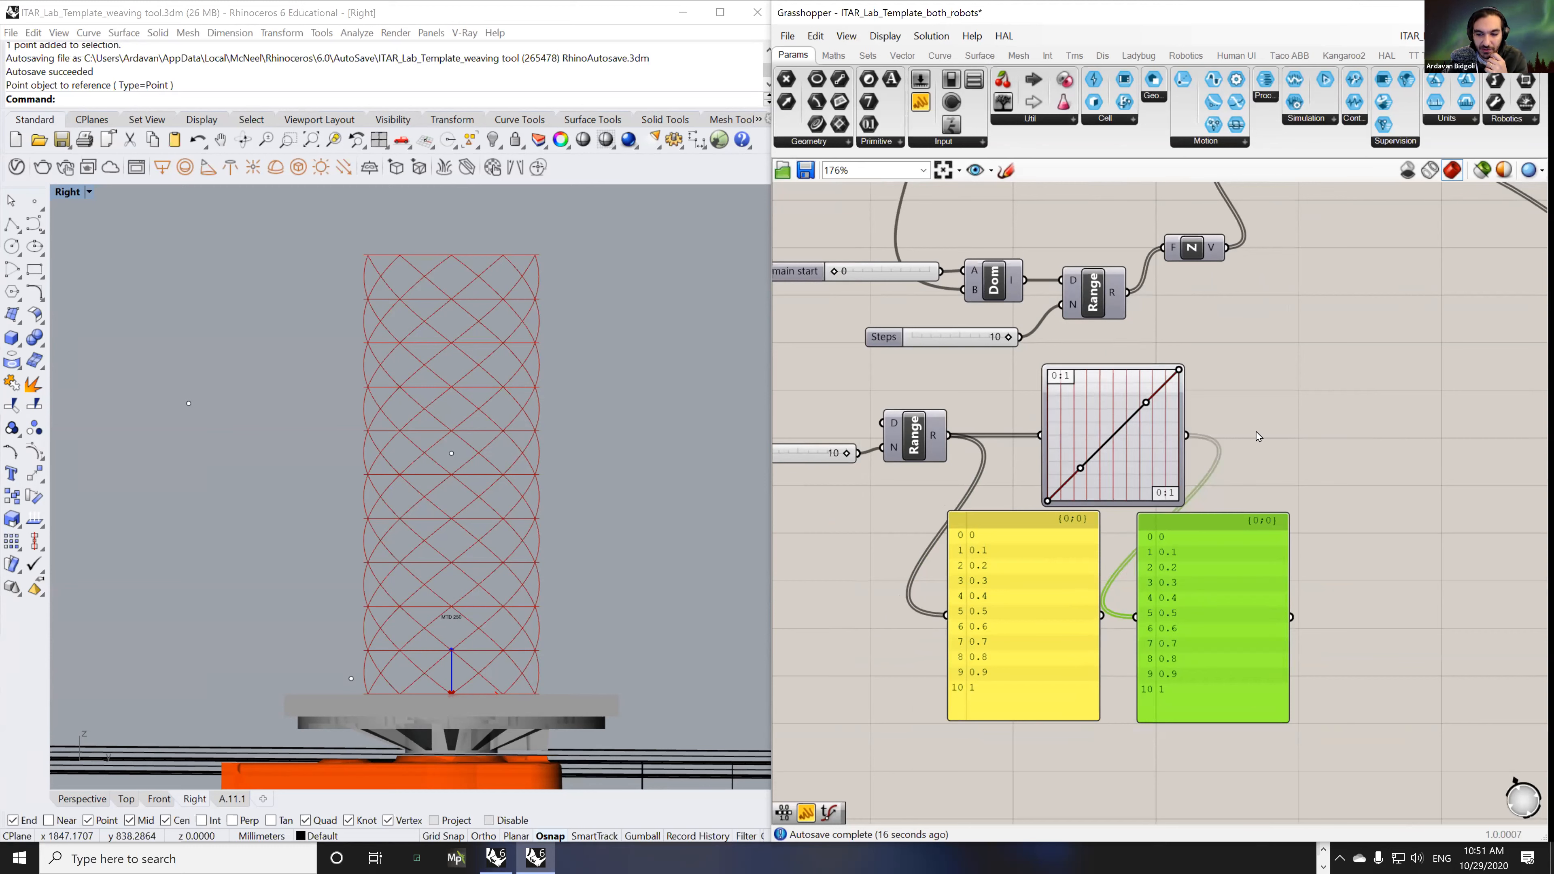
{"action": "left_click_drag", "start_coordinate": [1008, 555], "coordinate": [1006, 561]}
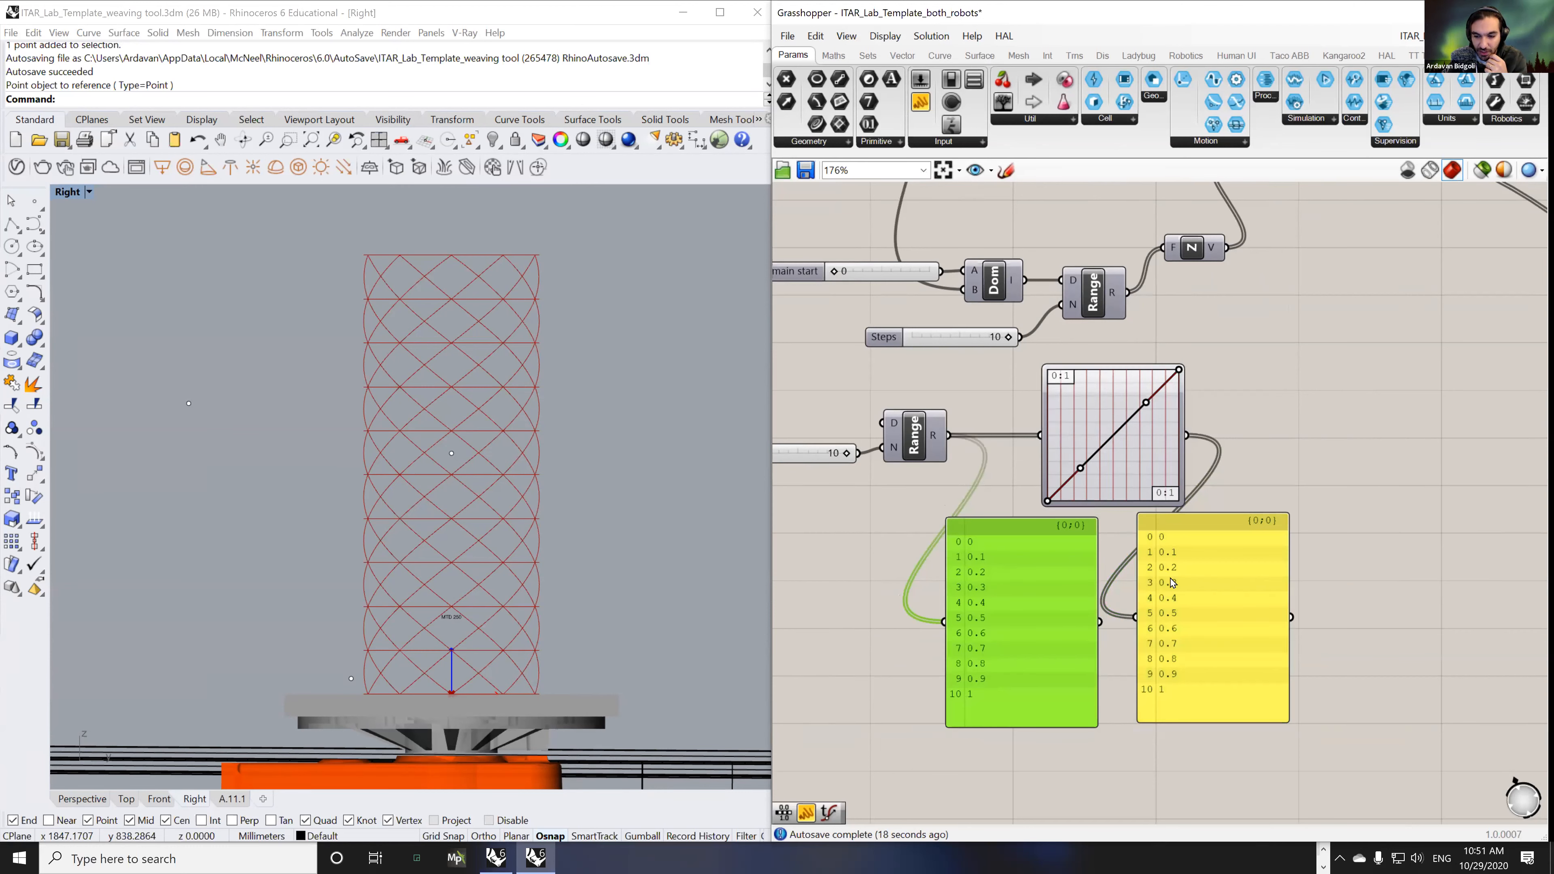
{"action": "left_click", "coordinate": [1175, 588]}
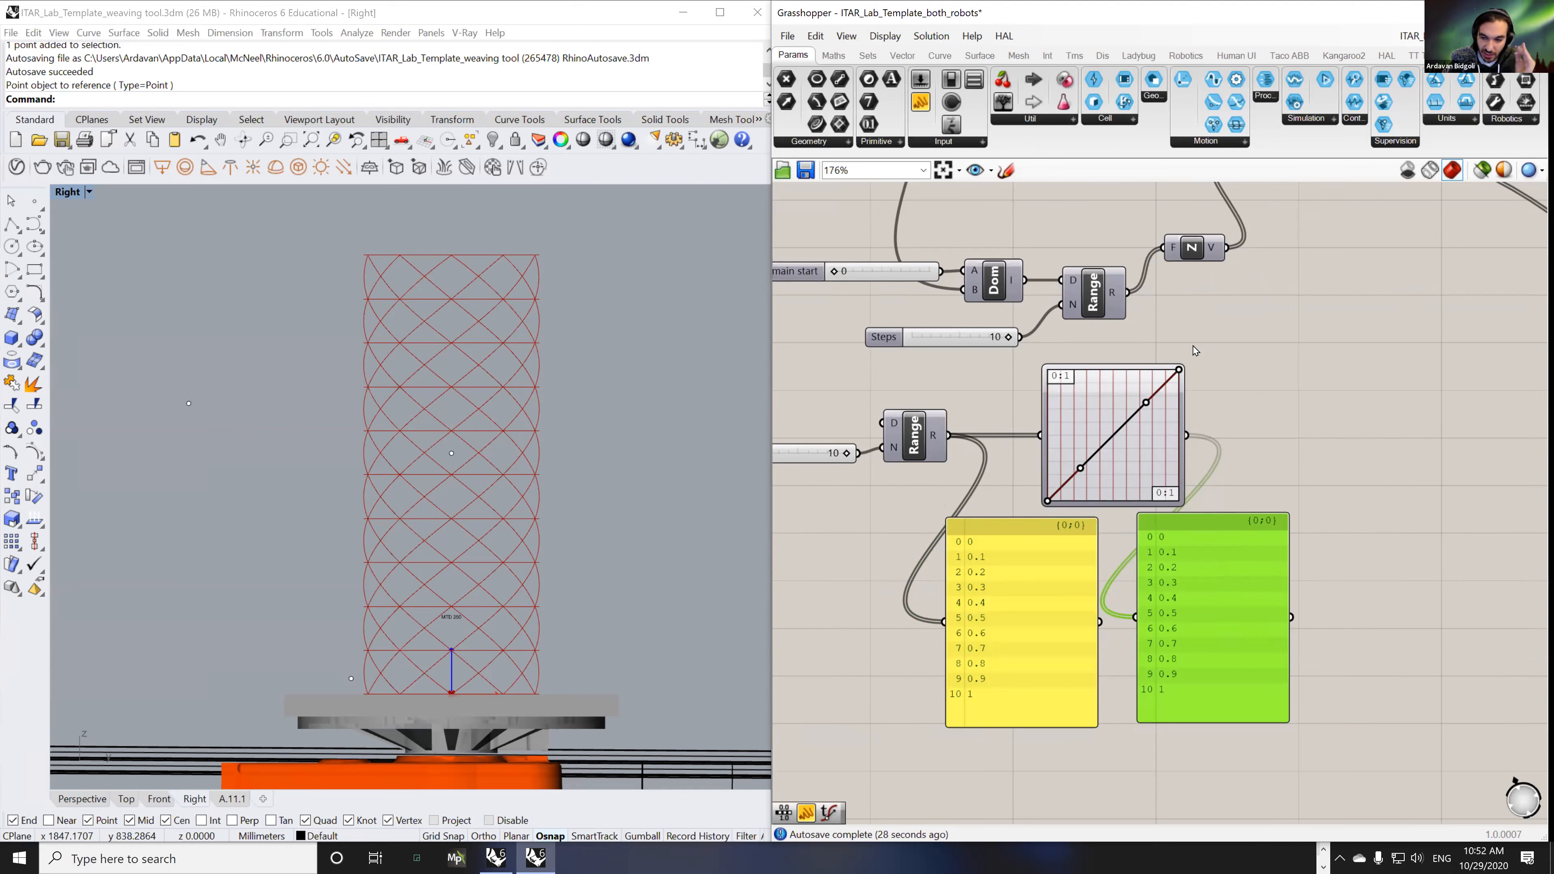
- Shape the Bezier graph into a symmetric S-curve by moving its upper handle to the top edge and lower handle to the bottom edge
{"action": "left_click_drag", "start_coordinate": [1147, 404], "coordinate": [1137, 342]}
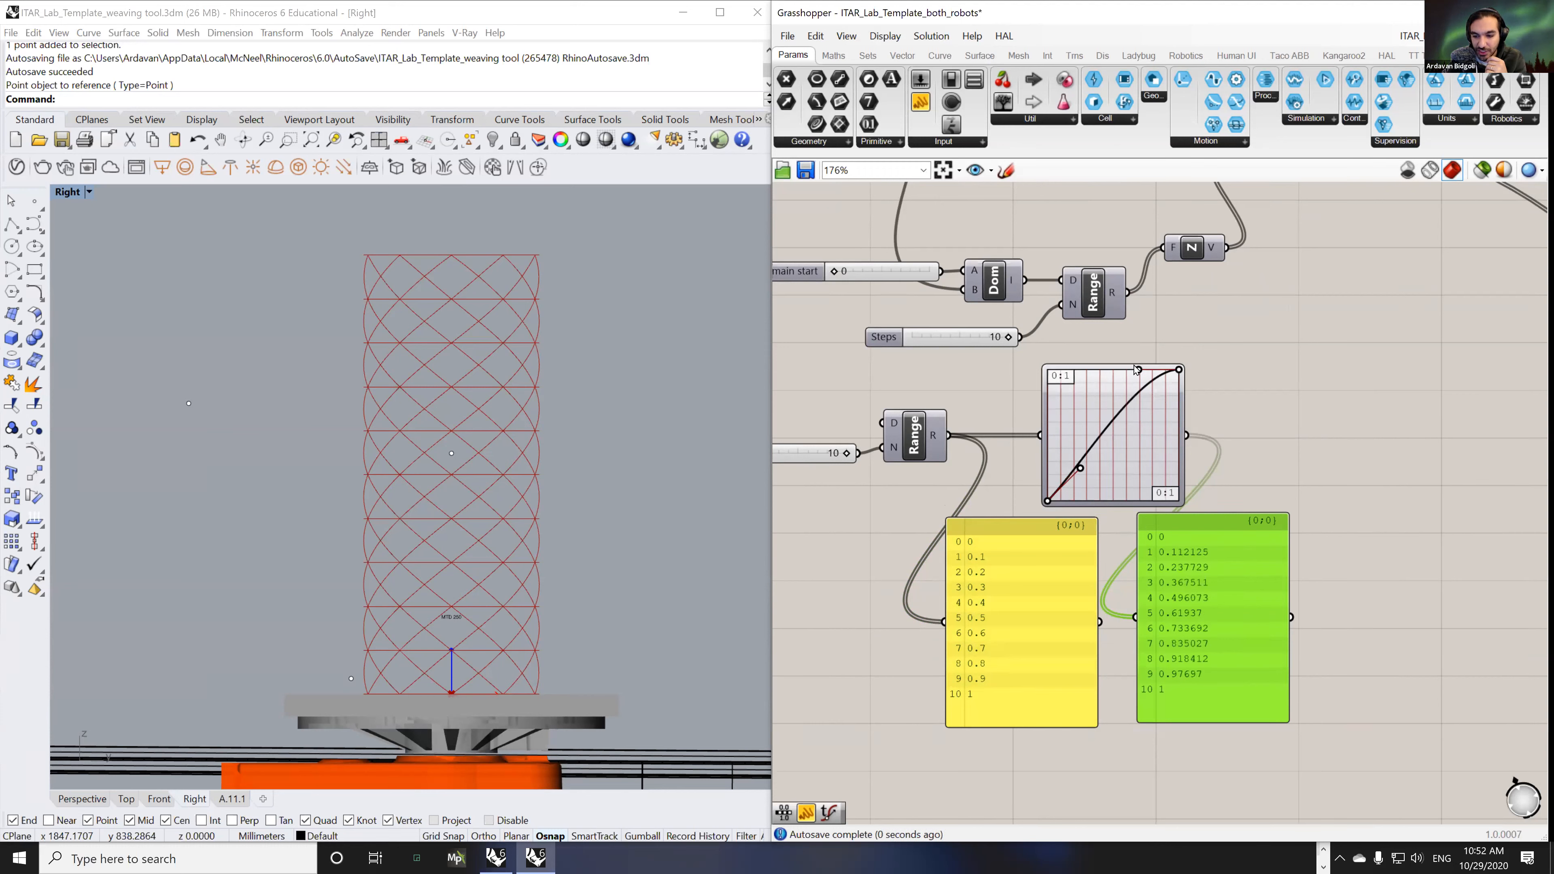
{"action": "left_click_drag", "start_coordinate": [1081, 469], "coordinate": [1130, 521]}
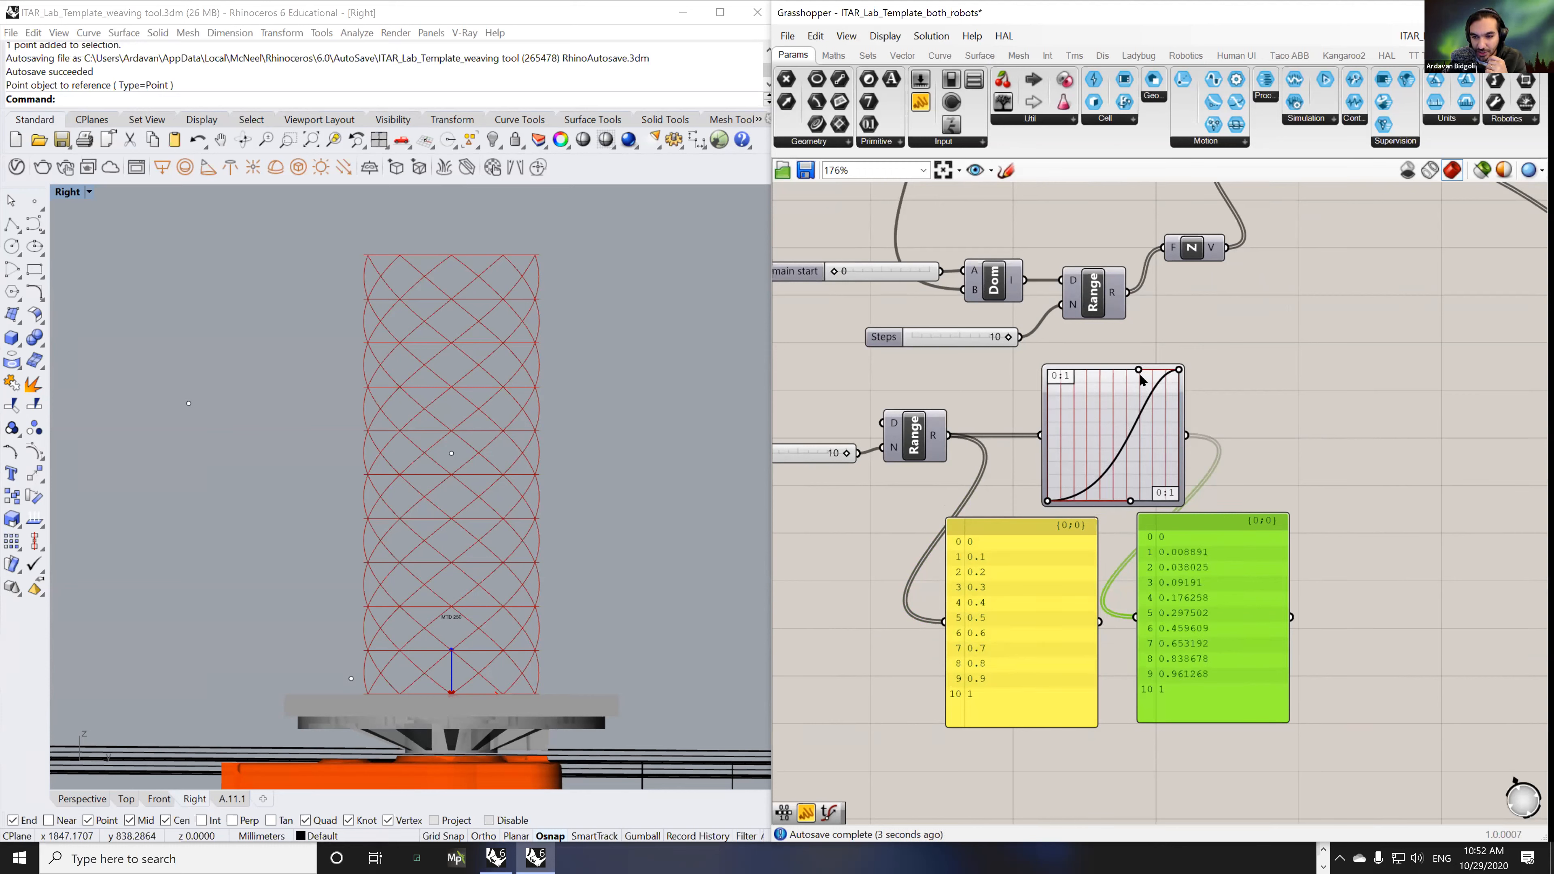
{"action": "left_click_drag", "start_coordinate": [1141, 372], "coordinate": [1114, 371]}
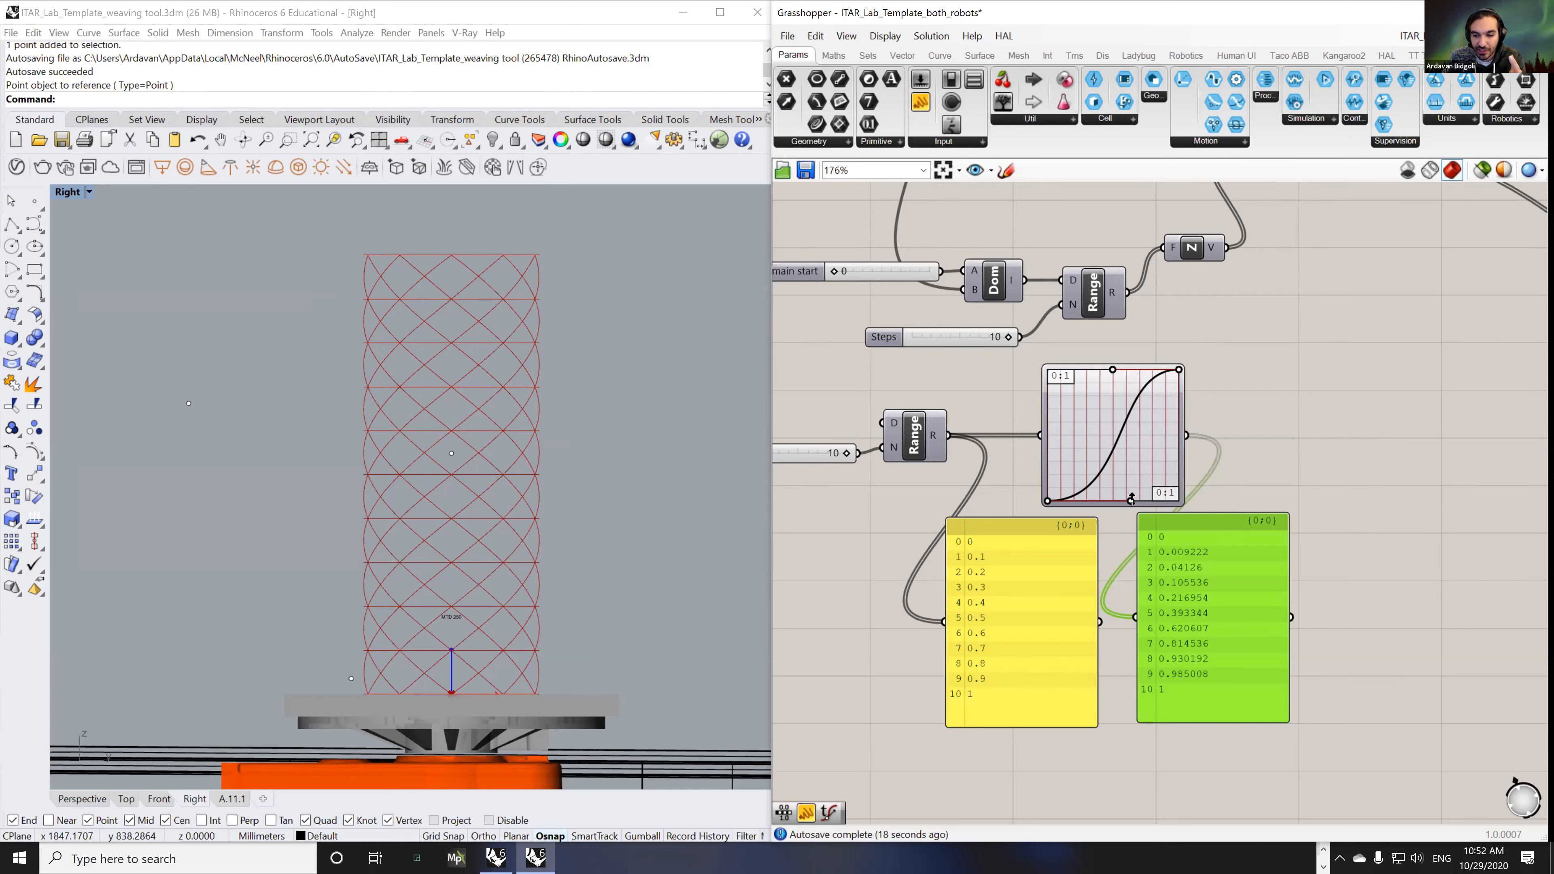
{"action": "left_click_drag", "start_coordinate": [1130, 502], "coordinate": [1111, 497]}
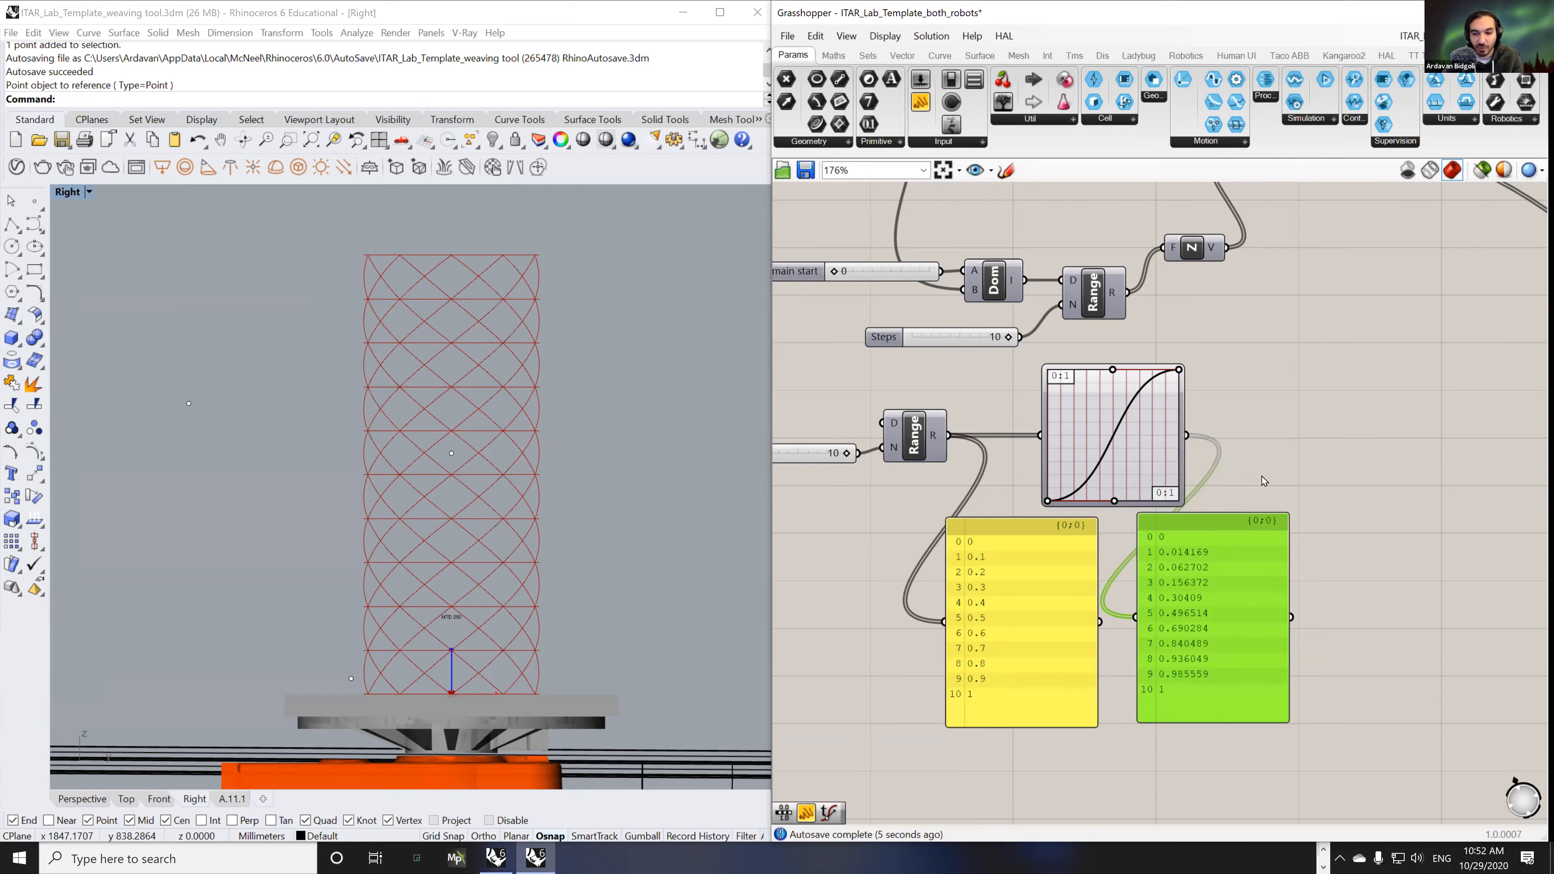
- Add a Multiplication component after the Graph Mapper and connect the mapper's output to input A
{"action": "right_click_drag", "start_coordinate": [1188, 459], "coordinate": [1088, 451]}
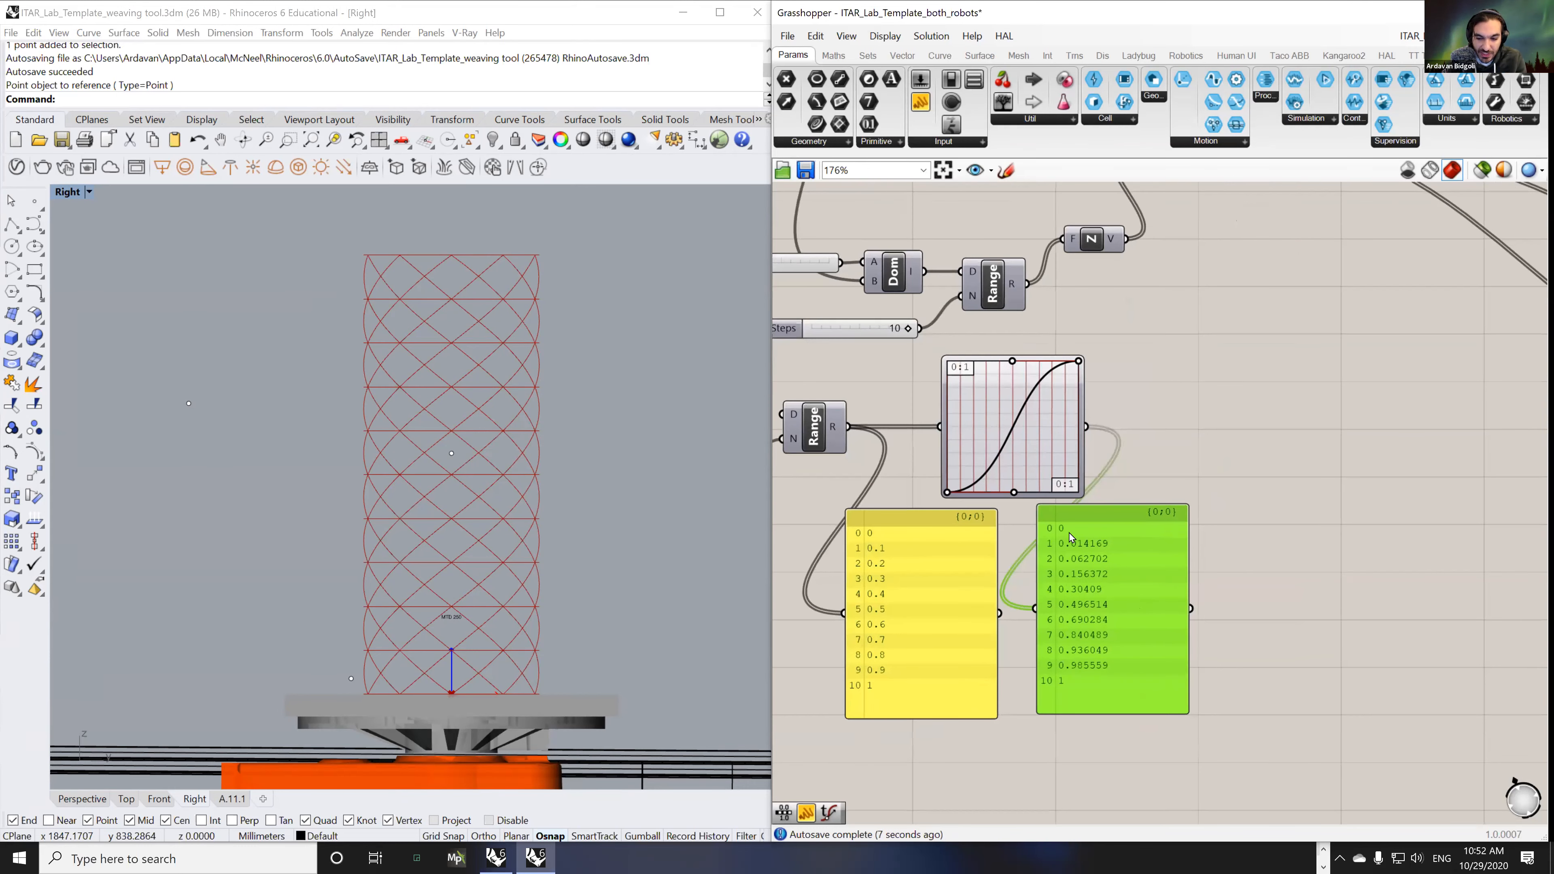
{"action": "right_click_drag", "start_coordinate": [1152, 625], "coordinate": [1289, 744]}
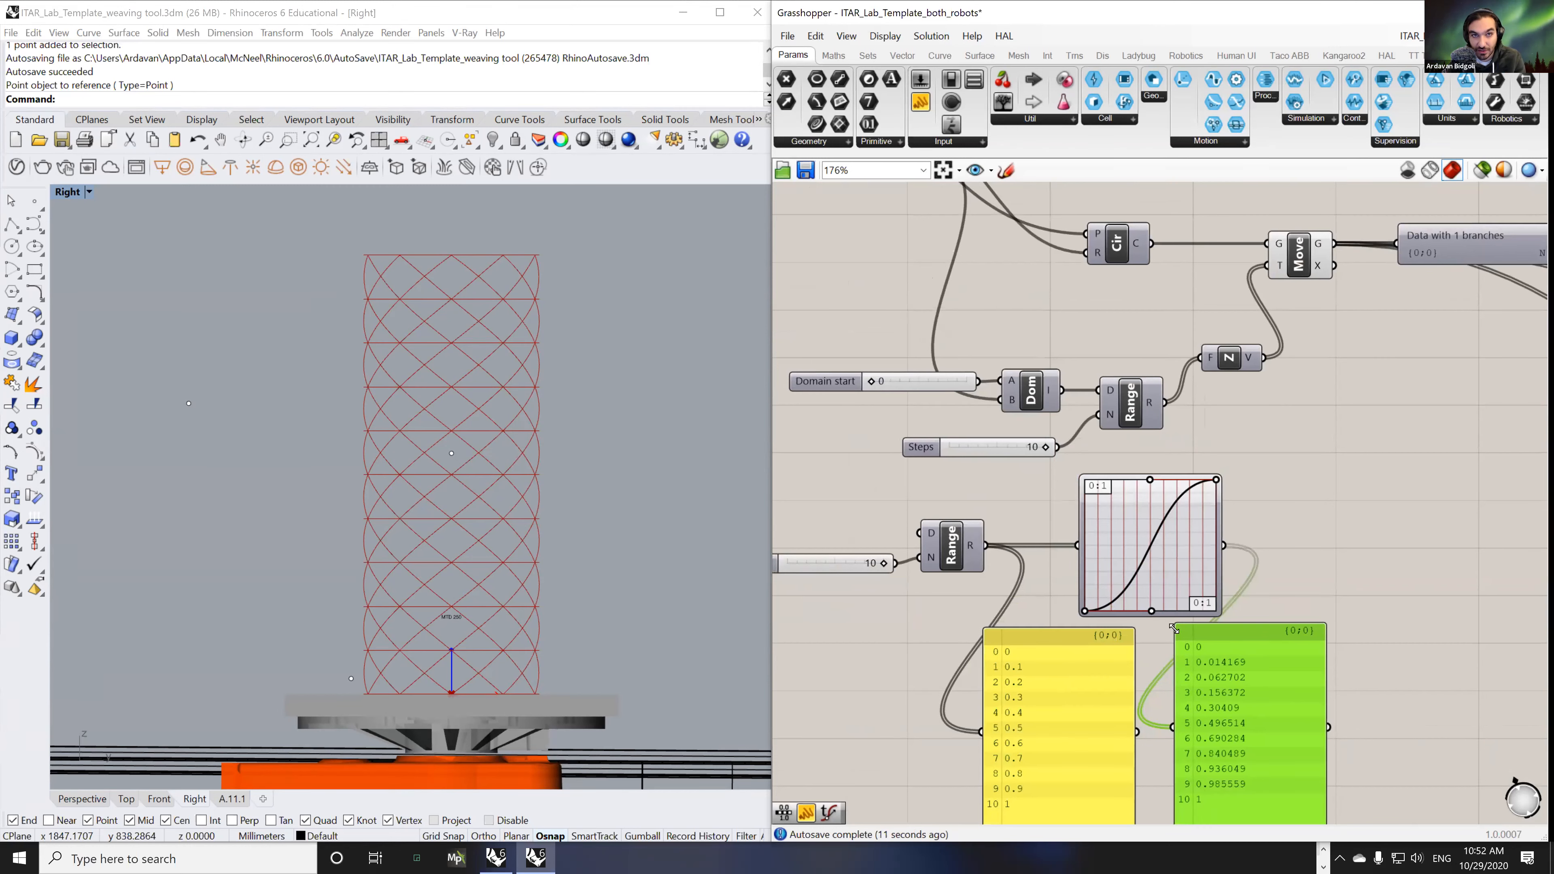
{"action": "double_click", "coordinate": [1317, 522]}
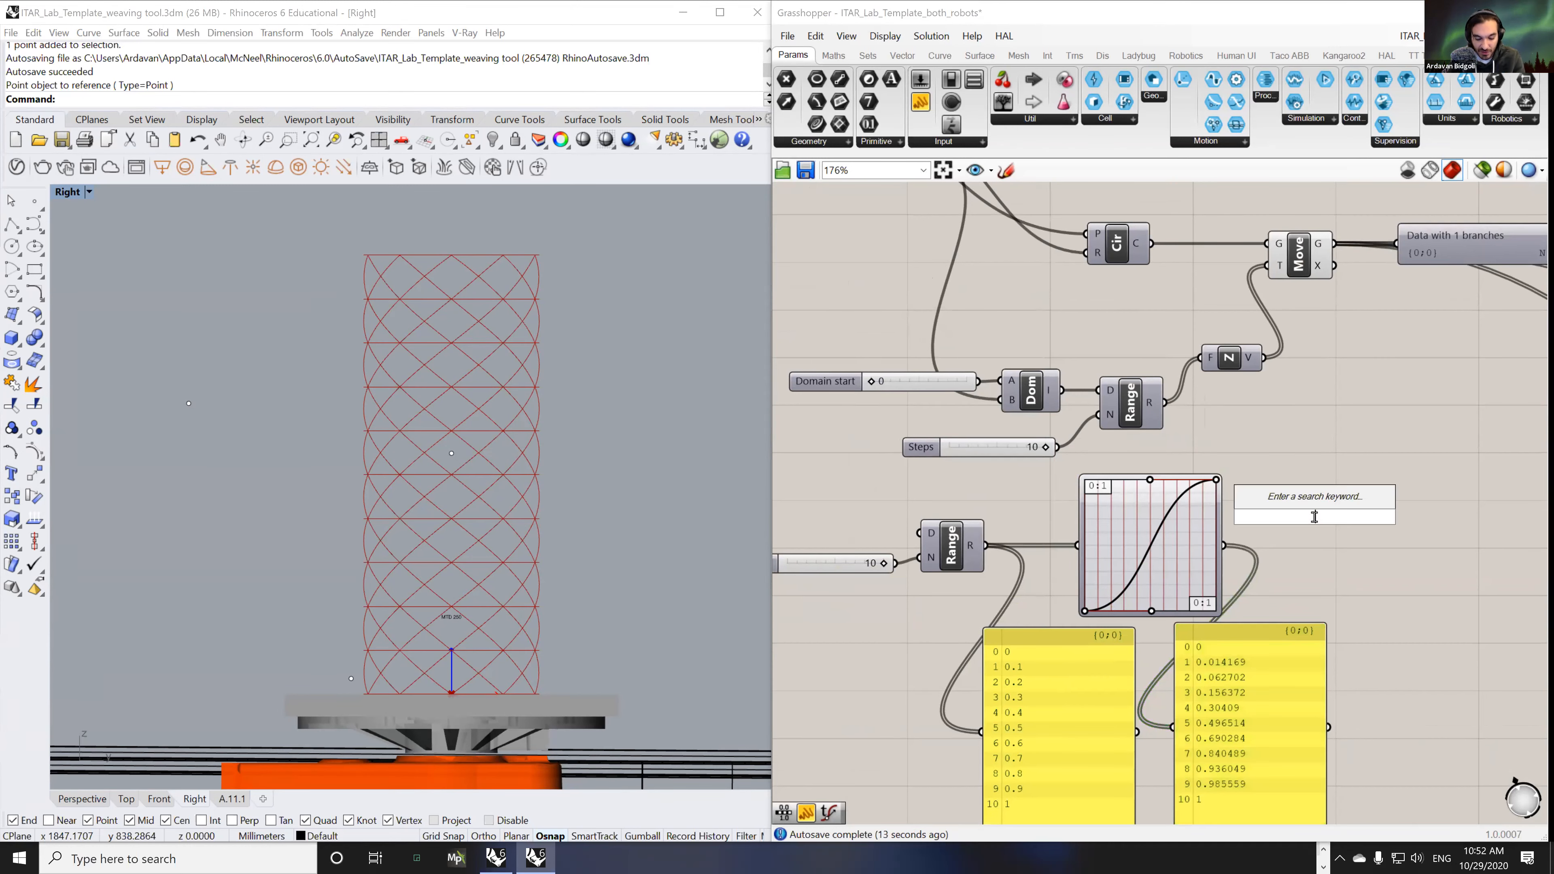
{"action": "type", "text": "mul"}
{"action": "left_click", "coordinate": [1288, 477]}
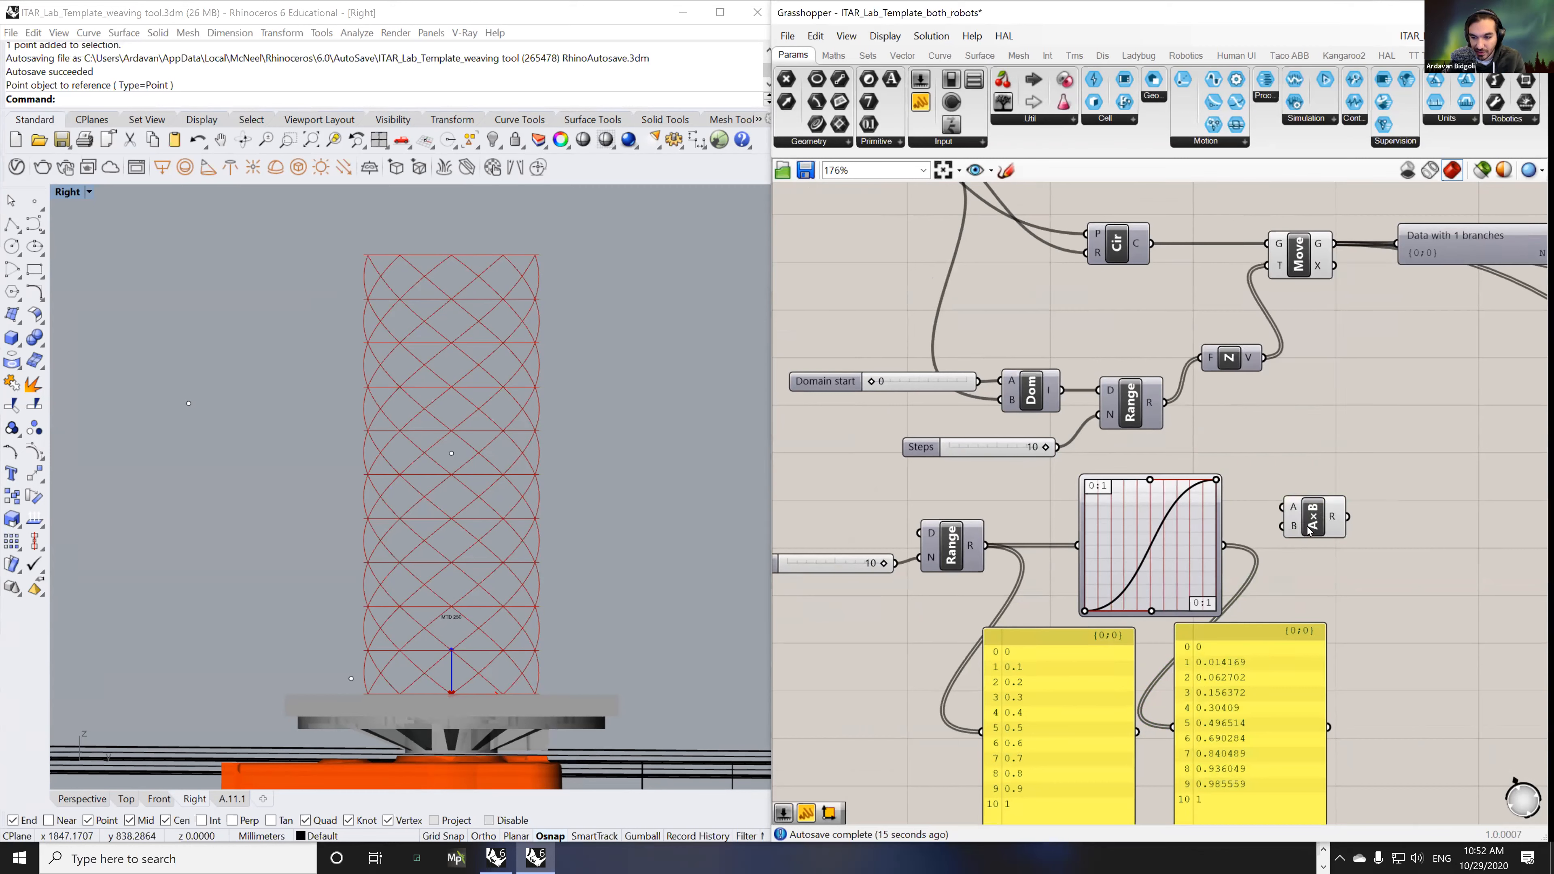
{"action": "left_click_drag", "start_coordinate": [1224, 545], "coordinate": [1369, 541]}
- Connect the cylinder's Length slider to the Multiplication component's B input
{"action": "right_click_drag", "start_coordinate": [1104, 446], "coordinate": [1238, 527]}
{"action": "scroll", "coordinate": [1010, 370], "scroll_direction": "down", "scroll_amount": 2}
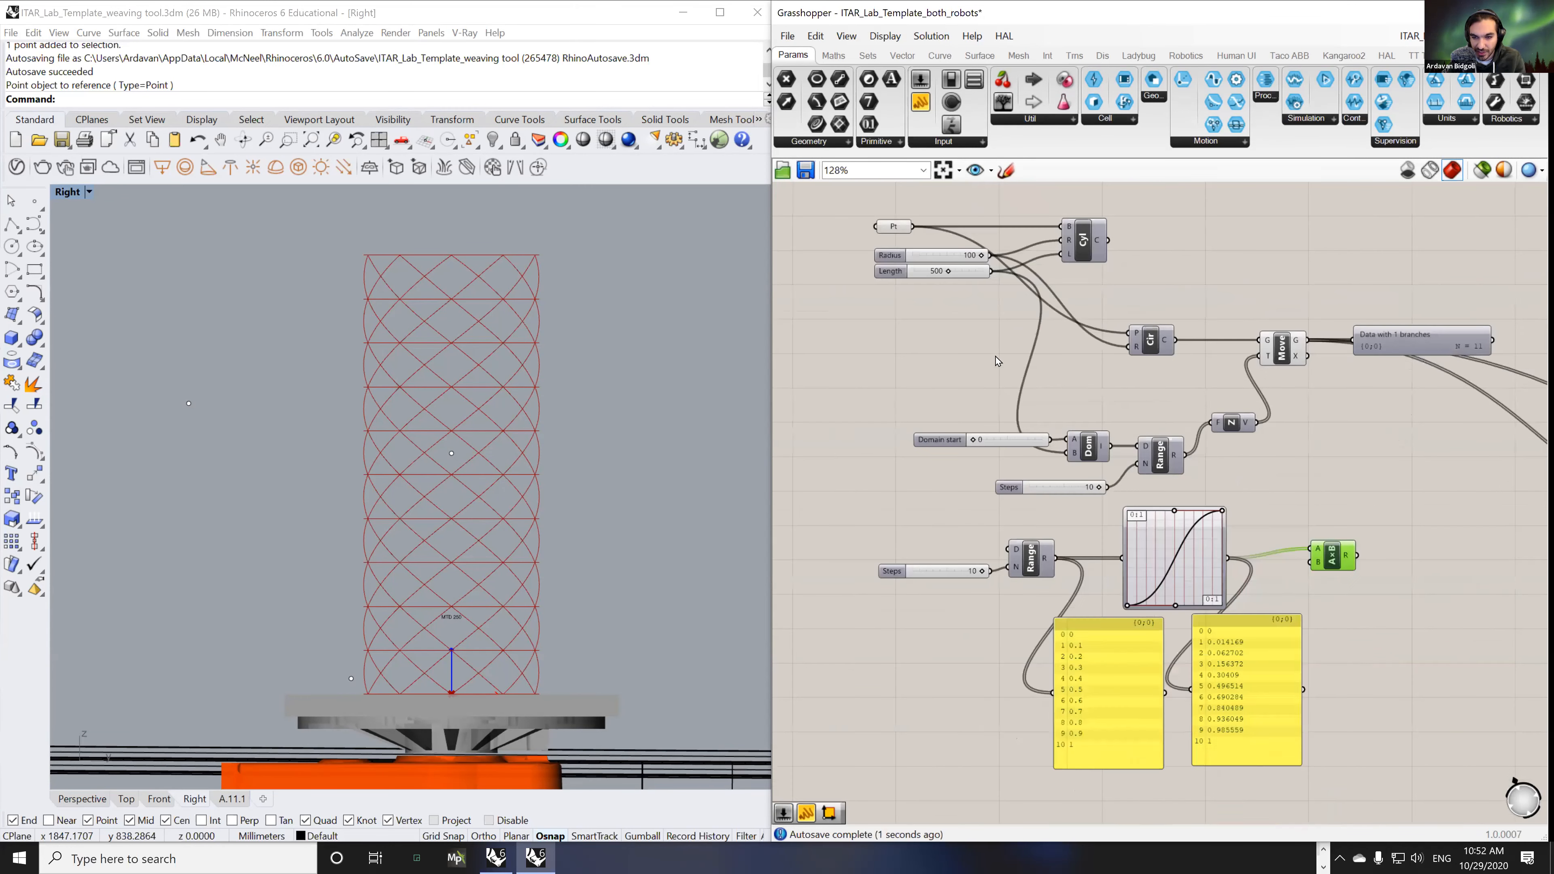
{"action": "left_click_drag", "start_coordinate": [992, 271], "coordinate": [1235, 495]}
{"action": "left_click_drag", "start_coordinate": [1292, 555], "coordinate": [1303, 562]}
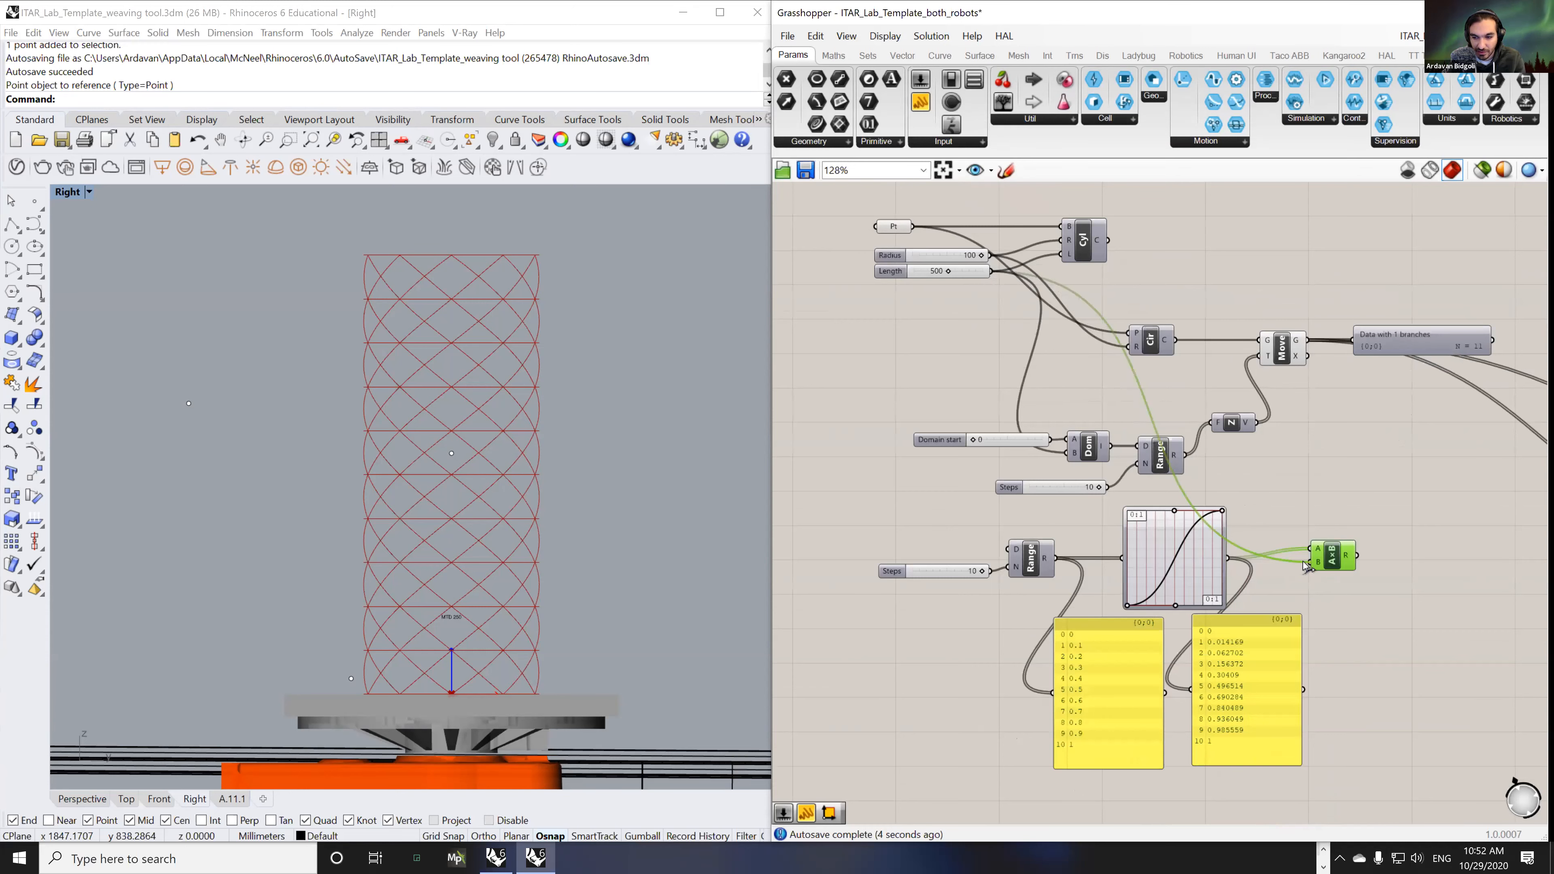
- Move the Unit Z component next to Move and replace its input with the Multiplication result
{"action": "left_click_drag", "start_coordinate": [1239, 425], "coordinate": [1273, 431]}
{"action": "left_click_drag", "start_coordinate": [1358, 555], "coordinate": [1213, 355]}
{"action": "scroll", "coordinate": [591, 507], "scroll_direction": "up", "scroll_amount": 2}
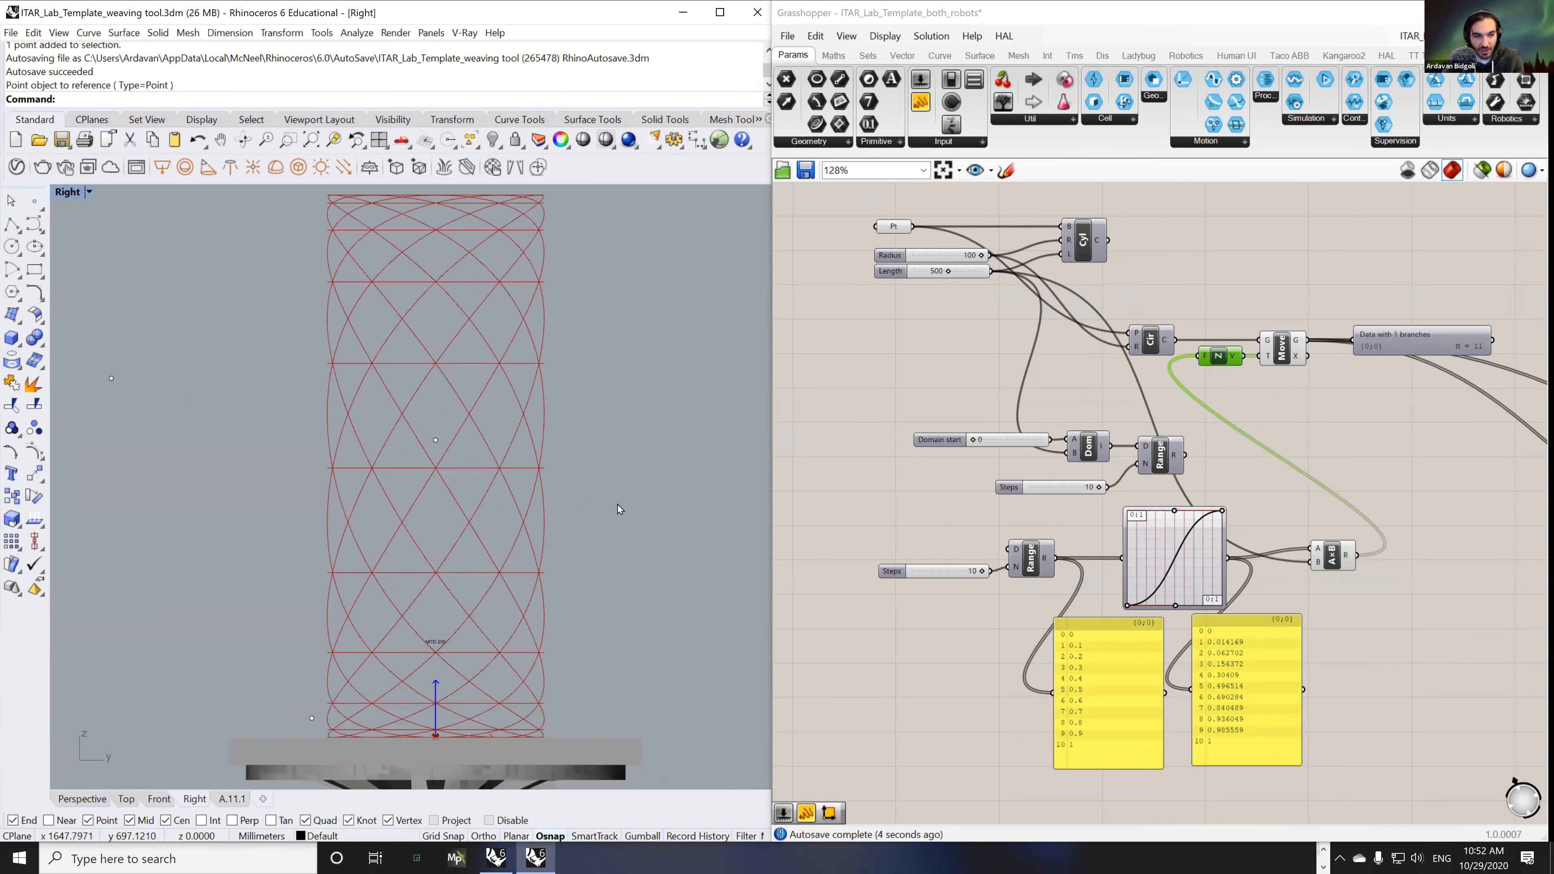
- Soften the Bezier graph's S-curve by pulling its upper handle down and lower handle up, and view the weave in Perspective
{"action": "scroll", "coordinate": [1218, 568], "scroll_direction": "up", "scroll_amount": 3}
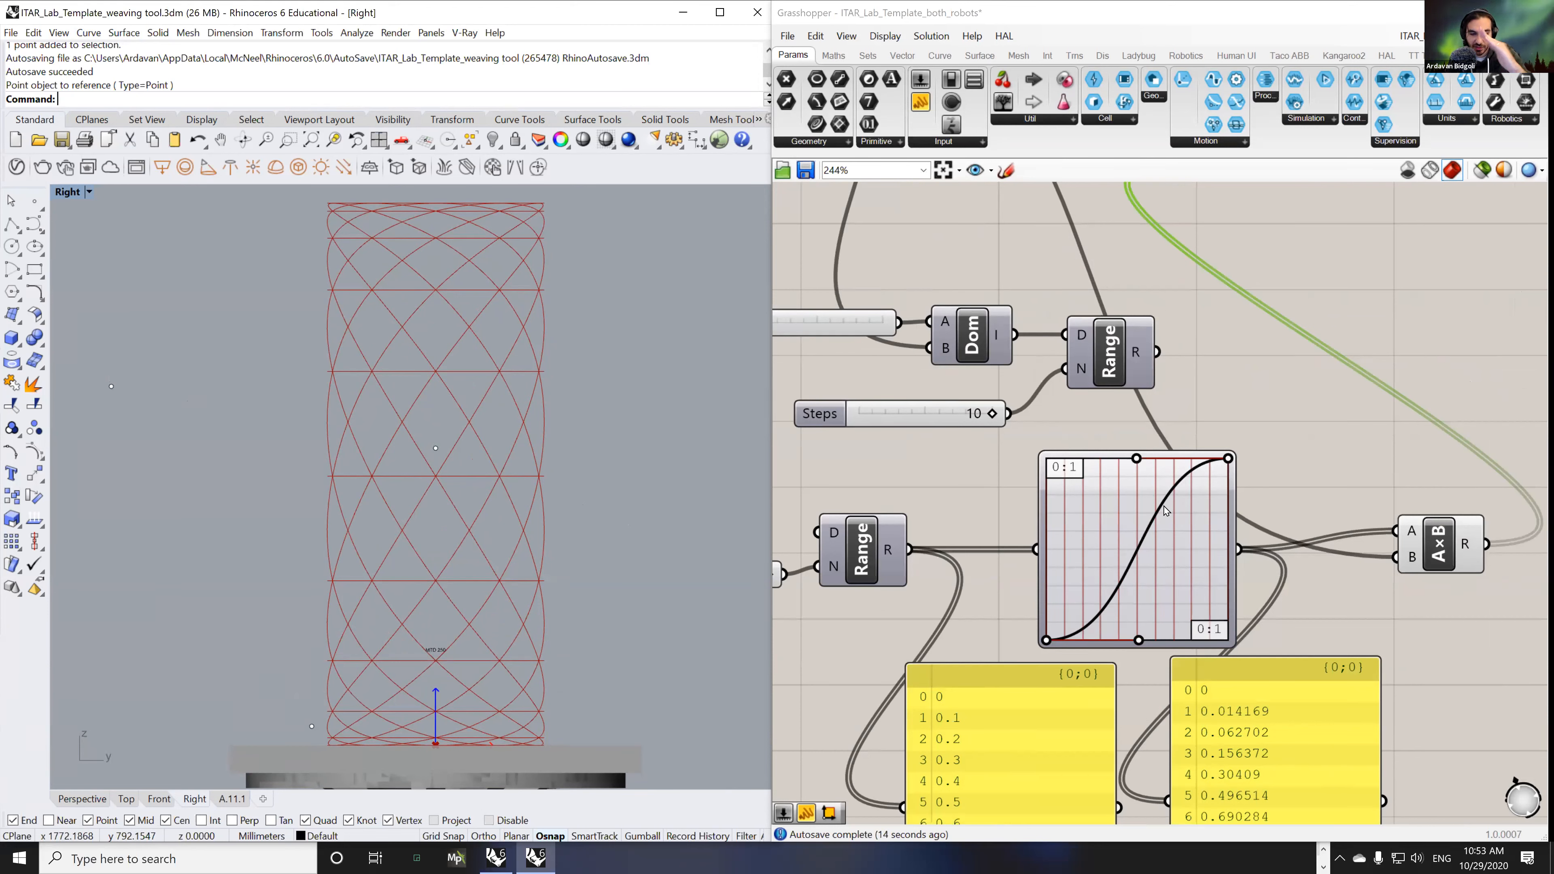
{"action": "left_click_drag", "start_coordinate": [1132, 626], "coordinate": [1196, 553]}
{"action": "left_click_drag", "start_coordinate": [1136, 459], "coordinate": [1105, 537]}
{"action": "left_click_drag", "start_coordinate": [1197, 554], "coordinate": [1176, 571]}
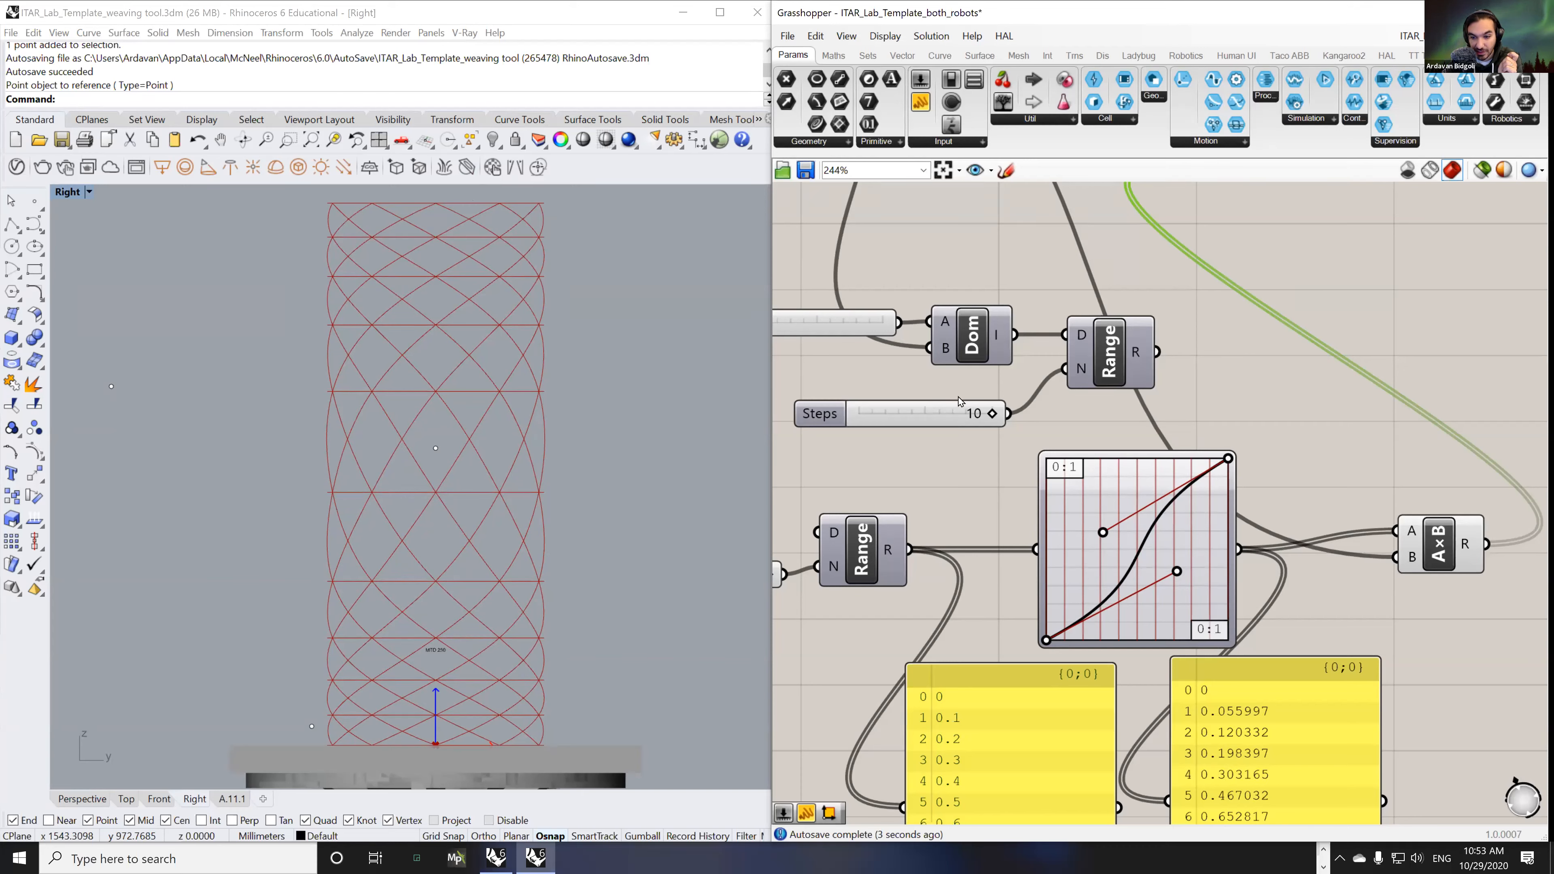
{"action": "right_click_drag", "start_coordinate": [503, 487], "coordinate": [543, 492]}
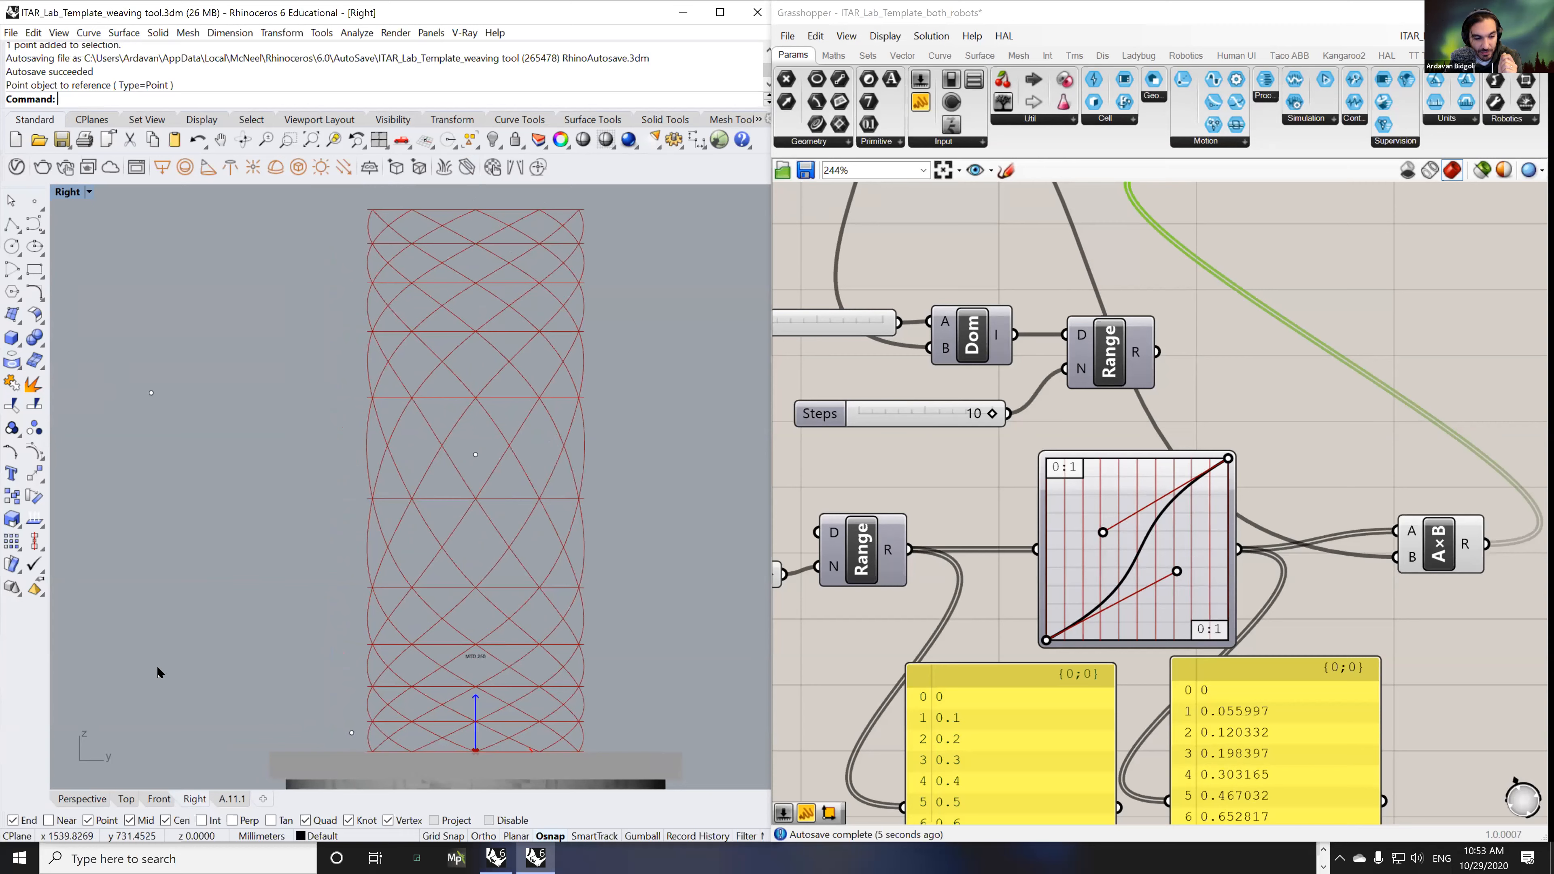
{"action": "left_click", "coordinate": [82, 799]}
{"action": "right_click_drag", "start_coordinate": [273, 655], "coordinate": [496, 683]}
{"action": "right_click_drag", "start_coordinate": [1332, 386], "coordinate": [1322, 385]}
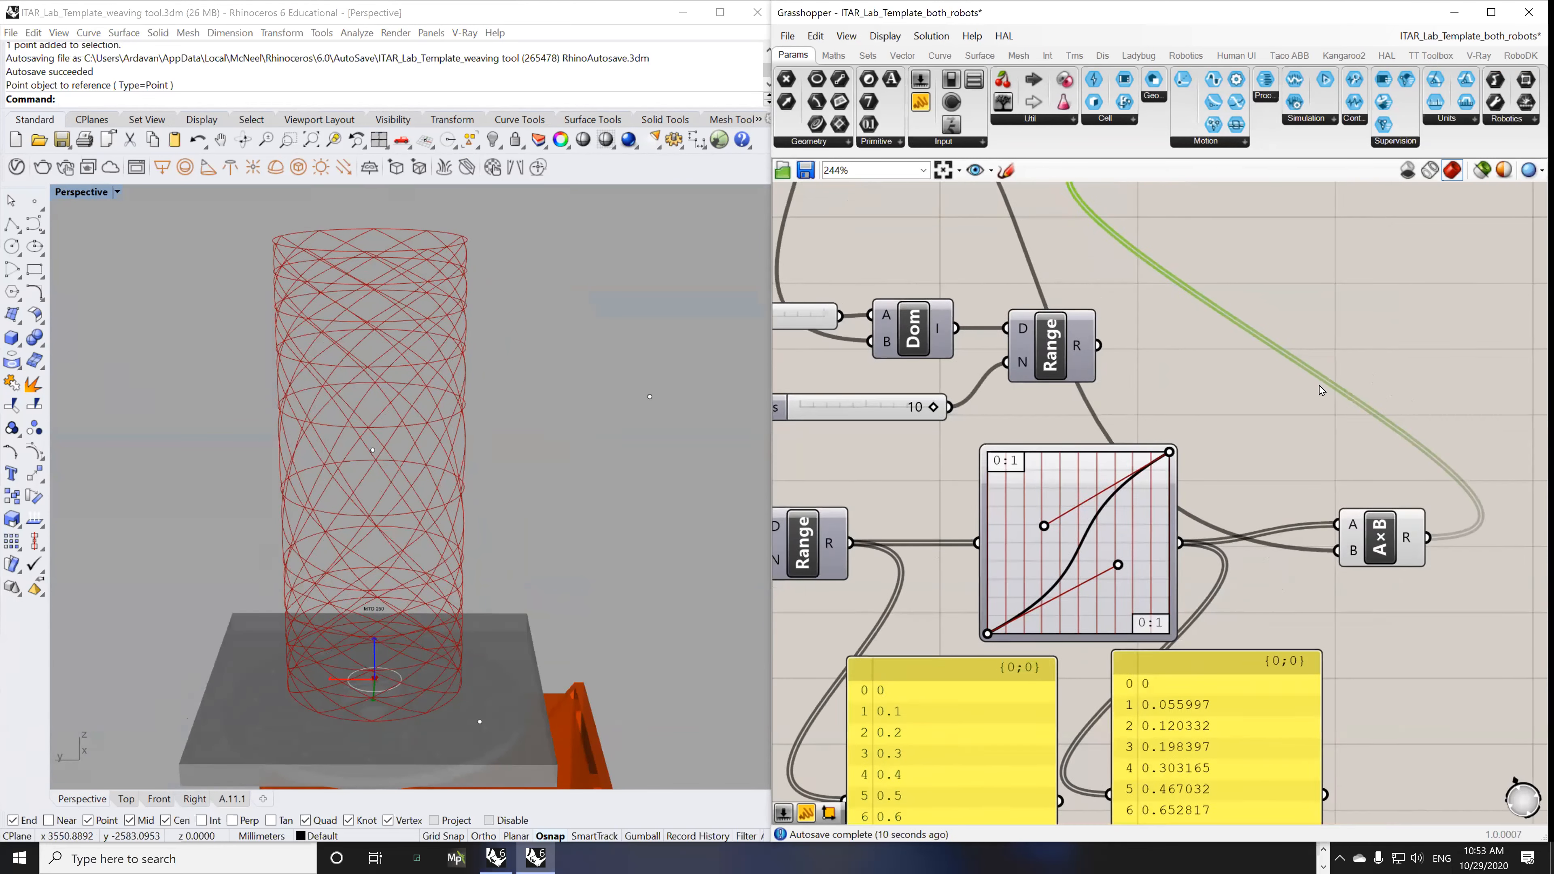
- Try the Perlin graph type on the Graph Mapper
{"action": "scroll", "coordinate": [1322, 383], "scroll_direction": "down", "scroll_amount": 5}
{"action": "scroll", "coordinate": [1307, 254], "scroll_direction": "up", "scroll_amount": 3}
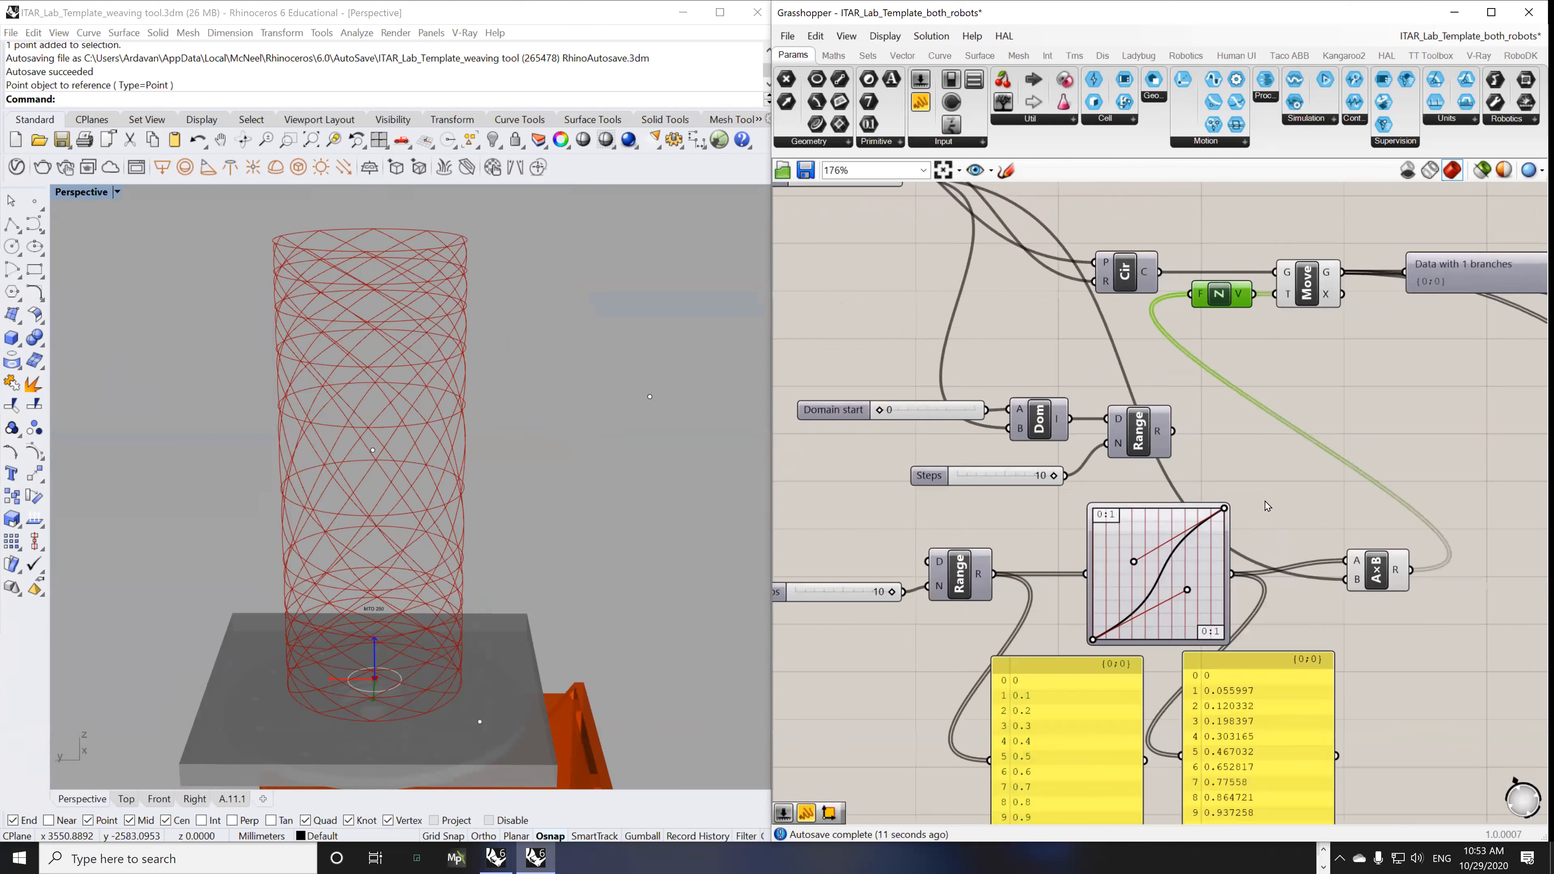
{"action": "right_click", "coordinate": [1196, 562]}
{"action": "mouse_move", "coordinate": [1262, 739]}
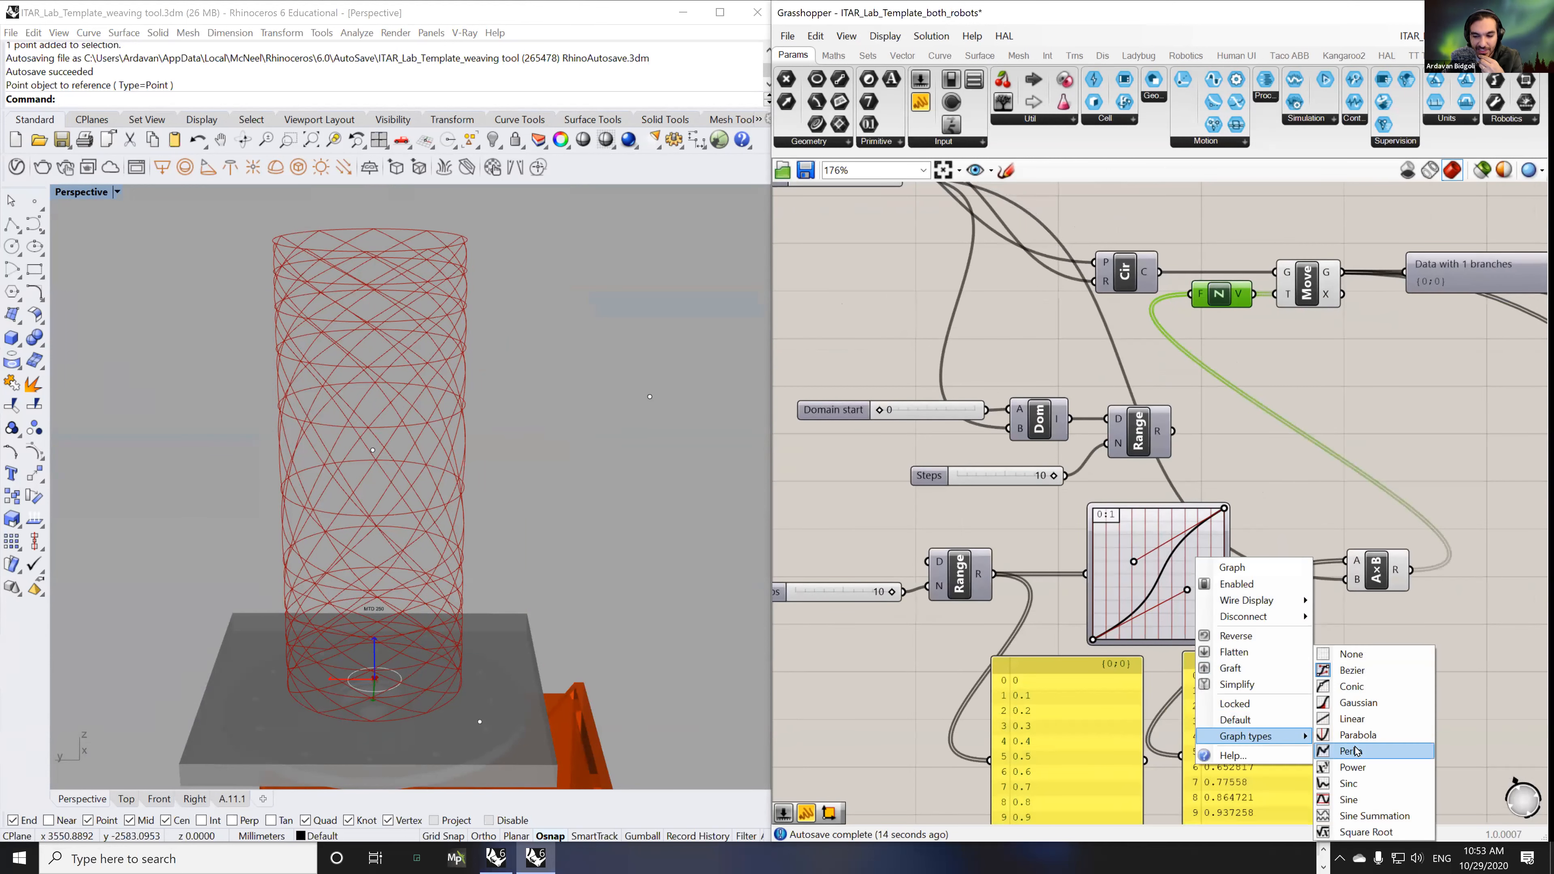
{"action": "left_click", "coordinate": [1351, 751]}
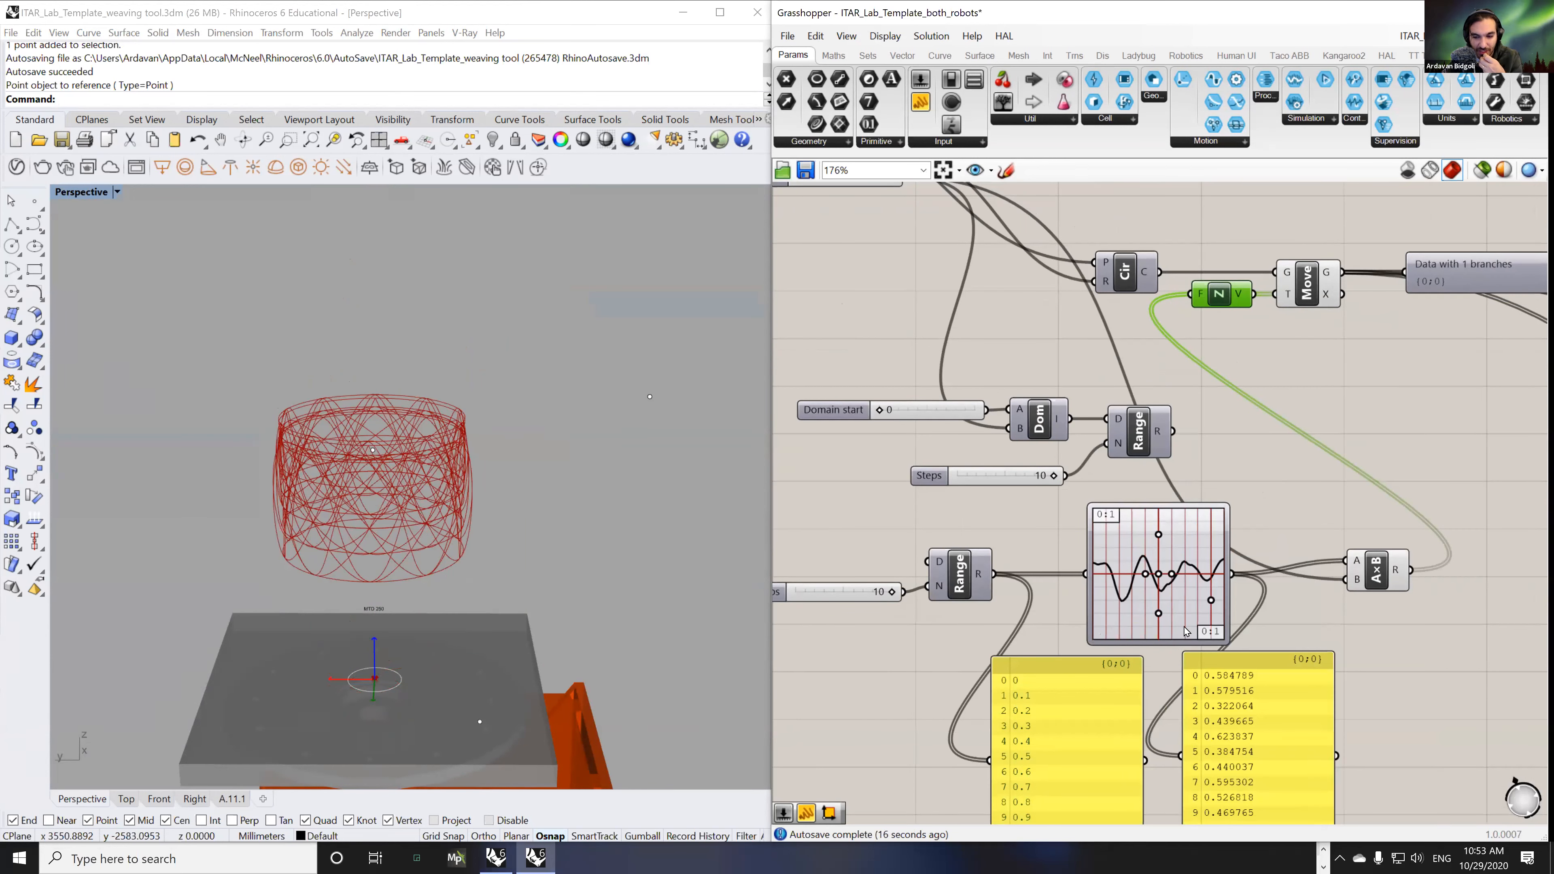
- Set the Graph Mapper back to the Bezier graph type
{"action": "right_click", "coordinate": [1185, 546]}
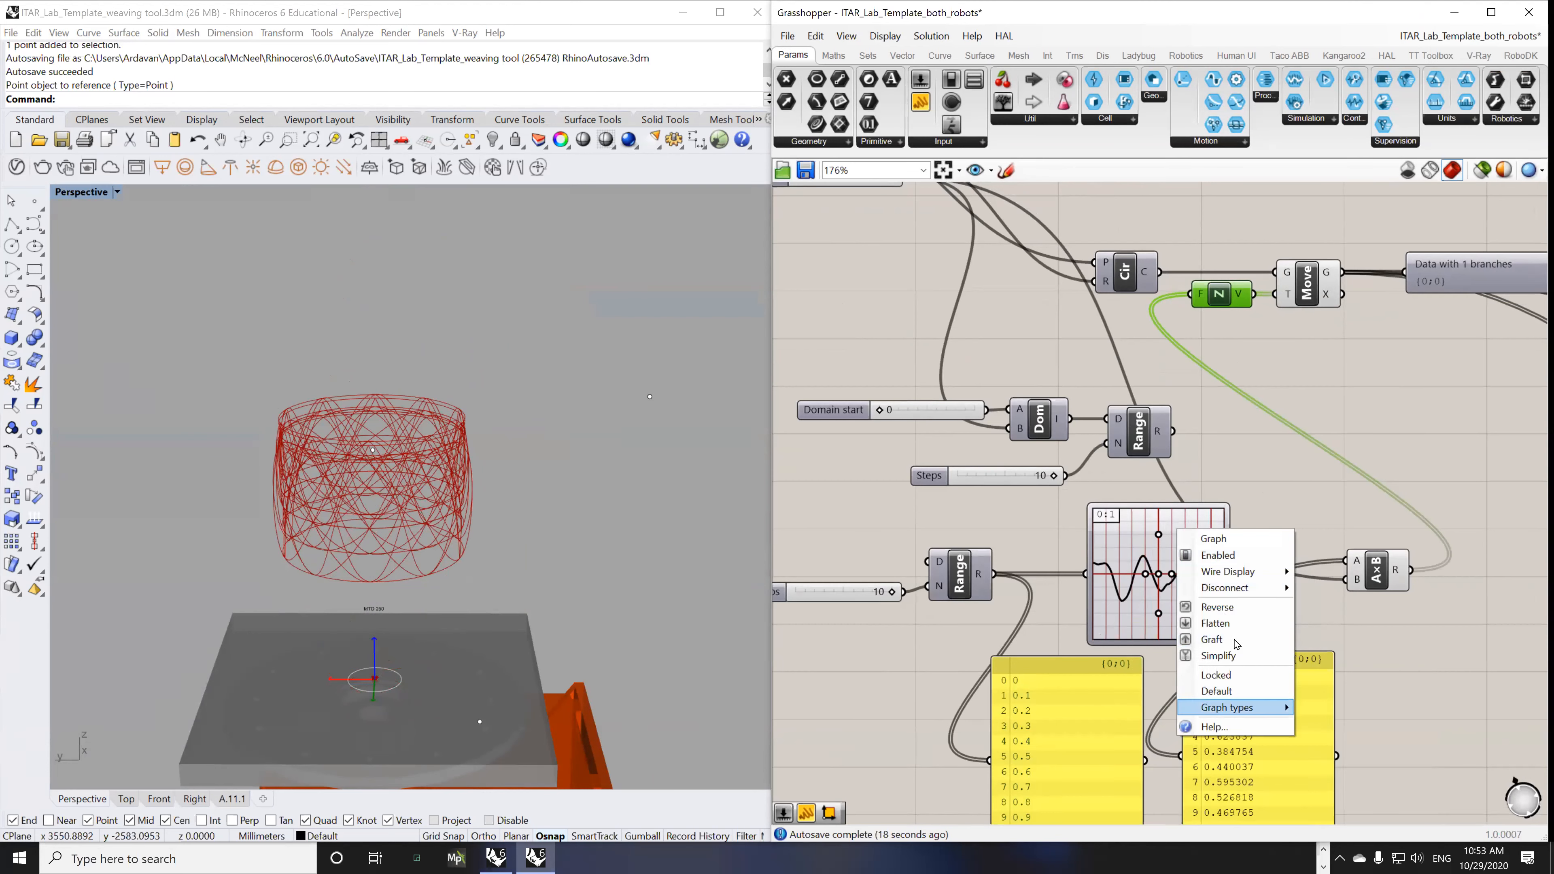
{"action": "mouse_move", "coordinate": [1228, 589]}
{"action": "mouse_move", "coordinate": [1261, 708]}
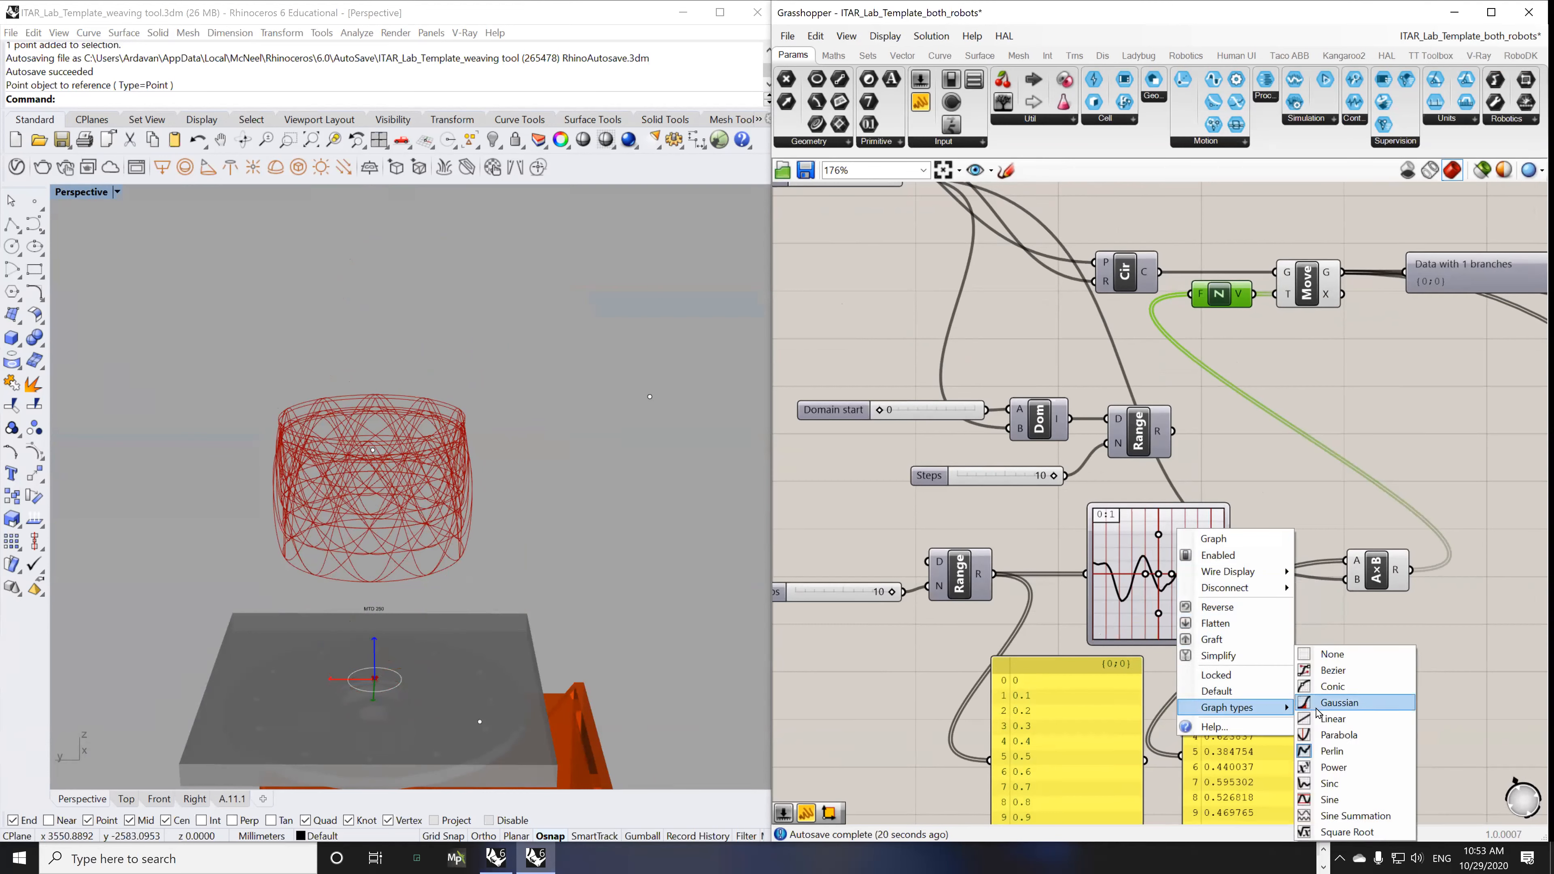
{"action": "left_click", "coordinate": [1331, 660]}
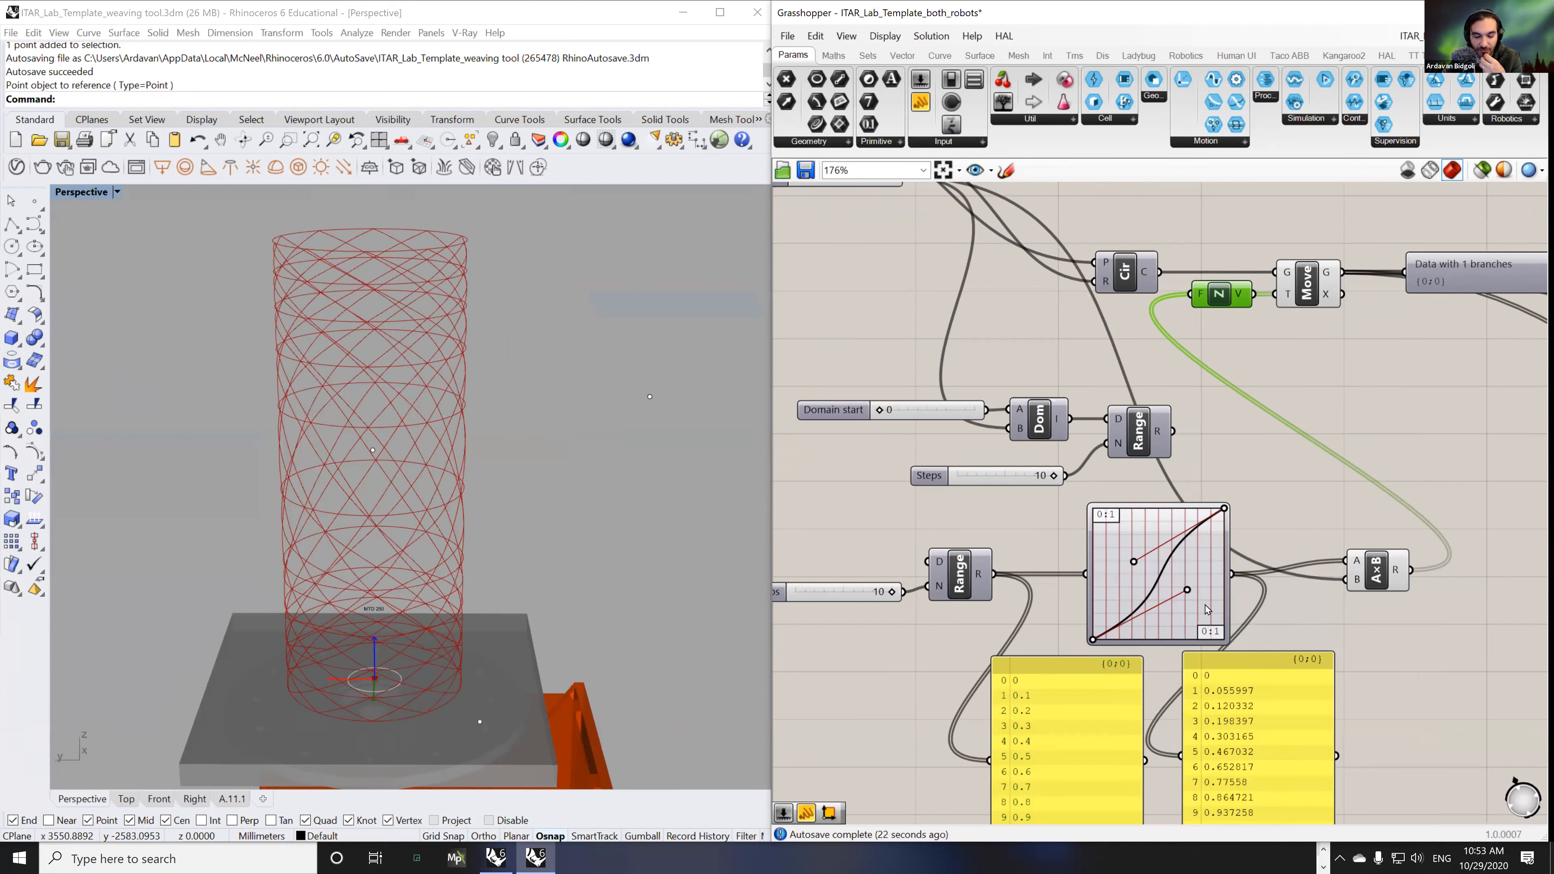
{"action": "left_click", "coordinate": [1285, 625]}
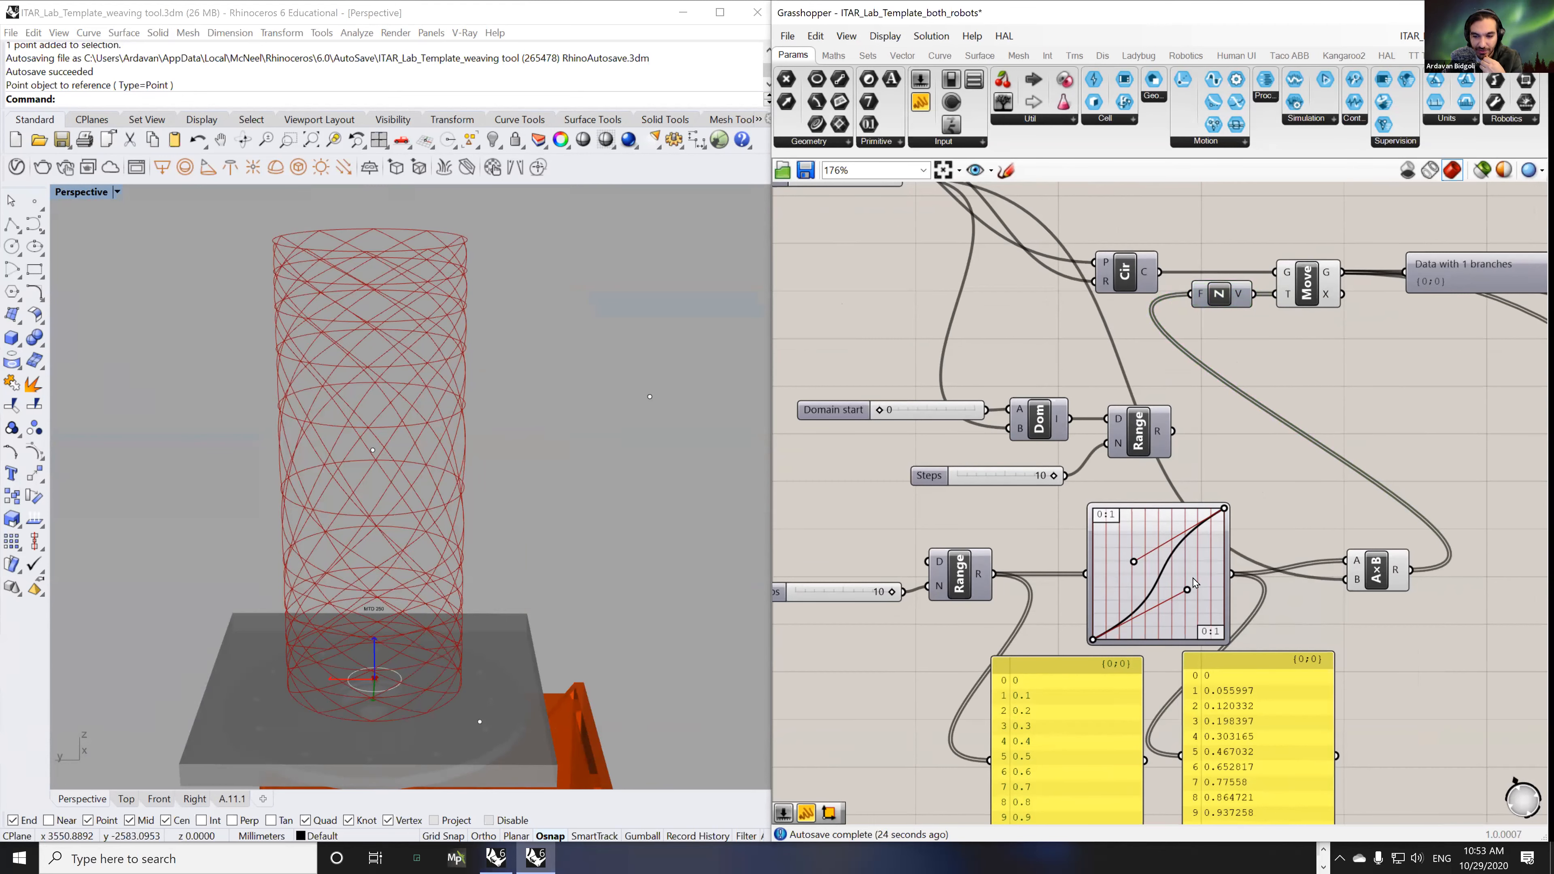
{"action": "scroll", "coordinate": [1198, 583], "scroll_direction": "up", "scroll_amount": 3}
{"action": "right_click", "coordinate": [1196, 474]}
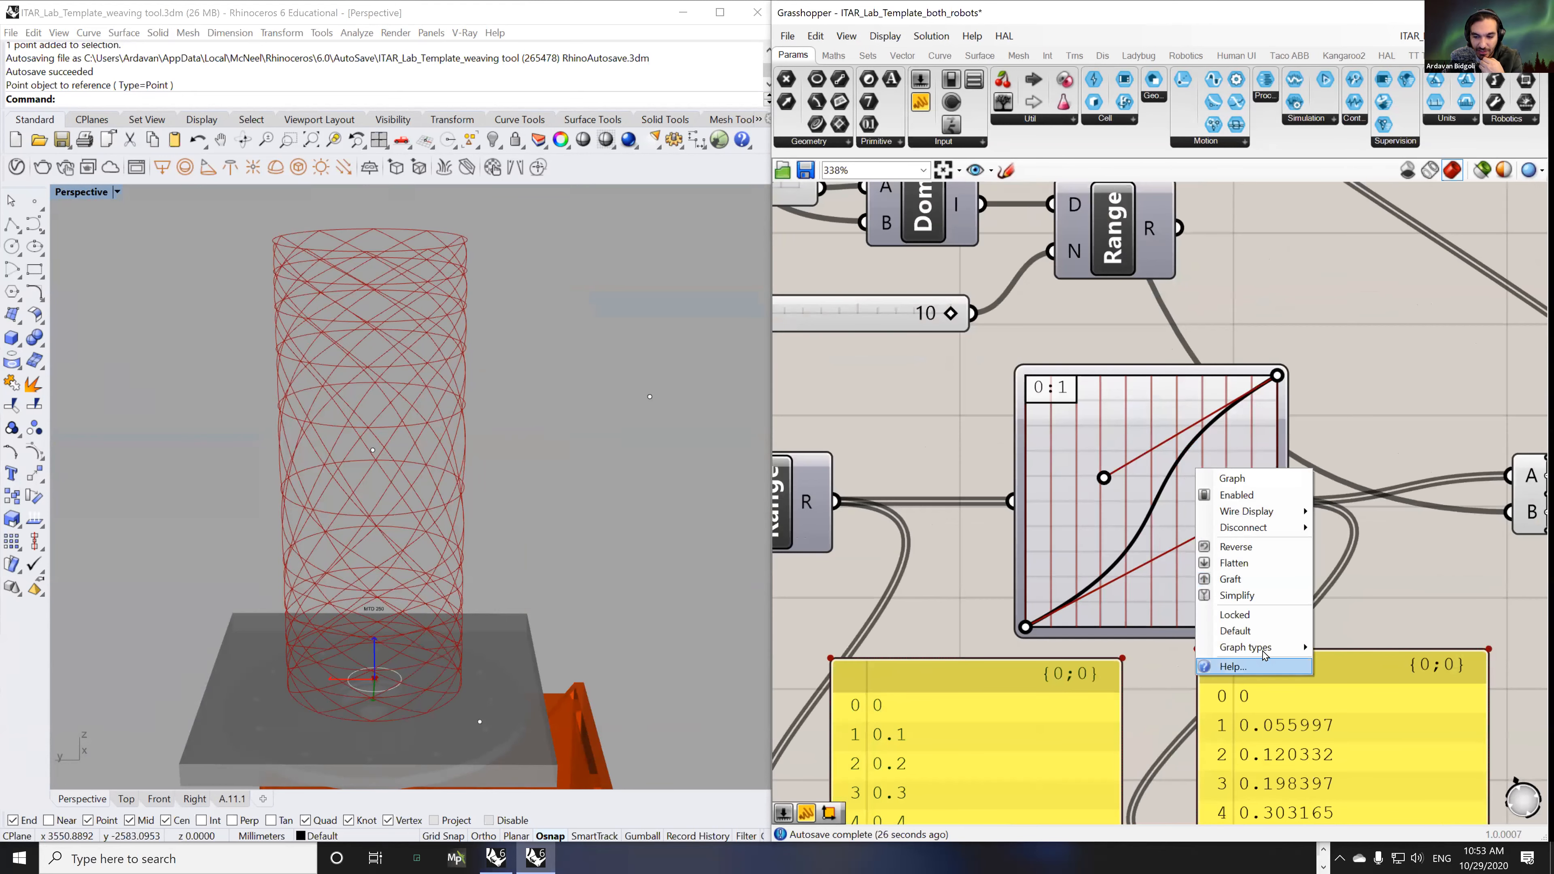
{"action": "mouse_move", "coordinate": [1264, 655]}
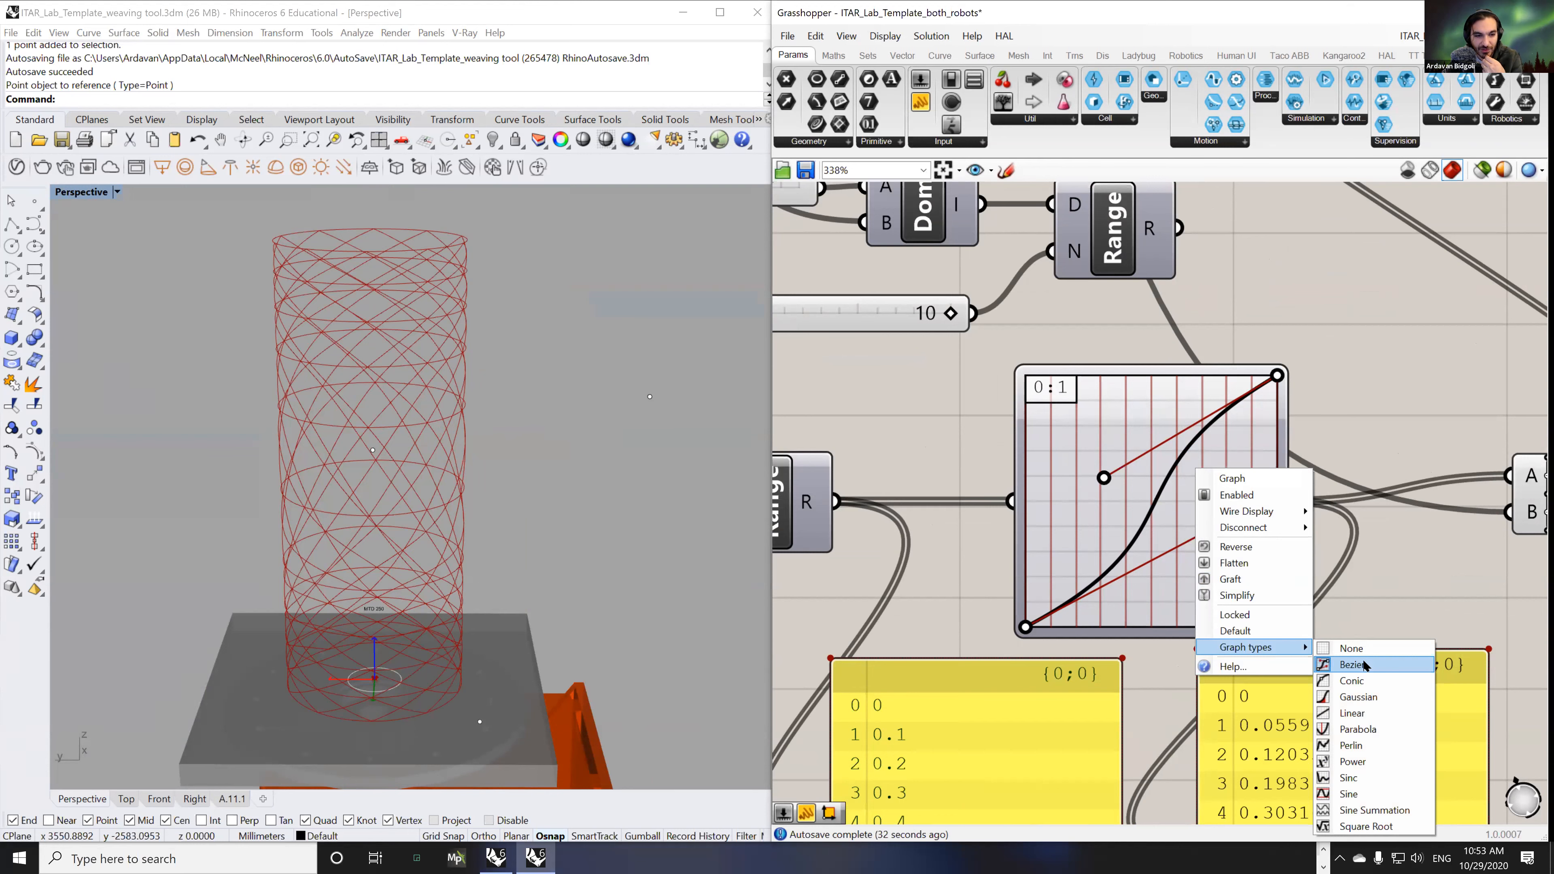
{"action": "left_click", "coordinate": [1358, 384]}
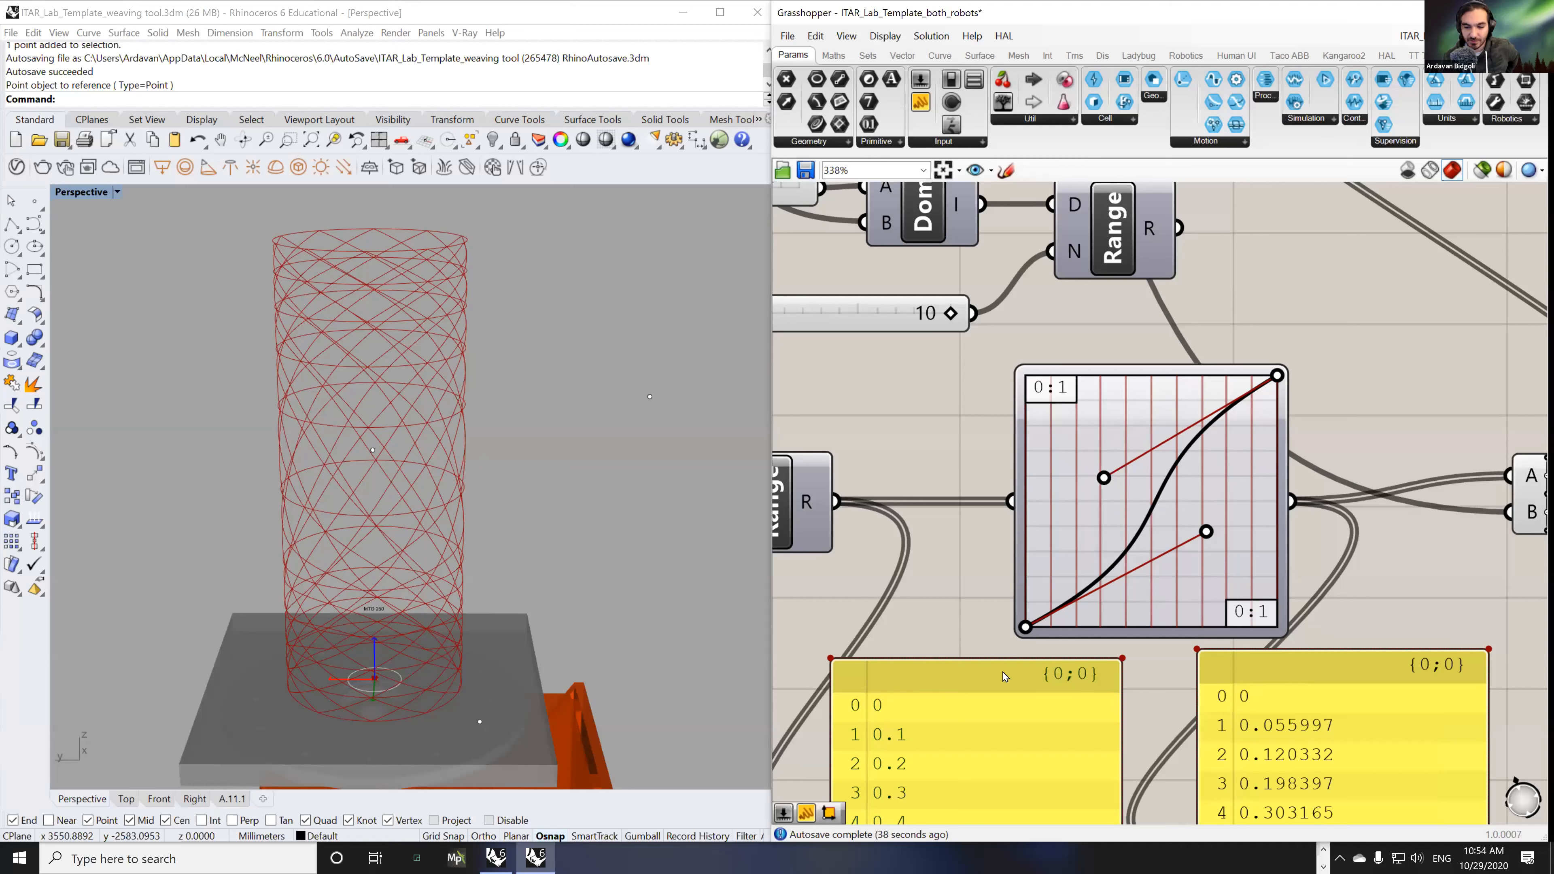
- Switch the Graph Mapper to Perlin once more to compare its effect on the weave
{"action": "mouse_move", "coordinate": [1232, 439]}
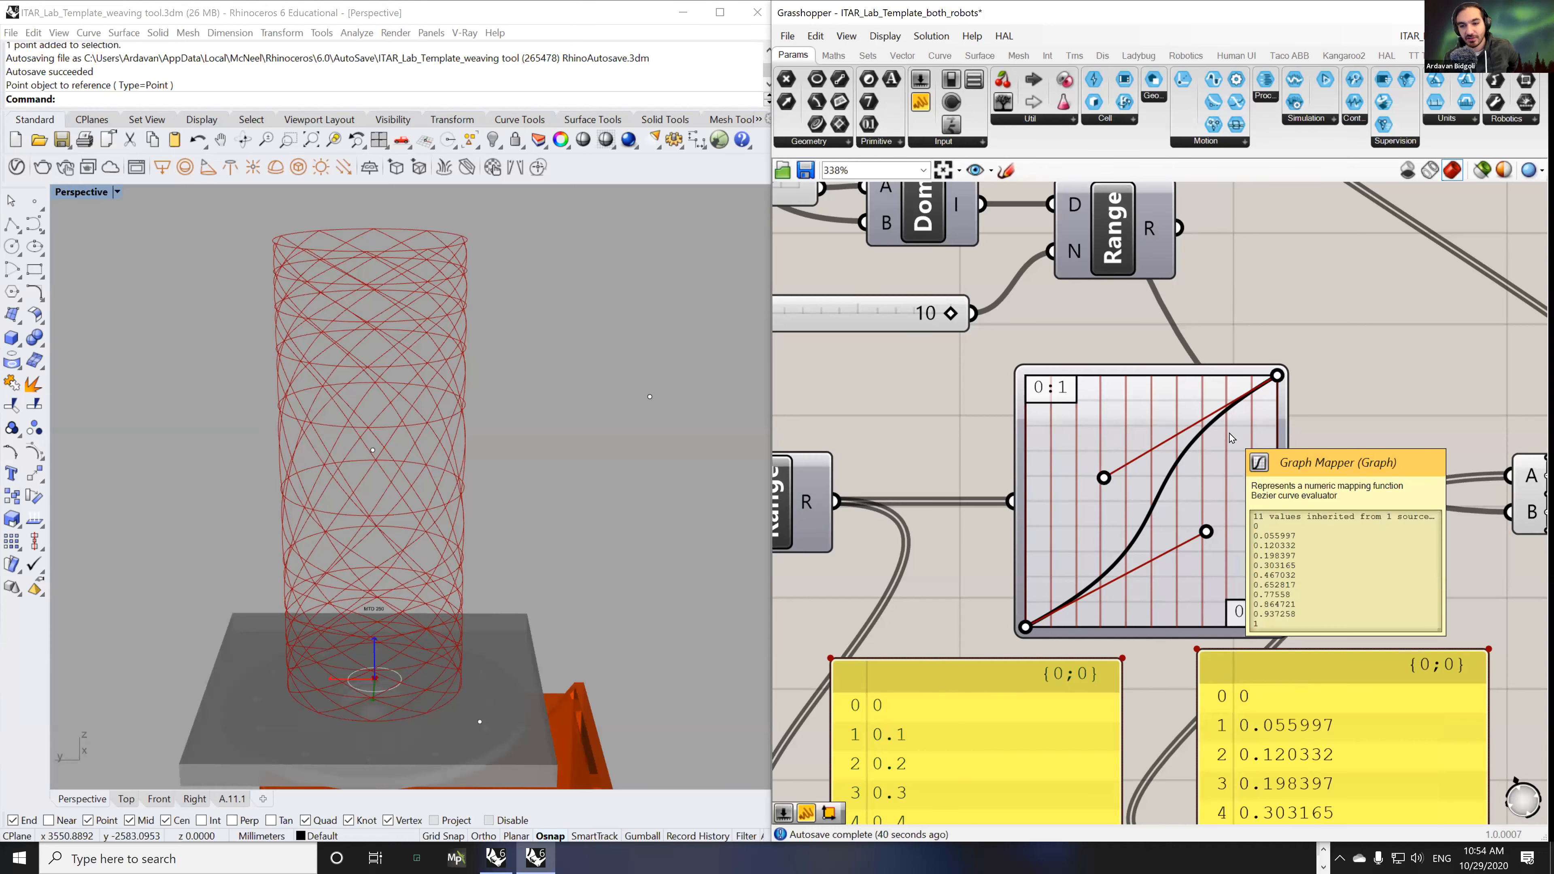
{"action": "right_click", "coordinate": [1228, 470]}
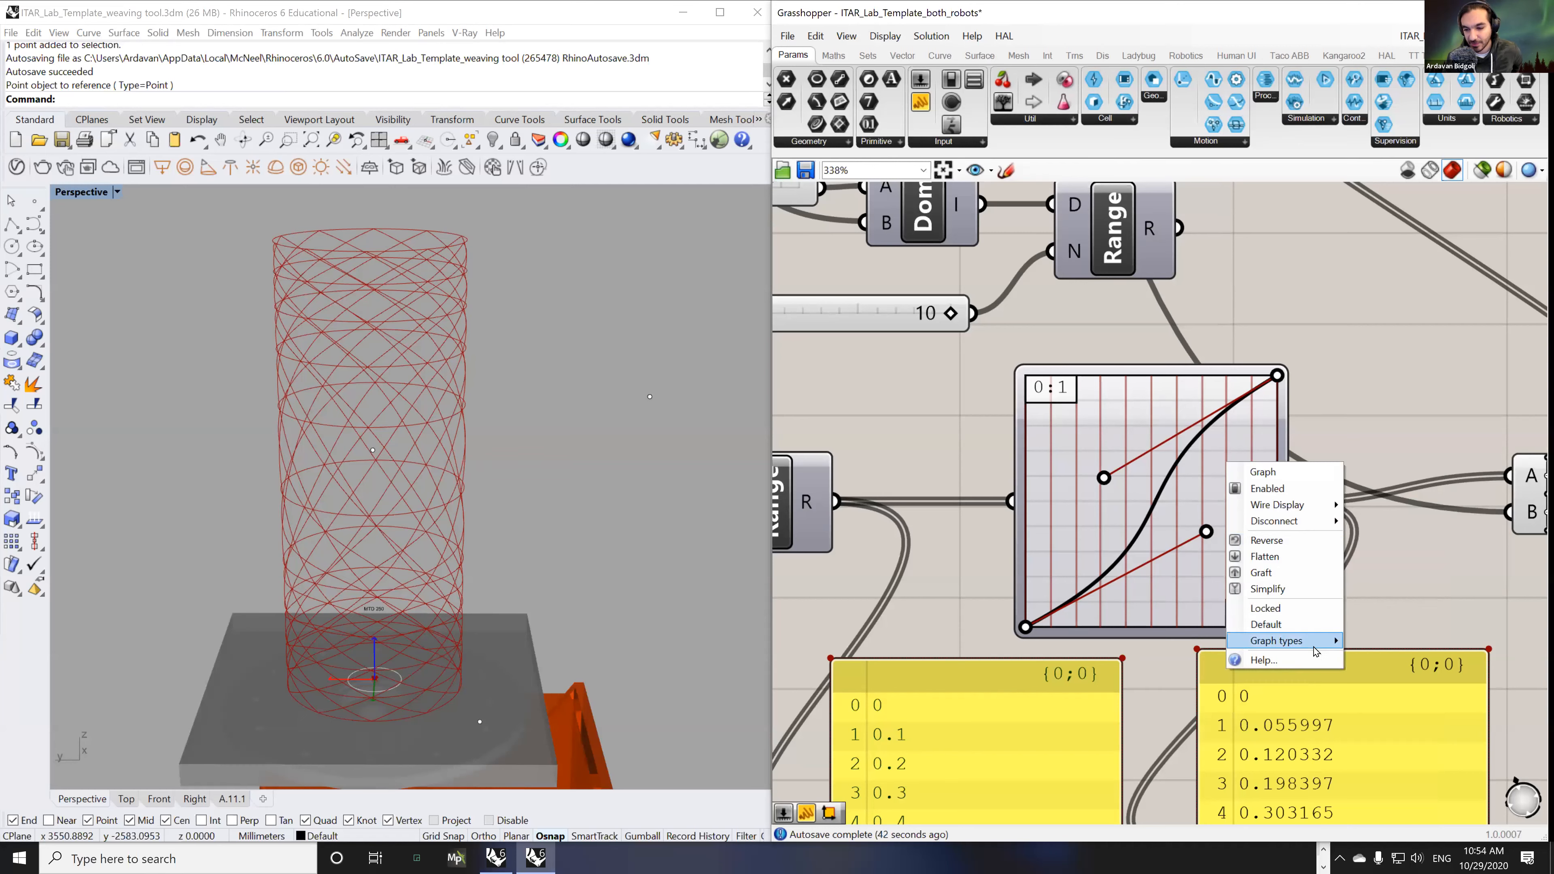
{"action": "mouse_move", "coordinate": [1315, 650]}
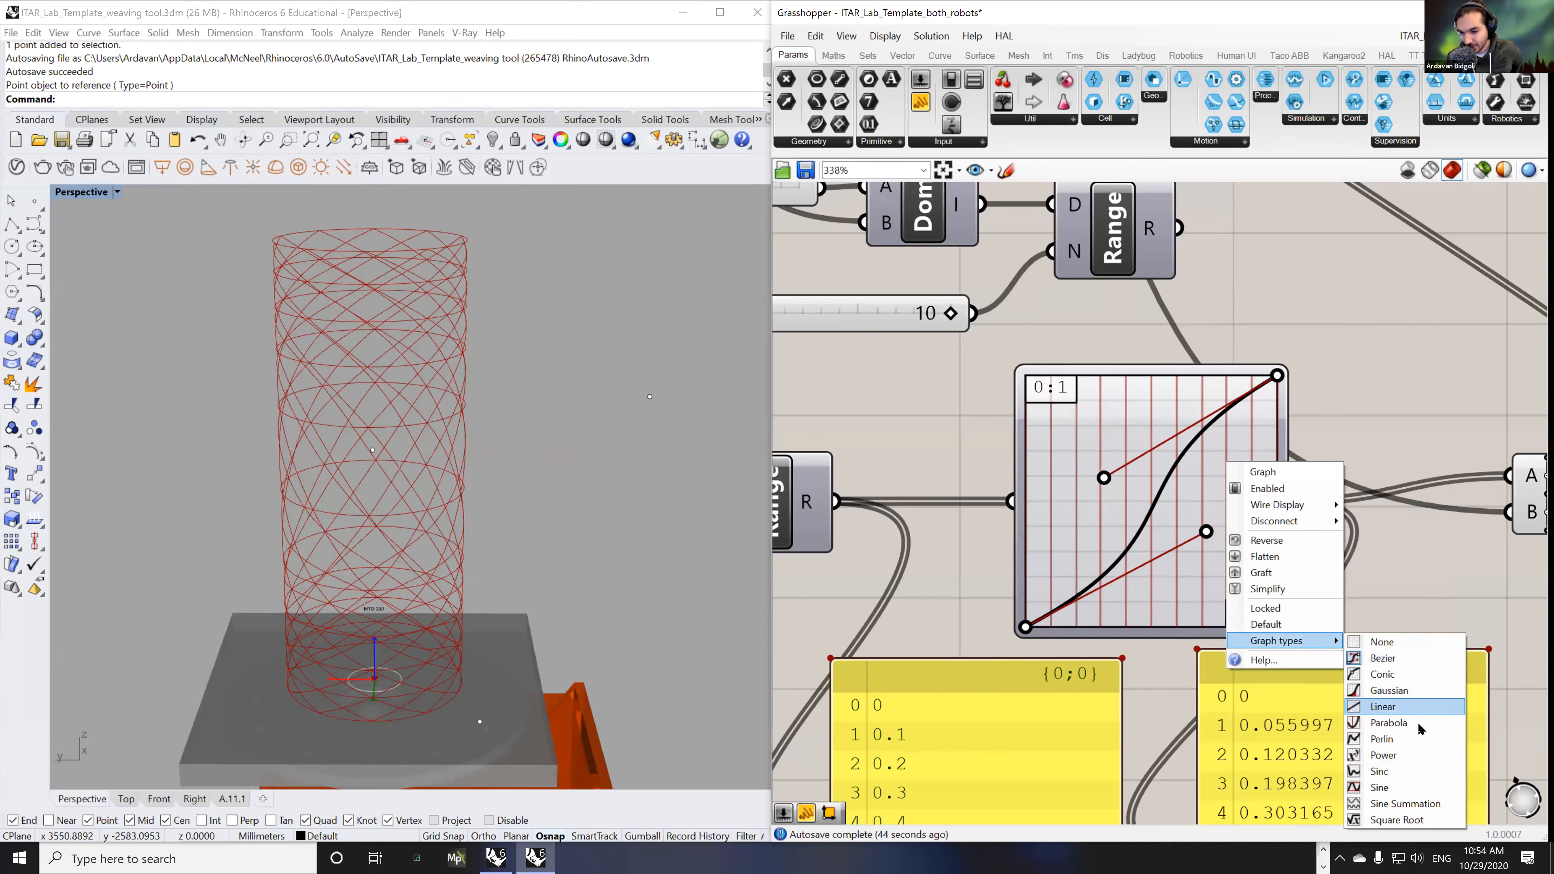
{"action": "left_click", "coordinate": [1421, 739]}
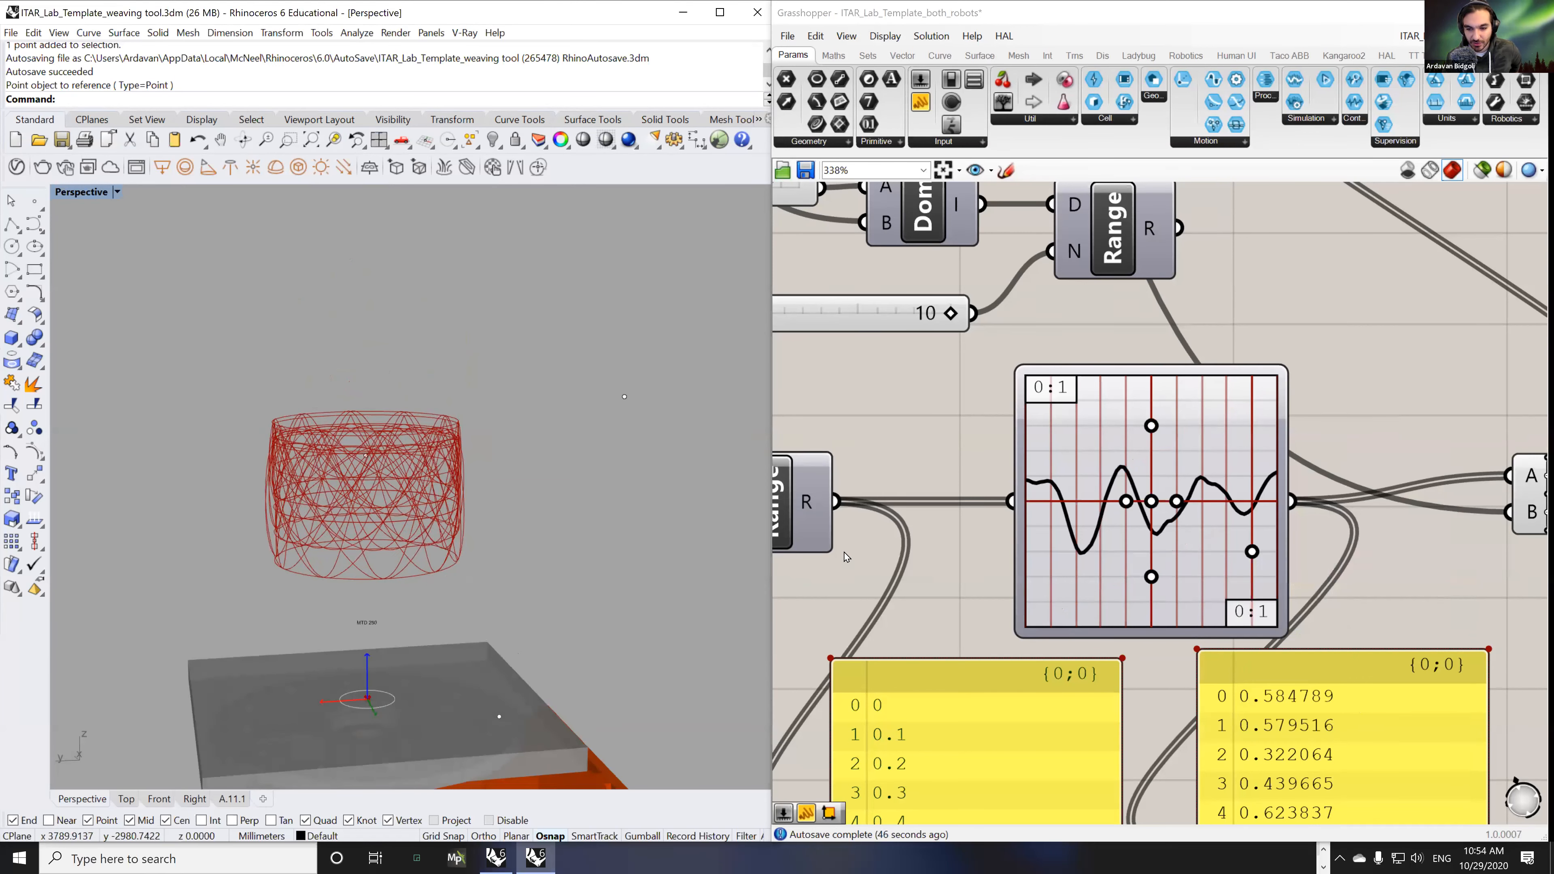
- Return the Graph Mapper from Perlin to the Bezier graph type
{"action": "right_click", "coordinate": [1250, 432]}
{"action": "mouse_move", "coordinate": [1339, 613]}
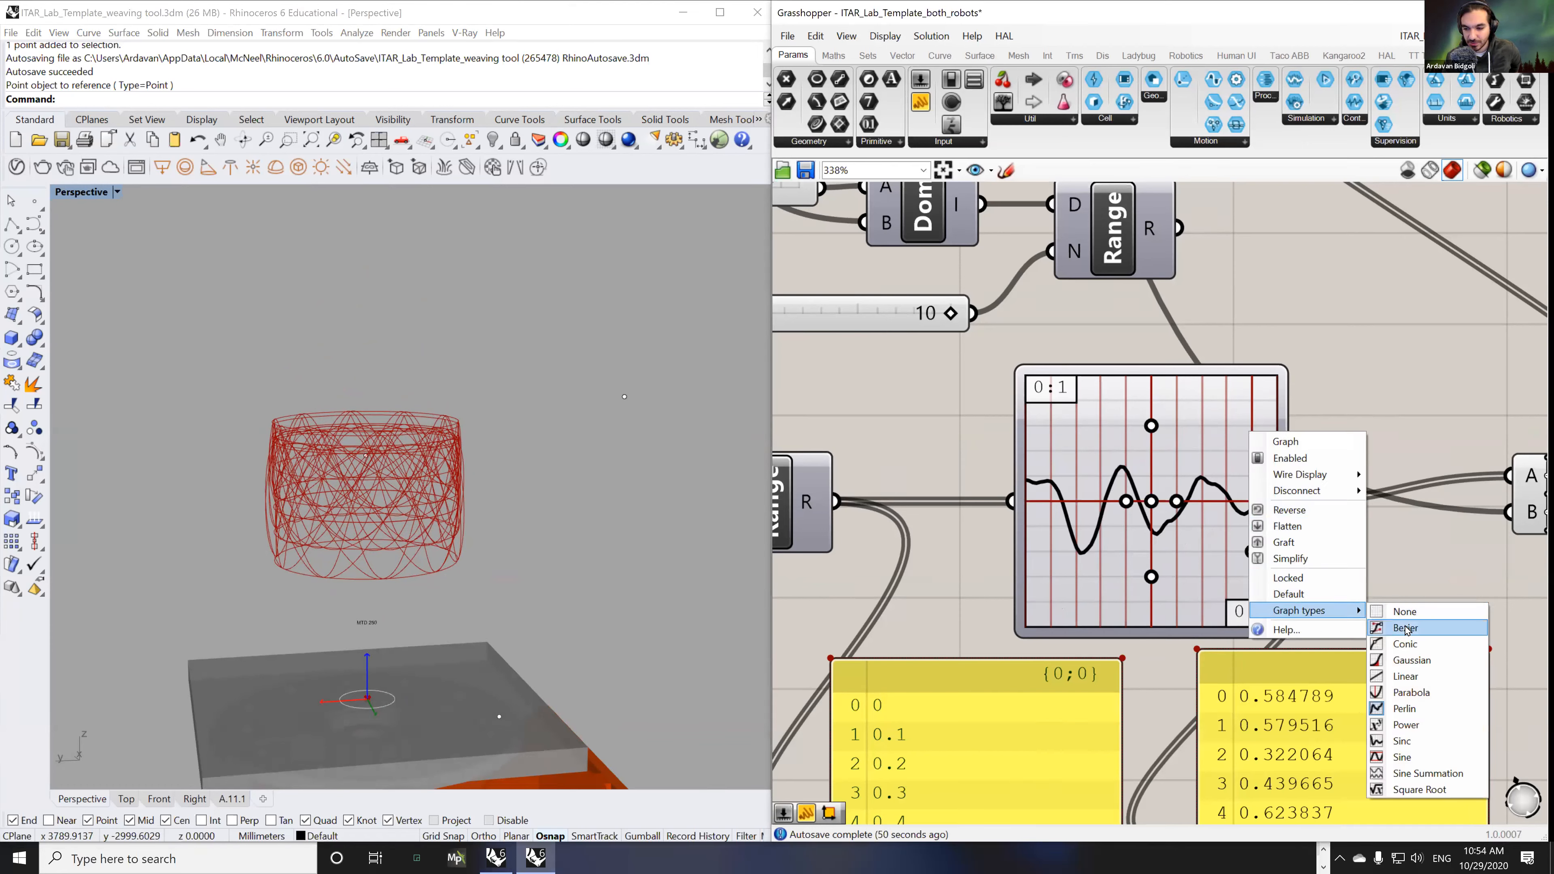
{"action": "left_click", "coordinate": [1408, 627]}
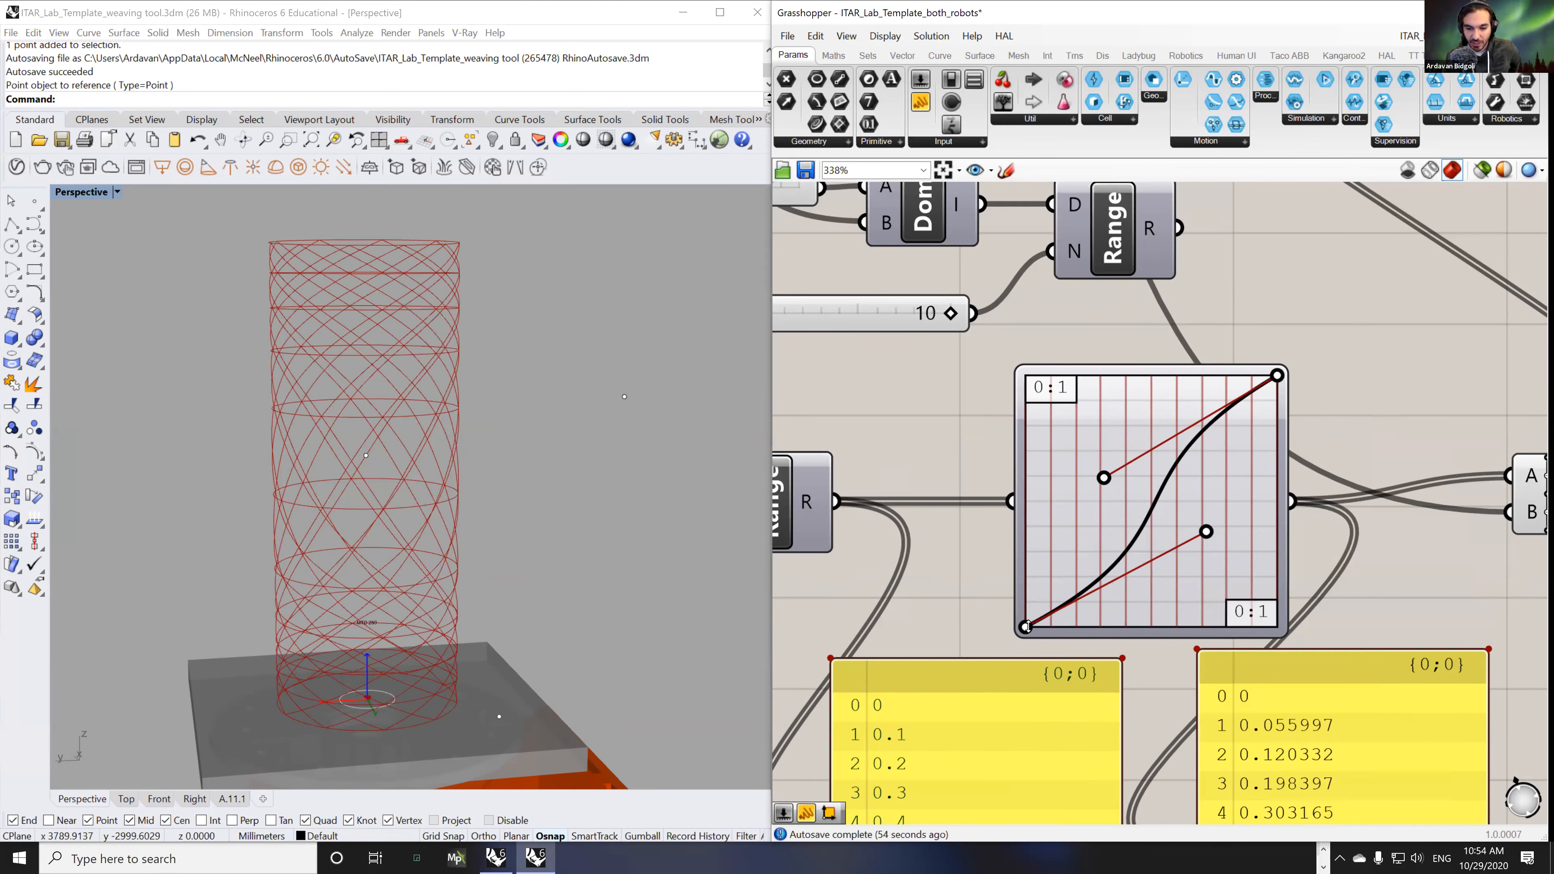
- Turn off the Move component's preview so the horizontal rings are hidden and only the weave curves show
{"action": "right_click_drag", "start_coordinate": [393, 510], "coordinate": [677, 464]}
{"action": "right_click_drag", "start_coordinate": [1252, 331], "coordinate": [1057, 528]}
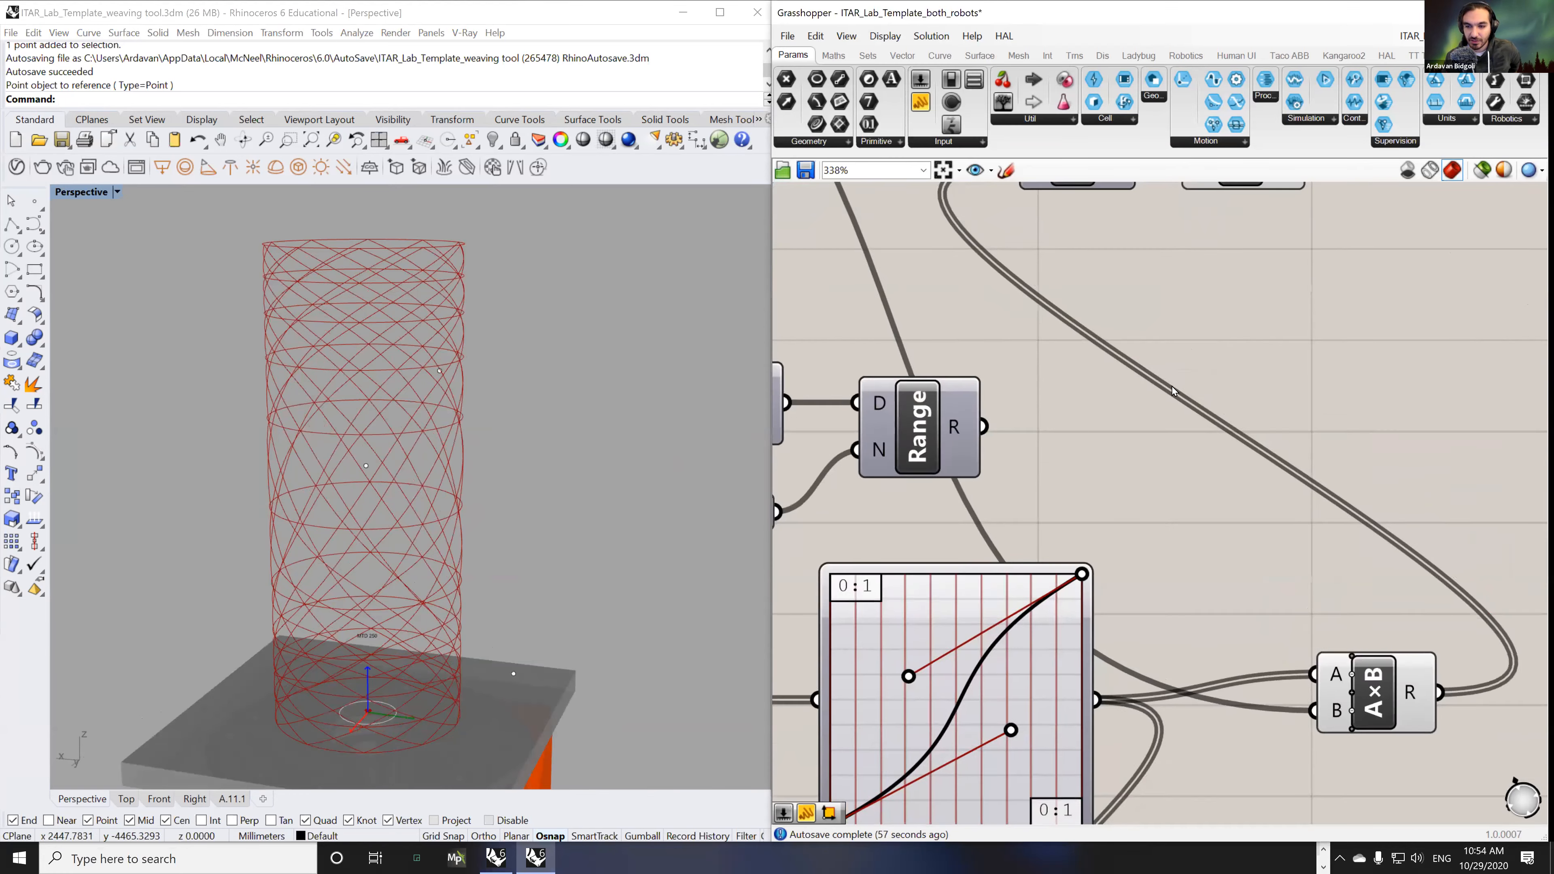
{"action": "scroll", "coordinate": [1094, 488], "scroll_direction": "down", "scroll_amount": 4}
{"action": "left_click_drag", "start_coordinate": [1192, 373], "coordinate": [1166, 262]}
{"action": "middle_click", "coordinate": [1181, 301]}
{"action": "left_click", "coordinate": [1198, 261]}
{"action": "right_click_drag", "start_coordinate": [502, 411], "coordinate": [376, 473]}
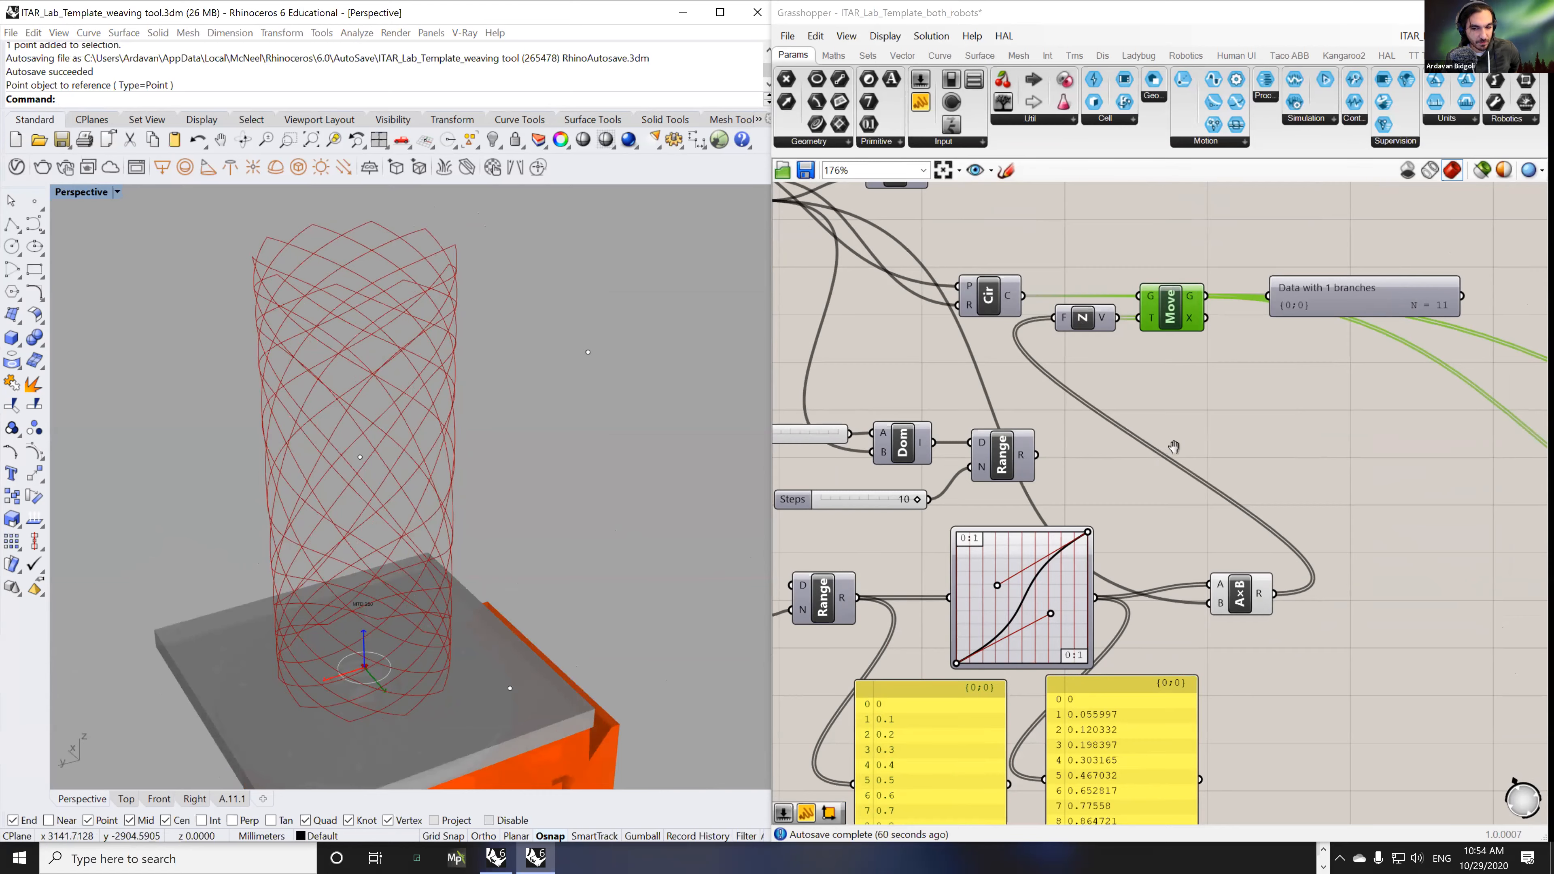
- Delete the unused Construct Domain and Range components together with their Domain start and Steps sliders
{"action": "scroll", "coordinate": [1182, 441], "scroll_direction": "down", "scroll_amount": 2}
{"action": "left_click_drag", "start_coordinate": [1019, 422], "coordinate": [961, 458]}
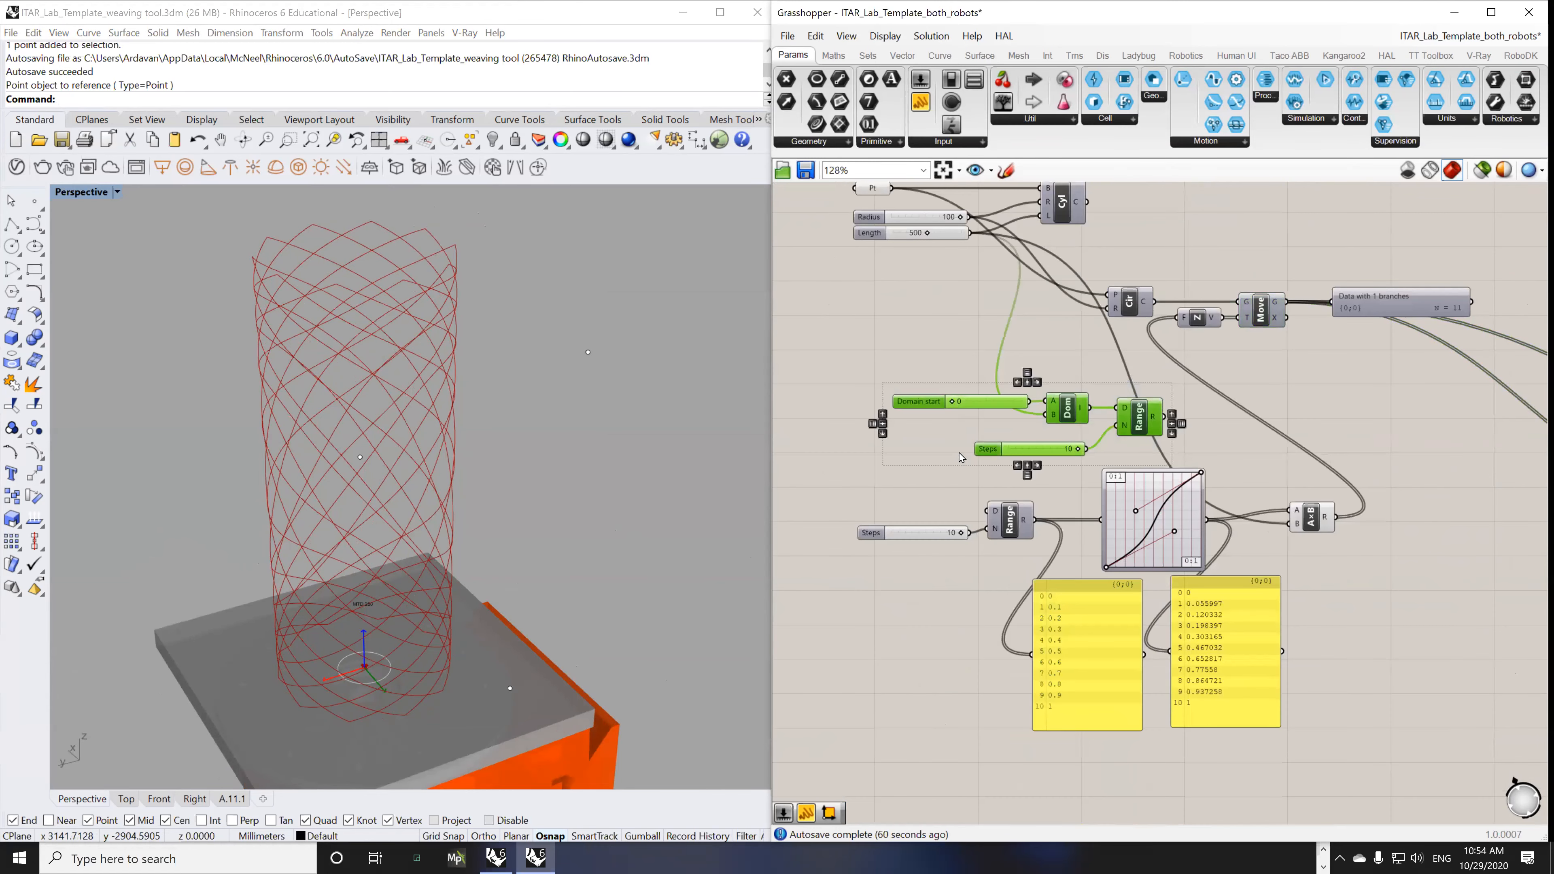
{"action": "key", "text": "Delete"}
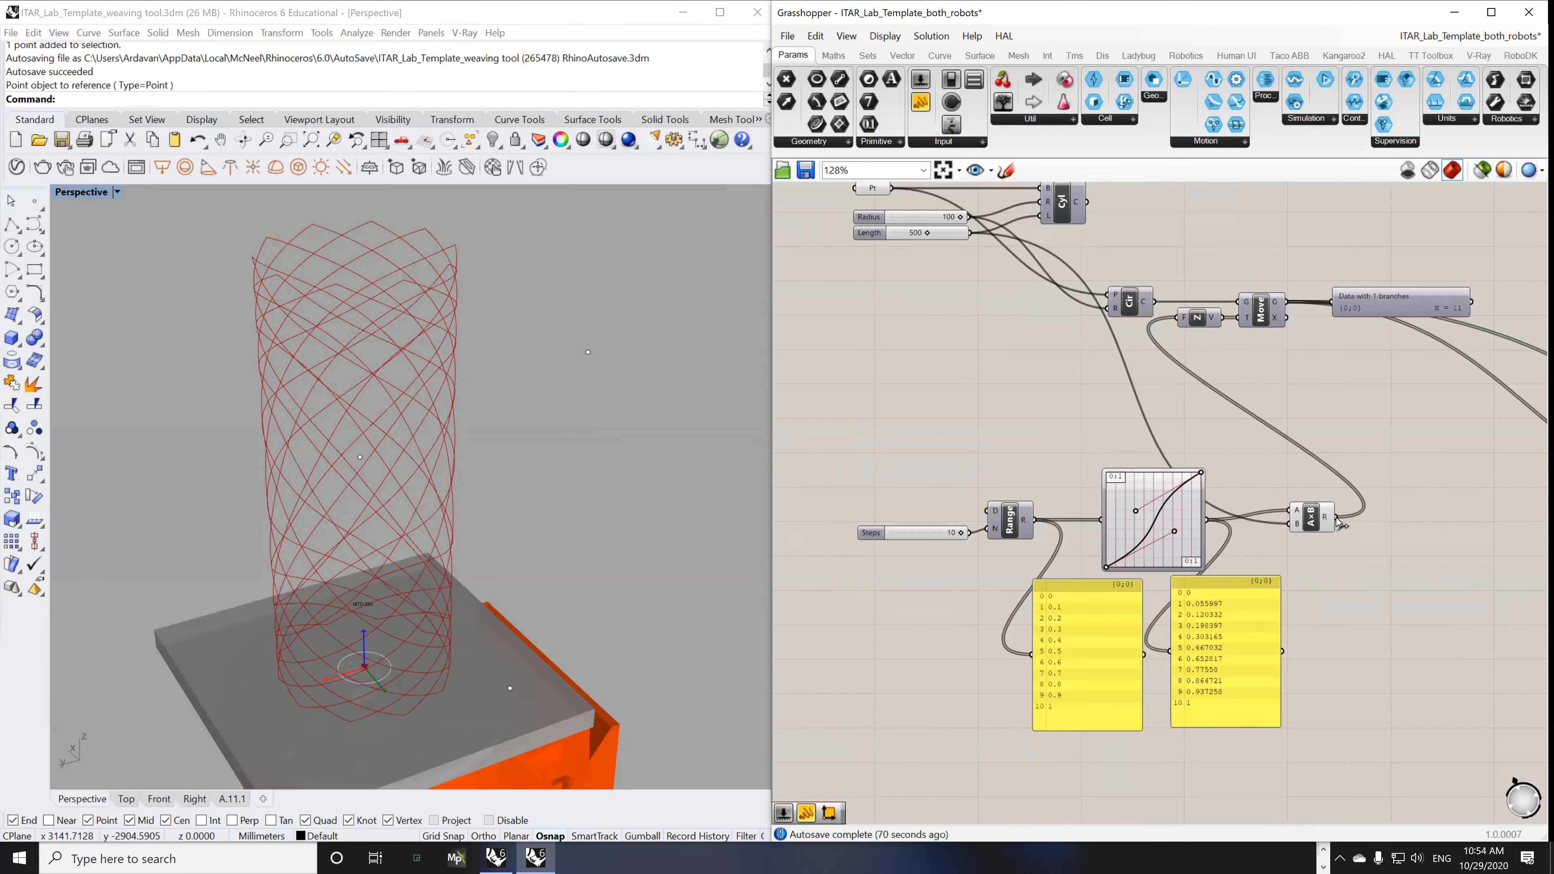
- Align the panel of Graph Mapper values with the neighbouring panel of Range values
{"action": "scroll", "coordinate": [1340, 520], "scroll_direction": "up", "scroll_amount": 2}
{"action": "scroll", "coordinate": [1187, 625], "scroll_direction": "down", "scroll_amount": 1}
{"action": "left_click", "coordinate": [838, 553]}
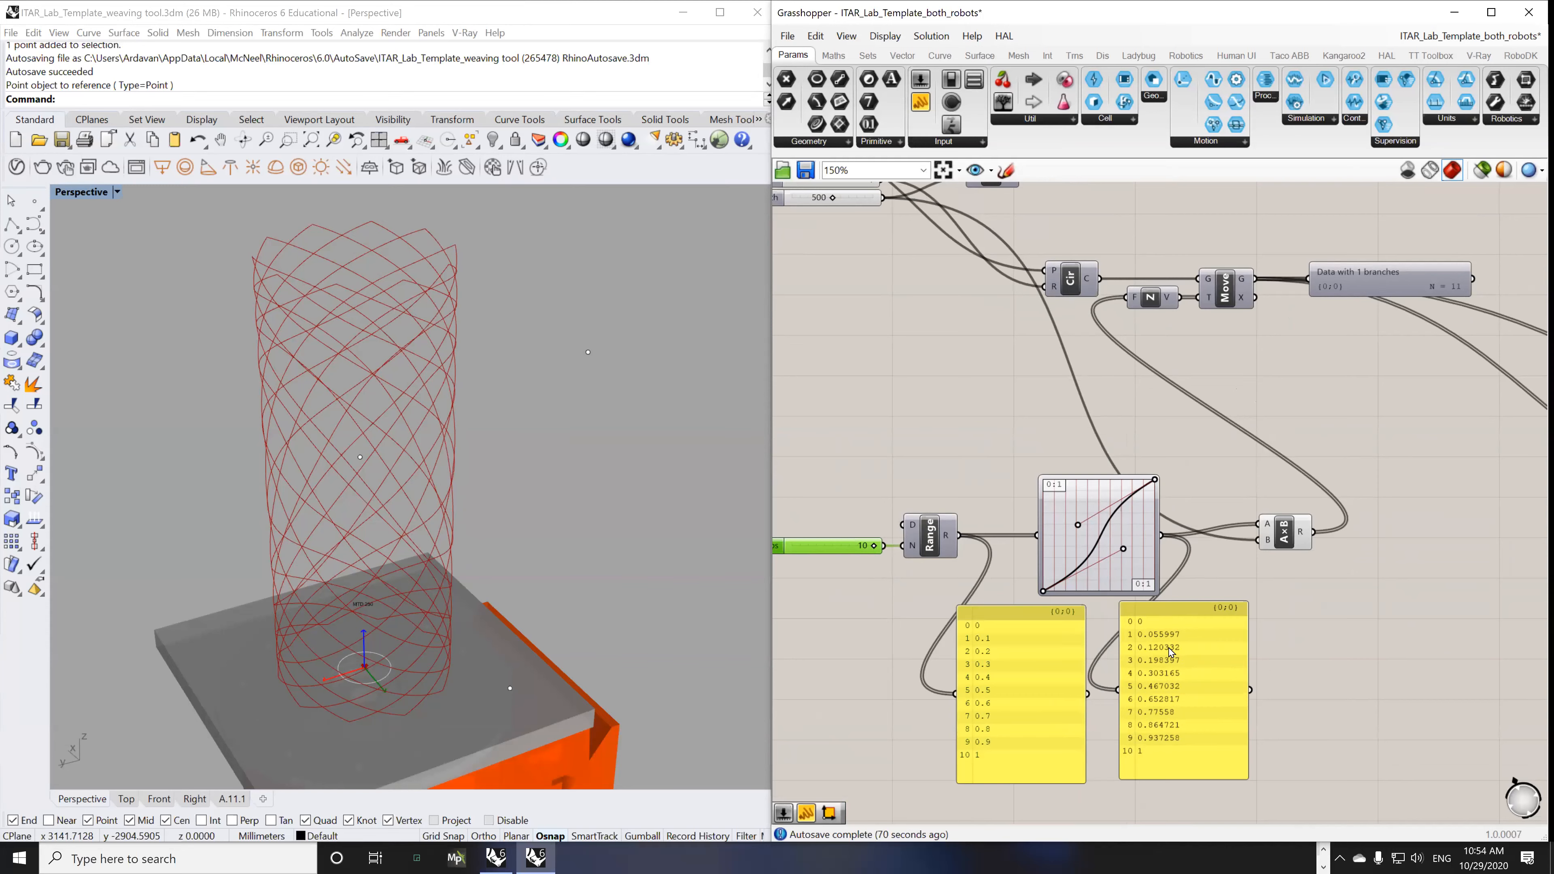
{"action": "left_click_drag", "start_coordinate": [1169, 649], "coordinate": [1168, 653]}
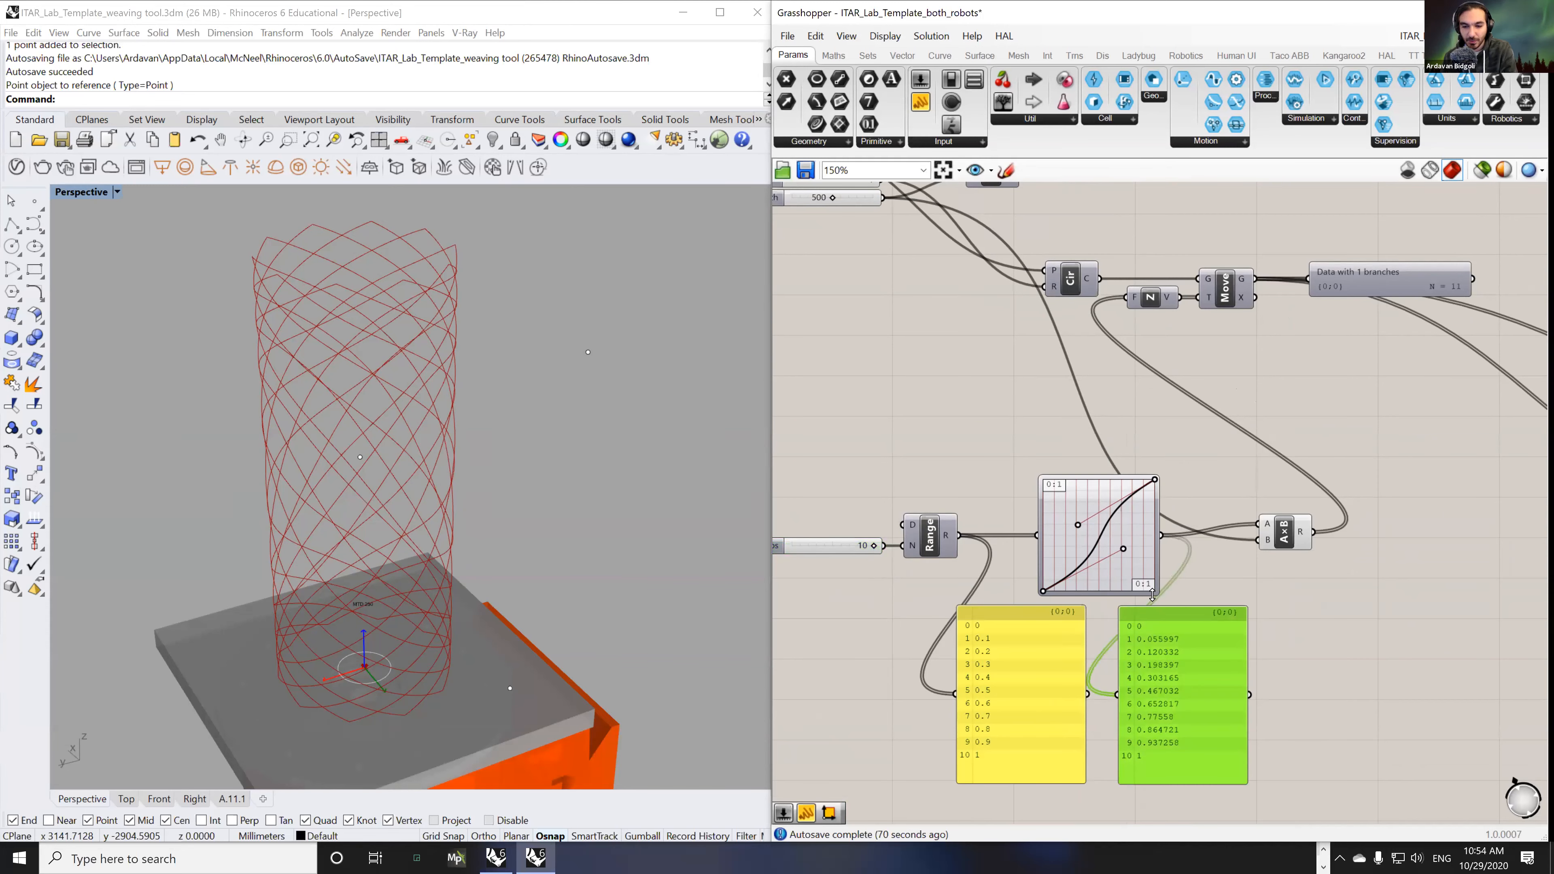
{"action": "scroll", "coordinate": [1120, 587], "scroll_direction": "up", "scroll_amount": 3}
- Move the Multiplication component slightly higher and farther from the Graph Mapper
{"action": "left_click", "coordinate": [1378, 526]}
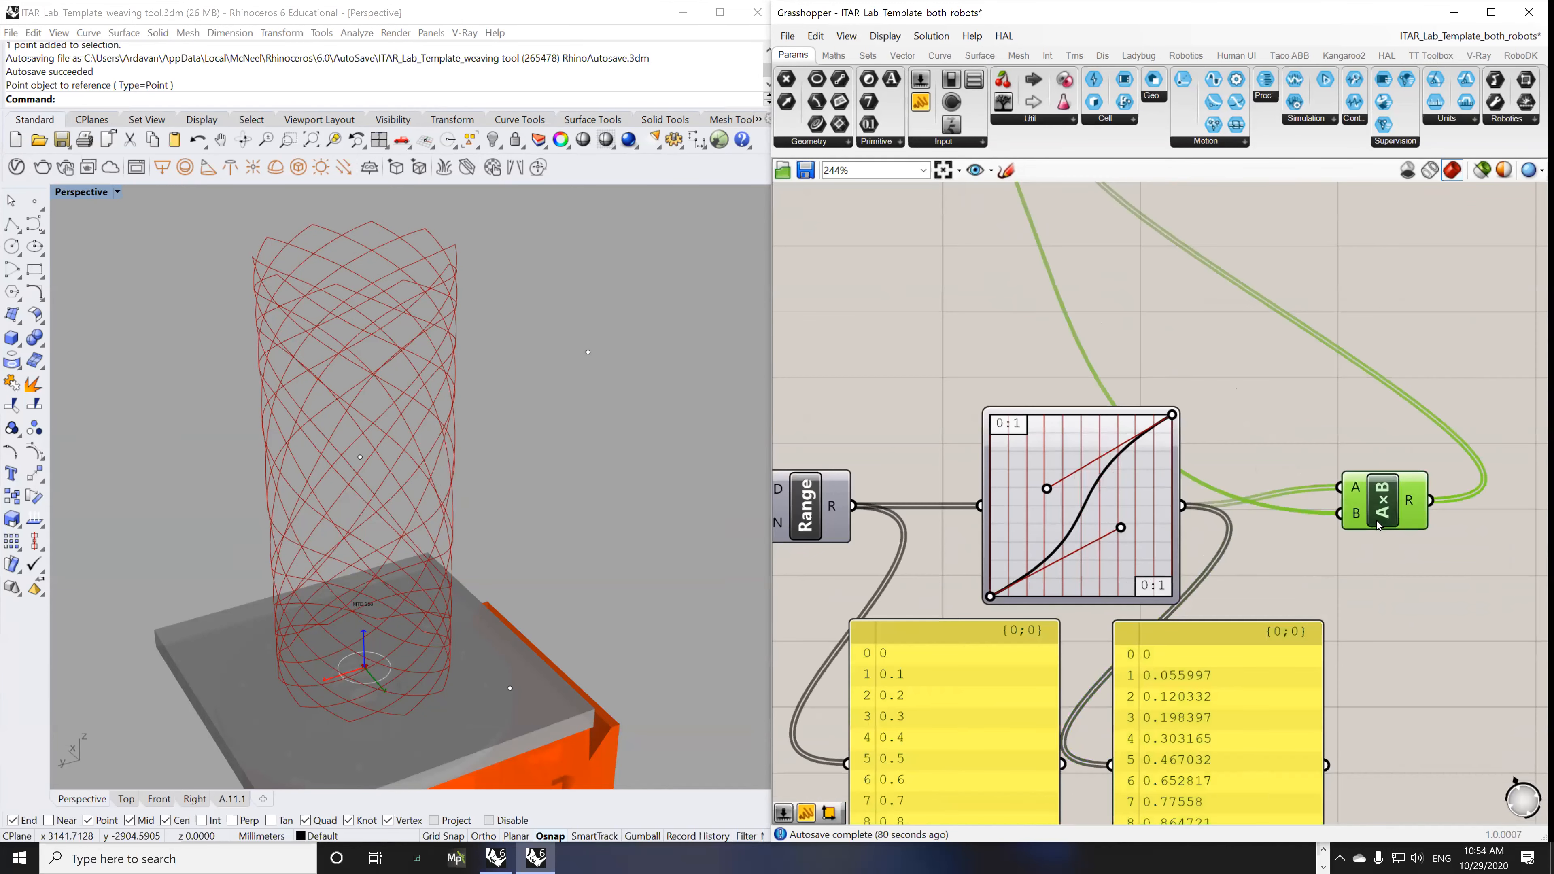
{"action": "left_click_drag", "start_coordinate": [1374, 530], "coordinate": [1373, 526]}
{"action": "scroll", "coordinate": [1278, 495], "scroll_direction": "down", "scroll_amount": 3}
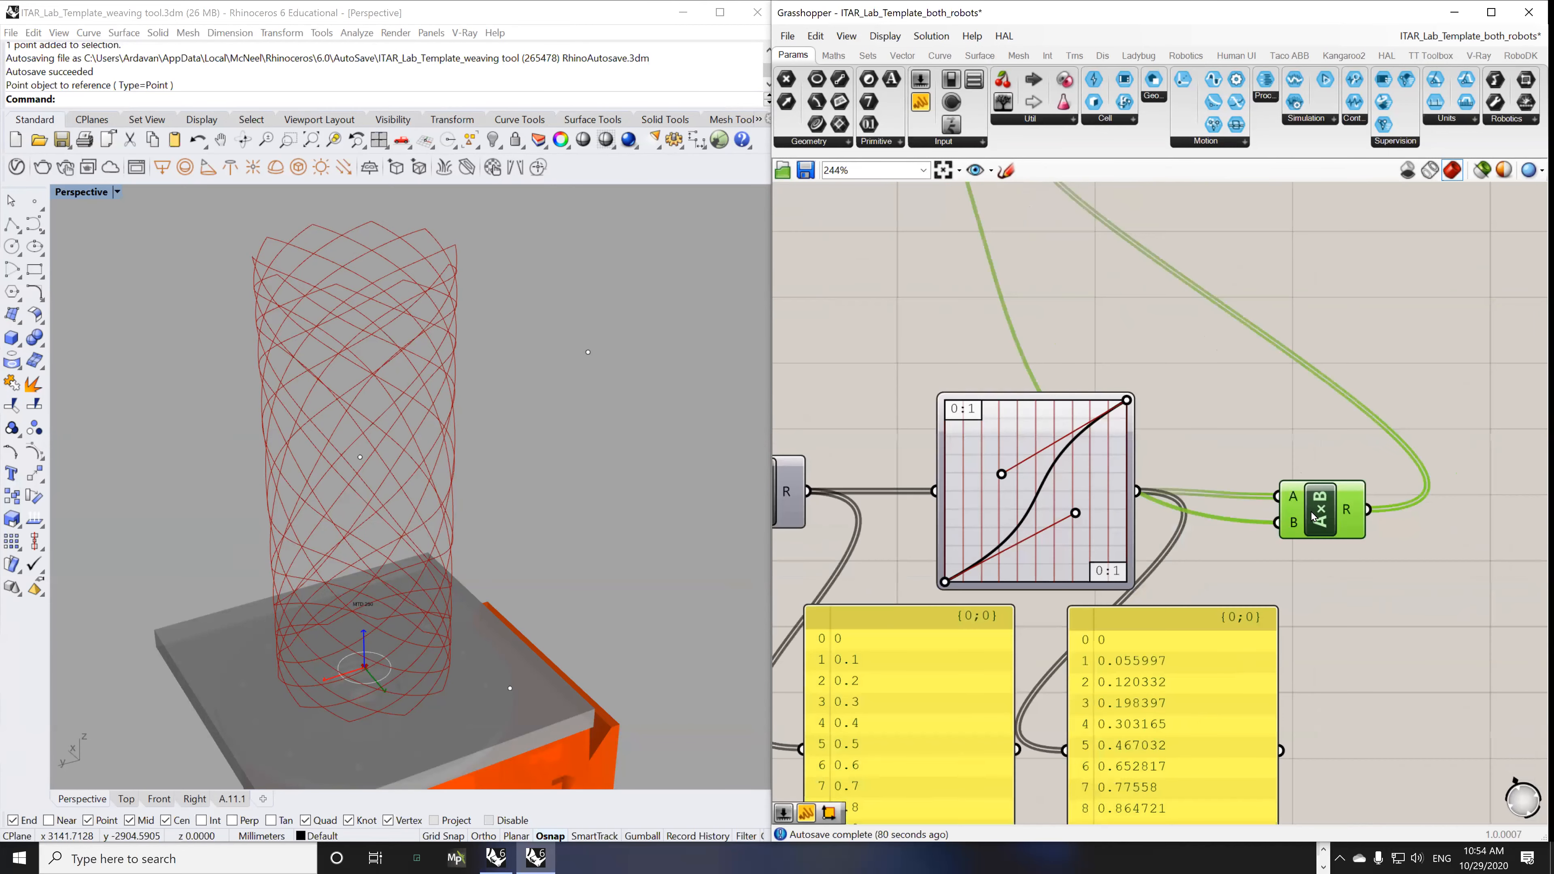
{"action": "scroll", "coordinate": [1349, 517], "scroll_direction": "up", "scroll_amount": 3}
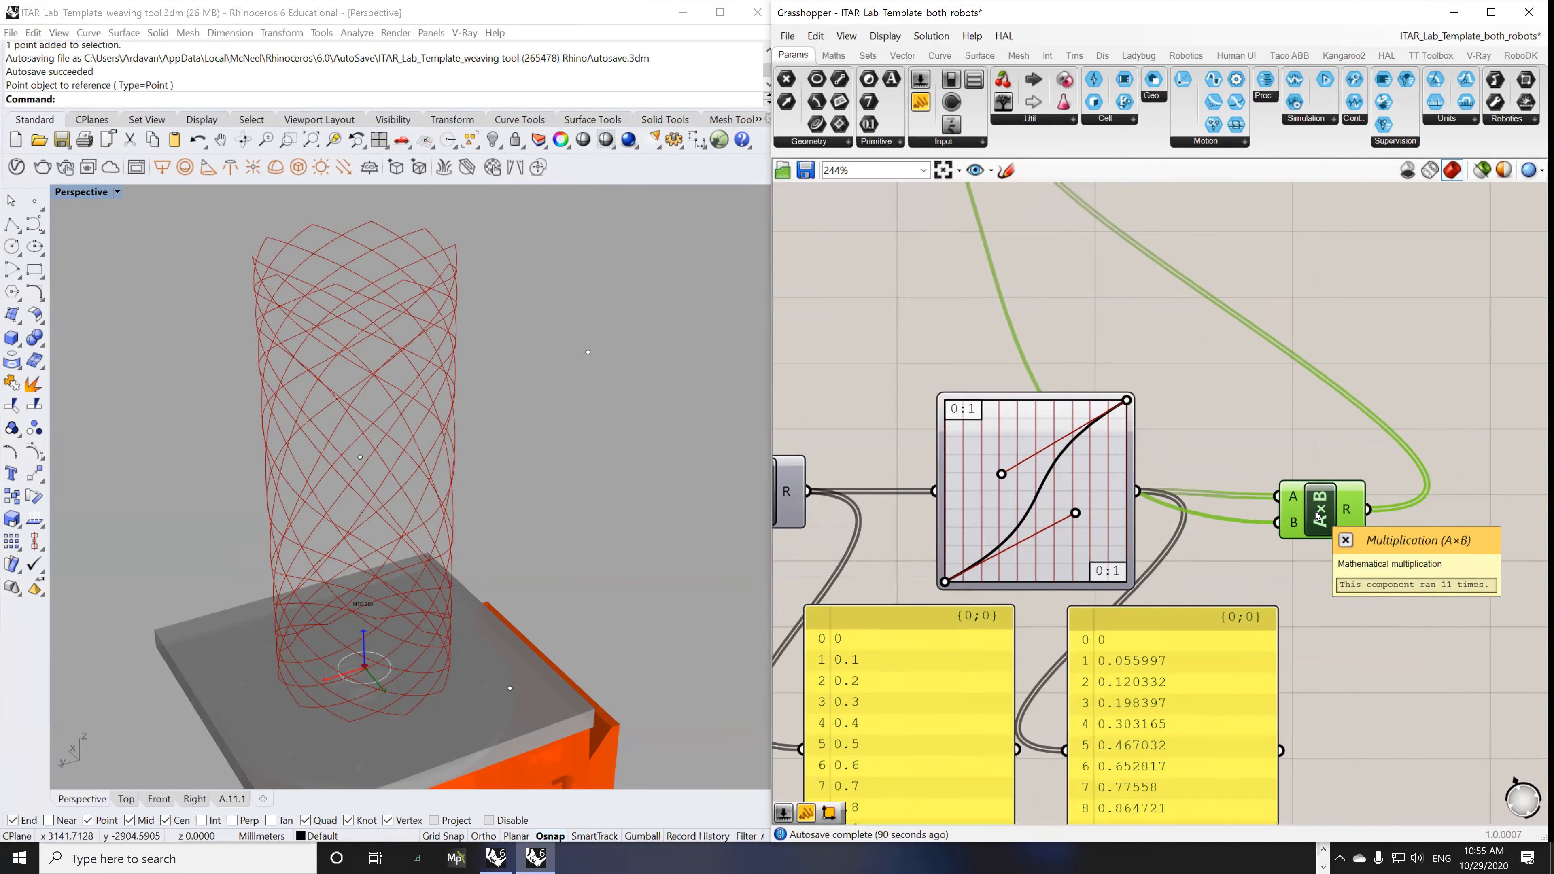
{"action": "scroll", "coordinate": [1171, 432], "scroll_direction": "down", "scroll_amount": 2}
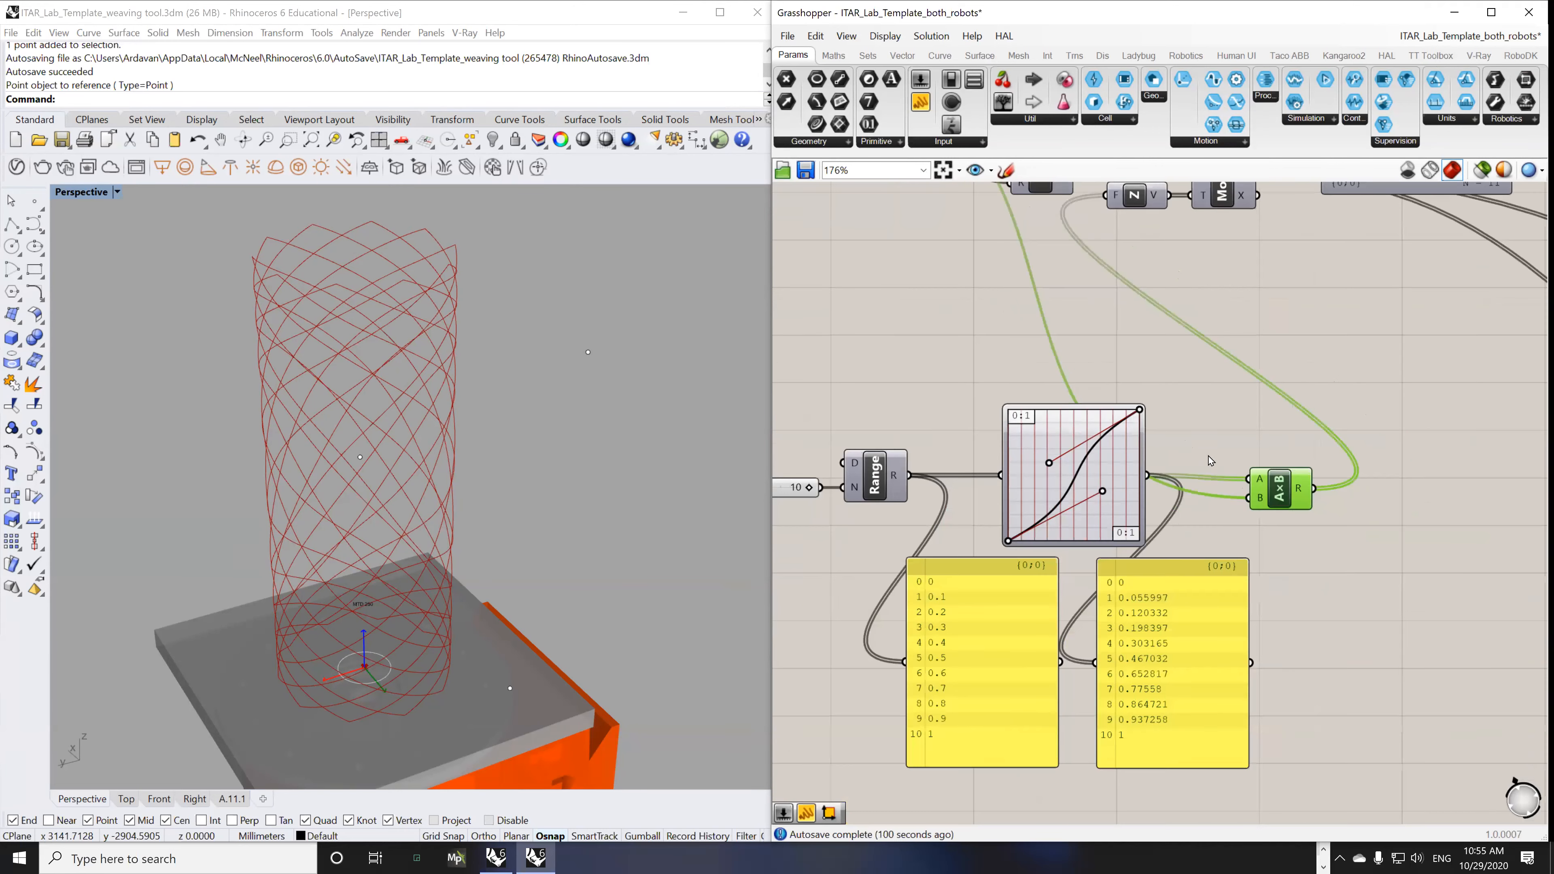
{"action": "left_click_drag", "start_coordinate": [1291, 495], "coordinate": [1316, 435]}
{"action": "scroll", "coordinate": [1185, 402], "scroll_direction": "down", "scroll_amount": 2}
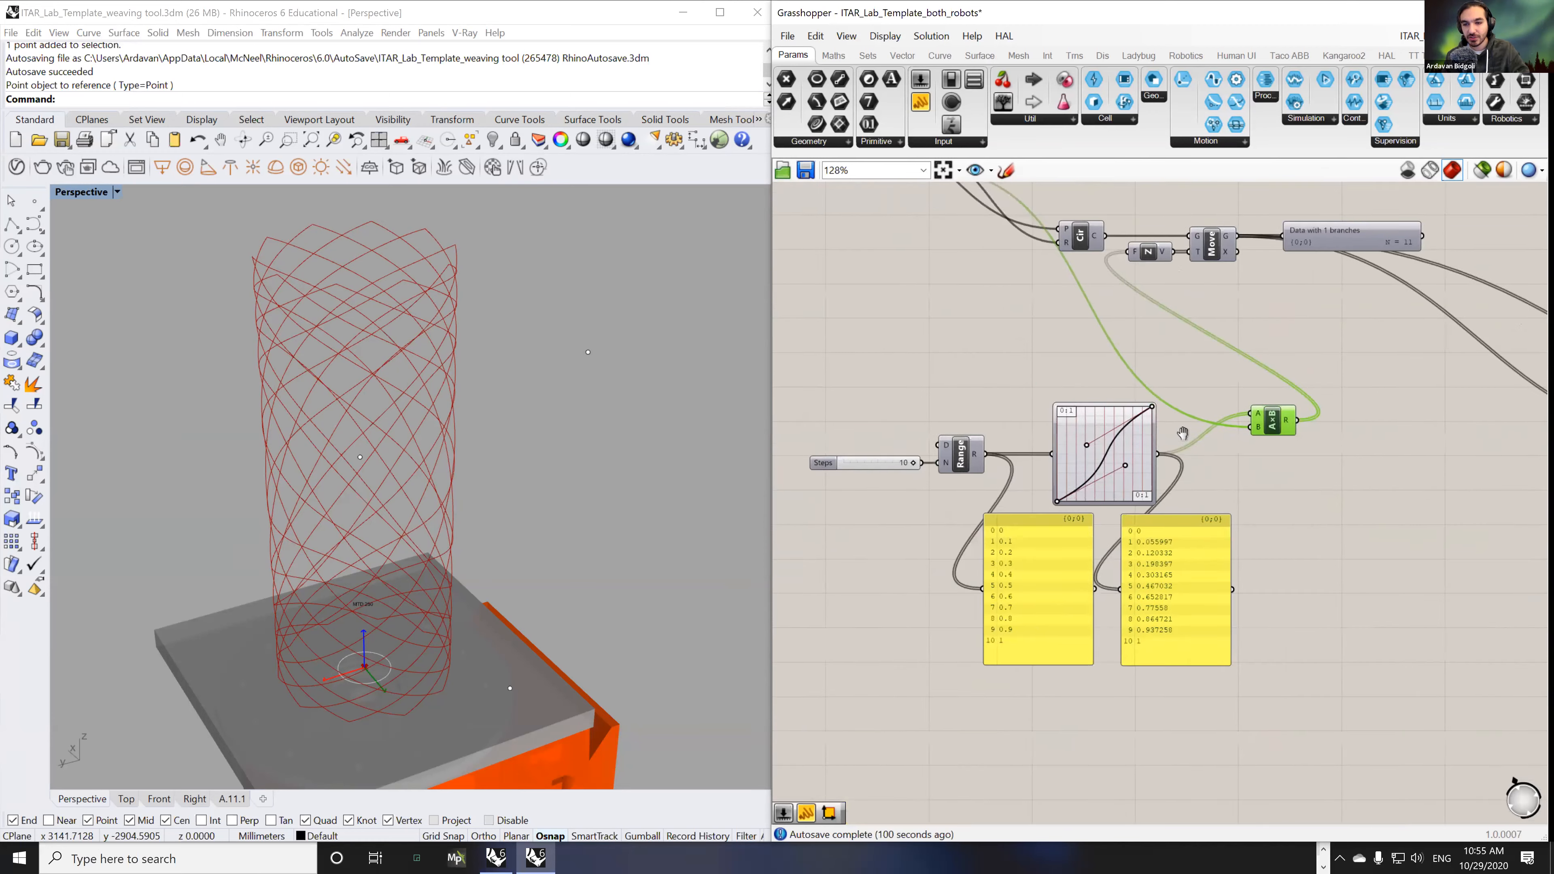
- Pull the Length slider down to expose its wire to the Multiplication component, and return it beneath the Radius slider
{"action": "right_click_drag", "start_coordinate": [1181, 430], "coordinate": [1265, 570]}
{"action": "left_click_drag", "start_coordinate": [978, 311], "coordinate": [978, 440]}
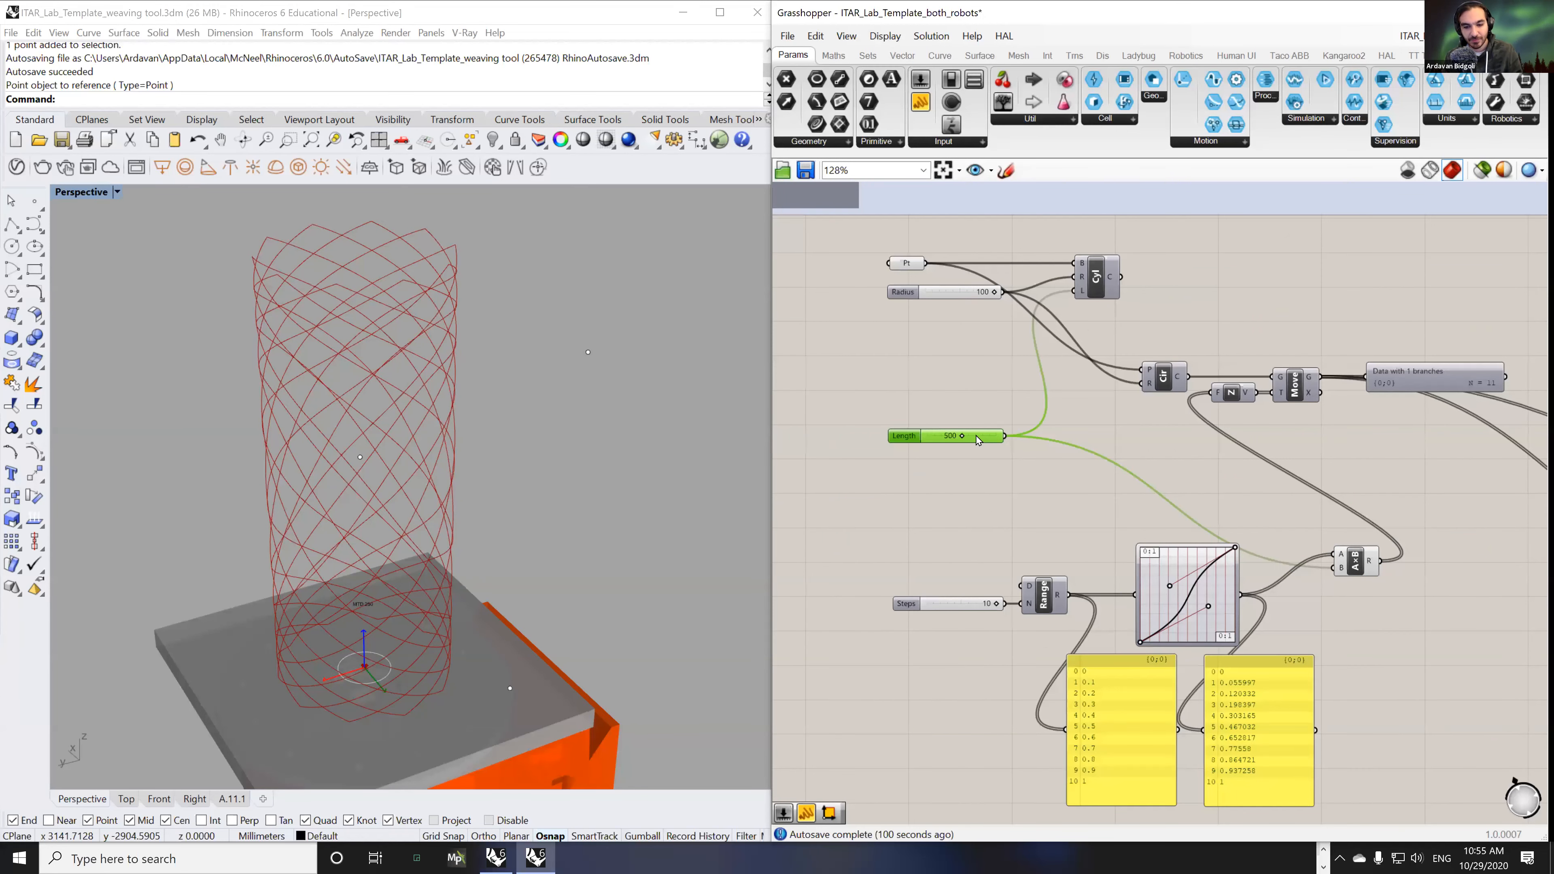
{"action": "left_click_drag", "start_coordinate": [976, 433], "coordinate": [973, 311]}
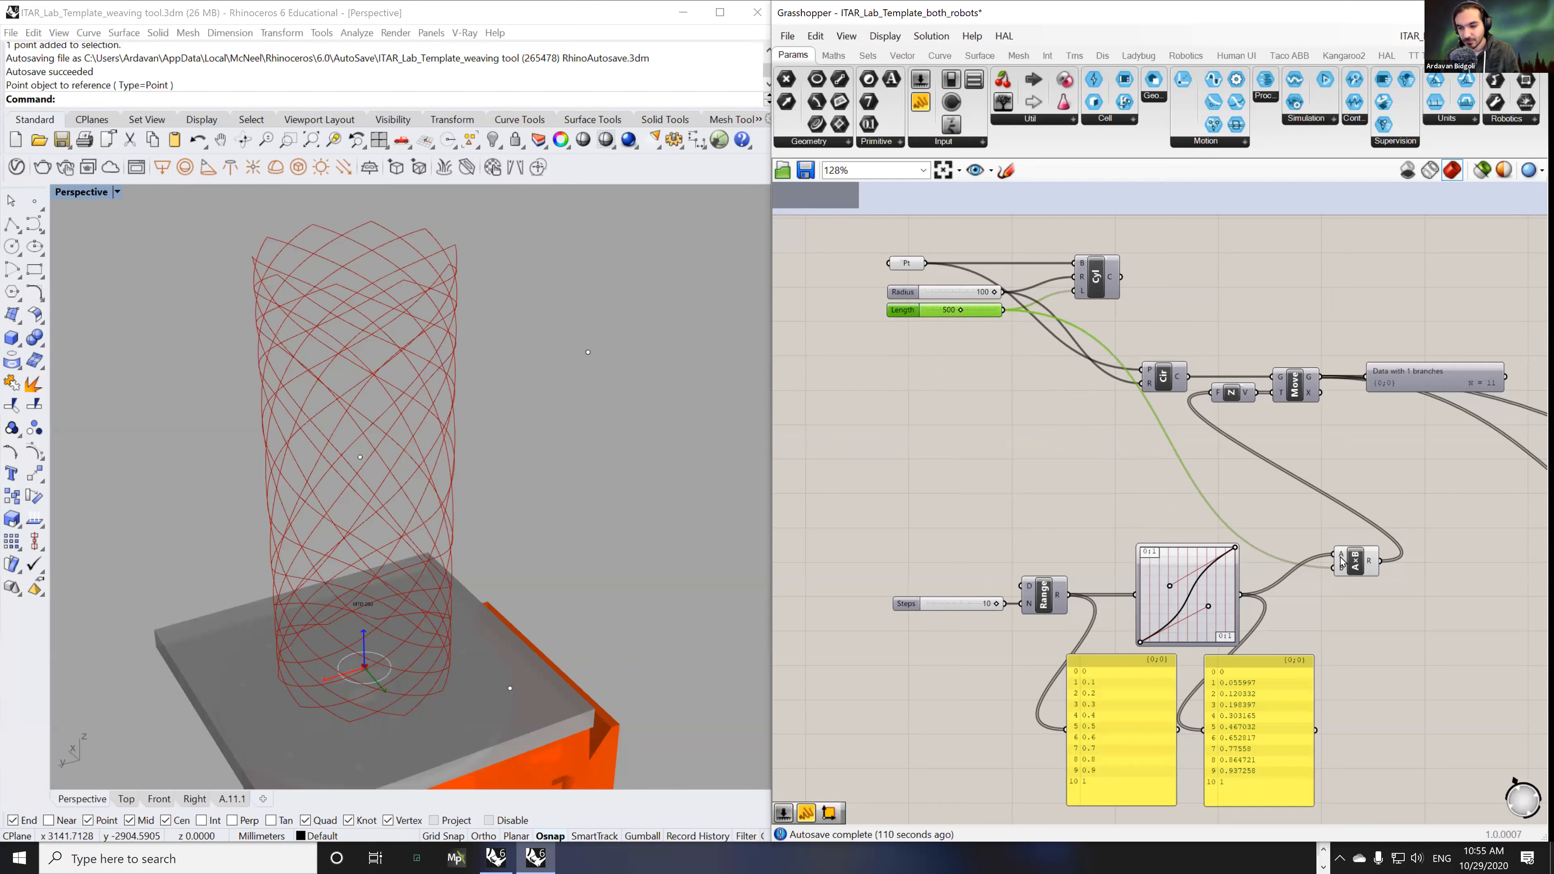
- Lower the Multiplication component slightly and shift the two value panels a little to the right beneath the Graph Mapper
{"action": "left_click_drag", "start_coordinate": [1356, 564], "coordinate": [1359, 580]}
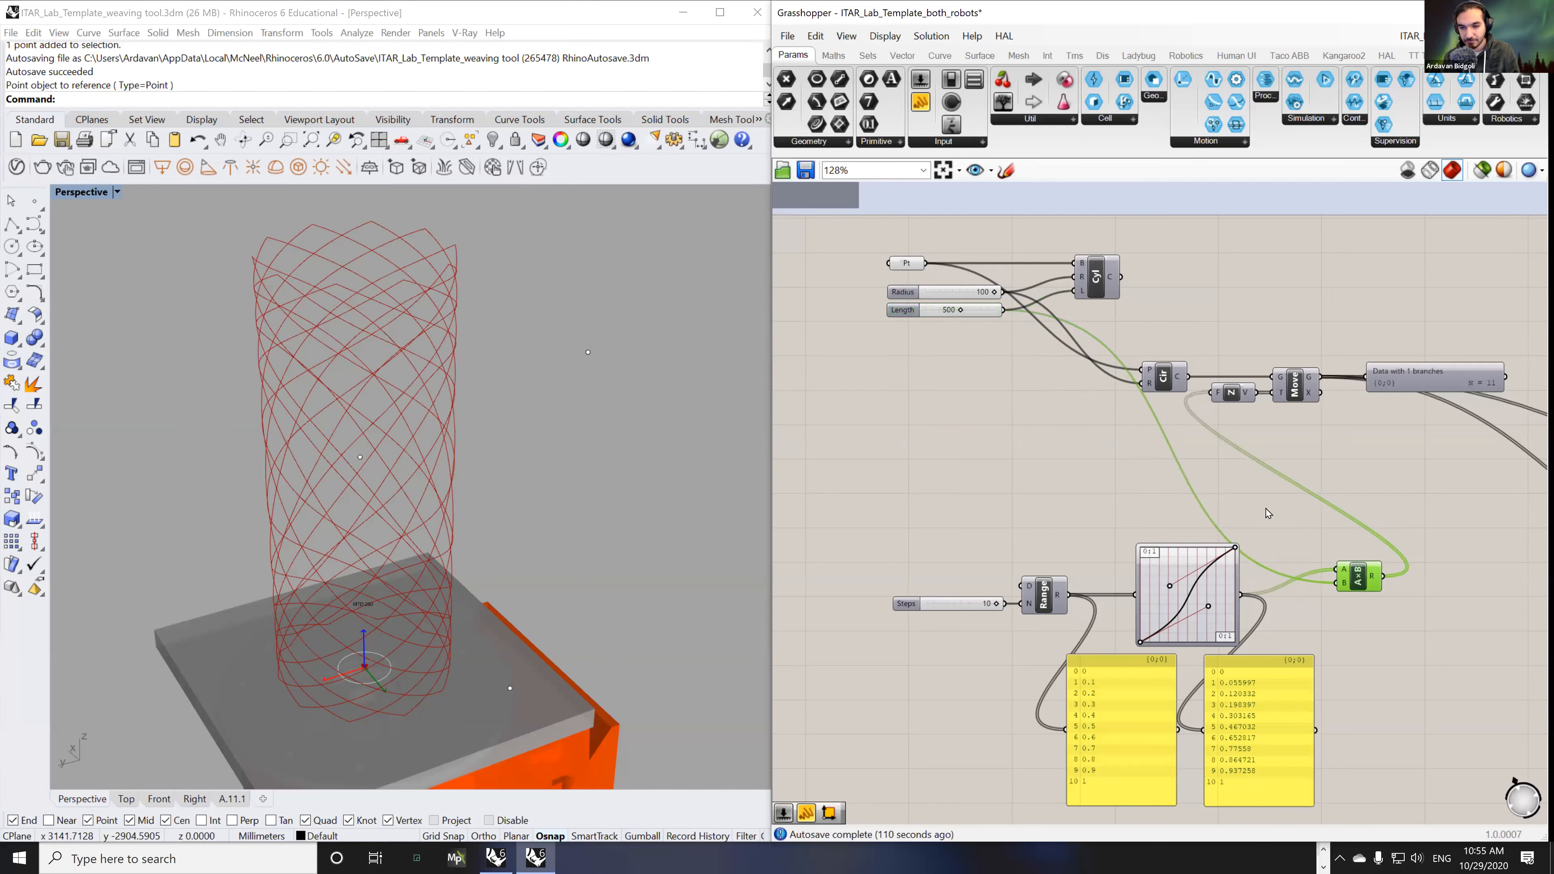
{"action": "left_click_drag", "start_coordinate": [1250, 716], "coordinate": [1262, 715]}
{"action": "left_click_drag", "start_coordinate": [1153, 720], "coordinate": [1162, 720]}
- Duplicate the Graph Mapper values panel, place the copy to its right, and connect the Multiplication result to it
{"action": "left_click", "coordinate": [1232, 720]}
{"action": "right_click_drag", "start_coordinate": [1168, 692], "coordinate": [1146, 686]}
{"action": "key", "text": "ctrl+c"}
{"action": "key", "text": "ctrl+v"}
{"action": "left_click_drag", "start_coordinate": [1184, 700], "coordinate": [1320, 693]}
{"action": "left_click_drag", "start_coordinate": [1302, 553], "coordinate": [1321, 709]}
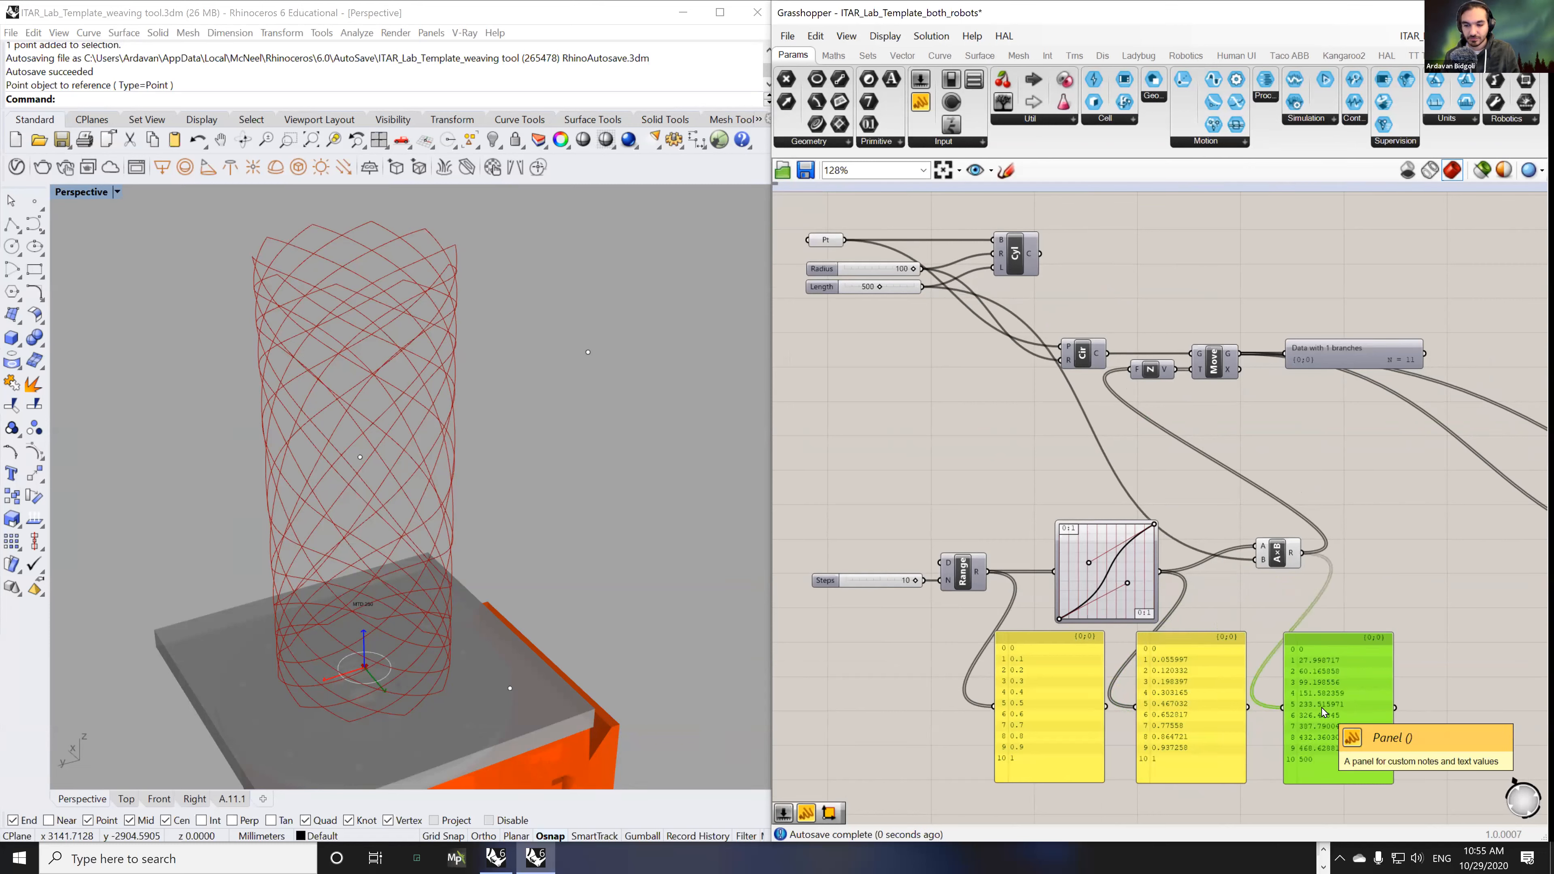
- Move the Multiplication component closer to the Graph Mapper and reshape the Bezier curve by moving its upper handle to the graph's top edge
{"action": "left_click_drag", "start_coordinate": [1281, 566], "coordinate": [1236, 591]}
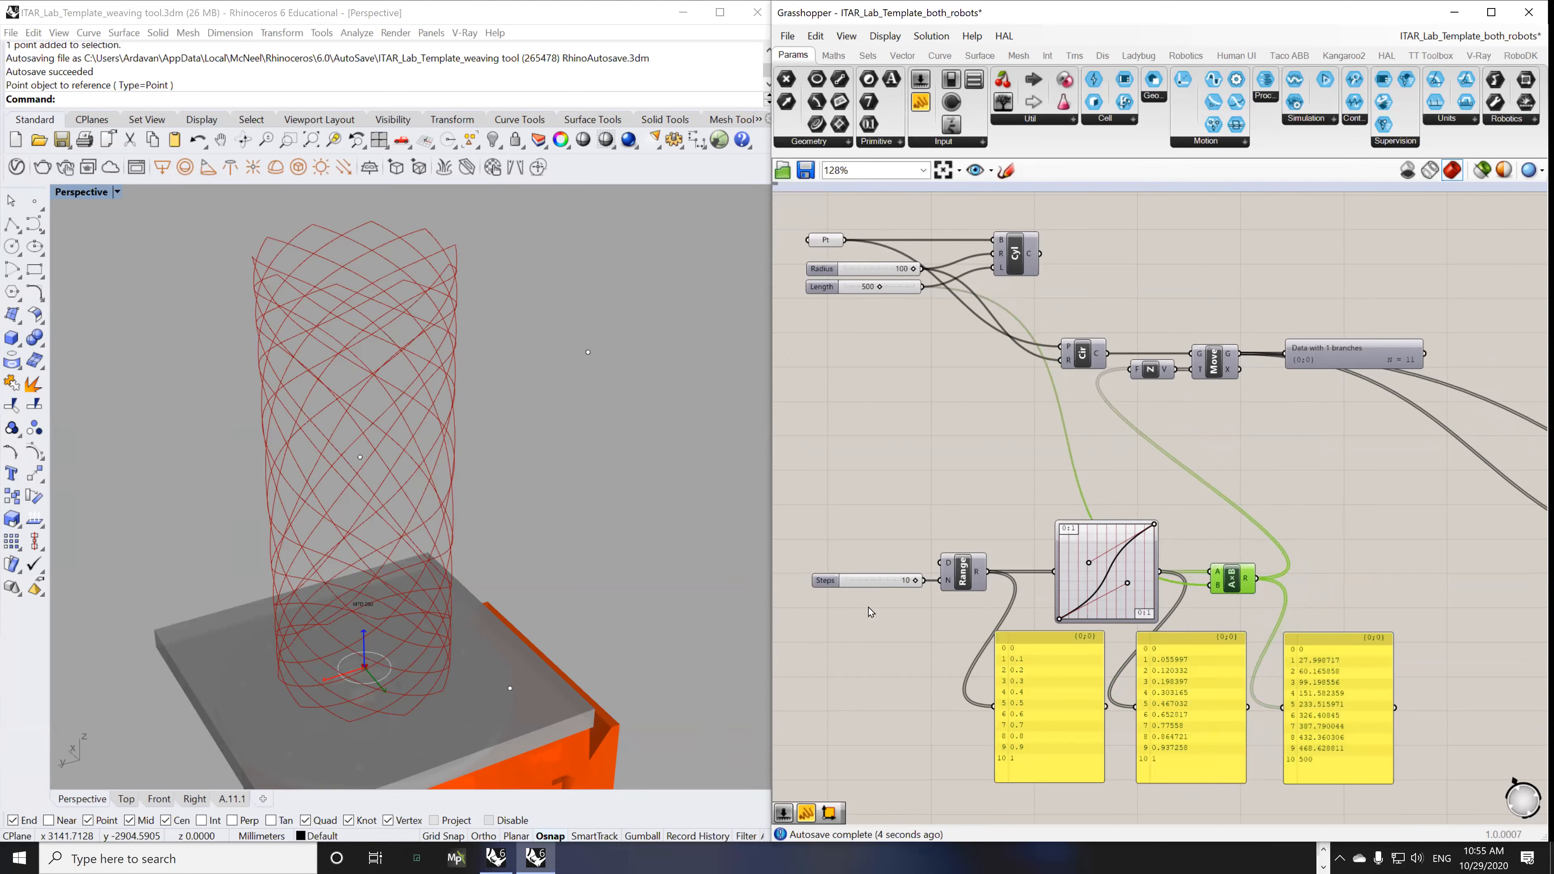
{"action": "right_click_drag", "start_coordinate": [444, 529], "coordinate": [516, 502]}
{"action": "scroll", "coordinate": [1089, 571], "scroll_direction": "up", "scroll_amount": 3}
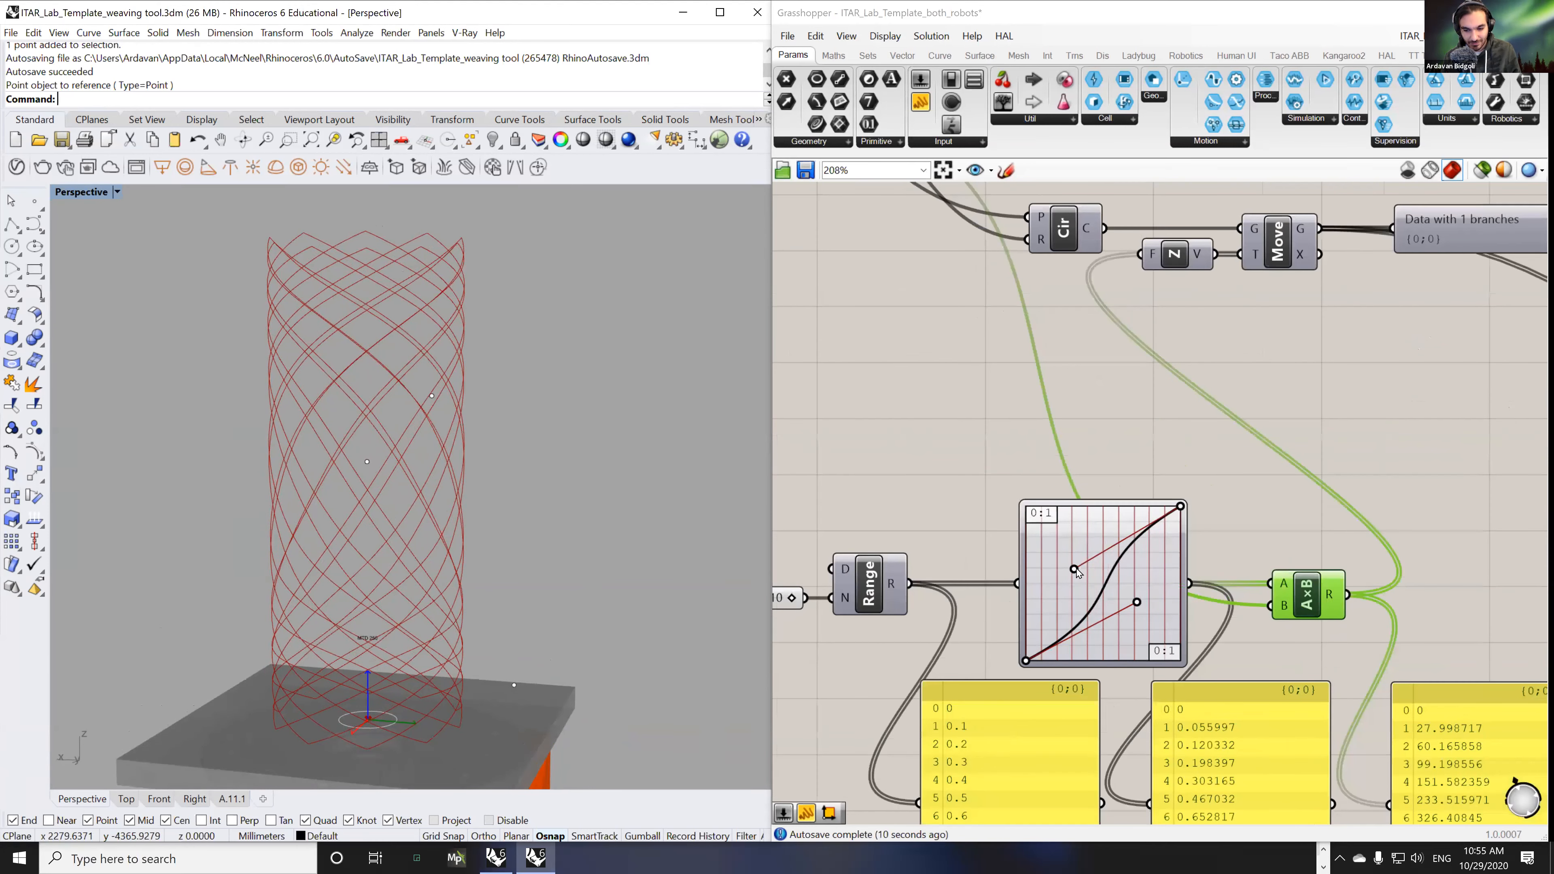
{"action": "left_click_drag", "start_coordinate": [1073, 568], "coordinate": [1221, 571]}
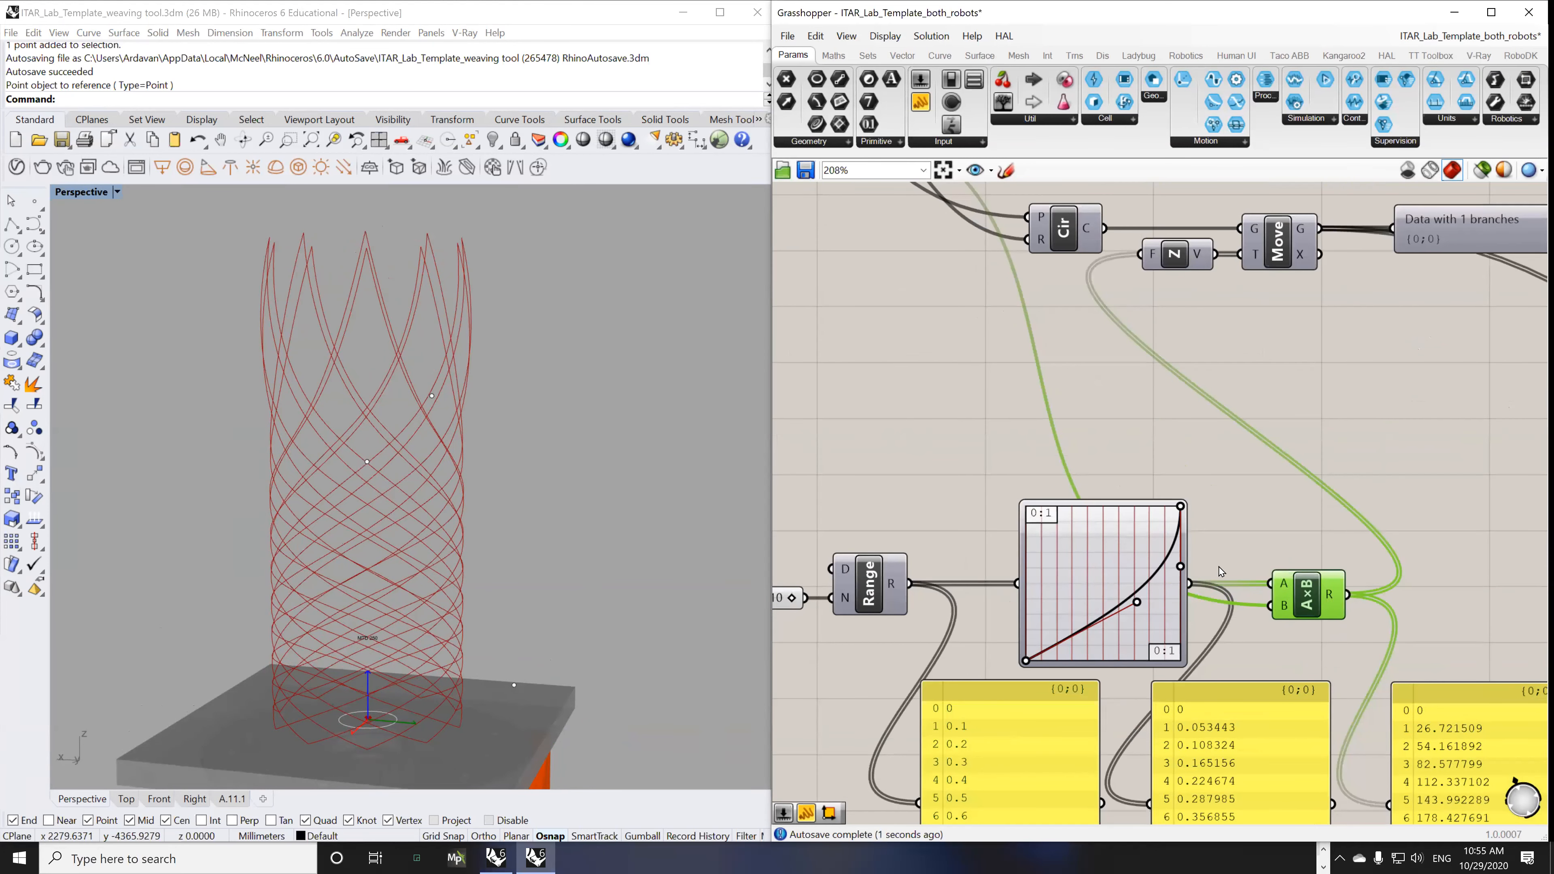
{"action": "mouse_move", "coordinate": [1221, 571]}
{"action": "left_mouse_down"}
{"action": "mouse_move", "coordinate": [1254, 643]}
{"action": "mouse_move", "coordinate": [1265, 578]}
{"action": "mouse_move", "coordinate": [1232, 548]}
{"action": "mouse_move", "coordinate": [1201, 545]}
{"action": "mouse_move", "coordinate": [1199, 560]}
{"action": "left_mouse_up"}
{"action": "left_click_drag", "start_coordinate": [1199, 641], "coordinate": [1108, 505]}
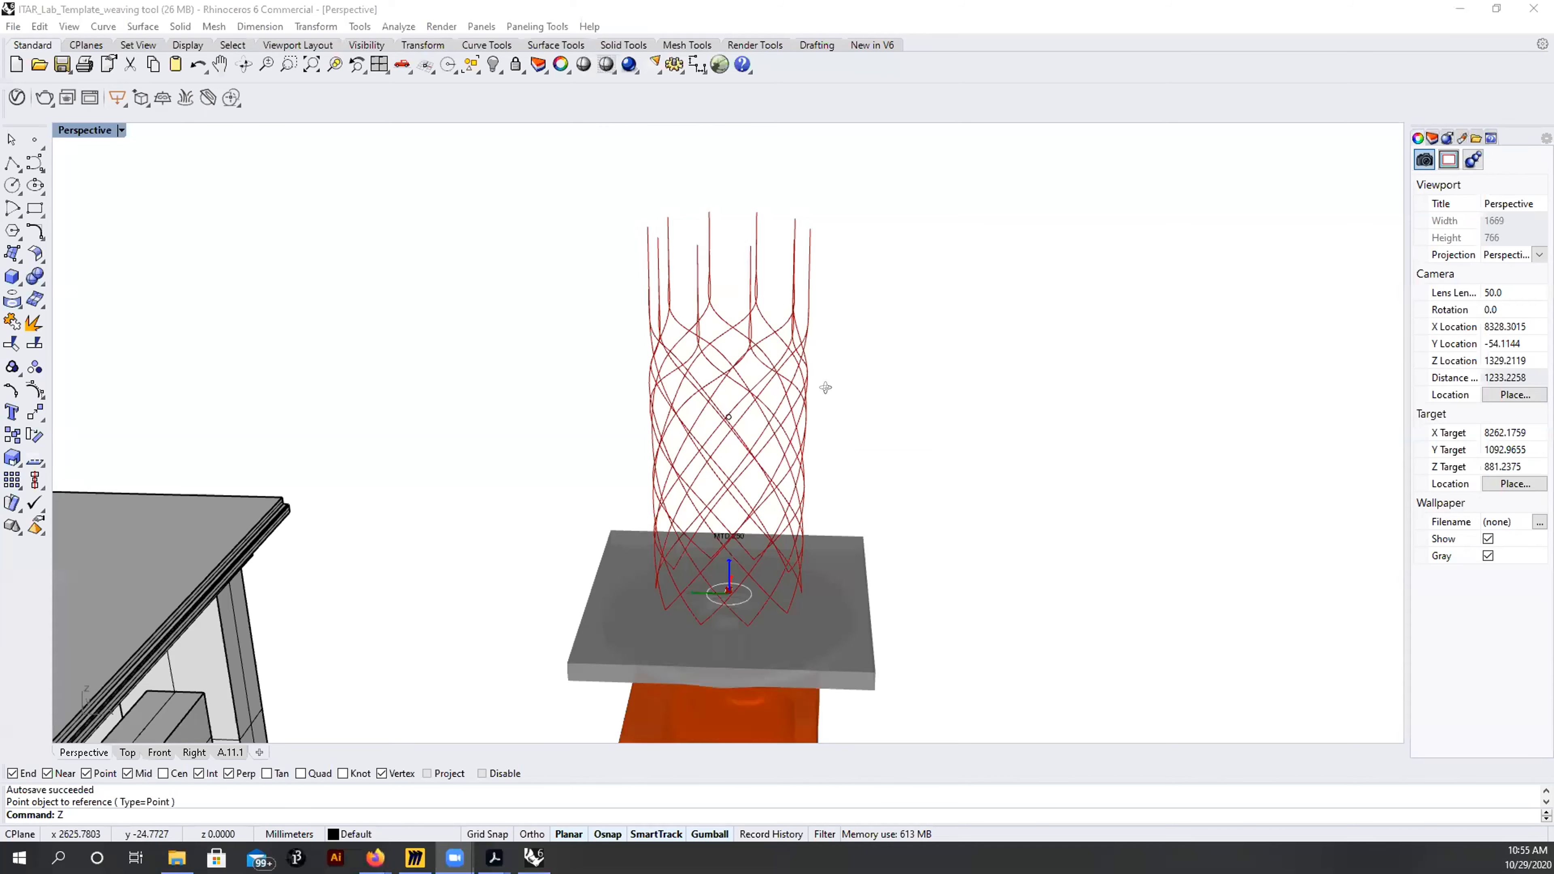
- Bring the Grasshopper window to the front and enable the preview of the Move component that generates the rings
{"action": "scroll", "coordinate": [784, 337], "scroll_direction": "up", "scroll_amount": 3}
{"action": "scroll", "coordinate": [691, 429], "scroll_direction": "down", "scroll_amount": 3}
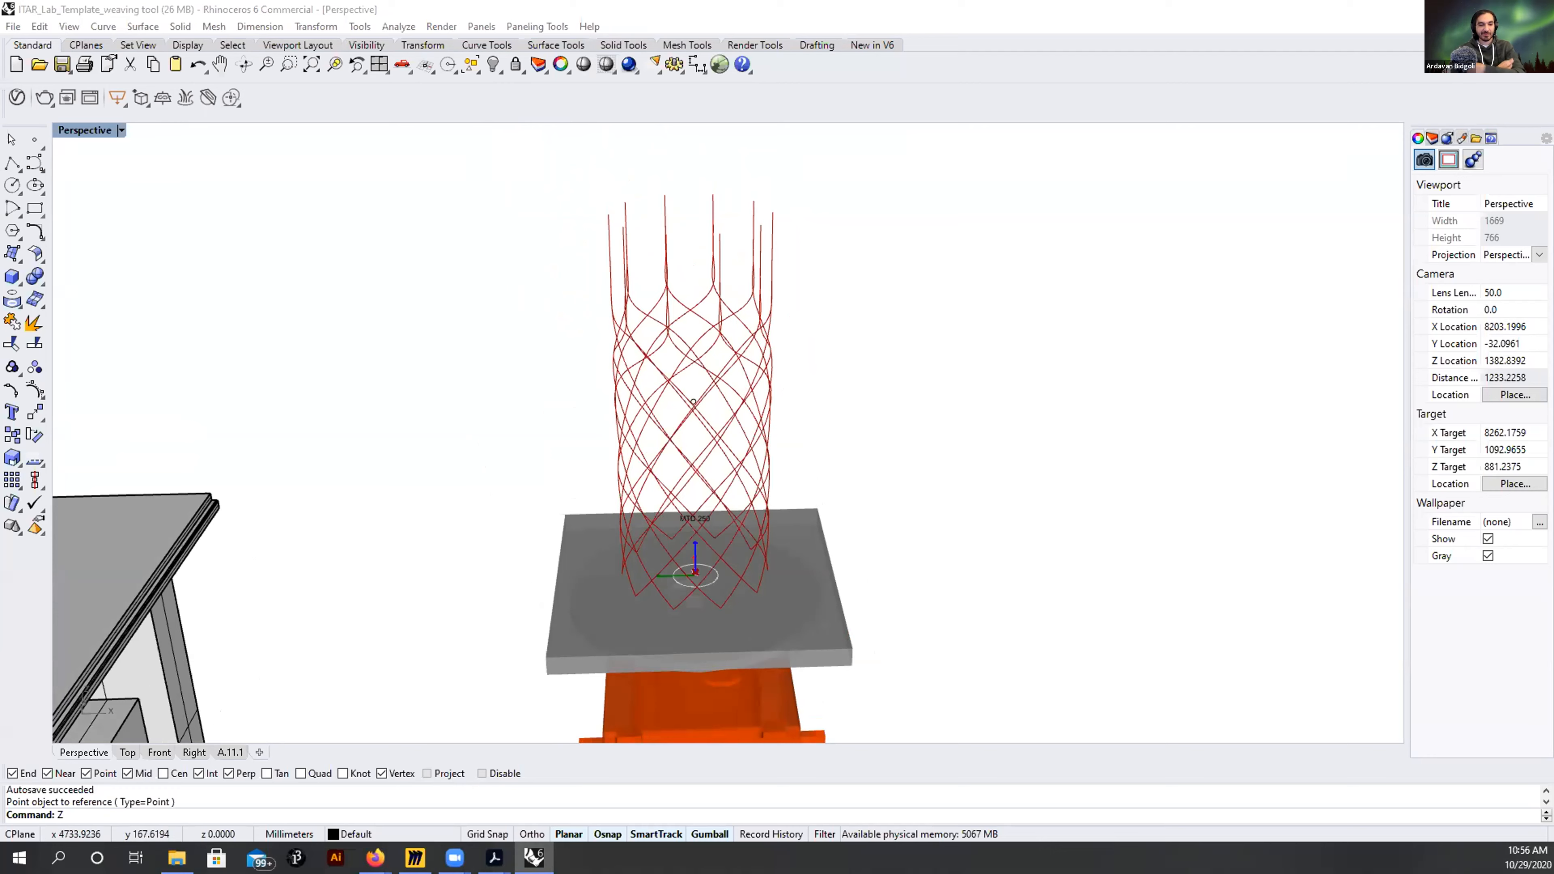
{"action": "key", "text": "alt+Tab"}
{"action": "scroll", "coordinate": [1388, 486], "scroll_direction": "down", "scroll_amount": 5}
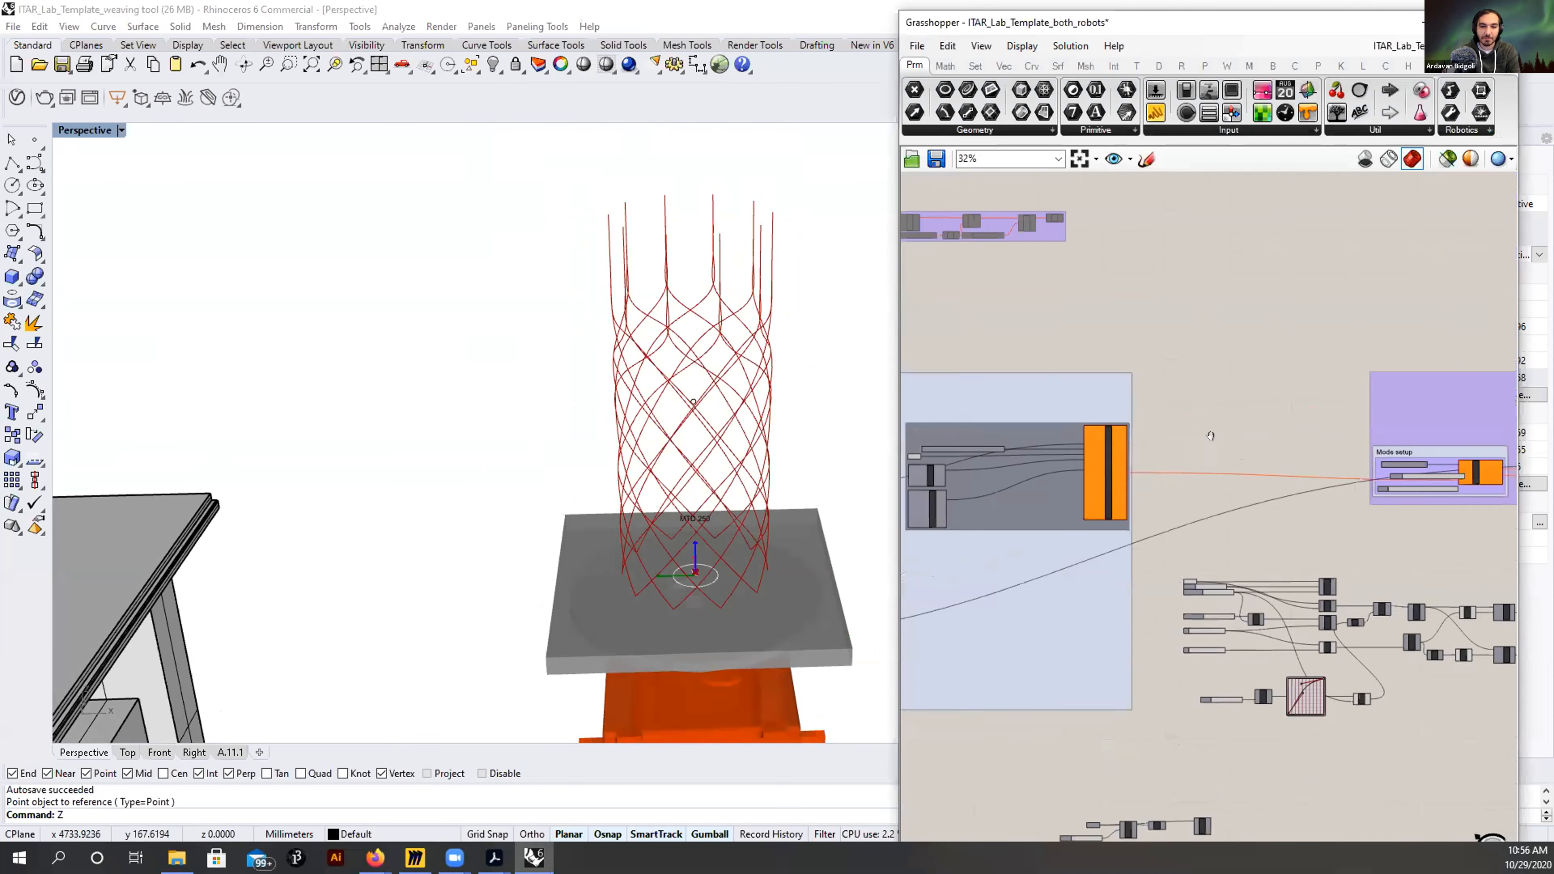
{"action": "right_click_drag", "start_coordinate": [1327, 721], "coordinate": [1198, 522]}
{"action": "scroll", "coordinate": [1198, 522], "scroll_direction": "up", "scroll_amount": 7}
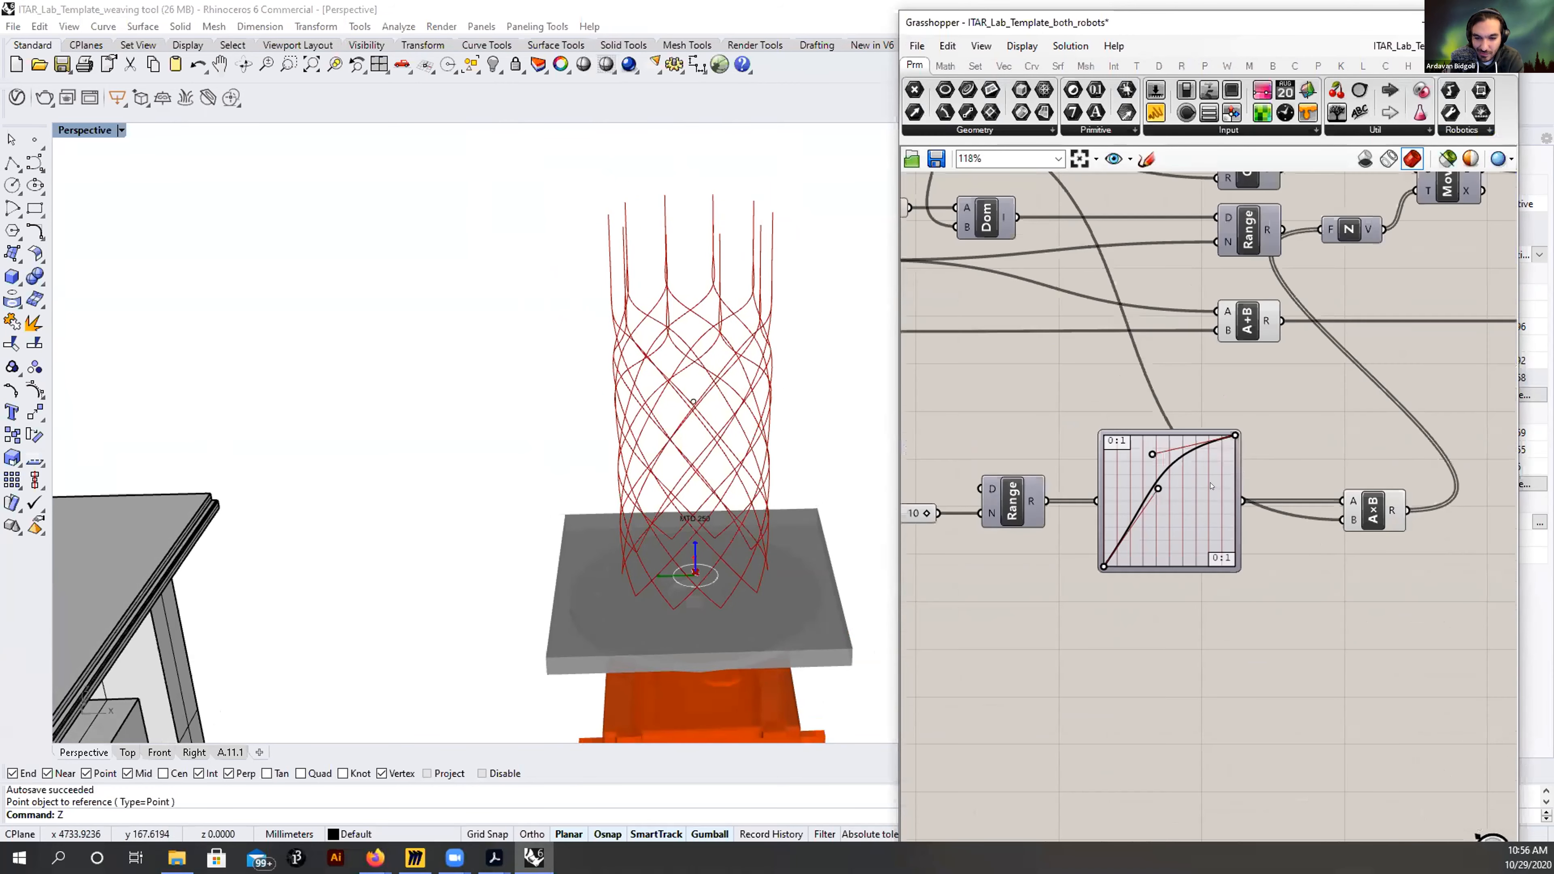
{"action": "right_click_drag", "start_coordinate": [1096, 380], "coordinate": [1135, 394]}
{"action": "scroll", "coordinate": [1120, 419], "scroll_direction": "down", "scroll_amount": 1}
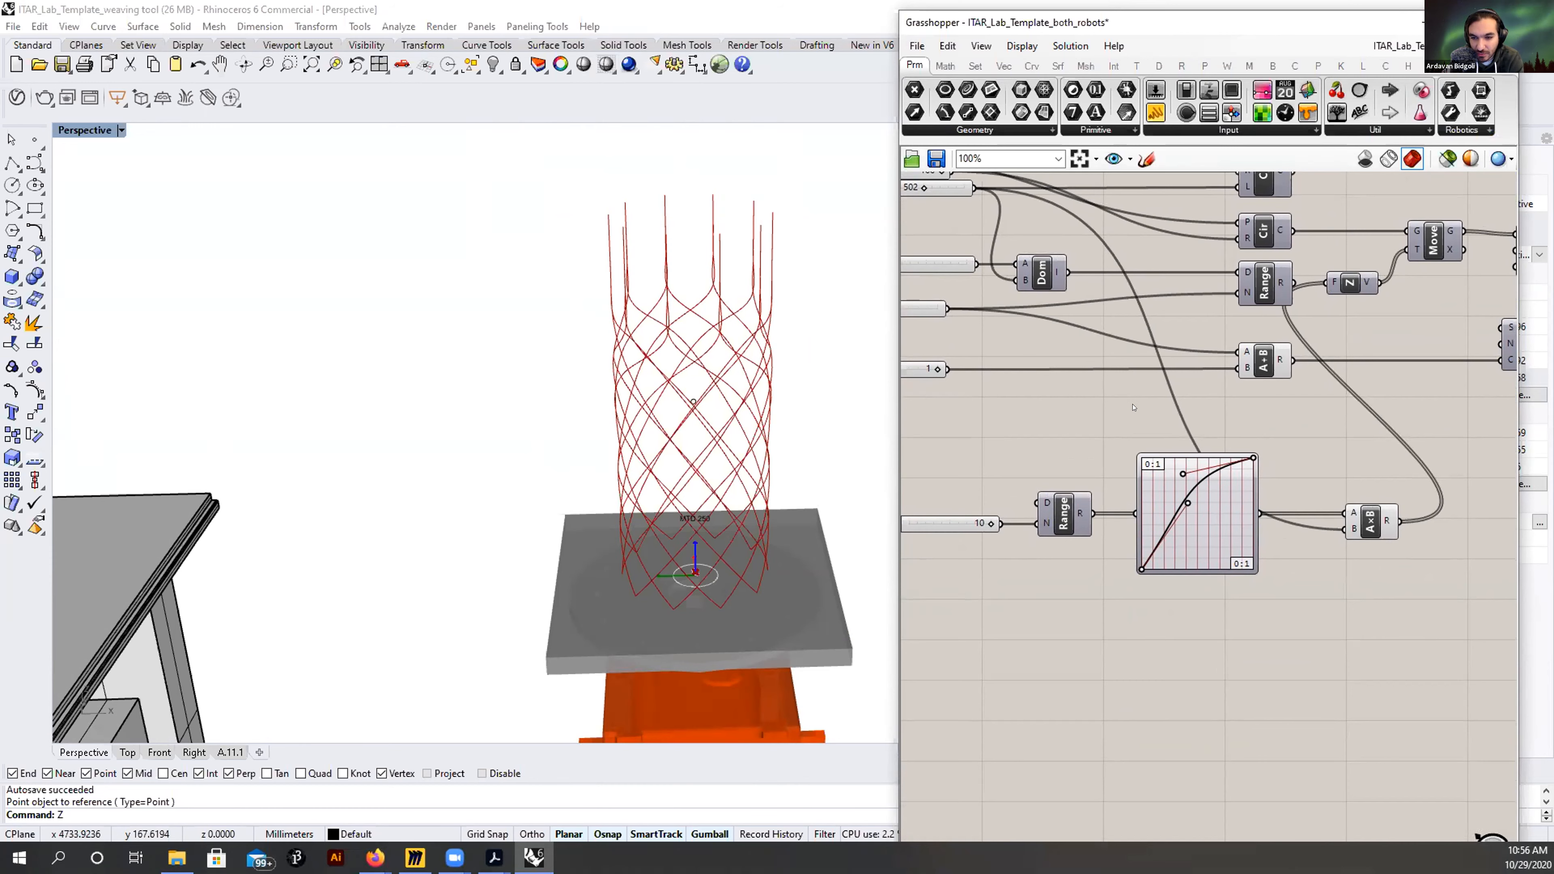
{"action": "scroll", "coordinate": [1133, 407], "scroll_direction": "down", "scroll_amount": 2}
{"action": "right_click_drag", "start_coordinate": [1253, 402], "coordinate": [1154, 515]}
{"action": "scroll", "coordinate": [1273, 392], "scroll_direction": "up", "scroll_amount": 2}
{"action": "left_click", "coordinate": [1270, 389]}
{"action": "middle_click", "coordinate": [1269, 389]}
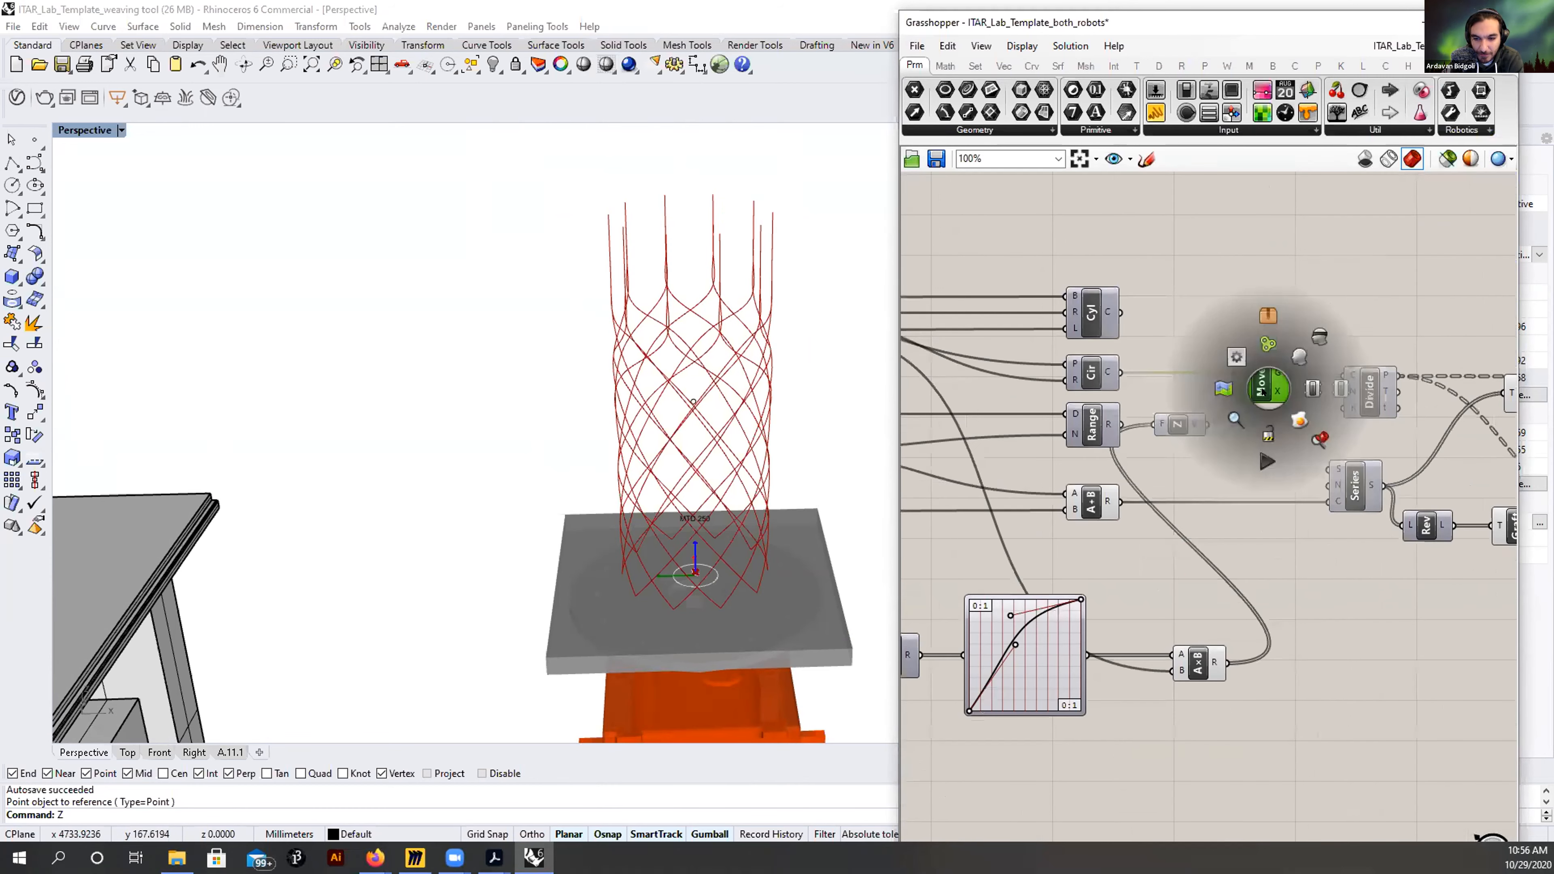
{"action": "left_click", "coordinate": [1298, 355]}
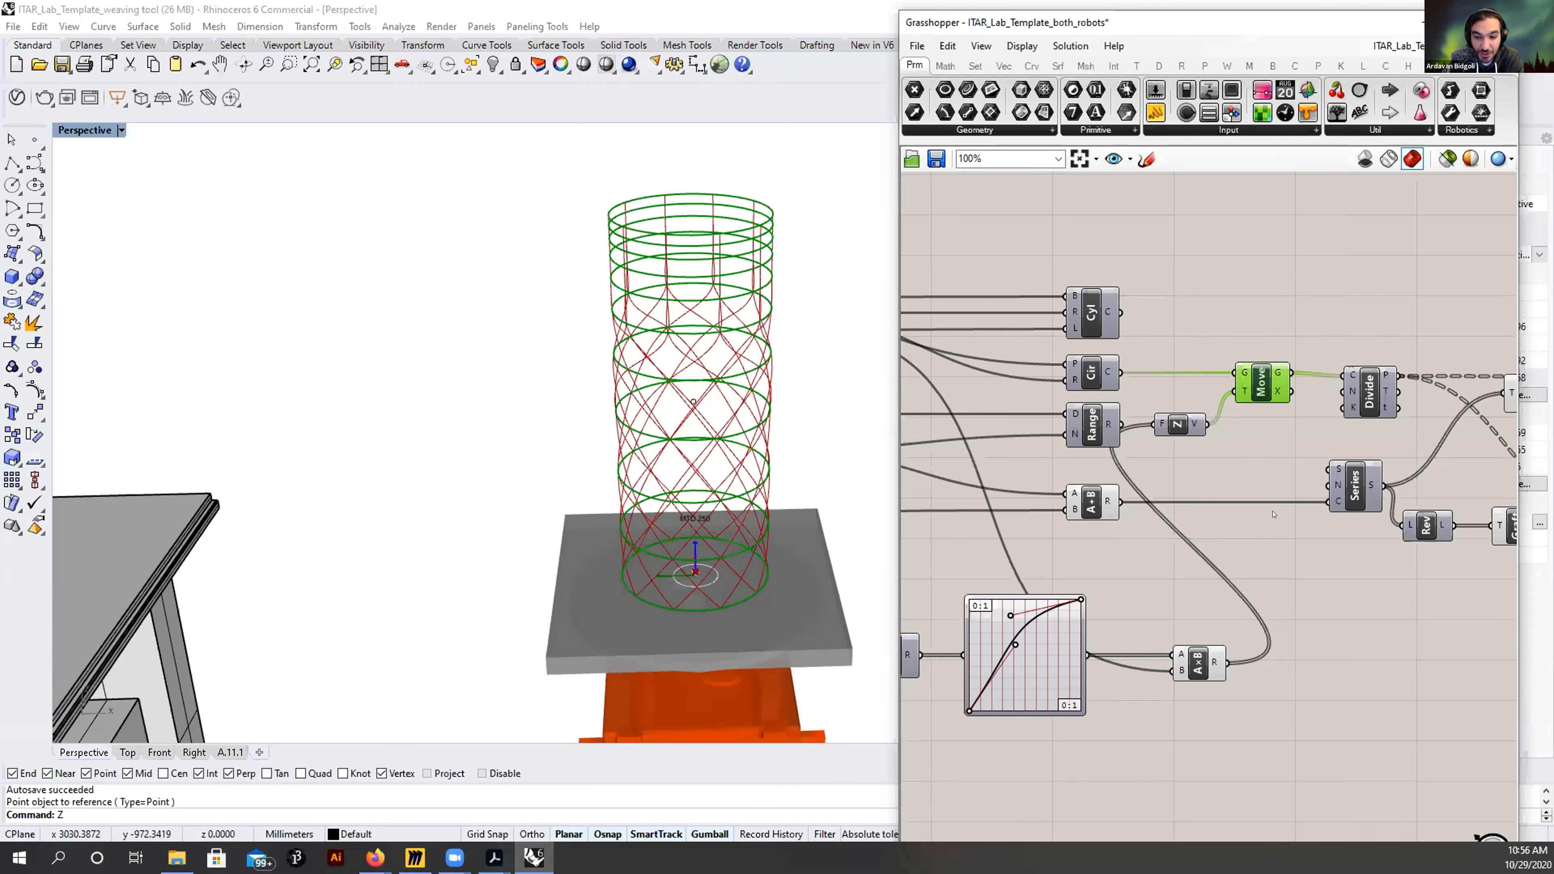
- Examine the Divide, Series, Graft and Shift components downstream of Move, including the Count input of Series
{"action": "scroll", "coordinate": [1274, 515], "scroll_direction": "down", "scroll_amount": 3}
{"action": "right_click_drag", "start_coordinate": [1378, 551], "coordinate": [1224, 473]}
{"action": "scroll", "coordinate": [1223, 474], "scroll_direction": "up", "scroll_amount": 3}
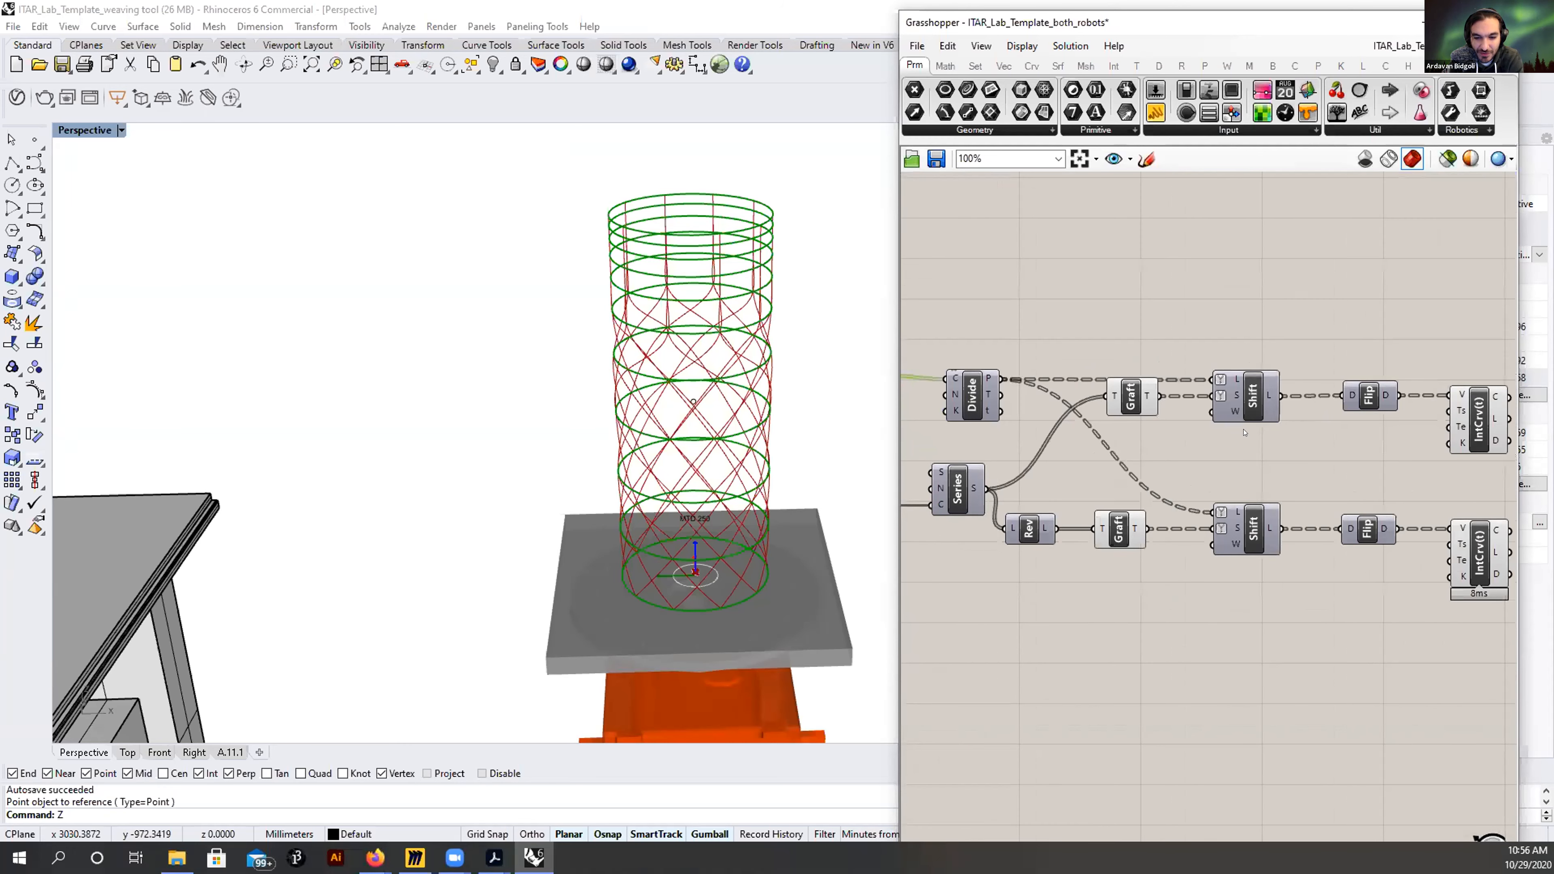
{"action": "right_click_drag", "start_coordinate": [1191, 449], "coordinate": [1227, 386]}
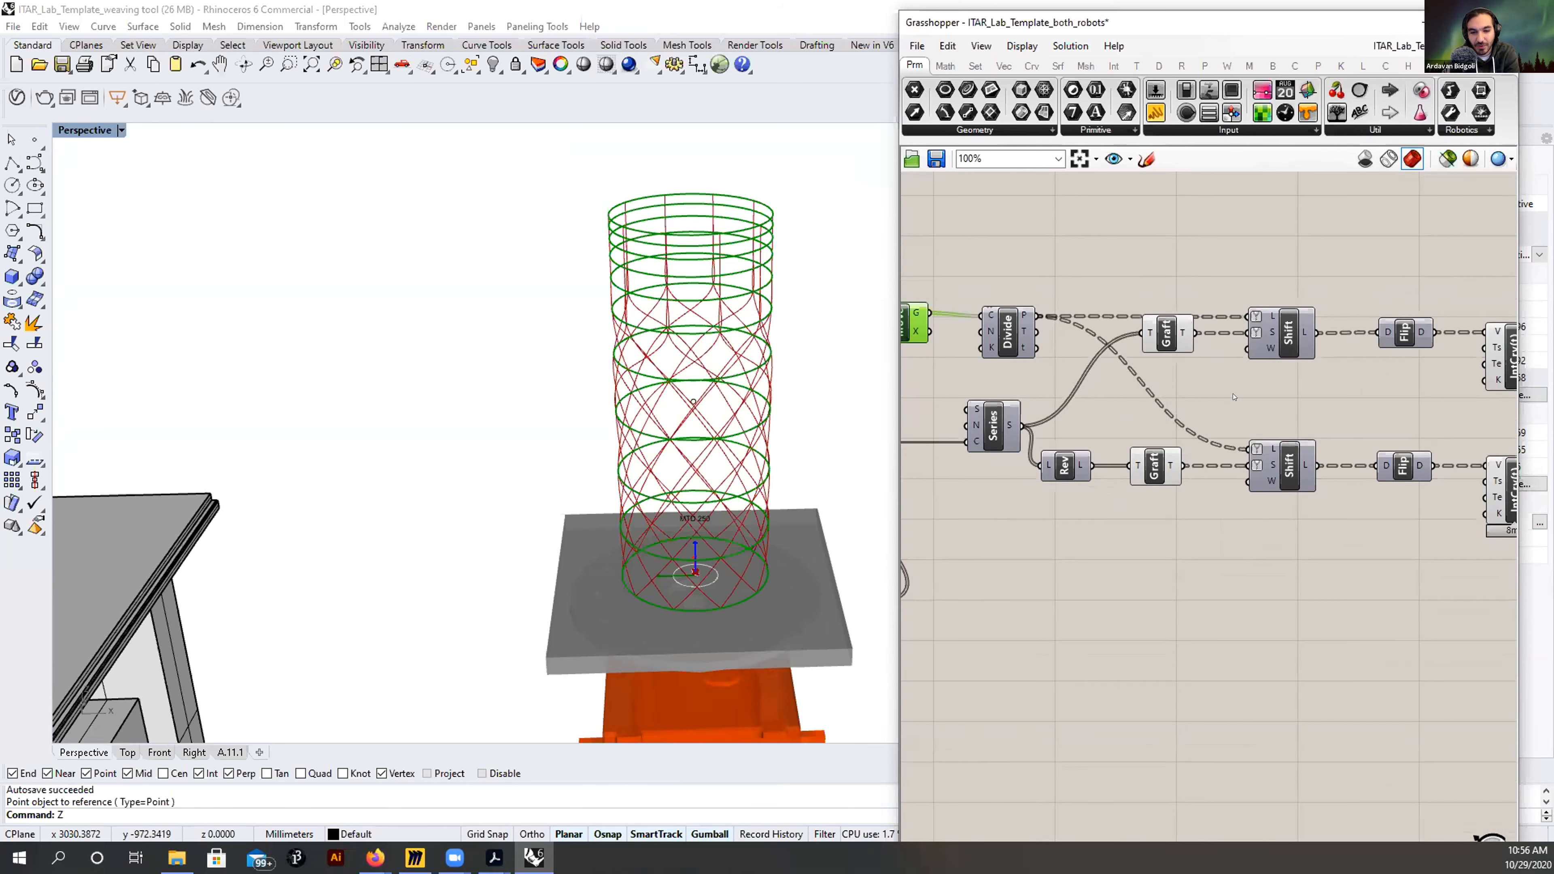
{"action": "right_click_drag", "start_coordinate": [1344, 407], "coordinate": [1435, 409]}
{"action": "right_click_drag", "start_coordinate": [1127, 412], "coordinate": [1208, 415]}
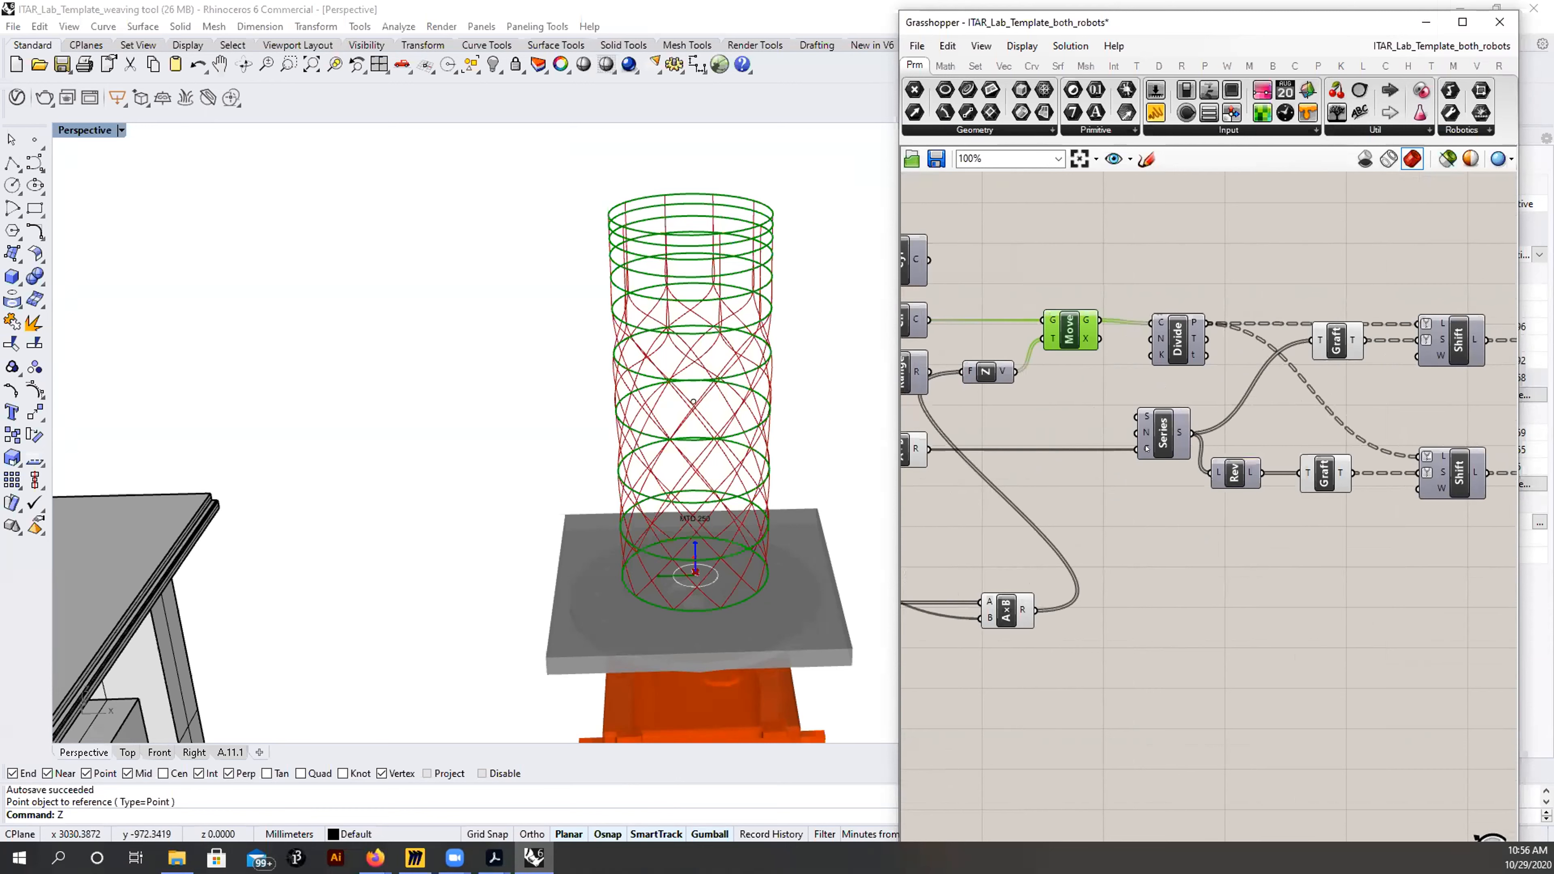
{"action": "mouse_move", "coordinate": [1146, 447]}
{"action": "scroll", "coordinate": [1142, 448], "scroll_direction": "down", "scroll_amount": 1}
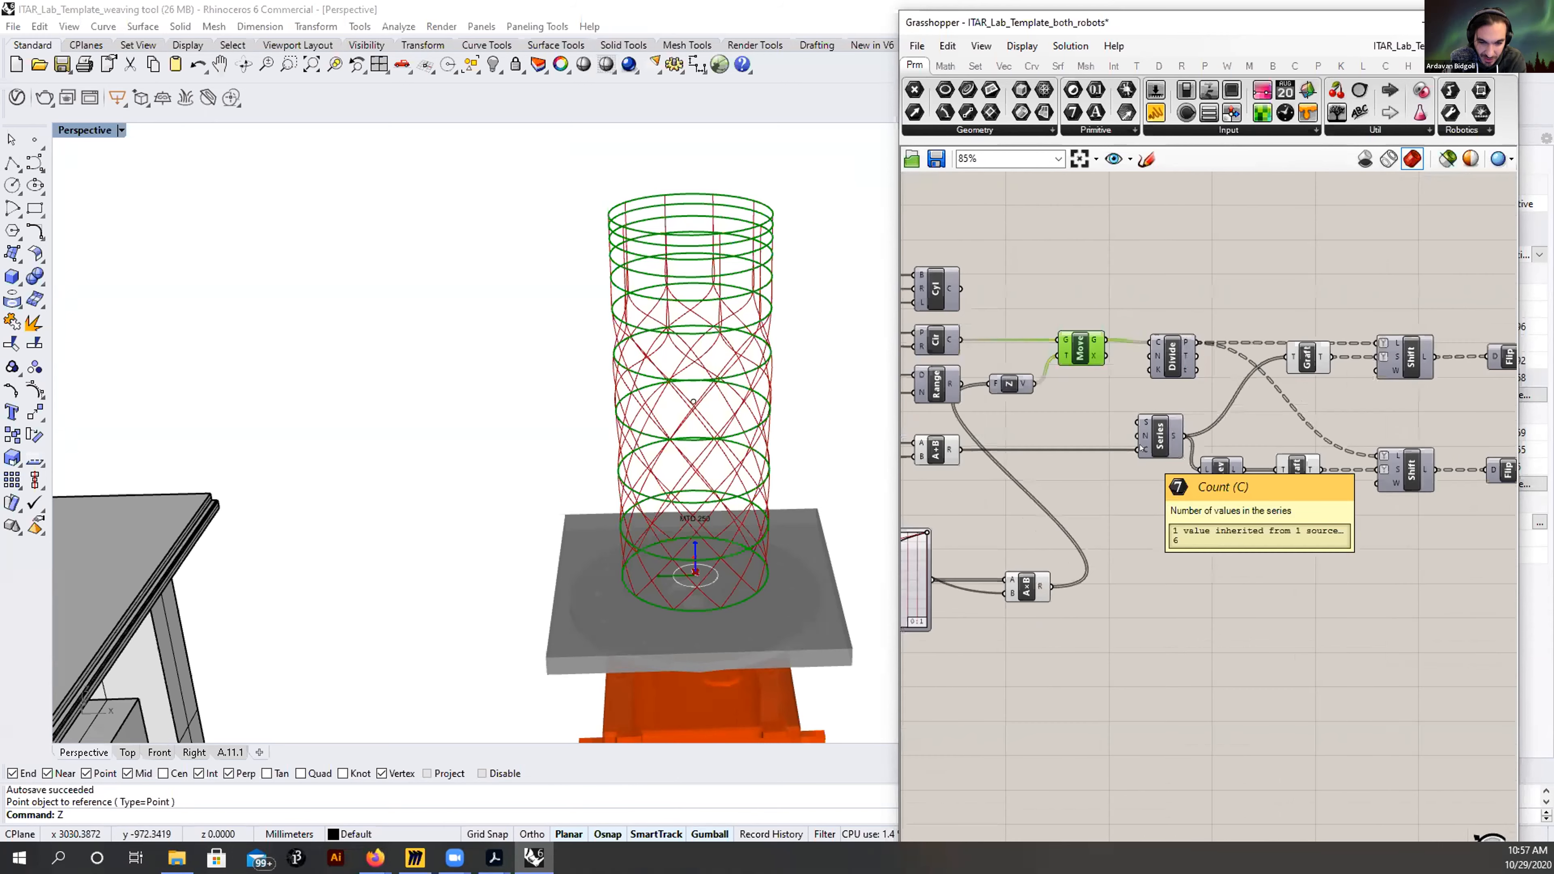
- Connect the slider set to 5 to the Graph Mapper Range's N input, delete the separate Steps slider, and shift that Range slightly left
{"action": "mouse_move", "coordinate": [1111, 447]}
{"action": "right_mouse_down"}
{"action": "mouse_move", "coordinate": [1423, 430]}
{"action": "mouse_move", "coordinate": [1149, 450]}
{"action": "right_mouse_up"}
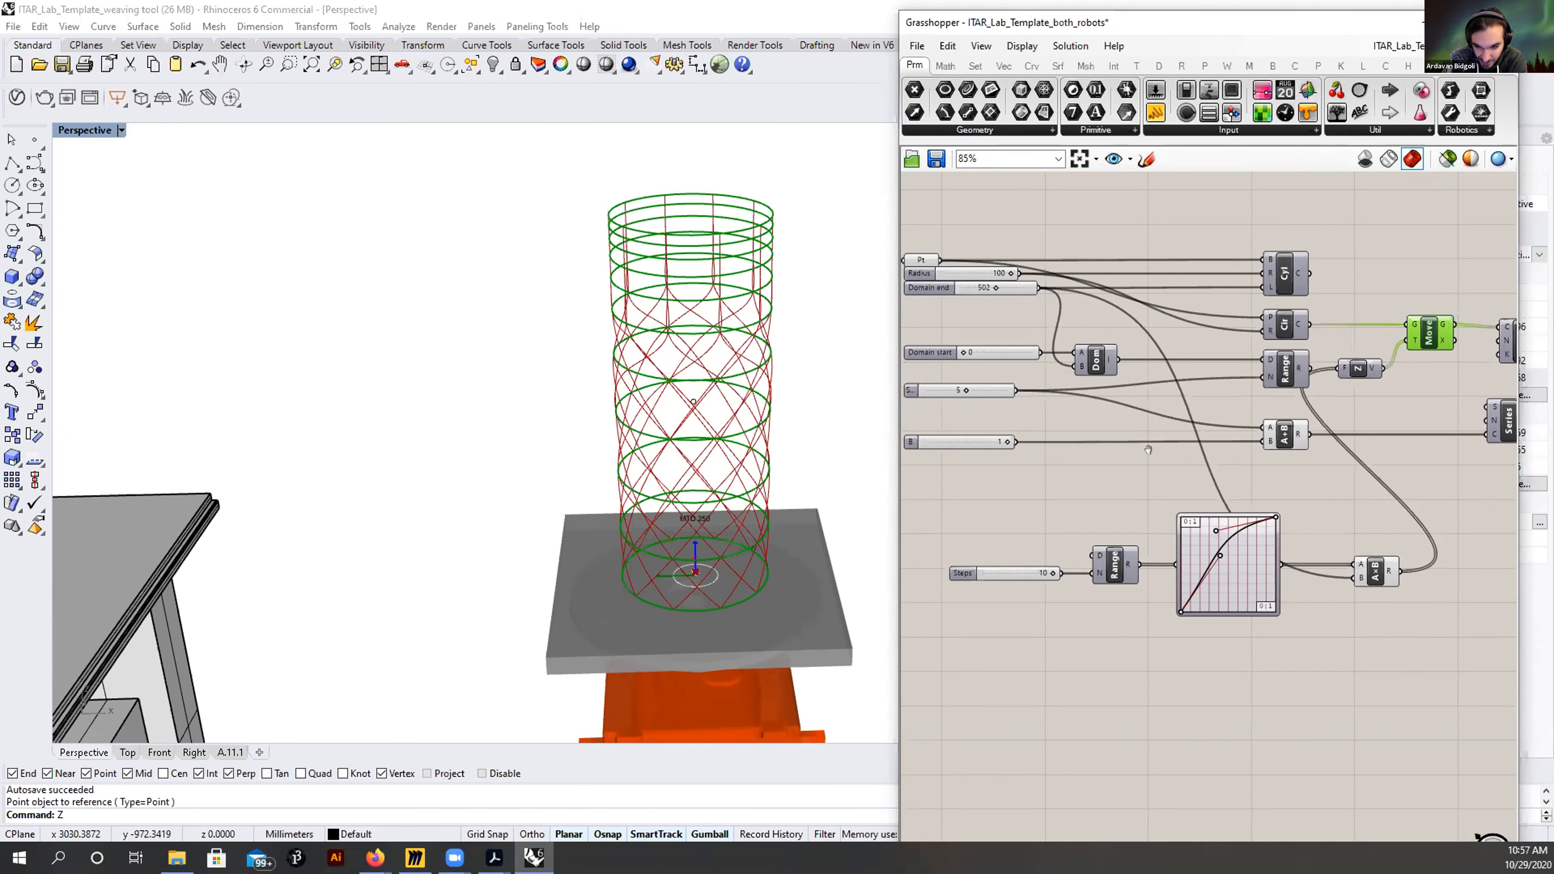
{"action": "right_click_drag", "start_coordinate": [1149, 450], "coordinate": [1147, 451]}
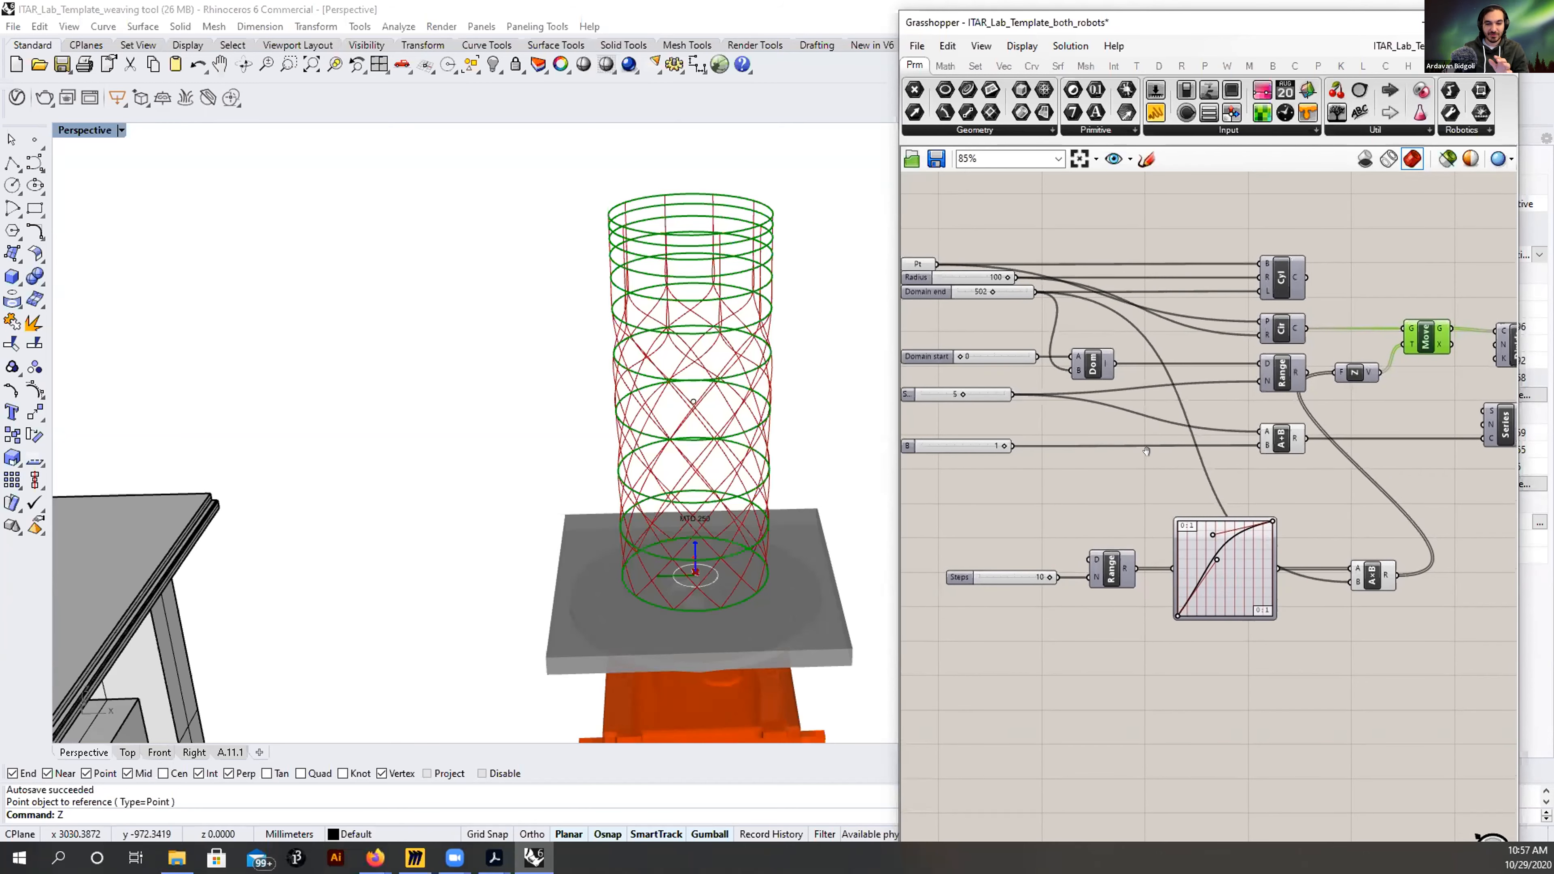
{"action": "right_click_drag", "start_coordinate": [1153, 462], "coordinate": [1149, 452]}
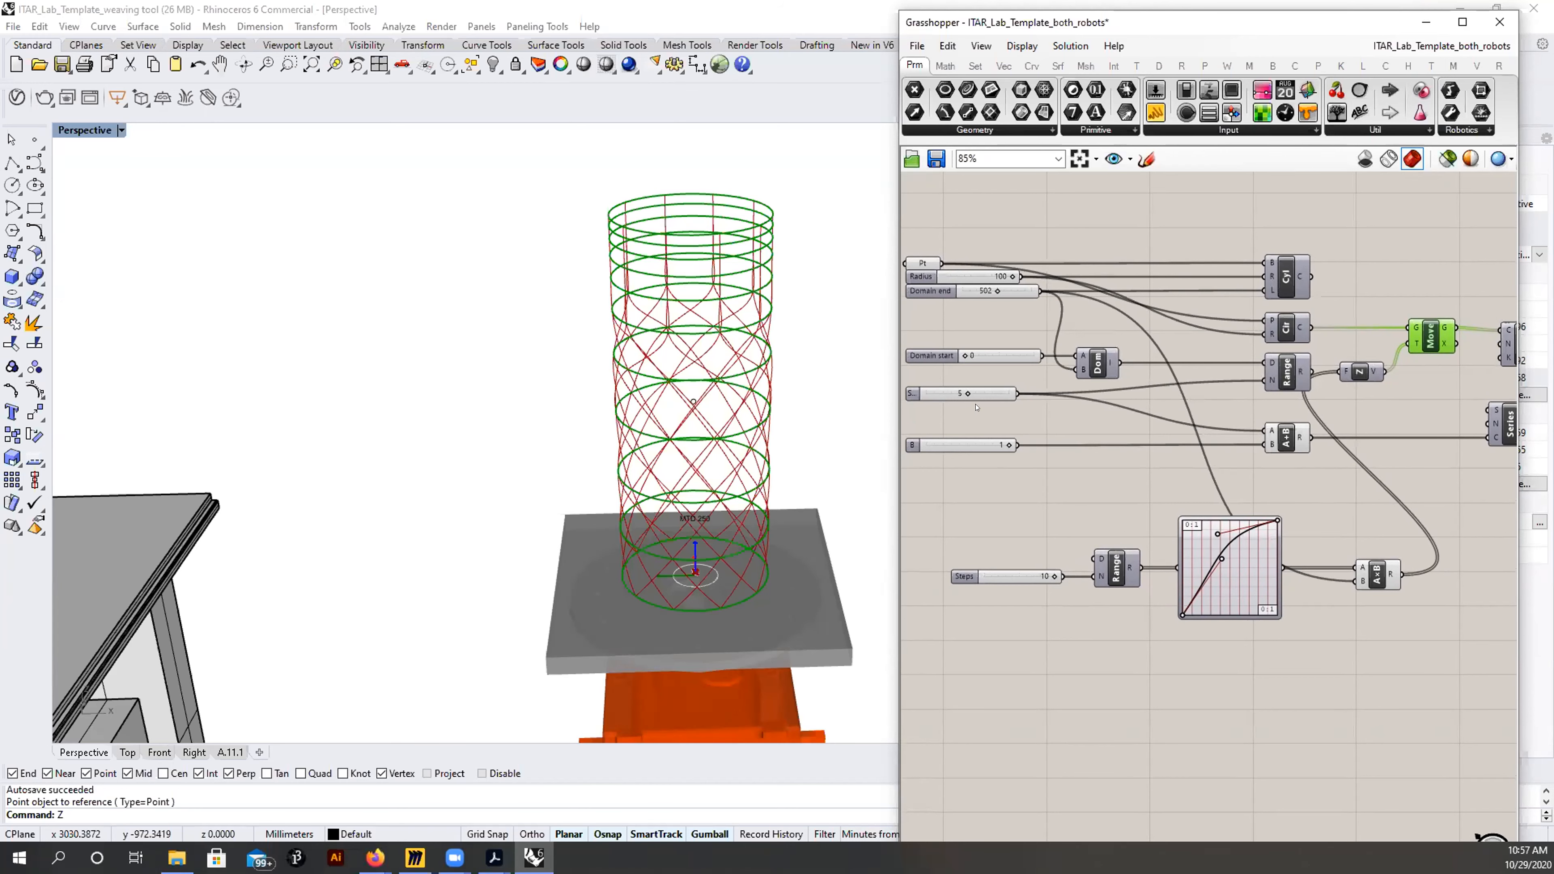
{"action": "right_click_drag", "start_coordinate": [1120, 459], "coordinate": [1131, 409]}
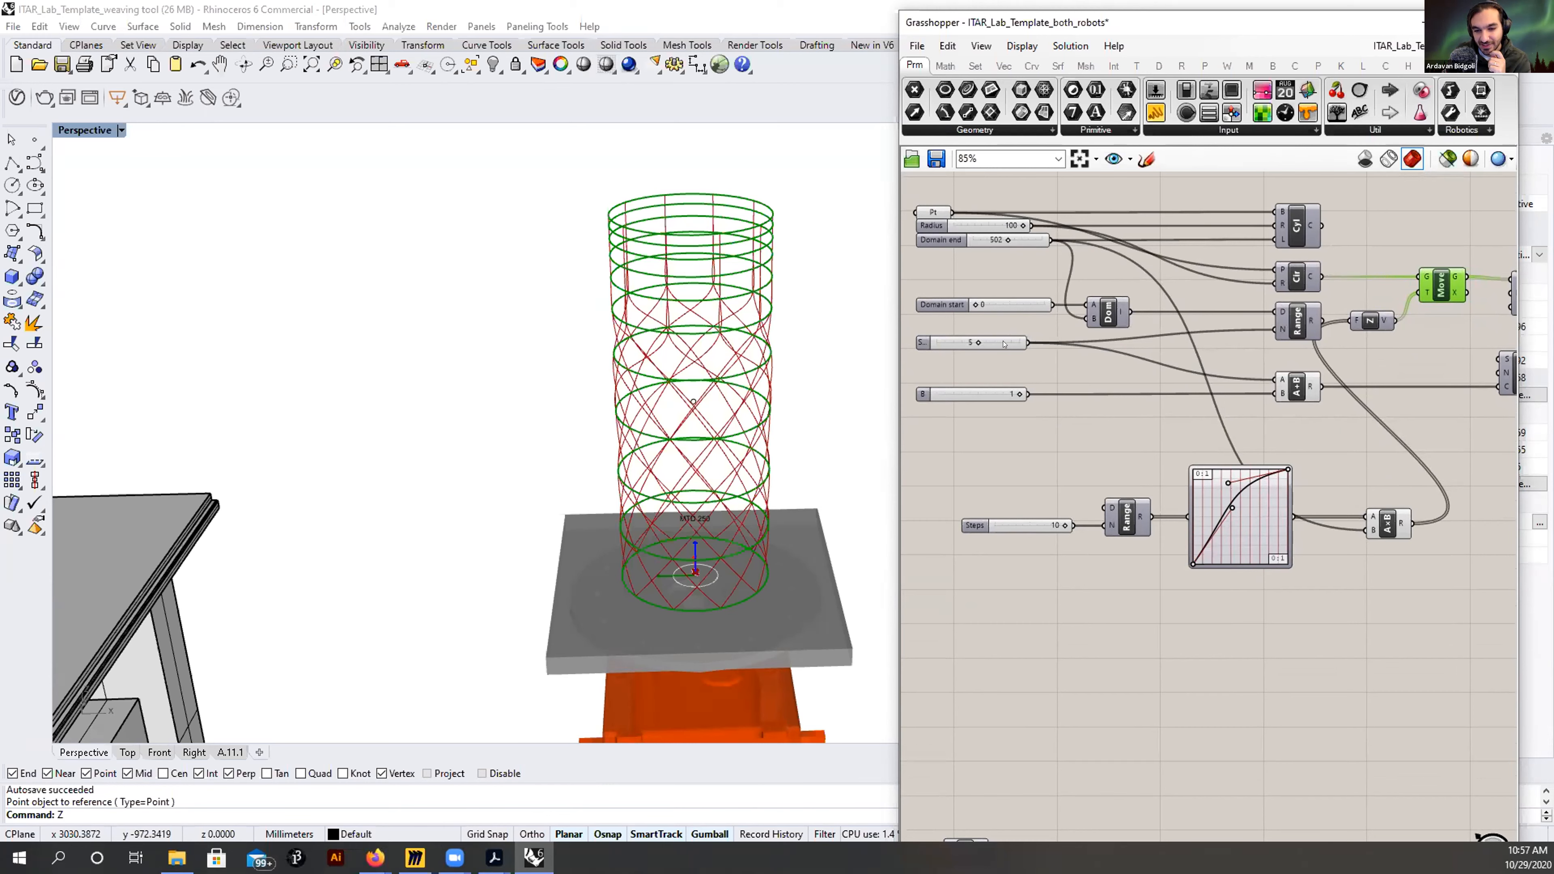
{"action": "left_click_drag", "start_coordinate": [1027, 343], "coordinate": [1099, 526]}
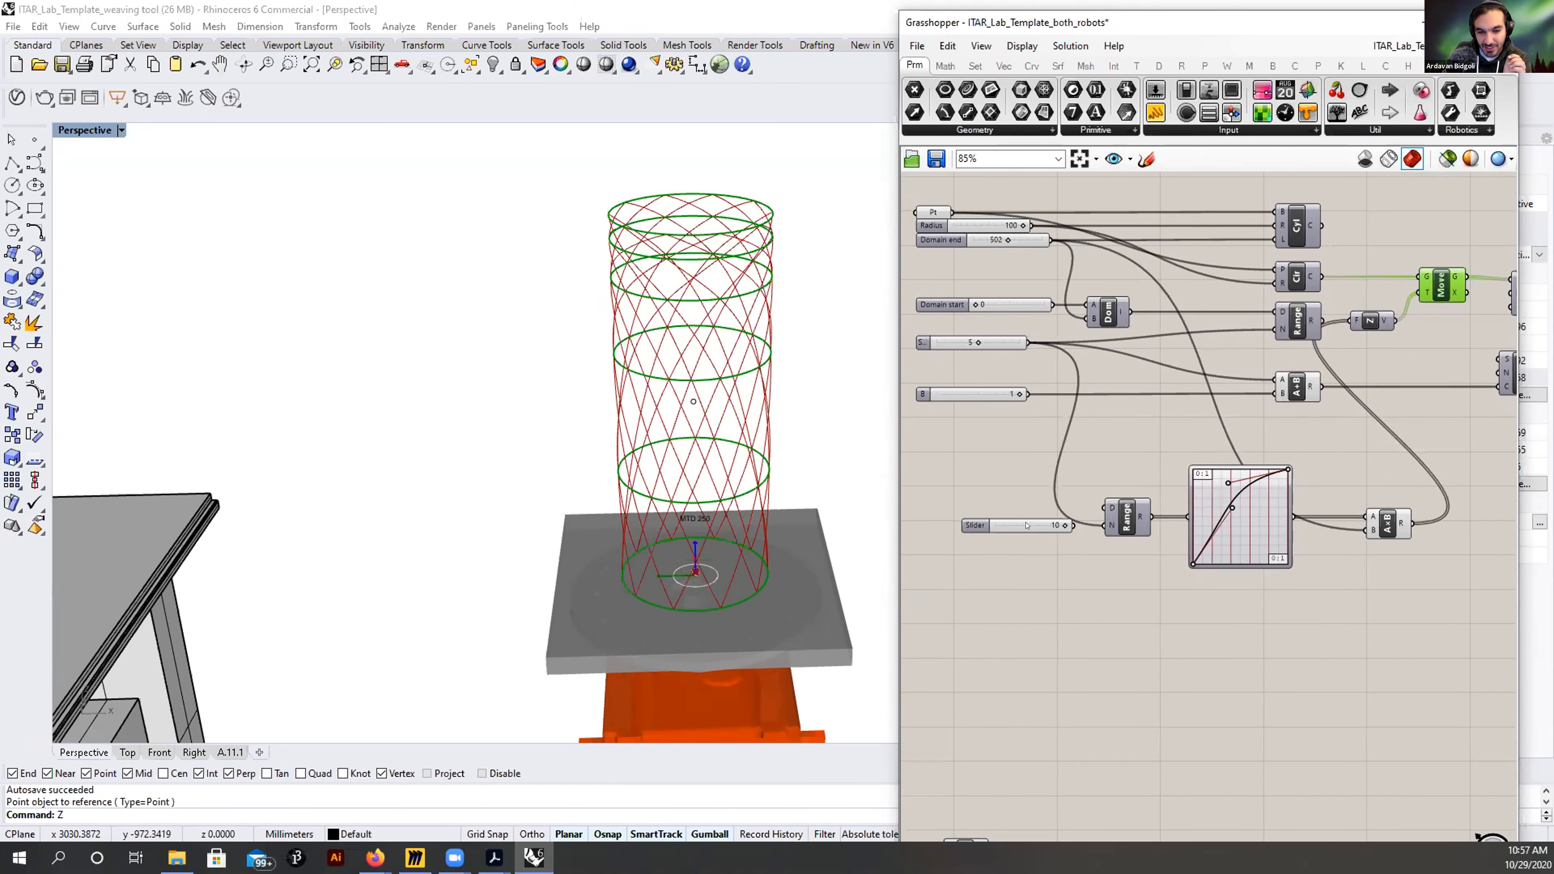
{"action": "left_click", "coordinate": [1051, 524]}
{"action": "key", "text": "Delete"}
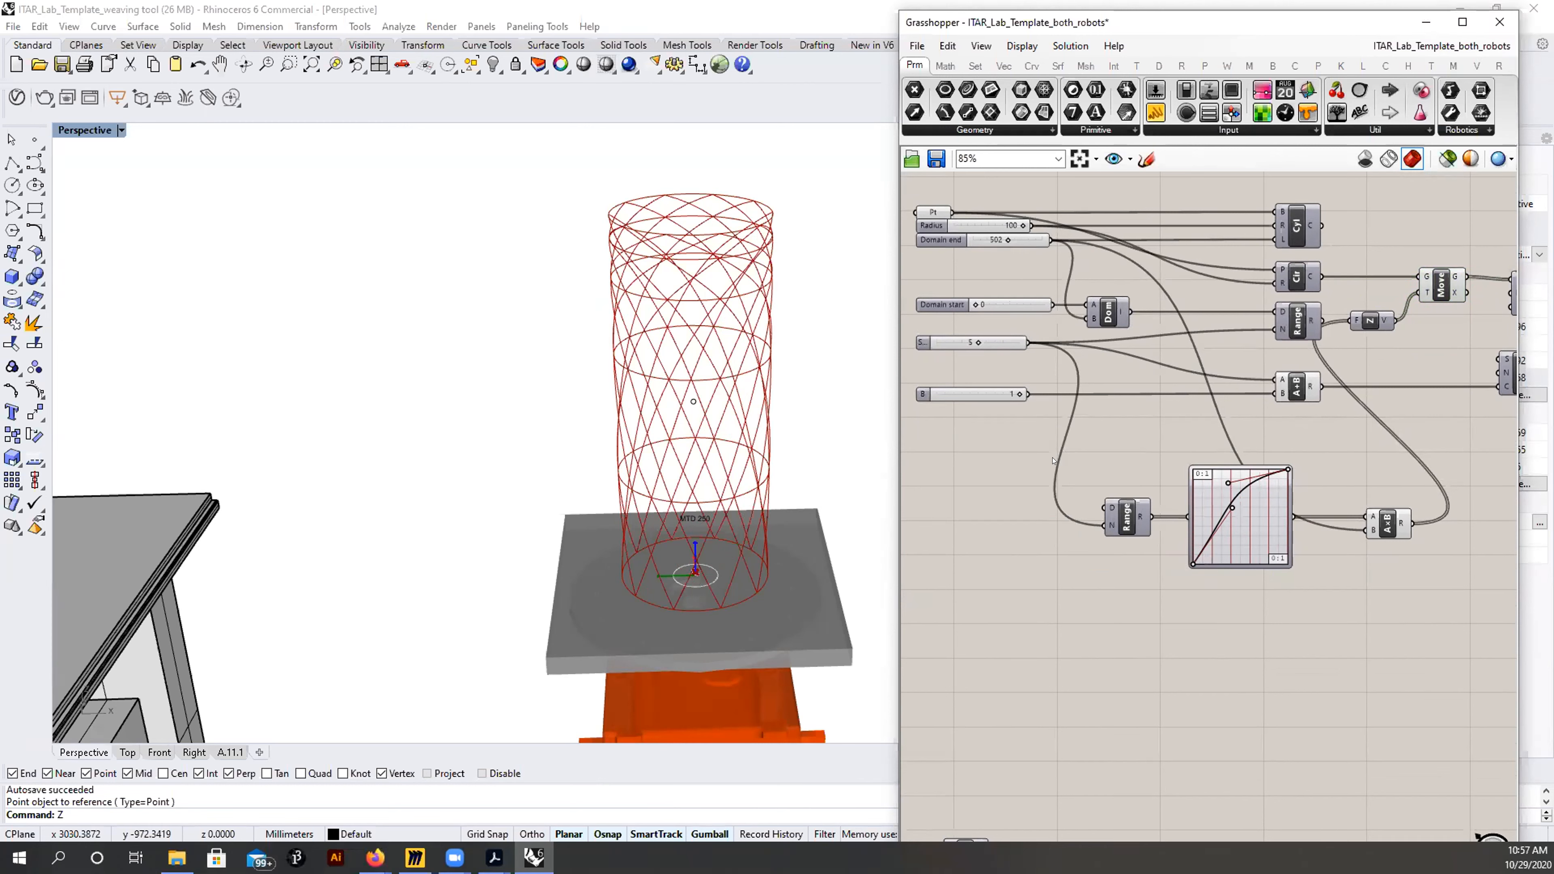
{"action": "left_click_drag", "start_coordinate": [1131, 509], "coordinate": [1118, 514]}
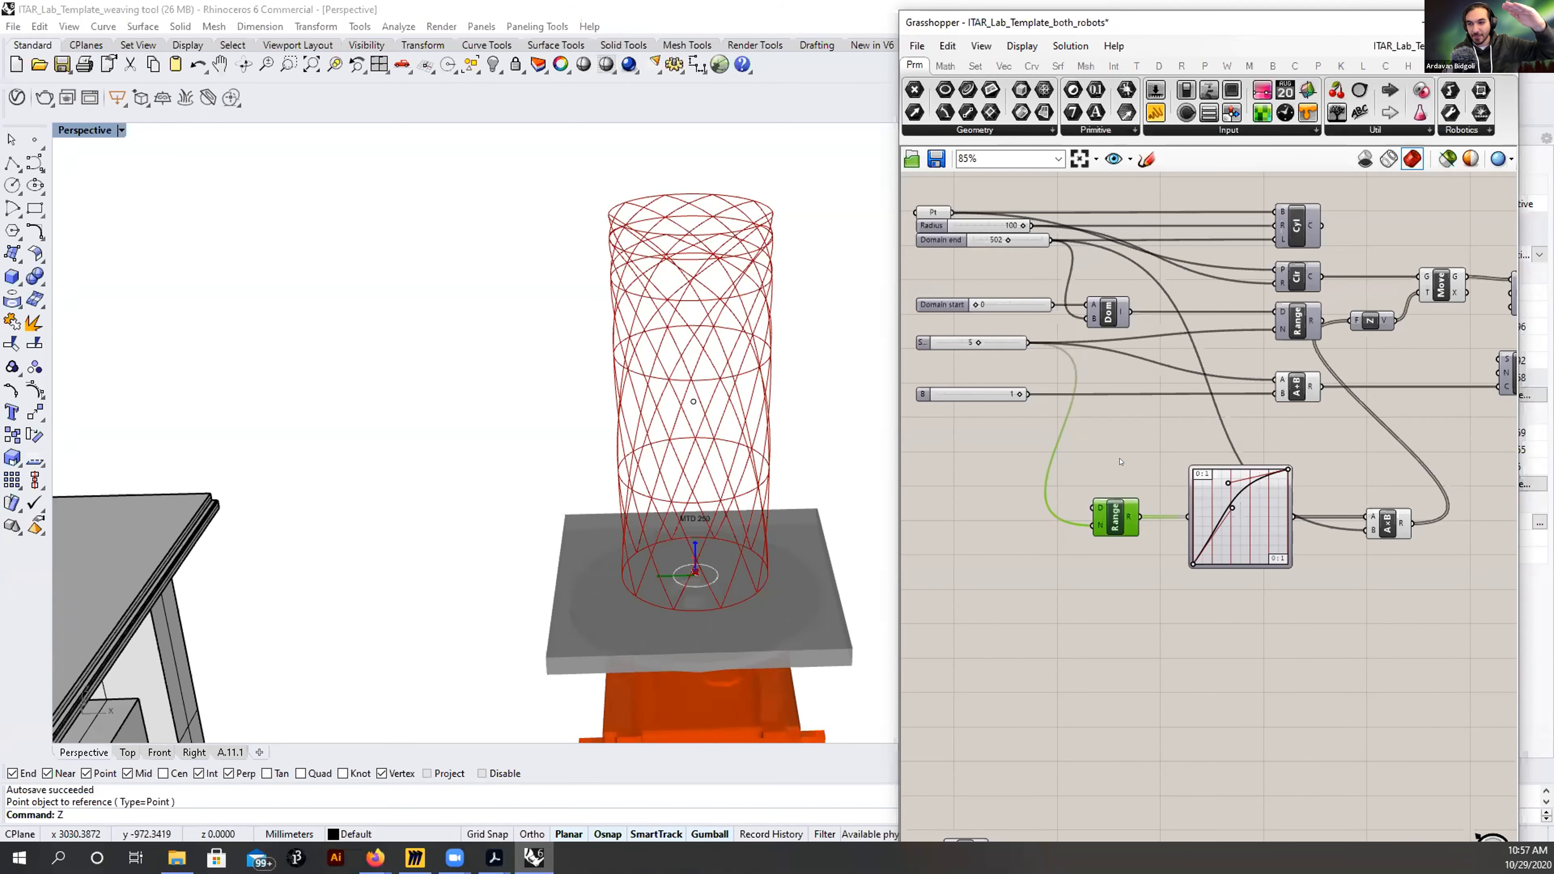
- Disable the preview of the Move component to hide the rings
{"action": "right_click_drag", "start_coordinate": [1339, 385], "coordinate": [1240, 413]}
{"action": "left_click", "coordinate": [1342, 313]}
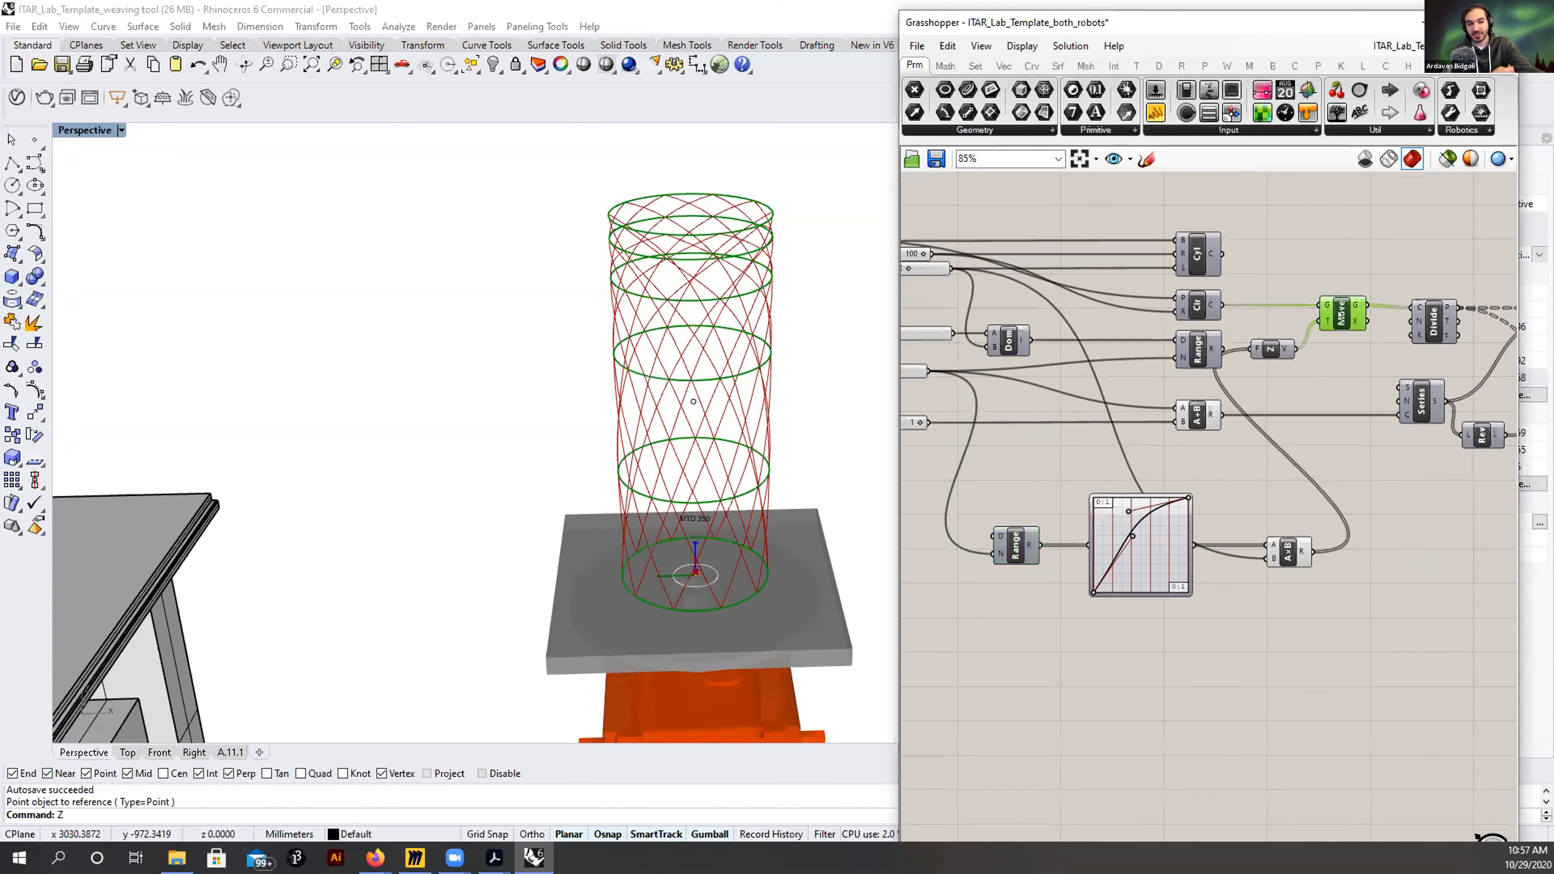
{"action": "middle_click", "coordinate": [1342, 312]}
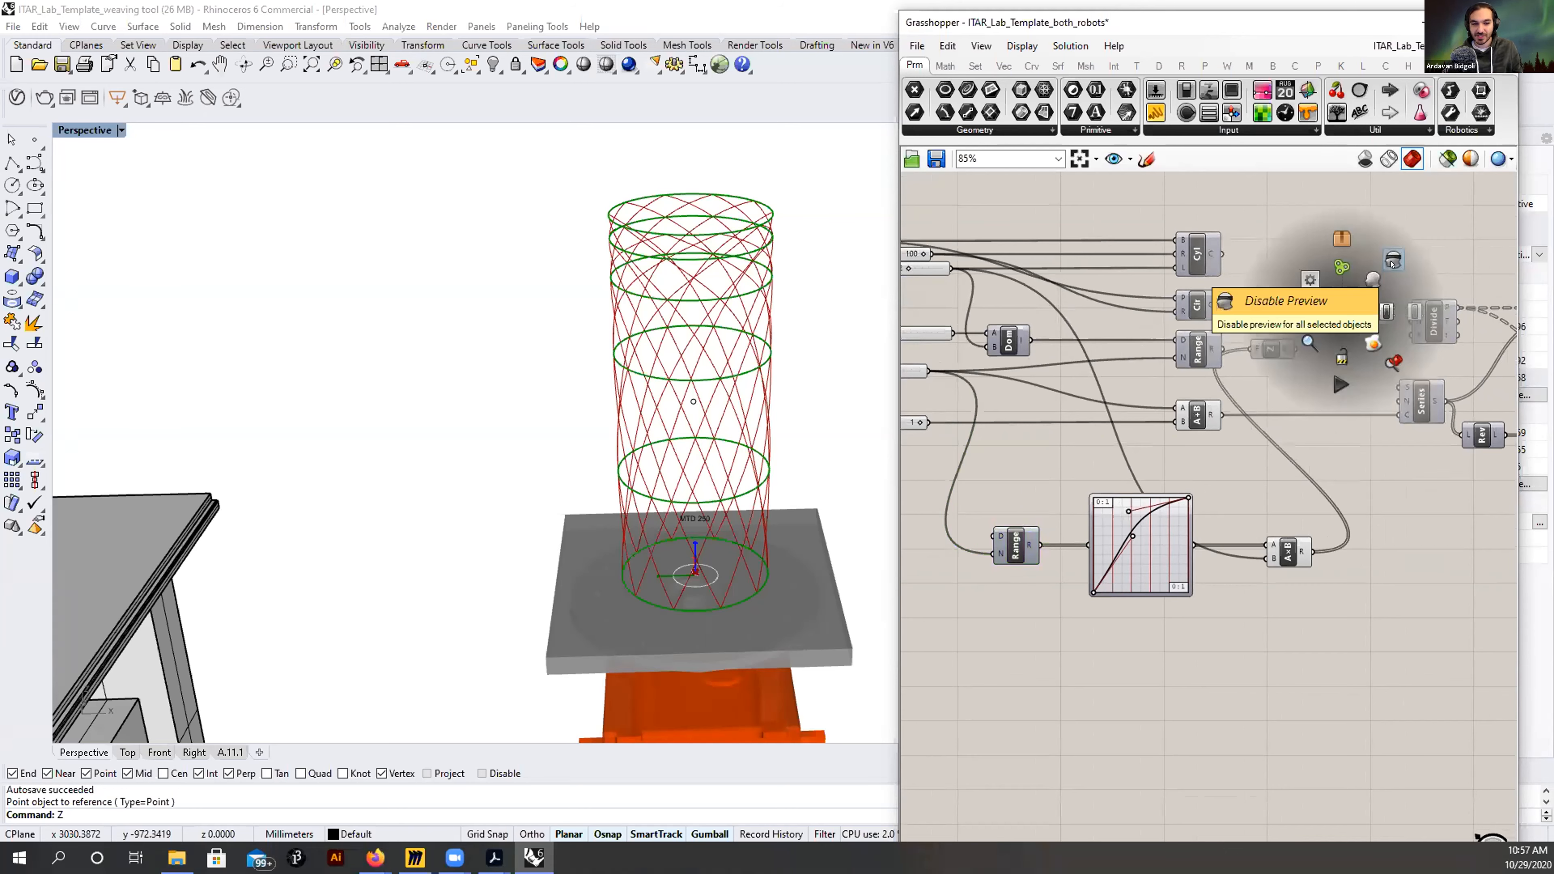
{"action": "left_click", "coordinate": [1393, 263]}
- Reshape the Bezier curve by moving its upper handle toward the graph's right edge, and increase the shared steps slider
{"action": "left_click_drag", "start_coordinate": [1128, 510], "coordinate": [1175, 532]}
{"action": "right_click_drag", "start_coordinate": [1049, 417], "coordinate": [1188, 414]}
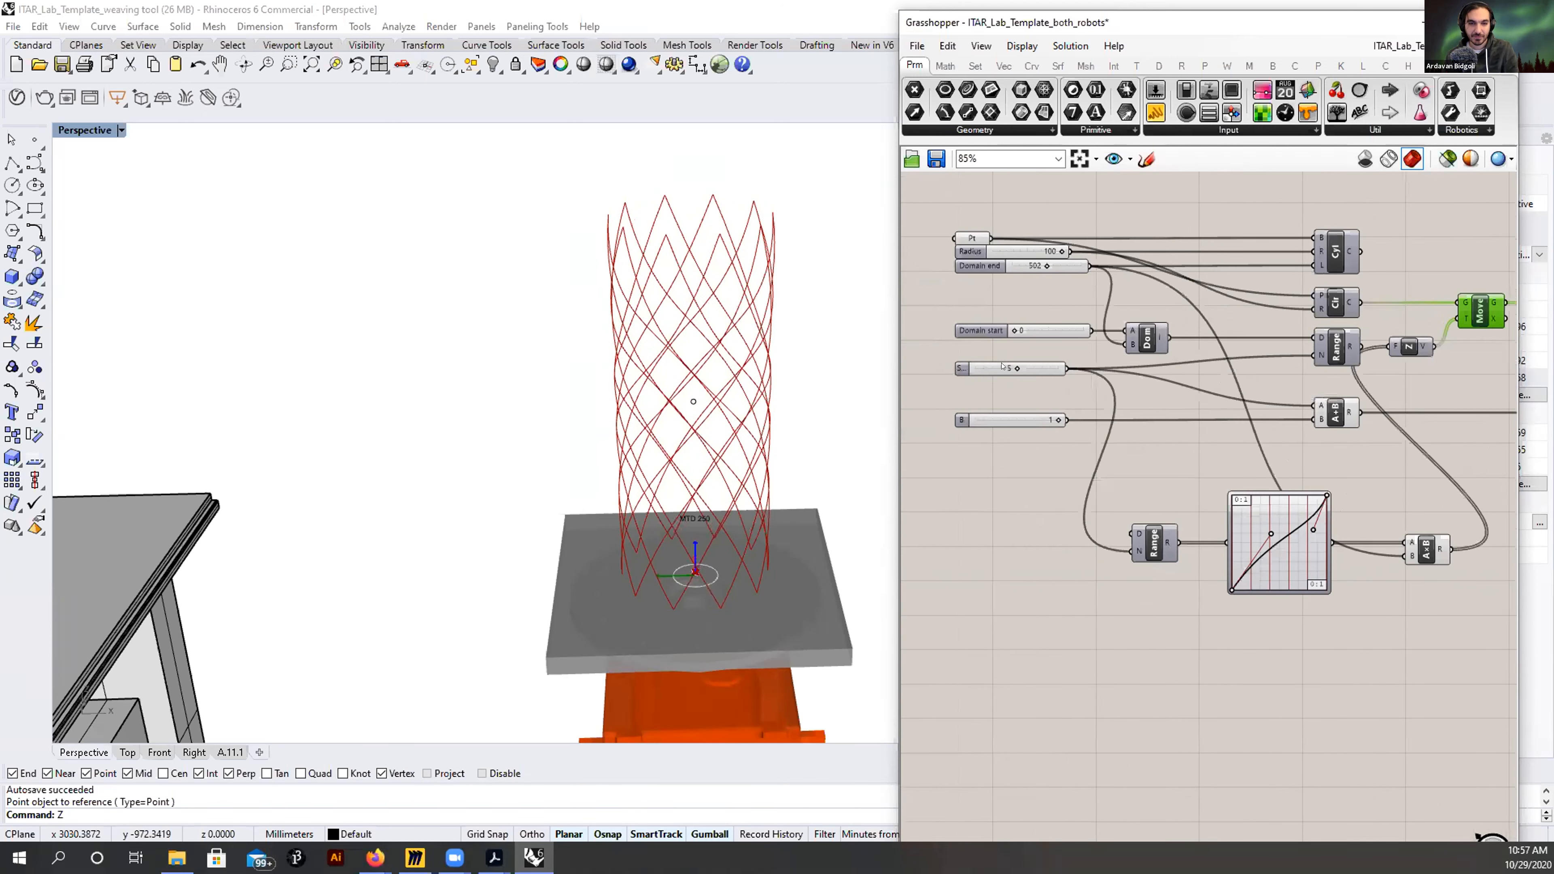
{"action": "left_click_drag", "start_coordinate": [1019, 369], "coordinate": [1031, 369]}
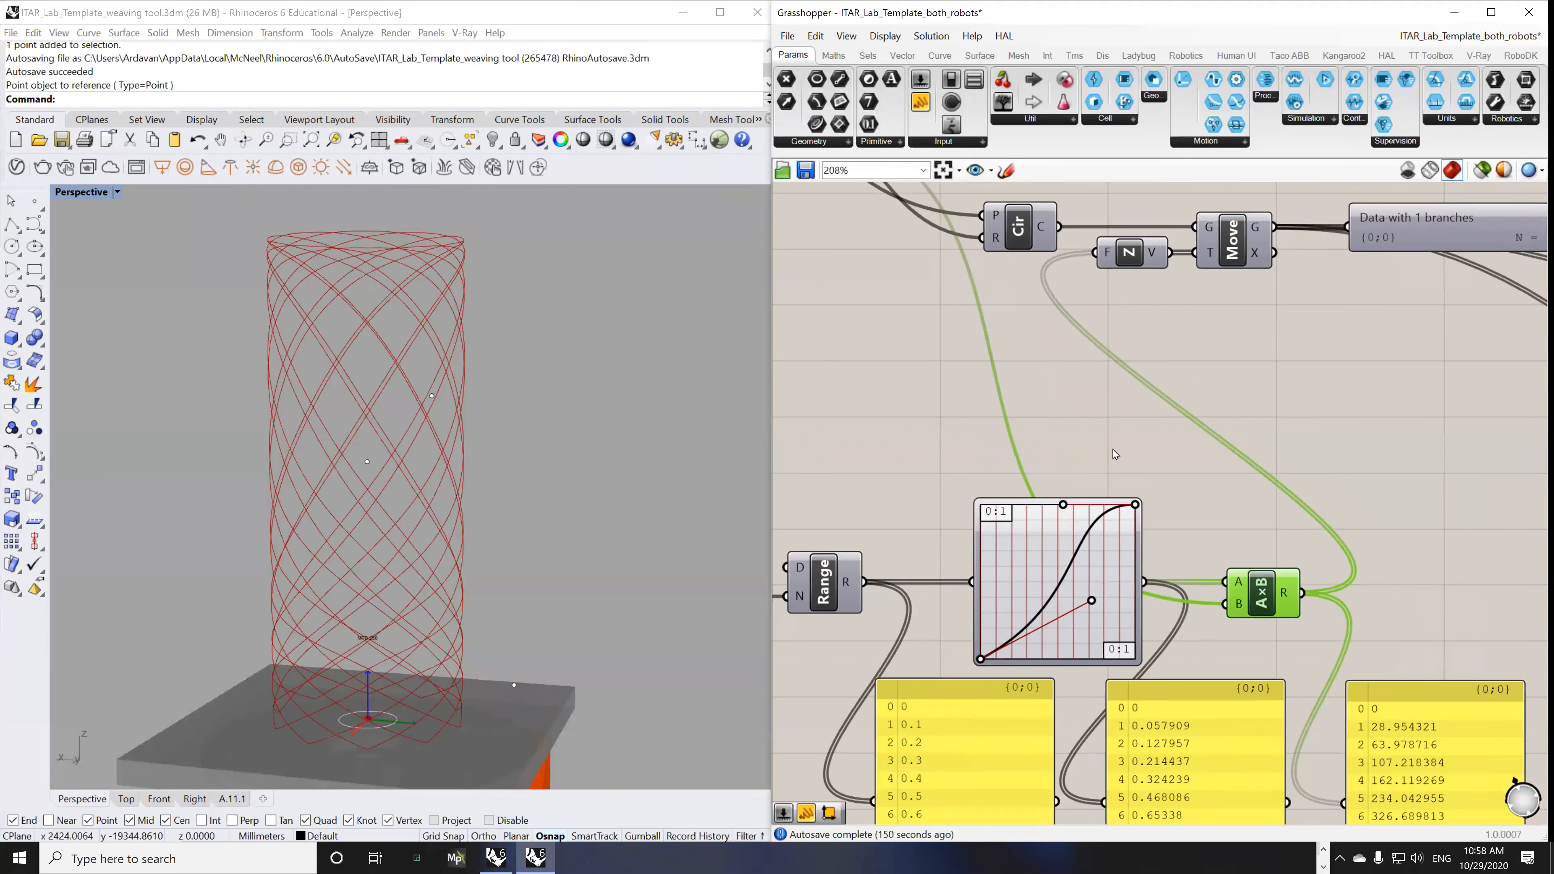
- Search for the Interpolate component beside the two IntCrv(t) components at the end of the definition
{"action": "scroll", "coordinate": [1158, 444], "scroll_direction": "down", "scroll_amount": 3}
{"action": "right_click_drag", "start_coordinate": [1159, 445], "coordinate": [1086, 479]}
{"action": "scroll", "coordinate": [1191, 529], "scroll_direction": "down", "scroll_amount": 2}
{"action": "right_click_drag", "start_coordinate": [1517, 545], "coordinate": [1318, 539]}
{"action": "scroll", "coordinate": [1317, 539], "scroll_direction": "up", "scroll_amount": 6}
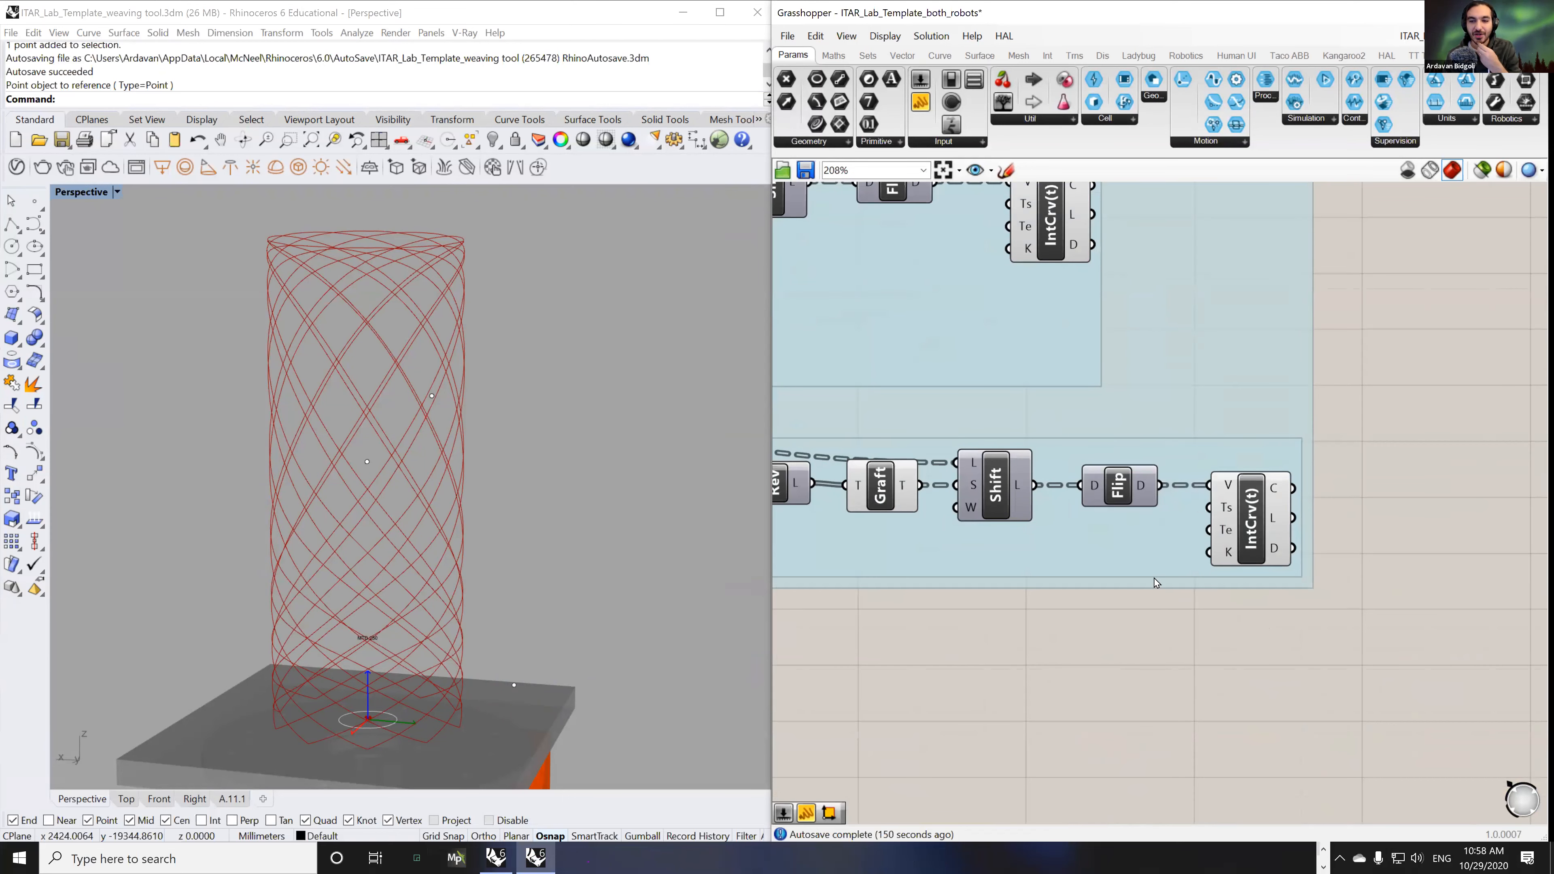
{"action": "scroll", "coordinate": [1408, 429], "scroll_direction": "down", "scroll_amount": 1}
{"action": "double_click", "coordinate": [1418, 398]}
{"action": "type", "text": "interpola"}
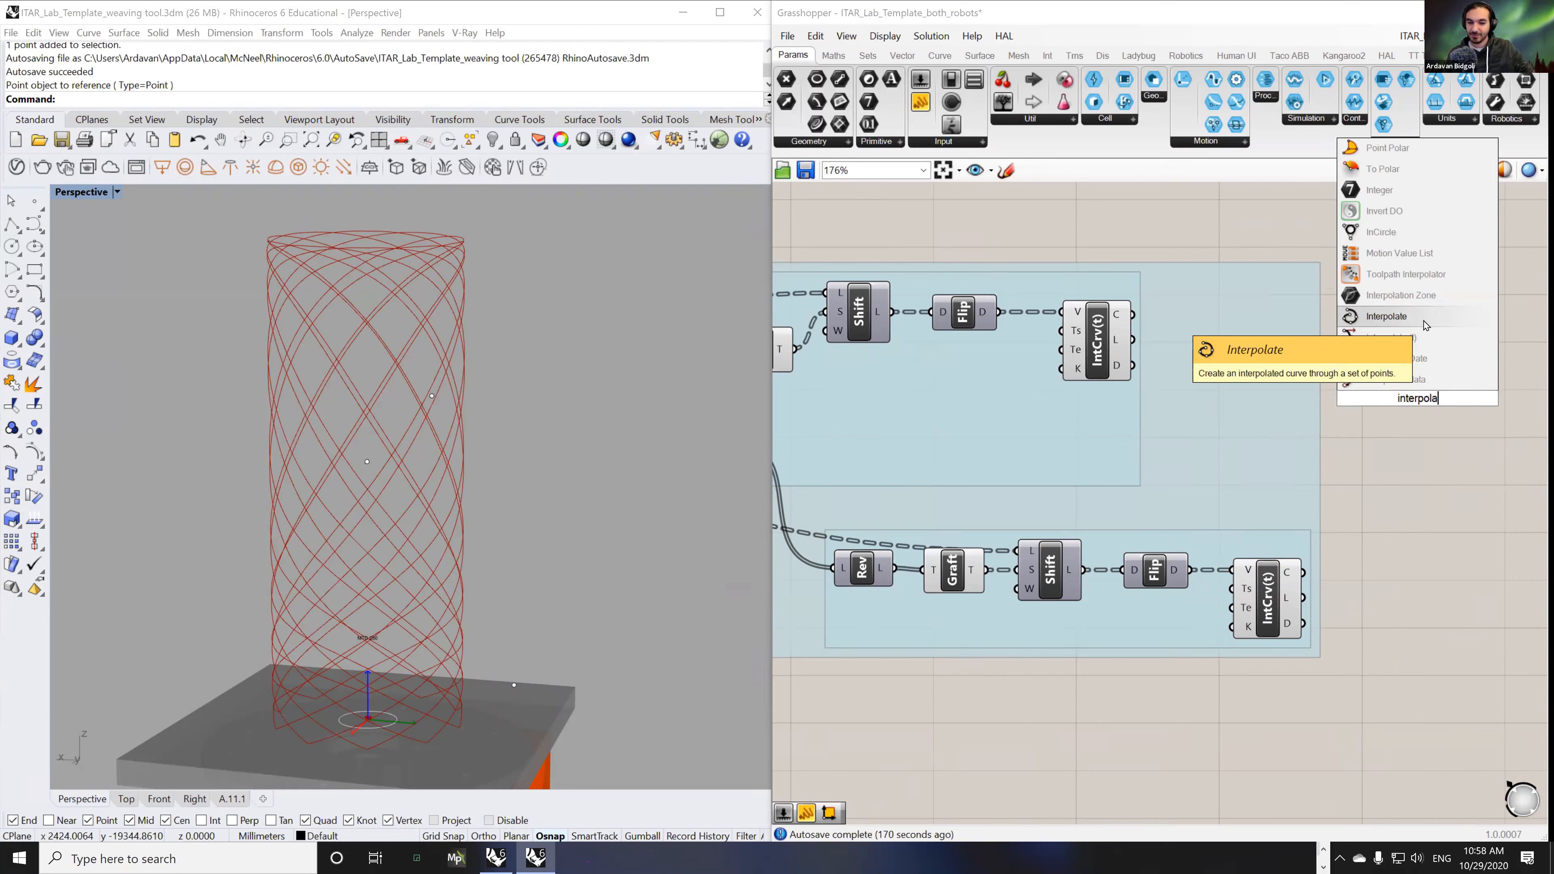
- Select the upper IntCrv(t) component to highlight its curves, and look up the Interpolate component again
{"action": "right_click_drag", "start_coordinate": [531, 521], "coordinate": [484, 557]}
{"action": "left_click", "coordinate": [1110, 359]}
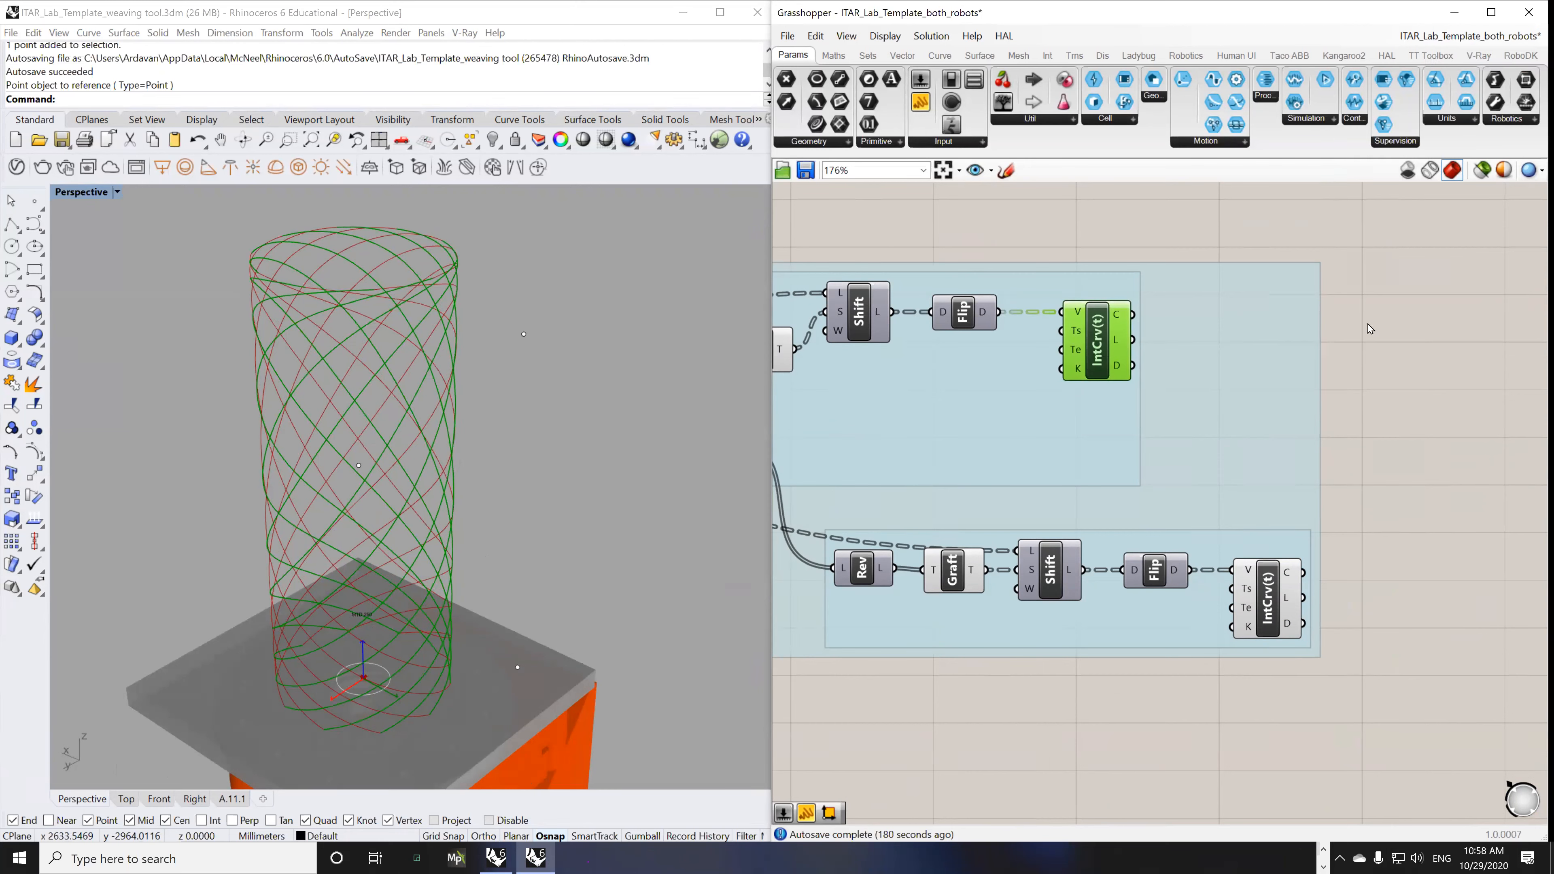
{"action": "double_click", "coordinate": [1385, 322]}
{"action": "type", "text": "interpola"}
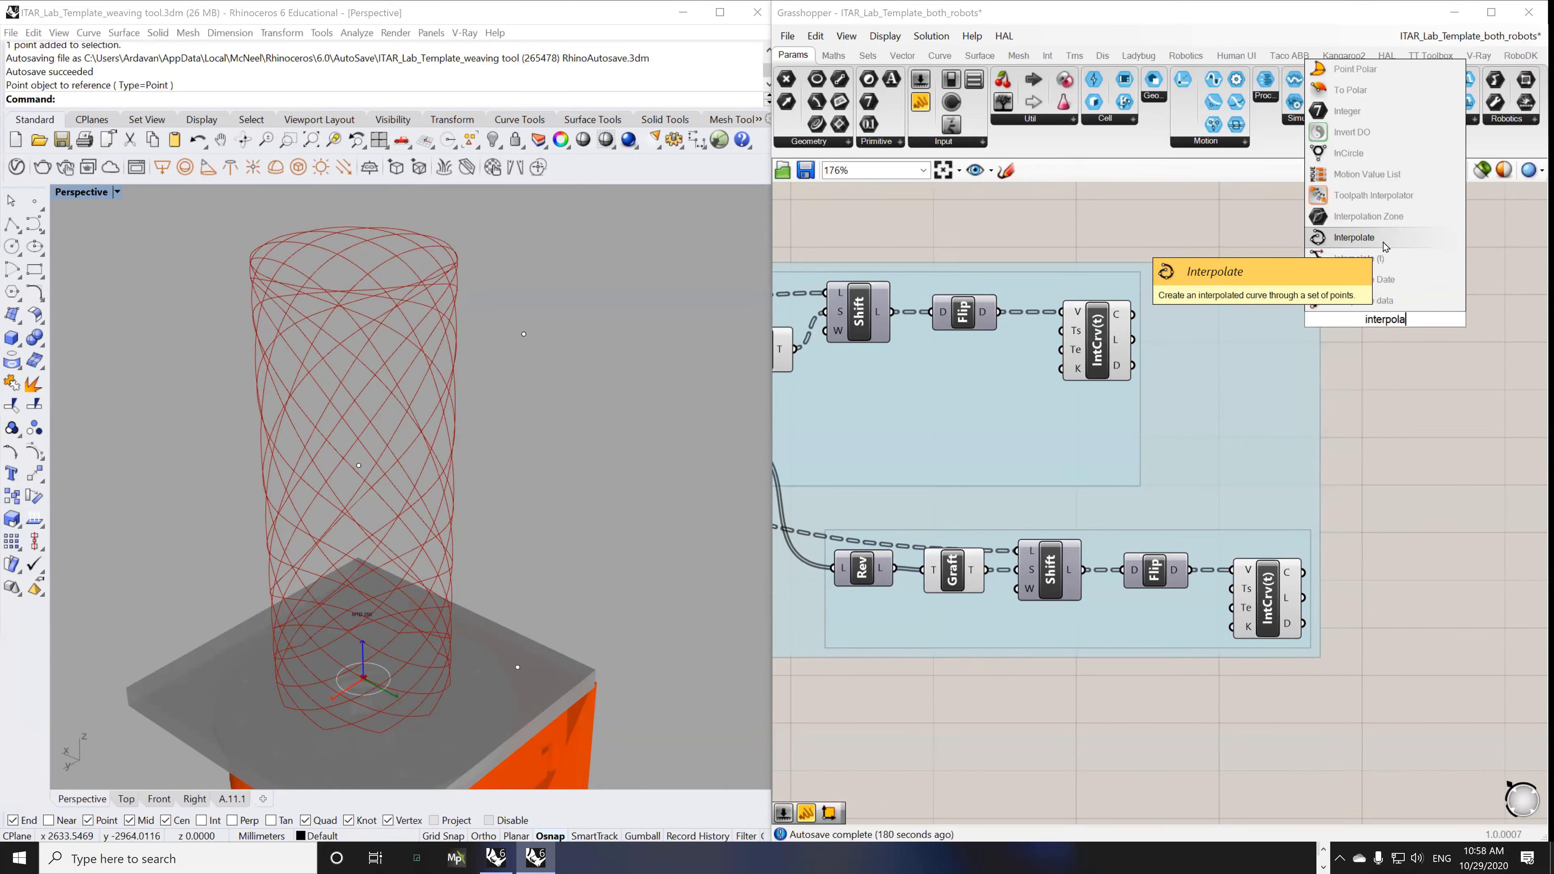
{"action": "left_click", "coordinate": [1456, 434]}
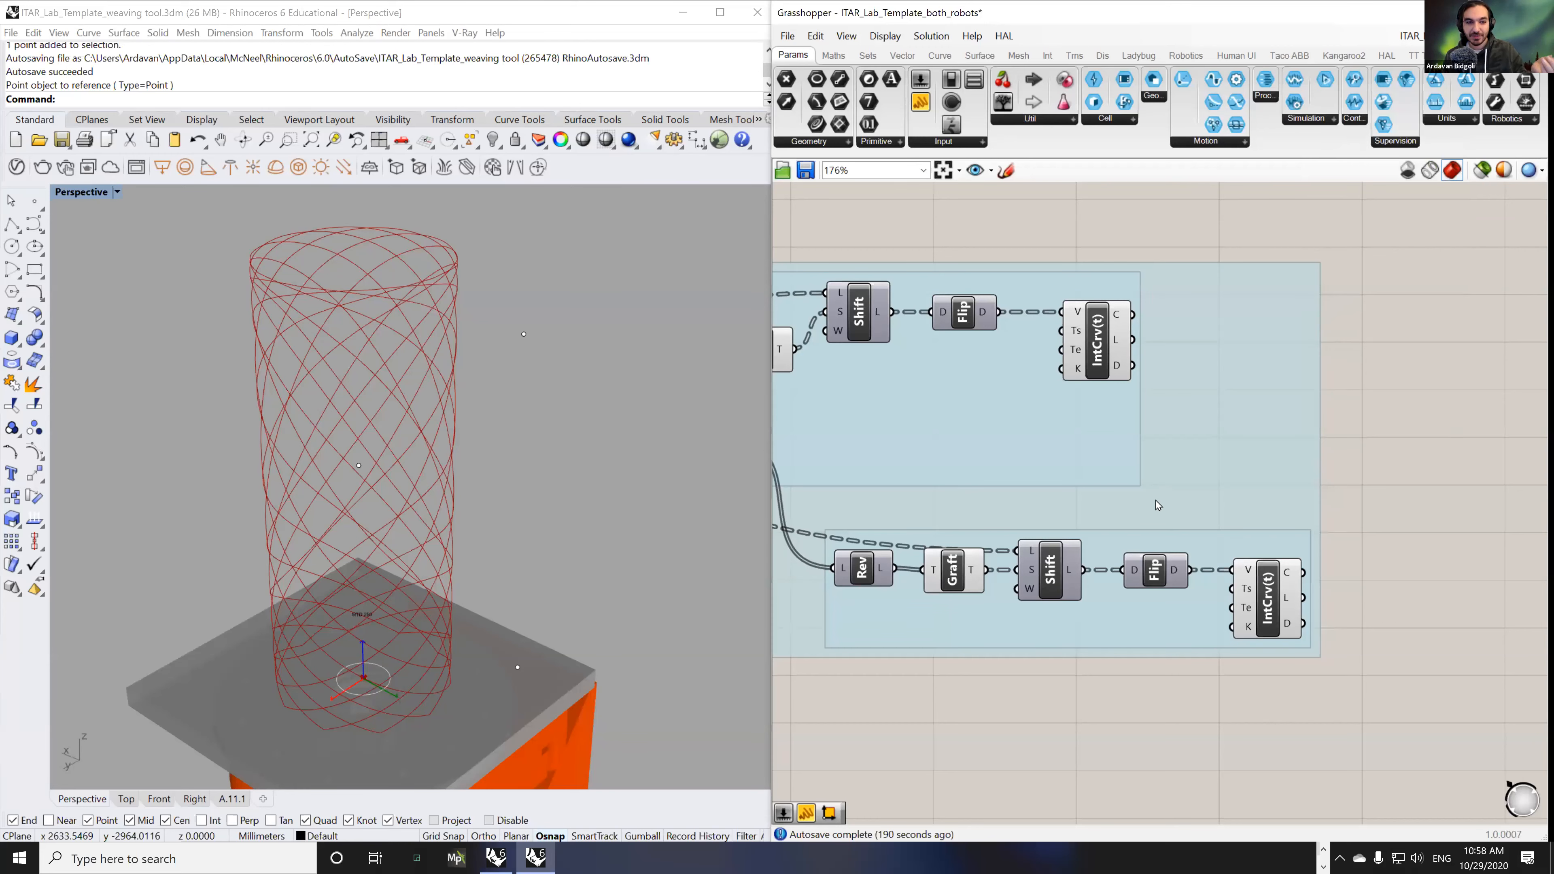
- Examine the grouped weave components and the curves produced by the upper IntCrv(t) component
{"action": "scroll", "coordinate": [1159, 499], "scroll_direction": "down", "scroll_amount": 8}
{"action": "right_click_drag", "start_coordinate": [1089, 550], "coordinate": [1114, 443]}
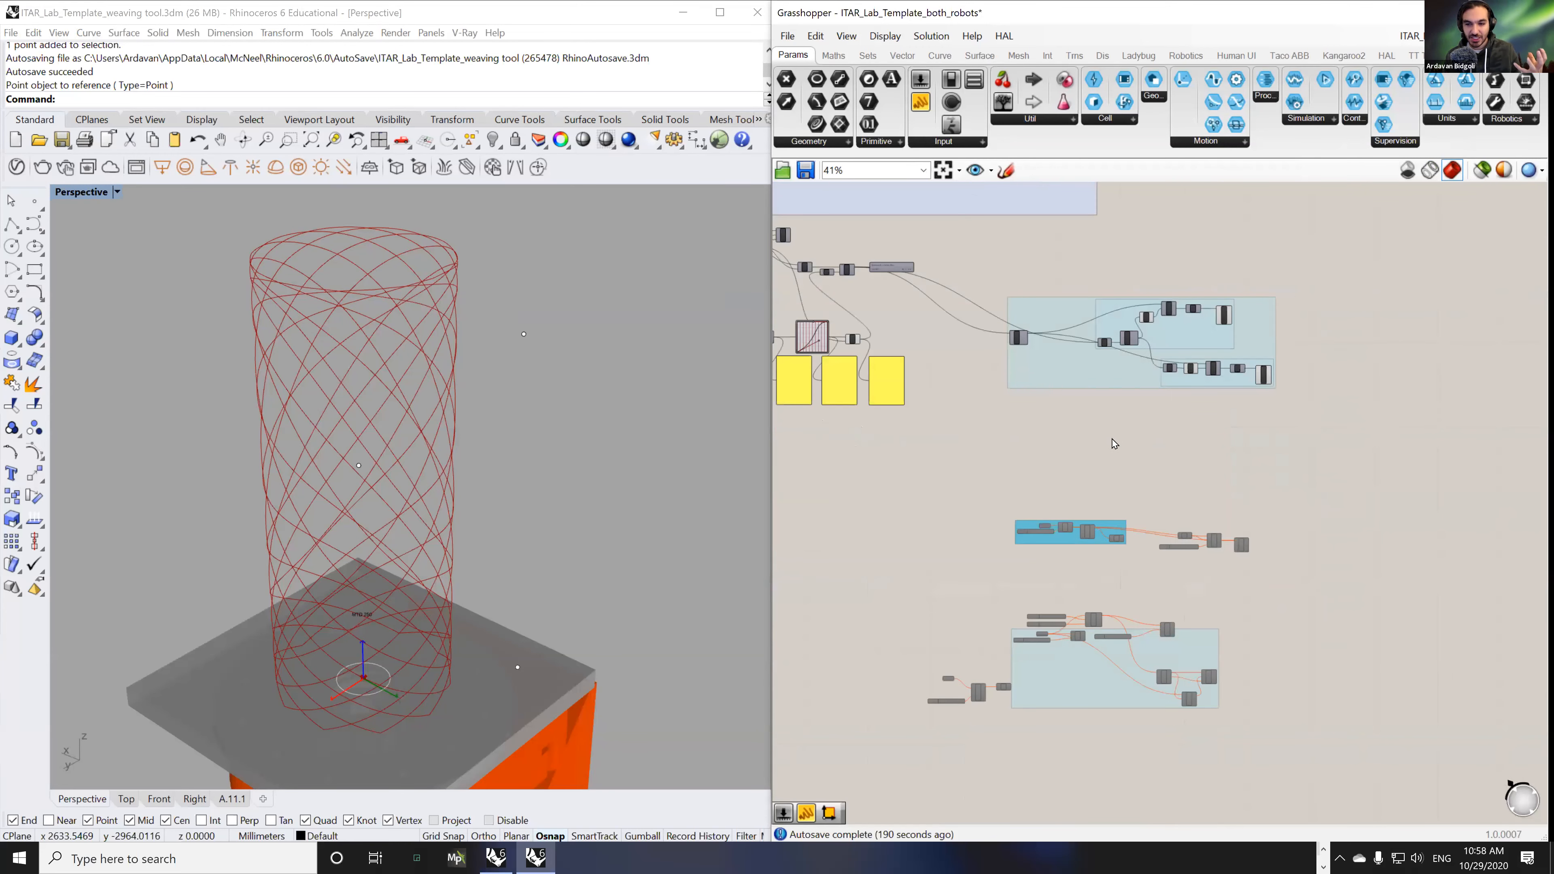
{"action": "scroll", "coordinate": [1233, 315], "scroll_direction": "up", "scroll_amount": 2}
{"action": "right_click_drag", "start_coordinate": [1146, 524], "coordinate": [1023, 567]}
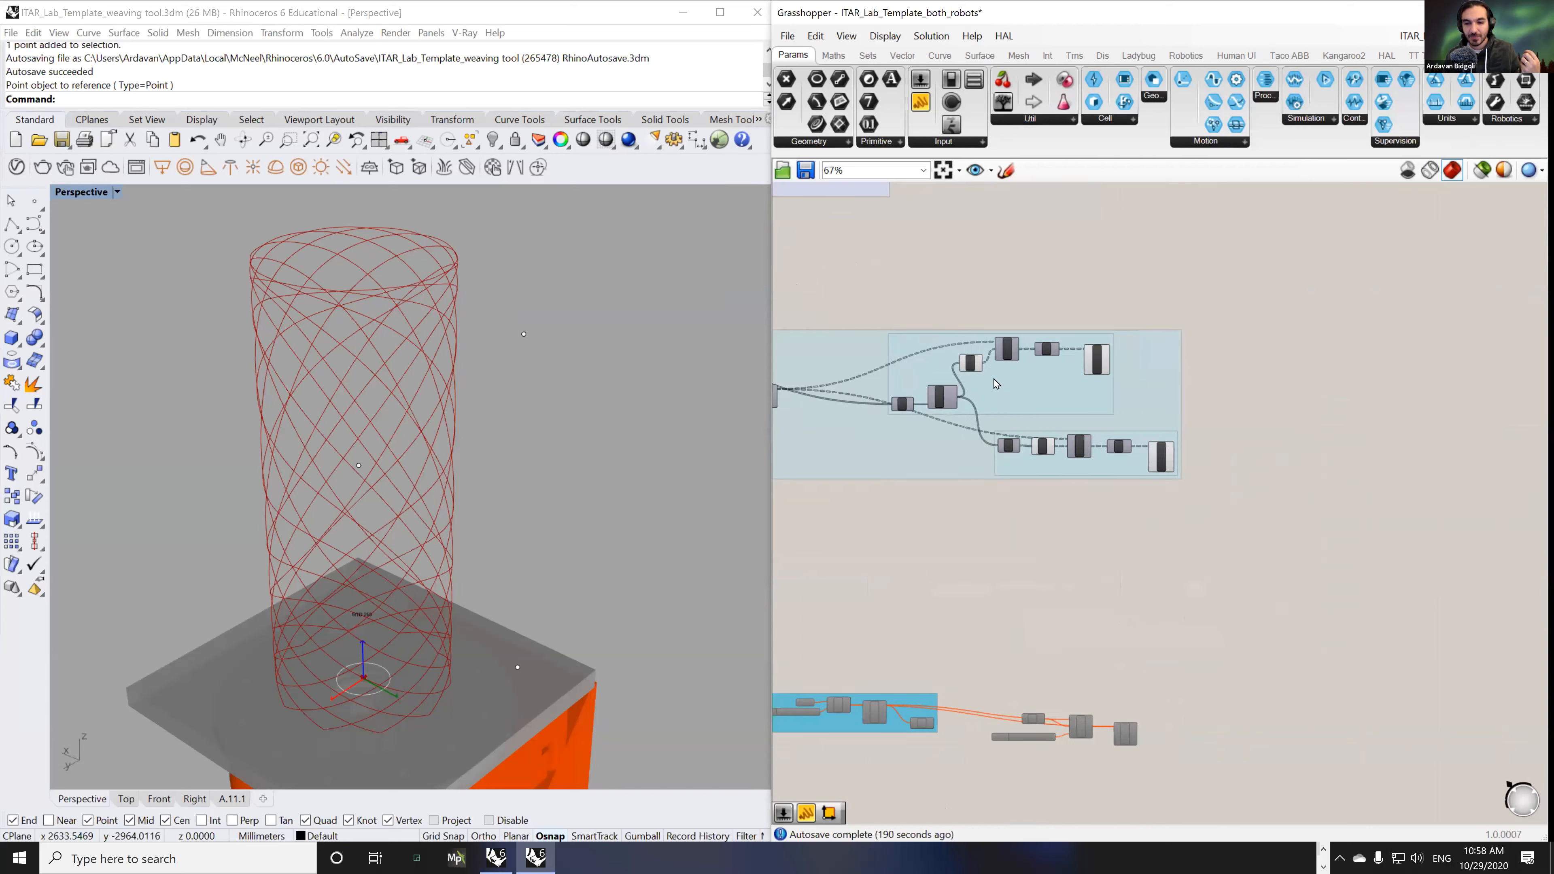
{"action": "right_click_drag", "start_coordinate": [399, 417], "coordinate": [450, 415]}
{"action": "left_click", "coordinate": [1094, 366]}
{"action": "right_click_drag", "start_coordinate": [388, 374], "coordinate": [430, 390]}
- Search the component list for Divide Curve
{"action": "double_click", "coordinate": [1200, 406]}
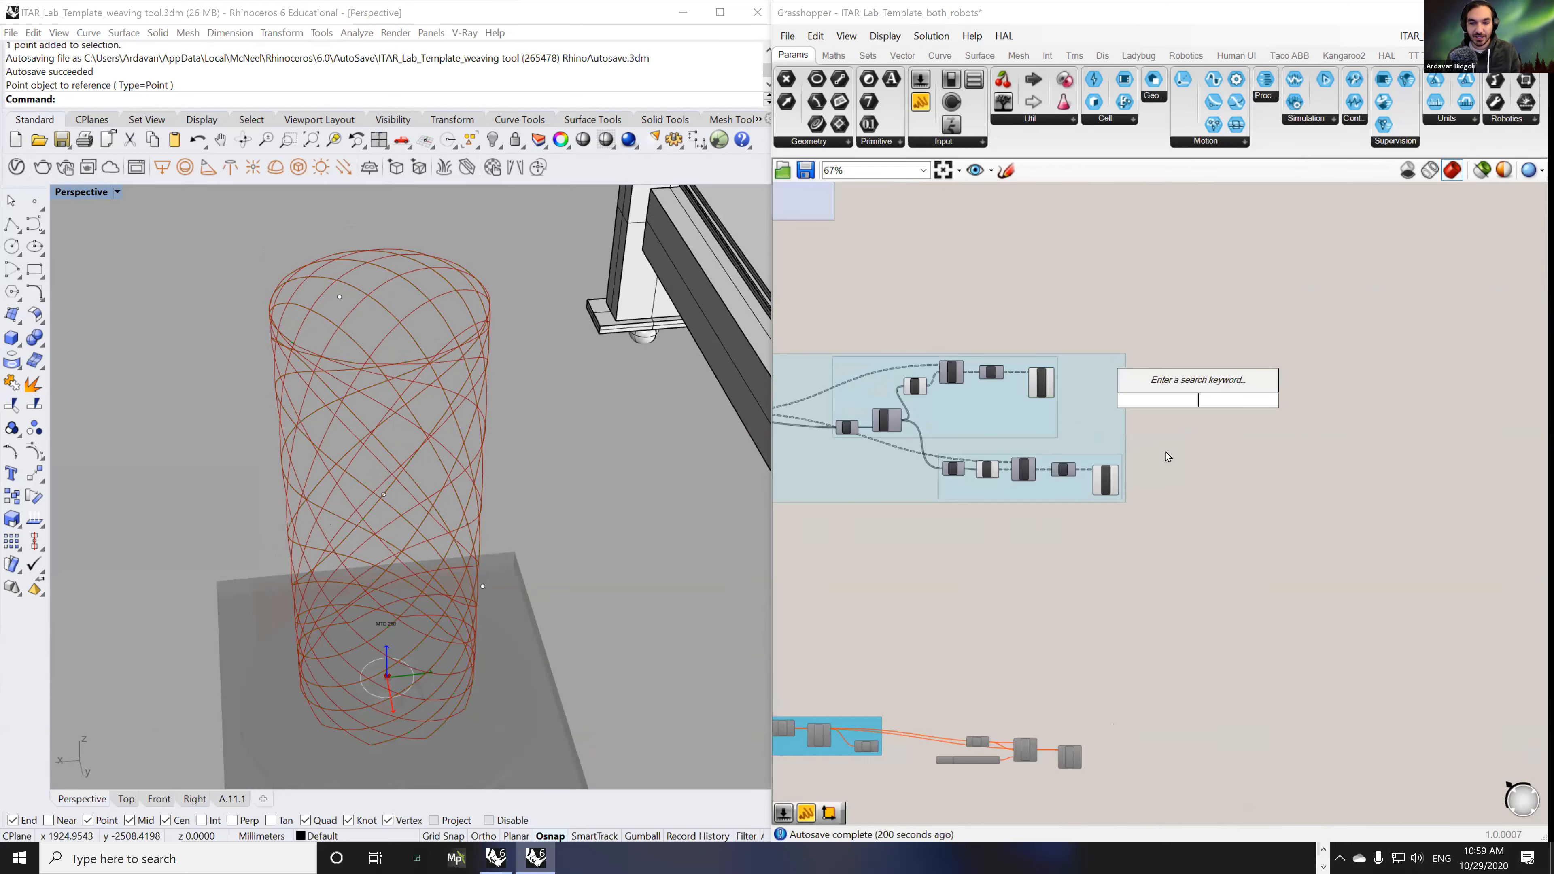
{"action": "type", "text": "divid"}
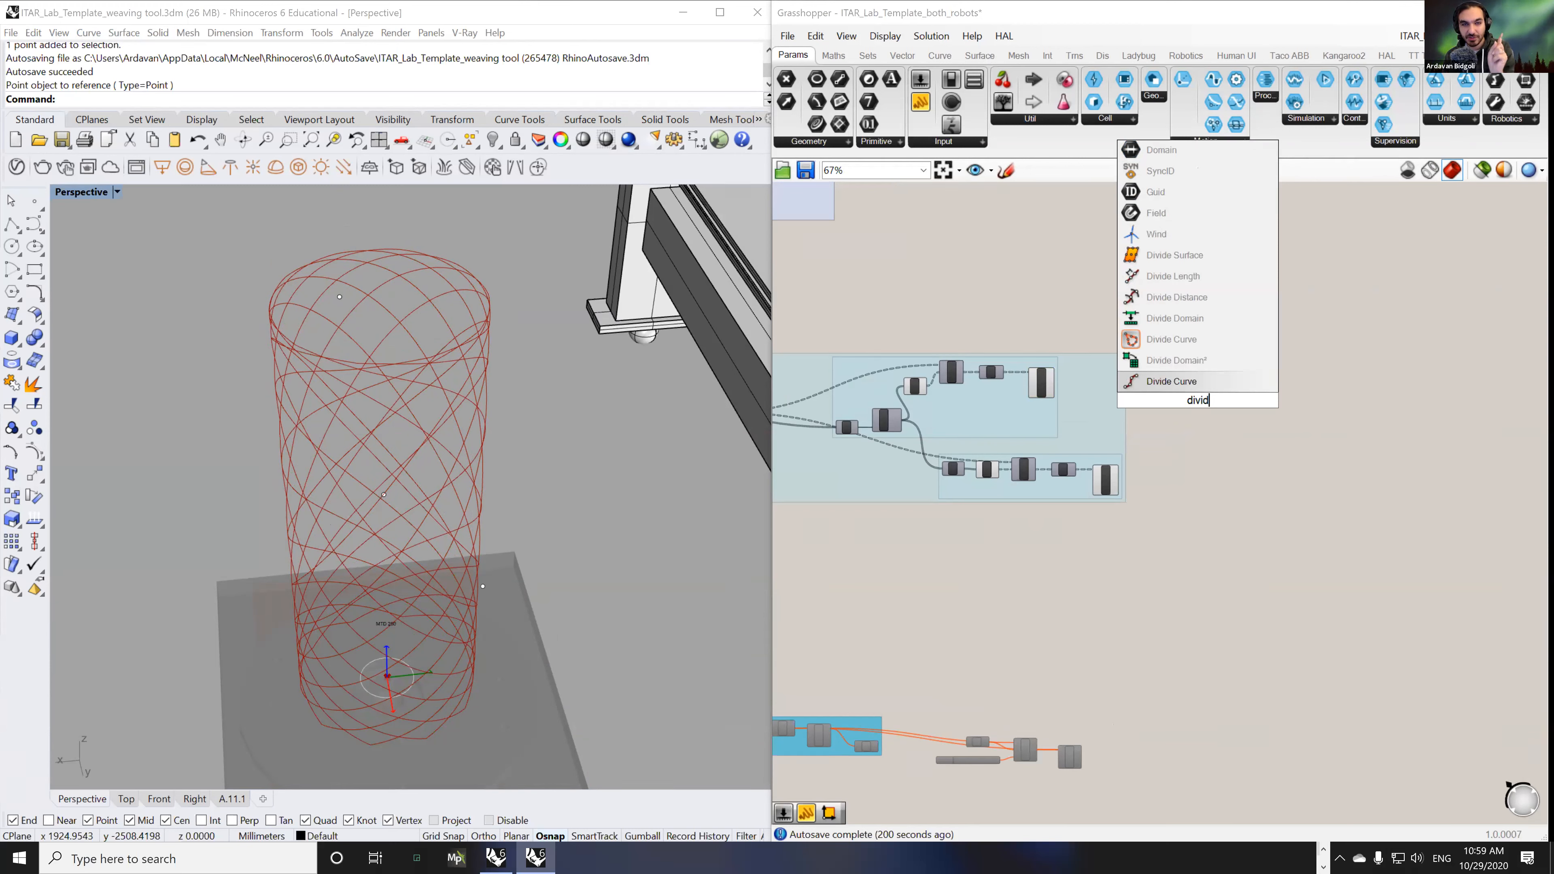
{"action": "left_click_drag", "start_coordinate": [886, 305], "coordinate": [1037, 530]}
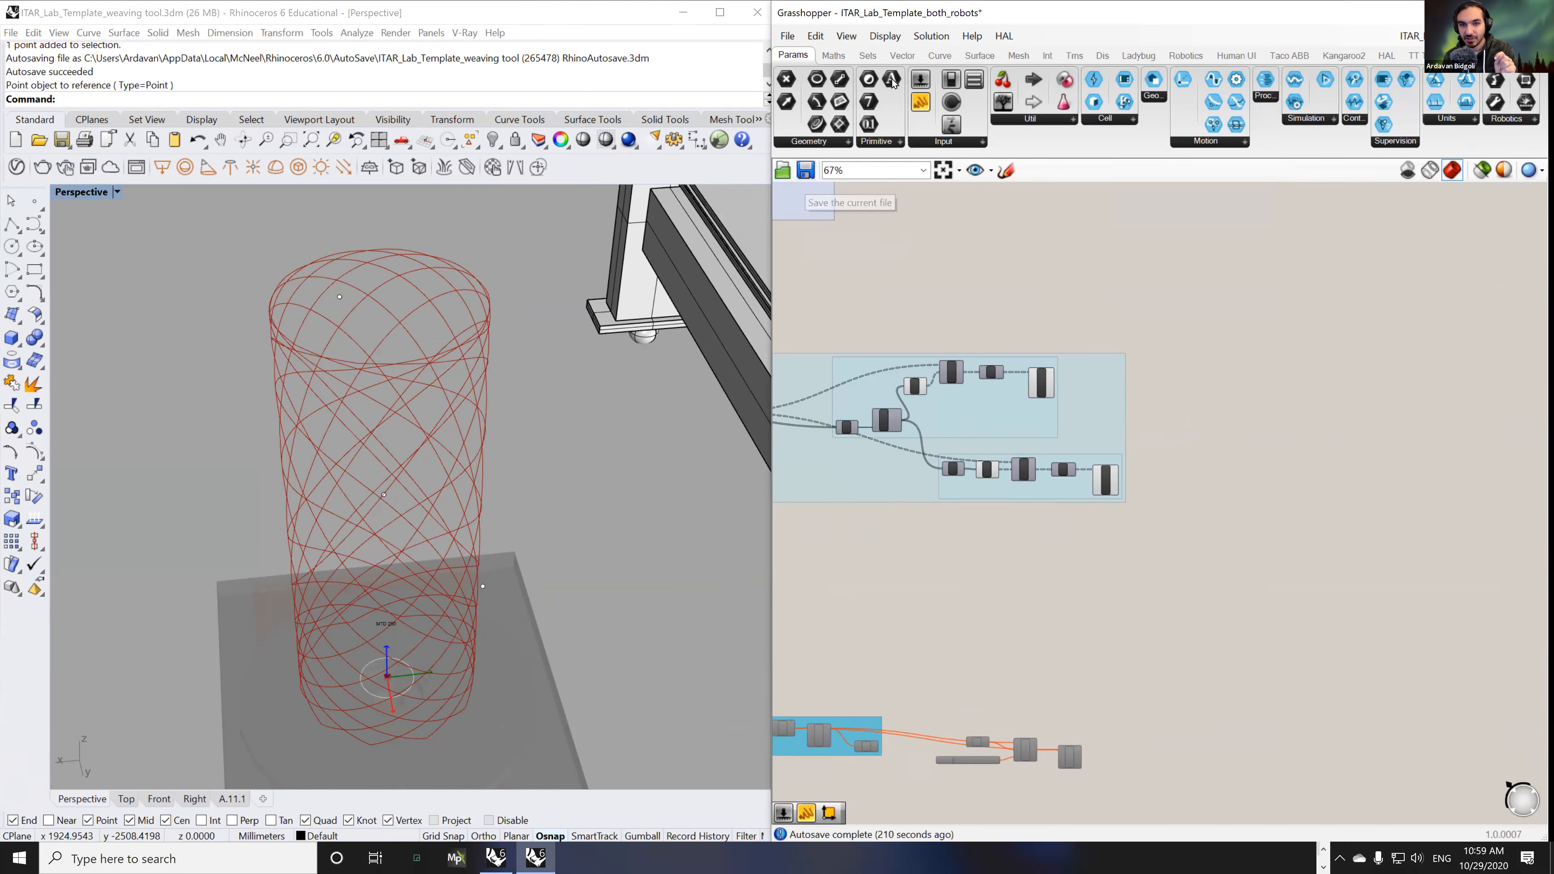
- Save a copy of the definition as ITAR_Lab_Template_both_robots_inclass.gh
{"action": "left_click", "coordinate": [788, 36]}
{"action": "left_click", "coordinate": [836, 145]}
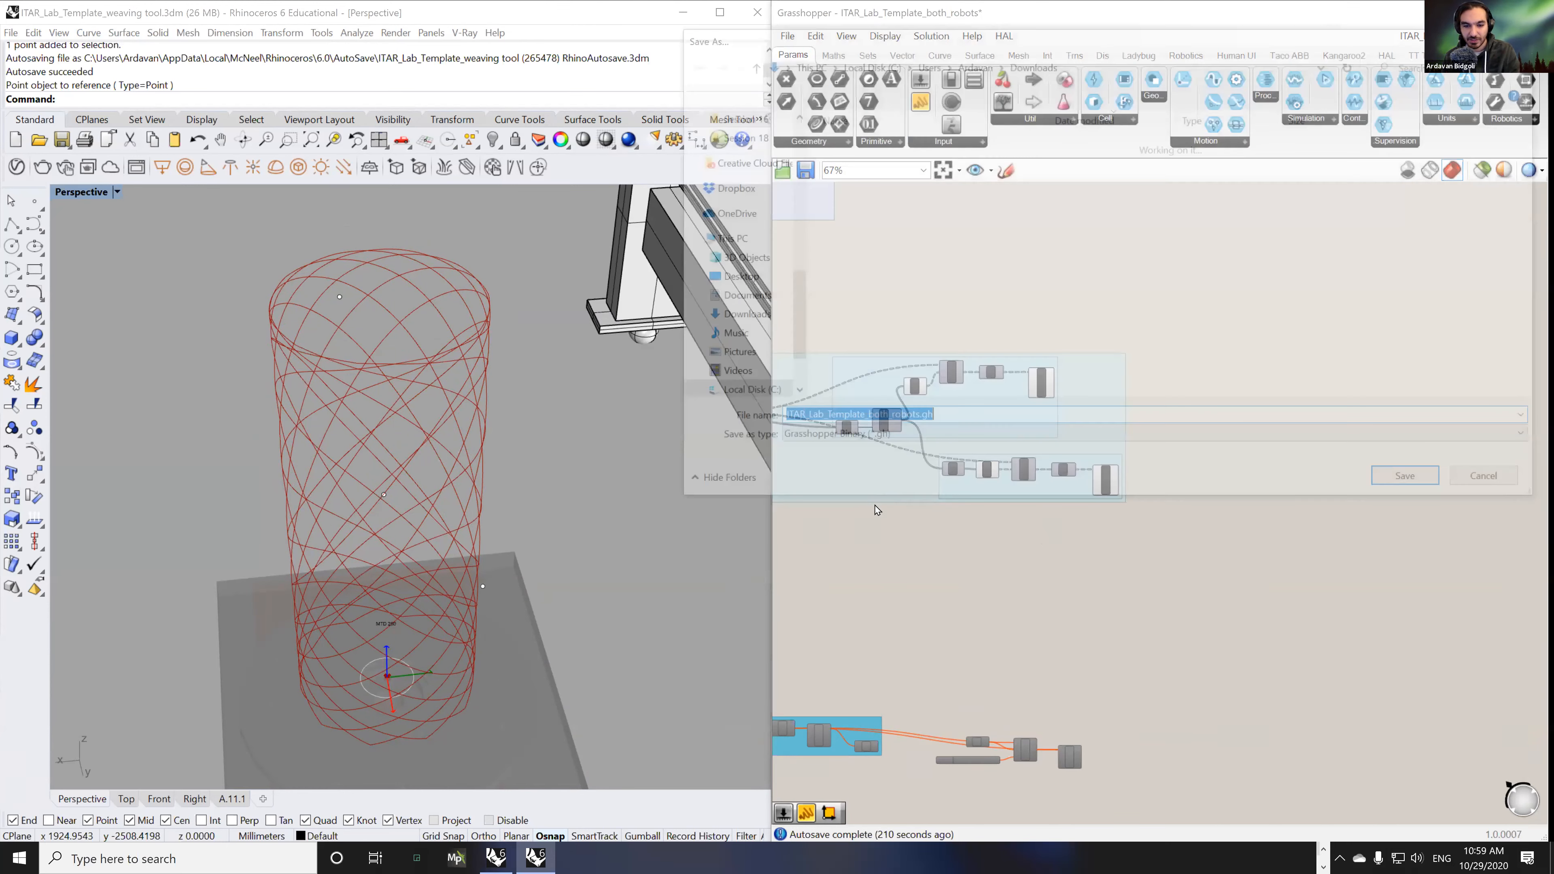
{"action": "left_click", "coordinate": [919, 421]}
{"action": "type", "text": "_inclass"}
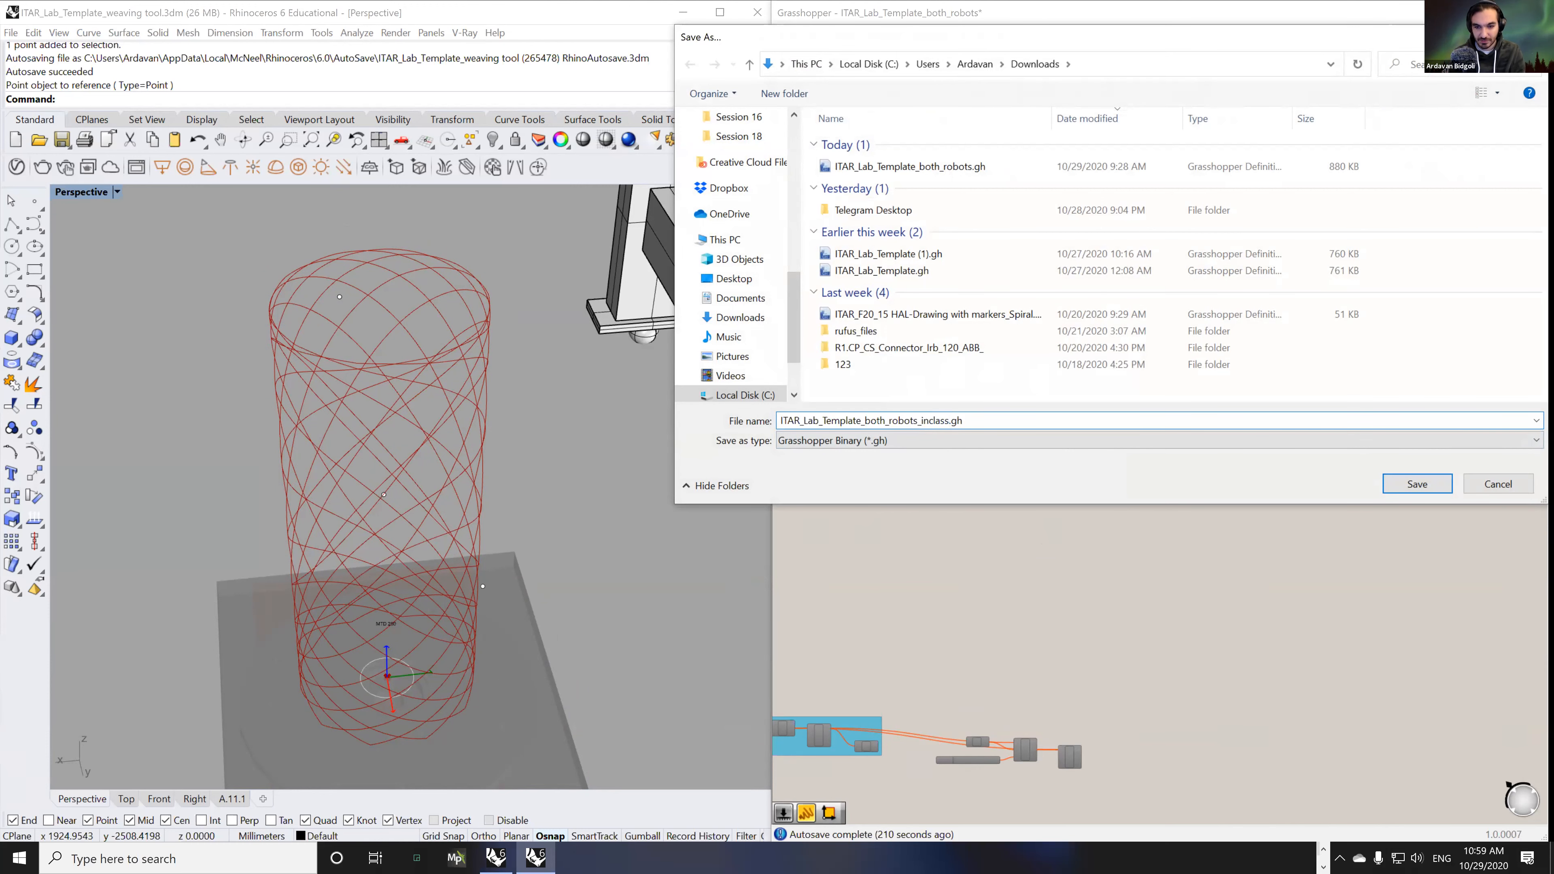
{"action": "key", "text": "Return"}
- Add a Divide Curve component beside the weave group and feed it the curves from the upper IntCrv(t) component
{"action": "scroll", "coordinate": [1017, 339], "scroll_direction": "up", "scroll_amount": 3}
{"action": "left_click", "coordinate": [1018, 338]}
{"action": "double_click", "coordinate": [1280, 325]}
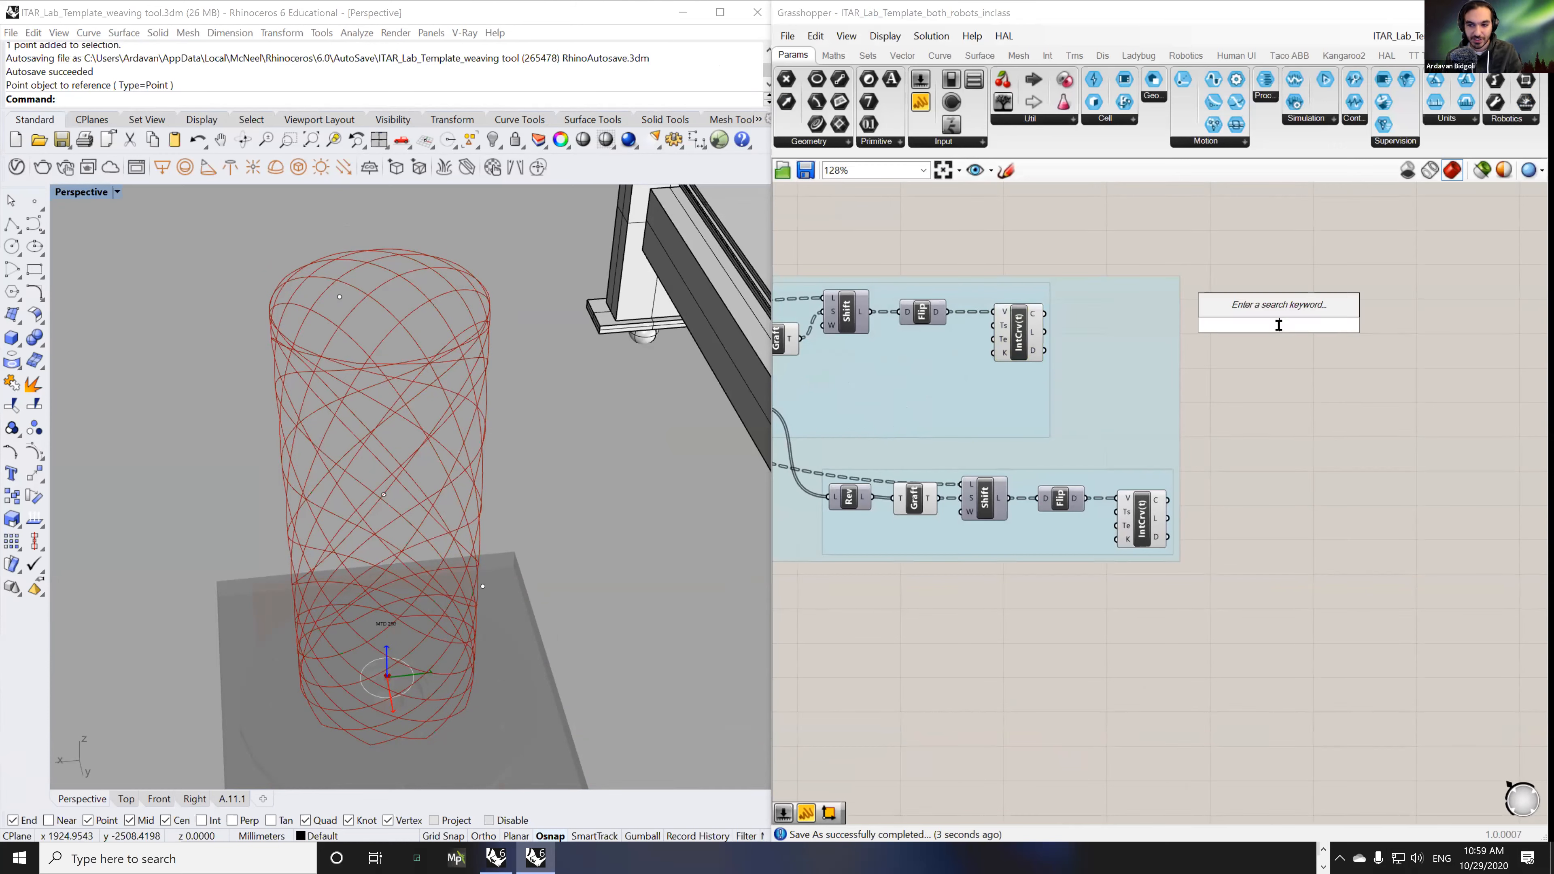
{"action": "type", "text": "divi"}
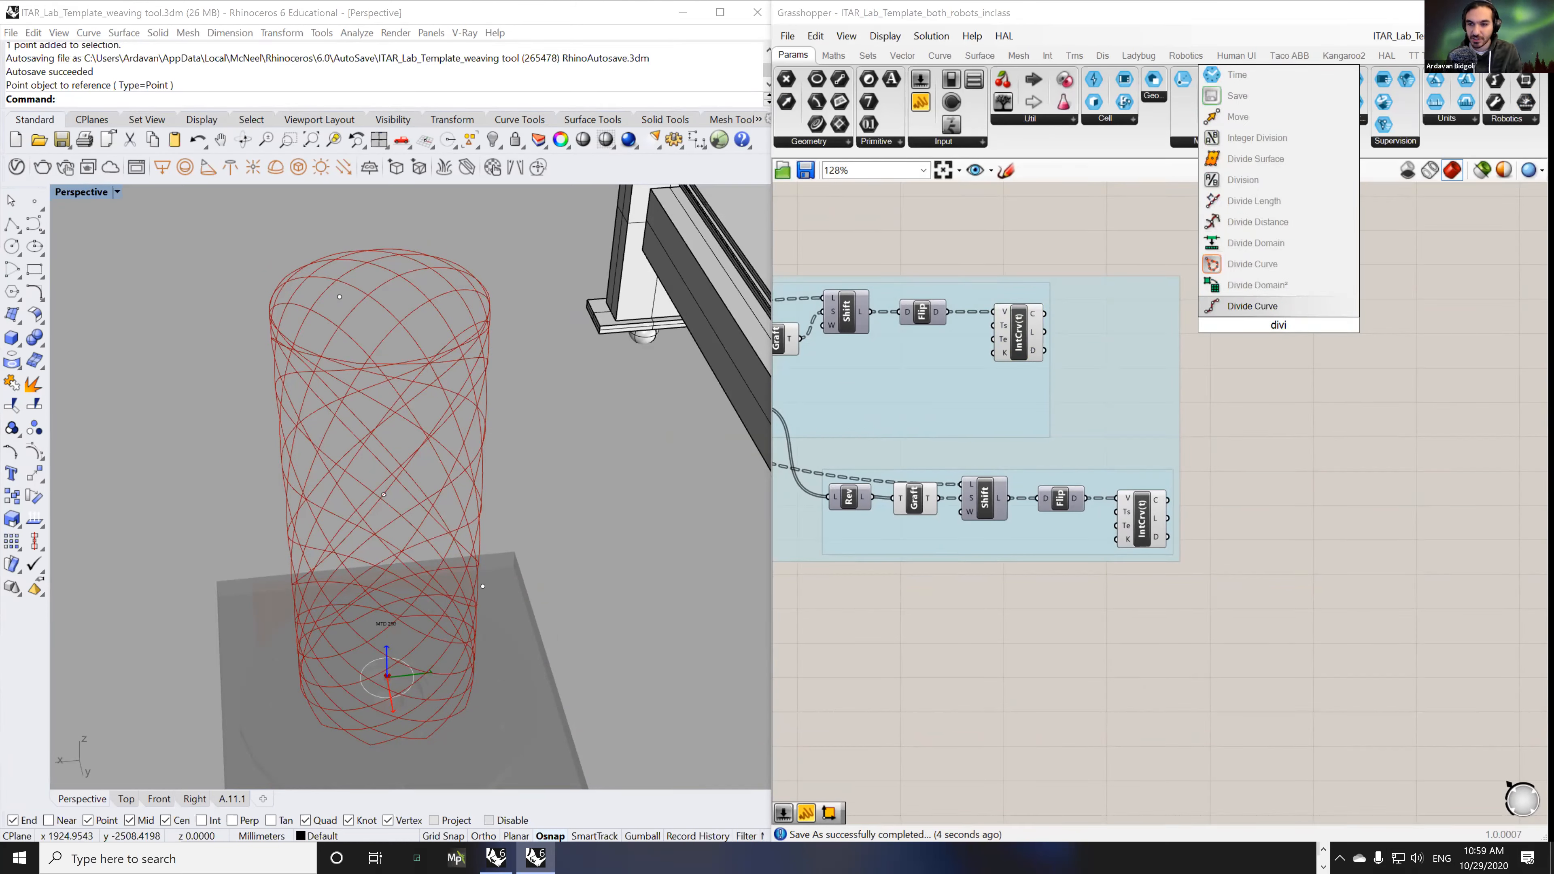
{"action": "left_click", "coordinate": [1264, 306]}
{"action": "left_click_drag", "start_coordinate": [1041, 317], "coordinate": [1260, 312]}
{"action": "left_click", "coordinate": [1280, 332]}
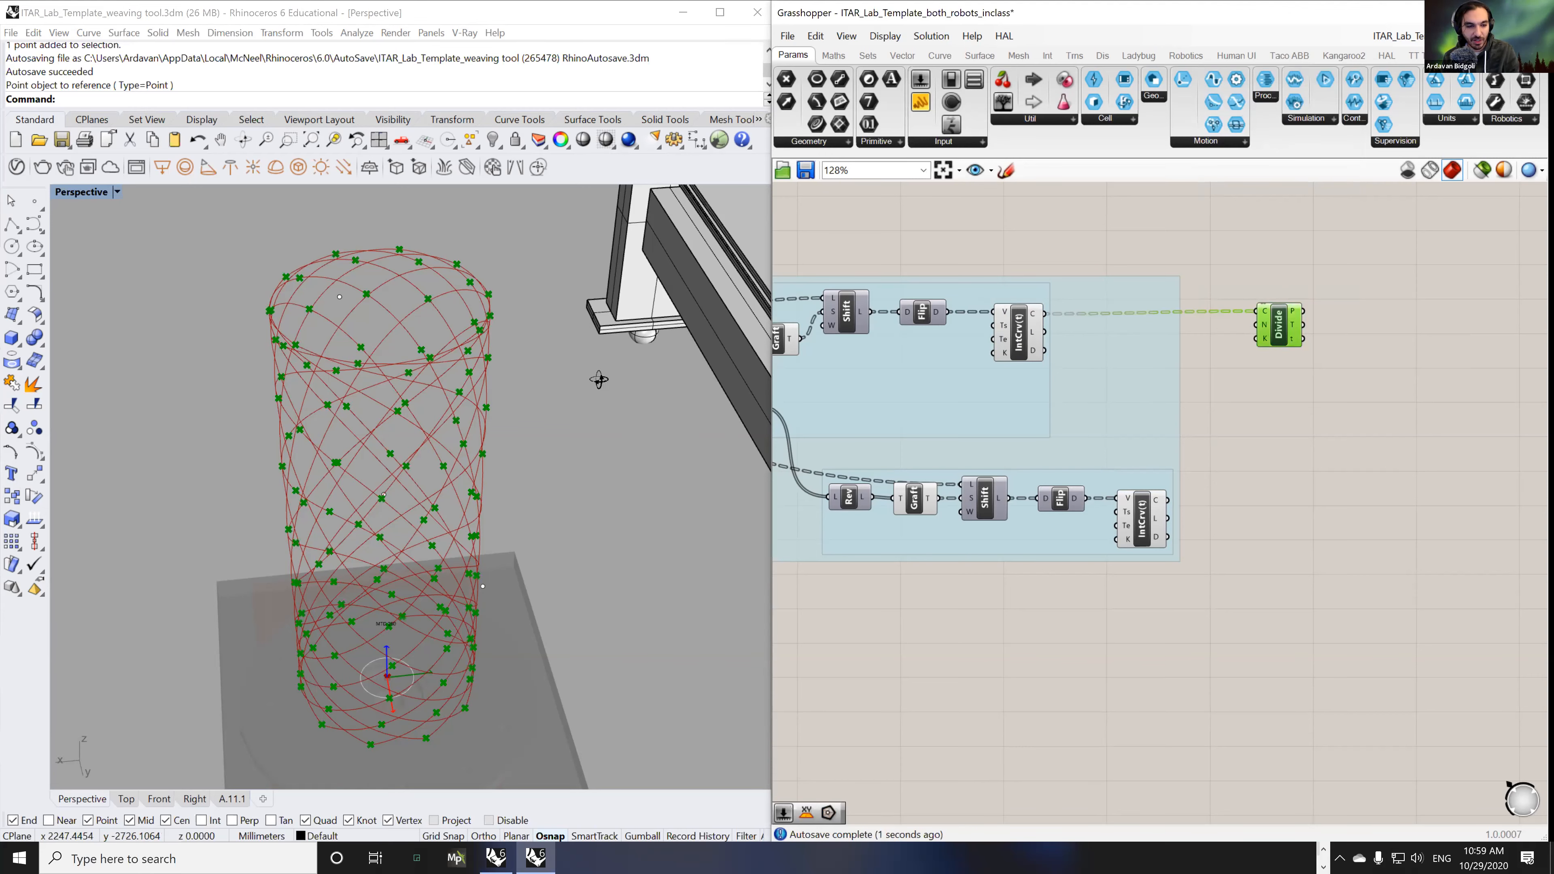
- Inspect the division points and the upper IntCrv(t) curve output, and reposition the new Divide Curve component
{"action": "scroll", "coordinate": [624, 368], "scroll_direction": "up", "scroll_amount": 5}
{"action": "right_click_drag", "start_coordinate": [624, 368], "coordinate": [641, 367]}
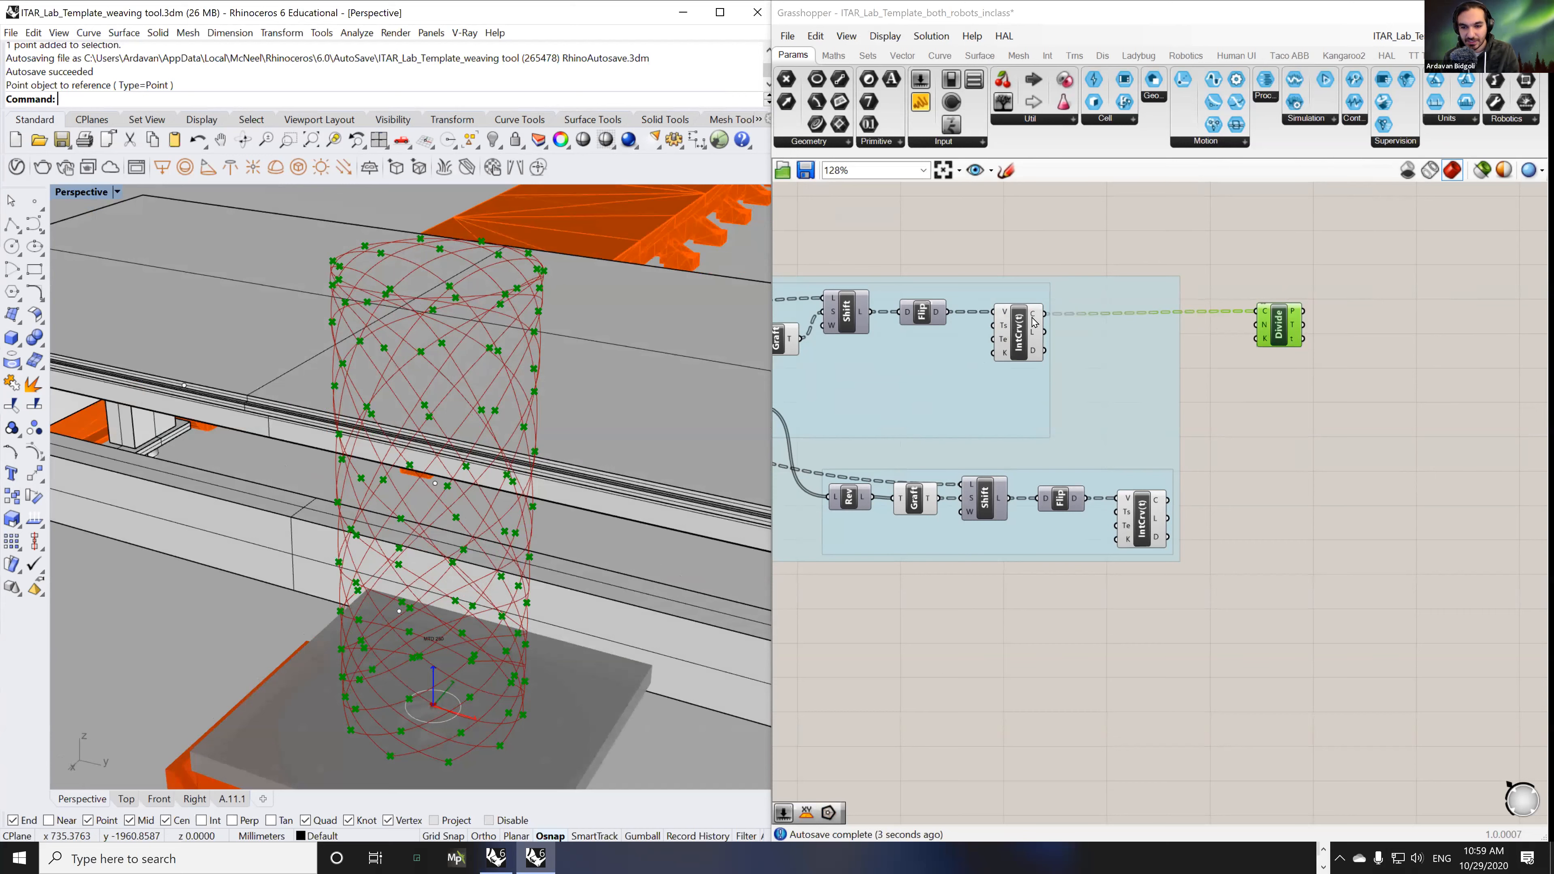
{"action": "mouse_move", "coordinate": [1034, 319]}
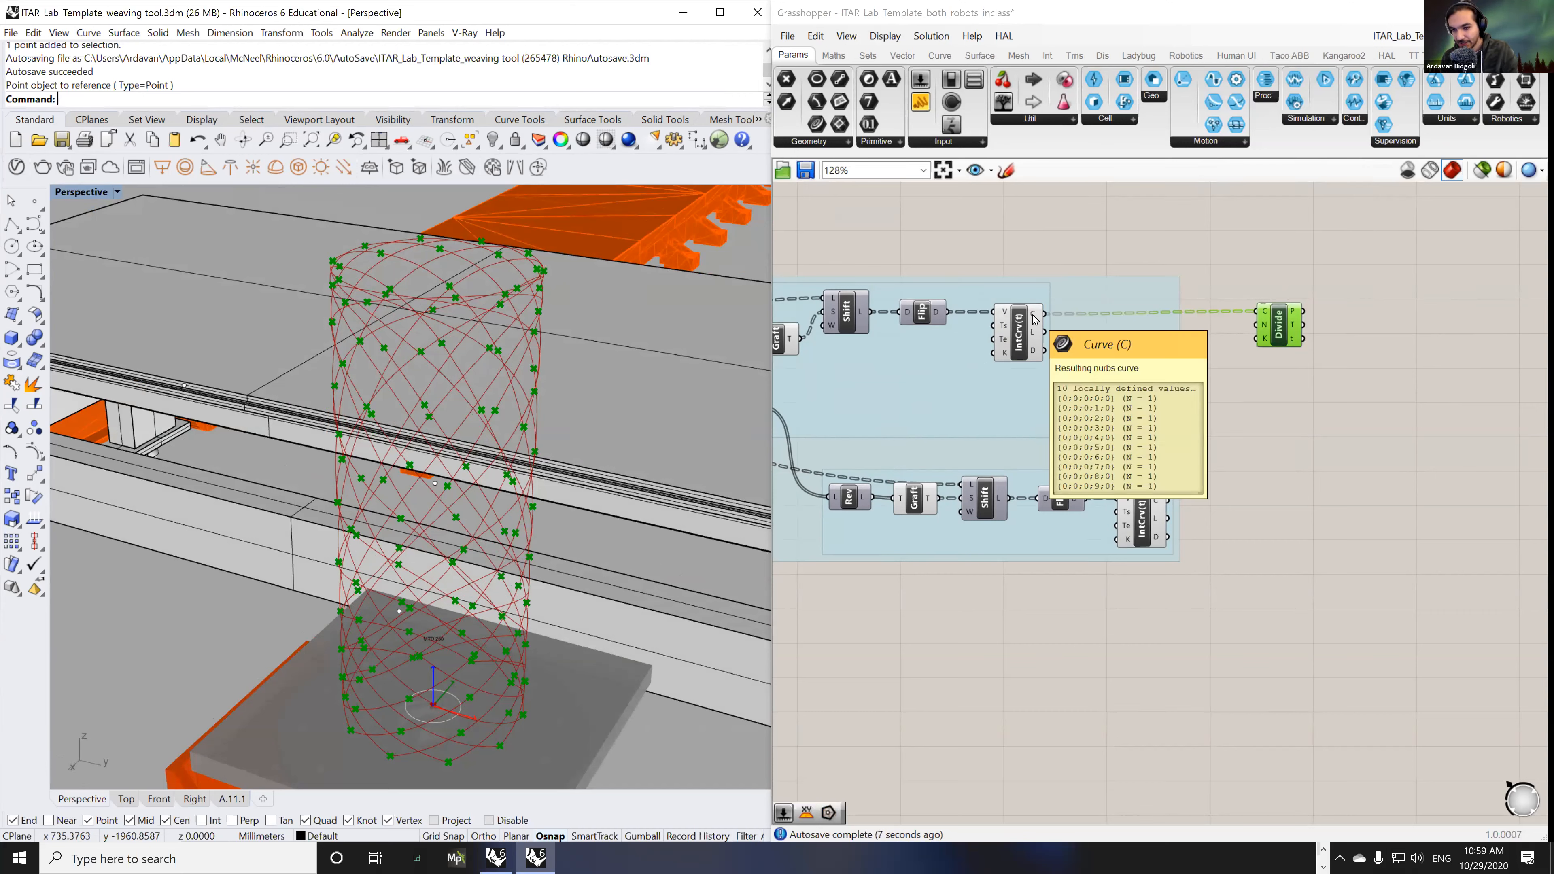
{"action": "left_click_drag", "start_coordinate": [1267, 347], "coordinate": [1235, 341]}
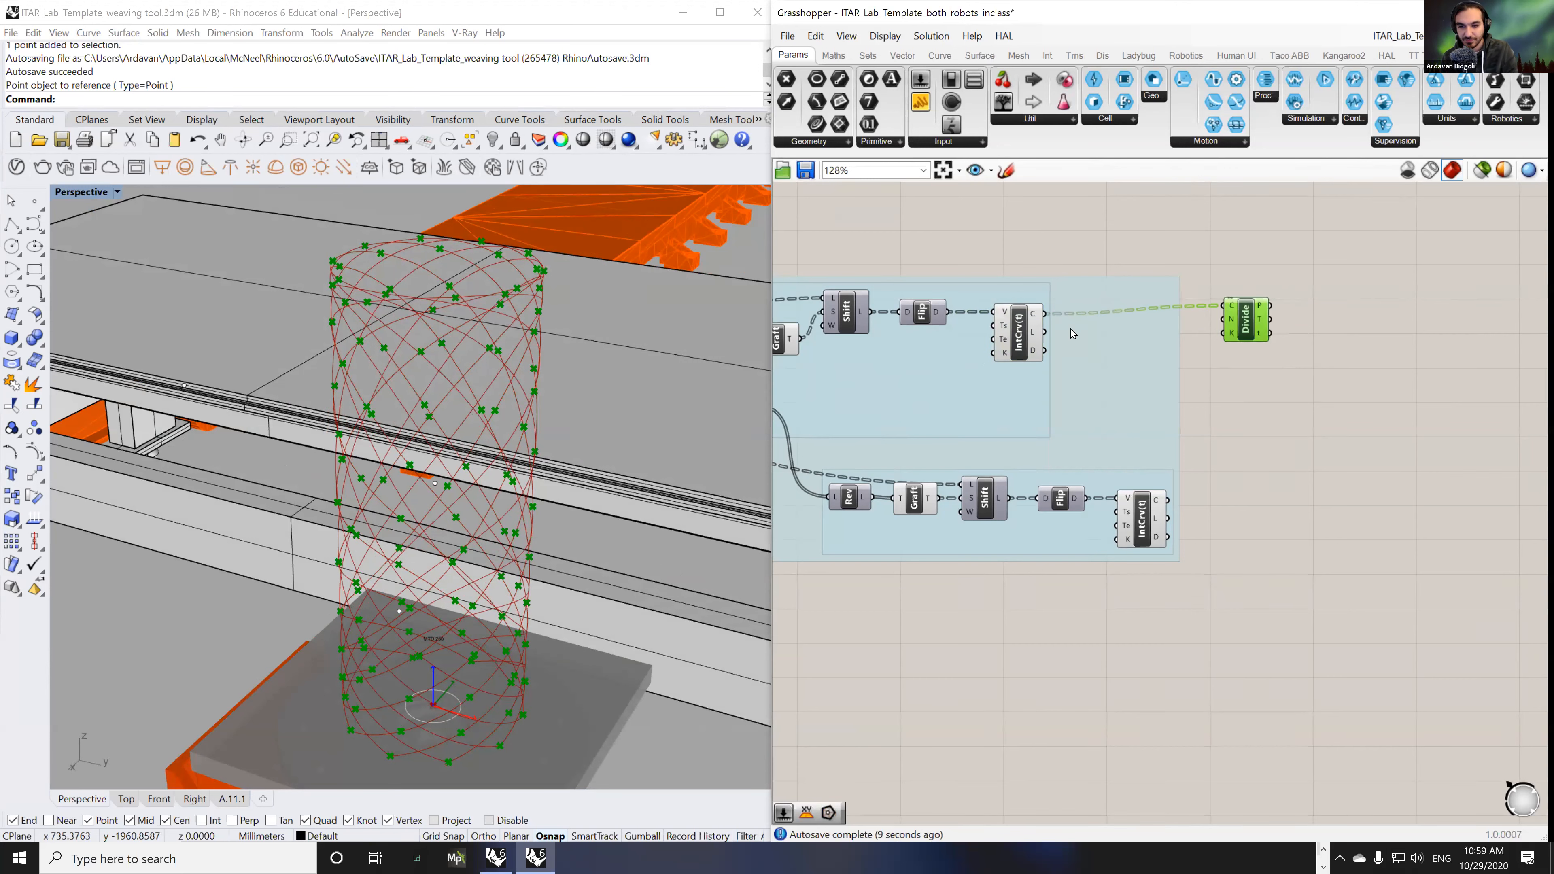
{"action": "right_click_drag", "start_coordinate": [1149, 361], "coordinate": [1077, 371]}
{"action": "left_click_drag", "start_coordinate": [1165, 337], "coordinate": [1166, 355]}
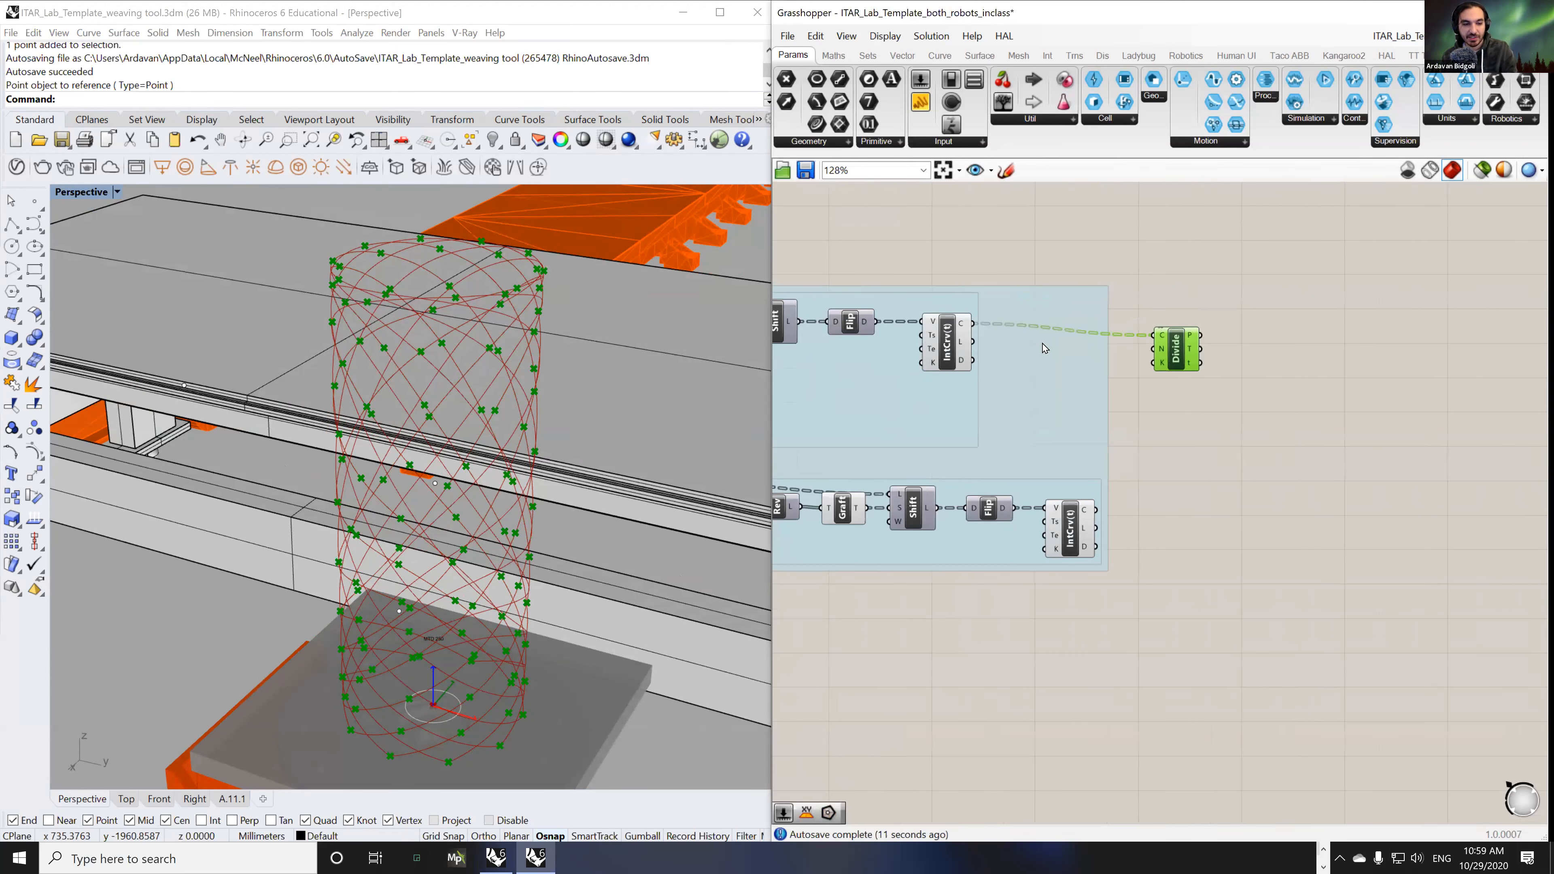
- Try an XY Plane component on the division points, and delete it together with the new Divide Curve component
{"action": "double_click", "coordinate": [1294, 392]}
{"action": "type", "text": "xy"}
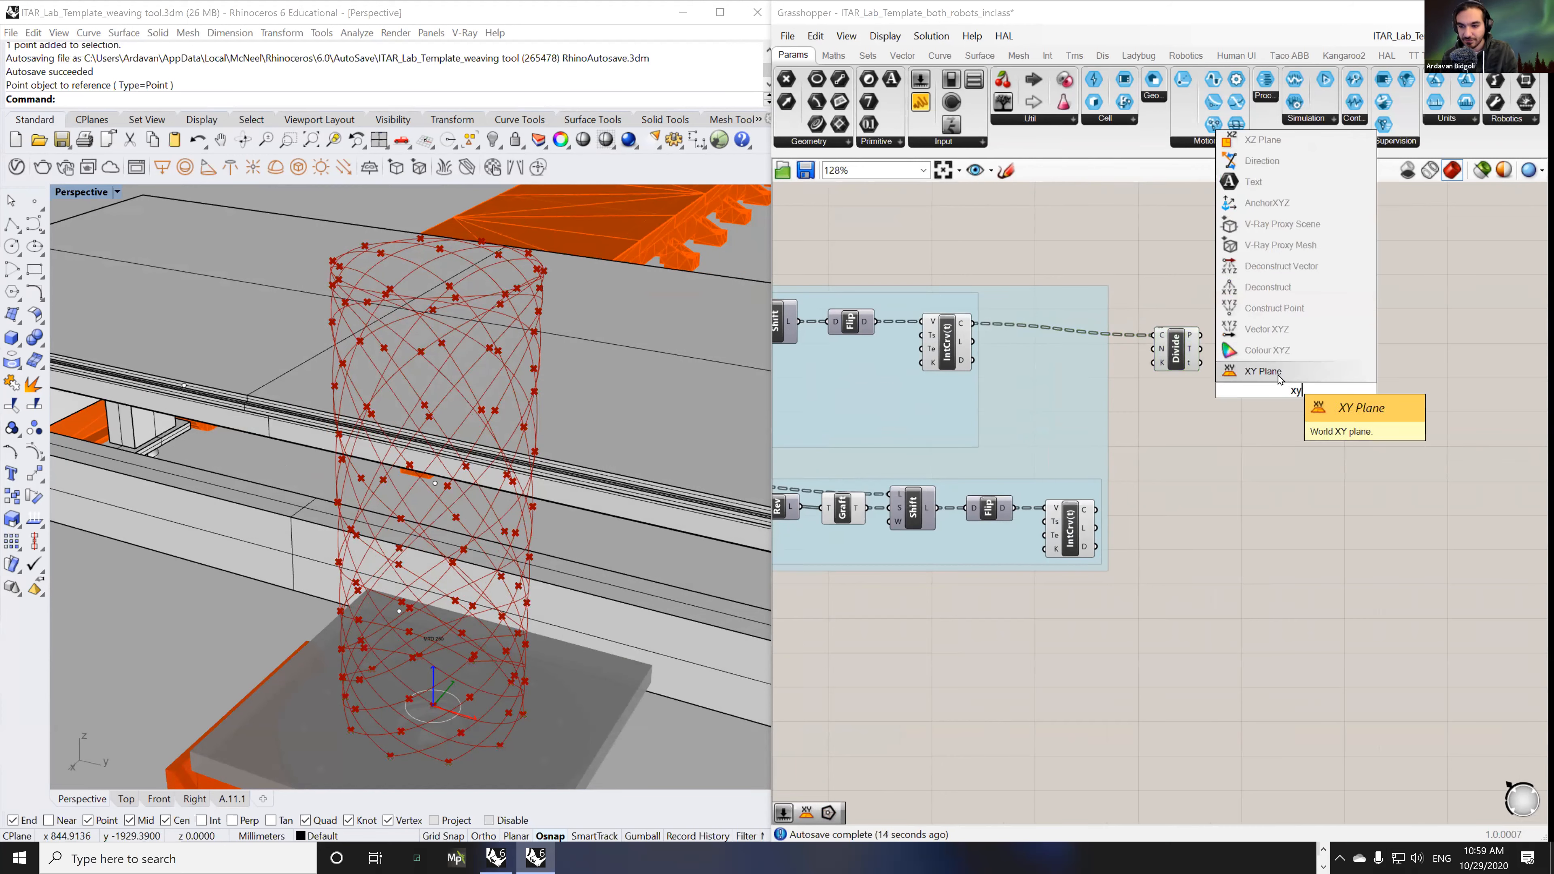
{"action": "left_click", "coordinate": [1279, 376]}
{"action": "left_click_drag", "start_coordinate": [1201, 336], "coordinate": [1282, 344]}
{"action": "right_click_drag", "start_coordinate": [545, 367], "coordinate": [454, 391]}
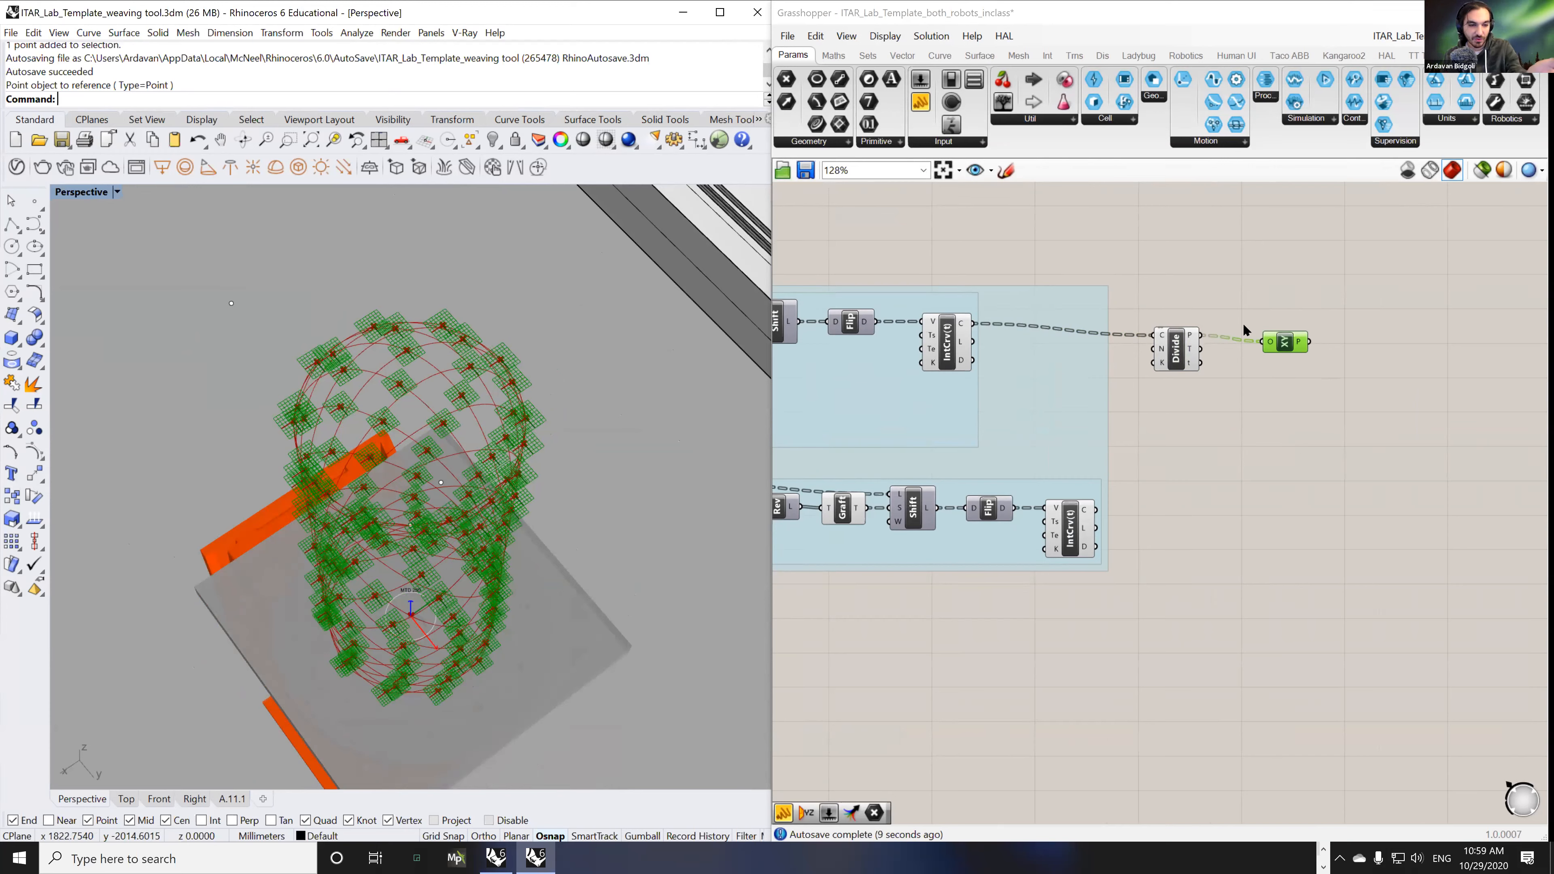
{"action": "left_click", "coordinate": [1176, 363], "text": "shift"}
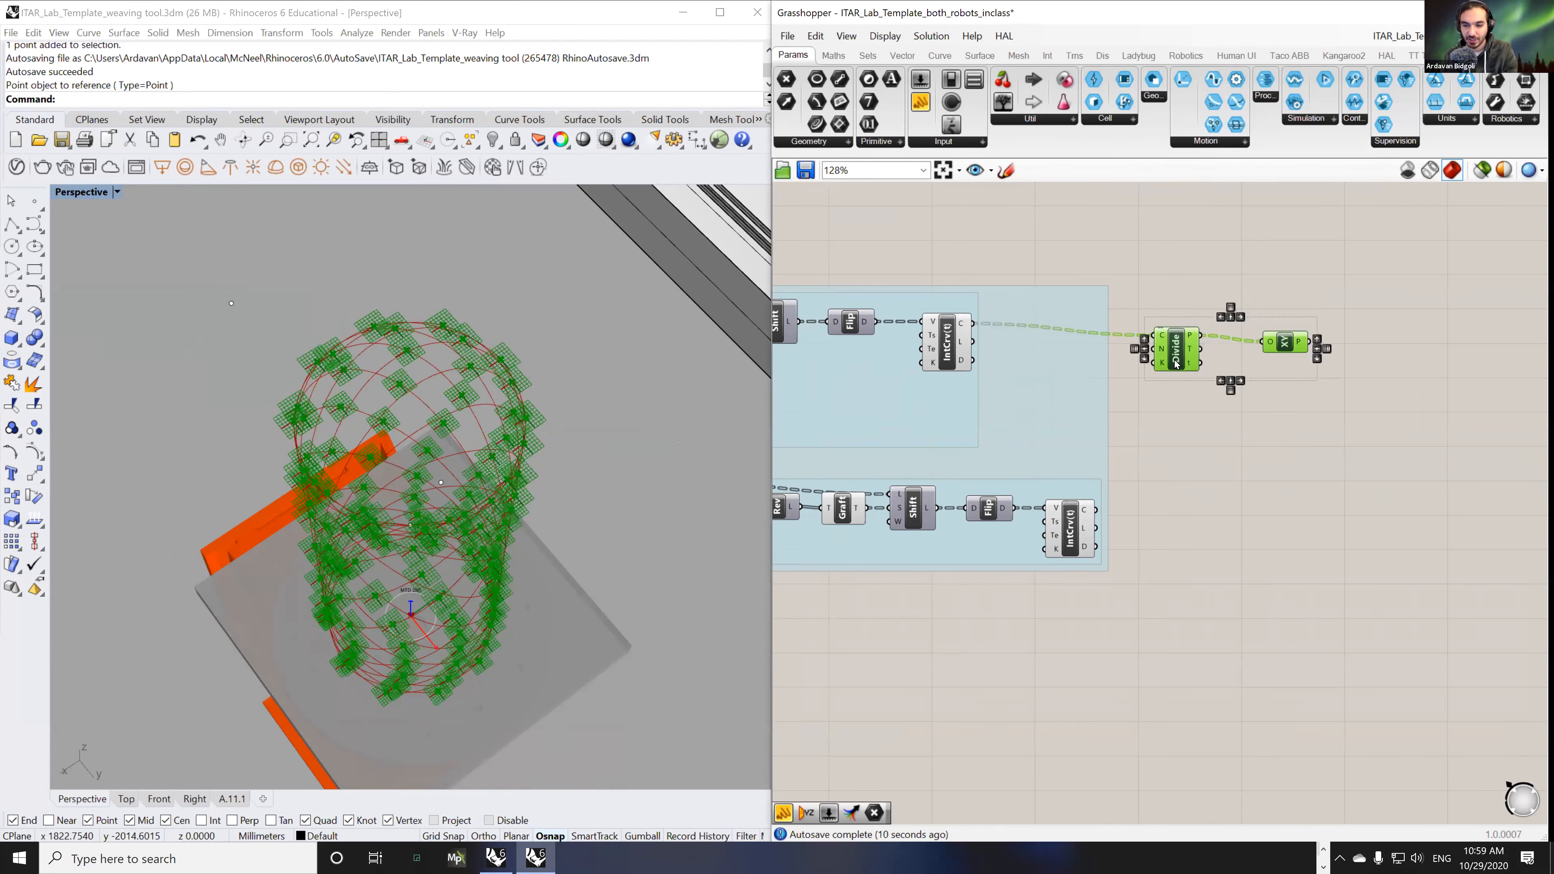
{"action": "key", "text": "Delete"}
- Select the upper and lower IntCrv(t) components to examine both sets of weave curves on the cylinder
{"action": "left_click", "coordinate": [963, 354]}
{"action": "right_click_drag", "start_coordinate": [590, 440], "coordinate": [670, 442]}
{"action": "scroll", "coordinate": [520, 325], "scroll_direction": "up", "scroll_amount": 2}
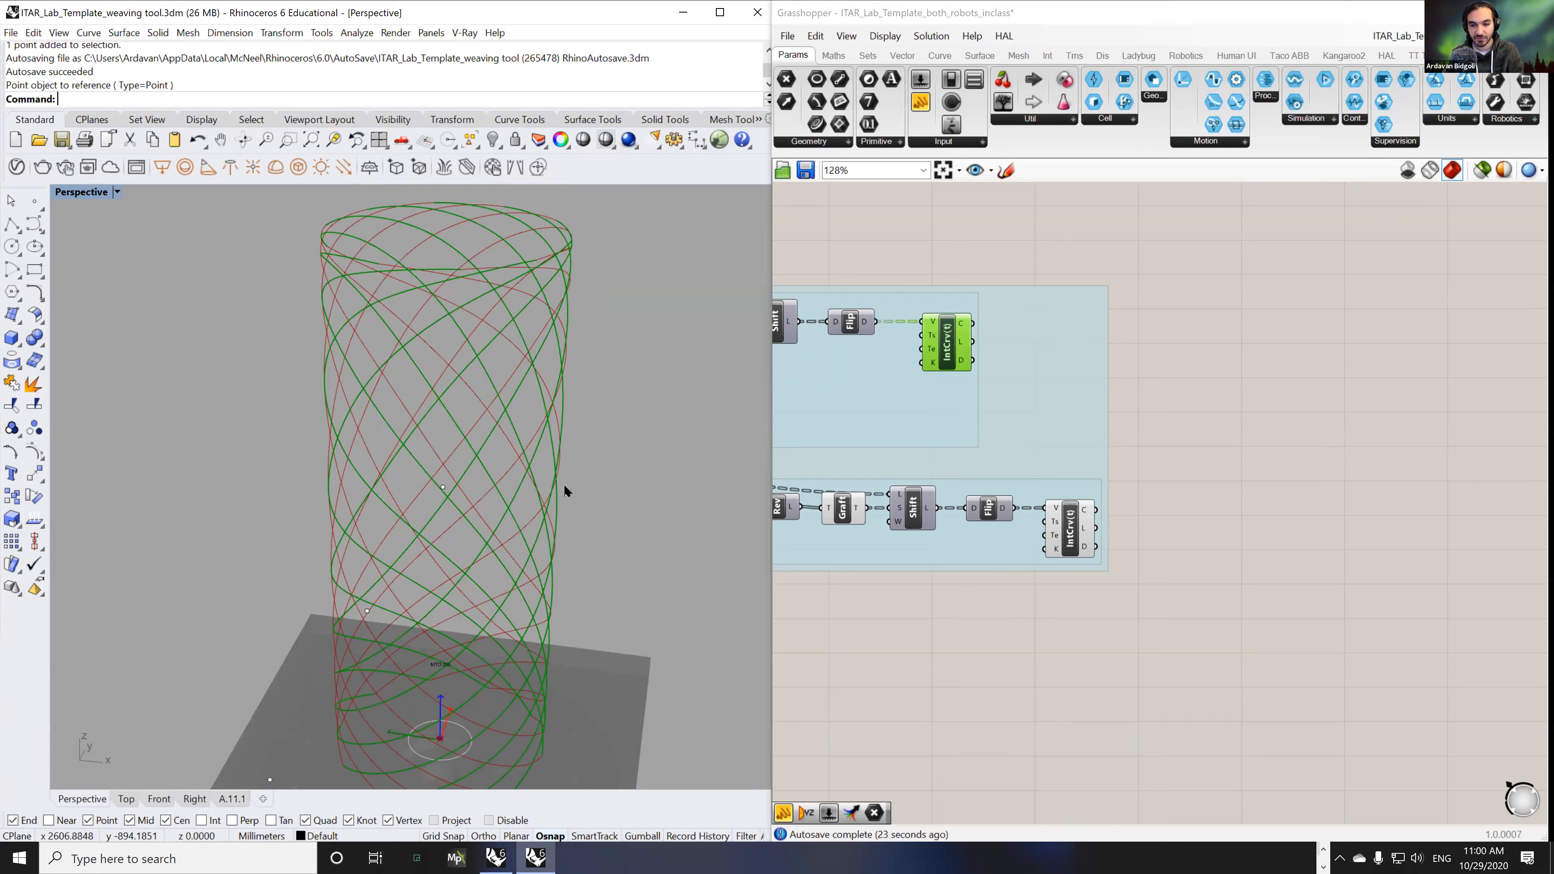
{"action": "left_click", "coordinate": [1069, 533], "text": "shift"}
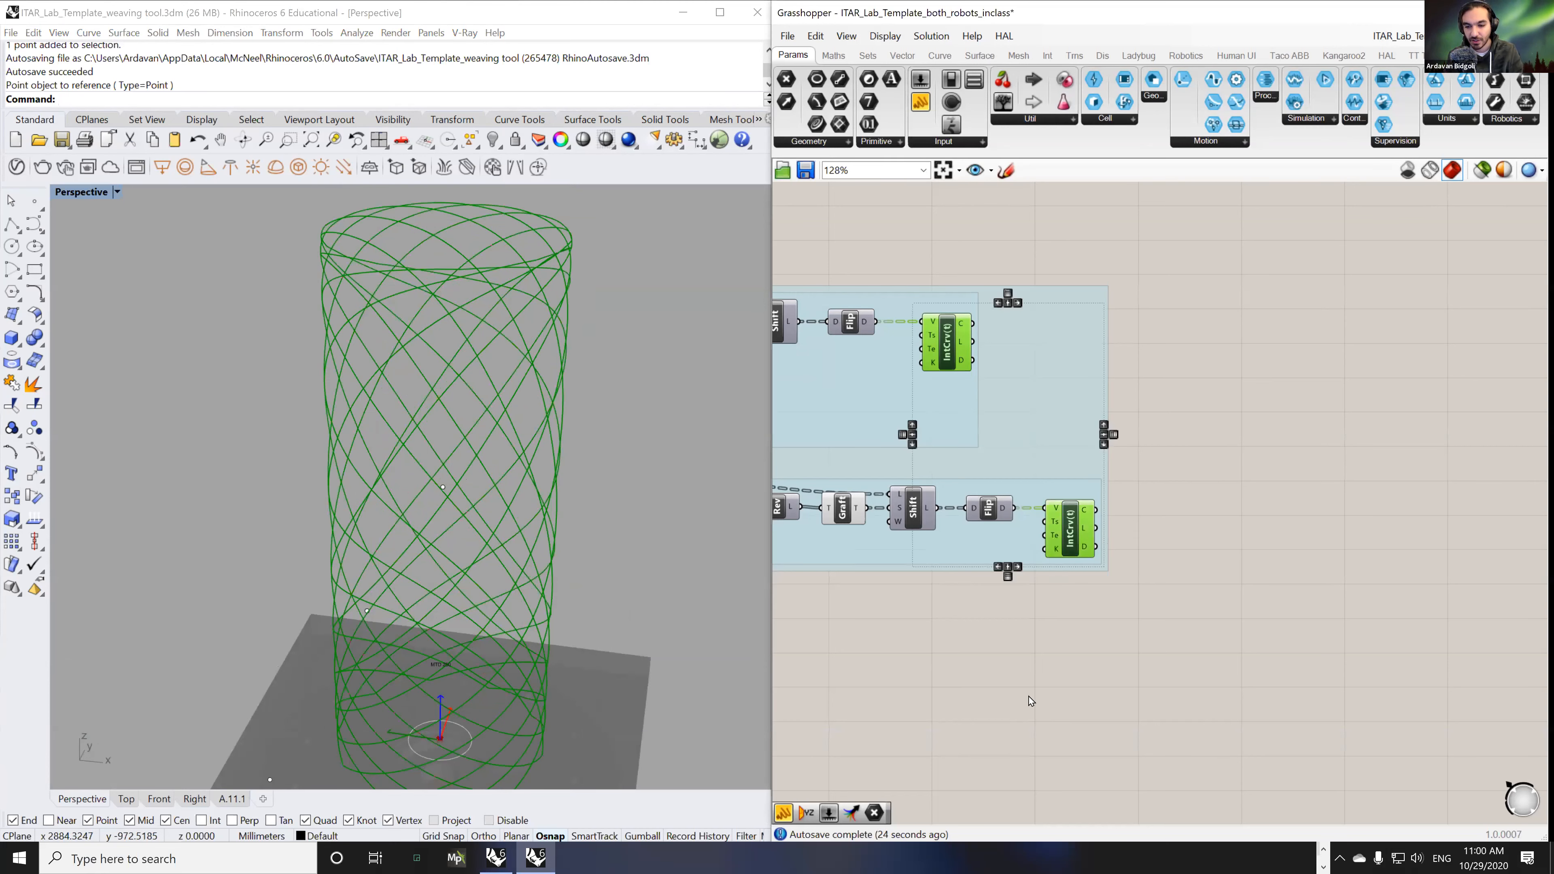
- Add a Join Curves component beside the weave group and wire both IntCrv(t) curve outputs into its curve input
{"action": "double_click", "coordinate": [1195, 502]}
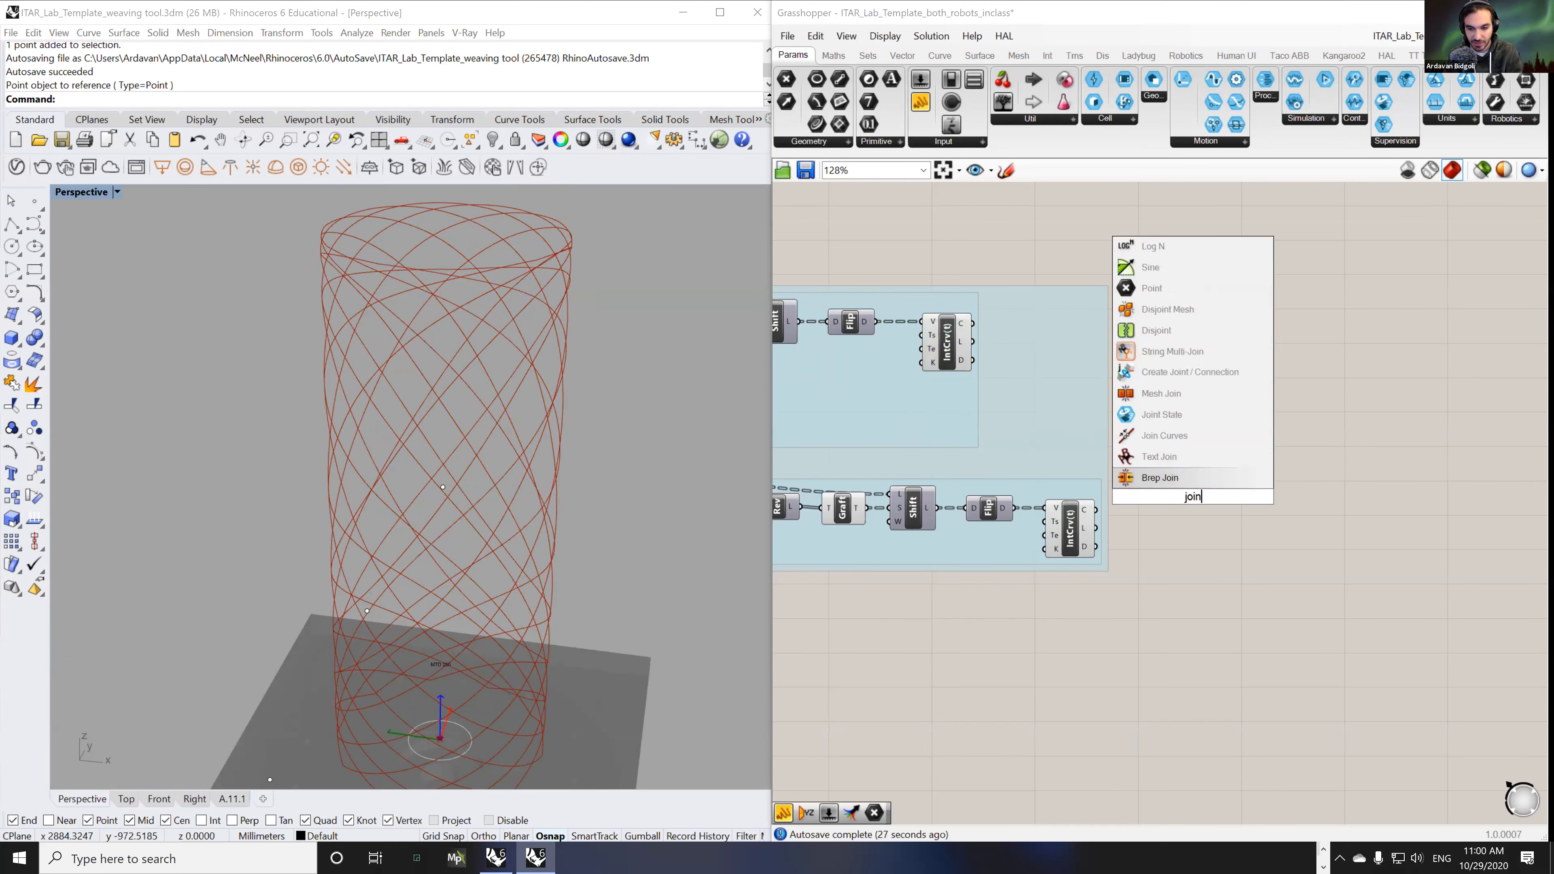
{"action": "left_click", "coordinate": [1164, 477]}
{"action": "left_click_drag", "start_coordinate": [973, 323], "coordinate": [1096, 509]}
{"action": "left_click_drag", "start_coordinate": [1196, 499], "coordinate": [1201, 422]}
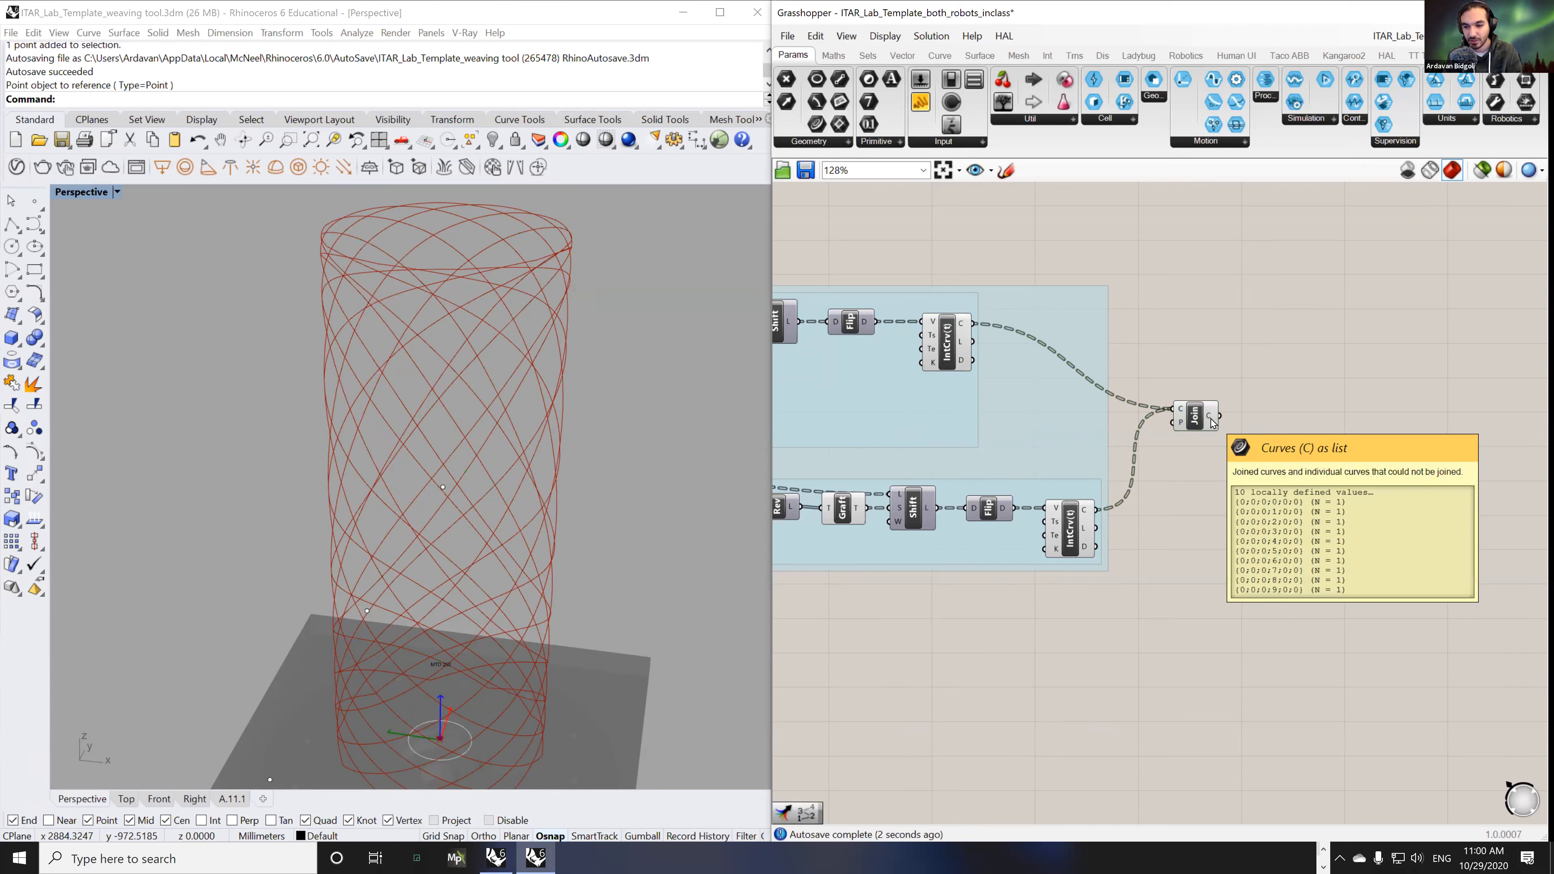
- Flatten the Join component's curve input, check its output, and move the component slightly up
{"action": "right_click", "coordinate": [1180, 409]}
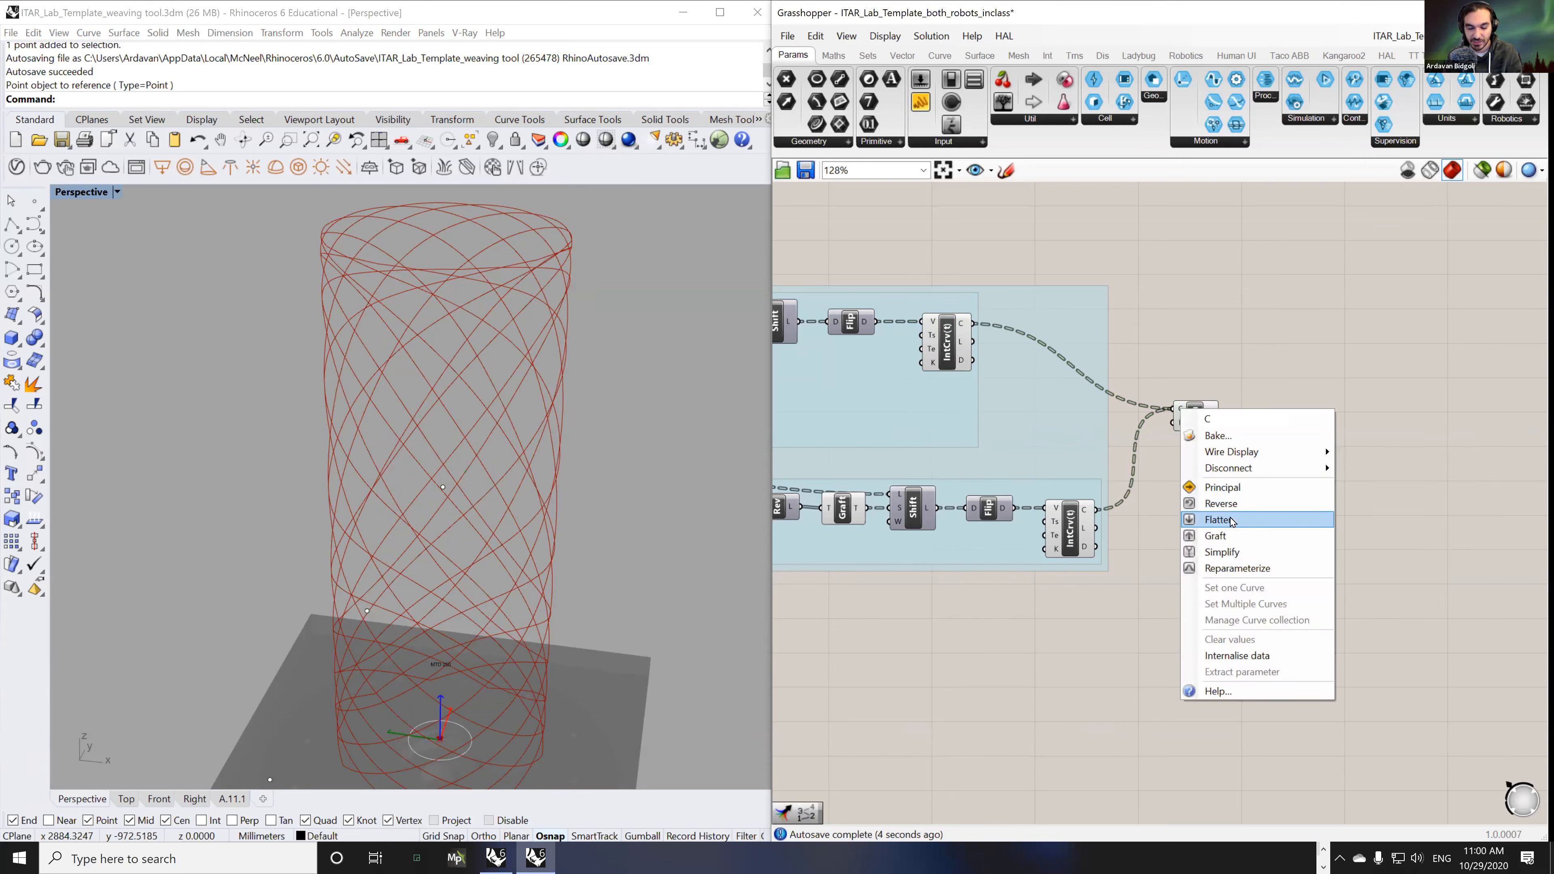
{"action": "mouse_move", "coordinate": [1209, 418]}
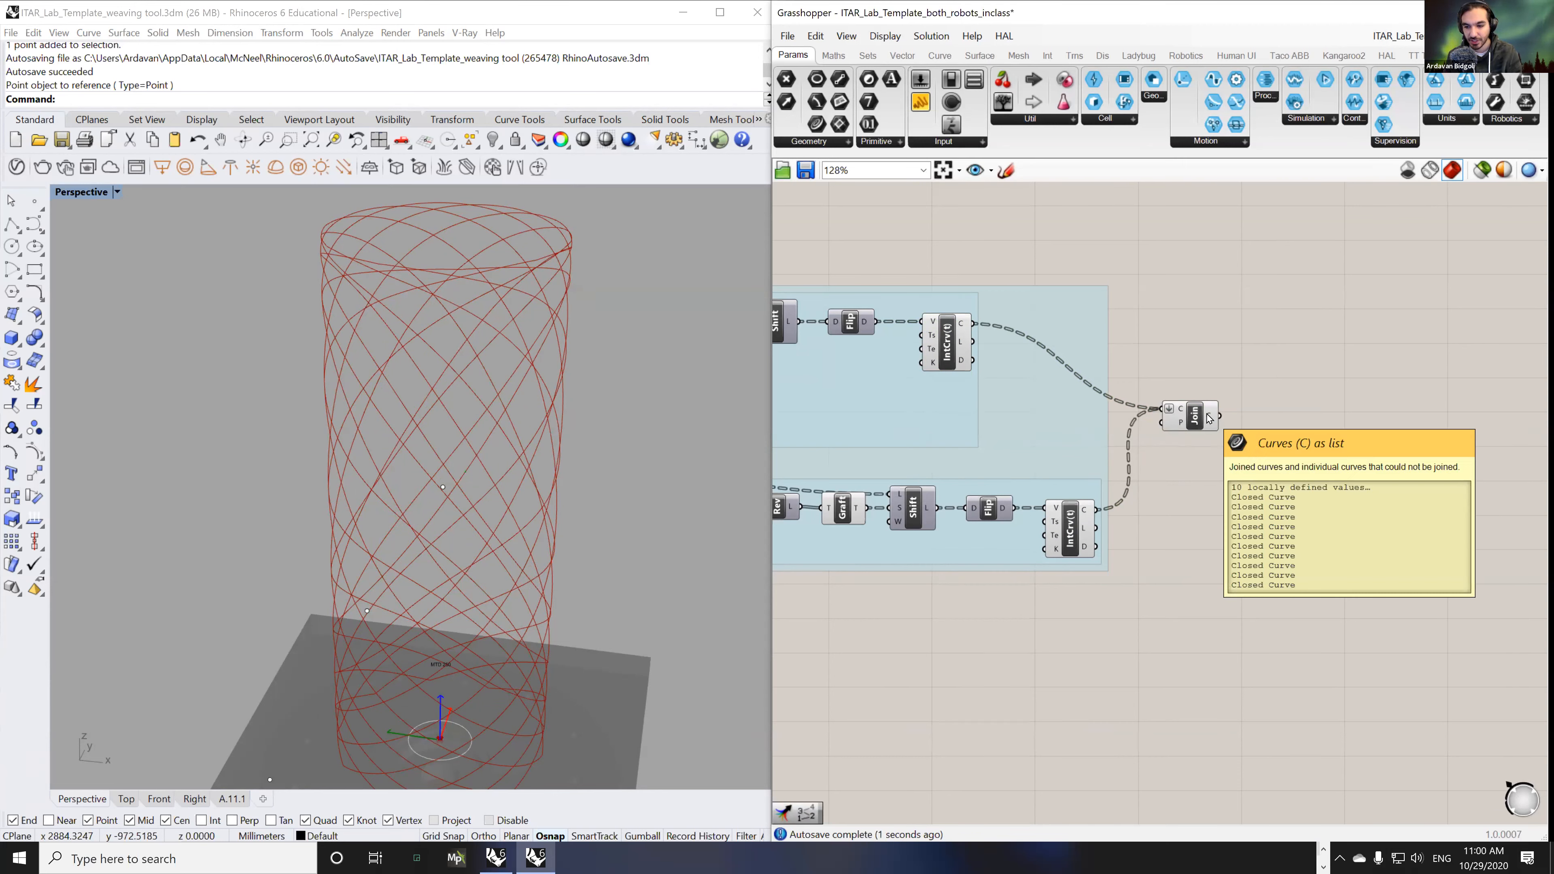
{"action": "left_click_drag", "start_coordinate": [1210, 418], "coordinate": [1225, 373]}
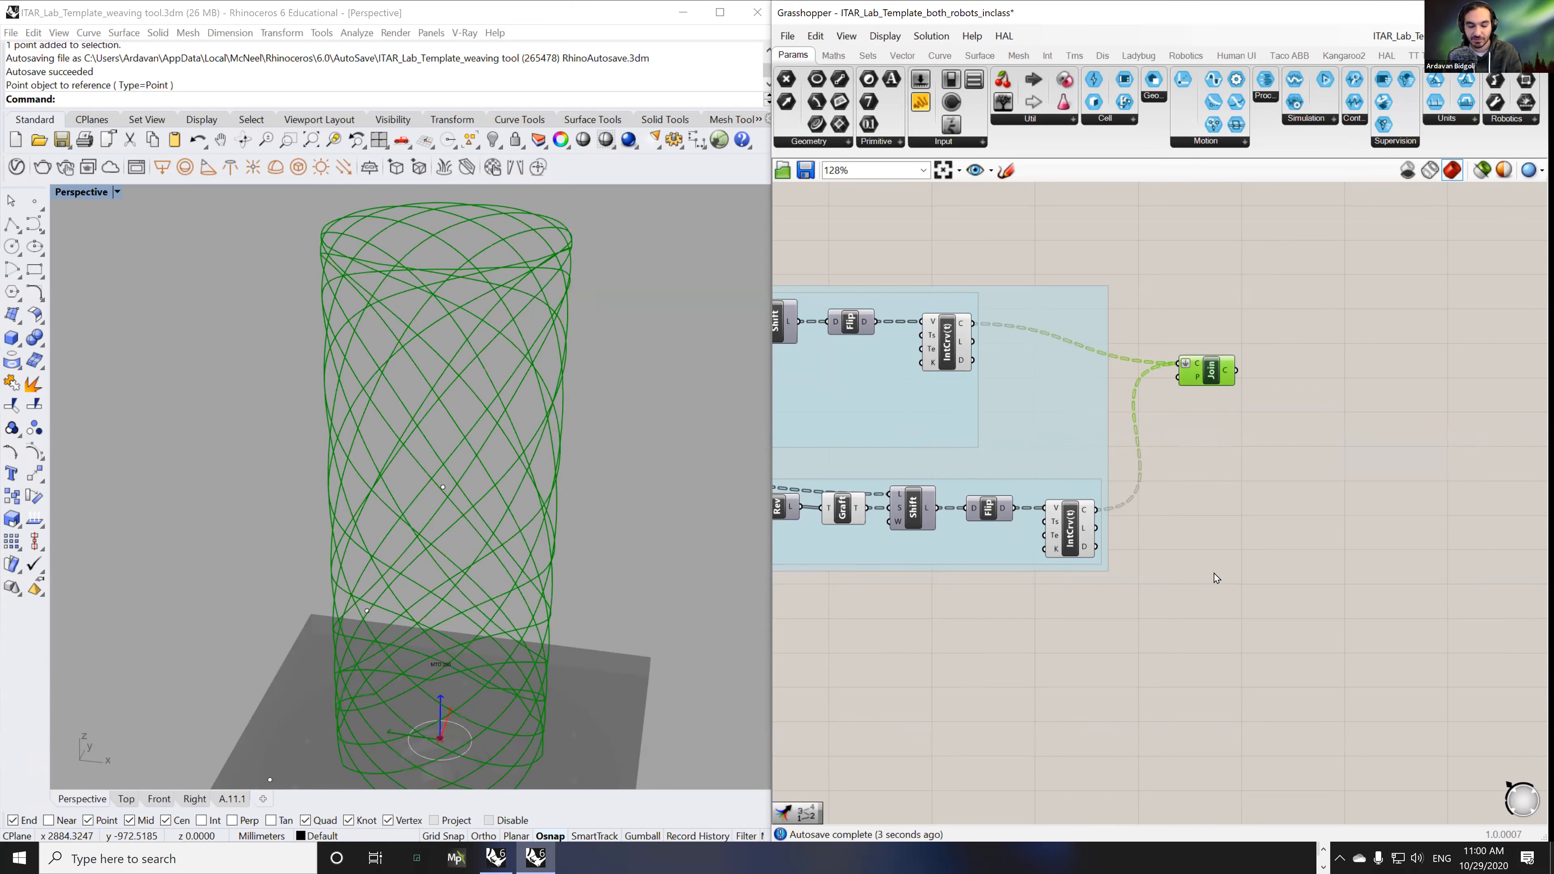
- Create a slider with value 11 and connect it to the count input of the weave group's Divide component
{"action": "scroll", "coordinate": [1216, 578], "scroll_direction": "down", "scroll_amount": 5}
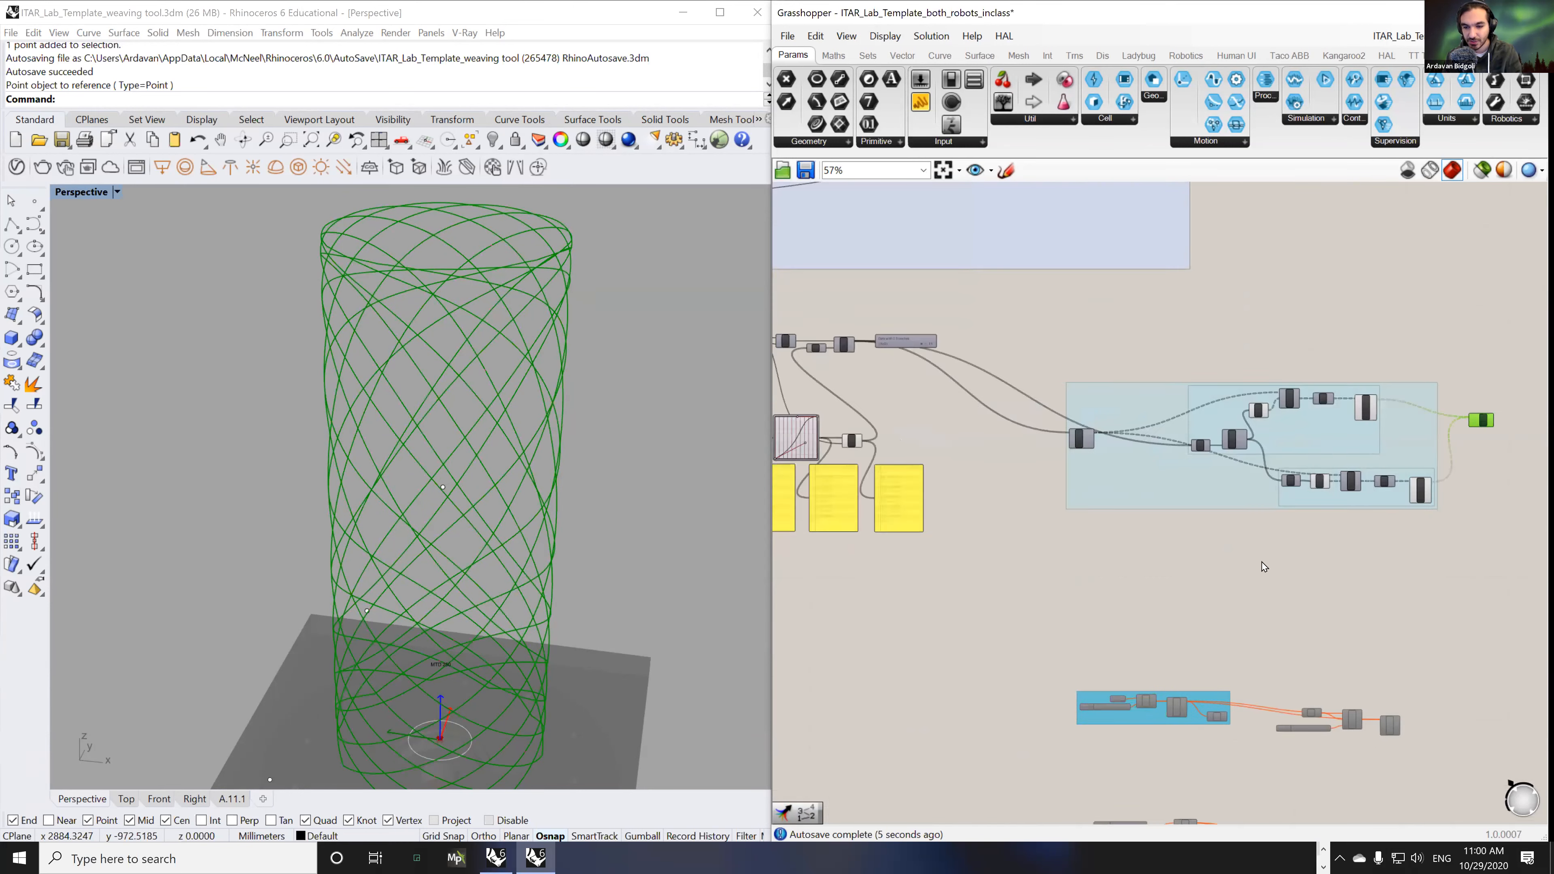
{"action": "scroll", "coordinate": [1262, 565], "scroll_direction": "down", "scroll_amount": 2}
{"action": "right_click_drag", "start_coordinate": [1092, 563], "coordinate": [1178, 554]}
{"action": "scroll", "coordinate": [953, 457], "scroll_direction": "up", "scroll_amount": 6}
{"action": "right_click_drag", "start_coordinate": [963, 300], "coordinate": [959, 362]}
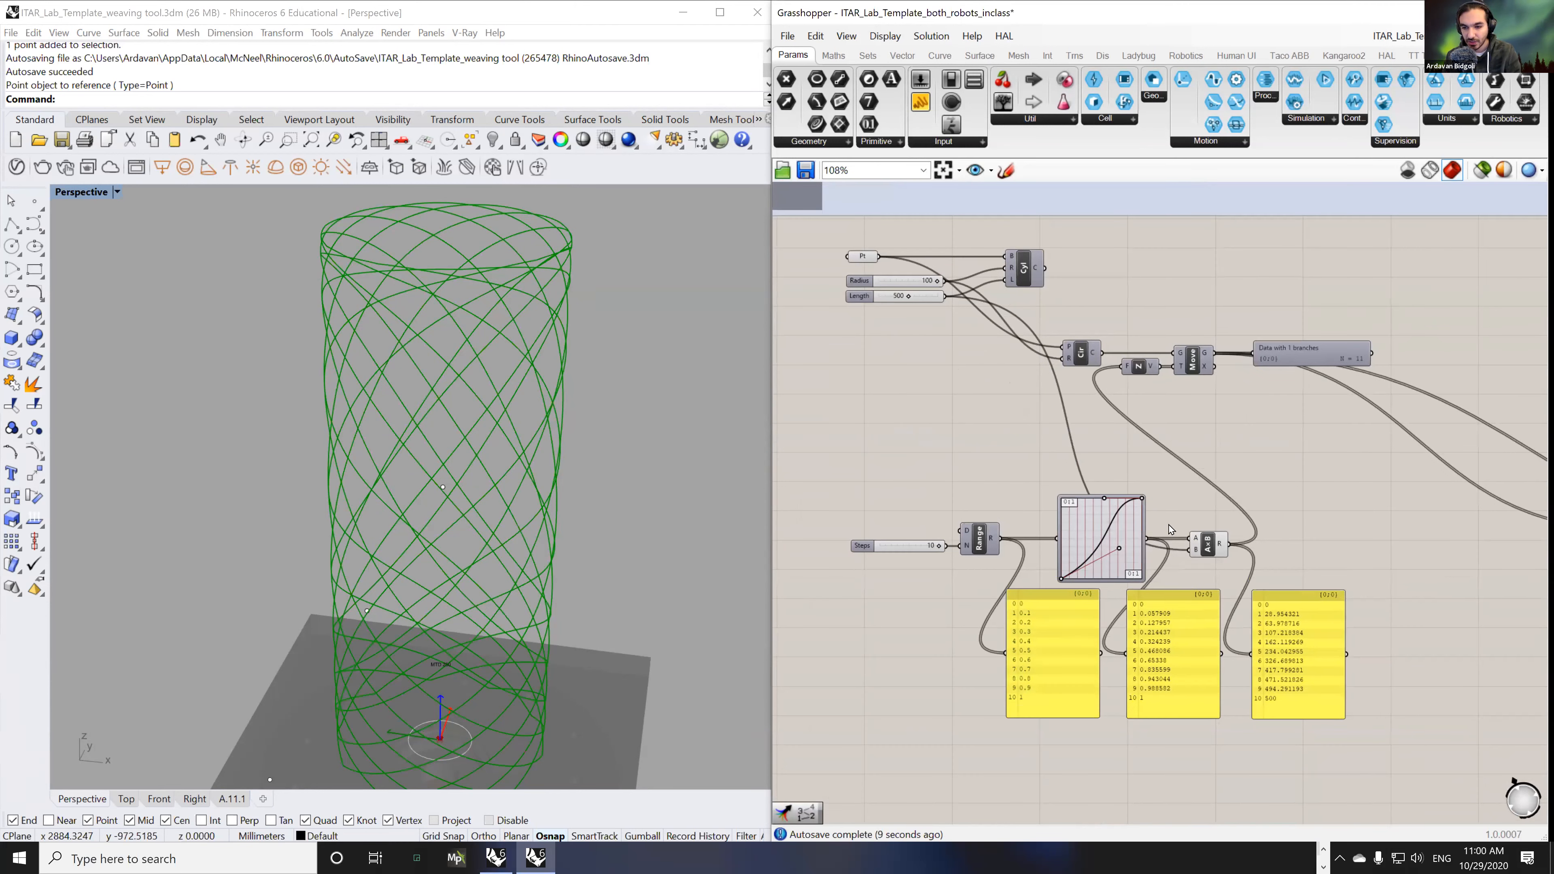
{"action": "right_click_drag", "start_coordinate": [1280, 472], "coordinate": [1182, 457]}
{"action": "scroll", "coordinate": [1271, 555], "scroll_direction": "down", "scroll_amount": 2}
{"action": "right_click_drag", "start_coordinate": [1389, 554], "coordinate": [1100, 524]}
{"action": "scroll", "coordinate": [1100, 524], "scroll_direction": "up", "scroll_amount": 4}
{"action": "double_click", "coordinate": [1100, 521]}
{"action": "type", "text": "11"}
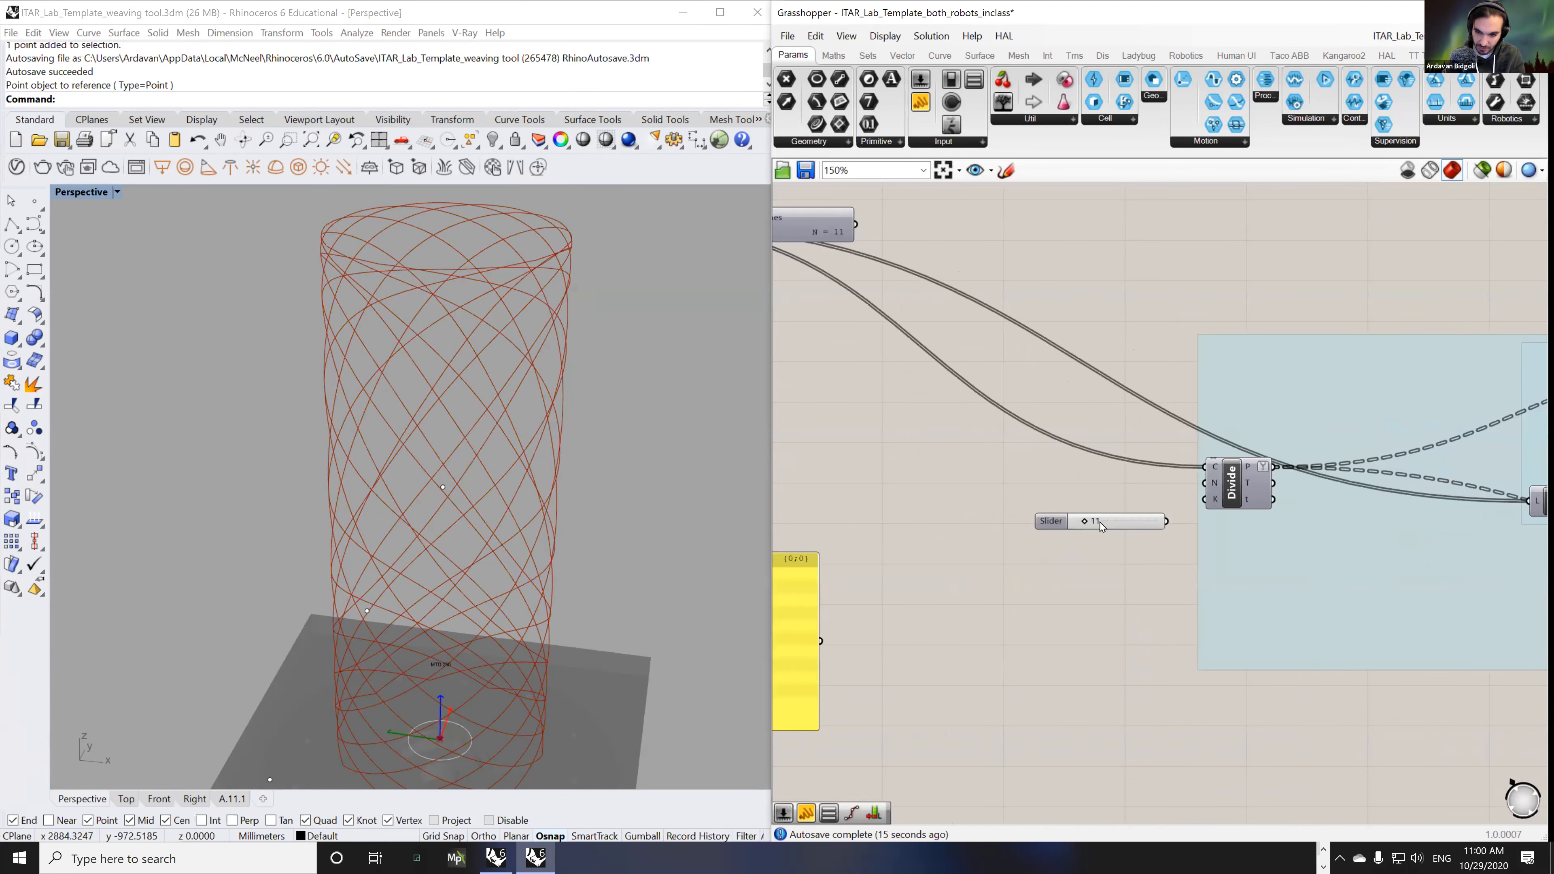
{"action": "key", "text": "Return"}
{"action": "left_click_drag", "start_coordinate": [1167, 521], "coordinate": [1204, 483]}
{"action": "left_click", "coordinate": [1233, 492]}
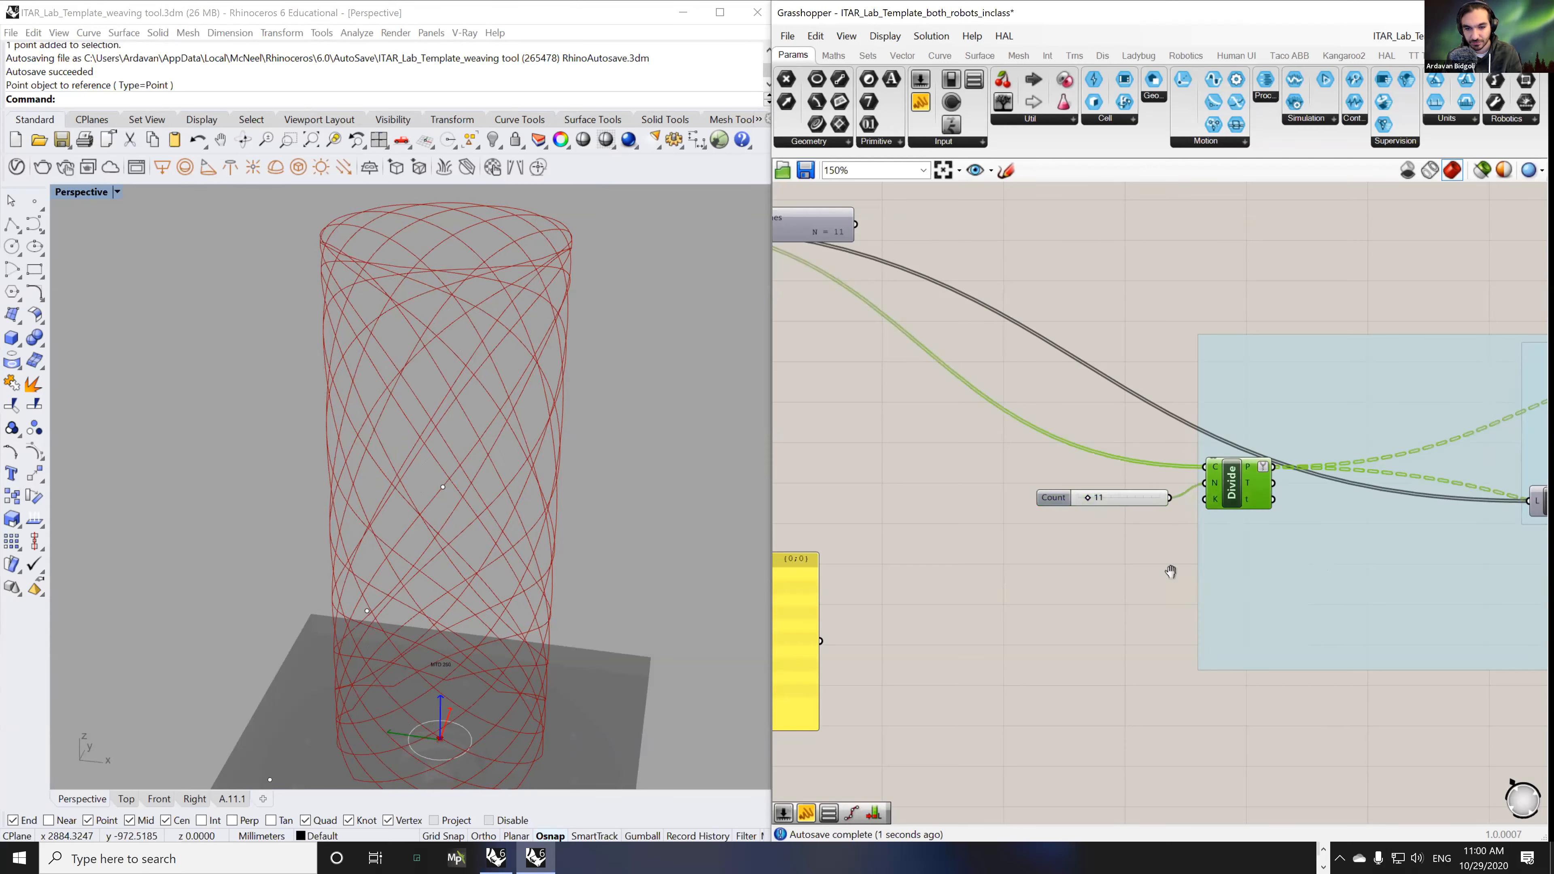
- Turn off the preview of both IntCrv(t) components and move the Join component farther from the group
{"action": "right_click_drag", "start_coordinate": [1412, 558], "coordinate": [1162, 556]}
{"action": "scroll", "coordinate": [1120, 555], "scroll_direction": "down", "scroll_amount": 5}
{"action": "right_click_drag", "start_coordinate": [1522, 499], "coordinate": [1331, 487]}
{"action": "scroll", "coordinate": [1331, 487], "scroll_direction": "up", "scroll_amount": 4}
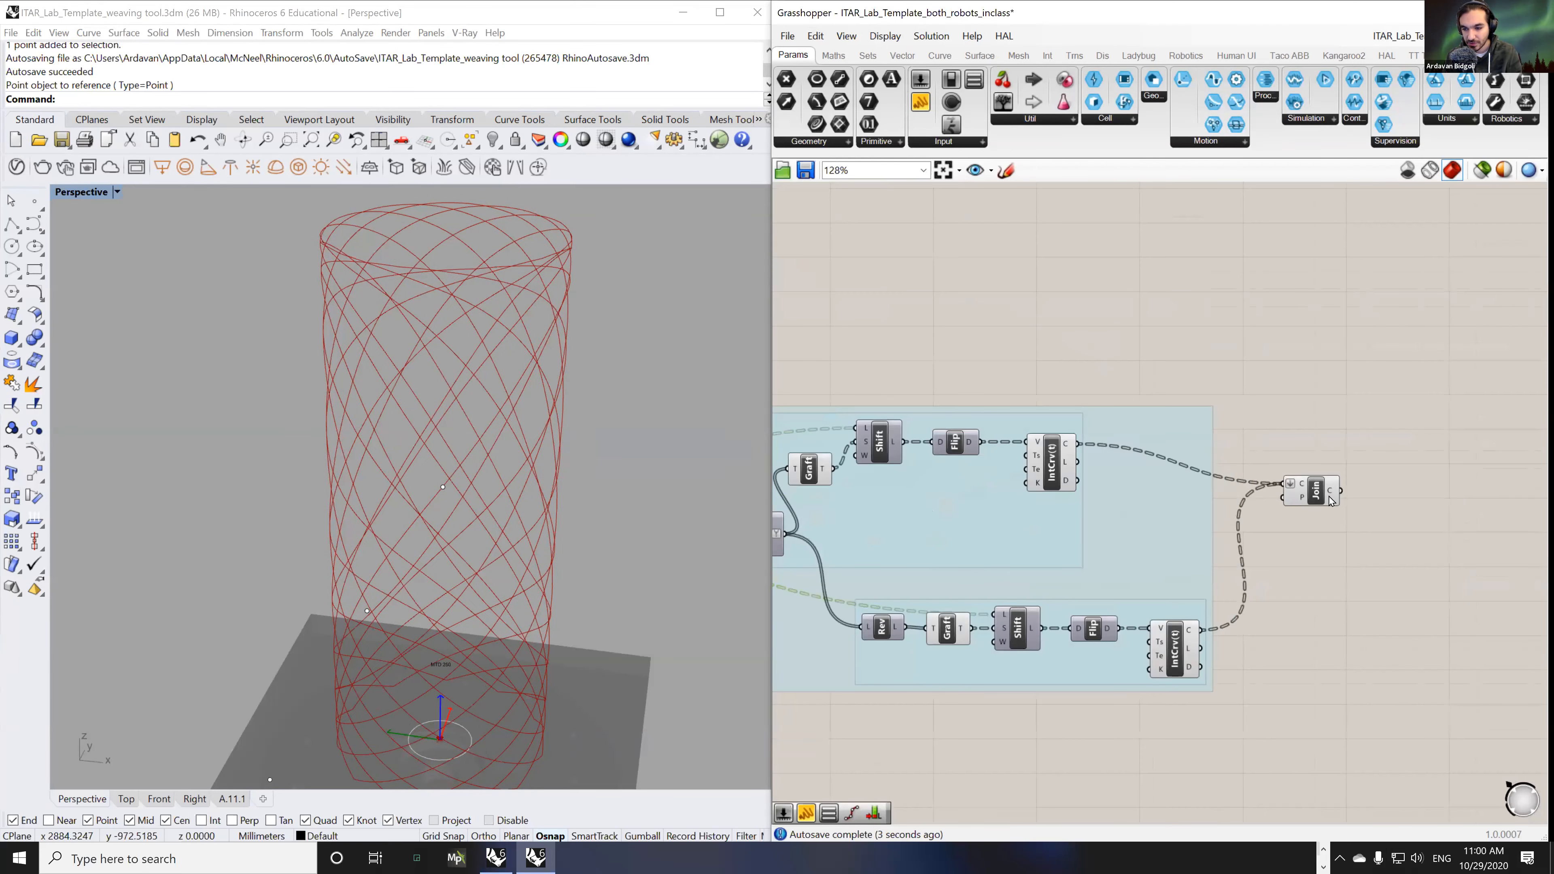
{"action": "left_click", "coordinate": [1307, 493]}
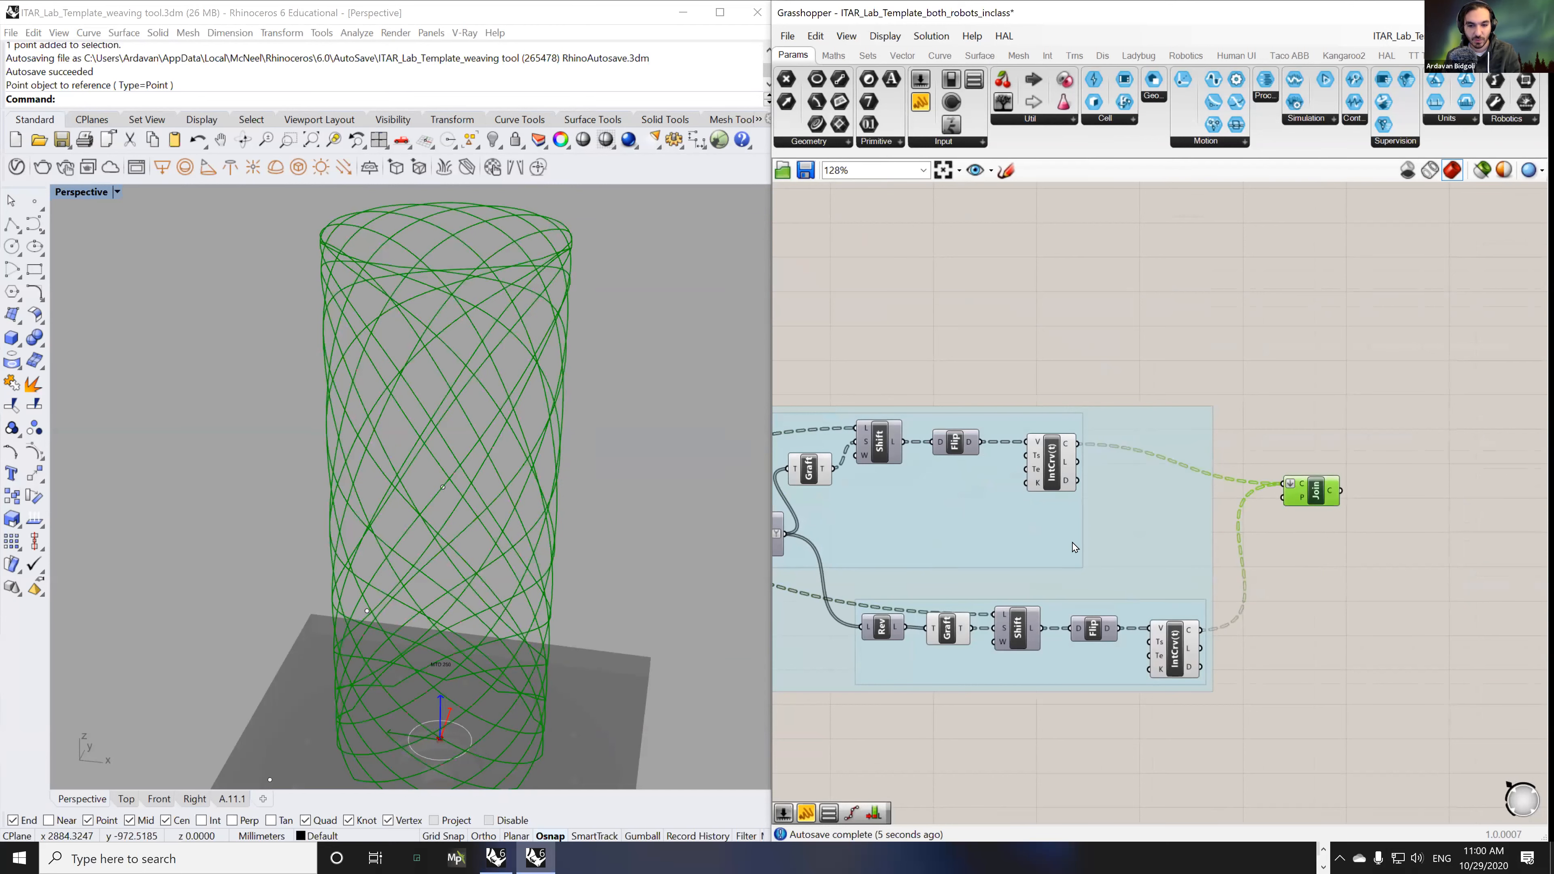
{"action": "left_click", "coordinate": [1055, 481]}
{"action": "left_click", "coordinate": [1157, 621], "text": "shift"}
{"action": "middle_click", "coordinate": [1157, 621]}
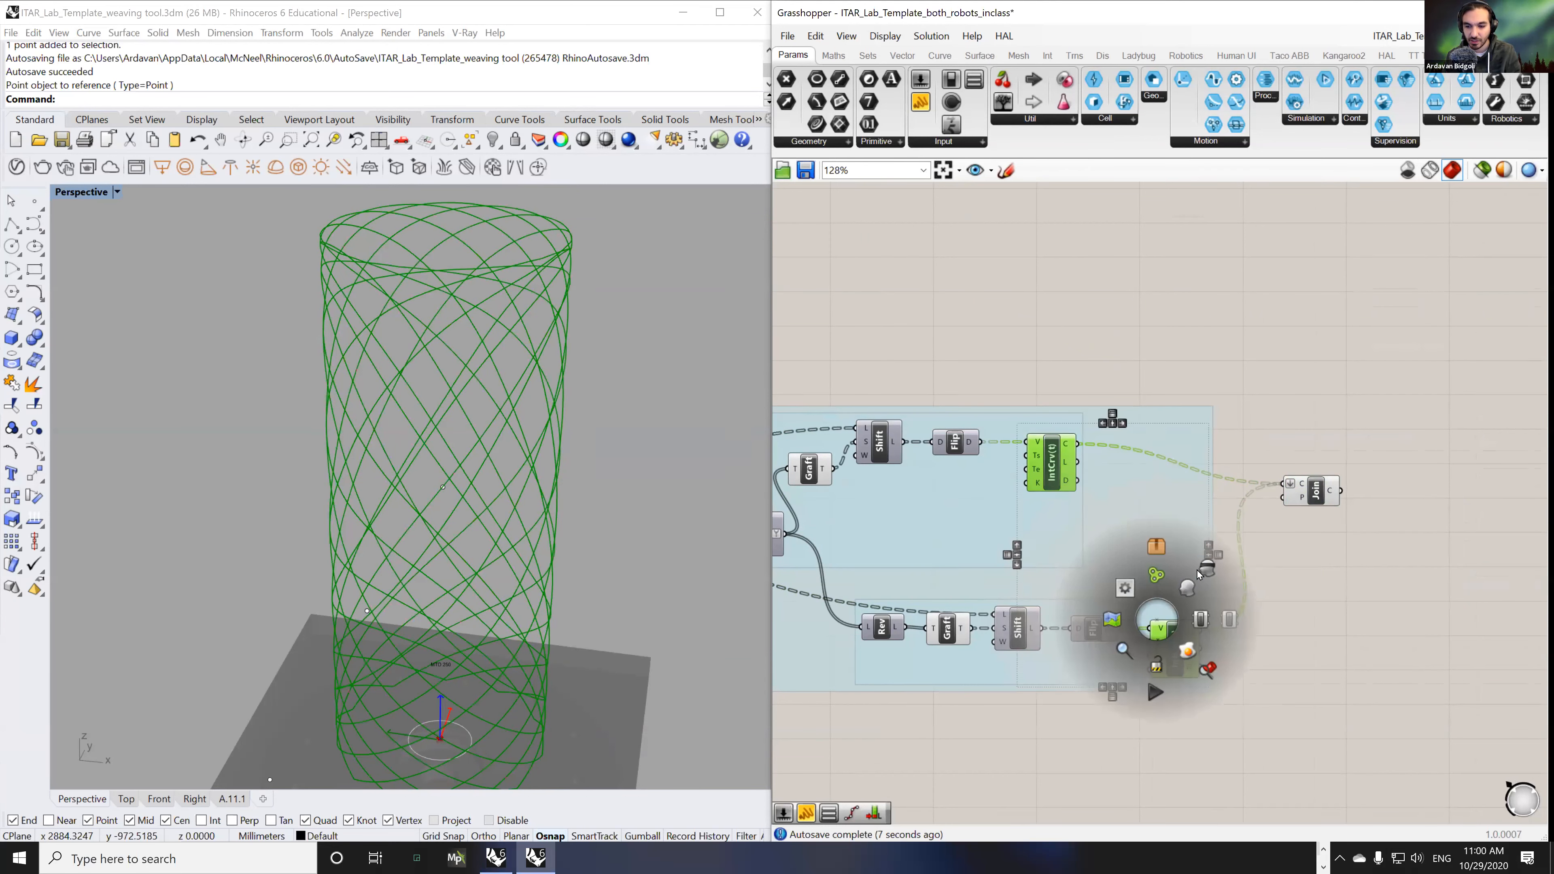
{"action": "left_click", "coordinate": [1197, 570]}
{"action": "left_click_drag", "start_coordinate": [1304, 491], "coordinate": [1340, 485]}
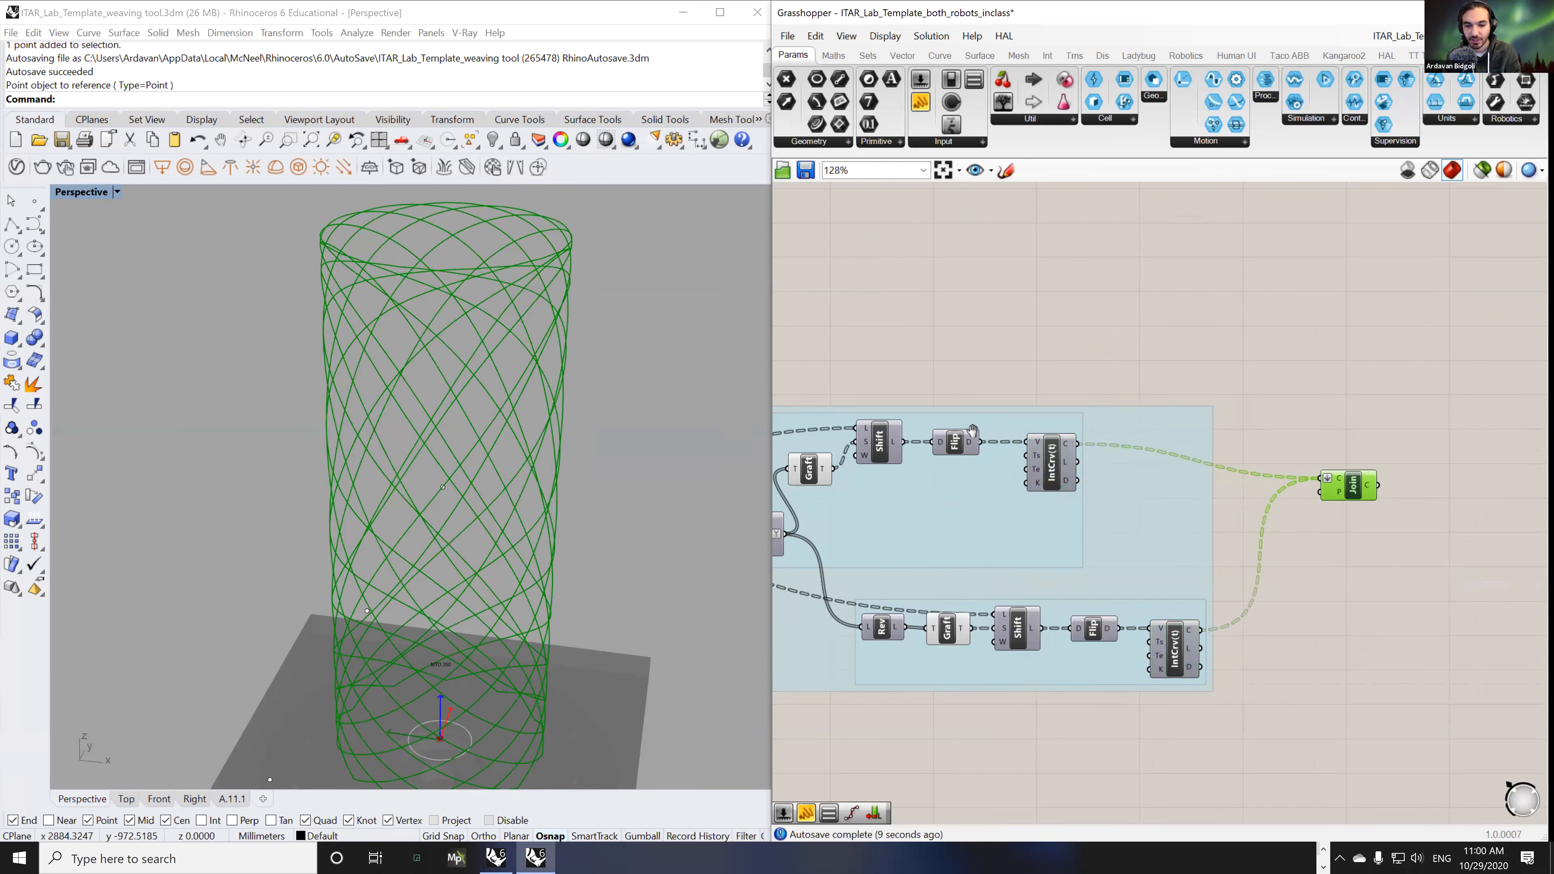
- Align the Count slider with the count input of the weave group's Divide component
{"action": "right_click_drag", "start_coordinate": [968, 427], "coordinate": [1064, 424]}
{"action": "scroll", "coordinate": [1057, 401], "scroll_direction": "down", "scroll_amount": 1}
{"action": "scroll", "coordinate": [993, 385], "scroll_direction": "down", "scroll_amount": 3}
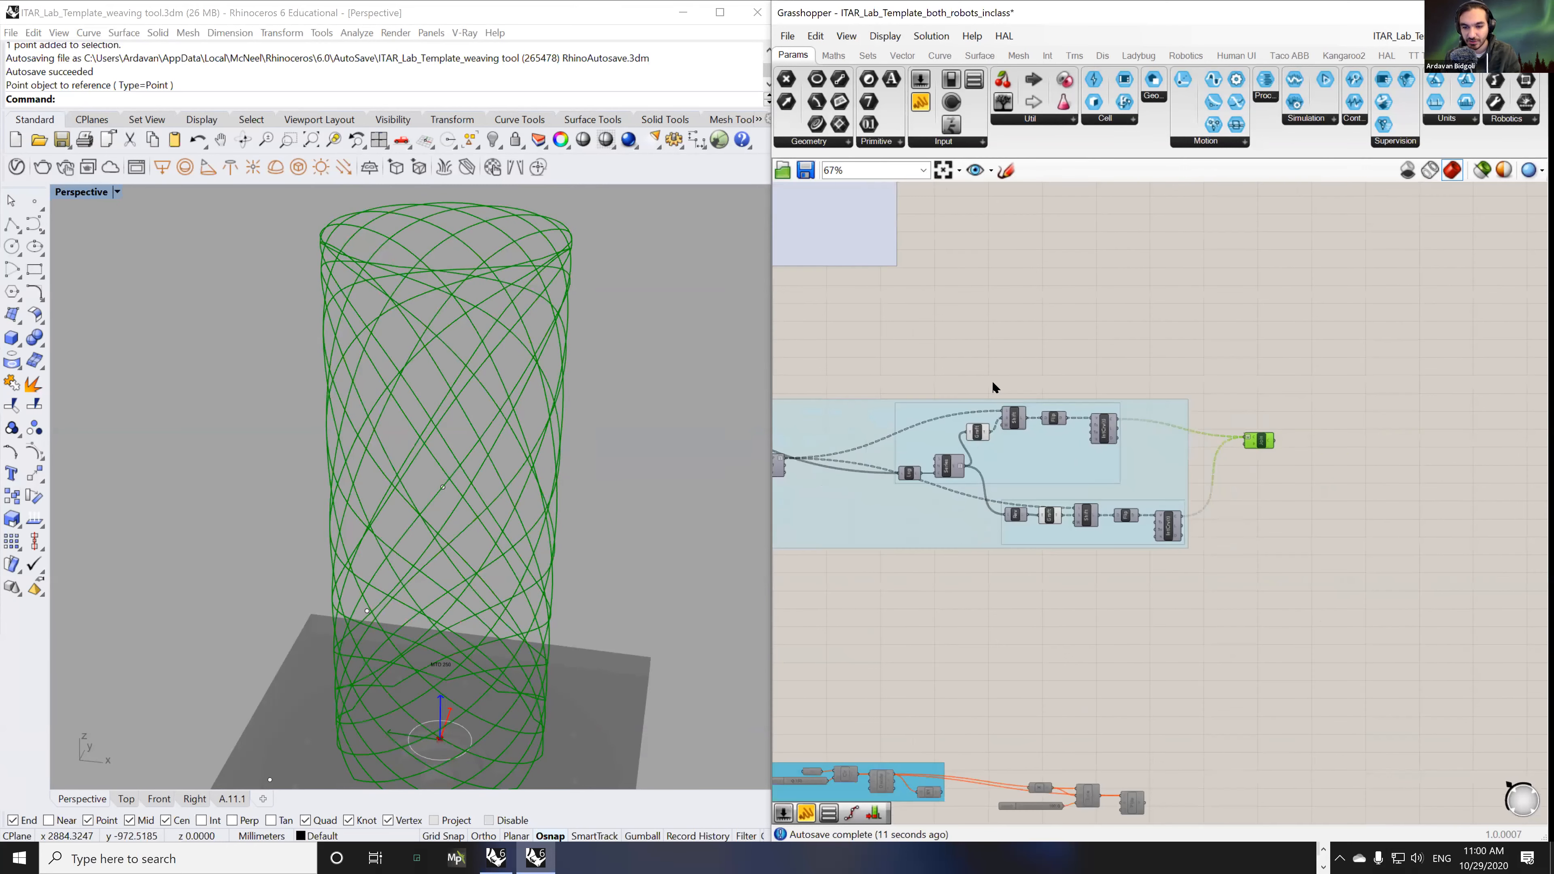
{"action": "scroll", "coordinate": [1092, 456], "scroll_direction": "up", "scroll_amount": 7}
{"action": "left_click", "coordinate": [1082, 410]}
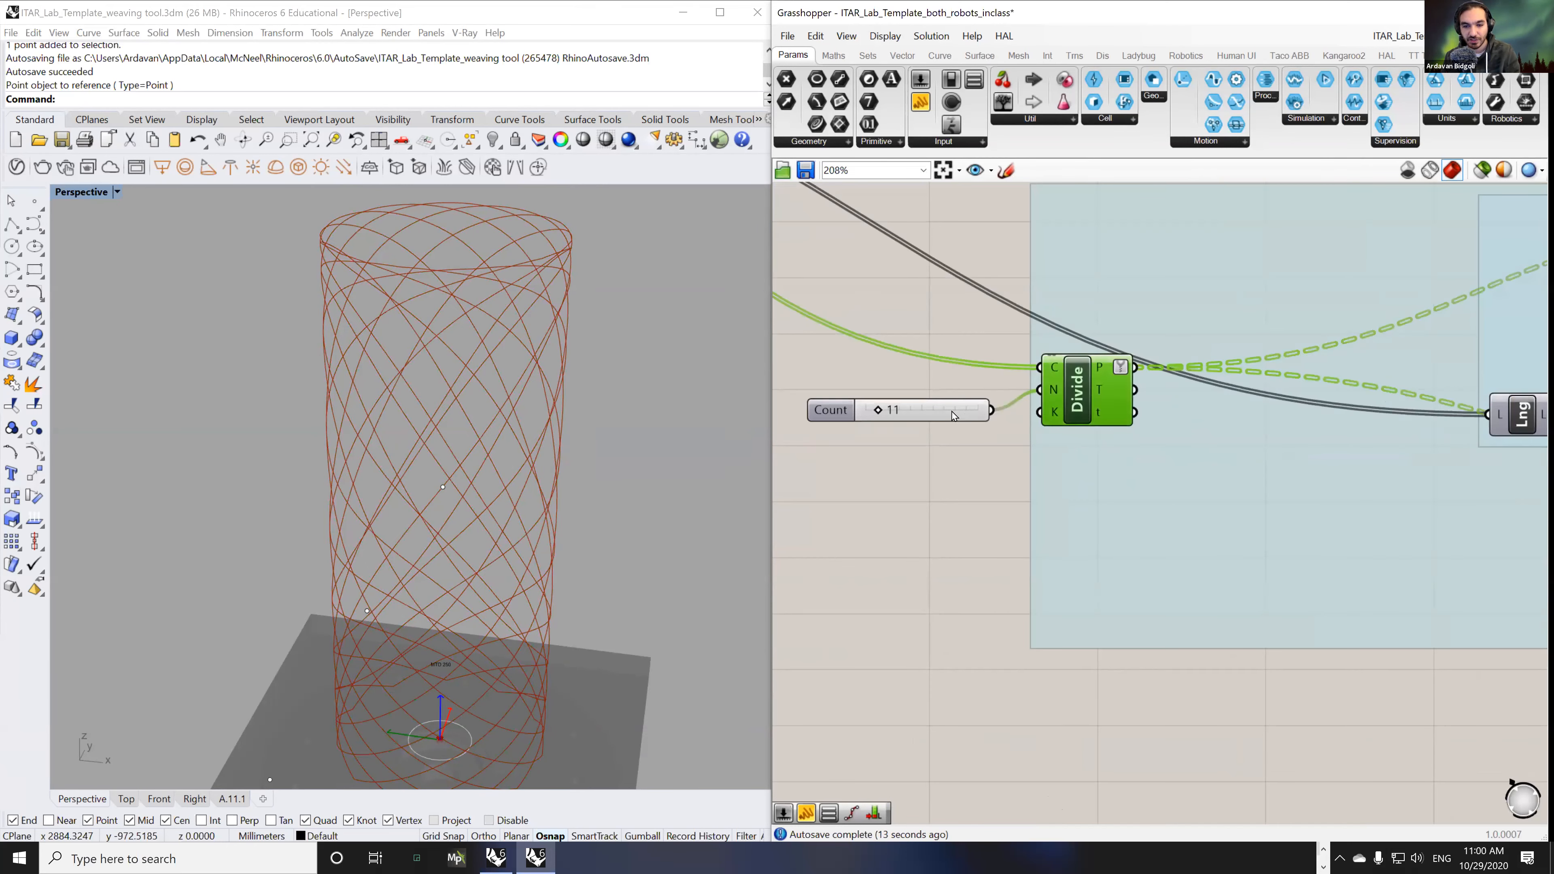
{"action": "left_click", "coordinate": [976, 390]}
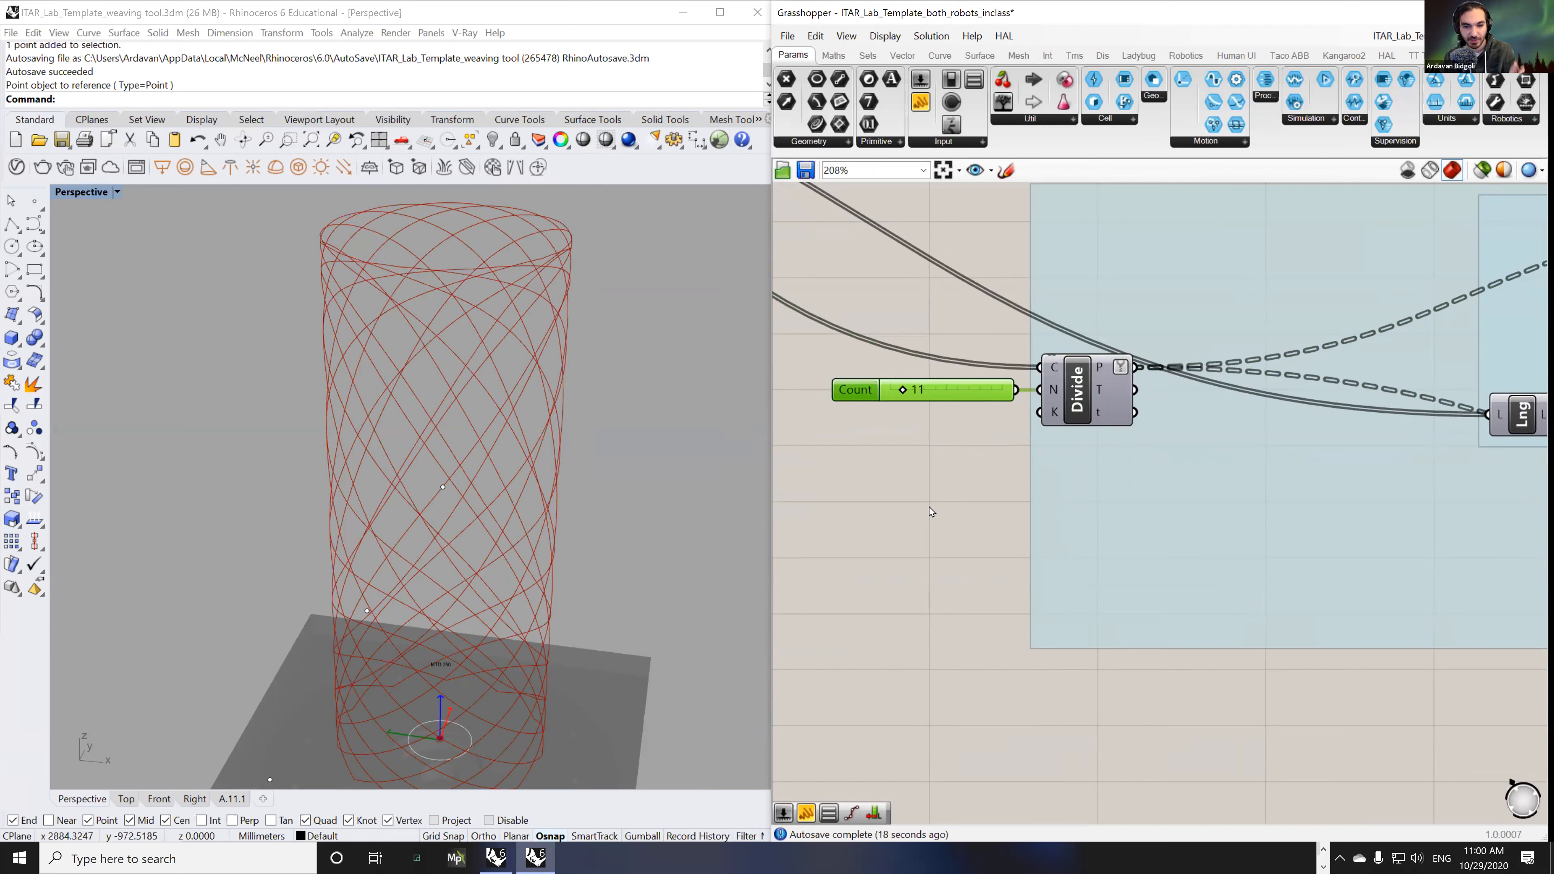
- Examine the Divide component's count input and the grouped weave components that it feeds
{"action": "scroll", "coordinate": [932, 447], "scroll_direction": "down", "scroll_amount": 1}
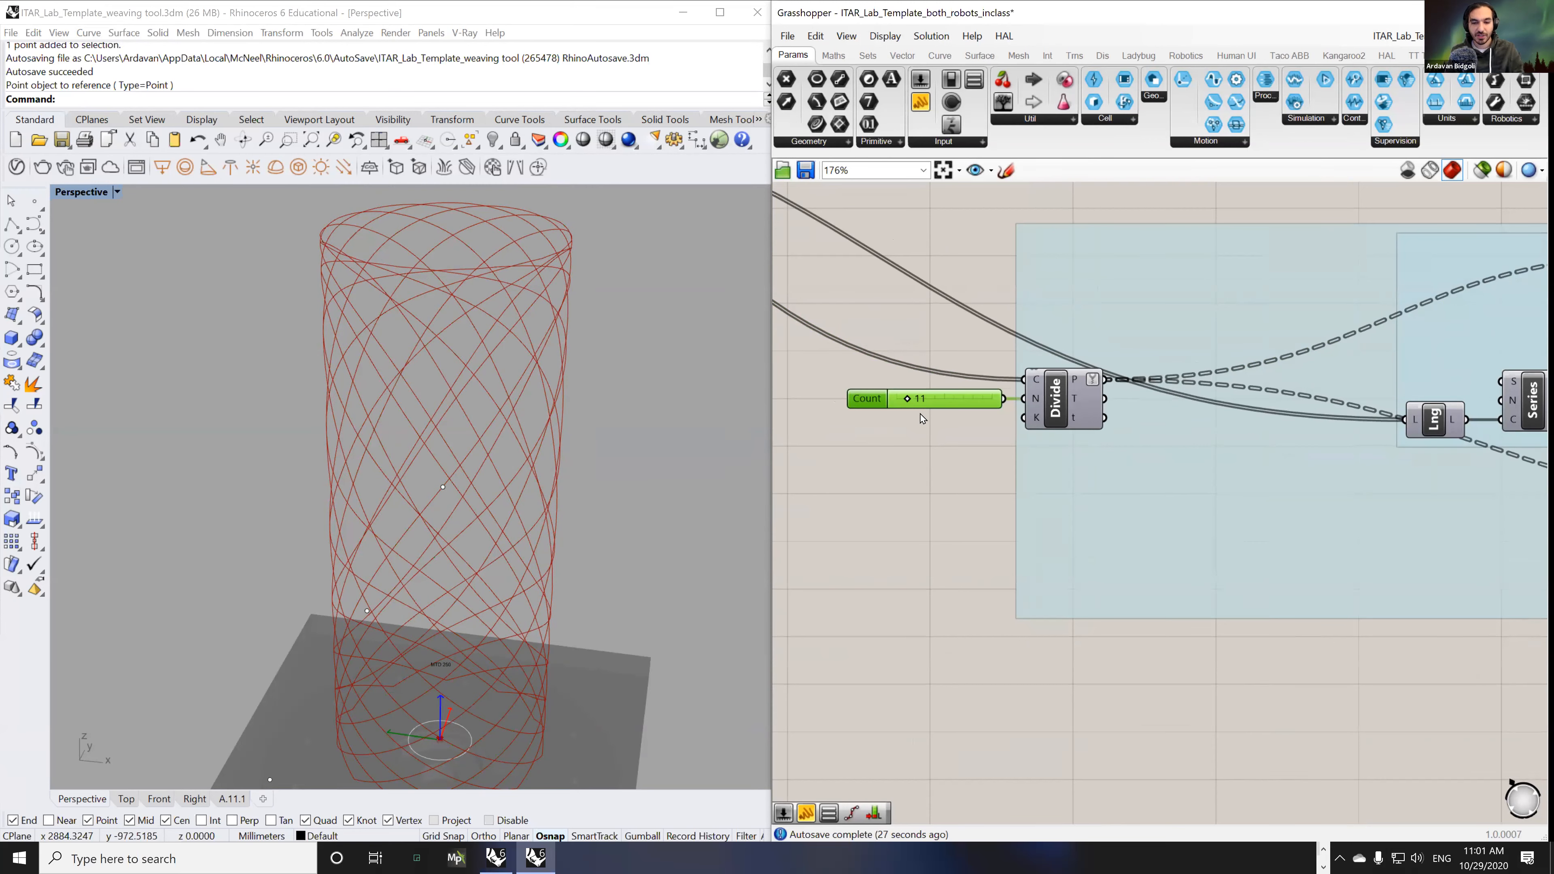
{"action": "scroll", "coordinate": [922, 419], "scroll_direction": "down", "scroll_amount": 4}
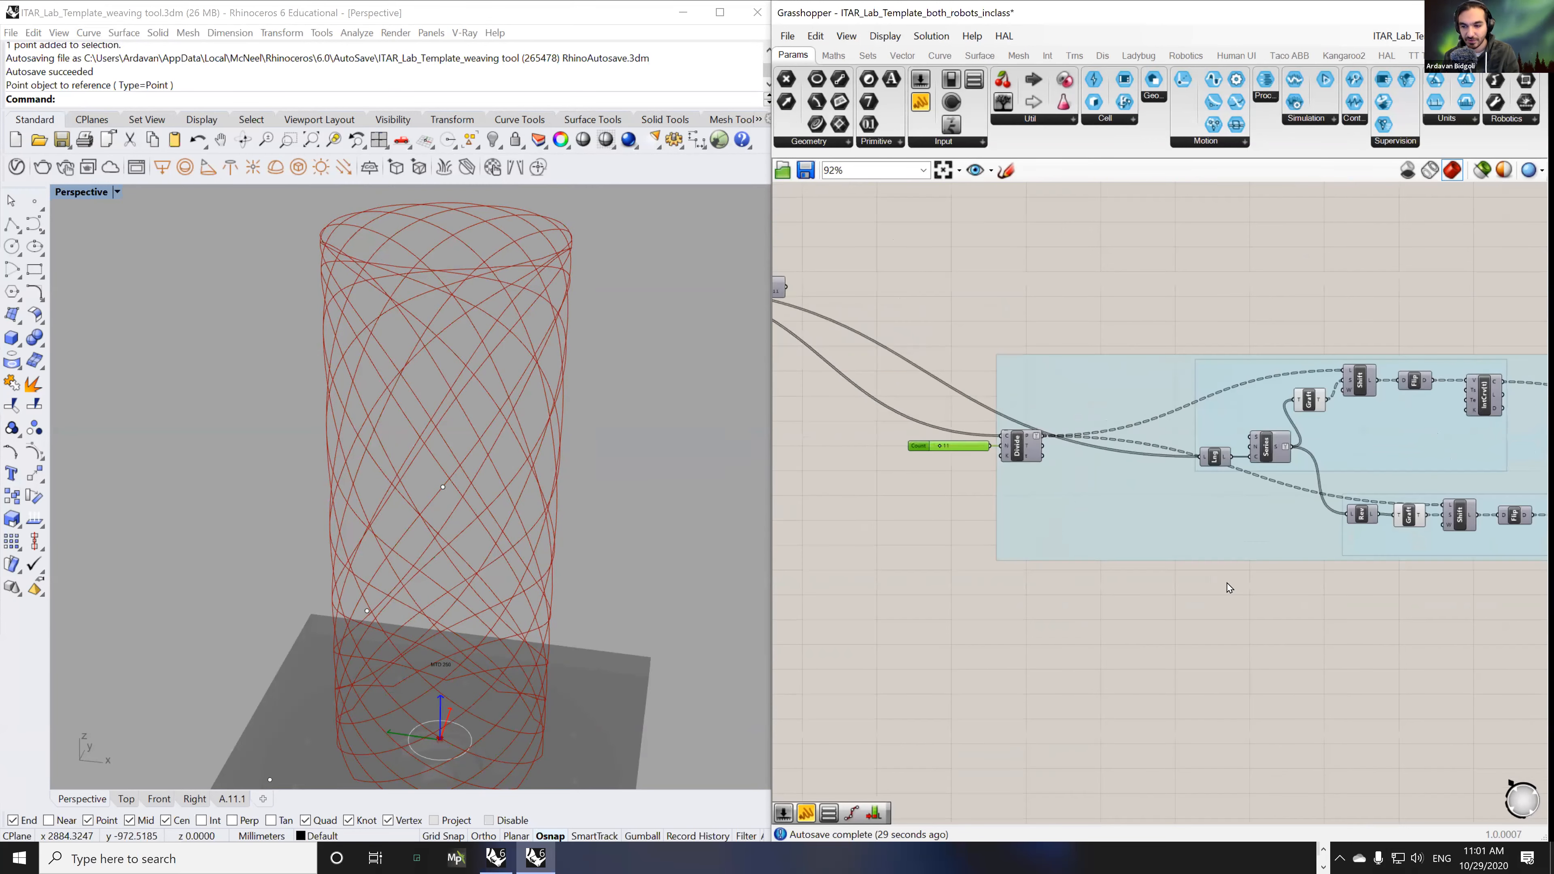
{"action": "right_click_drag", "start_coordinate": [1288, 631], "coordinate": [1377, 609]}
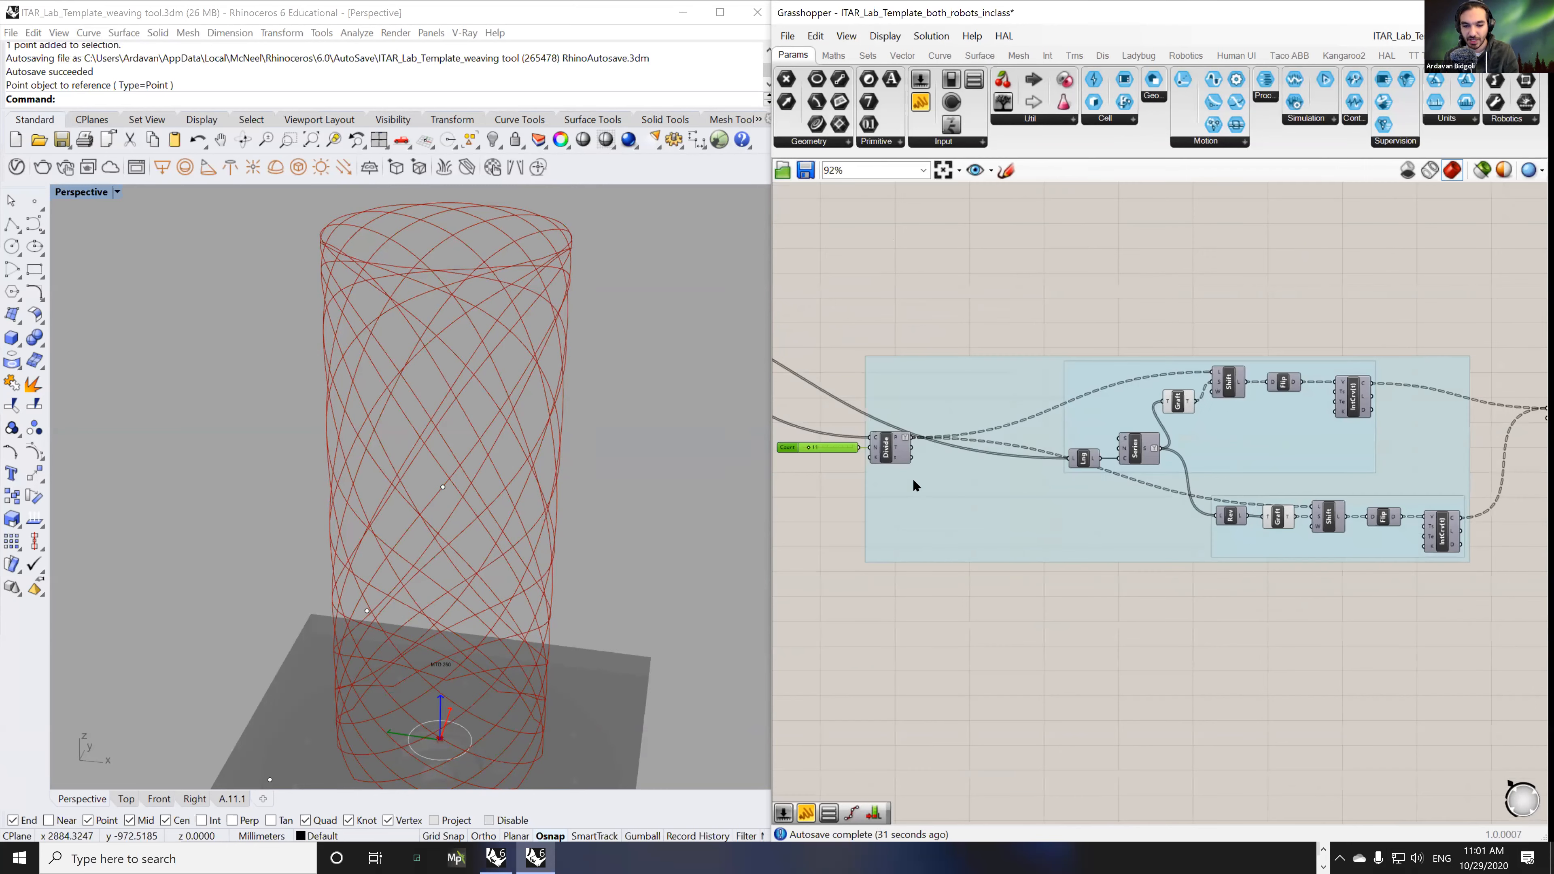
{"action": "mouse_move", "coordinate": [878, 451]}
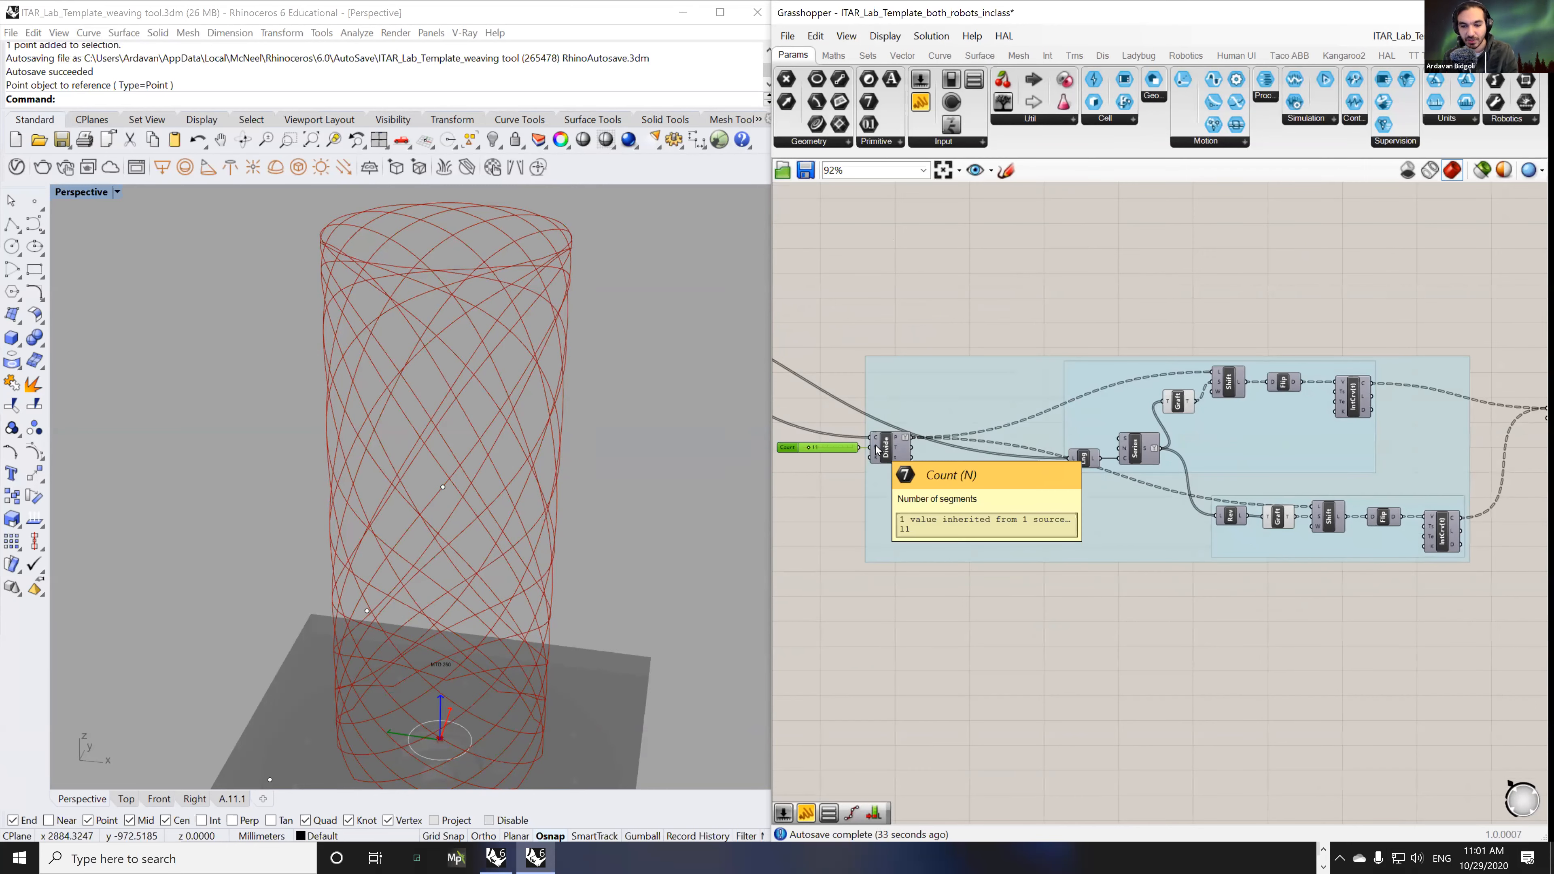
{"action": "left_click", "coordinate": [881, 450]}
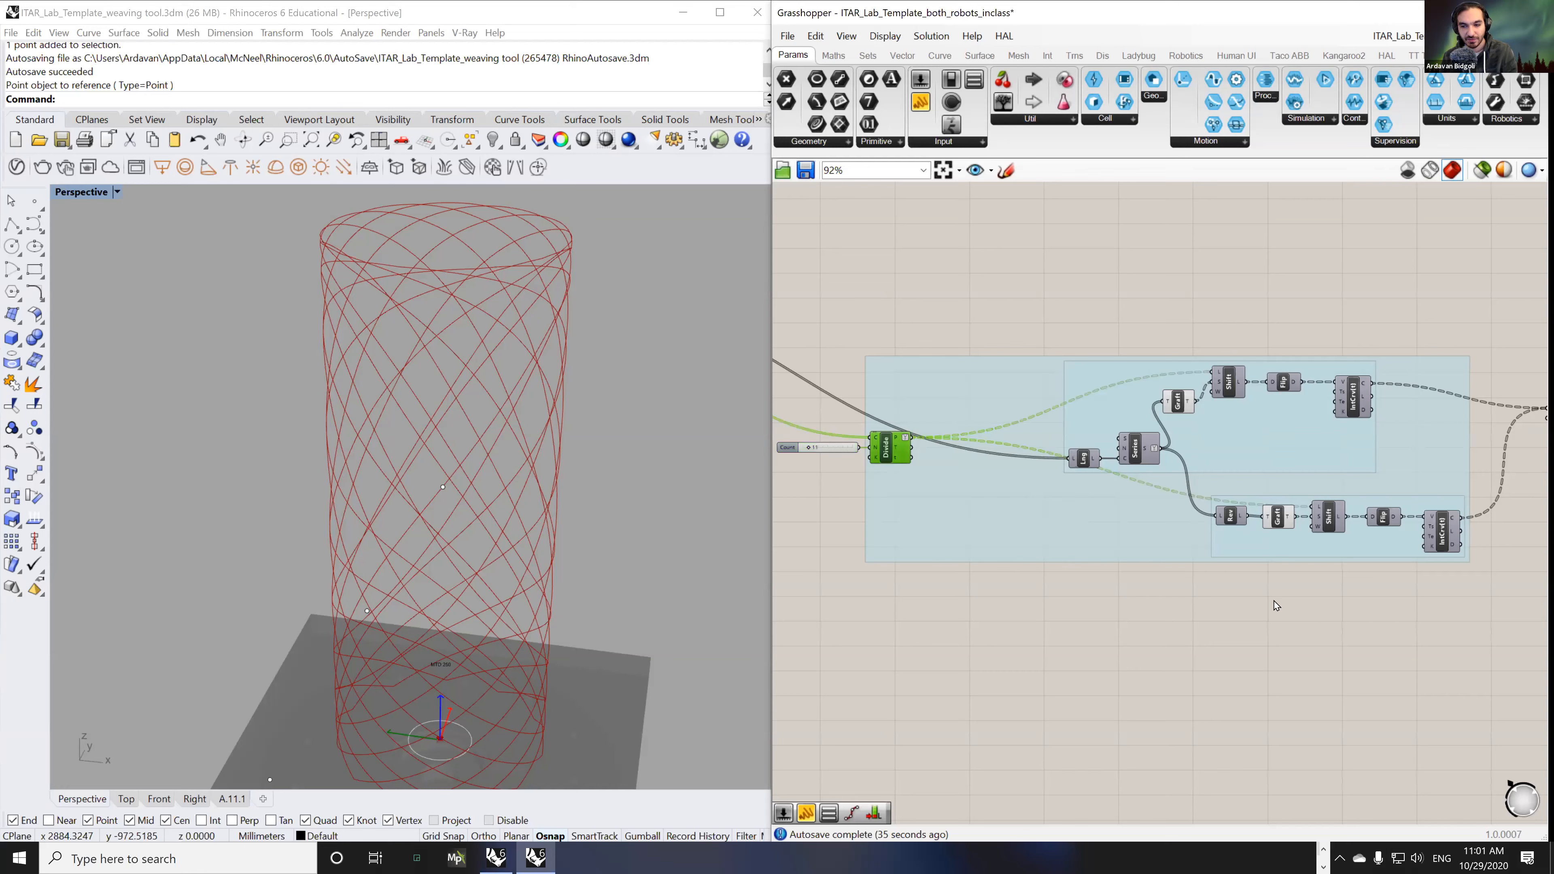
- Turn off the preview of both Graft components in the weave group
{"action": "left_click", "coordinate": [1284, 524]}
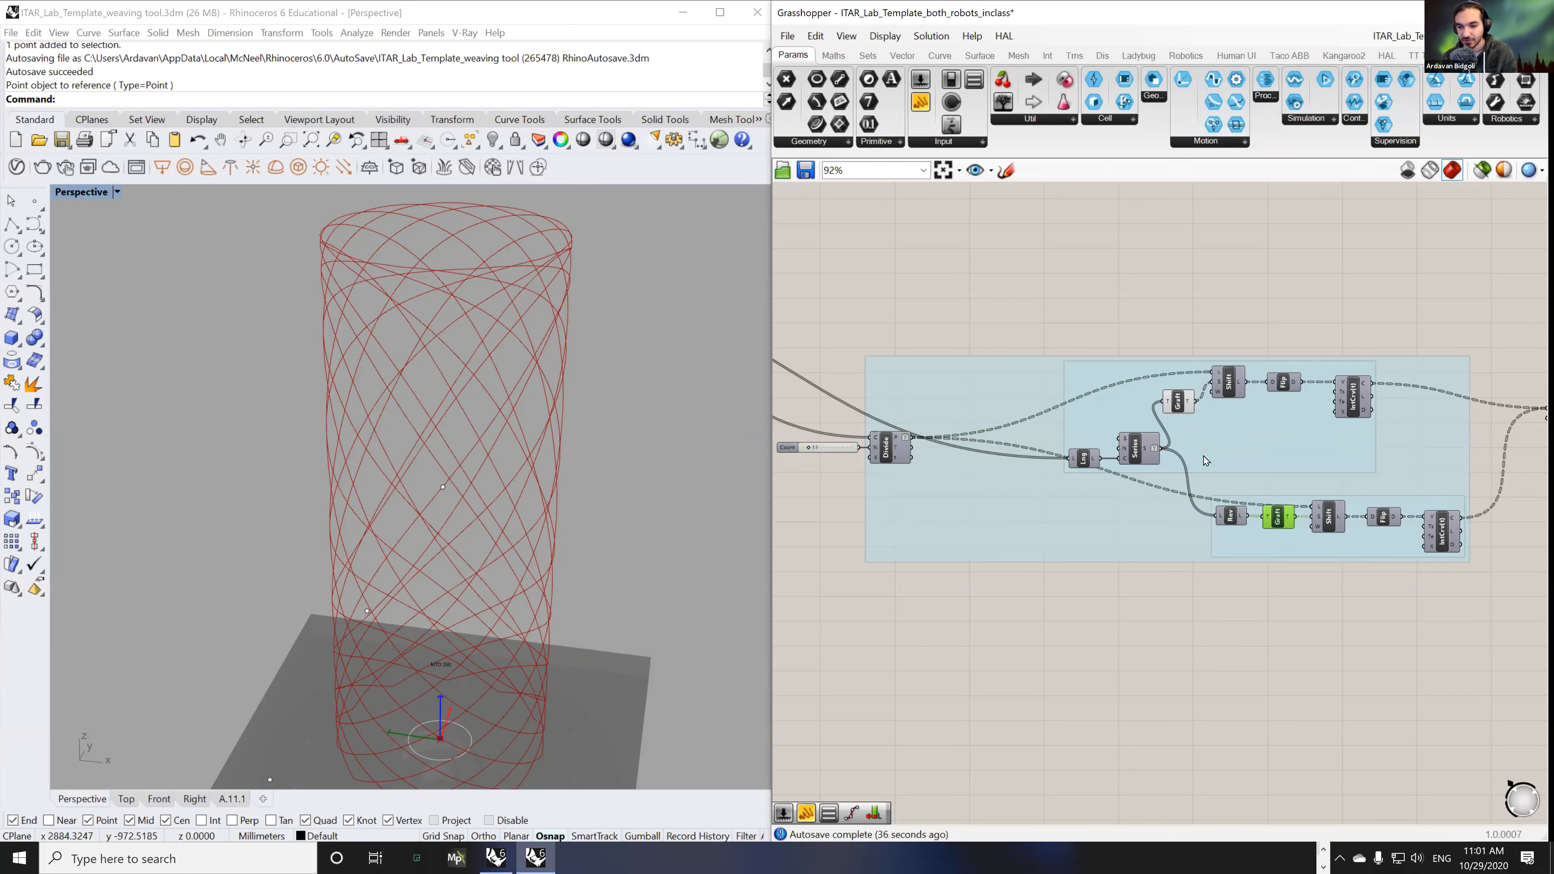
{"action": "left_click", "coordinate": [1178, 405], "text": "shift"}
{"action": "middle_click", "coordinate": [1178, 405]}
{"action": "left_click", "coordinate": [1226, 356]}
{"action": "left_click", "coordinate": [1380, 328]}
- Move the Join component level with the curve output of the upper IntCrv(t) component
{"action": "right_click_drag", "start_coordinate": [1382, 334], "coordinate": [1178, 335]}
{"action": "scroll", "coordinate": [1351, 397], "scroll_direction": "up", "scroll_amount": 3}
{"action": "left_click", "coordinate": [1360, 398]}
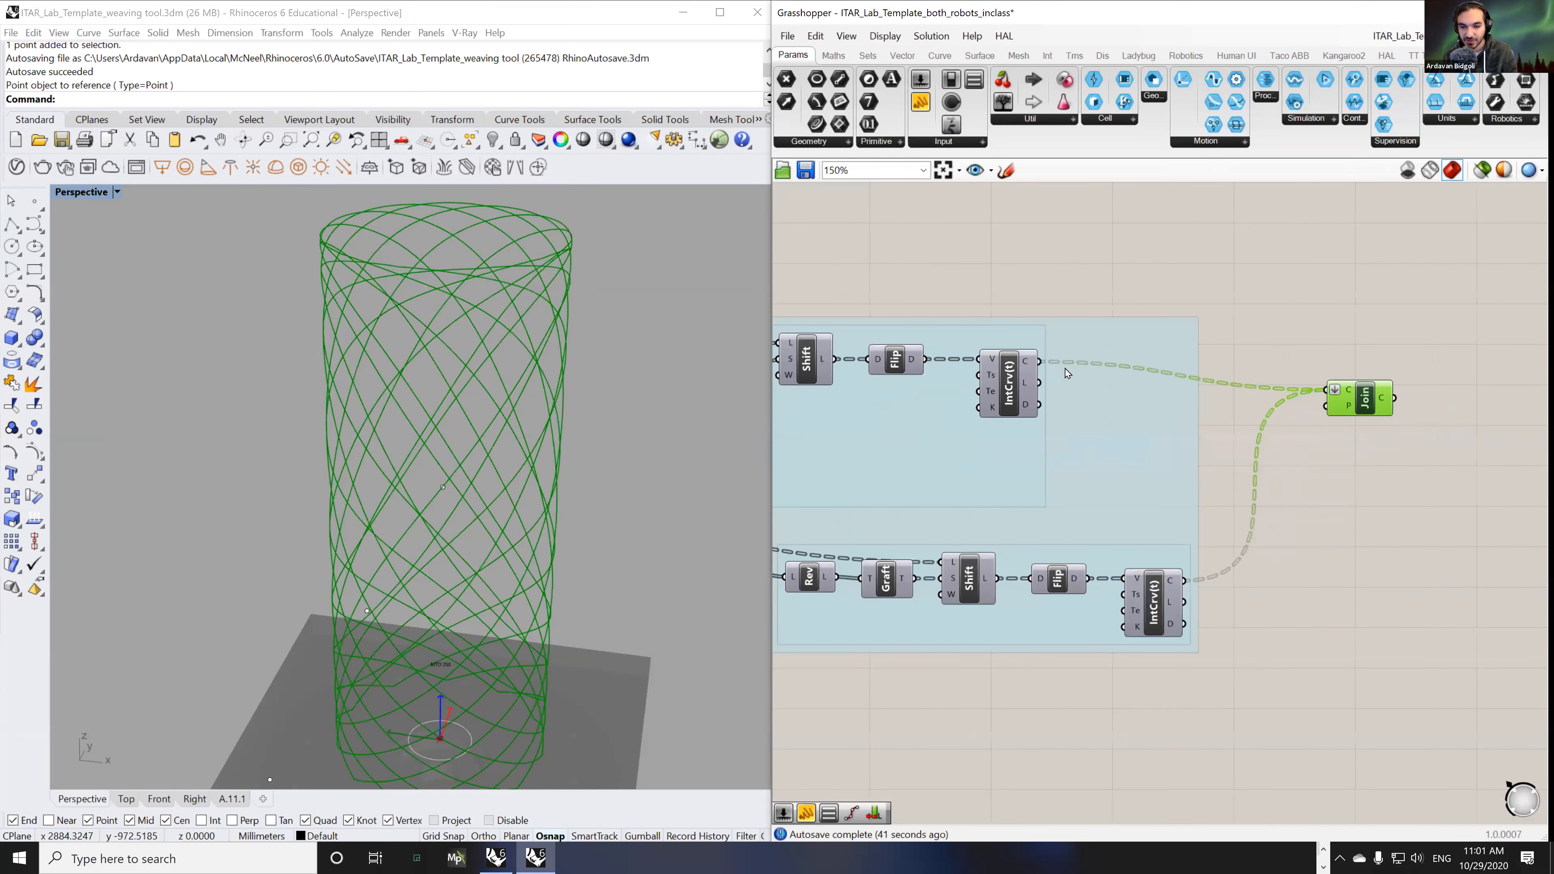
{"action": "mouse_move", "coordinate": [1027, 364]}
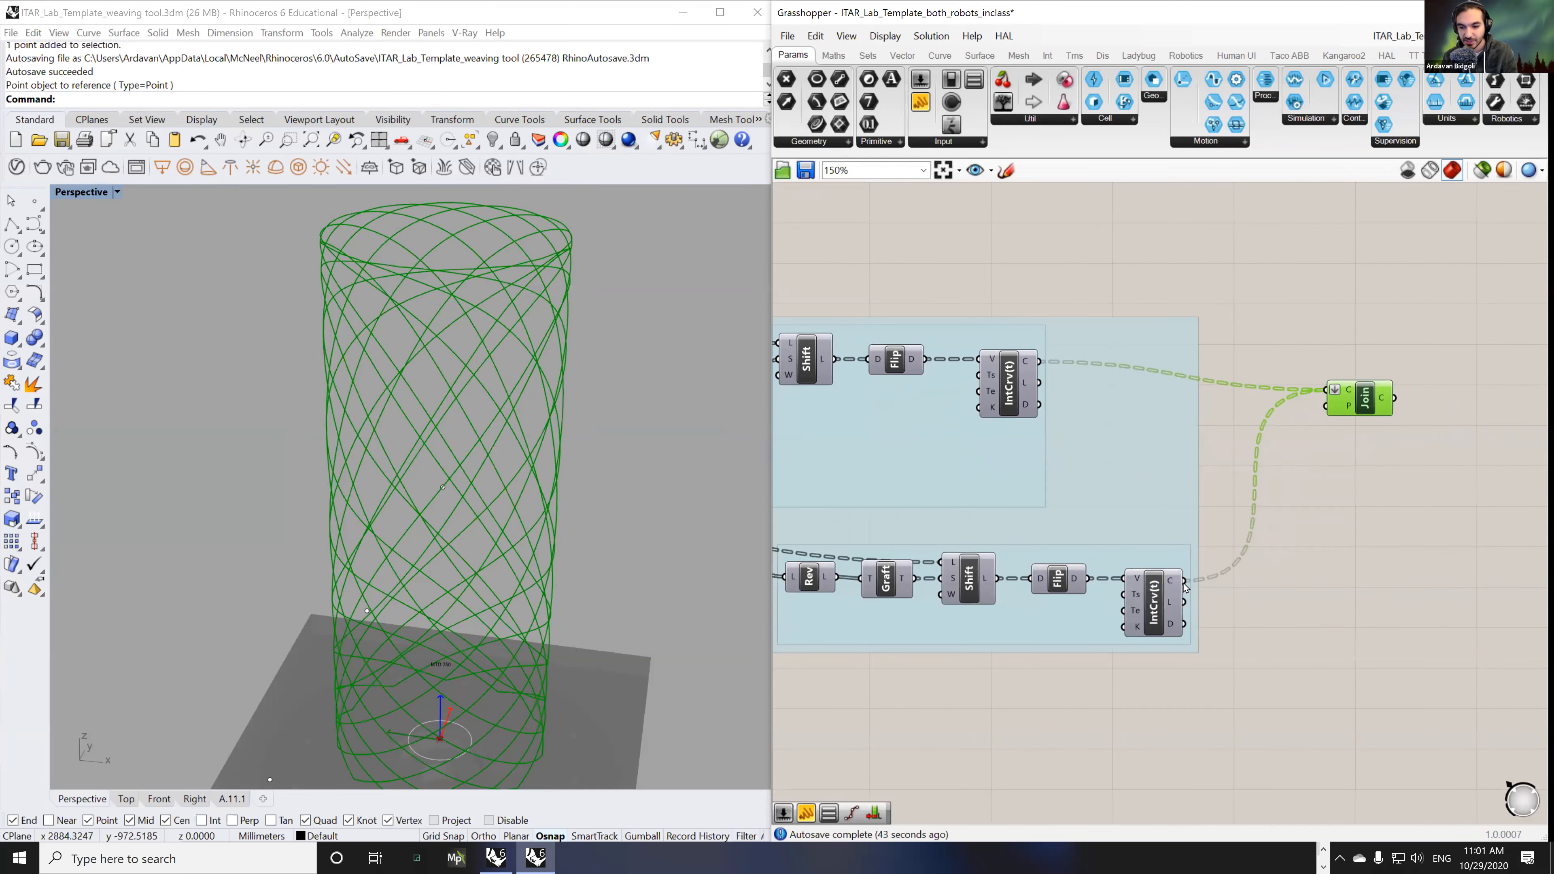
{"action": "left_click_drag", "start_coordinate": [1341, 397], "coordinate": [1341, 366]}
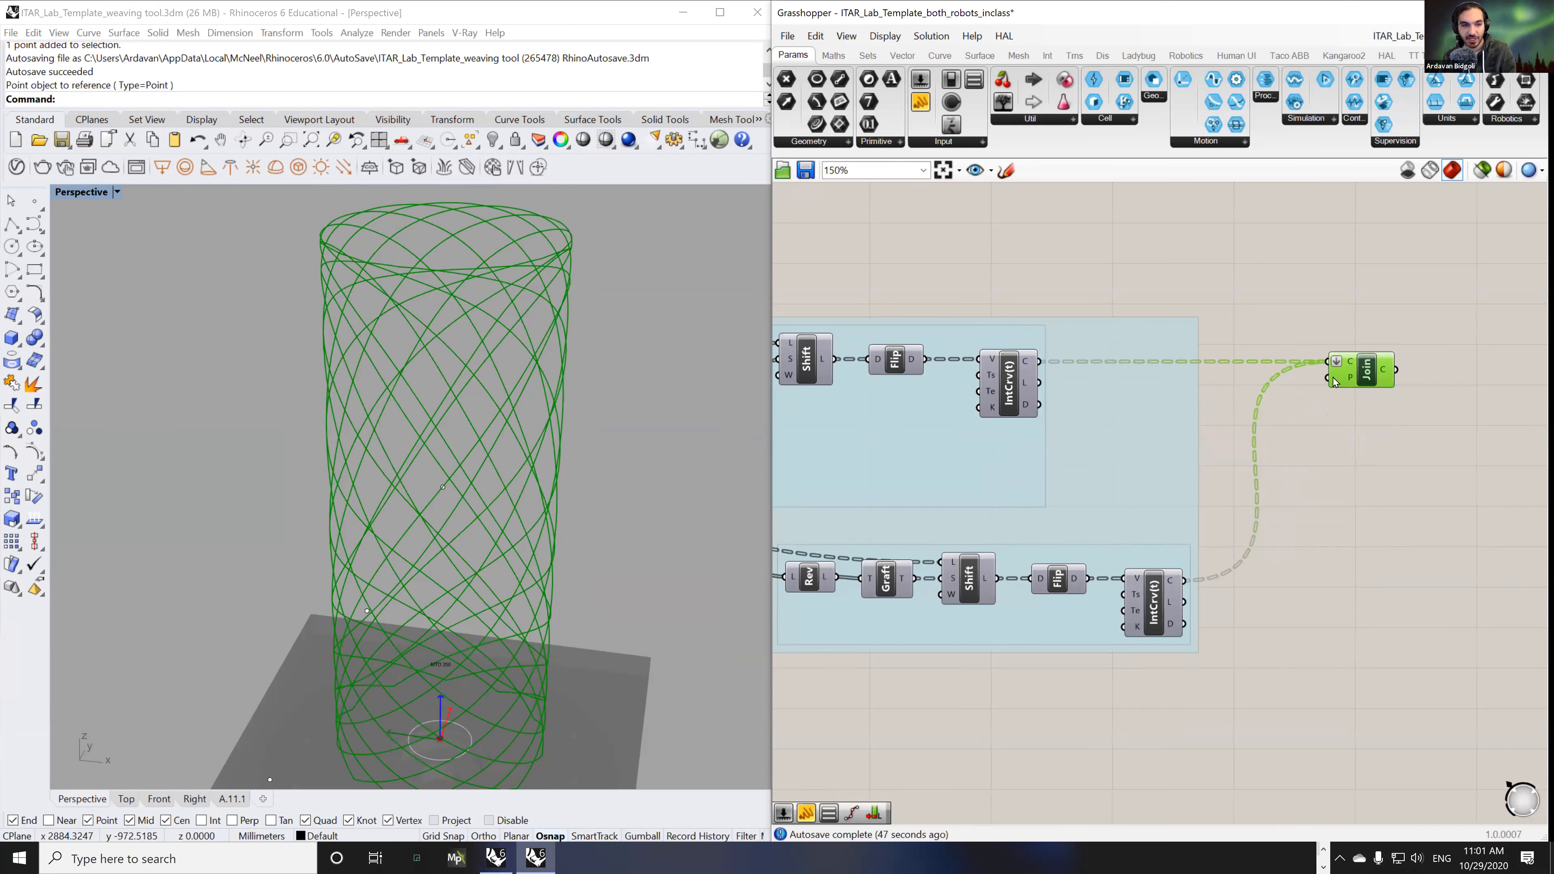
{"action": "mouse_move", "coordinate": [1333, 384]}
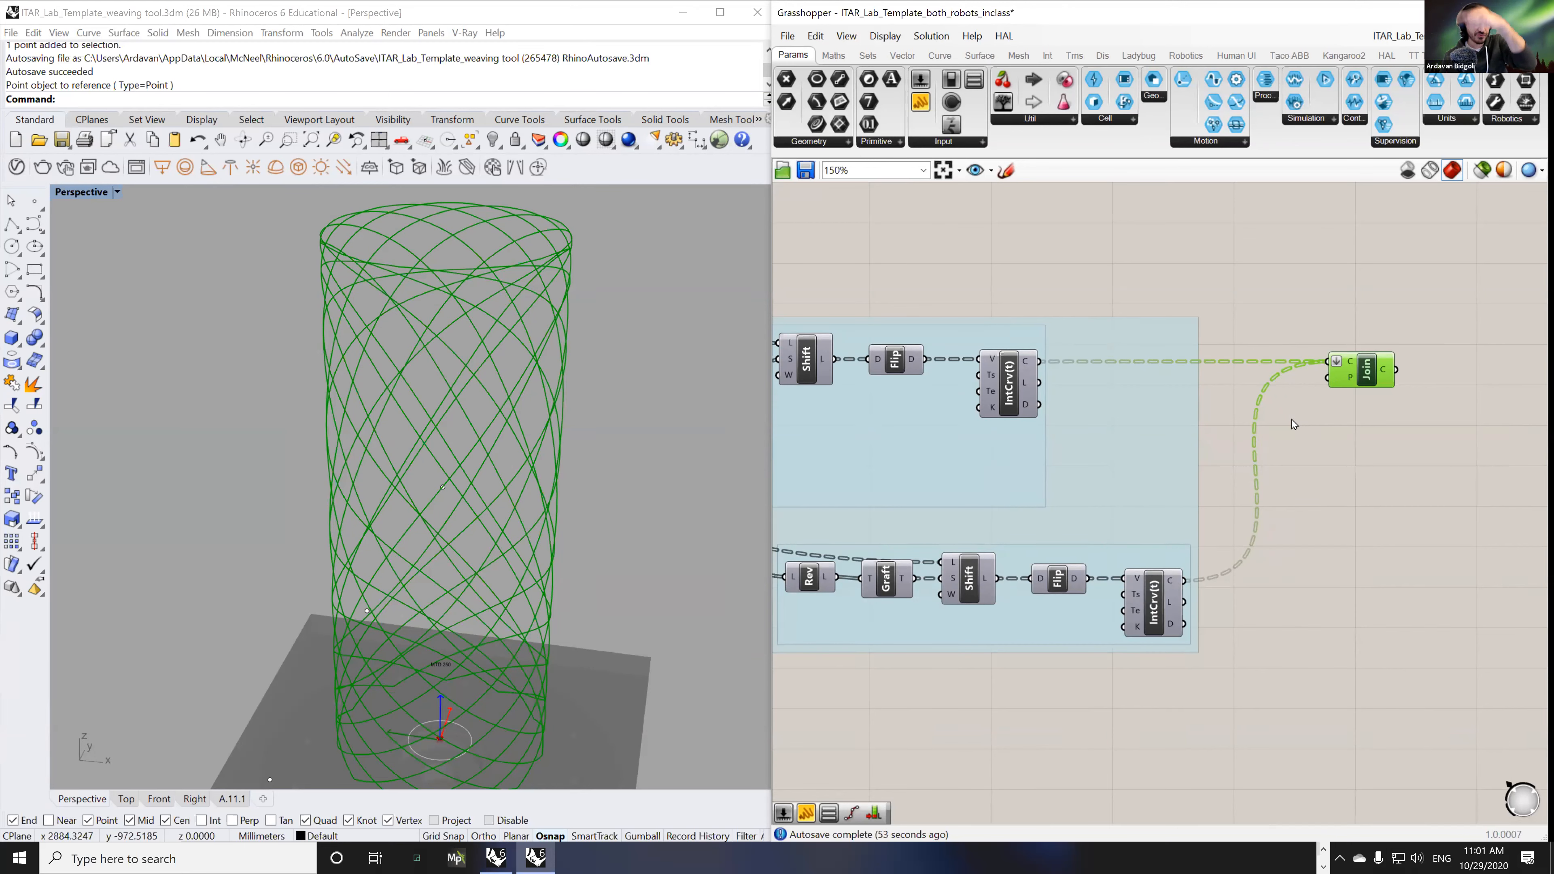
{"action": "right_click_drag", "start_coordinate": [1440, 452], "coordinate": [1268, 472]}
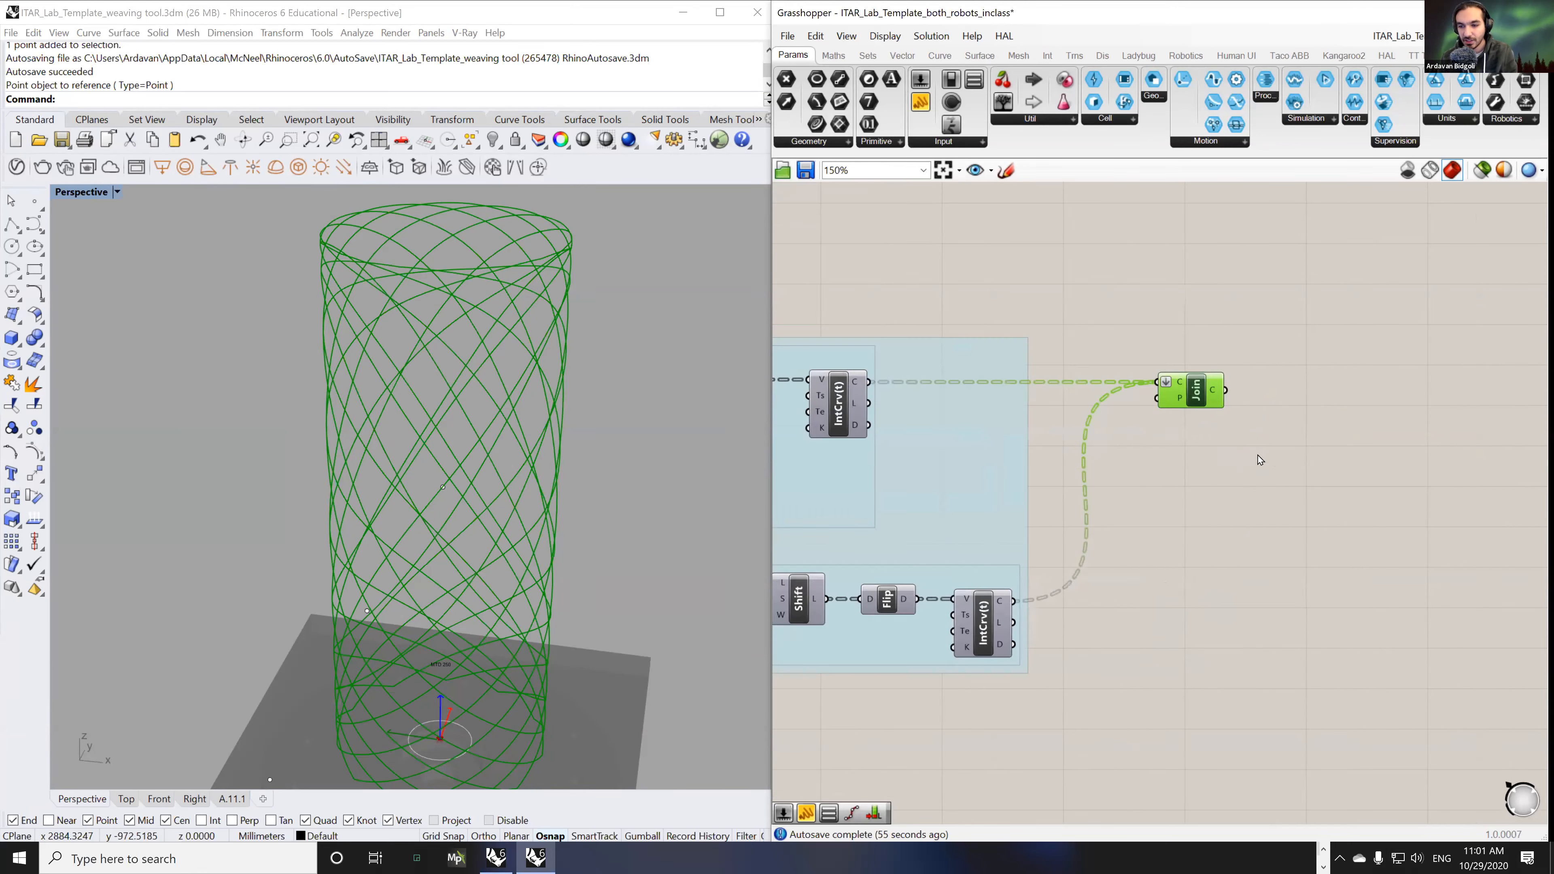
{"action": "left_click_drag", "start_coordinate": [1202, 391], "coordinate": [1206, 387]}
{"action": "right_click_drag", "start_coordinate": [1293, 412], "coordinate": [1242, 423]}
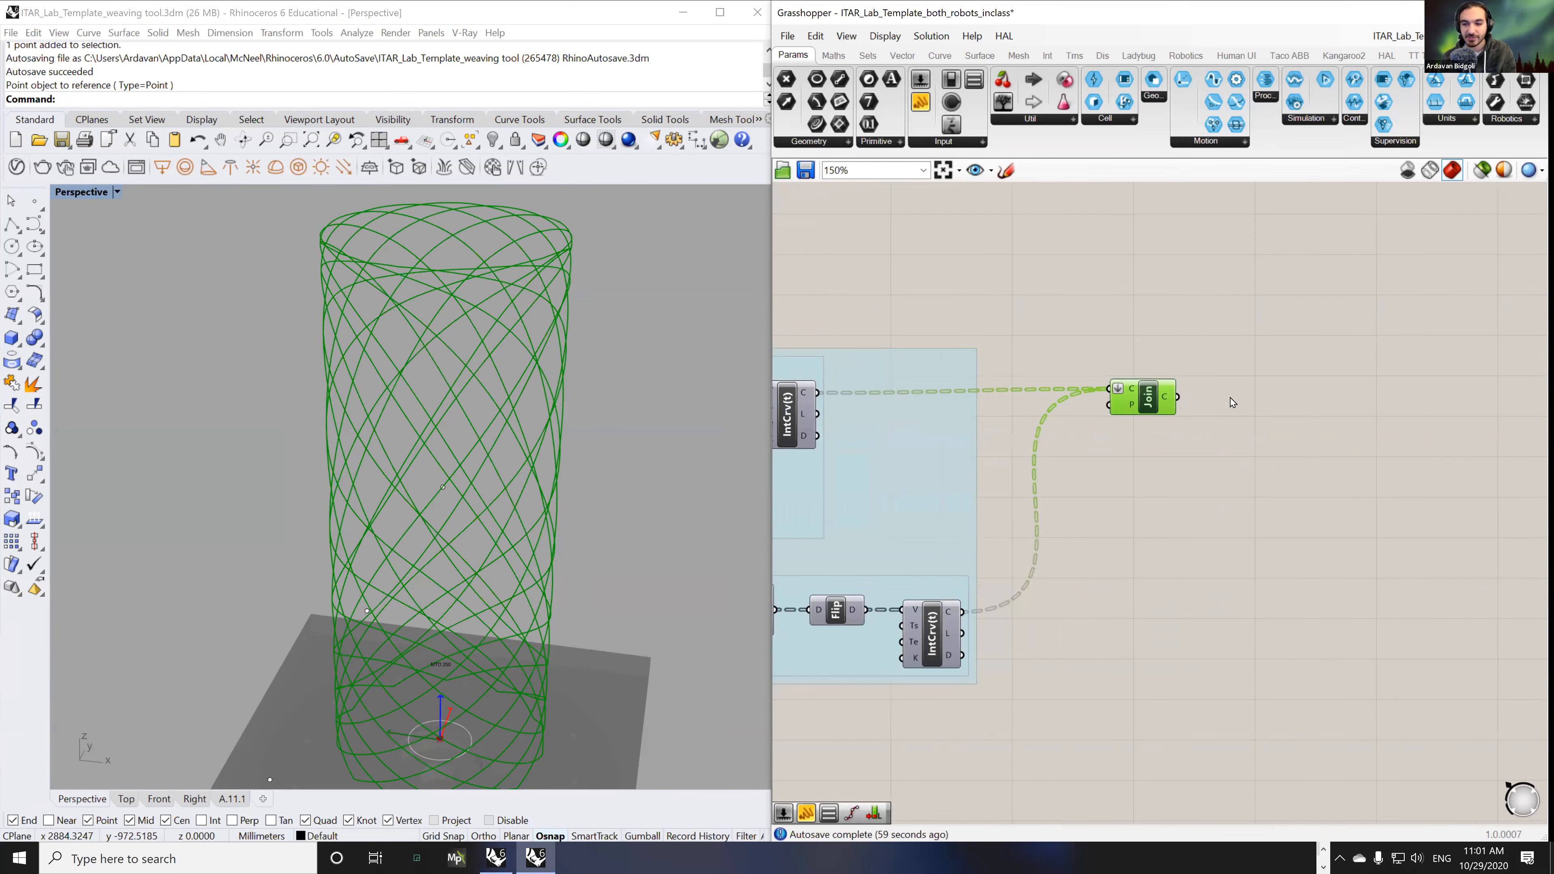
- Add a Divide Curve component after the Join component and feed it the joined curves
{"action": "double_click", "coordinate": [1232, 402]}
{"action": "type", "text": "divi"}
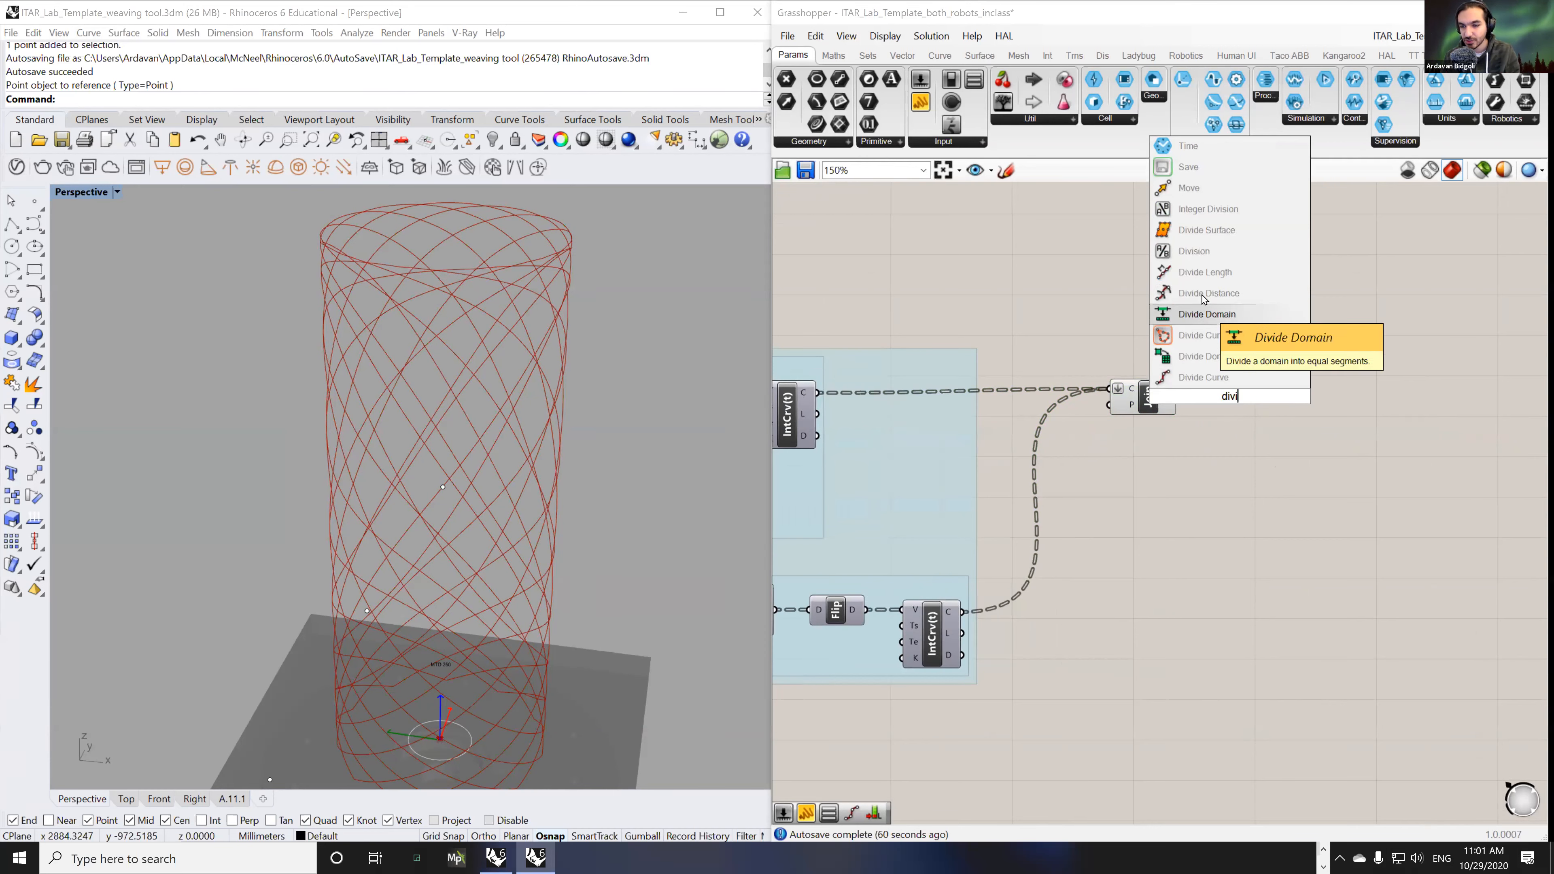
{"action": "left_click", "coordinate": [1214, 377]}
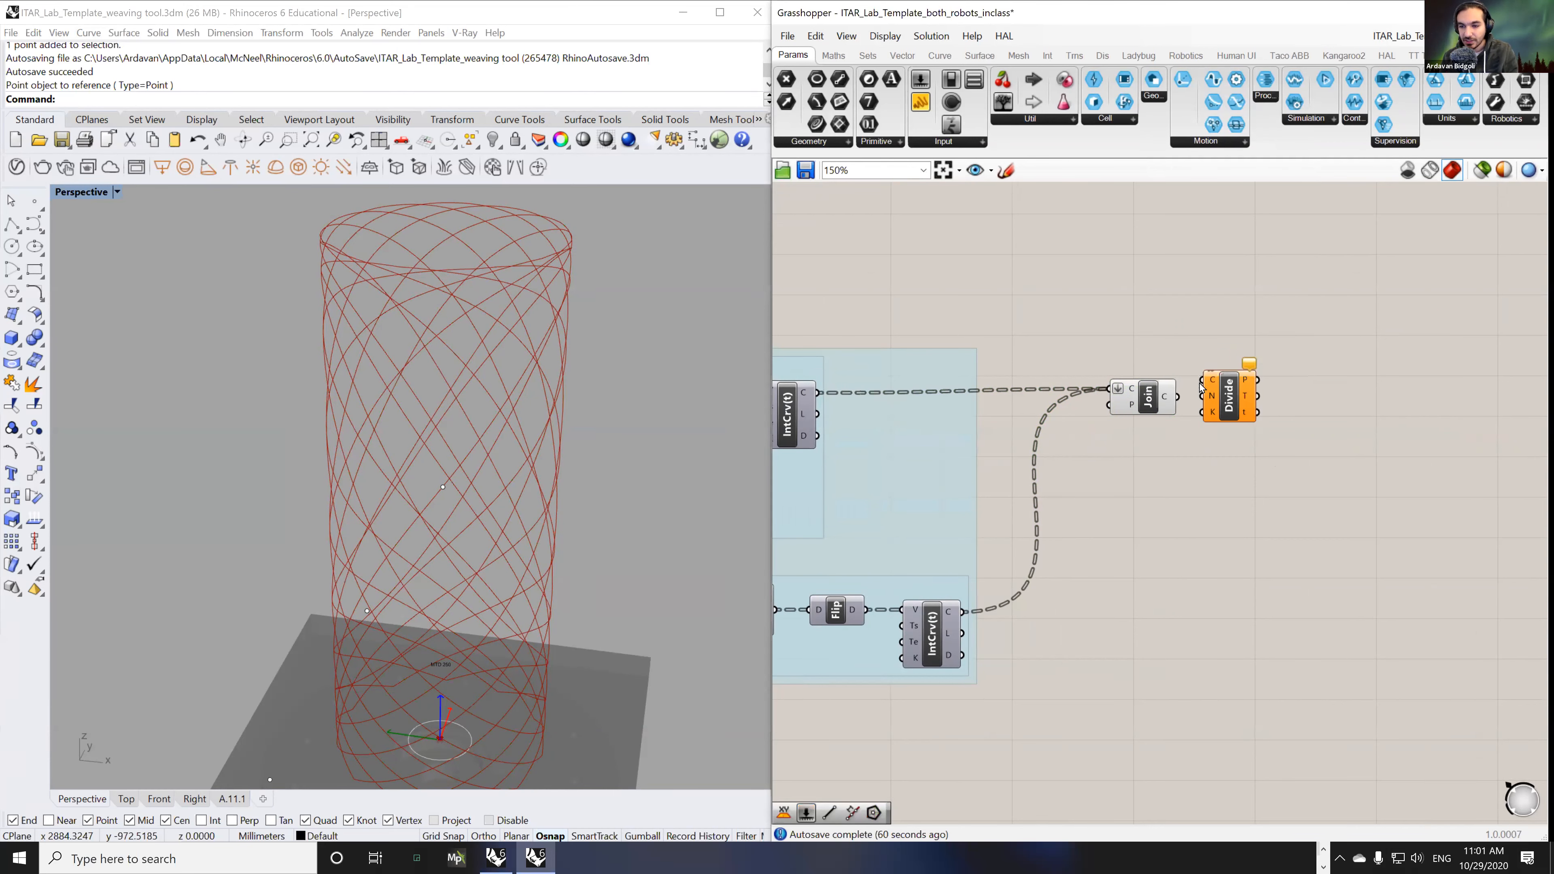
{"action": "left_click_drag", "start_coordinate": [1227, 398], "coordinate": [1265, 407]}
{"action": "left_click", "coordinate": [1213, 515]}
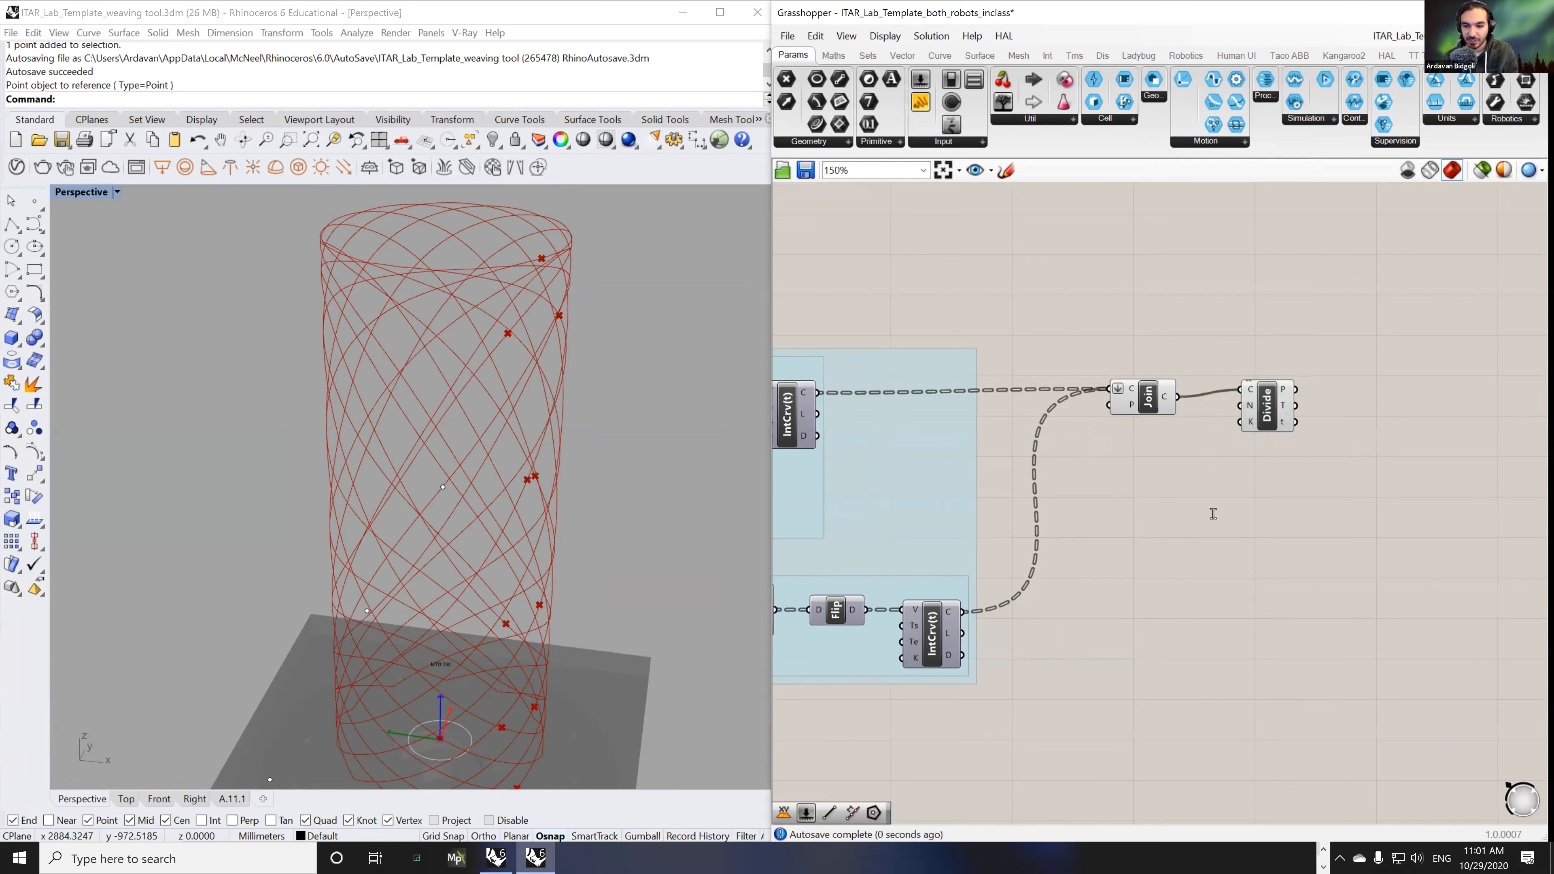
- Create a slider with value 200, connect it to the new Divide component's count input, and raise it to 1000
{"action": "double_click", "coordinate": [1213, 515]}
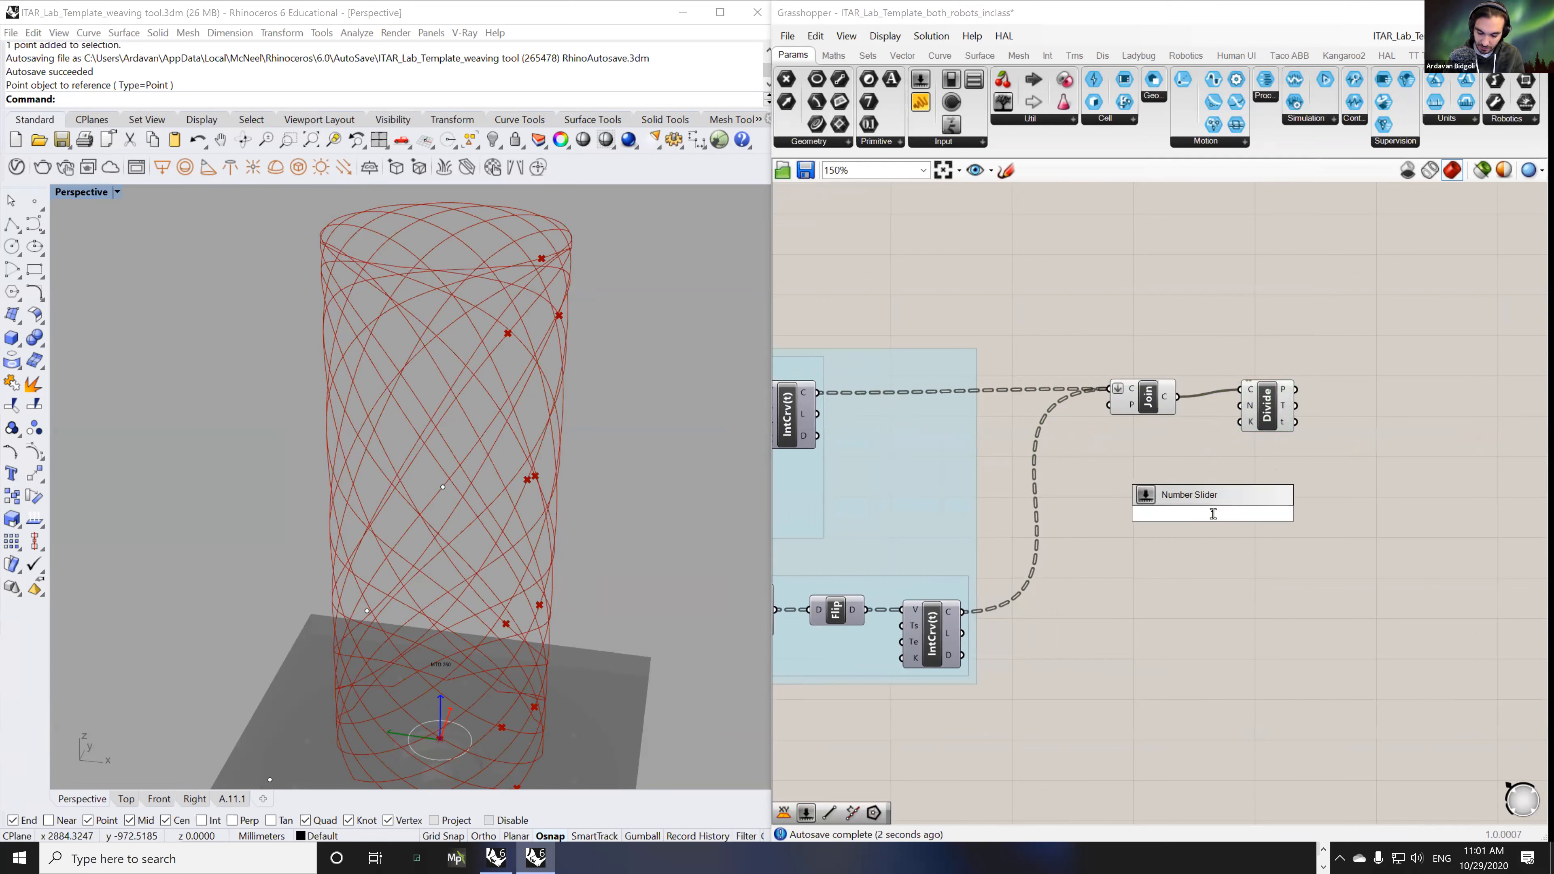
{"action": "type", "text": "200"}
{"action": "key", "text": "Return"}
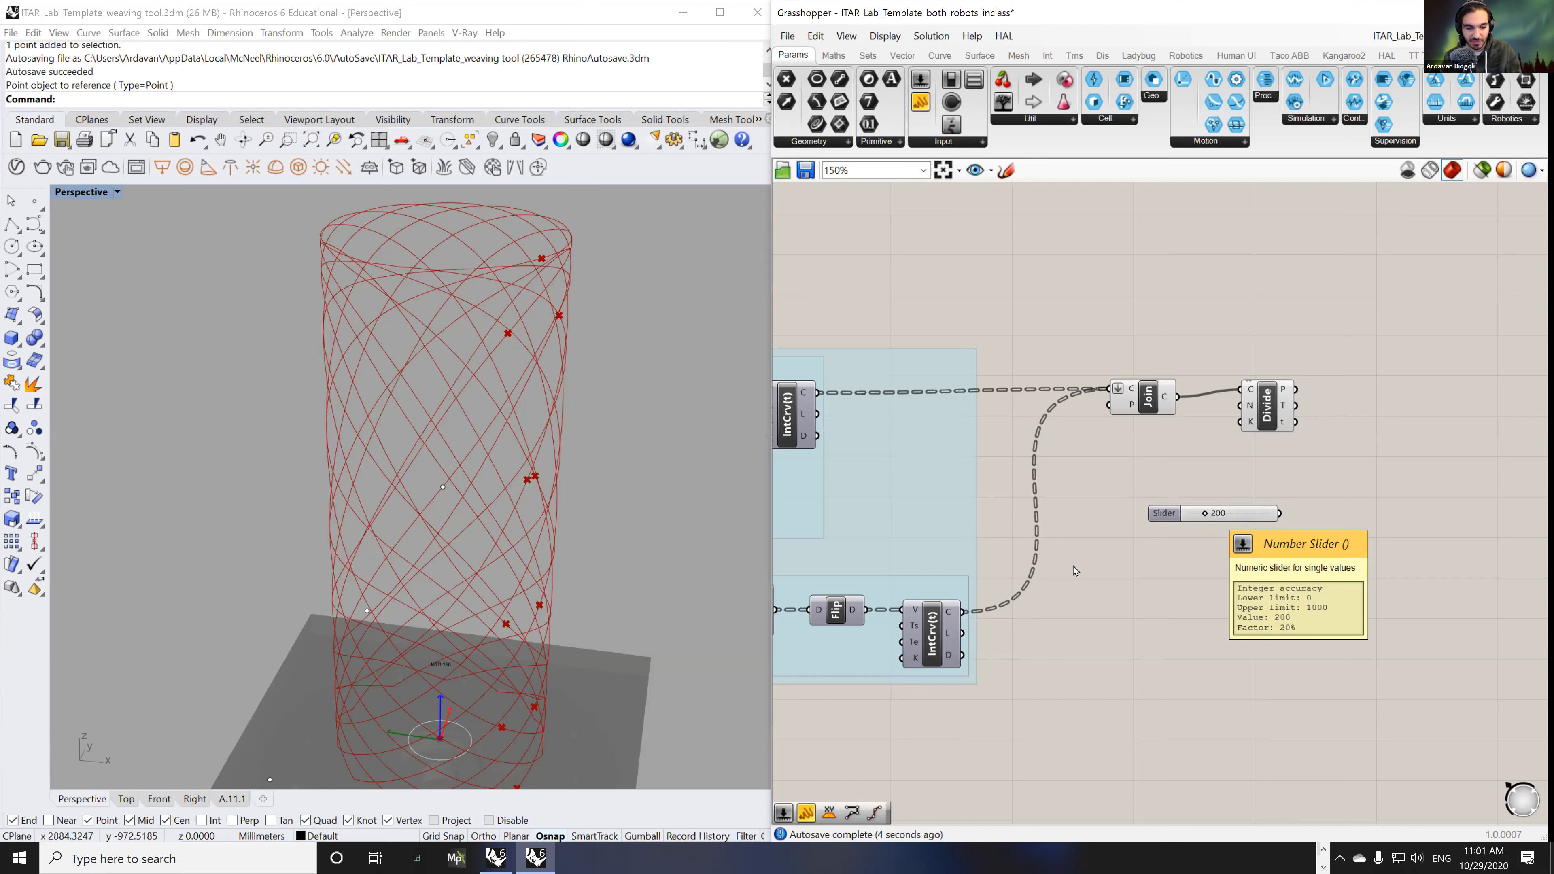
{"action": "left_click_drag", "start_coordinate": [1280, 513], "coordinate": [1349, 411]}
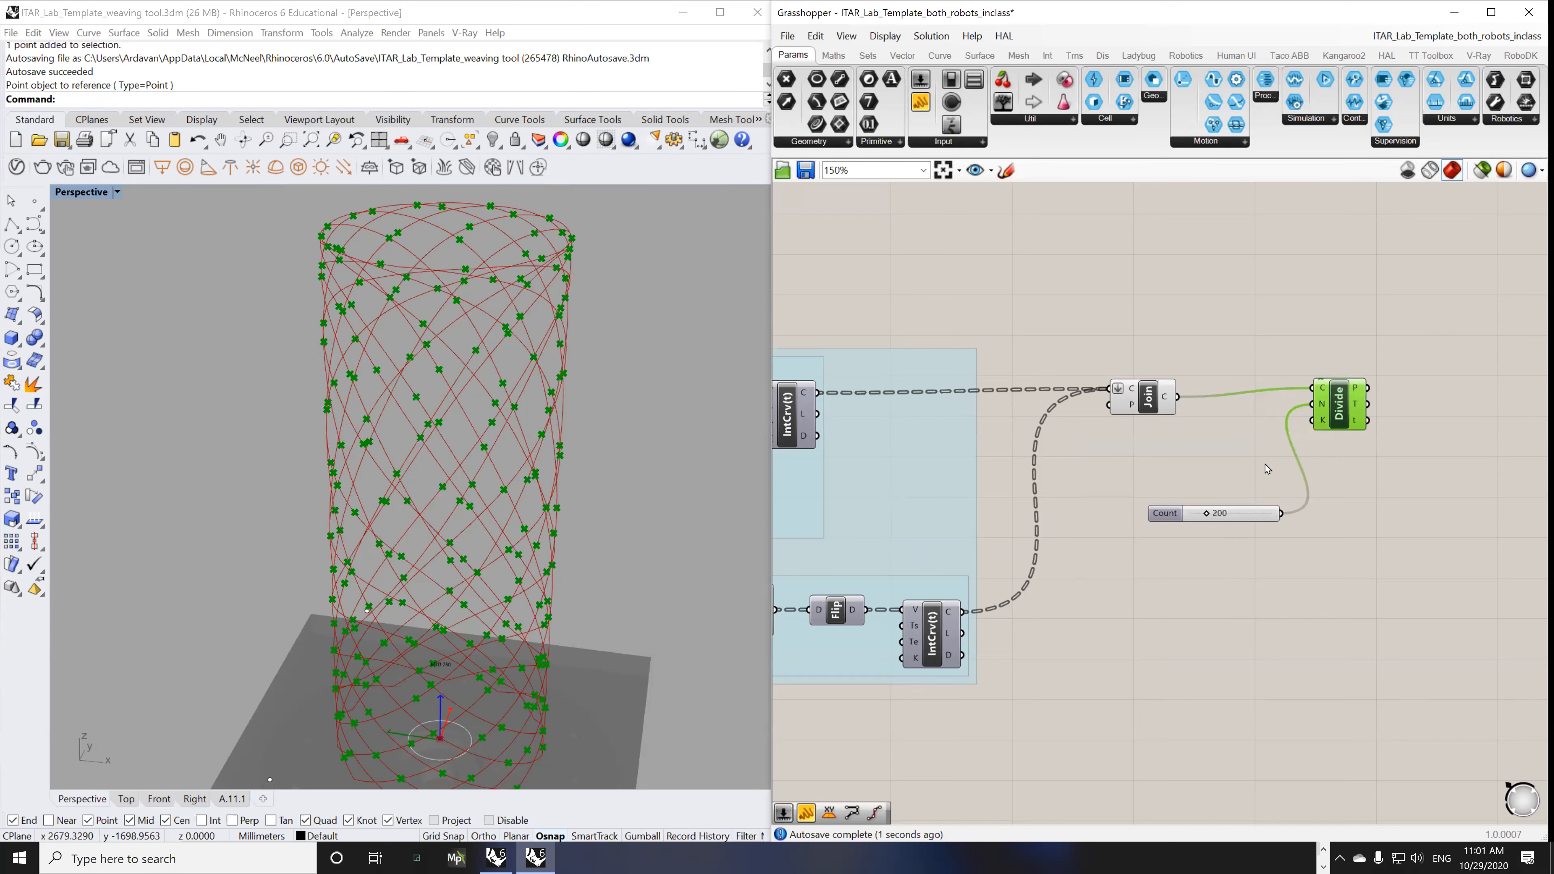
{"action": "left_click_drag", "start_coordinate": [1168, 516], "coordinate": [1262, 543]}
- Examine the division points spread along the joined weave curves around the cylinder
{"action": "right_click_drag", "start_coordinate": [509, 352], "coordinate": [536, 311]}
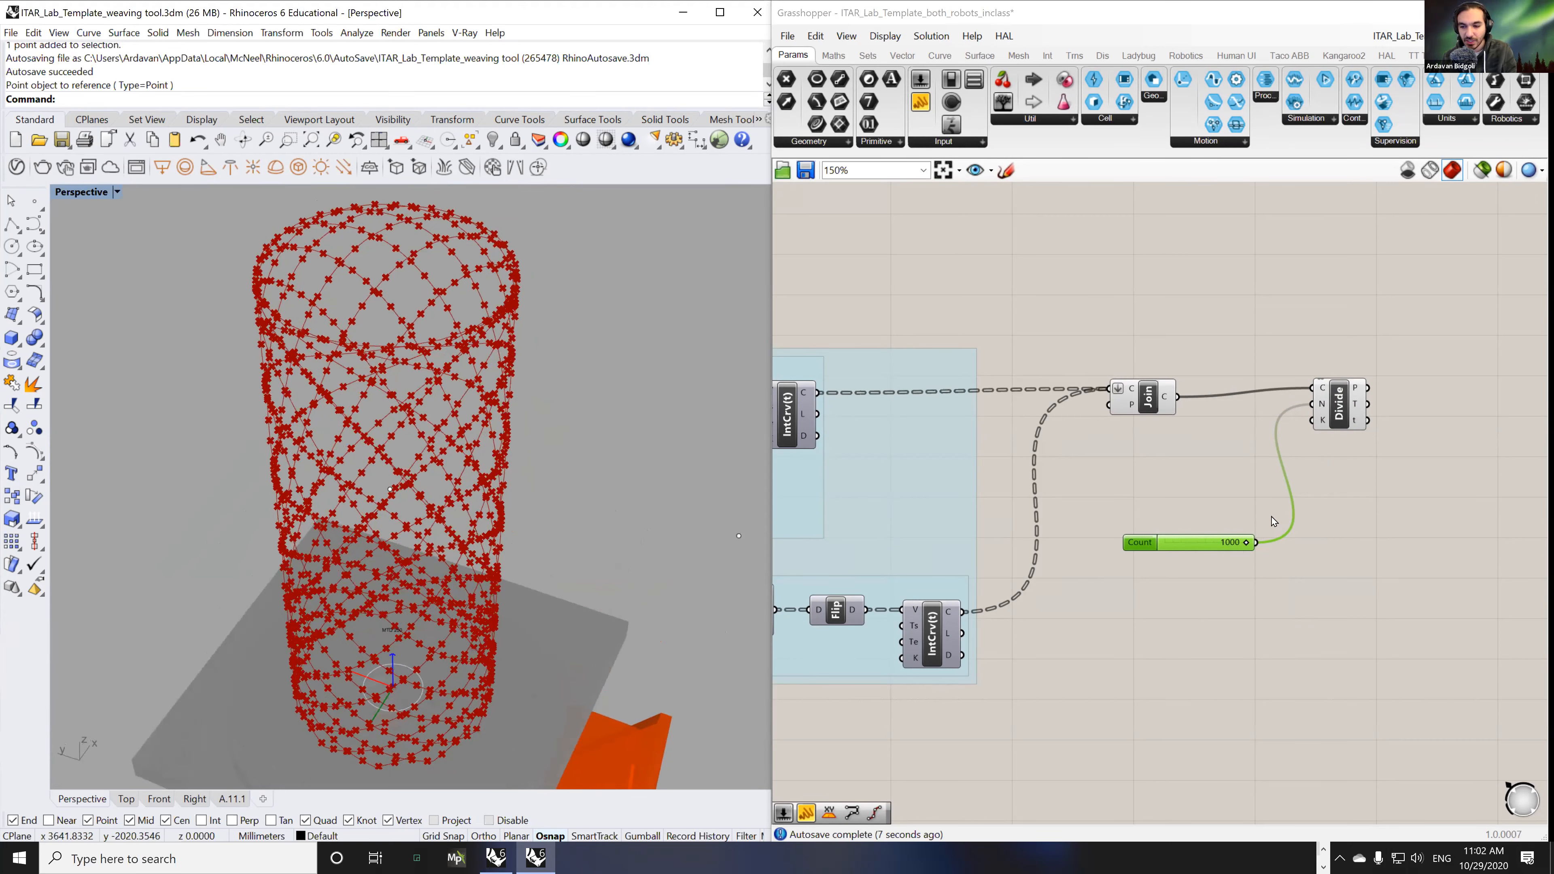
{"action": "scroll", "coordinate": [1273, 520], "scroll_direction": "up", "scroll_amount": 3}
{"action": "left_click", "coordinate": [1411, 336]}
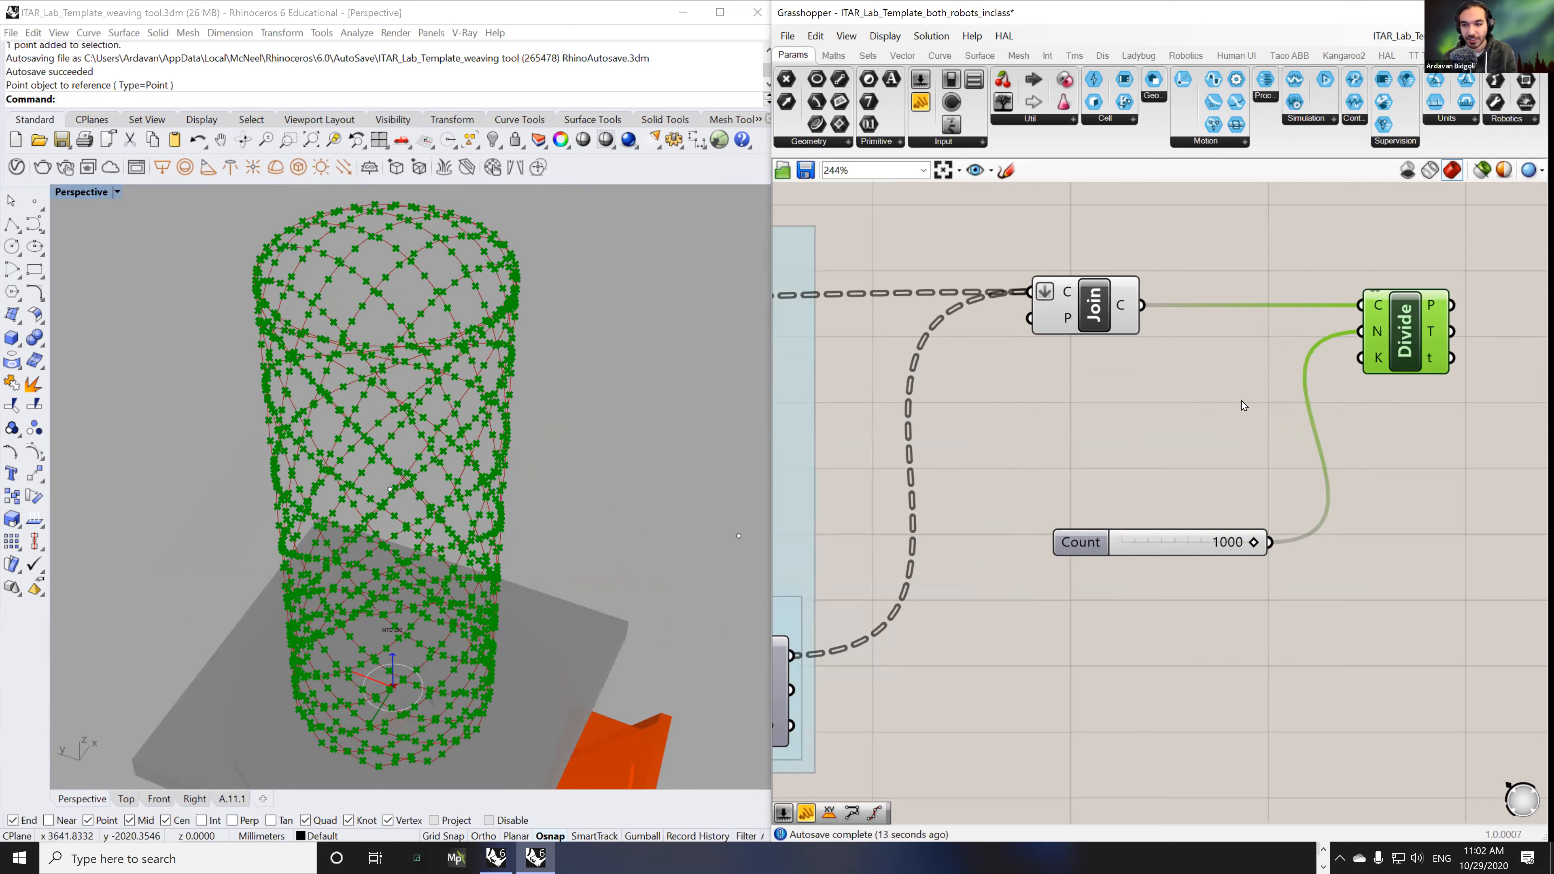
{"action": "right_click_drag", "start_coordinate": [1239, 406], "coordinate": [1165, 403]}
{"action": "mouse_move", "coordinate": [358, 335]}
{"action": "right_mouse_down"}
{"action": "mouse_move", "coordinate": [392, 306]}
{"action": "mouse_move", "coordinate": [367, 325]}
{"action": "mouse_move", "coordinate": [370, 347]}
{"action": "right_mouse_up"}
{"action": "scroll", "coordinate": [386, 316], "scroll_direction": "up", "scroll_amount": 5}
{"action": "scroll", "coordinate": [368, 325], "scroll_direction": "down", "scroll_amount": 5}
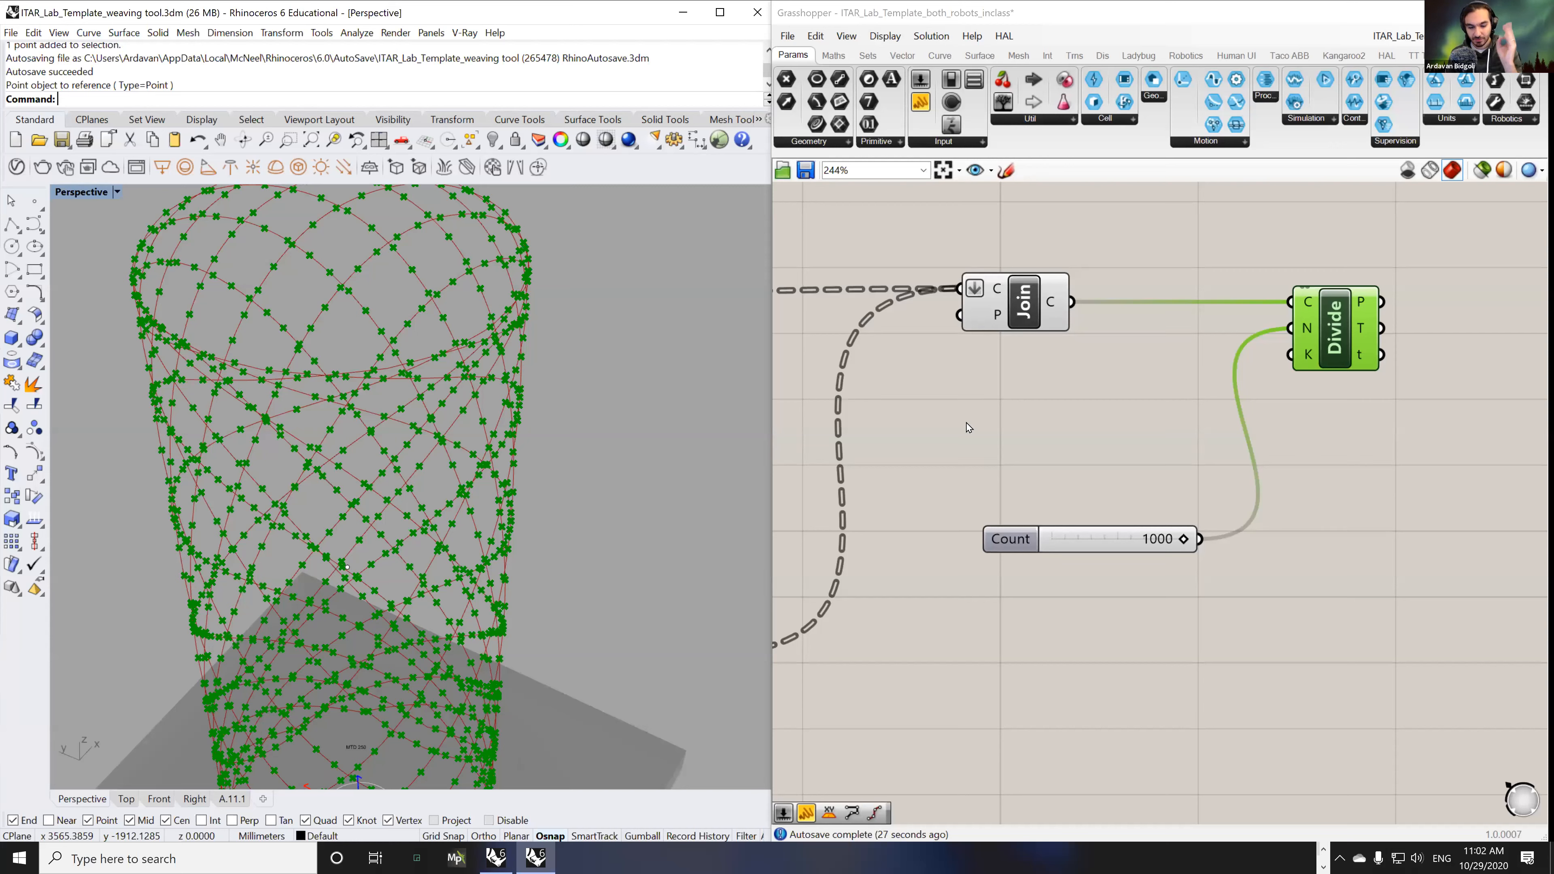
{"action": "scroll", "coordinate": [654, 384], "scroll_direction": "down", "scroll_amount": 4}
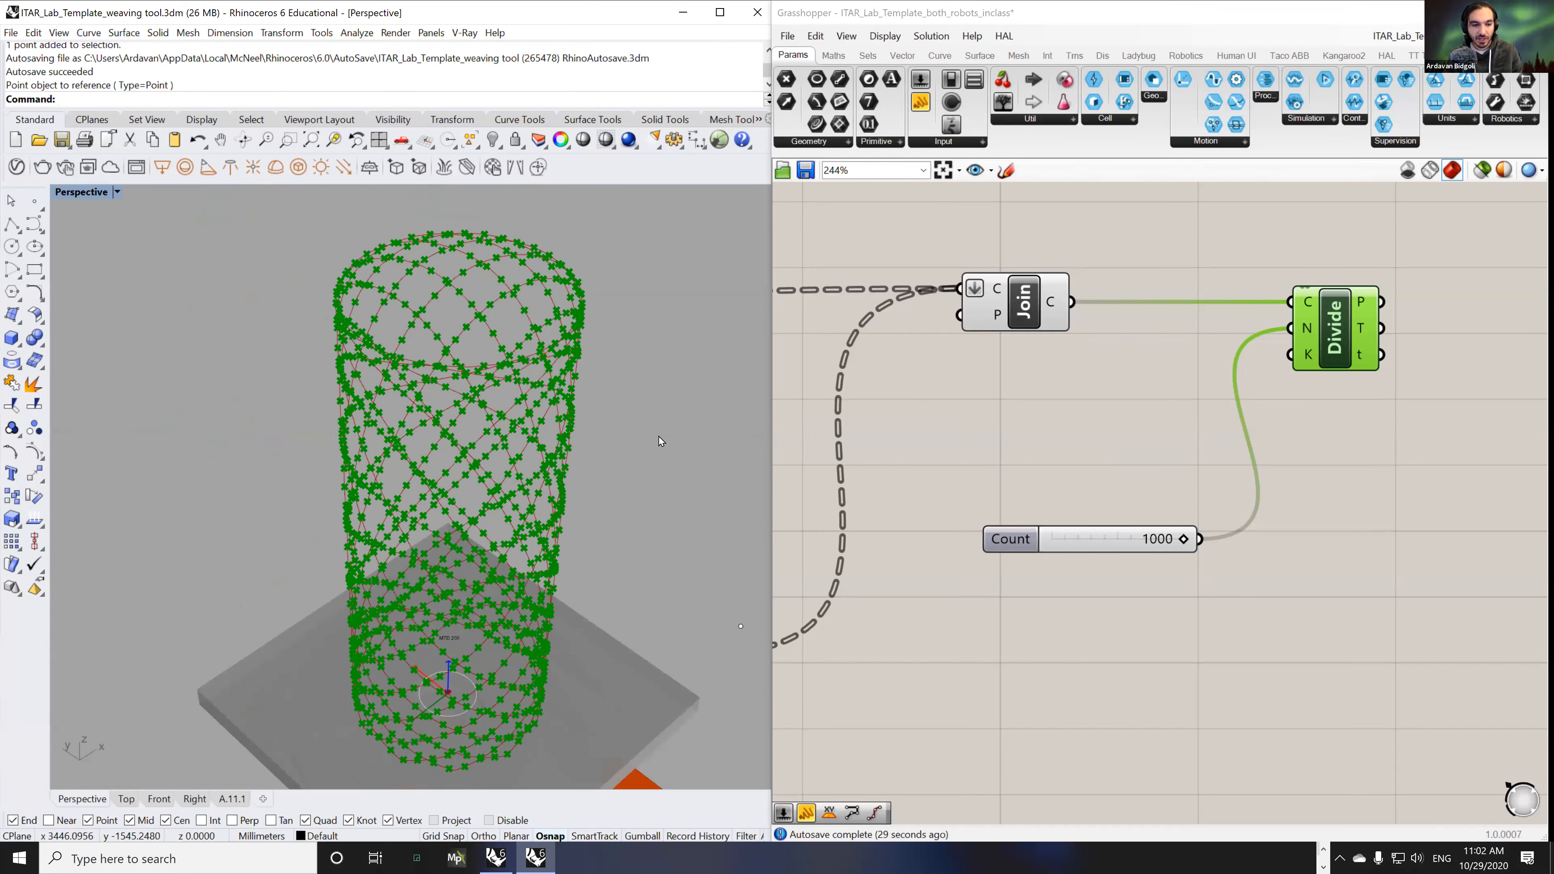
{"action": "right_click_drag", "start_coordinate": [475, 470], "coordinate": [454, 467]}
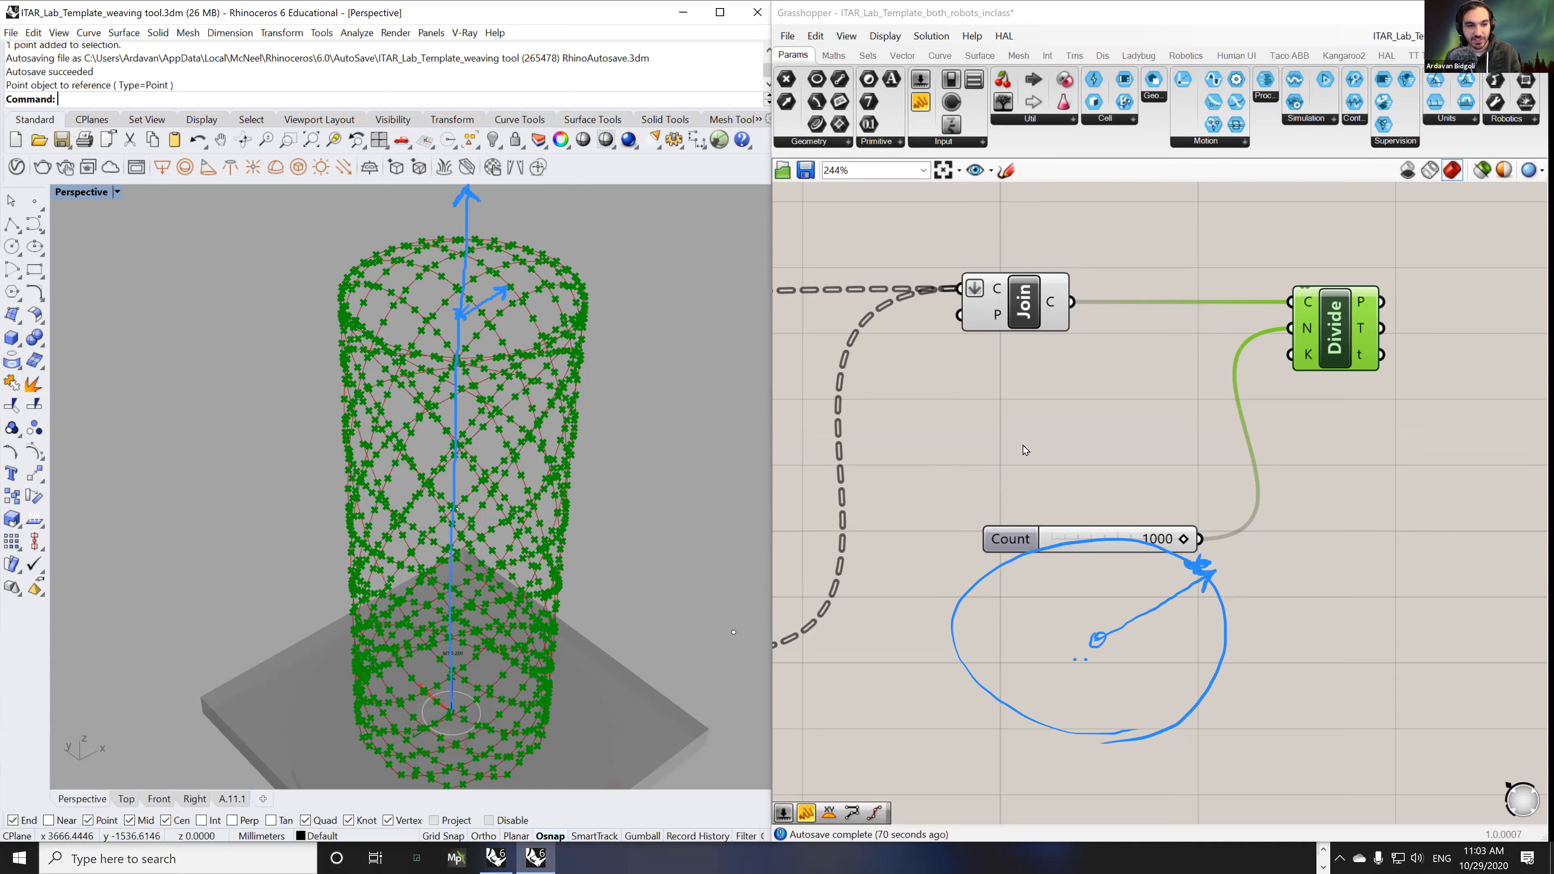
- Add a Line SDL component below and beyond the Divide component of the joined curves
{"action": "right_click_drag", "start_coordinate": [1297, 531], "coordinate": [1163, 526]}
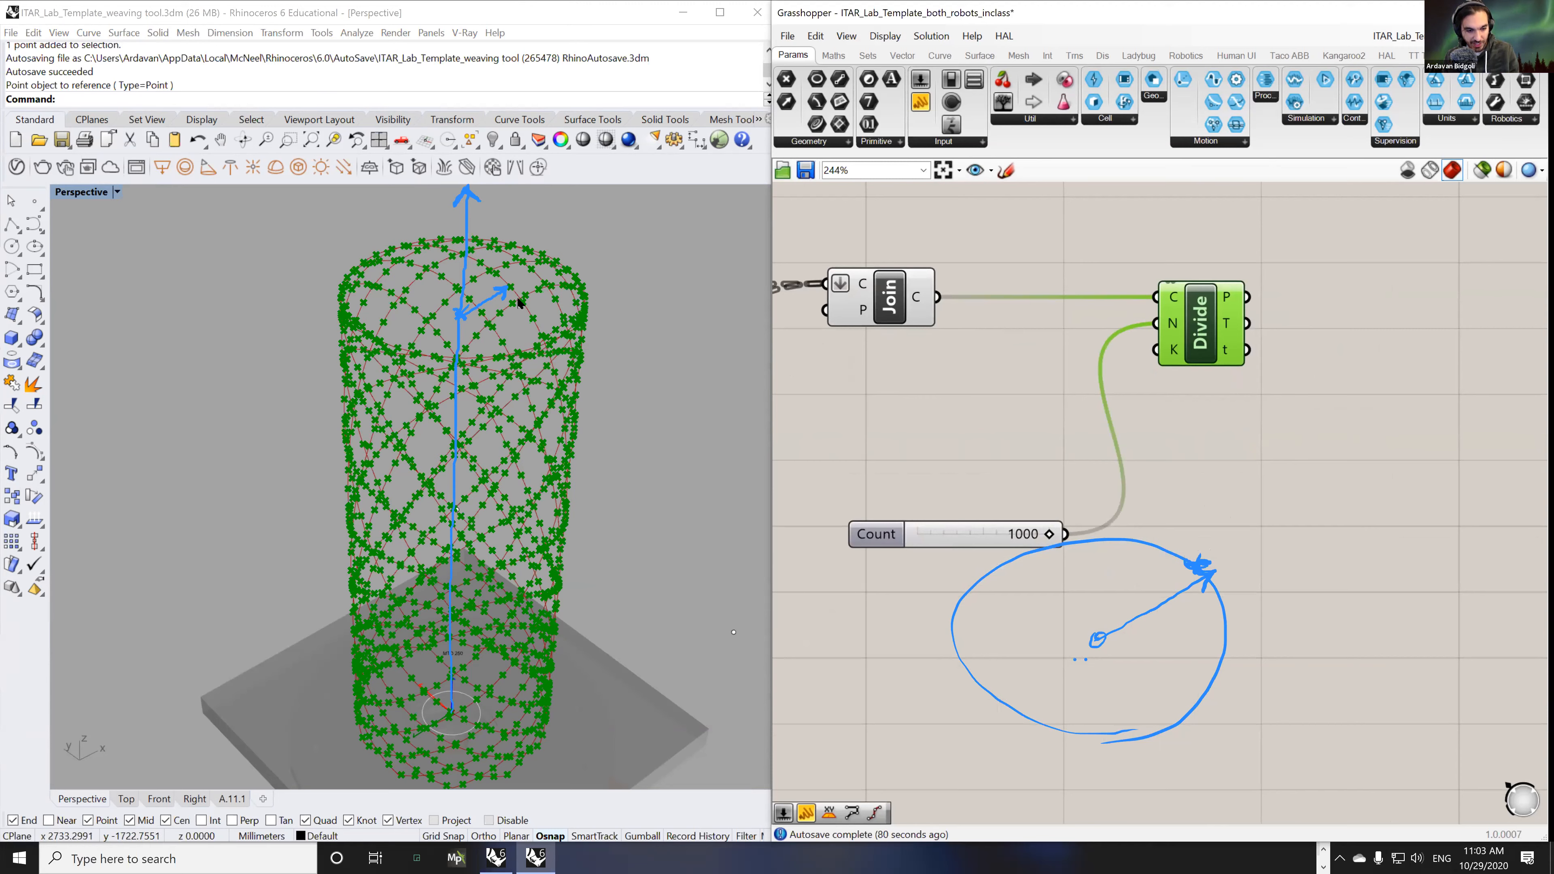
{"action": "double_click", "coordinate": [1326, 444]}
{"action": "type", "text": "sdl"}
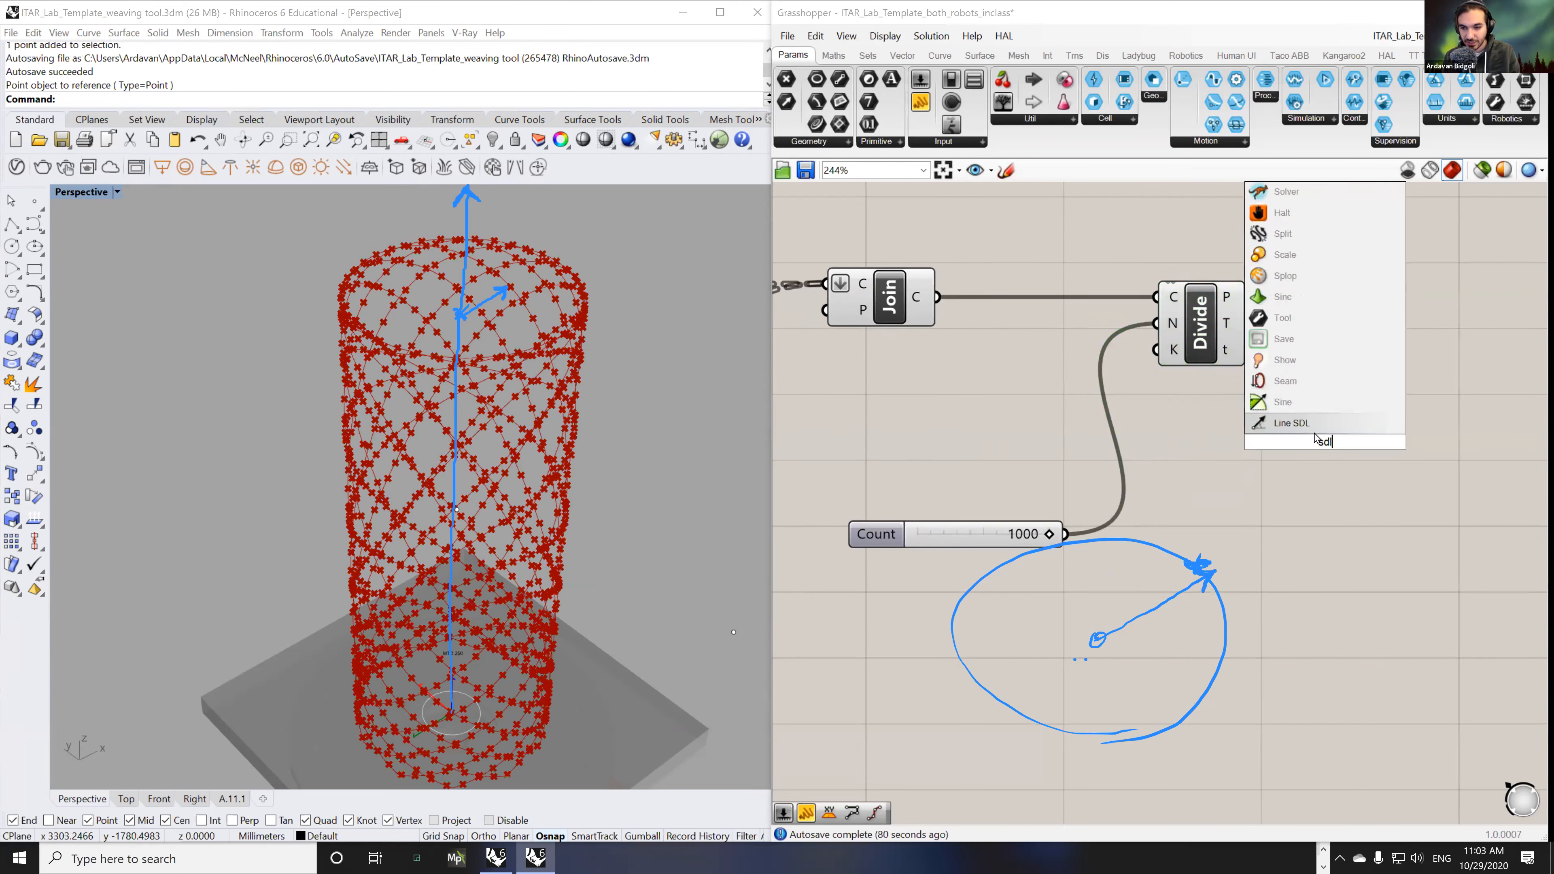
{"action": "key", "text": "Return"}
{"action": "left_click_drag", "start_coordinate": [1327, 446], "coordinate": [1330, 479]}
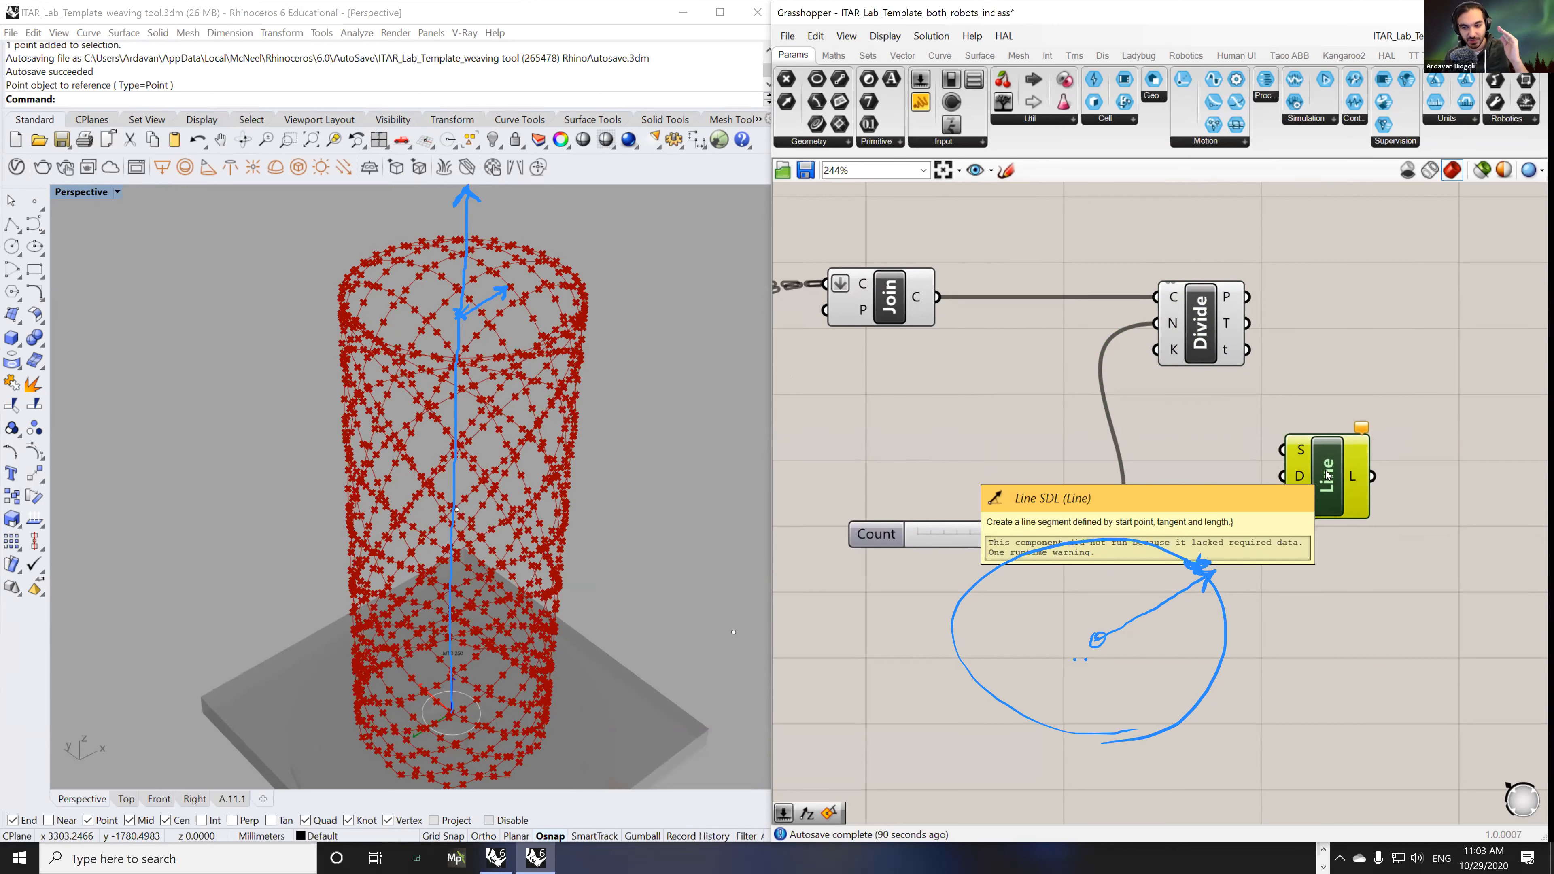
{"action": "scroll", "coordinate": [1309, 514], "scroll_direction": "down", "scroll_amount": 5}
{"action": "scroll", "coordinate": [1308, 515], "scroll_direction": "up", "scroll_amount": 2}
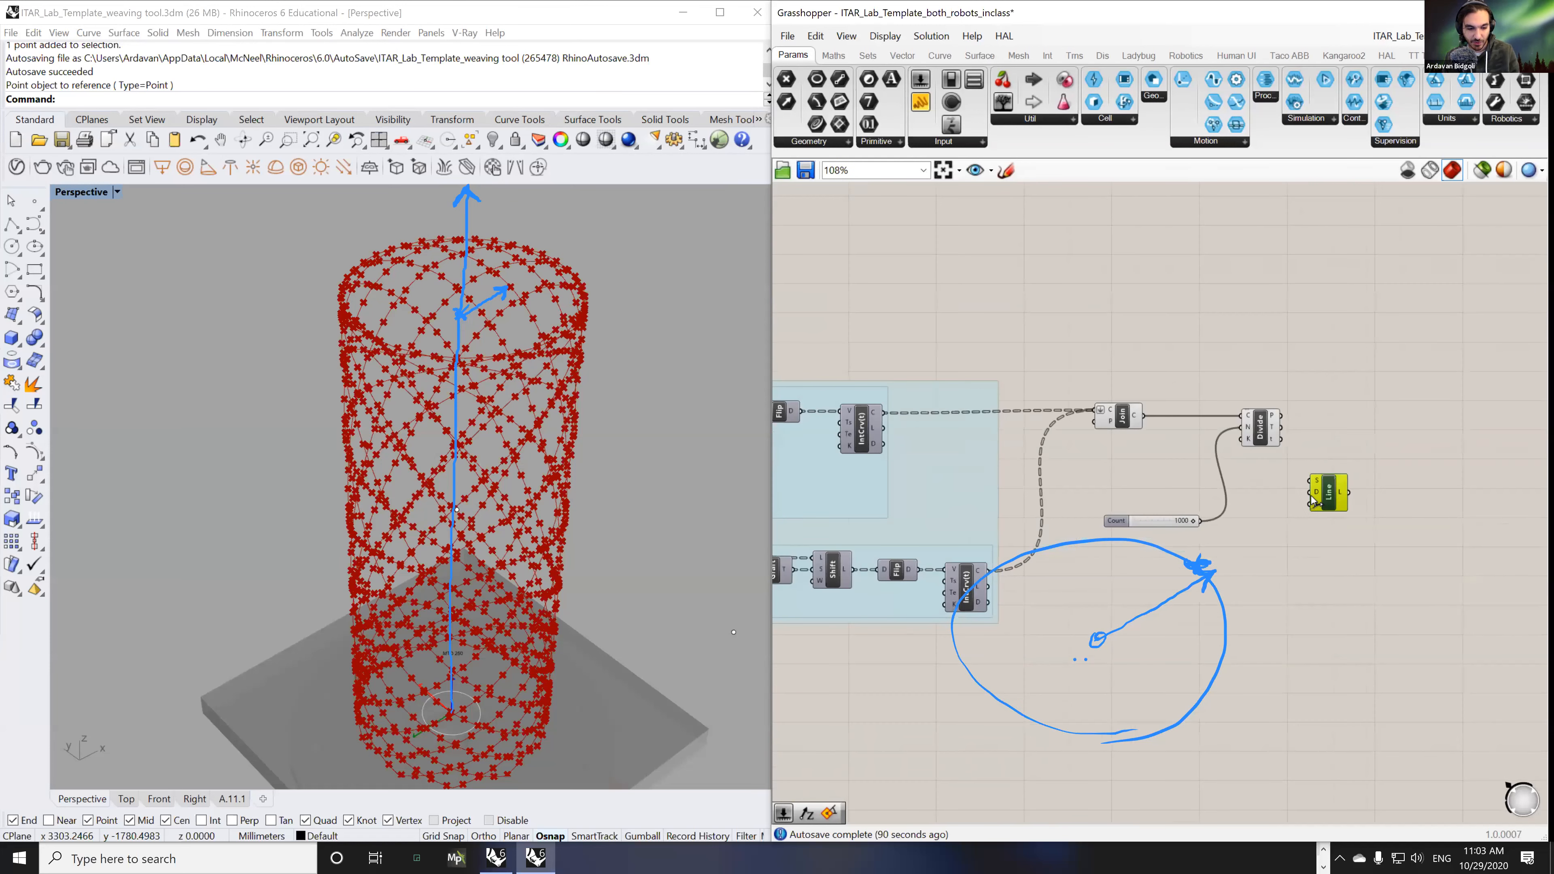
- Connect the cylinder's base centre point to the Line component's start and a new Unit Z vector to its direction
{"action": "left_click", "coordinate": [581, 719]}
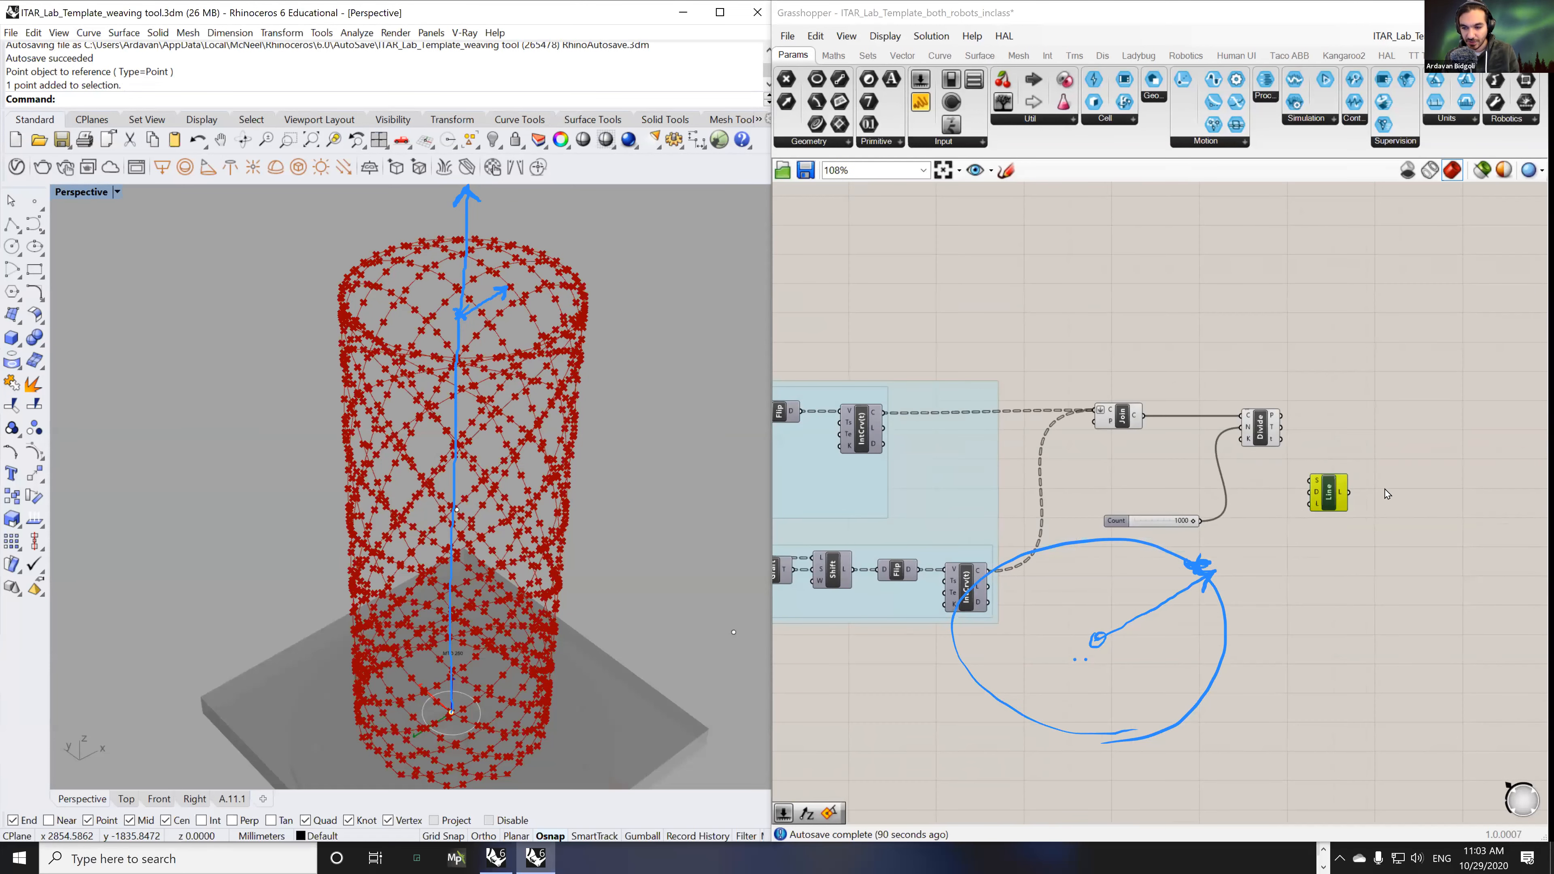
{"action": "scroll", "coordinate": [925, 409], "scroll_direction": "down", "scroll_amount": 6}
{"action": "scroll", "coordinate": [924, 409], "scroll_direction": "up", "scroll_amount": 4}
{"action": "left_click_drag", "start_coordinate": [930, 406], "coordinate": [1353, 552]}
{"action": "scroll", "coordinate": [1408, 551], "scroll_direction": "down", "scroll_amount": 3}
{"action": "scroll", "coordinate": [1494, 538], "scroll_direction": "up", "scroll_amount": 6}
{"action": "double_click", "coordinate": [1344, 577]}
{"action": "type", "text": "z"}
{"action": "key", "text": "Return"}
- Create a slider with value 600 and connect it to the Line component's length input
{"action": "double_click", "coordinate": [1334, 601]}
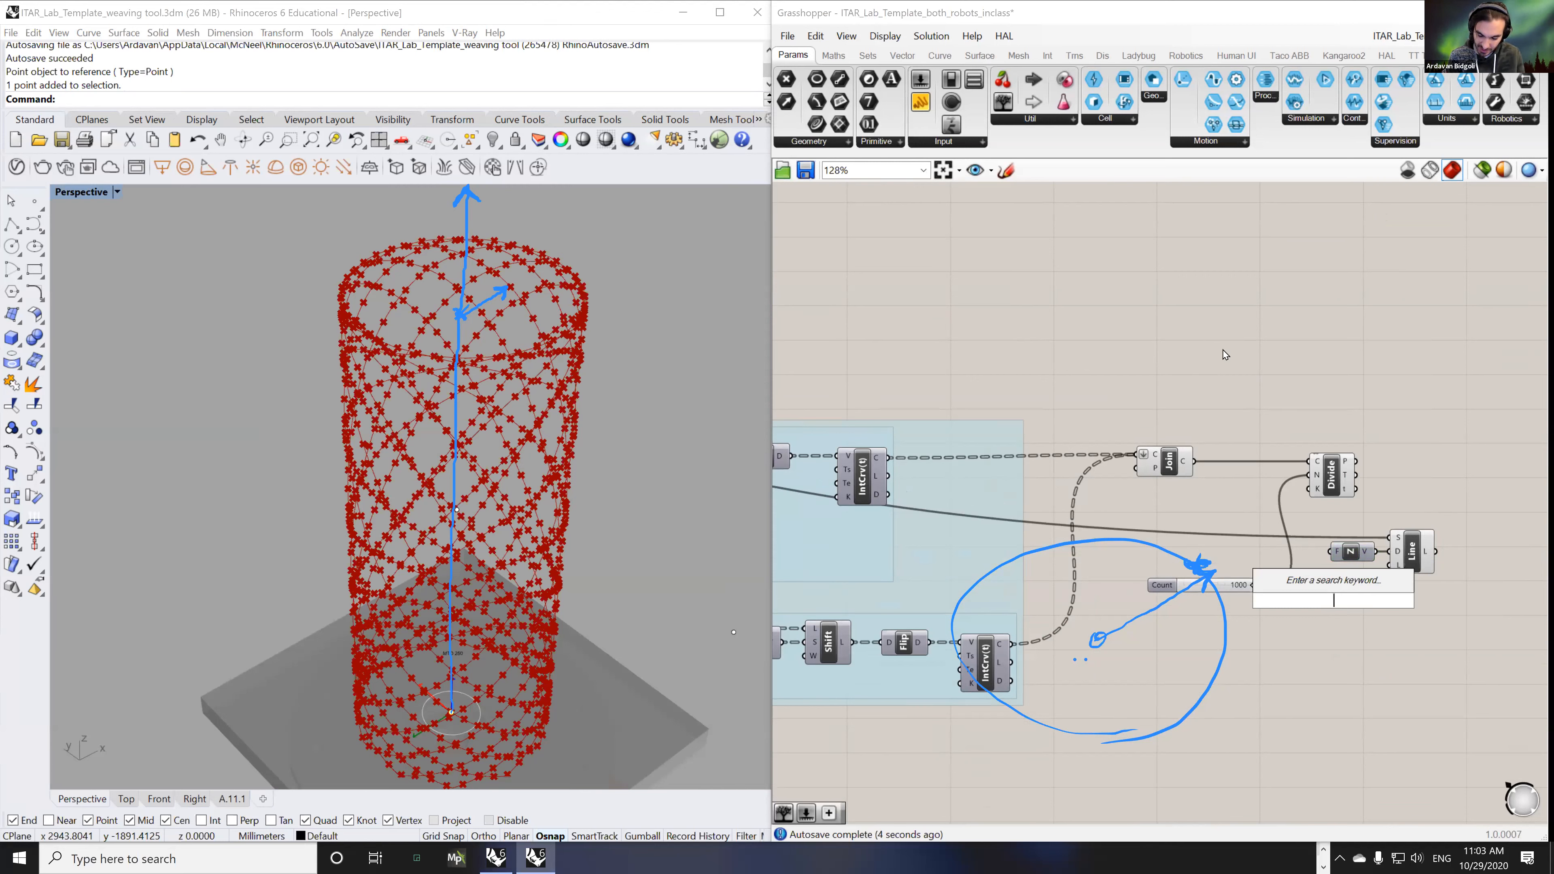
{"action": "type", "text": "600"}
{"action": "key", "text": "Return"}
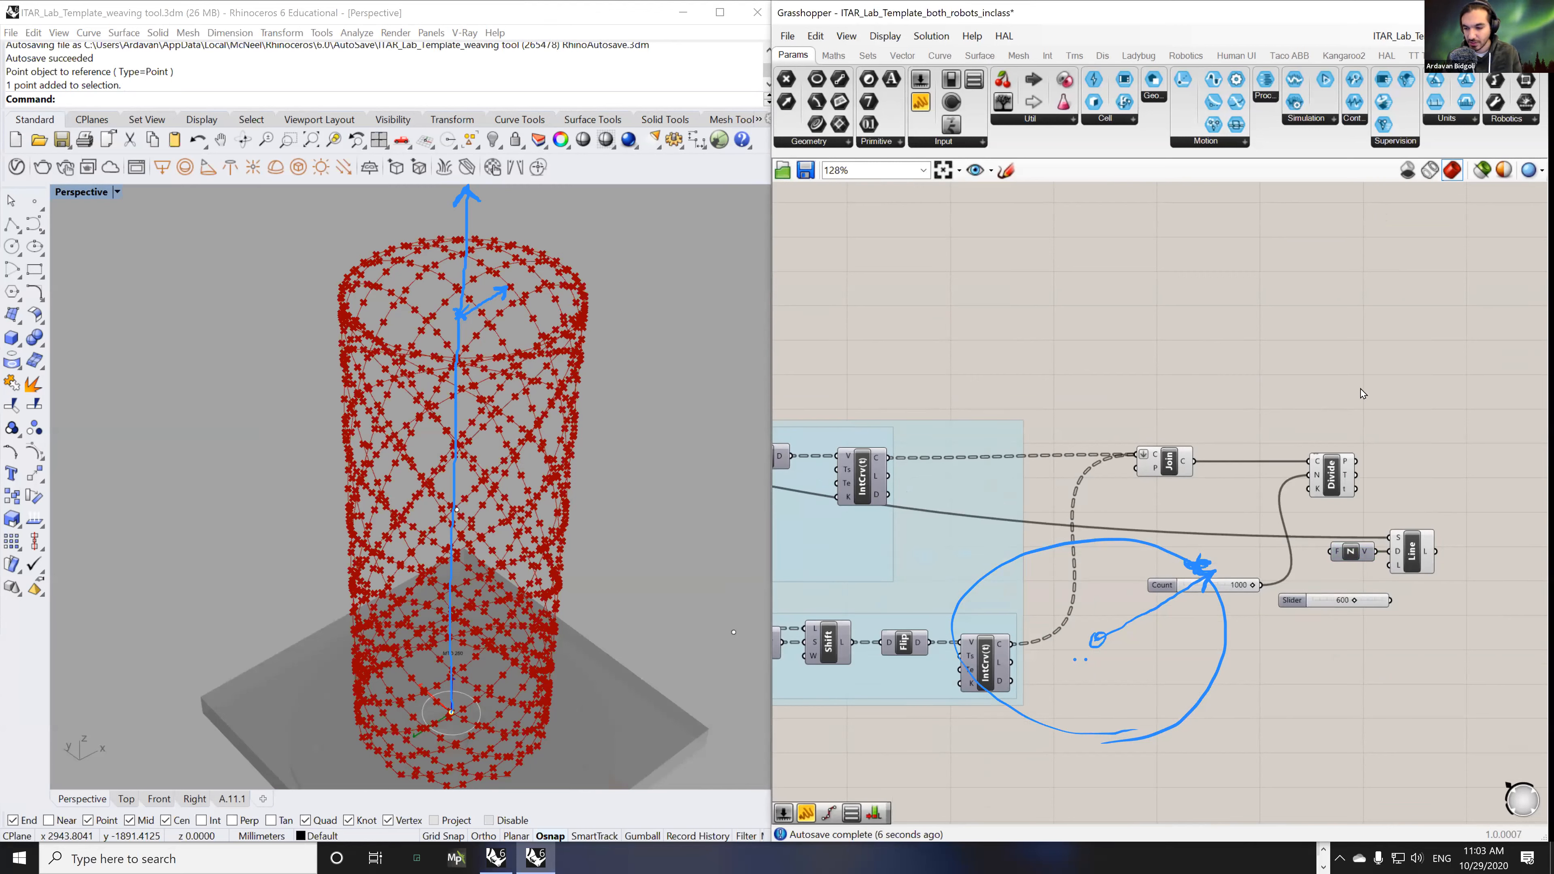
{"action": "left_click_drag", "start_coordinate": [1391, 600], "coordinate": [1388, 565]}
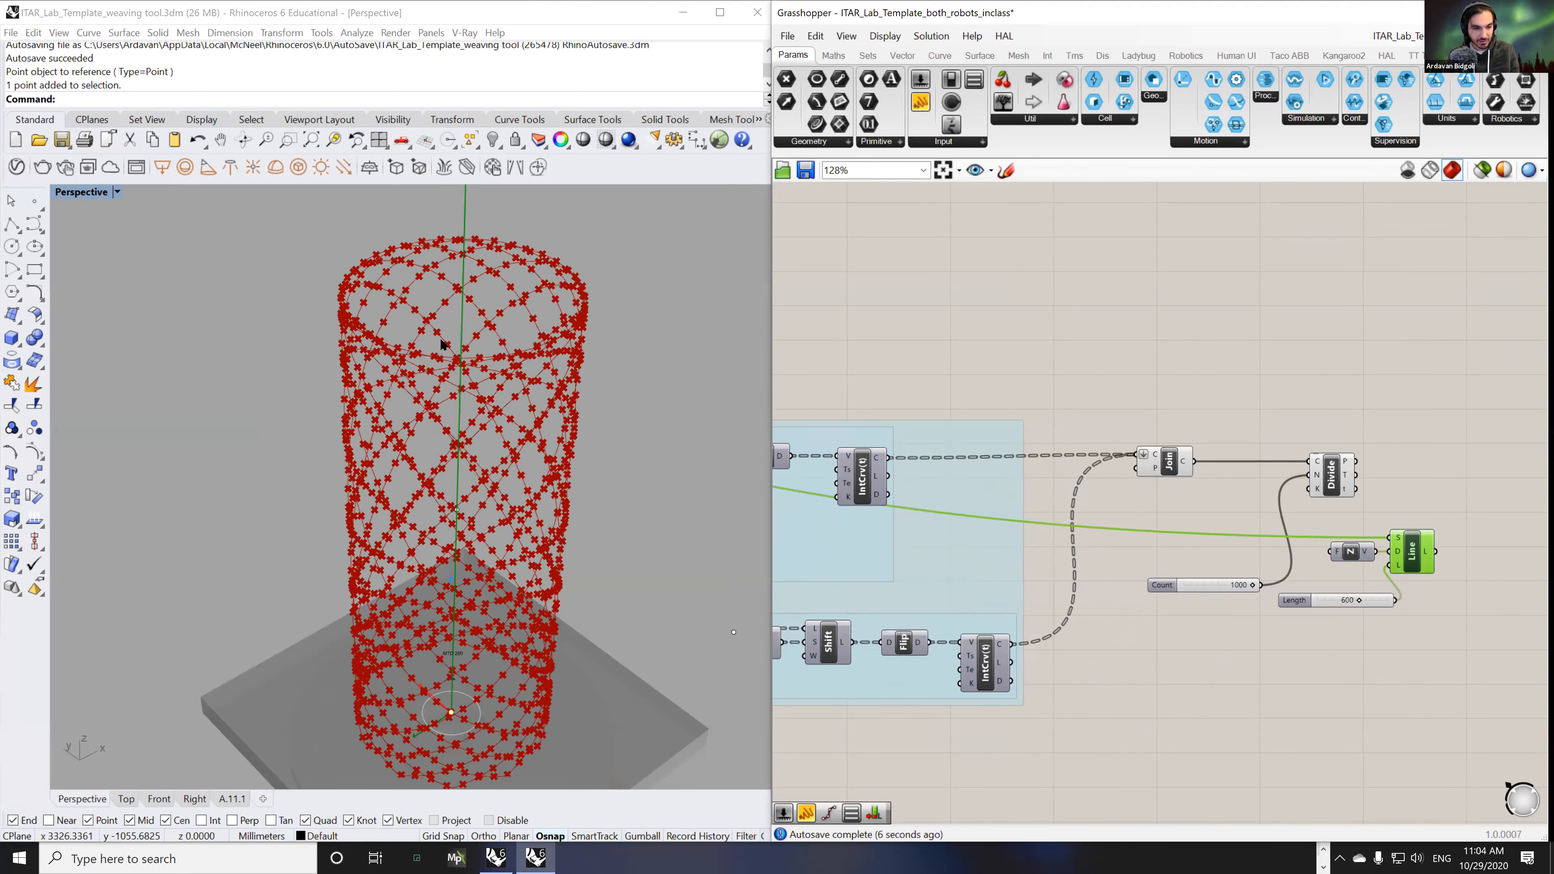
{"action": "scroll", "coordinate": [445, 354], "scroll_direction": "down", "scroll_amount": 2}
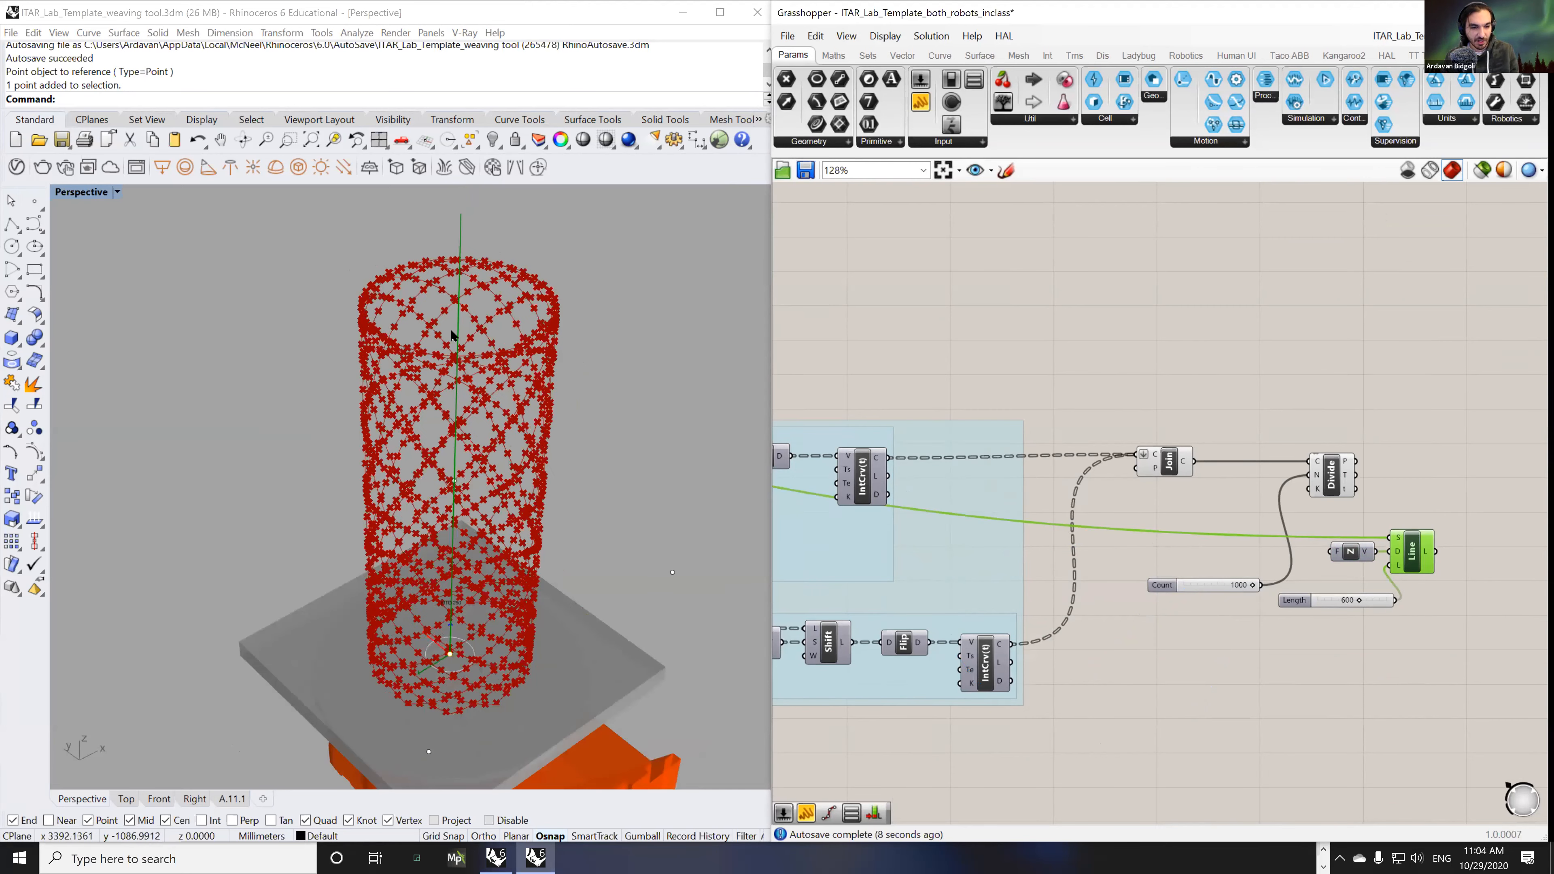
{"action": "right_click_drag", "start_coordinate": [452, 334], "coordinate": [419, 372], "text": "shift"}
- Add a Curve Closest Point component beyond the Line component
{"action": "right_click_drag", "start_coordinate": [1504, 524], "coordinate": [1386, 511]}
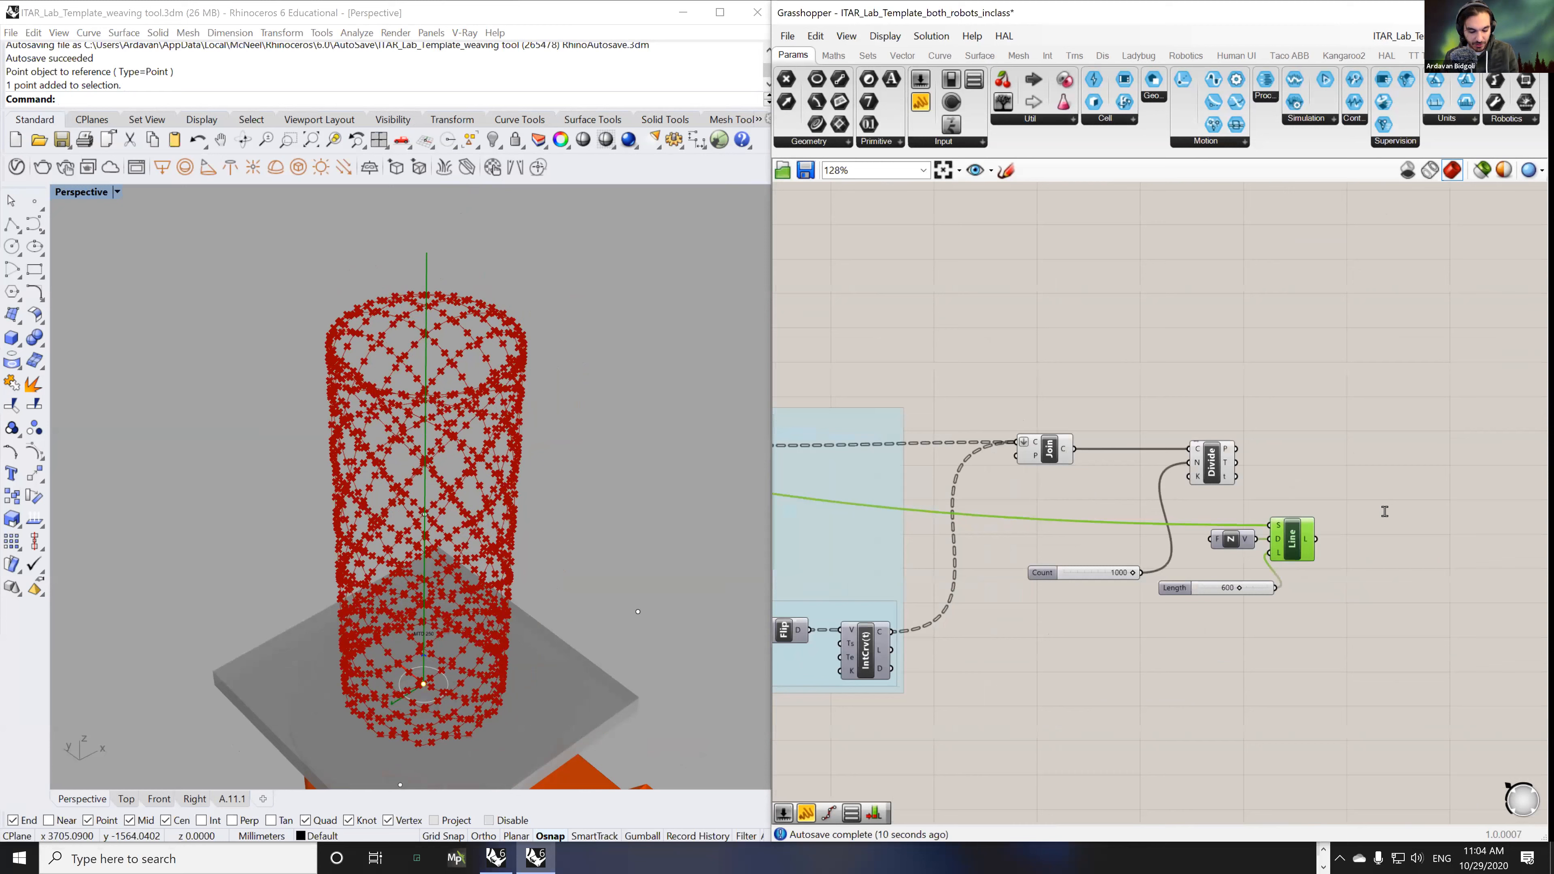
{"action": "double_click", "coordinate": [1386, 511]}
{"action": "type", "text": "clo"}
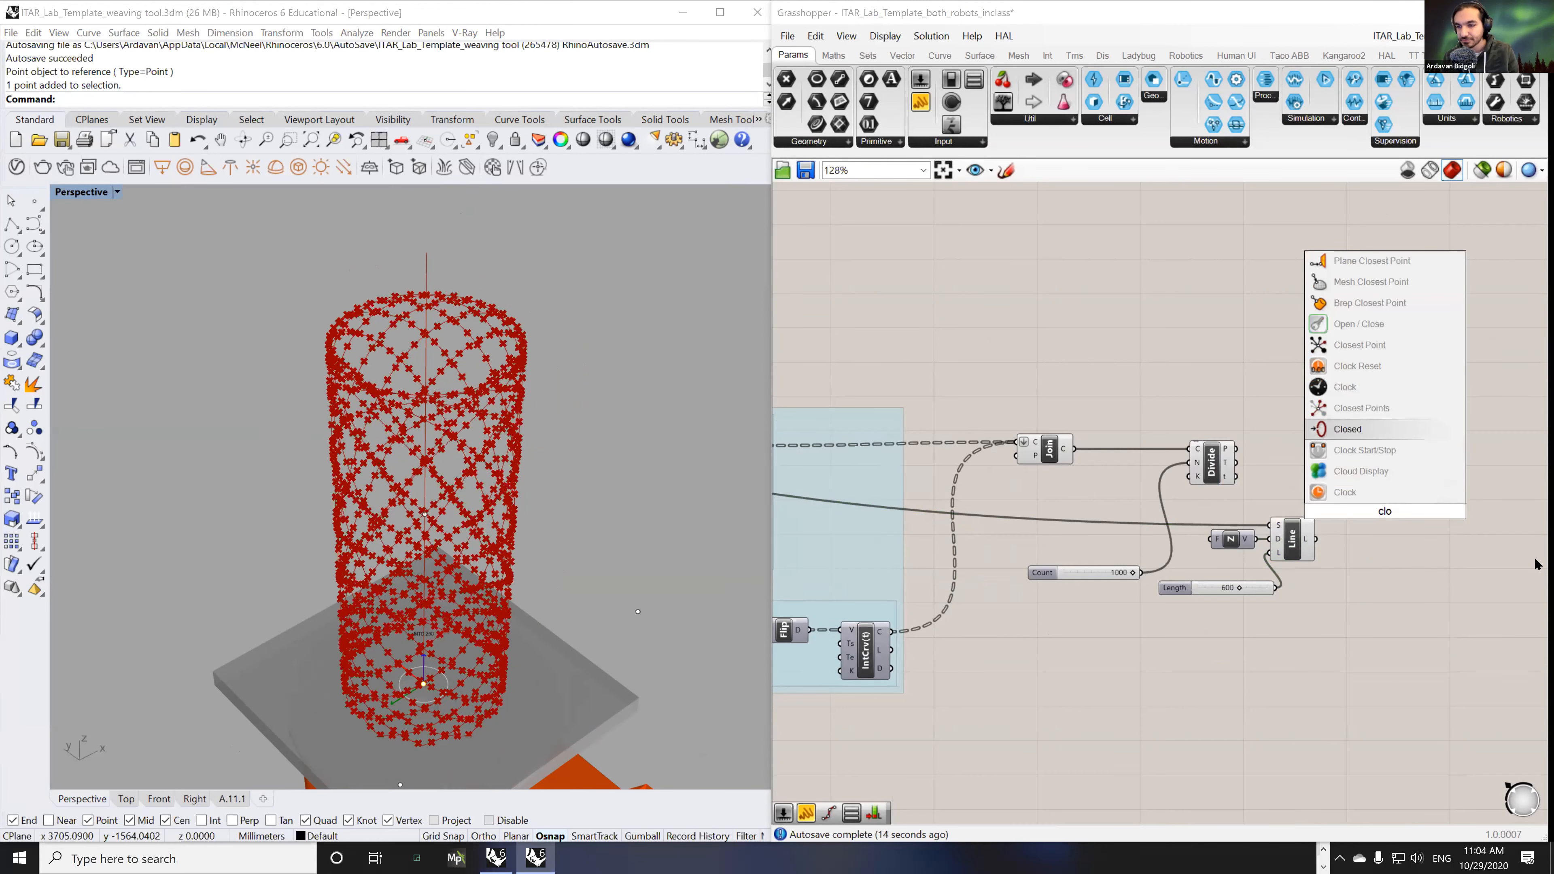
{"action": "key", "text": "BackSpace"}
{"action": "key", "text": "BackSpace"}
{"action": "type", "text": "p"}
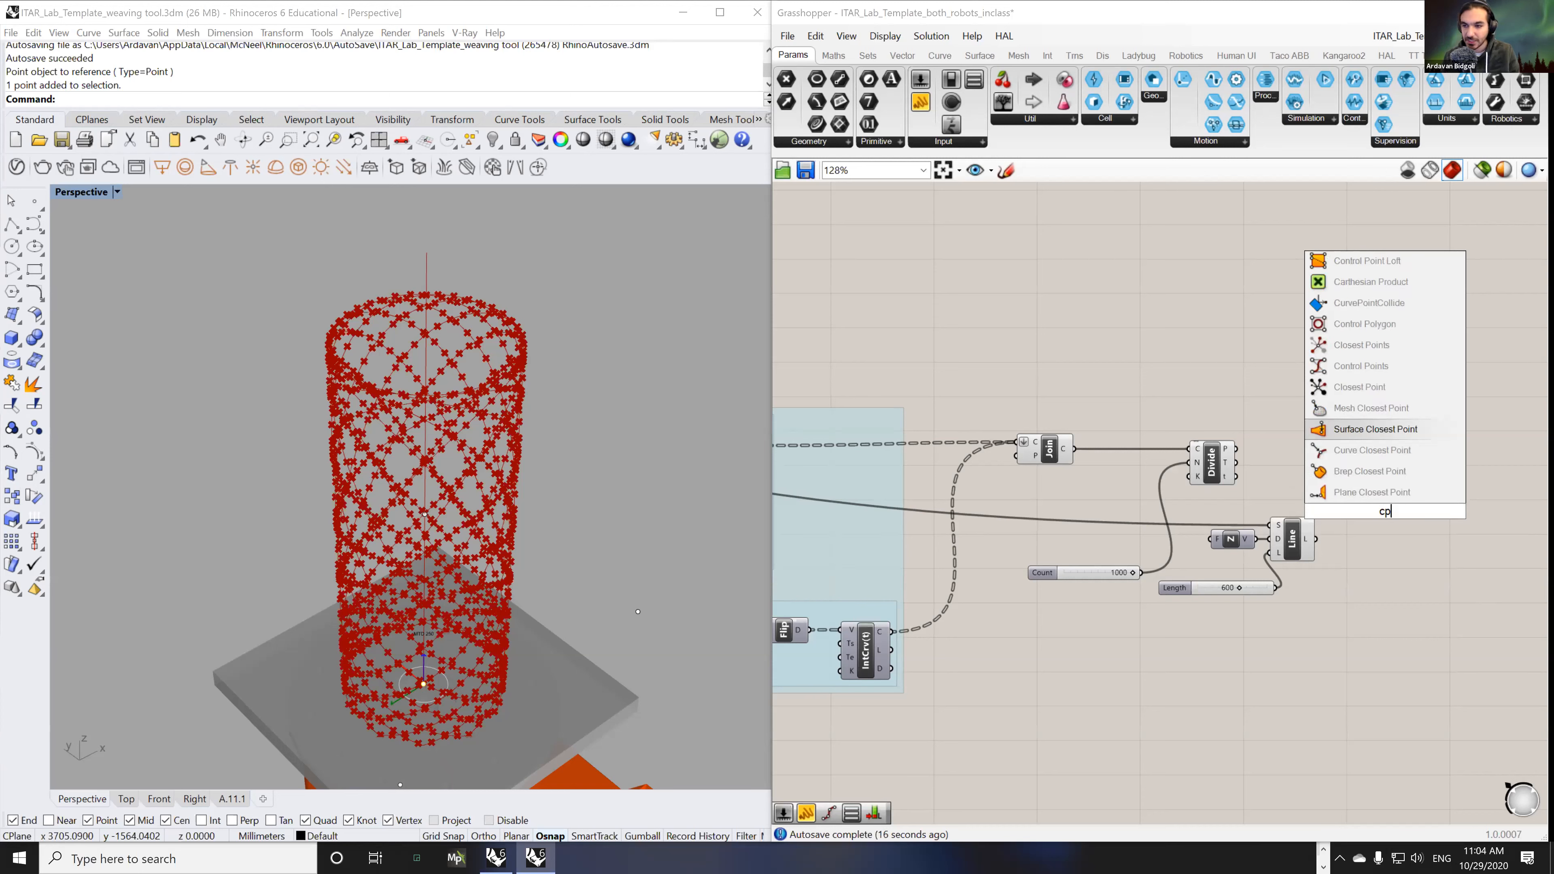
{"action": "left_click", "coordinate": [1381, 454]}
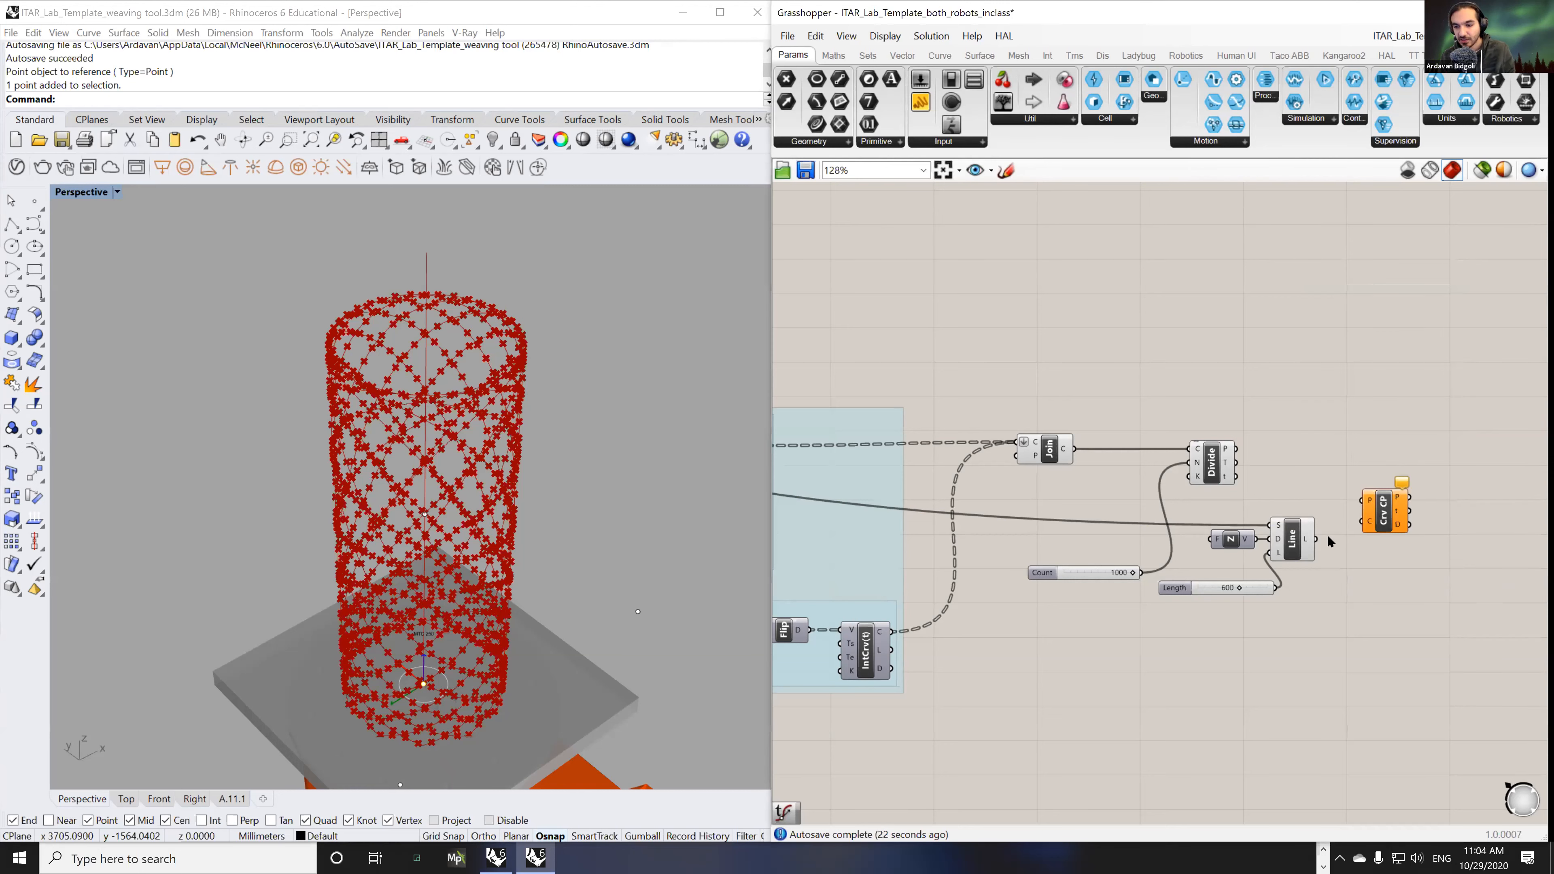
- Connect the axis line to the Curve Closest Point component's curve input and the division points to its point input
{"action": "left_click_drag", "start_coordinate": [1316, 541], "coordinate": [1358, 521]}
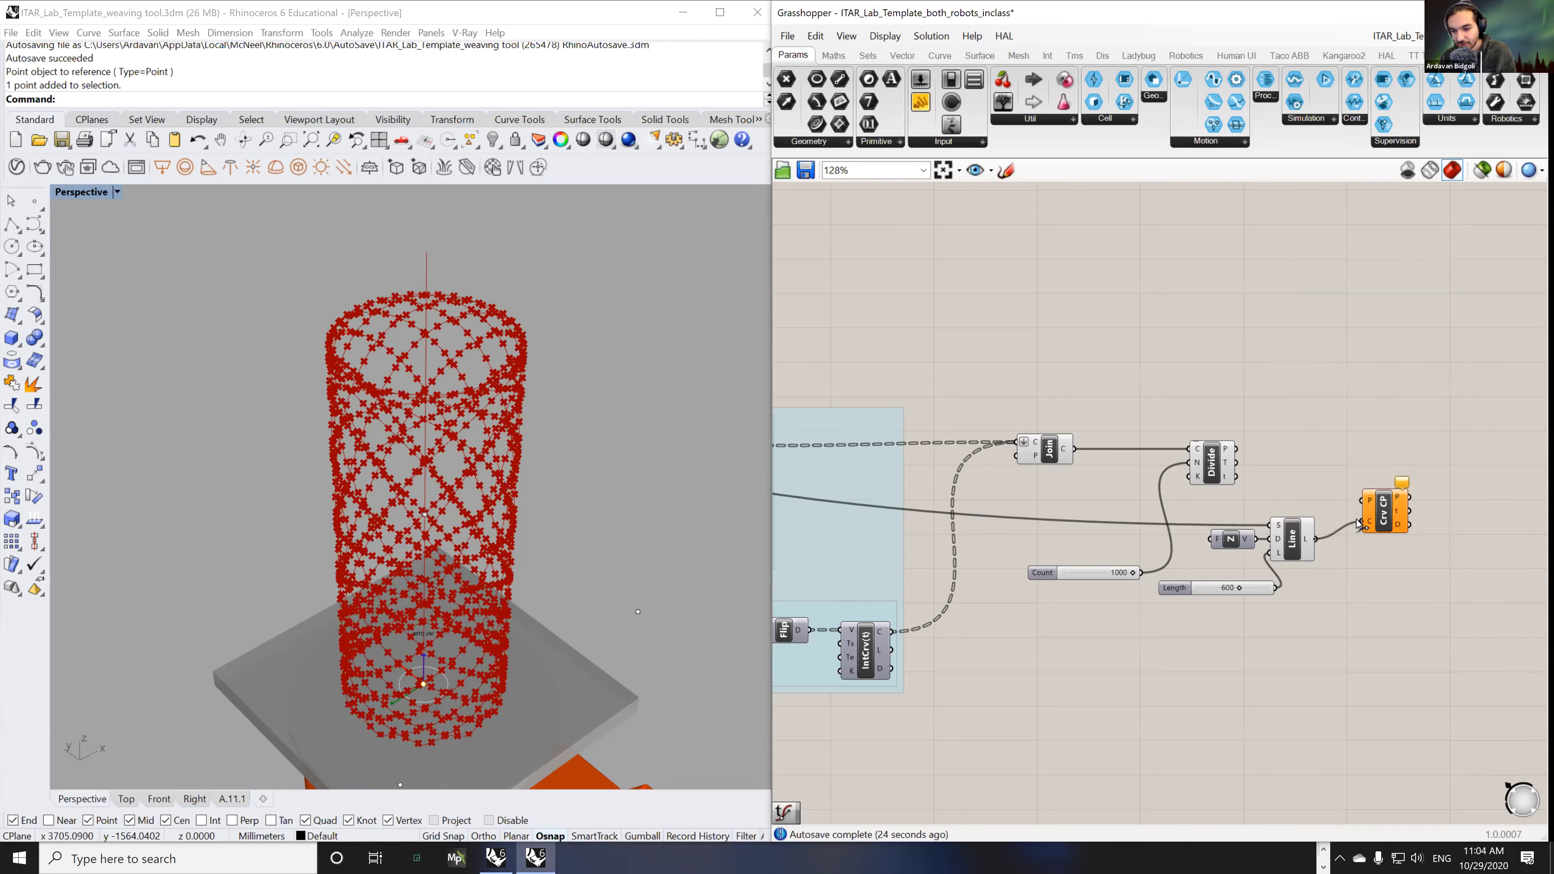
{"action": "left_click_drag", "start_coordinate": [1237, 449], "coordinate": [1378, 469]}
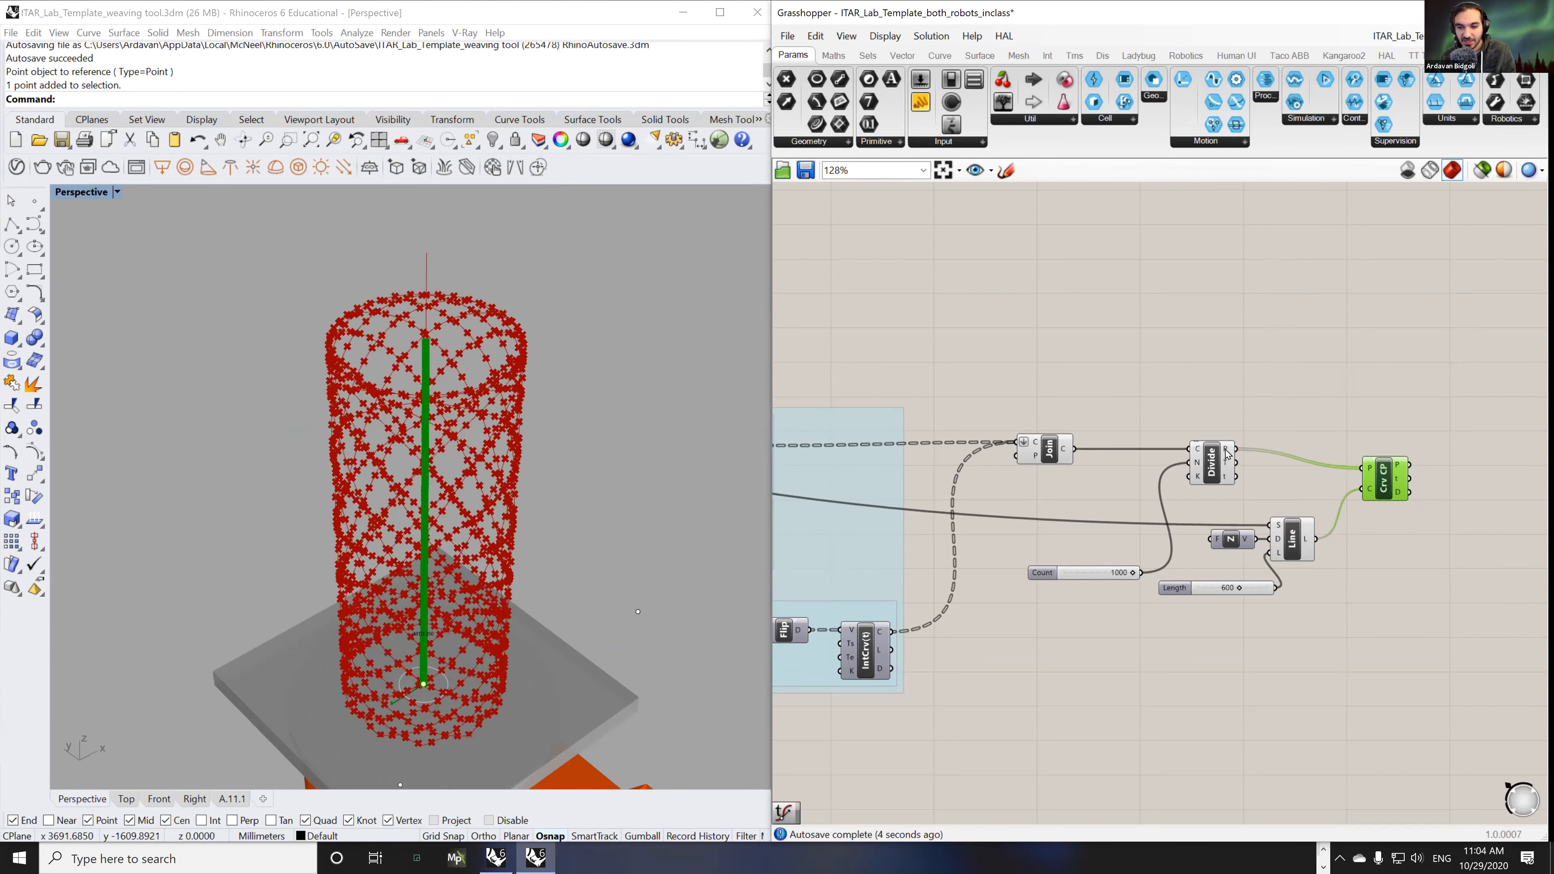
{"action": "mouse_move", "coordinate": [1227, 454]}
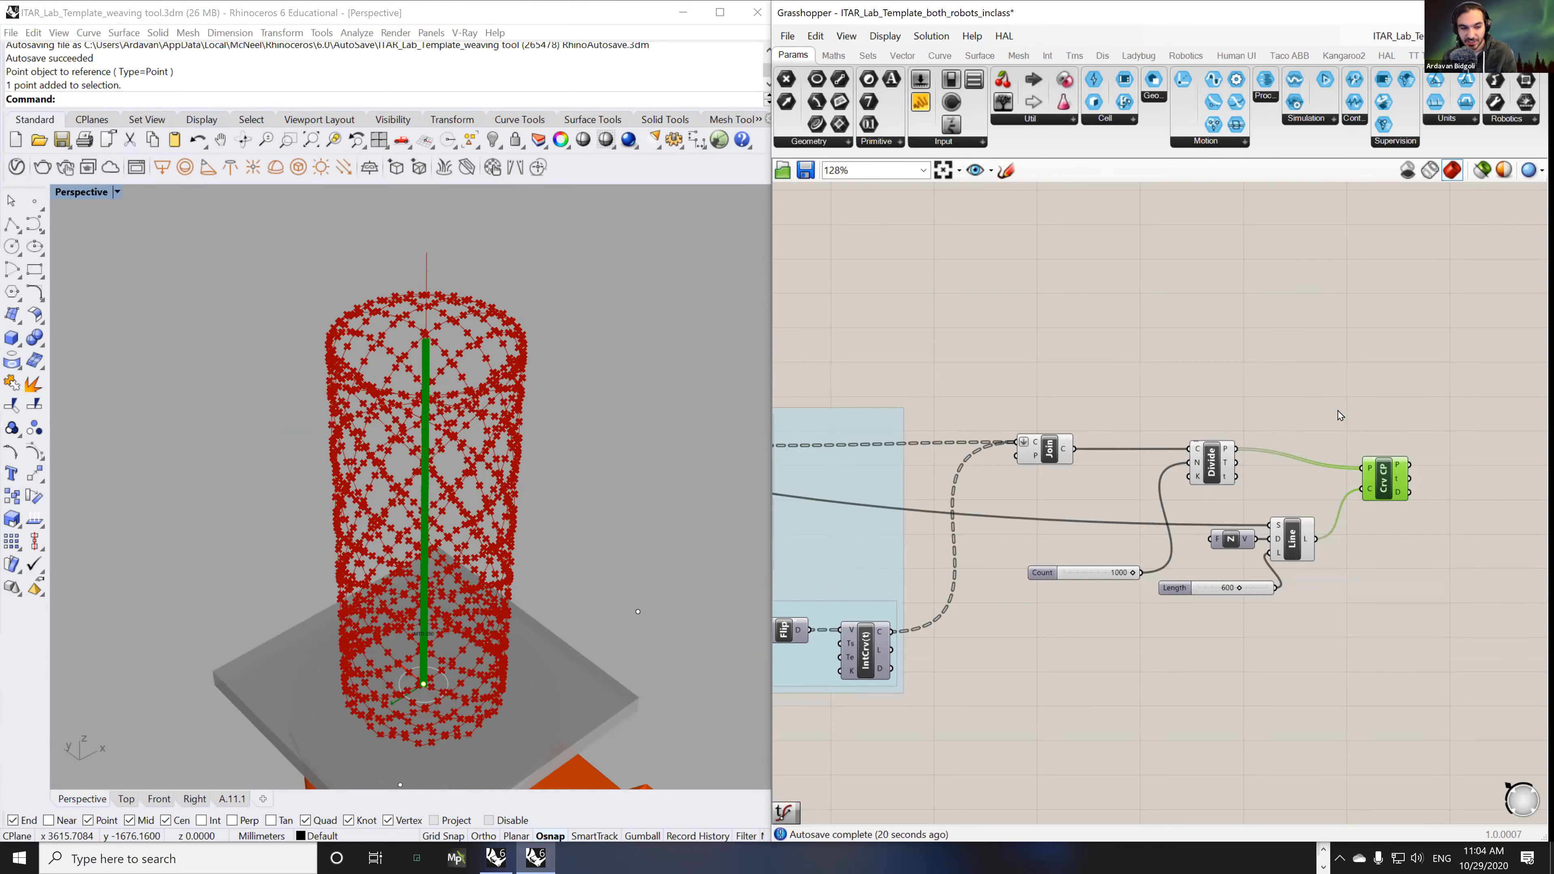
{"action": "right_click_drag", "start_coordinate": [1433, 439], "coordinate": [1390, 431]}
{"action": "left_click_drag", "start_coordinate": [1339, 477], "coordinate": [1358, 528]}
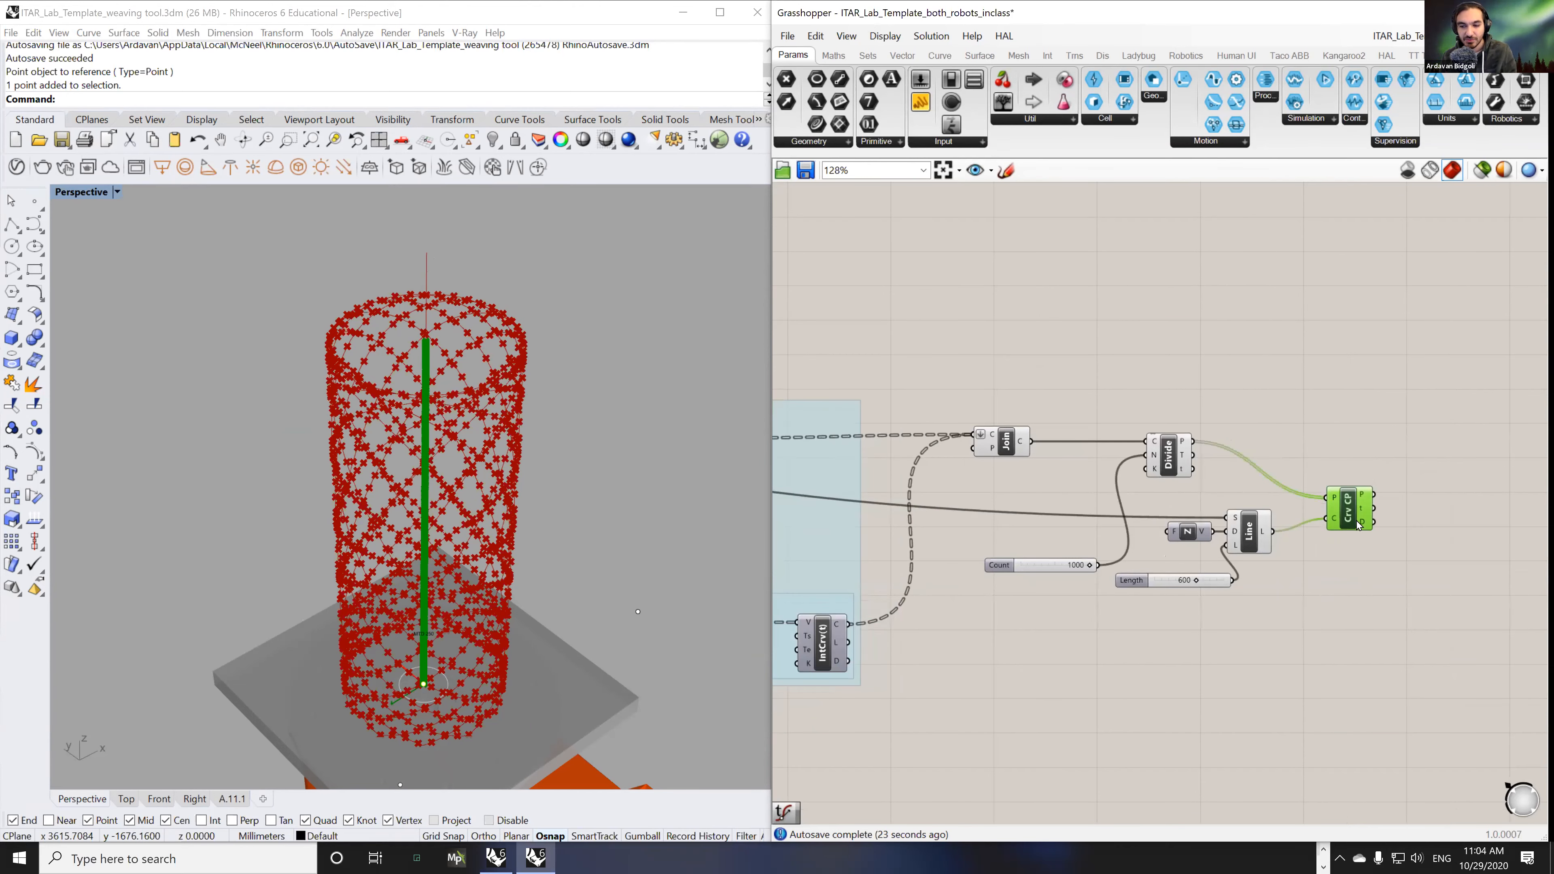
- Add a Vector 2Pt component and connect the closest points on the axis to A and the division points to B
{"action": "double_click", "coordinate": [1348, 427]}
{"action": "type", "text": "vect"}
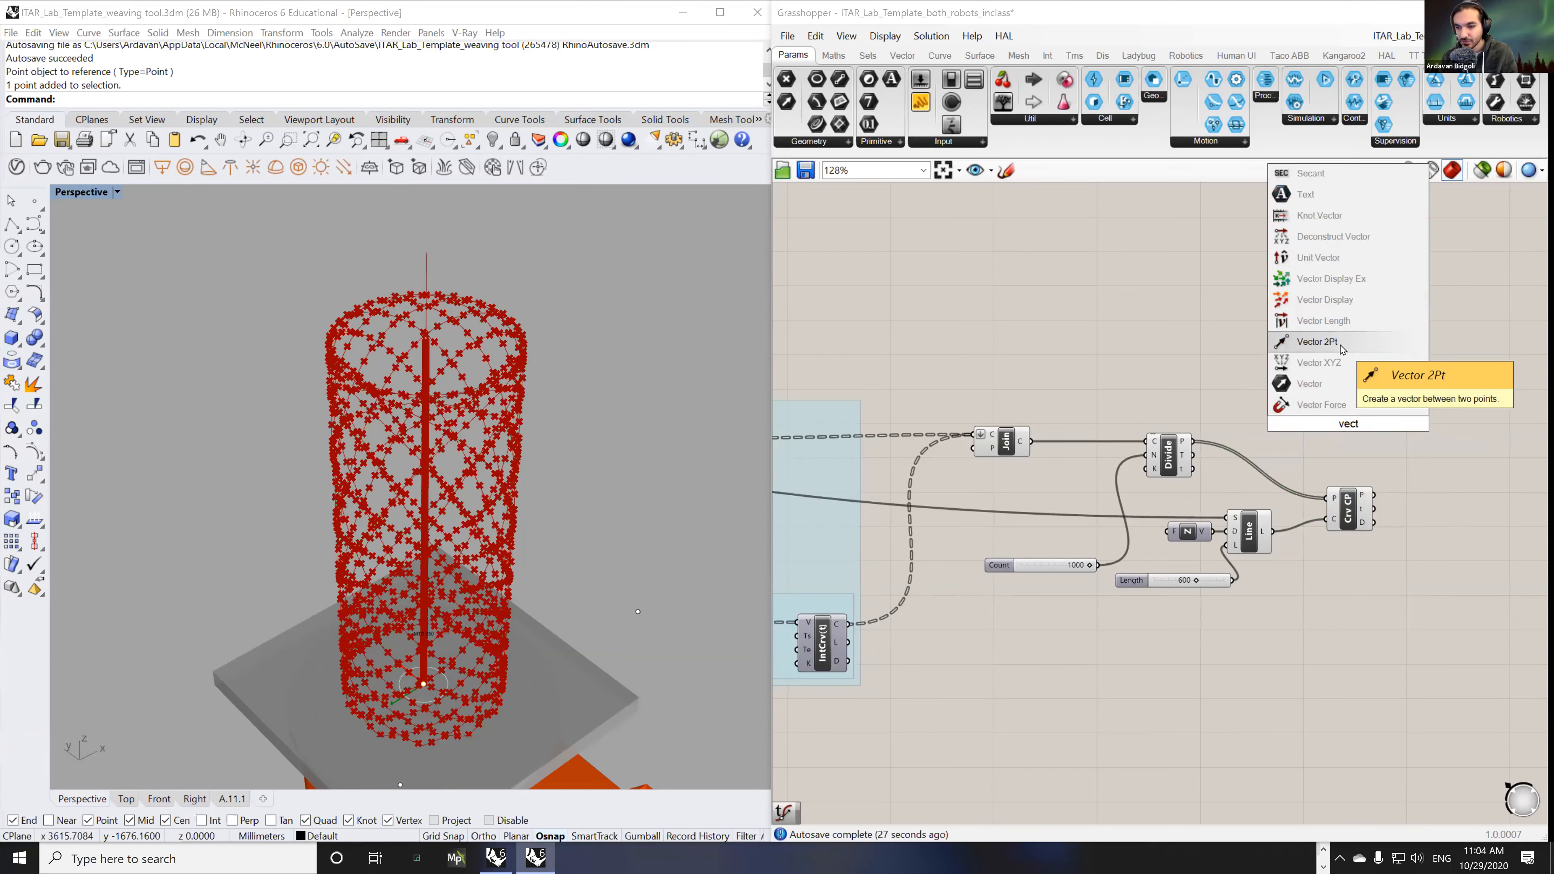
{"action": "left_click", "coordinate": [1317, 342]}
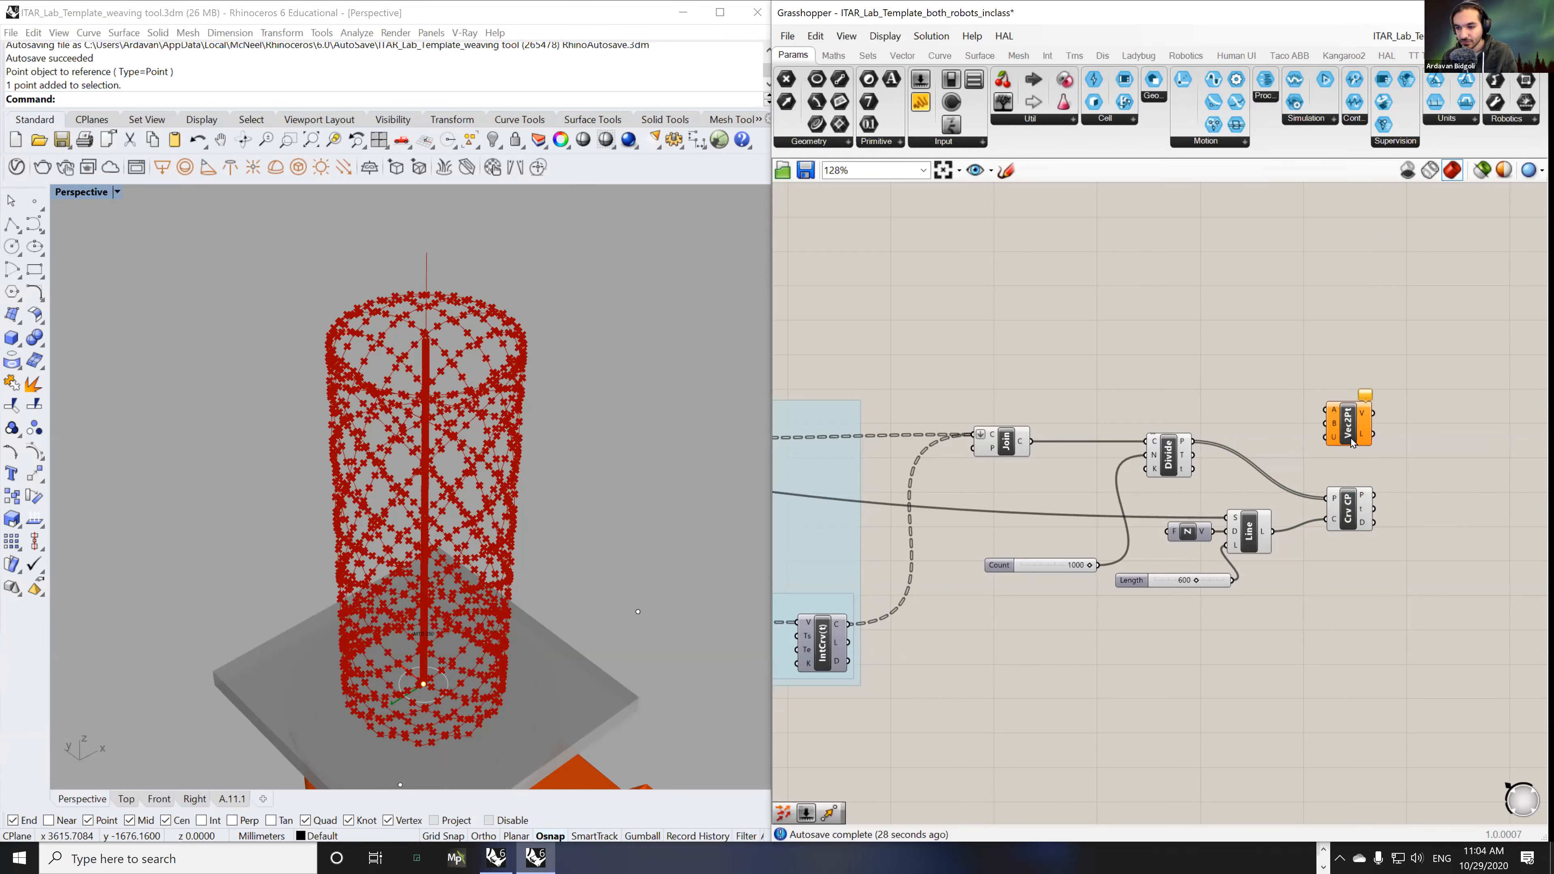
{"action": "left_click_drag", "start_coordinate": [1349, 431], "coordinate": [1193, 441]}
{"action": "right_click_drag", "start_coordinate": [1461, 564], "coordinate": [1359, 543]}
{"action": "left_click_drag", "start_coordinate": [1350, 452], "coordinate": [1360, 441]}
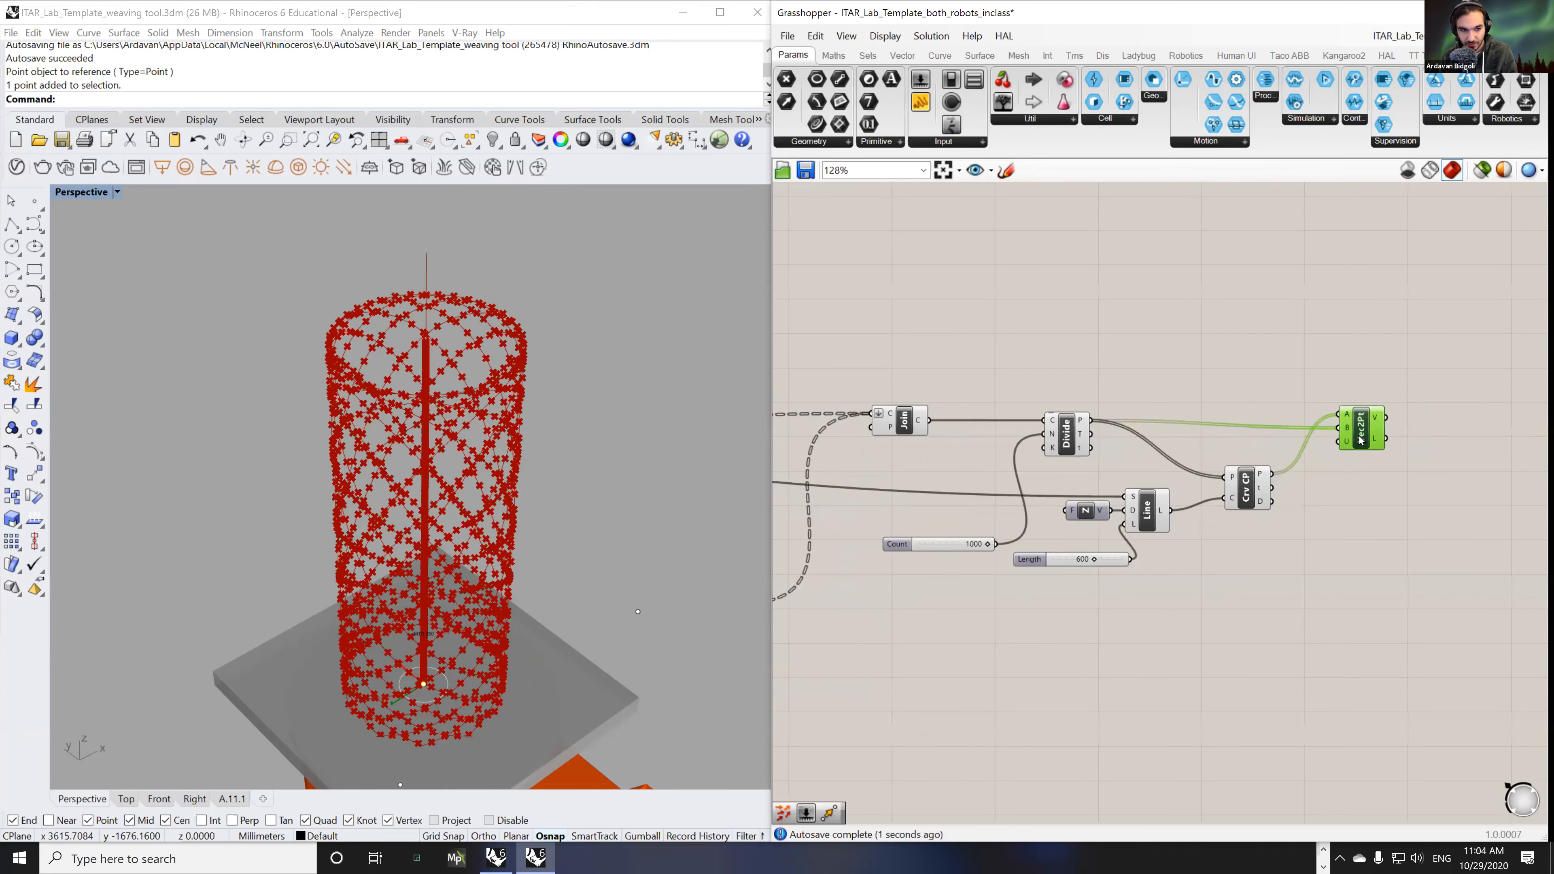
- Preview the two-point vectors from their axis points with a temporary Vector Display component, and delete that component after inspecting the directions
{"action": "double_click", "coordinate": [1328, 366]}
{"action": "type", "text": "vec"}
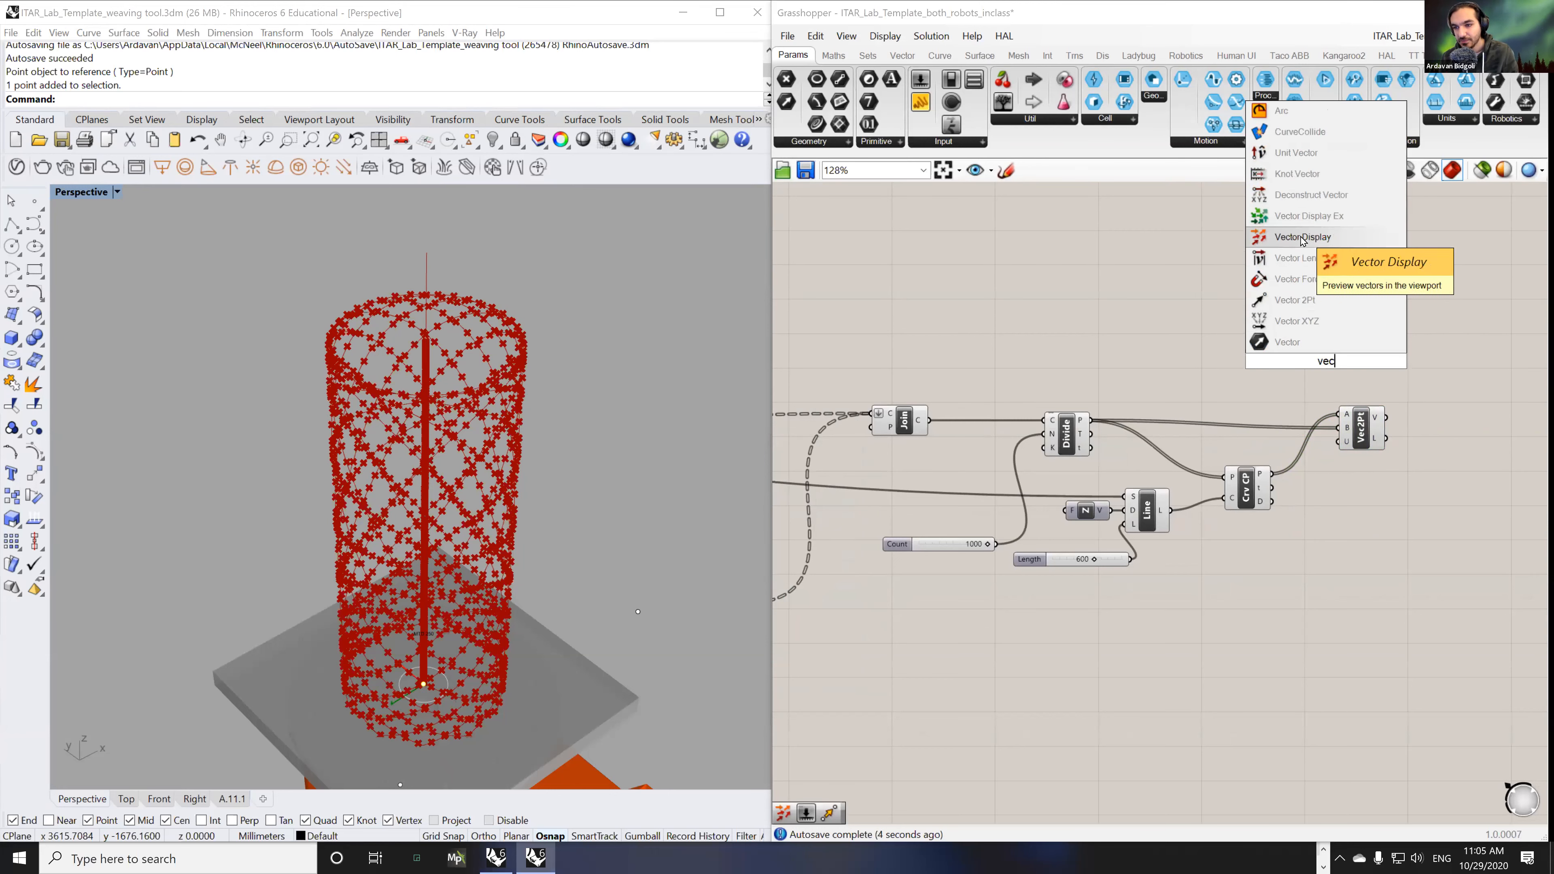
{"action": "left_click", "coordinate": [1303, 239]}
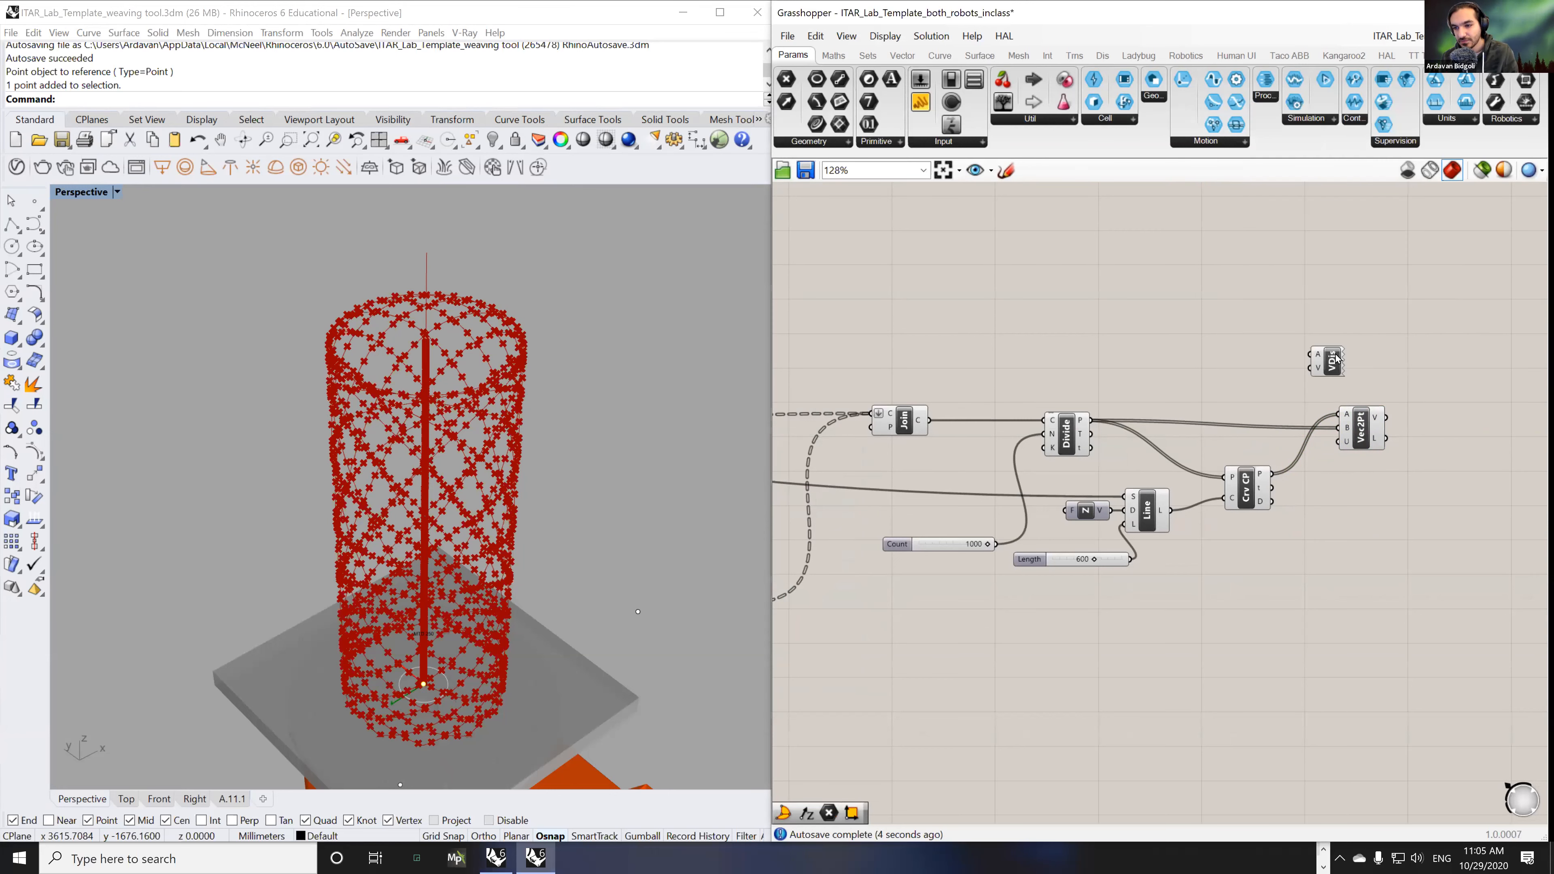
{"action": "left_click_drag", "start_coordinate": [1356, 359], "coordinate": [1406, 365]}
{"action": "left_click_drag", "start_coordinate": [1387, 417], "coordinate": [1273, 474]}
{"action": "scroll", "coordinate": [387, 302], "scroll_direction": "up", "scroll_amount": 5}
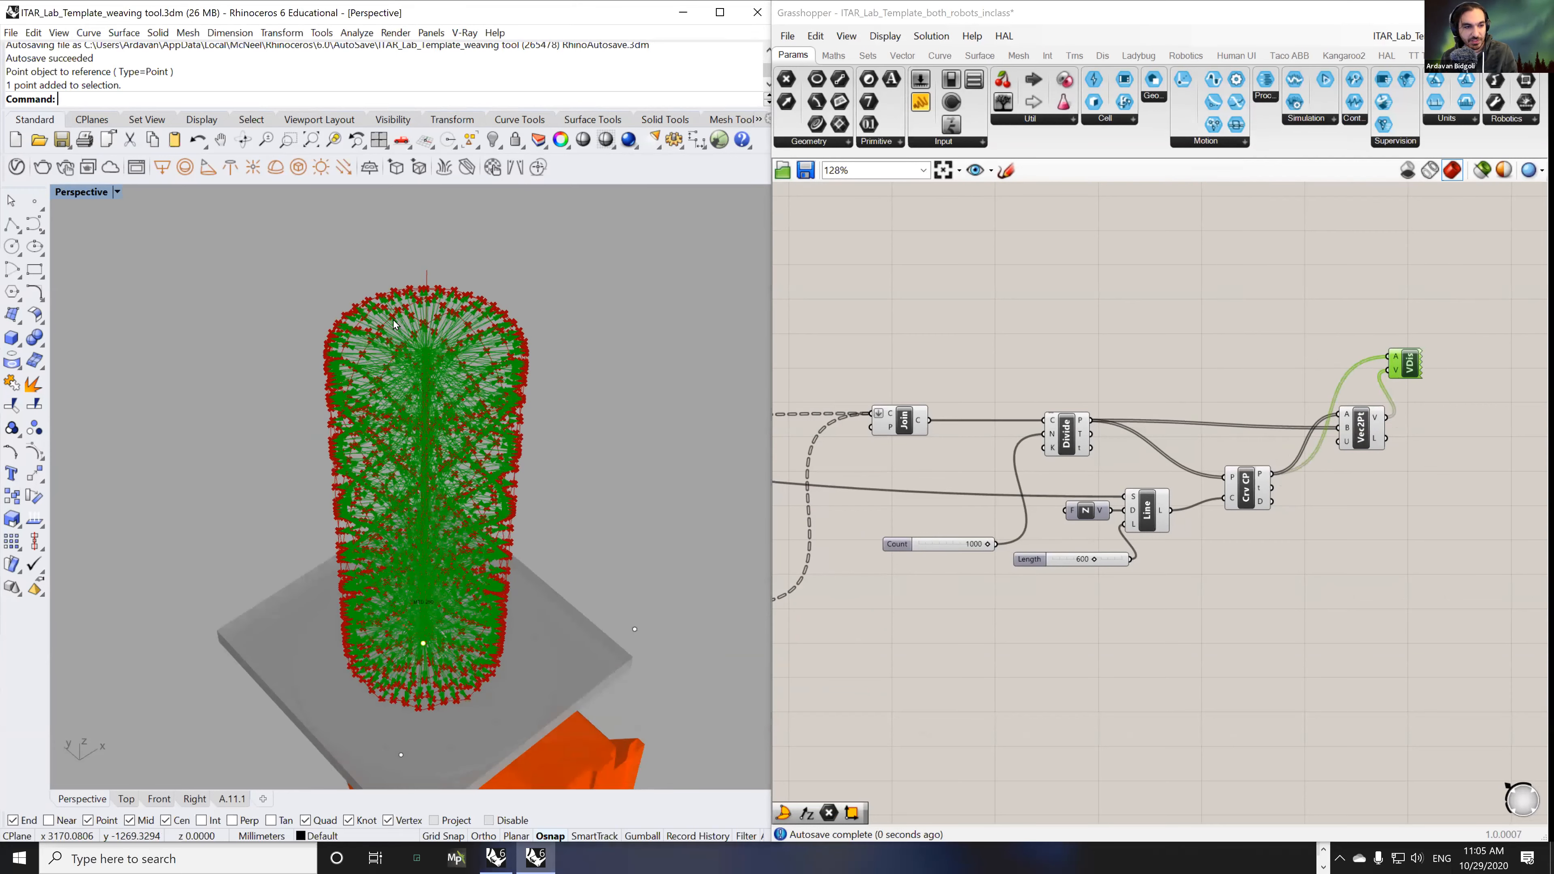
{"action": "scroll", "coordinate": [386, 302], "scroll_direction": "up", "scroll_amount": 2}
{"action": "right_click_drag", "start_coordinate": [492, 336], "coordinate": [489, 334]}
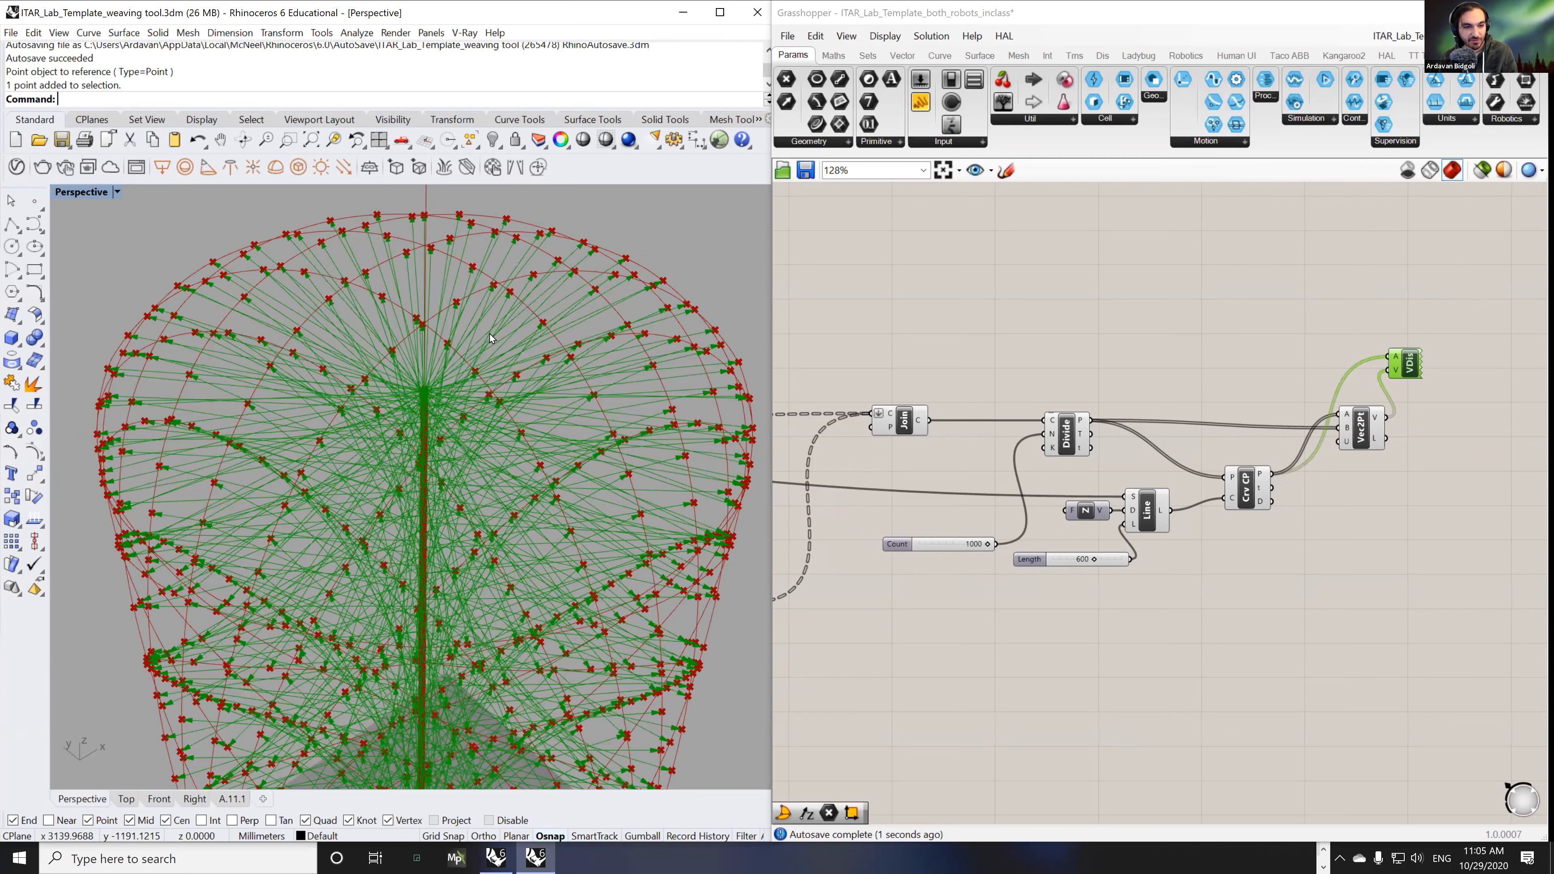
{"action": "right_click_drag", "start_coordinate": [501, 395], "coordinate": [441, 315]}
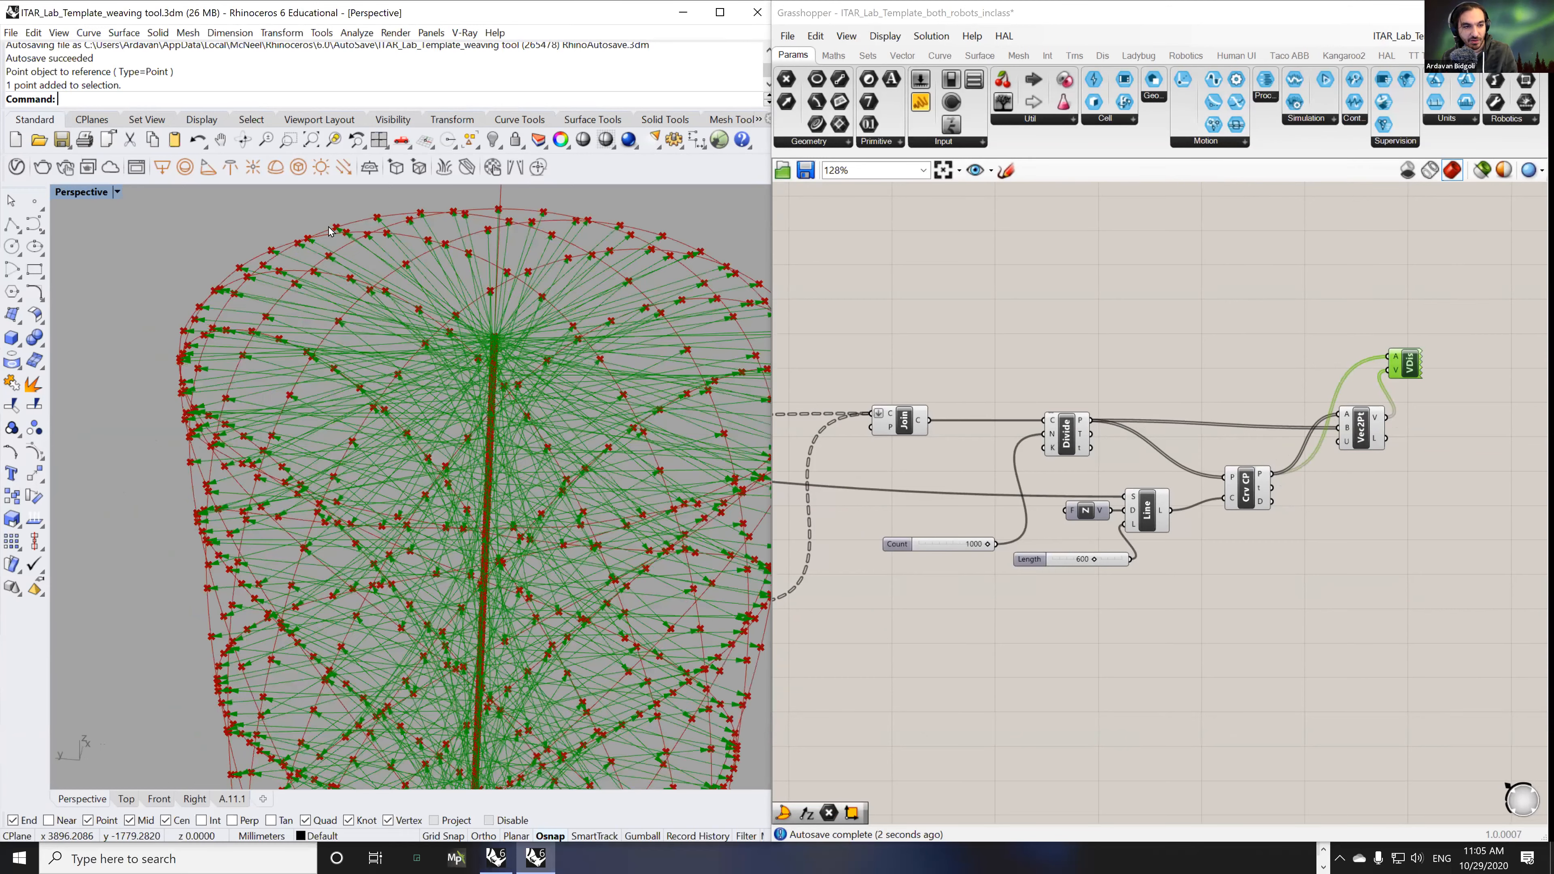
{"action": "right_click_drag", "start_coordinate": [1371, 362], "coordinate": [1138, 324]}
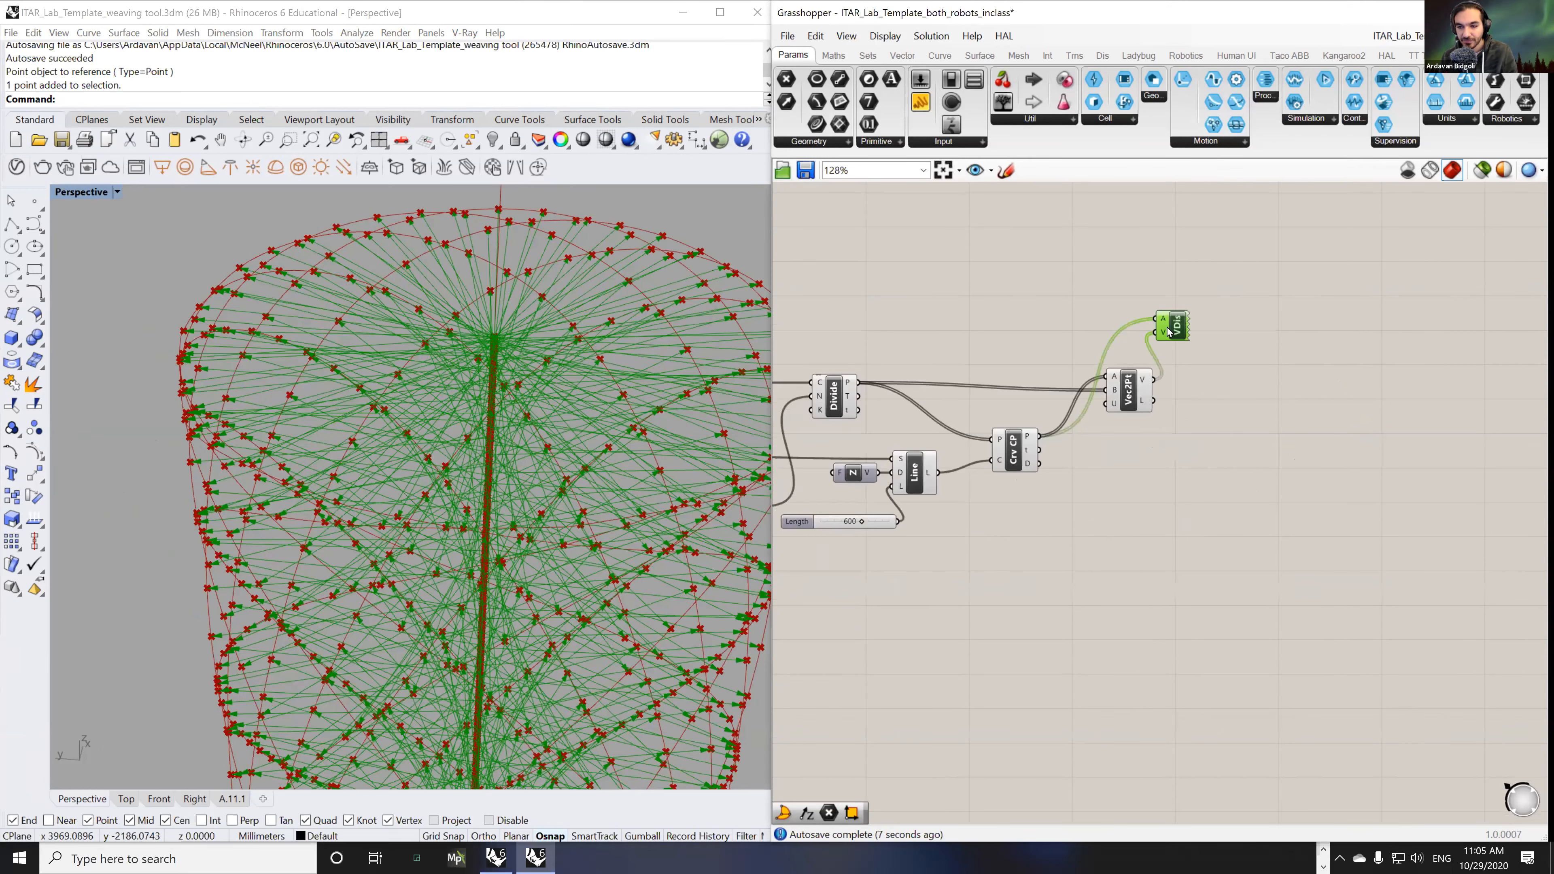
{"action": "key", "text": "Delete"}
- Add a Construct Plane component above the Vector 2Pt component
{"action": "double_click", "coordinate": [1131, 291]}
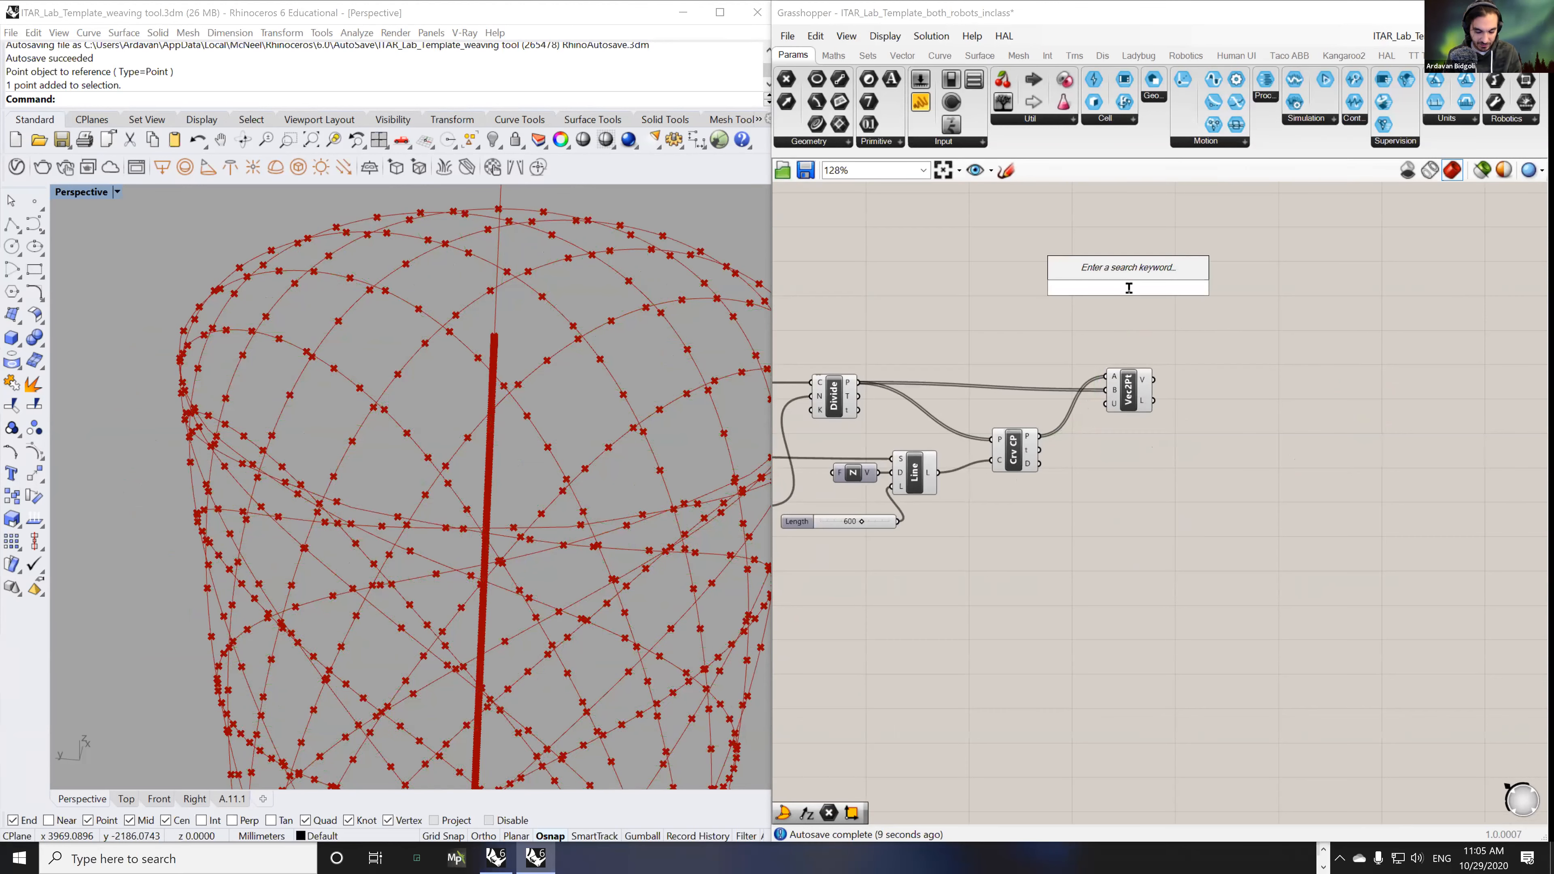
{"action": "type", "text": "plane"}
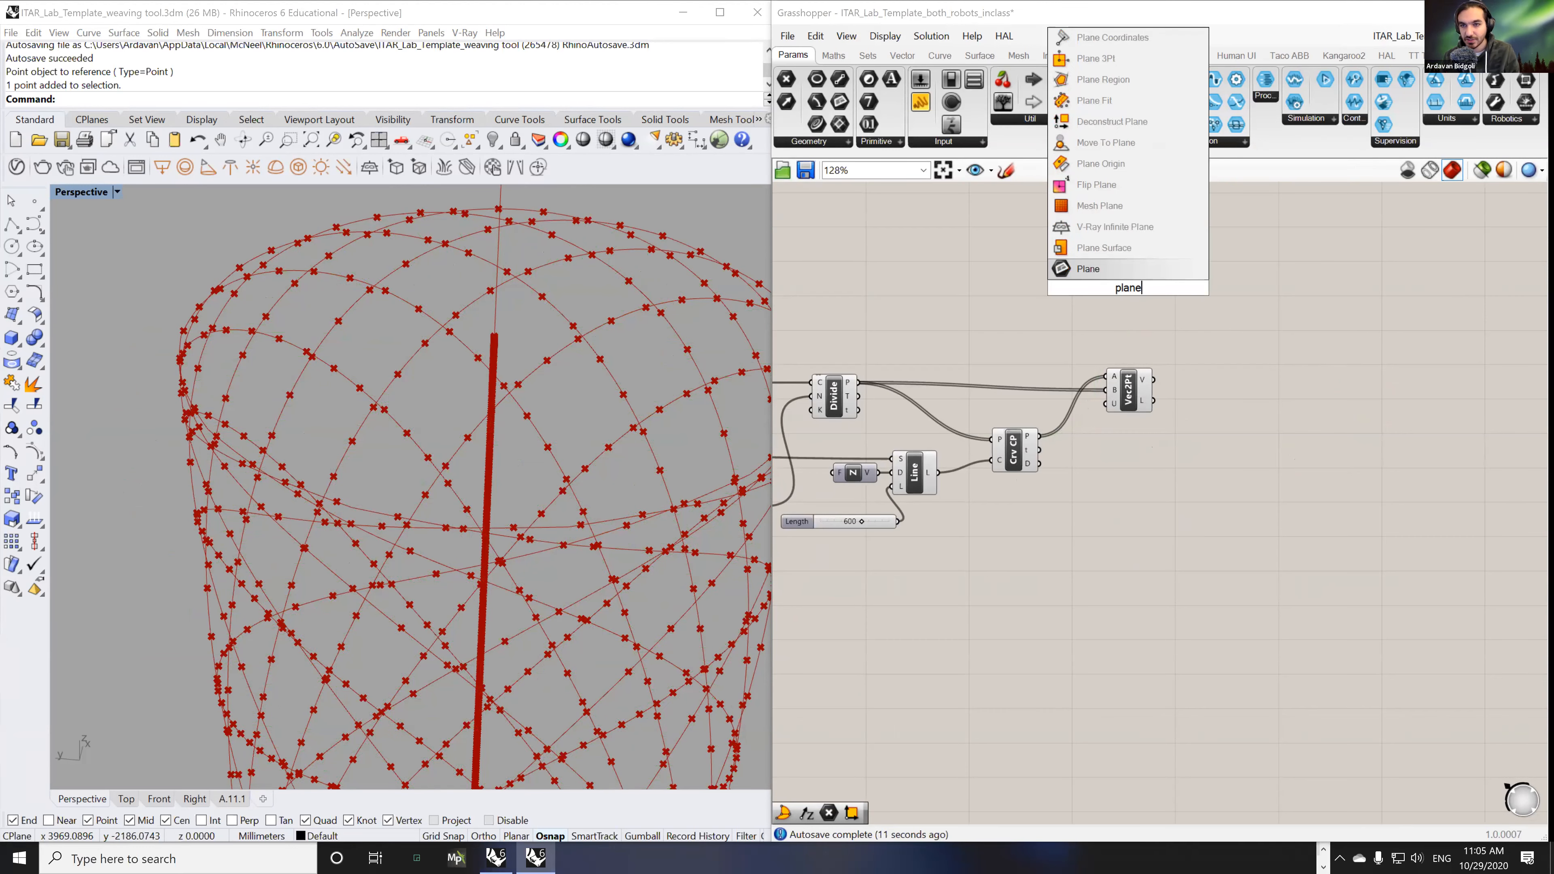
{"action": "key", "text": "BackSpace"}
{"action": "key", "text": "BackSpace"}
{"action": "key", "text": "BackSpace"}
{"action": "key", "text": "BackSpace"}
{"action": "key", "text": "BackSpace"}
{"action": "type", "text": "c"}
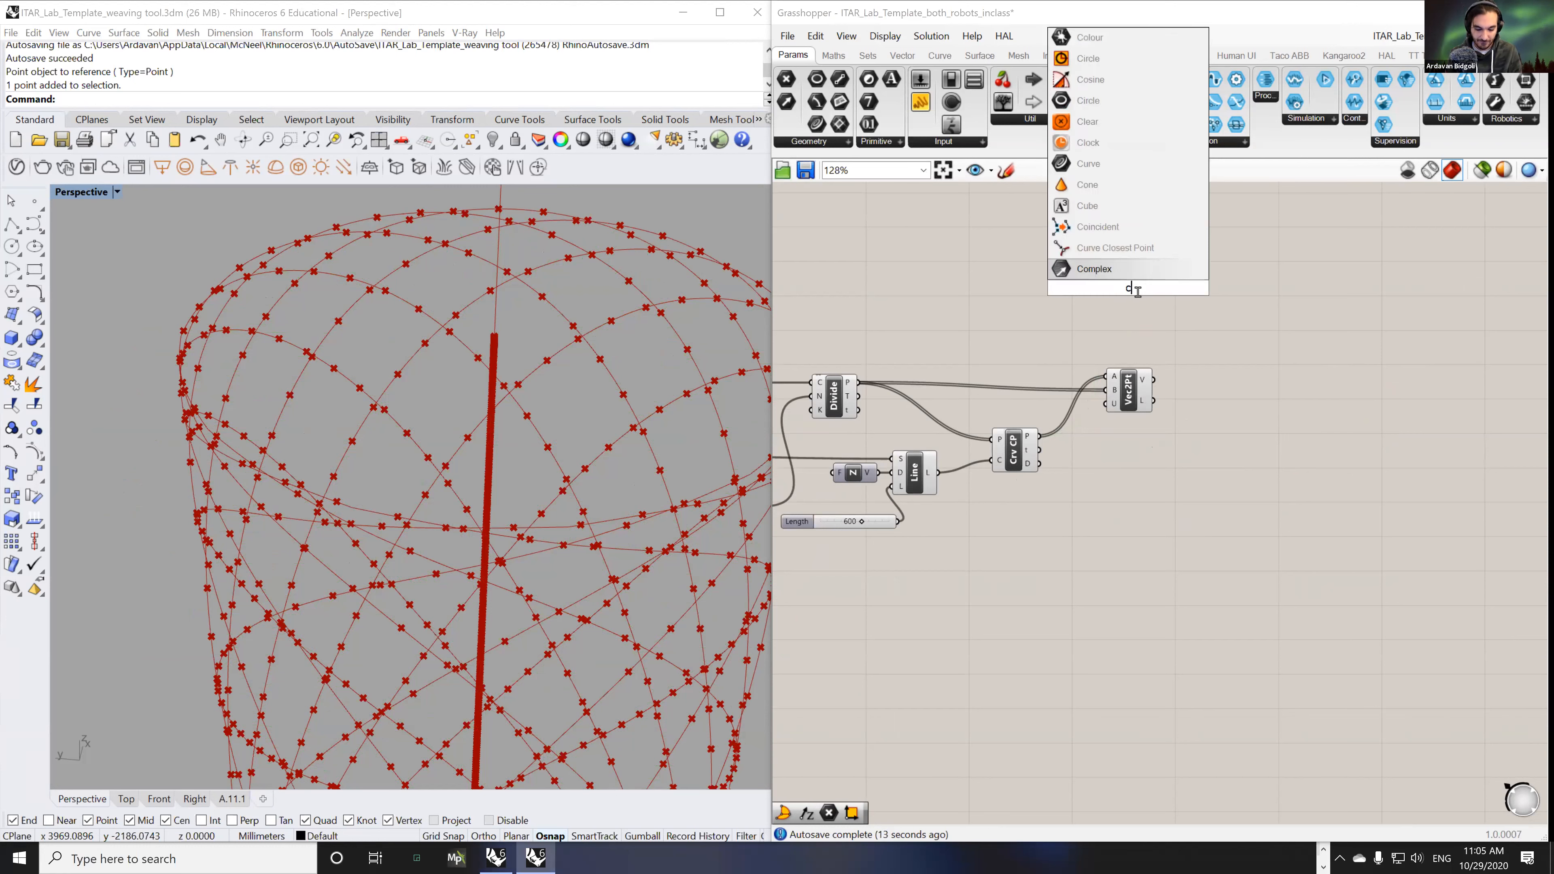
{"action": "type", "text": "onstruc"}
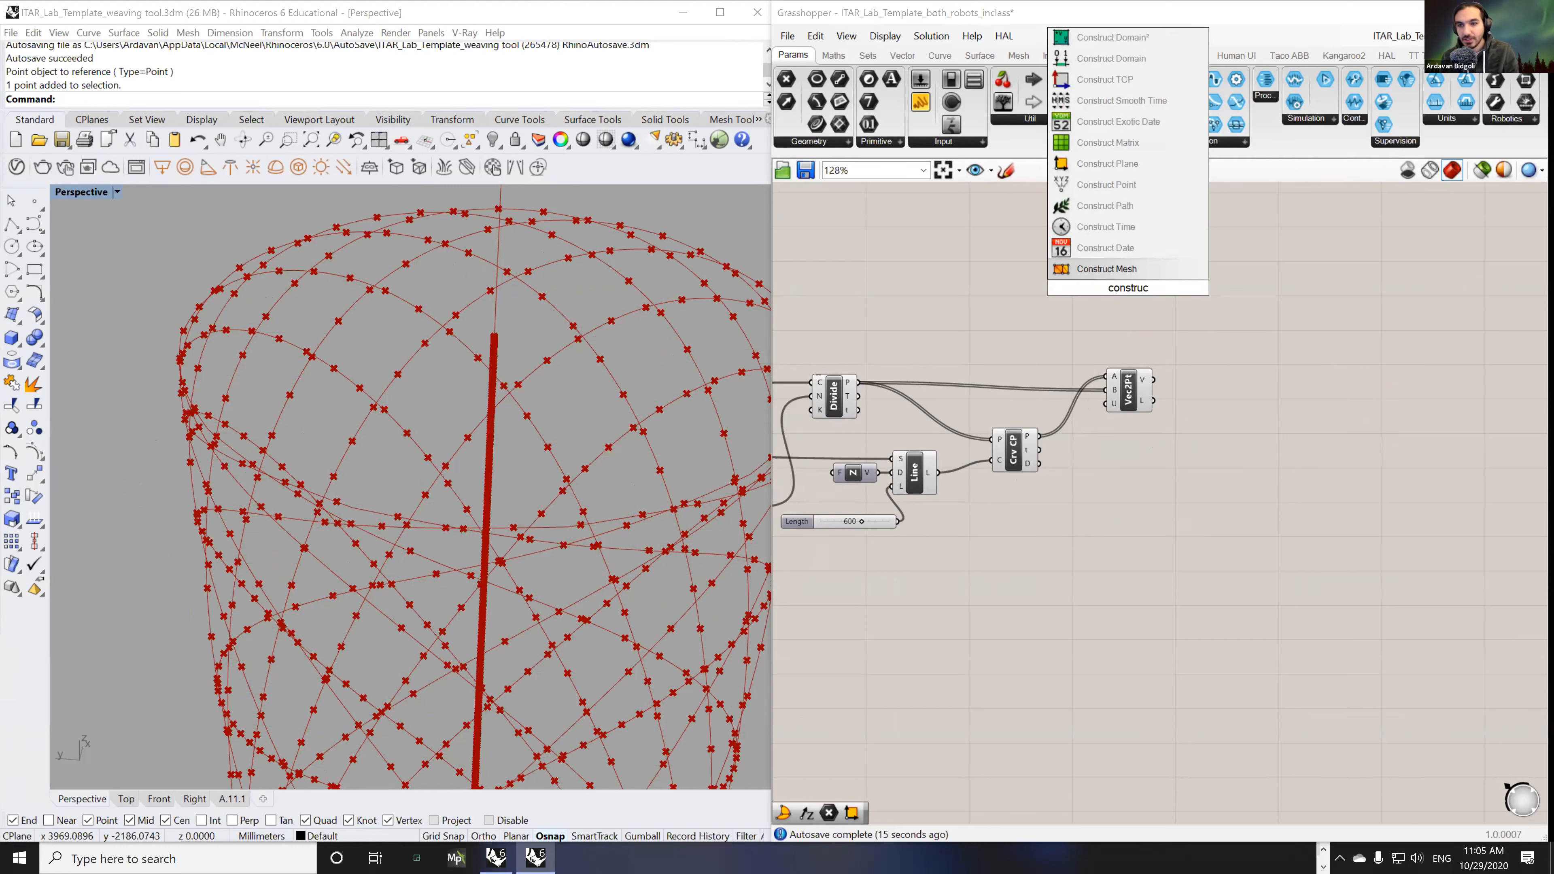
{"action": "left_click", "coordinate": [1096, 165]}
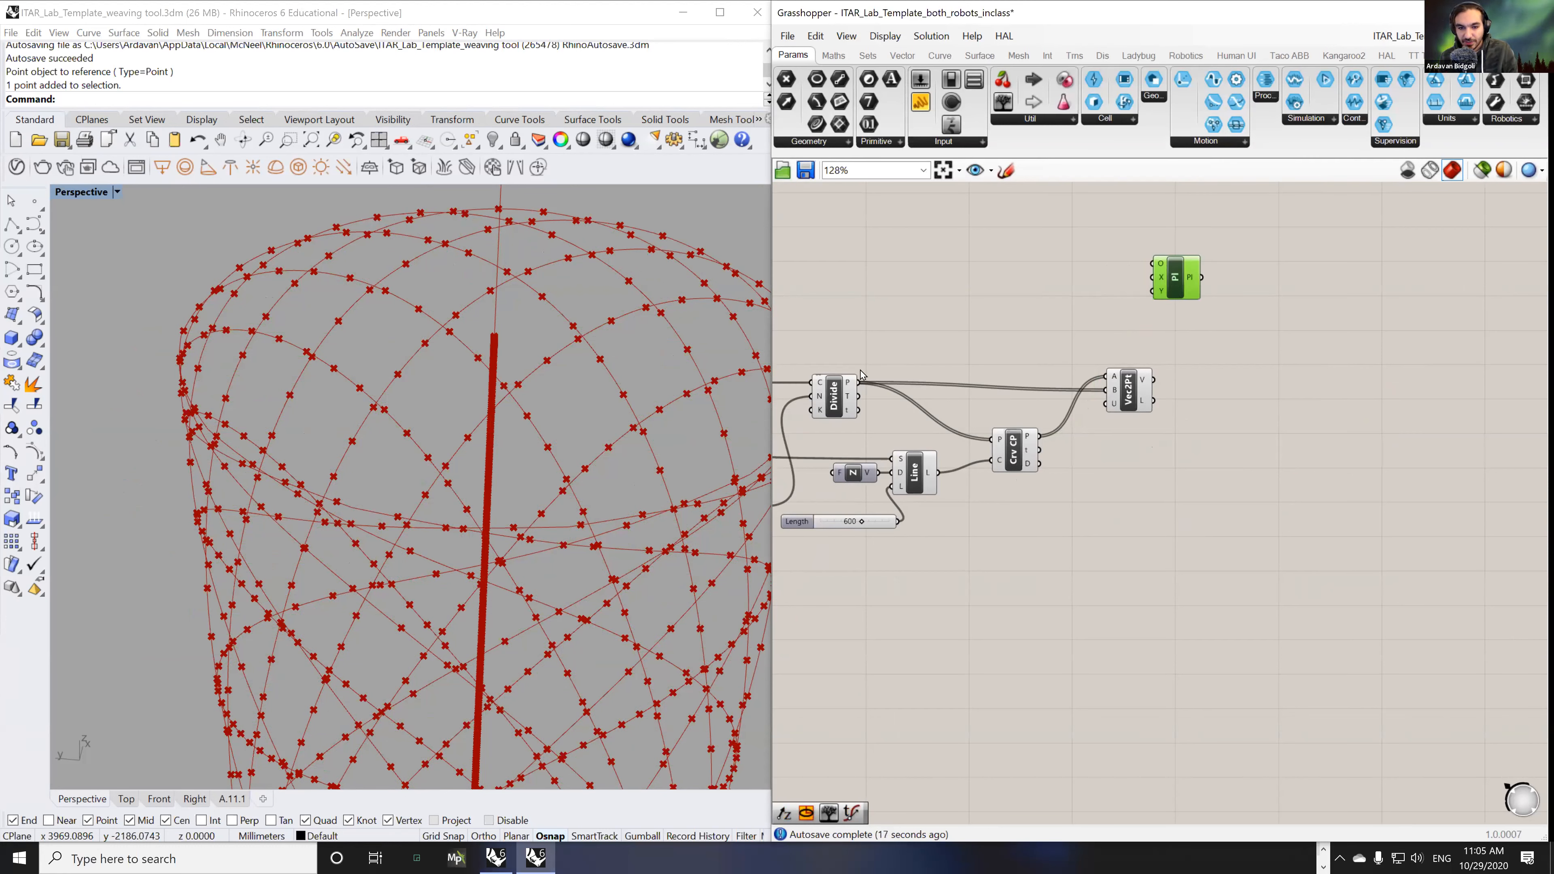
- Connect the division points to the plane's origin, the curve tangents to its X axis and the two-point vectors to its Y axis
{"action": "left_click_drag", "start_coordinate": [860, 384], "coordinate": [1157, 263]}
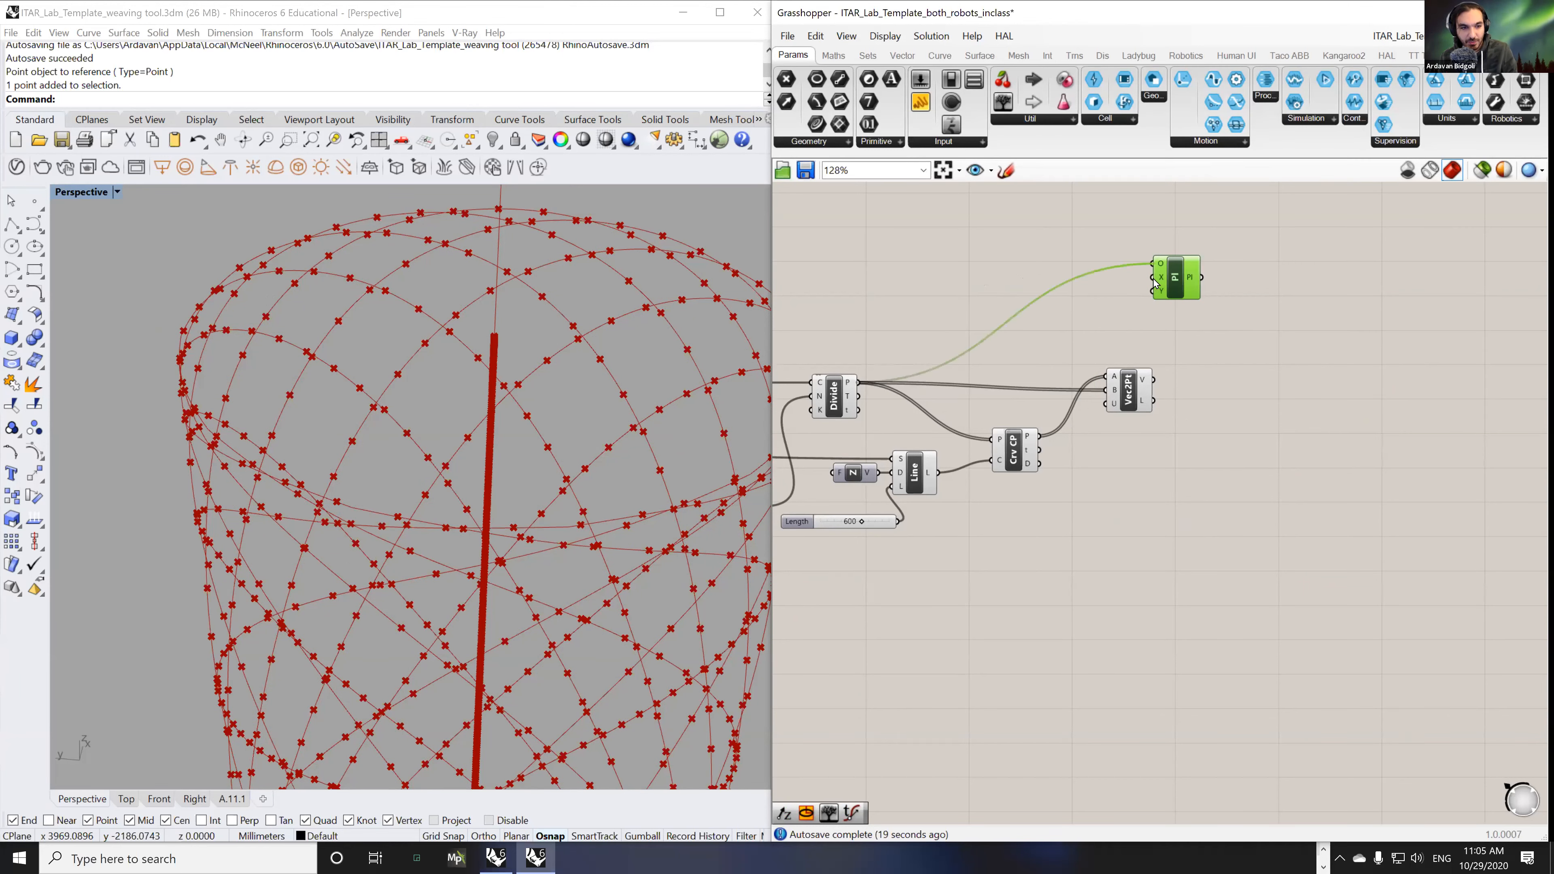
{"action": "left_click_drag", "start_coordinate": [859, 396], "coordinate": [1156, 276]}
{"action": "left_click_drag", "start_coordinate": [1154, 380], "coordinate": [1153, 291]}
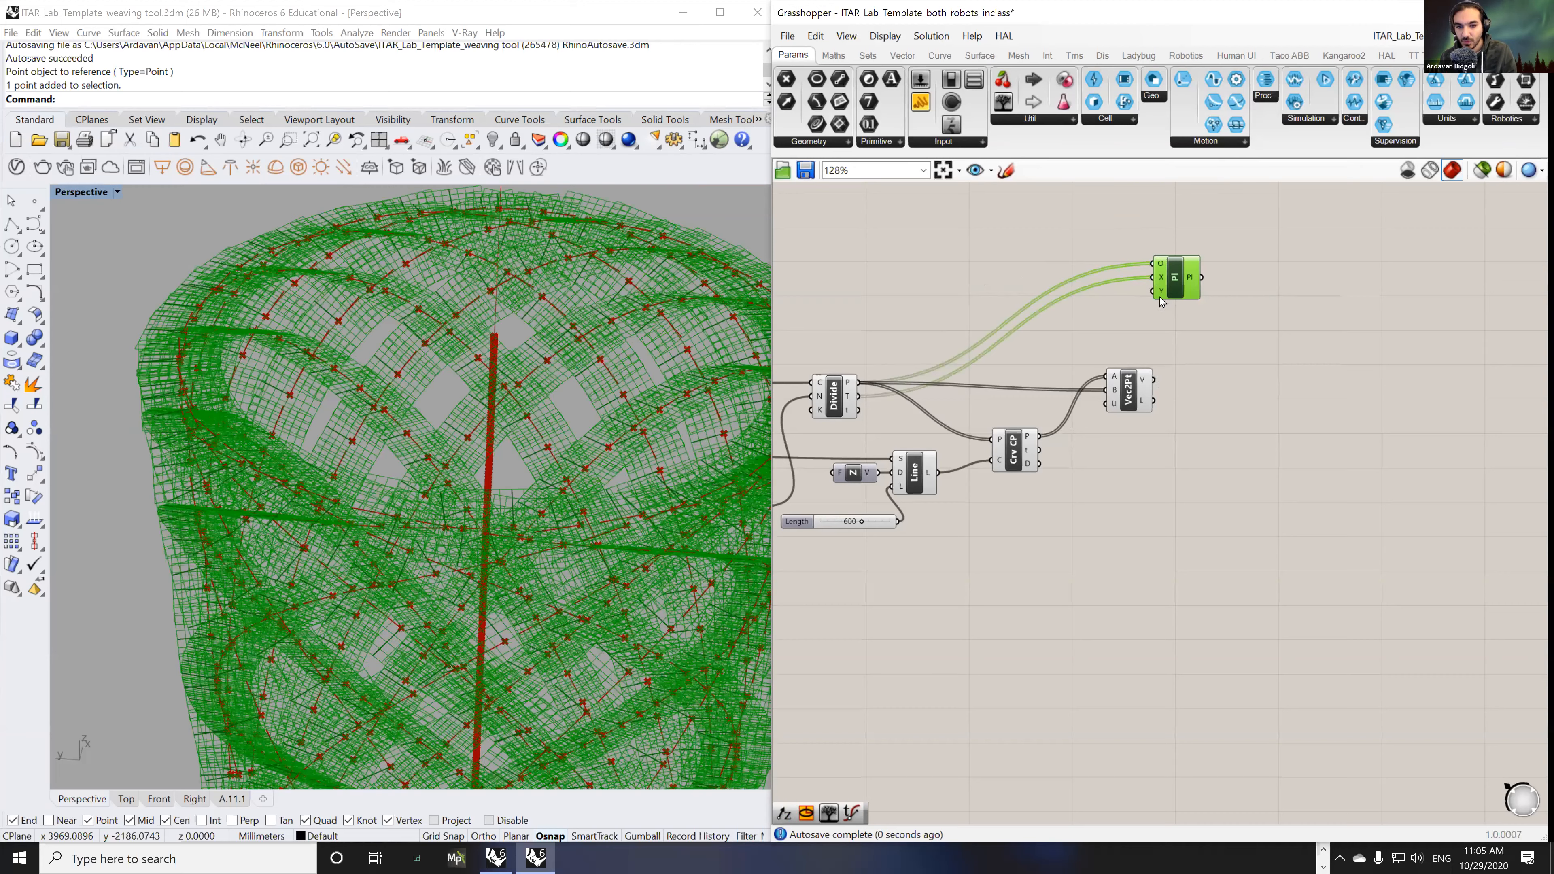
{"action": "right_click_drag", "start_coordinate": [496, 364], "coordinate": [593, 341]}
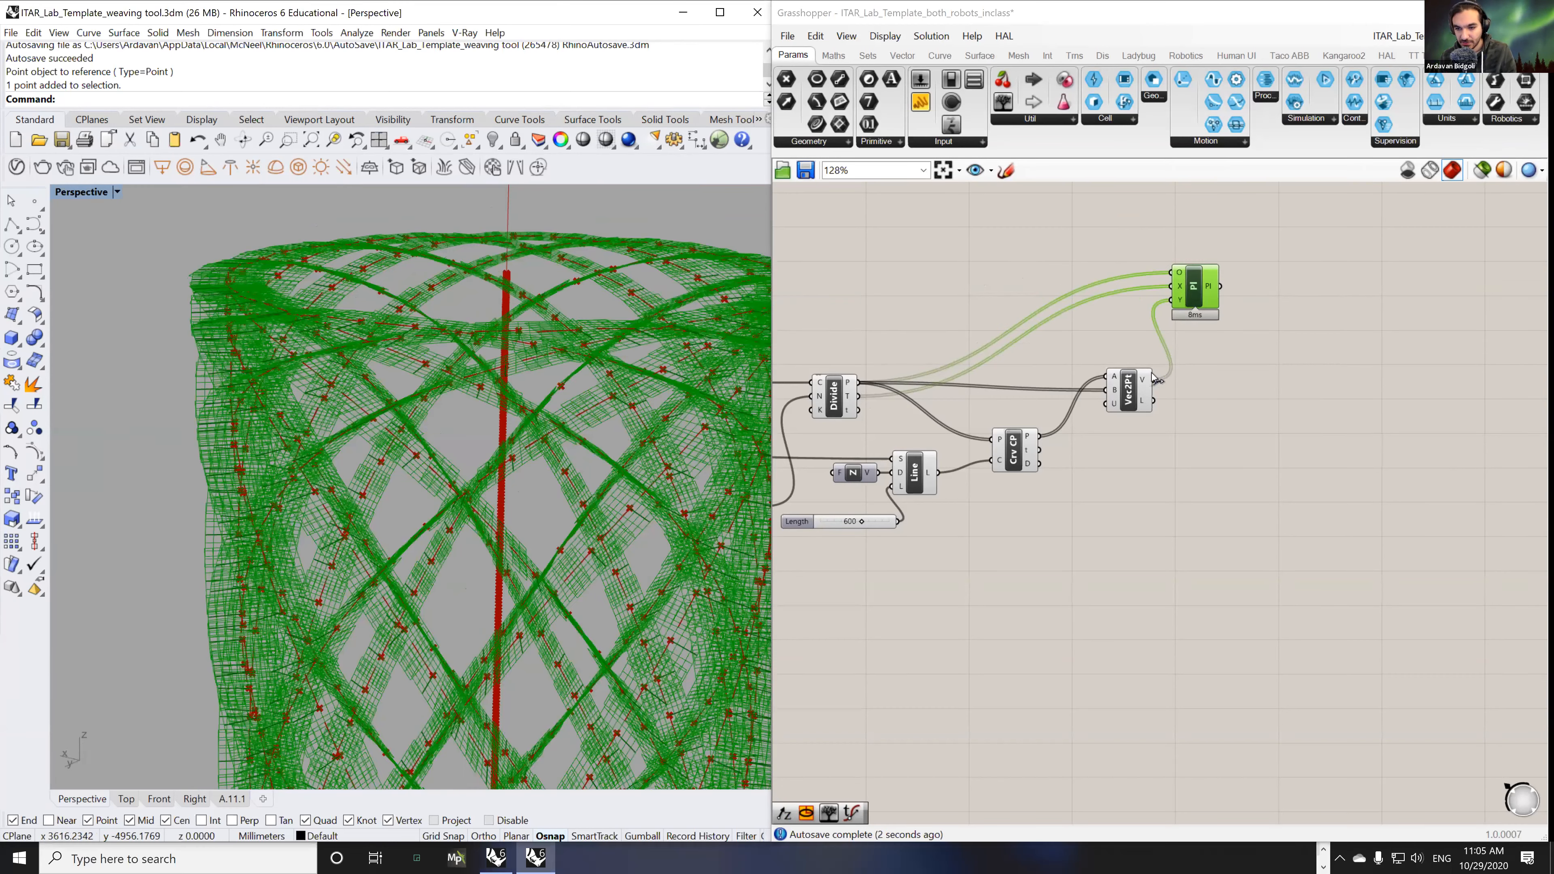
- Swap the plane's axis inputs so the two-point vectors drive X and the tangents drive Y, and inspect the planes
{"action": "left_click_drag", "start_coordinate": [1166, 300], "coordinate": [867, 403]}
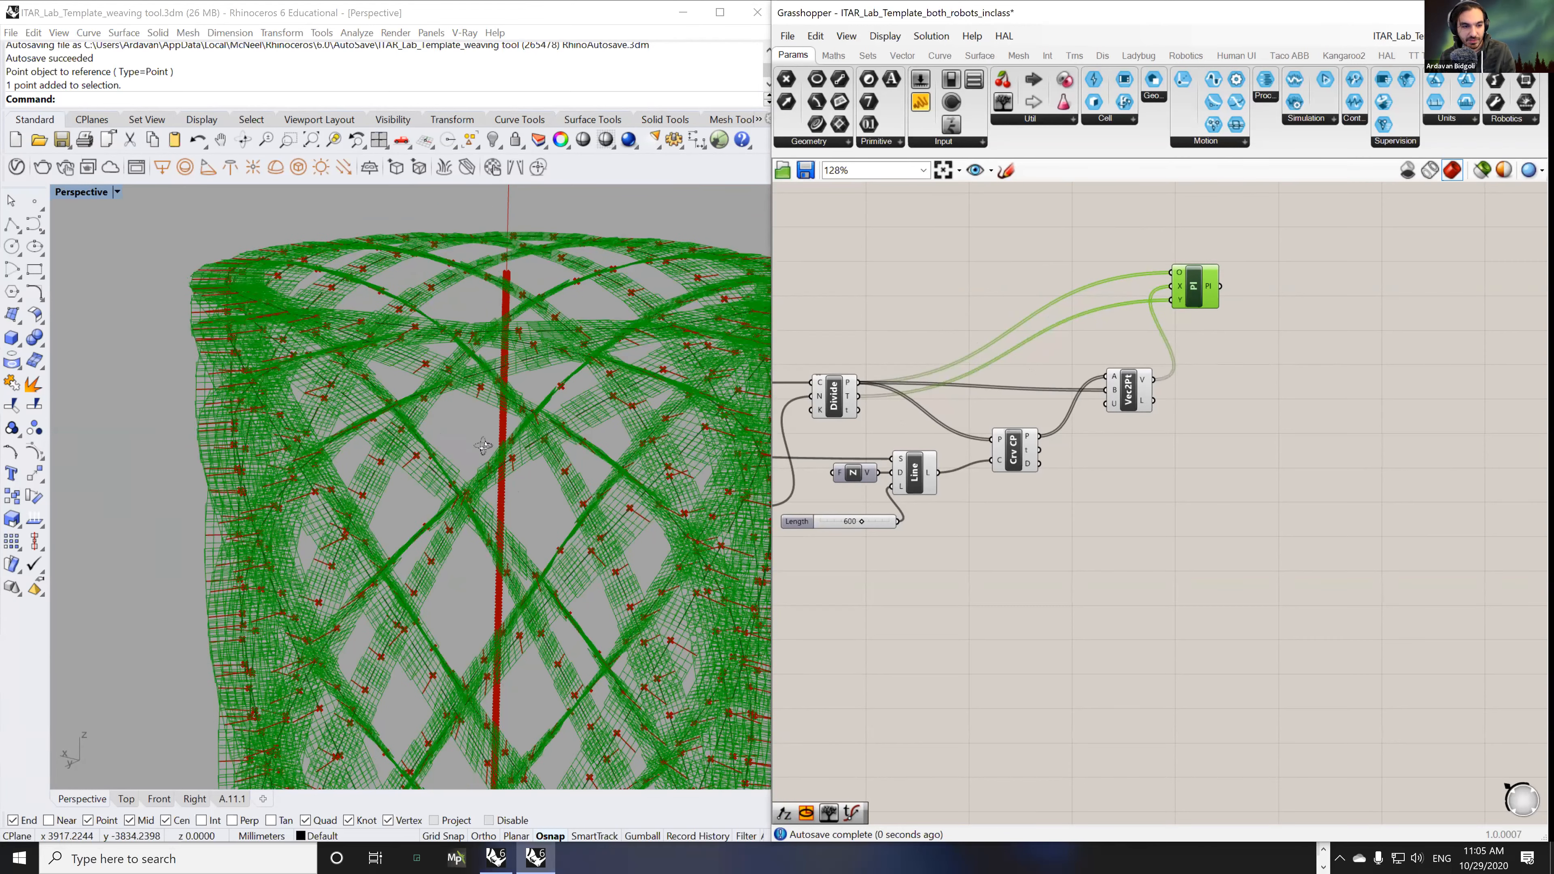
{"action": "right_click_drag", "start_coordinate": [479, 458], "coordinate": [495, 386]}
{"action": "scroll", "coordinate": [496, 387], "scroll_direction": "down", "scroll_amount": 5}
{"action": "right_click_drag", "start_coordinate": [452, 435], "coordinate": [384, 417]}
{"action": "scroll", "coordinate": [421, 386], "scroll_direction": "up", "scroll_amount": 8}
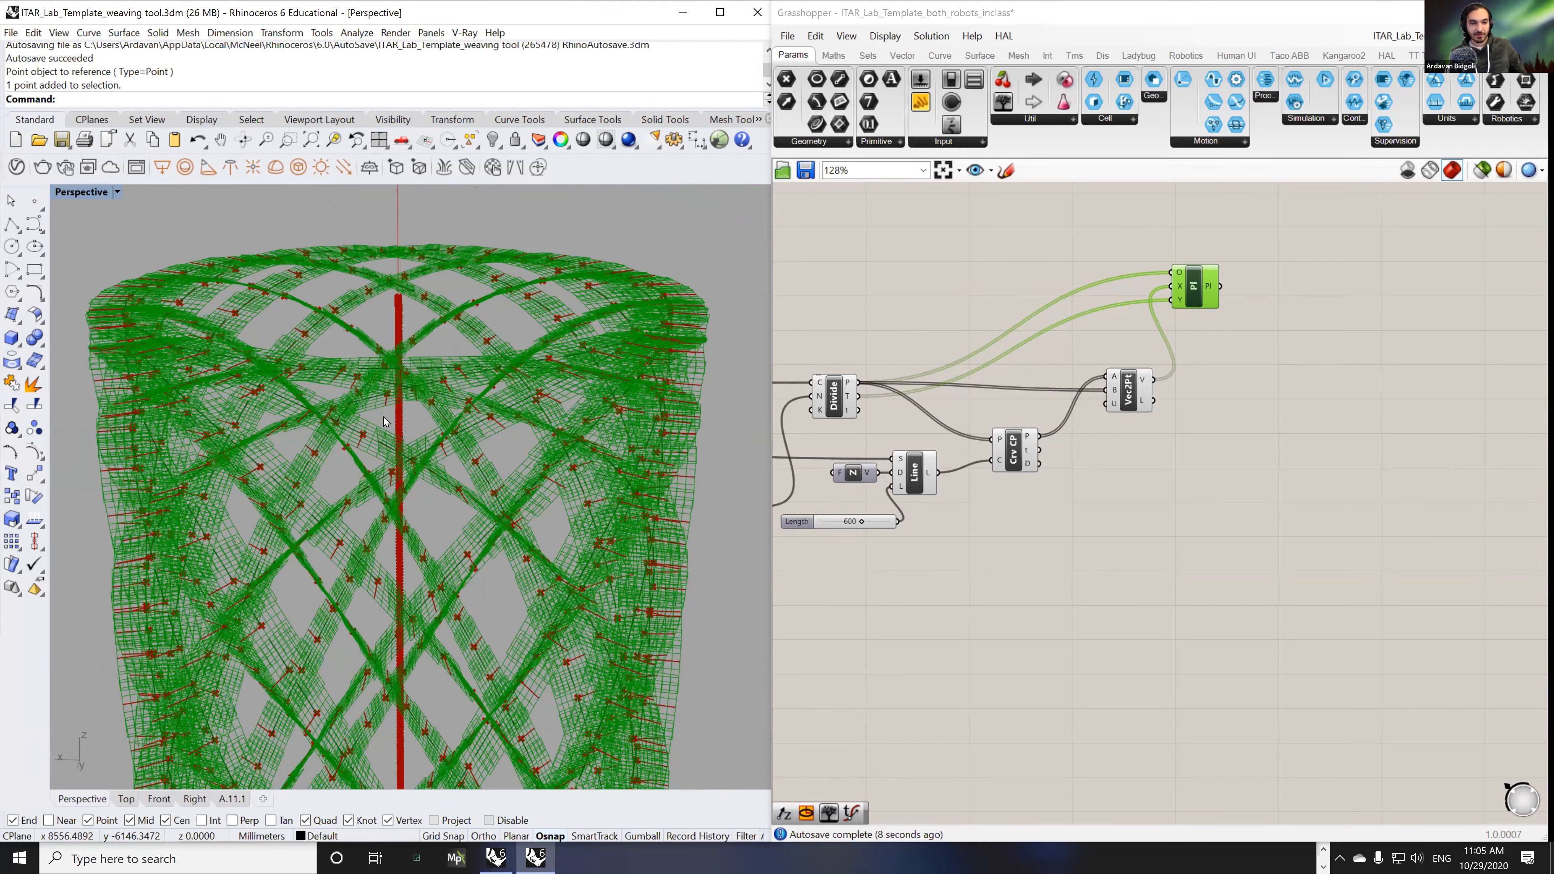
{"action": "scroll", "coordinate": [383, 417], "scroll_direction": "up", "scroll_amount": 5}
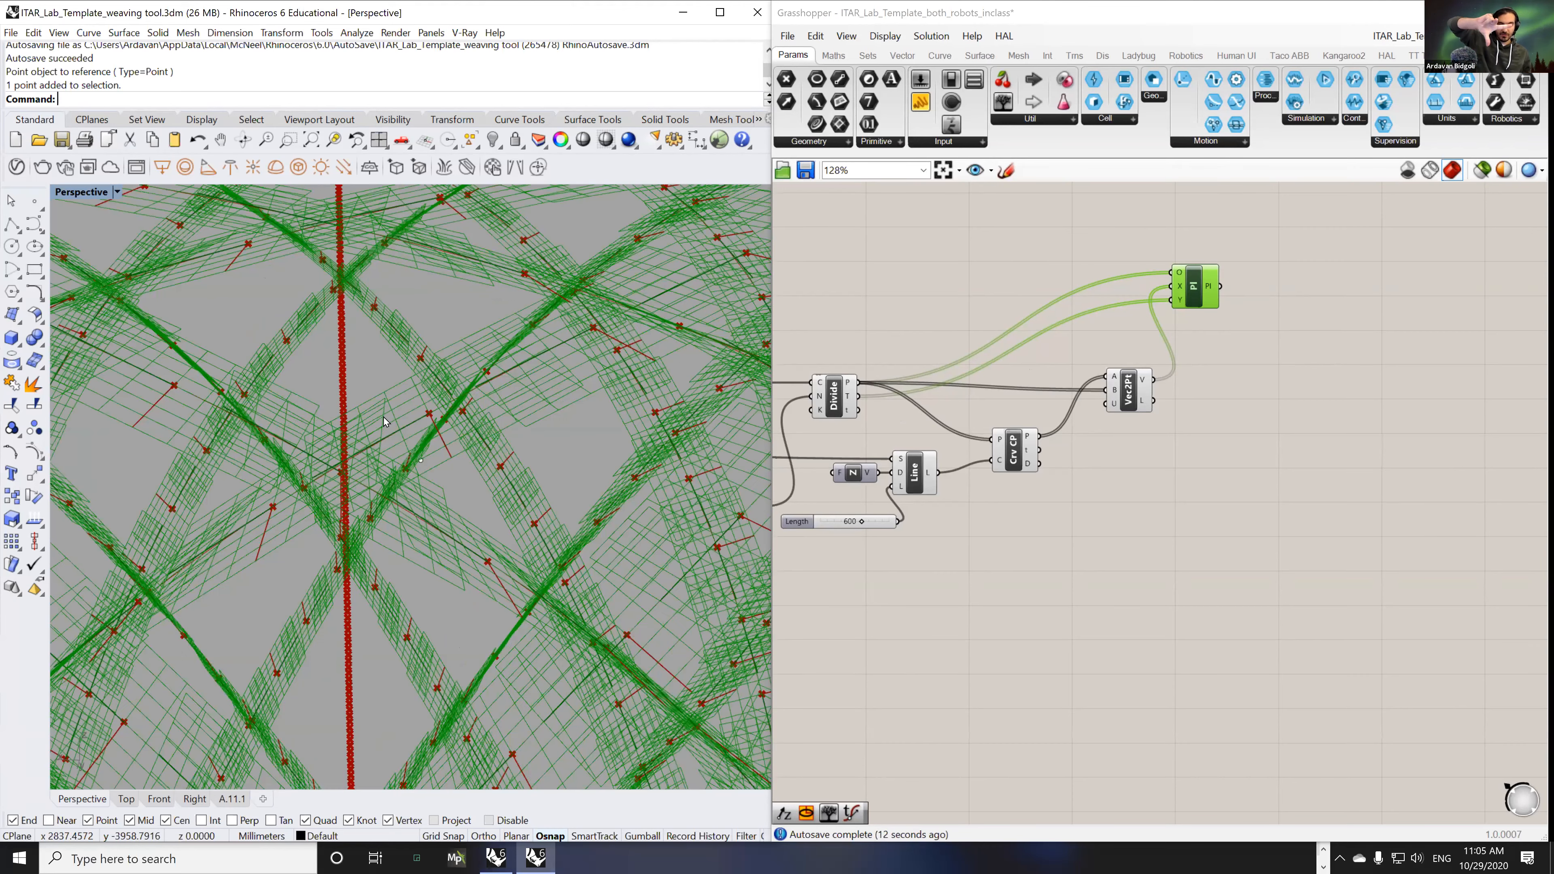
- Tidy the layout by repositioning the Curve Closest Point, Vector 2Pt and Construct Plane components with more space between them
{"action": "left_click_drag", "start_coordinate": [1018, 491], "coordinate": [1098, 511]}
{"action": "left_click_drag", "start_coordinate": [971, 432], "coordinate": [1009, 465]}
{"action": "left_click_drag", "start_coordinate": [1133, 398], "coordinate": [1121, 395]}
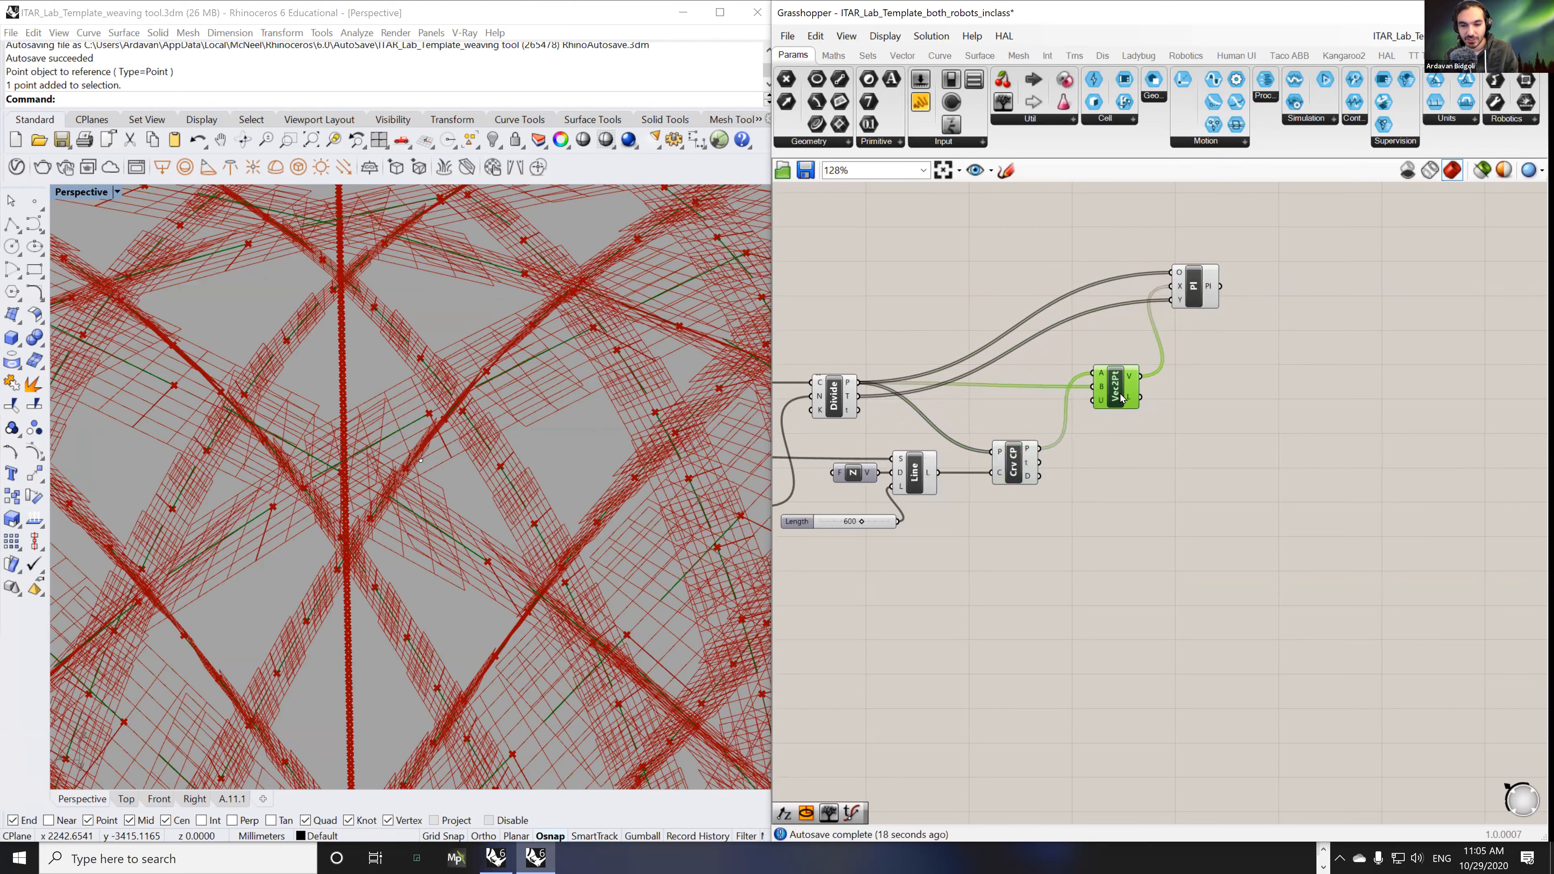
{"action": "left_click_drag", "start_coordinate": [1185, 292], "coordinate": [1238, 473]}
{"action": "left_click_drag", "start_coordinate": [1260, 380], "coordinate": [1268, 330]}
{"action": "right_click_drag", "start_coordinate": [557, 400], "coordinate": [566, 408]}
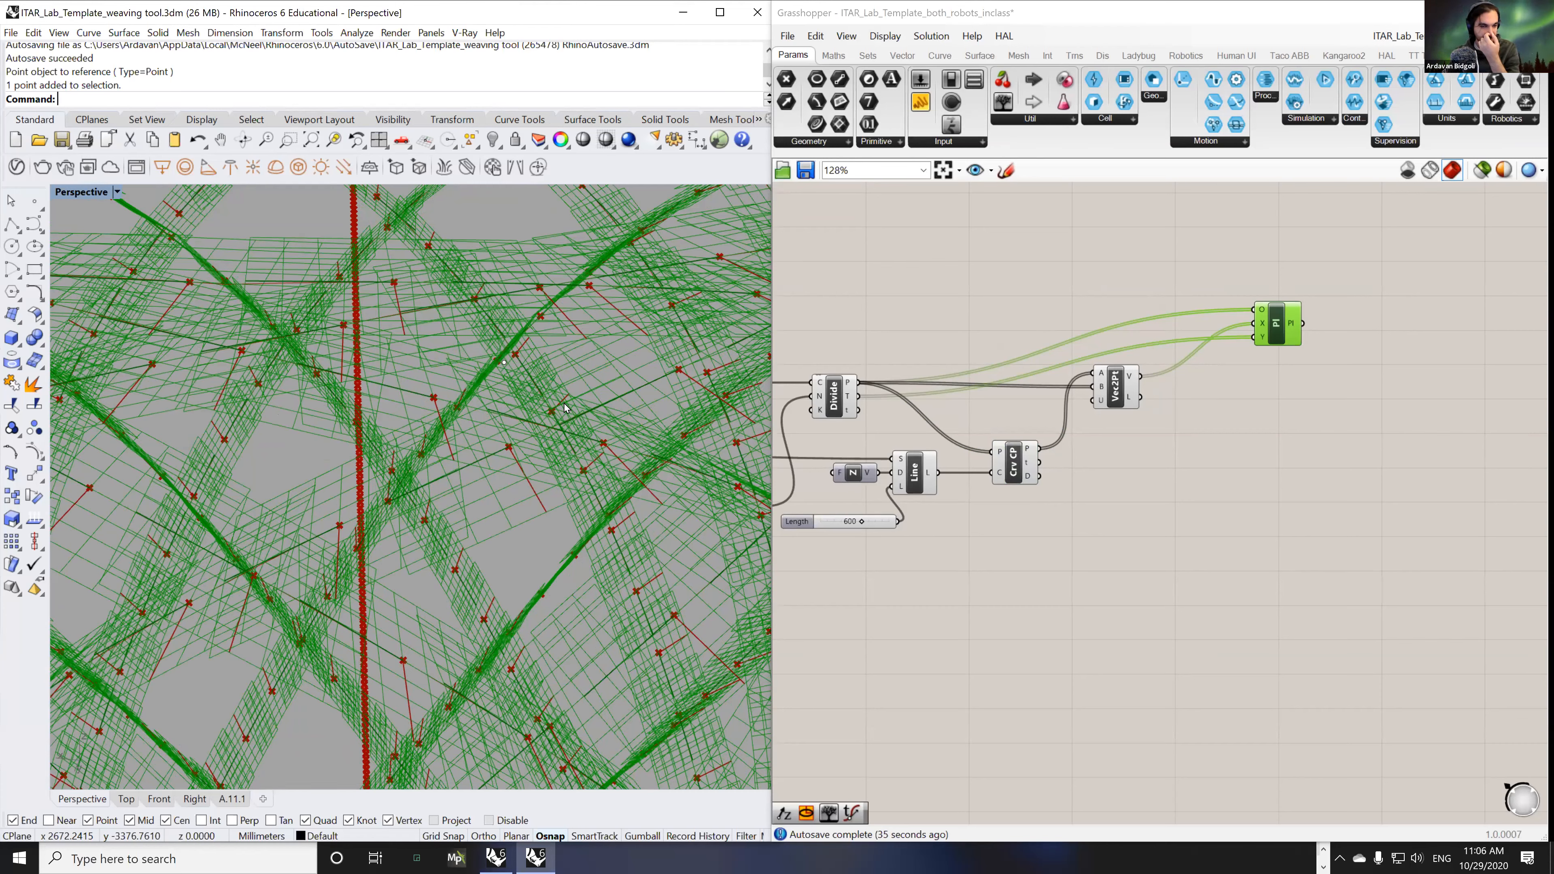
- Add a Line SDL component with the division points as its start and the curve tangents as its direction
{"action": "double_click", "coordinate": [1238, 414]}
{"action": "type", "text": "line"}
{"action": "key", "text": "Return"}
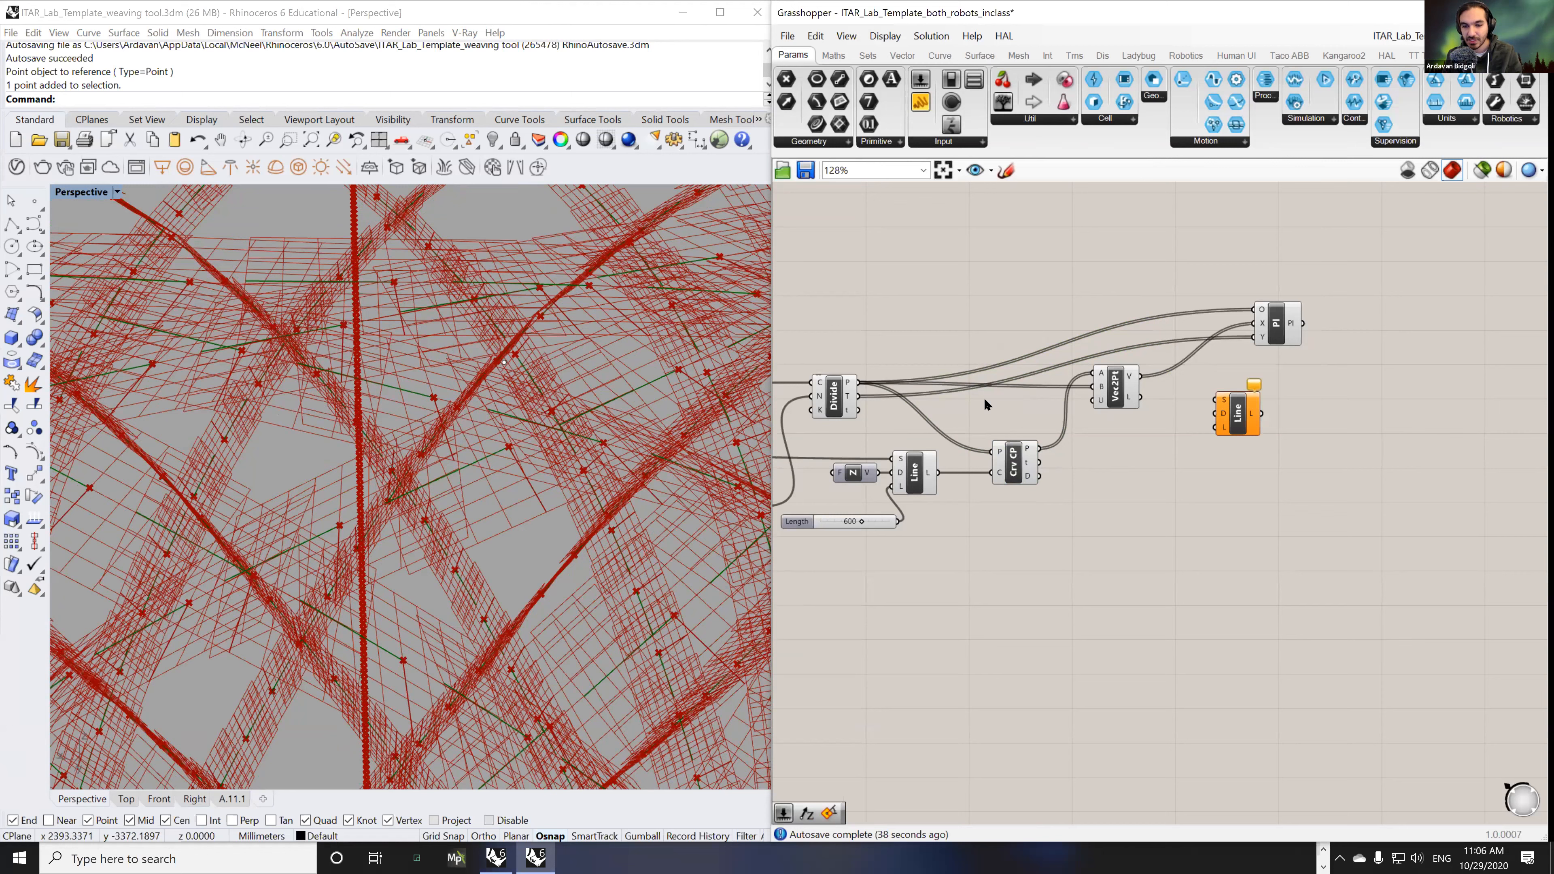
{"action": "left_click_drag", "start_coordinate": [858, 397], "coordinate": [1201, 424]}
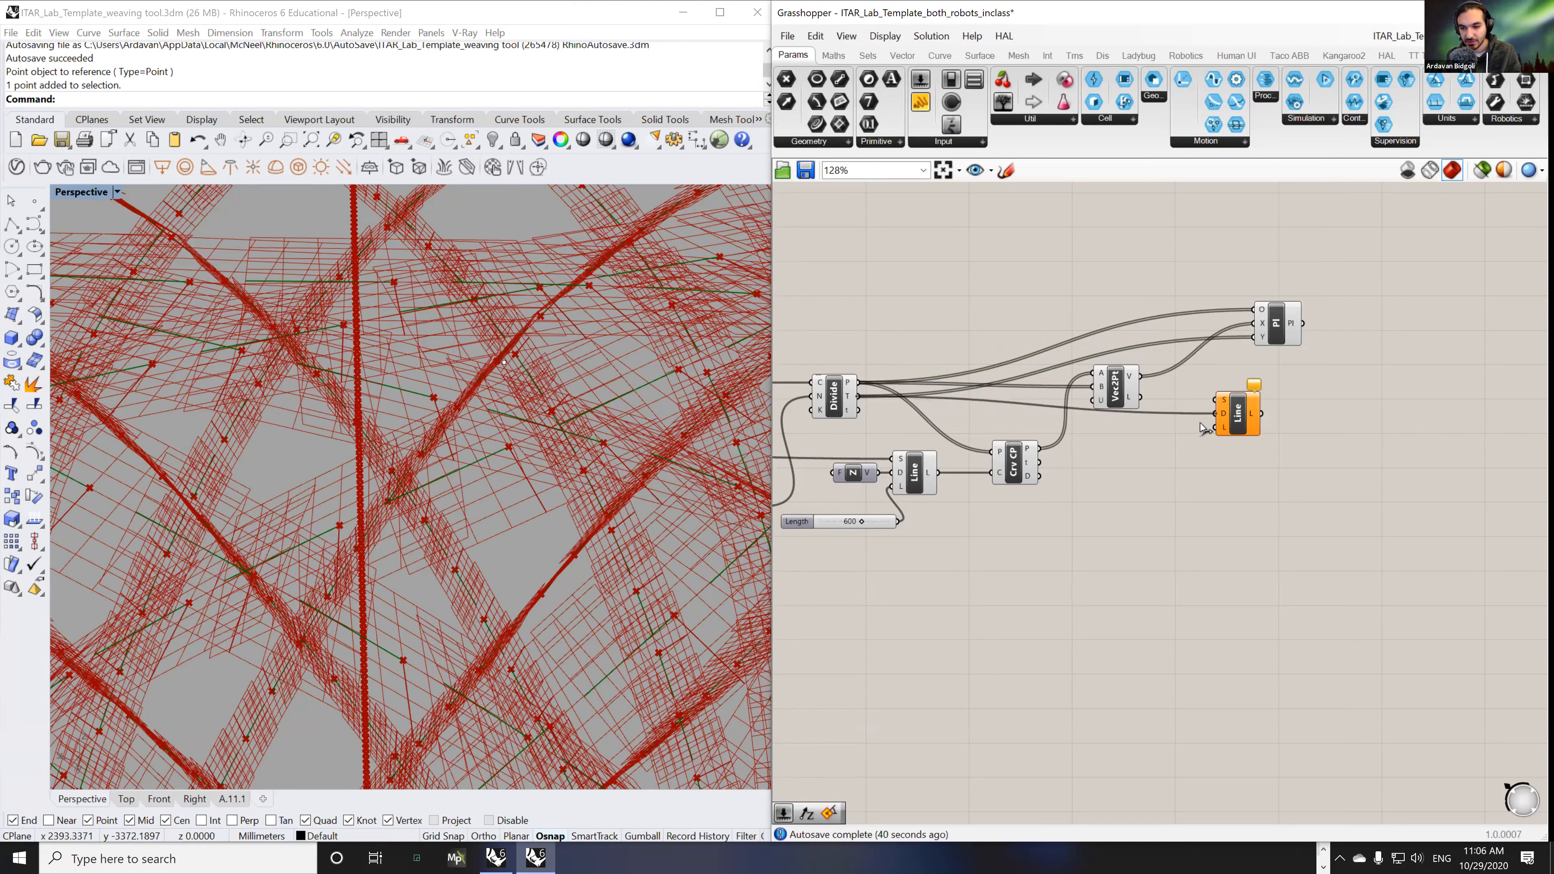
{"action": "mouse_move", "coordinate": [860, 383]}
{"action": "left_mouse_down"}
{"action": "mouse_move", "coordinate": [1172, 384]}
{"action": "mouse_move", "coordinate": [1218, 404]}
{"action": "mouse_move", "coordinate": [982, 419]}
{"action": "mouse_move", "coordinate": [855, 401]}
{"action": "left_mouse_up"}
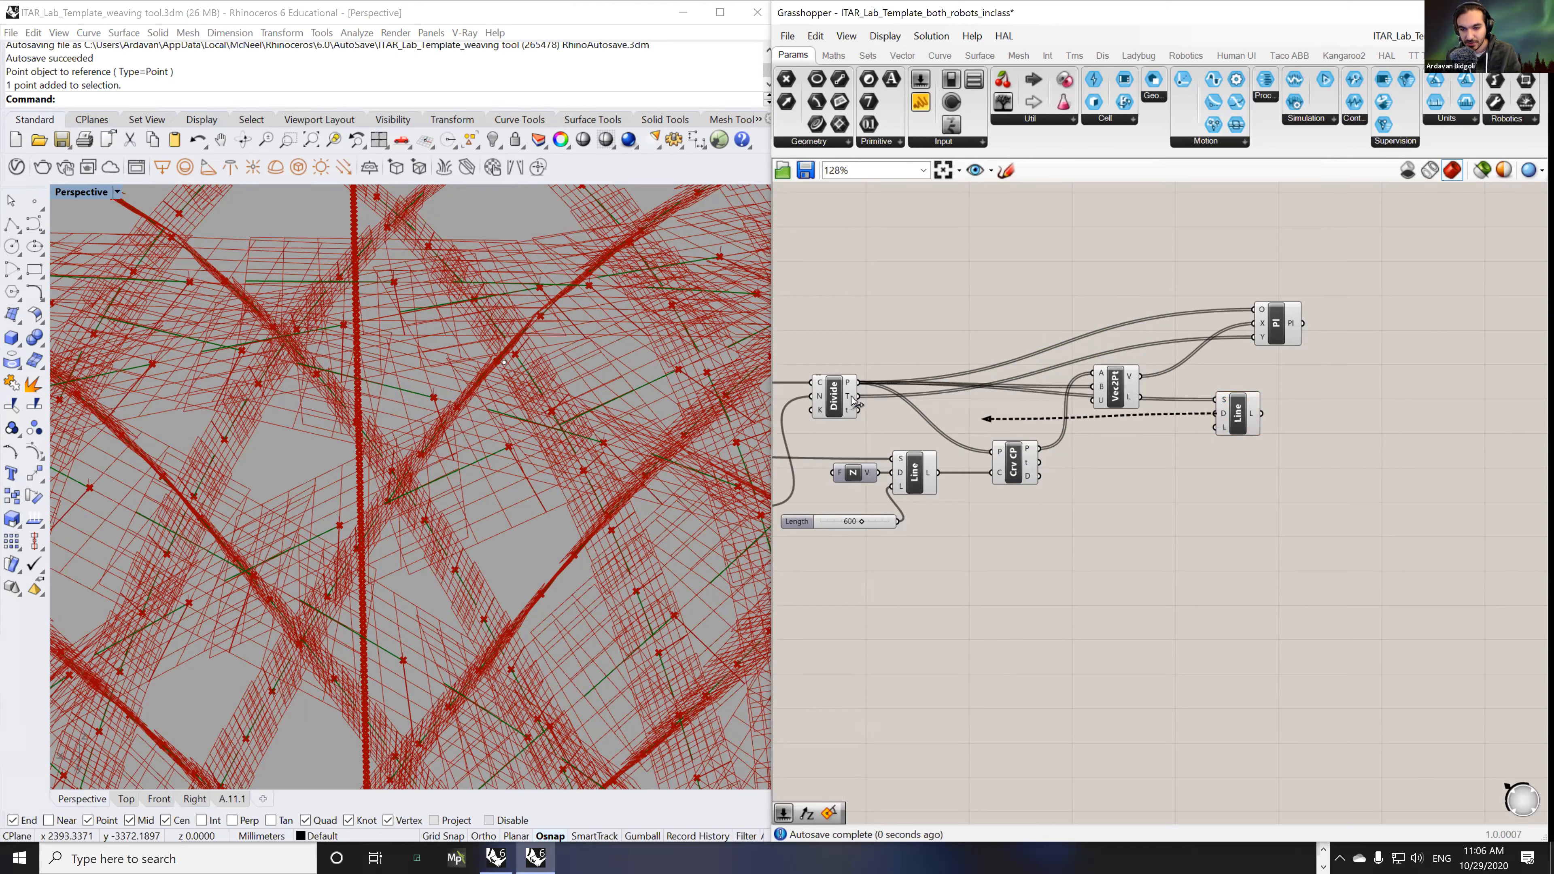
- Add a Rotate Axis component and connect the constructed planes to its geometry and the tangent lines to its axis
{"action": "double_click", "coordinate": [1300, 426]}
{"action": "type", "text": "rotat"}
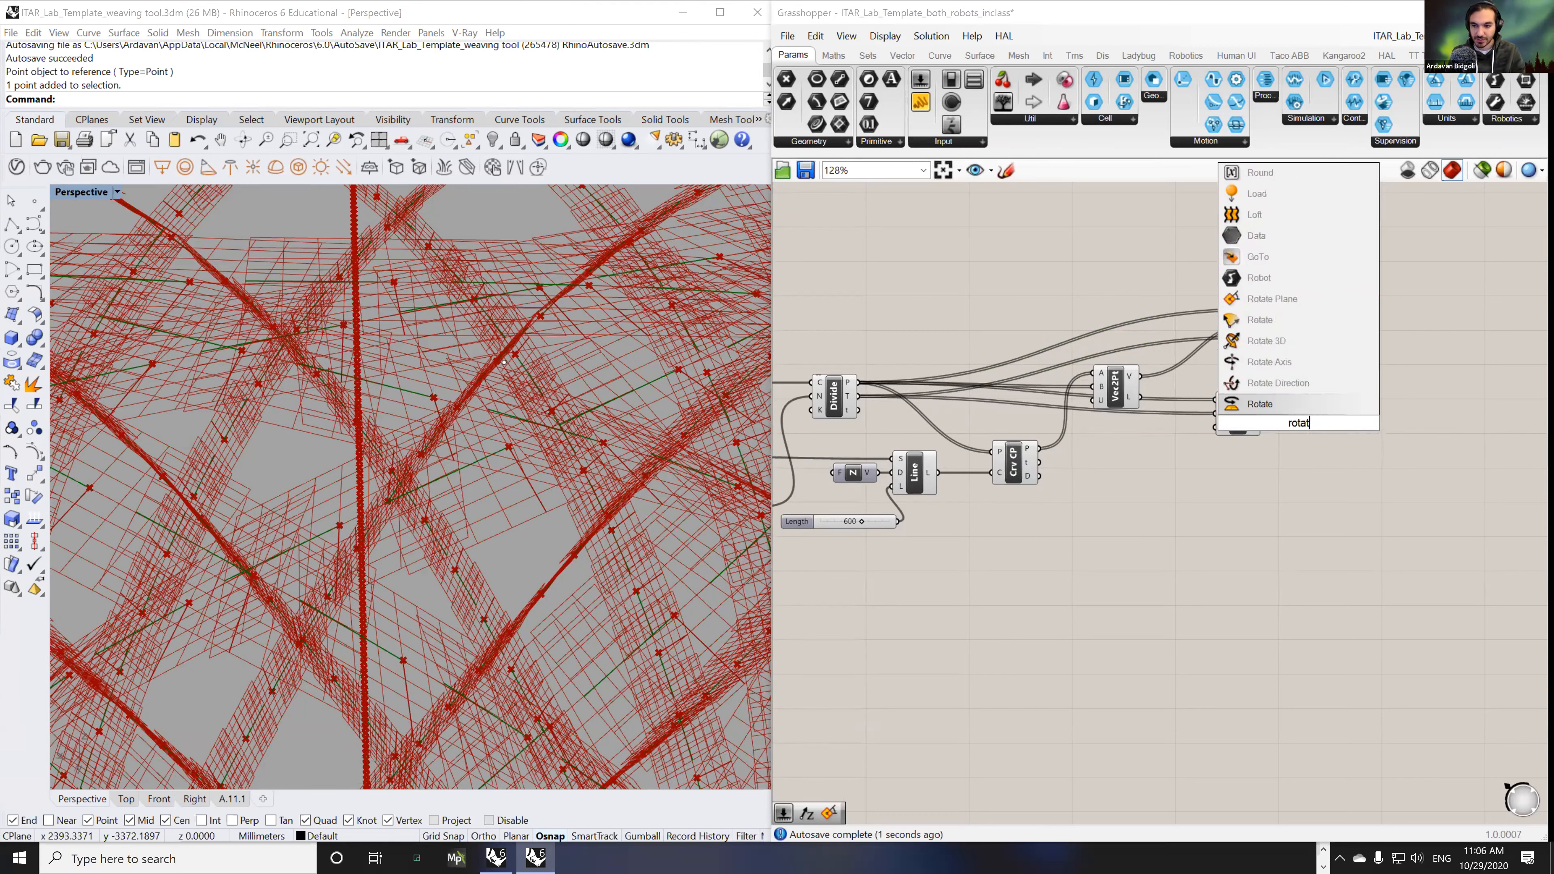
{"action": "key", "text": "Up"}
{"action": "key", "text": "Up"}
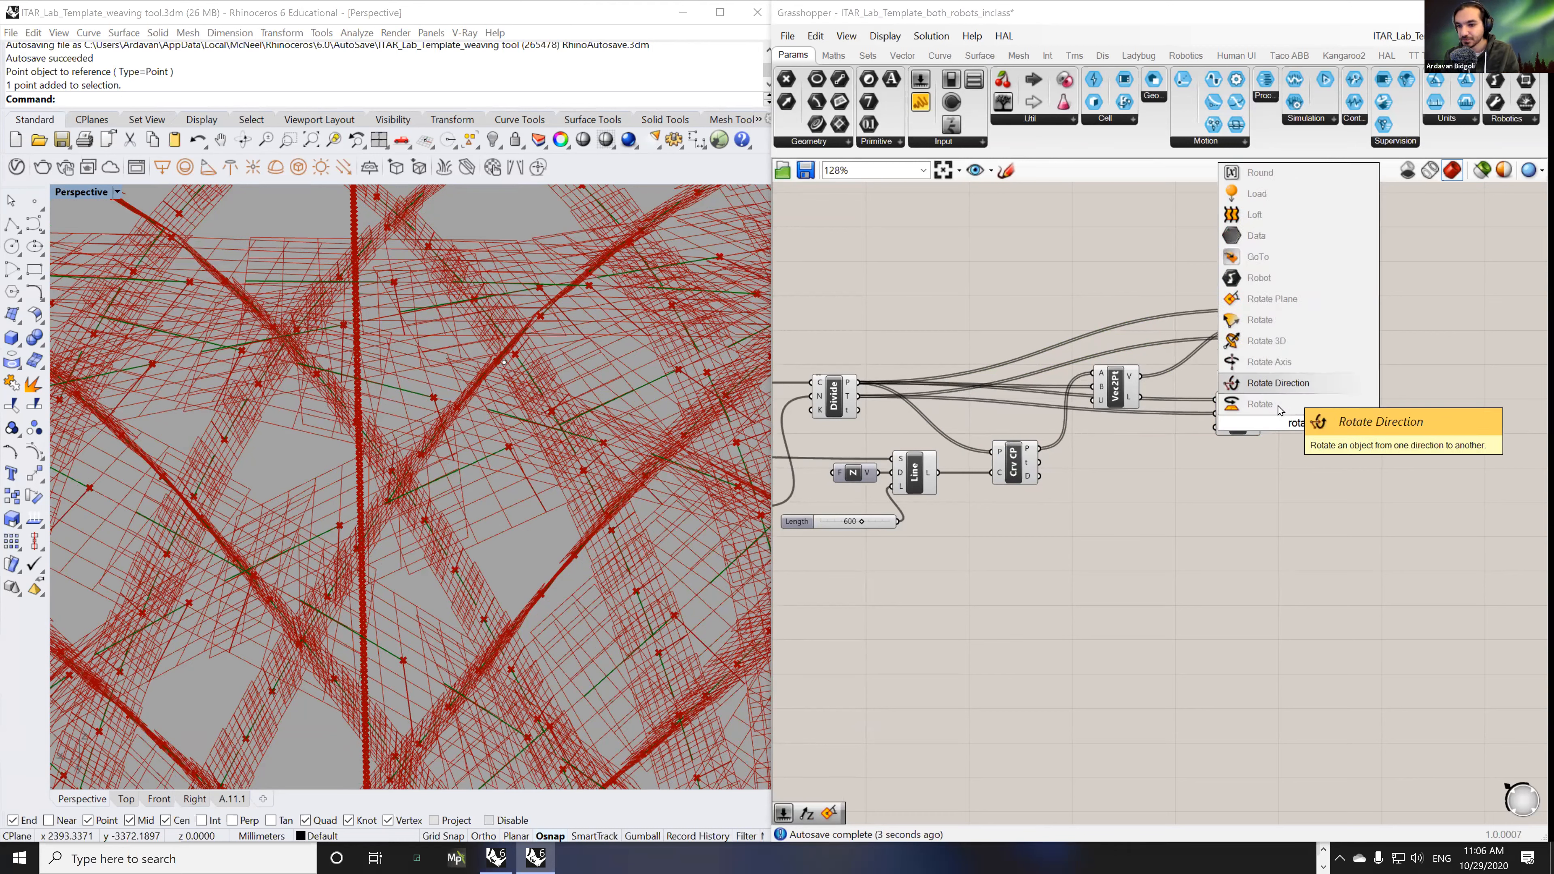
{"action": "key", "text": "Return"}
{"action": "left_click_drag", "start_coordinate": [1296, 430], "coordinate": [1370, 394]}
{"action": "left_click_drag", "start_coordinate": [1304, 325], "coordinate": [1260, 415]}
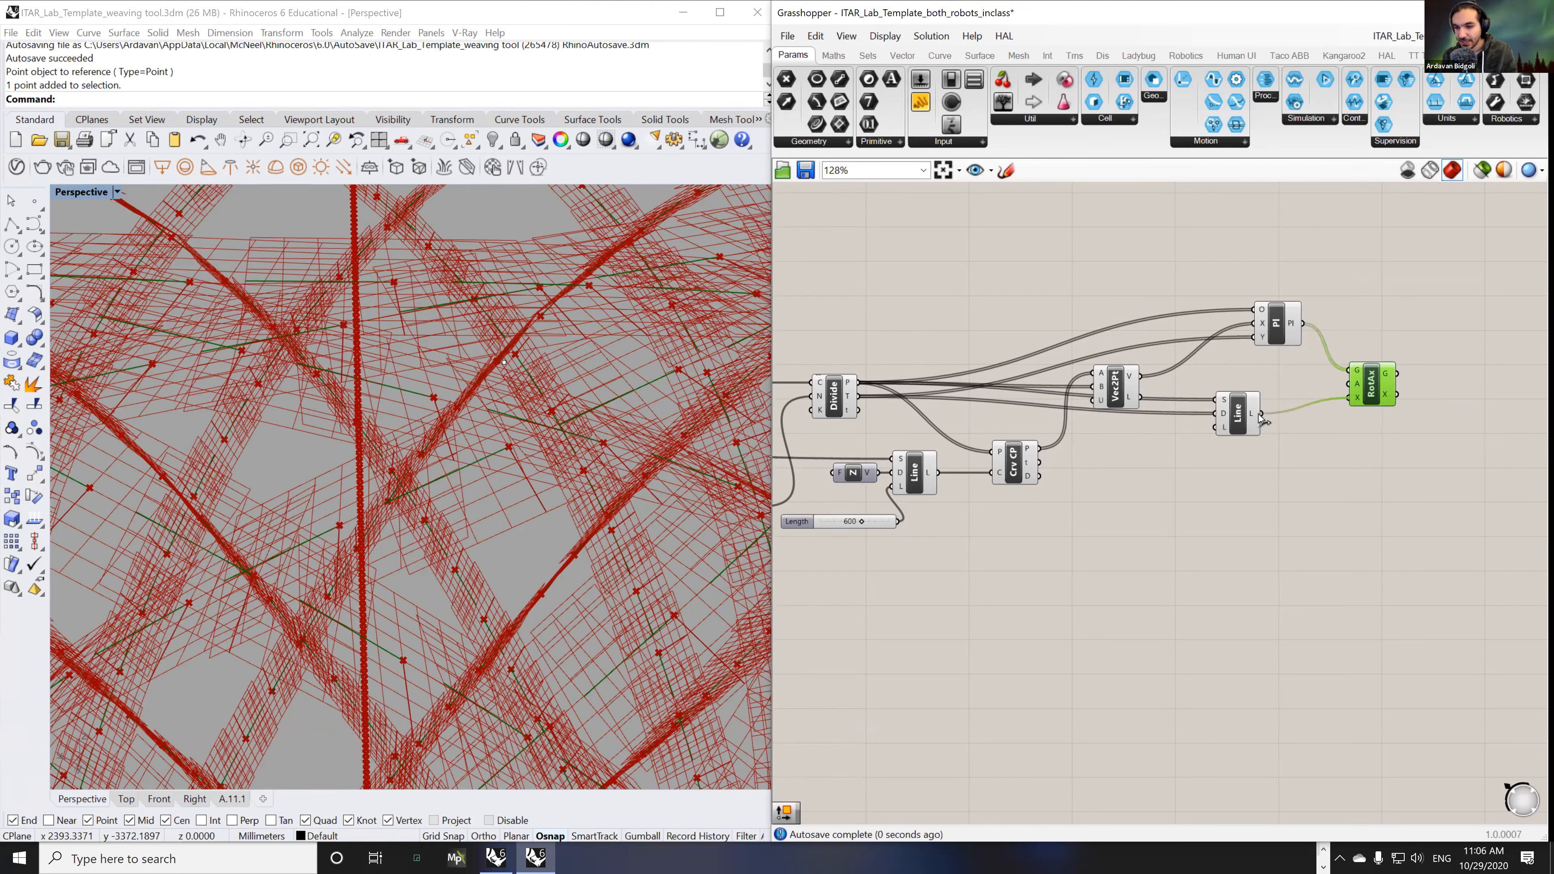
- Create a slider with value 90, connect it to the Rotate Axis angle and set that input to degrees
{"action": "double_click", "coordinate": [1330, 448]}
{"action": "type", "text": "90"}
{"action": "key", "text": "Return"}
{"action": "right_click", "coordinate": [1357, 384]}
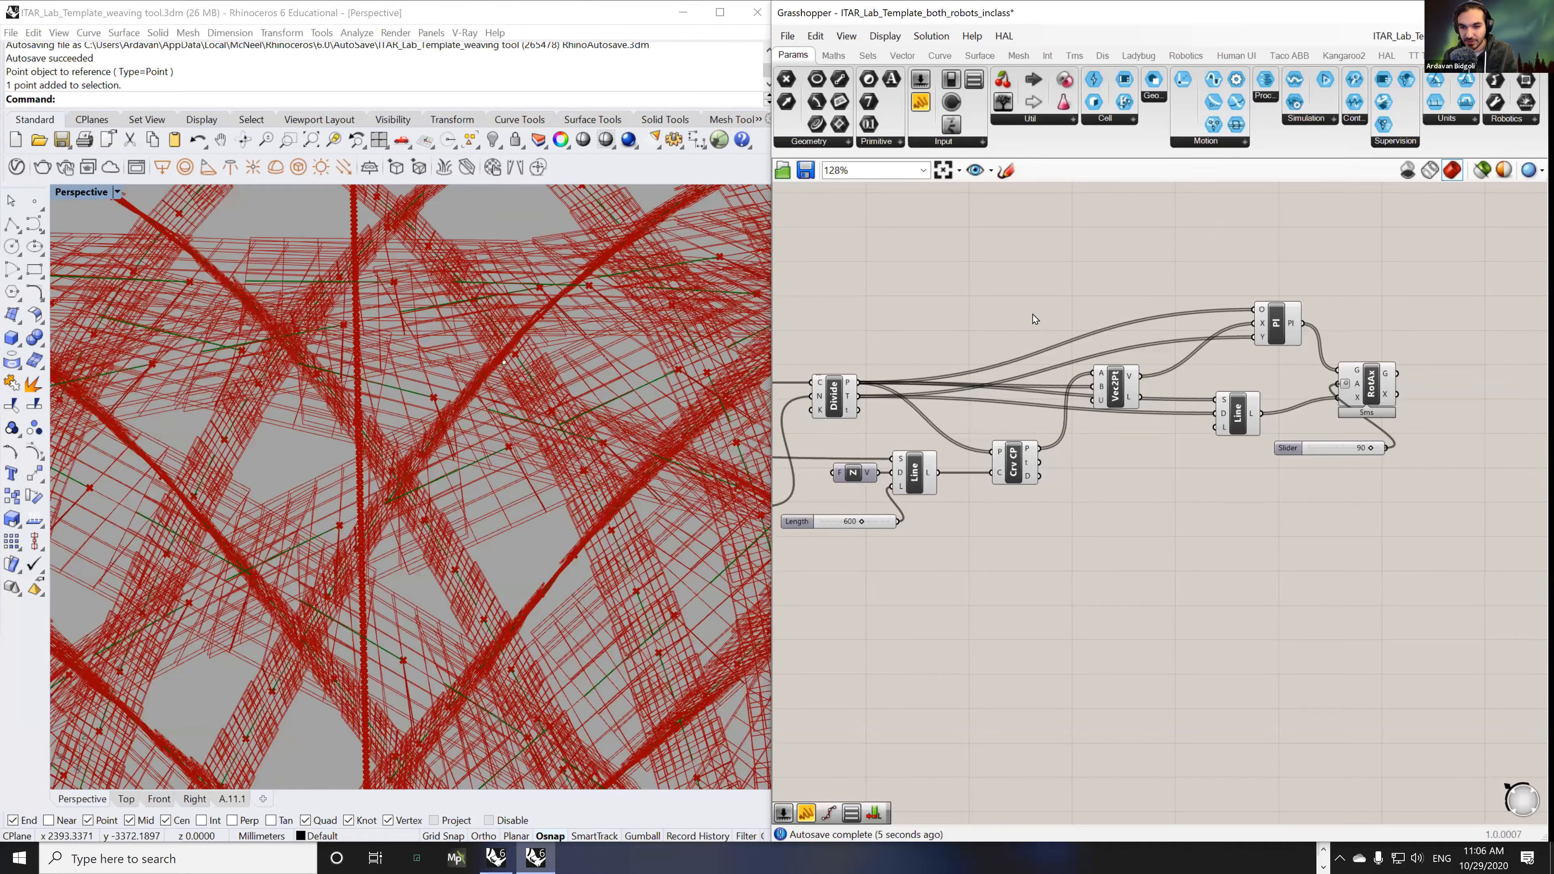
- Hide the previews of the Divide, Vector 2Pt, tangent Line and Construct Plane components and inspect the rotated planes
{"action": "left_click", "coordinate": [1037, 309]}
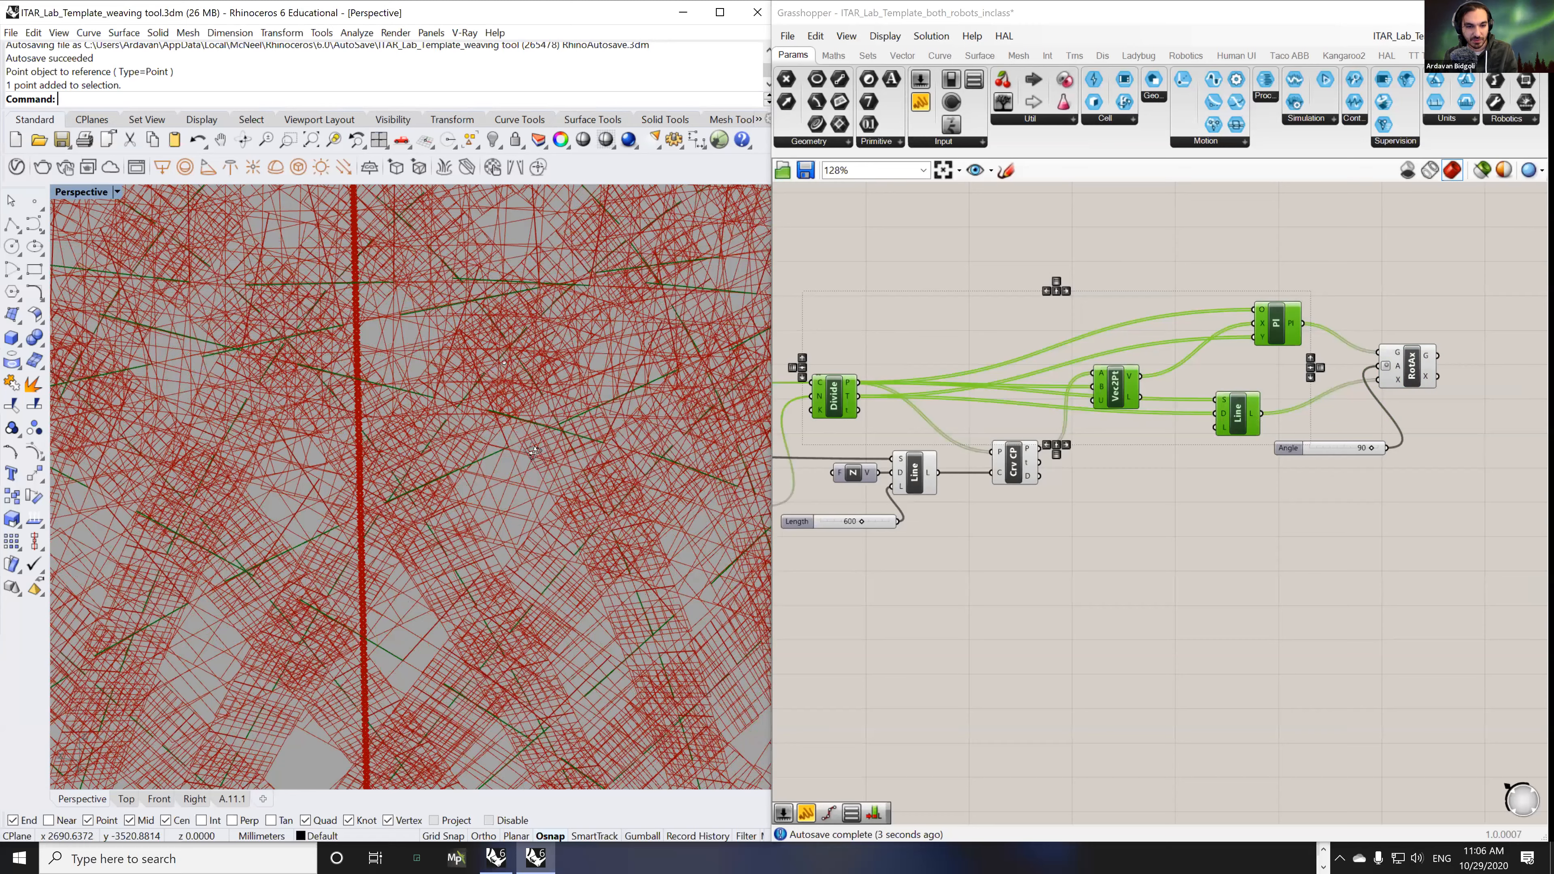
{"action": "scroll", "coordinate": [535, 452], "scroll_direction": "down", "scroll_amount": 8}
{"action": "right_click_drag", "start_coordinate": [535, 452], "coordinate": [514, 370]}
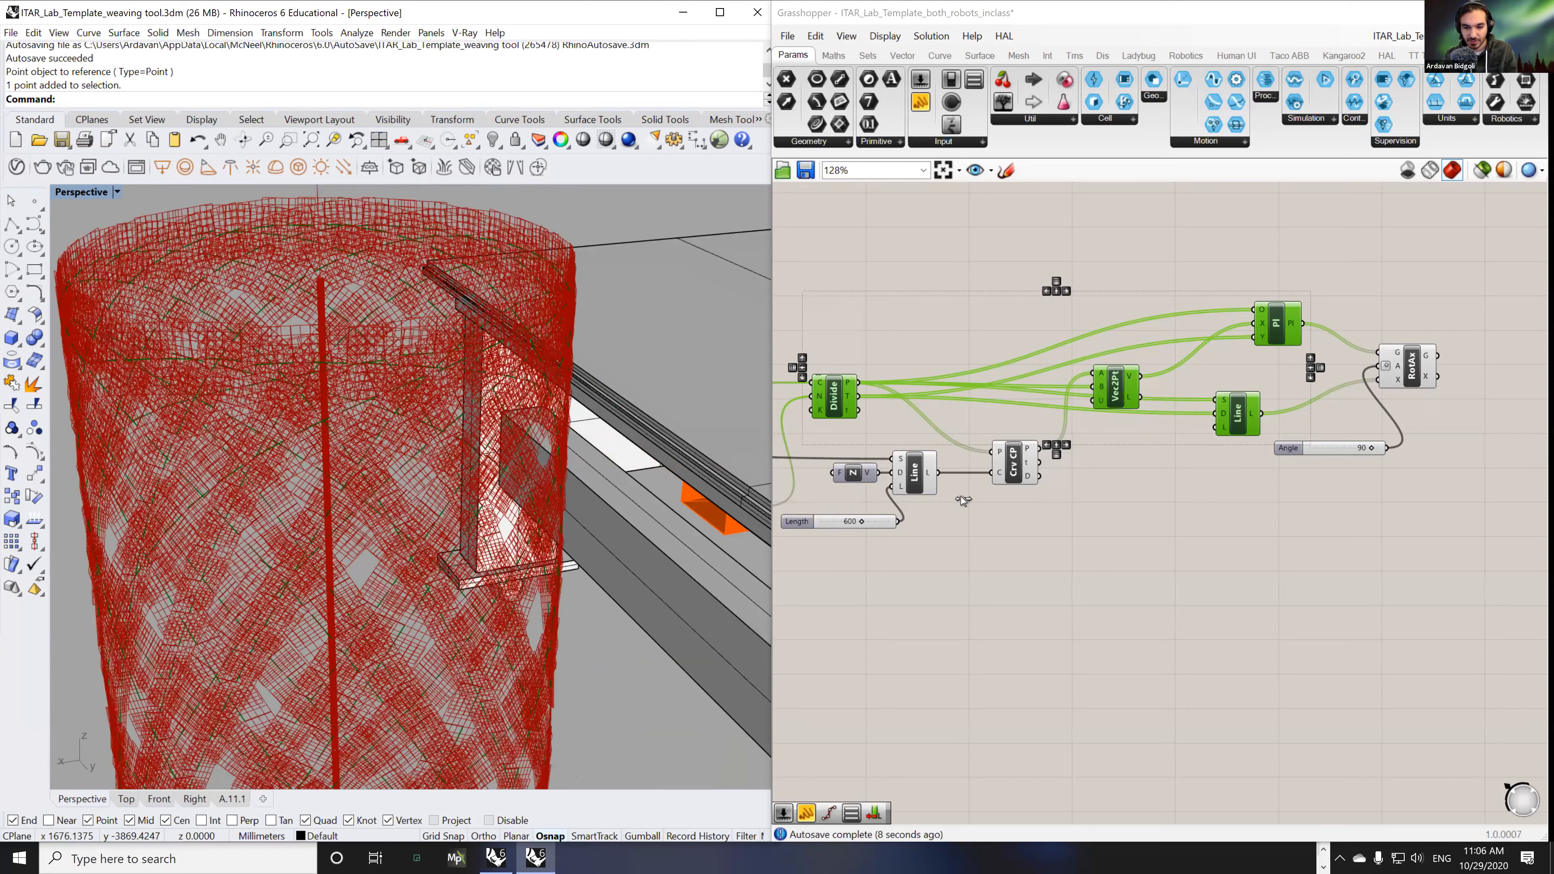
- Reduce the curve division count to 53 and inspect the spacing and orientation of the rotated planes
{"action": "scroll", "coordinate": [913, 505], "scroll_direction": "up", "scroll_amount": 2}
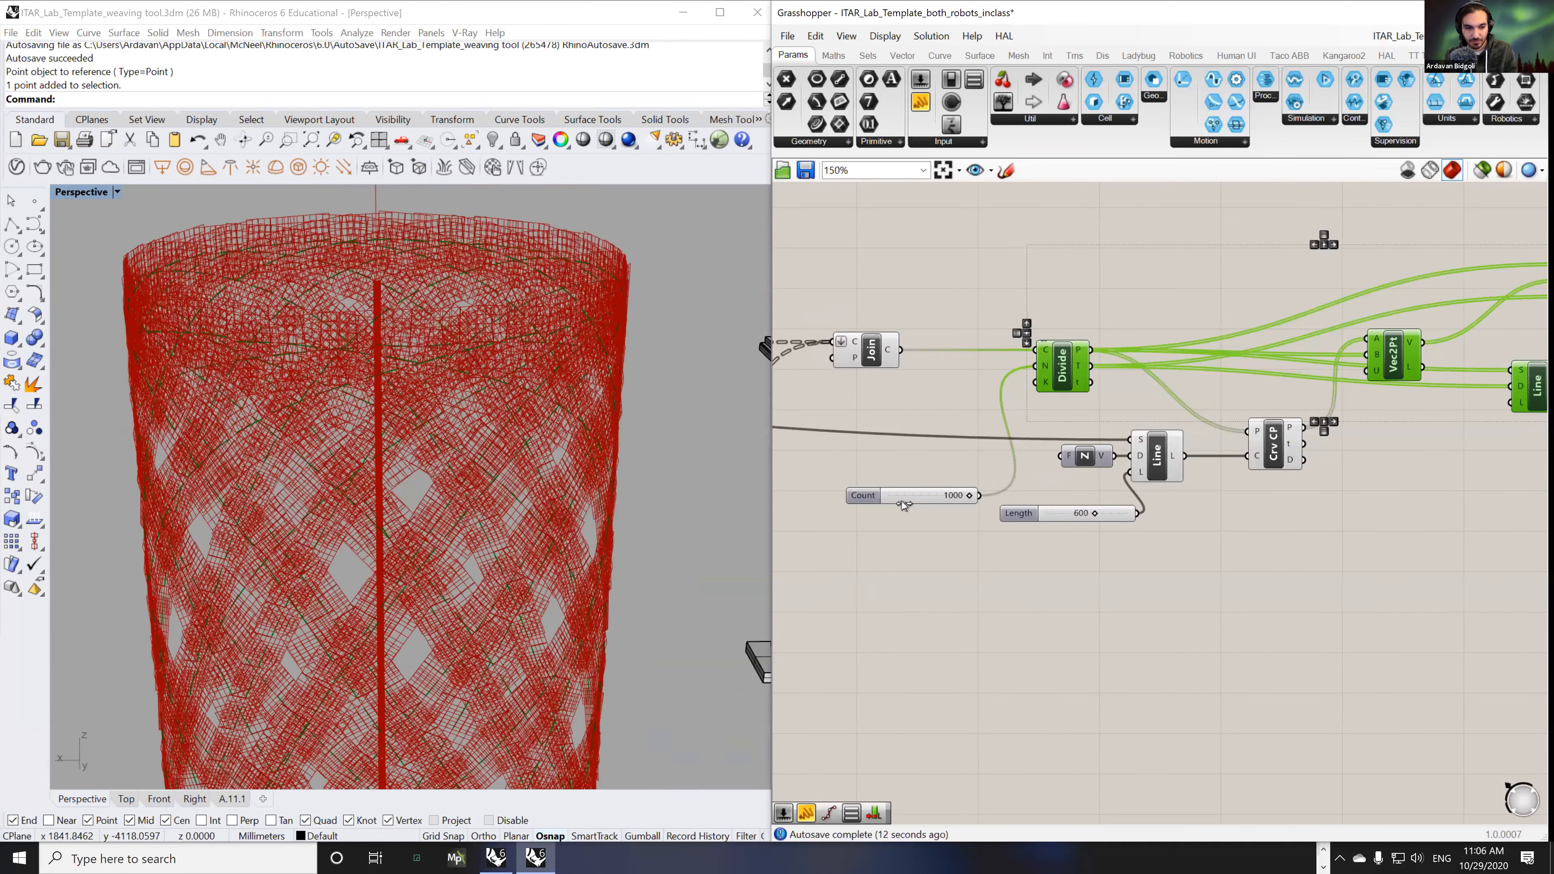
{"action": "left_click_drag", "start_coordinate": [898, 504], "coordinate": [894, 504]}
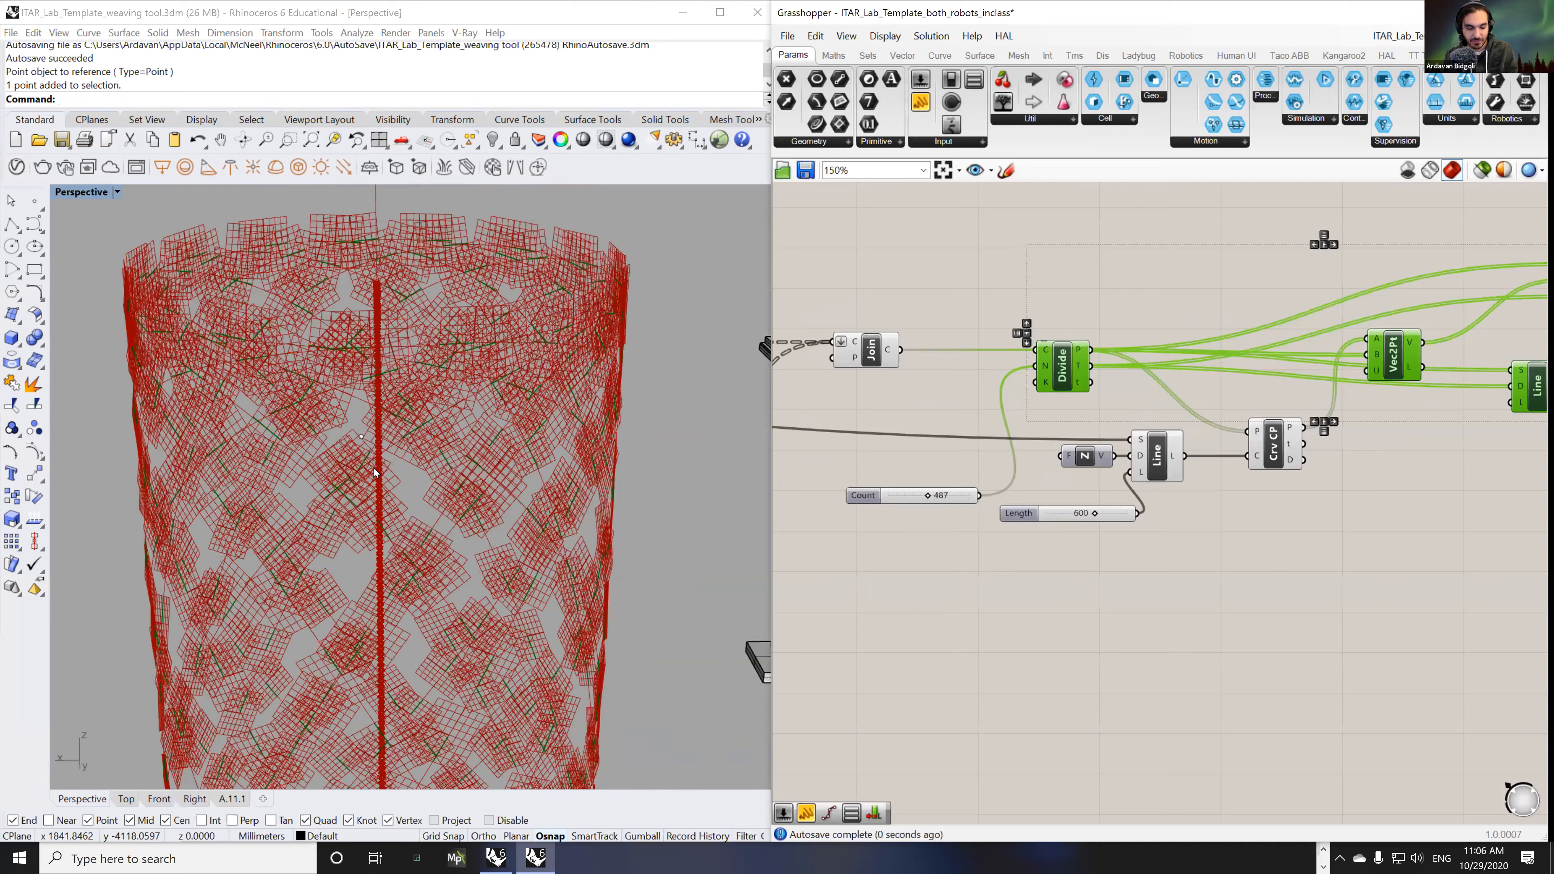
{"action": "right_click_drag", "start_coordinate": [526, 433], "coordinate": [608, 334]}
{"action": "scroll", "coordinate": [608, 335], "scroll_direction": "up", "scroll_amount": 6}
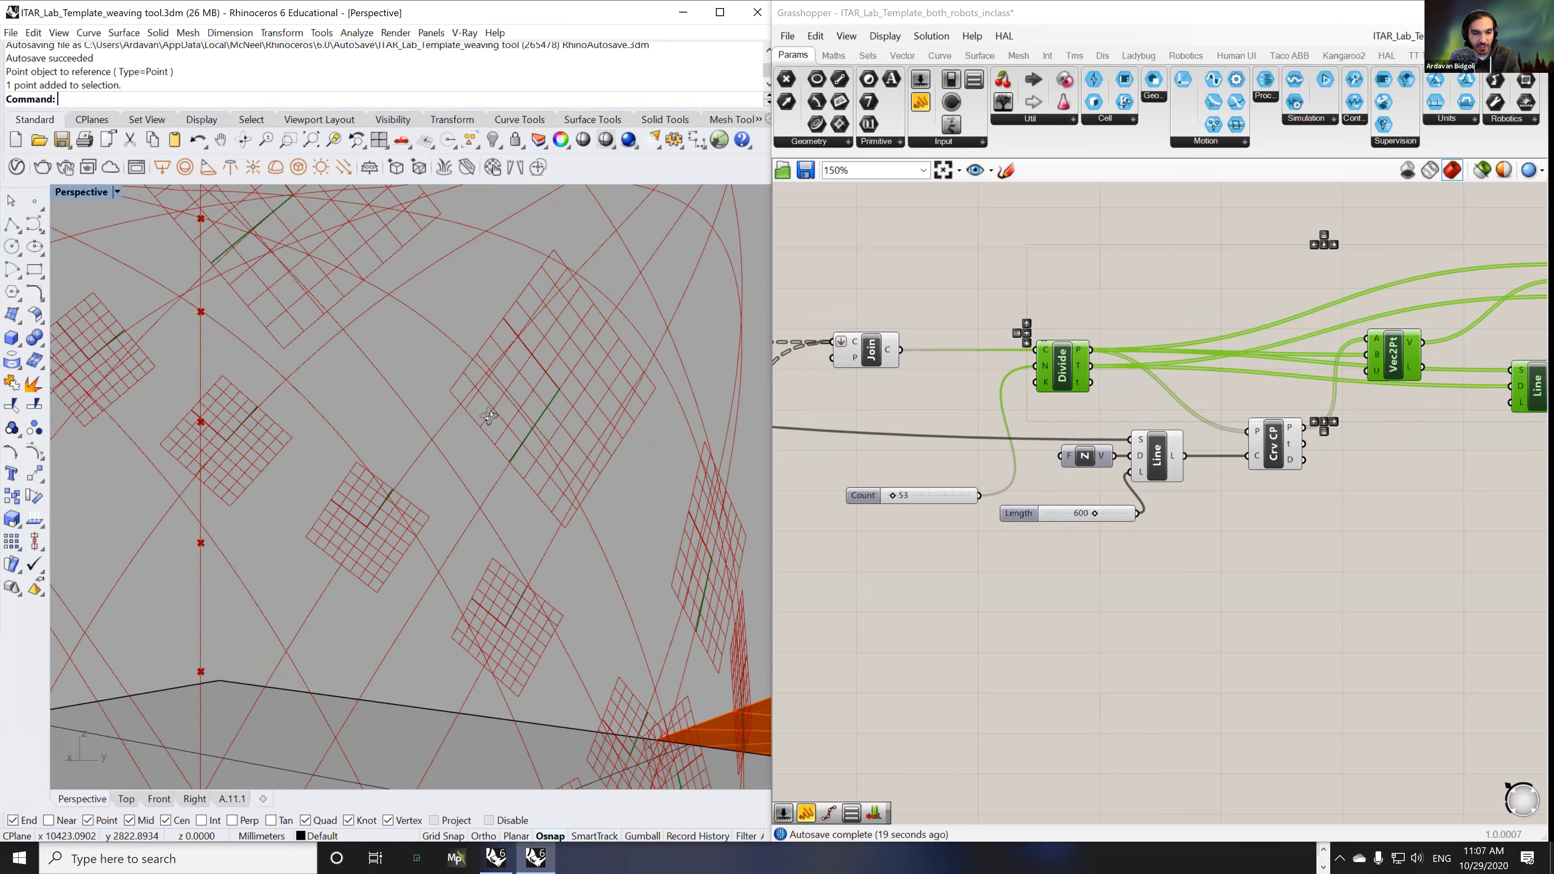
{"action": "scroll", "coordinate": [484, 419], "scroll_direction": "down", "scroll_amount": 4}
{"action": "scroll", "coordinate": [494, 387], "scroll_direction": "down", "scroll_amount": 10}
{"action": "right_click_drag", "start_coordinate": [493, 392], "coordinate": [373, 404]}
{"action": "right_click_drag", "start_coordinate": [504, 527], "coordinate": [433, 591]}
{"action": "scroll", "coordinate": [1273, 610], "scroll_direction": "down", "scroll_amount": 3}
- Hide the weave curve previews and select the Rotate Axis component to highlight its rotated planes
{"action": "left_click", "coordinate": [830, 361]}
{"action": "left_click", "coordinate": [1239, 521]}
{"action": "right_click_drag", "start_coordinate": [1241, 523], "coordinate": [1139, 664]}
{"action": "scroll", "coordinate": [1266, 493], "scroll_direction": "up", "scroll_amount": 5}
{"action": "left_click", "coordinate": [1265, 494]}
{"action": "scroll", "coordinate": [1265, 494], "scroll_direction": "down", "scroll_amount": 11}
{"action": "scroll", "coordinate": [1266, 493], "scroll_direction": "up", "scroll_amount": 3}
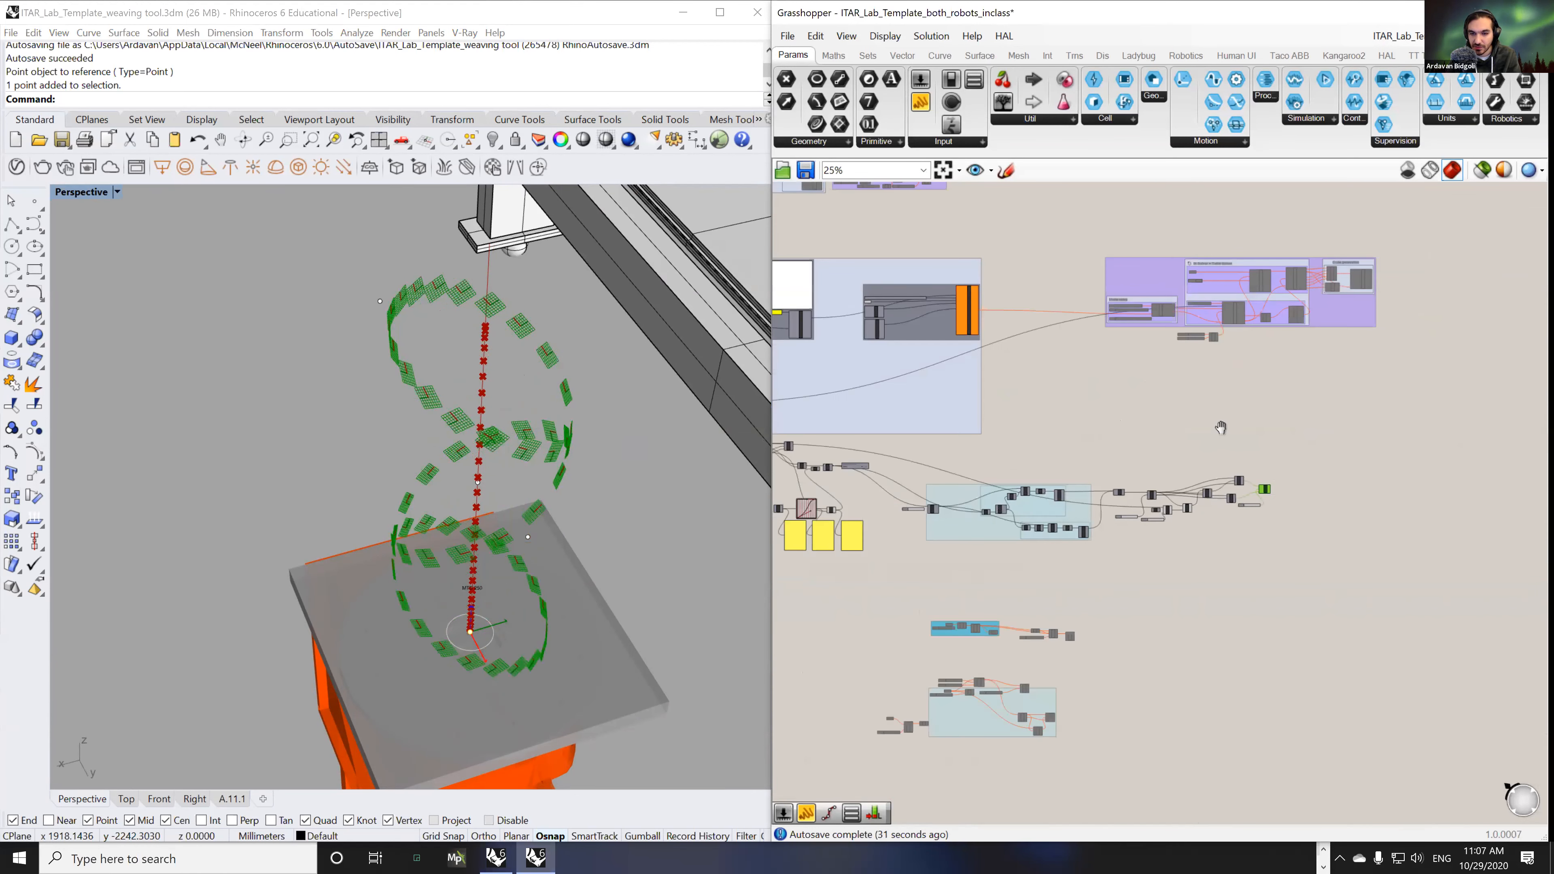
- Connect the Rotate Axis output to the Targets input of the Toolpath Creator
{"action": "left_click_drag", "start_coordinate": [1324, 473], "coordinate": [978, 234]}
{"action": "scroll", "coordinate": [1106, 418], "scroll_direction": "down", "scroll_amount": 4}
{"action": "scroll", "coordinate": [875, 250], "scroll_direction": "up", "scroll_amount": 8}
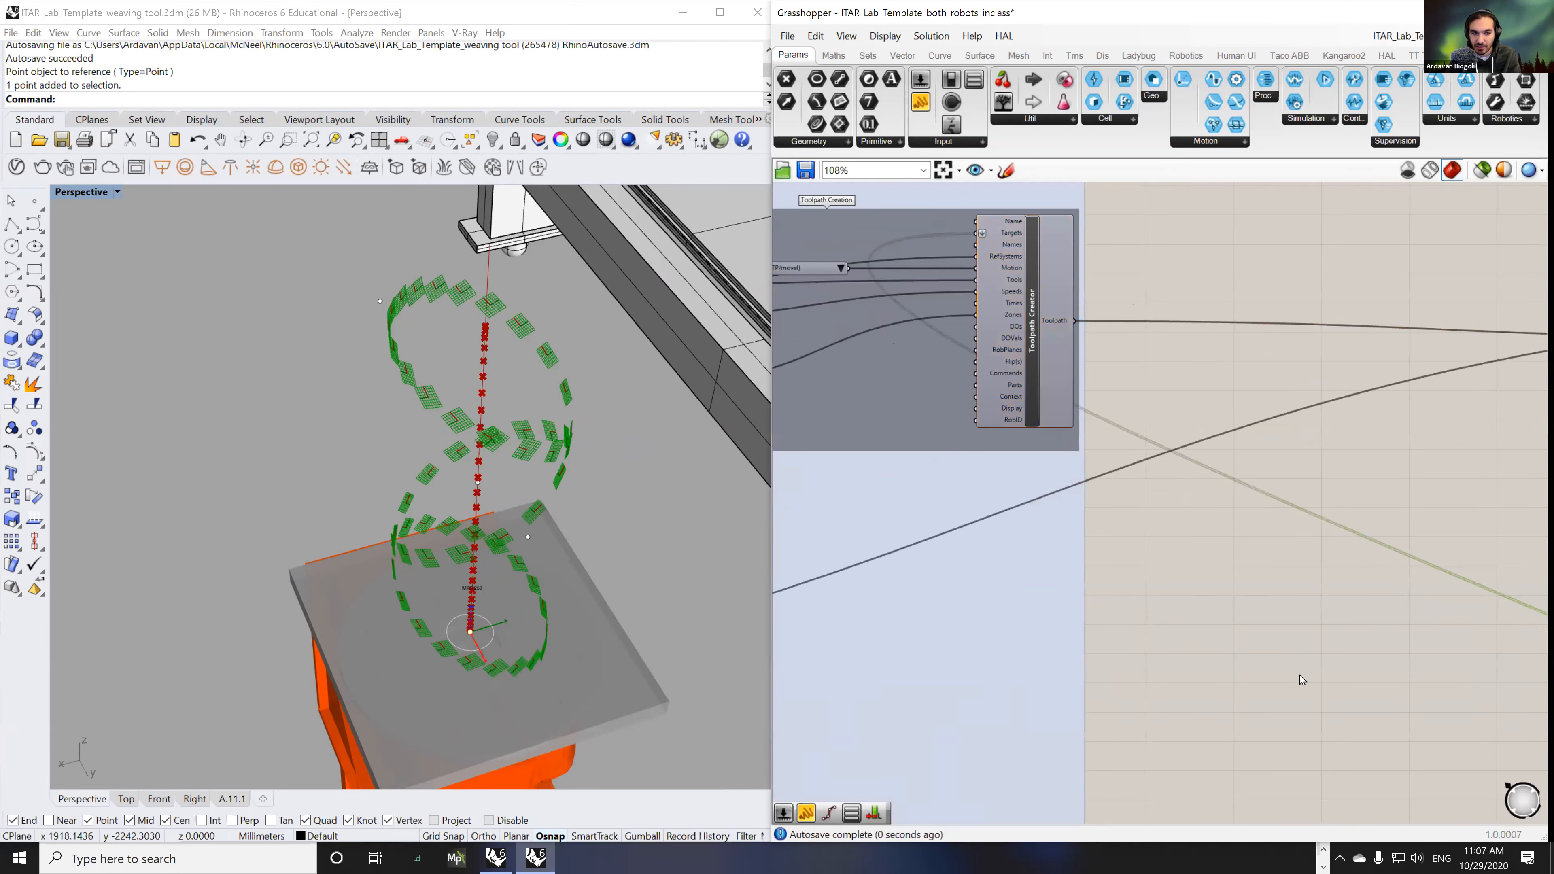
- Enable the Mode setup, IK Solver + Table Solver and Code generation groups with the vector components below them, and inspect the robot simulation
{"action": "right_click_drag", "start_coordinate": [1301, 677], "coordinate": [1074, 504]}
{"action": "scroll", "coordinate": [1075, 500], "scroll_direction": "down", "scroll_amount": 6}
{"action": "right_click_drag", "start_coordinate": [1348, 395], "coordinate": [980, 458]}
{"action": "scroll", "coordinate": [980, 458], "scroll_direction": "down", "scroll_amount": 3}
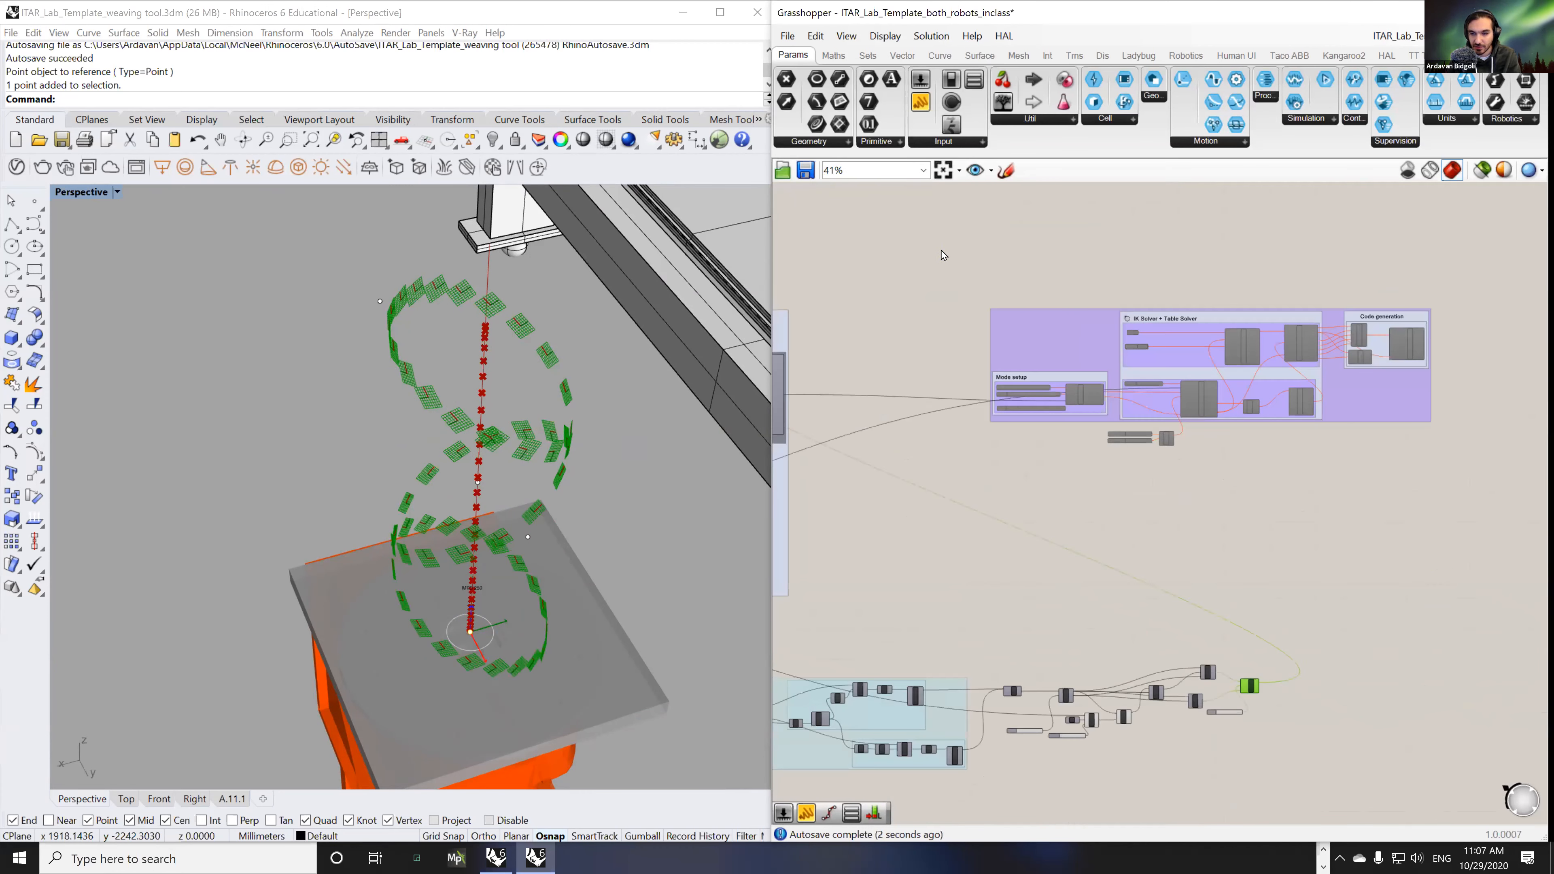
{"action": "left_click_drag", "start_coordinate": [937, 243], "coordinate": [1494, 491]}
{"action": "middle_click", "coordinate": [1316, 428]}
{"action": "left_click", "coordinate": [1361, 426]}
{"action": "right_click_drag", "start_coordinate": [392, 429], "coordinate": [469, 419]}
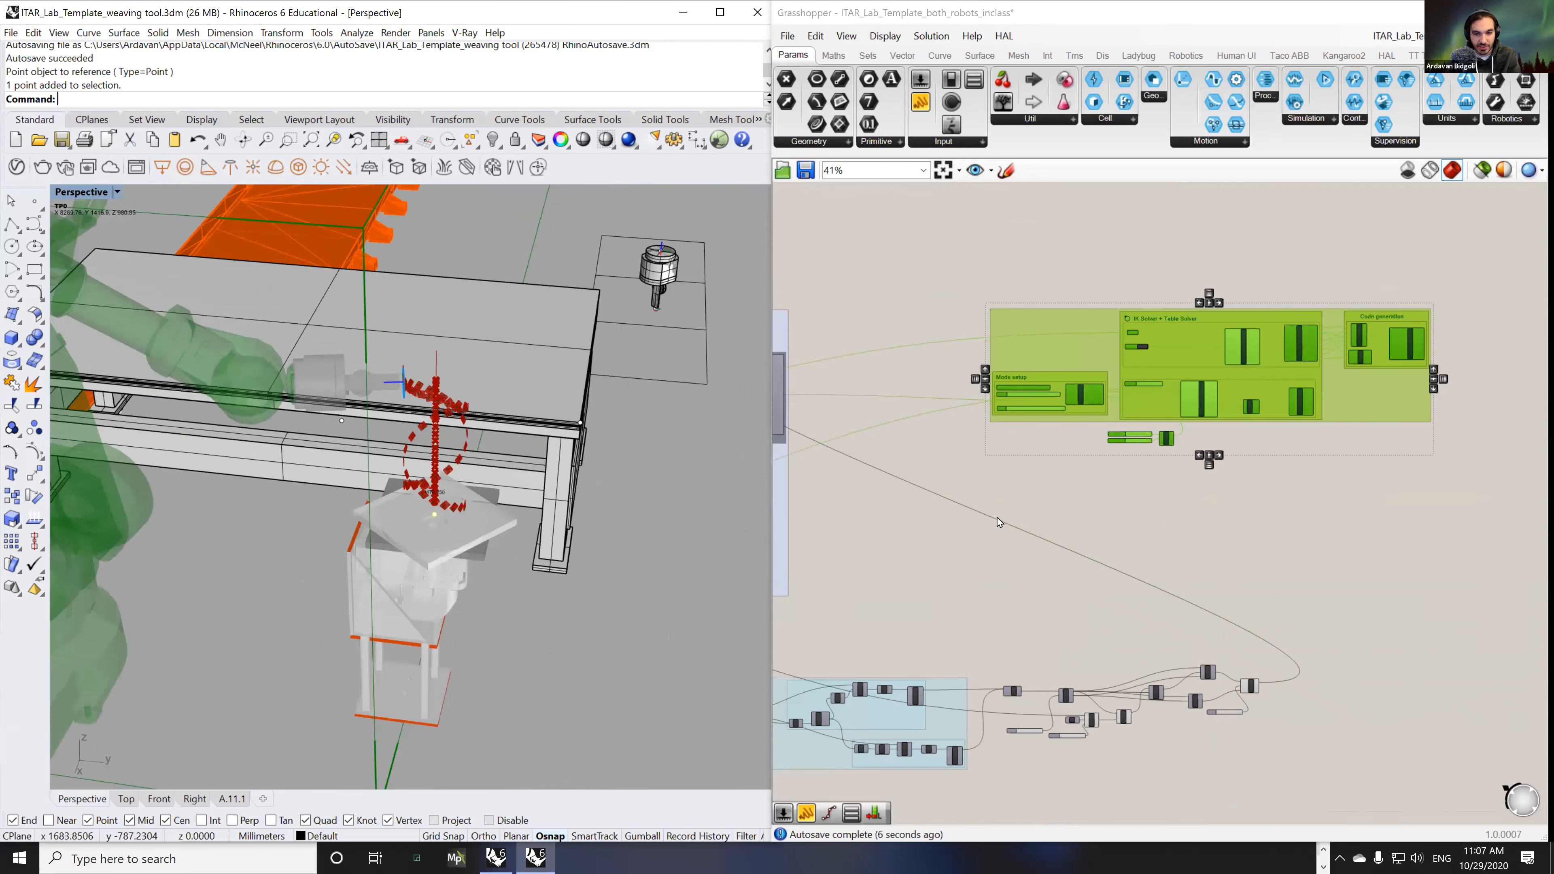
{"action": "left_click", "coordinate": [981, 544]}
{"action": "right_click_drag", "start_coordinate": [297, 463], "coordinate": [499, 471]}
{"action": "scroll", "coordinate": [501, 471], "scroll_direction": "up", "scroll_amount": 2}
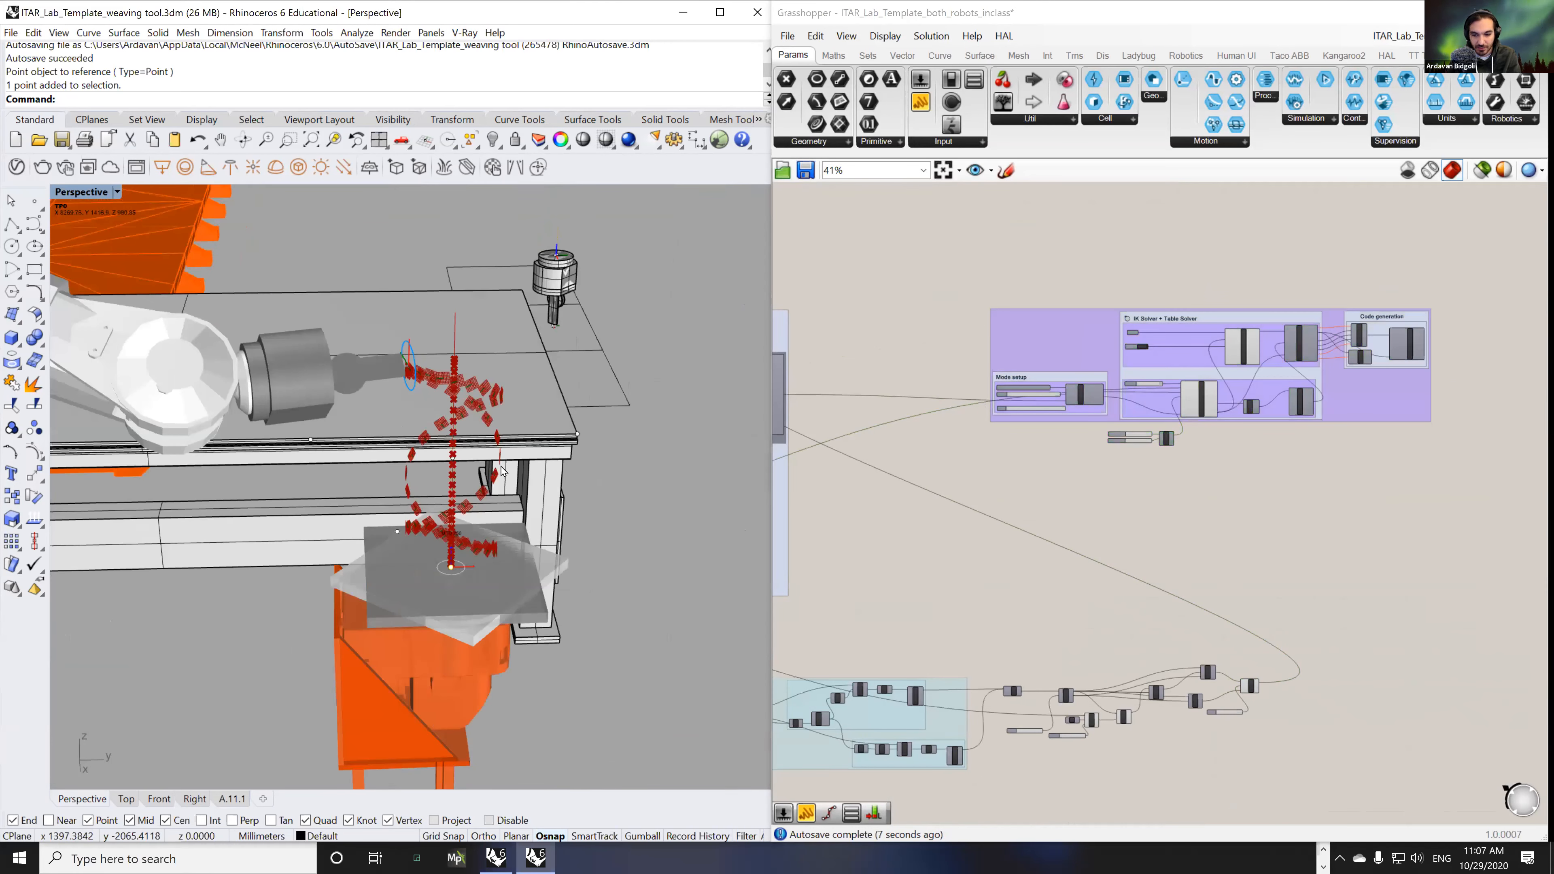
- Raise the curve division Count to 1000 and advance the tSelect toolpath preview value to simulate the robot
{"action": "scroll", "coordinate": [1122, 613], "scroll_direction": "up", "scroll_amount": 5}
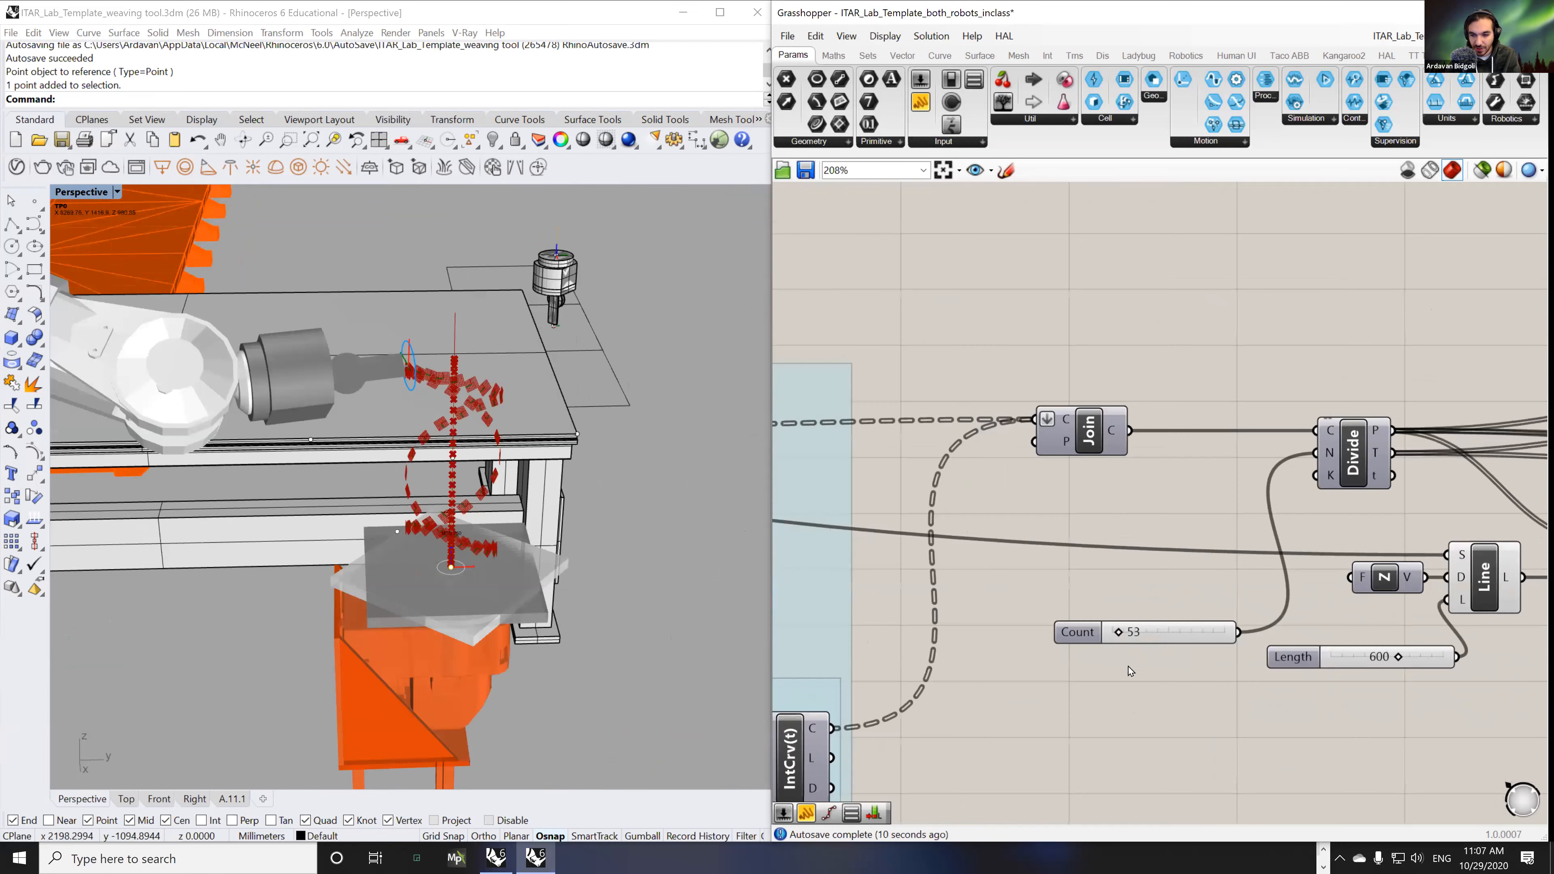
{"action": "left_click_drag", "start_coordinate": [1119, 632], "coordinate": [1225, 632]}
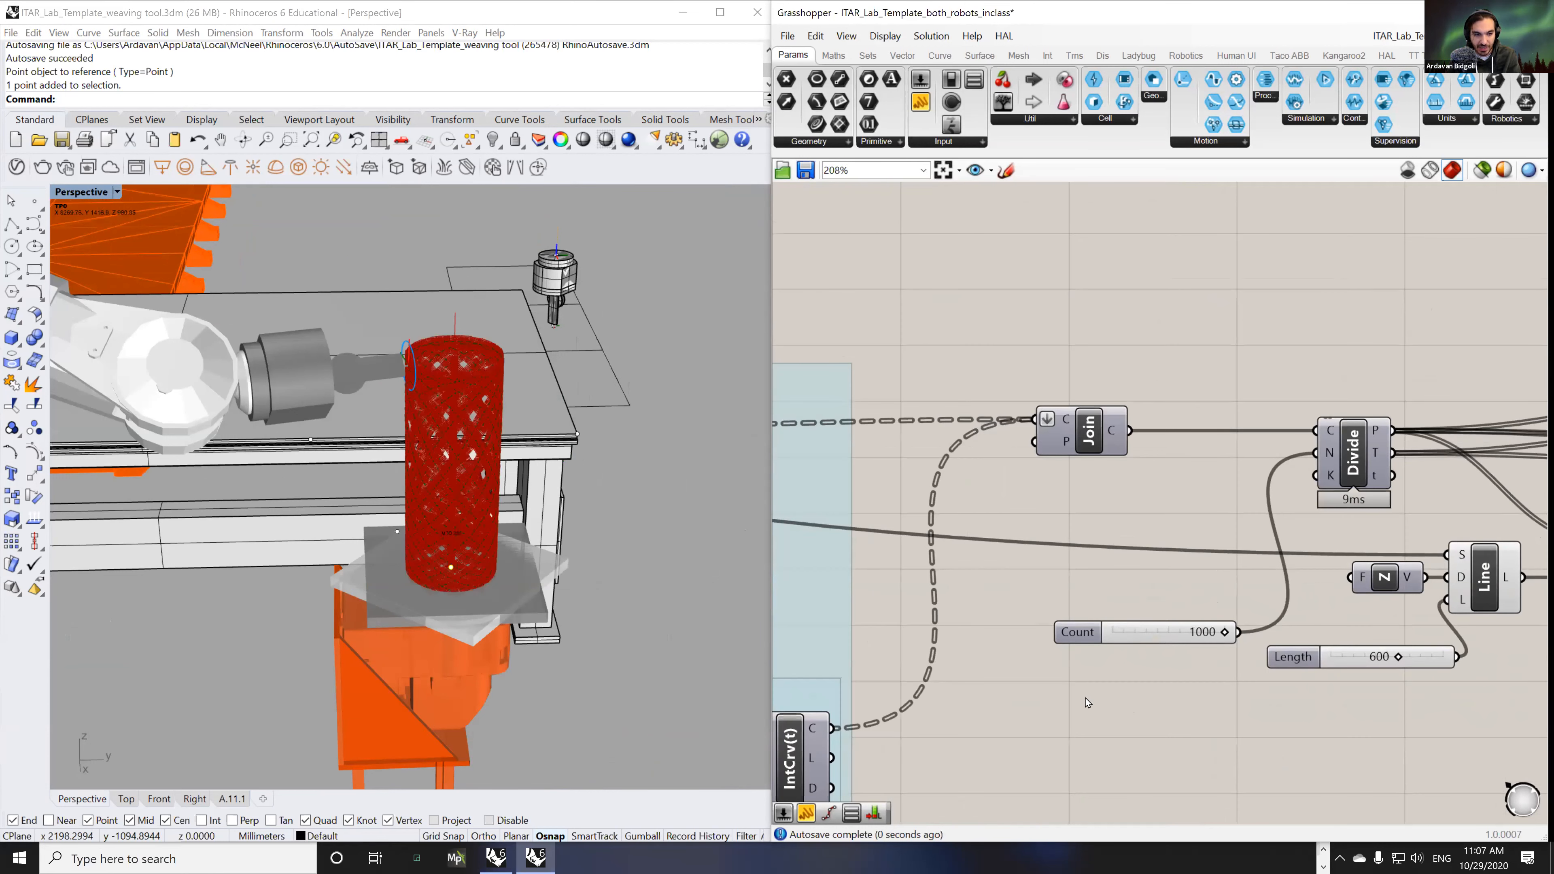
{"action": "scroll", "coordinate": [983, 494], "scroll_direction": "down", "scroll_amount": 3}
{"action": "right_click_drag", "start_coordinate": [1102, 355], "coordinate": [1142, 715]}
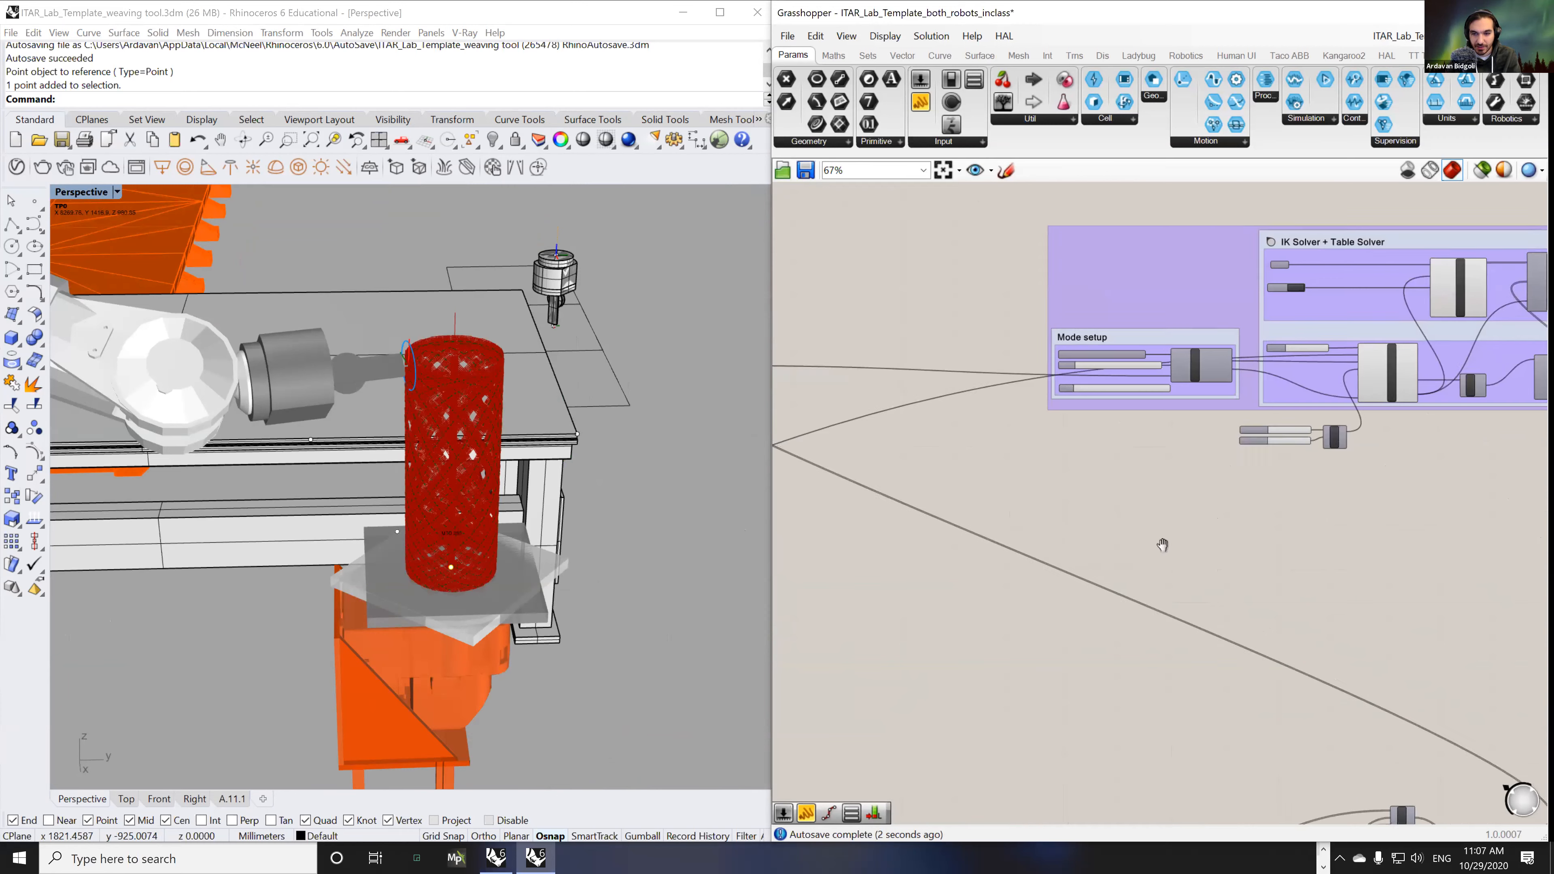
{"action": "scroll", "coordinate": [1047, 373], "scroll_direction": "up", "scroll_amount": 5}
{"action": "left_click_drag", "start_coordinate": [1111, 592], "coordinate": [1201, 594]}
- Add a Pipe component and feed its curve input from the Join component's joined weave curves
{"action": "scroll", "coordinate": [1193, 548], "scroll_direction": "down", "scroll_amount": 10}
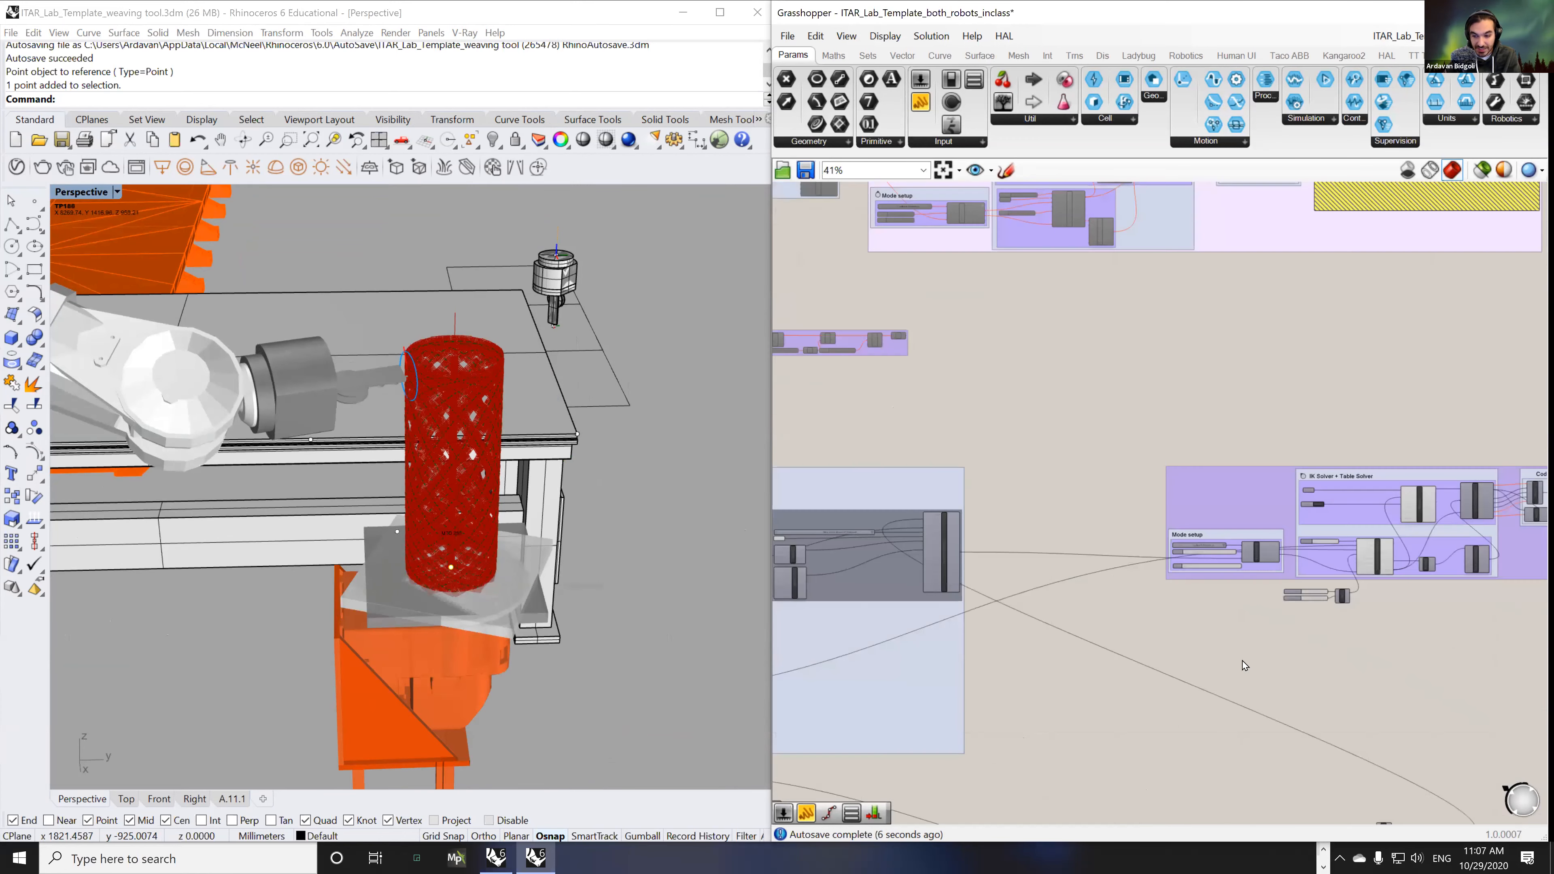
{"action": "scroll", "coordinate": [1289, 510], "scroll_direction": "up", "scroll_amount": 4}
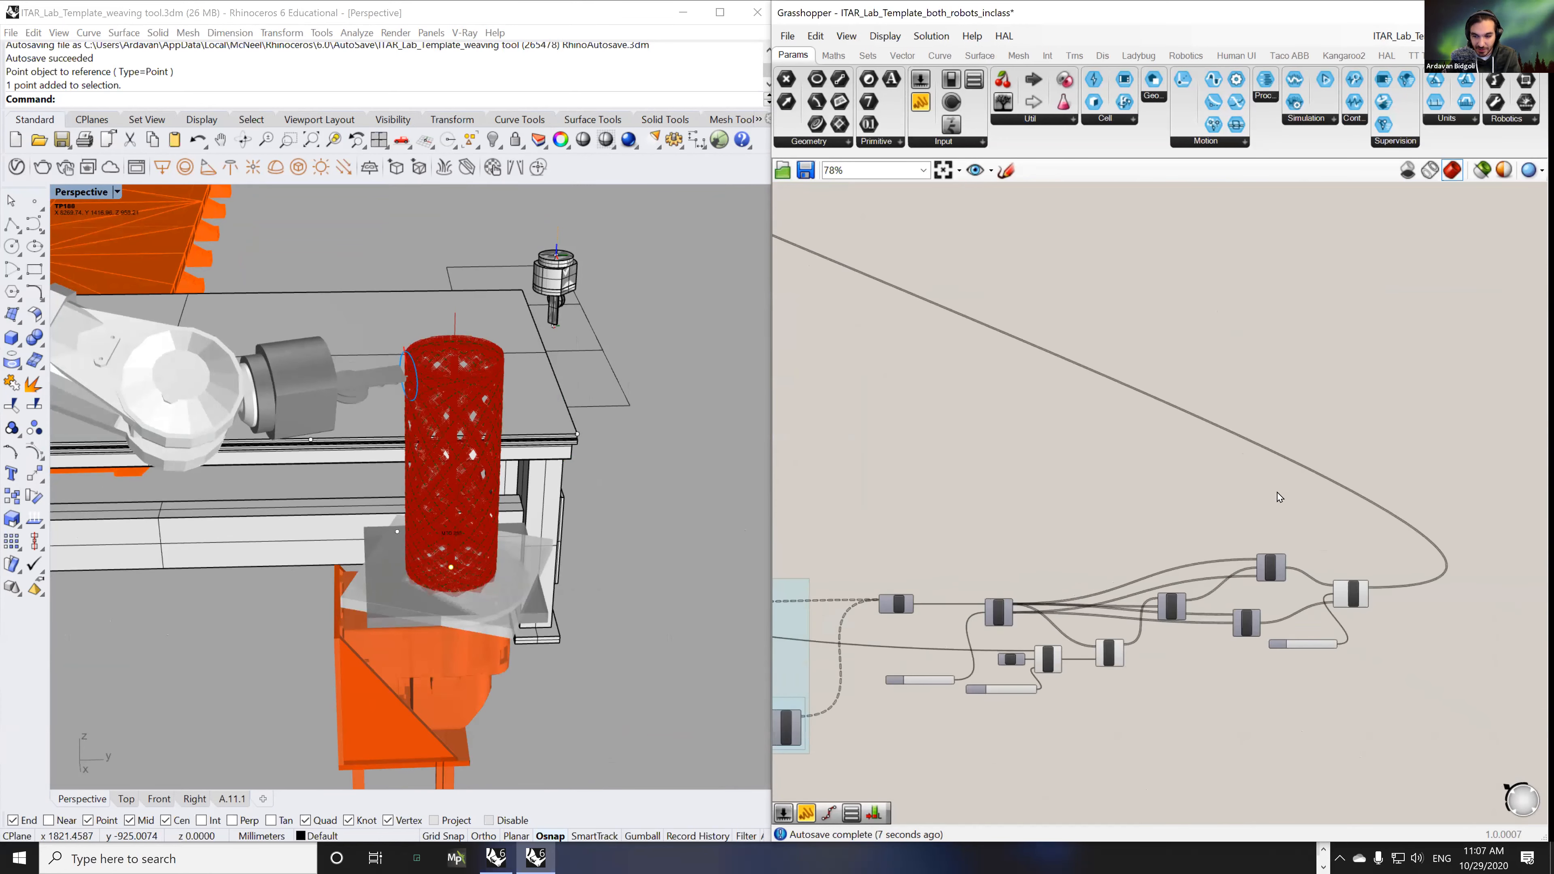
{"action": "double_click", "coordinate": [1216, 484]}
{"action": "type", "text": "pip"}
{"action": "left_click", "coordinate": [1196, 472]}
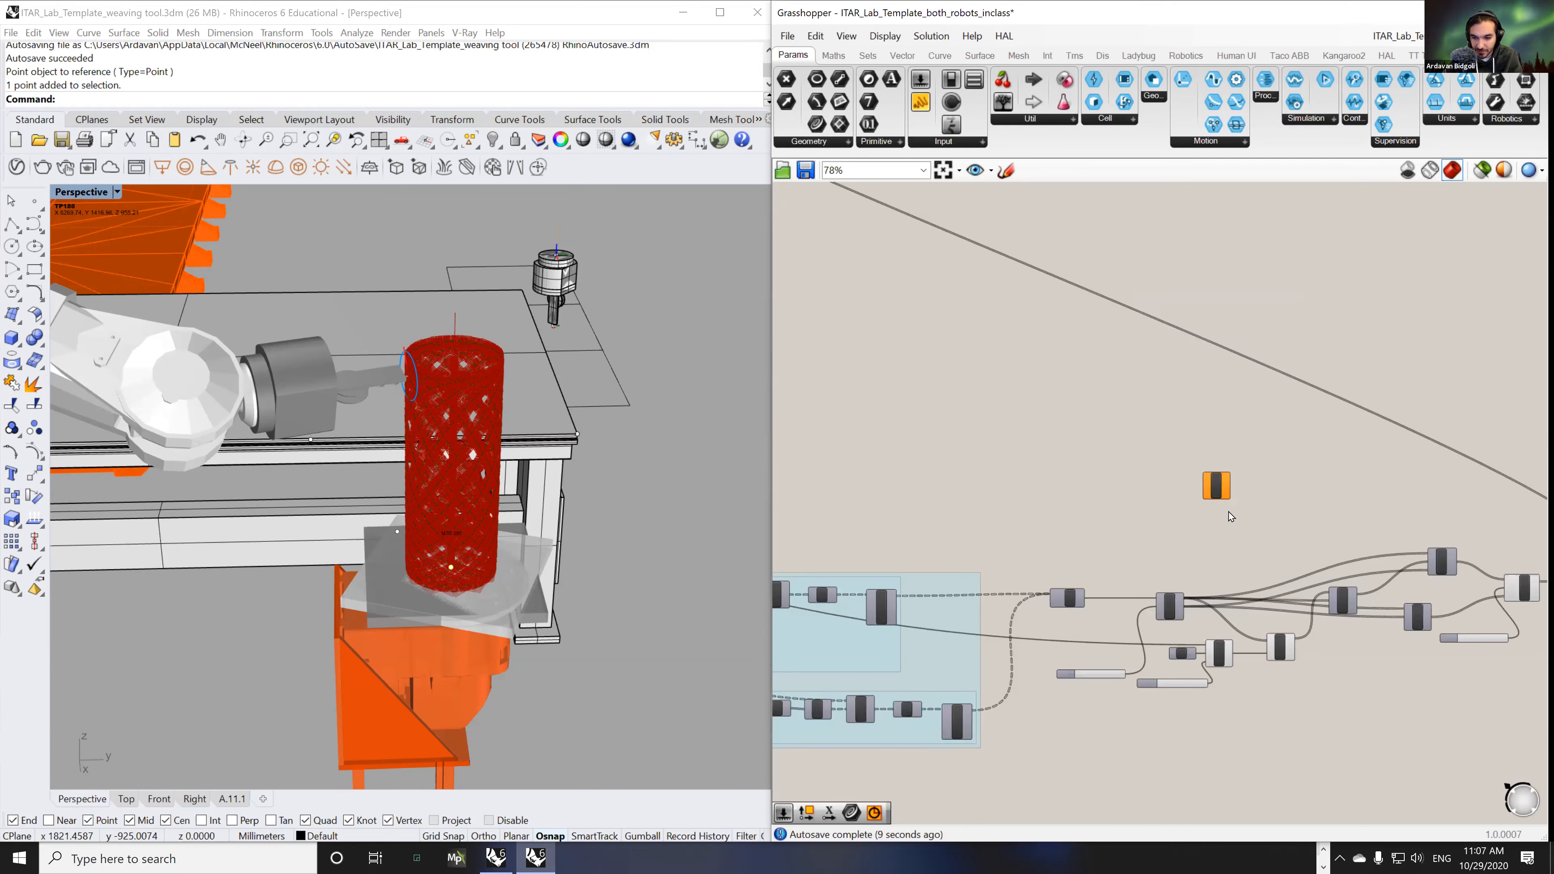
{"action": "right_click_drag", "start_coordinate": [1229, 516], "coordinate": [1400, 468]}
{"action": "scroll", "coordinate": [1258, 555], "scroll_direction": "up", "scroll_amount": 3}
{"action": "left_click_drag", "start_coordinate": [1256, 550], "coordinate": [1449, 353]}
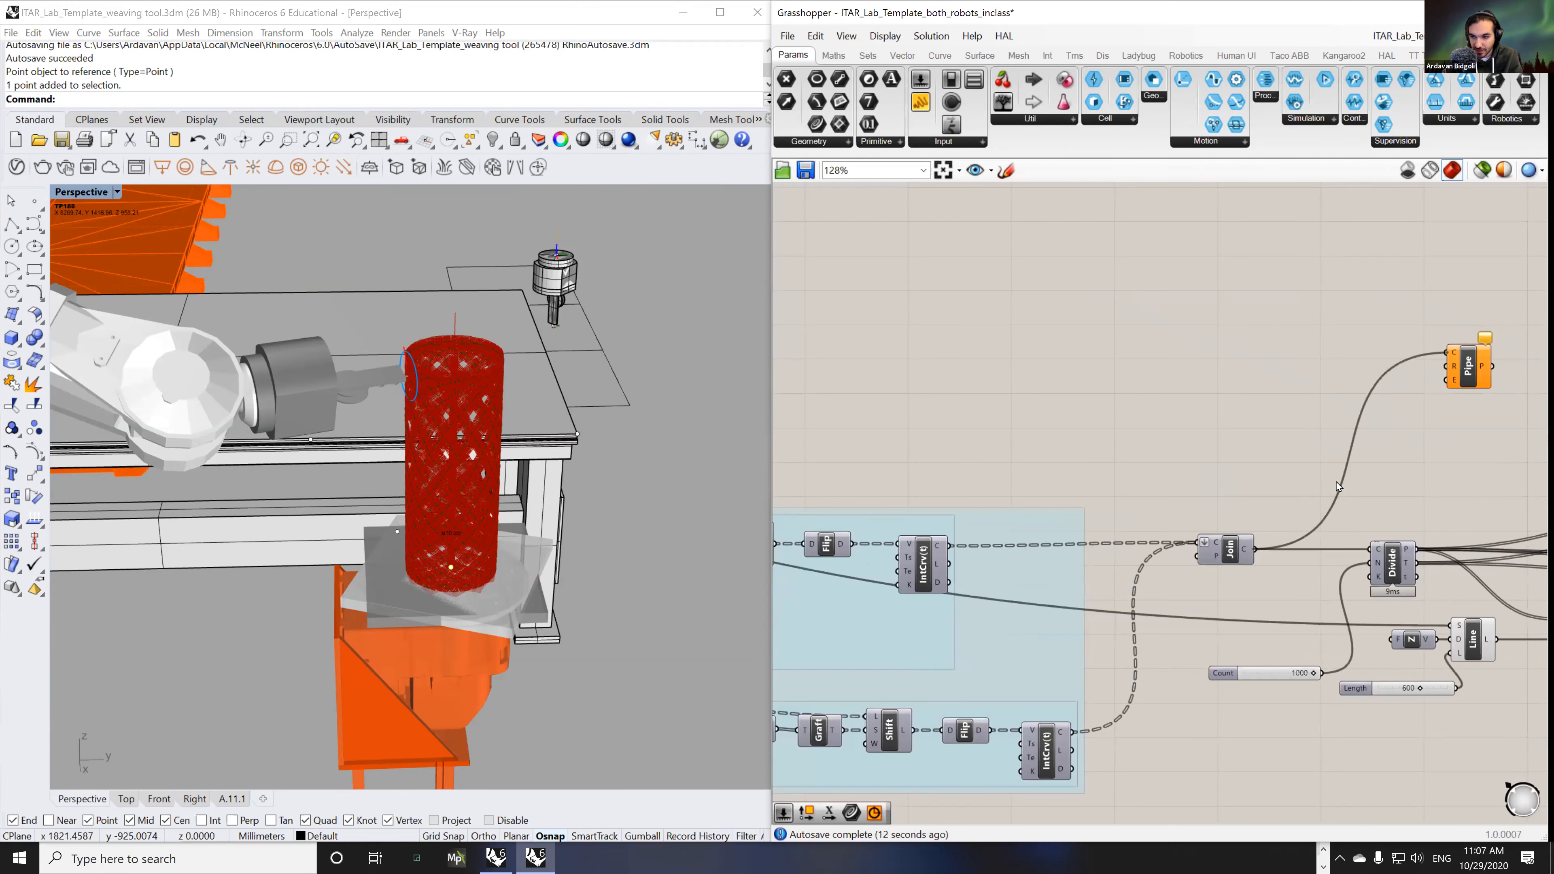
{"action": "right_click_drag", "start_coordinate": [1427, 462], "coordinate": [1076, 616]}
{"action": "left_click", "coordinate": [1070, 538]}
- Connect the Pipe output to the LinkedGeo input of the Table Position Solver
{"action": "scroll", "coordinate": [1119, 525], "scroll_direction": "down", "scroll_amount": 3}
{"action": "scroll", "coordinate": [1061, 599], "scroll_direction": "down", "scroll_amount": 4}
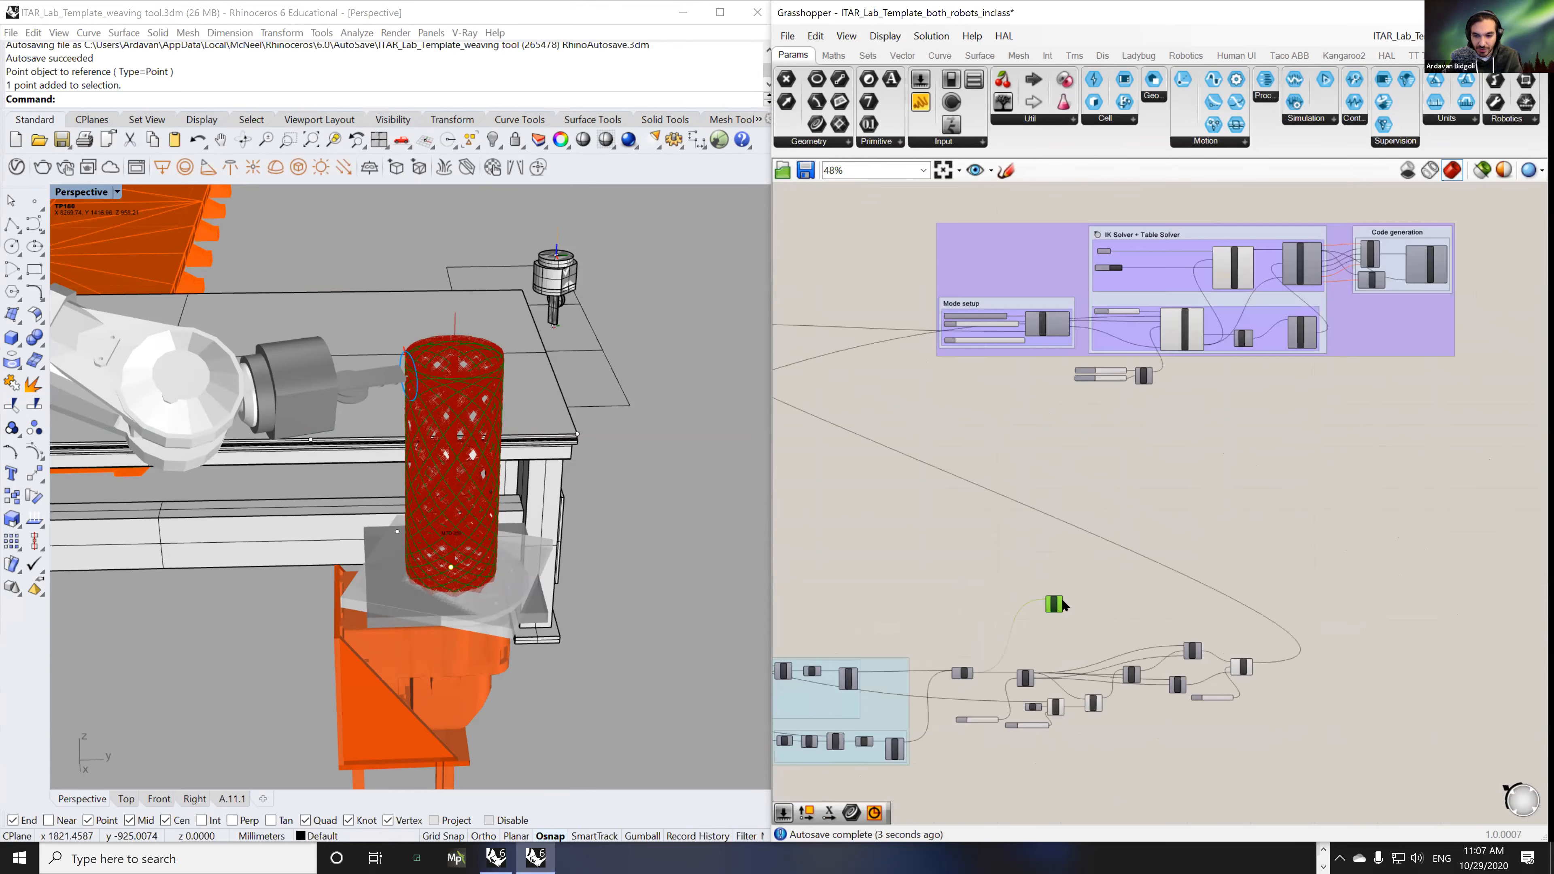
{"action": "mouse_move", "coordinate": [1061, 601]}
{"action": "left_mouse_down"}
{"action": "mouse_move", "coordinate": [1150, 517]}
{"action": "mouse_move", "coordinate": [1079, 613]}
{"action": "left_mouse_up"}
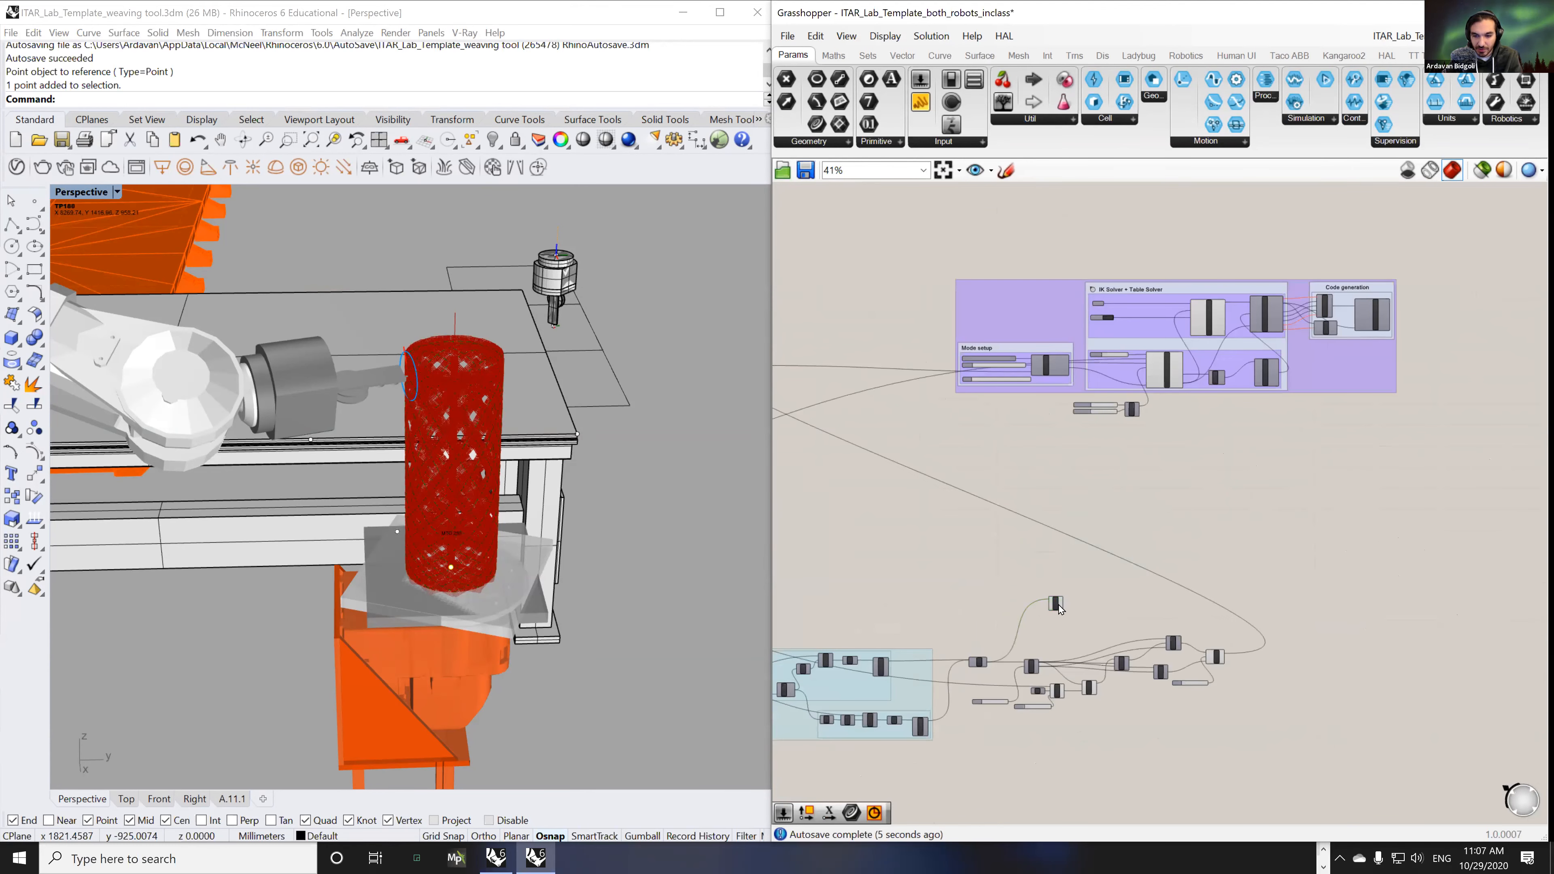
{"action": "scroll", "coordinate": [1159, 395], "scroll_direction": "up", "scroll_amount": 7}
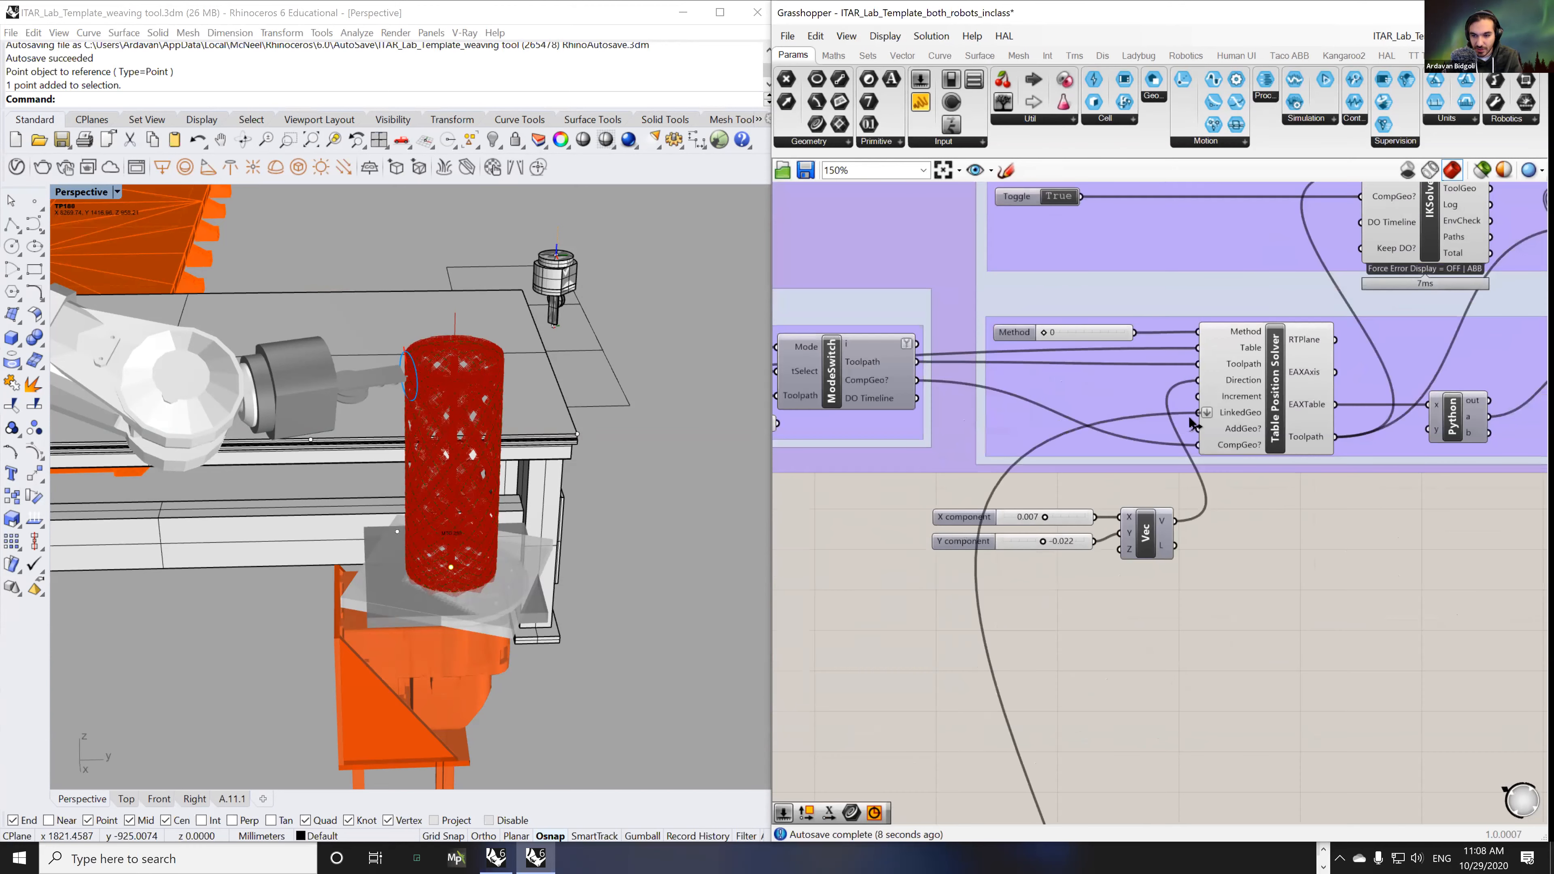
{"action": "scroll", "coordinate": [1179, 585], "scroll_direction": "down", "scroll_amount": 6}
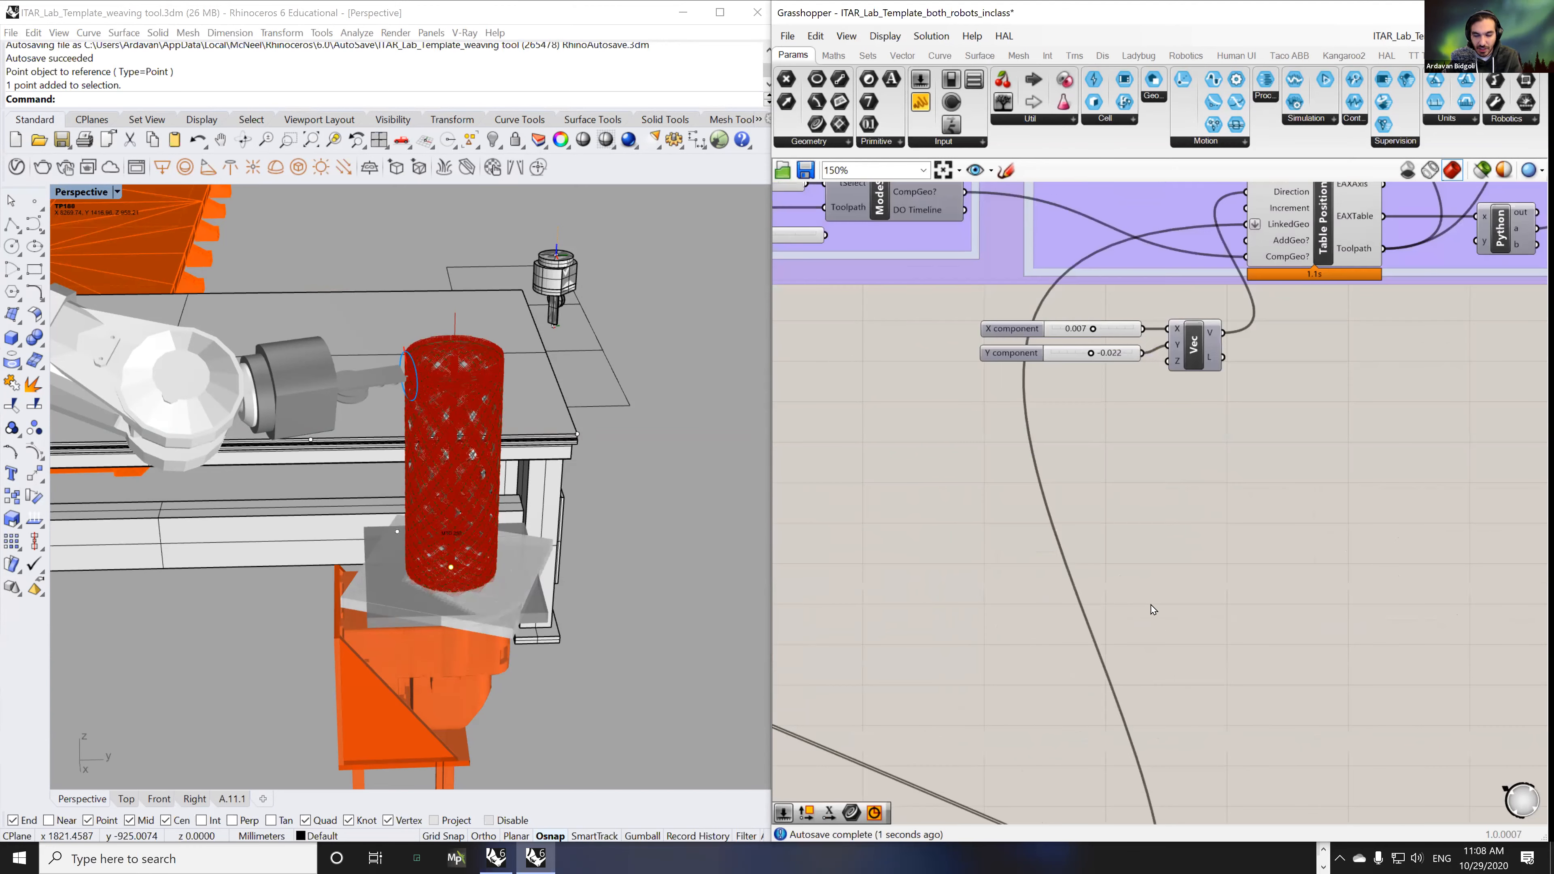
- Hide the previews of the Divide-to-Rotate Axis components and of the Pipe component
{"action": "left_click_drag", "start_coordinate": [1403, 729], "coordinate": [1085, 624]}
{"action": "middle_click", "coordinate": [1242, 599]}
{"action": "left_click", "coordinate": [1294, 550]}
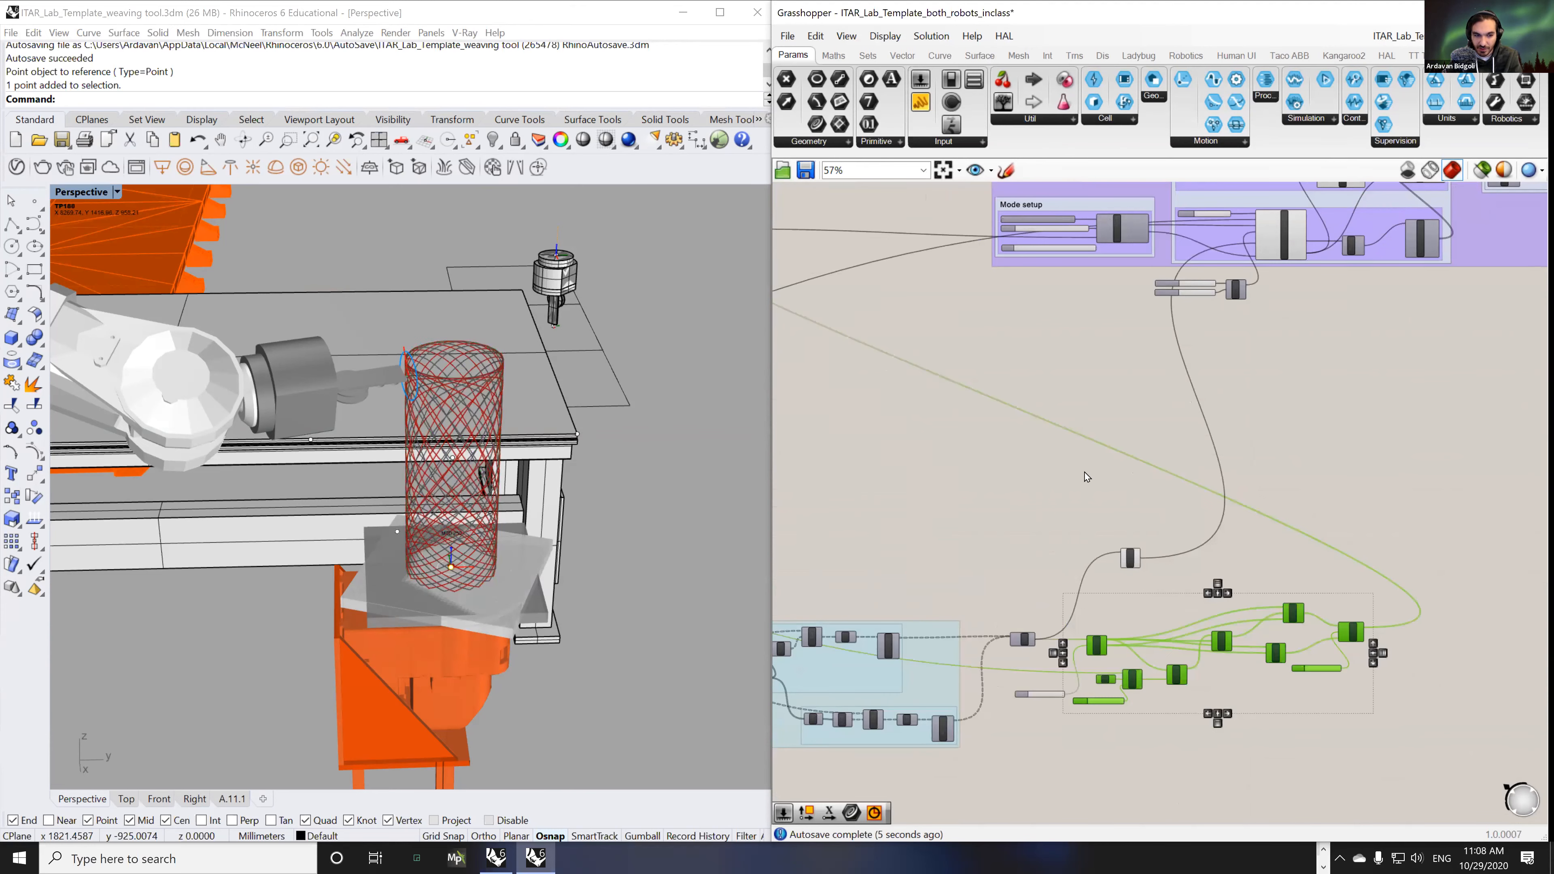
{"action": "right_click_drag", "start_coordinate": [1113, 538], "coordinate": [1295, 499]}
{"action": "left_click", "coordinate": [1311, 519]}
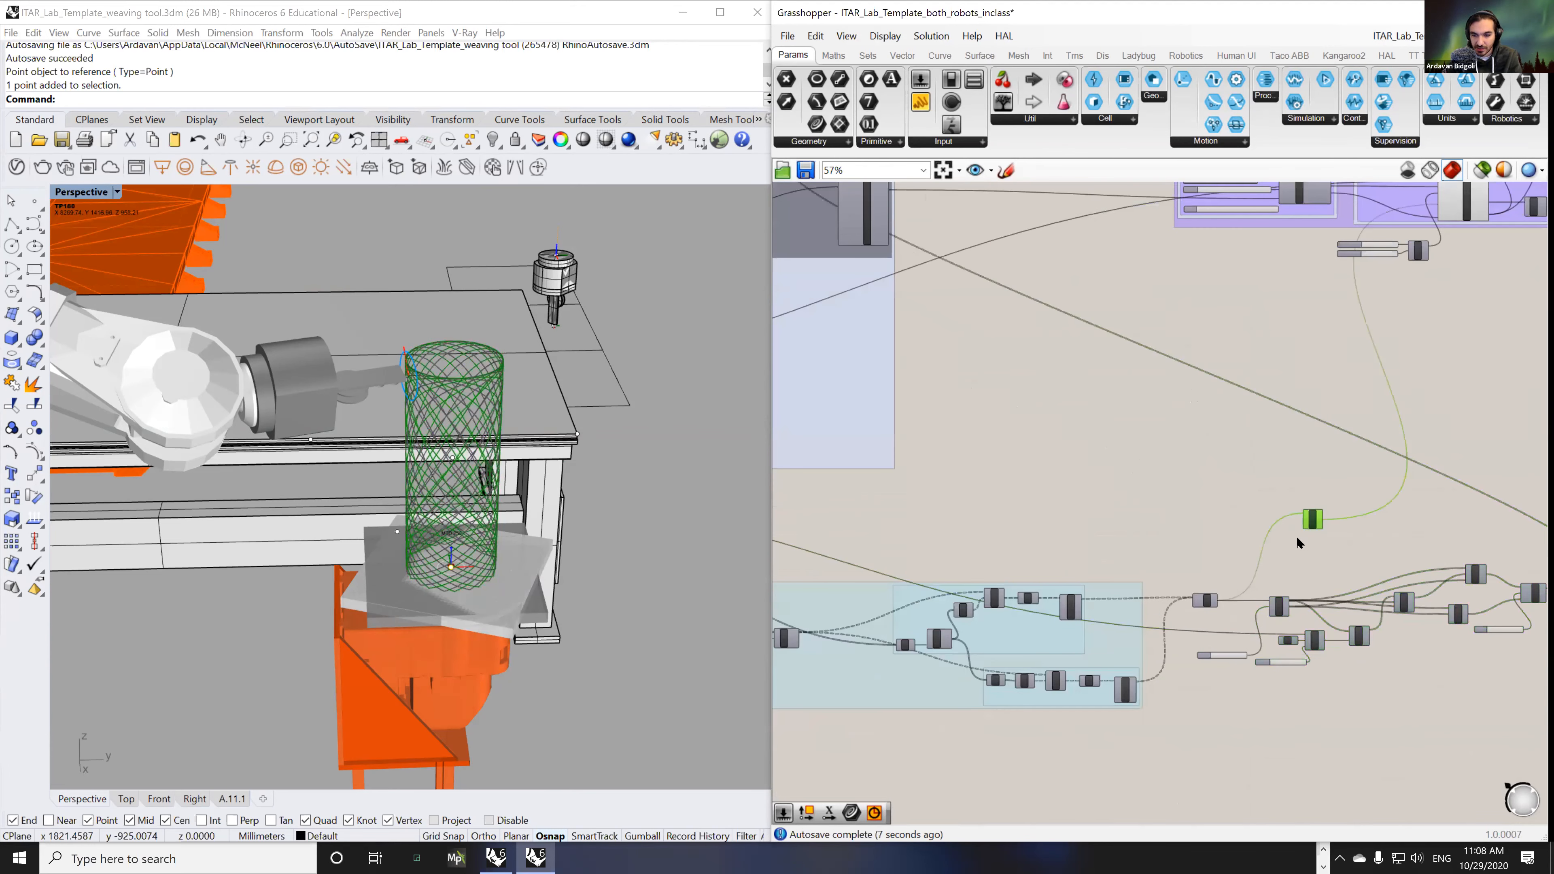
{"action": "key", "text": "ctrl+q"}
- Set the tSelect toolpath preview value to 0.0000, at the start of the toolpath
{"action": "right_click_drag", "start_coordinate": [506, 438], "coordinate": [553, 404]}
{"action": "right_click_drag", "start_coordinate": [1179, 362], "coordinate": [1126, 568]}
{"action": "scroll", "coordinate": [1185, 391], "scroll_direction": "up", "scroll_amount": 8}
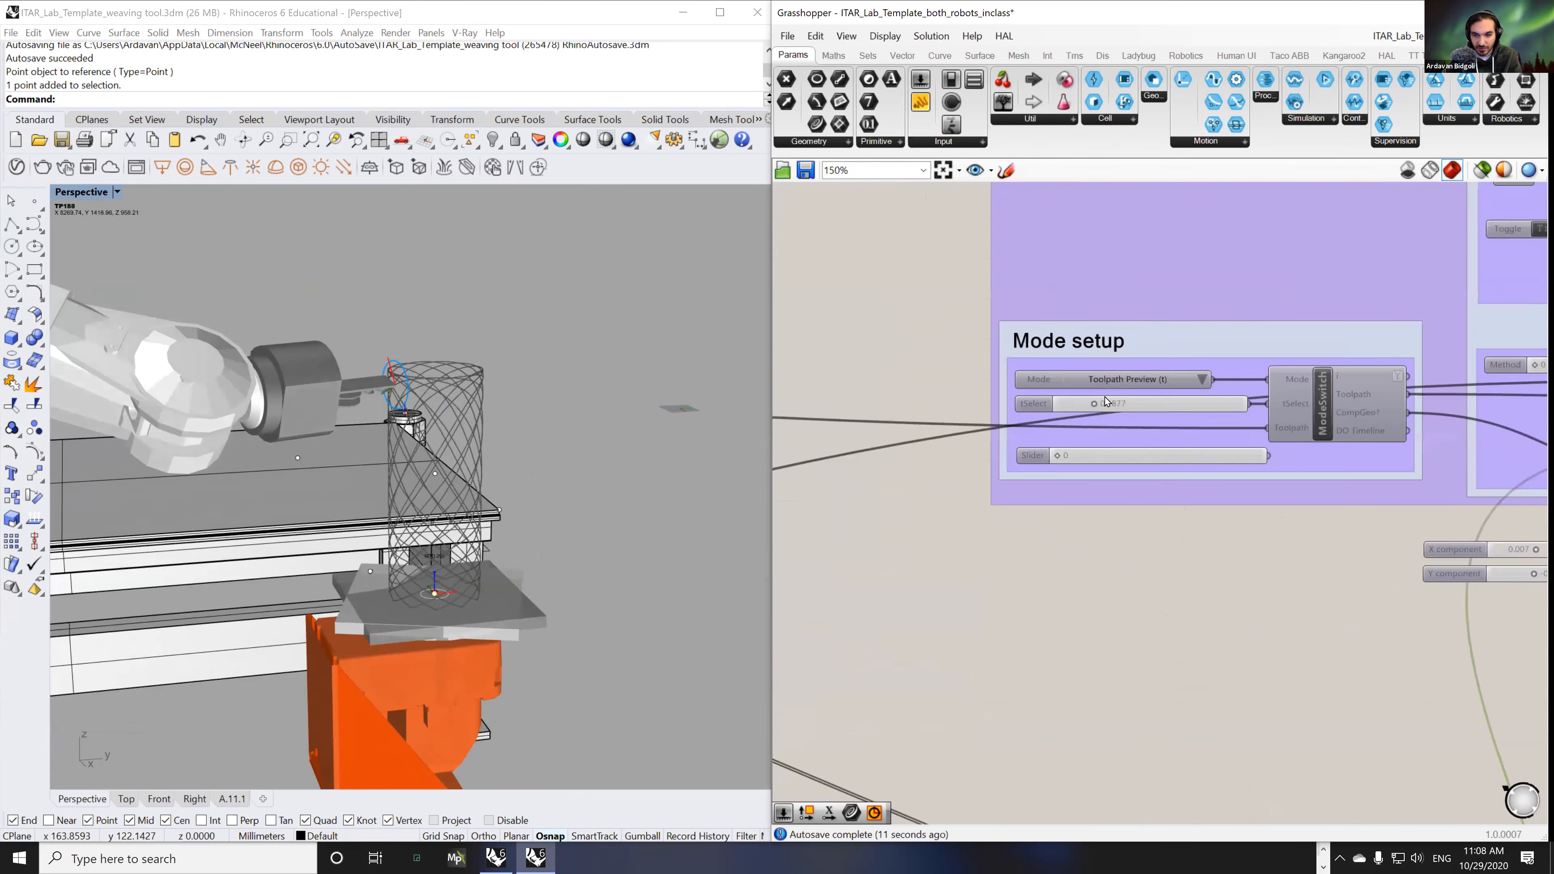
{"action": "left_click_drag", "start_coordinate": [1082, 407], "coordinate": [989, 407]}
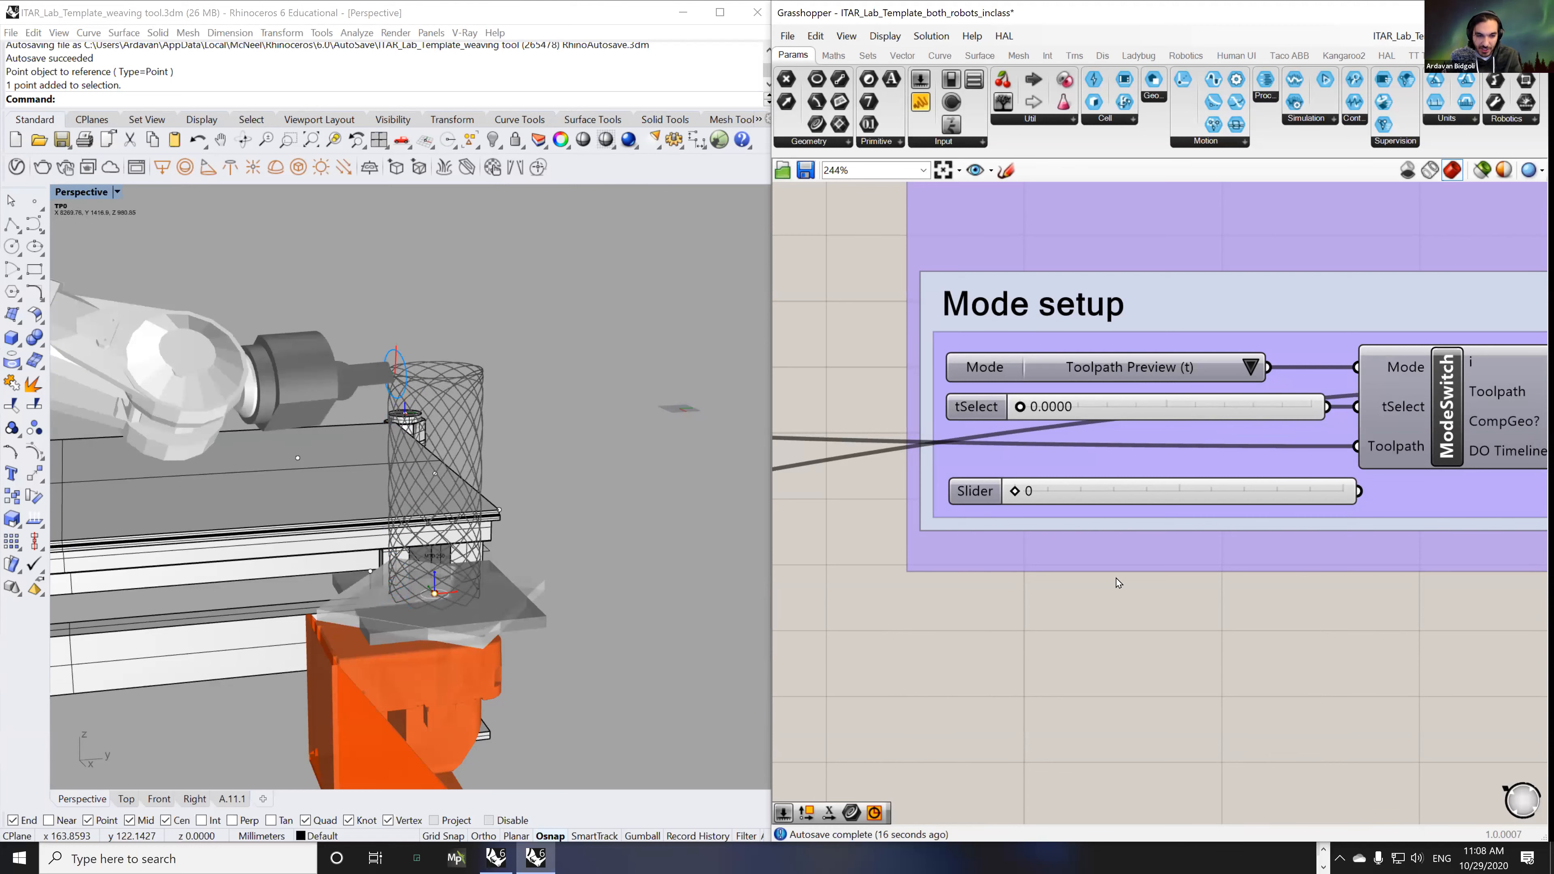
- Group all the weave curve, Pipe and plane components together and move the group slightly down, clear of the robot setup groups
{"action": "scroll", "coordinate": [1178, 468], "scroll_direction": "down", "scroll_amount": 8}
{"action": "scroll", "coordinate": [1178, 468], "scroll_direction": "down", "scroll_amount": 1}
{"action": "right_click_drag", "start_coordinate": [1268, 735], "coordinate": [1359, 595]}
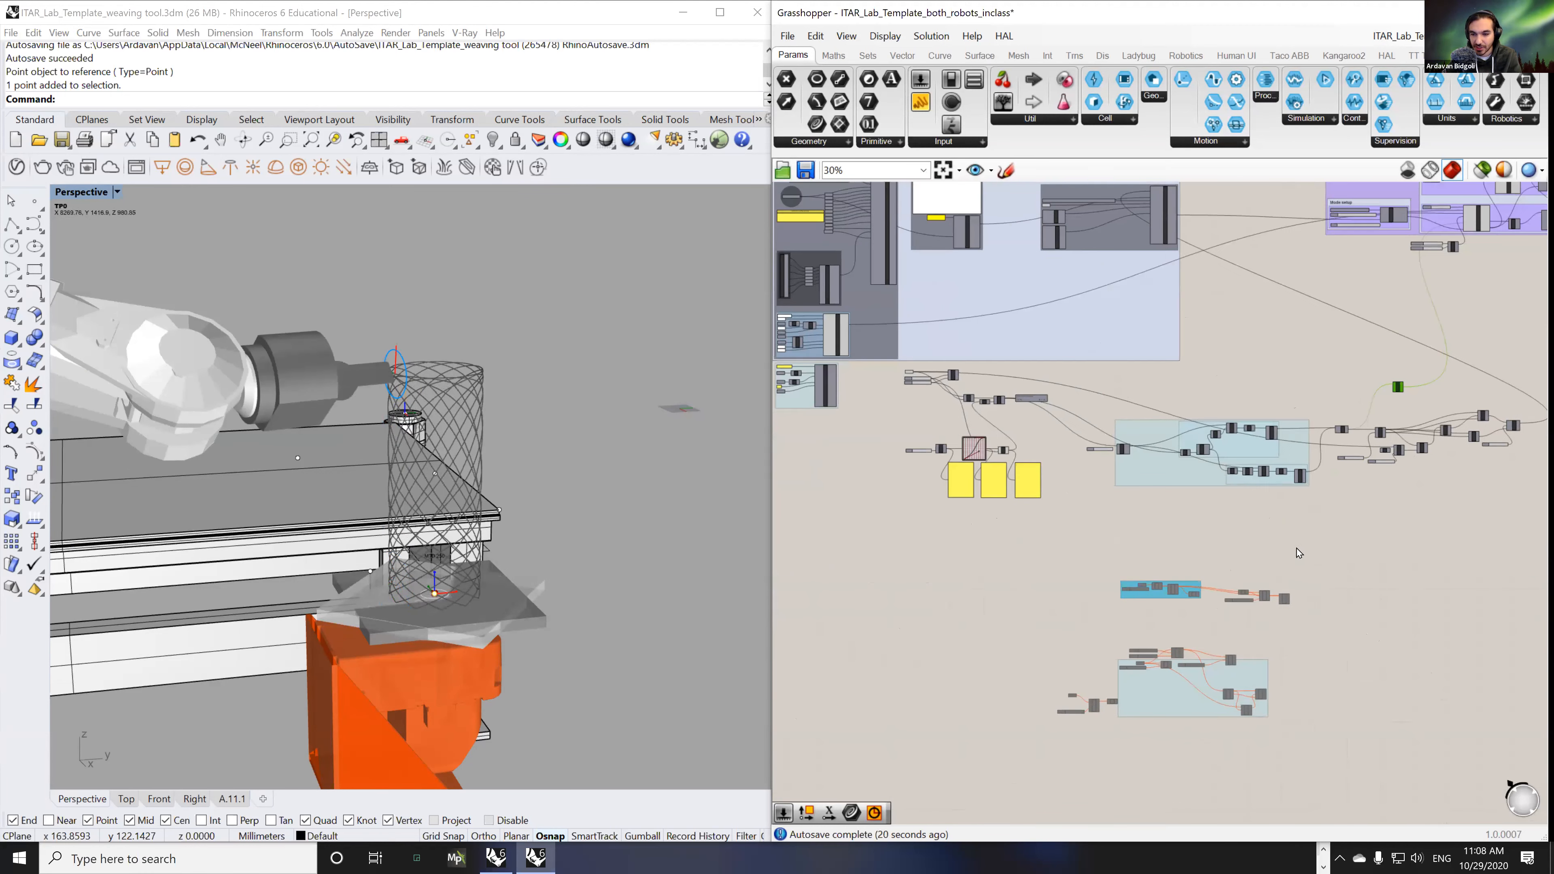
{"action": "left_click_drag", "start_coordinate": [1532, 508], "coordinate": [879, 360]}
{"action": "middle_click", "coordinate": [1033, 395]}
{"action": "left_click", "coordinate": [1033, 349]}
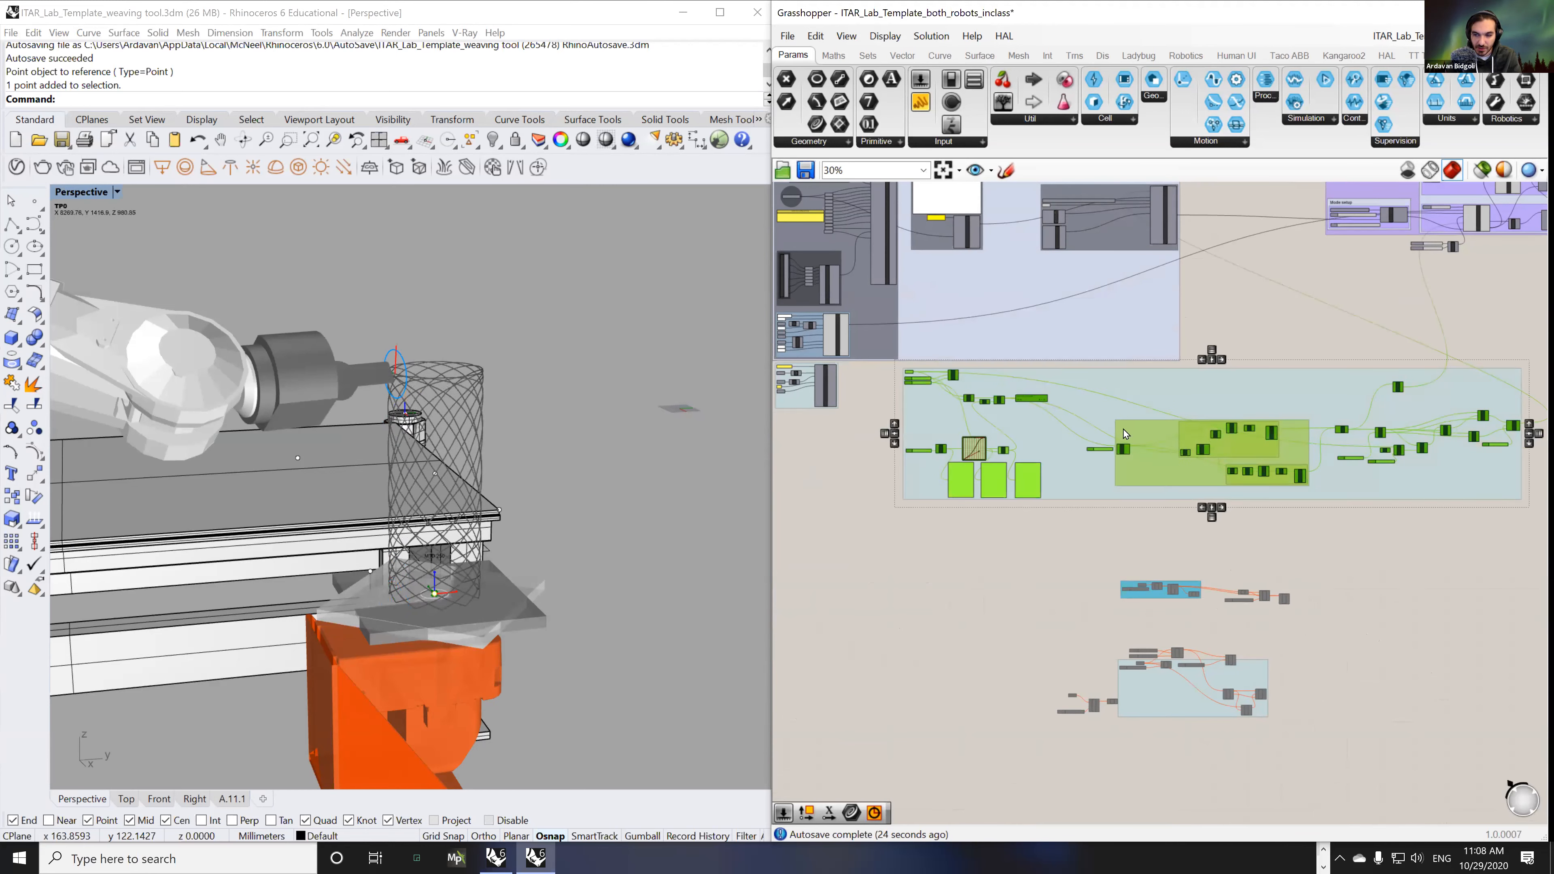
{"action": "left_click", "coordinate": [1124, 435]}
{"action": "left_click_drag", "start_coordinate": [1124, 434], "coordinate": [1124, 434]}
{"action": "left_click", "coordinate": [1065, 615]}
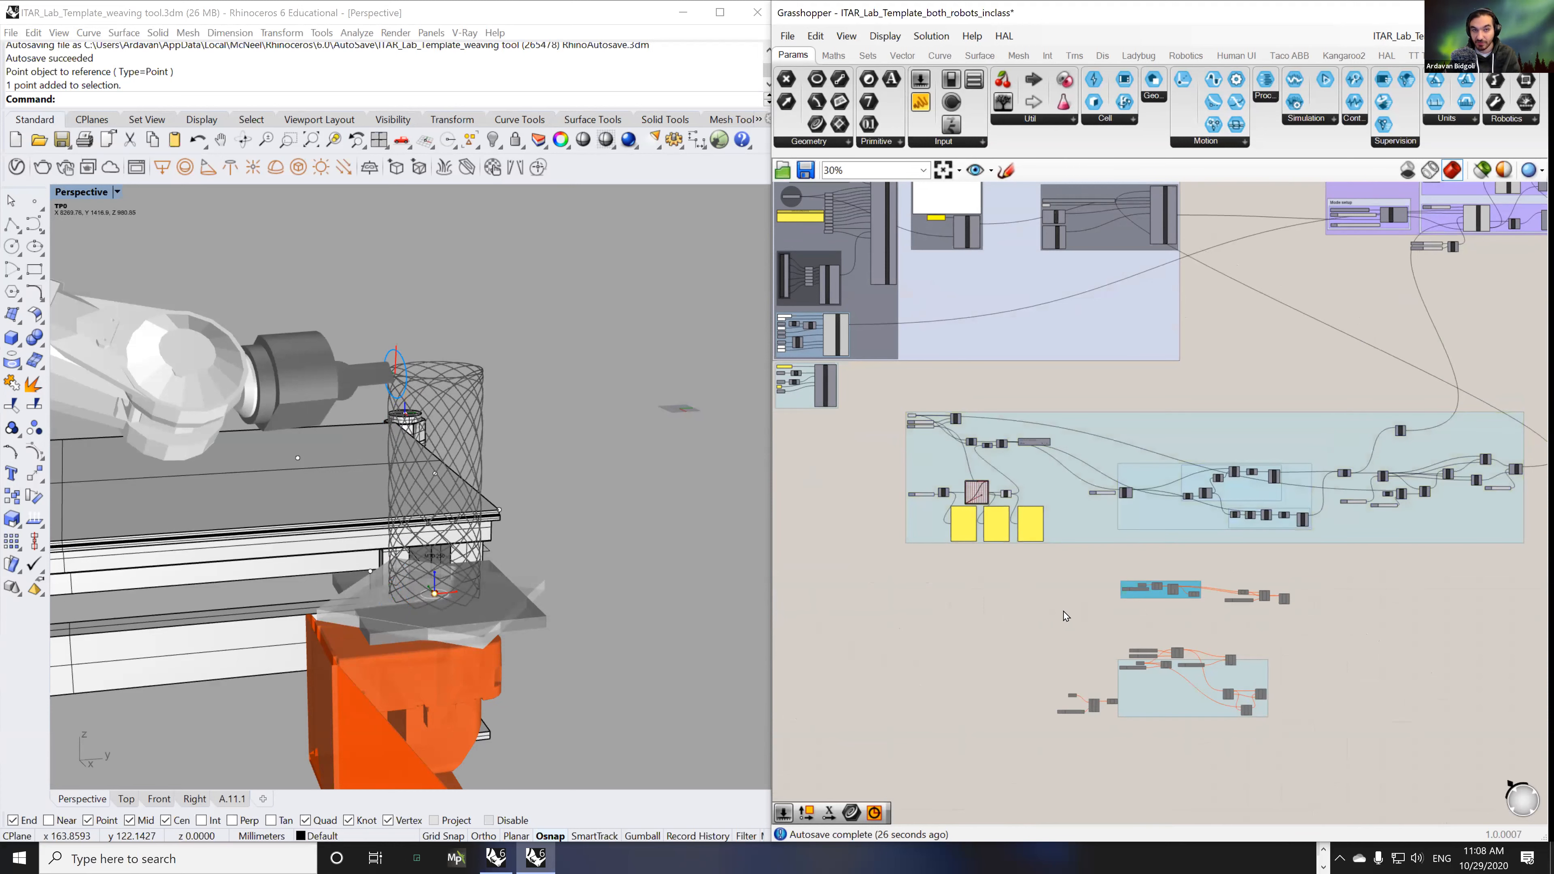